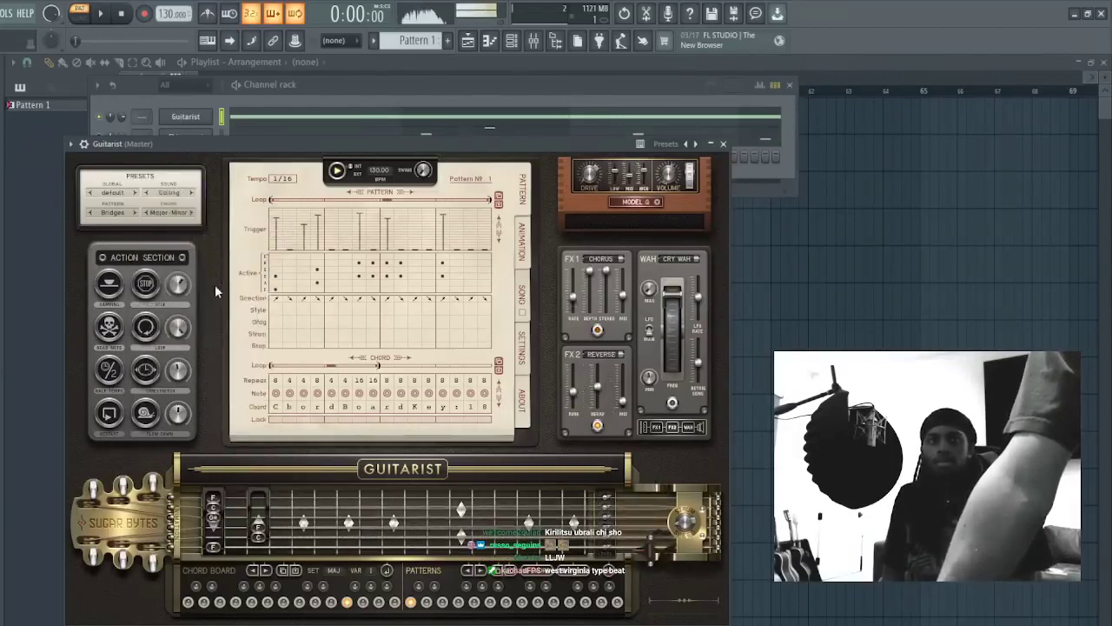
# - Step the Guitarist sound preset through Psychot and the Reggae presets to 42 Cent 4 Love
pyautogui.click(190, 192)
pyautogui.click(192, 193)
pyautogui.click(193, 193)
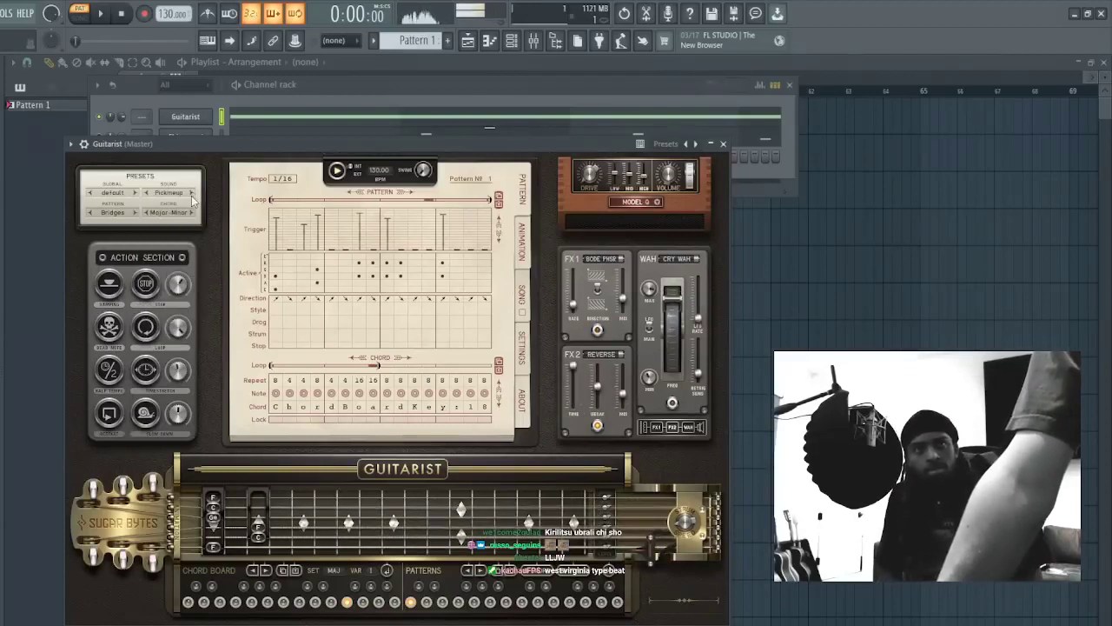
pyautogui.click(192, 193)
pyautogui.click(192, 193)
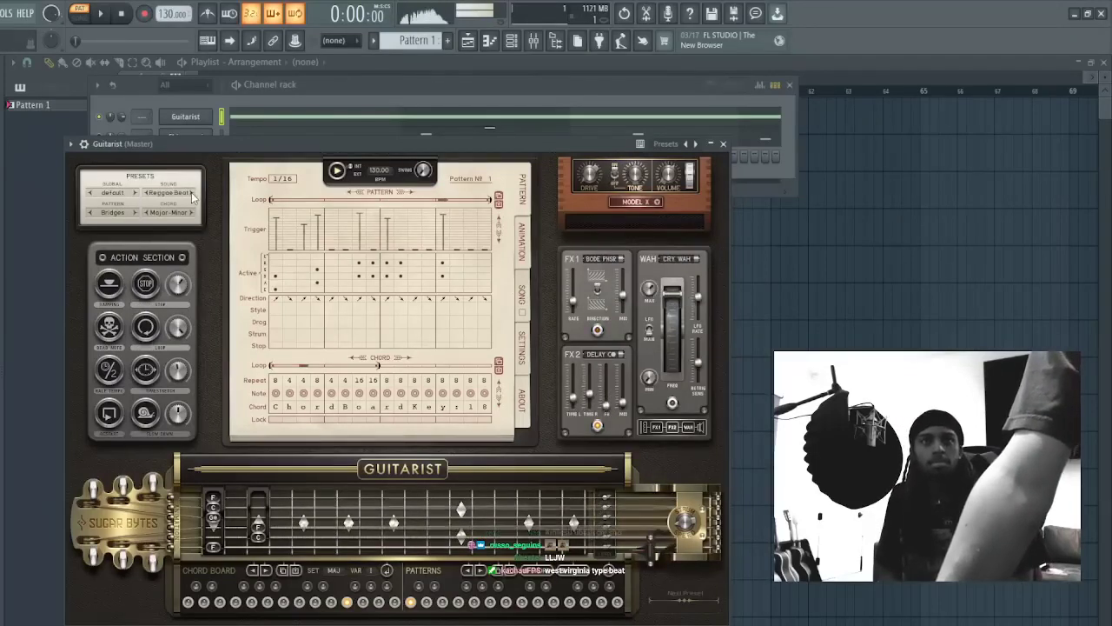
pyautogui.click(192, 193)
pyautogui.click(192, 192)
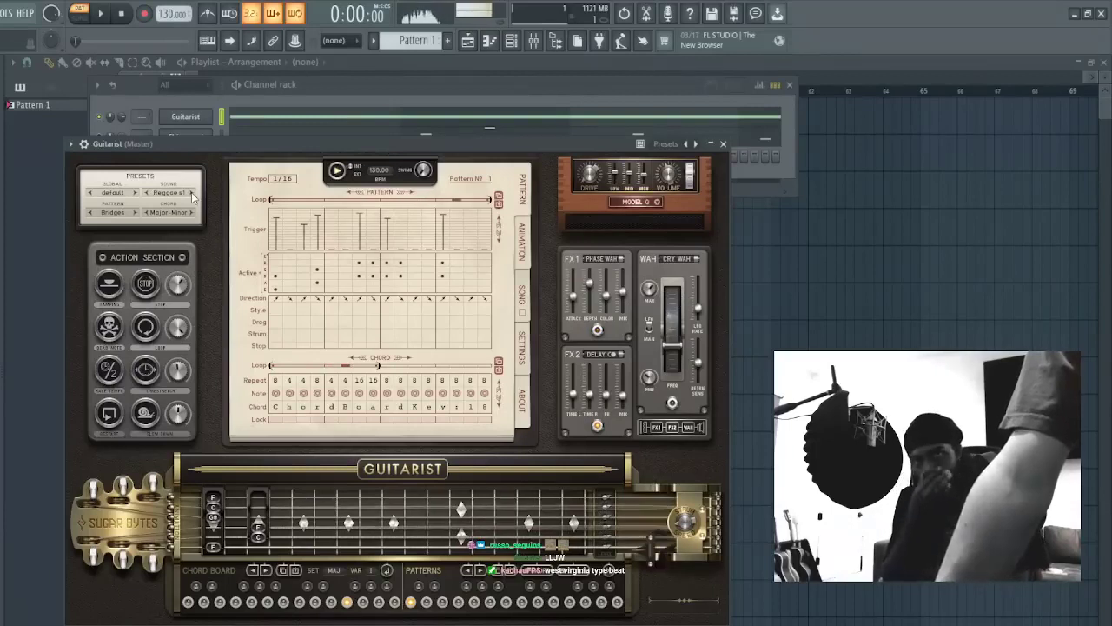
pyautogui.click(193, 193)
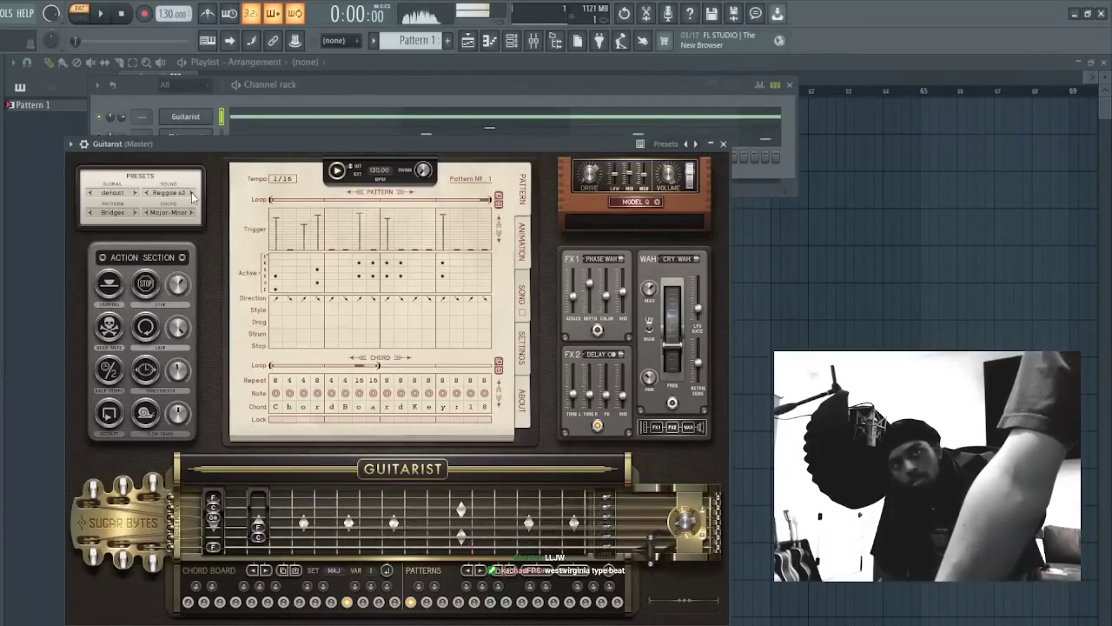
pyautogui.click(192, 193)
pyautogui.click(192, 193)
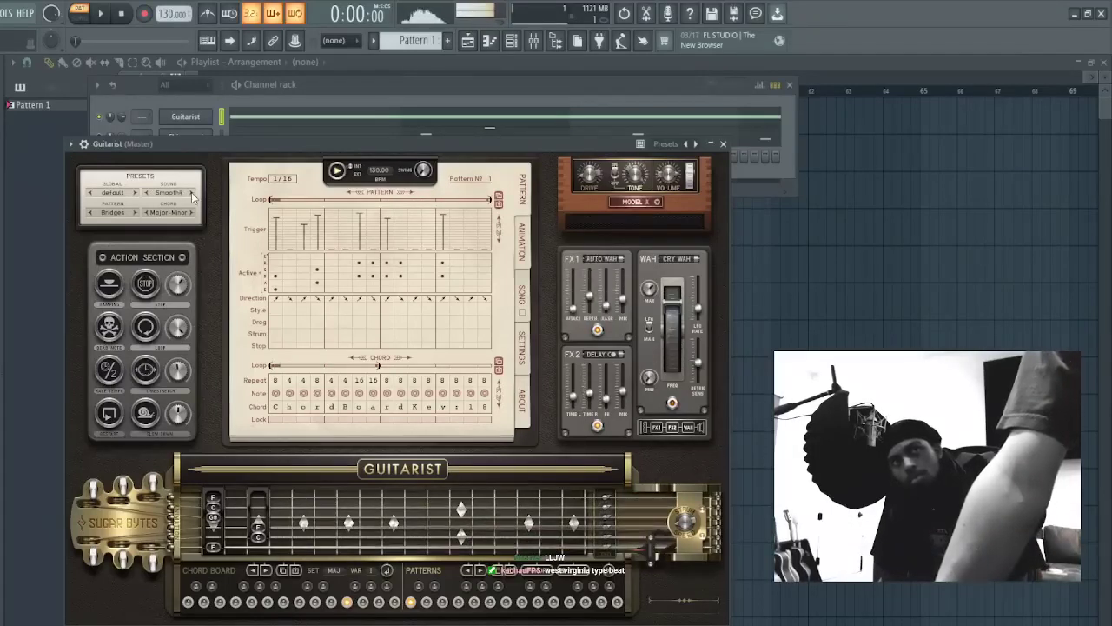
pyautogui.click(192, 193)
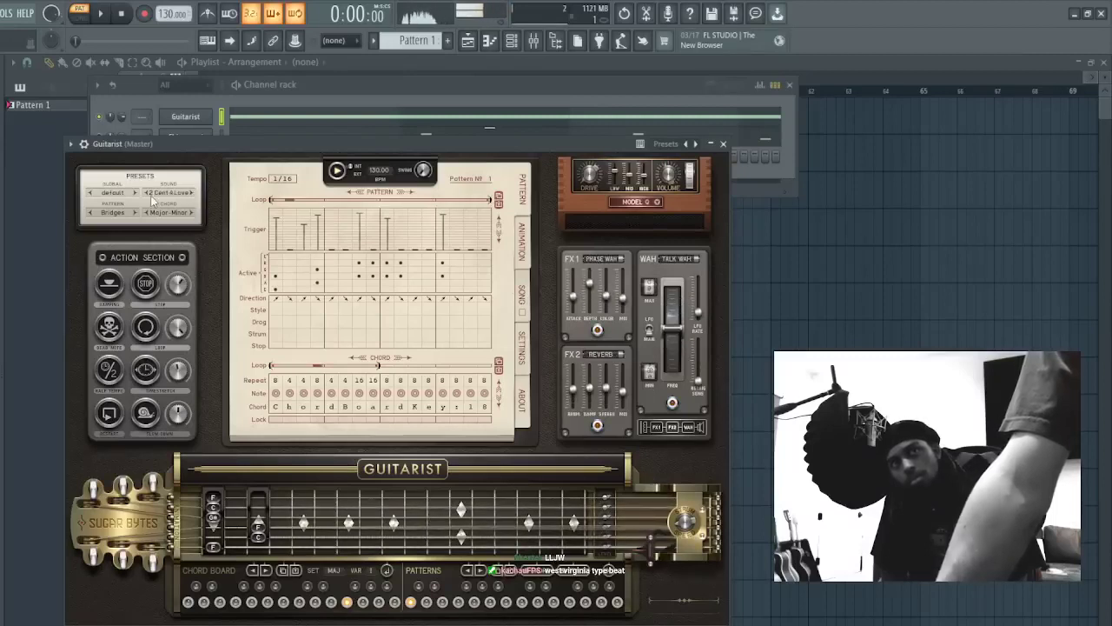
# - Step the Guitarist global preset forward through Mr. Trem and My Intro
pyautogui.click(117, 193)
pyautogui.click(135, 193)
pyautogui.click(134, 193)
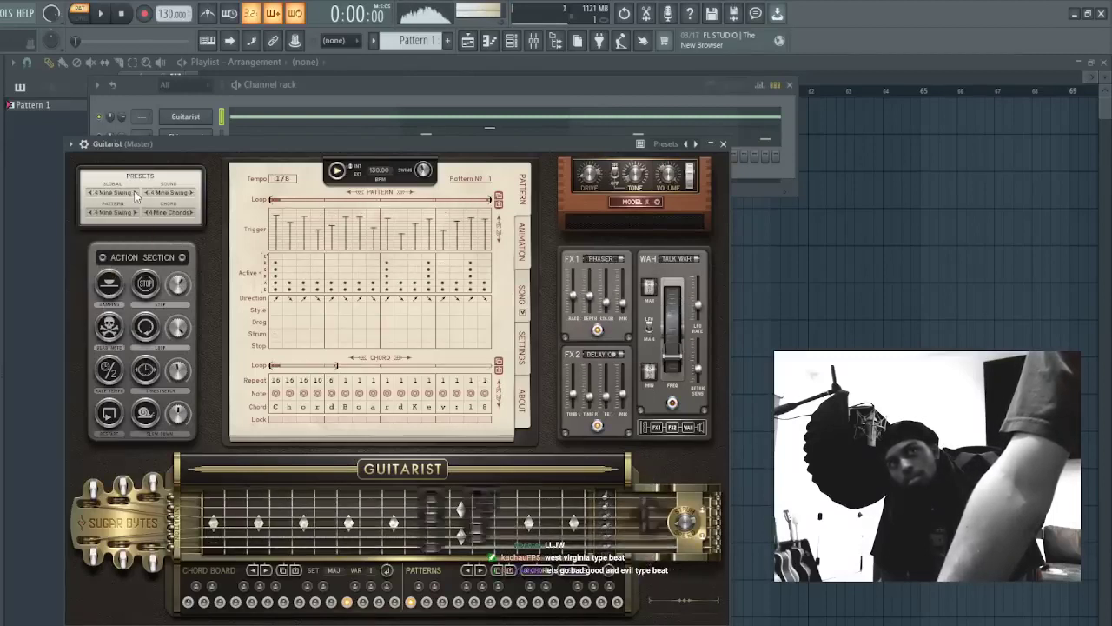
pyautogui.click(135, 193)
pyautogui.click(135, 193)
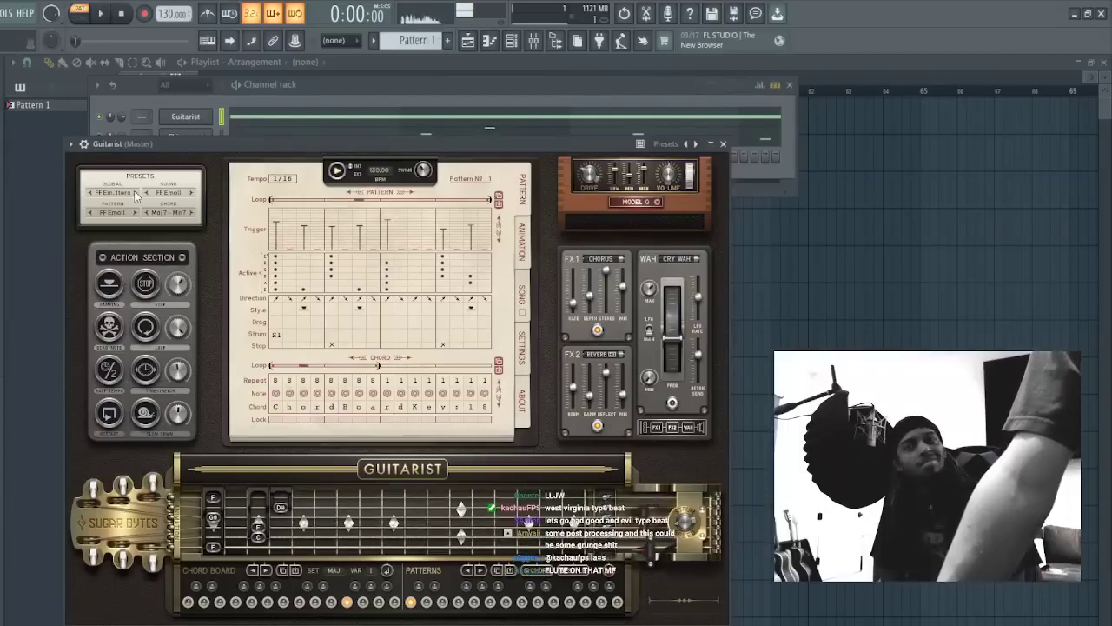
pyautogui.click(134, 192)
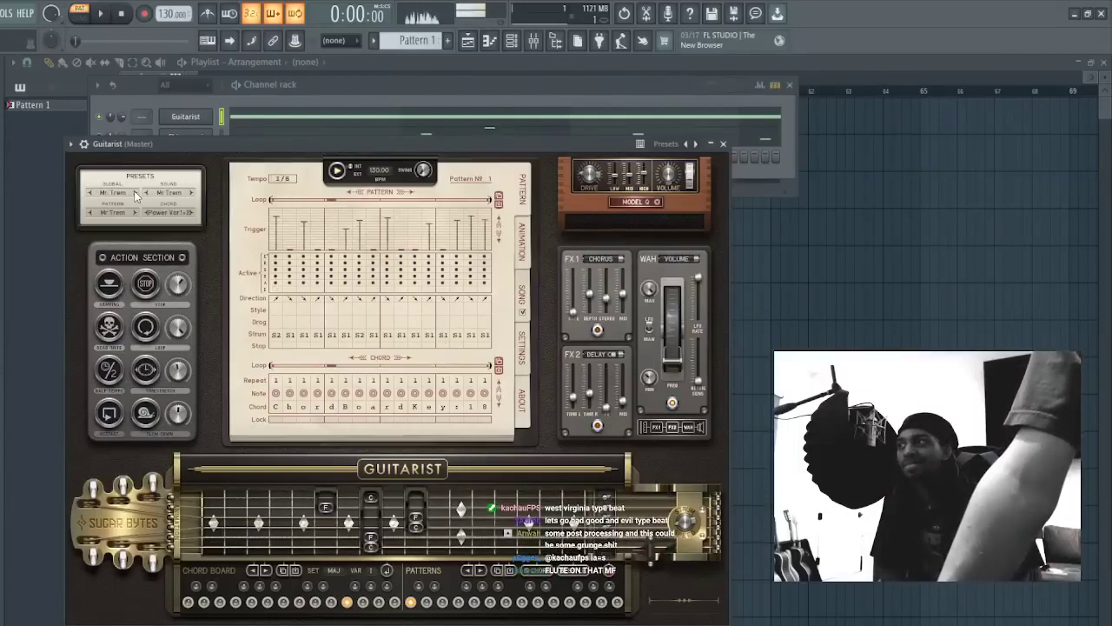
pyautogui.click(134, 193)
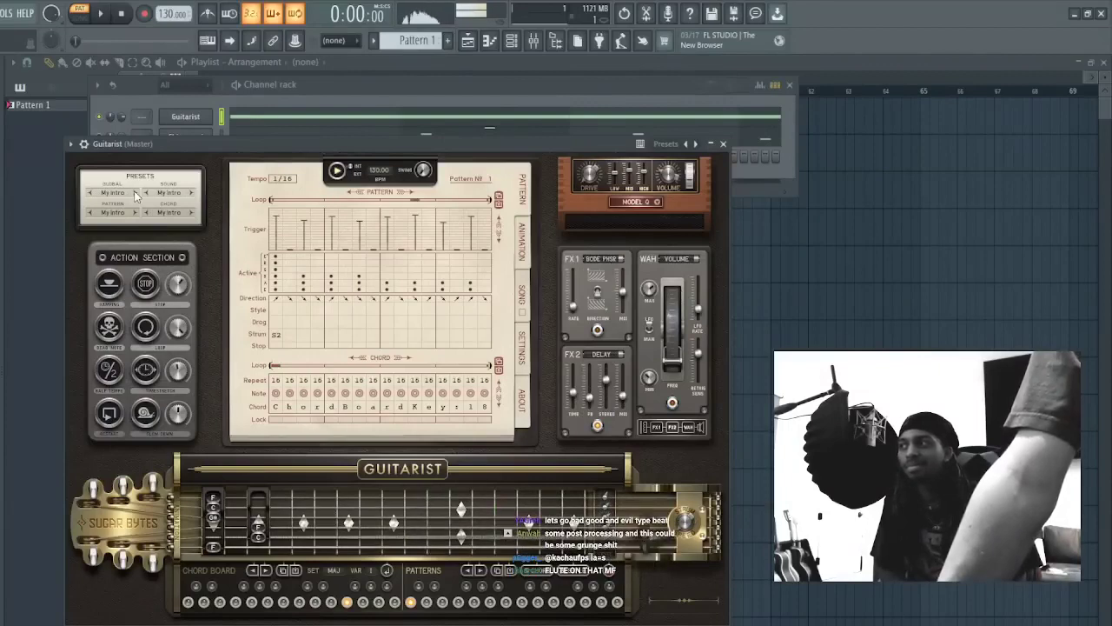
pyautogui.click(135, 193)
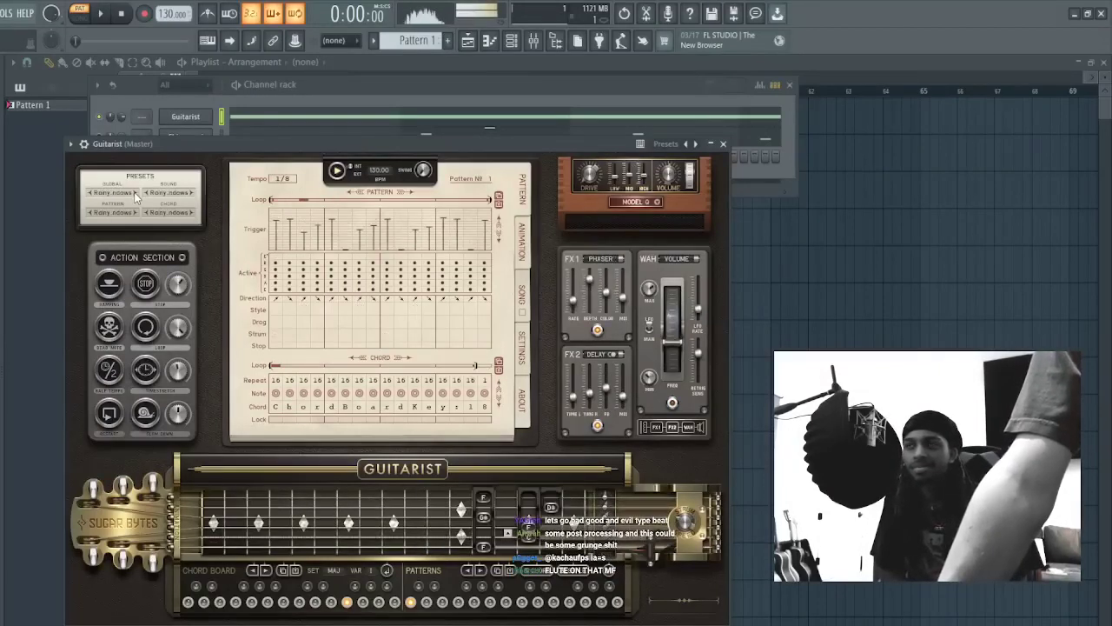
# - Return the pattern to Dry Air, change the sound, and set a power-chord chord preset
pyautogui.click(135, 212)
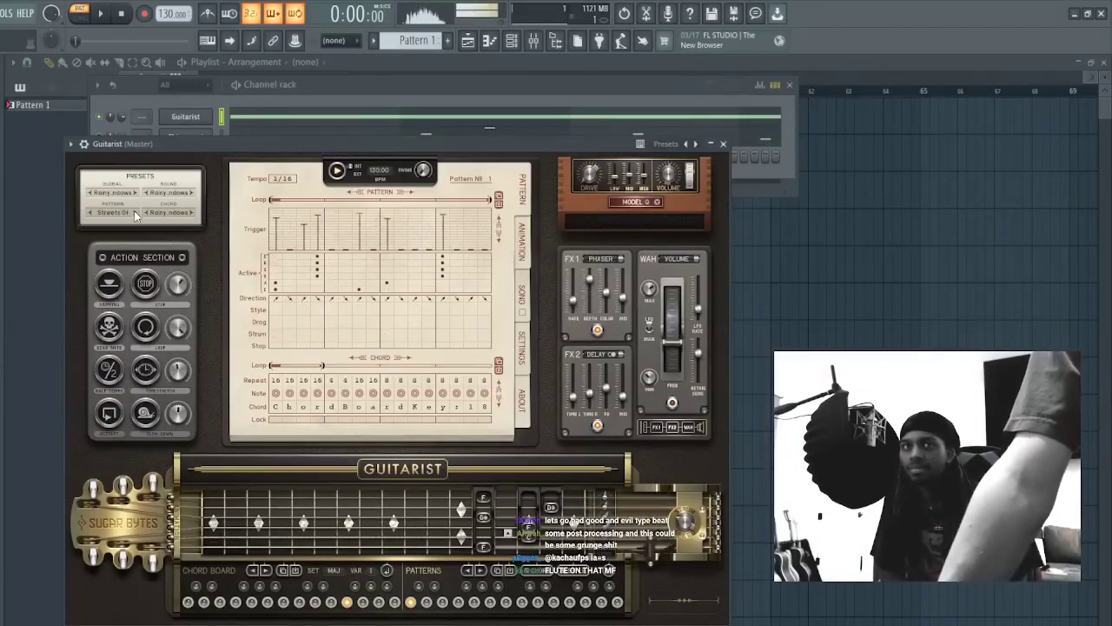
pyautogui.click(135, 212)
pyautogui.click(136, 210)
pyautogui.click(135, 210)
pyautogui.click(91, 213)
pyautogui.click(193, 193)
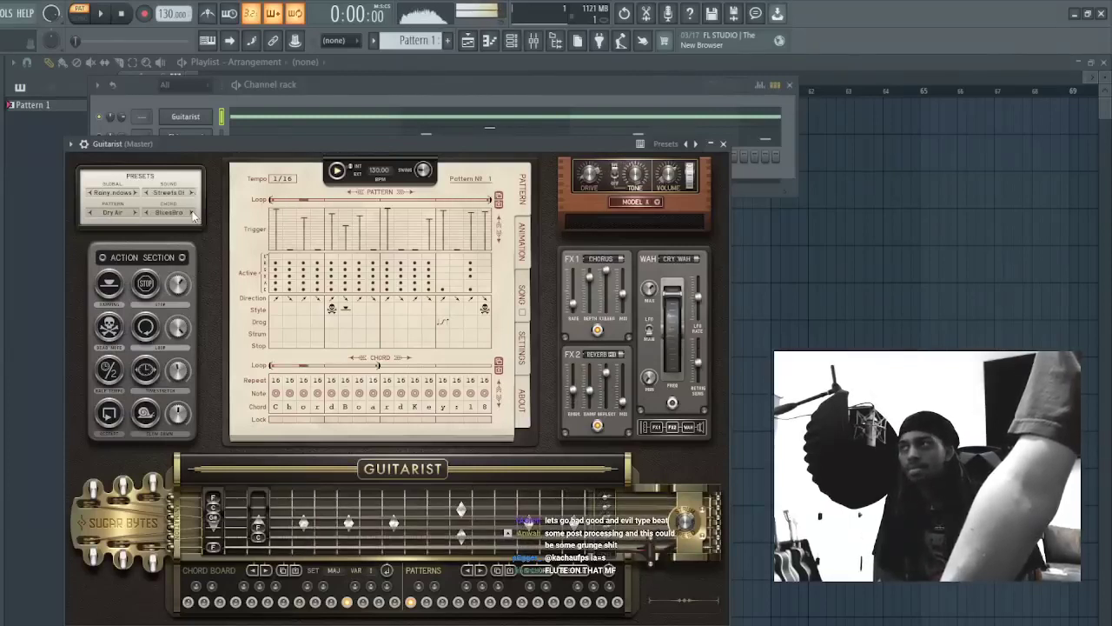
pyautogui.click(192, 213)
pyautogui.click(192, 213)
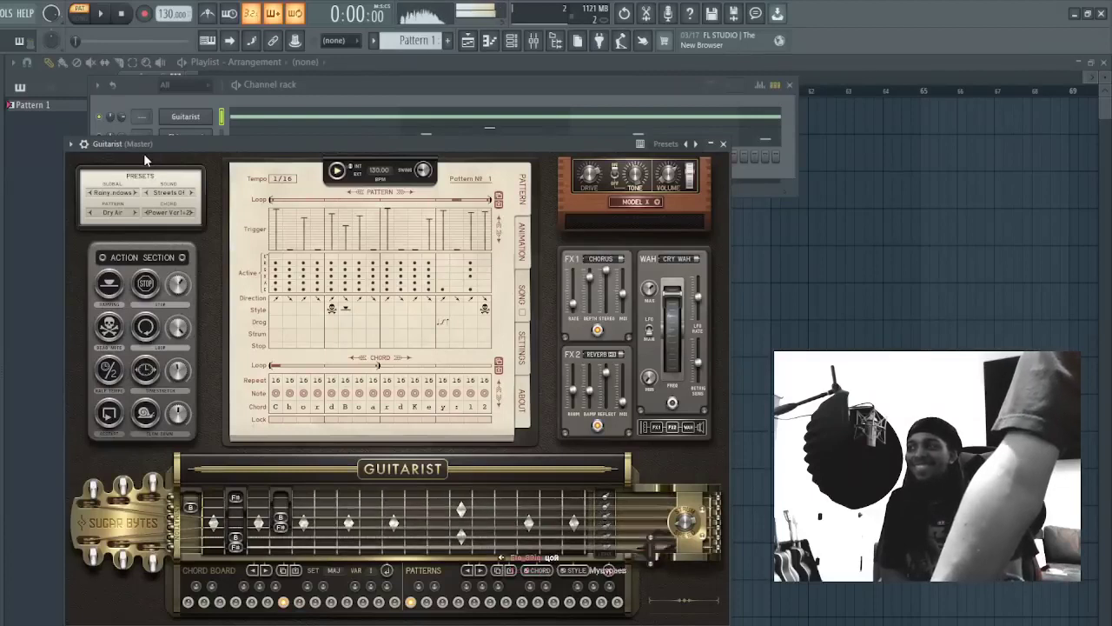
# - Reveal the Chiangmai and Sampler channels and audition chord presets, settling on Rise Me Up
pyautogui.moveTo(152, 146); pyautogui.dragTo(183, 183)
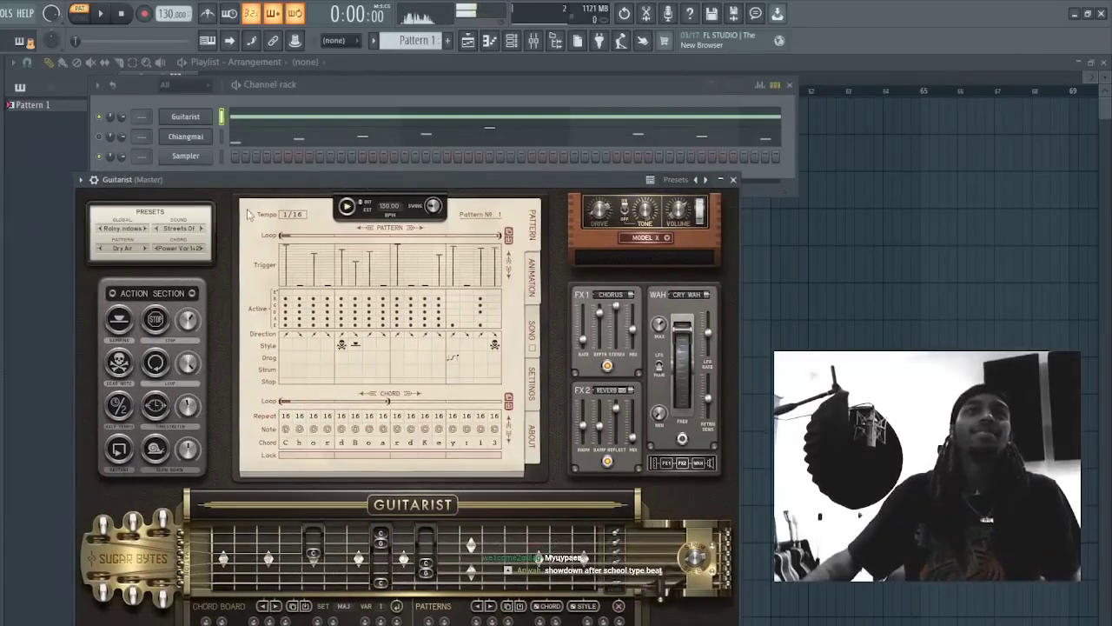
pyautogui.click(202, 249)
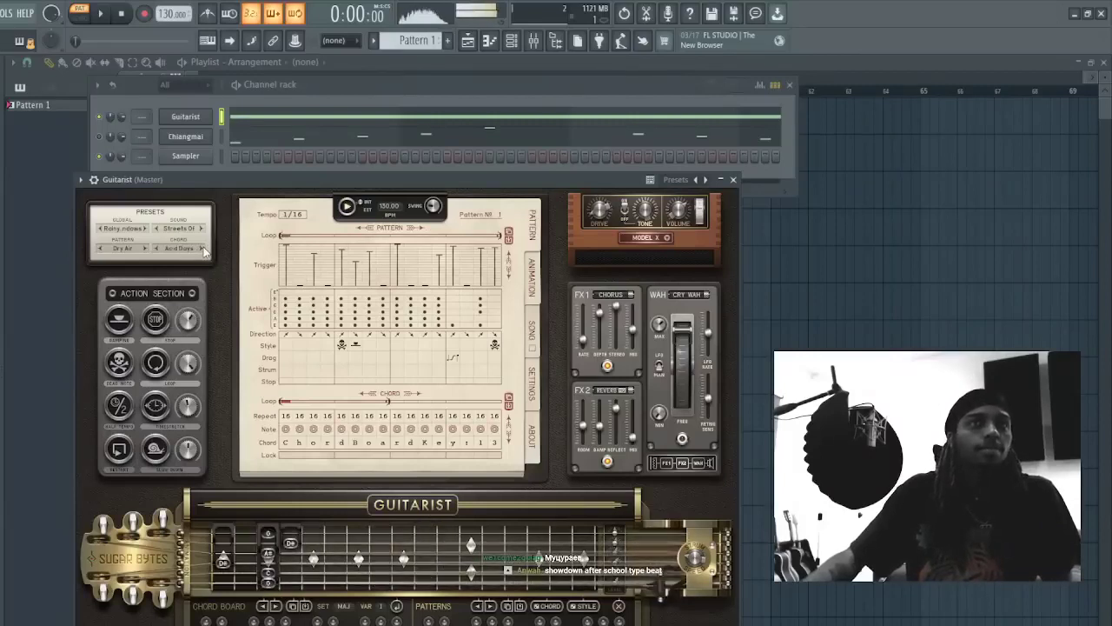
pyautogui.click(203, 249)
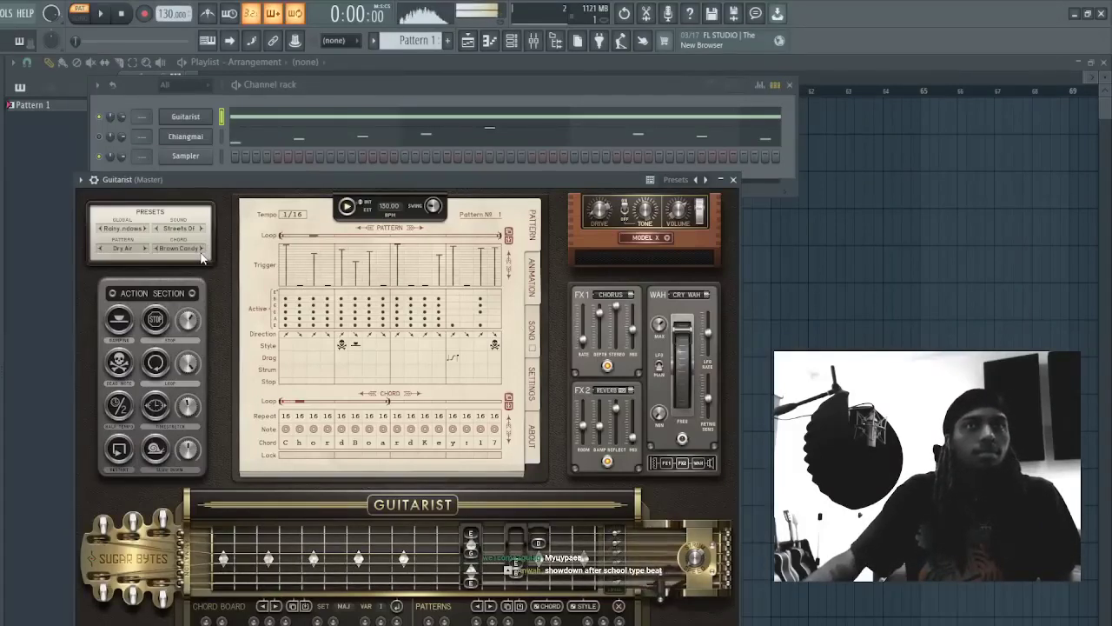
pyautogui.click(201, 252)
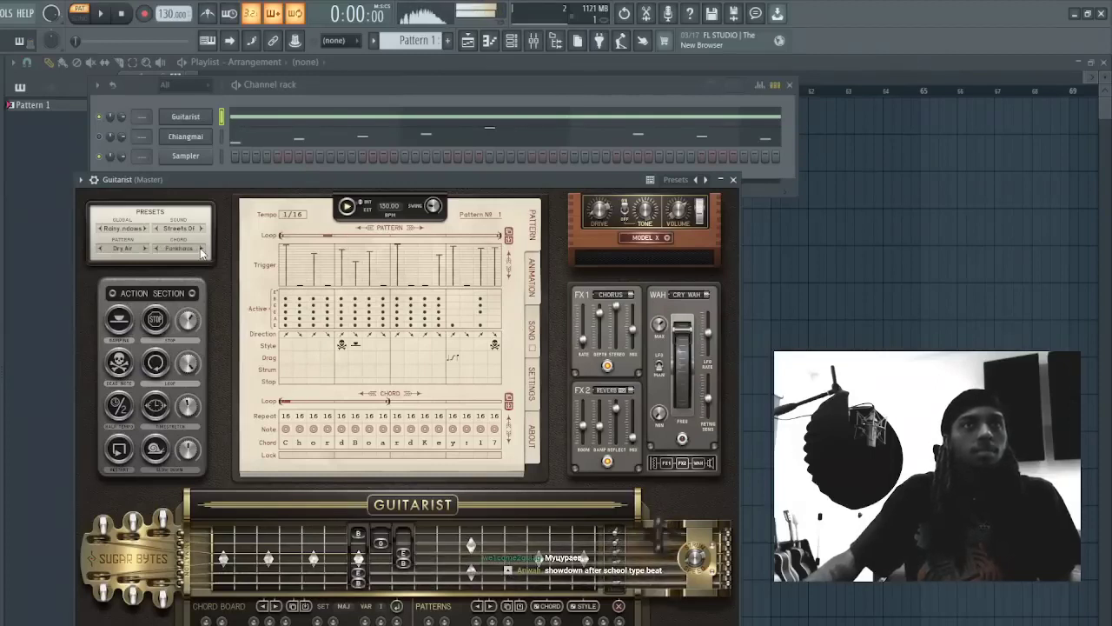
pyautogui.click(201, 248)
pyautogui.click(202, 251)
pyautogui.click(203, 250)
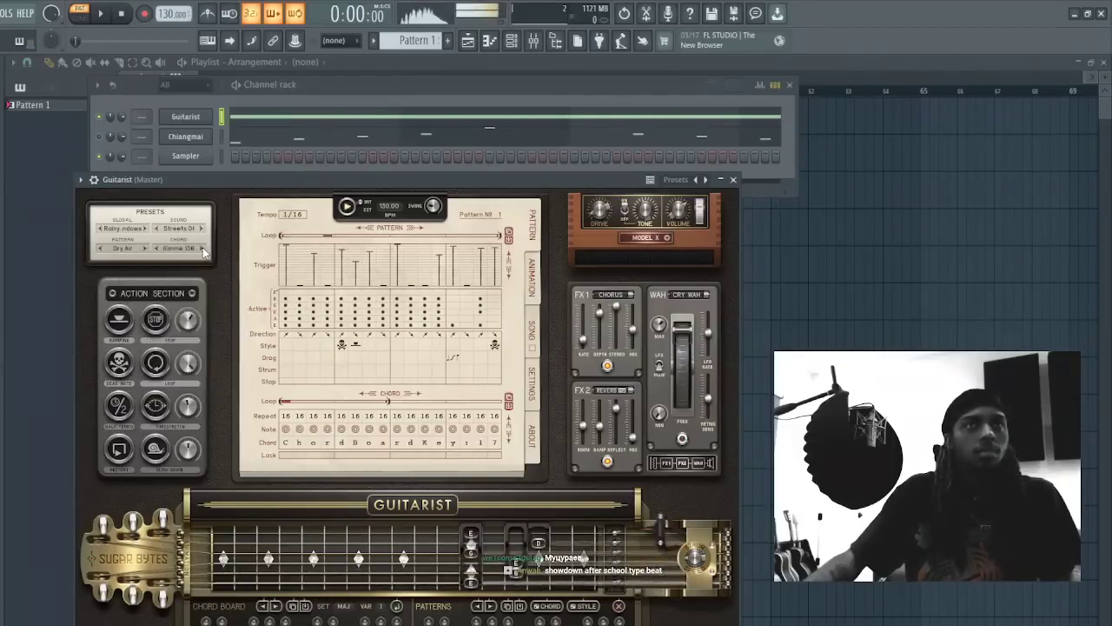
pyautogui.click(203, 251)
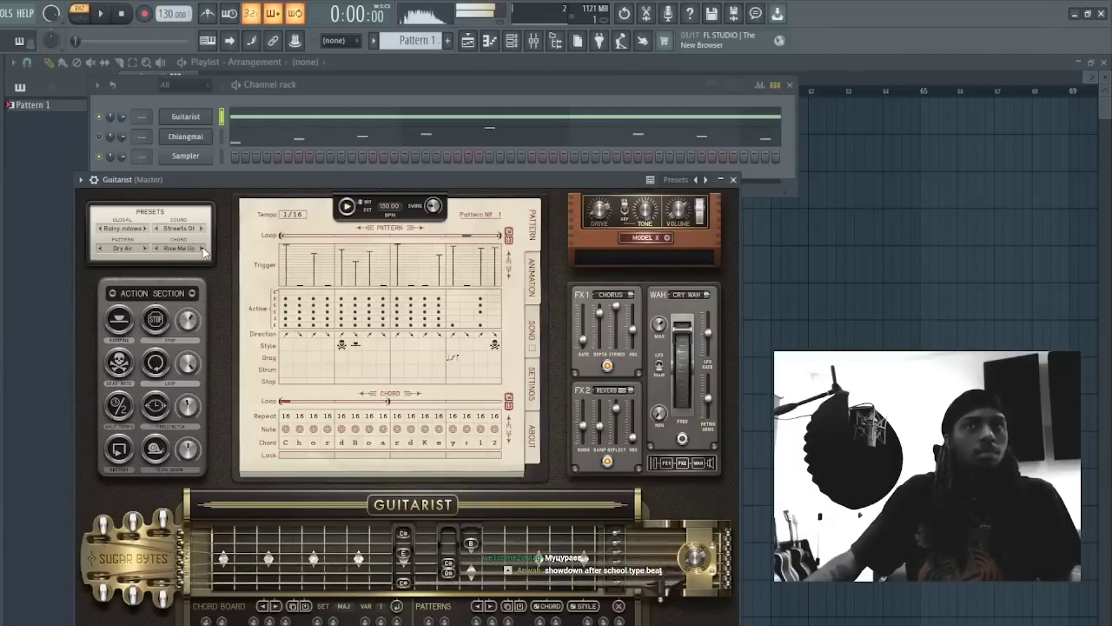
# - Audition strumming patterns from FF Blues to Toolsack, ending on Acid Days
pyautogui.click(146, 249)
pyautogui.click(146, 250)
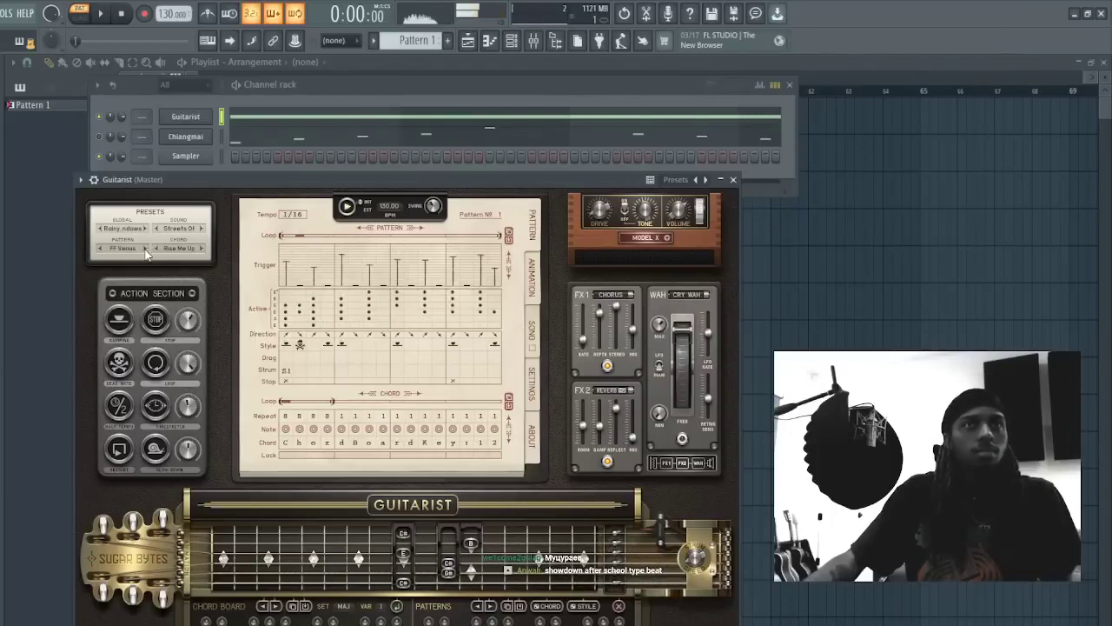
pyautogui.click(146, 250)
pyautogui.click(146, 249)
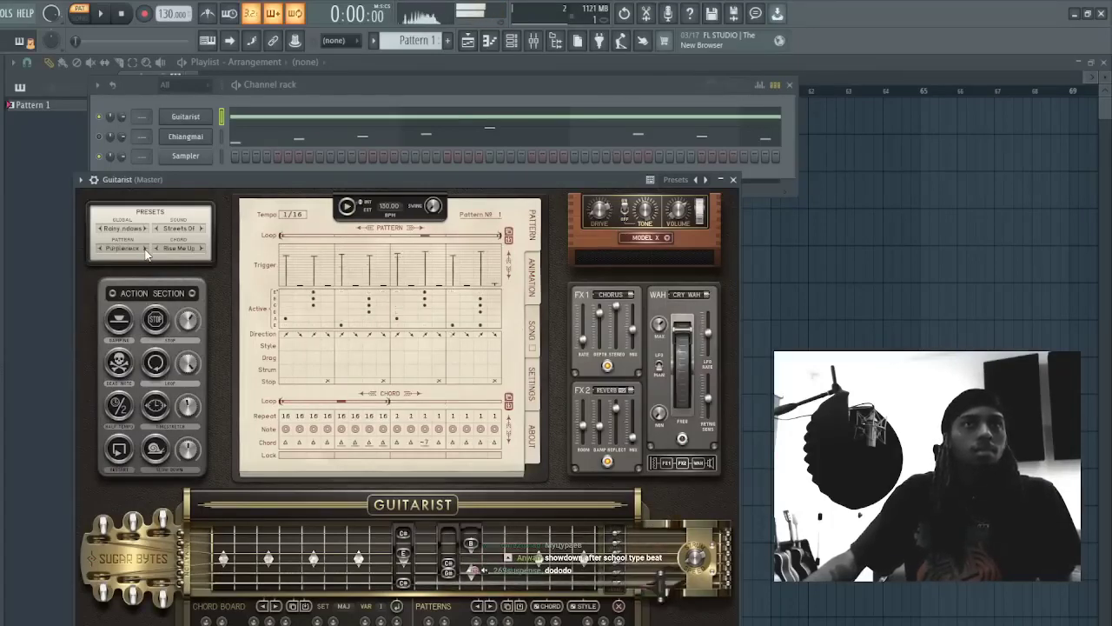
pyautogui.click(146, 249)
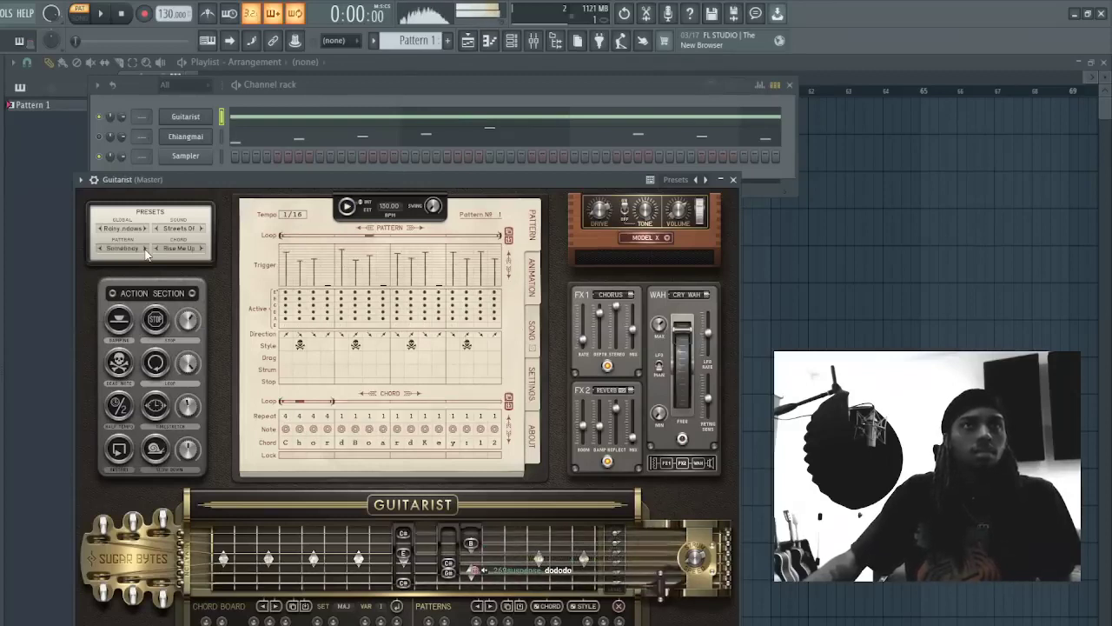
pyautogui.click(146, 249)
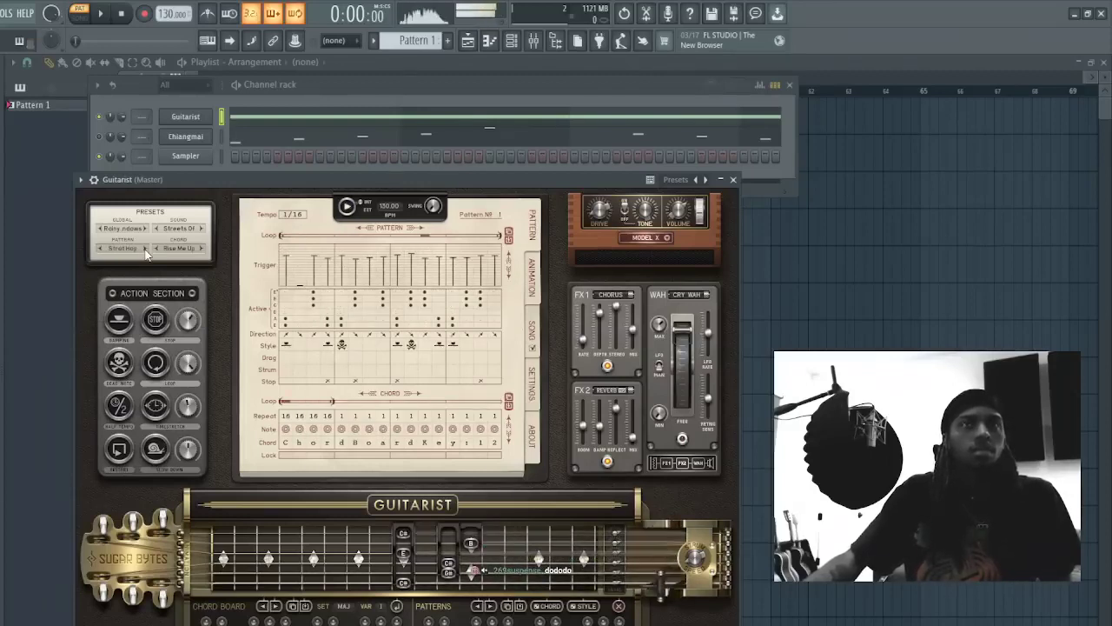
pyautogui.click(146, 249)
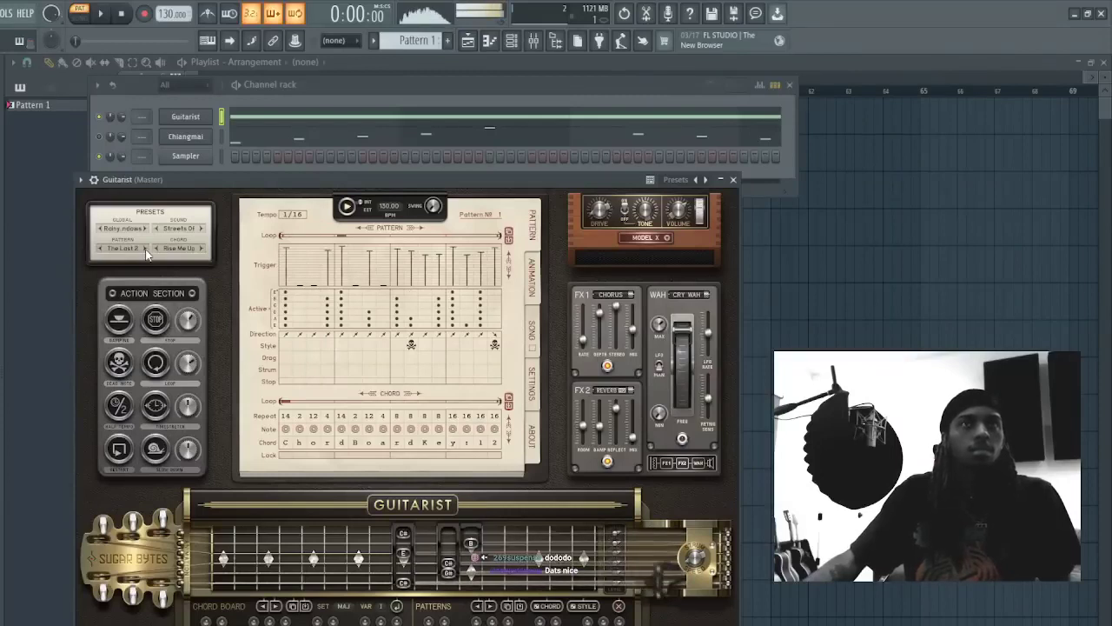
pyautogui.click(146, 249)
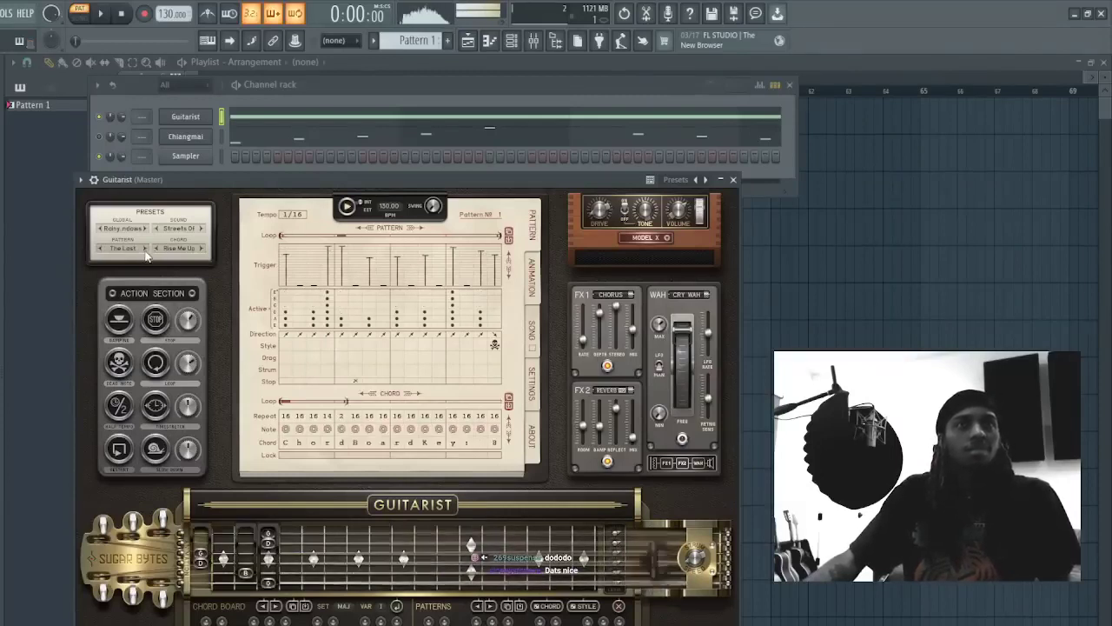
pyautogui.click(146, 250)
pyautogui.click(146, 250)
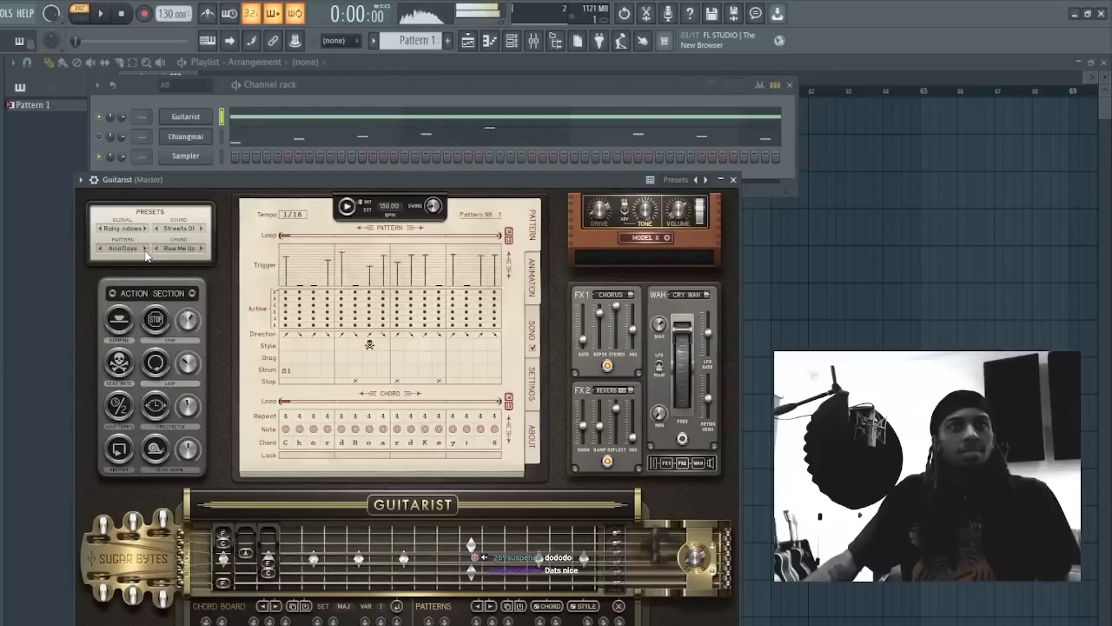
# - Try the Strathunk, Gobel and Messer chord presets, then set Strum Song
pyautogui.click(202, 252)
pyautogui.click(201, 252)
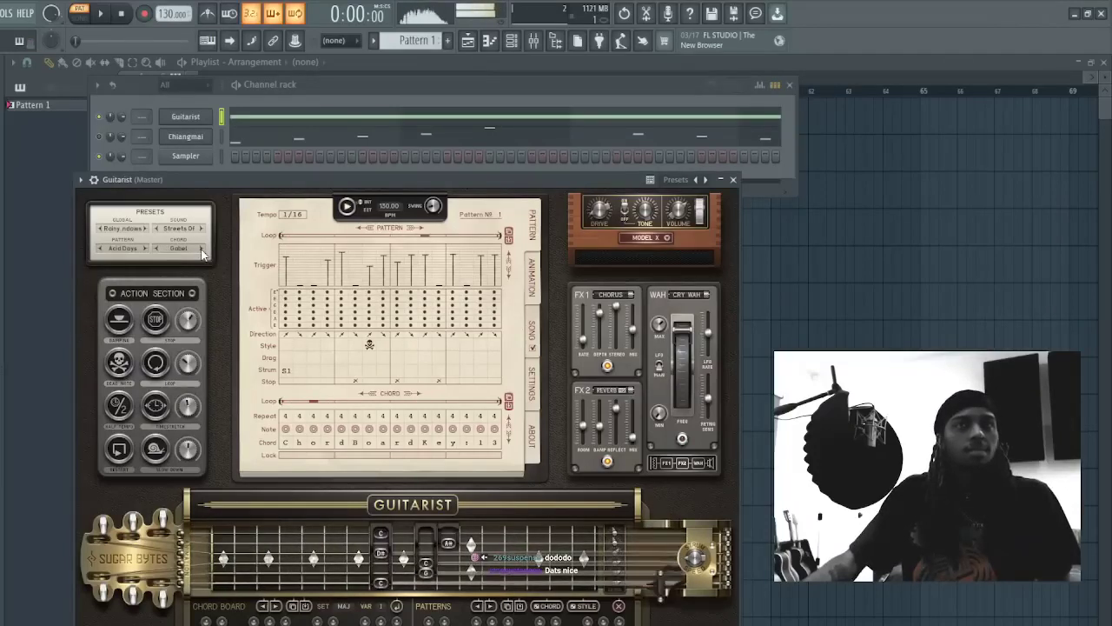
pyautogui.click(202, 252)
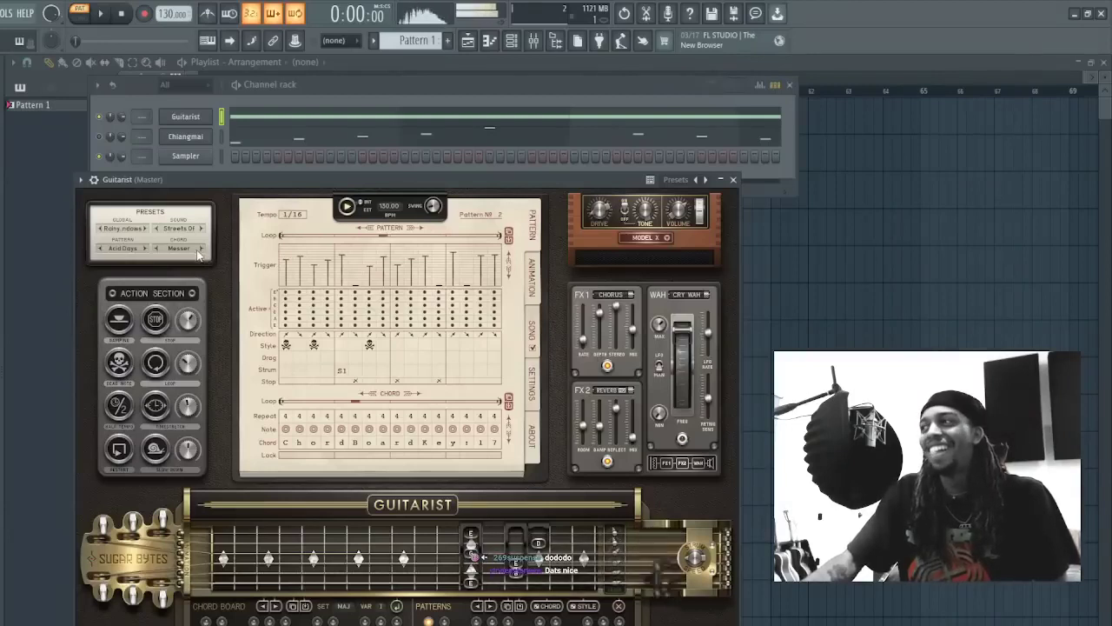
pyautogui.click(202, 250)
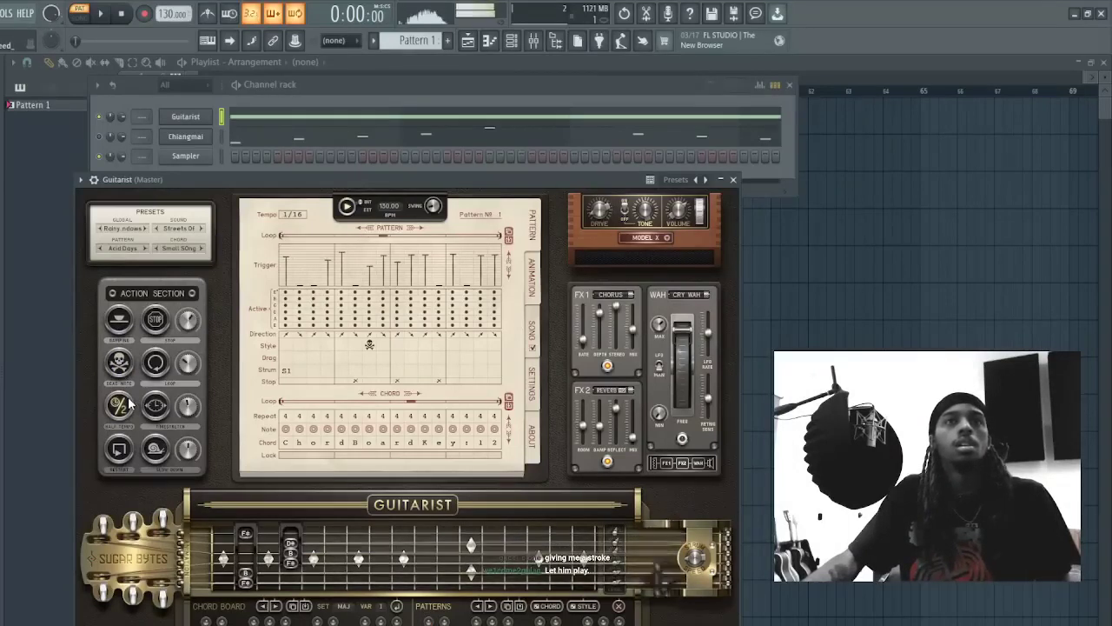
# - Turn off the slow-down Snail effect, load the Dreemy pattern and the BluesBro sound
pyautogui.click(160, 449)
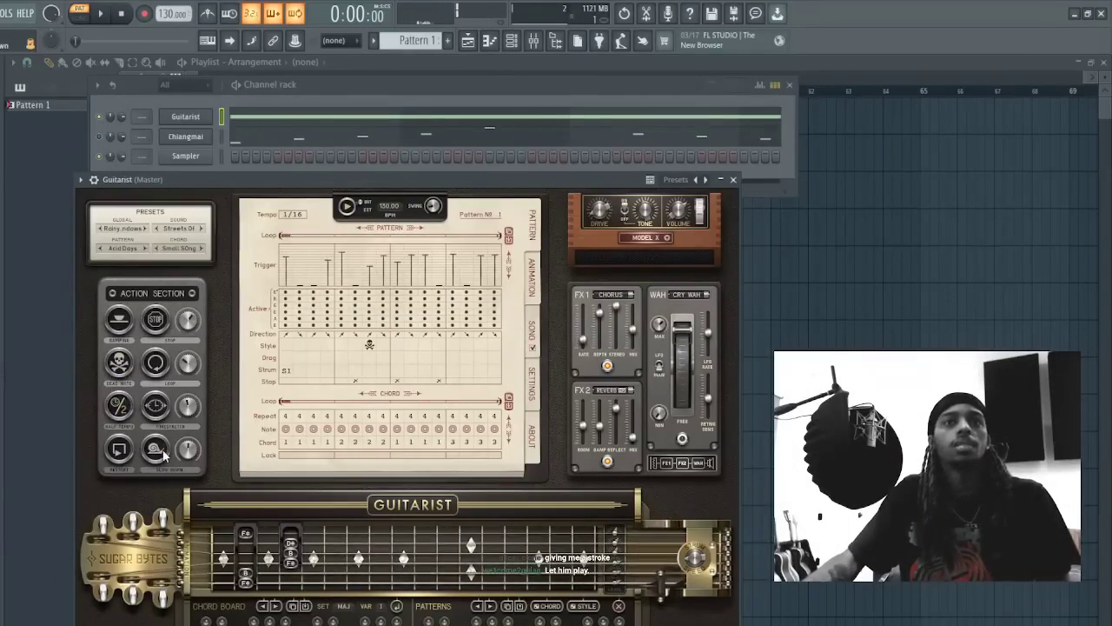
pyautogui.click(159, 450)
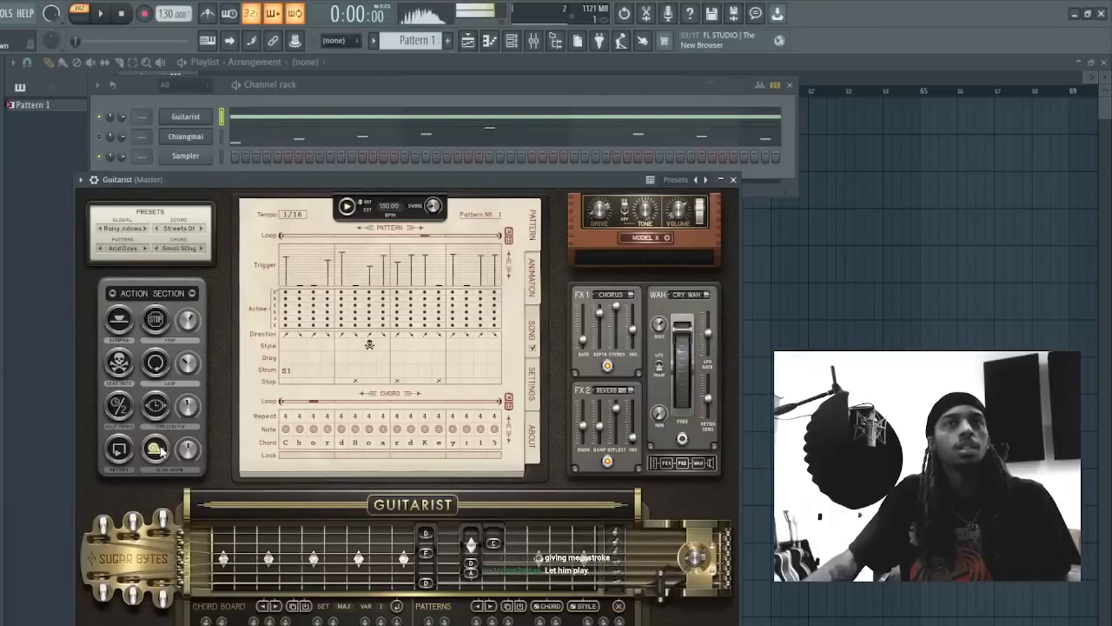
pyautogui.click(159, 451)
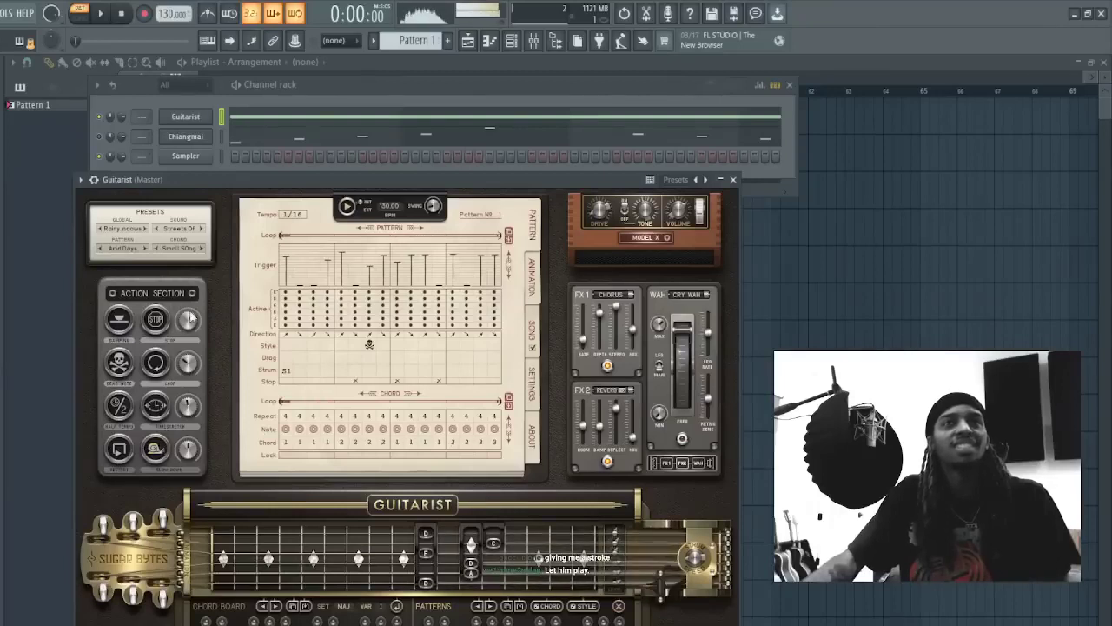
pyautogui.click(201, 250)
pyautogui.click(146, 250)
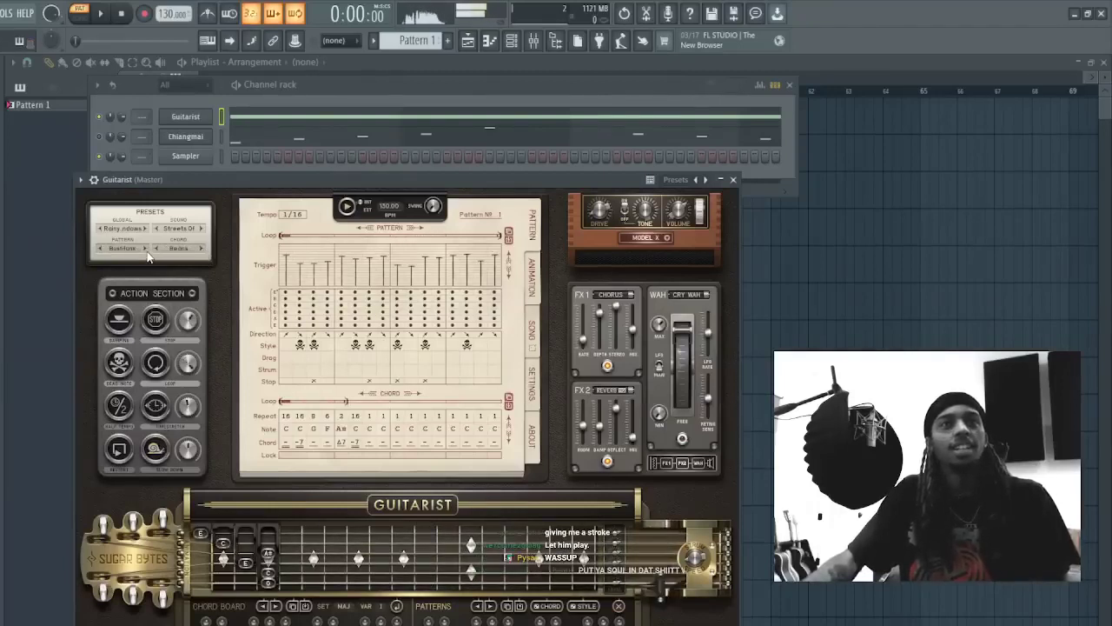
pyautogui.click(146, 250)
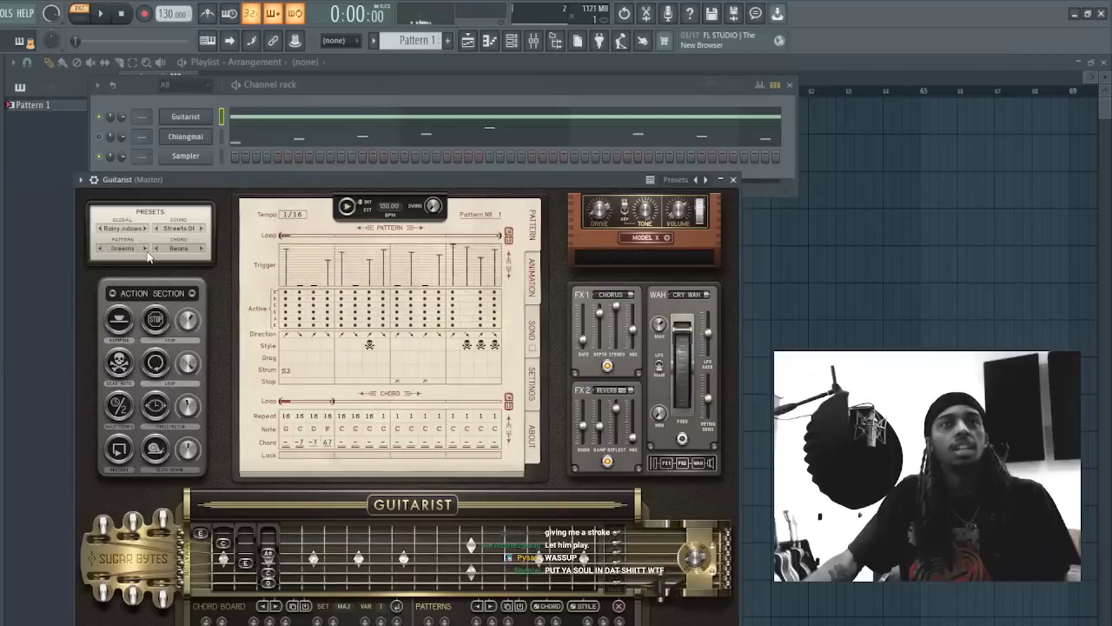
pyautogui.click(202, 229)
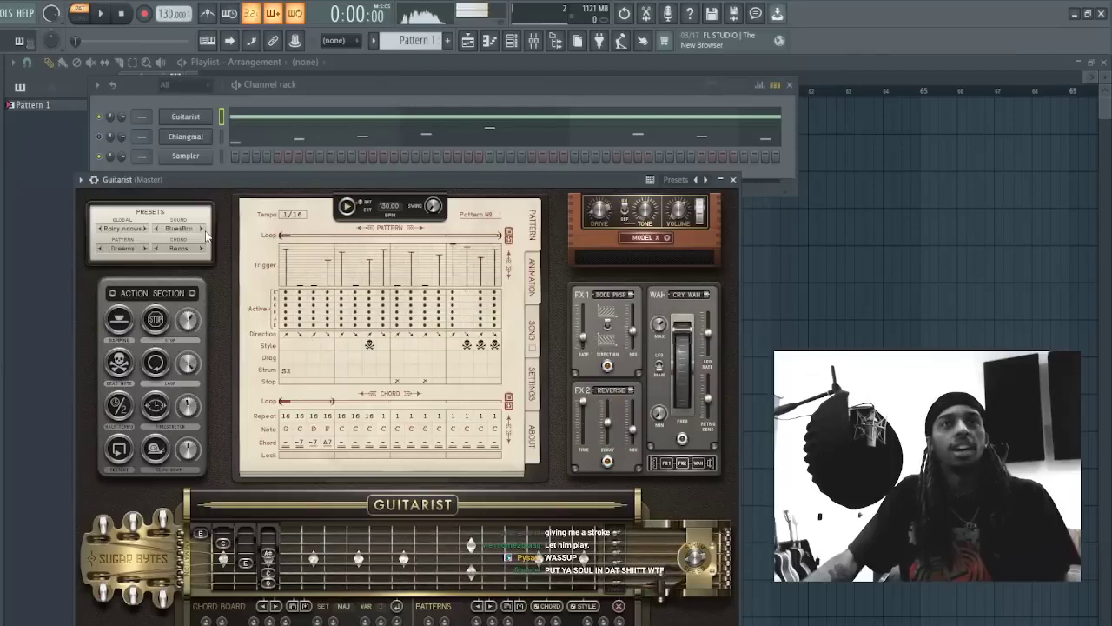
# - Load the Streets Of preset, switch the amp model, and try other chord presets
pyautogui.click(145, 230)
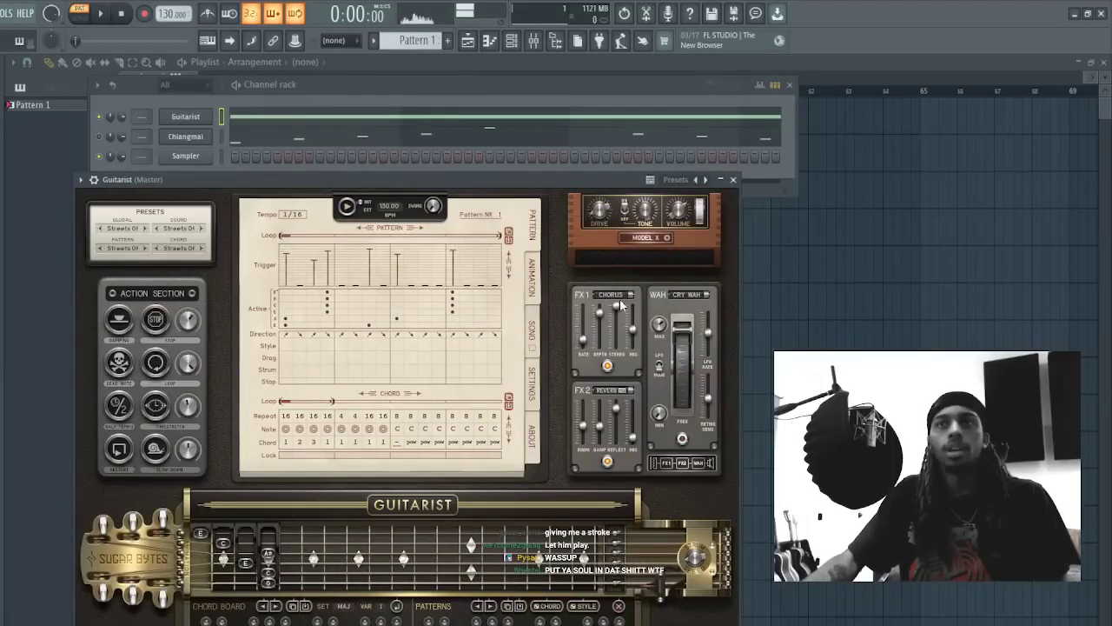
pyautogui.click(644, 237)
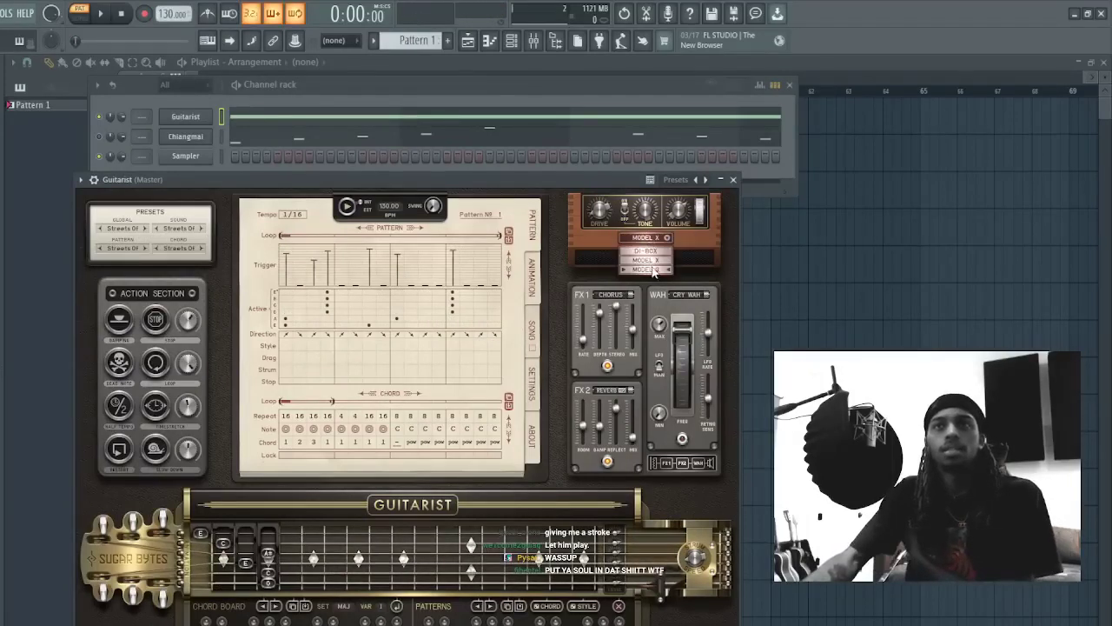
pyautogui.click(650, 269)
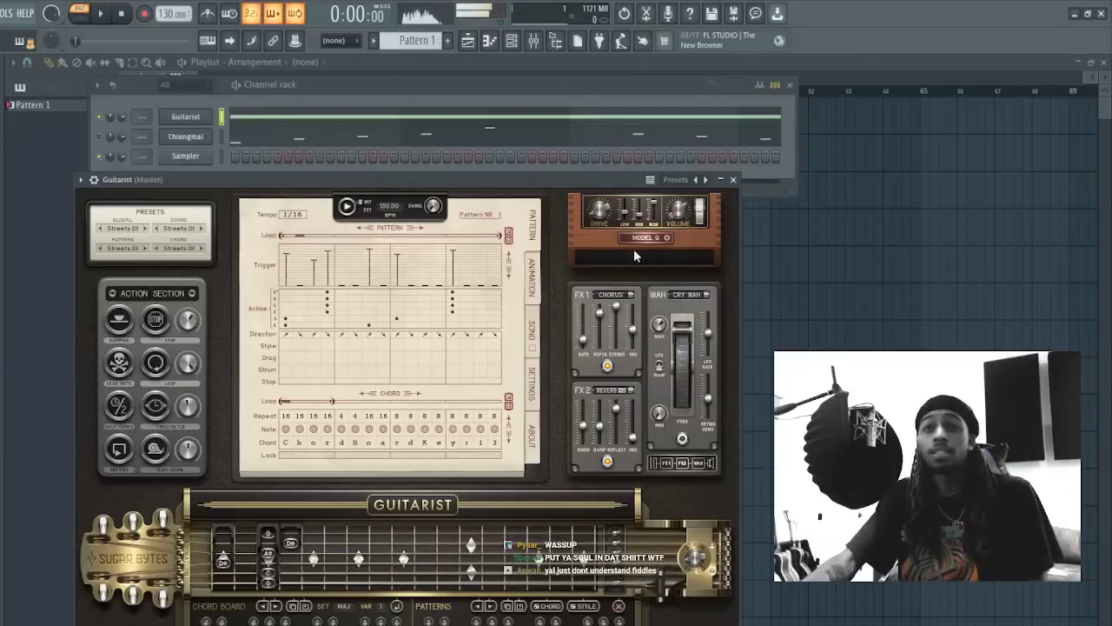
pyautogui.click(201, 249)
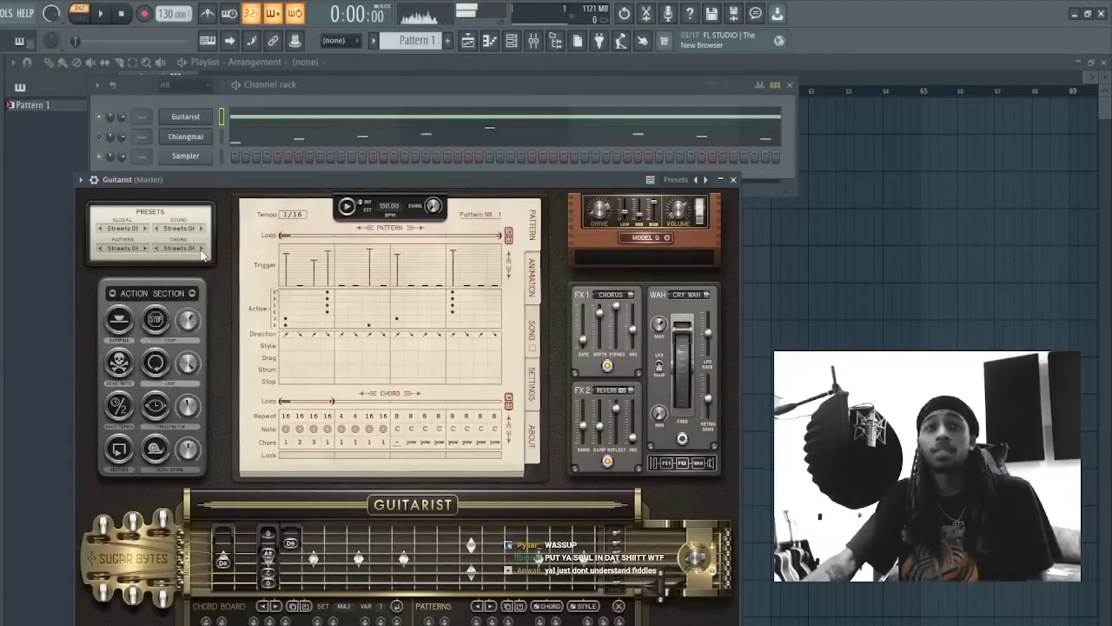
pyautogui.click(201, 249)
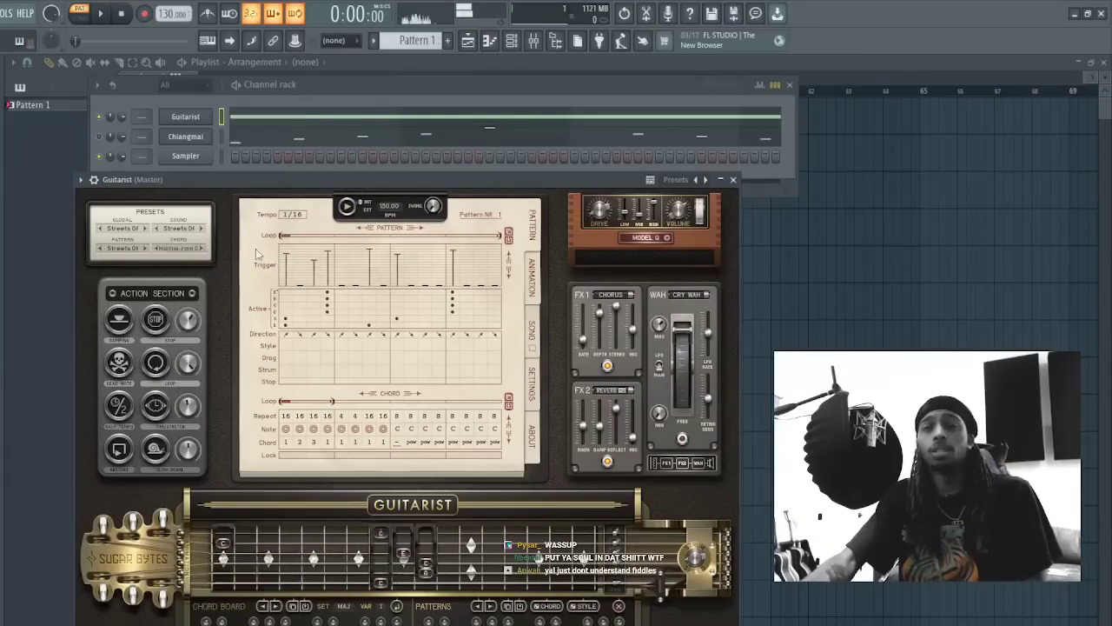
# - Switch the amp model to DI-BOX, then to MODEL X
pyautogui.click(643, 237)
pyautogui.click(657, 251)
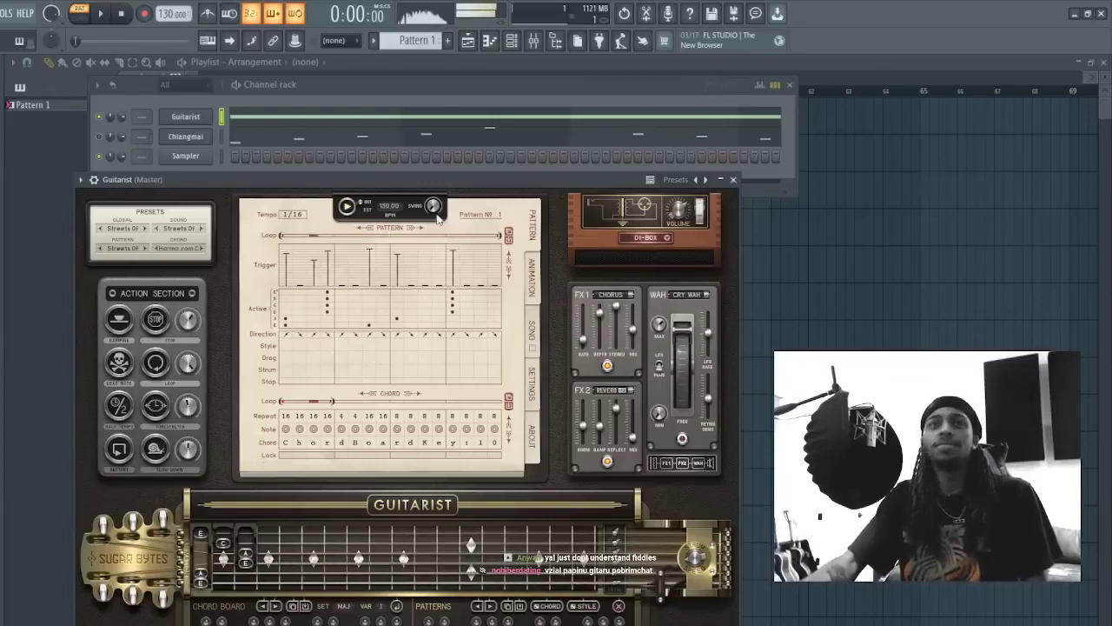
pyautogui.click(645, 238)
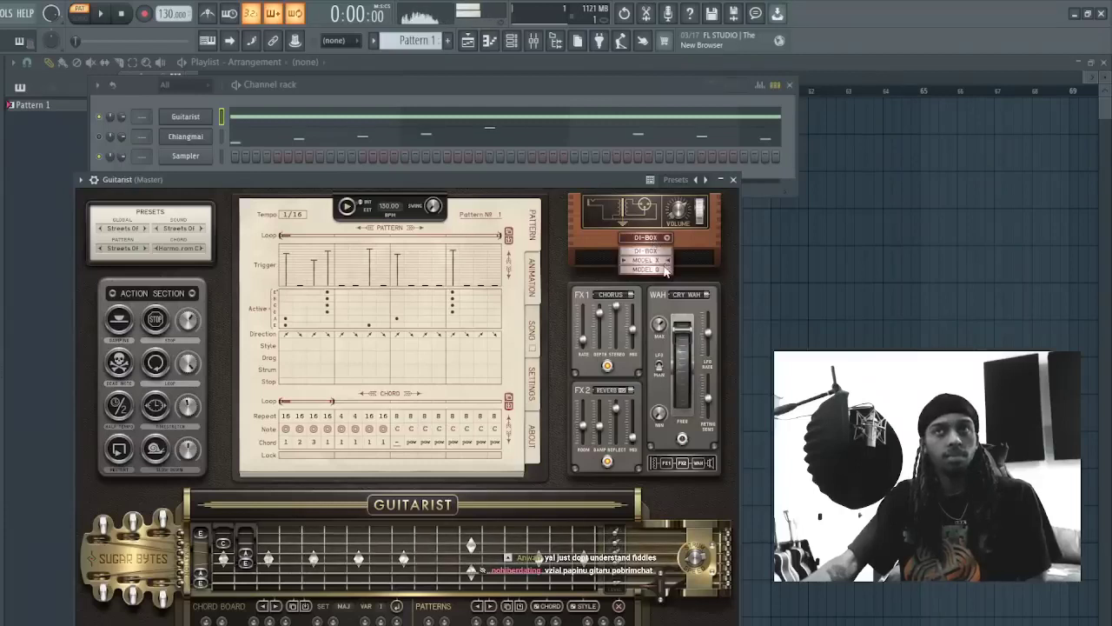
pyautogui.click(656, 253)
pyautogui.click(638, 238)
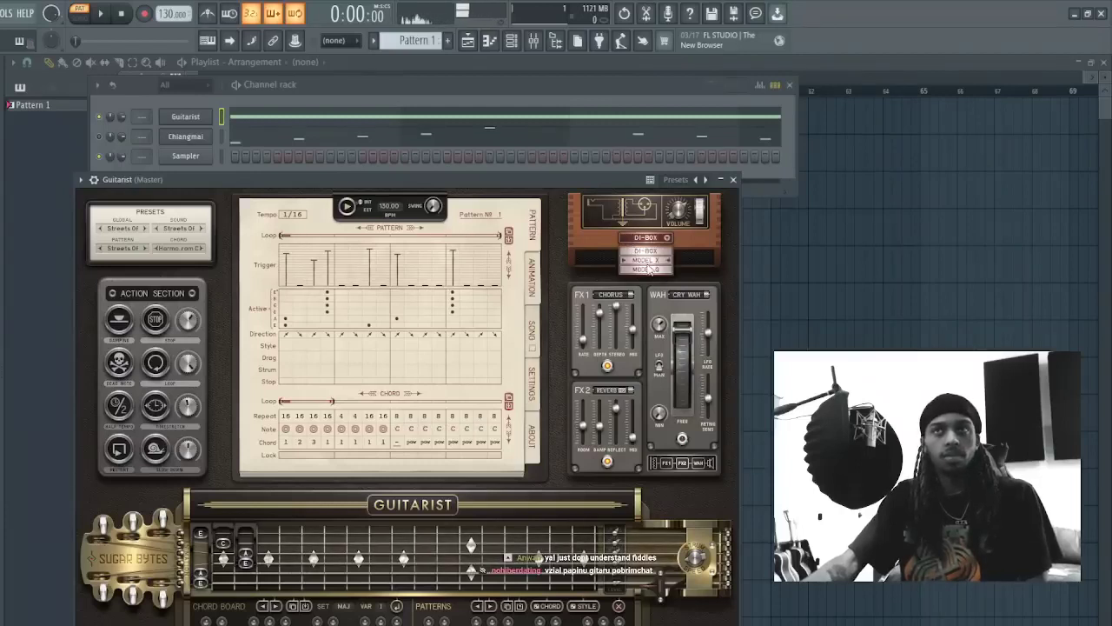
pyautogui.click(646, 260)
# - Step the global preset through Bluesriff and Bluesriff 3, then load At Any Speed
pyautogui.click(201, 248)
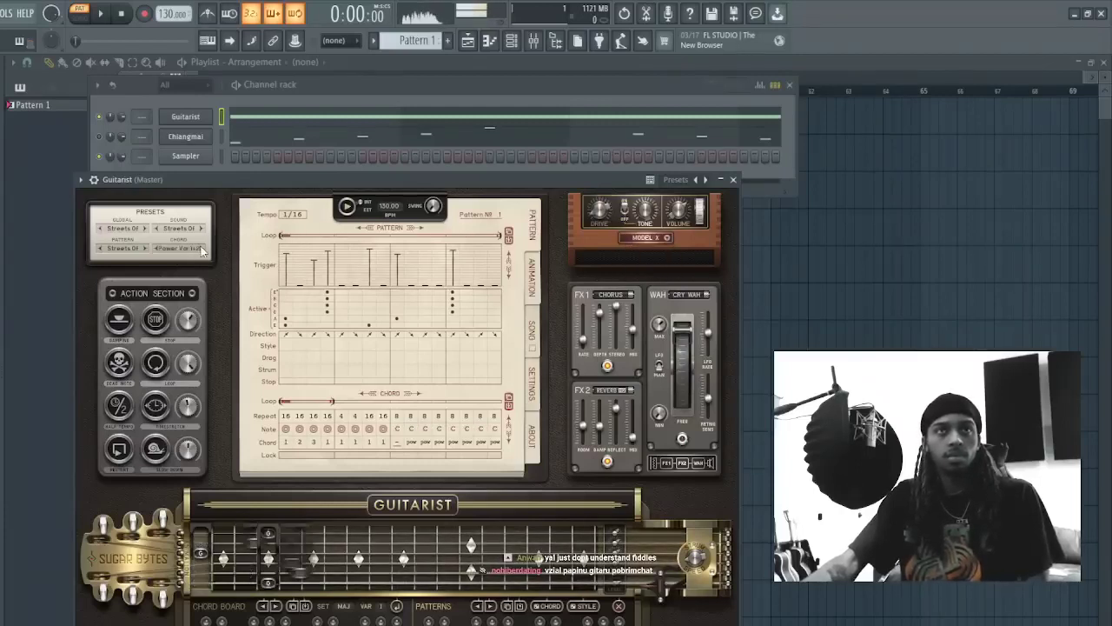
pyautogui.click(145, 229)
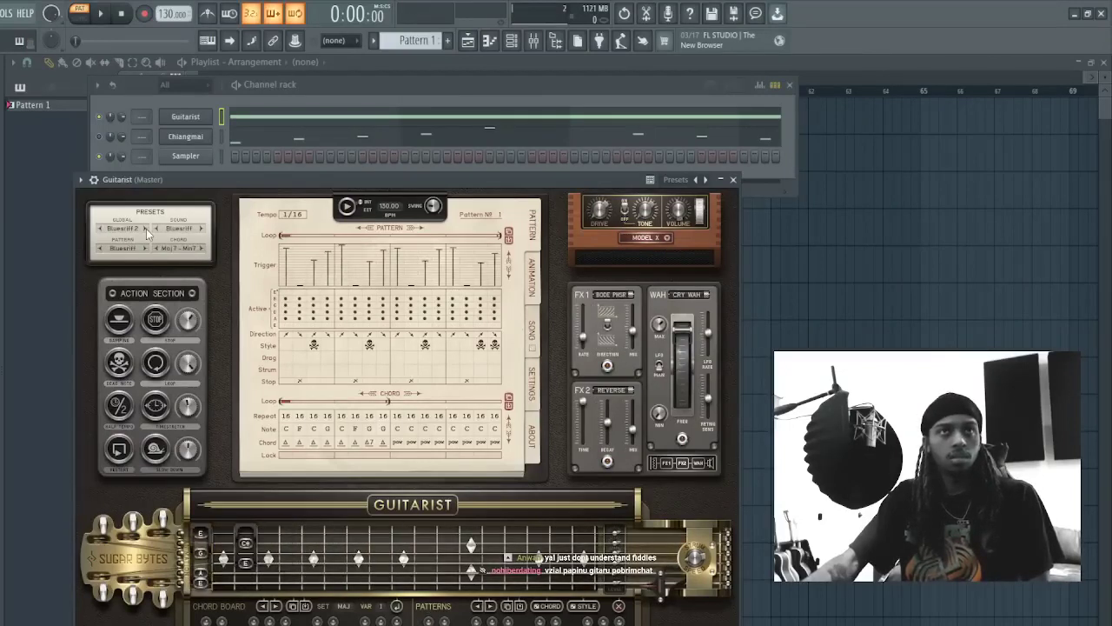
pyautogui.click(145, 230)
pyautogui.click(132, 230)
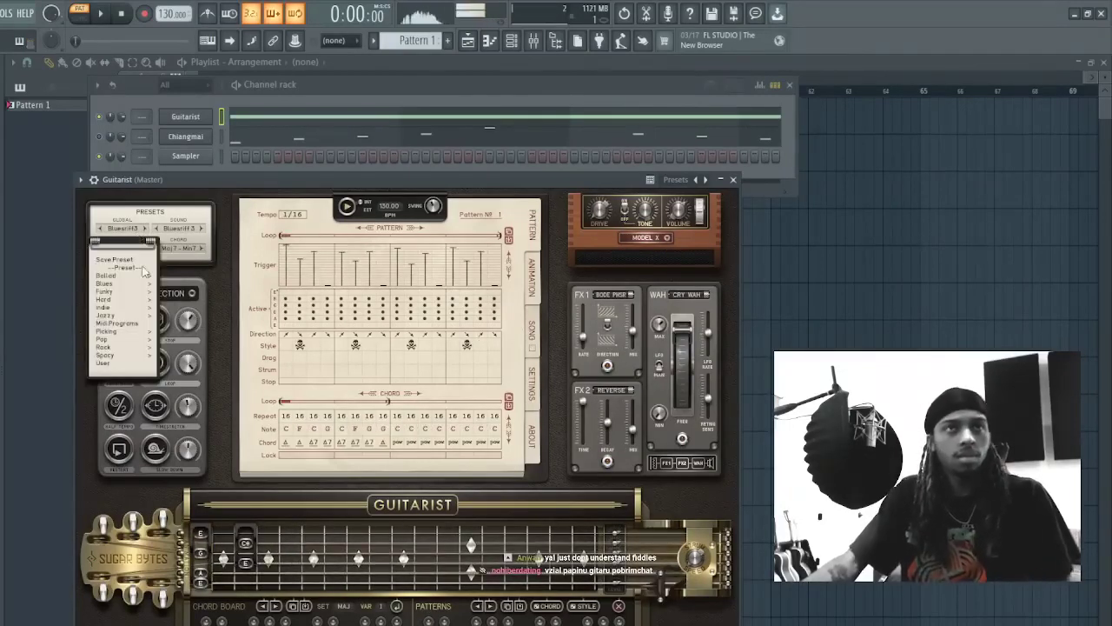
pyautogui.click(134, 303)
pyautogui.click(127, 229)
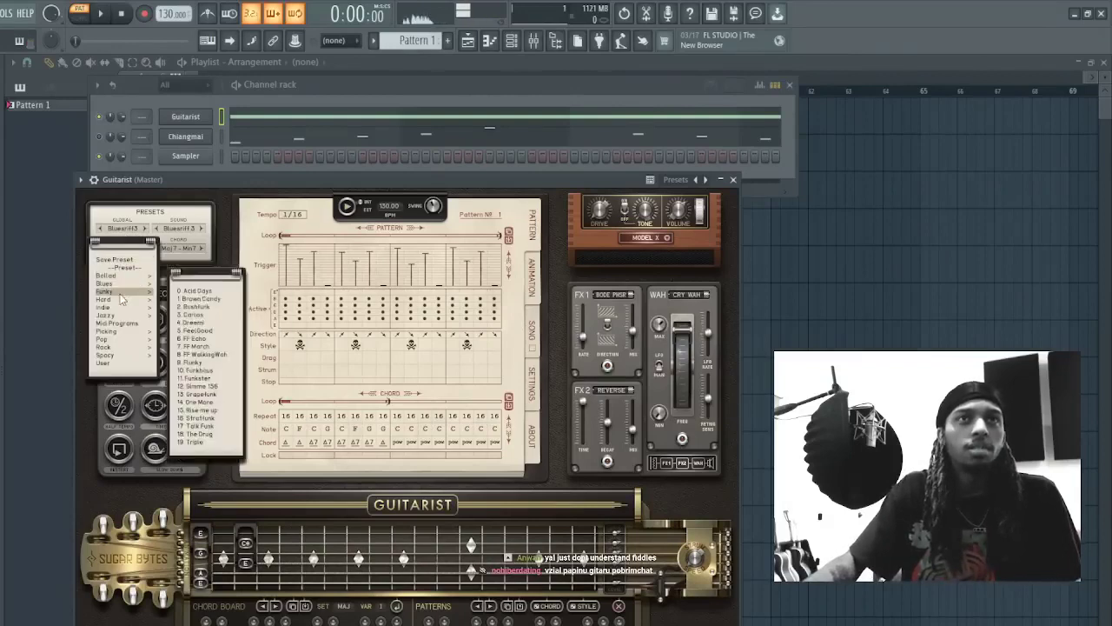
pyautogui.moveTo(120, 304)
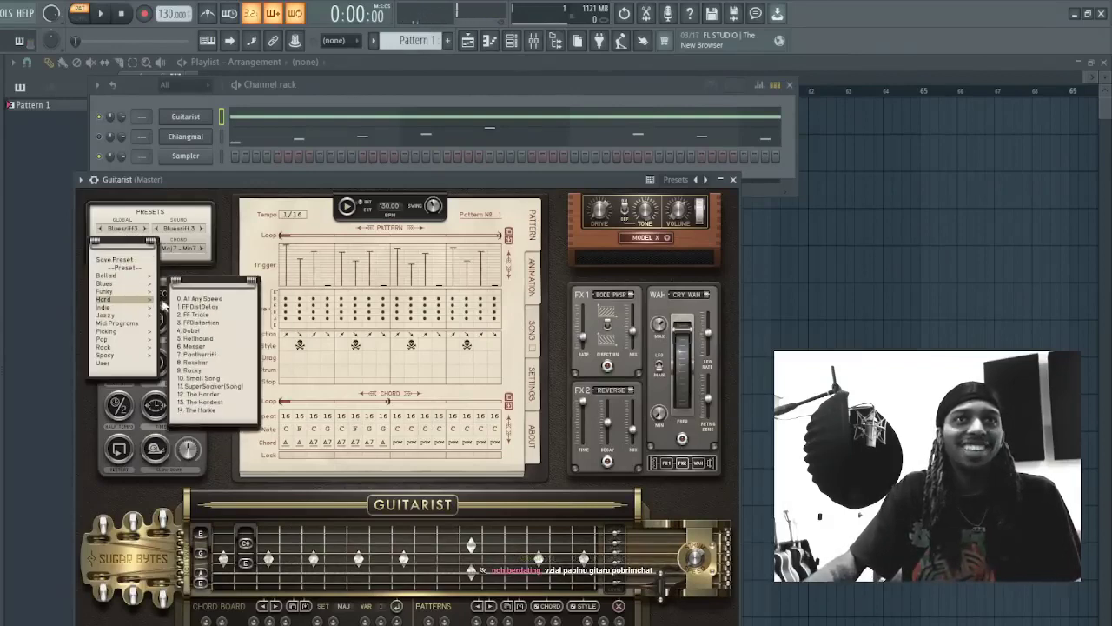
pyautogui.click(196, 299)
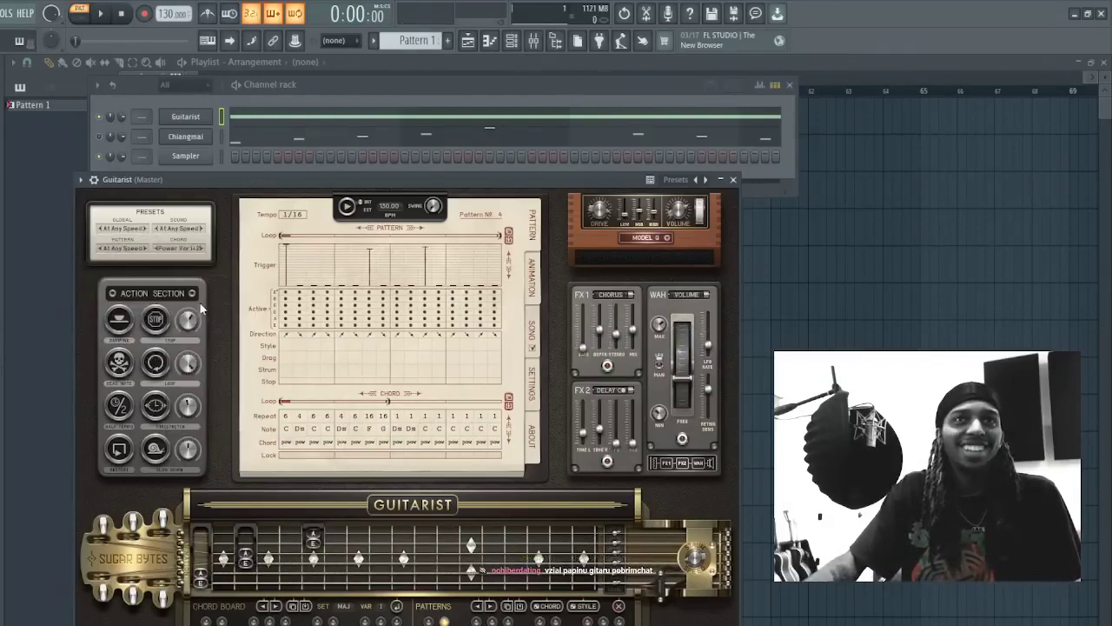
# - Load the FF Distortion global preset from the Hard category and browse other categories
pyautogui.click(144, 229)
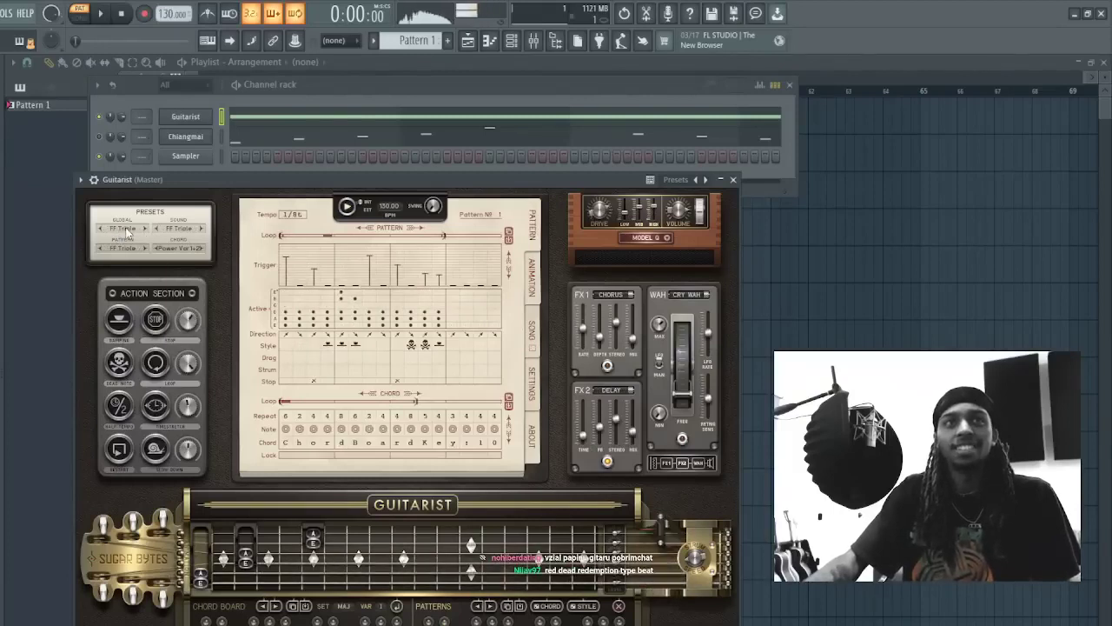
pyautogui.click(124, 229)
pyautogui.moveTo(121, 299)
pyautogui.click(196, 323)
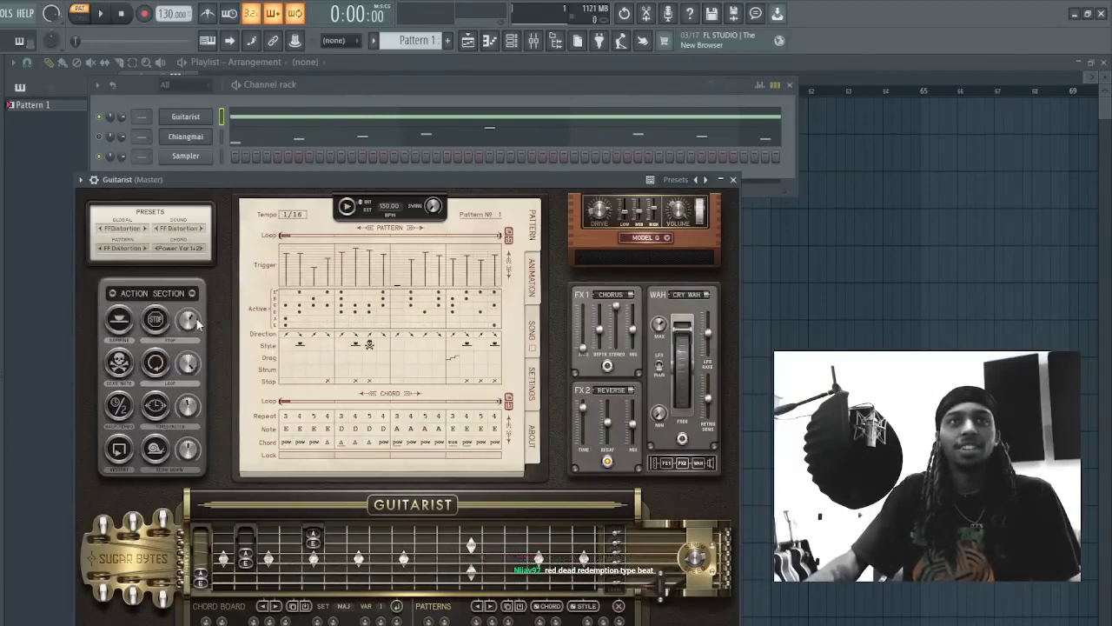
pyautogui.click(144, 247)
pyautogui.moveTo(113, 318)
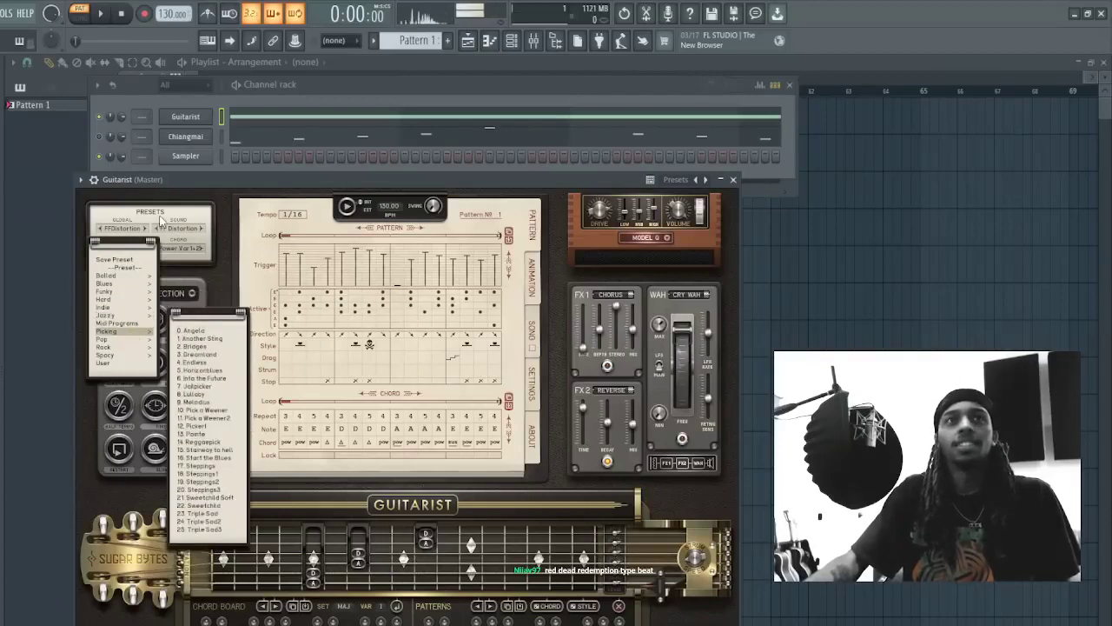
pyautogui.click(122, 134)
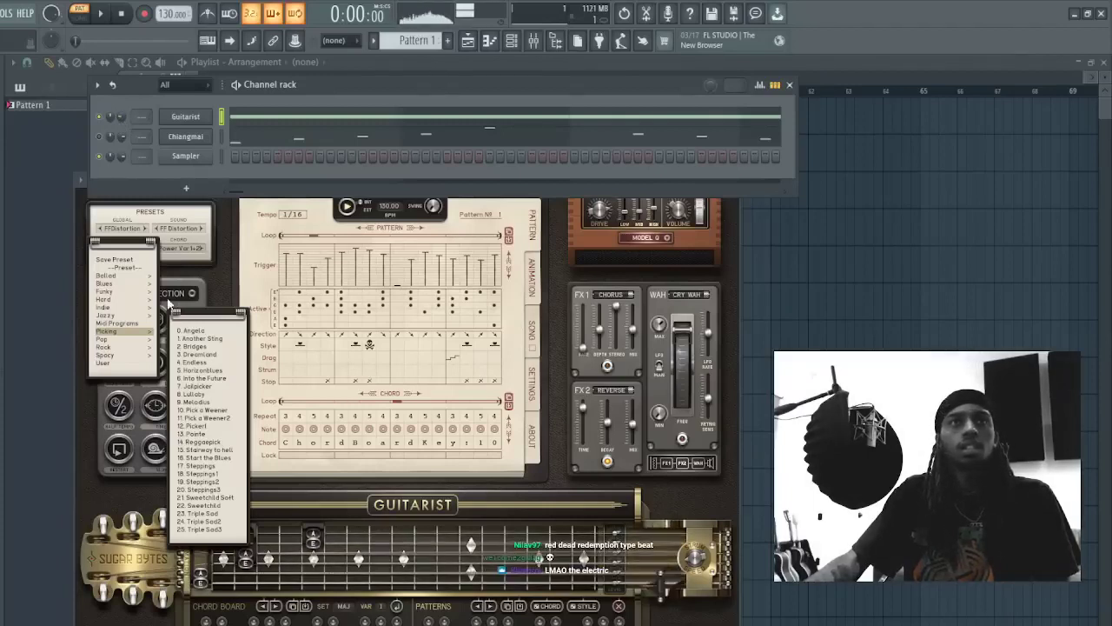
pyautogui.moveTo(146, 283)
pyautogui.click(205, 238)
# - Set the chord preset to Acid Days
pyautogui.click(202, 250)
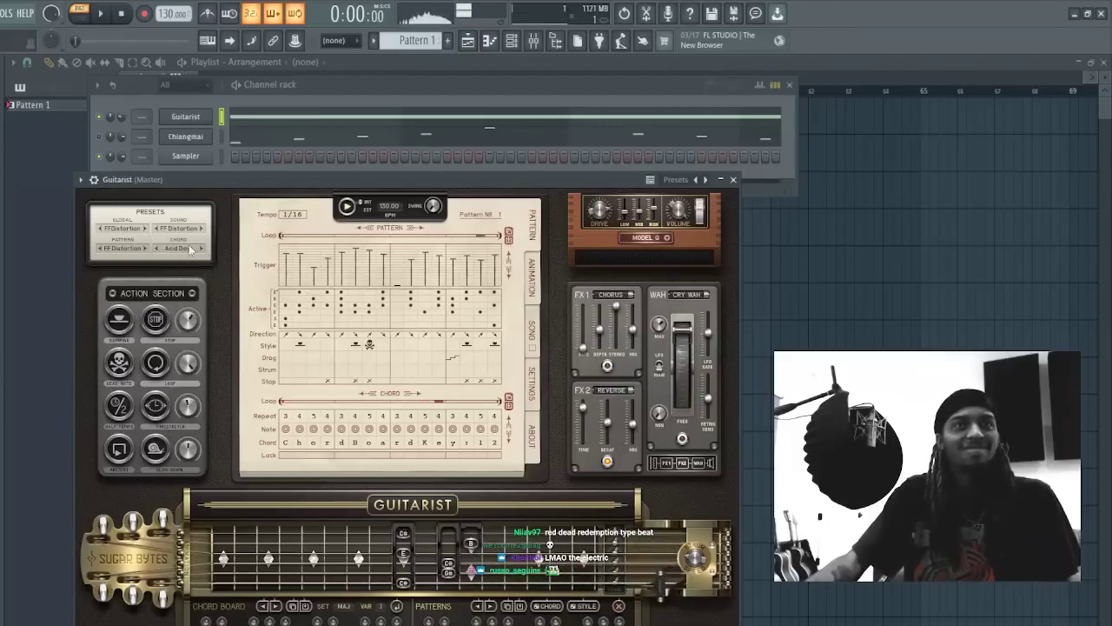
pyautogui.click(162, 246)
pyautogui.click(158, 247)
pyautogui.click(157, 248)
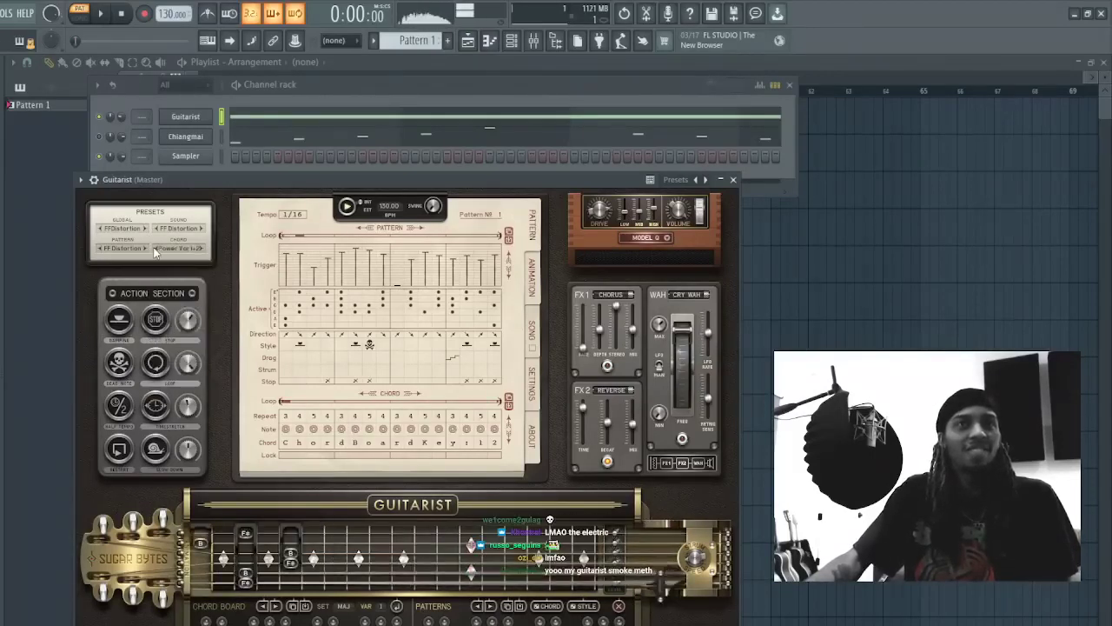
pyautogui.click(199, 249)
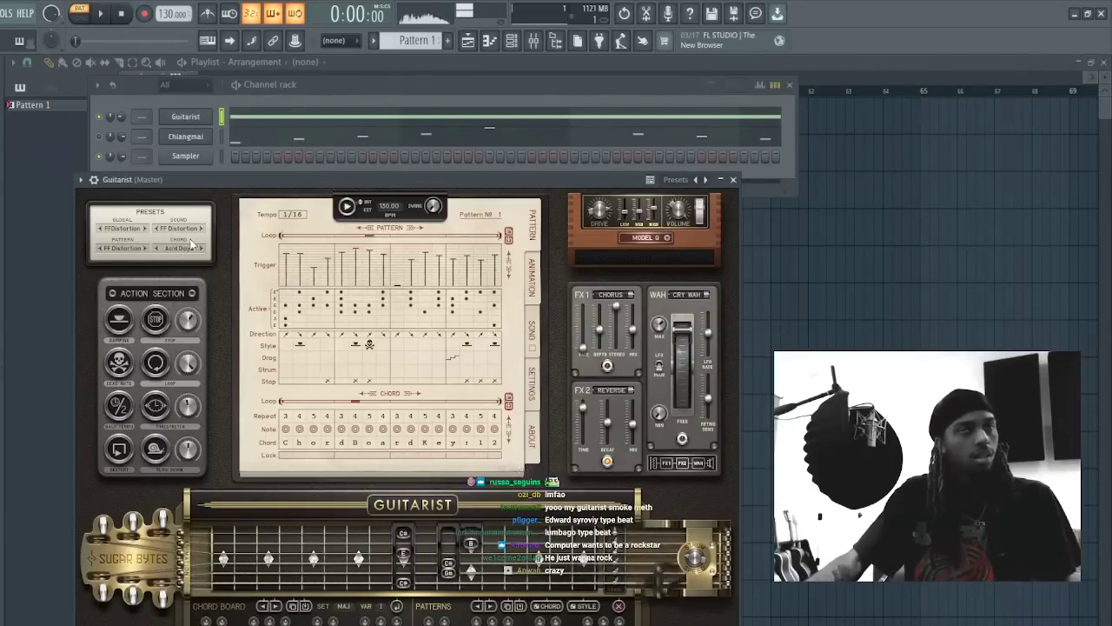
# - Open the Guitarist's piano roll and delete the two existing D4 notes
pyautogui.click(323, 118)
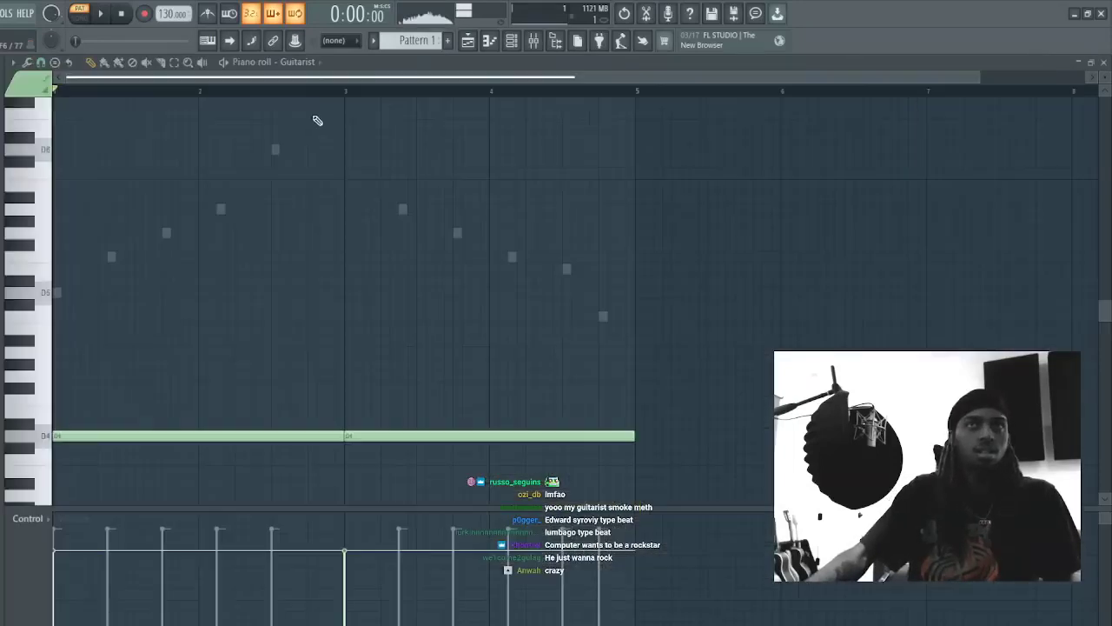
pyautogui.scroll(-2, 279, 270)
pyautogui.hotkey('ctrl', 'a')
pyautogui.press('Delete')
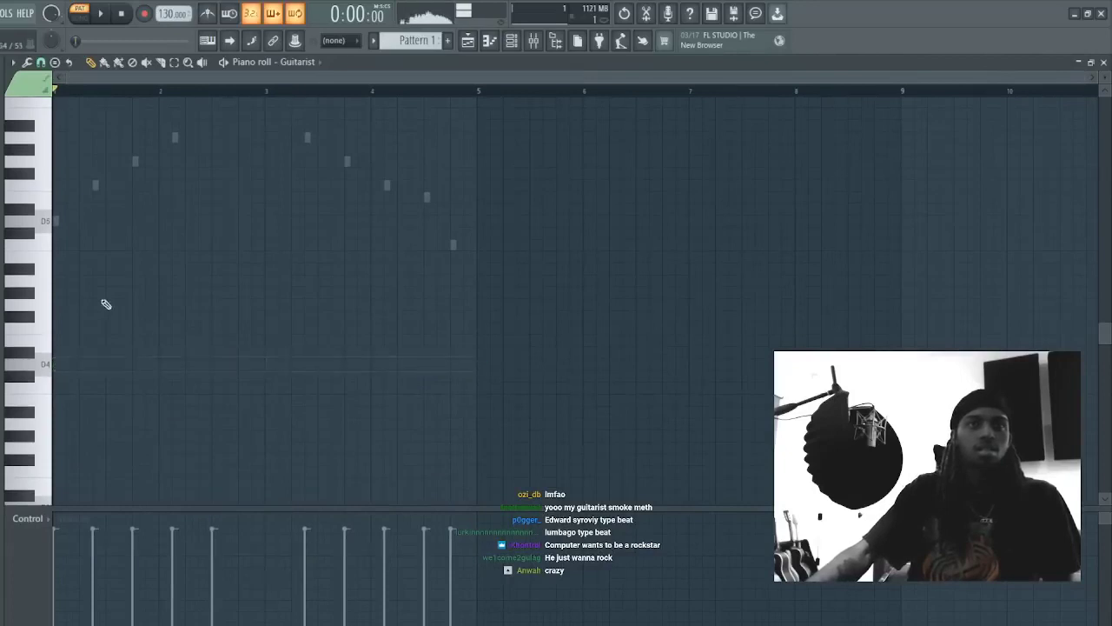
pyautogui.scroll(-2, 174, 136)
pyautogui.scroll(1, 131, 355)
pyautogui.scroll(-1, 77, 431)
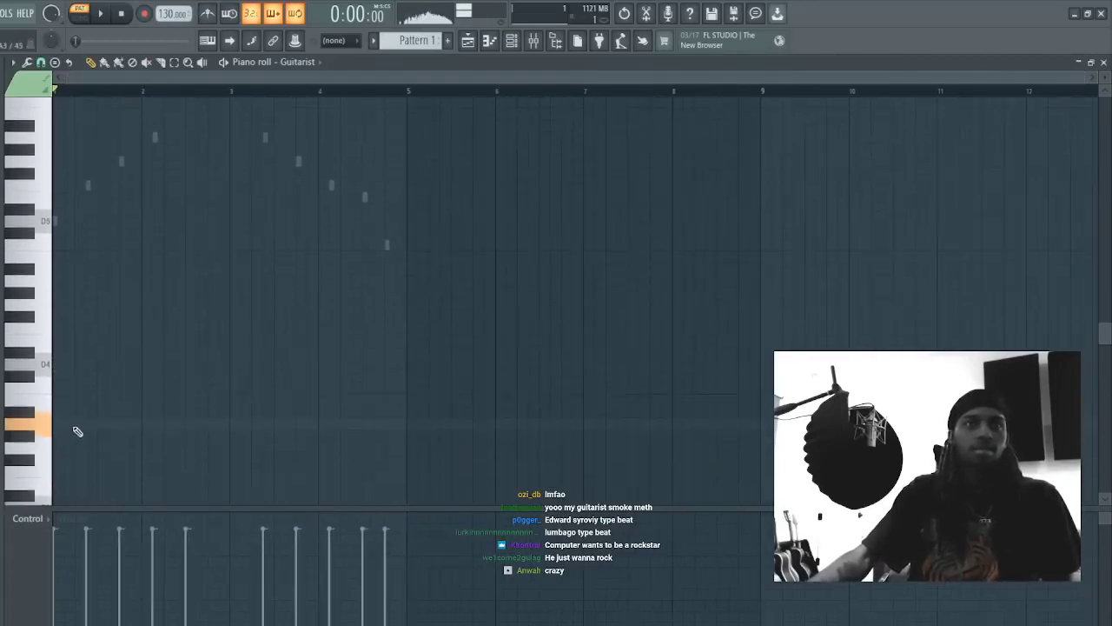
# - Draw an A3 note stretched across bars 1–2 and preview it
pyautogui.click(63, 426)
pyautogui.press('space')
pyautogui.moveTo(73, 426); pyautogui.dragTo(229, 427)
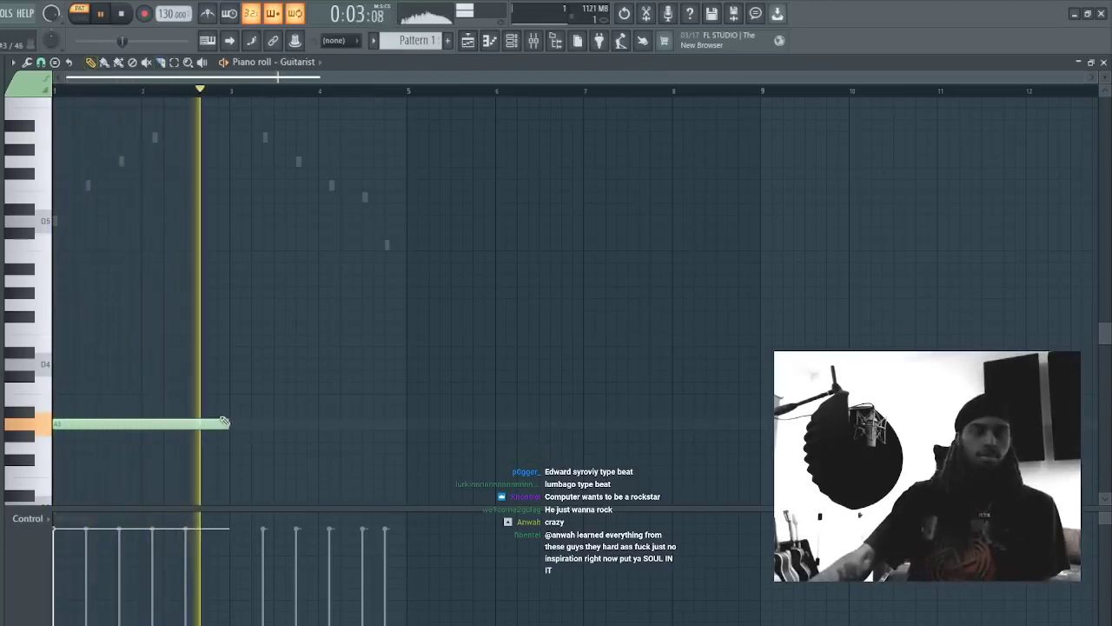
pyautogui.press('space')
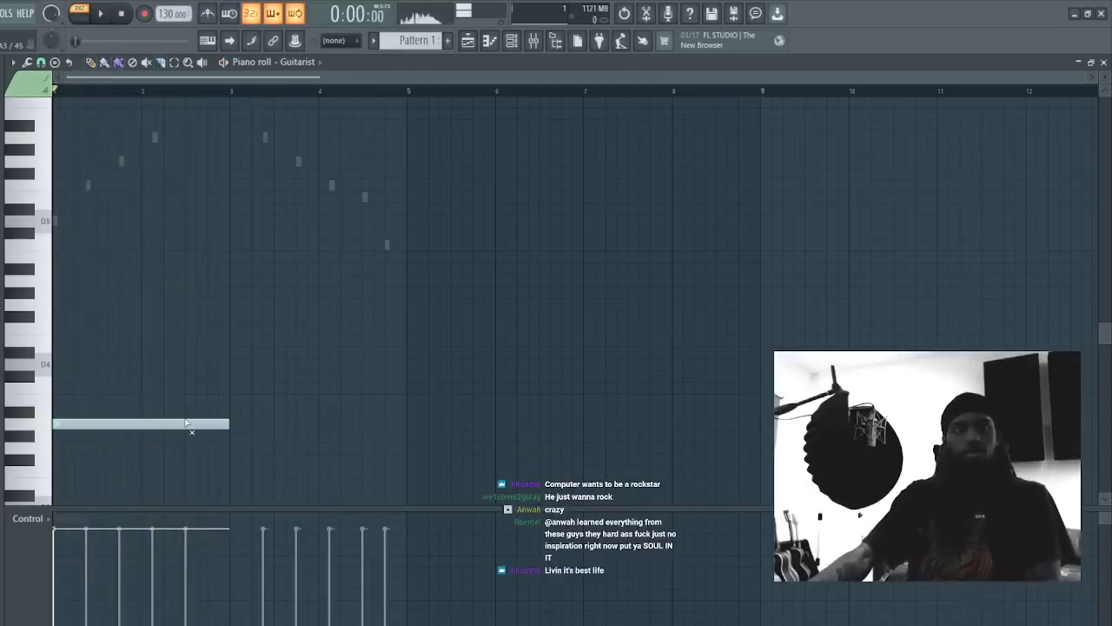
pyautogui.click(184, 426)
# - Add a B3 note at bar 3, remove the trial notes, and close the piano roll
pyautogui.click(234, 403)
pyautogui.click(310, 447)
pyautogui.rightClick(348, 447)
pyautogui.press('space')
pyautogui.click(465, 432)
pyautogui.rightClick(504, 432)
pyautogui.click(509, 395)
pyautogui.rightClick(548, 394)
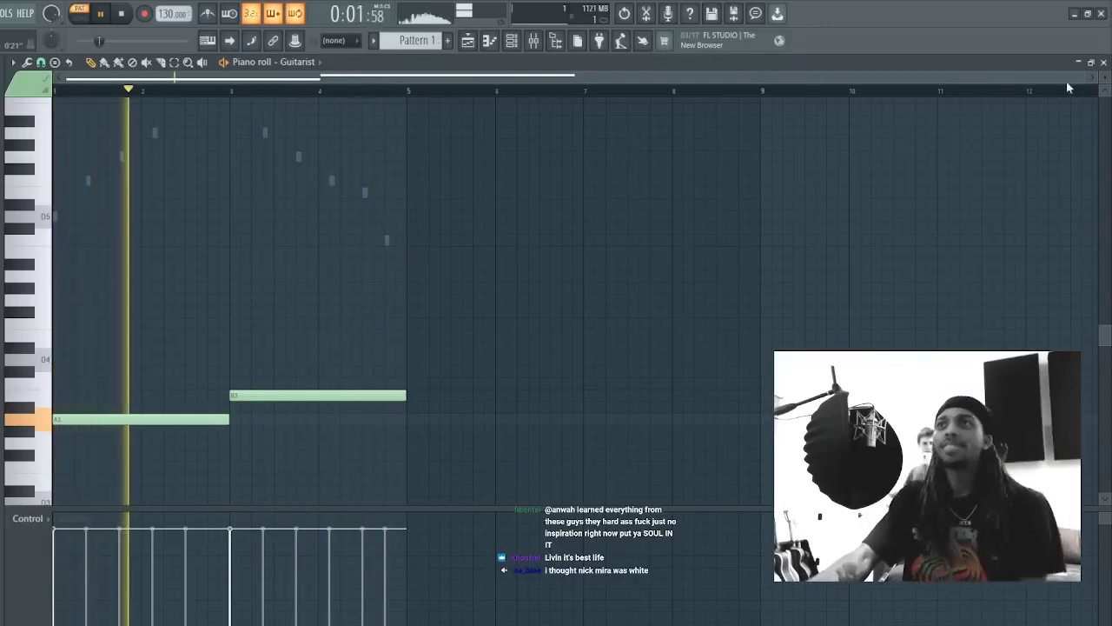
pyautogui.click(1104, 63)
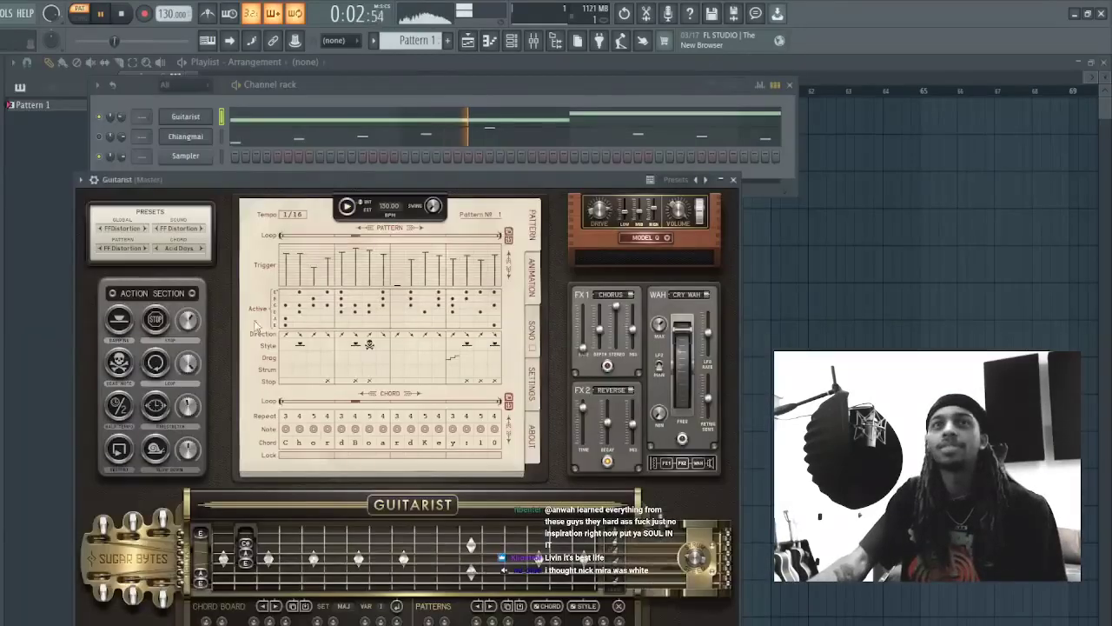
# - Open Chiang Mai, try another preset, and return it to Chiangmai Init
pyautogui.click(118, 120)
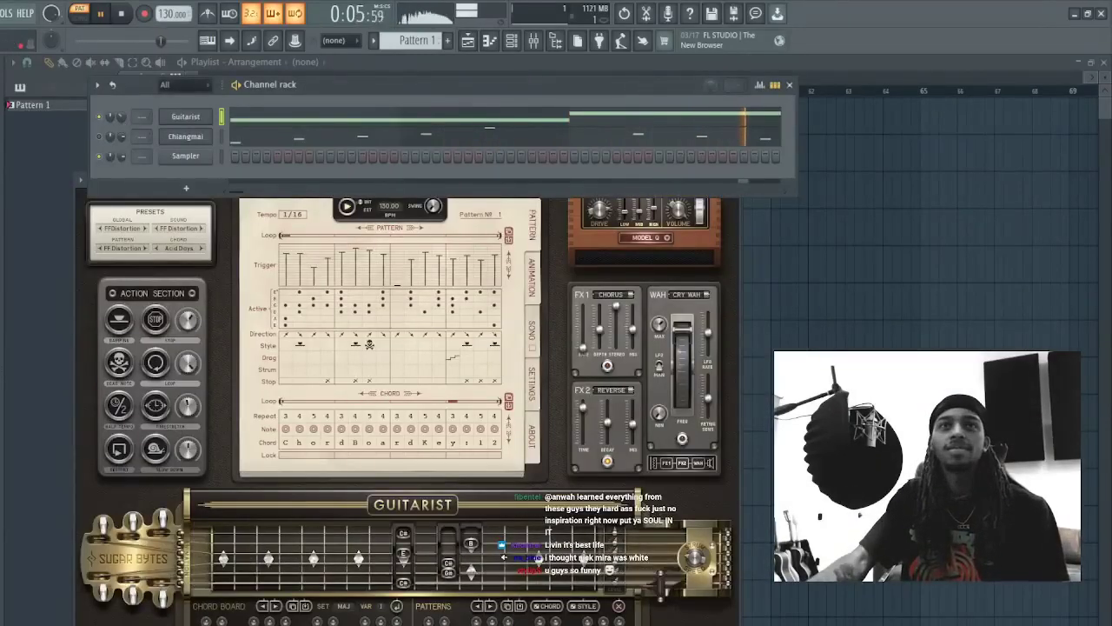
pyautogui.click(195, 137)
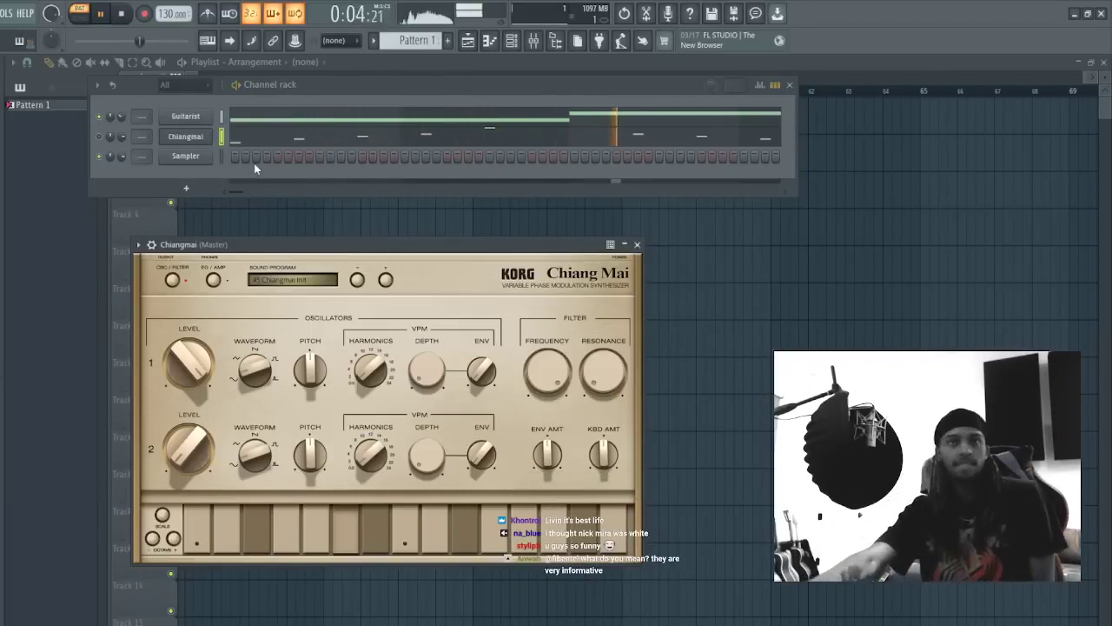
pyautogui.click(356, 284)
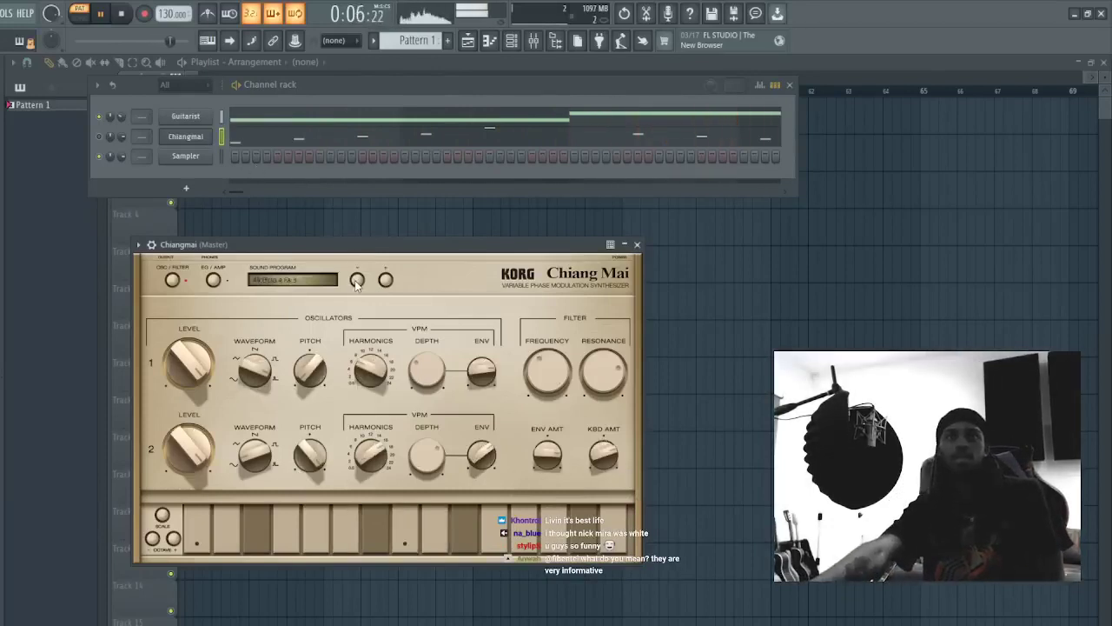
pyautogui.click(359, 282)
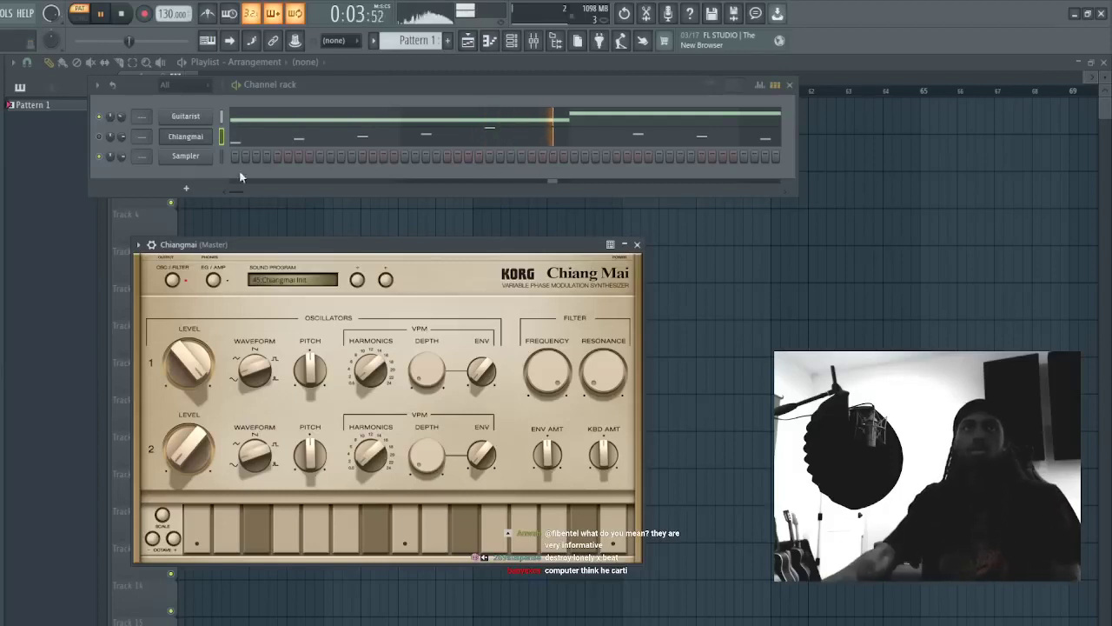
# - Route the Guitarist channel to mixer insert 1 while playing the song
pyautogui.press('l')
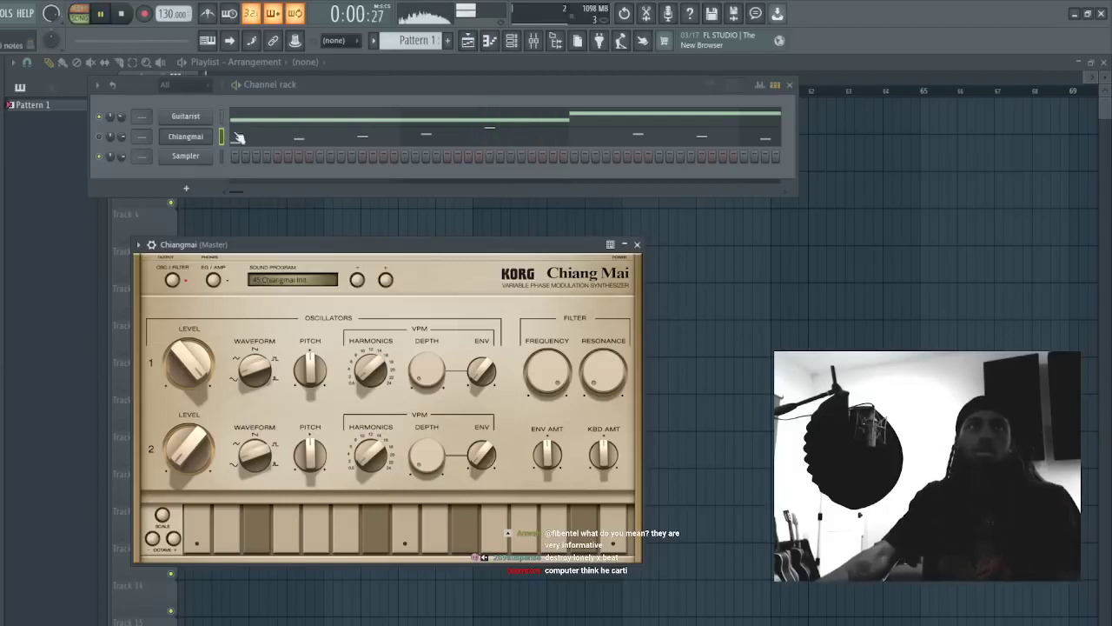
pyautogui.moveTo(140, 123); pyautogui.dragTo(140, 106)
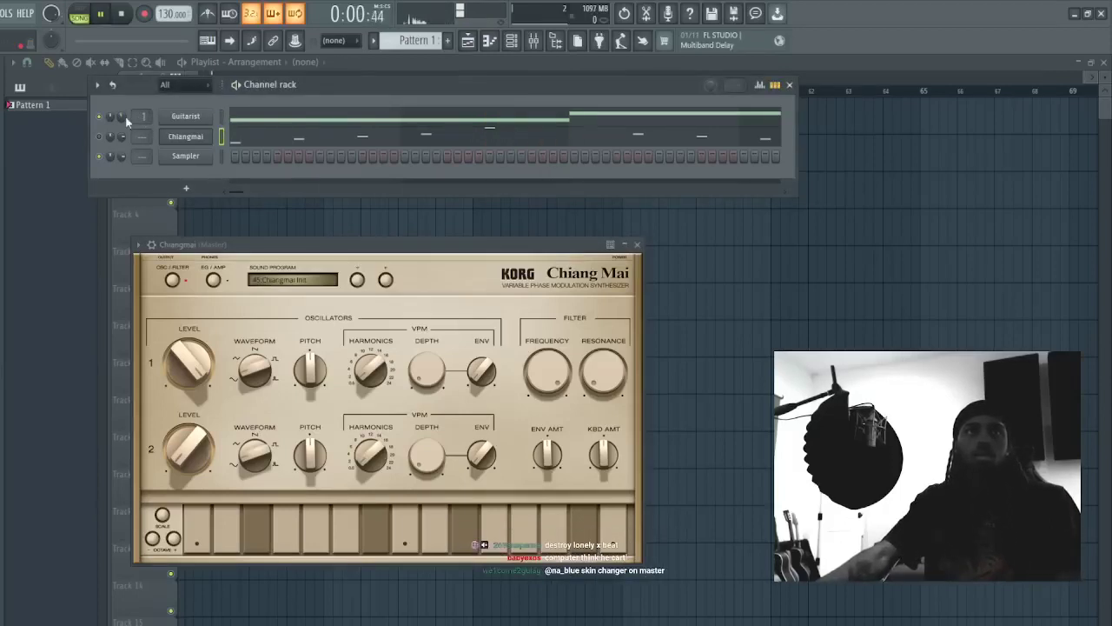
pyautogui.click(80, 17)
pyautogui.press('space')
# - Load HalfTime on insert 1 and audition it with the Guitarist notes raised, then lowered, an octave
pyautogui.click(532, 42)
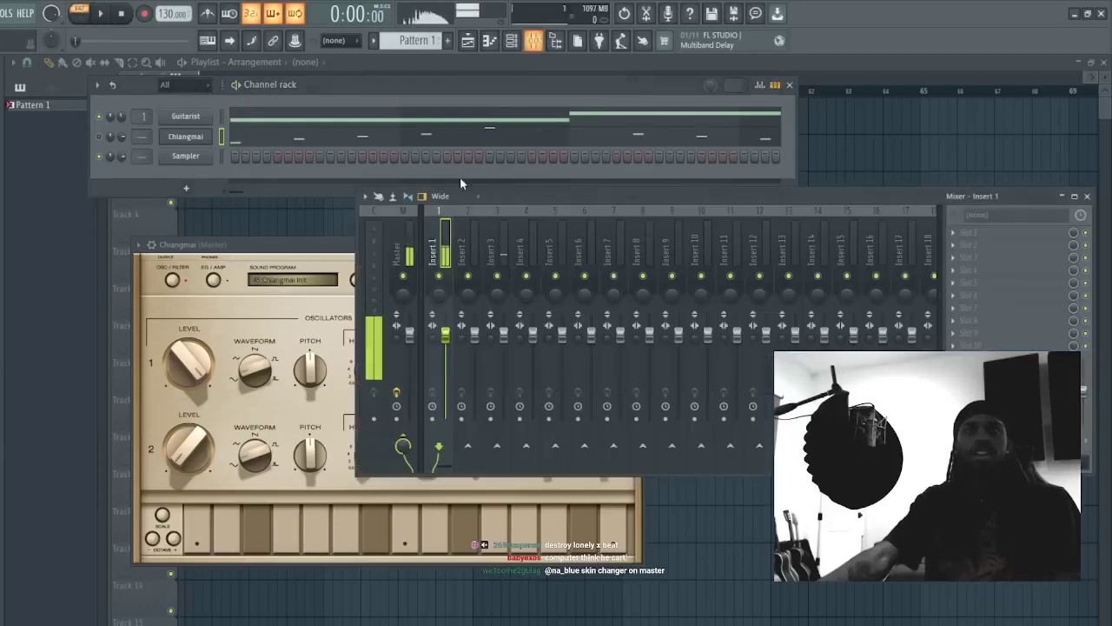
pyautogui.click(980, 278)
pyautogui.press('space')
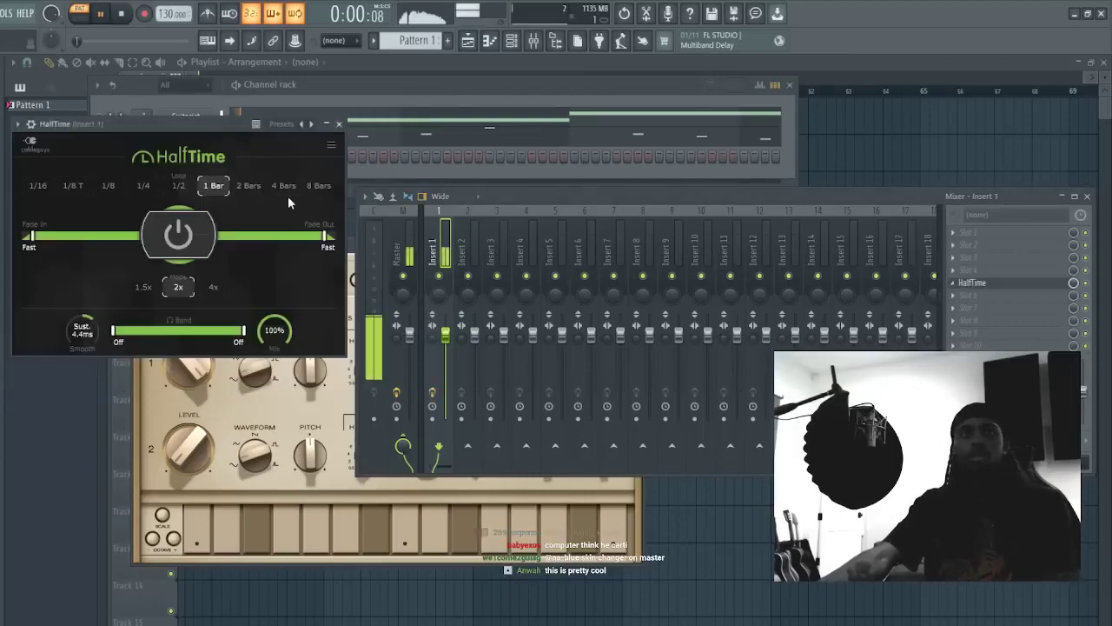
pyautogui.click(416, 120)
pyautogui.press('space')
pyautogui.hotkey('ctrl', 'Up')
pyautogui.press('space')
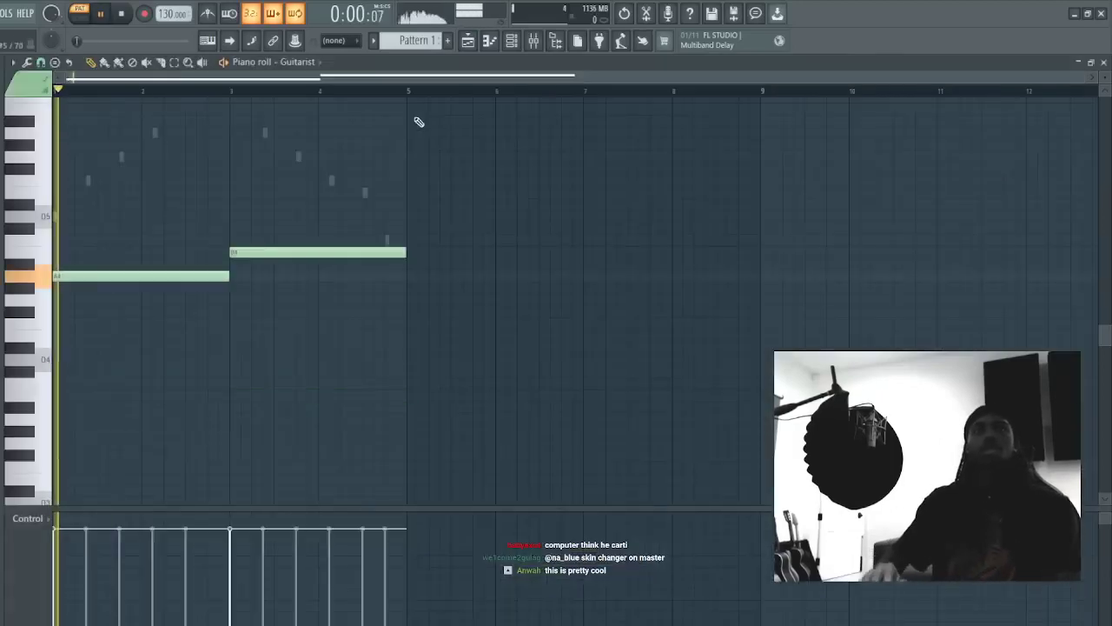
pyautogui.press('space')
pyautogui.hotkey('ctrl', 'Down')
# - Set the HalfTime rate to 1/8 T, then remove HalfTime and return to the channel rack
pyautogui.press('space')
pyautogui.press('space')
pyautogui.press('Escape')
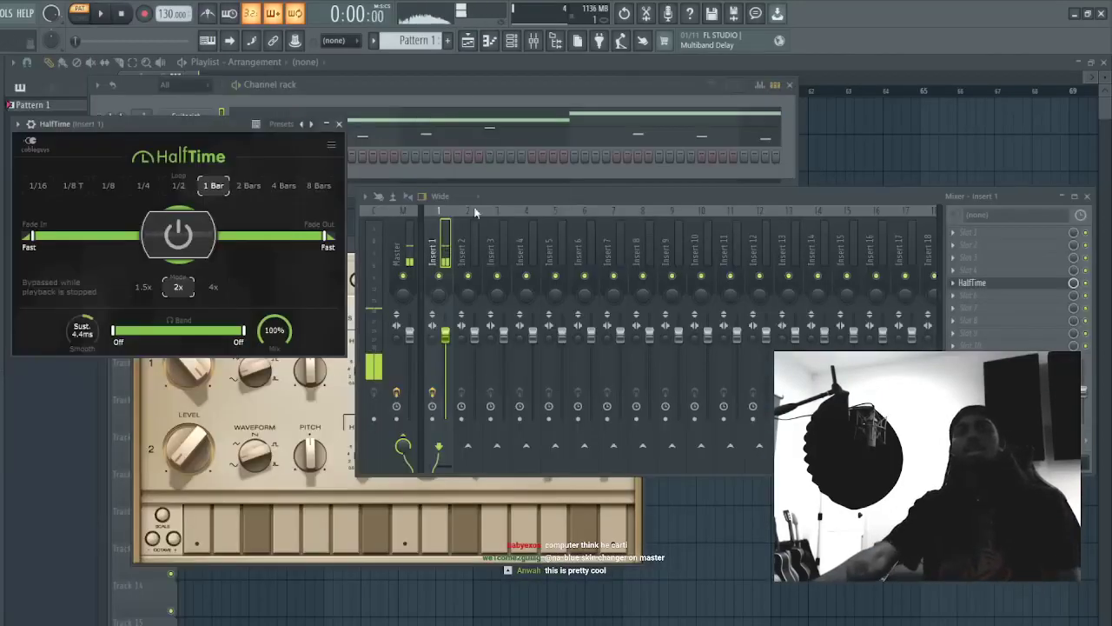
pyautogui.click(79, 187)
pyautogui.press('space')
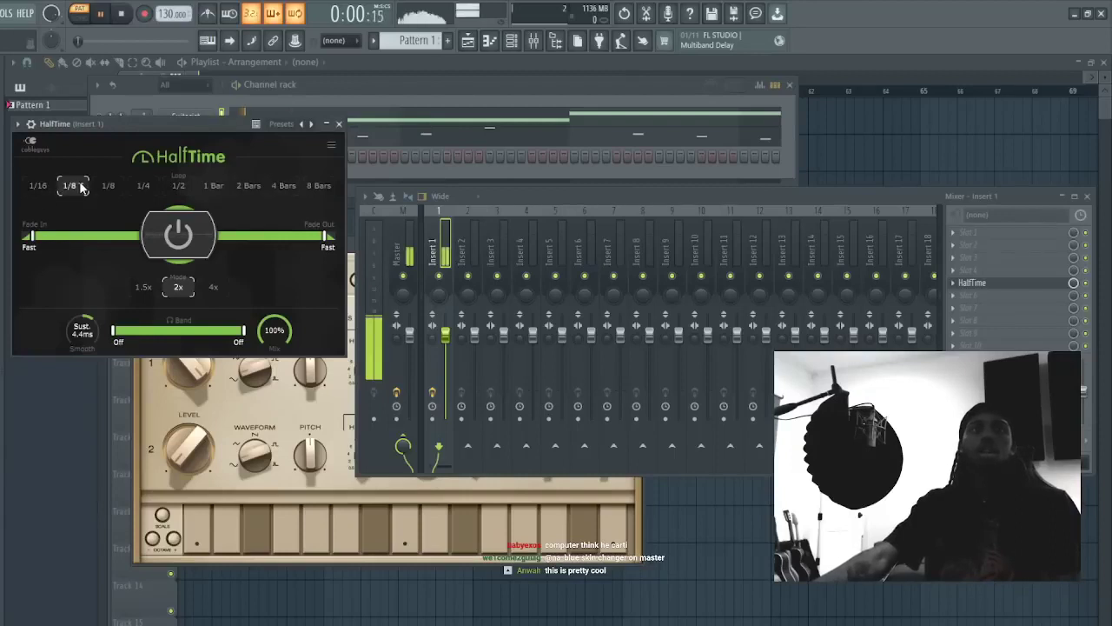
pyautogui.press('space')
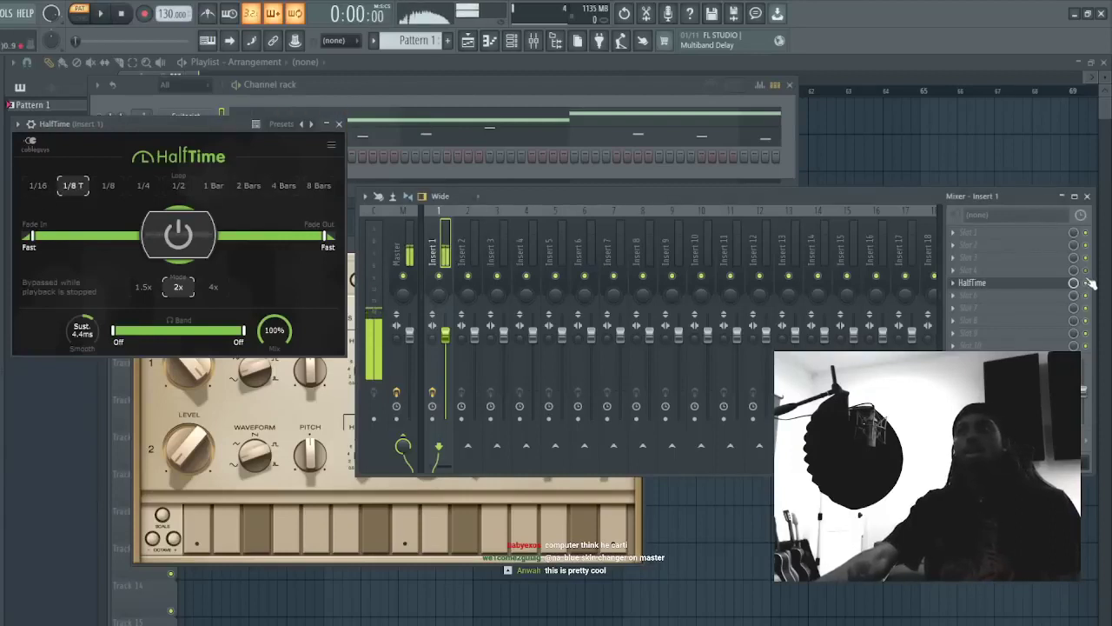
pyautogui.click(955, 285)
pyautogui.click(984, 309)
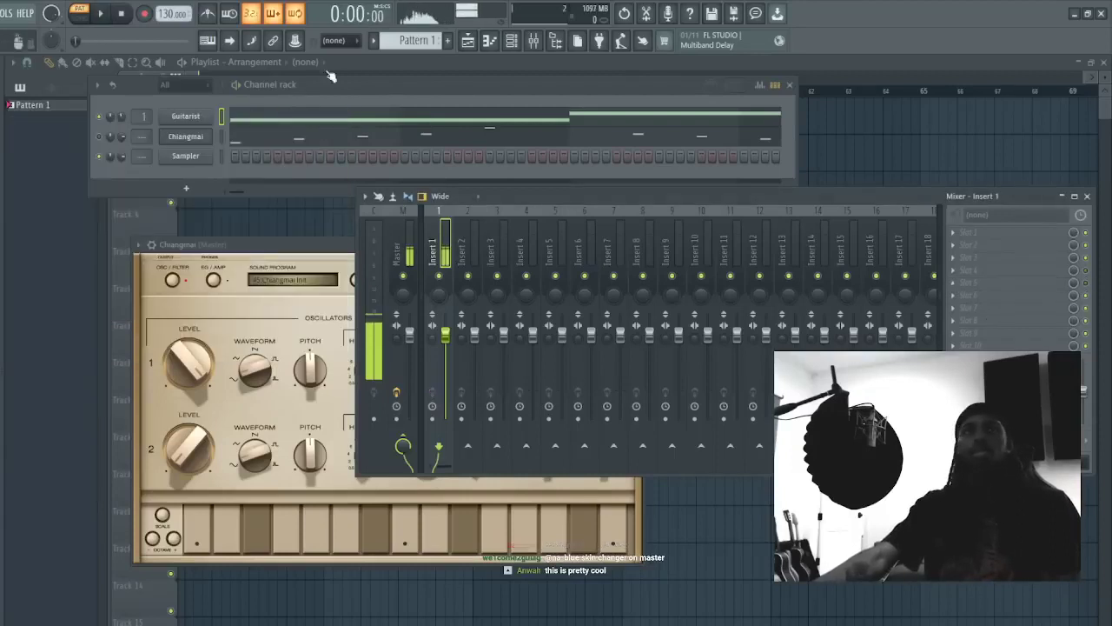
pyautogui.click(340, 72)
pyautogui.press('space')
pyautogui.click(512, 41)
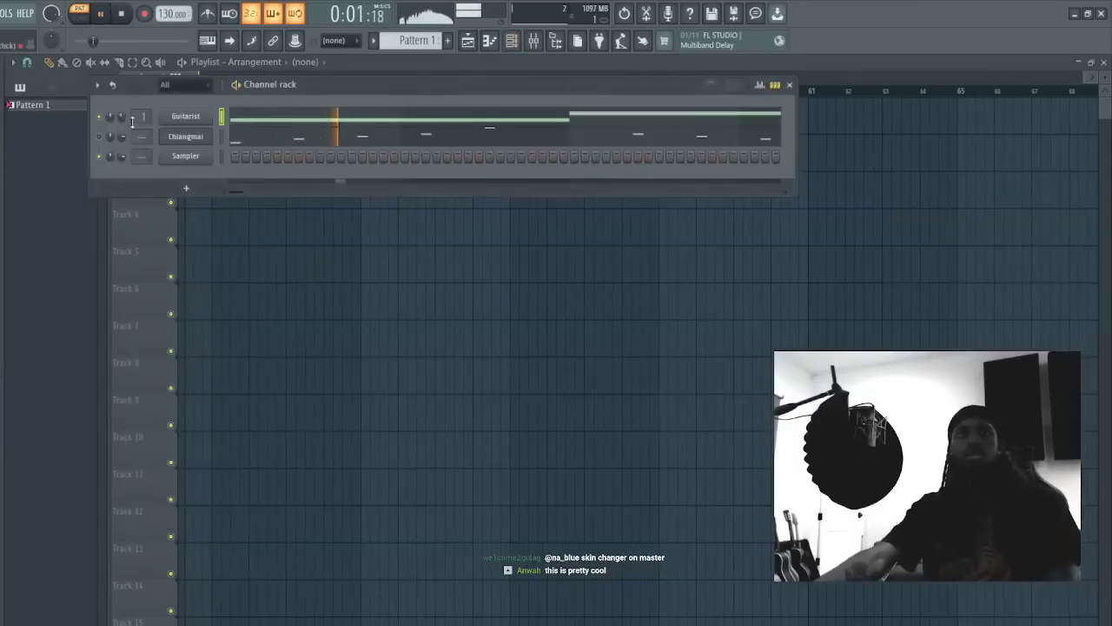
# - Open and close the Sampler settings, then open the Chiangmai channel's Chiang Mai window
pyautogui.click(188, 158)
pyautogui.click(186, 156)
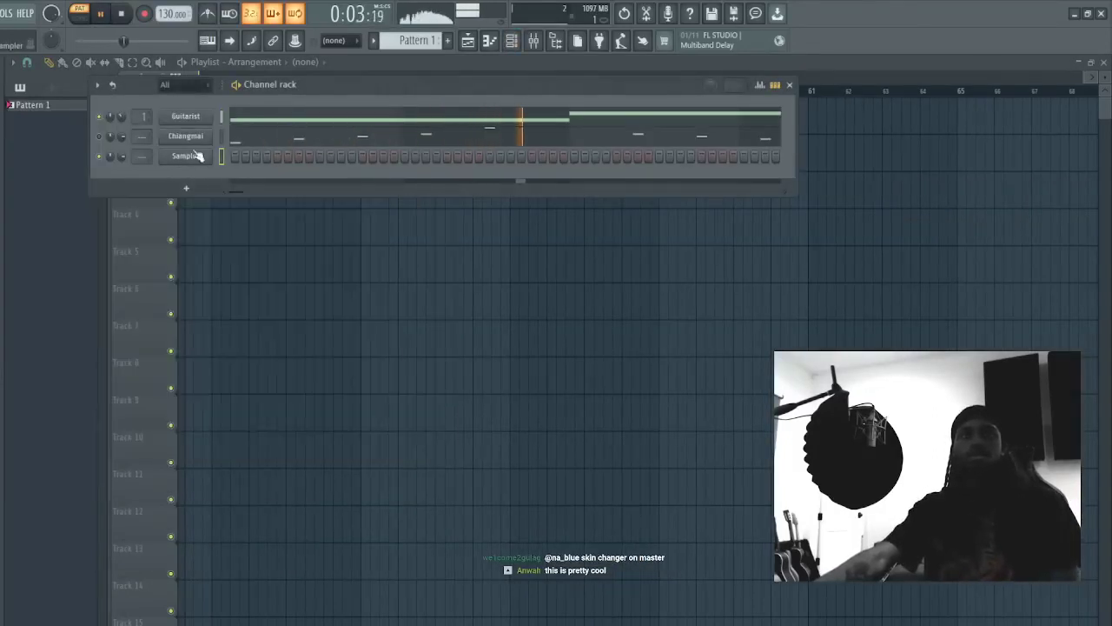
pyautogui.click(185, 136)
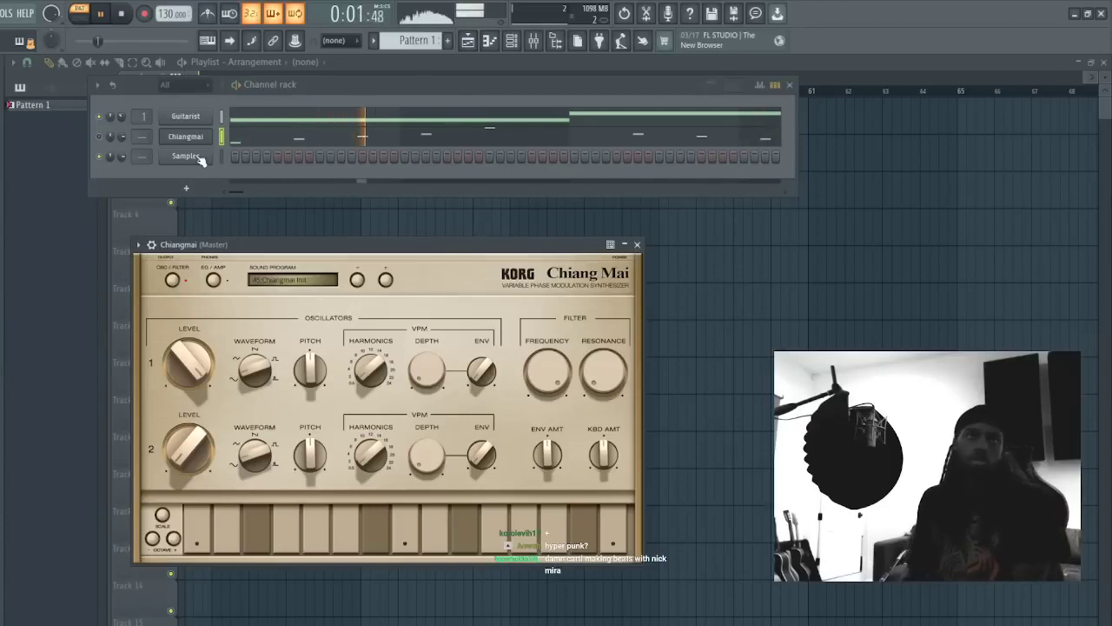
# - Delete every note from the Chiangmai piano roll, stop playback, and close the editor
pyautogui.click(455, 135)
pyautogui.hotkey('ctrl', 'a')
pyautogui.press('Delete')
pyautogui.click(465, 372)
pyautogui.rightClick(556, 372)
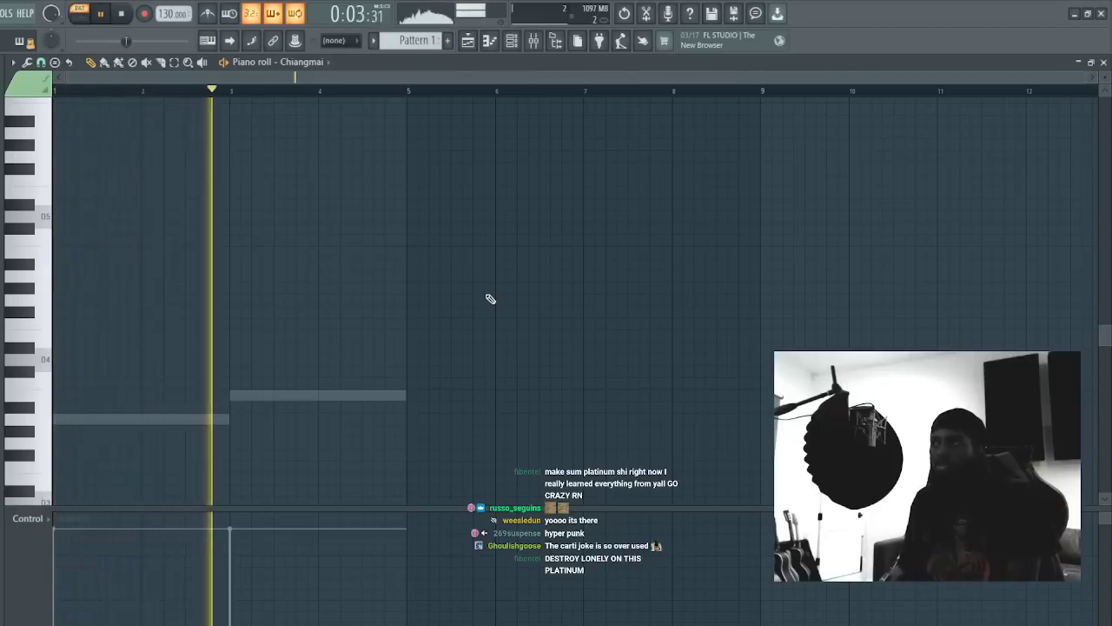
pyautogui.press('space')
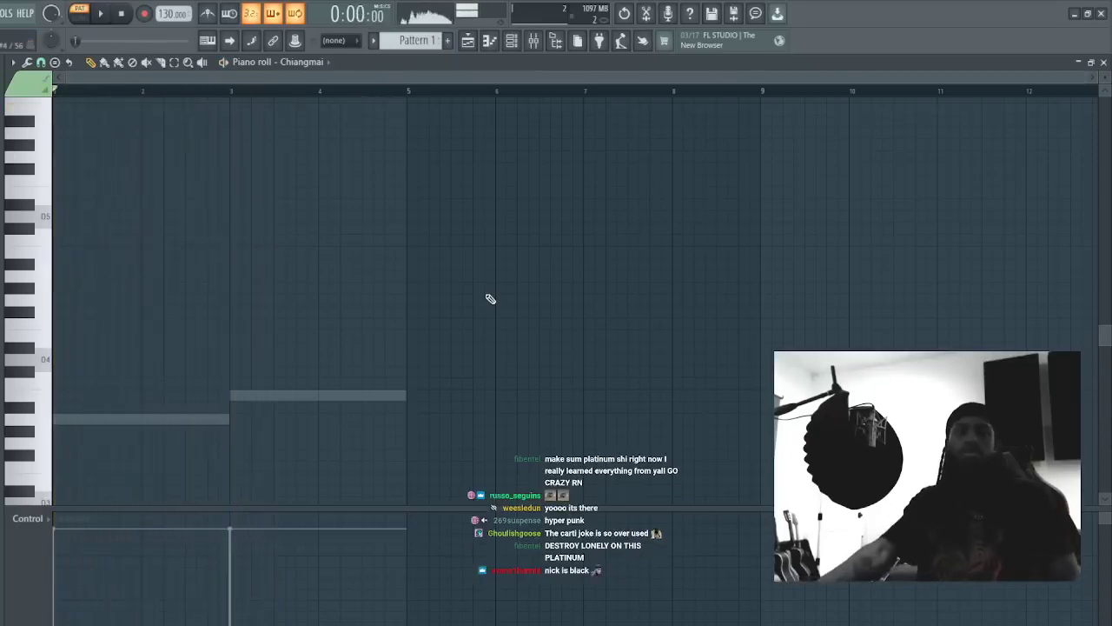
pyautogui.press('F7')
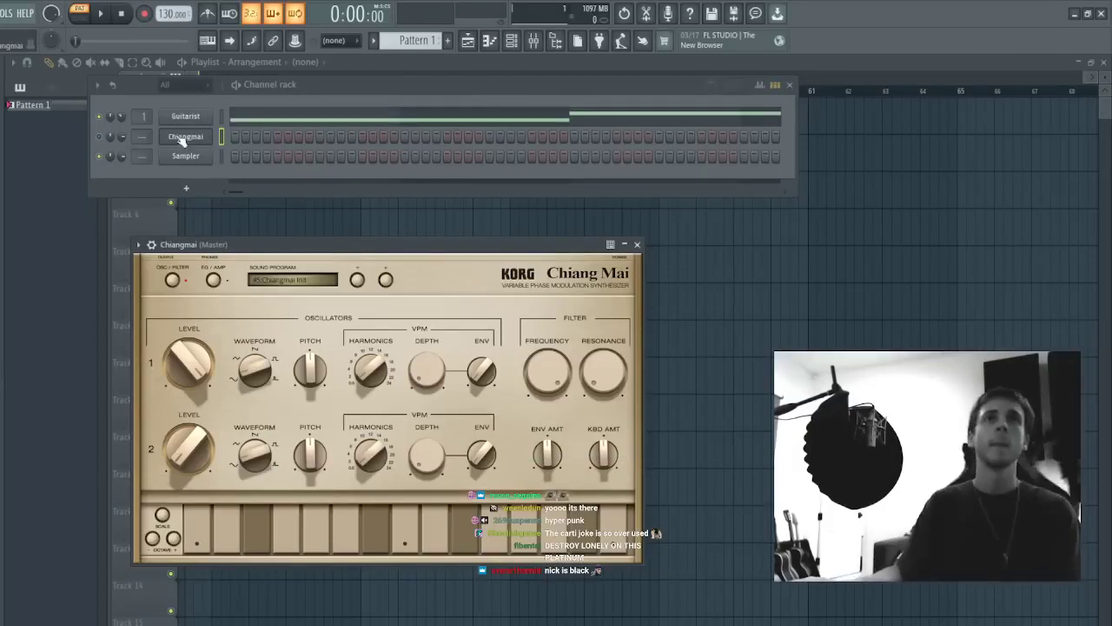
# - Audition the Guitarist notes an octave higher, then return them to their original pitch
pyautogui.click(347, 118)
pyautogui.press('space')
pyautogui.hotkey('ctrl', 'Up')
pyautogui.press('space')
pyautogui.hotkey('ctrl', 'Down')
pyautogui.press('space')
pyautogui.press('space')
pyautogui.press('Escape')
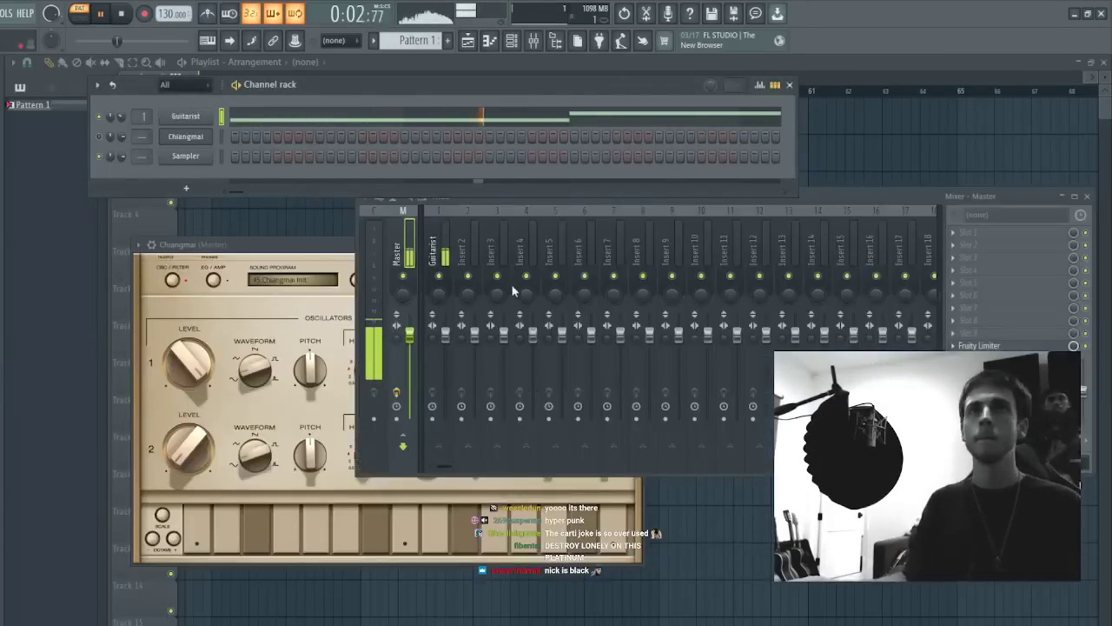
# - Load a low- and high-cut EQ preset on the Guitarist insert, nudging the low cut up
pyautogui.click(445, 251)
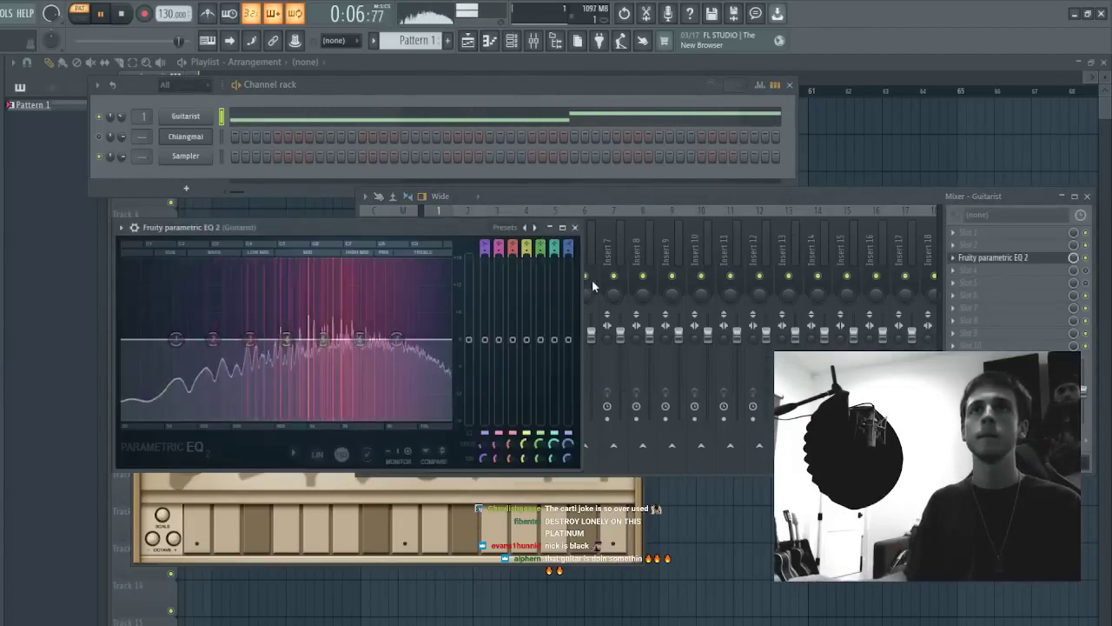
pyautogui.click(534, 227)
pyautogui.moveTo(233, 340); pyautogui.dragTo(241, 340)
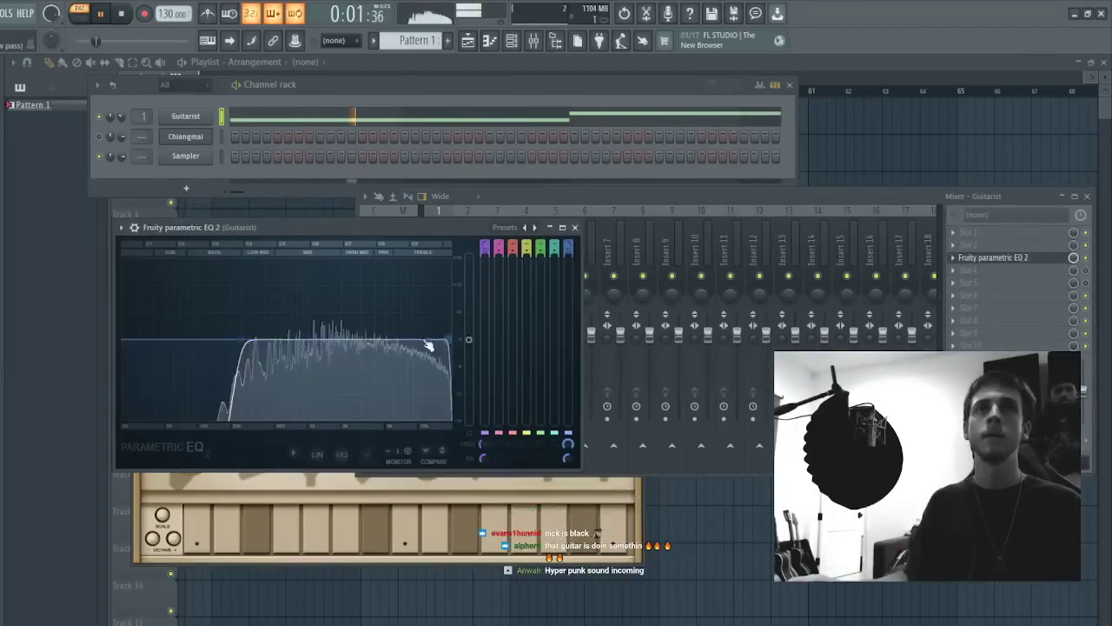
pyautogui.click(993, 258)
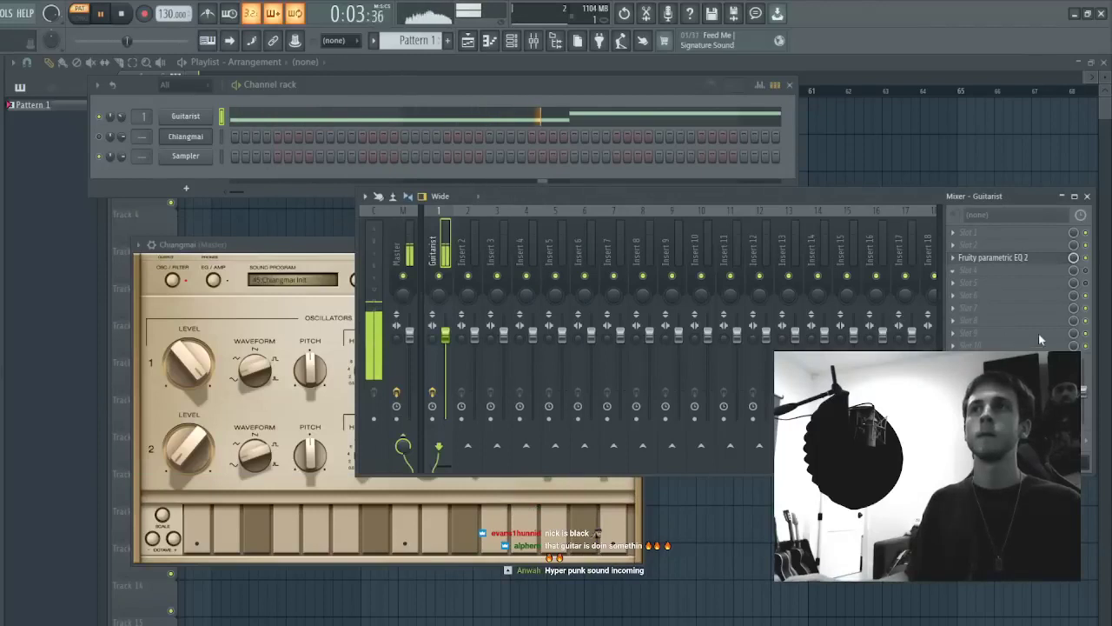
# - Add a second parametric EQ, cutting highs with bands 6–7 and moving band 5 to ~1555 Hz
pyautogui.click(711, 239)
pyautogui.moveTo(352, 356); pyautogui.dragTo(377, 388)
pyautogui.moveTo(391, 356); pyautogui.dragTo(365, 413)
pyautogui.moveTo(395, 327); pyautogui.dragTo(322, 331)
pyautogui.moveTo(365, 413); pyautogui.dragTo(366, 380)
pyautogui.click(728, 278)
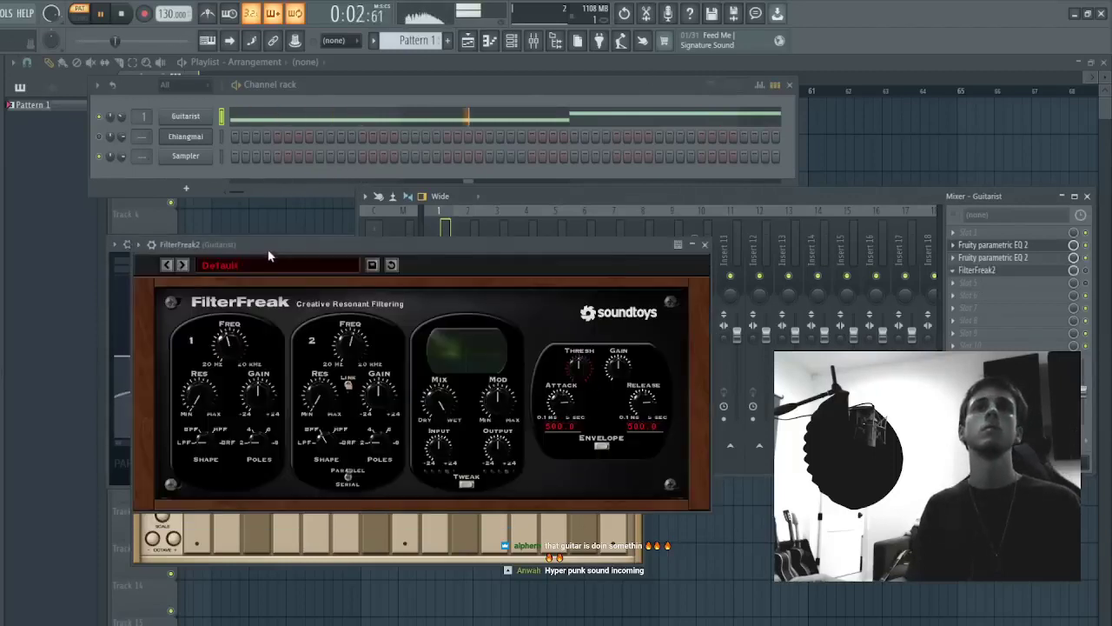
# - Step through FilterFreak presets from Hi and Bye to Super High'n'Low Cut Filter
pyautogui.click(183, 265)
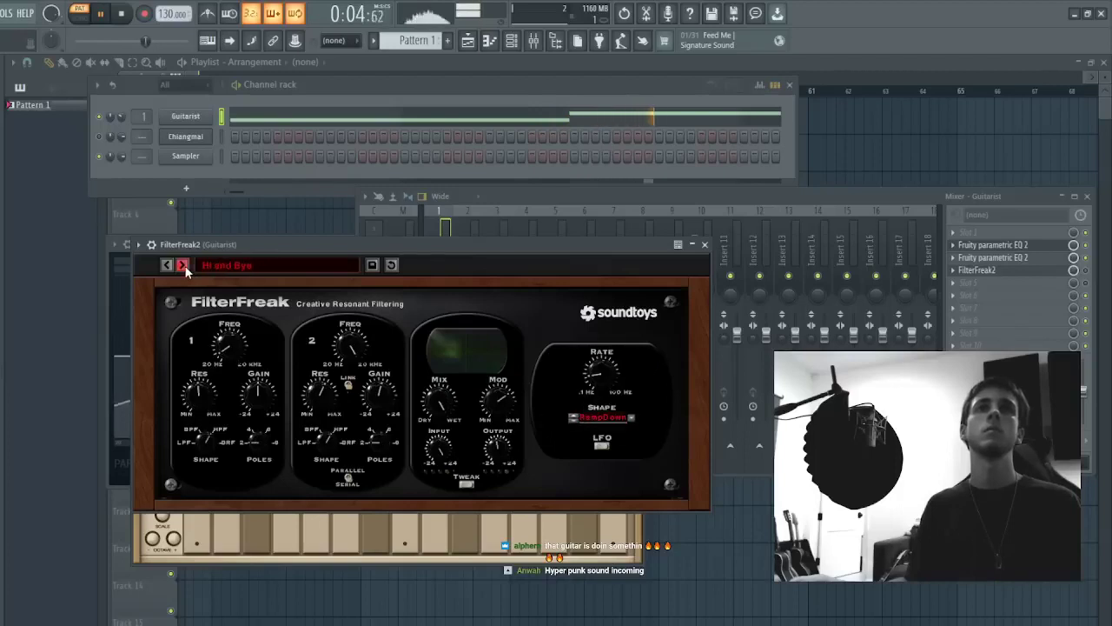
pyautogui.click(183, 266)
pyautogui.click(183, 265)
pyautogui.click(932, 268)
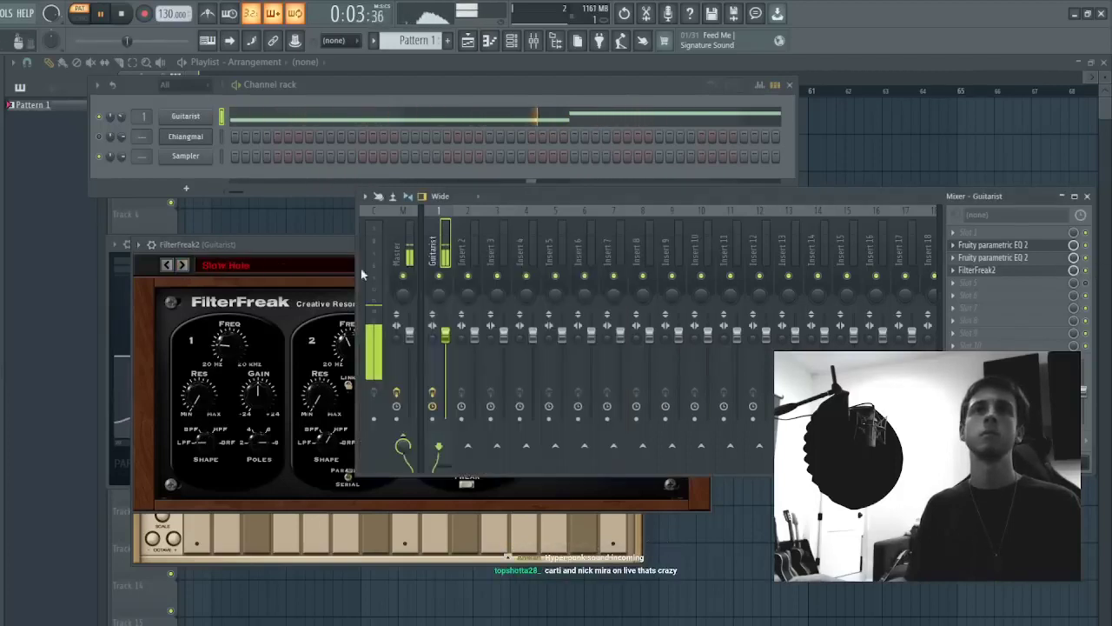
pyautogui.click(184, 266)
pyautogui.press('space')
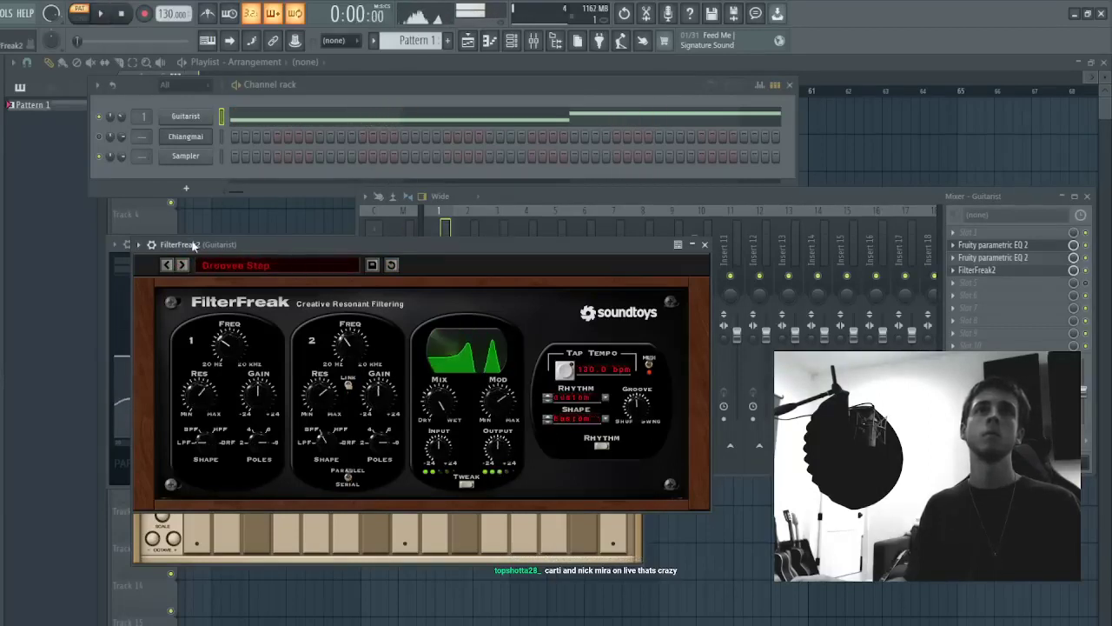
pyautogui.click(182, 266)
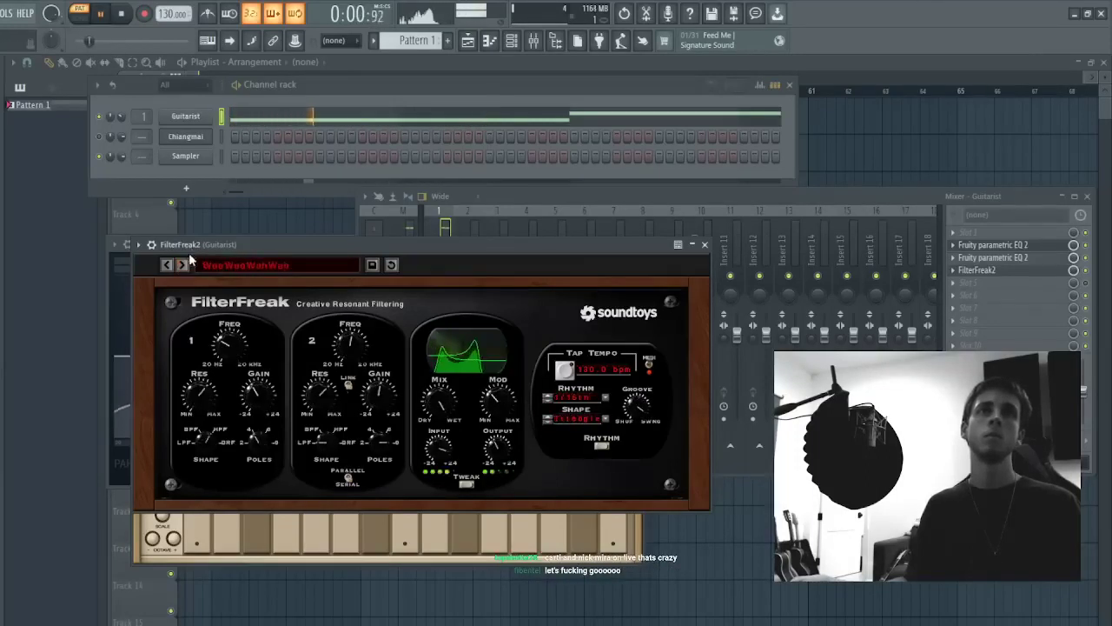
pyautogui.click(183, 265)
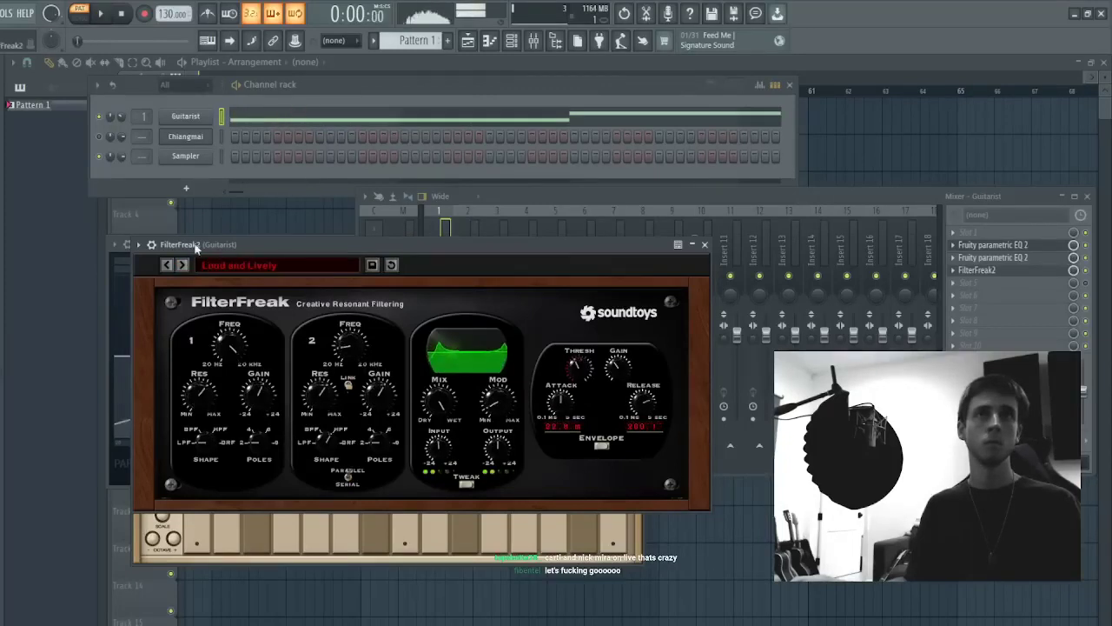
pyautogui.click(184, 266)
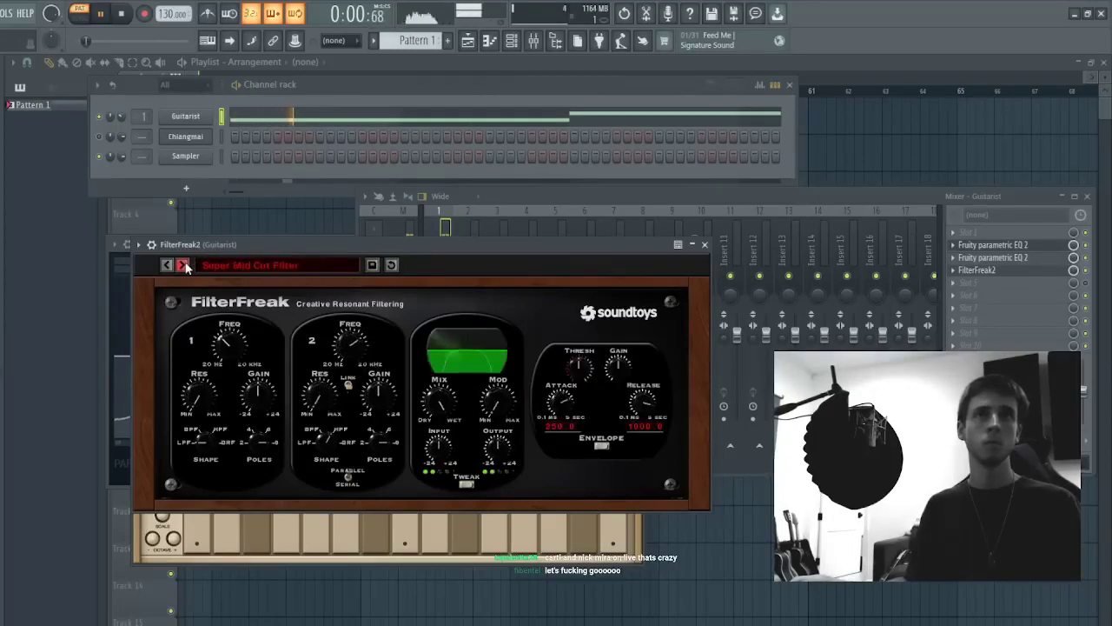
pyautogui.press('space')
# - Load the Distorted MwaWah preset from the list, try the next one, then close FilterFreak
pyautogui.click(226, 258)
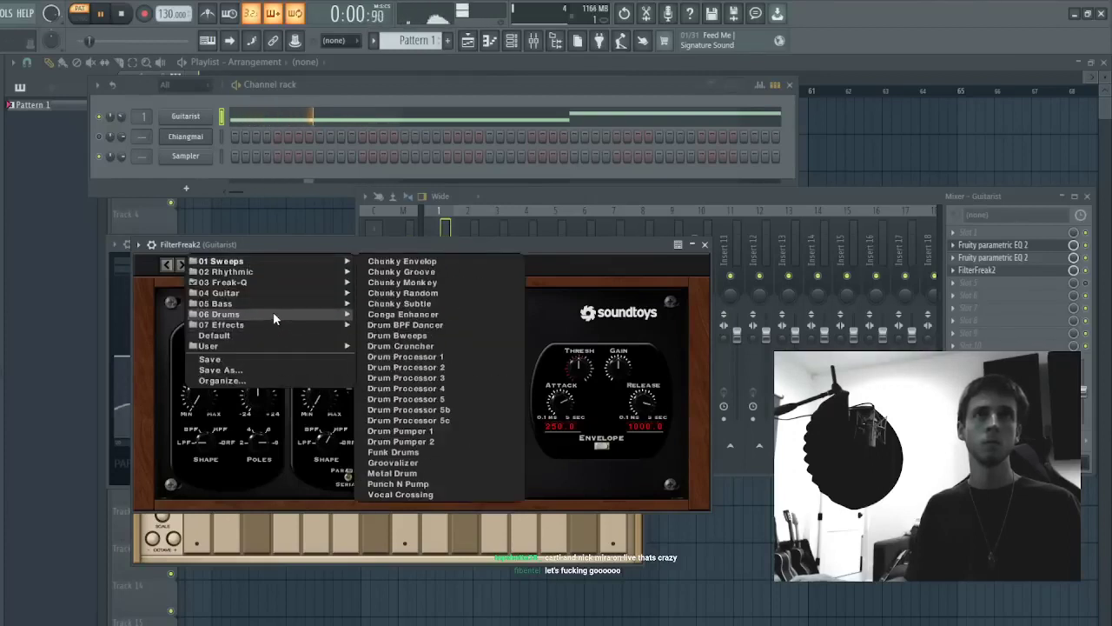
pyautogui.moveTo(286, 303)
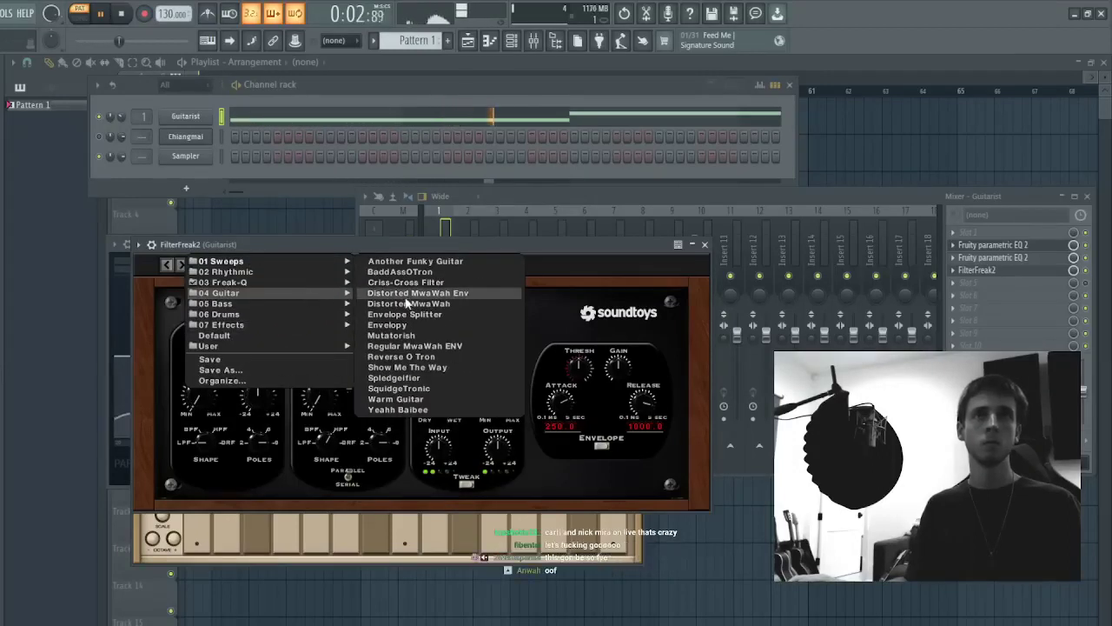
pyautogui.click(393, 306)
pyautogui.click(180, 270)
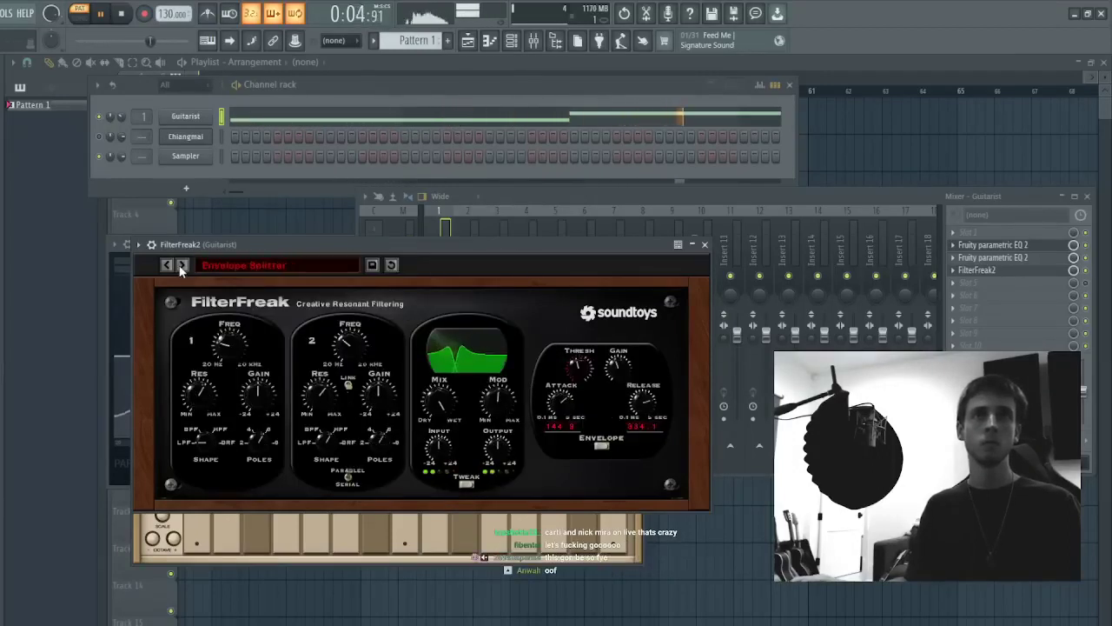
pyautogui.click(251, 264)
pyautogui.moveTo(290, 326)
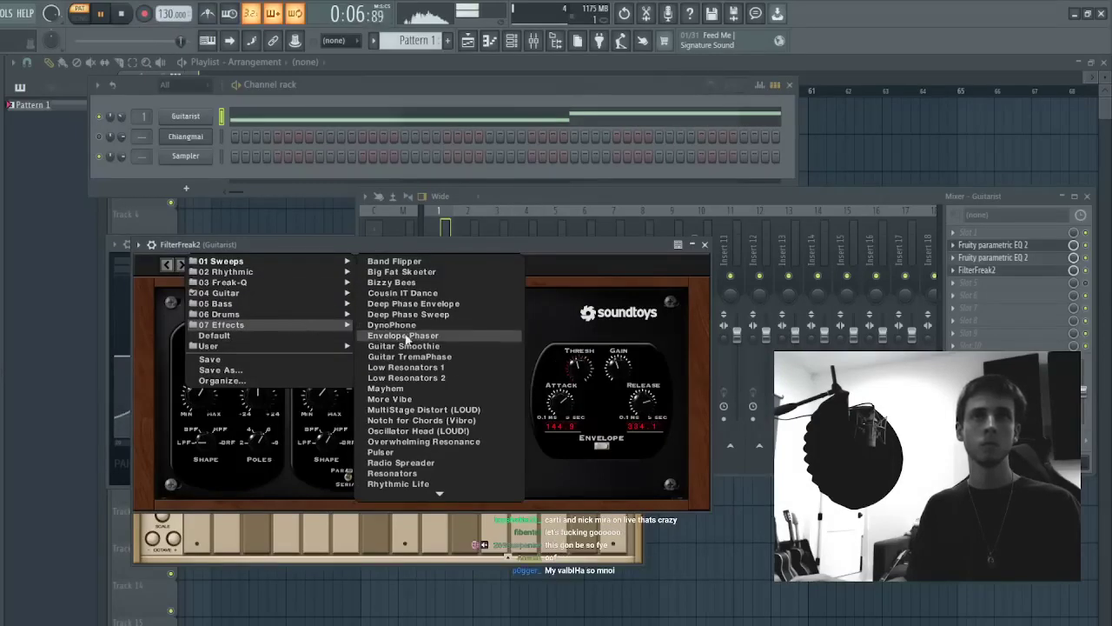
pyautogui.click(706, 245)
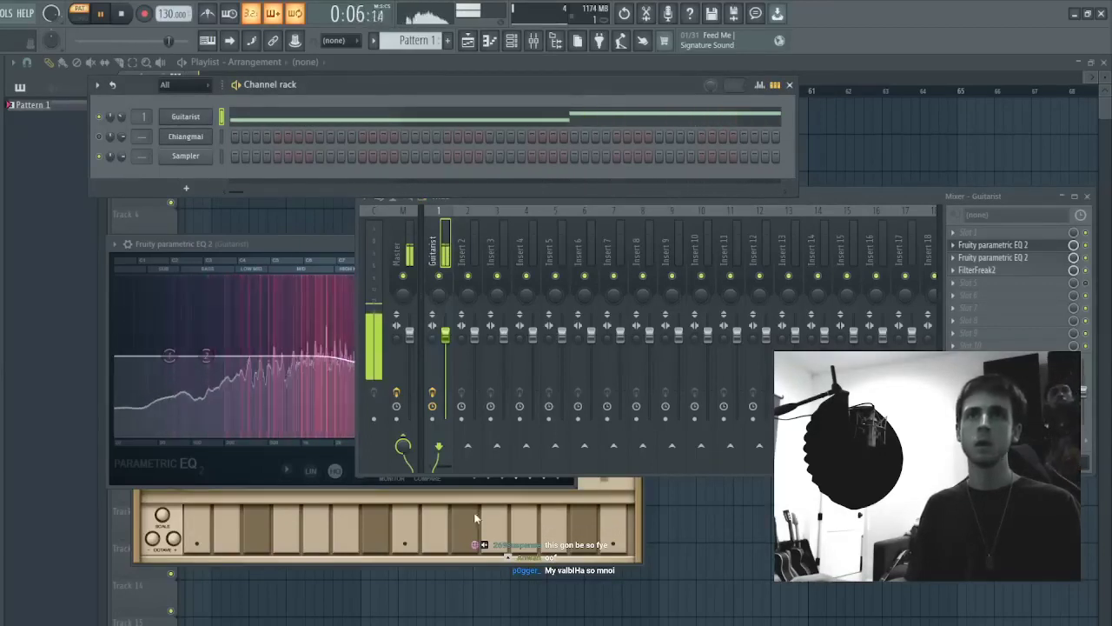
# - Load a Roland JX-3P channel on the Whistle preset and show all channels again
pyautogui.hotkey('ctrl', 'z')
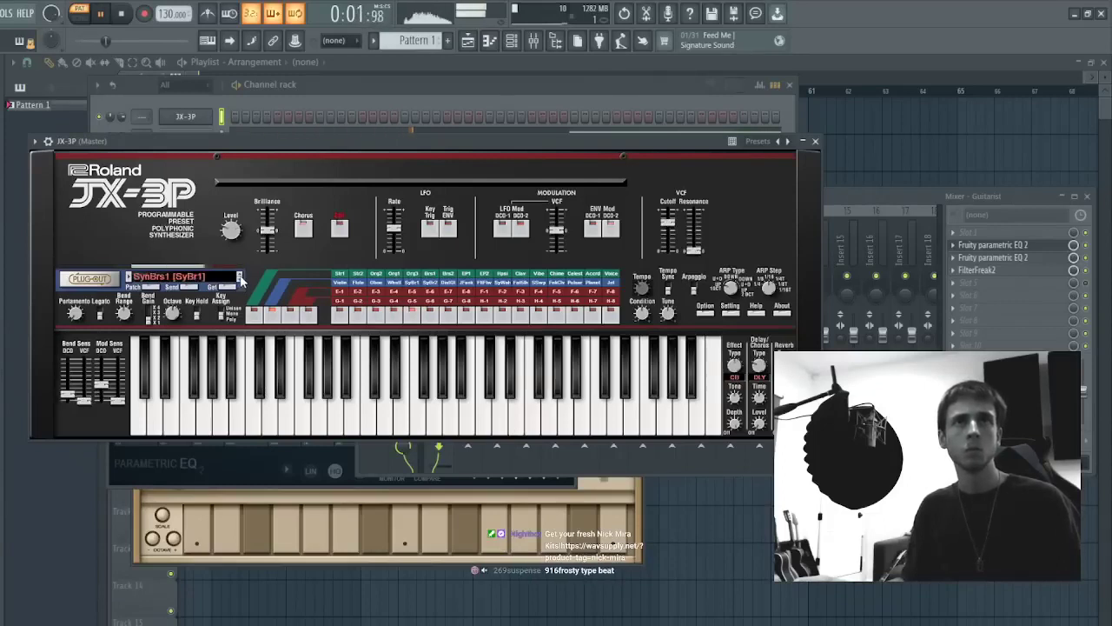
pyautogui.click(241, 276)
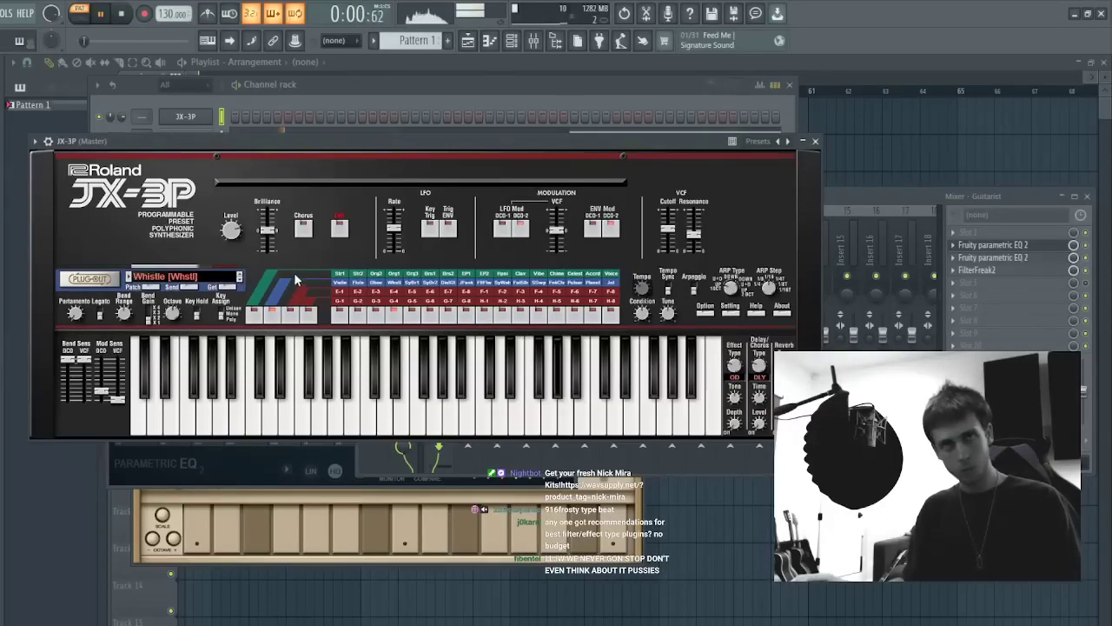
pyautogui.click(205, 106)
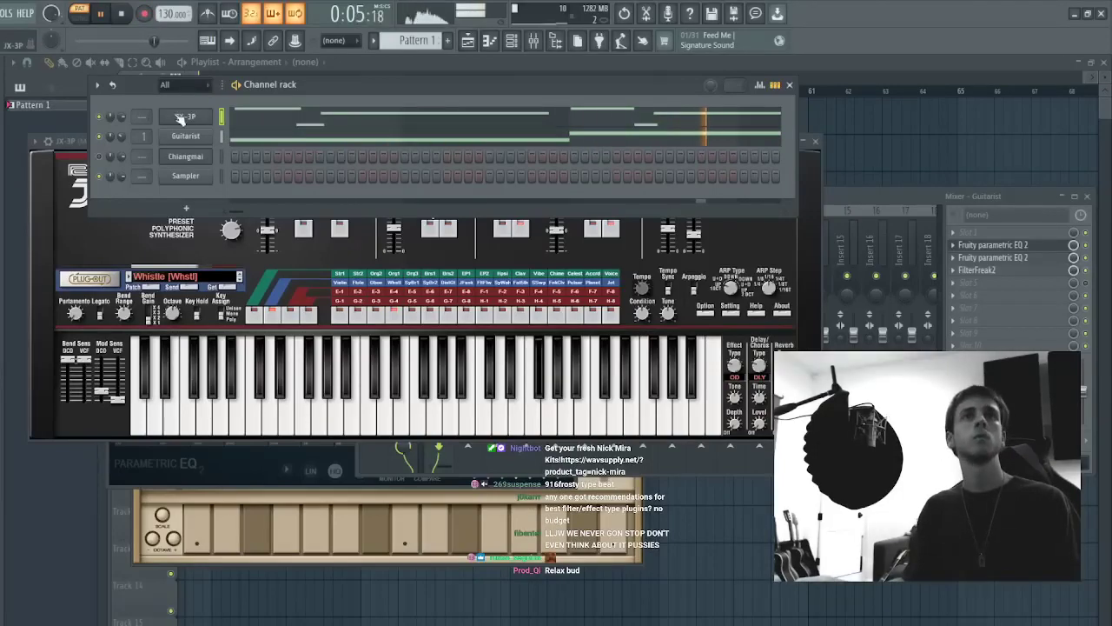
# - Clone JX-3P as JX-3P #2, set it to SynBrs1, and check its notes in the piano roll
pyautogui.hotkey('alt', 'c')
pyautogui.click(200, 140)
pyautogui.click(200, 140)
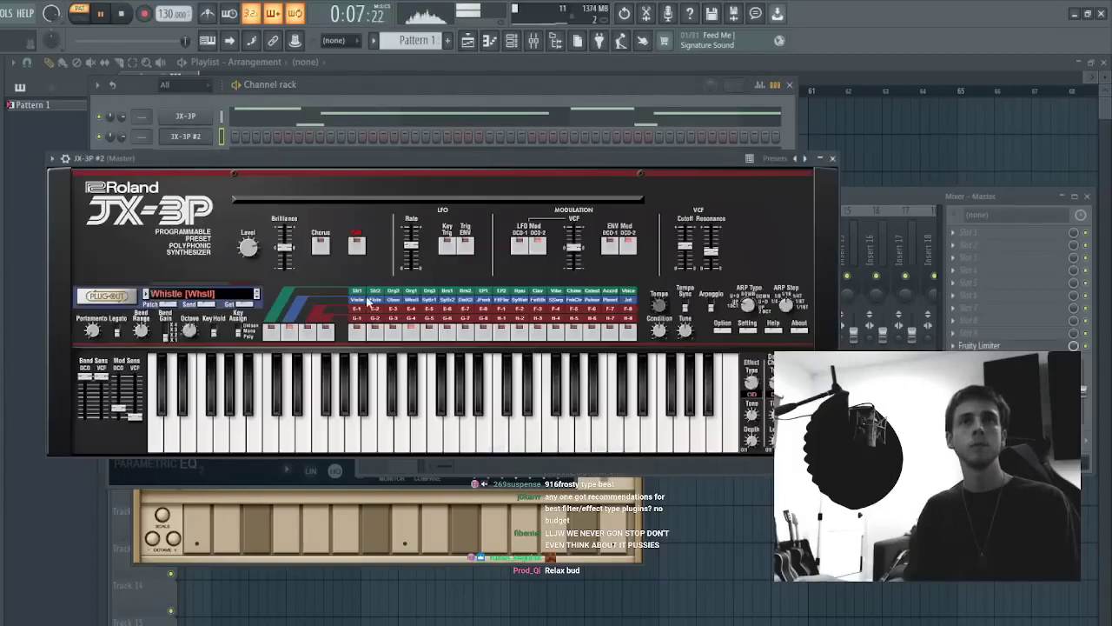
pyautogui.click(256, 300)
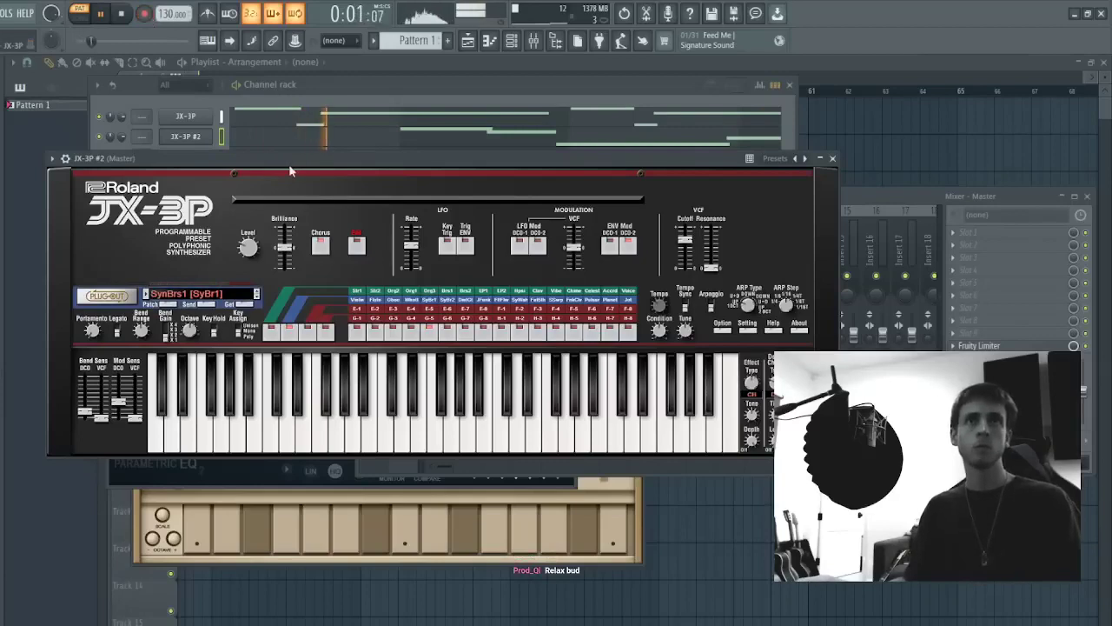
pyautogui.click(241, 135)
pyautogui.scroll(1, 236, 139)
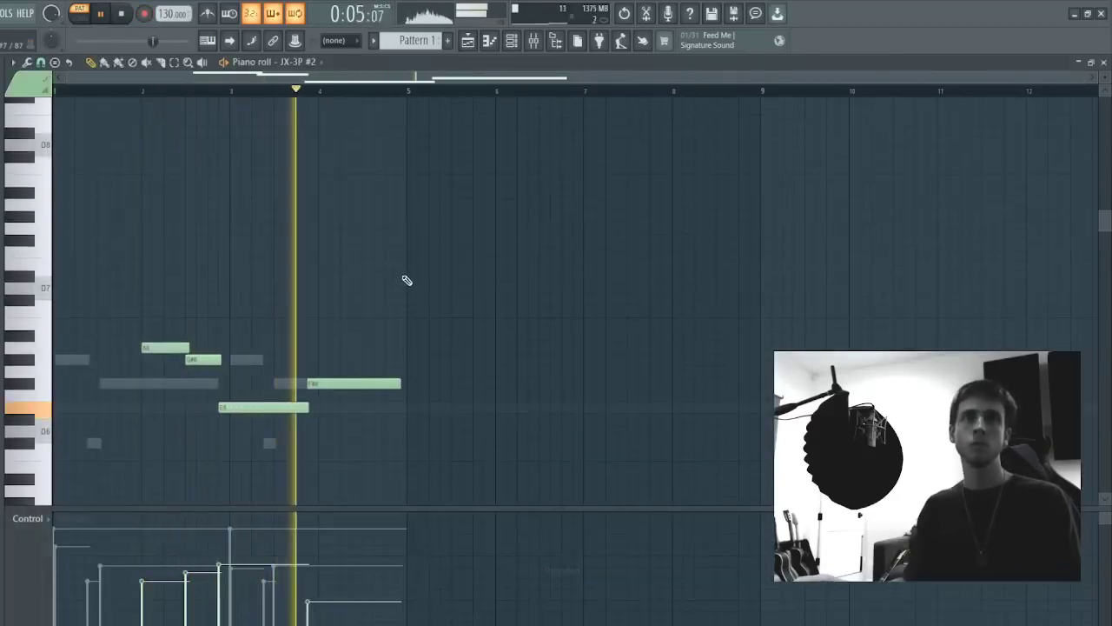
pyautogui.press('Escape')
pyautogui.click(169, 116)
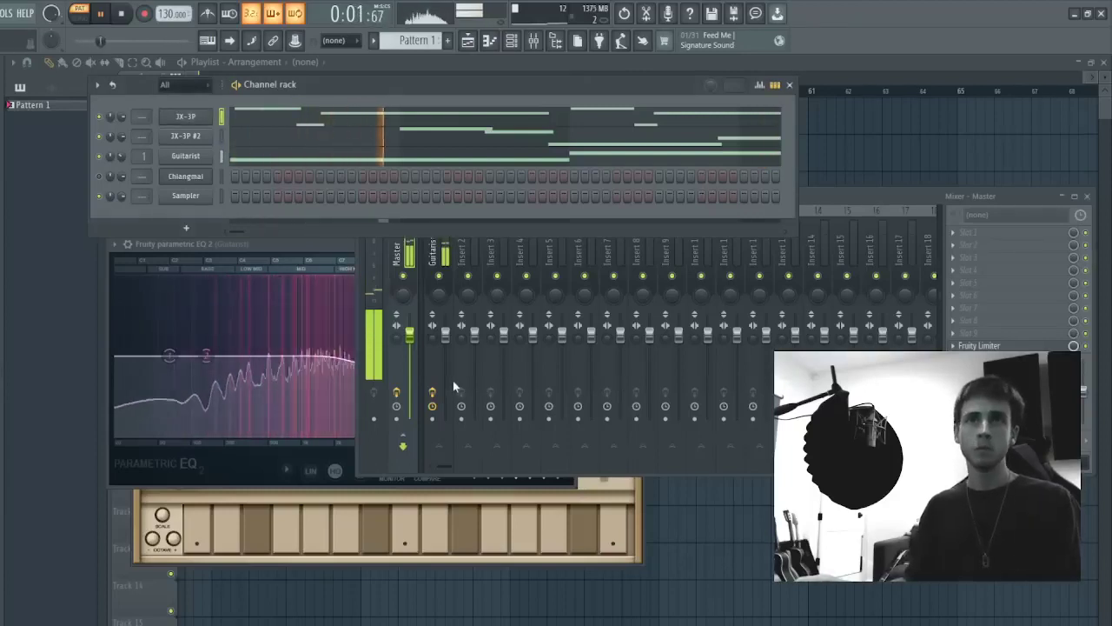
# - Load Chromaphone 2, audition and delete a test note, then switch to the Playlist
pyautogui.click(376, 419)
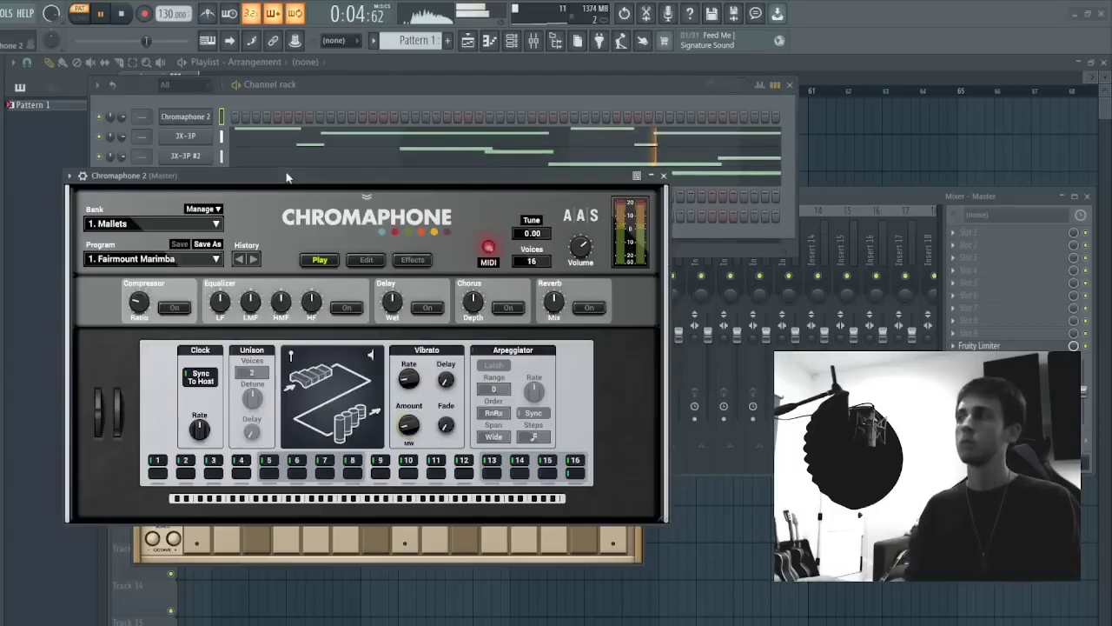
pyautogui.moveTo(286, 176); pyautogui.dragTo(470, 273)
pyautogui.press('F7')
pyautogui.press('space')
pyautogui.moveTo(77, 278); pyautogui.dragTo(123, 316)
pyautogui.press('space')
pyautogui.rightClick(163, 313)
pyautogui.press('space')
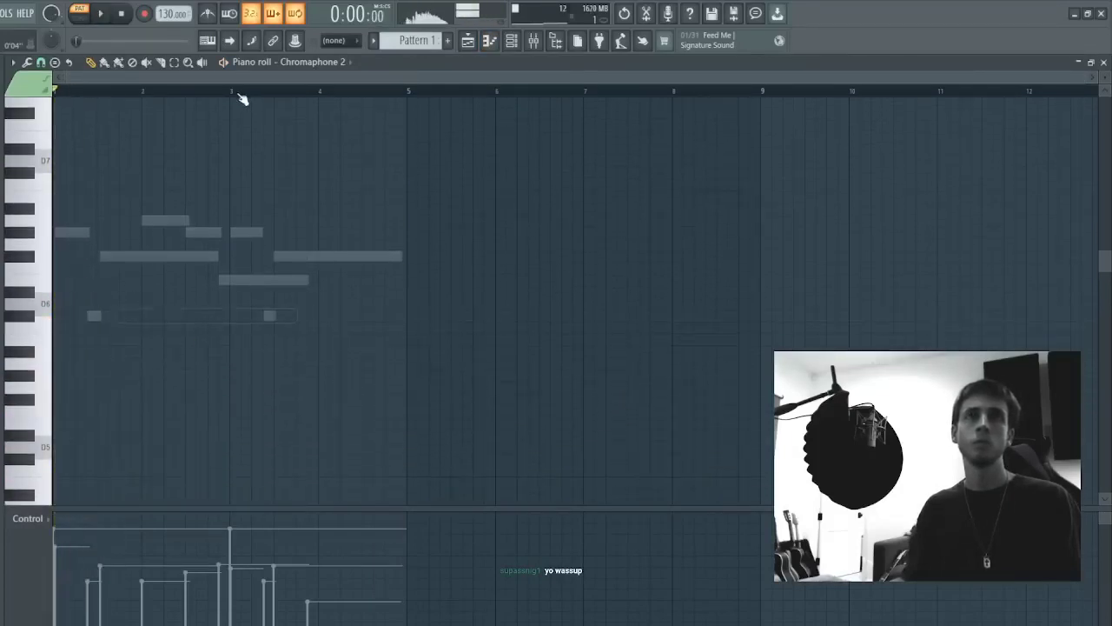
pyautogui.click(470, 42)
# - Place a Pattern 1 clip on Track 1 and play the song from around bar 3
pyautogui.scroll(3, 275, 94)
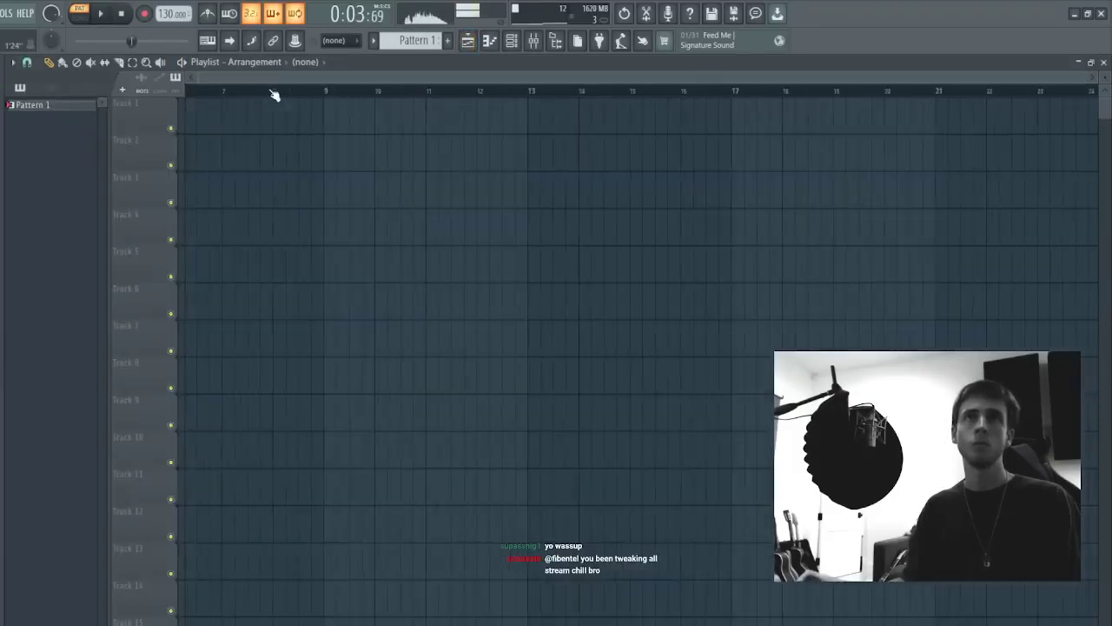
pyautogui.click(211, 110)
pyautogui.moveTo(211, 110); pyautogui.dragTo(121, 93)
pyautogui.click(294, 90)
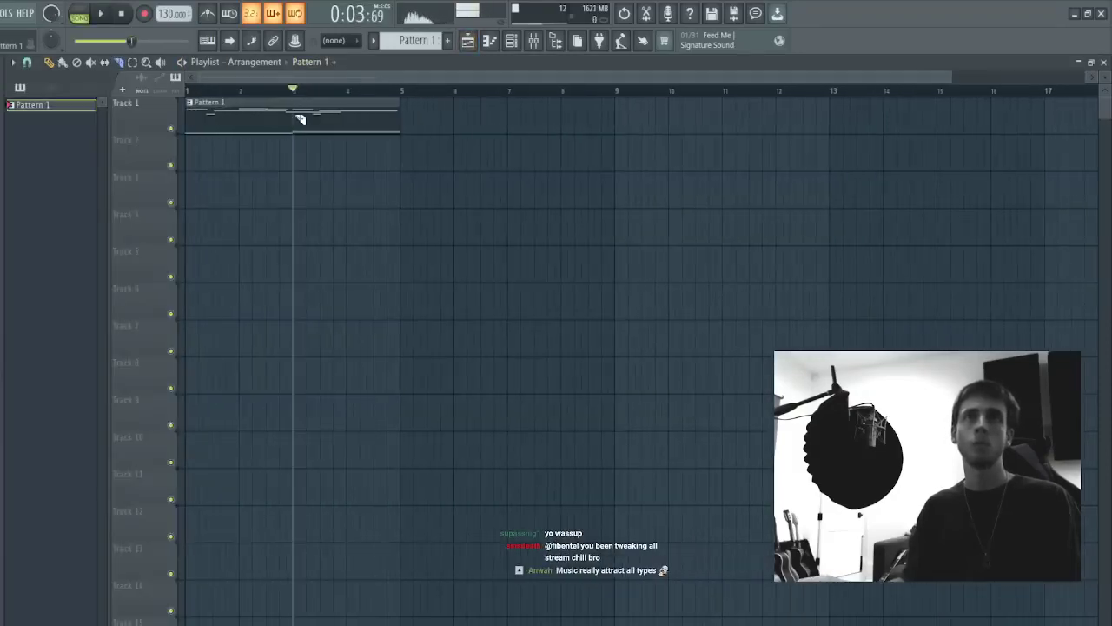
pyautogui.press('space')
pyautogui.keyDown('ctrl'); pyautogui.click(233, 119); pyautogui.keyUp('ctrl')
pyautogui.press('space')
pyautogui.click(341, 91)
pyautogui.click(346, 91)
pyautogui.press('space')
pyautogui.press('space')
pyautogui.click(304, 90)
pyautogui.press('space')
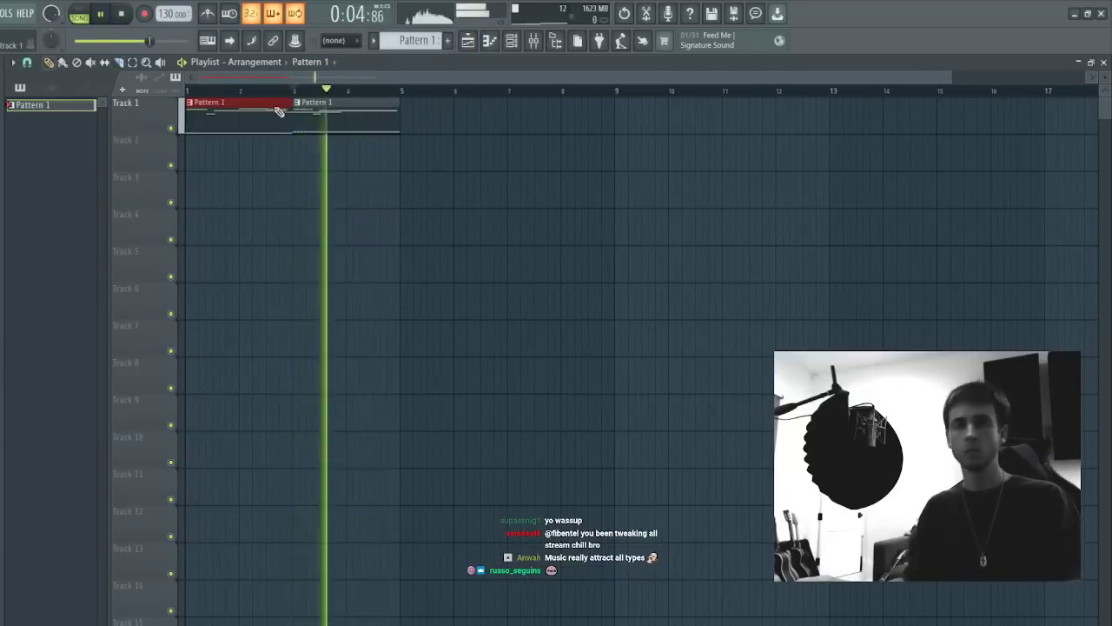
# - Duplicate the Pattern 1 clip into four clips starting at bar 1
pyautogui.moveTo(281, 109); pyautogui.dragTo(473, 112)
pyautogui.hotkey('ctrl', 'b')
pyautogui.moveTo(608, 187); pyautogui.dragTo(77, 109)
pyautogui.click(332, 112)
pyautogui.hotkey('ctrl', 'a')
pyautogui.hotkey('ctrl', 'd')
# - Compare the song with JX-3P and JX-3P #2 notes cut, undoing each cut
pyautogui.click(512, 41)
pyautogui.press('space')
pyautogui.press('space')
pyautogui.press('space')
pyautogui.press('space')
pyautogui.click(221, 137)
pyautogui.hotkey('ctrl', 'x')
pyautogui.press('space')
pyautogui.press('space')
pyautogui.press('space')
pyautogui.press('space')
pyautogui.hotkey('ctrl', 'z')
pyautogui.click(223, 154)
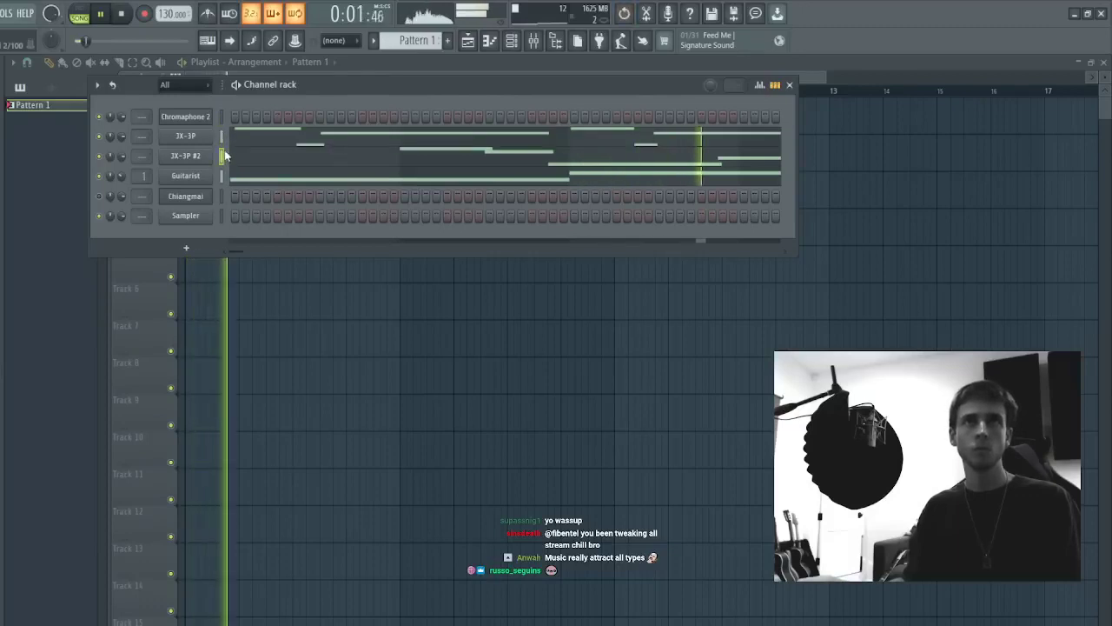
pyautogui.hotkey('ctrl', 'x')
pyautogui.press('space')
pyautogui.press('space')
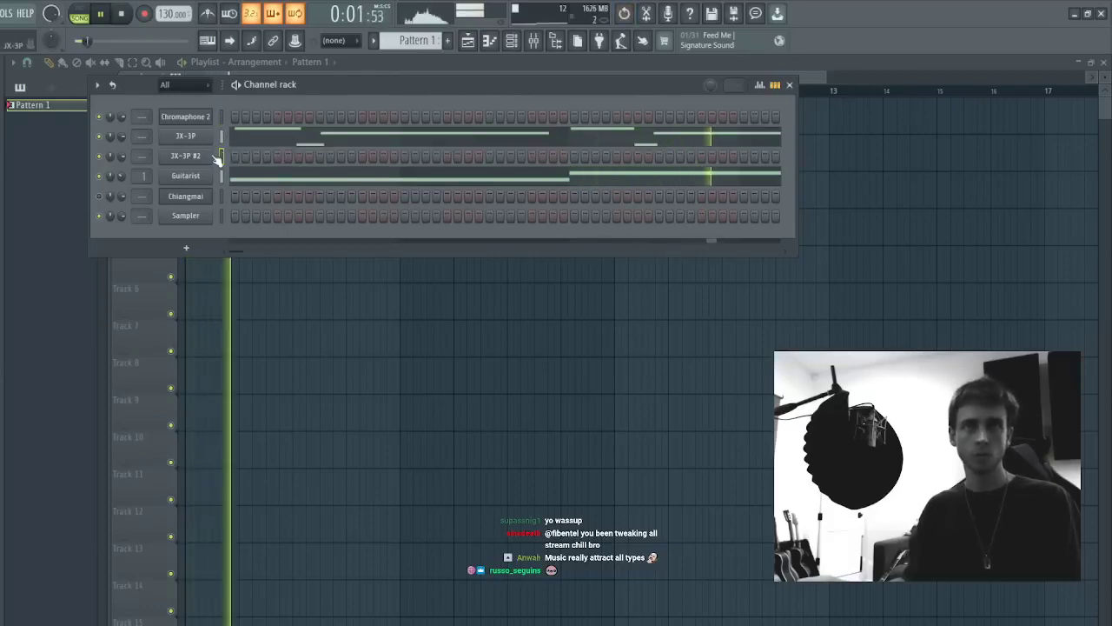
pyautogui.hotkey('ctrl', 'z')
# - Delete all of JX-3P #2's notes from Pattern 1 and replay the arrangement
pyautogui.click(270, 165)
pyautogui.hotkey('ctrl', 'a')
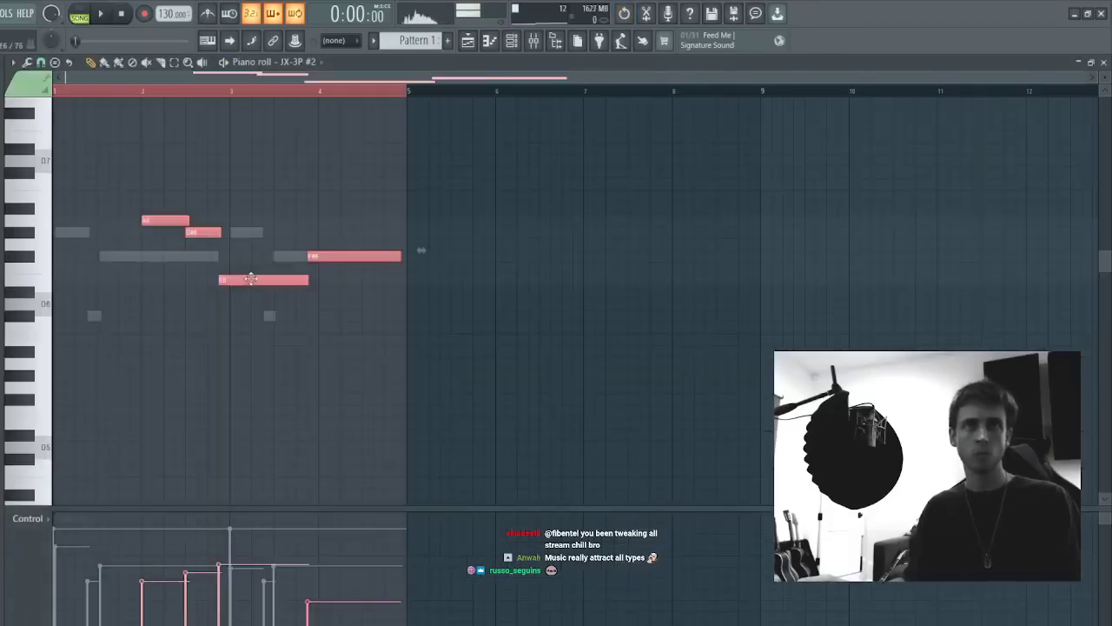
pyautogui.hotkey('ctrl', 'x')
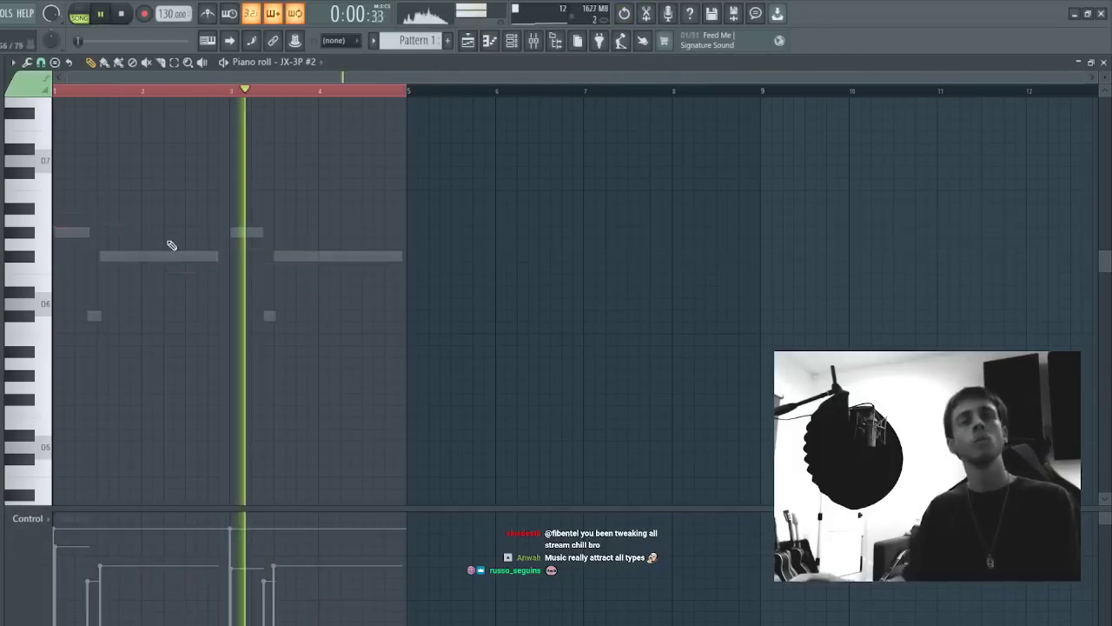
pyautogui.press('F7')
pyautogui.press('F6')
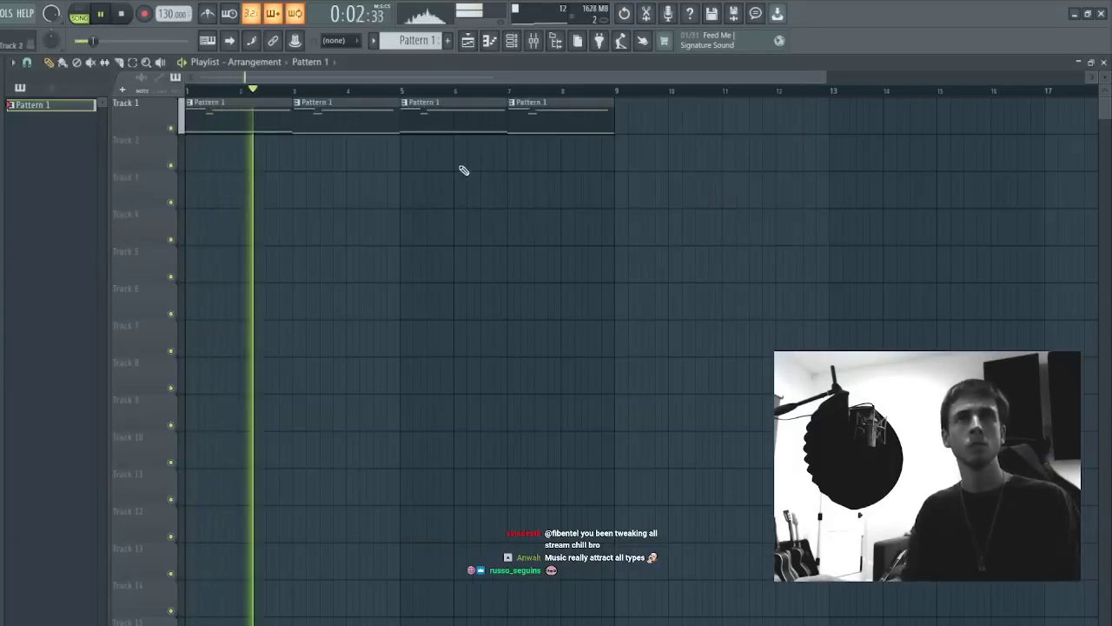
pyautogui.press('space')
pyautogui.press('space')
# - Remove the second Pattern 1 clip and delete JX-3P's notes from Pattern 1
pyautogui.rightClick(347, 113)
pyautogui.press('space')
pyautogui.press('space')
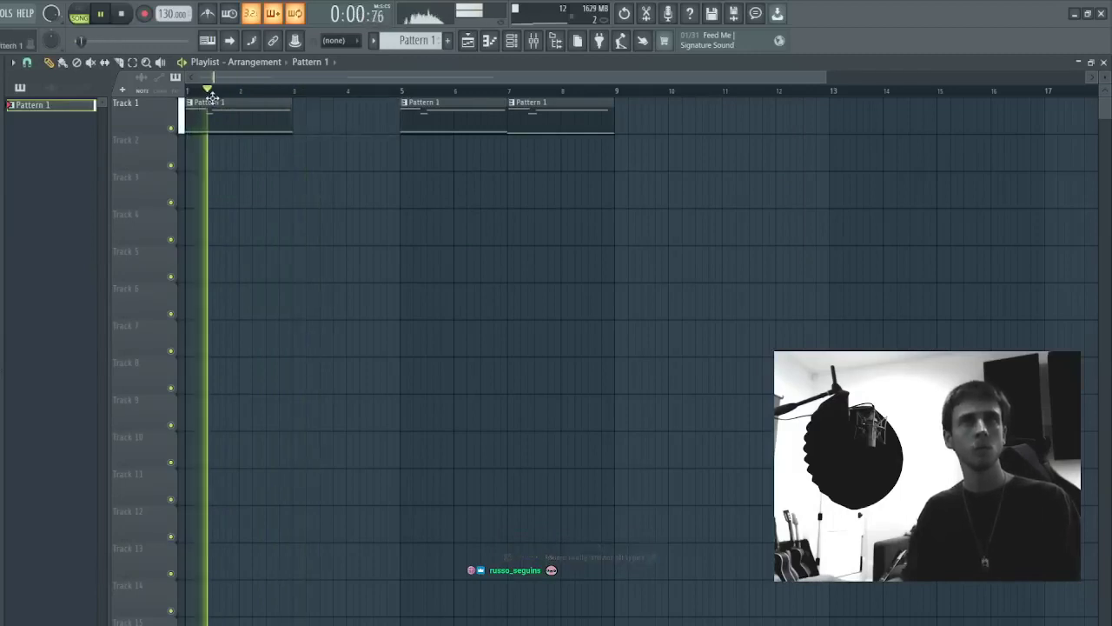
pyautogui.click(492, 40)
pyautogui.click(512, 41)
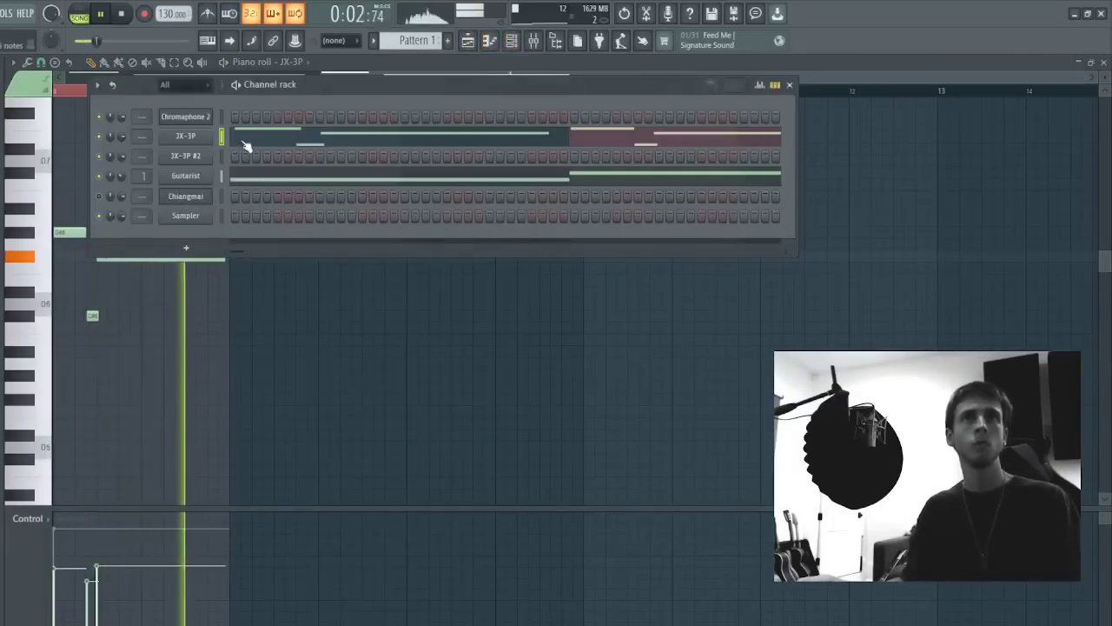
pyautogui.click(244, 142)
pyautogui.press('space')
pyautogui.press('space')
pyautogui.click(244, 139)
pyautogui.press('space')
pyautogui.press('space')
pyautogui.hotkey('ctrl', 'a')
pyautogui.press('Delete')
pyautogui.press('space')
pyautogui.press('space')
pyautogui.press('Escape')
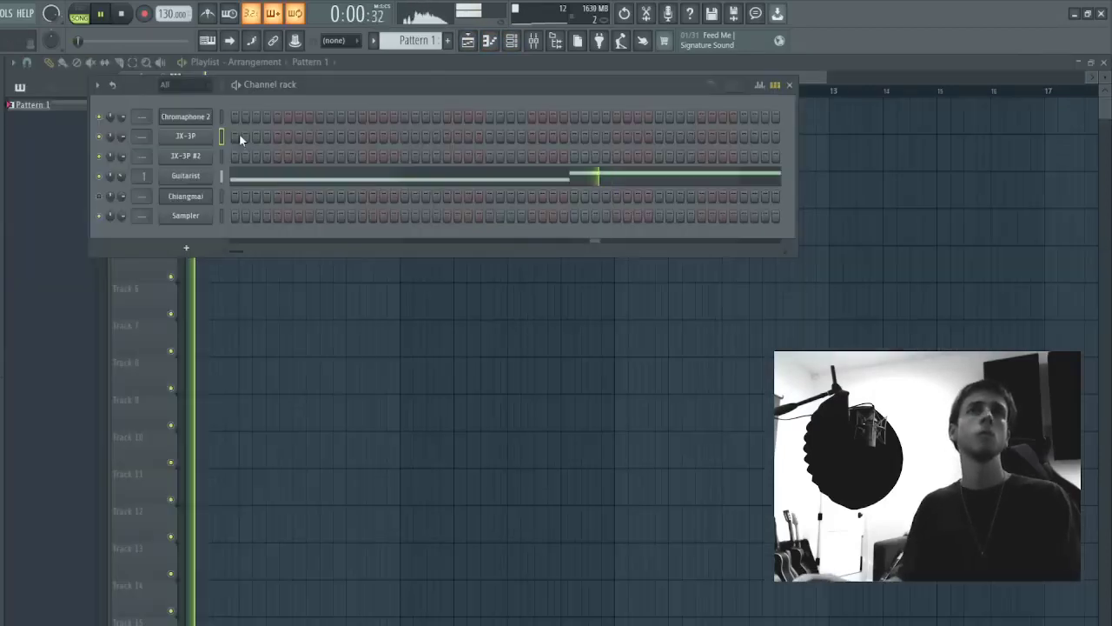
pyautogui.press('Escape')
# - Rearrange the Track 1 Pattern 1 clips, copying the bar 7 clip into bar 3
pyautogui.moveTo(310, 117); pyautogui.dragTo(186, 136)
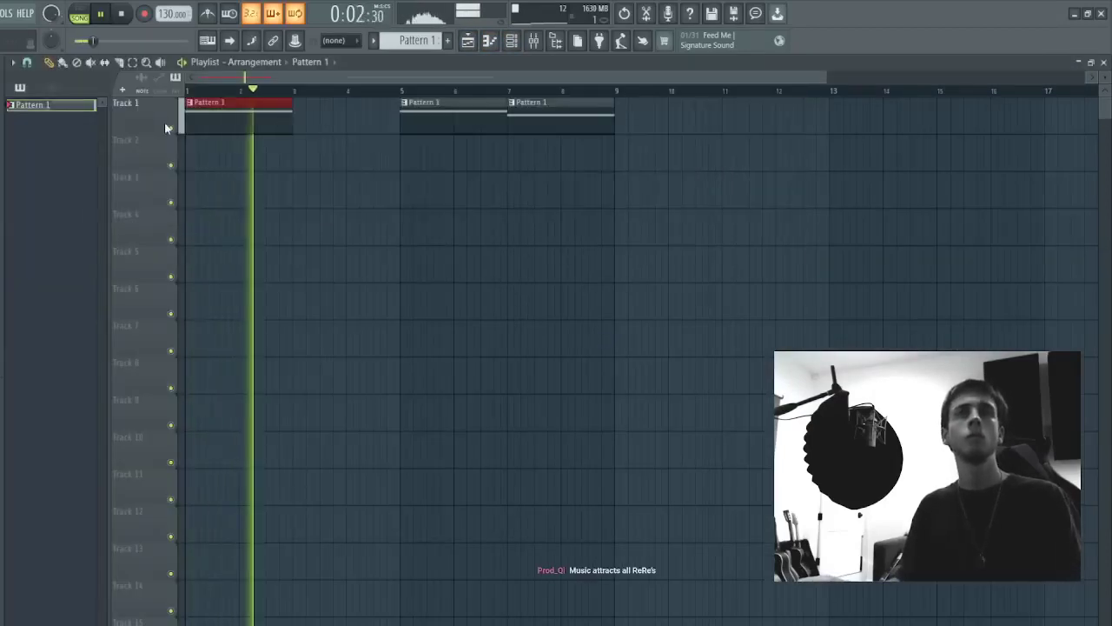
pyautogui.hotkey('ctrl', 'b')
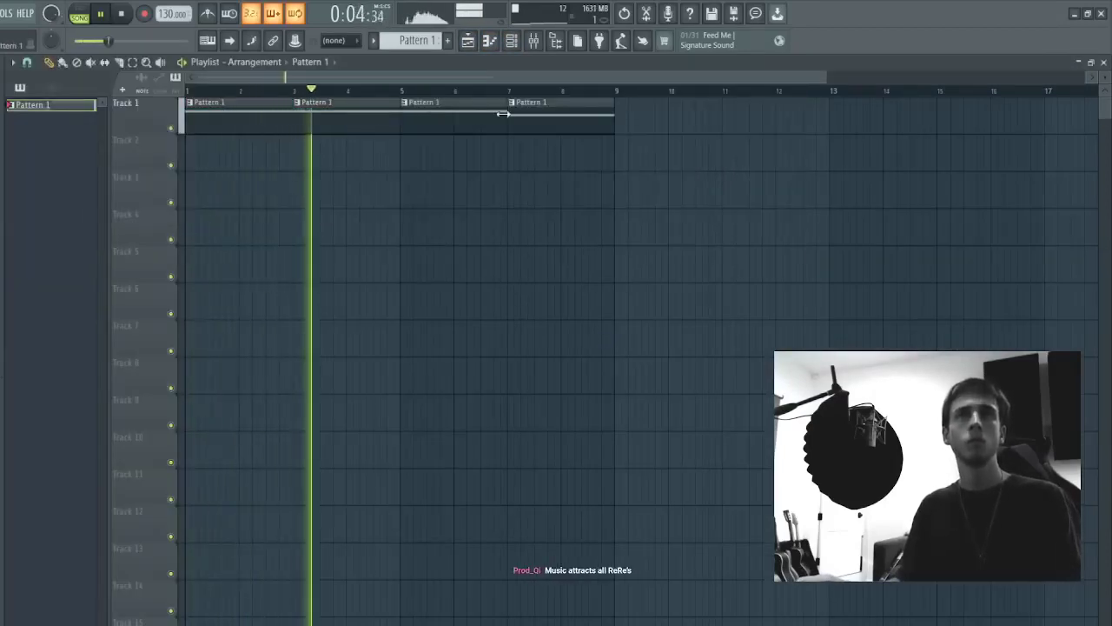
pyautogui.hotkey('ctrl', 'z')
pyautogui.click(532, 106)
pyautogui.press('space')
pyautogui.press('space')
pyautogui.moveTo(555, 113); pyautogui.dragTo(347, 118)
# - Create Pattern 2 and repeat two-bar Pattern 2 clips along Track 3 up to bar 9
pyautogui.click(448, 40)
pyautogui.click(231, 189)
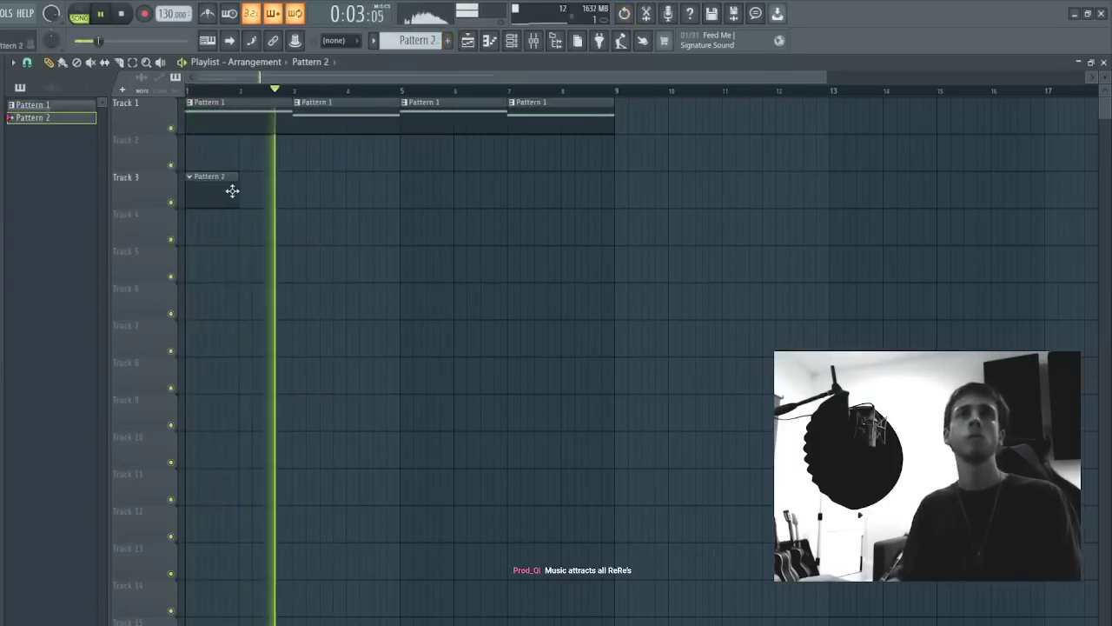
pyautogui.moveTo(239, 190); pyautogui.dragTo(218, 214)
pyautogui.hotkey('ctrl', 'b')
pyautogui.hotkey('ctrl', 'b')
pyautogui.hotkey('ctrl', 'b')
pyautogui.hotkey('ctrl', 'd')
# - Place a Pattern 1 clip on Track 2 at bar 5
pyautogui.click(57, 105)
pyautogui.click(52, 88)
pyautogui.click(21, 89)
pyautogui.moveTo(43, 108); pyautogui.dragTo(419, 145)
# - Open Pattern 2's JX-3P notes in the piano roll
pyautogui.click(512, 41)
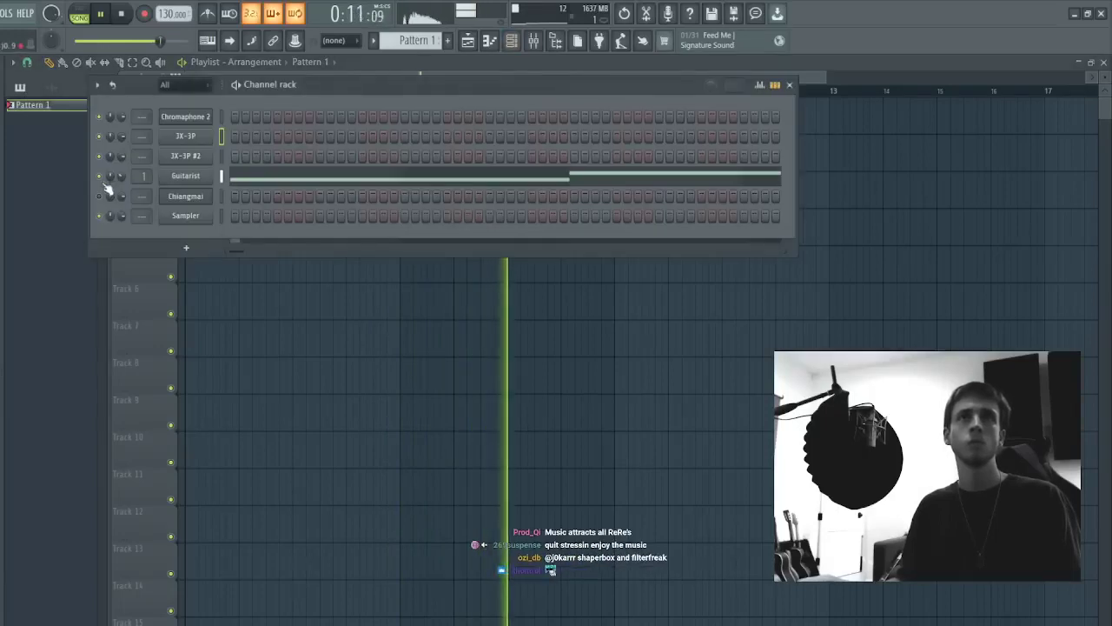
pyautogui.press('F6')
pyautogui.press('F4')
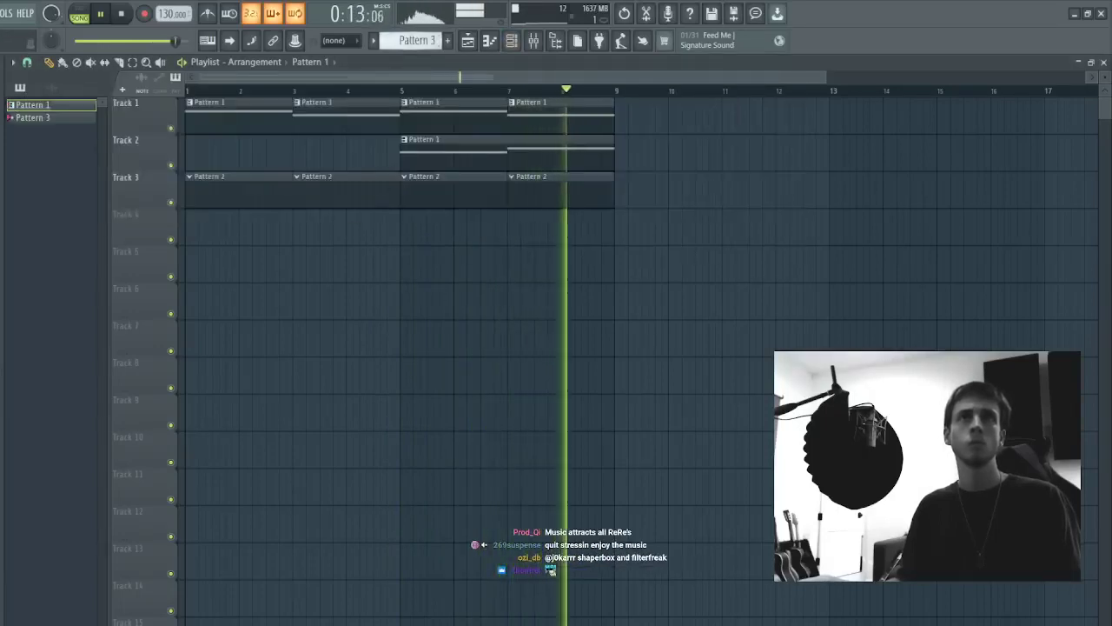
pyautogui.press('F4')
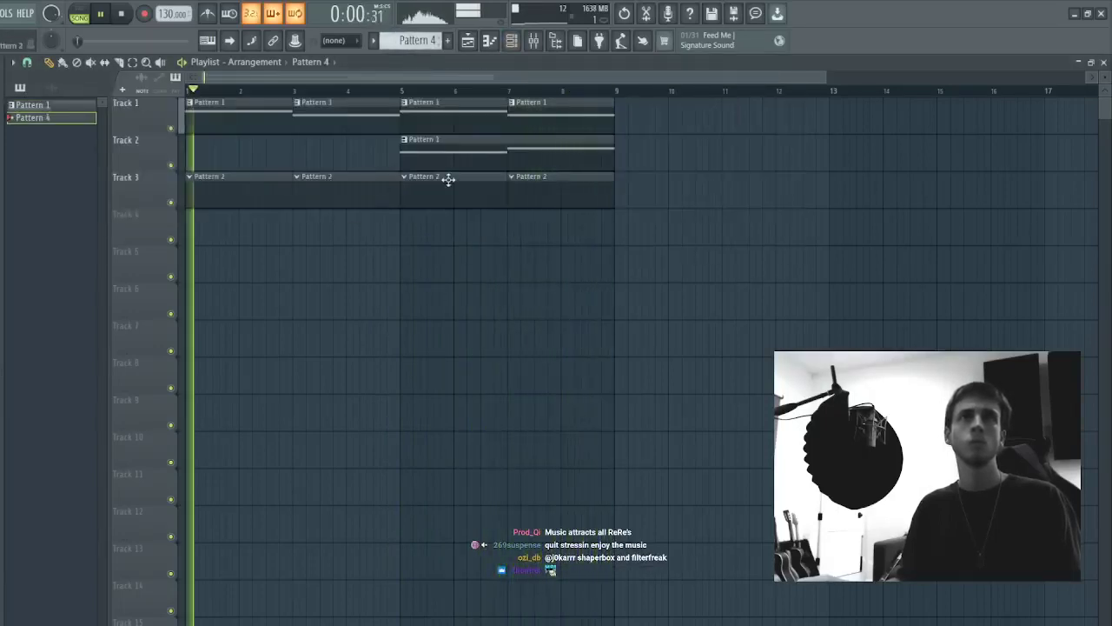
pyautogui.doubleClick(342, 188)
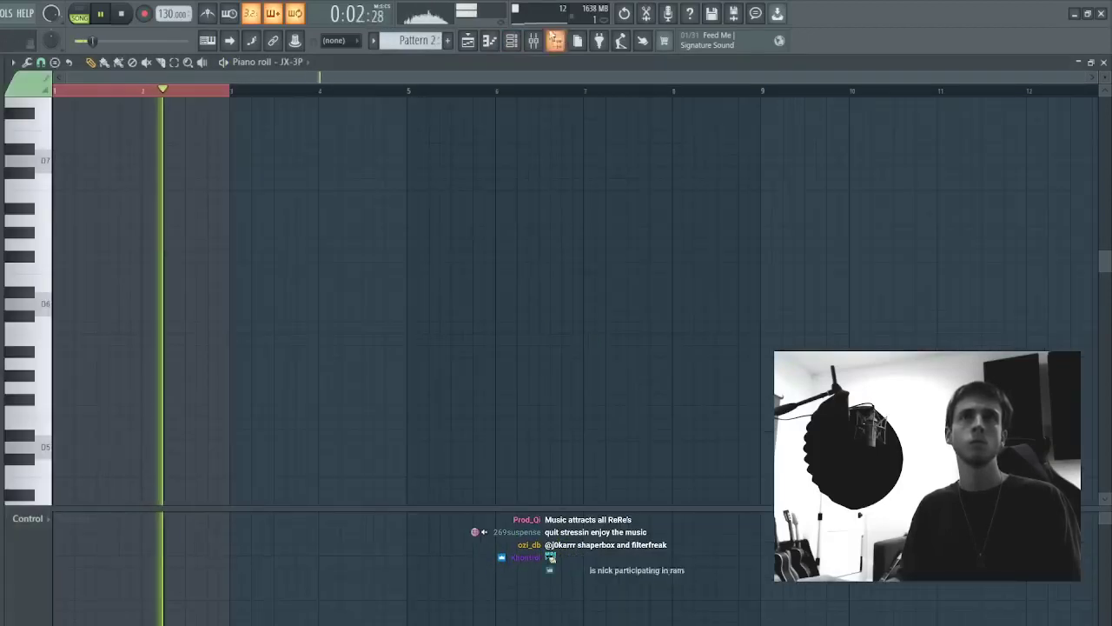
# - Add the MT2_Clap 1 sample as a channel with a clap hit in Pattern 2
pyautogui.click(512, 41)
pyautogui.press('space')
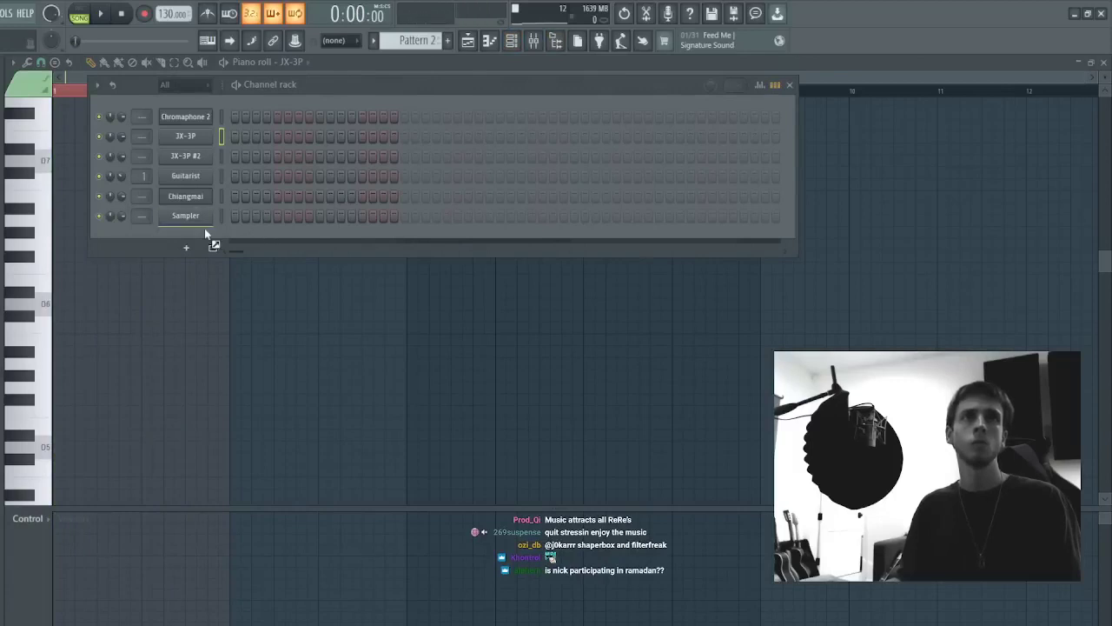
pyautogui.moveTo(226, 229); pyautogui.dragTo(227, 230)
pyautogui.click(318, 237)
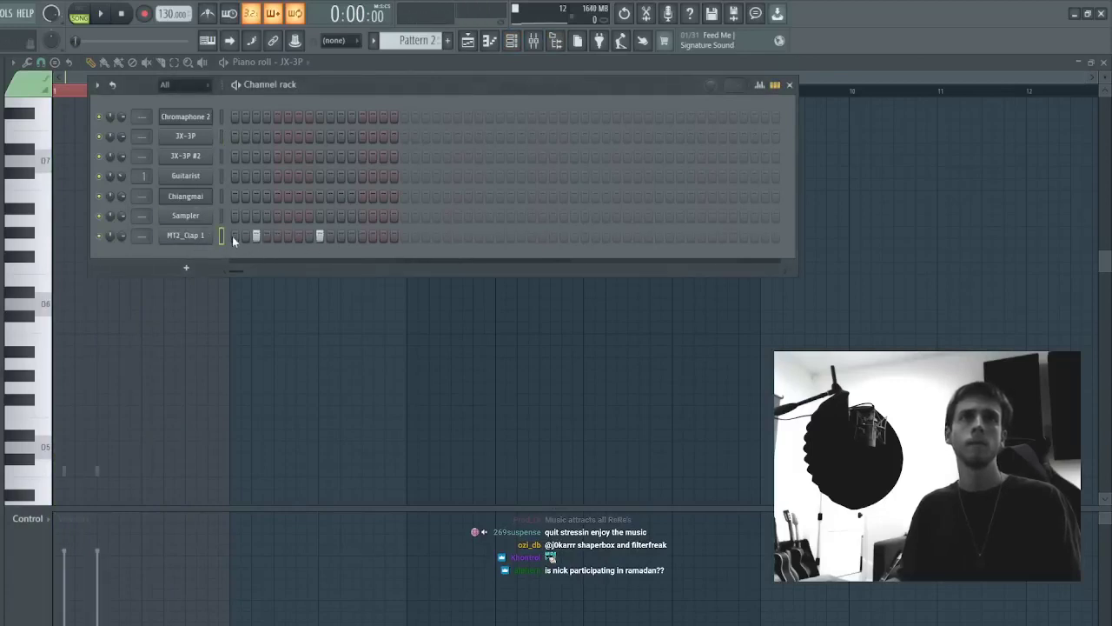
# - Repeat the clap notes across Pattern 2 and add an MT2_Cactus HH channel
pyautogui.press('F7')
pyautogui.scroll(-2, 158, 365)
pyautogui.hotkey('ctrl', 'd')
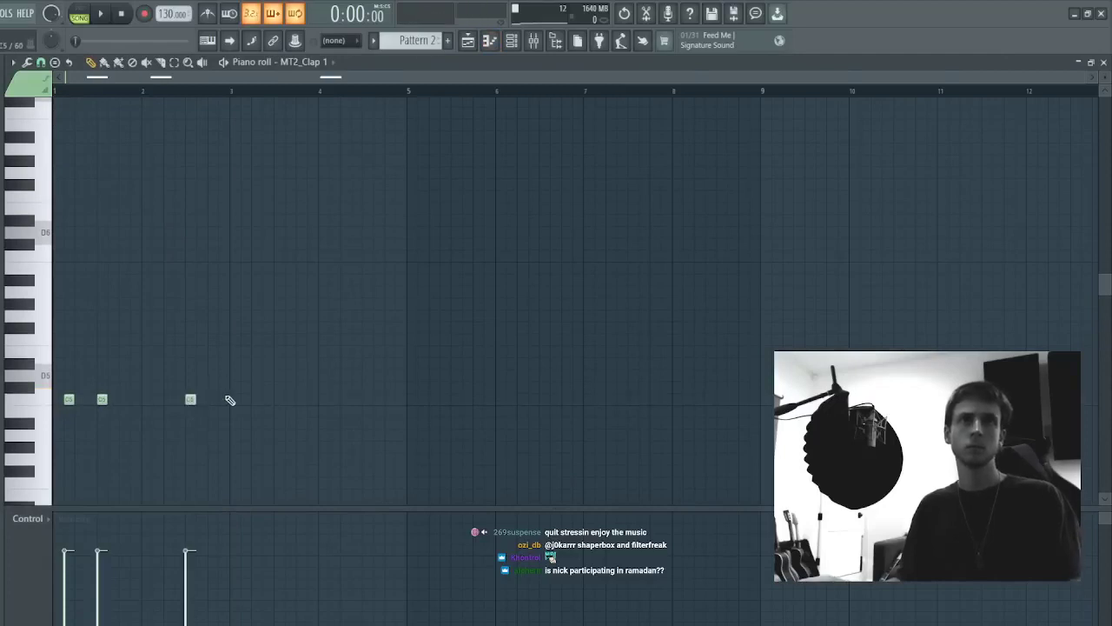
pyautogui.hotkey('ctrl', 'b')
pyautogui.hotkey('ctrl', 'b')
pyautogui.hotkey('ctrl', 'b')
pyautogui.press('F7')
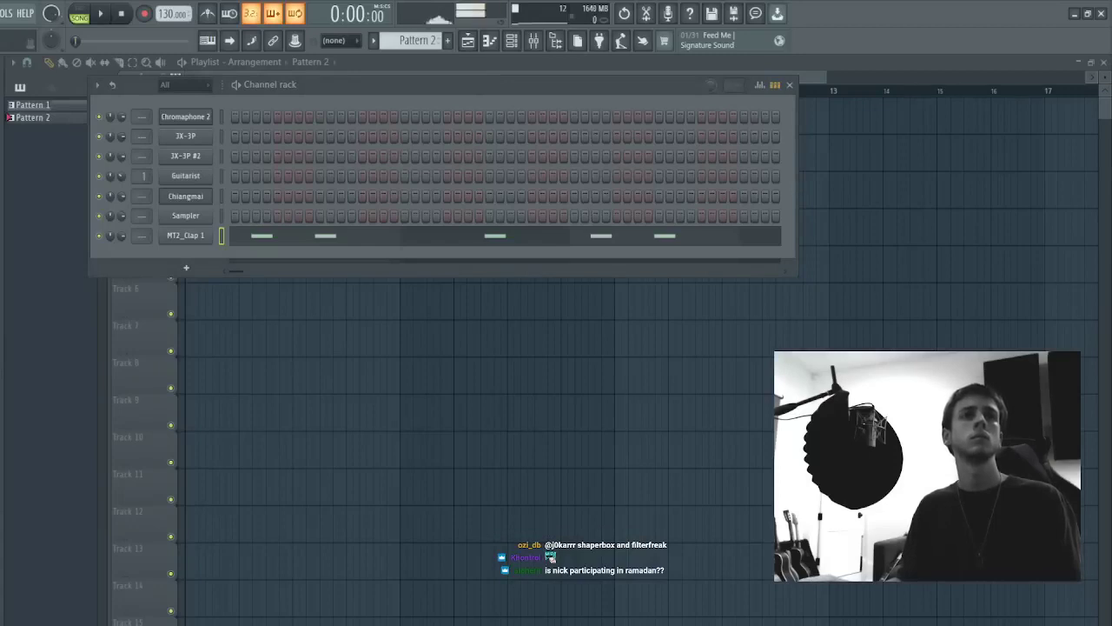
pyautogui.moveTo(188, 258); pyautogui.dragTo(209, 258)
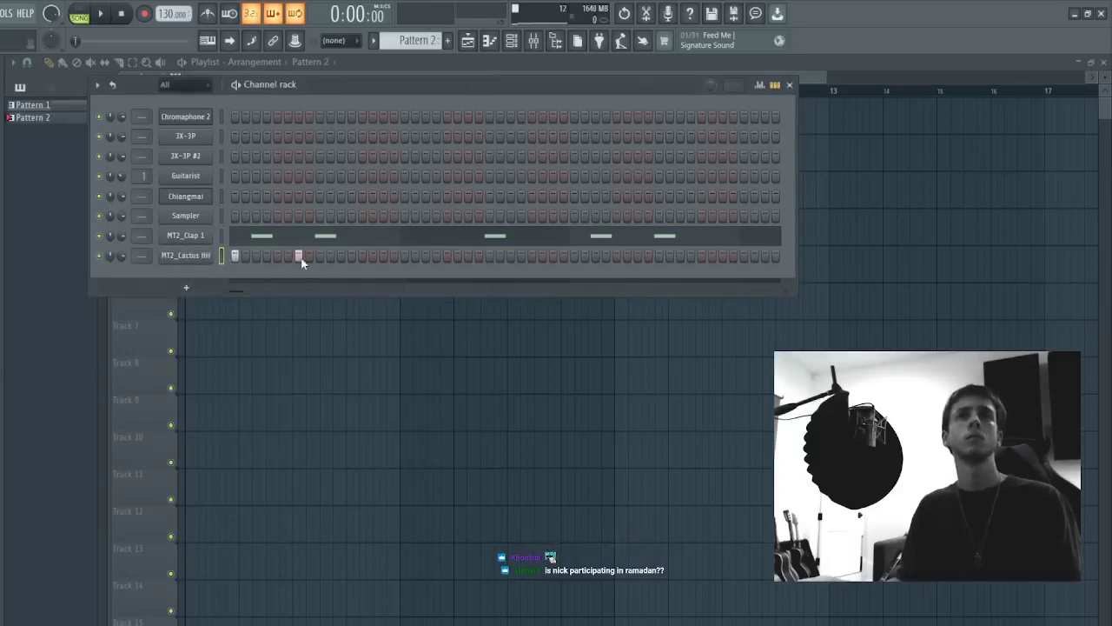
# - Try repeating the Cactus HH bar-1 hi-hats, delete a stray note, and undo the extra copies
pyautogui.press('F7')
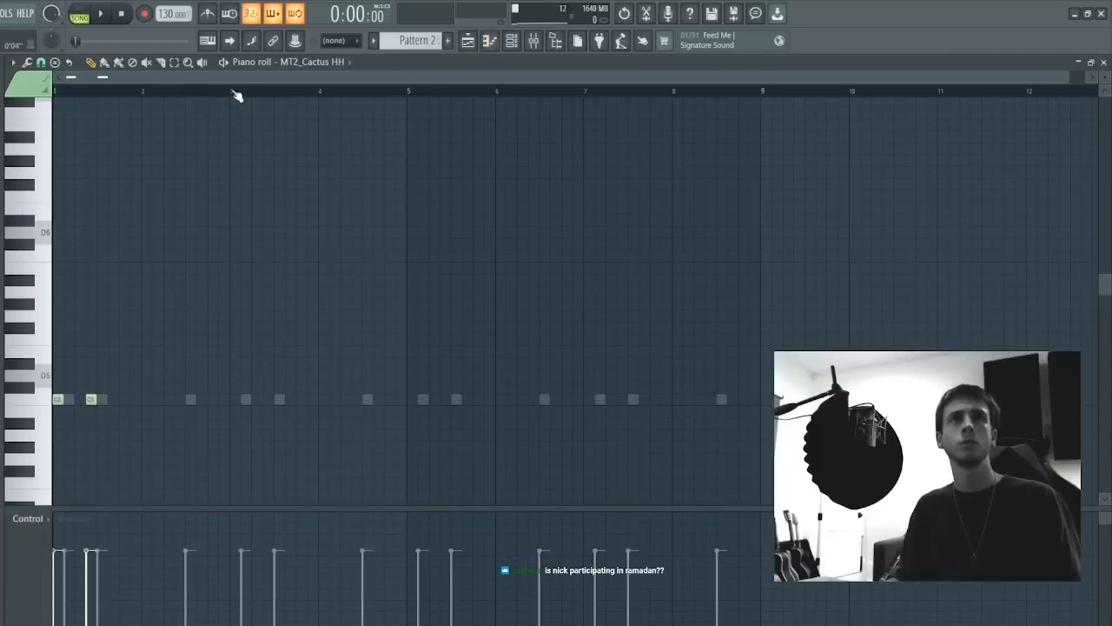
pyautogui.hotkey('ctrl', 'a')
pyautogui.hotkey('ctrl', 'b')
pyautogui.hotkey('ctrl', 'b')
pyautogui.hotkey('ctrl', 'b')
pyautogui.hotkey('ctrl', 'b')
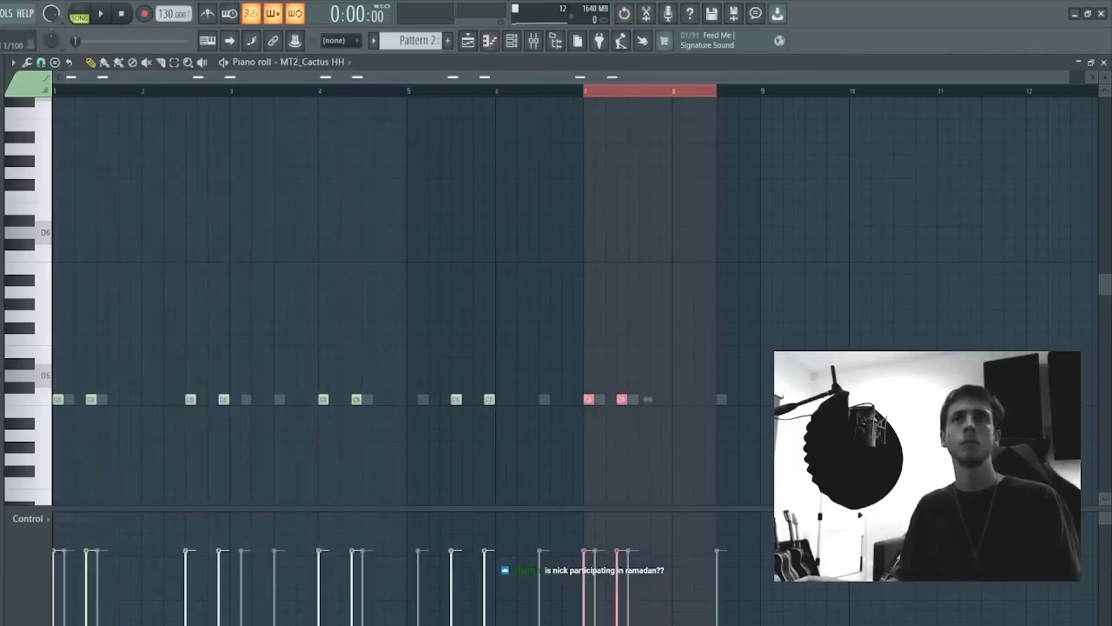
pyautogui.hotkey('ctrl', 'd')
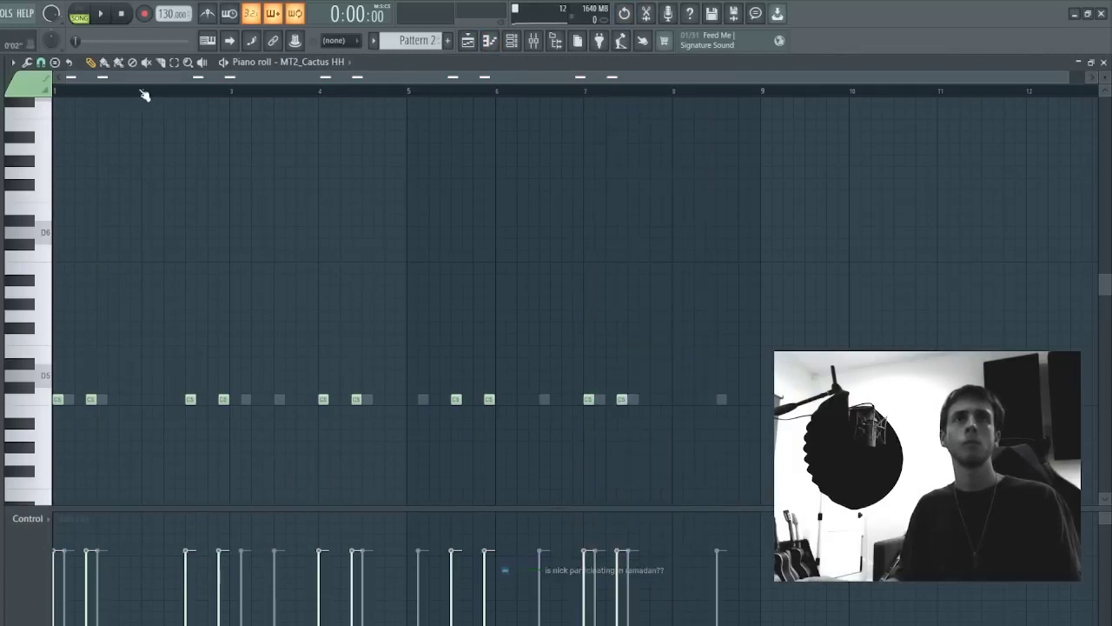
pyautogui.moveTo(170, 96); pyautogui.dragTo(55, 93)
pyautogui.rightClick(191, 401)
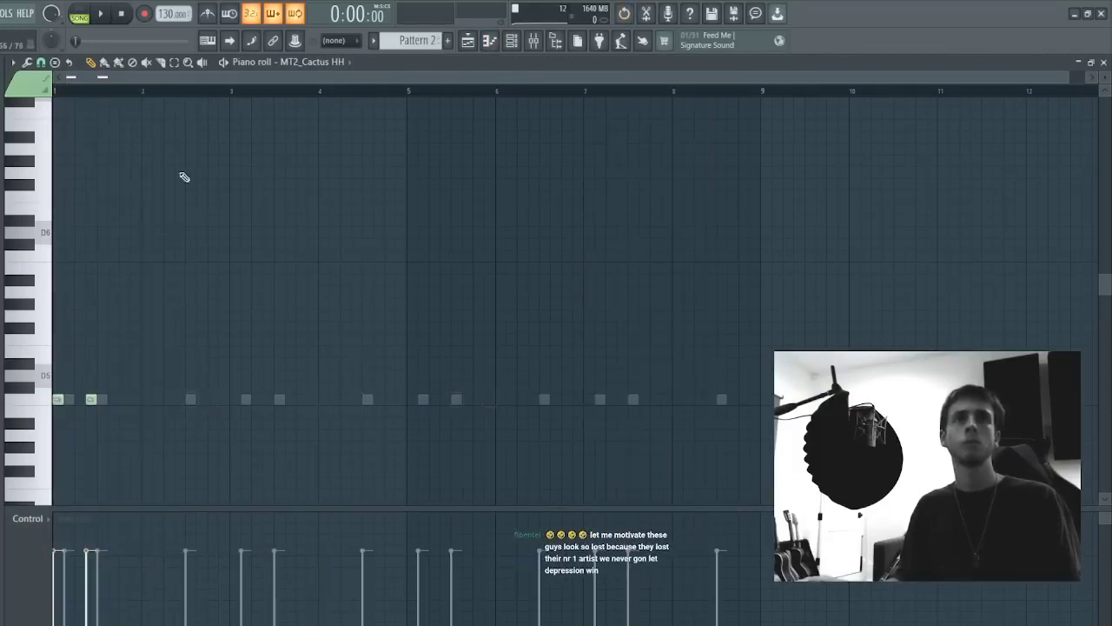
pyautogui.moveTo(179, 95); pyautogui.dragTo(55, 93)
pyautogui.hotkey('ctrl', 'b')
pyautogui.hotkey('ctrl', 'b')
pyautogui.hotkey('ctrl', 'b')
pyautogui.hotkey('ctrl', 'b')
pyautogui.hotkey('ctrl', 'b')
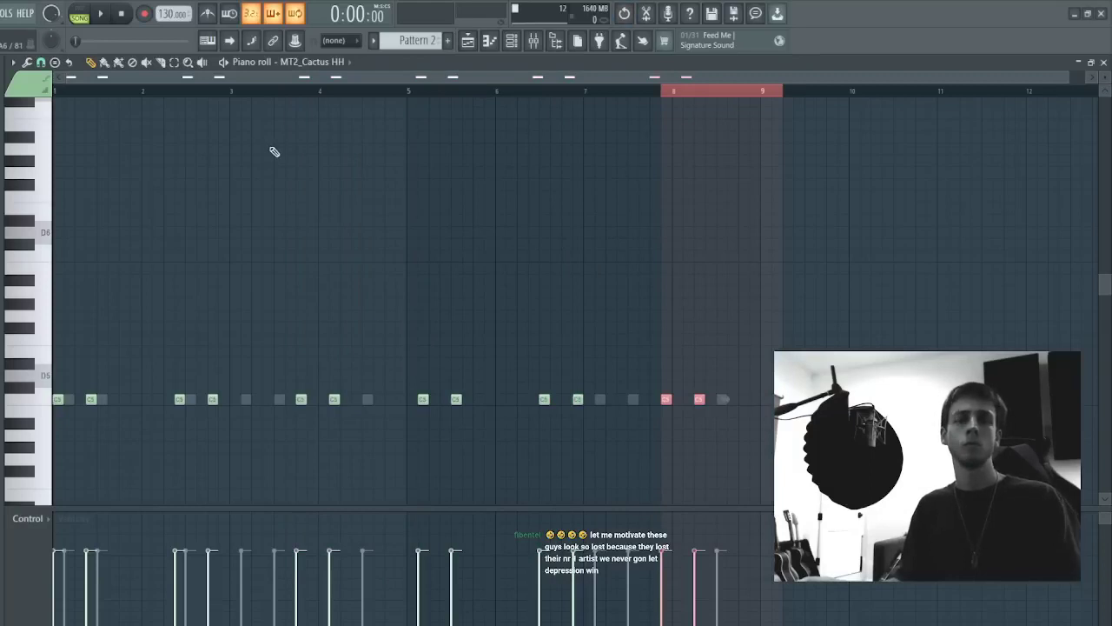
pyautogui.hotkey('ctrl', 'z')
pyautogui.hotkey('ctrl', 'z')
pyautogui.hotkey('ctrl', 'z')
pyautogui.hotkey('ctrl', 'z')
pyautogui.hotkey('ctrl', 'z')
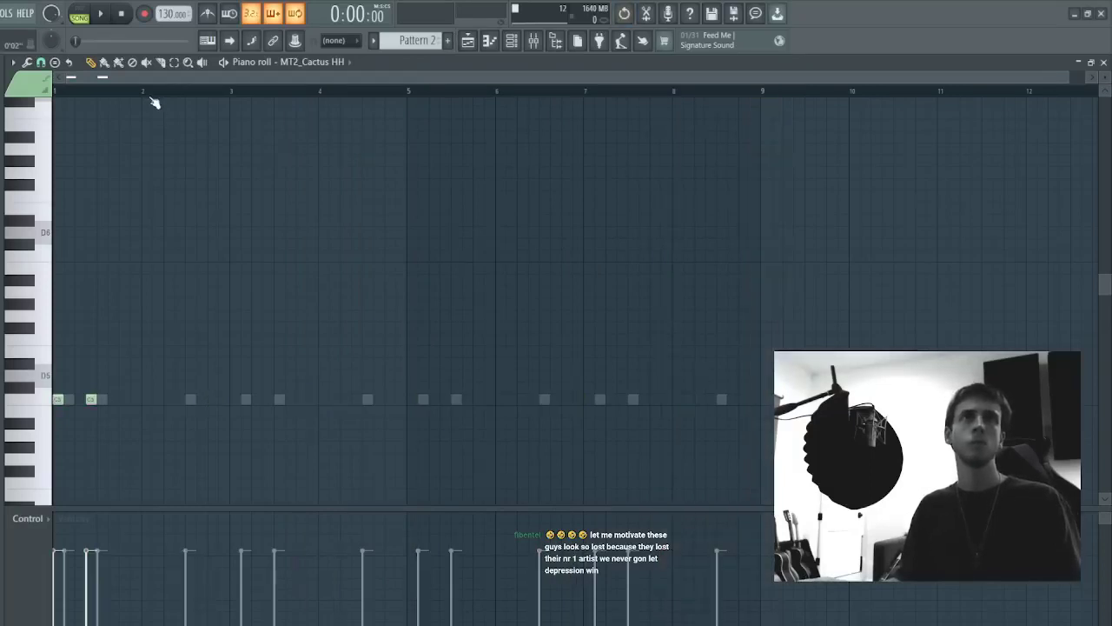
# - Repeat bar 1 of the Cactus HH hi-hat figure through bar 9 and audition it
pyautogui.moveTo(144, 94); pyautogui.dragTo(179, 93)
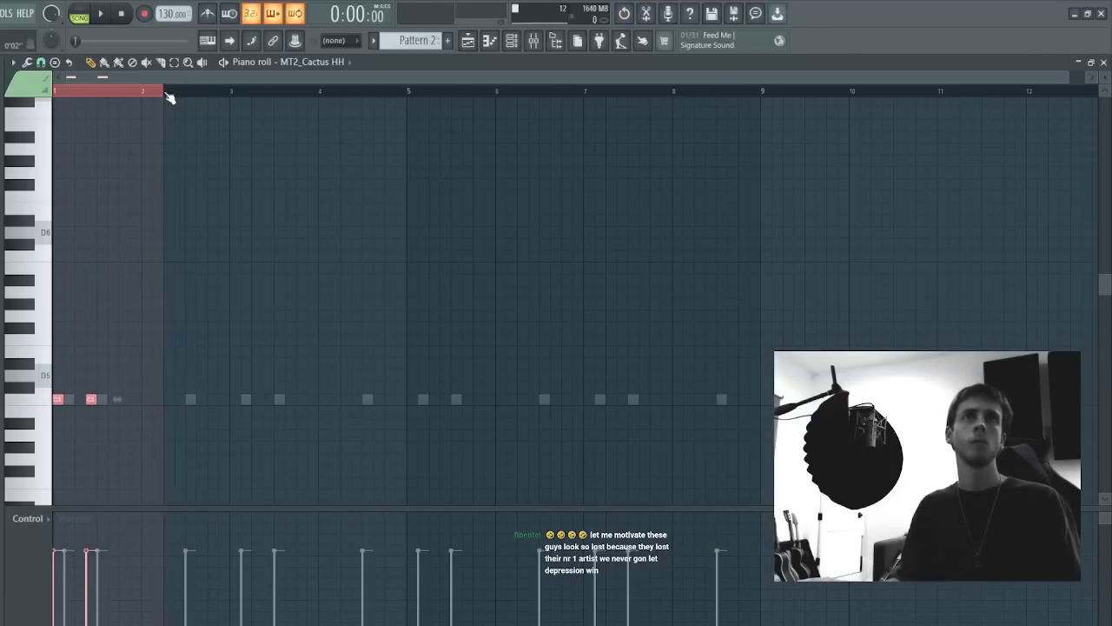
pyautogui.hotkey('ctrl', 'b')
pyautogui.hotkey('ctrl', 'b')
pyautogui.hotkey('ctrl', 'b')
pyautogui.hotkey('ctrl', 'b')
pyautogui.hotkey('ctrl', 'b')
pyautogui.hotkey('ctrl', 'b')
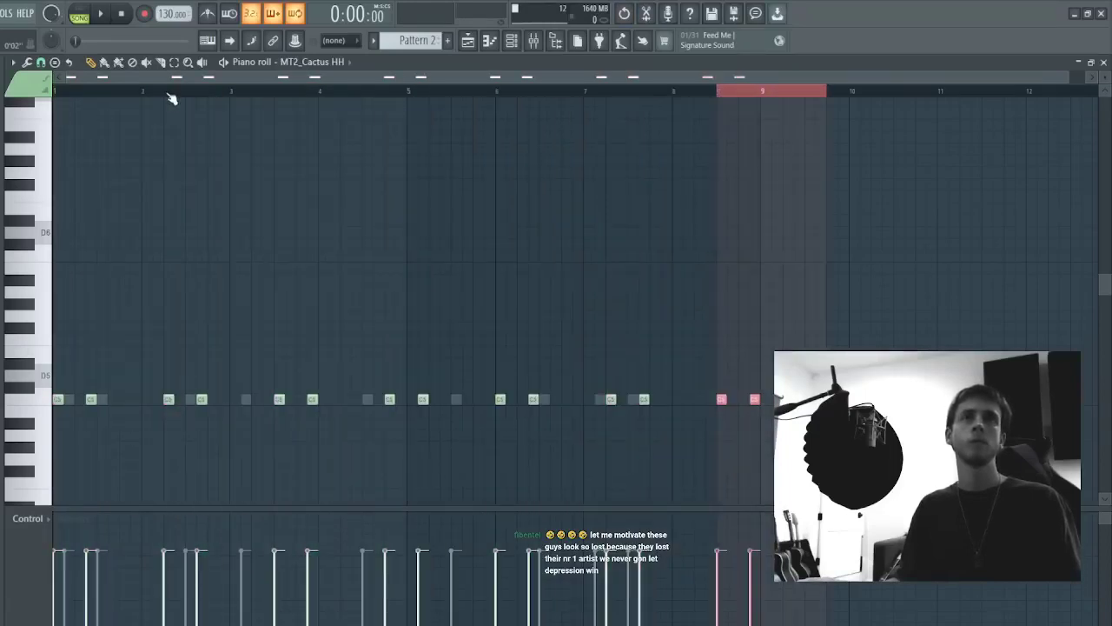
pyautogui.hotkey('ctrl', 'd')
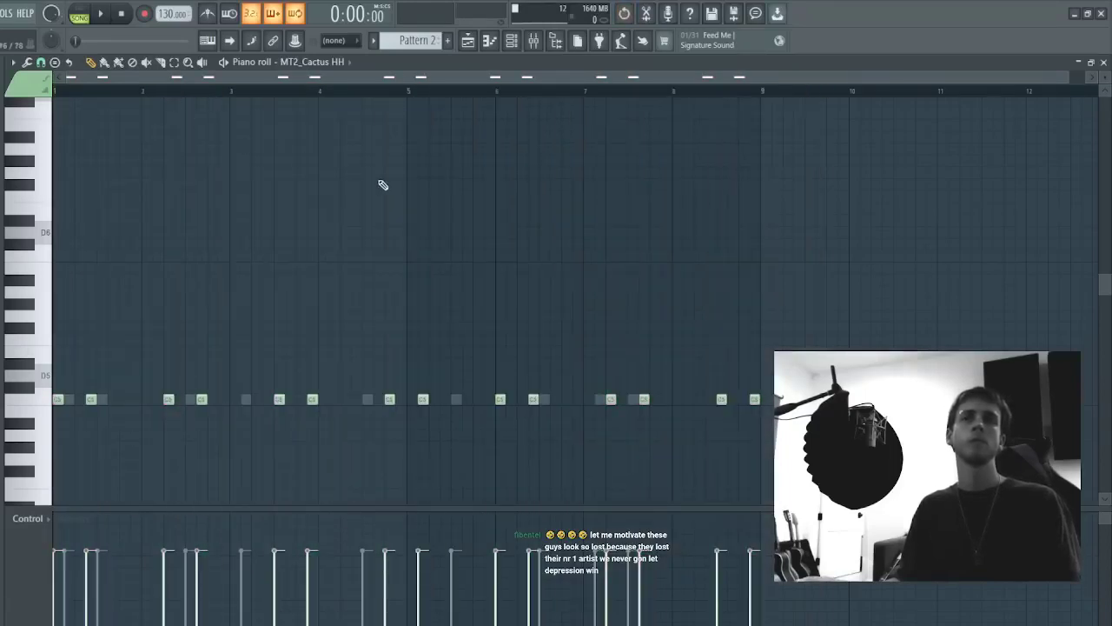
pyautogui.press('space')
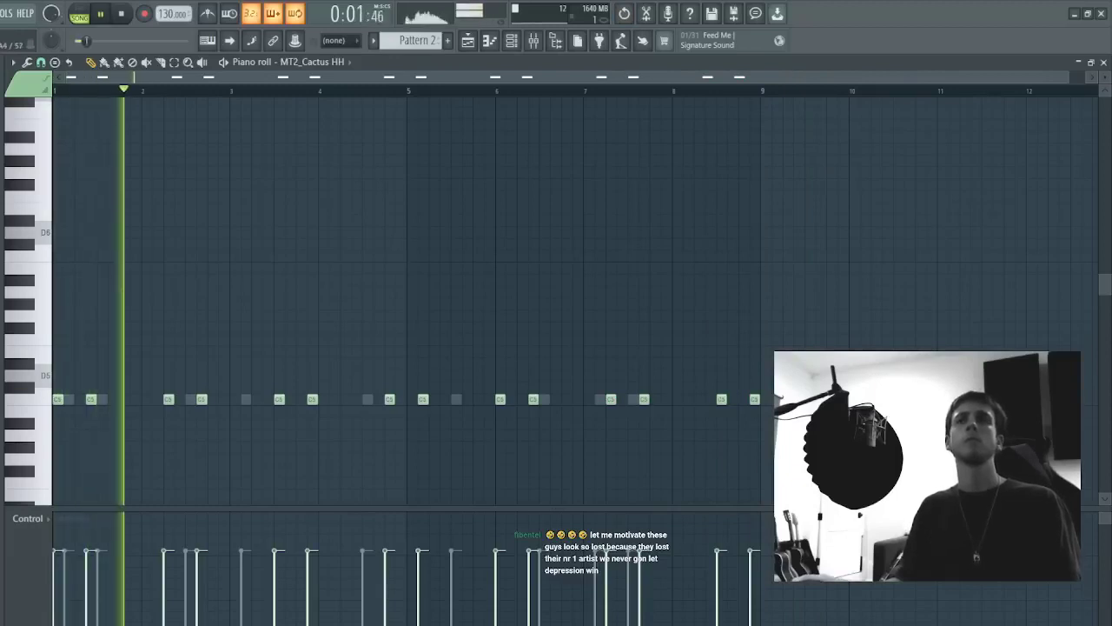
pyautogui.press('F7')
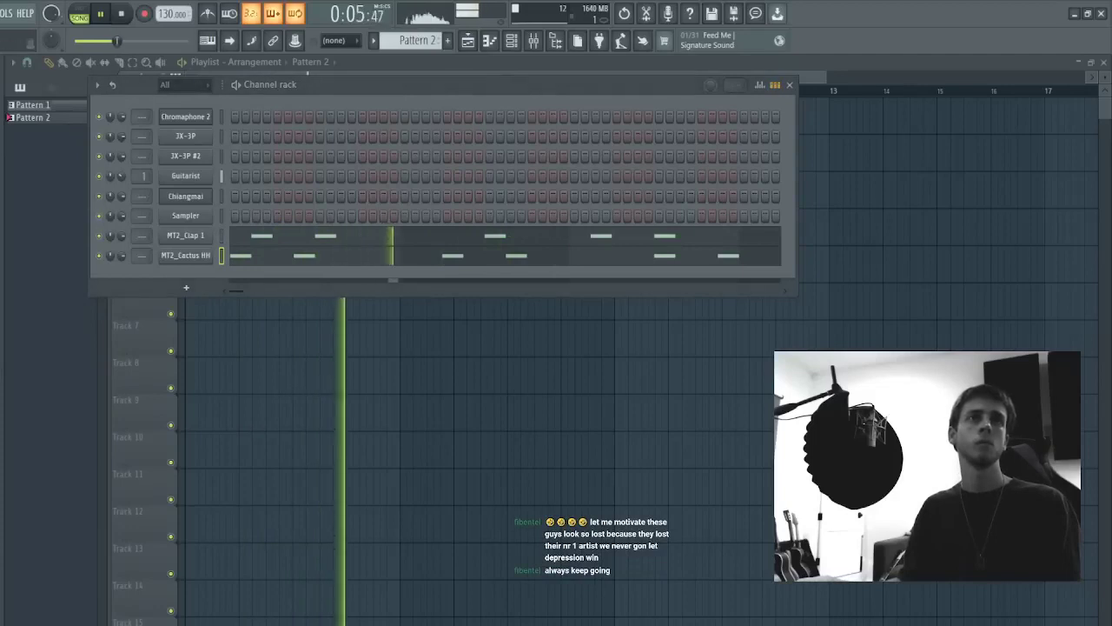
# - Add an MT2_Rollo HH channel with one hit followed by a three-step roll
pyautogui.moveTo(2, 290); pyautogui.dragTo(216, 287)
pyautogui.click(255, 277)
pyautogui.click(277, 276)
pyautogui.click(287, 277)
pyautogui.click(298, 277)
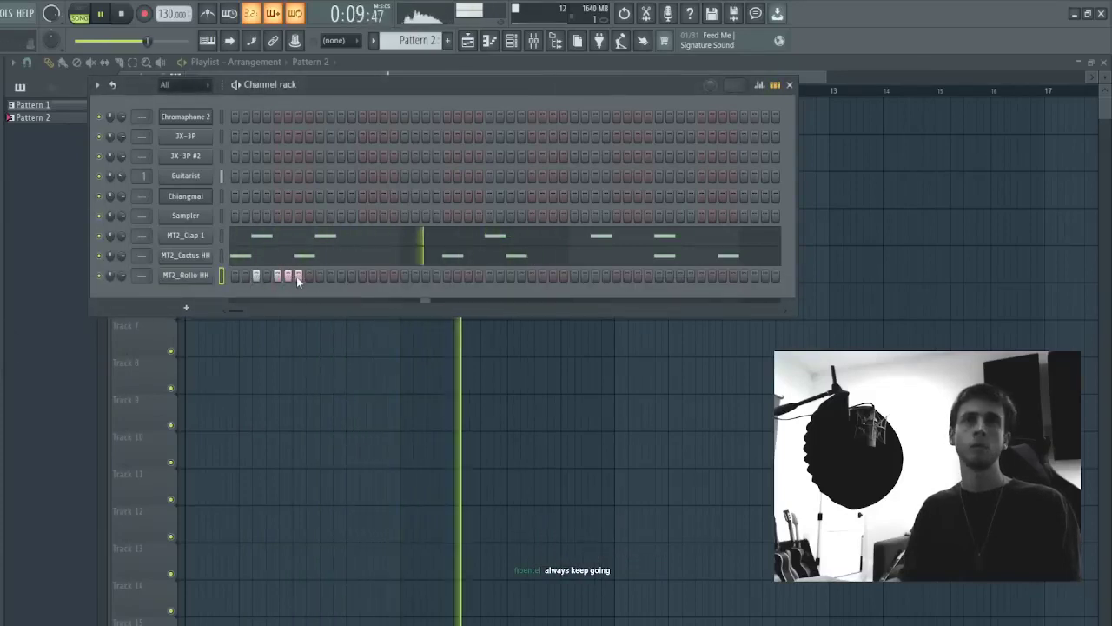
pyautogui.press('F6')
# - Add more hi-hat sample channels, including MT2_Vet HH, and set a step on a new row
pyautogui.scroll(-2, 404, 101)
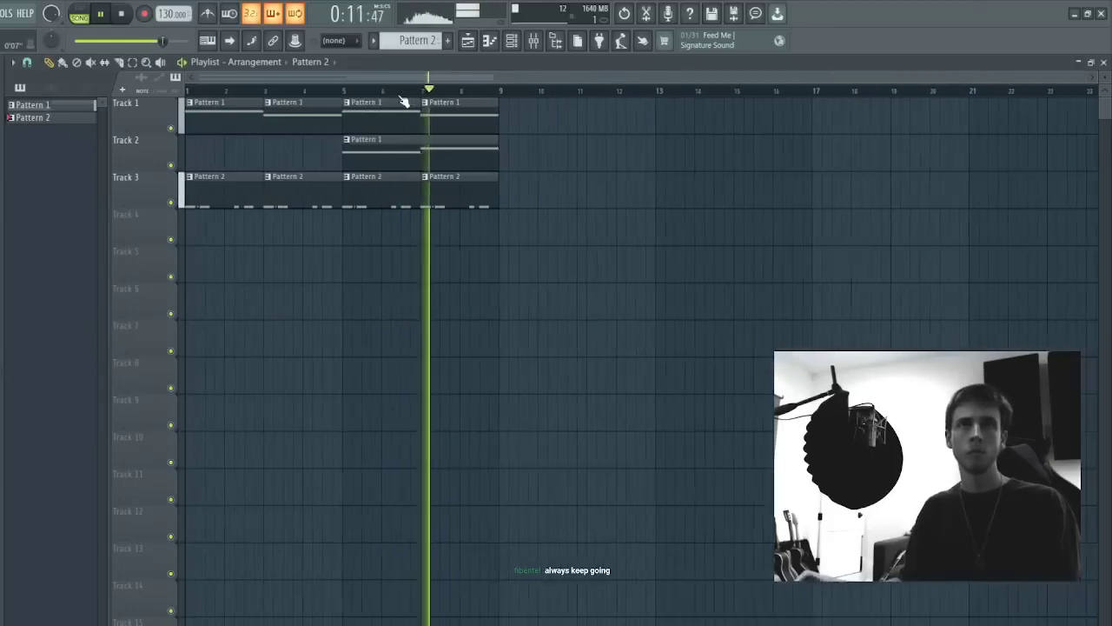
pyautogui.press('F6')
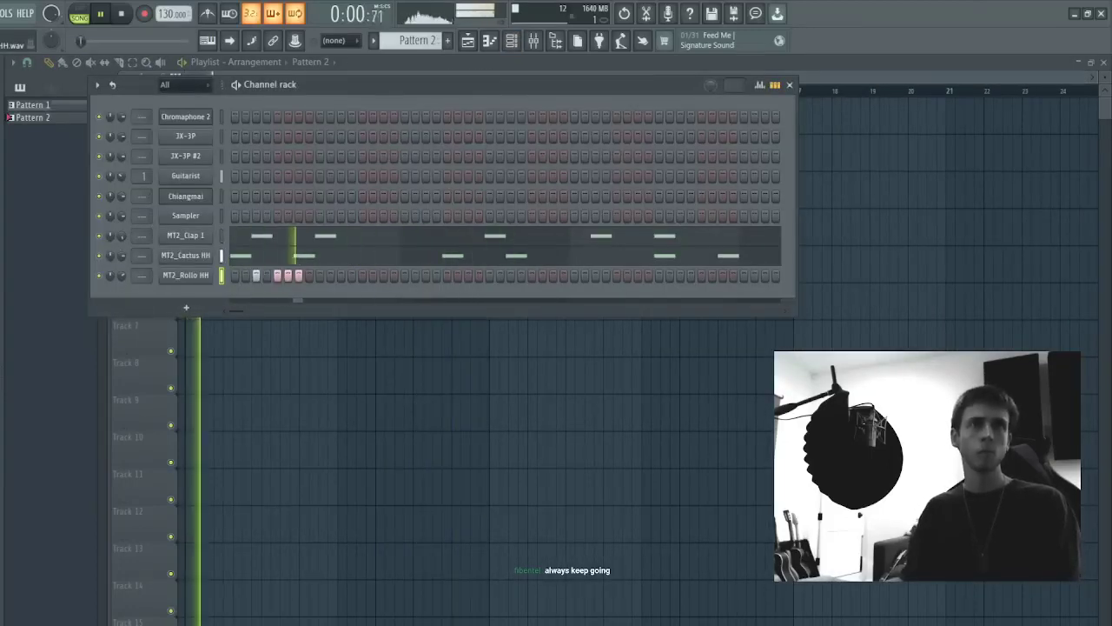
pyautogui.moveTo(2, 398); pyautogui.dragTo(178, 297)
pyautogui.moveTo(2, 383); pyautogui.dragTo(179, 327)
pyautogui.click(341, 315)
pyautogui.click(341, 316)
pyautogui.click(351, 315)
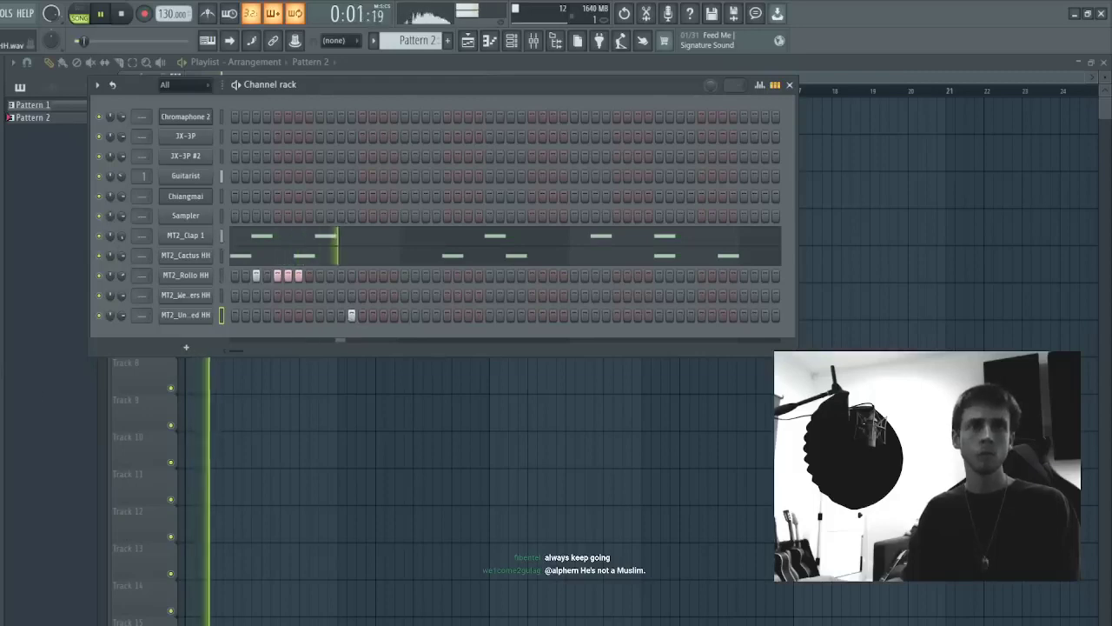
pyautogui.moveTo(193, 331); pyautogui.dragTo(193, 333)
pyautogui.press('space')
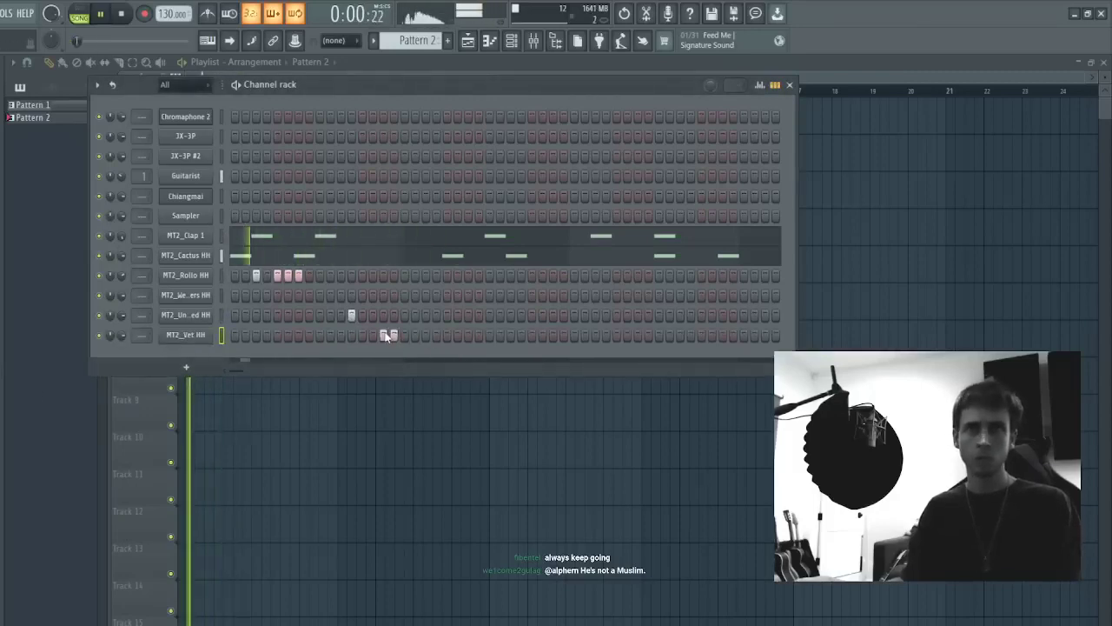
# - Program three-step rolls on Rollo HH and the second hi-hat row
pyautogui.click(415, 315)
pyautogui.click(425, 294)
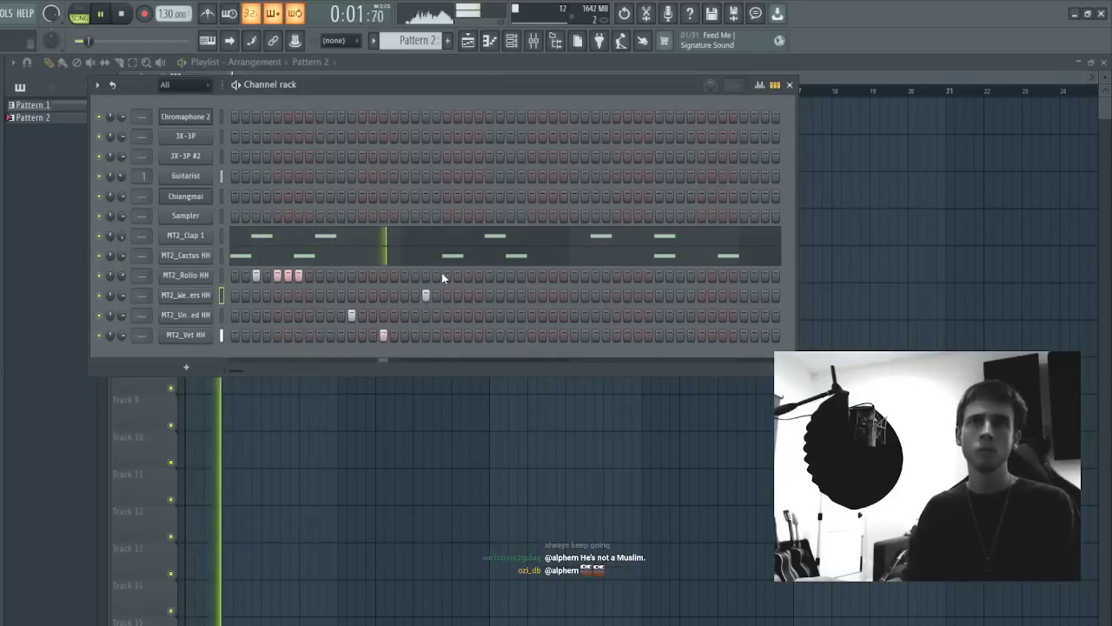
pyautogui.click(447, 274)
pyautogui.click(458, 275)
pyautogui.click(469, 275)
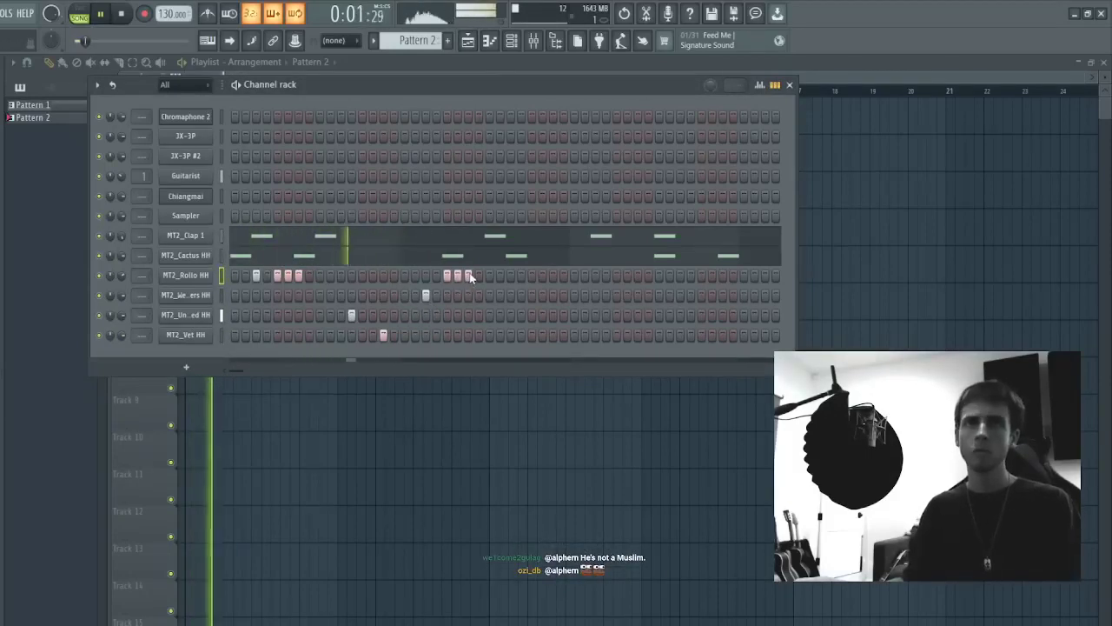
pyautogui.click(446, 295)
pyautogui.click(457, 296)
pyautogui.click(468, 297)
# - Rebalance the roll hits between Rollo HH and the second hi-hat row
pyautogui.rightClick(468, 276)
pyautogui.rightClick(457, 276)
pyautogui.rightClick(446, 275)
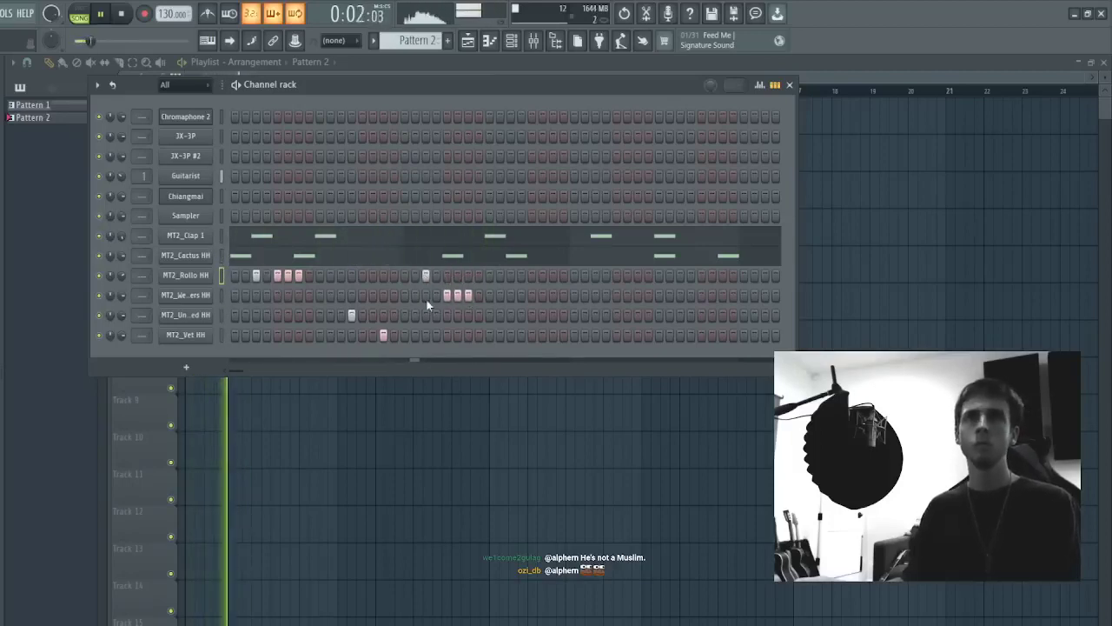
pyautogui.rightClick(423, 294)
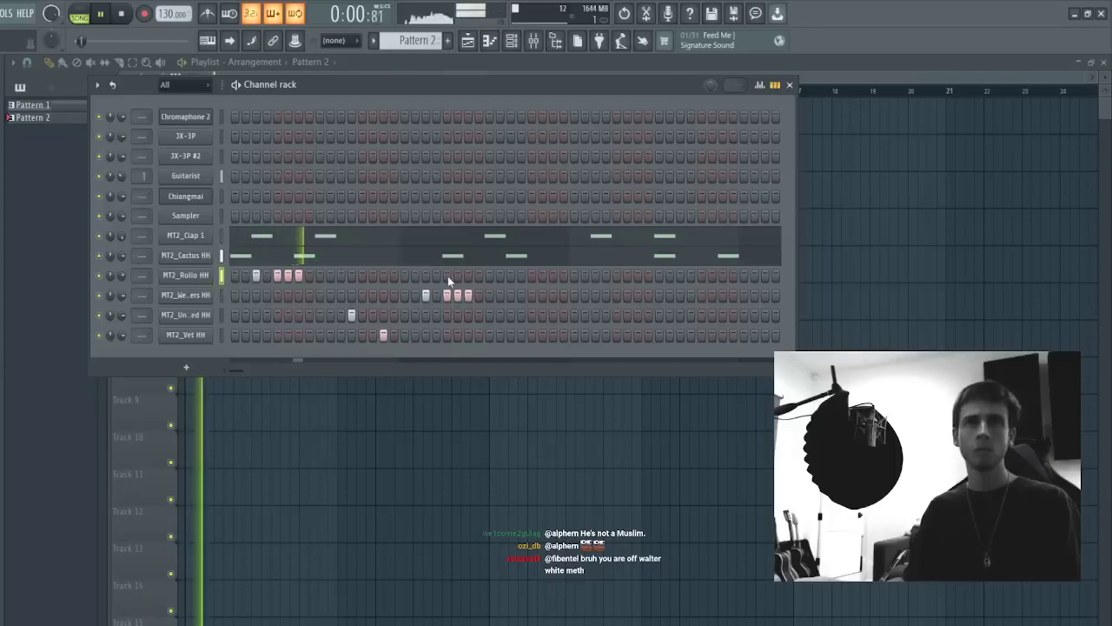
pyautogui.rightClick(466, 296)
pyautogui.click(458, 276)
pyautogui.click(468, 276)
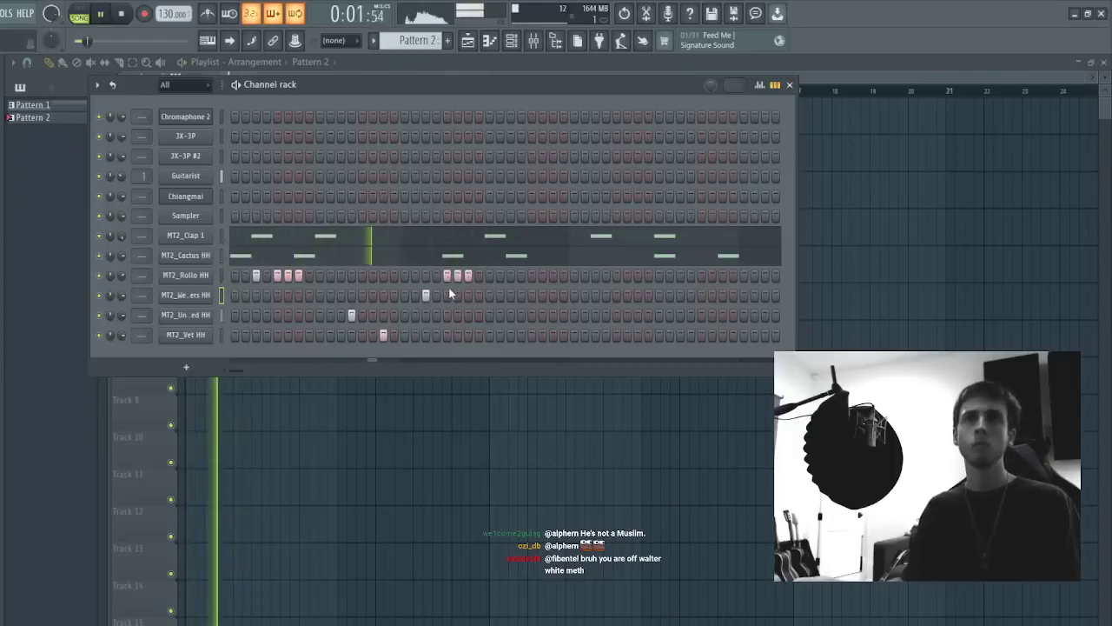
pyautogui.click(447, 295)
pyautogui.rightClick(448, 275)
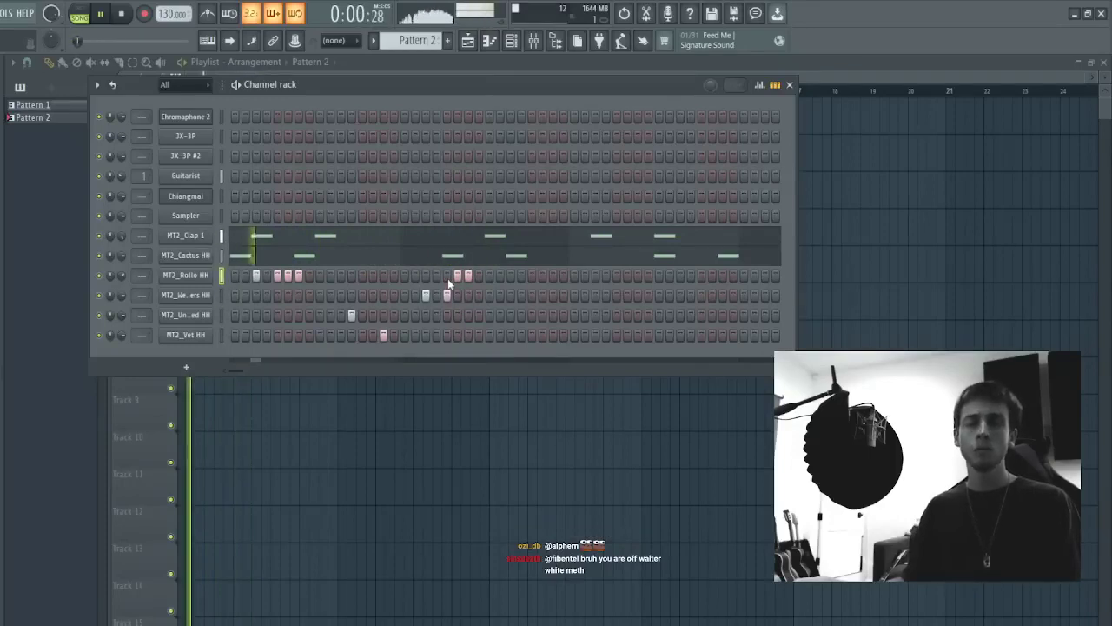
pyautogui.click(112, 85)
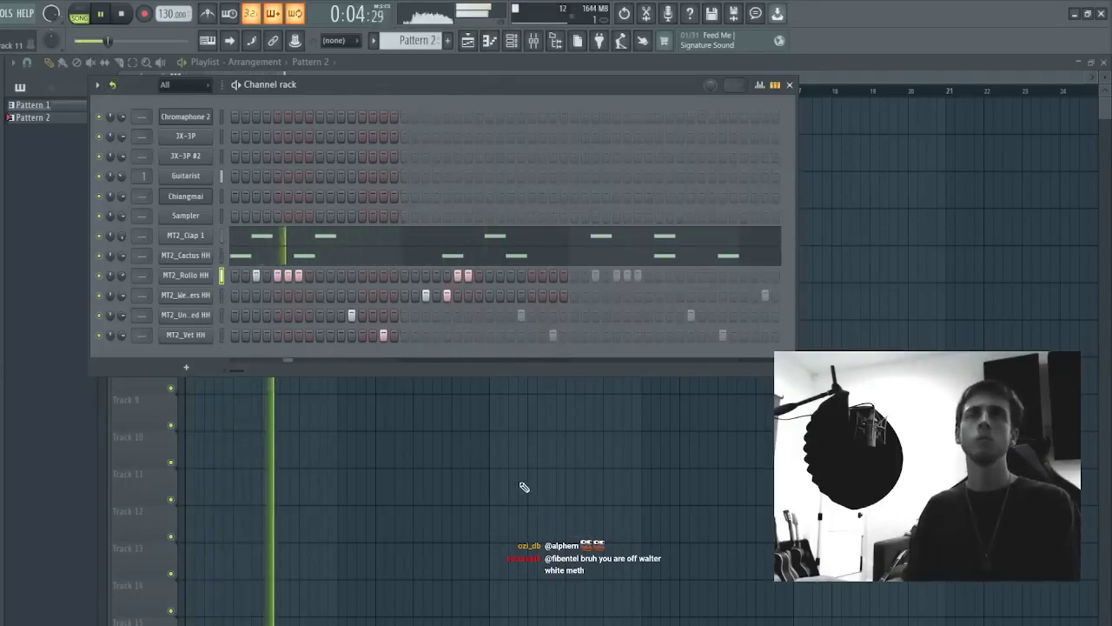
# - Delete Track 2's long clip and extra clips, and lay Pattern 1 across bars 1–9
pyautogui.press('F6')
pyautogui.press('space')
pyautogui.press('space')
pyautogui.rightClick(378, 123)
pyautogui.rightClick(420, 148)
pyautogui.rightClick(304, 122)
pyautogui.moveTo(249, 120); pyautogui.dragTo(337, 120)
pyautogui.rightClick(421, 122)
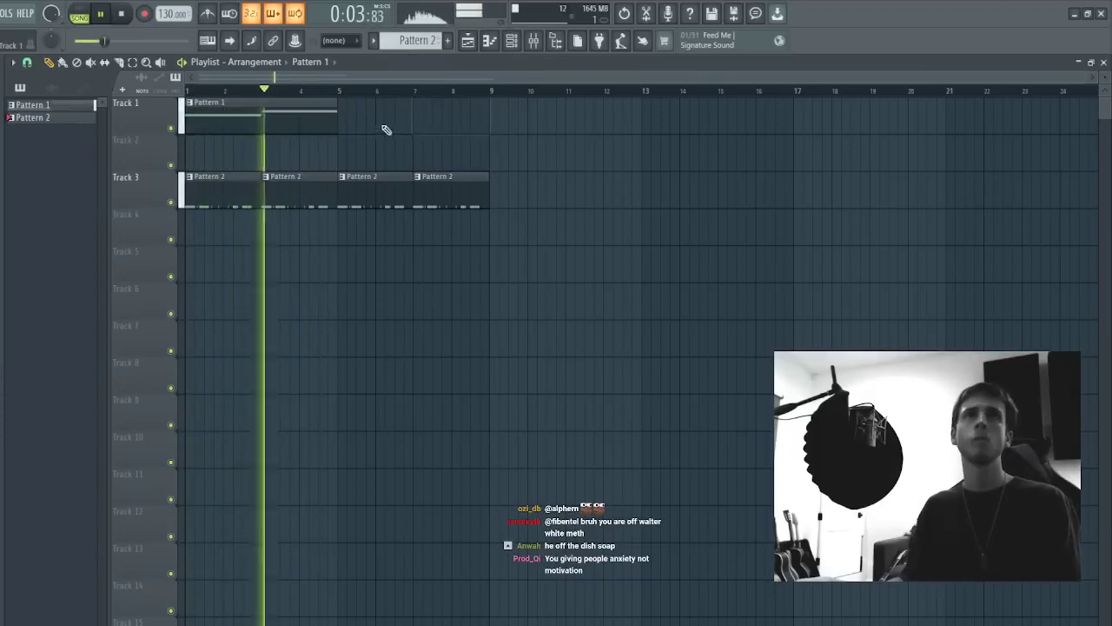
pyautogui.click(365, 124)
pyautogui.press('F6')
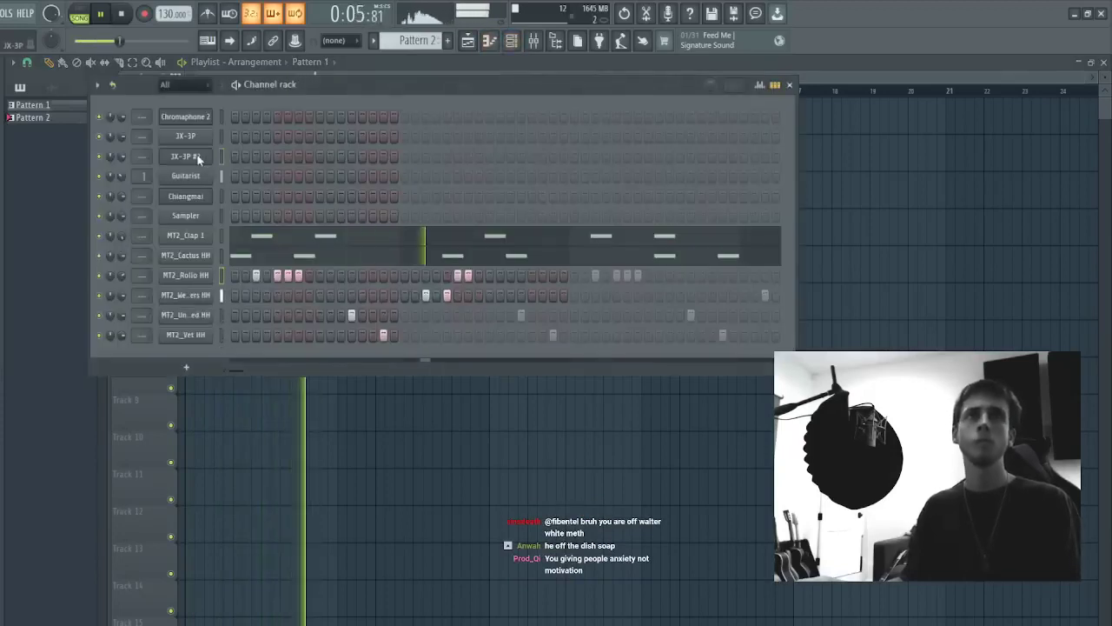
# - Lower the first JX-3P #2 note, add a lengthened B5 after it, and apply legato
pyautogui.keyDown('ctrl'); pyautogui.click(198, 159); pyautogui.keyUp('ctrl')
pyautogui.press('space')
pyautogui.press('space')
pyautogui.moveTo(62, 218); pyautogui.dragTo(57, 316)
pyautogui.press('space')
pyautogui.press('space')
pyautogui.press('space')
pyautogui.press('space')
pyautogui.press('space')
pyautogui.press('space')
pyautogui.scroll(3, 63, 87)
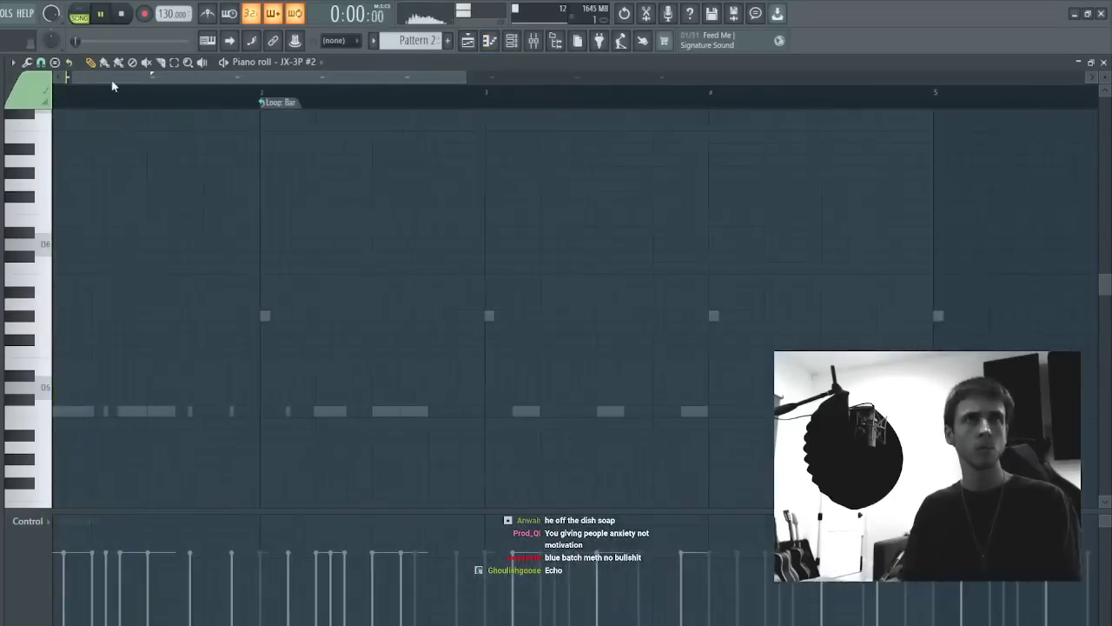
pyautogui.press('space')
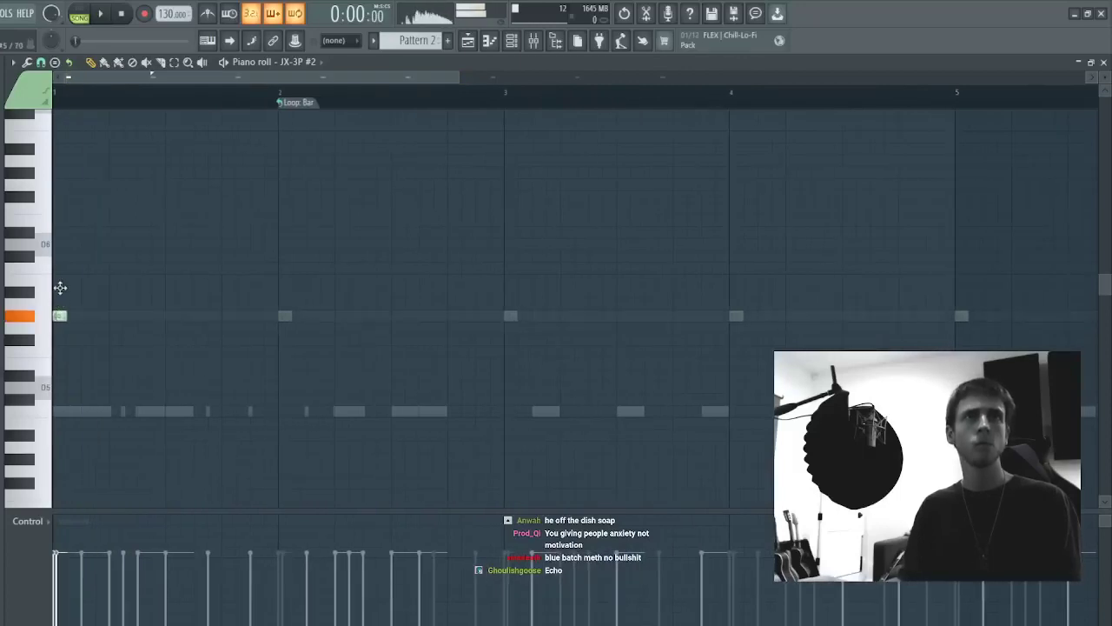
pyautogui.hotkey('ctrl', 'l')
pyautogui.press('space')
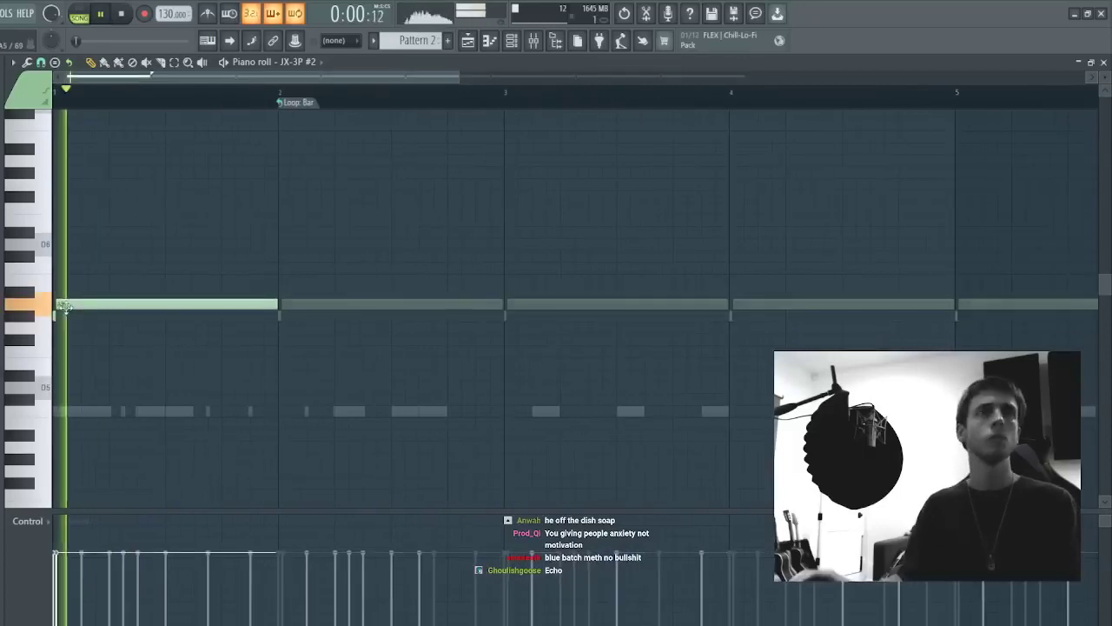
pyautogui.press('space')
pyautogui.press('space')
pyautogui.click(82, 281)
pyautogui.press('space')
pyautogui.press('space')
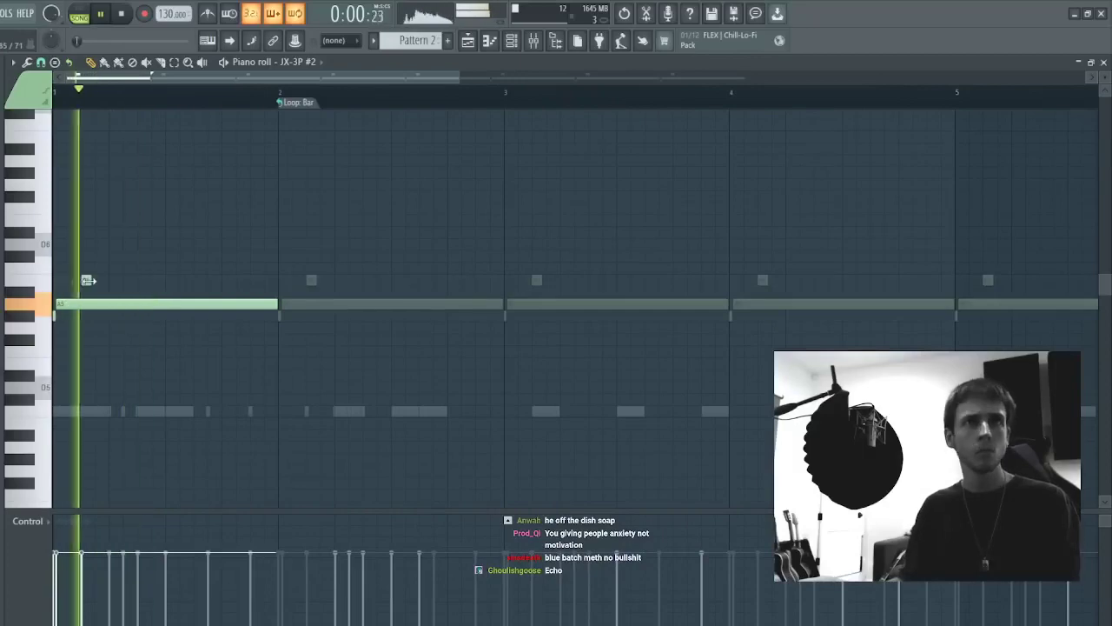
pyautogui.moveTo(91, 281); pyautogui.dragTo(132, 280)
pyautogui.press('space')
pyautogui.press('space')
pyautogui.hotkey('ctrl', 'l')
pyautogui.press('space')
# - Extend the melody up through C#6, E6 and G#6 into bar 3, made legato
pyautogui.press('space')
pyautogui.press('space')
pyautogui.press('space')
pyautogui.press('space')
pyautogui.moveTo(201, 269); pyautogui.dragTo(209, 255)
pyautogui.press('space')
pyautogui.hotkey('ctrl', 'l')
pyautogui.press('space')
pyautogui.press('space')
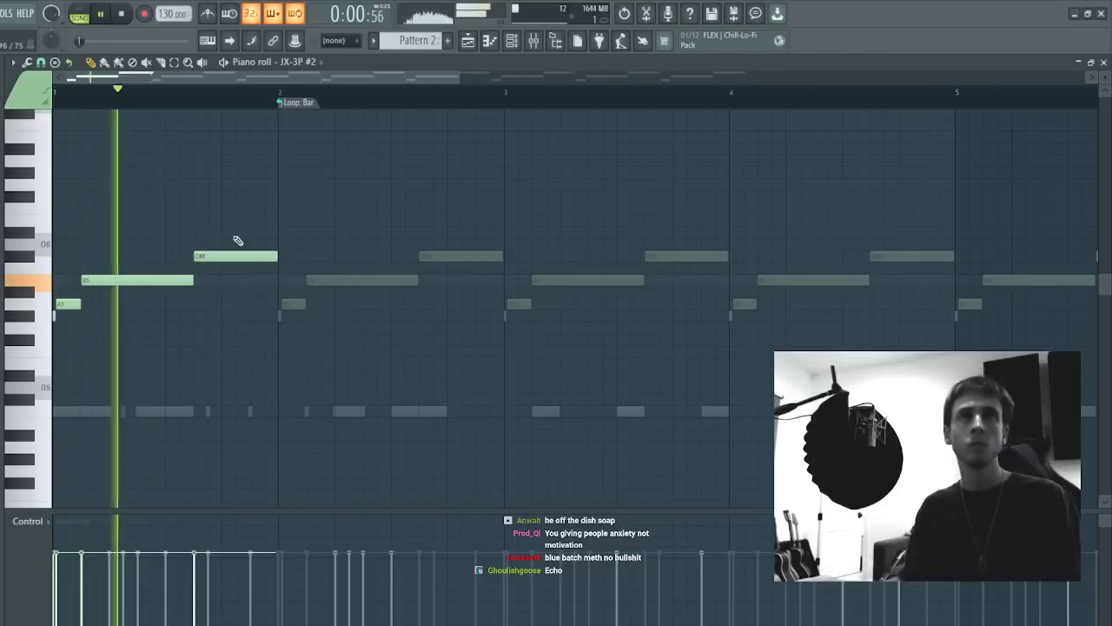
pyautogui.moveTo(265, 232)
pyautogui.mouseDown()
pyautogui.moveTo(318, 233)
pyautogui.moveTo(327, 254)
pyautogui.moveTo(340, 219)
pyautogui.moveTo(344, 280)
pyautogui.moveTo(330, 281)
pyautogui.mouseUp()
pyautogui.press('space')
pyautogui.press('space')
pyautogui.press('space')
pyautogui.press('space')
pyautogui.hotkey('shift', 'Up')
pyautogui.hotkey('shift', 'Up')
pyautogui.hotkey('shift', 'Up')
pyautogui.hotkey('shift', 'Up')
pyautogui.hotkey('shift', 'Up')
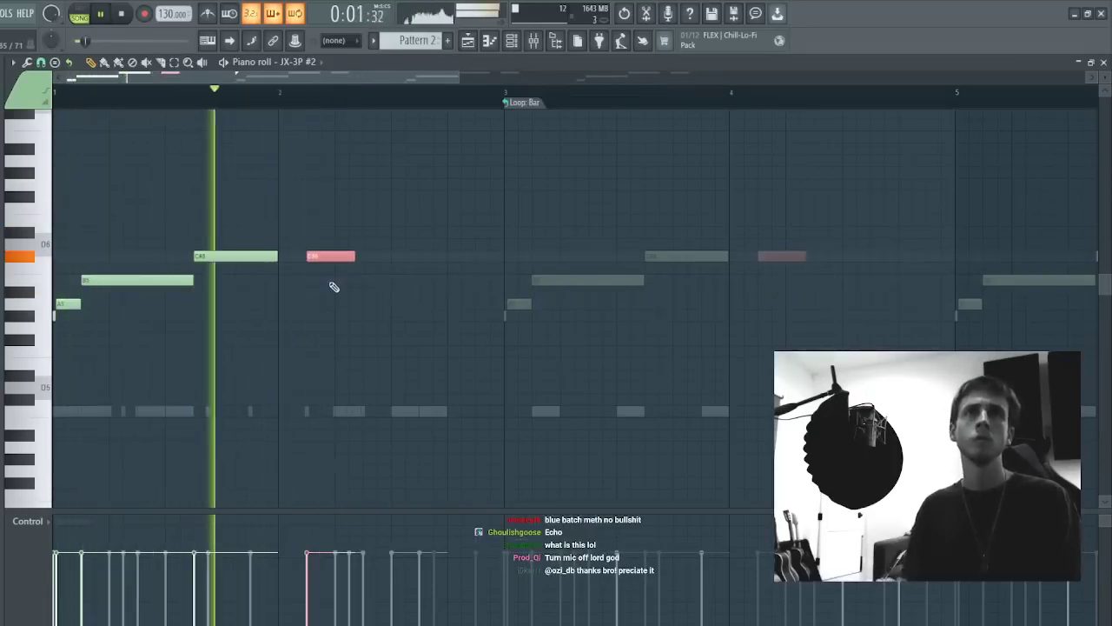
pyautogui.press('space')
pyautogui.click(421, 173)
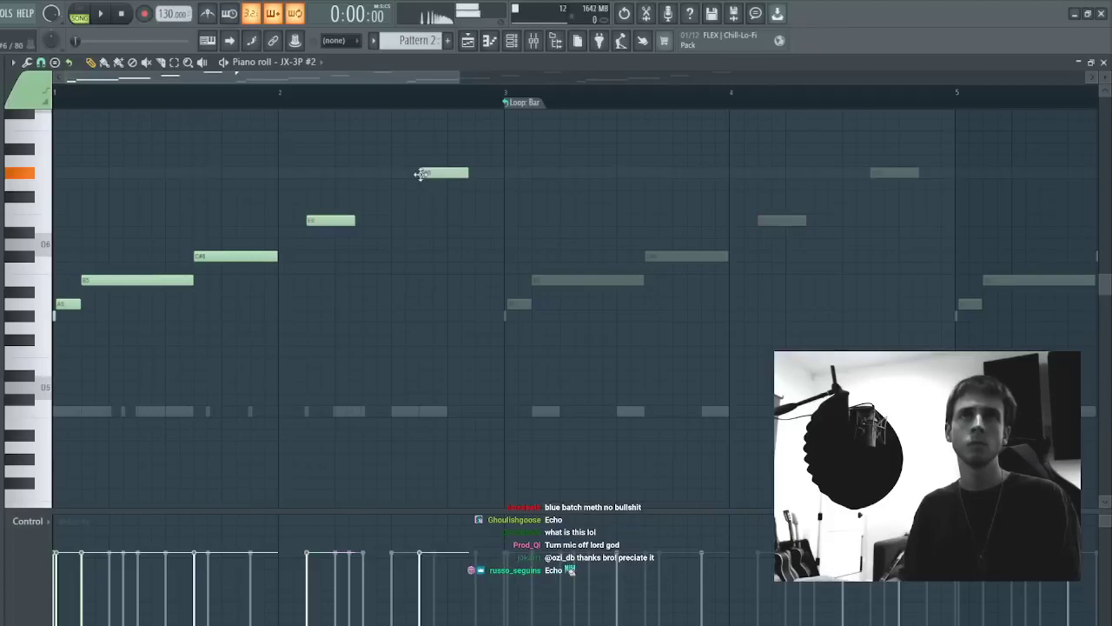
pyautogui.click(504, 222)
pyautogui.press('space')
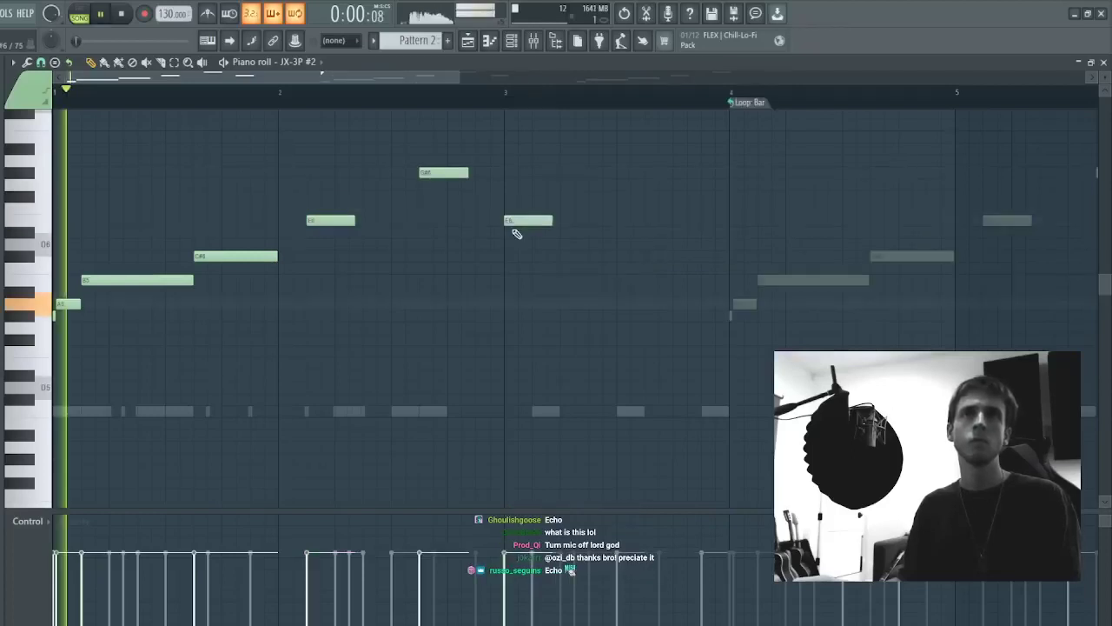
pyautogui.hotkey('ctrl', 'l')
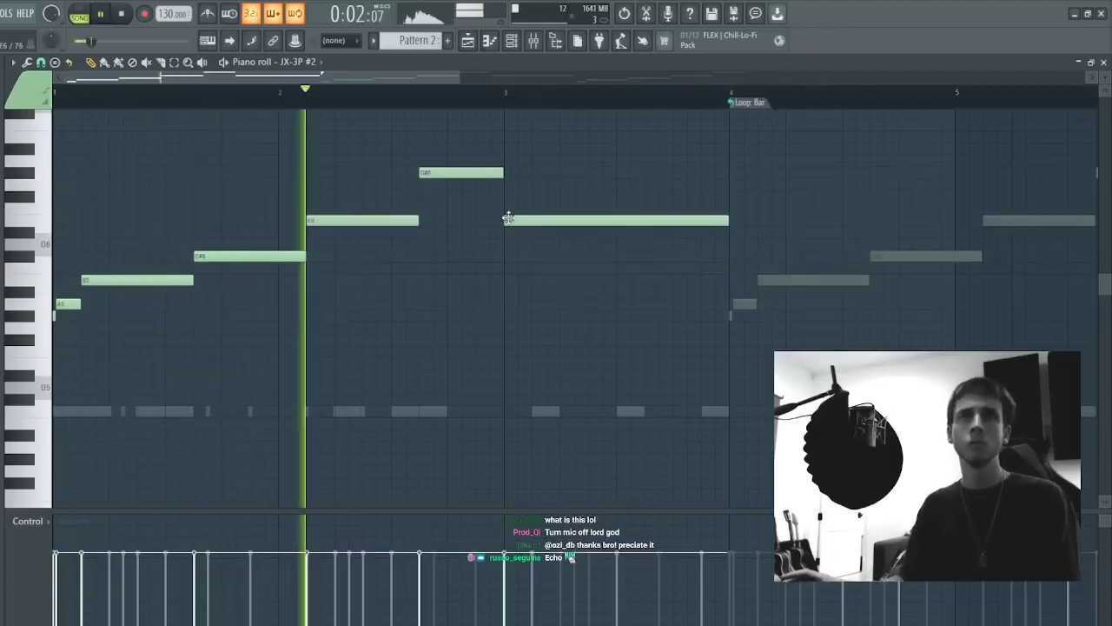
pyautogui.scroll(-3, 450, 99)
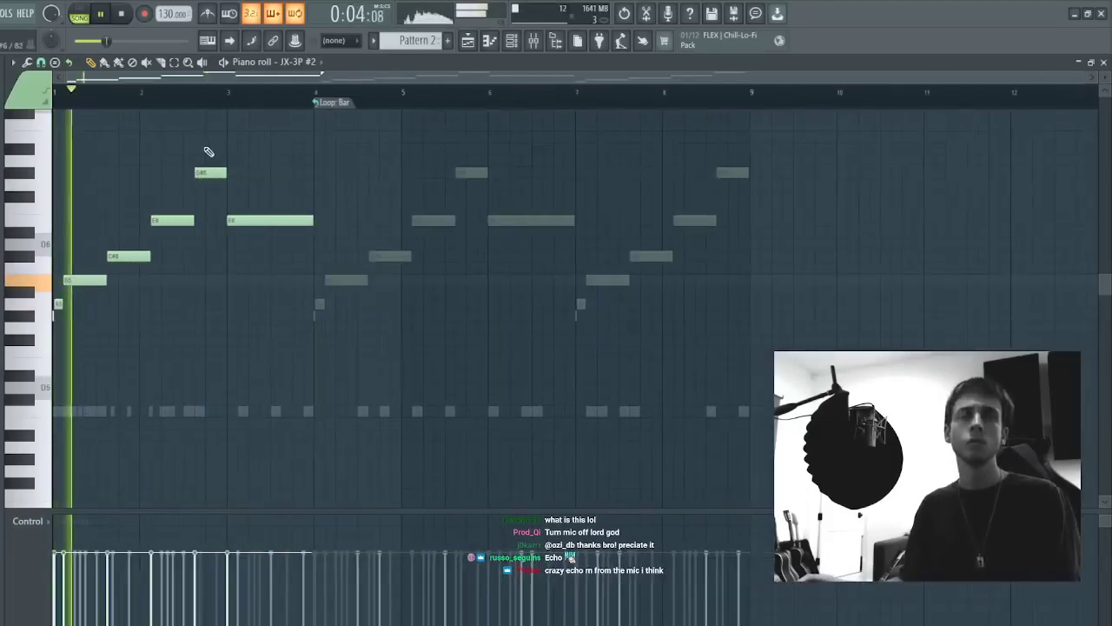
pyautogui.press('space')
pyautogui.press('space')
pyautogui.press('F7')
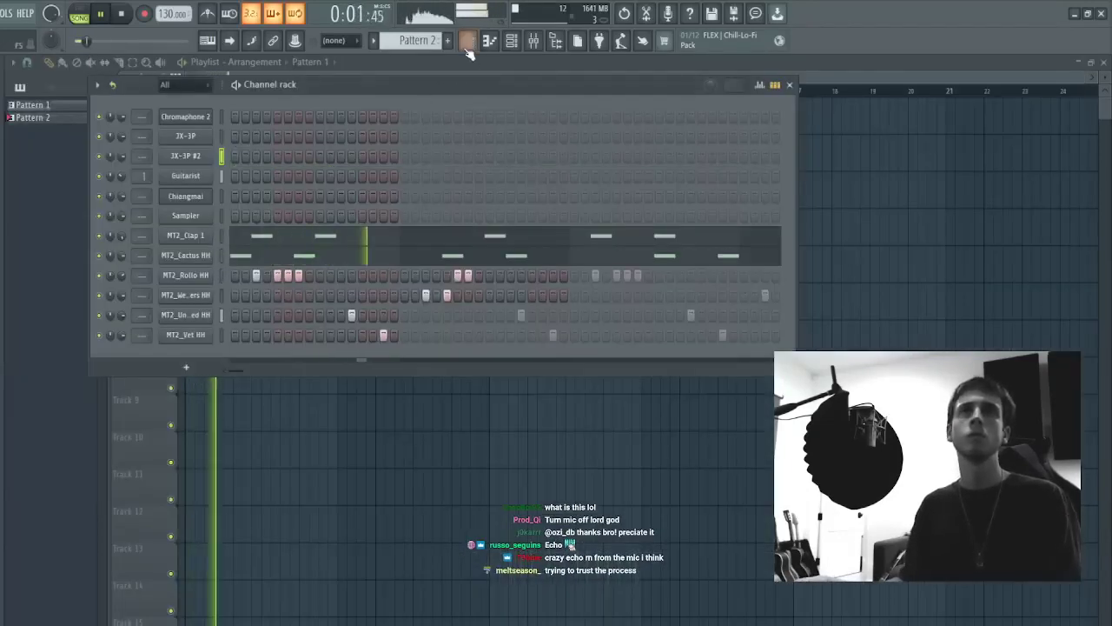
# - Create Pattern 3 with the pasted JX-3P #2 melody and place it on Track 10 up to bar 5
pyautogui.click(448, 40)
pyautogui.hotkey('ctrl', 'v')
pyautogui.click(206, 434)
pyautogui.press('space')
pyautogui.press('space')
pyautogui.moveTo(297, 437); pyautogui.dragTo(338, 433)
pyautogui.doubleClick(325, 433)
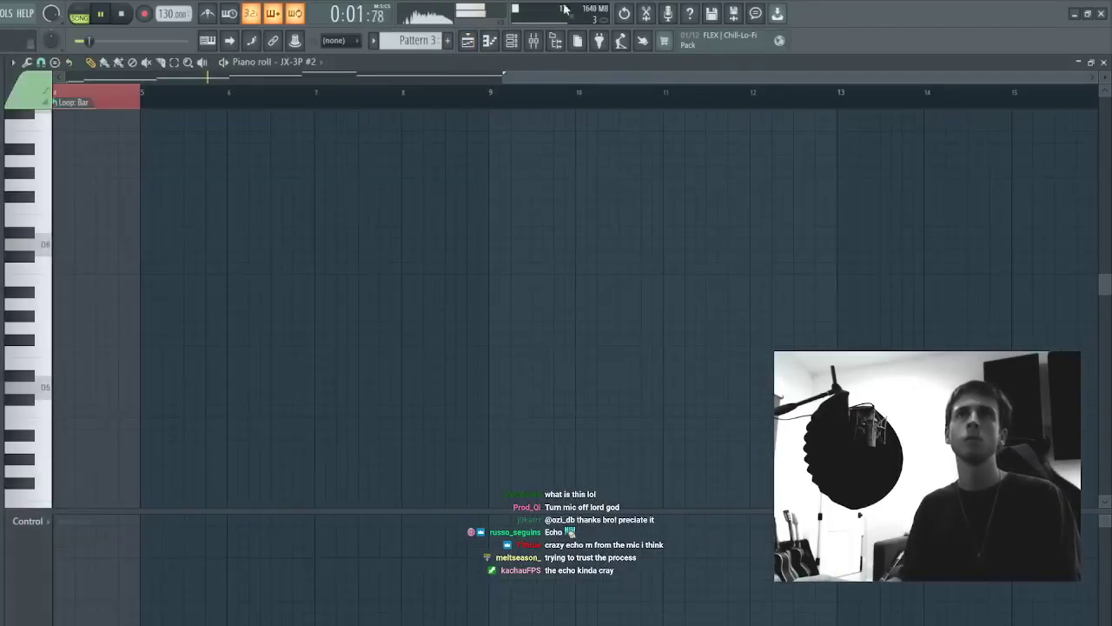
pyautogui.click(512, 44)
pyautogui.click(281, 164)
pyautogui.click(283, 160)
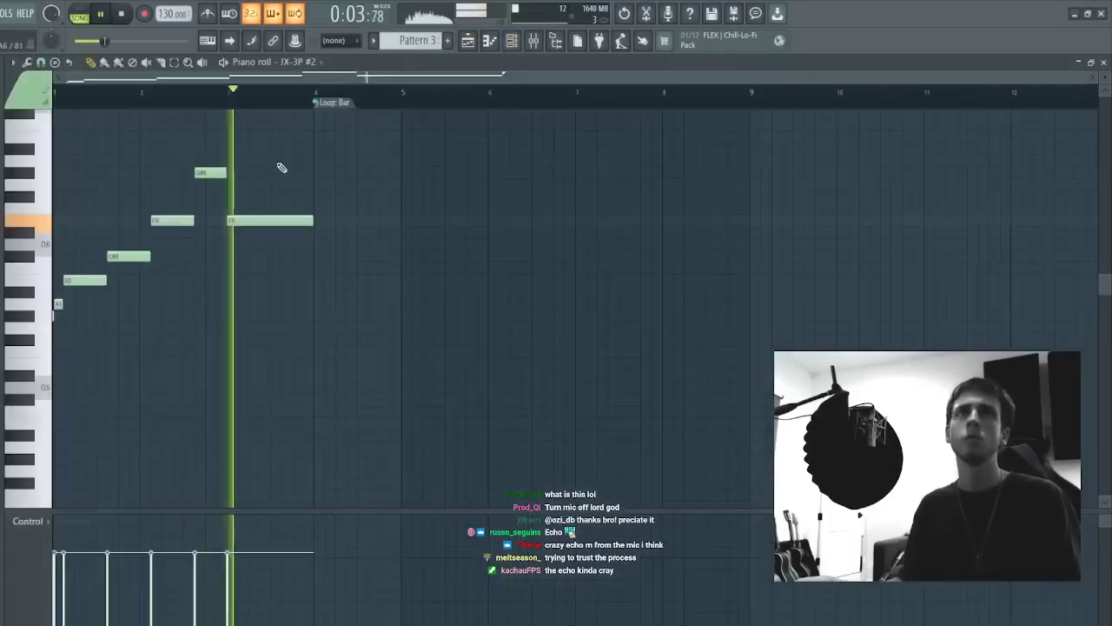
# - End the Pattern 3 line with a repeated E6 and a short F#6 just before bar 5
pyautogui.click(338, 220)
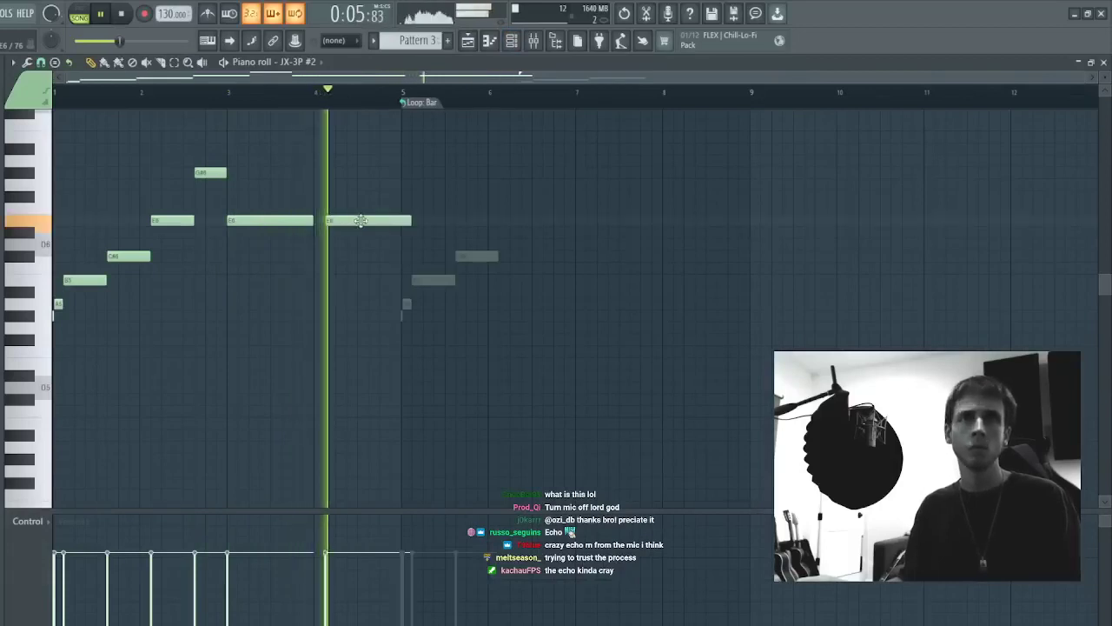
pyautogui.click(383, 303)
pyautogui.press('space')
pyautogui.moveTo(384, 301); pyautogui.dragTo(382, 195)
pyautogui.press('space')
pyautogui.click(420, 172)
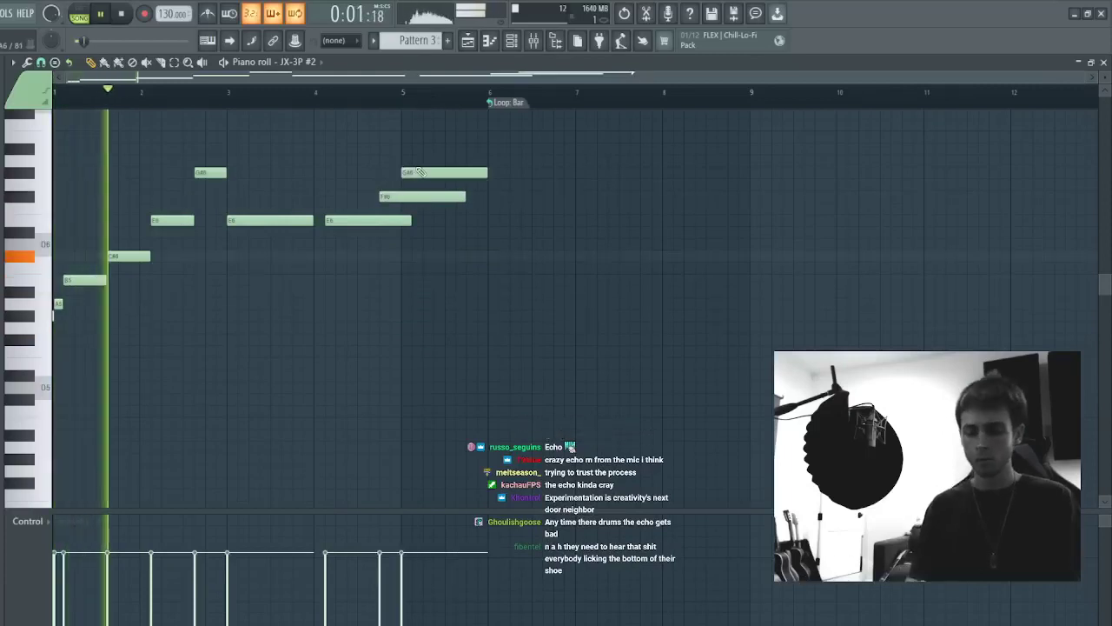
pyautogui.hotkey('ctrl', 'l')
pyautogui.rightClick(419, 172)
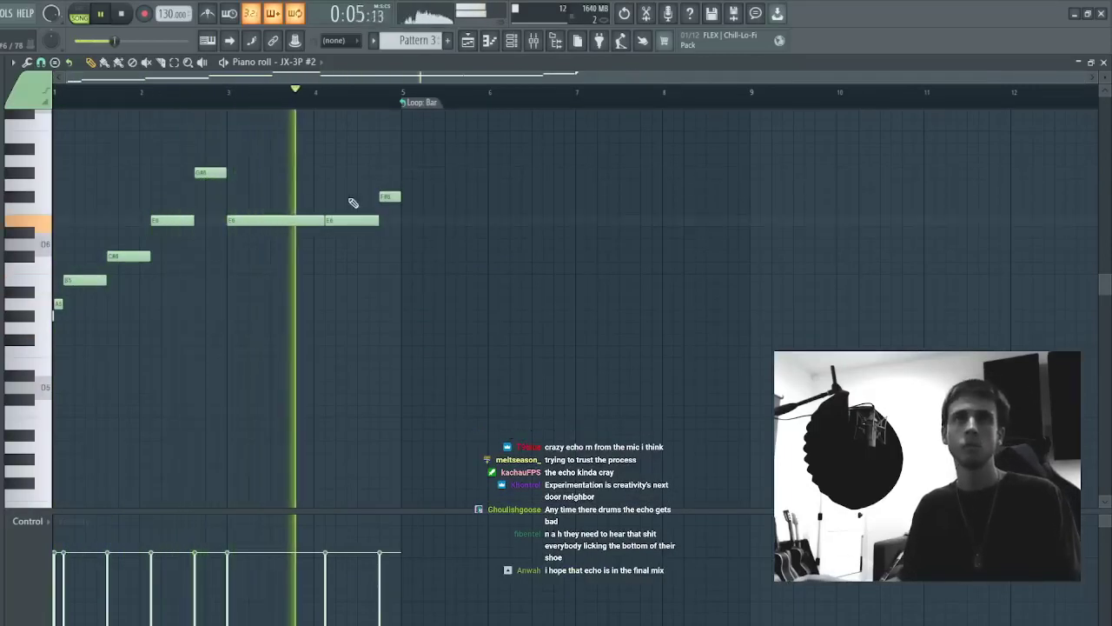
pyautogui.press('c')
pyautogui.rightClick(322, 223)
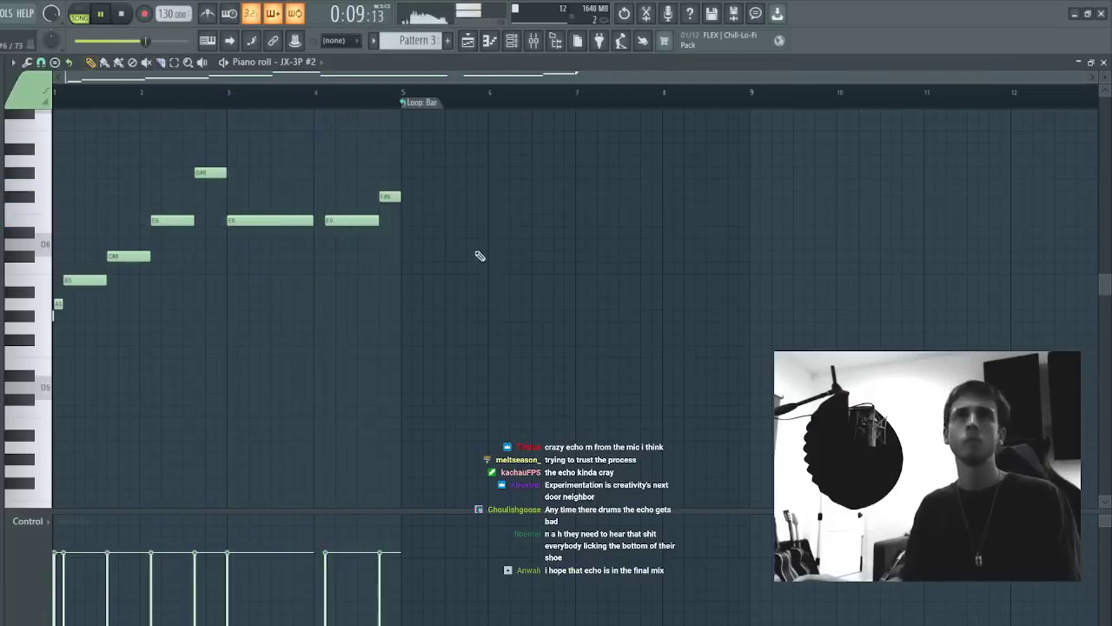
pyautogui.press('F7')
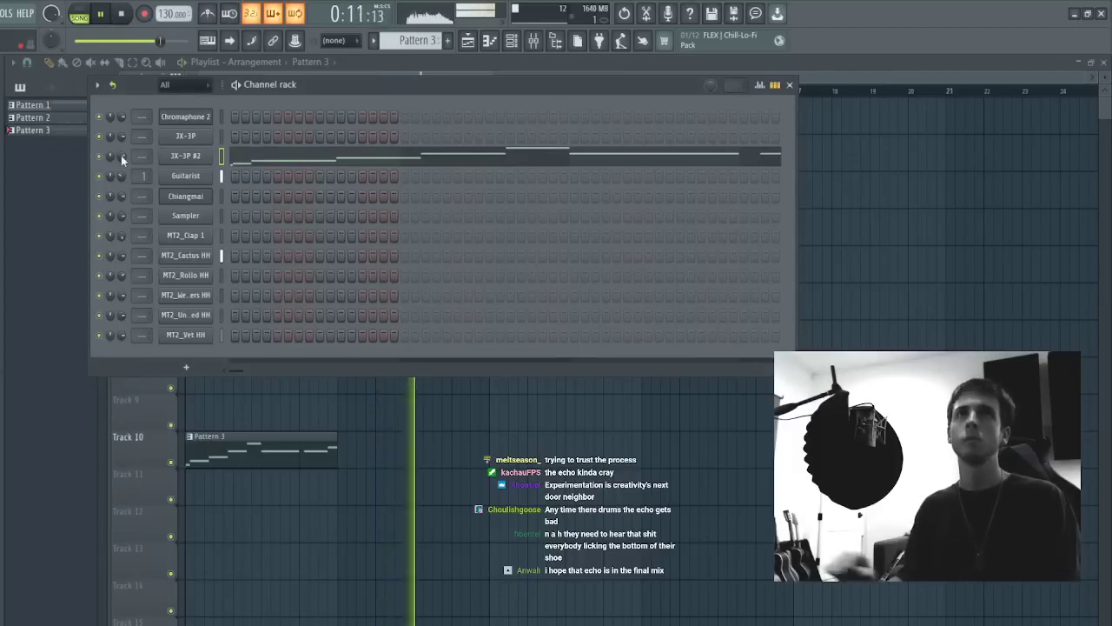
# - Route JX-3P #2 to mixer track 2 and Chiangmai through MT2_Vet HH to tracks 3–12
pyautogui.hotkey('ctrl', 'l')
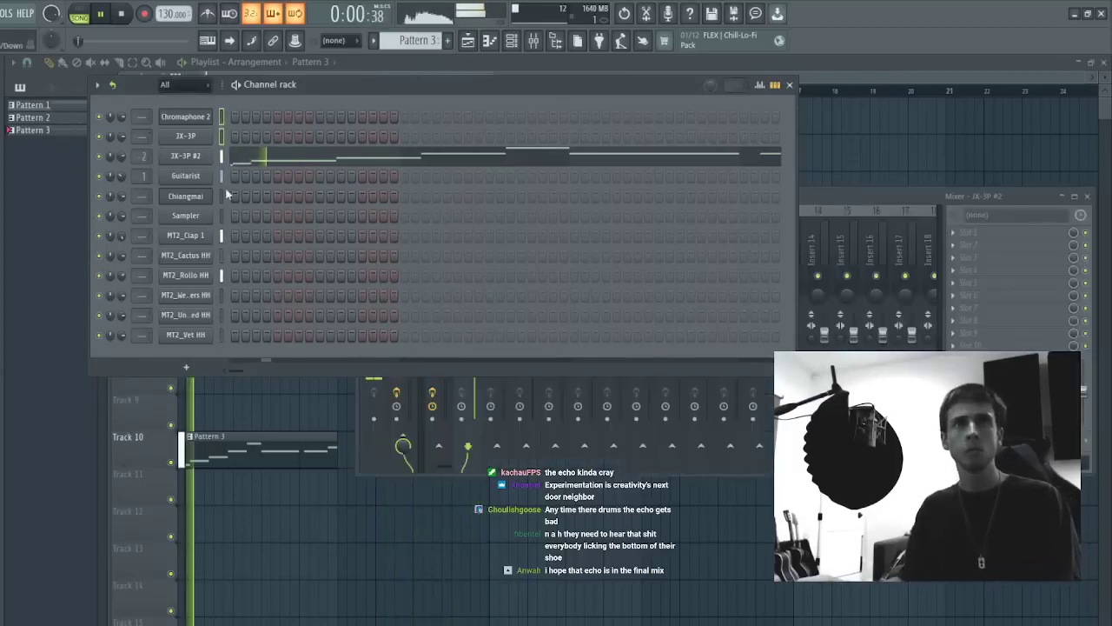
pyautogui.moveTo(222, 198); pyautogui.dragTo(219, 353)
pyautogui.hotkey('ctrl', 'l')
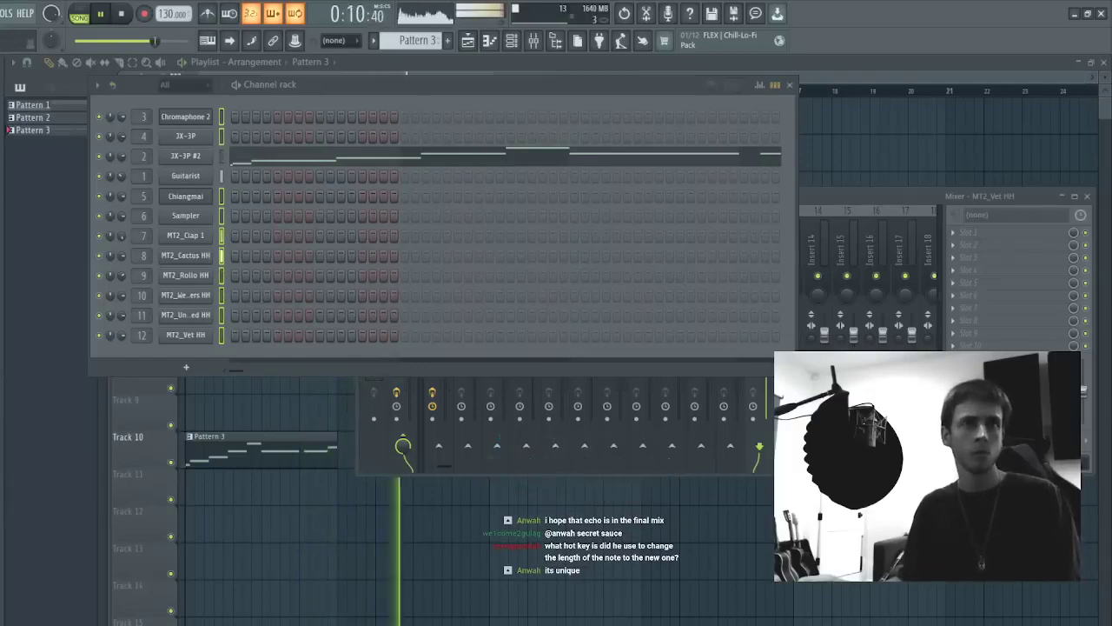
# - Add the MT2_Potent 808 sample as a new channel in the rack
pyautogui.moveTo(187, 354); pyautogui.dragTo(214, 365)
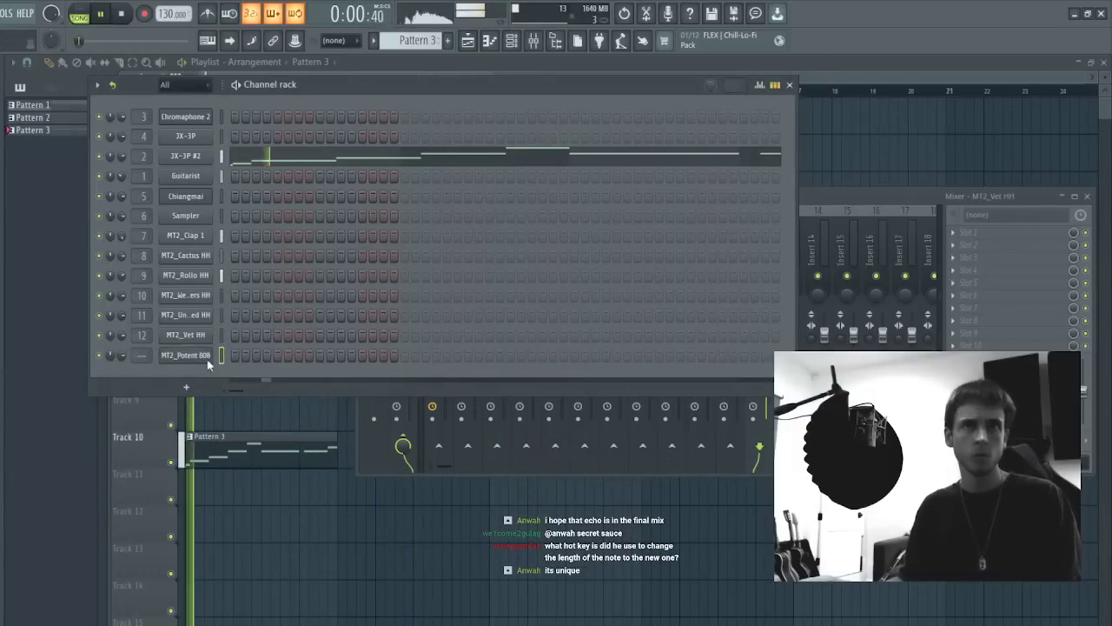
pyautogui.press('F7')
pyautogui.scroll(3, 271, 355)
pyautogui.press('F7')
# - Step the JX-3P #2 synth's presets forward to SyncSwp
pyautogui.click(185, 159)
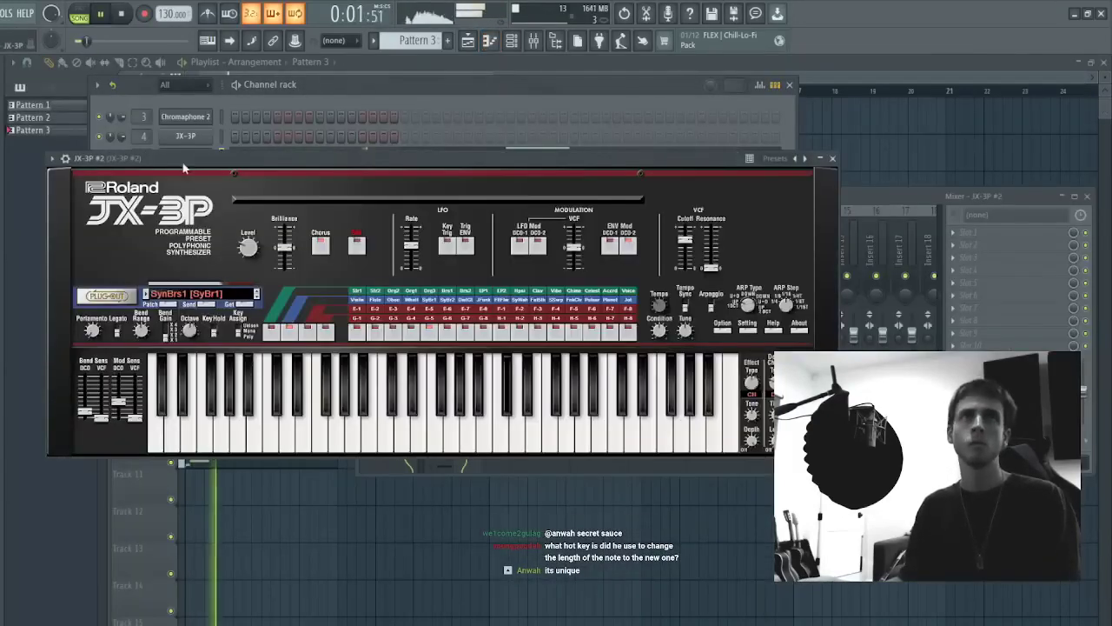
pyautogui.click(257, 300)
pyautogui.click(257, 300)
pyautogui.click(257, 300)
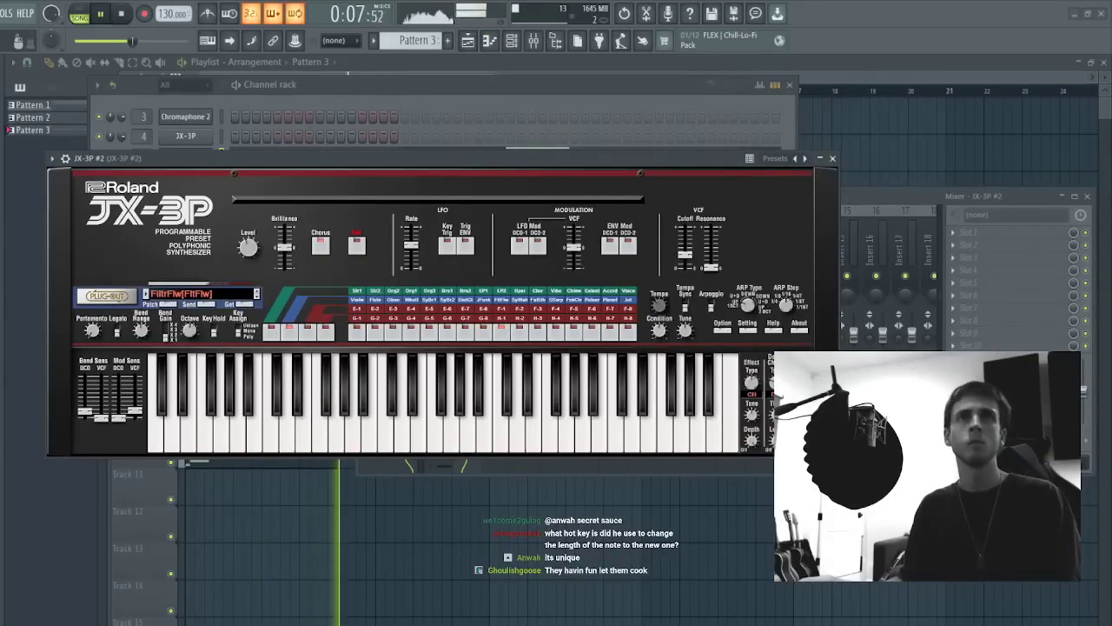
pyautogui.click(257, 300)
# - Bring up the original JX-3P synth window on its Whistle preset and stop playback
pyautogui.moveTo(227, 156); pyautogui.dragTo(222, 194)
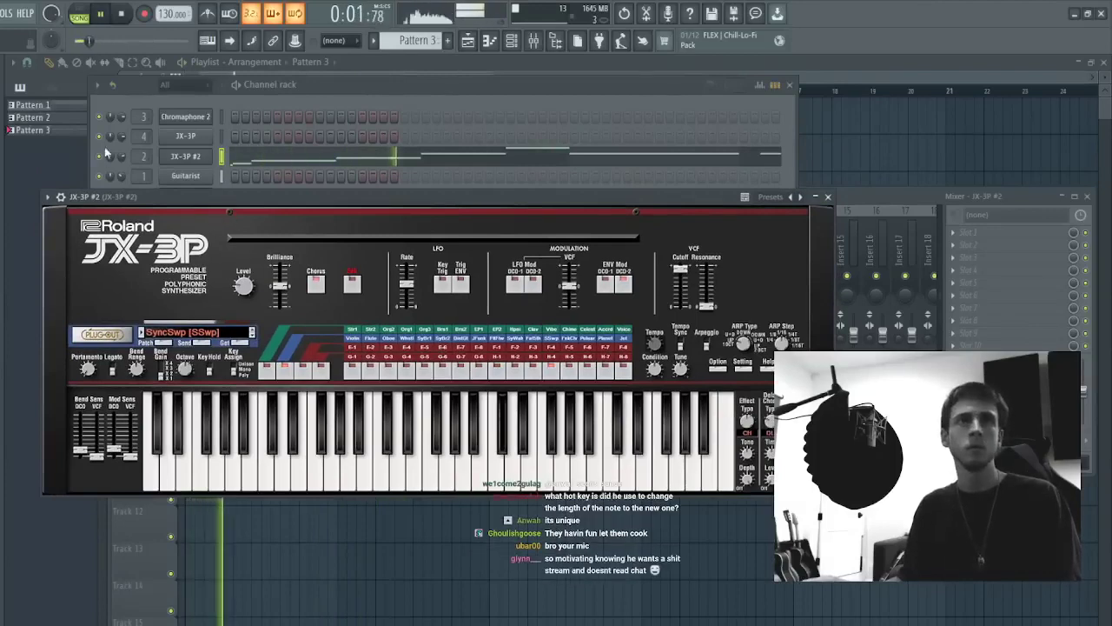
pyautogui.click(221, 154)
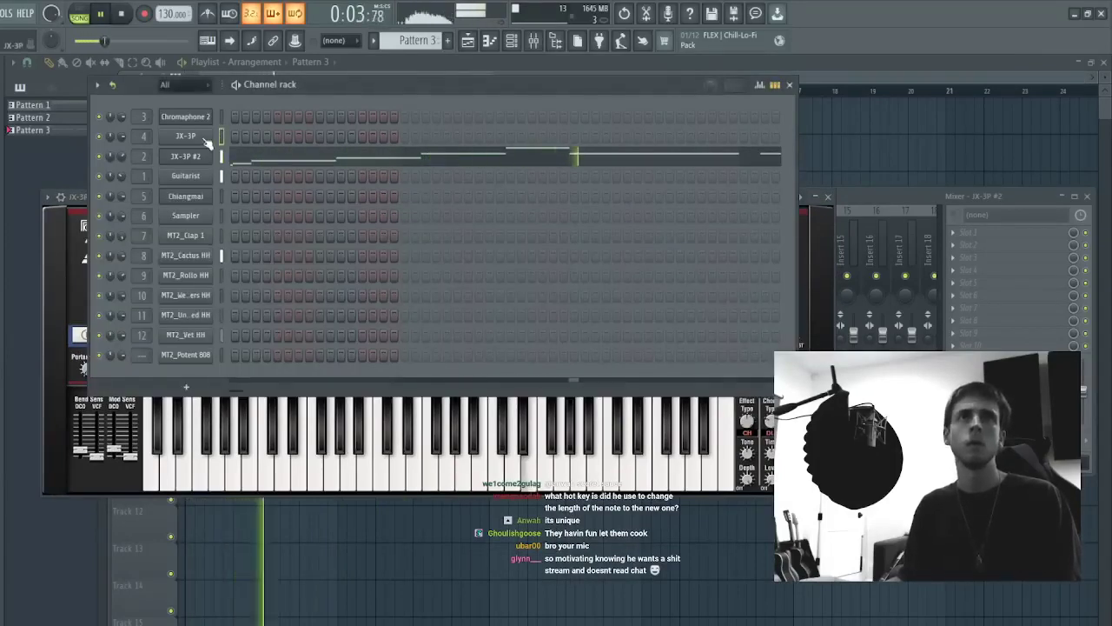
pyautogui.click(205, 137)
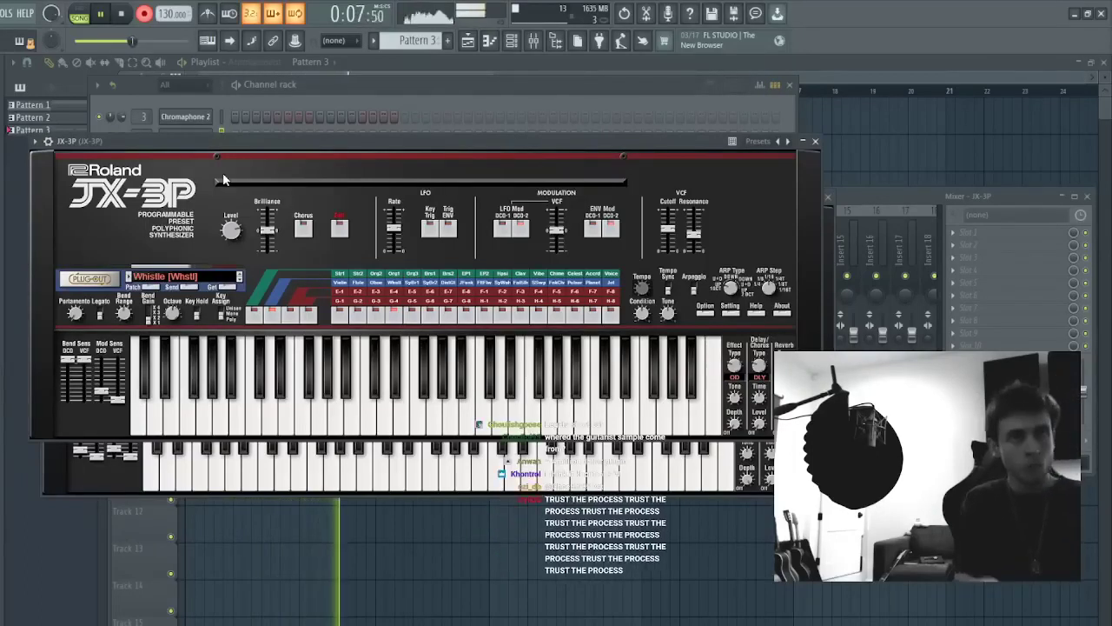
pyautogui.click(120, 16)
pyautogui.press('space')
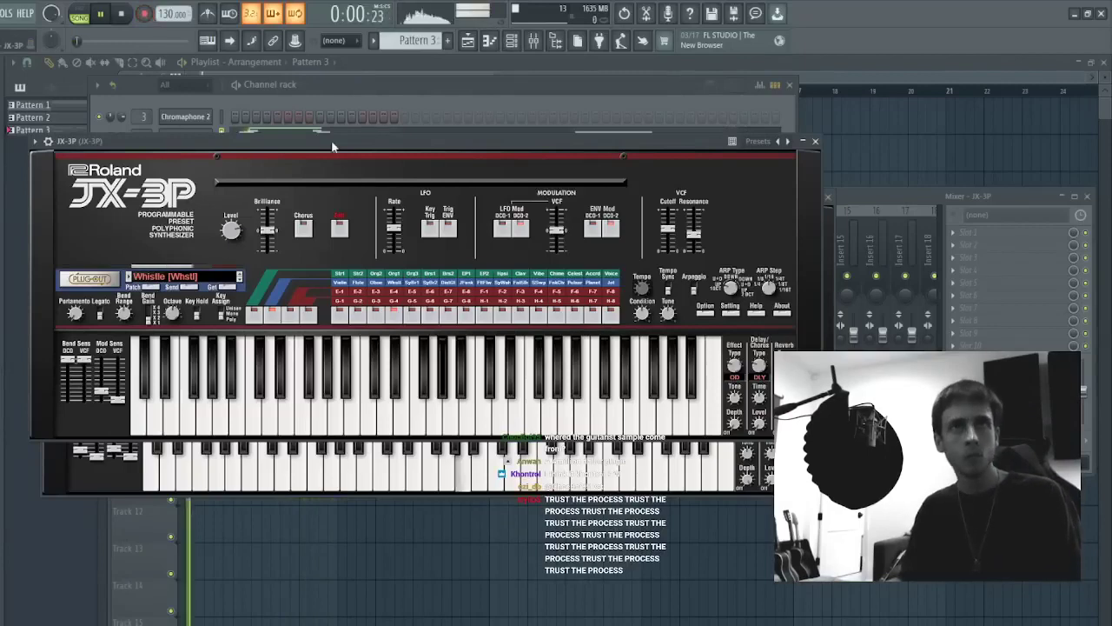
pyautogui.moveTo(332, 143); pyautogui.dragTo(324, 171)
# - Nudge the top-left long JX-3P note and the one below slightly earlier
pyautogui.click(297, 134)
pyautogui.scroll(2, 170, 100)
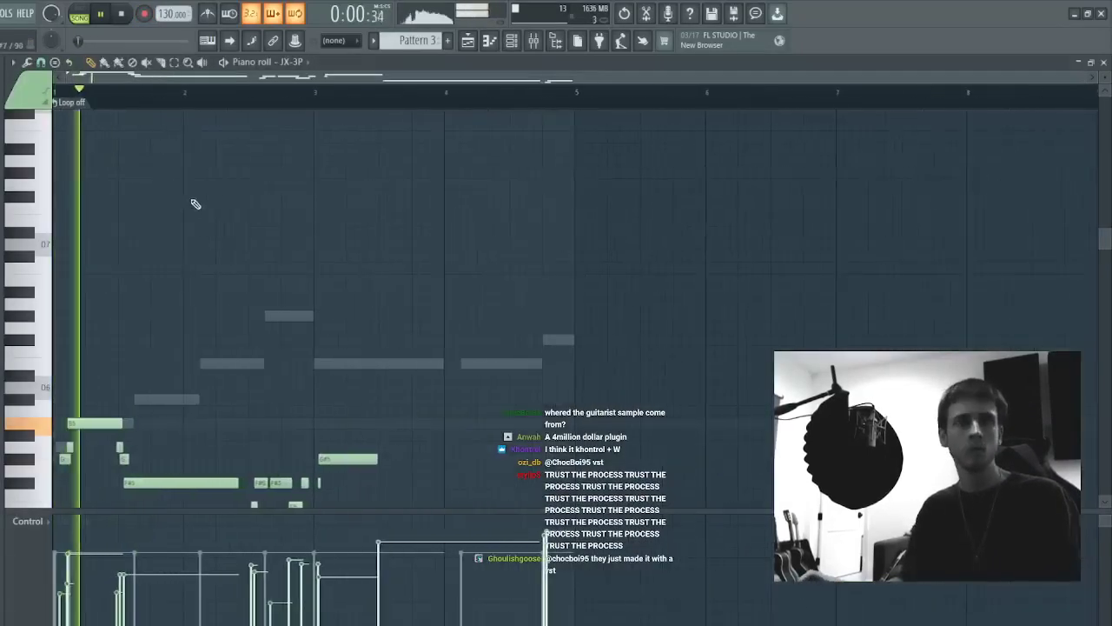
pyautogui.hotkey('ctrl', 'a')
pyautogui.hotkey('ctrl', 'd')
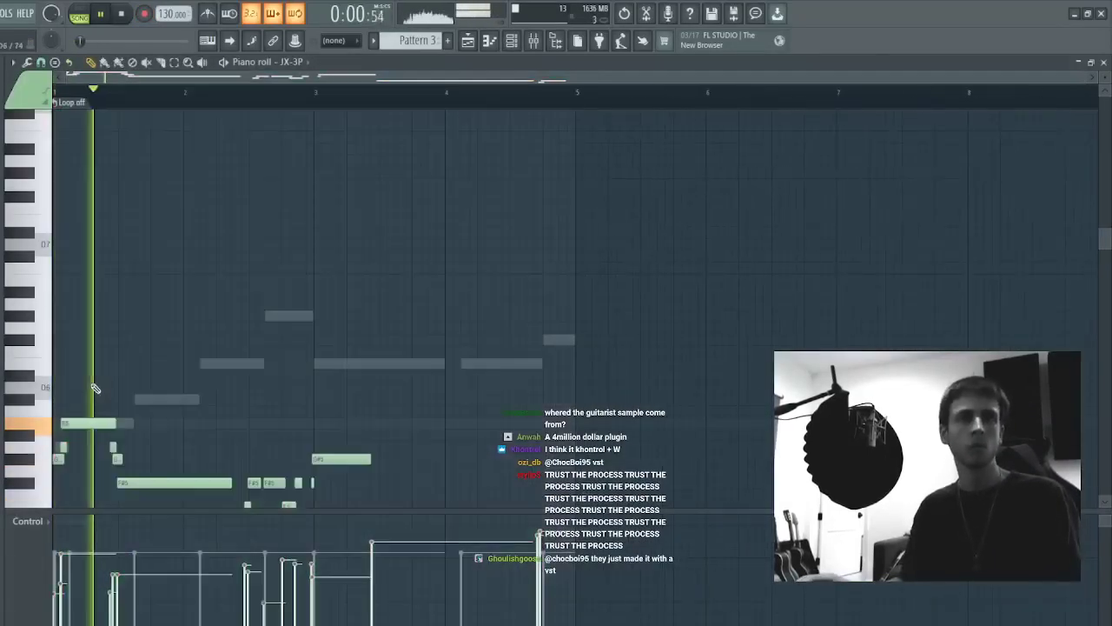
pyautogui.moveTo(68, 450); pyautogui.dragTo(85, 379)
pyautogui.hotkey('shift', 'Left')
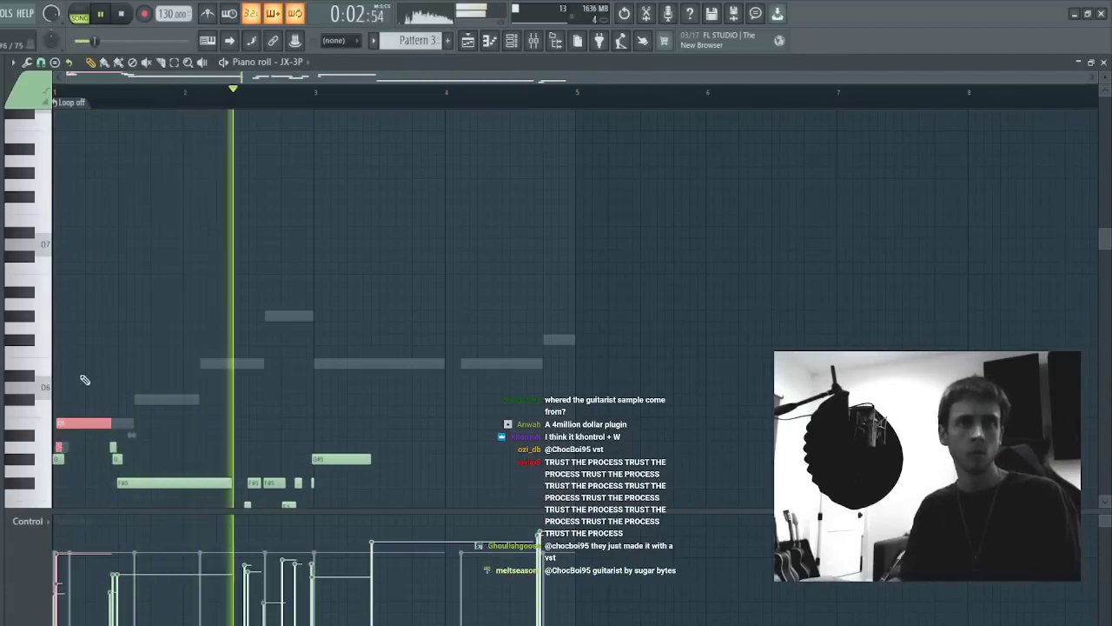
pyautogui.hotkey('ctrl', 'd')
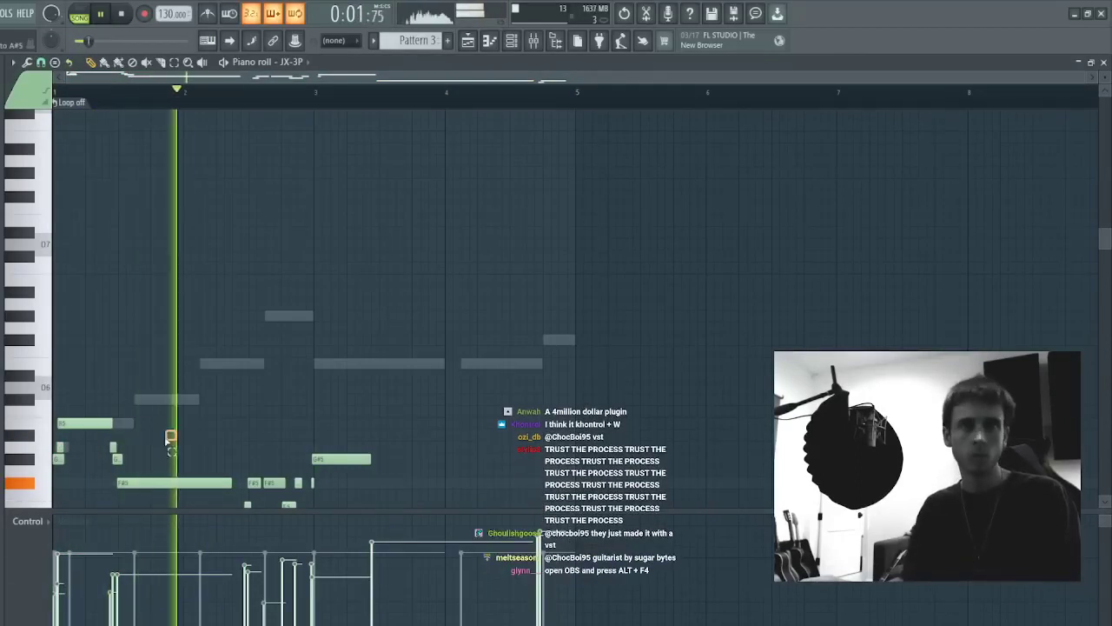
# - Nudge seven lower JX-3P notes slightly later, then show JX-3P #2's mixer insert
pyautogui.scroll(-3, 300, 317)
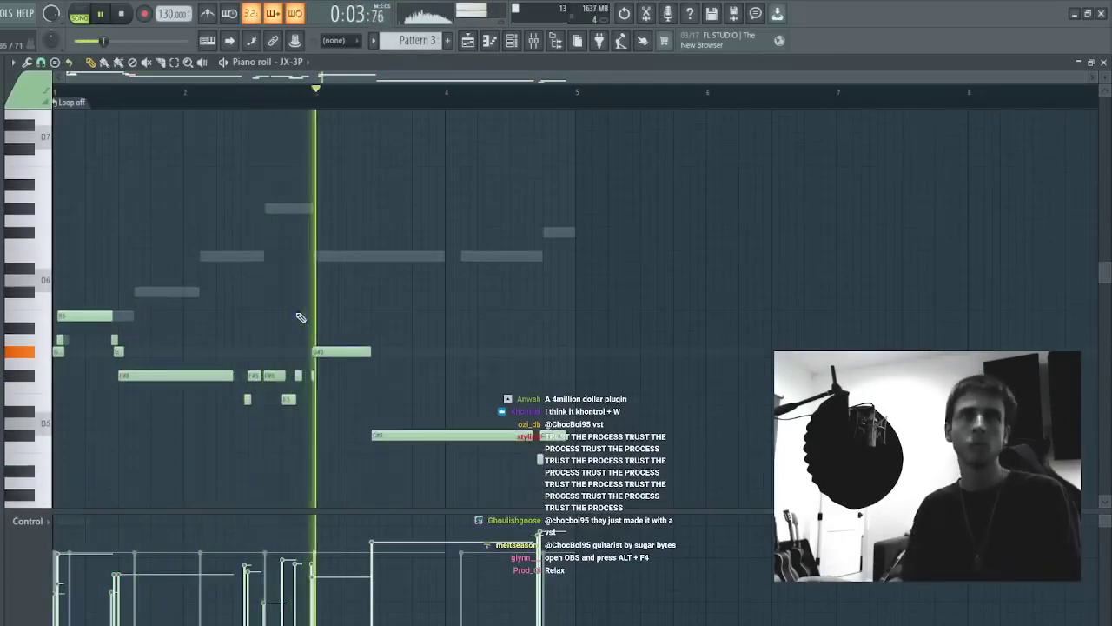
pyautogui.moveTo(361, 301); pyautogui.dragTo(246, 415)
pyautogui.hotkey('shift', 'Right')
pyautogui.hotkey('ctrl', 'd')
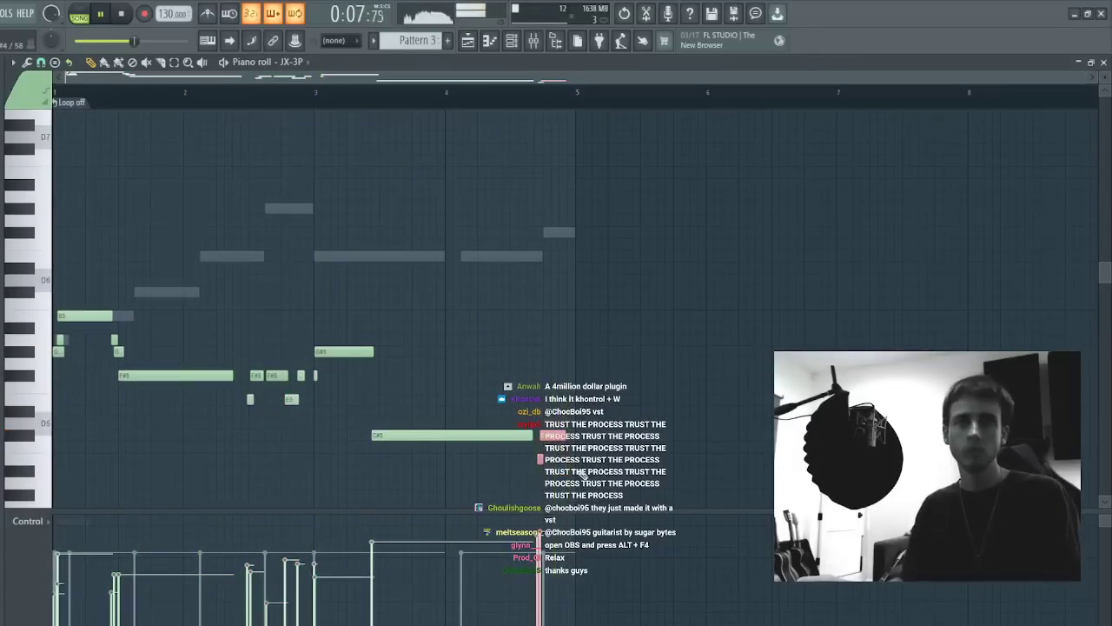
pyautogui.press('F7')
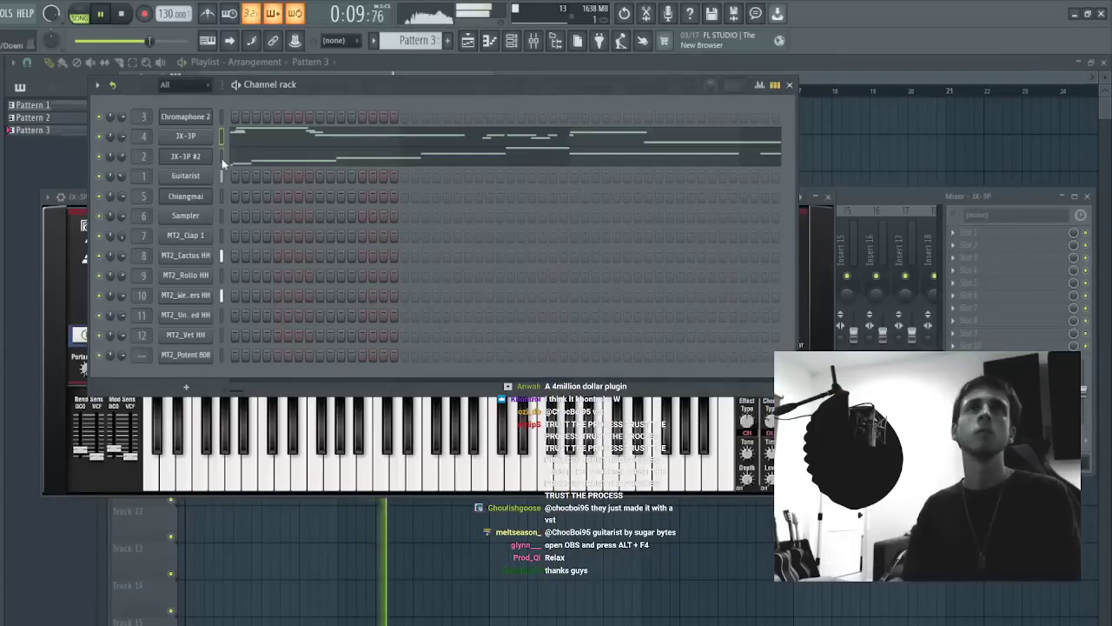
pyautogui.click(890, 200)
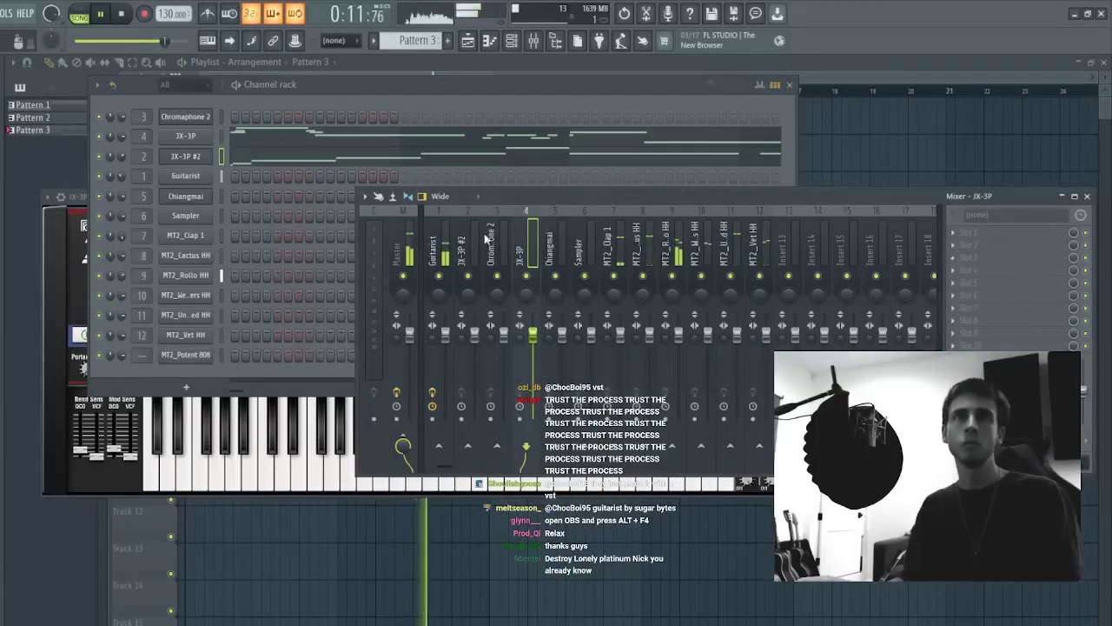
pyautogui.click(480, 278)
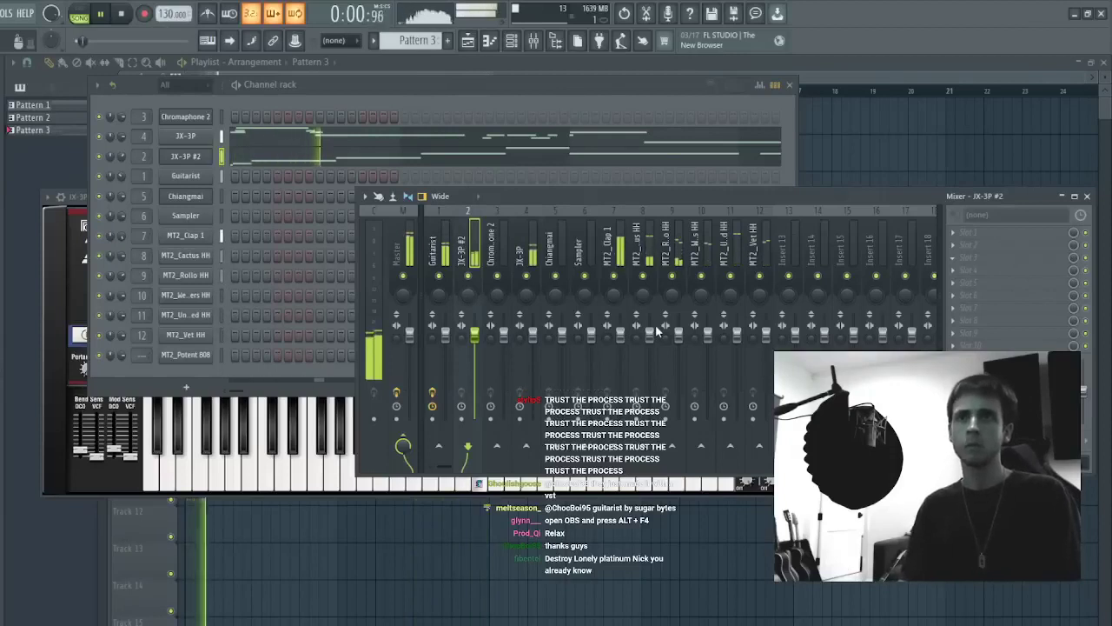
# - Load Gross Beat on the JX-3P #2 mixer insert and set its volume gate to 1/2 Bt Gate
pyautogui.click(662, 333)
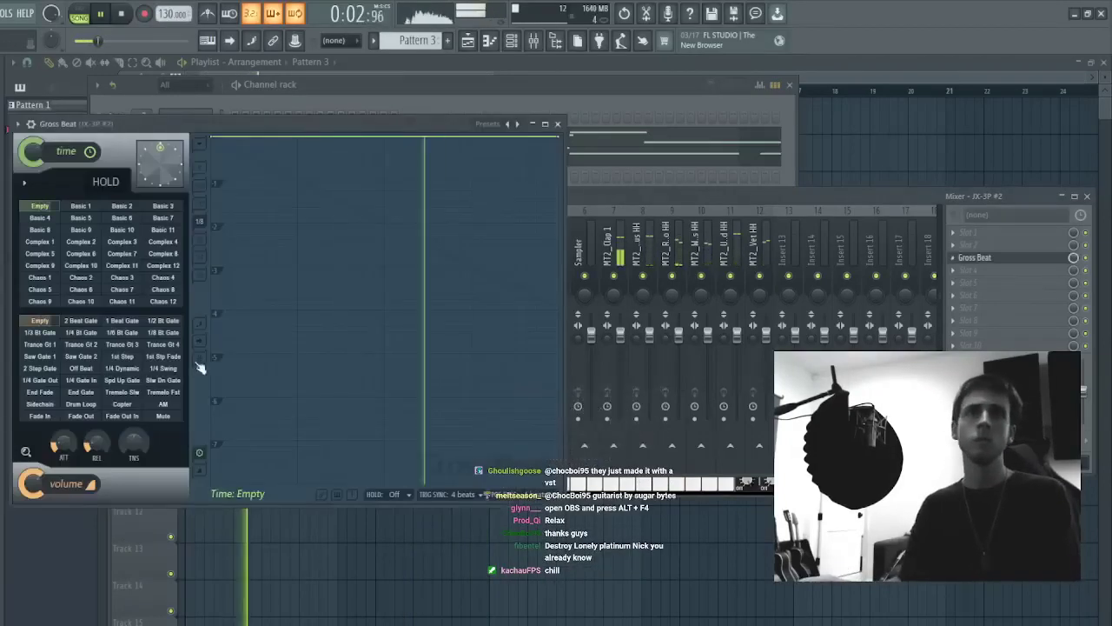
pyautogui.click(128, 334)
pyautogui.click(130, 322)
pyautogui.click(161, 321)
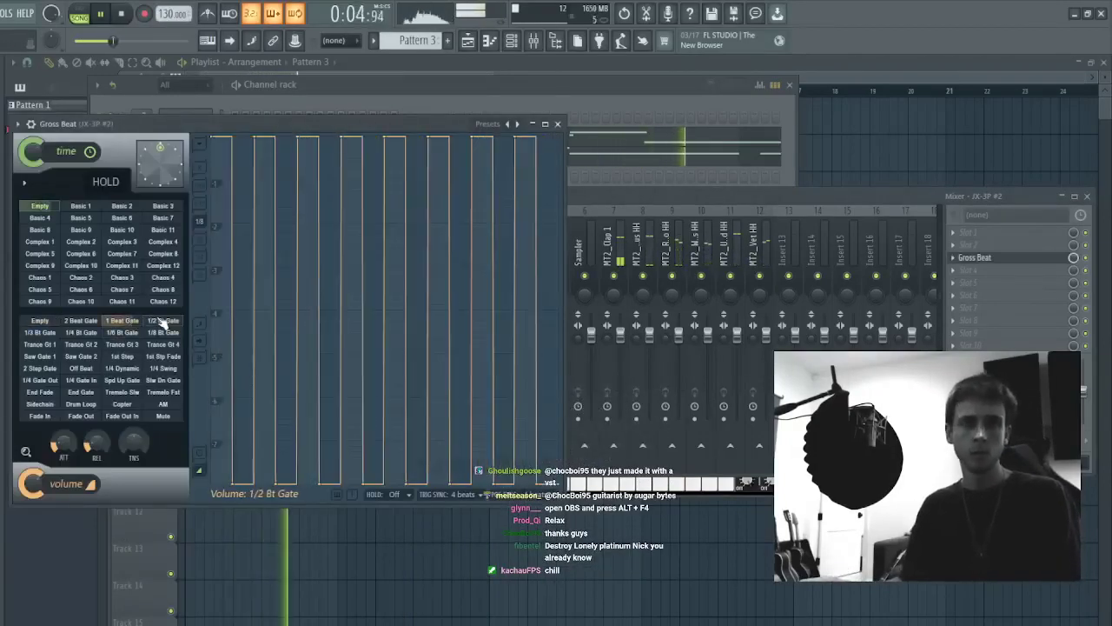
pyautogui.press('Escape')
# - Repeat the JX-3P #2 piano-roll melody into bars 5–8 with Ctrl+B
pyautogui.click(262, 165)
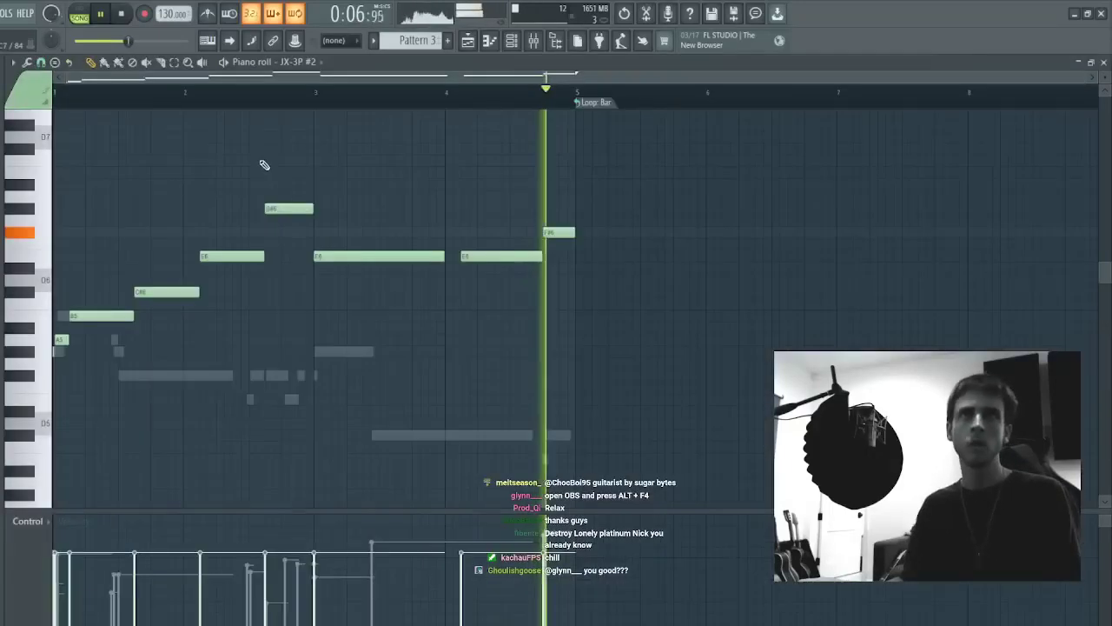
pyautogui.hotkey('ctrl', 'b')
pyautogui.hotkey('ctrl', 'd')
pyautogui.press('space')
pyautogui.press('space')
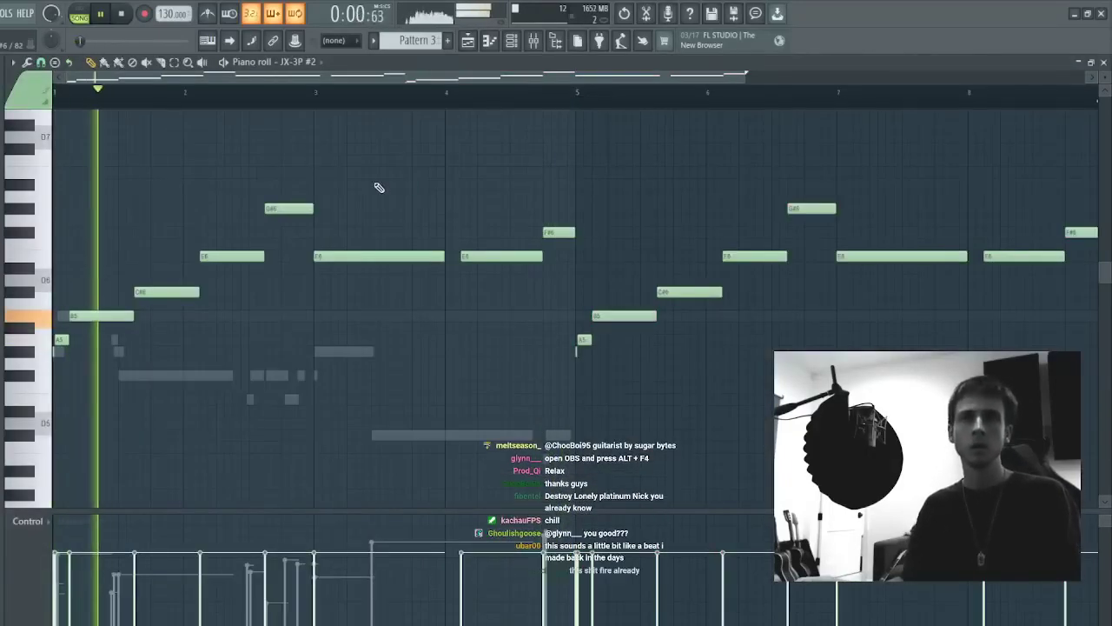
pyautogui.press('Escape')
pyautogui.press('Escape')
pyautogui.press('Escape')
pyautogui.press('Escape')
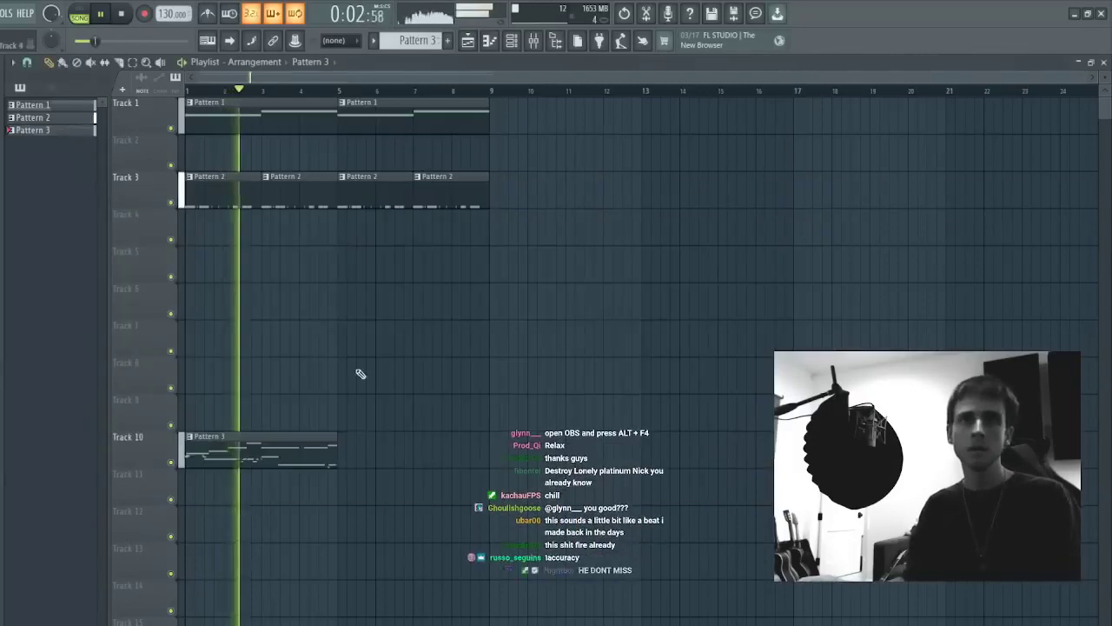
# - Duplicate the Track 10 Pattern 3 clip into bars 5–8, removing a stray Track 9 clip
pyautogui.click(304, 427)
pyautogui.rightClick(302, 429)
pyautogui.moveTo(340, 400); pyautogui.dragTo(297, 463)
pyautogui.hotkey('ctrl', 'b')
pyautogui.hotkey('ctrl', 'd')
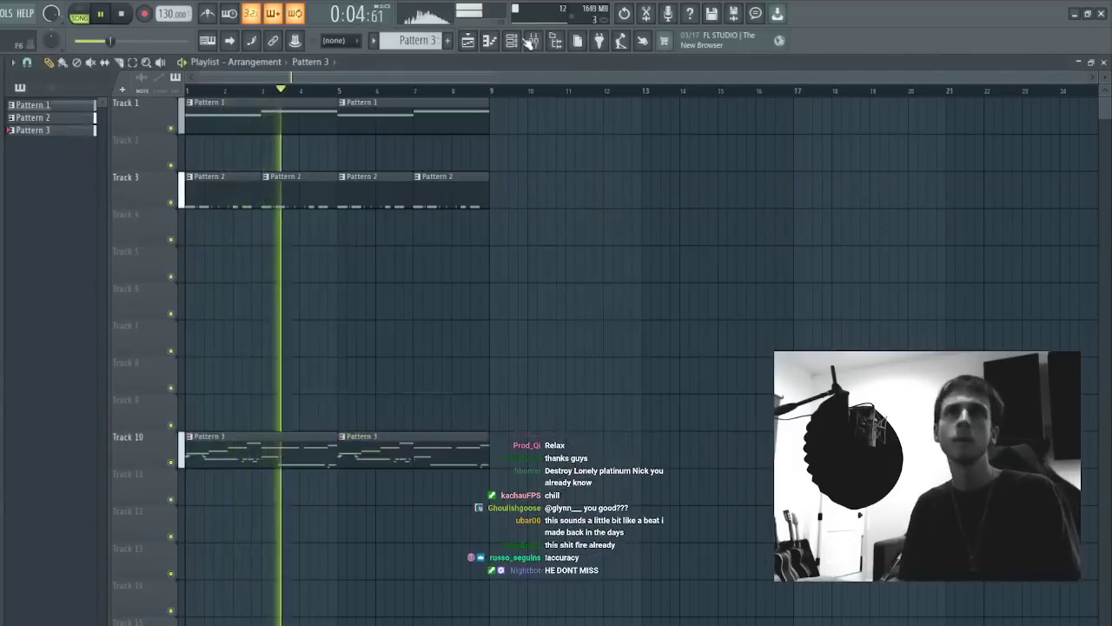
pyautogui.click(516, 41)
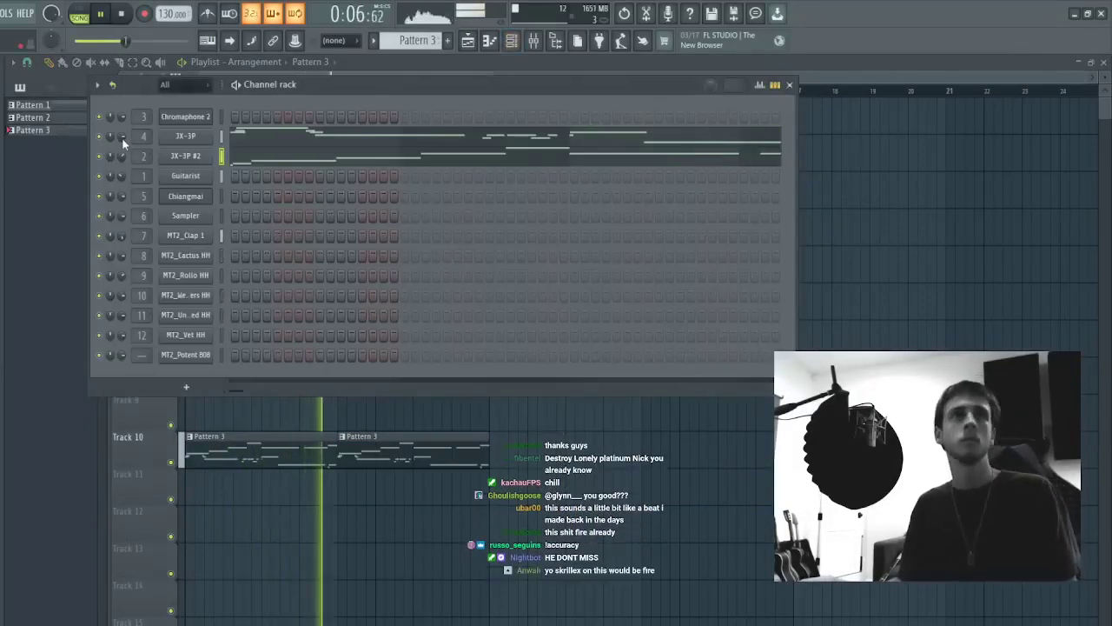
# - Load Chromaphone 2's 18. Arpeggiators bank and step forward to the 6. Nost Mallet Arp program
pyautogui.click(185, 117)
pyautogui.click(345, 322)
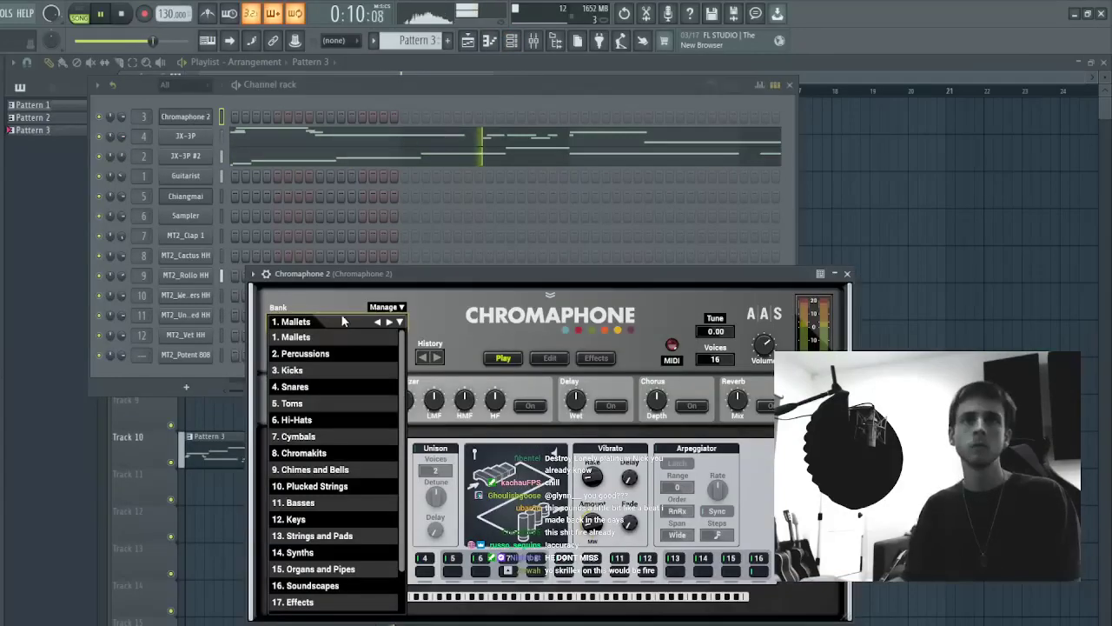
pyautogui.scroll(-1, 363, 562)
pyautogui.click(339, 572)
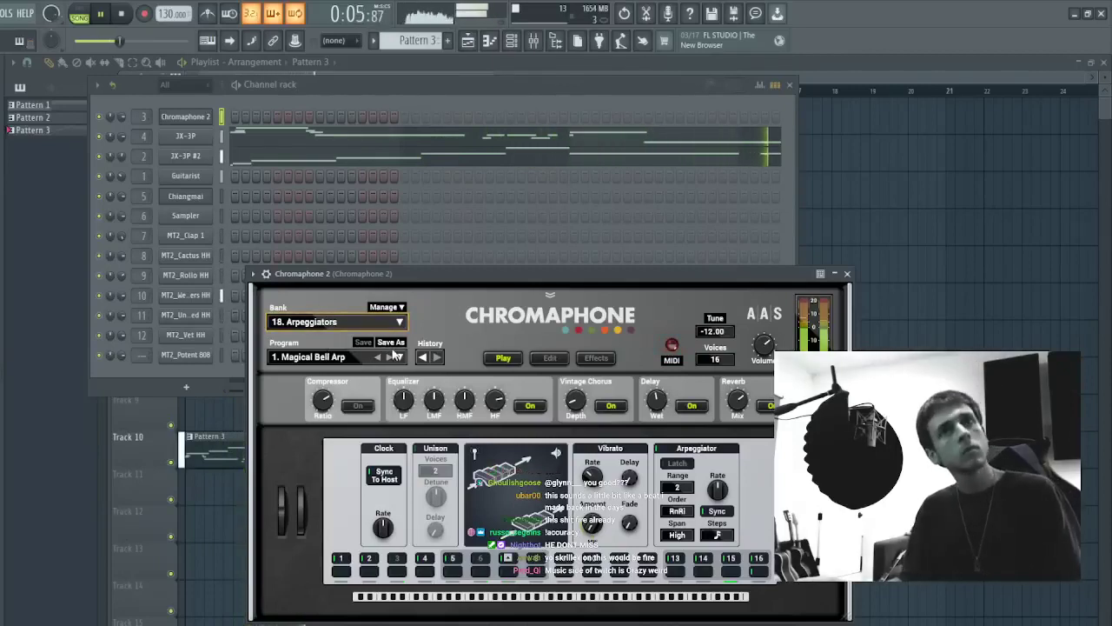
pyautogui.click(389, 357)
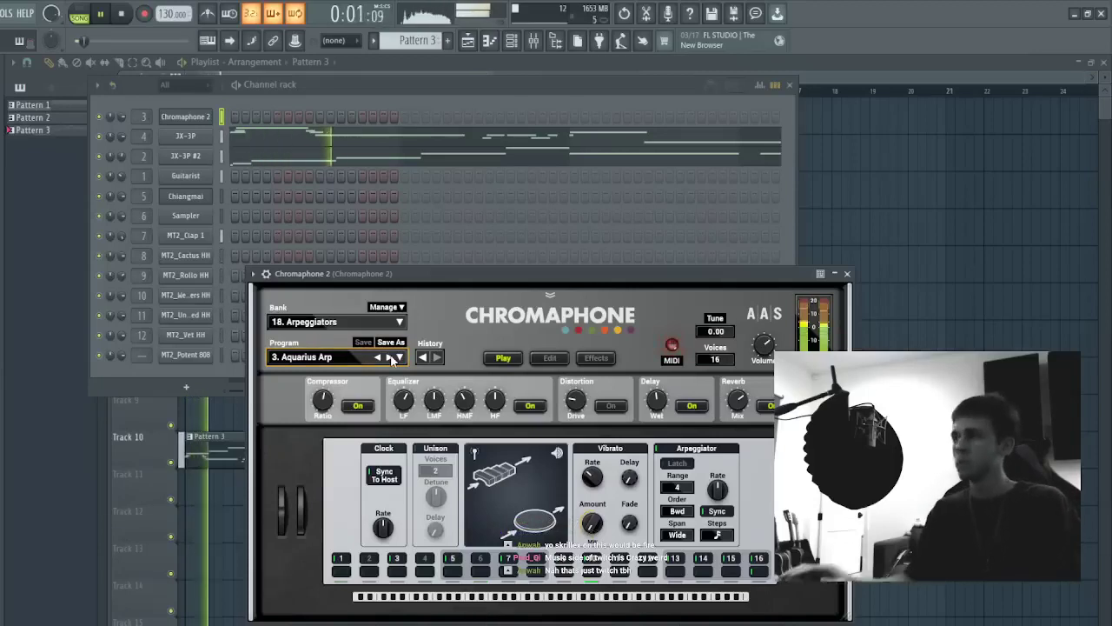
pyautogui.click(389, 358)
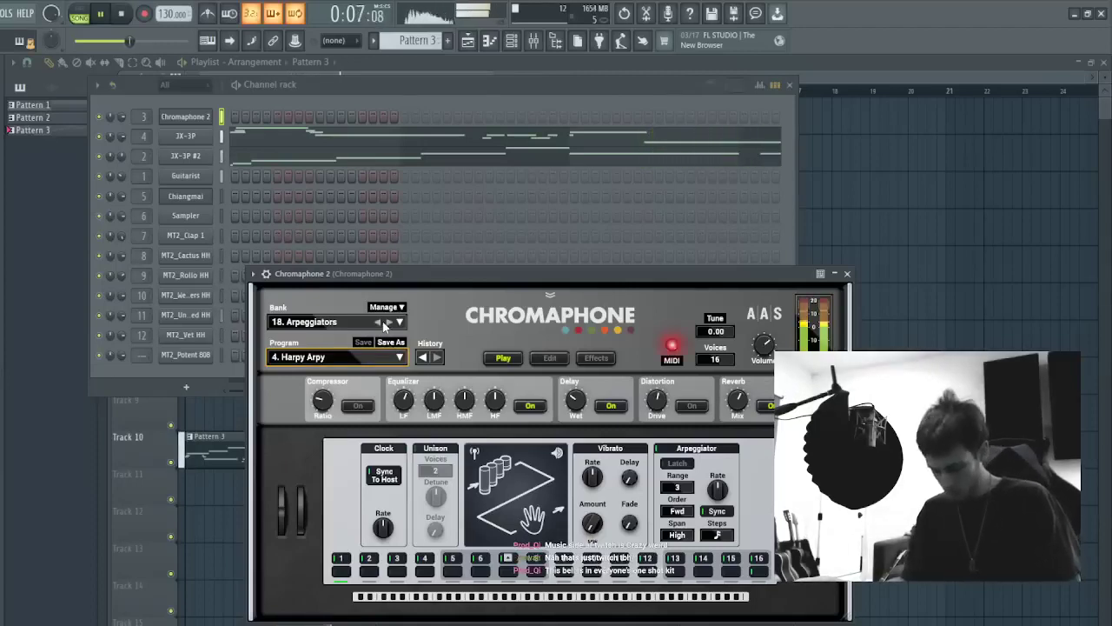
pyautogui.click(389, 357)
pyautogui.click(389, 357)
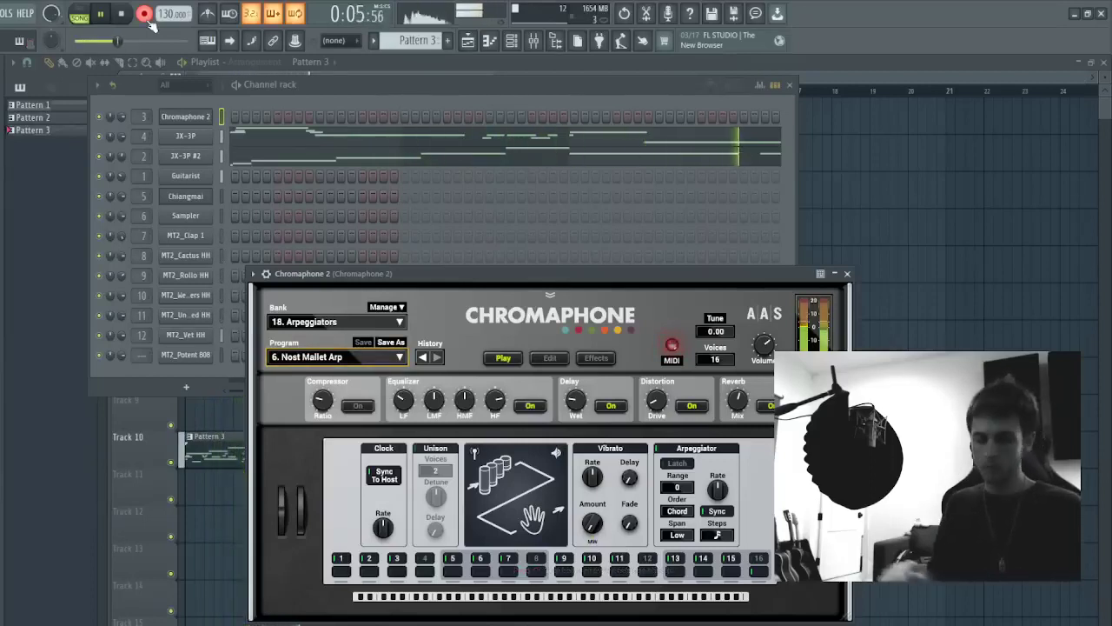
# - Stop recording and delete the recorded B5 and A#5 arp notes in Chromaphone 2's piano roll
pyautogui.click(145, 14)
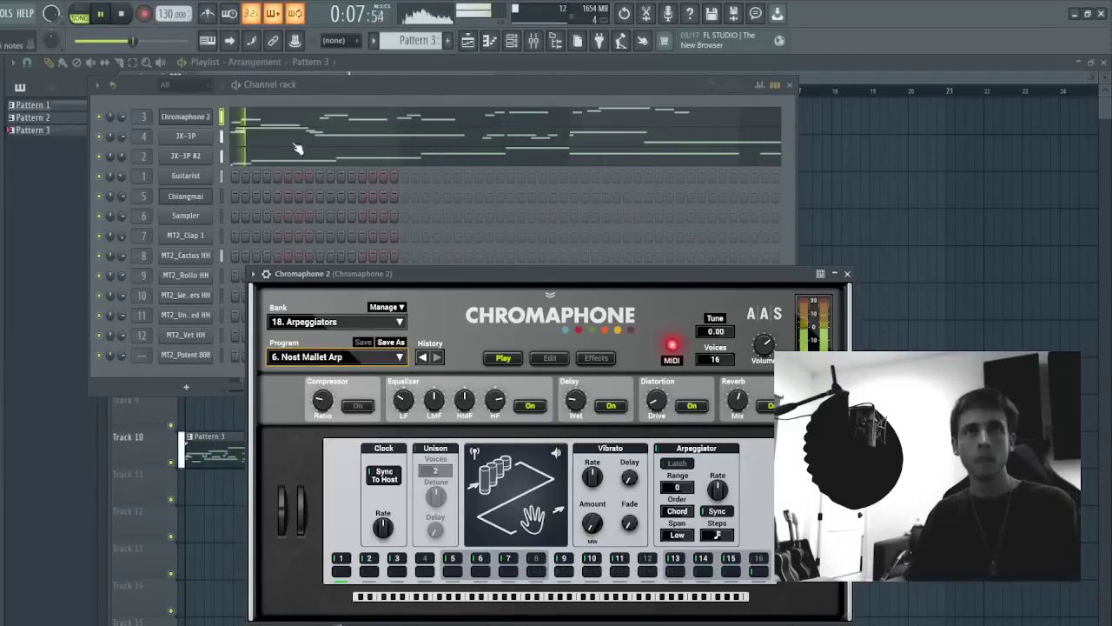
pyautogui.click(295, 120)
pyautogui.scroll(-6, 298, 103)
pyautogui.press('space')
pyautogui.press('space')
pyautogui.moveTo(208, 332); pyautogui.dragTo(529, 148)
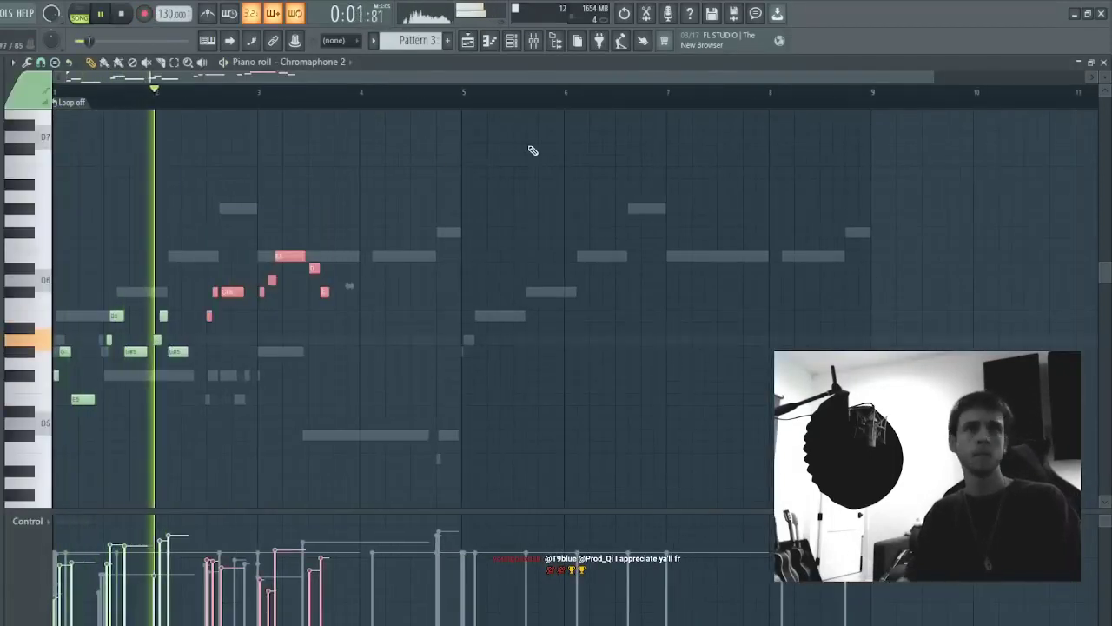
pyautogui.press('Delete')
pyautogui.press('space')
# - Raise three selected arp notes by a semitone
pyautogui.press('space')
pyautogui.moveTo(153, 373); pyautogui.dragTo(257, 233)
pyautogui.press('space')
# - Adjust the pitch of the three right-hand notes by a semitone
pyautogui.press('space')
pyautogui.hotkey('shift', 'Up')
pyautogui.hotkey('shift', 'Up')
pyautogui.hotkey('shift', 'Up')
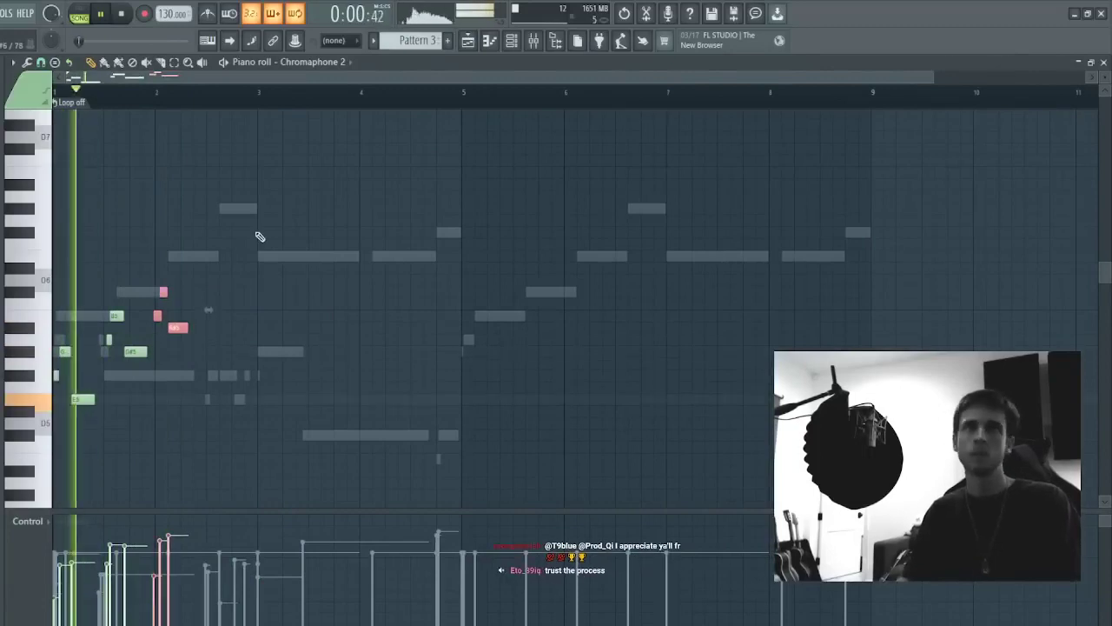
pyautogui.hotkey('ctrl', 'd')
# - Set the rightmost note to B5 and nudge the B5 near bar 2 later
pyautogui.press('space')
pyautogui.press('space')
pyautogui.moveTo(154, 321); pyautogui.dragTo(258, 194)
pyautogui.hotkey('shift', 'Up')
pyautogui.hotkey('shift', 'Up')
pyautogui.hotkey('shift', 'Down')
pyautogui.hotkey('ctrl', 'd')
pyautogui.press('space')
pyautogui.press('space')
pyautogui.moveTo(186, 304); pyautogui.dragTo(179, 343)
pyautogui.hotkey('shift', 'Up')
pyautogui.press('space')
pyautogui.press('space')
pyautogui.hotkey('shift', 'Down')
pyautogui.hotkey('shift', 'Down')
pyautogui.hotkey('ctrl', 'd')
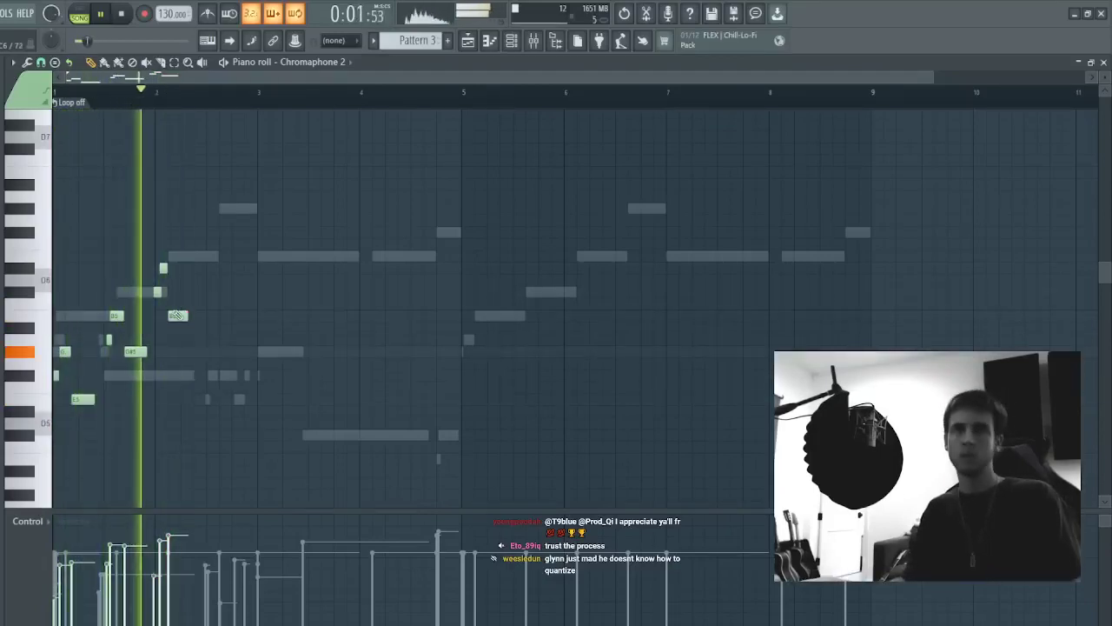
pyautogui.moveTo(170, 316); pyautogui.dragTo(174, 317)
pyautogui.press('space')
pyautogui.press('space')
# - Fine-tune the timing of the G#5, B5 and A5 notes near bar 1
pyautogui.click(133, 352)
pyautogui.press('space')
pyautogui.press('space')
pyautogui.moveTo(116, 317); pyautogui.dragTo(104, 339)
pyautogui.press('space')
pyautogui.press('space')
pyautogui.press('space')
pyautogui.press('space')
pyautogui.moveTo(129, 274); pyautogui.dragTo(93, 345)
pyautogui.hotkey('shift', 'Right')
pyautogui.press('space')
pyautogui.press('space')
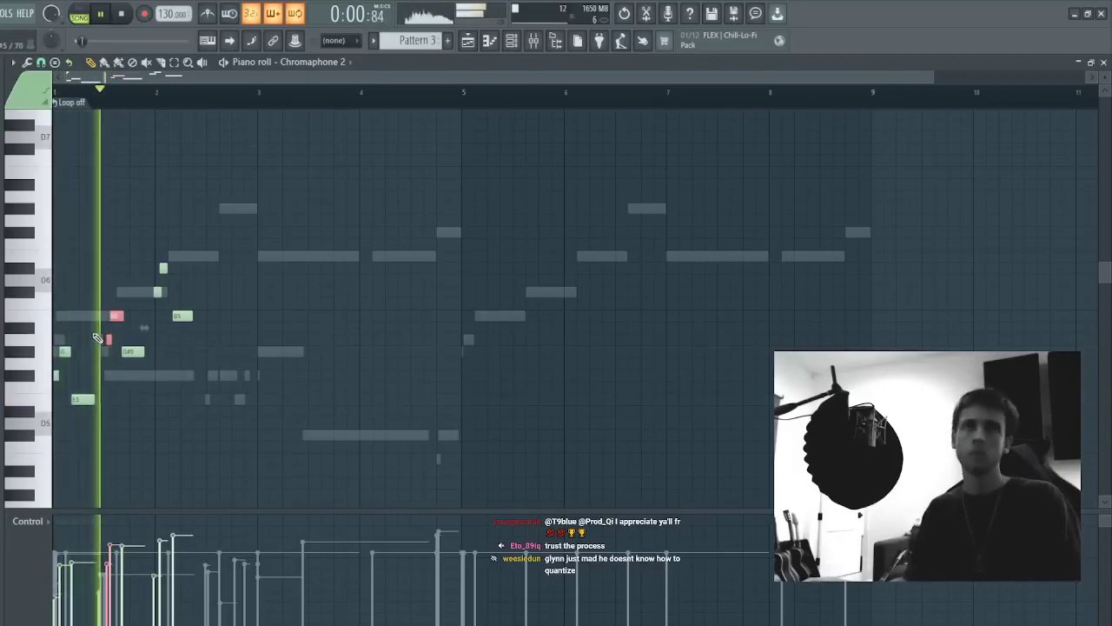
pyautogui.keyDown('ctrl'); pyautogui.click(172, 264); pyautogui.keyUp('ctrl')
pyautogui.press('space')
pyautogui.press('space')
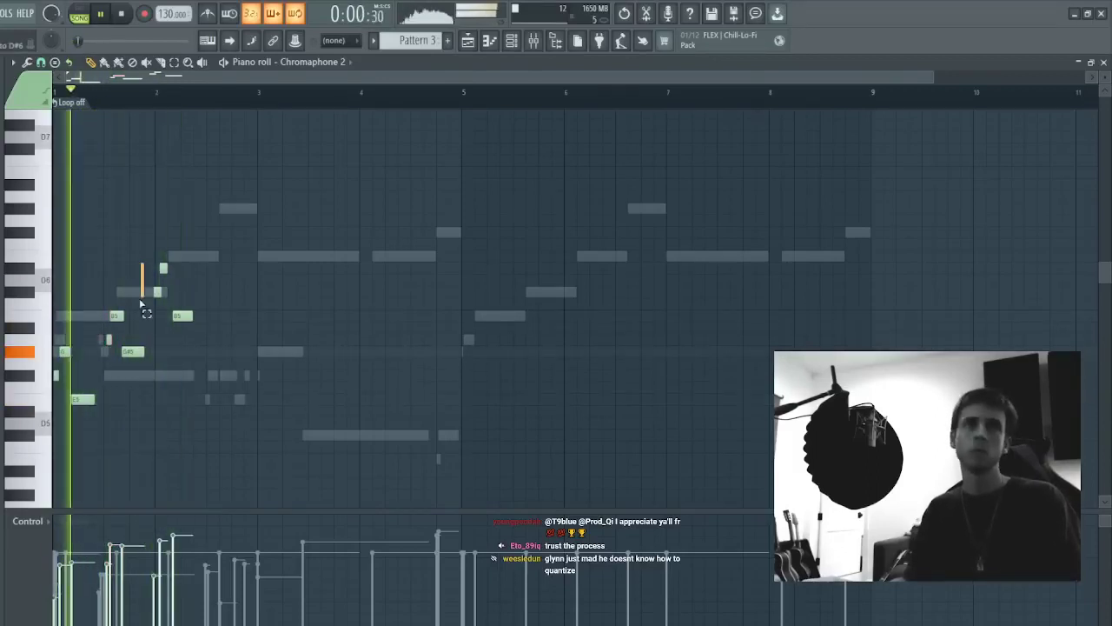
# - Nudge three notes near the start of the phrase slightly later
pyautogui.press('space')
pyautogui.press('space')
pyautogui.moveTo(231, 228); pyautogui.dragTo(163, 322)
pyautogui.hotkey('shift', 'Right')
pyautogui.keyDown('ctrl'); pyautogui.click(173, 309); pyautogui.keyUp('ctrl')
pyautogui.moveTo(231, 301); pyautogui.dragTo(197, 317)
pyautogui.keyDown('ctrl'); pyautogui.click(252, 273); pyautogui.keyUp('ctrl')
pyautogui.scroll(3, 158, 102)
# - Move all notes up an octave, then drop three of them back down an octave
pyautogui.press('space')
pyautogui.press('space')
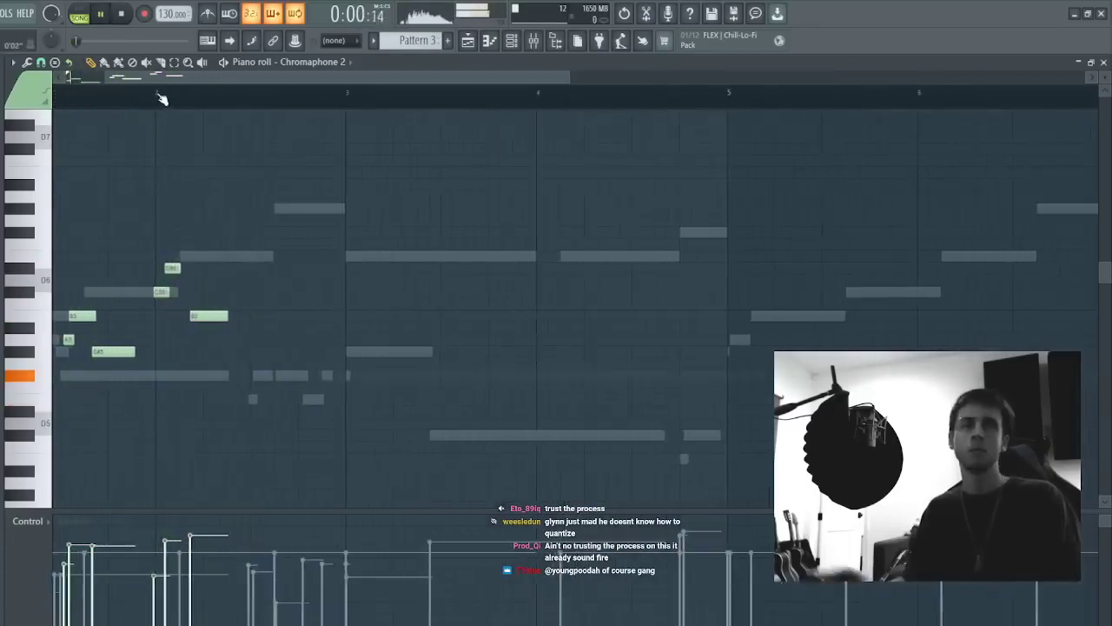
pyautogui.hotkey('ctrl', 'a')
pyautogui.hotkey('ctrl', 'Up')
pyautogui.moveTo(178, 76); pyautogui.dragTo(137, 76)
pyautogui.keyDown('ctrl'); pyautogui.click(139, 223); pyautogui.keyUp('ctrl')
pyautogui.press('space')
pyautogui.press('space')
pyautogui.moveTo(135, 231); pyautogui.dragTo(186, 164)
pyautogui.hotkey('ctrl', 'Down')
pyautogui.press('space')
pyautogui.press('space')
pyautogui.keyDown('ctrl'); pyautogui.click(177, 160); pyautogui.keyUp('ctrl')
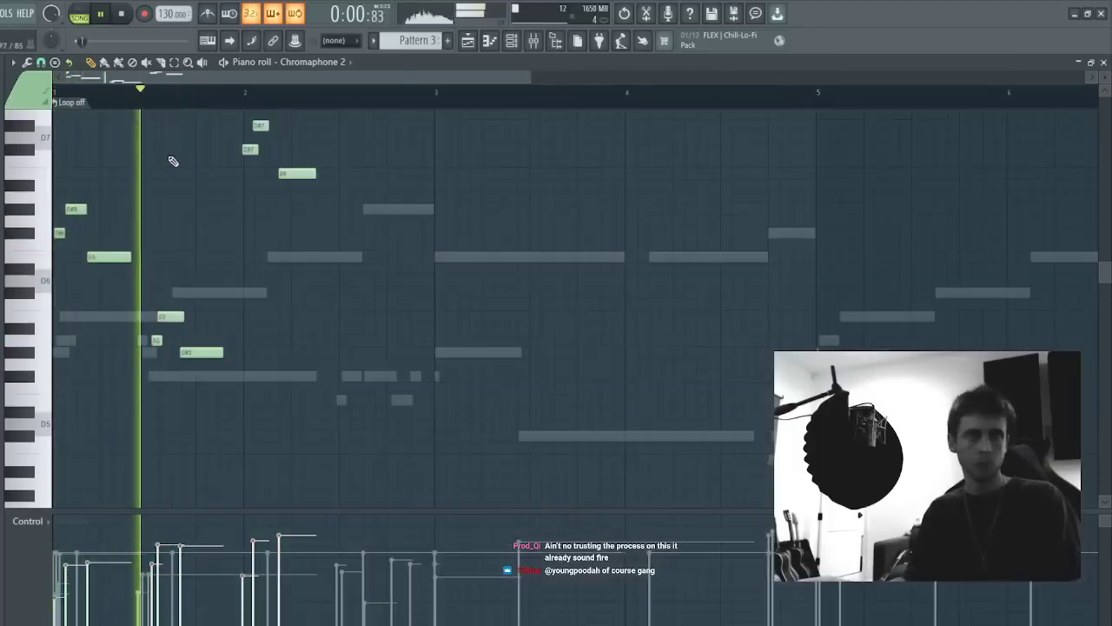
# - Select all the arp notes and shift them later in time
pyautogui.press('space')
pyautogui.press('space')
pyautogui.moveTo(149, 294); pyautogui.dragTo(243, 352)
pyautogui.press('space')
pyautogui.press('space')
pyautogui.moveTo(233, 139); pyautogui.dragTo(336, 217)
pyautogui.press('space')
pyautogui.press('space')
pyautogui.moveTo(239, 125); pyautogui.dragTo(552, 148)
pyautogui.press('space')
pyautogui.press('space')
pyautogui.hotkey('ctrl', 'a')
pyautogui.moveTo(104, 256); pyautogui.dragTo(248, 252)
pyautogui.press('space')
pyautogui.press('space')
pyautogui.press('space')
pyautogui.press('space')
pyautogui.press('space')
pyautogui.press('space')
pyautogui.press('space')
pyautogui.press('space')
# - Move the notes back so the phrase starts at bar 1
pyautogui.press('space')
pyautogui.press('space')
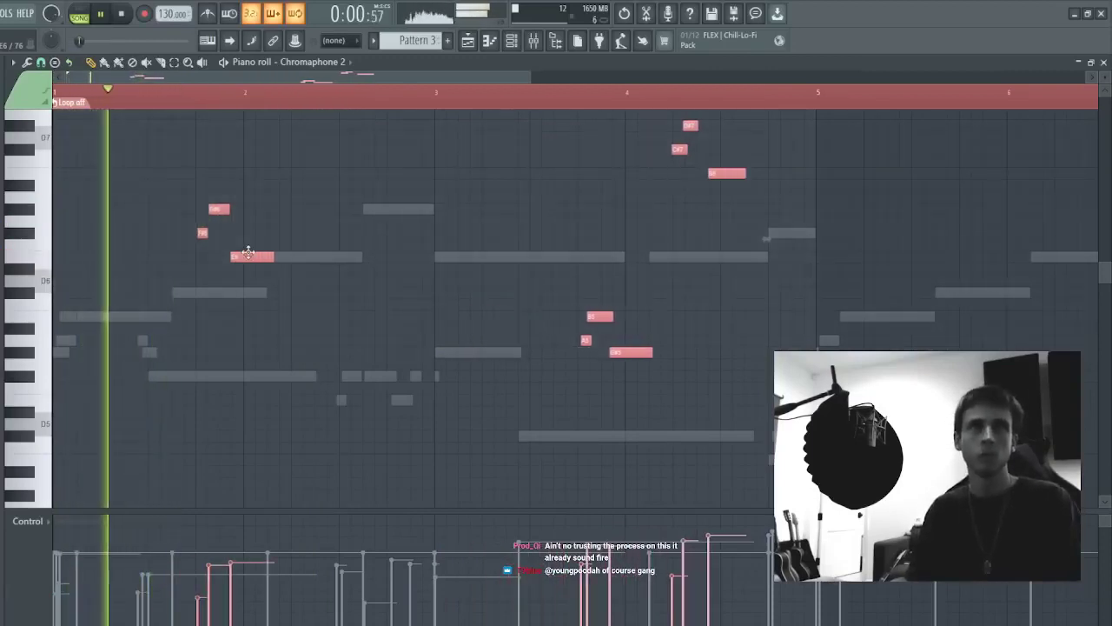
pyautogui.press('space')
pyautogui.press('space')
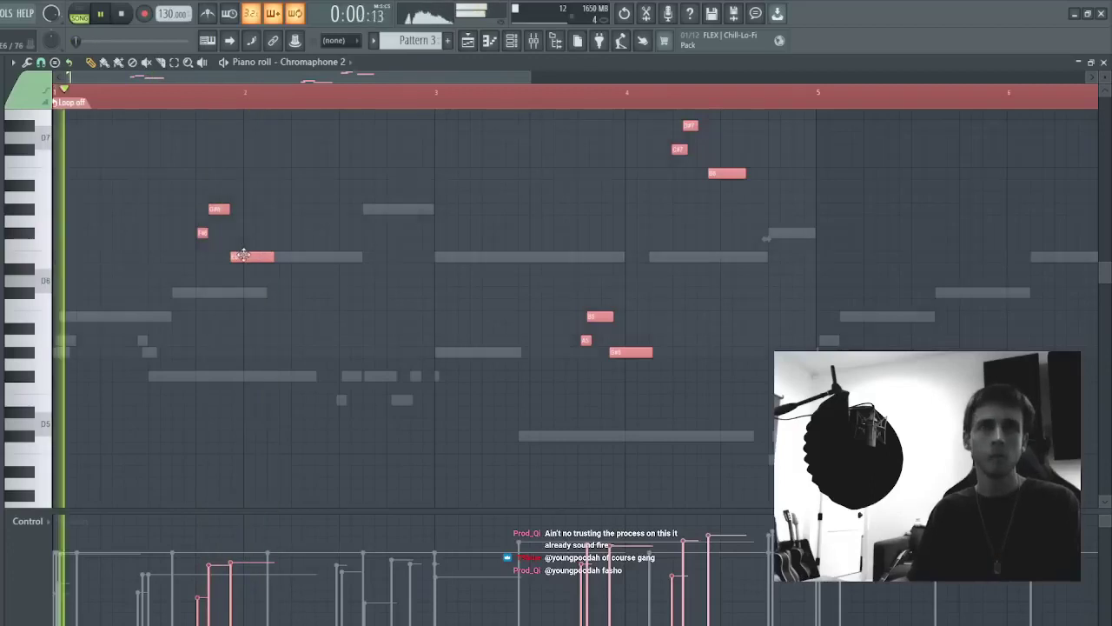
pyautogui.moveTo(256, 251); pyautogui.dragTo(112, 252)
pyautogui.press('space')
pyautogui.press('space')
pyautogui.press('space')
pyautogui.press('space')
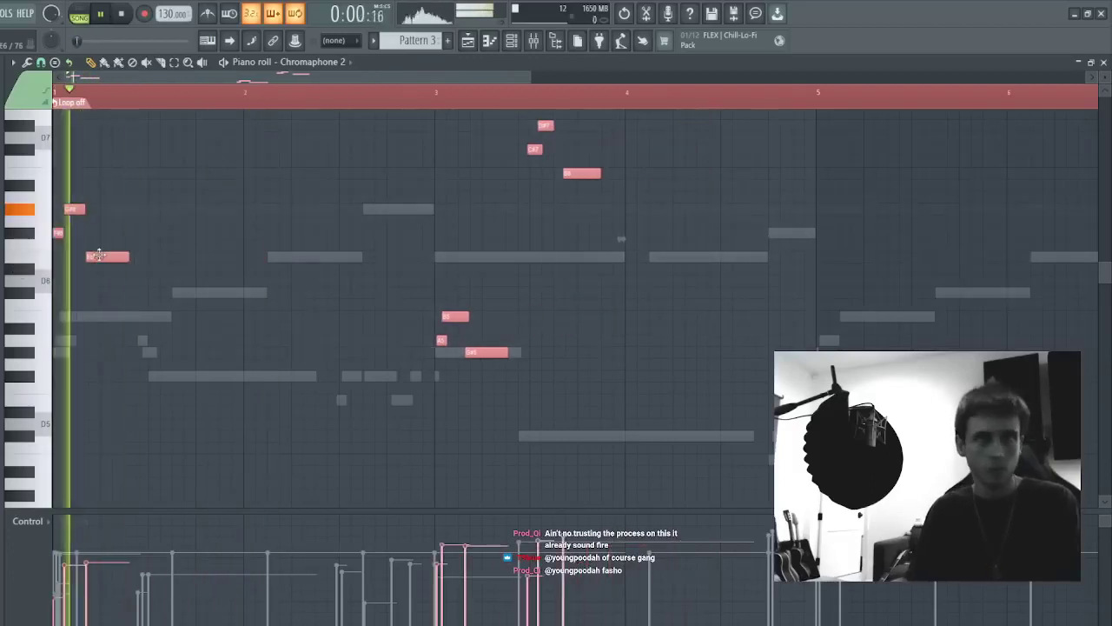
pyautogui.moveTo(115, 254)
pyautogui.mouseDown()
pyautogui.moveTo(305, 247)
pyautogui.moveTo(115, 247)
pyautogui.mouseUp()
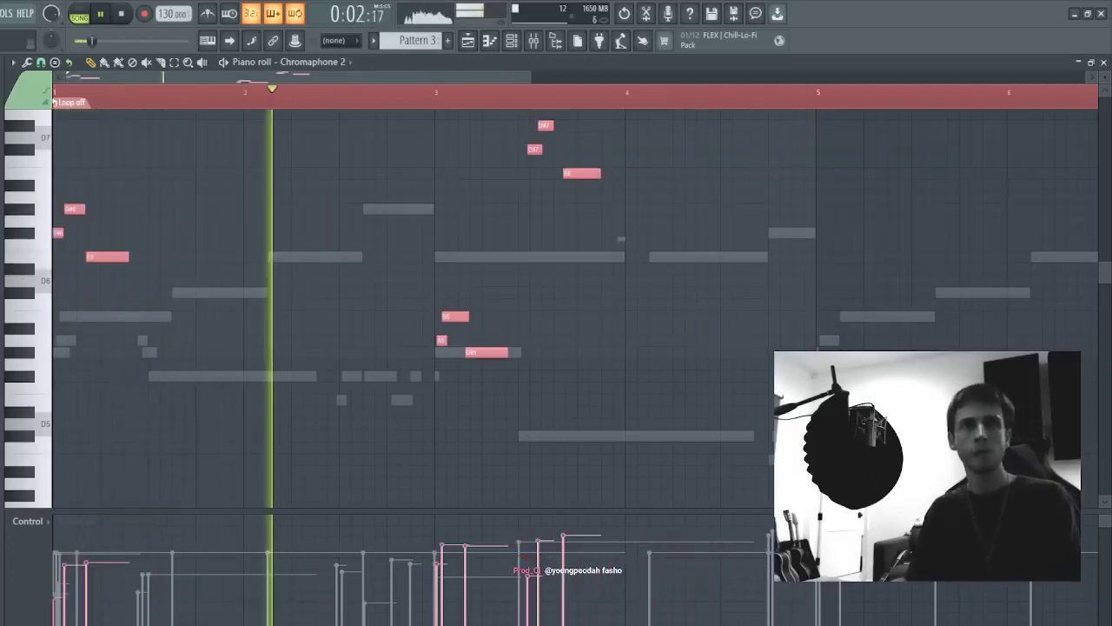
pyautogui.hotkey('ctrl', 'd')
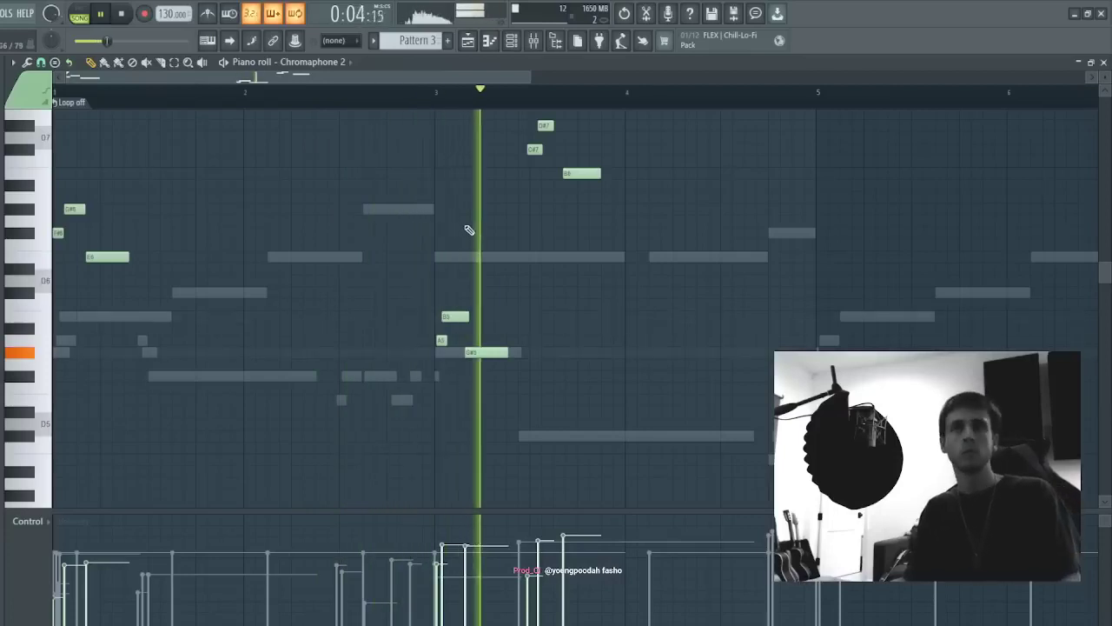
pyautogui.press('space')
# - Nudge the bar-1 E6 note earlier and lower the three bar-1 notes an octave
pyautogui.press('space')
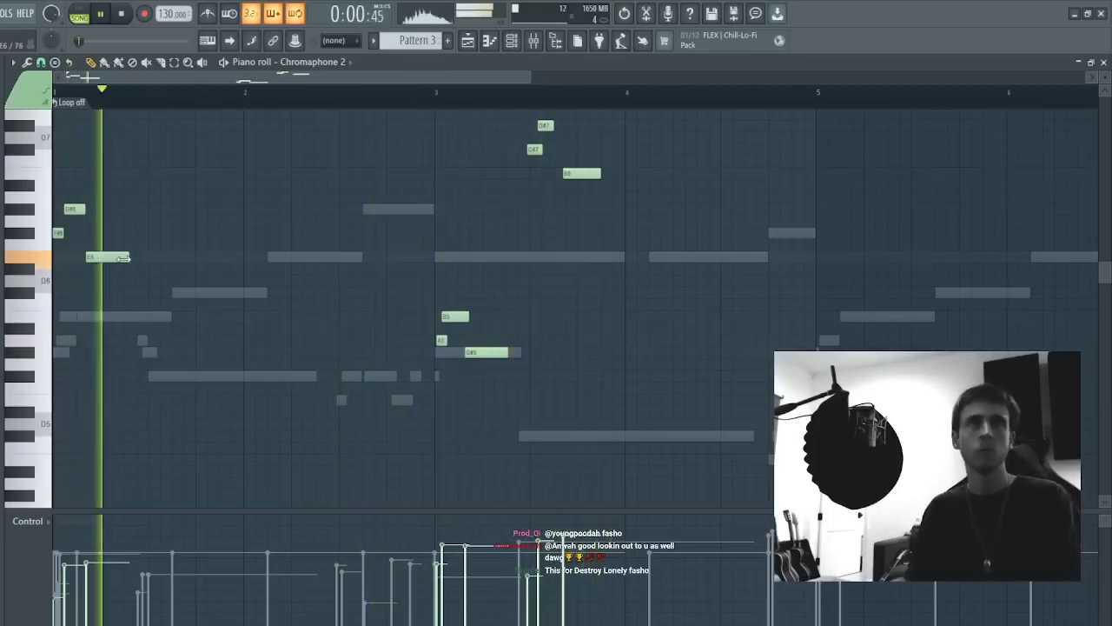
pyautogui.moveTo(116, 259); pyautogui.dragTo(110, 259)
pyautogui.press('space')
pyautogui.press('space')
pyautogui.press('space')
pyautogui.press('space')
pyautogui.moveTo(57, 193); pyautogui.dragTo(141, 280)
pyautogui.press('space')
pyautogui.hotkey('ctrl', 'Down')
pyautogui.press('space')
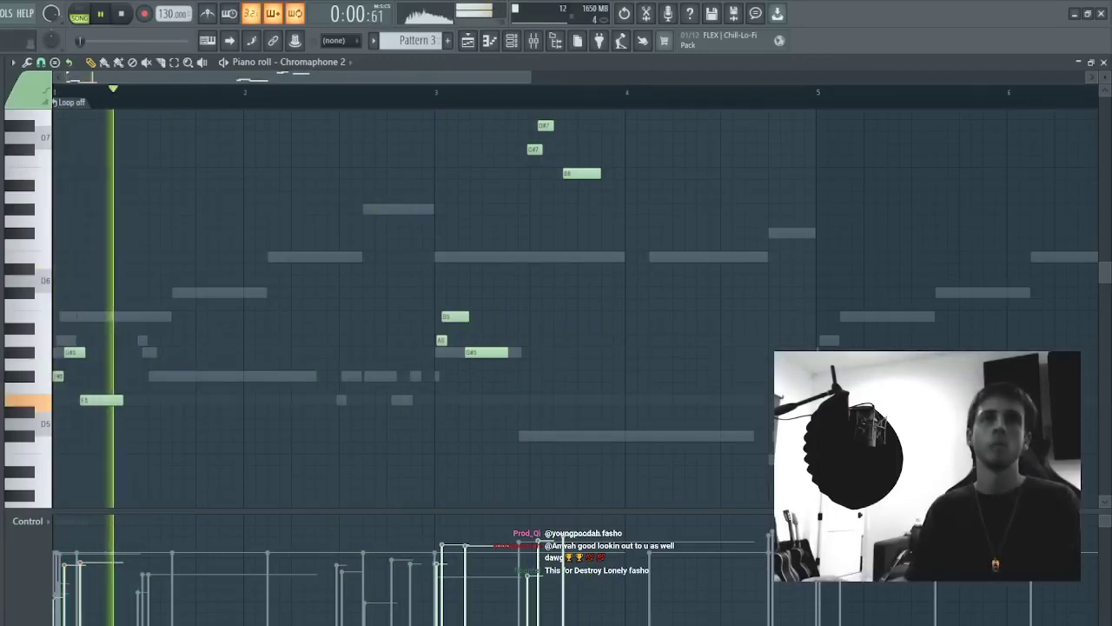
pyautogui.scroll(-2, 129, 412)
pyautogui.hotkey('ctrl', 'd')
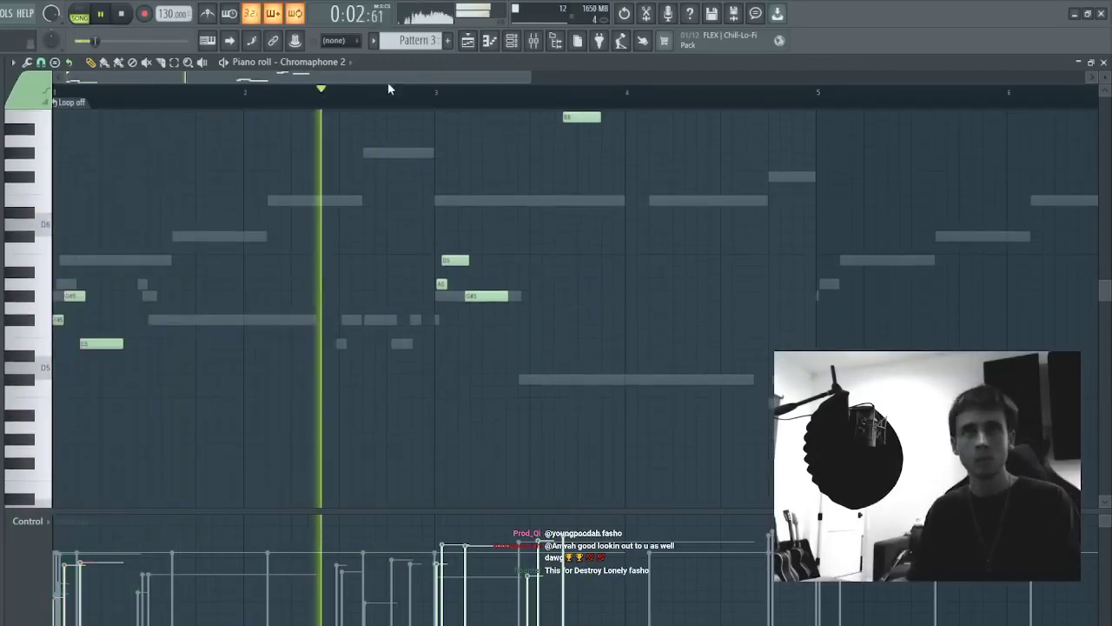
pyautogui.scroll(-3, 380, 105)
pyautogui.scroll(-3, 312, 304)
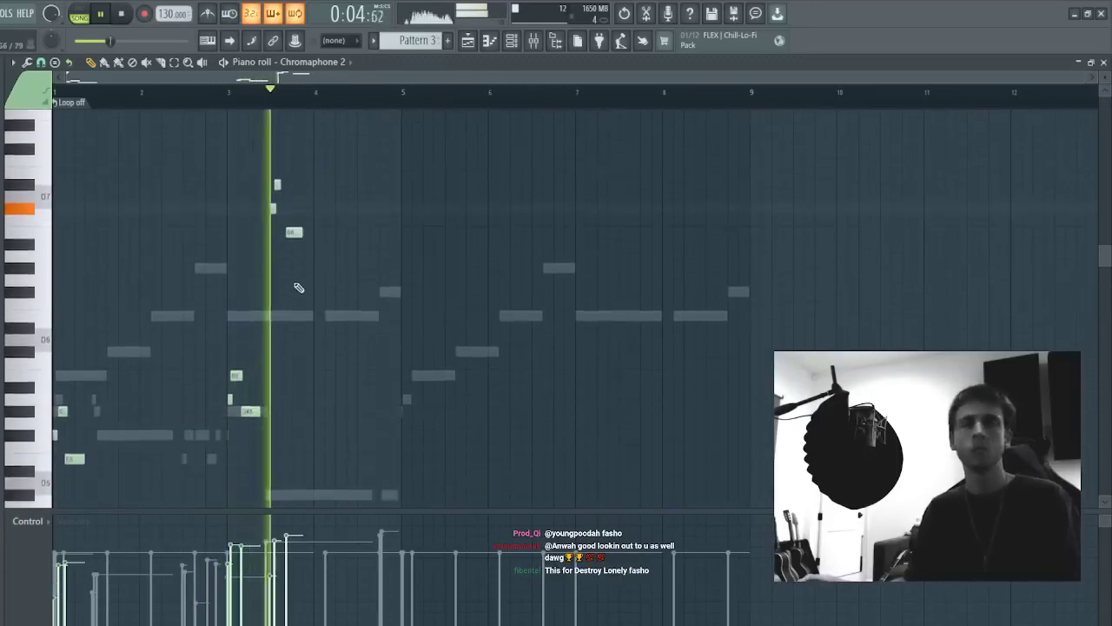
pyautogui.scroll(2, 335, 282)
pyautogui.scroll(-2, 321, 283)
pyautogui.moveTo(344, 172); pyautogui.dragTo(256, 275)
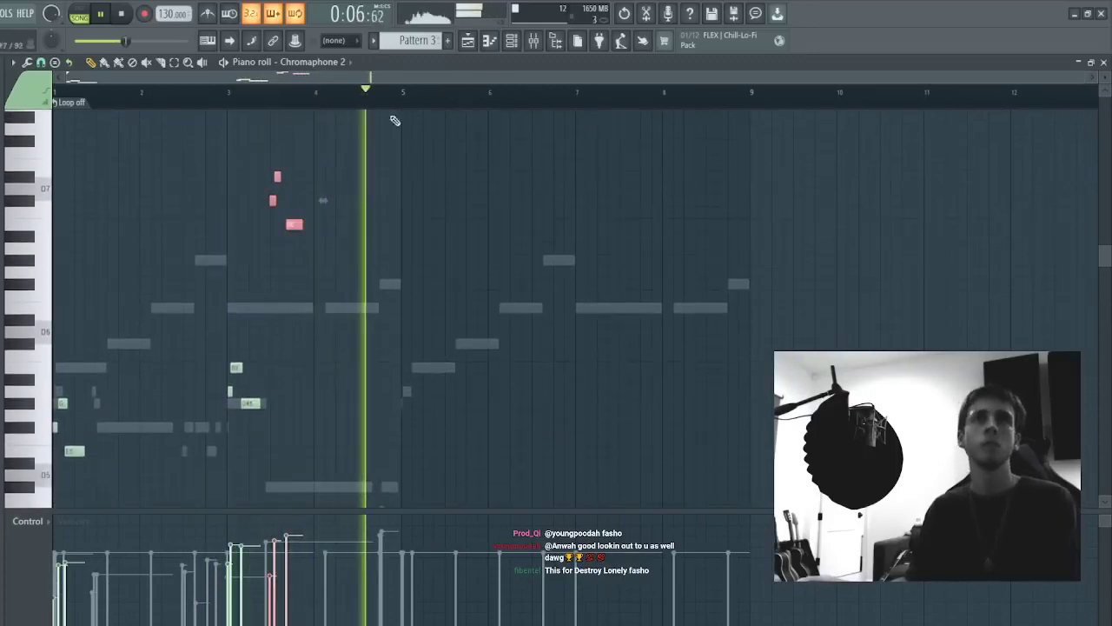
# - Mark bars 1–5 on the ruler and repeat the phrase into bars 5–9 with Ctrl+B
pyautogui.moveTo(404, 98); pyautogui.dragTo(53, 99)
pyautogui.hotkey('ctrl', 'b')
pyautogui.hotkey('ctrl', 'z')
pyautogui.moveTo(412, 98); pyautogui.dragTo(54, 98)
pyautogui.rightClick(444, 155)
pyautogui.moveTo(406, 102); pyautogui.dragTo(54, 98)
pyautogui.hotkey('ctrl', 'b')
pyautogui.rightClick(467, 177)
pyautogui.press('Escape')
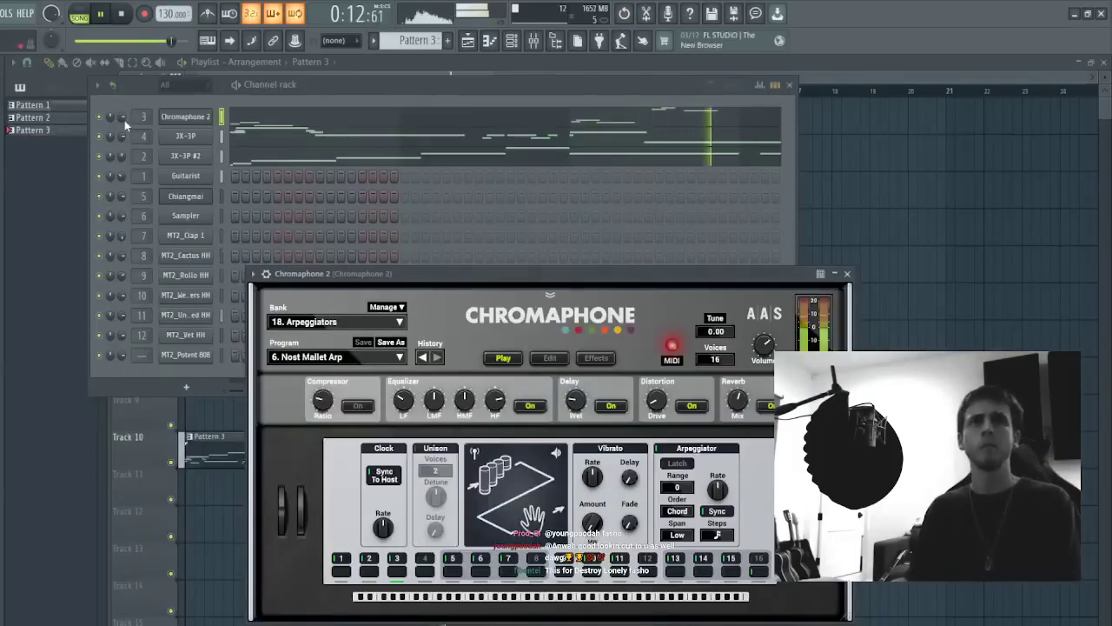
# - Check the Chromaphone 2 program list, then close the Chromaphone plugin window
pyautogui.click(124, 120)
pyautogui.click(186, 115)
pyautogui.click(186, 115)
pyautogui.click(401, 359)
pyautogui.click(421, 357)
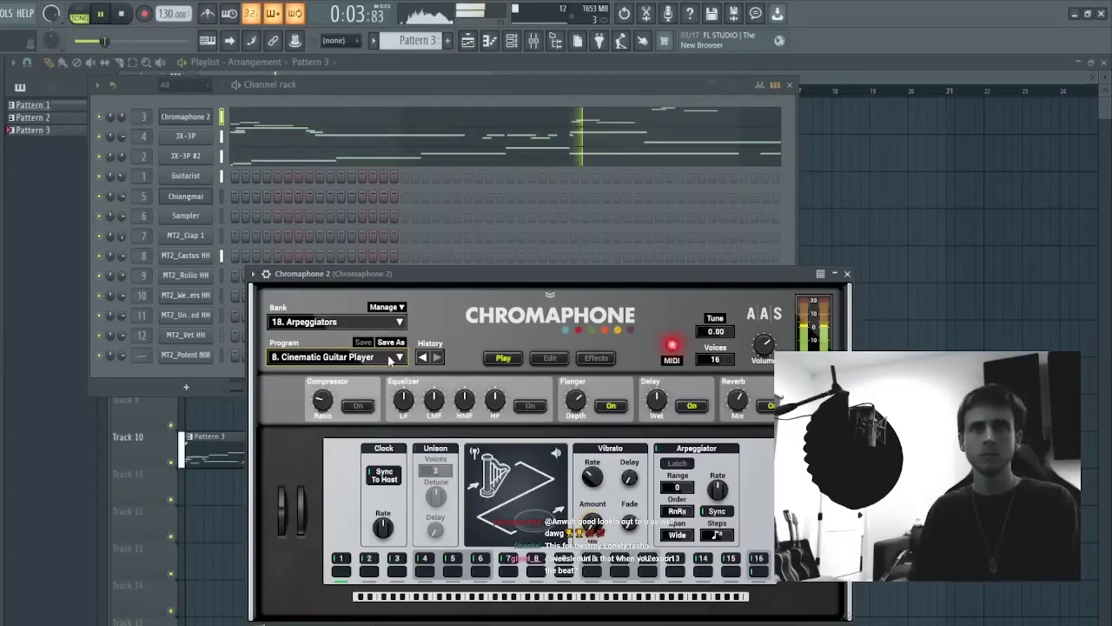
pyautogui.scroll(-1, 390, 361)
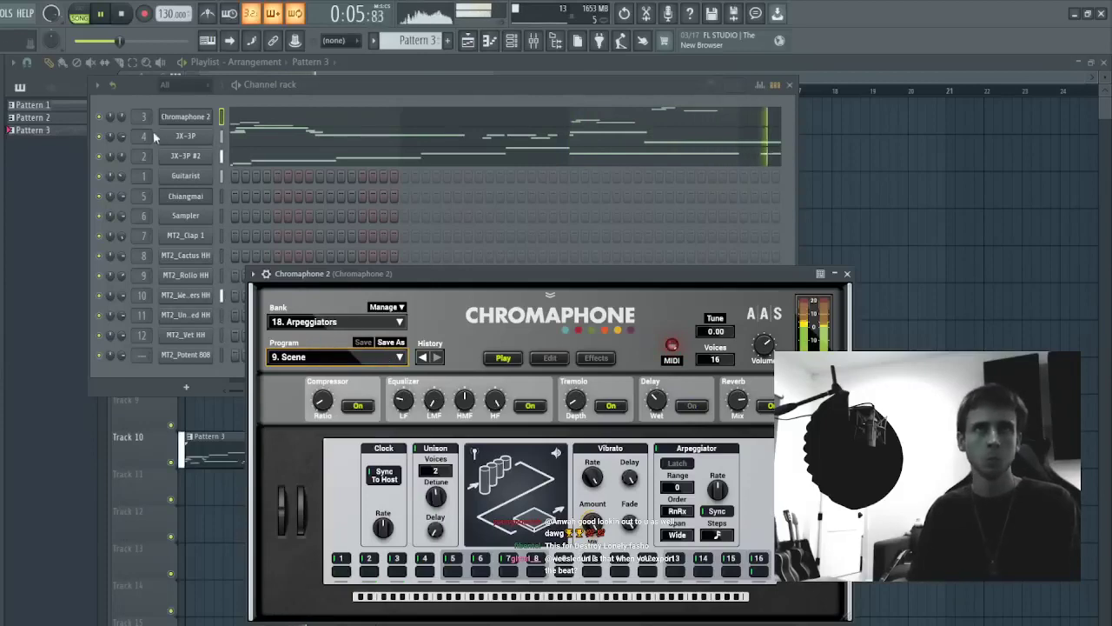
pyautogui.click(158, 138)
pyautogui.click(773, 120)
# - Open Chromaphone 2's notes from the Pattern 3 playlist clip and show the channel rack
pyautogui.press('F6')
pyautogui.press('Escape')
pyautogui.press('Escape')
pyautogui.press('Escape')
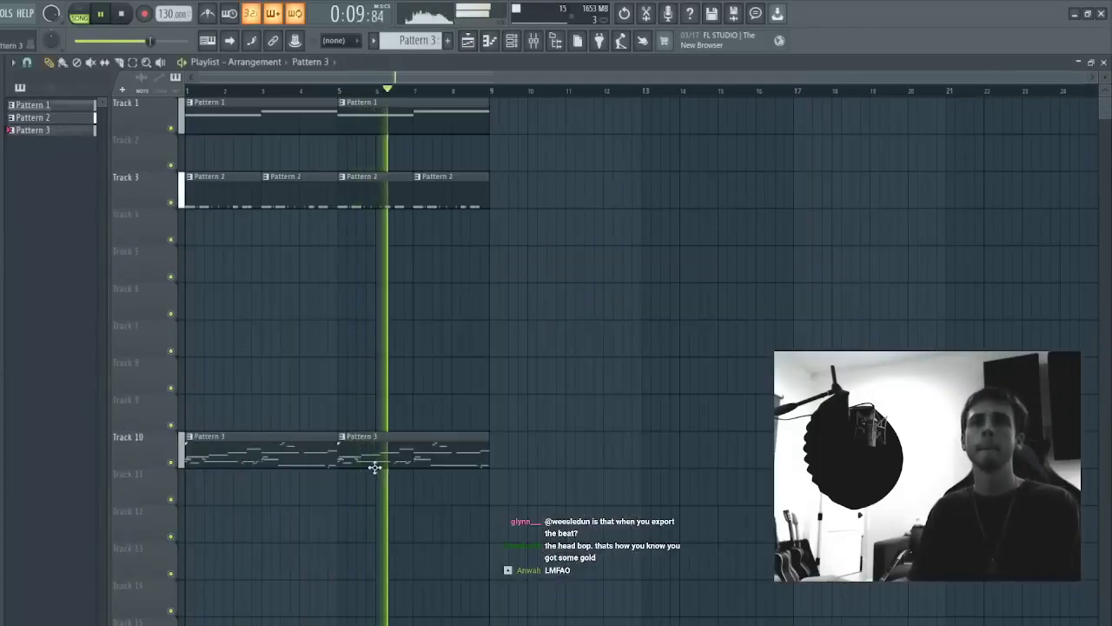
pyautogui.doubleClick(267, 463)
pyautogui.press('F6')
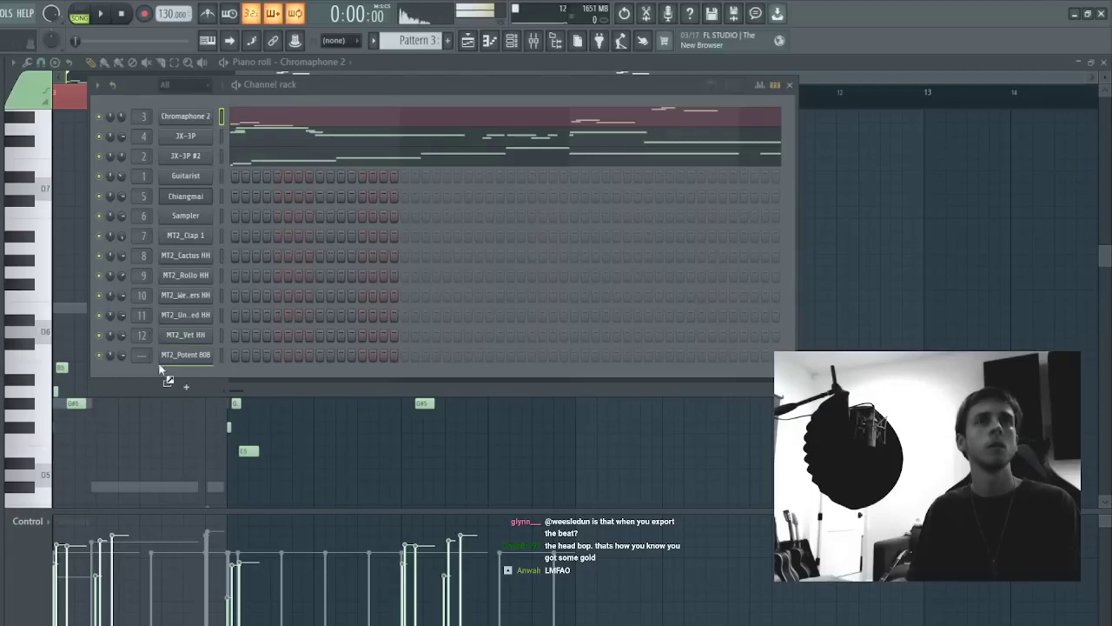
# - Add the DT _ BESTINTHEKIT 808 sample as a channel and lay its notes out from bar 1, lengthened to fill the gaps
pyautogui.moveTo(159, 365); pyautogui.dragTo(167, 374)
pyautogui.press('space')
pyautogui.press('F7')
pyautogui.moveTo(94, 238)
pyautogui.mouseDown()
pyautogui.moveTo(52, 237)
pyautogui.moveTo(52, 259)
pyautogui.moveTo(52, 248)
pyautogui.moveTo(83, 250)
pyautogui.mouseUp()
pyautogui.hotkey('shift', 'd')
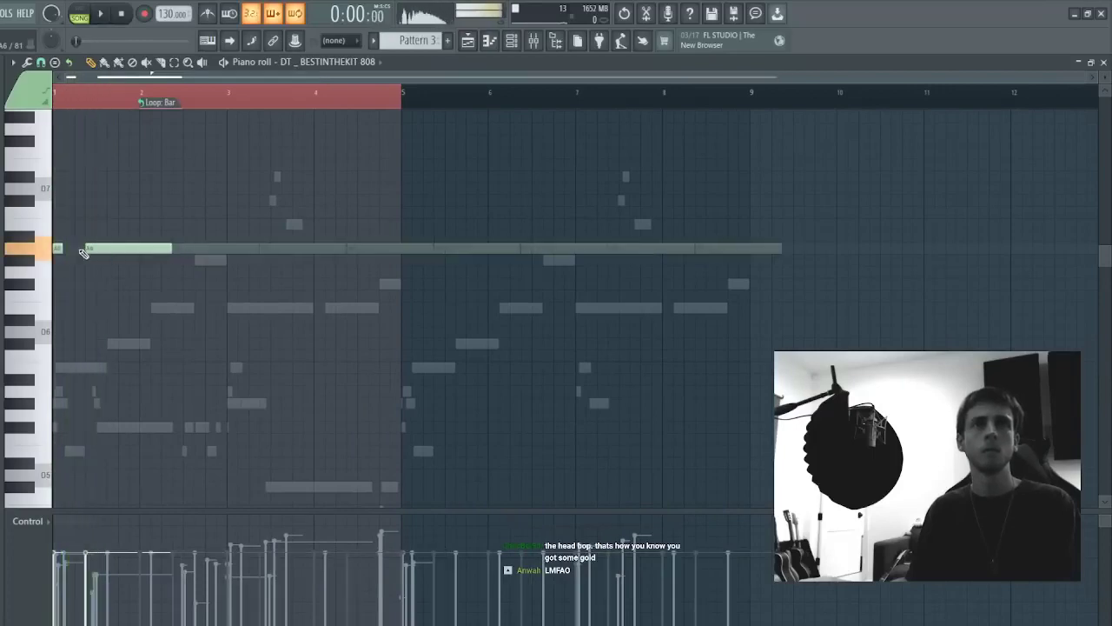
pyautogui.hotkey('ctrl', 'd')
pyautogui.hotkey('ctrl', 'l')
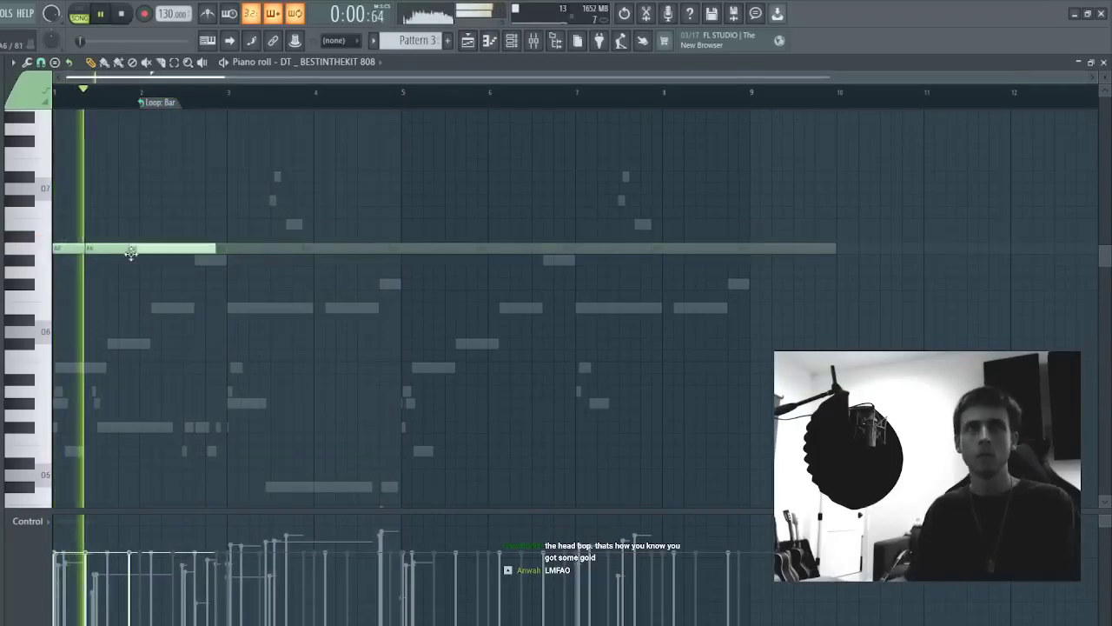
pyautogui.press('space')
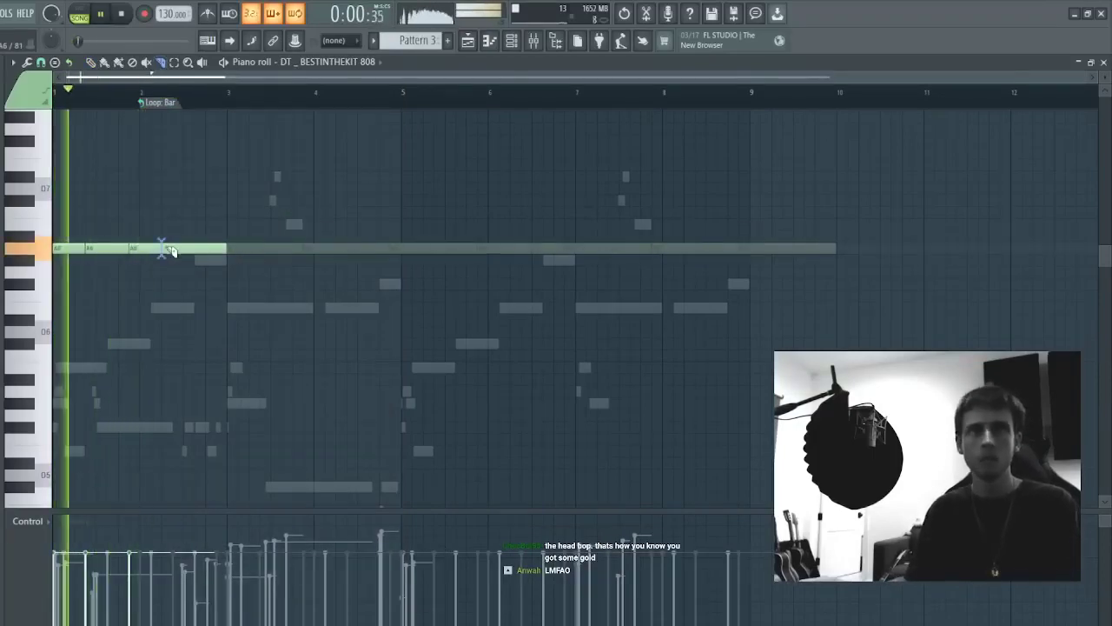
# - Drop the 808 notes an octave and move the bar 3–5 notes down to C#5
pyautogui.hotkey('ctrl', 'a')
pyautogui.hotkey('ctrl', 'Down')
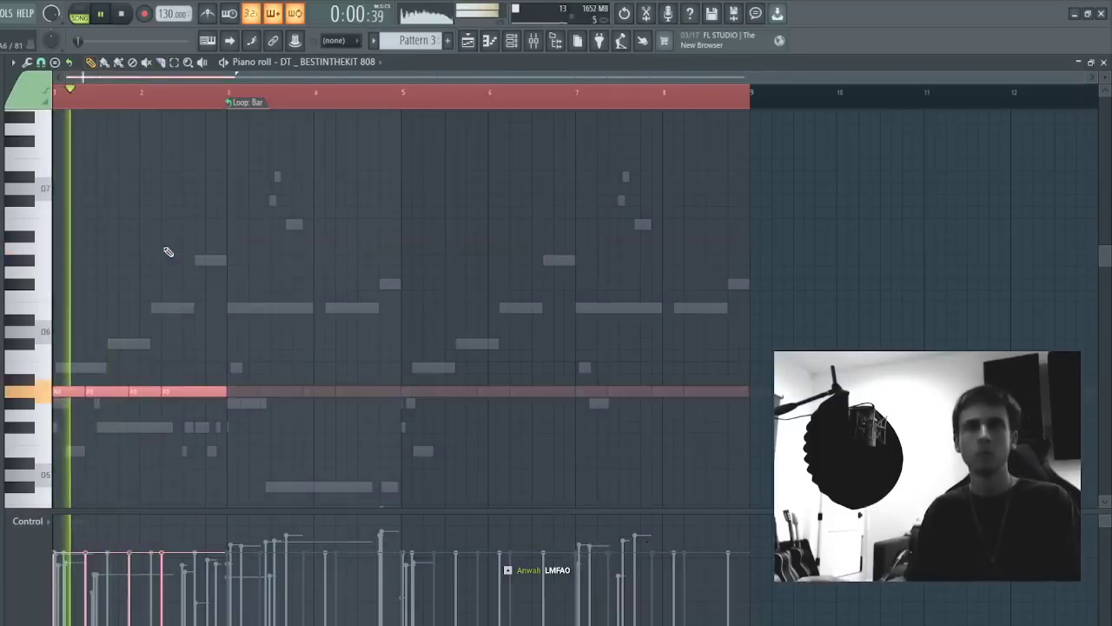
pyautogui.hotkey('ctrl', 'd')
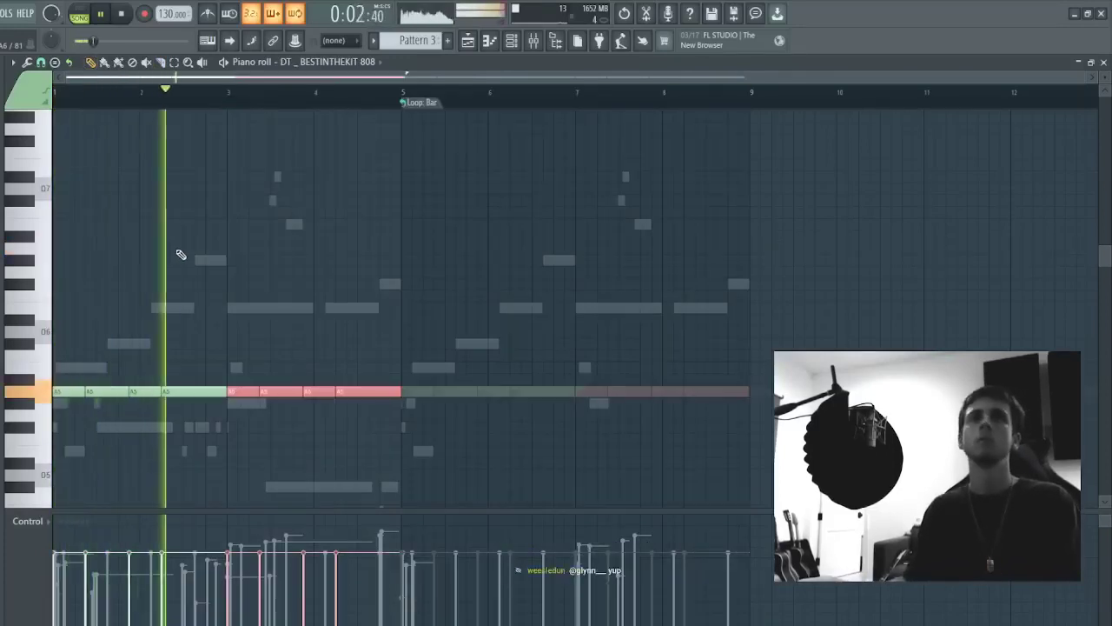
pyautogui.press('Up')
pyautogui.press('Up')
pyautogui.press('Up')
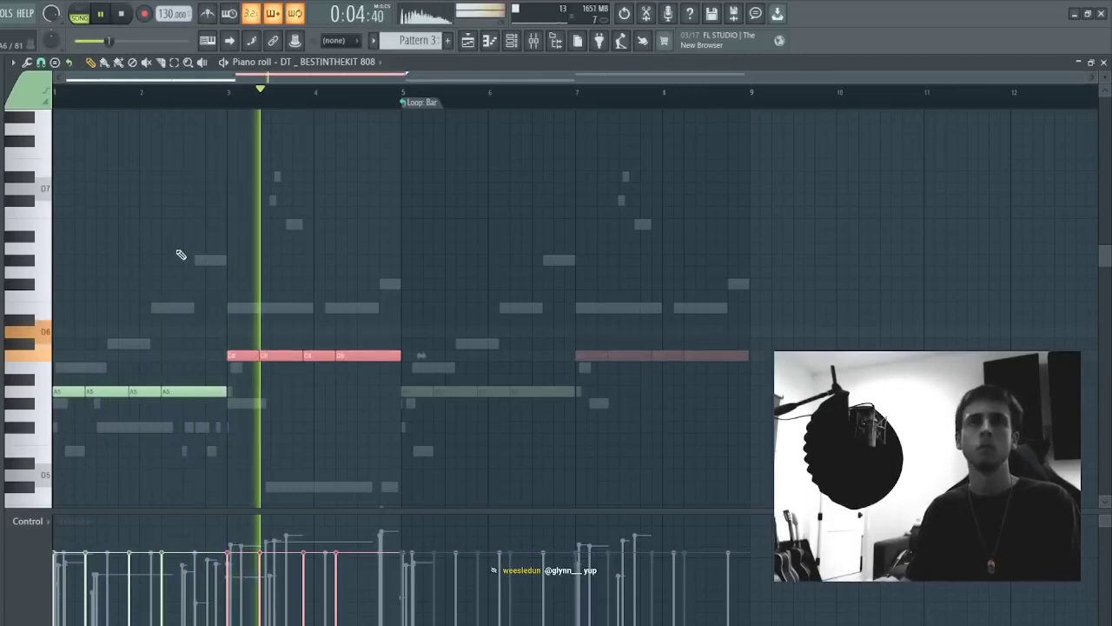
pyautogui.press('Up')
pyautogui.hotkey('ctrl', 'a')
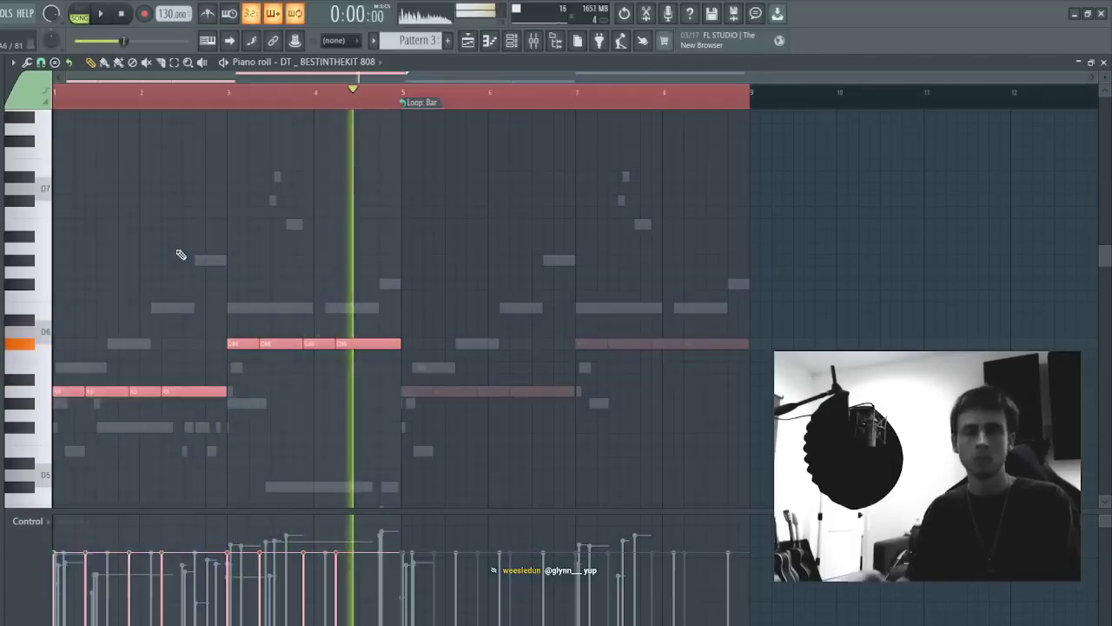
pyautogui.press('space')
pyautogui.press('space')
pyautogui.hotkey('ctrl', 'd')
pyautogui.moveTo(229, 358); pyautogui.dragTo(427, 283)
pyautogui.hotkey('ctrl', 'Down')
pyautogui.hotkey('ctrl', 'd')
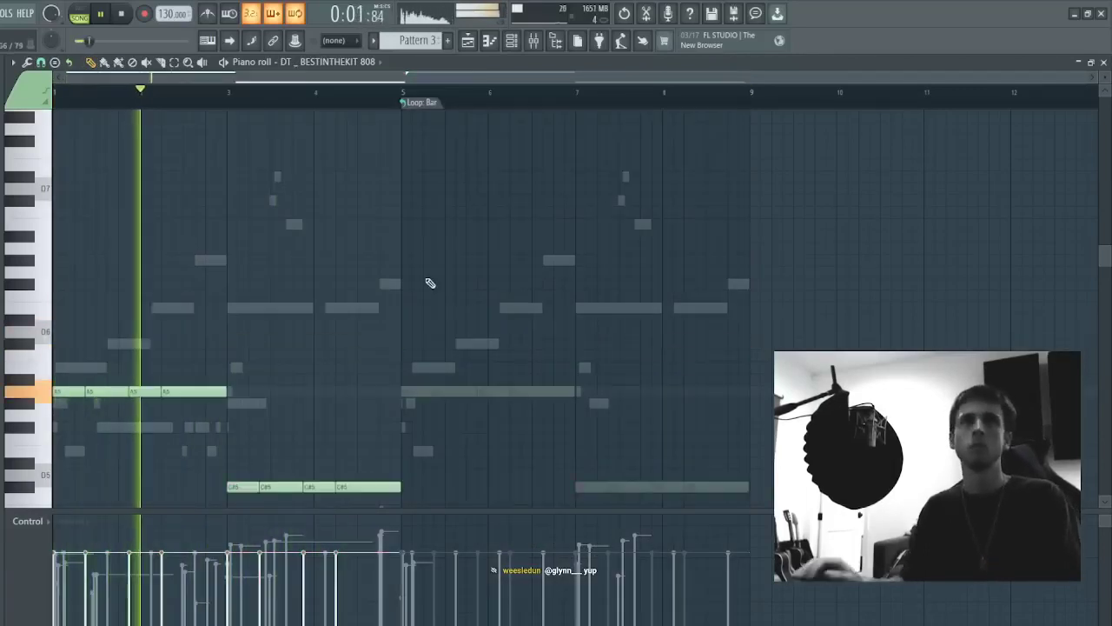
pyautogui.press('F7')
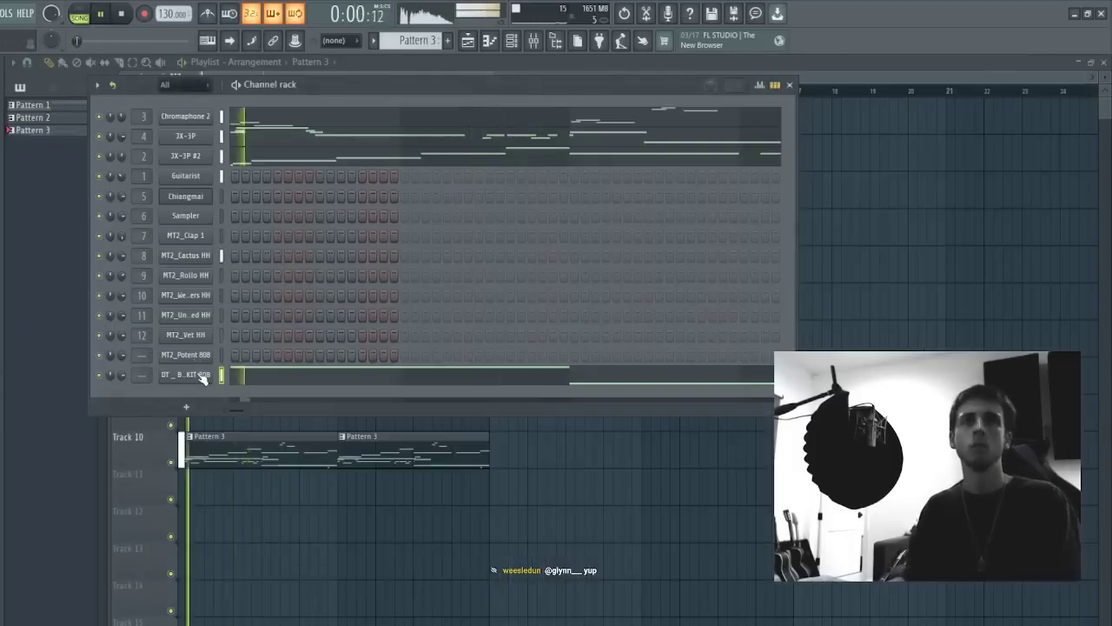
# - Zoom in on bars 1–5 and split a short slice off the A5 note
pyautogui.press('F7')
pyautogui.scroll(-4, 342, 355)
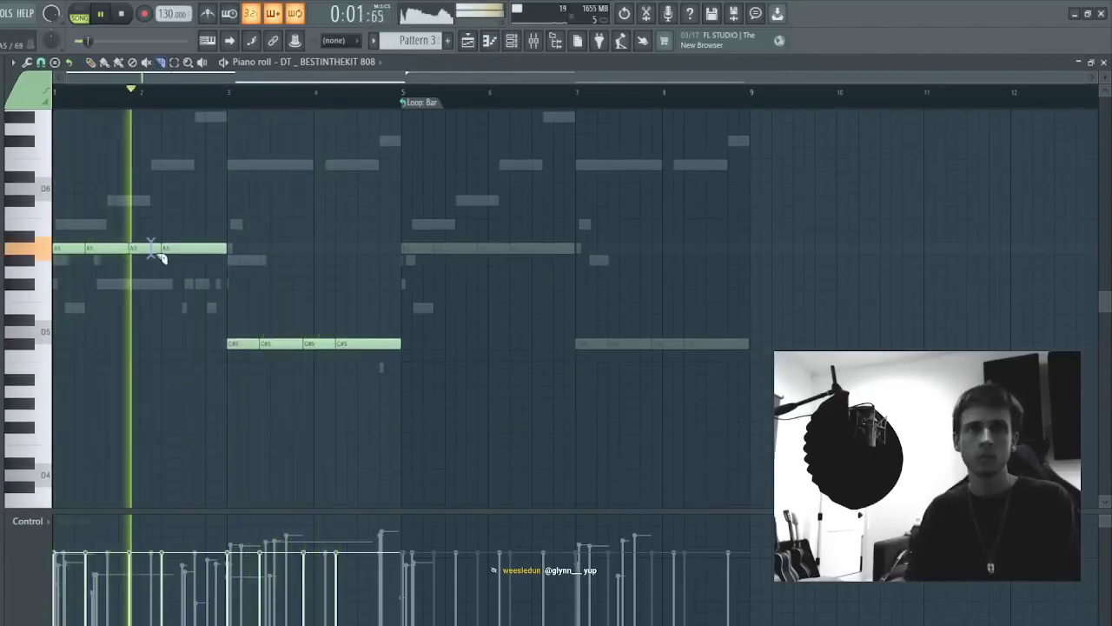
pyautogui.press('space')
pyautogui.click(102, 247)
pyautogui.hotkey('ctrl', 'z')
pyautogui.scroll(4, 85, 100)
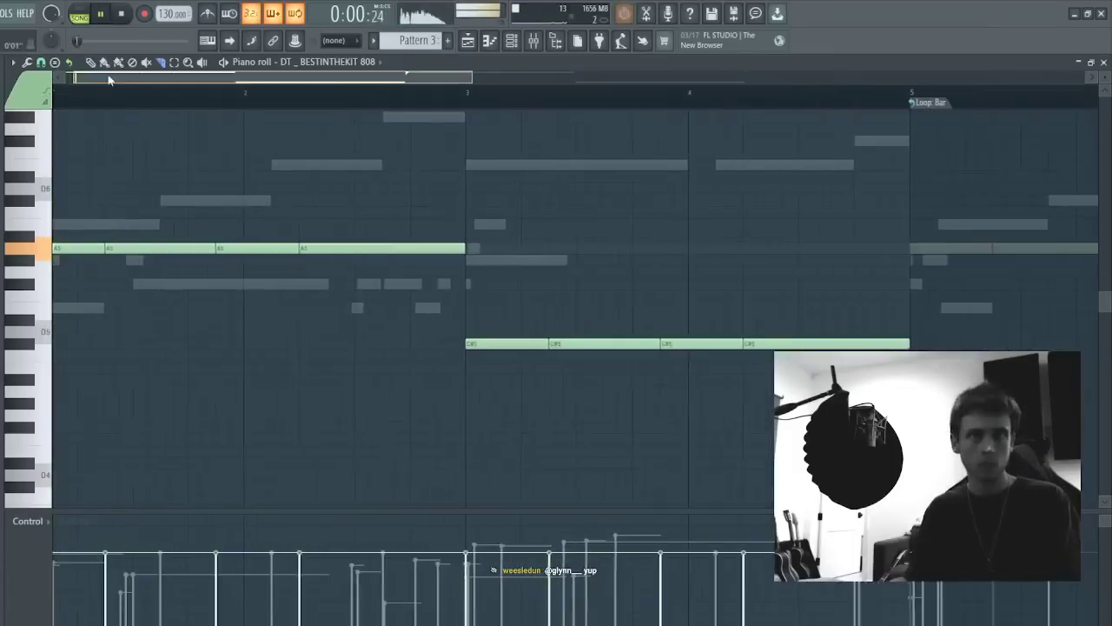
pyautogui.moveTo(114, 79); pyautogui.dragTo(93, 79)
pyautogui.click(155, 249)
pyautogui.press('space')
pyautogui.hotkey('ctrl', 'z')
pyautogui.press('space')
pyautogui.press('space')
pyautogui.click(146, 250)
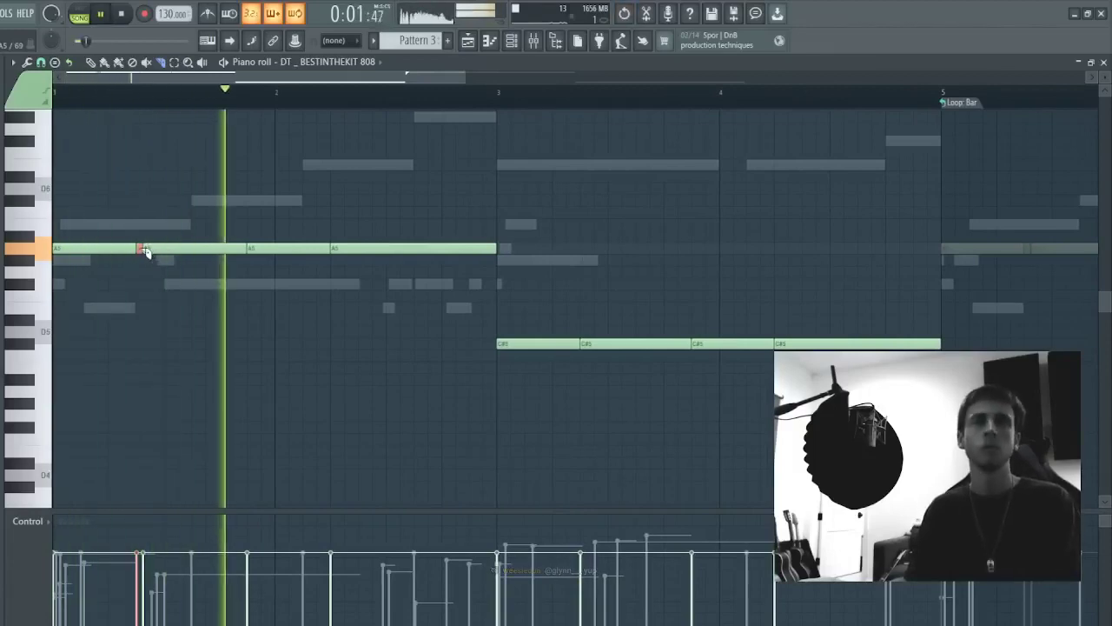
pyautogui.press('space')
pyautogui.press('space')
# - Retune the whole 808 line with octave and semitone transpositions
pyautogui.press('p')
pyautogui.click(112, 226)
pyautogui.rightClick(113, 228)
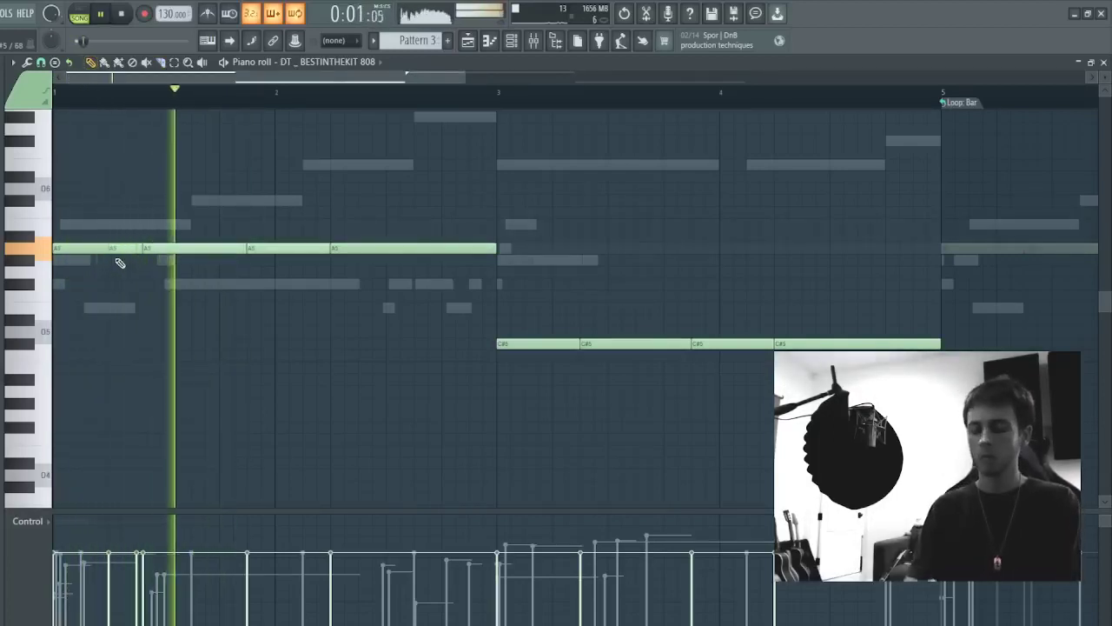
pyautogui.hotkey('ctrl', 'a')
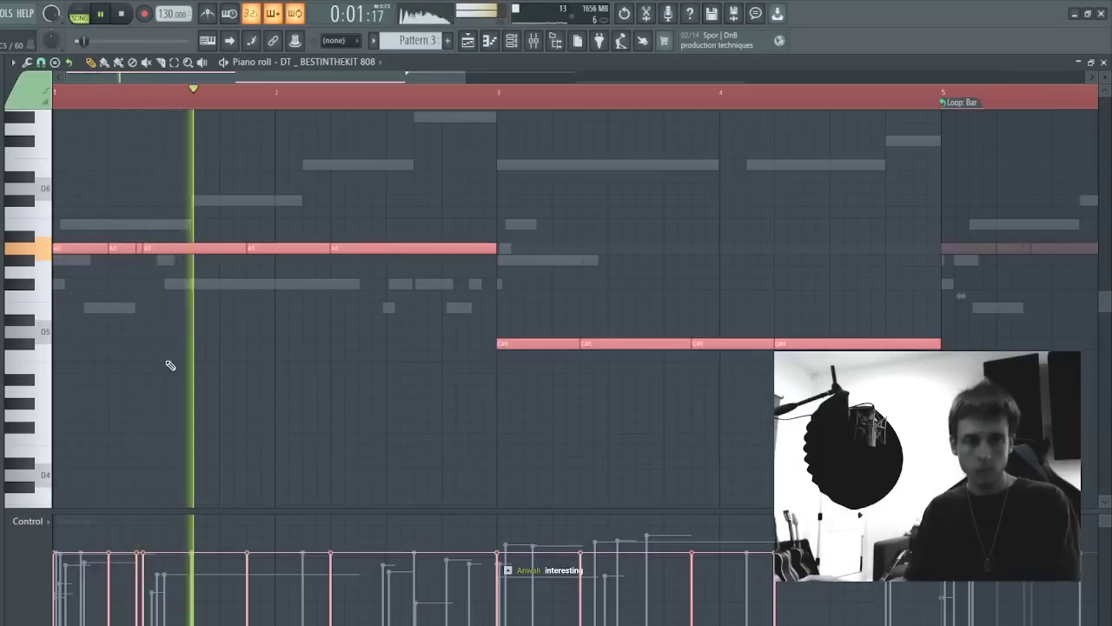
pyautogui.hotkey('ctrl', 'd')
pyautogui.hotkey('ctrl', 'a')
pyautogui.hotkey('ctrl', 'Up')
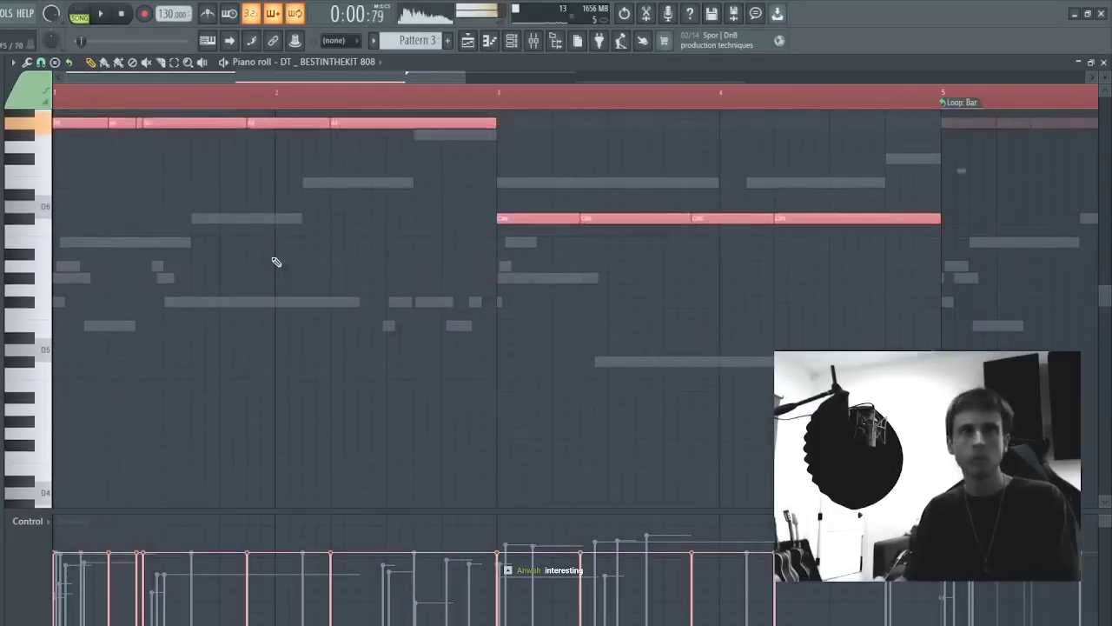
pyautogui.press('Down')
pyautogui.press('Down')
pyautogui.press('Down')
pyautogui.press('Down')
pyautogui.press('space')
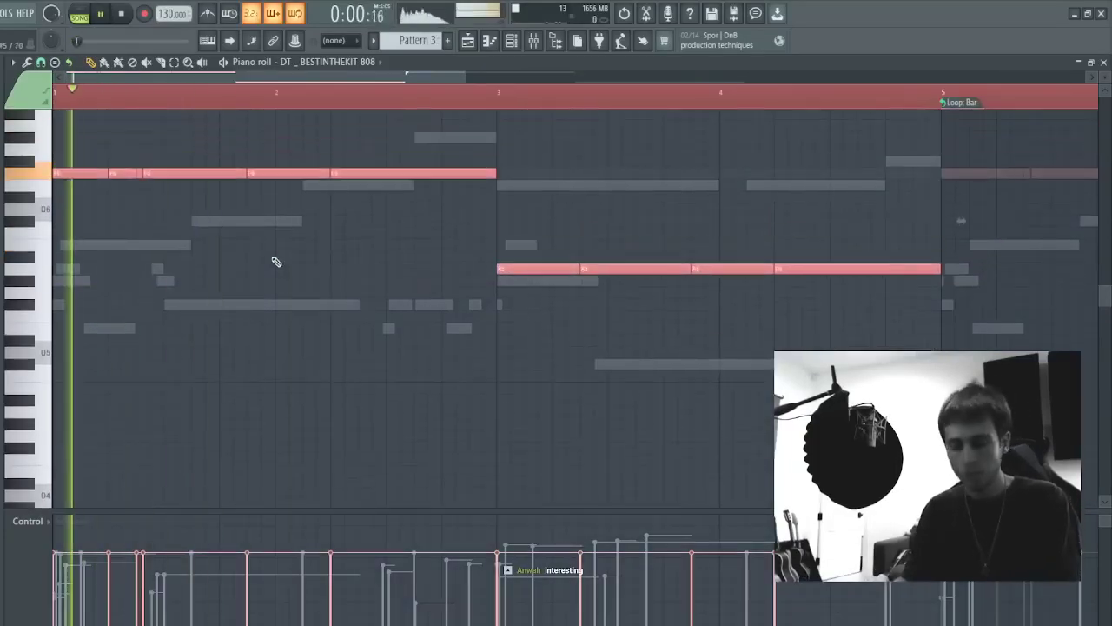
pyautogui.press('Up')
pyautogui.hotkey('ctrl', 'Down')
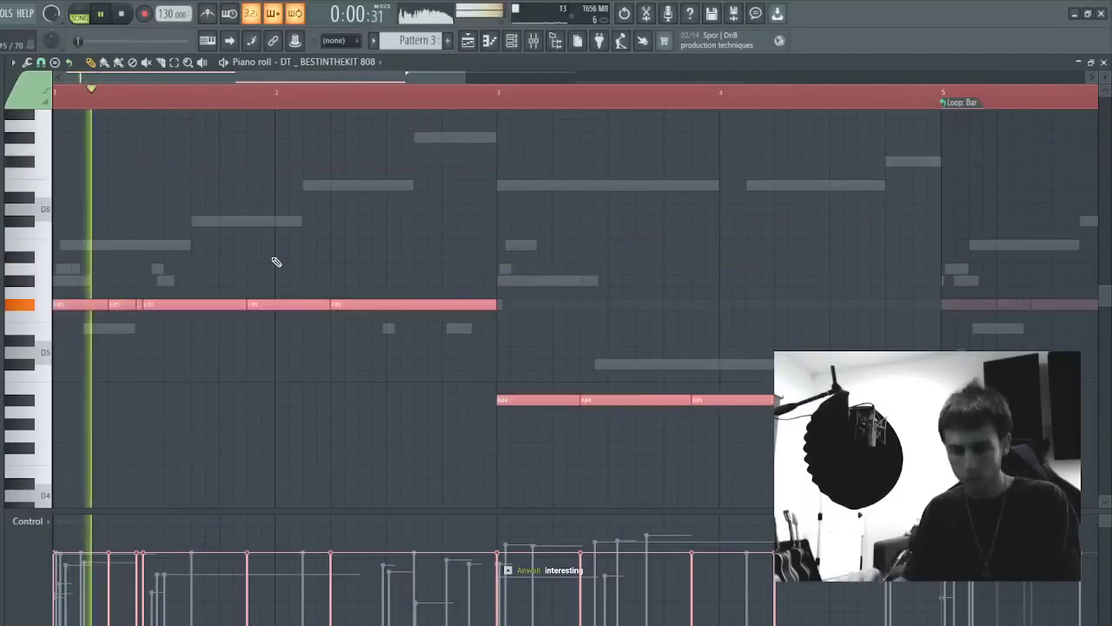
pyautogui.hotkey('ctrl', 'd')
# - Re-pitch the notes from bar 3 and the last two notes, then raise everything an octave
pyautogui.moveTo(484, 359); pyautogui.dragTo(961, 474)
pyautogui.hotkey('shift', 'Up')
pyautogui.hotkey('shift', 'Up')
pyautogui.hotkey('shift', 'Up')
pyautogui.hotkey('shift', 'Up')
pyautogui.hotkey('shift', 'Up')
pyautogui.hotkey('shift', 'Up')
pyautogui.hotkey('shift', 'Up')
pyautogui.hotkey('shift', 'Up')
pyautogui.hotkey('ctrl', 'd')
pyautogui.moveTo(712, 264); pyautogui.dragTo(884, 380)
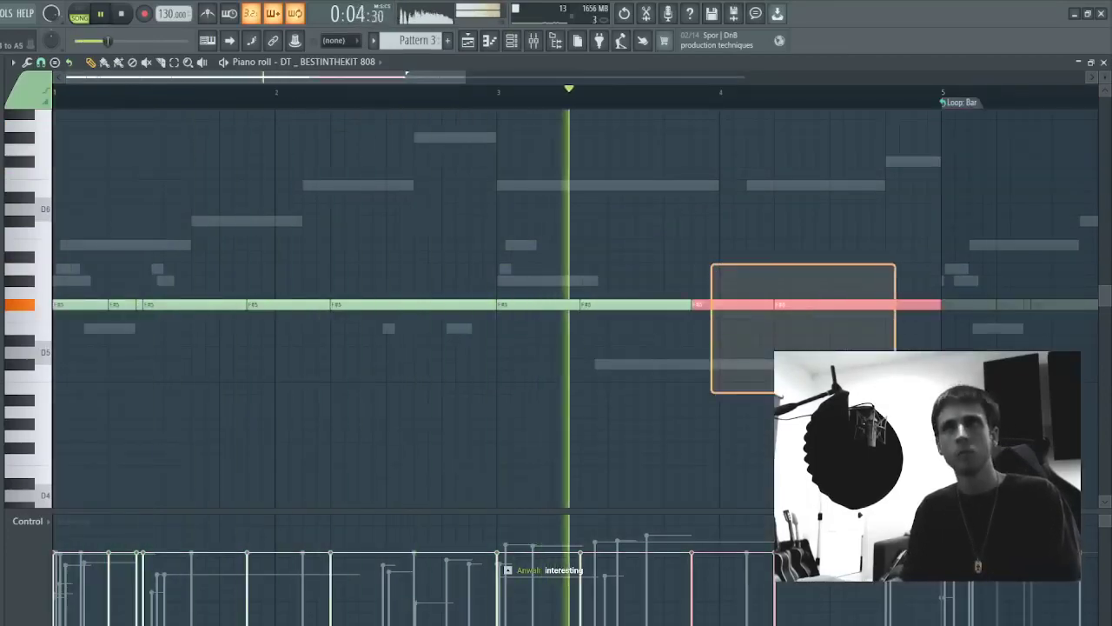
pyautogui.hotkey('shift', 'Down')
pyautogui.hotkey('shift', 'Down')
pyautogui.hotkey('shift', 'Down')
pyautogui.hotkey('shift', 'Down')
pyautogui.hotkey('shift', 'Down')
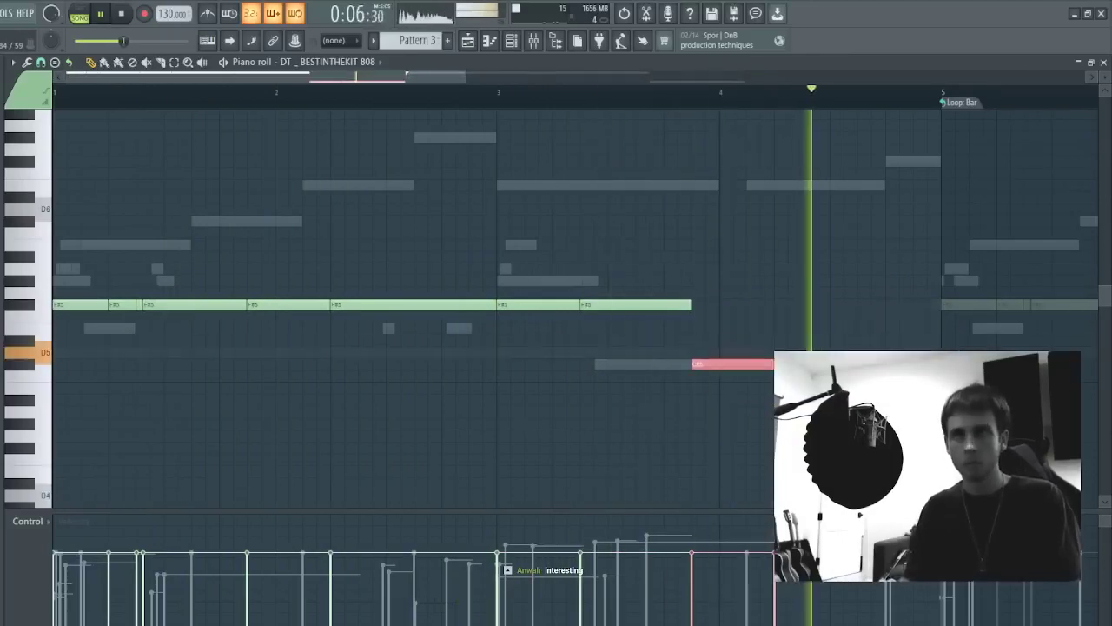
pyautogui.hotkey('ctrl', 'a')
pyautogui.hotkey('ctrl', 'Up')
pyautogui.hotkey('ctrl', 'd')
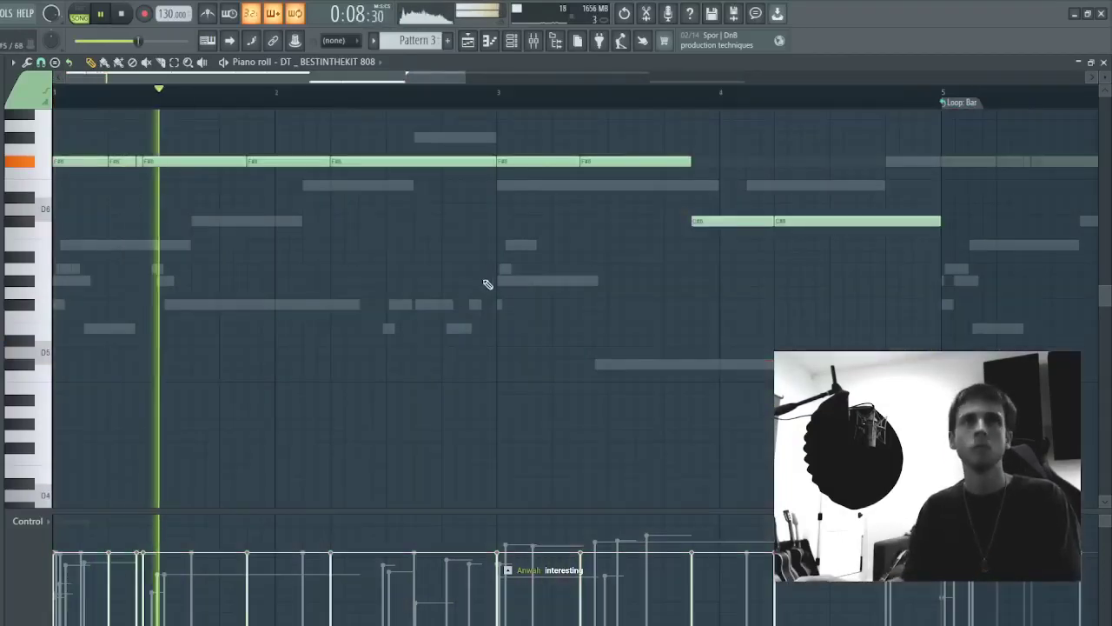
pyautogui.scroll(3, 487, 265)
pyautogui.scroll(-4, 496, 107)
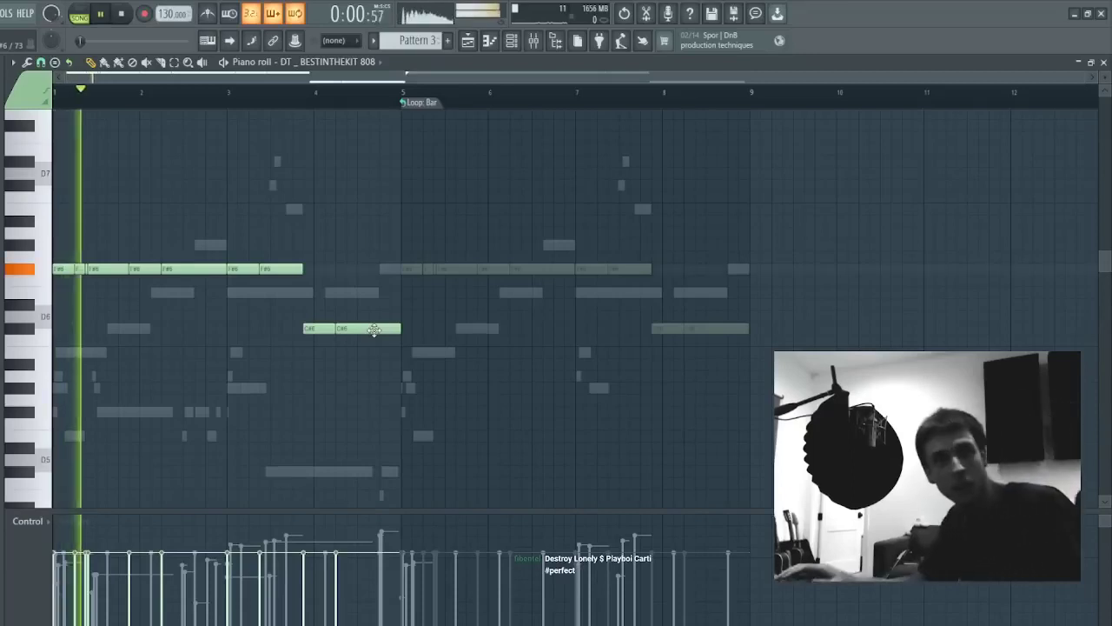
# - Lower the last F#5 note a semitone and start the C#5 note slightly earlier
pyautogui.hotkey('ctrl', 'a')
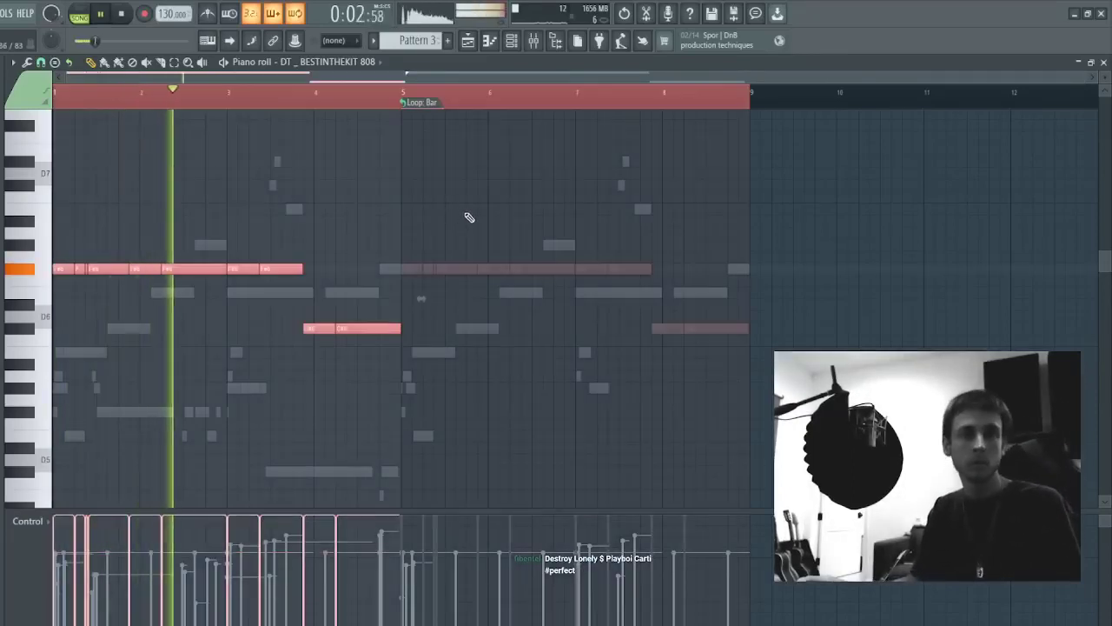
pyautogui.hotkey('ctrl', 'd')
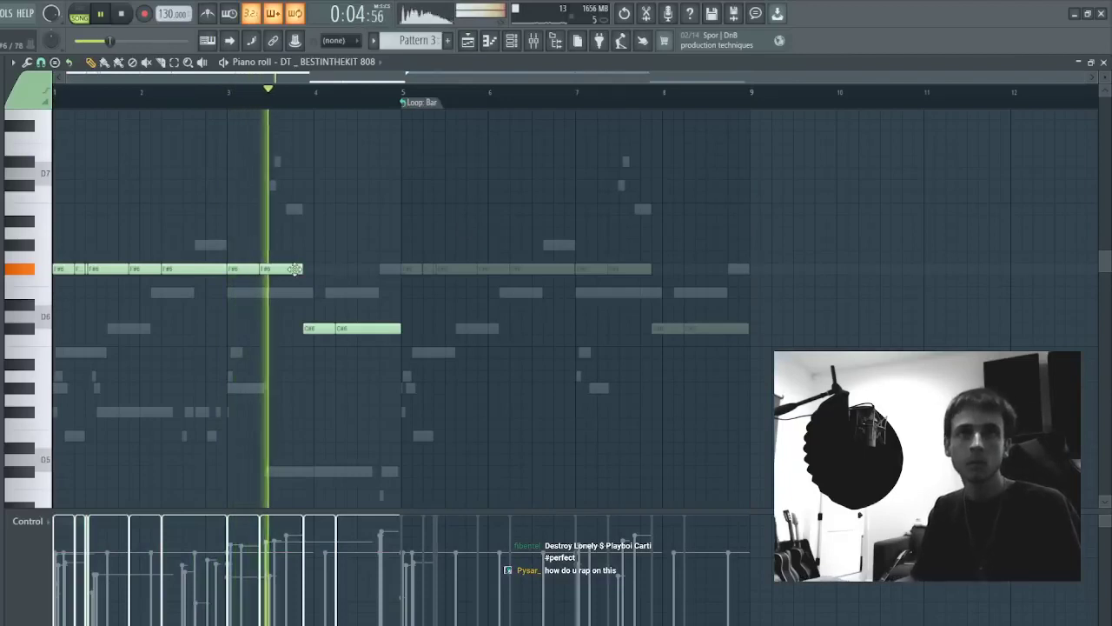
pyautogui.click(291, 268)
pyautogui.moveTo(291, 268); pyautogui.dragTo(296, 293)
pyautogui.hotkey('ctrl', 'a')
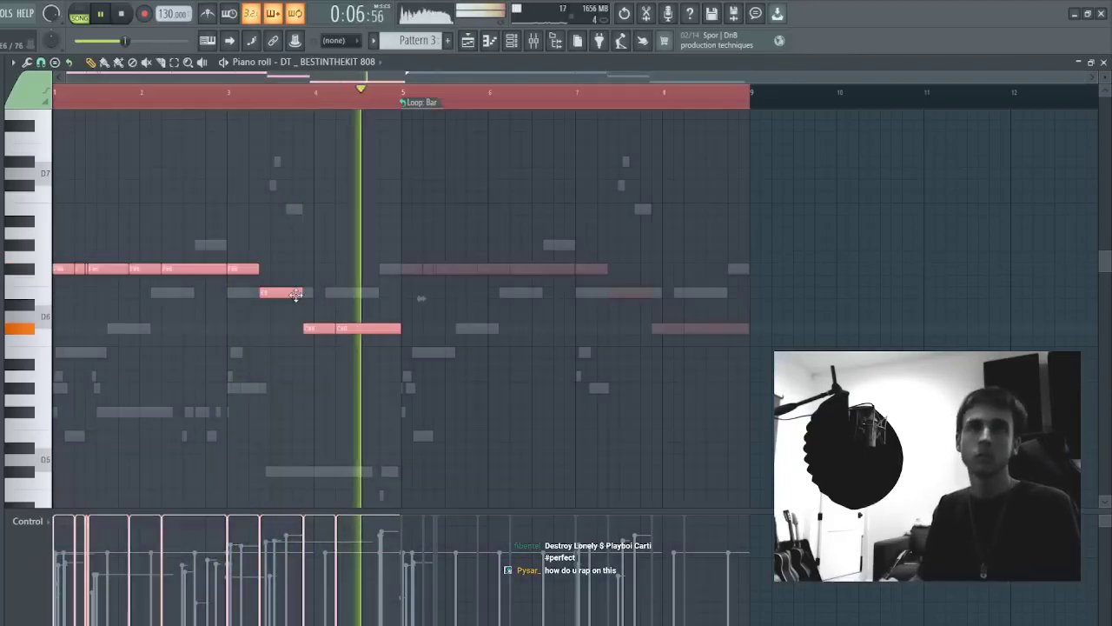
pyautogui.hotkey('ctrl', 'd')
pyautogui.scroll(4, 298, 295)
pyautogui.press('Escape')
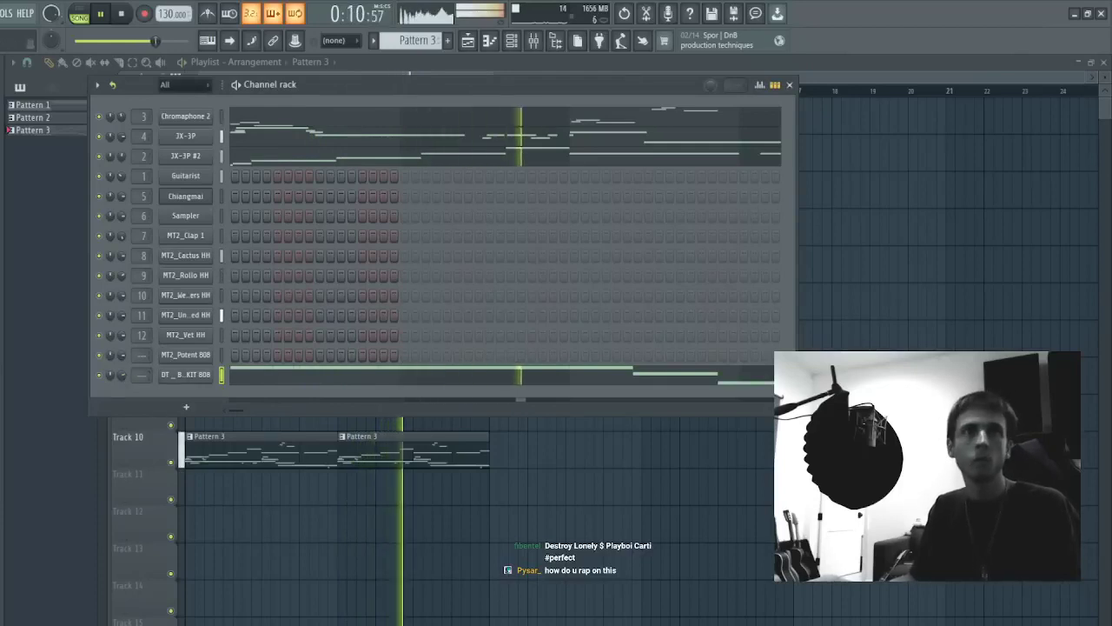
pyautogui.click(277, 373)
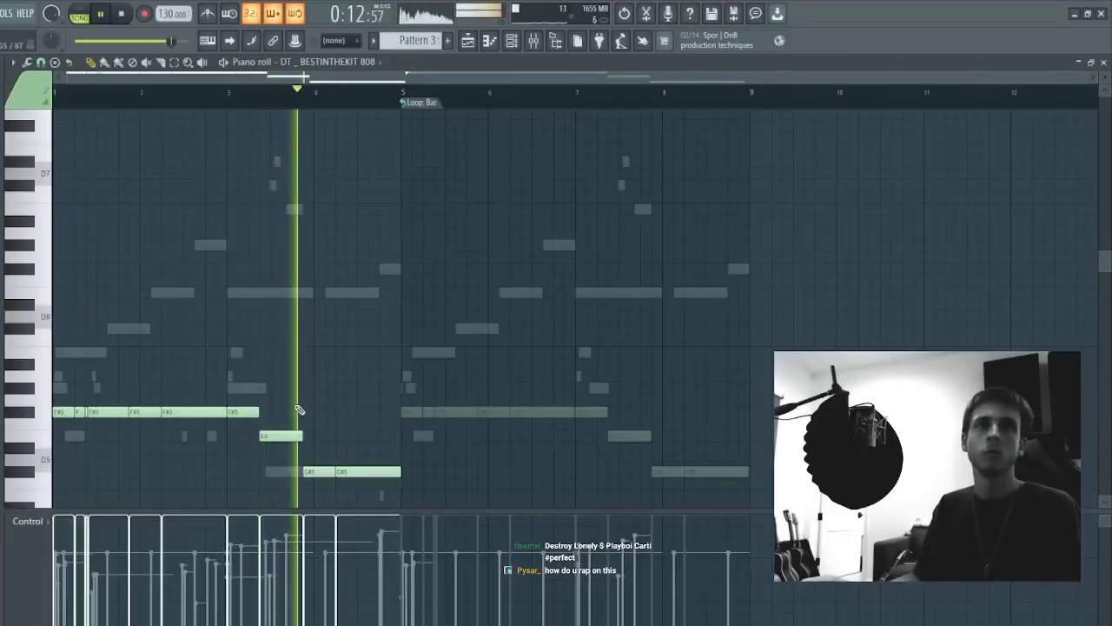
pyautogui.moveTo(303, 477); pyautogui.dragTo(293, 471)
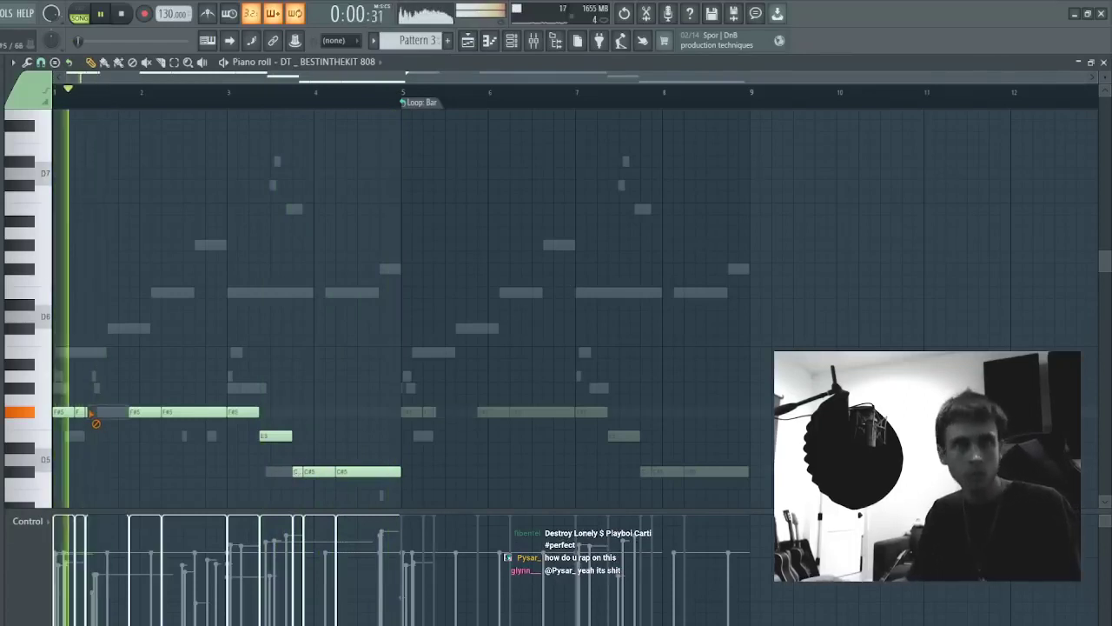
pyautogui.press('space')
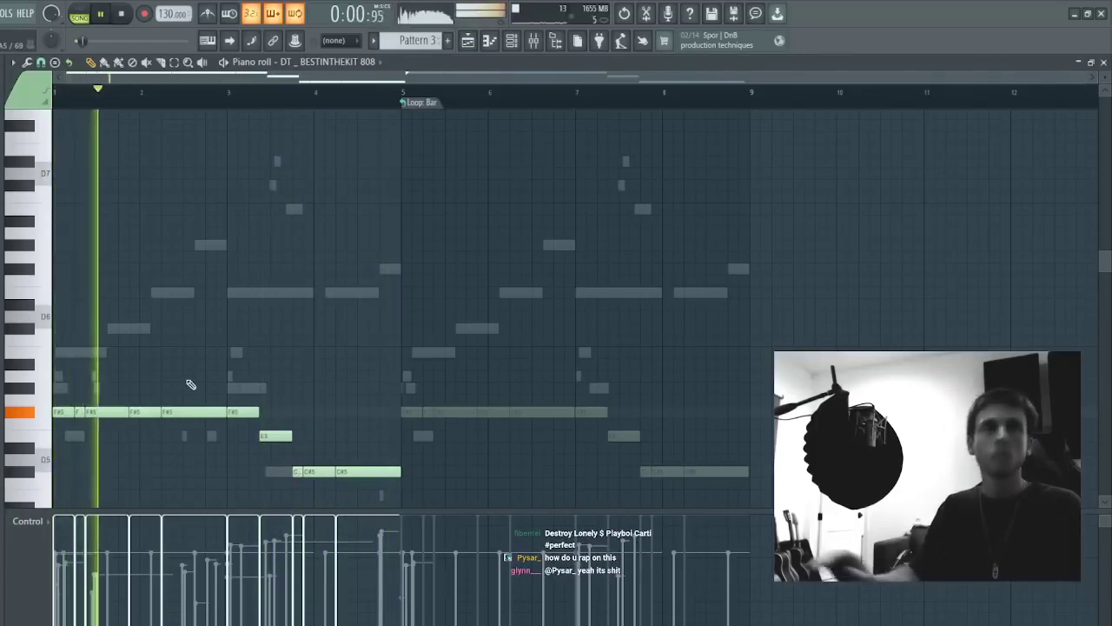
# - Fill the F#5 gap with a new note and drop the last F#5 note to E5
pyautogui.rightClick(141, 413)
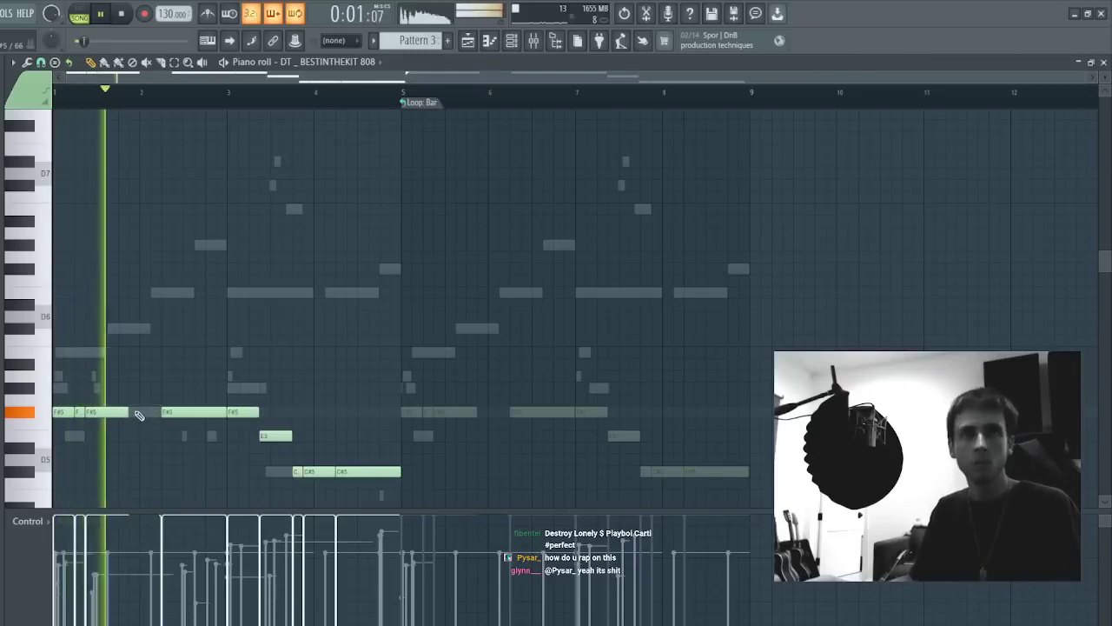
pyautogui.click(128, 410)
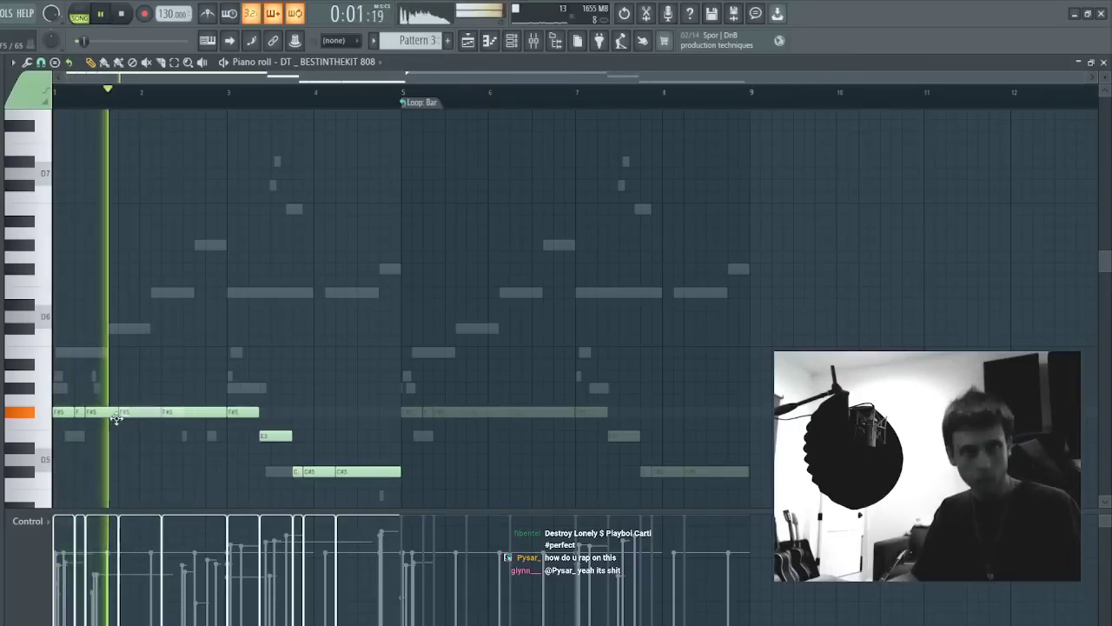
pyautogui.press('space')
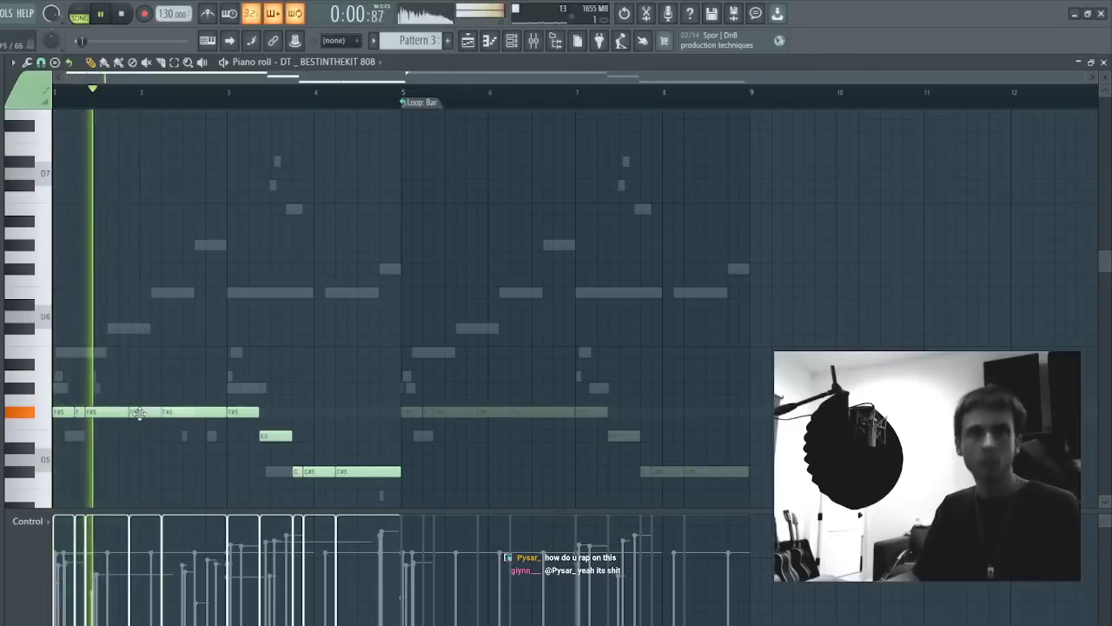
pyautogui.press('space')
pyautogui.press('space')
pyautogui.moveTo(184, 392); pyautogui.dragTo(171, 418)
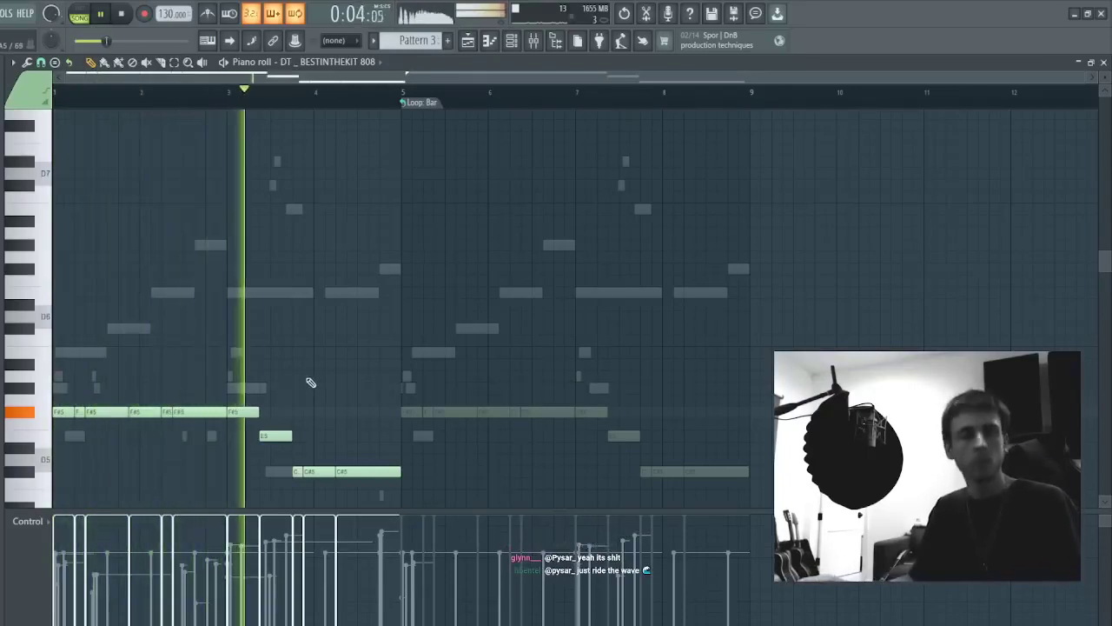
pyautogui.press('space')
pyautogui.press('space')
pyautogui.moveTo(245, 412); pyautogui.dragTo(242, 437)
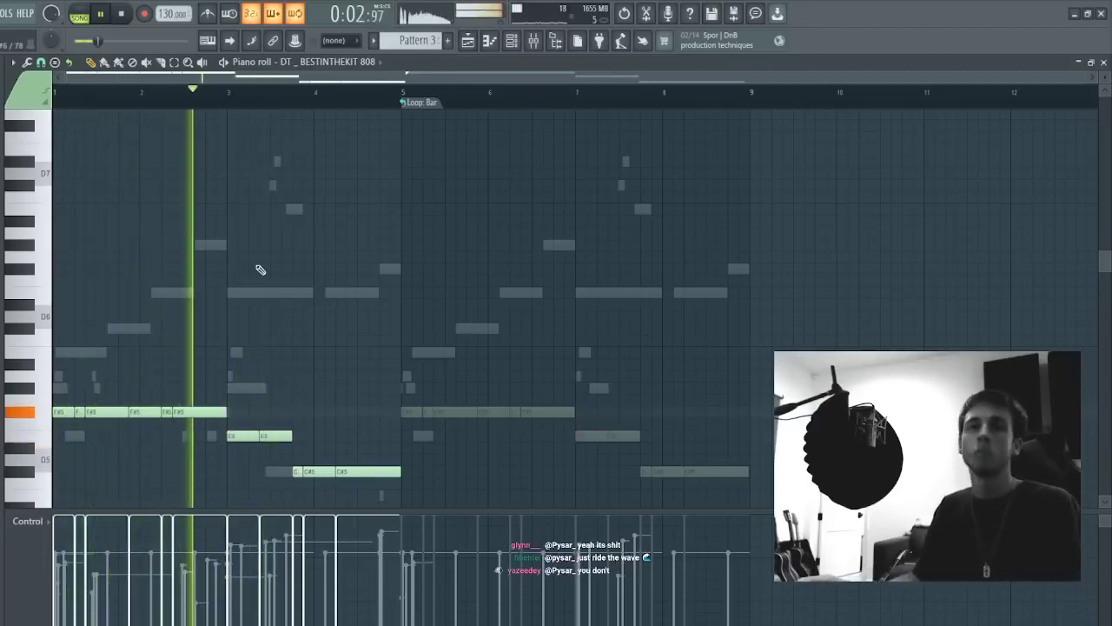
pyautogui.press('F7')
pyautogui.click(295, 374)
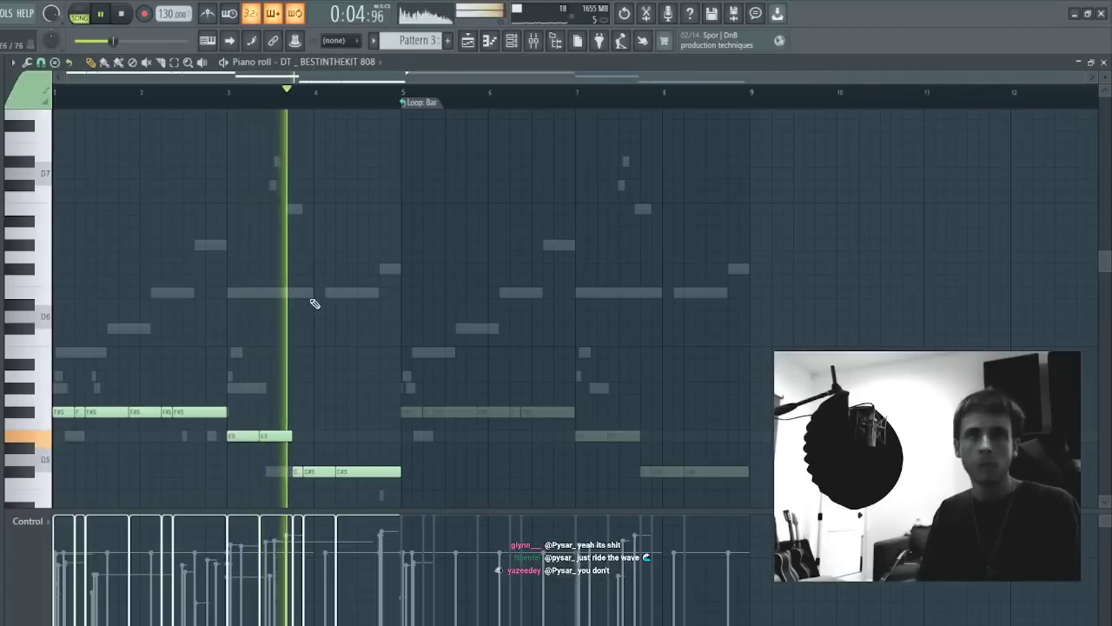
pyautogui.press('F7')
pyautogui.press('F6')
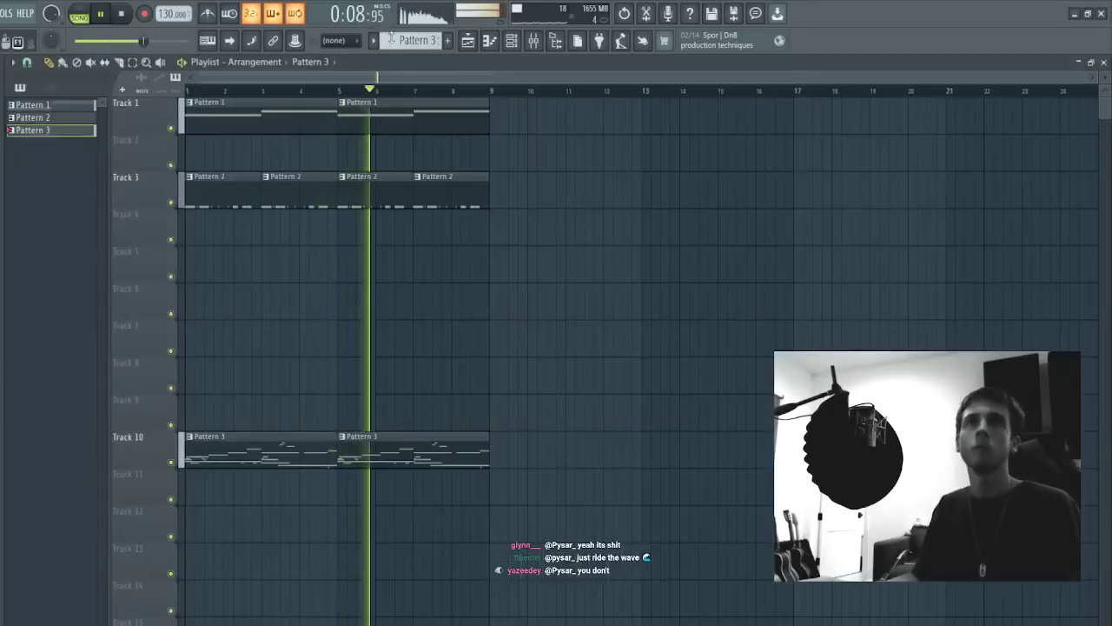
# - Split Pattern 3 by channel, place the instrument clips on tracks 4–7, and clear Track 10
pyautogui.click(497, 255)
pyautogui.keyDown('shift'); pyautogui.click(70, 169); pyautogui.keyUp('shift')
pyautogui.moveTo(70, 169); pyautogui.dragTo(213, 213)
pyautogui.hotkey('ctrl', 'd')
pyautogui.rightClick(304, 447)
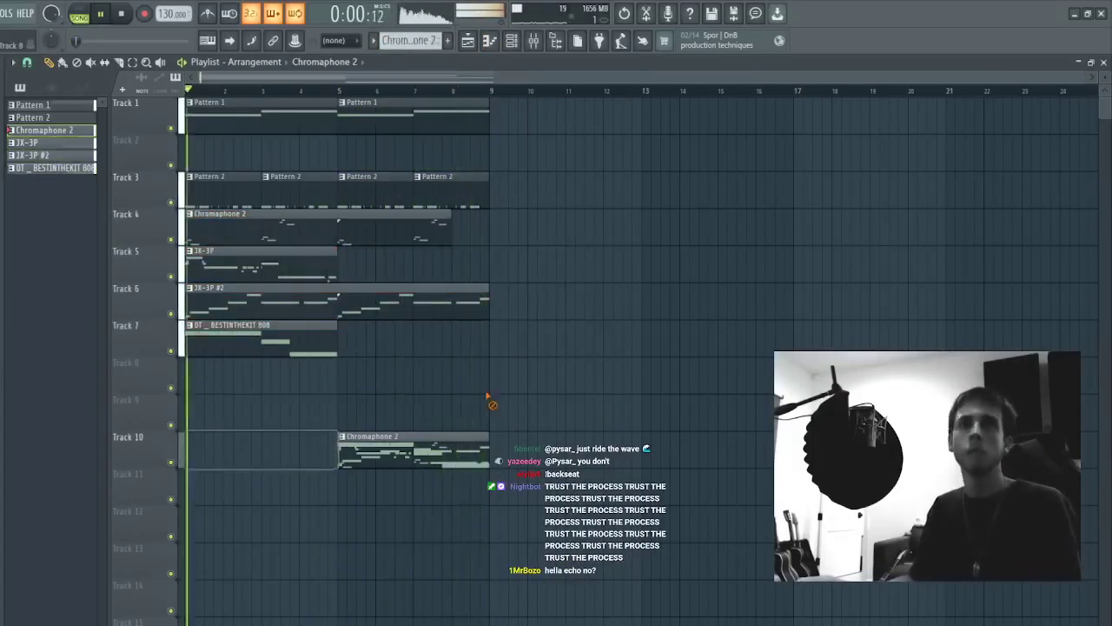
pyautogui.rightClick(431, 445)
# - Duplicate the clips out to 16 bars, removing the early JX-3P clips and first Chromaphone 2 clip
pyautogui.keyDown('ctrl'); pyautogui.moveTo(378, 271); pyautogui.dragTo(230, 230); pyautogui.keyUp('ctrl')
pyautogui.keyDown('ctrl'); pyautogui.click(270, 271); pyautogui.keyUp('ctrl')
pyautogui.keyDown('ctrl'); pyautogui.keyDown('shift'); pyautogui.click(305, 341); pyautogui.keyUp('shift'); pyautogui.keyUp('ctrl')
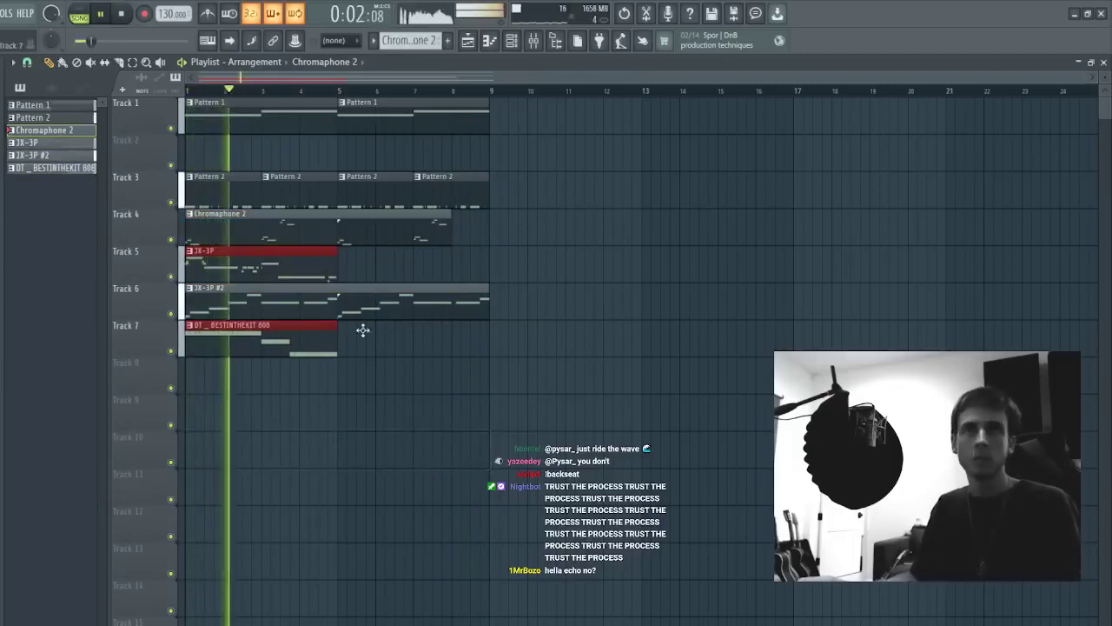
pyautogui.hotkey('ctrl', 'b')
pyautogui.hotkey('ctrl', 'd')
pyautogui.hotkey('ctrl', 'a')
pyautogui.hotkey('ctrl', 'b')
pyautogui.hotkey('ctrl', 'd')
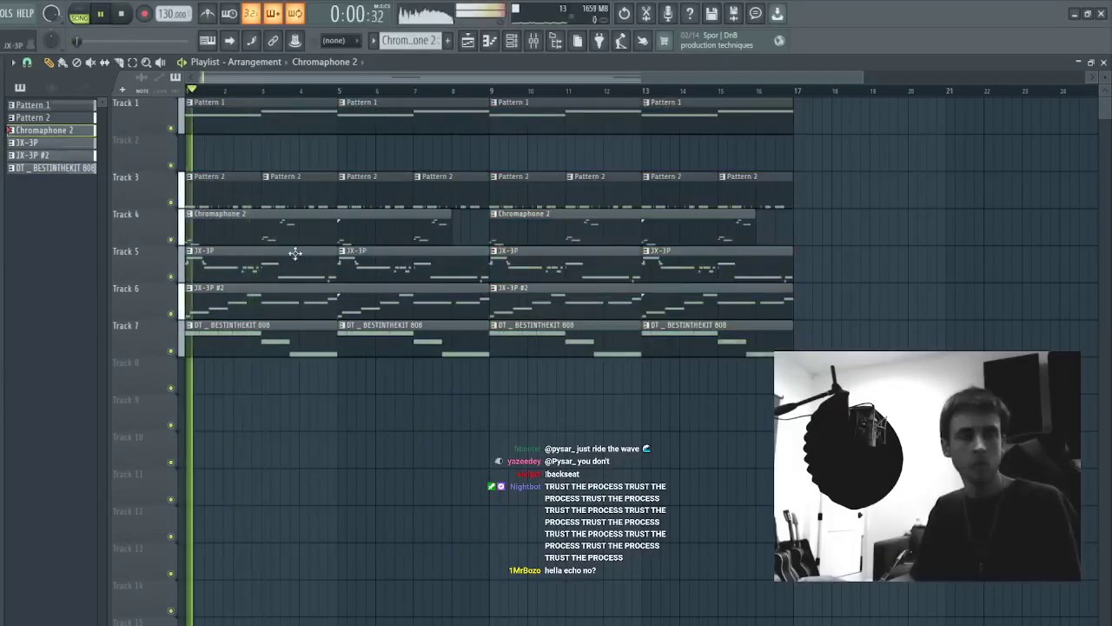
pyautogui.rightClick(351, 262)
pyautogui.rightClick(275, 270)
pyautogui.press('space')
pyautogui.rightClick(376, 236)
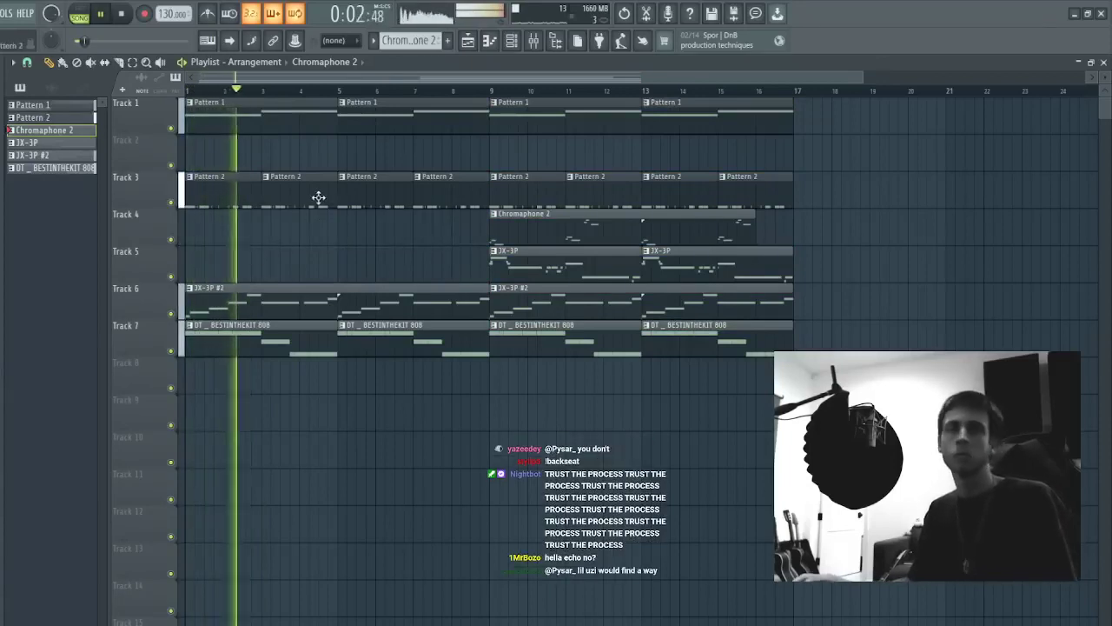
# - Copy the JX-3P clips to bars 1–9 on Track 5 and Chromaphone 2 to bar 1 on Track 4
pyautogui.moveTo(519, 279); pyautogui.dragTo(760, 251)
pyautogui.moveTo(627, 252); pyautogui.dragTo(323, 253)
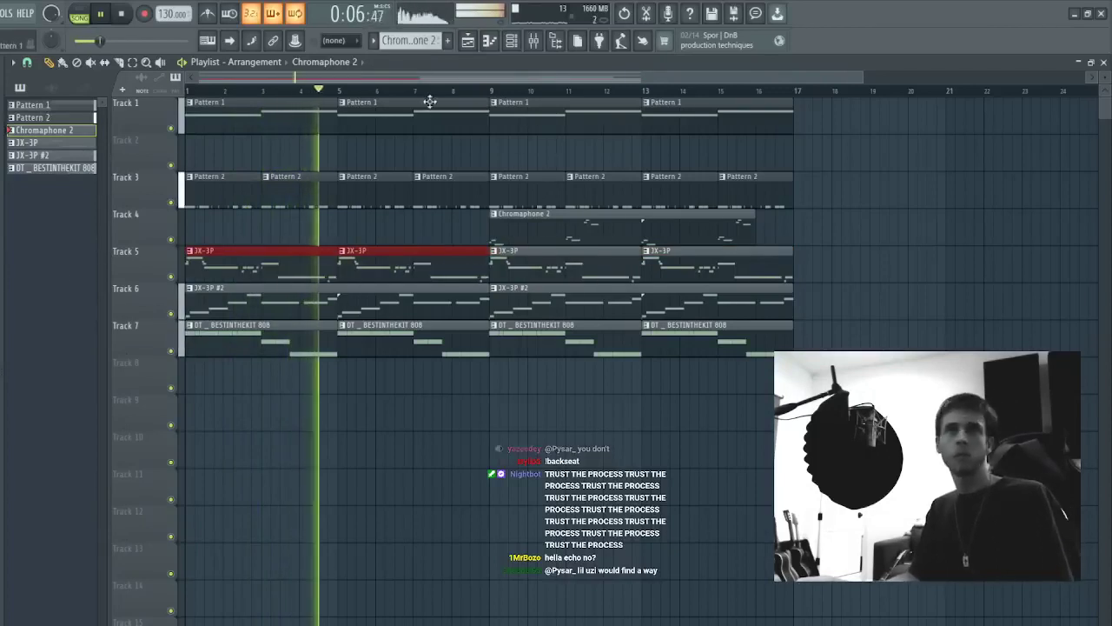
pyautogui.hotkey('ctrl', 'z')
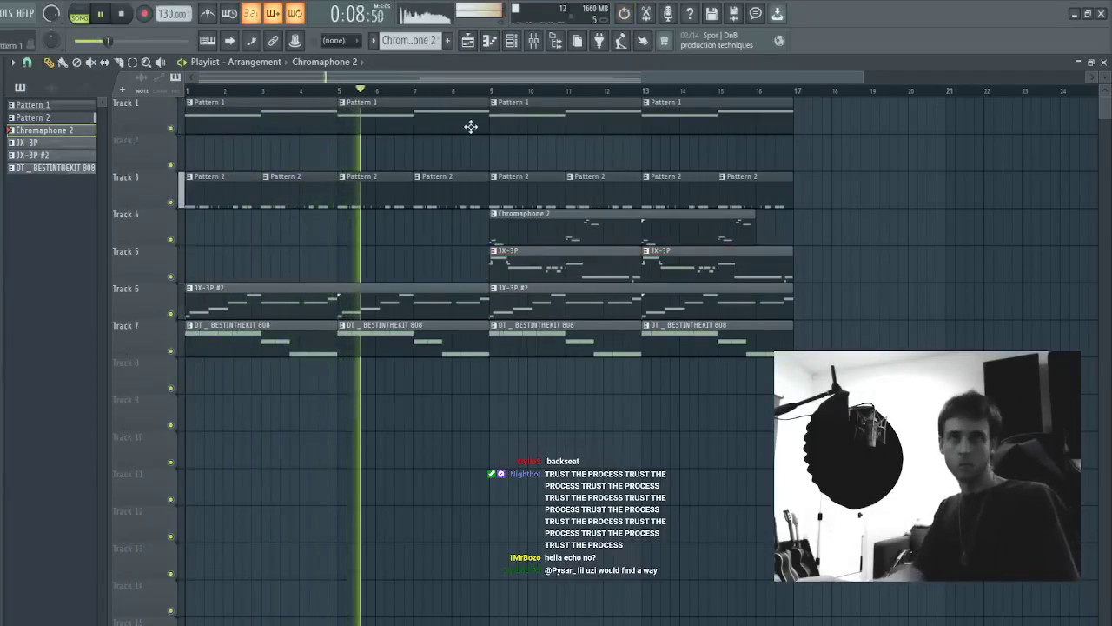
pyautogui.moveTo(519, 235); pyautogui.dragTo(698, 259)
pyautogui.moveTo(674, 261); pyautogui.dragTo(269, 280)
pyautogui.press('space')
pyautogui.press('space')
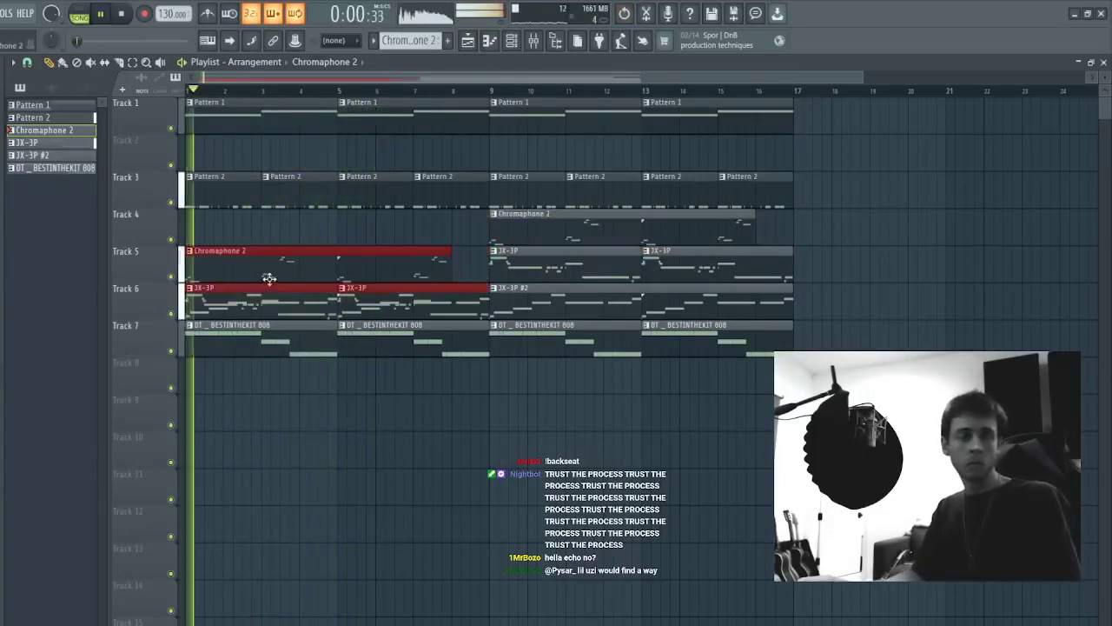
pyautogui.hotkey('ctrl', 'z')
pyautogui.moveTo(545, 258); pyautogui.dragTo(272, 234)
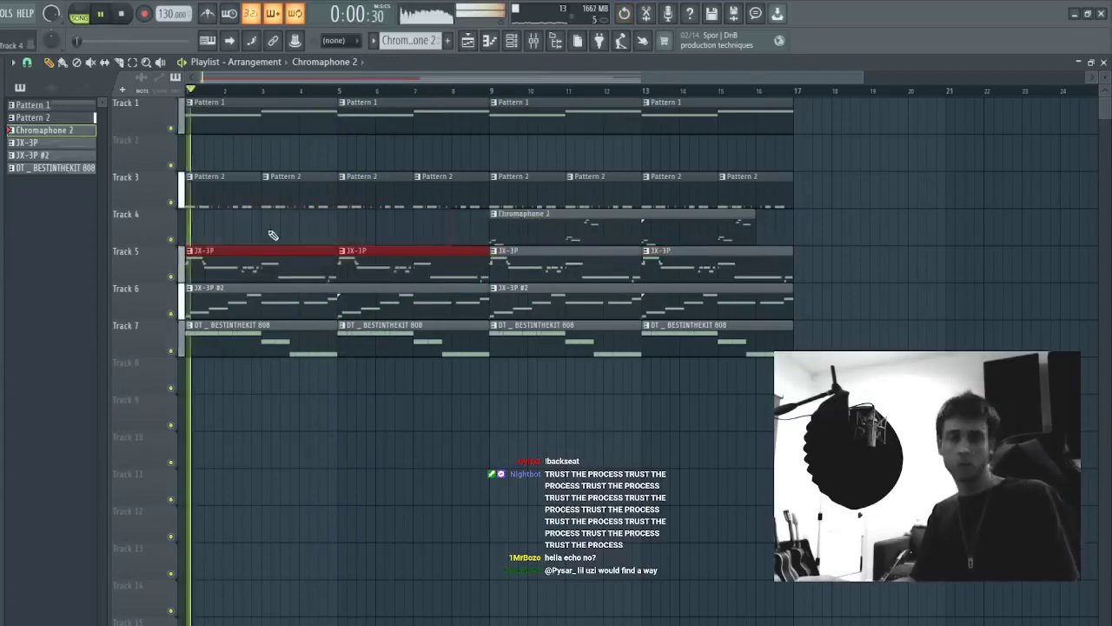
pyautogui.click(286, 118)
pyautogui.moveTo(525, 230); pyautogui.dragTo(359, 209)
pyautogui.press('space')
pyautogui.rightClick(331, 295)
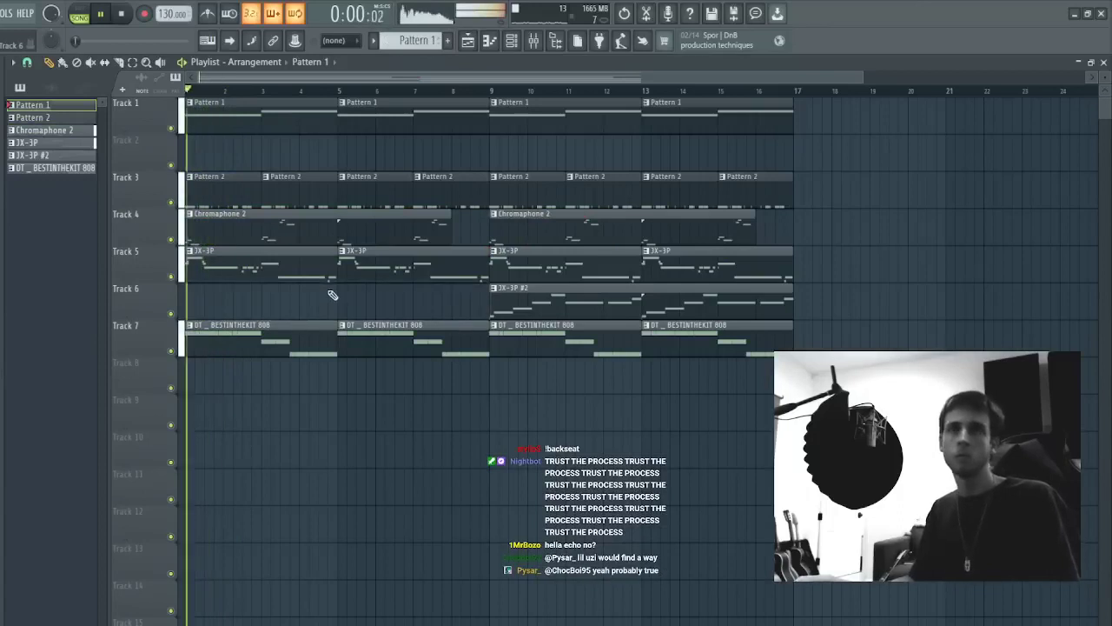
pyautogui.hotkey('ctrl', 'z')
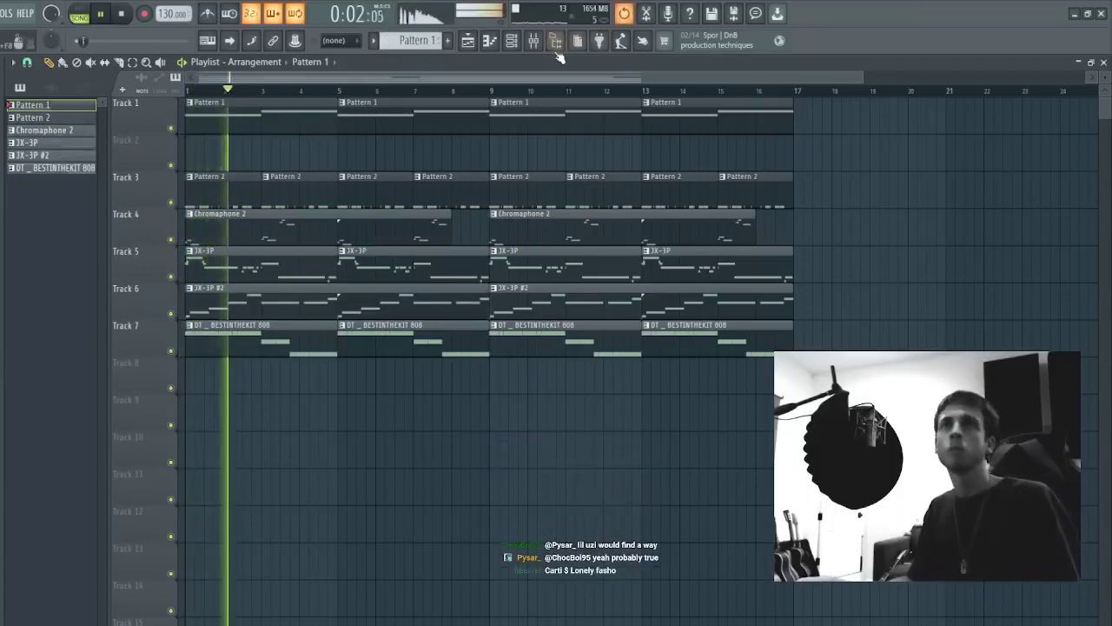
# - Check the Guitarist channel in the mixer
pyautogui.click(533, 44)
pyautogui.click(442, 252)
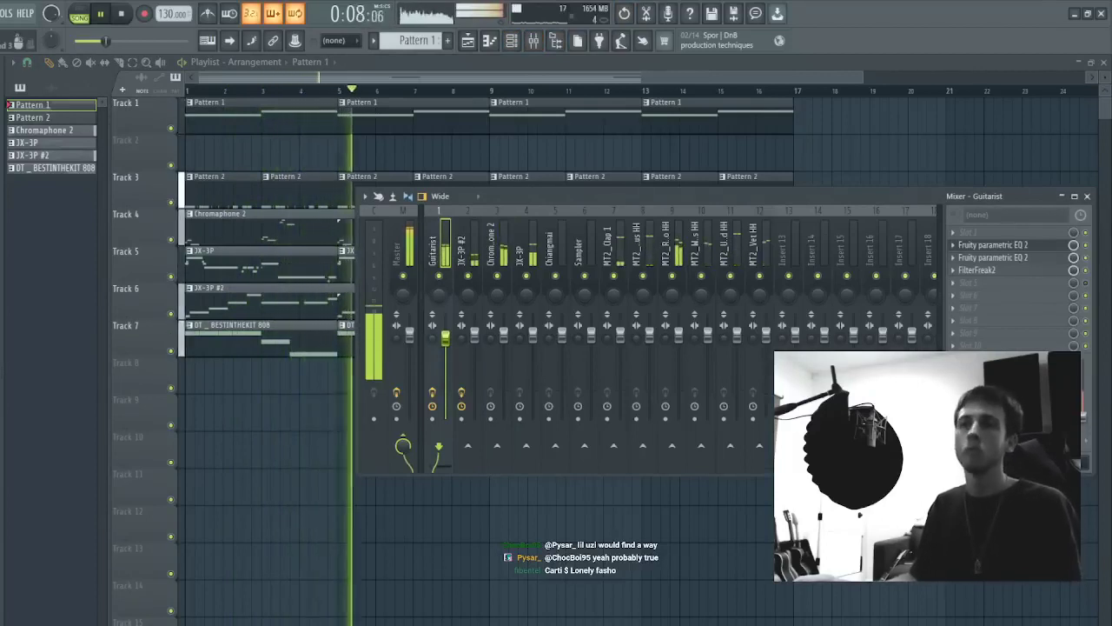
pyautogui.press('F9')
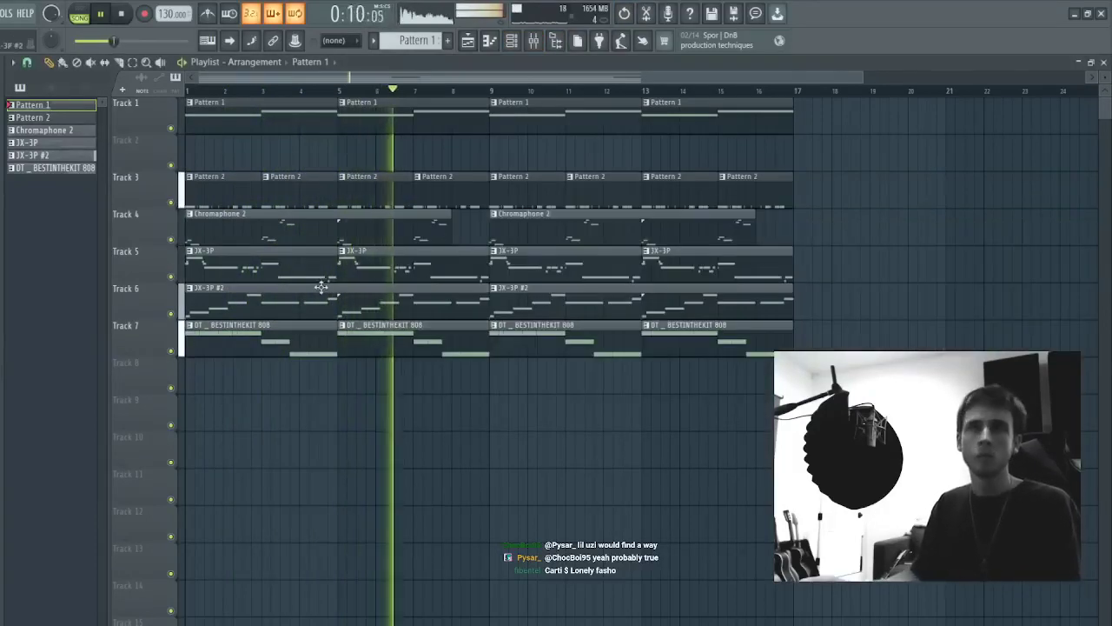
pyautogui.click(533, 41)
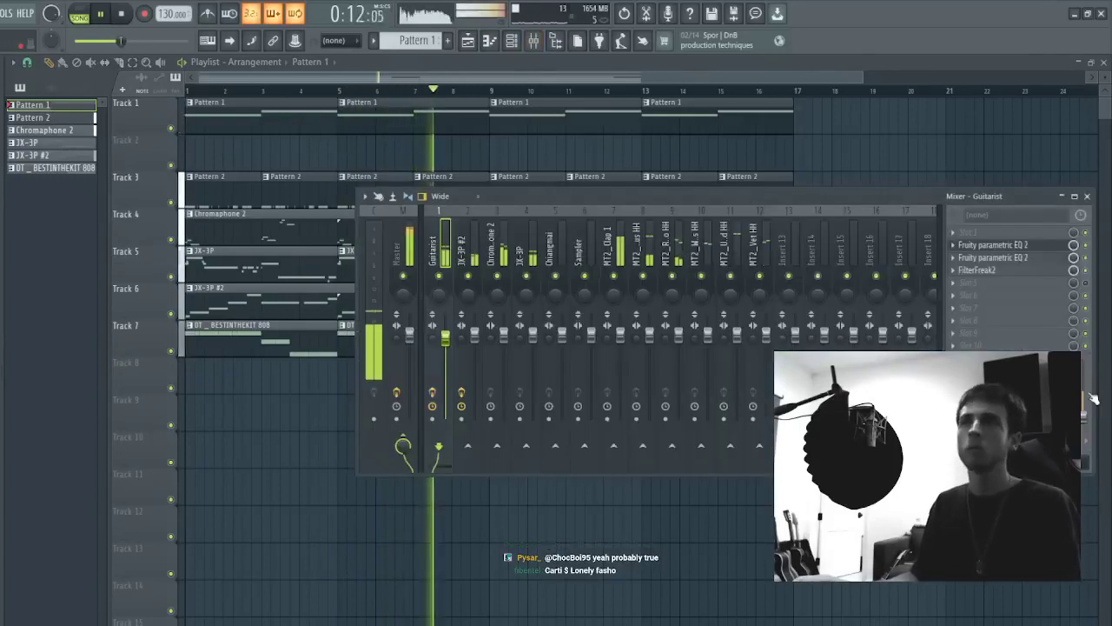
pyautogui.press('F9')
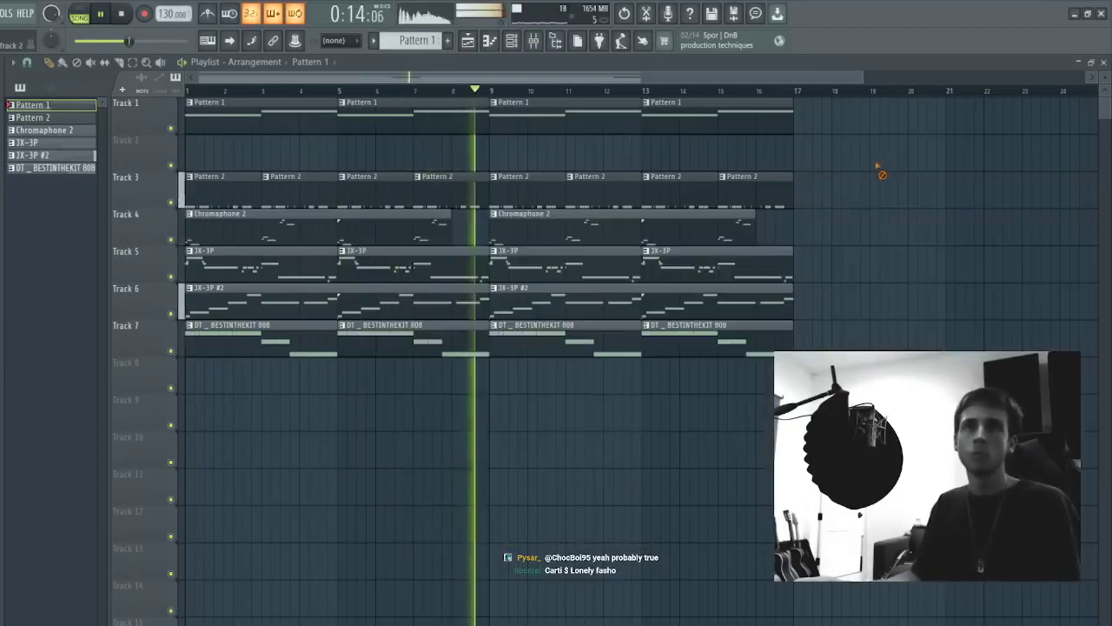
# - Remove the later Chromaphone 2 clip, both JX-3P #2 clips and the bar 1–8 JX-3P clips
pyautogui.rightClick(545, 237)
pyautogui.rightClick(576, 300)
pyautogui.press('space')
pyautogui.rightClick(298, 302)
pyautogui.rightClick(250, 270)
pyautogui.press('space')
pyautogui.rightClick(420, 266)
pyautogui.click(324, 229)
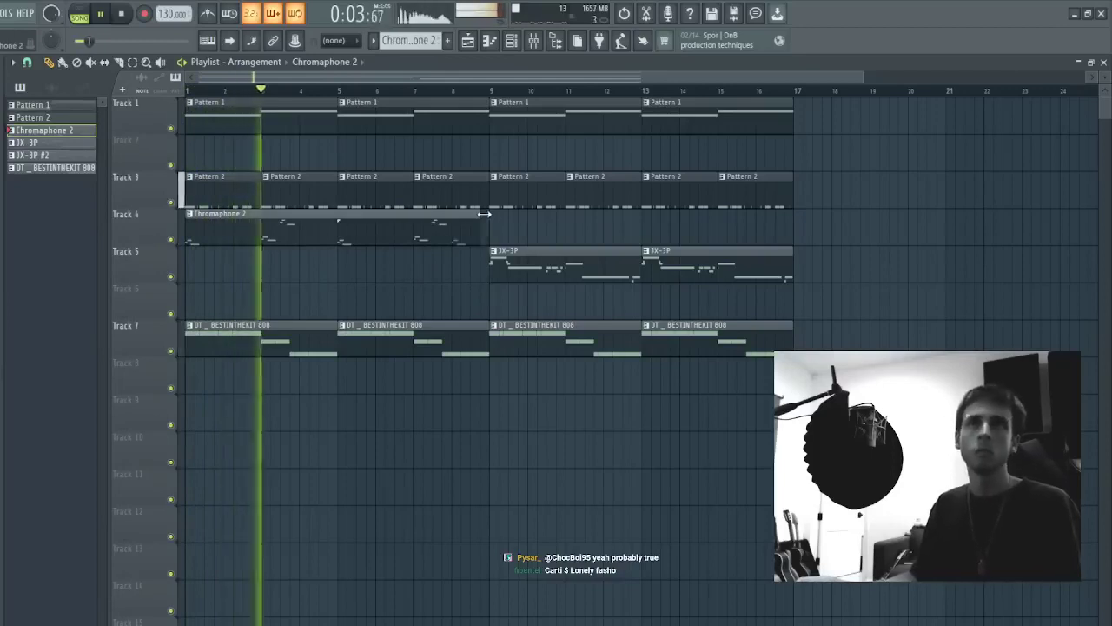
# - Lower the 808 note from F#5 to E5, slice it at bar 3, and move the later notes to C#5
pyautogui.doubleClick(314, 321)
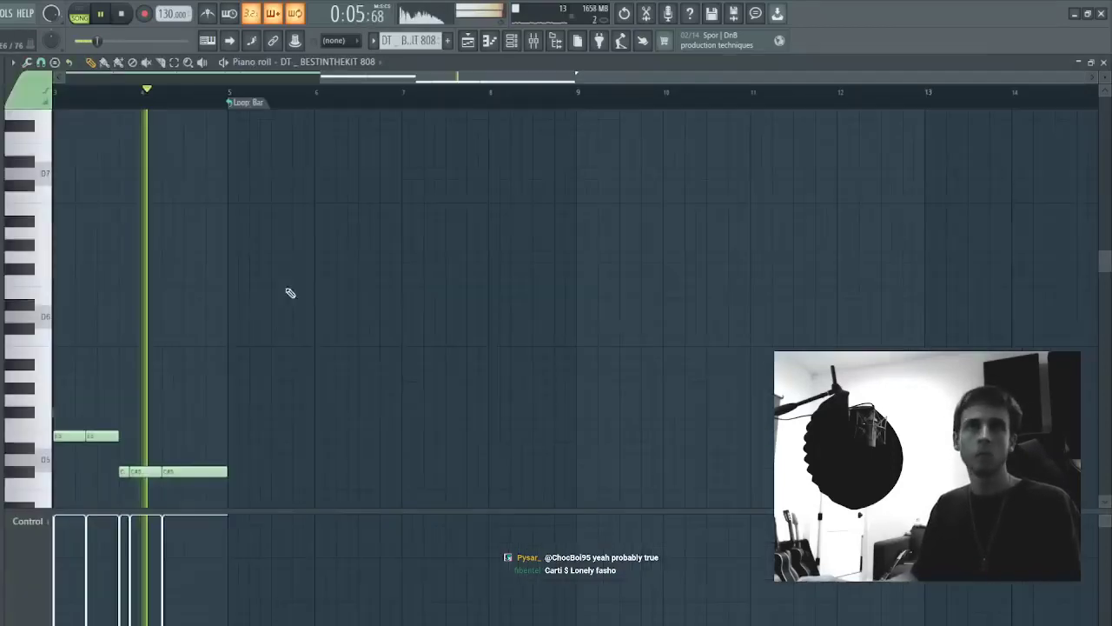
pyautogui.moveTo(266, 412); pyautogui.dragTo(268, 436)
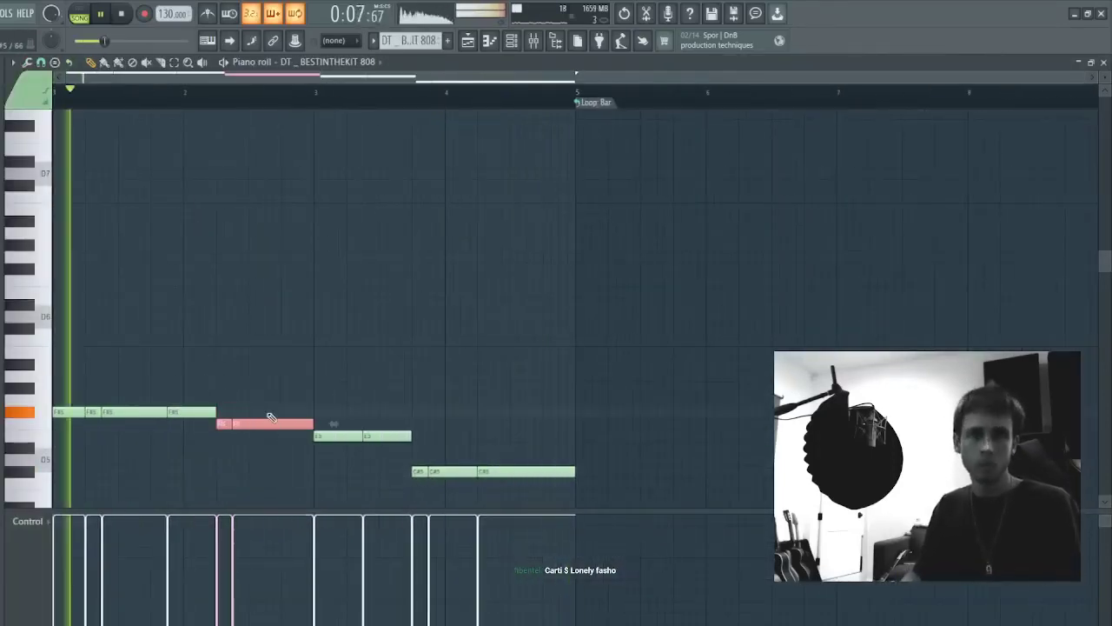
pyautogui.keyDown('ctrl'); pyautogui.click(226, 445); pyautogui.keyUp('ctrl')
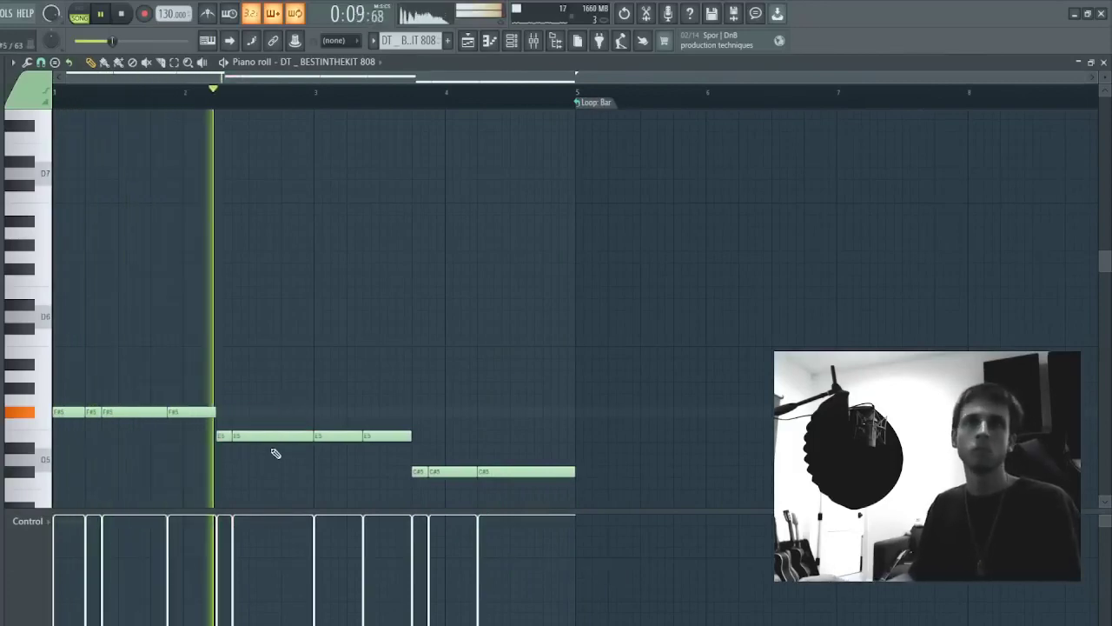
pyautogui.press('c')
pyautogui.click(270, 435)
pyautogui.press('d')
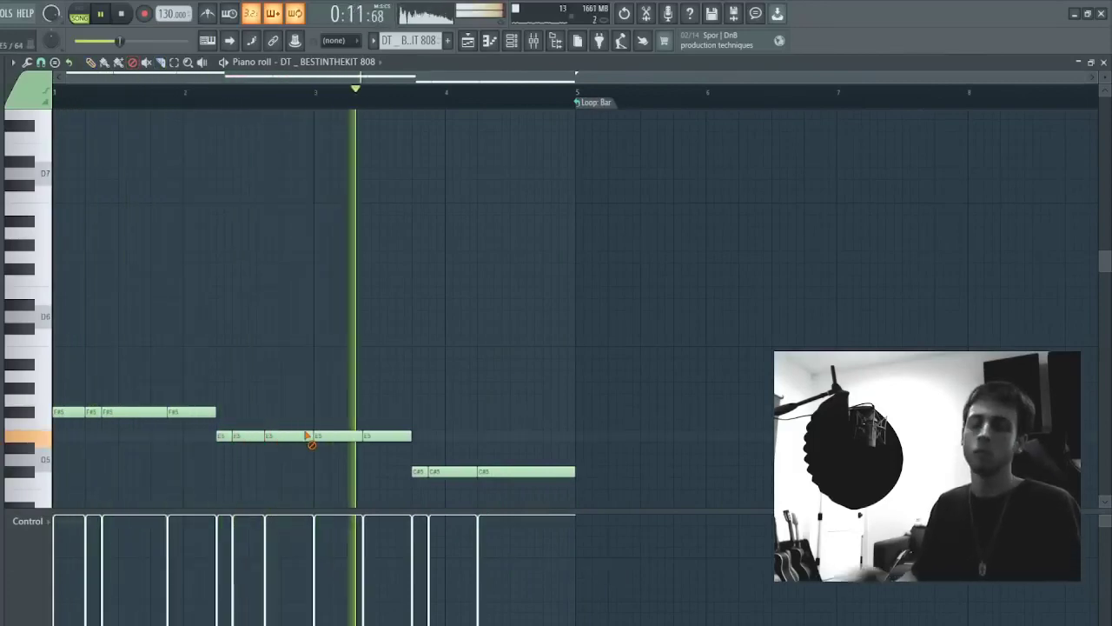
pyautogui.moveTo(345, 407); pyautogui.dragTo(385, 452)
pyautogui.moveTo(385, 436); pyautogui.dragTo(385, 470)
pyautogui.keyDown('ctrl'); pyautogui.click(388, 448); pyautogui.keyUp('ctrl')
# - Delete the extra short E5 note, close the gap, and bring up the channel rack
pyautogui.hotkey('ctrl', 'a')
pyautogui.hotkey('ctrl', 'd')
pyautogui.scroll(-3, 382, 296)
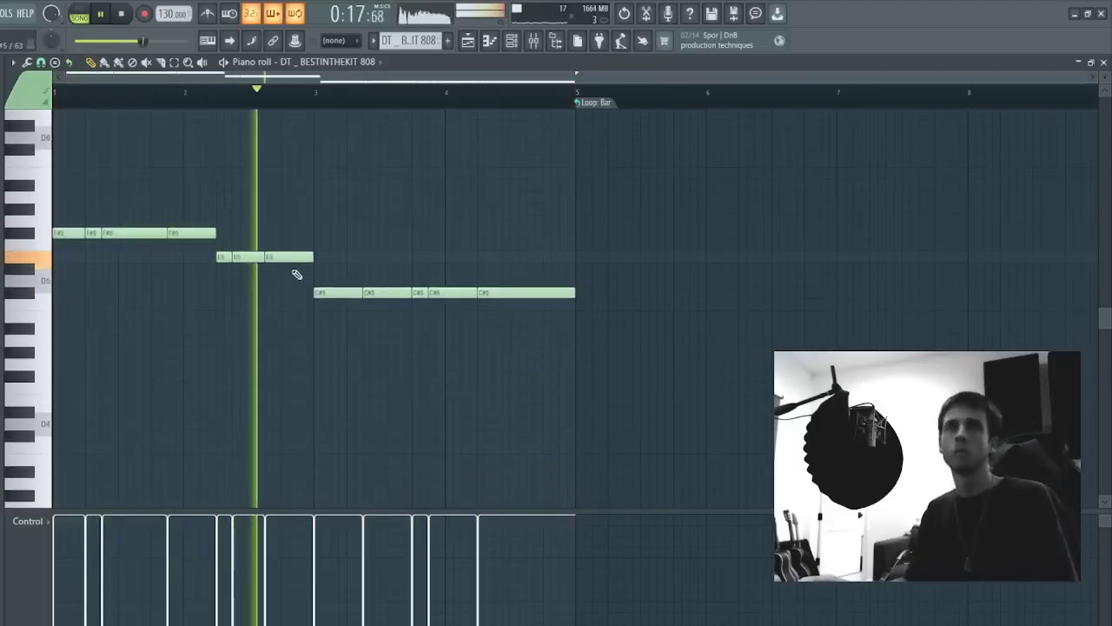
pyautogui.rightClick(262, 258)
pyautogui.hotkey('ctrl', 'l')
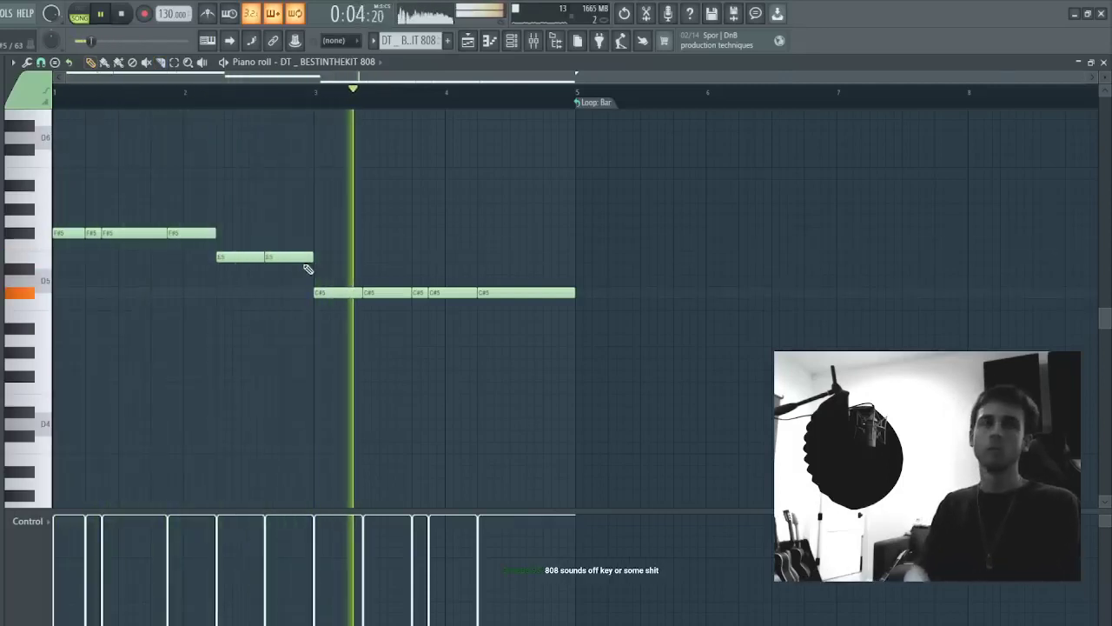
pyautogui.press('F5')
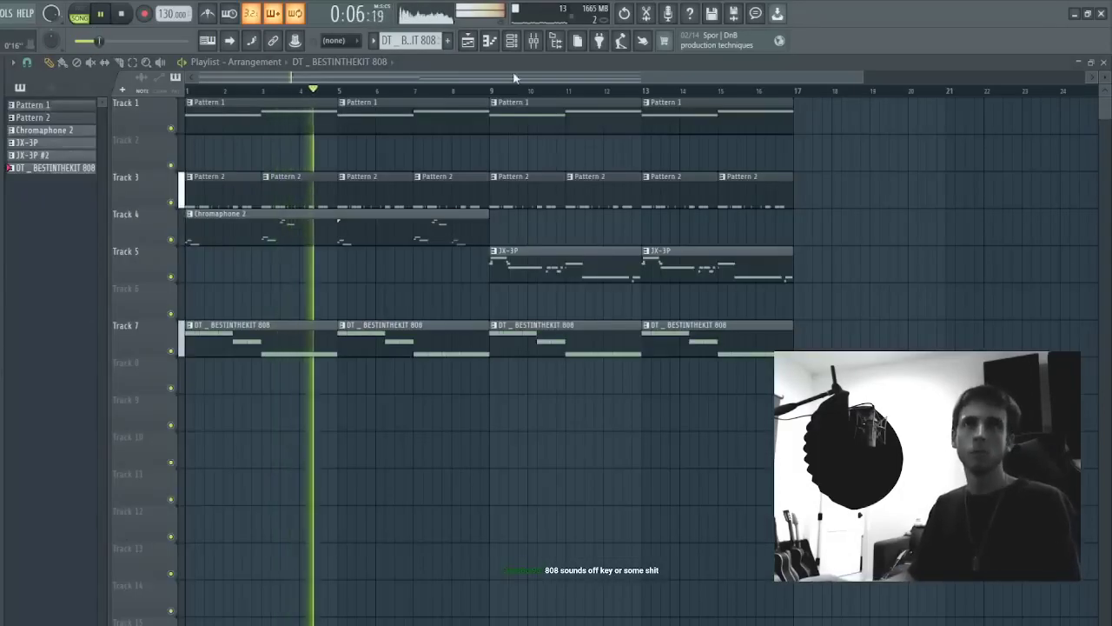
pyautogui.click(511, 41)
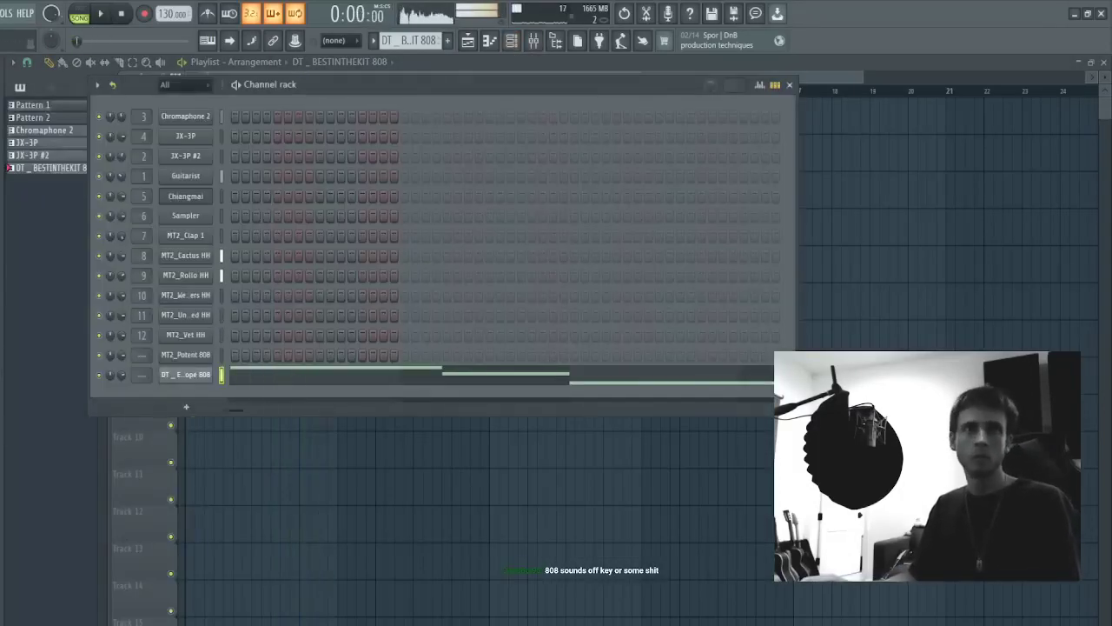
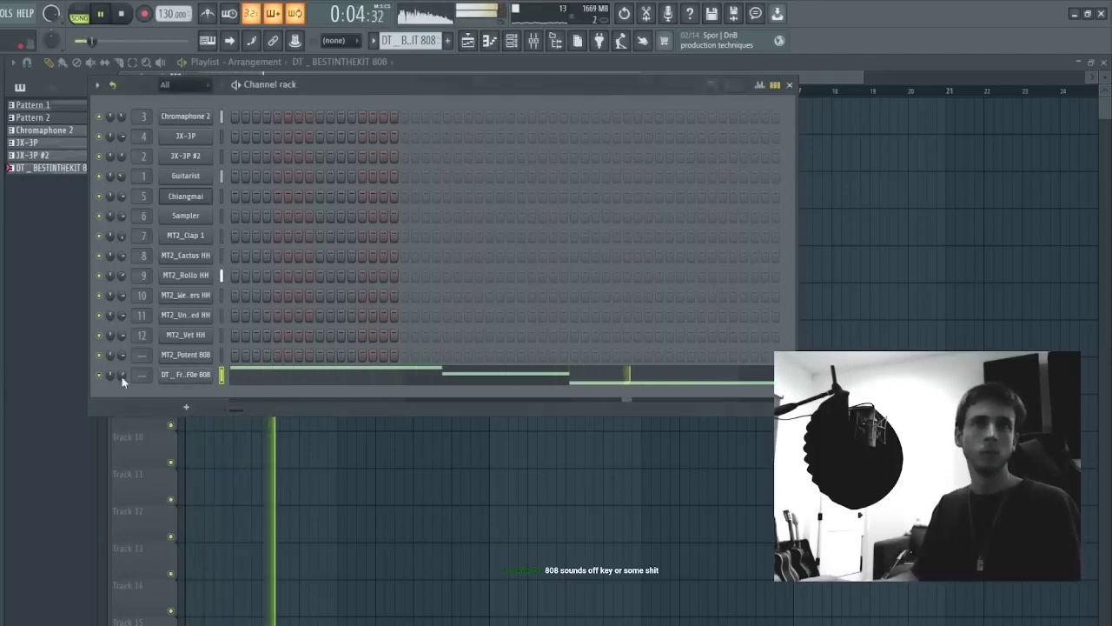
# - In the 808 piano roll, add an A5 note near bar 2, apply legato and shift it down
pyautogui.click(277, 380)
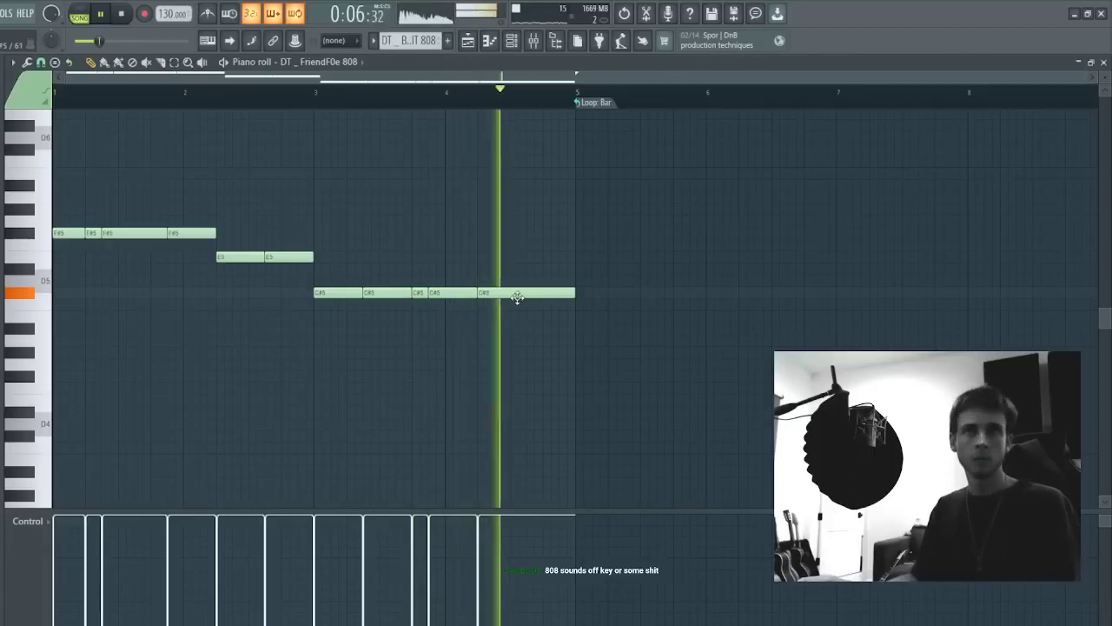
pyautogui.press('space')
pyautogui.click(557, 208)
pyautogui.press('space')
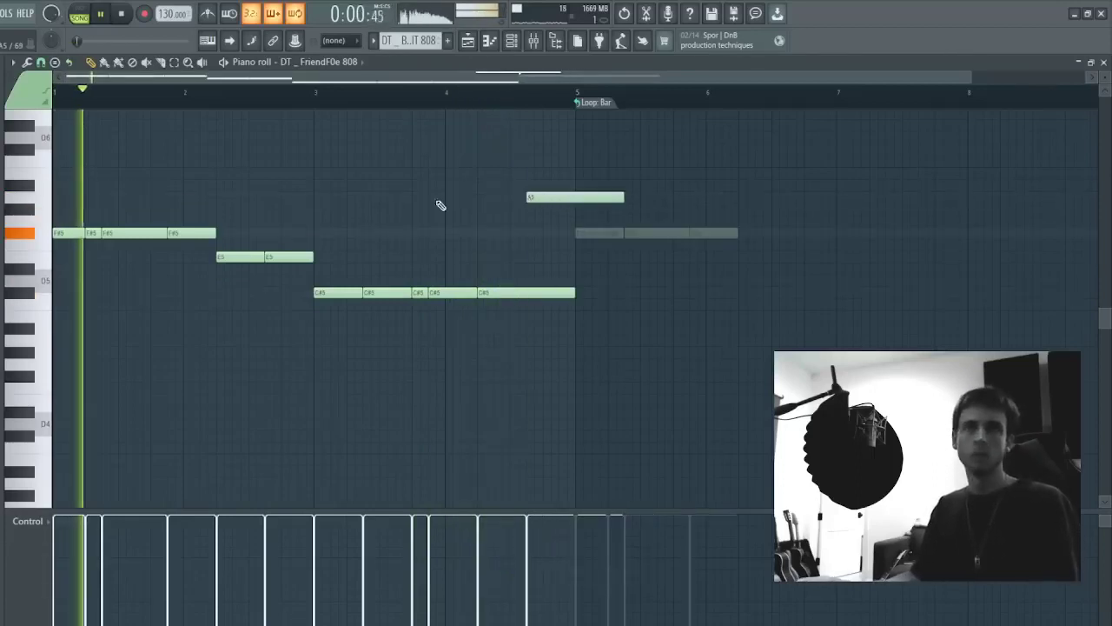
pyautogui.click(148, 197)
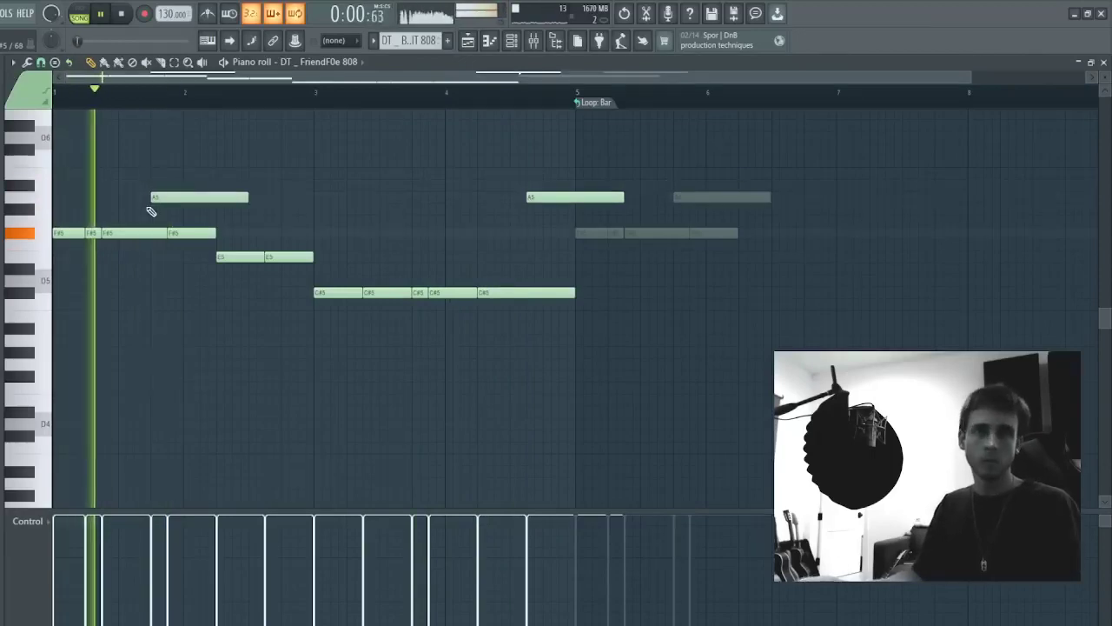
pyautogui.hotkey('ctrl', 'l')
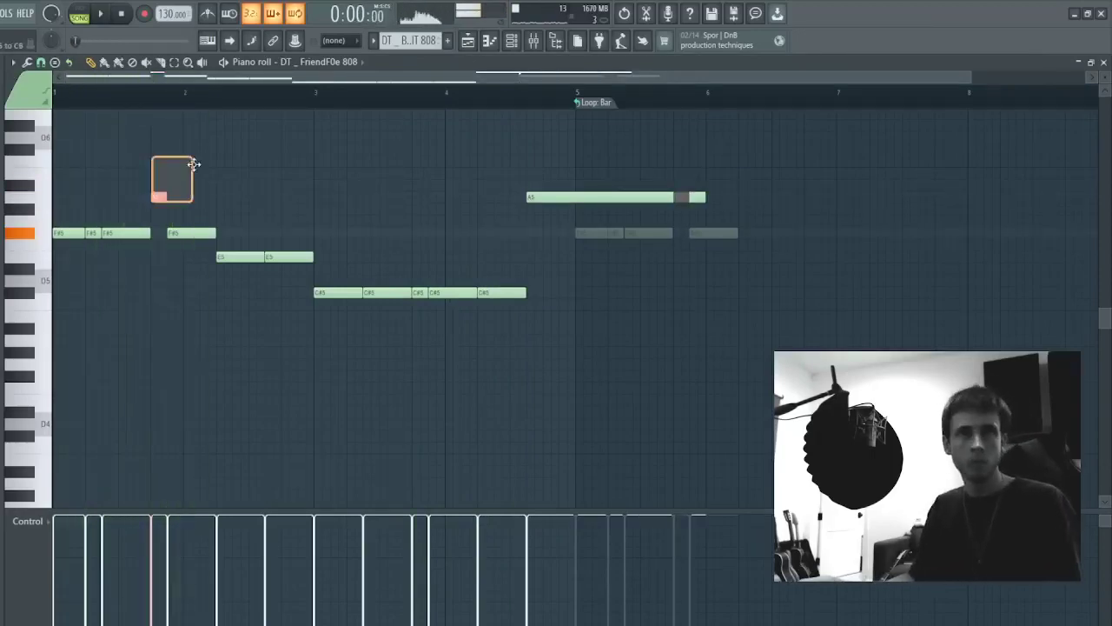
pyautogui.hotkey('ctrl', 'Down')
pyautogui.press('Down')
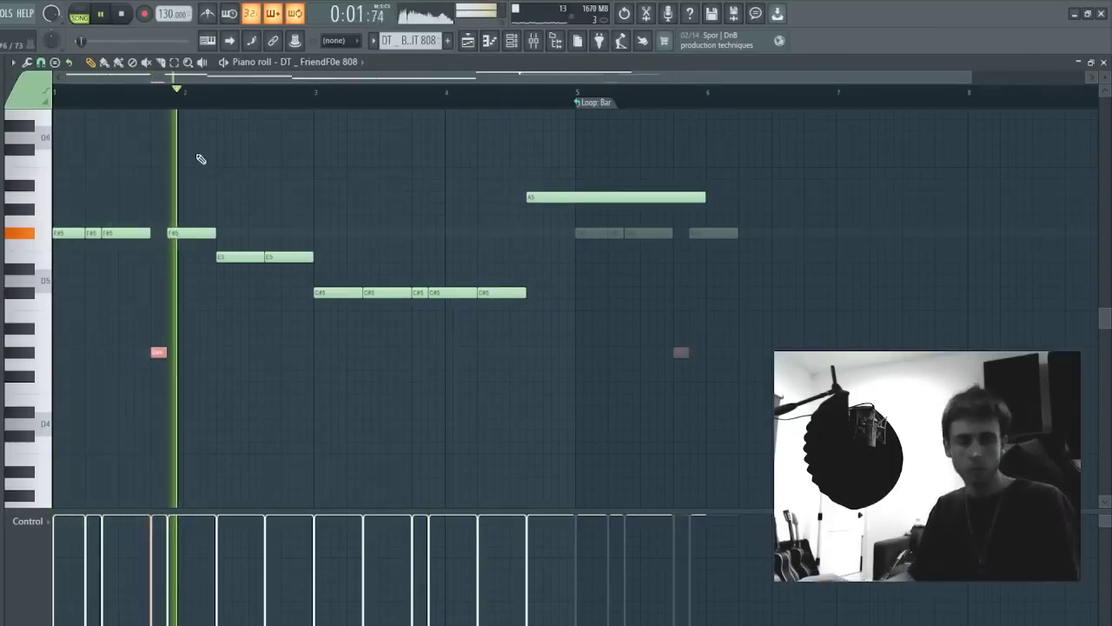
# - Raise the F#5 note near bar 2 two semitones and the short G#4 note an octave
pyautogui.click(193, 230)
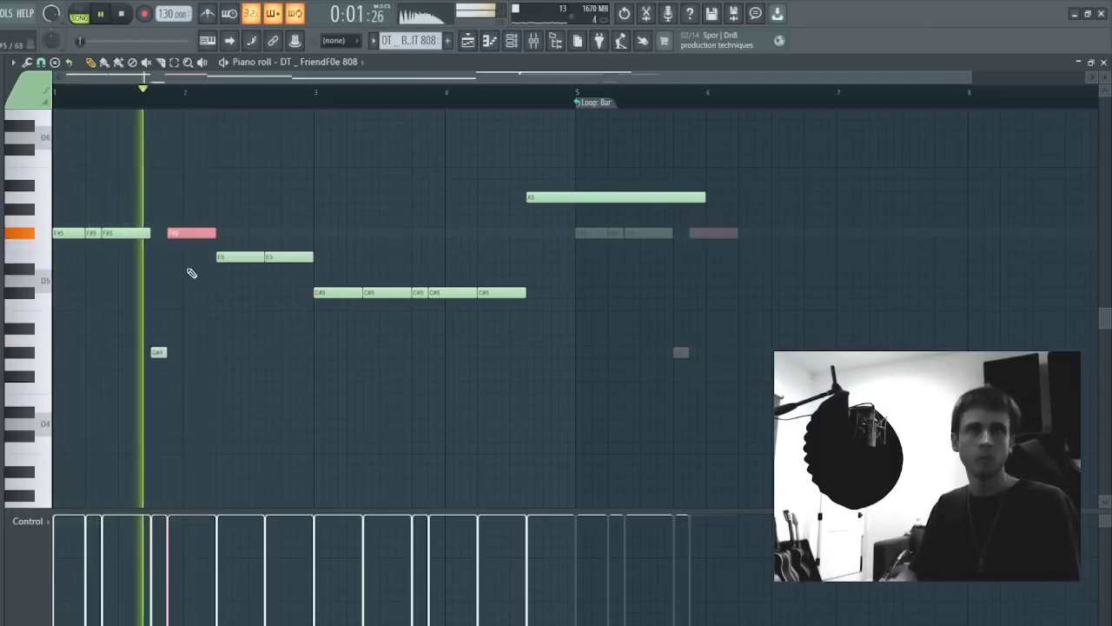
pyautogui.hotkey('ctrl', 'Up')
pyautogui.hotkey('ctrl', 'Down')
pyautogui.hotkey('shift', 'Up')
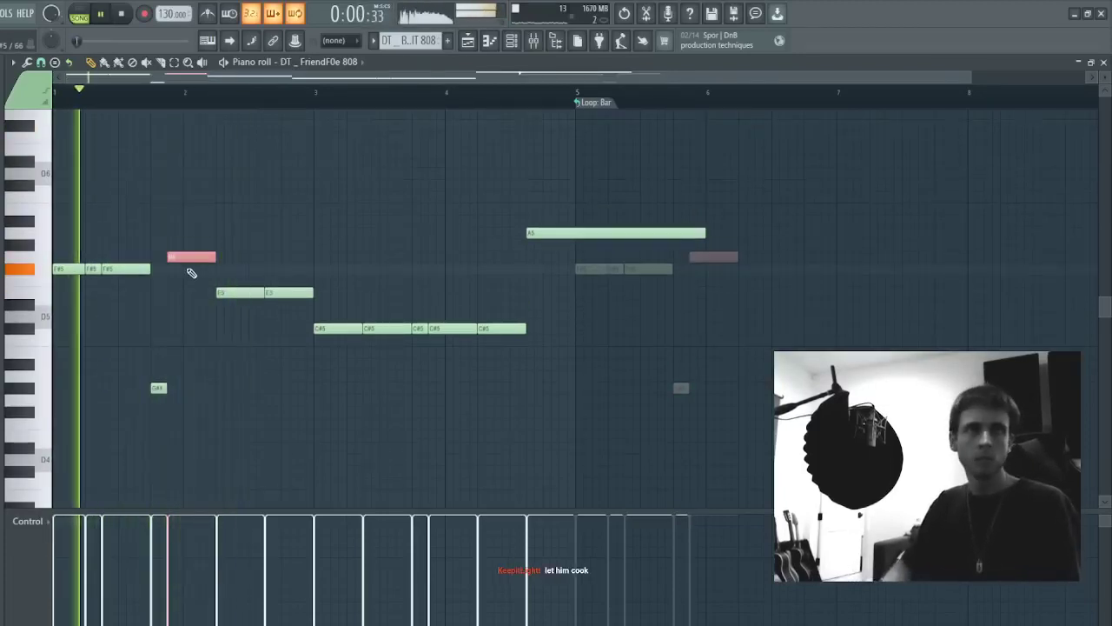
pyautogui.hotkey('shift', 'Up')
pyautogui.click(158, 388)
pyautogui.hotkey('ctrl', 'Up')
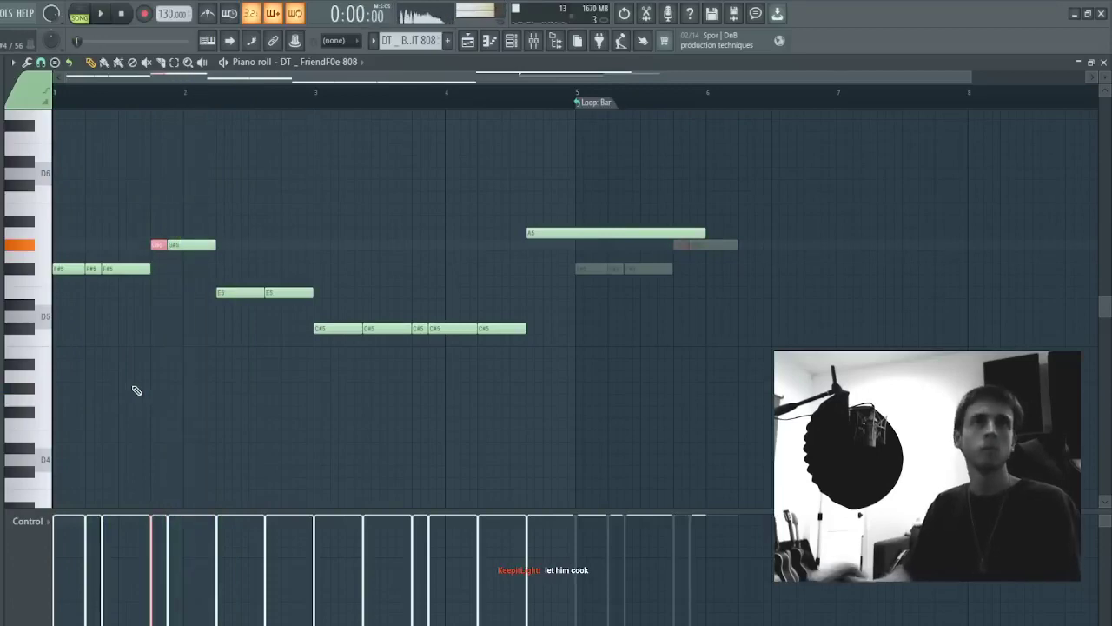
# - Raise one of the G#5 notes two semitones to C#6
pyautogui.moveTo(196, 231); pyautogui.dragTo(105, 255)
pyautogui.keyDown('ctrl'); pyautogui.click(106, 255); pyautogui.keyUp('ctrl')
pyautogui.moveTo(255, 231)
pyautogui.mouseDown()
pyautogui.moveTo(106, 242)
pyautogui.moveTo(142, 251)
pyautogui.mouseUp()
pyautogui.keyDown('ctrl'); pyautogui.click(143, 251); pyautogui.keyUp('ctrl')
pyautogui.moveTo(230, 230); pyautogui.dragTo(197, 196)
pyautogui.keyDown('ctrl'); pyautogui.click(134, 252); pyautogui.keyUp('ctrl')
pyautogui.hotkey('shift', 'Up')
pyautogui.hotkey('shift', 'Up')
pyautogui.hotkey('shift', 'Up')
pyautogui.hotkey('shift', 'Up')
pyautogui.hotkey('shift', 'Up')
pyautogui.keyDown('ctrl'); pyautogui.click(200, 197); pyautogui.keyUp('ctrl')
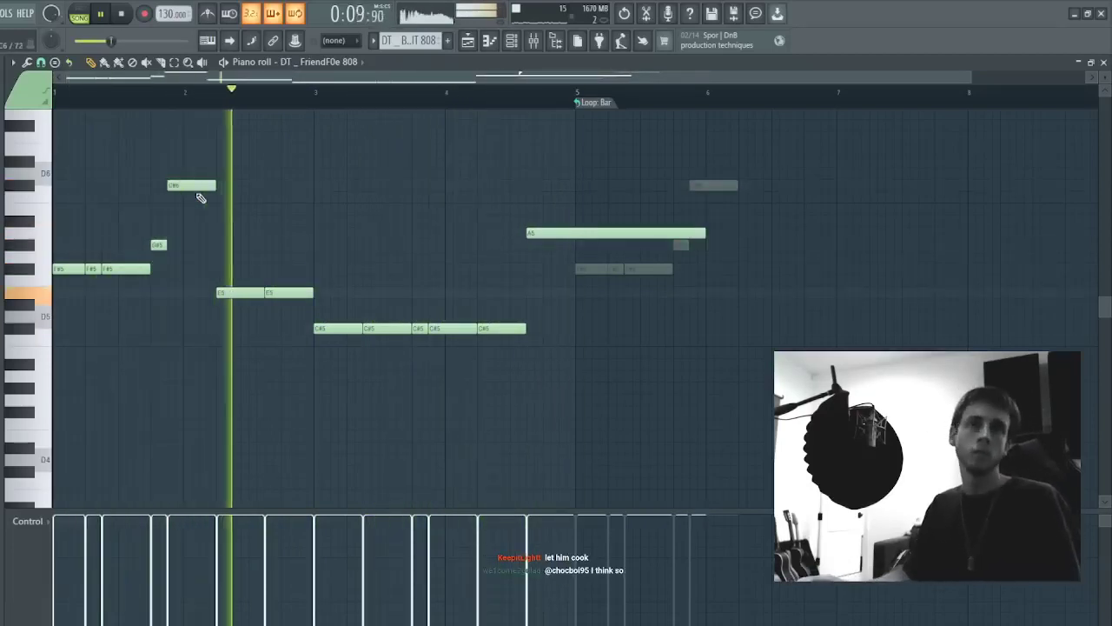
# - Flip the C#6 and G#5 notes so C#6 comes first
pyautogui.moveTo(220, 157); pyautogui.dragTo(118, 254)
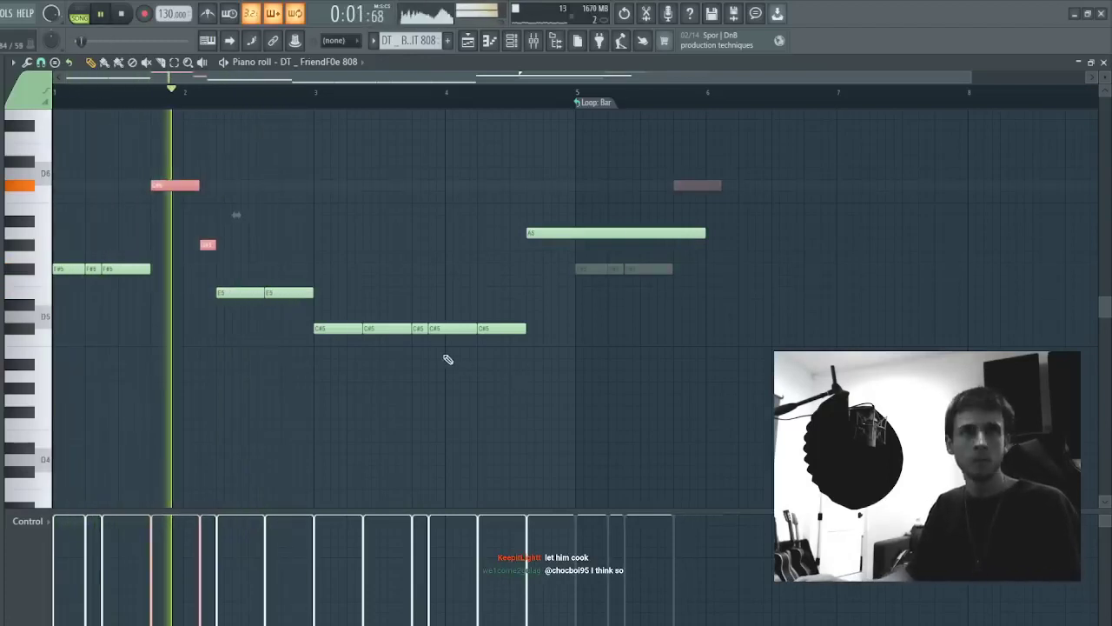
pyautogui.hotkey('alt', 'y')
pyautogui.press('Return')
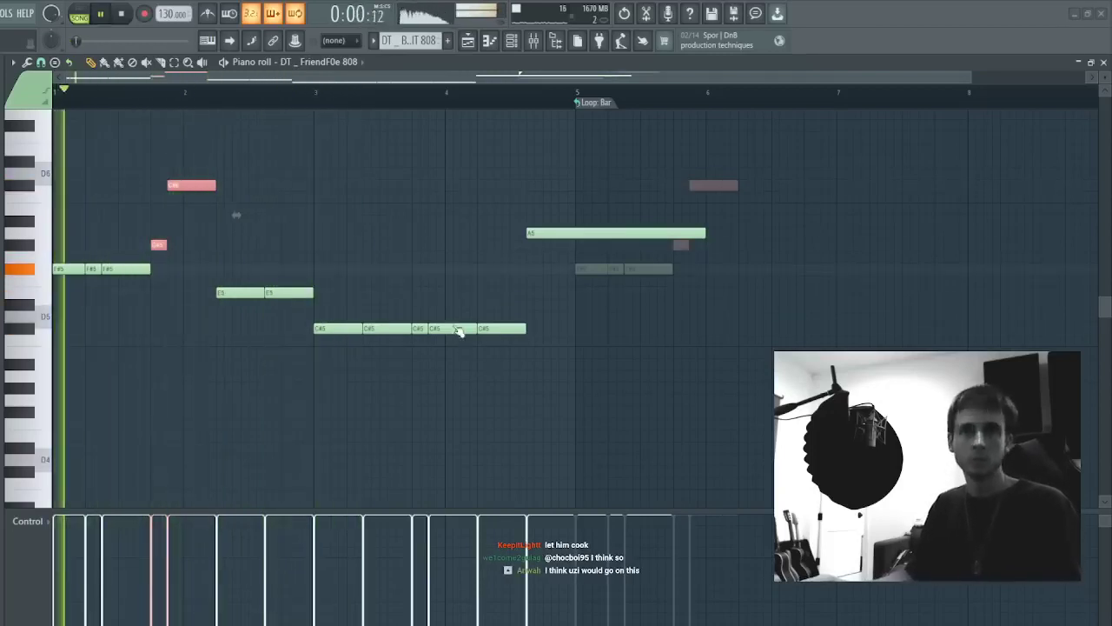
pyautogui.hotkey('ctrl', 'z')
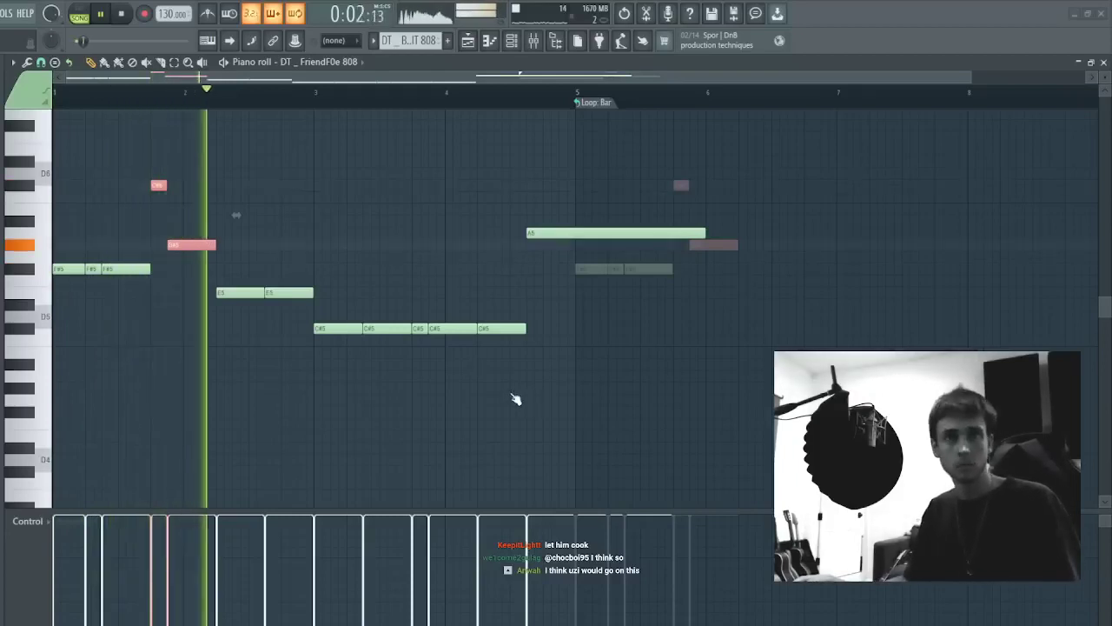
pyautogui.press('space')
pyautogui.press('space')
pyautogui.keyDown('ctrl'); pyautogui.click(264, 186); pyautogui.keyUp('ctrl')
# - Add an F#5 note after bar 2, apply legato, and drop C#6 and G#5 an octave
pyautogui.click(203, 269)
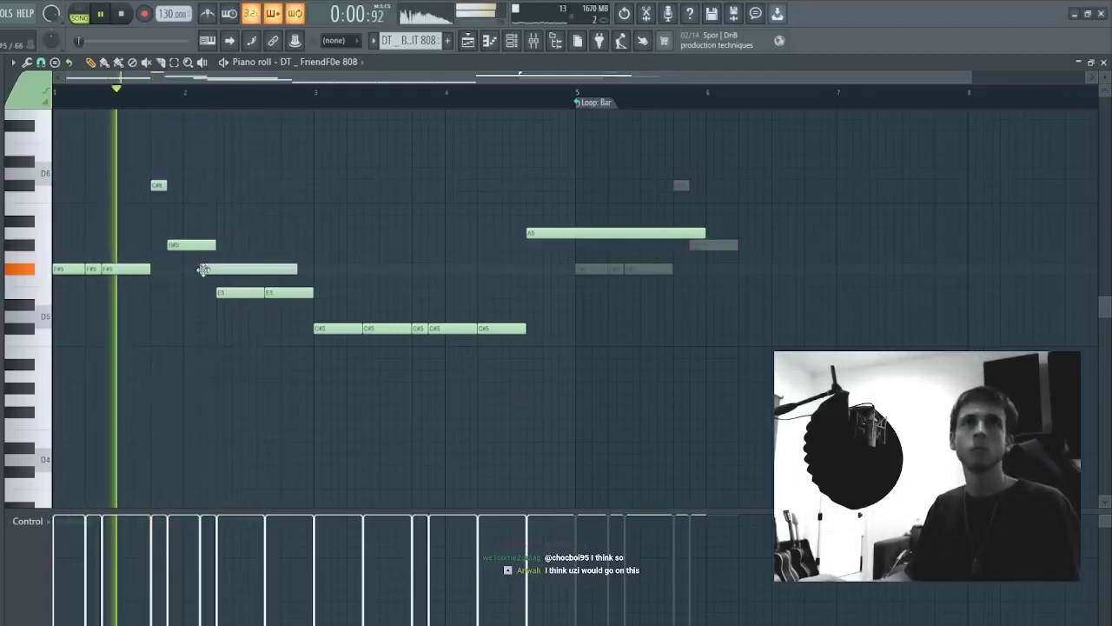
pyautogui.hotkey('ctrl', 'l')
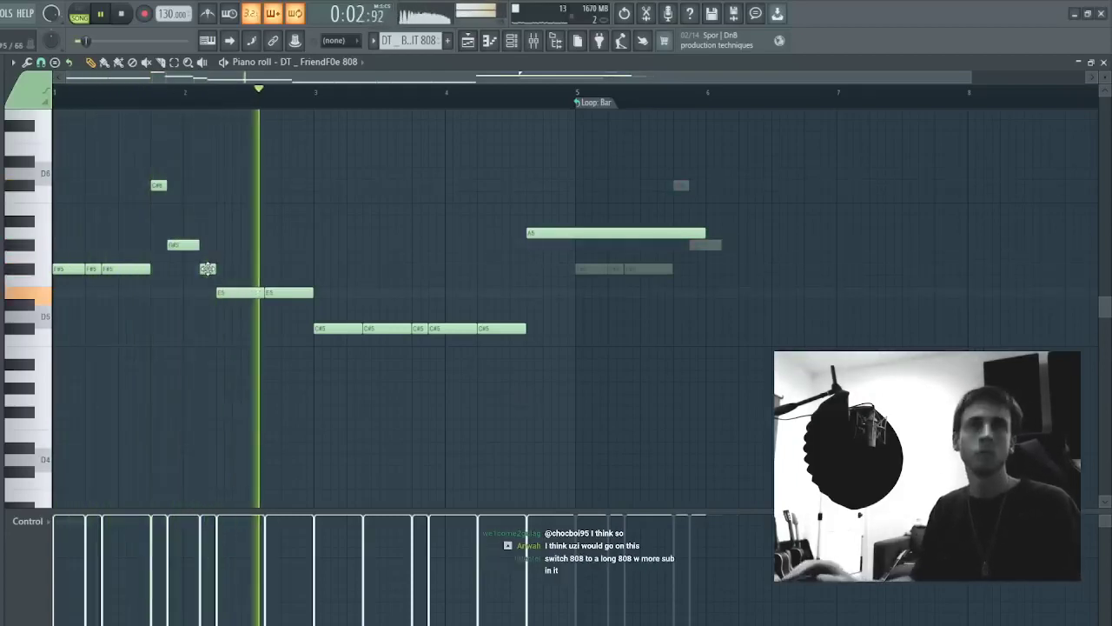
pyautogui.hotkey('ctrl', 'a')
pyautogui.press('space')
pyautogui.press('space')
pyautogui.moveTo(206, 257); pyautogui.dragTo(113, 132)
pyautogui.hotkey('ctrl', 'Down')
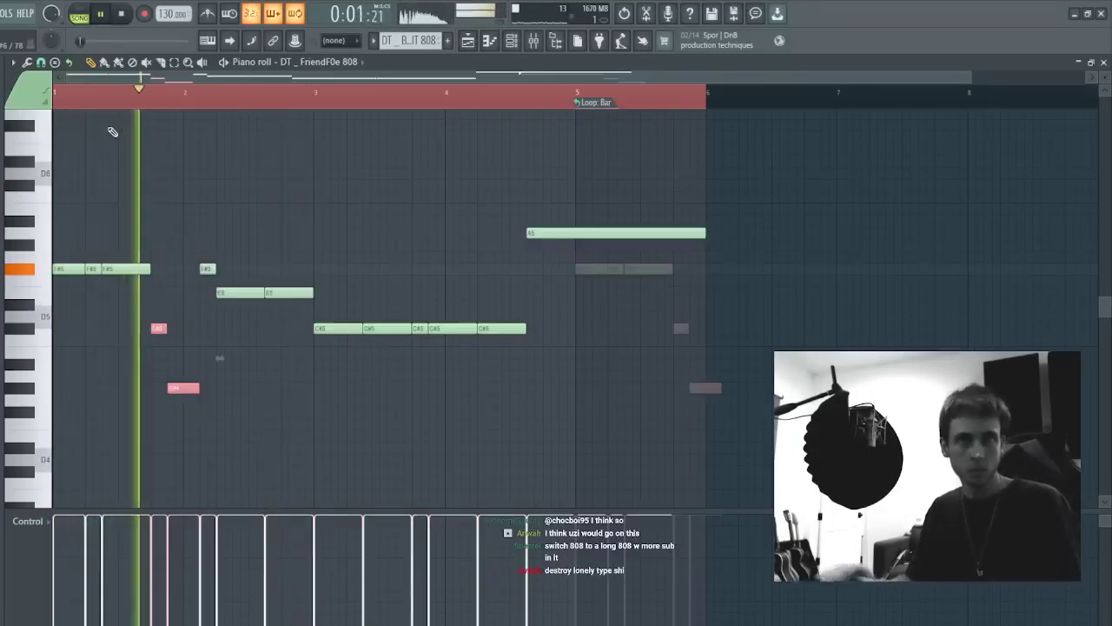
pyautogui.hotkey('ctrl', 'd')
# - Raise the G#4 note an octave and shorten the long A5 note to end at bar 5
pyautogui.scroll(-3, 110, 130)
pyautogui.scroll(4, 110, 131)
pyautogui.keyDown('ctrl'); pyautogui.moveTo(190, 375); pyautogui.dragTo(196, 426); pyautogui.keyUp('ctrl')
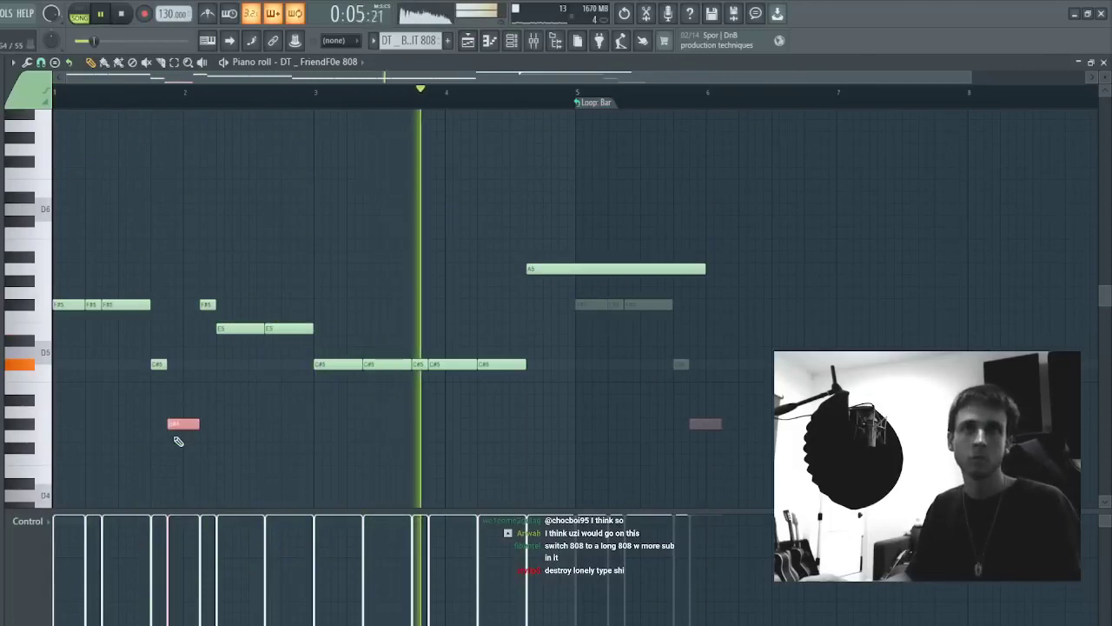
pyautogui.hotkey('ctrl', 'Up')
pyautogui.hotkey('ctrl', 'd')
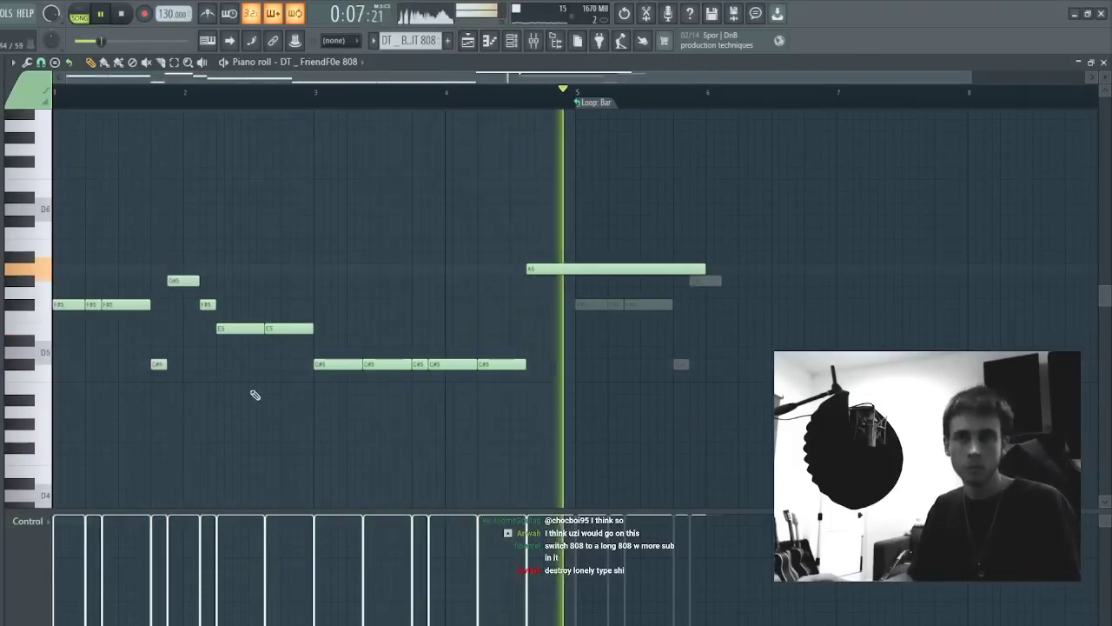
pyautogui.moveTo(705, 269); pyautogui.dragTo(574, 283)
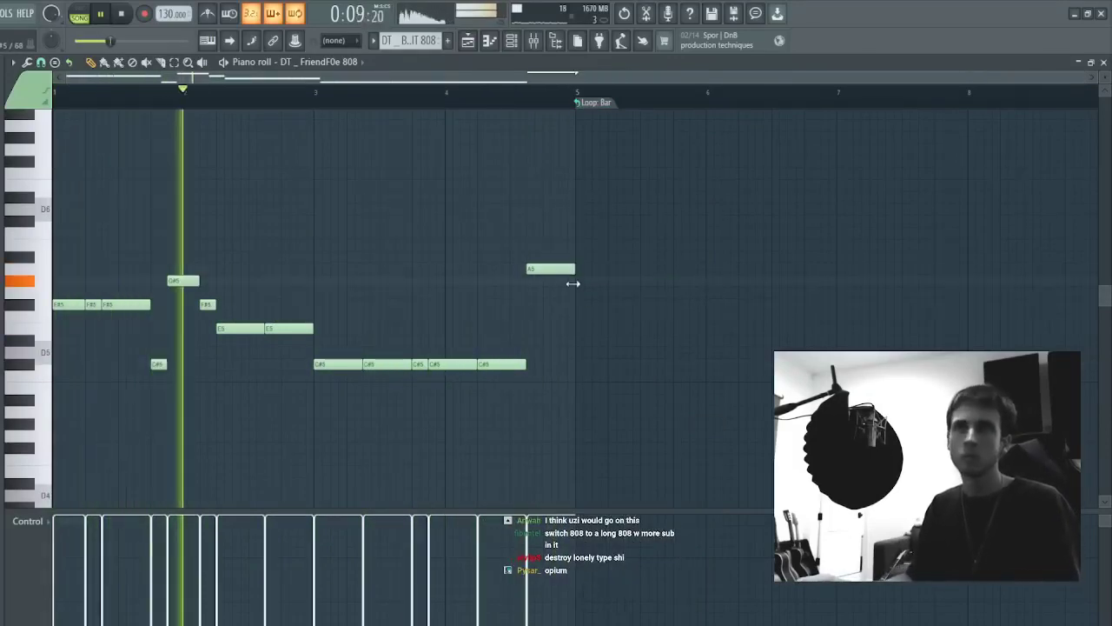
# - Move the C#5, G#5, F#5 and E5 notes later and delete the overlapping E5 note
pyautogui.keyDown('ctrl'); pyautogui.moveTo(171, 356); pyautogui.dragTo(148, 383); pyautogui.keyUp('ctrl')
pyautogui.keyDown('ctrl'); pyautogui.moveTo(178, 273); pyautogui.dragTo(232, 360); pyautogui.keyUp('ctrl')
pyautogui.moveTo(185, 280); pyautogui.dragTo(234, 293)
pyautogui.rightClick(277, 327)
pyautogui.press('space')
pyautogui.rightClick(280, 326)
pyautogui.press('space')
# - Add a second E5 note with legato, delete the F#5 before bar 3, and lengthen the note near bar 2
pyautogui.keyDown('ctrl'); pyautogui.click(284, 309); pyautogui.keyUp('ctrl')
pyautogui.keyDown('shift'); pyautogui.moveTo(292, 326); pyautogui.dragTo(322, 329); pyautogui.keyUp('shift')
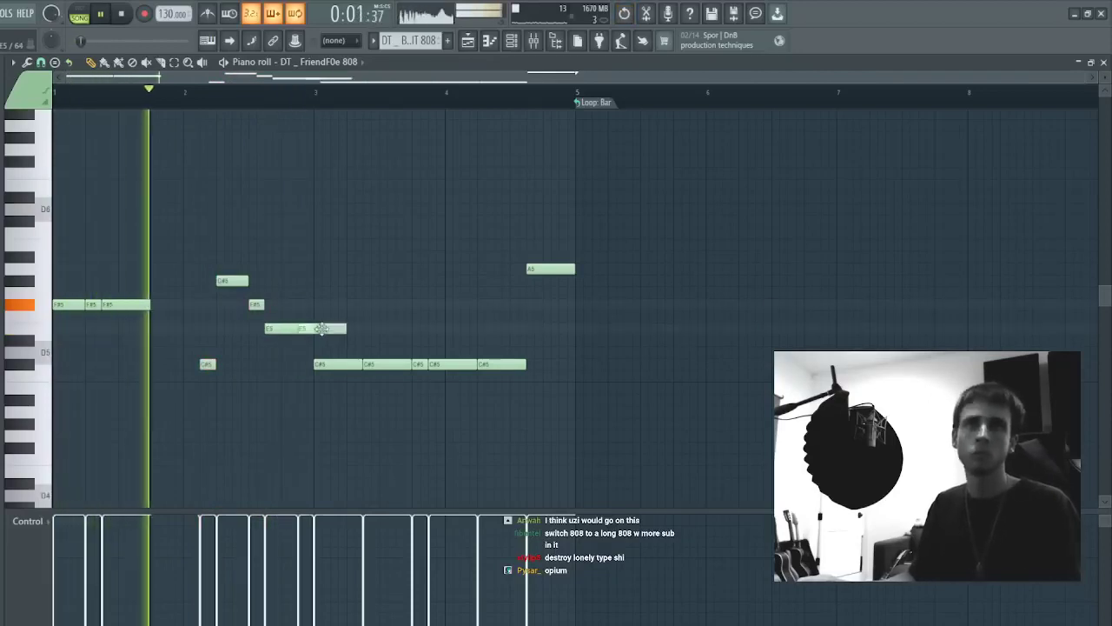
pyautogui.hotkey('ctrl', 'l')
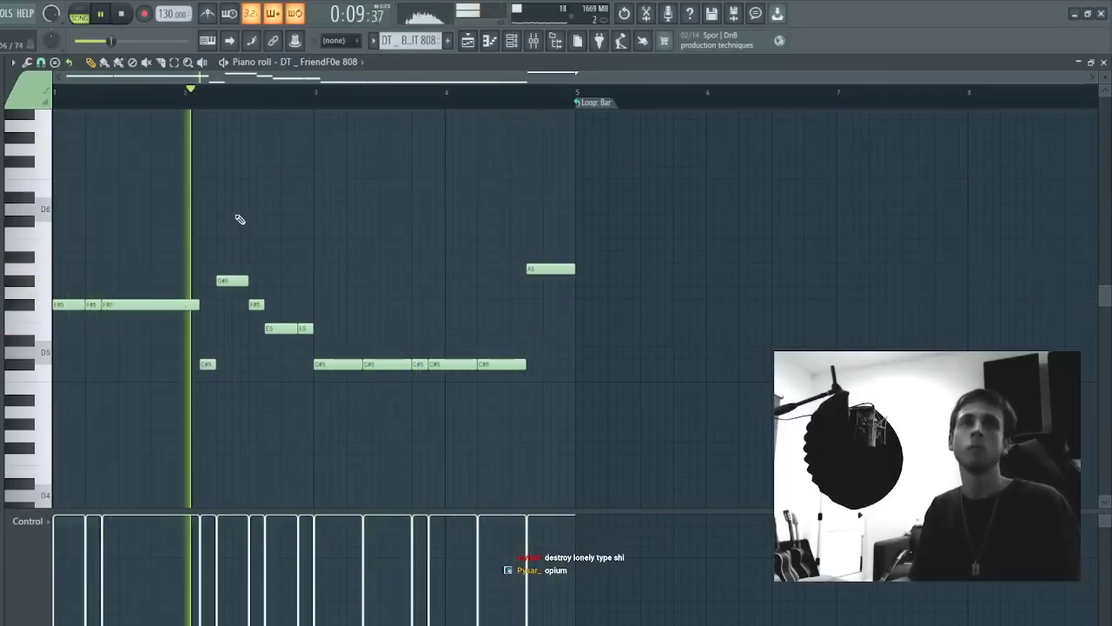
pyautogui.rightClick(257, 304)
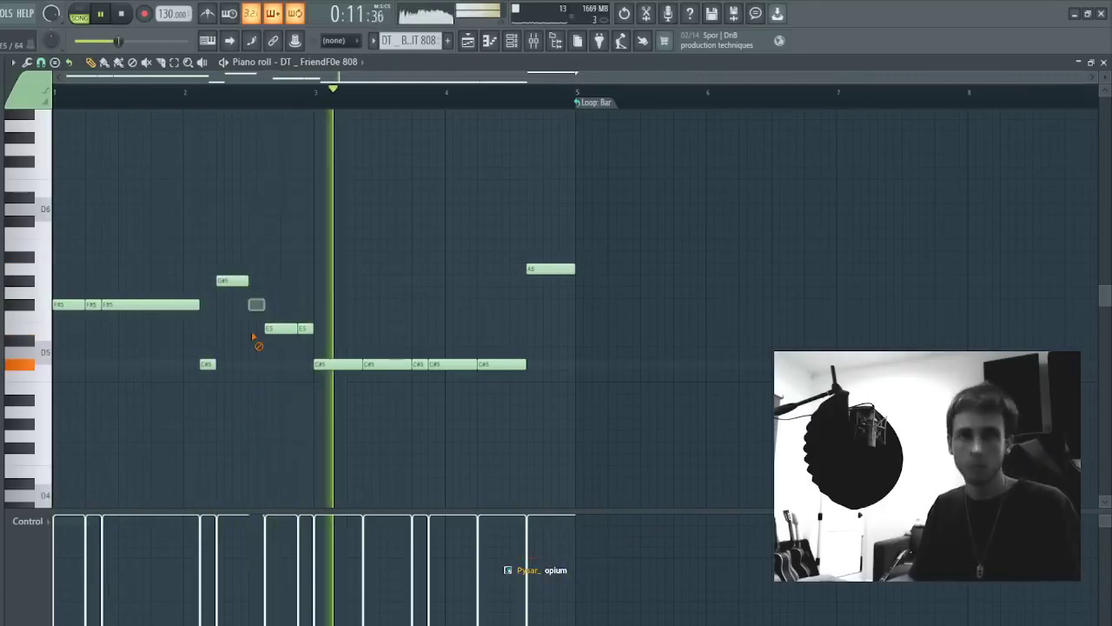
pyautogui.moveTo(247, 282); pyautogui.dragTo(258, 285)
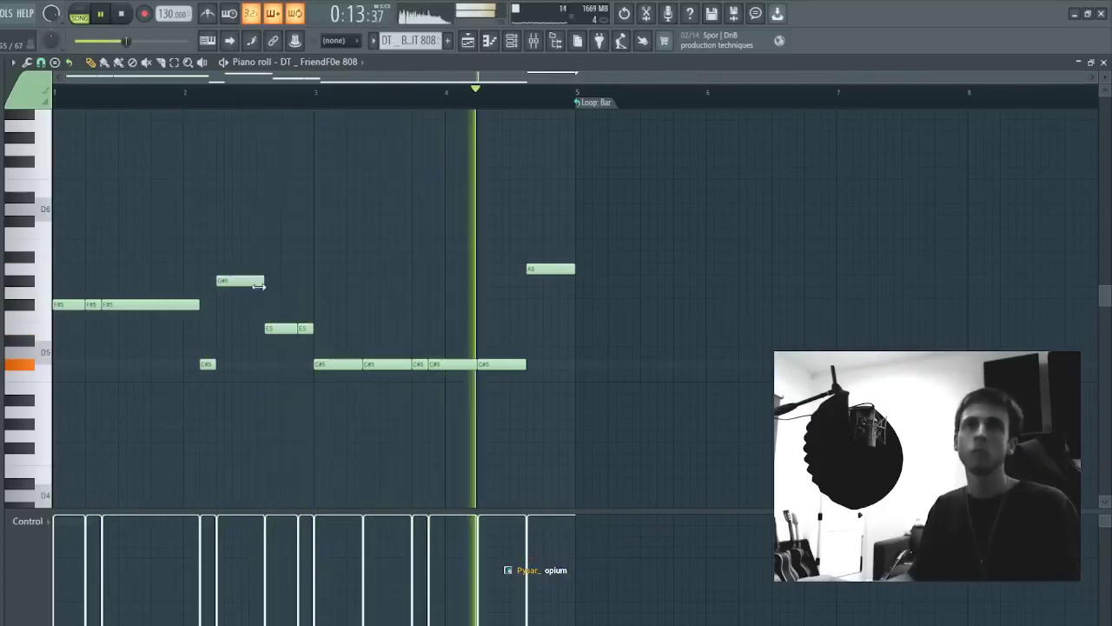
pyautogui.press('Escape')
pyautogui.press('Escape')
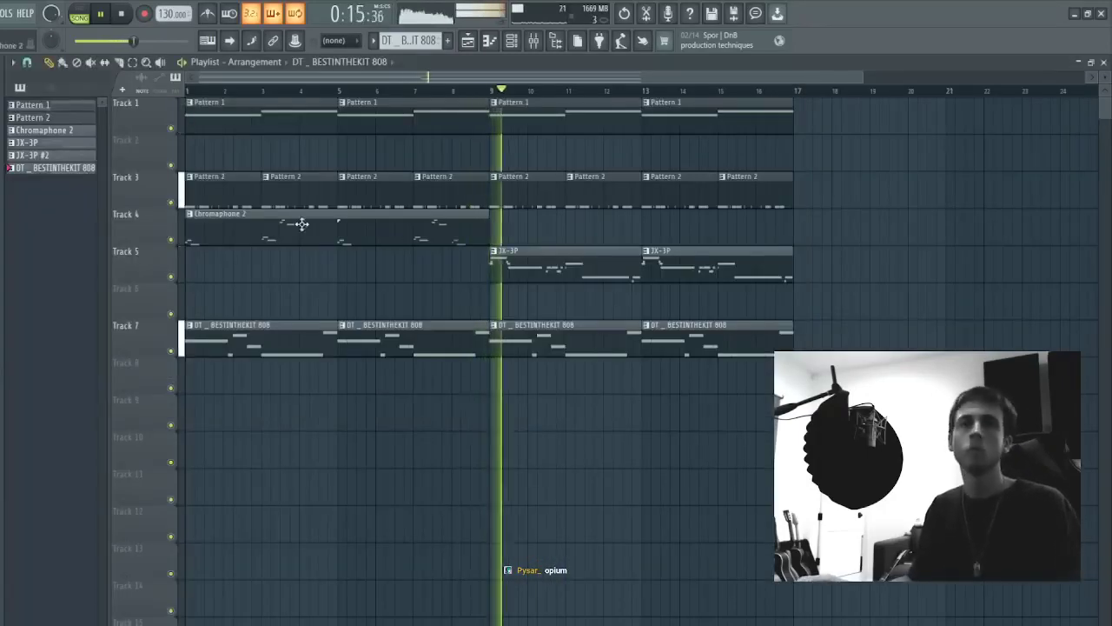
# - Mute Tracks 7 and 3, then duplicate the Pattern 1, Chromaphone 2 and JX-3P clips into bars 17–33
pyautogui.click(171, 350)
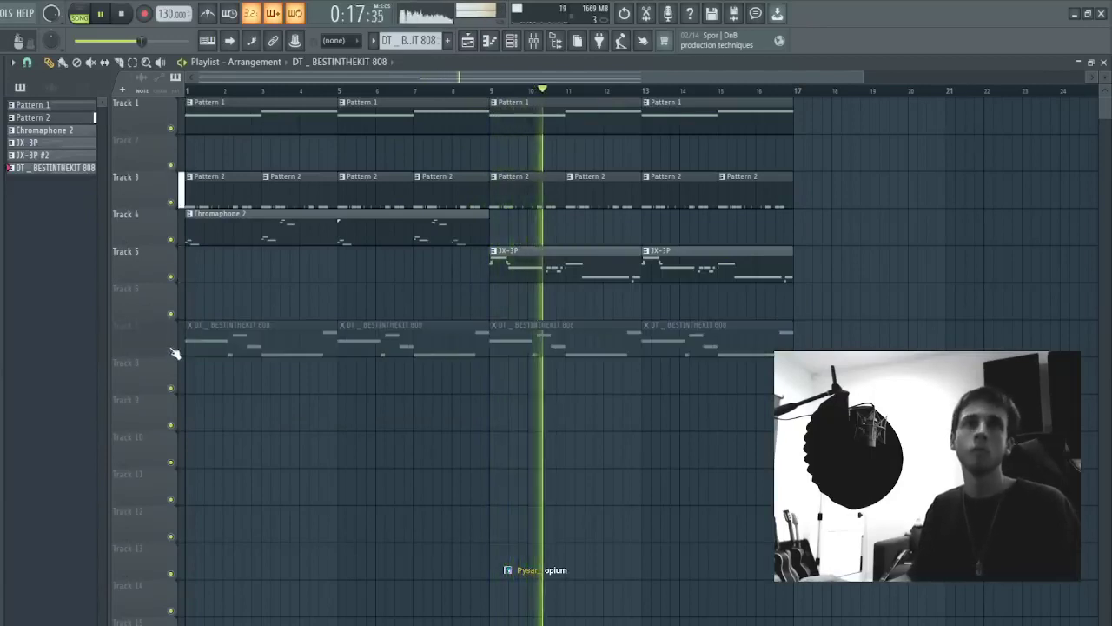
pyautogui.click(172, 202)
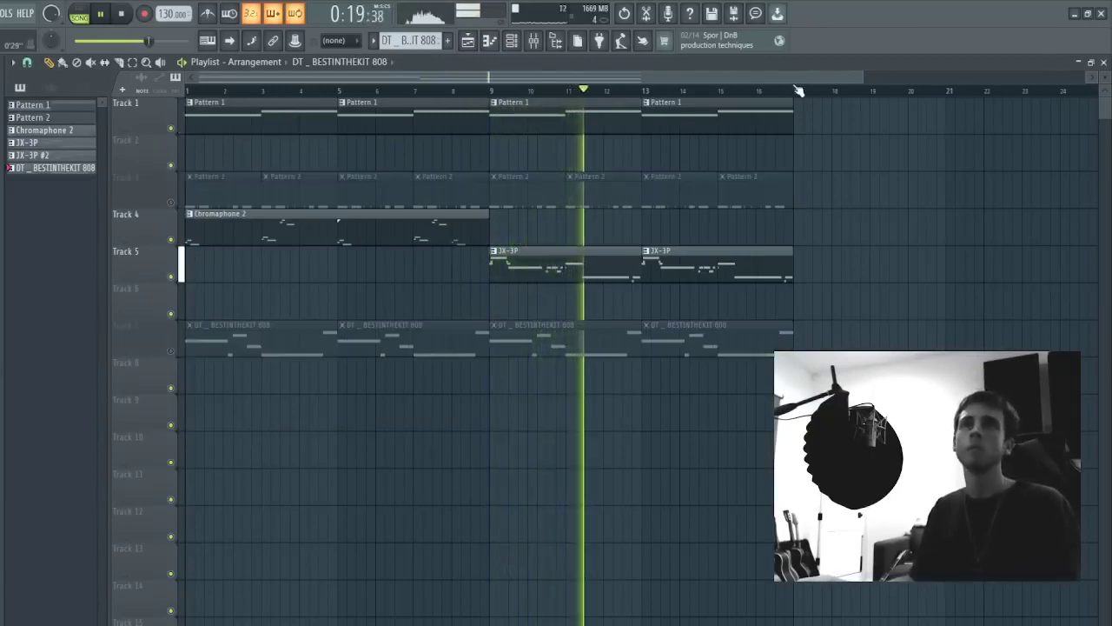
pyautogui.moveTo(784, 116); pyautogui.dragTo(299, 128)
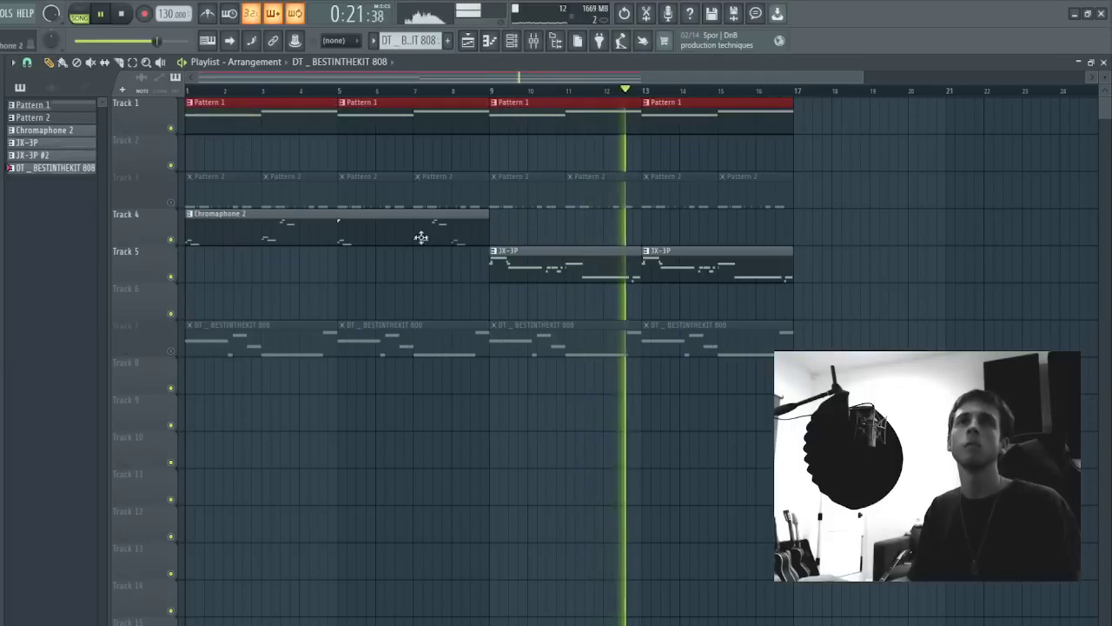
pyautogui.moveTo(424, 227); pyautogui.dragTo(382, 234)
pyautogui.moveTo(488, 252); pyautogui.dragTo(865, 254)
pyautogui.hotkey('ctrl', 'b')
pyautogui.hotkey('ctrl', 'd')
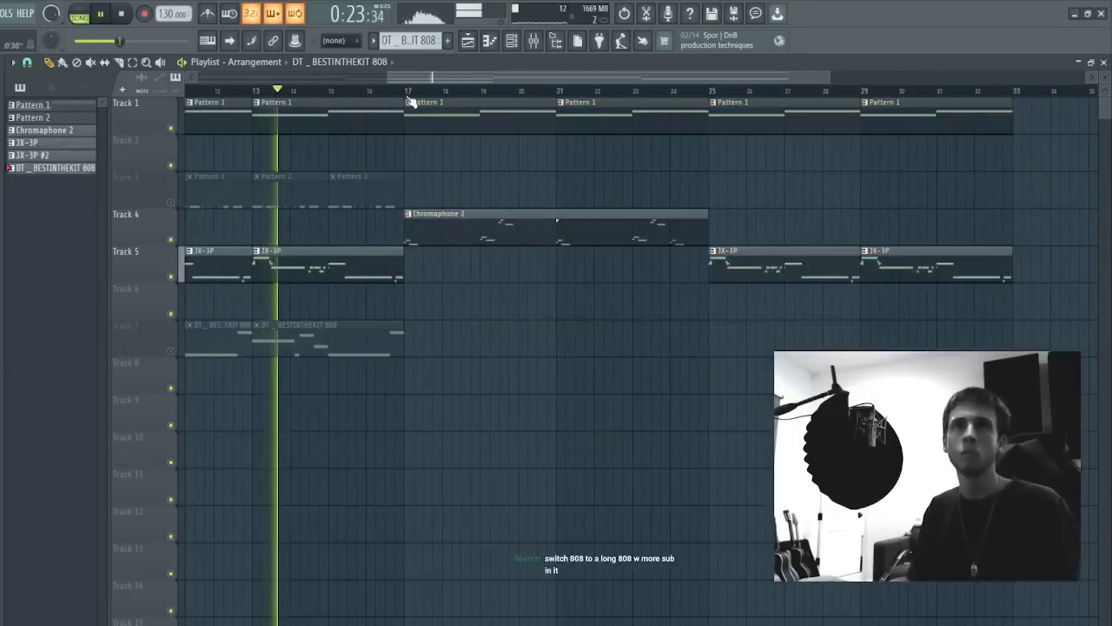
pyautogui.click(430, 111)
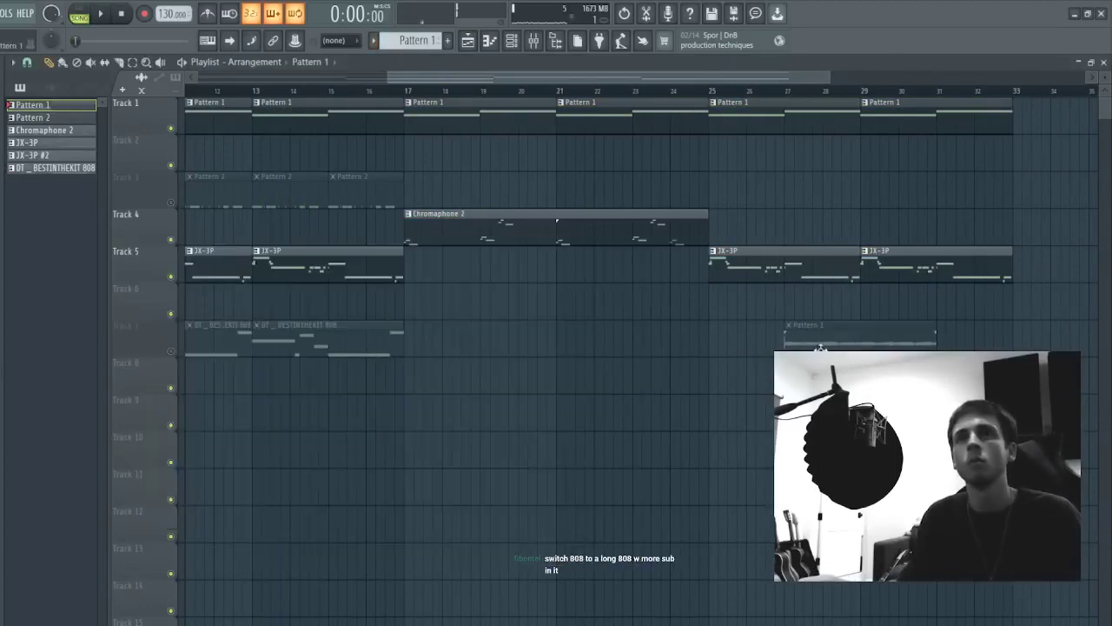
# - Move the audio clip down to Track 9, open it in Edison and play it back
pyautogui.moveTo(818, 345); pyautogui.dragTo(446, 434)
pyautogui.doubleClick(440, 423)
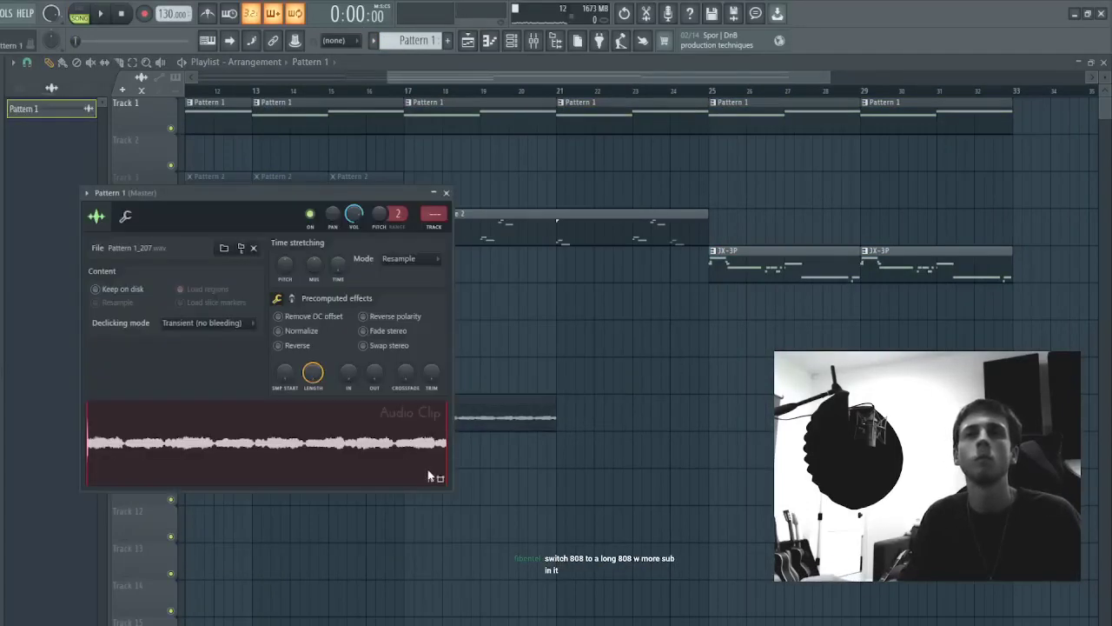
pyautogui.click(439, 478)
pyautogui.press('Delete')
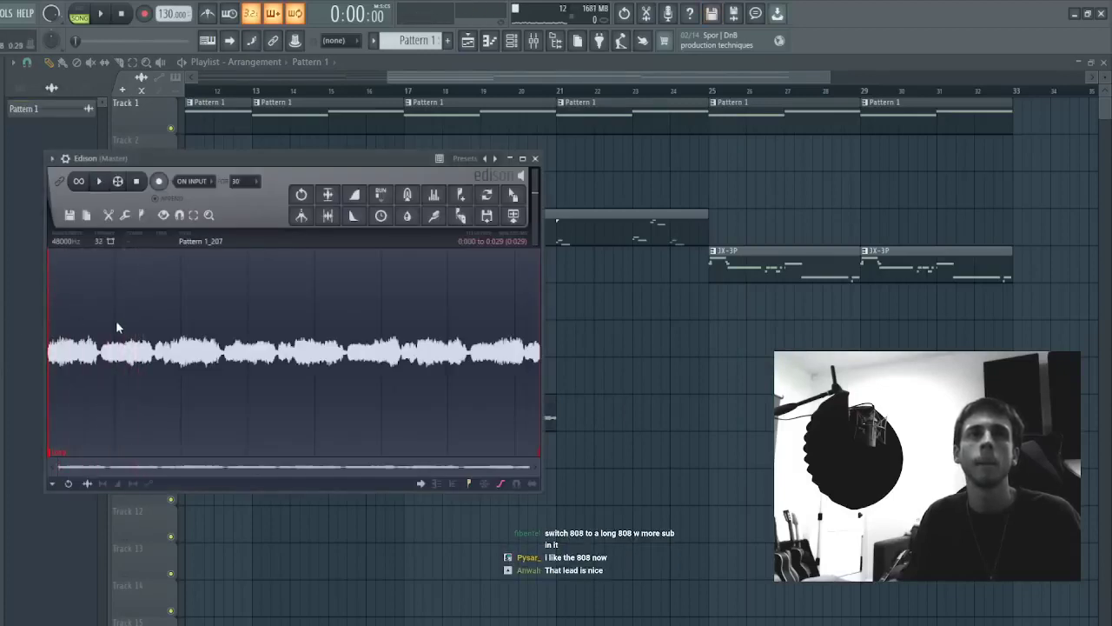
pyautogui.press('space')
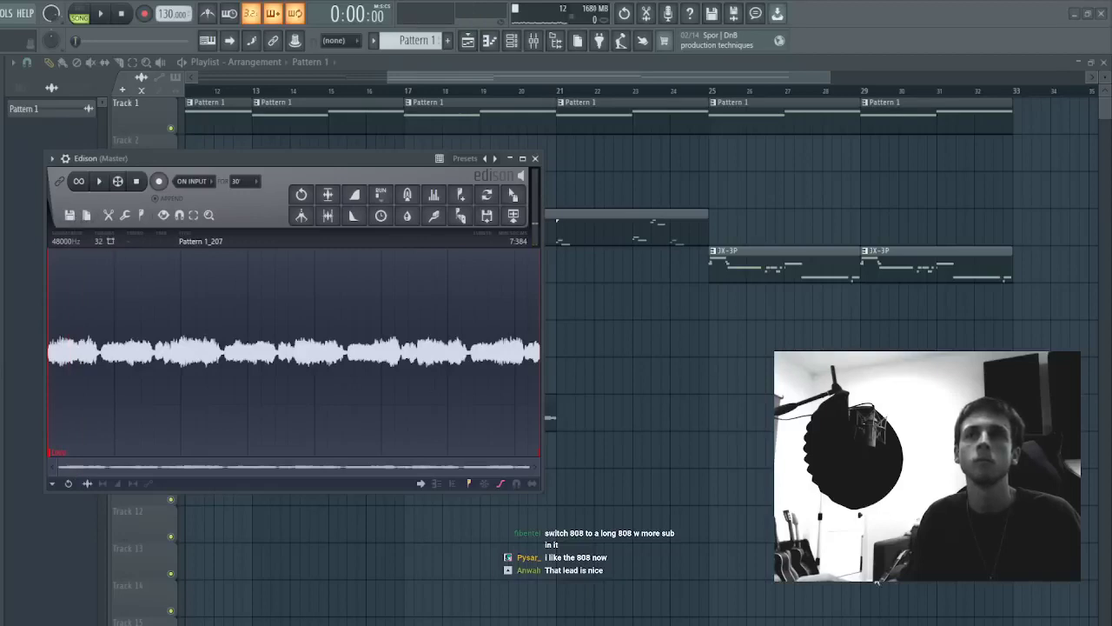
pyautogui.press('space')
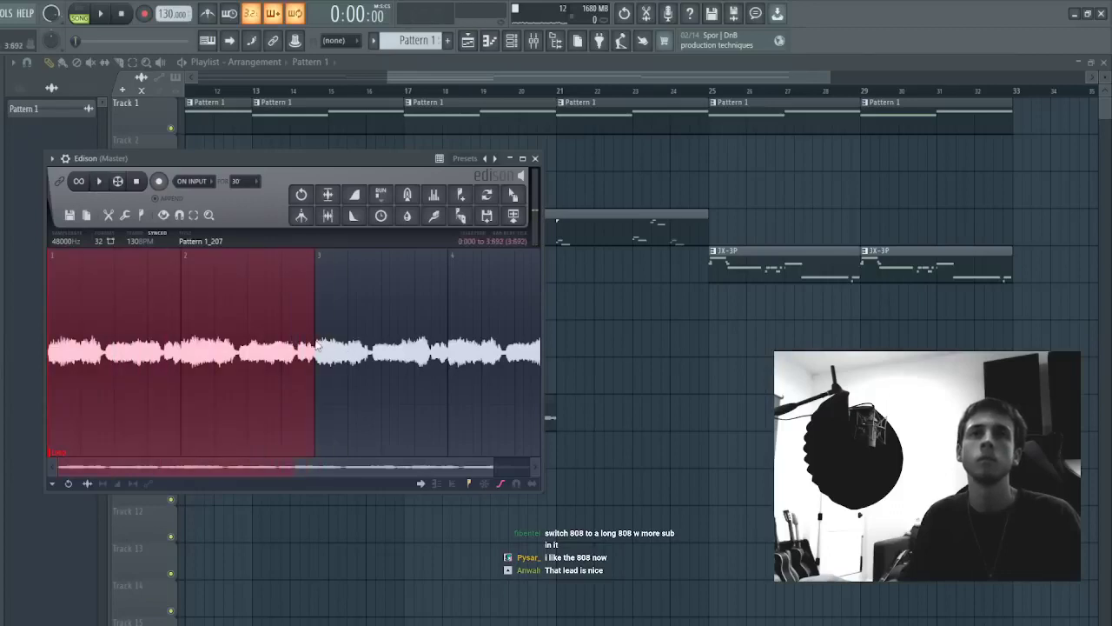
# - Select the next section of the recorded audio and drop it as a clip on Track 9
pyautogui.moveTo(318, 342); pyautogui.dragTo(736, 357)
pyautogui.scroll(-1, 419, 337)
pyautogui.moveTo(293, 325); pyautogui.dragTo(165, 312)
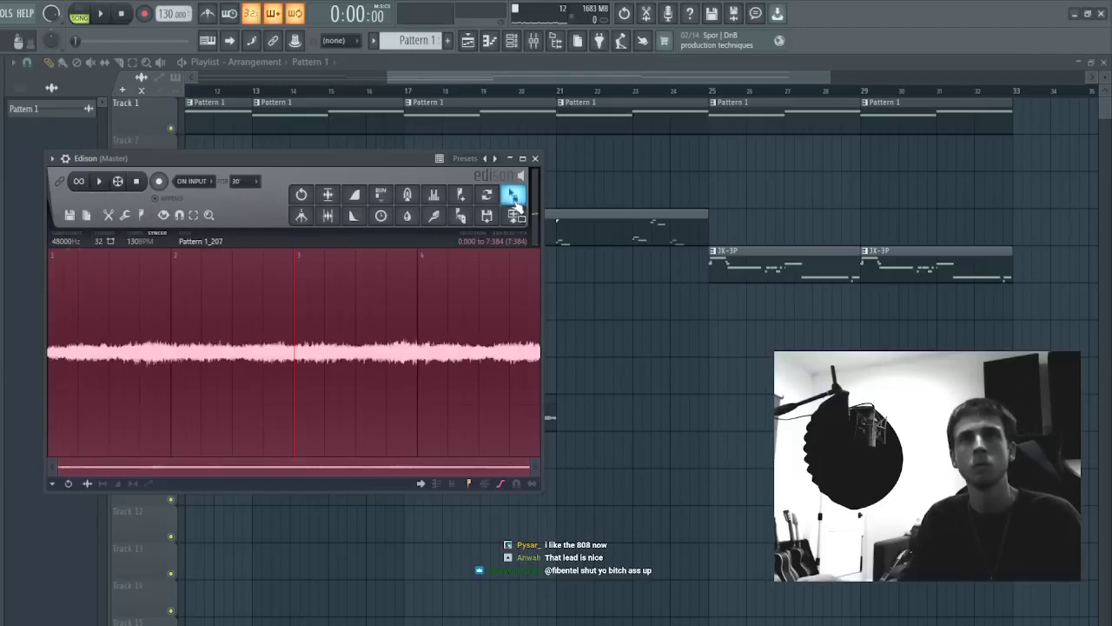
pyautogui.moveTo(514, 198); pyautogui.dragTo(662, 404)
# - Move the new audio clip to bar 17 and erase the Track 1 and 4 clips after bar 17
pyautogui.moveTo(594, 411); pyautogui.dragTo(464, 408)
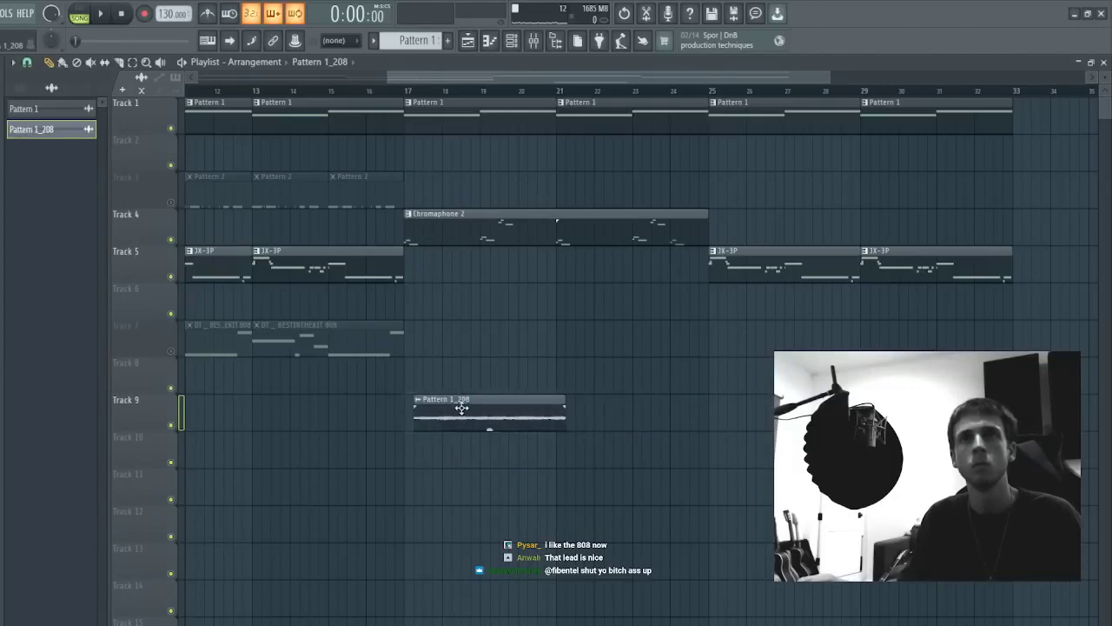
pyautogui.doubleClick(458, 407)
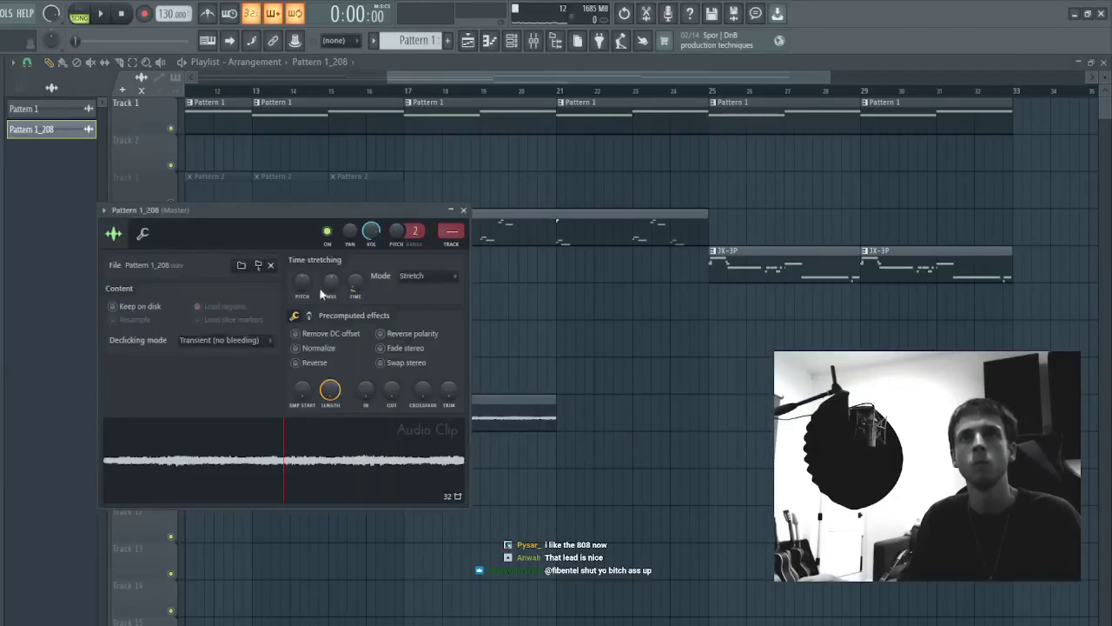
pyautogui.click(463, 210)
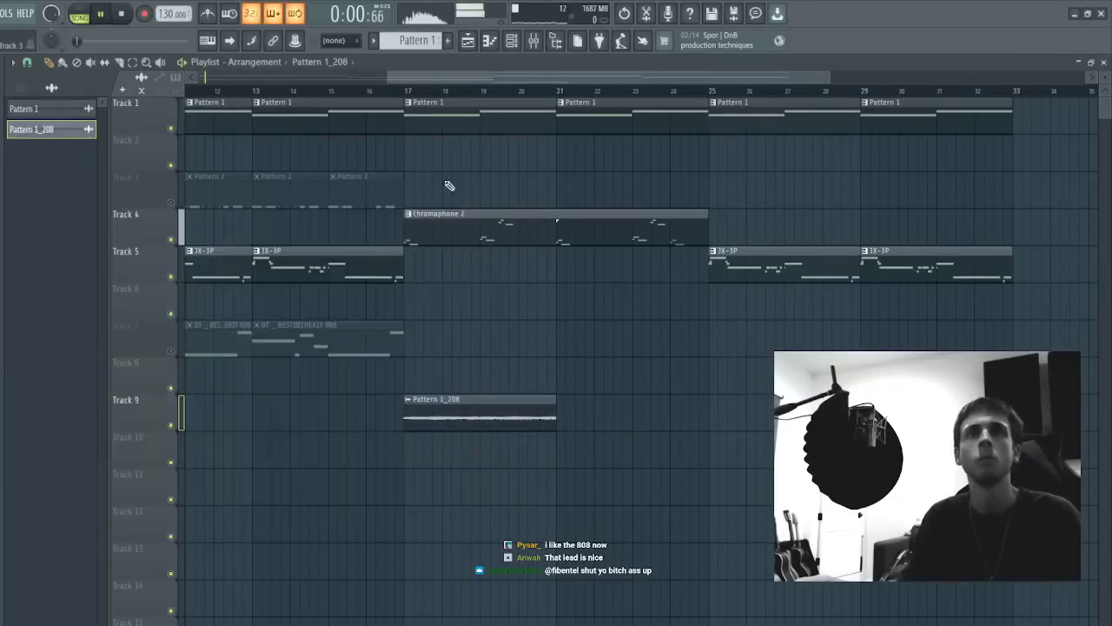
pyautogui.click(412, 93)
pyautogui.press('space')
pyautogui.scroll(-3, 412, 94)
pyautogui.rightClick(573, 113)
pyautogui.press('space')
# - Duplicate Track 7's four 808 clips into bars 17–32 and unmute Track 7
pyautogui.press('space')
pyautogui.moveTo(502, 341); pyautogui.dragTo(199, 366)
pyautogui.hotkey('ctrl', 'b')
pyautogui.hotkey('ctrl', 'd')
pyautogui.click(171, 352)
# - Normalize and reverse the Pattern 1_208 clip and route it to its own mixer insert
pyautogui.press('space')
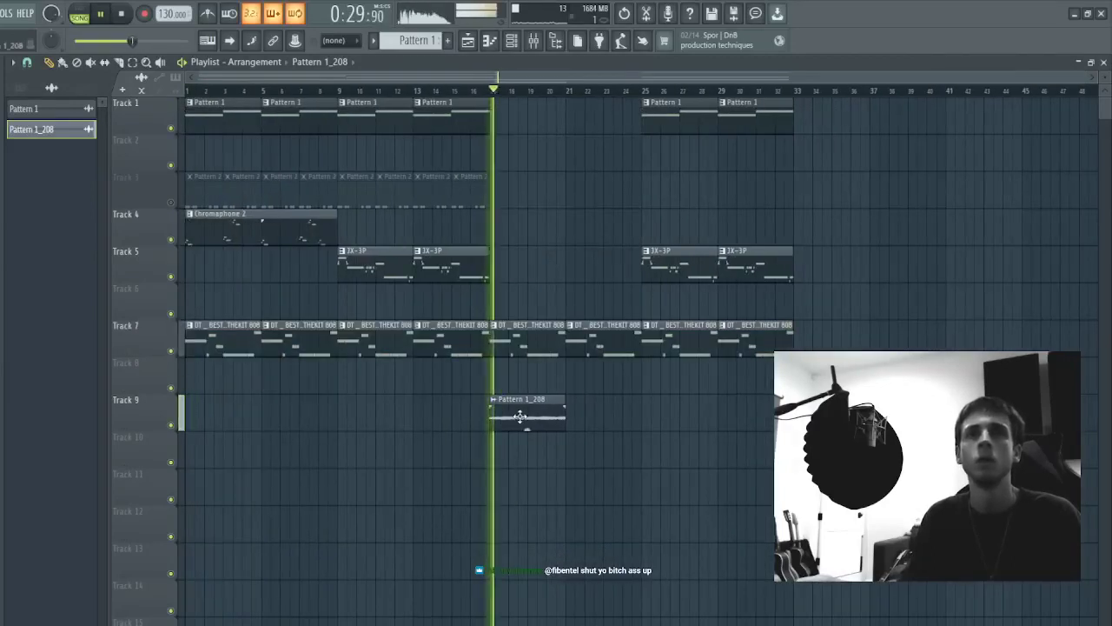
pyautogui.doubleClick(520, 417)
pyautogui.press('space')
pyautogui.click(327, 367)
pyautogui.press('space')
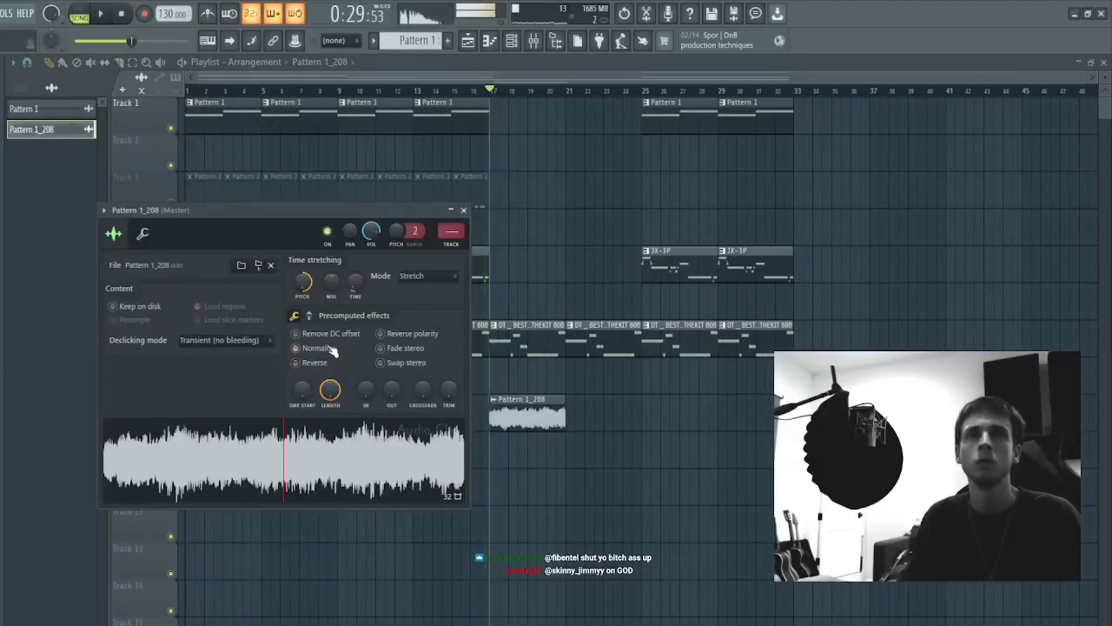
pyautogui.click(321, 361)
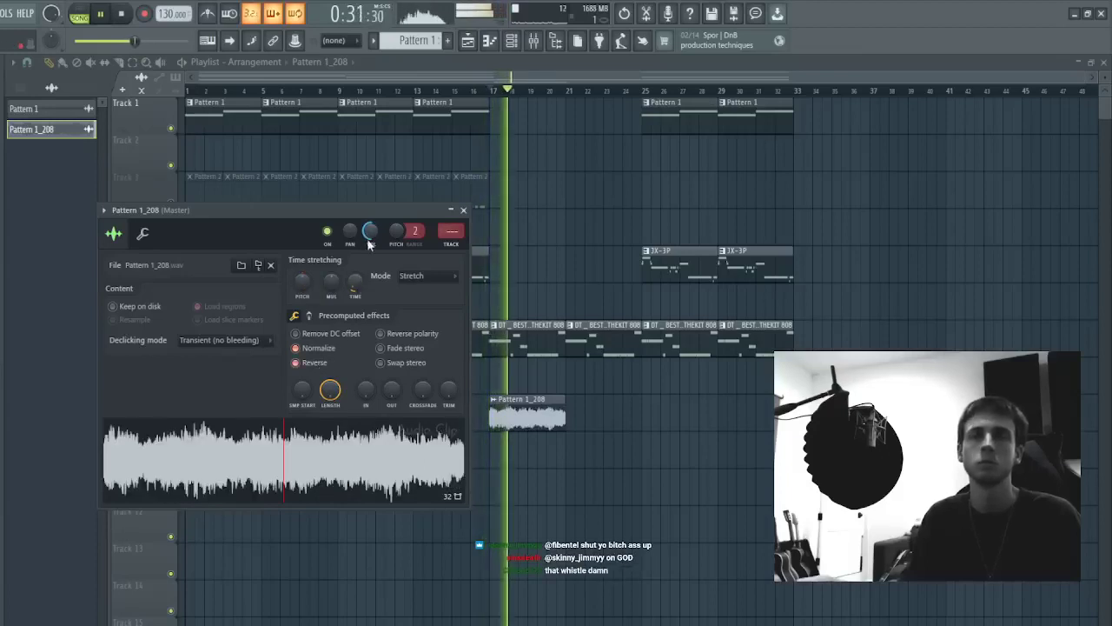
pyautogui.press('space')
pyautogui.click(458, 248)
pyautogui.click(669, 154)
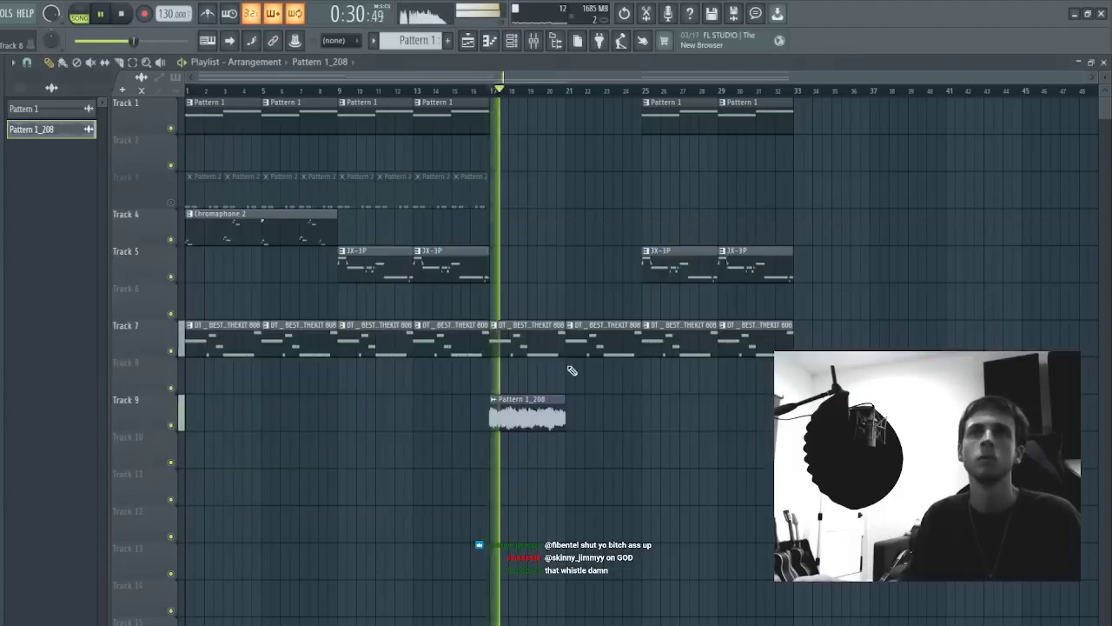
# - Duplicate the Pattern 1_208 audio clip to bar 21
pyautogui.doubleClick(520, 408)
pyautogui.moveTo(591, 404); pyautogui.dragTo(487, 445)
pyautogui.hotkey('ctrl', 'b')
pyautogui.moveTo(514, 239); pyautogui.dragTo(376, 288)
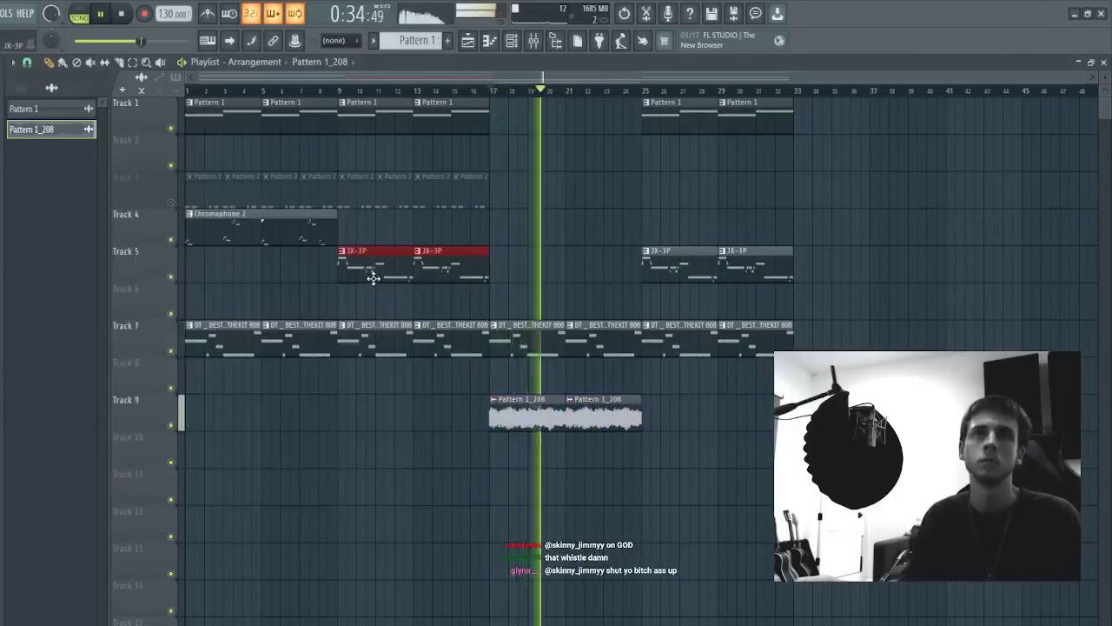
pyautogui.doubleClick(534, 417)
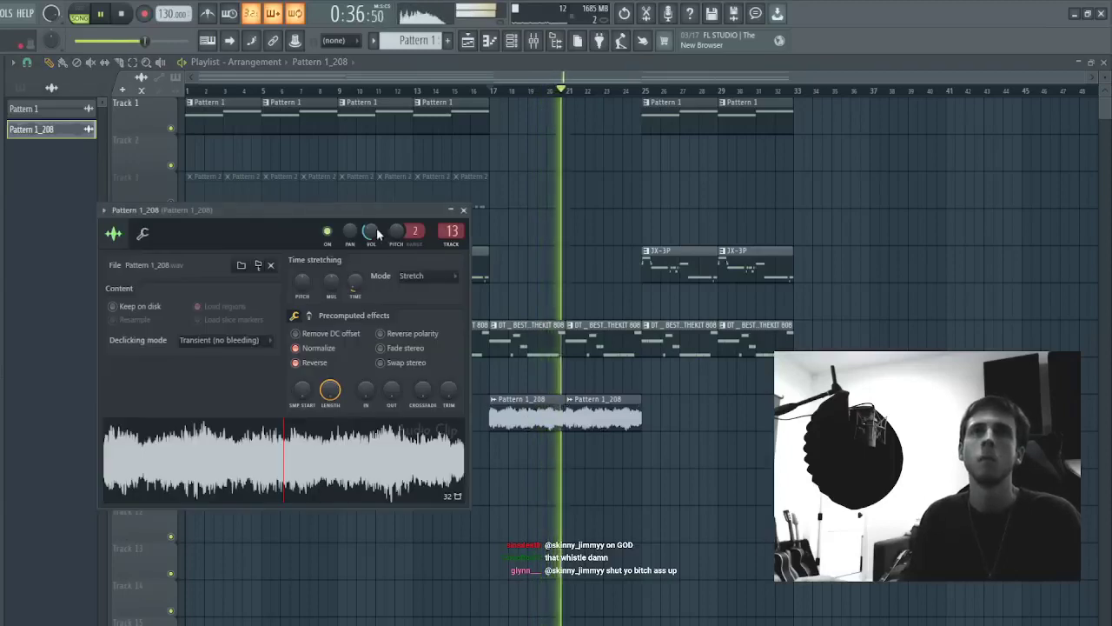
pyautogui.click(463, 211)
# - Duplicate Track 3's Pattern 2 clips up to bar 33 and unmute Track 3
pyautogui.moveTo(539, 173); pyautogui.dragTo(189, 205)
pyautogui.hotkey('ctrl', 'b')
pyautogui.click(171, 203)
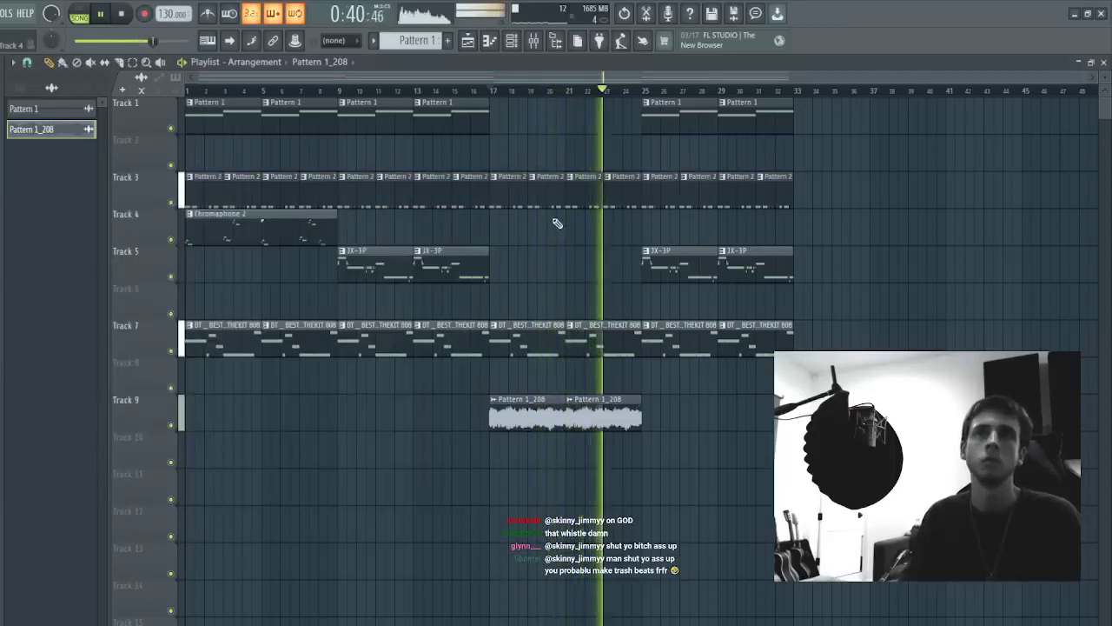
pyautogui.doubleClick(574, 199)
pyautogui.click(512, 41)
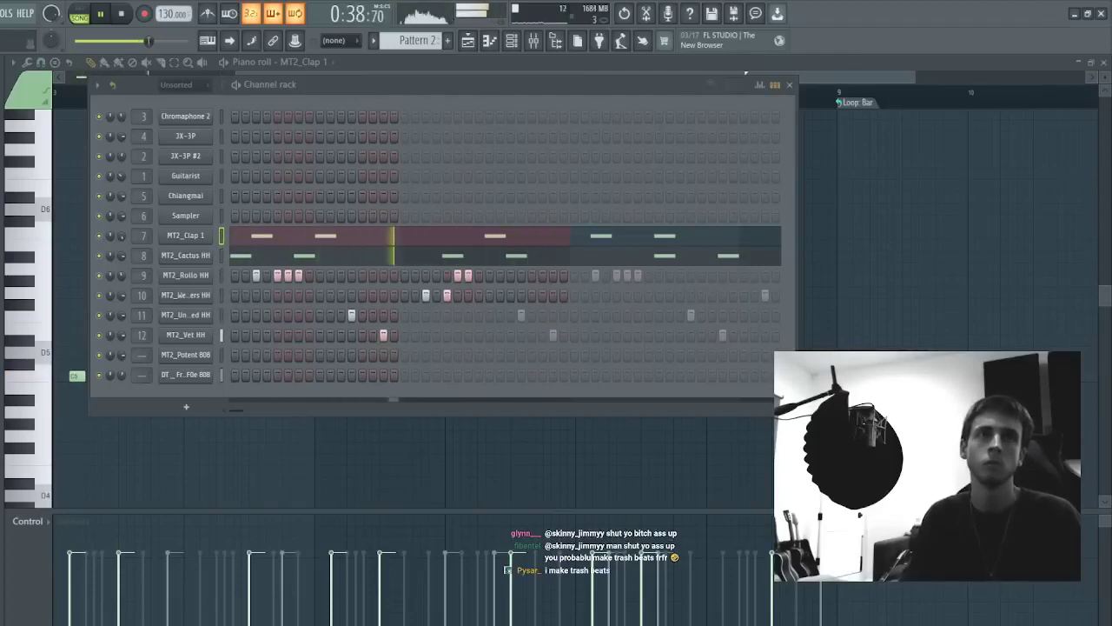
# - Add Pyro HH_2 and Rev HH_2 channels and fill Pyro HH_2 with a hit every 8 steps, then adjust hits
pyautogui.moveTo(159, 393); pyautogui.dragTo(161, 396)
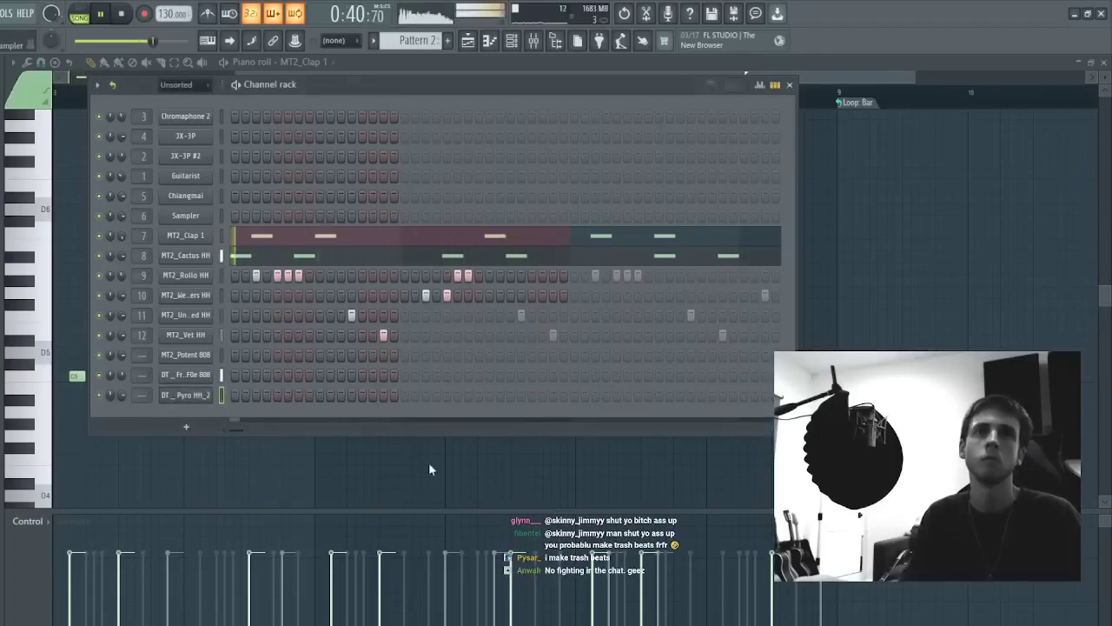
pyautogui.click(425, 460)
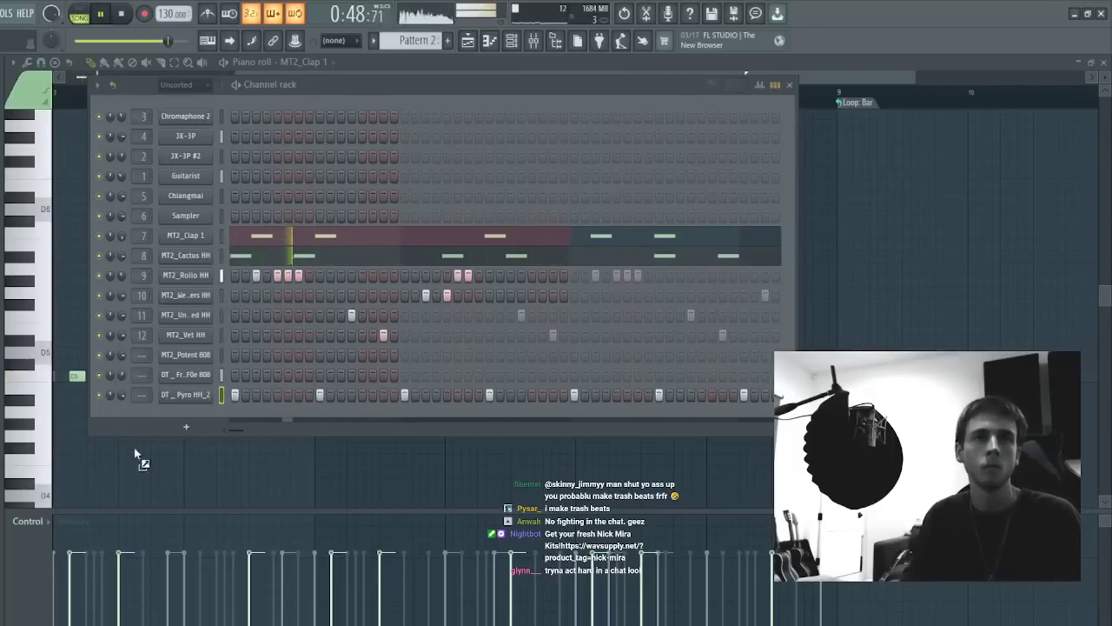
pyautogui.moveTo(135, 453); pyautogui.dragTo(148, 422)
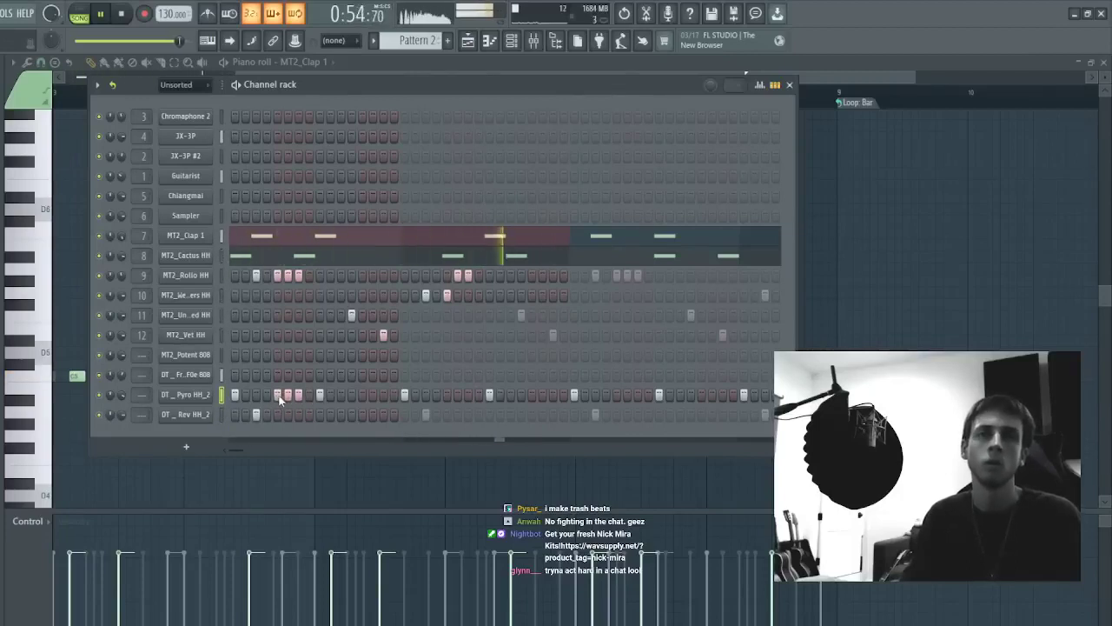
pyautogui.click(469, 396)
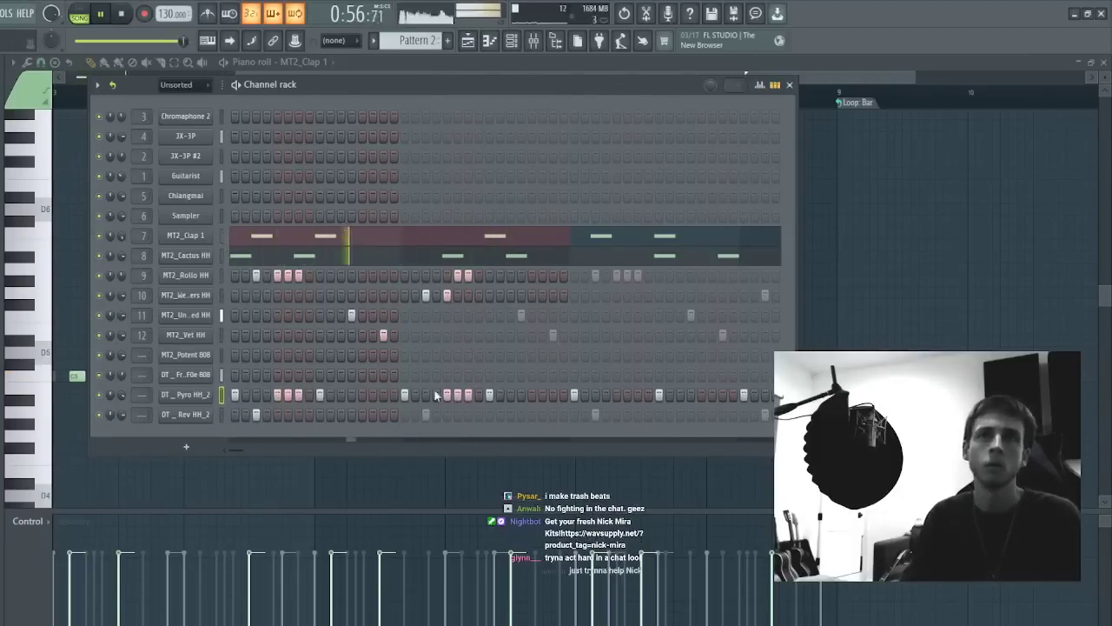
pyautogui.rightClick(278, 394)
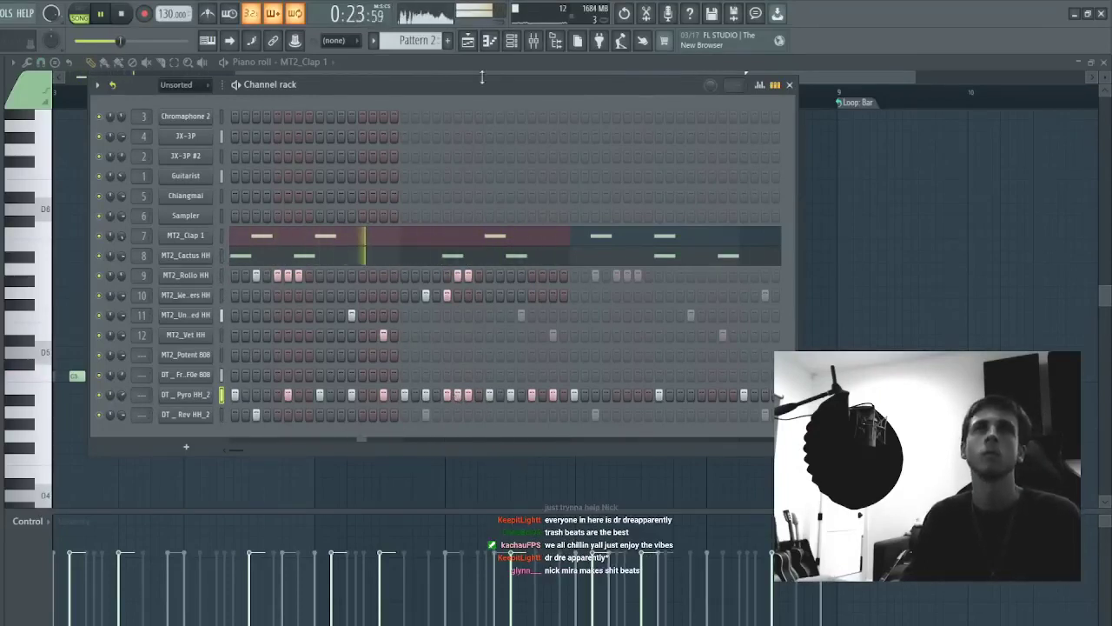
# - Make the bar-17 808 clip a unique pattern and open its notes
pyautogui.press('F5')
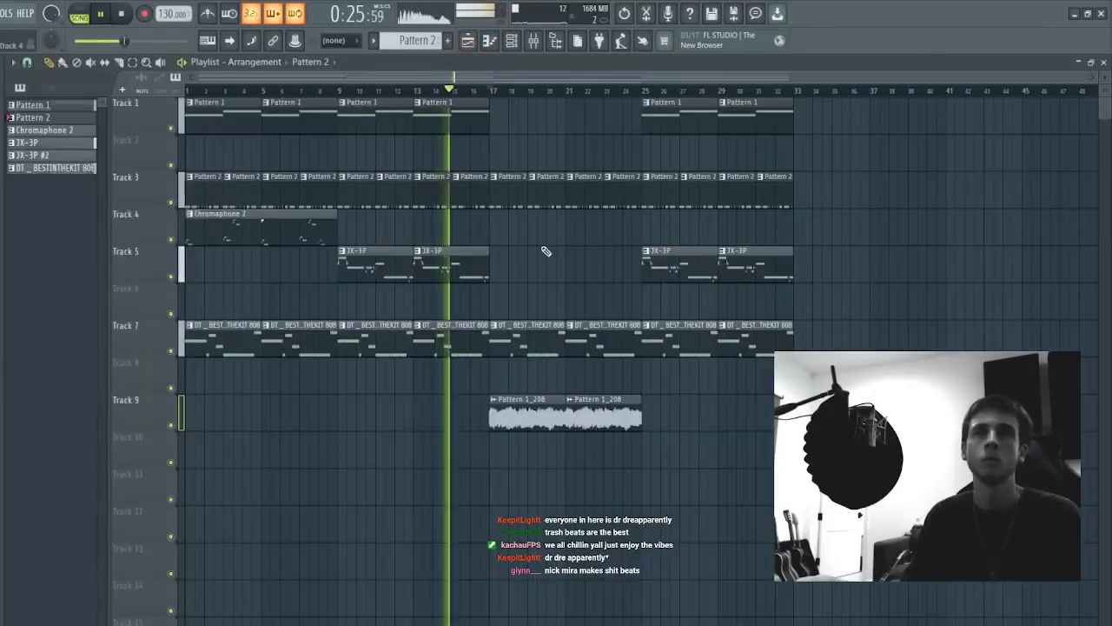
pyautogui.click(495, 325)
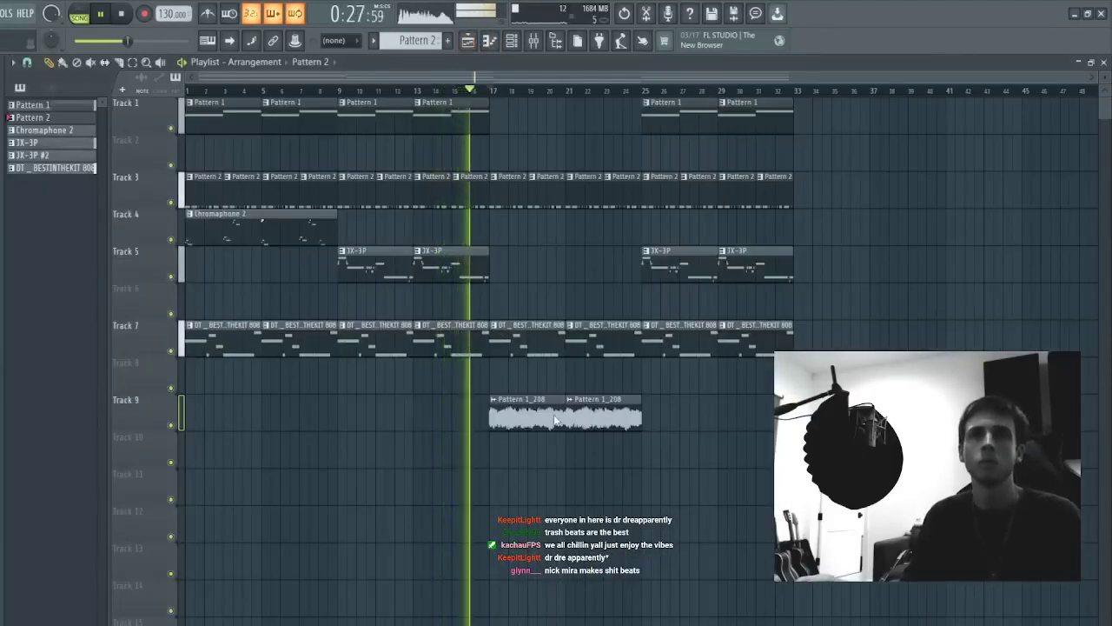
pyautogui.click(524, 353)
pyautogui.doubleClick(524, 352)
pyautogui.press('F6')
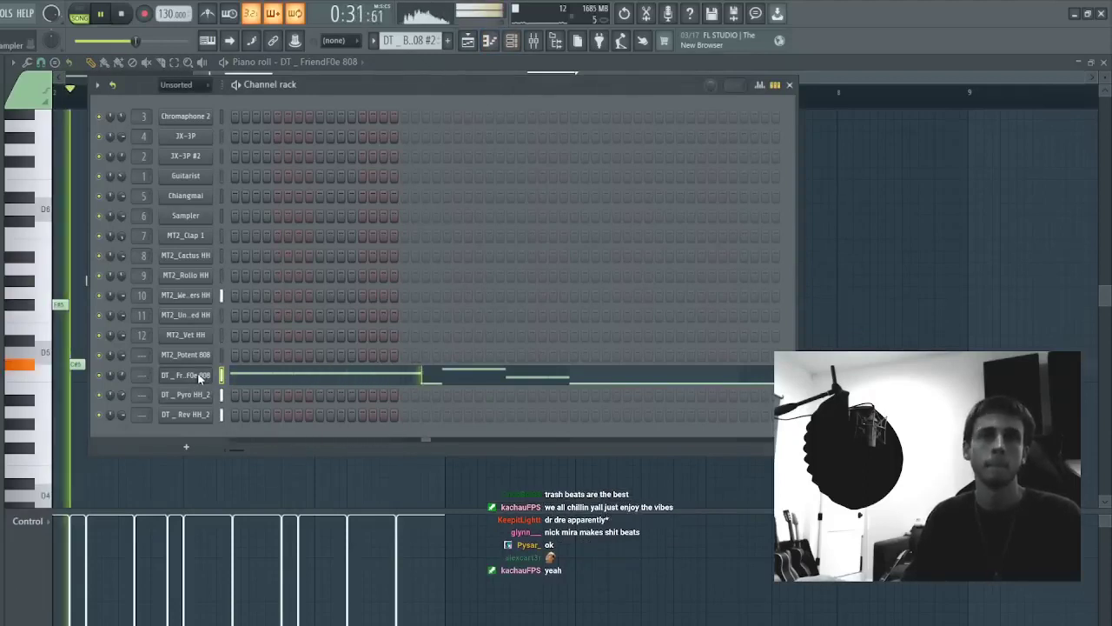
# - Move the 808 notes from DT _ FriendF0e 808 onto MT2_Potent 808, adjusting their octave
pyautogui.hotkey('ctrl', 'x')
pyautogui.click(221, 356)
pyautogui.hotkey('ctrl', 'v')
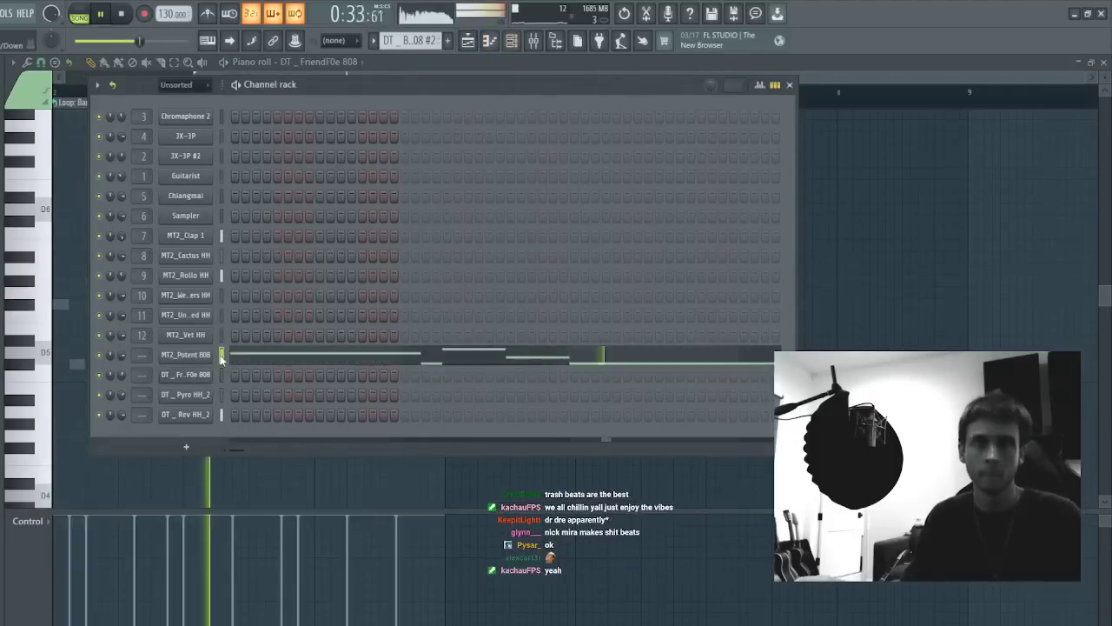
pyautogui.click(273, 358)
pyautogui.hotkey('ctrl', 'Up')
pyautogui.hotkey('ctrl', 'Up')
pyautogui.press('Escape')
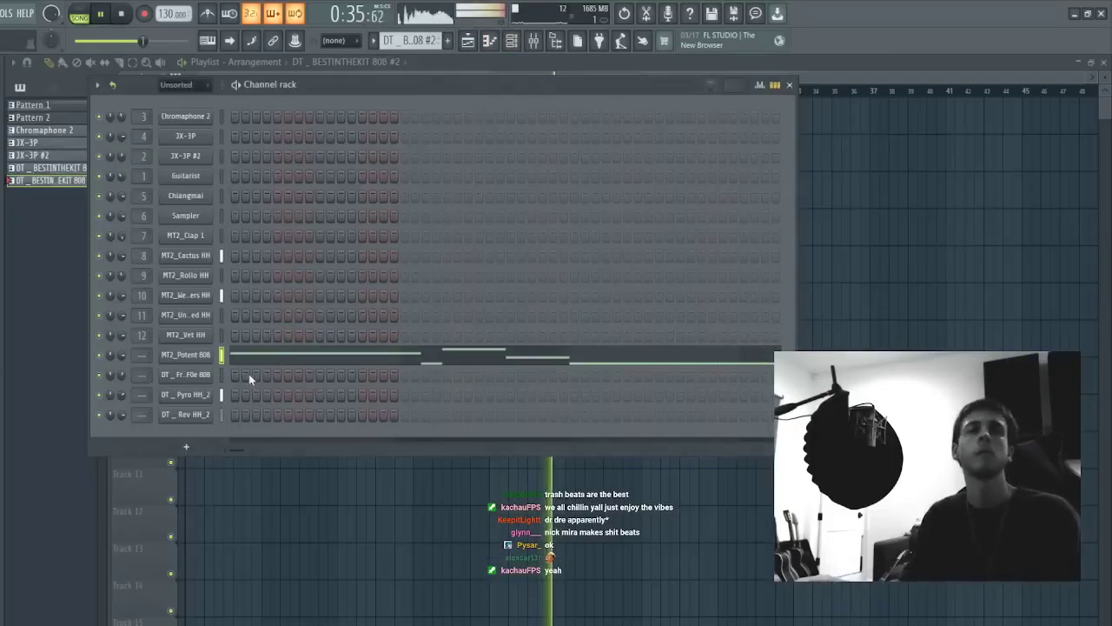
pyautogui.click(279, 365)
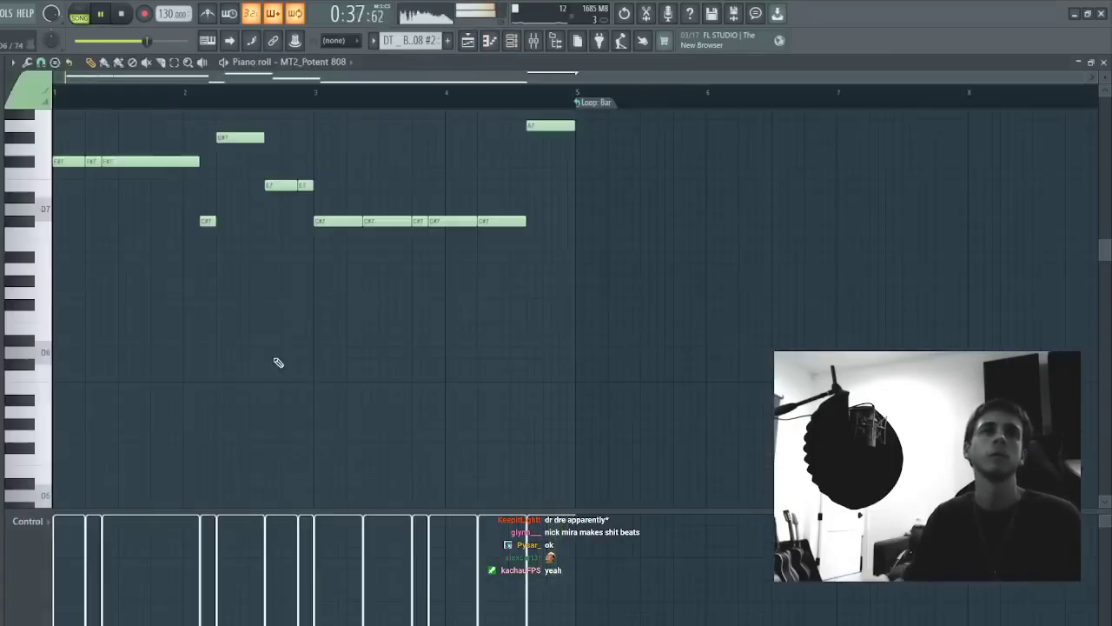
pyautogui.hotkey('ctrl', 'Down')
pyautogui.press('Escape')
pyautogui.press('F6')
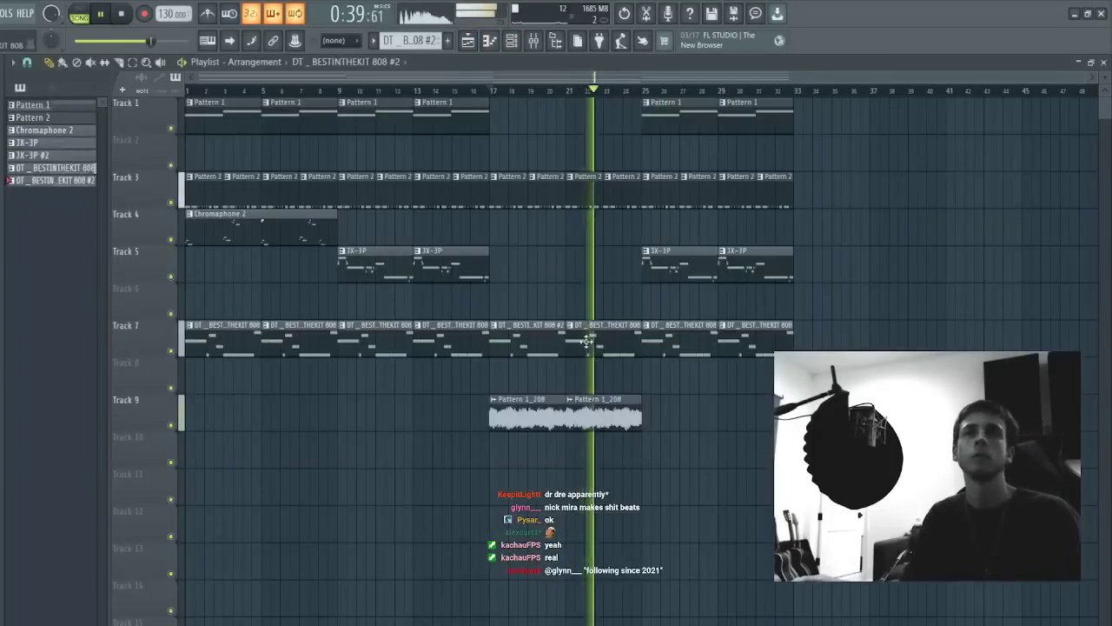
# - Erase the JX-3P, 808 and Track 1 clips after bar 25 and duplicate the new 808 and audio clips into bars 25–32
pyautogui.rightClick(695, 266)
pyautogui.moveTo(665, 248)
pyautogui.mouseDown()
pyautogui.moveTo(569, 356)
pyautogui.moveTo(541, 356)
pyautogui.moveTo(639, 425)
pyautogui.mouseUp()
pyautogui.hotkey('ctrl', 'b')
pyautogui.hotkey('ctrl', 'b')
pyautogui.rightClick(687, 119)
pyautogui.doubleClick(672, 327)
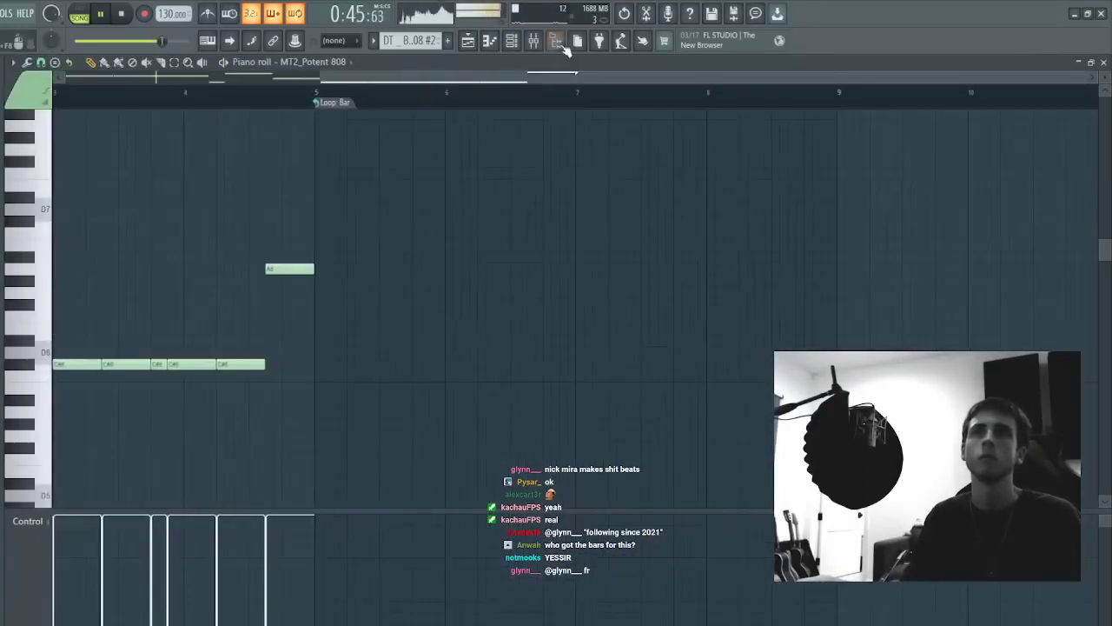
pyautogui.scroll(3, 535, 105)
pyautogui.click(468, 40)
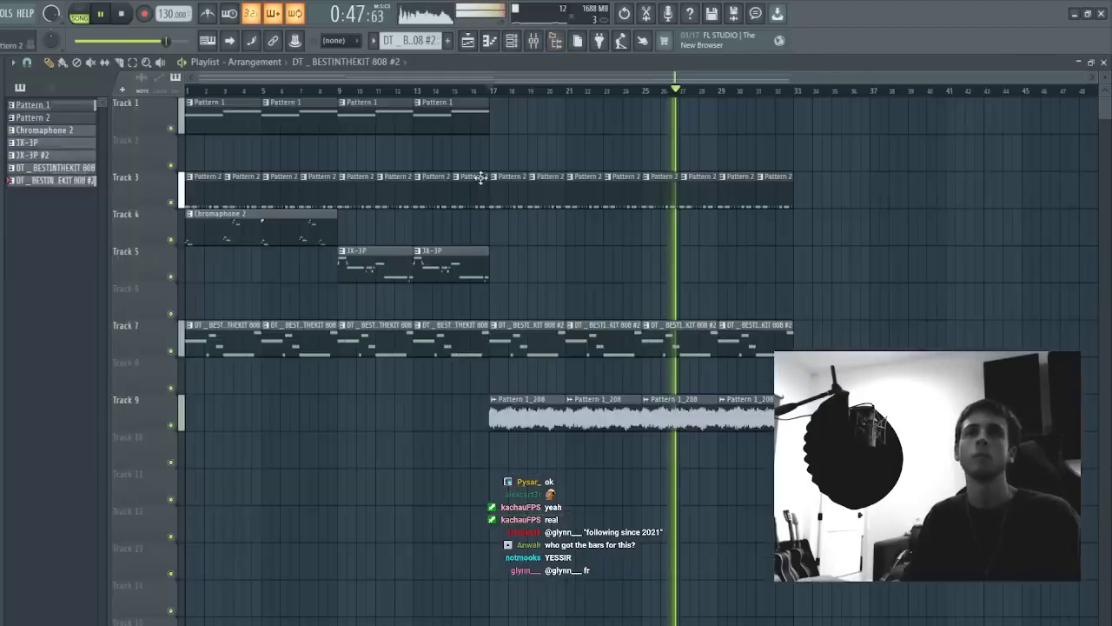
# - Dismiss the audio clip settings and bring up the channel rack to find Egoist
pyautogui.doubleClick(682, 417)
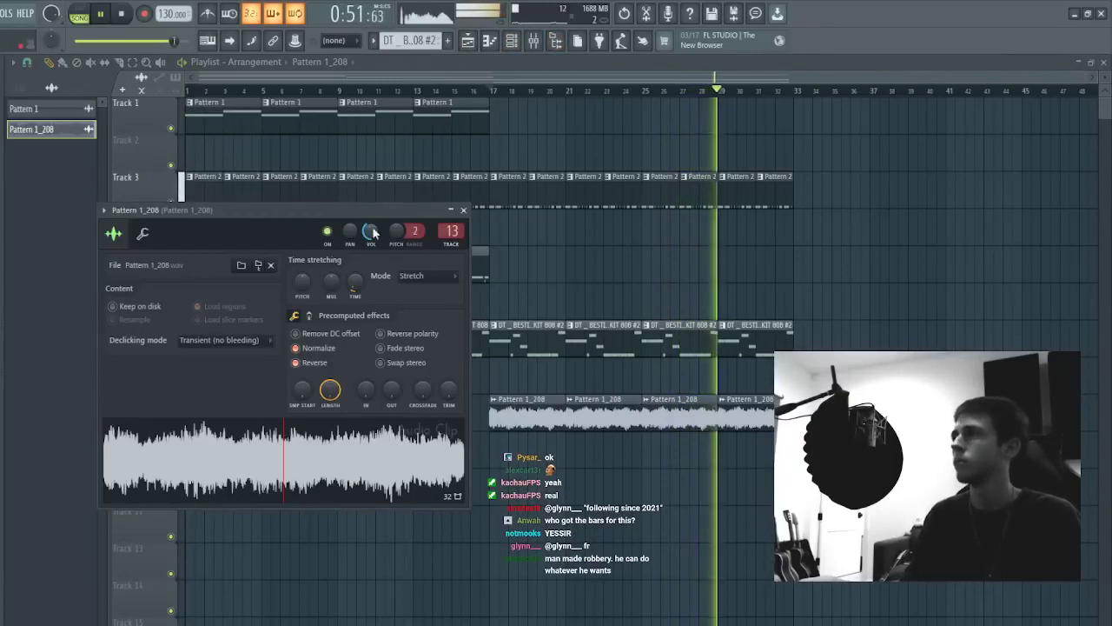
pyautogui.rightClick(911, 216)
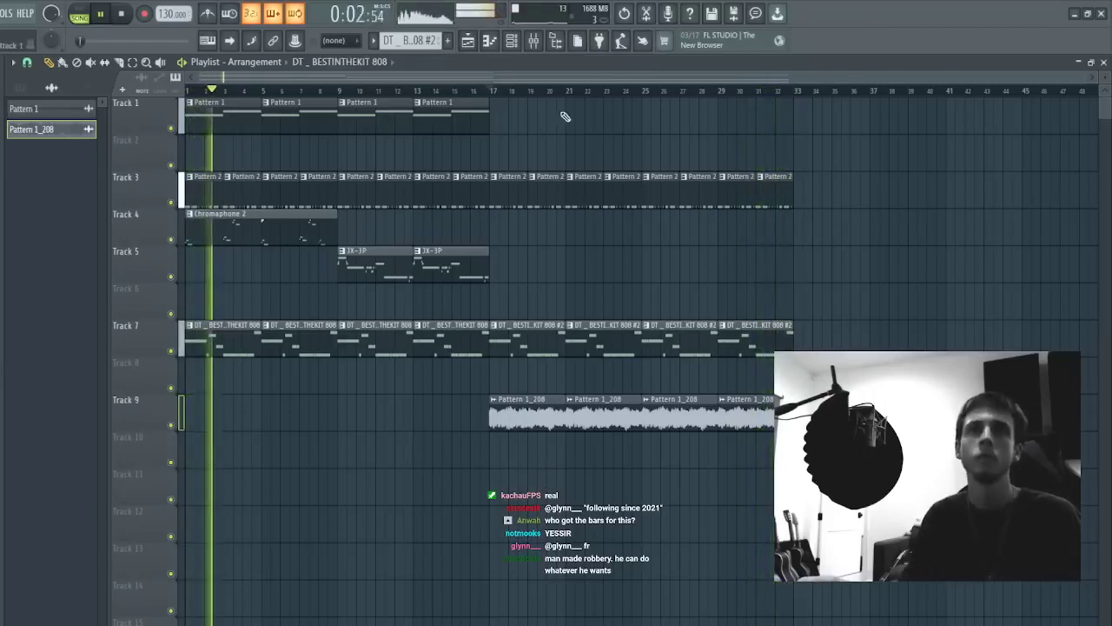
pyautogui.click(512, 41)
pyautogui.scroll(1, 186, 87)
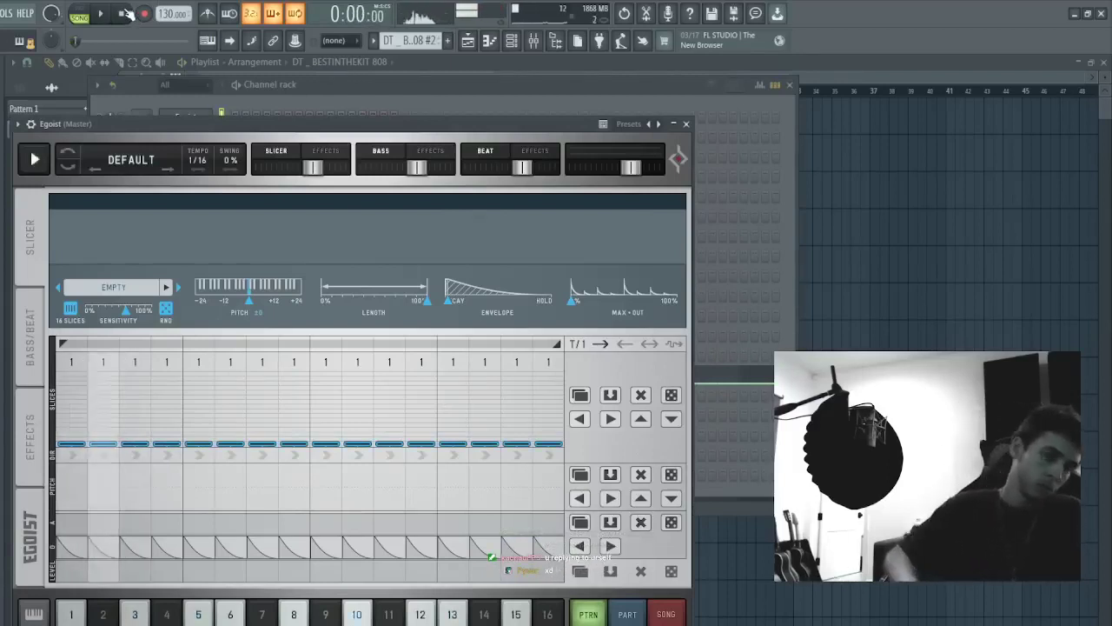
# - Stop playback, switch Egoist's pads to a piano keyboard, and load the 96 THE DRIVE preset
pyautogui.click(124, 13)
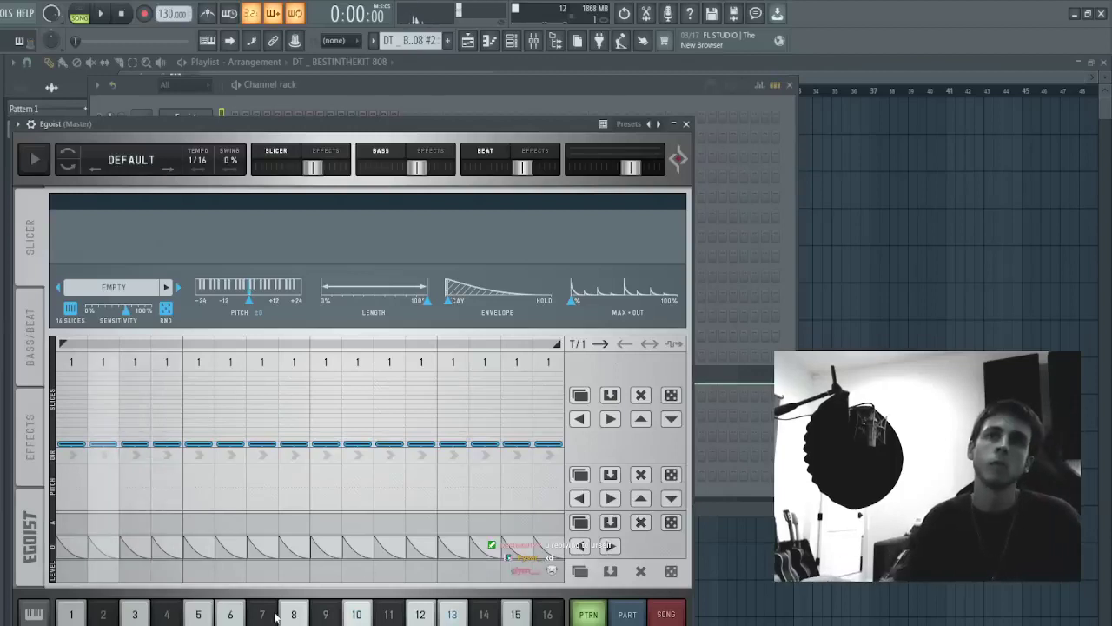
pyautogui.click(34, 614)
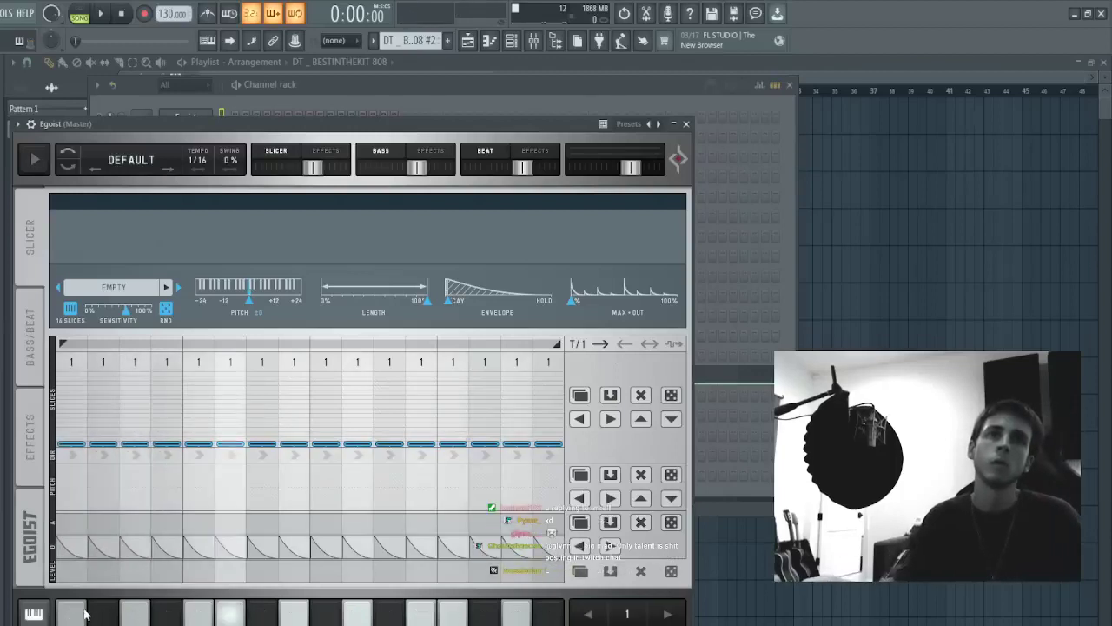
pyautogui.click(135, 161)
pyautogui.moveTo(144, 225)
pyautogui.click(269, 278)
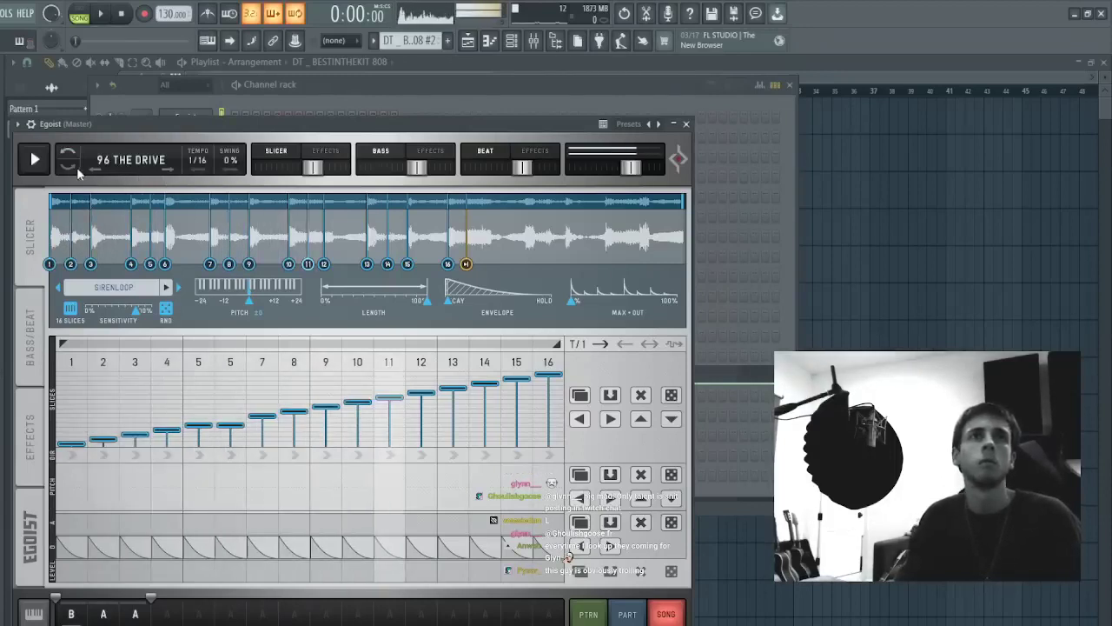
# - Audition the next five Egoist presets in turn
pyautogui.click(169, 172)
pyautogui.click(170, 171)
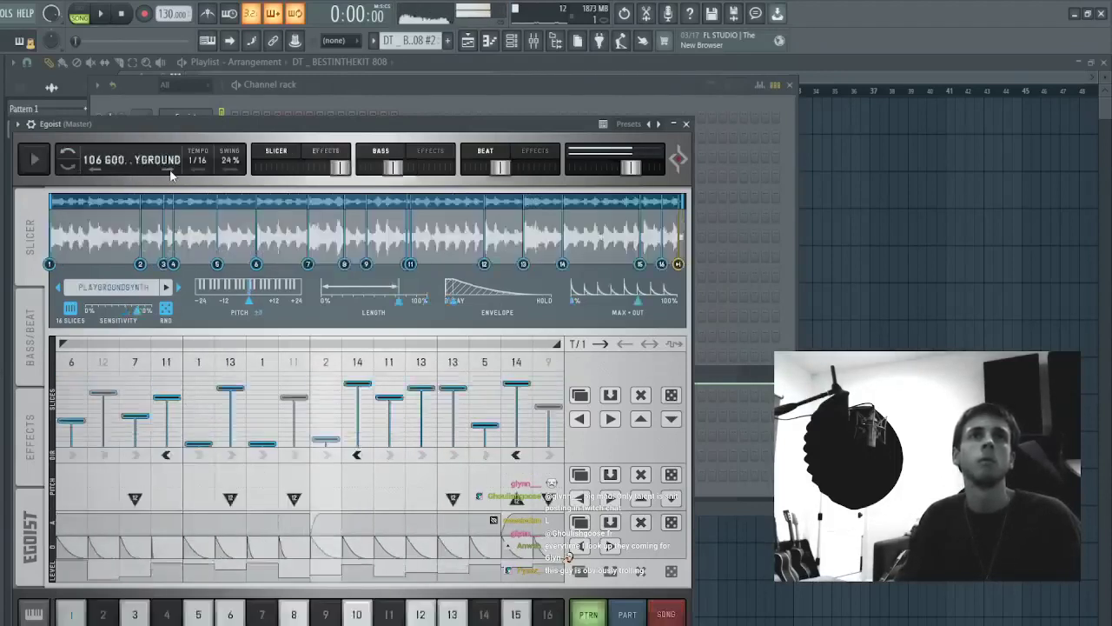
pyautogui.click(170, 172)
pyautogui.click(171, 172)
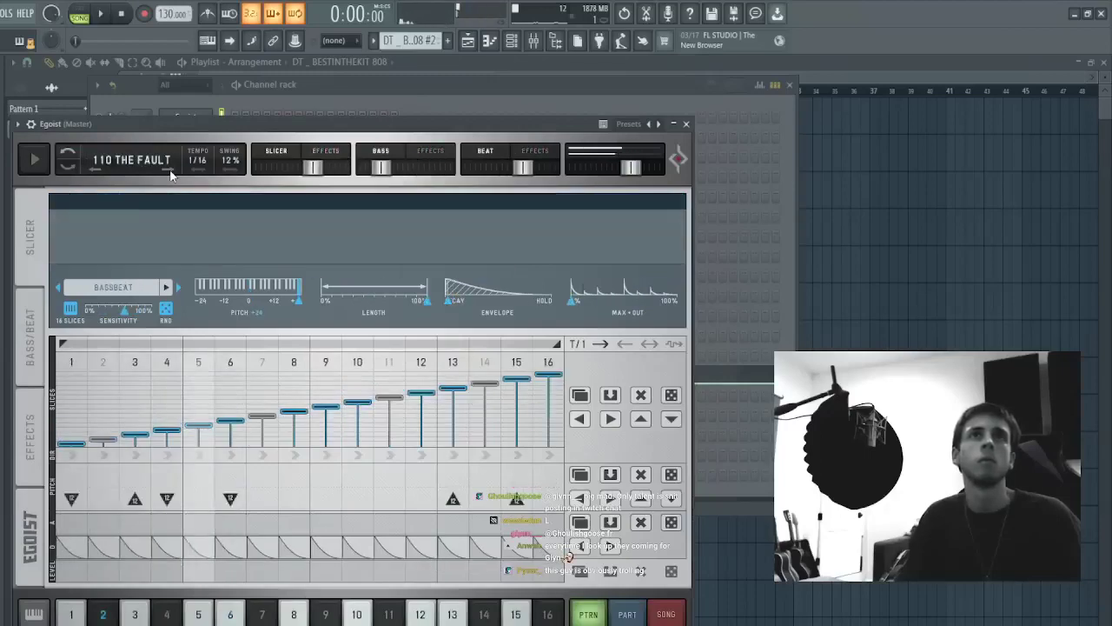
pyautogui.click(170, 172)
# - Load 129 RATE 100 from the Electric Himalaya list, then advance to 130 BLITCH
pyautogui.click(139, 161)
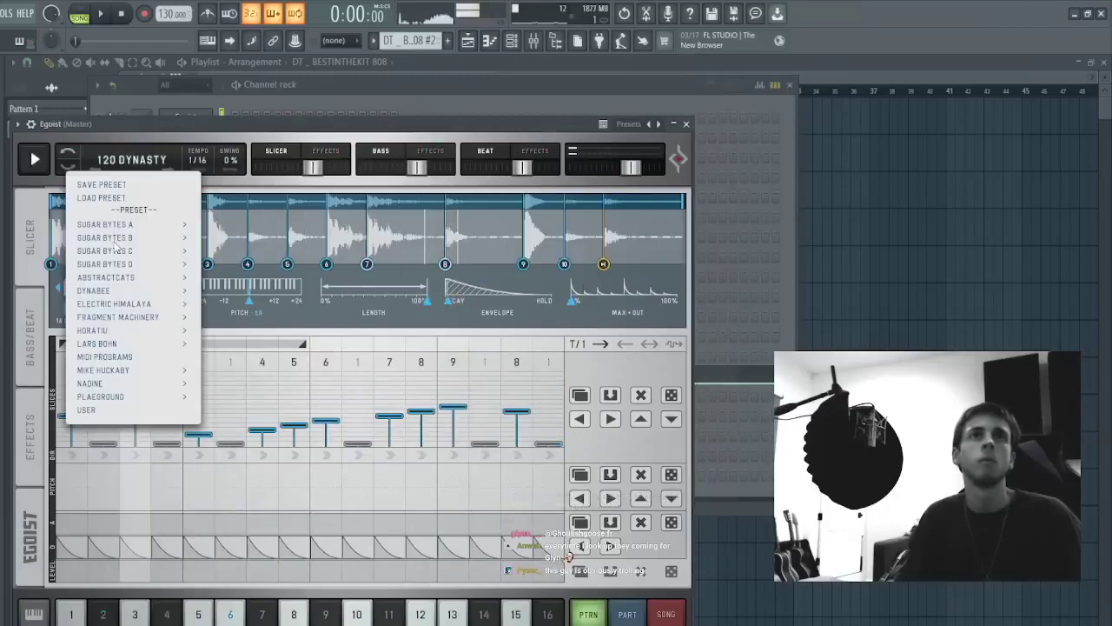
pyautogui.moveTo(132, 303)
pyautogui.click(352, 301)
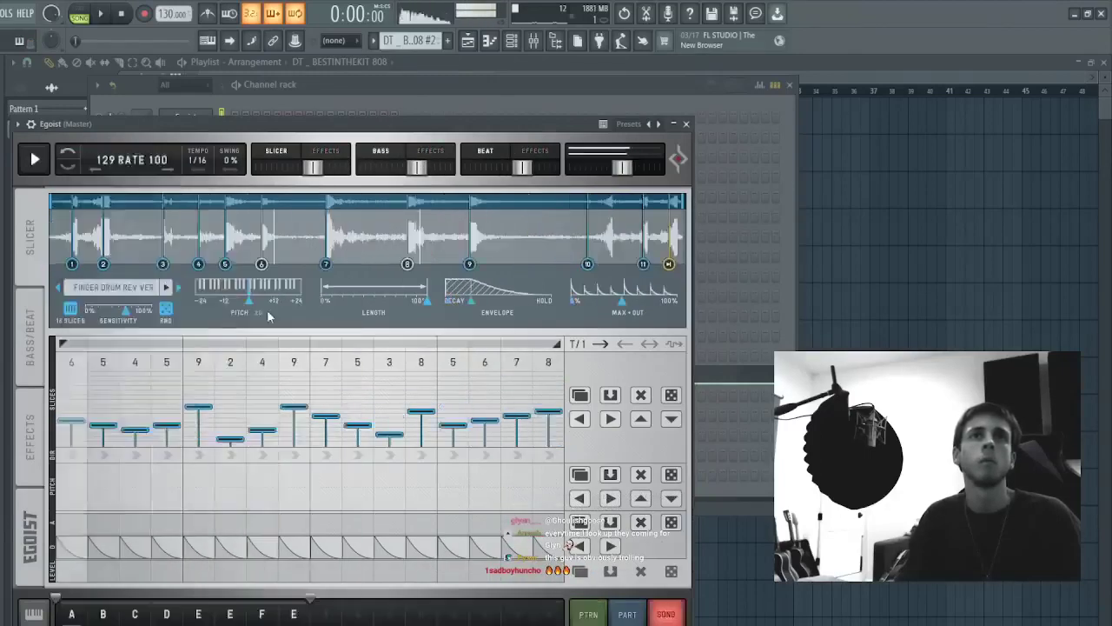
pyautogui.click(170, 173)
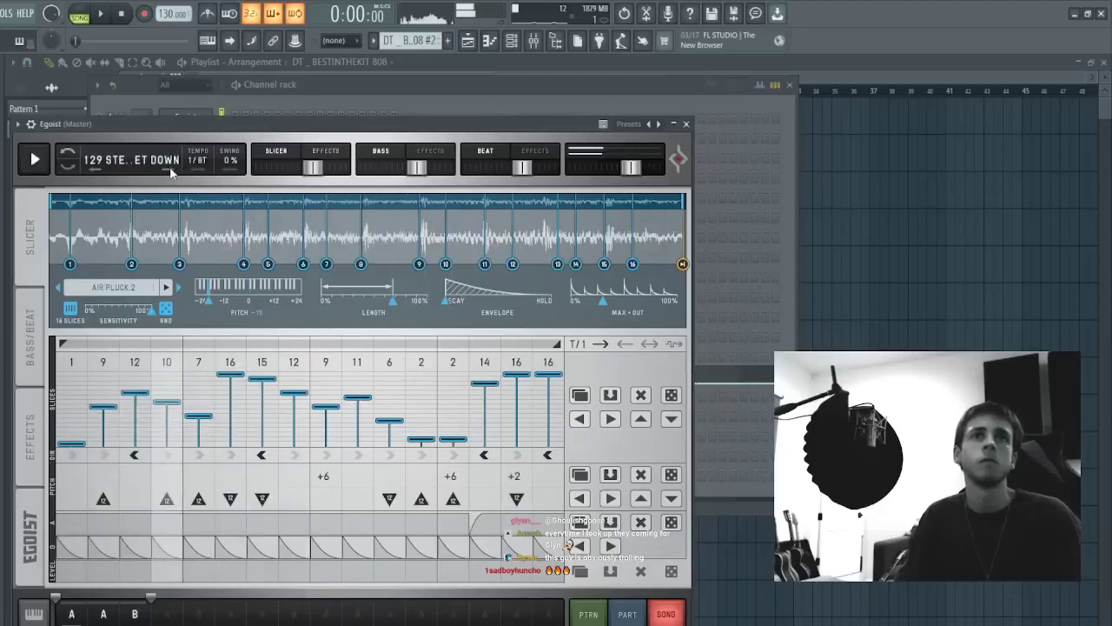
pyautogui.click(170, 172)
pyautogui.click(170, 172)
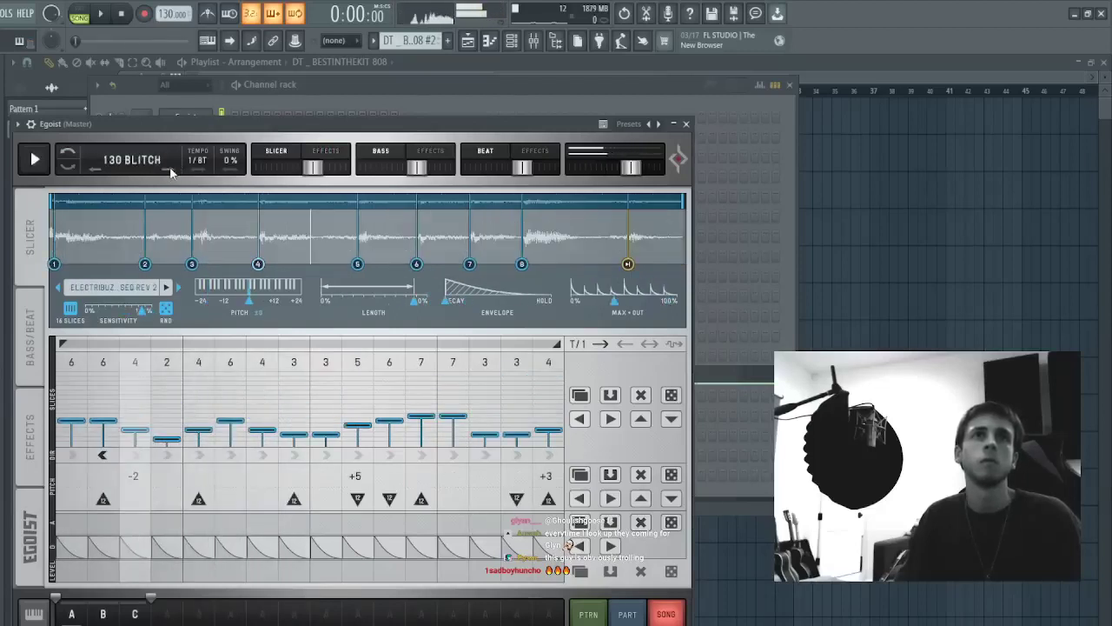
# - Close Egoist and record the playing beat as audio in Edison
pyautogui.click(685, 124)
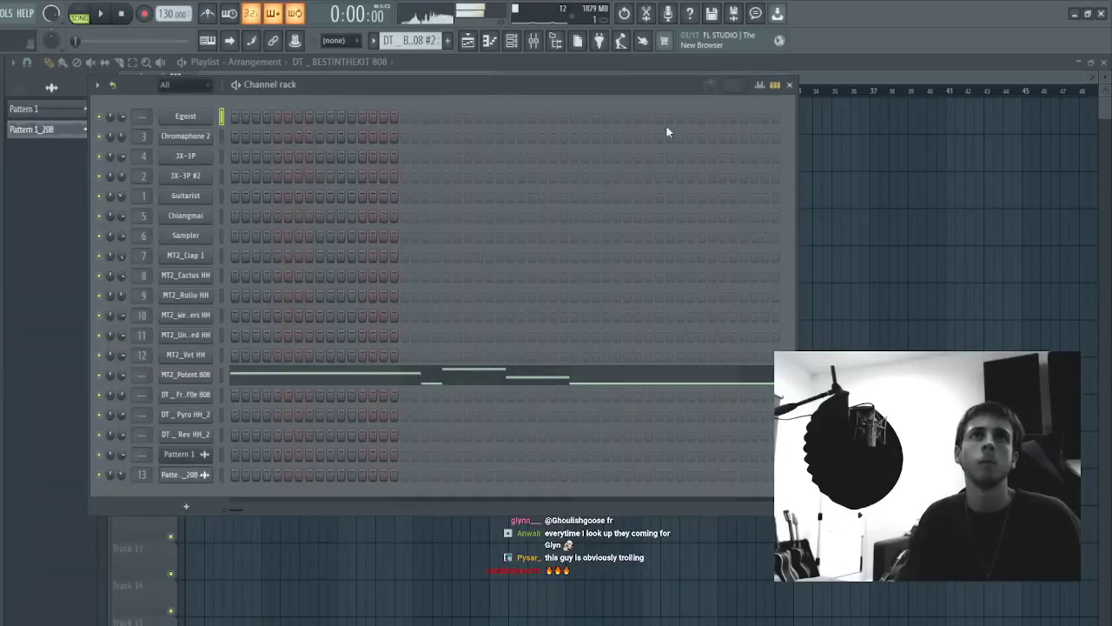
pyautogui.click(645, 13)
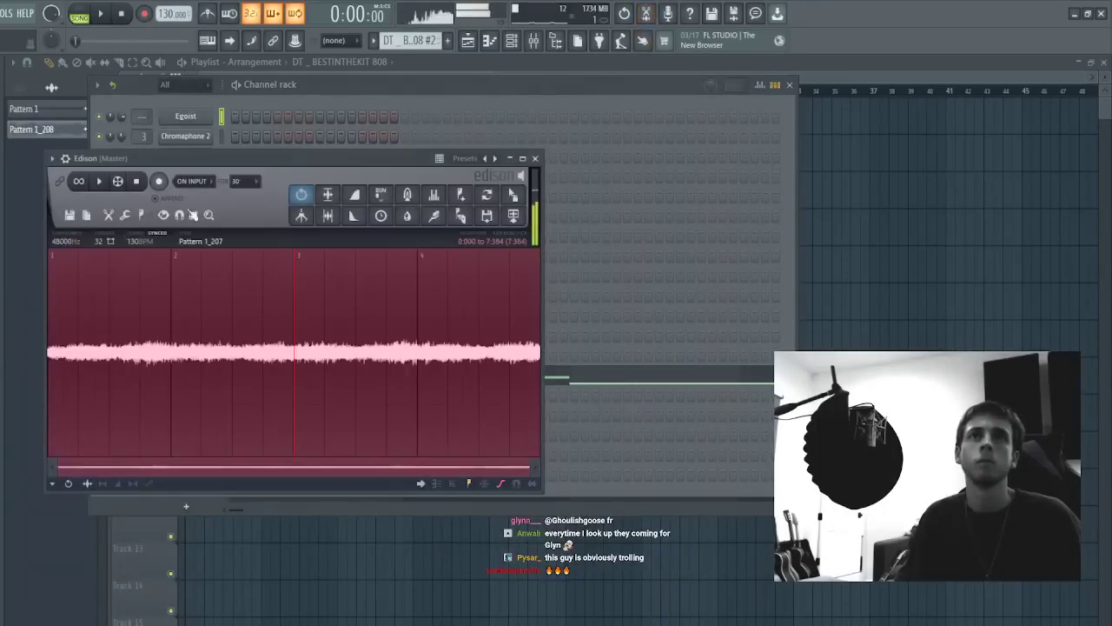
pyautogui.click(158, 182)
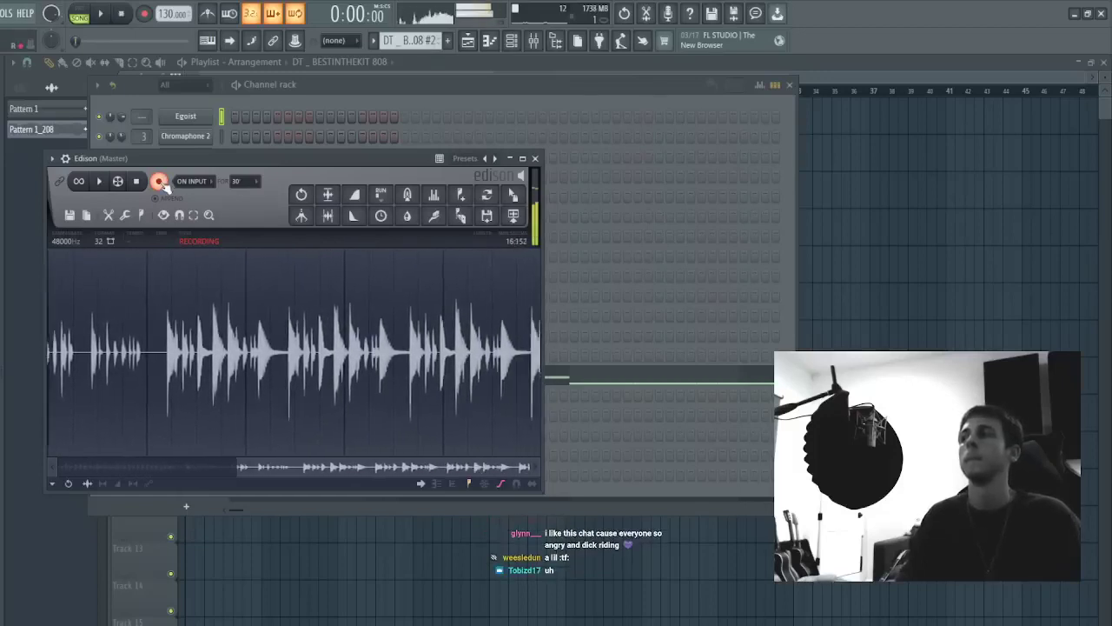
pyautogui.click(160, 182)
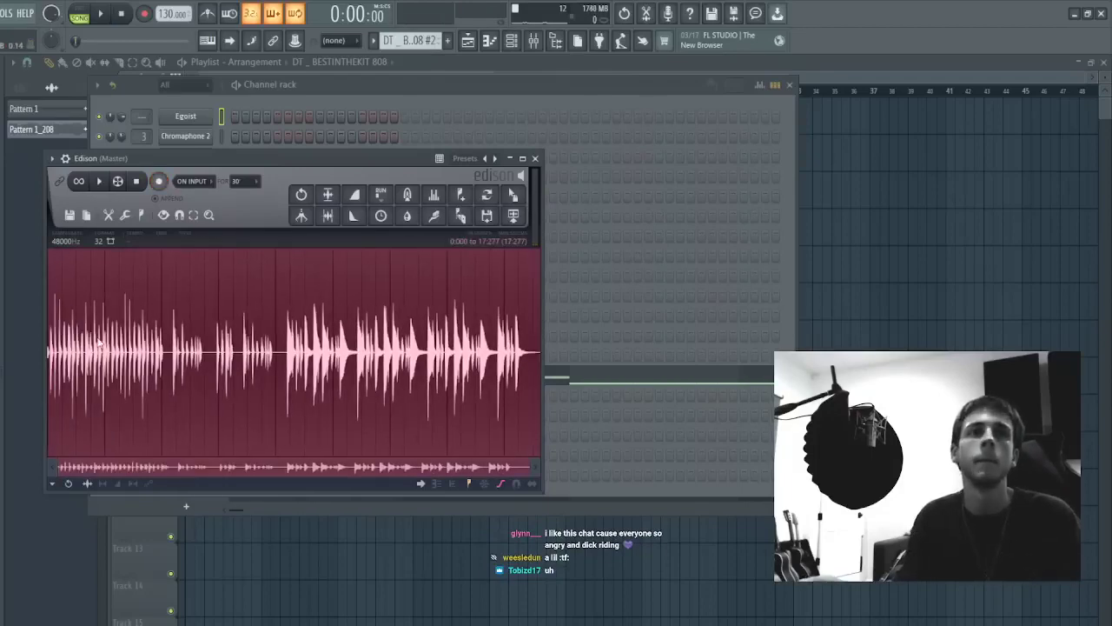
# - Set the Edison selection start at the kick onset and play the selection back
pyautogui.scroll(5, 64, 344)
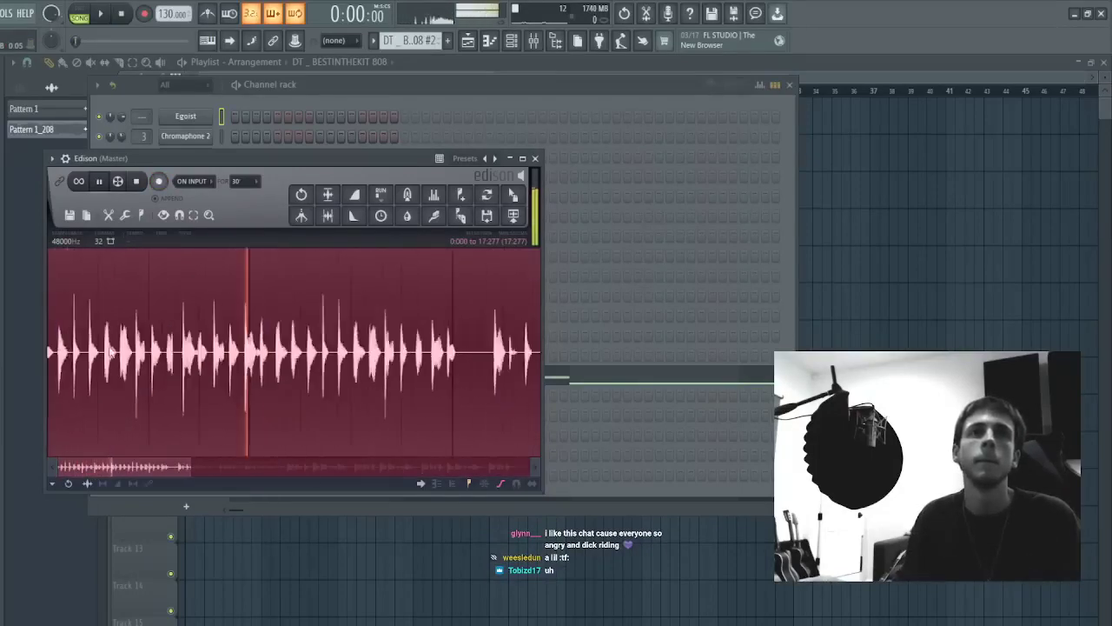
pyautogui.scroll(-5, 131, 351)
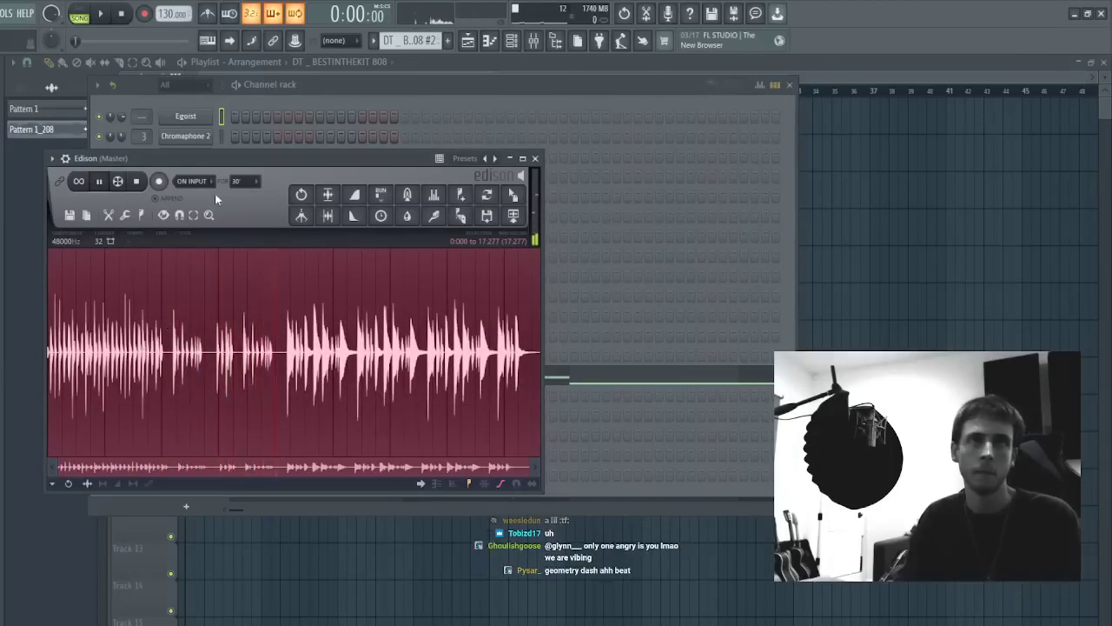
pyautogui.moveTo(52, 373); pyautogui.dragTo(293, 378)
pyautogui.scroll(5, 281, 367)
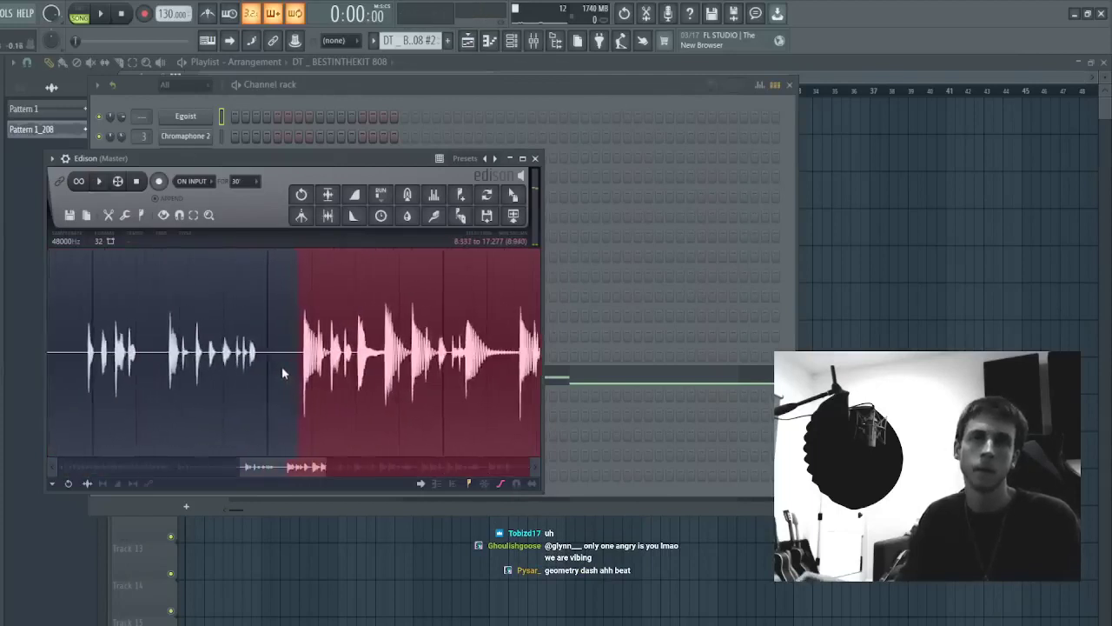
pyautogui.scroll(2, 263, 319)
pyautogui.rightClick(281, 363)
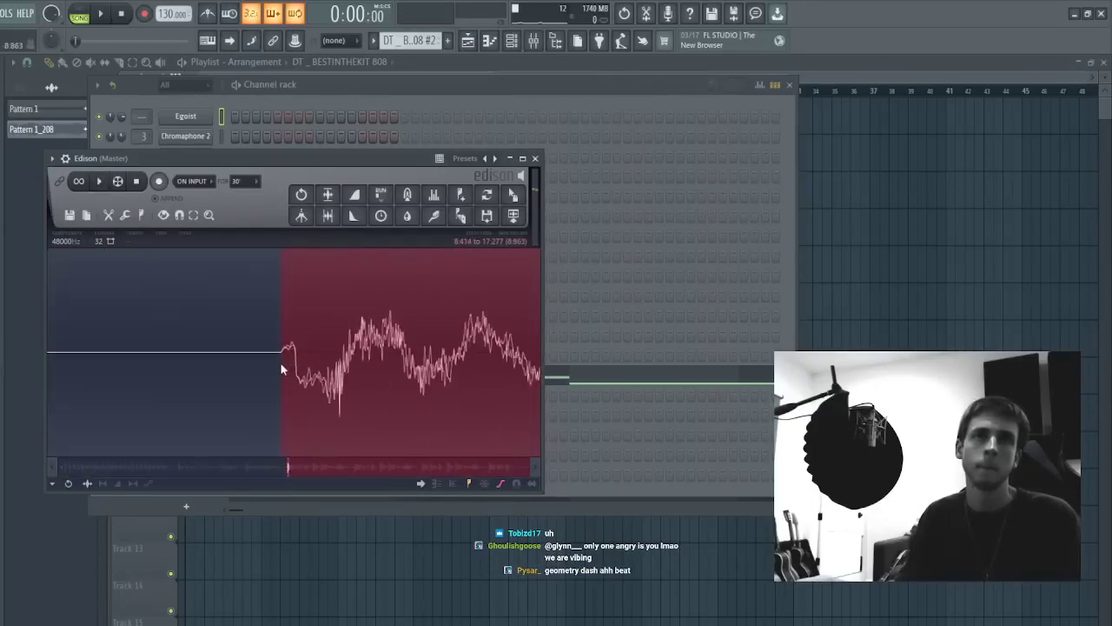
pyautogui.press('space')
# - Pull the selection end earlier until it aligns with the next transient
pyautogui.scroll(-5, 260, 360)
pyautogui.scroll(-5, 204, 356)
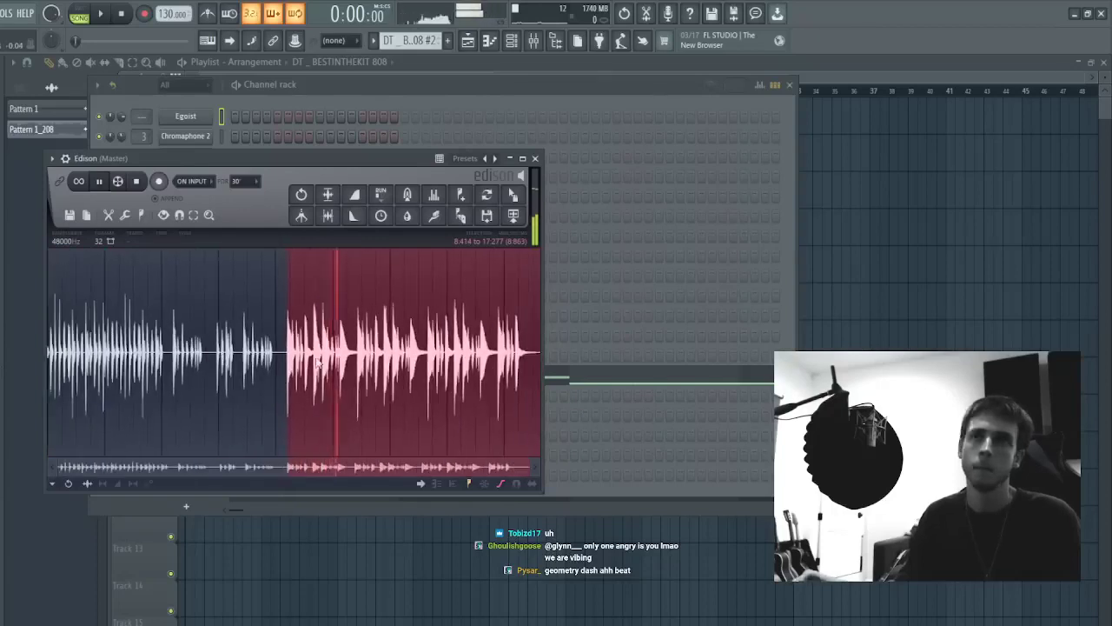
pyautogui.scroll(3, 447, 364)
pyautogui.rightClick(425, 362)
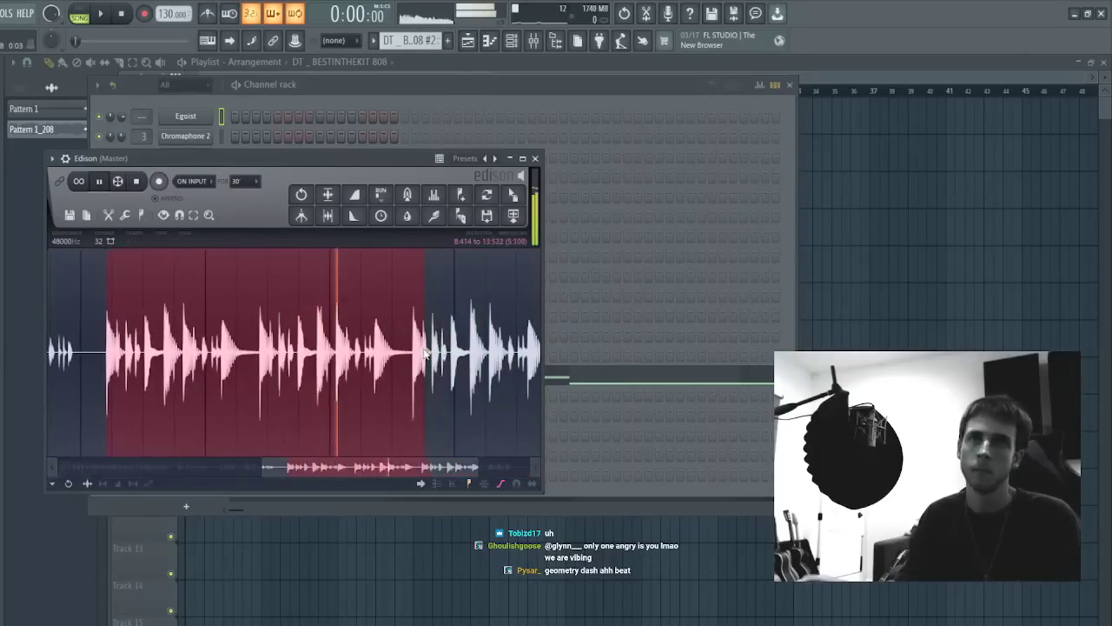
pyautogui.scroll(6, 415, 360)
pyautogui.rightClick(366, 365)
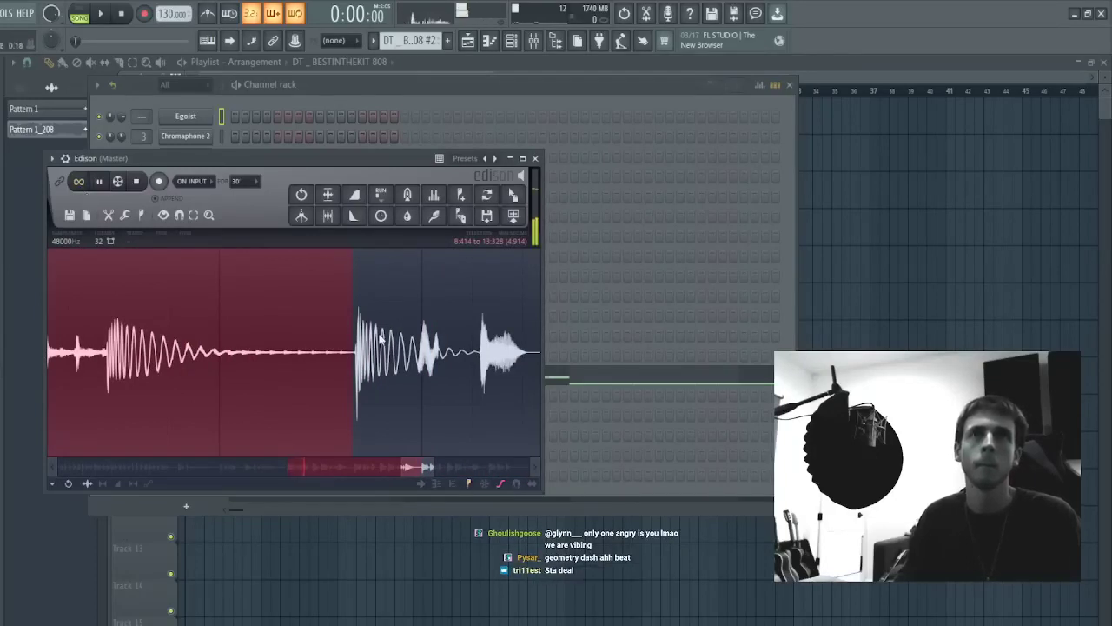
pyautogui.scroll(4, 381, 335)
pyautogui.rightClick(315, 369)
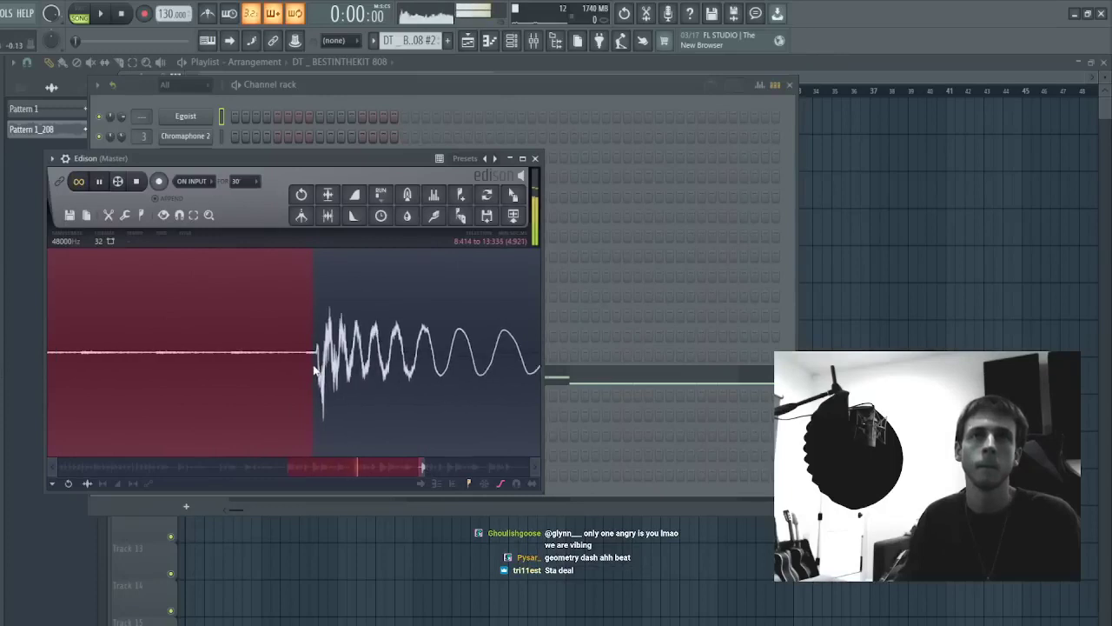
pyautogui.scroll(-5, 314, 369)
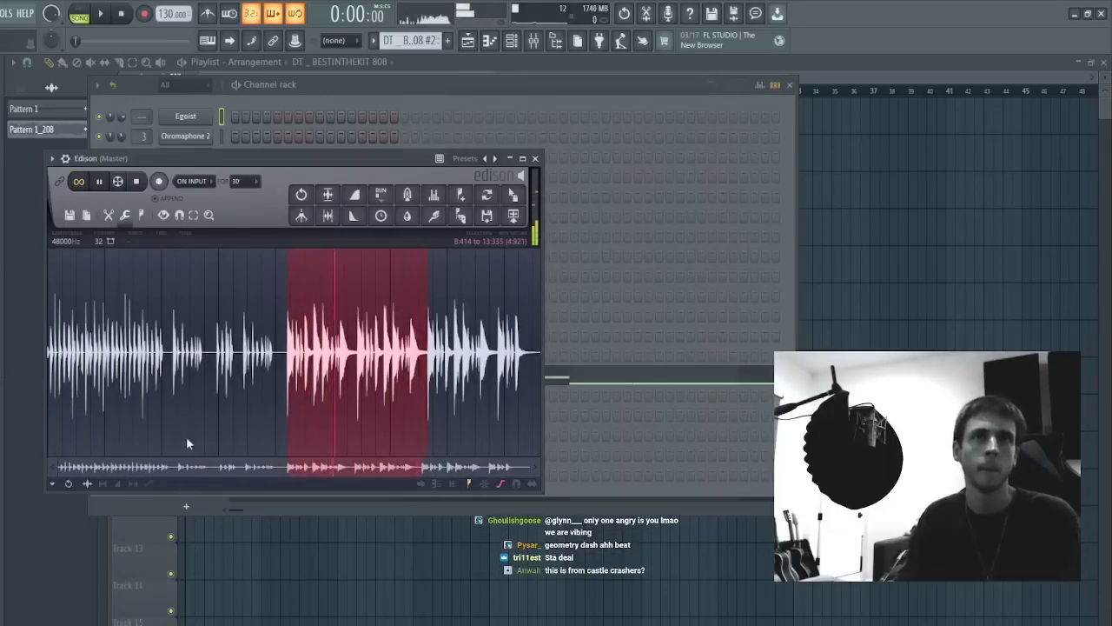
# - Drag the trimmed drum phrase onto Track 10 in the playlist and play the arrangement
pyautogui.moveTo(519, 193); pyautogui.dragTo(354, 397)
pyautogui.moveTo(209, 388); pyautogui.dragTo(314, 461)
pyautogui.press('space')
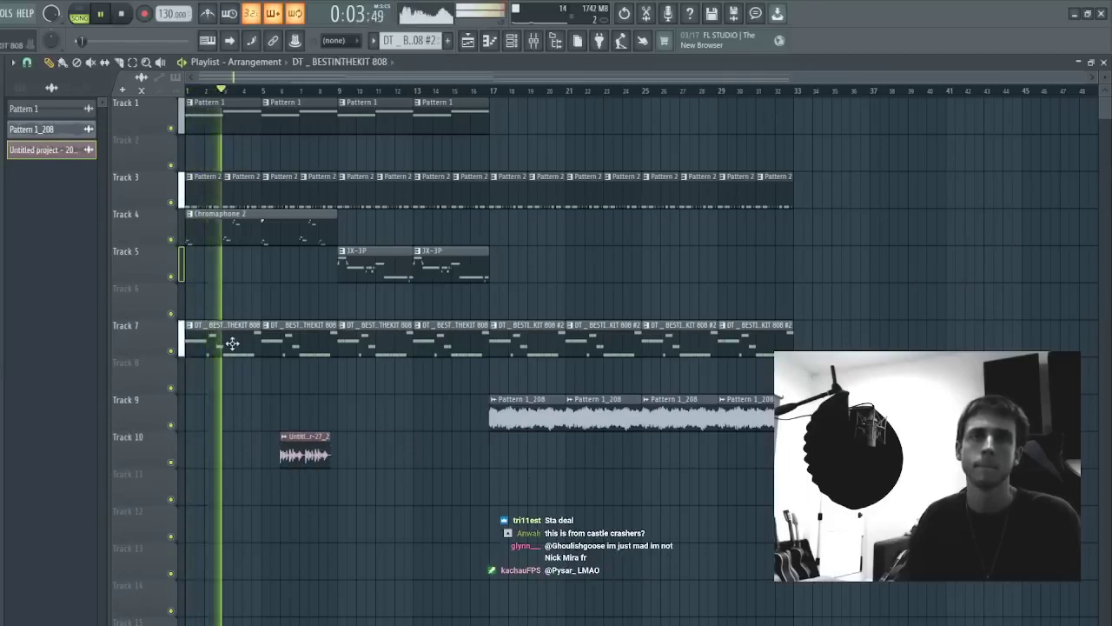
# - Check the Track 7 808 notes, stop playback, and select the recorded audio channel
pyautogui.doubleClick(229, 342)
pyautogui.press('space')
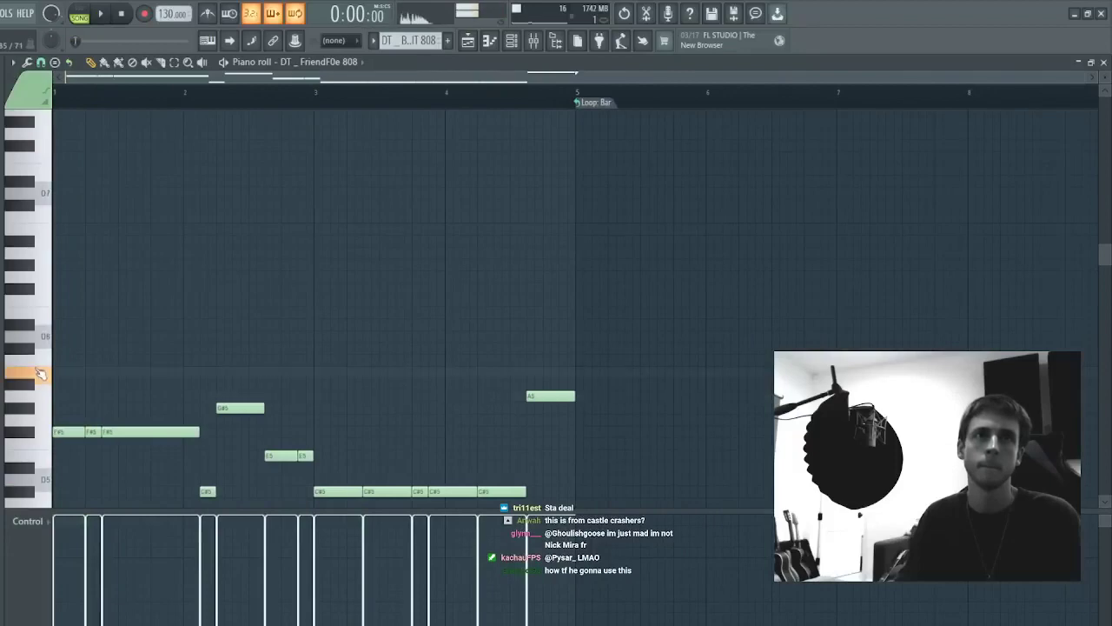
pyautogui.press('F5')
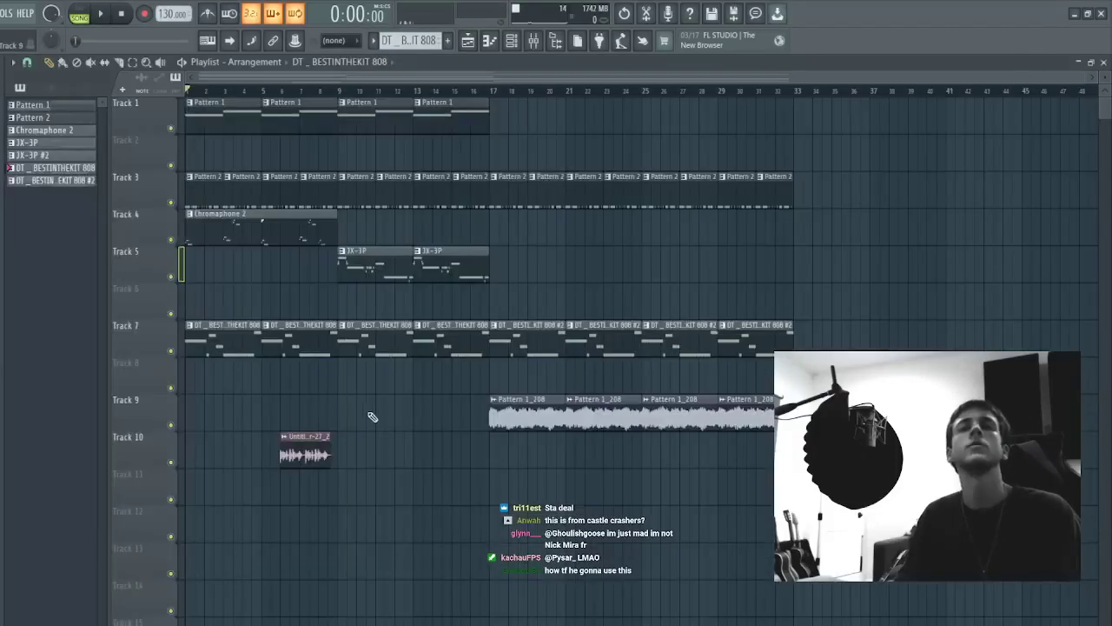
pyautogui.doubleClick(304, 453)
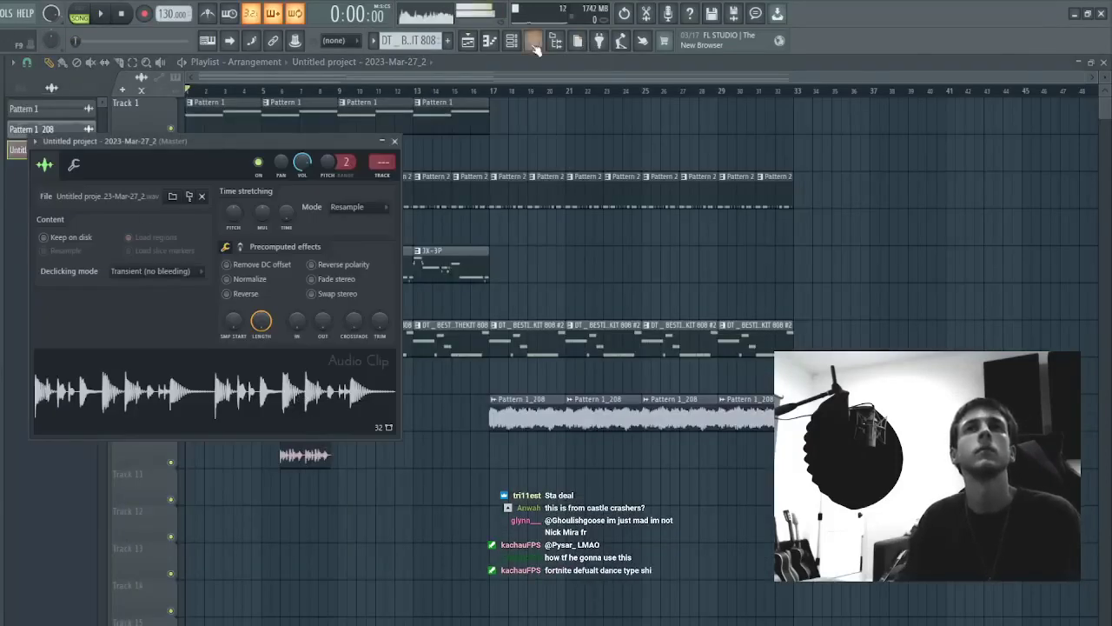
pyautogui.click(513, 41)
pyautogui.scroll(1, 196, 90)
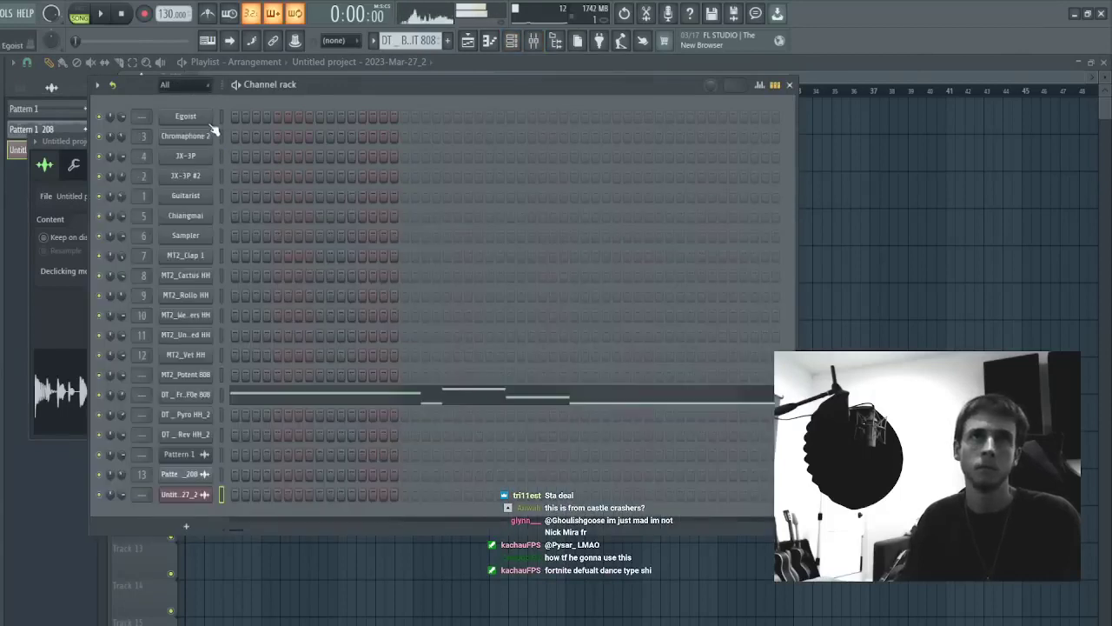
pyautogui.click(221, 136)
# - Look at Chromaphone 2's notes, preview a key, and return to the arrangement
pyautogui.press('F7')
pyautogui.moveTo(29, 218); pyautogui.dragTo(35, 213)
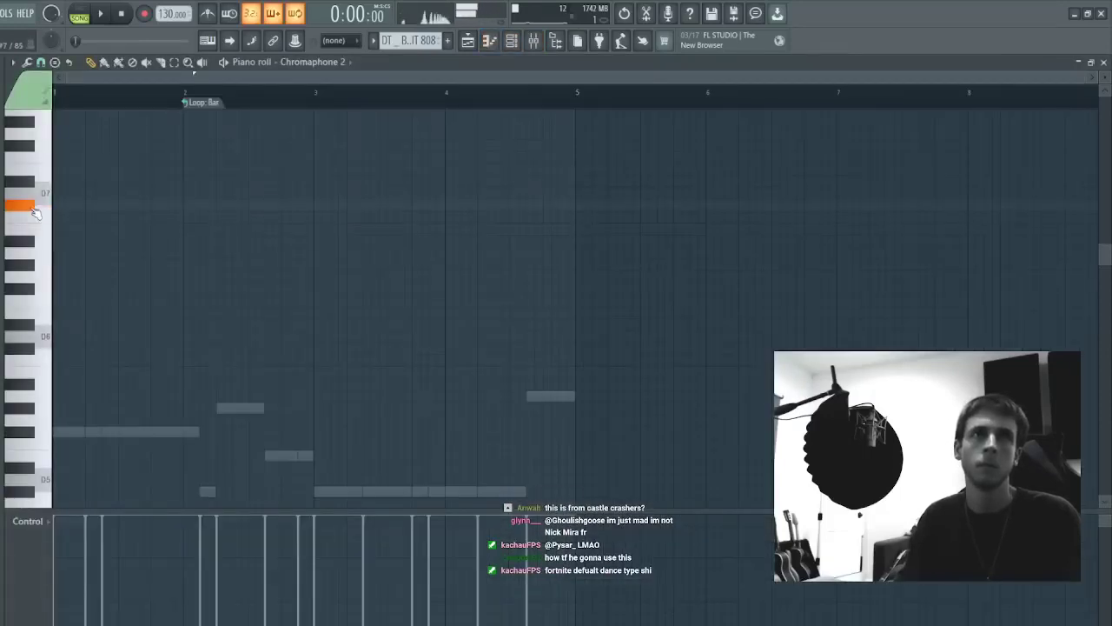
pyautogui.click(476, 50)
pyautogui.click(510, 41)
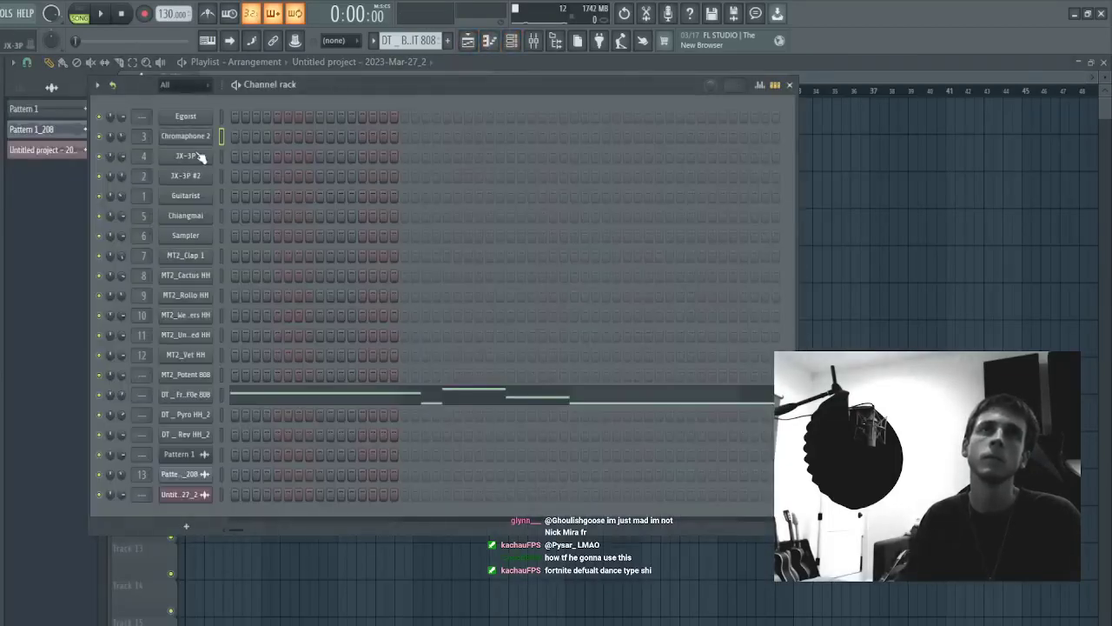
pyautogui.press('F7')
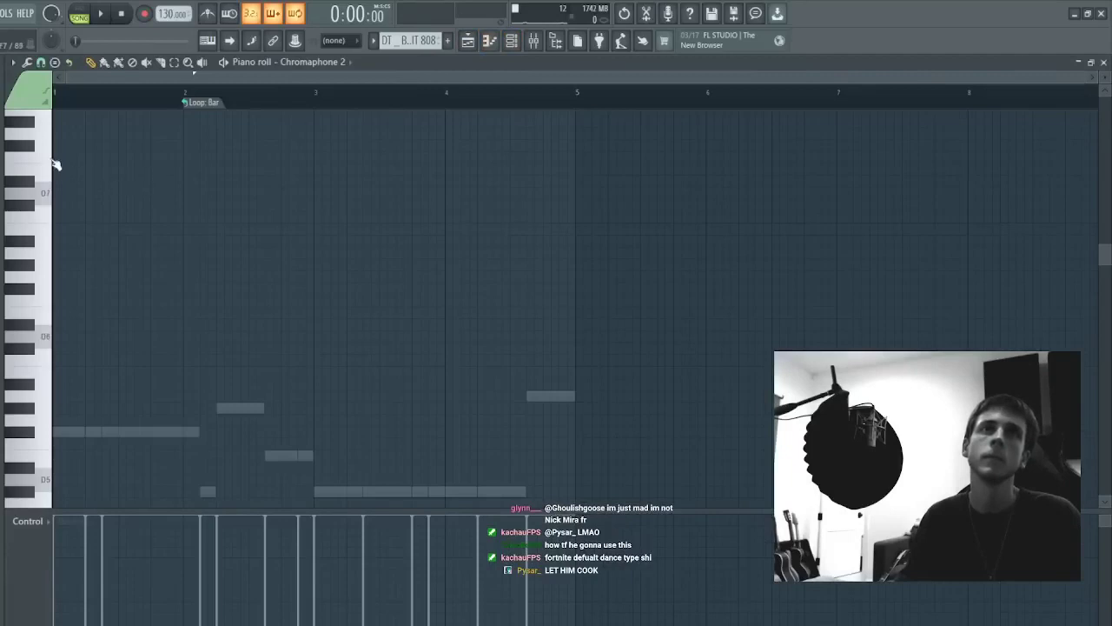
pyautogui.click(470, 44)
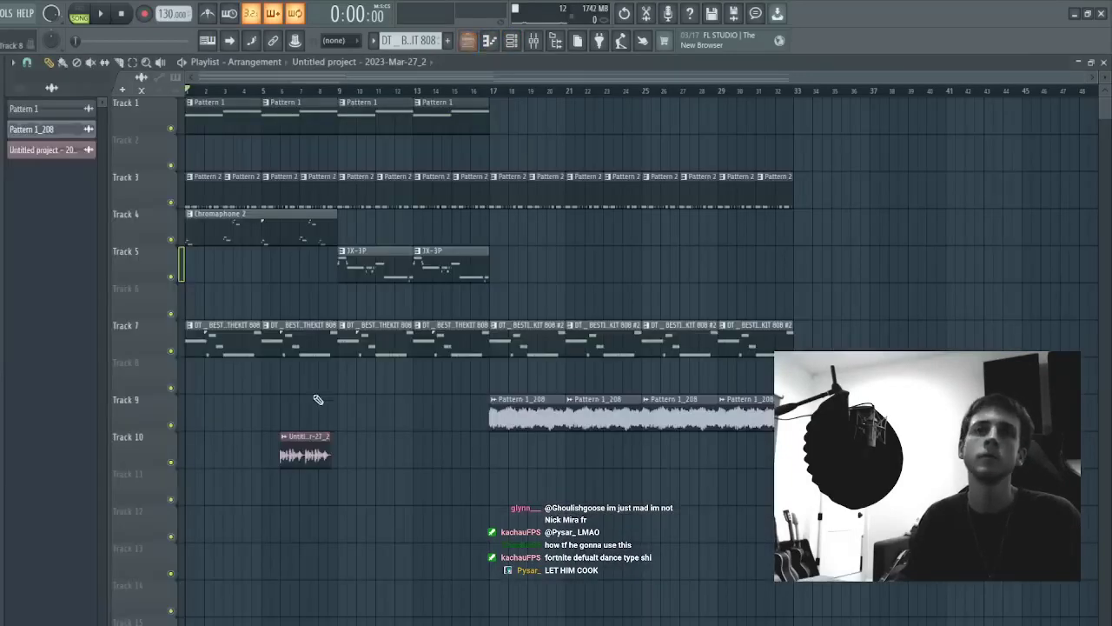
# - Set the recorded clip's time stretching to Stretch and close its settings
pyautogui.doubleClick(312, 439)
pyautogui.press('space')
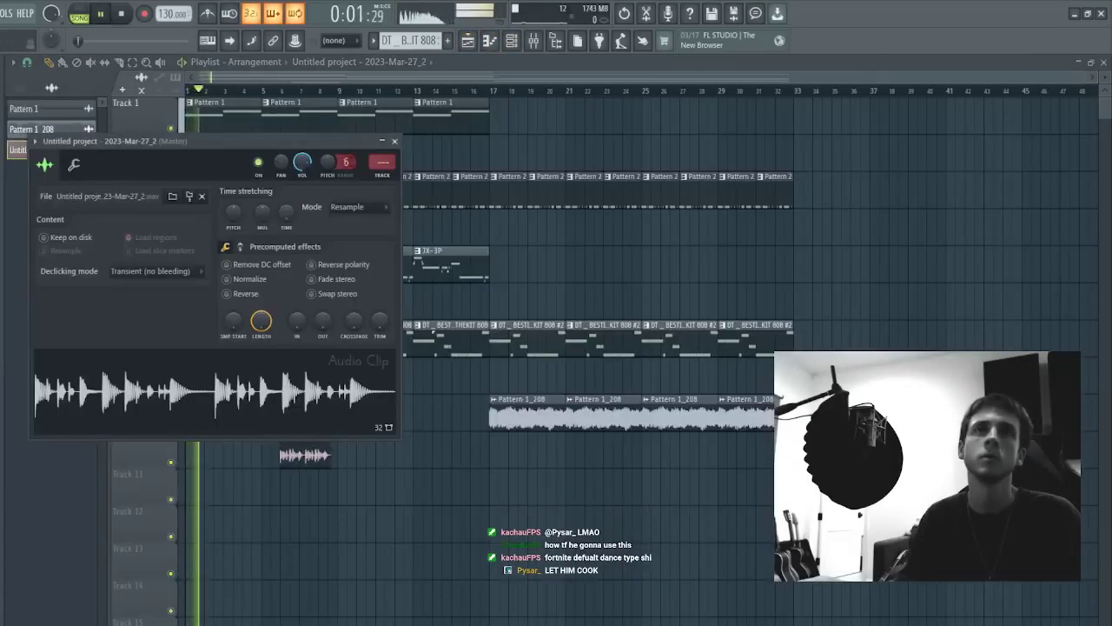
pyautogui.click(360, 209)
pyautogui.click(340, 224)
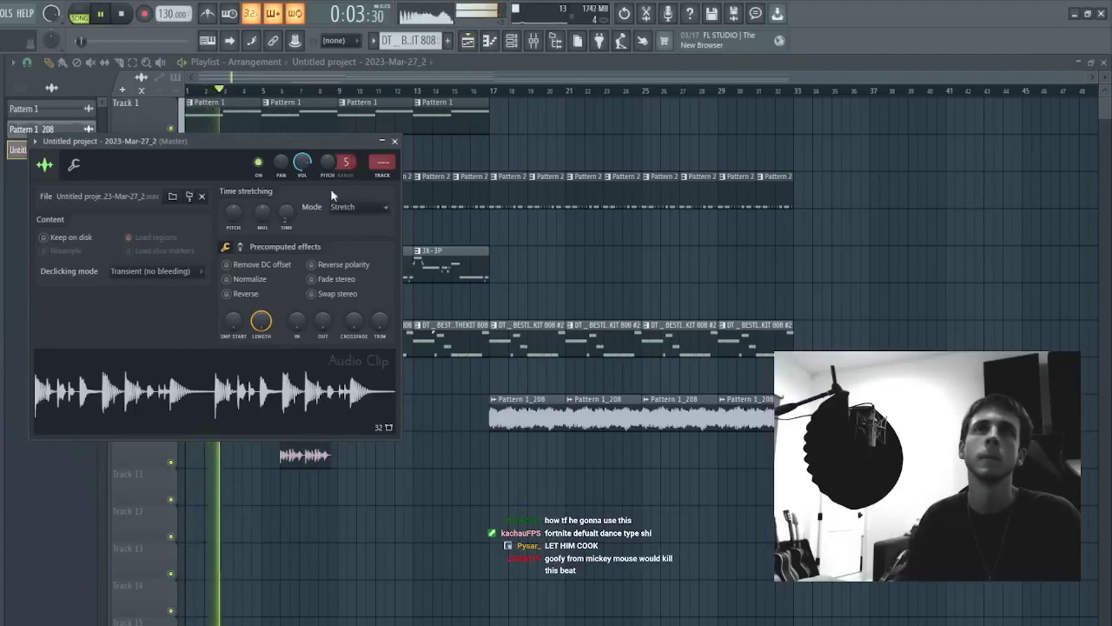
pyautogui.press('space')
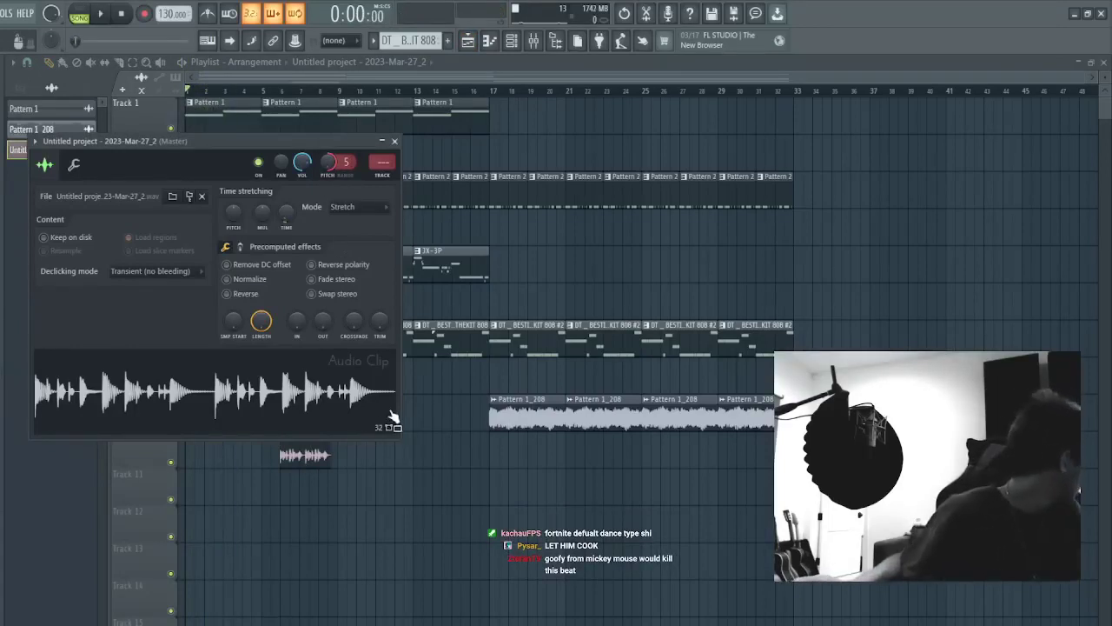
pyautogui.rightClick(457, 602)
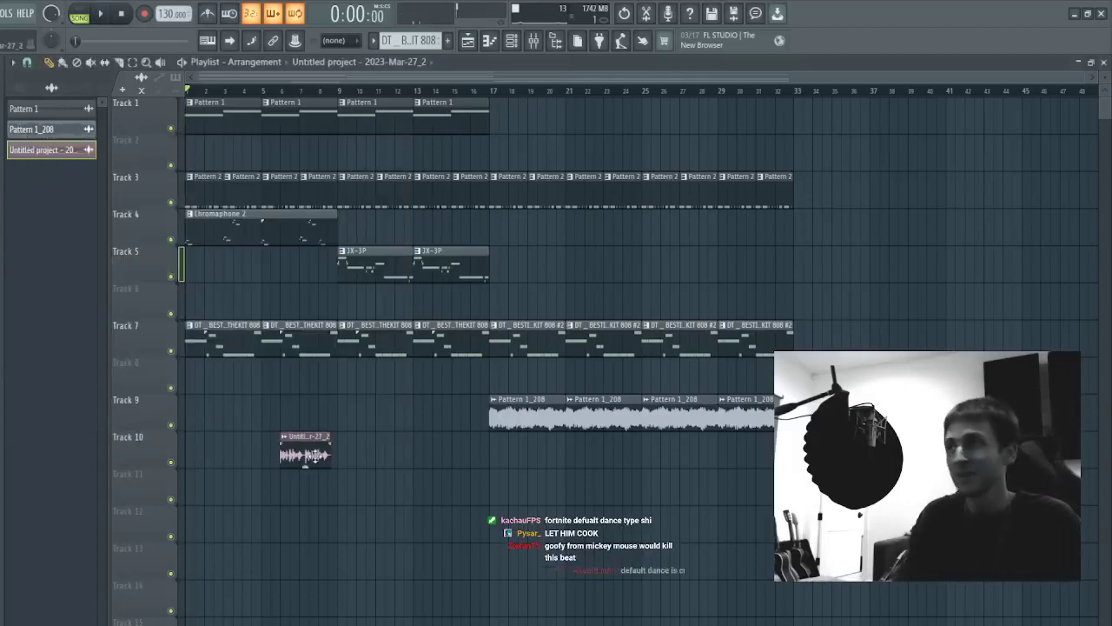
# - Move the Track 10 drum clip to bar 1, play the song, and reopen its settings
pyautogui.moveTo(304, 453); pyautogui.dragTo(205, 452)
pyautogui.press('space')
pyautogui.doubleClick(205, 449)
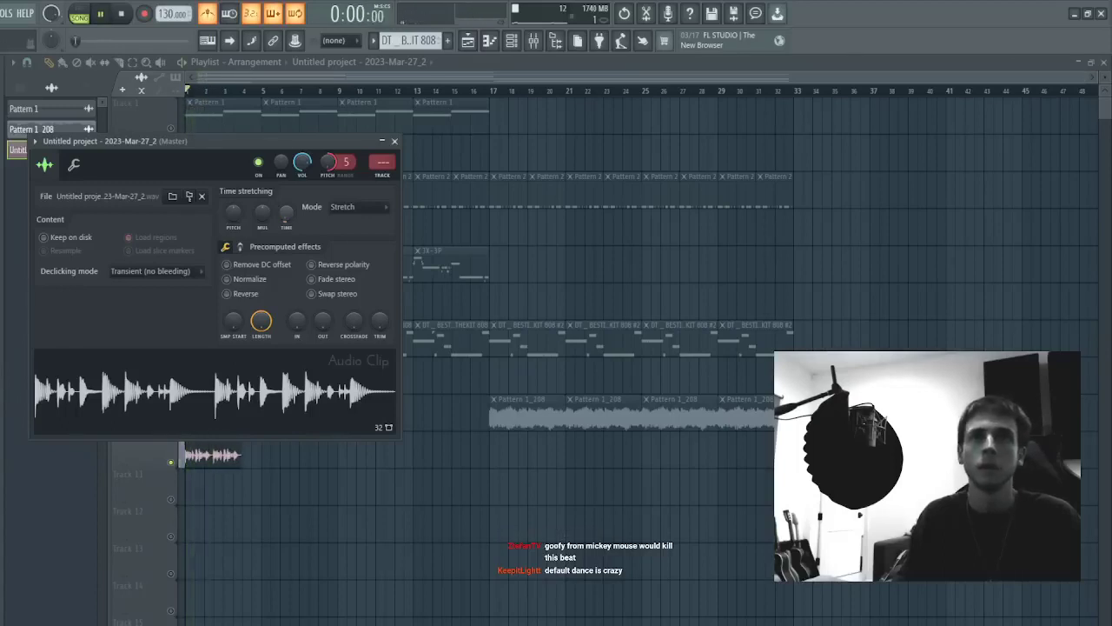
pyautogui.press('space')
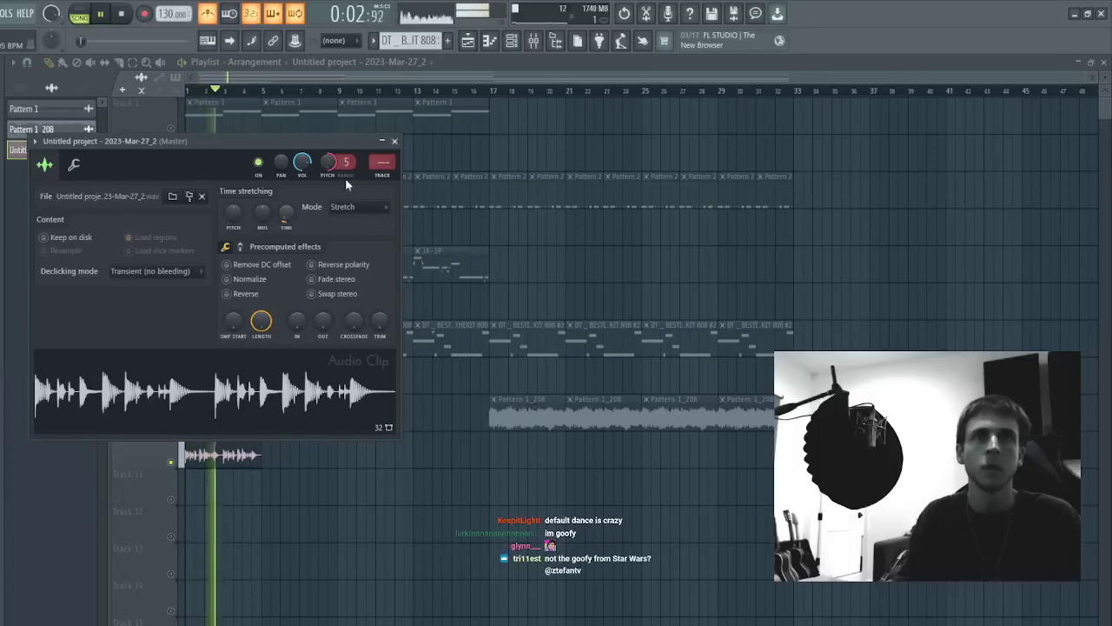
# - Route the clip to mixer insert 14 and add Fruity Parametric EQ 2 with low and high cuts
pyautogui.click(385, 170)
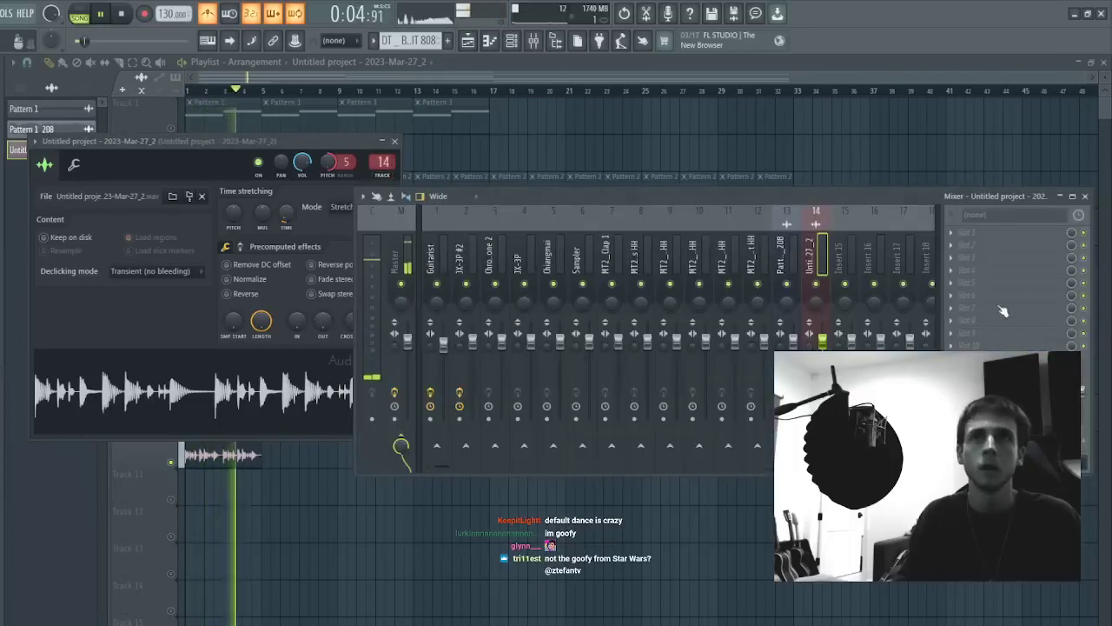
pyautogui.press('space')
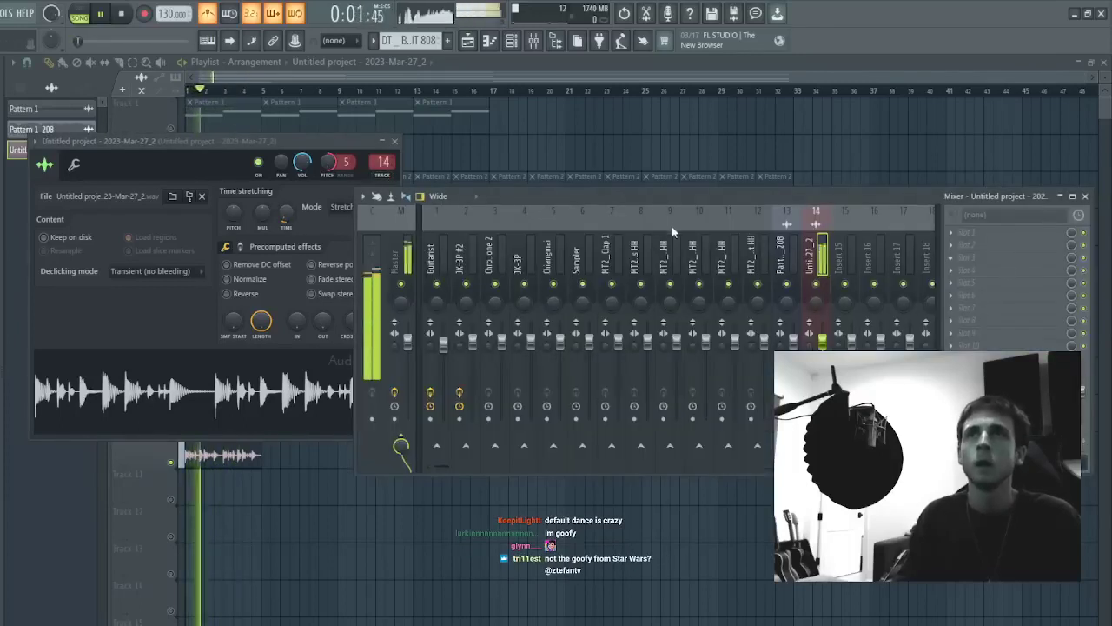
pyautogui.hotkey('ctrl', 'e')
pyautogui.click(423, 124)
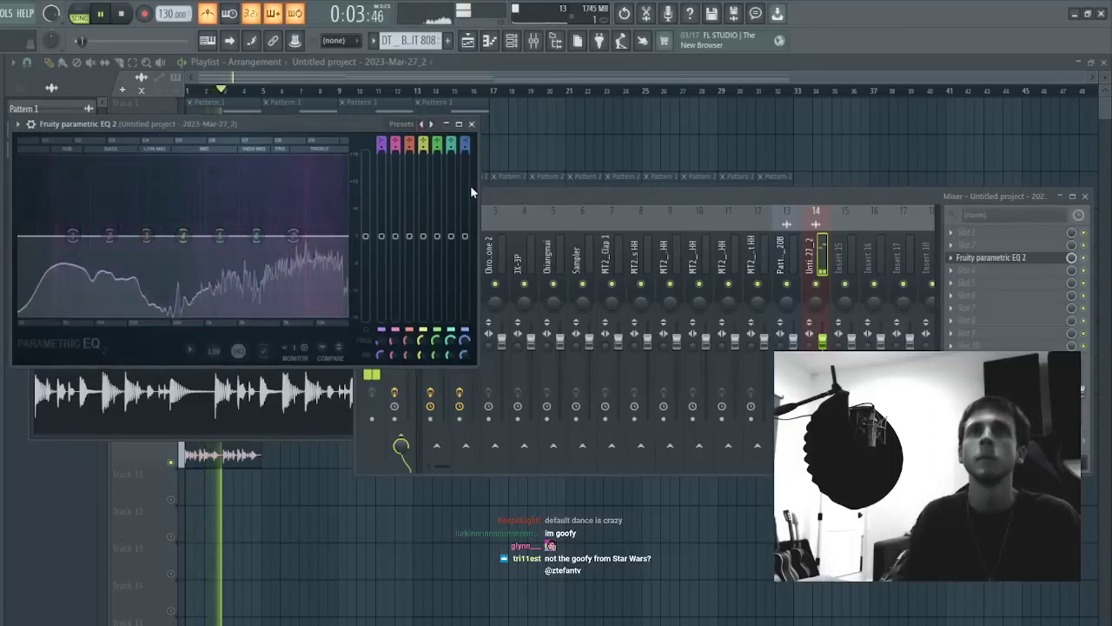
pyautogui.moveTo(45, 236); pyautogui.dragTo(159, 237)
pyautogui.moveTo(339, 236); pyautogui.dragTo(285, 236)
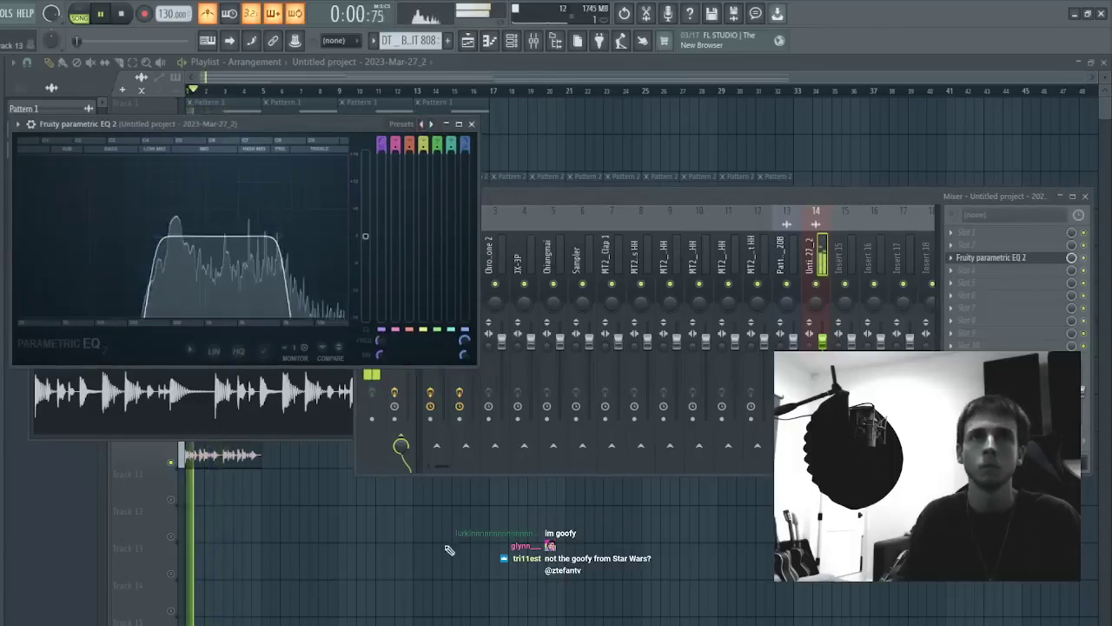
pyautogui.rightClick(437, 547)
# - Unmute Tracks 7, 1, 3, 4 and 5 and restart playback
pyautogui.click(172, 352)
pyautogui.press('space')
pyautogui.press('space')
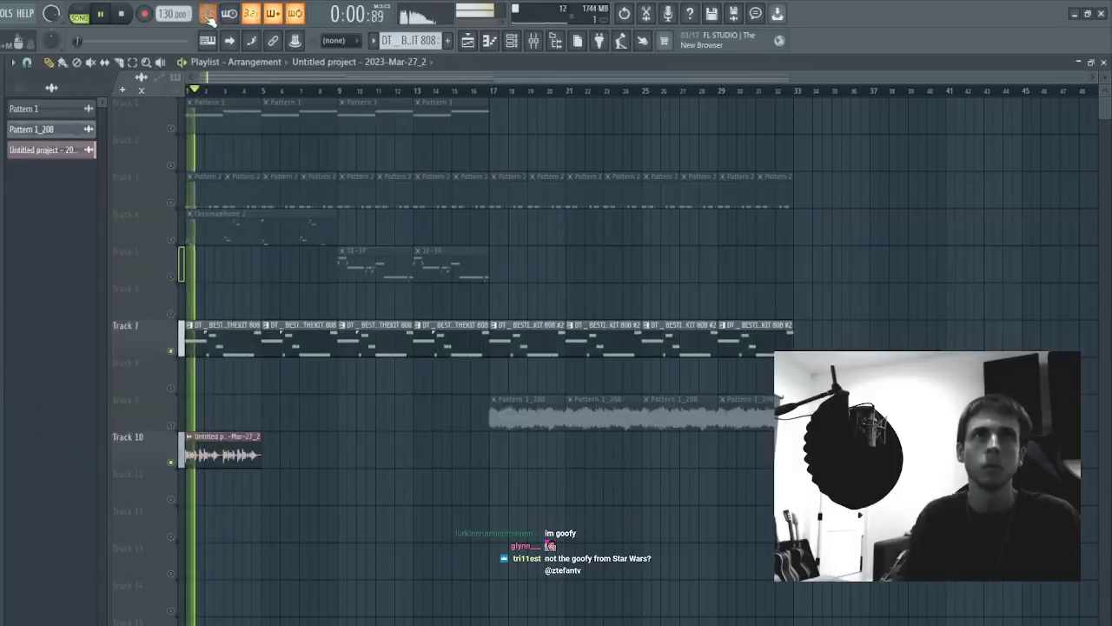
pyautogui.click(171, 128)
pyautogui.click(171, 201)
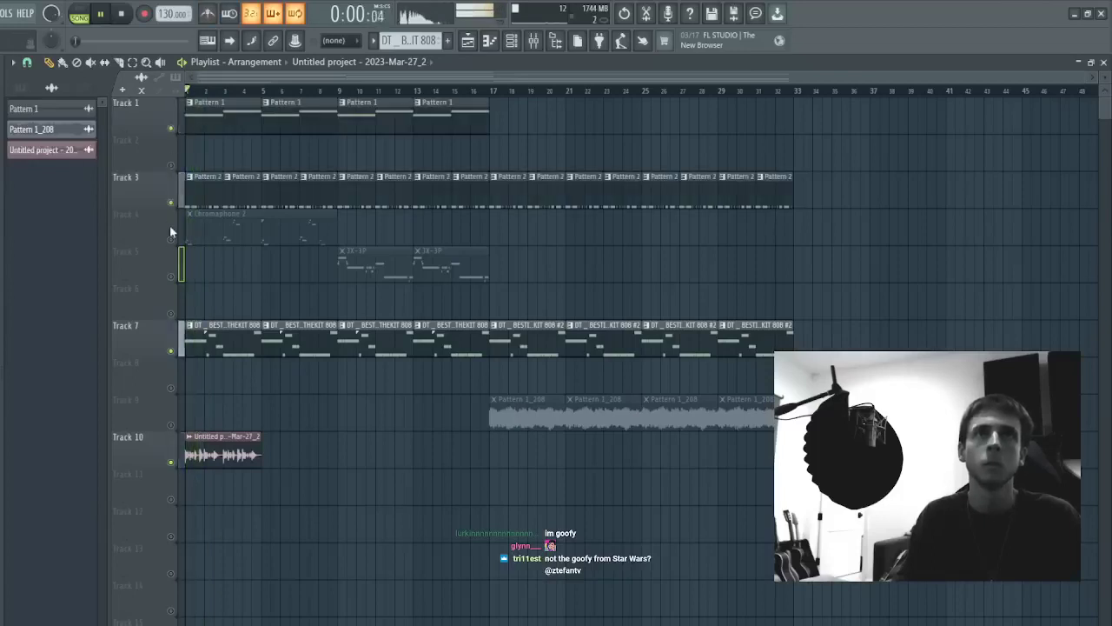
pyautogui.click(170, 239)
pyautogui.click(171, 277)
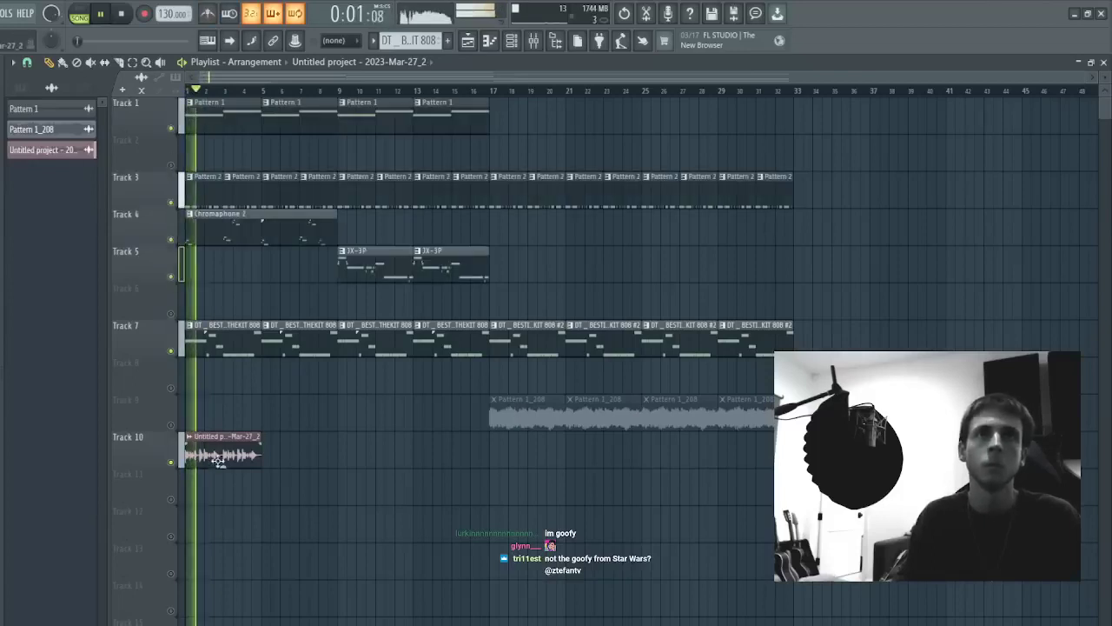
# - Lower insert 14's EQ low cut, raise its level, and load ValhallaDelay in the next slot
pyautogui.doubleClick(217, 456)
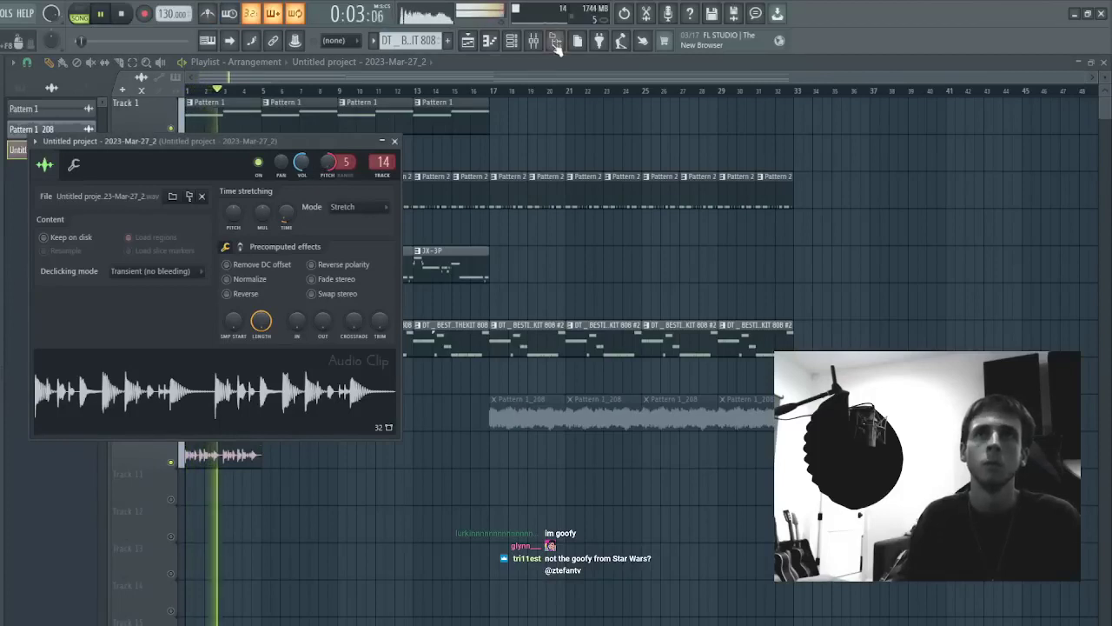
pyautogui.click(533, 40)
pyautogui.click(991, 258)
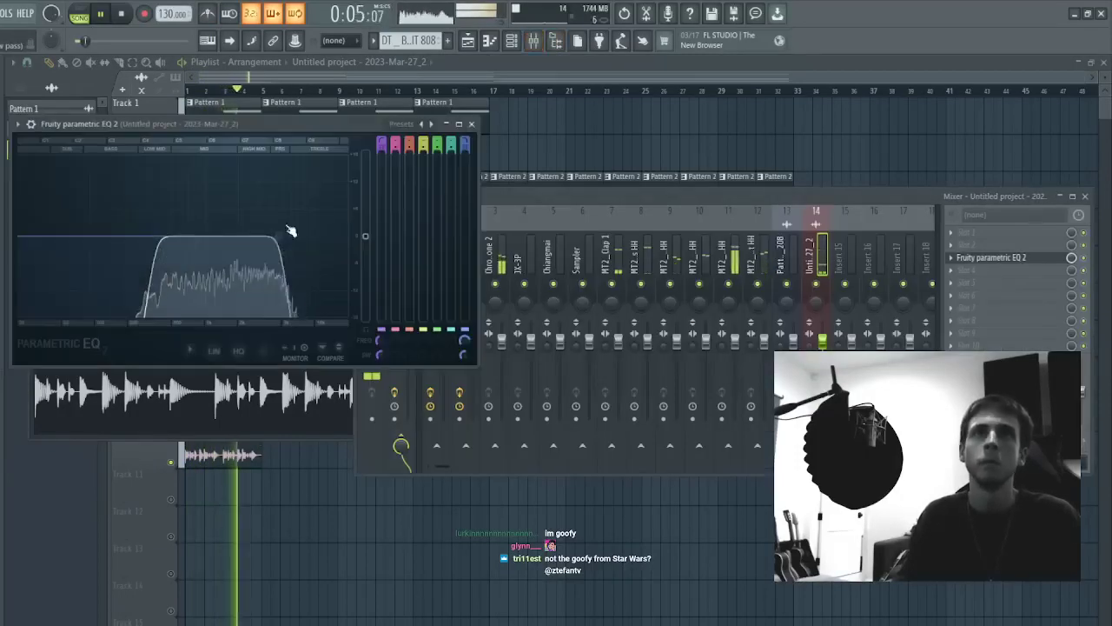
pyautogui.scroll(-5, 177, 236)
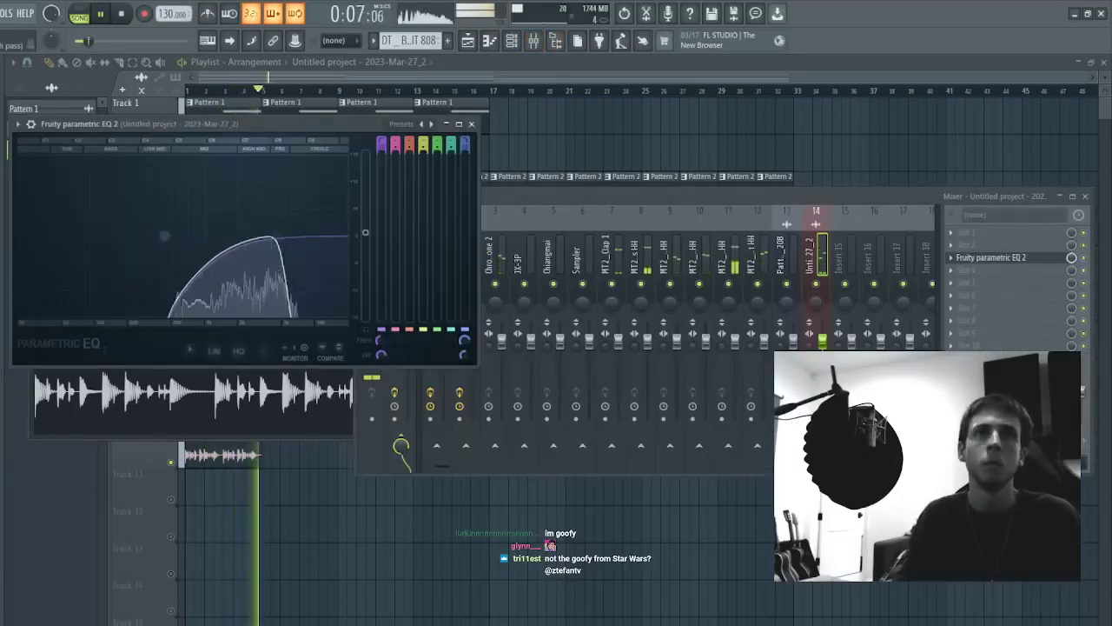
pyautogui.moveTo(175, 237); pyautogui.dragTo(141, 236)
pyautogui.moveTo(365, 232); pyautogui.dragTo(366, 223)
pyautogui.click(951, 283)
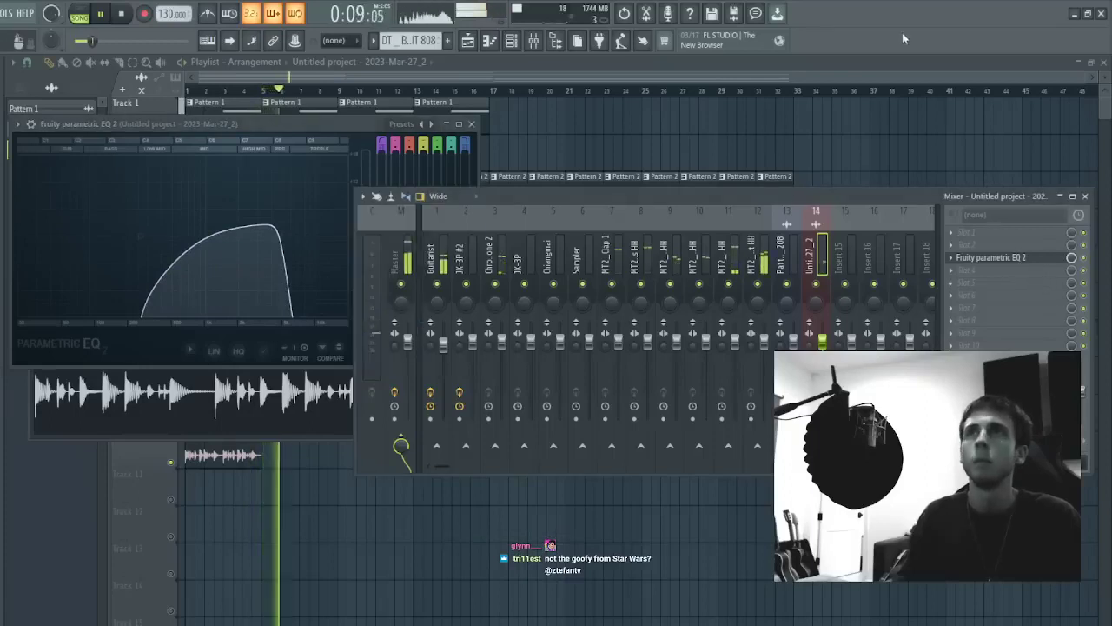
pyautogui.click(777, 617)
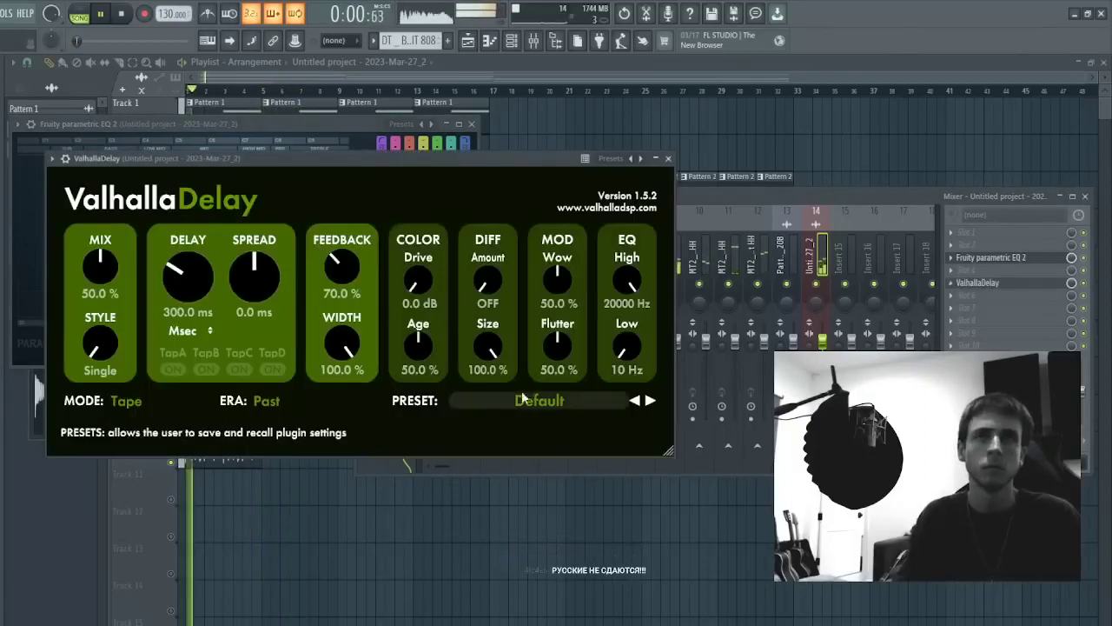
# - Set ValhallaDelay to Note sync, Dotted, a 1/4. delay and 75.2% mix, then show the playlist
pyautogui.click(194, 359)
pyautogui.moveTo(194, 285); pyautogui.dragTo(198, 259)
pyautogui.press('space')
pyautogui.press('space')
pyautogui.click(182, 331)
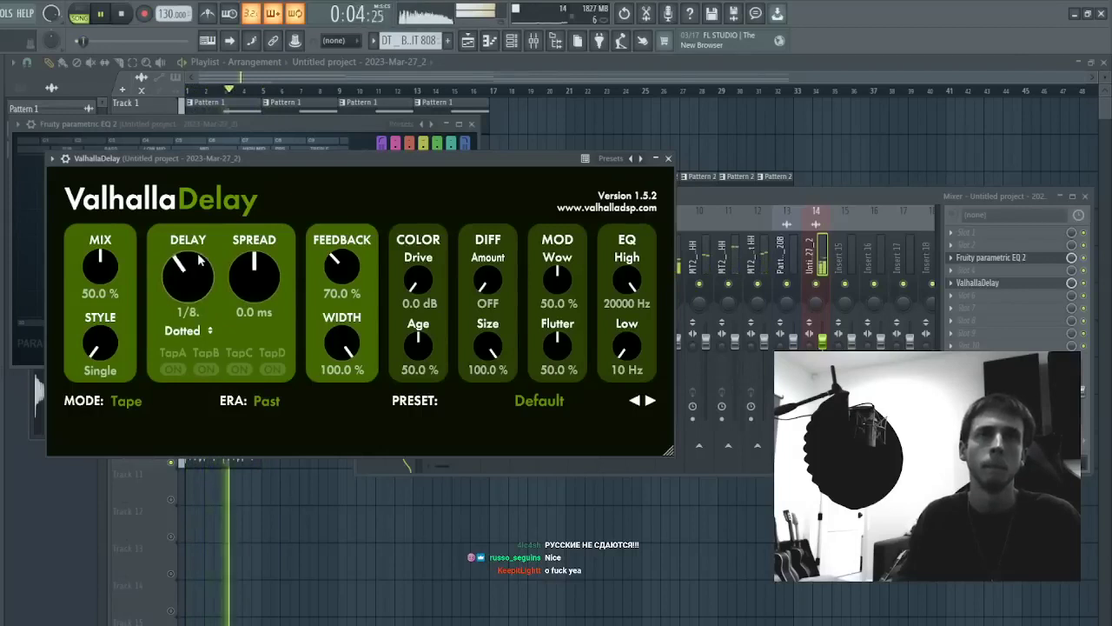
pyautogui.moveTo(98, 273); pyautogui.dragTo(96, 242)
pyautogui.moveTo(184, 279); pyautogui.dragTo(185, 262)
pyautogui.moveTo(111, 268); pyautogui.dragTo(120, 251)
pyautogui.press('space')
pyautogui.press('space')
pyautogui.rightClick(741, 141)
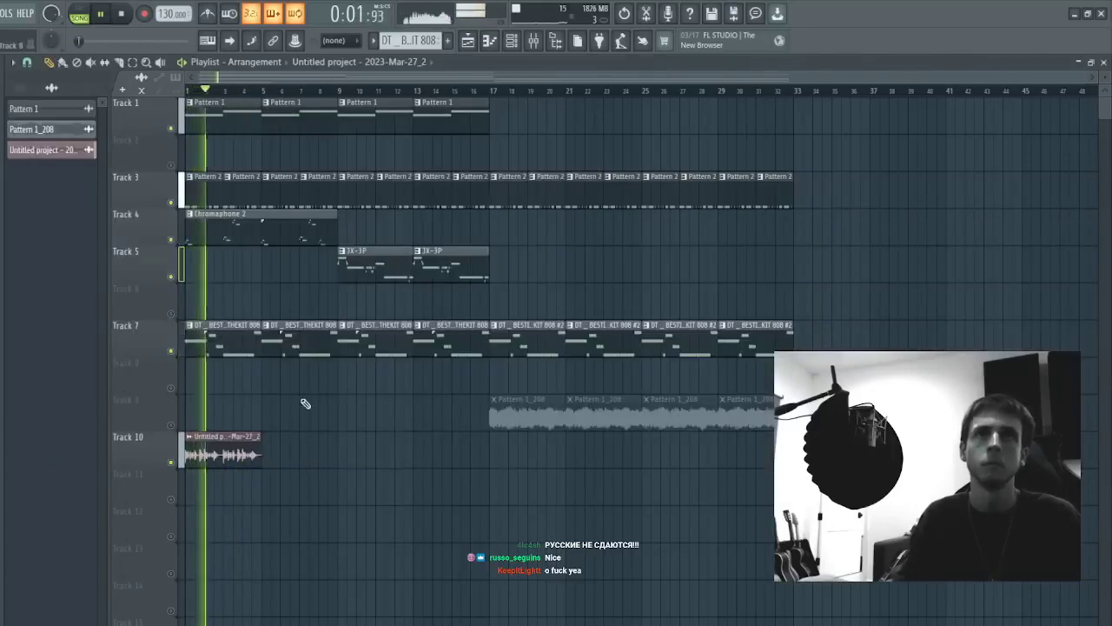
# - Duplicate the Track 10 audio clip with Ctrl+B
pyautogui.click(224, 452)
pyautogui.hotkey('ctrl', 'b')
pyautogui.doubleClick(224, 452)
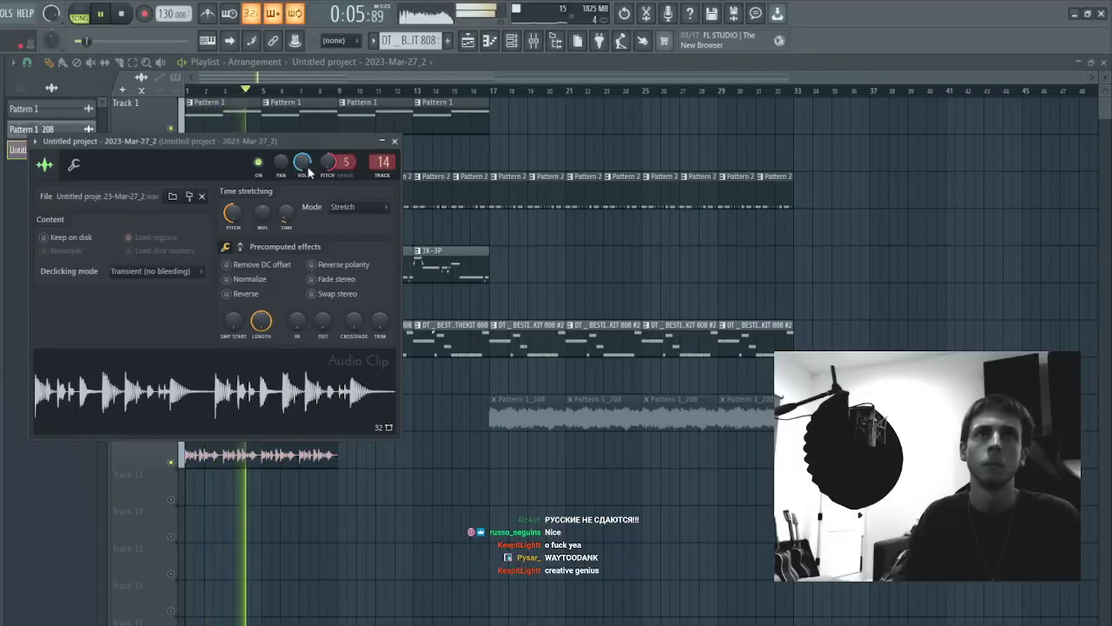
pyautogui.click(250, 448)
# - Slice the first Track 10 clip at bar 3 and make the first slice unique
pyautogui.press('c')
pyautogui.click(226, 447)
pyautogui.press('space')
pyautogui.press('space')
pyautogui.press('p')
pyautogui.click(189, 436)
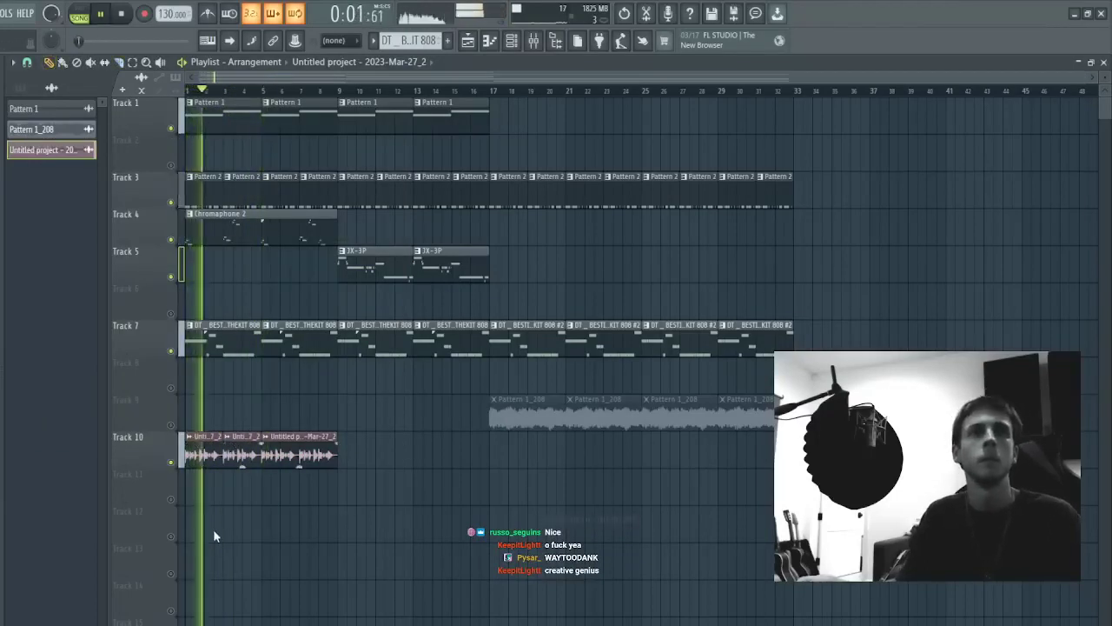
pyautogui.click(219, 532)
pyautogui.doubleClick(214, 448)
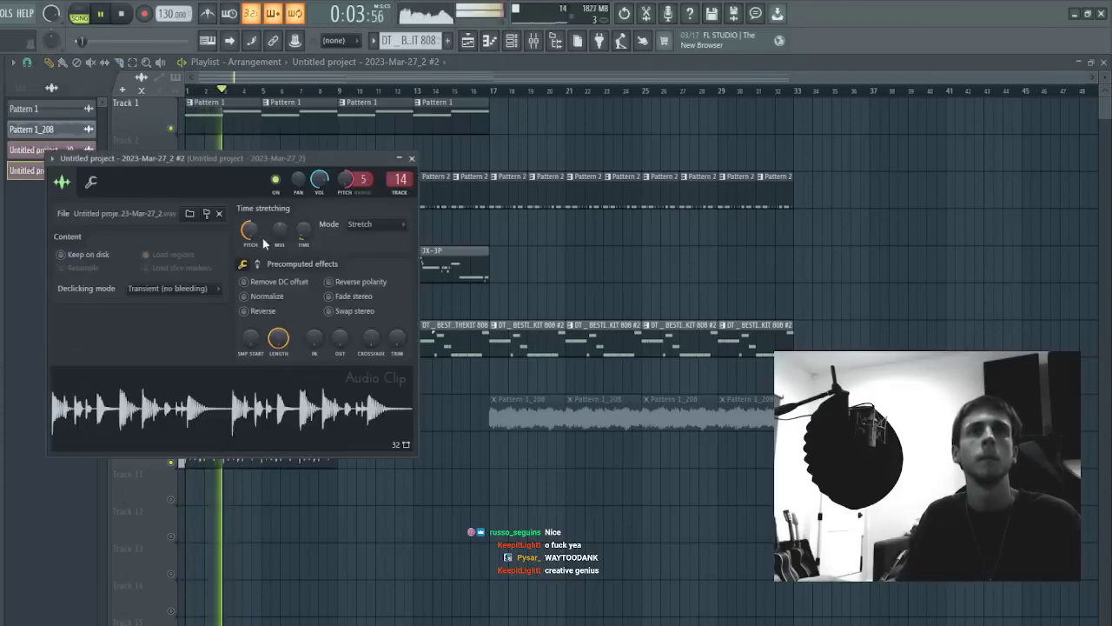
pyautogui.click(413, 159)
# - Lower insert 14's ValhallaDelay mix to about 56% and replay from the song start
pyautogui.click(537, 41)
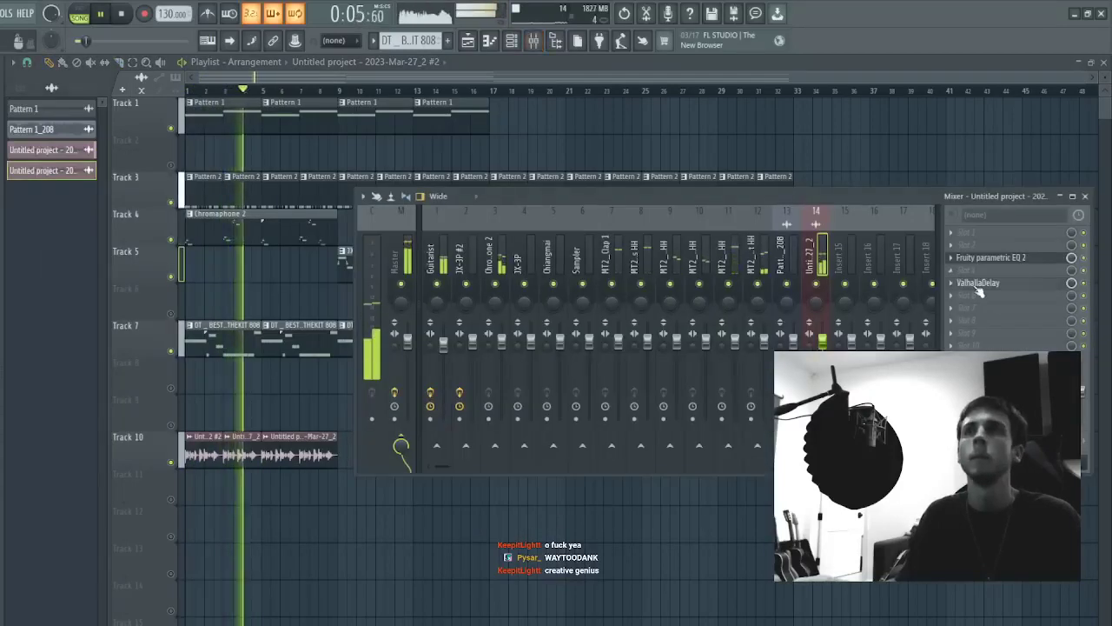
pyautogui.click(978, 284)
pyautogui.moveTo(111, 272); pyautogui.dragTo(114, 307)
pyautogui.press('F5')
pyautogui.press('space')
pyautogui.press('space')
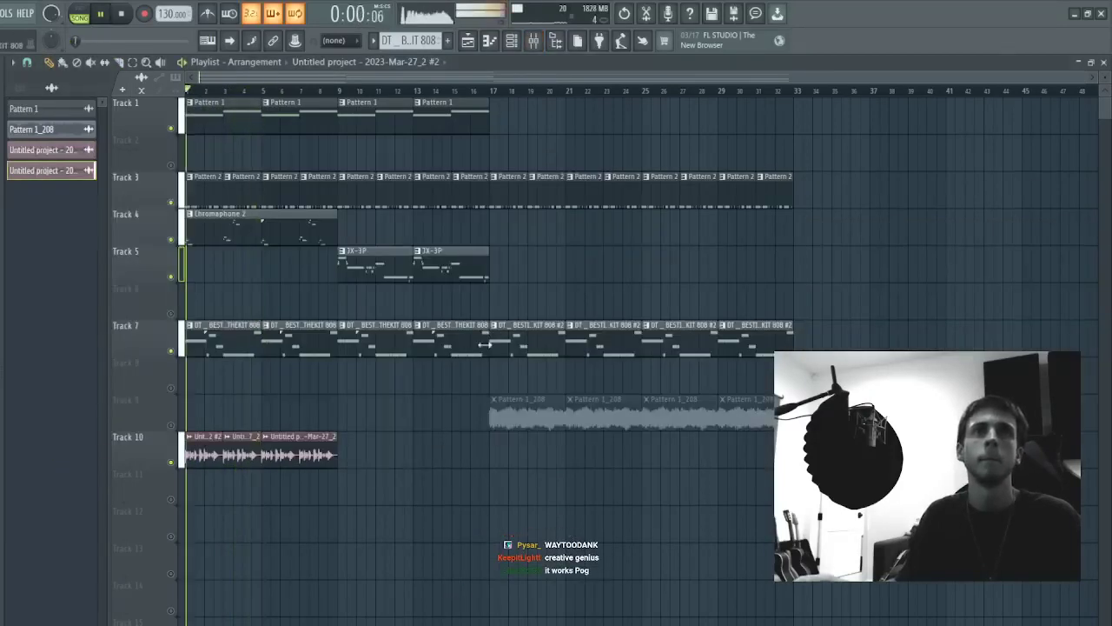
pyautogui.press('space')
pyautogui.press('space')
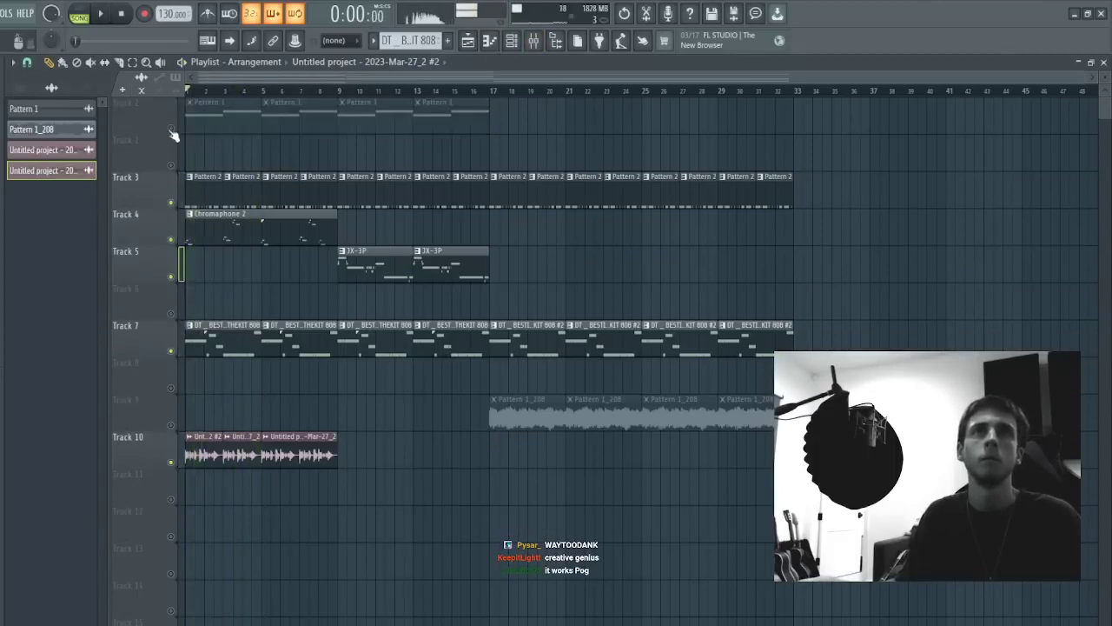
pyautogui.click(513, 42)
# - Set the channel rack filter to All and add an Omnisphere instrument channel
pyautogui.click(175, 88)
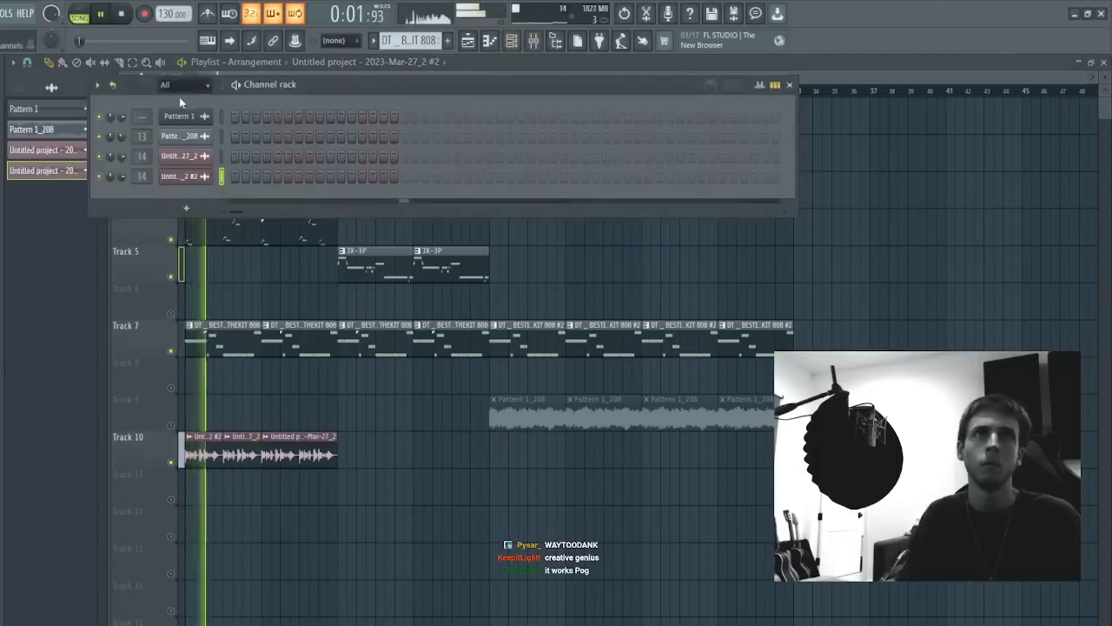
pyautogui.click(180, 99)
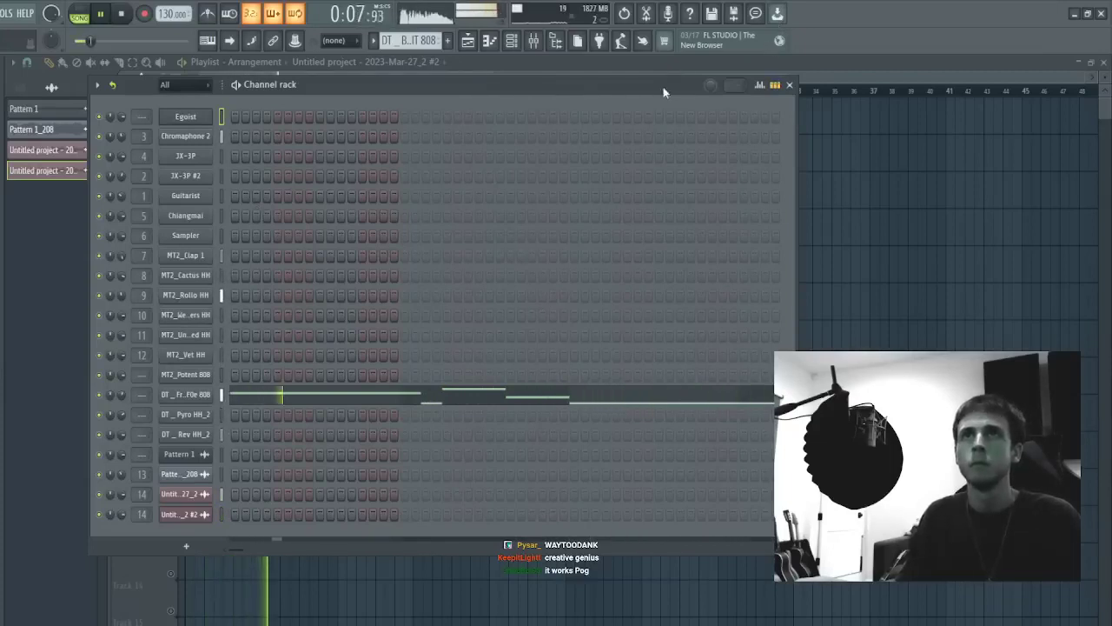
pyautogui.click(557, 276)
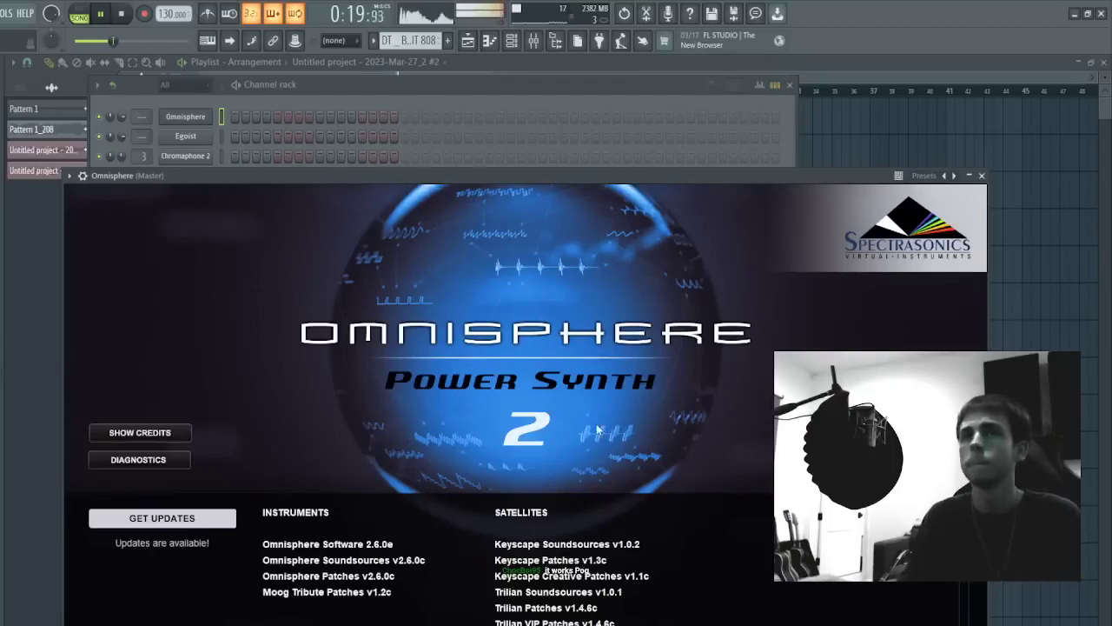
# - Dismiss Omnisphere's splash screen and audition patches like Early Chromaphonic Pad 1 and Electric Jack in the Box
pyautogui.click(534, 381)
pyautogui.moveTo(537, 176); pyautogui.dragTo(666, 113)
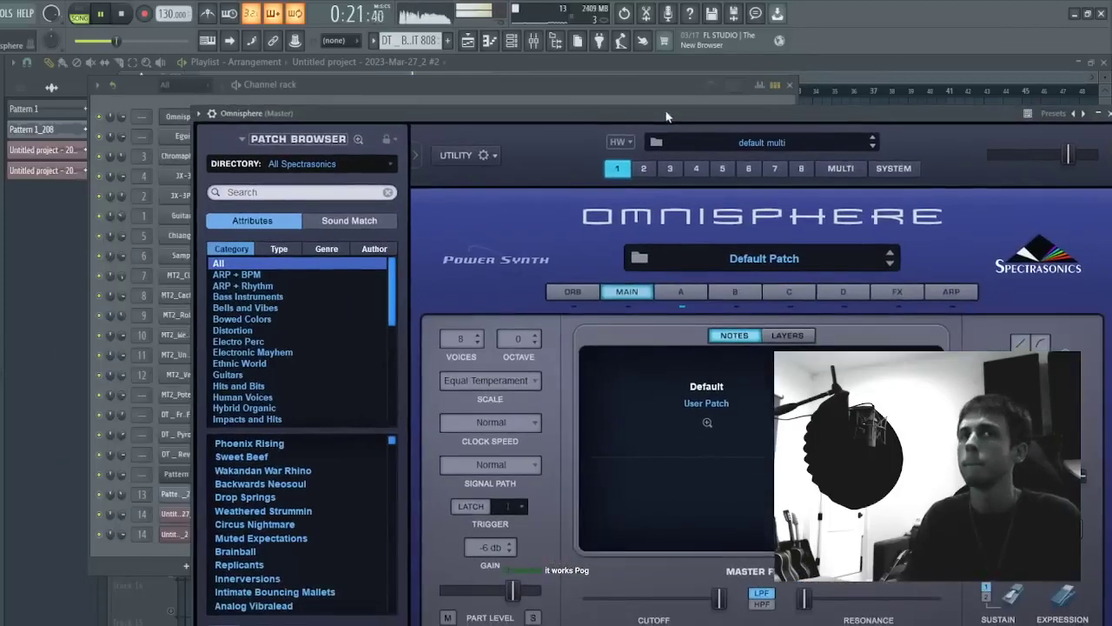
pyautogui.scroll(-4, 274, 398)
pyautogui.click(265, 375)
pyautogui.click(279, 342)
pyautogui.click(269, 353)
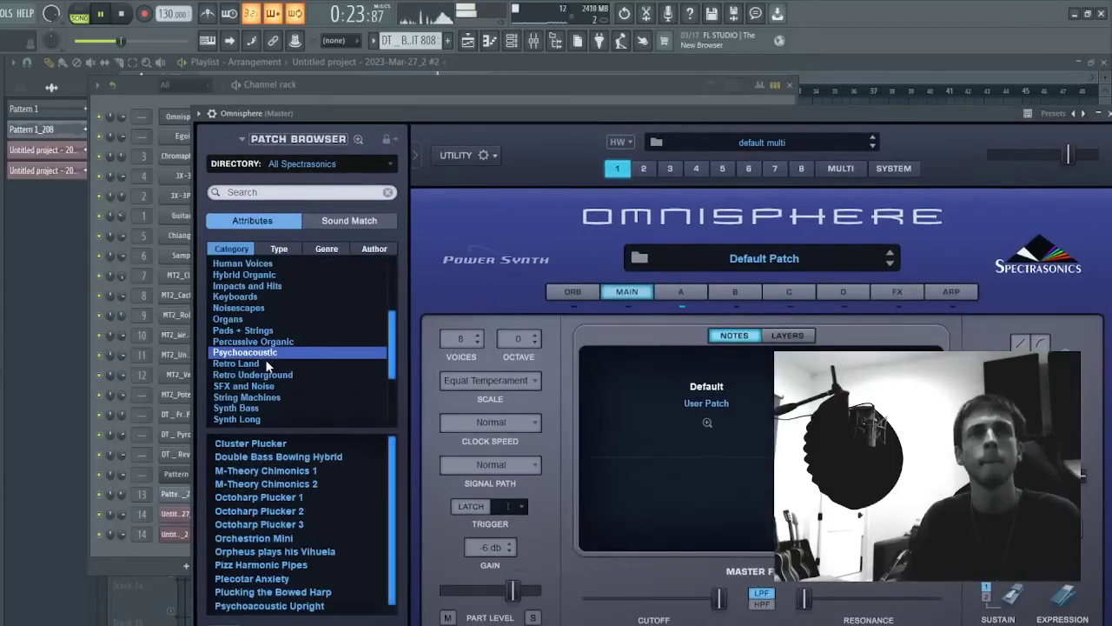
pyautogui.click(267, 364)
pyautogui.scroll(-6, 308, 477)
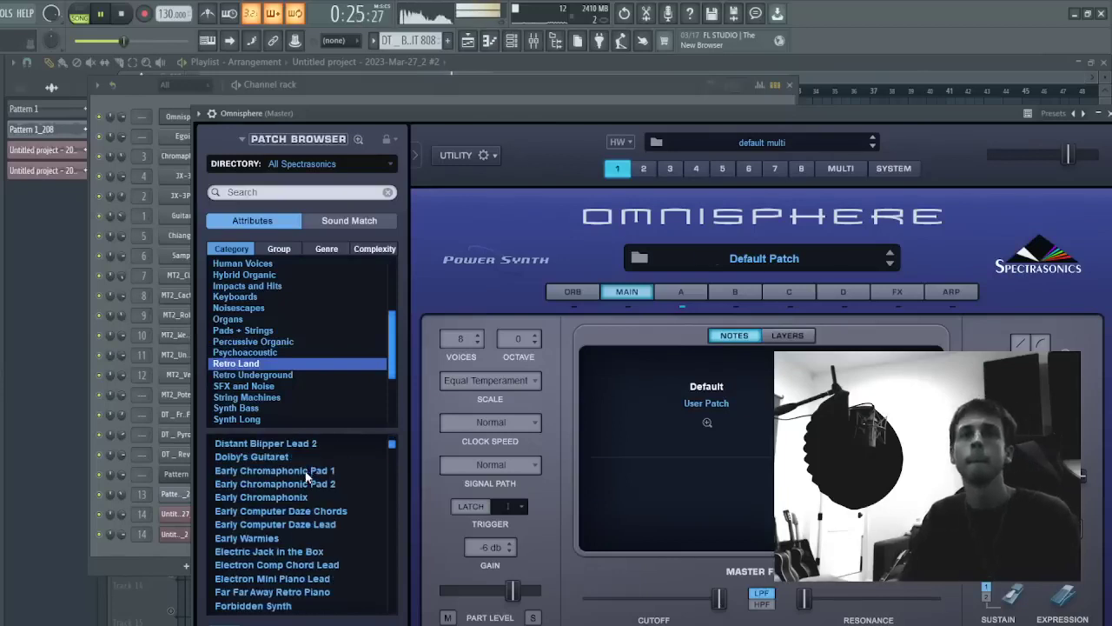
pyautogui.click(307, 471)
pyautogui.click(324, 524)
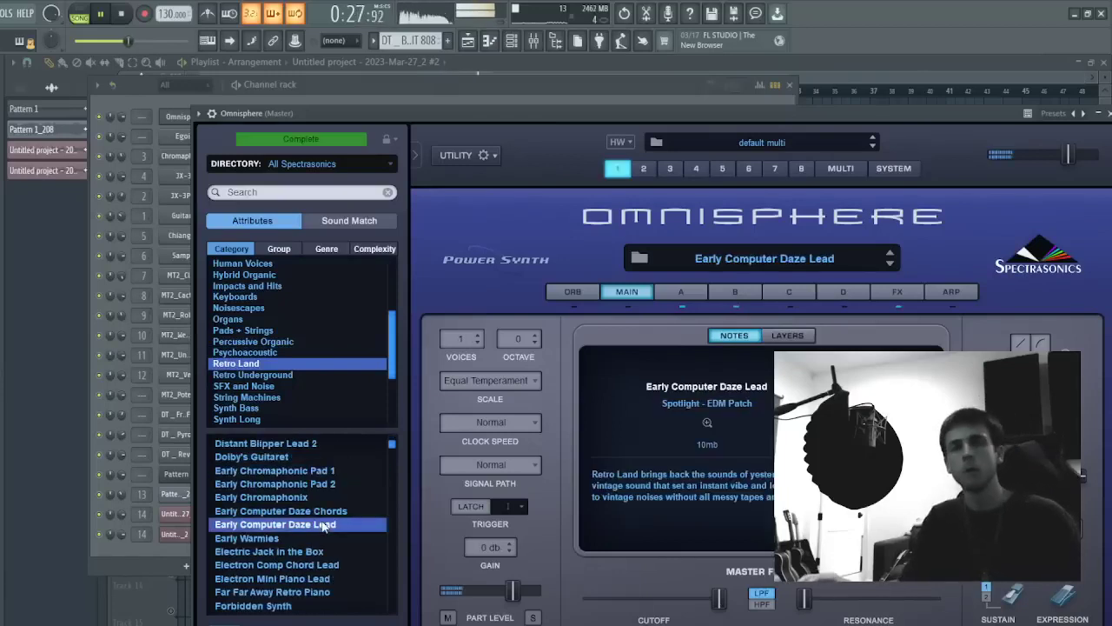
pyautogui.click(322, 553)
# - Load the Classic Roland Synth Brass 1 patch, bring the channel rack forward, and stop playback
pyautogui.scroll(-1, 281, 441)
pyautogui.scroll(-4, 255, 384)
pyautogui.click(250, 319)
pyautogui.click(254, 331)
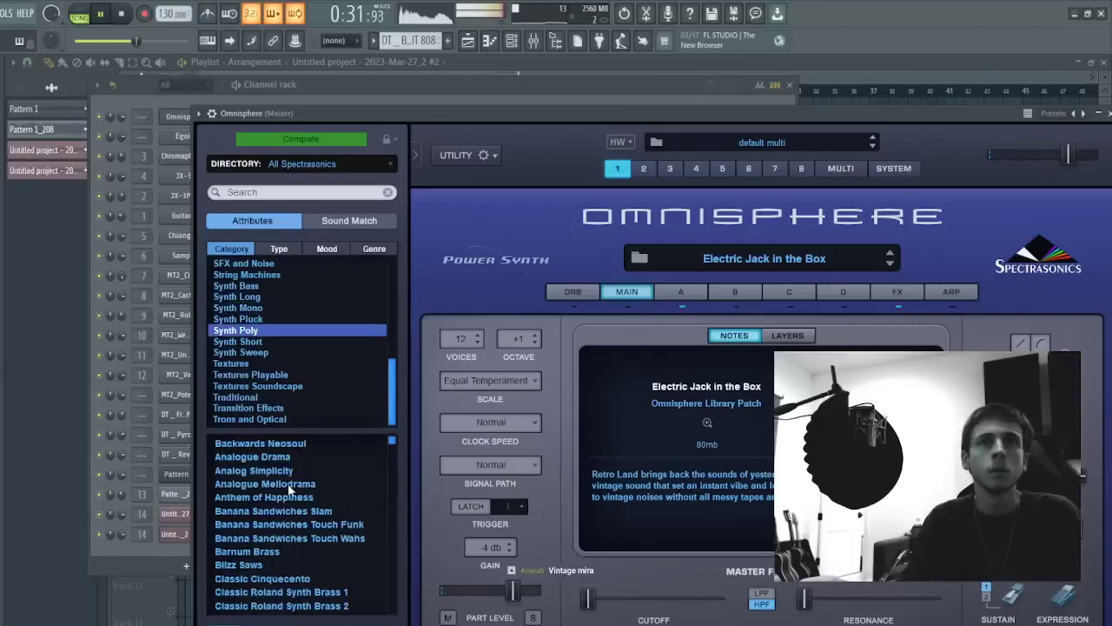
pyautogui.click(289, 485)
pyautogui.scroll(-3, 288, 484)
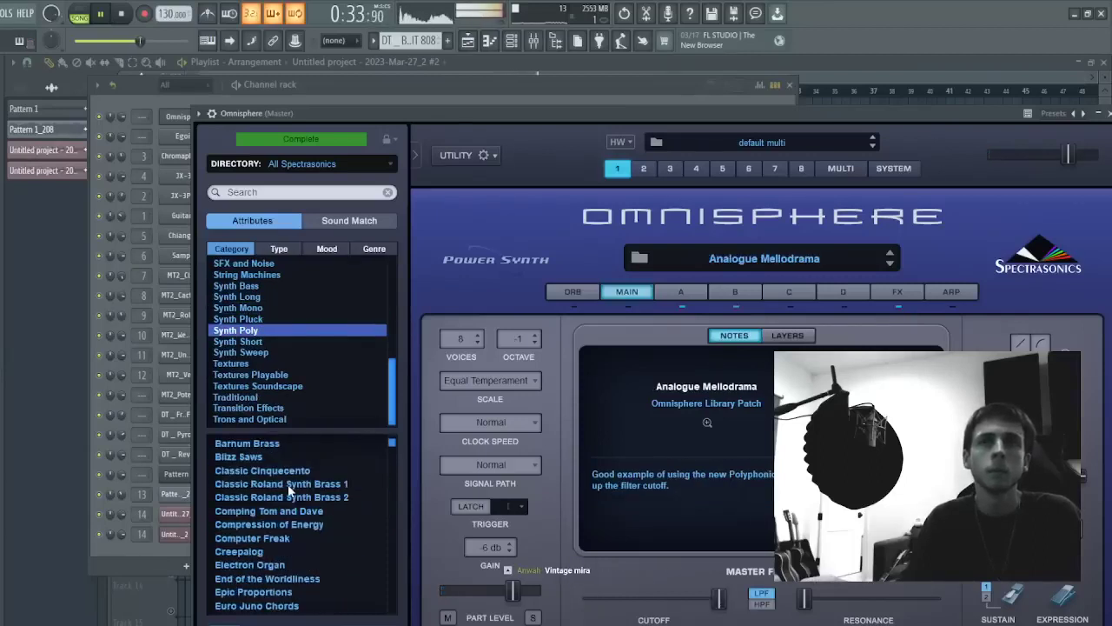
pyautogui.click(290, 485)
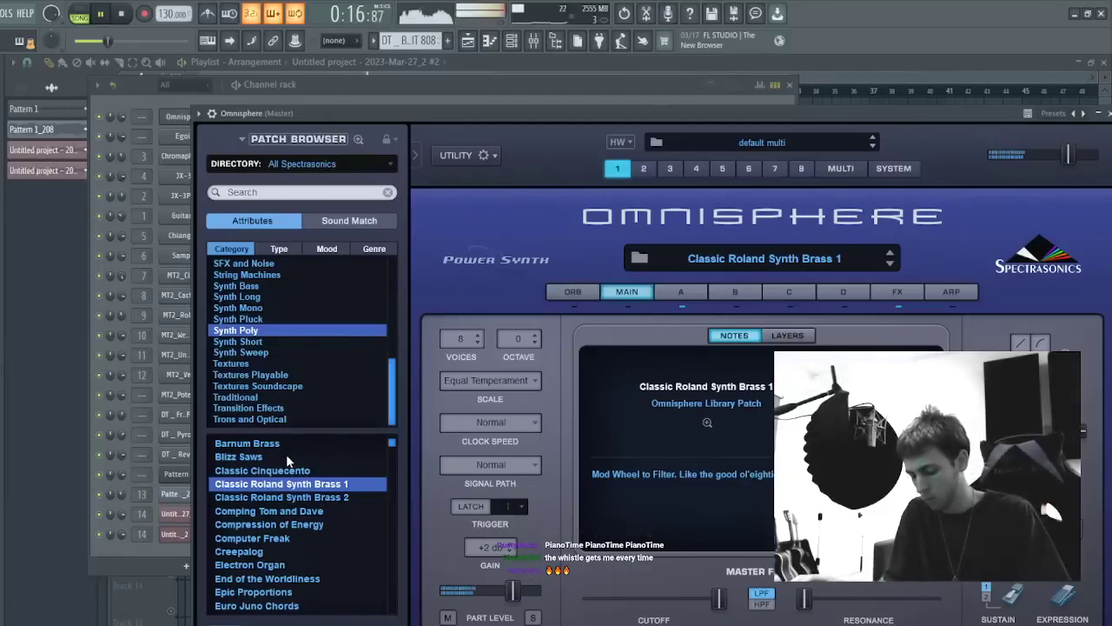
pyautogui.click(187, 100)
pyautogui.press('space')
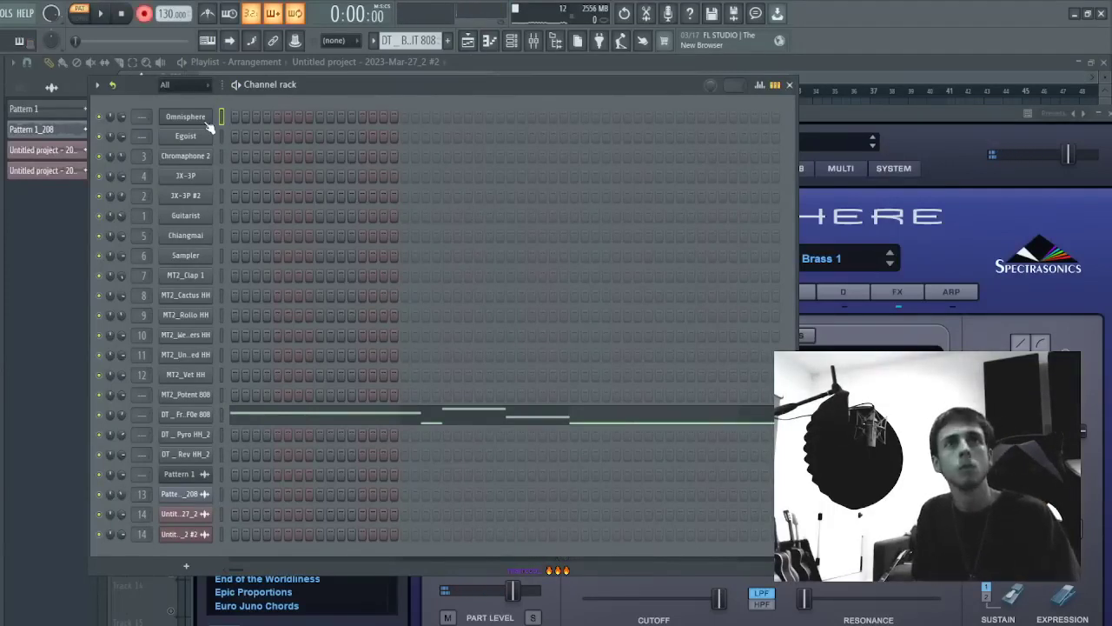
# - Record an Omnisphere chord take with count-in and open it in the piano roll
pyautogui.press('space')
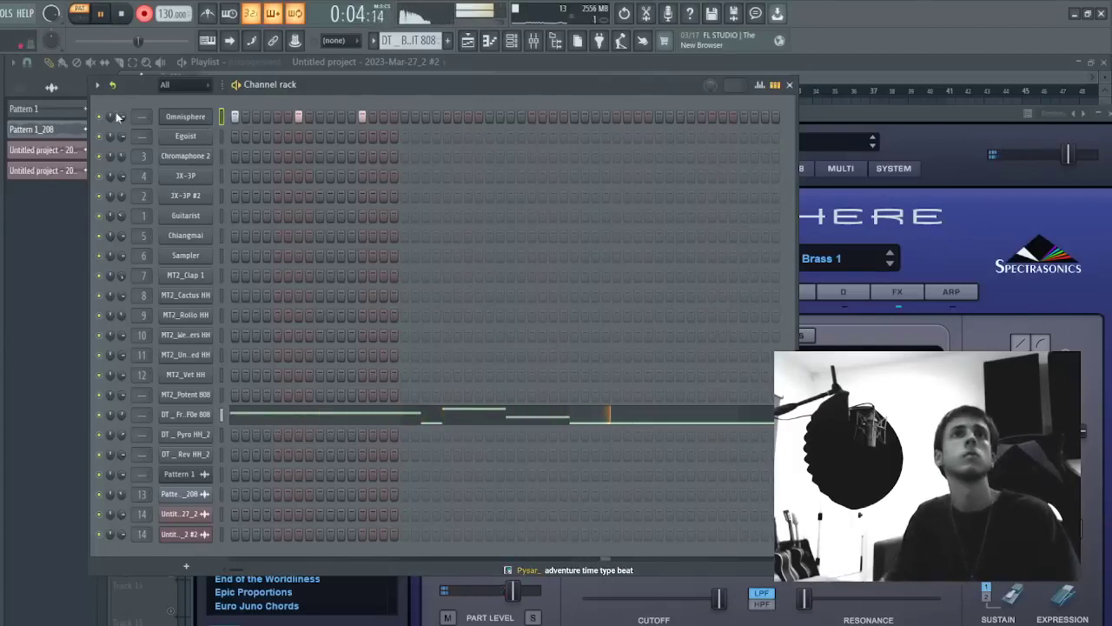
pyautogui.click(145, 13)
pyautogui.press('space')
pyautogui.press('space')
pyautogui.click(261, 117)
pyautogui.press('space')
pyautogui.scroll(-8, 199, 264)
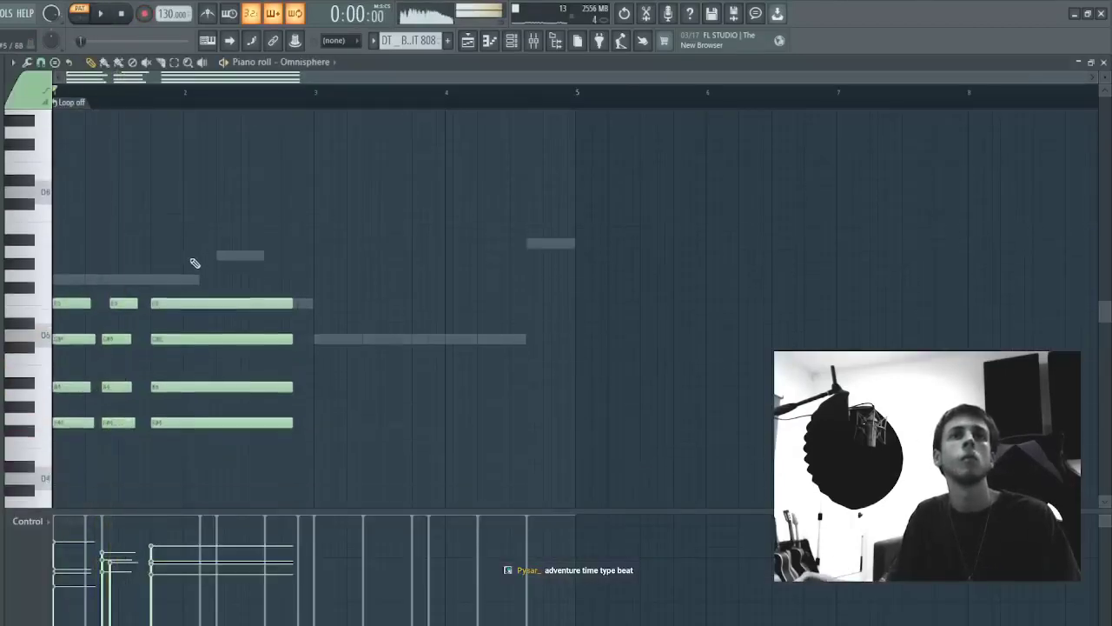
pyautogui.press('space')
# - Select the second chord's notes, nudge the short E5 earlier, and keep the long F#4
pyautogui.moveTo(115, 208); pyautogui.dragTo(135, 285)
pyautogui.moveTo(122, 172)
pyautogui.mouseDown()
pyautogui.moveTo(127, 196)
pyautogui.moveTo(119, 176)
pyautogui.mouseUp()
pyautogui.press('space')
pyautogui.press('space')
pyautogui.moveTo(199, 171); pyautogui.dragTo(206, 336)
pyautogui.press('space')
pyautogui.press('space')
pyautogui.rightClick(185, 290)
pyautogui.hotkey('ctrl', 'z')
# - Raise the long F# note an octave, then transpose all notes up an octave
pyautogui.hotkey('ctrl', 'Up')
pyautogui.press('space')
pyautogui.hotkey('ctrl', 'a')
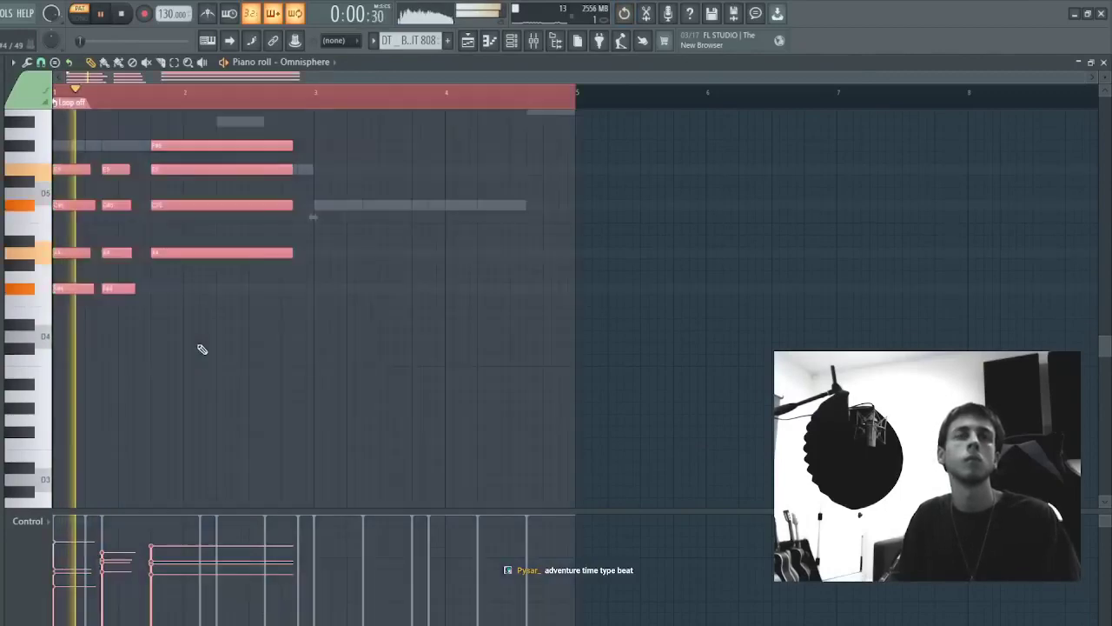
pyautogui.hotkey('ctrl', 'Up')
pyautogui.press('space')
pyautogui.press('space')
pyautogui.scroll(2, 200, 349)
pyautogui.hotkey('ctrl', 'd')
# - Raise the second F#5 note to F#6 and the long C#6 note to C#7
pyautogui.moveTo(142, 359); pyautogui.dragTo(134, 382)
pyautogui.press('space')
pyautogui.press('space')
pyautogui.hotkey('ctrl', 'Up')
pyautogui.hotkey('ctrl', 'd')
pyautogui.press('space')
pyautogui.press('space')
pyautogui.moveTo(190, 281); pyautogui.dragTo(204, 324)
pyautogui.hotkey('ctrl', 'Up')
pyautogui.hotkey('ctrl', 'd')
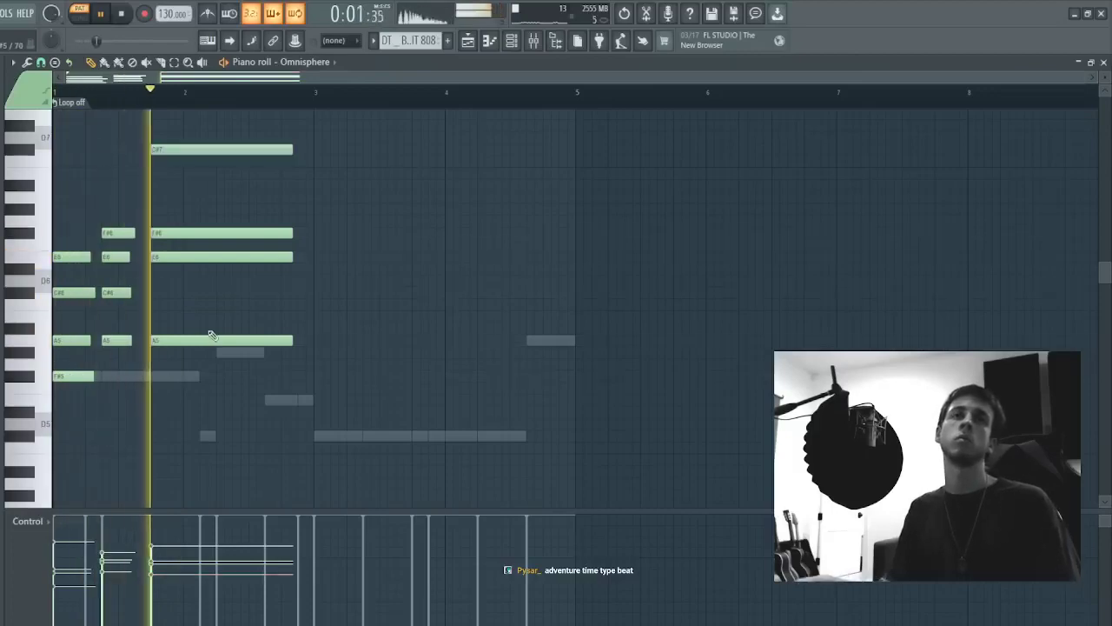
# - Duplicate all the chords with Ctrl+B and move the copies to start at bar 3
pyautogui.press('F6')
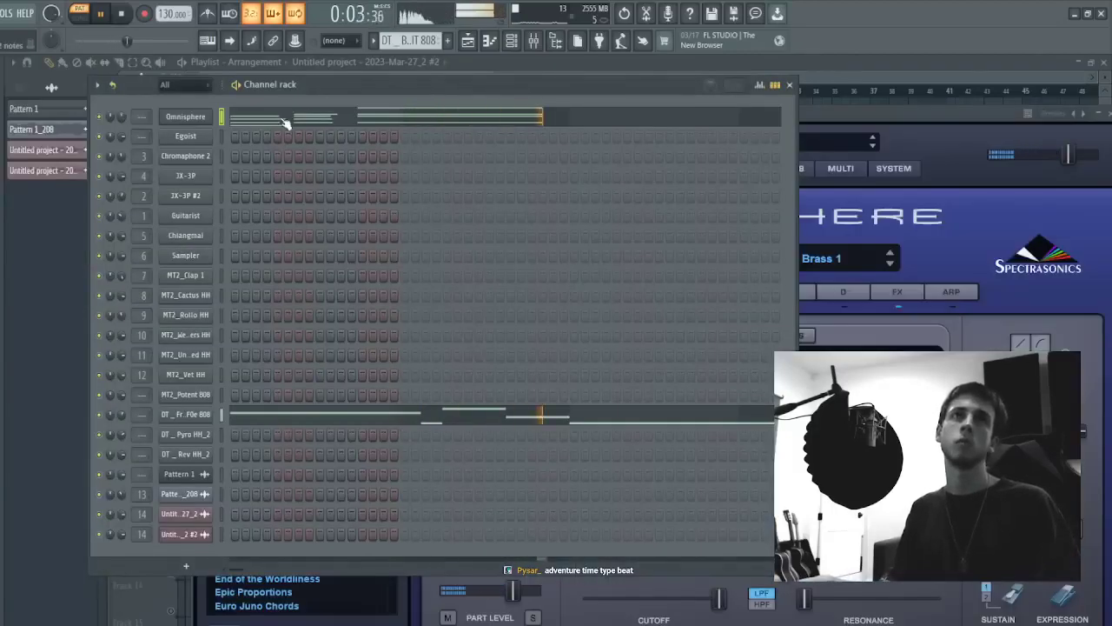
pyautogui.click(286, 122)
pyautogui.hotkey('ctrl', 'a')
pyautogui.hotkey('ctrl', 'b')
pyautogui.moveTo(607, 379); pyautogui.dragTo(434, 345)
# - Lower the lone F#5 to E5 and add a C#5 bass note stretching to bar 5
pyautogui.moveTo(346, 360); pyautogui.dragTo(316, 393)
pyautogui.hotkey('shift', 'Down')
pyautogui.hotkey('shift', 'Down')
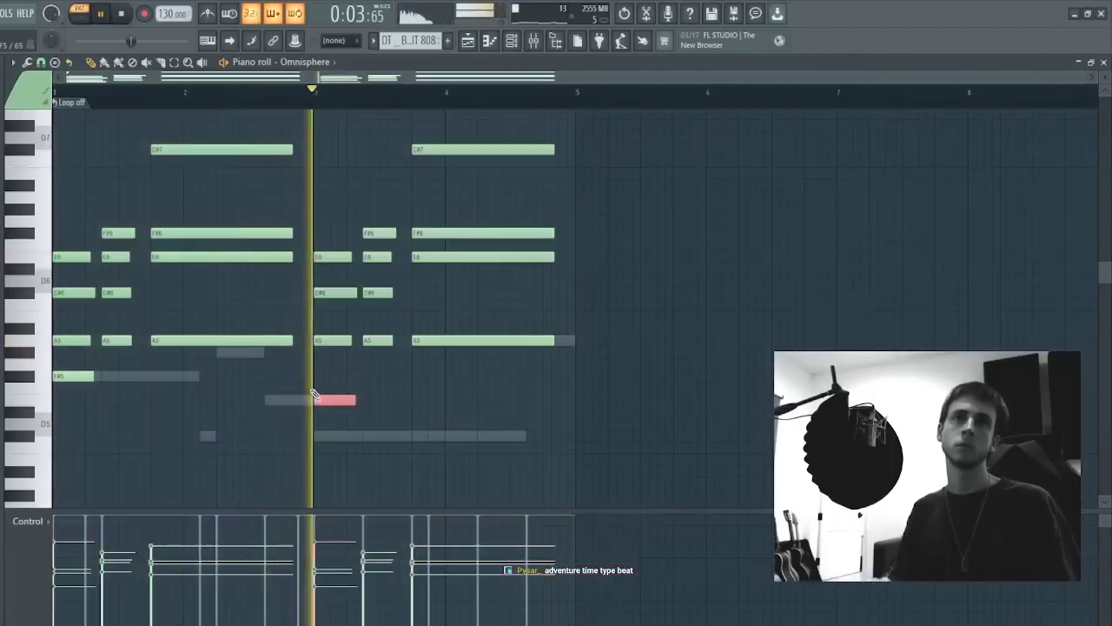
pyautogui.press('space')
pyautogui.click(414, 433)
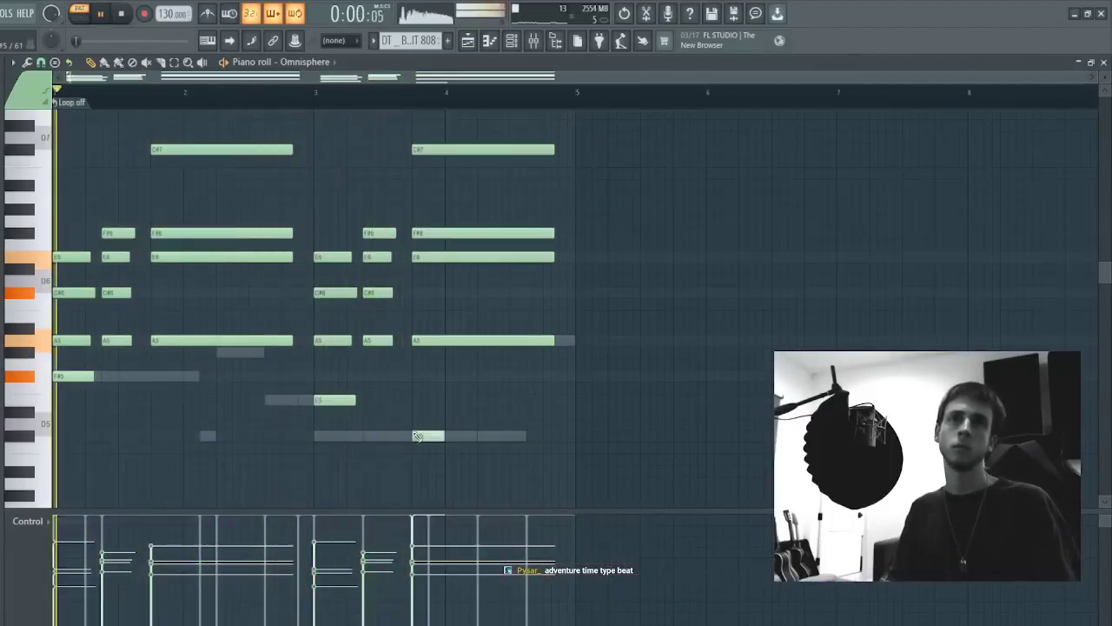
pyautogui.moveTo(443, 434); pyautogui.dragTo(571, 444)
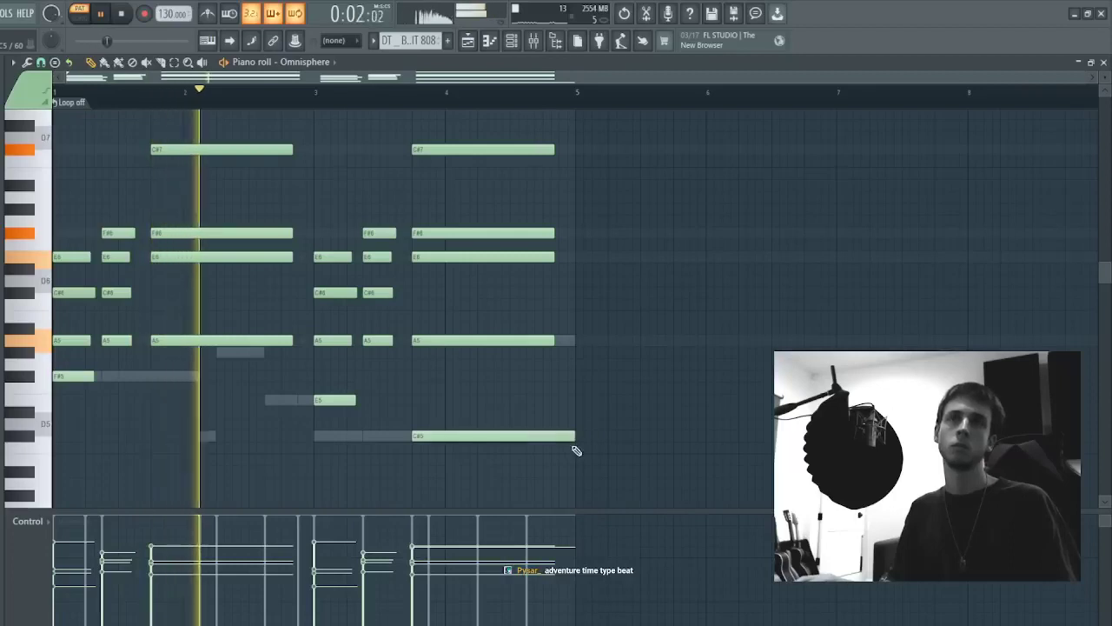
# - Delete all notes from bar 3 onward and play back to record new chords
pyautogui.moveTo(311, 119); pyautogui.dragTo(658, 459)
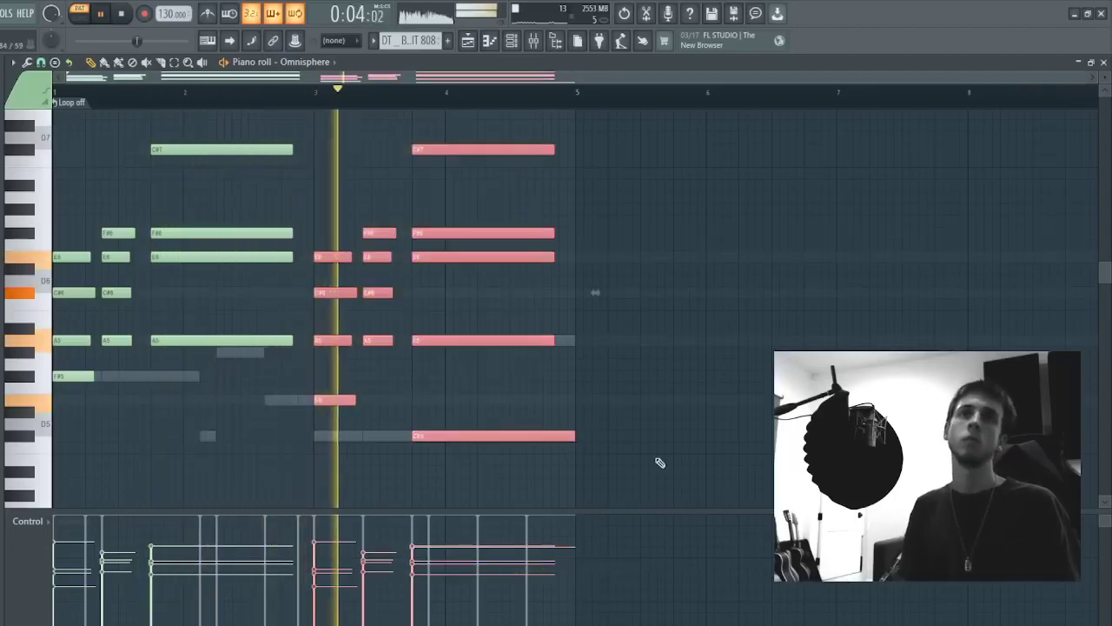
pyautogui.press('Delete')
pyautogui.press('space')
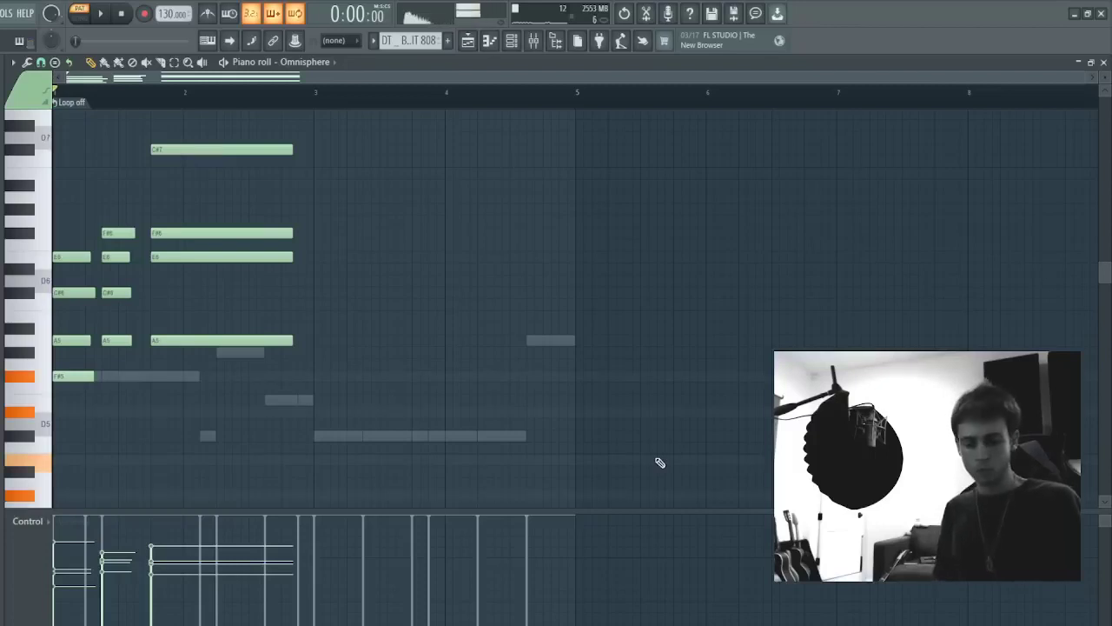
pyautogui.press('space')
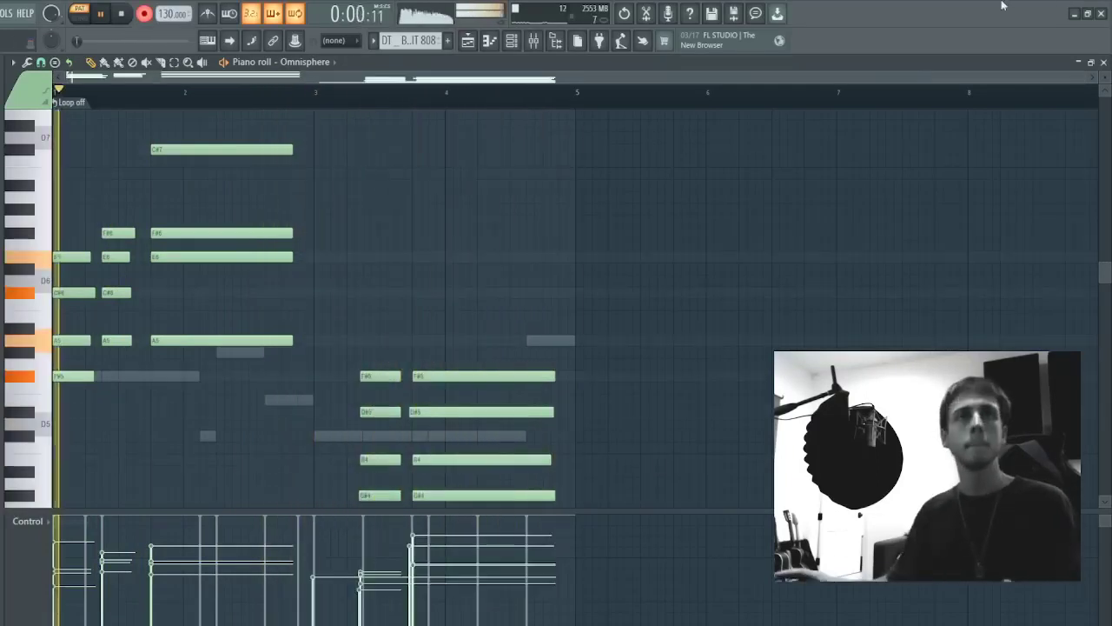
pyautogui.scroll(-6, 435, 204)
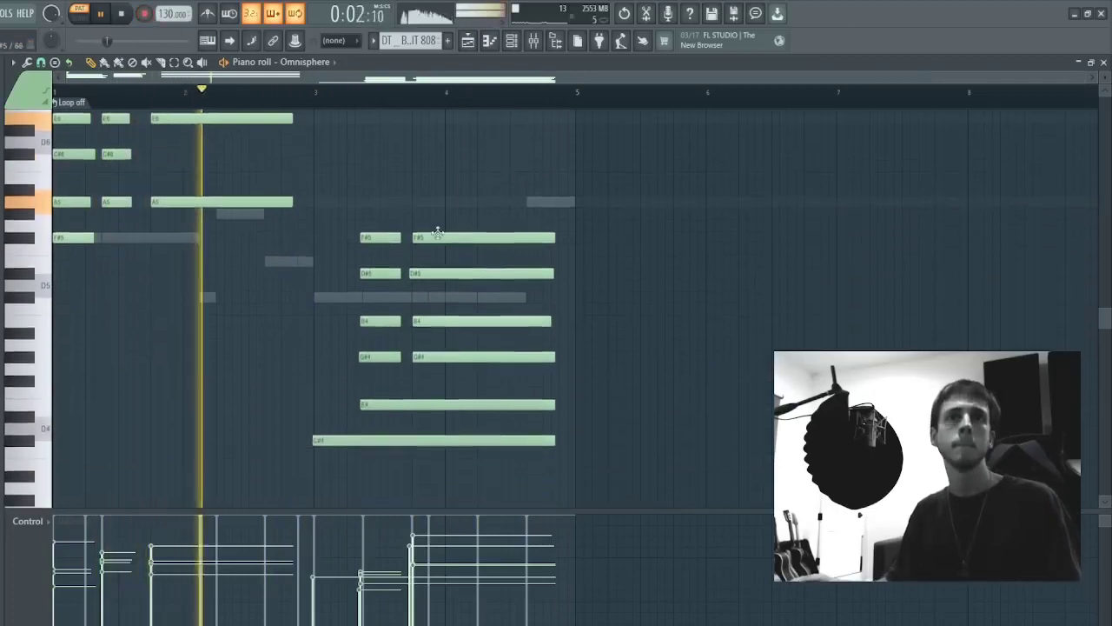
pyautogui.scroll(2, 418, 211)
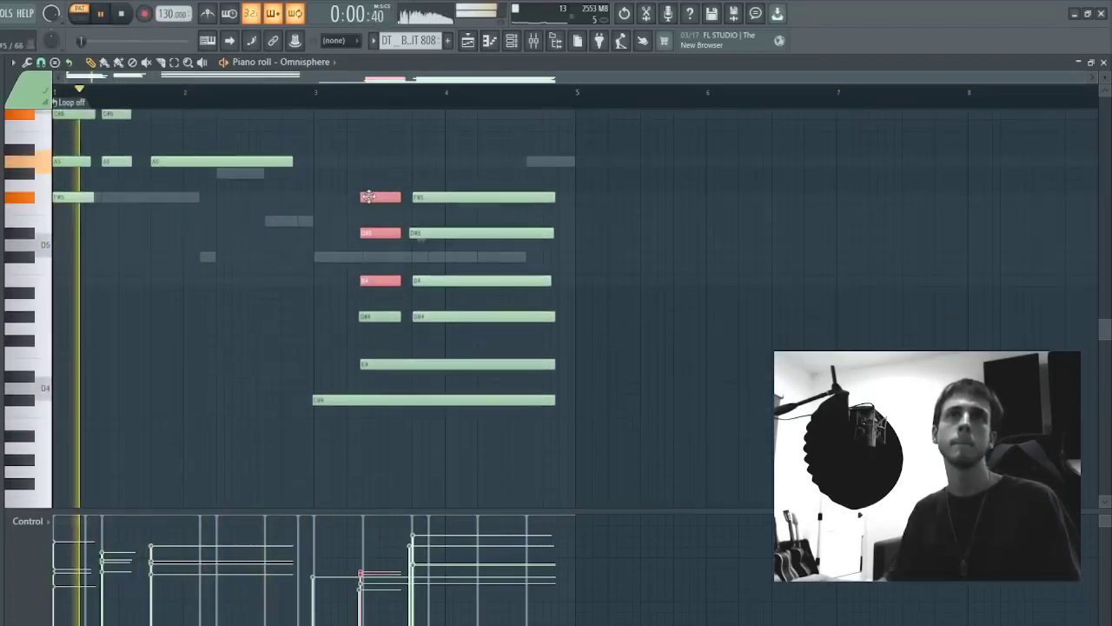
# - Copy the G#4, E4 and C#4 notes earlier in bar 3 and raise them two octaves
pyautogui.moveTo(388, 303); pyautogui.dragTo(380, 412)
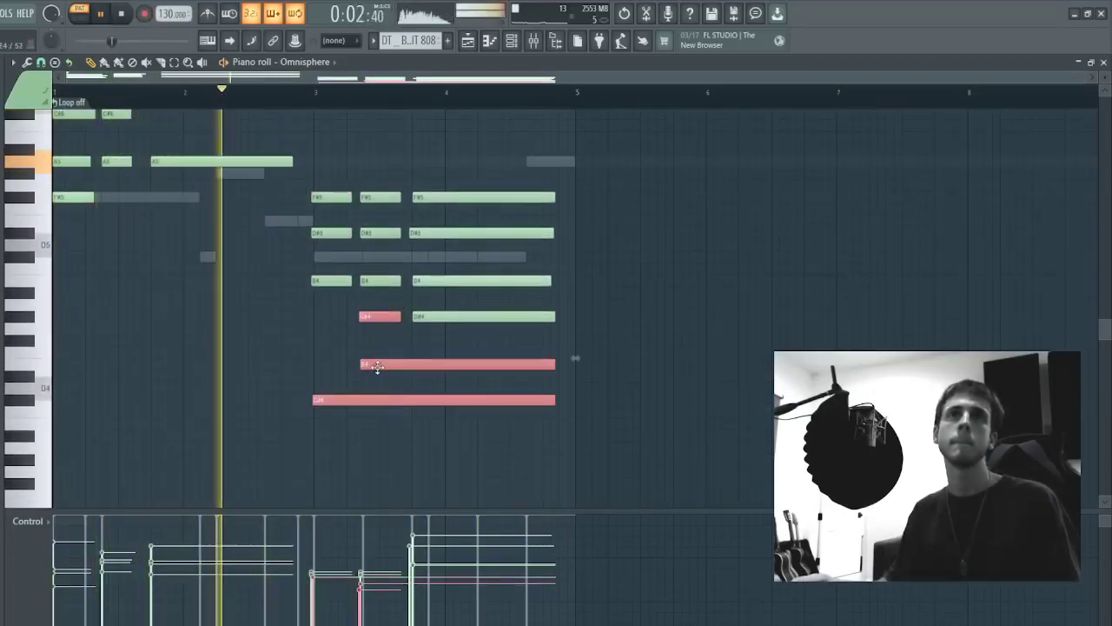
pyautogui.moveTo(377, 366)
pyautogui.mouseDown()
pyautogui.moveTo(332, 365)
pyautogui.moveTo(322, 273)
pyautogui.mouseUp()
pyautogui.rightClick(280, 403)
pyautogui.hotkey('ctrl', 'Up')
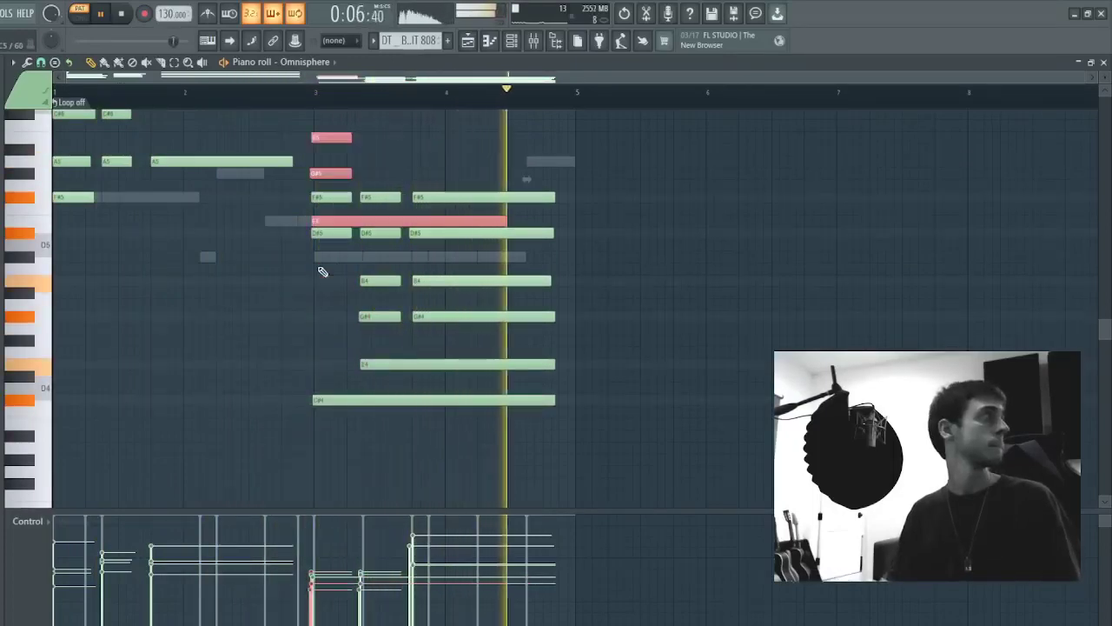
pyautogui.scroll(2, 323, 272)
pyautogui.hotkey('ctrl', 'Up')
pyautogui.scroll(2, 323, 272)
pyautogui.scroll(-5, 325, 270)
# - Raise the lower-right notes an octave, then quantize and make all chords legato
pyautogui.moveTo(367, 179); pyautogui.dragTo(692, 461)
pyautogui.hotkey('ctrl', 'Up')
pyautogui.scroll(1, 696, 463)
pyautogui.scroll(1, 696, 464)
pyautogui.keyDown('ctrl'); pyautogui.click(638, 395); pyautogui.keyUp('ctrl')
pyautogui.scroll(3, 526, 328)
pyautogui.moveTo(629, 145); pyautogui.dragTo(326, 411)
pyautogui.keyDown('ctrl'); pyautogui.click(332, 400); pyautogui.keyUp('ctrl')
pyautogui.hotkey('ctrl', 'l')
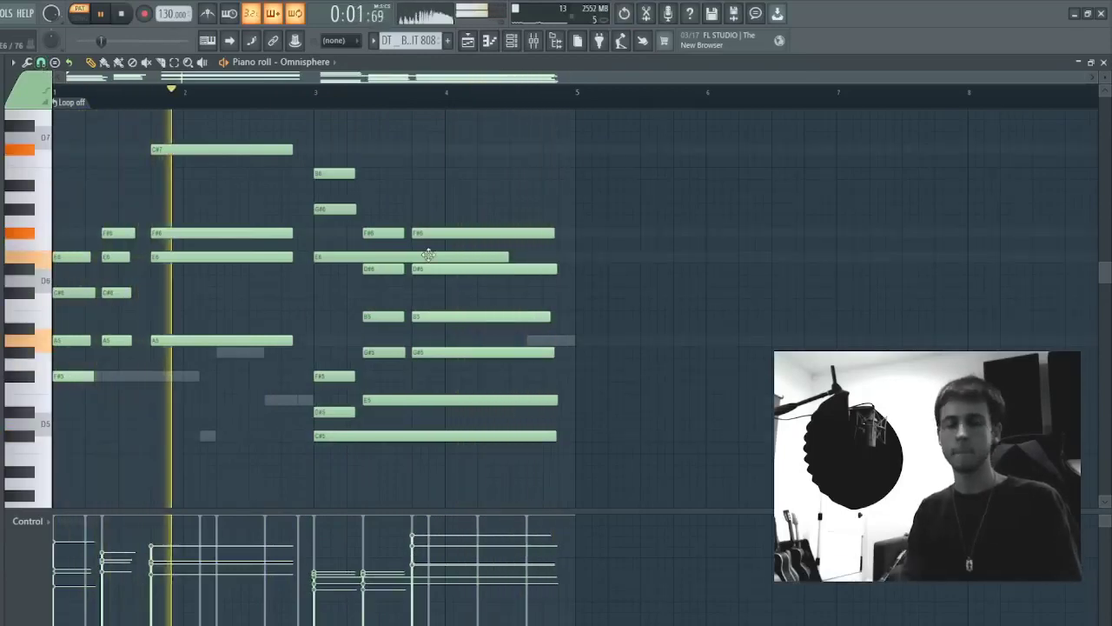
pyautogui.hotkey('ctrl', 'q')
pyautogui.hotkey('ctrl', 'l')
# - Add a D#5 note after E5 ending at bar 5 and drop the C#7 an octave
pyautogui.moveTo(345, 382); pyautogui.dragTo(486, 494)
pyautogui.keyDown('ctrl'); pyautogui.click(487, 493); pyautogui.keyUp('ctrl')
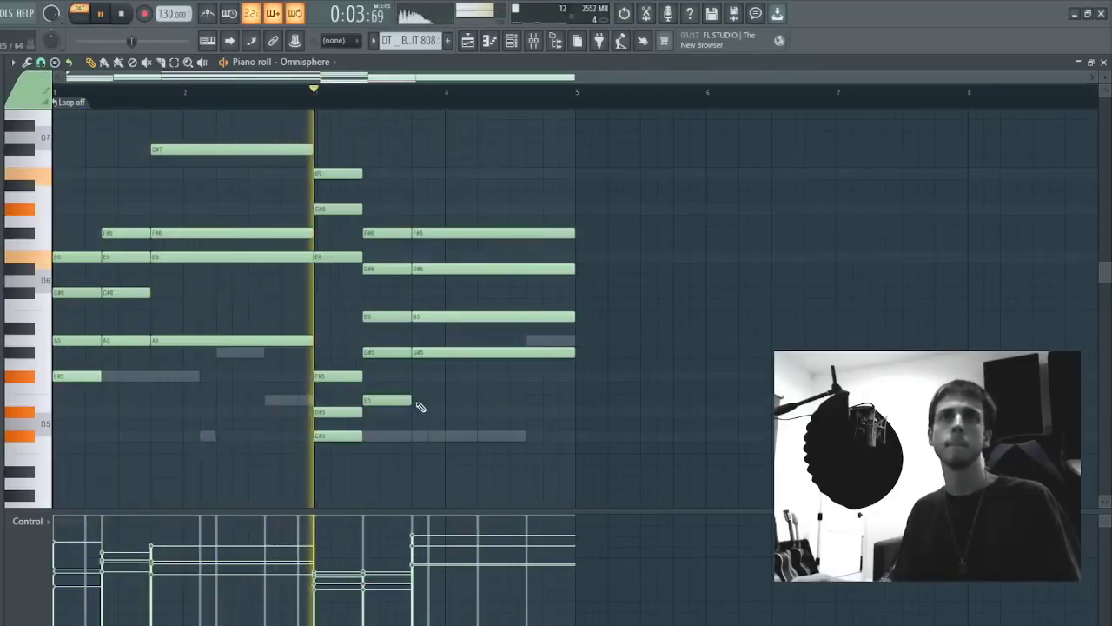
pyautogui.click(417, 411)
pyautogui.moveTo(458, 411); pyautogui.dragTo(564, 406)
pyautogui.keyDown('ctrl'); pyautogui.click(236, 151); pyautogui.keyUp('ctrl')
pyautogui.hotkey('ctrl', 'Down')
pyautogui.hotkey('ctrl', 'd')
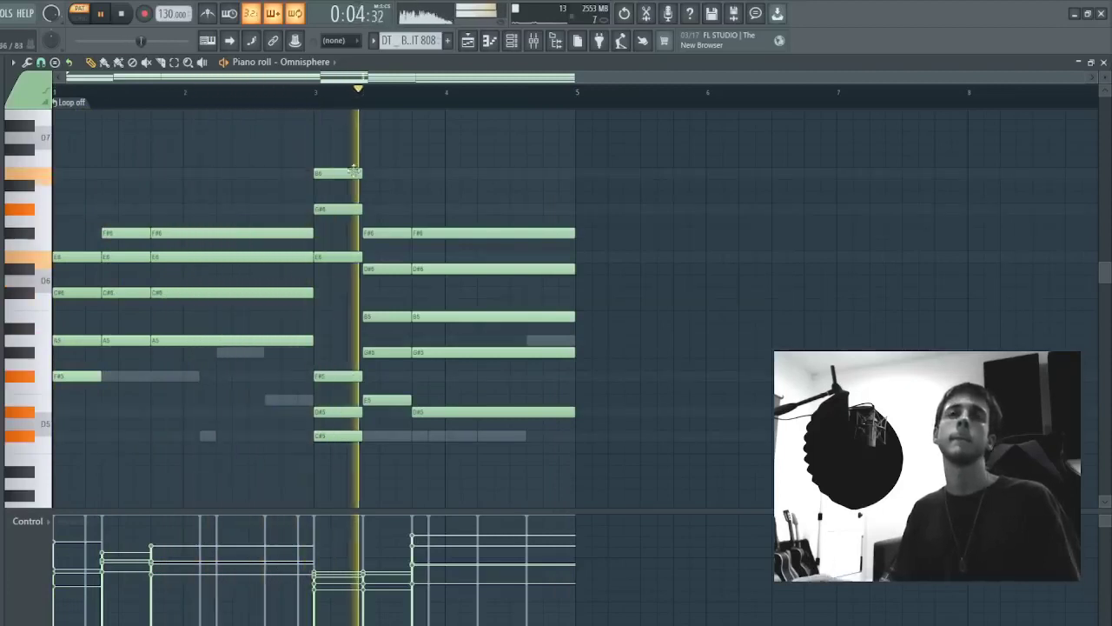
# - Raise the three C#6 notes to C#7 and select the two top C#7 notes
pyautogui.moveTo(201, 315); pyautogui.dragTo(81, 285)
pyautogui.press('space')
pyautogui.hotkey('ctrl', 'Up')
pyautogui.press('space')
pyautogui.moveTo(146, 179); pyautogui.dragTo(193, 131)
pyautogui.press('space')
pyautogui.press('space')
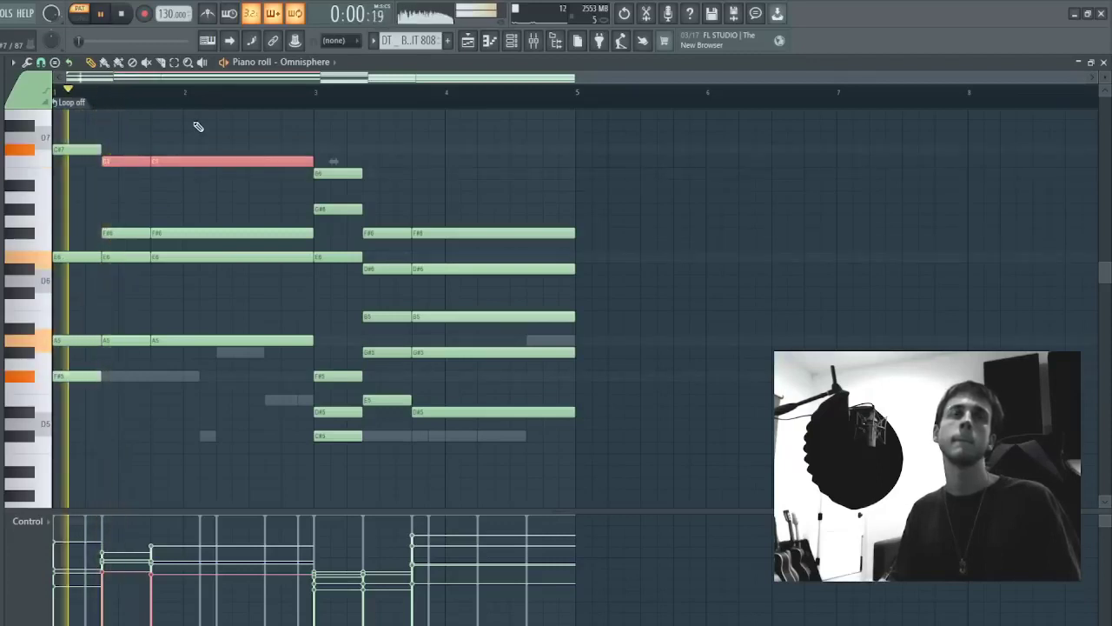
# - Lower the top notes to B6 and A6, and raise the short A6 to B6
pyautogui.scroll(4, 191, 231)
pyautogui.press('space')
pyautogui.press('space')
pyautogui.hotkey('shift', 'Down')
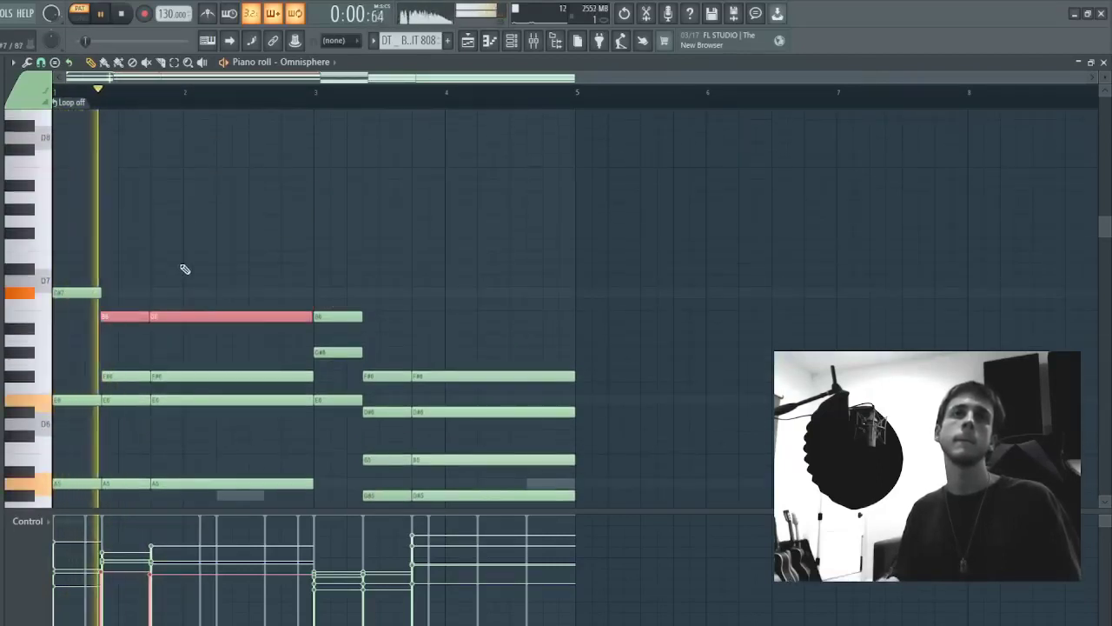
pyautogui.hotkey('shift', 'Down')
pyautogui.hotkey('shift', 'Down')
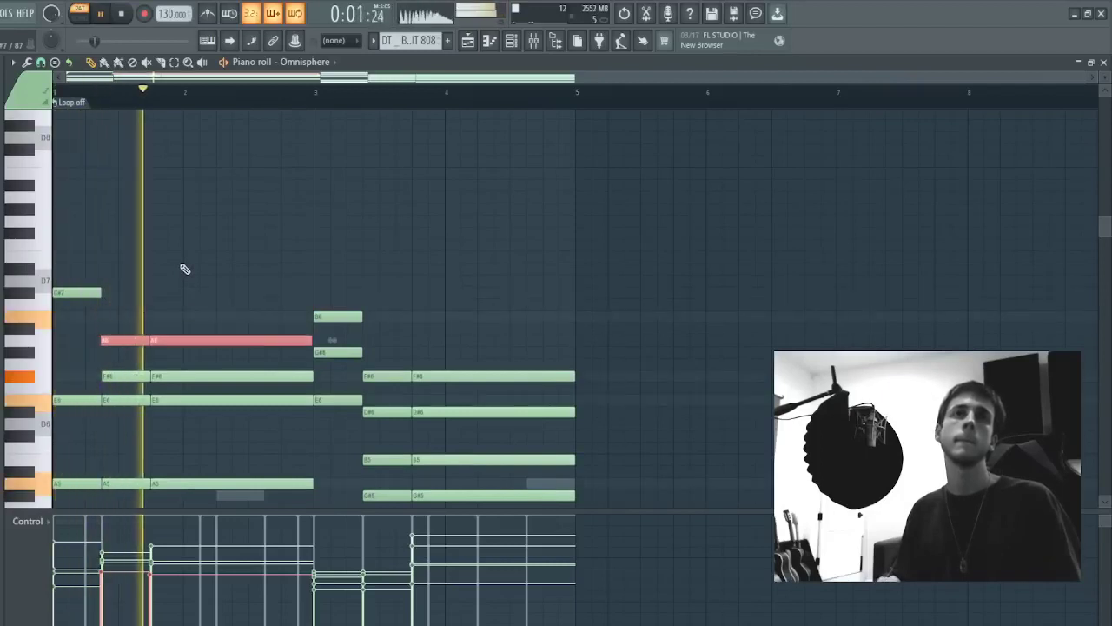
pyautogui.moveTo(115, 336); pyautogui.dragTo(115, 379)
pyautogui.moveTo(112, 340); pyautogui.dragTo(126, 311)
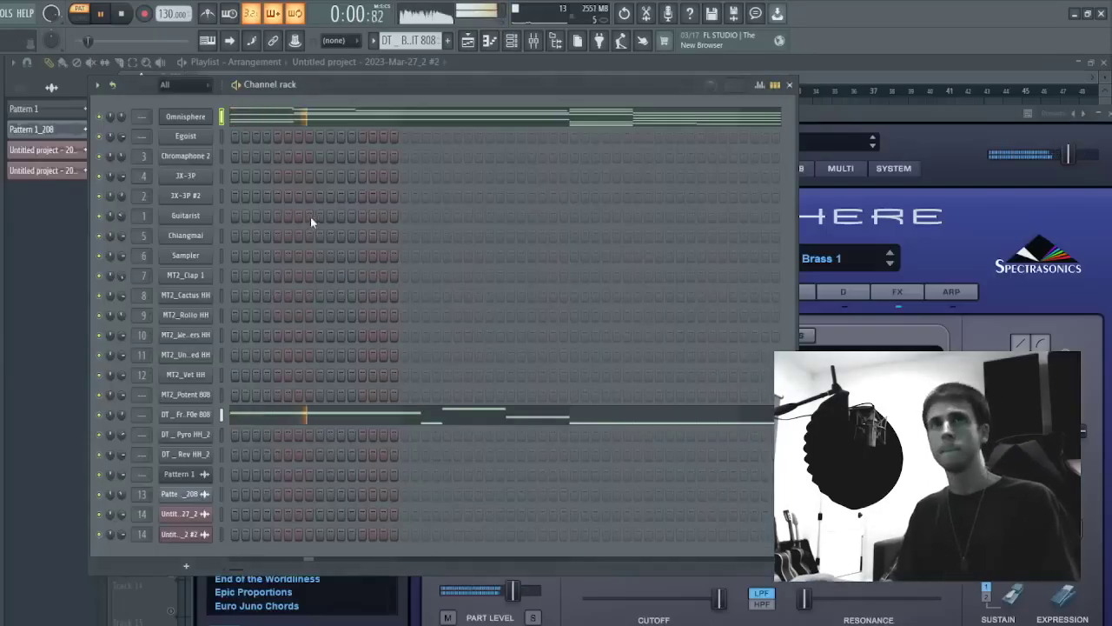
pyautogui.click(261, 116)
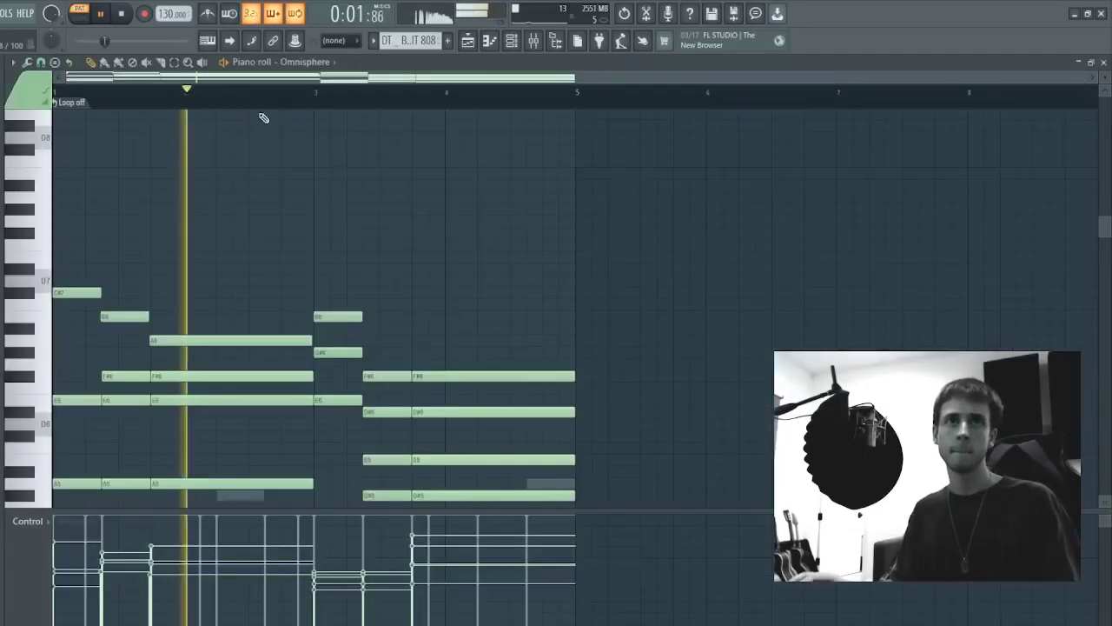
pyautogui.press('Escape')
# - Audition Synth Poly patches in Omnisphere and load JP-8 Morphing Warmth, then reopen the chord notes
pyautogui.click(193, 118)
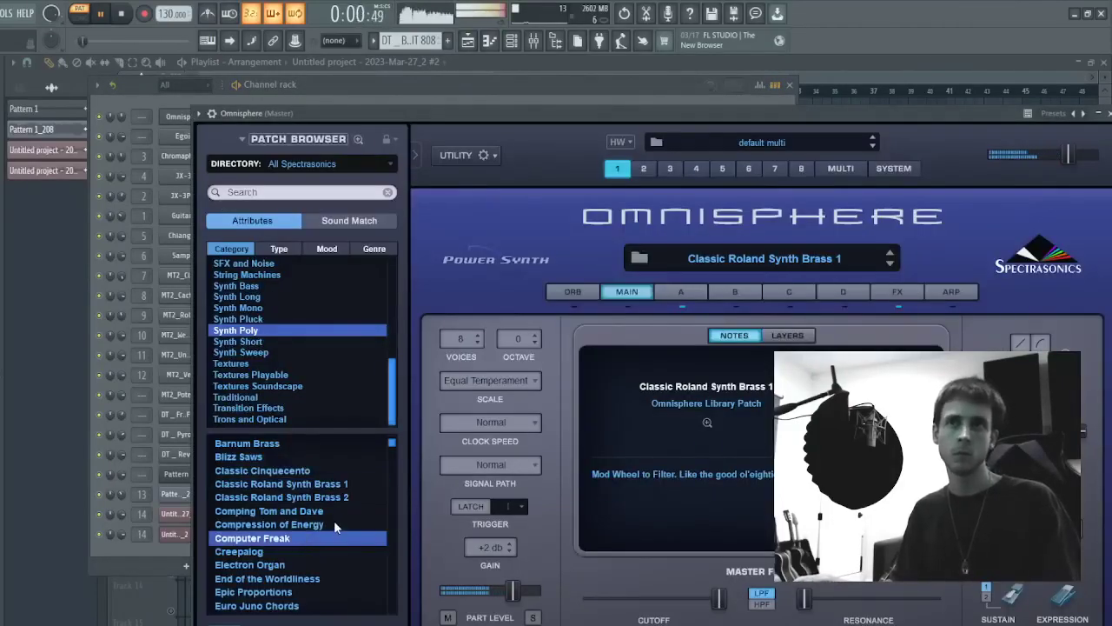
pyautogui.click(300, 553)
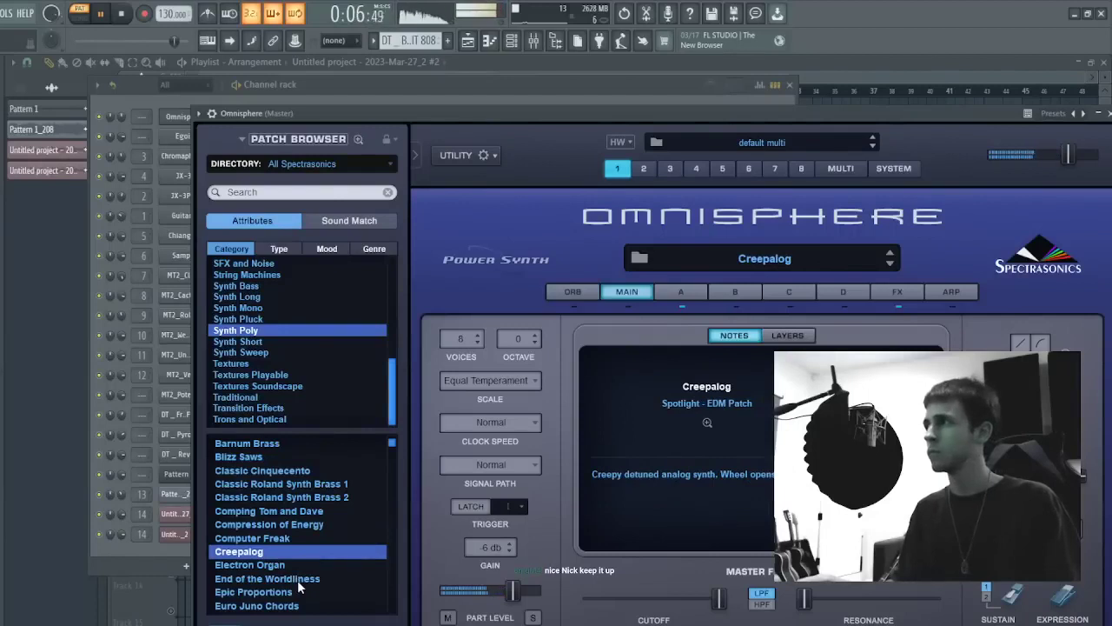
pyautogui.scroll(-4, 306, 571)
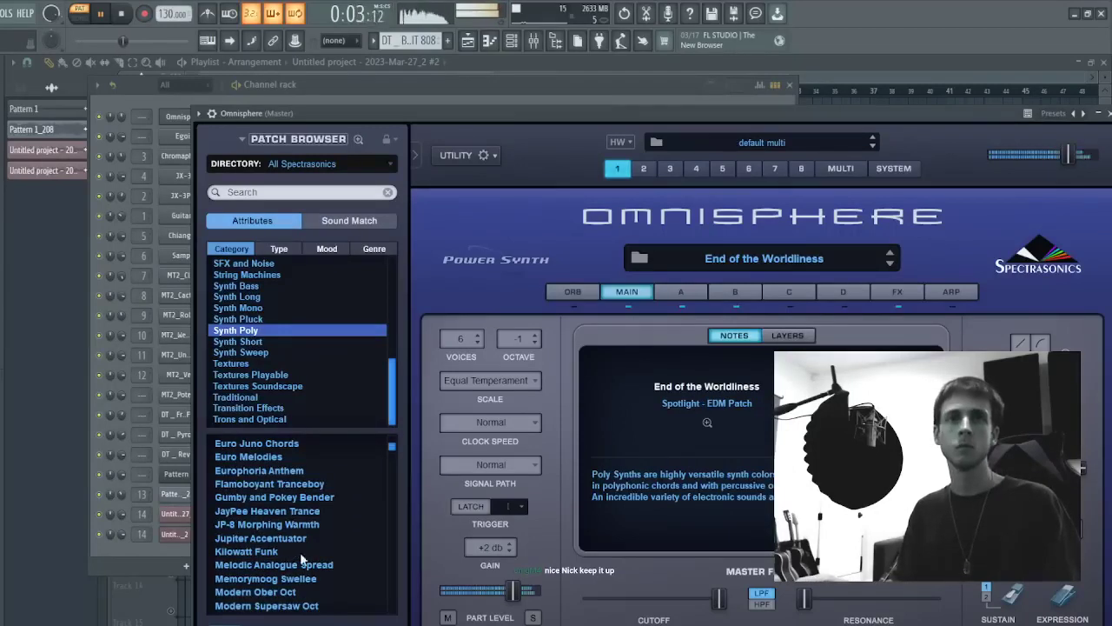
pyautogui.click(301, 543)
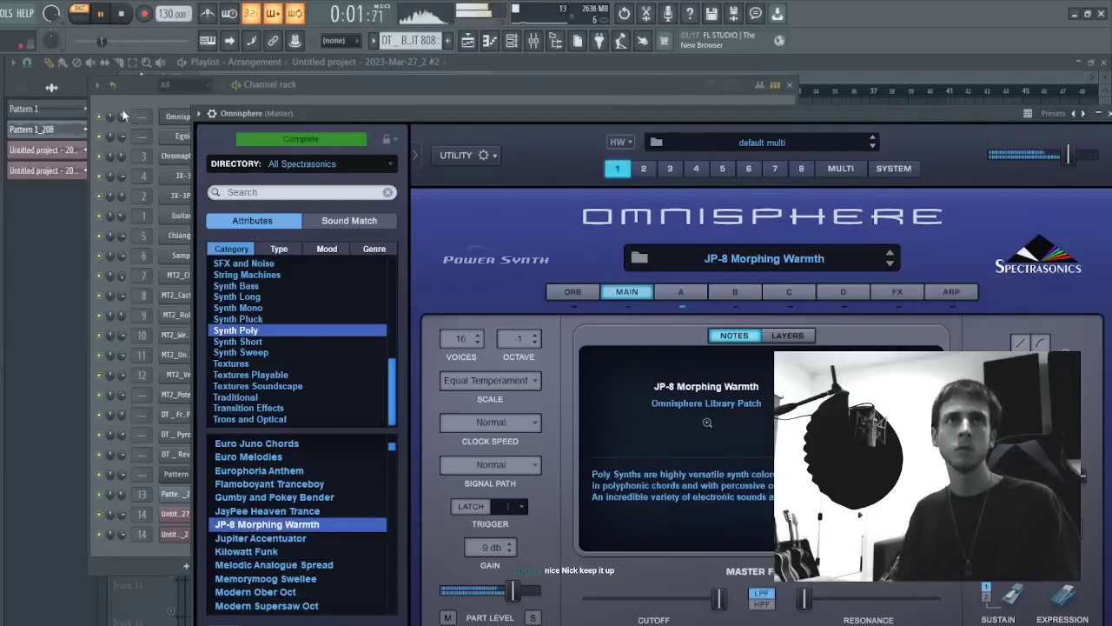
pyautogui.click(122, 115)
pyautogui.click(309, 116)
# - Close the piano roll, mixer and plugin windows, and check the Track 10 audio clip settings
pyautogui.scroll(-3, 310, 116)
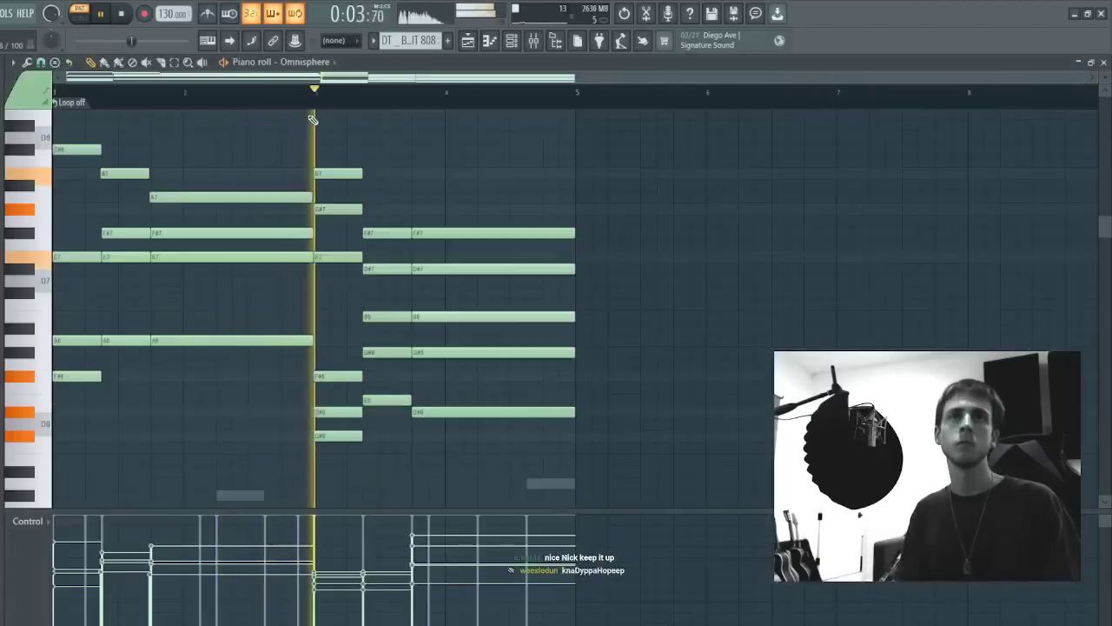
pyautogui.scroll(2, 309, 117)
pyautogui.press('Escape')
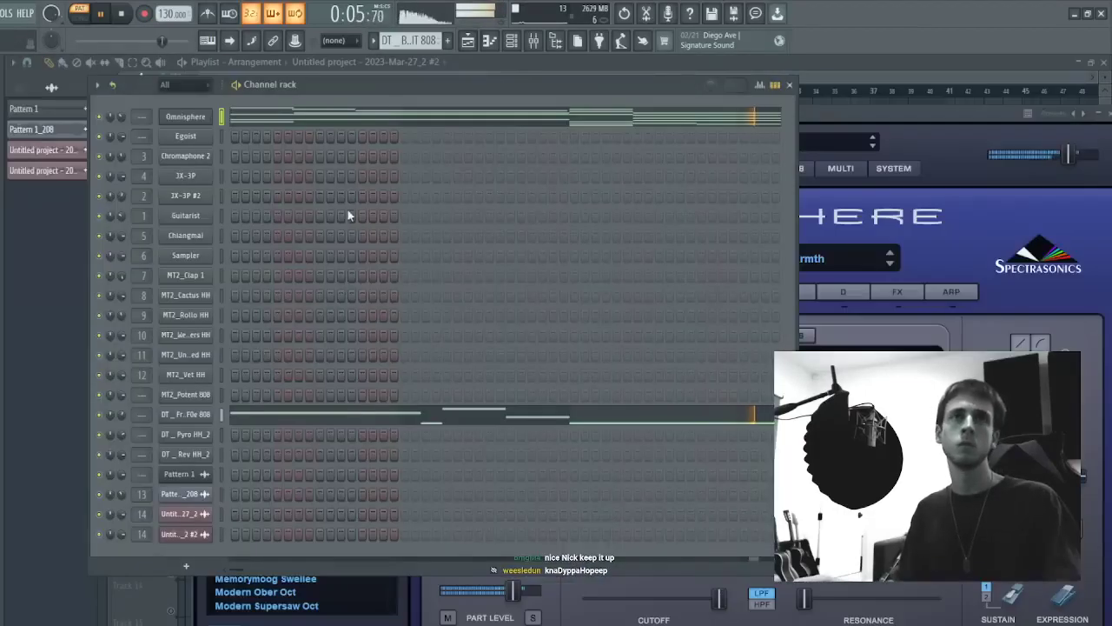
pyautogui.hotkey('ctrl', 'l')
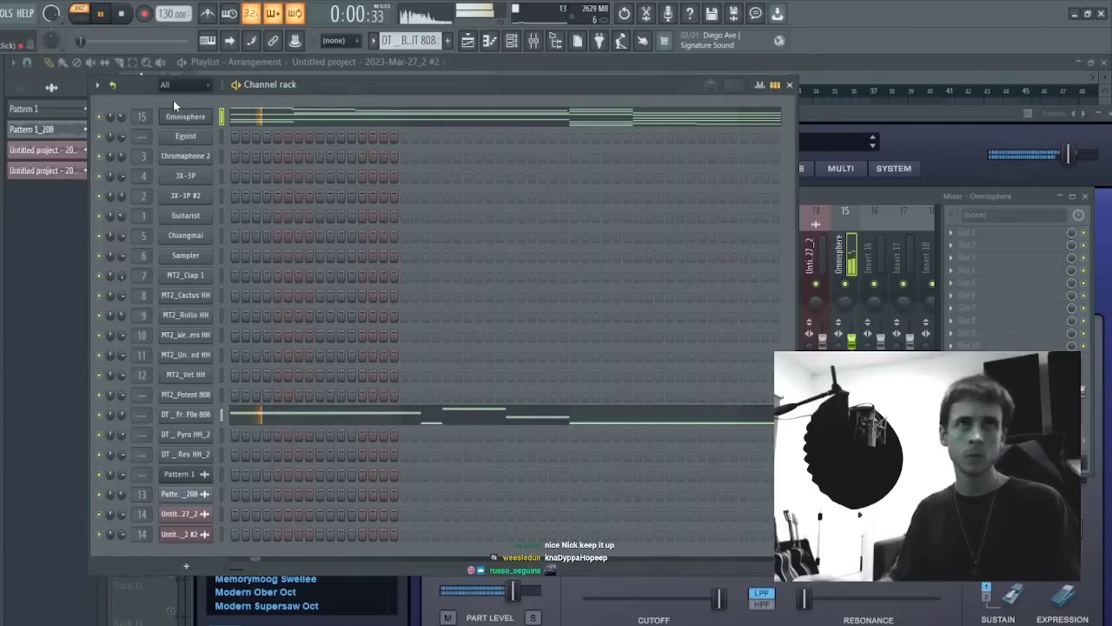
pyautogui.press('F6')
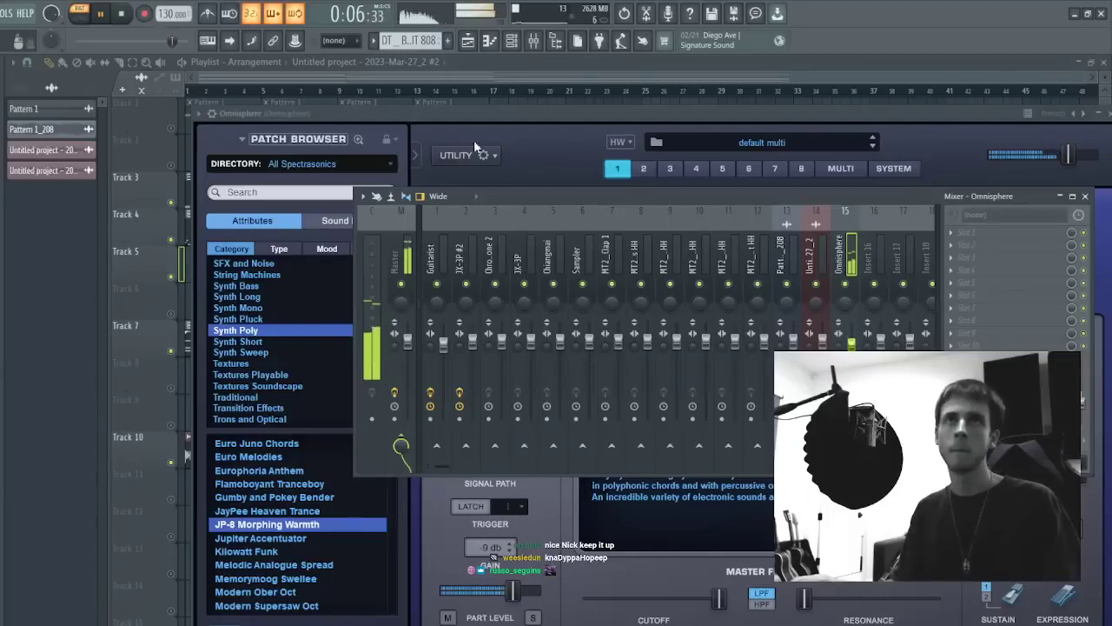
pyautogui.press('F12')
pyautogui.press('space')
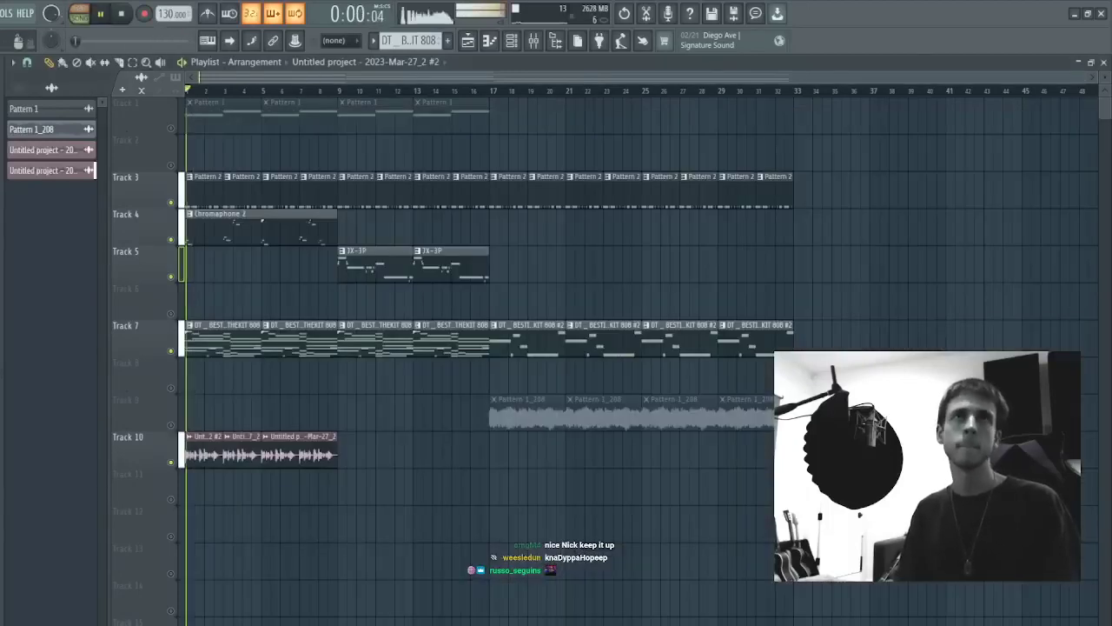
pyautogui.click(513, 42)
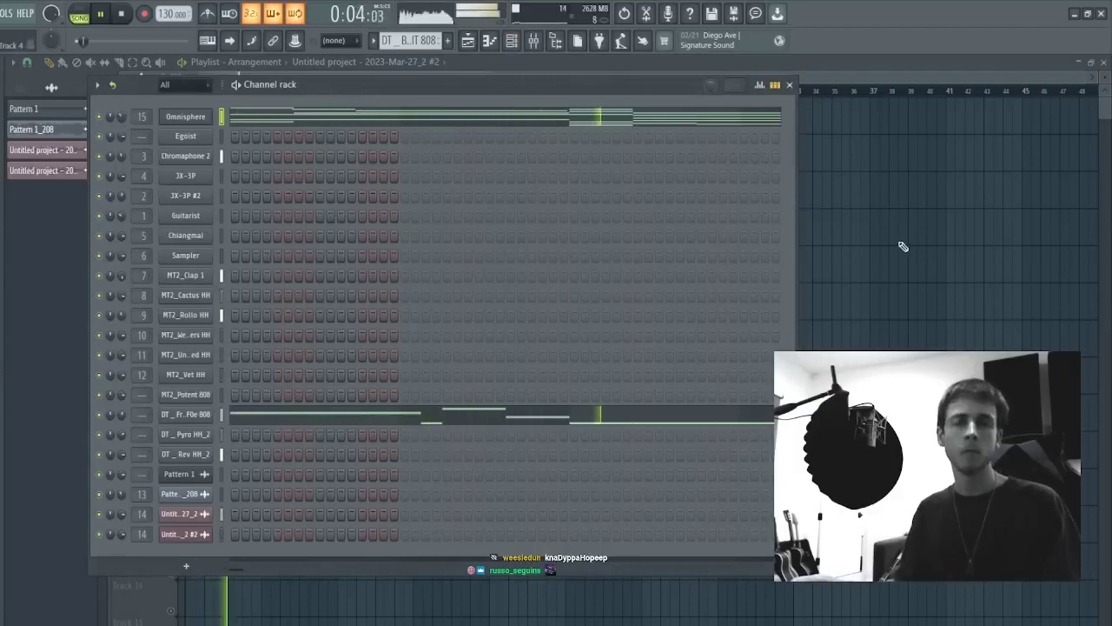
pyautogui.press('F6')
pyautogui.doubleClick(270, 442)
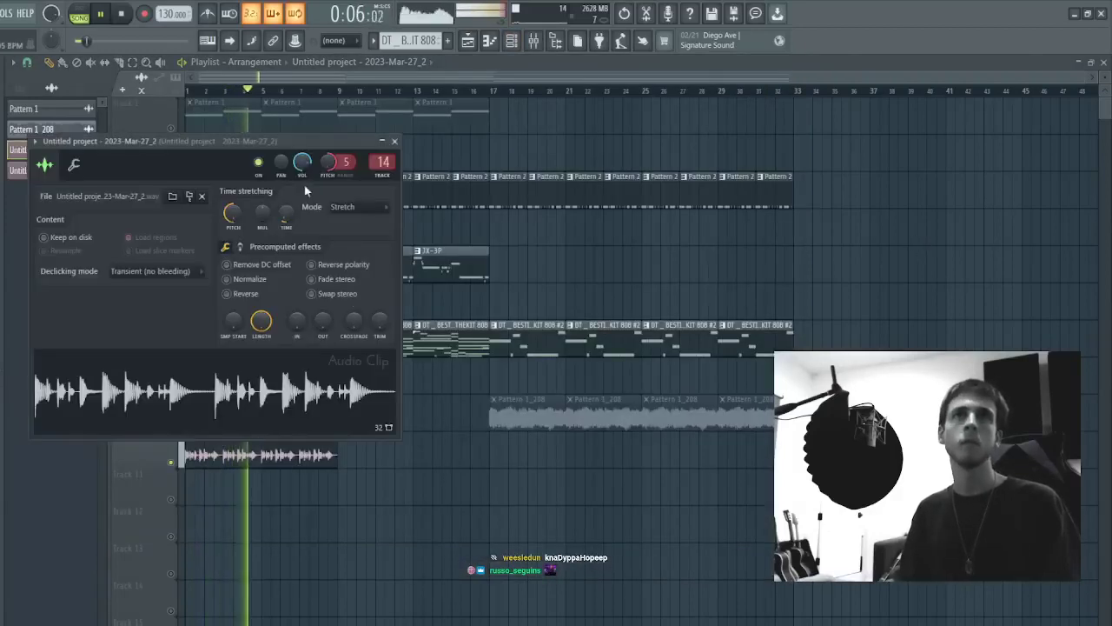
pyautogui.press('Escape')
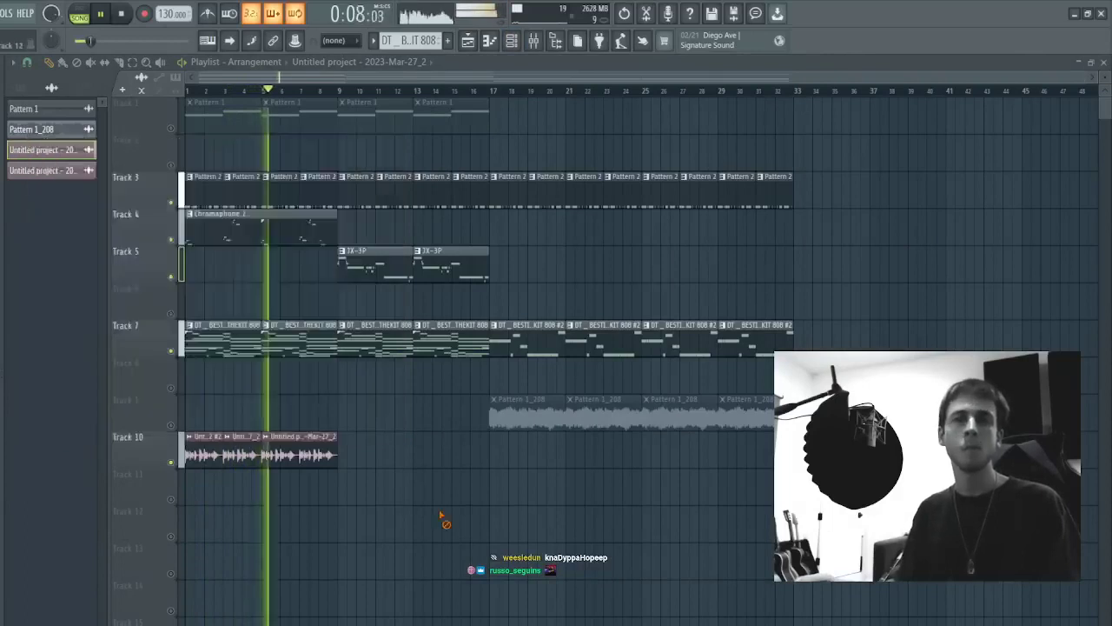
# - Duplicate the three Track 10 audio clips to bars 9–17, keeping Track 7's clip
pyautogui.moveTo(350, 422); pyautogui.dragTo(214, 457)
pyautogui.hotkey('ctrl', 'b')
pyautogui.rightClick(214, 457)
pyautogui.hotkey('ctrl', 'z')
pyautogui.hotkey('ctrl', 'd')
pyautogui.rightClick(308, 339)
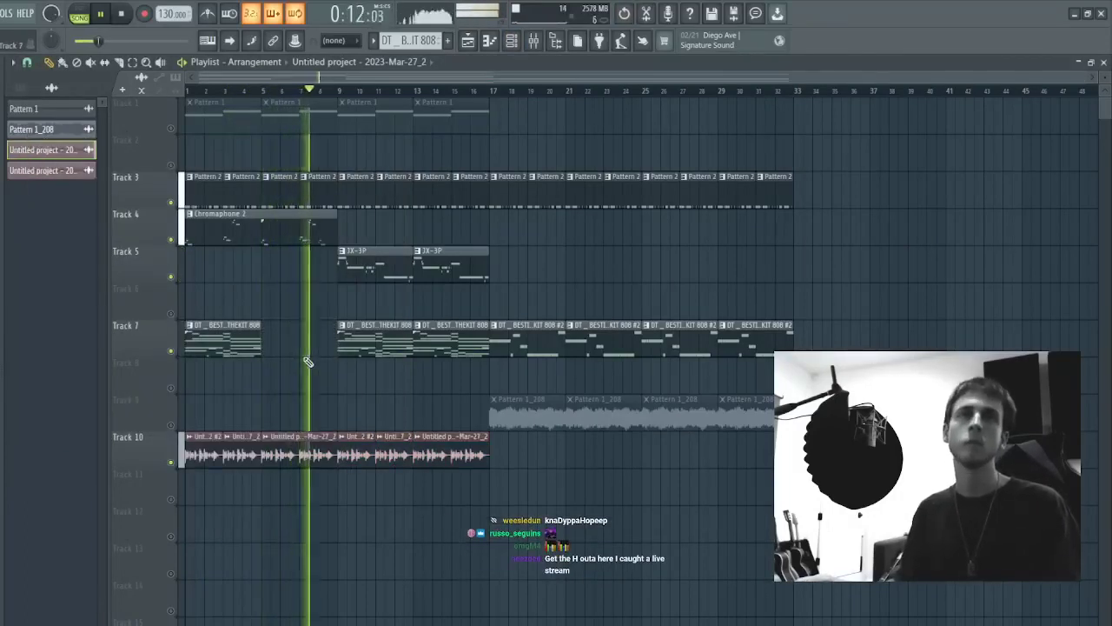
pyautogui.hotkey('ctrl', 'z')
# - Move Chromaphone to bars 9–17 and duplicate the Chromaphone and JX-3P clips to bars 17–25
pyautogui.rightClick(258, 239)
pyautogui.hotkey('ctrl', 'z')
pyautogui.moveTo(349, 219); pyautogui.dragTo(340, 228)
pyautogui.hotkey('ctrl', 'b')
pyautogui.rightClick(289, 231)
pyautogui.moveTo(519, 227); pyautogui.dragTo(328, 283)
pyautogui.hotkey('ctrl', 'b')
pyautogui.hotkey('ctrl', 'd')
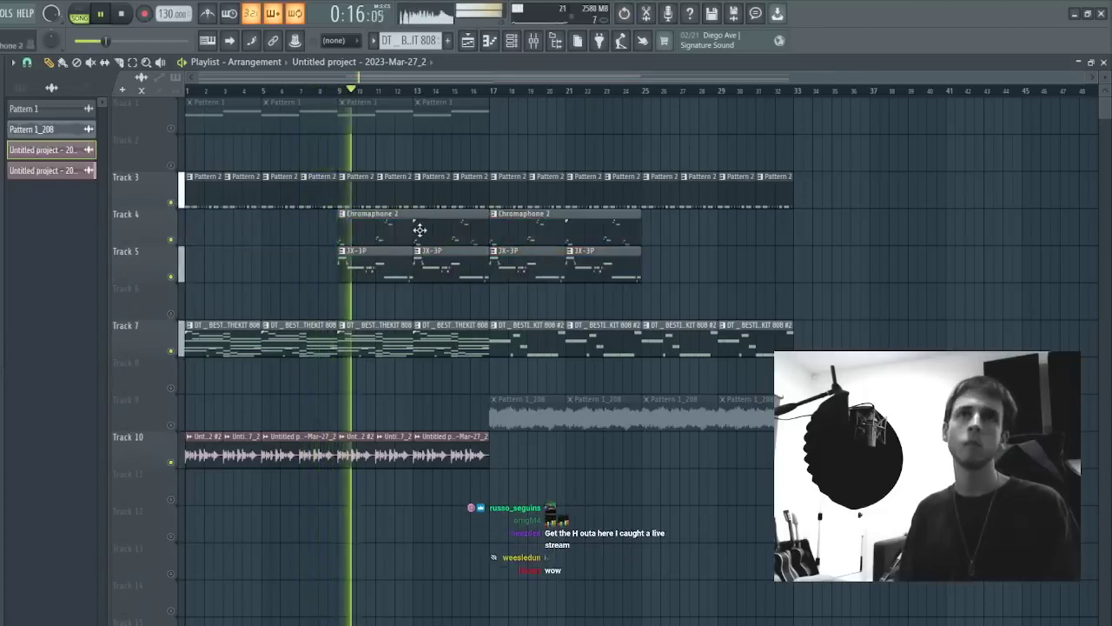
# - Erase the JX-3P clips in bars 9–17 and the Chromaphone clip at bars 17–25
pyautogui.click(381, 331)
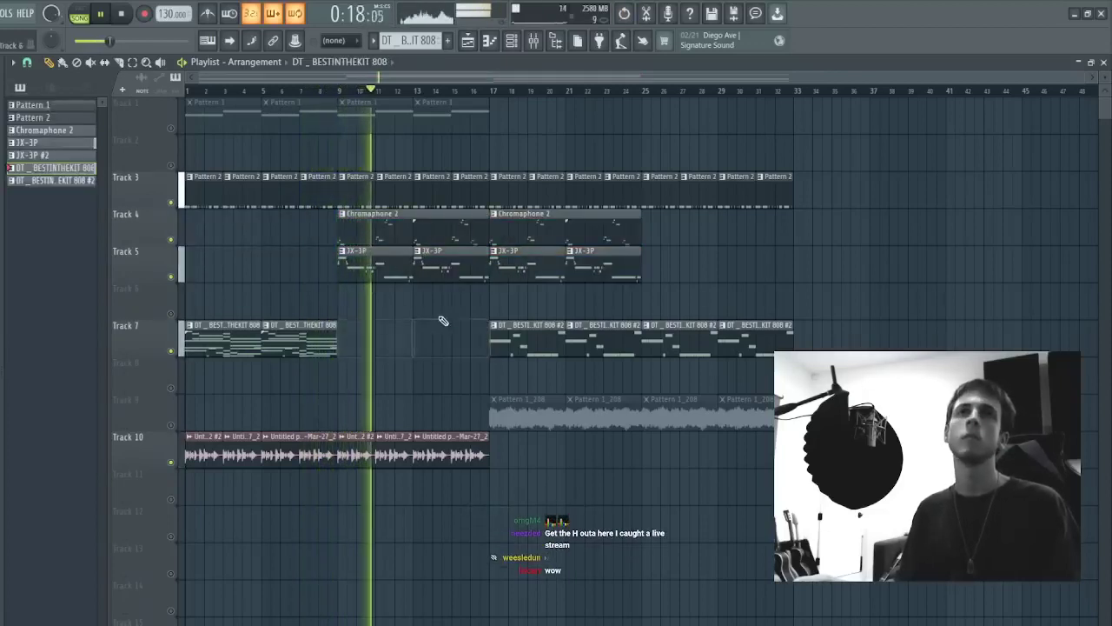
pyautogui.rightClick(403, 239)
pyautogui.hotkey('ctrl', 'z')
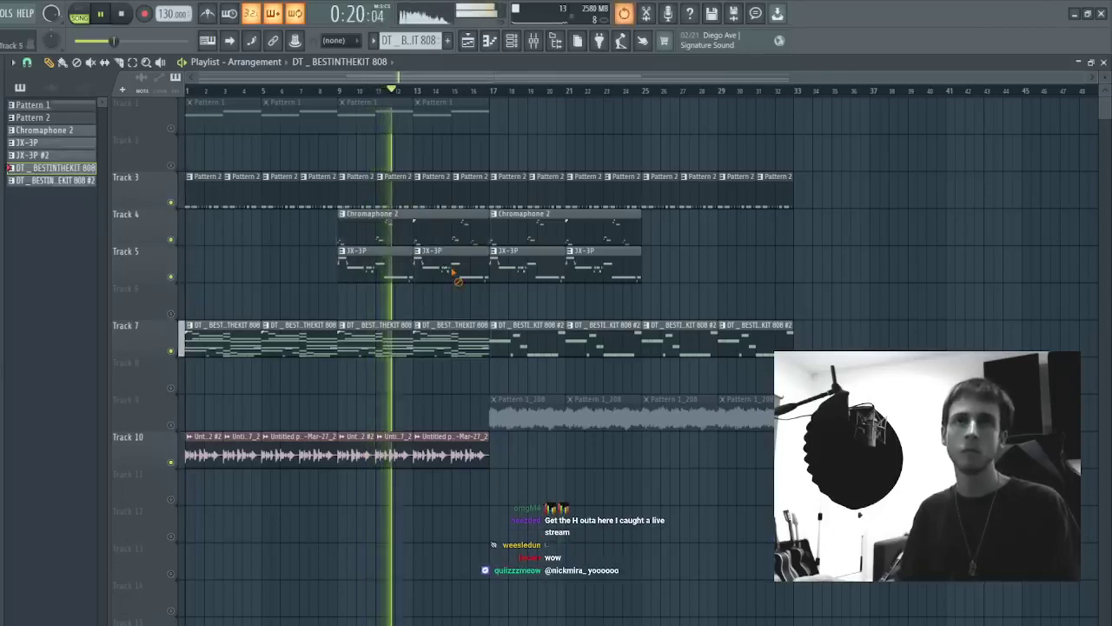
pyautogui.rightClick(447, 266)
pyautogui.rightClick(407, 265)
pyautogui.rightClick(608, 234)
# - Repeat the Track 10 audio clips past bar 17 and open Omnisphere's piano roll
pyautogui.moveTo(507, 454); pyautogui.dragTo(92, 429)
pyautogui.hotkey('ctrl', 'b')
pyautogui.hotkey('ctrl', 'd')
pyautogui.doubleClick(423, 335)
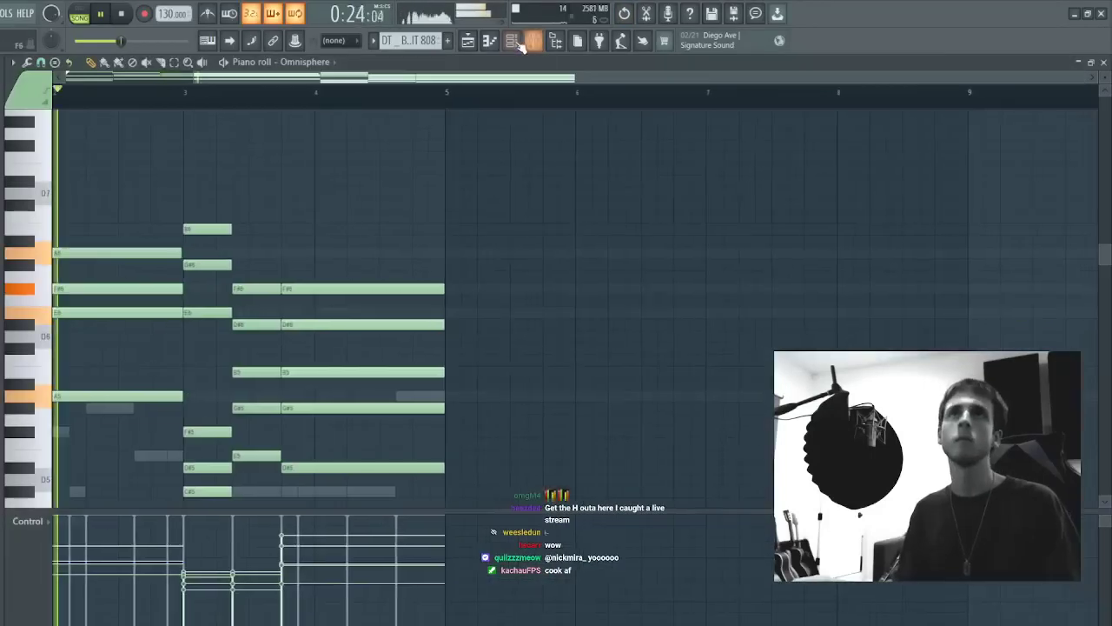
# - Create an empty Pattern 8, paint it along Track 8 from bar 1, and unmute Track 8
pyautogui.press('F6')
pyautogui.click(448, 41)
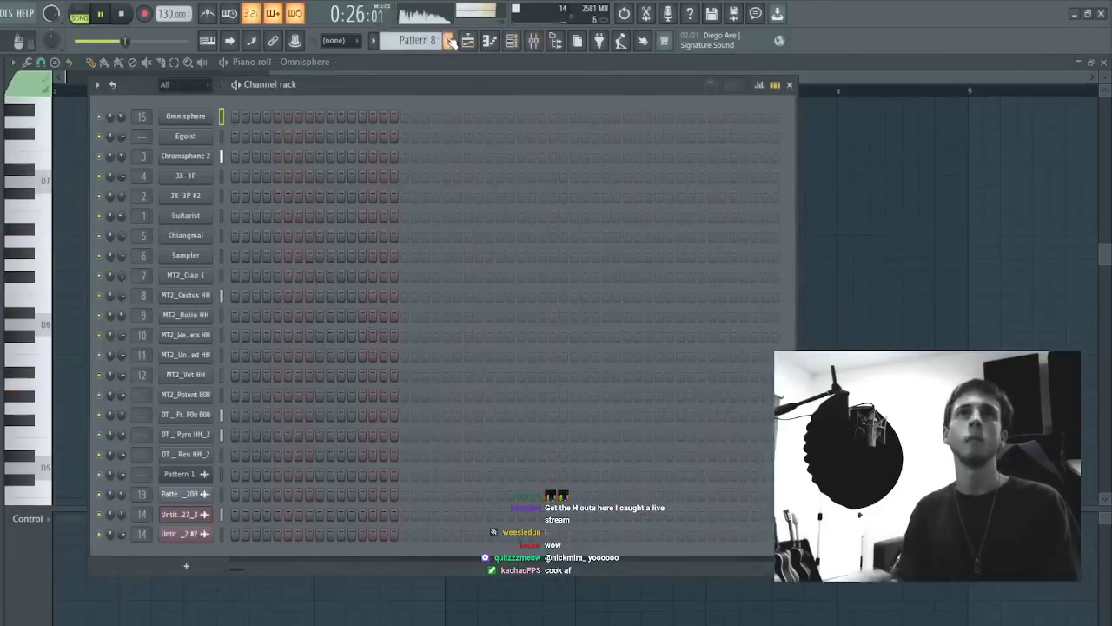
pyautogui.press('F6')
pyautogui.press('F5')
pyautogui.moveTo(309, 391)
pyautogui.mouseDown()
pyautogui.moveTo(296, 372)
pyautogui.moveTo(452, 371)
pyautogui.mouseUp()
pyautogui.click(171, 388)
# - Erase the extra Pattern 8 clip at bar 17, unmute Track 9, and check the Pattern 1_208 clip settings
pyautogui.rightClick(527, 391)
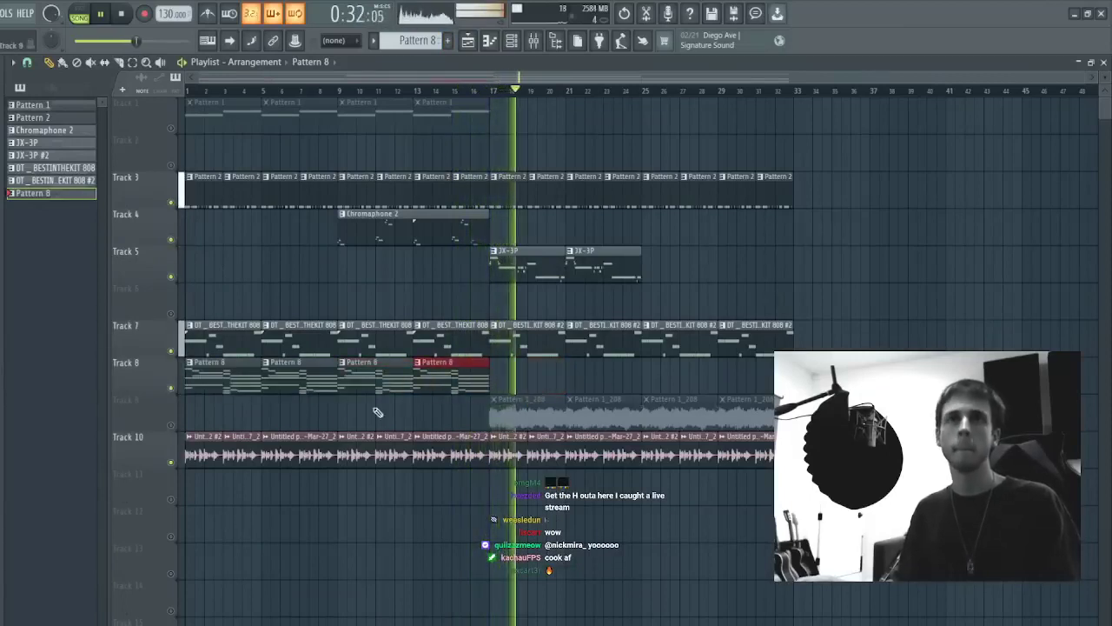
pyautogui.click(172, 426)
pyautogui.doubleClick(586, 405)
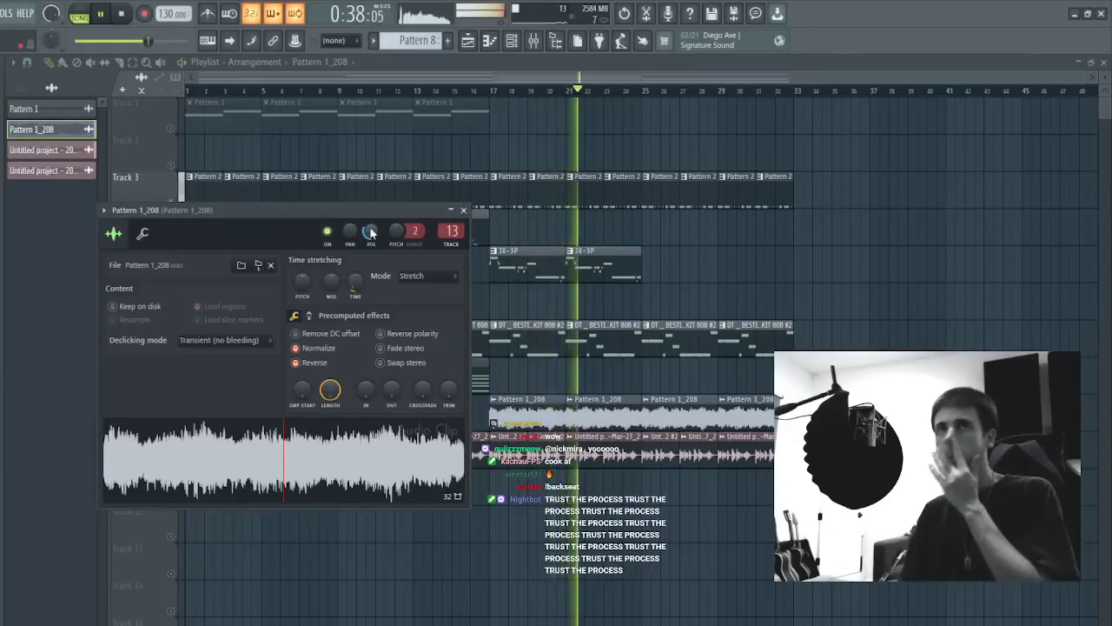
pyautogui.press('Escape')
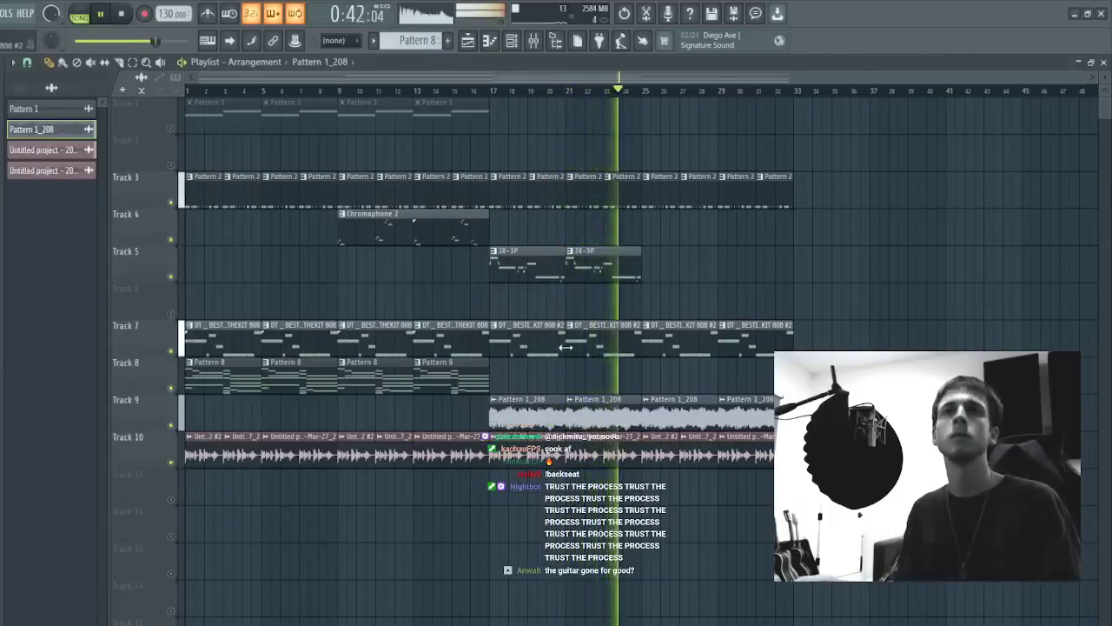
# - Copy the four Pattern 8 clips to bar 25 and clear Tracks 3, 7 and 9 from bar 25 on
pyautogui.moveTo(732, 394); pyautogui.dragTo(158, 380)
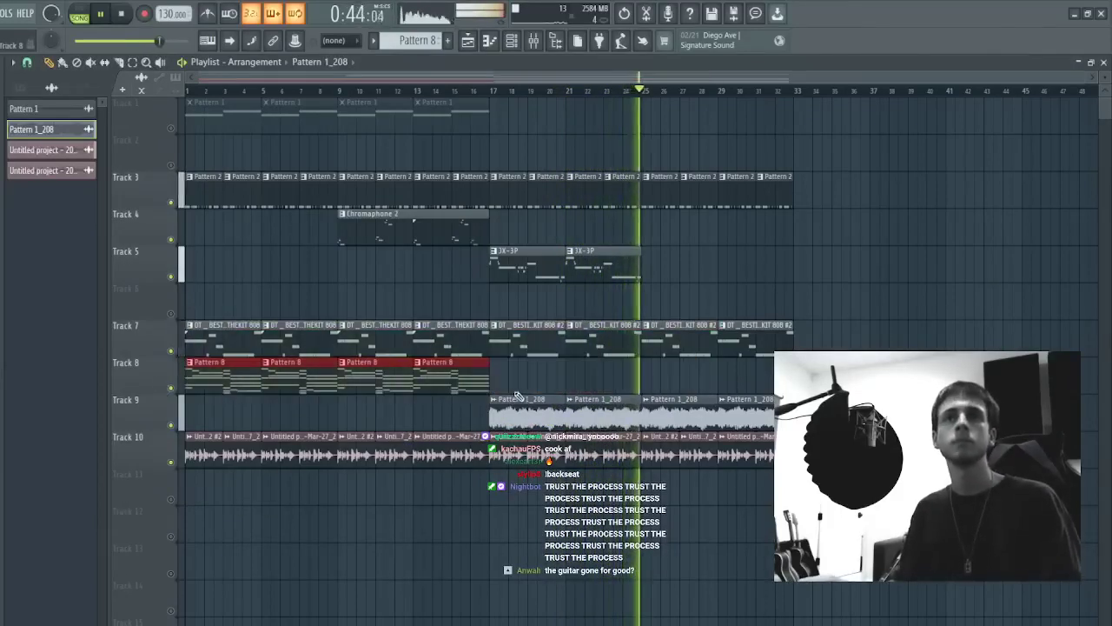
pyautogui.hotkey('ctrl', 'b')
pyautogui.moveTo(525, 373); pyautogui.dragTo(683, 369)
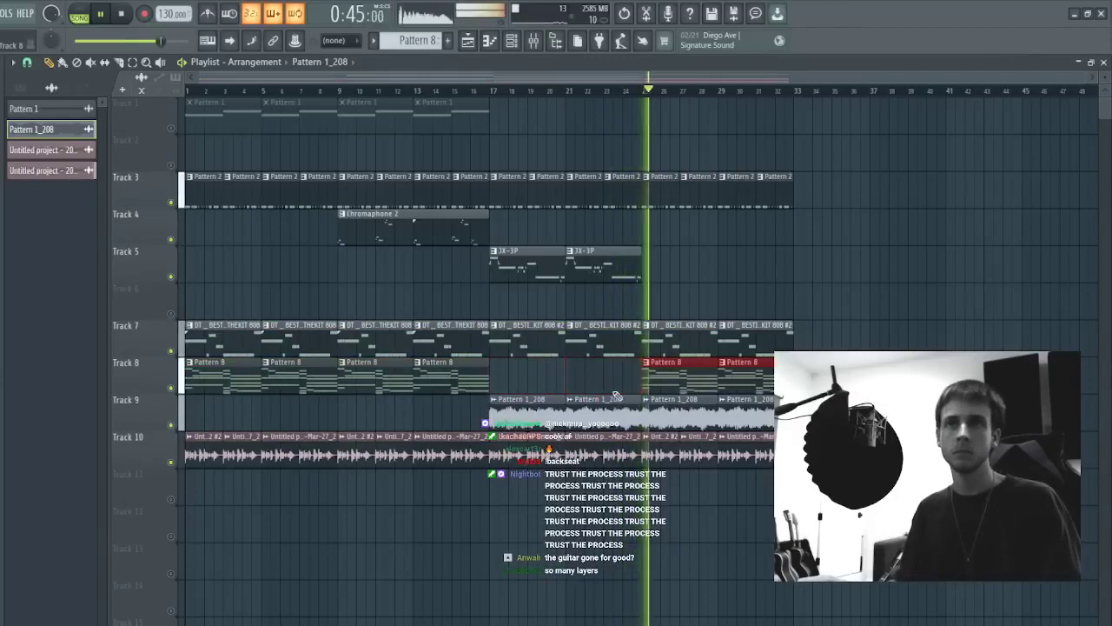
pyautogui.rightClick(686, 339)
pyautogui.rightClick(662, 193)
pyautogui.keyDown('ctrl'); pyautogui.click(760, 314); pyautogui.keyUp('ctrl')
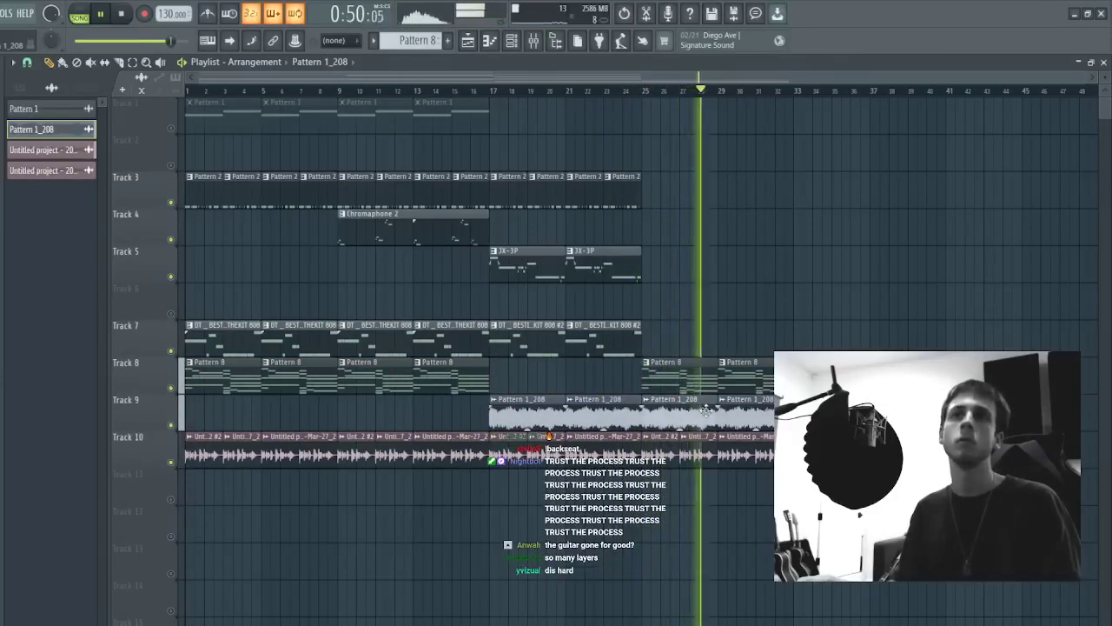
pyautogui.rightClick(670, 450)
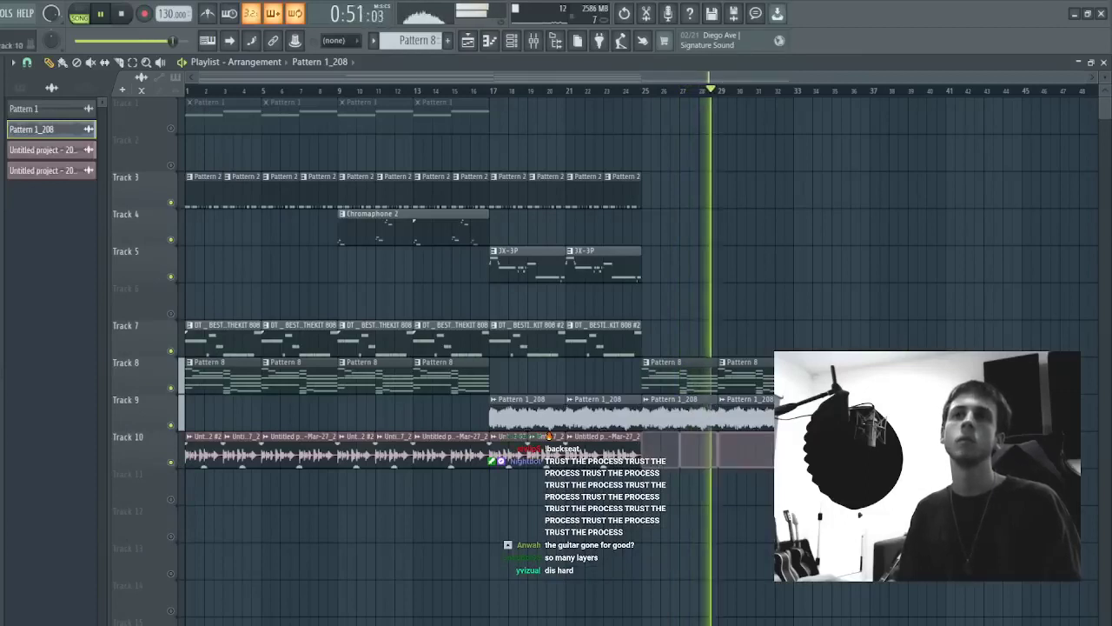
pyautogui.hotkey('ctrl', 'z')
pyautogui.rightClick(657, 413)
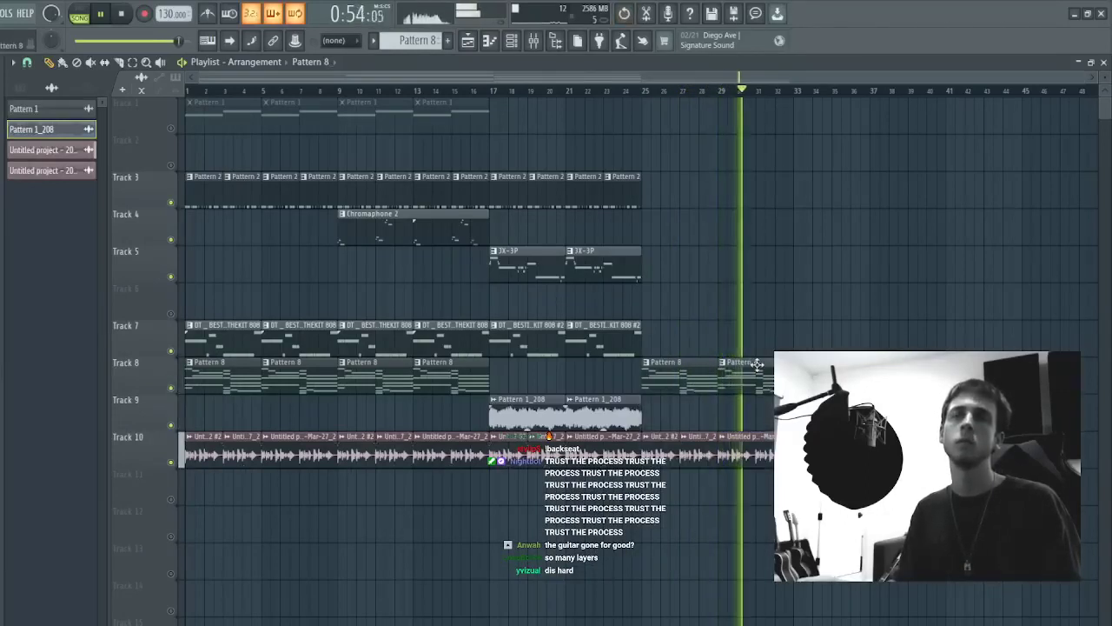
# - Duplicate the JX-3P clips on Track 5 into bars 25–33, removing the extra Chromaphone and JX-3P copies
pyautogui.click(757, 365)
pyautogui.moveTo(705, 267); pyautogui.dragTo(355, 228)
pyautogui.hotkey('ctrl', 'b')
pyautogui.hotkey('ctrl', 'd')
pyautogui.rightClick(831, 274)
pyautogui.moveTo(700, 271); pyautogui.dragTo(547, 259)
pyautogui.hotkey('ctrl', 'b')
pyautogui.rightClick(695, 231)
pyautogui.rightClick(895, 262)
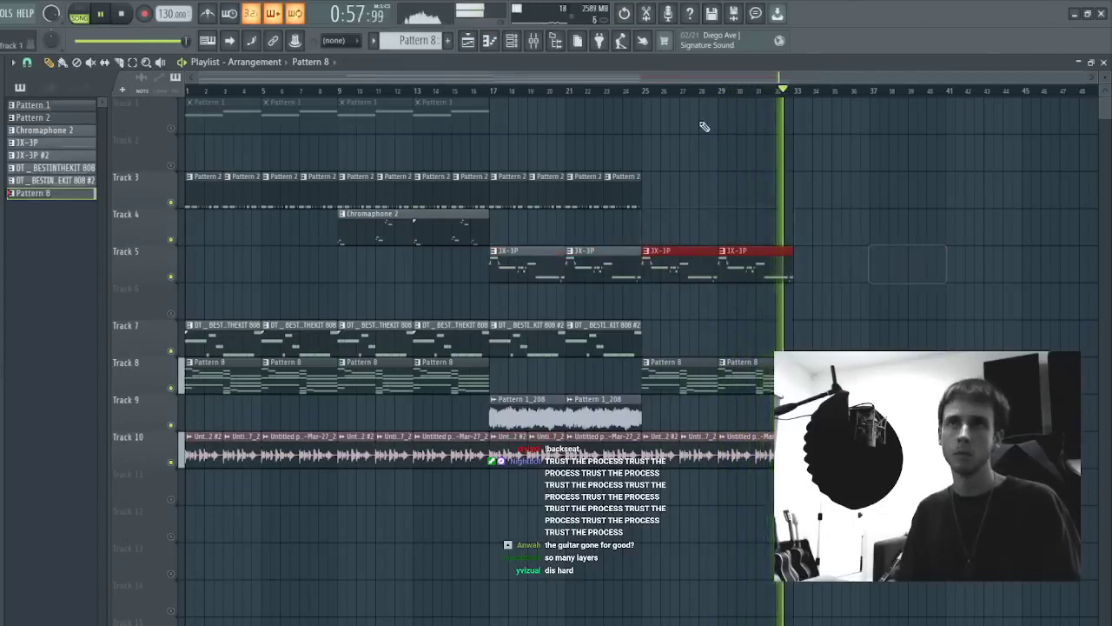
# - Shift every clip from bars 1–25 so the opening starts at bar 33
pyautogui.click(649, 92)
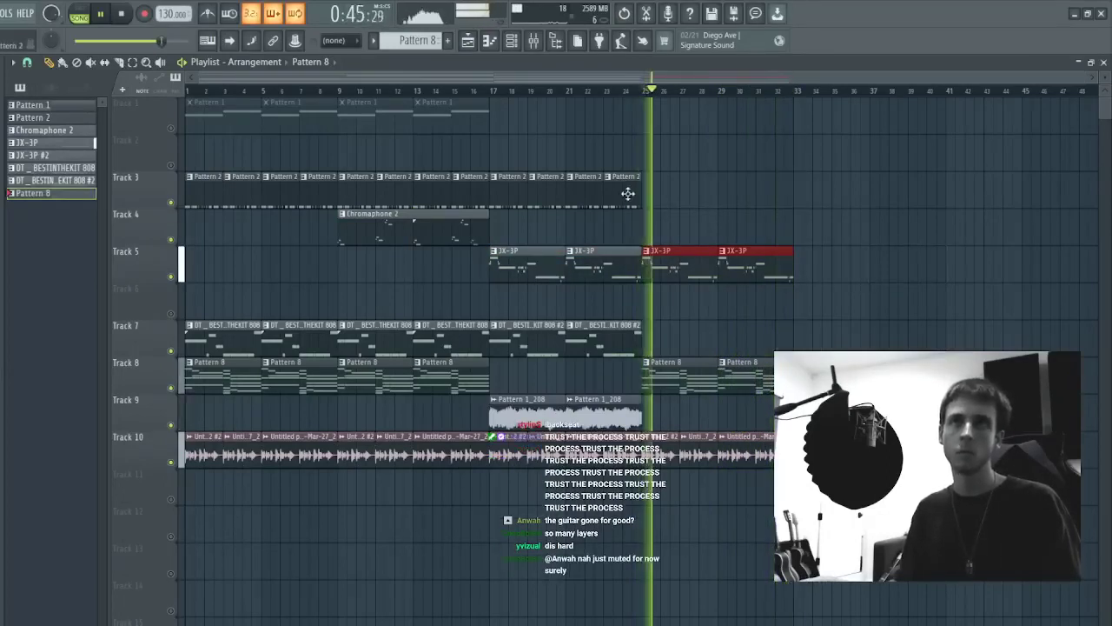
pyautogui.moveTo(641, 172); pyautogui.dragTo(179, 469)
pyautogui.moveTo(211, 358); pyautogui.dragTo(815, 305)
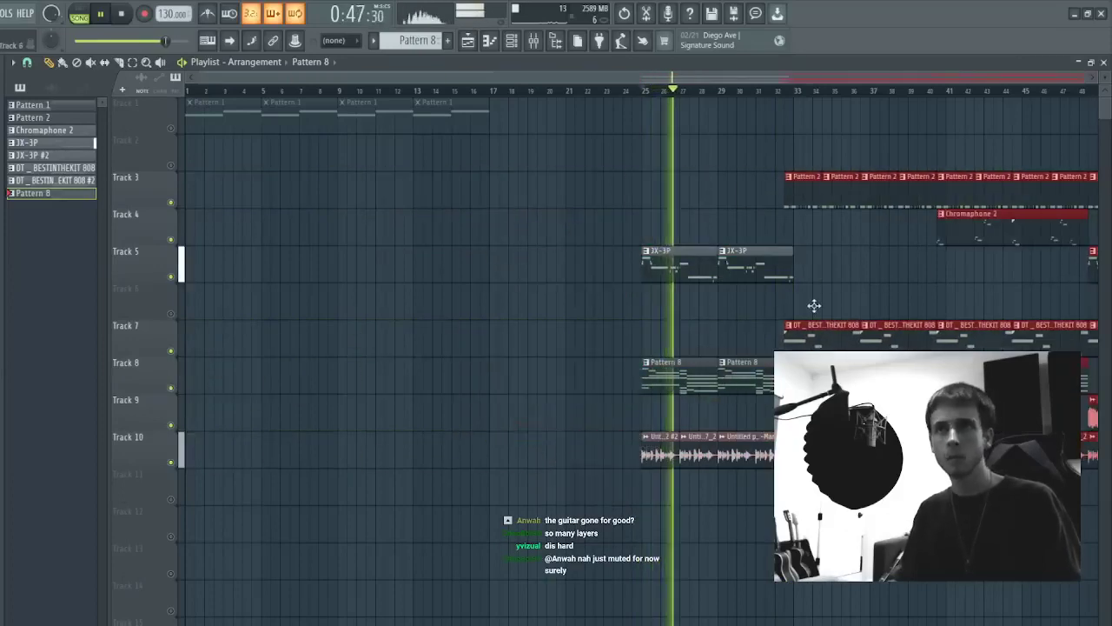
# - Select all clips and drag the whole arrangement back to start at bar 1
pyautogui.hotkey('ctrl', 'd')
pyautogui.scroll(-3, 746, 87)
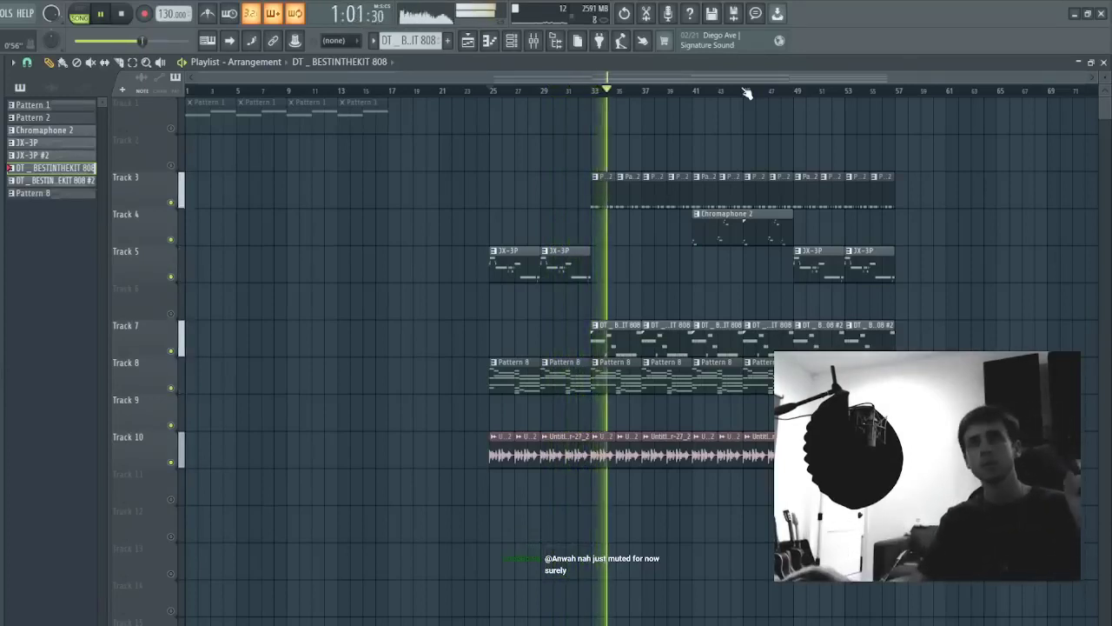
pyautogui.hotkey('ctrl', 'a')
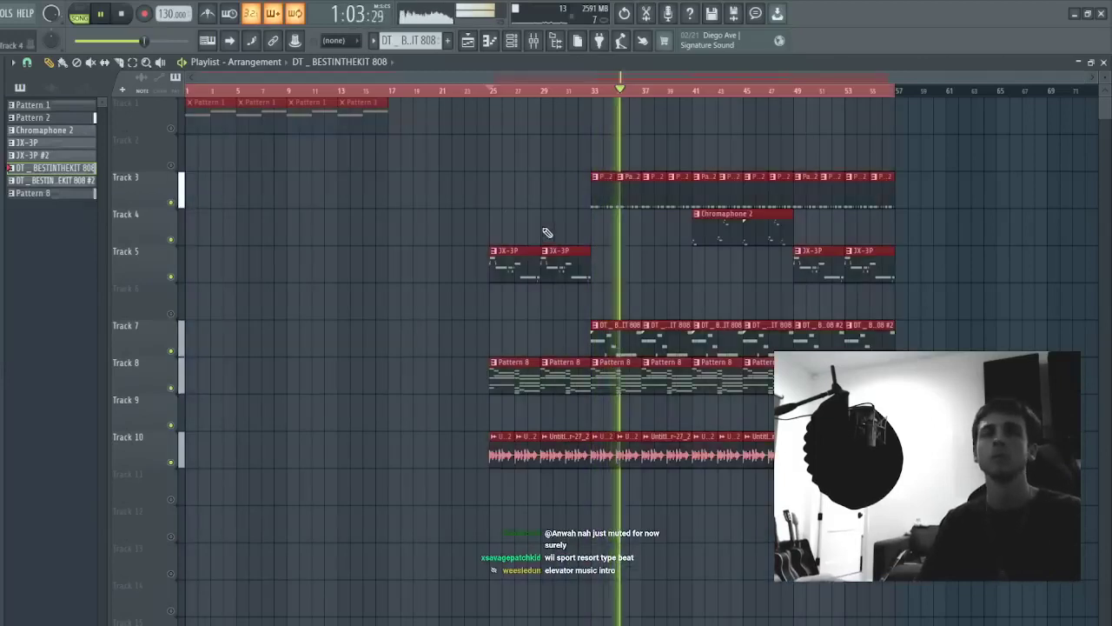
pyautogui.moveTo(879, 466); pyautogui.dragTo(881, 467)
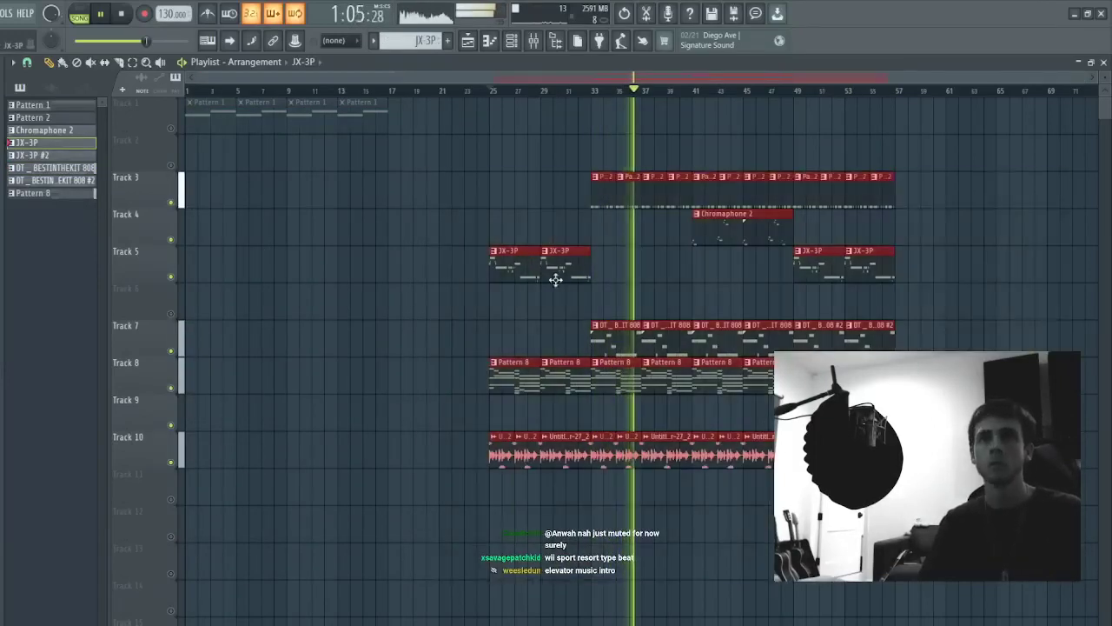
pyautogui.moveTo(510, 263); pyautogui.dragTo(205, 263)
pyautogui.keyDown('ctrl'); pyautogui.click(478, 270); pyautogui.keyUp('ctrl')
# - Play from bar 9 and route the 808, hi-hat and Pattern 1 channels to mixer inserts 16–20
pyautogui.press('space')
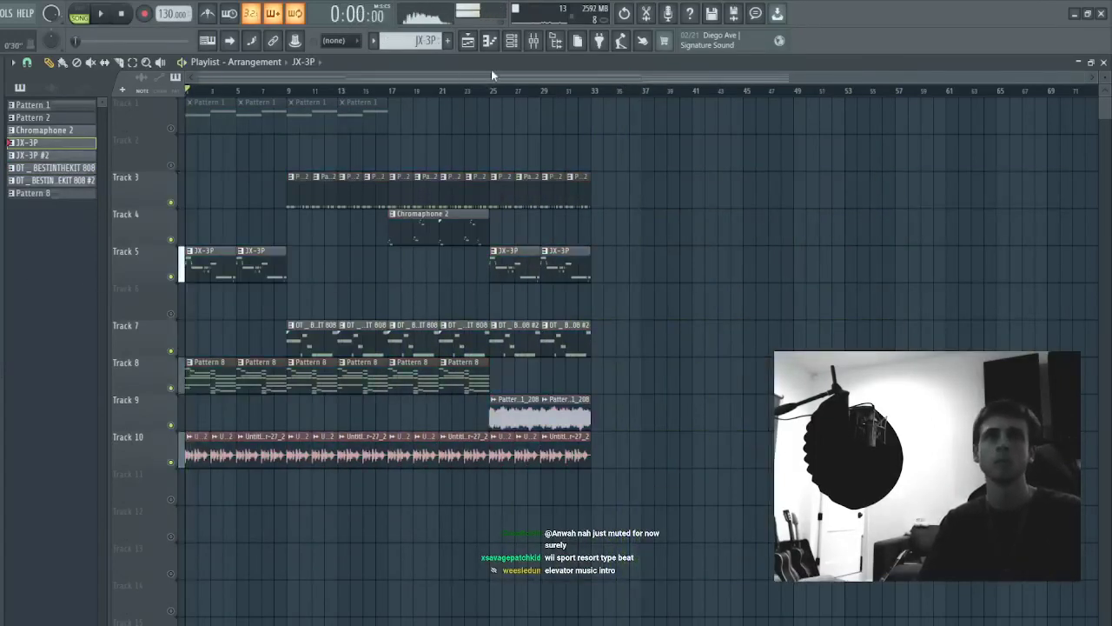
pyautogui.click(300, 93)
pyautogui.press('space')
pyautogui.click(546, 43)
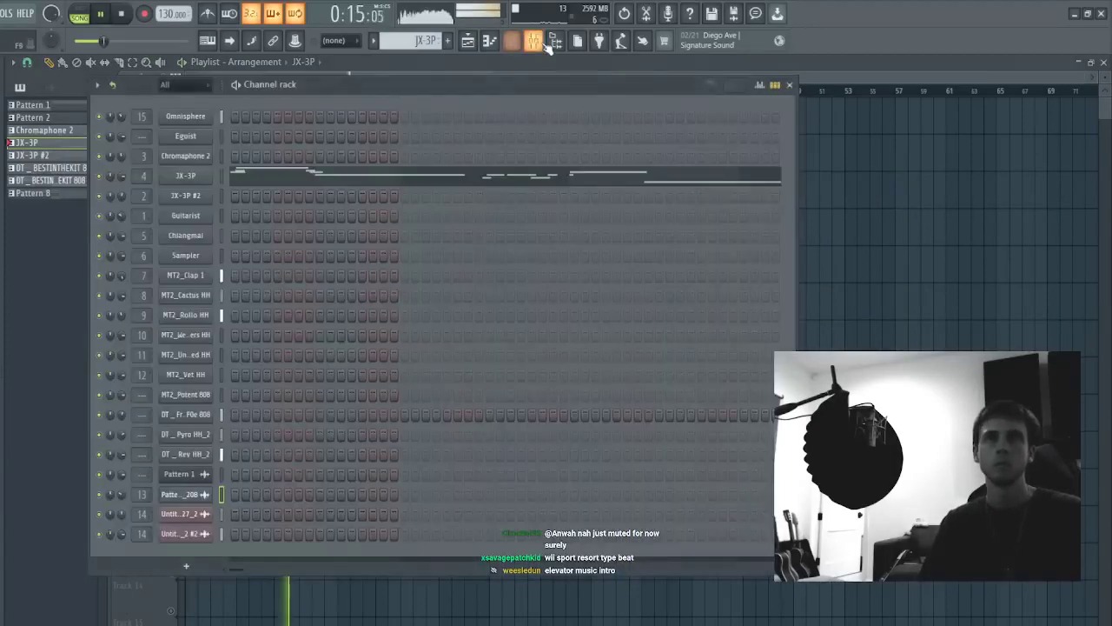
pyautogui.click(540, 44)
pyautogui.click(219, 395)
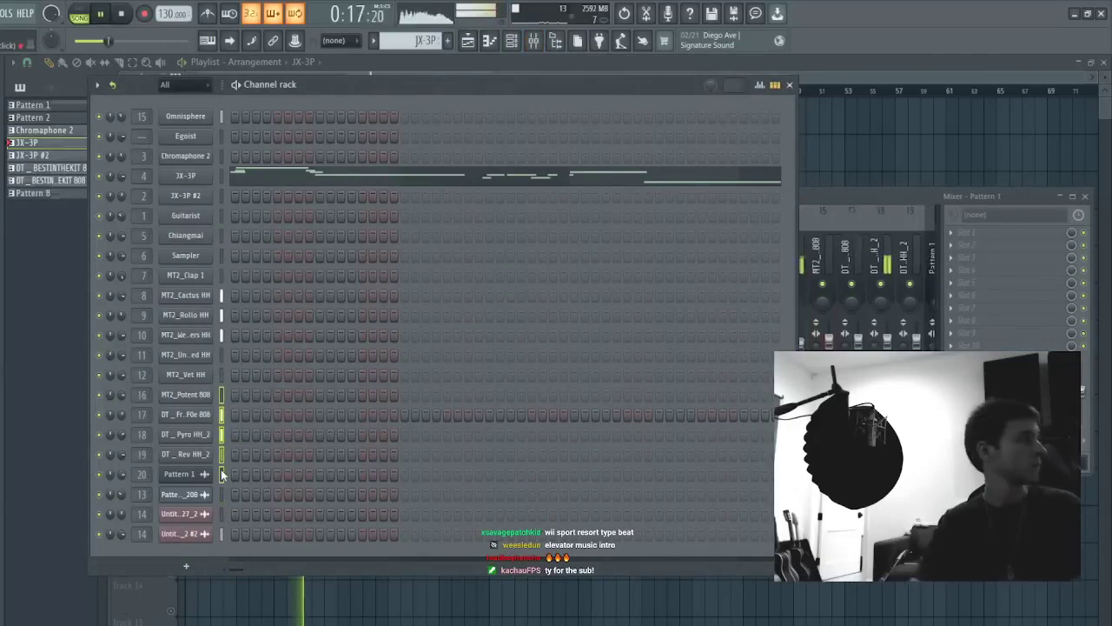
pyautogui.press('F6')
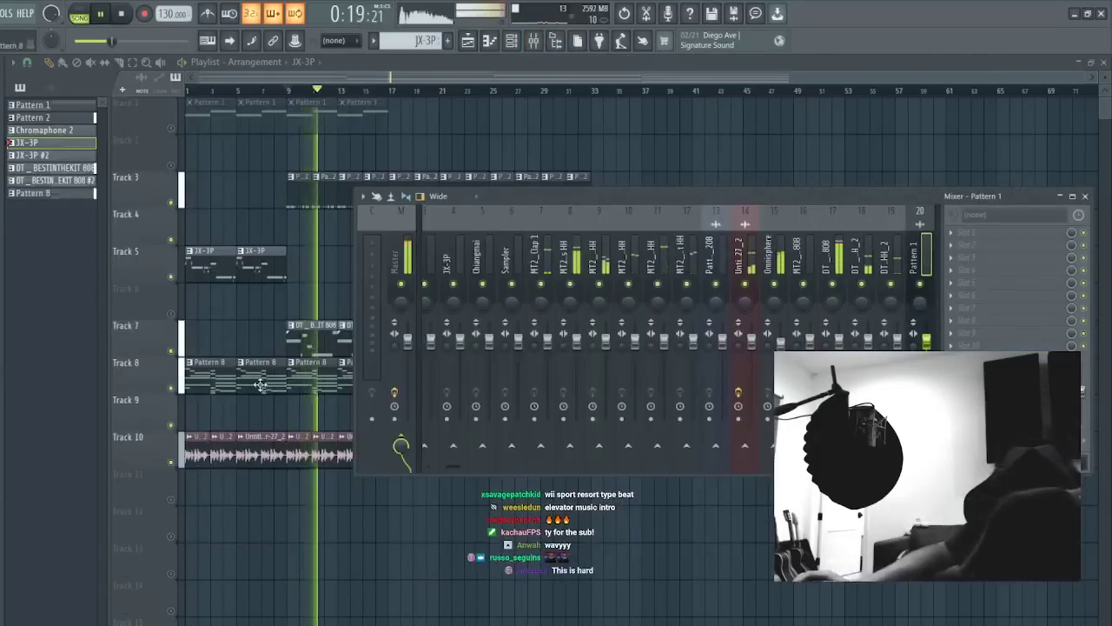
# - Save the project, stop playback, and lower the channel 14 fader
pyautogui.click(695, 258)
pyautogui.hotkey('ctrl', 's')
pyautogui.press('space')
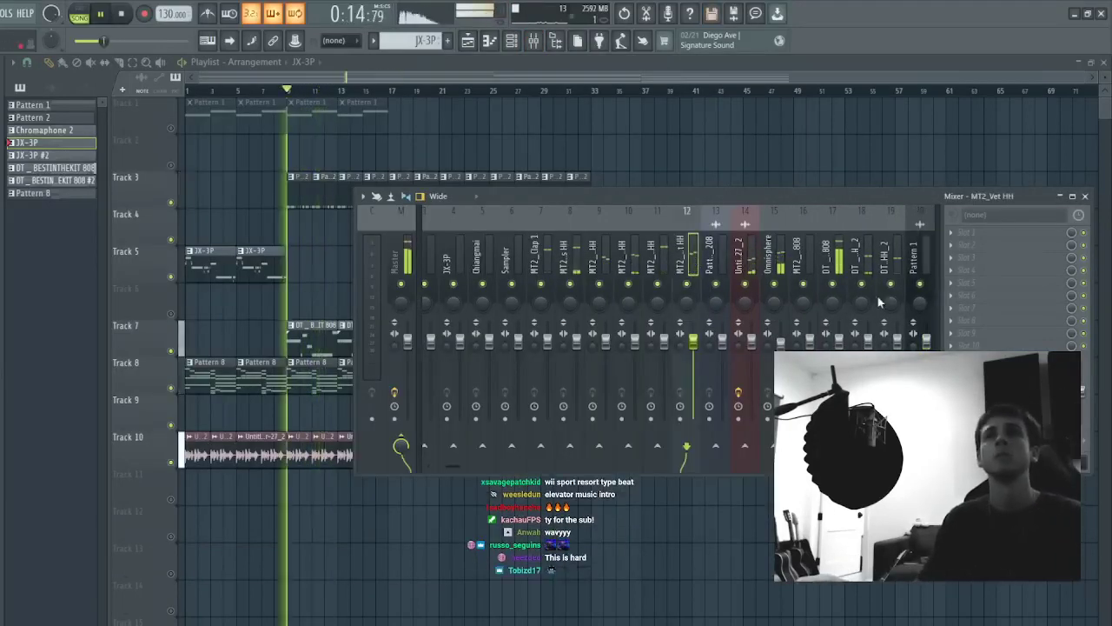
pyautogui.click(834, 287)
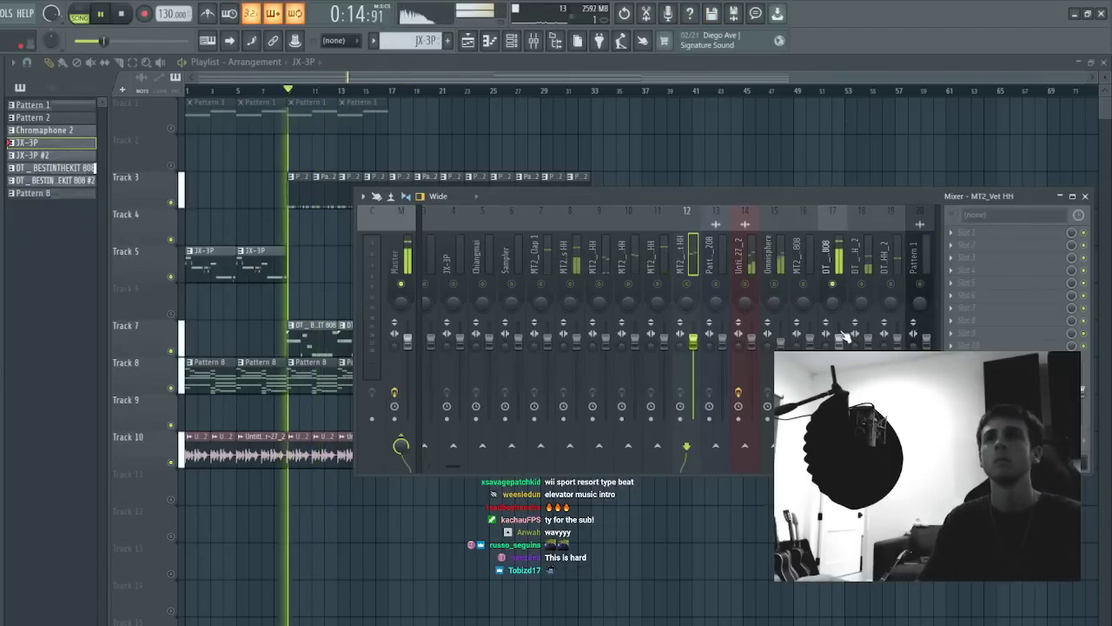
pyautogui.click(772, 286)
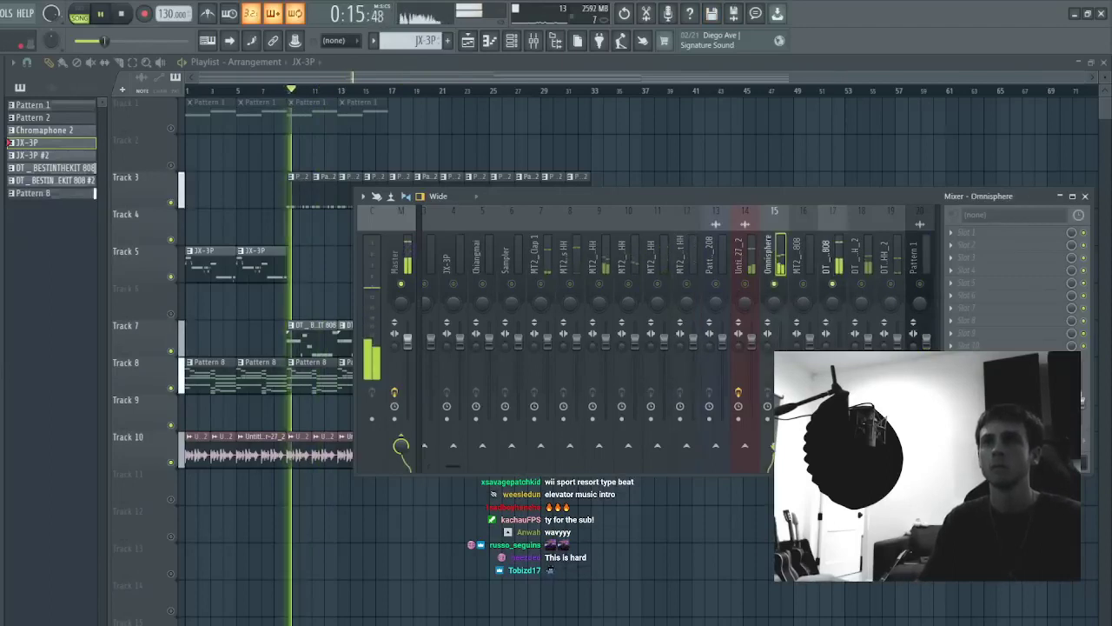
pyautogui.click(864, 288)
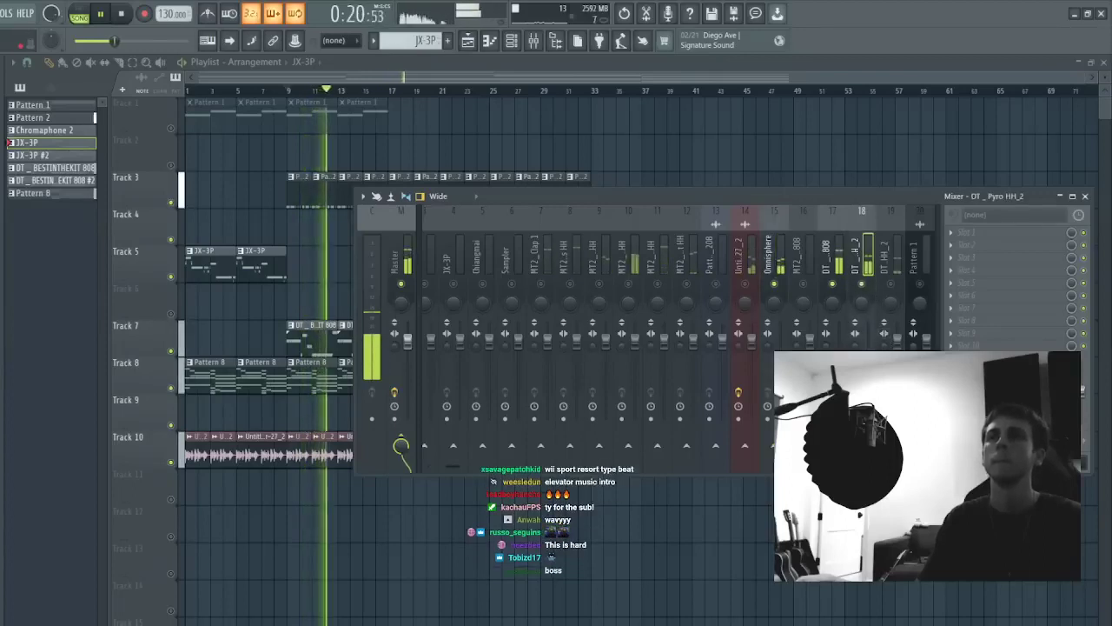
pyautogui.click(895, 289)
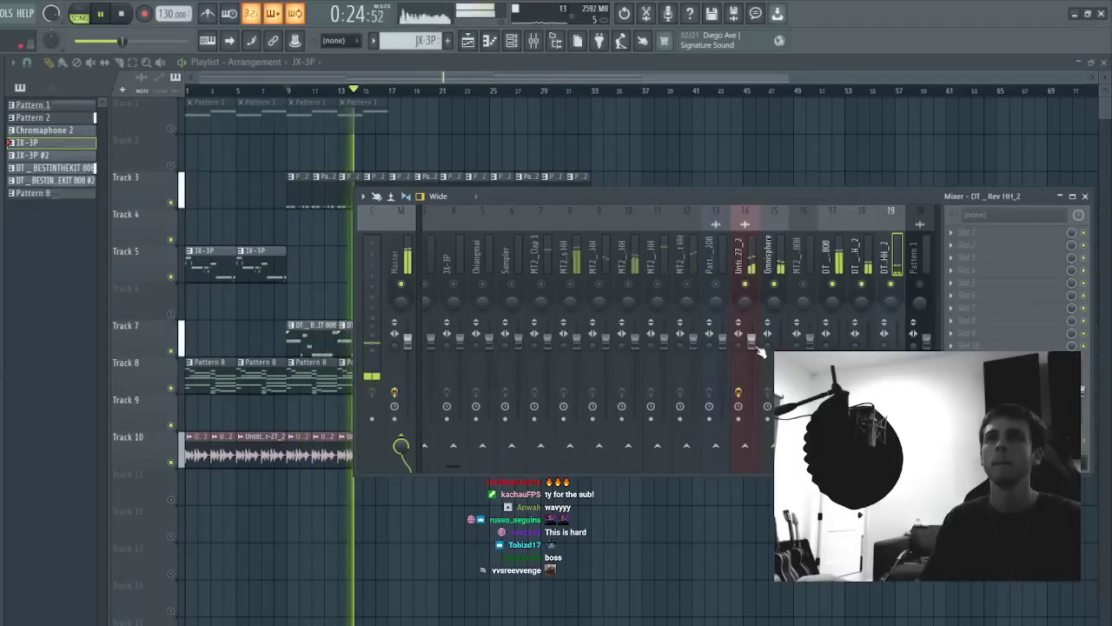
pyautogui.moveTo(751, 340); pyautogui.dragTo(753, 376)
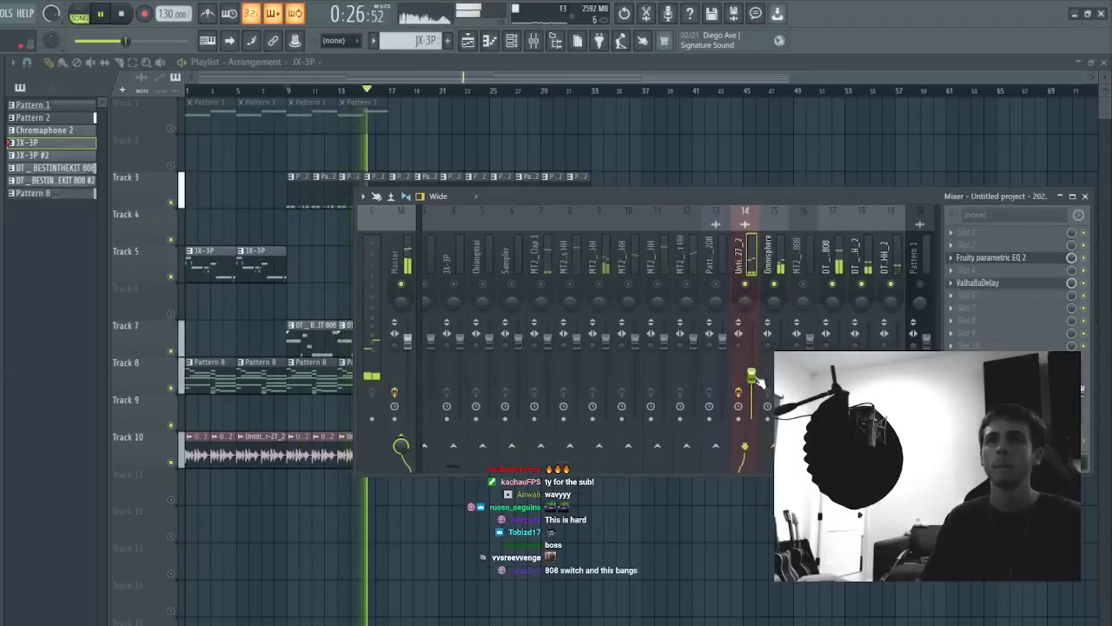
# - Lower Unnamed HH, Cactus HH and Clap 1, raise Rollo HH slightly, then open the master's Fruity Limiter
pyautogui.click(688, 285)
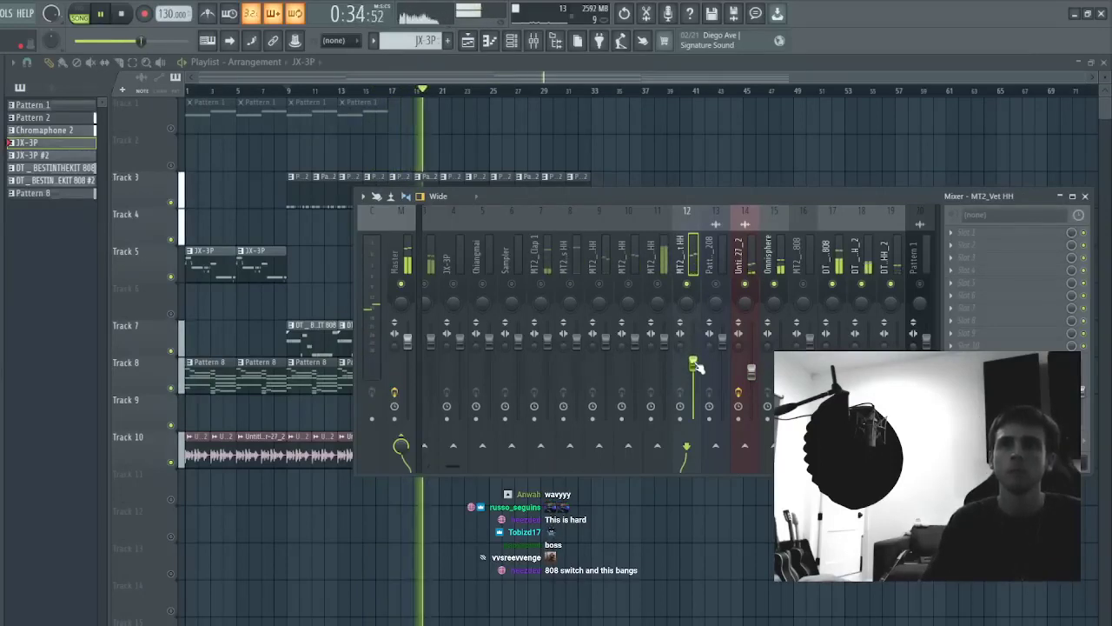
pyautogui.click(665, 292)
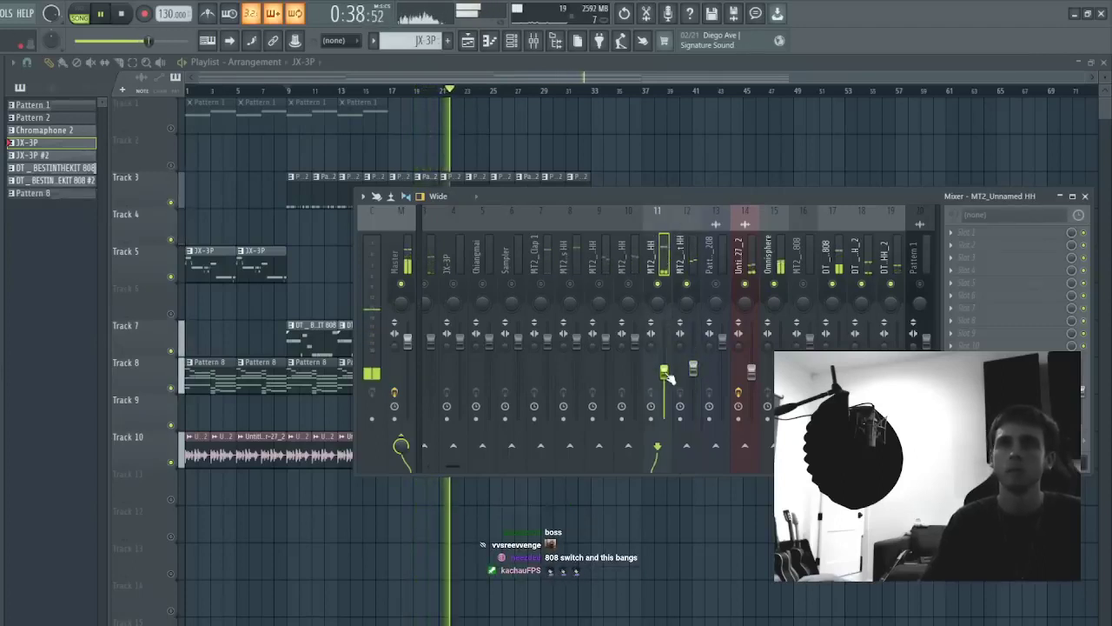
pyautogui.moveTo(664, 375); pyautogui.dragTo(665, 386)
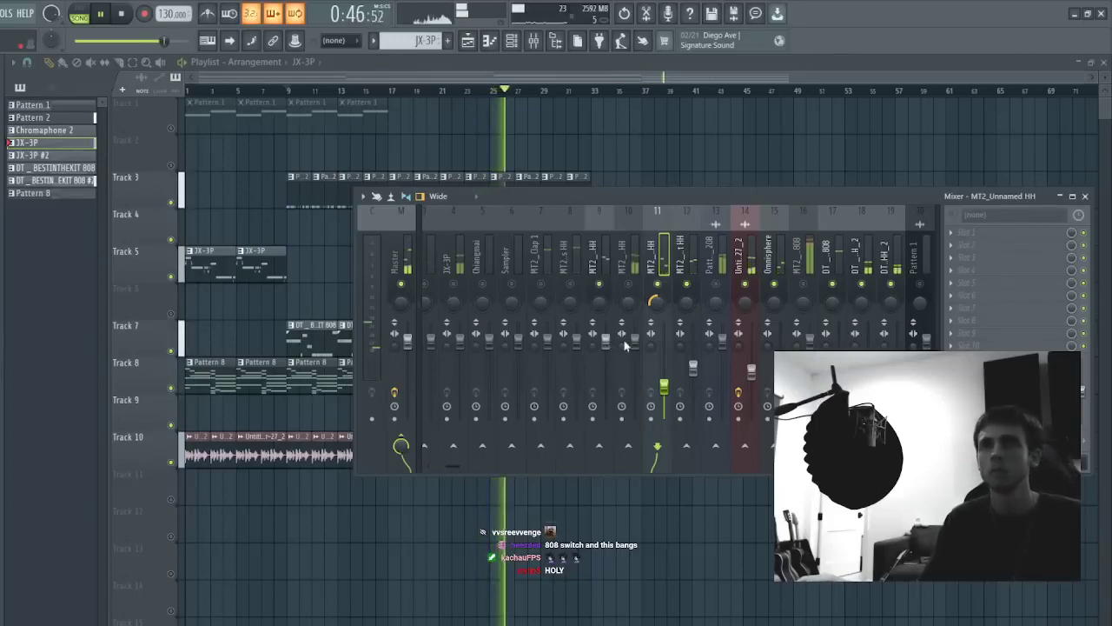
pyautogui.click(691, 305)
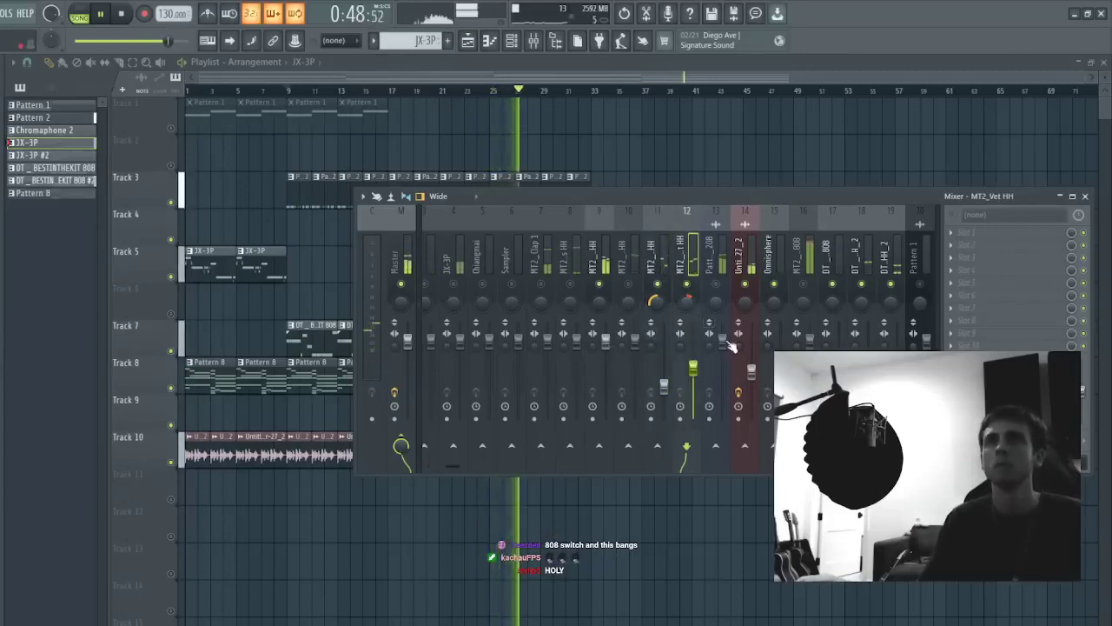
pyautogui.click(606, 341)
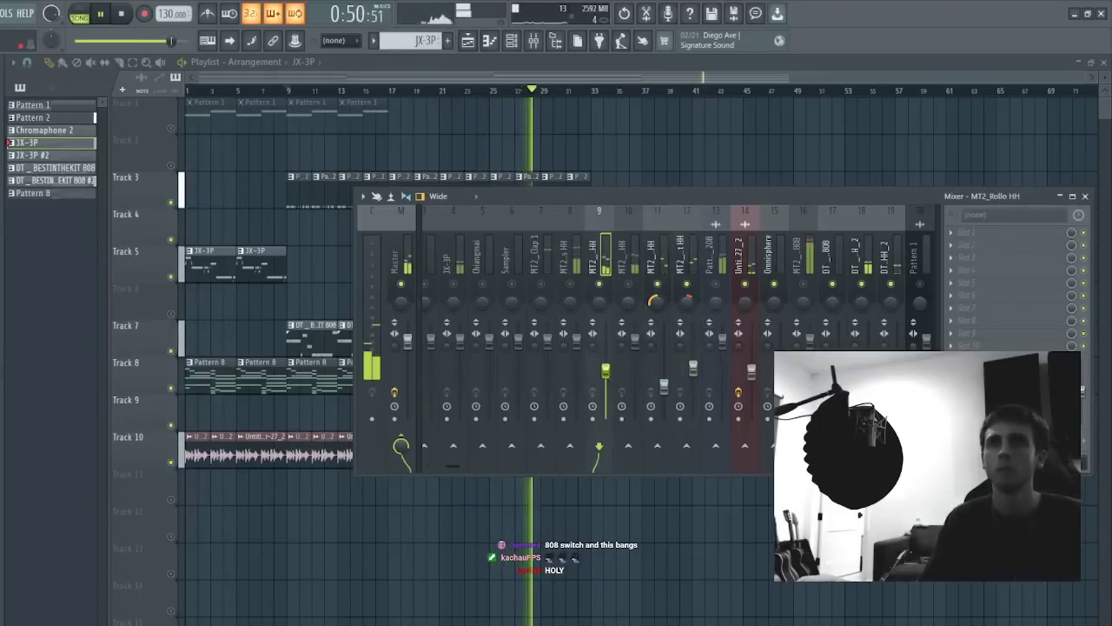
pyautogui.moveTo(608, 373); pyautogui.dragTo(572, 378)
pyautogui.click(582, 291)
pyautogui.moveTo(547, 340); pyautogui.dragTo(548, 366)
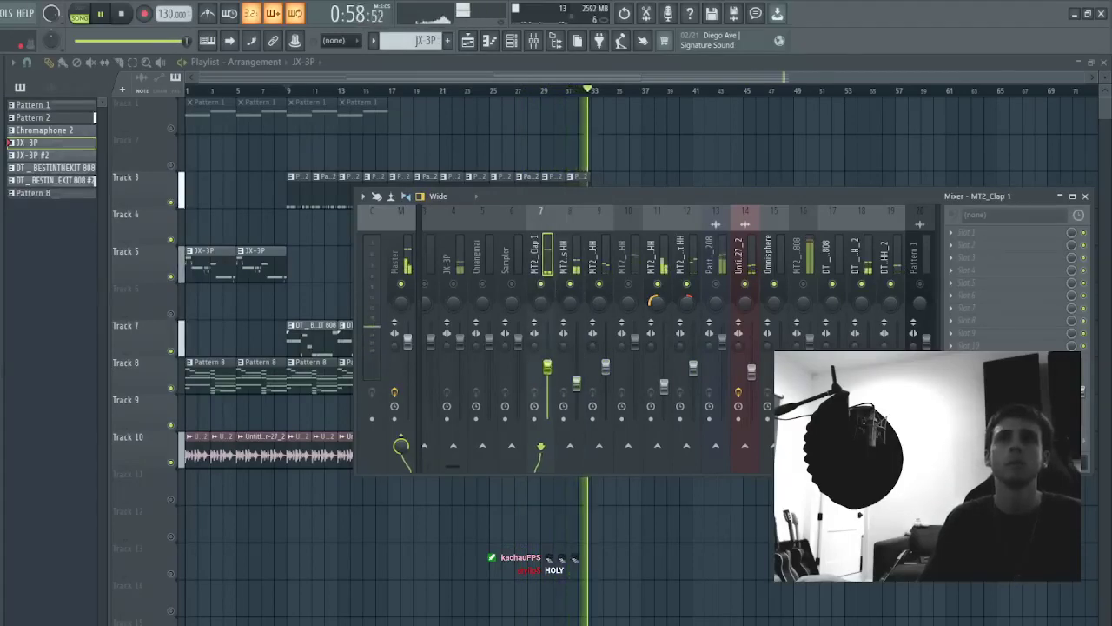
pyautogui.click(576, 380)
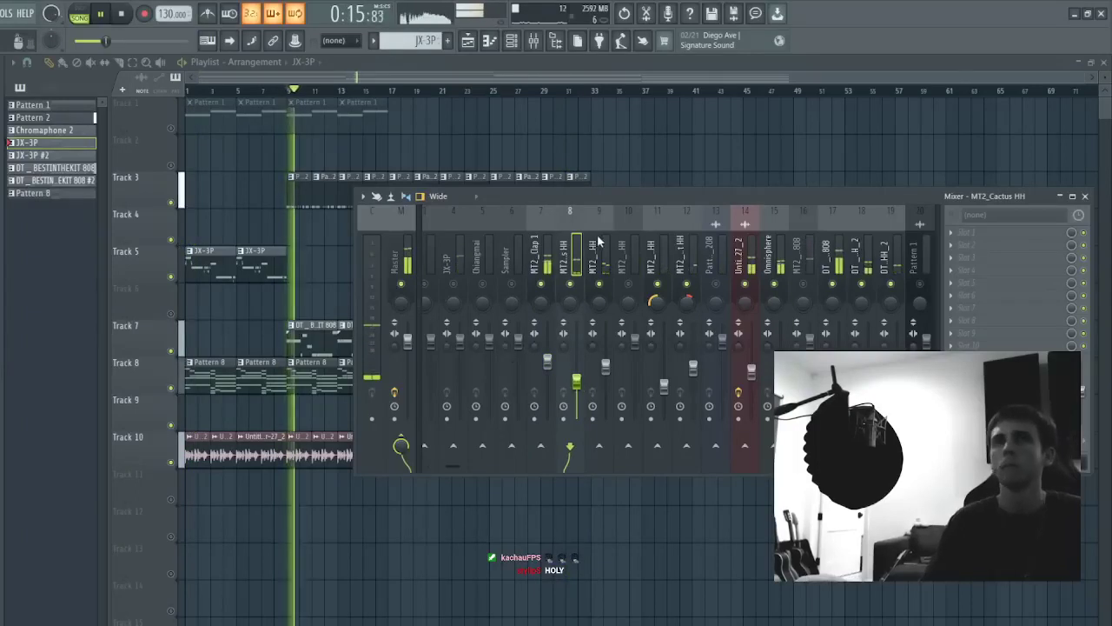
pyautogui.click(548, 265)
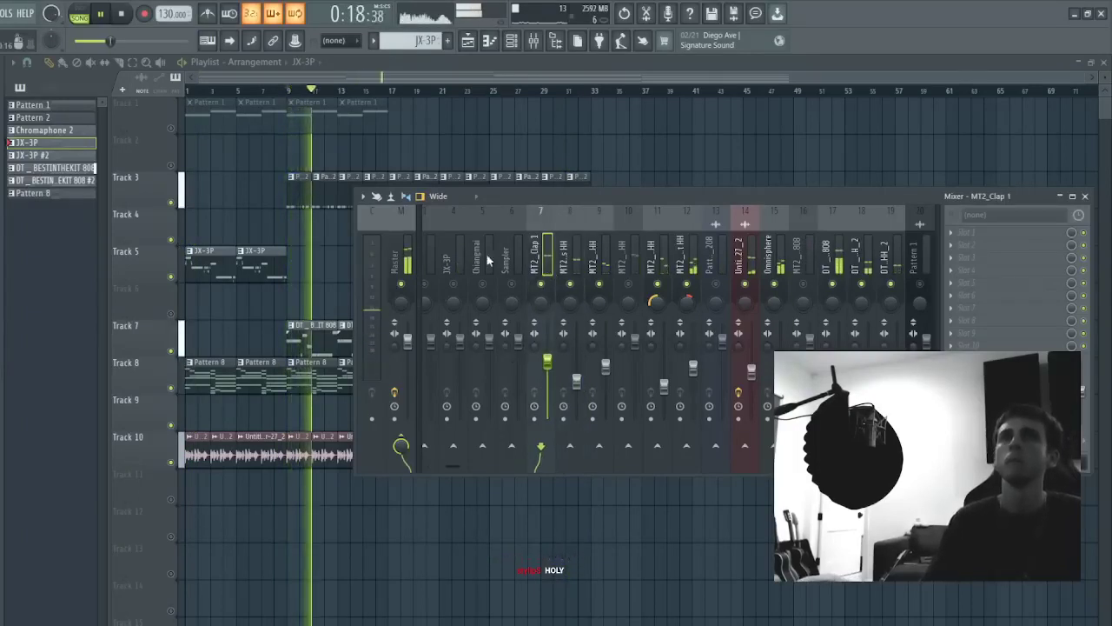
pyautogui.click(386, 244)
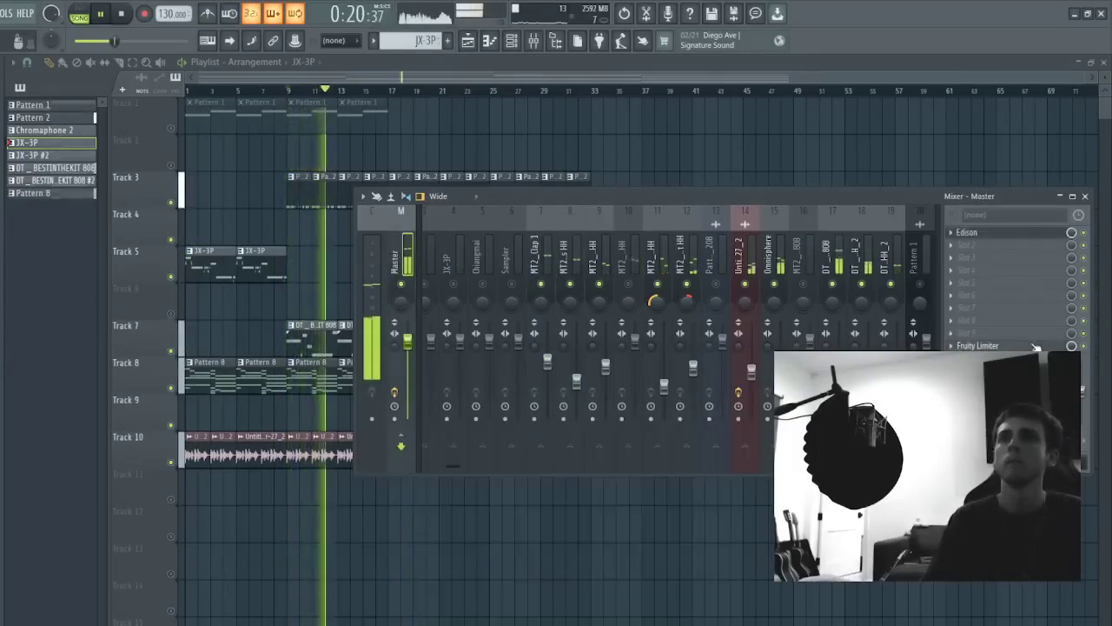
pyautogui.click(1034, 346)
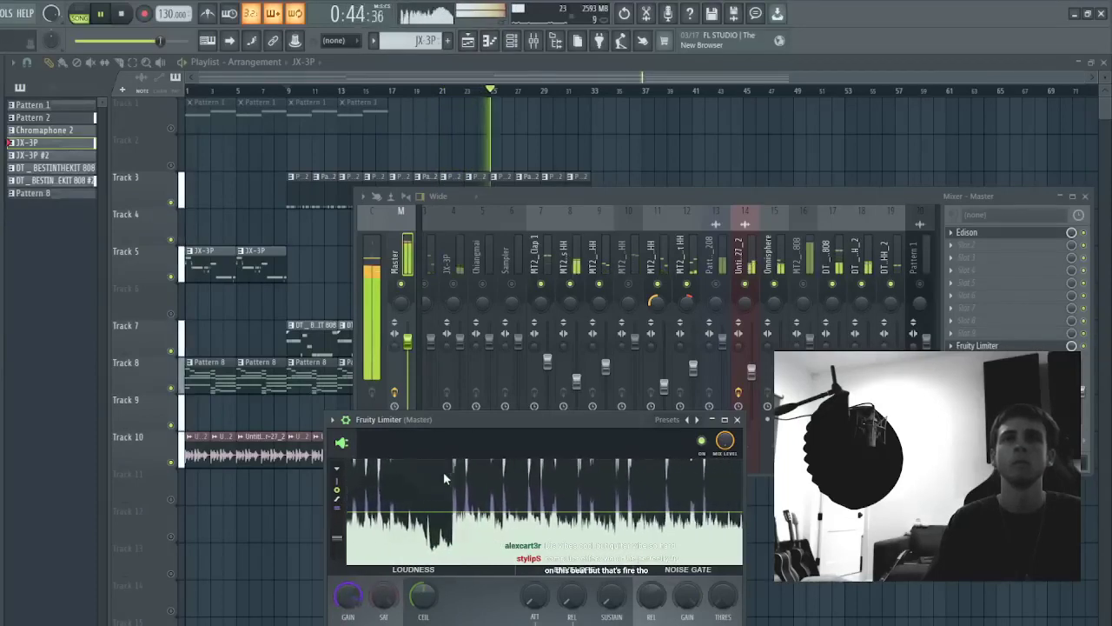
# - Load Fruity Multiband Compressor into an empty Master slot ahead of the Fruity Limiter
pyautogui.click(595, 304)
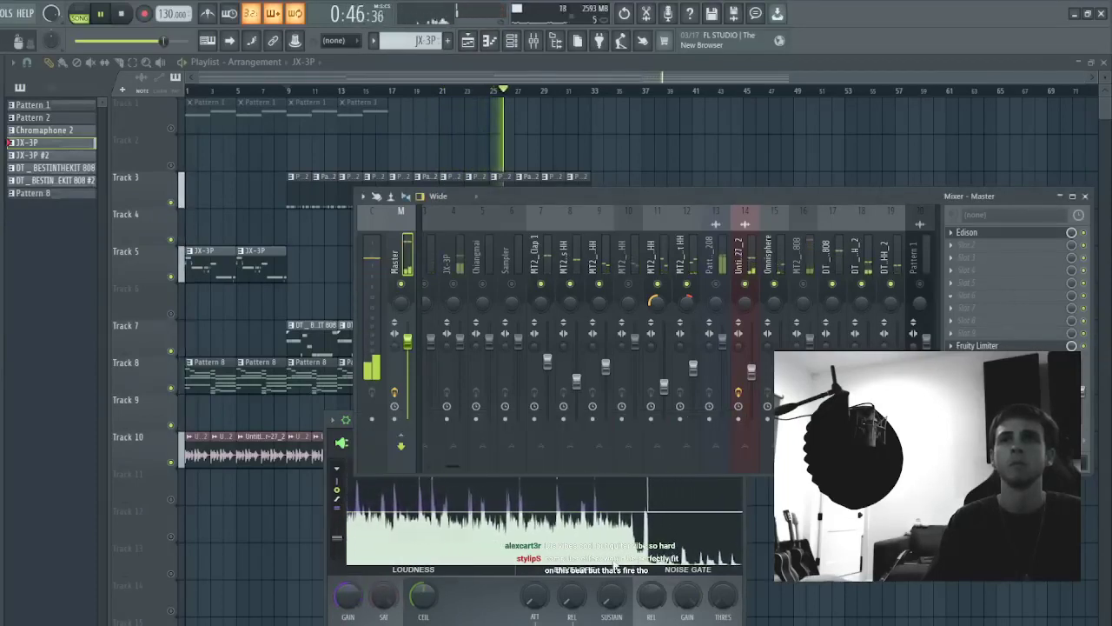
pyautogui.click(587, 226)
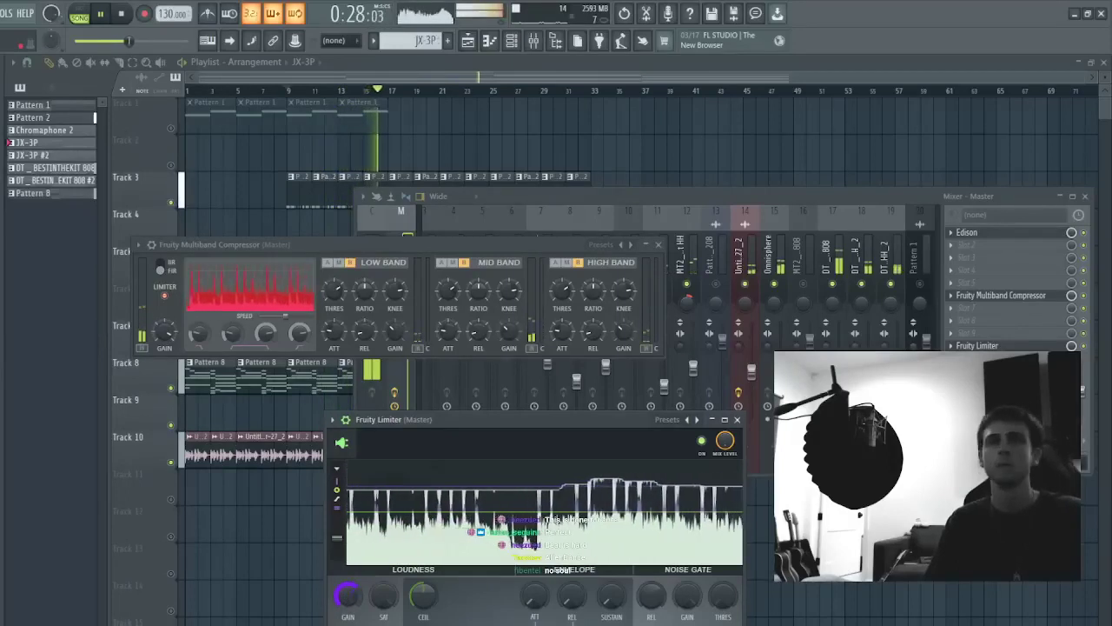
# - Close the master effect windows and turn the Chromaphone 2 fader down
pyautogui.press('Escape')
pyautogui.press('Escape')
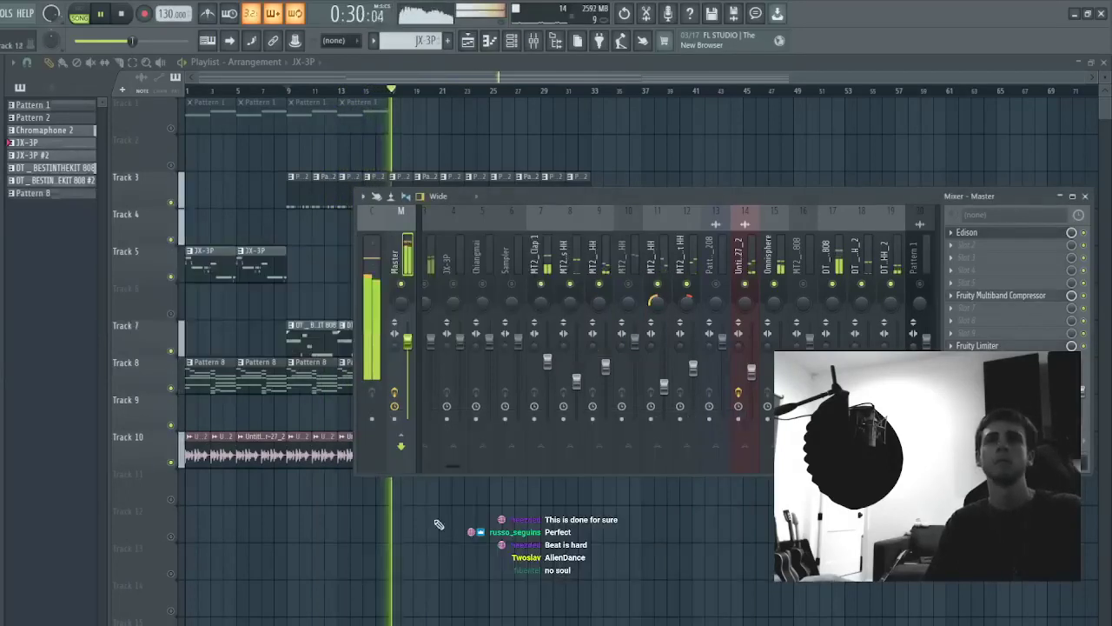
pyautogui.scroll(3, 600, 304)
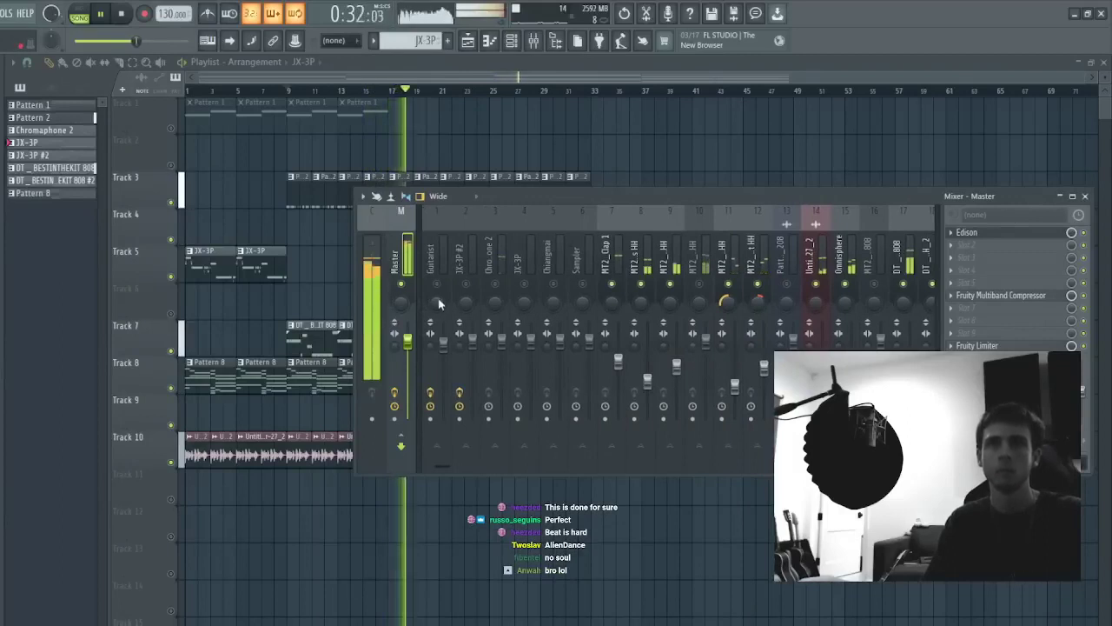
pyautogui.scroll(-3, 652, 265)
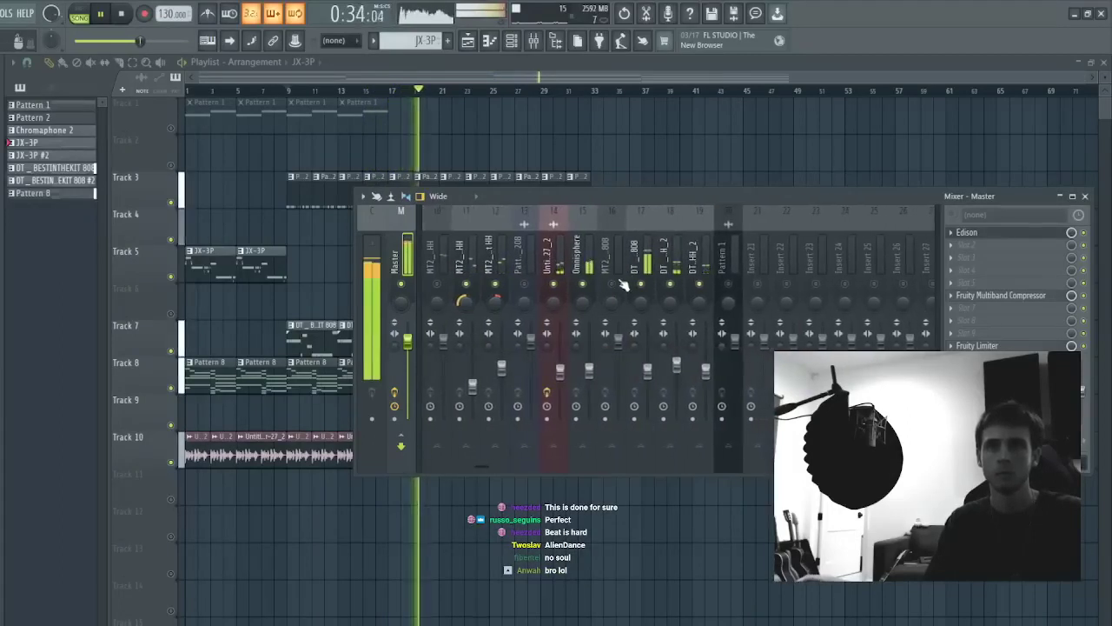
pyautogui.scroll(3, 660, 288)
pyautogui.moveTo(503, 342); pyautogui.dragTo(502, 372)
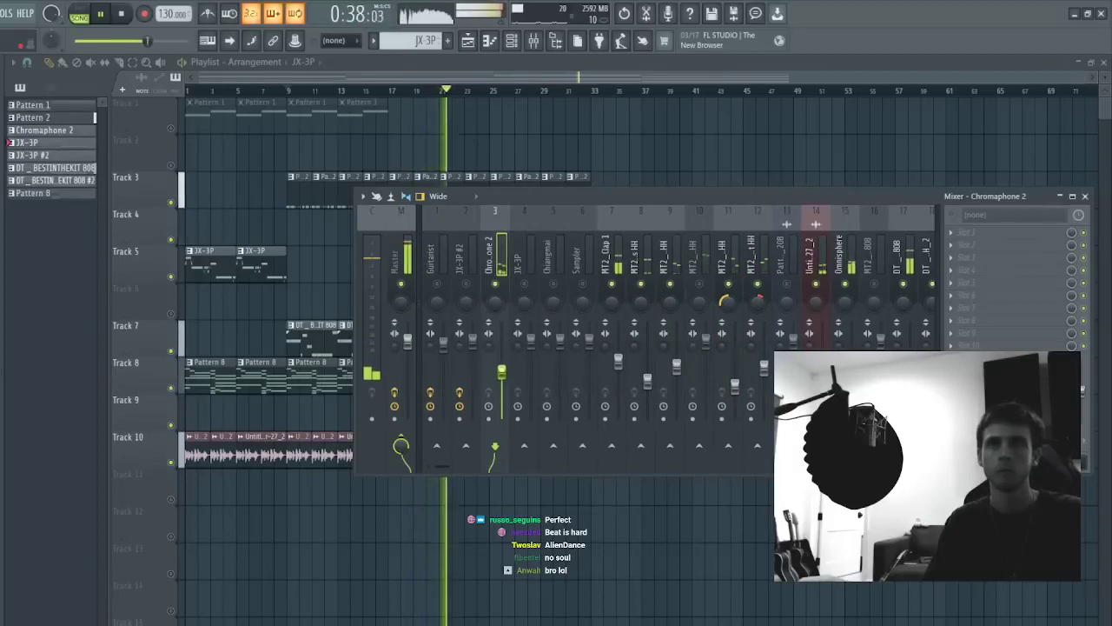
pyautogui.click(840, 250)
pyautogui.click(813, 252)
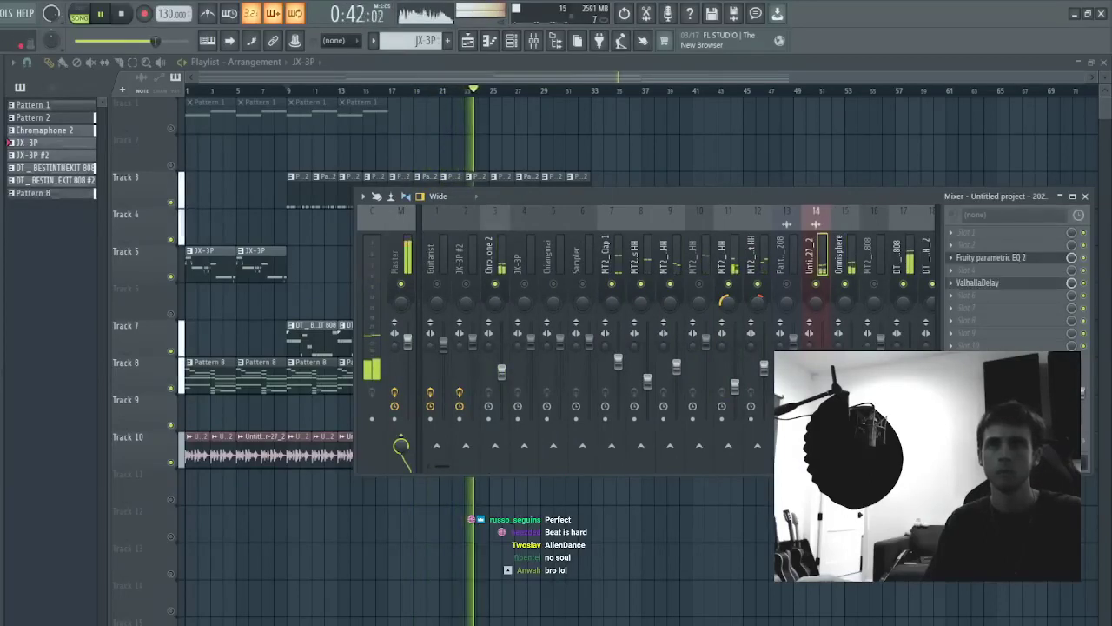
pyautogui.moveTo(501, 371); pyautogui.dragTo(501, 377)
# - Unmute the Sampler and JX-3P channels and review the 808 and Pattern 1_208 mixer tracks
pyautogui.click(583, 285)
pyautogui.click(525, 285)
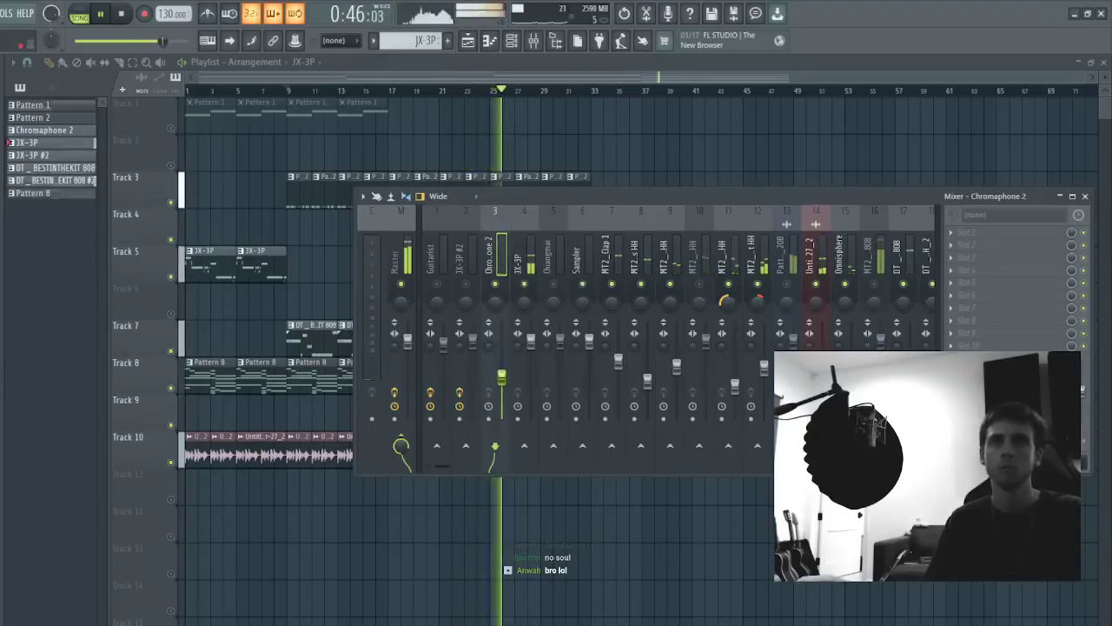
pyautogui.click(813, 254)
pyautogui.click(533, 295)
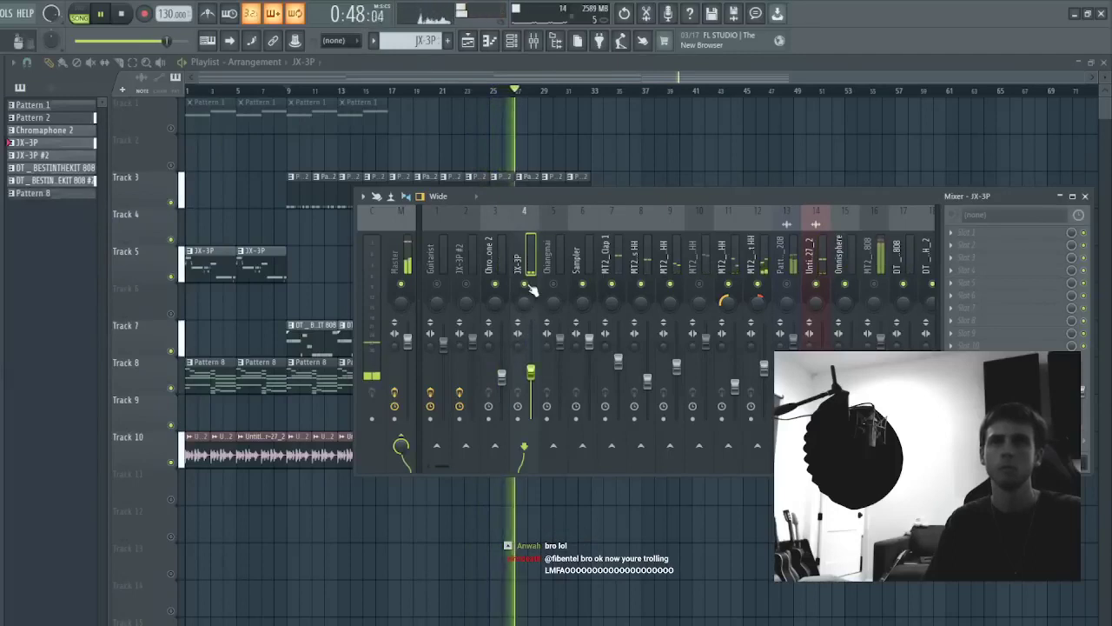
pyautogui.click(875, 324)
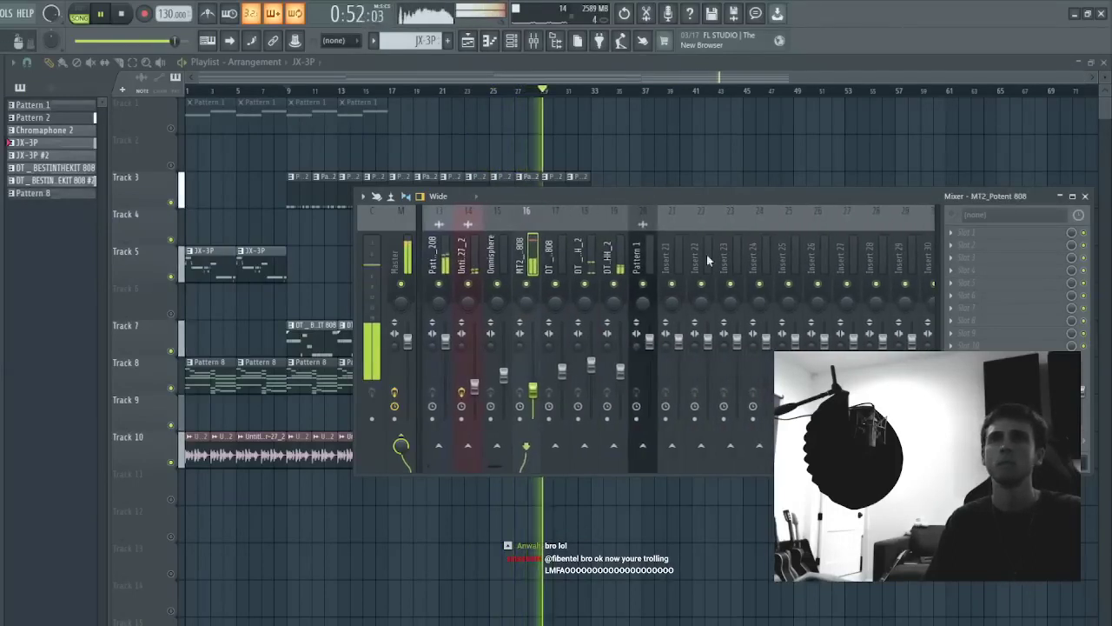
pyautogui.click(790, 335)
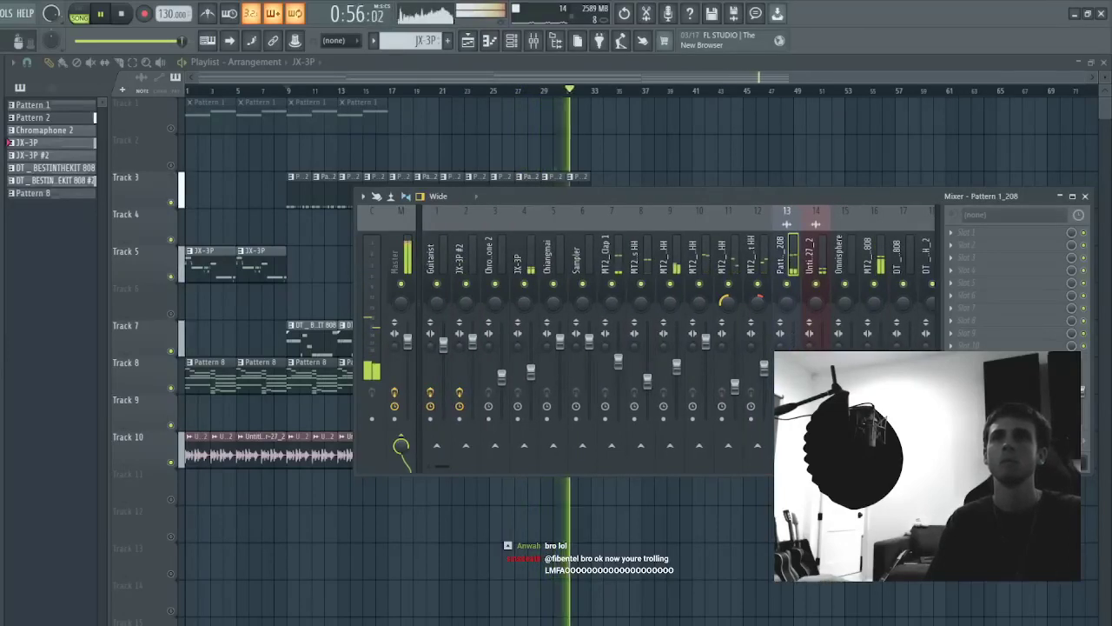
pyautogui.click(875, 330)
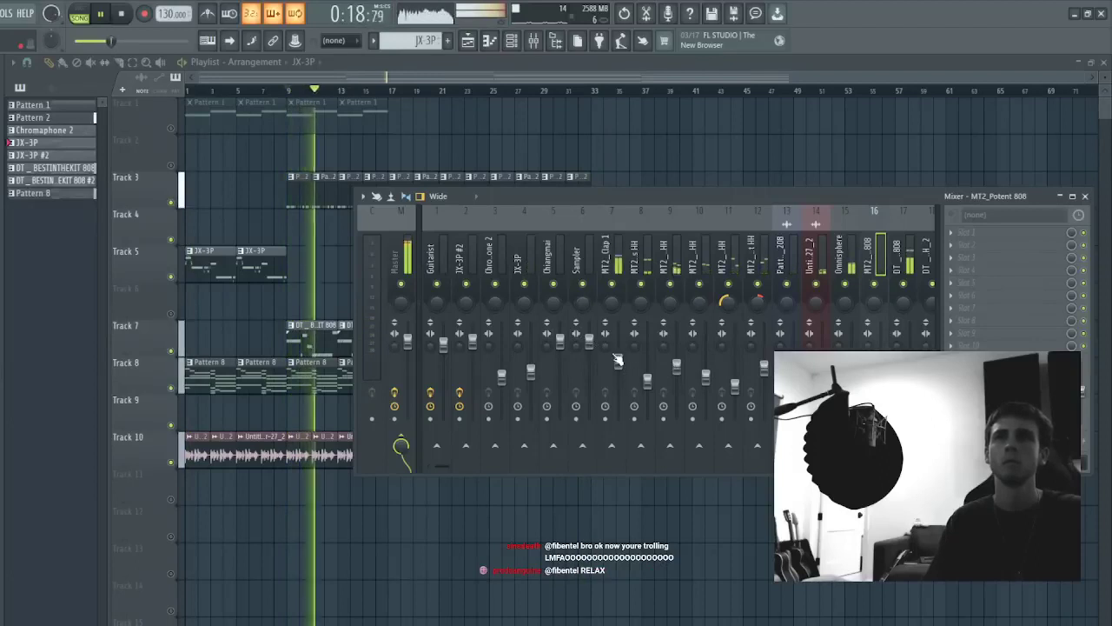
# - Lower MT2_Clap 1 slightly, adjust channel 11, and put Fruity parametric EQ 2 on DT_FriendF0e 808
pyautogui.moveTo(619, 362); pyautogui.dragTo(619, 374)
pyautogui.moveTo(735, 386); pyautogui.dragTo(764, 382)
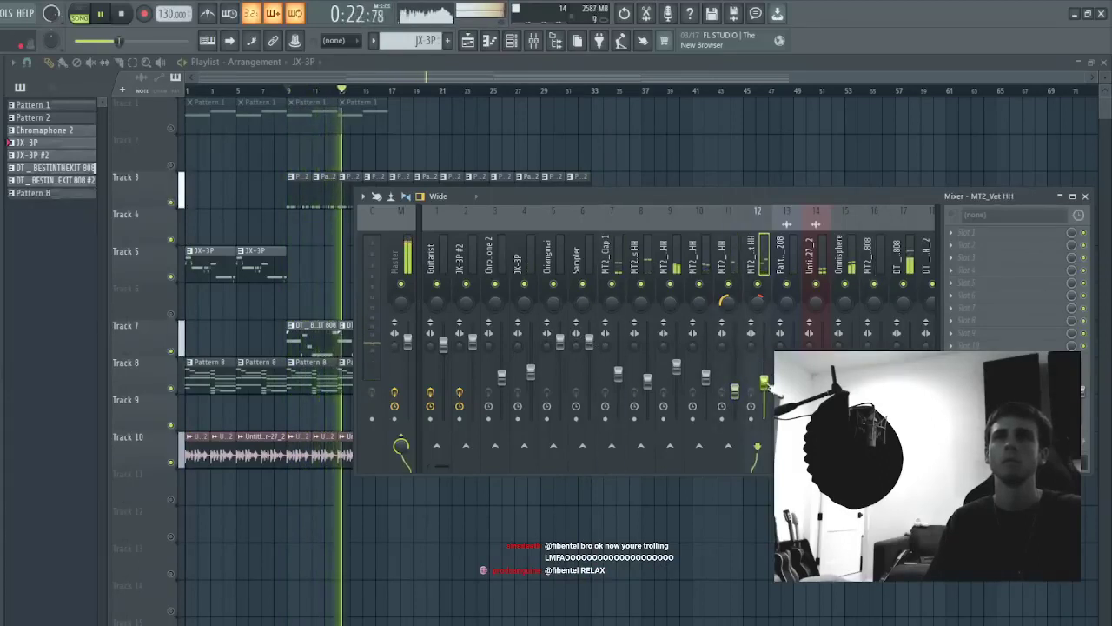
pyautogui.moveTo(618, 374); pyautogui.dragTo(619, 370)
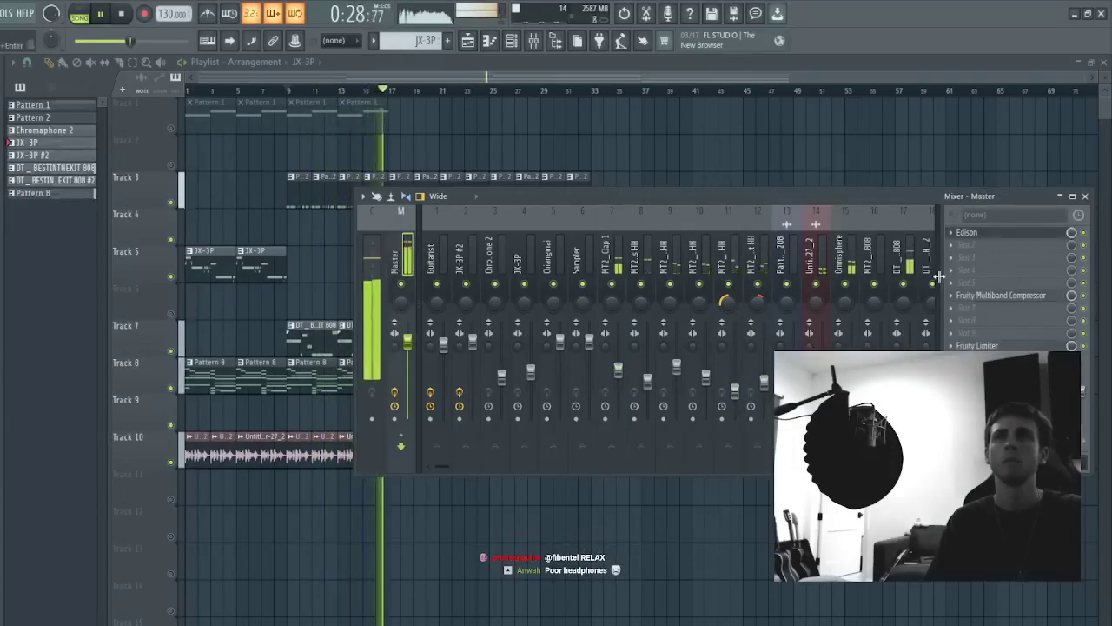
pyautogui.click(904, 261)
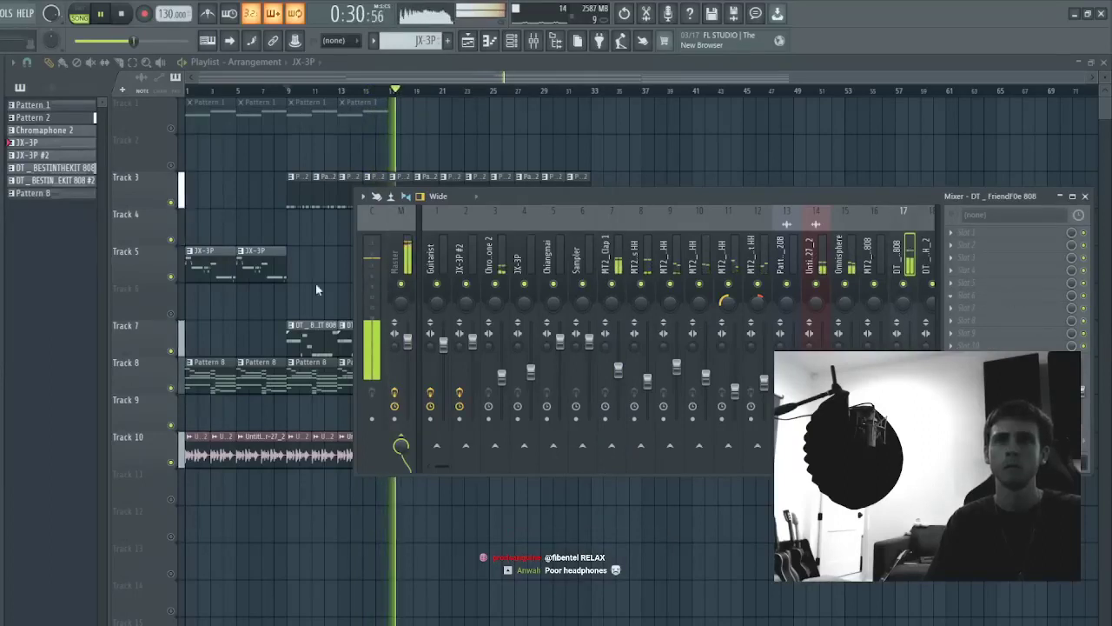
pyautogui.click(415, 280)
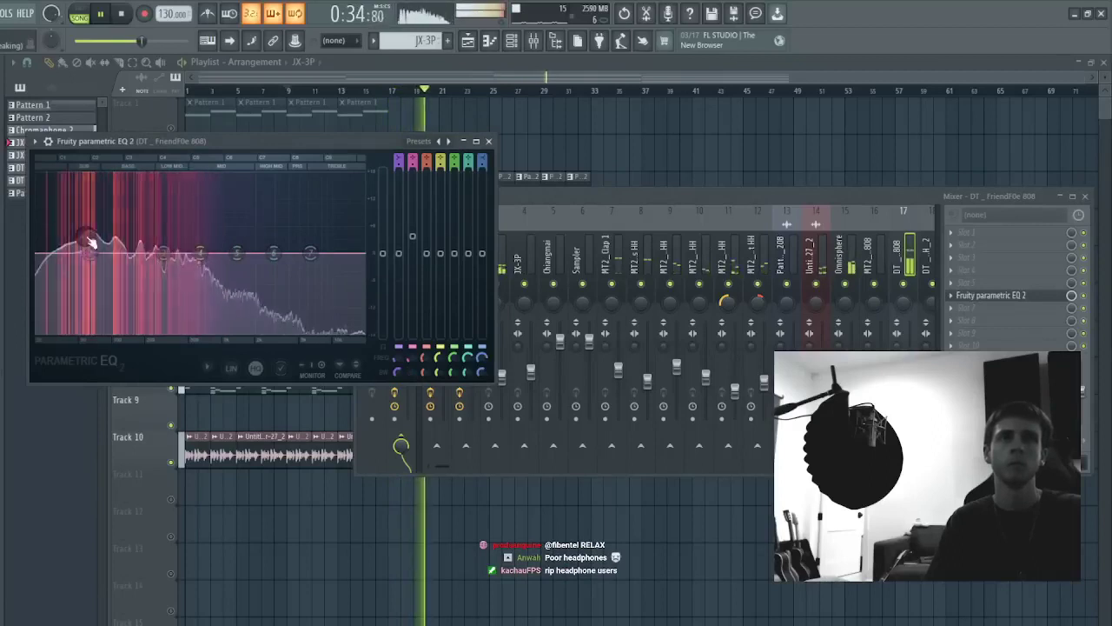
# - Boost the 808 EQ's low band near 60 Hz, trim its output slightly, and close the EQ
pyautogui.moveTo(87, 236); pyautogui.dragTo(89, 237)
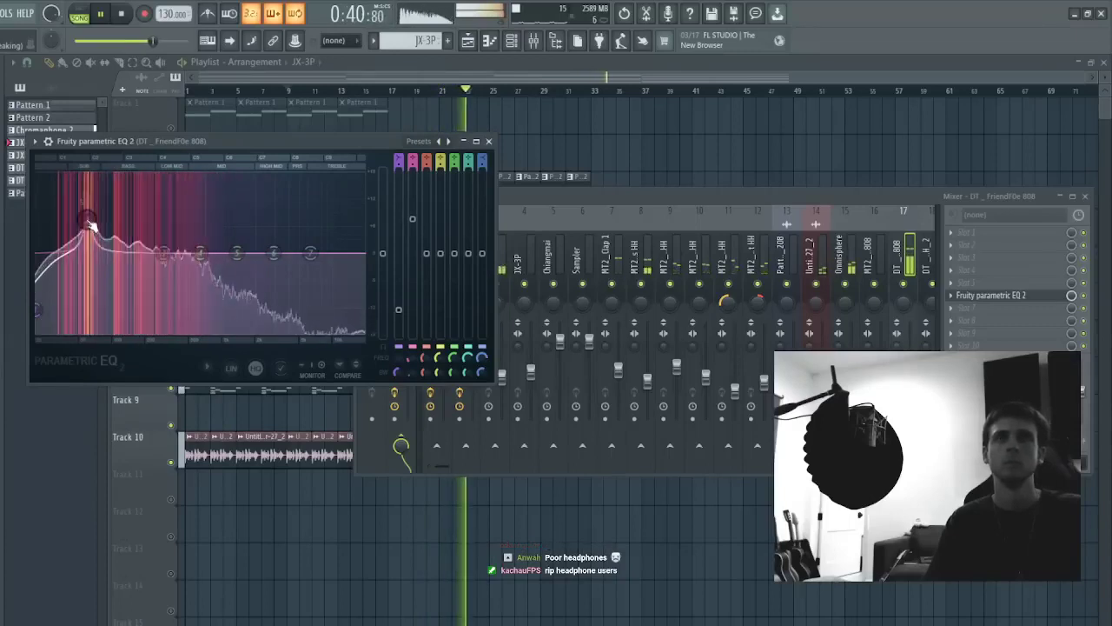
pyautogui.moveTo(92, 225); pyautogui.dragTo(91, 229)
pyautogui.press('space')
pyautogui.press('space')
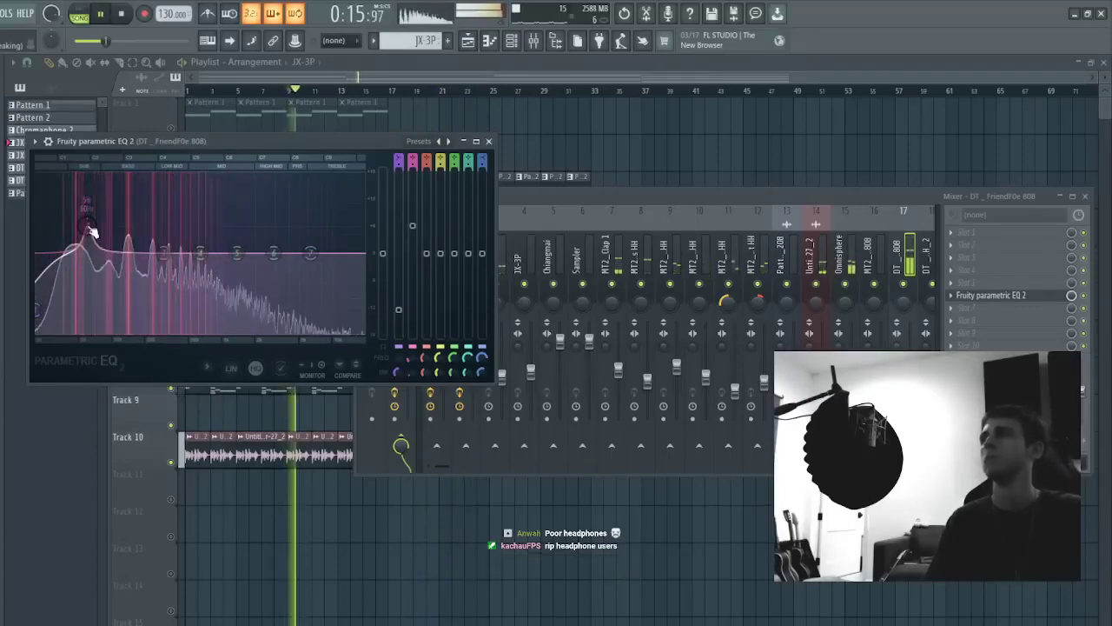
pyautogui.moveTo(172, 259); pyautogui.dragTo(168, 263)
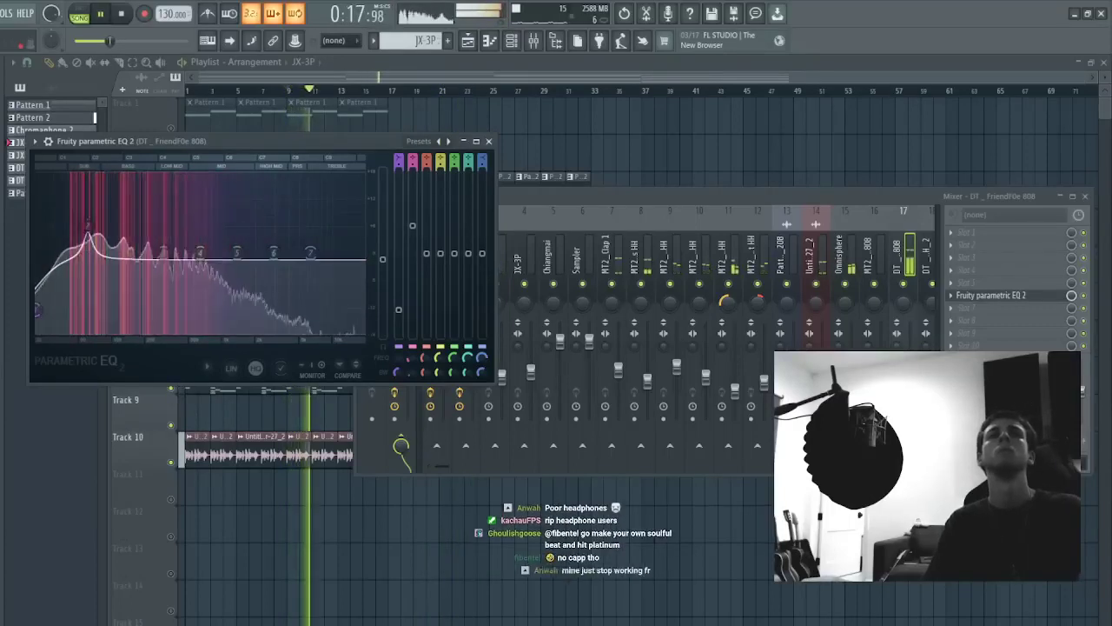
pyautogui.press('Escape')
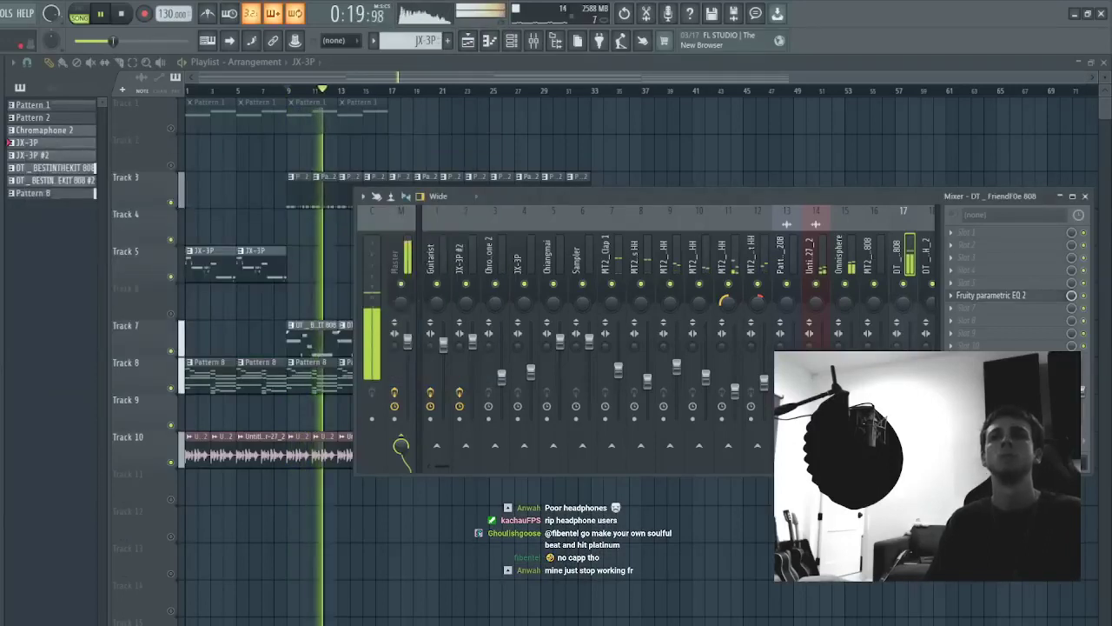
# - Open the master's Fruity Limiter and audition the Cactus HH, Rev HH_2 and Vet HH channels
pyautogui.click(401, 448)
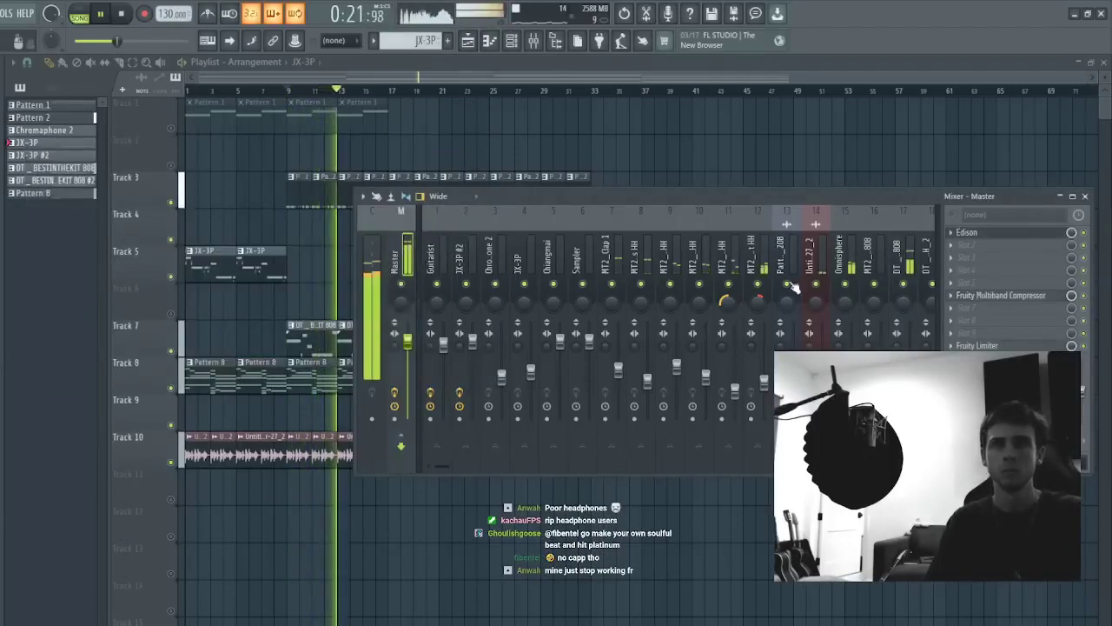
pyautogui.click(1015, 346)
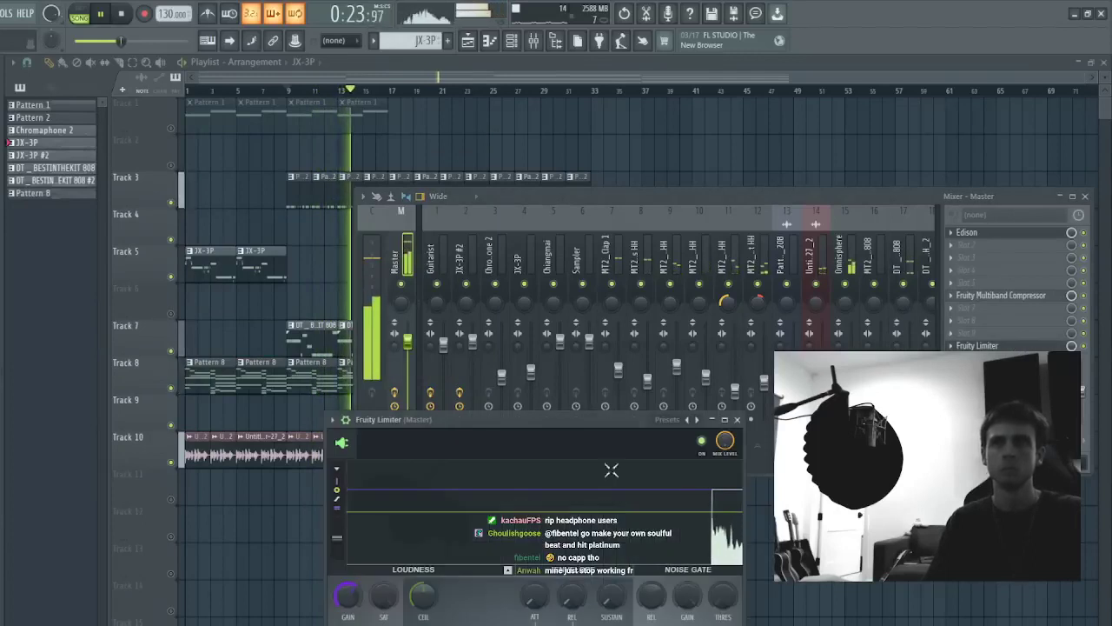
pyautogui.click(645, 252)
pyautogui.scroll(-6, 666, 245)
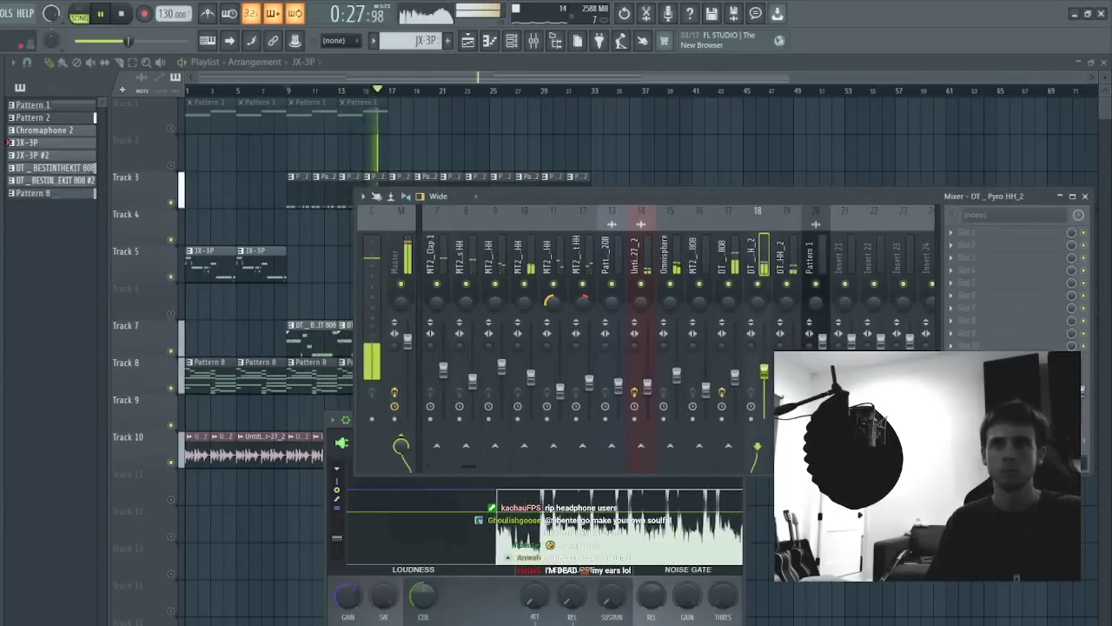
pyautogui.click(793, 371)
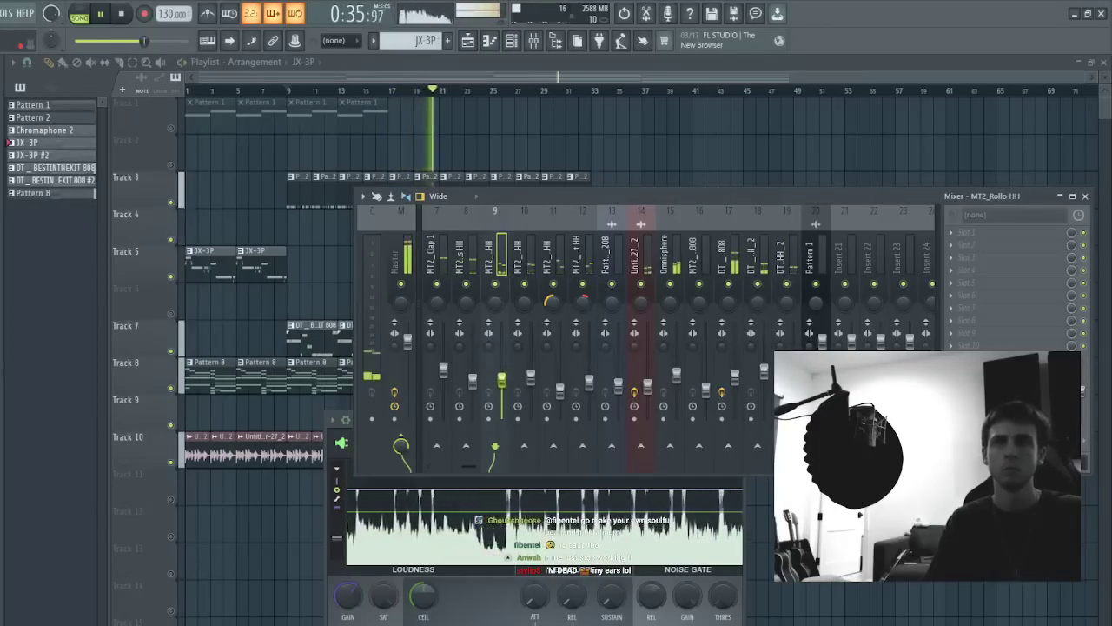
pyautogui.click(596, 396)
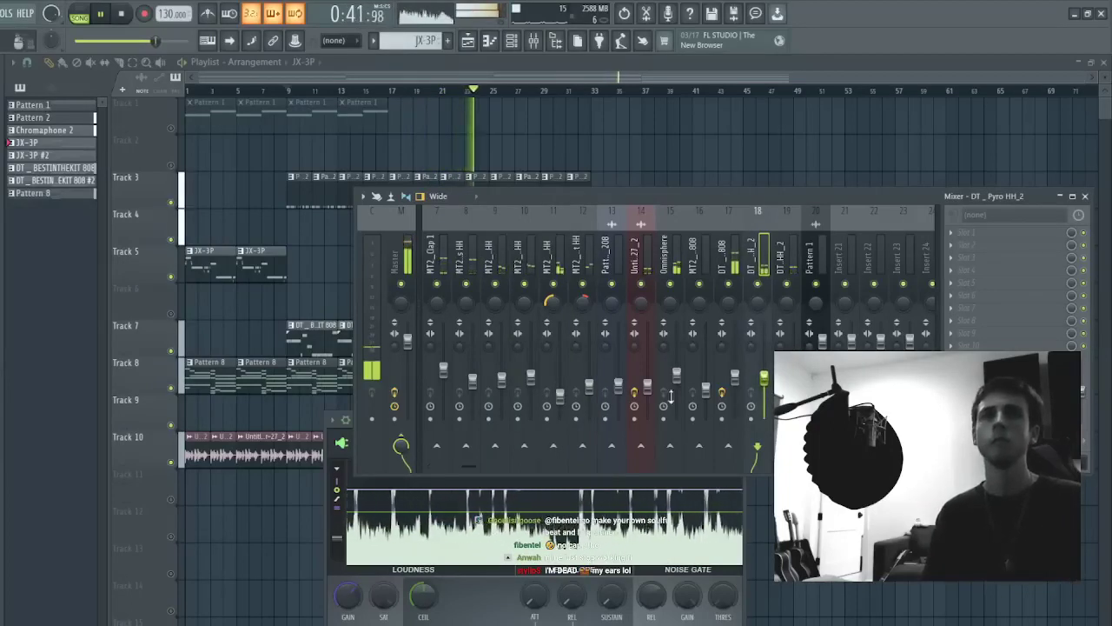
pyautogui.click(354, 595)
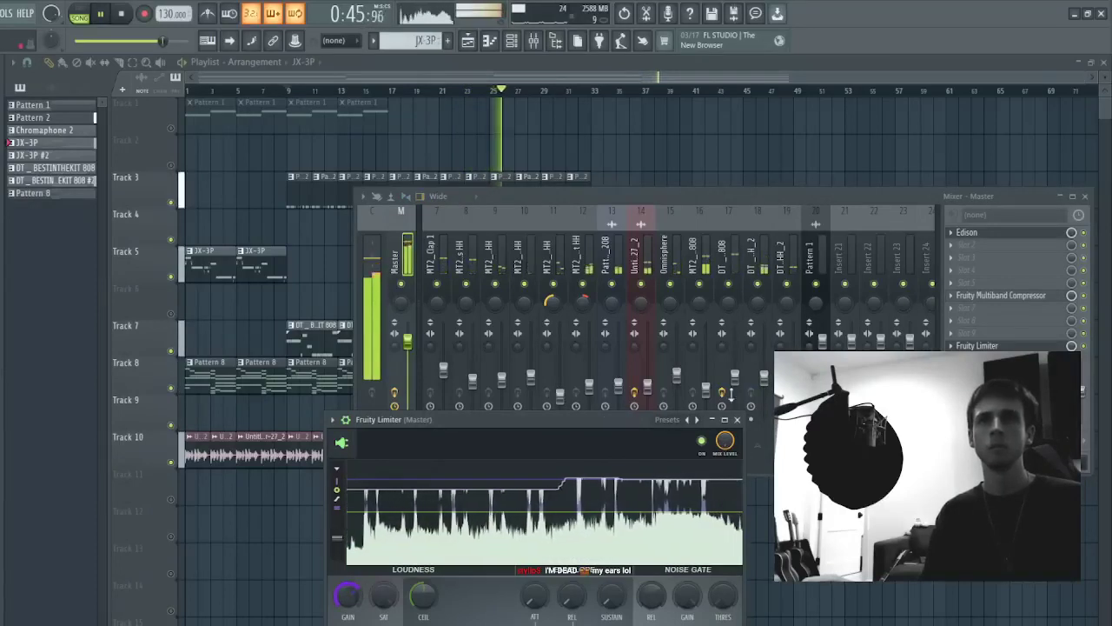
# - Audition the DT_808, MT2_Potent 808 and MT2_Clap 1 channels, then return to the playlist
pyautogui.click(736, 262)
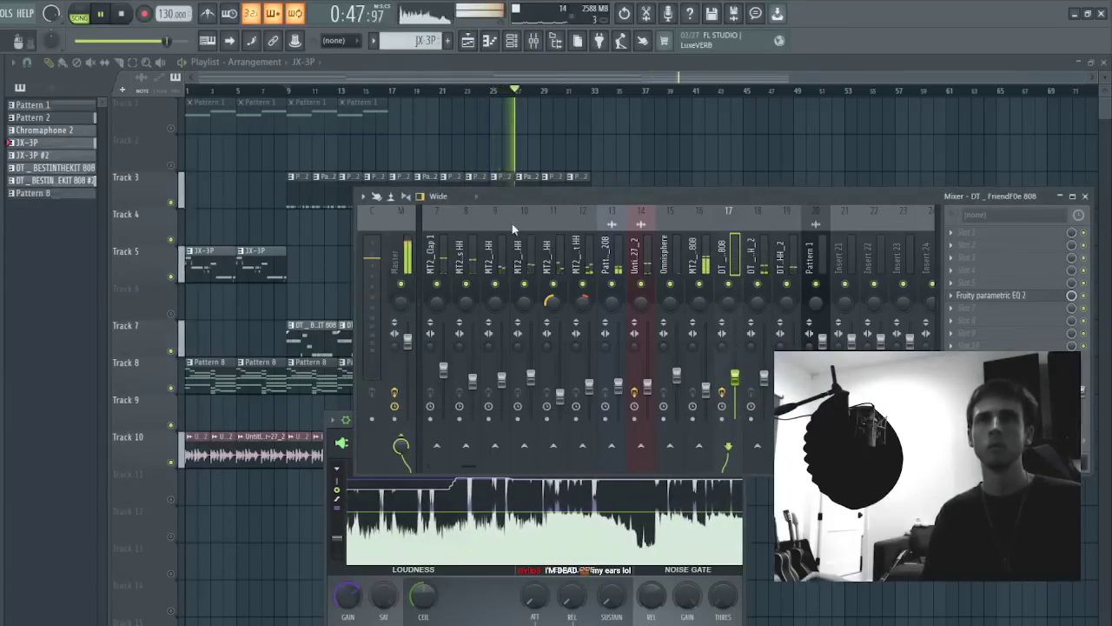
pyautogui.scroll(3, 509, 224)
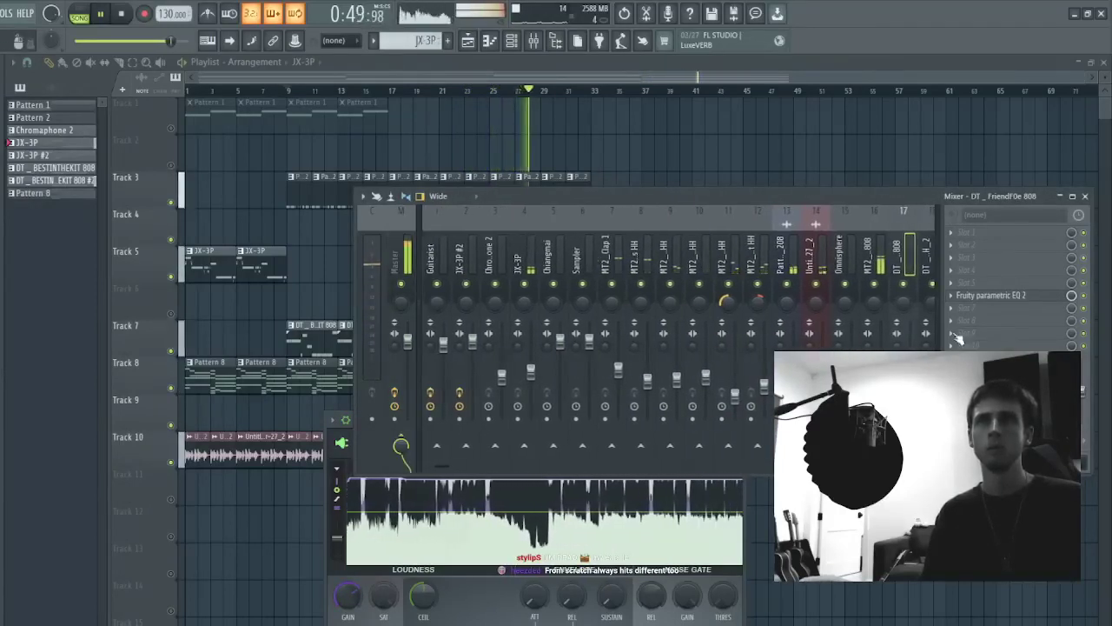
pyautogui.click(872, 257)
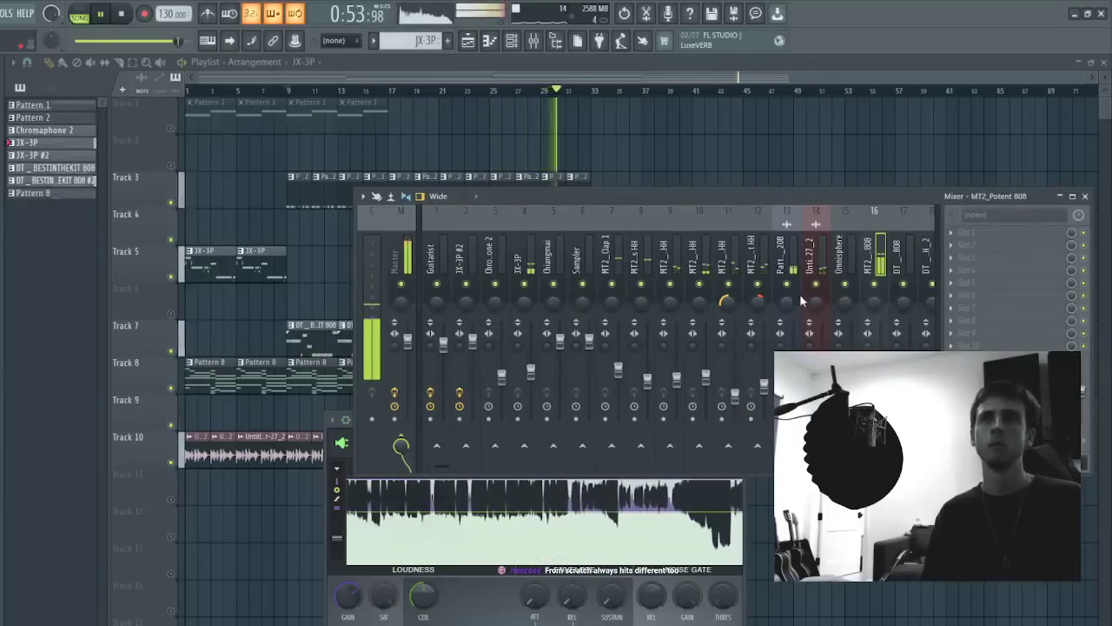
pyautogui.click(619, 250)
pyautogui.scroll(-3, 615, 247)
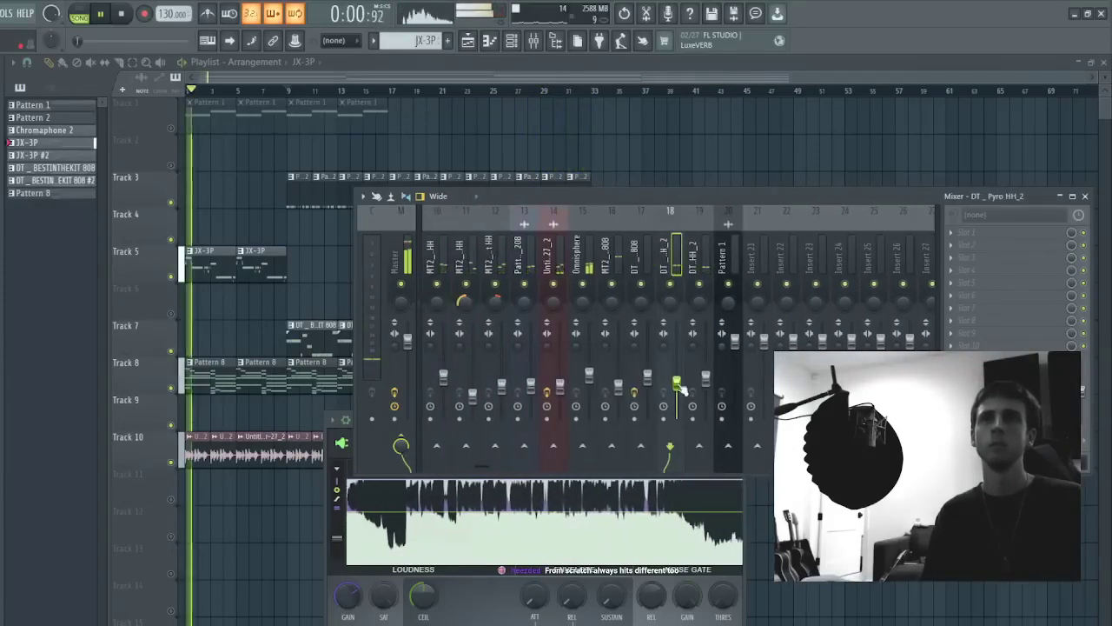
pyautogui.press('F5')
# - Duplicate the first 32 bars twice and delete the overflow clips past bar 73
pyautogui.keyDown('ctrl'); pyautogui.moveTo(653, 202); pyautogui.dragTo(79, 545); pyautogui.keyUp('ctrl')
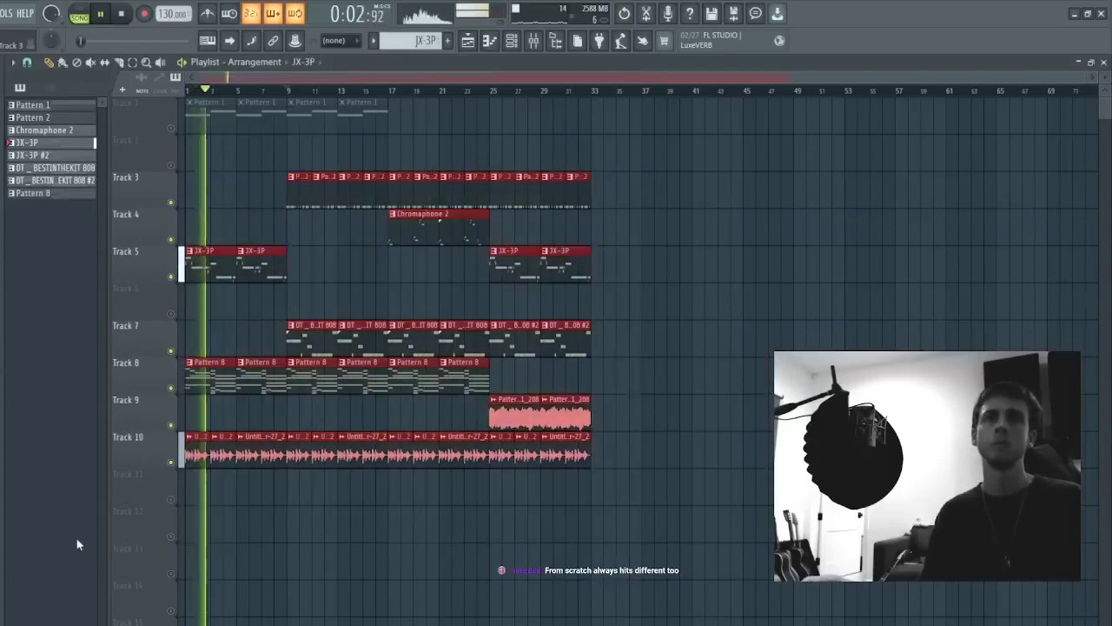
pyautogui.hotkey('ctrl', 'b')
pyautogui.keyDown('ctrl'); pyautogui.moveTo(1019, 160); pyautogui.dragTo(637, 448); pyautogui.keyUp('ctrl')
pyautogui.hotkey('ctrl', 'b')
pyautogui.hotkey('ctrl', 'd')
pyautogui.keyDown('ctrl'); pyautogui.moveTo(745, 223); pyautogui.dragTo(1077, 478); pyautogui.keyUp('ctrl')
pyautogui.press('Delete')
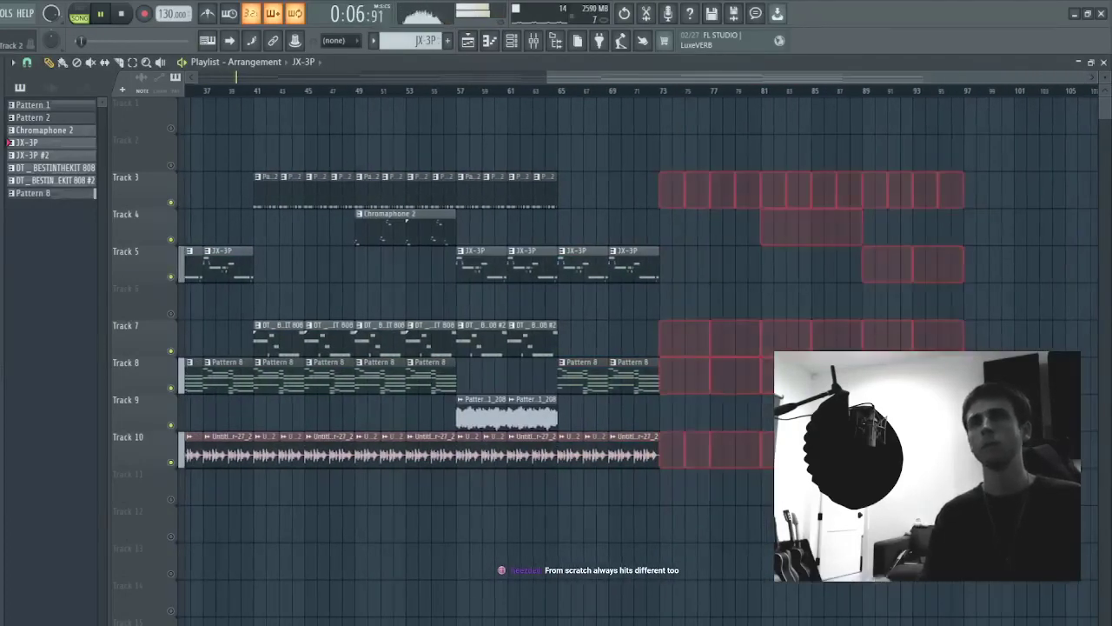
pyautogui.scroll(-3, 377, 95)
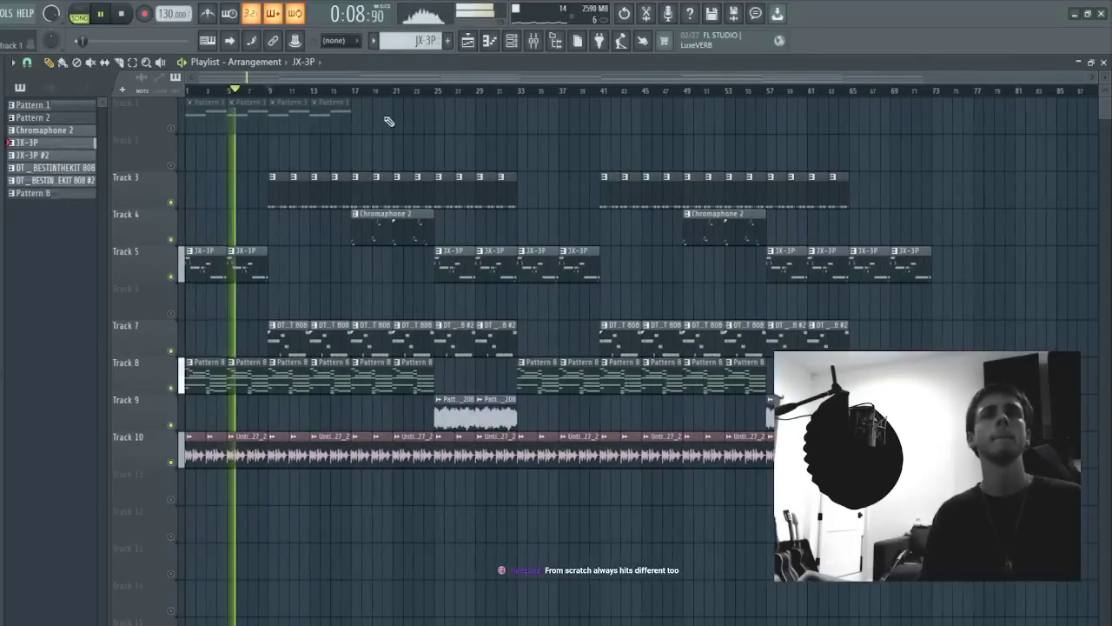
# - Remove the Track 10 guitar clips from bars 17–33
pyautogui.rightClick(365, 453)
pyautogui.rightClick(383, 456)
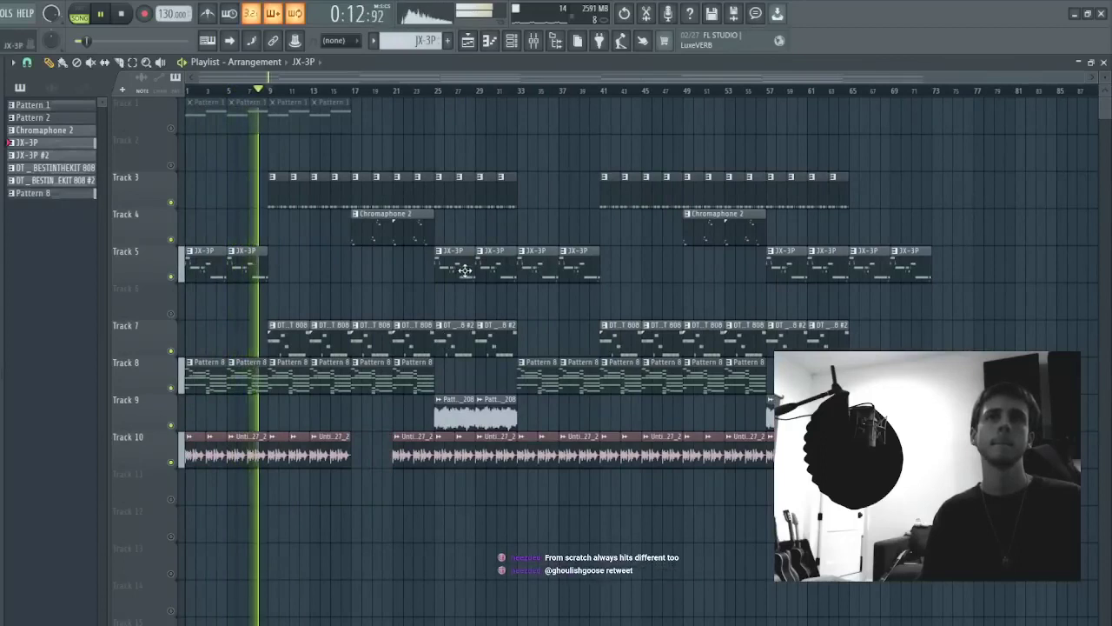
pyautogui.click(446, 424)
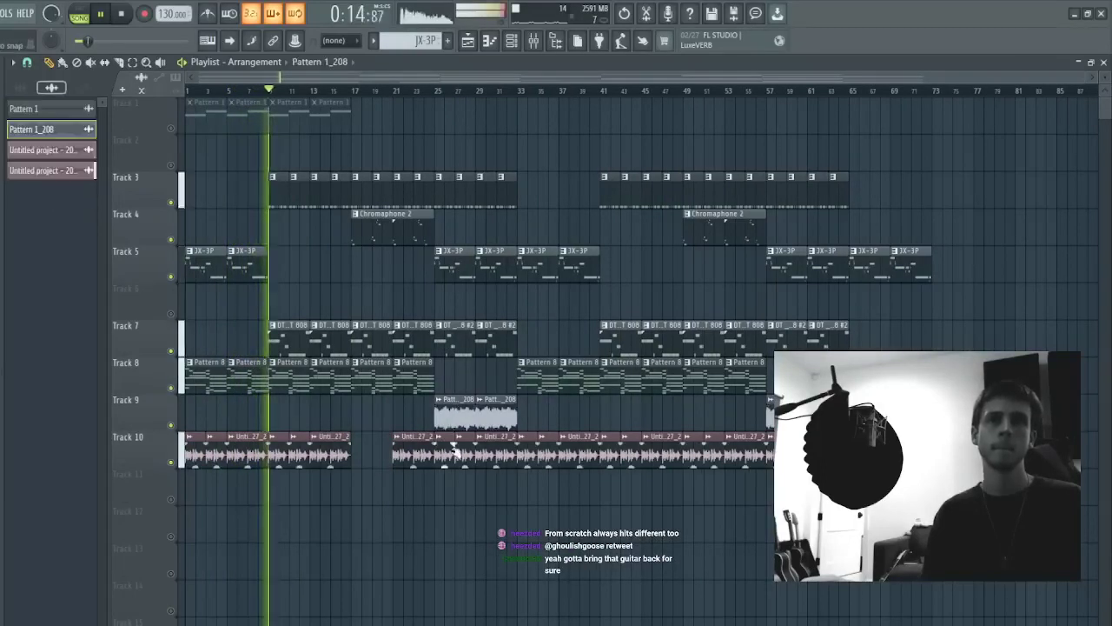
pyautogui.rightClick(446, 453)
pyautogui.rightClick(496, 452)
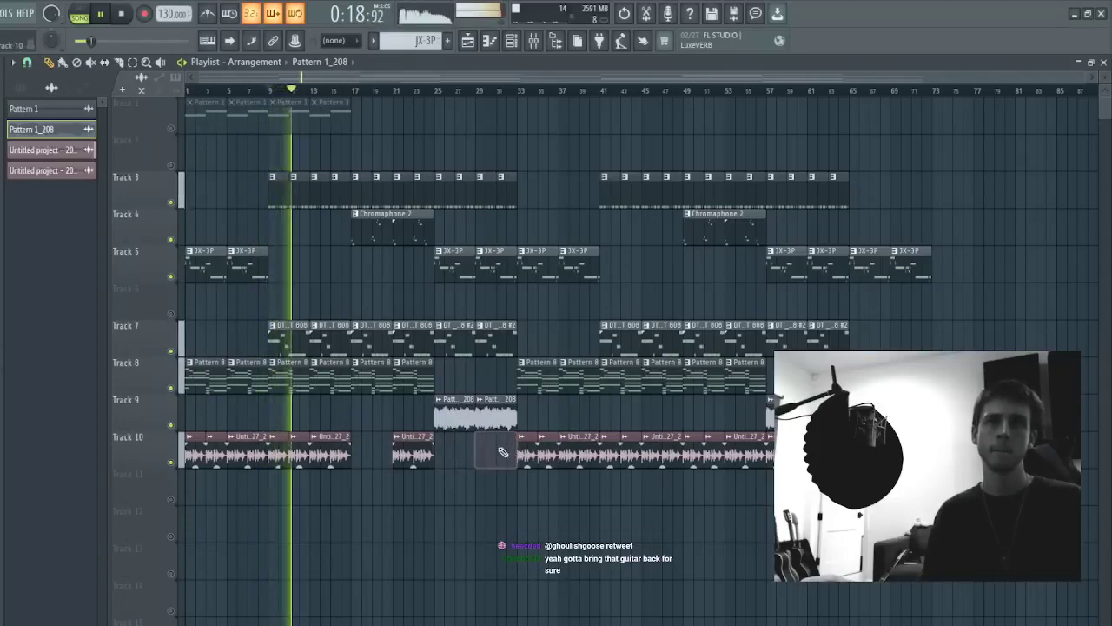
pyautogui.click(332, 458)
pyautogui.hotkey('ctrl', 'b')
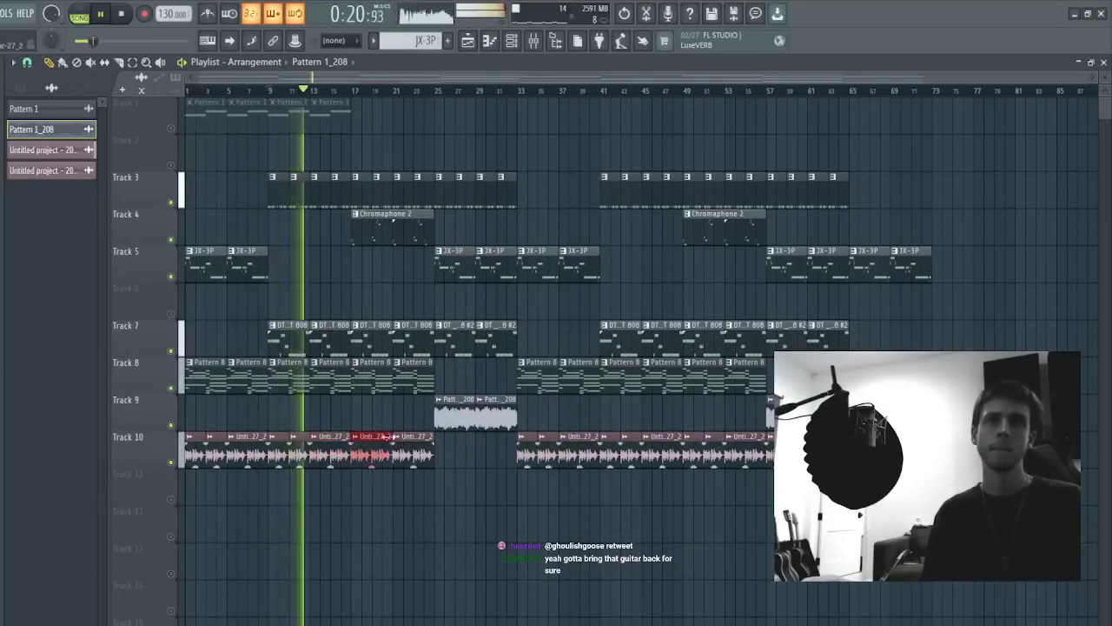
pyautogui.hotkey('ctrl', 'b')
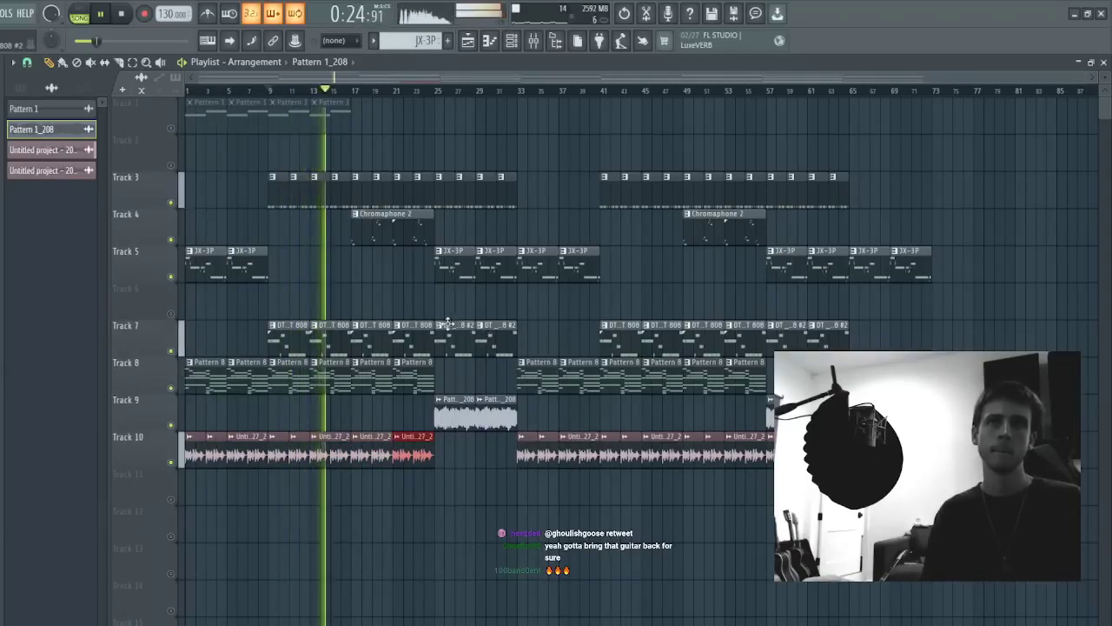
pyautogui.rightClick(376, 449)
pyautogui.rightClick(412, 447)
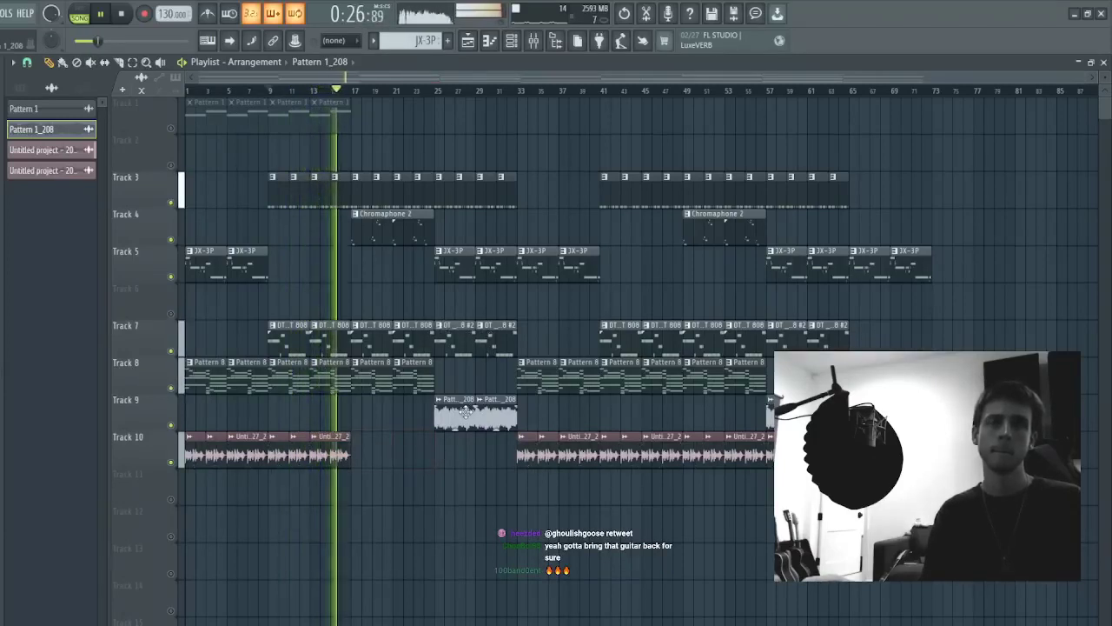
pyautogui.click(389, 231)
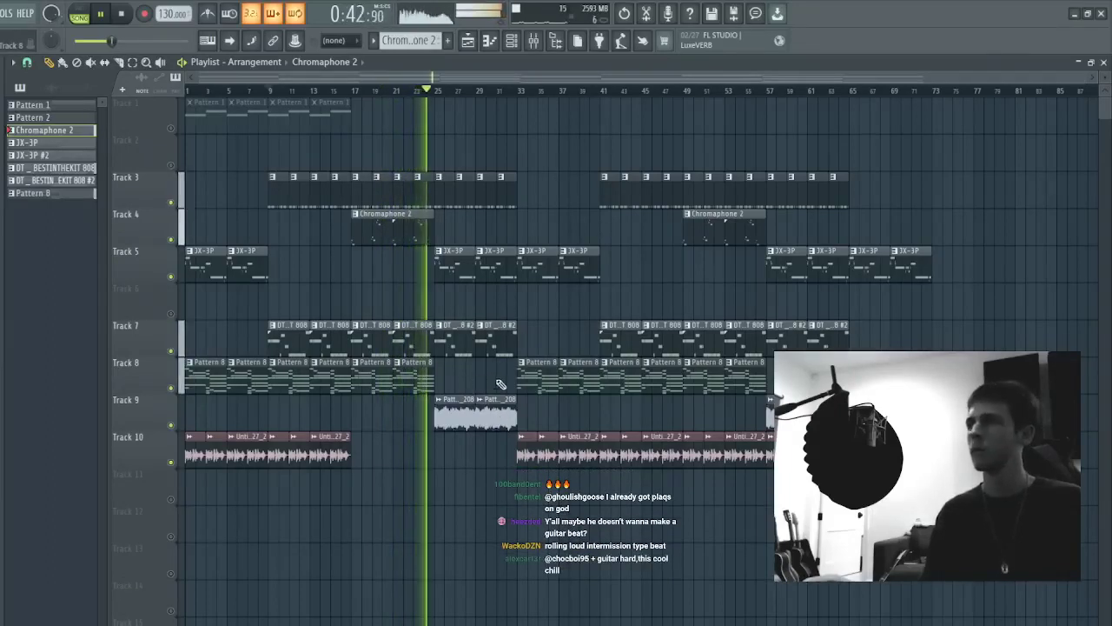
pyautogui.moveTo(382, 434); pyautogui.dragTo(91, 489)
pyautogui.hotkey('ctrl', 'b')
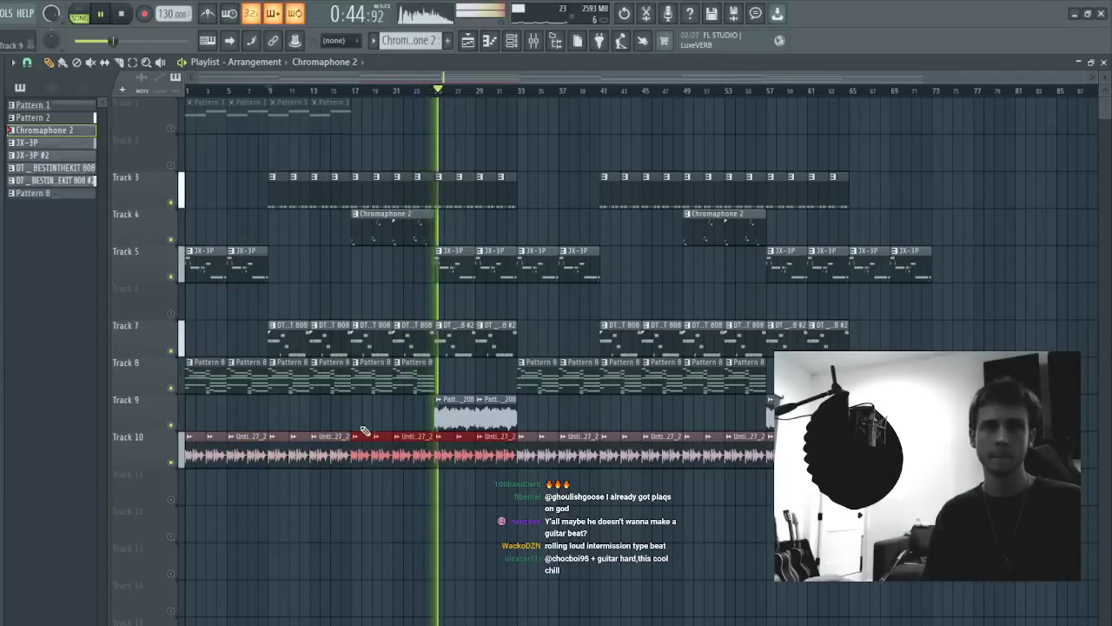
pyautogui.hotkey('ctrl', 'd')
pyautogui.rightClick(365, 450)
pyautogui.rightClick(445, 454)
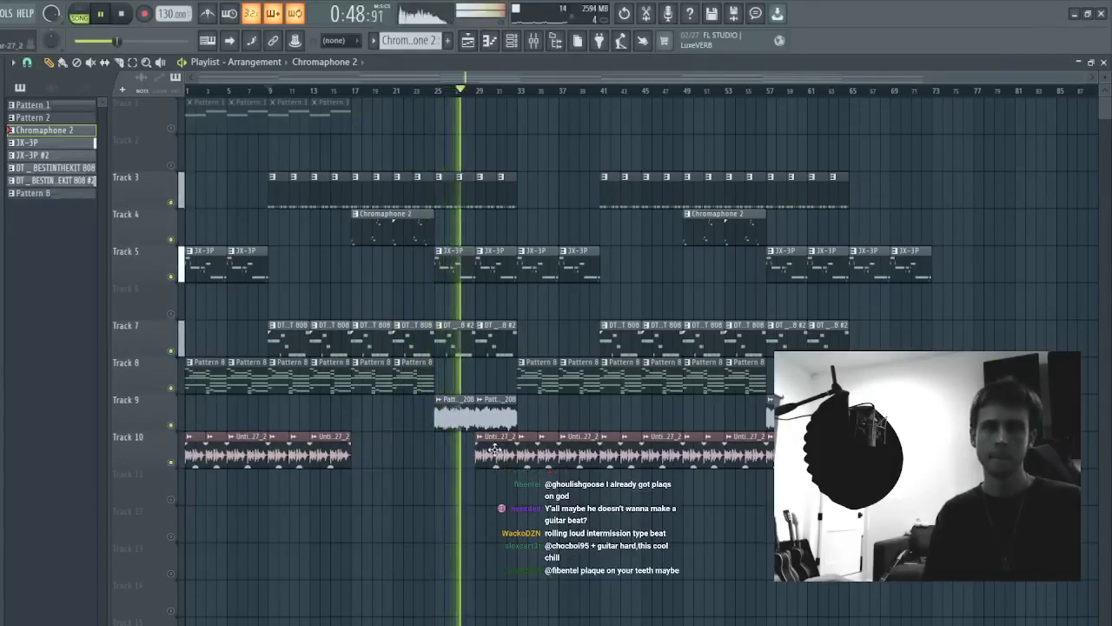
pyautogui.rightClick(502, 455)
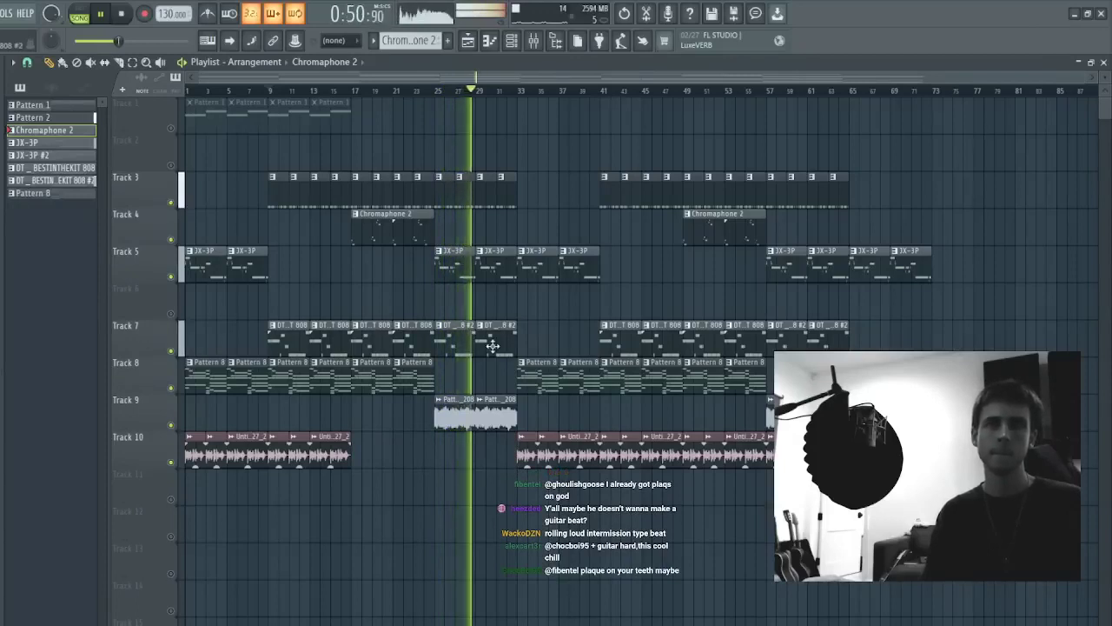
pyautogui.click(489, 454)
pyautogui.click(443, 455)
pyautogui.moveTo(443, 456); pyautogui.dragTo(455, 456)
pyautogui.rightClick(454, 455)
pyautogui.moveTo(376, 457); pyautogui.dragTo(284, 461)
pyautogui.moveTo(301, 424); pyautogui.dragTo(464, 442)
pyautogui.keyDown('ctrl'); pyautogui.click(416, 444); pyautogui.keyUp('ctrl')
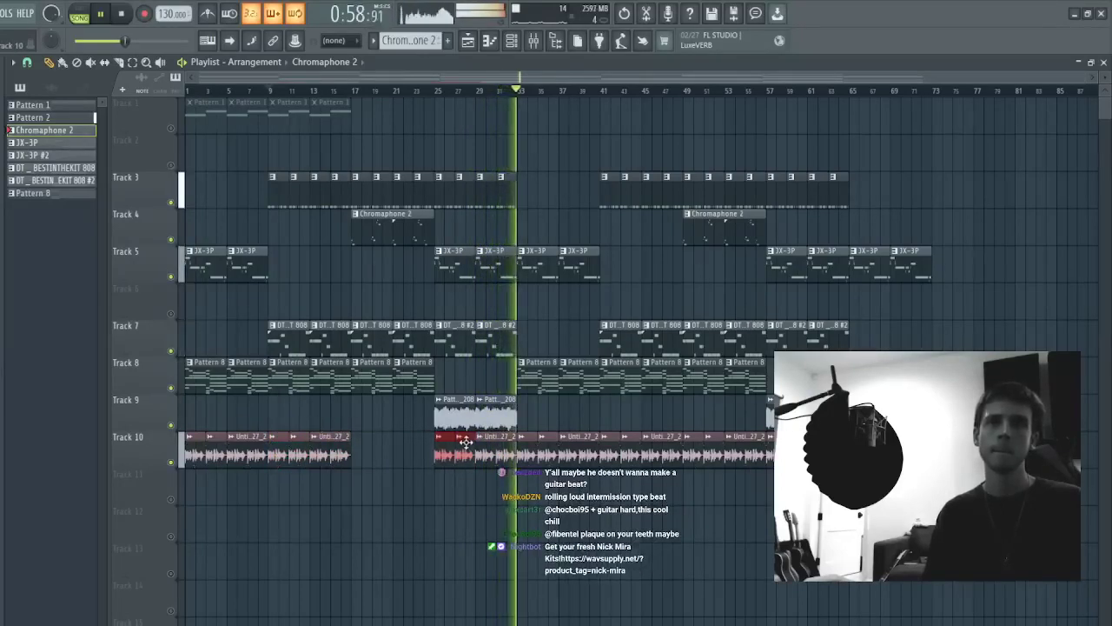
pyautogui.keyDown('ctrl'); pyautogui.click(548, 327); pyautogui.keyUp('ctrl')
pyautogui.click(440, 92)
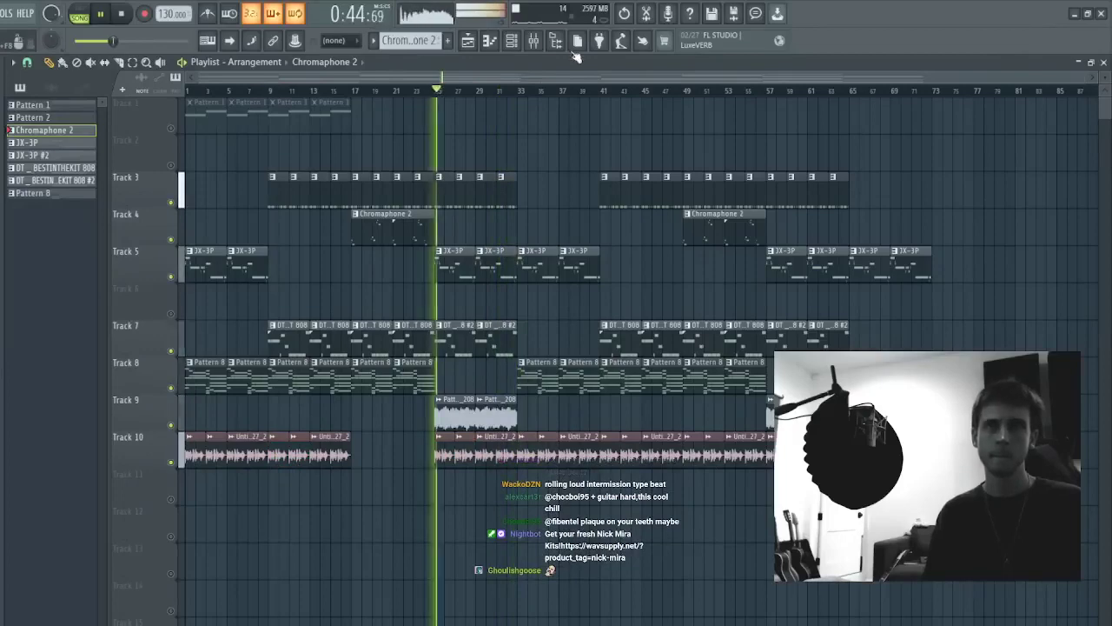
pyautogui.click(513, 42)
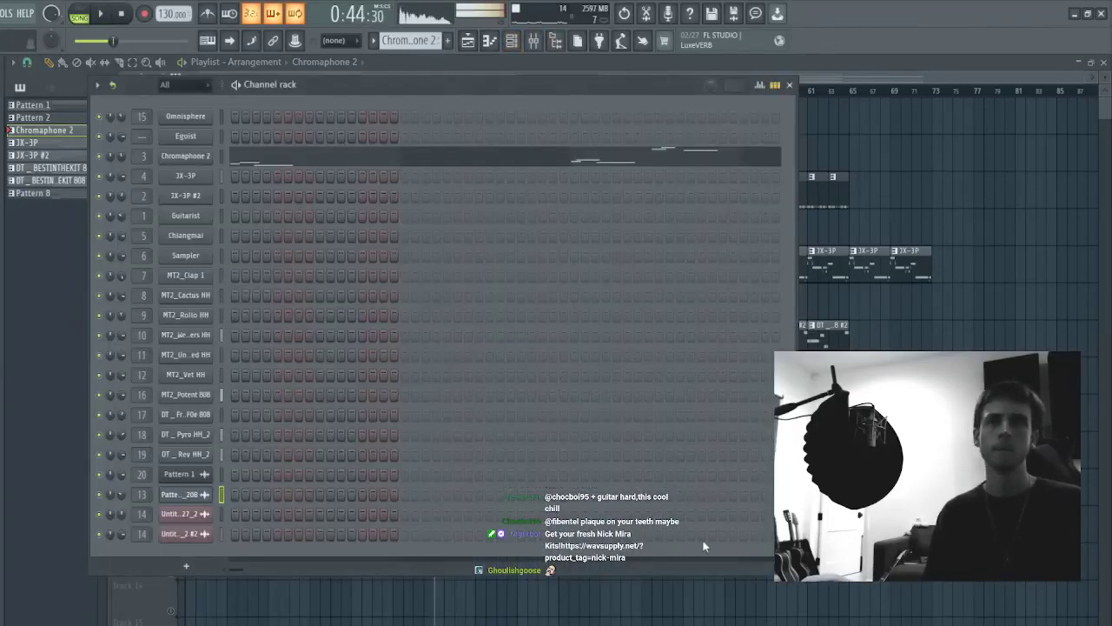
pyautogui.press('space')
pyautogui.rightClick(735, 603)
pyautogui.rightClick(453, 398)
pyautogui.press('space')
pyautogui.press('space')
pyautogui.hotkey('ctrl', 'z')
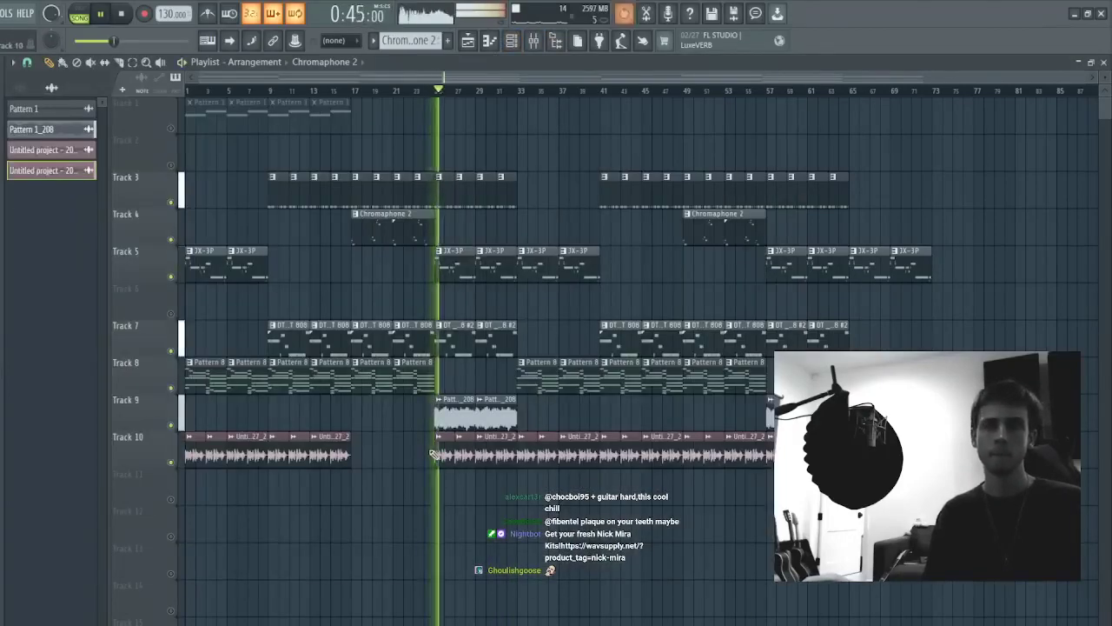
pyautogui.rightClick(439, 454)
pyautogui.click(357, 90)
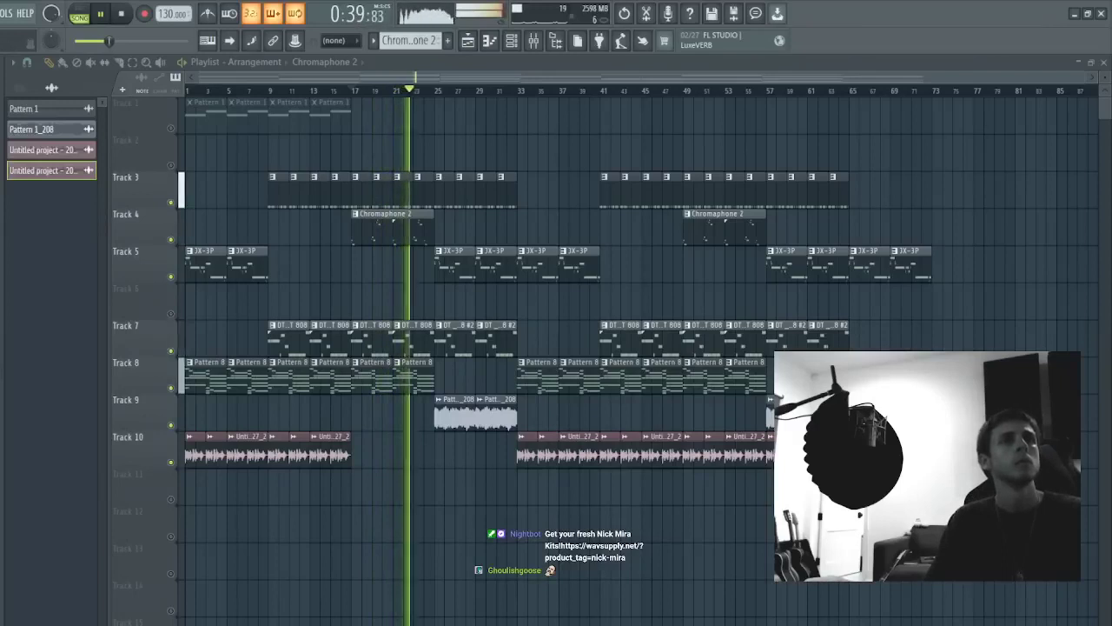
# - Place a DT_Humma FX_2 hit on Track 11 at bar 25 and unmute Track 11
pyautogui.moveTo(435, 497); pyautogui.dragTo(437, 492)
pyautogui.doubleClick(436, 494)
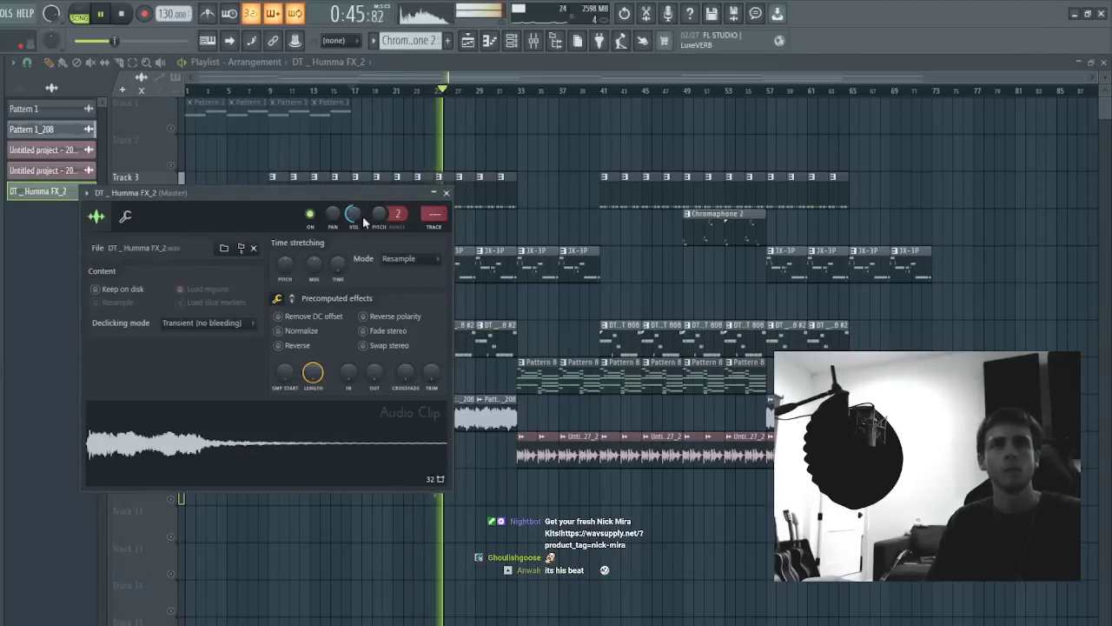
pyautogui.press('F9')
pyautogui.click(596, 157)
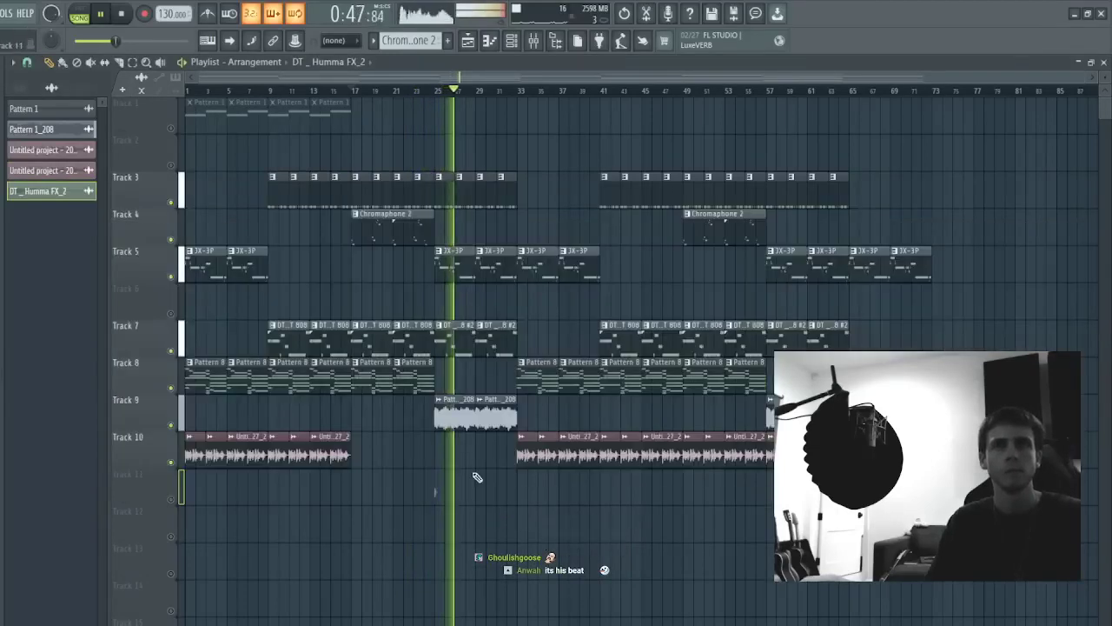
pyautogui.click(173, 500)
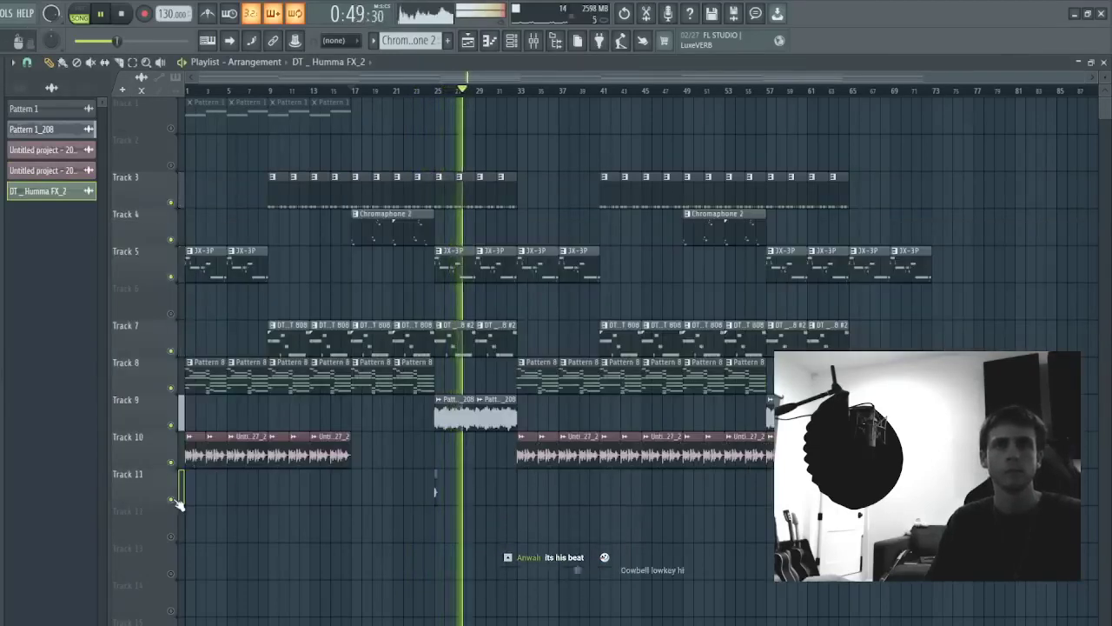
# - Add two more DT_Humma FX_2 hits on Track 11 at bars 29 and 33
pyautogui.click(477, 490)
pyautogui.doubleClick(476, 493)
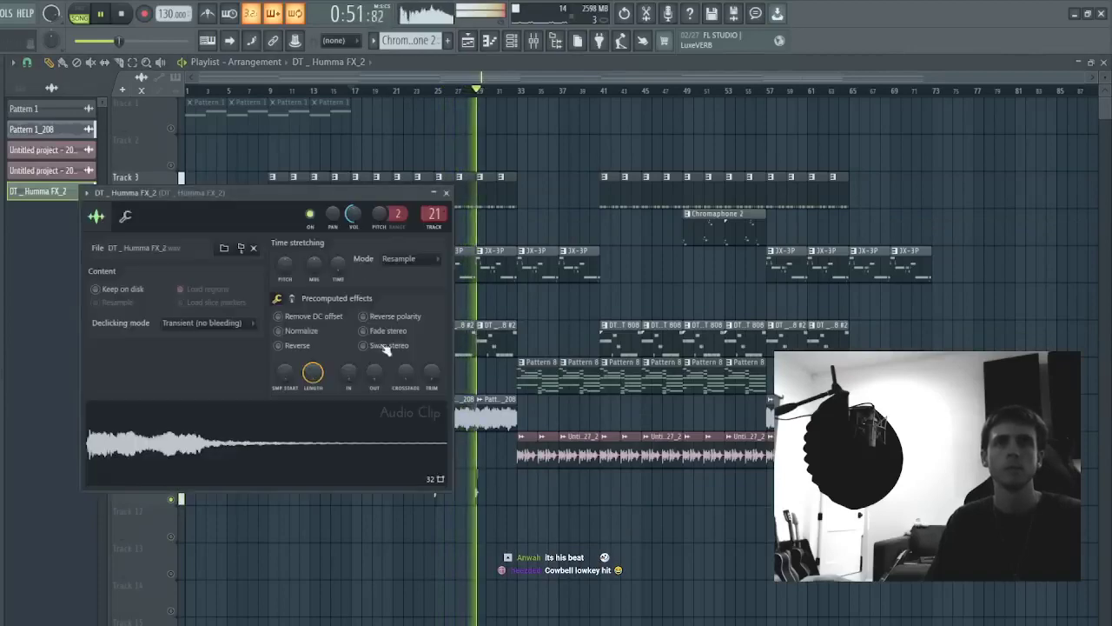
pyautogui.press('F9')
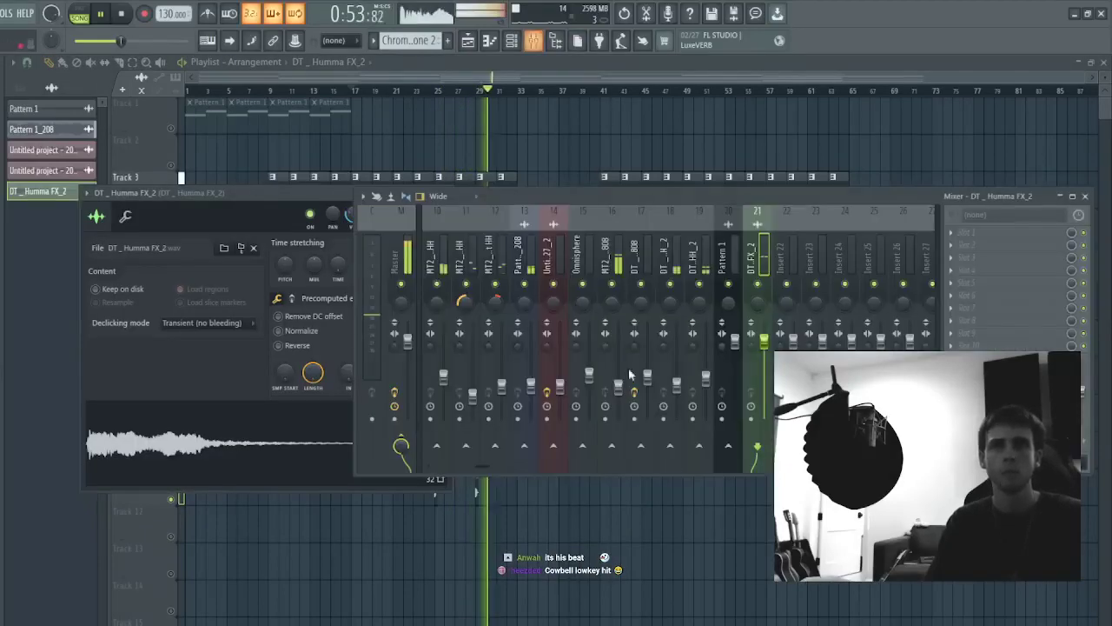
pyautogui.click(519, 490)
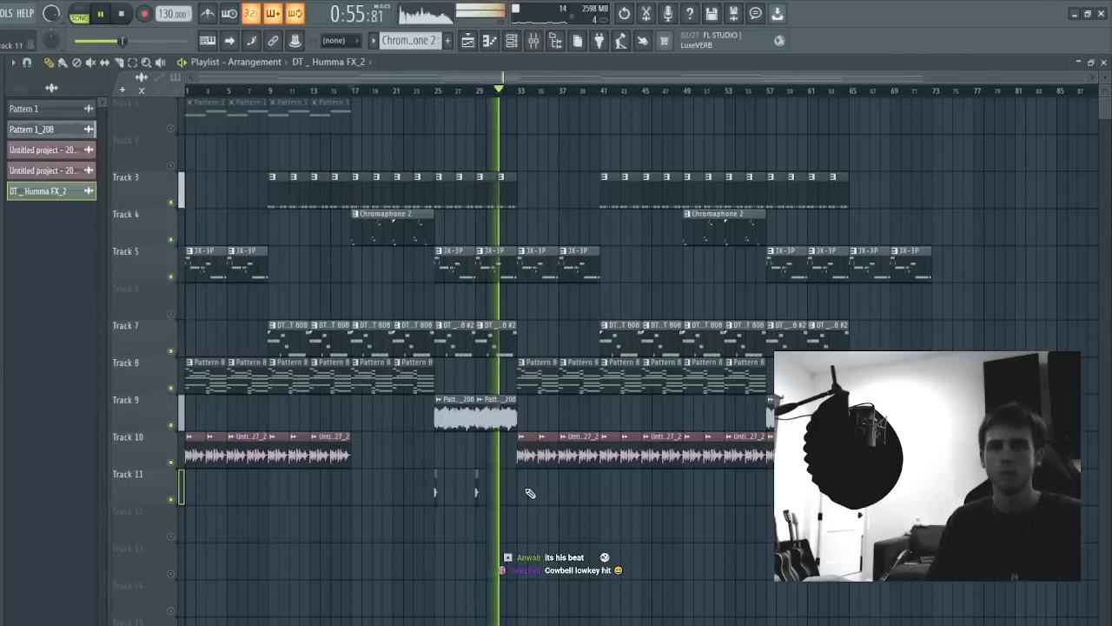
pyautogui.doubleClick(479, 494)
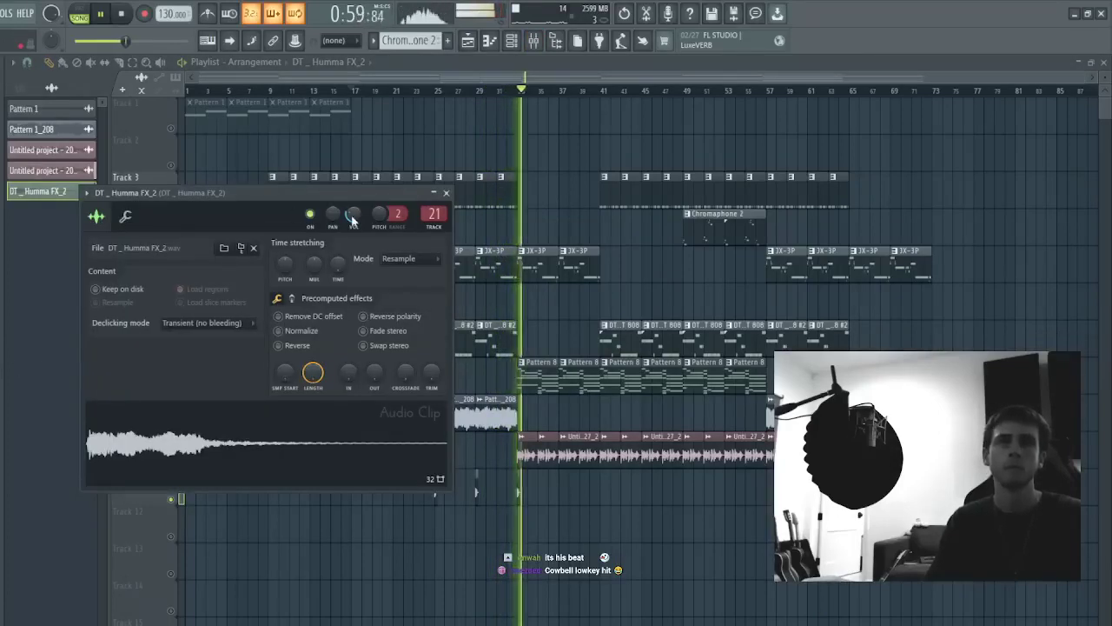
pyautogui.rightClick(593, 585)
# - Fill in Track 11 FX hits at bars 13, 17, 21 and 37
pyautogui.click(352, 482)
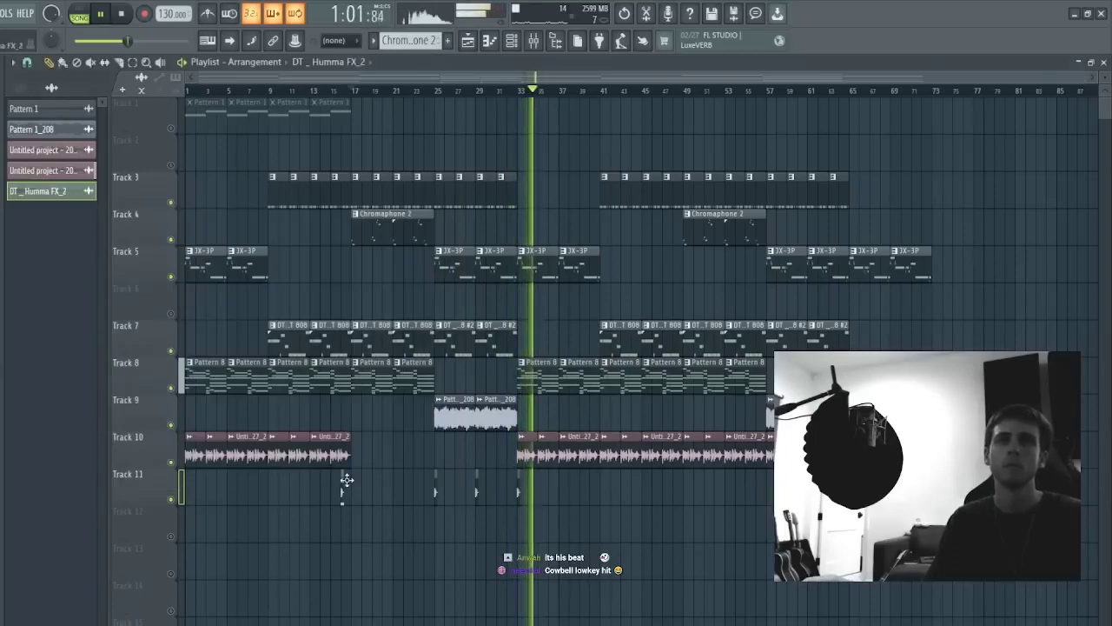
pyautogui.click(397, 487)
pyautogui.moveTo(265, 479)
pyautogui.mouseDown()
pyautogui.moveTo(285, 484)
pyautogui.moveTo(258, 488)
pyautogui.mouseUp()
pyautogui.click(314, 486)
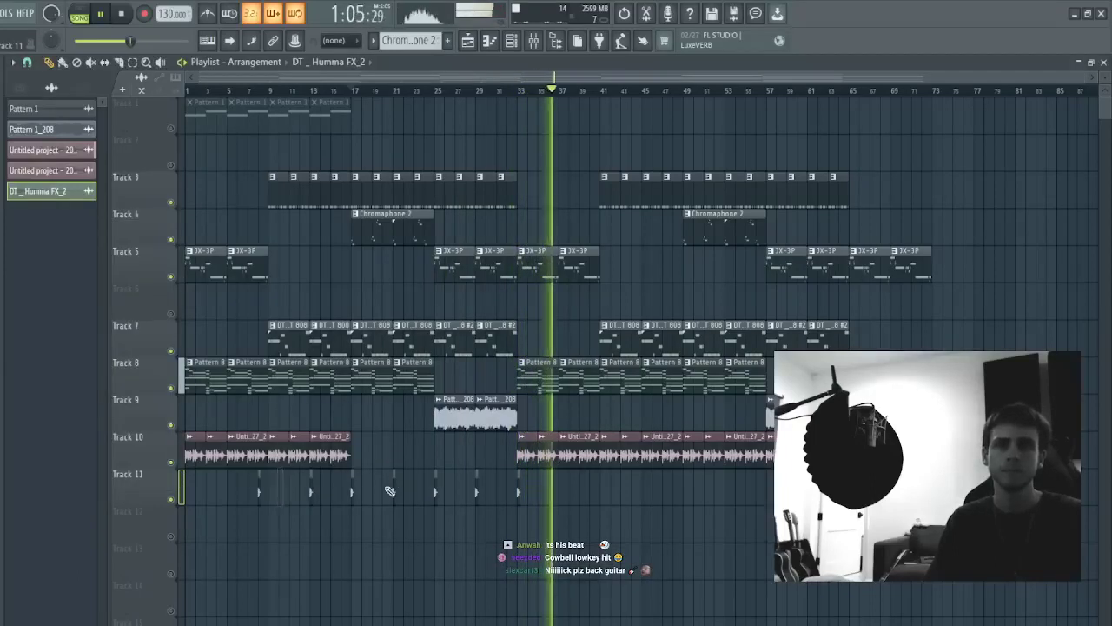
pyautogui.click(566, 484)
# - Move the early FX hit from bar 8 to bar 9
pyautogui.rightClick(274, 490)
pyautogui.click(271, 487)
pyautogui.rightClick(259, 490)
pyautogui.moveTo(249, 490); pyautogui.dragTo(566, 500)
# - Copy the Track 11 FX hits into the later section starting at bar 41
pyautogui.rightClick(606, 494)
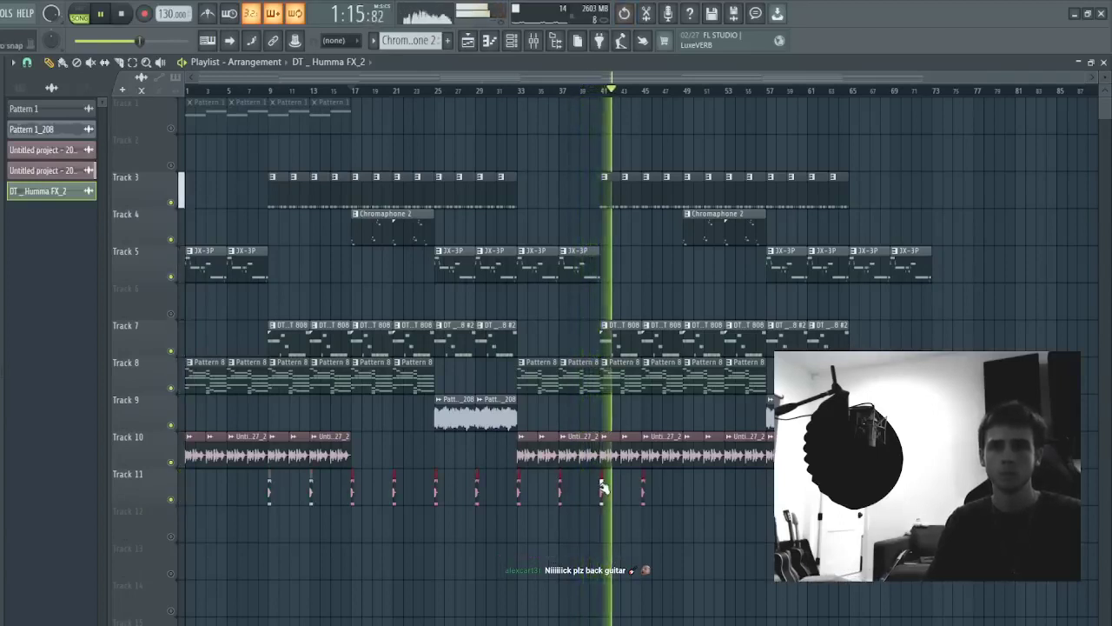
pyautogui.moveTo(603, 490); pyautogui.dragTo(896, 493)
pyautogui.rightClick(686, 480)
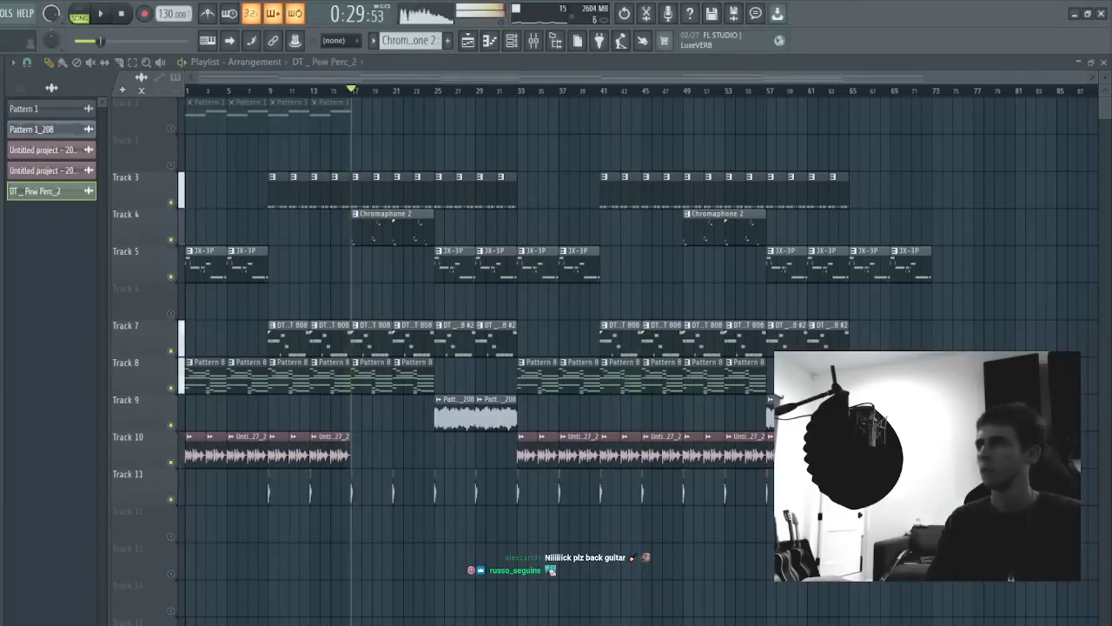
# - Check the DT_Pew Perc_2 sample, show all channels in the Channel Rack, then clear the playlist selection
pyautogui.doubleClick(359, 502)
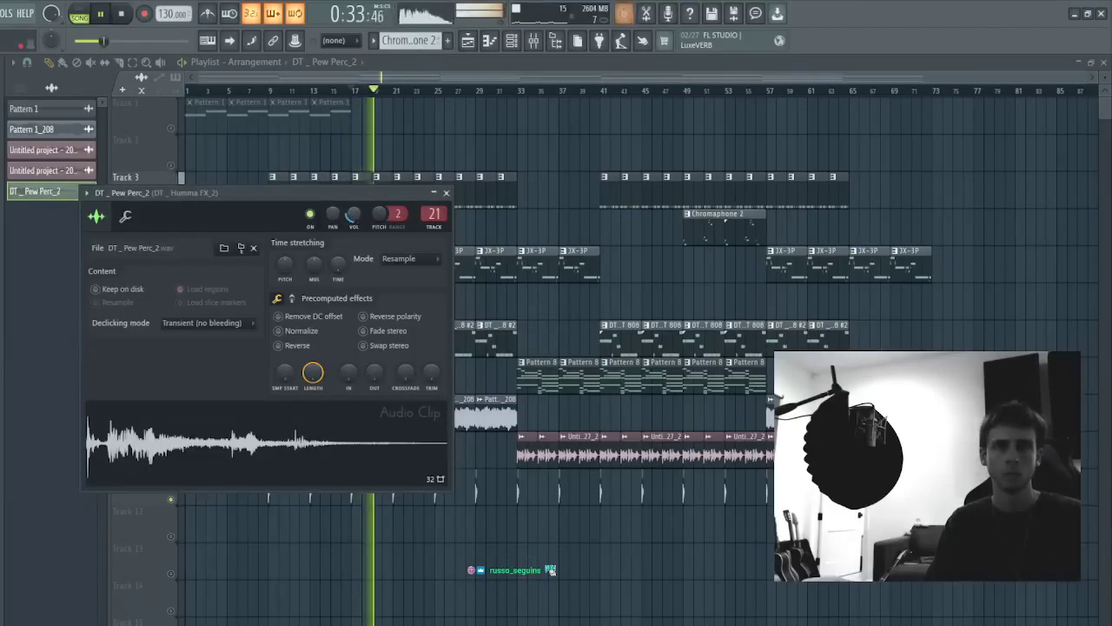
pyautogui.click(513, 41)
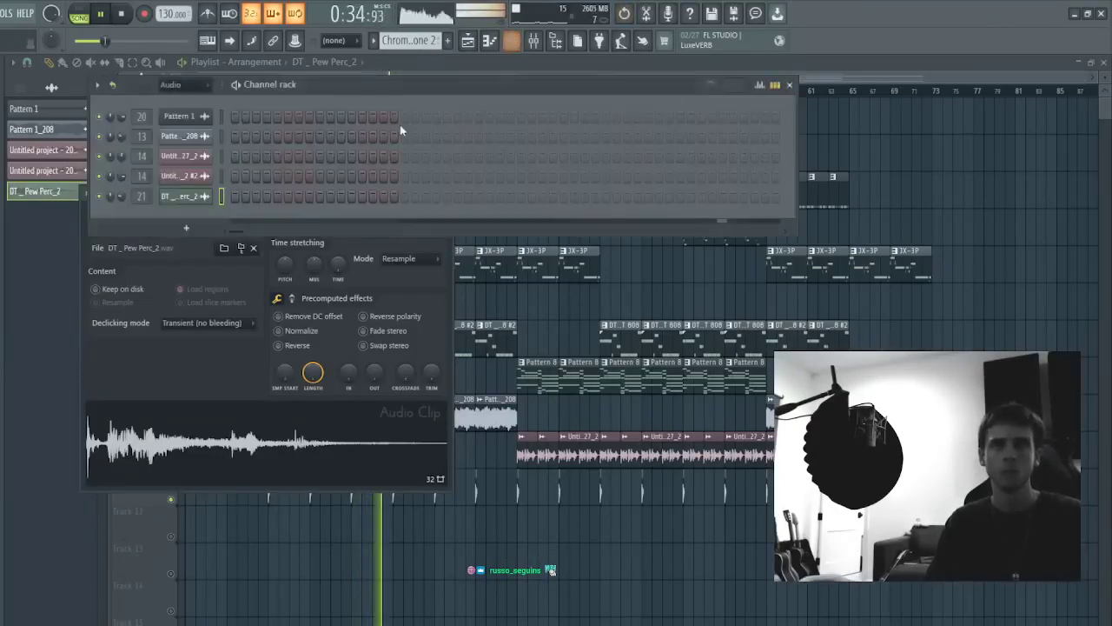
pyautogui.click(180, 98)
pyautogui.rightClick(979, 249)
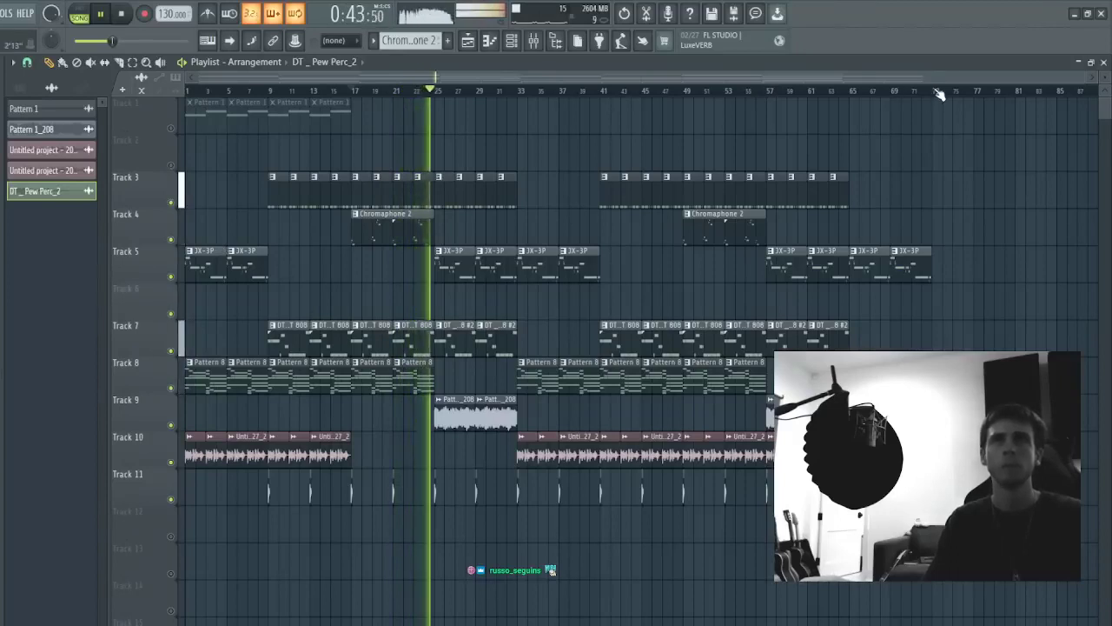
pyautogui.hotkey('ctrl', 'a')
pyautogui.click(965, 136)
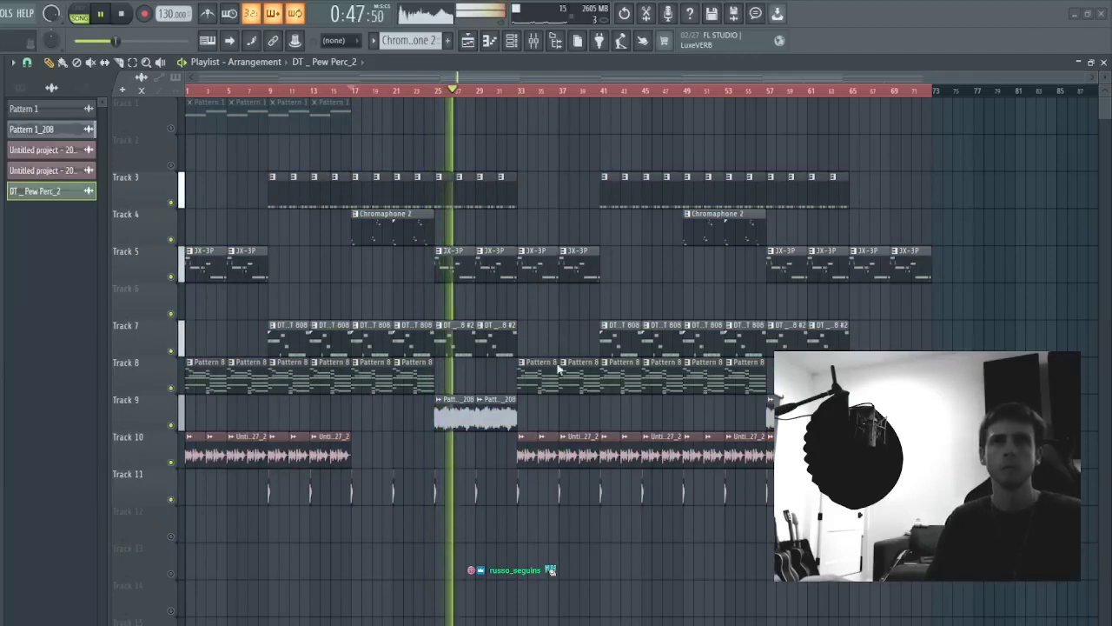
# - Adjust the hi-hat faders on mixer inserts 18, 19, 10 and 9, then close the Mixer
pyautogui.click(533, 41)
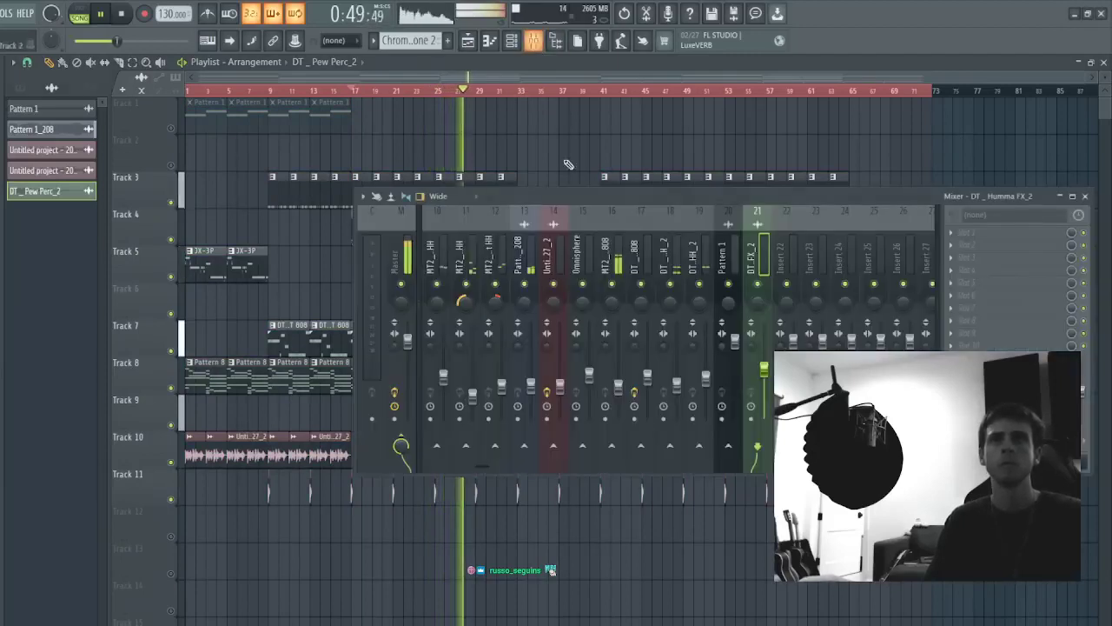
pyautogui.click(668, 376)
pyautogui.click(705, 391)
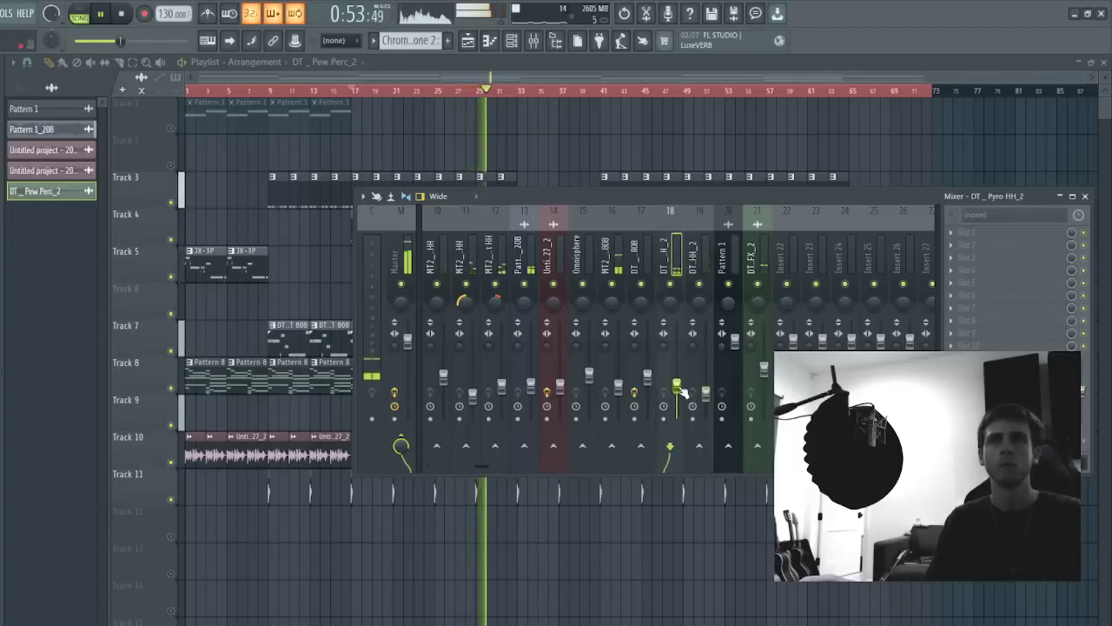
pyautogui.click(474, 401)
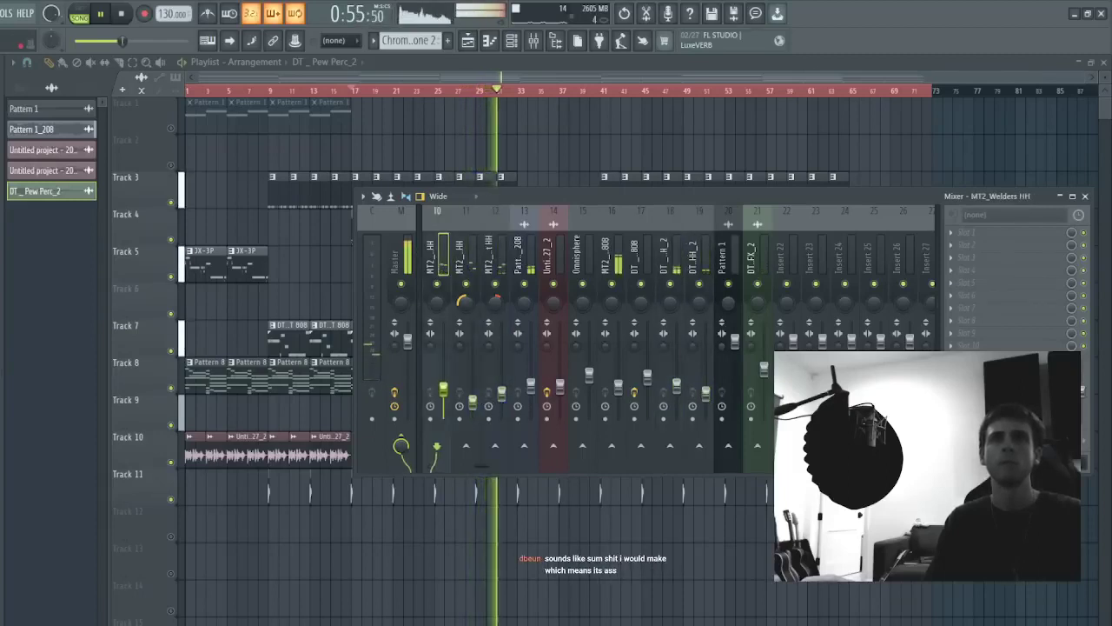
pyautogui.scroll(5, 481, 259)
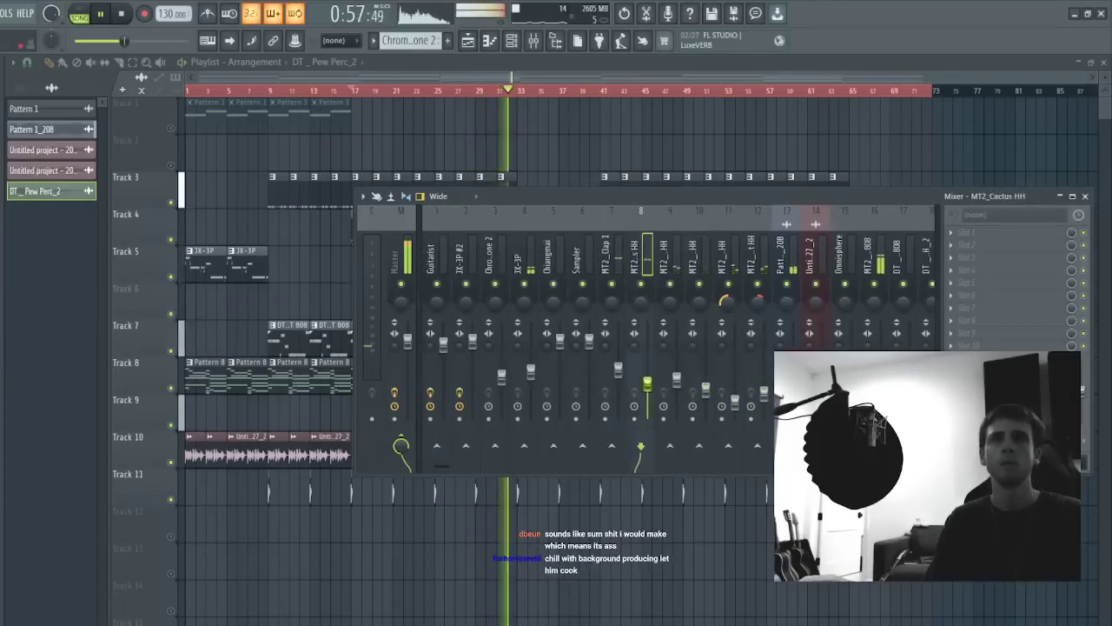
pyautogui.click(676, 382)
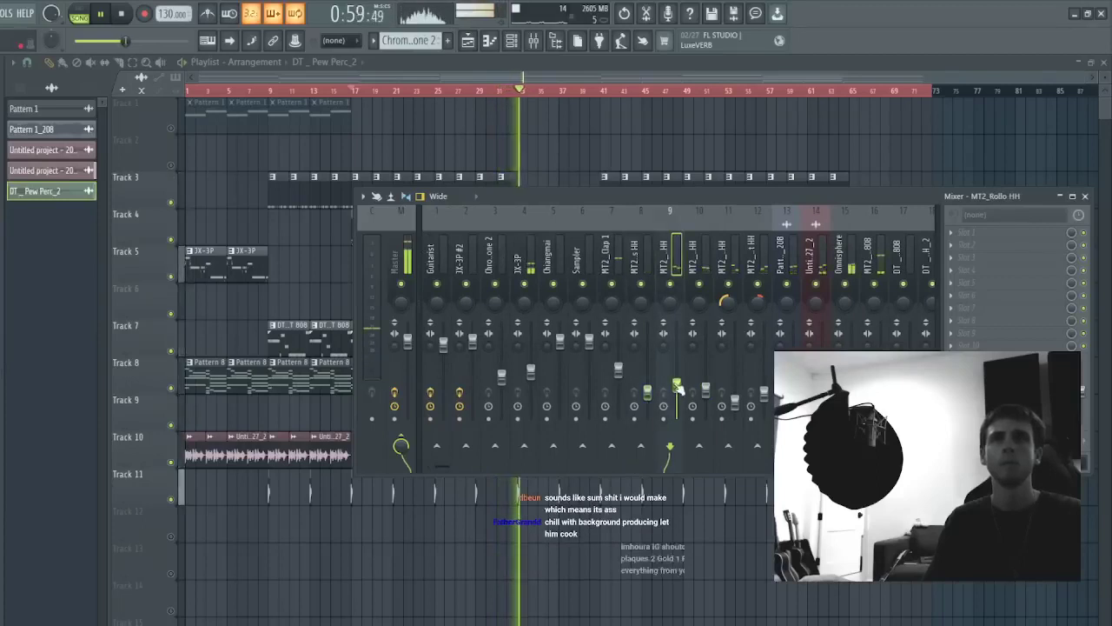
pyautogui.press('F9')
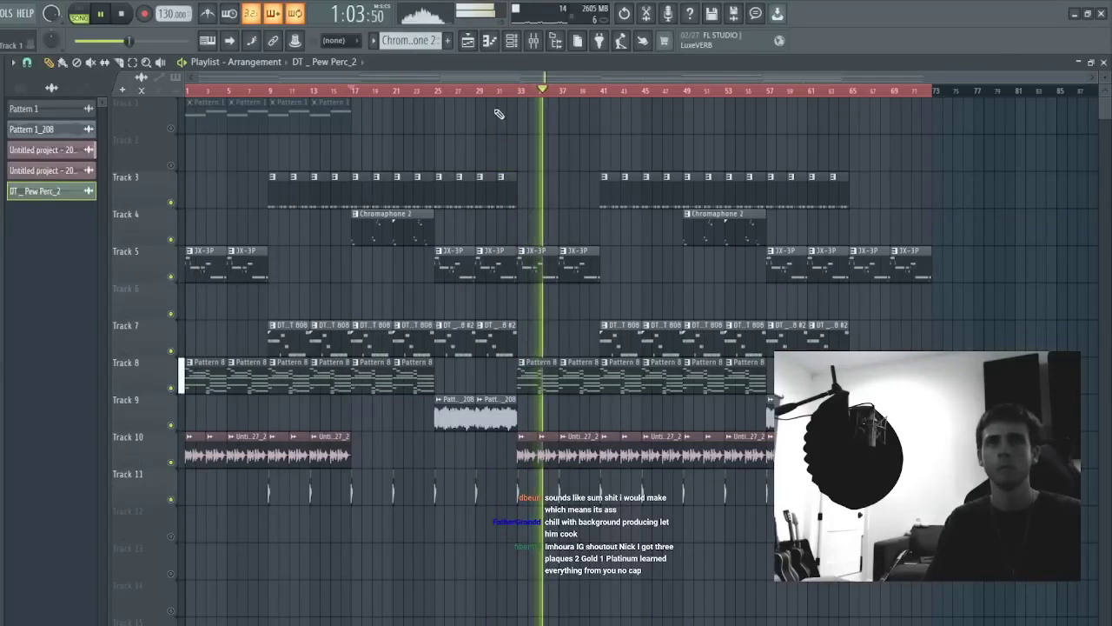
# - Audition the whole beat from the start and select all playlist clips for copying
pyautogui.hotkey('ctrl', 'a')
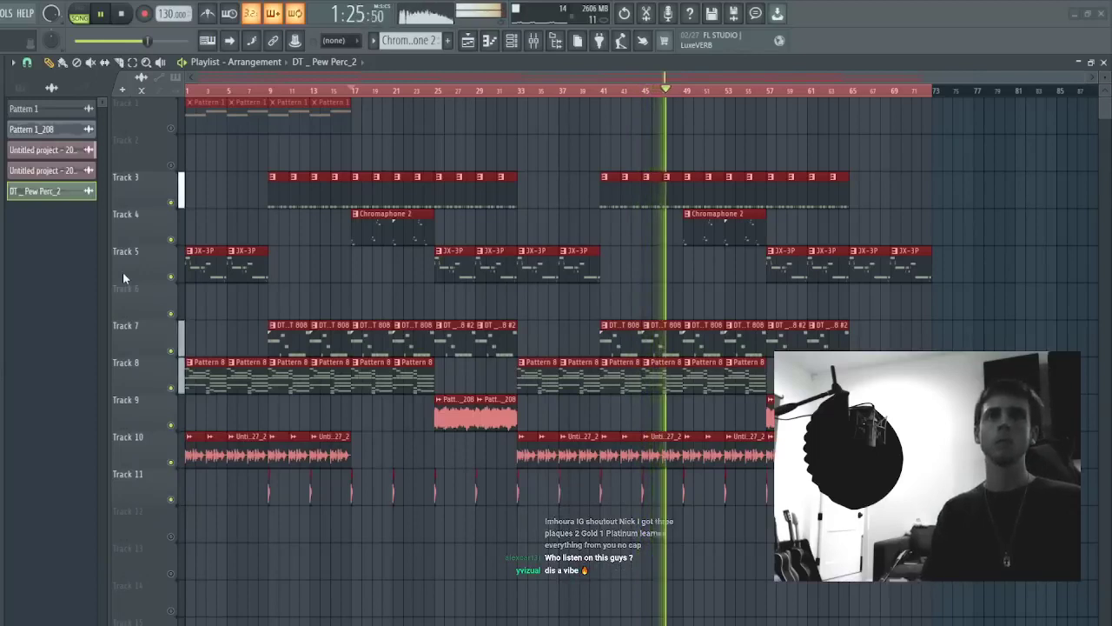
pyautogui.press('space')
pyautogui.hotkey('ctrl', 'd')
pyautogui.press('space')
pyautogui.press('space')
pyautogui.hotkey('ctrl', 'a')
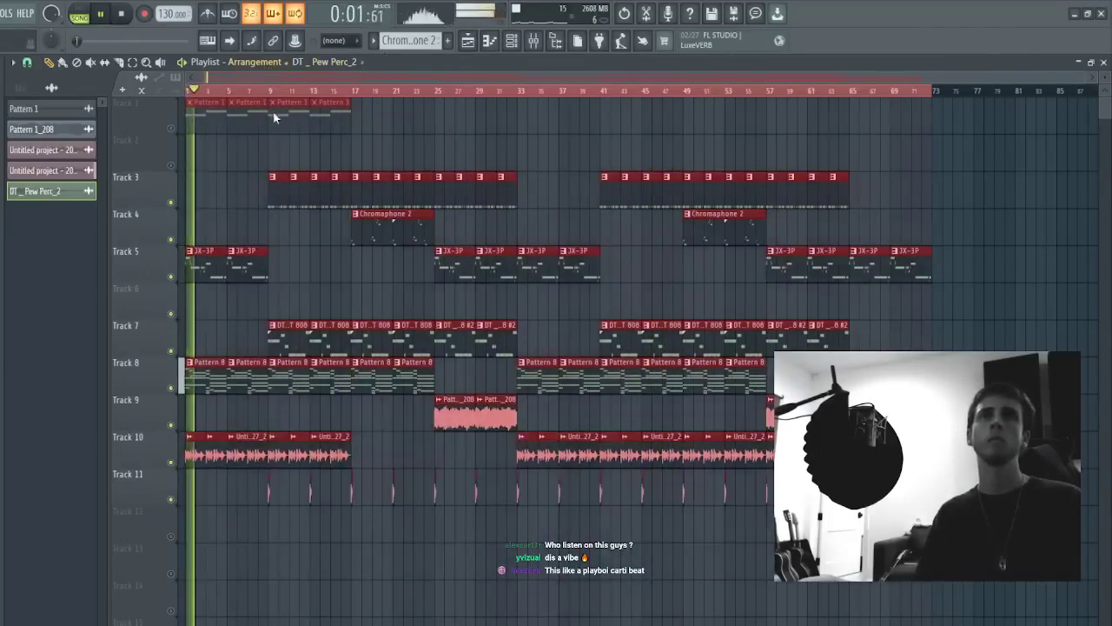
# - Paste the copied beat into the empty Arrangement_2 and shift it to start at bar 1
pyautogui.click(269, 162)
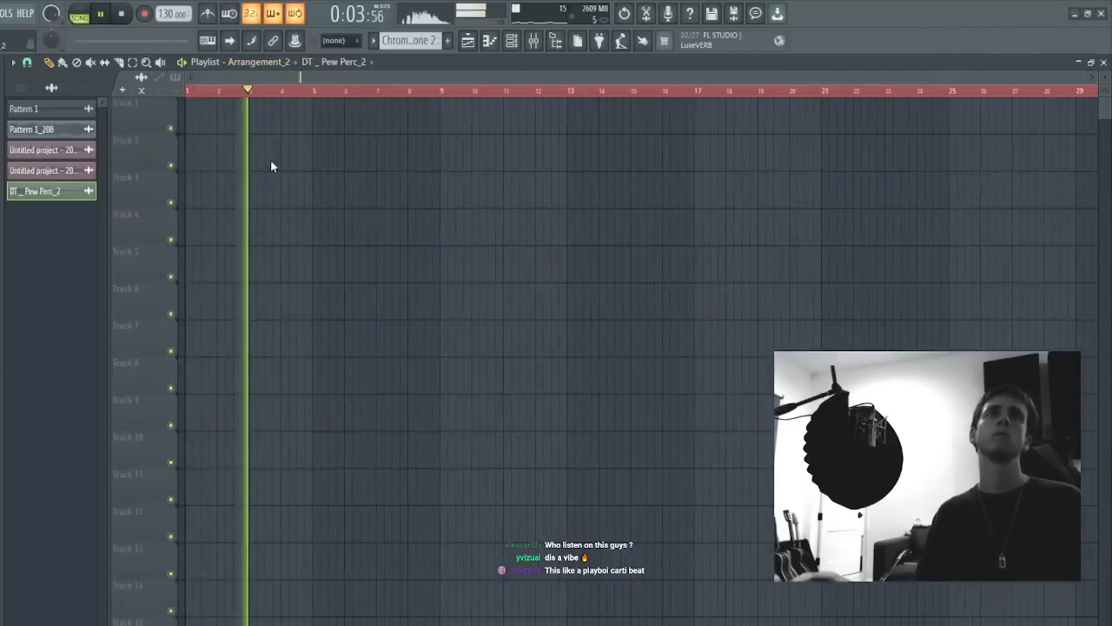
pyautogui.hotkey('ctrl', 'v')
pyautogui.hotkey('ctrl', 'd')
pyautogui.hotkey('ctrl', 'a')
pyautogui.moveTo(756, 121); pyautogui.dragTo(247, 121)
pyautogui.hotkey('ctrl', 'd')
pyautogui.press('space')
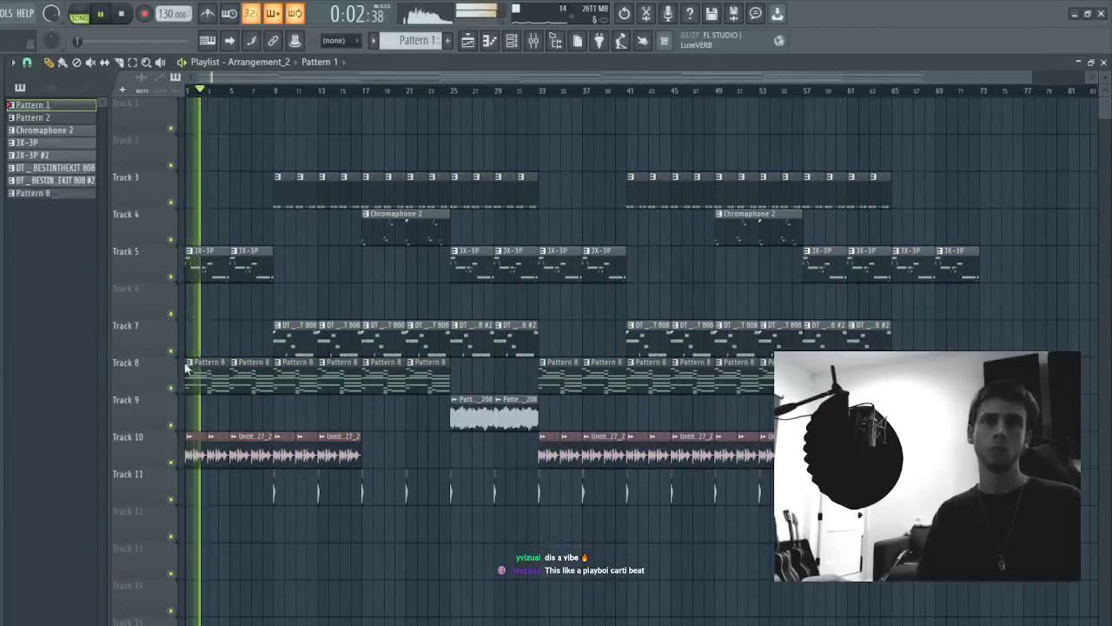
# - Erase the 808 clips on Track 7 and the pattern clips on Track 3
pyautogui.moveTo(276, 344); pyautogui.dragTo(899, 330)
pyautogui.moveTo(932, 208); pyautogui.dragTo(281, 195)
pyautogui.moveTo(971, 332); pyautogui.dragTo(191, 565)
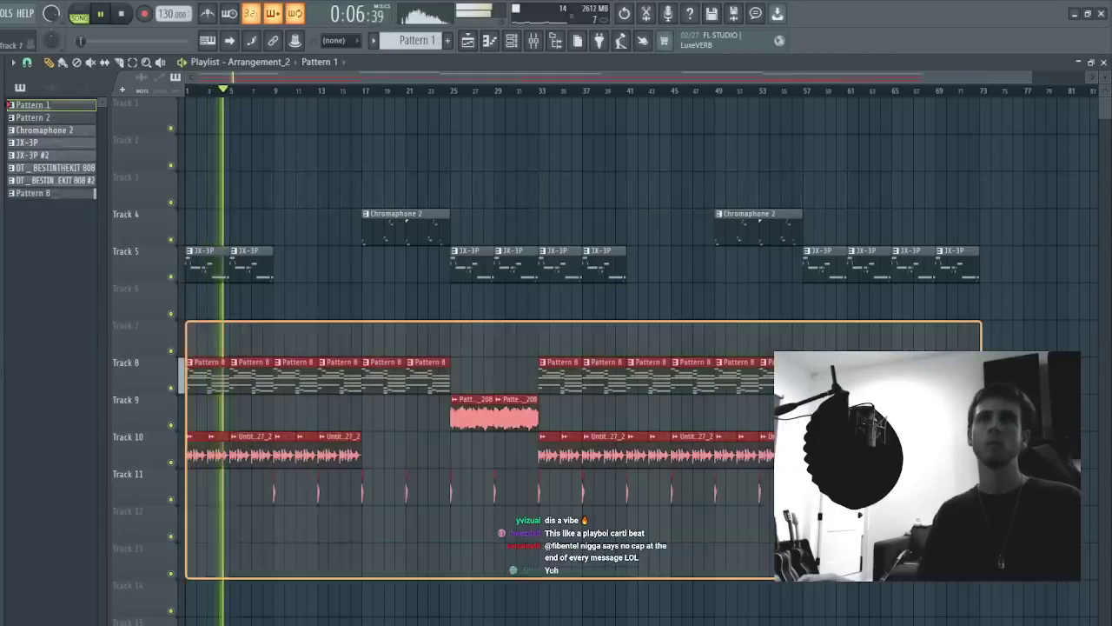
# - Shift the remaining clips up so the beat occupies Tracks 1–6
pyautogui.moveTo(638, 444); pyautogui.dragTo(638, 370)
pyautogui.hotkey('ctrl', 'd')
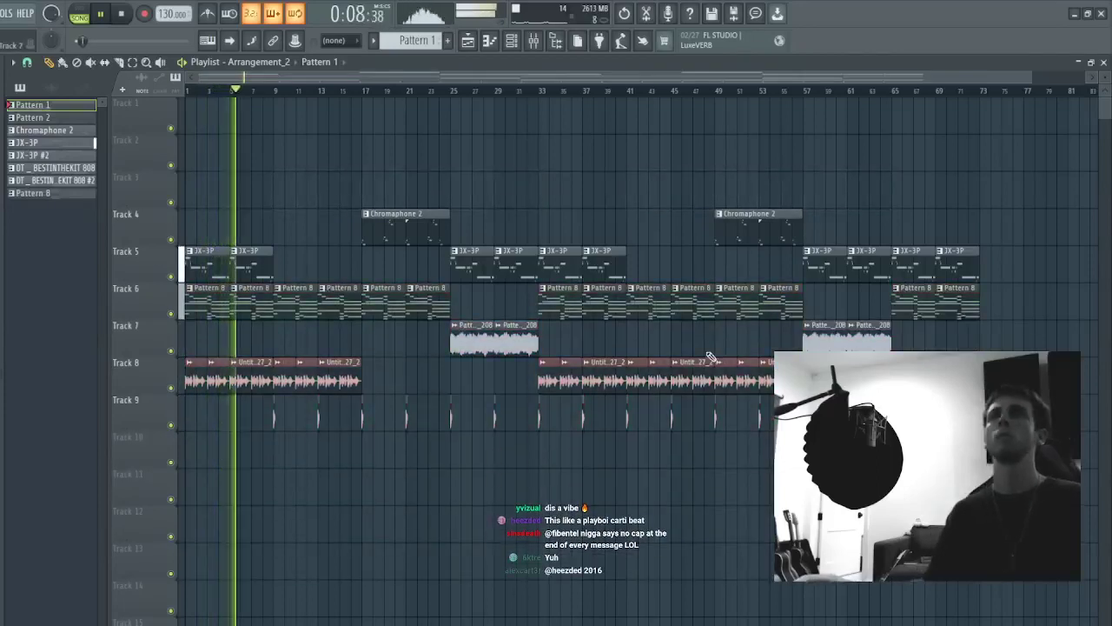
pyautogui.hotkey('ctrl', 'a')
pyautogui.hotkey('shift', 'Up')
pyautogui.hotkey('shift', 'Up')
pyautogui.hotkey('shift', 'Up')
pyautogui.hotkey('ctrl', 'd')
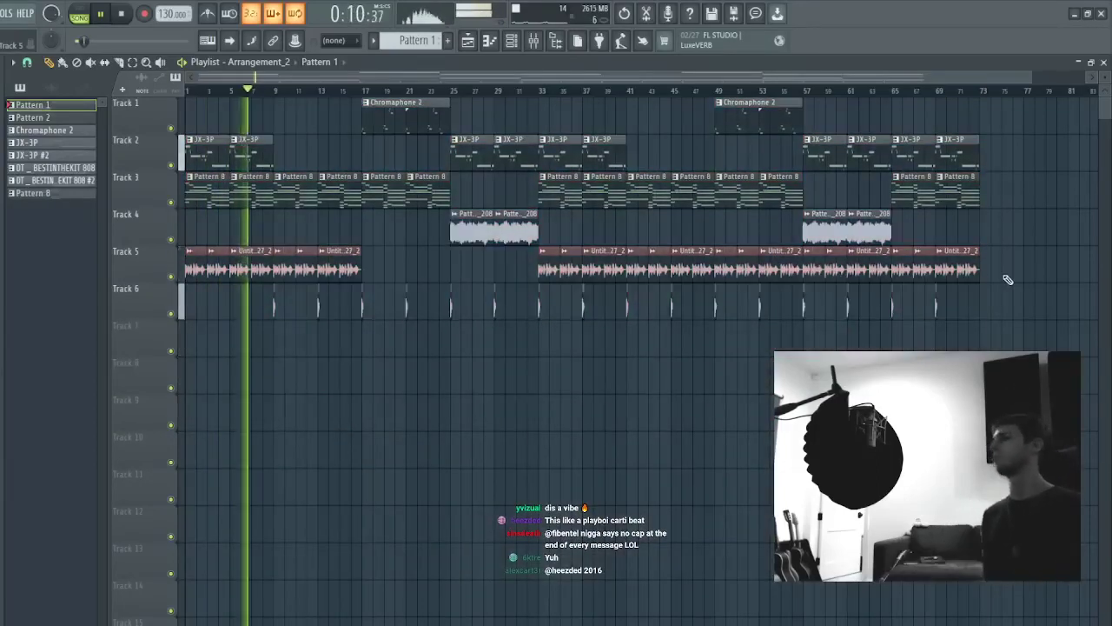
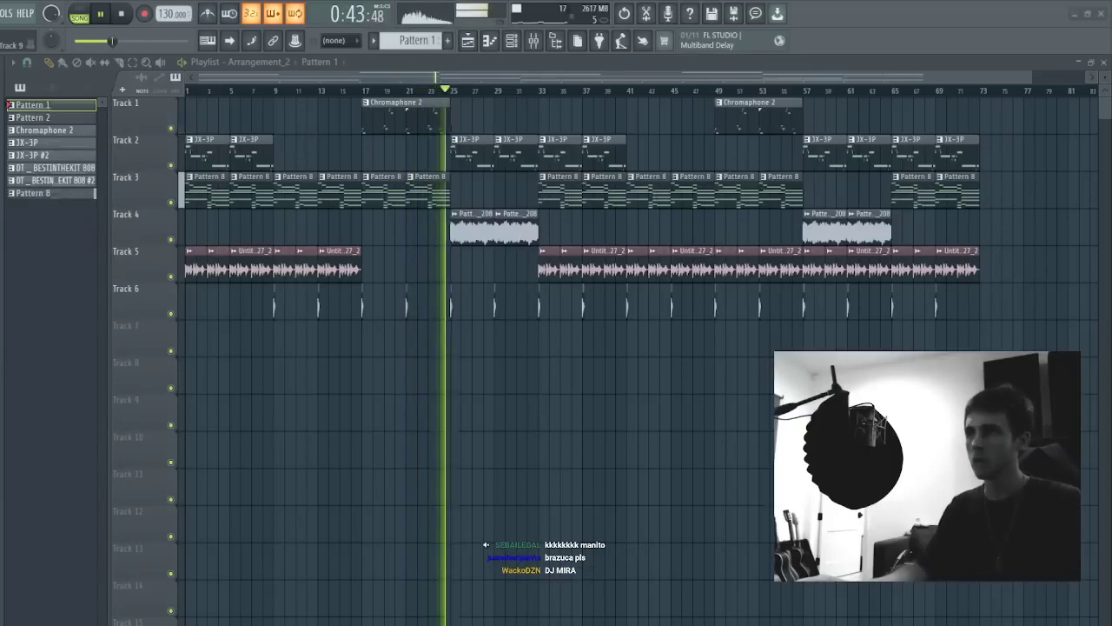
# - Drop the JHL_P_130_drum_loop_percs_Monte loop onto Track 7 at bar 1, then check its channel settings and mixer
pyautogui.moveTo(1111, 377); pyautogui.dragTo(193, 353)
pyautogui.press('space')
pyautogui.press('space')
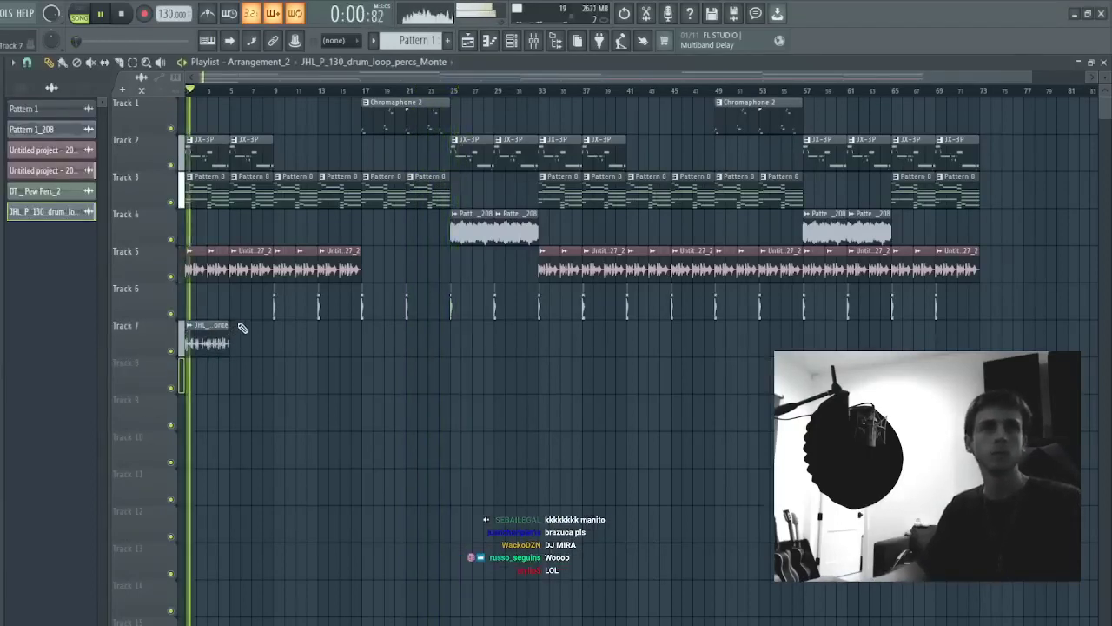
pyautogui.doubleClick(213, 334)
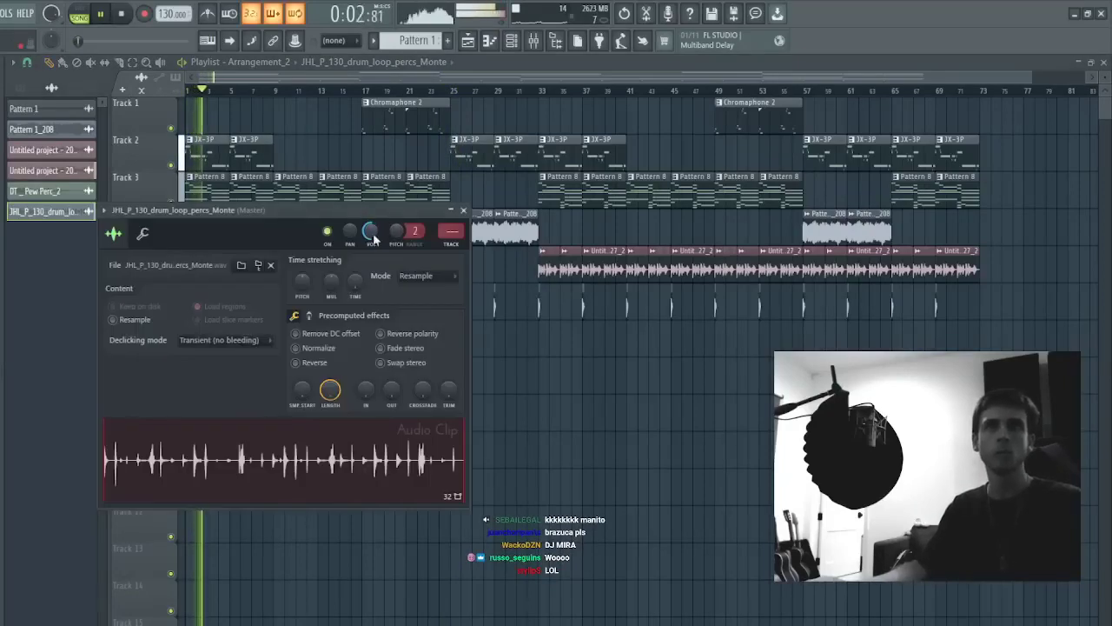
pyautogui.press('F9')
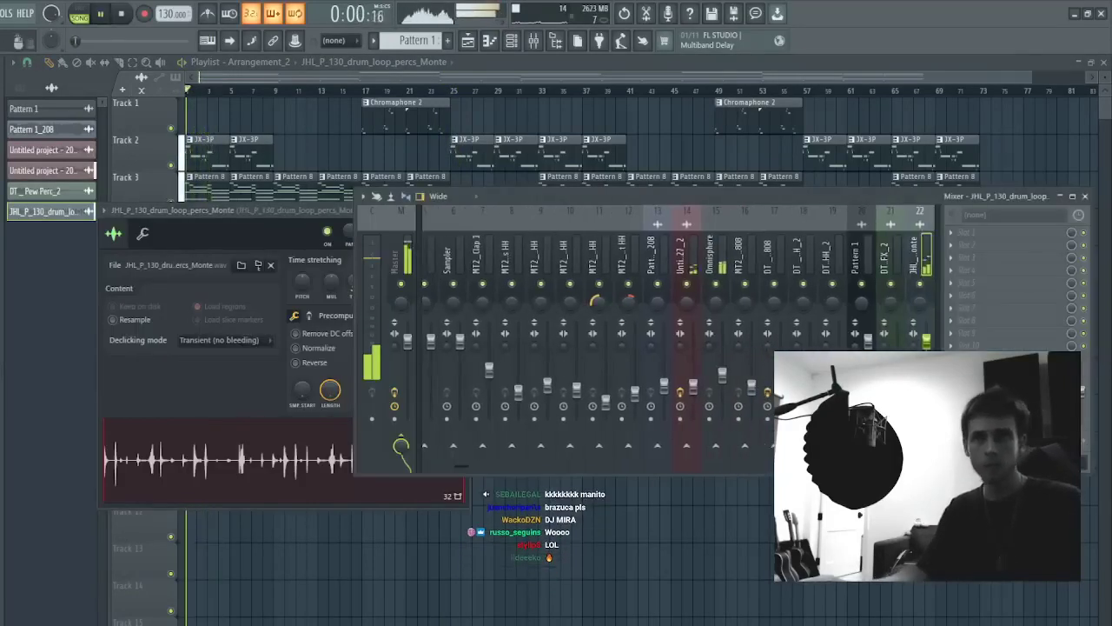
pyautogui.press('F5')
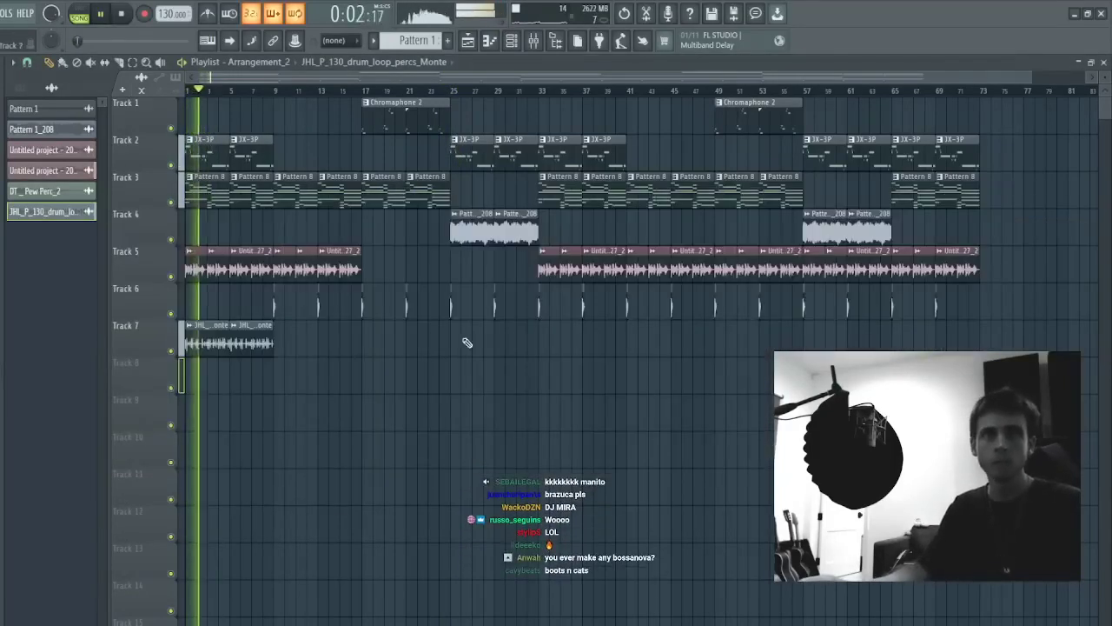
# - Paint the DT _ BESTINTHEKIT 808 pattern on Track 9 and duplicate it to bars 9–17
pyautogui.click(423, 40)
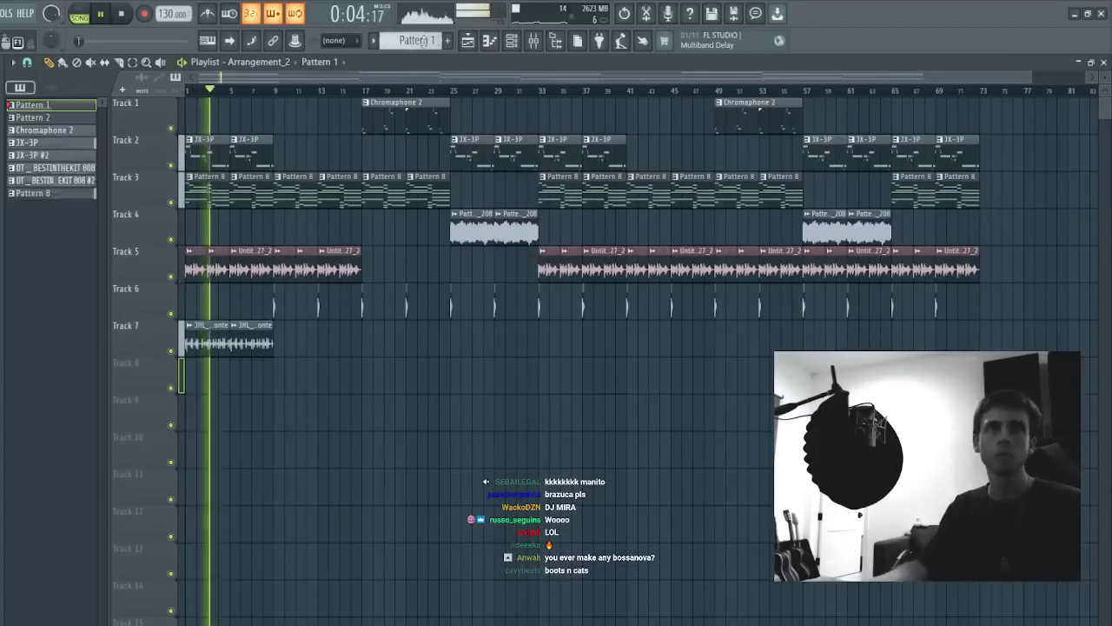
pyautogui.click(56, 168)
pyautogui.moveTo(181, 358); pyautogui.dragTo(218, 420)
pyautogui.rightClick(257, 454)
pyautogui.moveTo(338, 381); pyautogui.dragTo(195, 435)
pyautogui.hotkey('ctrl', 'b')
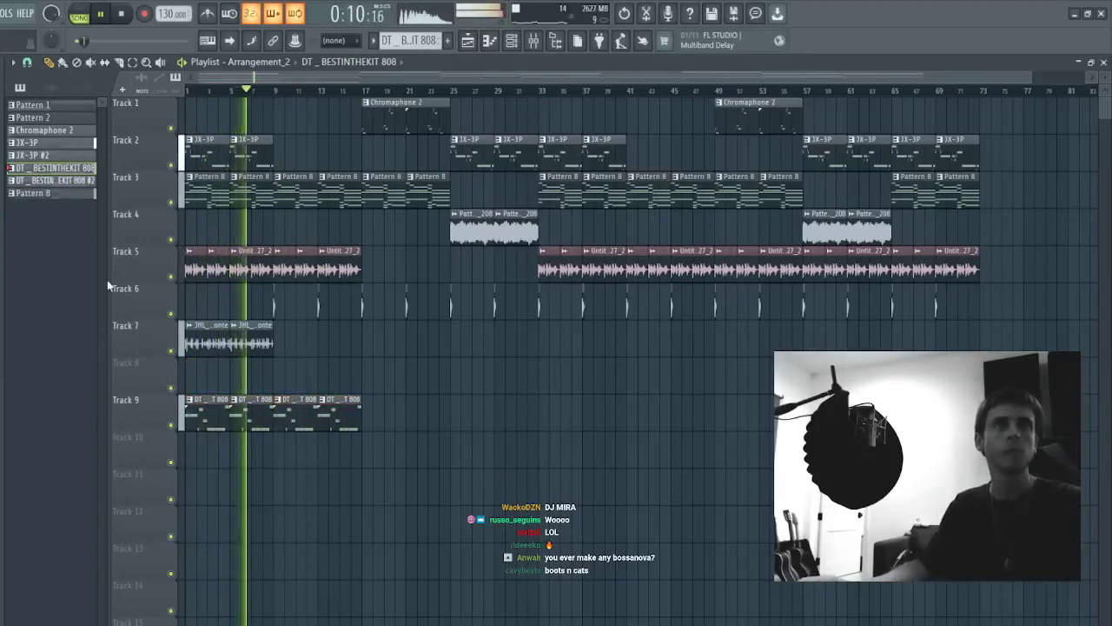
# - Place the second 808 pattern on Track 10 at bars 9 and 13, extending it to bar 25
pyautogui.click(52, 180)
pyautogui.moveTo(279, 438); pyautogui.dragTo(284, 444)
pyautogui.rightClick(295, 418)
pyautogui.click(330, 456)
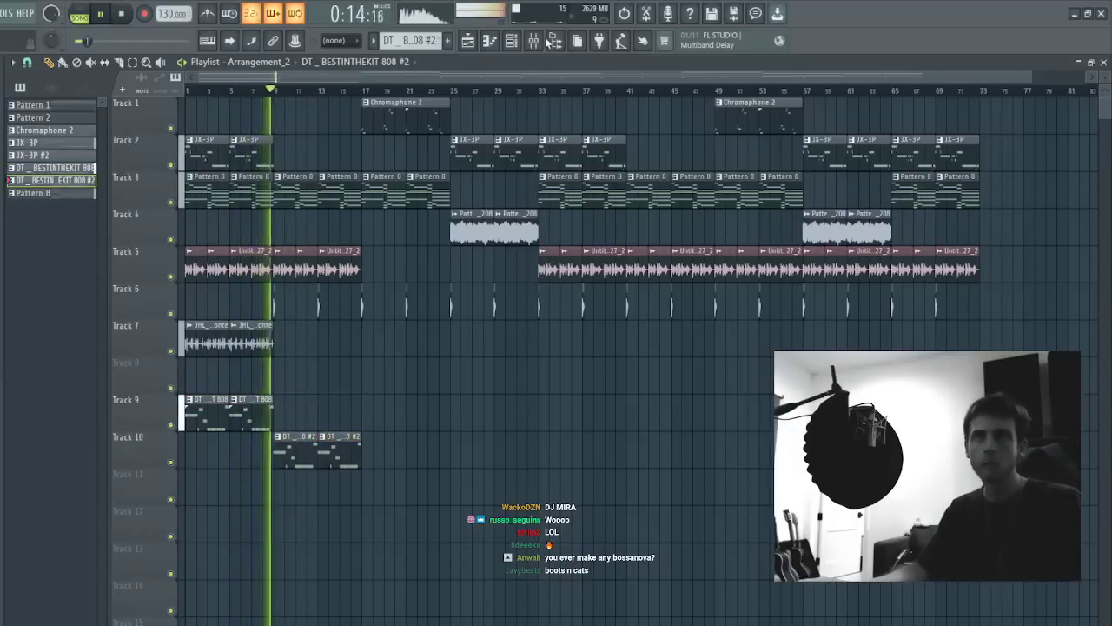
pyautogui.click(551, 41)
pyautogui.press('F9')
pyautogui.moveTo(423, 410); pyautogui.dragTo(298, 462)
pyautogui.hotkey('ctrl', 'b')
# - Remove Track 9's early 808 clips and duplicate Track 7's drum loop to bars 9–17
pyautogui.rightClick(252, 421)
pyautogui.rightClick(211, 421)
pyautogui.moveTo(283, 339); pyautogui.dragTo(222, 339)
pyautogui.hotkey('ctrl', 'b')
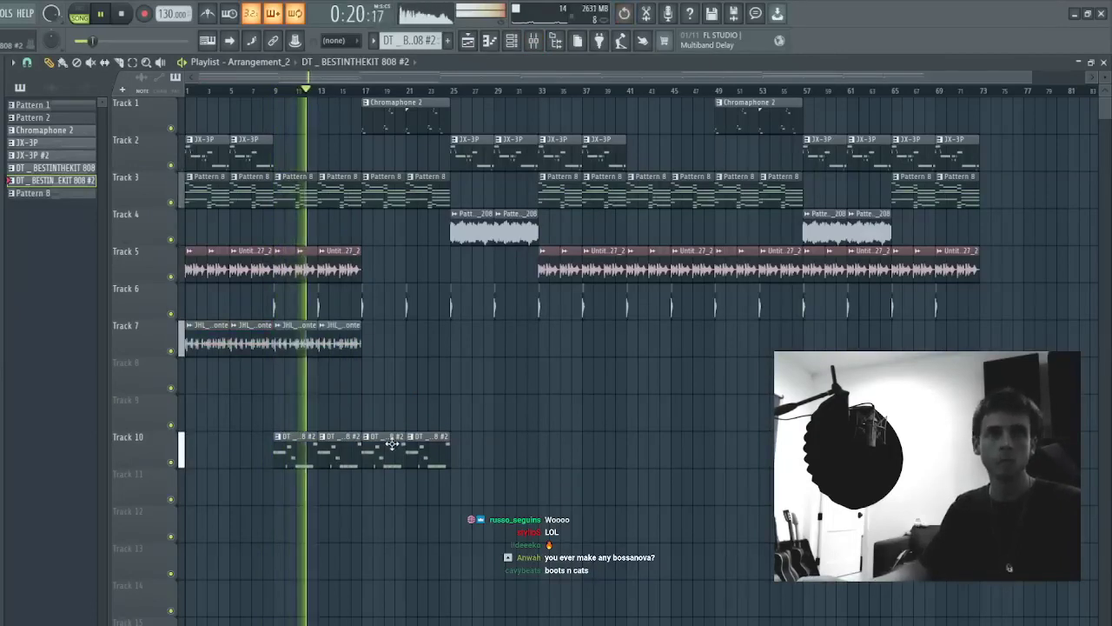
pyautogui.hotkey('ctrl', 'alt', 'z')
pyautogui.hotkey('ctrl', 'alt', 'z')
pyautogui.moveTo(314, 349); pyautogui.dragTo(28, 396)
pyautogui.hotkey('ctrl', 'b')
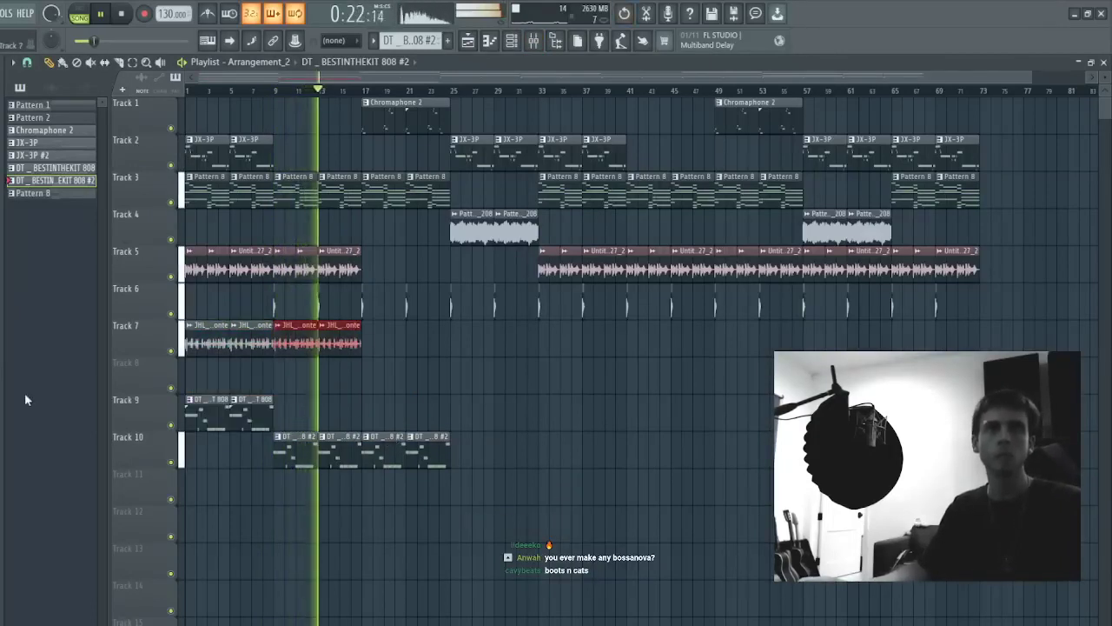
# - Move Track 9's 808 to start at bar 9 and extend the drum loop to bar 25
pyautogui.moveTo(271, 411); pyautogui.dragTo(208, 420)
pyautogui.hotkey('ctrl', 'b')
pyautogui.rightClick(303, 457)
pyautogui.rightClick(330, 463)
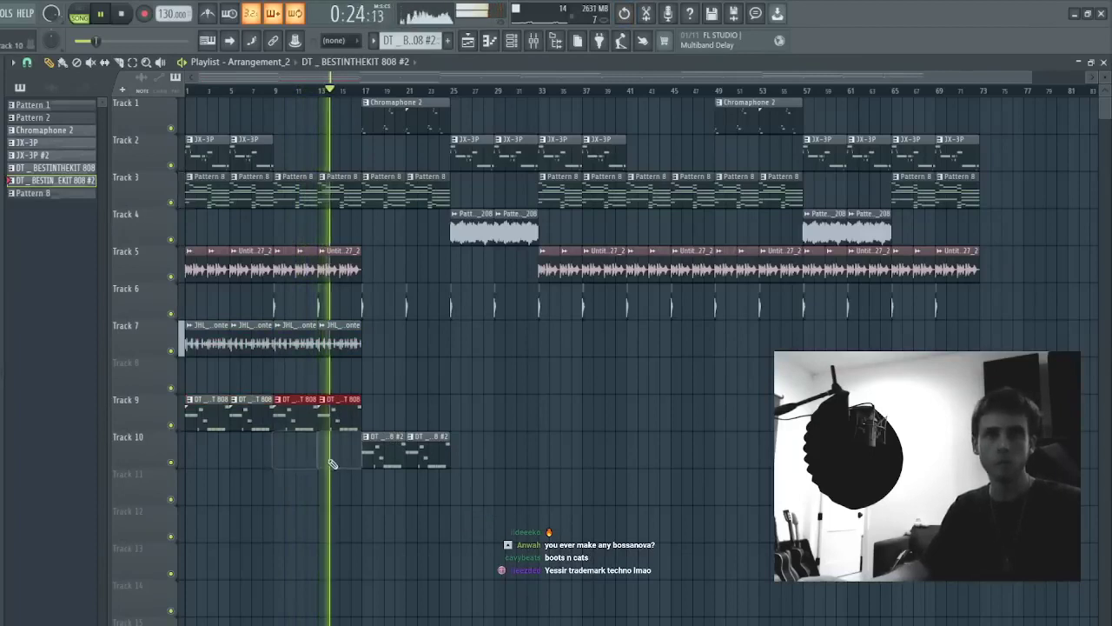
pyautogui.moveTo(382, 322); pyautogui.dragTo(290, 366)
pyautogui.hotkey('ctrl', 'b')
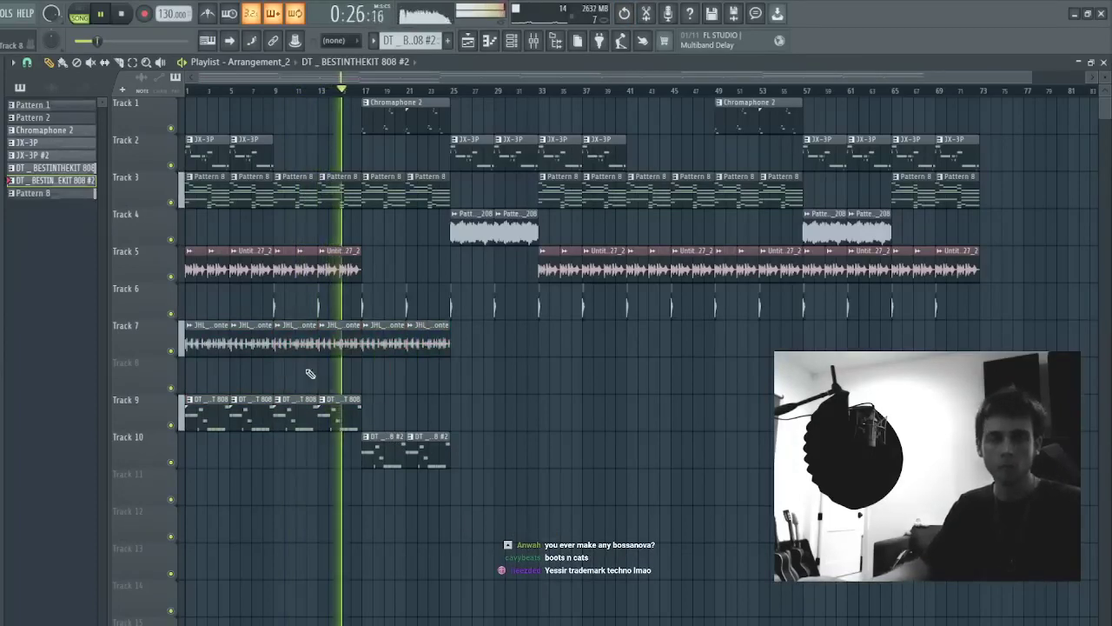
pyautogui.rightClick(243, 428)
pyautogui.rightClick(216, 421)
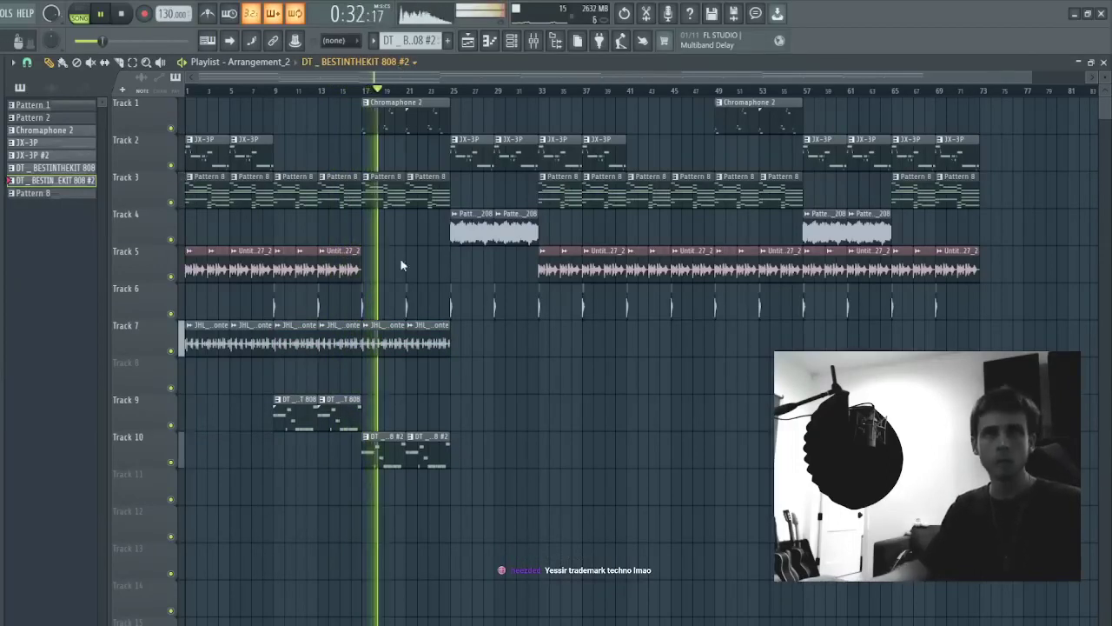
# - Place Pattern 2 on Track 8 at bar 17
pyautogui.press('KP_Add')
pyautogui.click(366, 364)
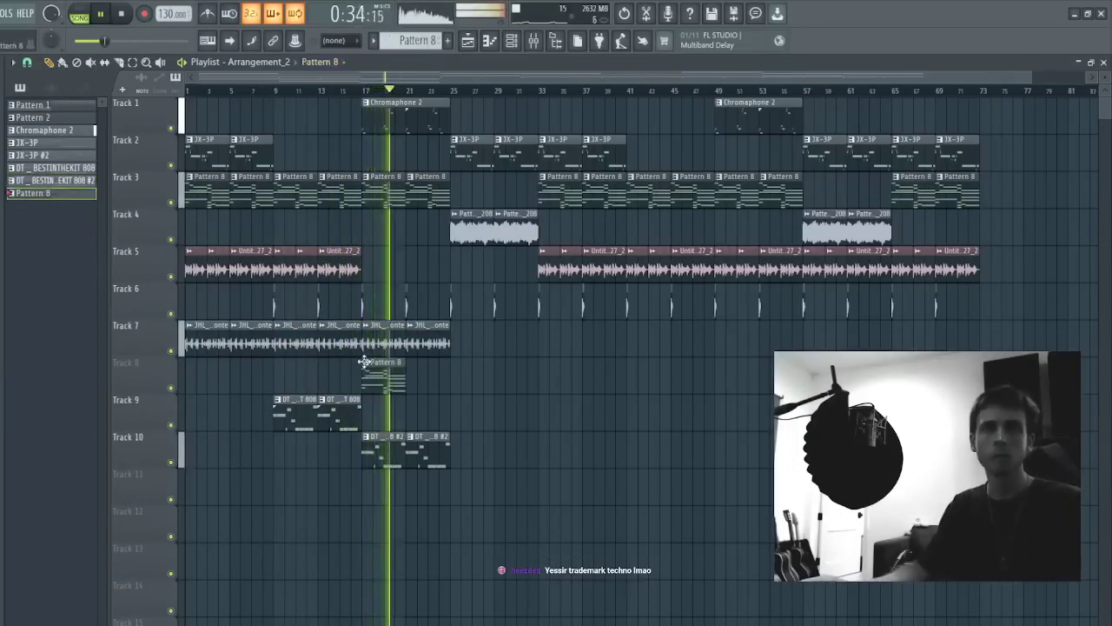
pyautogui.rightClick(393, 374)
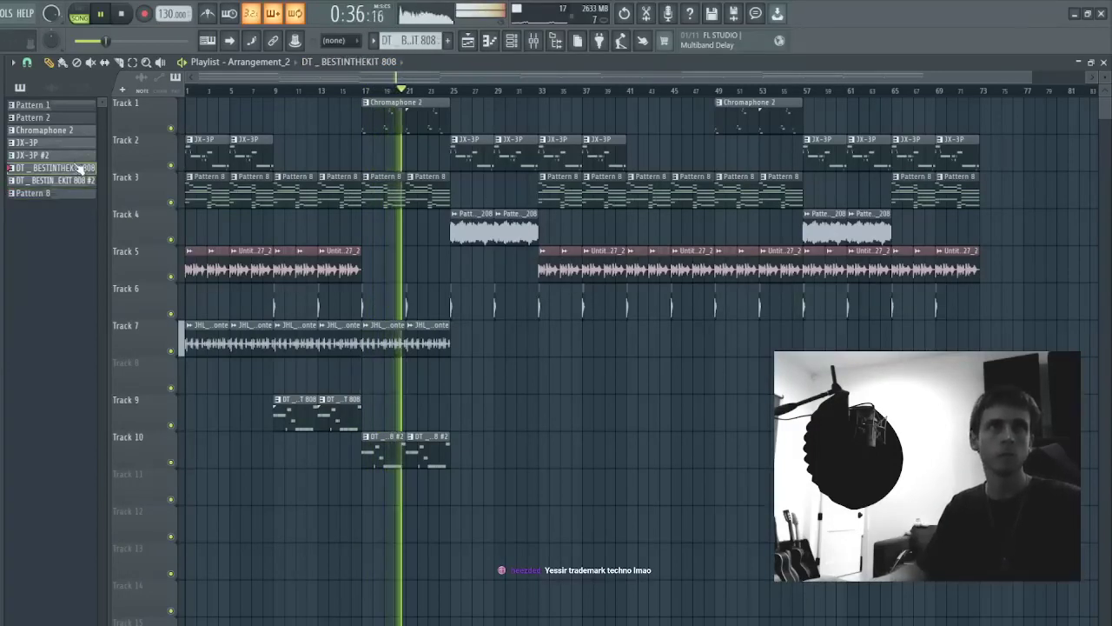
pyautogui.click(35, 118)
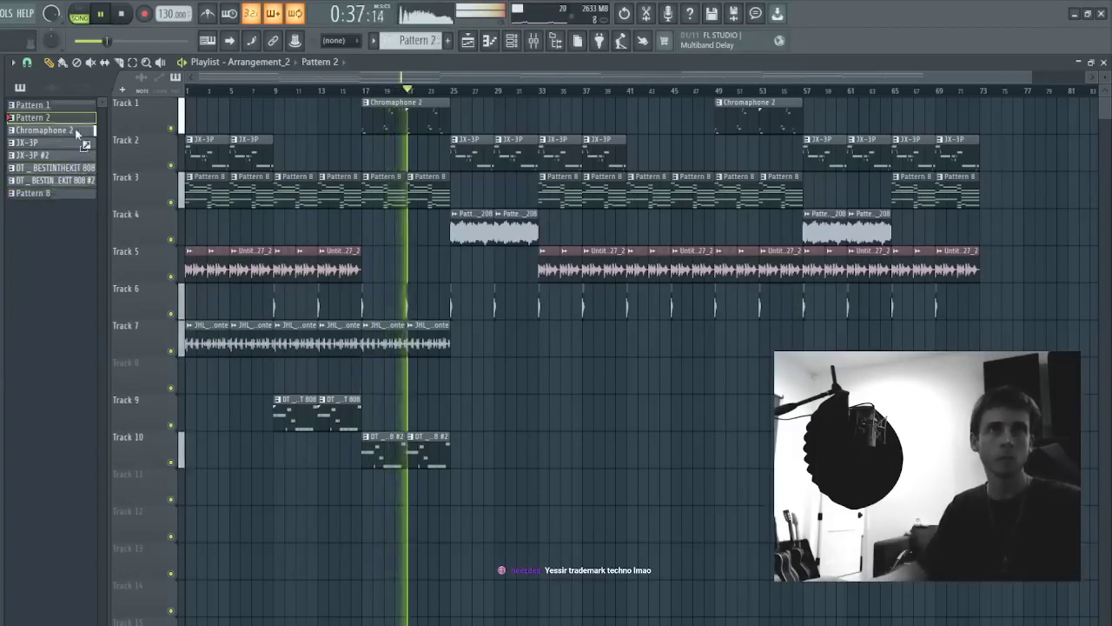
pyautogui.click(369, 363)
# - Move the MT2_Clap 1 notes out of Pattern 2 into a new Pattern 9
pyautogui.click(281, 368)
pyautogui.doubleClick(308, 370)
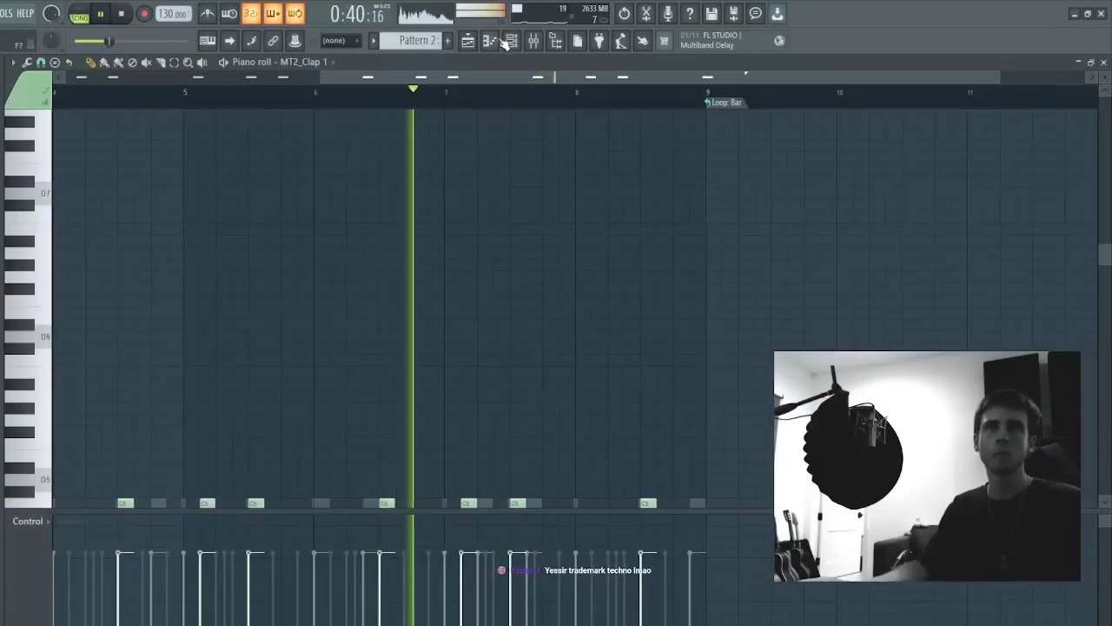
pyautogui.click(511, 41)
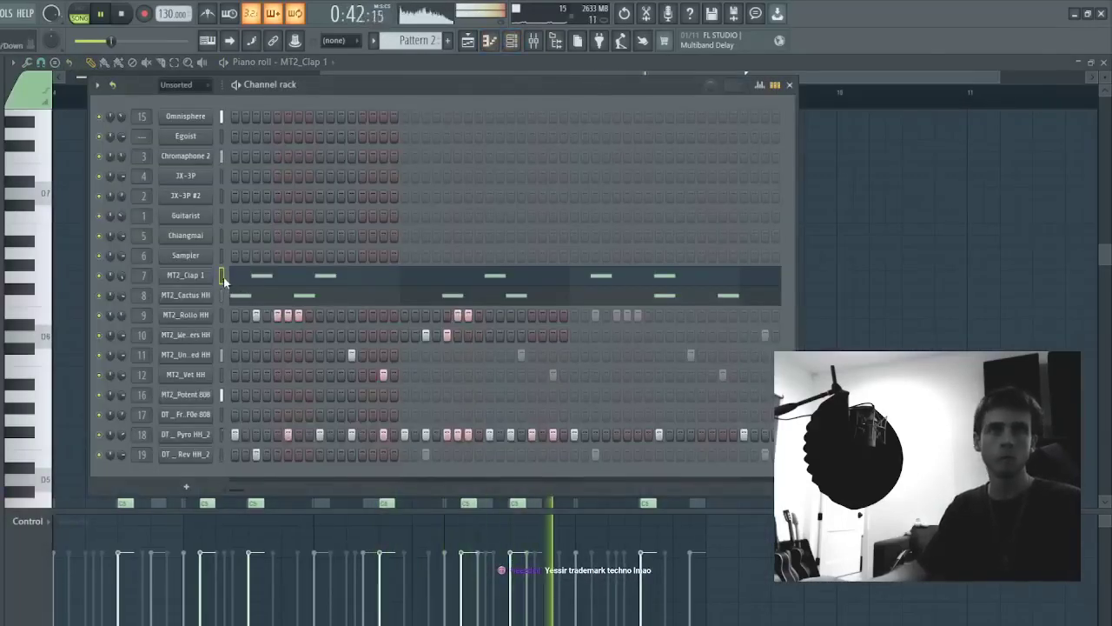
pyautogui.hotkey('ctrl', 'x')
pyautogui.click(450, 41)
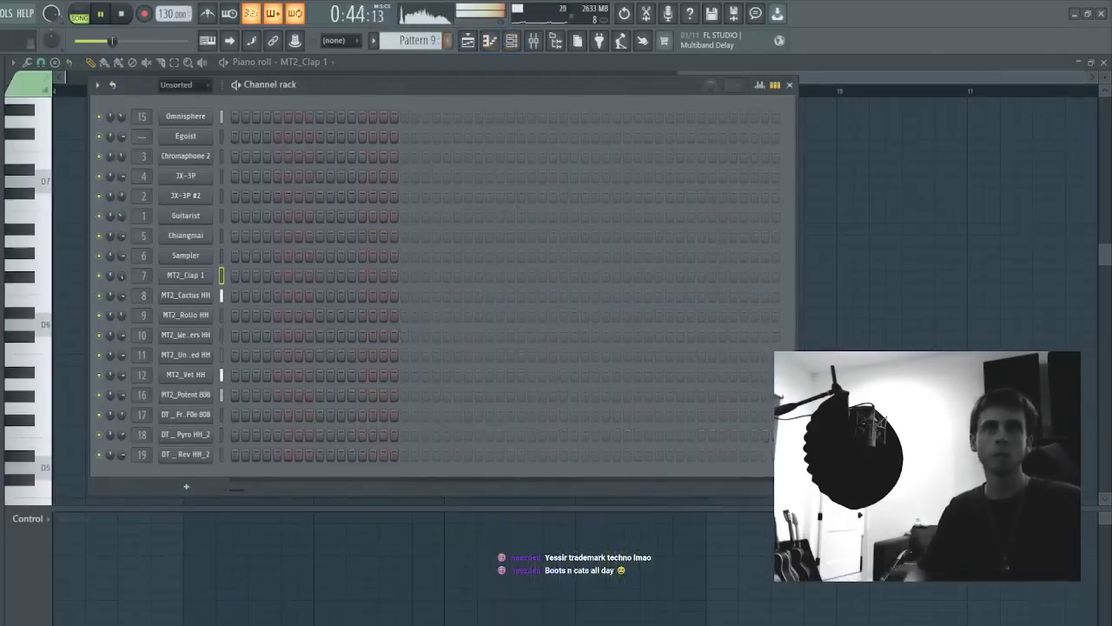
pyautogui.hotkey('ctrl', 'v')
pyautogui.press('Escape')
pyautogui.press('Escape')
pyautogui.press('Escape')
pyautogui.click(470, 39)
# - Paint Pattern 9 on Track 11, remove Track 8's Pattern 2 clips, and duplicate Tracks 9–11 clips
pyautogui.click(261, 491)
pyautogui.rightClick(317, 379)
pyautogui.rightClick(391, 379)
pyautogui.moveTo(373, 471); pyautogui.dragTo(217, 541)
pyautogui.hotkey('ctrl', 'b')
pyautogui.hotkey('ctrl', 'b')
pyautogui.keyDown('ctrl'); pyautogui.click(492, 452); pyautogui.keyUp('ctrl')
pyautogui.rightClick(495, 480)
pyautogui.moveTo(523, 425); pyautogui.dragTo(304, 486)
pyautogui.hotkey('ctrl', 'b')
pyautogui.keyDown('ctrl'); pyautogui.click(499, 449); pyautogui.keyUp('ctrl')
# - Duplicate Track 7's six drum loop clips through bar 49, auditioning from bar 25
pyautogui.press('space')
pyautogui.click(453, 90)
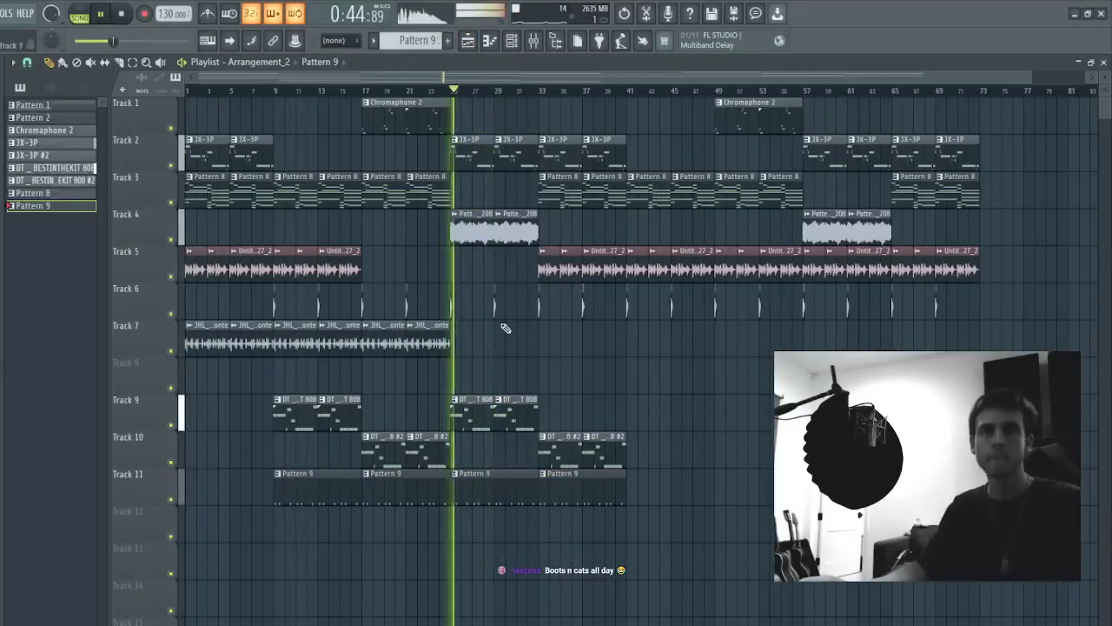
pyautogui.press('space')
pyautogui.press('space')
pyautogui.moveTo(470, 345); pyautogui.dragTo(80, 349)
pyautogui.hotkey('ctrl', 'b')
pyautogui.press('space')
pyautogui.press('space')
pyautogui.keyDown('ctrl'); pyautogui.click(487, 352); pyautogui.keyUp('ctrl')
pyautogui.doubleClick(485, 346)
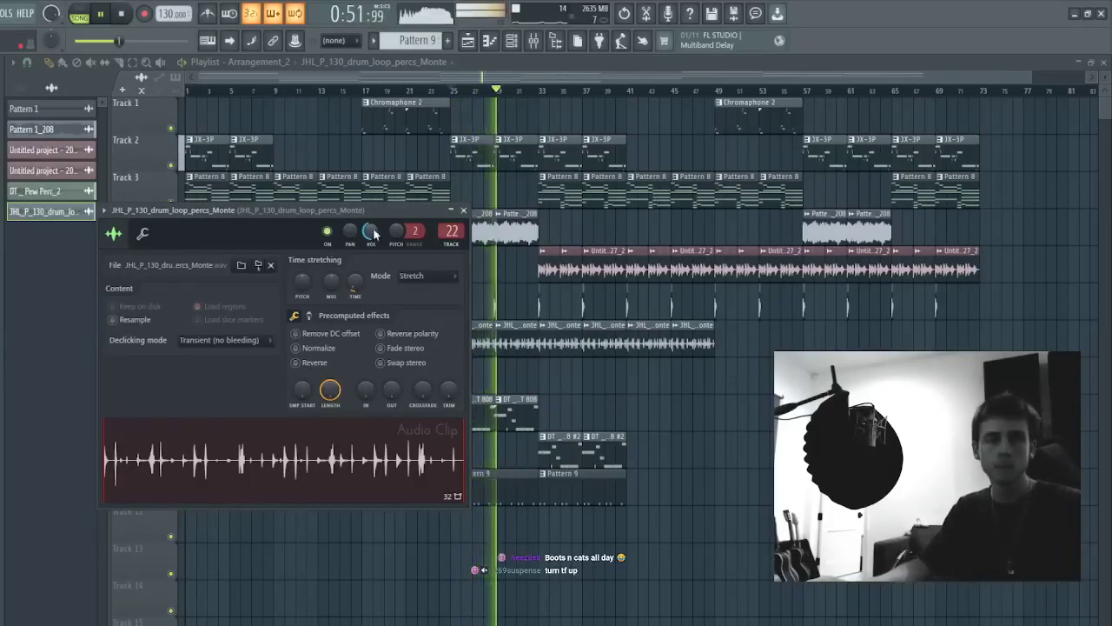
pyautogui.press('Escape')
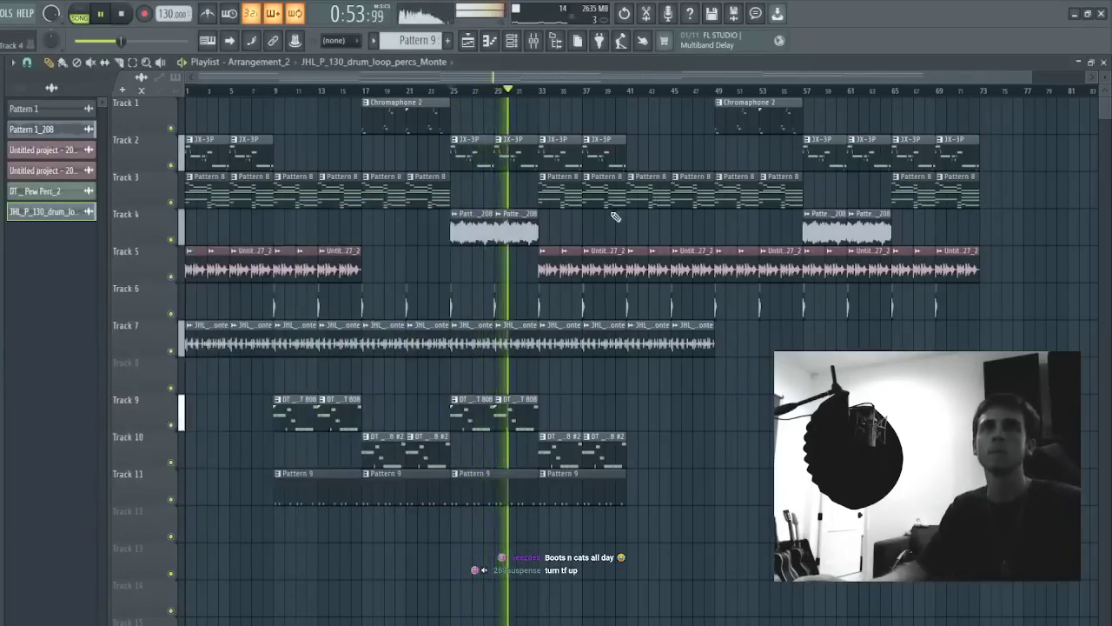
# - Shift the clips on Tracks 9–11 up one track to Tracks 8–10
pyautogui.scroll(-1, 551, 103)
pyautogui.scroll(-1, 552, 94)
pyautogui.scroll(1, 501, 256)
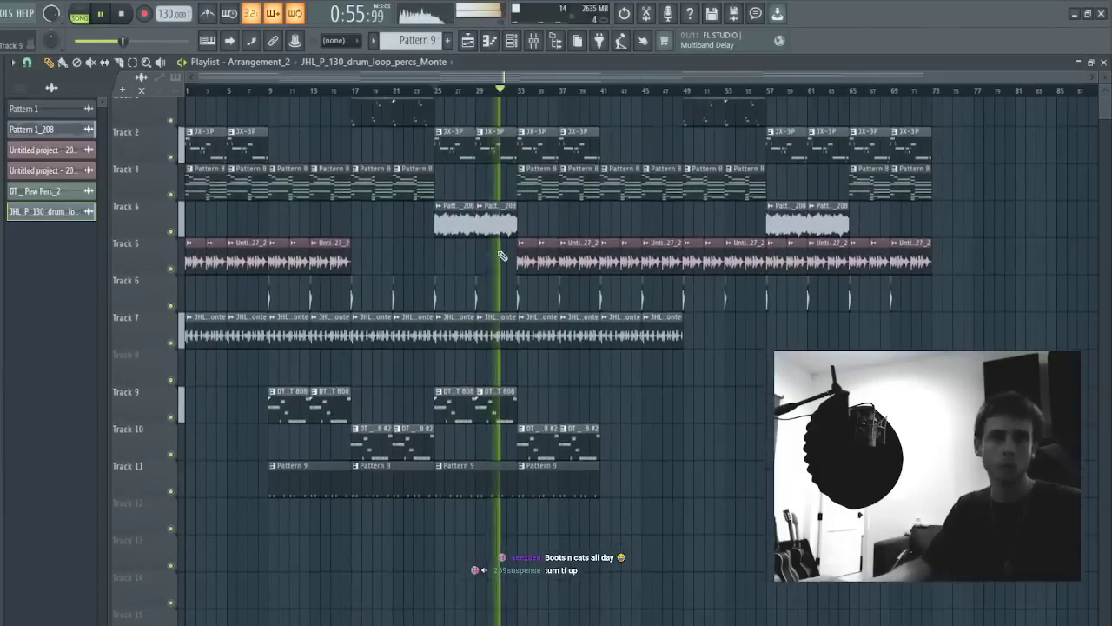
pyautogui.moveTo(652, 401); pyautogui.dragTo(267, 494)
pyautogui.hotkey('shift', 'Up')
pyautogui.hotkey('ctrl', 'd')
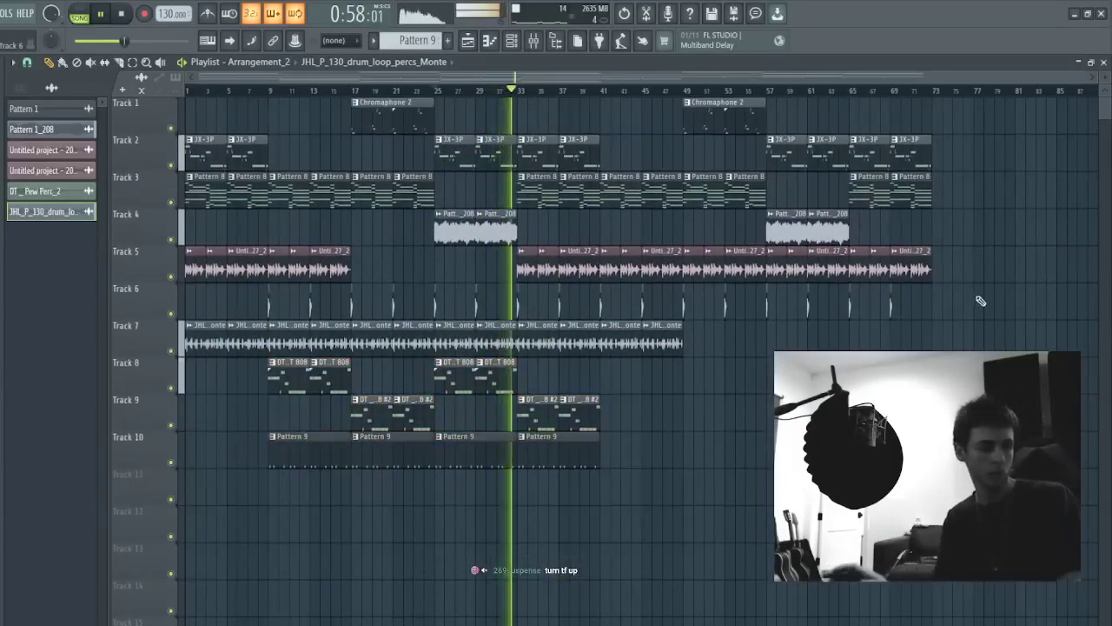
pyautogui.moveTo(646, 355); pyautogui.dragTo(200, 539)
pyautogui.hotkey('ctrl', 'd')
# - Review the MT2_Potent 808 notes, the channel rack, and the drum loop clip settings
pyautogui.doubleClick(537, 418)
pyautogui.hotkey('ctrl', 'a')
pyautogui.hotkey('ctrl', 'd')
pyautogui.press('Escape')
pyautogui.click(517, 41)
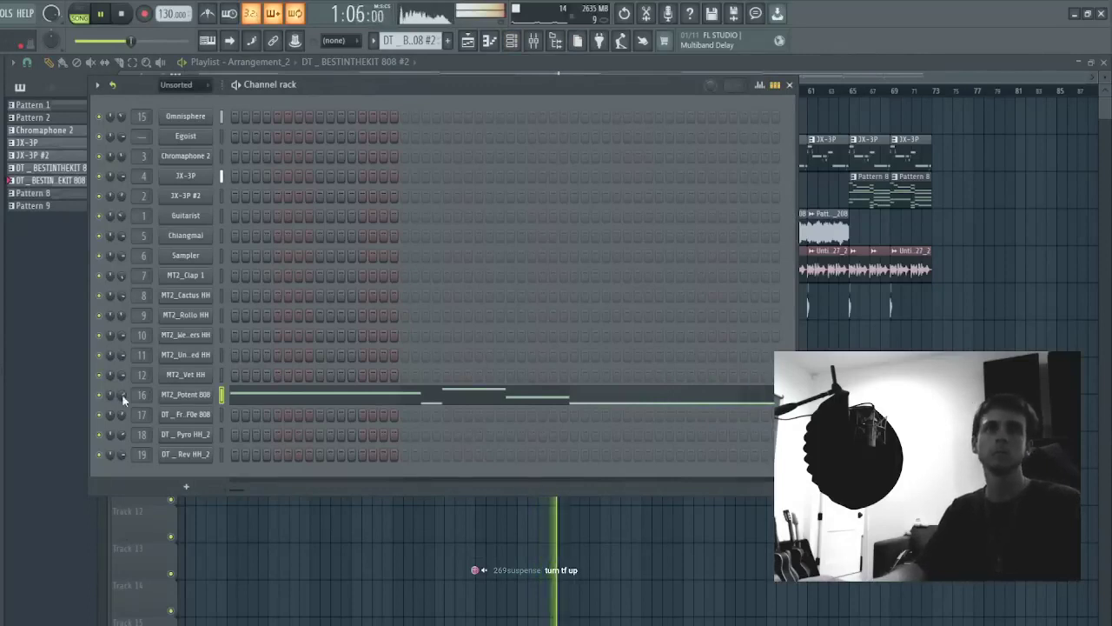
pyautogui.press('F6')
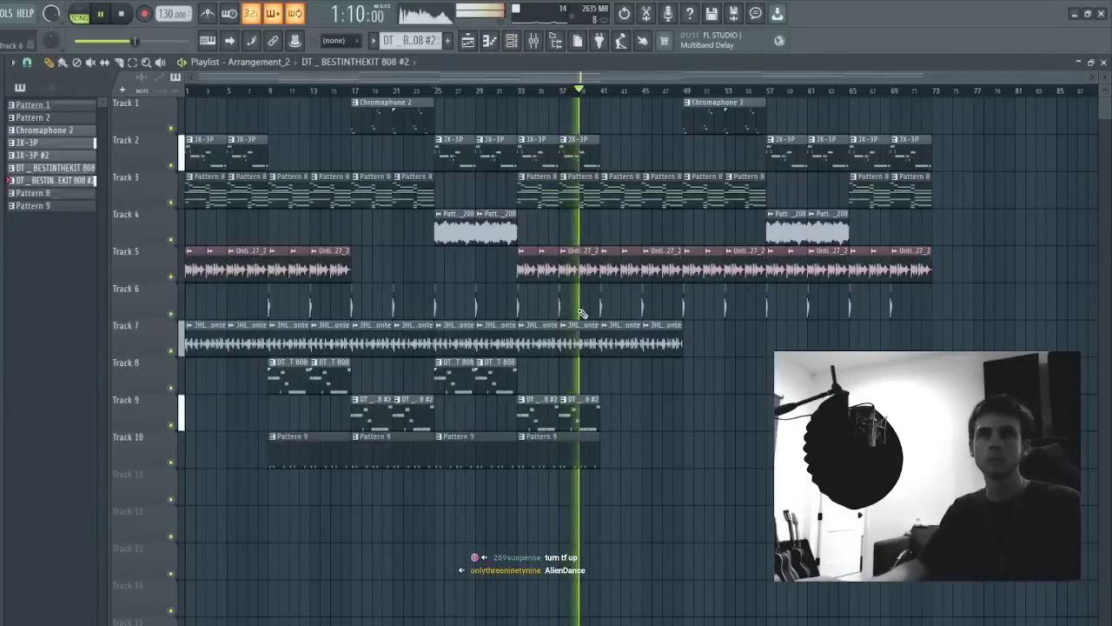
pyautogui.doubleClick(551, 315)
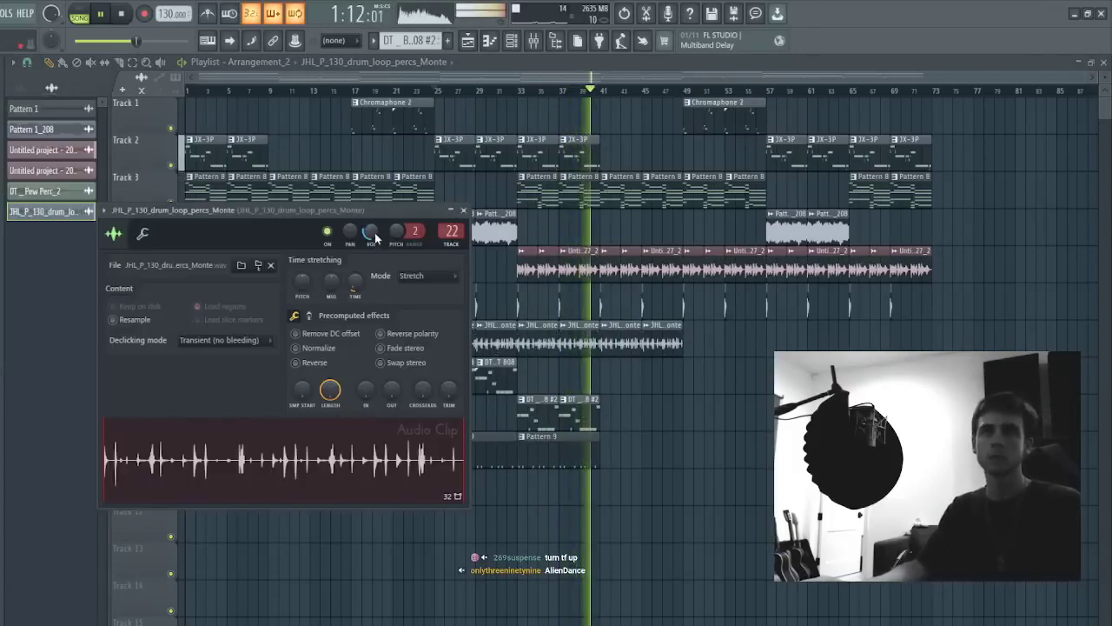
pyautogui.press('Escape')
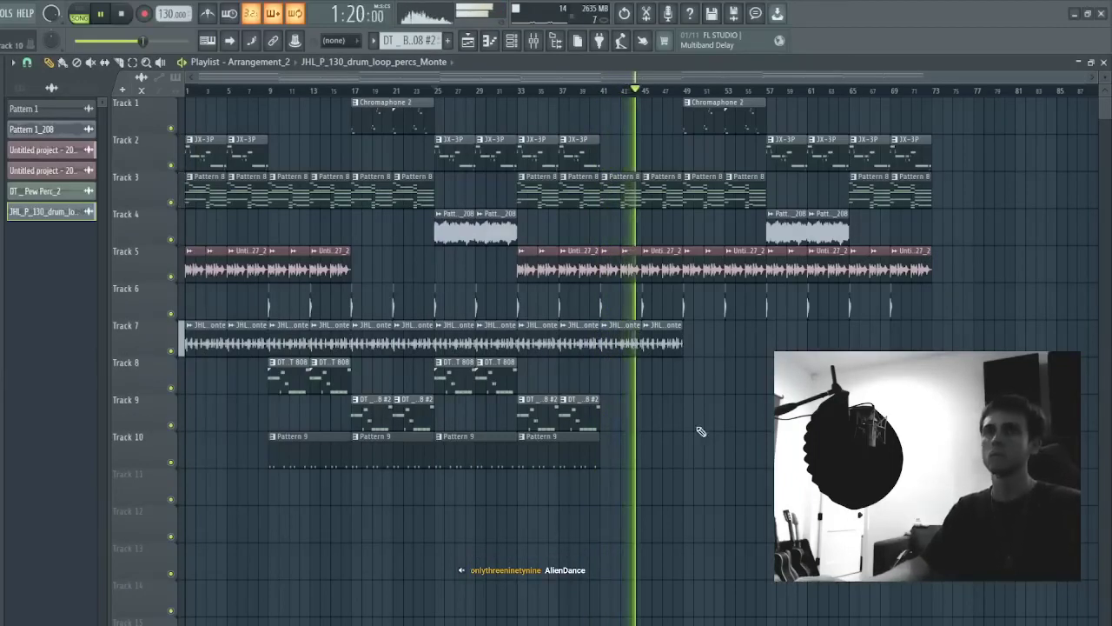
# - Copy the Tracks 7–10 clips from bar 9 onward to start at bar 49
pyautogui.moveTo(786, 374); pyautogui.dragTo(291, 577)
pyautogui.moveTo(291, 457); pyautogui.dragTo(710, 431)
pyautogui.hotkey('ctrl', 'z')
pyautogui.hotkey('ctrl', 'z')
pyautogui.moveTo(757, 319); pyautogui.dragTo(280, 542)
pyautogui.moveTo(287, 381); pyautogui.dragTo(712, 350)
pyautogui.hotkey('ctrl', 'd')
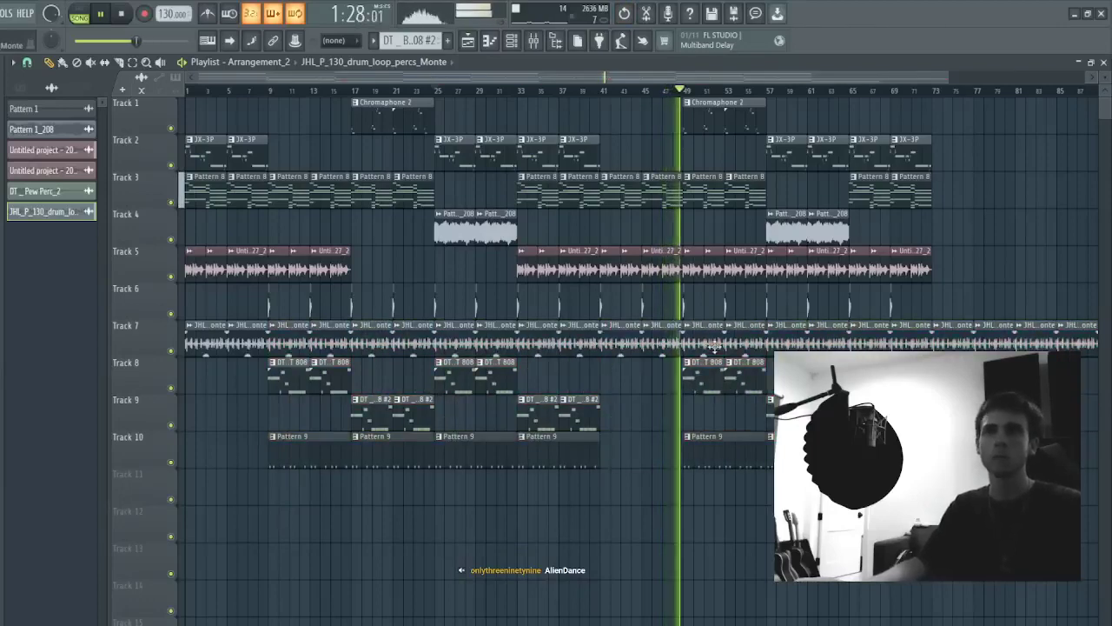
pyautogui.scroll(-1, 677, 93)
pyautogui.scroll(-1, 677, 93)
pyautogui.moveTo(741, 405); pyautogui.dragTo(681, 415)
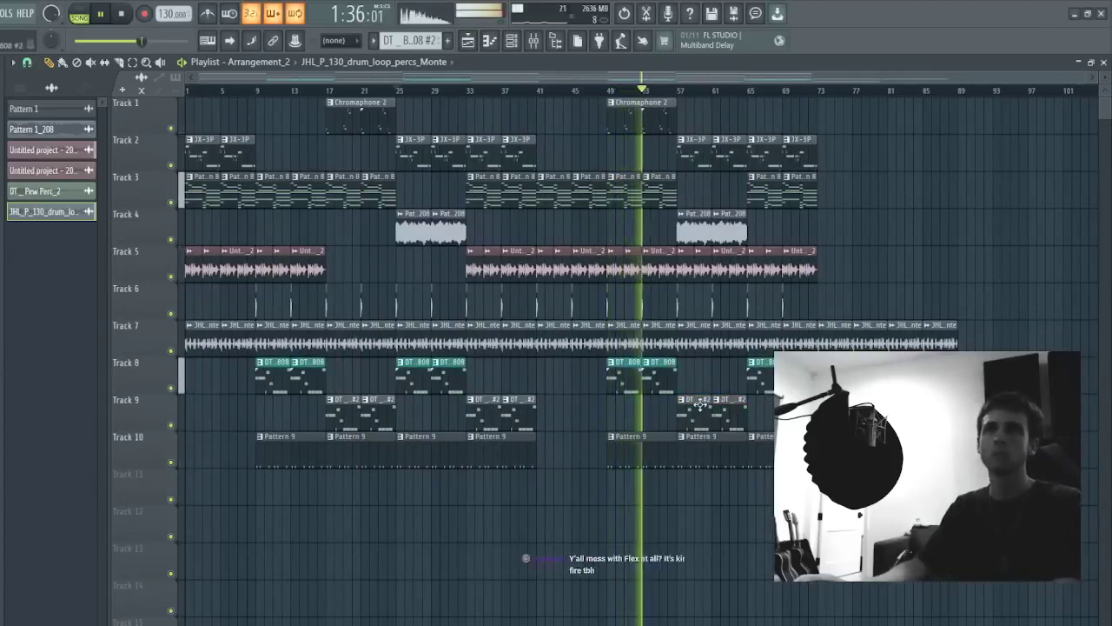
# - In the 808 channel's Sampler, change the sample from DT _ FriendF0e 808 to MT2_Potent 808
pyautogui.doubleClick(661, 380)
pyautogui.click(515, 49)
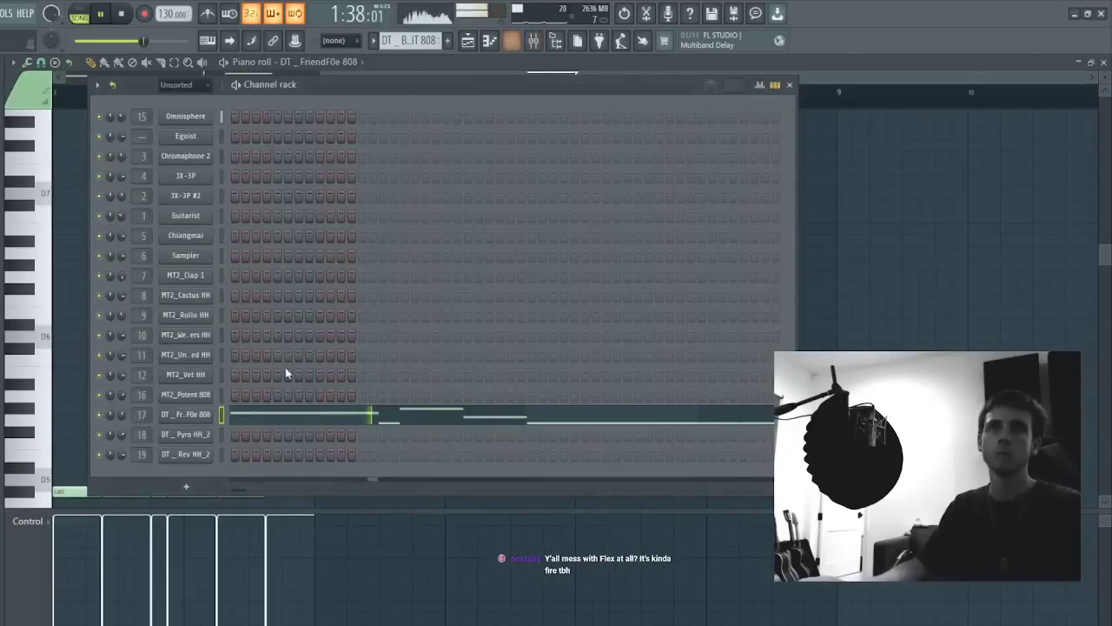
pyautogui.click(179, 420)
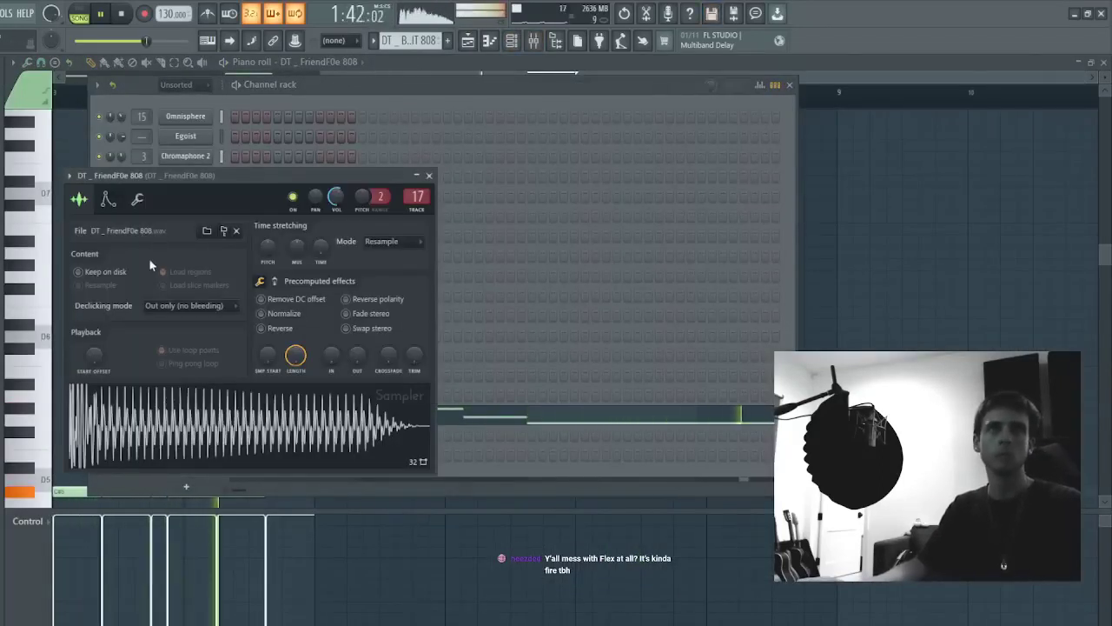
pyautogui.scroll(-1, 179, 435)
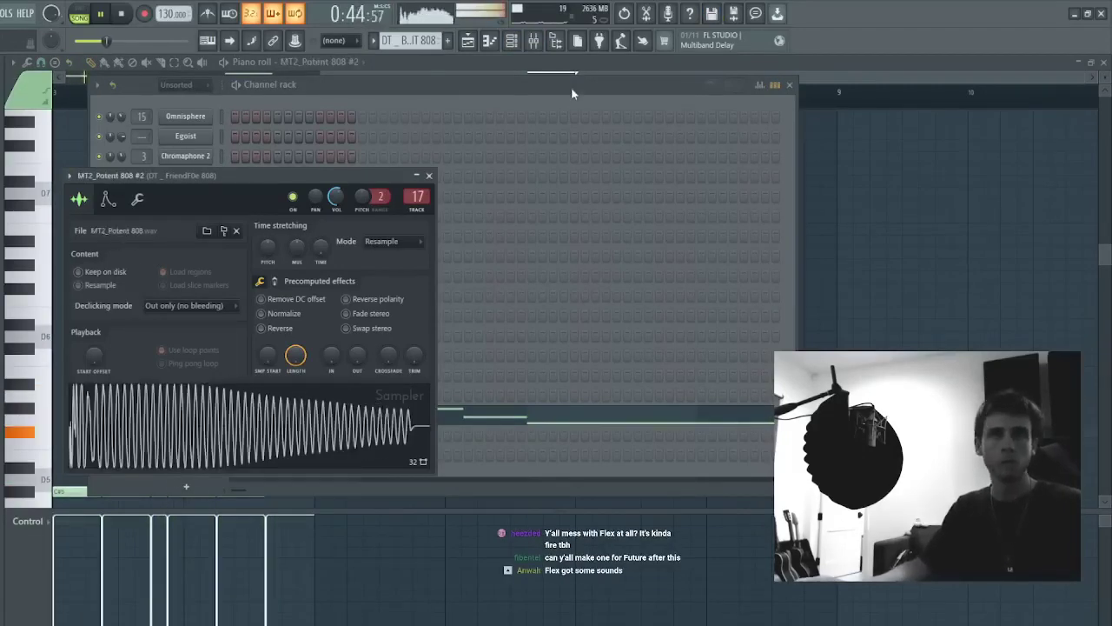
pyautogui.click(469, 40)
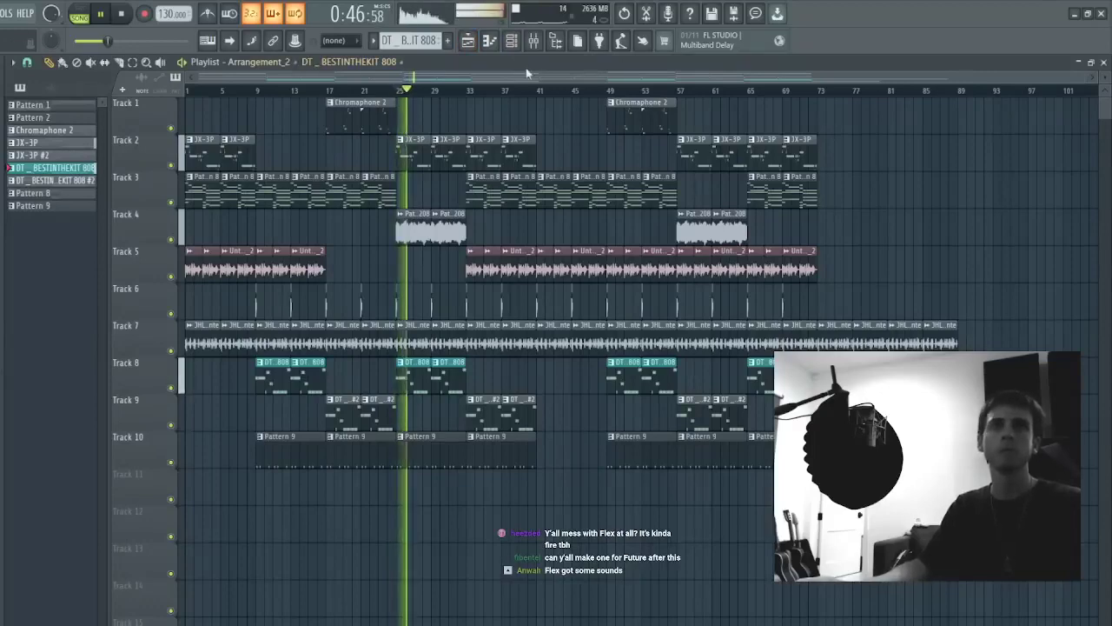
pyautogui.click(511, 43)
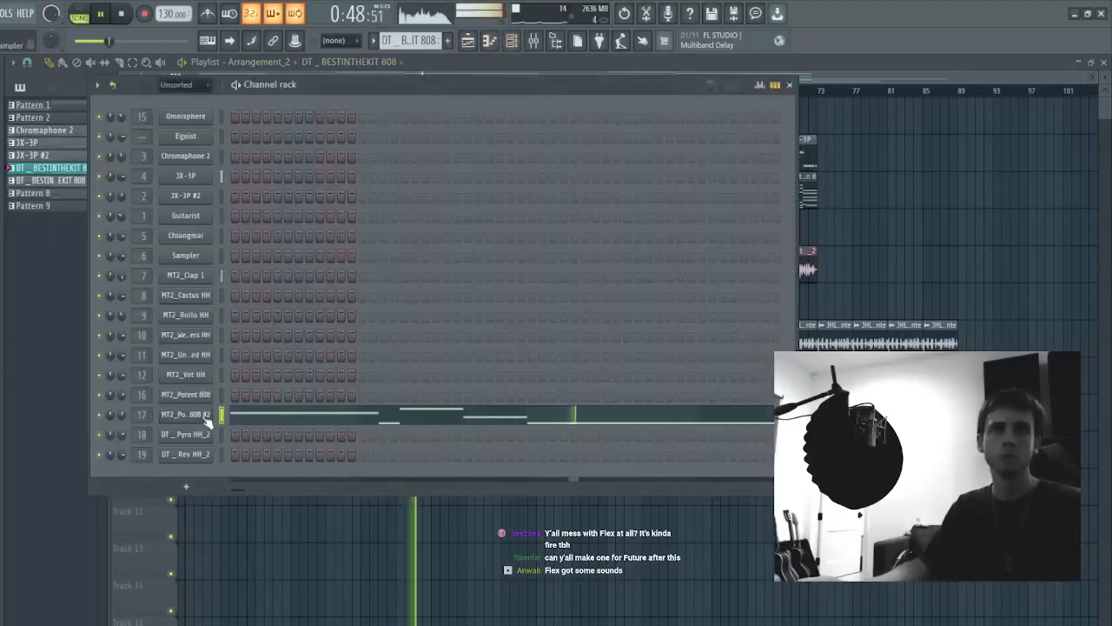
pyautogui.click(207, 420)
pyautogui.rightClick(447, 550)
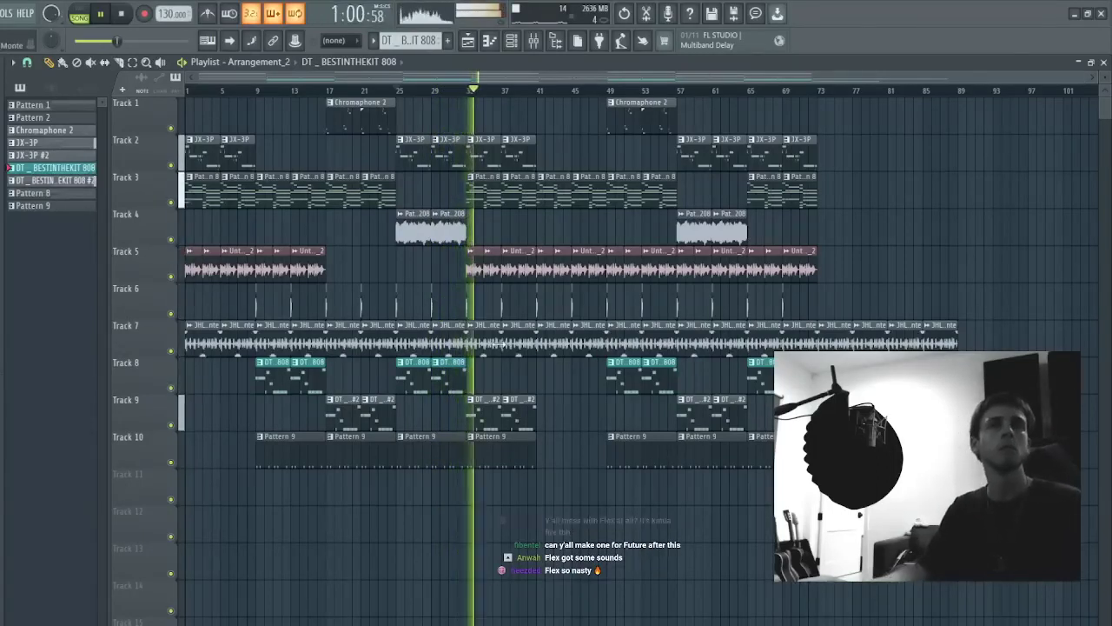
# - Check the drum loop, Untitled audio clip and Omnisphere Pattern 8, then select clips from bar 49
pyautogui.doubleClick(501, 337)
pyautogui.doubleClick(492, 268)
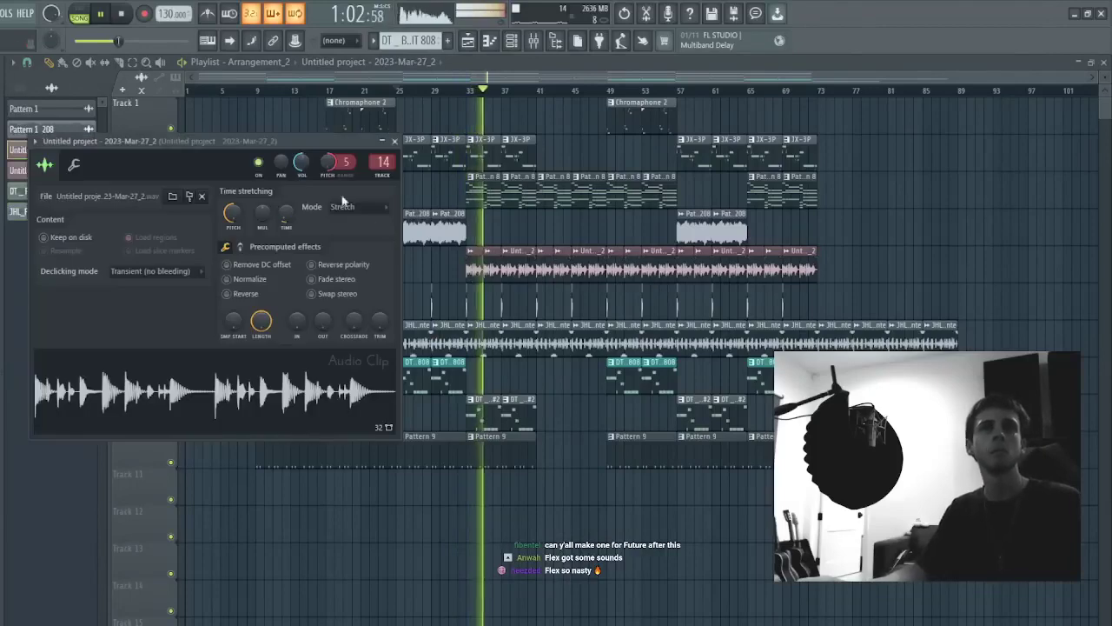
pyautogui.doubleClick(515, 192)
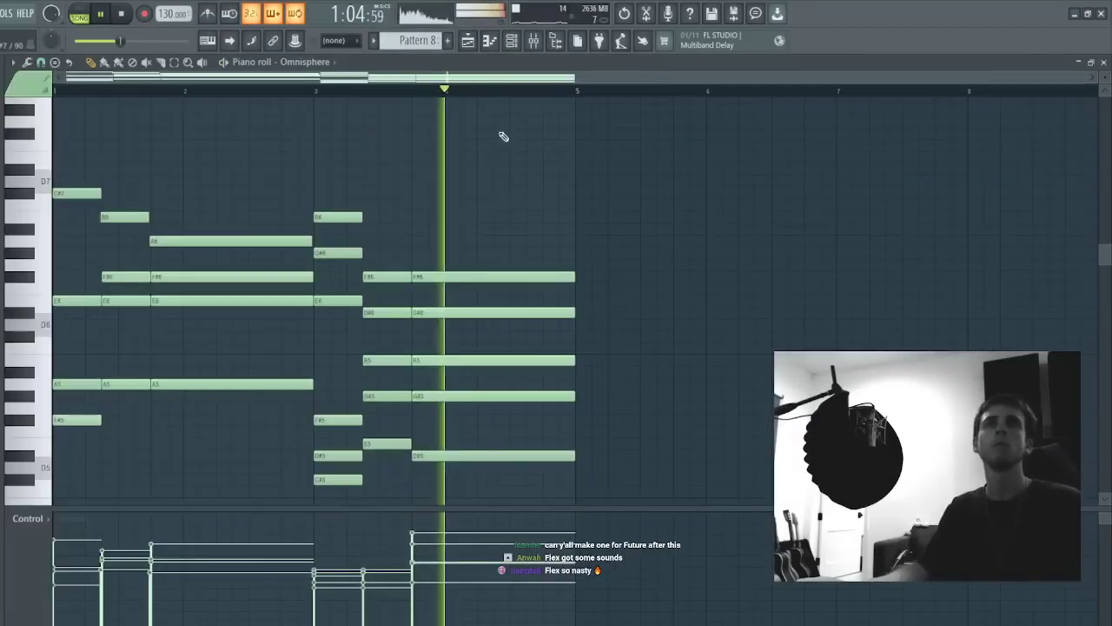
pyautogui.click(512, 40)
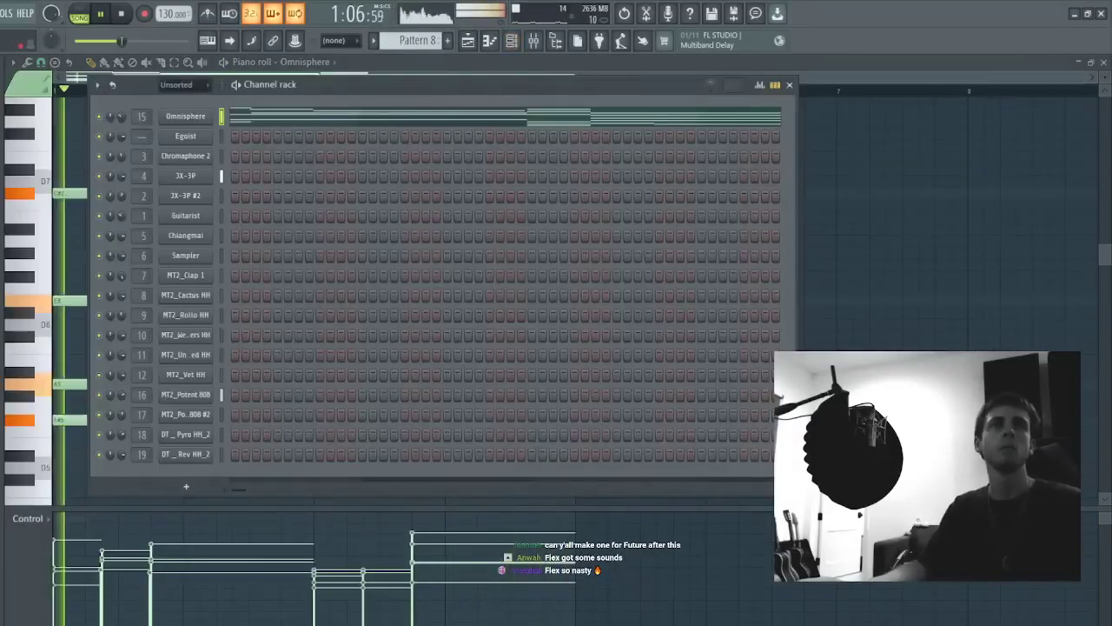
pyautogui.click(467, 41)
pyautogui.moveTo(391, 117); pyautogui.dragTo(171, 456)
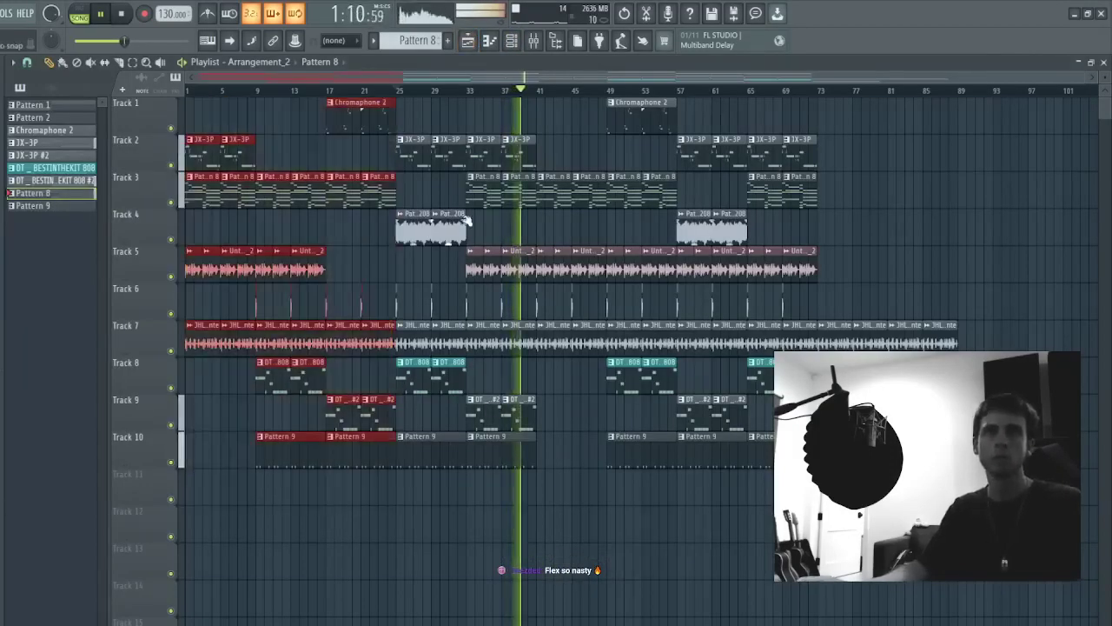
pyautogui.moveTo(611, 113); pyautogui.dragTo(954, 561)
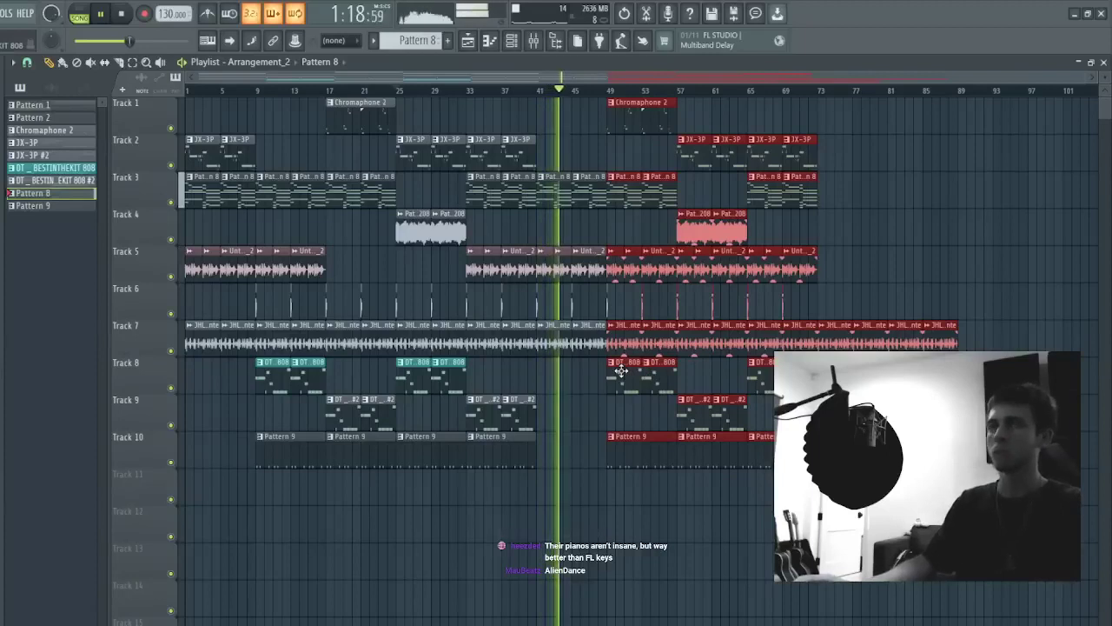
# - Delete every clip before bar 41 and Track 7's last drum loop clips at bars 81–89
pyautogui.moveTo(592, 354); pyautogui.dragTo(587, 390)
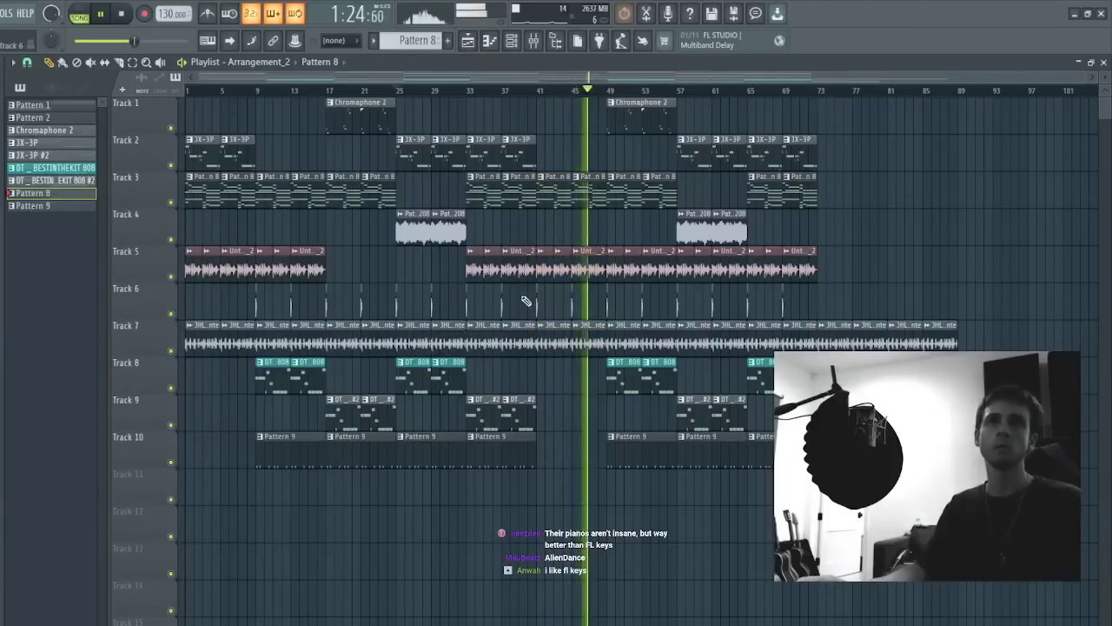
pyautogui.moveTo(535, 106); pyautogui.dragTo(12, 455)
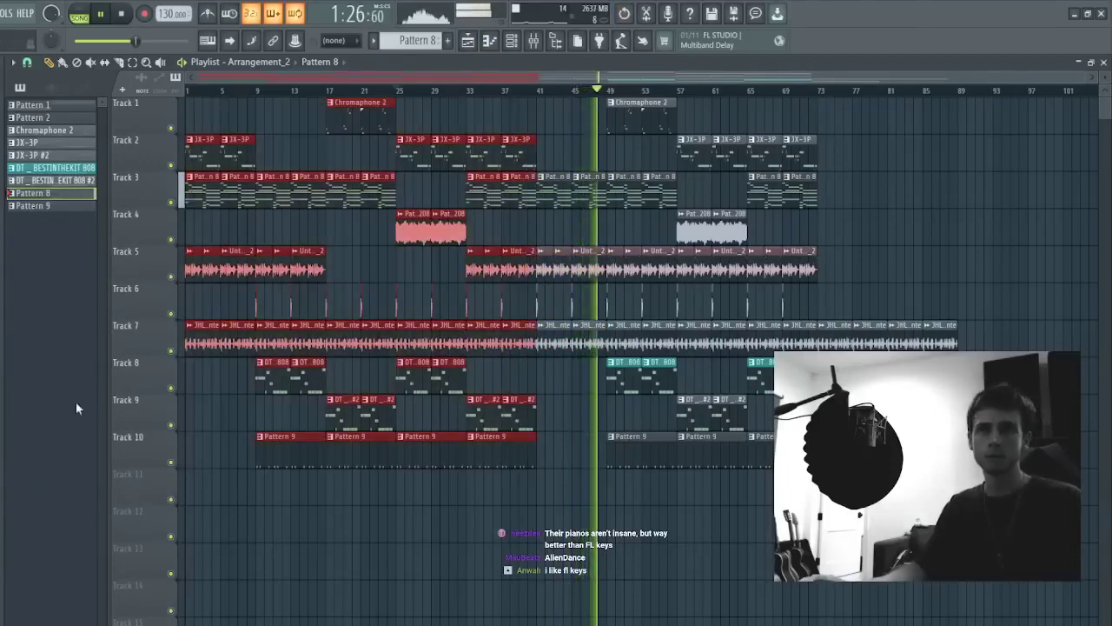
pyautogui.press('Delete')
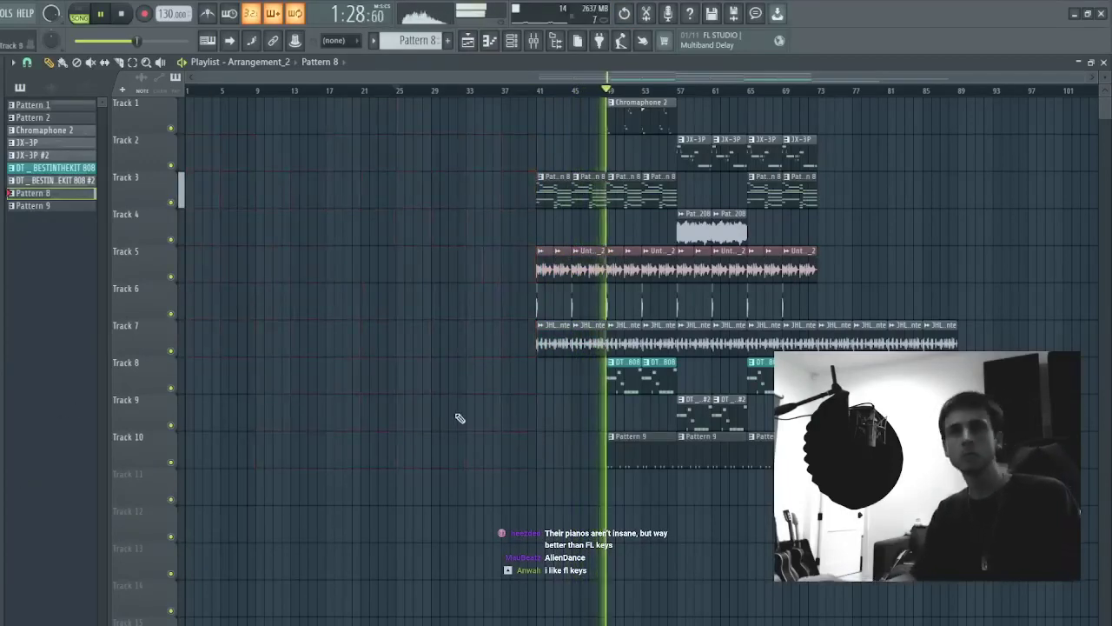
pyautogui.moveTo(489, 447); pyautogui.dragTo(1080, 99)
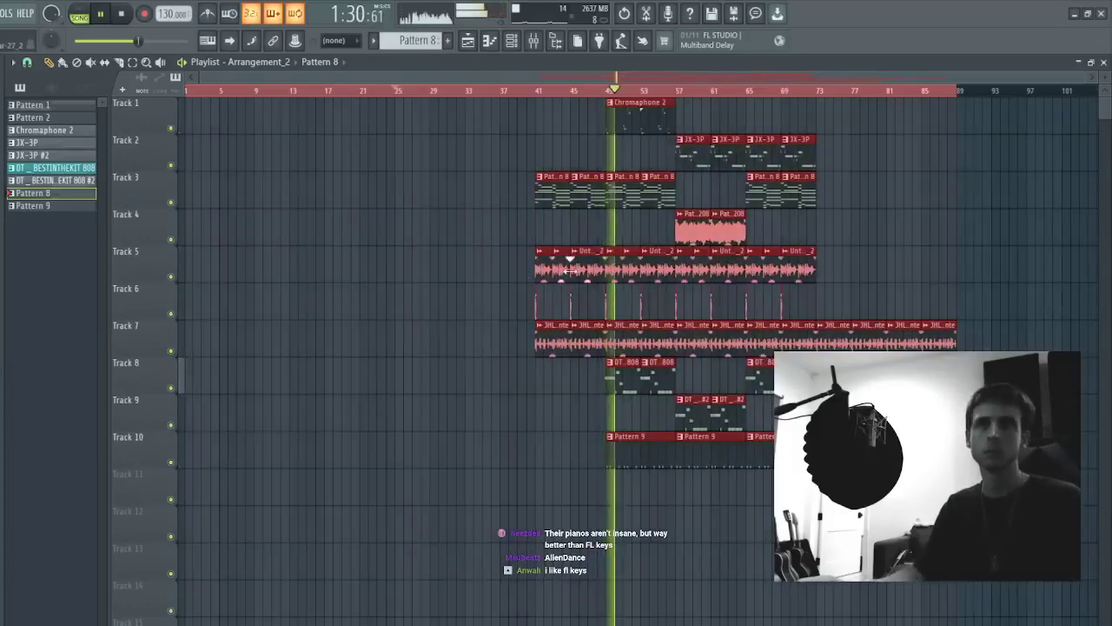
pyautogui.hotkey('ctrl', 'd')
pyautogui.moveTo(529, 100); pyautogui.dragTo(976, 617)
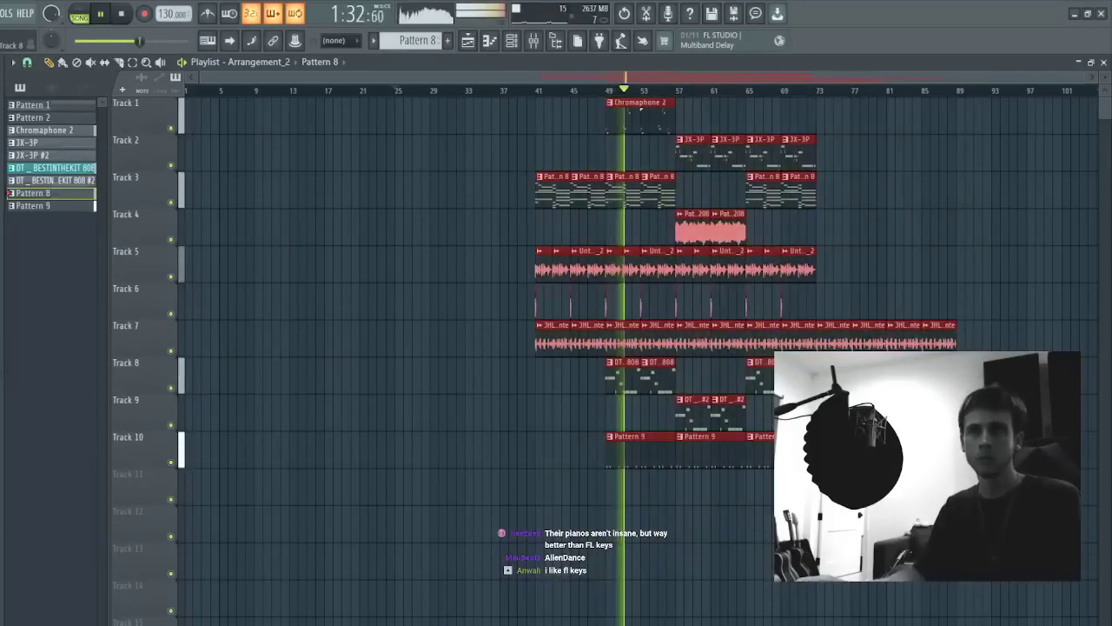
pyautogui.hotkey('ctrl', 'd')
pyautogui.rightClick(940, 338)
pyautogui.rightClick(911, 337)
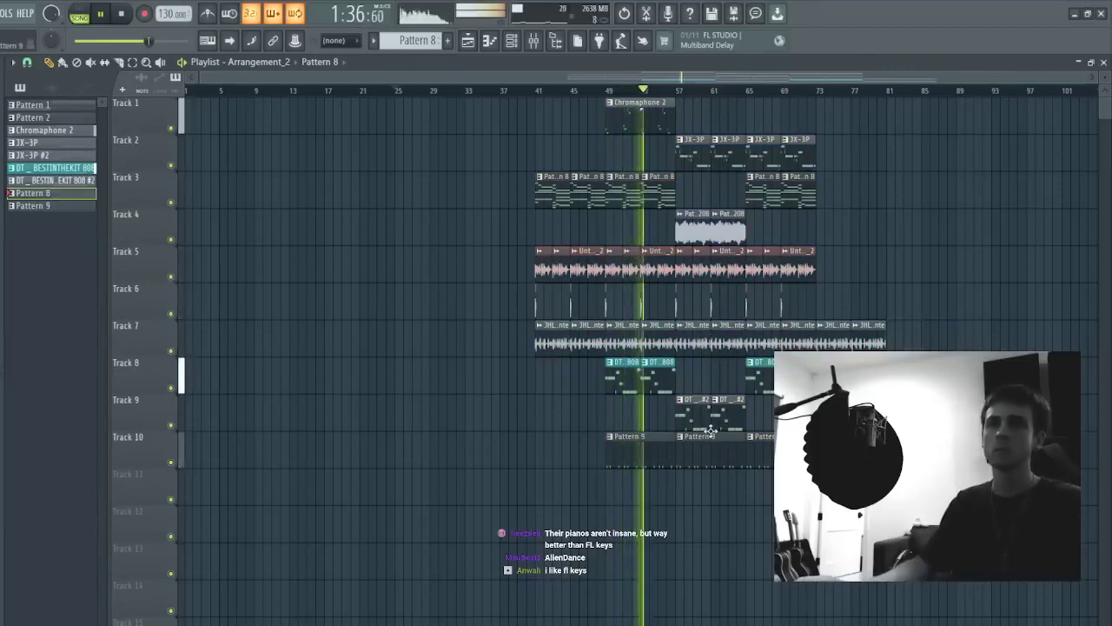
# - Duplicate the arrangement, then delete everything from bar 89 and Track 5's clips at bars 81–89
pyautogui.hotkey('ctrl', 'a')
pyautogui.hotkey('ctrl', 'b')
pyautogui.hotkey('ctrl', 'd')
pyautogui.moveTo(745, 504); pyautogui.dragTo(1012, 14)
pyautogui.press('Delete')
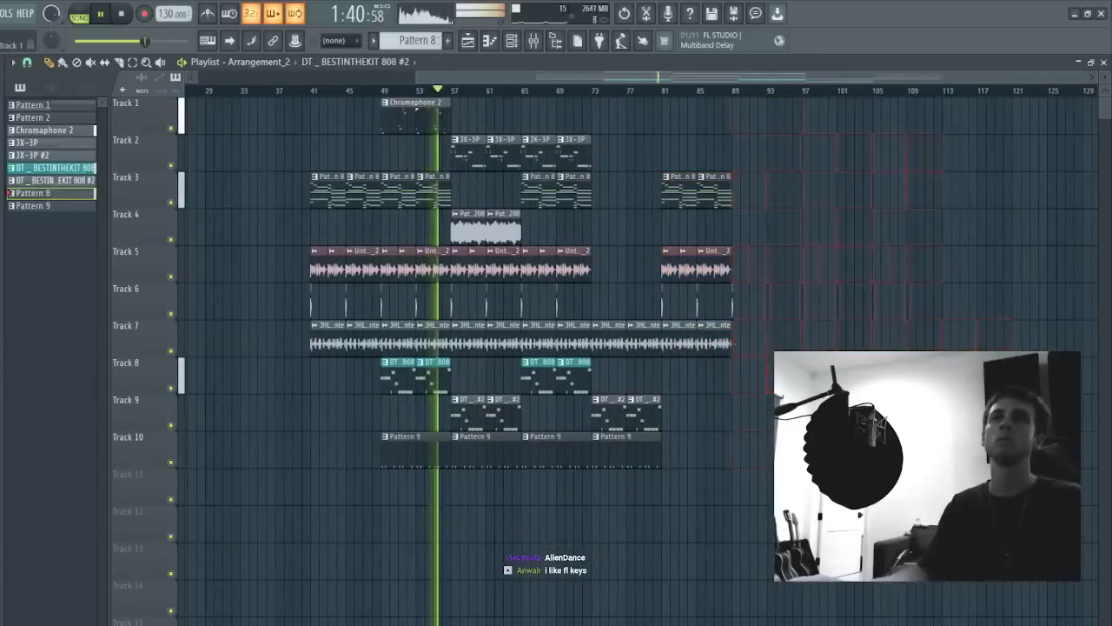
pyautogui.rightClick(714, 261)
pyautogui.rightClick(688, 261)
pyautogui.rightClick(671, 262)
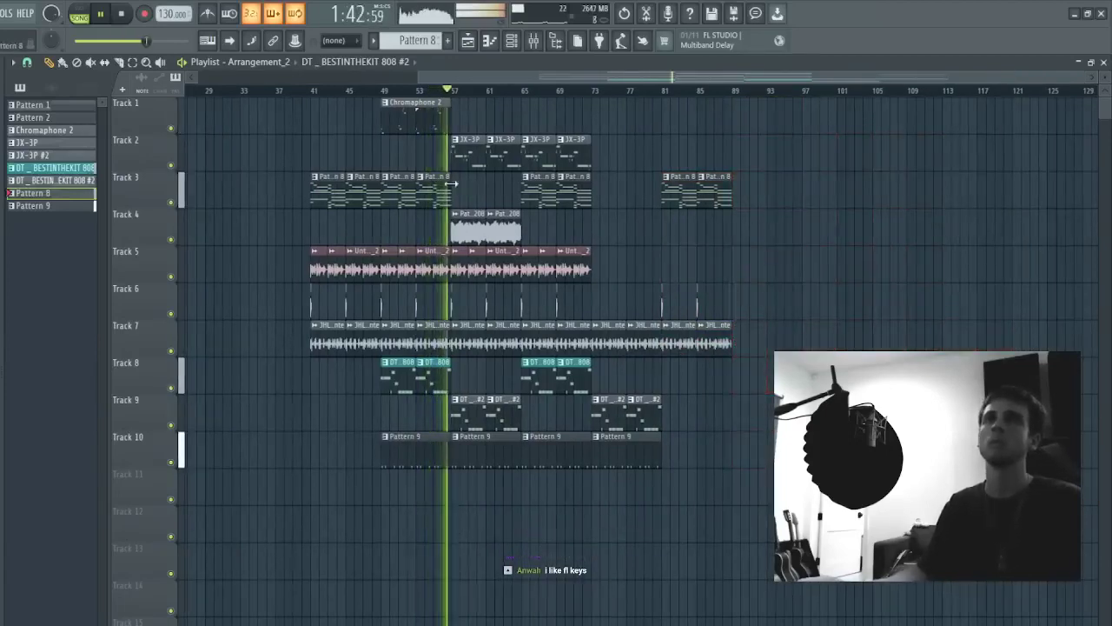
# - Make Chromaphone 2 the active pattern and play back from bar 57
pyautogui.click(434, 116)
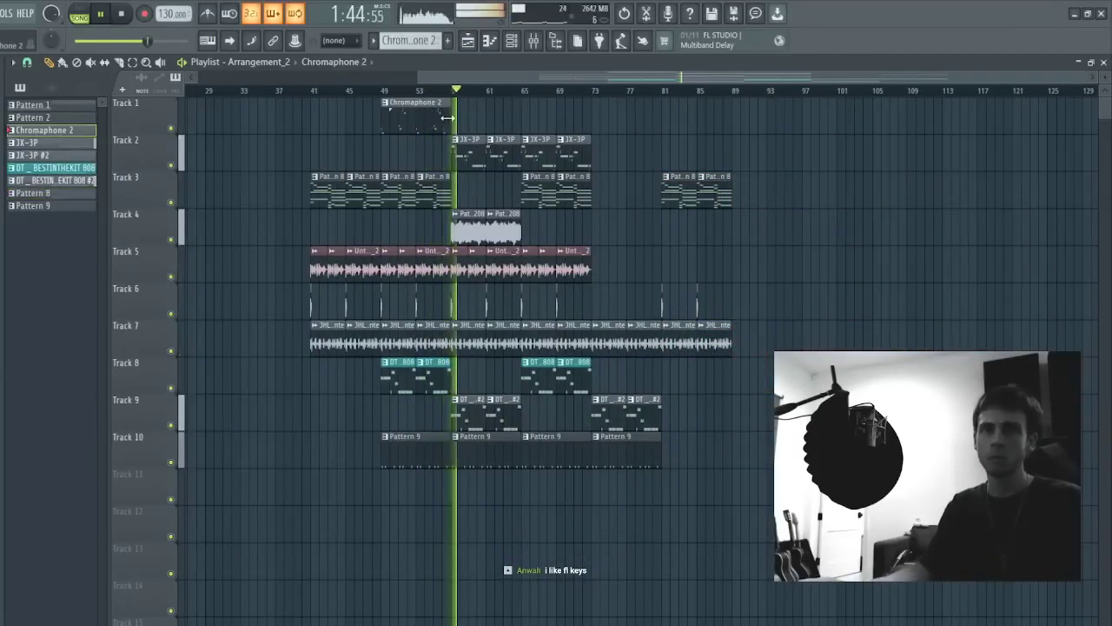
pyautogui.hotkey('ctrl', 'a')
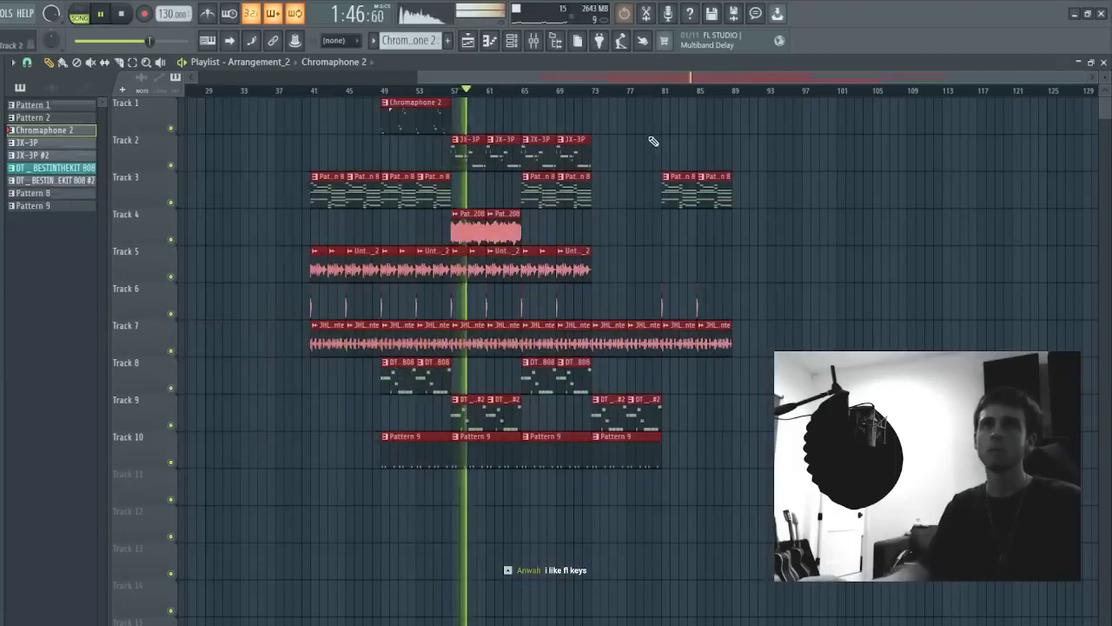
pyautogui.hotkey('ctrl', 'd')
pyautogui.click(460, 91)
pyautogui.hscroll(-3, 464, 94)
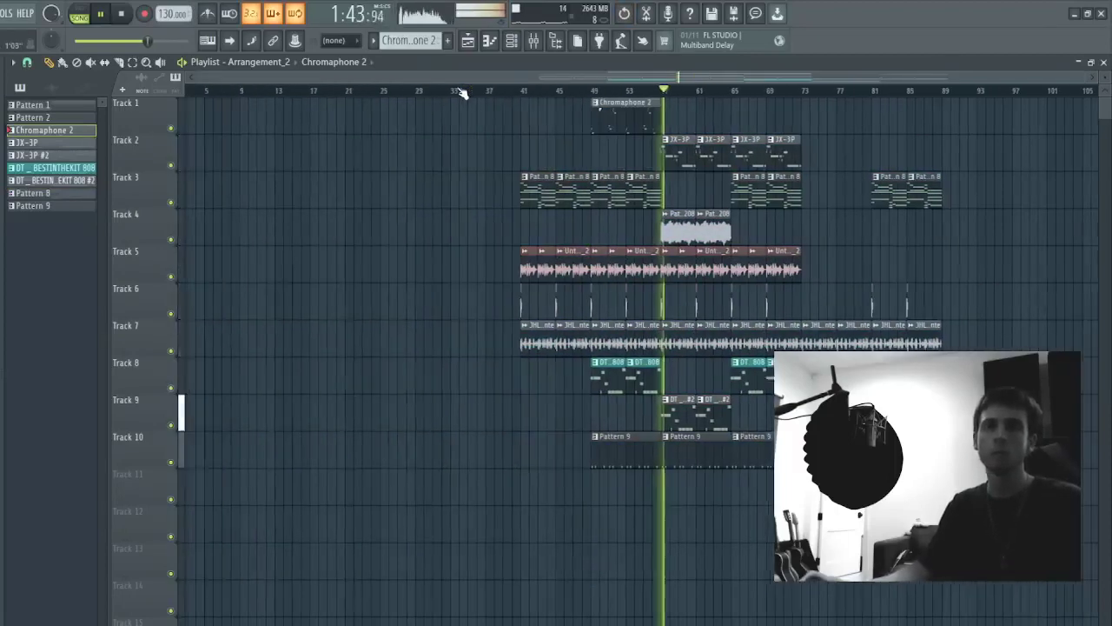
pyautogui.moveTo(705, 226); pyautogui.dragTo(754, 224)
pyautogui.hotkey('ctrl', 'd')
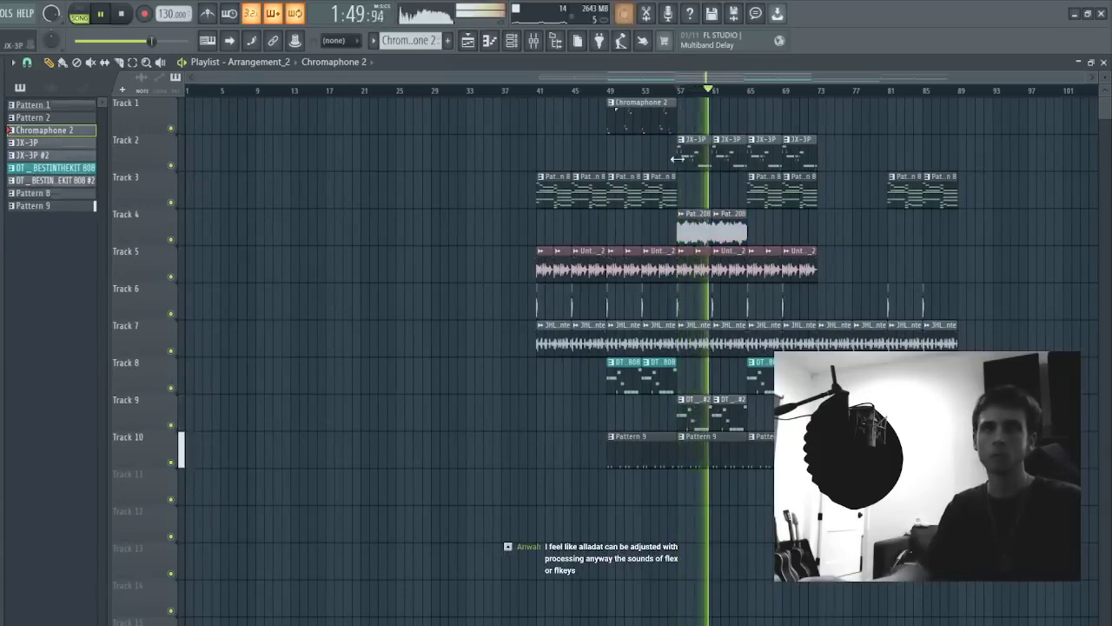
# - Trim Track 2 to two JX-3P clips, then drag the whole arrangement back to bar 1
pyautogui.rightClick(730, 165)
pyautogui.click(726, 161)
pyautogui.click(726, 160)
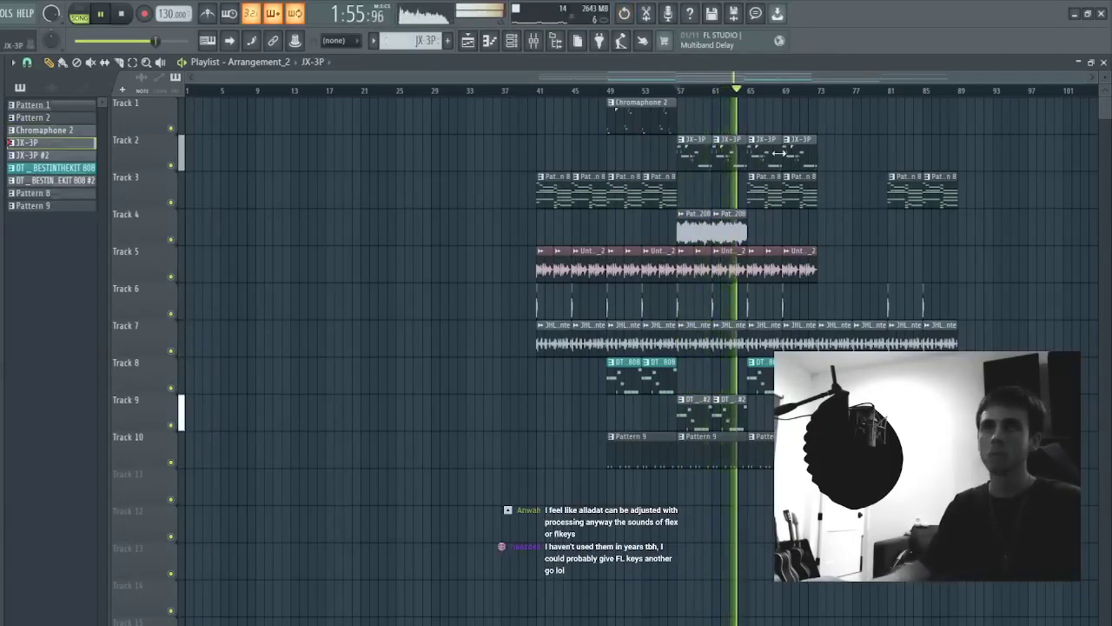
pyautogui.doubleClick(741, 149)
pyautogui.press('F6')
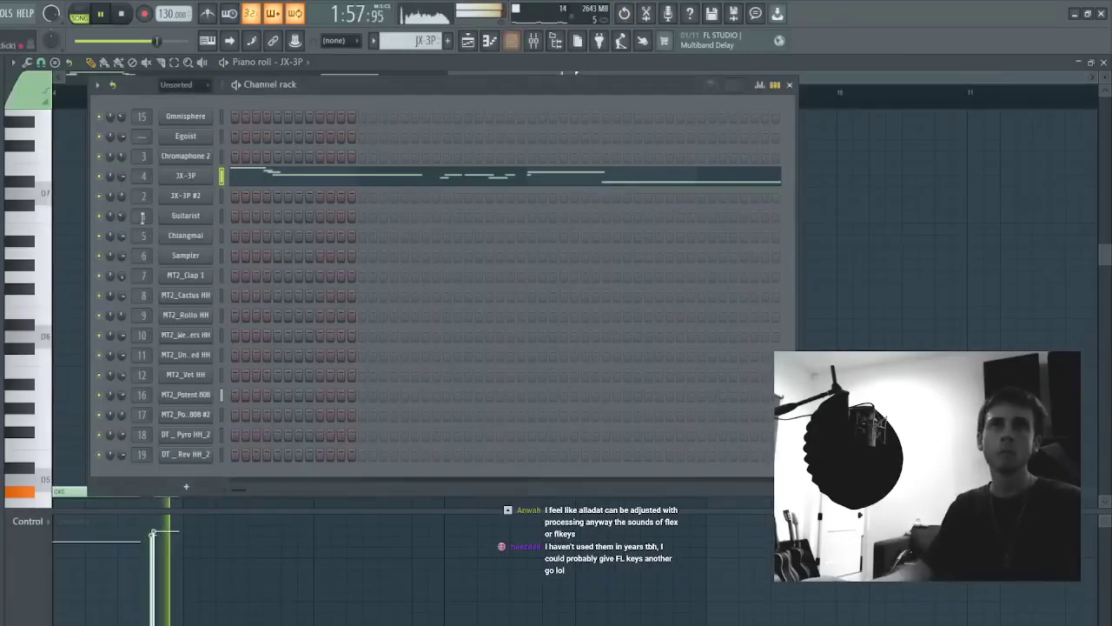
pyautogui.click(475, 41)
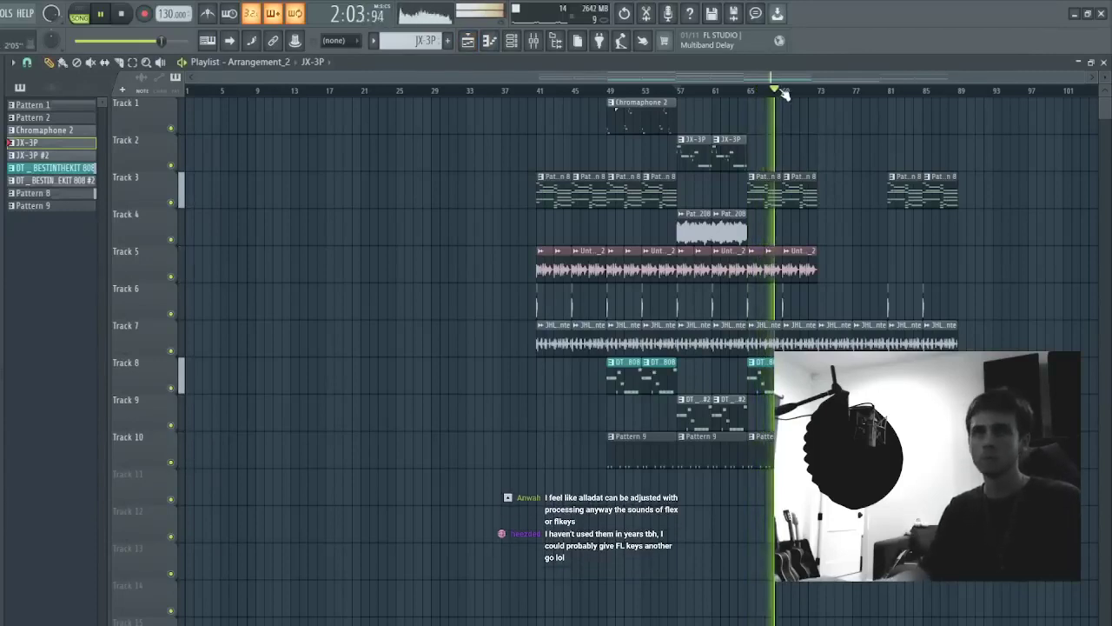
pyautogui.hotkey('ctrl', 'a')
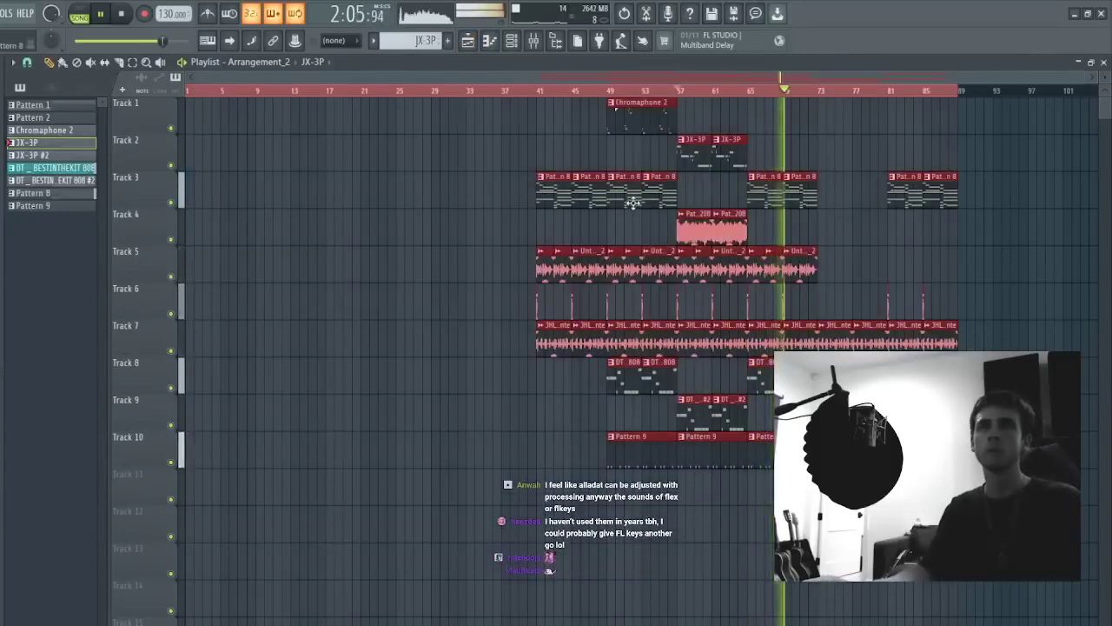
pyautogui.moveTo(633, 201); pyautogui.dragTo(65, 199)
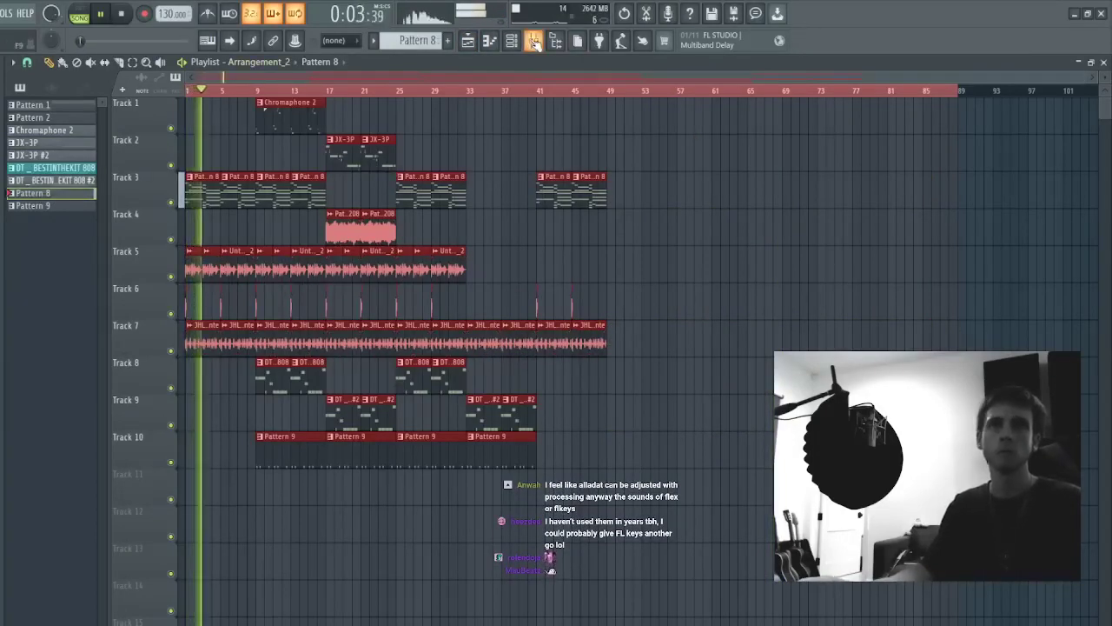
# - Raise the project tempo from 130 to 157 and restart playback
pyautogui.click(533, 40)
pyautogui.moveTo(169, 14); pyautogui.dragTo(173, 6)
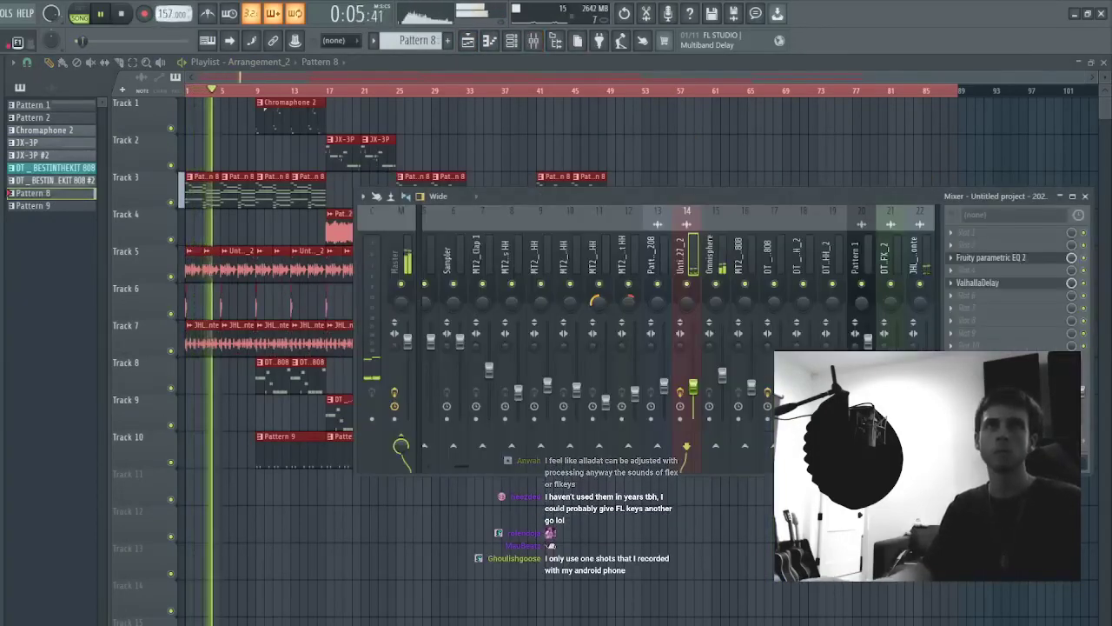
pyautogui.click(400, 259)
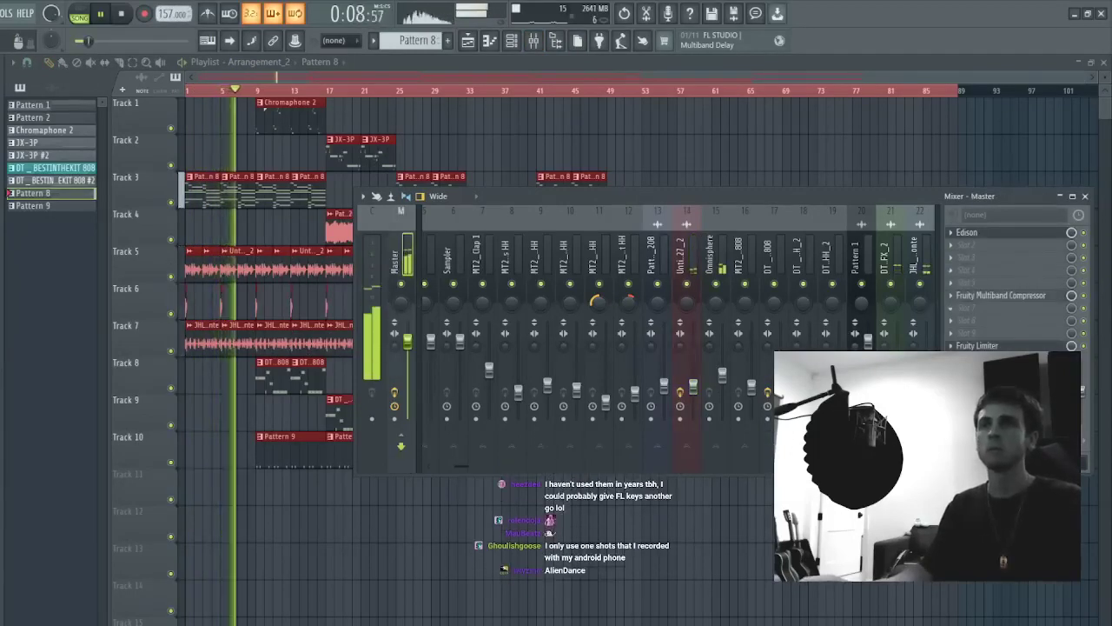
pyautogui.press('F9')
pyautogui.press('space')
pyautogui.press('space')
# - Transpose all Omnisphere chord notes in Pattern 8 up two semitones
pyautogui.doubleClick(207, 192)
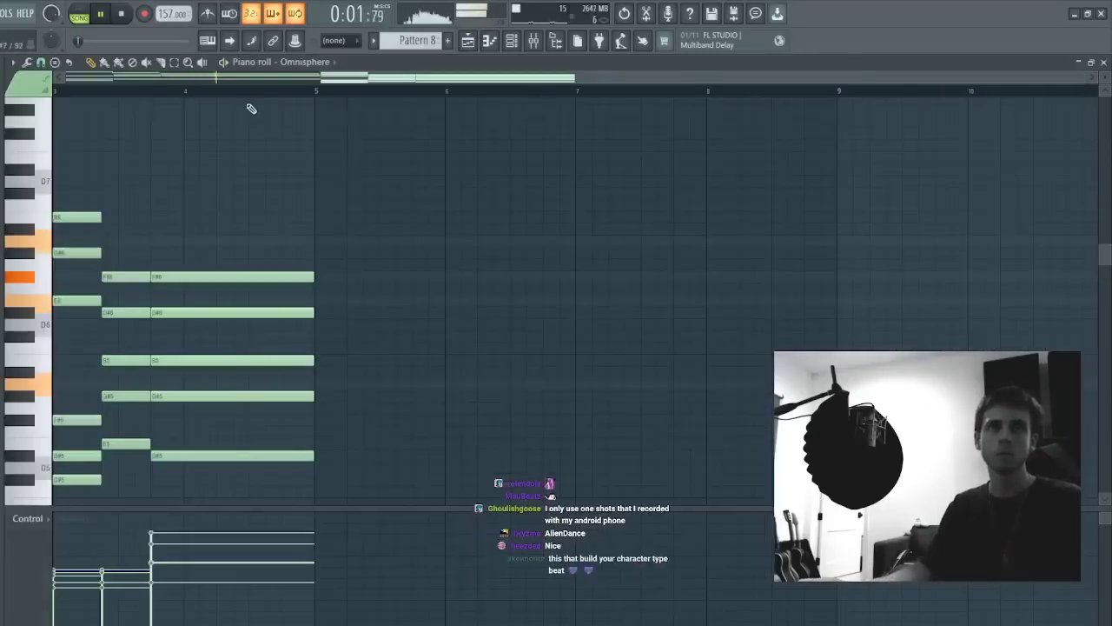
pyautogui.press('space')
pyautogui.press('space')
pyautogui.press('space')
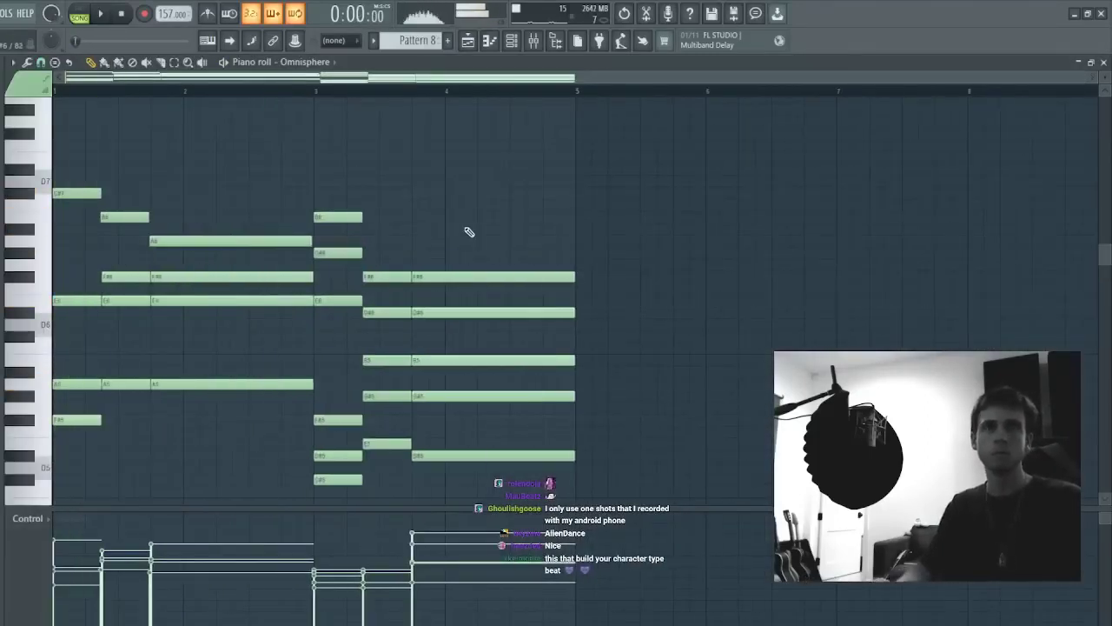
pyautogui.hotkey('shift', 'Up')
pyautogui.hotkey('shift', 'Up')
pyautogui.press('Escape')
pyautogui.press('Escape')
pyautogui.press('space')
# - Return to the arrangement, inspect the first Track 5 audio clip's settings, and start playback
pyautogui.click(470, 40)
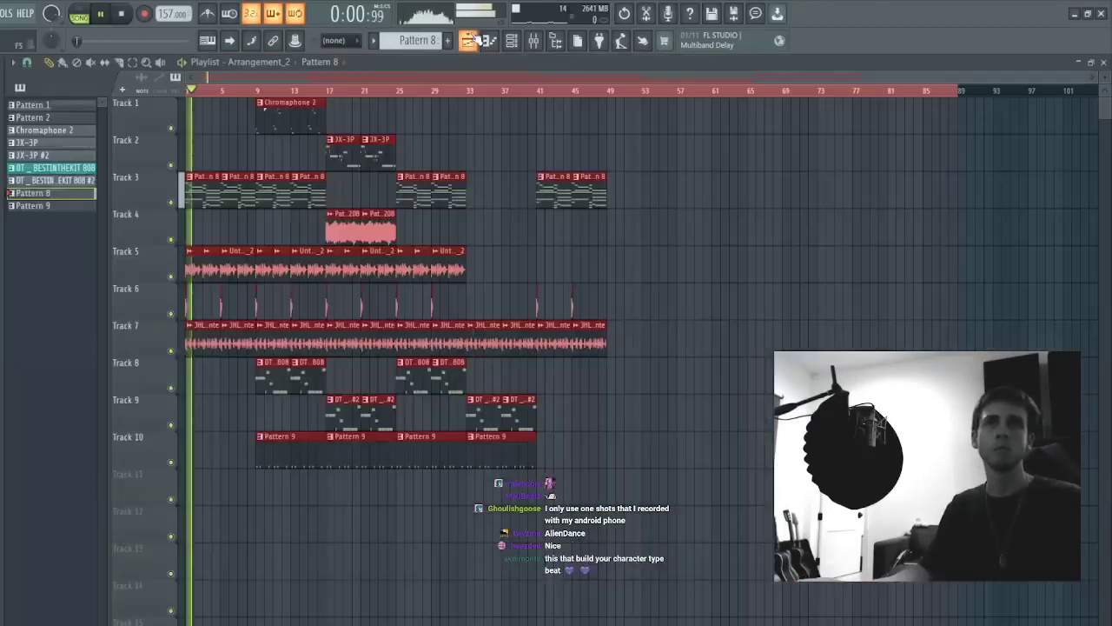
pyautogui.doubleClick(236, 251)
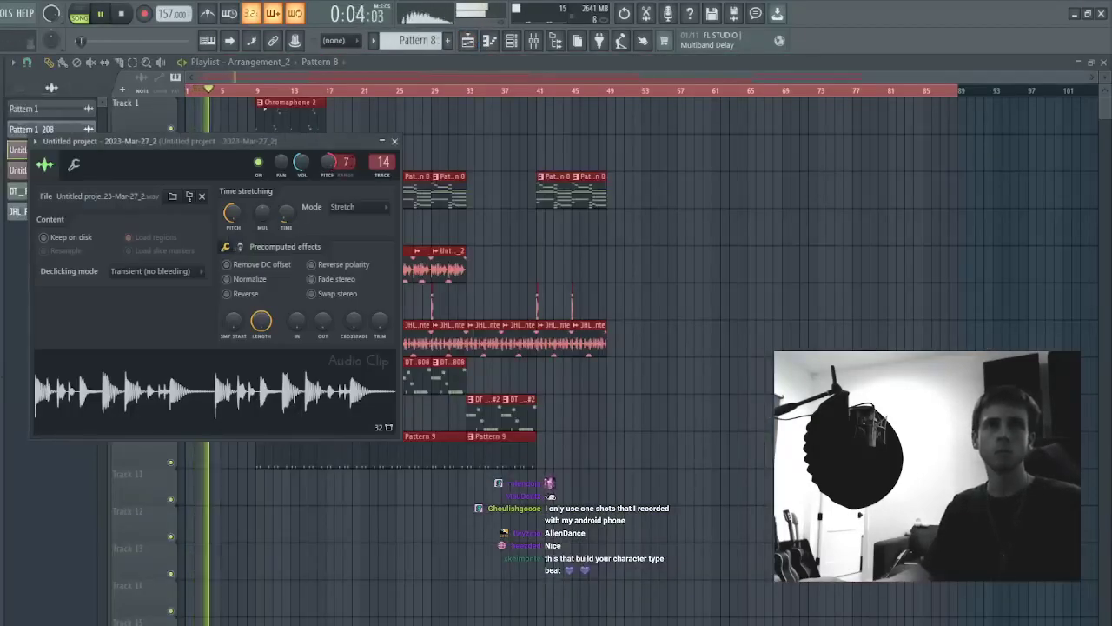
pyautogui.press('Escape')
pyautogui.press('space')
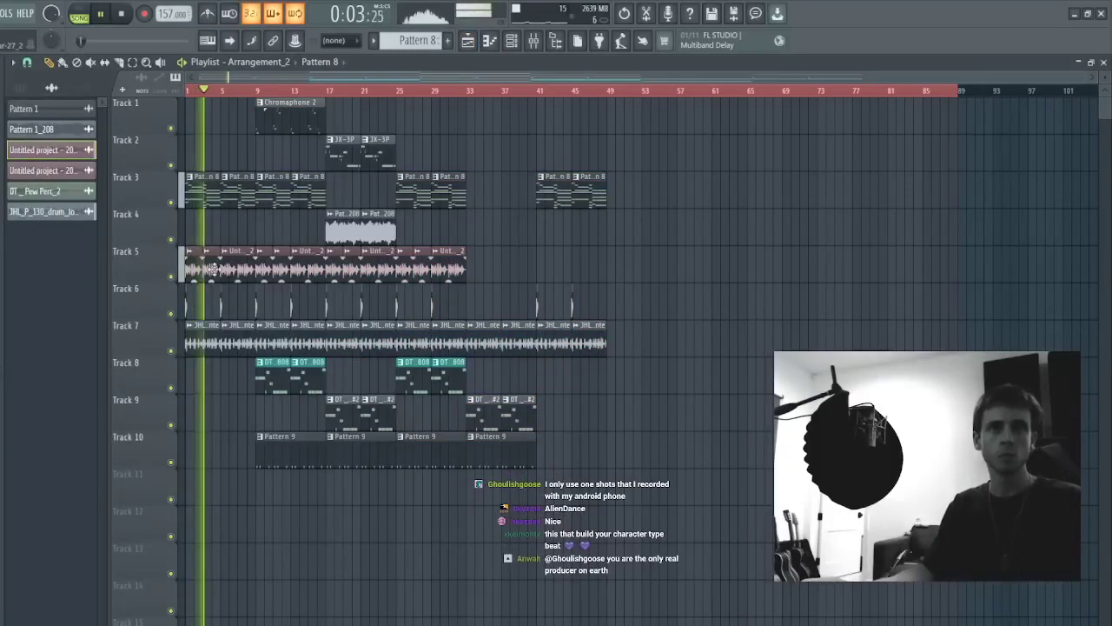
# - Check the remaining Track 5 clips' settings, stop playback, and open the 808 pattern's notes
pyautogui.doubleClick(212, 269)
pyautogui.press('Escape')
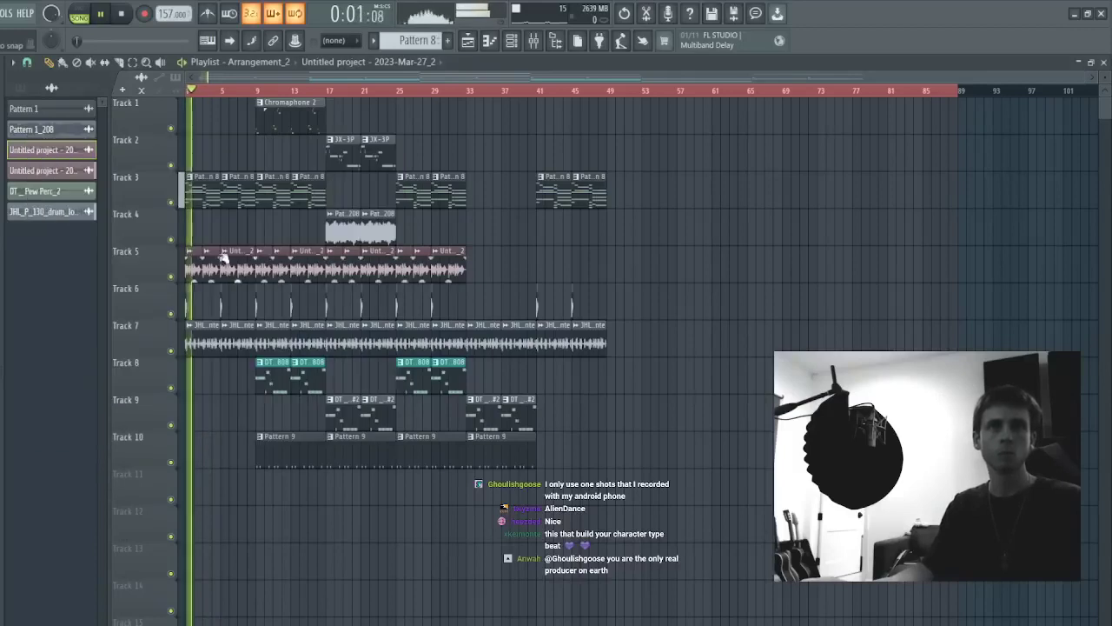
pyautogui.doubleClick(194, 269)
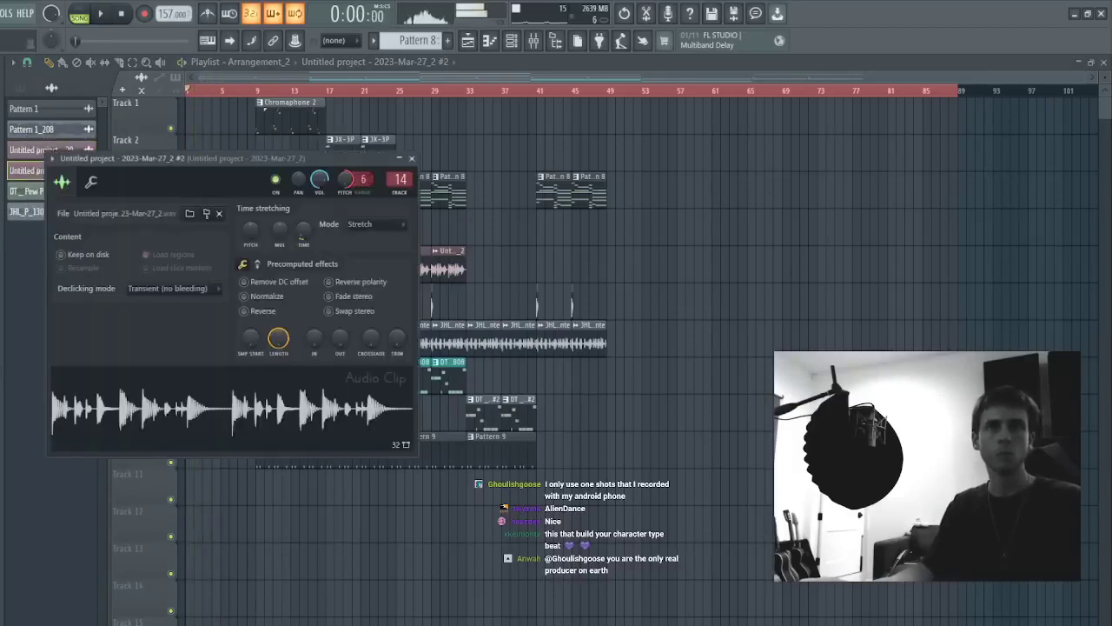
pyautogui.press('Escape')
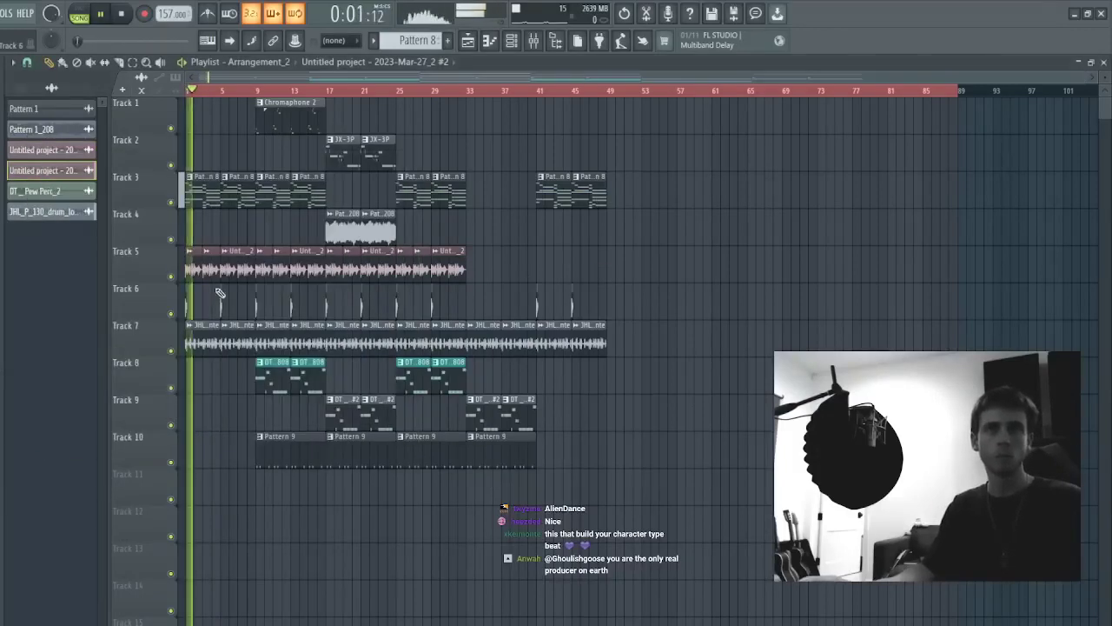
pyautogui.doubleClick(198, 268)
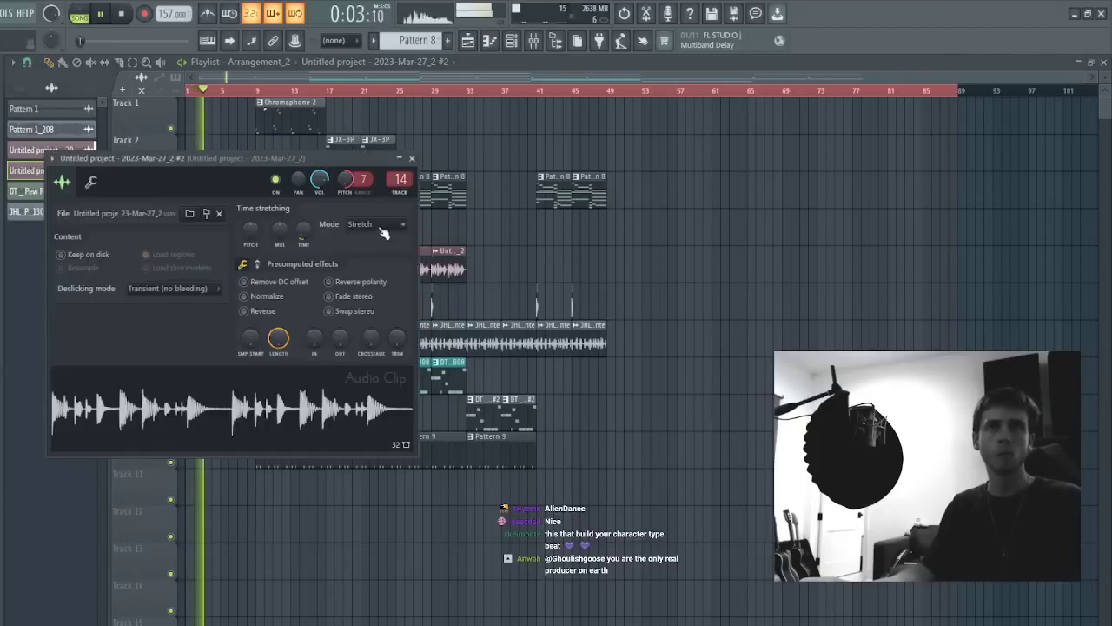
pyautogui.press('Escape')
pyautogui.doubleClick(200, 259)
pyautogui.press('Escape')
pyautogui.press('space')
pyautogui.press('space')
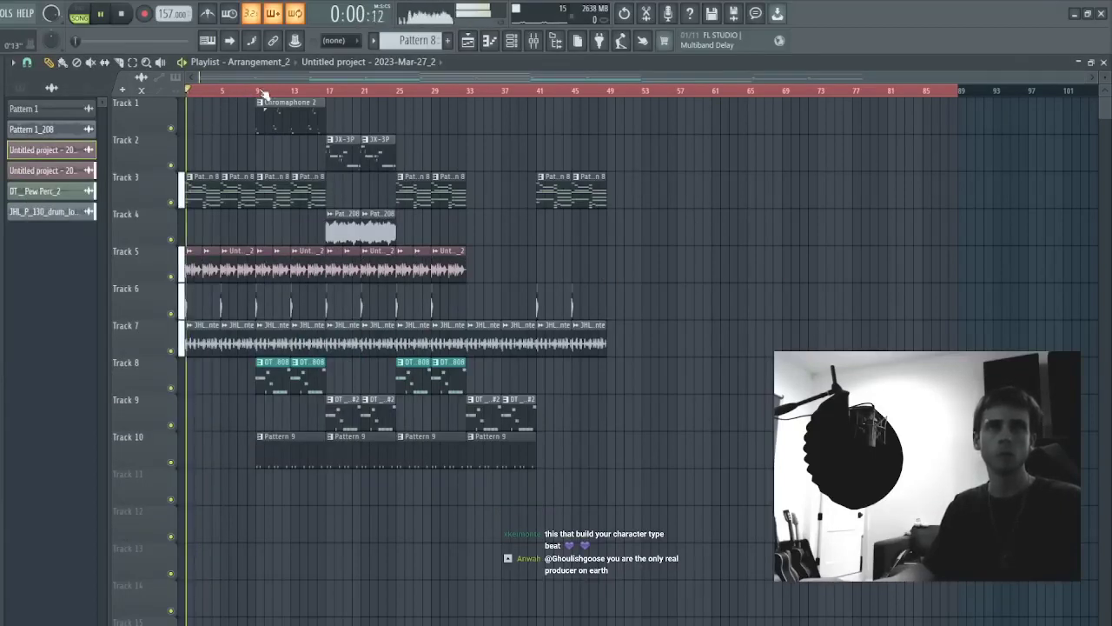
pyautogui.doubleClick(253, 368)
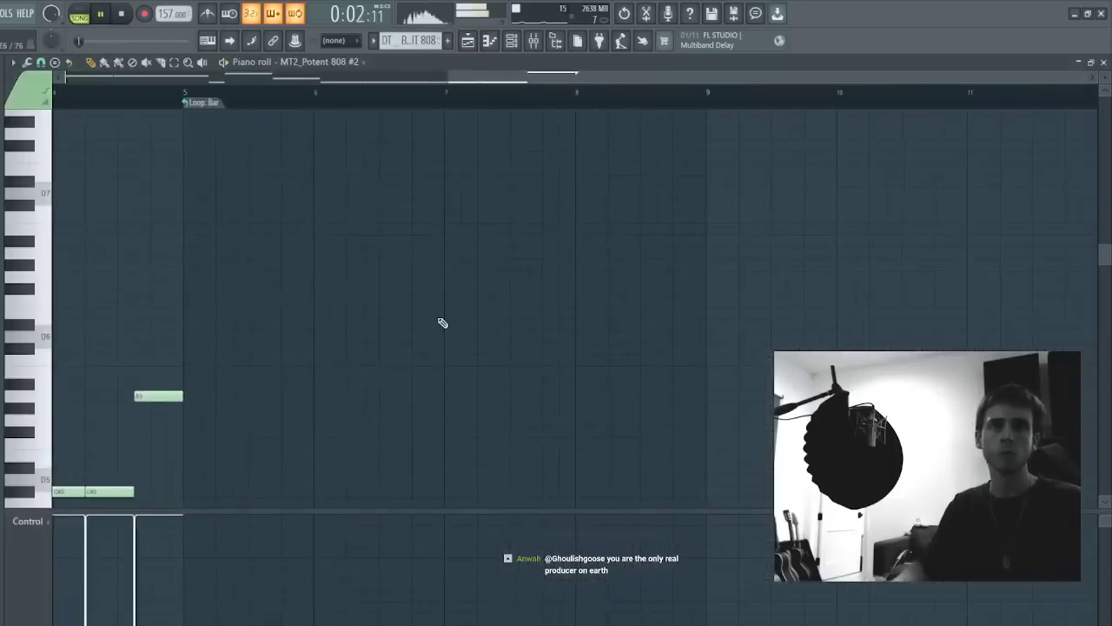
# - Audition Track 5 solo from around bar 3, then solo Track 3 instead
pyautogui.scroll(-1, 441, 322)
pyautogui.press('Escape')
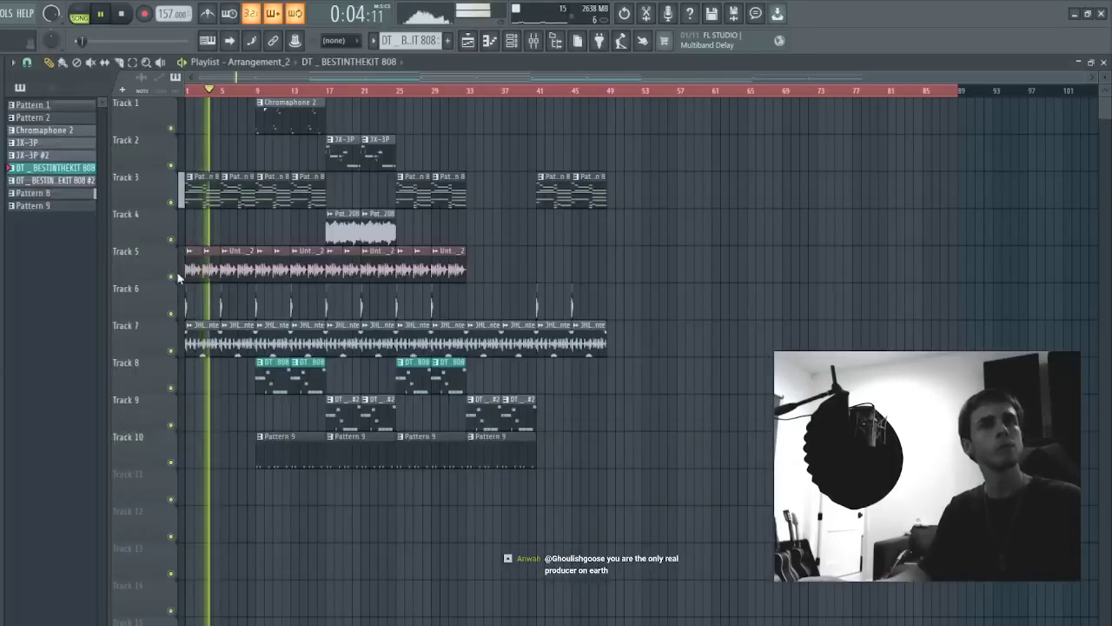
pyautogui.keyDown('ctrl'); pyautogui.click(172, 276); pyautogui.keyUp('ctrl')
pyautogui.click(206, 90)
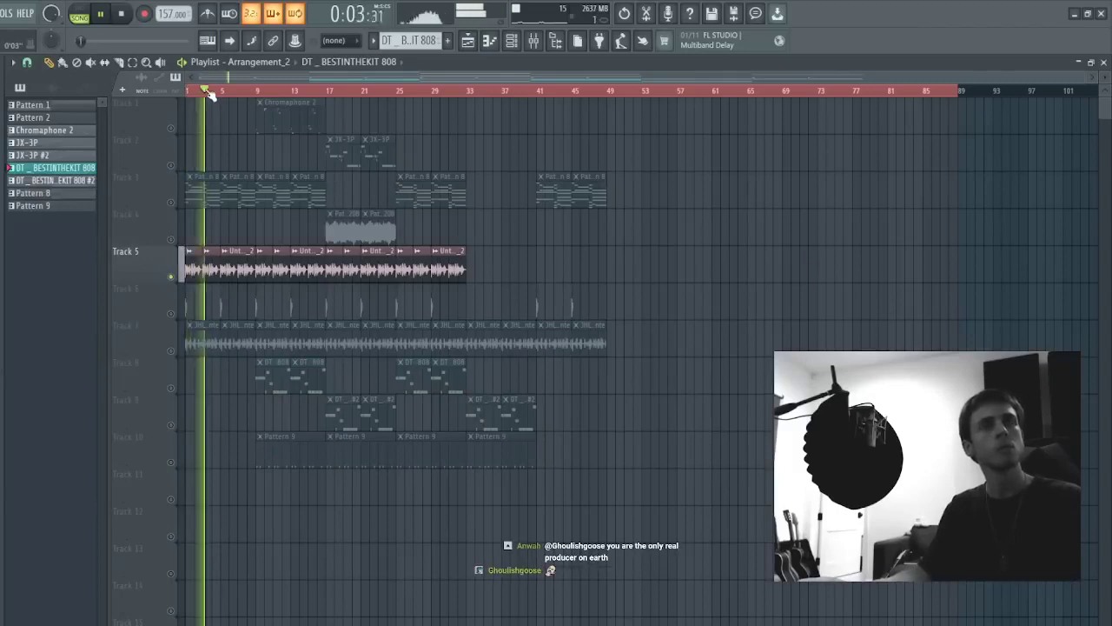
pyautogui.keyDown('ctrl'); pyautogui.click(171, 202); pyautogui.keyUp('ctrl')
pyautogui.click(203, 90)
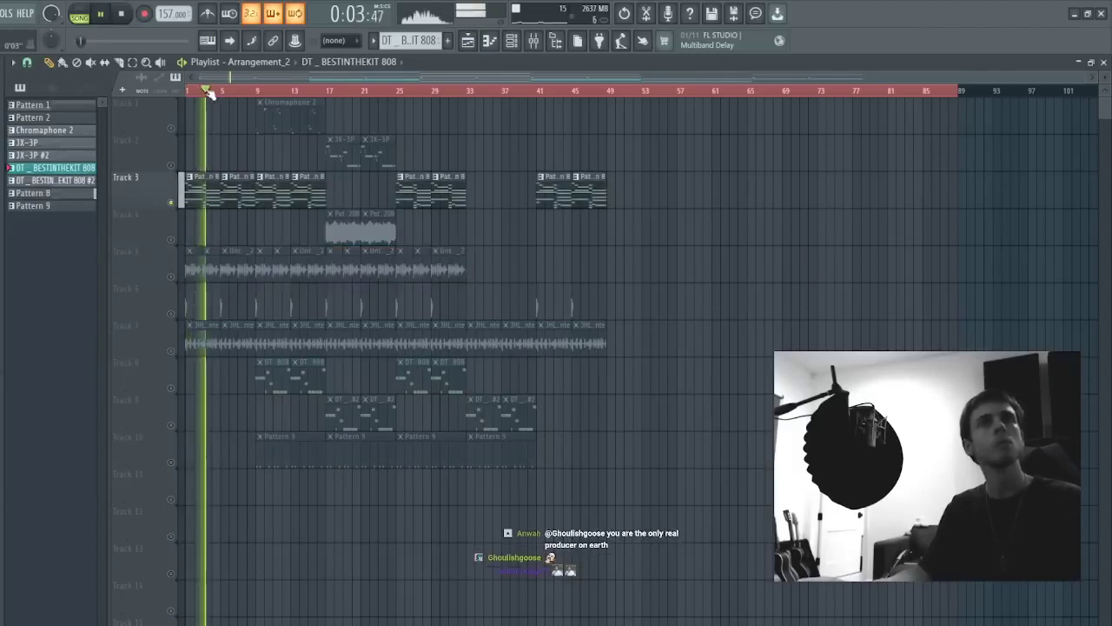
# - Transpose all Omnisphere chord notes in Pattern 8 down two semitones
pyautogui.doubleClick(205, 201)
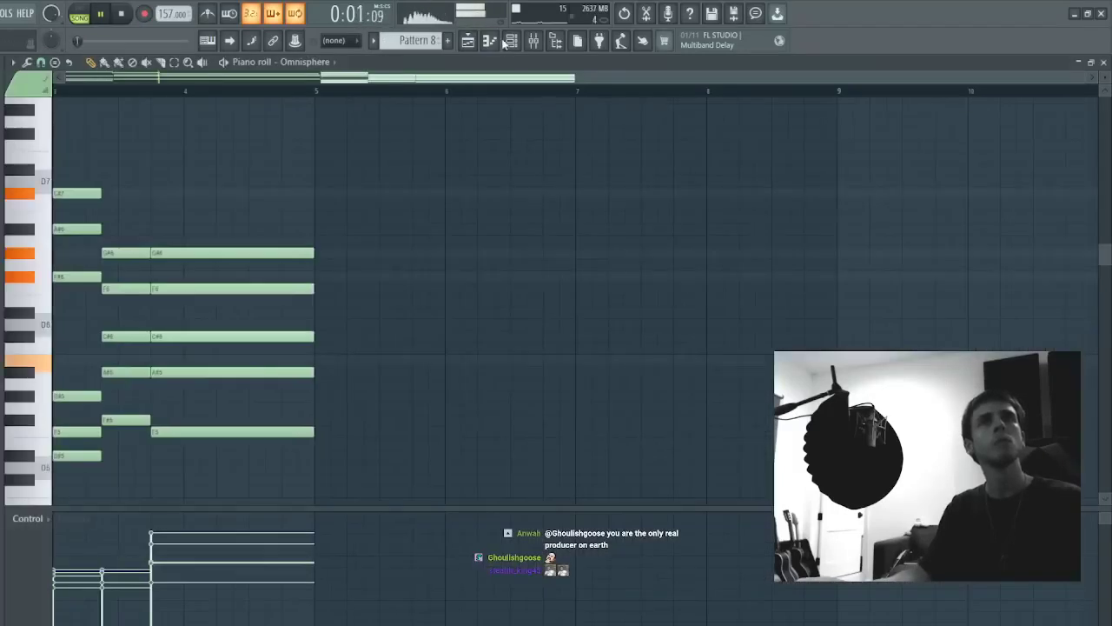
pyautogui.click(511, 41)
pyautogui.click(434, 120)
pyautogui.click(434, 116)
pyautogui.scroll(-5, 436, 109)
pyautogui.press('space')
pyautogui.press('space')
pyautogui.press('space')
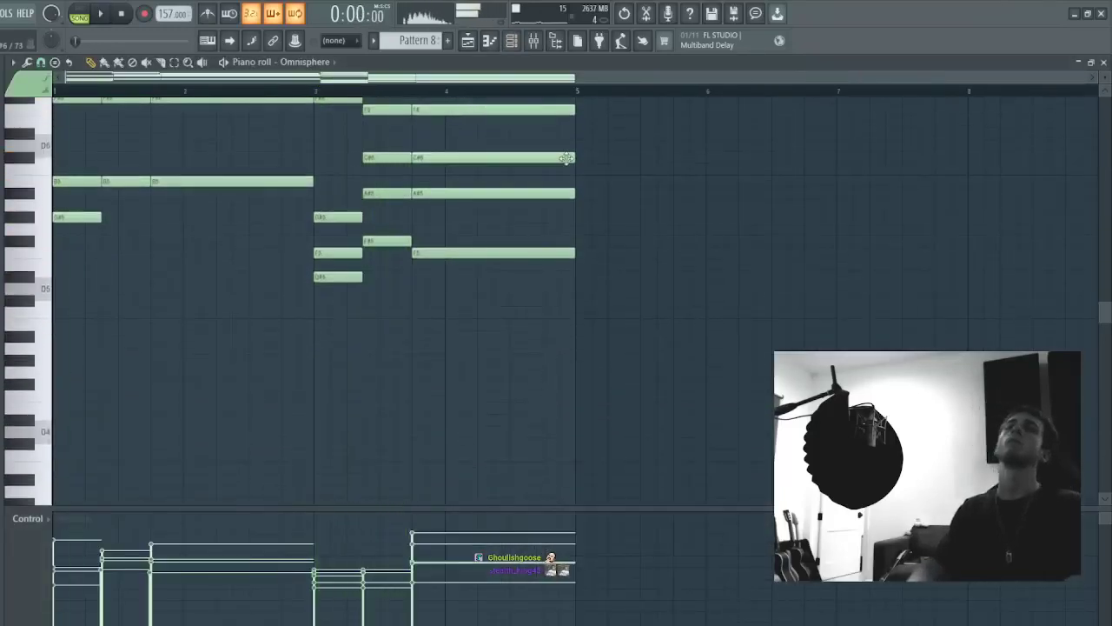
pyautogui.hotkey('shift', 'Down')
pyautogui.hotkey('shift', 'Down')
pyautogui.press('space')
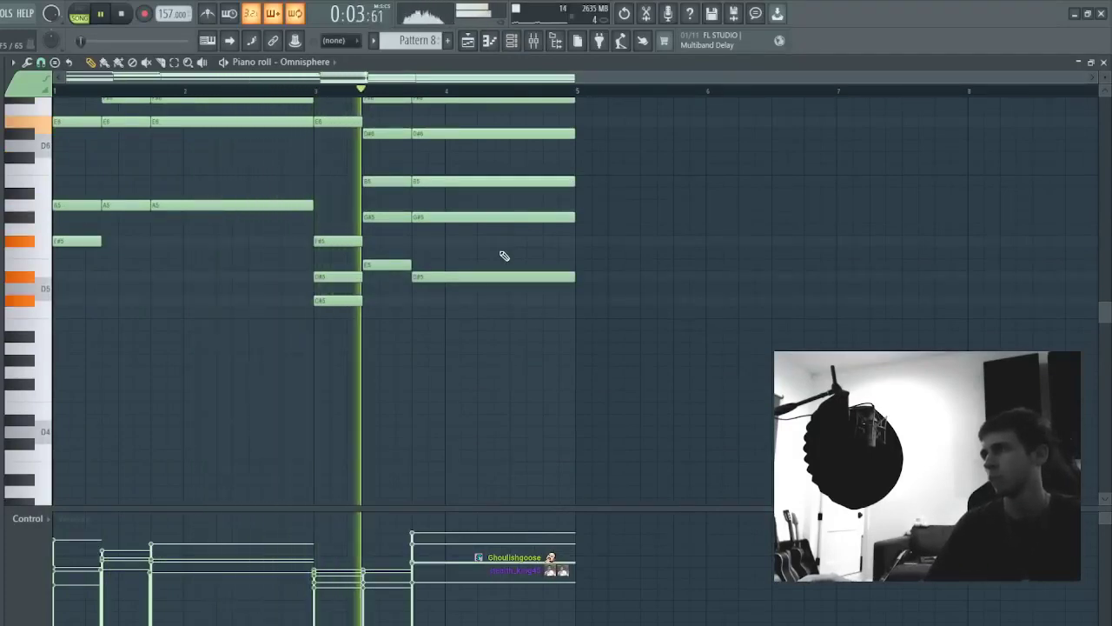
# - Raise the F#5 and D#5 notes at bar 3 up one octave
pyautogui.moveTo(357, 289); pyautogui.dragTo(308, 184)
pyautogui.hotkey('ctrl', 'Up')
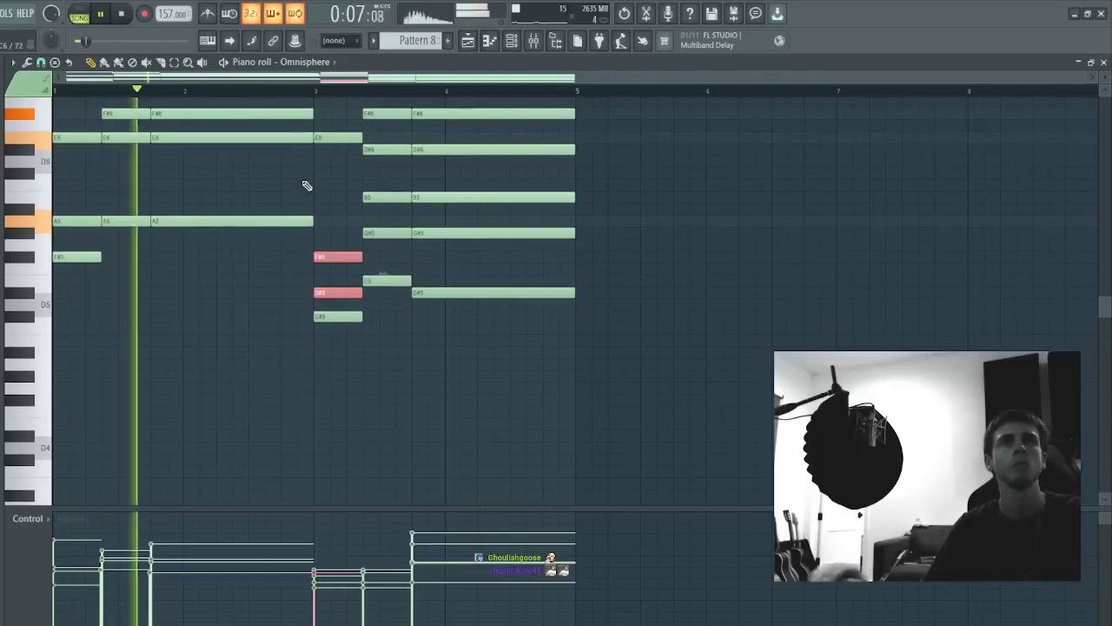
pyautogui.press('F6')
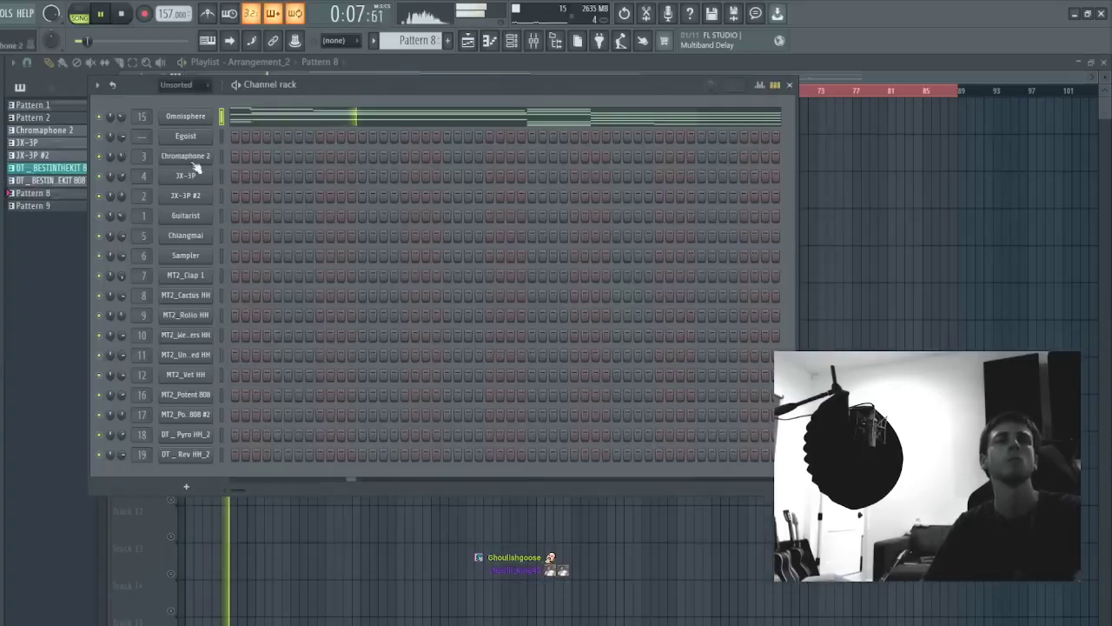
pyautogui.press('F6')
# - Set the Track 5 audio clip's pitch to 5
pyautogui.doubleClick(193, 266)
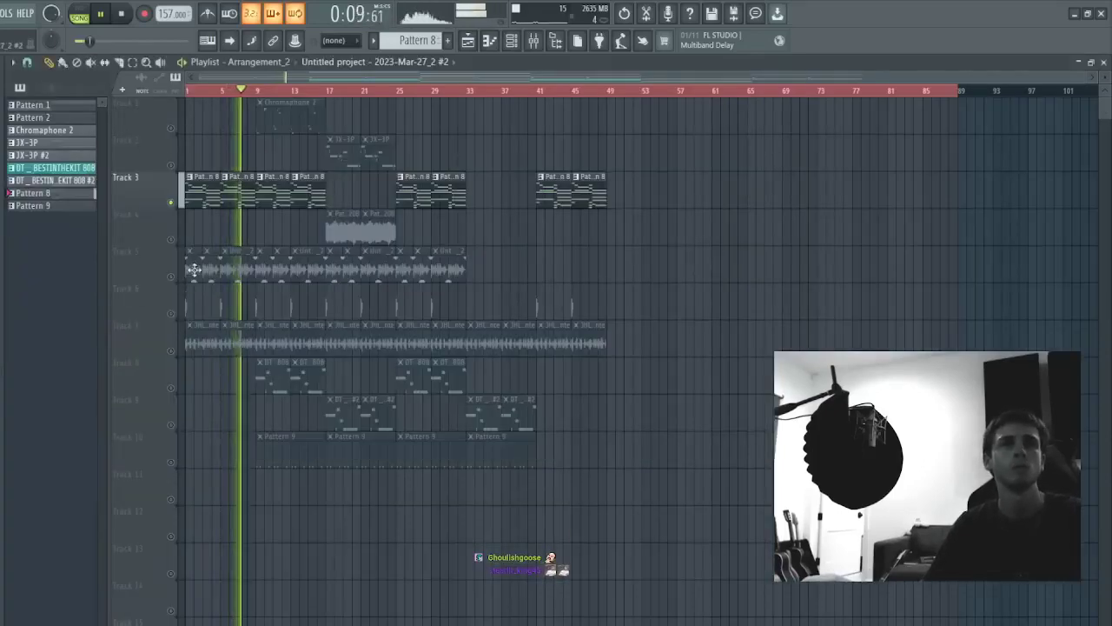
pyautogui.scroll(-2, 346, 181)
pyautogui.press('Escape')
pyautogui.doubleClick(233, 270)
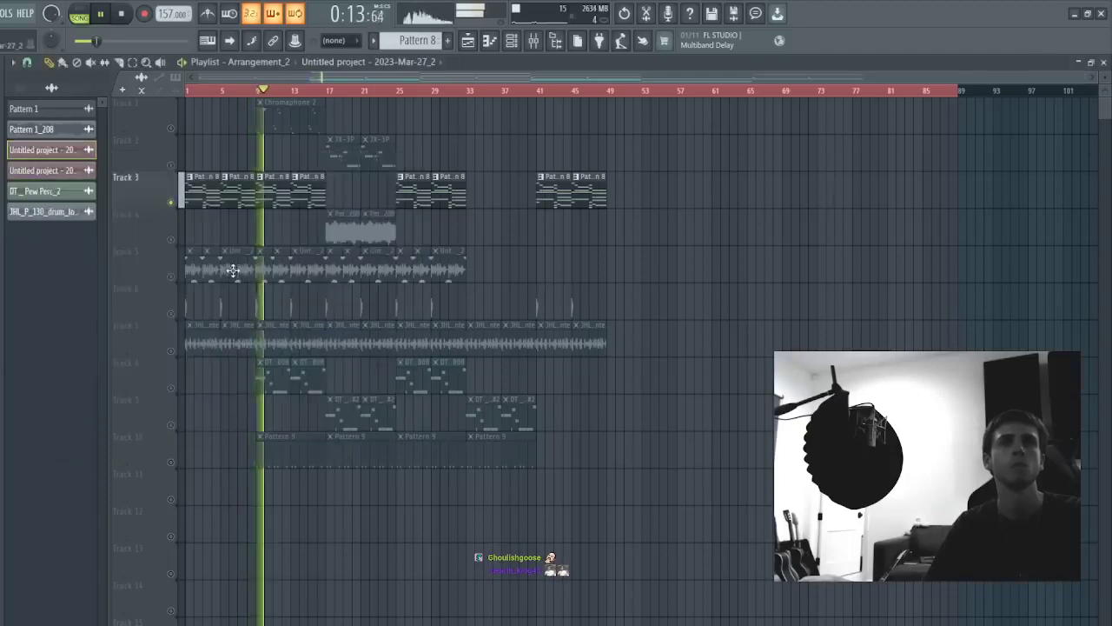
pyautogui.moveTo(346, 163); pyautogui.dragTo(345, 172)
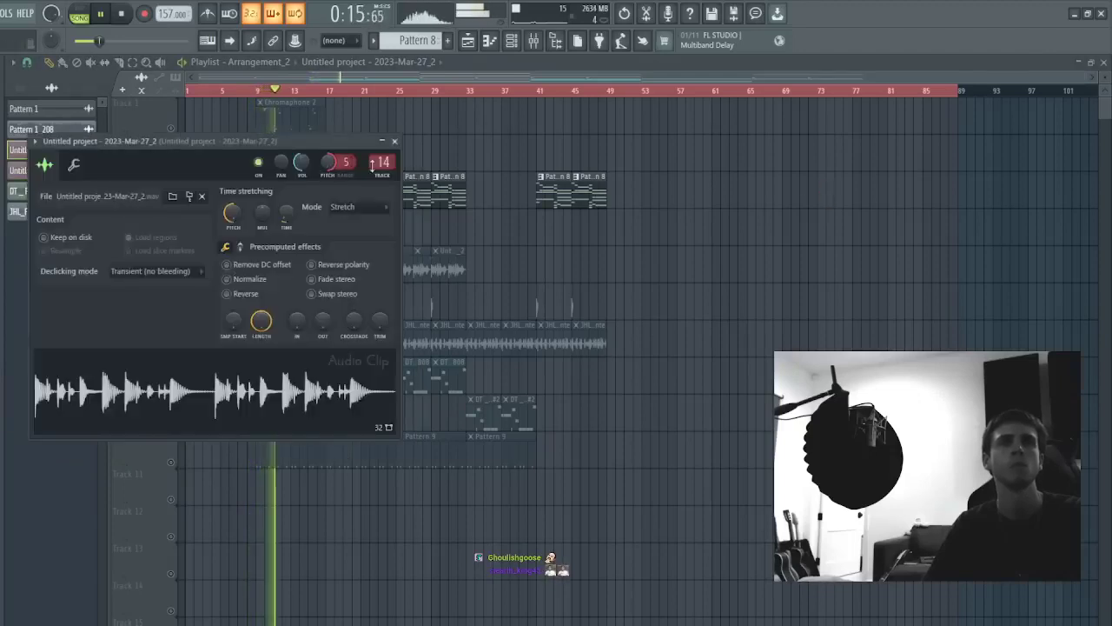
# - Mute Tracks 7 and 8, then place Pattern 9 clips on Track 10 from bar 1
pyautogui.press('Escape')
pyautogui.click(176, 388)
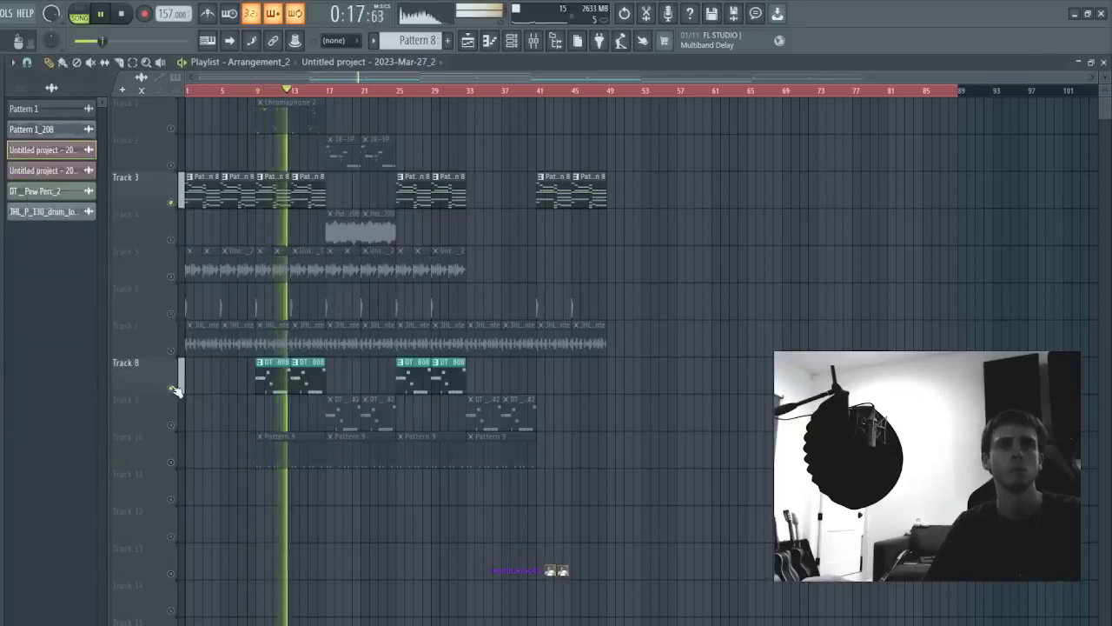
pyautogui.rightClick(172, 388)
pyautogui.click(172, 388)
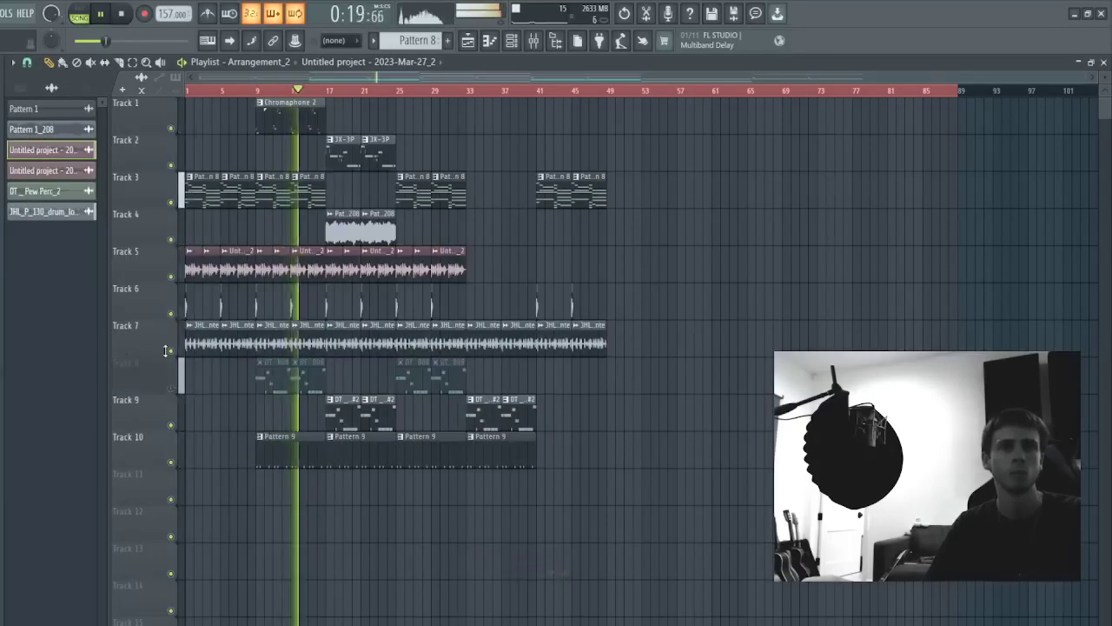
pyautogui.click(167, 350)
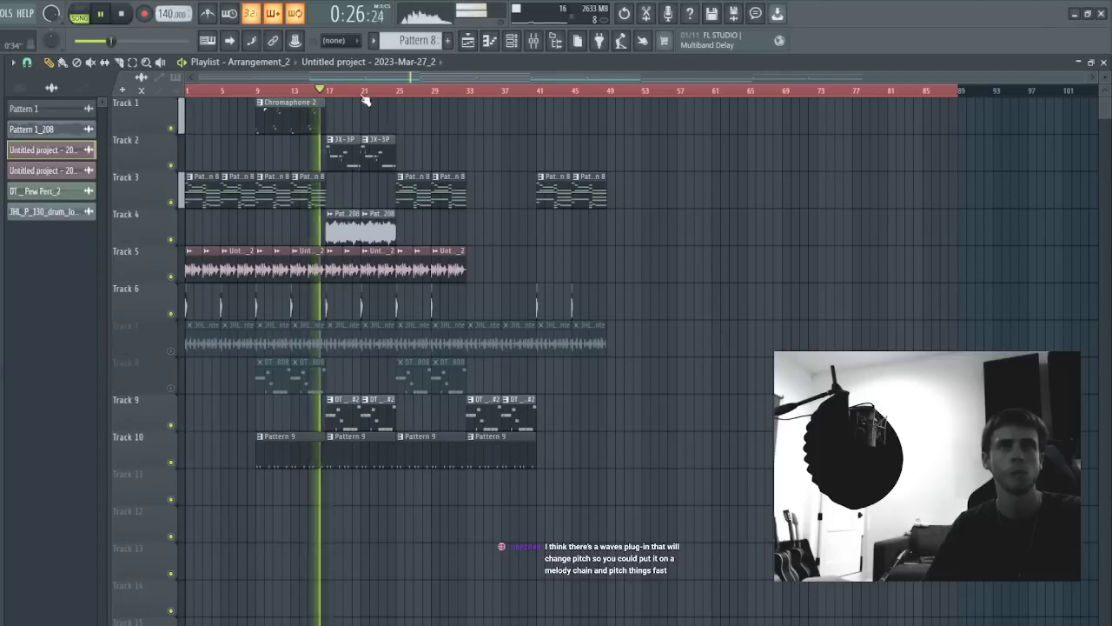
pyautogui.click(309, 443)
pyautogui.click(191, 445)
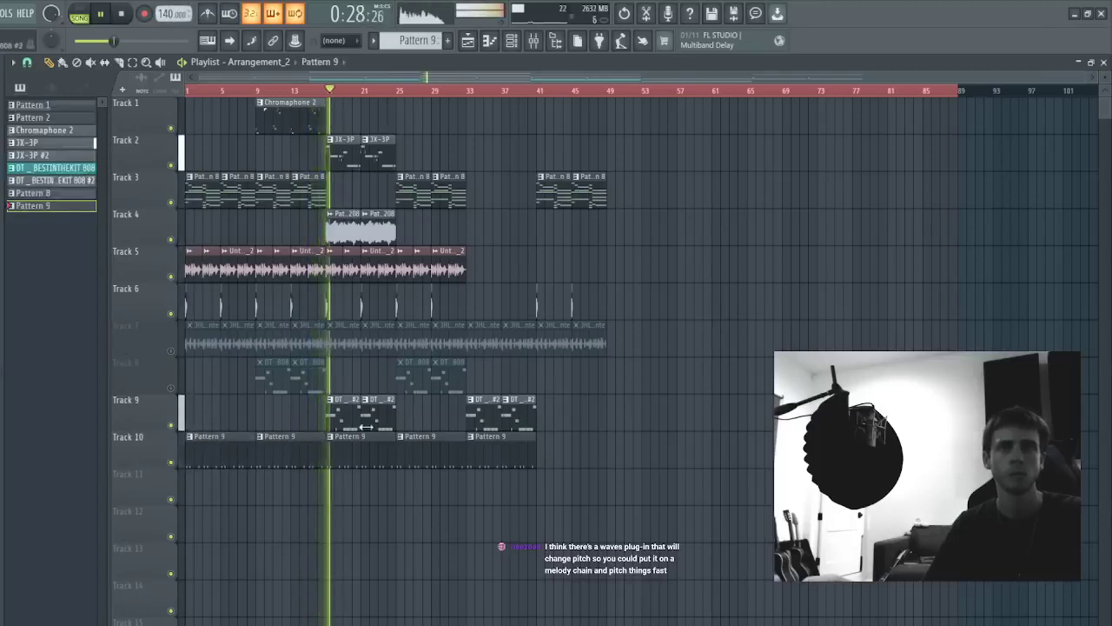
# - In the Track 9 808 clip, delete the second F#5 note and slice the long F#5 in two
pyautogui.doubleClick(338, 415)
pyautogui.hscroll(-2, 383, 117)
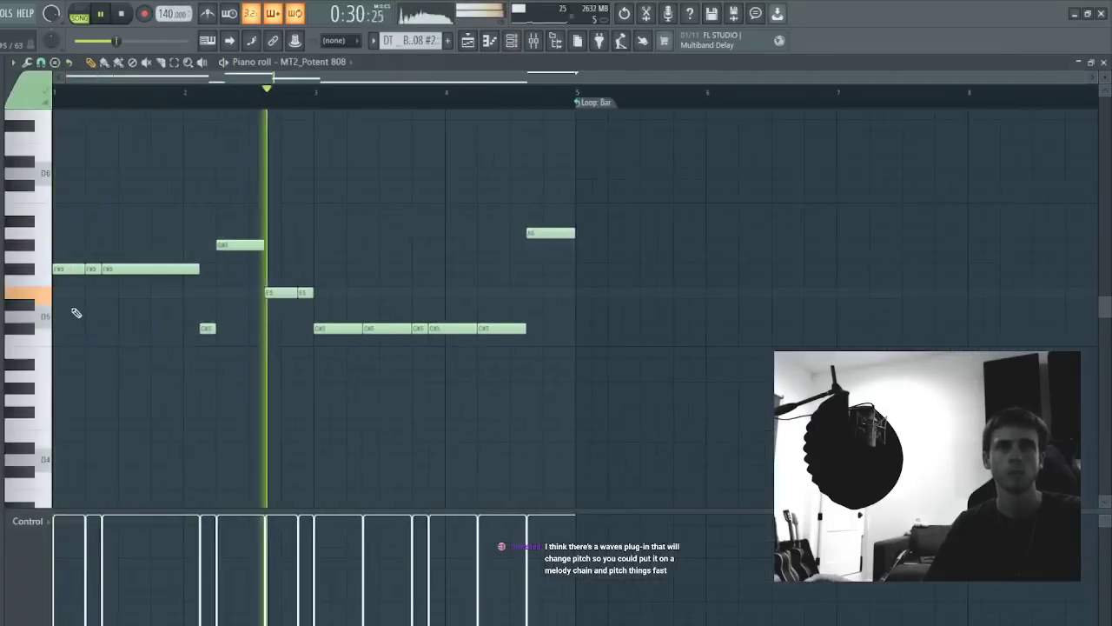
pyautogui.rightClick(94, 268)
pyautogui.press('c')
pyautogui.moveTo(152, 260); pyautogui.dragTo(154, 283)
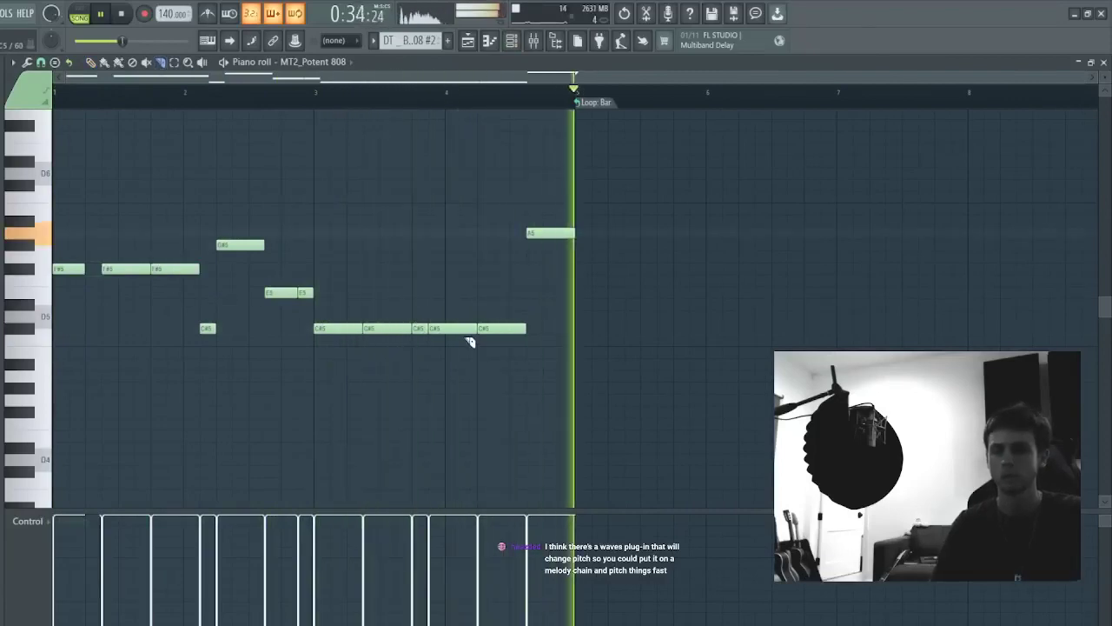
# - Copy the Track 9 clips to bar 1 and duplicate bars 17–24 to bar 25
pyautogui.press('F5')
pyautogui.moveTo(321, 410); pyautogui.dragTo(106, 415)
pyautogui.moveTo(205, 410); pyautogui.dragTo(249, 403)
pyautogui.moveTo(319, 411); pyautogui.dragTo(287, 417)
pyautogui.hotkey('ctrl', 'b')
pyautogui.click(385, 412)
# - In Pattern 9, try the alternating hi-hat steps on channel rows 11 and 10, undoing each
pyautogui.doubleClick(343, 457)
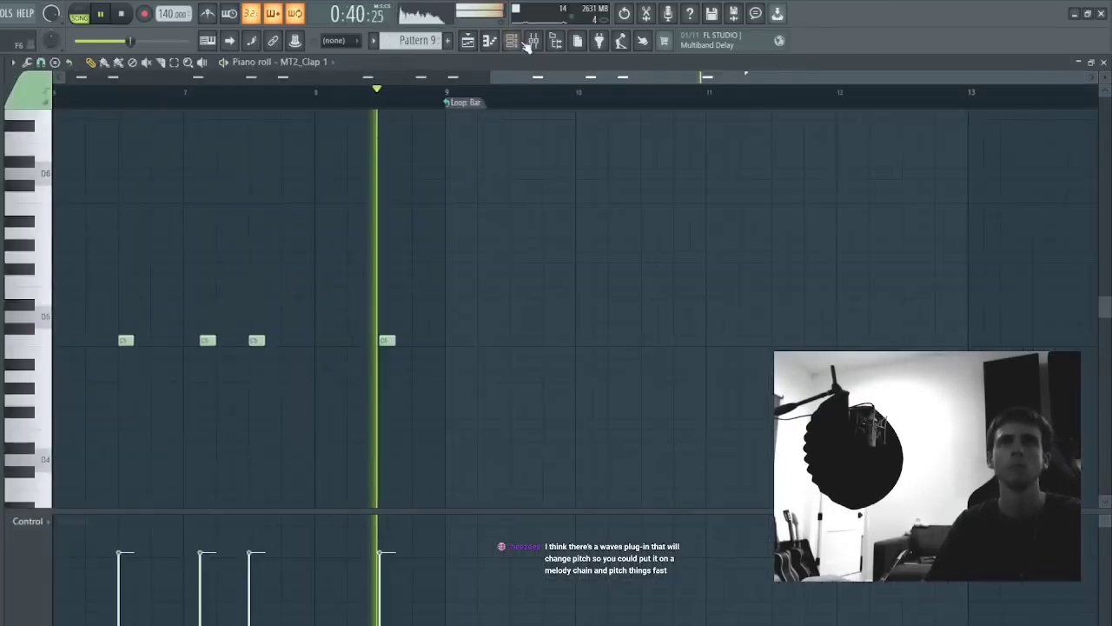
pyautogui.click(528, 43)
pyautogui.hotkey('ctrl', 'v')
pyautogui.hotkey('ctrl', 'x')
pyautogui.click(223, 337)
pyautogui.hotkey('ctrl', 'v')
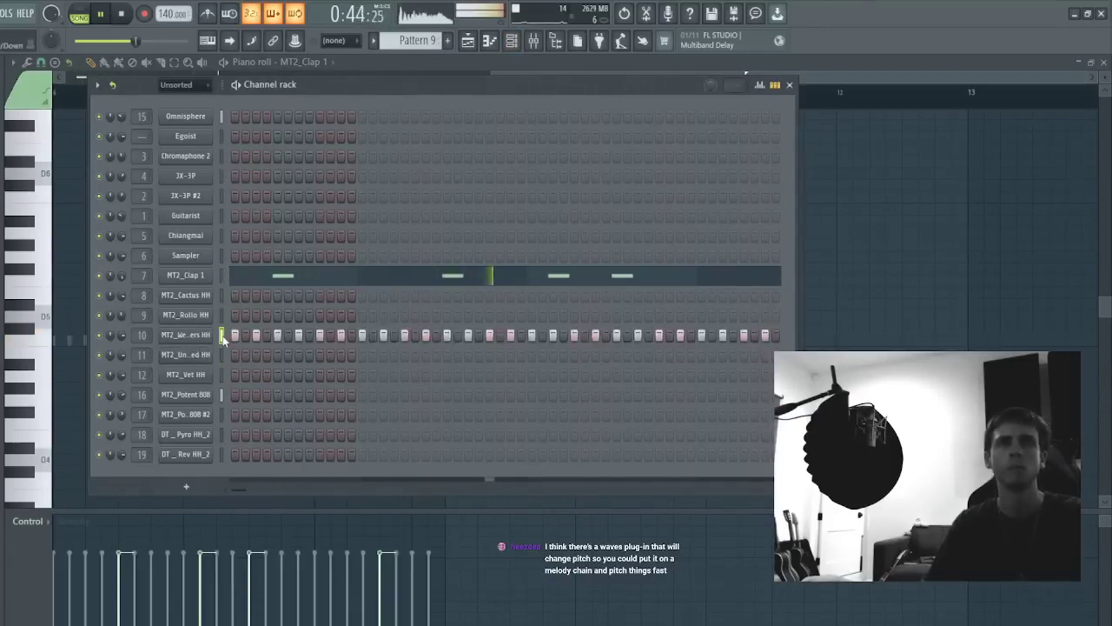
pyautogui.hotkey('ctrl', 'x')
# - Paste the alternating hi-hat steps onto DT _ Pyro HH_2 after trying MT2_Rollo HH
pyautogui.click(223, 316)
pyautogui.hotkey('ctrl', 'v')
pyautogui.hotkey('ctrl', 'x')
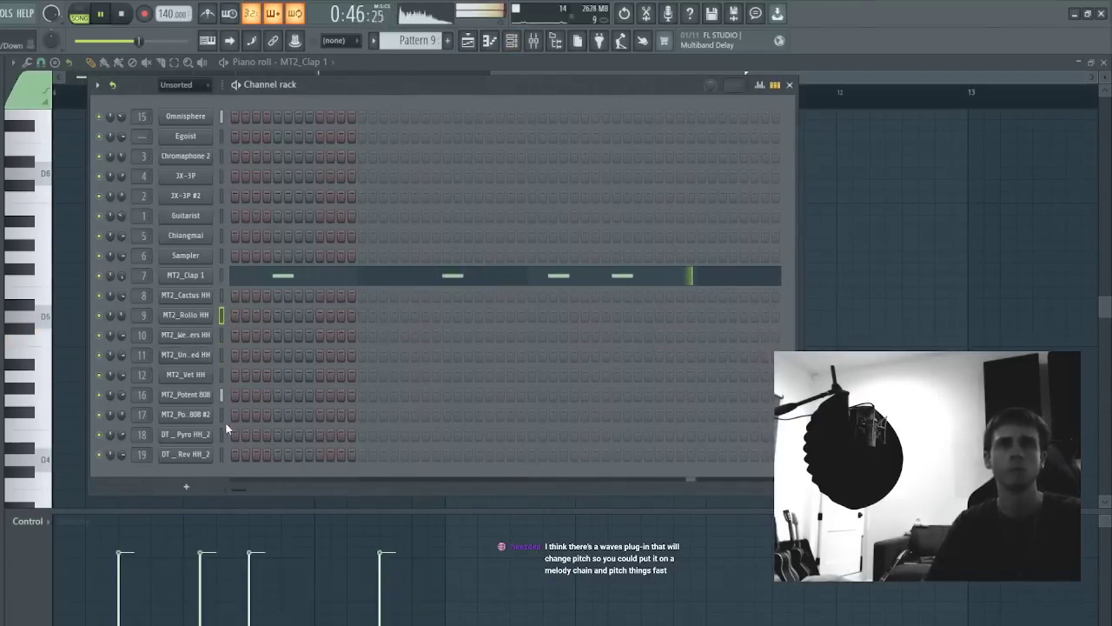
pyautogui.hotkey('ctrl', 'b')
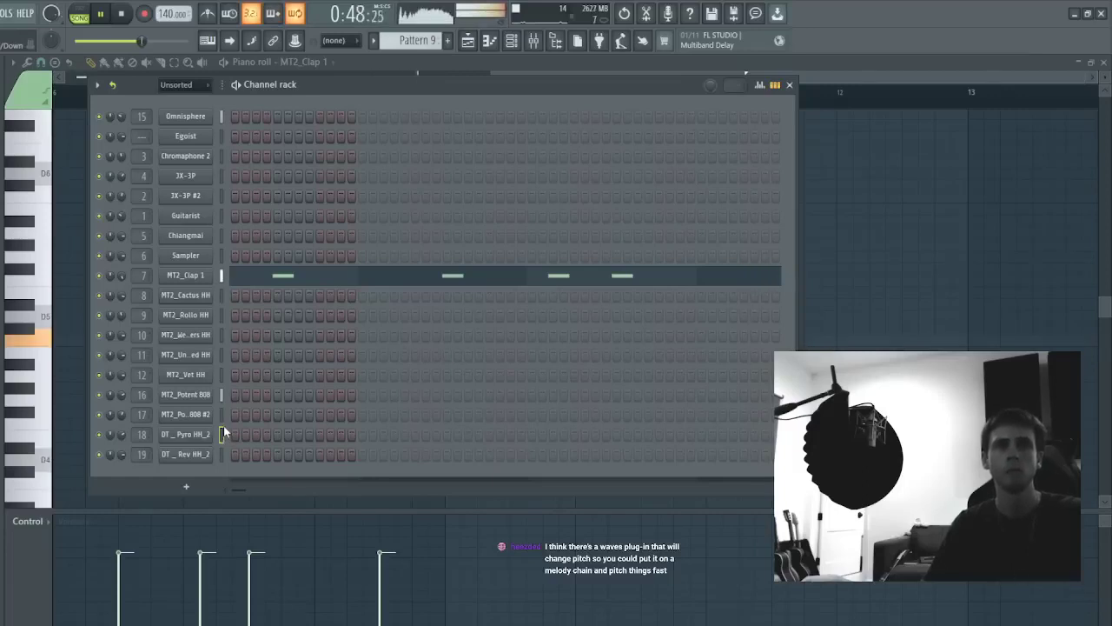
pyautogui.hotkey('ctrl', 'v')
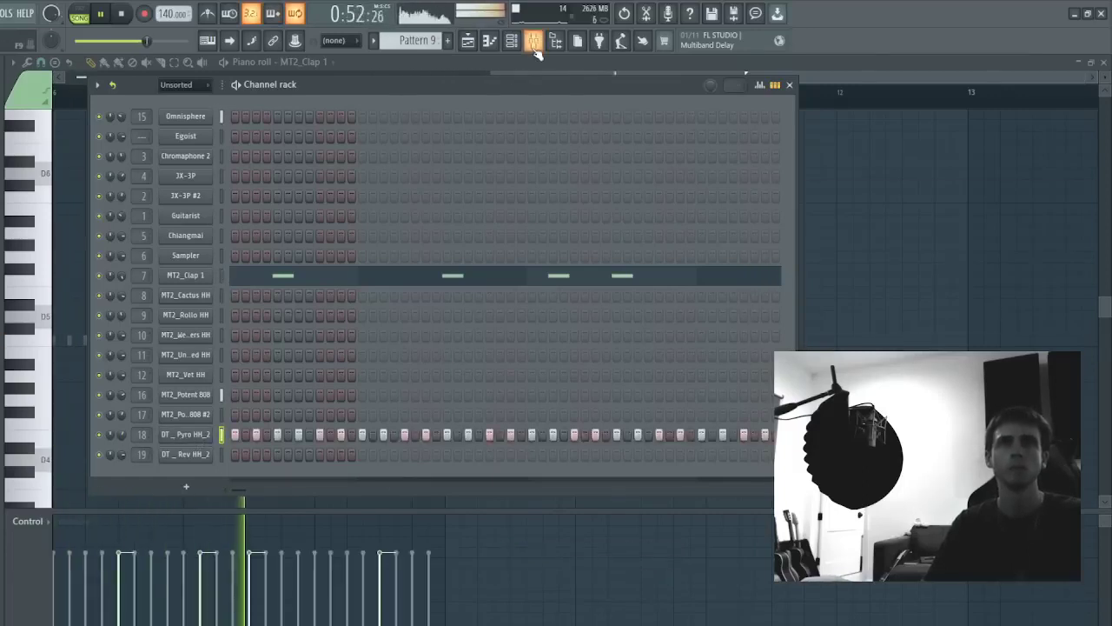
pyautogui.press('F9')
# - Inspect the Master track's Fruity Limiter and the MT2_Potent 808 mixer track
pyautogui.click(389, 261)
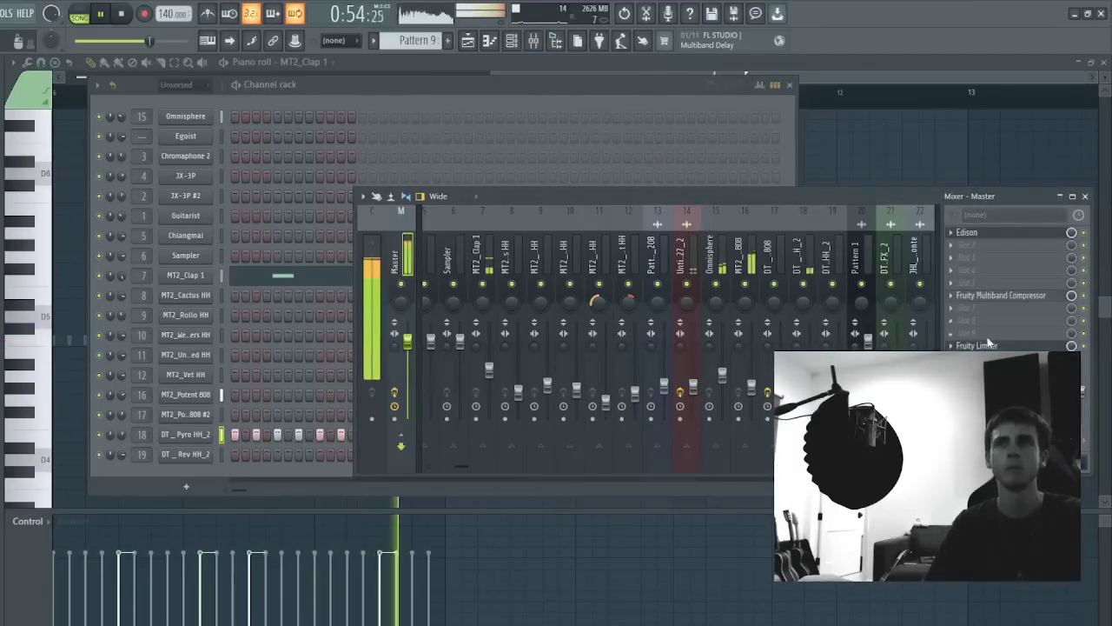
pyautogui.click(1005, 345)
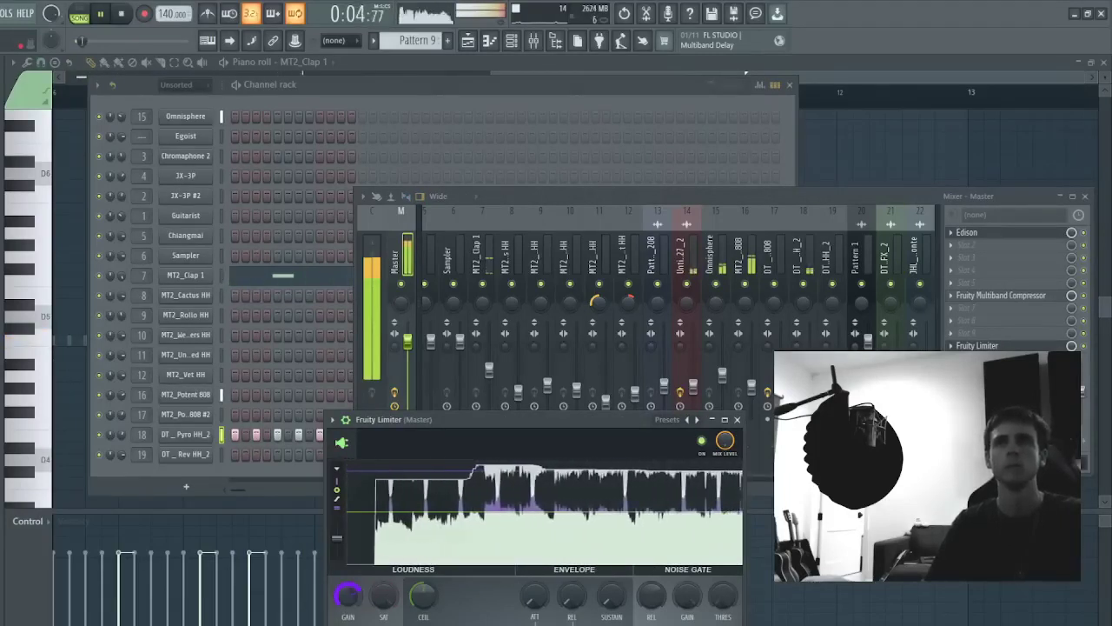
pyautogui.click(744, 299)
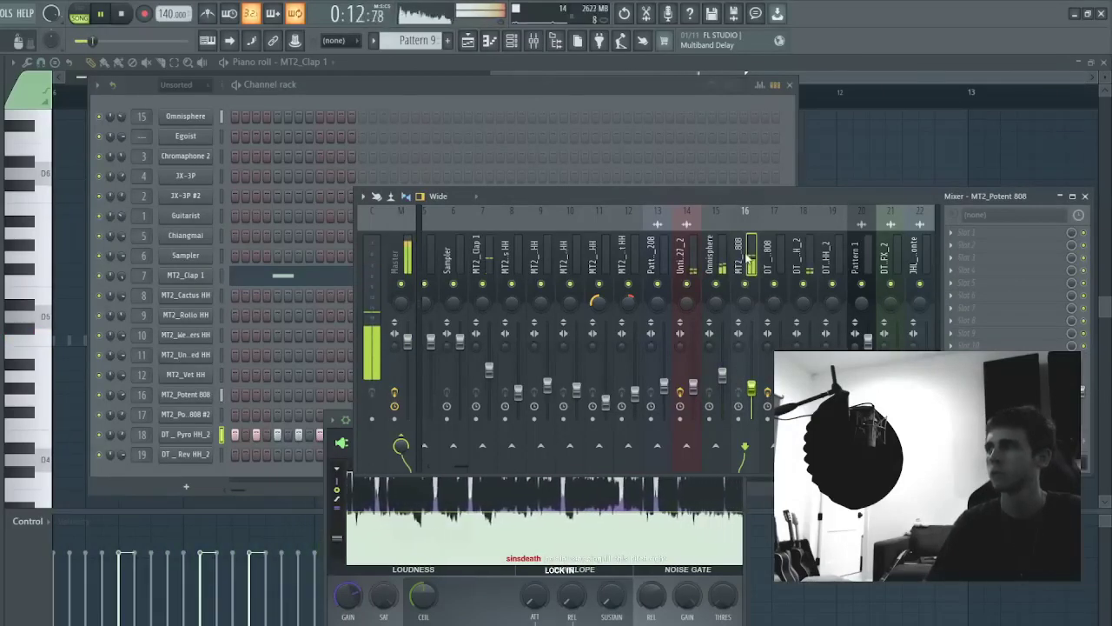
pyautogui.scroll(3, 750, 257)
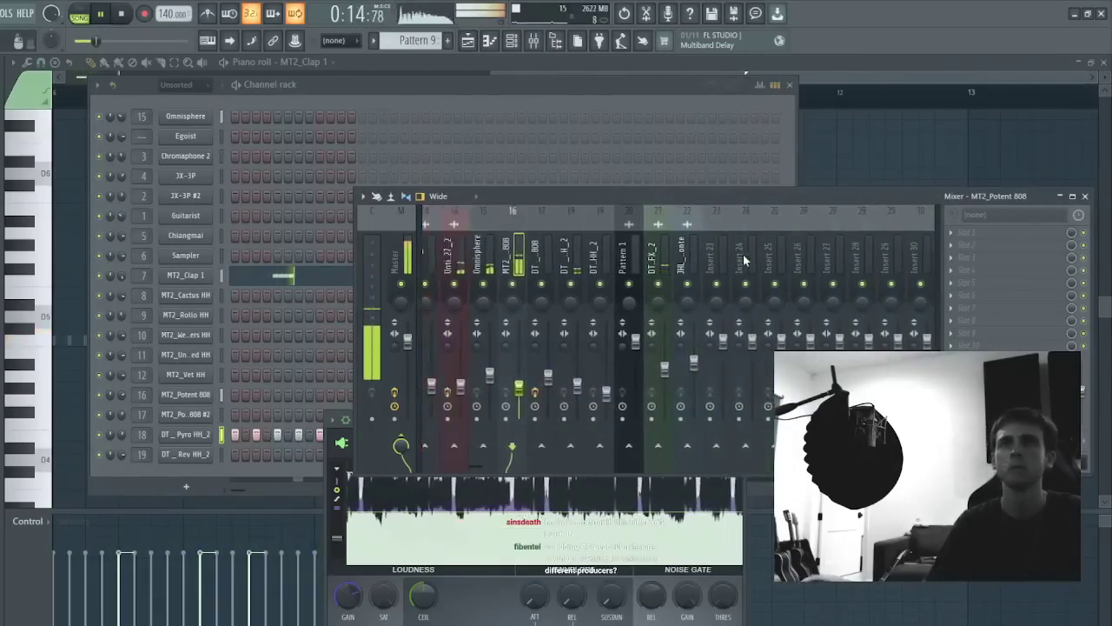
pyautogui.scroll(2, 839, 287)
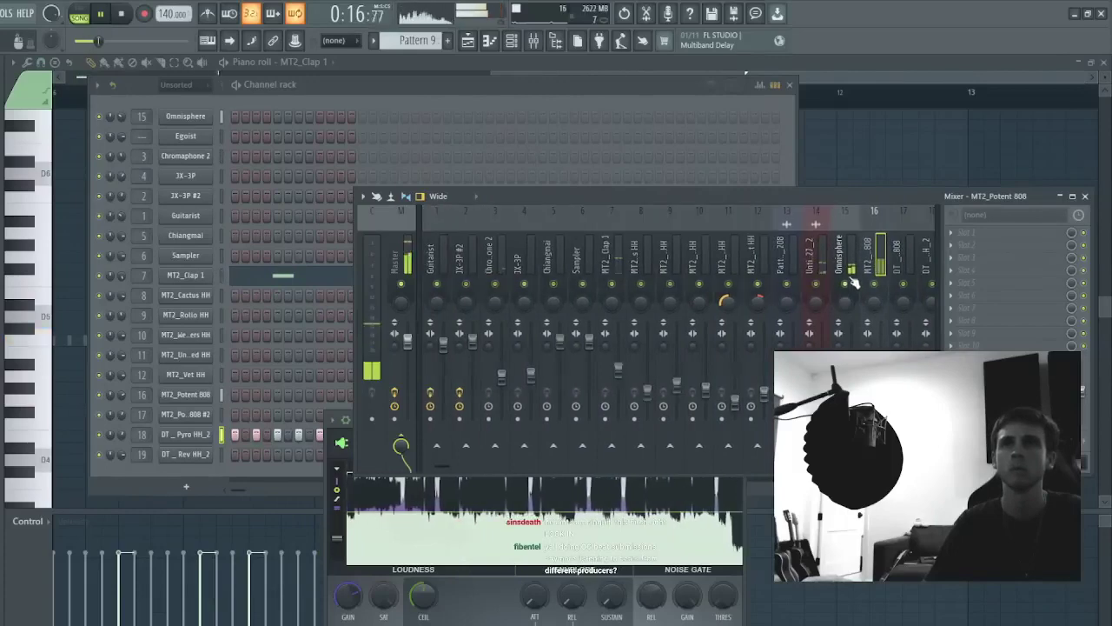
# - Add Fruity parametric EQ 2 to the Omnisphere mixer track with band 4 dipped, then close the windows
pyautogui.click(840, 258)
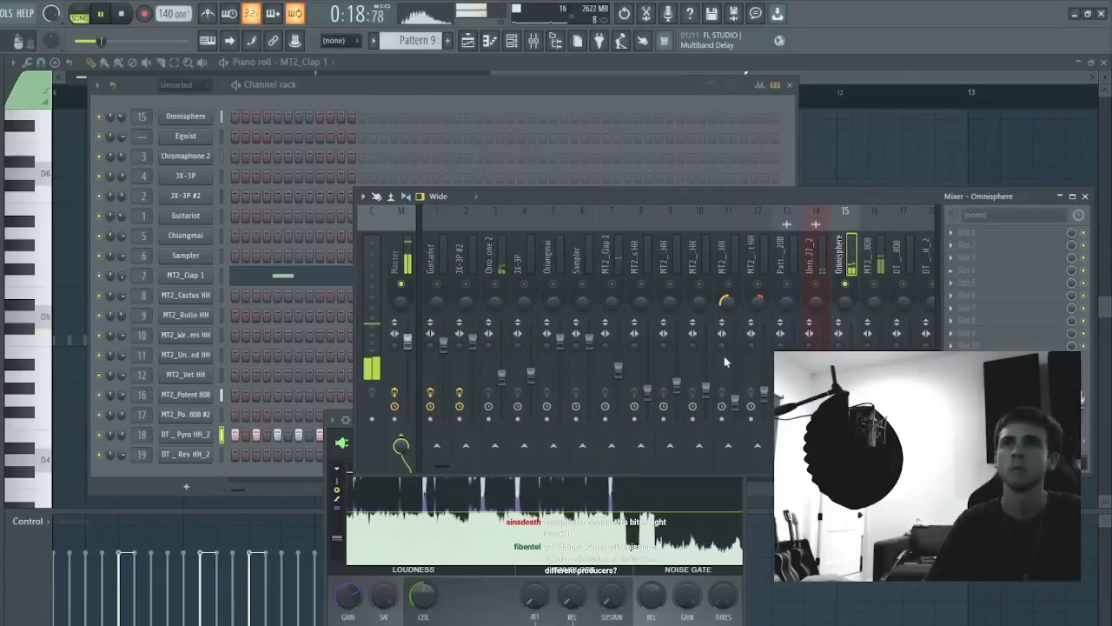
pyautogui.click(710, 235)
pyautogui.moveTo(231, 290); pyautogui.dragTo(204, 296)
pyautogui.rightClick(846, 285)
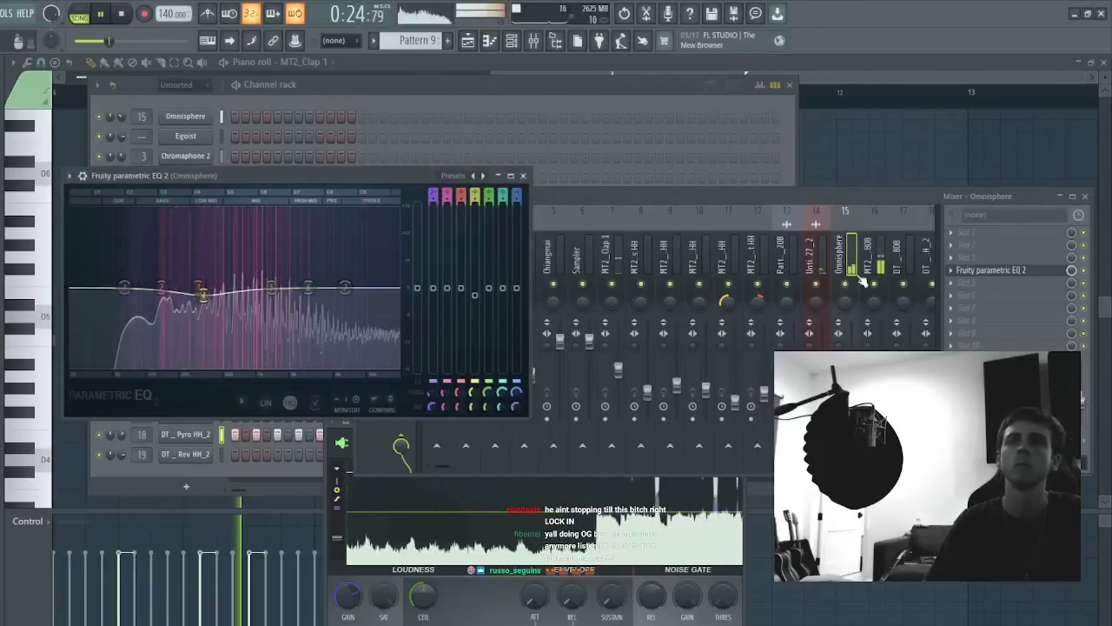
pyautogui.press('F12')
# - Select every arrangement clip, duplicate them to repeat from bar 49, and stop playback
pyautogui.press('F5')
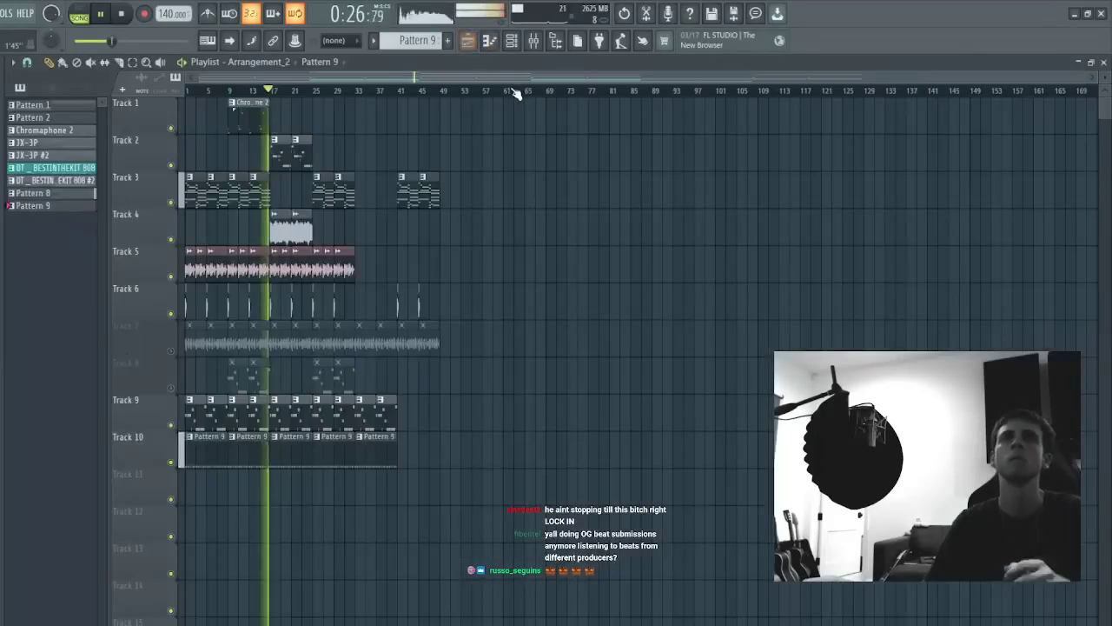
pyautogui.moveTo(904, 124); pyautogui.dragTo(187, 495)
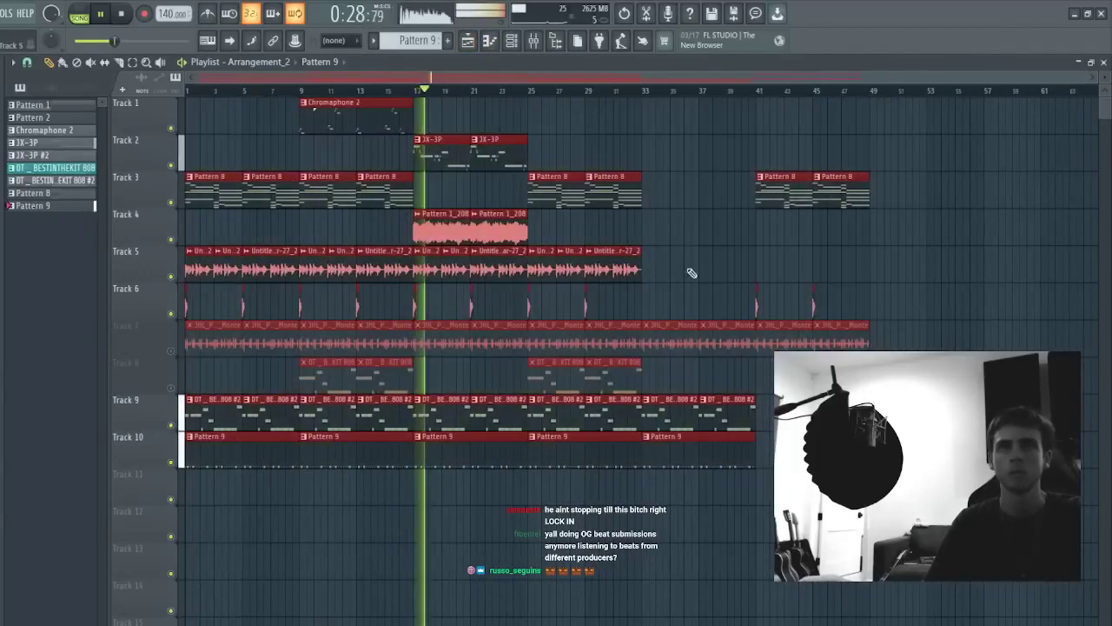
pyautogui.hotkey('ctrl', 'b')
pyautogui.hotkey('ctrl', 'd')
pyautogui.scroll(-4, 720, 93)
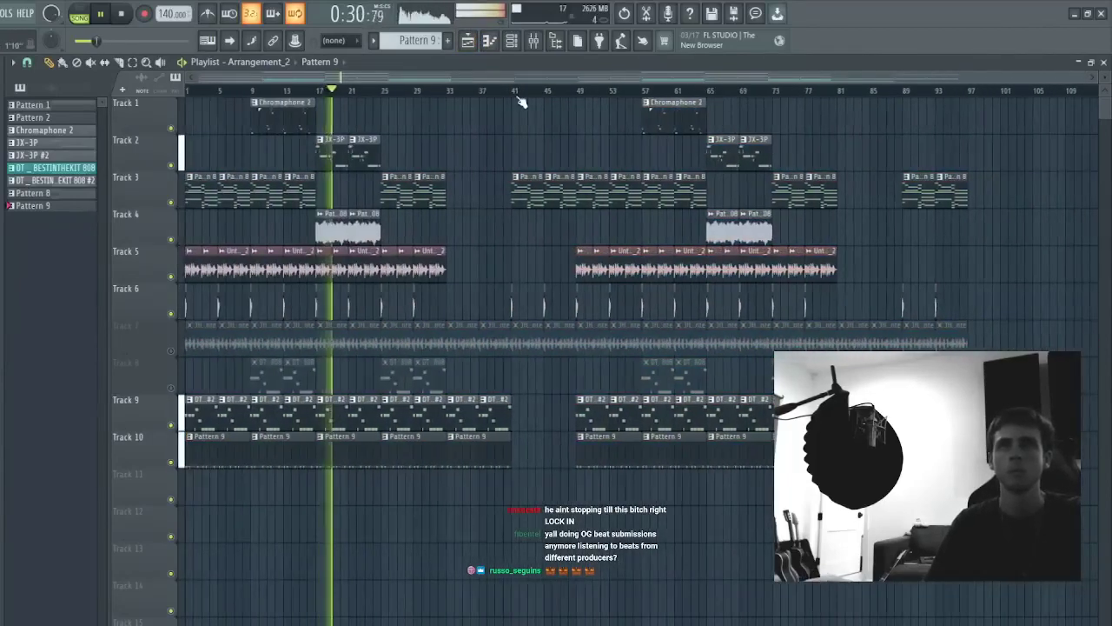
pyautogui.press('space')
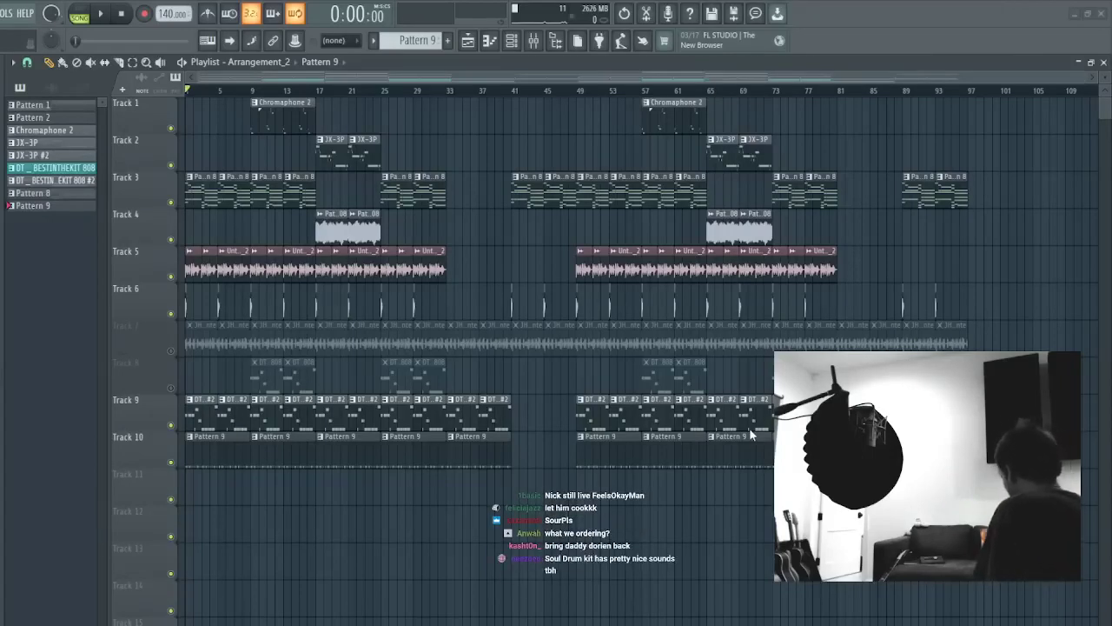
pyautogui.click(749, 430)
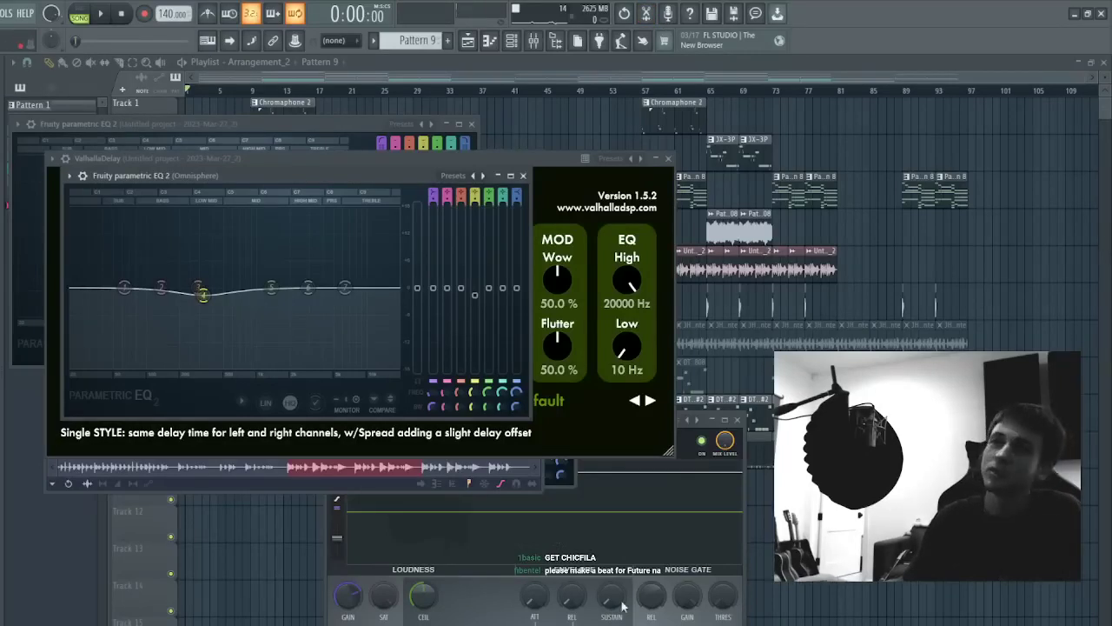
pyautogui.press('F12')
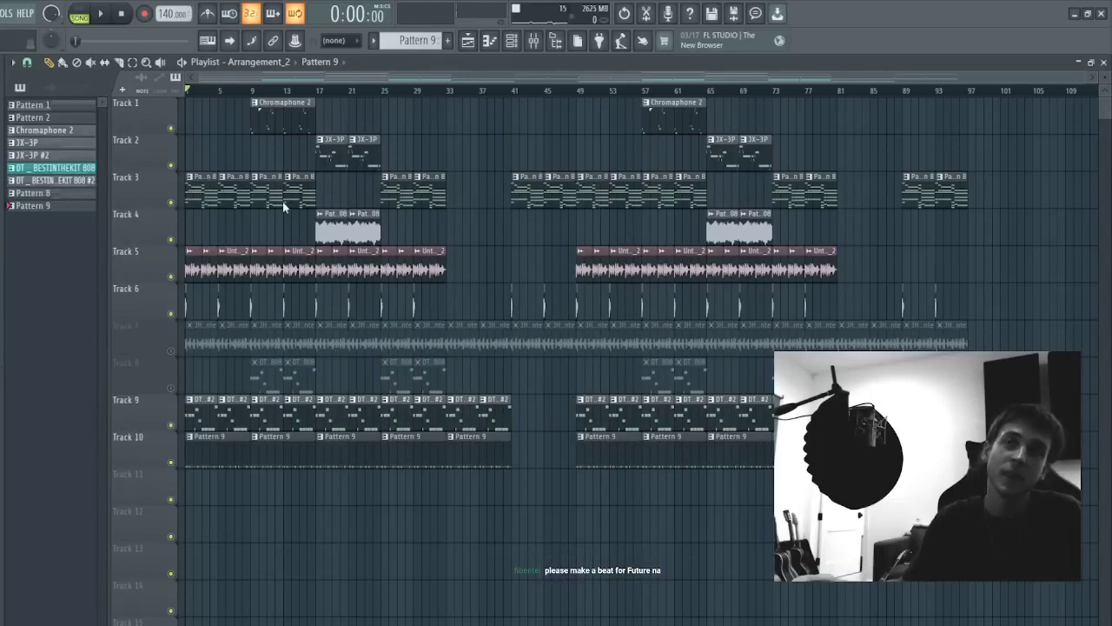
pyautogui.hotkey('ctrl', 'n')
# - Load the KORG Chiang Mai synth into the new project's first channel
pyautogui.click(511, 41)
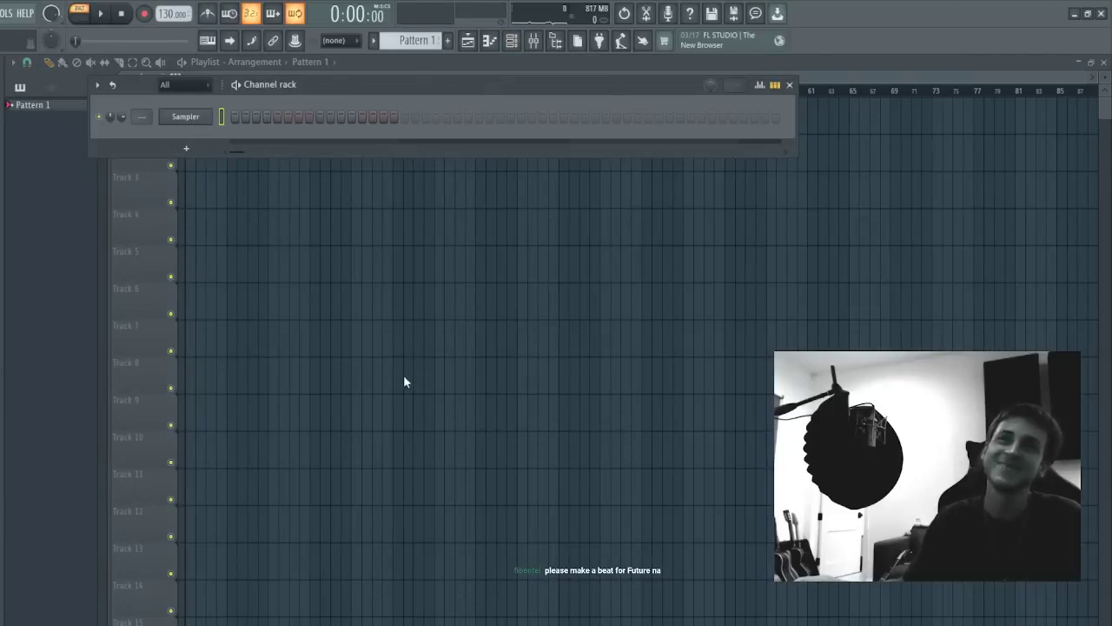
pyautogui.click(405, 401)
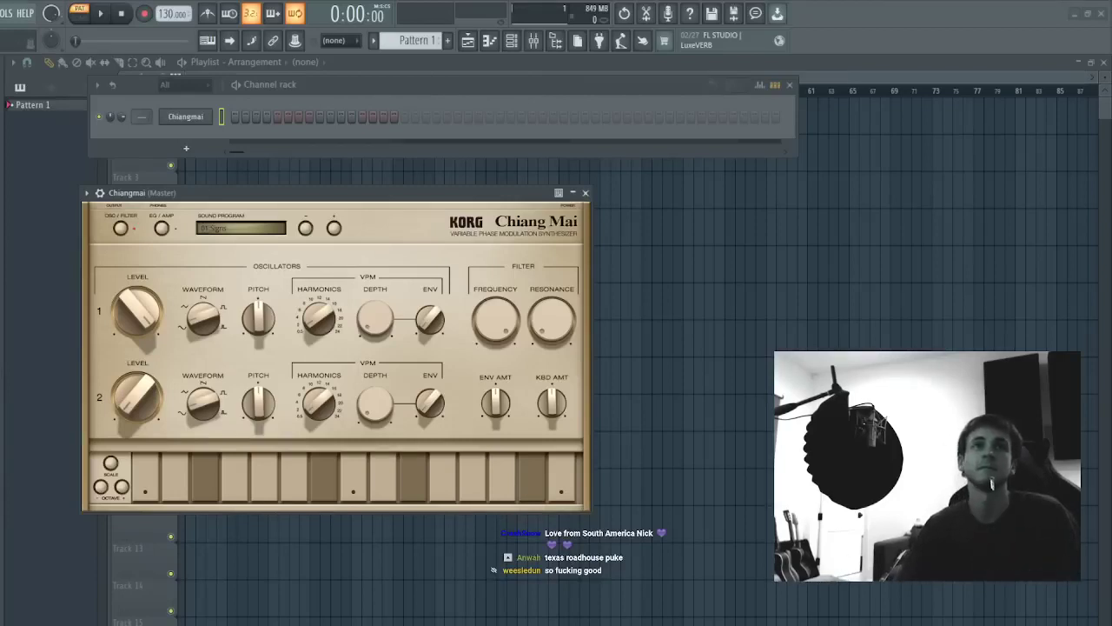
# - Replace the Chiang Mai channel with a Roland JX-3P synth
pyautogui.click(170, 120)
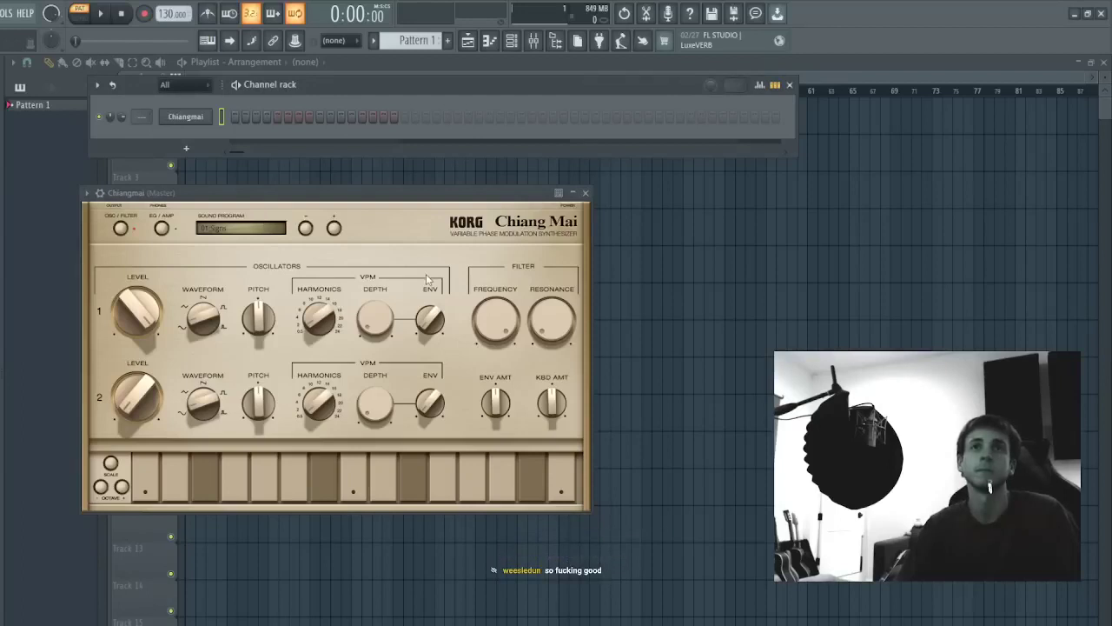
pyautogui.click(479, 538)
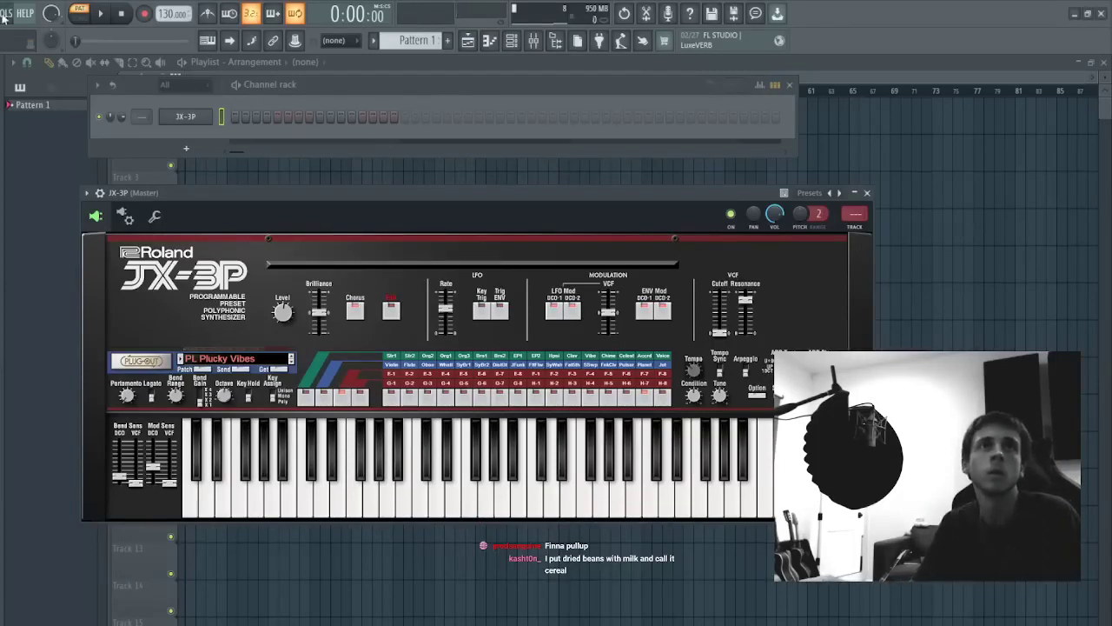
# - Cut the middle JX-3P chords, clear the leftover notes, and paste the chords at the pattern start
pyautogui.click(252, 117)
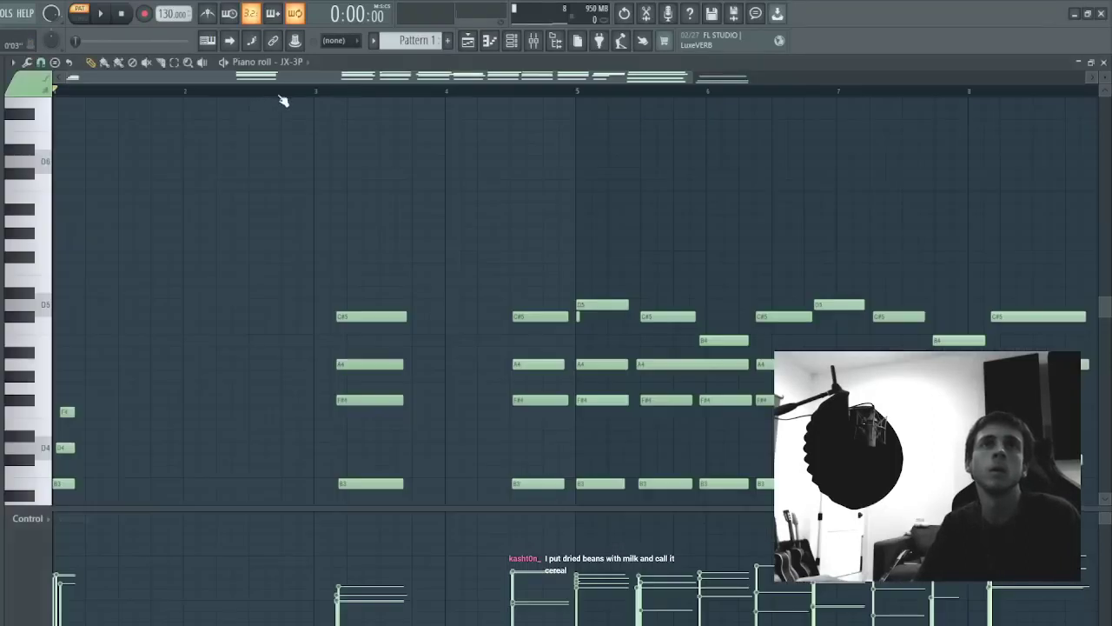
pyautogui.scroll(-2, 285, 95)
pyautogui.scroll(-3, 344, 160)
pyautogui.moveTo(323, 144); pyautogui.dragTo(627, 386)
pyautogui.hotkey('ctrl', 'x')
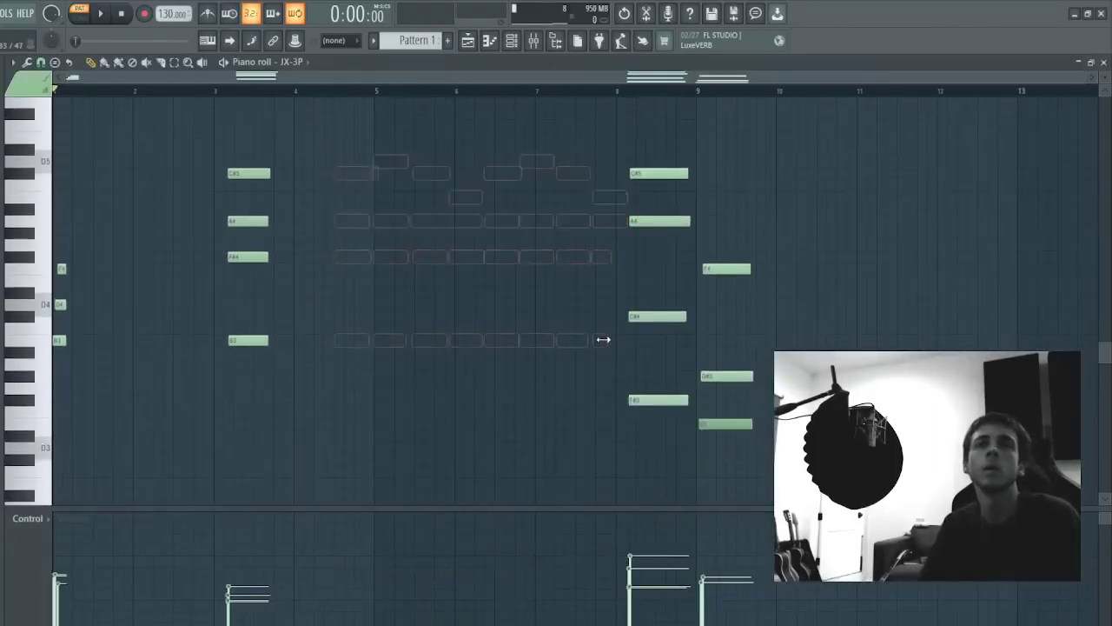
pyautogui.hotkey('ctrl', 'a')
pyautogui.press('Delete')
pyautogui.hotkey('ctrl', 'v')
pyautogui.moveTo(112, 342); pyautogui.dragTo(65, 341)
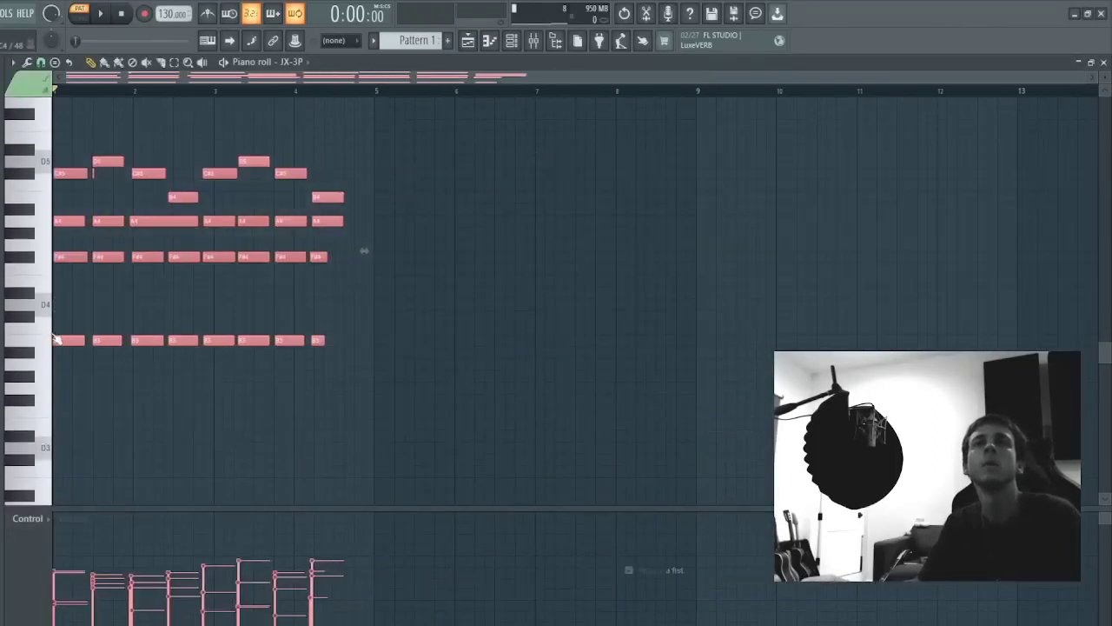
pyautogui.press('space')
pyautogui.hotkey('ctrl', 'd')
# - Try removing the first C#5 note and lengthening all notes, then undo both changes
pyautogui.rightClick(95, 166)
pyautogui.hotkey('ctrl', 'z')
pyautogui.rightClick(84, 176)
pyautogui.press('space')
pyautogui.hotkey('ctrl', 'z')
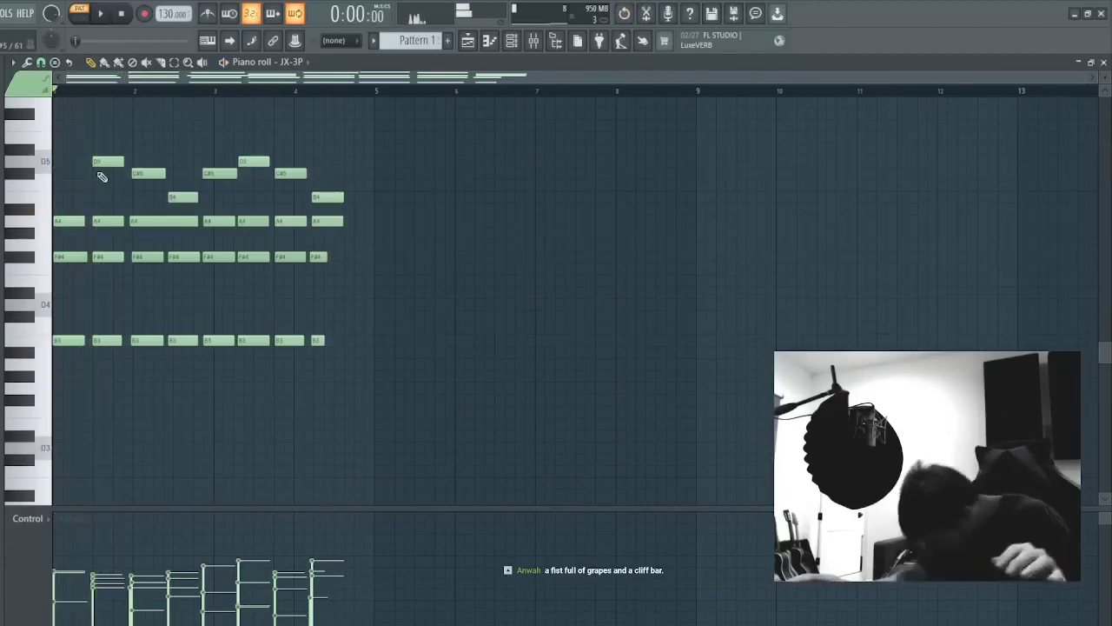
pyautogui.press('space')
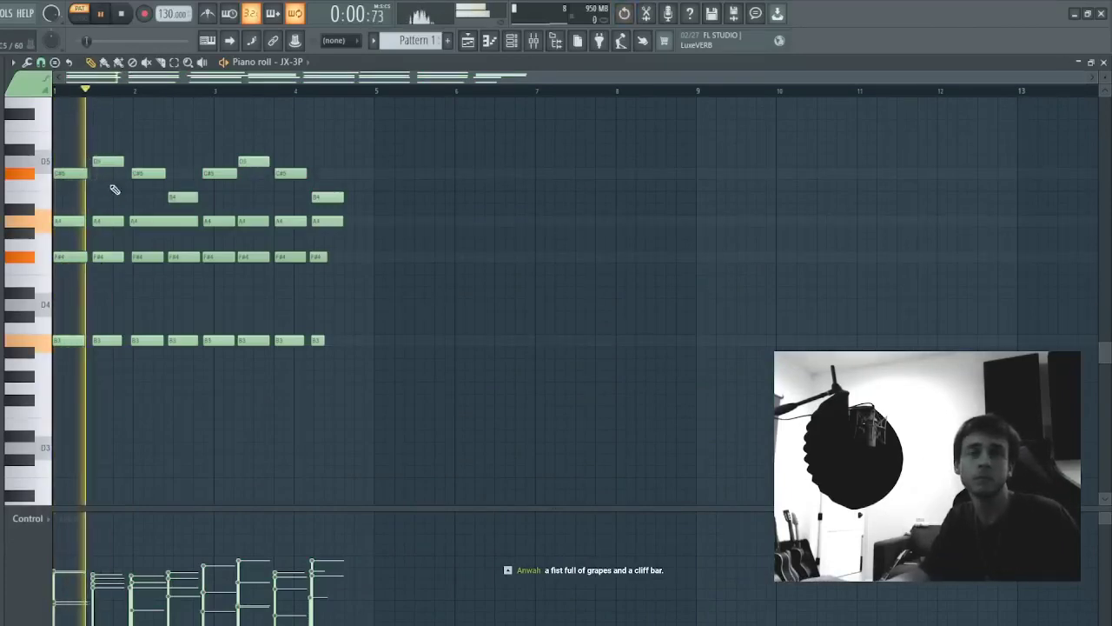
pyautogui.hotkey('ctrl', 'a')
pyautogui.moveTo(332, 252); pyautogui.dragTo(394, 246)
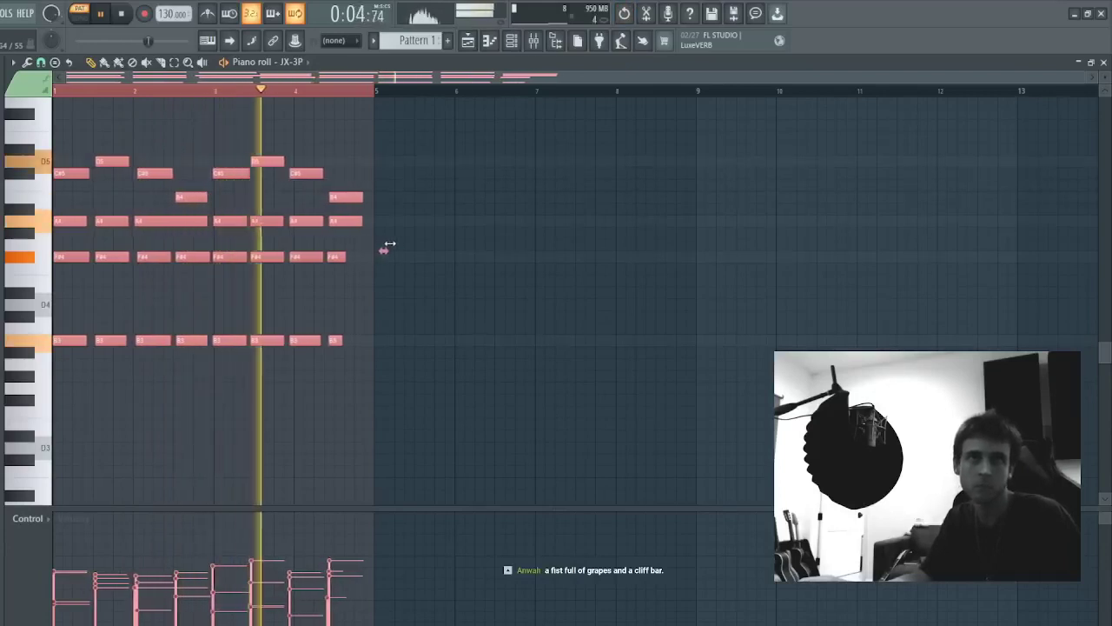
pyautogui.hotkey('ctrl', 'z')
# - Delete the notes from bar 3 onward, record a trial take, then undo it
pyautogui.moveTo(241, 176); pyautogui.dragTo(608, 472)
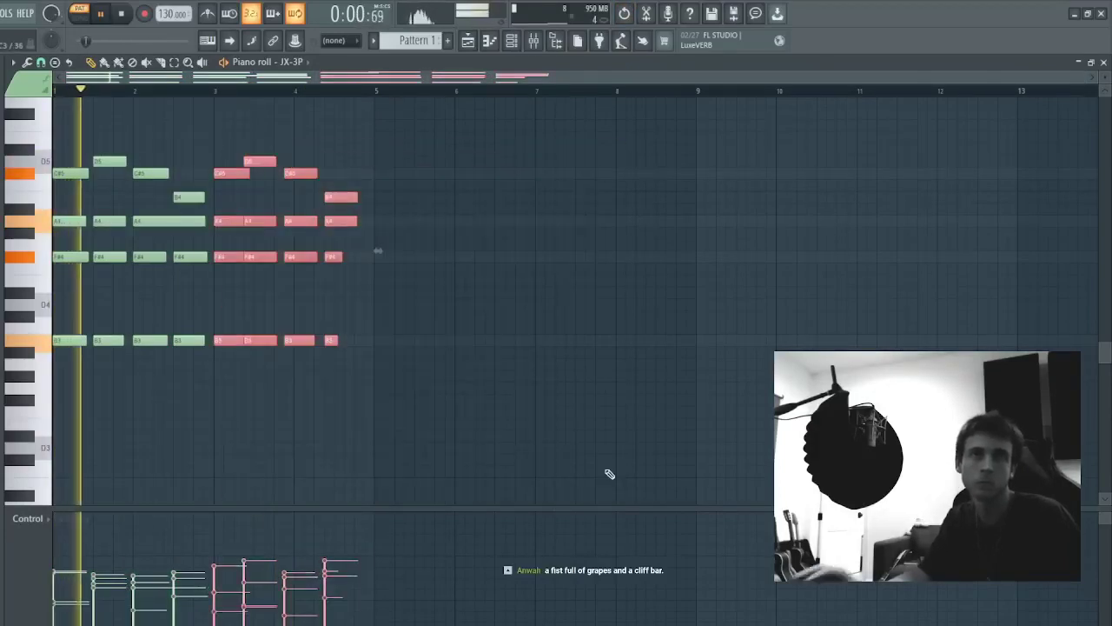
pyautogui.press('Delete')
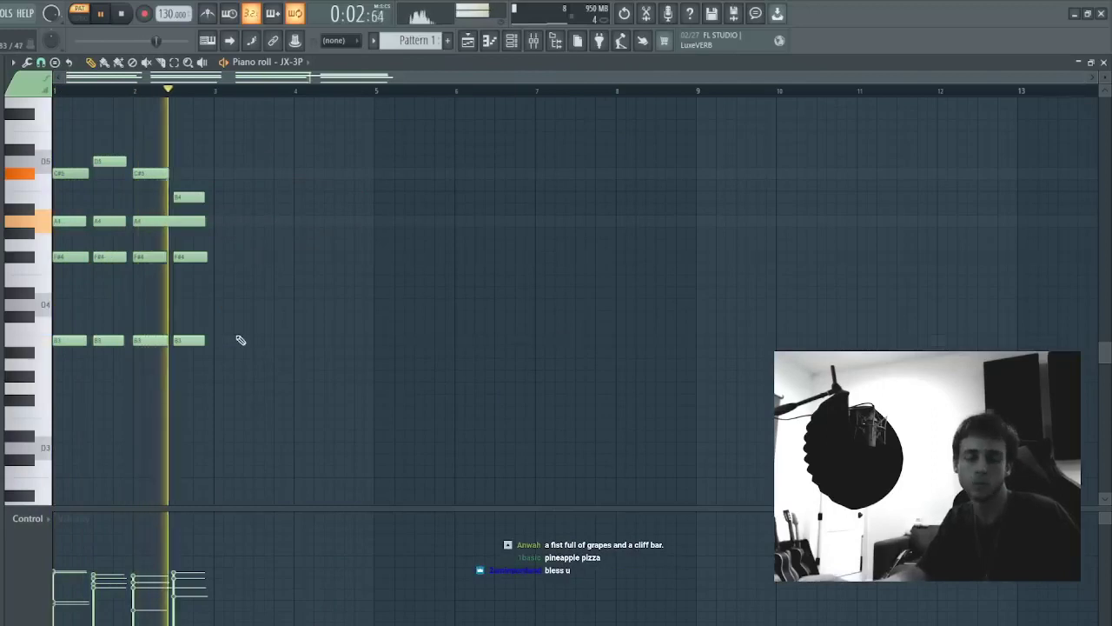
pyautogui.press('space')
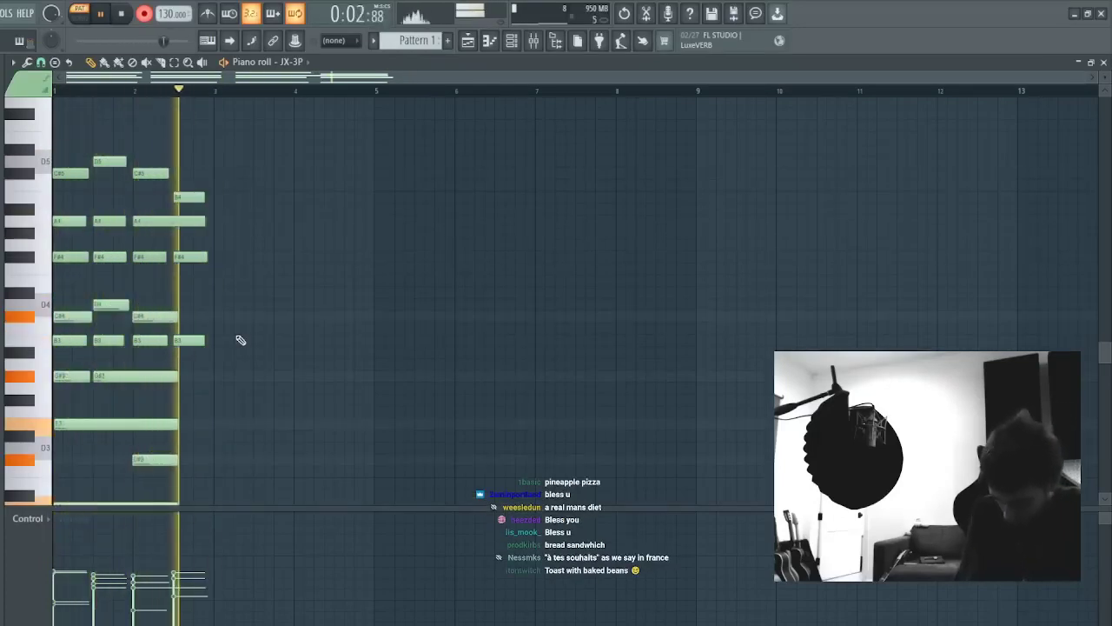
pyautogui.press('space')
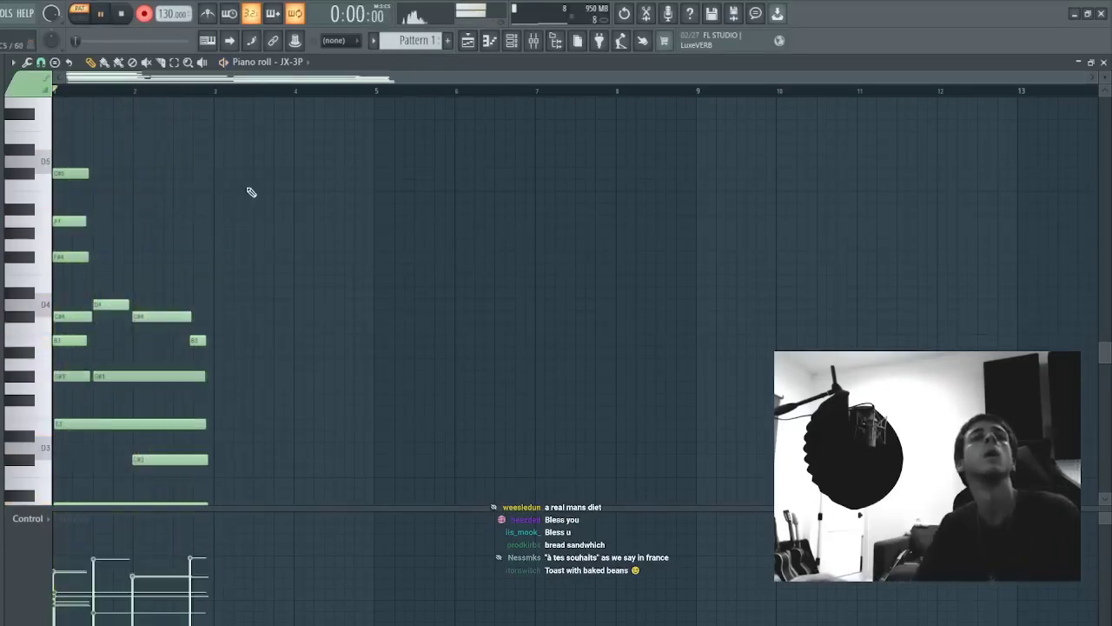
pyautogui.click(145, 14)
pyautogui.press('space')
pyautogui.scroll(-2, 208, 165)
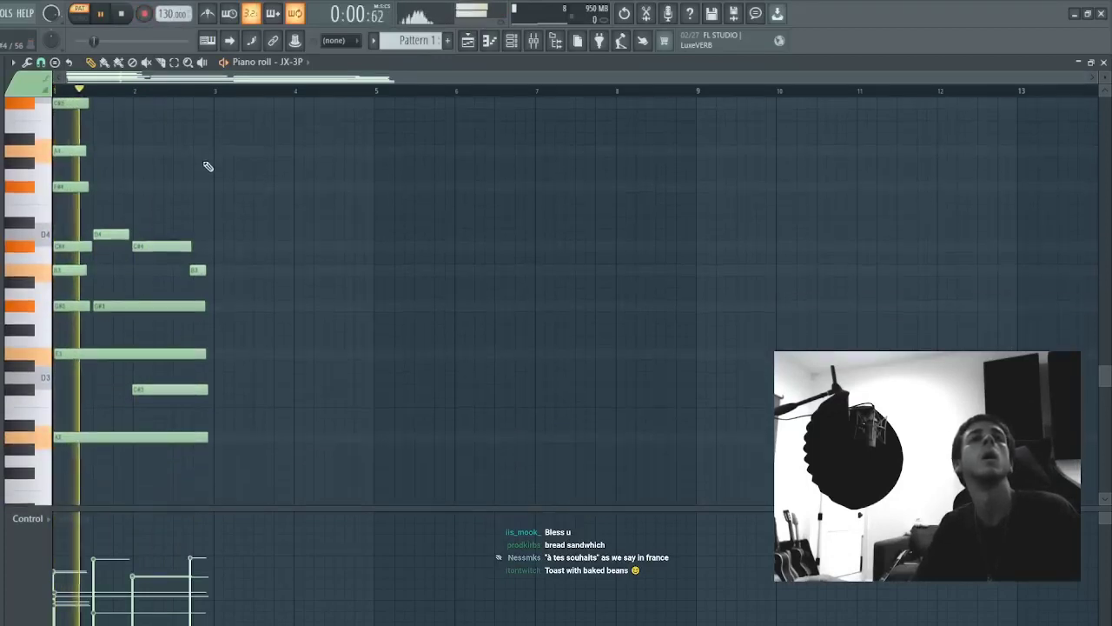
pyautogui.hotkey('ctrl', 'z')
pyautogui.hotkey('ctrl', 'z')
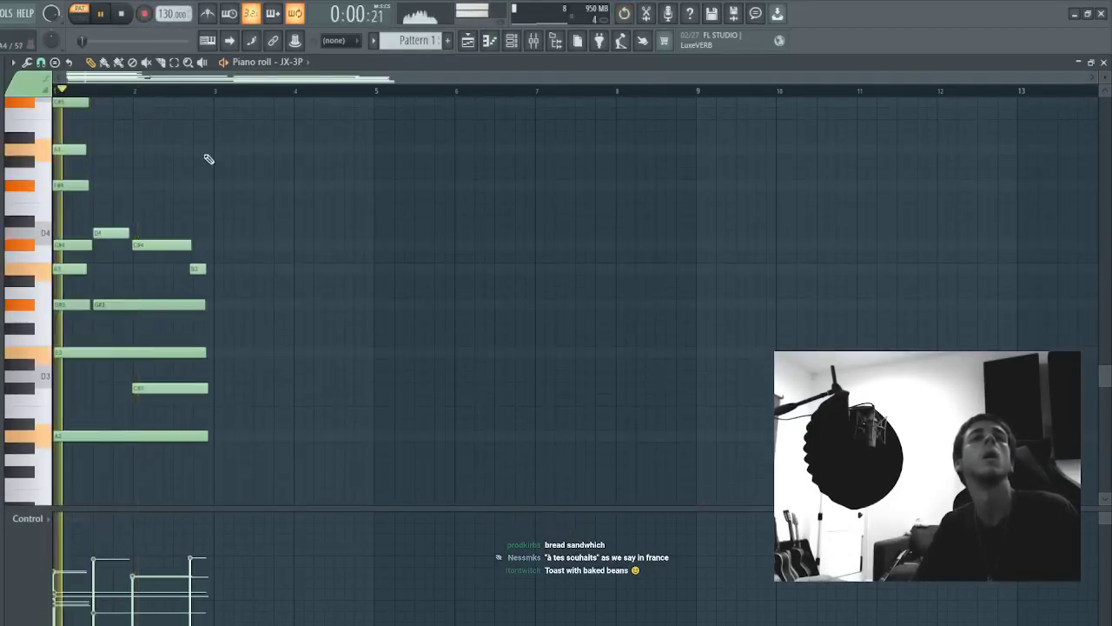
pyautogui.hotkey('ctrl', 'z')
pyautogui.scroll(4, 210, 158)
pyautogui.scroll(1, 208, 157)
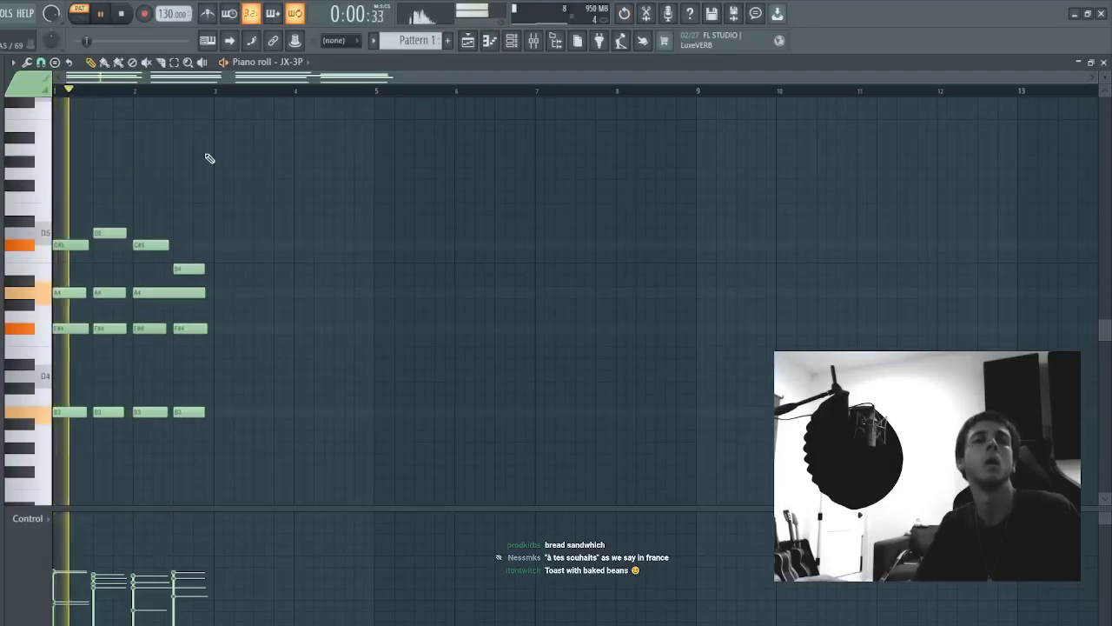
# - Change the note recording mode and record new chords into bars 3–4
pyautogui.click(272, 14)
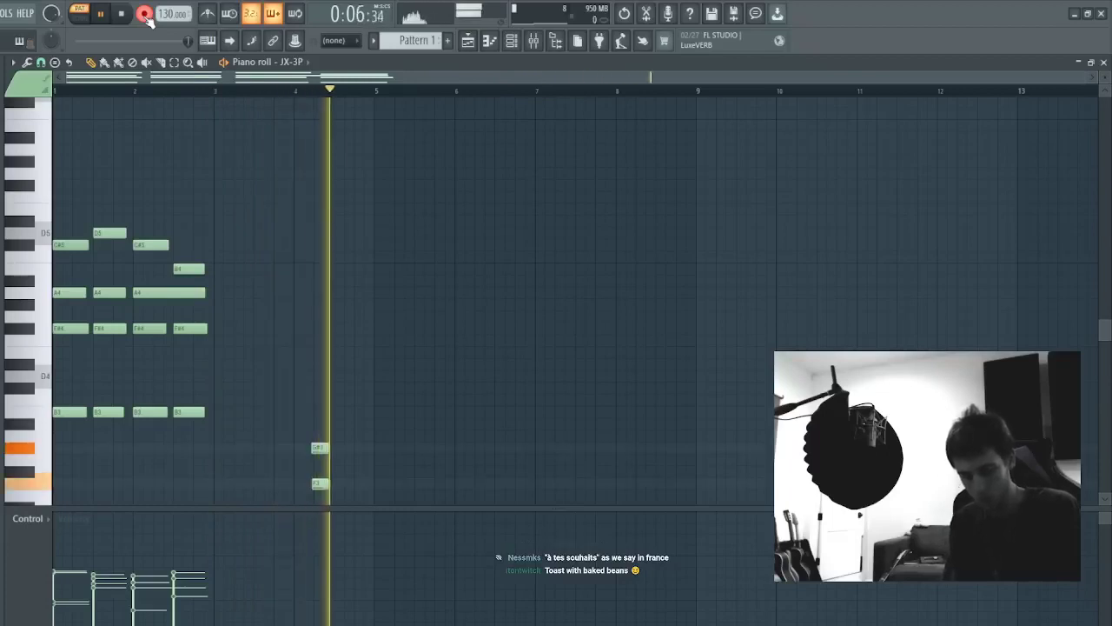
pyautogui.press('space')
pyautogui.press('space')
pyautogui.hotkey('ctrl', 'z')
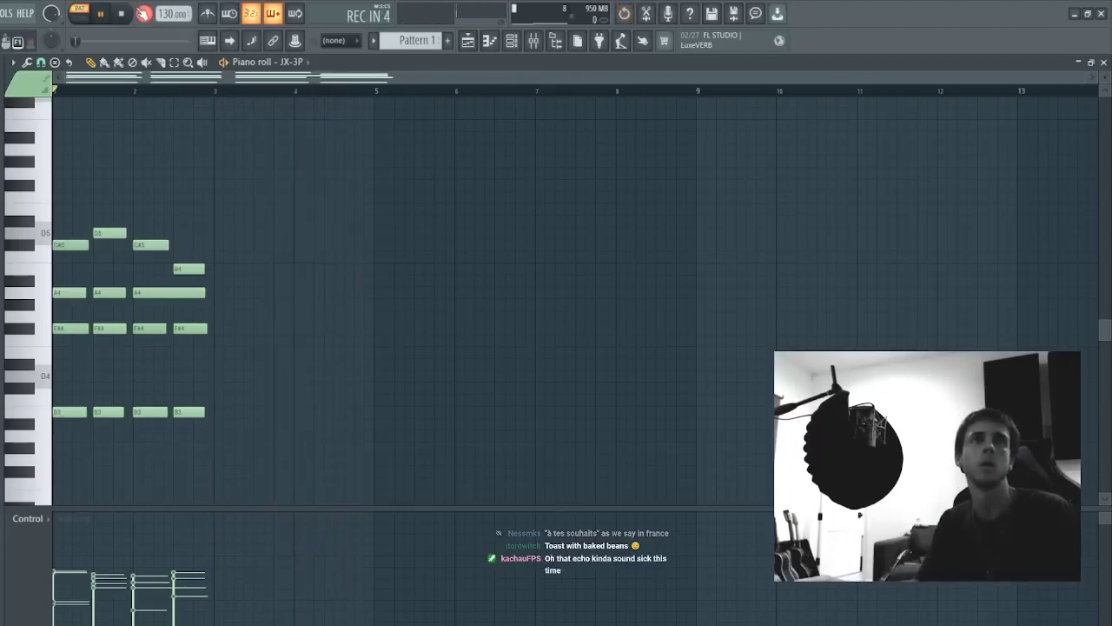
pyautogui.click(146, 16)
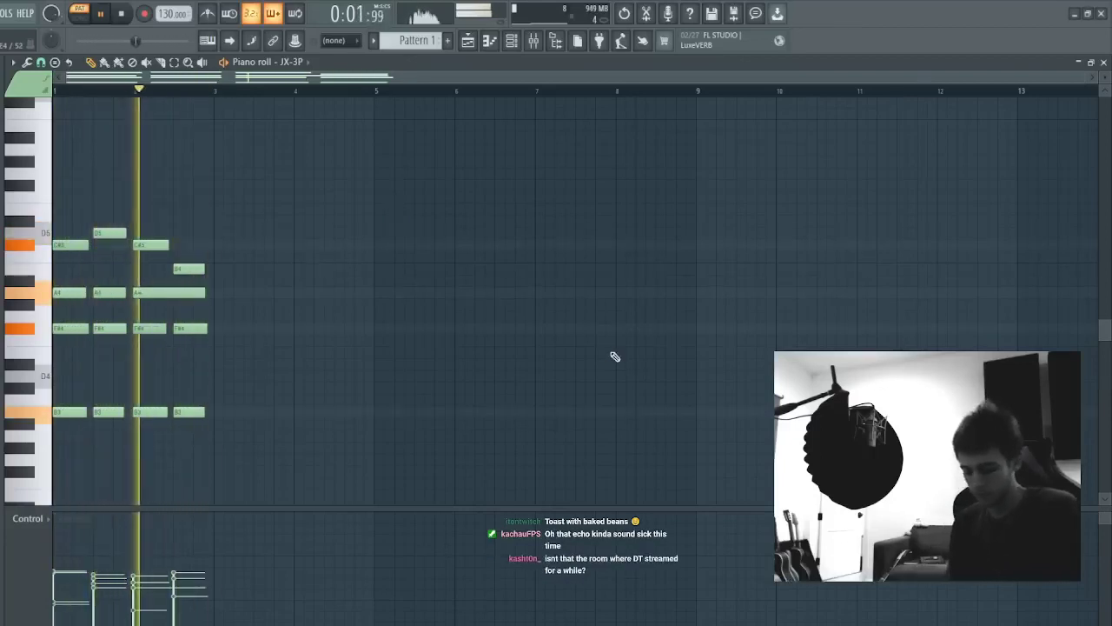
pyautogui.press('space')
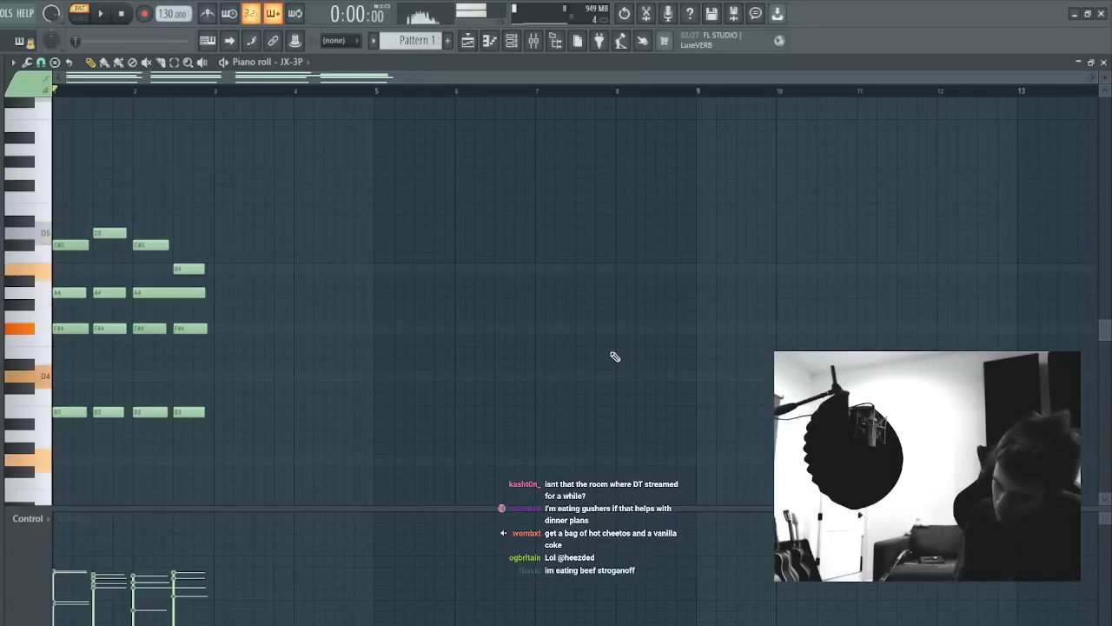
pyautogui.press('space')
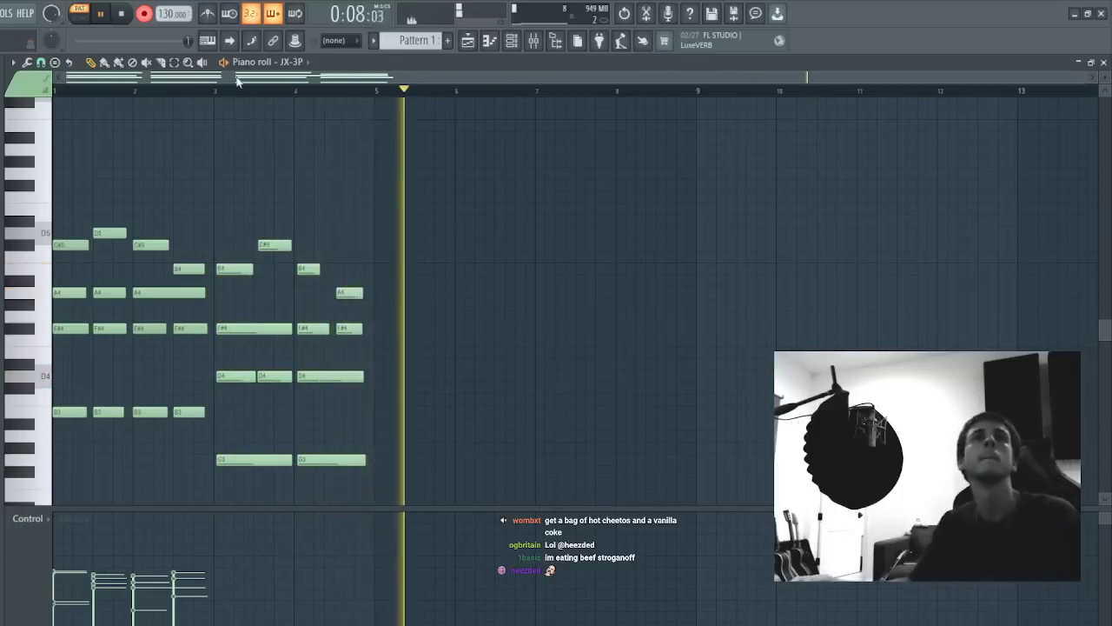
pyautogui.click(150, 16)
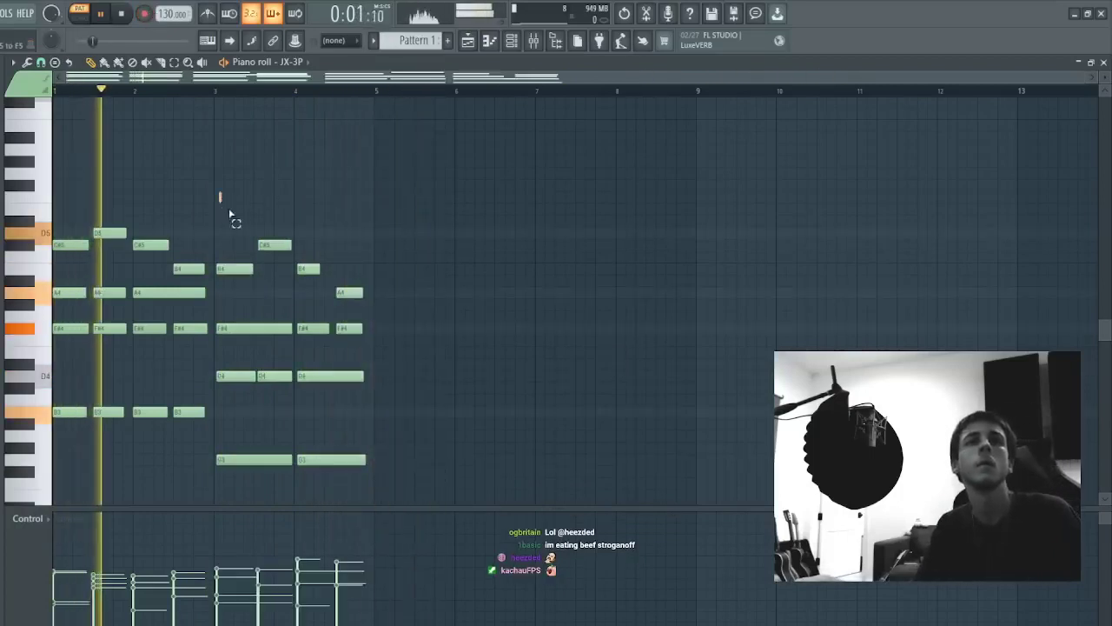
# - Snap the new chords' starts to the grid, nudge one note, and close the piano roll
pyautogui.moveTo(218, 201); pyautogui.dragTo(509, 460)
pyautogui.hotkey('shift', 'q')
pyautogui.hotkey('ctrl', 'd')
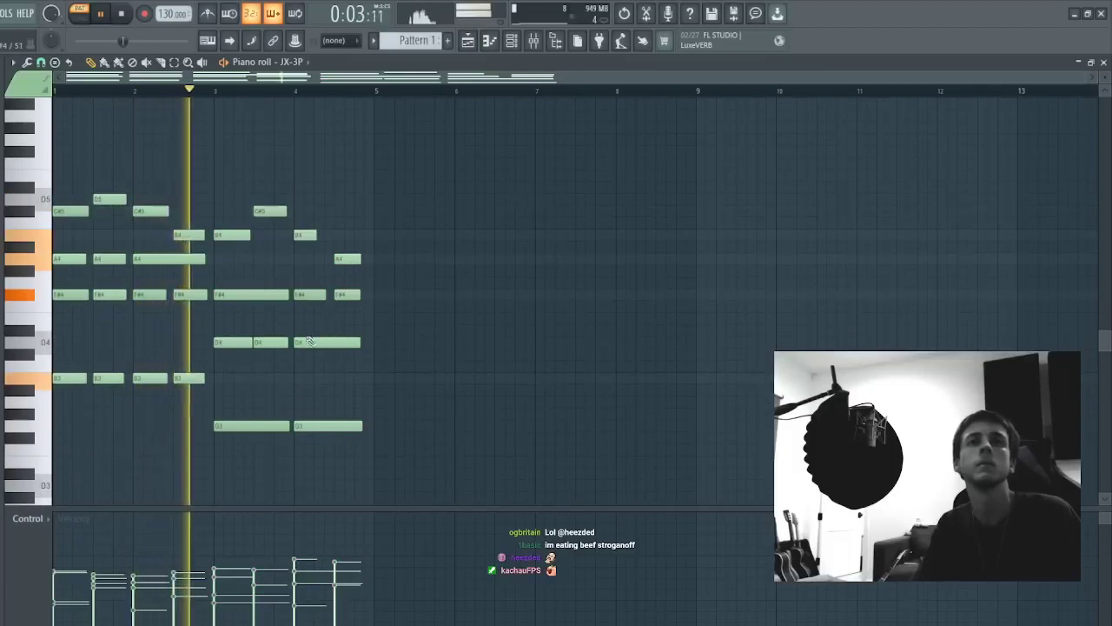
pyautogui.scroll(1, 315, 336)
pyautogui.scroll(1, 324, 338)
pyautogui.scroll(-1, 324, 333)
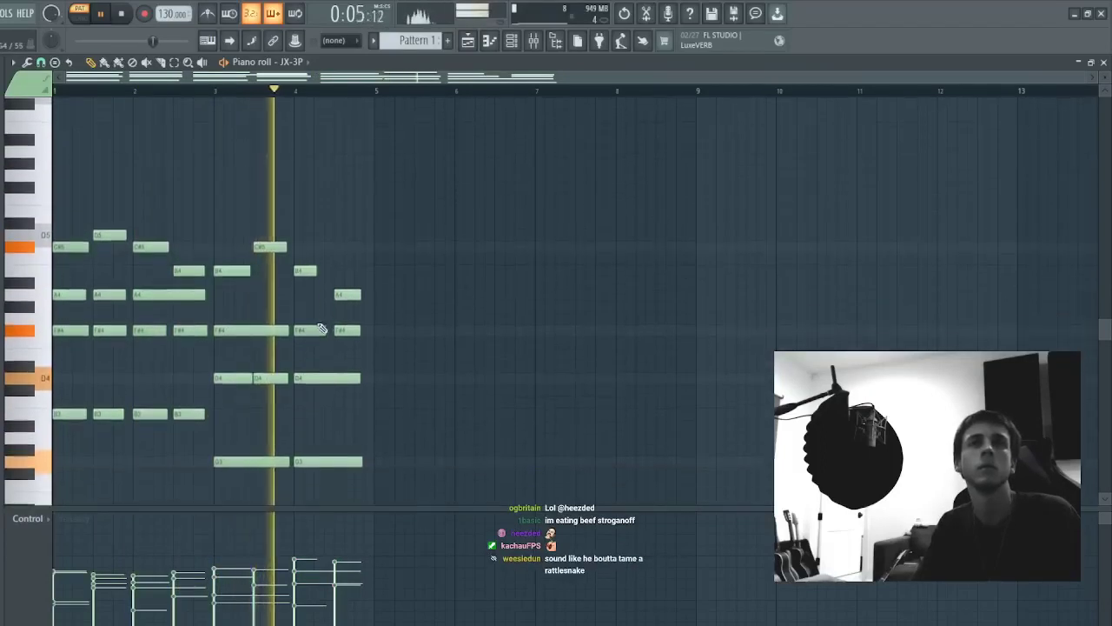
pyautogui.moveTo(350, 334); pyautogui.dragTo(352, 363)
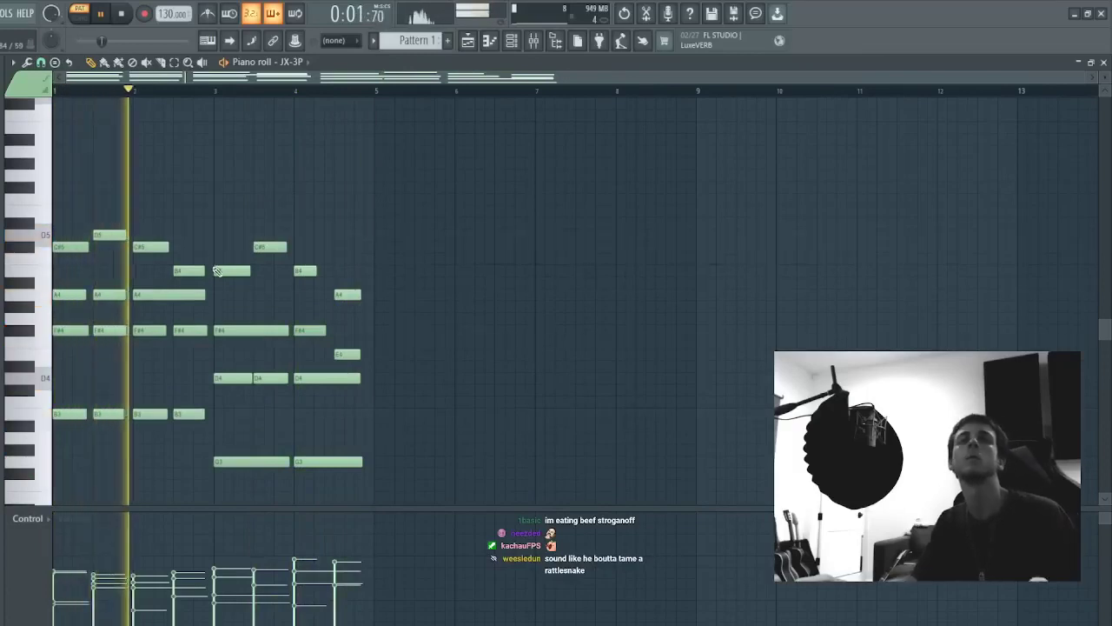
pyautogui.press('F7')
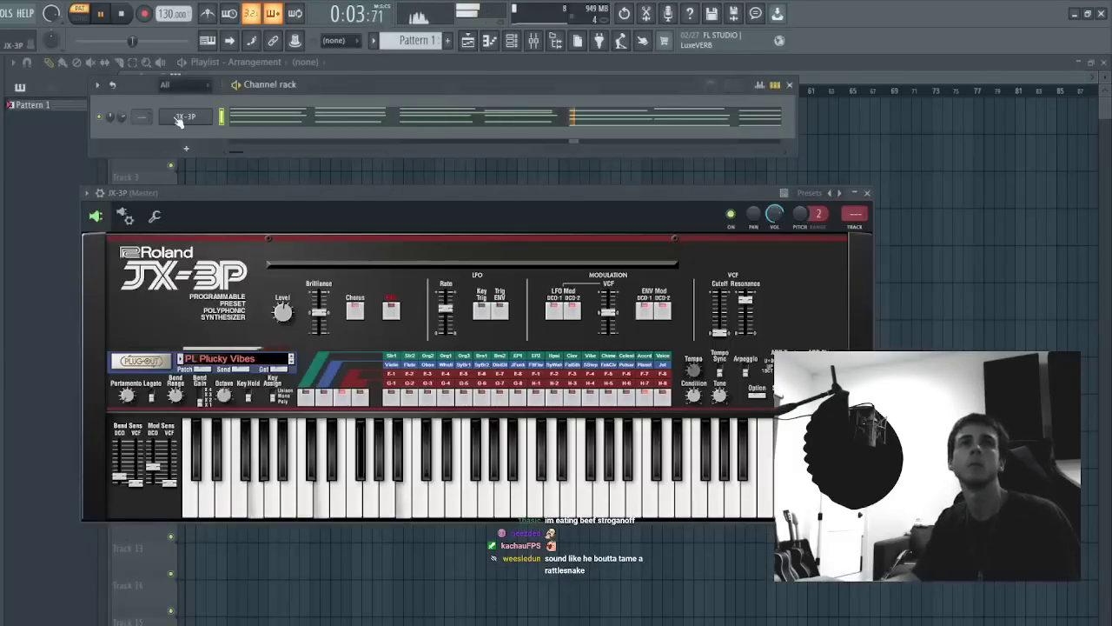
# - Clone the JX-3P channel and set the copy to the PD Porto Call preset
pyautogui.hotkey('alt', 'c')
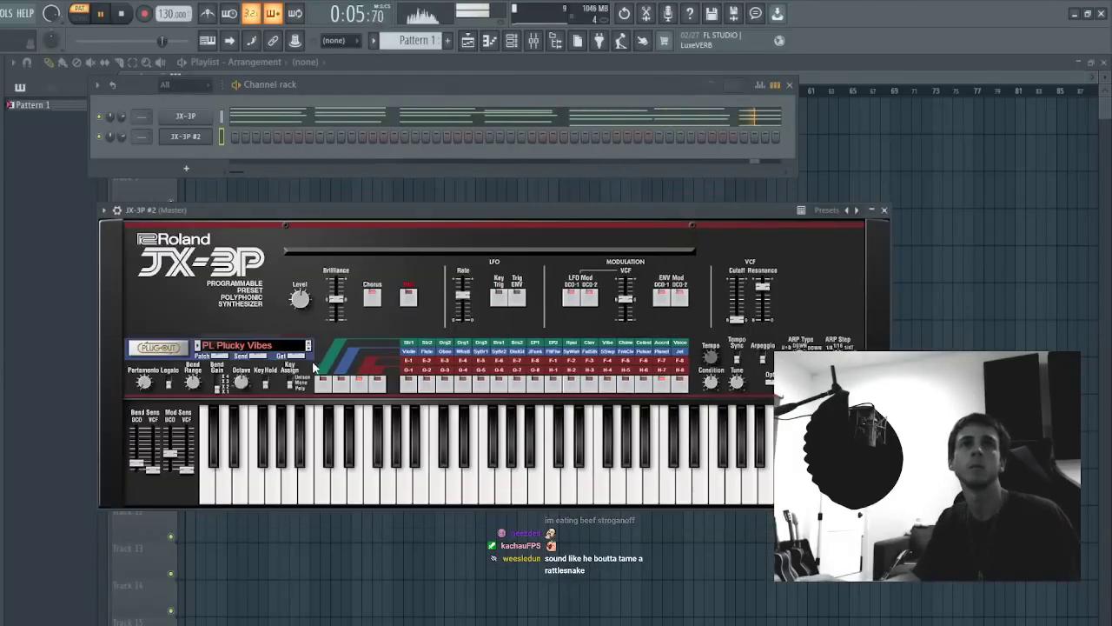
pyautogui.click(308, 349)
pyautogui.click(308, 353)
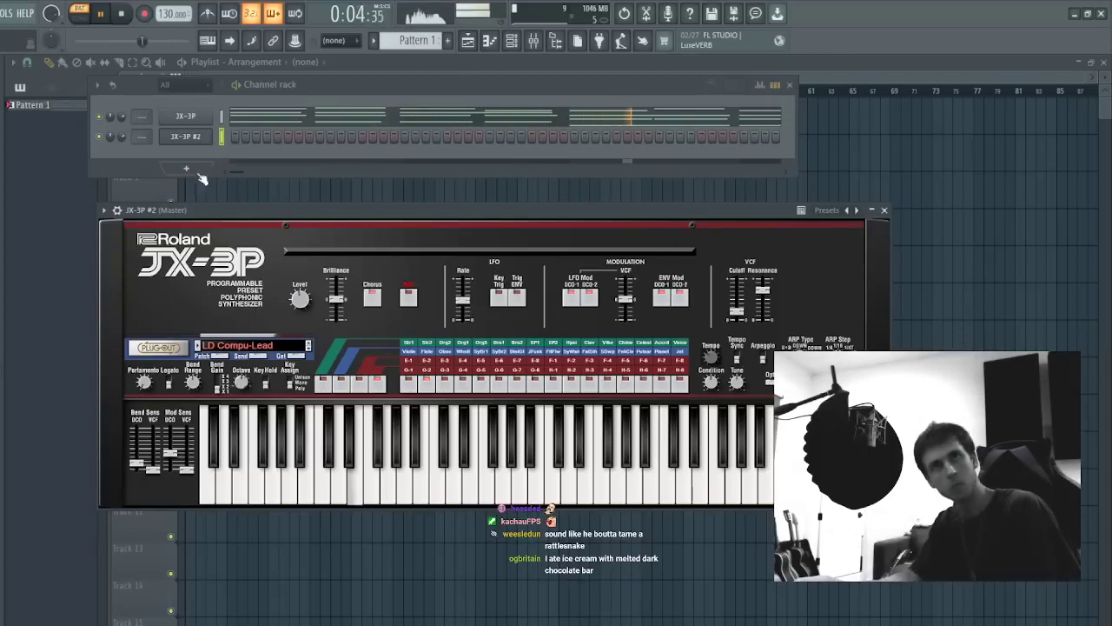
pyautogui.click(306, 345)
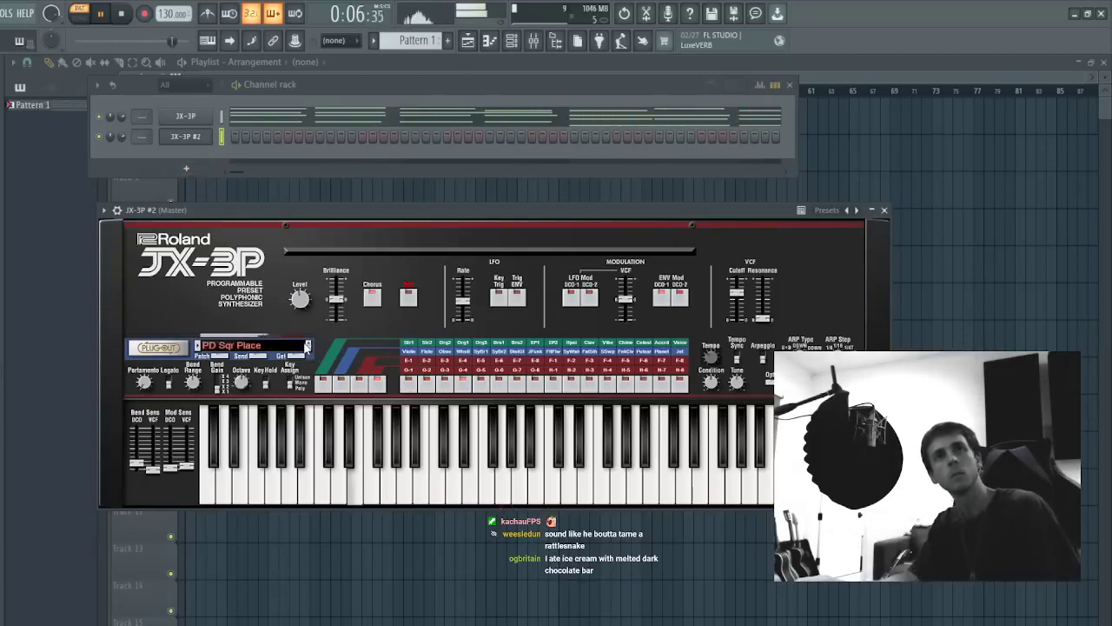
pyautogui.click(307, 345)
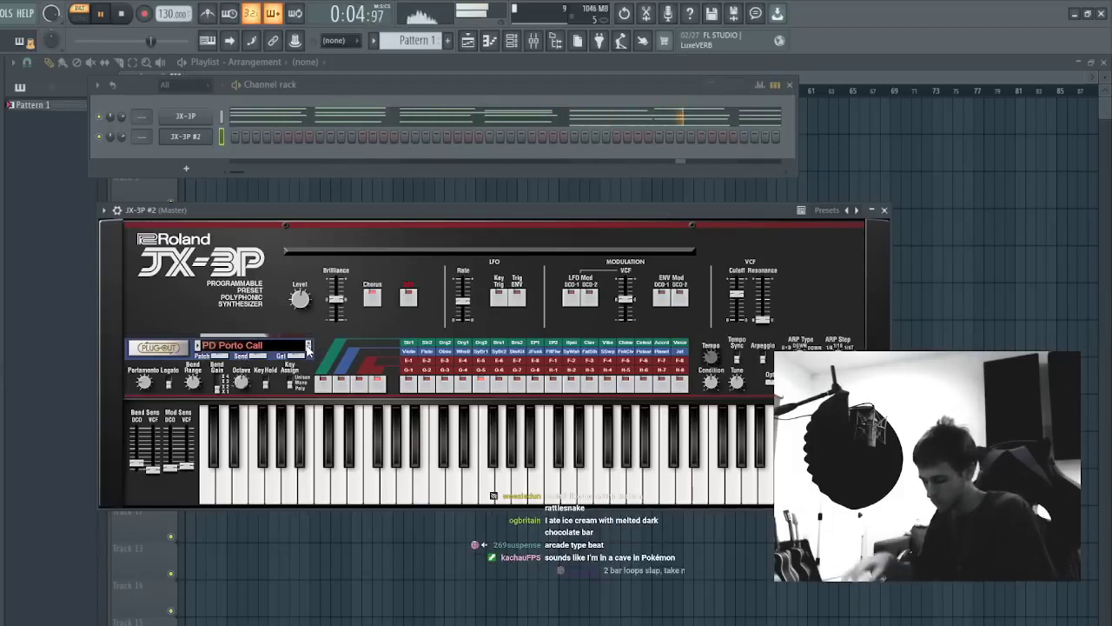
# - Arm loop recording with the metronome on and note blending off, then record the lead
pyautogui.click(144, 13)
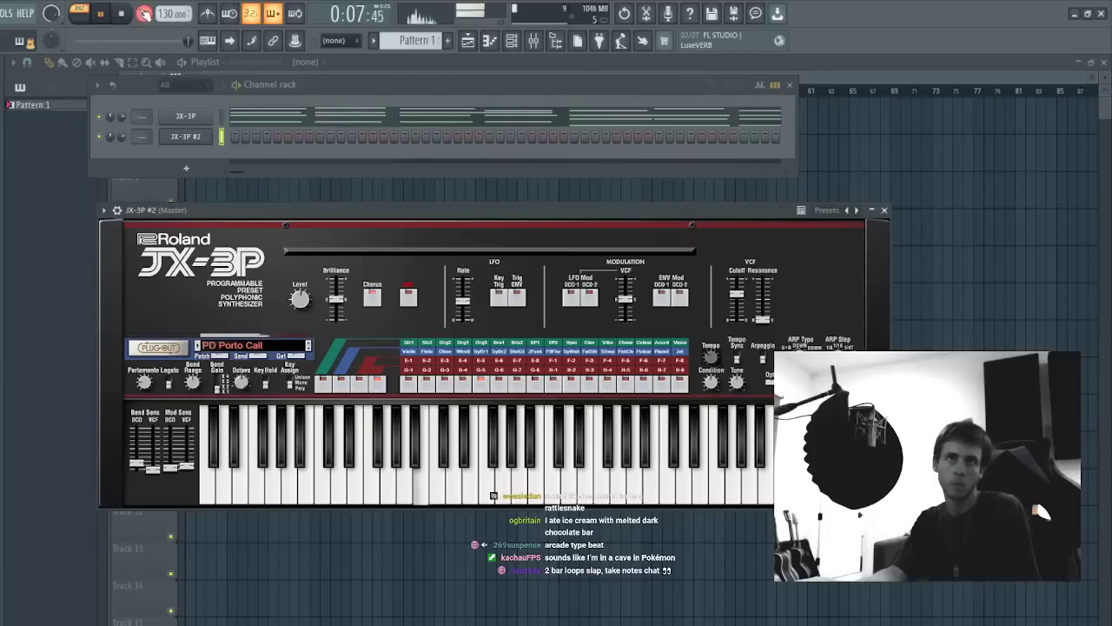
pyautogui.click(295, 13)
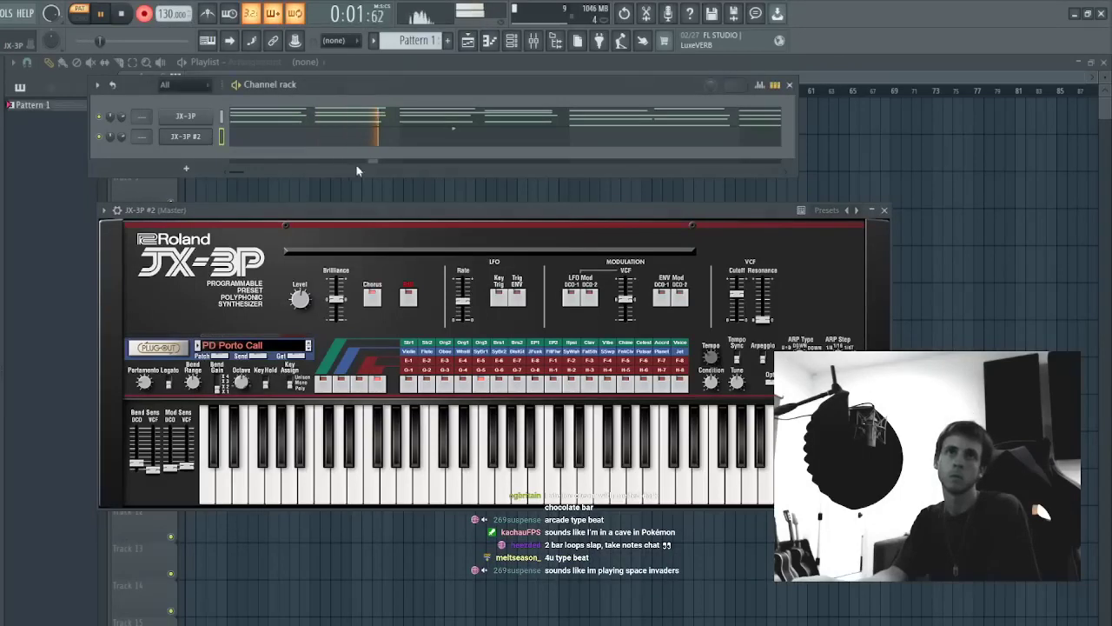
pyautogui.click(207, 14)
pyautogui.click(272, 13)
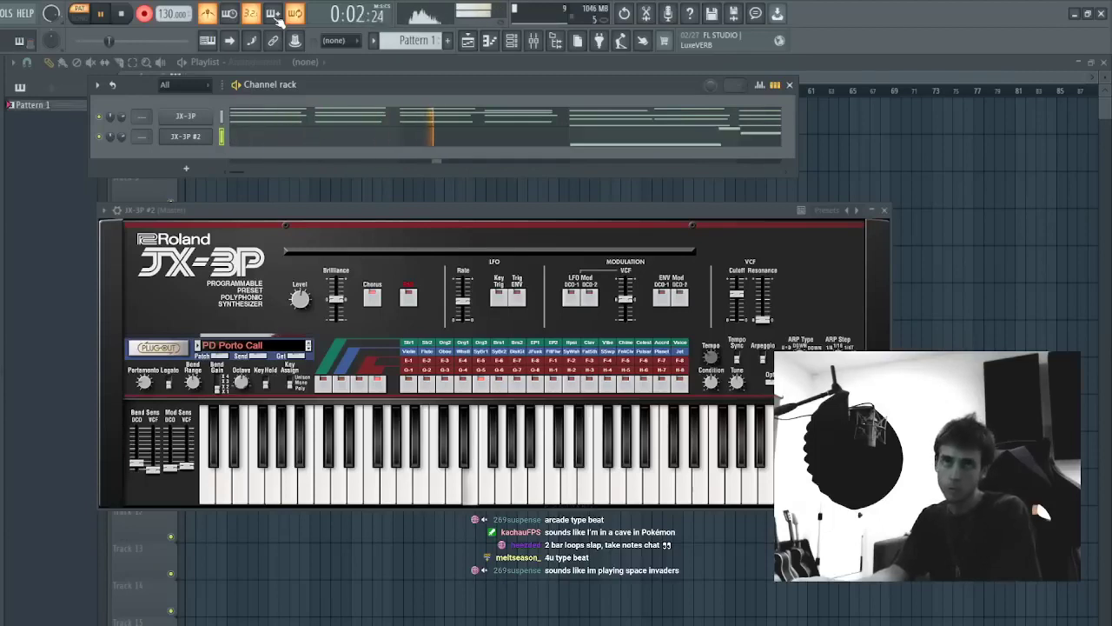
# - Stop recording and delete all of the JX-3P #2 lead notes
pyautogui.click(148, 15)
pyautogui.click(305, 138)
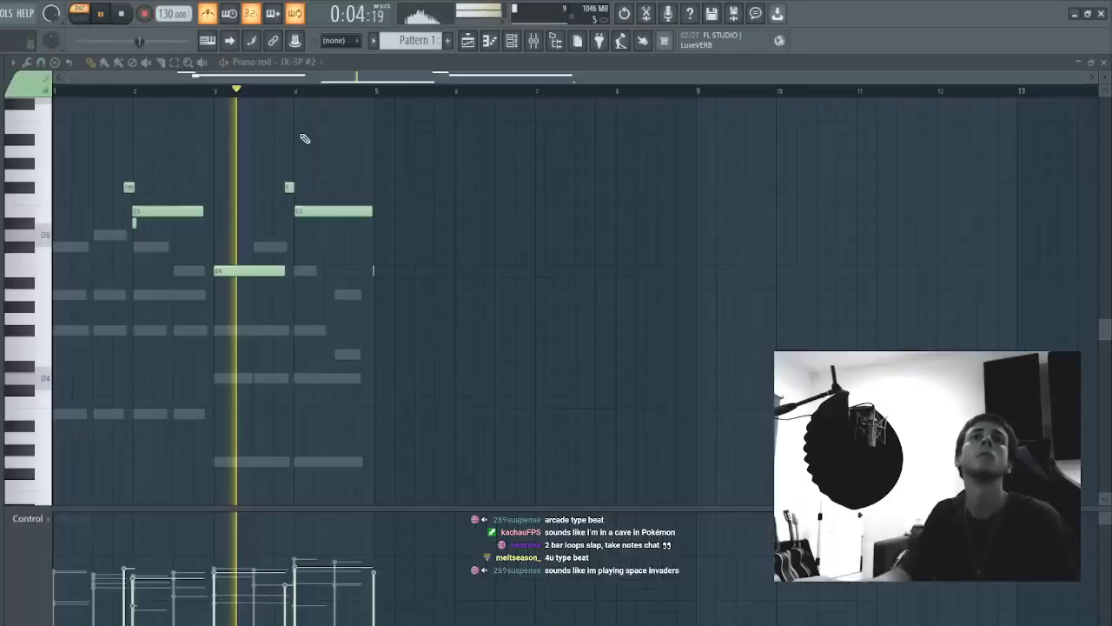
pyautogui.scroll(1, 308, 132)
pyautogui.hotkey('ctrl', 'a')
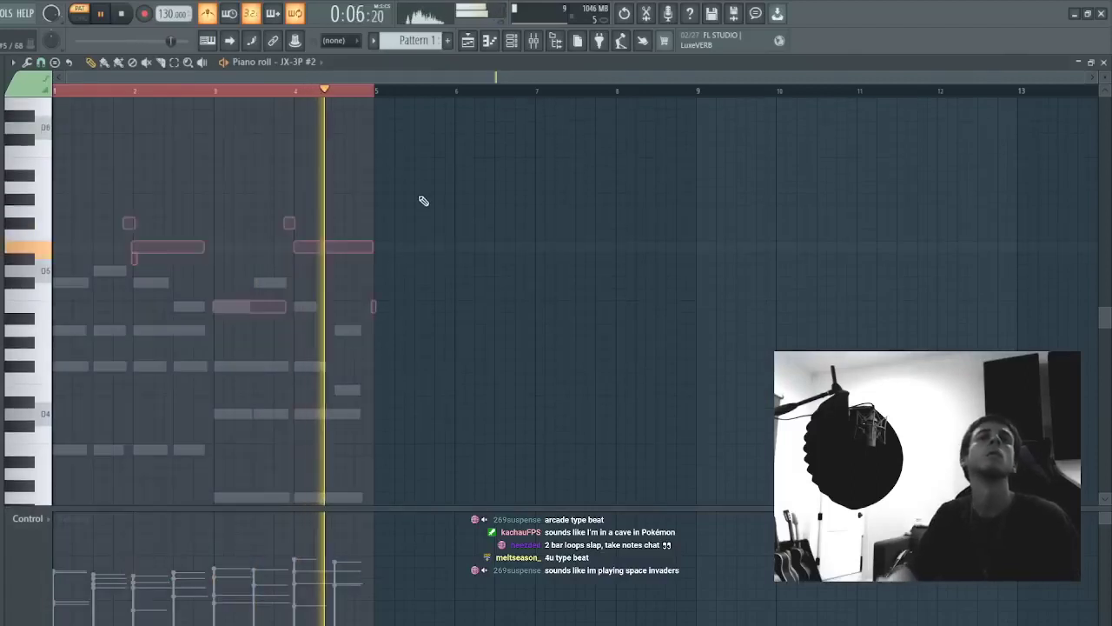
pyautogui.press('Delete')
pyautogui.scroll(-3, 260, 287)
# - In the JX-3P chords, lower the F#4 and B3 notes to E4 and A3
pyautogui.rightClick(150, 343)
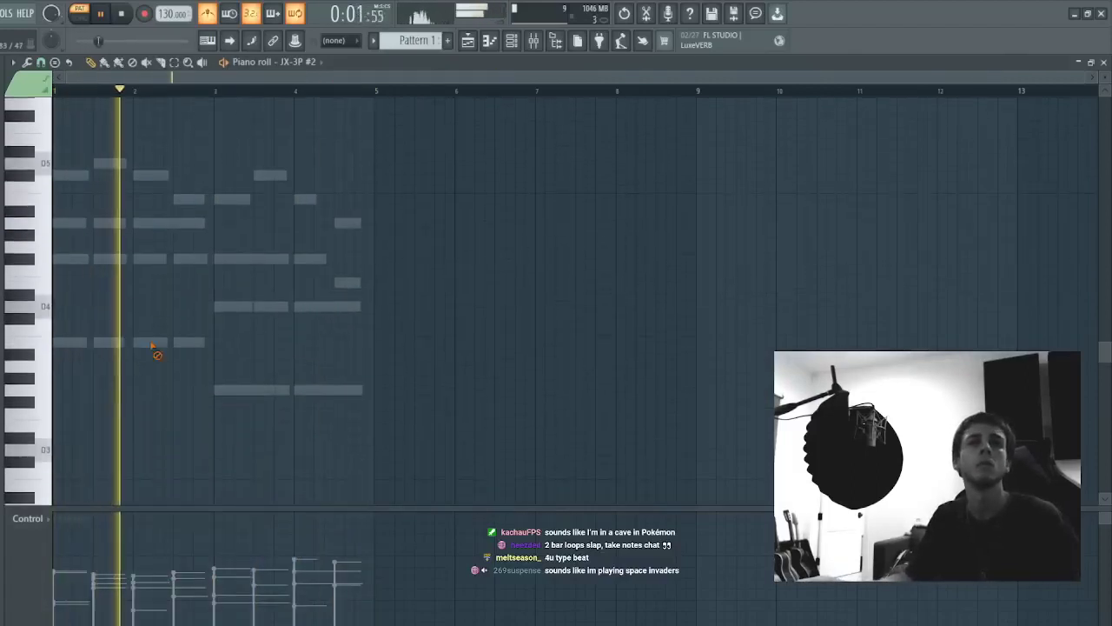
pyautogui.rightClick(150, 343)
pyautogui.moveTo(146, 246); pyautogui.dragTo(199, 252)
pyautogui.press('Down')
pyautogui.press('Down')
pyautogui.press('Down')
pyautogui.press('Down')
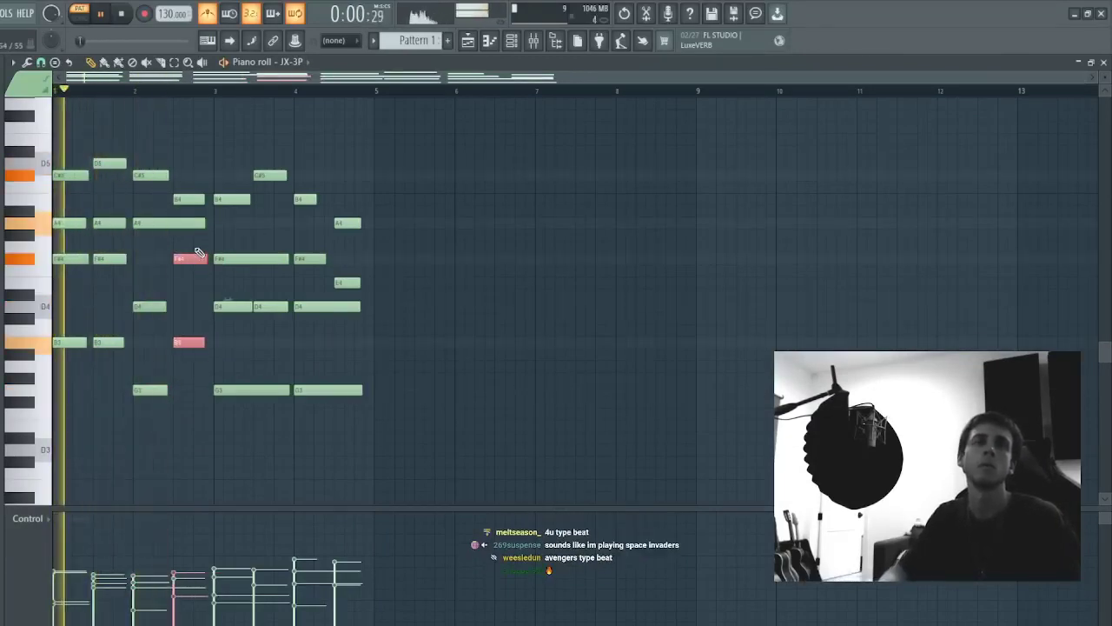
pyautogui.press('Down')
pyautogui.press('Down')
pyautogui.hotkey('ctrl', 'a')
pyautogui.hotkey('ctrl', 'd')
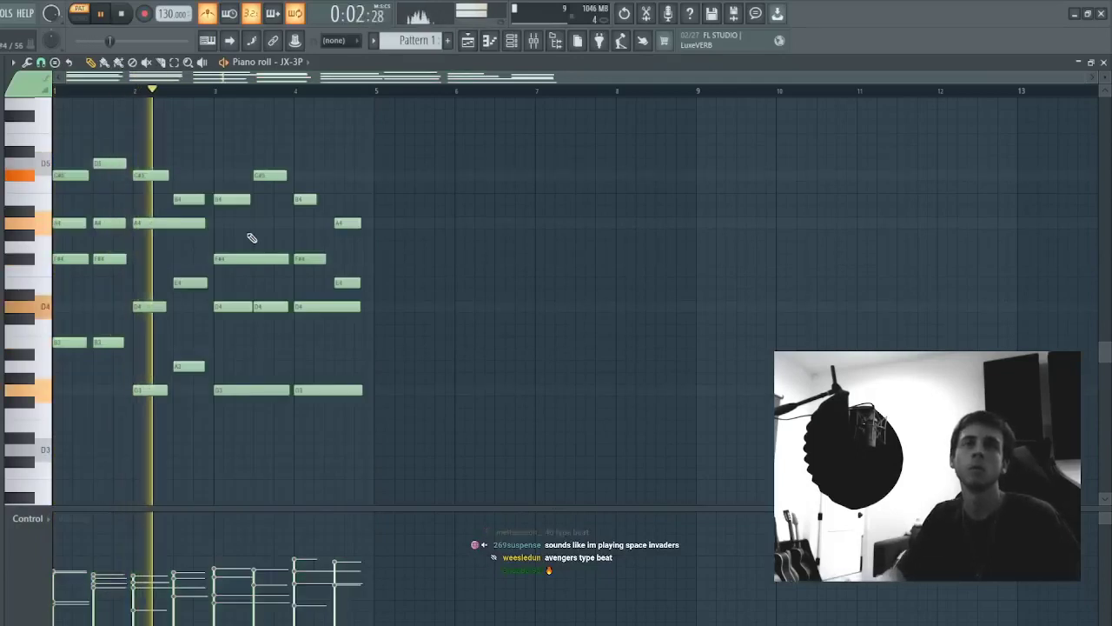
pyautogui.scroll(2, 251, 239)
pyautogui.scroll(-3, 251, 239)
pyautogui.press('space')
pyautogui.press('space')
# - Revoice the chord by dropping the B4 note an octave to B3
pyautogui.moveTo(190, 222); pyautogui.dragTo(206, 107)
pyautogui.keyDown('ctrl'); pyautogui.click(189, 271); pyautogui.keyUp('ctrl')
pyautogui.keyDown('ctrl'); pyautogui.click(176, 185); pyautogui.keyUp('ctrl')
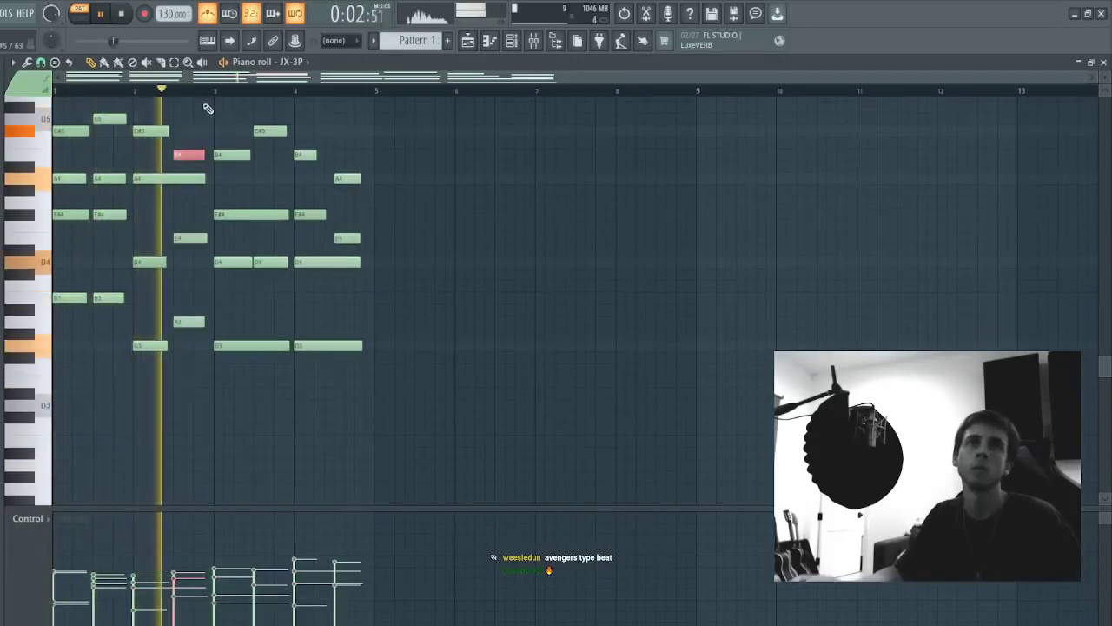
pyautogui.hotkey('ctrl', 'Down')
pyautogui.hotkey('ctrl', 'd')
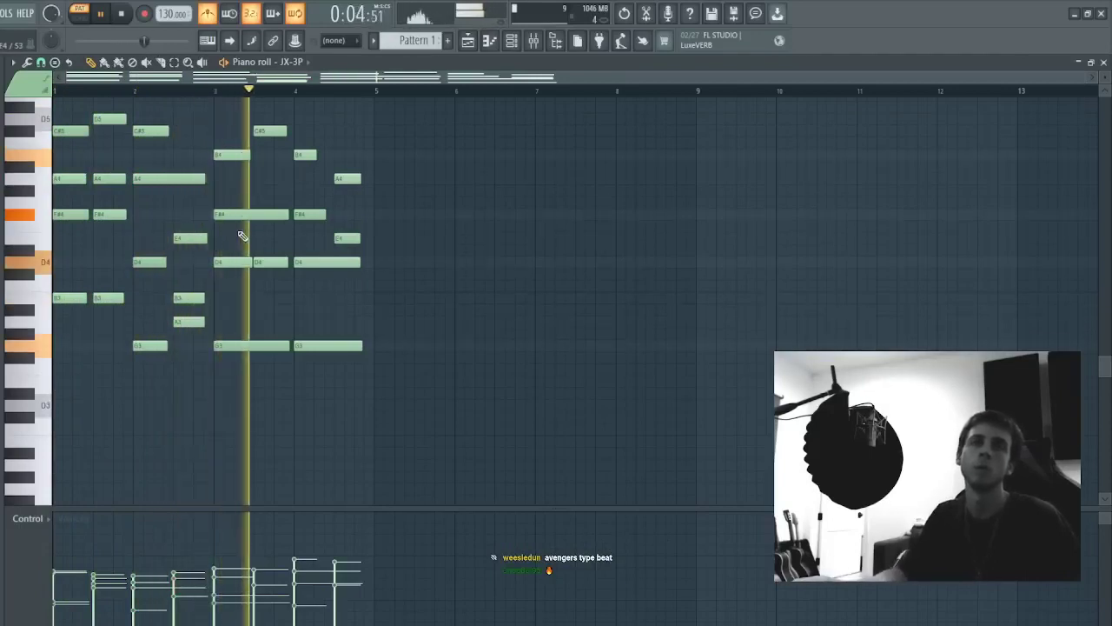
pyautogui.moveTo(238, 112); pyautogui.dragTo(625, 513)
pyautogui.hotkey('ctrl', 'd')
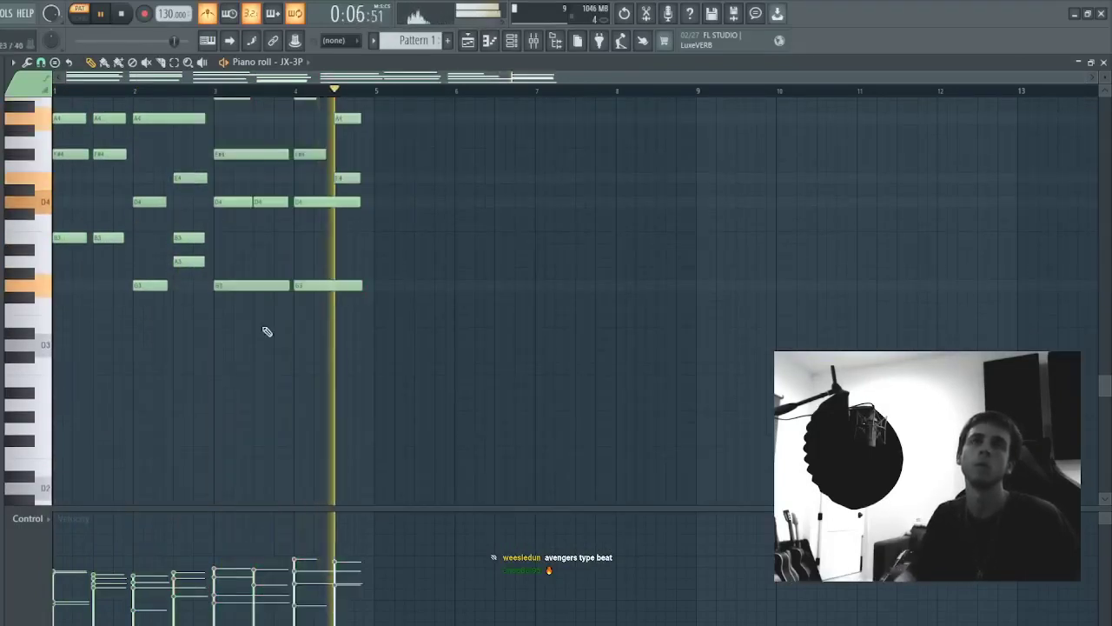
# - Move the later chords to bars 7–8 and copy the bar 1–2 chords into bars 3–6
pyautogui.scroll(3, 252, 304)
pyautogui.moveTo(224, 185); pyautogui.dragTo(474, 445)
pyautogui.moveTo(235, 431); pyautogui.dragTo(557, 415)
pyautogui.hotkey('ctrl', 'd')
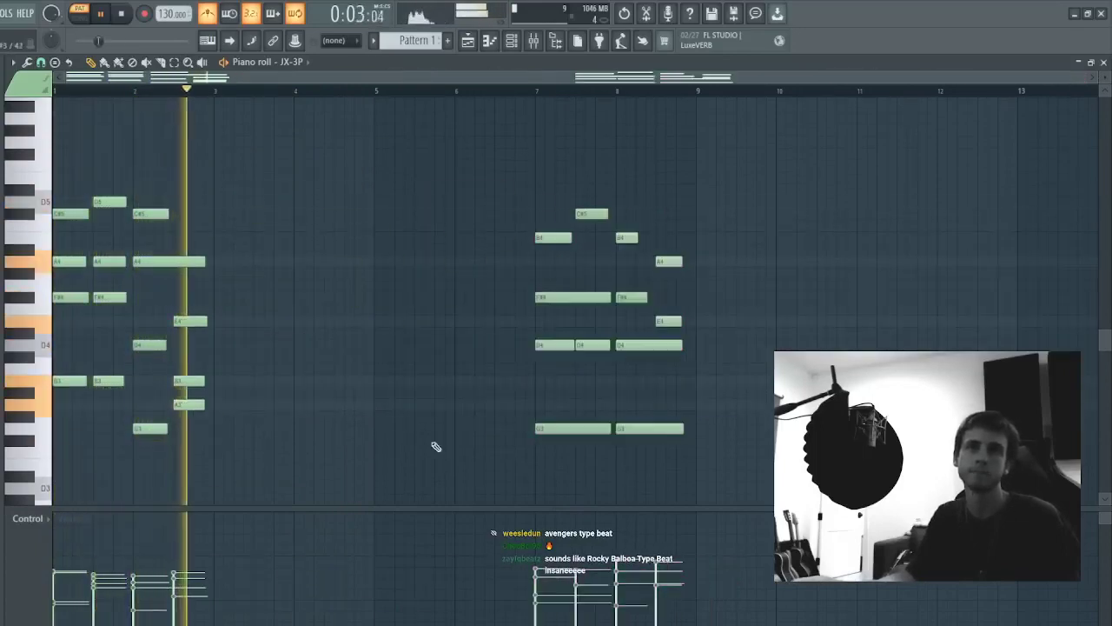
pyautogui.moveTo(311, 469); pyautogui.dragTo(54, 174)
pyautogui.moveTo(73, 379); pyautogui.dragTo(232, 379)
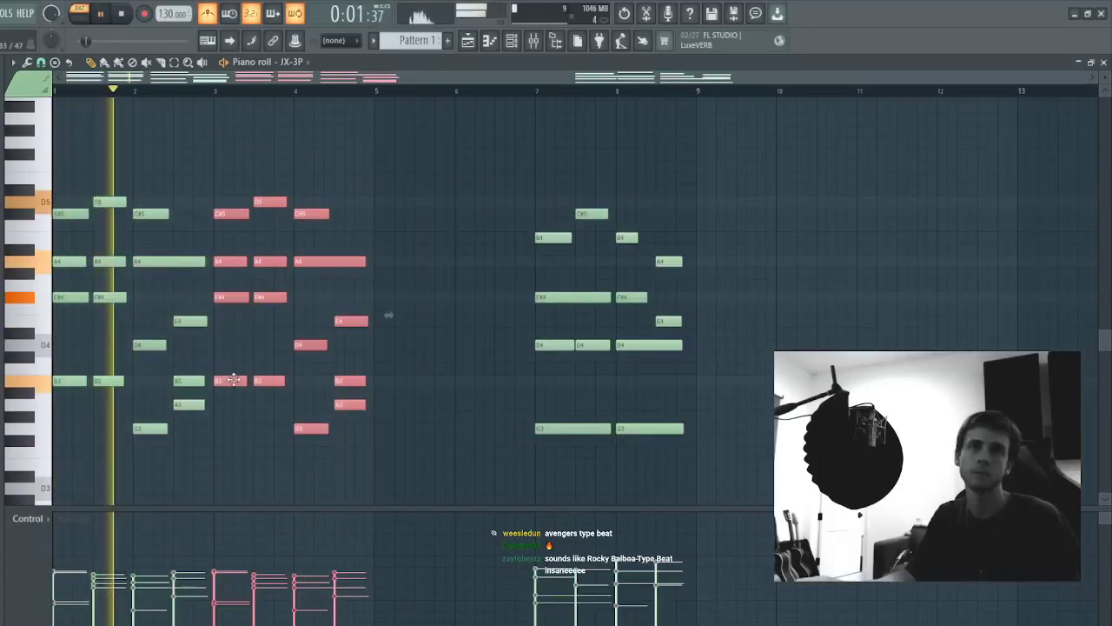
pyautogui.hotkey('ctrl', 'd')
pyautogui.moveTo(223, 454); pyautogui.dragTo(418, 185)
pyautogui.hotkey('ctrl', 'b')
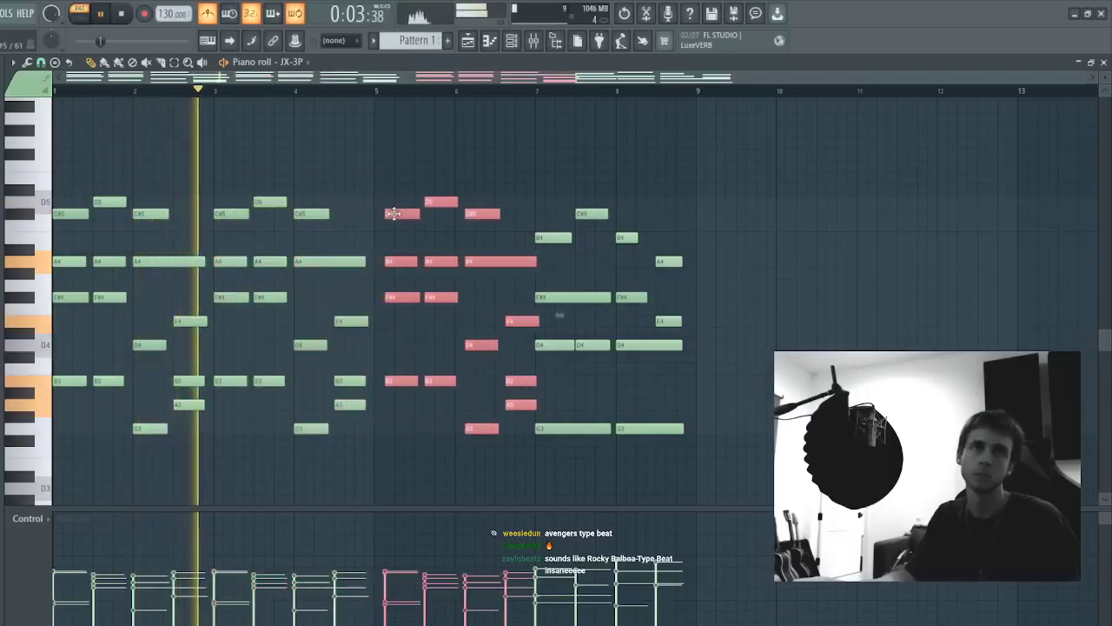
# - Transpose all chord notes up five semitones and down an octave, then audition the progression
pyautogui.hotkey('ctrl', 'a')
pyautogui.press('space')
pyautogui.hotkey('shift', 'Up')
pyautogui.hotkey('shift', 'Up')
pyautogui.hotkey('shift', 'Up')
pyautogui.hotkey('shift', 'Up')
pyautogui.hotkey('shift', 'Up')
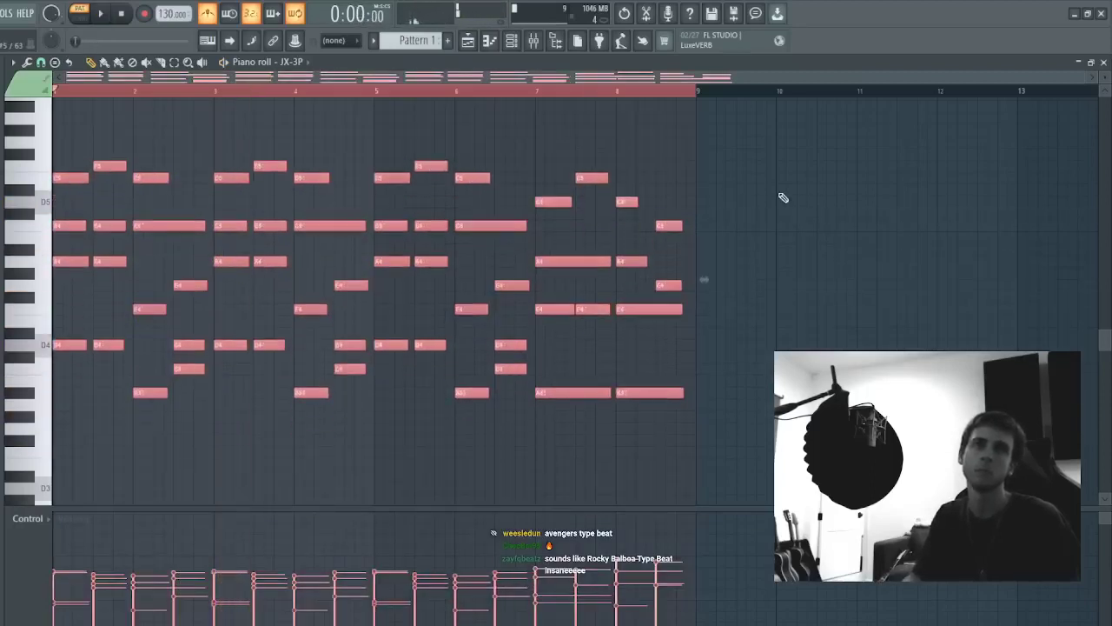
pyautogui.press('space')
pyautogui.press('space')
pyautogui.hotkey('ctrl', 'Down')
pyautogui.press('space')
pyautogui.keyDown('ctrl'); pyautogui.click(308, 374); pyautogui.keyUp('ctrl')
pyautogui.press('Escape')
# - Switch the JX-3P synth to the PL JX Pluck preset and check its notes
pyautogui.click(198, 116)
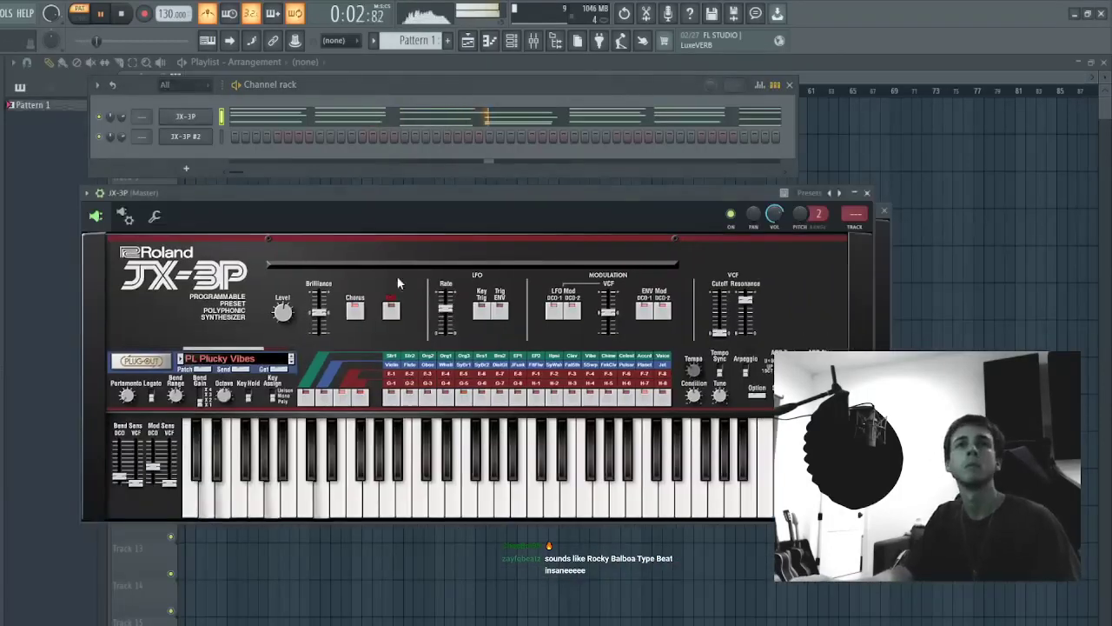
pyautogui.click(292, 362)
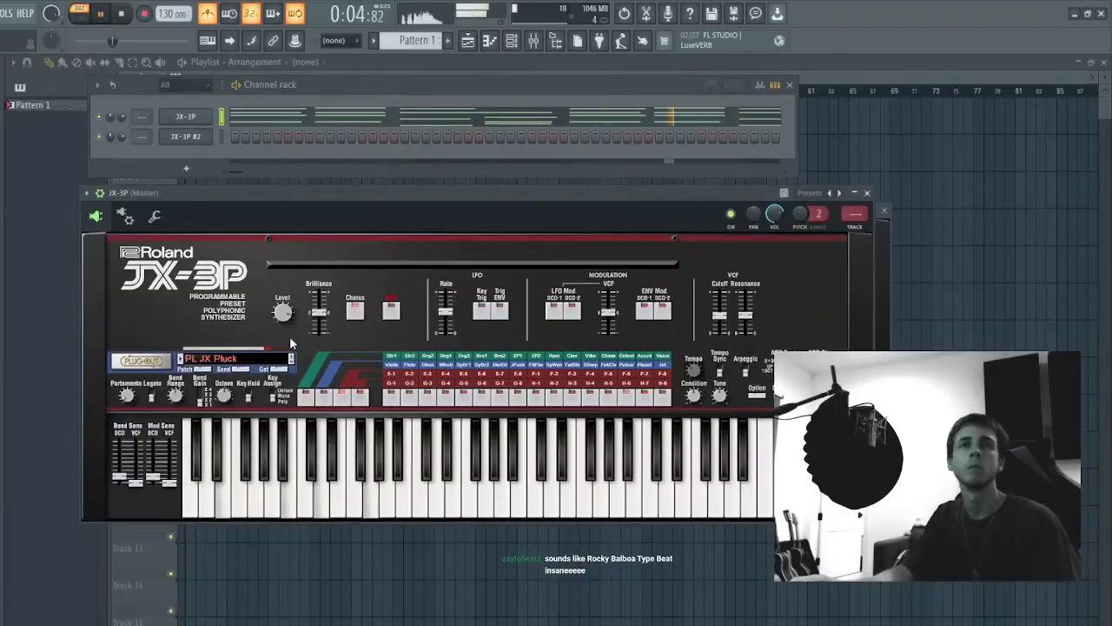
pyautogui.click(250, 119)
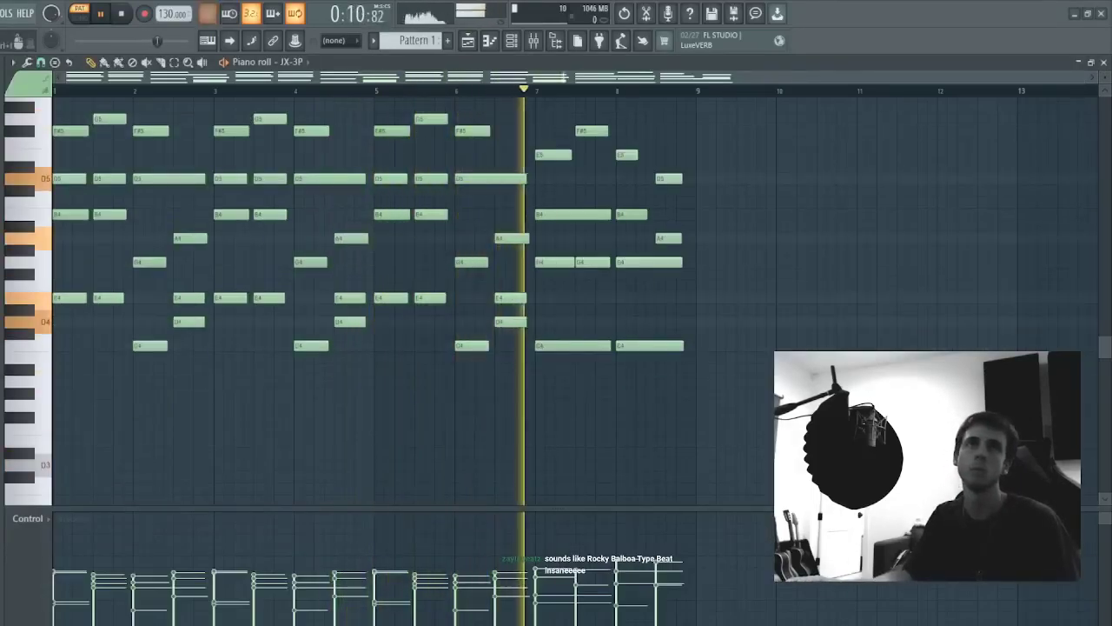
pyautogui.press('Escape')
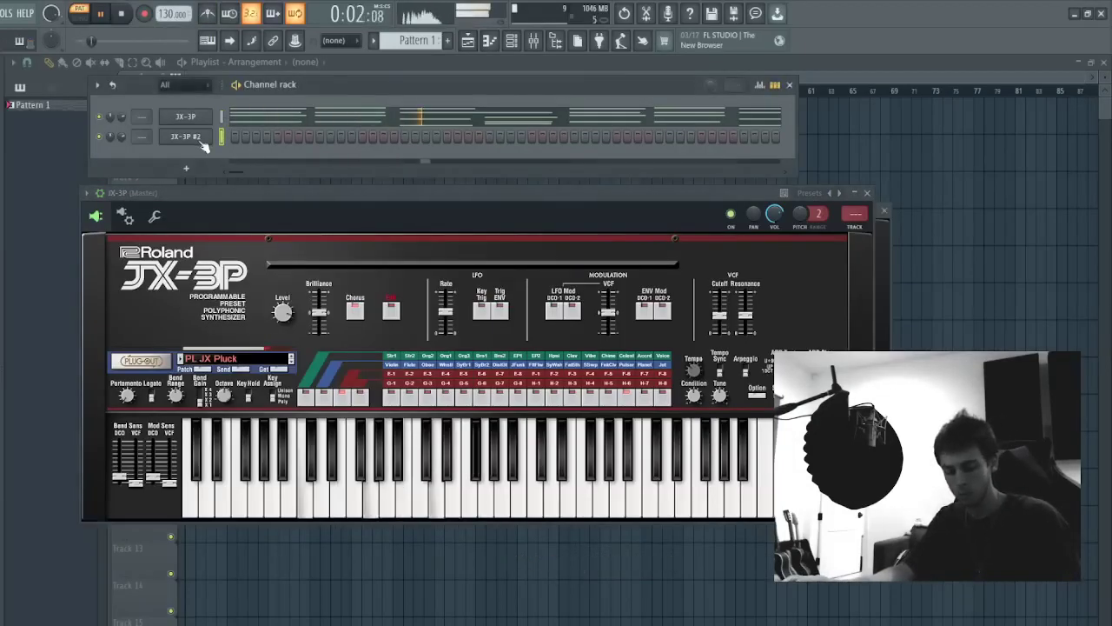
# - Step JX-3P #2 through Flute, Whistle and DistGtr presets to FatFifth
pyautogui.click(199, 139)
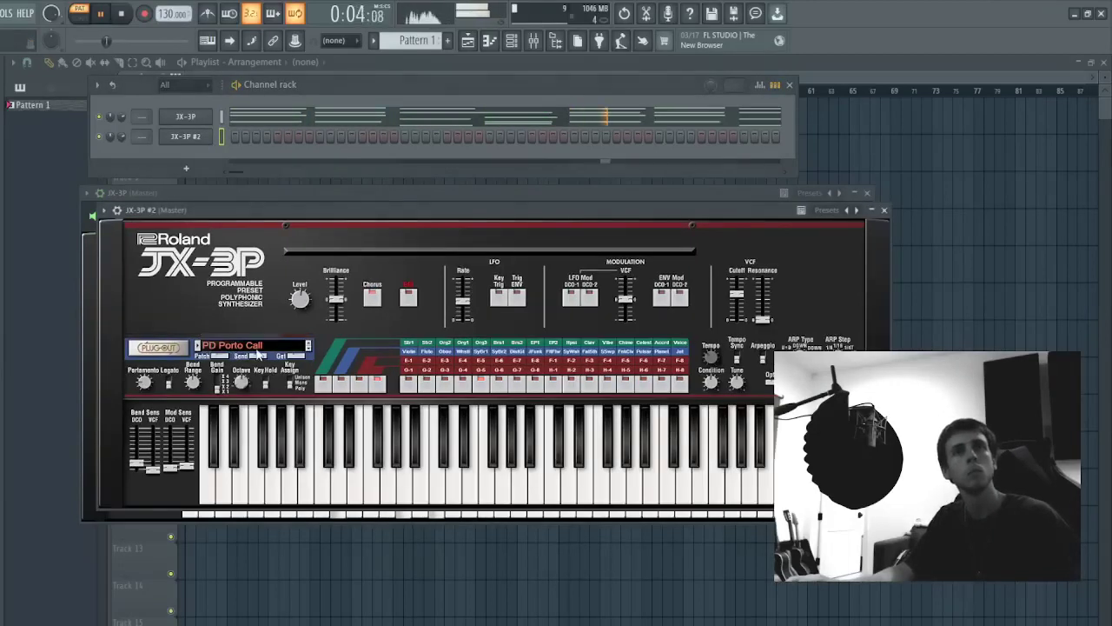
pyautogui.click(350, 508)
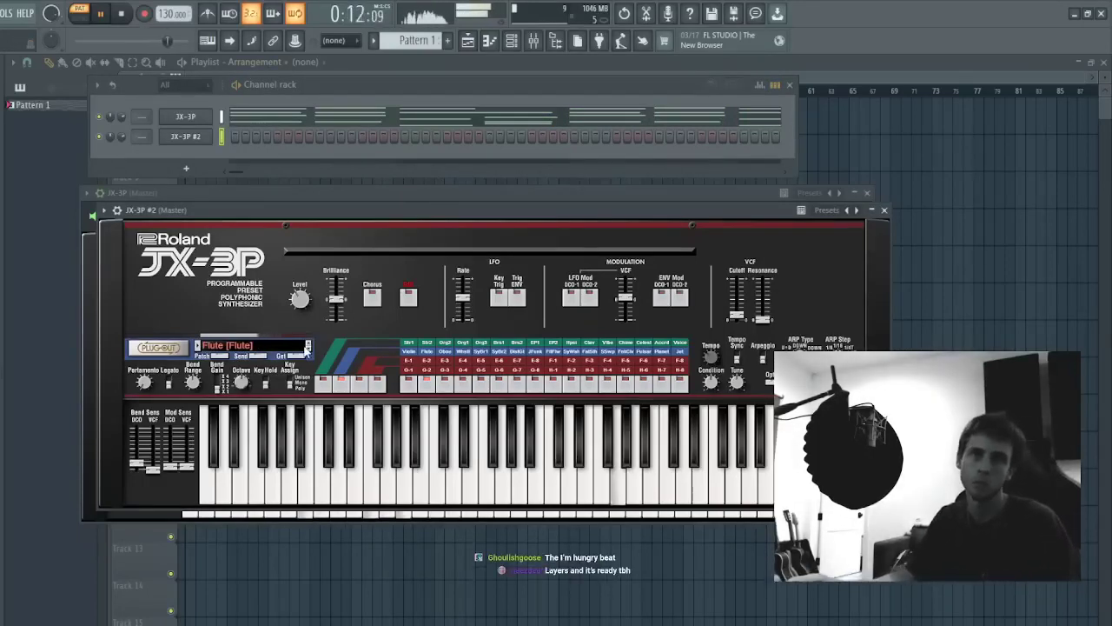
pyautogui.click(307, 350)
pyautogui.click(306, 350)
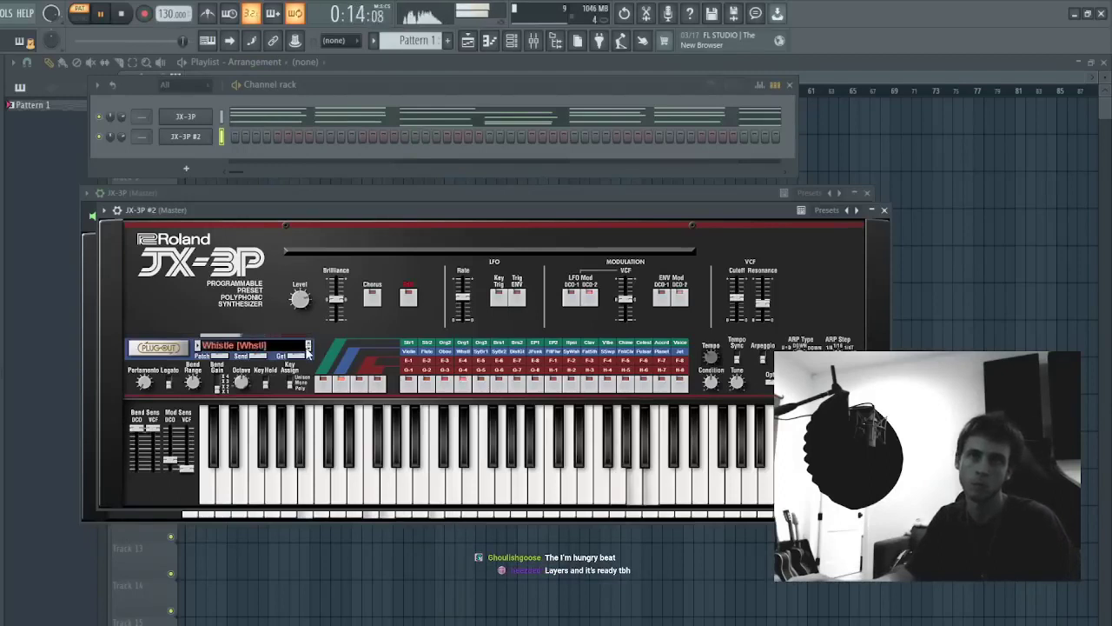
pyautogui.click(307, 350)
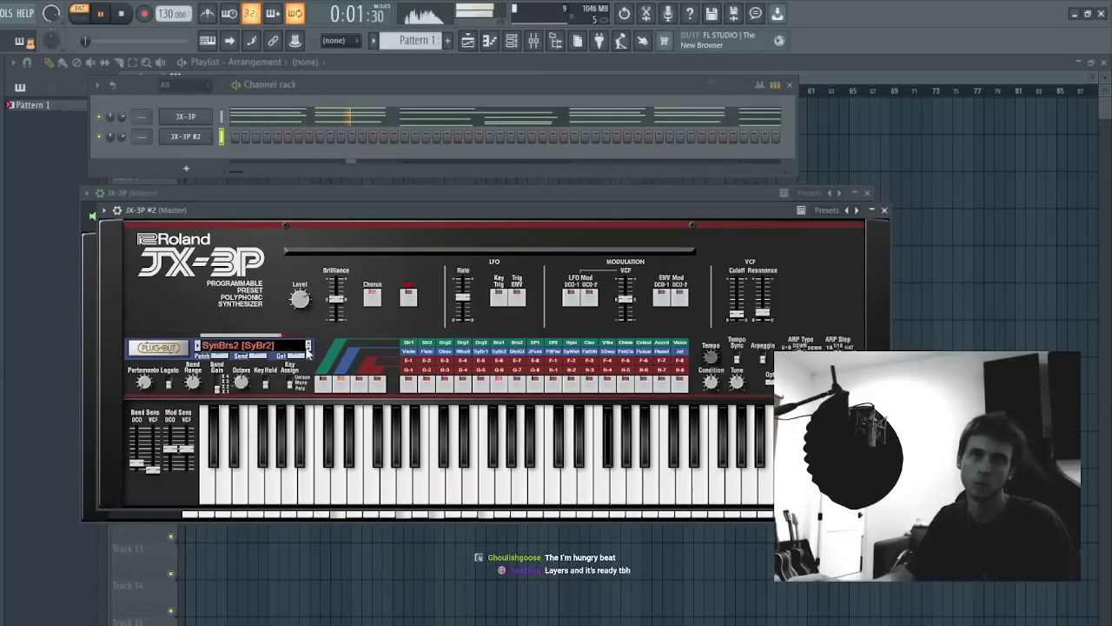
pyautogui.click(307, 350)
pyautogui.click(307, 350)
pyautogui.click(307, 350)
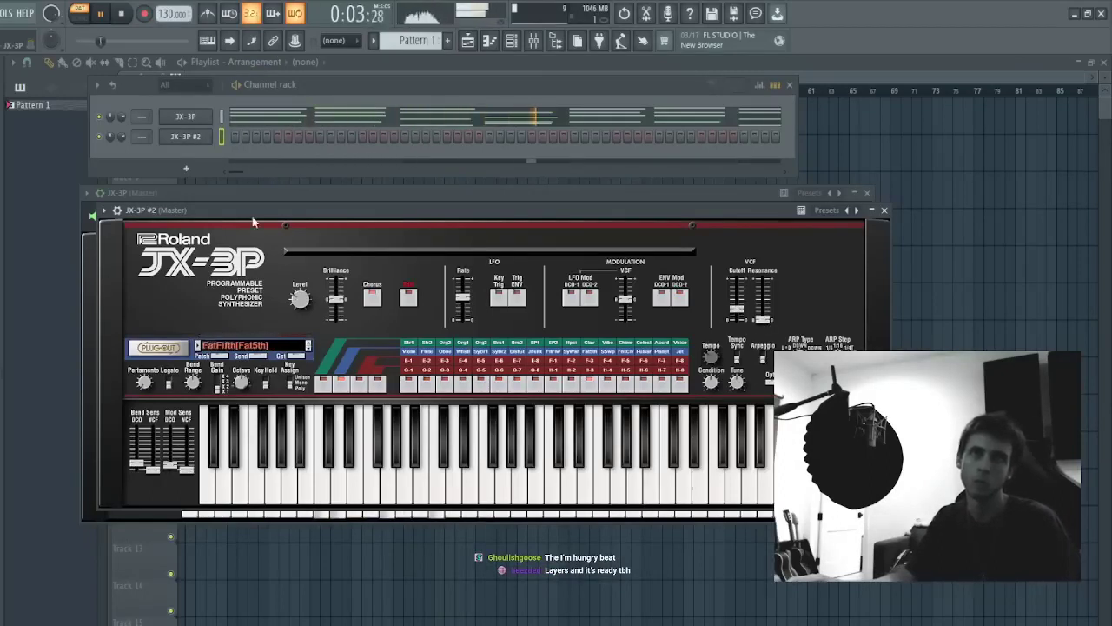
pyautogui.moveTo(238, 210); pyautogui.dragTo(291, 314)
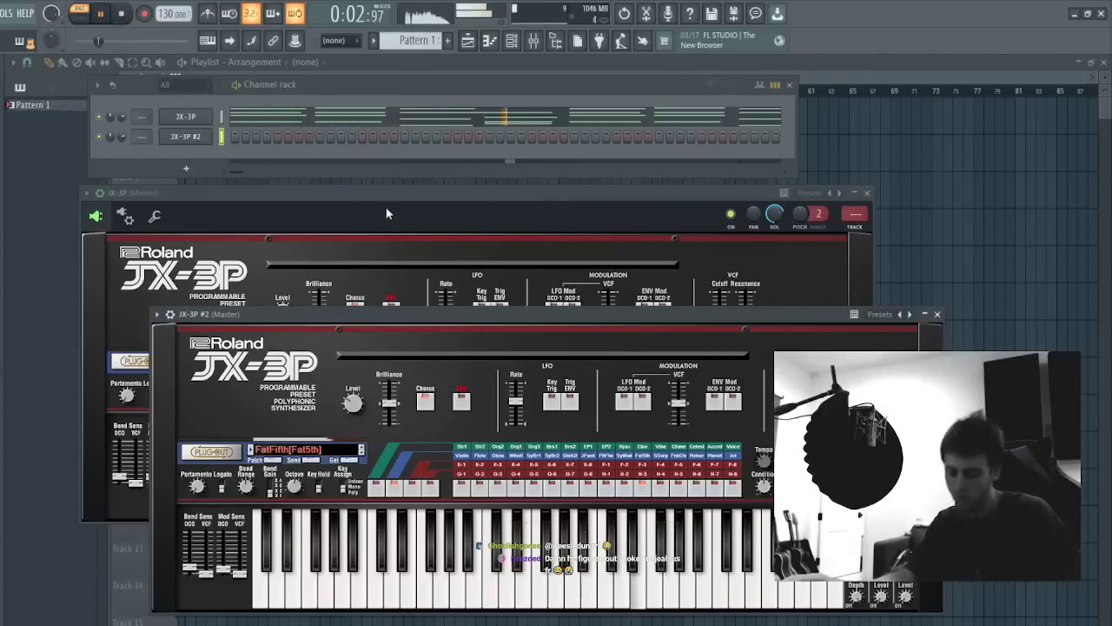
# - Record a new JX-3P #2 part with the metronome on, then view the JX-3P notes
pyautogui.click(209, 14)
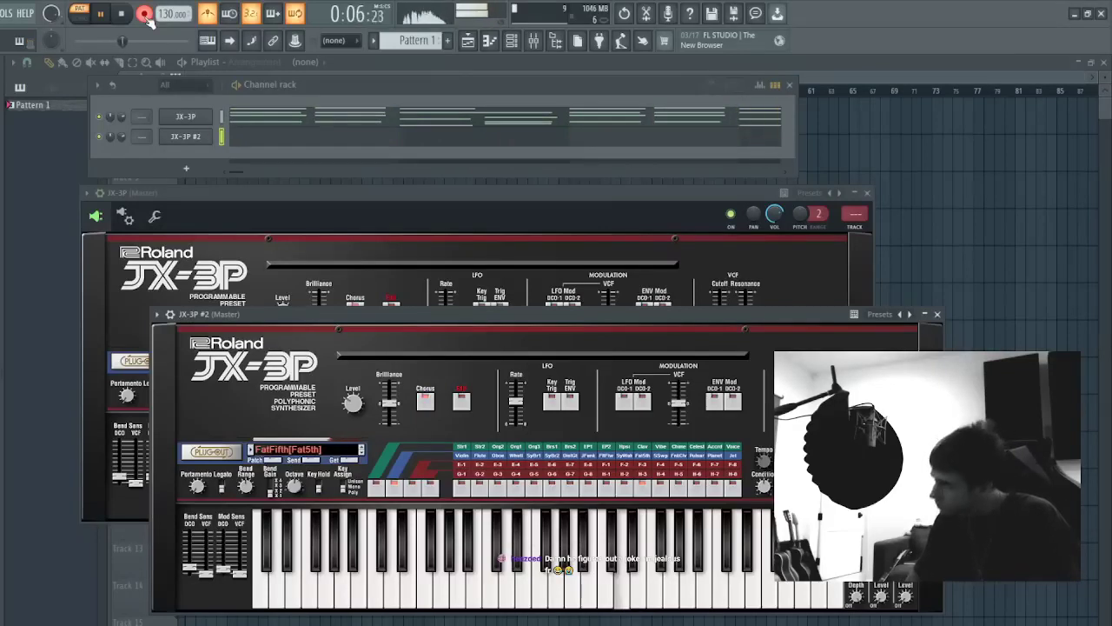
pyautogui.click(144, 13)
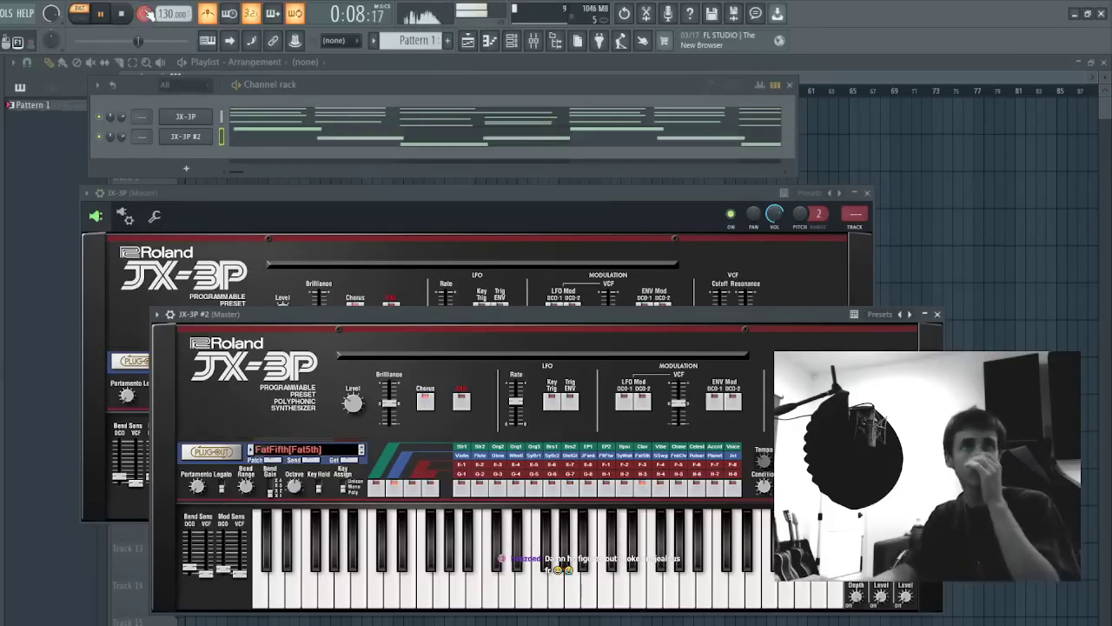
pyautogui.click(269, 120)
# - Review the JX-3P chords and the newly recorded JX-3P #2 melody in the piano roll
pyautogui.scroll(-5, 416, 212)
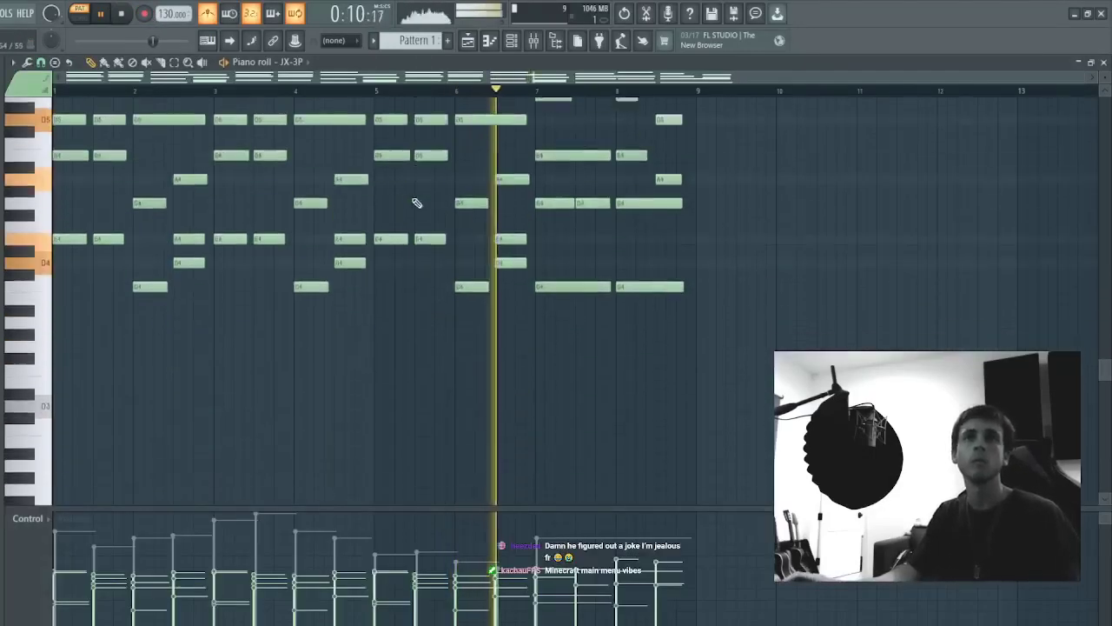
pyautogui.press('Escape')
pyautogui.click(333, 142)
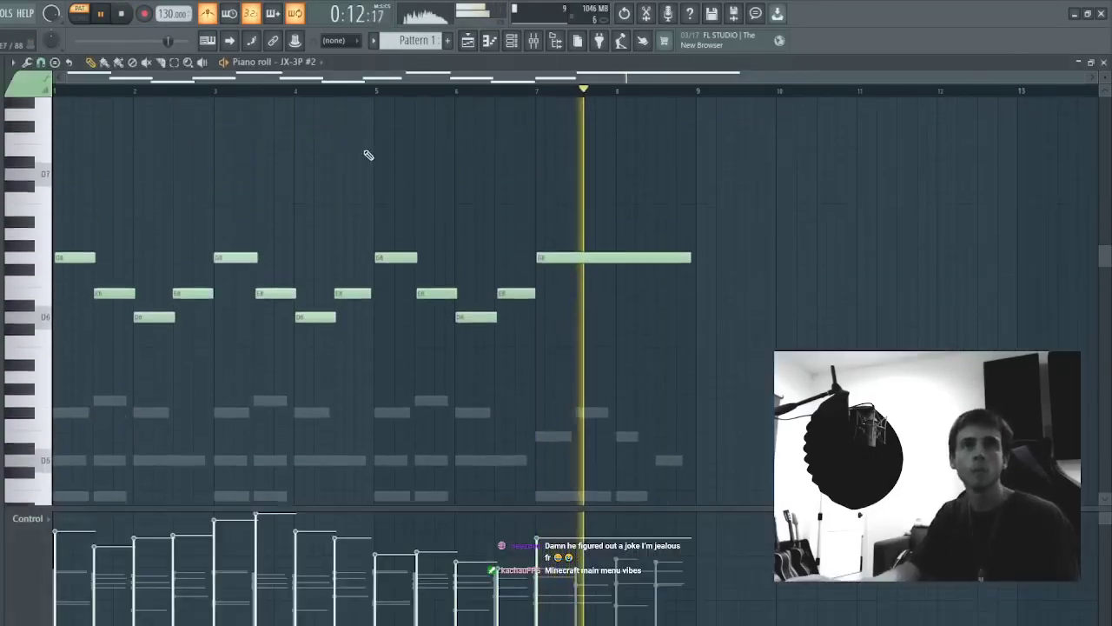
pyautogui.press('Escape')
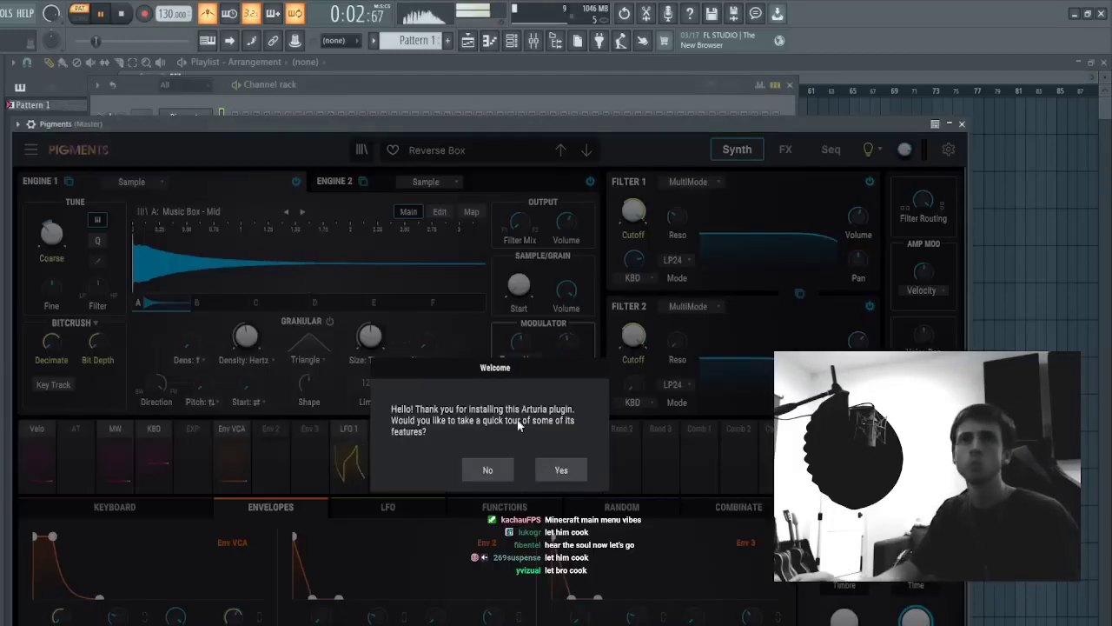
# - Dismiss the Pigments tour and switch to the Miami Guitar Nights preset via Microslav
pyautogui.click(486, 471)
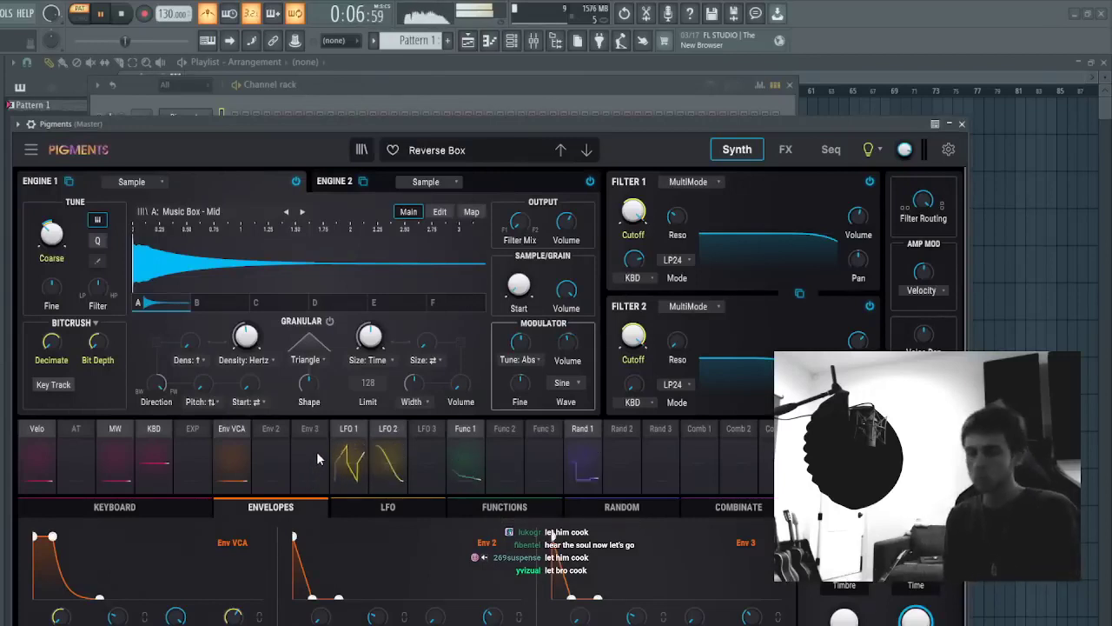
pyautogui.press('Down')
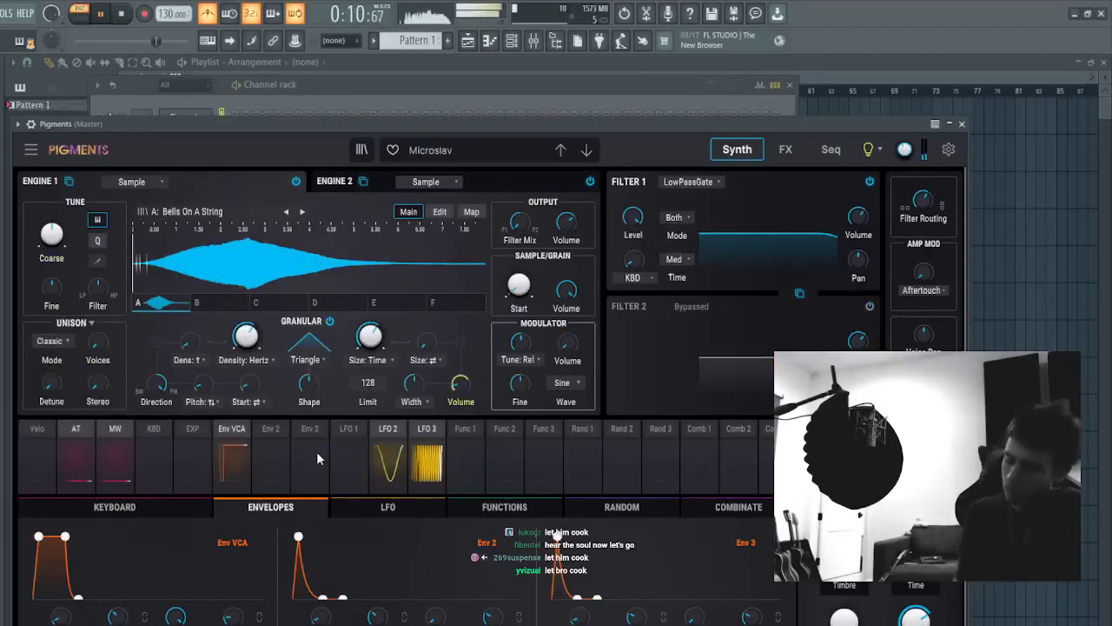
pyautogui.click(560, 150)
pyautogui.moveTo(574, 131); pyautogui.dragTo(679, 211)
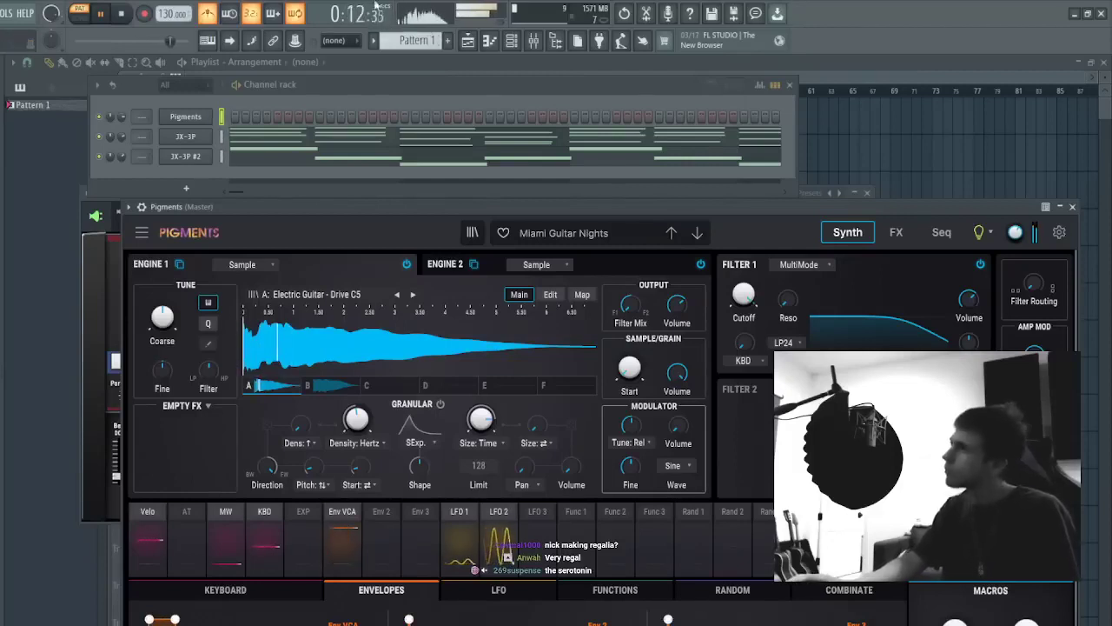
# - Record a short Pigments melody and play it back in the piano roll
pyautogui.click(145, 14)
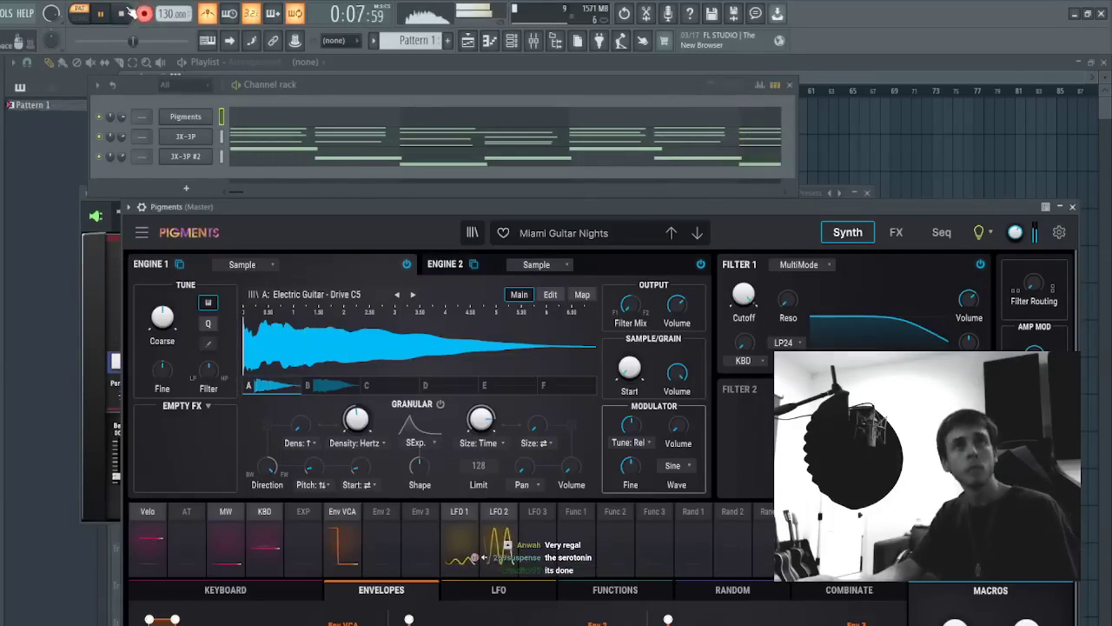
pyautogui.click(315, 124)
pyautogui.press('space')
pyautogui.scroll(-8, 139, 317)
pyautogui.press('space')
pyautogui.press('space')
pyautogui.press('space')
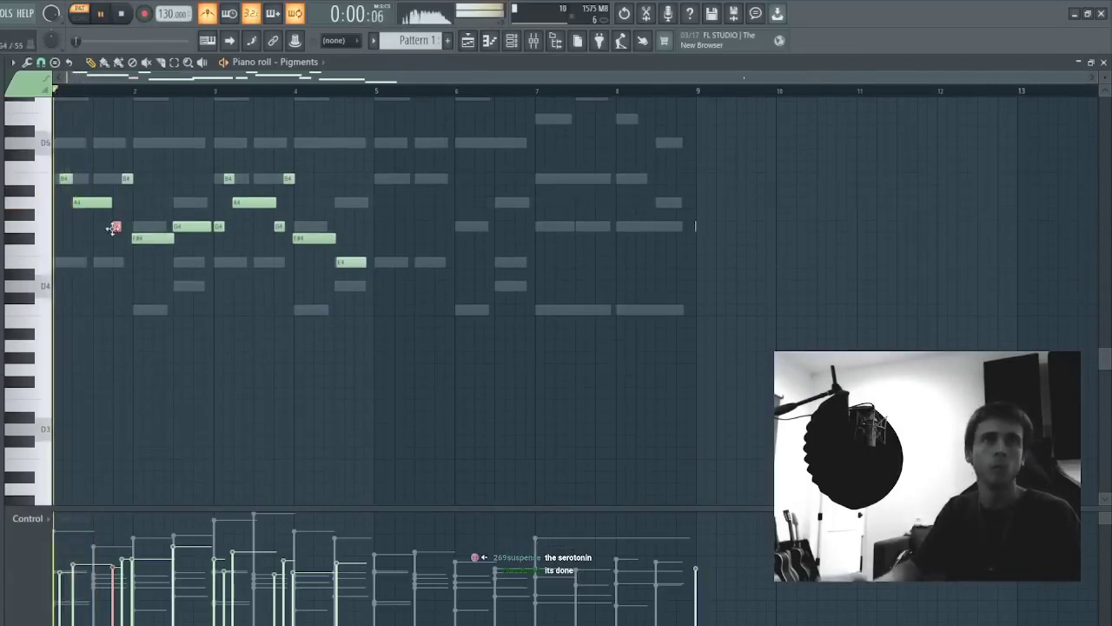
# - Drop one note an octave, then move the F#4 and two G4 notes a step later and an octave up
pyautogui.scroll(5, 116, 228)
pyautogui.hotkey('ctrl', 'Down')
pyautogui.keyDown('ctrl'); pyautogui.click(162, 159); pyautogui.keyUp('ctrl')
pyautogui.press('space')
pyautogui.press('space')
pyautogui.moveTo(156, 395); pyautogui.dragTo(245, 407)
pyautogui.hotkey('shift', 'Right')
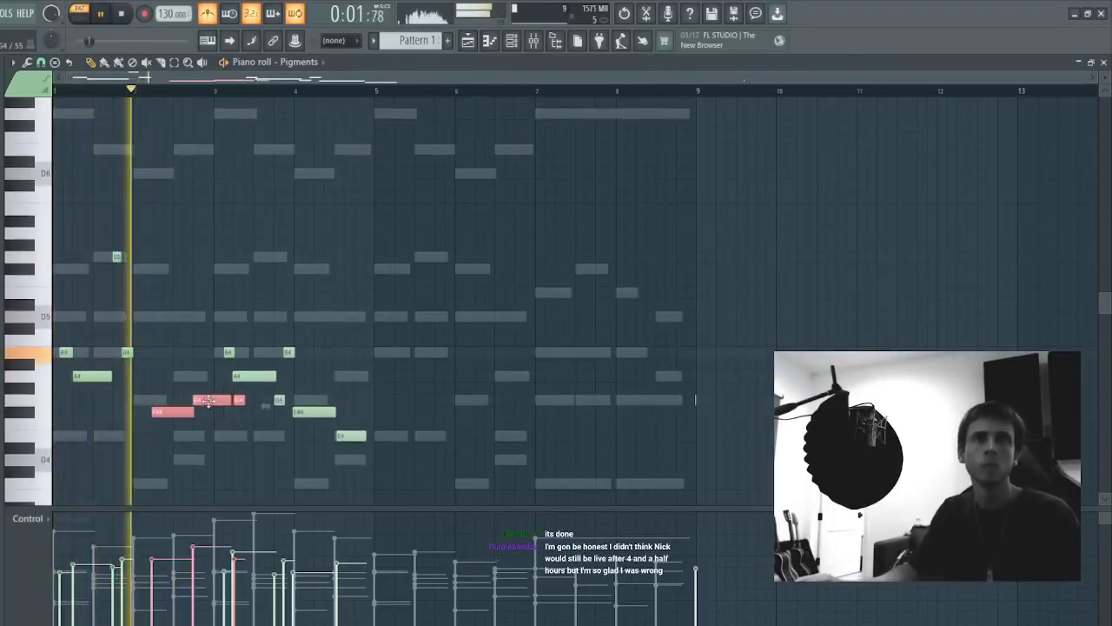
pyautogui.hotkey('ctrl', 'Up')
pyautogui.keyDown('ctrl'); pyautogui.click(212, 400); pyautogui.keyUp('ctrl')
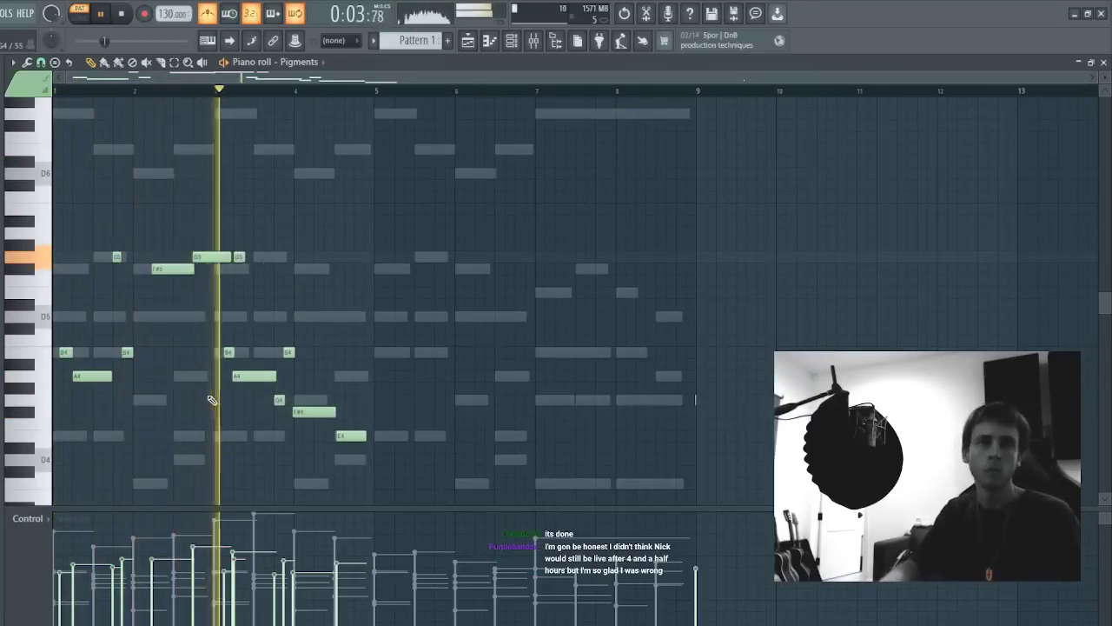
# - Delete the F#5 and long G5 notes, raise the bar 3 notes an octave, remove G6, and quantize
pyautogui.press('space')
pyautogui.press('space')
pyautogui.rightClick(176, 269)
pyautogui.rightClick(204, 256)
pyautogui.moveTo(220, 196); pyautogui.dragTo(619, 476)
pyautogui.hotkey('ctrl', 'Up')
pyautogui.keyDown('ctrl'); pyautogui.click(533, 184); pyautogui.keyUp('ctrl')
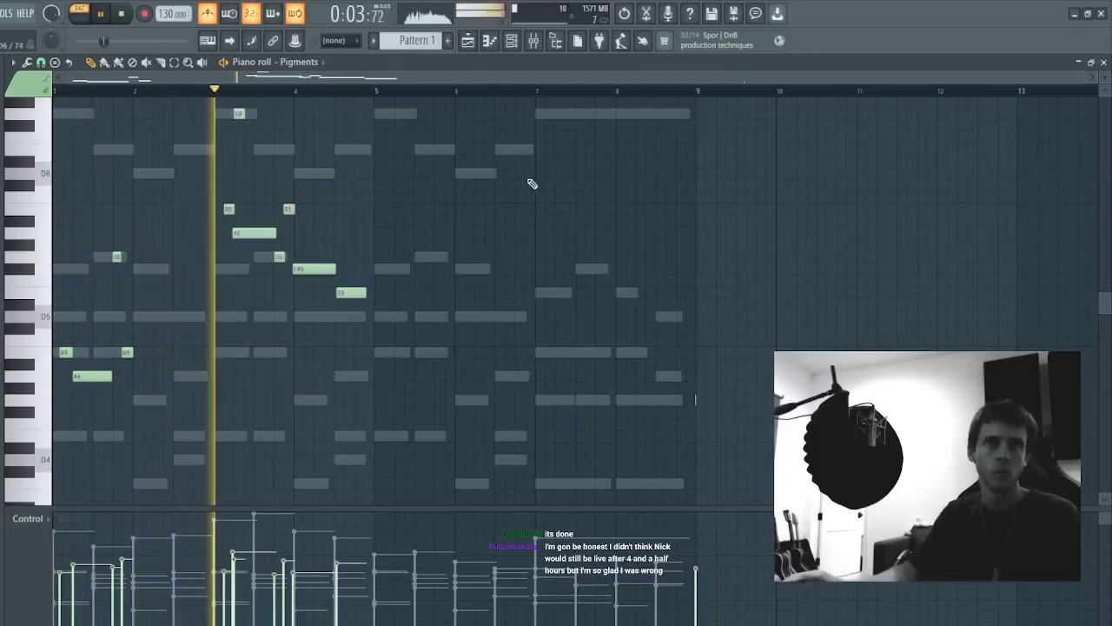
pyautogui.moveTo(237, 127); pyautogui.dragTo(274, 114)
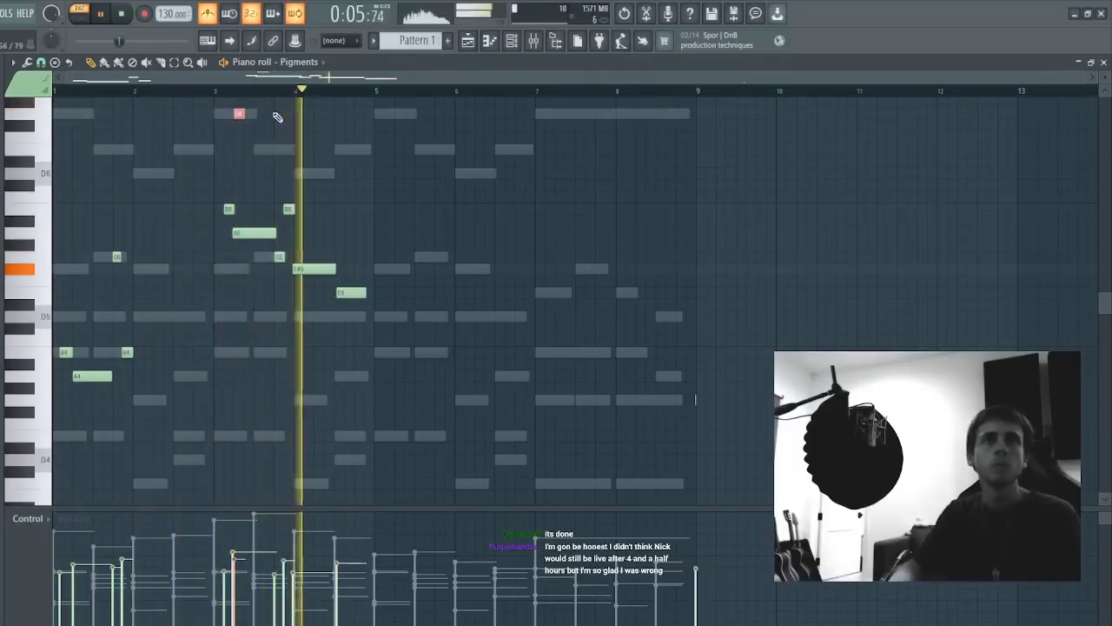
pyautogui.press('Delete')
pyautogui.hotkey('shift', 'q')
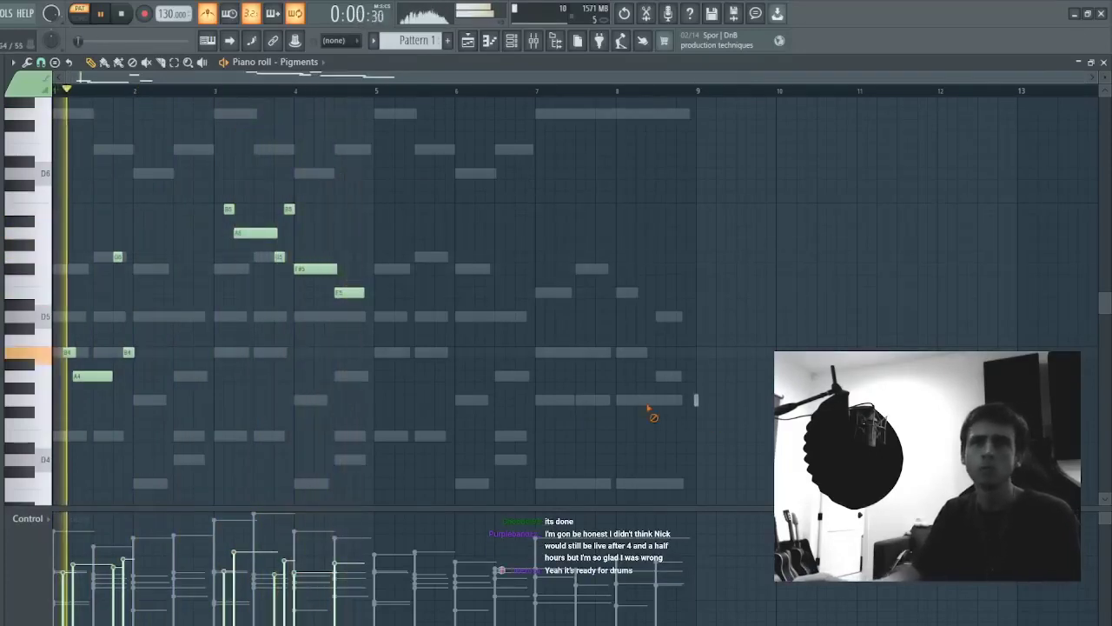
# - Retime the E5 and F#5 notes, lower E5 to D5, and reduce both notes' velocity
pyautogui.click(345, 295)
pyautogui.moveTo(345, 296); pyautogui.dragTo(365, 293)
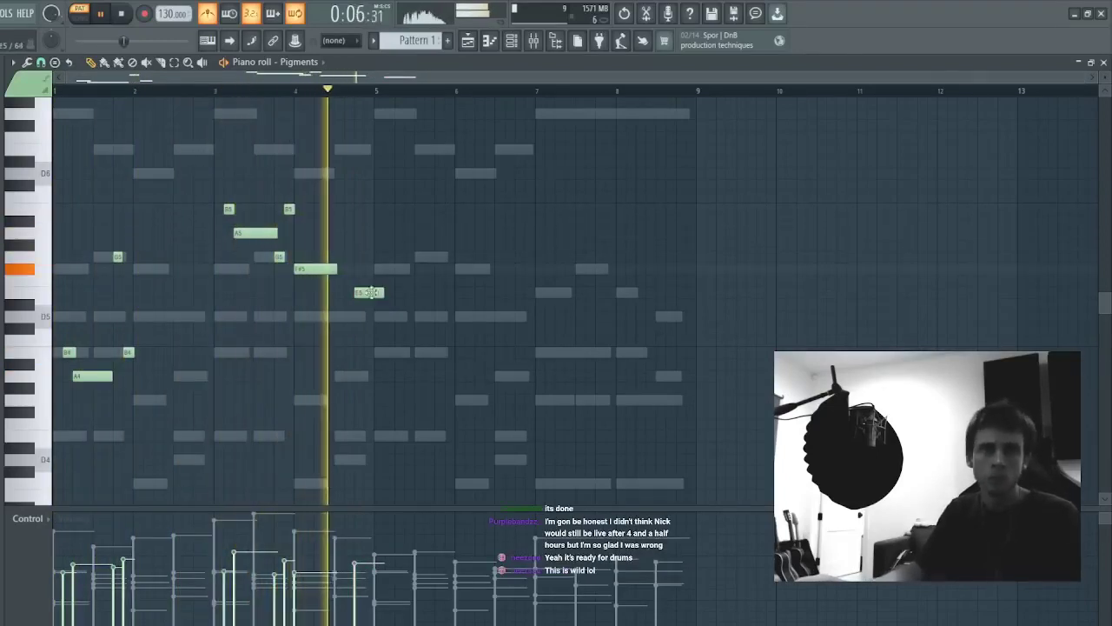
pyautogui.moveTo(378, 293); pyautogui.dragTo(373, 293)
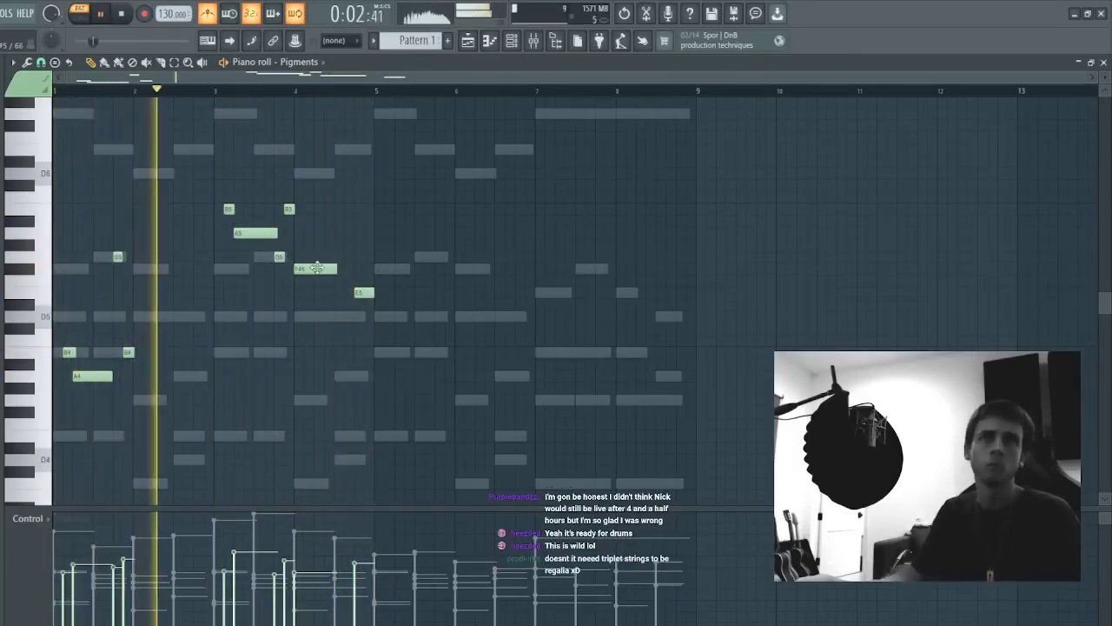
pyautogui.moveTo(319, 269); pyautogui.dragTo(226, 207)
pyautogui.keyDown('ctrl'); pyautogui.click(227, 209); pyautogui.keyUp('ctrl')
pyautogui.moveTo(350, 293); pyautogui.dragTo(330, 222)
pyautogui.keyDown('ctrl'); pyautogui.click(336, 221); pyautogui.keyUp('ctrl')
pyautogui.moveTo(313, 589); pyautogui.dragTo(371, 593)
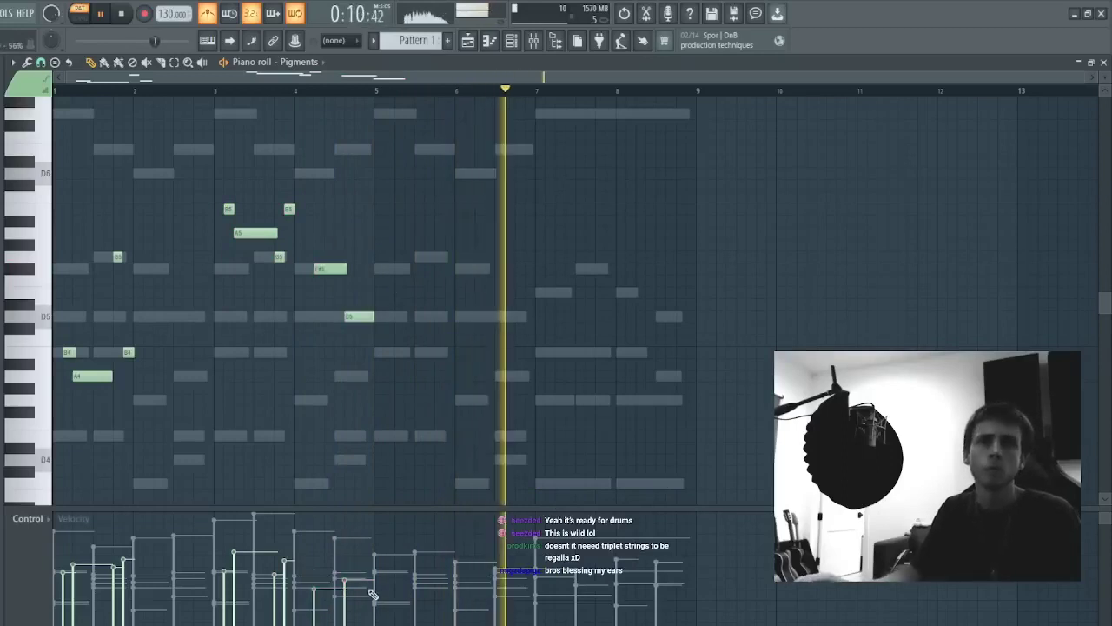
pyautogui.moveTo(335, 270); pyautogui.dragTo(325, 270)
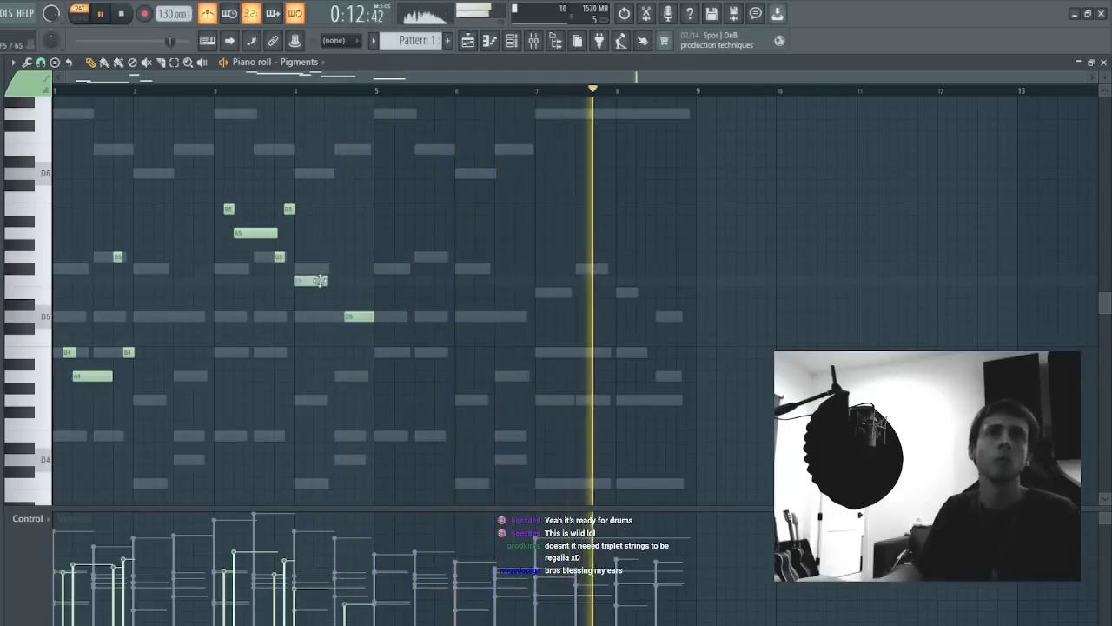
pyautogui.moveTo(381, 318); pyautogui.dragTo(371, 319)
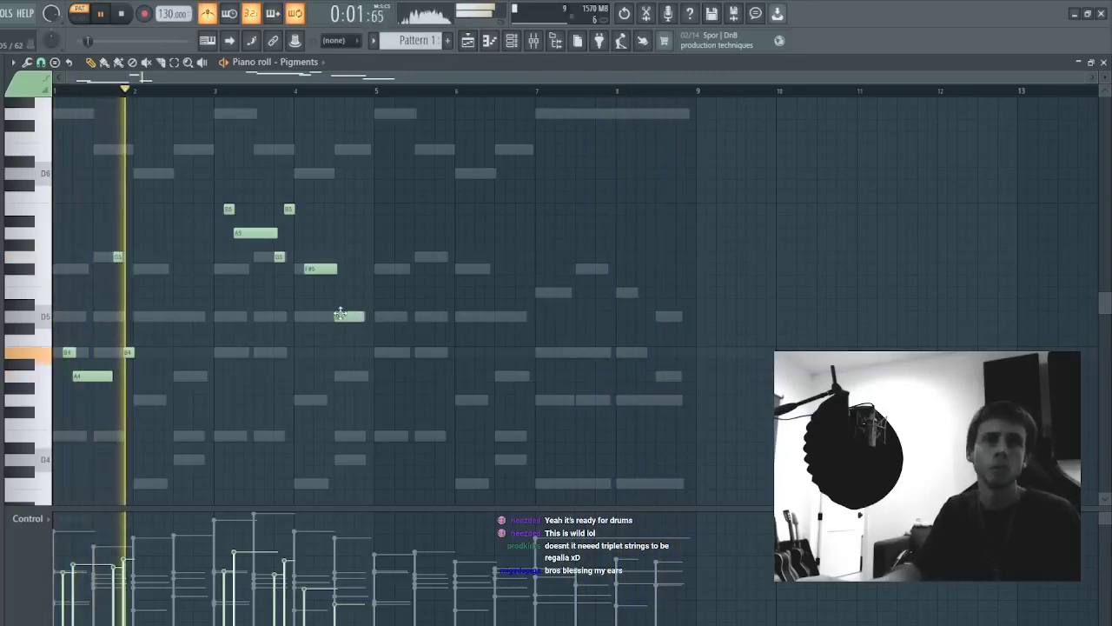
# - Duplicate the phrase into bars 5–8, drop both F#5 notes to F#4, and close the piano roll
pyautogui.hotkey('ctrl', 'a')
pyautogui.moveTo(353, 316); pyautogui.dragTo(672, 323)
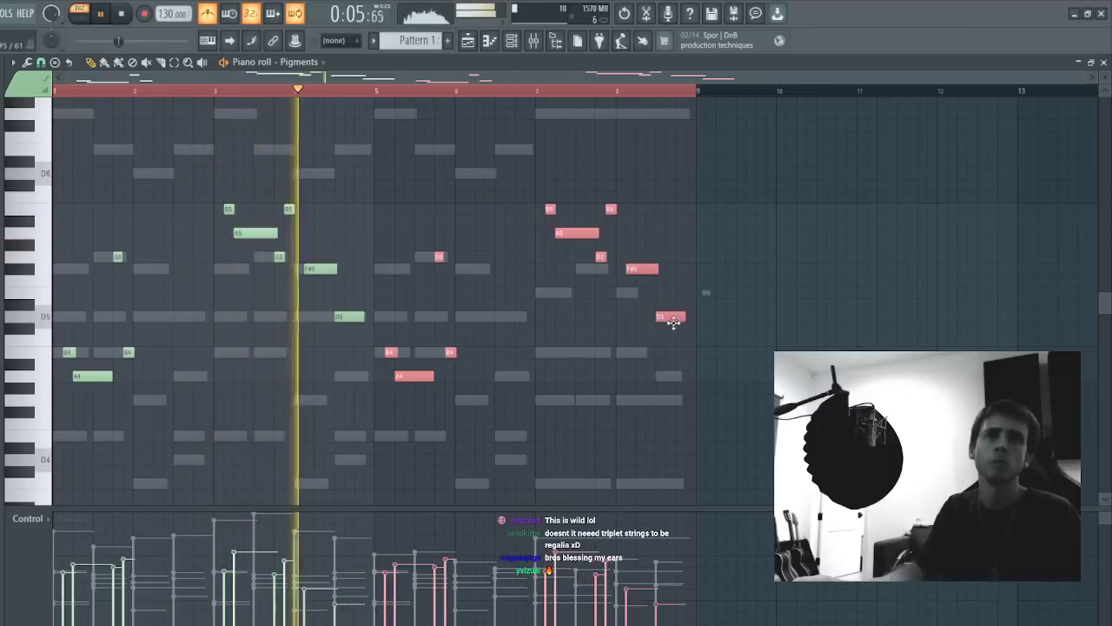
pyautogui.hotkey('ctrl', 'd')
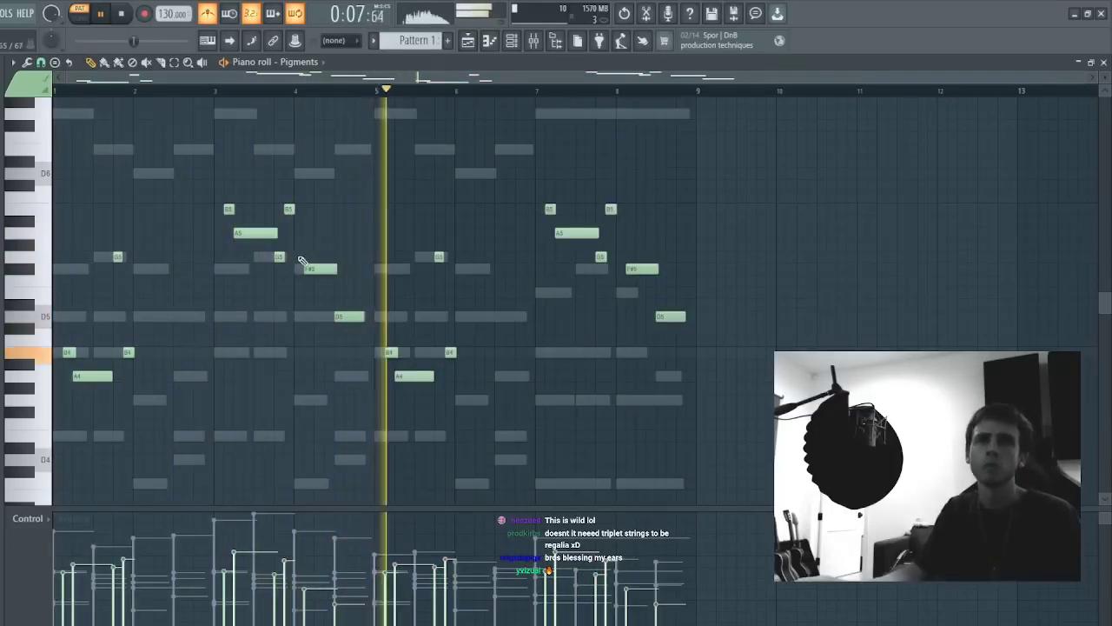
pyautogui.click(320, 269)
pyautogui.moveTo(633, 259); pyautogui.dragTo(680, 267)
pyautogui.hotkey('ctrl', 'Down')
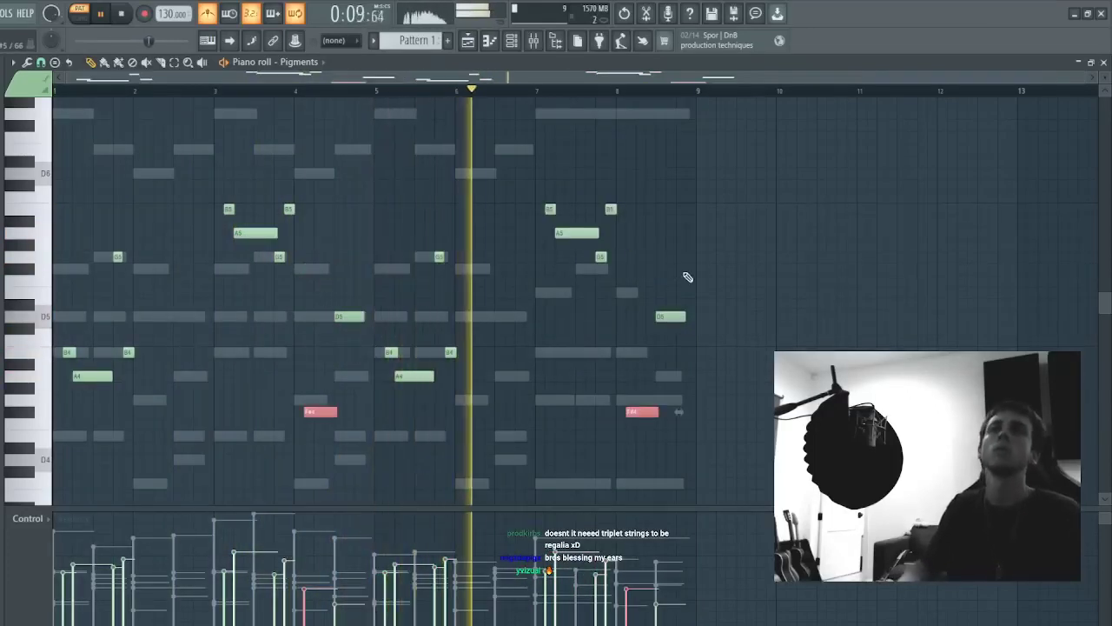
pyautogui.press('F7')
pyautogui.click(123, 118)
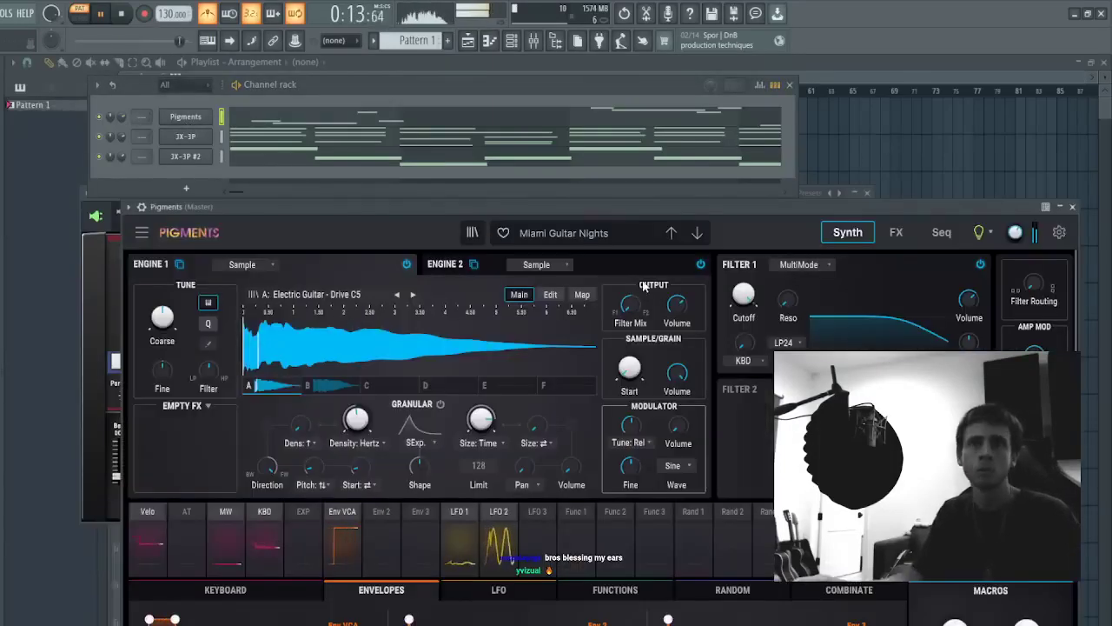
# - Step through Pigments presets past Midnight Stack, dismissing version errors, until Serenade loads
pyautogui.click(700, 235)
pyautogui.moveTo(609, 206); pyautogui.dragTo(585, 239)
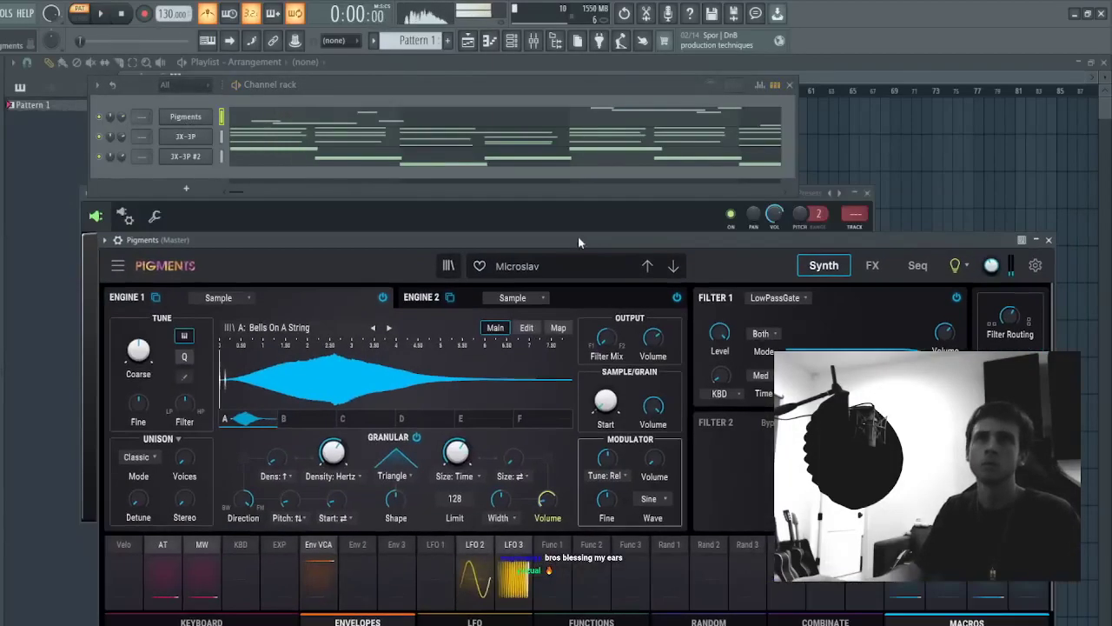
pyautogui.click(674, 266)
pyautogui.press('space')
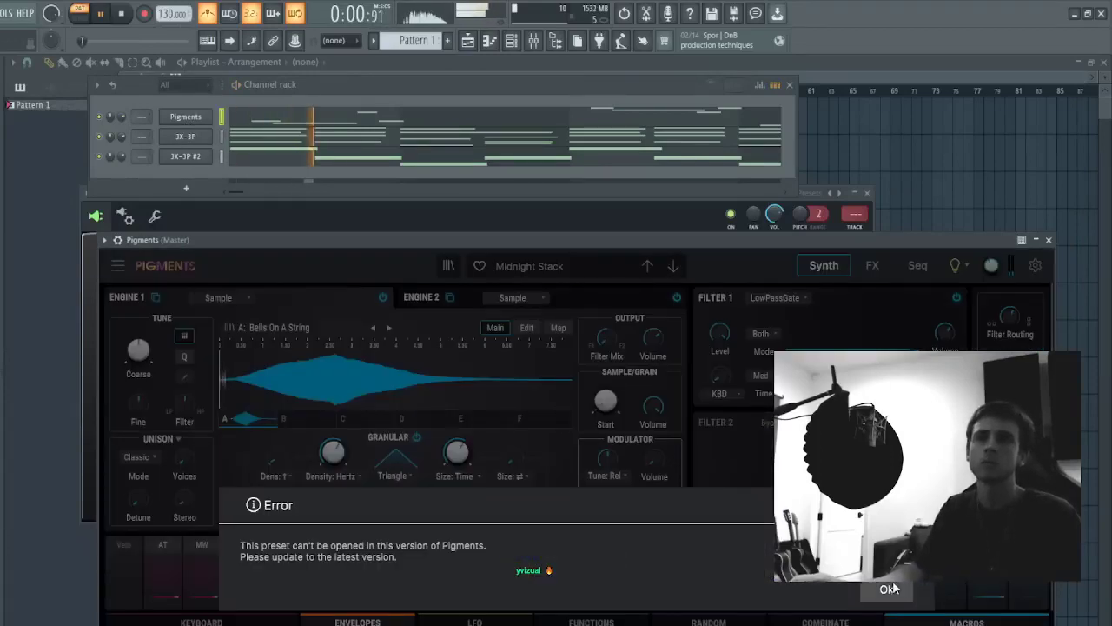
pyautogui.click(886, 589)
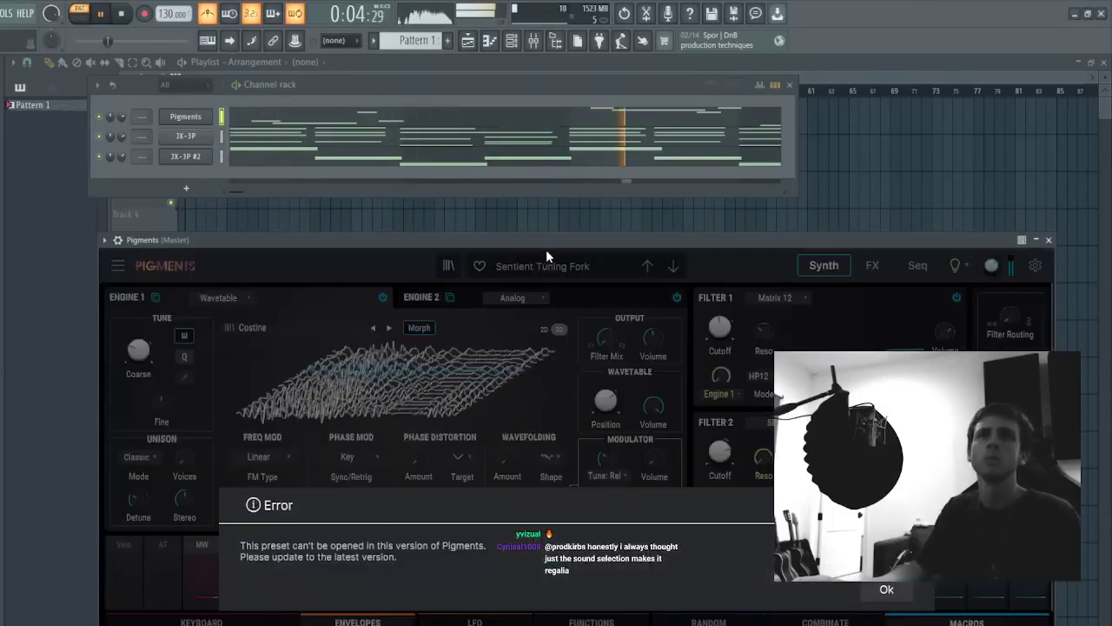
pyautogui.moveTo(545, 243); pyautogui.dragTo(547, 244)
pyautogui.click(887, 589)
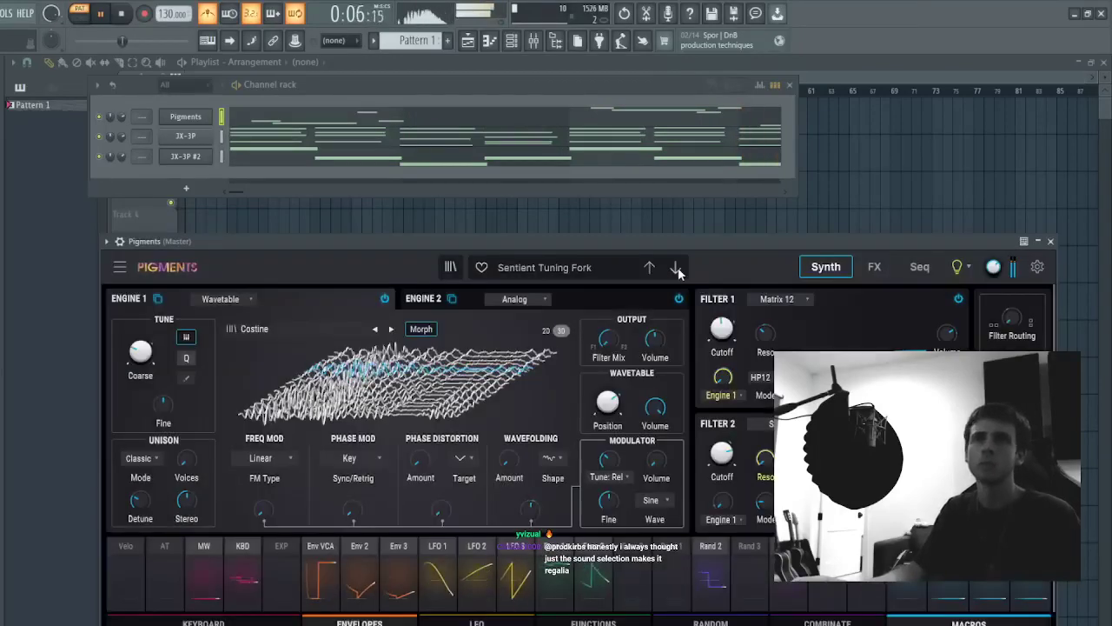
pyautogui.click(674, 268)
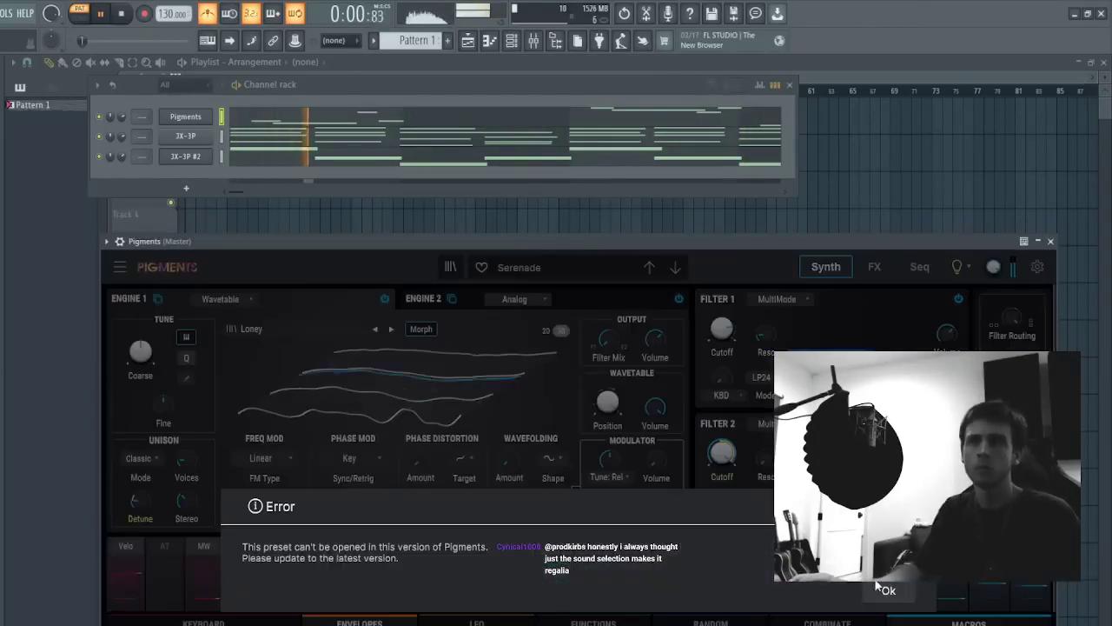
pyautogui.click(886, 591)
# - Play back the Pigments melody pattern to hear the Serenade preset
pyautogui.click(250, 118)
pyautogui.scroll(-2, 251, 117)
pyautogui.press('space')
pyautogui.press('Escape')
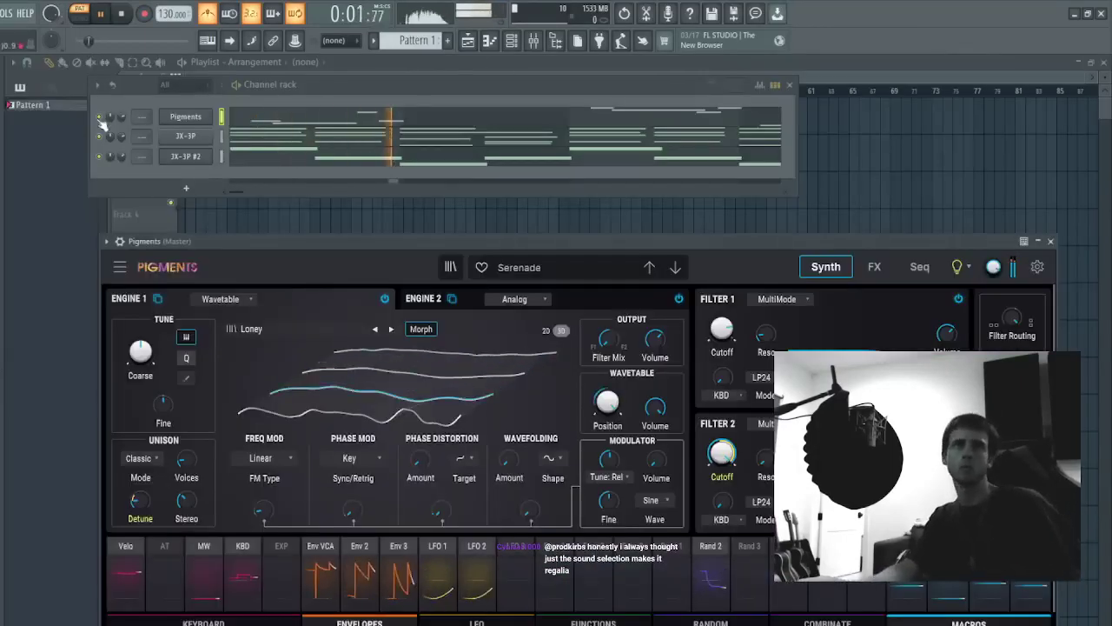
pyautogui.click(109, 115)
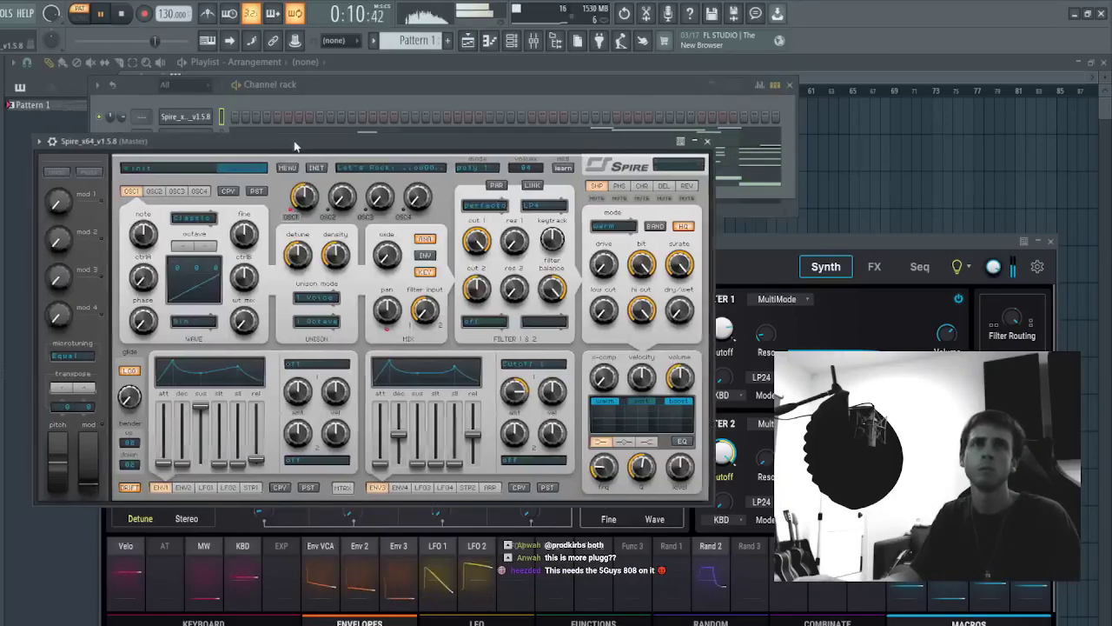
# - Open Spire's preset library and audition Ancore Sounds STF6 LD 02, PD 06, PL 01, SEQ 07, SEQ 08
pyautogui.moveTo(295, 142); pyautogui.dragTo(451, 262)
pyautogui.click(332, 290)
pyautogui.scroll(-1, 352, 485)
pyautogui.scroll(-10, 351, 485)
pyautogui.click(351, 478)
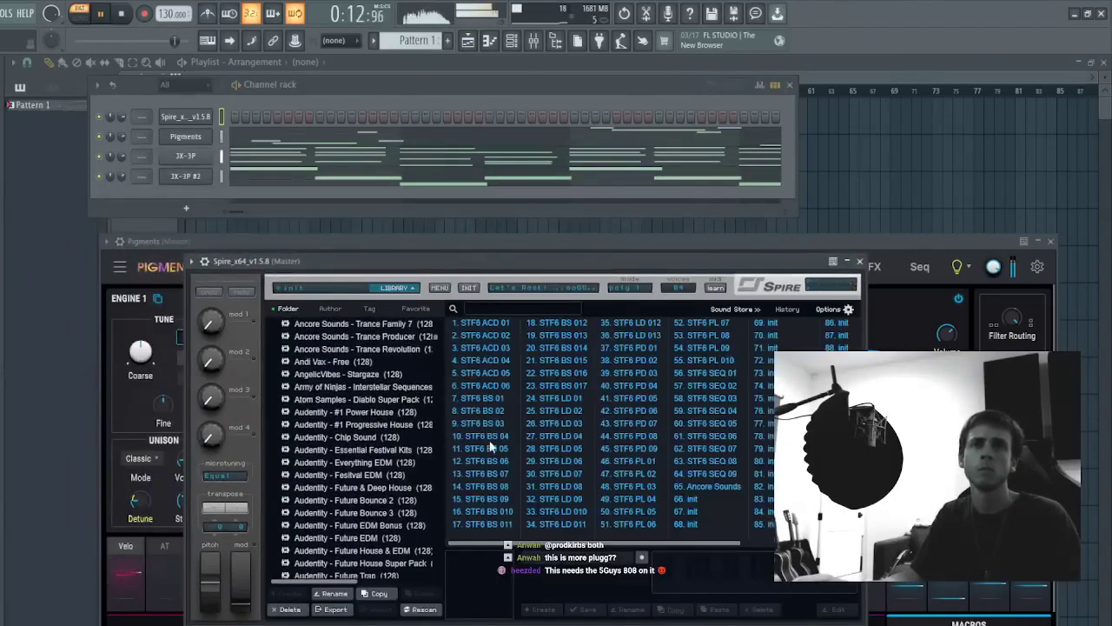
pyautogui.click(569, 414)
pyautogui.click(610, 415)
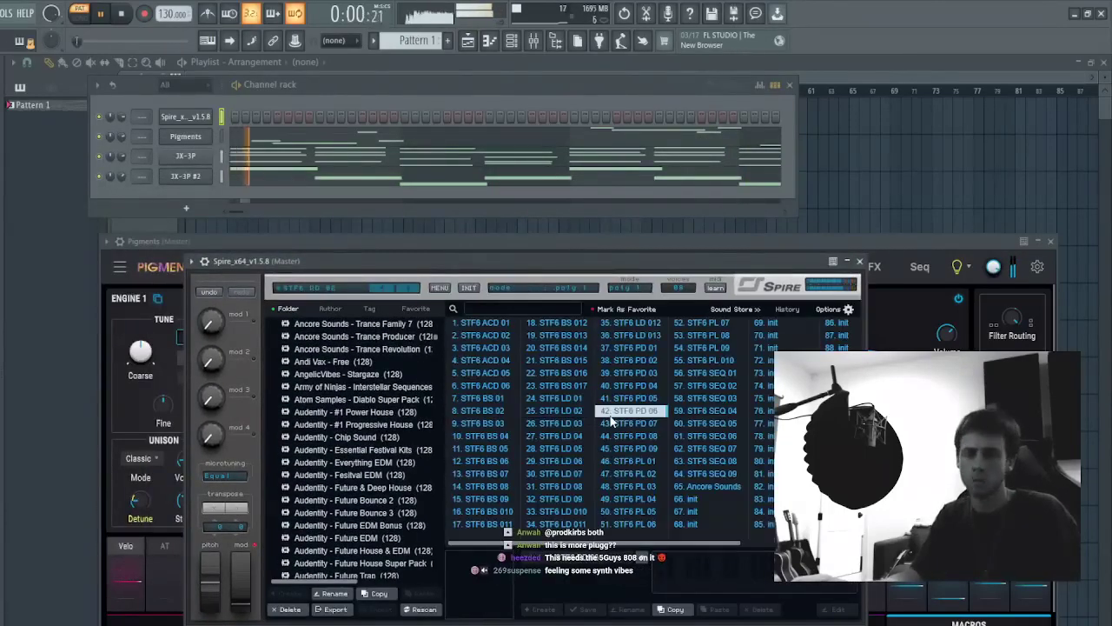
pyautogui.click(630, 462)
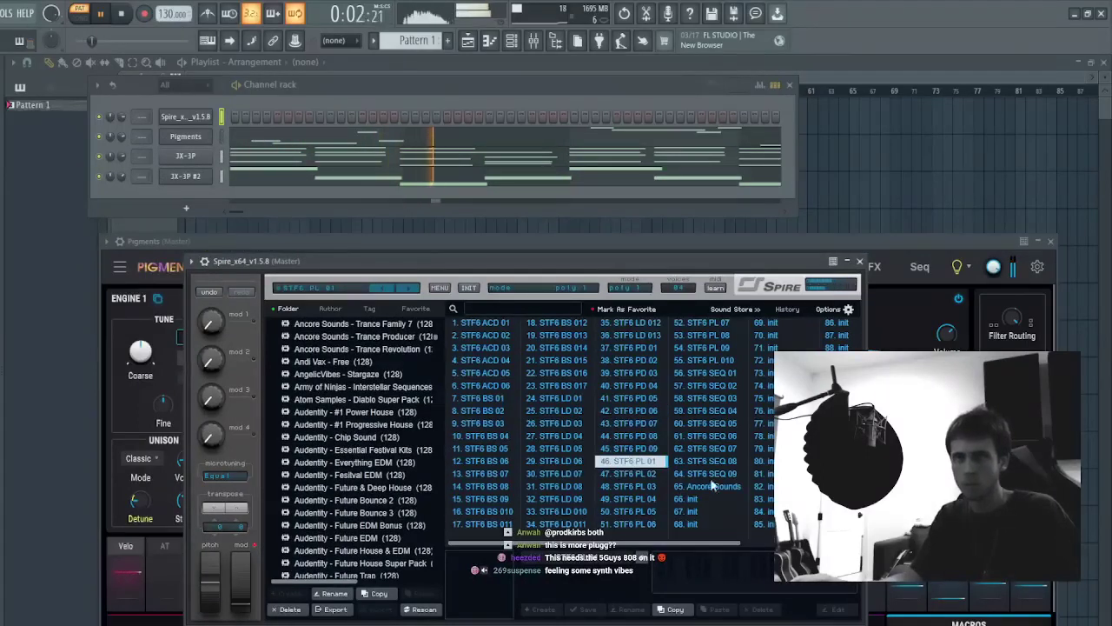
pyautogui.click(708, 448)
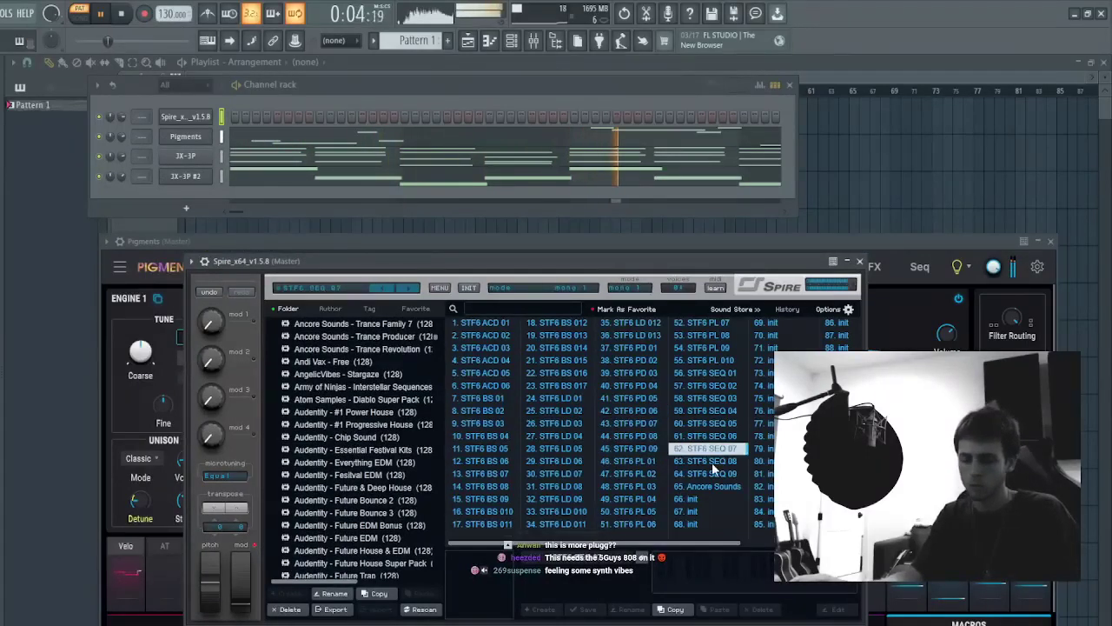
pyautogui.click(708, 462)
# - Audition init63 from Audentity - Future EDM Bonus and LD Level, LD Acid from Bellatrix Audio
pyautogui.scroll(-2, 595, 463)
pyautogui.click(606, 463)
pyautogui.click(351, 525)
pyautogui.click(542, 464)
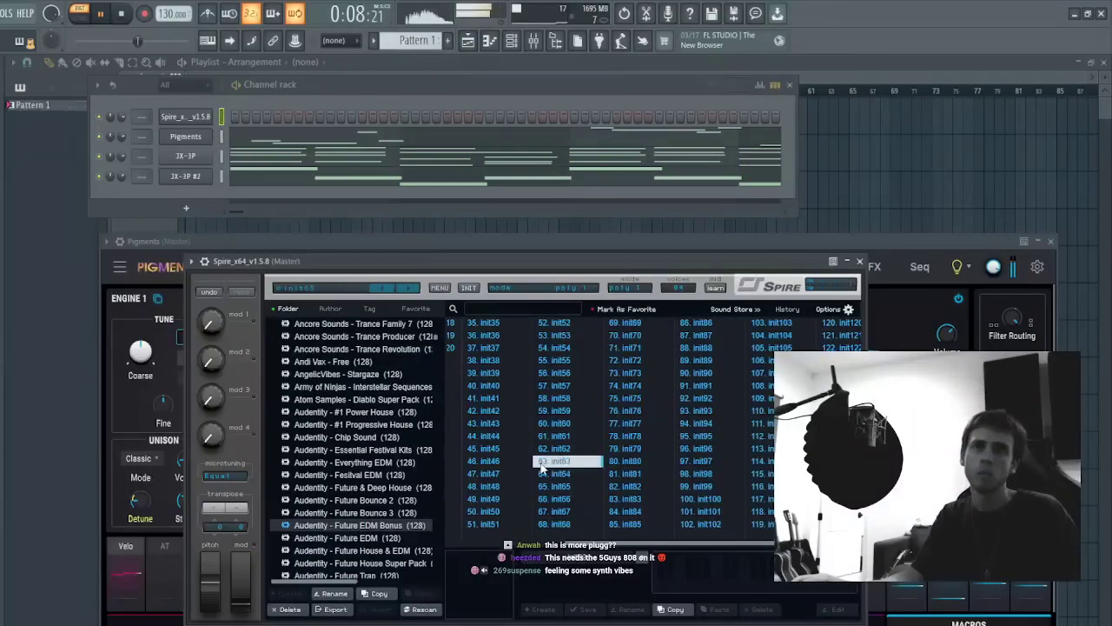
pyautogui.scroll(2, 522, 417)
pyautogui.scroll(-15, 359, 504)
pyautogui.click(360, 517)
pyautogui.click(597, 423)
pyautogui.click(517, 438)
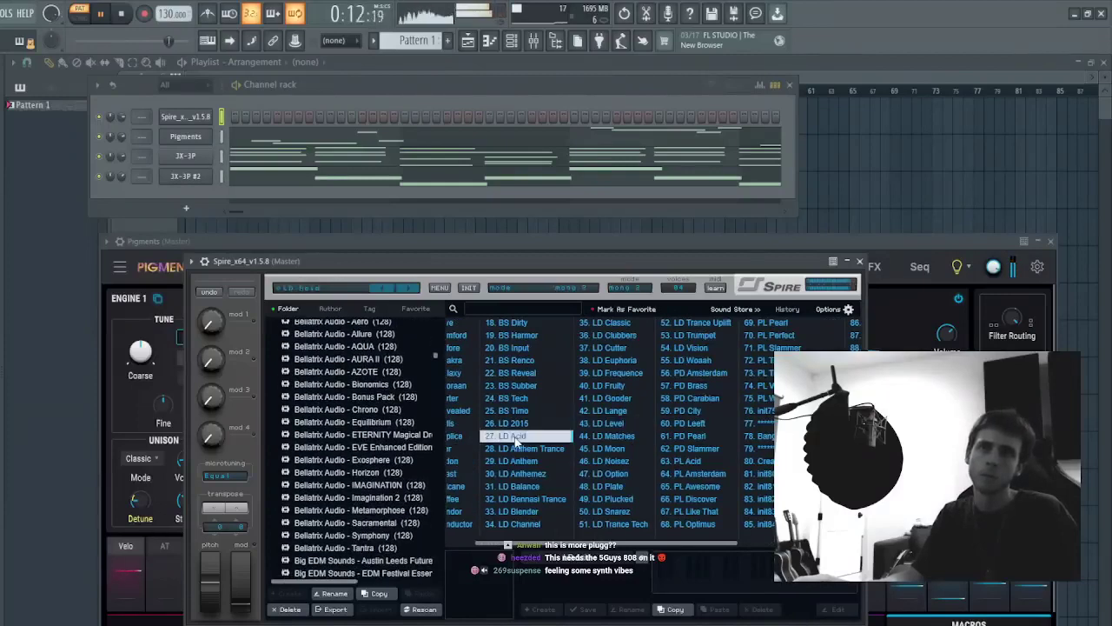
pyautogui.scroll(-6, 528, 460)
pyautogui.scroll(3, 519, 468)
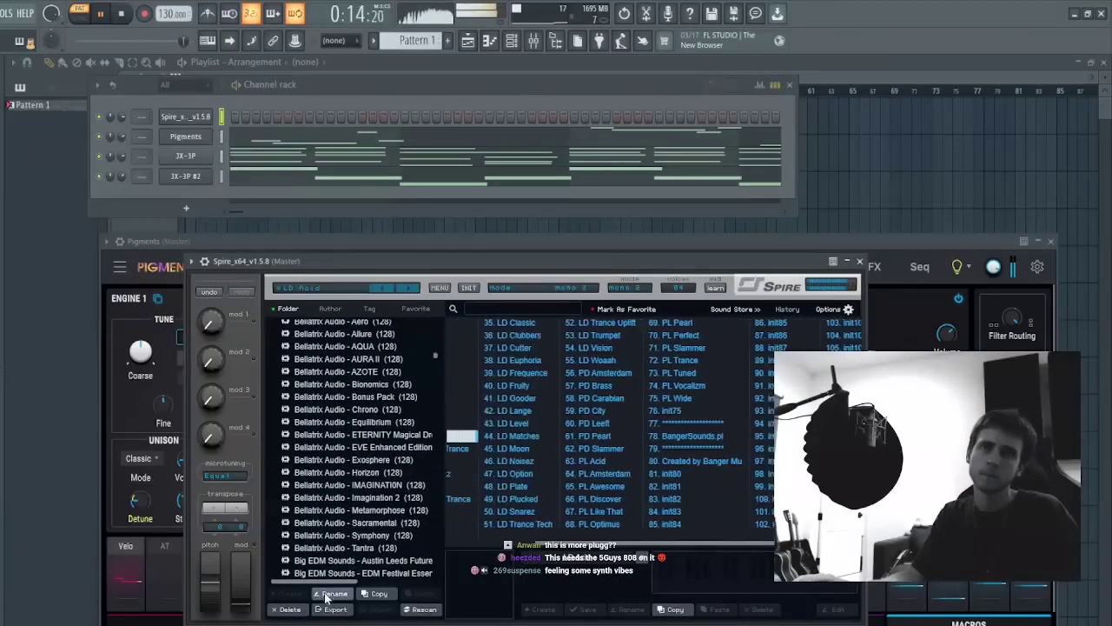
pyautogui.moveTo(435, 354); pyautogui.dragTo(449, 470)
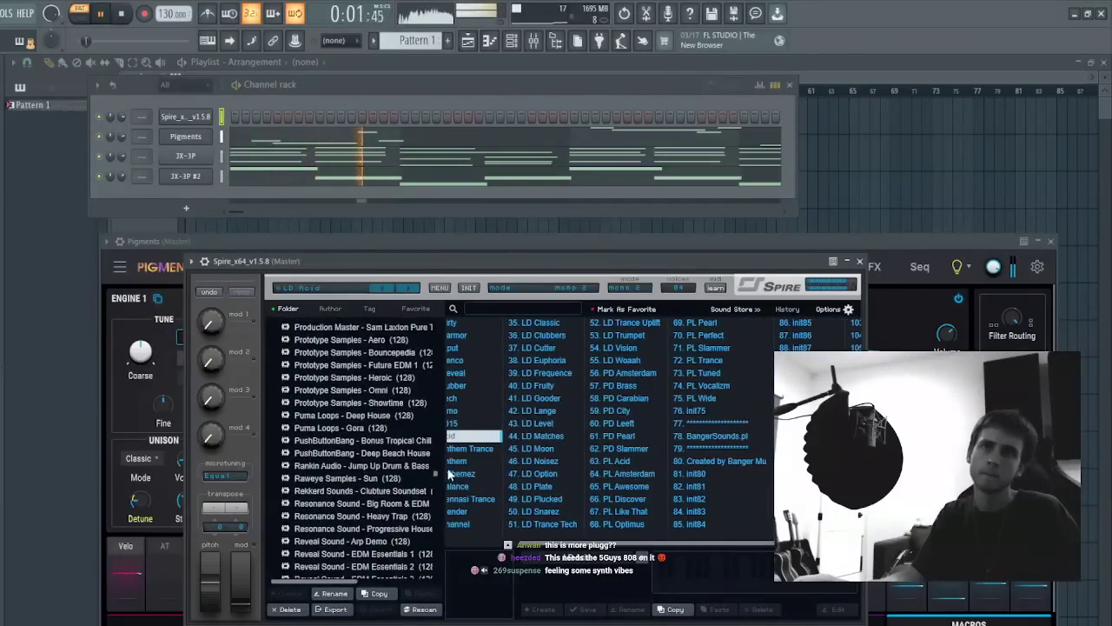
# - Audition presets from the Rankin Audio Jump Up, PushButtonBang Tropical Chill, and Reveal Sound Arp Demo banks
pyautogui.click(361, 466)
pyautogui.click(502, 437)
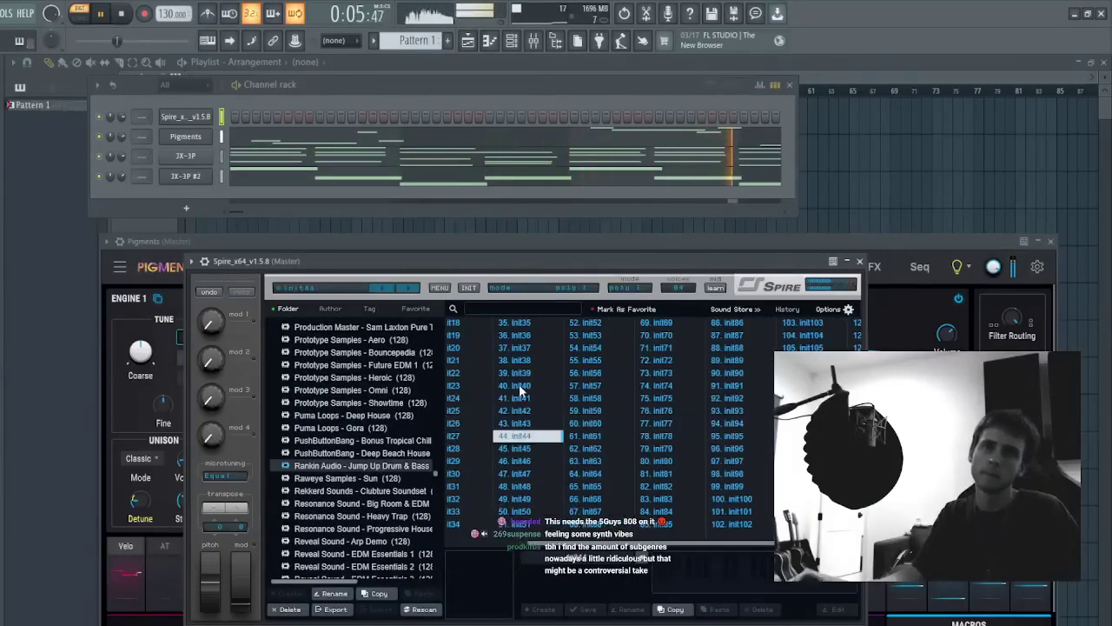
pyautogui.scroll(3, 519, 389)
pyautogui.click(470, 349)
pyautogui.click(370, 442)
pyautogui.click(563, 427)
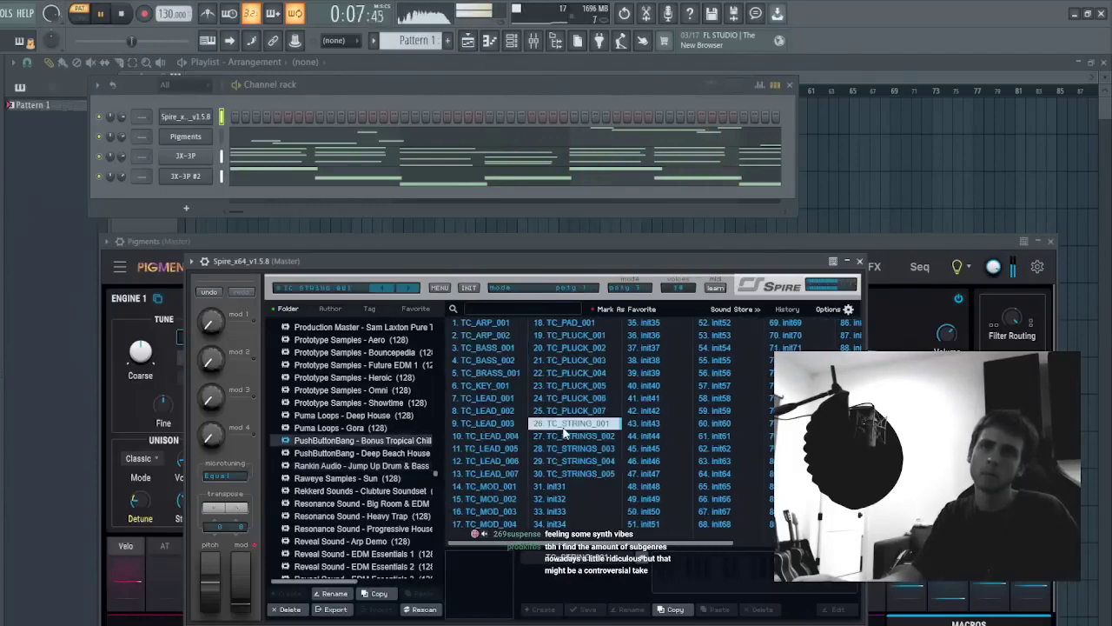
pyautogui.click(504, 348)
pyautogui.click(397, 539)
pyautogui.click(499, 449)
pyautogui.scroll(-2, 499, 450)
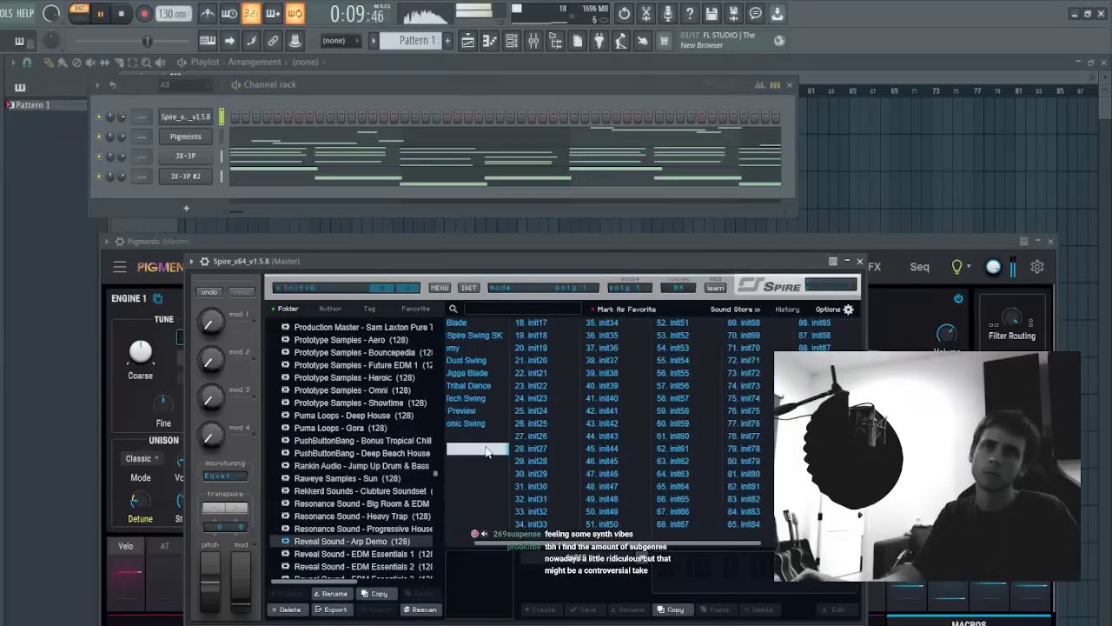
pyautogui.scroll(4, 323, 451)
pyautogui.scroll(15, 326, 443)
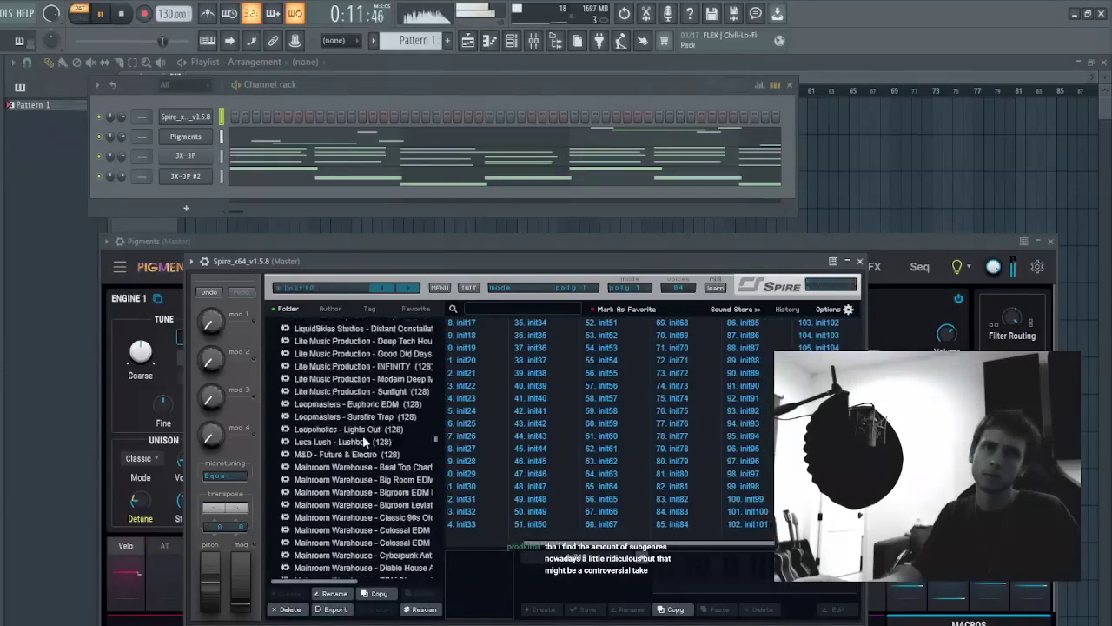
pyautogui.moveTo(447, 427); pyautogui.dragTo(445, 426)
# - Audition Laniakea Sounds - Future Bass 2 pads and leads: Lullaby, Mystic, Wood, Old School, Hypersaw, Loud Kids
pyautogui.click(377, 415)
pyautogui.click(559, 388)
pyautogui.click(591, 400)
pyautogui.click(581, 452)
pyautogui.click(501, 461)
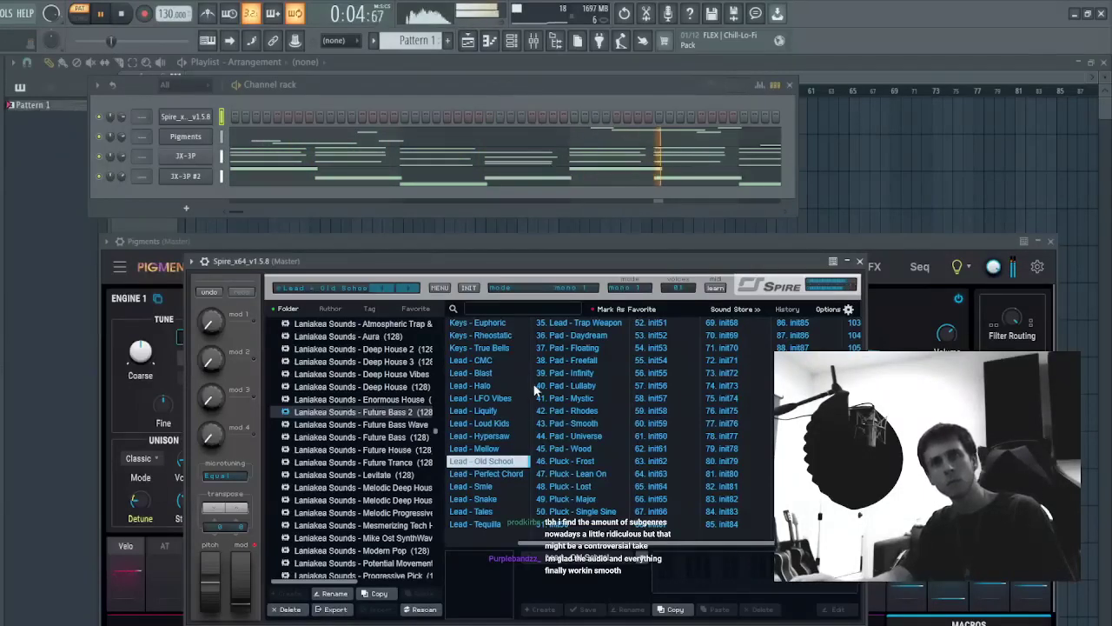
pyautogui.click(501, 437)
pyautogui.click(492, 423)
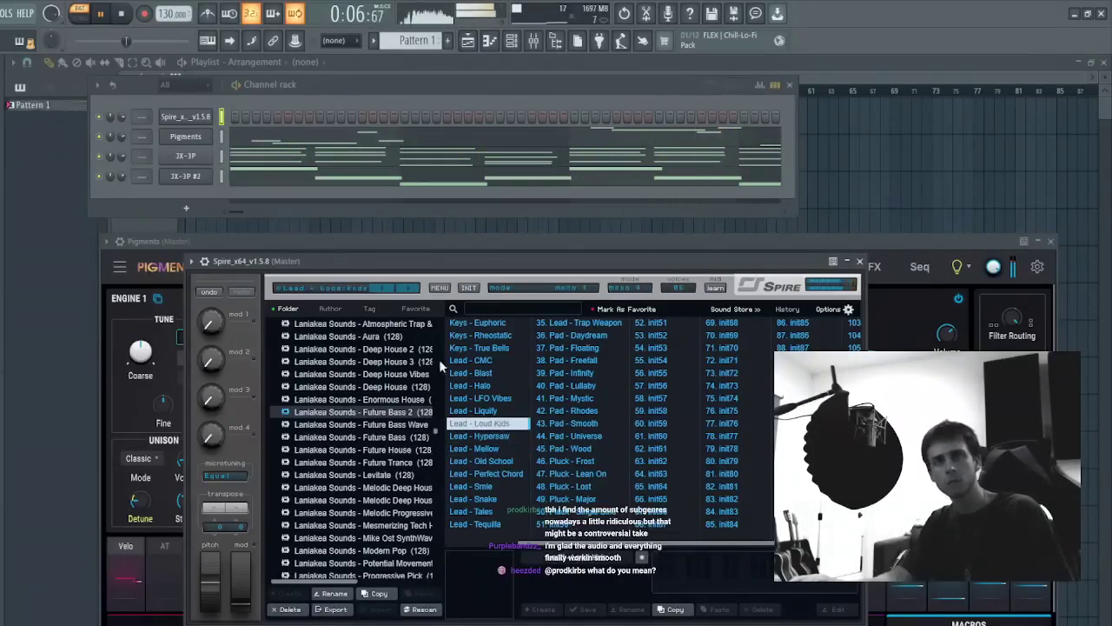
pyautogui.click(567, 387)
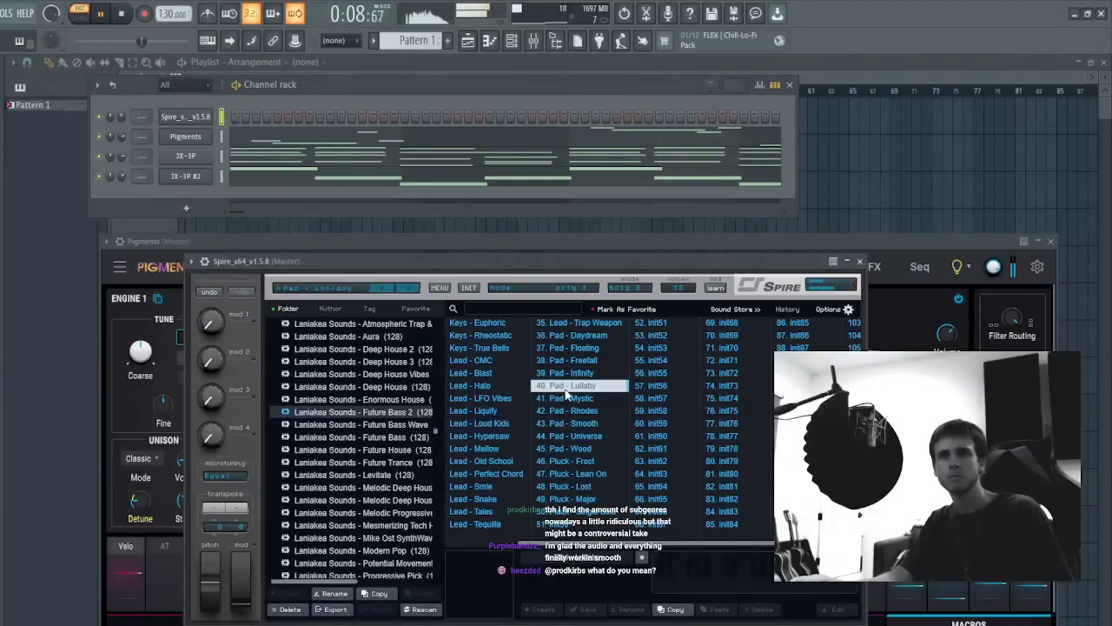
# - Audition the Lead - LFO Vibes, Halo, Blast, Tales, Tequila, Smile, and Snake presets
pyautogui.click(476, 398)
pyautogui.click(481, 385)
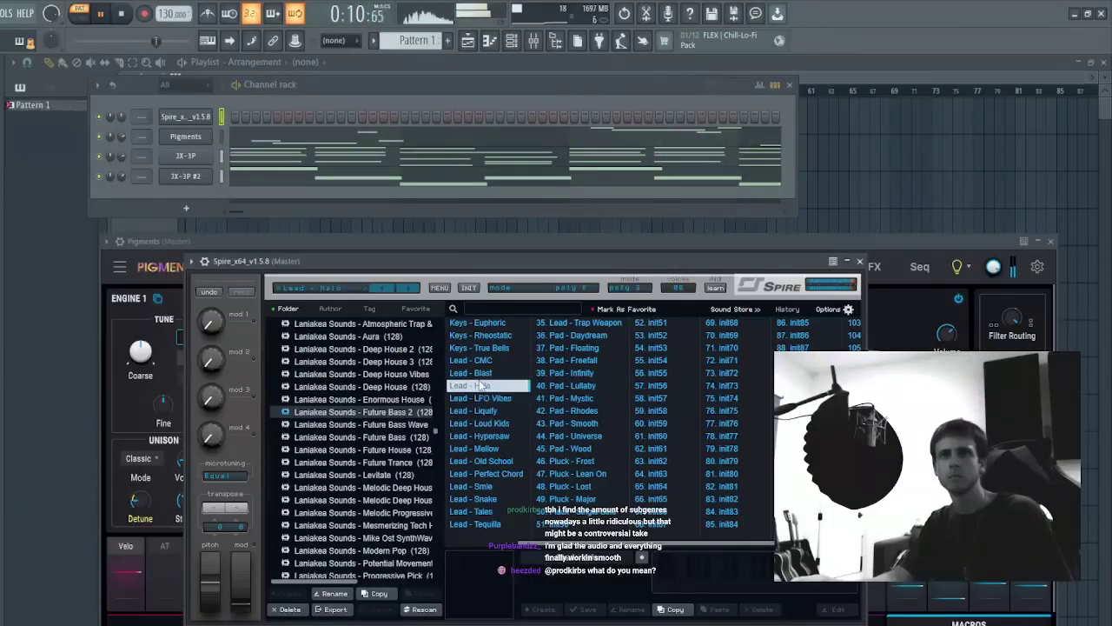
pyautogui.click(481, 373)
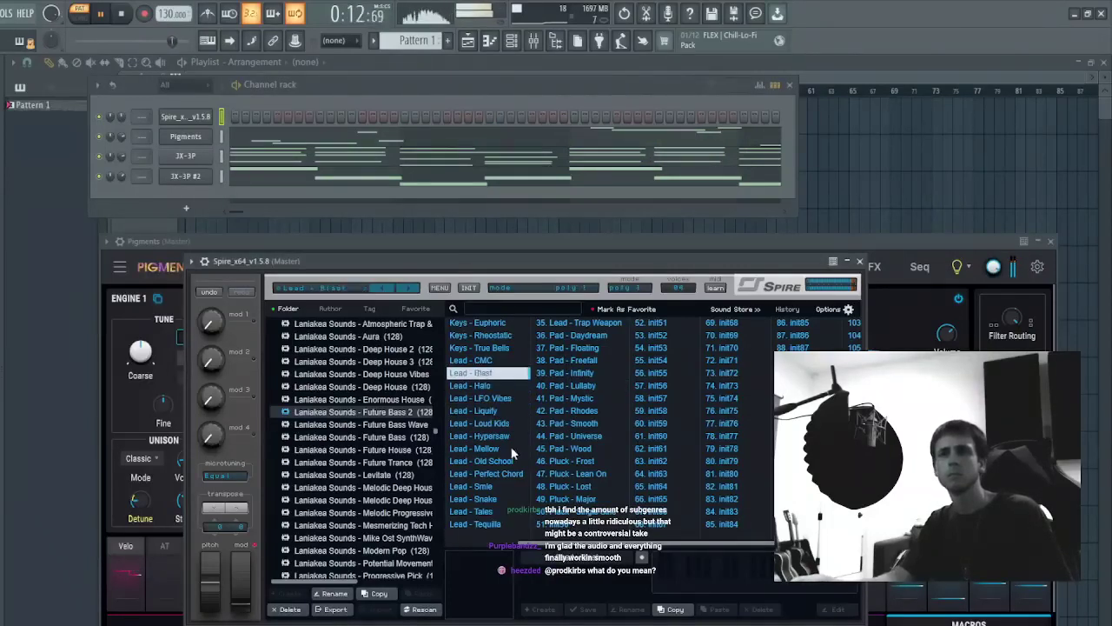
pyautogui.click(474, 511)
pyautogui.click(475, 524)
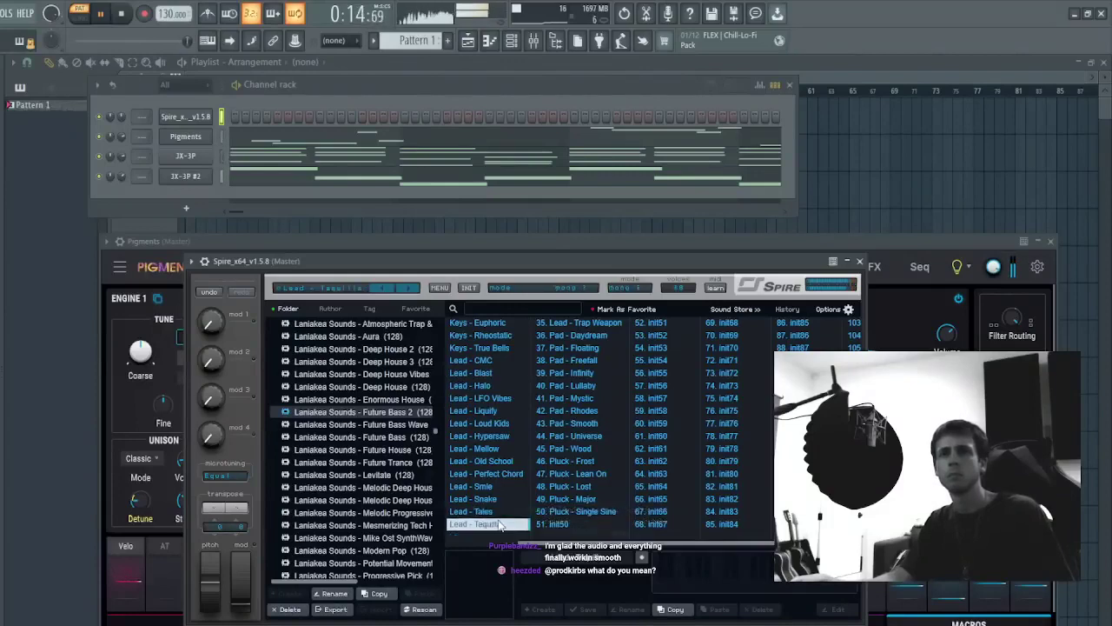
pyautogui.click(495, 486)
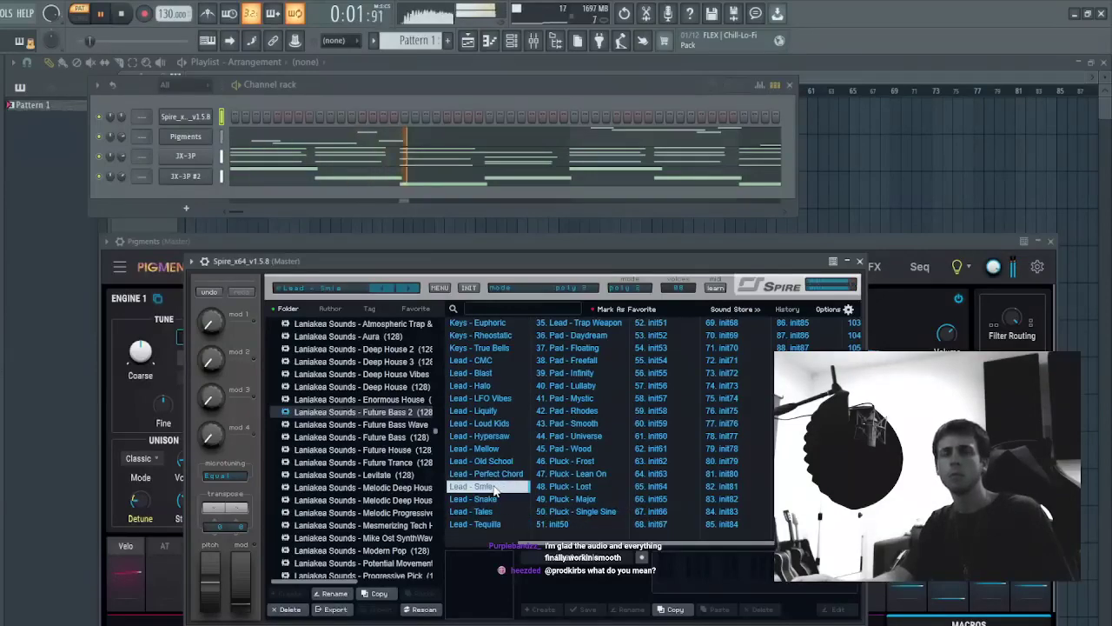
pyautogui.click(482, 500)
pyautogui.scroll(15, 377, 382)
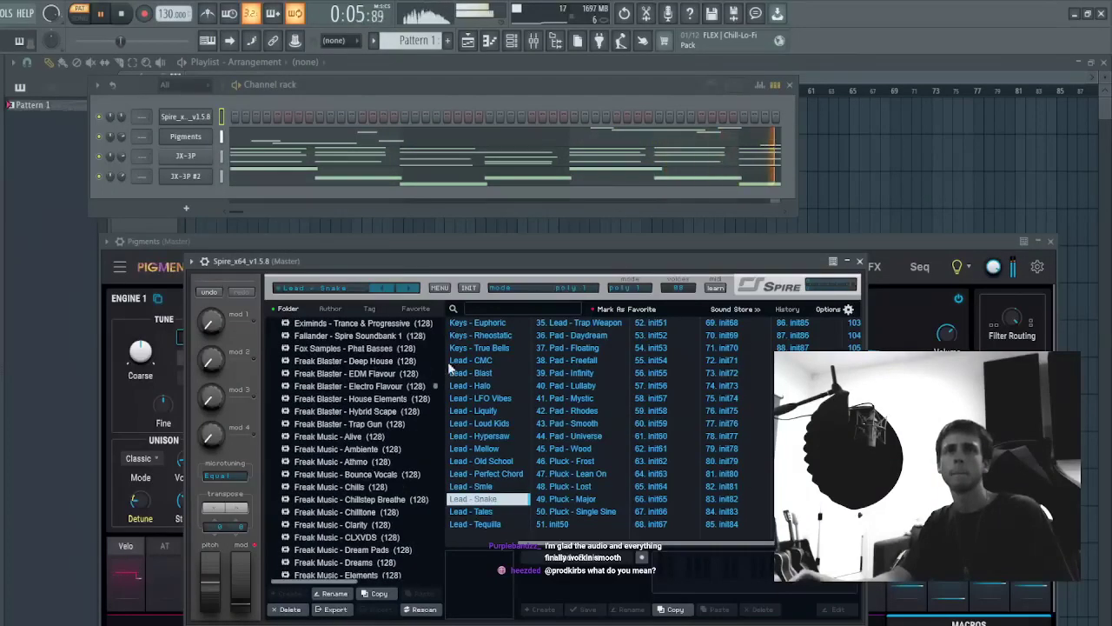
pyautogui.scroll(10, 430, 383)
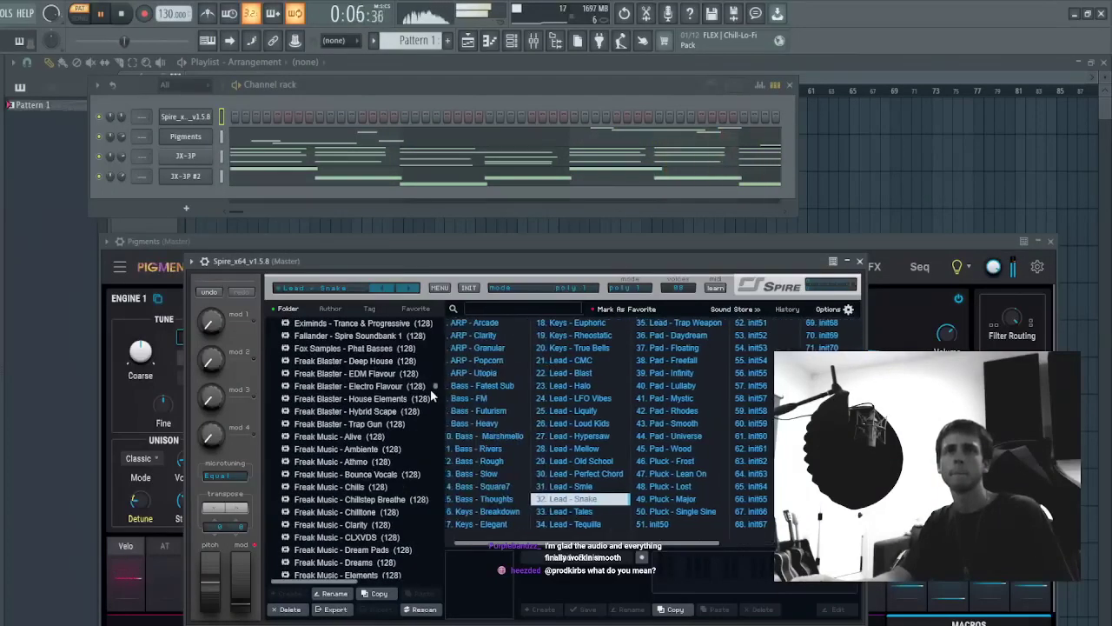
# - Try ARP - Granular, Clarity and Arcade, then load 30. Lead 20 from the 1642 Beats - EDM bank
pyautogui.click(478, 349)
pyautogui.click(490, 337)
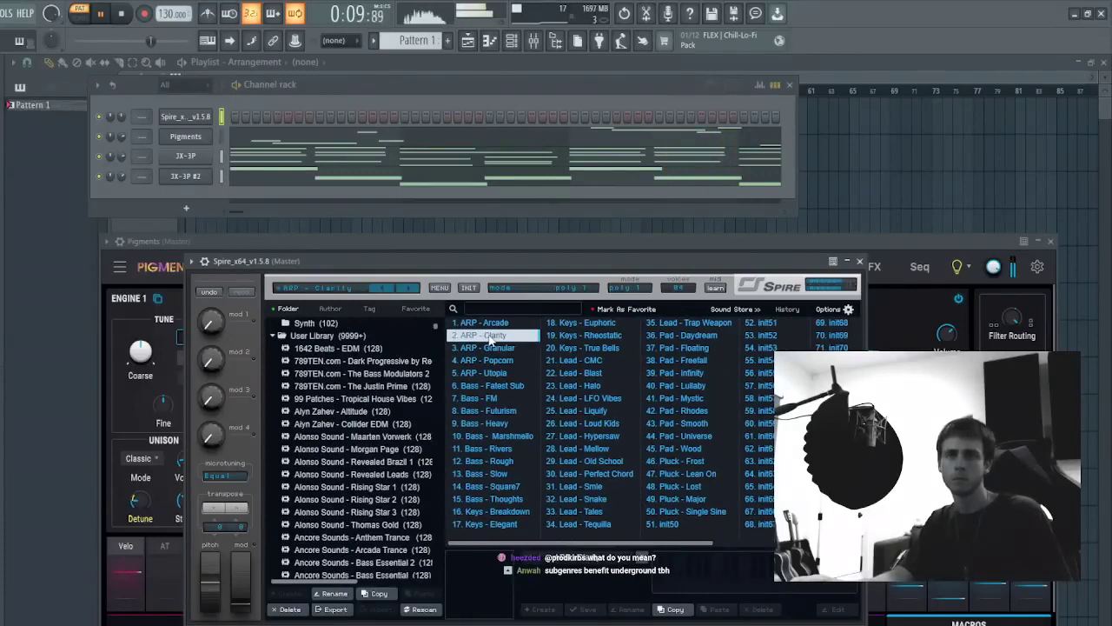
pyautogui.click(493, 325)
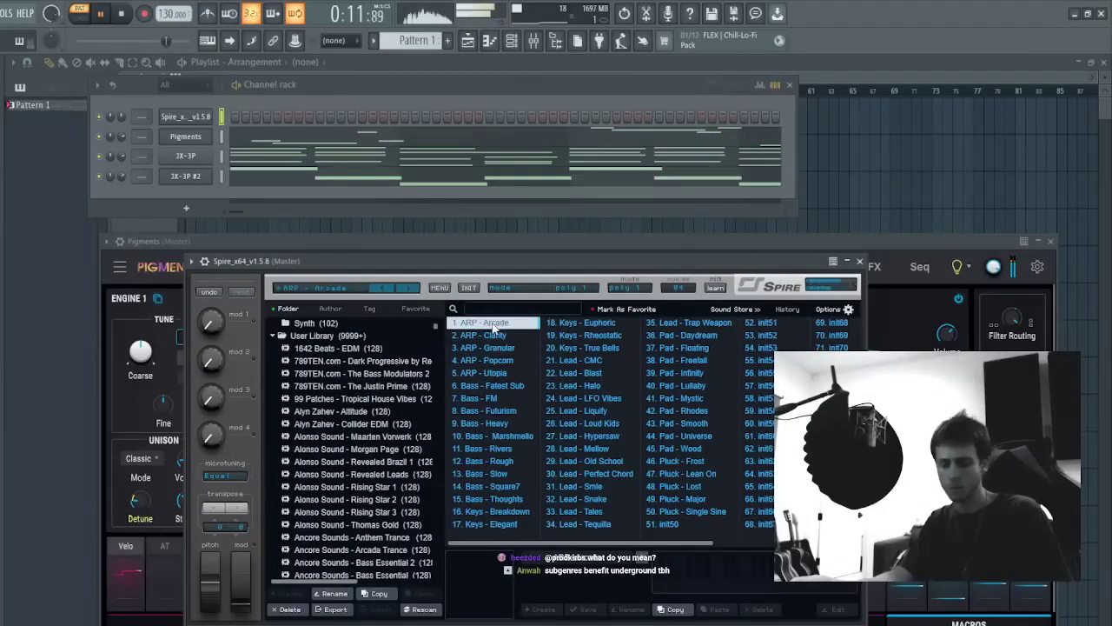
pyautogui.click(489, 348)
pyautogui.click(379, 349)
pyautogui.click(479, 367)
pyautogui.click(567, 474)
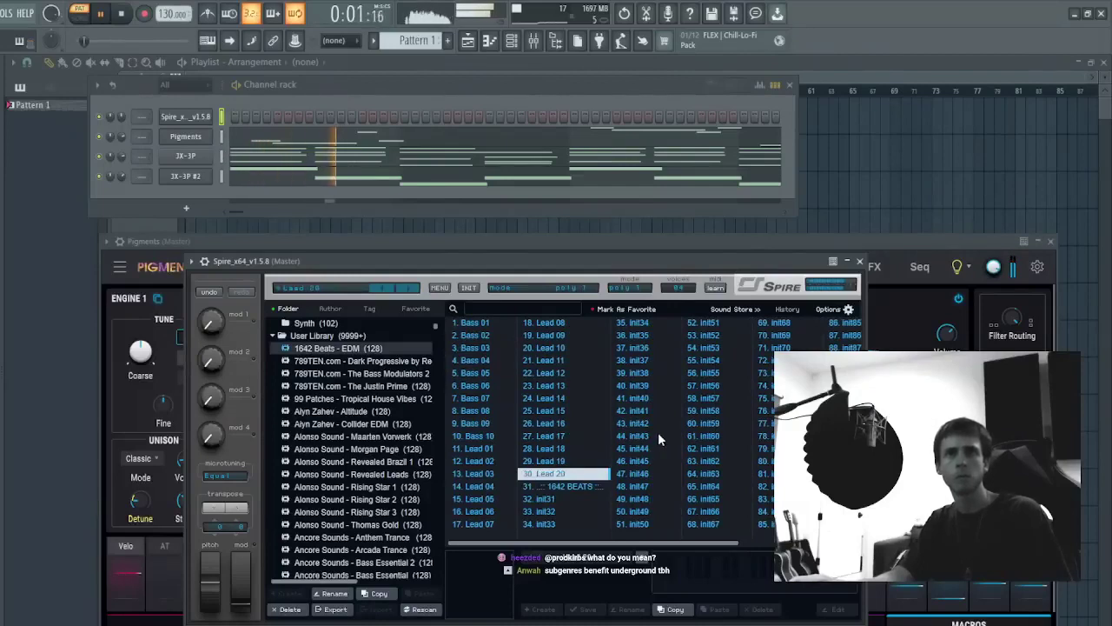
# - Audition factory Leads: LD Blunt Saw V, Dolphin AZ, Grandma Raver, Lead 02, Singer, So Long
pyautogui.scroll(3, 352, 383)
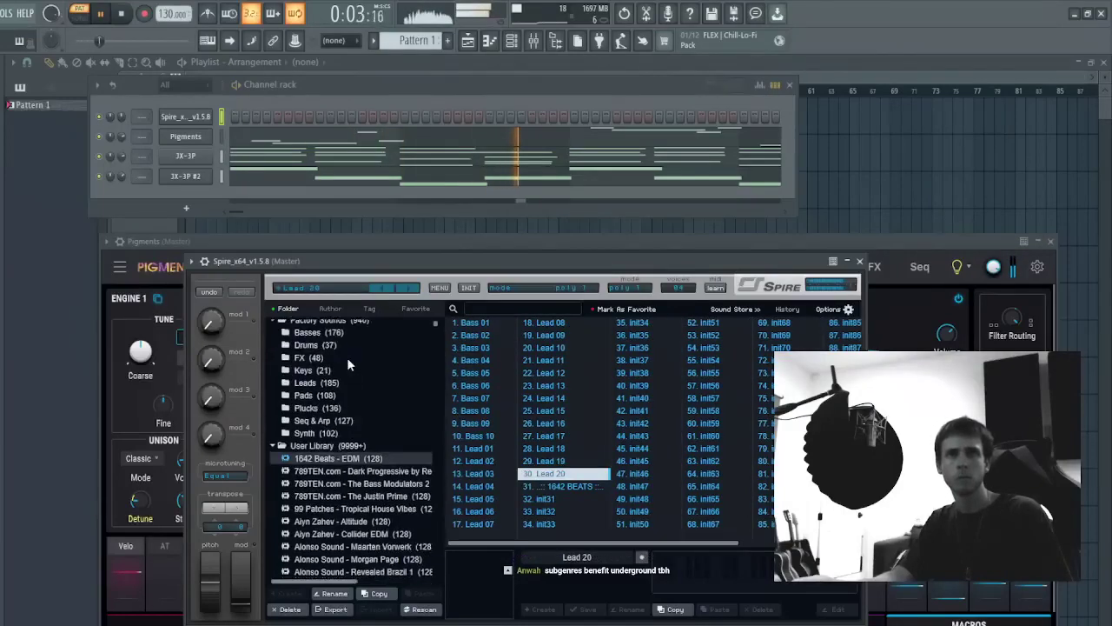
pyautogui.click(323, 389)
pyautogui.click(546, 398)
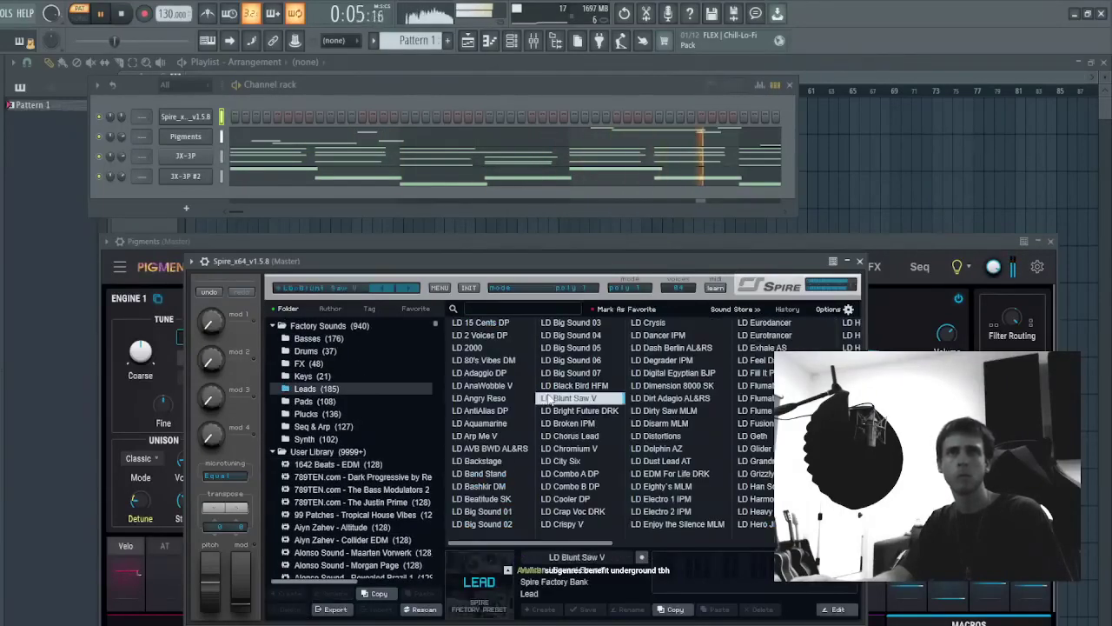
pyautogui.click(679, 447)
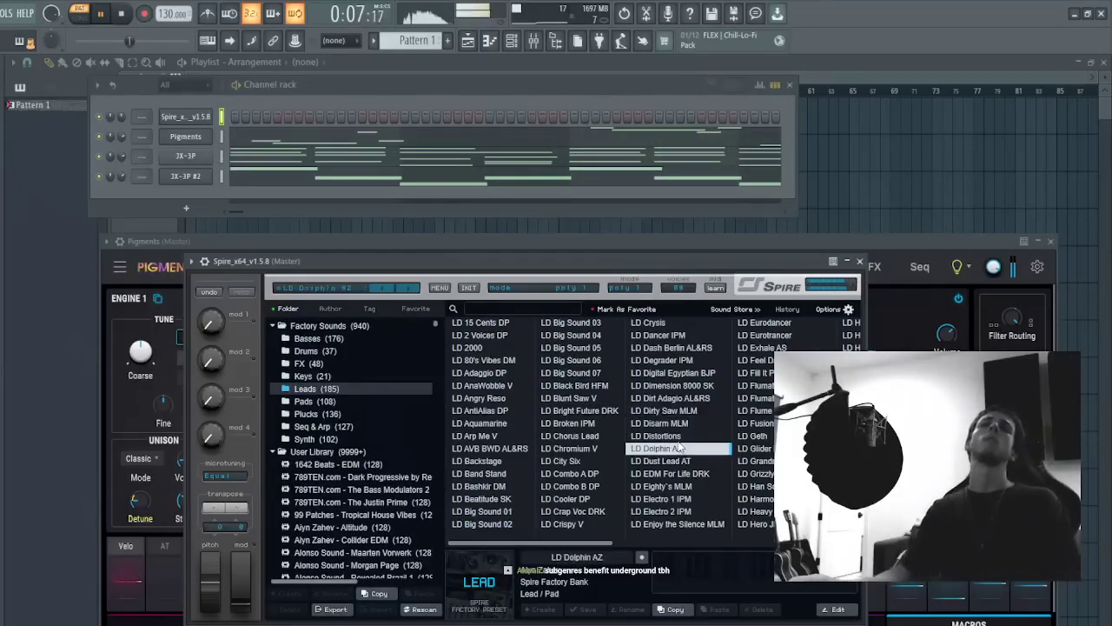
pyautogui.click(755, 461)
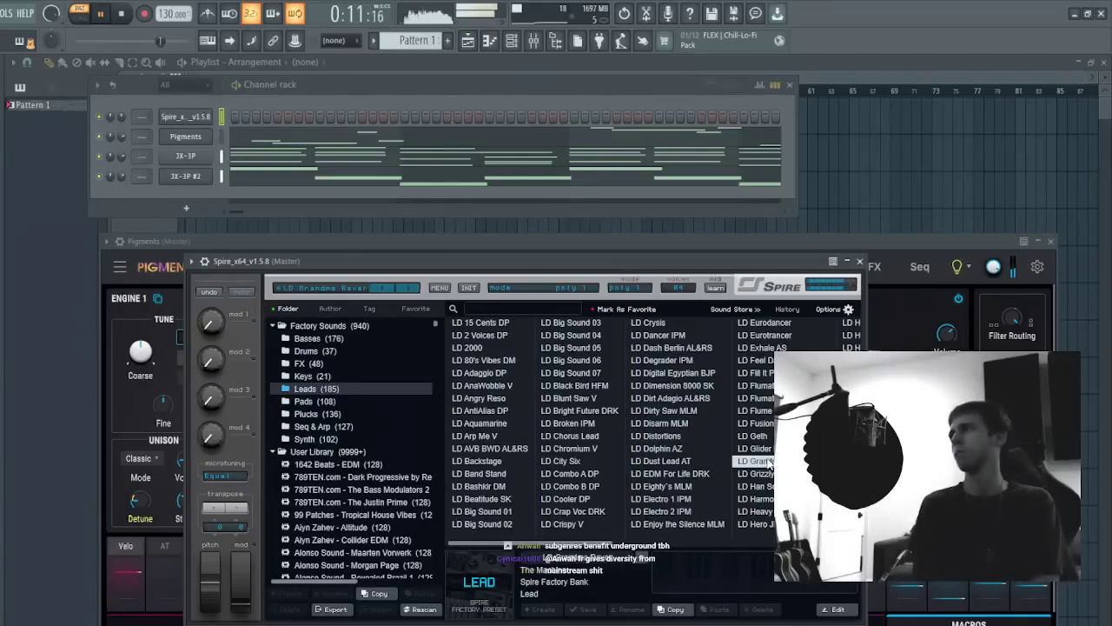
pyautogui.hscroll(5, 767, 444)
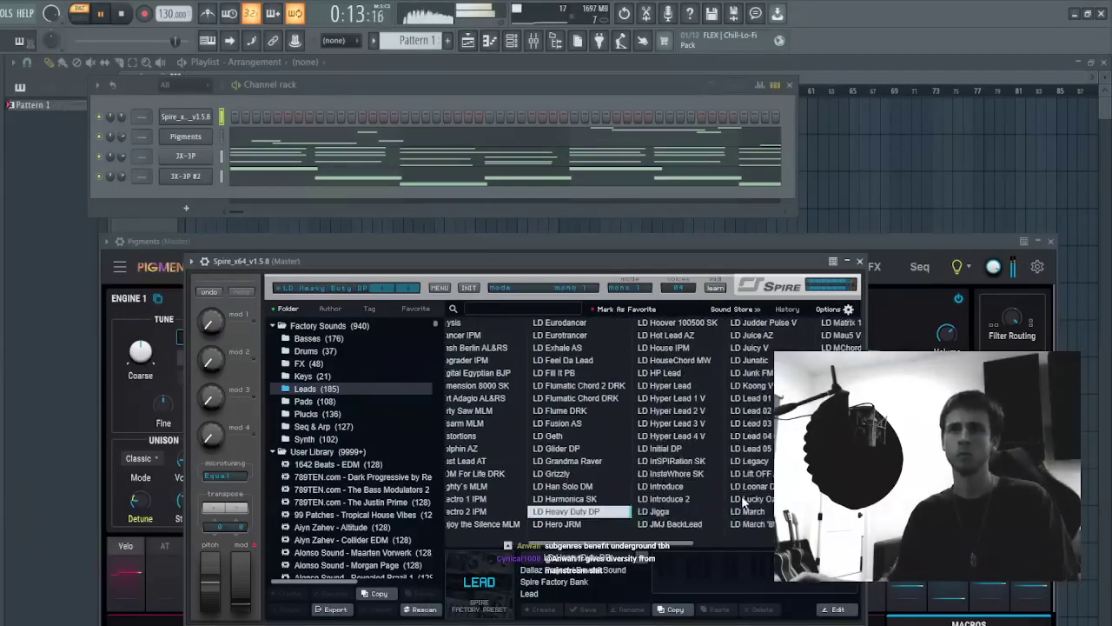
pyautogui.click(617, 415)
pyautogui.hscroll(2, 617, 414)
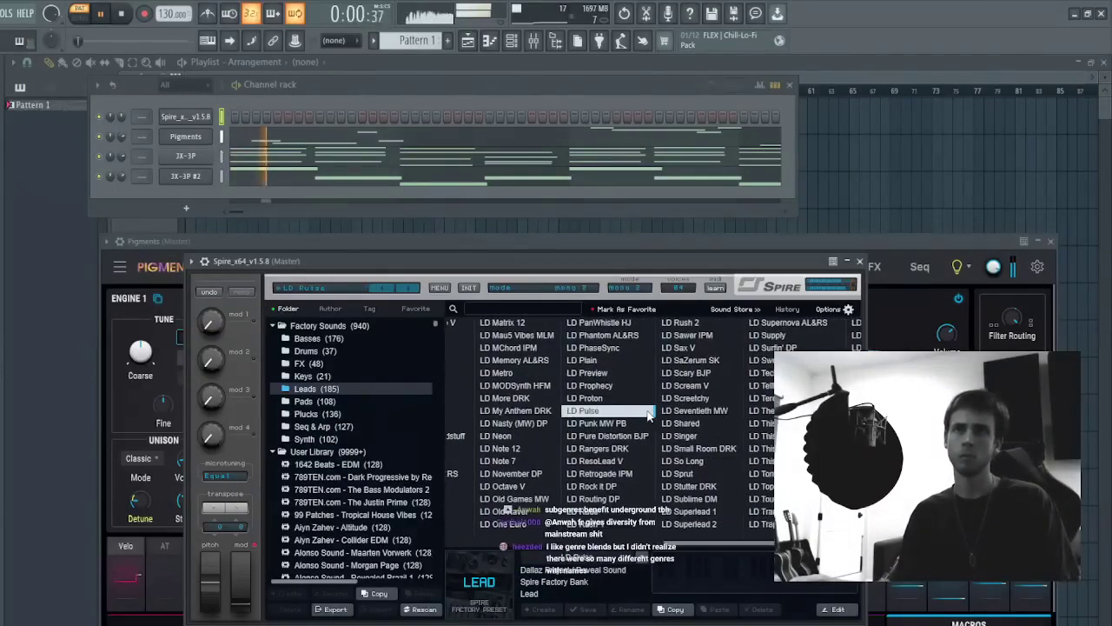
pyautogui.click(711, 437)
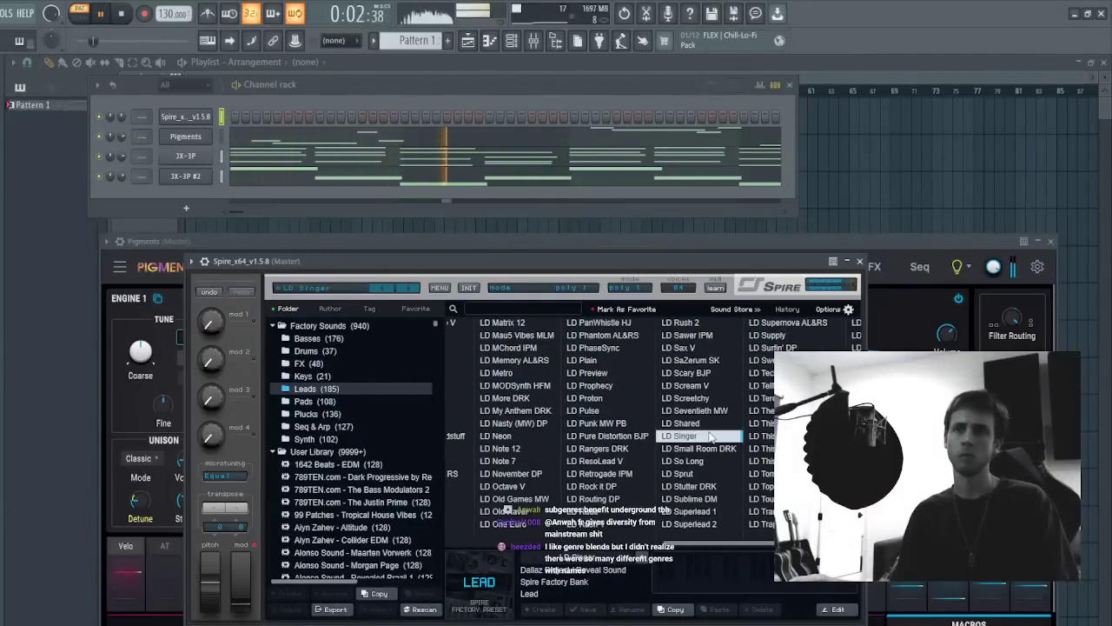
pyautogui.click(706, 461)
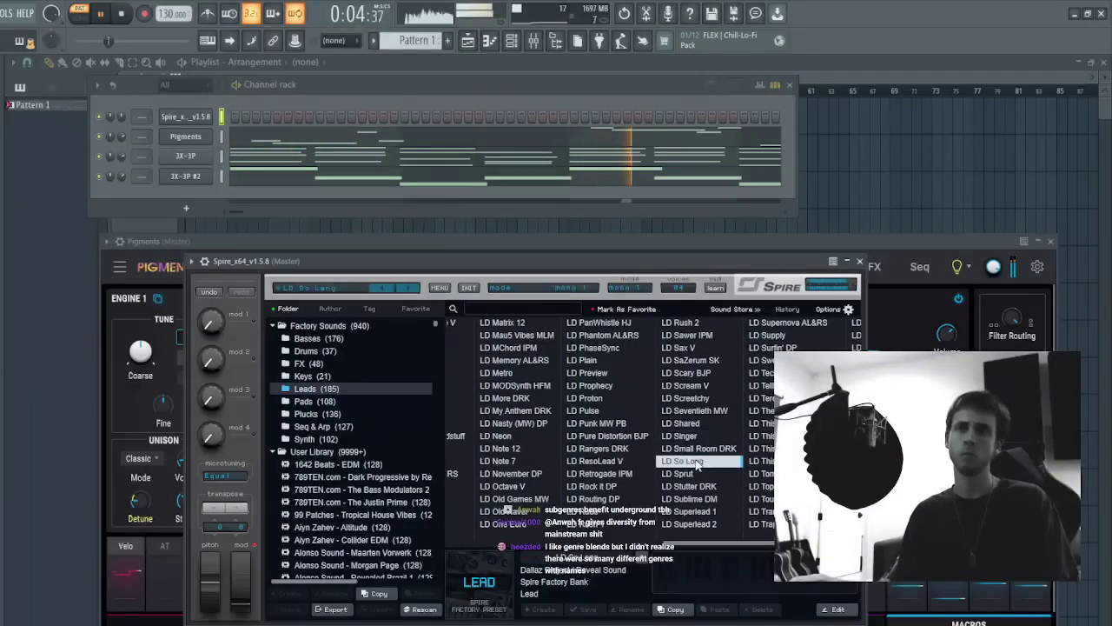
# - Try Seq & Arp presets Drops 1 DP, Psy Man, Rainbow DP, Red Maus, Real Thing, then load SQ Tribal Dance
pyautogui.click(352, 426)
pyautogui.click(556, 424)
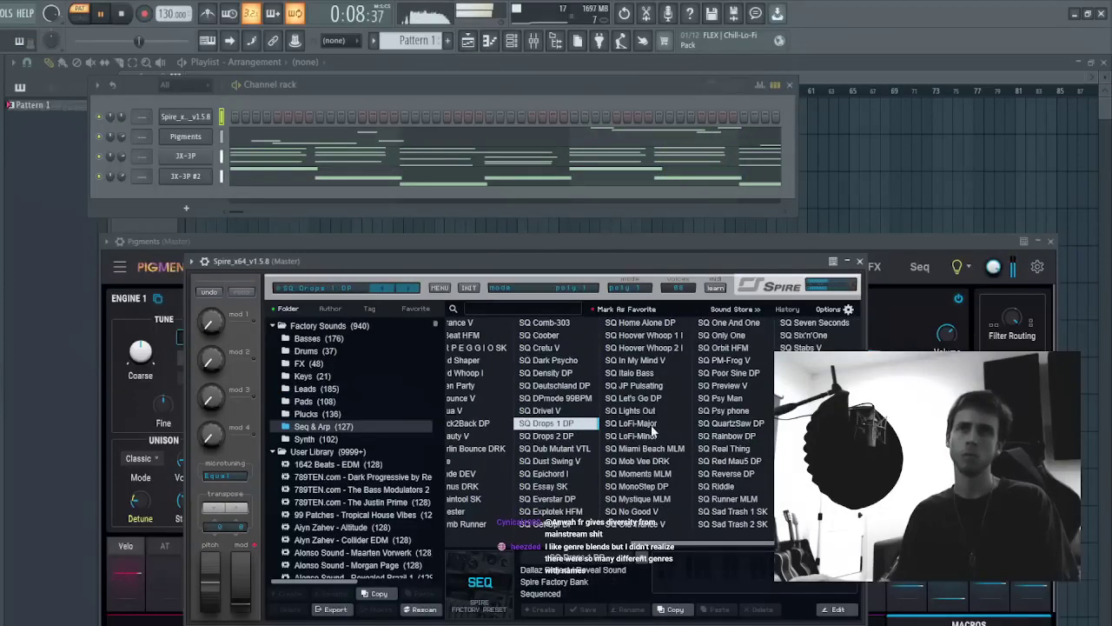
pyautogui.click(762, 399)
pyautogui.click(751, 435)
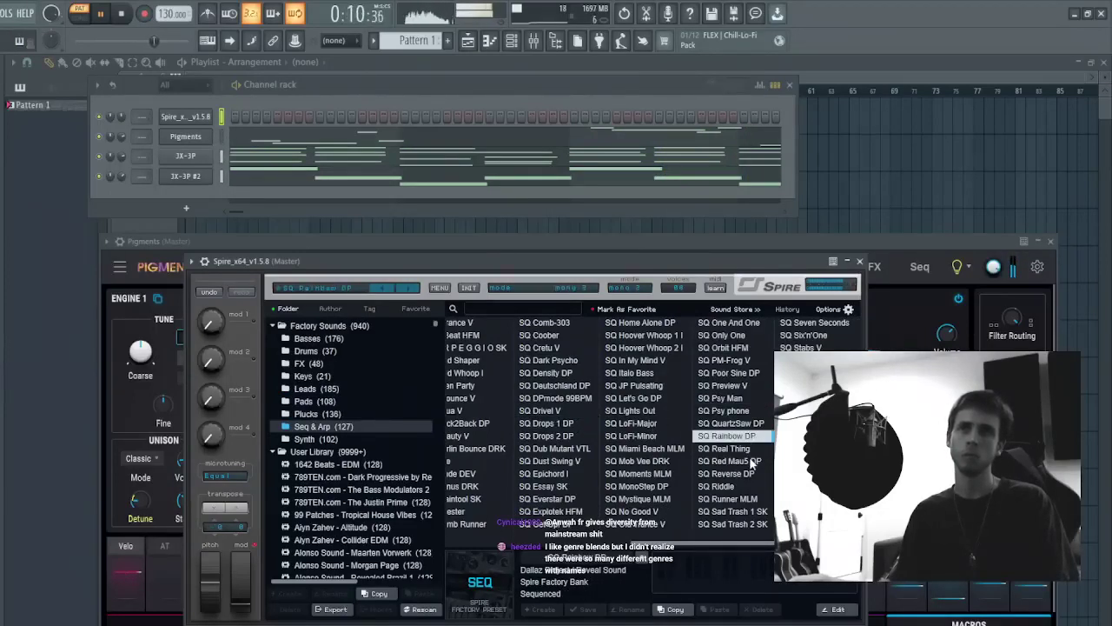
pyautogui.click(752, 461)
pyautogui.click(752, 450)
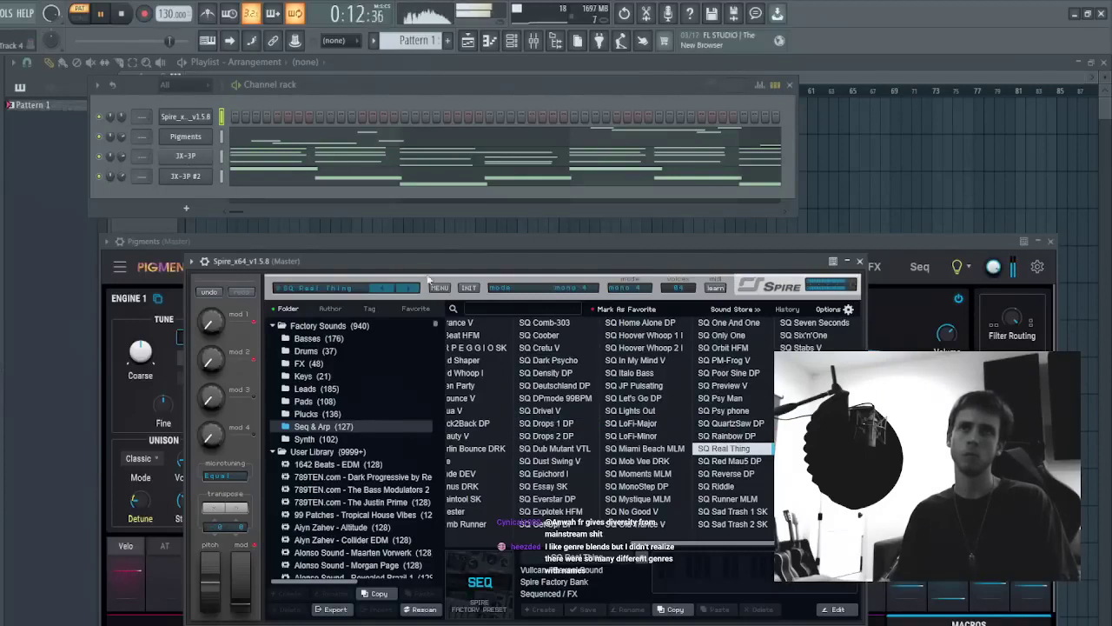
pyautogui.click(815, 384)
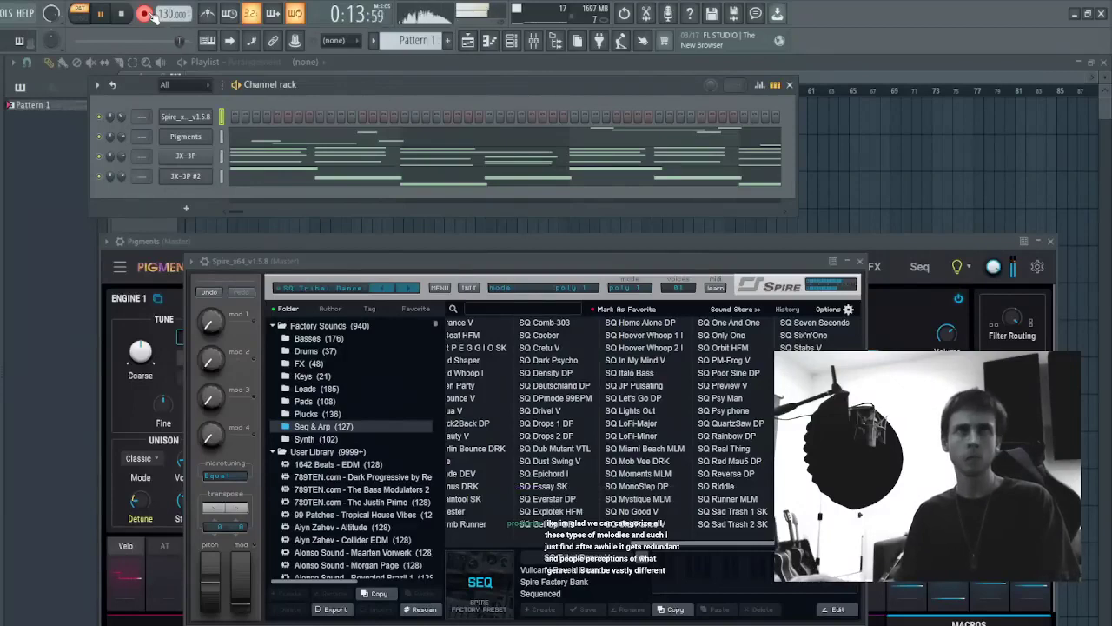
# - In Spire's piano roll, move the F#6 note to bar 3, copy it, trim past bar 9, and delete the first one
pyautogui.click(150, 15)
pyautogui.click(317, 120)
pyautogui.scroll(-5, 350, 94)
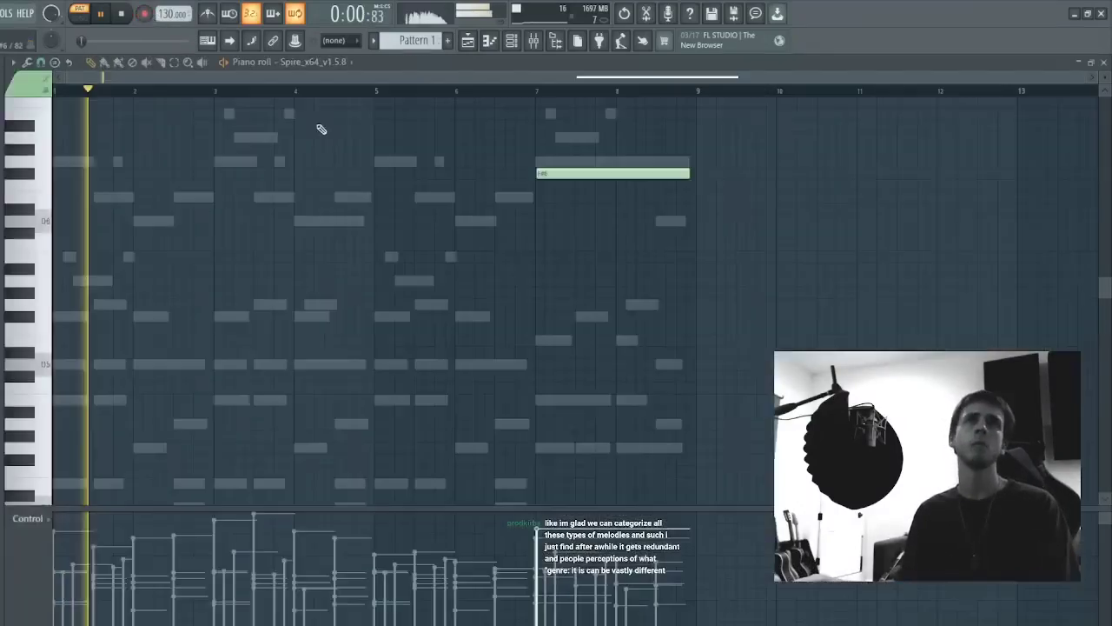
pyautogui.moveTo(680, 178); pyautogui.dragTo(631, 196)
pyautogui.hotkey('ctrl', 'd')
pyautogui.hotkey('ctrl', 'a')
pyautogui.hotkey('ctrl', 'd')
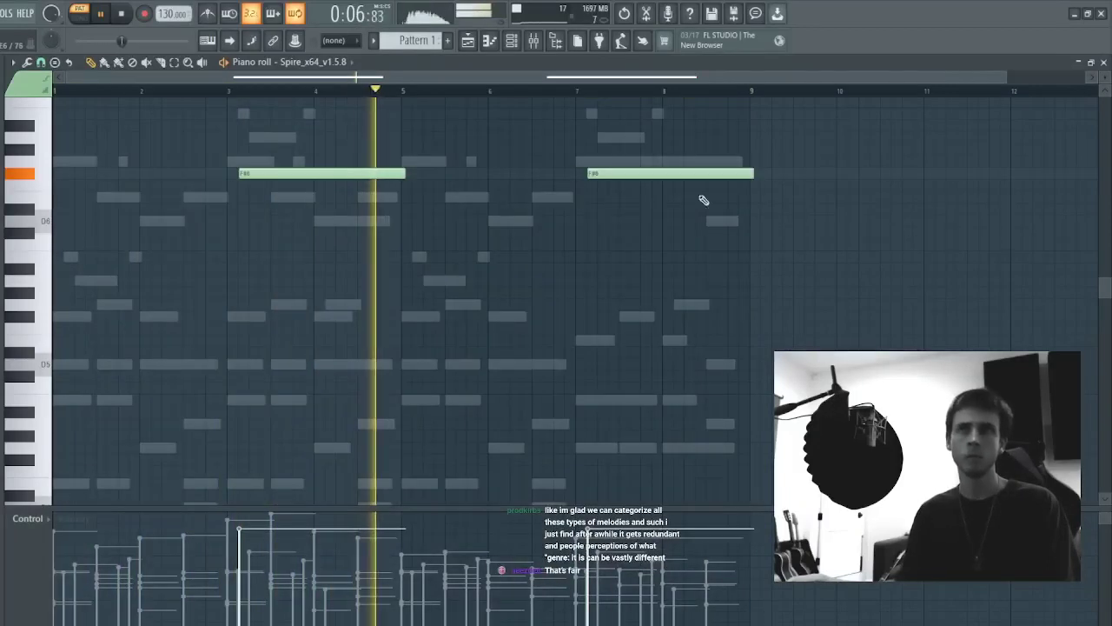
pyautogui.moveTo(760, 167); pyautogui.dragTo(755, 182)
pyautogui.press('p')
pyautogui.rightClick(365, 173)
pyautogui.press('F7')
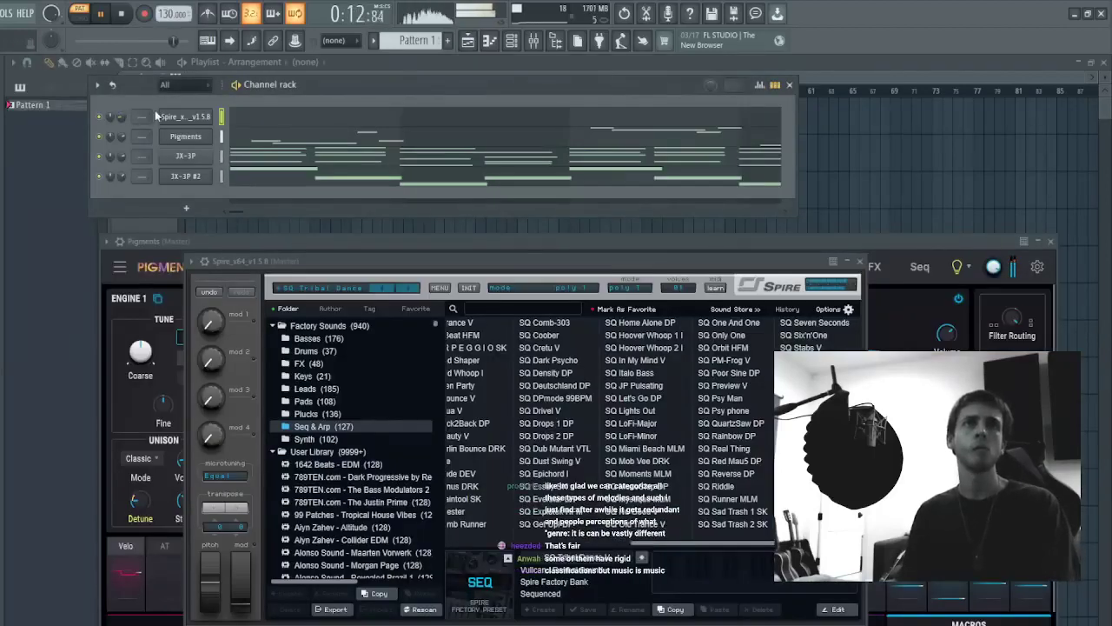
# - Duplicate the F#7 note, transpose both down an octave, and lower the first F#6 to E6
pyautogui.click(261, 118)
pyautogui.scroll(1, 348, 122)
pyautogui.hotkey('ctrl', 'a')
pyautogui.moveTo(633, 114); pyautogui.dragTo(112, 117)
pyautogui.hotkey('ctrl', 'd')
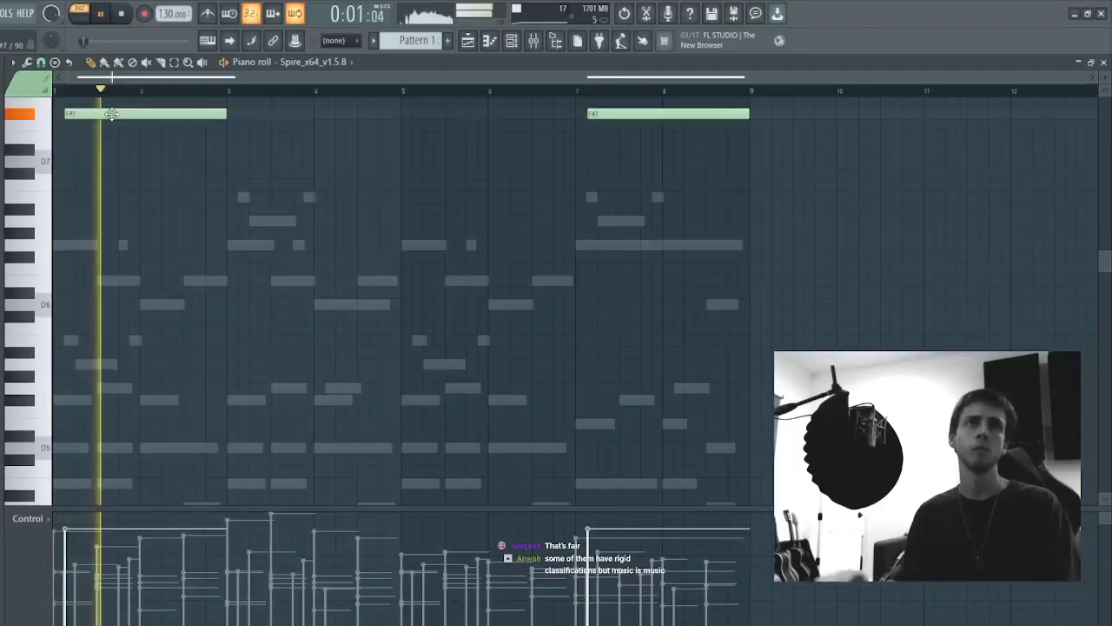
pyautogui.hotkey('ctrl', 'a')
pyautogui.hotkey('ctrl', 'Down')
pyautogui.hotkey('ctrl', 'd')
pyautogui.press('space')
pyautogui.moveTo(110, 257)
pyautogui.mouseDown()
pyautogui.moveTo(109, 292)
pyautogui.moveTo(110, 277)
pyautogui.mouseUp()
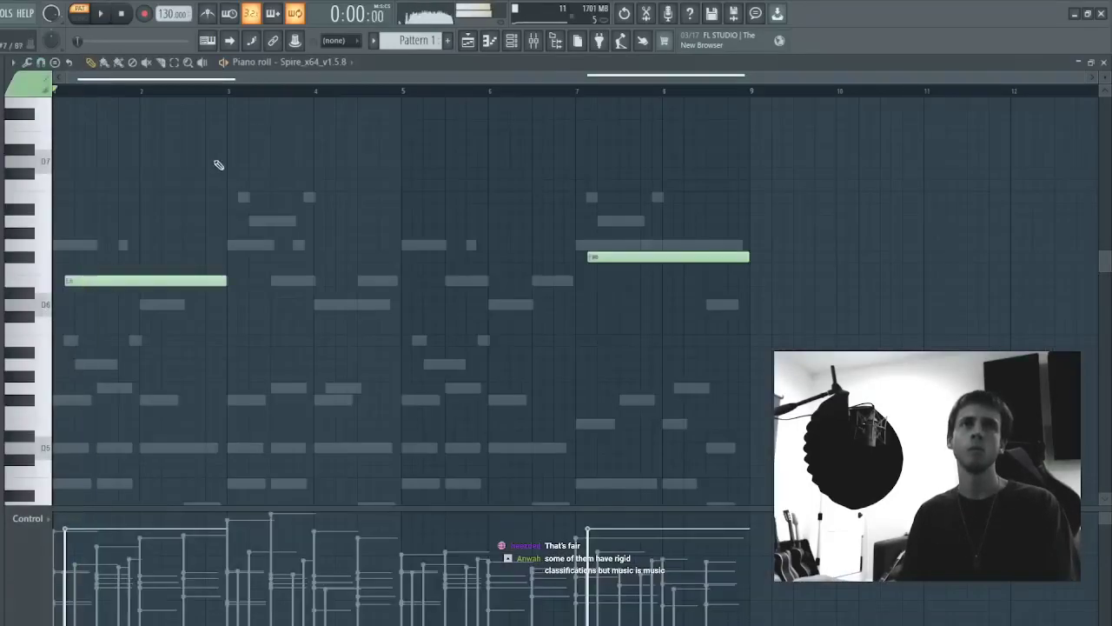
pyautogui.press('space')
# - Add F#5, D5 and a bar-3 F#5 note, make them legato, and transpose everything up an octave
pyautogui.click(100, 340)
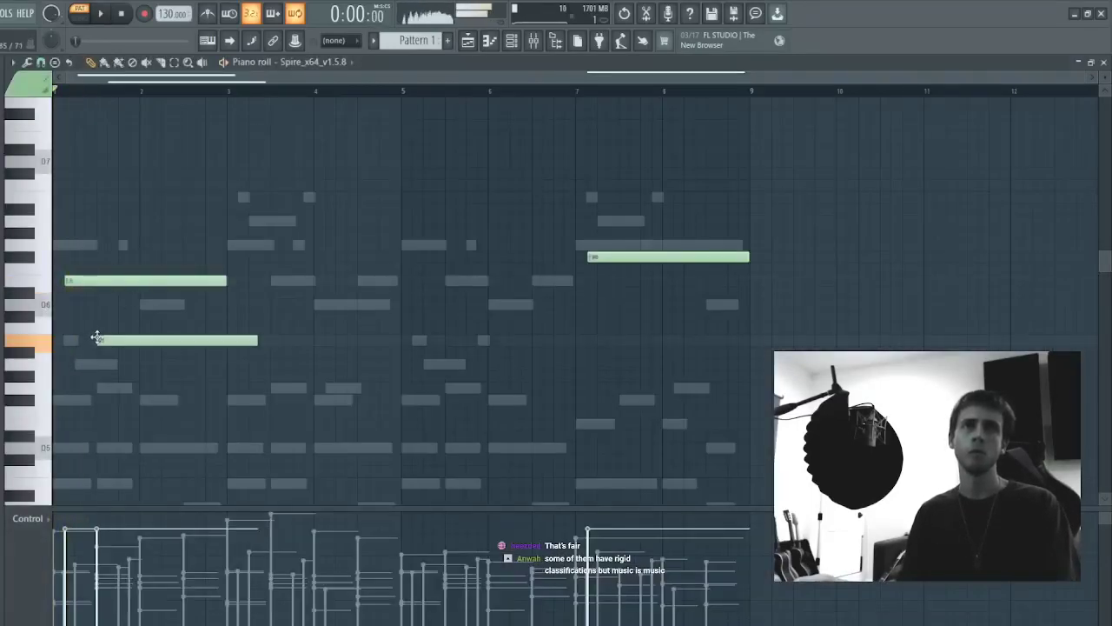
pyautogui.click(119, 303)
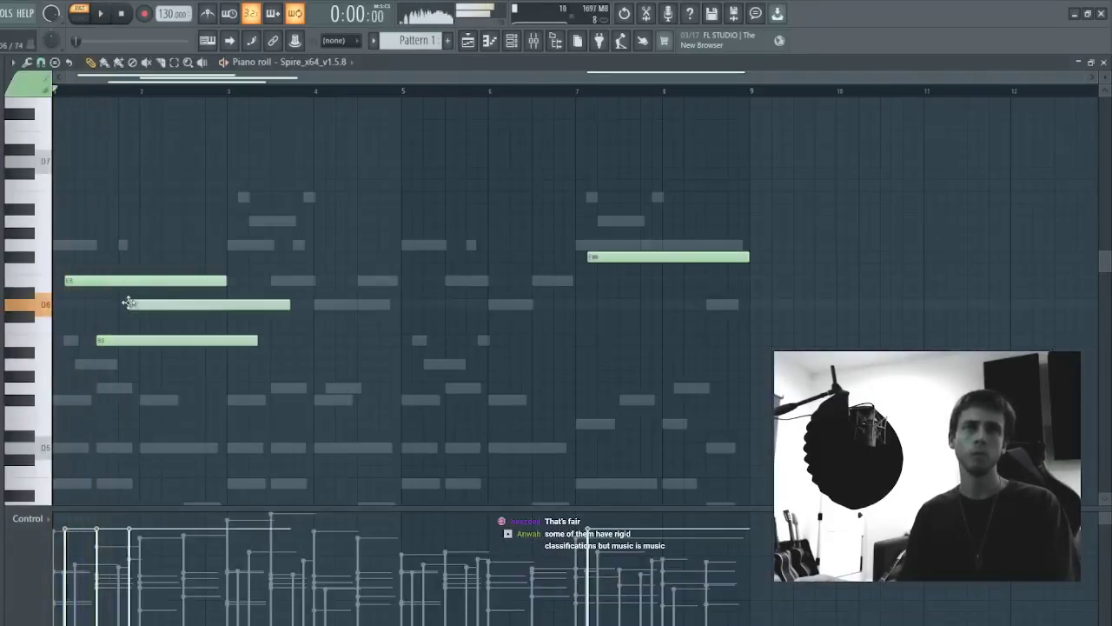
pyautogui.moveTo(117, 303); pyautogui.dragTo(130, 401)
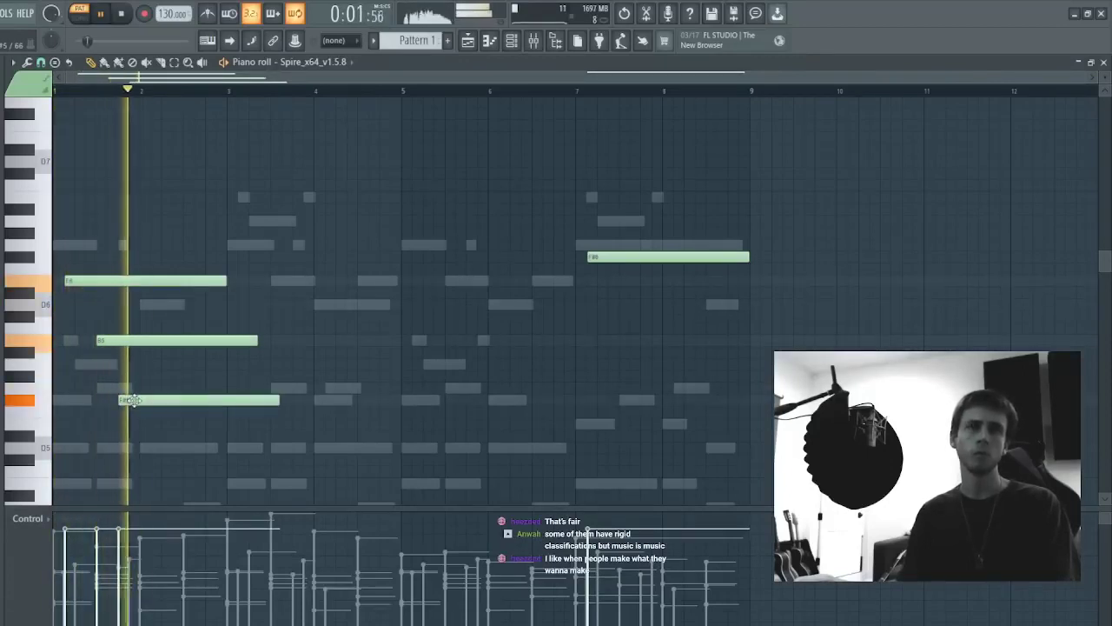
pyautogui.hotkey('ctrl', 'l')
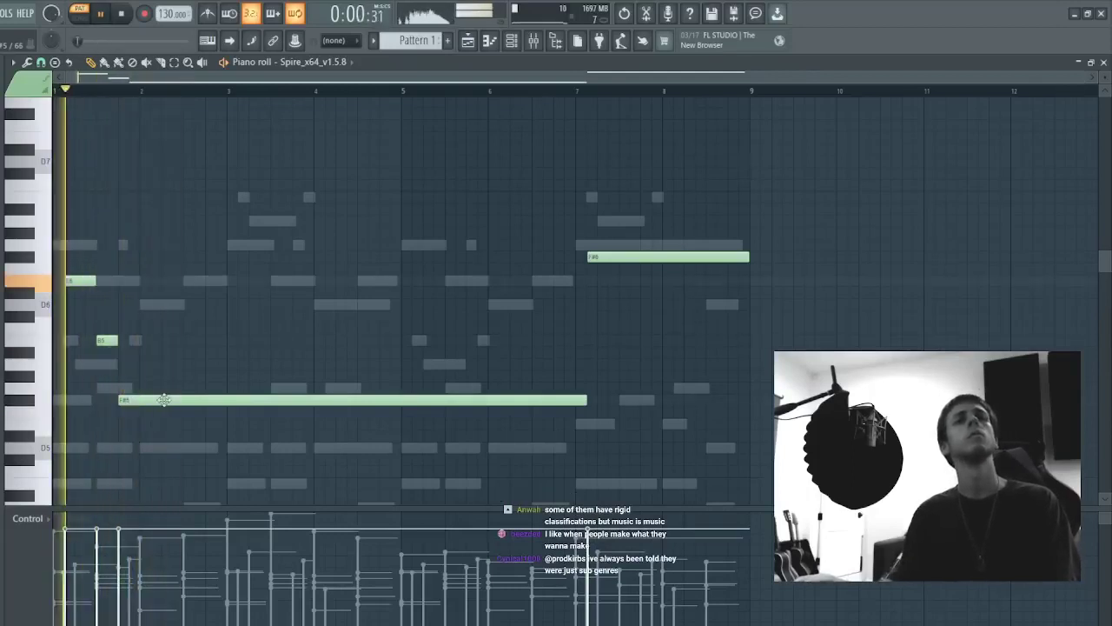
pyautogui.click(167, 418)
pyautogui.hotkey('ctrl', 'l')
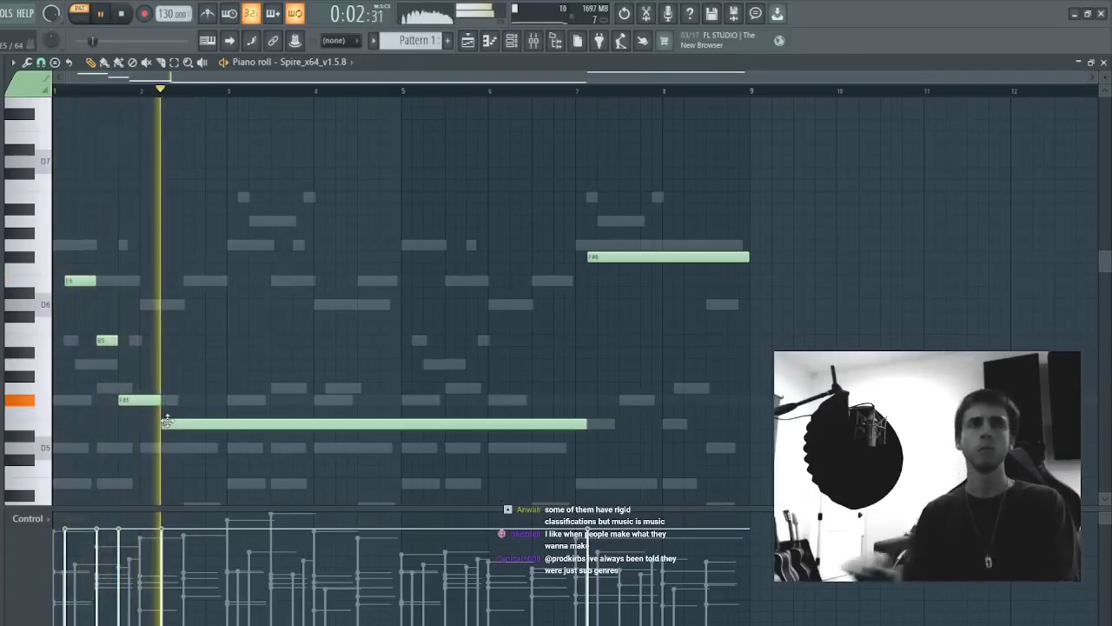
pyautogui.click(202, 446)
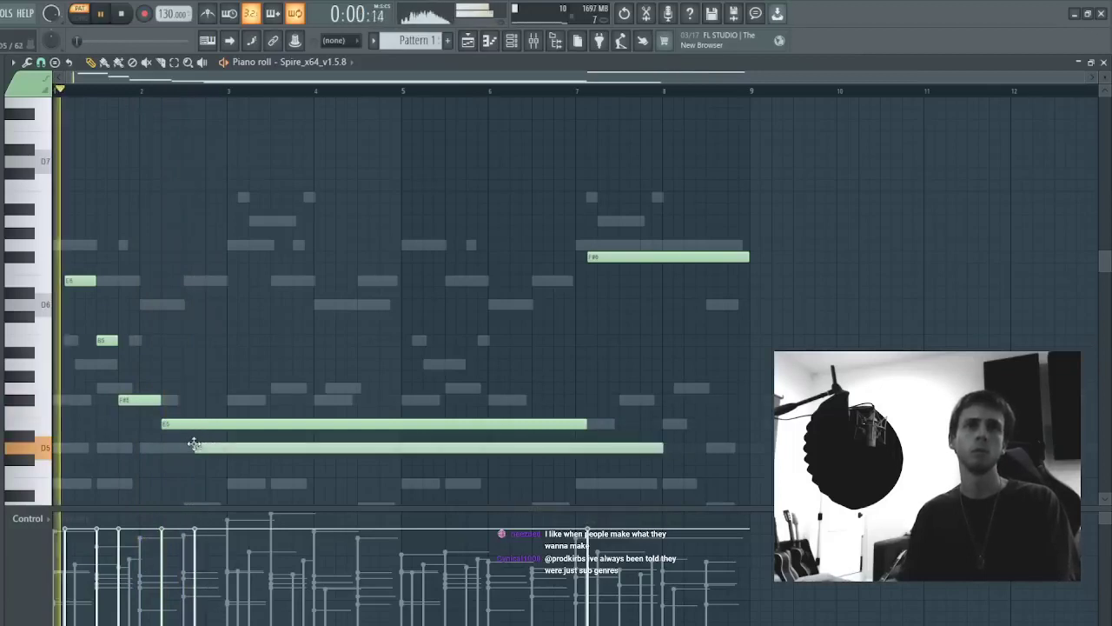
pyautogui.click(238, 399)
pyautogui.hotkey('ctrl', 'l')
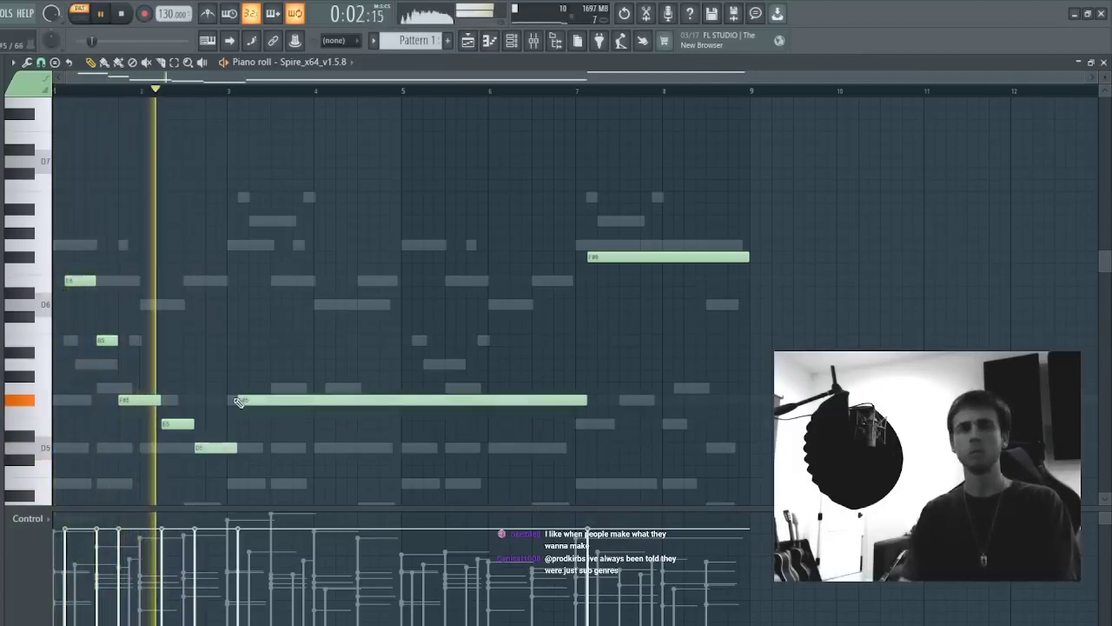
pyautogui.hotkey('ctrl', 'Up')
# - Delete the long F#6 note and fine-tune the D6, F#6 and B6 note lengths and positions
pyautogui.rightClick(250, 258)
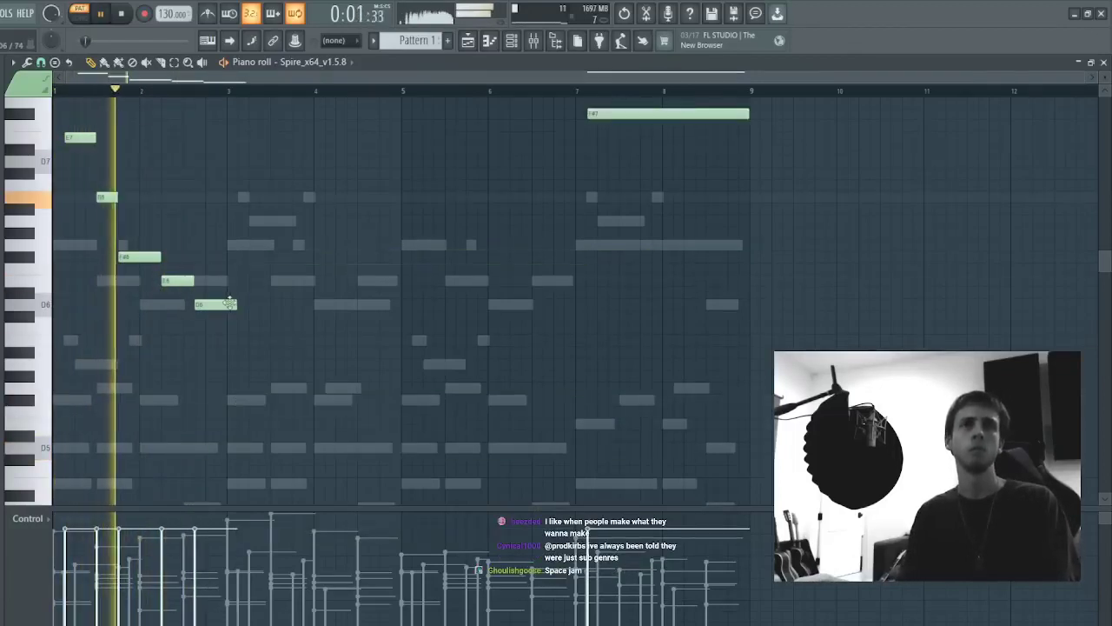
pyautogui.moveTo(232, 304); pyautogui.dragTo(222, 303)
pyautogui.moveTo(137, 258); pyautogui.dragTo(147, 258)
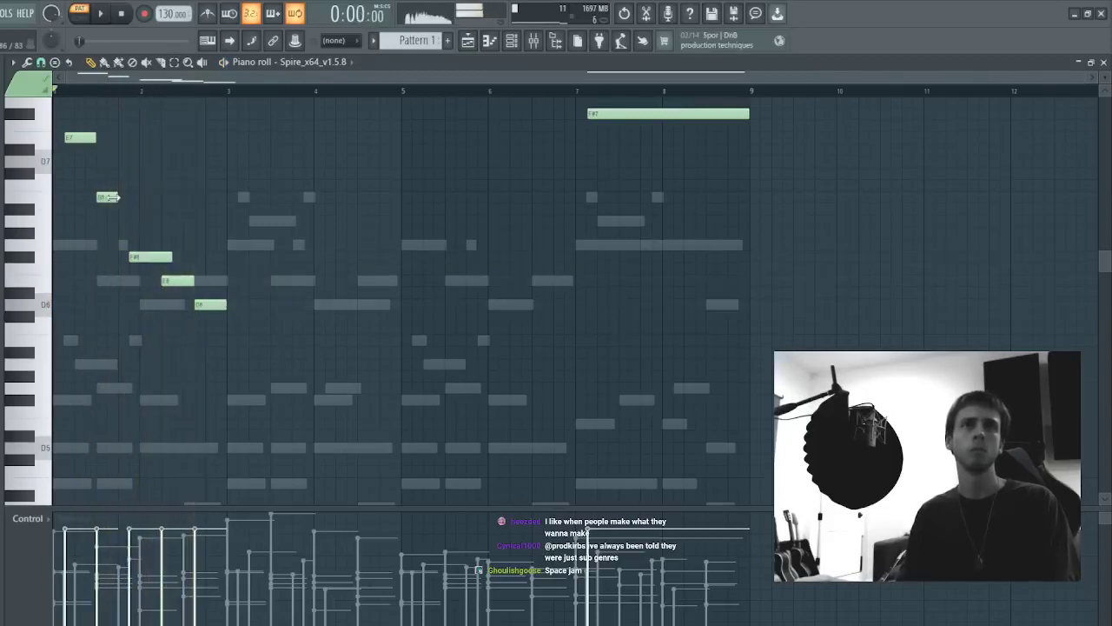
pyautogui.moveTo(117, 196); pyautogui.dragTo(129, 197)
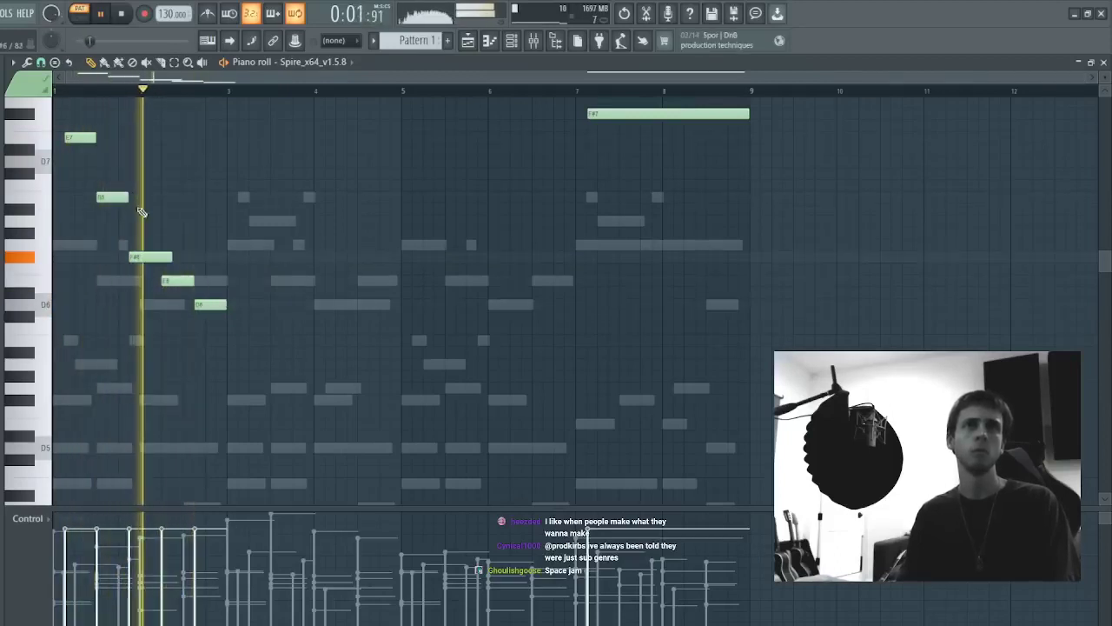
pyautogui.moveTo(235, 339); pyautogui.dragTo(55, 91)
pyautogui.moveTo(85, 148); pyautogui.dragTo(252, 157)
# - Delete the leftover F#7 note at bar 7 and duplicate all ten notes to the right
pyautogui.rightClick(608, 127)
pyautogui.scroll(1, 556, 143)
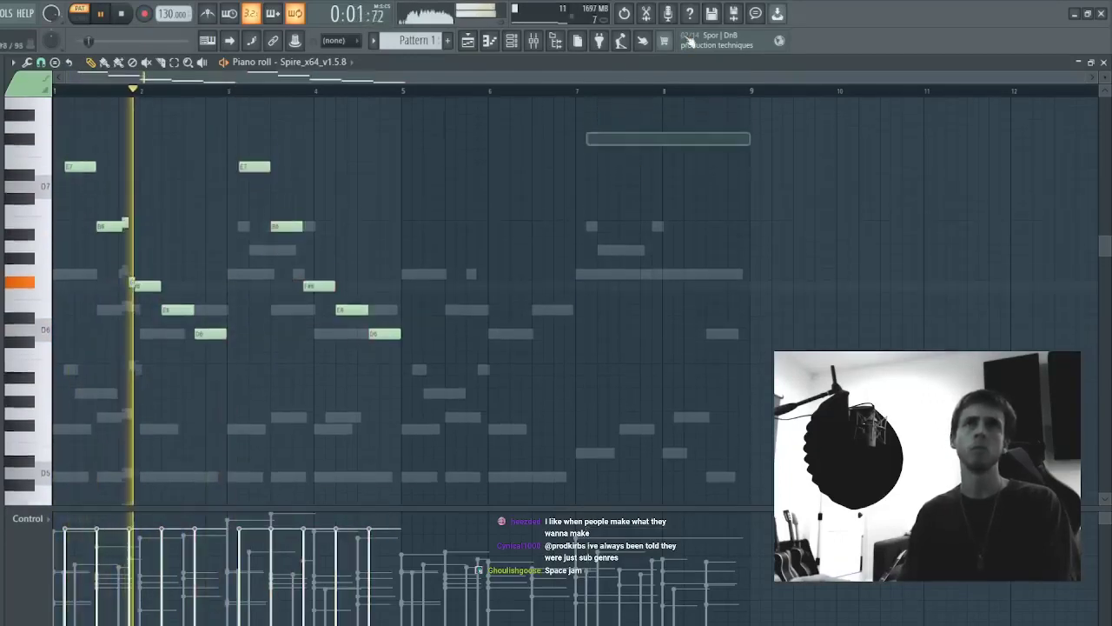
pyautogui.hotkey('ctrl', 'a')
pyautogui.hotkey('ctrl', 'b')
# - Move the duplicated notes to start at bar 5 and deselect them
pyautogui.moveTo(527, 199); pyautogui.dragTo(422, 191)
pyautogui.keyDown('ctrl'); pyautogui.click(357, 182); pyautogui.keyUp('ctrl')
pyautogui.press('F7')
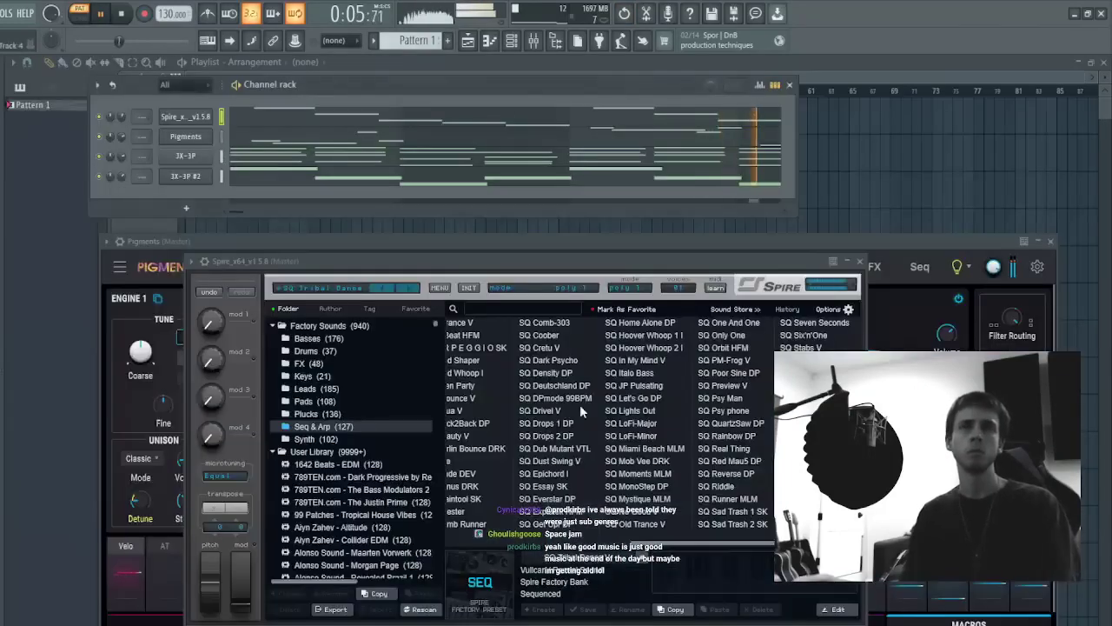
# - Audition SQ QuartzSaw DP and transpose the Spire melody down an octave
pyautogui.click(749, 423)
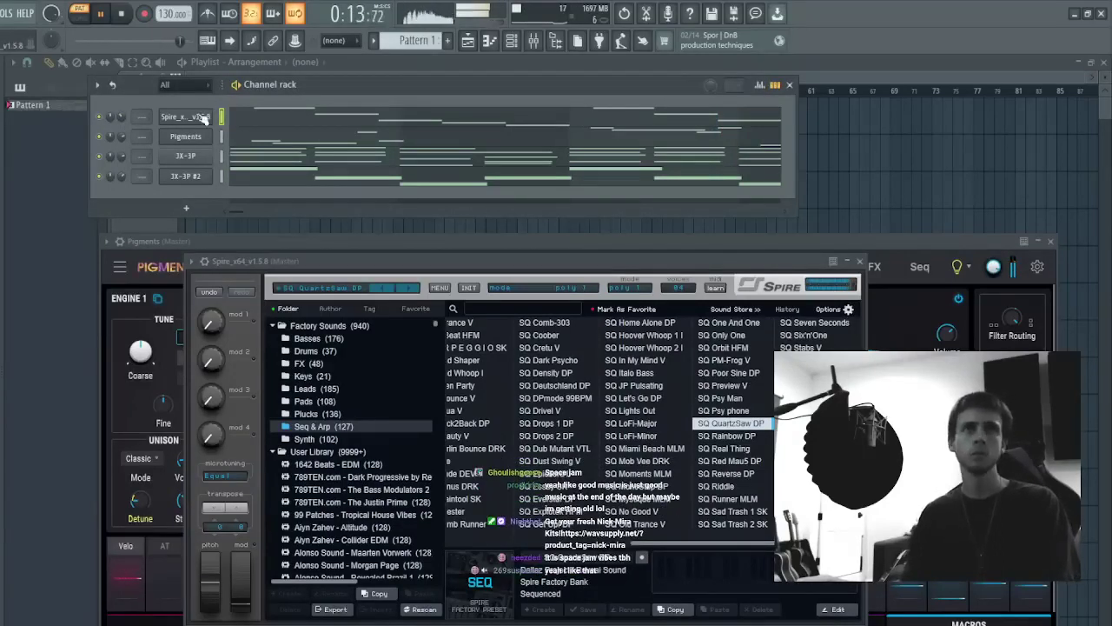
pyautogui.click(291, 122)
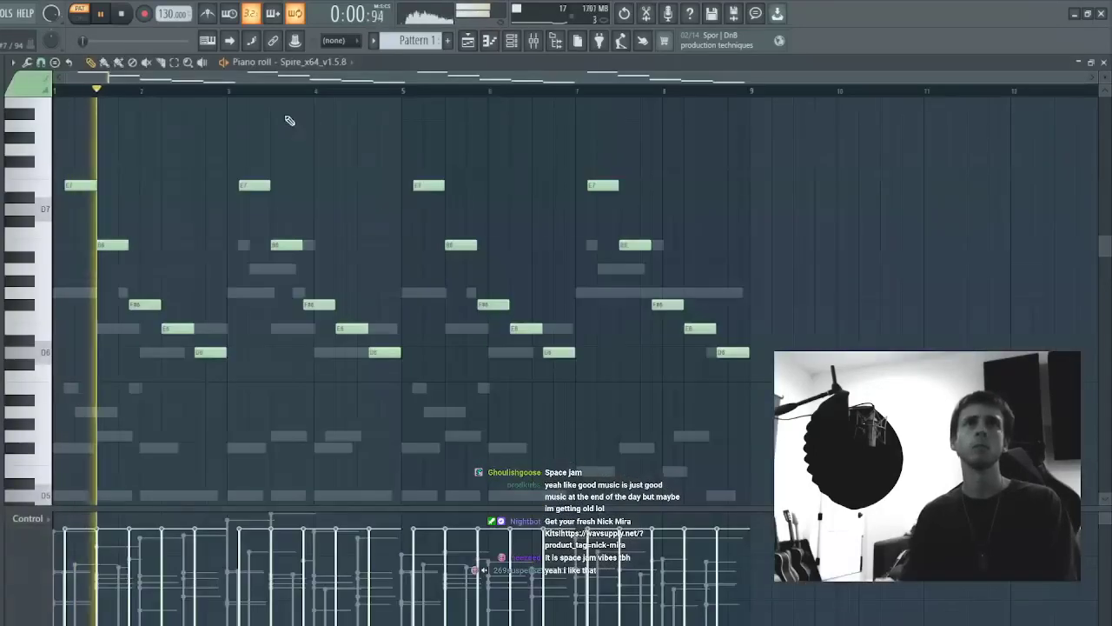
pyautogui.hotkey('ctrl', 'Down')
pyautogui.press('Escape')
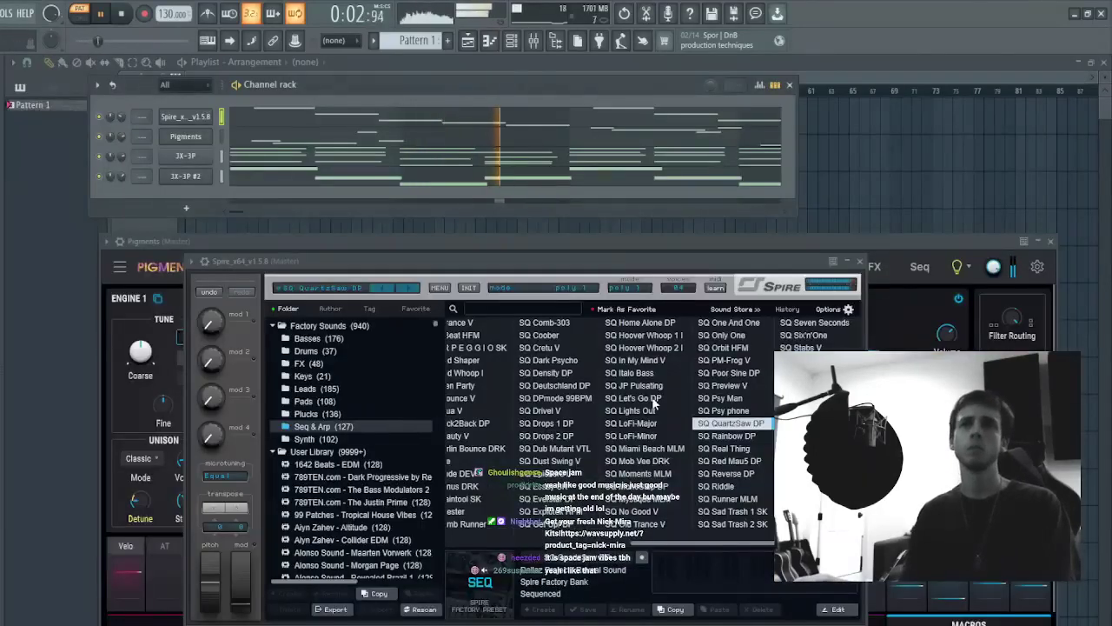
# - Audition SQ Let's Go DP, Lights Out, Density DP, Drive V, Drops 1 and 2, Dub Mutant VTL and No Good V
pyautogui.click(632, 398)
pyautogui.click(630, 410)
pyautogui.click(546, 373)
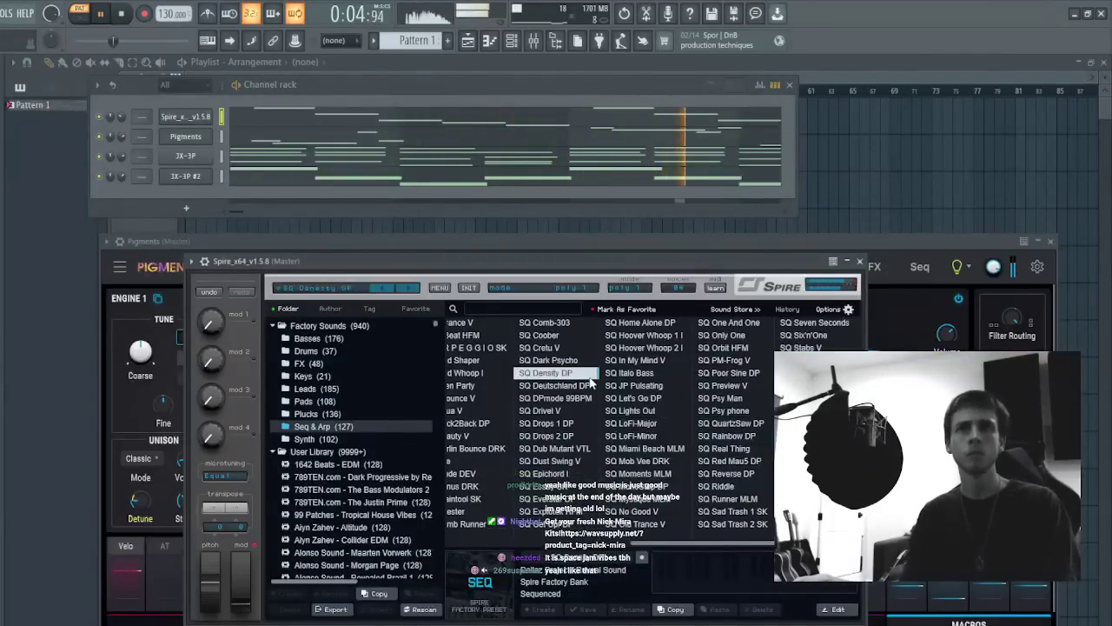
pyautogui.click(539, 410)
pyautogui.click(545, 423)
pyautogui.click(546, 435)
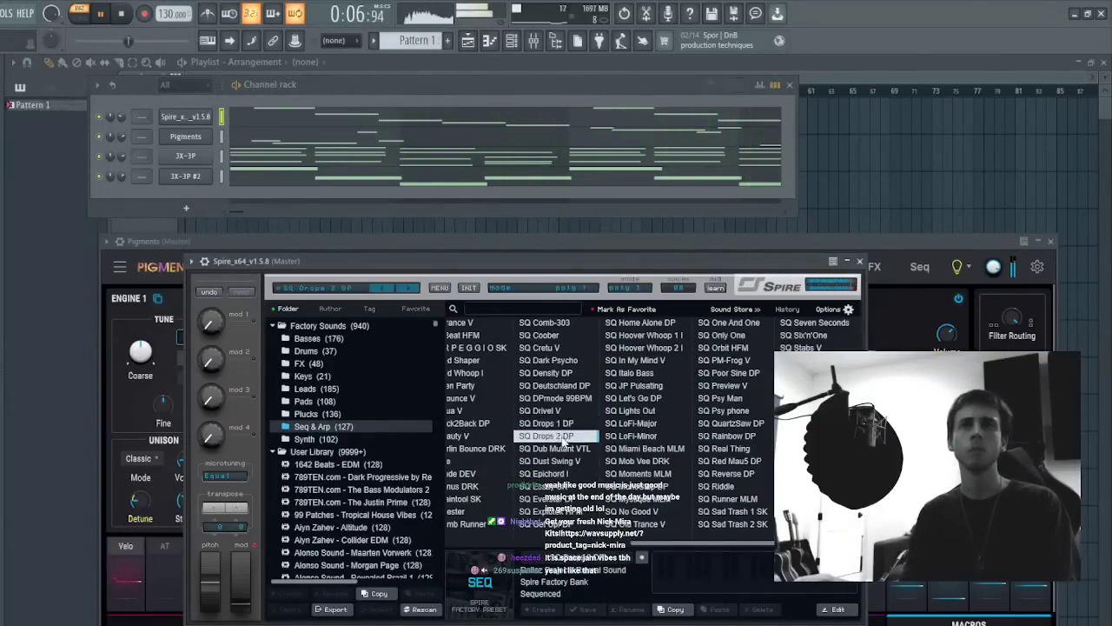
pyautogui.click(565, 448)
pyautogui.click(578, 486)
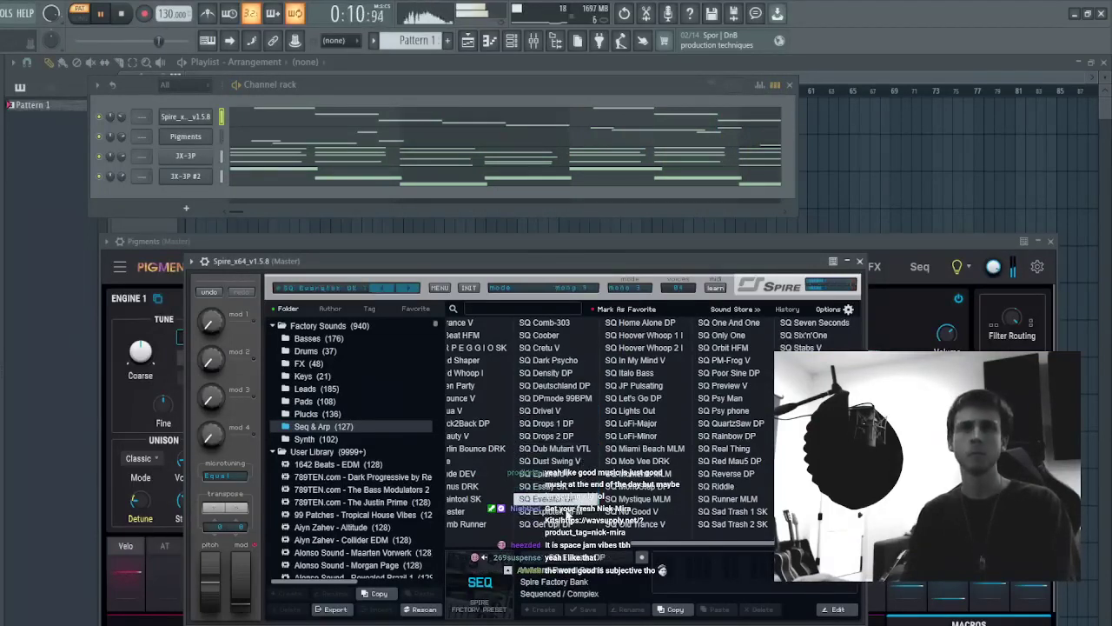
pyautogui.click(571, 512)
pyautogui.click(643, 512)
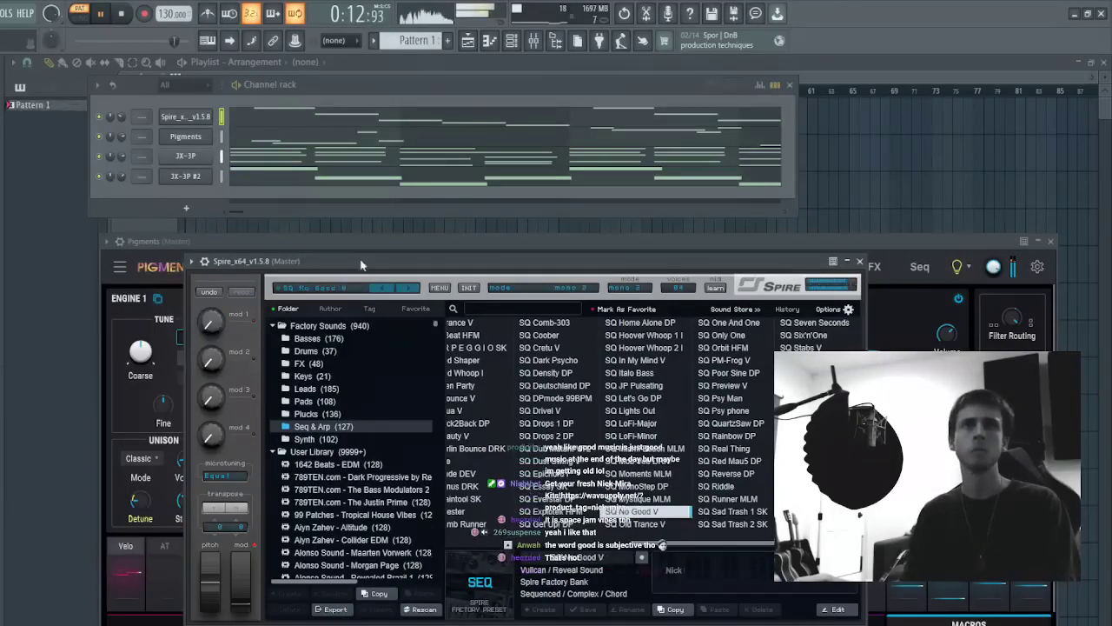
# - Try SQ Only One, Hoover Whoop 1 and 2, Home Alone DP, Density DP and DPmode 99BPM, then stop playback
pyautogui.click(725, 336)
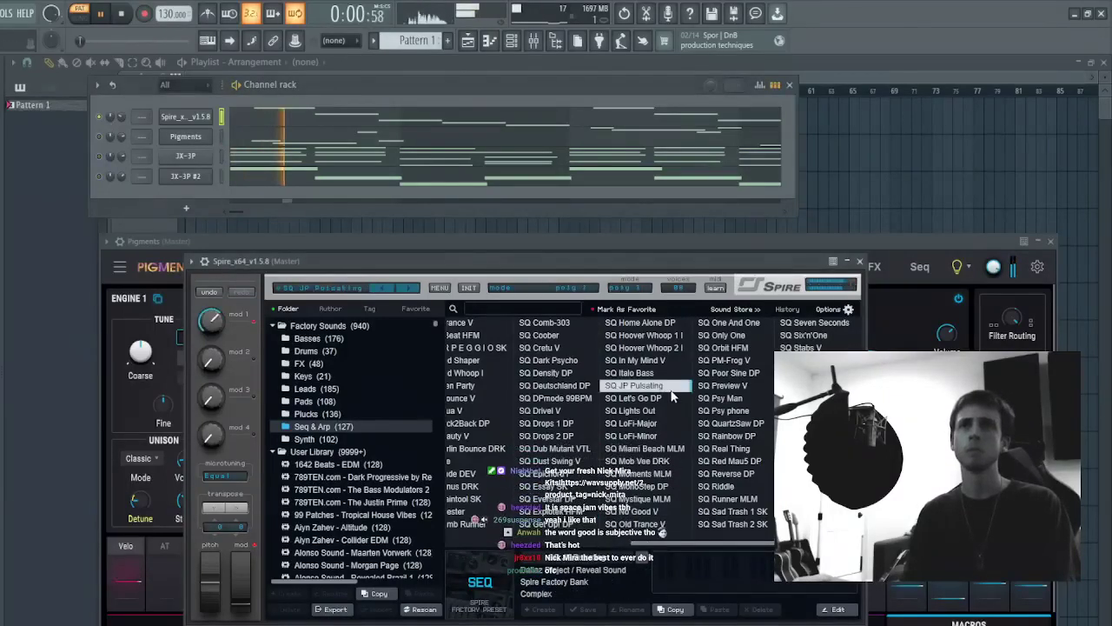
pyautogui.click(652, 336)
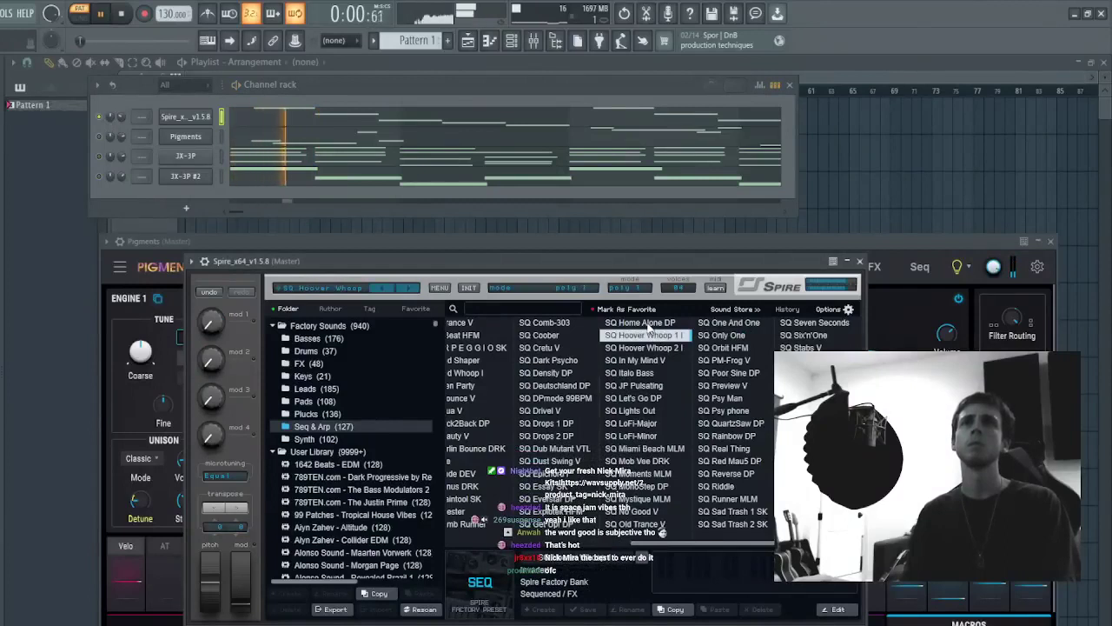
pyautogui.click(643, 322)
pyautogui.click(661, 348)
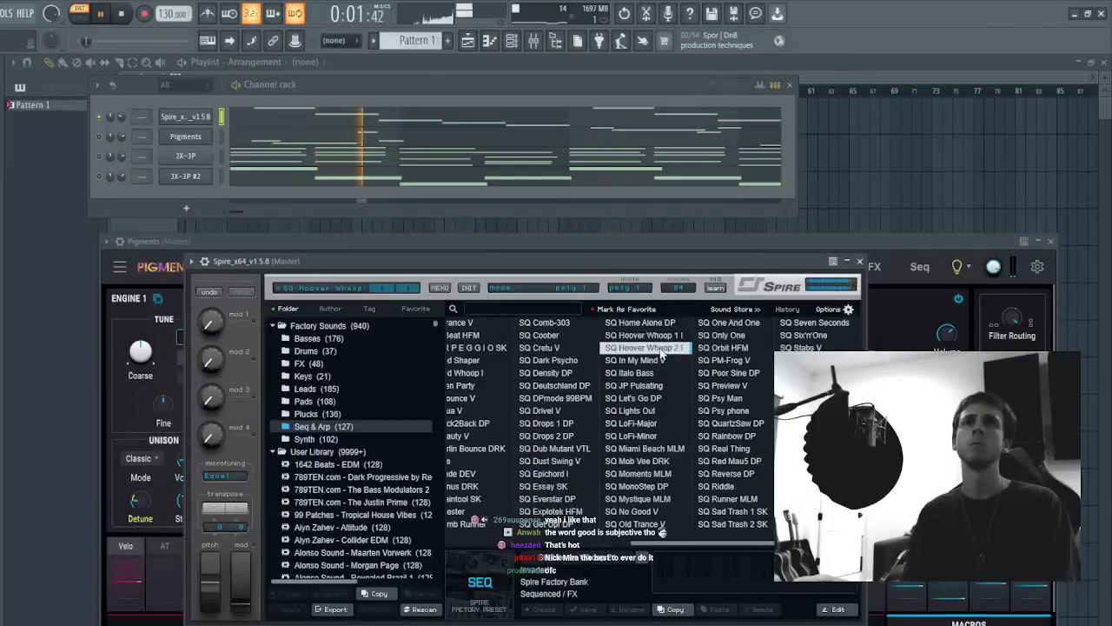
pyautogui.click(572, 372)
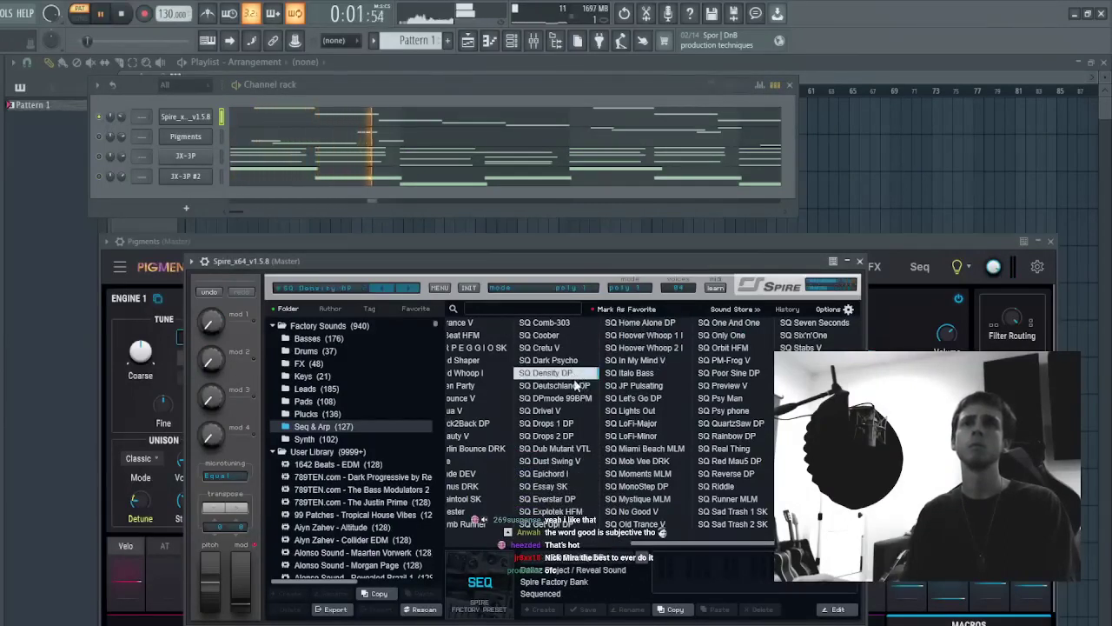
pyautogui.click(527, 397)
pyautogui.press('space')
# - Audition SQ Comb-303, SQ ARPEGGIO SK, SQ Acid Whoop I, SQ Beauty V and BSQ Greys
pyautogui.click(543, 323)
pyautogui.click(484, 350)
pyautogui.scroll(5, 499, 383)
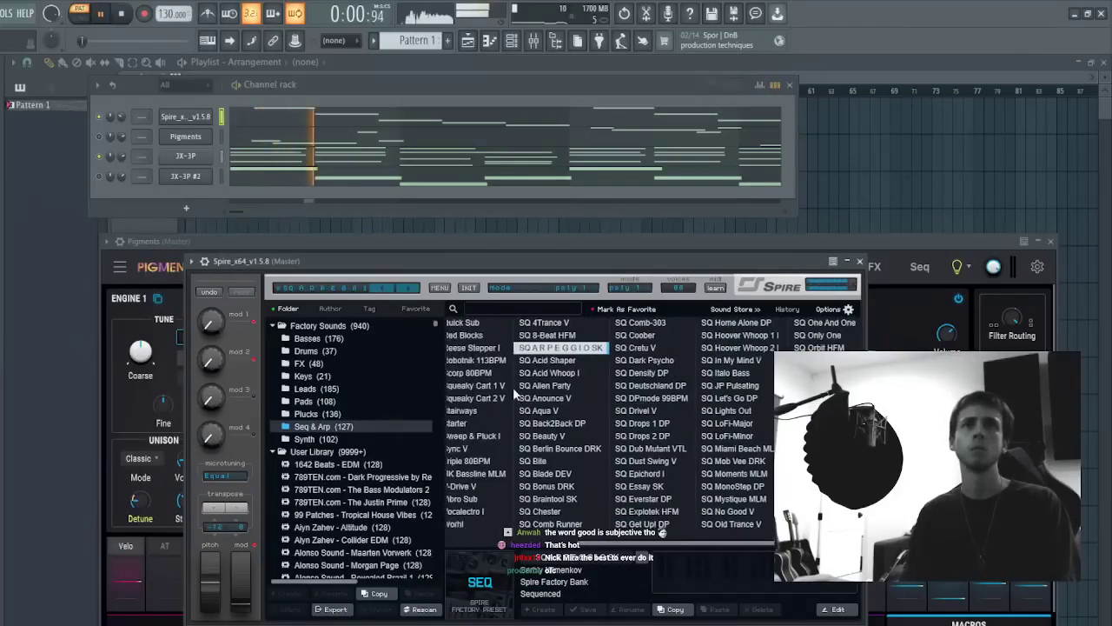
pyautogui.click(615, 375)
pyautogui.scroll(2, 678, 430)
pyautogui.scroll(1, 687, 436)
pyautogui.click(711, 435)
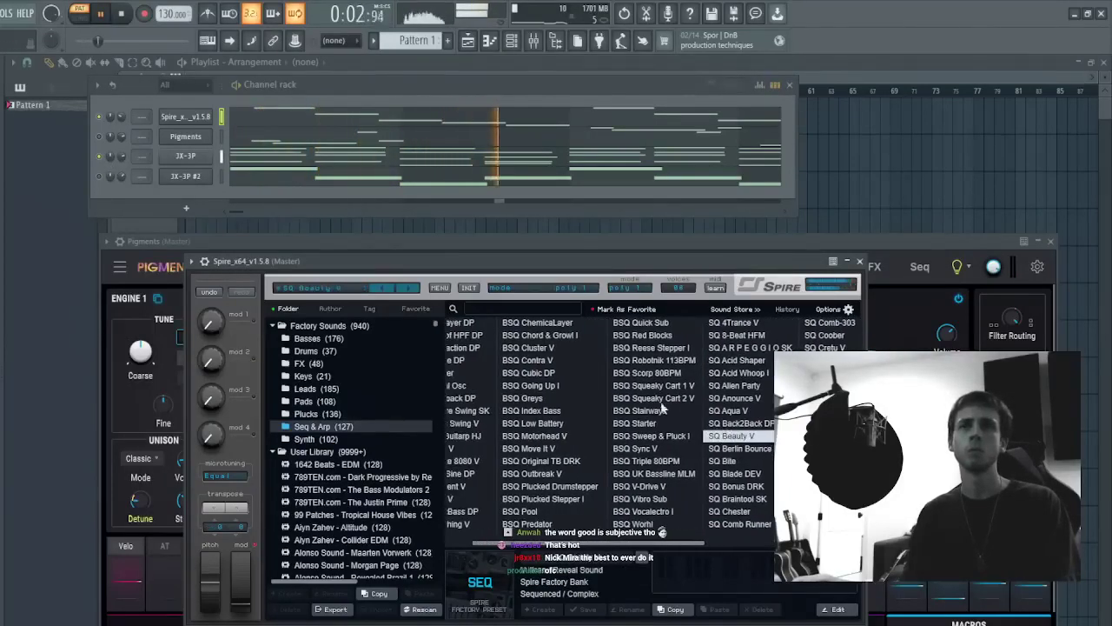
pyautogui.click(556, 399)
# - Glance at the Spire melody's notes, then try the BSQ Stairways preset
pyautogui.click(341, 120)
pyautogui.scroll(-3, 341, 121)
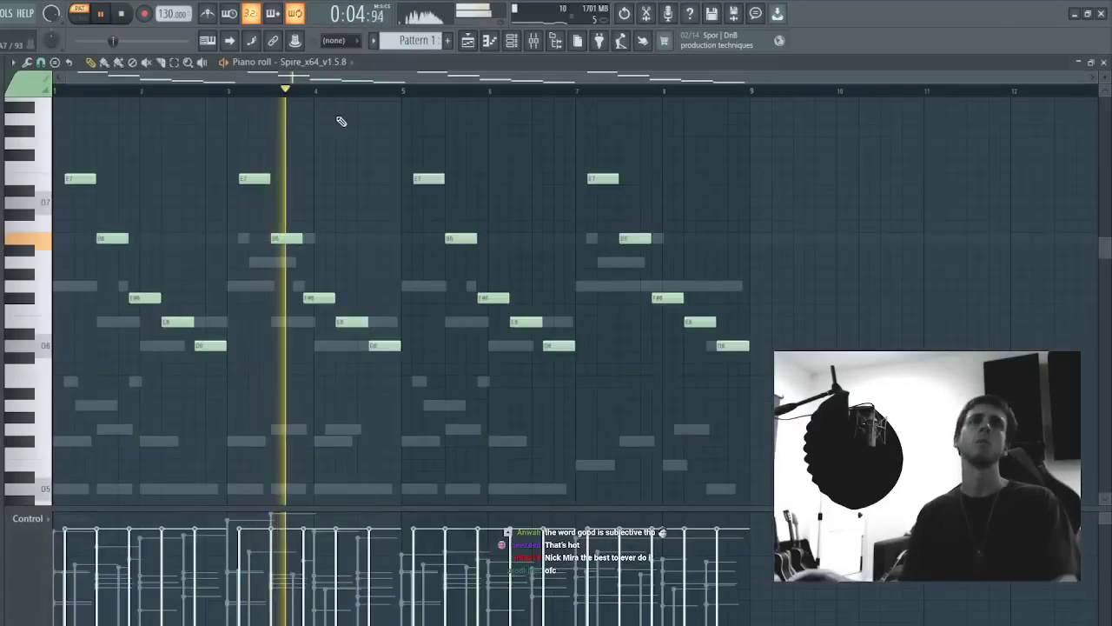
pyautogui.press('Escape')
pyautogui.click(639, 413)
# - Browse ARP presets from Digital Osc to Trance 8080 V, settling on ARP Viral Sine DP with its notes open
pyautogui.scroll(1, 617, 426)
pyautogui.click(495, 386)
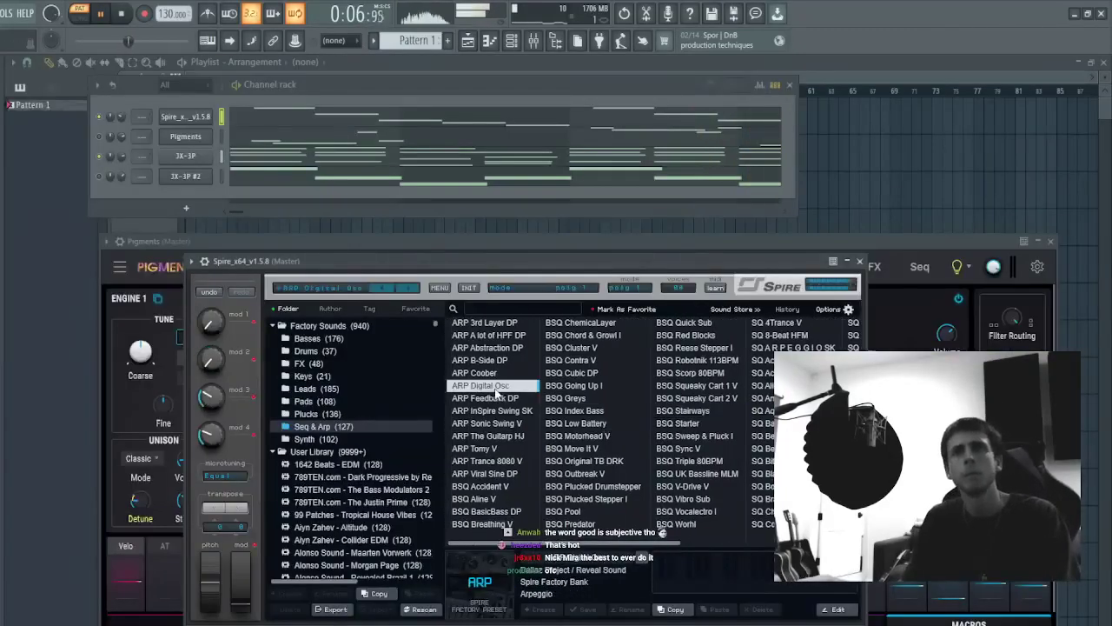
pyautogui.click(508, 411)
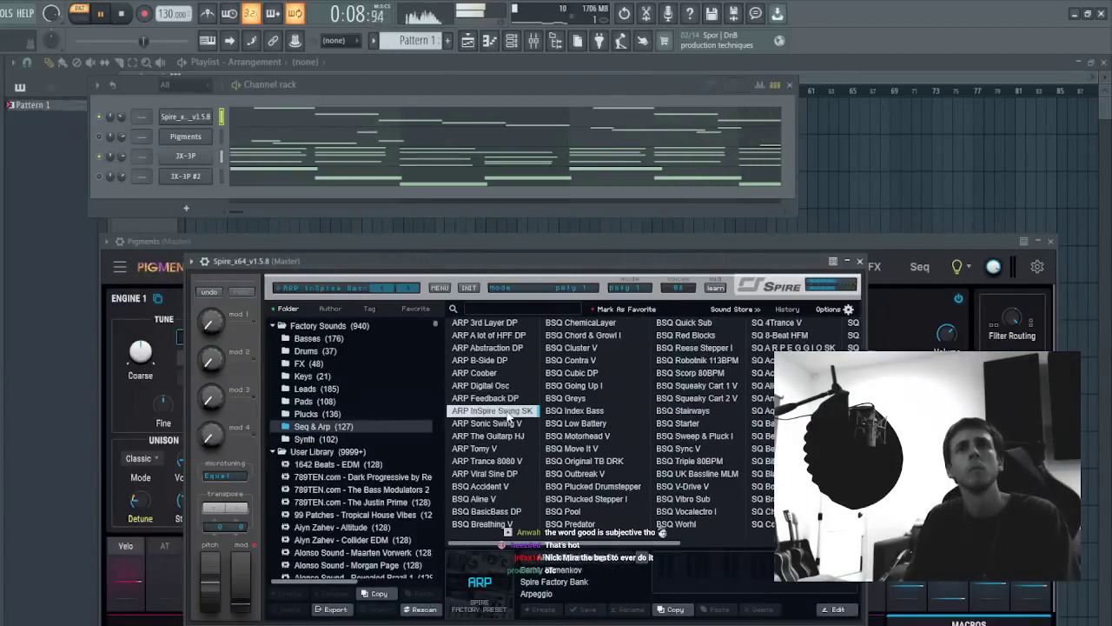
pyautogui.click(511, 398)
pyautogui.click(504, 436)
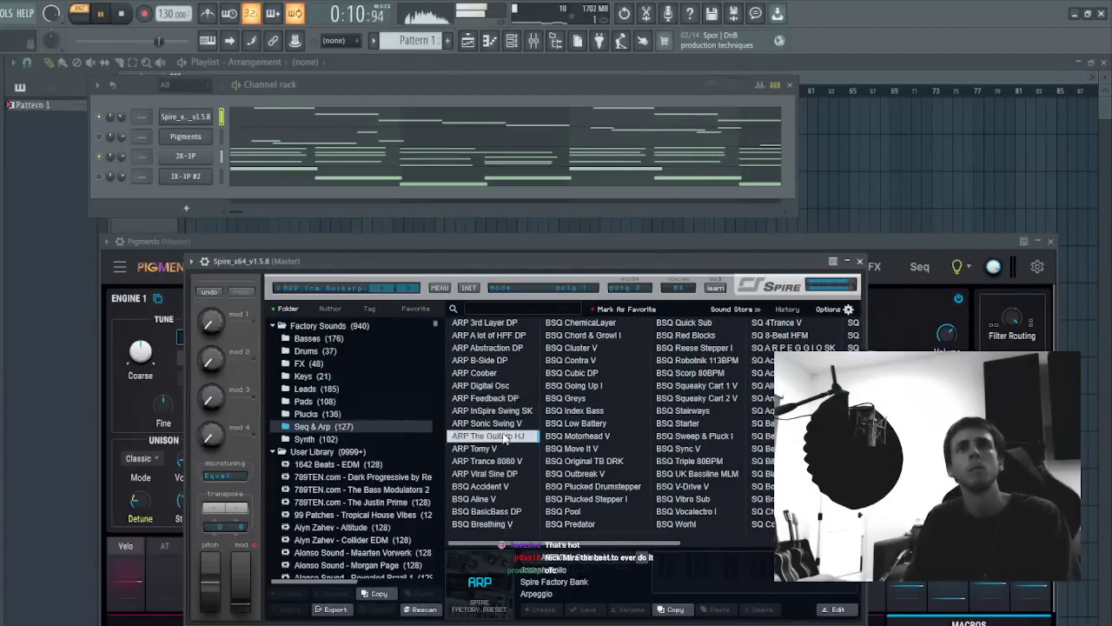
pyautogui.click(507, 449)
pyautogui.click(504, 462)
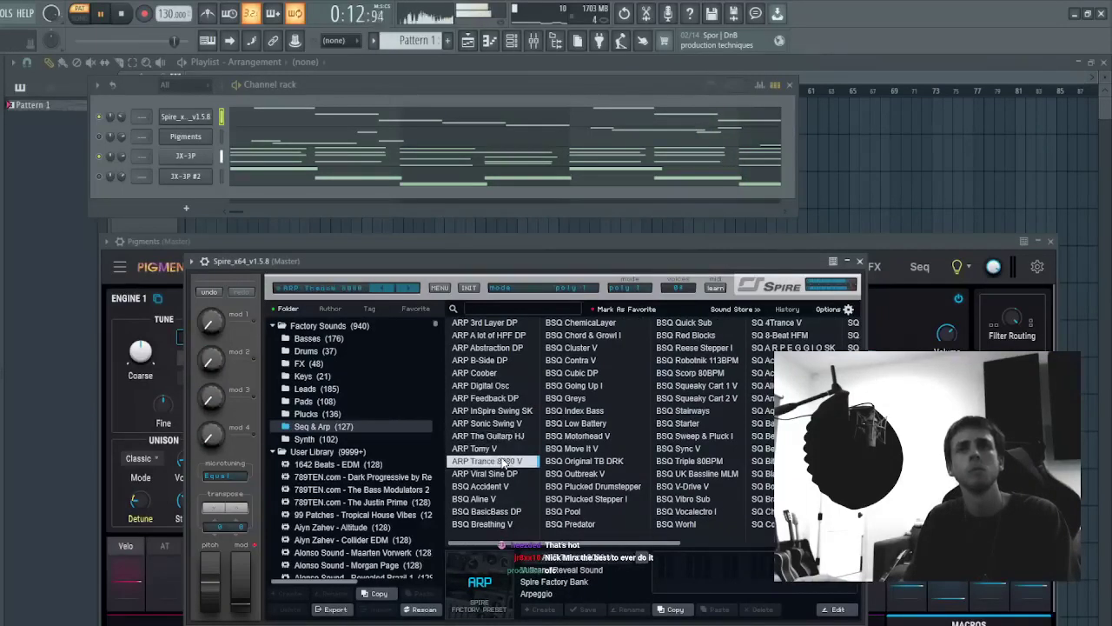
pyautogui.click(503, 474)
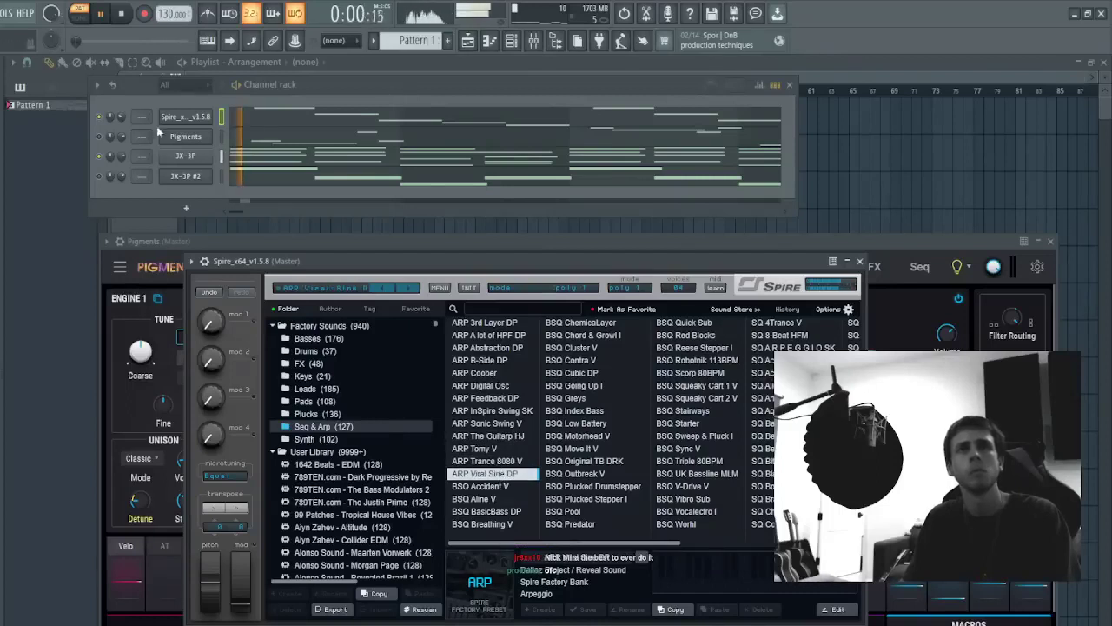
pyautogui.moveTo(122, 117); pyautogui.dragTo(122, 122)
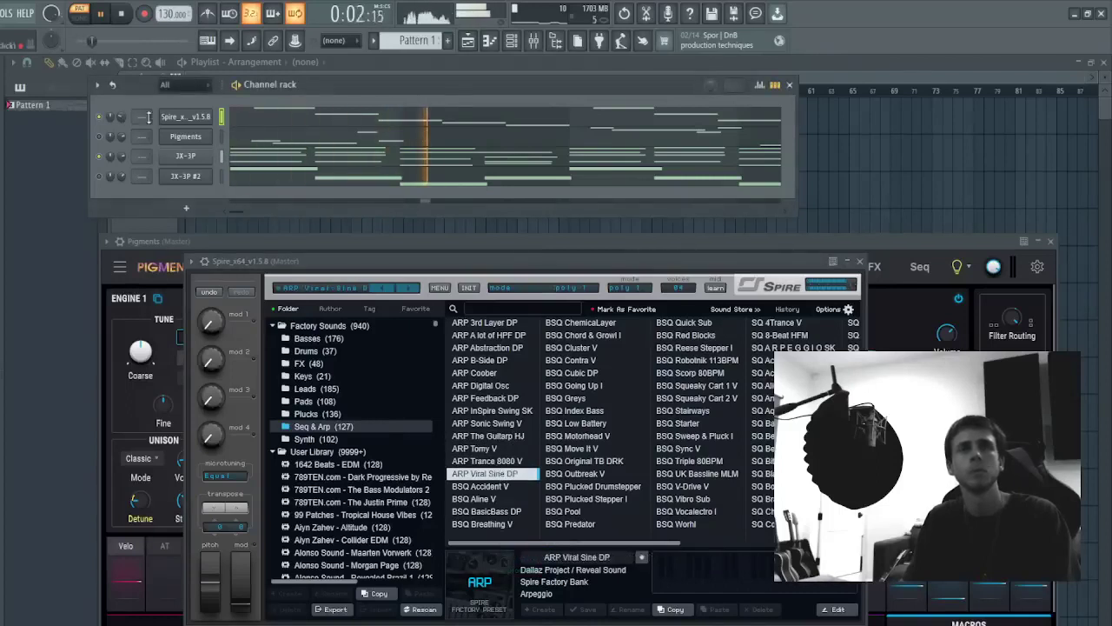
pyautogui.click(255, 123)
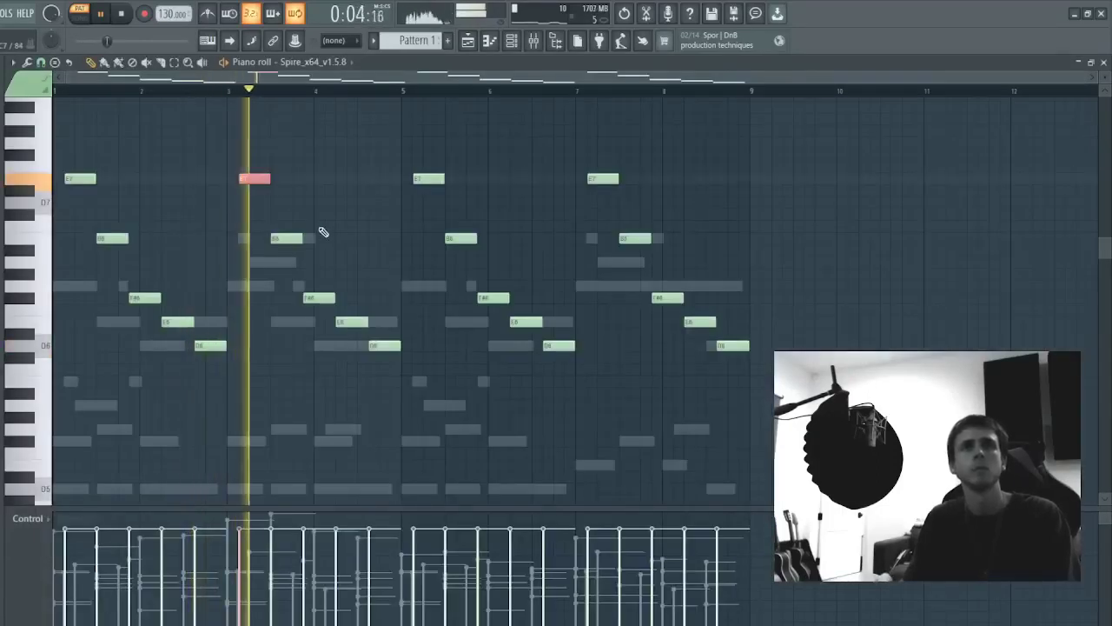
# - Drop the top E7 note and the other upper melody notes one octave lower
pyautogui.hotkey('ctrl', 'Down')
pyautogui.hotkey('ctrl', 'Down')
pyautogui.hotkey('ctrl', 'Up')
pyautogui.keyDown('ctrl'); pyautogui.click(358, 183); pyautogui.keyUp('ctrl')
pyautogui.moveTo(388, 164); pyautogui.dragTo(785, 327)
pyautogui.hotkey('ctrl', 'Down')
pyautogui.keyDown('ctrl'); pyautogui.click(799, 303); pyautogui.keyUp('ctrl')
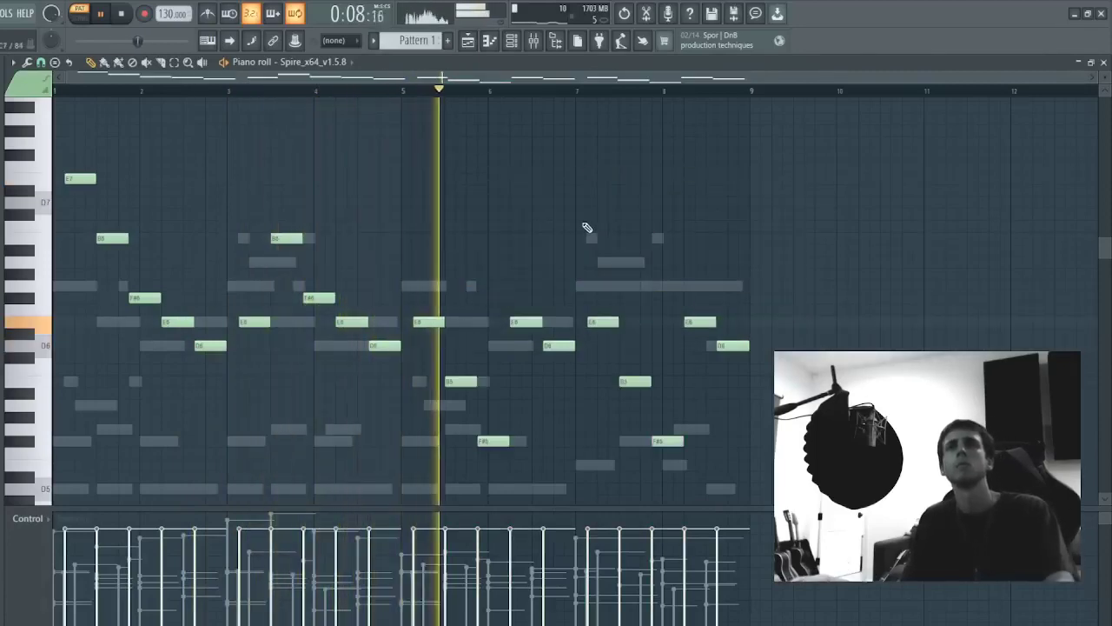
pyautogui.press('Escape')
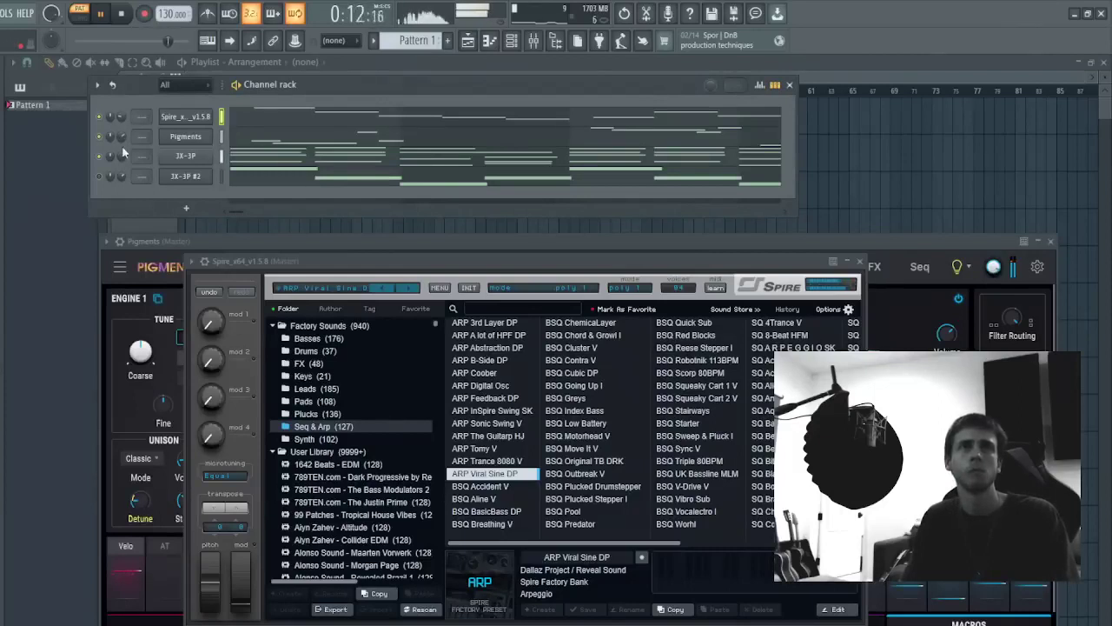
# - Unmute JX-3P #2, select the JX-3P channel, and add a Korg Chicago instrument
pyautogui.click(101, 176)
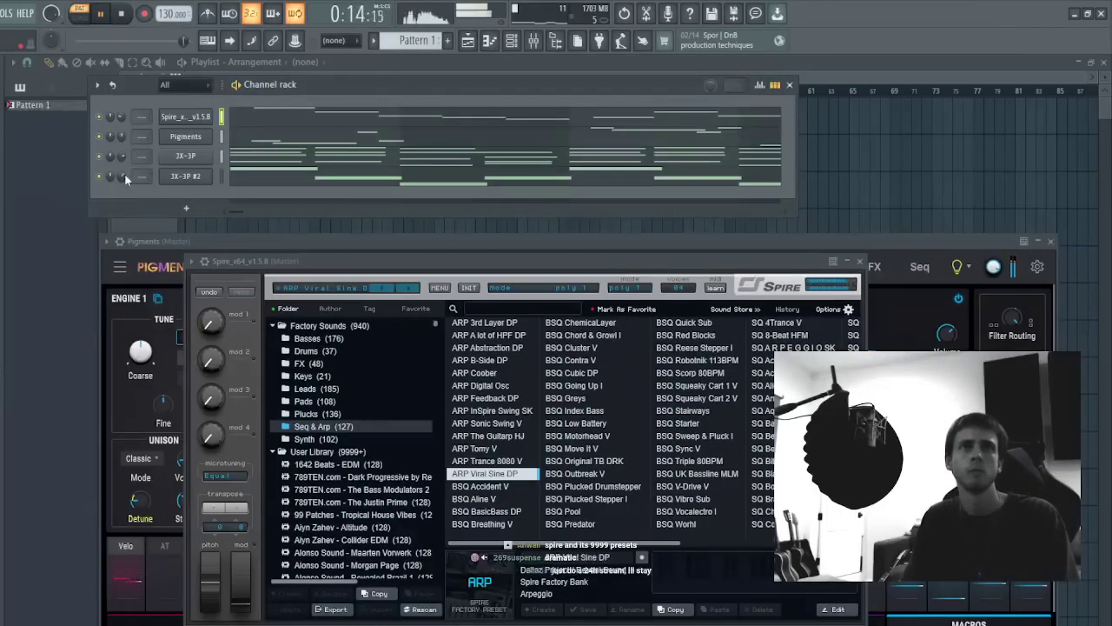
pyautogui.click(185, 157)
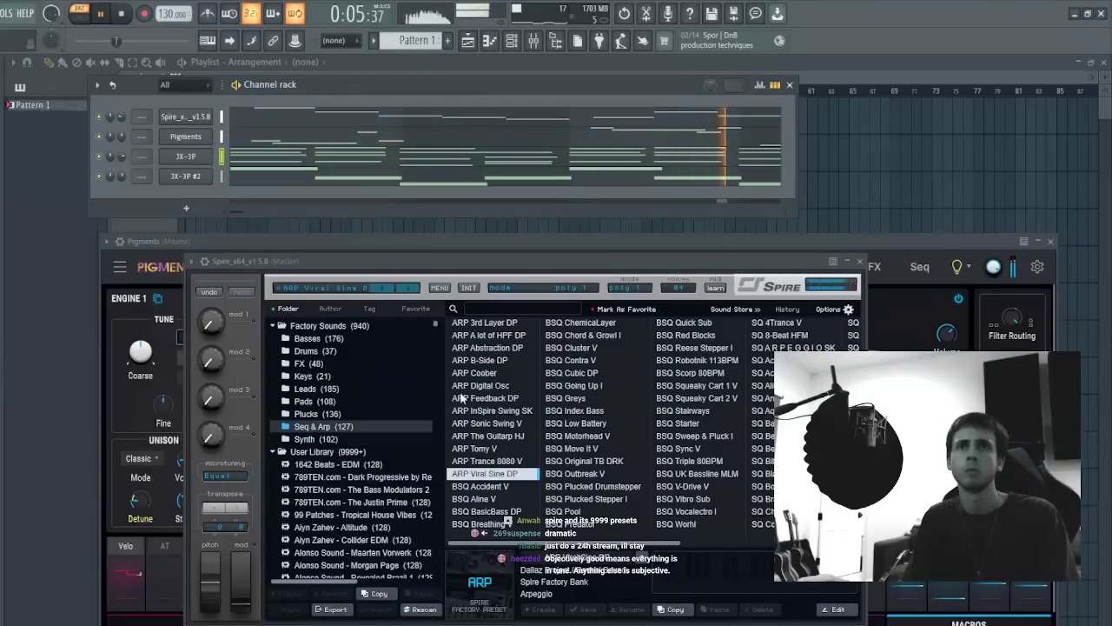
pyautogui.click(375, 417)
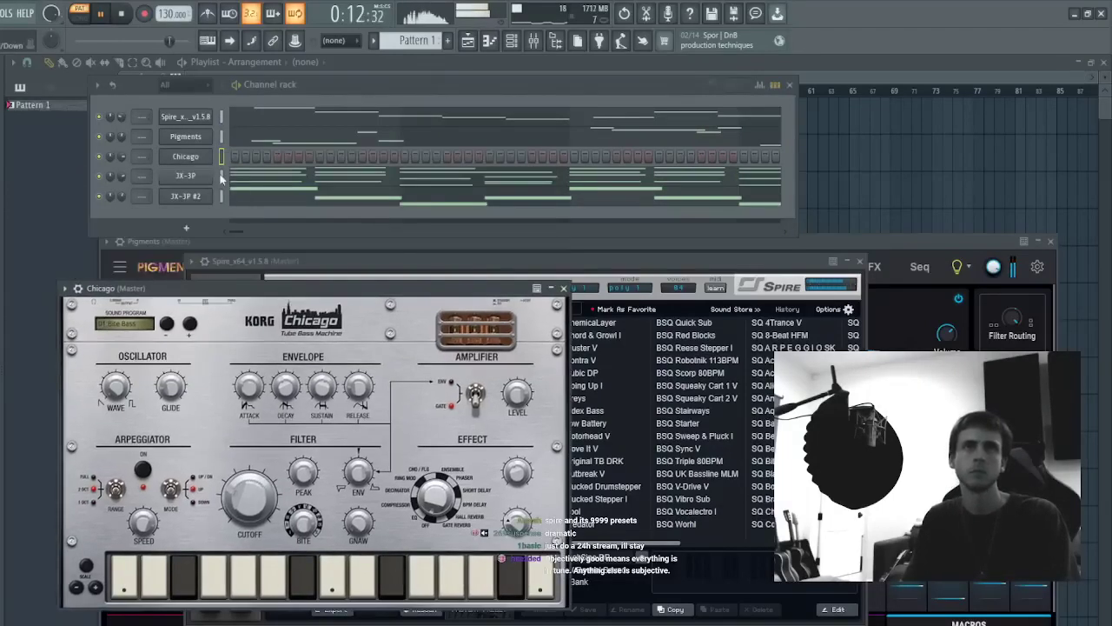
# - Copy the JX-3P chord notes into the new Chicago channel and solo it during playback
pyautogui.click(220, 177)
pyautogui.hotkey('ctrl', 'c')
pyautogui.click(221, 157)
pyautogui.hotkey('ctrl', 'v')
pyautogui.press('space')
pyautogui.press('space')
pyautogui.rightClick(100, 157)
pyautogui.press('space')
pyautogui.press('space')
# - Browse the Chicago preset list, switching between the Factory 2 and Factory banks
pyautogui.press('space')
pyautogui.press('space')
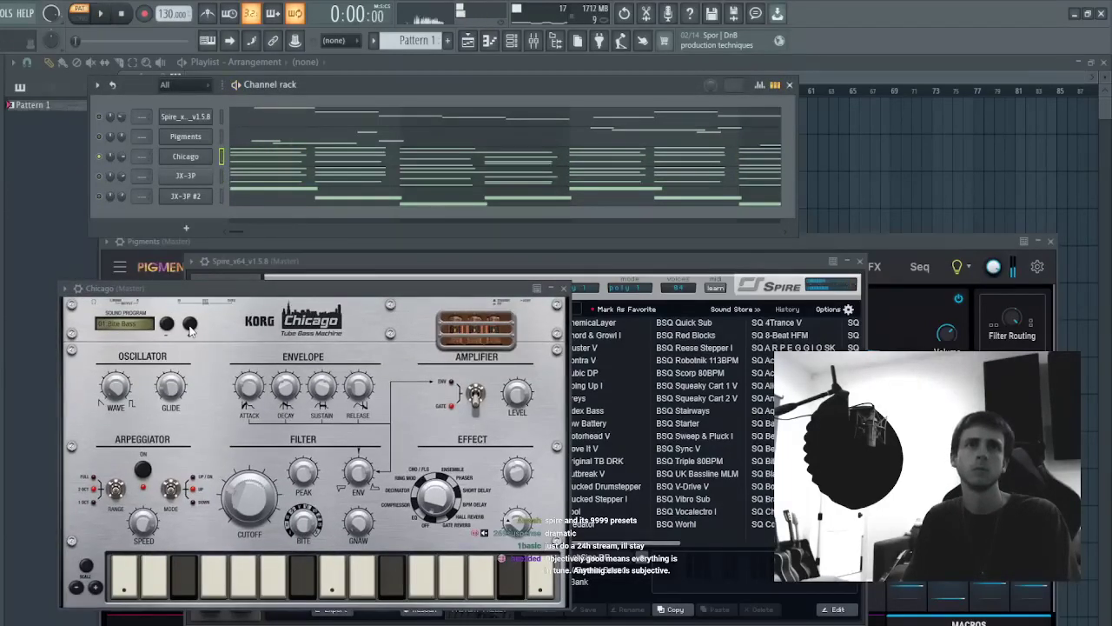
pyautogui.click(141, 327)
pyautogui.press('space')
pyautogui.press('space')
pyautogui.click(141, 326)
pyautogui.scroll(-10, 247, 500)
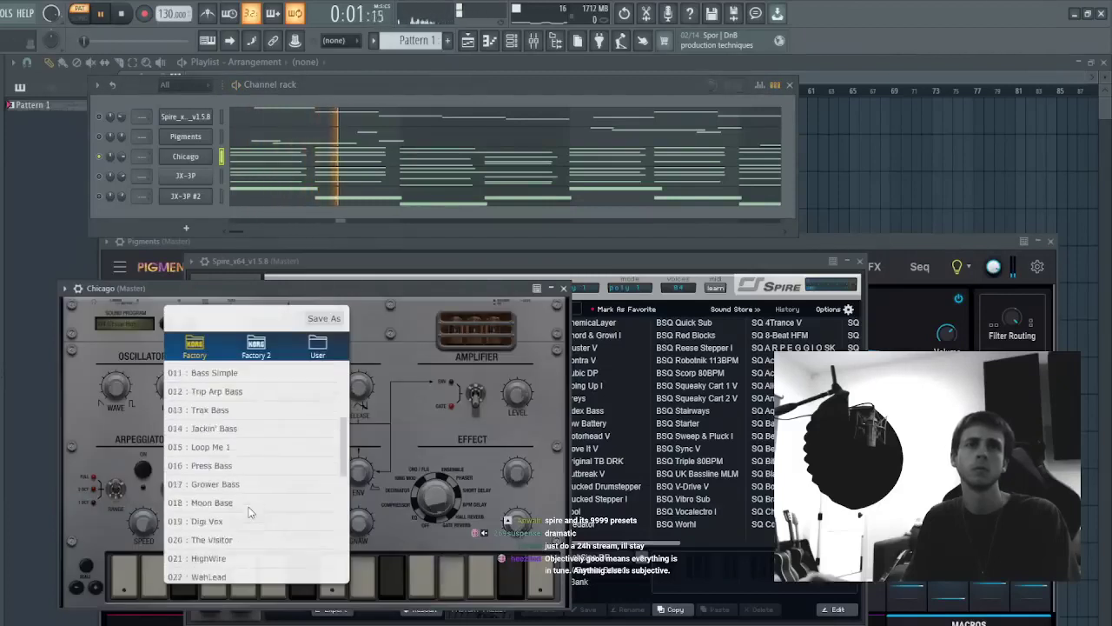
pyautogui.scroll(10, 247, 500)
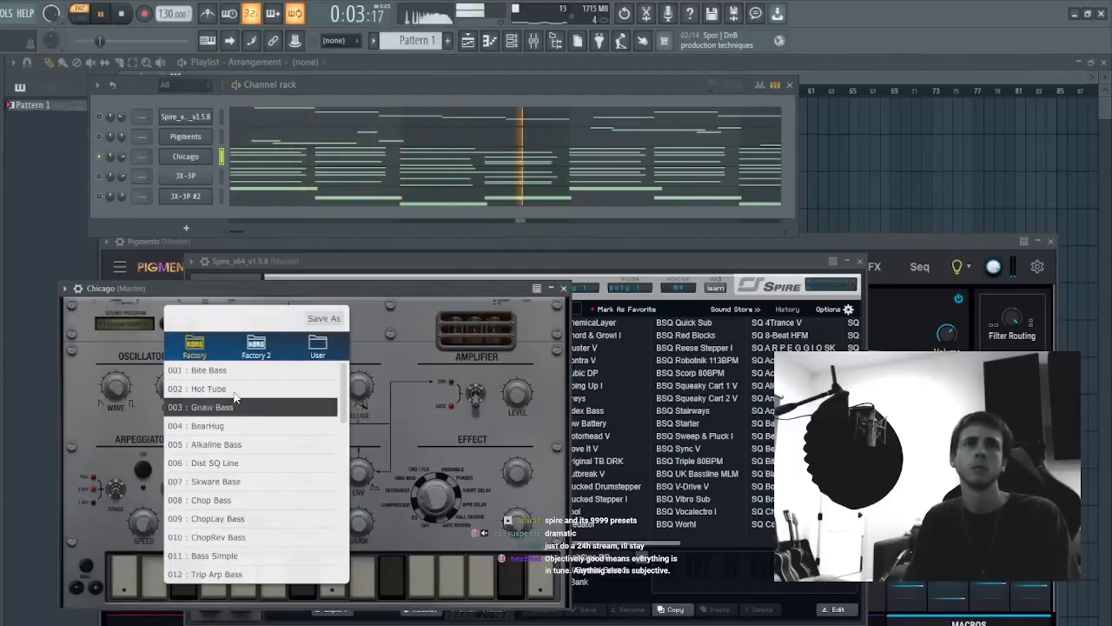
pyautogui.click(252, 347)
pyautogui.click(207, 349)
# - Audition Chicago presets 007 Skware Bass, 033 Industrial Perc, 036 Planet Ride and 039 Yigh Yigh, then close it
pyautogui.click(231, 483)
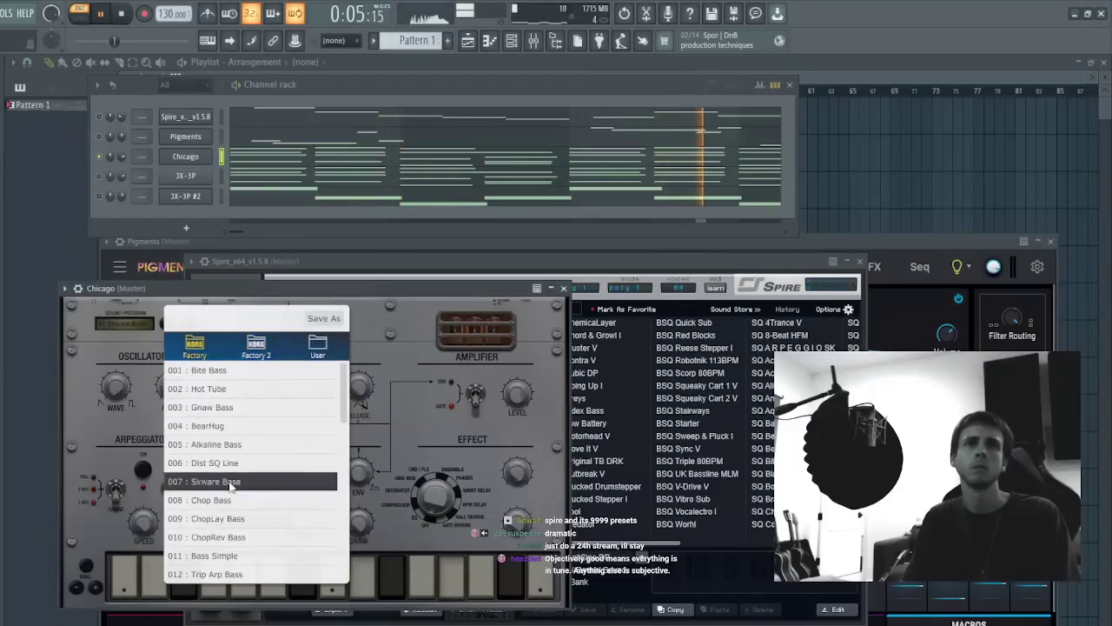
pyautogui.scroll(-9, 231, 480)
pyautogui.click(231, 475)
pyautogui.scroll(-2, 229, 483)
pyautogui.click(224, 481)
pyautogui.click(213, 537)
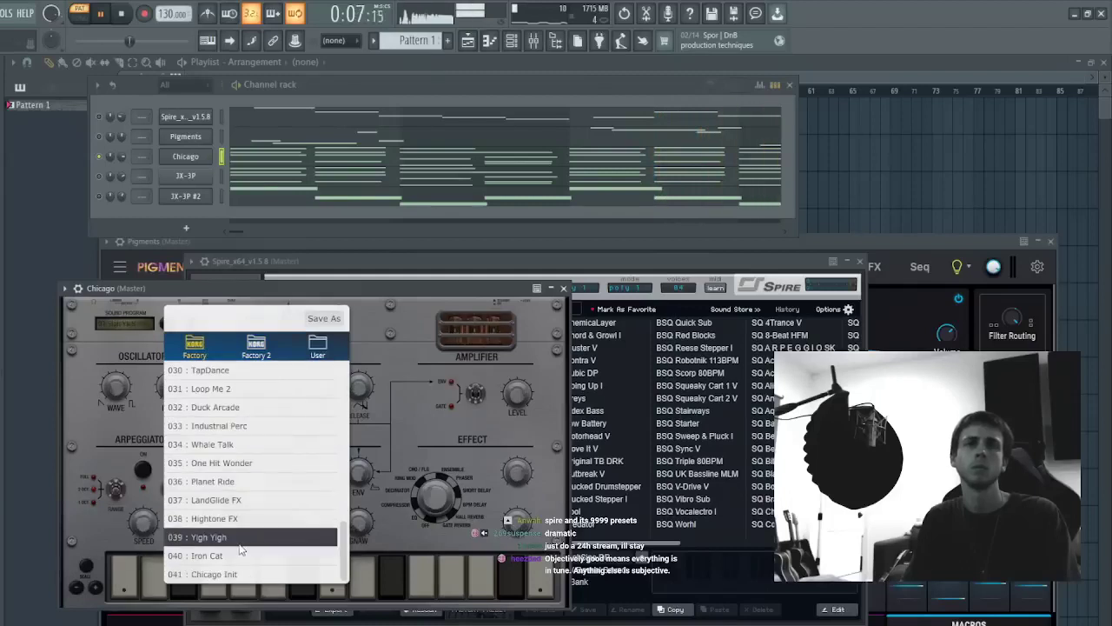
pyautogui.press('space')
pyautogui.click(565, 287)
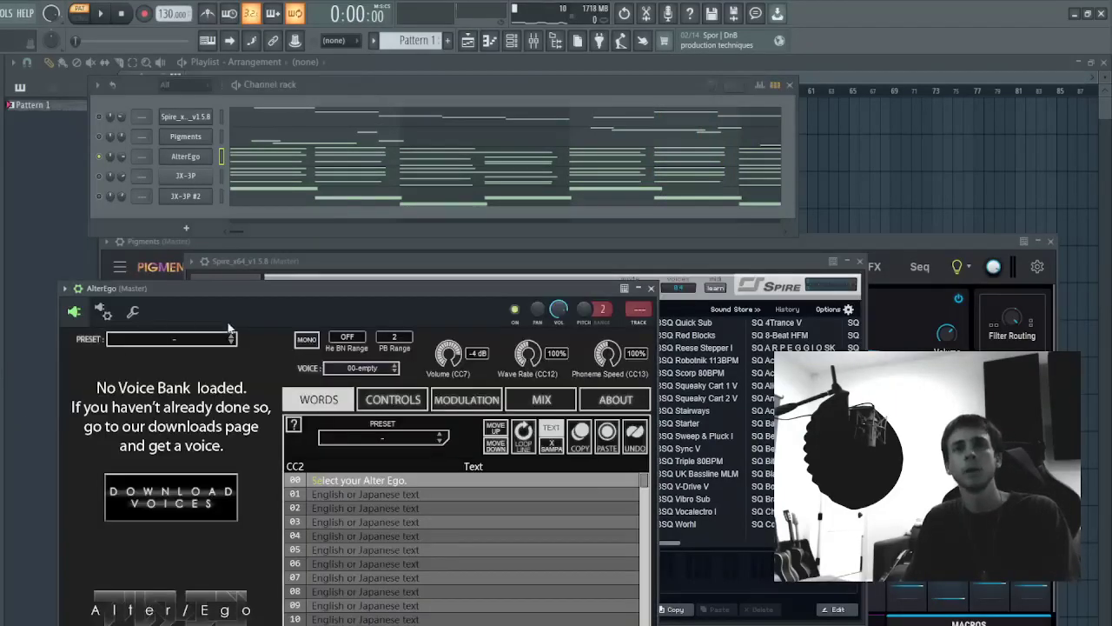
# - Shift the AlterEgo window aside, select row 00's placeholder lyric, and clear row 01
pyautogui.moveTo(201, 294); pyautogui.dragTo(304, 307)
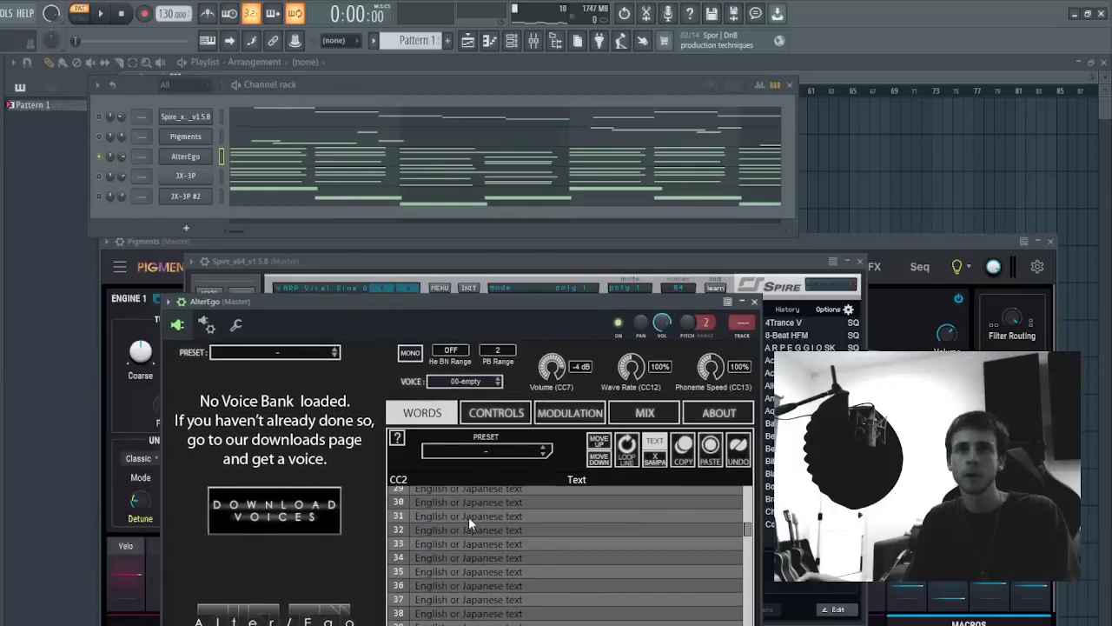
pyautogui.doubleClick(462, 493)
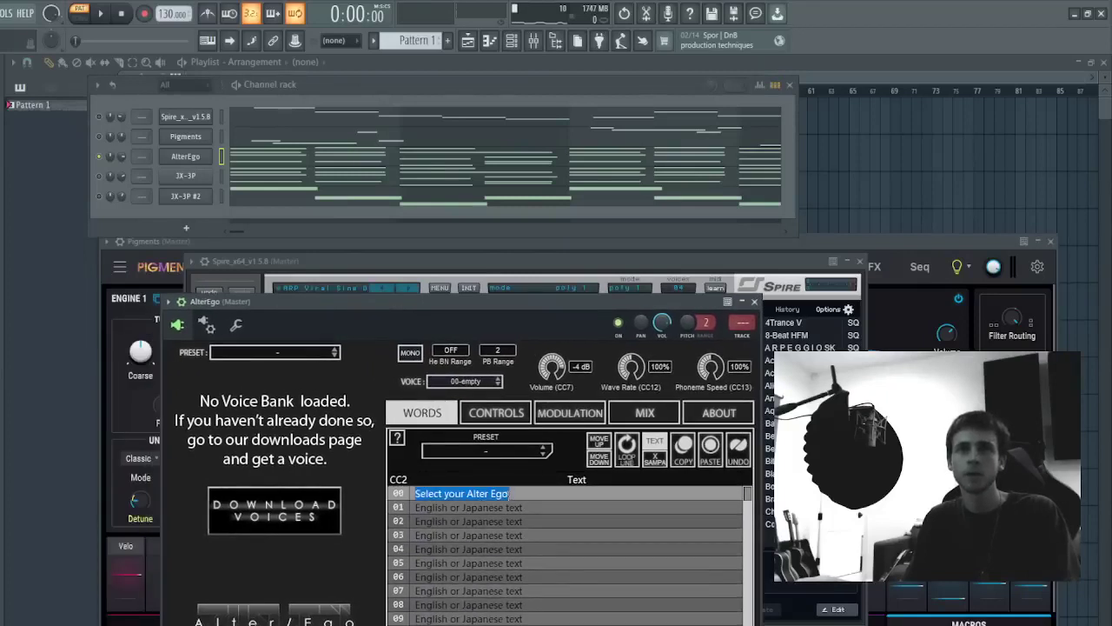
pyautogui.click(552, 502)
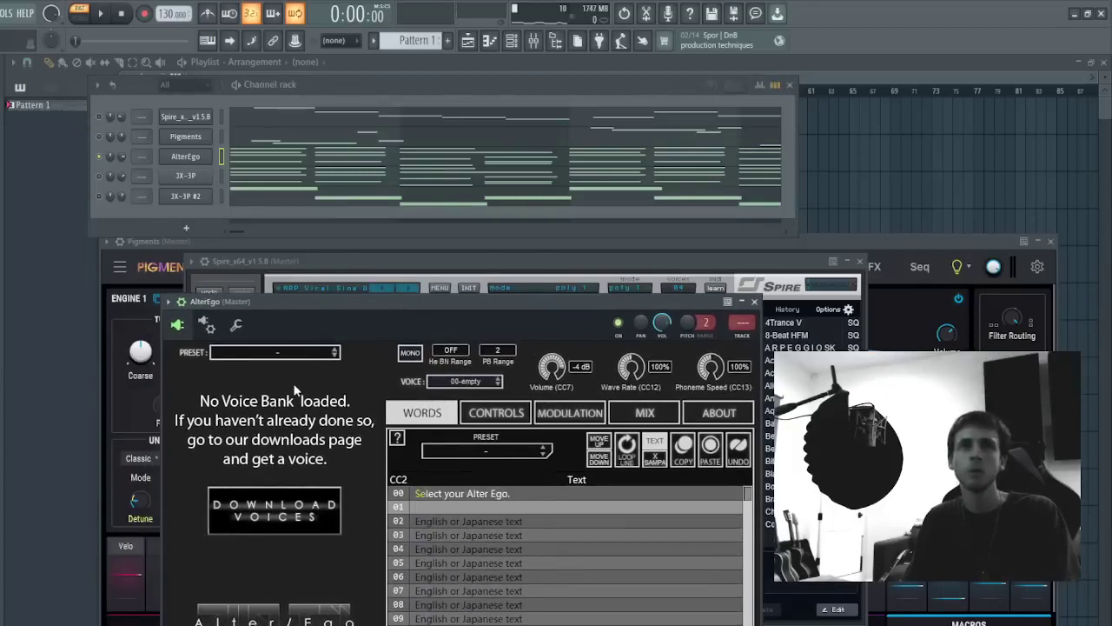
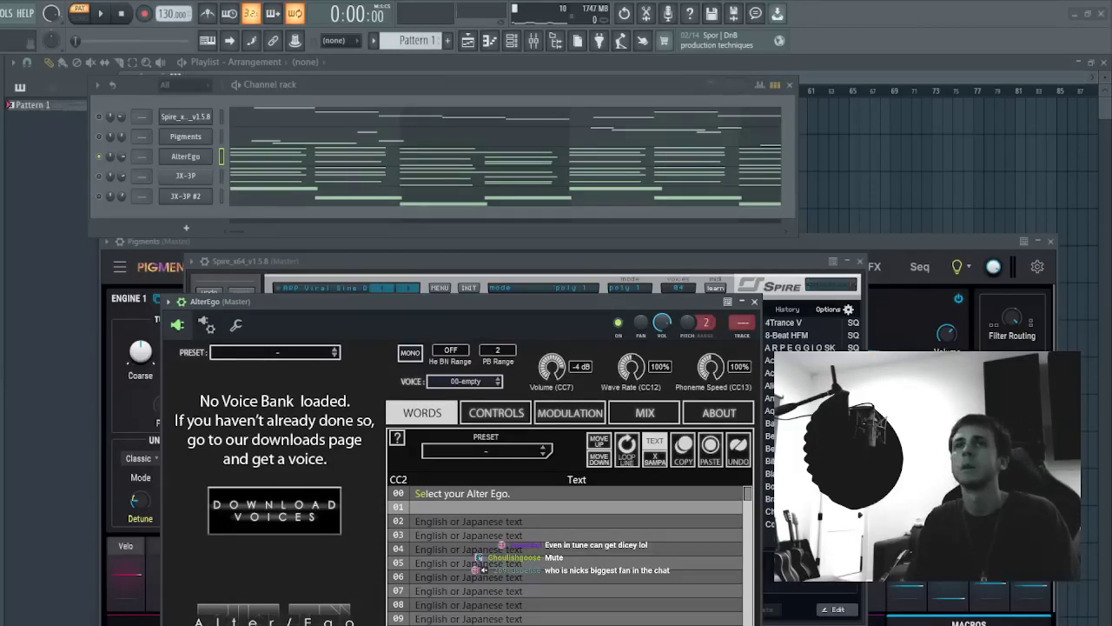
# - Start the pattern playing and replace the AlterEgo channel's plugin with Korg Phoenix
pyautogui.click(774, 219)
pyautogui.press('space')
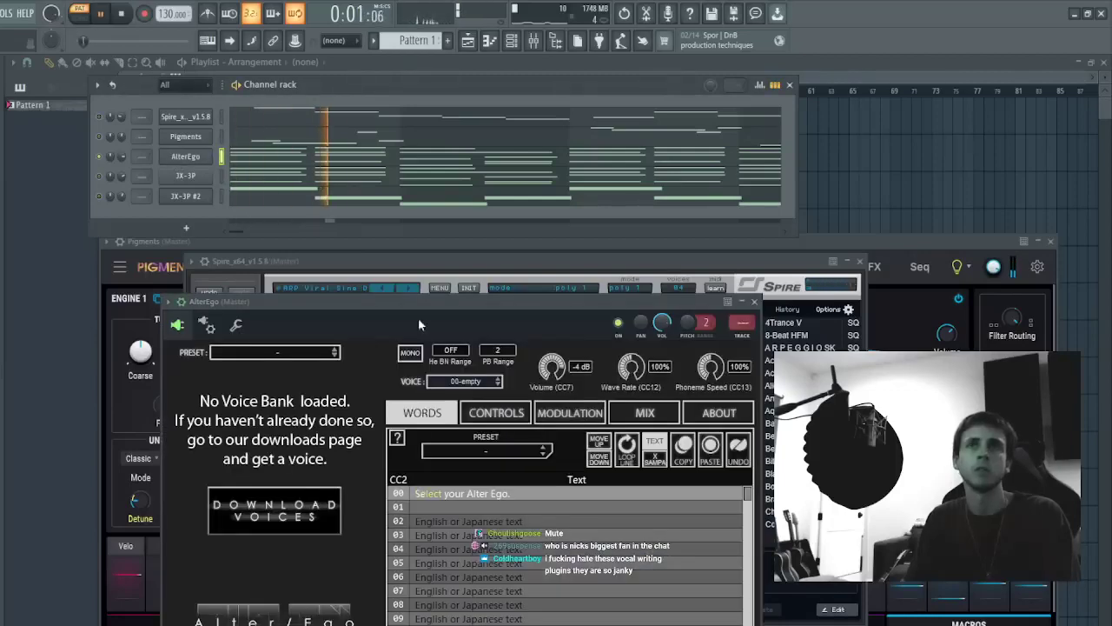
pyautogui.click(569, 335)
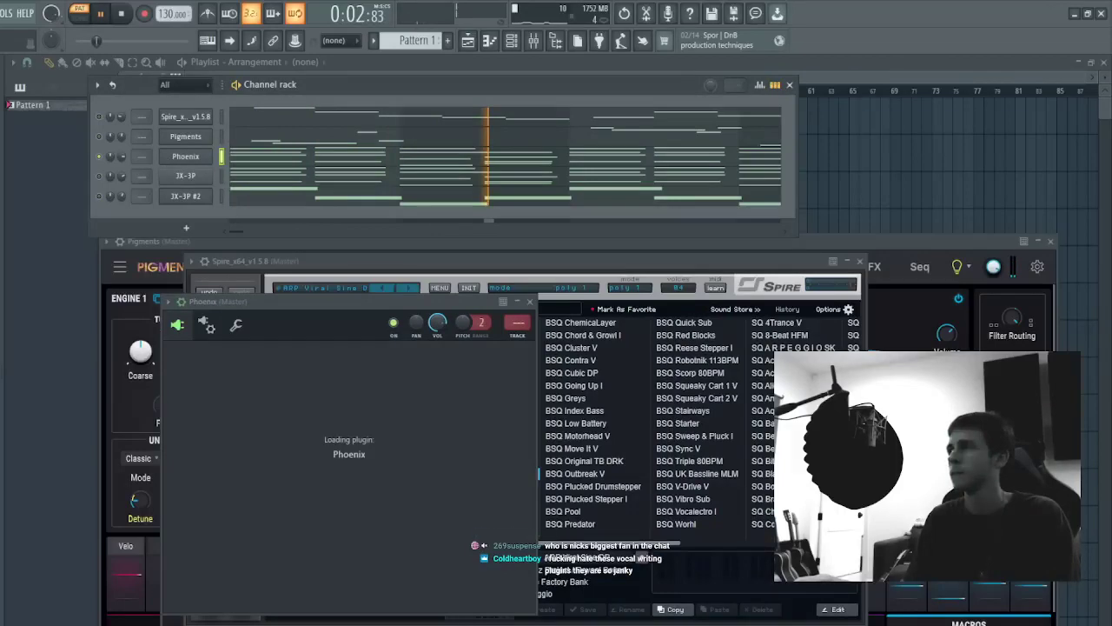
# - Stop playback, move the Phoenix window higher, and step forward two sound programs
pyautogui.press('space')
pyautogui.moveTo(236, 304); pyautogui.dragTo(204, 223)
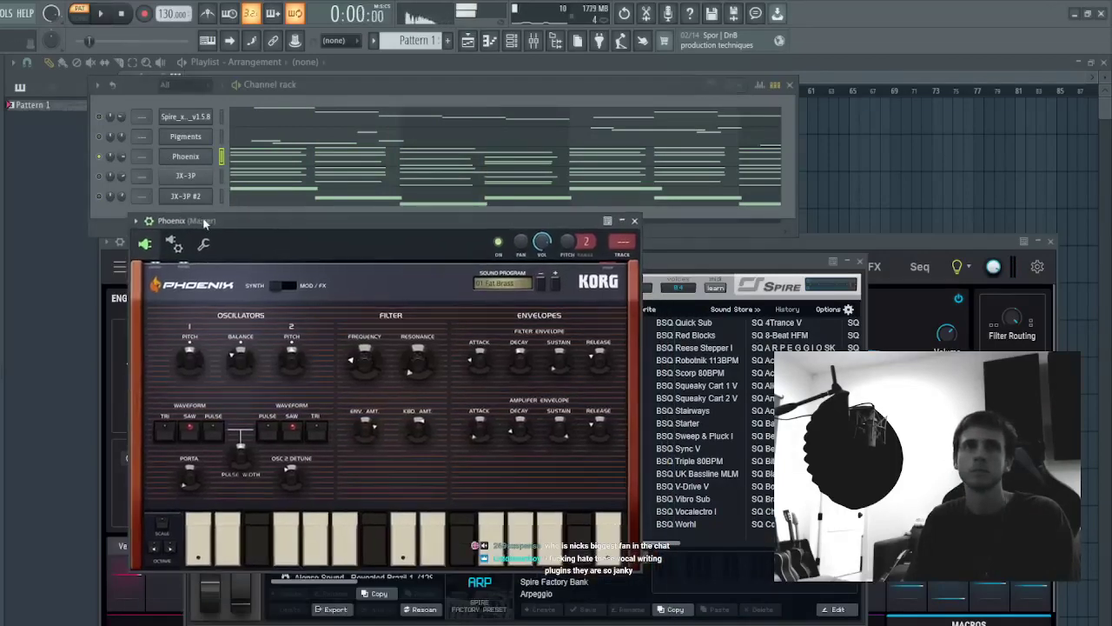
pyautogui.click(559, 283)
pyautogui.click(560, 282)
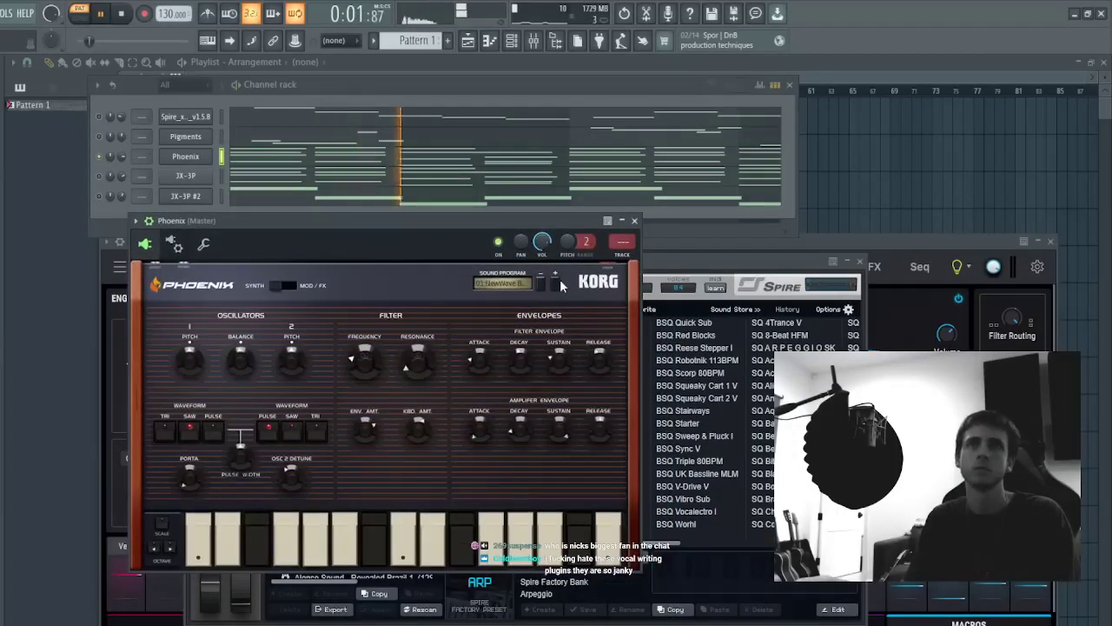
pyautogui.click(520, 285)
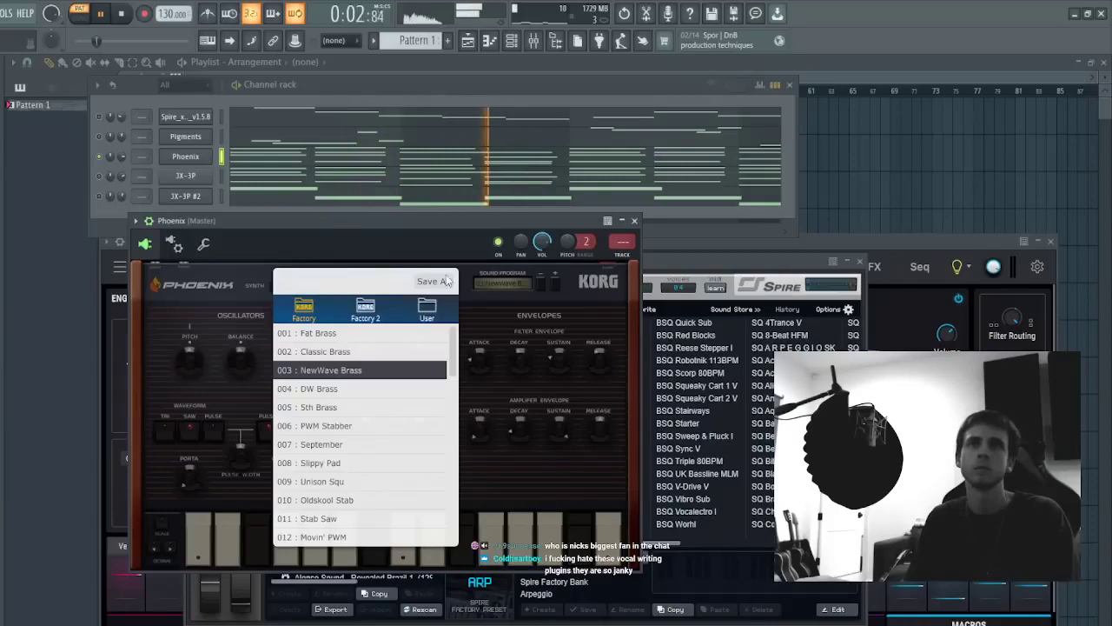
# - Restart playback and audition the Cat Pad, Perc Organ, Dark Organ and Synth Clav presets
pyautogui.click(104, 178)
pyautogui.press('space')
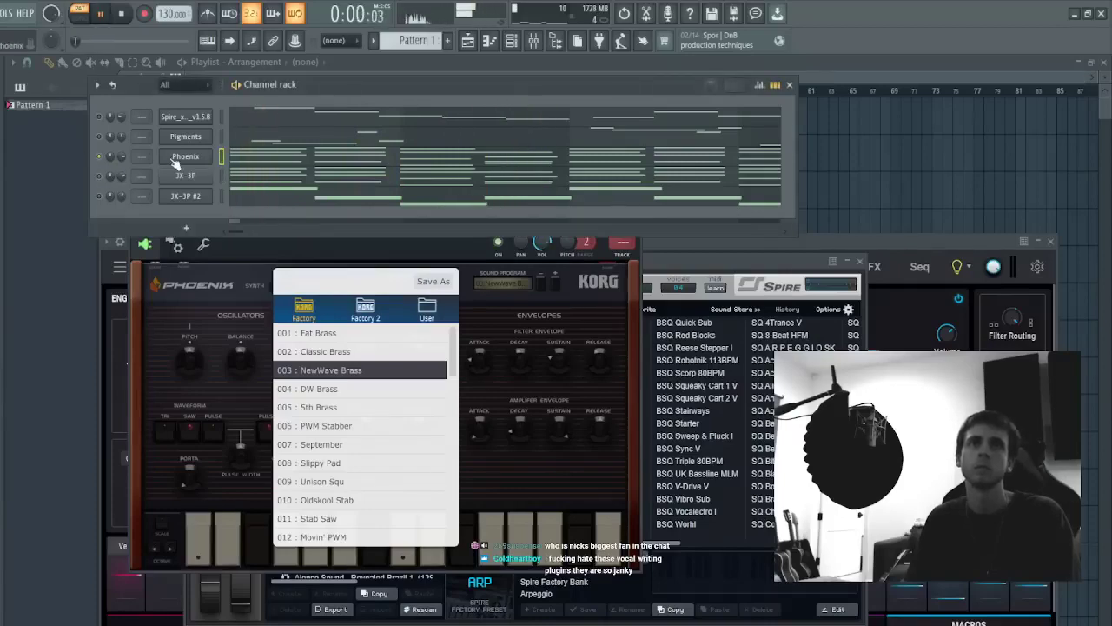
pyautogui.click(173, 158)
pyautogui.click(521, 282)
pyautogui.click(377, 444)
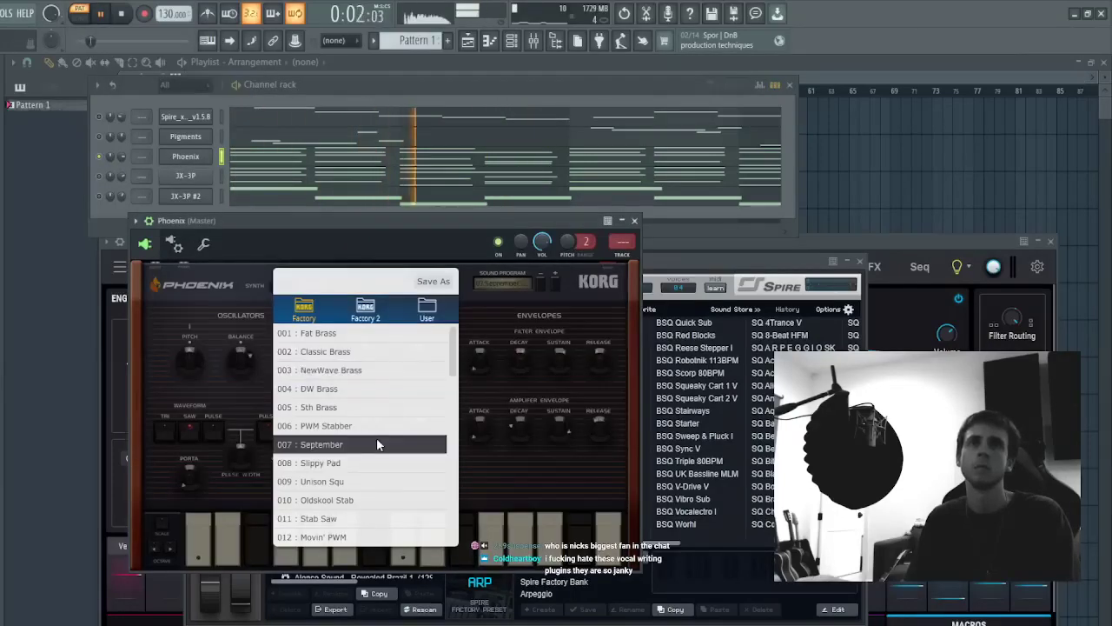
pyautogui.scroll(-6, 377, 444)
pyautogui.click(352, 419)
pyautogui.scroll(5, 351, 408)
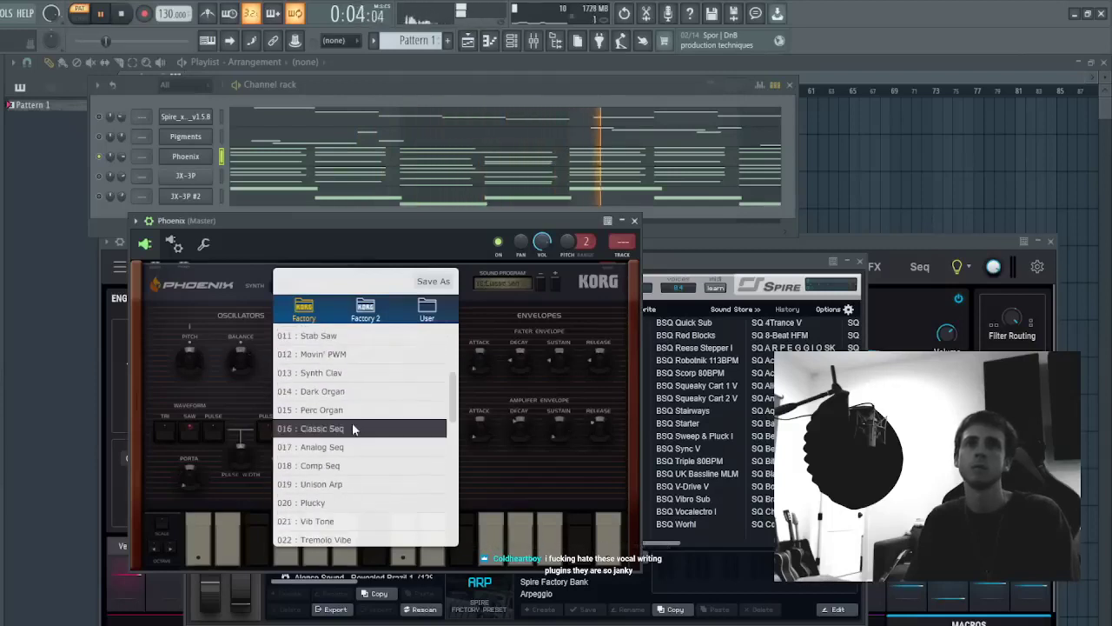
pyautogui.click(354, 412)
pyautogui.click(349, 392)
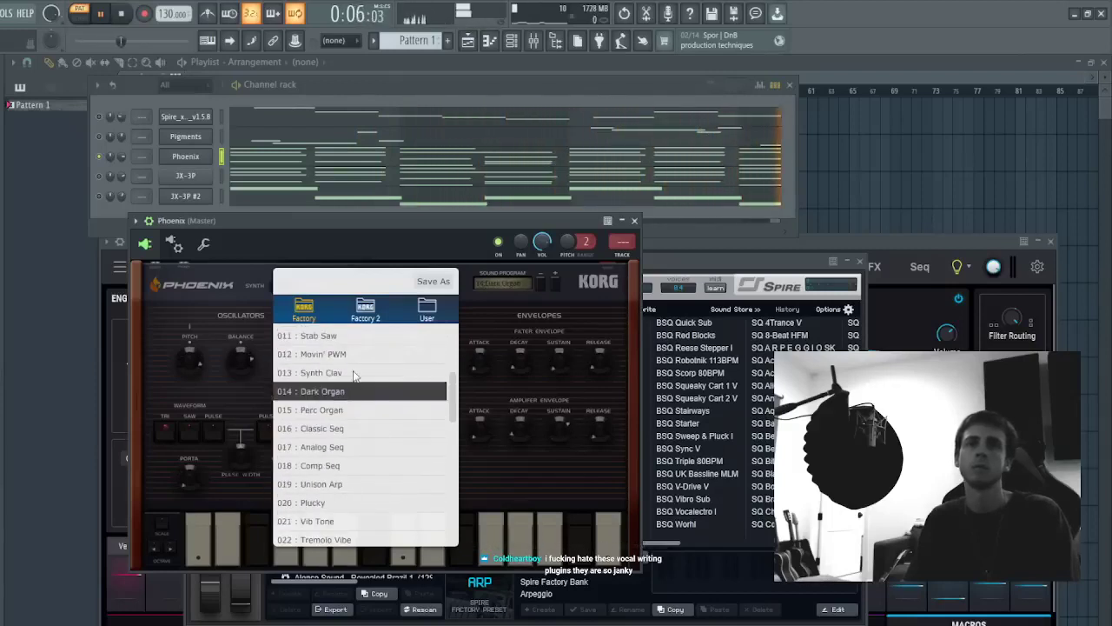
pyautogui.click(353, 373)
# - Audition Oldskool Stab, September, Sth Brass, DW Brass, NewWave Brass and Classic Brass
pyautogui.scroll(2, 354, 374)
pyautogui.click(344, 441)
pyautogui.scroll(1, 343, 444)
pyautogui.click(341, 446)
pyautogui.click(345, 409)
pyautogui.click(348, 393)
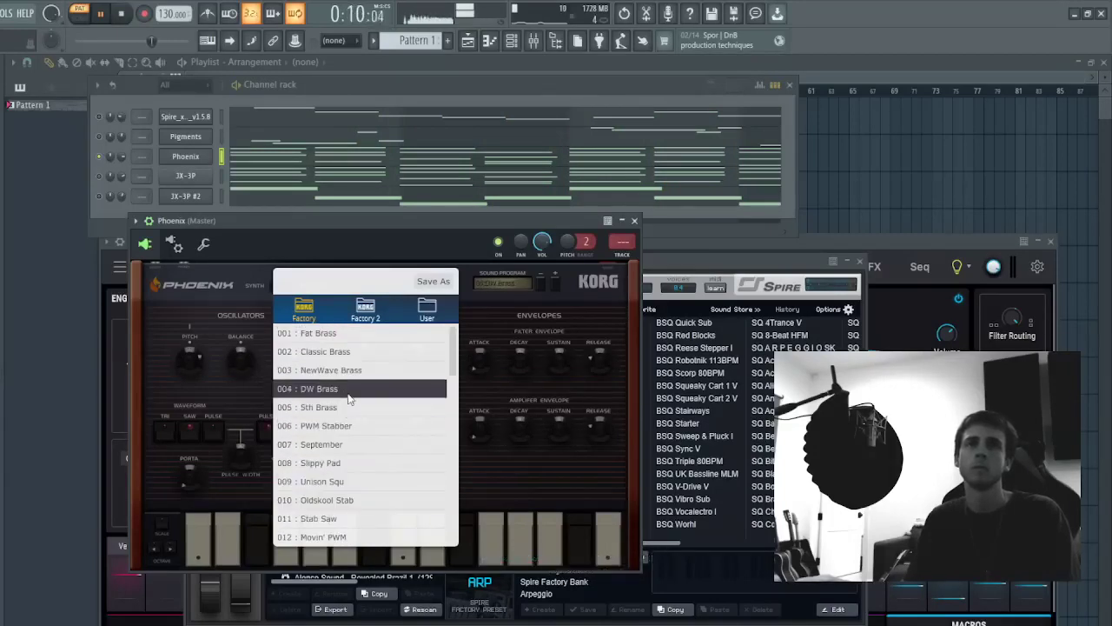
pyautogui.click(356, 371)
pyautogui.click(355, 352)
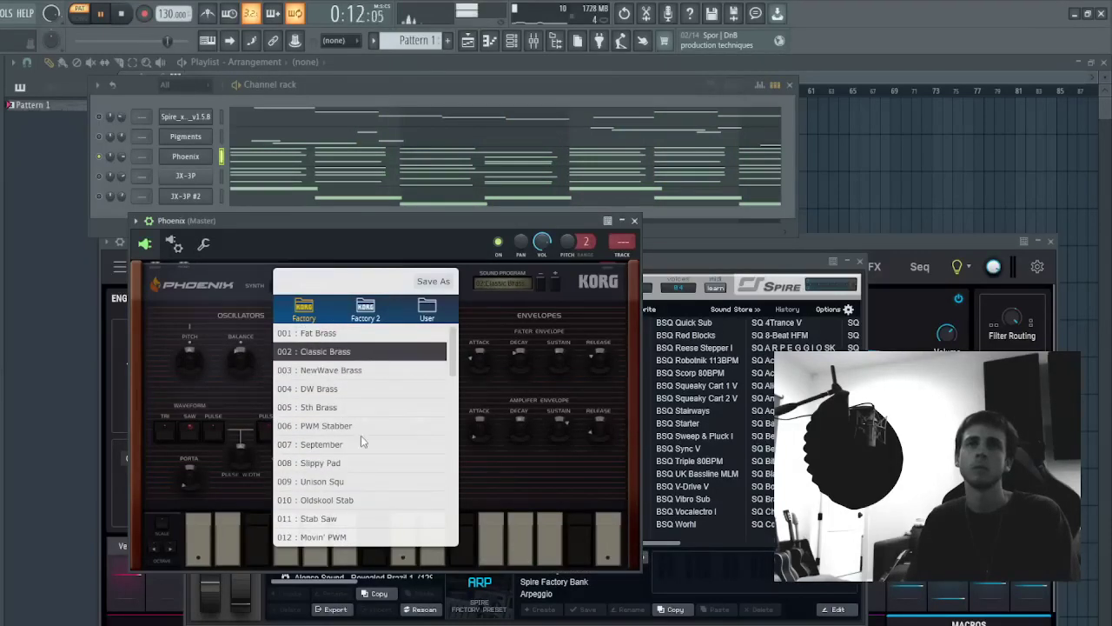
# - Compare September, Slippy Pad, Unison Squ, Oldskool Stab, Synth Clav, Analog Seq and Dark Organ presets
pyautogui.click(360, 448)
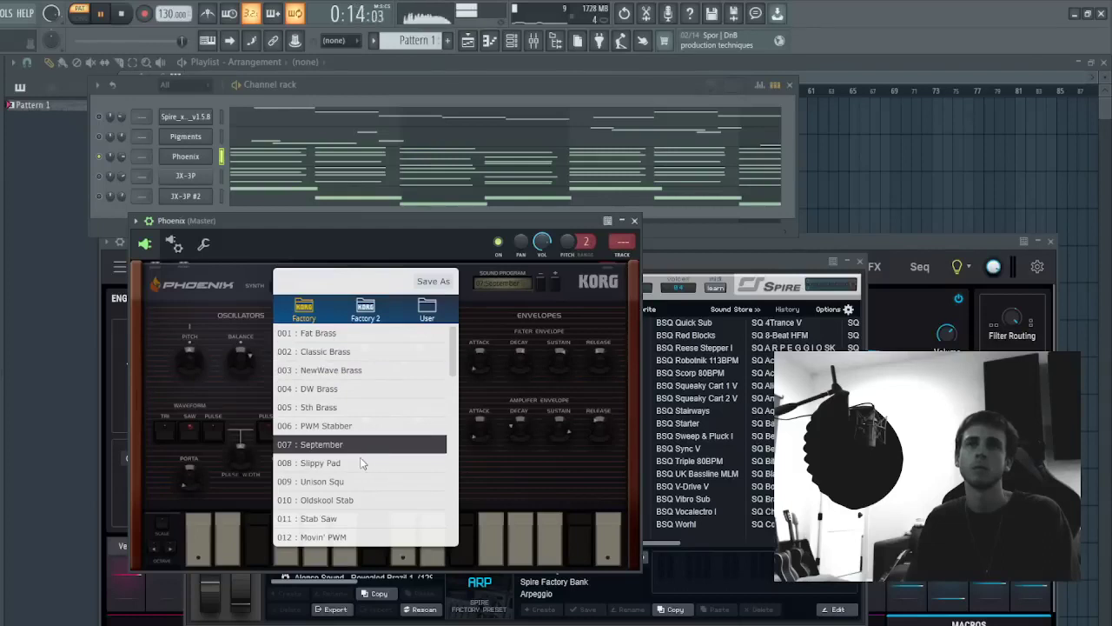
pyautogui.click(360, 464)
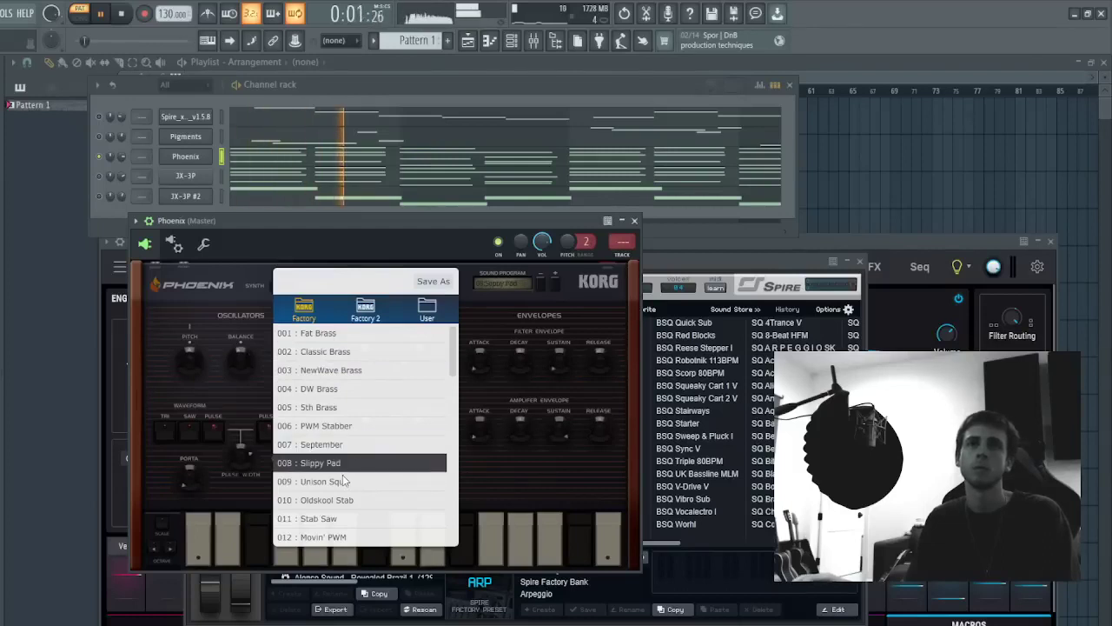
pyautogui.click(356, 483)
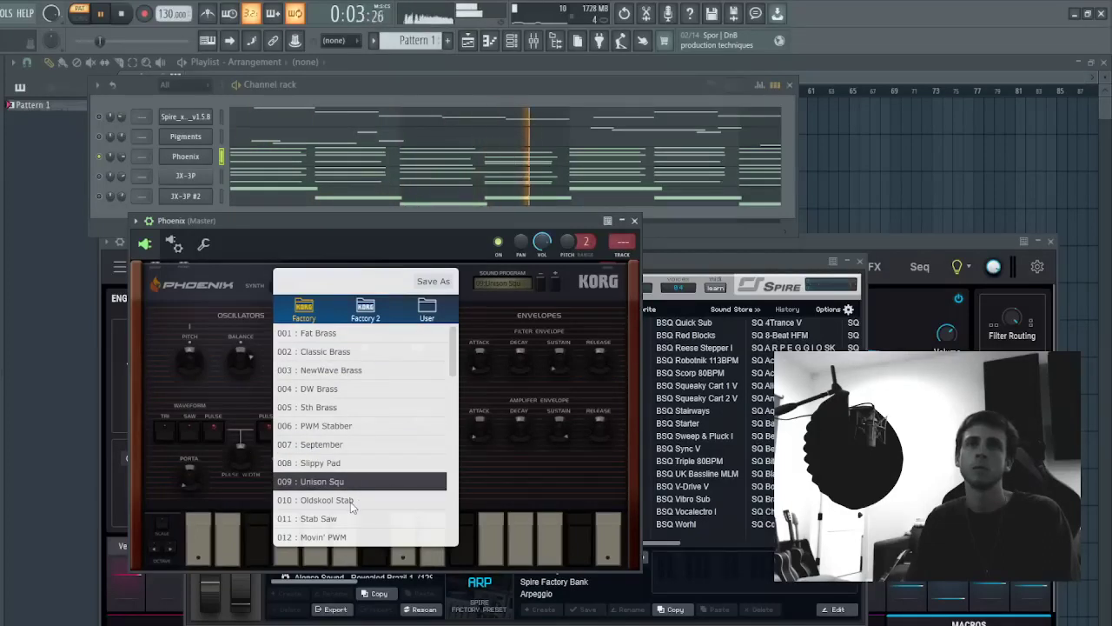
pyautogui.click(352, 503)
pyautogui.scroll(-3, 348, 497)
pyautogui.click(341, 372)
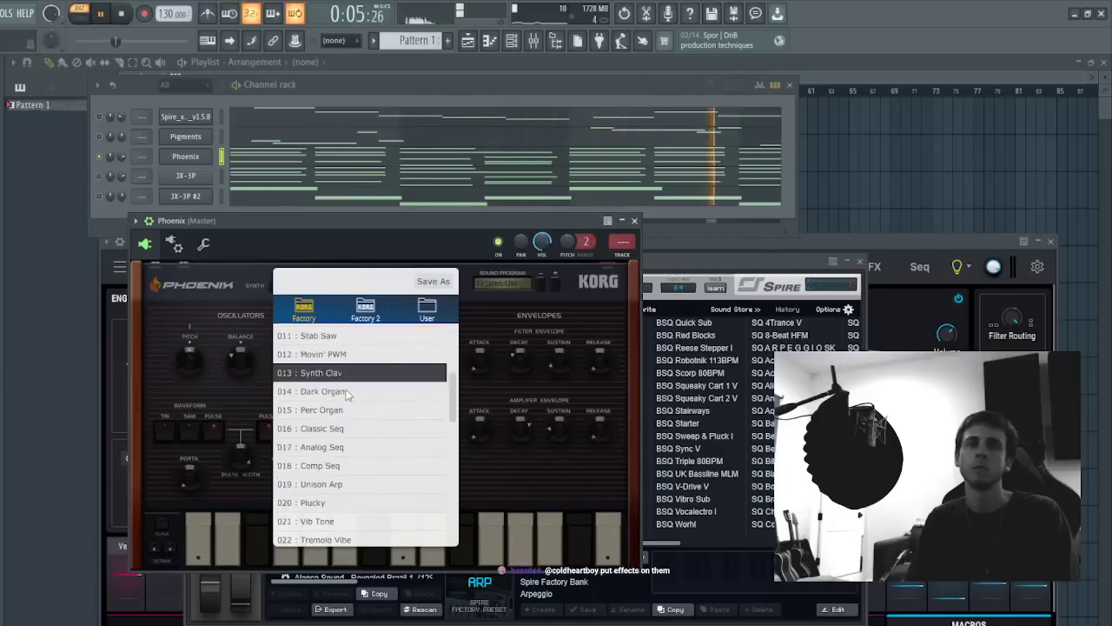
pyautogui.click(346, 393)
pyautogui.click(350, 449)
pyautogui.click(341, 393)
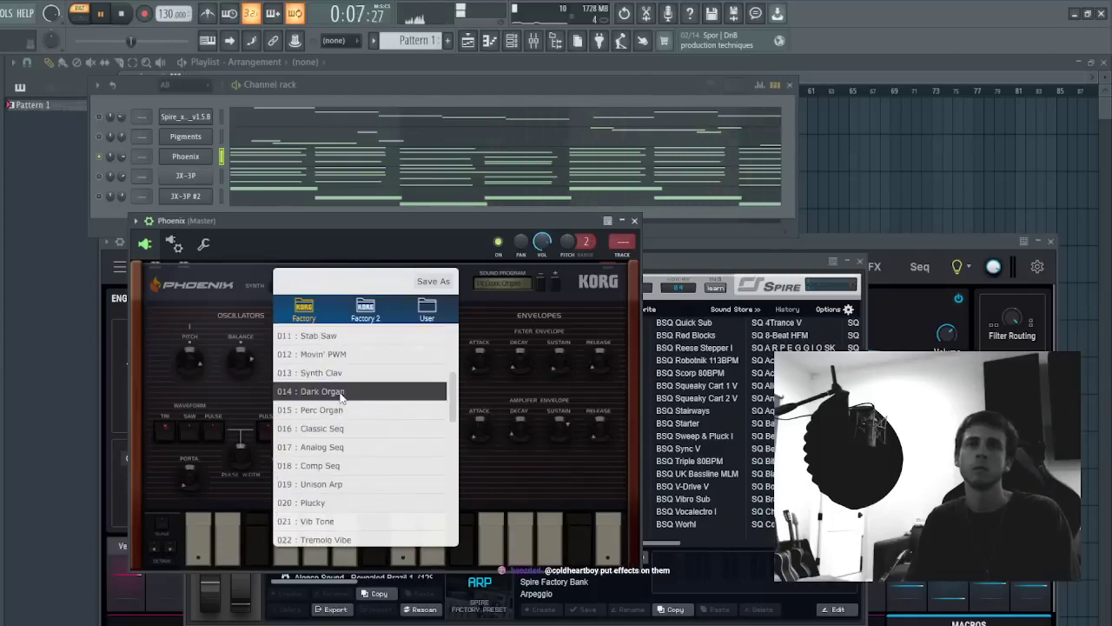
# - Restart playback and step Phoenix to the 23:Synth Bell sound program, checking its piano roll notes
pyautogui.click(634, 221)
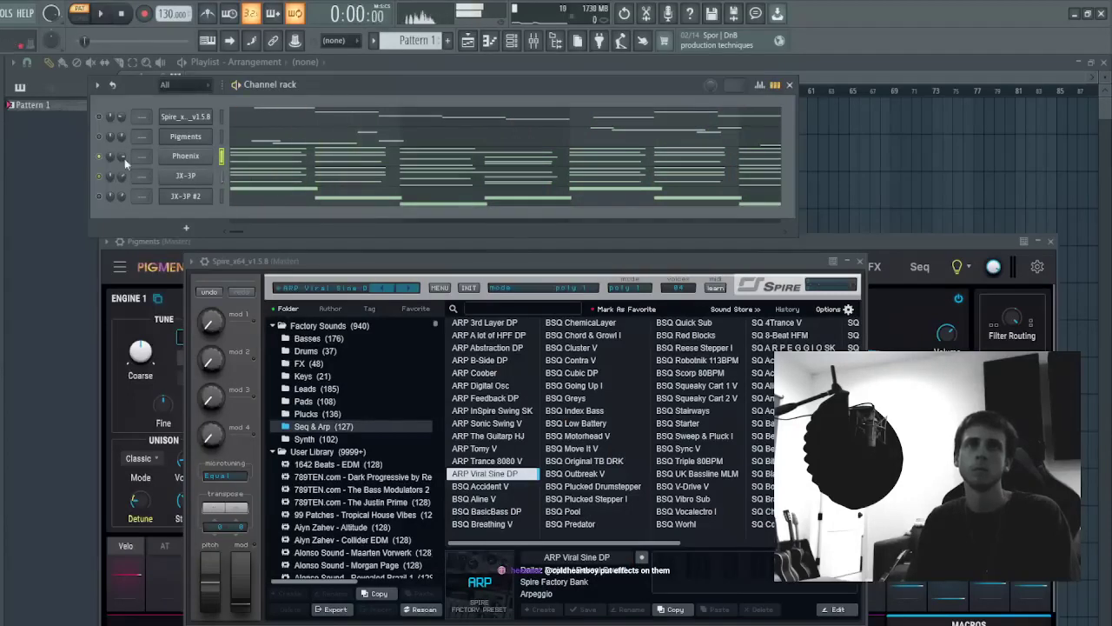
pyautogui.click(180, 165)
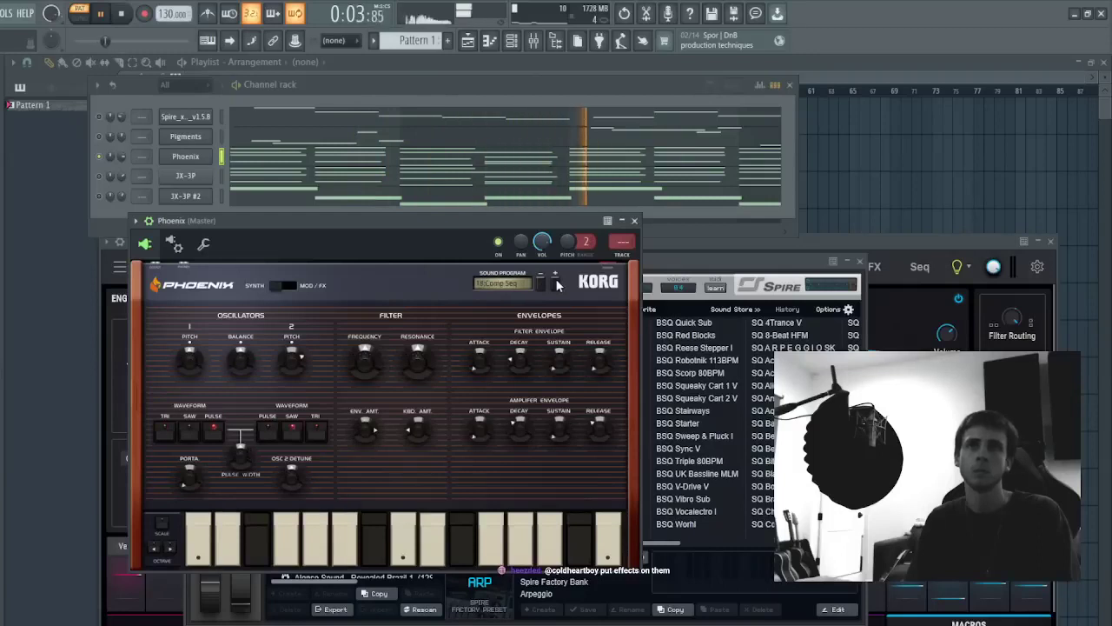
pyautogui.press('space')
pyautogui.click(99, 177)
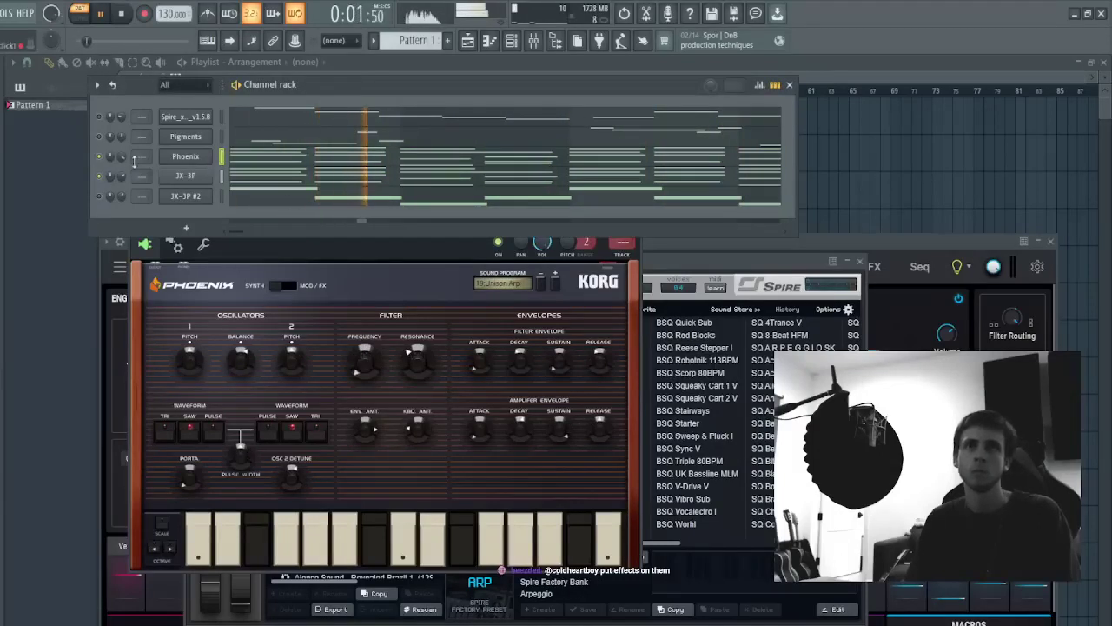
pyautogui.click(556, 276)
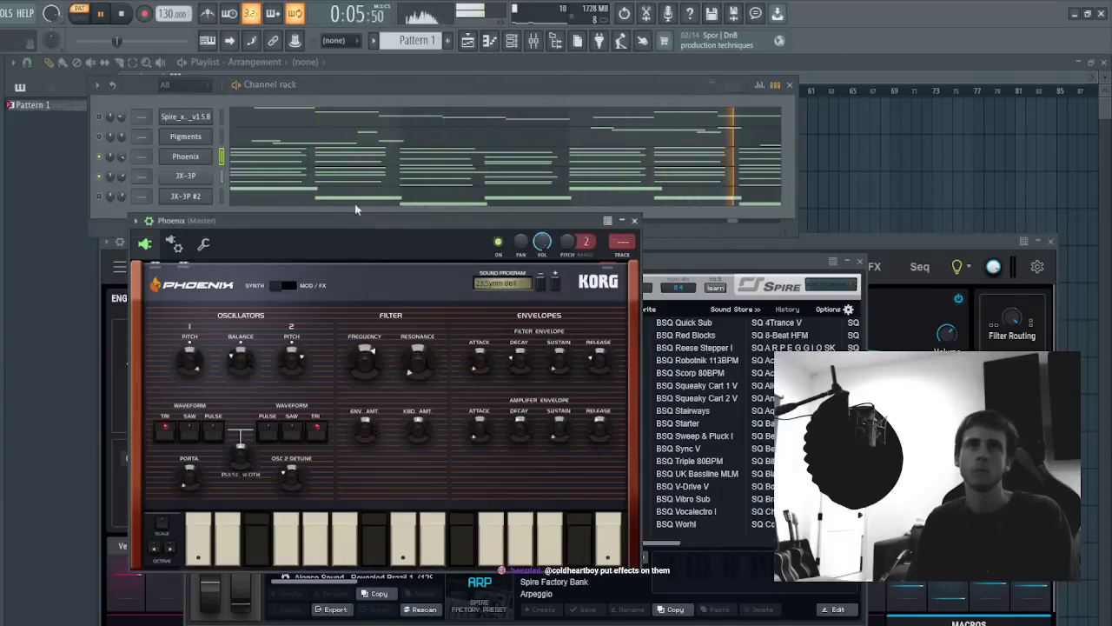
pyautogui.click(99, 177)
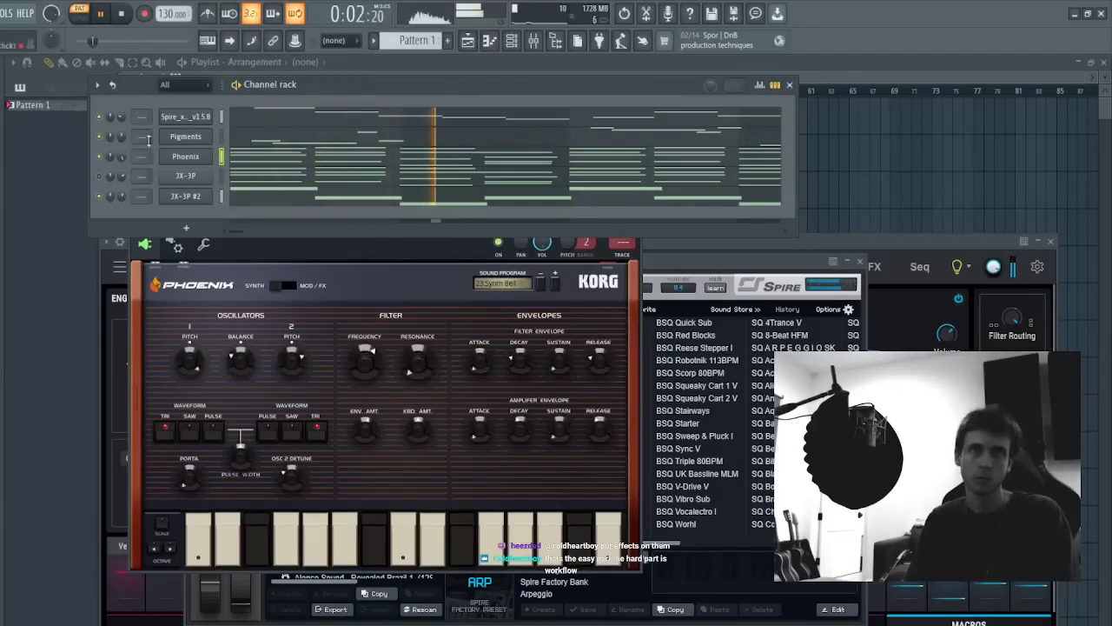
pyautogui.click(261, 158)
pyautogui.press('Escape')
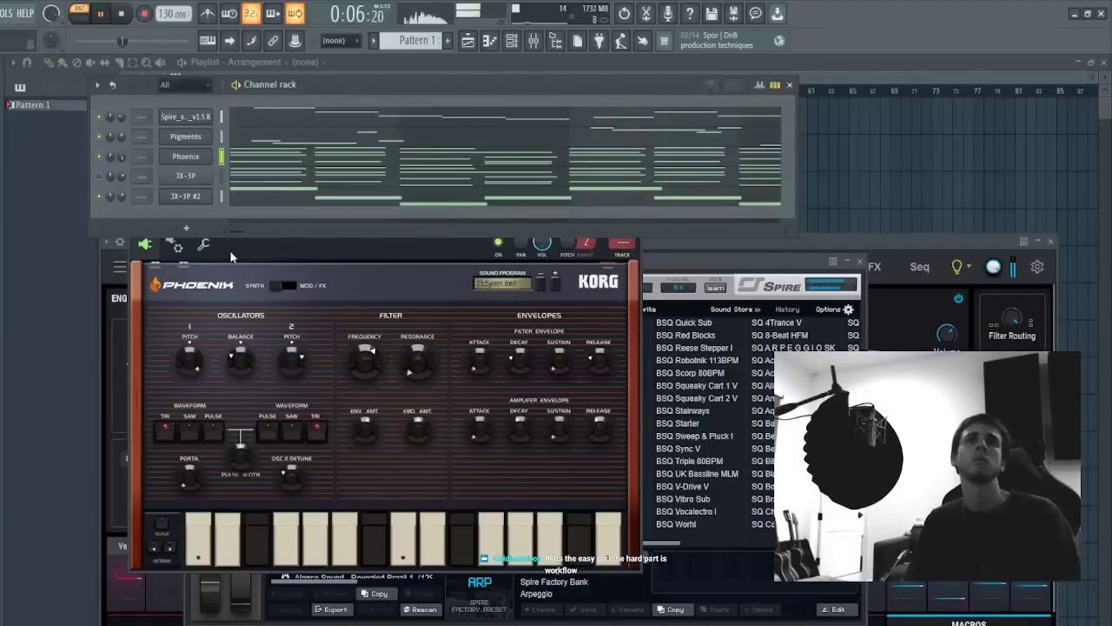
pyautogui.click(204, 246)
pyautogui.click(185, 227)
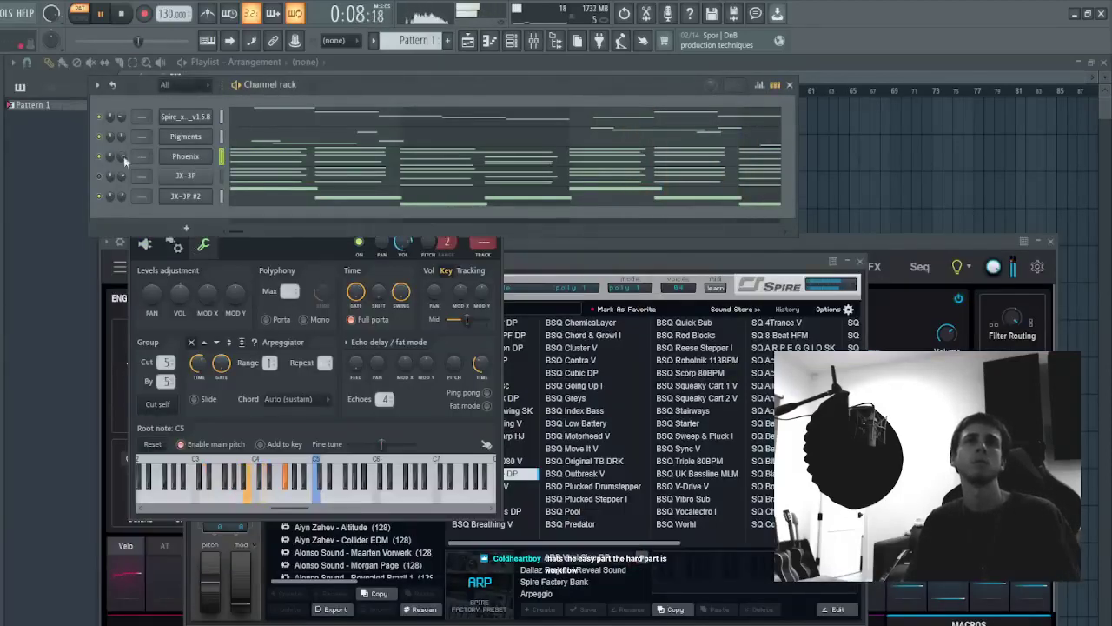
pyautogui.click(182, 293)
pyautogui.click(127, 157)
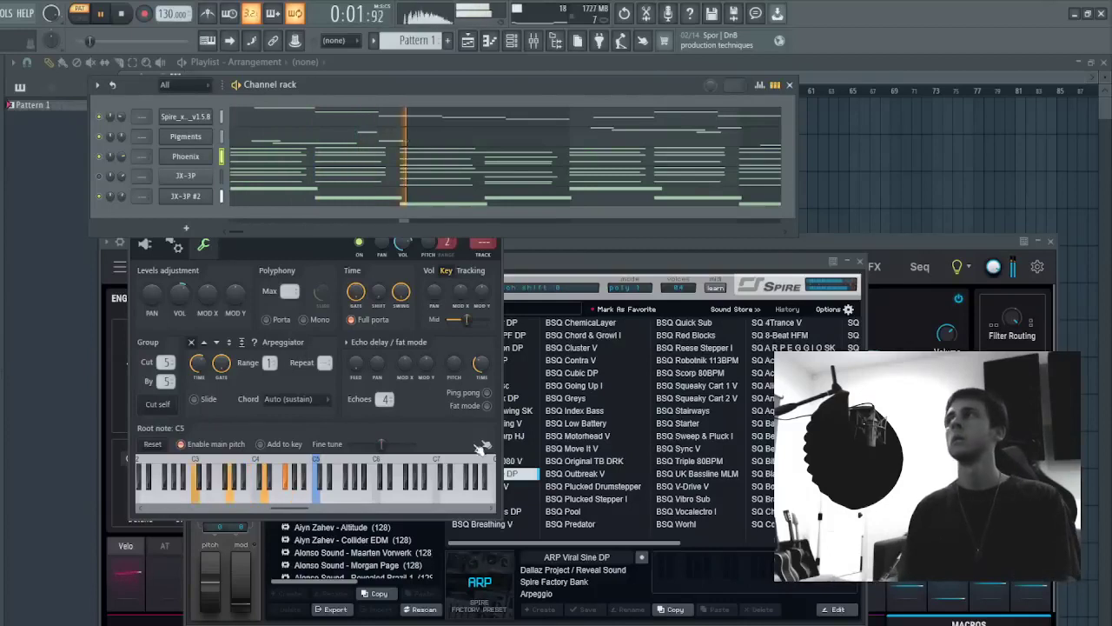
pyautogui.click(99, 176)
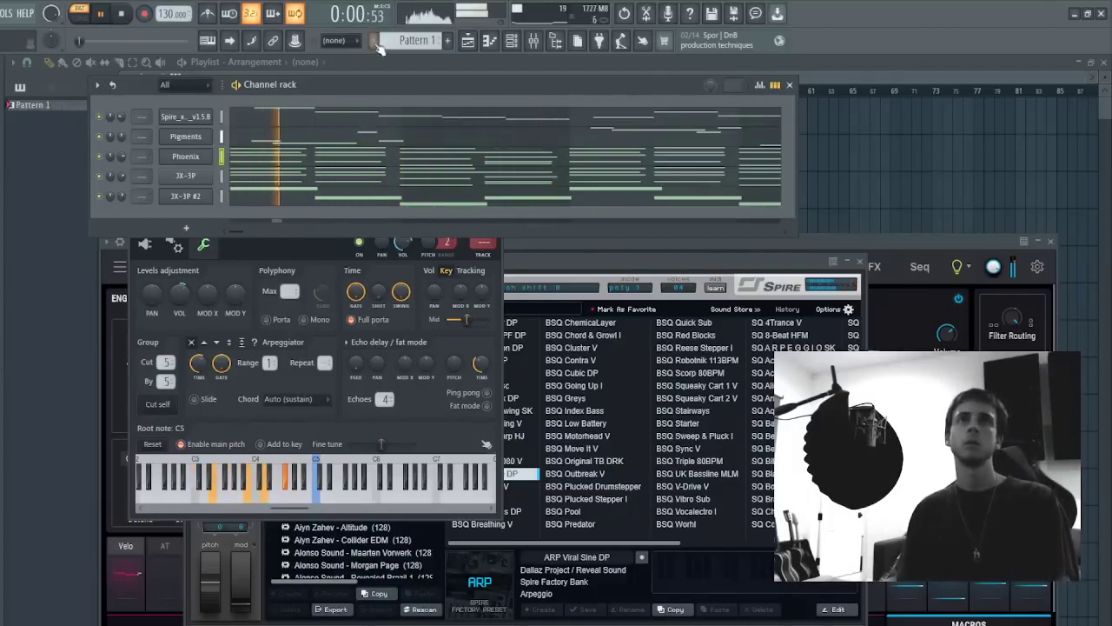
pyautogui.click(375, 43)
# - Split the pattern by channel and place all five patterns on Tracks 1–5 at bar 1
pyautogui.click(529, 273)
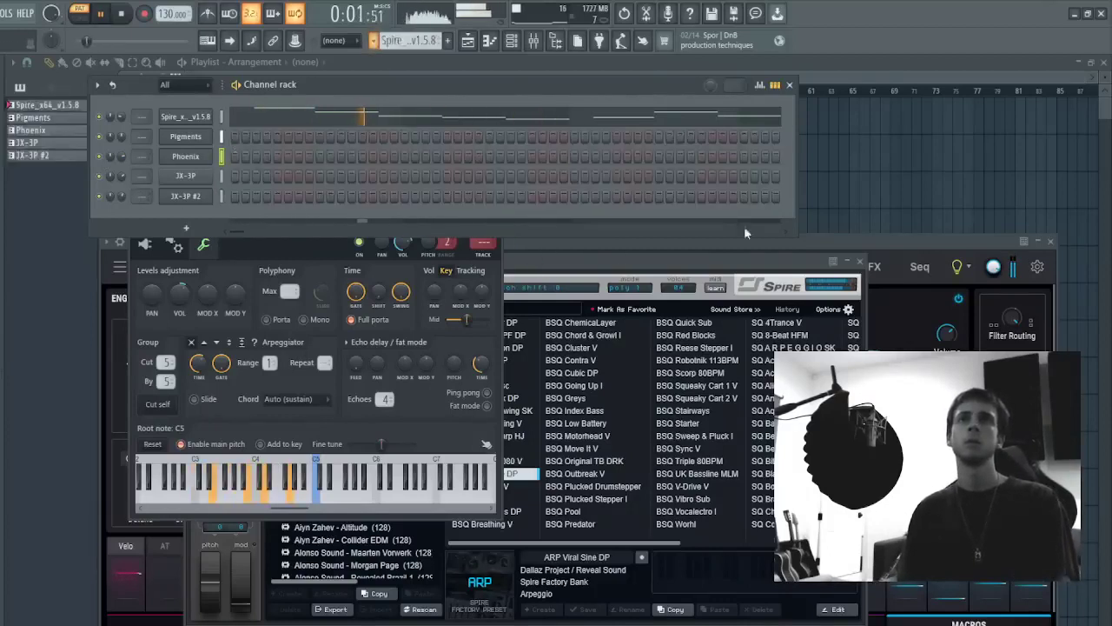
pyautogui.press('F5')
pyautogui.click(85, 106)
pyautogui.click(63, 156)
pyautogui.keyDown('shift'); pyautogui.click(69, 108); pyautogui.keyUp('shift')
pyautogui.moveTo(69, 108); pyautogui.dragTo(196, 105)
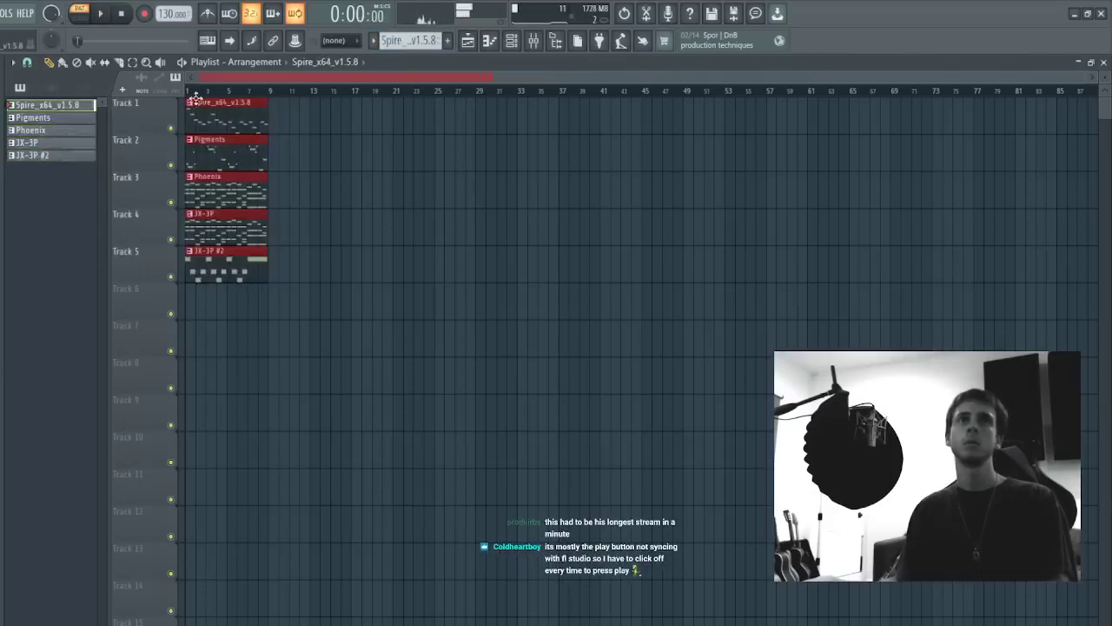
# - Duplicate the five placed clips with Ctrl+B to extend the loop
pyautogui.hotkey('ctrl', 'd')
pyautogui.press('l')
pyautogui.moveTo(302, 104)
pyautogui.mouseDown()
pyautogui.moveTo(281, 141)
pyautogui.moveTo(259, 259)
pyautogui.mouseUp()
pyautogui.hotkey('ctrl', 'b')
pyautogui.hotkey('ctrl', 'b')
pyautogui.hotkey('ctrl', 'b')
pyautogui.hotkey('ctrl', 'd')
pyautogui.scroll(3, 235, 113)
pyautogui.click(42, 154)
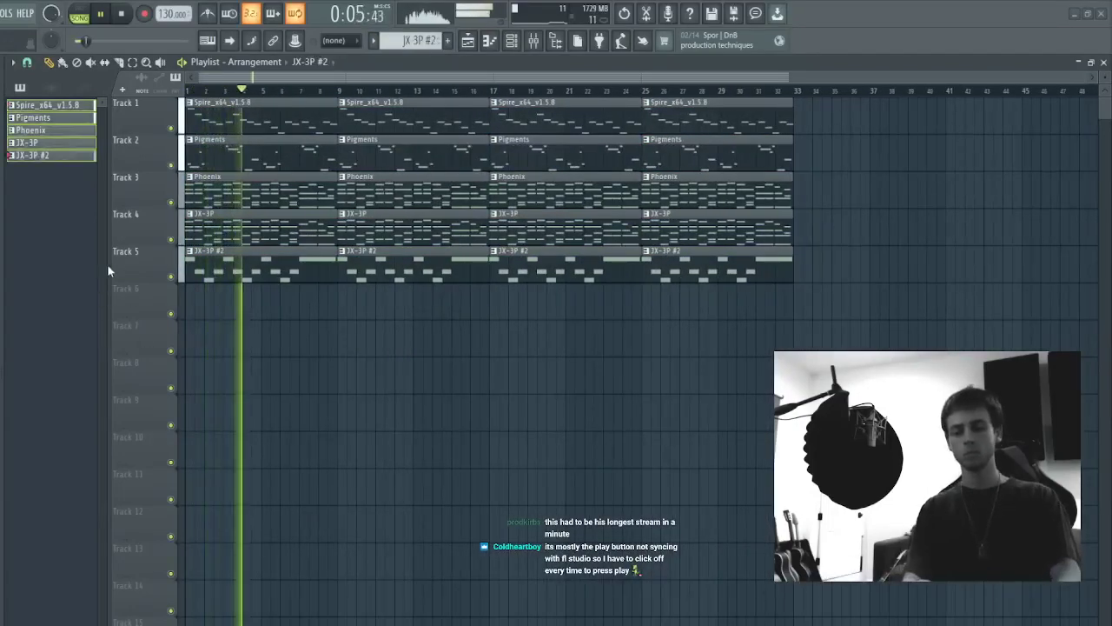
# - Delete the first JX-3P clip on Track 4 and check the JX-3P #2 notes
pyautogui.press('space')
pyautogui.press('space')
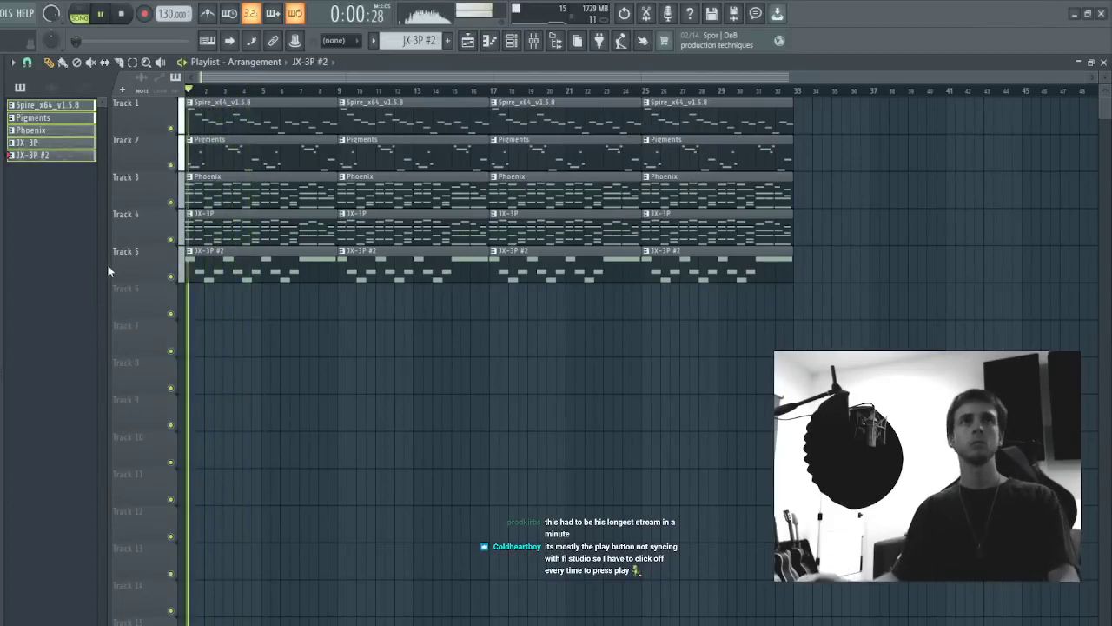
pyautogui.moveTo(287, 103); pyautogui.dragTo(273, 259)
pyautogui.press('space')
pyautogui.rightClick(276, 218)
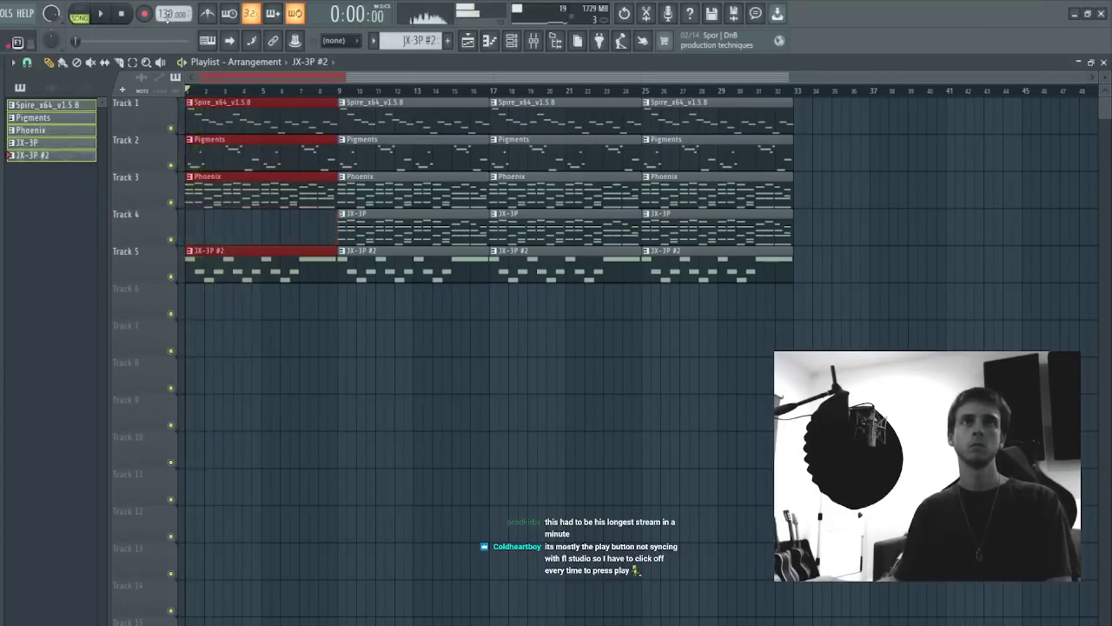
pyautogui.press('space')
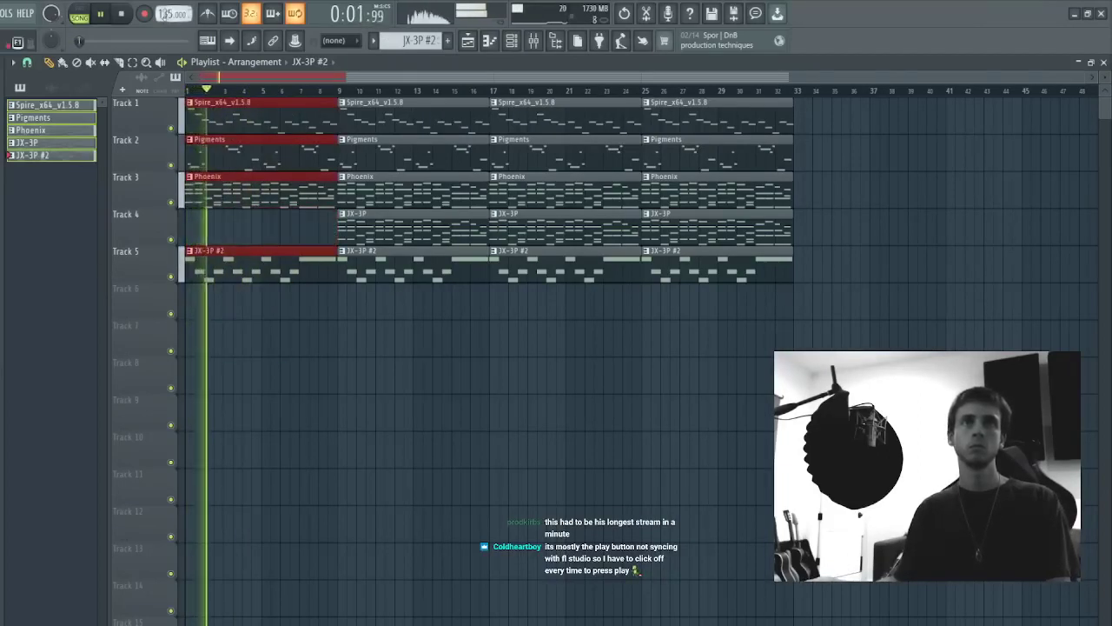
pyautogui.hotkey('ctrl', 'd')
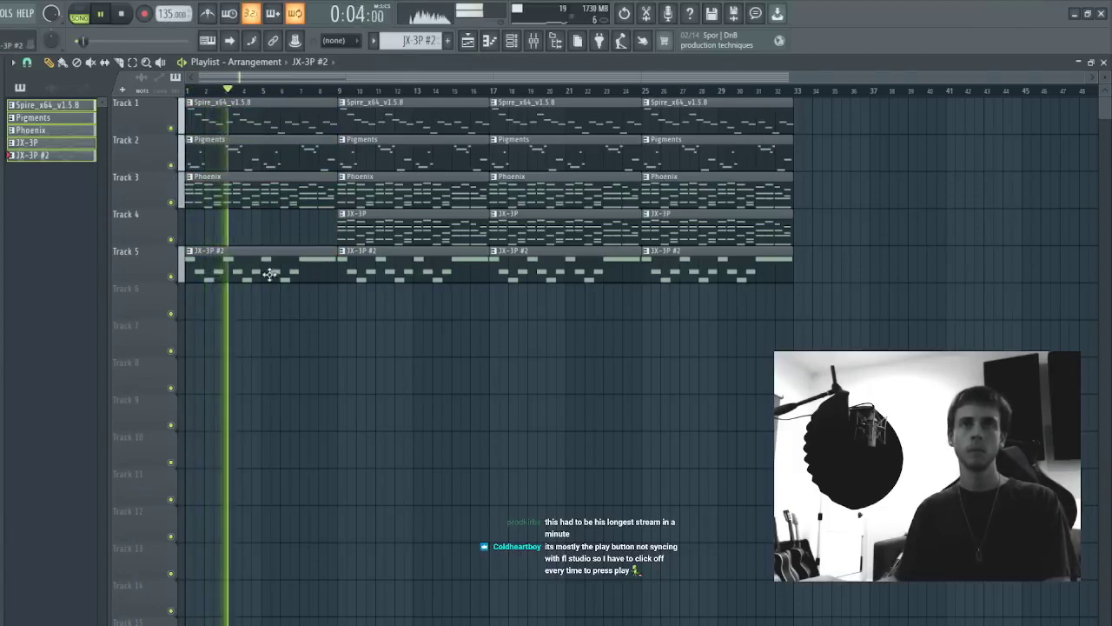
pyautogui.press('F7')
pyautogui.press('F6')
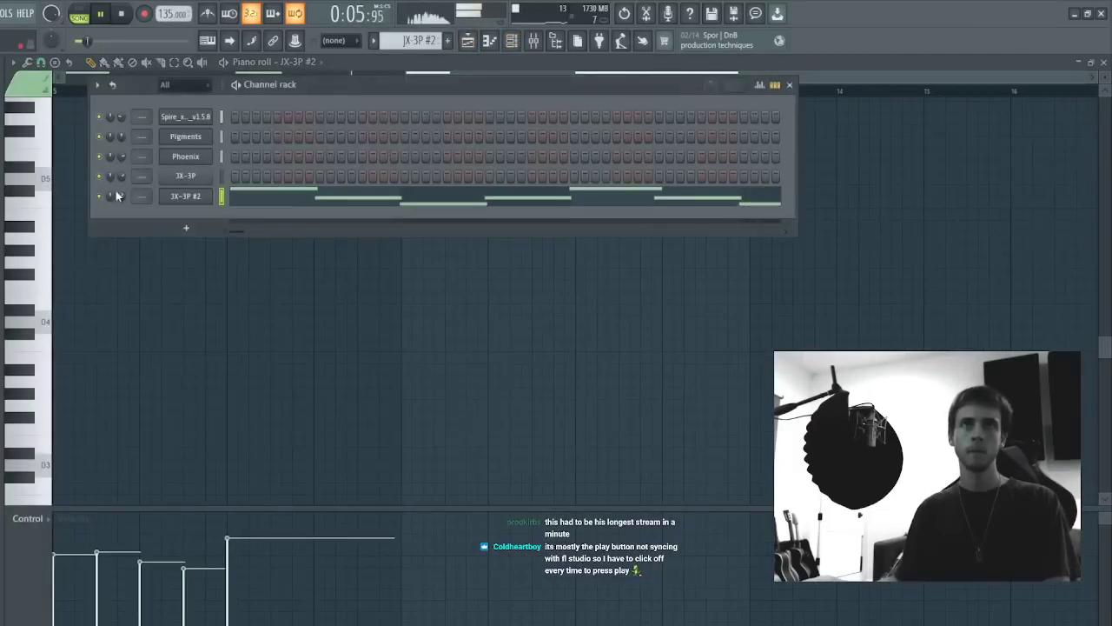
pyautogui.click(471, 41)
# - Clone the JX-3P clip to the start of Track 4, keeping the first Pigments clip
pyautogui.rightClick(277, 160)
pyautogui.press('space')
pyautogui.press('space')
pyautogui.hotkey('ctrl', 'z')
pyautogui.moveTo(372, 227); pyautogui.dragTo(222, 223)
pyautogui.press('space')
pyautogui.press('space')
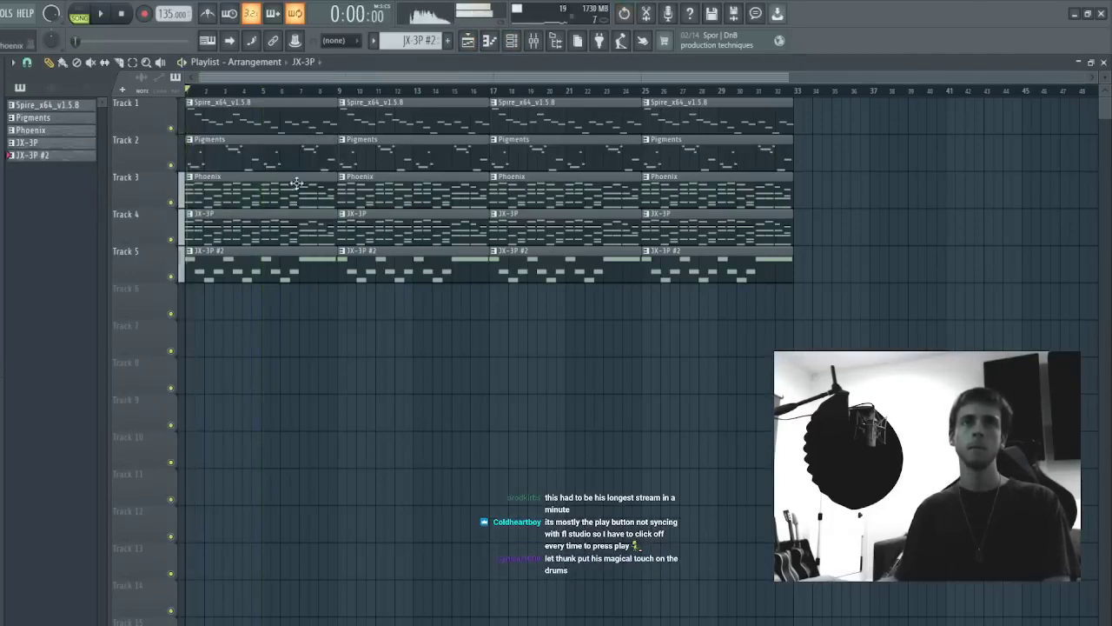
pyautogui.rightClick(273, 151)
pyautogui.press('space')
pyautogui.press('space')
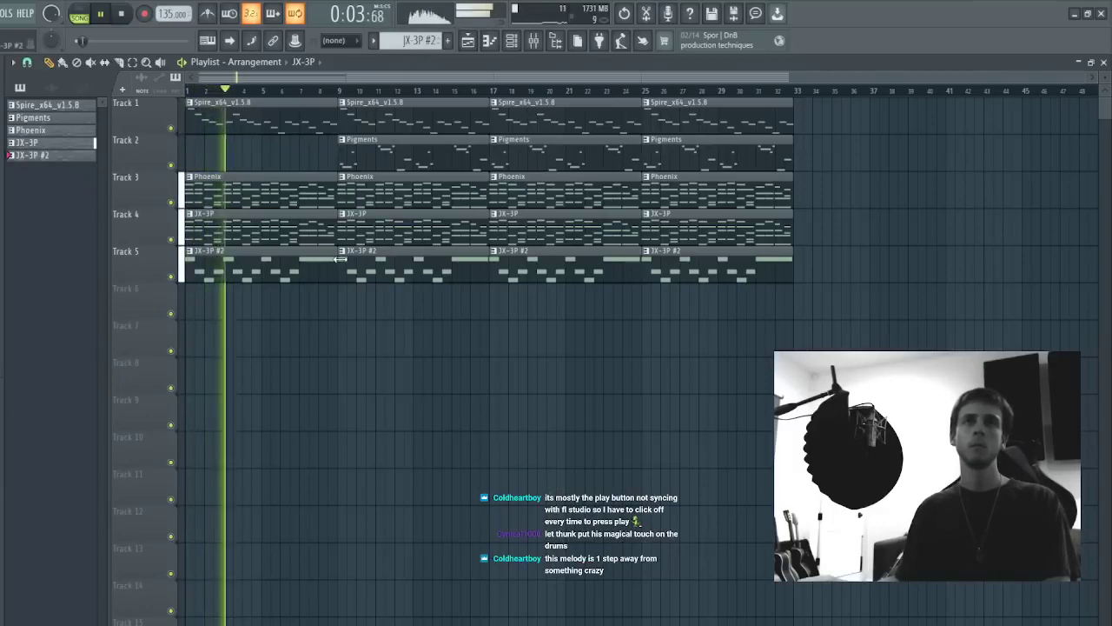
pyautogui.hotkey('ctrl', 'z')
pyautogui.doubleClick(390, 223)
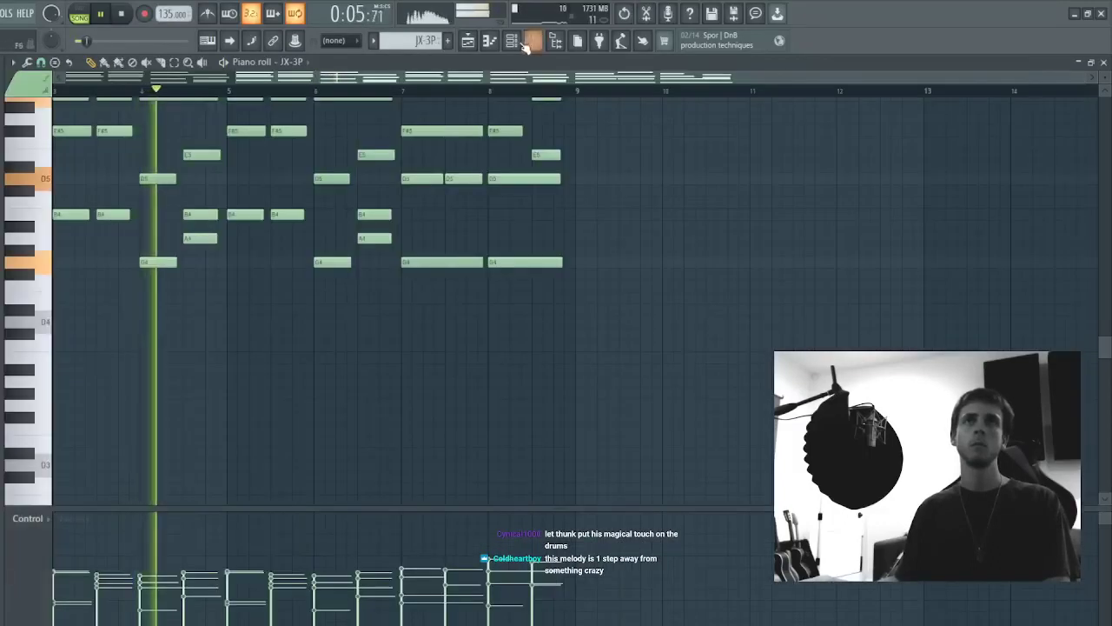
pyautogui.click(511, 41)
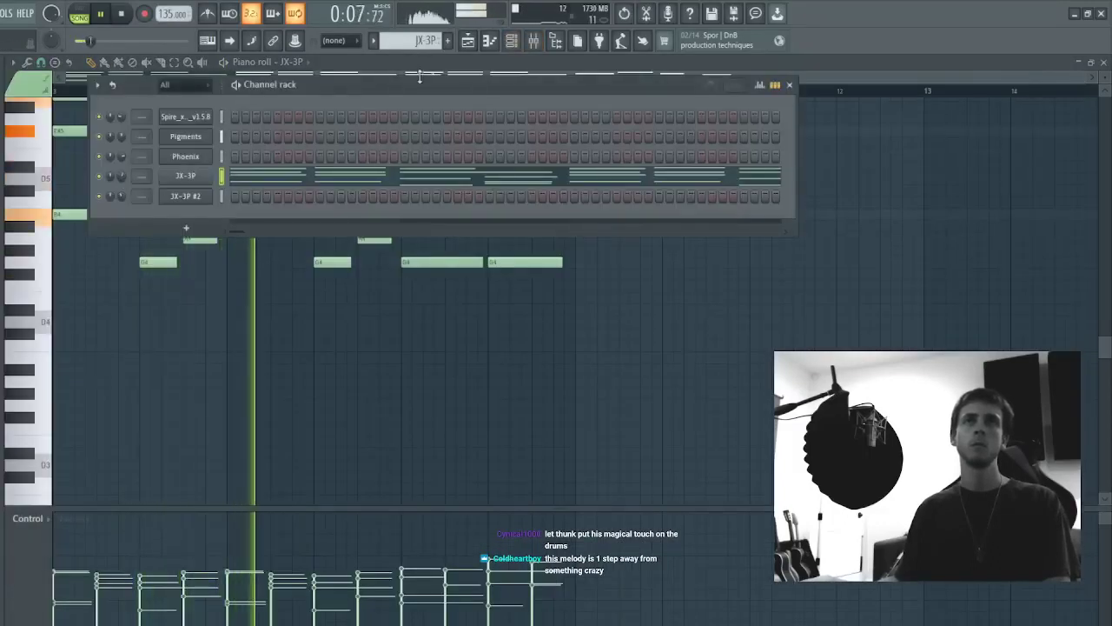
pyautogui.press('F5')
pyautogui.press('space')
# - Remove the first clips on Tracks 1–4, then clone Phoenix and Pigments clips back to bar 1
pyautogui.rightClick(227, 129)
pyautogui.press('space')
pyautogui.press('space')
pyautogui.rightClick(209, 152)
pyautogui.press('space')
pyautogui.press('space')
pyautogui.rightClick(212, 198)
pyautogui.press('space')
pyautogui.rightClick(235, 227)
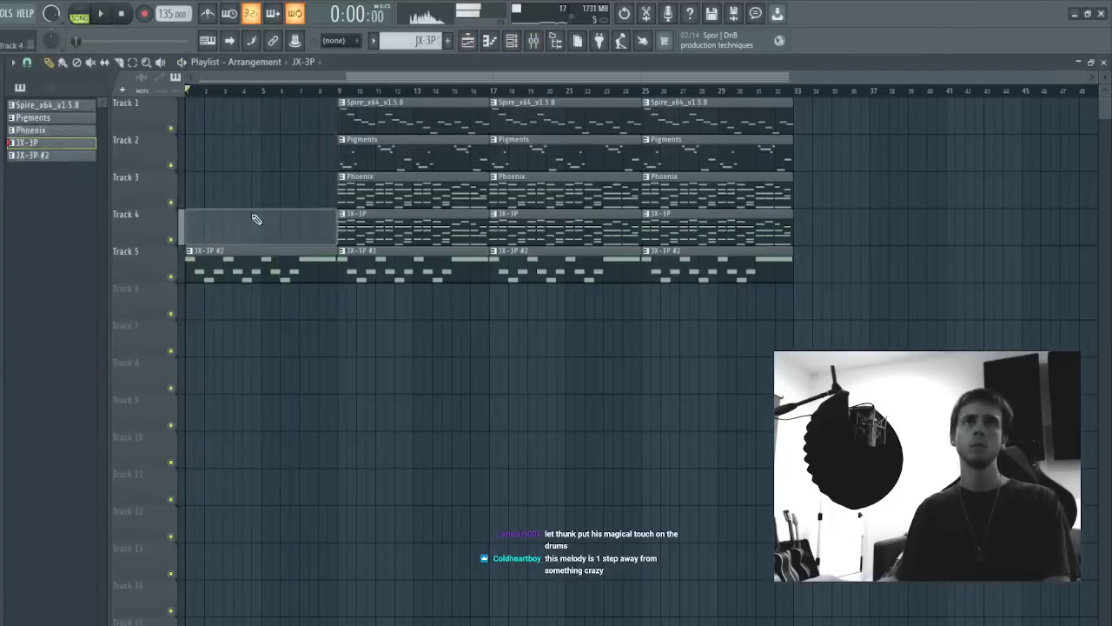
pyautogui.moveTo(390, 188); pyautogui.dragTo(238, 187)
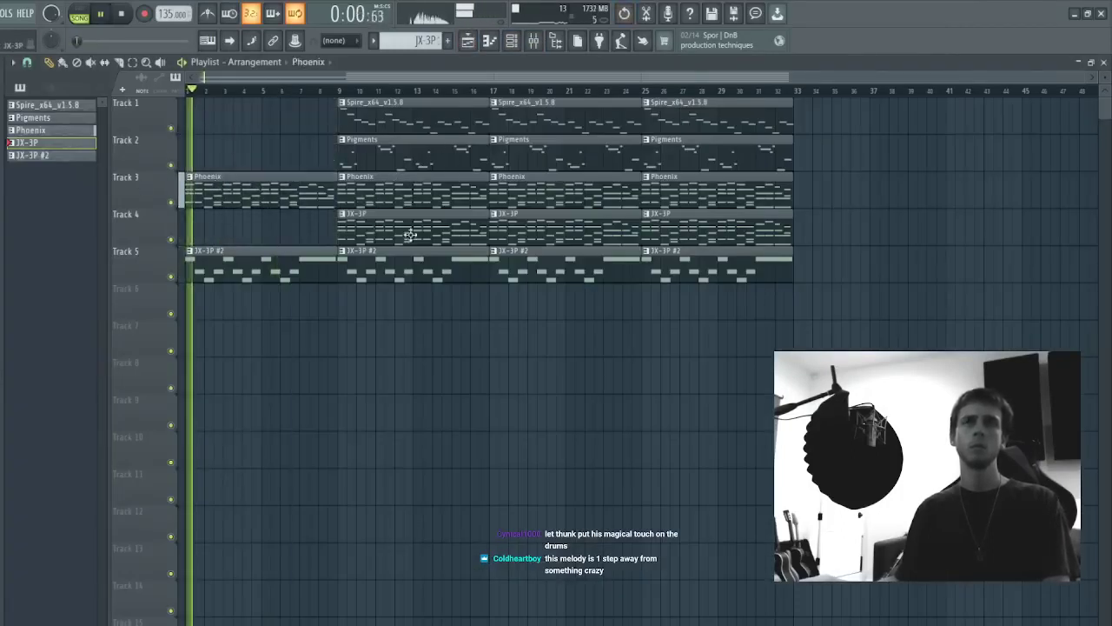
pyautogui.moveTo(360, 153); pyautogui.dragTo(219, 153)
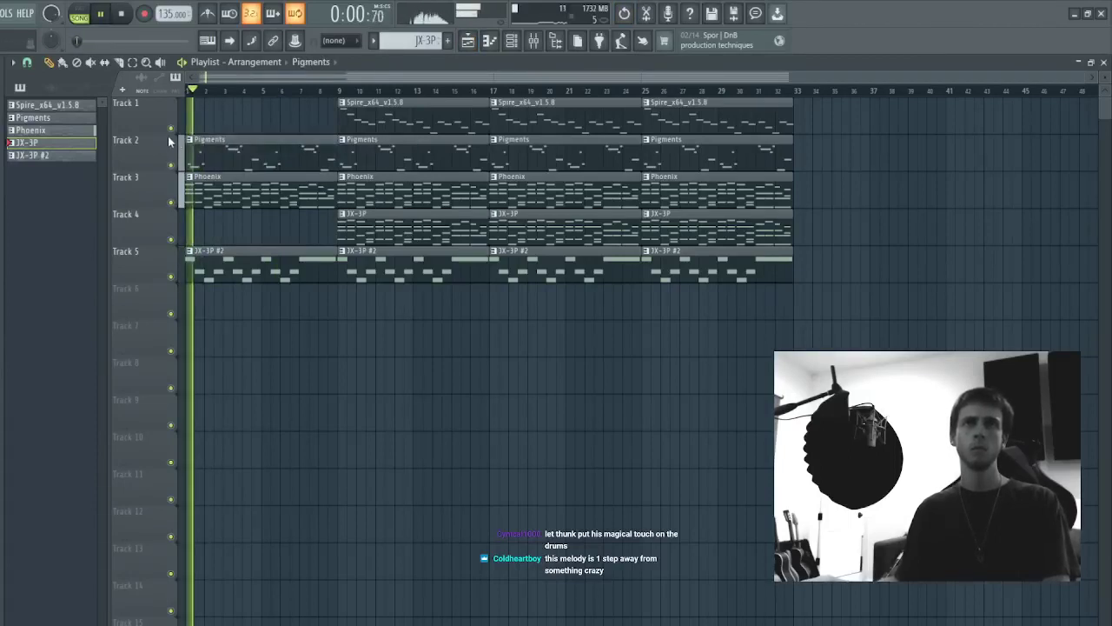
# - Review the Pigments clip's notes in the piano roll, then replay the song from the start
pyautogui.doubleClick(218, 153)
pyautogui.scroll(10, 233, 178)
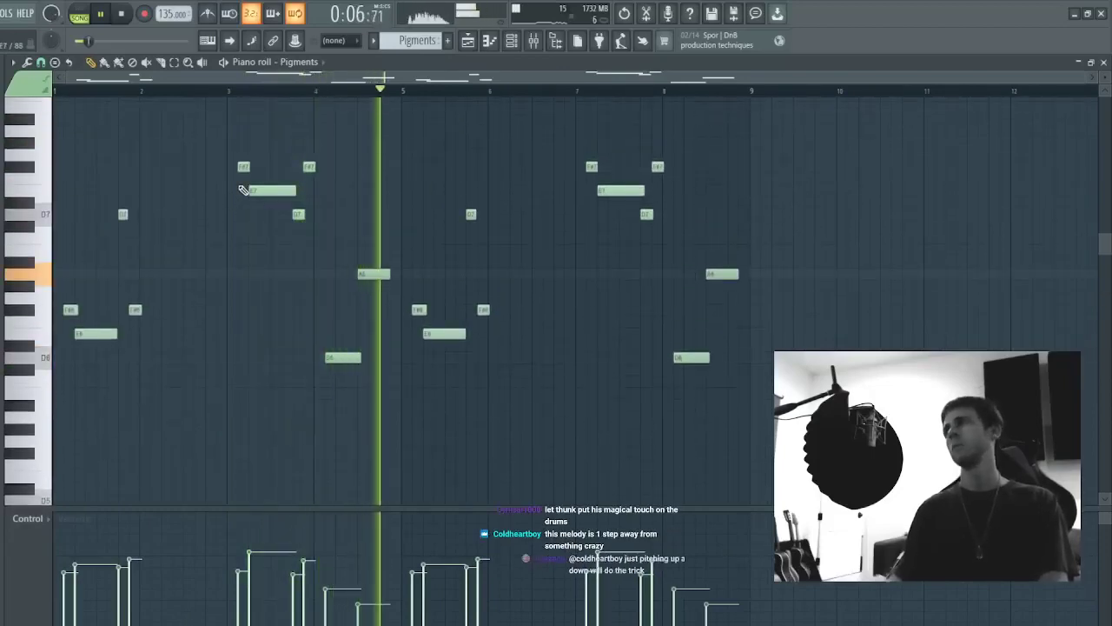
pyautogui.scroll(6, 243, 190)
pyautogui.press('F5')
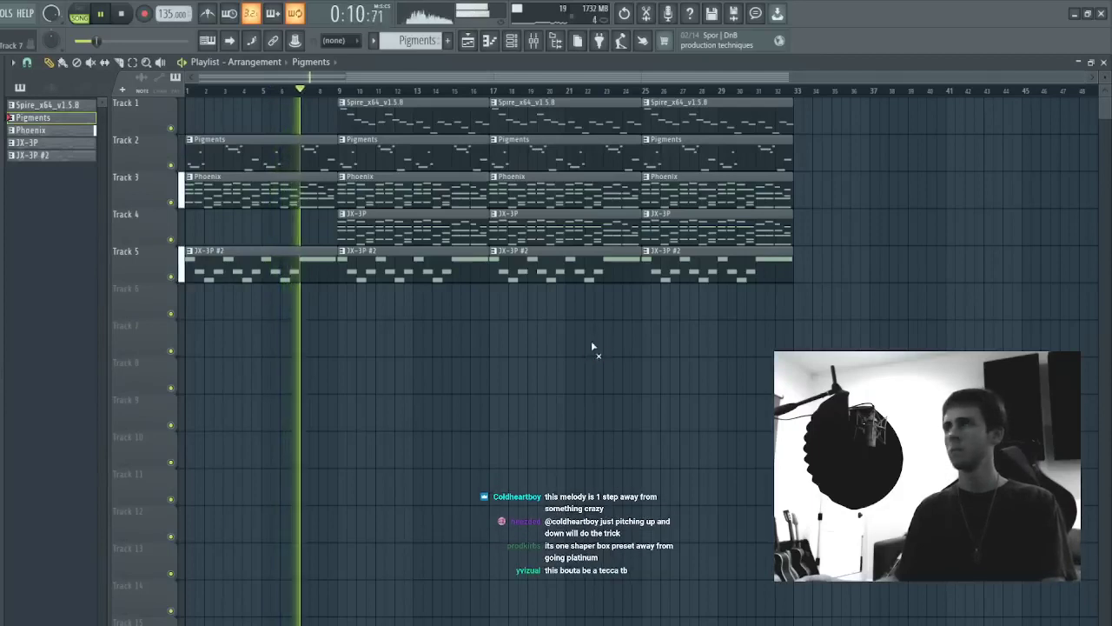
pyautogui.press('space')
pyautogui.press('space')
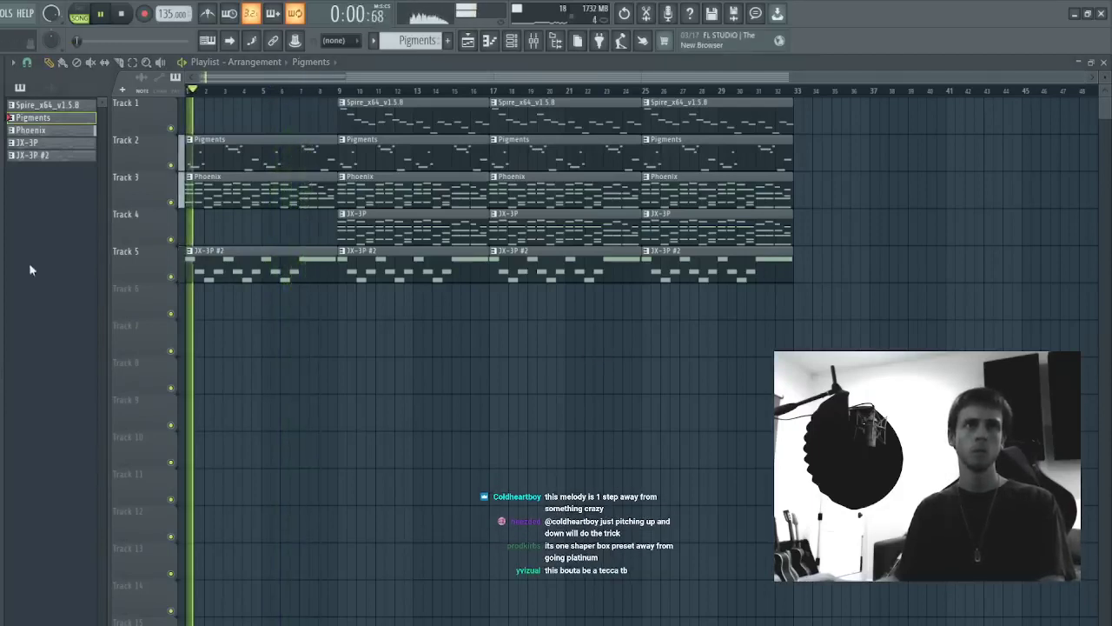
# - Delete the Pigments clips at bars 9–25, Phoenix at bars 17–25, and JX-3P at bars 25–33
pyautogui.click(380, 193)
pyautogui.rightClick(397, 163)
pyautogui.rightClick(591, 156)
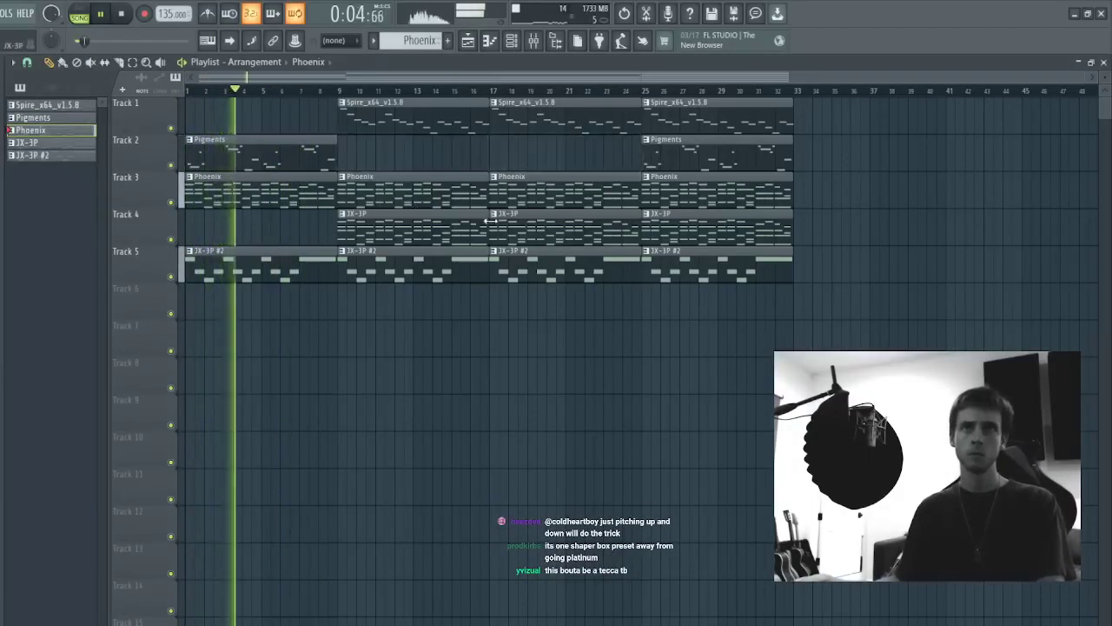
pyautogui.rightClick(566, 193)
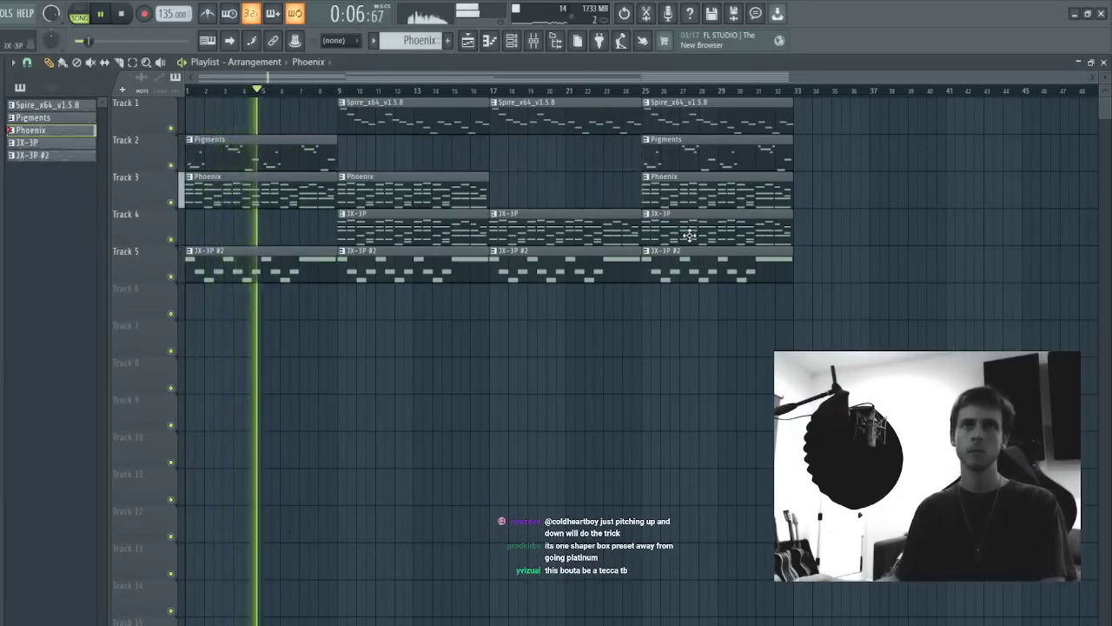
pyautogui.rightClick(690, 229)
# - Duplicate bars 17–33 to bars 33–49 and remove the two Spire clips past bar 33
pyautogui.moveTo(543, 100); pyautogui.dragTo(747, 265)
pyautogui.hotkey('ctrl', 'b')
pyautogui.hotkey('ctrl', 'd')
pyautogui.rightClick(860, 103)
pyautogui.rightClick(956, 105)
pyautogui.scroll(-2, 856, 103)
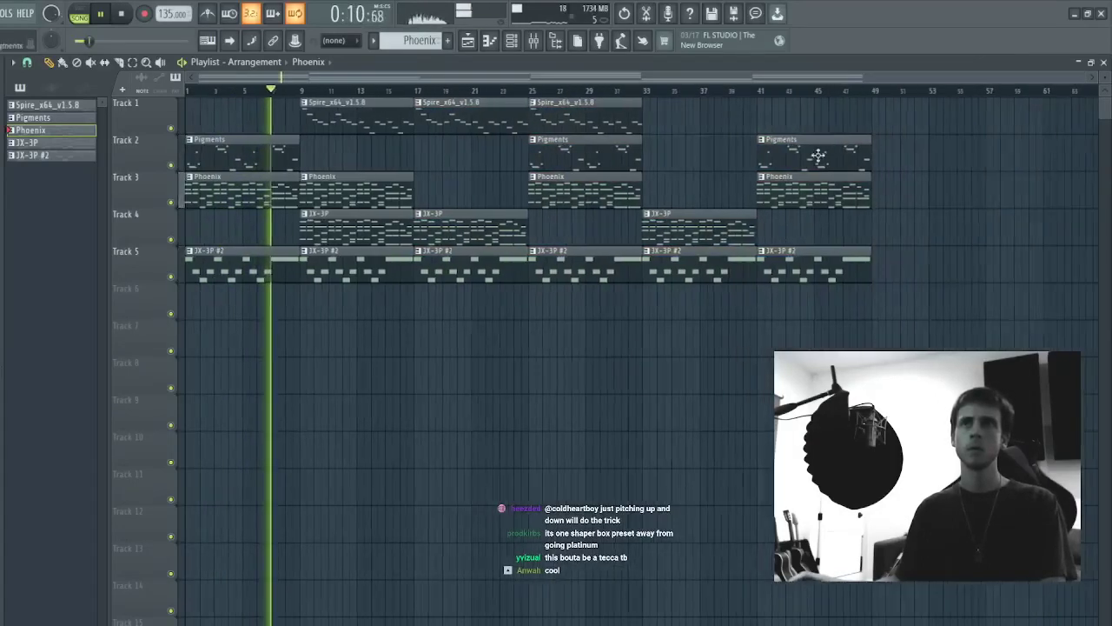
# - Duplicate bars 33–49 to bars 49–65 and remove the two JX-3P #2 copies past bar 49
pyautogui.moveTo(690, 279); pyautogui.dragTo(808, 161)
pyautogui.hotkey('ctrl', 'b')
pyautogui.rightClick(954, 266)
pyautogui.rightClick(1042, 253)
pyautogui.hotkey('ctrl', 'd')
# - Move a Pigments clip to bar 49, duplicate it, then delete the Pigments clips in bars 49–65
pyautogui.moveTo(1043, 146); pyautogui.dragTo(935, 148)
pyautogui.hotkey('ctrl', 'b')
pyautogui.hotkey('ctrl', 'd')
pyautogui.scroll(-2, 626, 94)
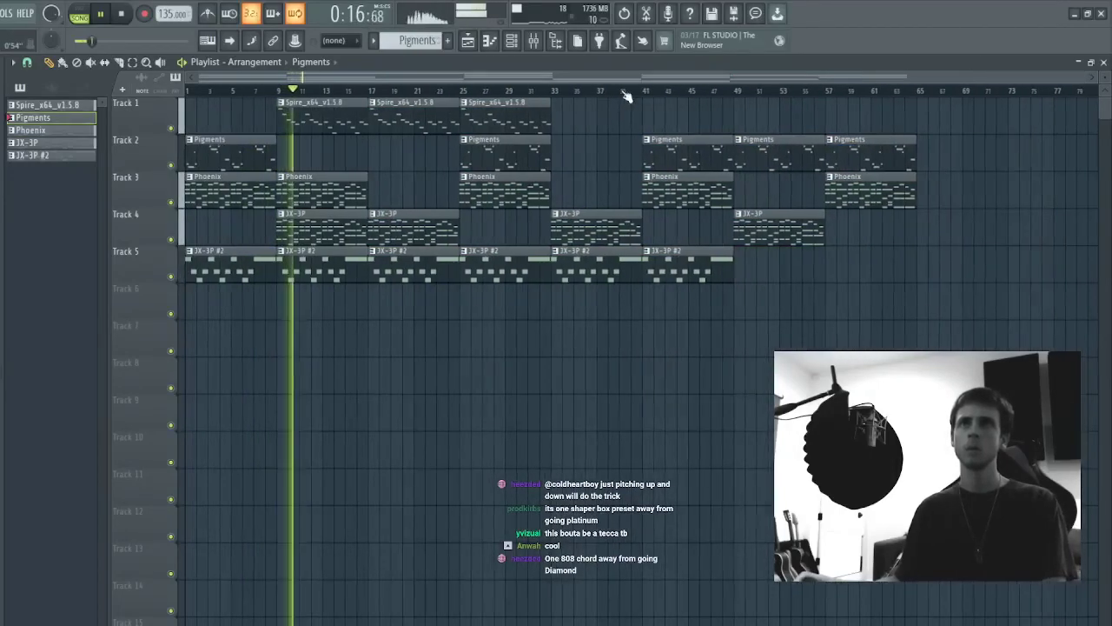
pyautogui.rightClick(771, 146)
pyautogui.rightClick(838, 148)
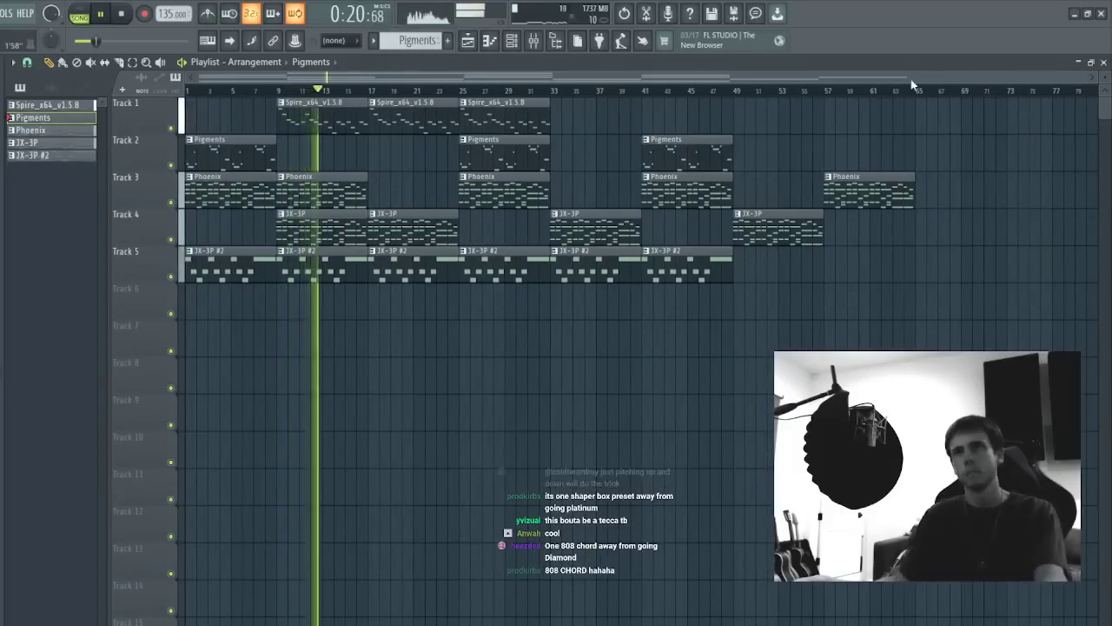
# - Select the full arrangement range and review the Pigments notes before returning to the playlist
pyautogui.hotkey('ctrl', 'a')
pyautogui.hotkey('ctrl', 'd')
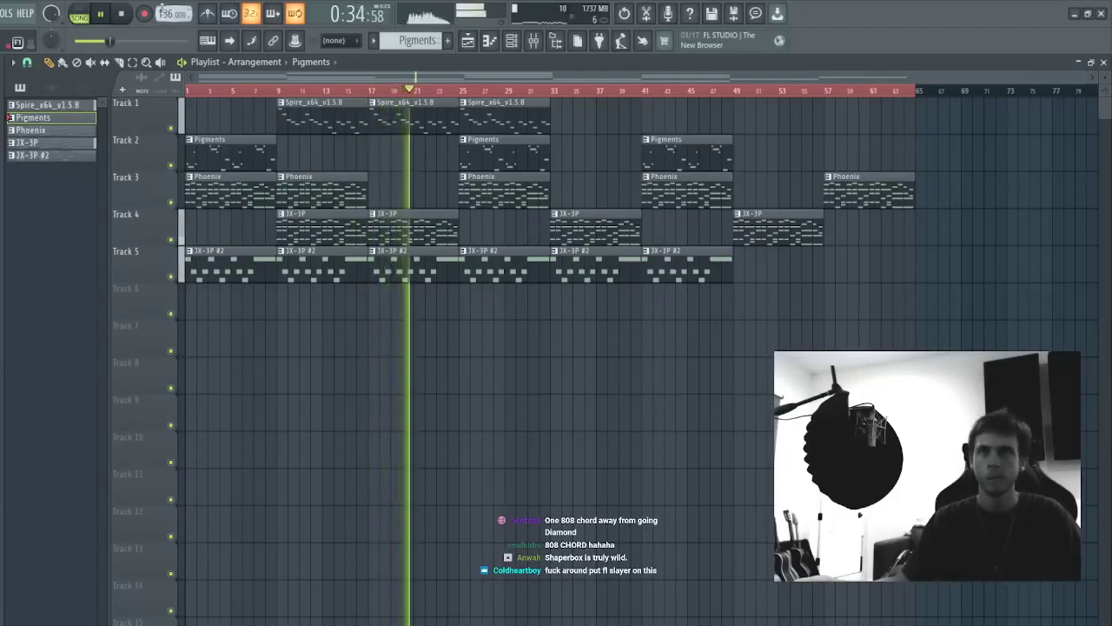
pyautogui.click(490, 40)
pyautogui.click(511, 43)
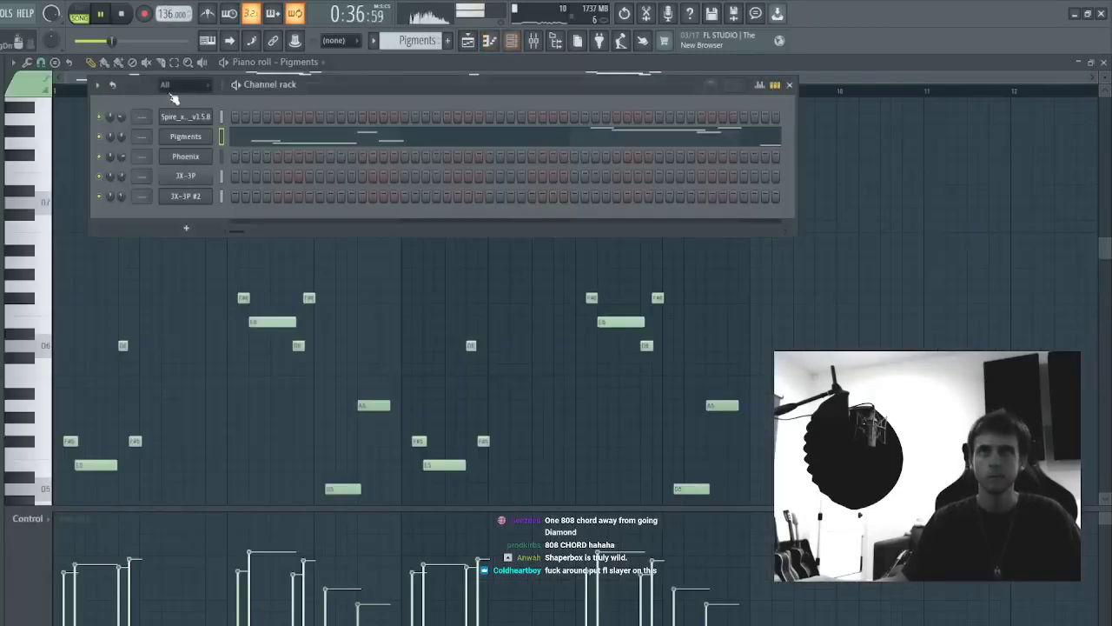
pyautogui.click(467, 44)
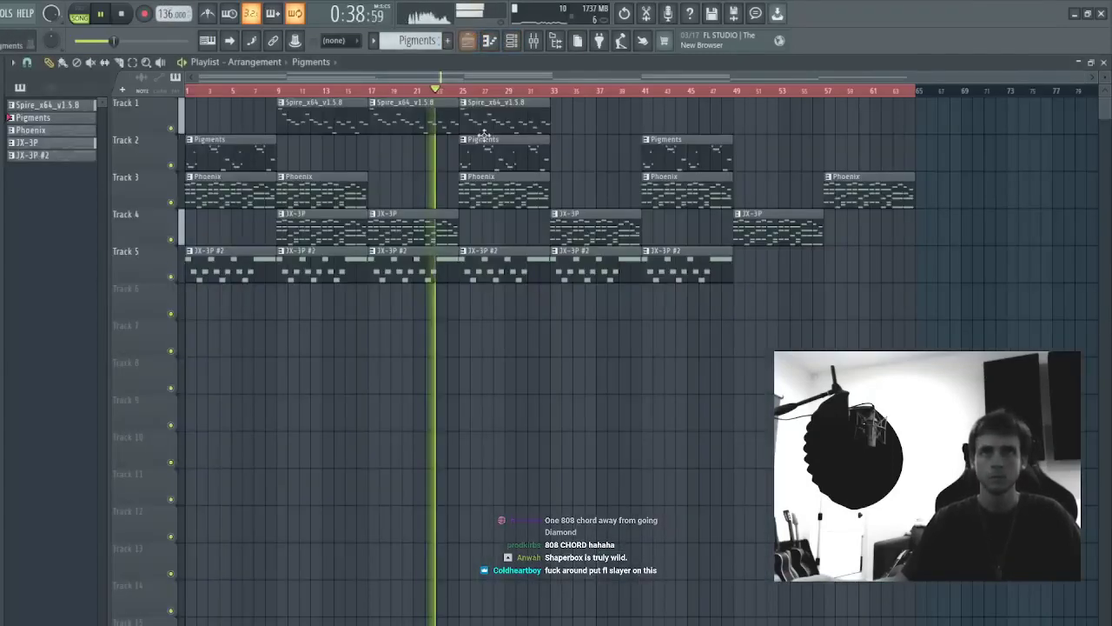
# - Create Pattern 6 and repeat its clip along Track 7 of the playlist
pyautogui.click(448, 41)
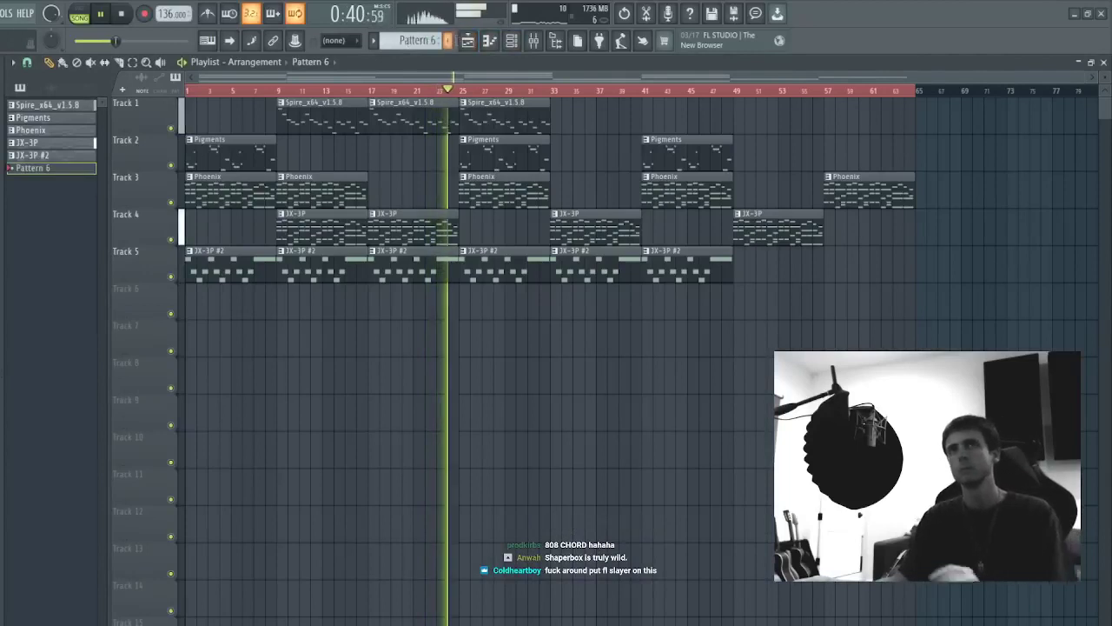
pyautogui.moveTo(195, 338); pyautogui.dragTo(275, 335)
pyautogui.click(276, 338)
pyautogui.rightClick(284, 336)
pyautogui.hotkey('ctrl', 'b')
pyautogui.hotkey('ctrl', 'b')
pyautogui.hotkey('ctrl', 'b')
pyautogui.hotkey('ctrl', 'b')
pyautogui.hotkey('ctrl', 'b')
pyautogui.hotkey('ctrl', 'b')
pyautogui.hotkey('ctrl', 'b')
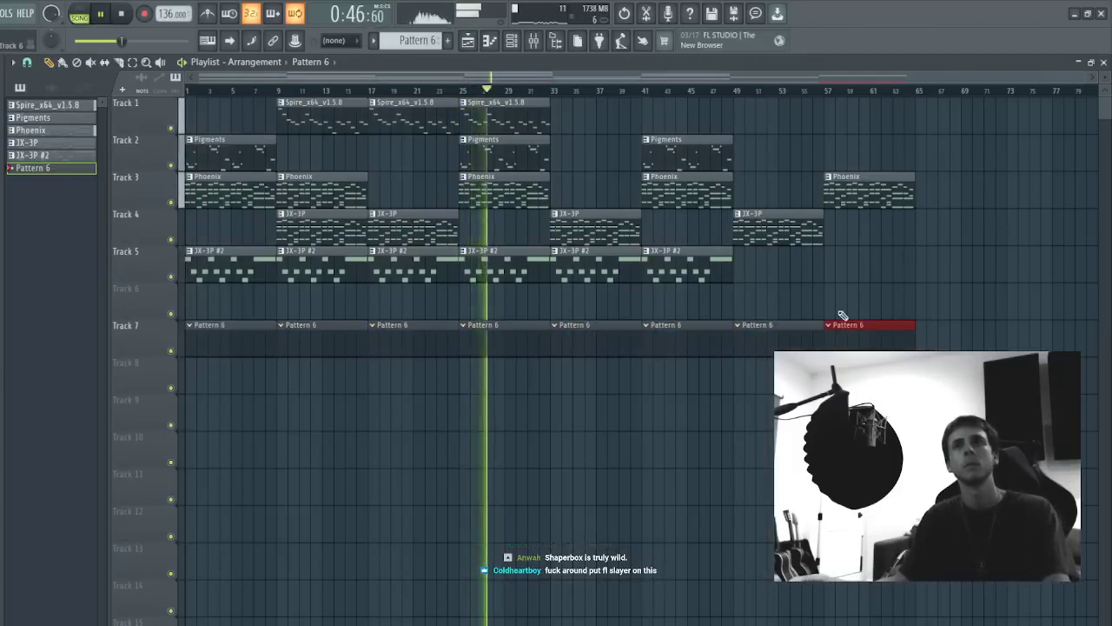
# - Add DT_ Pyro HH_2 as a new channel and route it to a mixer track
pyautogui.click(511, 41)
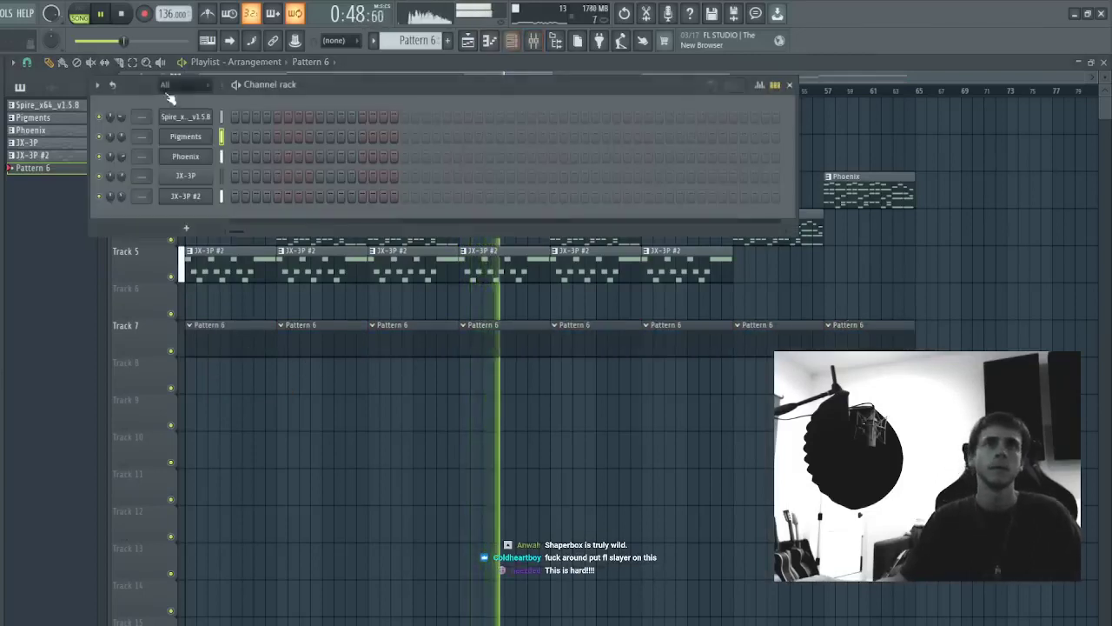
pyautogui.press('F6')
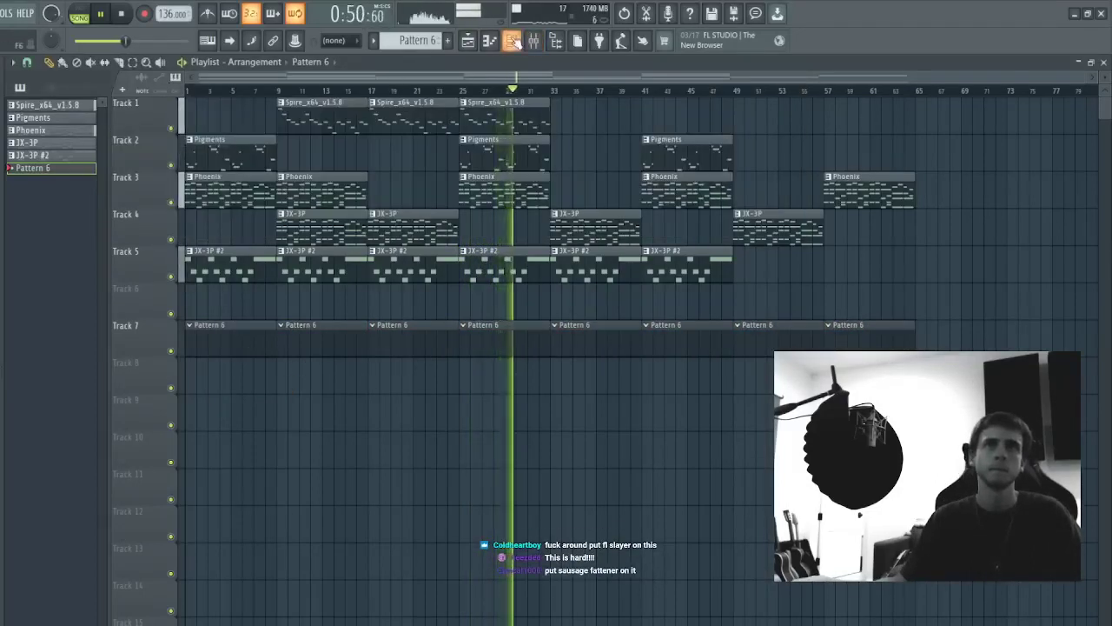
pyautogui.click(512, 42)
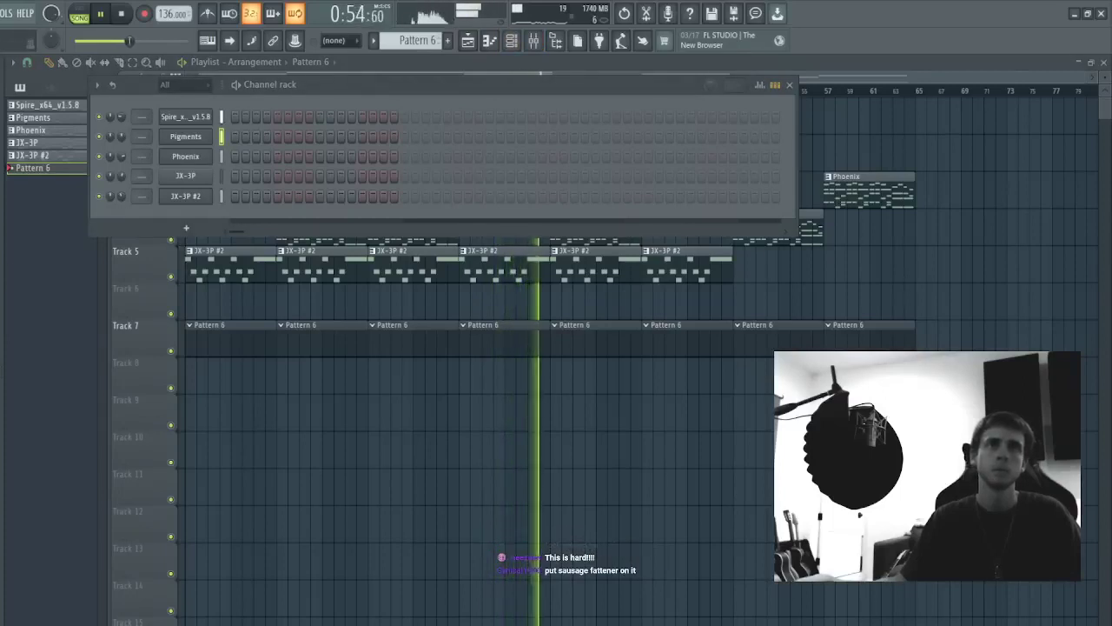
pyautogui.moveTo(186, 228); pyautogui.dragTo(183, 221)
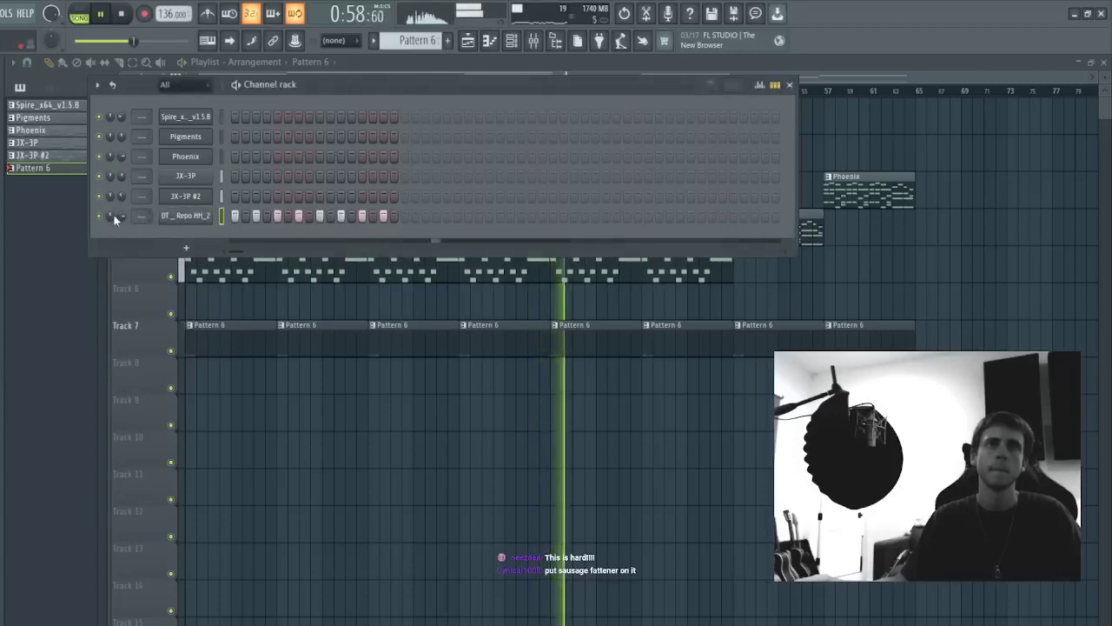
pyautogui.moveTo(2, 227); pyautogui.dragTo(185, 217)
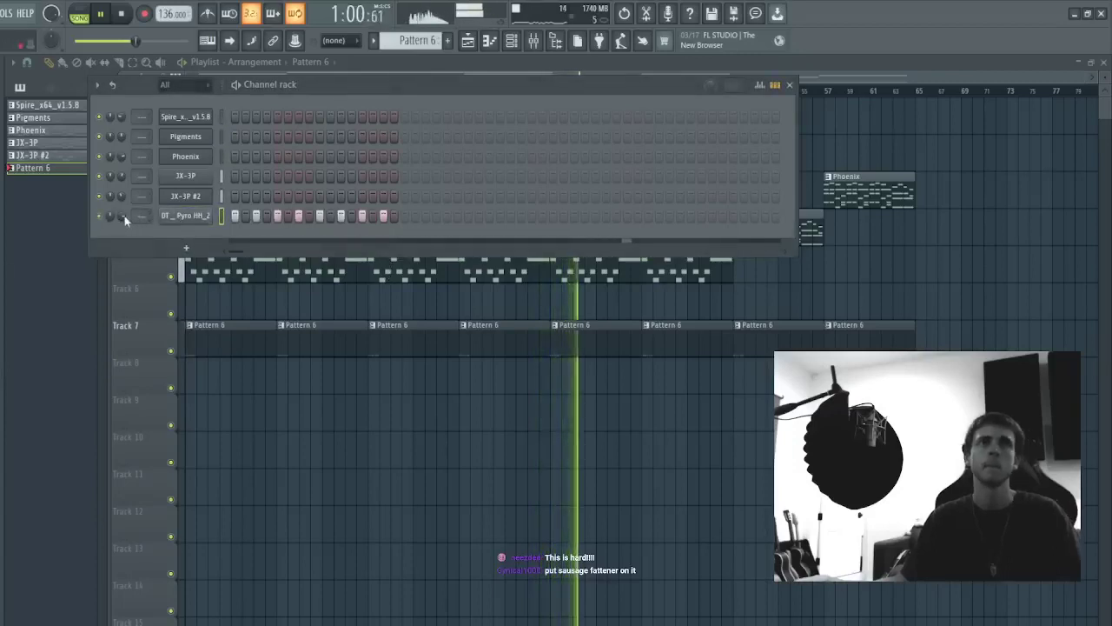
pyautogui.click(184, 217)
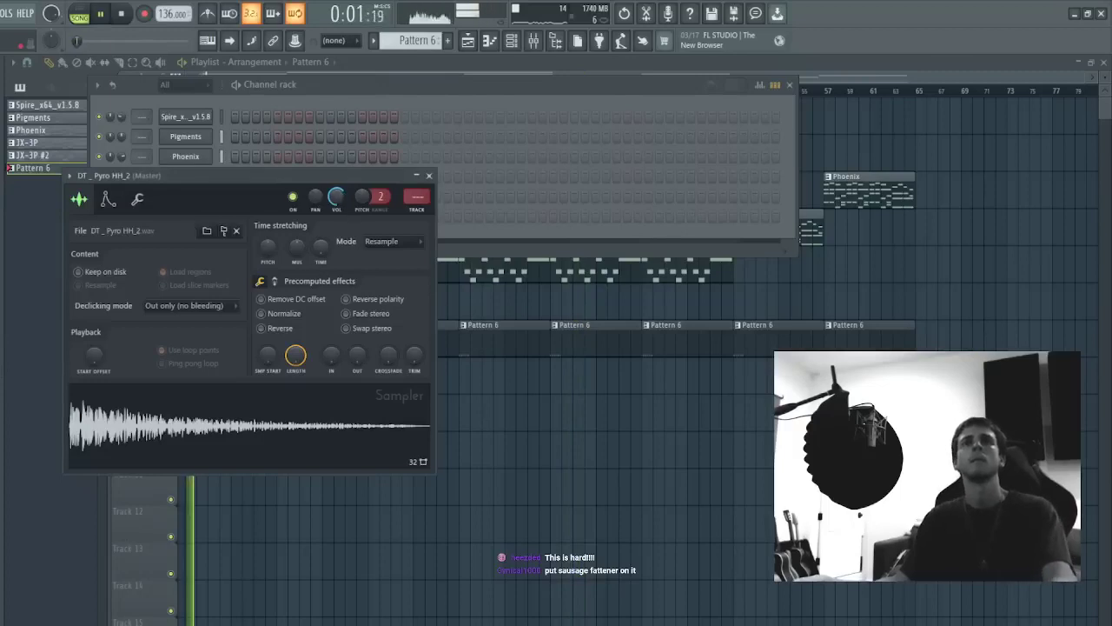
pyautogui.press('Escape')
pyautogui.click(195, 214)
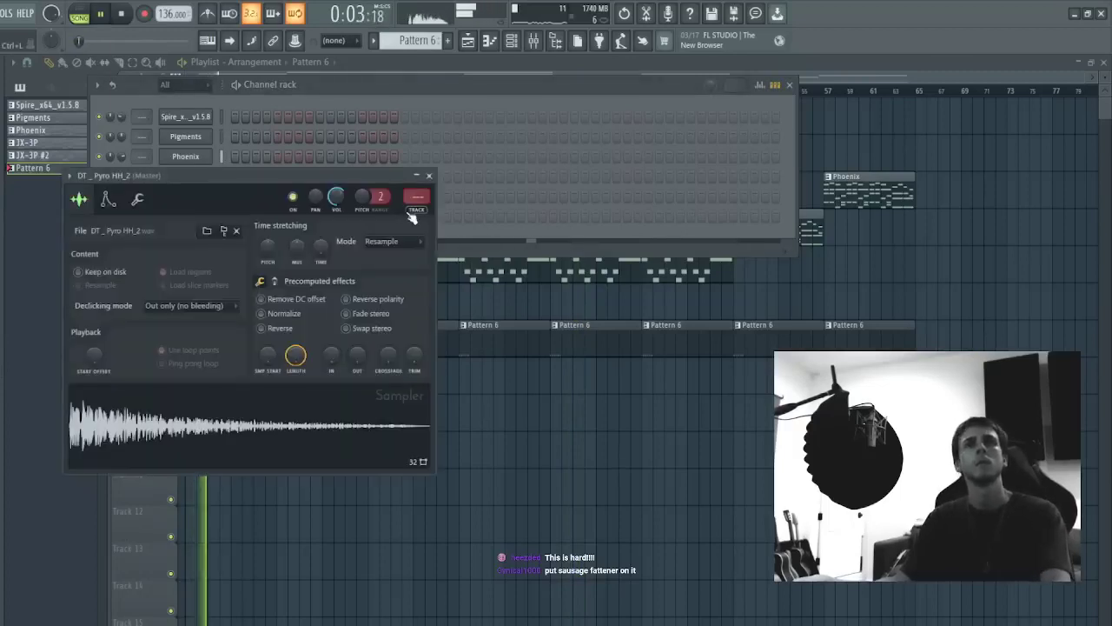
pyautogui.click(410, 211)
pyautogui.press('Escape')
pyautogui.press('Escape')
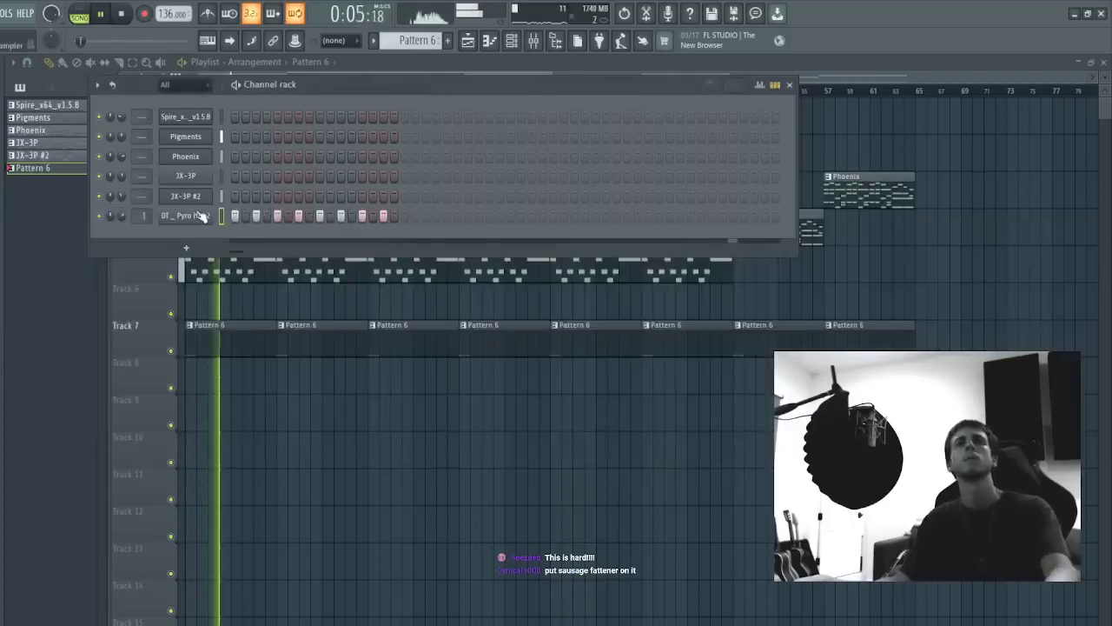
pyautogui.click(200, 216)
pyautogui.press('Escape')
pyautogui.press('Escape')
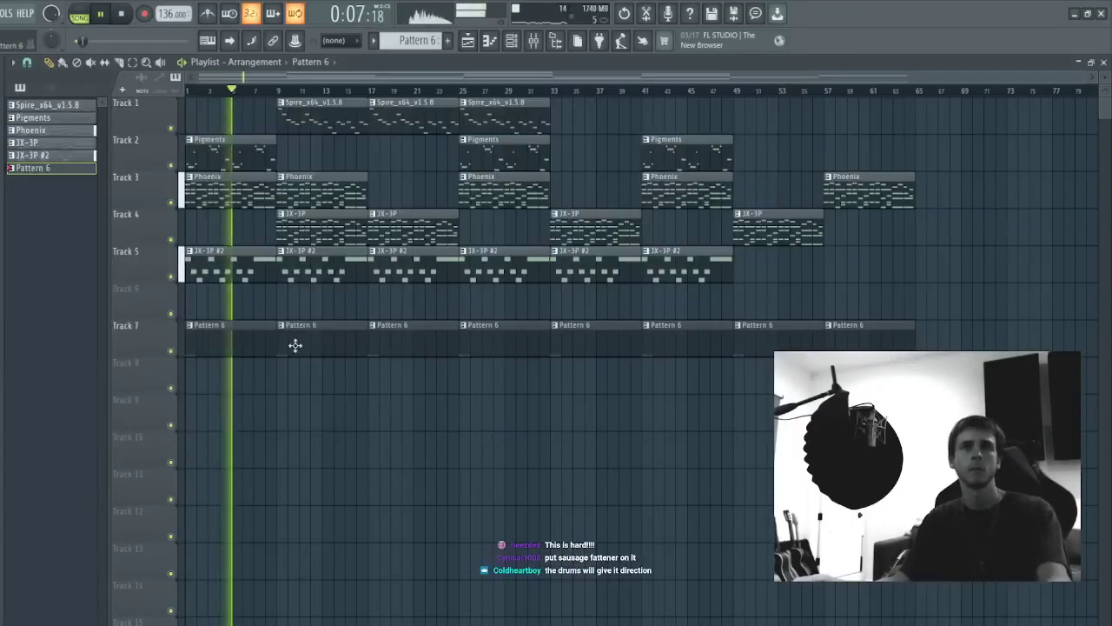
# - Repeat bar 1 of the Pyro HH_2 hi-hat notes through bar 9 with Ctrl+B
pyautogui.press('F6')
pyautogui.press('F7')
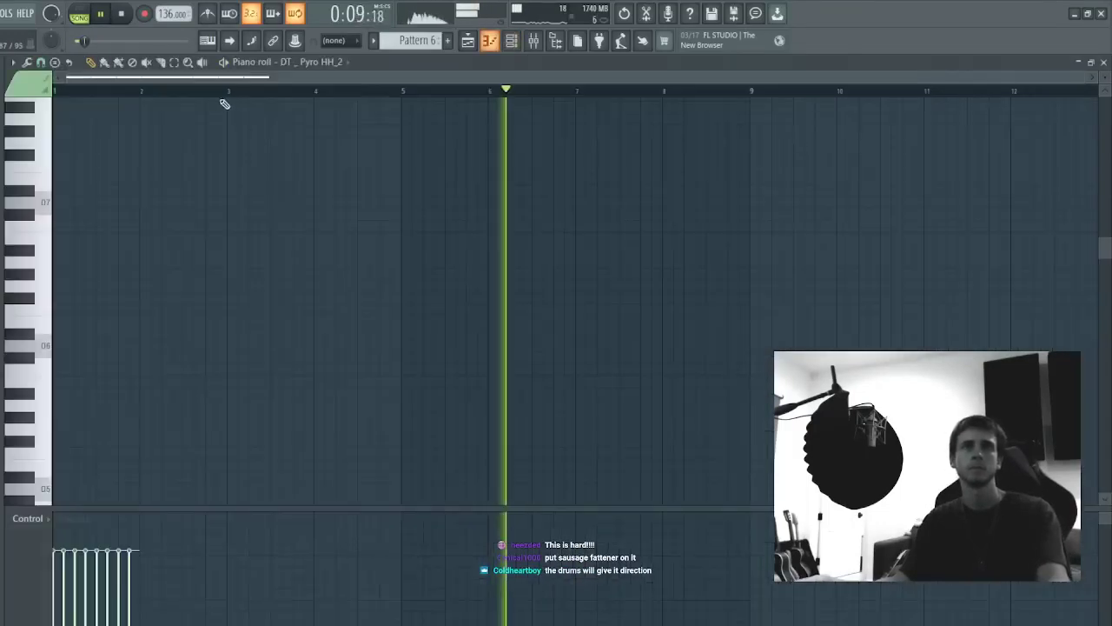
pyautogui.moveTo(231, 92); pyautogui.dragTo(58, 92)
pyautogui.scroll(4, 325, 97)
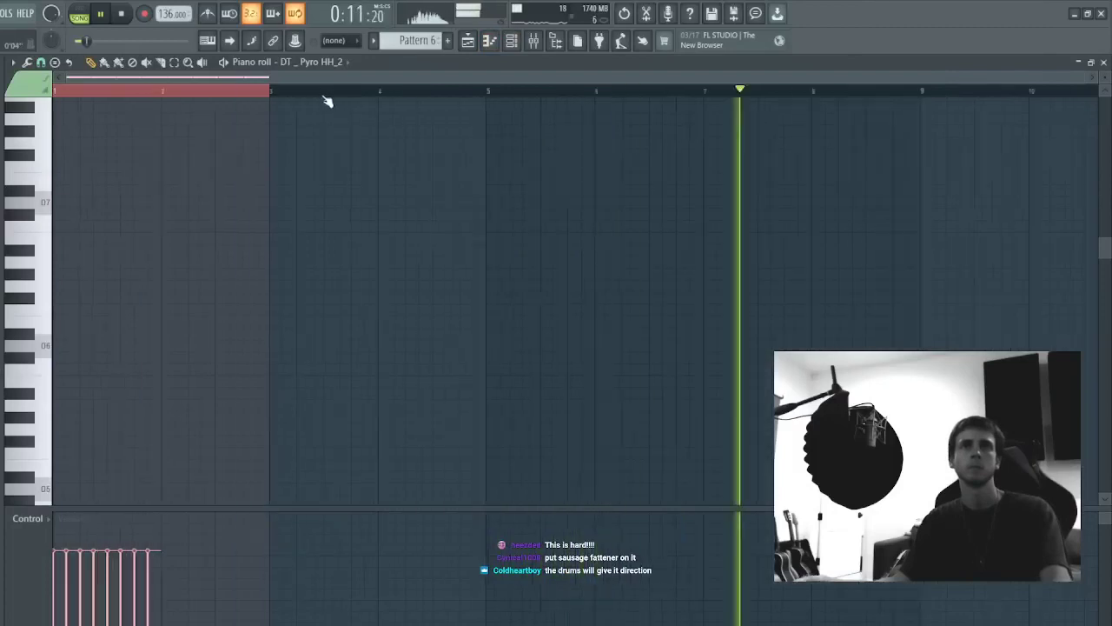
pyautogui.hotkey('ctrl', 'b')
pyautogui.hotkey('ctrl', 'z')
pyautogui.moveTo(265, 92); pyautogui.dragTo(58, 92)
pyautogui.hotkey('ctrl', 'b')
pyautogui.hotkey('ctrl', 'b')
pyautogui.hotkey('ctrl', 'b')
pyautogui.hotkey('ctrl', 'b')
pyautogui.hotkey('ctrl', 'b')
pyautogui.hotkey('ctrl', 'b')
pyautogui.hotkey('ctrl', 'b')
pyautogui.hotkey('ctrl', 'b')
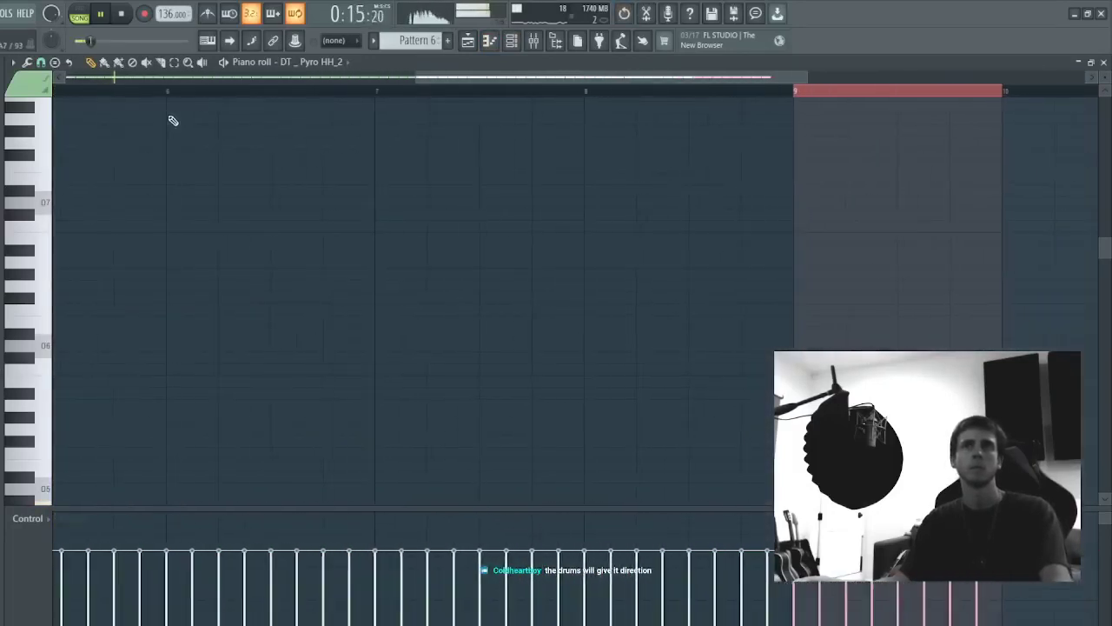
pyautogui.hotkey('ctrl', 'd')
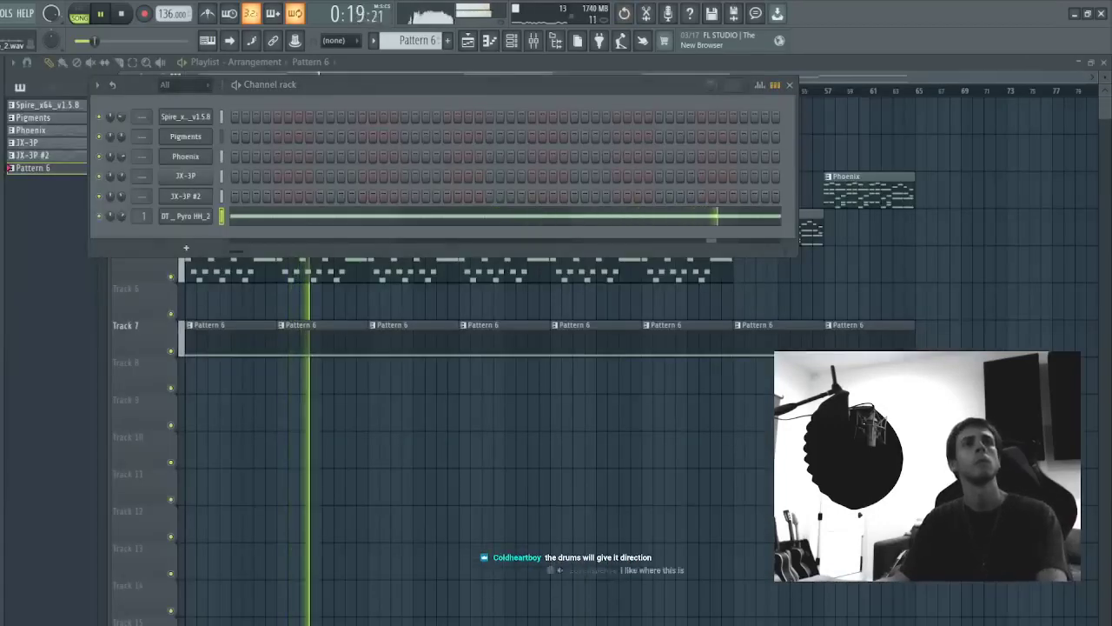
# - Add a DT _ Germ Clap_2 channel, repeat its claps through bar 9, then add DT _ Banned 808
pyautogui.moveTo(162, 224); pyautogui.dragTo(243, 241)
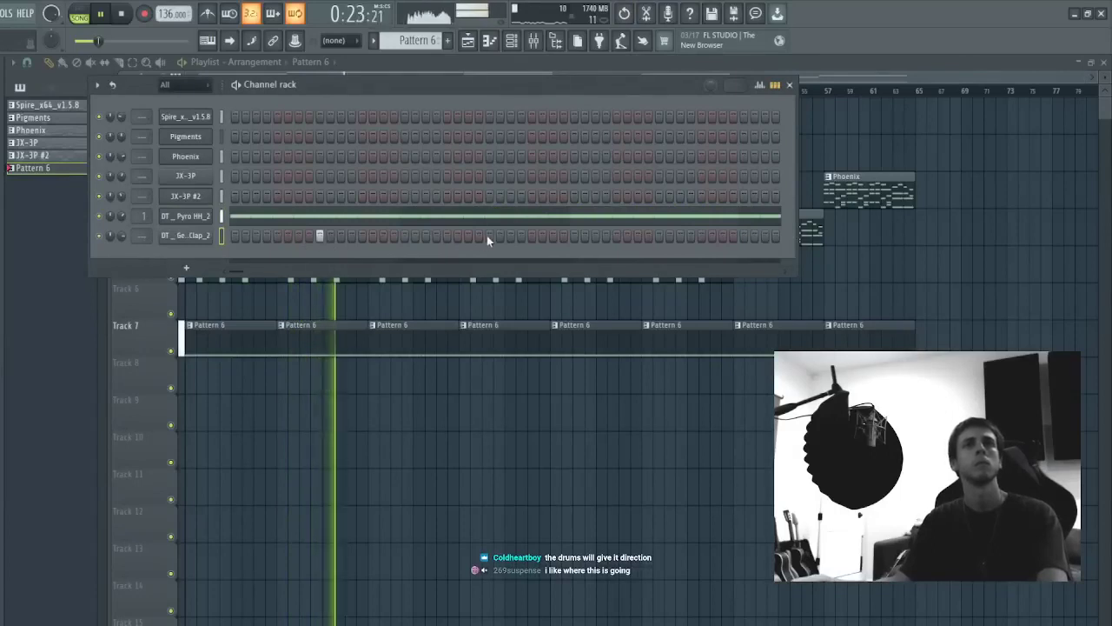
pyautogui.press('F7')
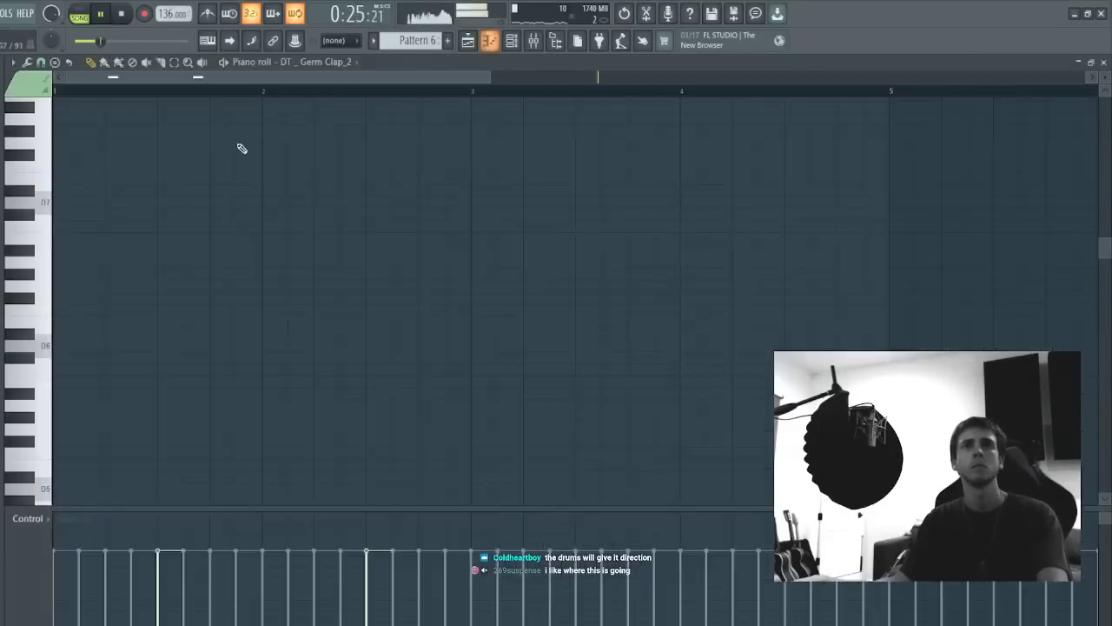
pyautogui.scroll(-3, 322, 100)
pyautogui.moveTo(232, 92); pyautogui.dragTo(73, 220)
pyautogui.hotkey('ctrl', 'b')
pyautogui.hotkey('ctrl', 'b')
pyautogui.hotkey('ctrl', 'b')
pyautogui.hotkey('ctrl', 'b')
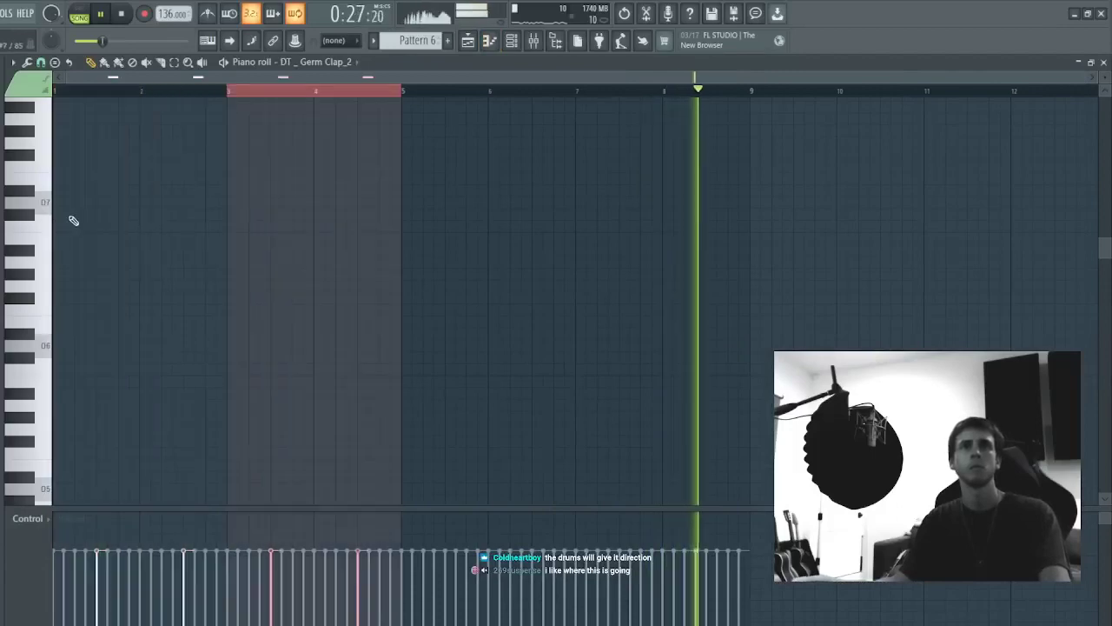
pyautogui.hotkey('ctrl', 'a')
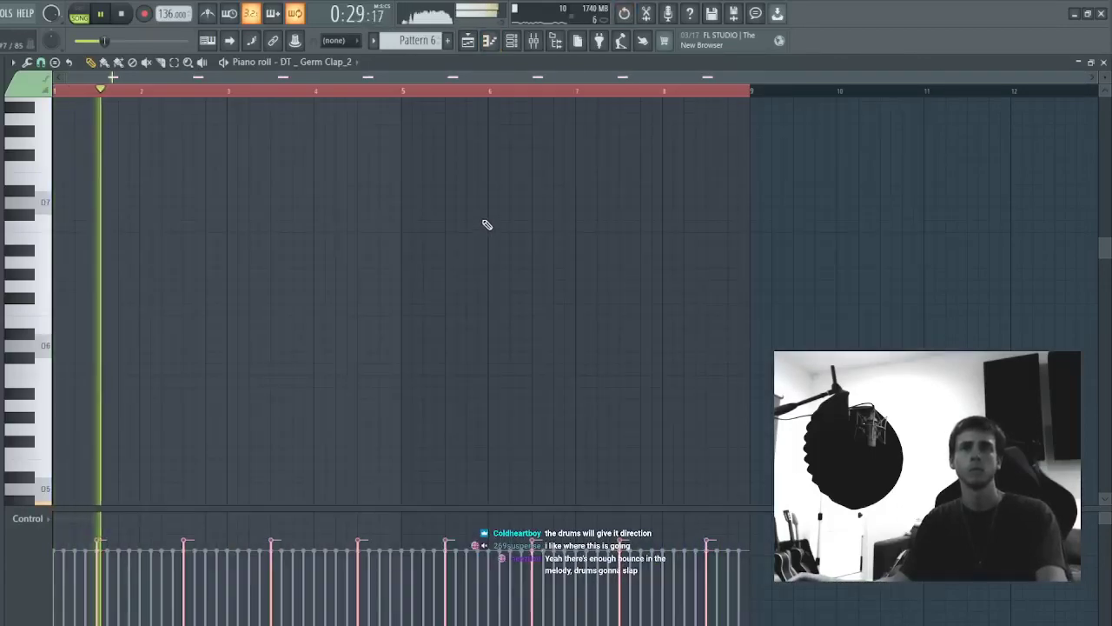
pyautogui.hotkey('ctrl', 'd')
pyautogui.press('F7')
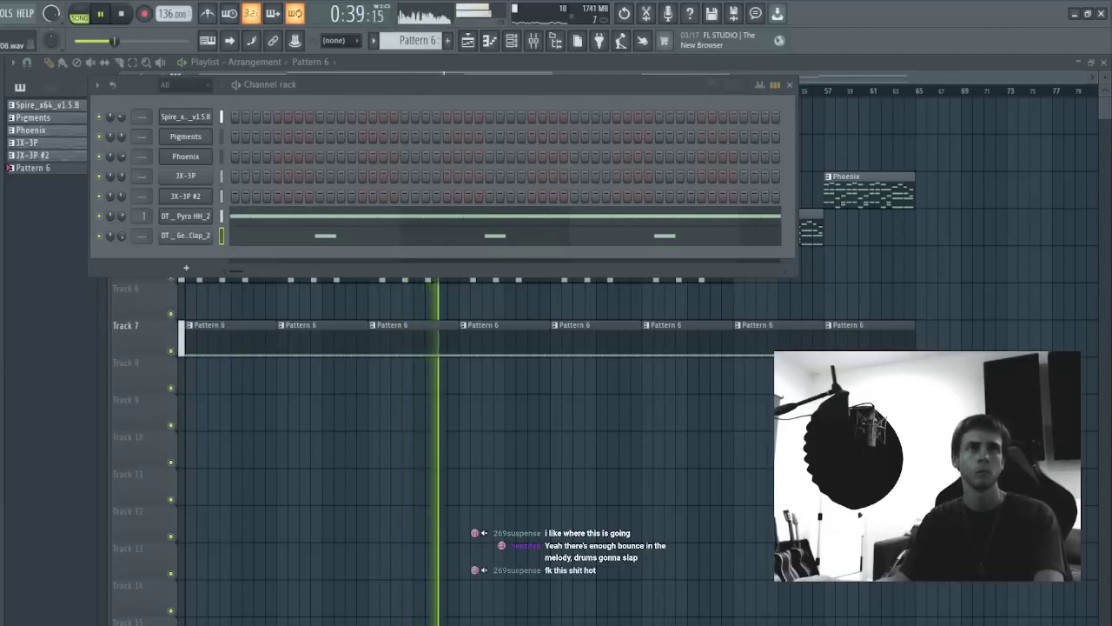
pyautogui.moveTo(212, 256); pyautogui.dragTo(215, 259)
# - Select Phoenix's low bass notes (B3, A3, B3) in its piano roll
pyautogui.click(231, 322)
pyautogui.doubleClick(502, 193)
pyautogui.scroll(-8, 174, 246)
pyautogui.keyDown('ctrl'); pyautogui.keyDown('shift'); pyautogui.click(76, 311); pyautogui.keyUp('shift'); pyautogui.keyUp('ctrl')
pyautogui.keyDown('ctrl'); pyautogui.keyDown('shift'); pyautogui.click(163, 358); pyautogui.keyUp('shift'); pyautogui.keyUp('ctrl')
pyautogui.keyDown('ctrl'); pyautogui.keyDown('shift'); pyautogui.click(200, 333); pyautogui.keyUp('shift'); pyautogui.keyUp('ctrl')
pyautogui.keyDown('ctrl'); pyautogui.keyDown('shift'); pyautogui.click(245, 310); pyautogui.keyUp('shift'); pyautogui.keyUp('ctrl')
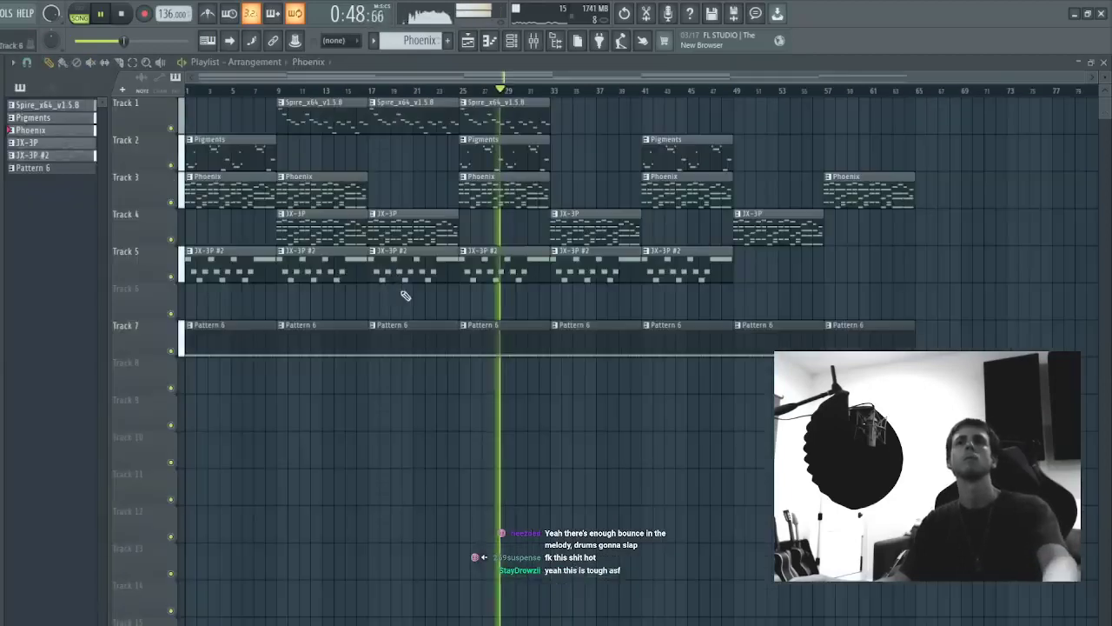
# - Paste the copied Phoenix bass notes into the DT _ Banned 808 piano roll
pyautogui.press('F5')
pyautogui.doubleClick(433, 350)
pyautogui.click(511, 42)
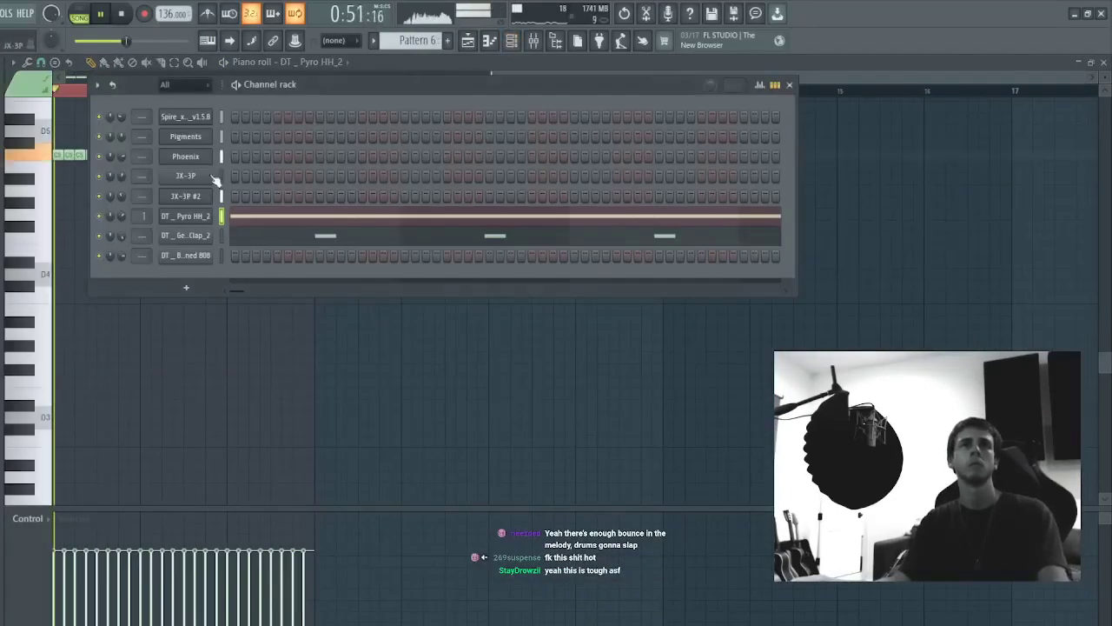
pyautogui.click(209, 256)
pyautogui.scroll(-1, 252, 95)
pyautogui.press('space')
pyautogui.press('space')
pyautogui.hotkey('ctrl', 'x')
pyautogui.hotkey('ctrl', 'v')
# - Raise the pasted 808 notes two octaves and audition them
pyautogui.press('space')
pyautogui.hotkey('ctrl', 'Up')
pyautogui.hotkey('ctrl', 'Up')
pyautogui.press('space')
pyautogui.press('space')
pyautogui.press('space')
pyautogui.scroll(3, 181, 273)
# - Lengthen each 808 note to meet the next and settle their octave
pyautogui.press('space')
pyautogui.press('space')
pyautogui.moveTo(67, 258); pyautogui.dragTo(92, 258)
pyautogui.press('space')
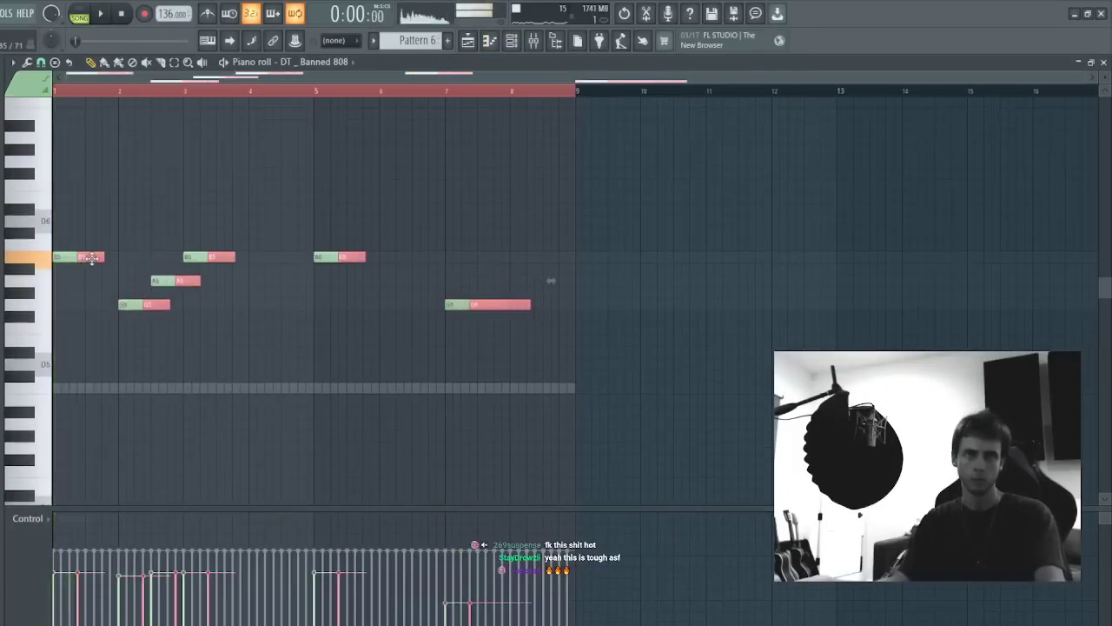
pyautogui.hotkey('ctrl', 'a')
pyautogui.hotkey('ctrl', 'Down')
pyautogui.press('space')
pyautogui.hotkey('ctrl', 'l')
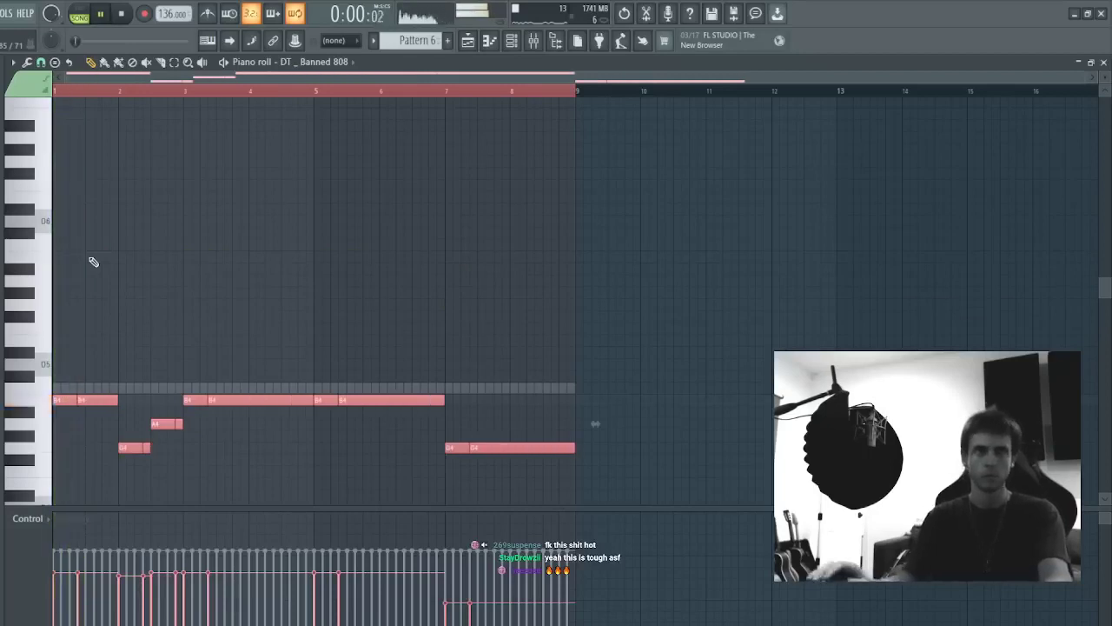
pyautogui.press('space')
pyautogui.hotkey('ctrl', 'Up')
pyautogui.press('space')
pyautogui.hotkey('ctrl', 'Down')
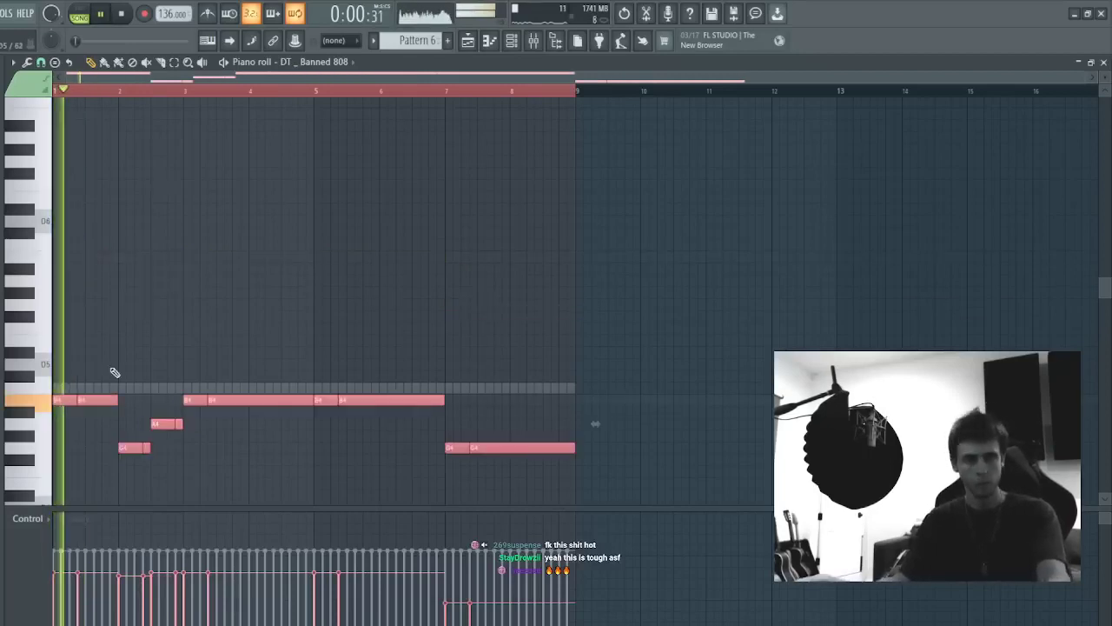
# - Audition the 808 line and close its piano roll
pyautogui.moveTo(103, 376); pyautogui.dragTo(103, 431)
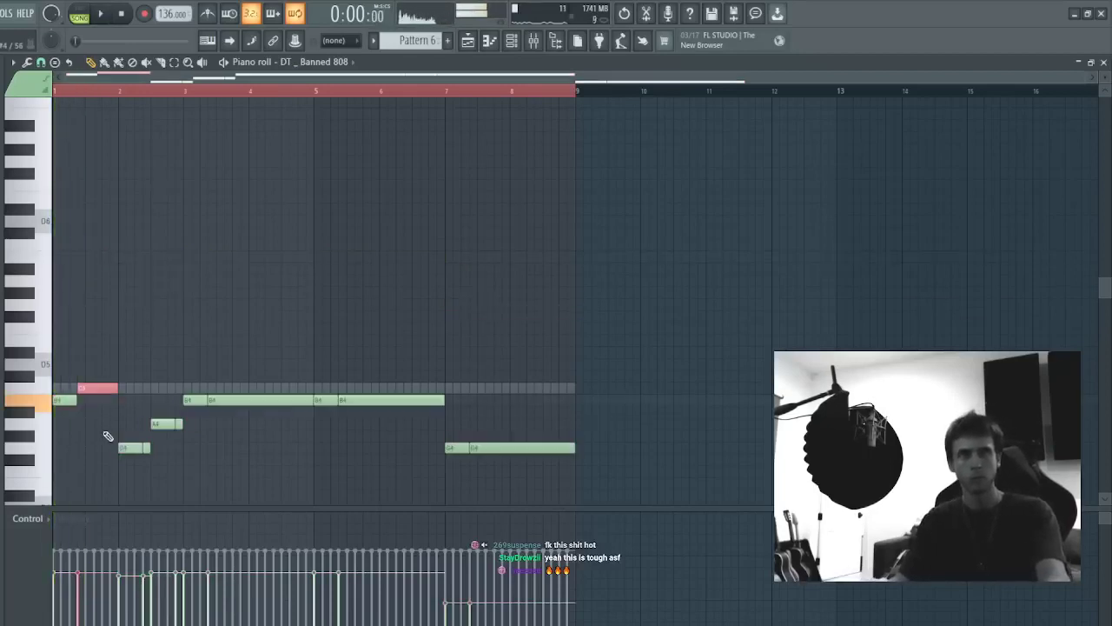
pyautogui.press('space')
pyautogui.hotkey('ctrl', 'd')
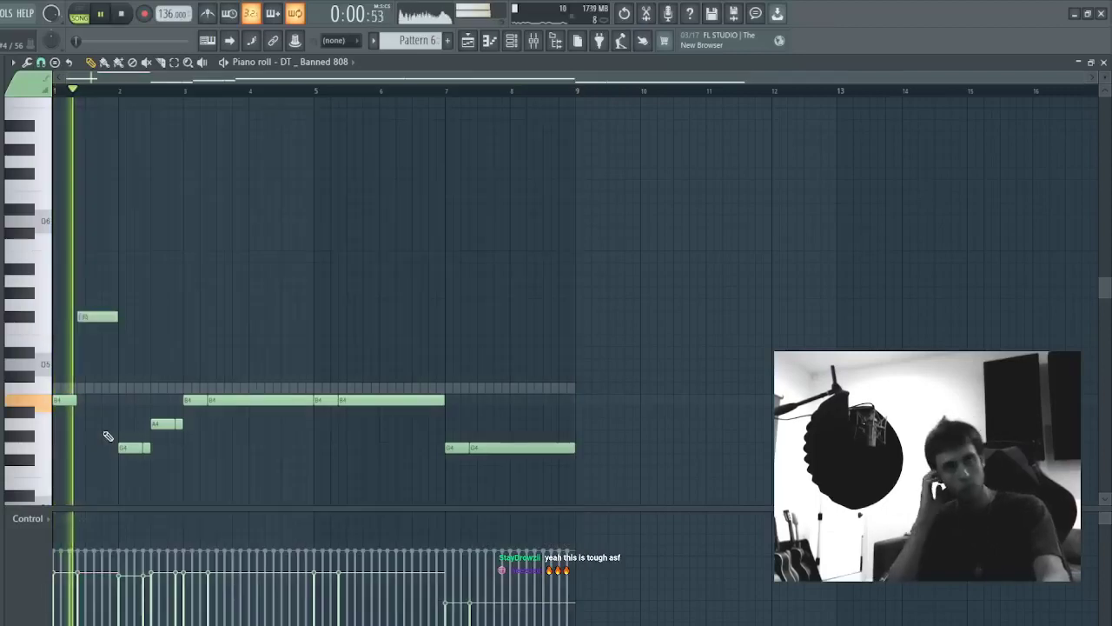
pyautogui.press('space')
pyautogui.press('space')
pyautogui.press('F7')
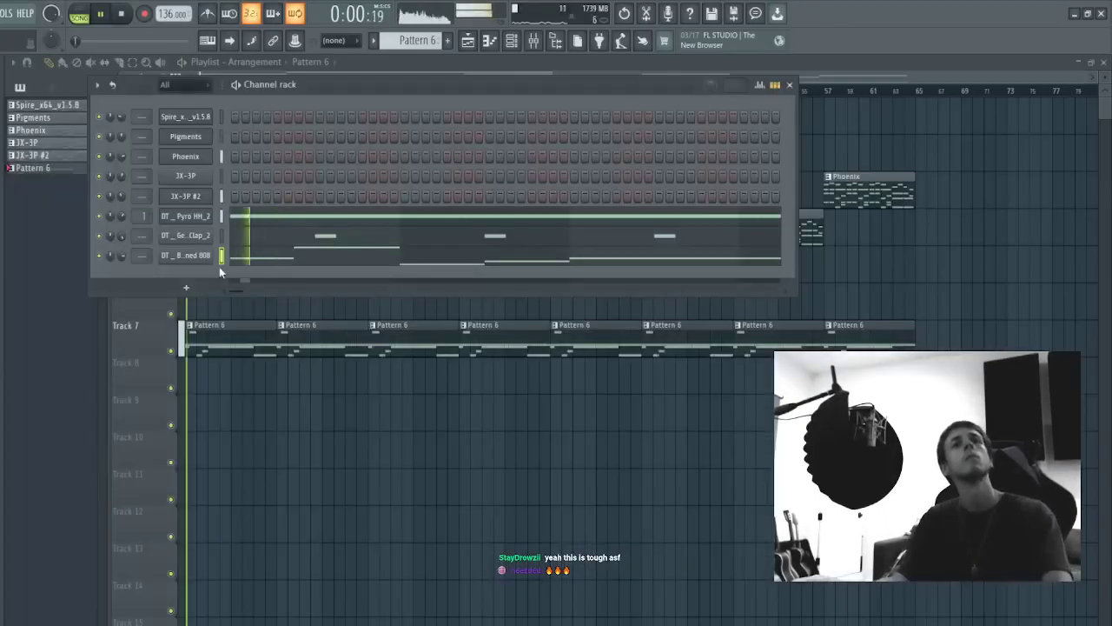
# - Replace the short G5 note with a new short note in bar 2 and readjust the octave
pyautogui.click(248, 262)
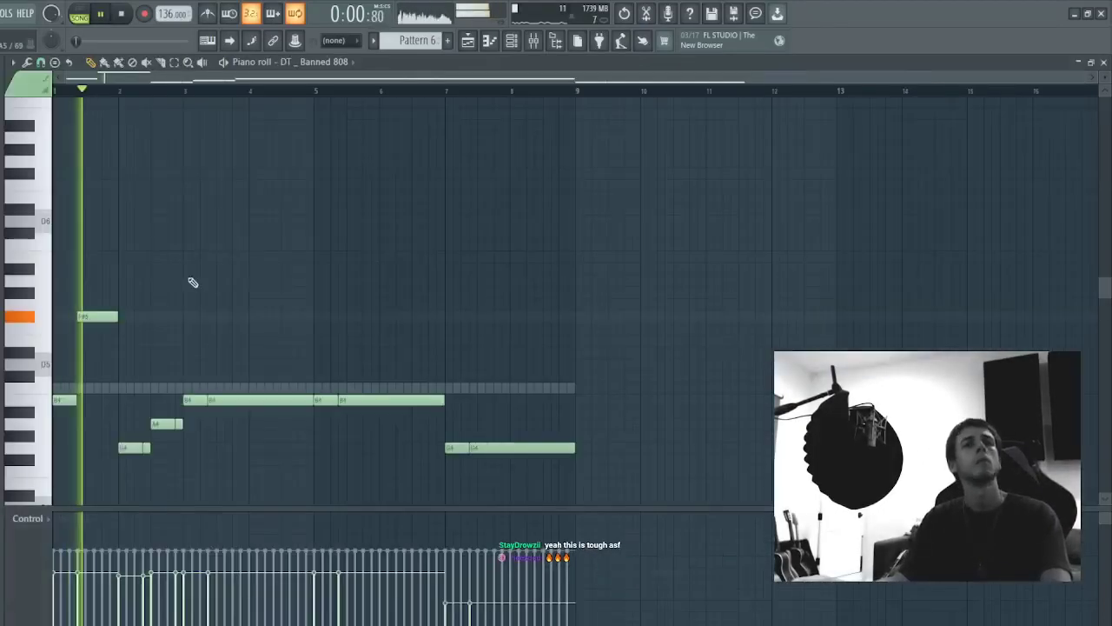
pyautogui.press('space')
pyautogui.hotkey('ctrl', 'Up')
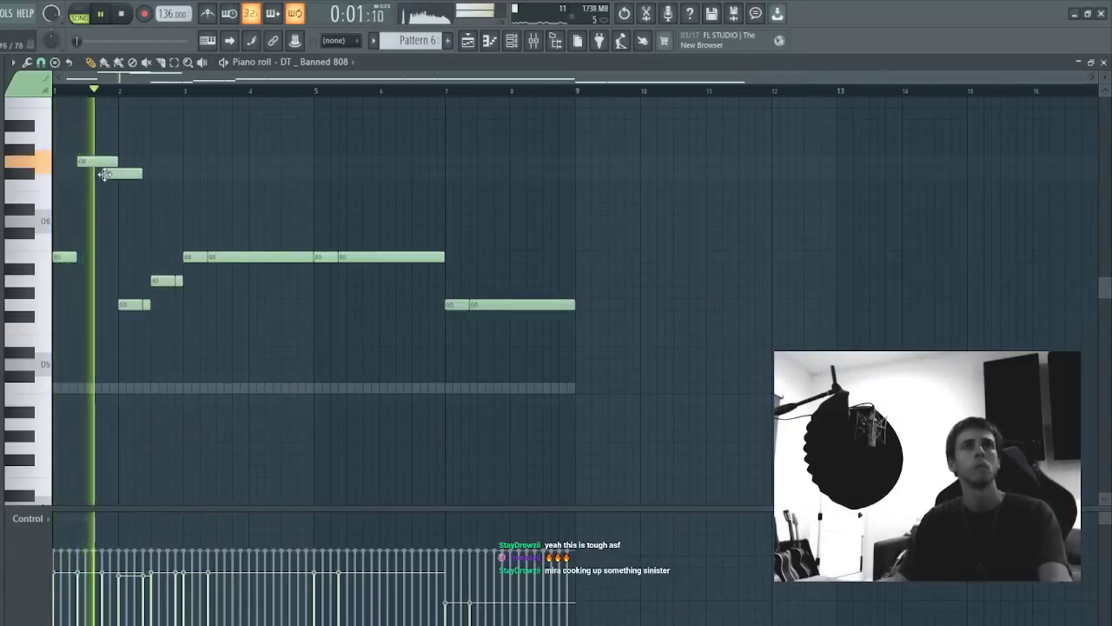
pyautogui.rightClick(143, 306)
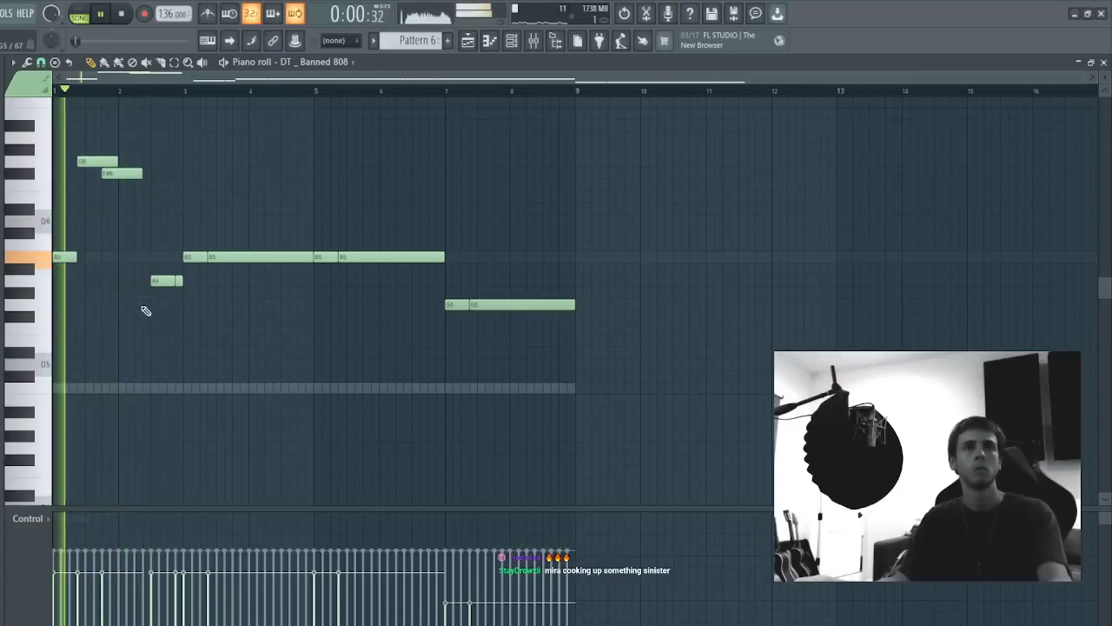
pyautogui.click(169, 279)
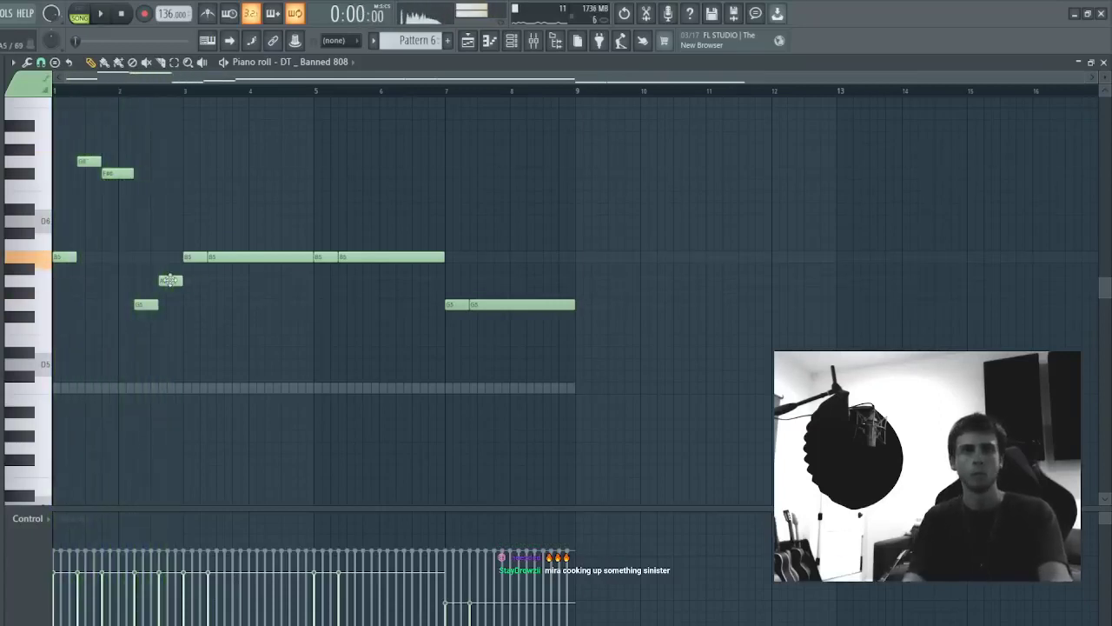
pyautogui.hotkey('ctrl', 'a')
pyautogui.hotkey('ctrl', 'Down')
pyautogui.hotkey('ctrl', 'd')
pyautogui.press('space')
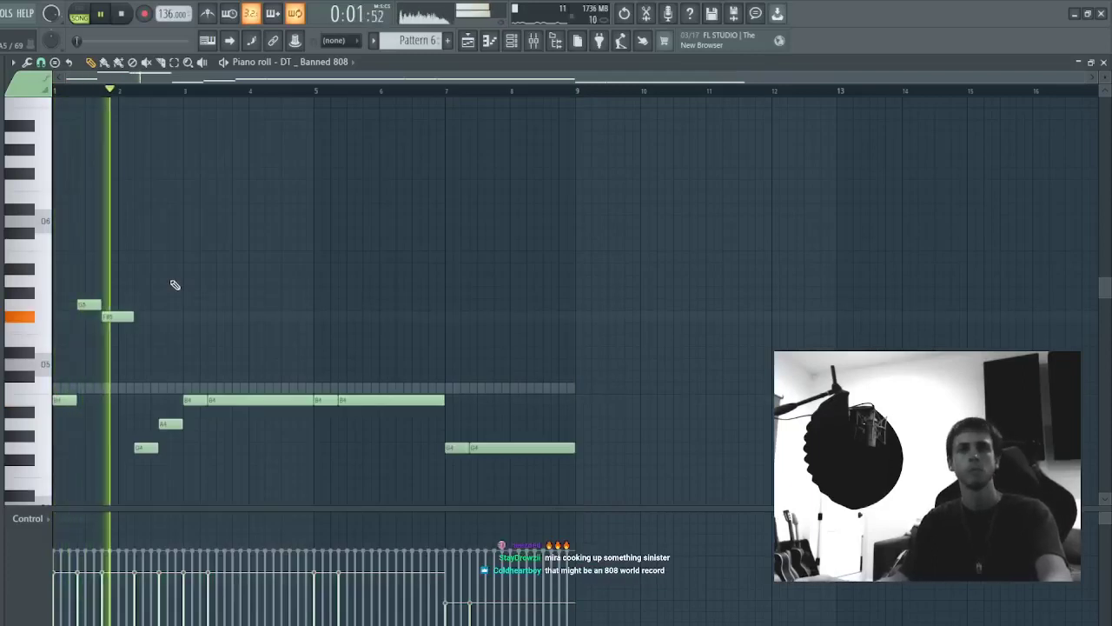
# - Raise the A4 note an octave to A5
pyautogui.hotkey('ctrl', 'a')
pyautogui.press('space')
pyautogui.hotkey('ctrl', 'd')
pyautogui.press('space')
pyautogui.moveTo(160, 431)
pyautogui.mouseDown()
pyautogui.moveTo(153, 464)
pyautogui.moveTo(171, 417)
pyautogui.mouseUp()
pyautogui.hotkey('ctrl', 'd')
pyautogui.hotkey('ctrl', 'Up')
pyautogui.hotkey('ctrl', 'd')
pyautogui.press('space')
pyautogui.press('space')
# - Lower the G5 note a semitone to F#5 and review the six lower bass notes
pyautogui.moveTo(102, 304); pyautogui.dragTo(75, 310)
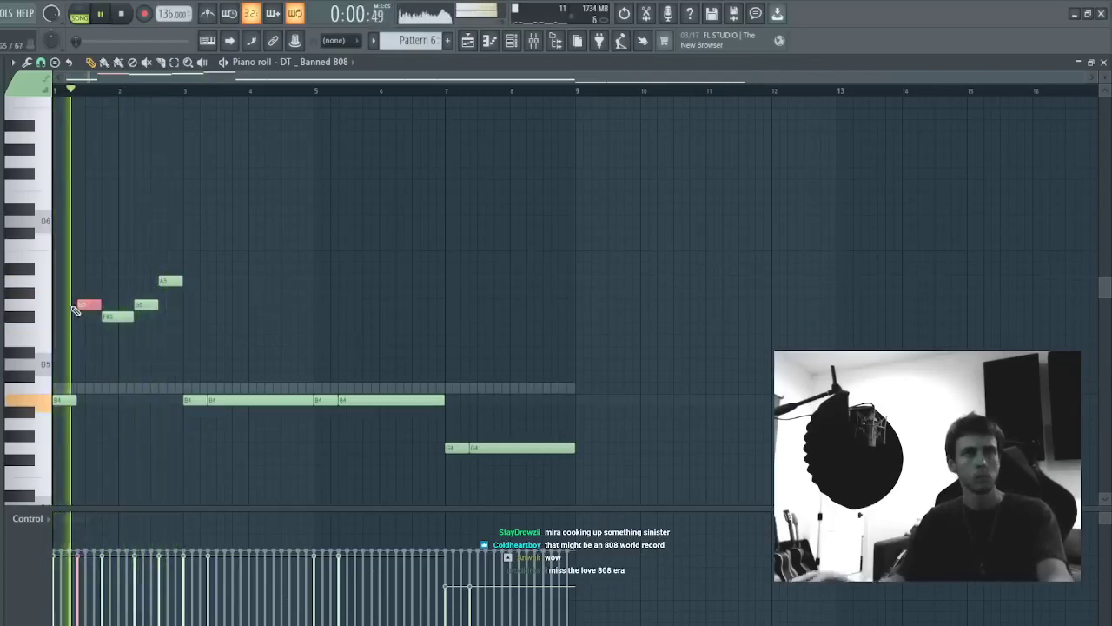
pyautogui.hotkey('shift', 'Down')
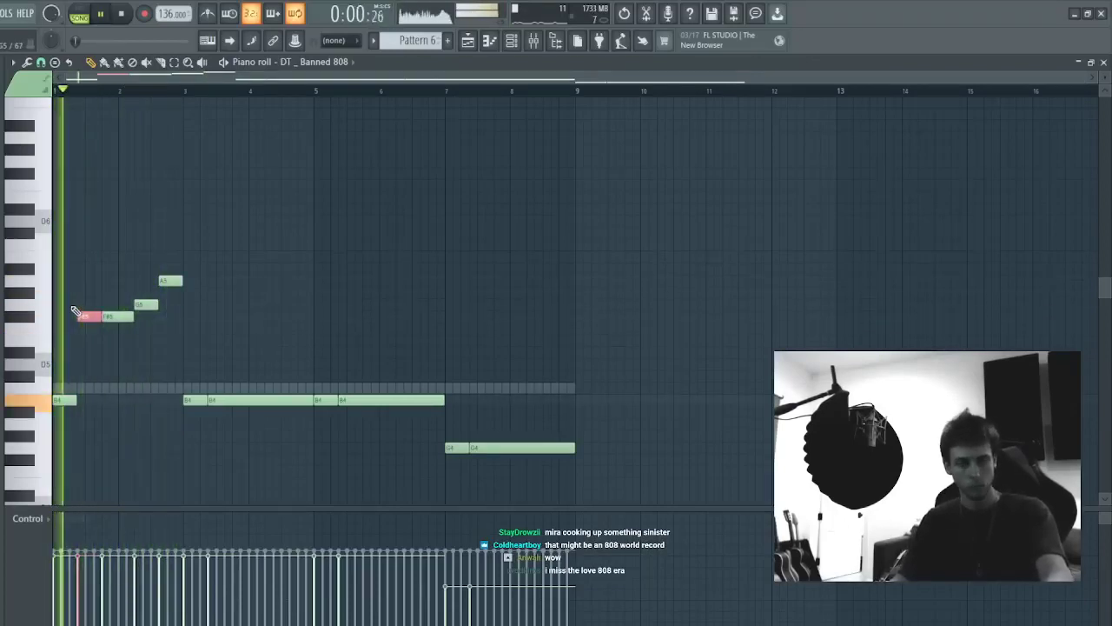
pyautogui.hotkey('ctrl', 'd')
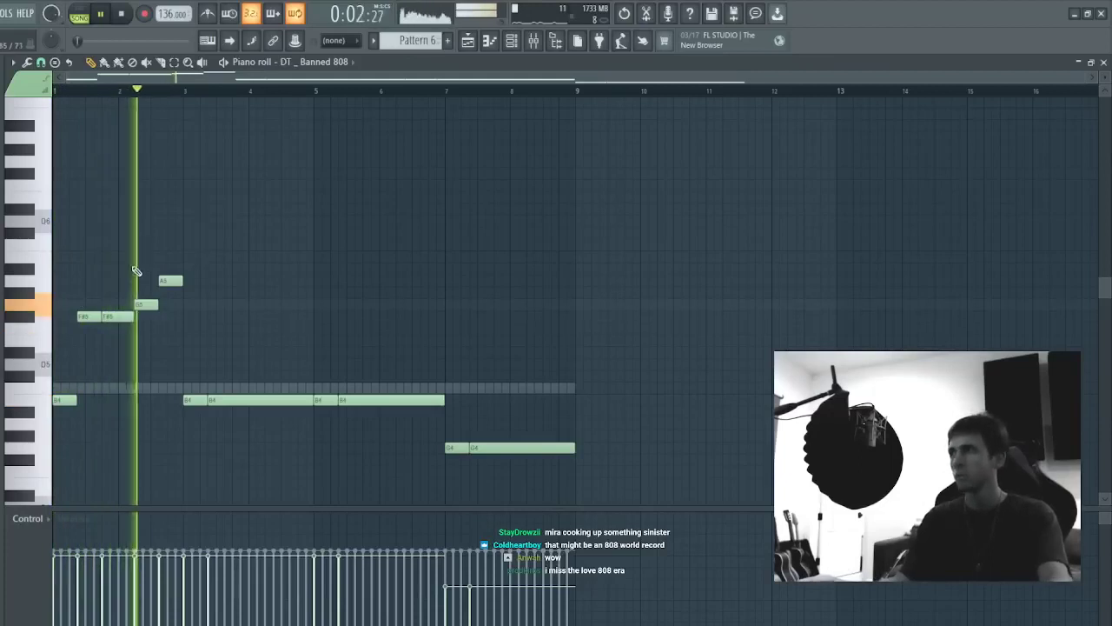
pyautogui.scroll(-1, 147, 247)
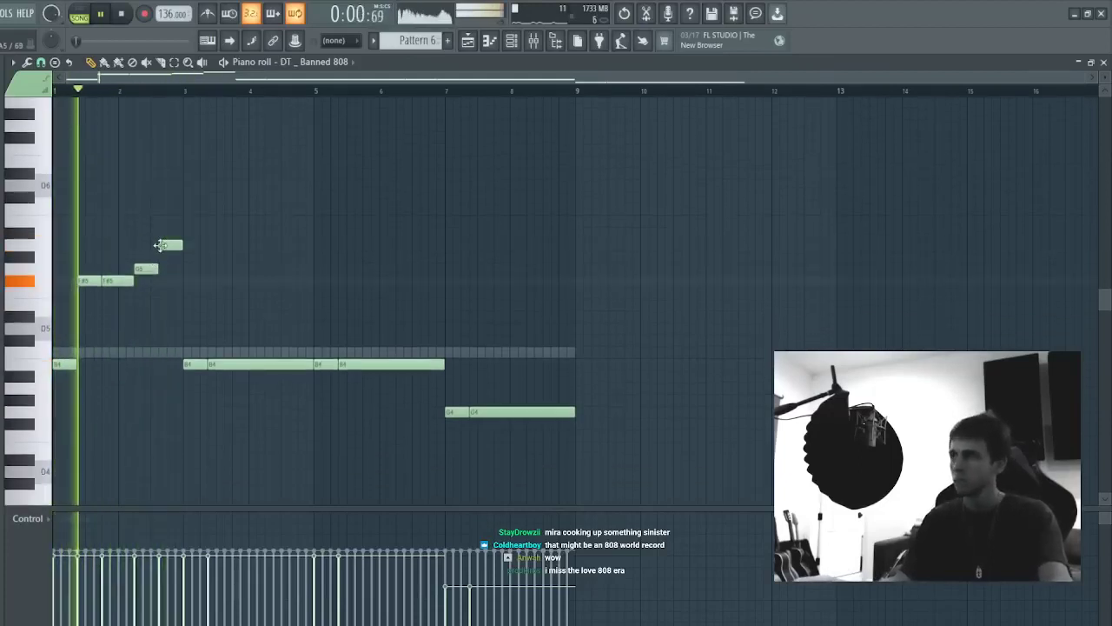
pyautogui.moveTo(180, 297); pyautogui.dragTo(757, 565)
pyautogui.hotkey('ctrl', 'd')
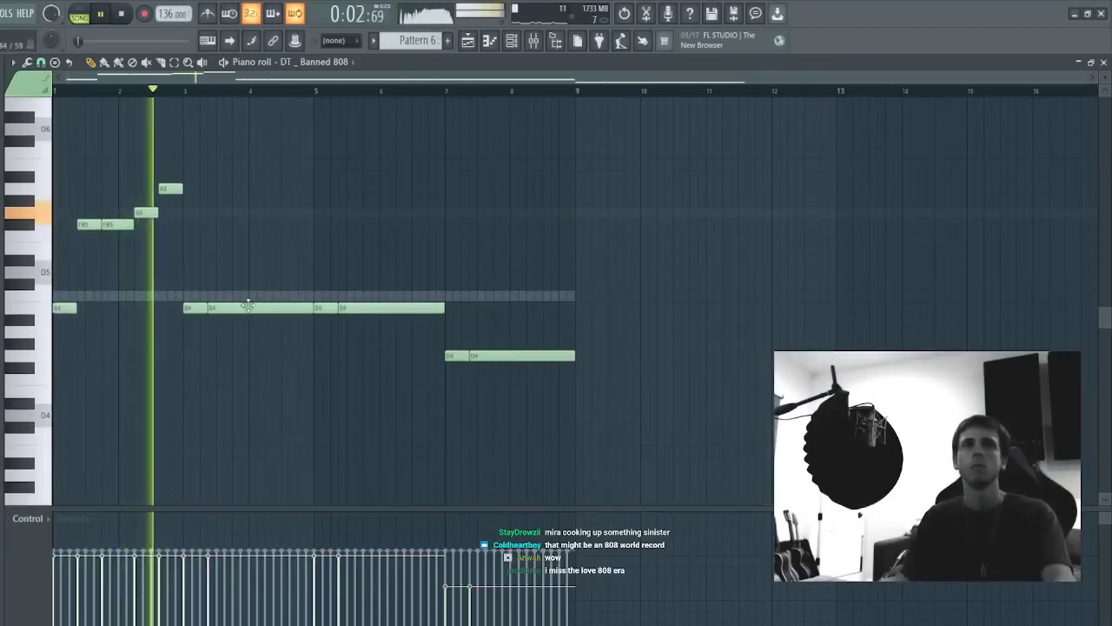
pyautogui.press('space')
pyautogui.press('space')
pyautogui.moveTo(184, 294); pyautogui.dragTo(1089, 506)
pyautogui.hotkey('ctrl', 'd')
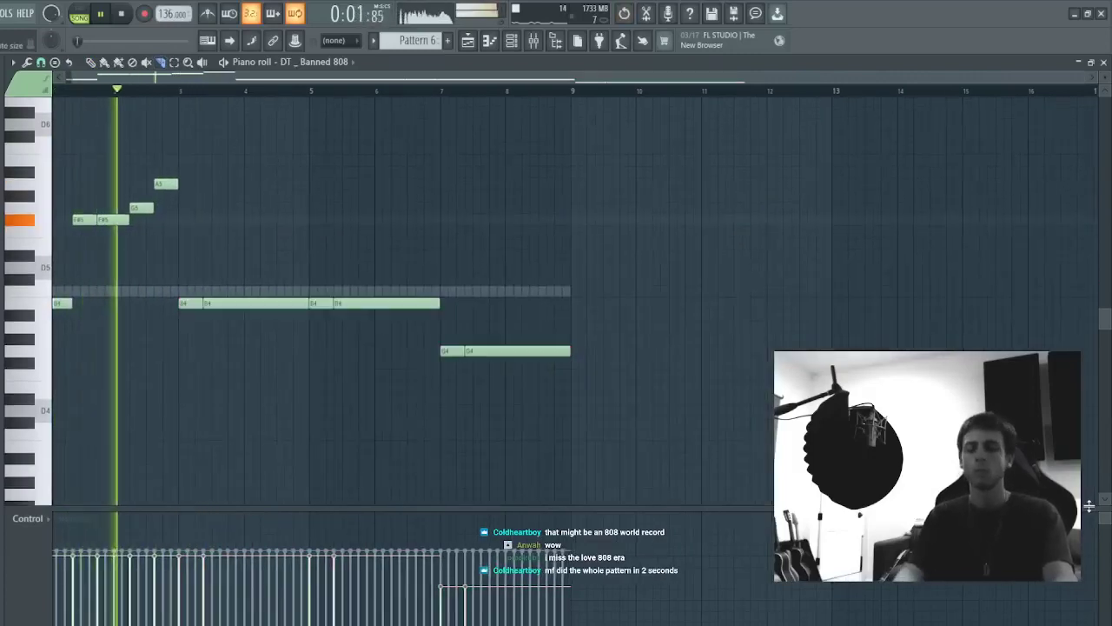
# - Erase the repeated later B4 notes from the 808 line
pyautogui.press('p')
pyautogui.rightClick(346, 304)
pyautogui.rightClick(321, 304)
pyautogui.rightClick(256, 304)
pyautogui.rightClick(190, 304)
pyautogui.rightClick(61, 304)
pyautogui.hotkey('ctrl', 'z')
pyautogui.rightClick(218, 306)
pyautogui.rightClick(322, 304)
pyautogui.rightClick(348, 304)
pyautogui.rightClick(196, 304)
# - Duplicate the first five 808 notes into bars 3–5 and 5–7
pyautogui.moveTo(267, 343); pyautogui.dragTo(57, 178)
pyautogui.hotkey('ctrl', 'b')
pyautogui.hotkey('ctrl', 'b')
pyautogui.hotkey('ctrl', 'd')
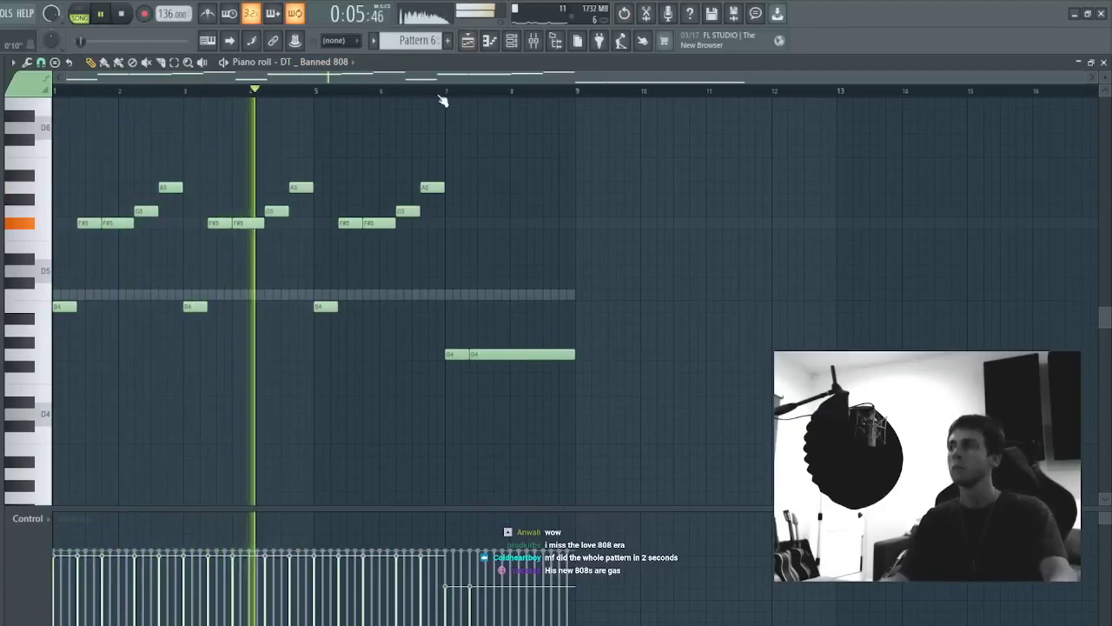
pyautogui.scroll(1, 442, 97)
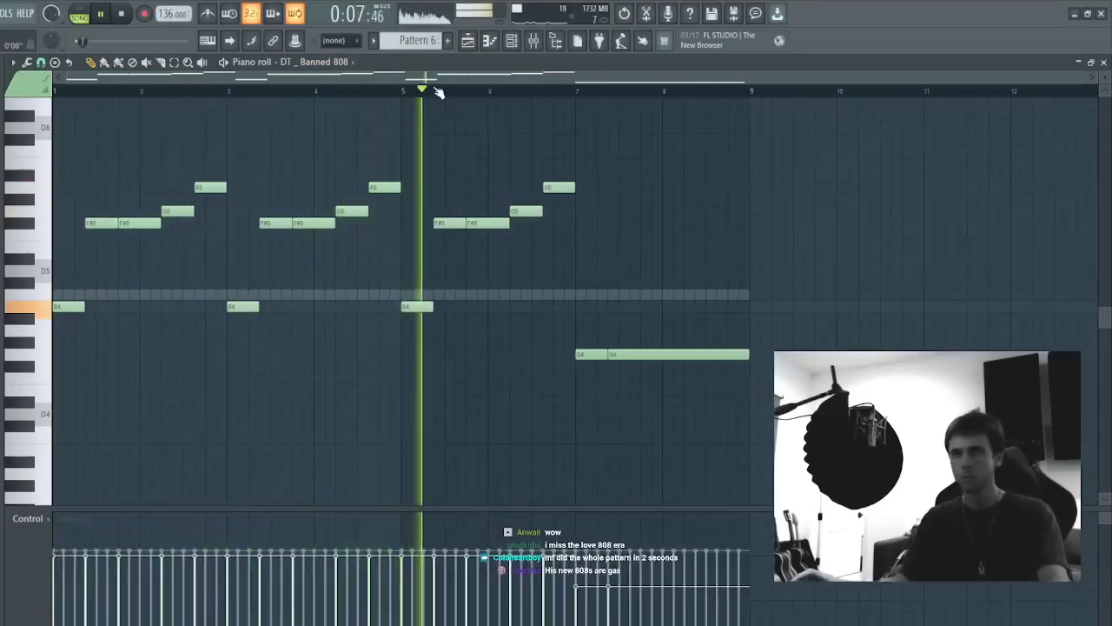
# - Push every DT _ Banned 808 note's velocity to maximum
pyautogui.hotkey('ctrl', 'a')
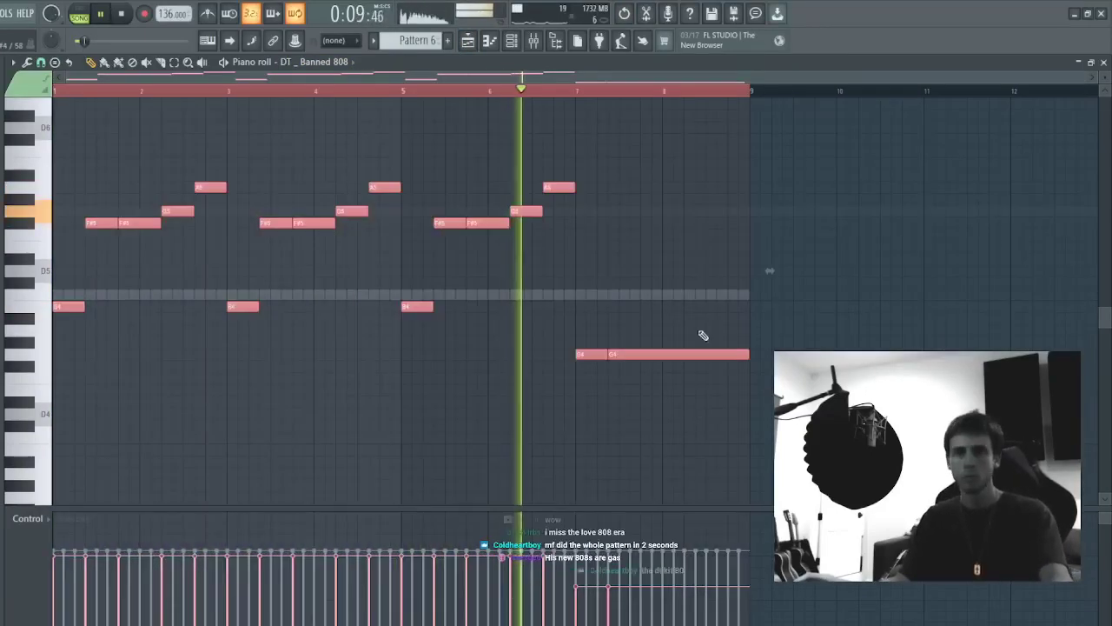
pyautogui.hotkey('ctrl', 'd')
pyautogui.hotkey('ctrl', 'a')
pyautogui.scroll(5, 641, 353)
pyautogui.hotkey('ctrl', 'd')
pyautogui.press('space')
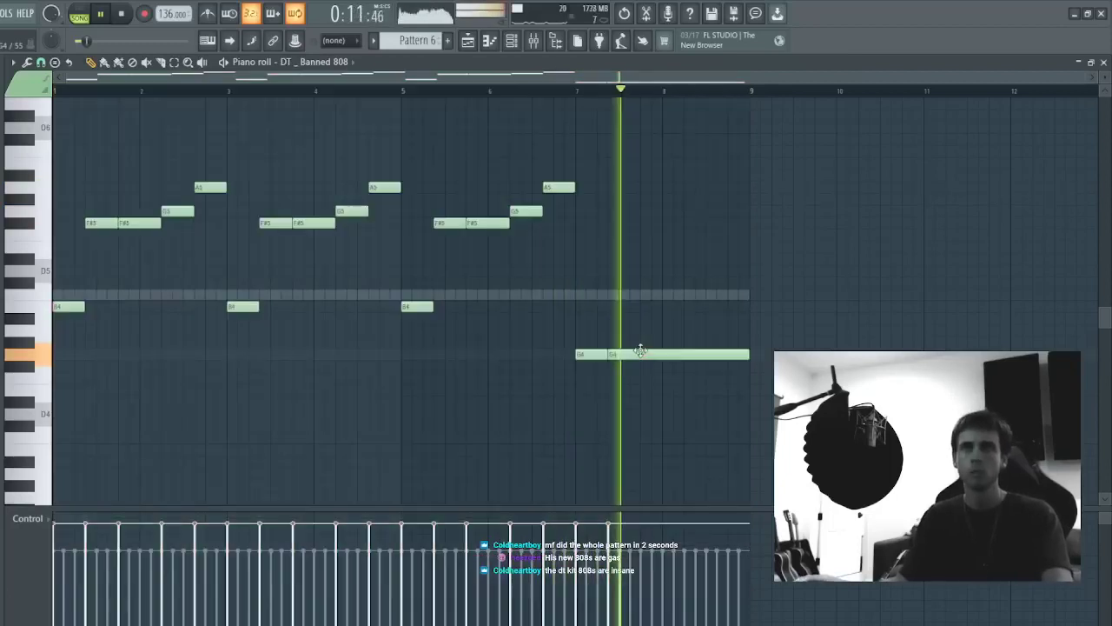
# - Raise the last two G4 notes an octave to G5
pyautogui.press('space')
pyautogui.moveTo(641, 347); pyautogui.dragTo(531, 402)
pyautogui.hotkey('ctrl', 'Up')
pyautogui.hotkey('ctrl', 'a')
pyautogui.hotkey('ctrl', 'd')
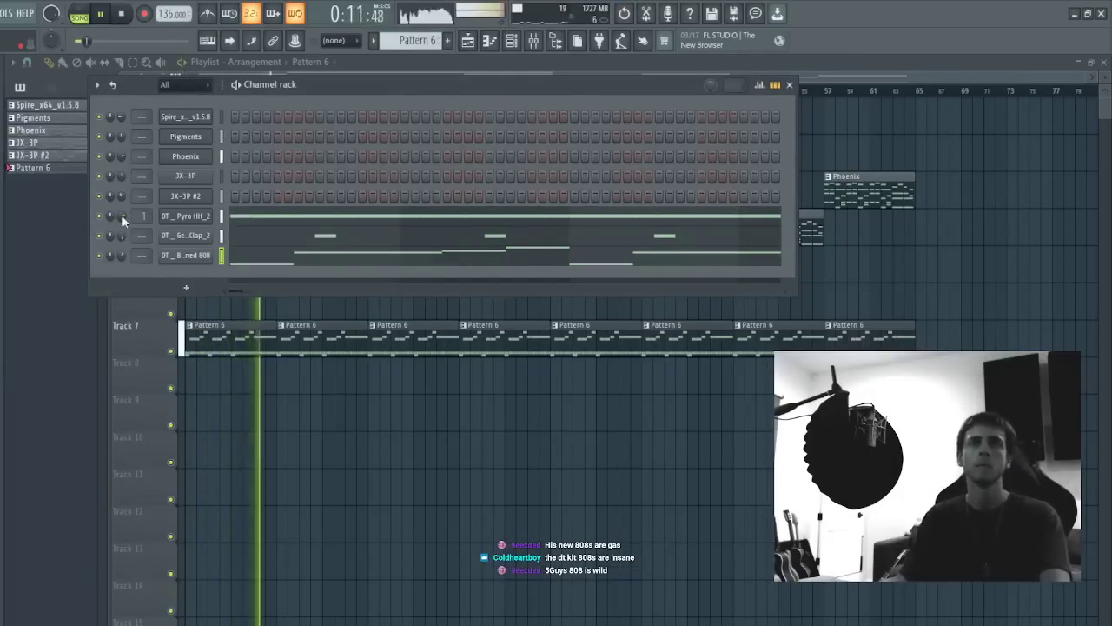
# - Open the mixer and inspect the Fruity Limiter on the Master track
pyautogui.click(512, 42)
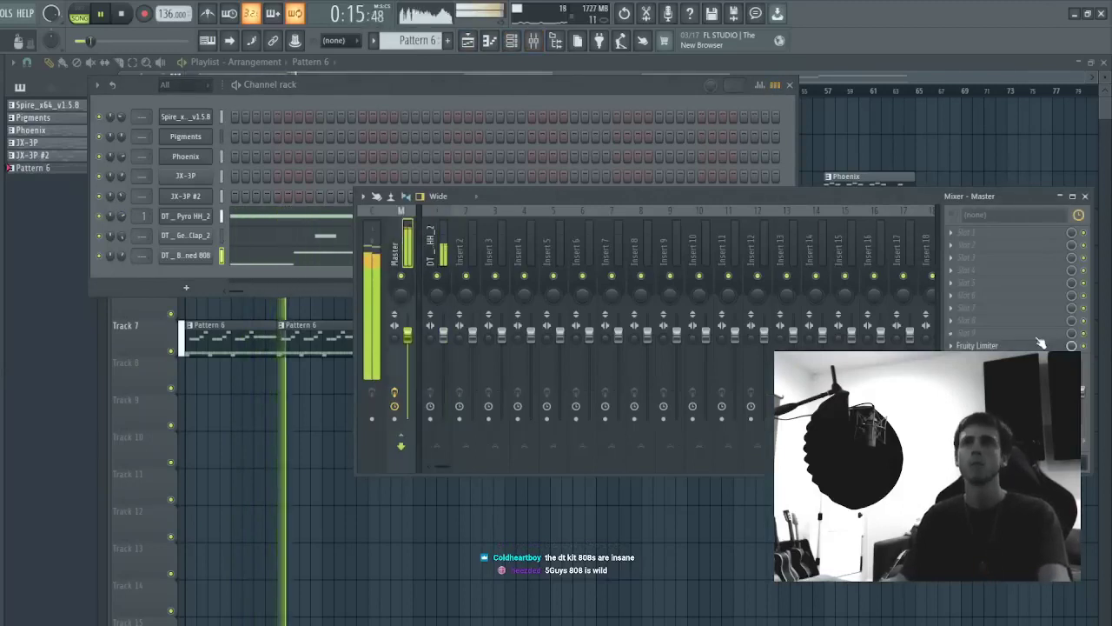
pyautogui.click(1040, 344)
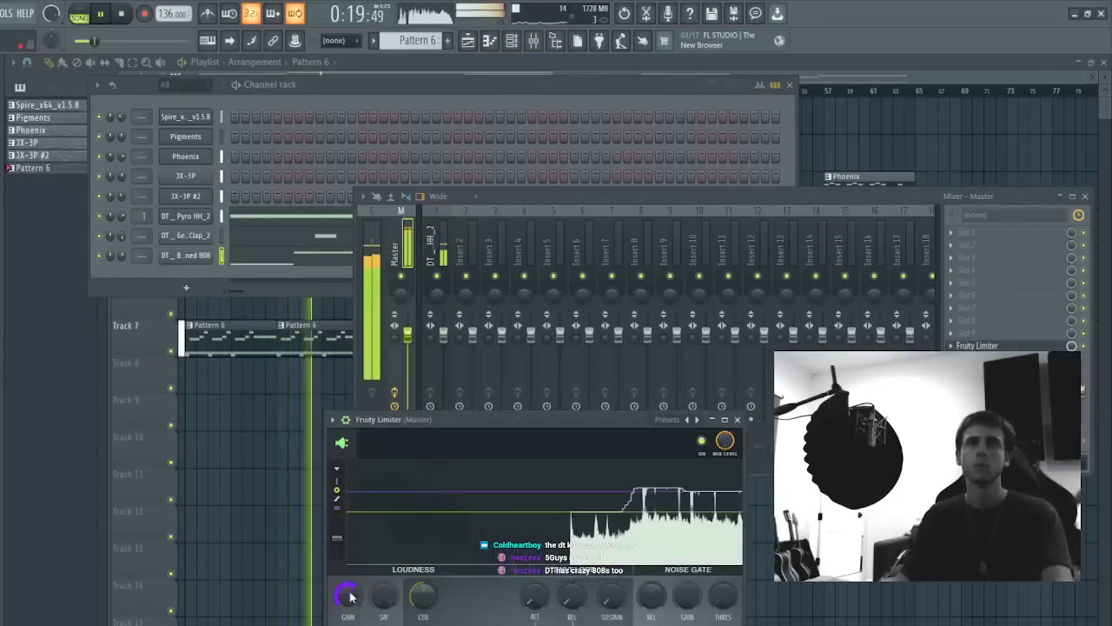
pyautogui.click(265, 259)
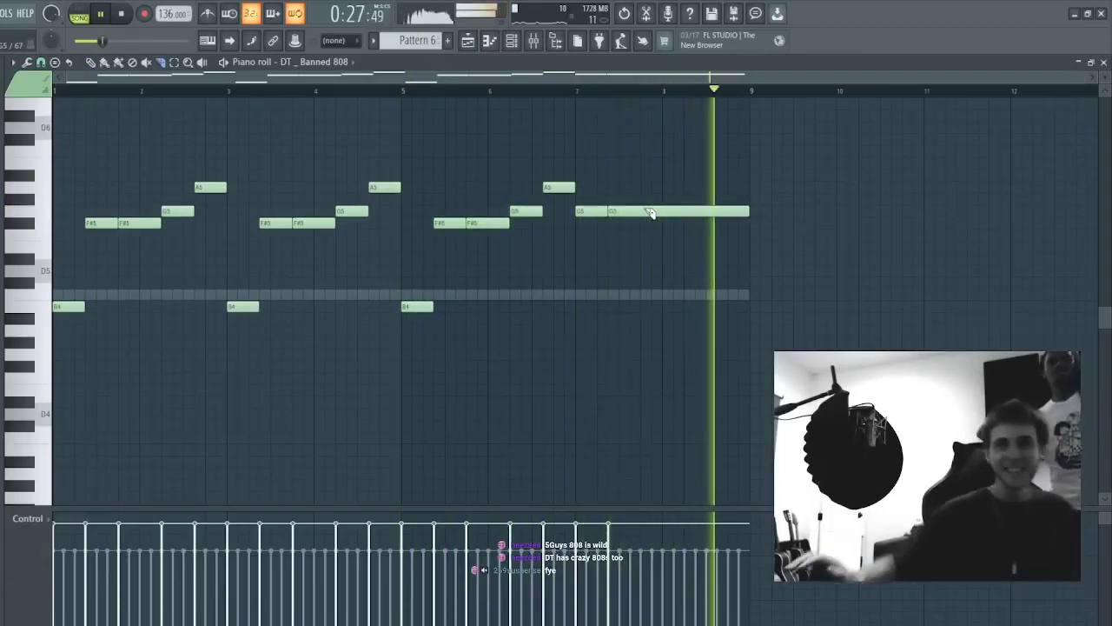
pyautogui.press('Escape')
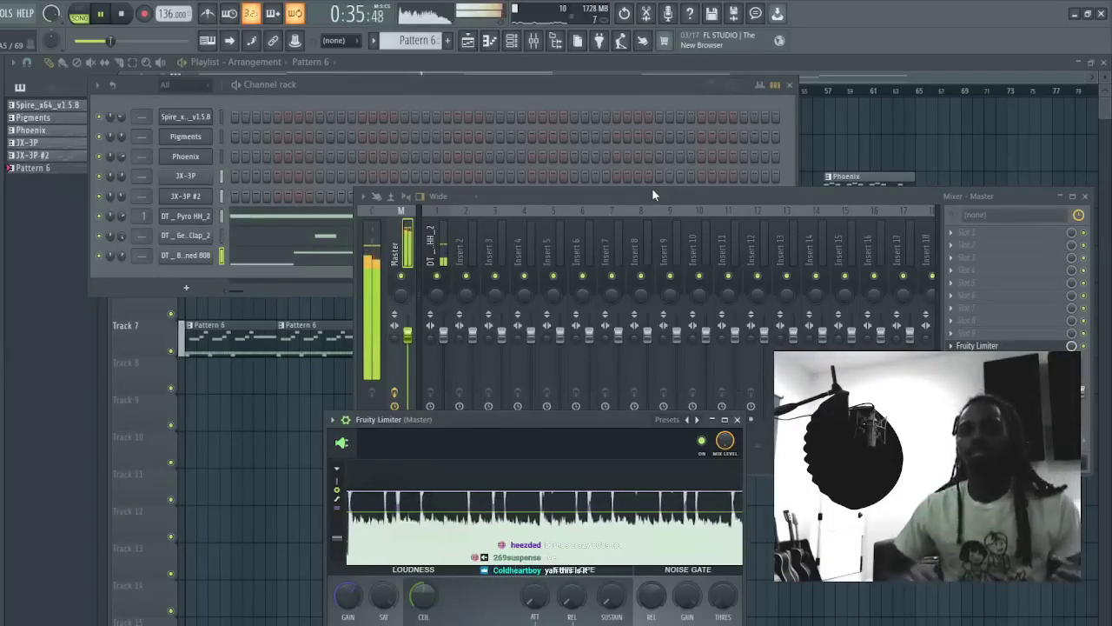
# - Reopen the DT _ Banned 808 piano roll, removing a stray test note
pyautogui.click(269, 263)
pyautogui.click(356, 413)
pyautogui.rightClick(360, 414)
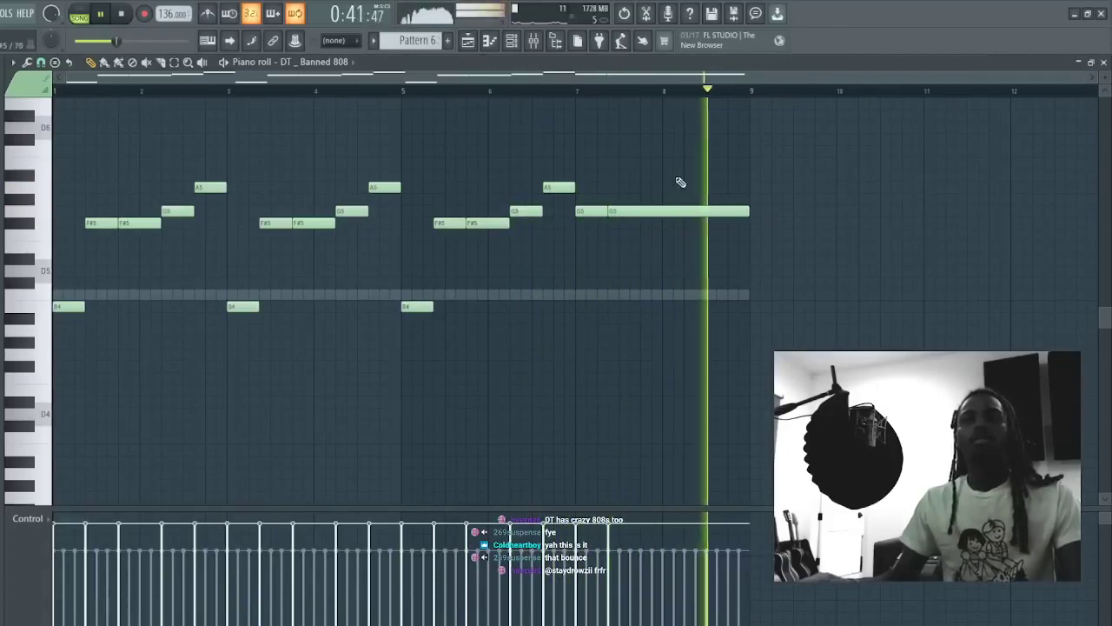
# - Shorten one A5 note in the 808 piano roll
pyautogui.moveTo(158, 78); pyautogui.dragTo(313, 200)
pyautogui.moveTo(355, 78); pyautogui.dragTo(369, 157)
pyautogui.click(41, 63)
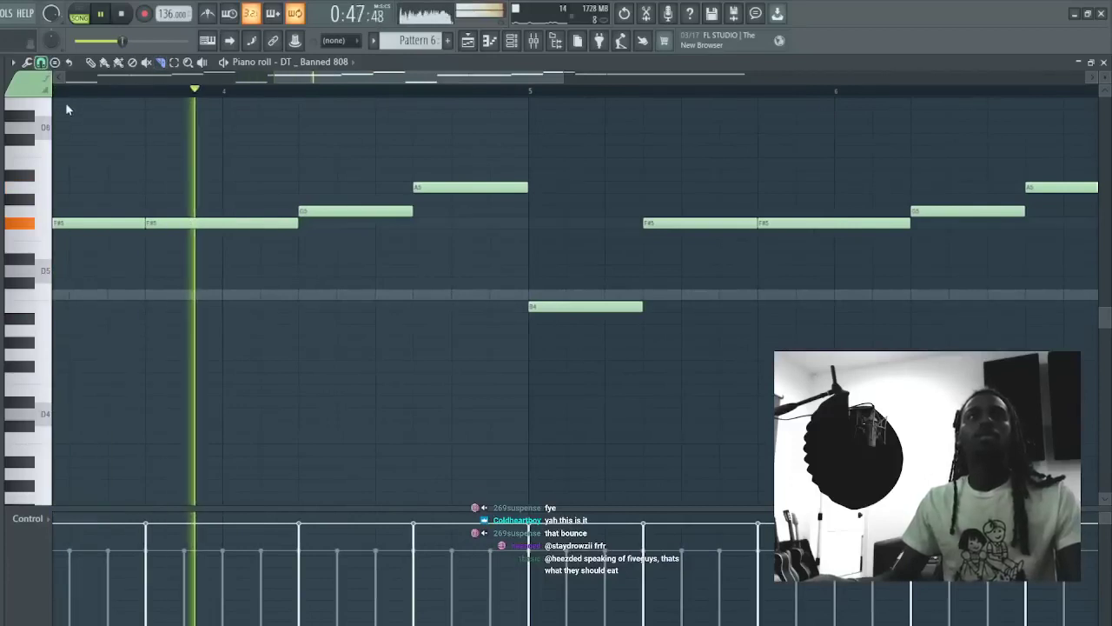
pyautogui.moveTo(526, 186); pyautogui.dragTo(509, 187)
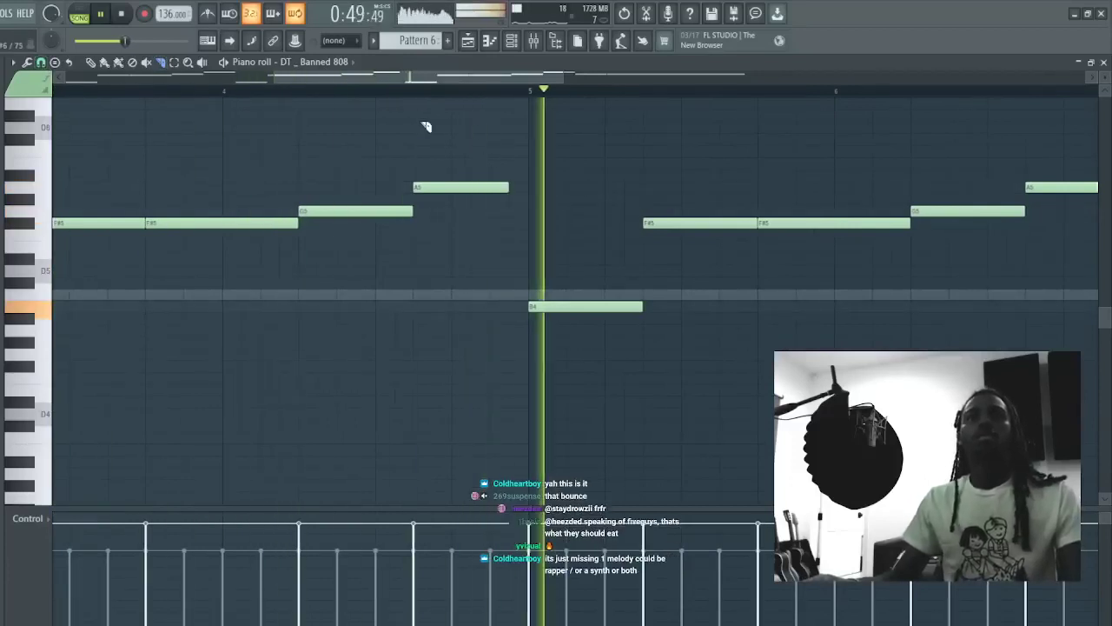
pyautogui.moveTo(494, 77); pyautogui.dragTo(539, 57)
# - Enable the 808's volume envelope with attack 0, hold at maximum, and decay and sustain at 0
pyautogui.click(511, 41)
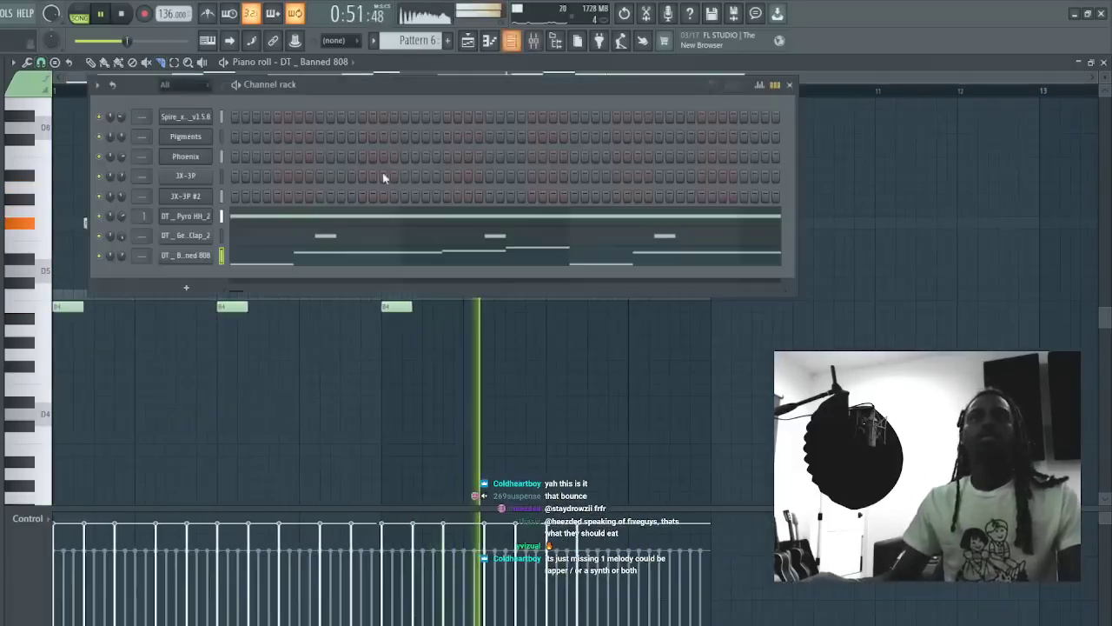
pyautogui.click(185, 255)
pyautogui.click(142, 233)
pyautogui.click(110, 284)
pyautogui.moveTo(140, 363); pyautogui.dragTo(162, 325)
pyautogui.moveTo(185, 364); pyautogui.dragTo(207, 398)
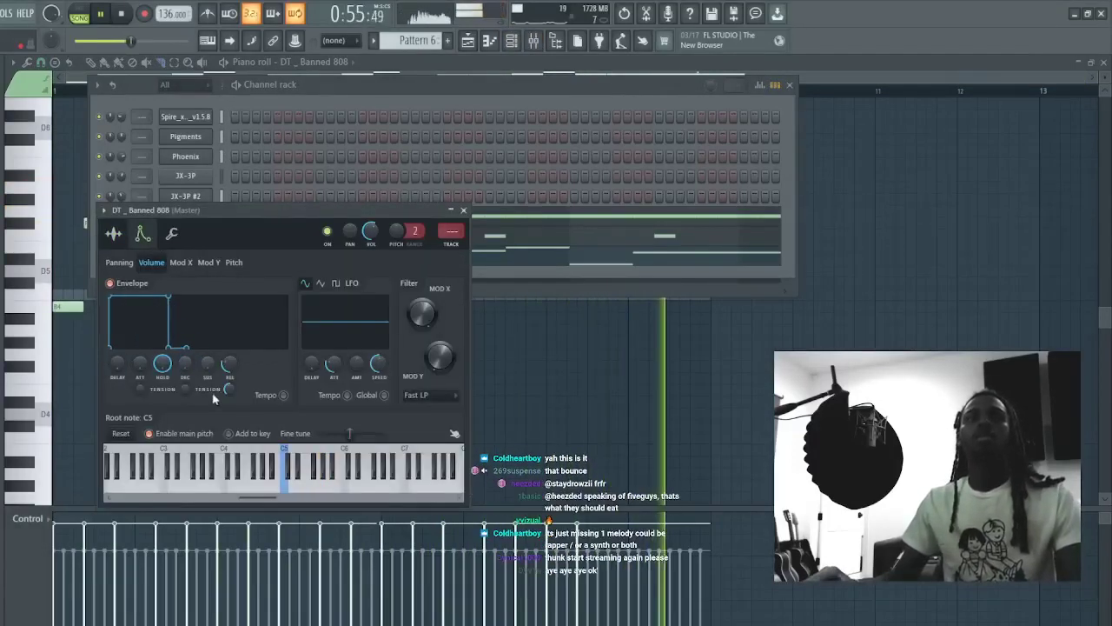
pyautogui.click(356, 86)
pyautogui.click(283, 265)
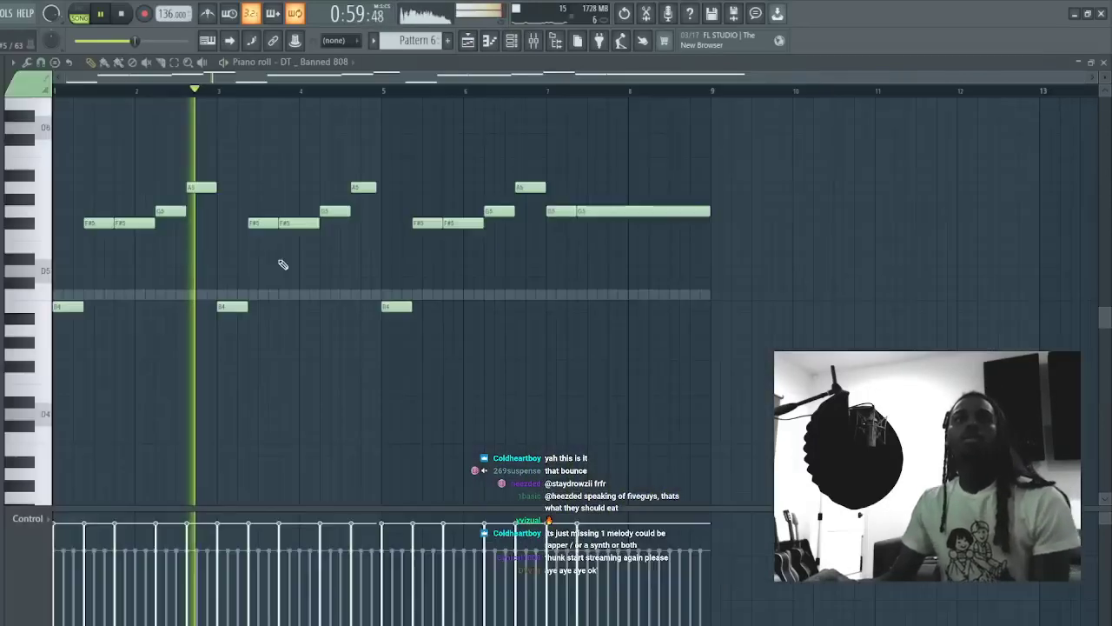
# - Slice the 808's final G5 into shorter notes ending on A4, then open the DT _ Pyro HH_2 piano roll
pyautogui.keyDown('ctrl'); pyautogui.scroll(3, 365, 144); pyautogui.keyUp('ctrl')
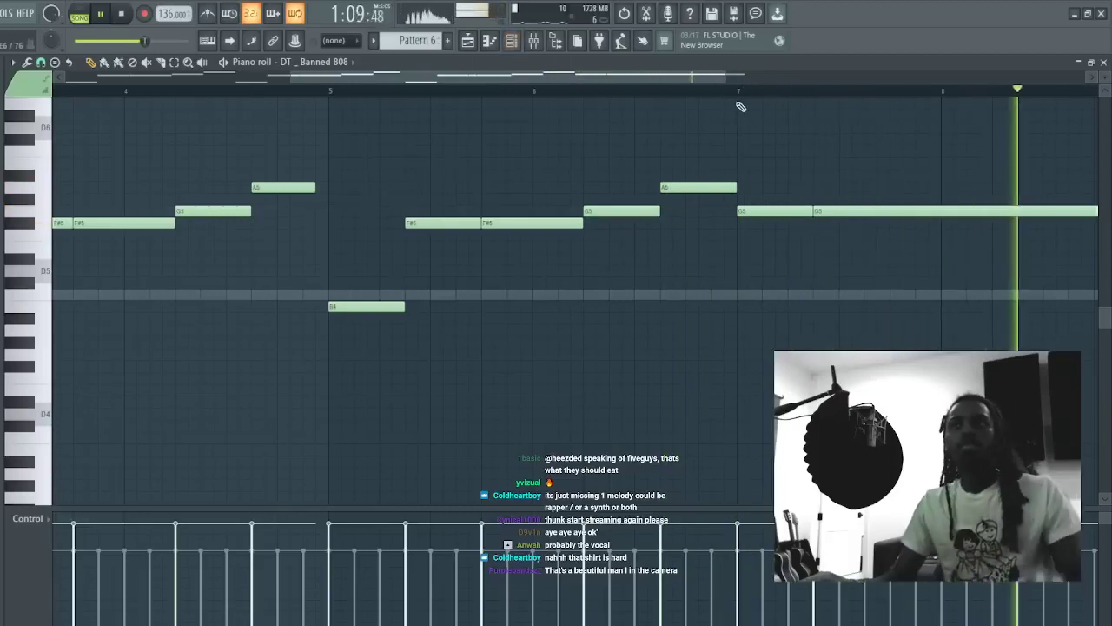
pyautogui.scroll(1, 743, 82)
pyautogui.press('c')
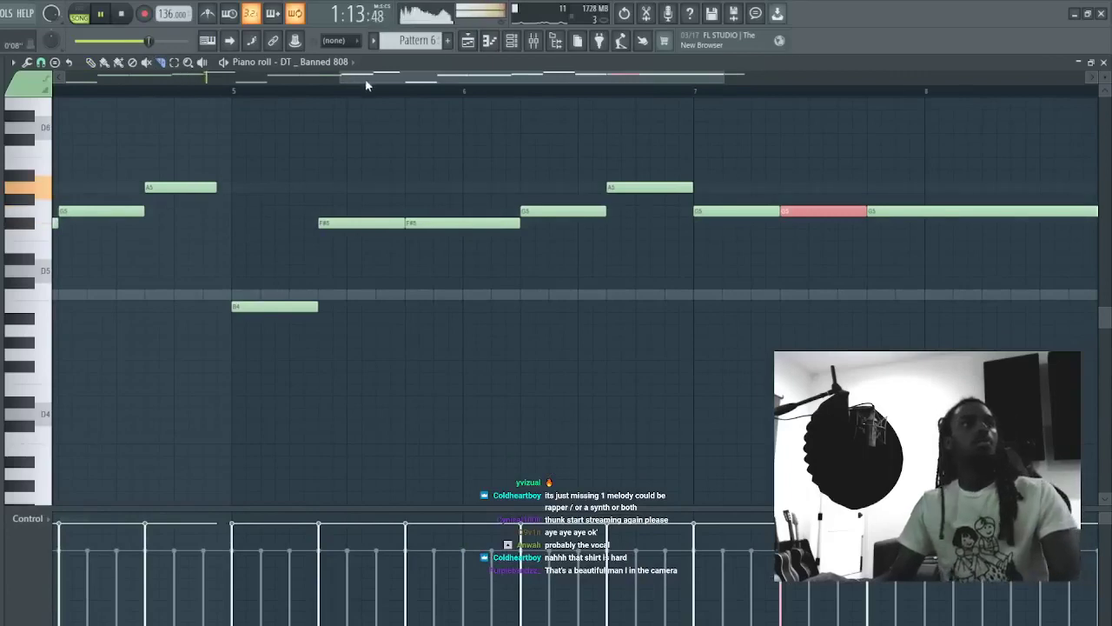
pyautogui.scroll(-1, 444, 82)
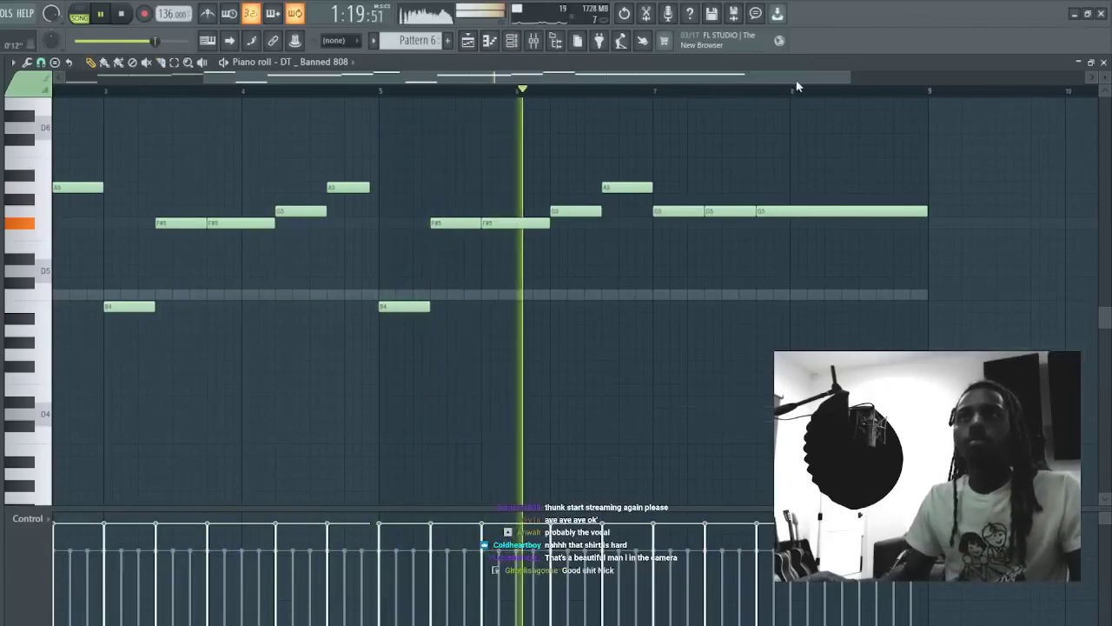
pyautogui.scroll(1, 795, 82)
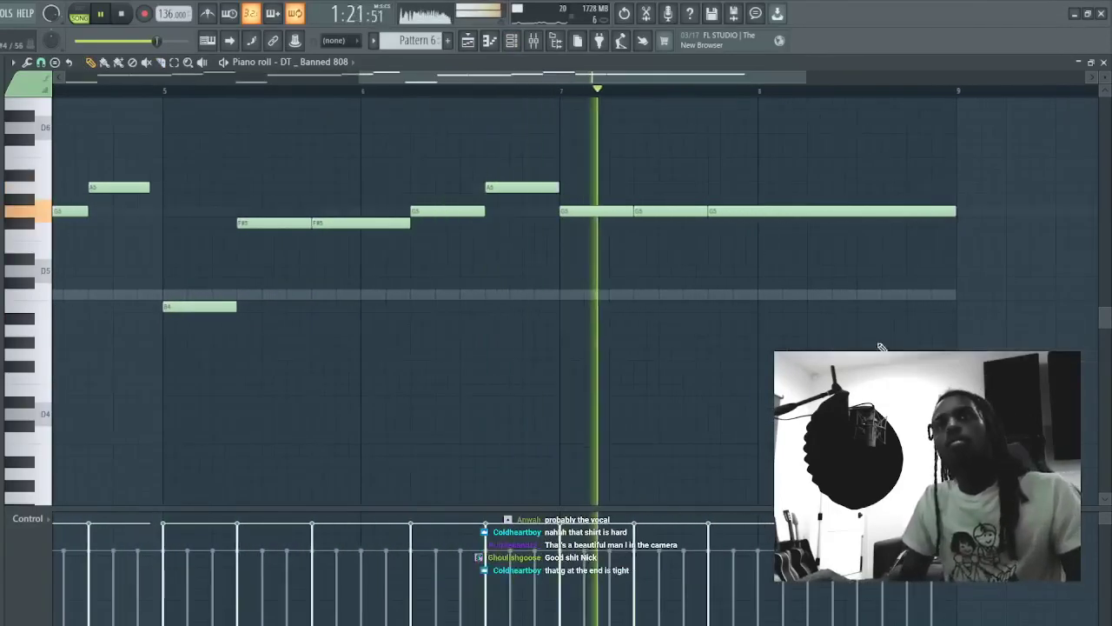
pyautogui.press('c')
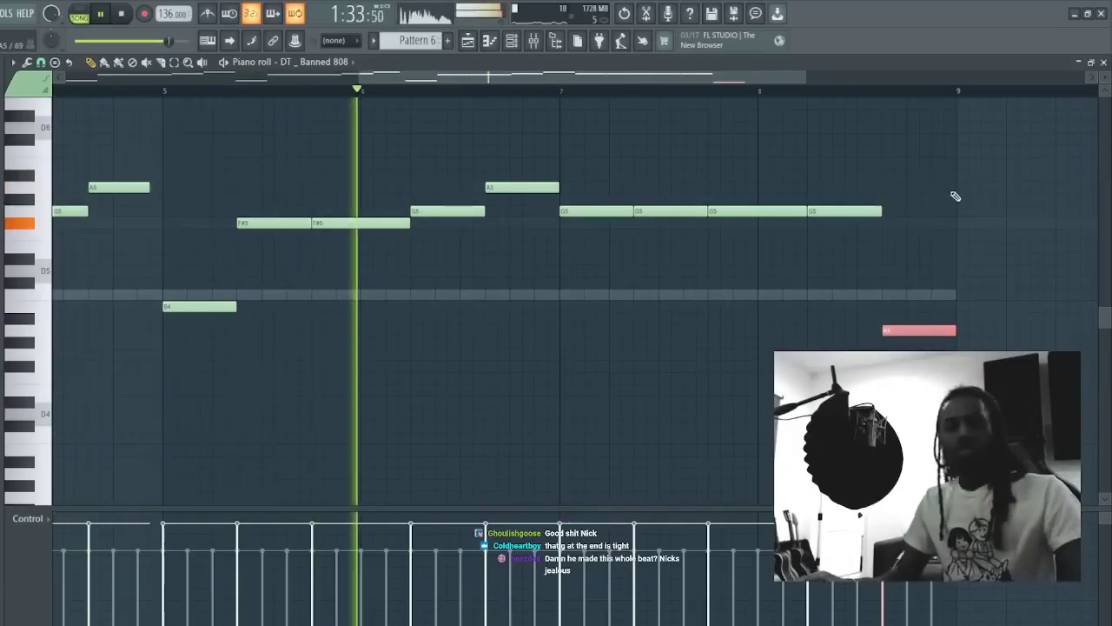
pyautogui.press('F7')
pyautogui.click(252, 218)
# - Add four extra C5 hi-hat notes to the DT _ Pyro HH_2 pattern
pyautogui.scroll(-6, 325, 77)
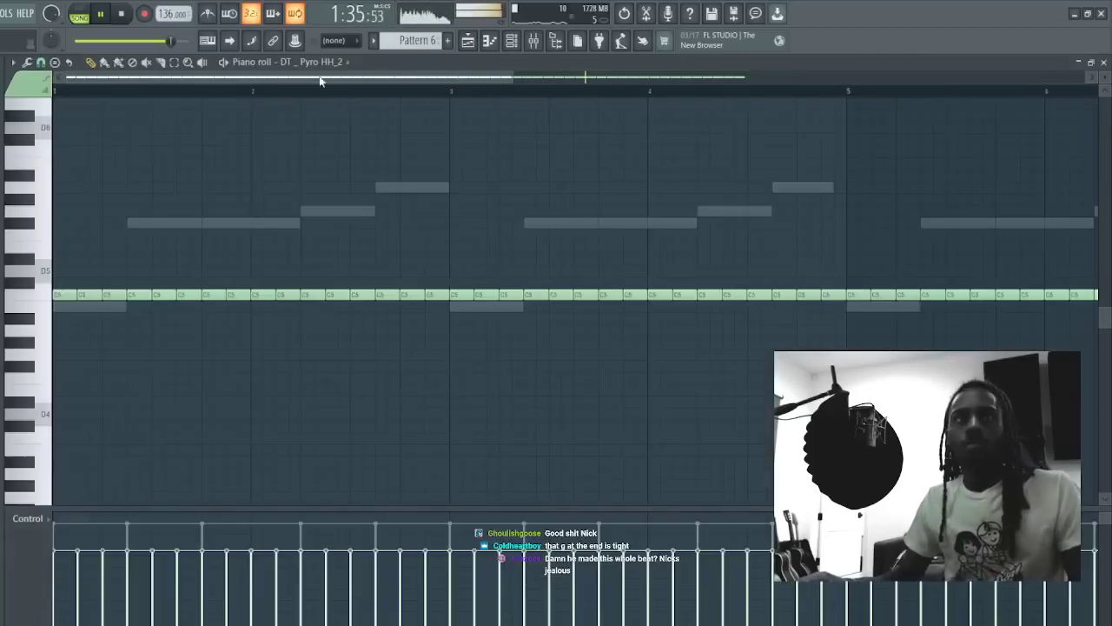
pyautogui.scroll(1, 325, 77)
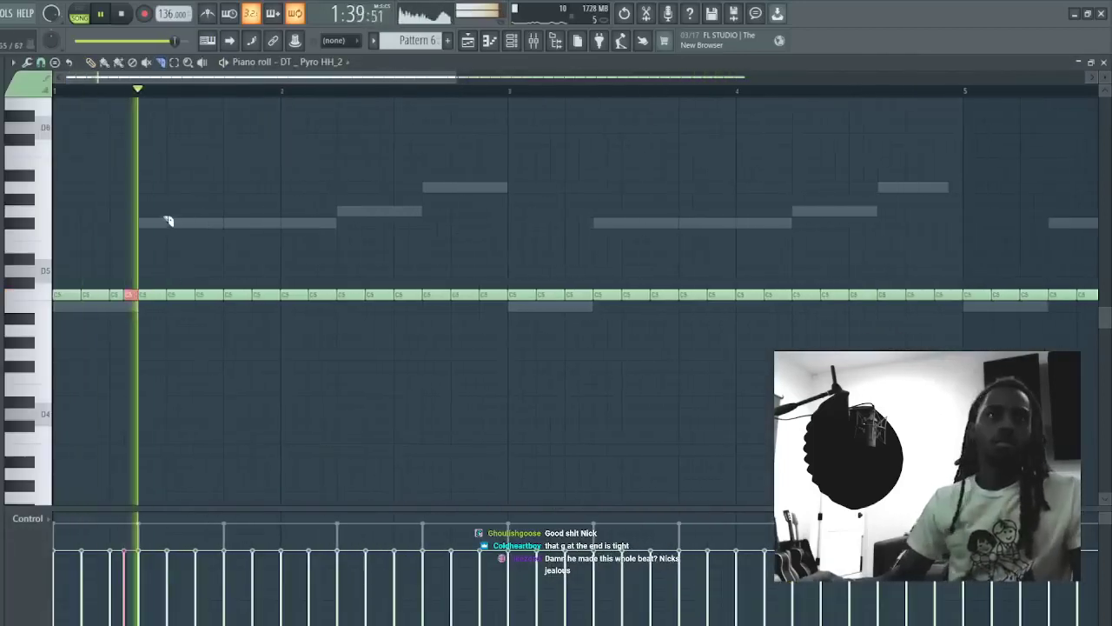
pyautogui.click(471, 295)
pyautogui.click(584, 296)
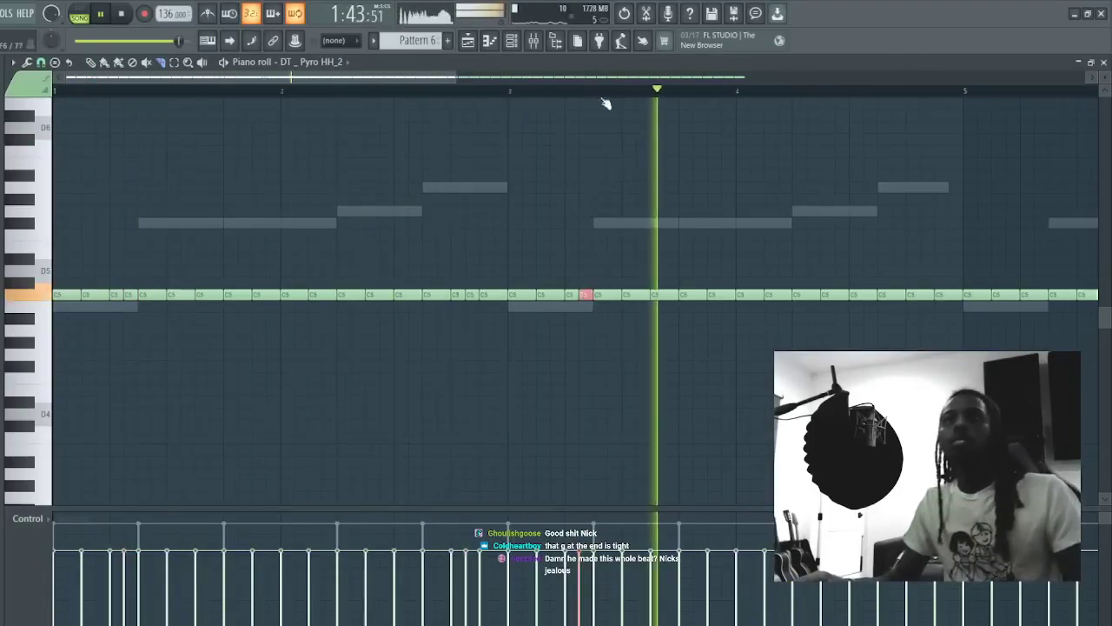
pyautogui.scroll(-3, 614, 79)
pyautogui.scroll(3, 614, 78)
pyautogui.scroll(1, 614, 78)
pyautogui.click(445, 295)
pyautogui.click(474, 295)
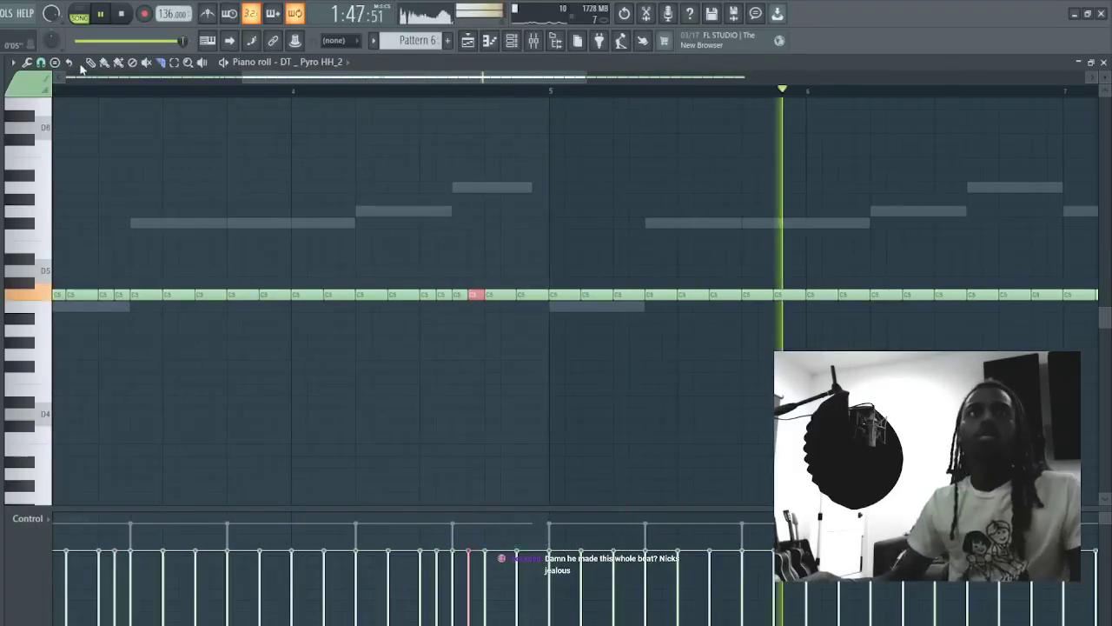
pyautogui.scroll(-3, 626, 78)
# - Replace the hi-hats in bars 5–9 with a Ctrl+B duplicate of bars 1–5
pyautogui.moveTo(913, 382); pyautogui.dragTo(415, 240)
pyautogui.press('Delete')
pyautogui.hotkey('ctrl', 'b')
pyautogui.click(464, 390)
pyautogui.rightClick(466, 390)
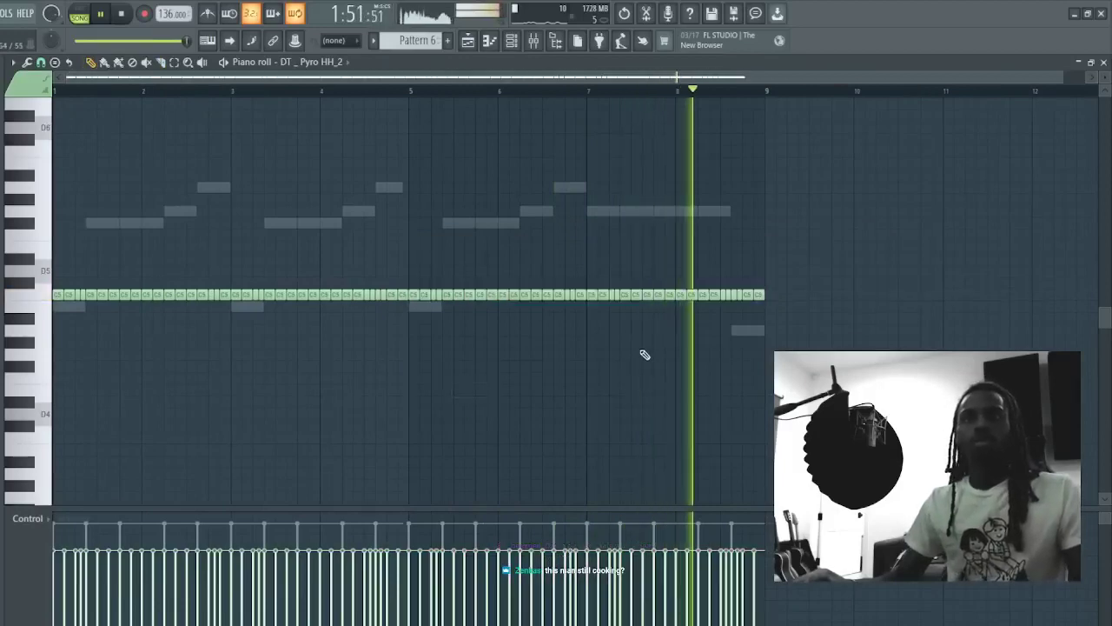
pyautogui.click(370, 386)
pyautogui.rightClick(370, 385)
pyautogui.click(197, 364)
pyautogui.rightClick(196, 364)
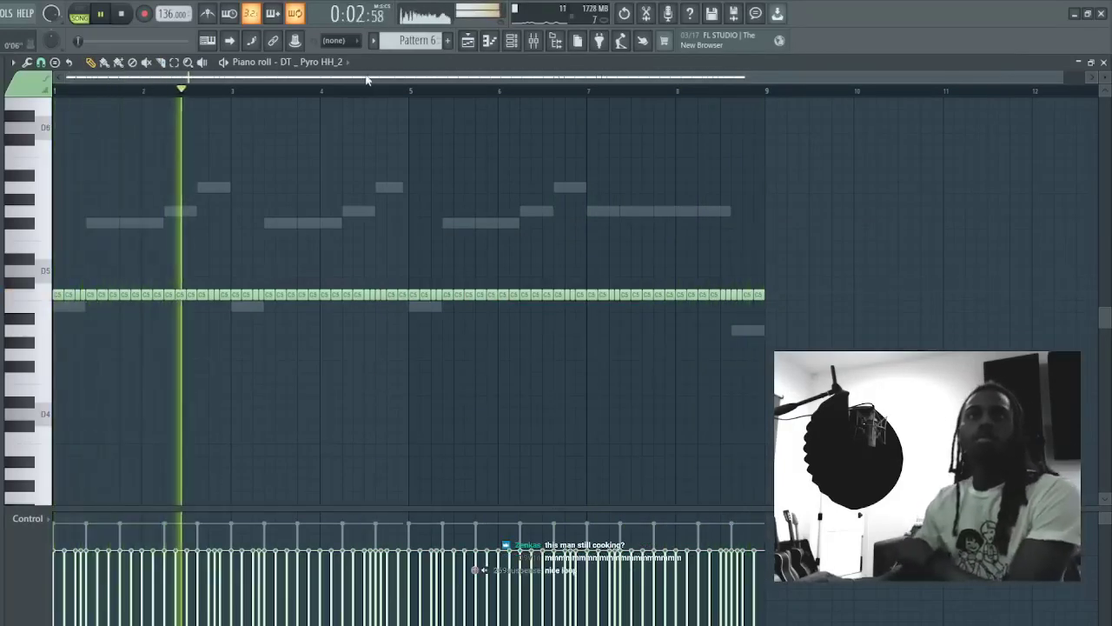
# - Delete the two short hi-hats before bar 5 and slice the C5 note there to leave a gap
pyautogui.moveTo(408, 77); pyautogui.dragTo(409, 122)
pyautogui.rightClick(354, 296)
pyautogui.rightClick(378, 296)
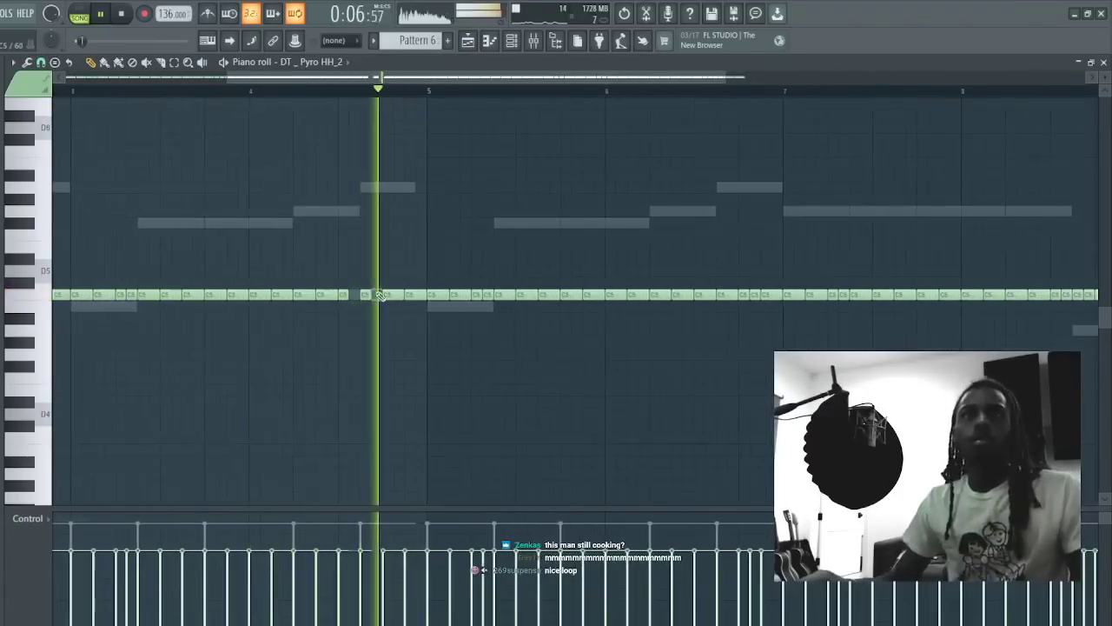
pyautogui.press('c')
pyautogui.moveTo(396, 291); pyautogui.dragTo(397, 304)
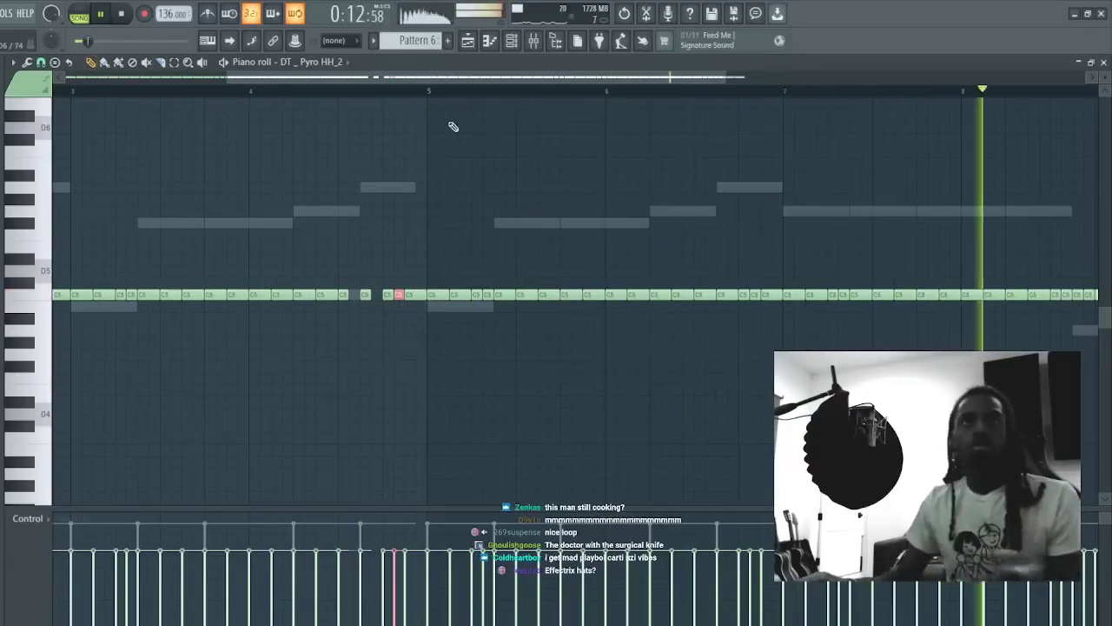
pyautogui.click(511, 42)
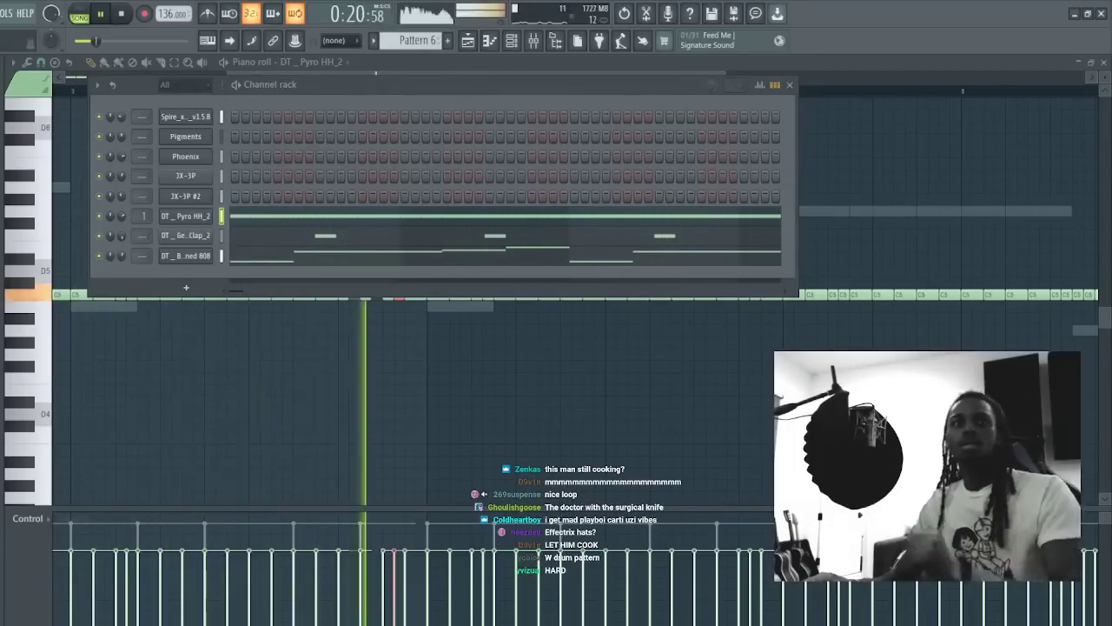
# - Drop the DT _ GoGo Perc_2 sample into the channel rack, try swapping it to DT _ OldSkool Snare_2, then undo
pyautogui.moveTo(0, 405); pyautogui.dragTo(411, 155)
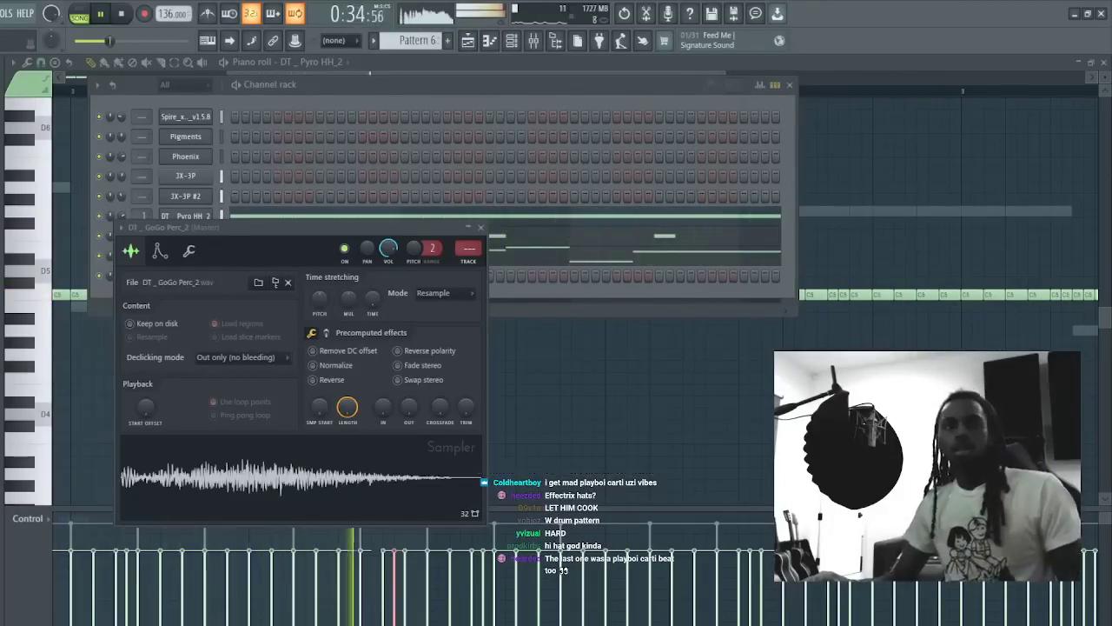
pyautogui.middleClick(3, 463)
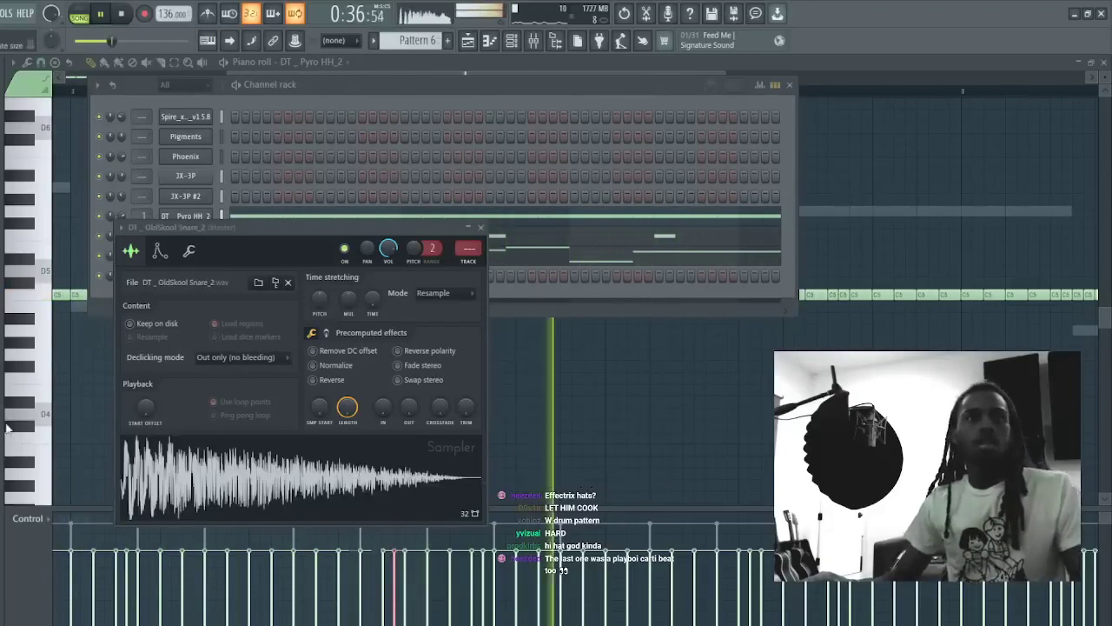
pyautogui.hotkey('ctrl', 'z')
pyautogui.click(315, 142)
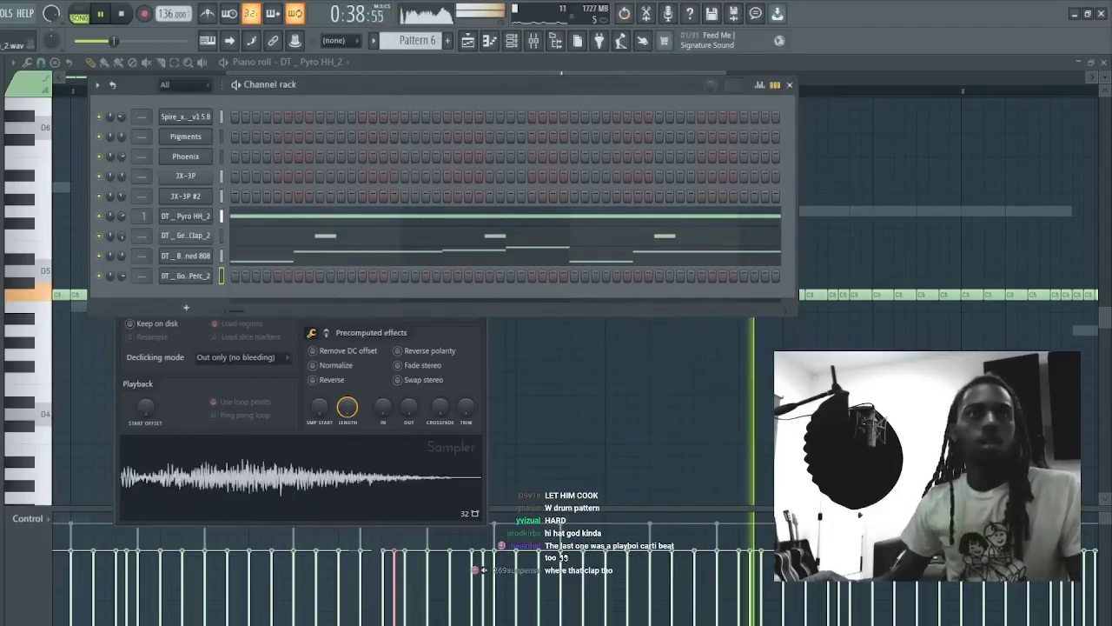
# - Switch the new channel to the DT _ OldSkool Snare_2 sample and check its settings
pyautogui.hotkey('ctrl', 'z')
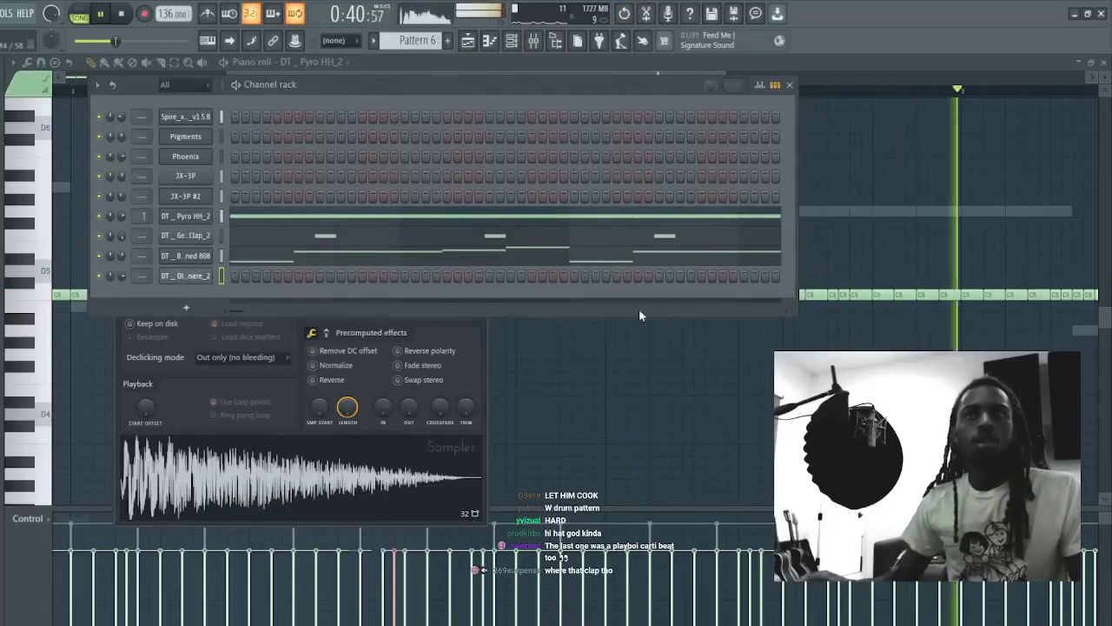
pyautogui.click(263, 481)
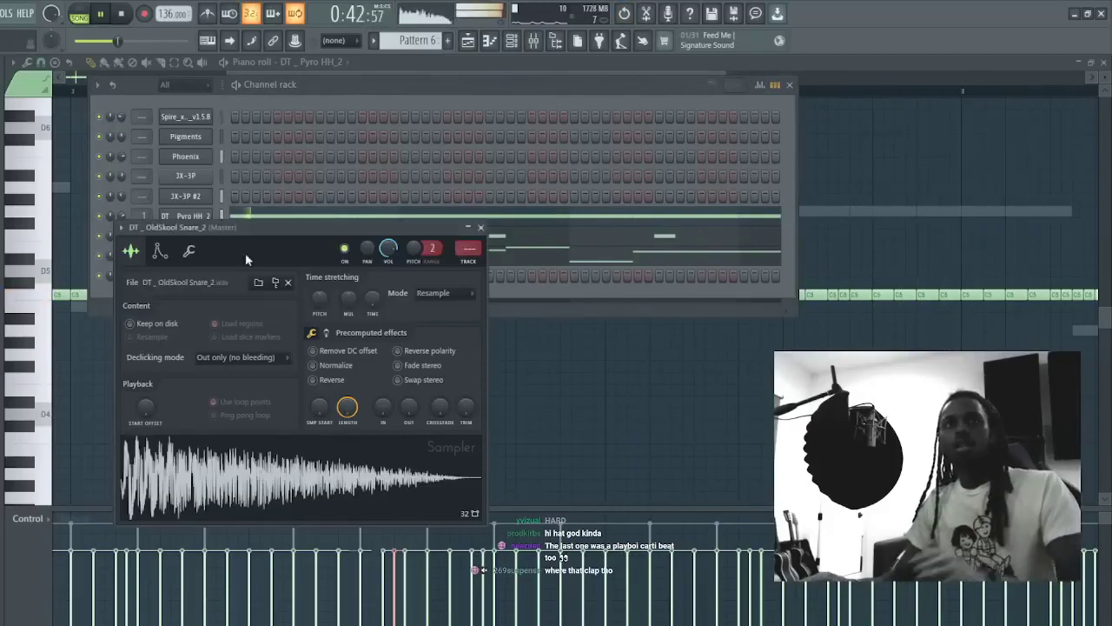
pyautogui.click(330, 86)
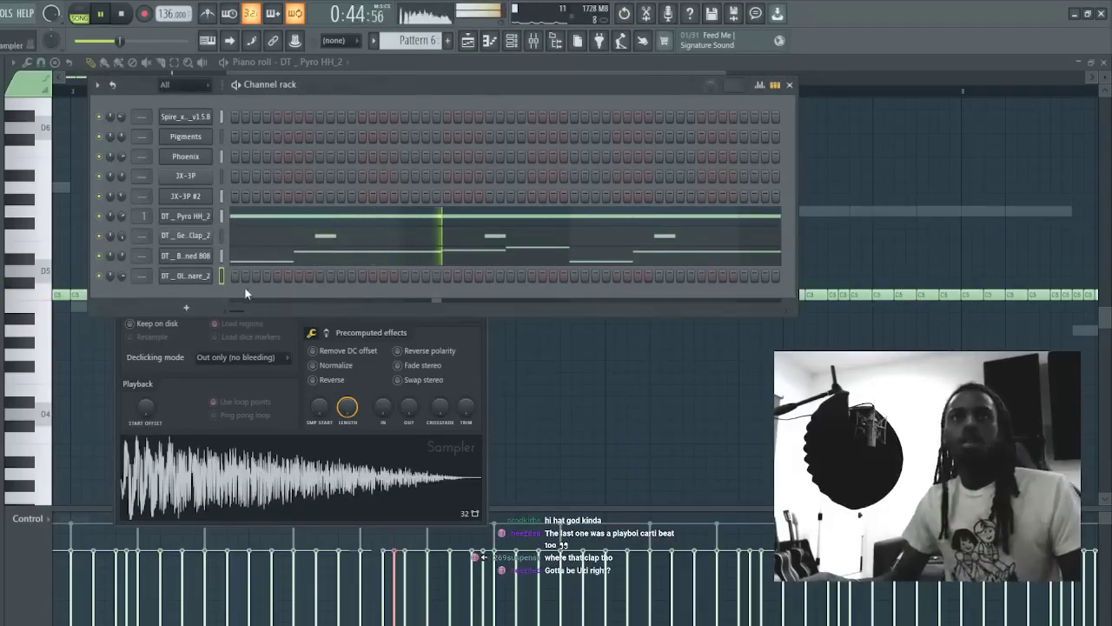
# - Draw a short snare hit just before bar 5 and duplicate it four bars later
pyautogui.press('F7')
pyautogui.scroll(-1, 414, 79)
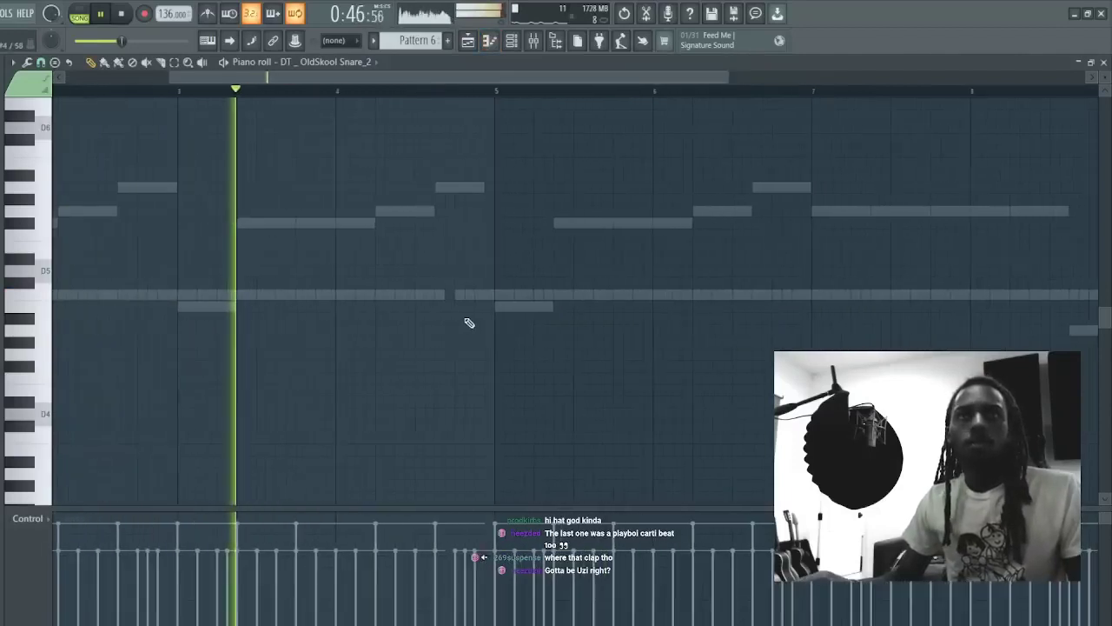
pyautogui.click(476, 294)
pyautogui.hotkey('ctrl', 'a')
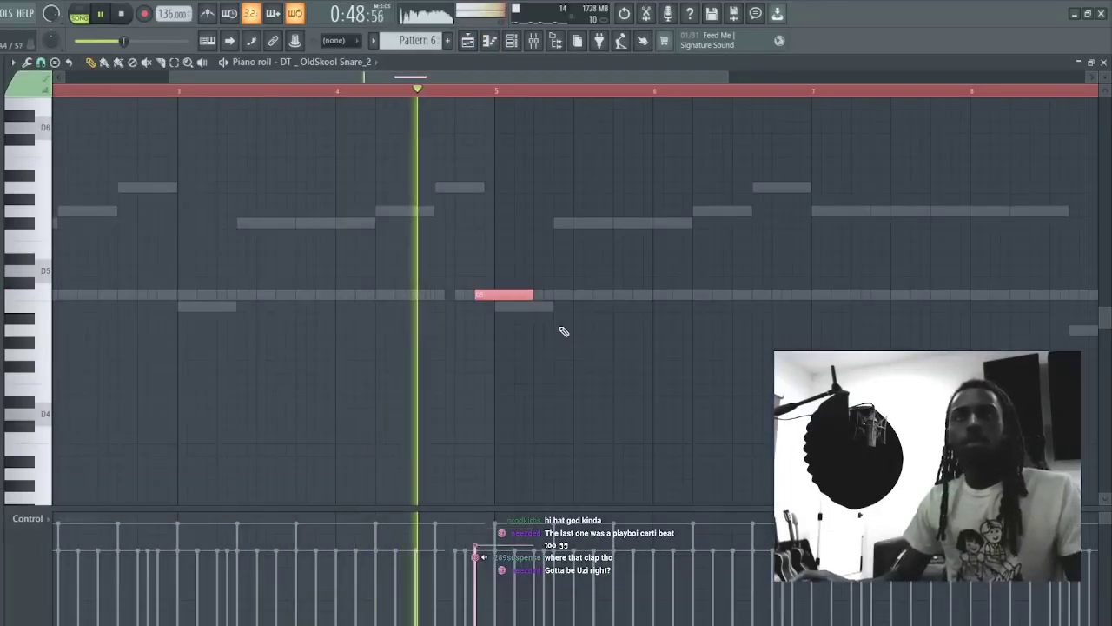
pyautogui.scroll(-2, 571, 82)
pyautogui.moveTo(442, 296); pyautogui.dragTo(422, 301)
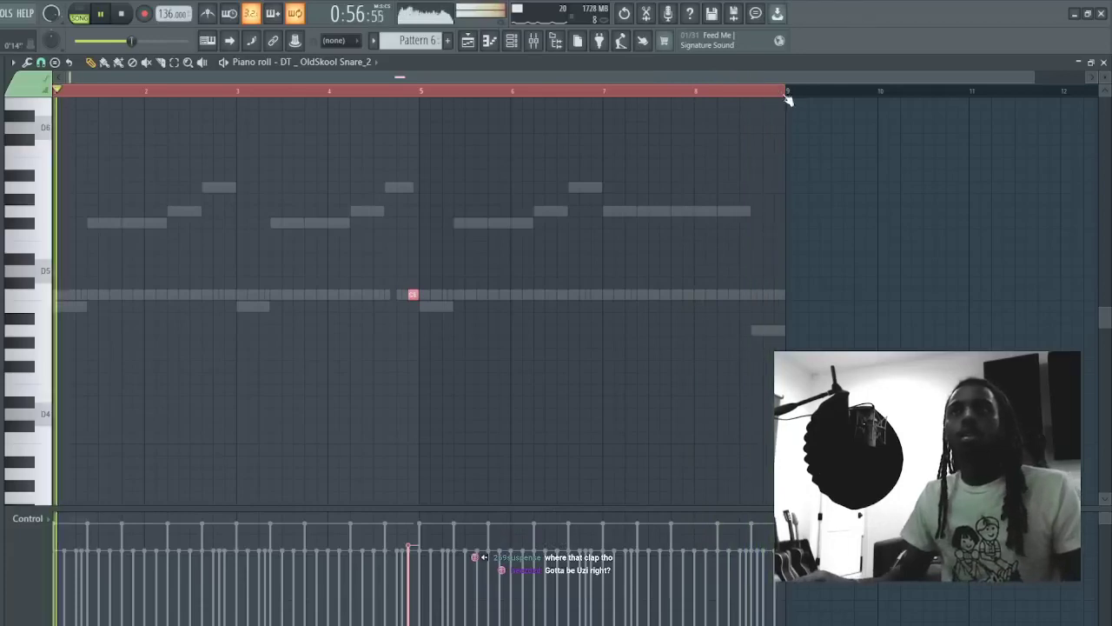
pyautogui.moveTo(786, 89); pyautogui.dragTo(445, 90)
pyautogui.hotkey('ctrl', 'b')
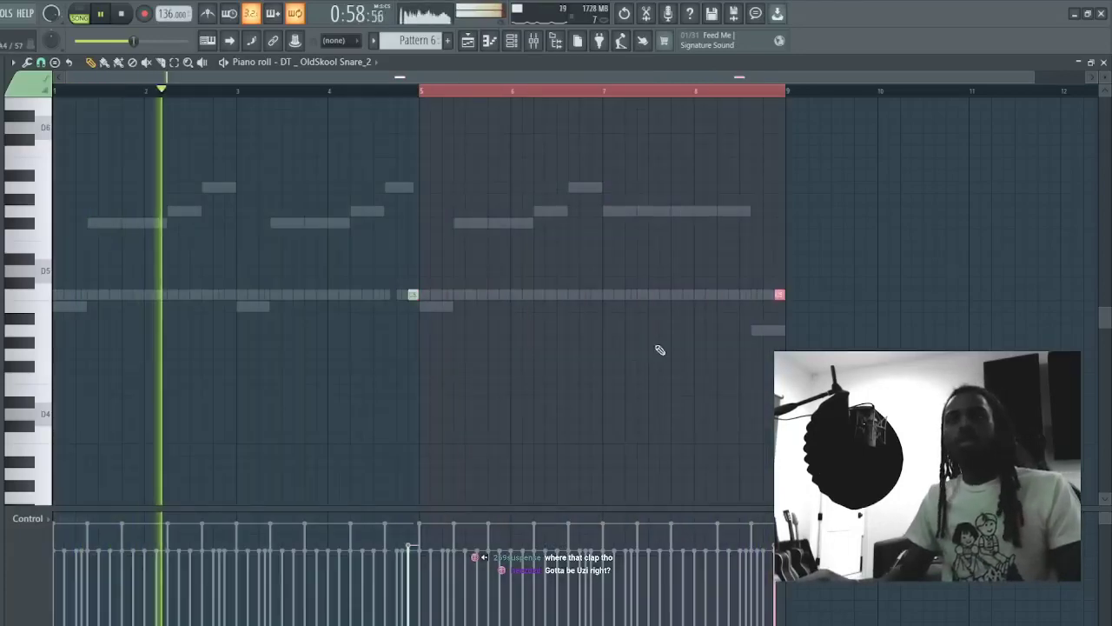
pyautogui.hotkey('ctrl', 'a')
pyautogui.keyDown('ctrl'); pyautogui.click(614, 379); pyautogui.keyUp('ctrl')
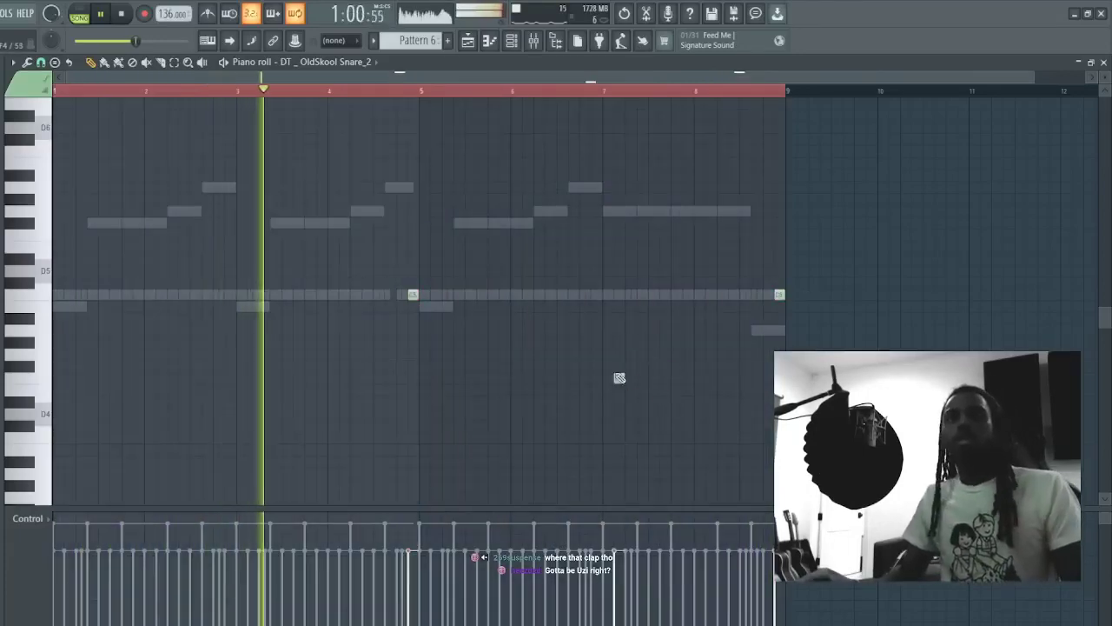
pyautogui.press('Escape')
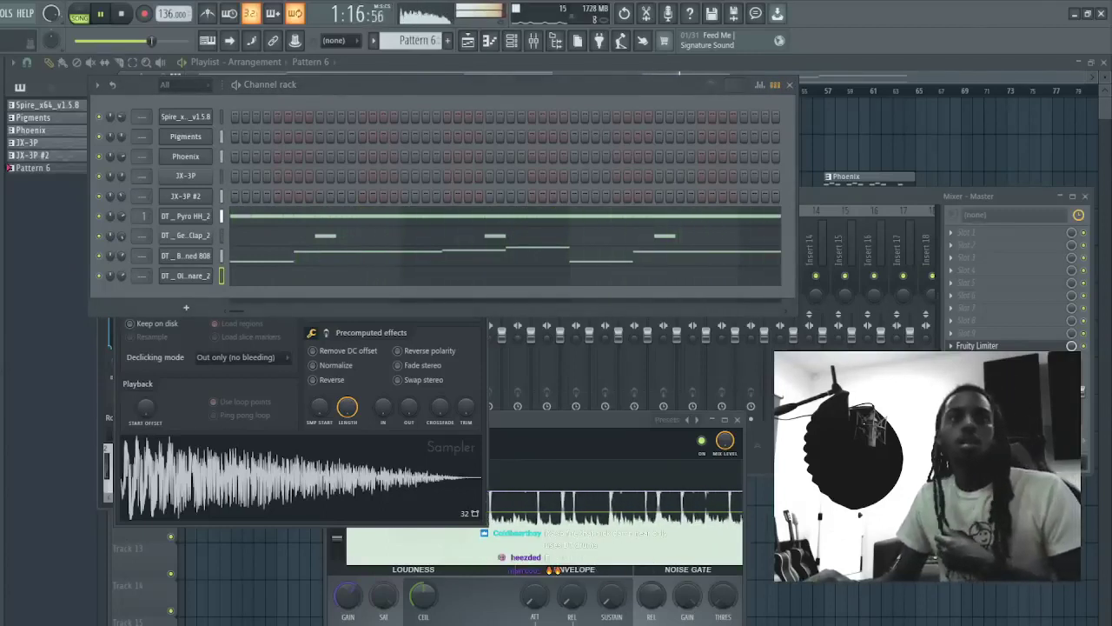
# - Add the DT _ MyHand Clap_2 sample as a new channel in the channel rack
pyautogui.click(1, 503)
pyautogui.click(376, 85)
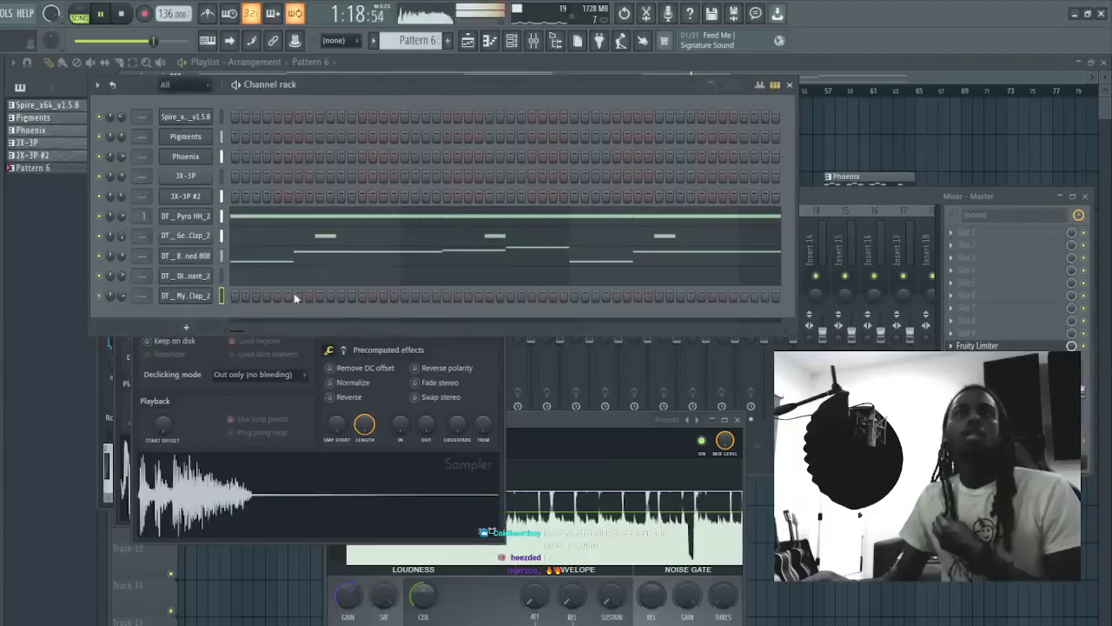
pyautogui.click(259, 491)
pyautogui.click(347, 81)
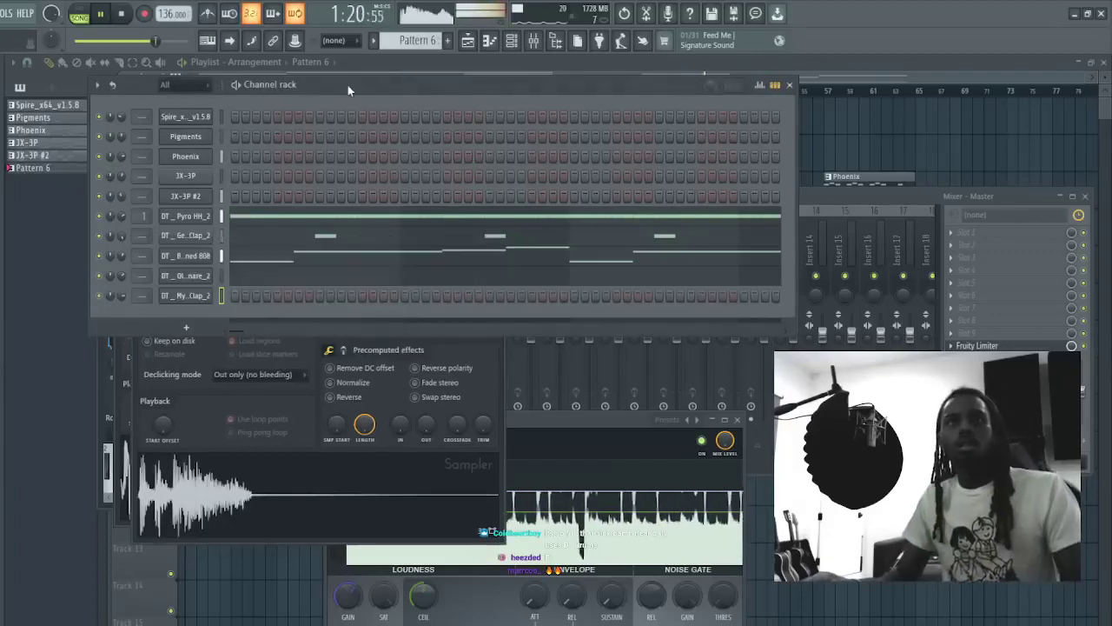
# - Write a clap hit at bar 2, raise it a semitone, and repeat it at bars 4, 6 and 8
pyautogui.press('F7')
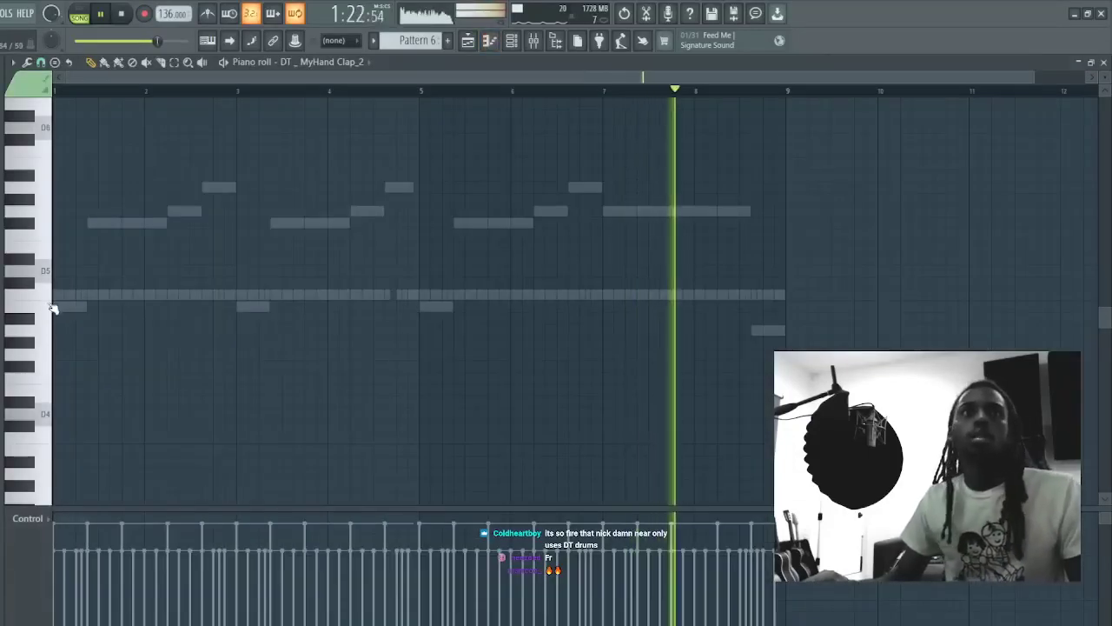
pyautogui.scroll(1, 181, 82)
pyautogui.click(263, 344)
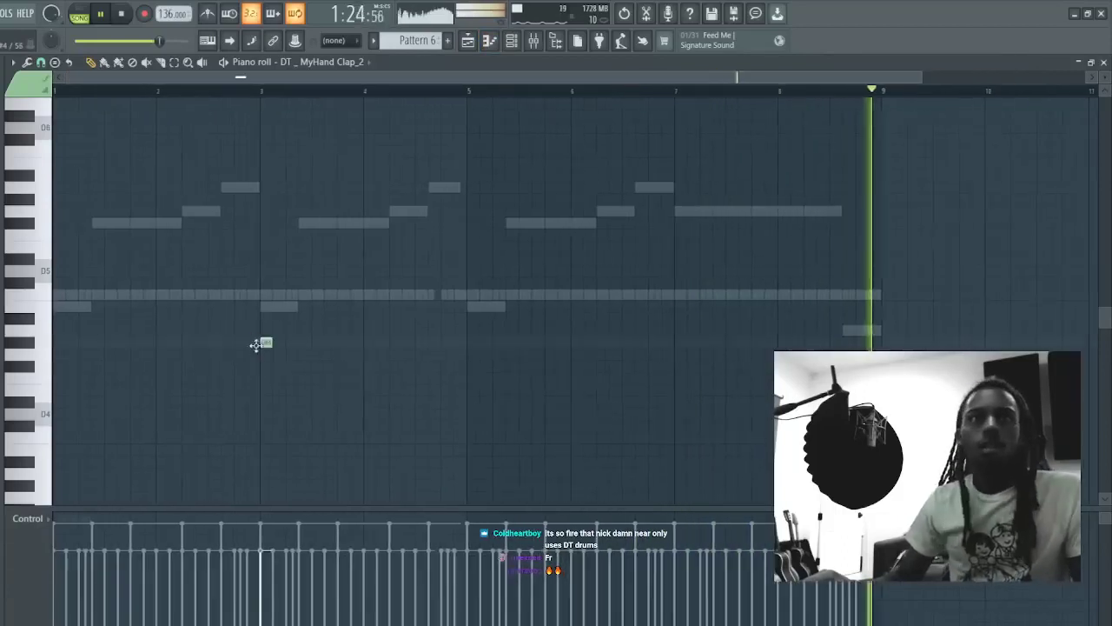
pyautogui.rightClick(267, 344)
pyautogui.click(174, 307)
pyautogui.hotkey('ctrl', 'a')
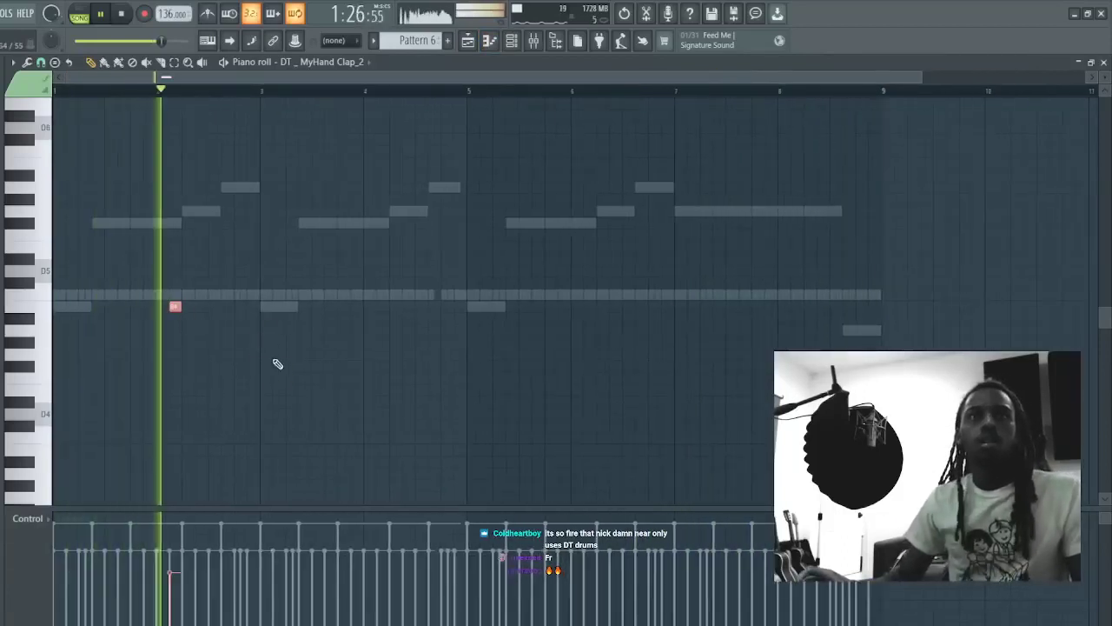
pyautogui.hotkey('shift', 'Up')
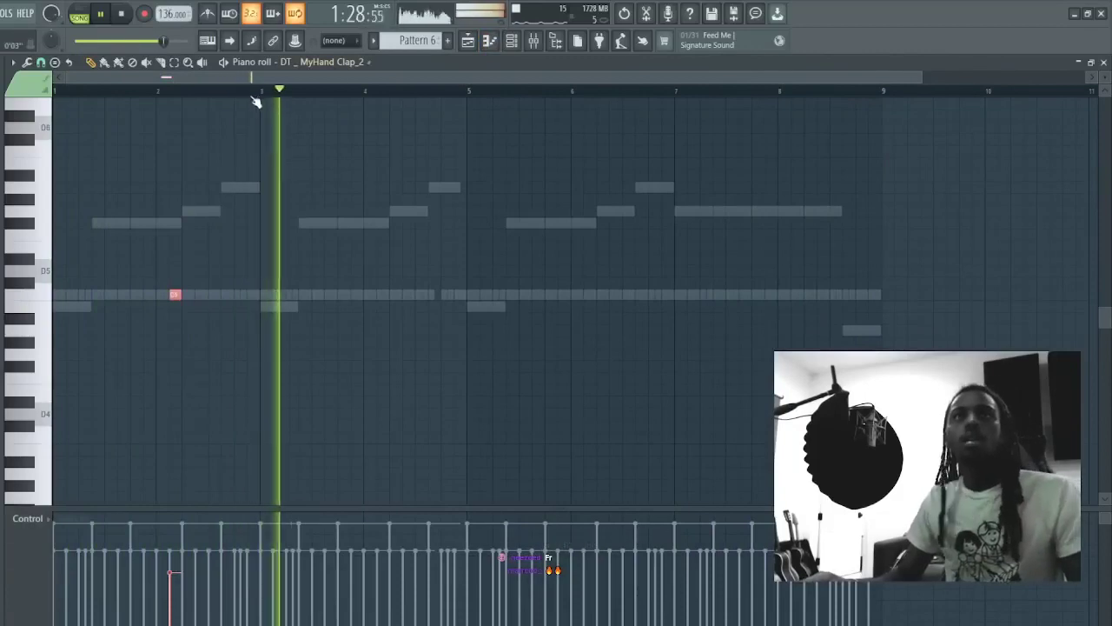
pyautogui.moveTo(264, 94); pyautogui.dragTo(60, 141)
pyautogui.hotkey('ctrl', 'b')
pyautogui.hotkey('ctrl', 'b')
pyautogui.hotkey('ctrl', 'b')
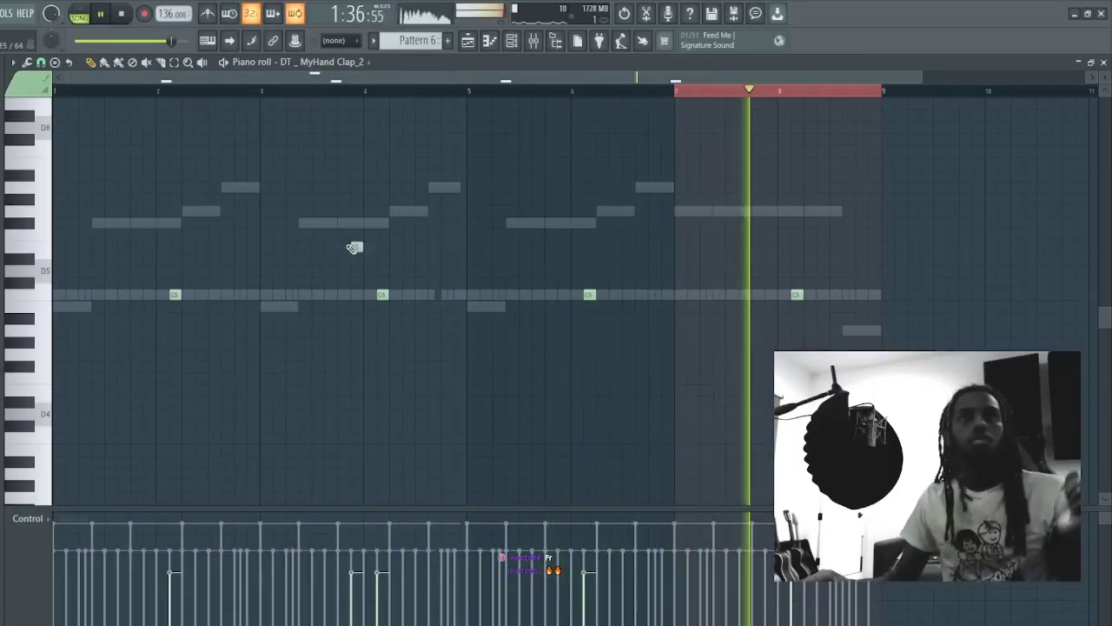
pyautogui.click(1104, 62)
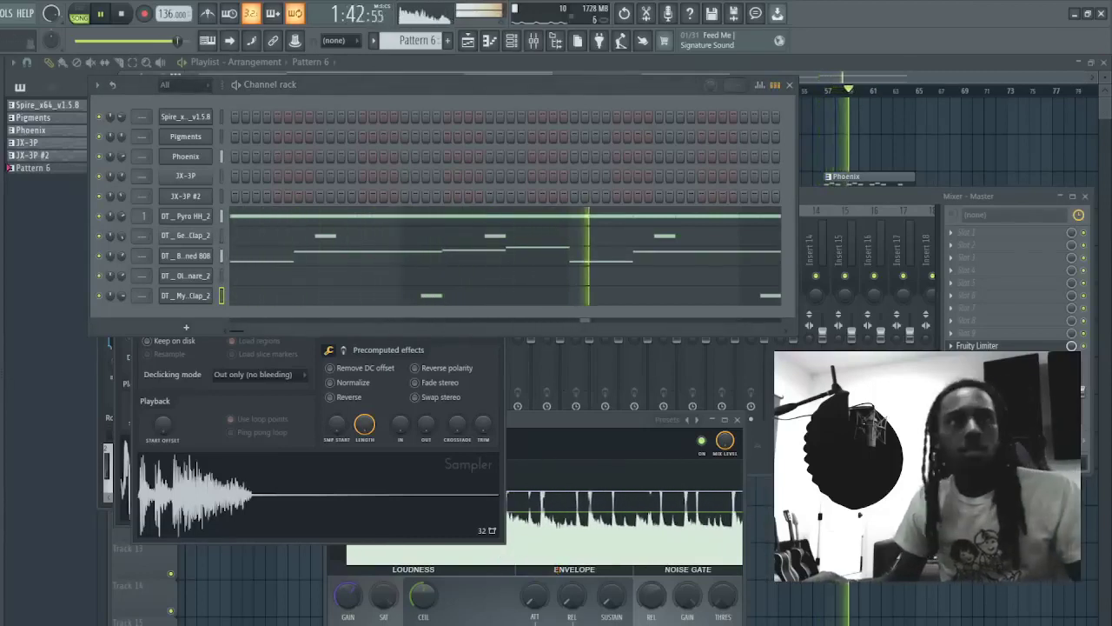
# - Shorten the second F#5 and the last G5 notes in the Banned 808 piano roll
pyautogui.click(418, 263)
pyautogui.moveTo(388, 227); pyautogui.dragTo(363, 225)
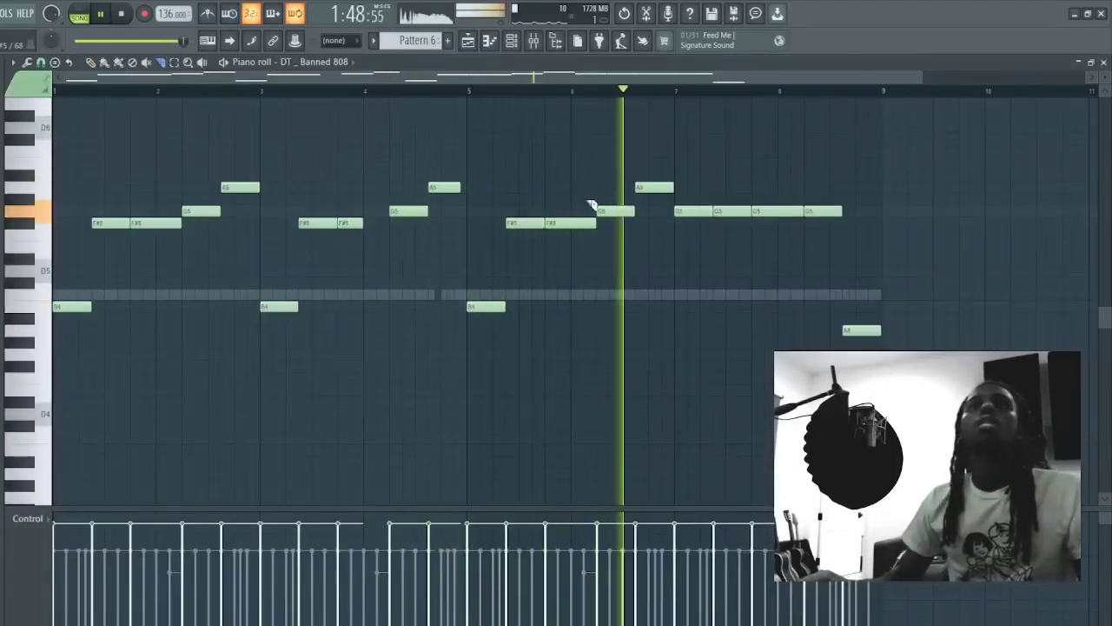
pyautogui.click(809, 306)
pyautogui.rightClick(810, 306)
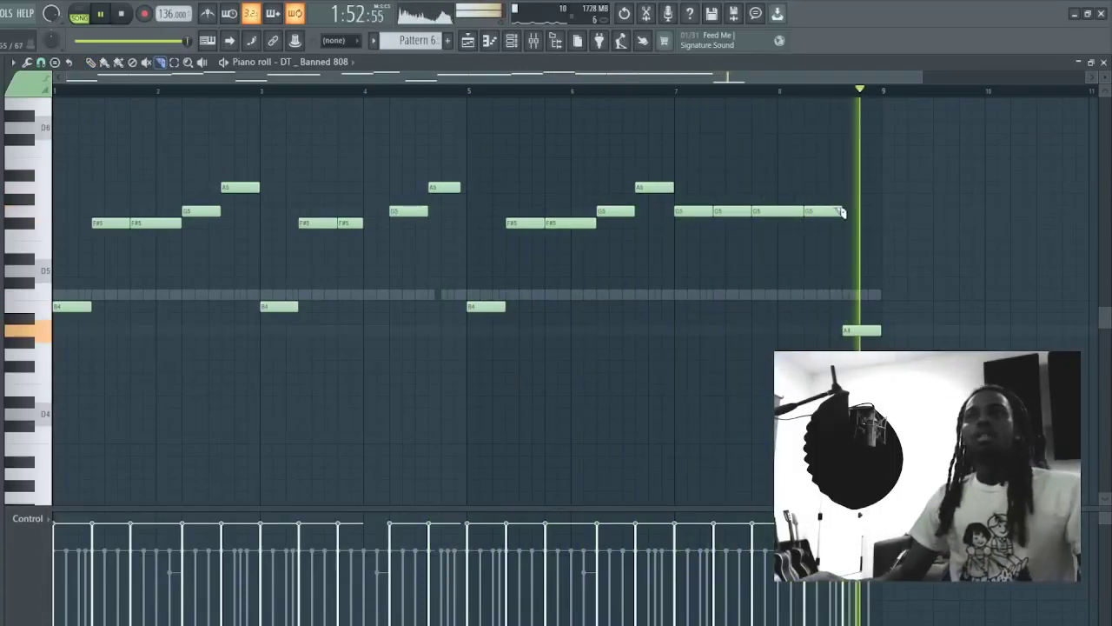
pyautogui.moveTo(842, 212); pyautogui.dragTo(830, 212)
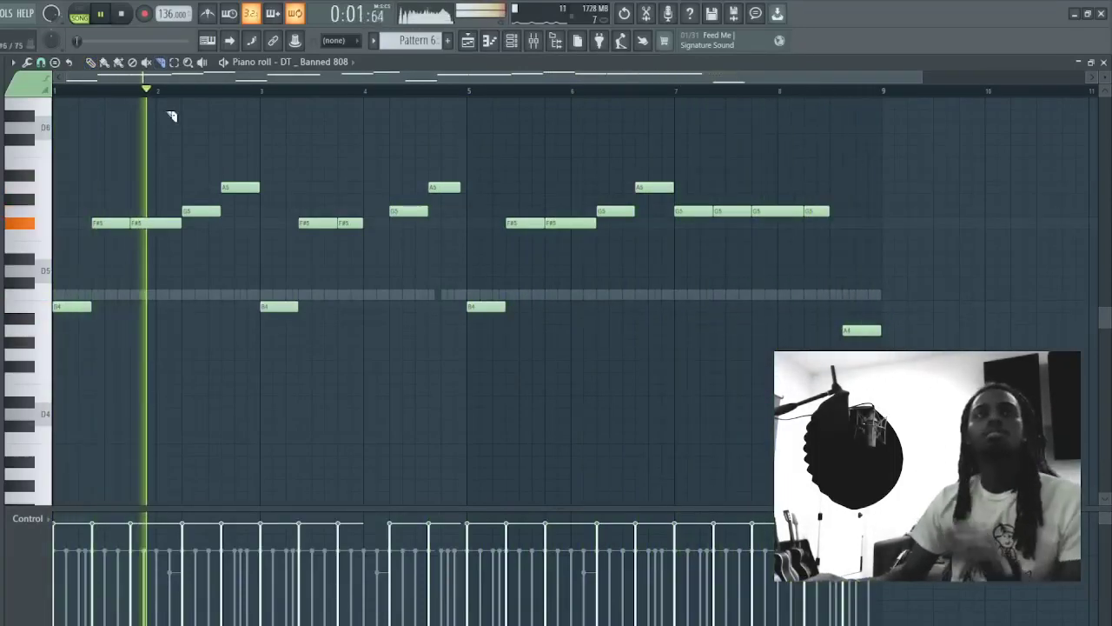
pyautogui.click(511, 40)
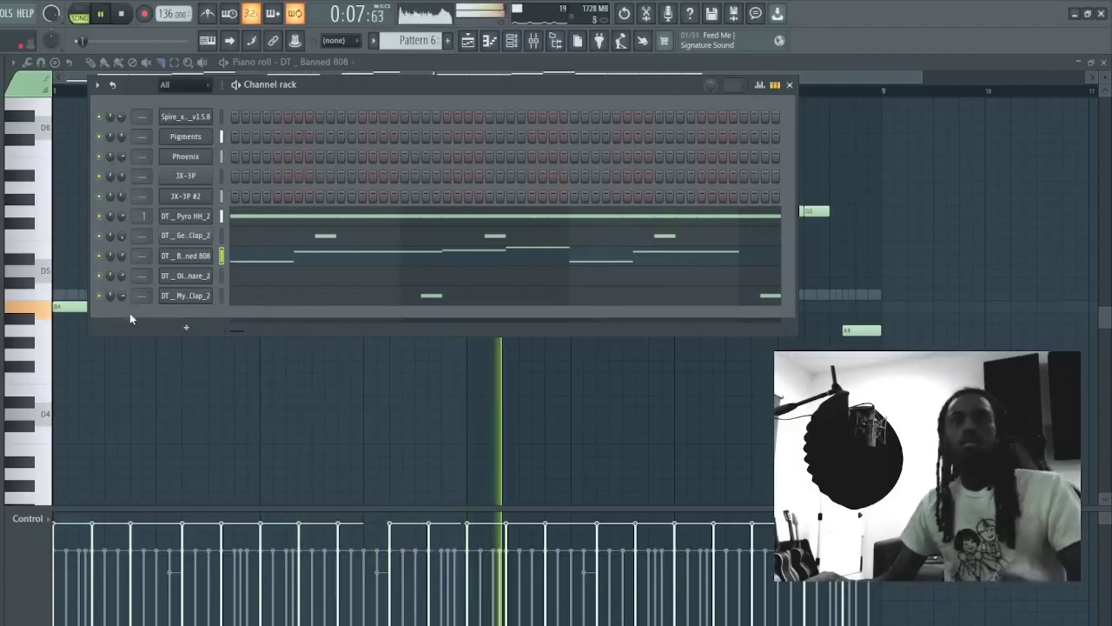
pyautogui.click(256, 418)
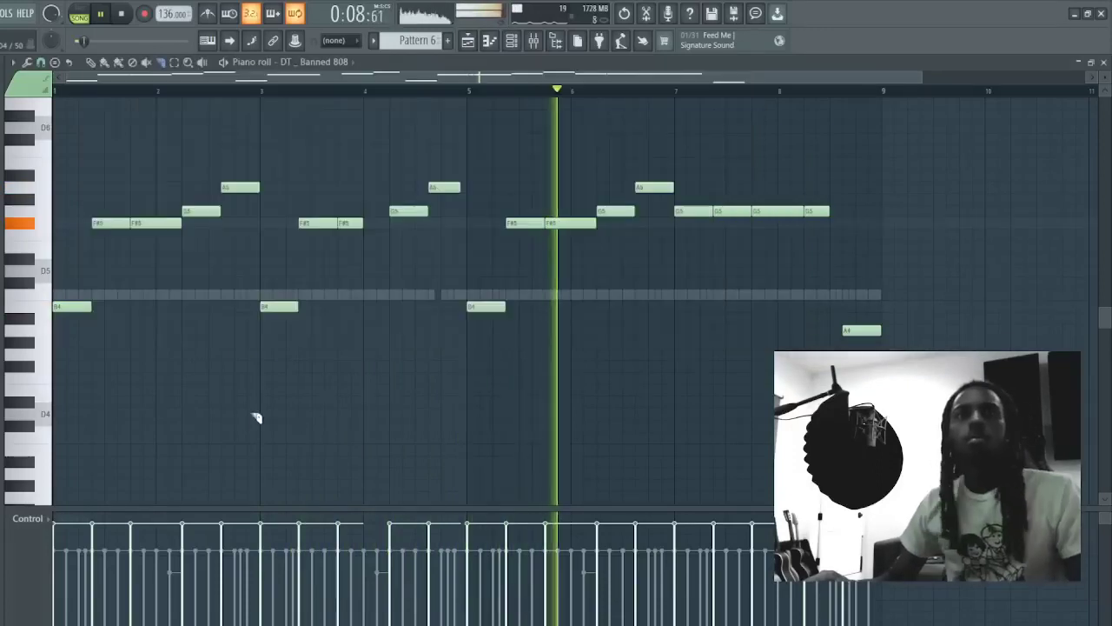
# - Add a short 808 note near bar 8 and drop it down to G4
pyautogui.click(368, 378)
pyautogui.rightClick(369, 378)
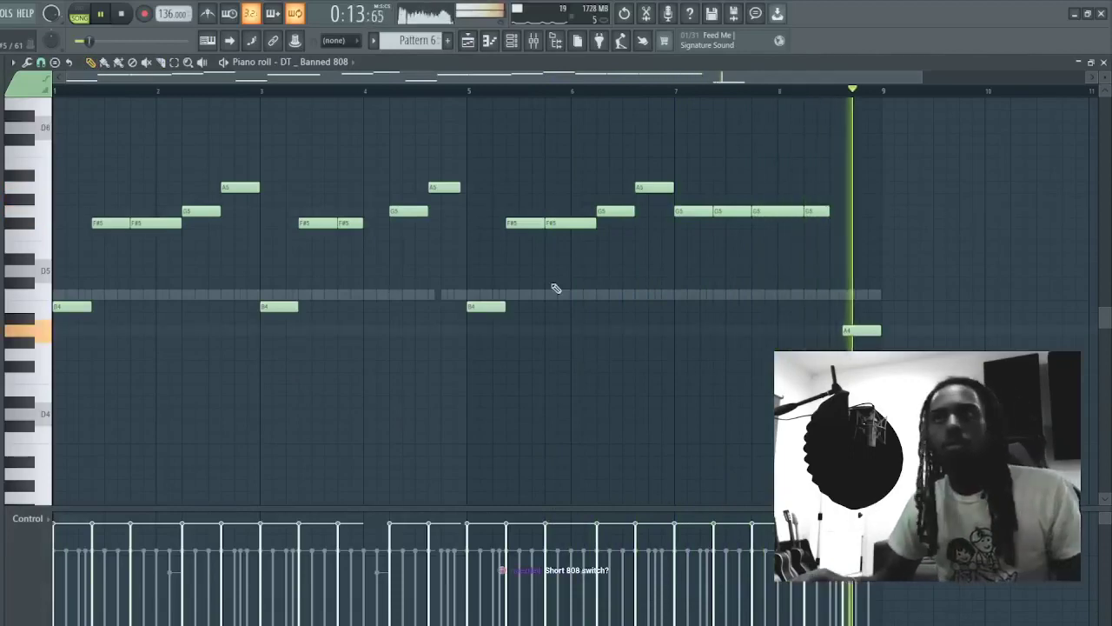
pyautogui.moveTo(785, 213); pyautogui.dragTo(781, 193)
pyautogui.keyDown('ctrl'); pyautogui.click(791, 201); pyautogui.keyUp('ctrl')
pyautogui.hotkey('ctrl', 'Down')
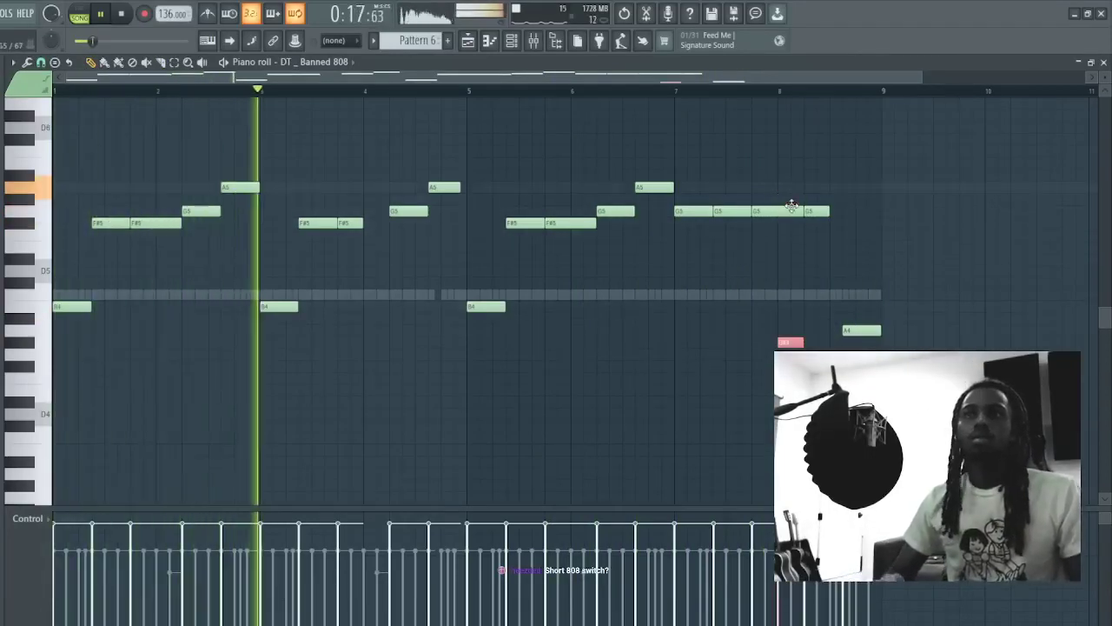
pyautogui.hotkey('shift', 'Up')
pyautogui.hotkey('shift', 'Down')
pyautogui.hotkey('shift', 'Down')
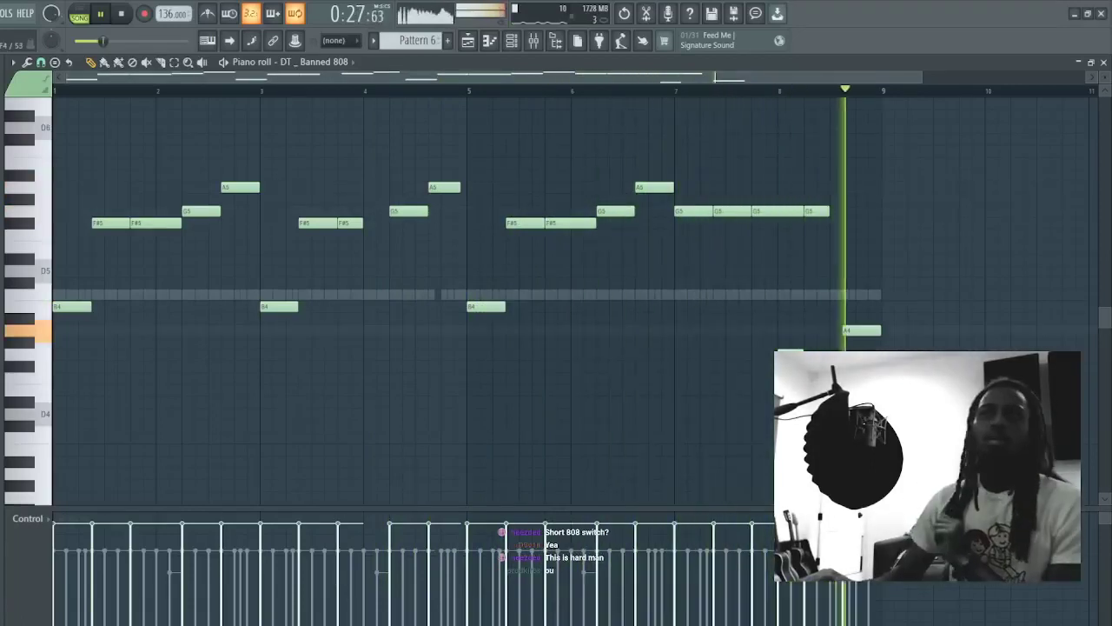
pyautogui.press('Escape')
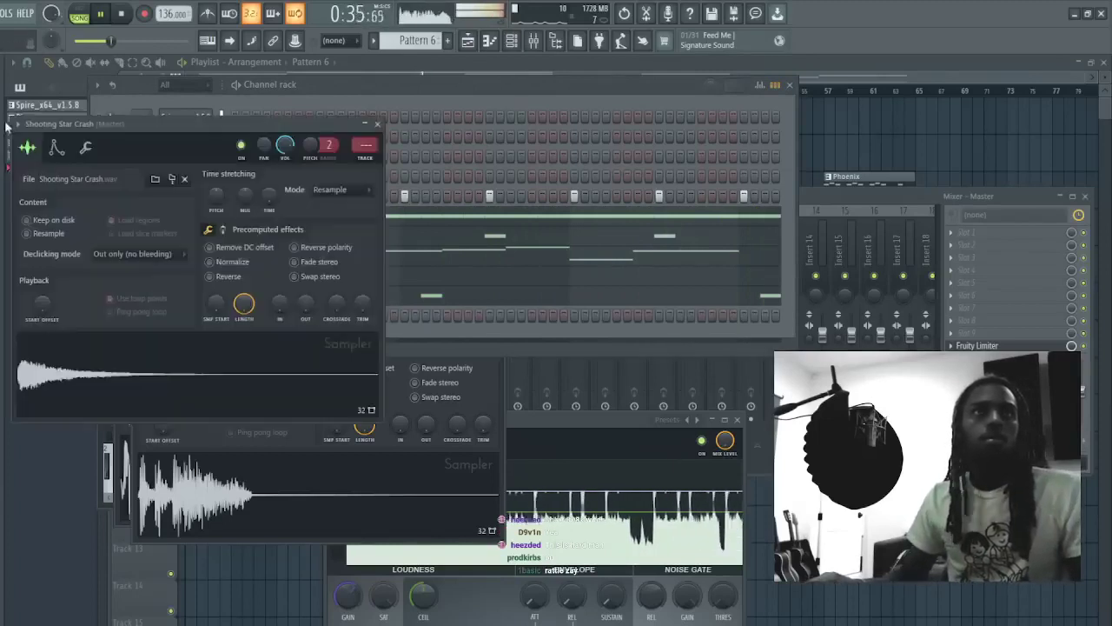
# - Bring the Playlist forward and remove the test Pattern 6 clips from Tracks 10 and 11
pyautogui.click(339, 94)
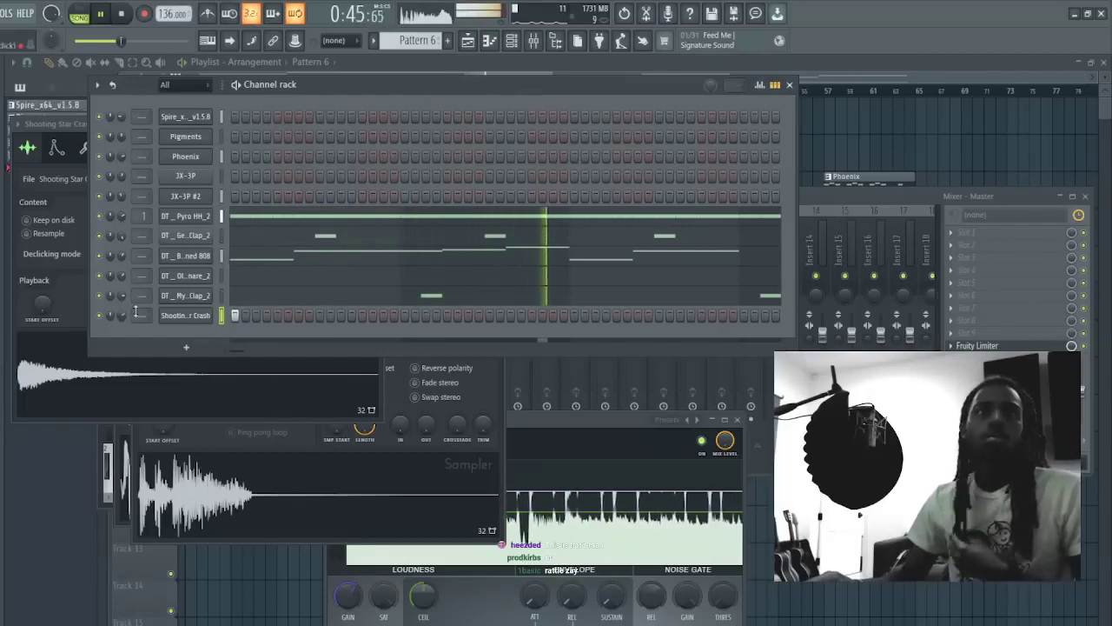
pyautogui.moveTo(867, 78)
pyautogui.mouseDown()
pyautogui.moveTo(869, 97)
pyautogui.moveTo(866, 83)
pyautogui.mouseUp()
pyautogui.click(694, 452)
pyautogui.rightClick(697, 456)
pyautogui.click(709, 484)
pyautogui.rightClick(709, 488)
pyautogui.click(741, 466)
pyautogui.rightClick(742, 466)
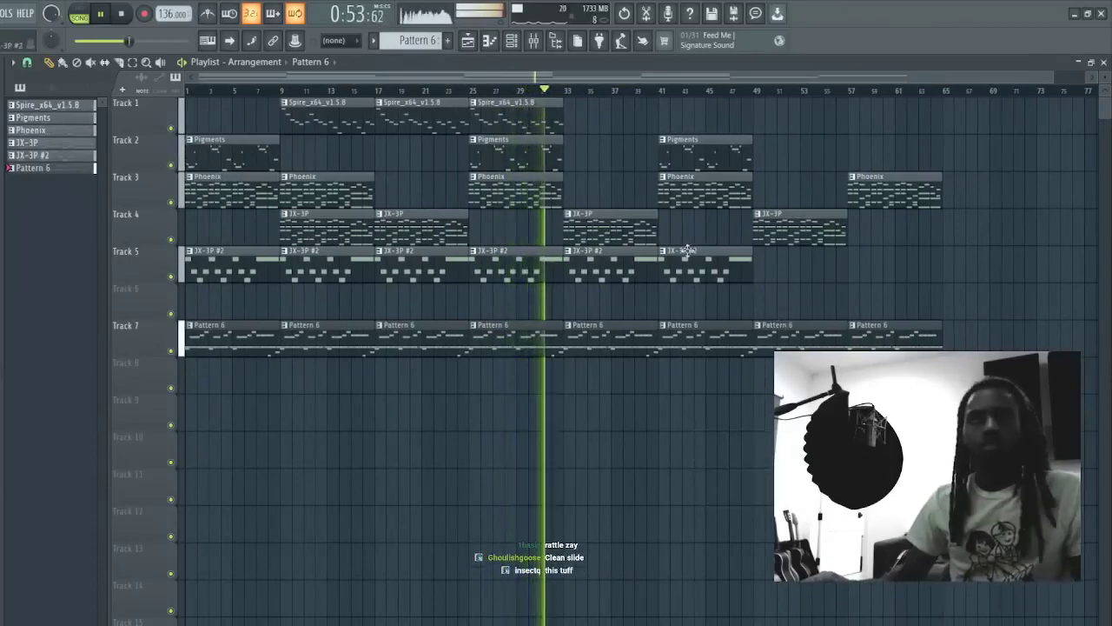
# - Try placing Pattern 6 clips on Track 11, then remove them again
pyautogui.click(511, 41)
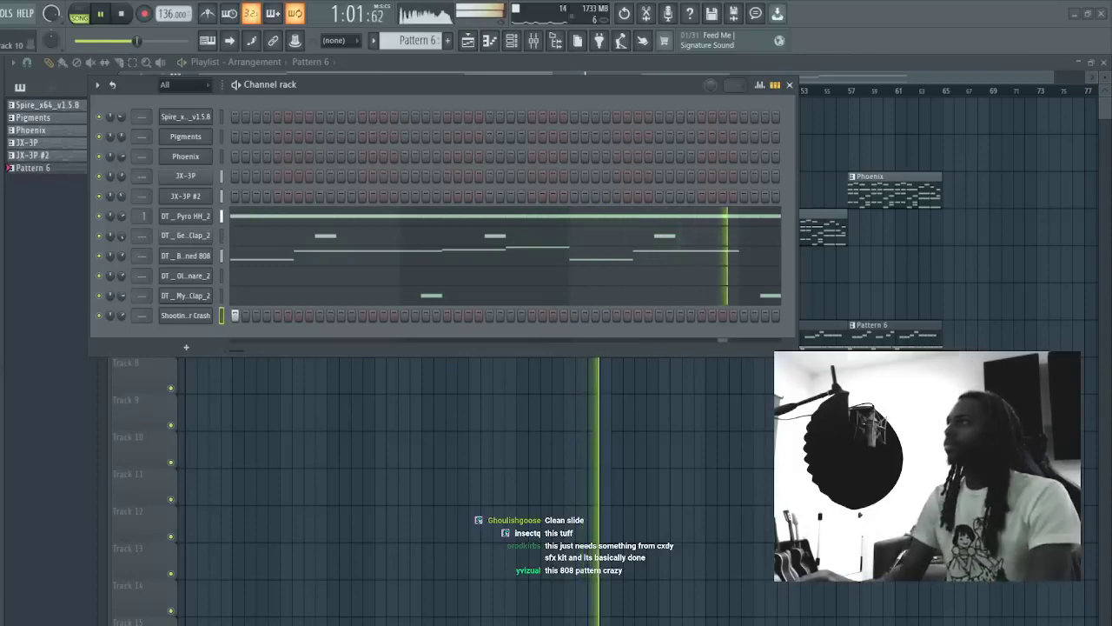
pyautogui.click(392, 487)
pyautogui.rightClick(454, 476)
pyautogui.click(511, 41)
pyautogui.click(201, 471)
pyautogui.rightClick(200, 470)
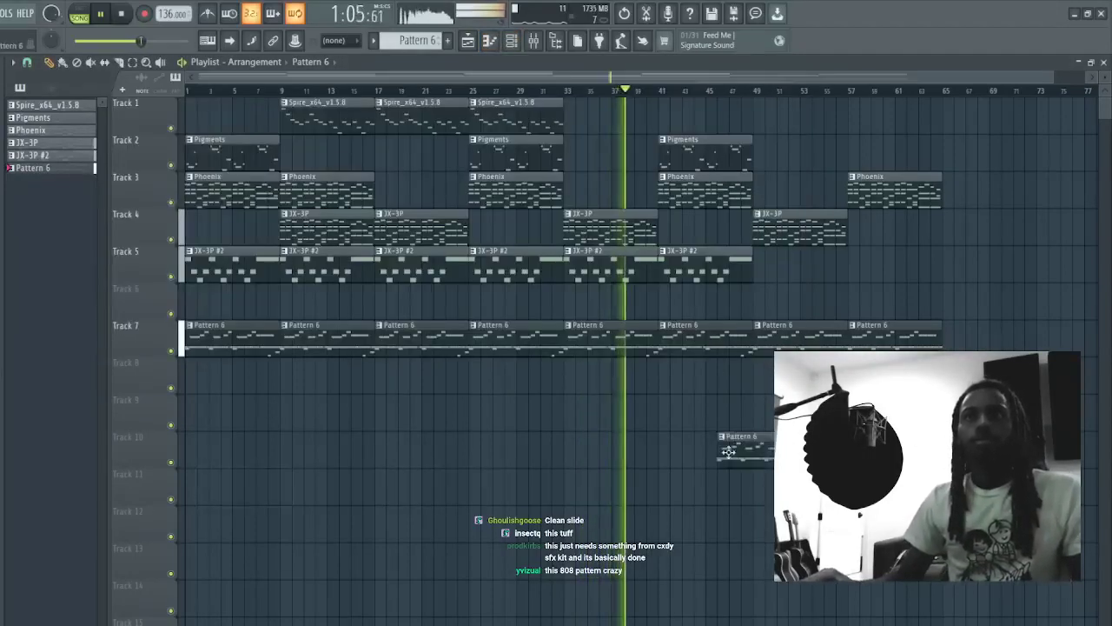
# - Delete the first Pattern 6 clip on Track 7 and split Pattern 6 into one pattern per channel
pyautogui.moveTo(660, 91); pyautogui.dragTo(185, 90)
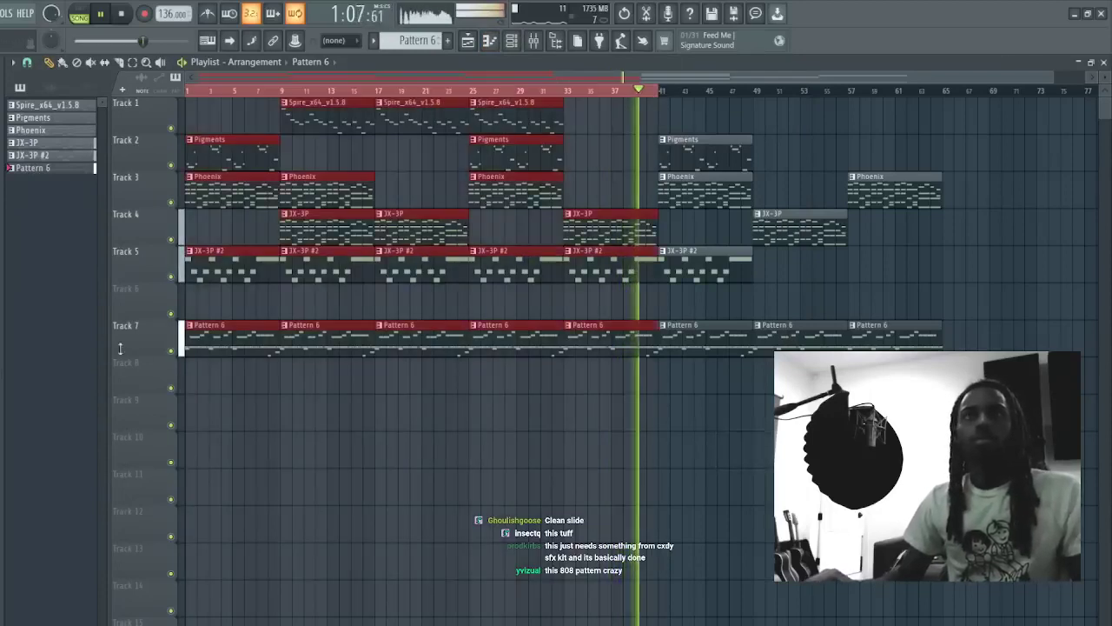
pyautogui.rightClick(205, 343)
pyautogui.click(236, 447)
pyautogui.rightClick(237, 448)
pyautogui.click(374, 43)
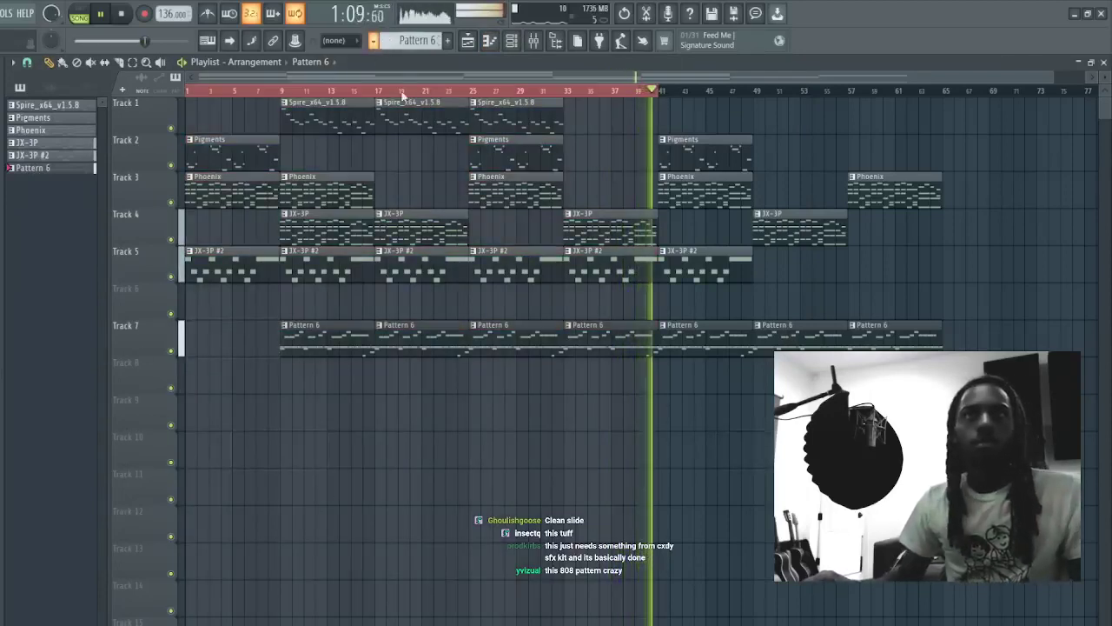
pyautogui.click(521, 260)
# - Place the six drum patterns on Tracks 9–14 at bar 1 and remove Track 7's Shooting Star Crash clip
pyautogui.moveTo(363, 415)
pyautogui.mouseDown()
pyautogui.moveTo(342, 360)
pyautogui.moveTo(290, 315)
pyautogui.moveTo(134, 327)
pyautogui.mouseUp()
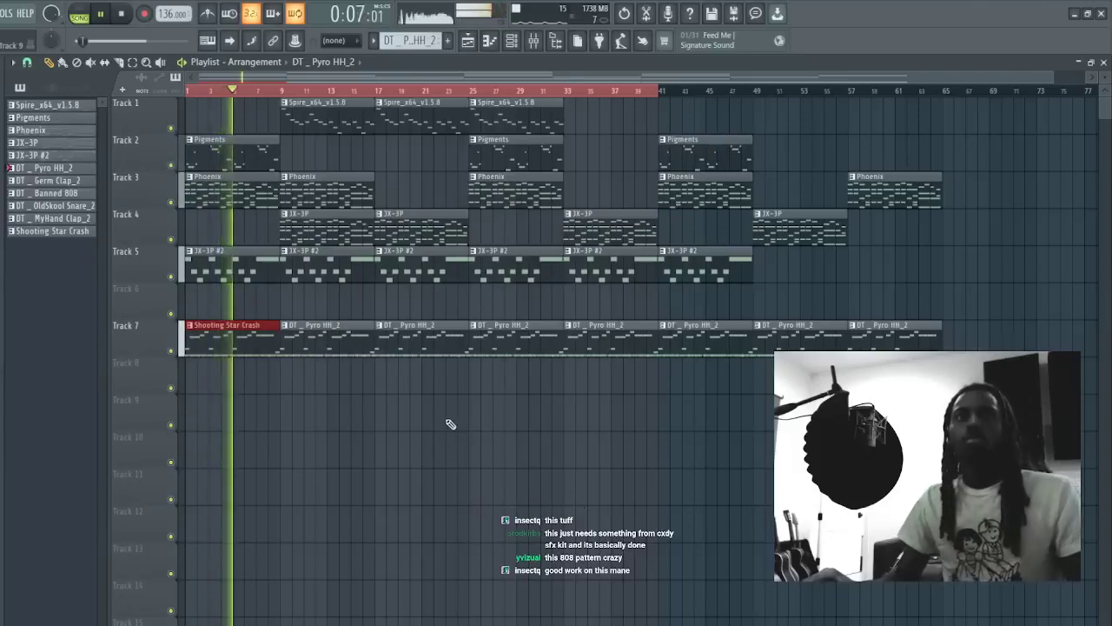
pyautogui.moveTo(481, 443); pyautogui.dragTo(383, 450)
pyautogui.keyDown('shift'); pyautogui.click(58, 231); pyautogui.keyUp('shift')
pyautogui.moveTo(66, 168); pyautogui.dragTo(196, 417)
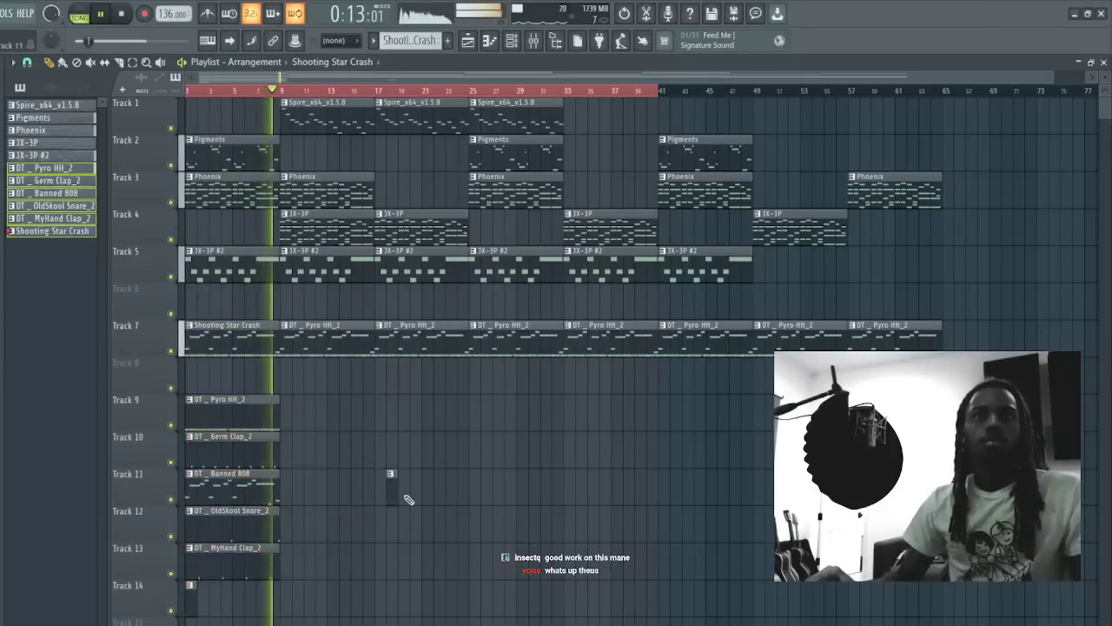
pyautogui.rightClick(252, 346)
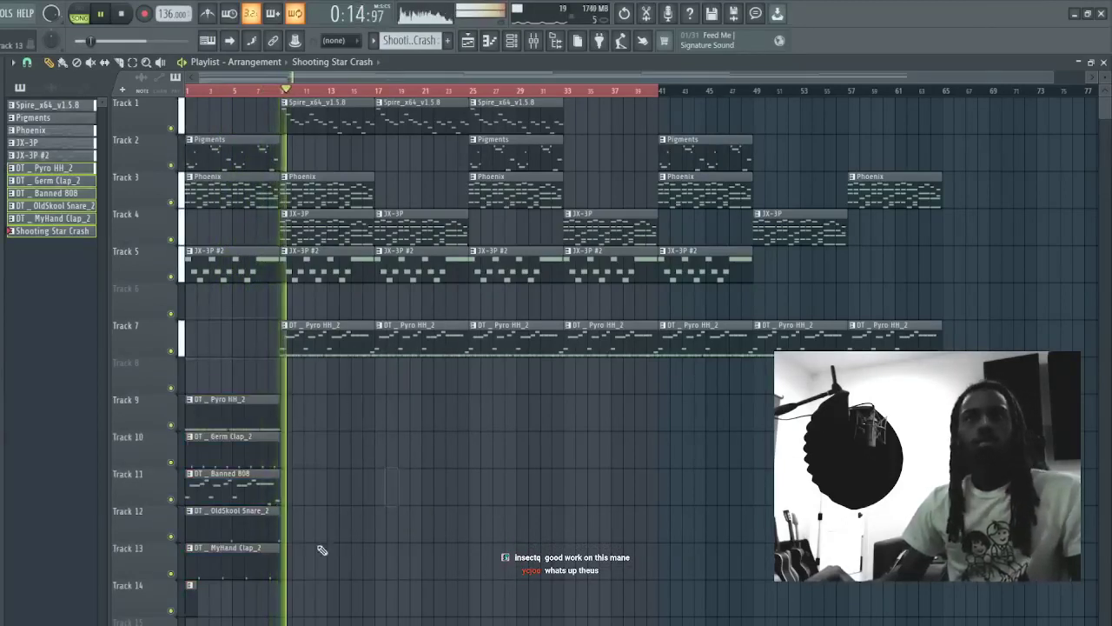
# - Repeat the Tracks 9–14 drum clips with Ctrl+B up to bar 33 and delete Track 7's hi-hat clips
pyautogui.moveTo(358, 613); pyautogui.dragTo(174, 385)
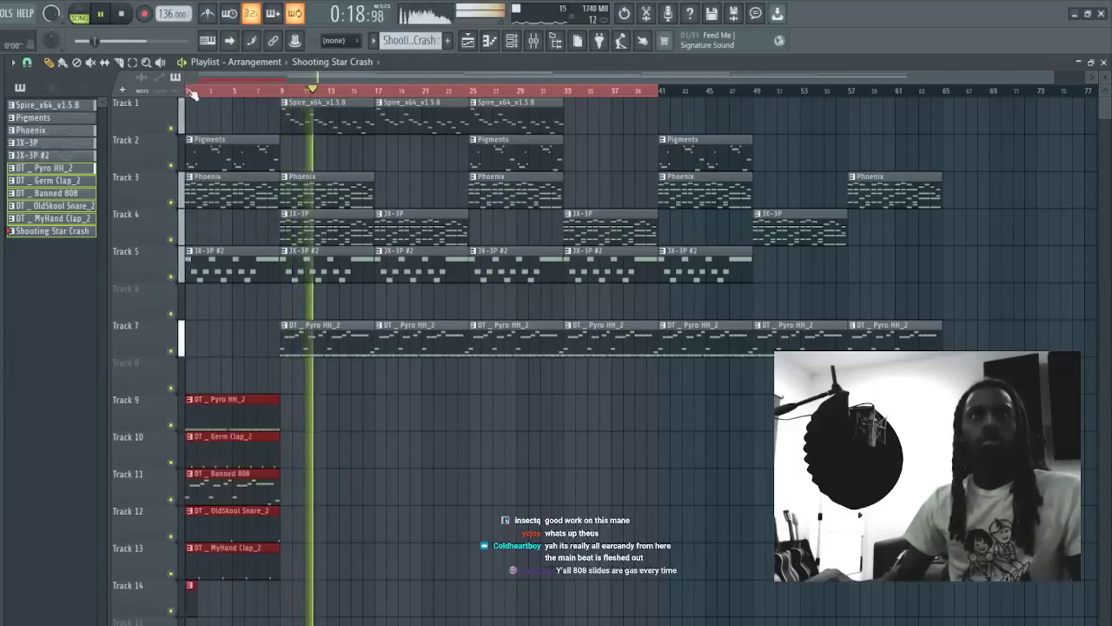
pyautogui.keyDown('ctrl'); pyautogui.moveTo(657, 92); pyautogui.dragTo(639, 93); pyautogui.keyUp('ctrl')
pyautogui.keyDown('ctrl'); pyautogui.click(639, 93); pyautogui.keyUp('ctrl')
pyautogui.hotkey('ctrl', 'b')
pyautogui.hotkey('ctrl', 'b')
pyautogui.hotkey('ctrl', 'b')
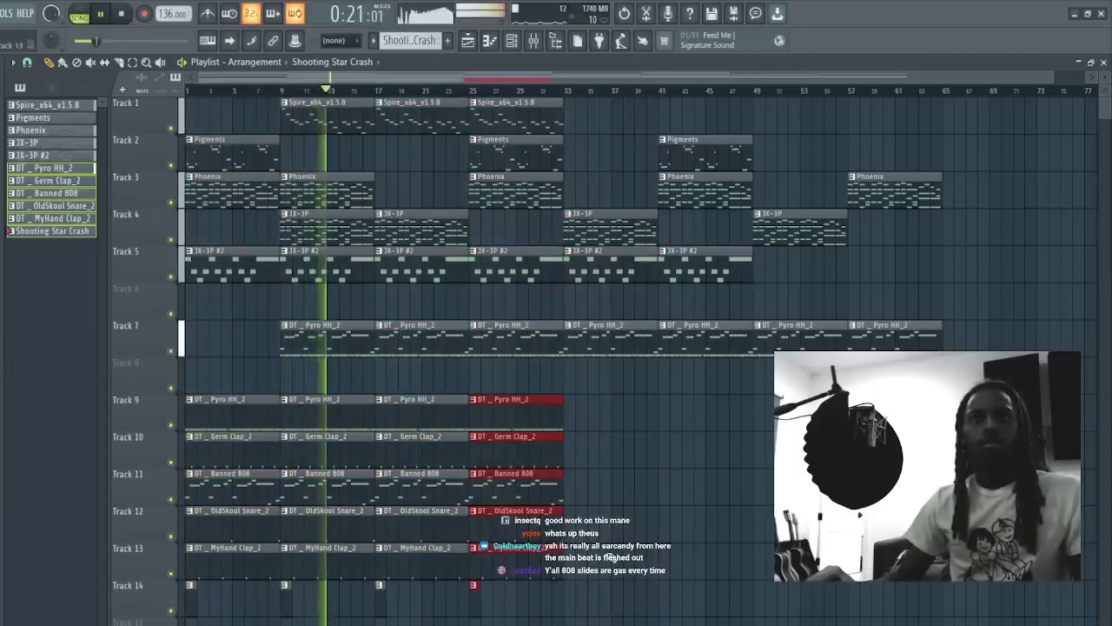
pyautogui.hotkey('ctrl', 'b')
pyautogui.keyDown('ctrl'); pyautogui.moveTo(958, 392); pyautogui.dragTo(285, 283); pyautogui.keyUp('ctrl')
pyautogui.press('Delete')
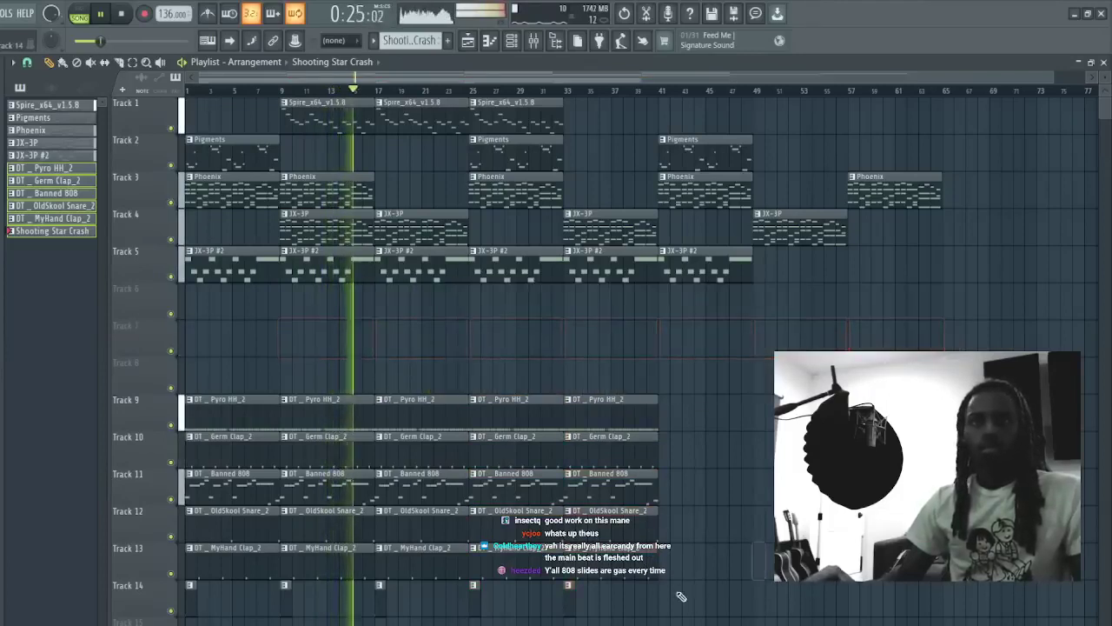
# - Move the Banned 808 clip from bar 17 to about bar 19 and replay from the start
pyautogui.rightClick(423, 491)
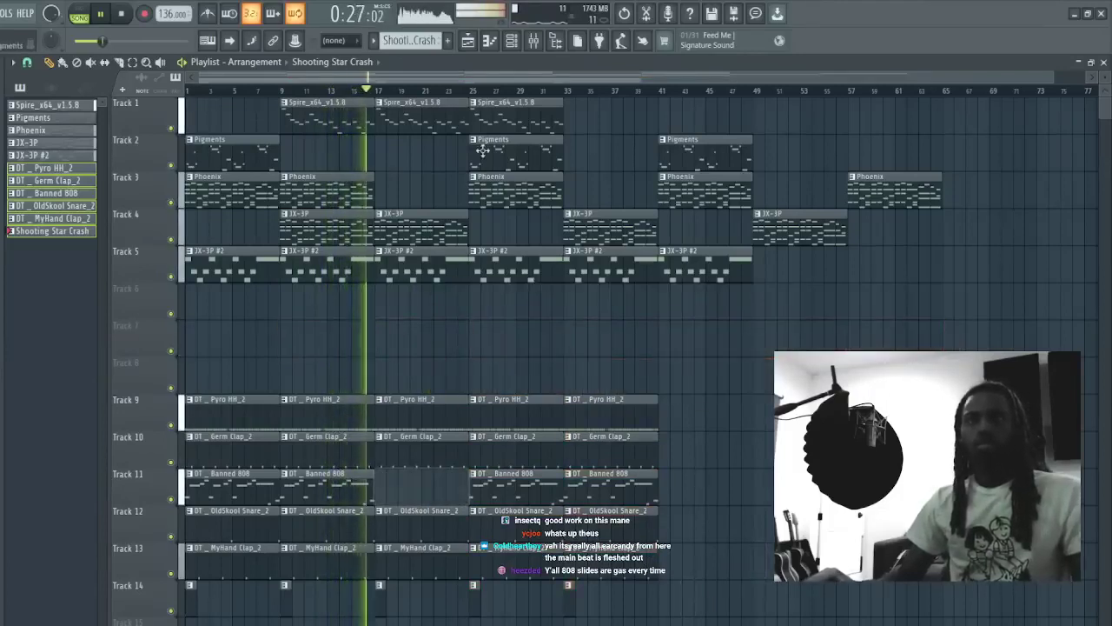
pyautogui.scroll(3, 476, 79)
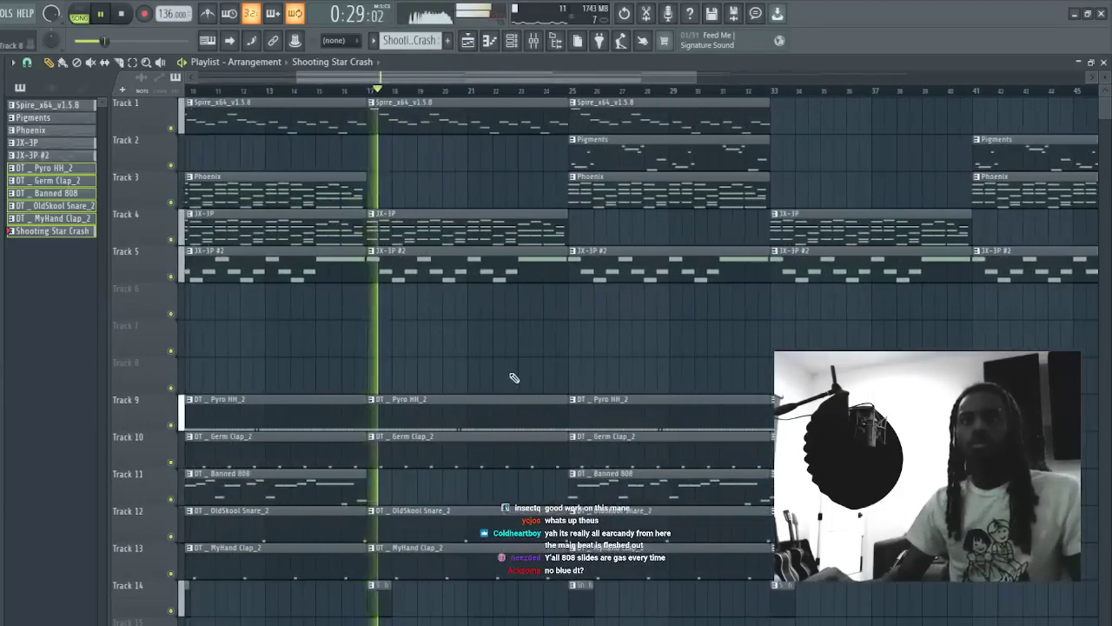
pyautogui.click(631, 498)
pyautogui.click(373, 489)
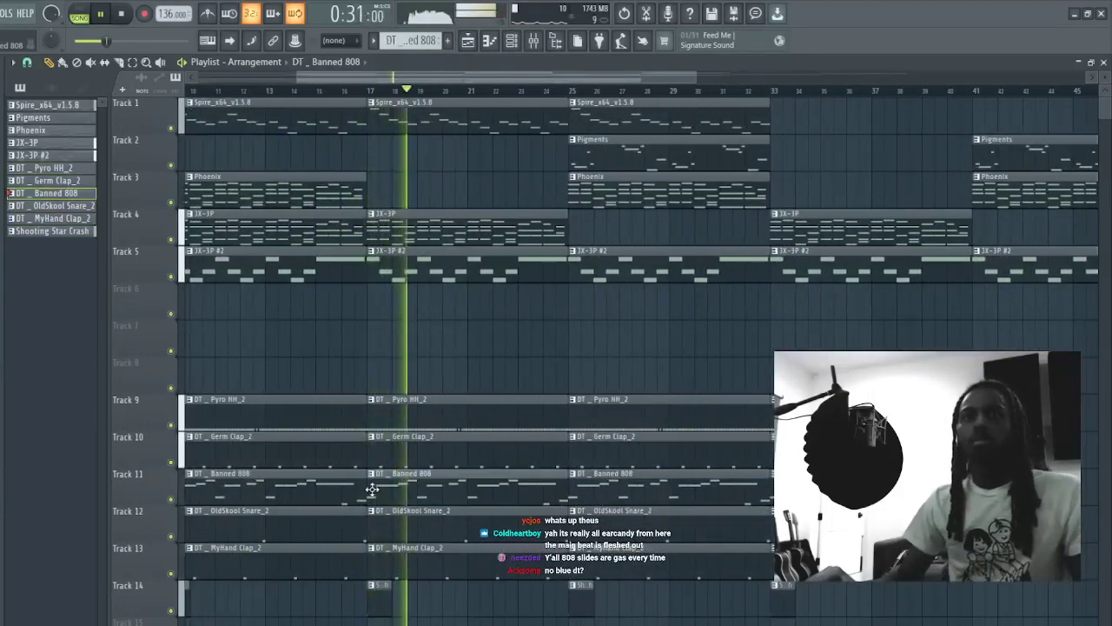
pyautogui.moveTo(371, 489); pyautogui.dragTo(422, 489)
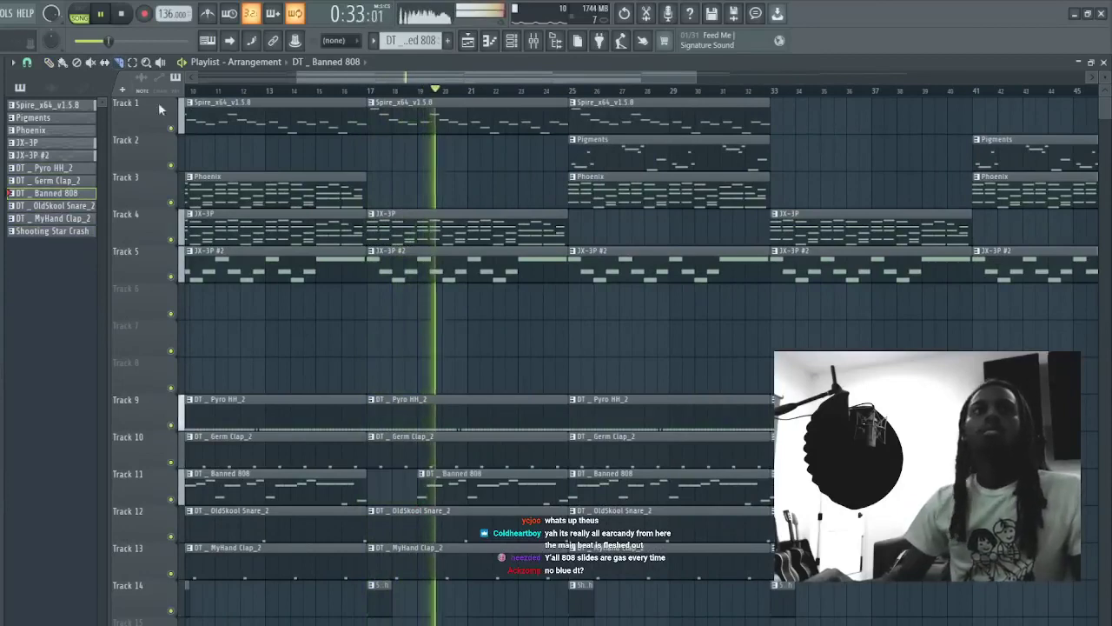
pyautogui.scroll(-4, 265, 76)
pyautogui.press('space')
pyautogui.press('space')
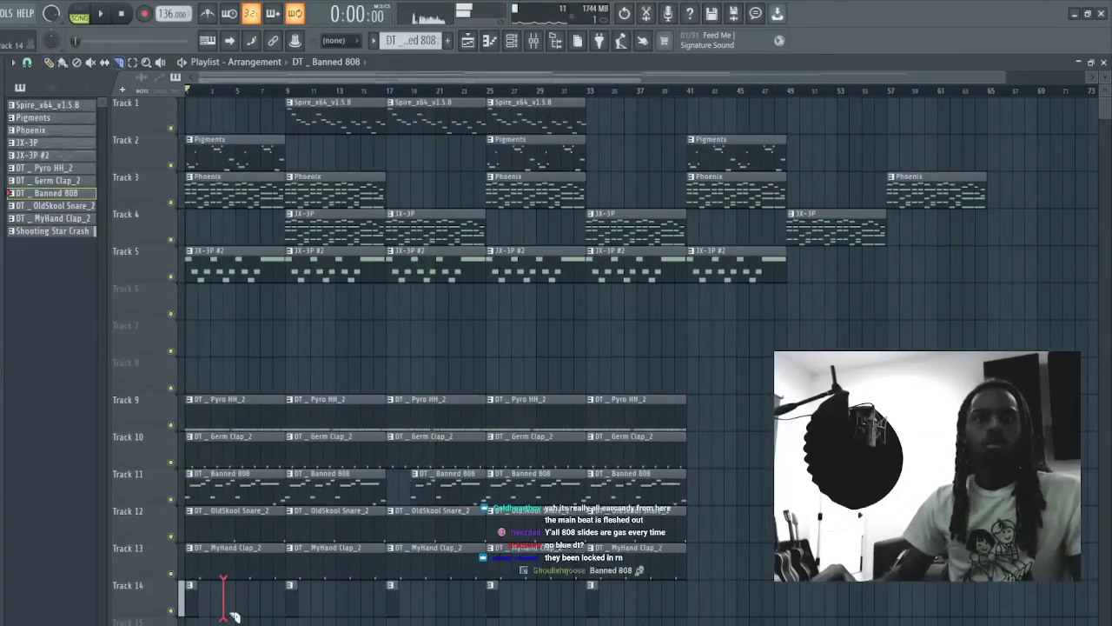
pyautogui.scroll(3, 408, 83)
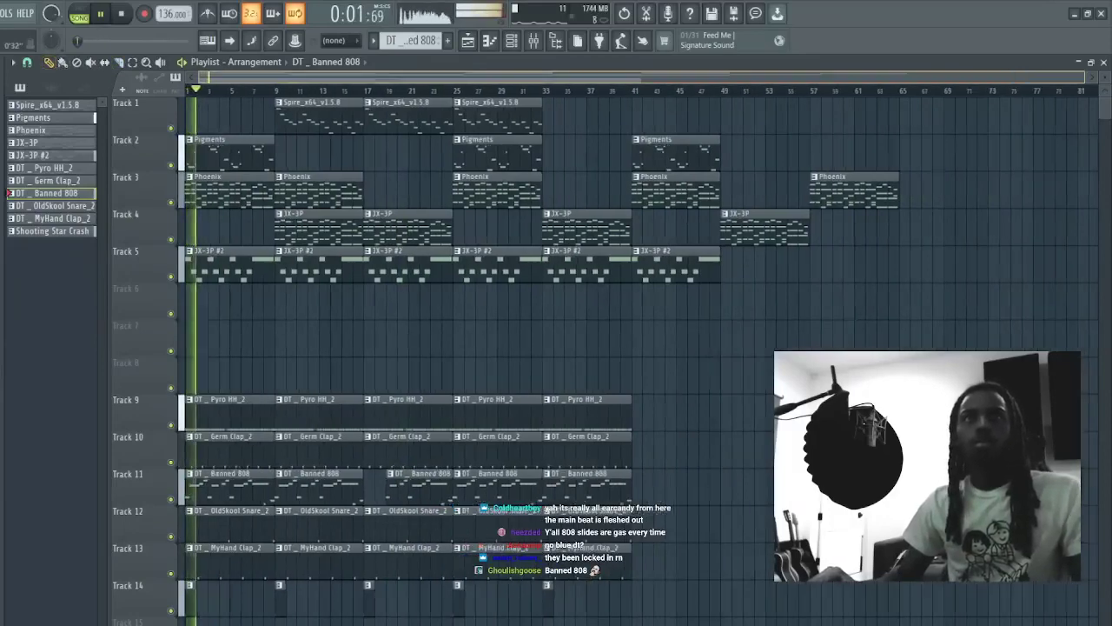
pyautogui.click(419, 359)
pyautogui.rightClick(419, 358)
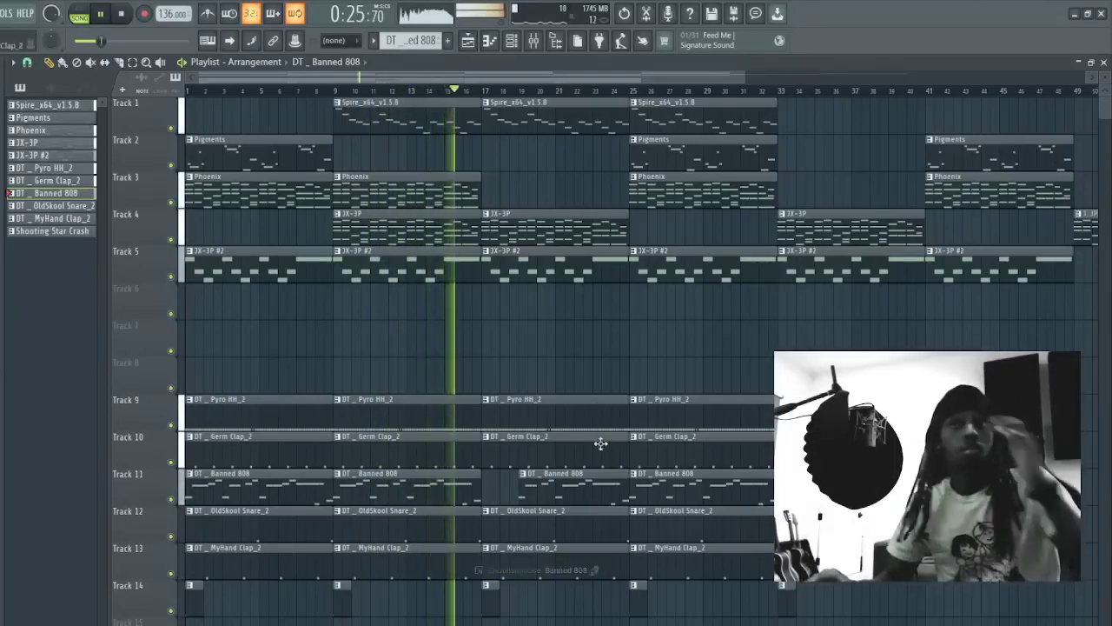
# - At bar 17, add a Phoenix clip on Track 3 and delete the Spire and 3X-3P clips
pyautogui.click(492, 186)
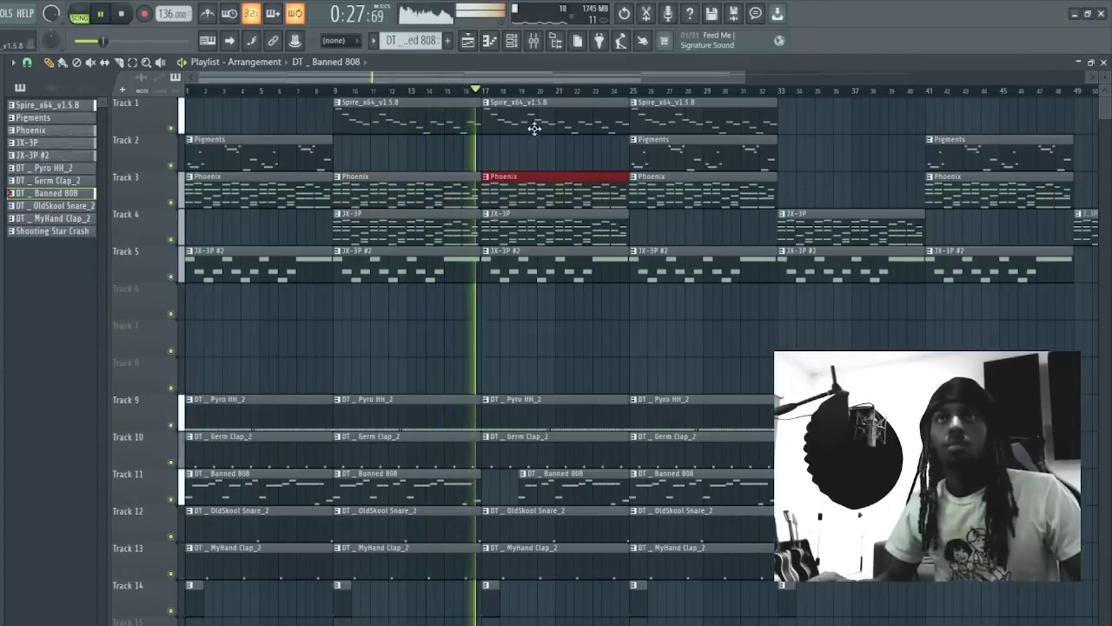
pyautogui.rightClick(529, 124)
pyautogui.rightClick(596, 236)
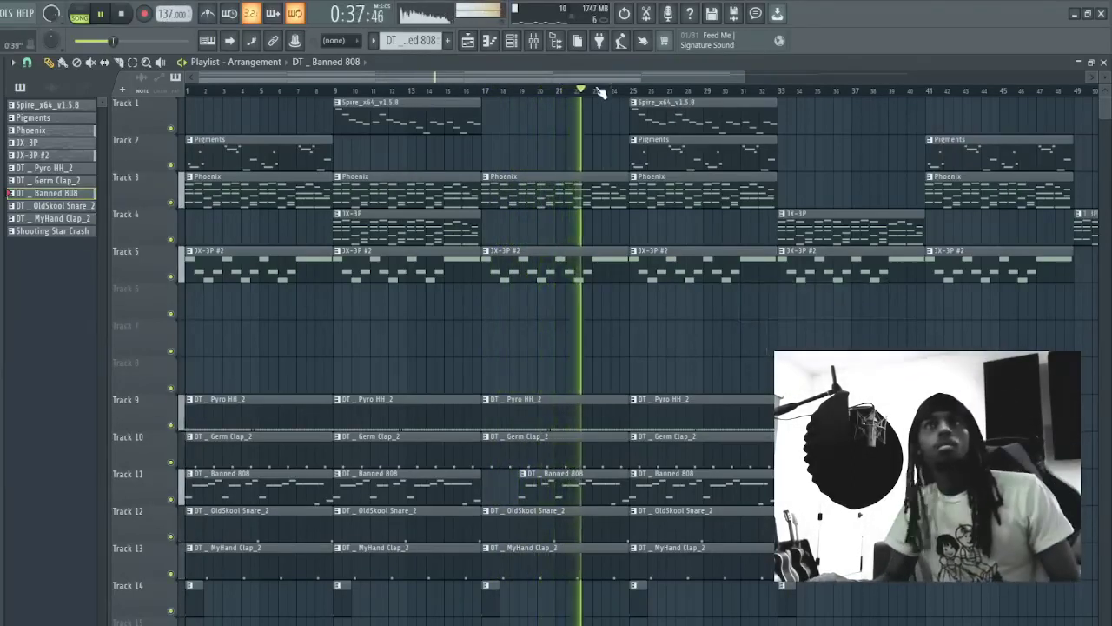
pyautogui.scroll(-3, 598, 92)
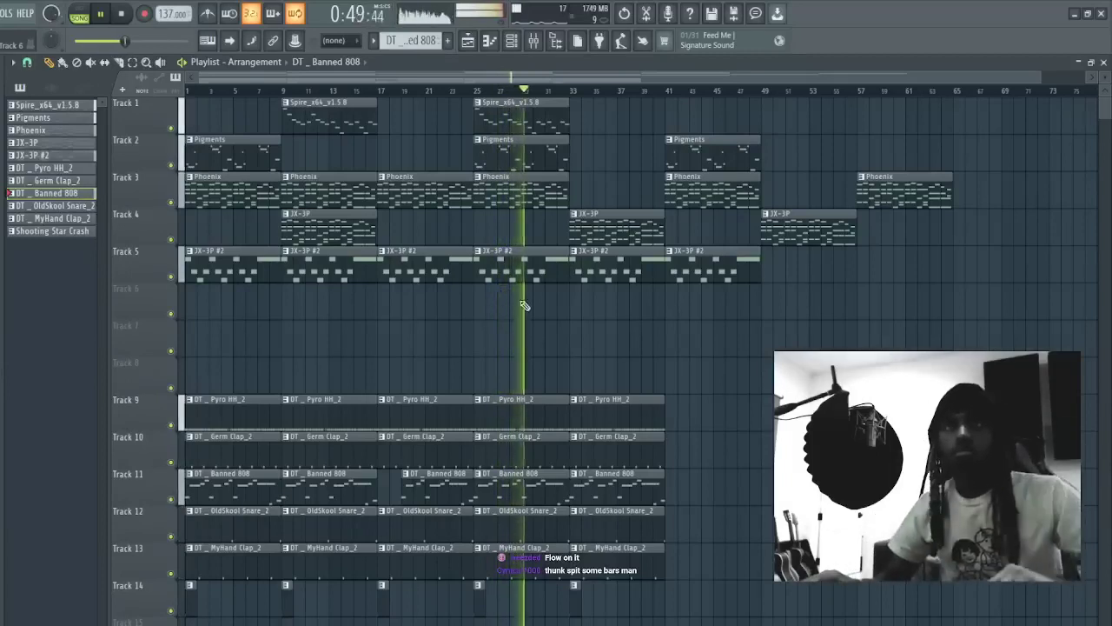
# - Clear the drum clips after bar 33 and copy the drum section to start at bar 41
pyautogui.moveTo(573, 622); pyautogui.dragTo(666, 442)
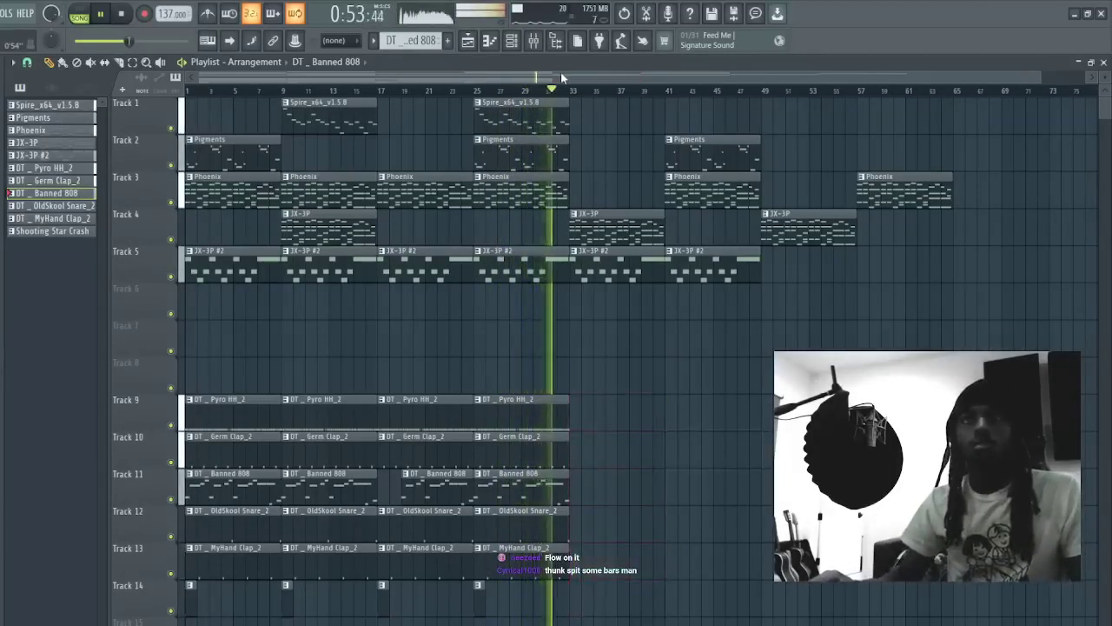
pyautogui.scroll(3, 561, 79)
pyautogui.scroll(1, 696, 82)
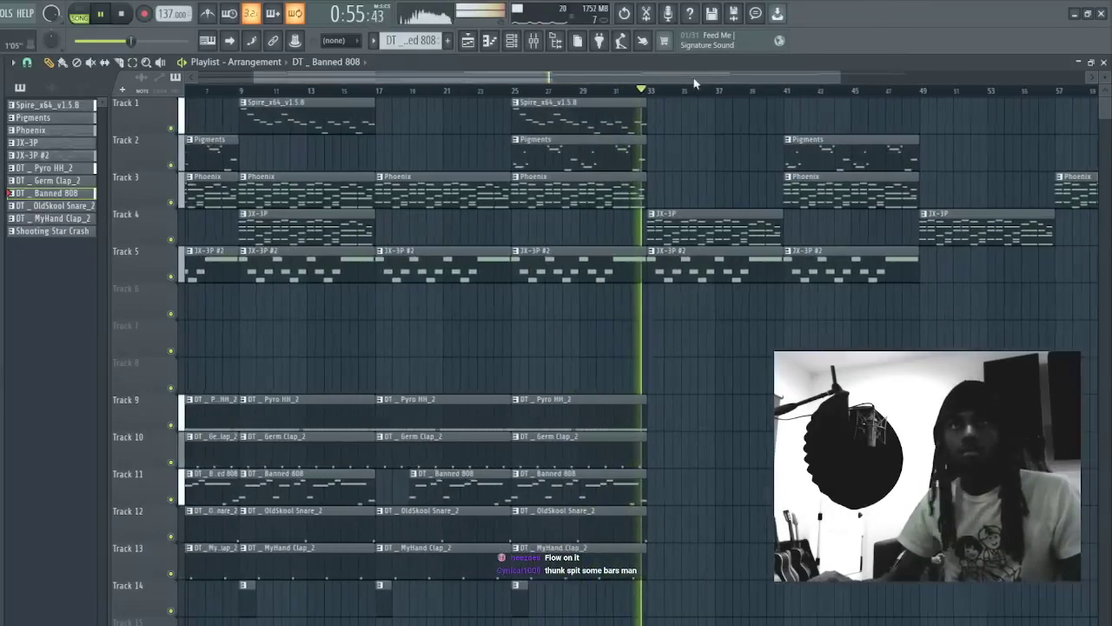
pyautogui.scroll(-3, 695, 83)
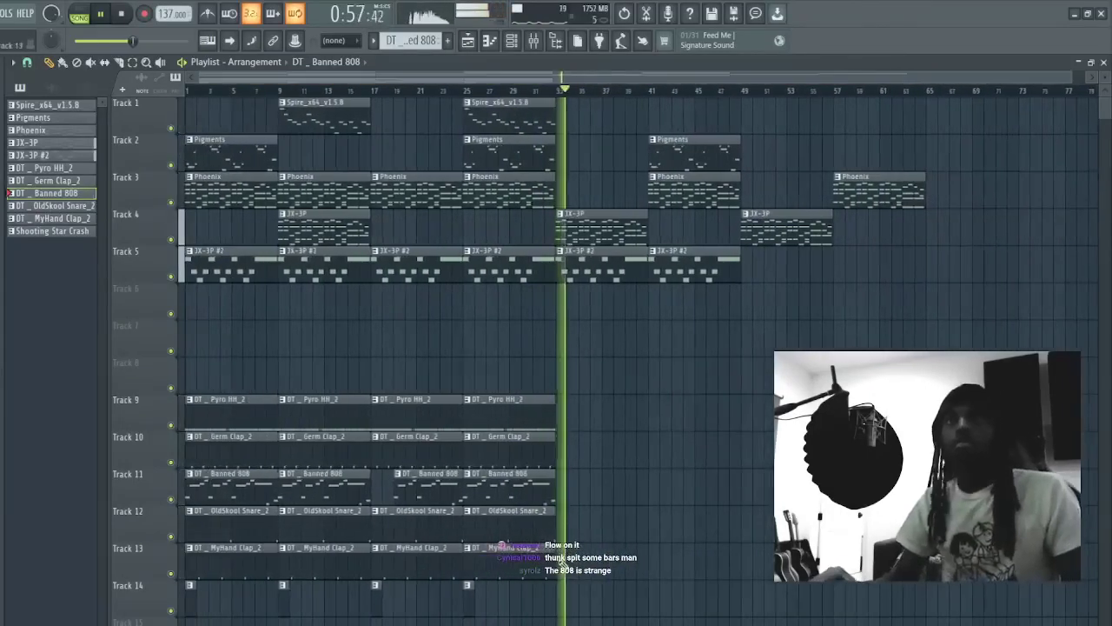
pyautogui.moveTo(604, 623)
pyautogui.mouseDown()
pyautogui.moveTo(186, 392)
pyautogui.moveTo(682, 433)
pyautogui.mouseUp()
pyautogui.keyDown('ctrl'); pyautogui.click(771, 377); pyautogui.keyUp('ctrl')
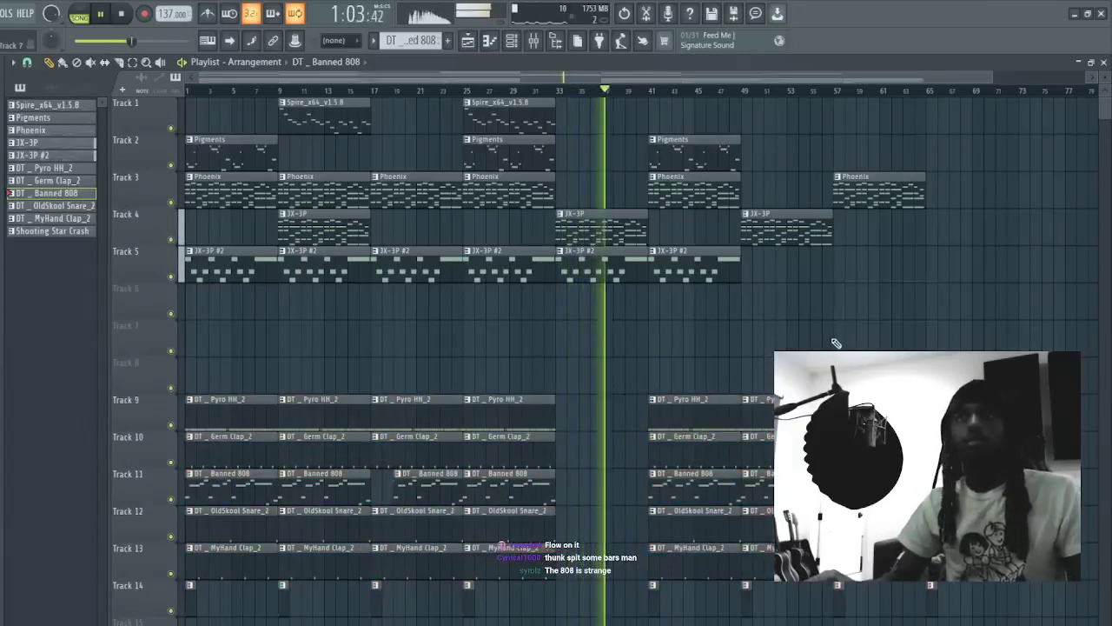
pyautogui.click(752, 347)
pyautogui.rightClick(750, 350)
# - Add a Phoenix clip on Track 3 around bar 35 and trim its start
pyautogui.moveTo(551, 200); pyautogui.dragTo(526, 210)
pyautogui.keyDown('ctrl'); pyautogui.click(606, 199); pyautogui.keyUp('ctrl')
pyautogui.click(606, 199)
pyautogui.rightClick(606, 200)
pyautogui.rightClick(607, 202)
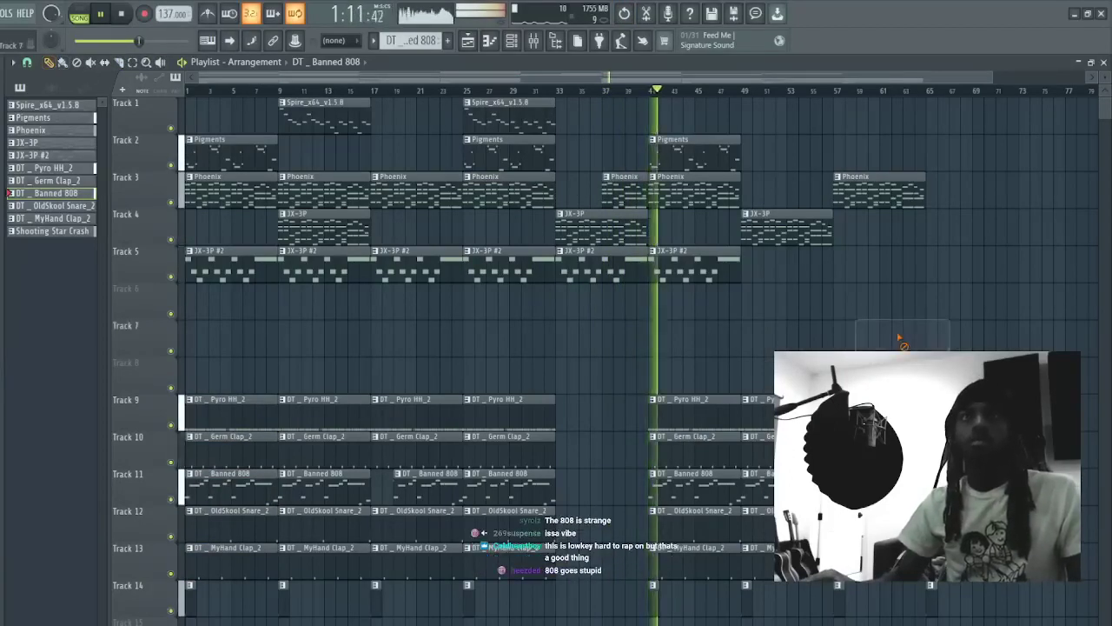
# - Delete the last Phoenix and 3X-3P clips, duplicate the Tracks 1–5 melody, and remove the bar 81–88 clips
pyautogui.moveTo(900, 319); pyautogui.dragTo(826, 168)
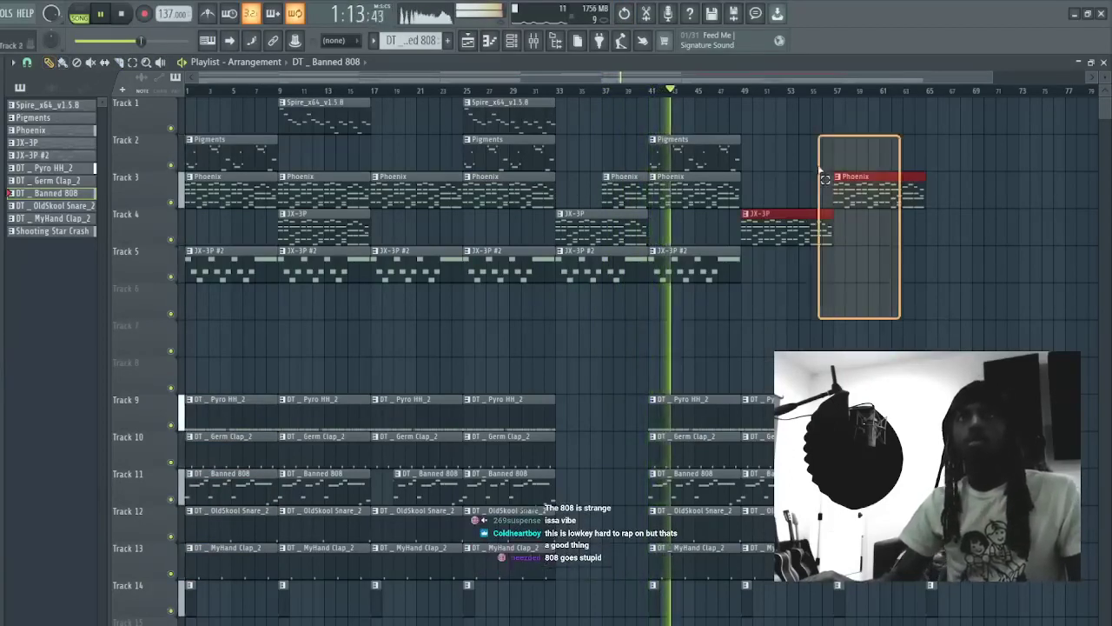
pyautogui.press('Delete')
pyautogui.moveTo(837, 318); pyautogui.dragTo(342, 99)
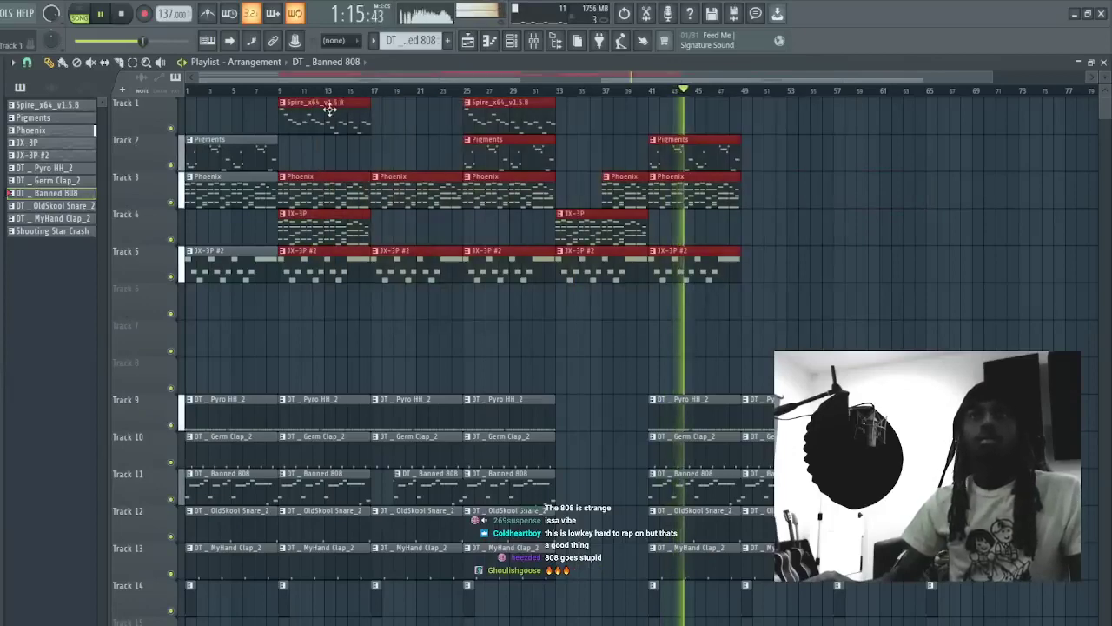
pyautogui.hotkey('ctrl', 'b')
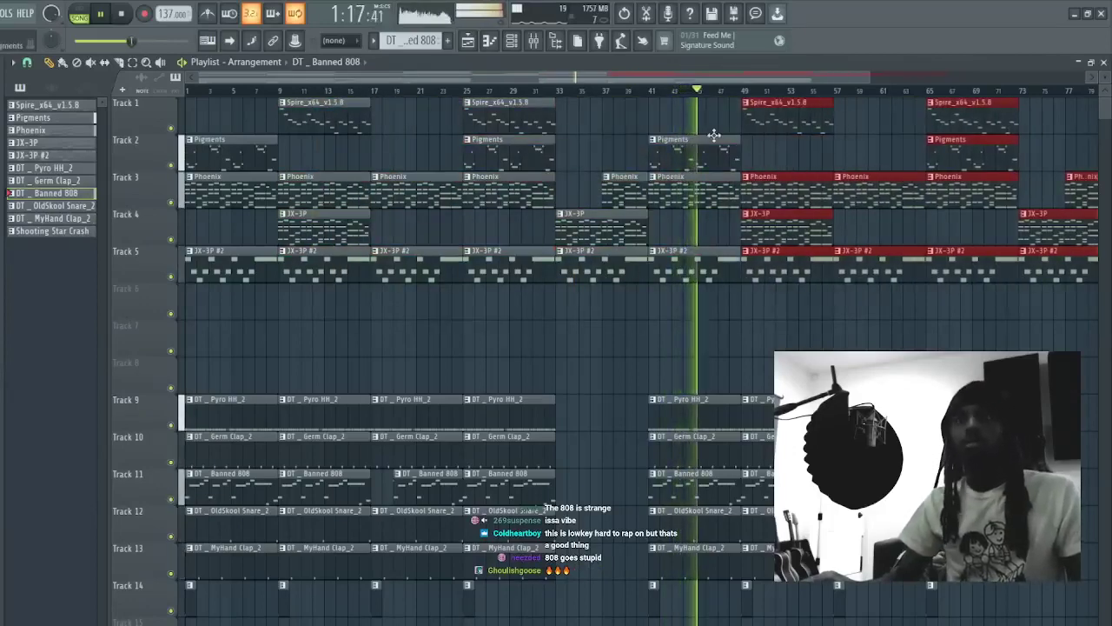
pyautogui.scroll(-3, 762, 88)
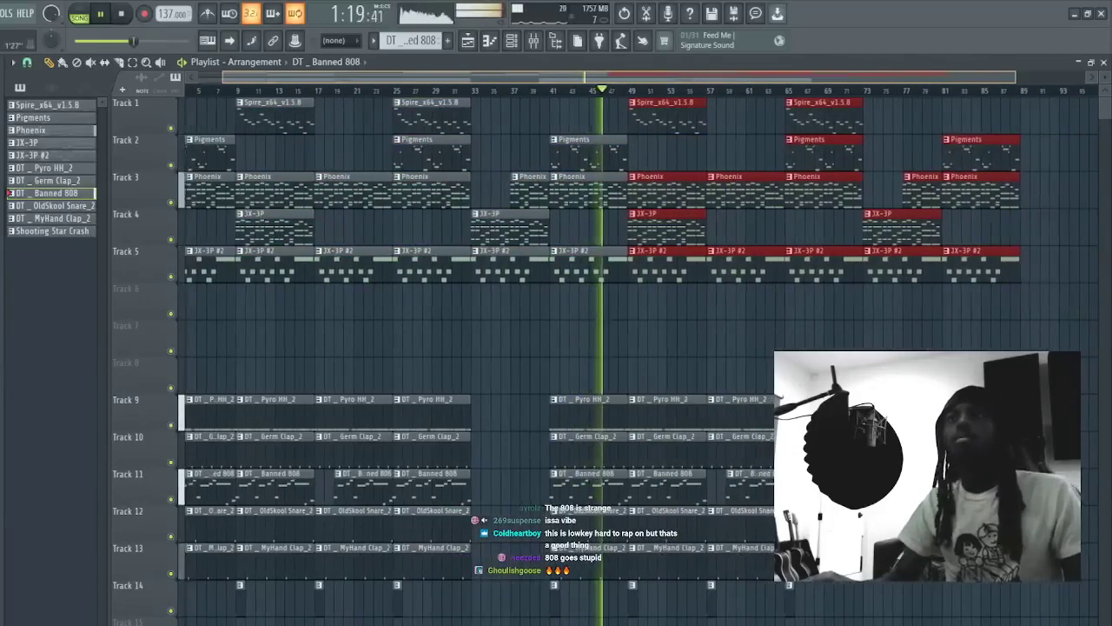
pyautogui.click(995, 314)
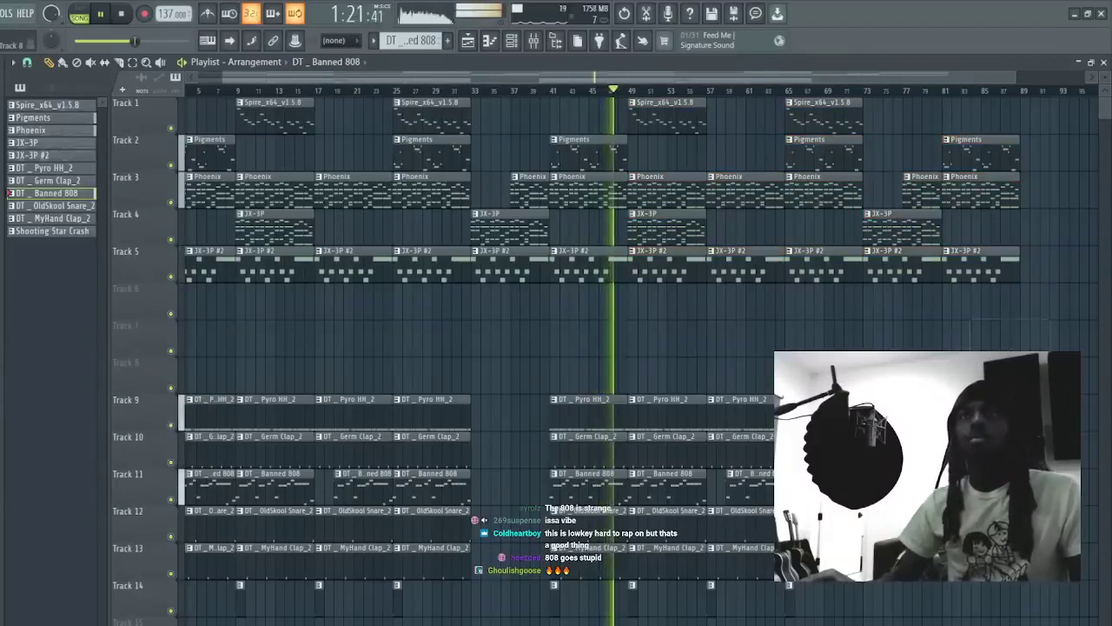
pyautogui.press('Delete')
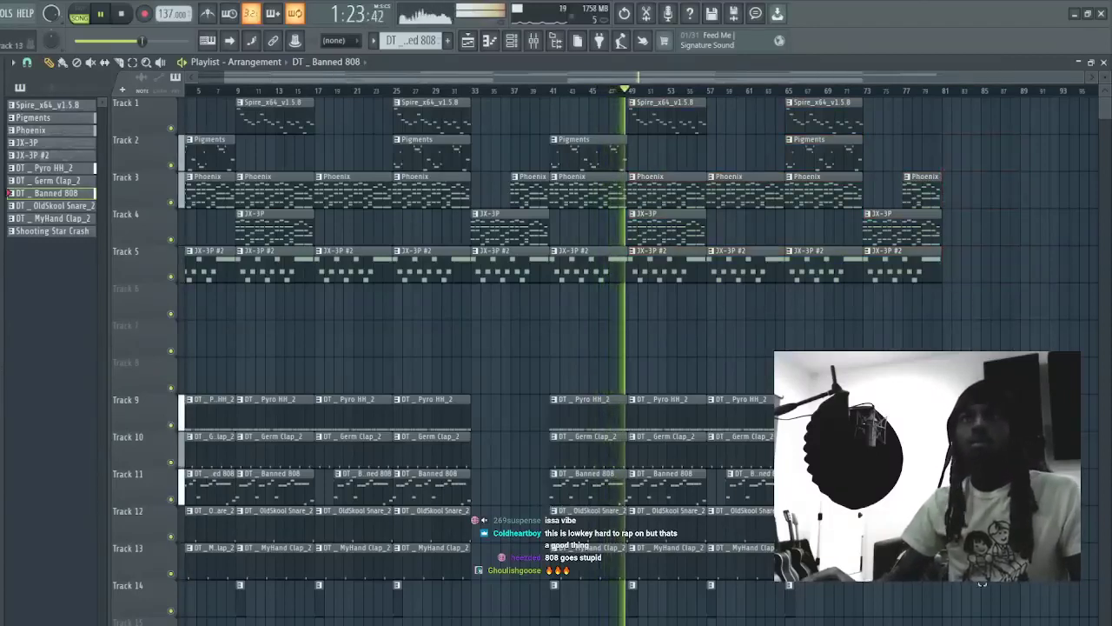
# - Copy the bar 41–81 section to bars 81–120 and clear the selection
pyautogui.moveTo(963, 76); pyautogui.dragTo(578, 81)
pyautogui.moveTo(583, 144); pyautogui.dragTo(973, 170)
pyautogui.scroll(-3, 917, 78)
pyautogui.scroll(-1, 917, 78)
pyautogui.hotkey('ctrl', 'd')
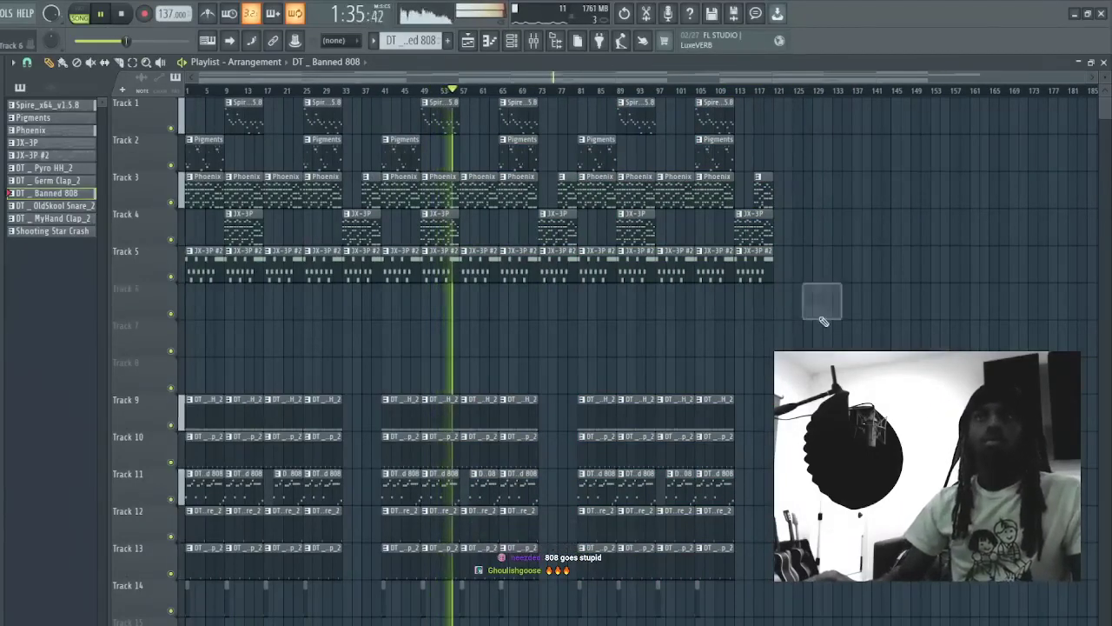
pyautogui.click(511, 46)
# - Close the channel list, stop playback, and play the arrangement from the start
pyautogui.click(785, 85)
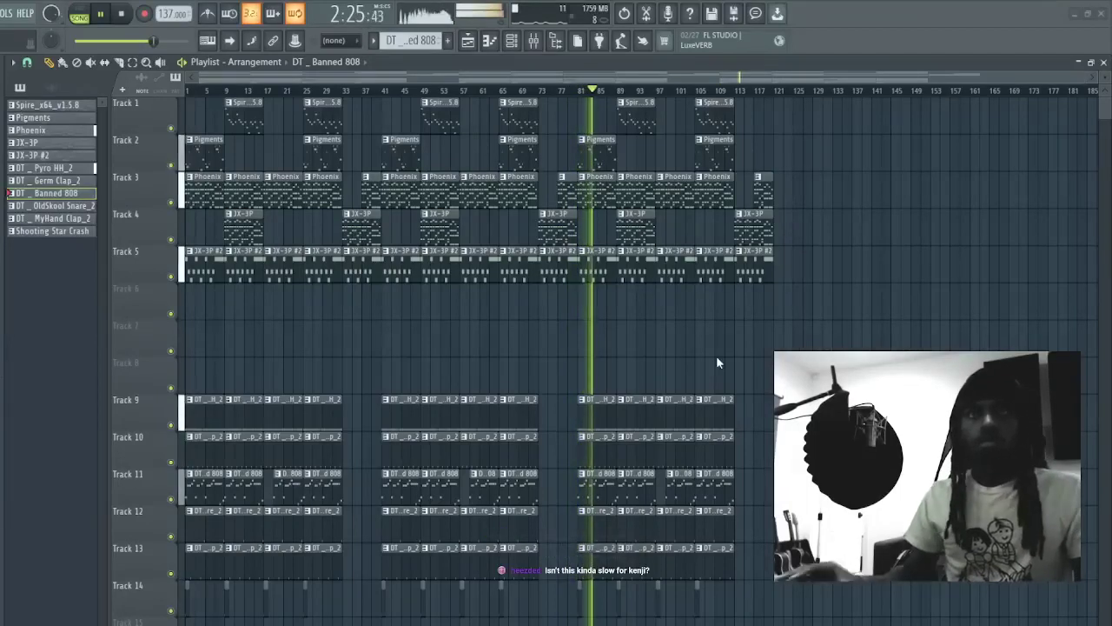
pyautogui.press('space')
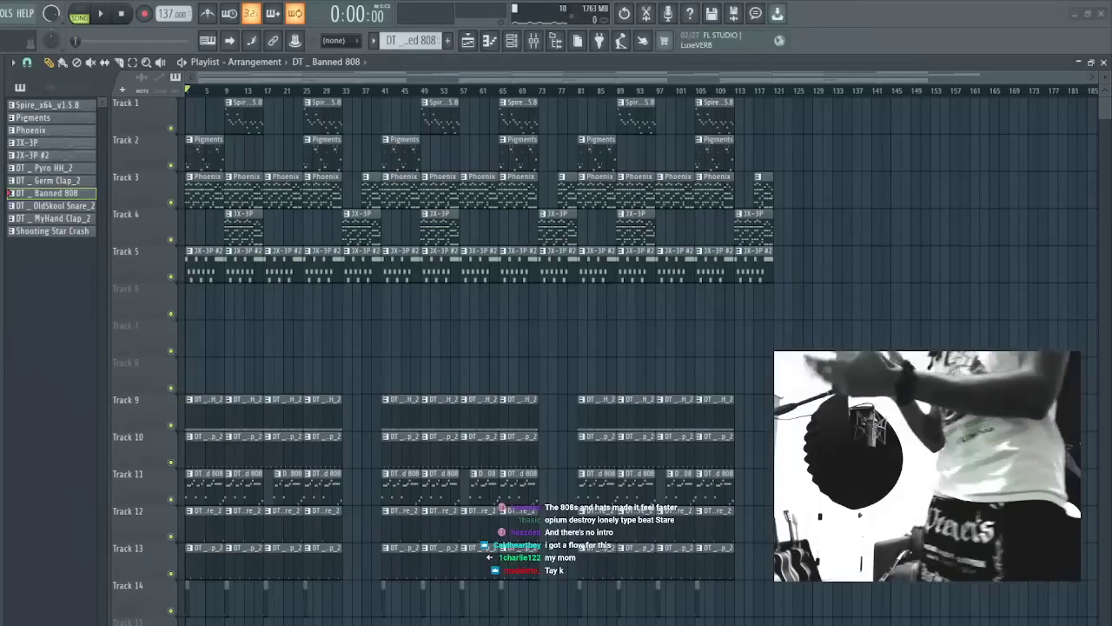
pyautogui.press('space')
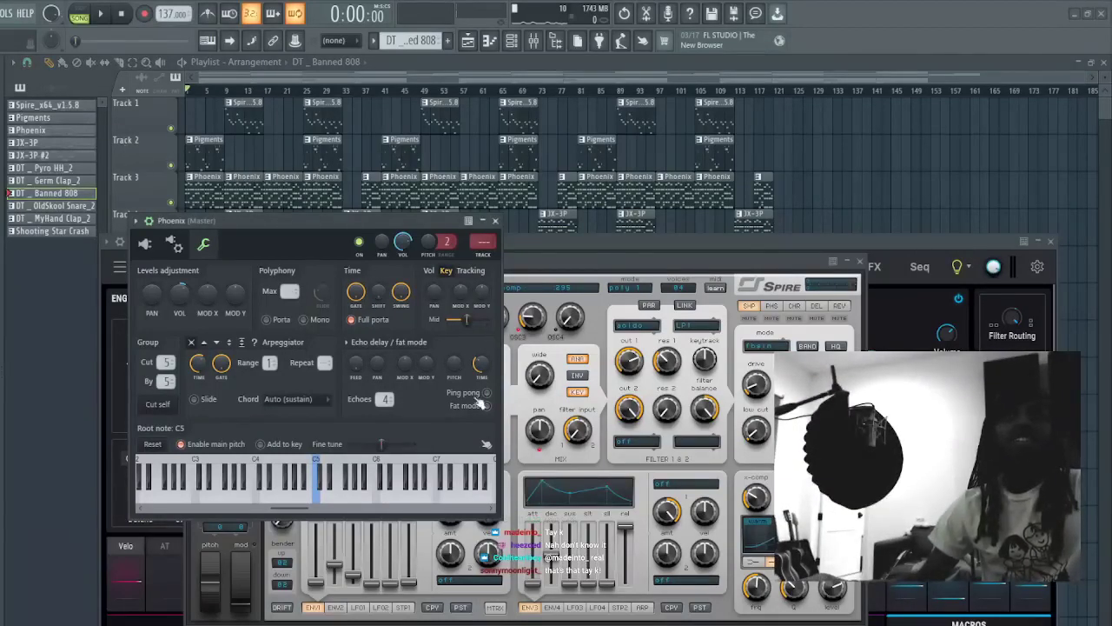
# - Open a new project holding only an empty Pattern 1 at 140 BPM
pyautogui.click(506, 392)
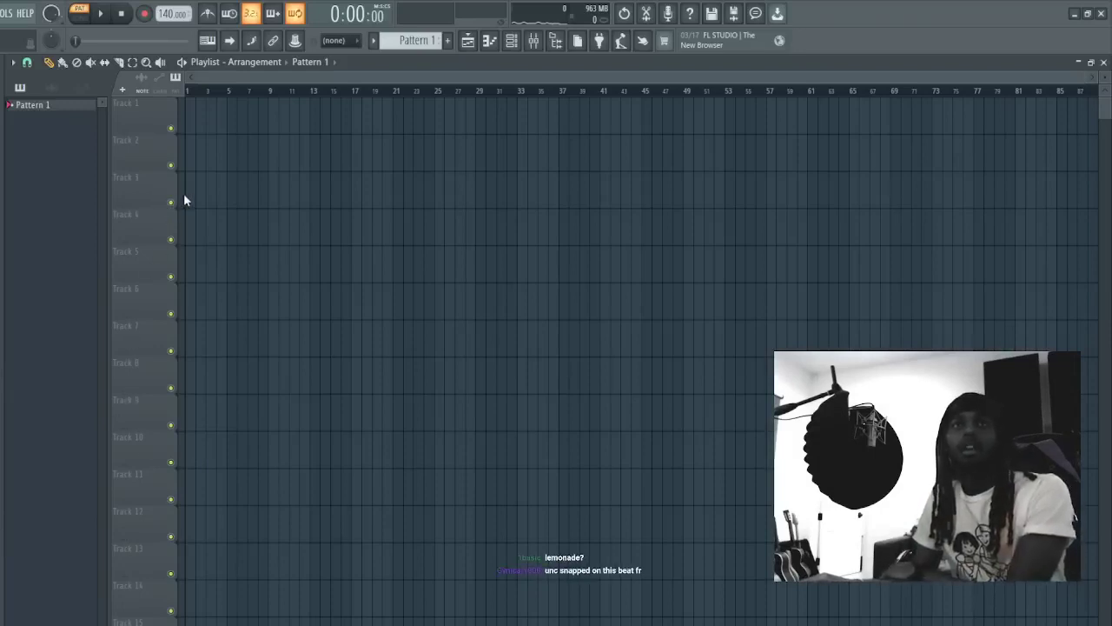
# - Open SRX World and step through patches like The Great W, Yuehchin and Banjo-Mando
pyautogui.click(199, 236)
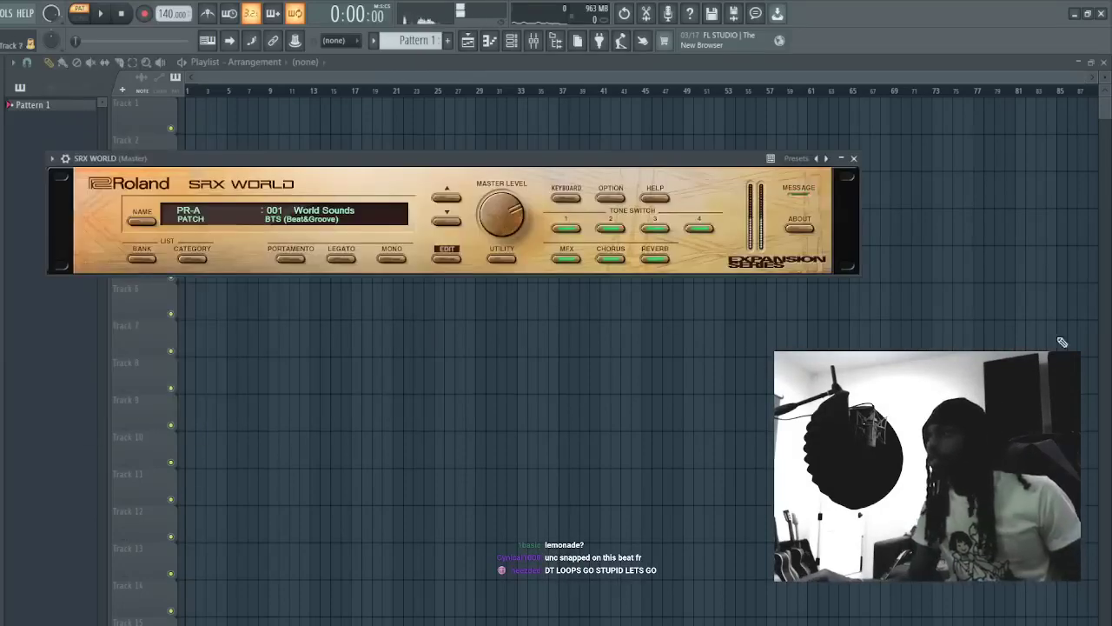
pyautogui.click(439, 223)
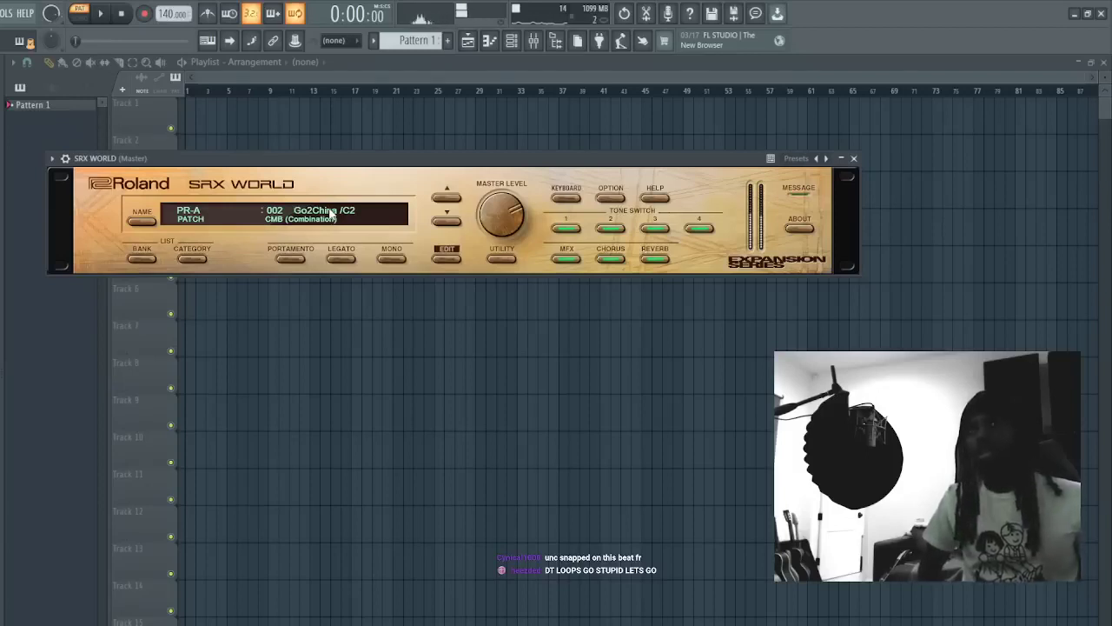
pyautogui.click(447, 222)
pyautogui.click(447, 222)
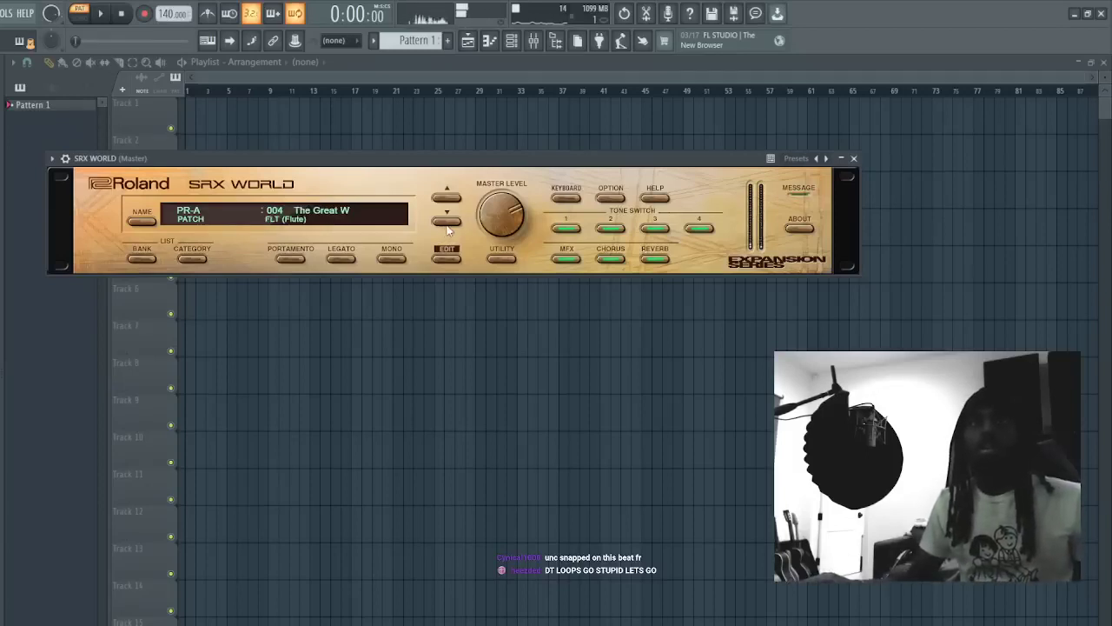
pyautogui.click(447, 222)
pyautogui.click(192, 259)
pyautogui.click(264, 323)
pyautogui.click(449, 199)
pyautogui.click(450, 199)
pyautogui.click(449, 199)
# - Audition plucked patches from Afro Harp to 059 Yang Qin trm, then load Omnisphere
pyautogui.click(186, 263)
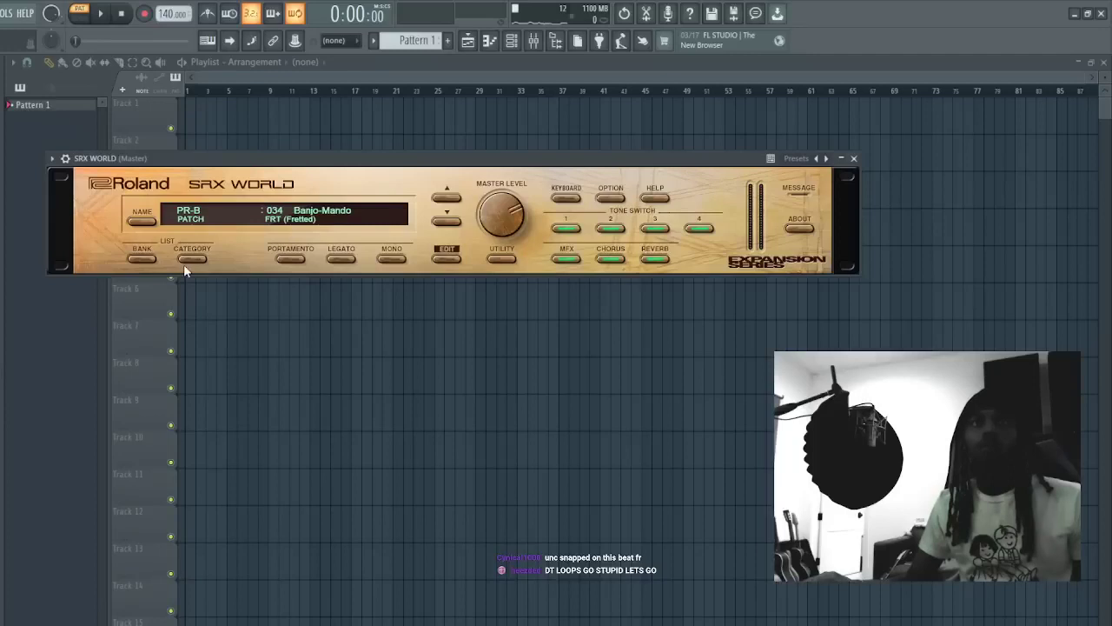
pyautogui.click(279, 259)
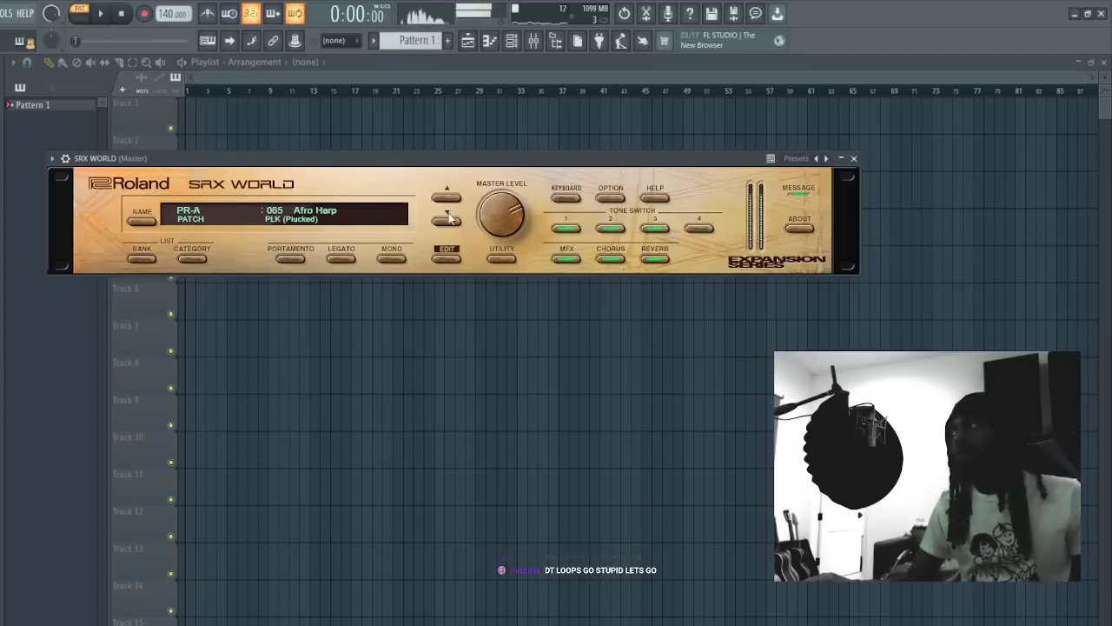
pyautogui.click(450, 224)
pyautogui.click(449, 201)
pyautogui.click(449, 201)
pyautogui.click(448, 202)
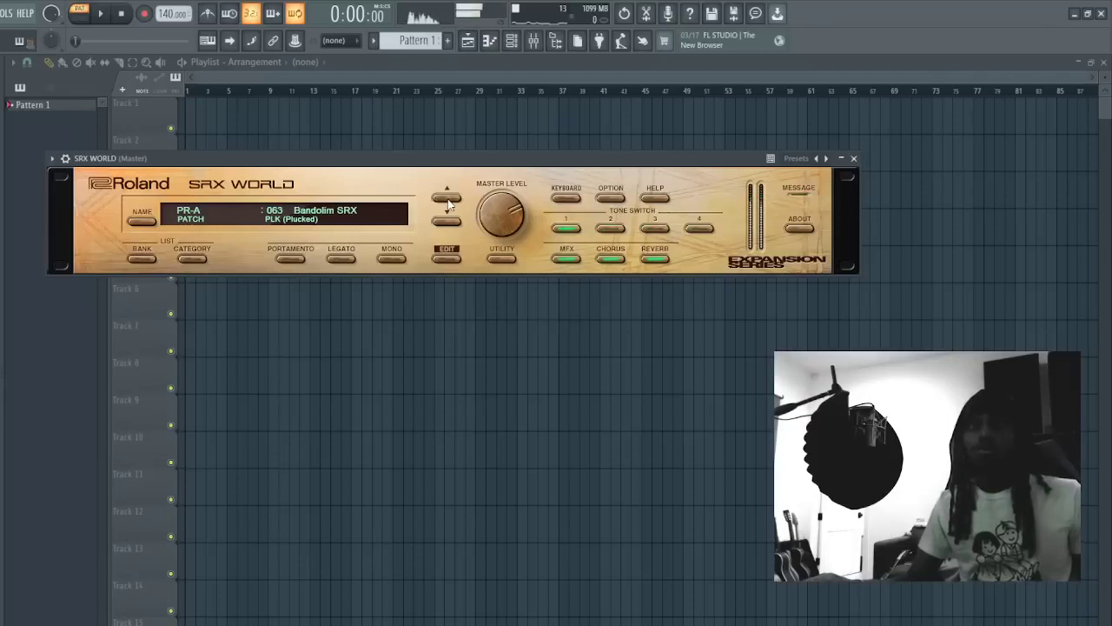
pyautogui.click(448, 202)
pyautogui.click(449, 202)
pyautogui.click(448, 202)
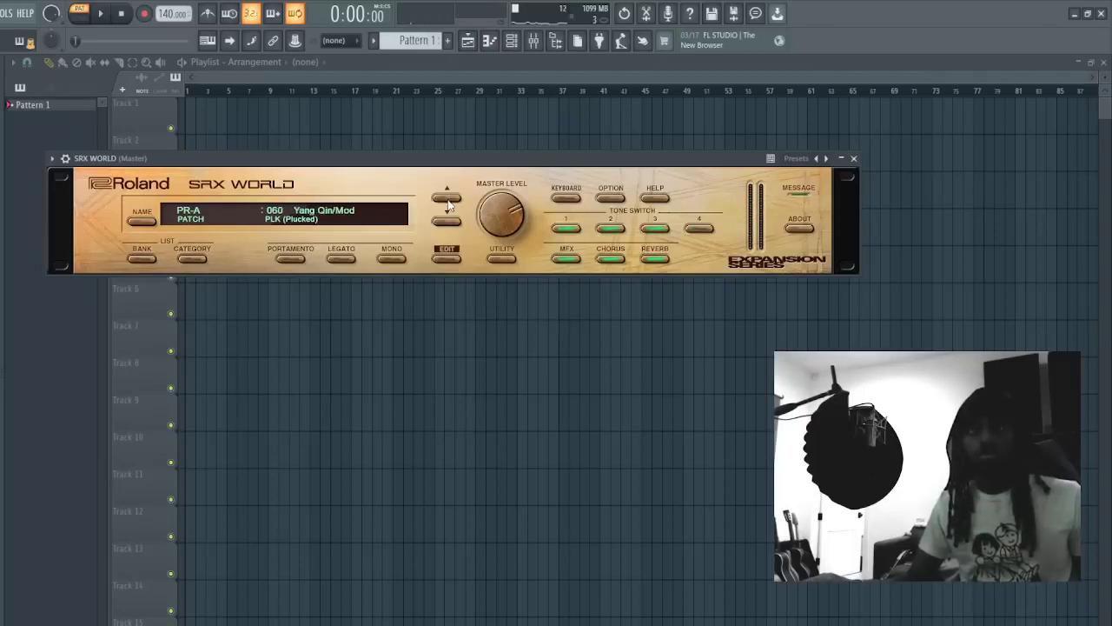
pyautogui.click(448, 202)
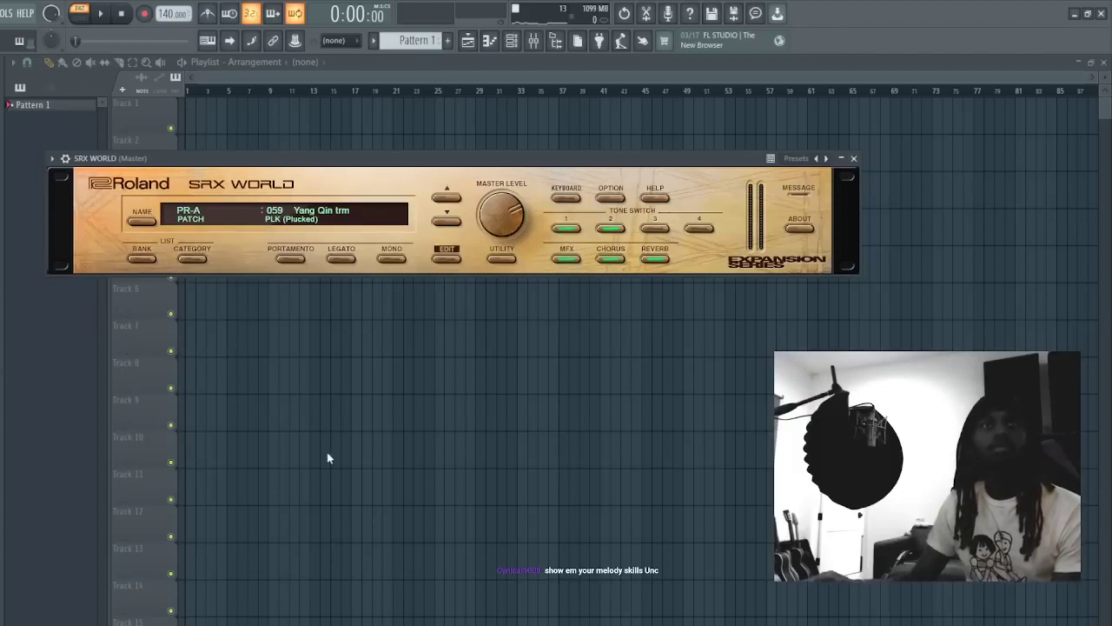
pyautogui.click(84, 327)
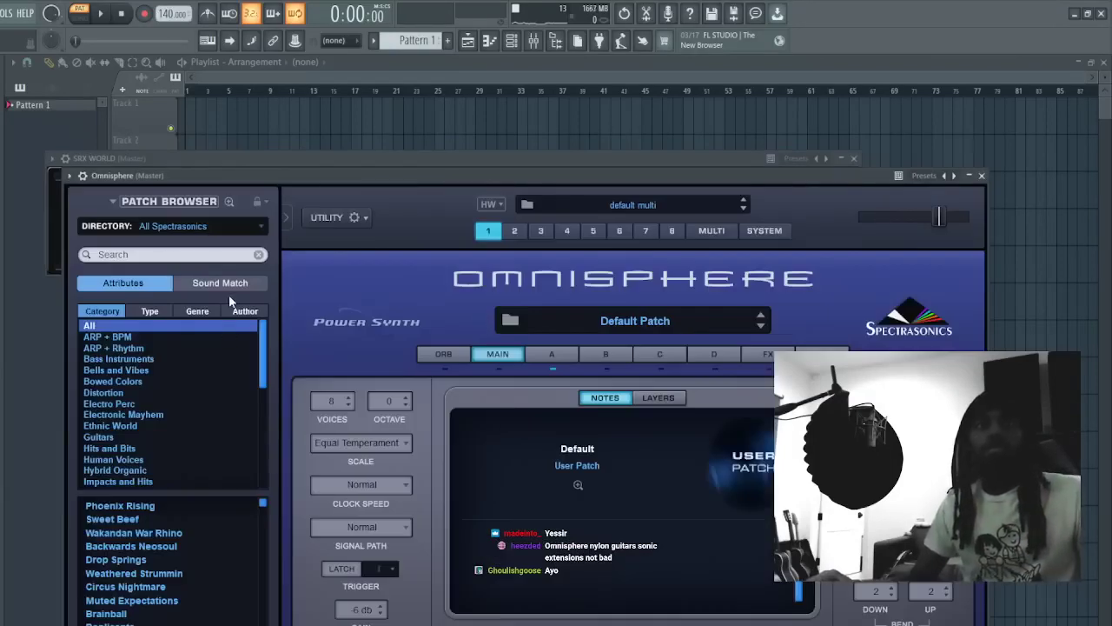
# - Audition Keyscape Creative patches: Absolute Concentration, Absorbing Piano Taps, Bubbly Upright, Champagne EPiano
pyautogui.click(194, 386)
pyautogui.click(182, 543)
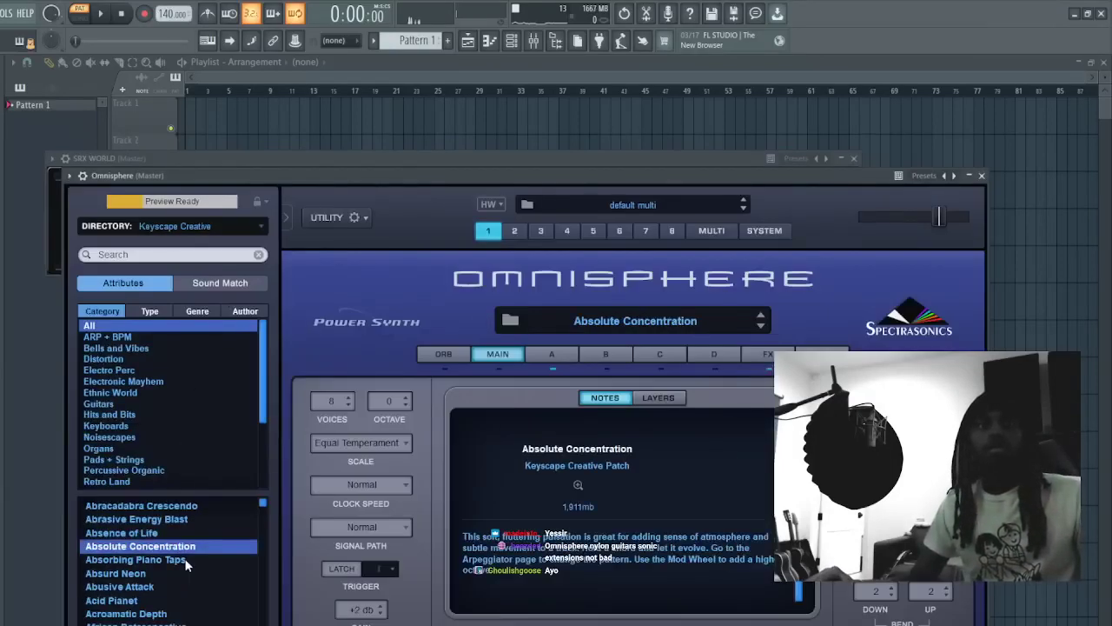
pyautogui.press('Down')
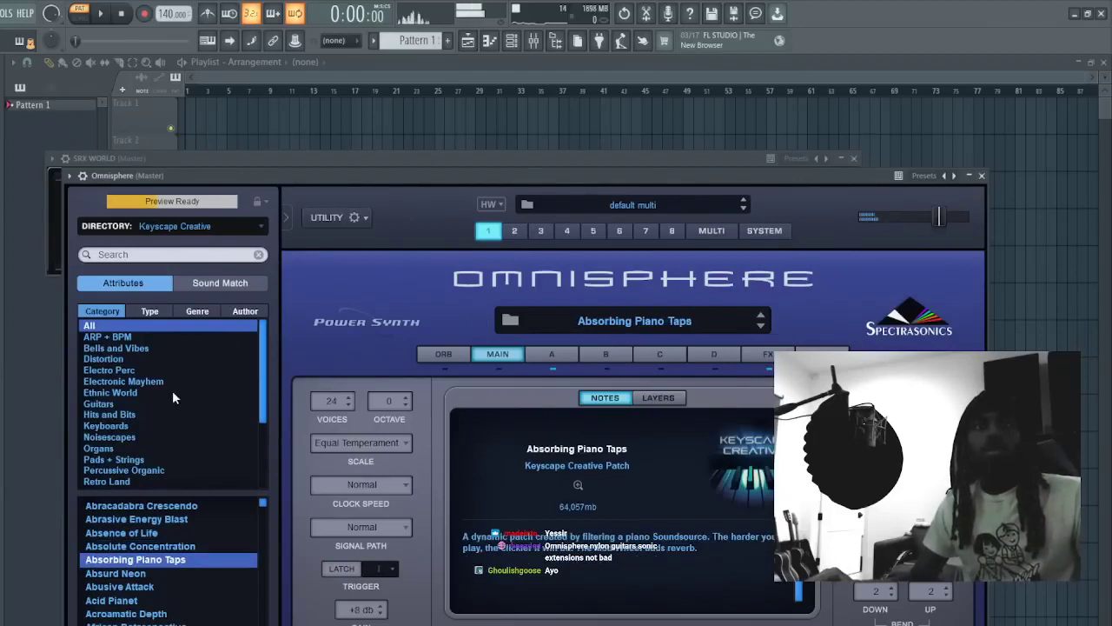
pyautogui.click(163, 573)
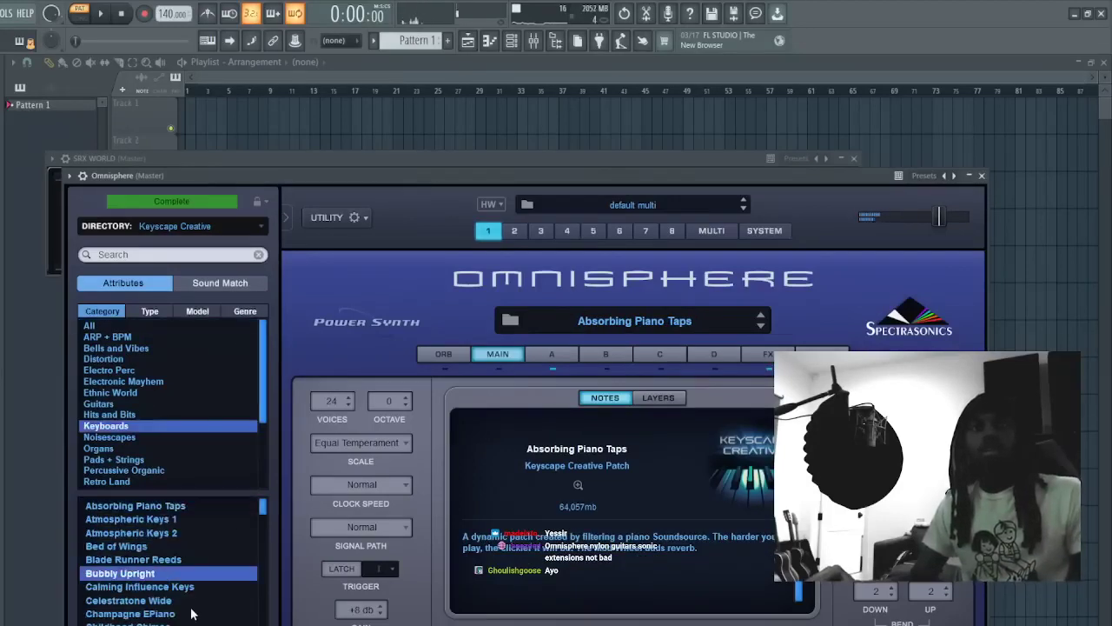
pyautogui.click(206, 612)
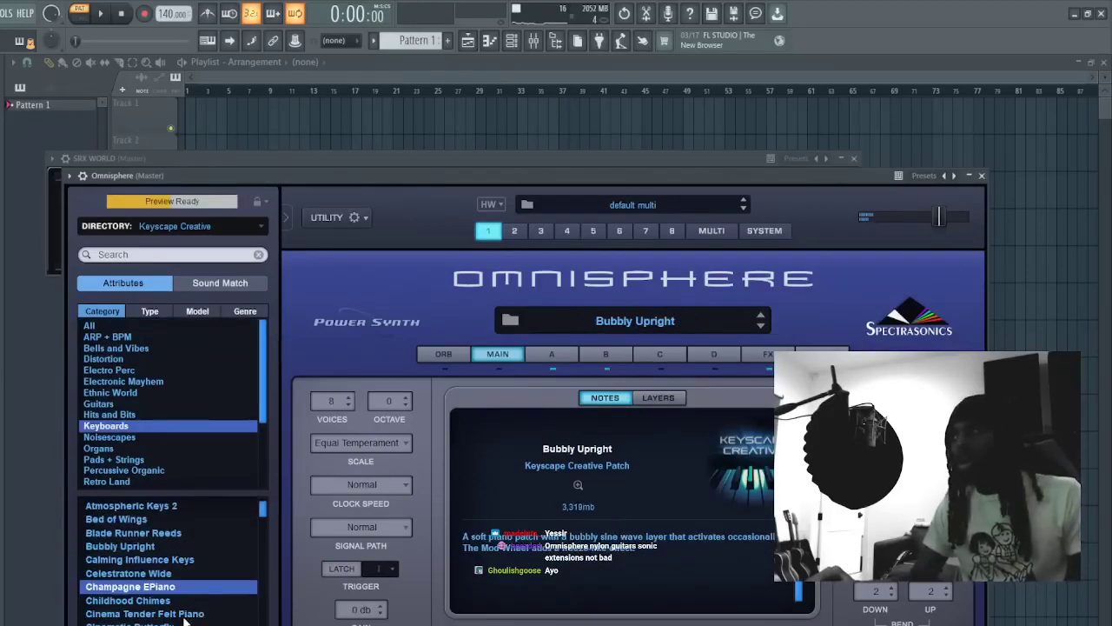
pyautogui.scroll(-4, 179, 615)
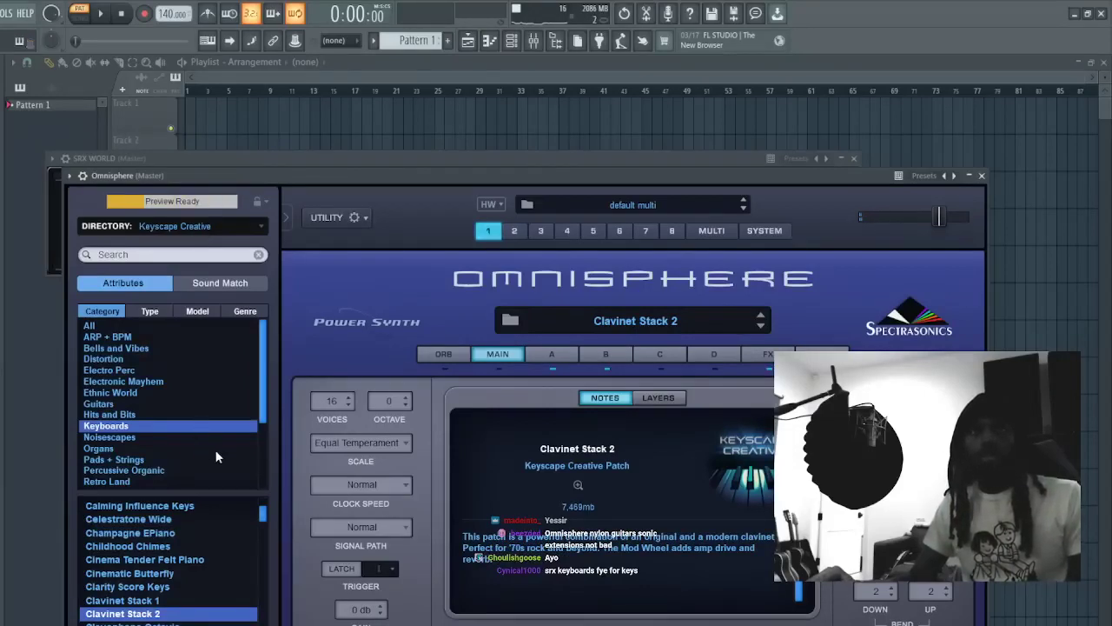
# - In the User library, step from bell - dynasty through the key patches to key - sleepy time
pyautogui.click(187, 337)
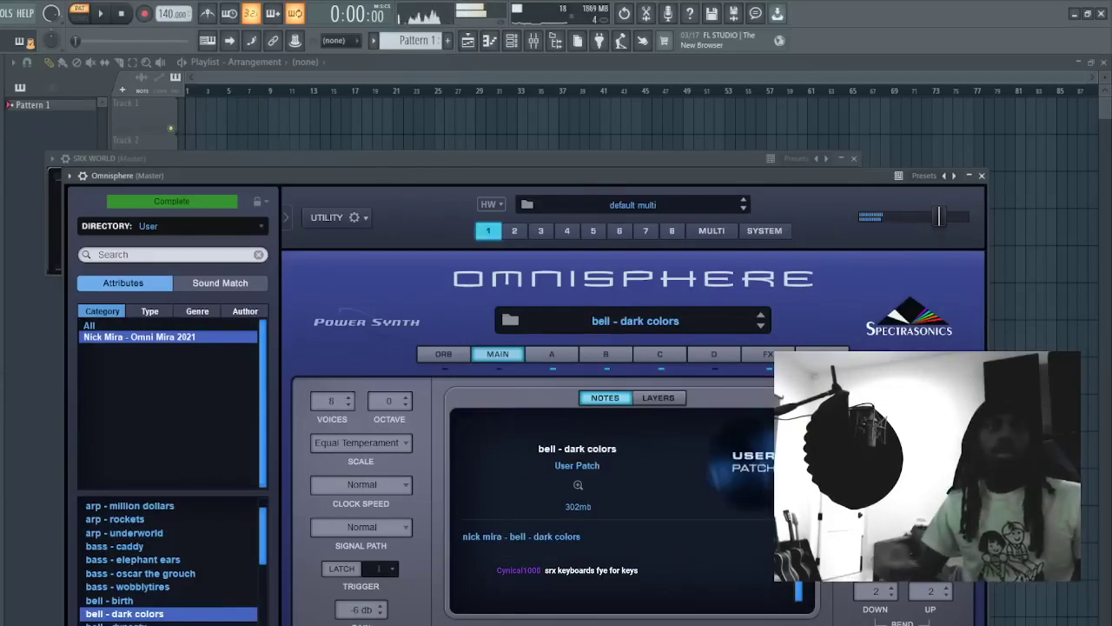
pyautogui.scroll(1, 169, 560)
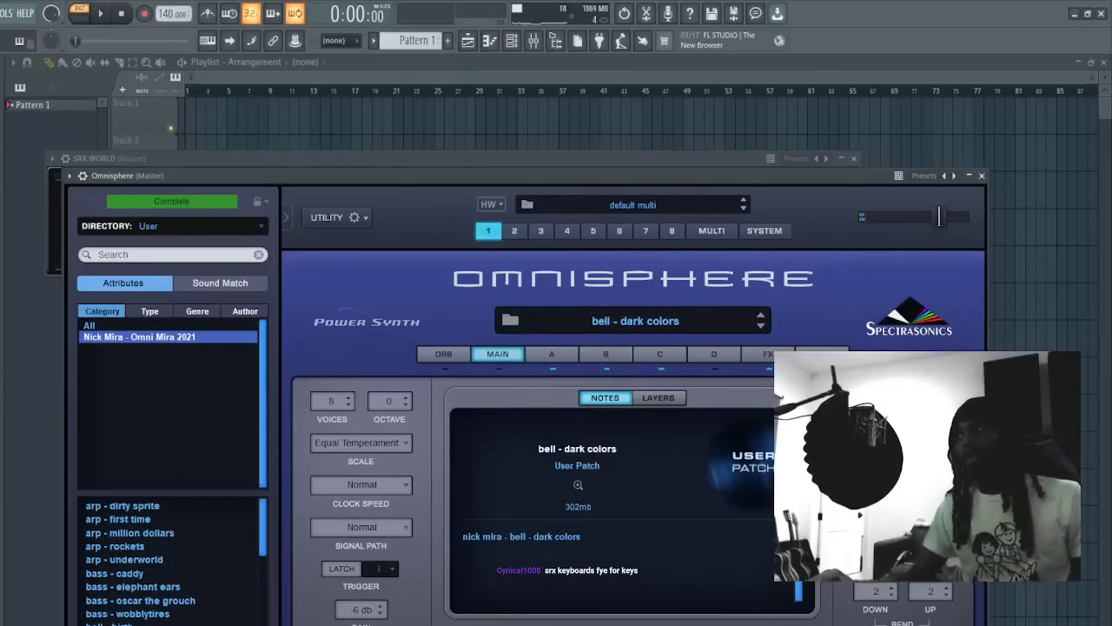
pyautogui.press('Down')
pyautogui.scroll(-4, 169, 560)
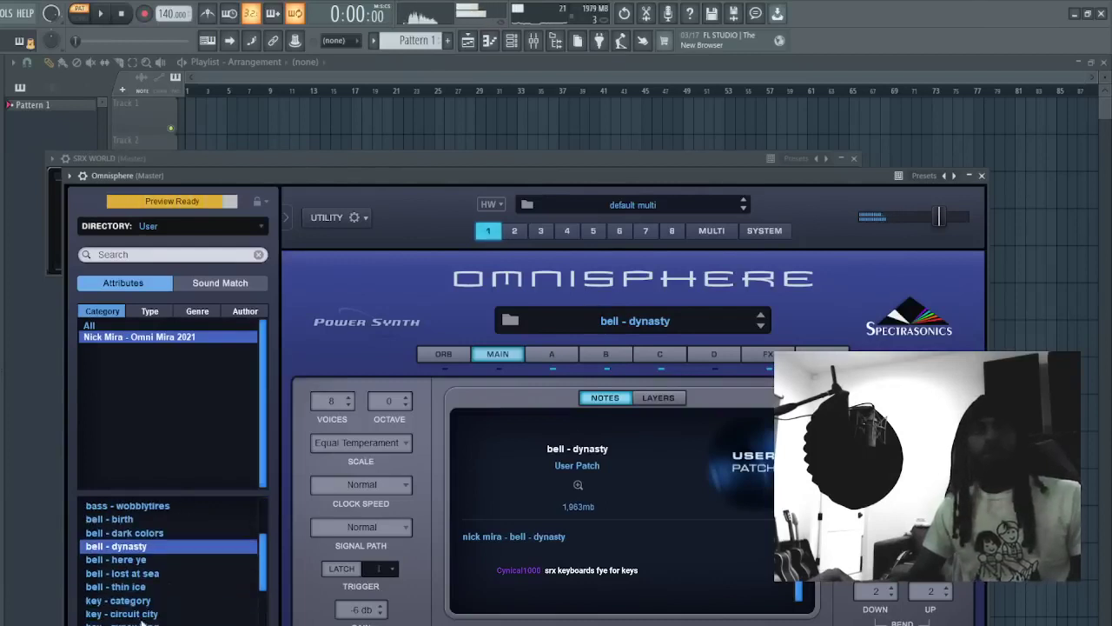
pyautogui.click(151, 614)
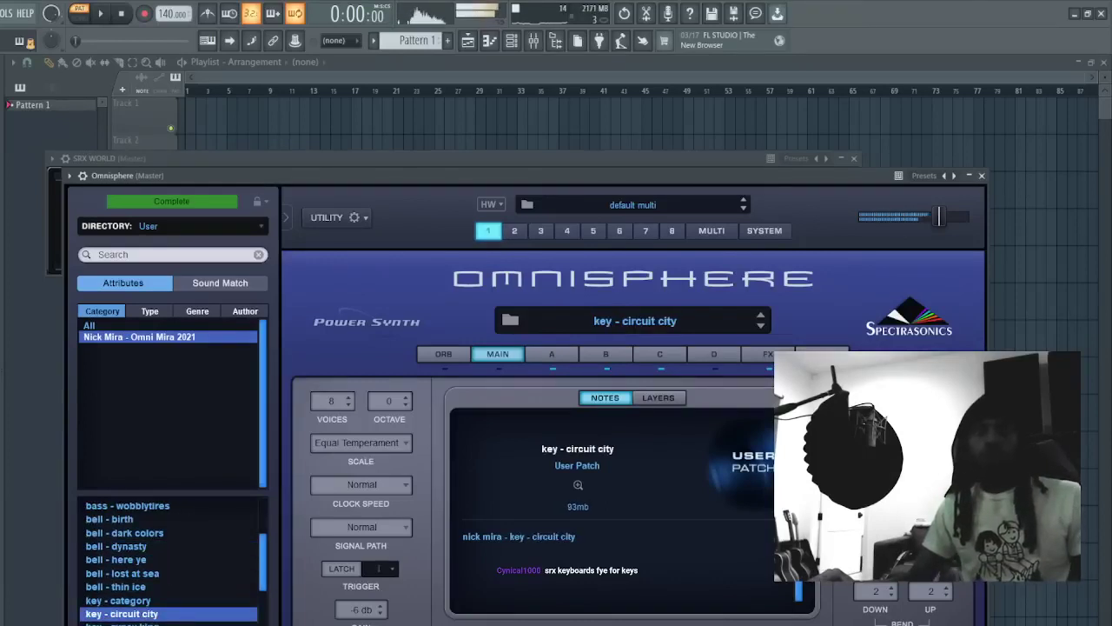
pyautogui.press('Down')
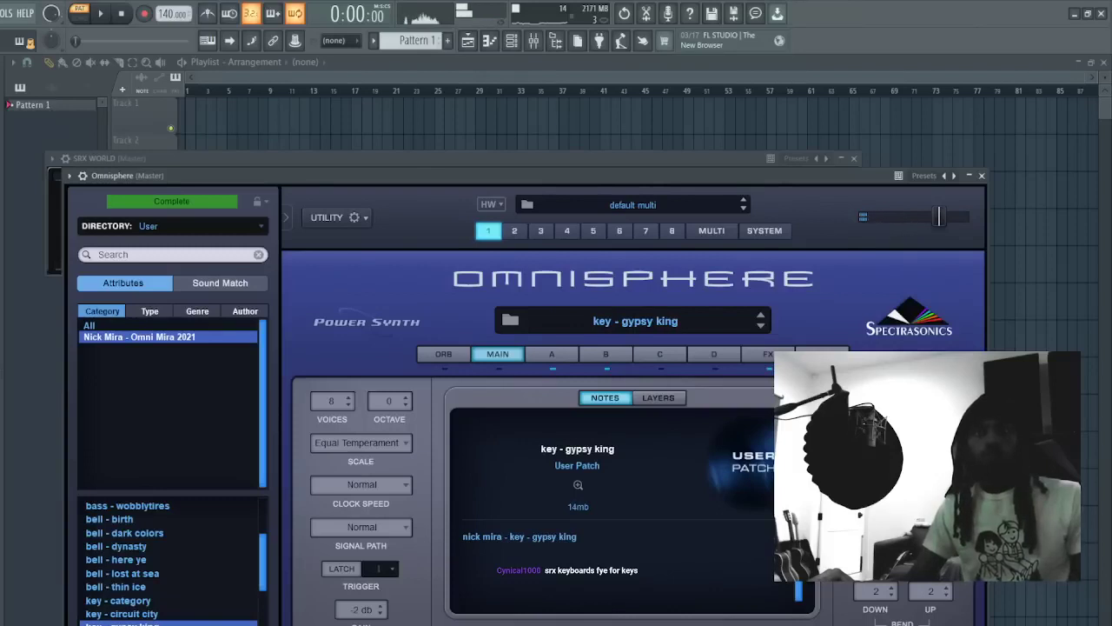
pyautogui.press('Down')
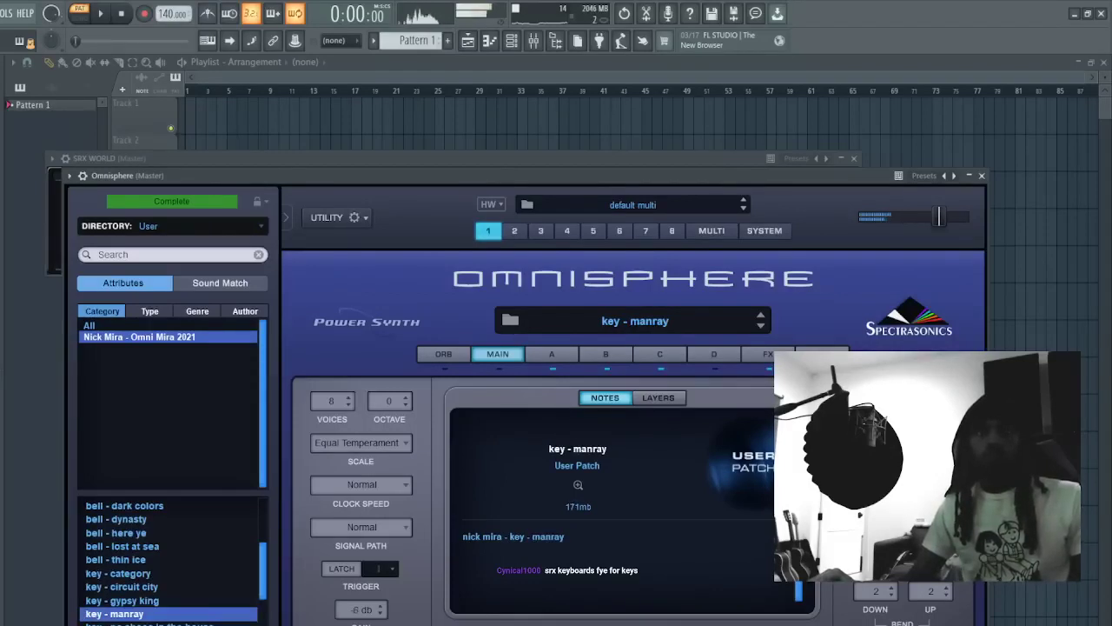
pyautogui.press('Down')
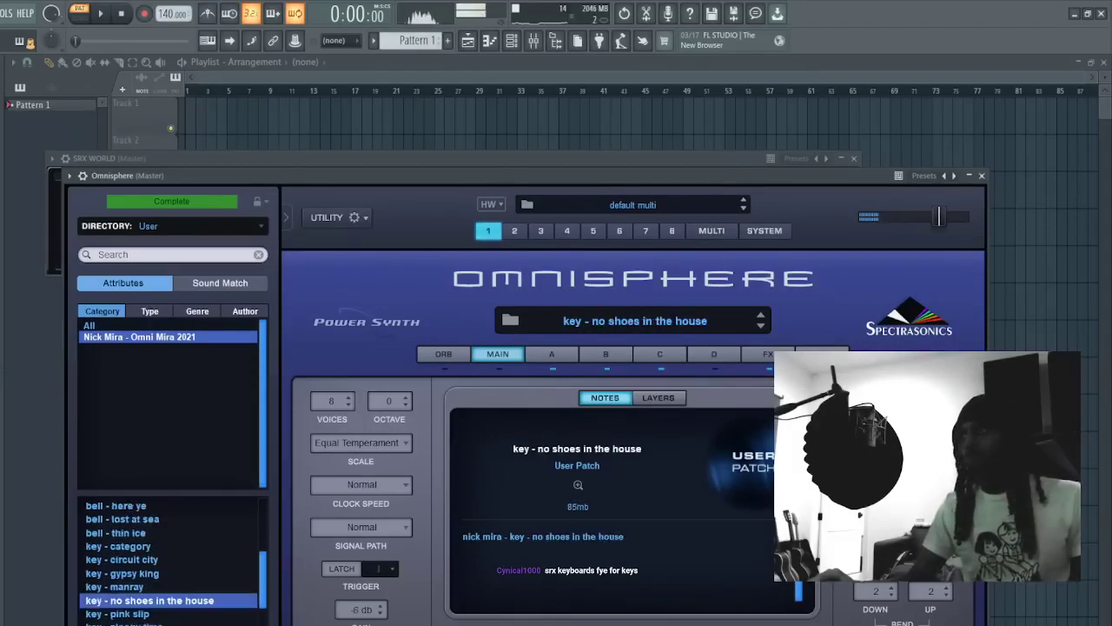
pyautogui.press('Down')
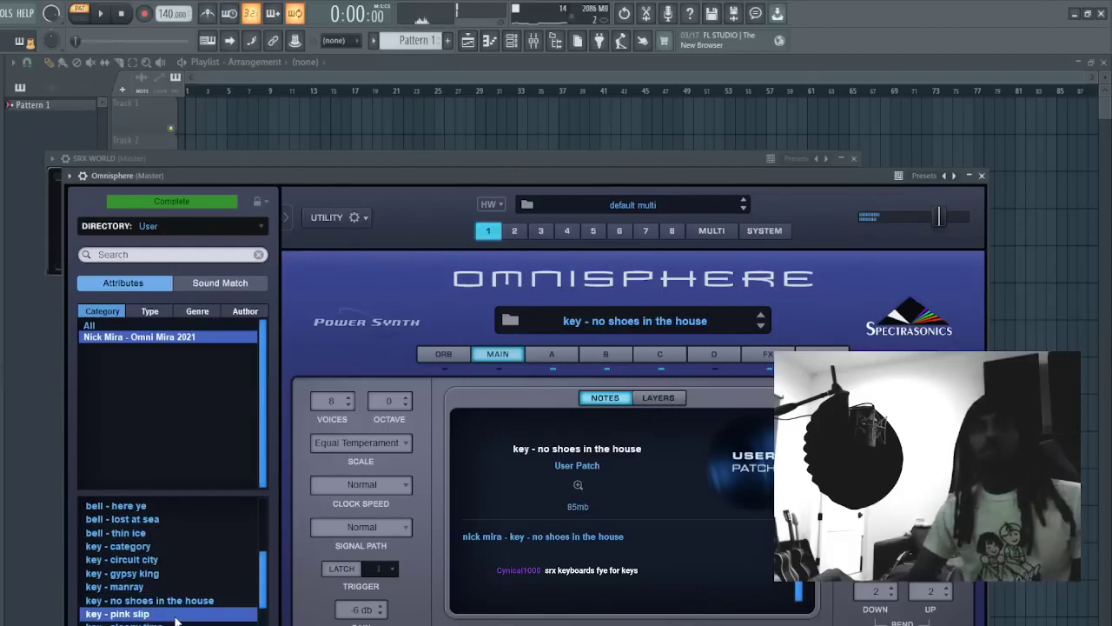
pyautogui.press('Down')
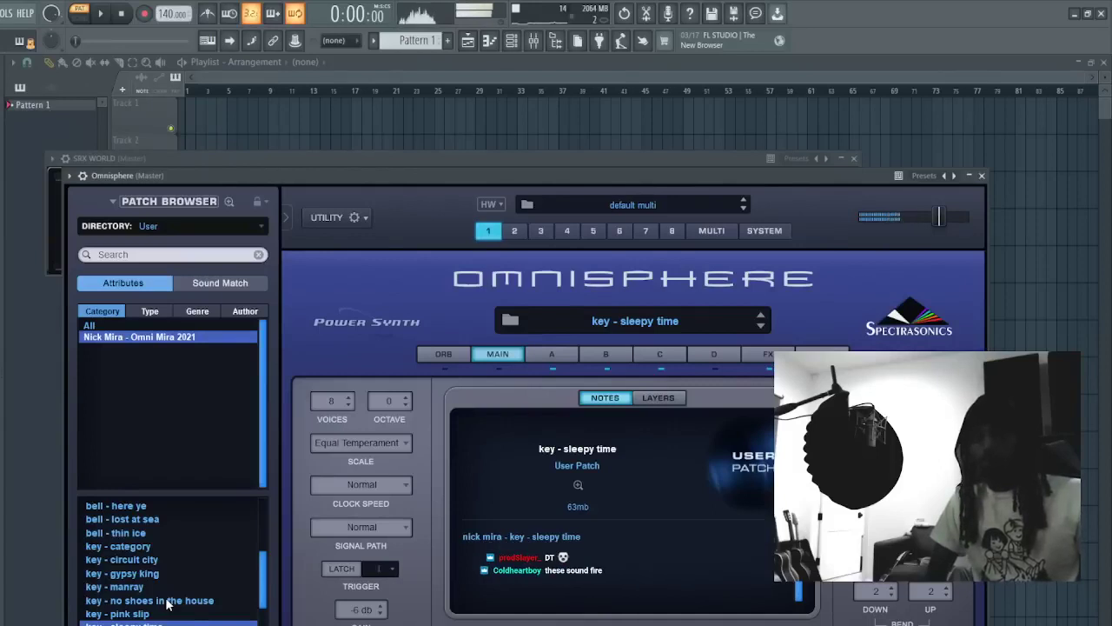
# - Audition lead - snow shoes, lead - squeaky banana and pluck patches, ending on synth - pint of red
pyautogui.scroll(-3, 168, 603)
pyautogui.click(176, 574)
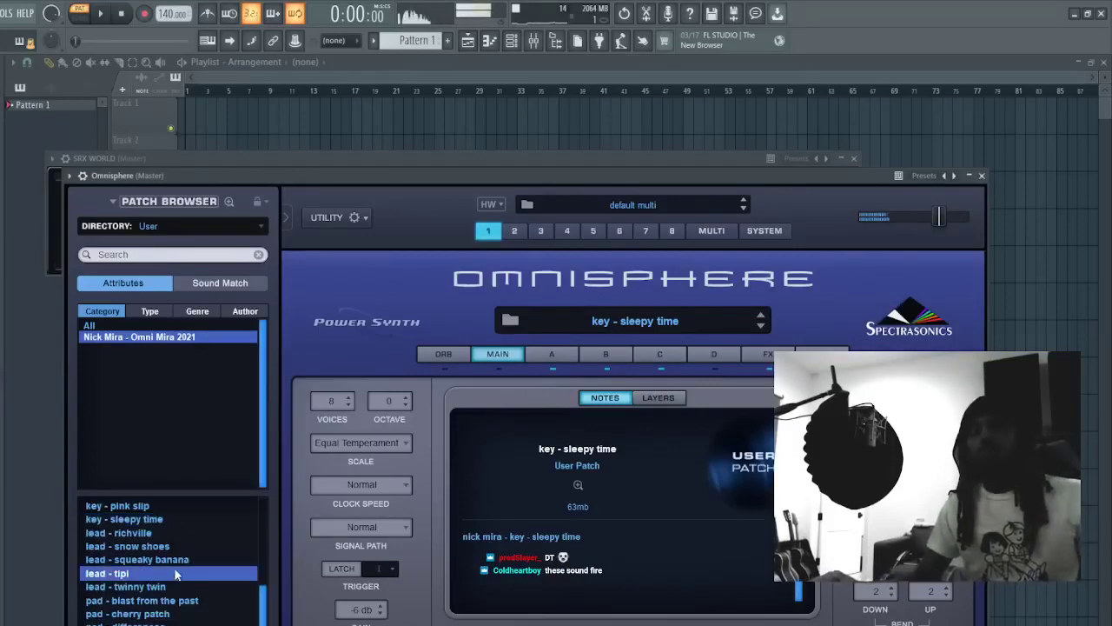
pyautogui.click(175, 544)
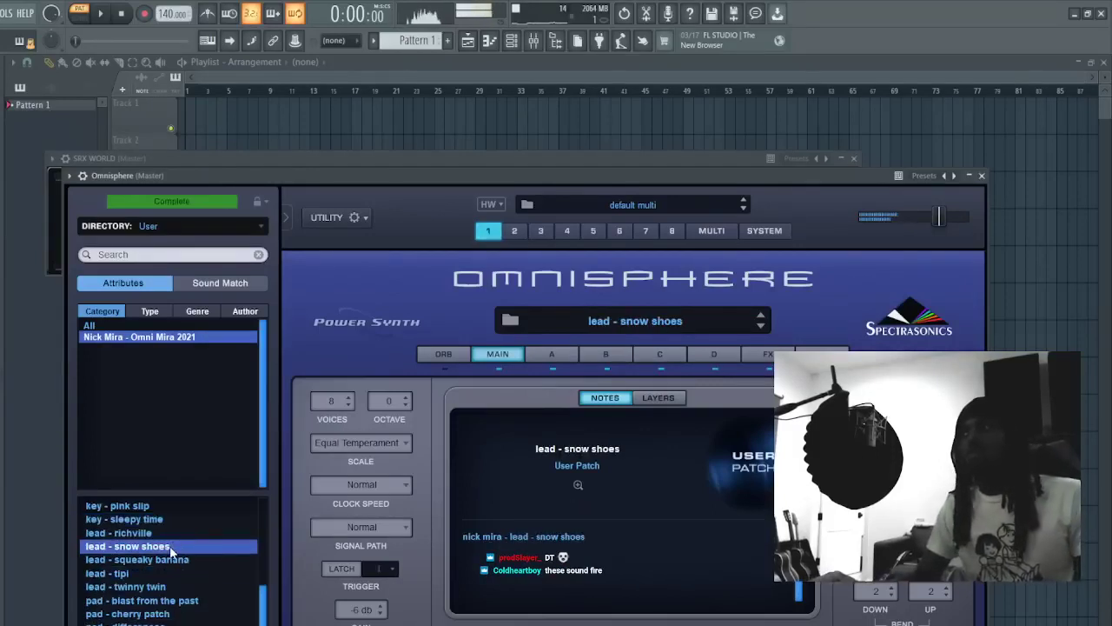
pyautogui.click(195, 566)
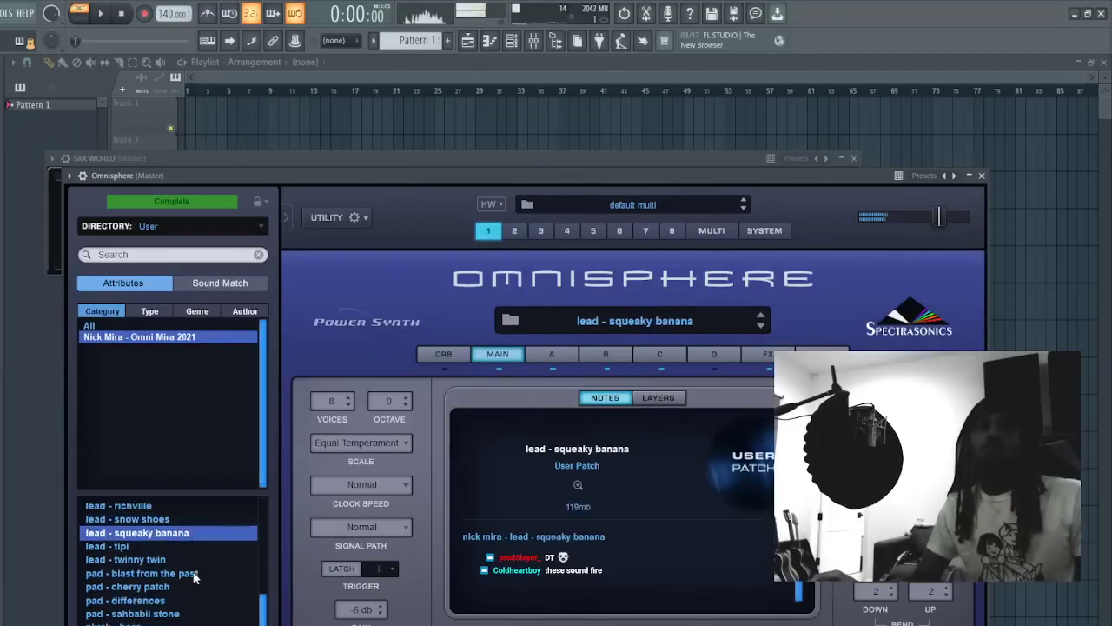
pyautogui.click(165, 615)
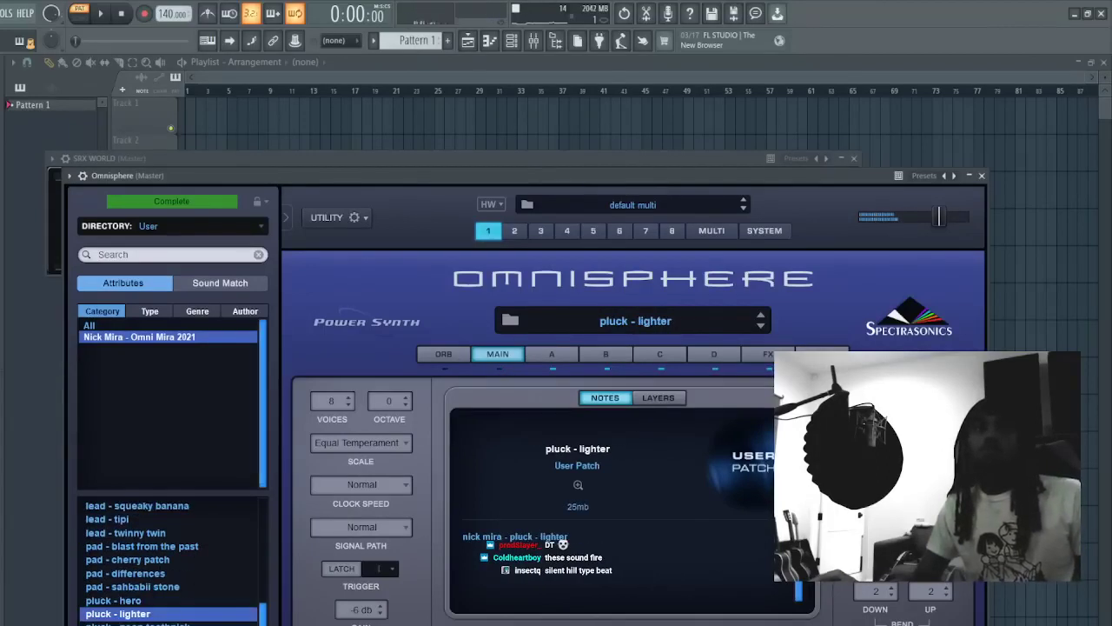
pyautogui.click(193, 624)
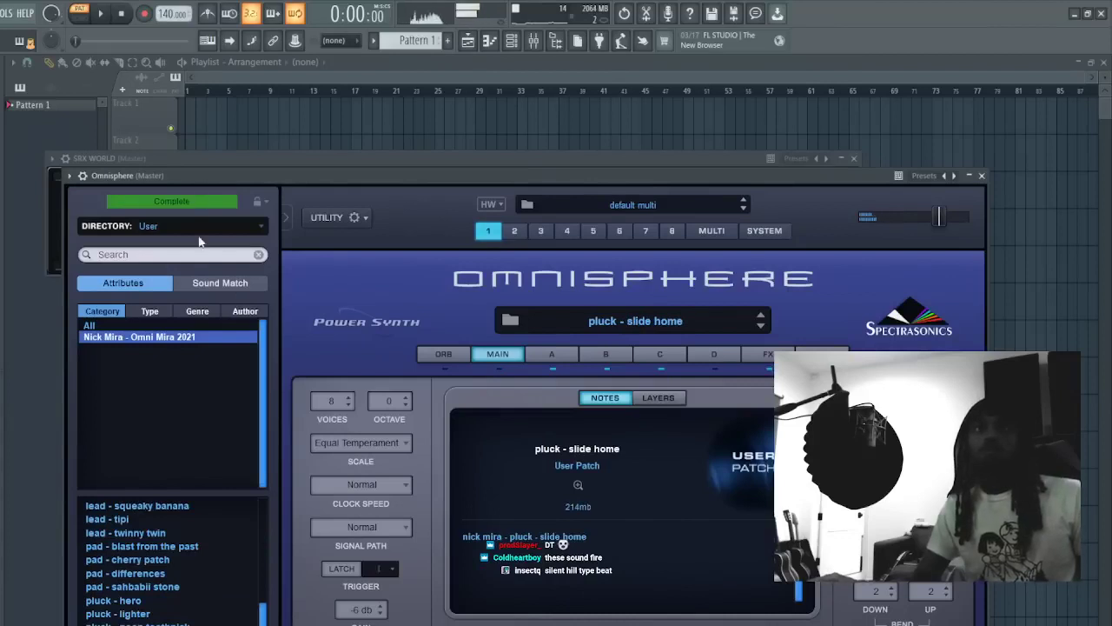
pyautogui.scroll(-2, 170, 606)
pyautogui.click(171, 625)
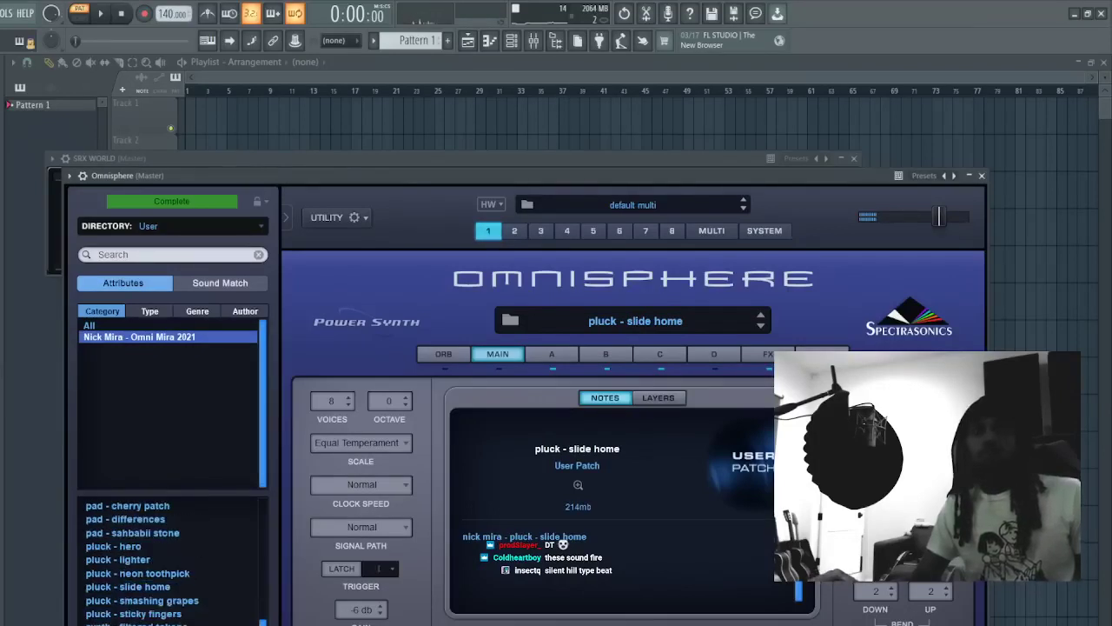
pyautogui.click(193, 625)
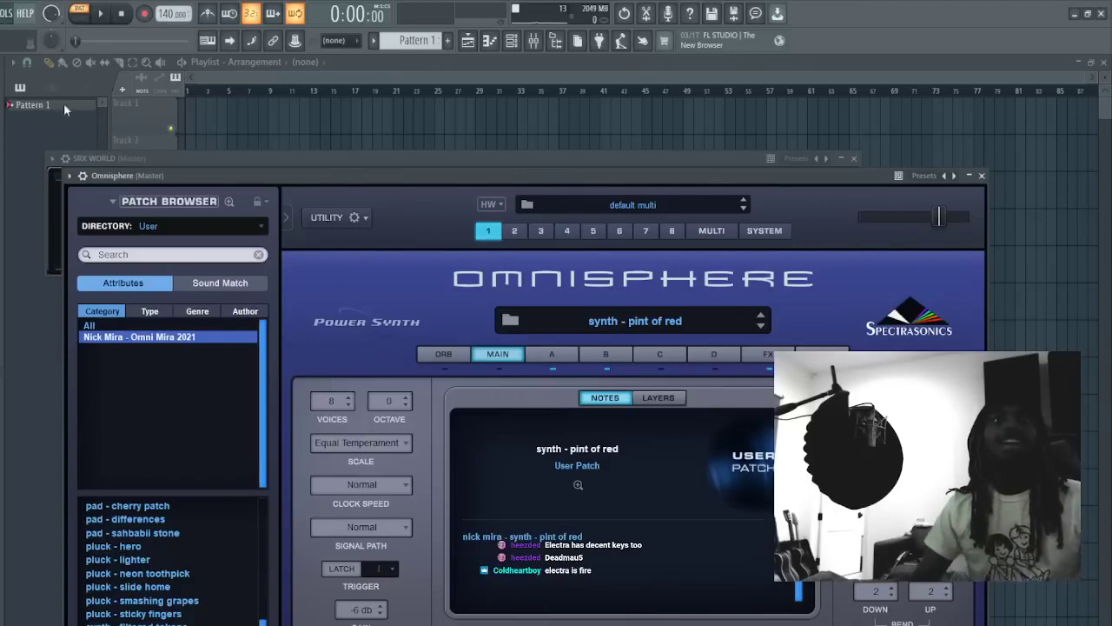
# - Open the Omnisphere channel's piano roll and place the playback position near bar 69
pyautogui.click(513, 41)
pyautogui.click(539, 162)
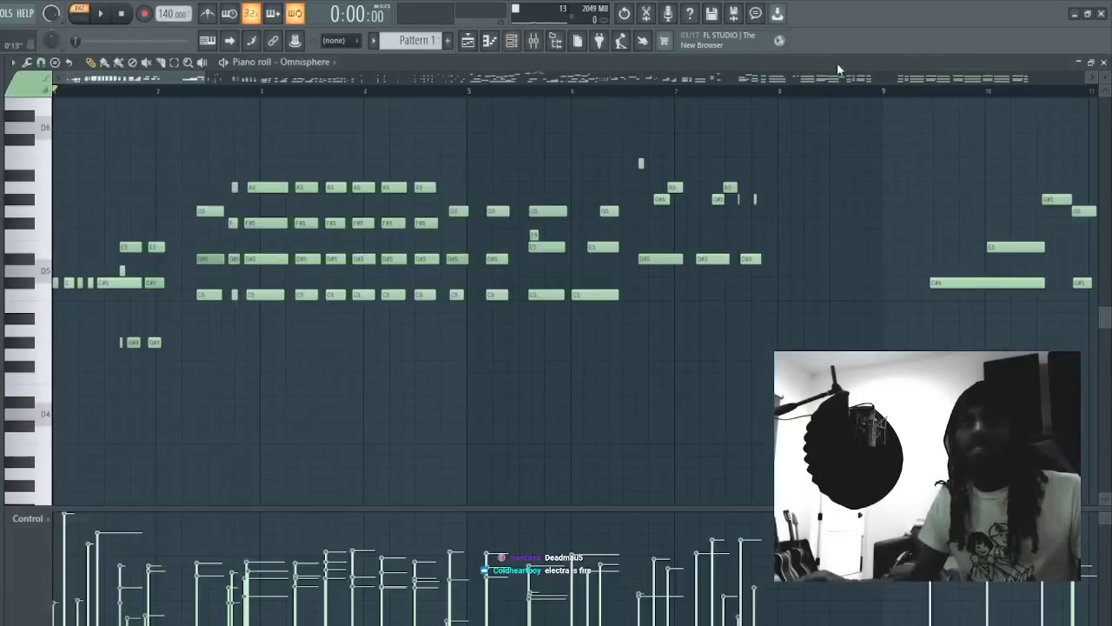
pyautogui.scroll(-10, 853, 80)
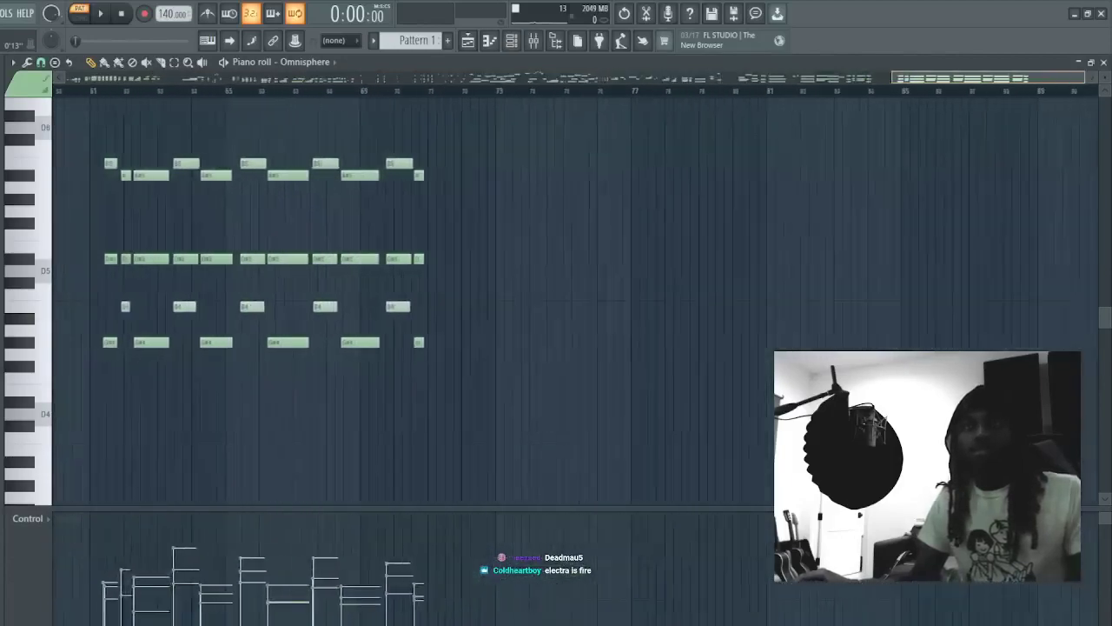
pyautogui.scroll(1, 854, 85)
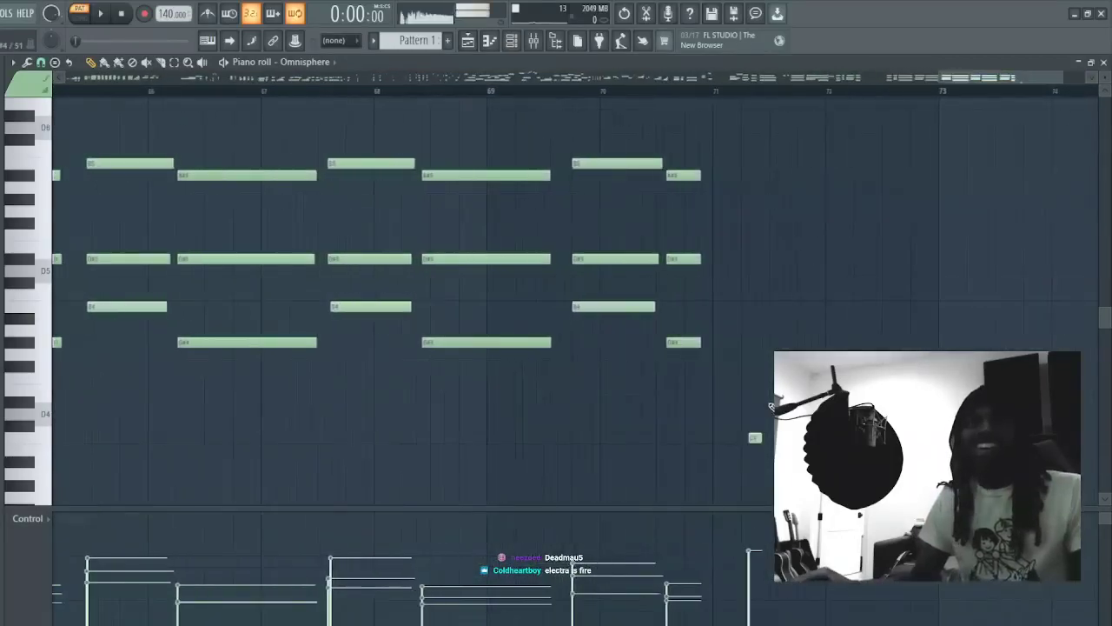
pyautogui.click(573, 93)
# - Delete the old note blocks around bars 67–69 and the earlier note blocks
pyautogui.moveTo(578, 341); pyautogui.dragTo(373, 130)
pyautogui.press('Delete')
pyautogui.scroll(-5, 608, 243)
pyautogui.moveTo(584, 358); pyautogui.dragTo(181, 109)
pyautogui.press('Delete')
pyautogui.scroll(-4, 536, 80)
pyautogui.moveTo(527, 423); pyautogui.dragTo(55, 99)
pyautogui.press('Delete')
# - Copy the three notes near bar 69 back to bar 1 and delete the originals
pyautogui.scroll(-3, 493, 144)
pyautogui.scroll(-2, 491, 152)
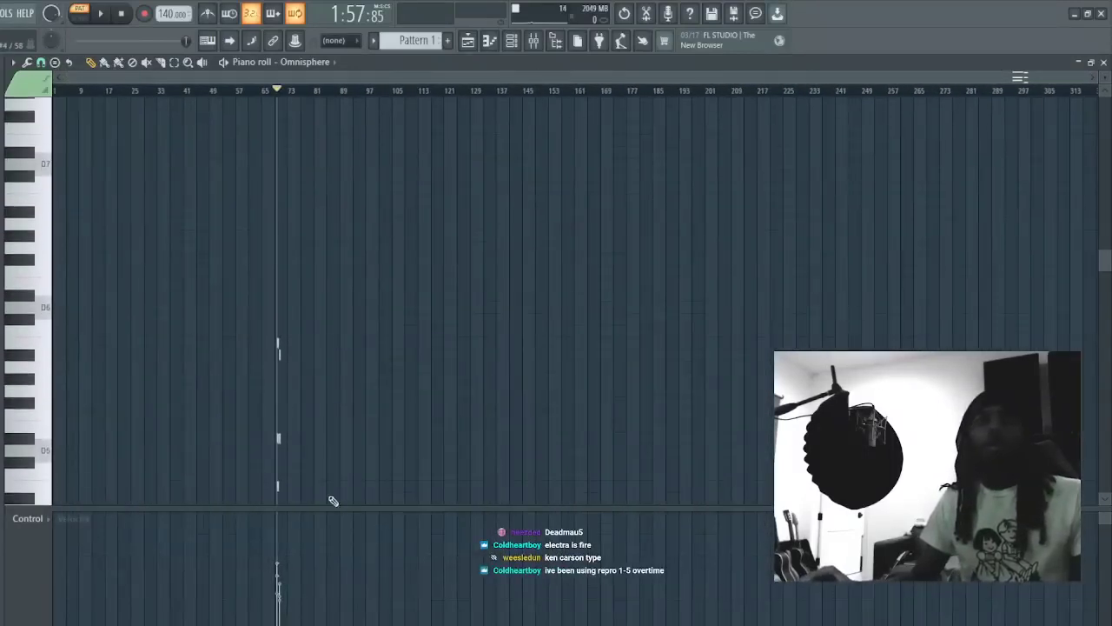
pyautogui.scroll(-1, 360, 452)
pyautogui.moveTo(385, 481); pyautogui.dragTo(159, 215)
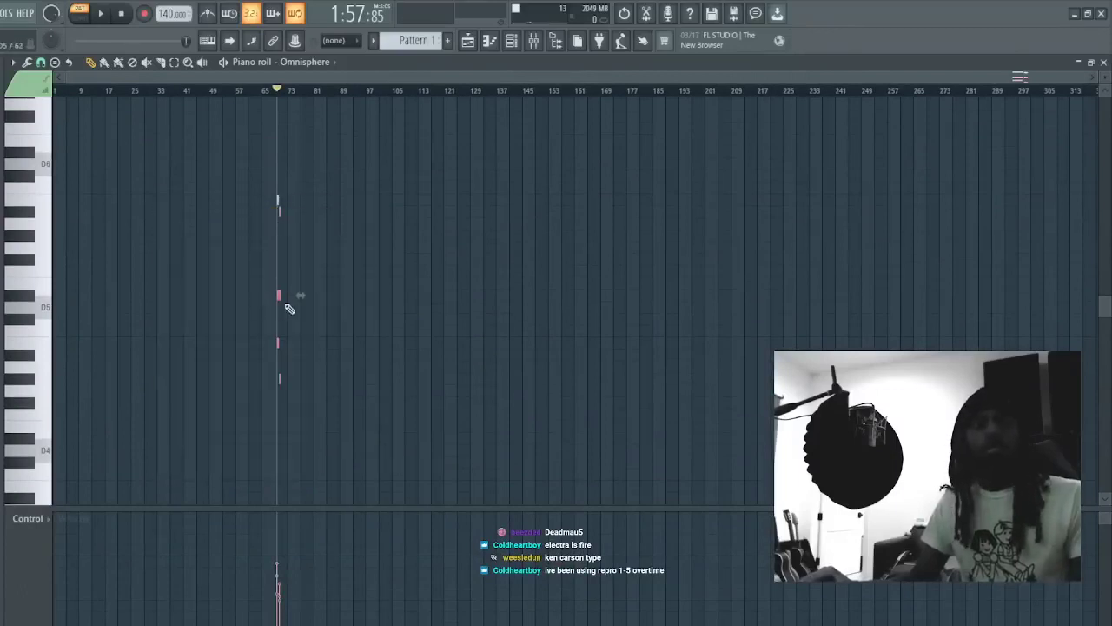
pyautogui.moveTo(276, 299); pyautogui.dragTo(53, 297)
pyautogui.moveTo(309, 407); pyautogui.dragTo(140, 85)
pyautogui.press('Delete')
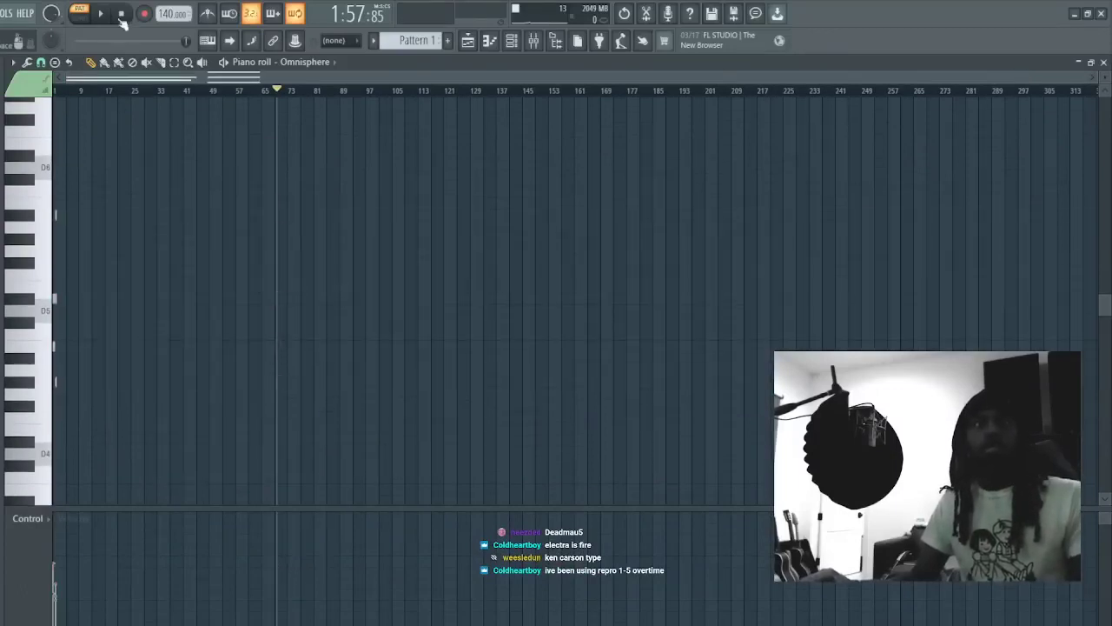
# - Play the pattern from the start, then undo the last two edits to restore deleted notes
pyautogui.click(120, 14)
pyautogui.press('space')
pyautogui.scroll(5, 279, 83)
pyautogui.press('space')
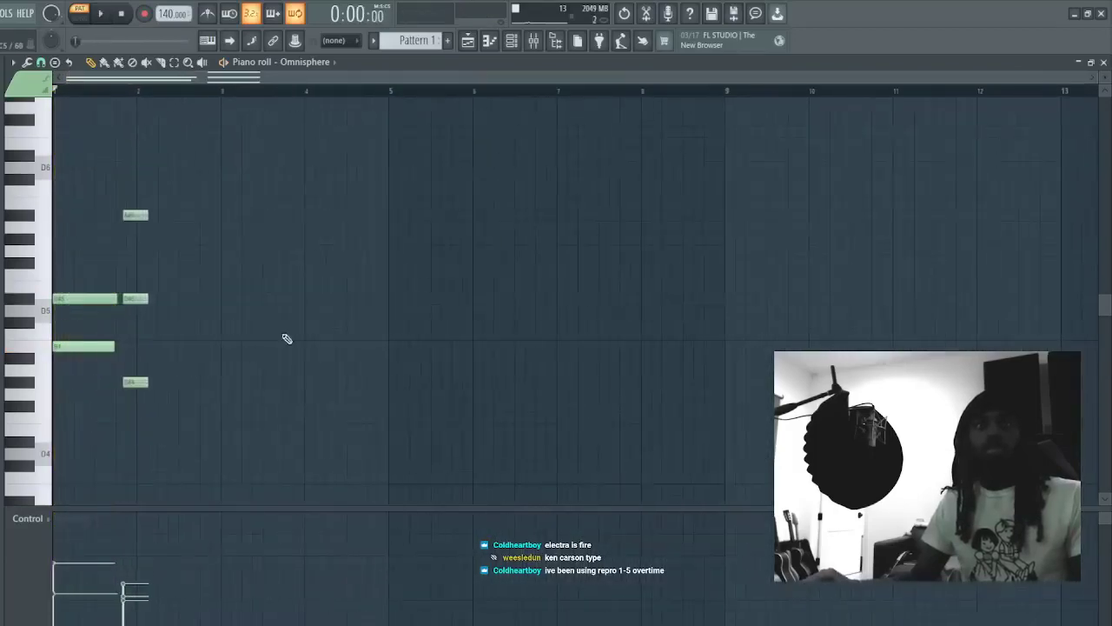
pyautogui.moveTo(102, 395); pyautogui.dragTo(64, 292)
pyautogui.scroll(-3, 367, 323)
pyautogui.scroll(2, 370, 319)
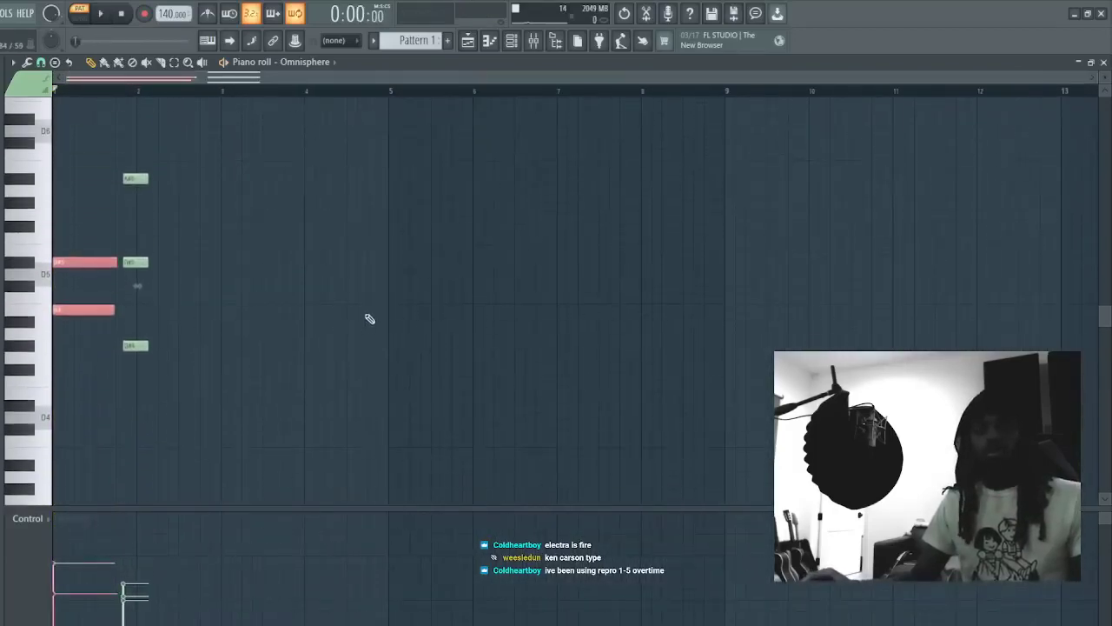
pyautogui.hotkey('ctrl', 'z')
pyautogui.hotkey('ctrl', 'z')
pyautogui.hotkey('ctrl', 'z')
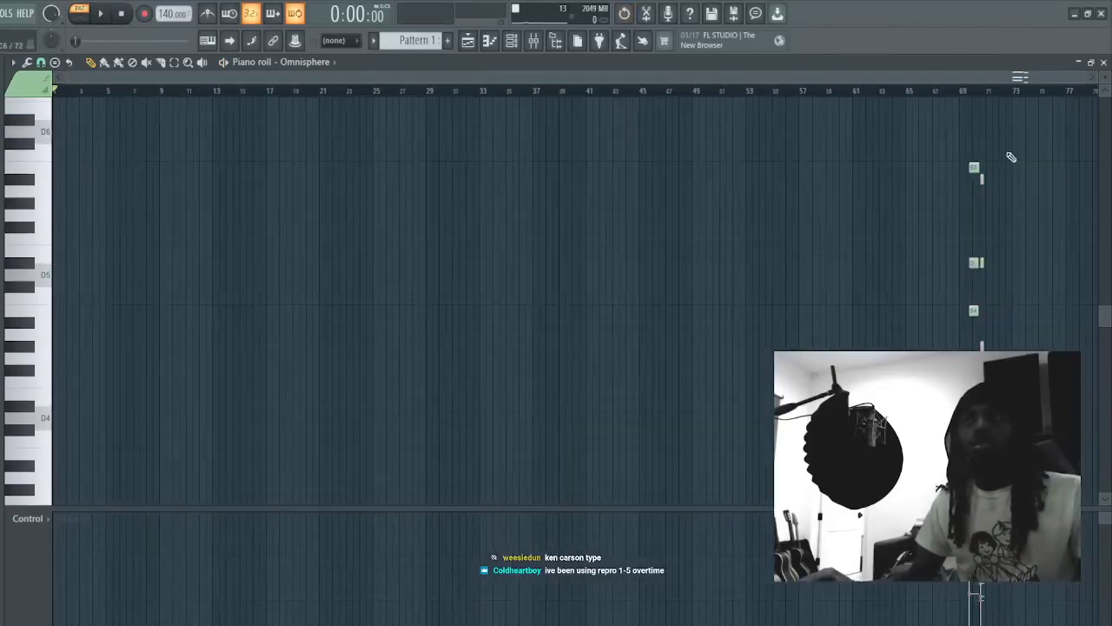
pyautogui.hotkey('ctrl', 'z')
pyautogui.hotkey('ctrl', 'z')
# - Play from around bar 70 and move the three long notes about one bar later
pyautogui.press('space')
pyautogui.click(974, 91)
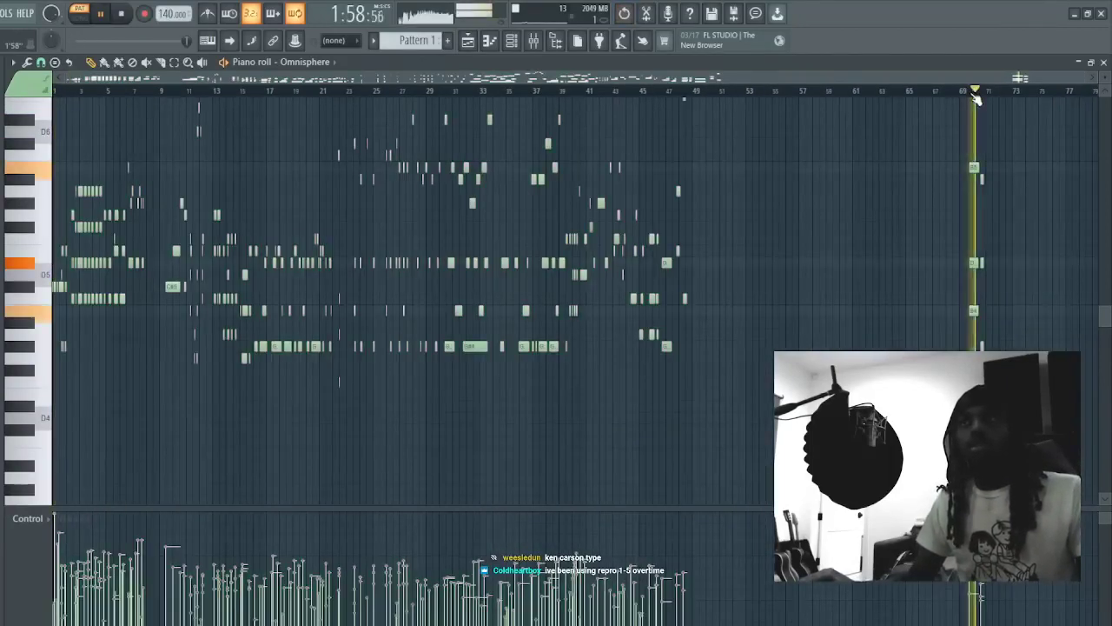
pyautogui.click(972, 93)
pyautogui.scroll(3, 980, 85)
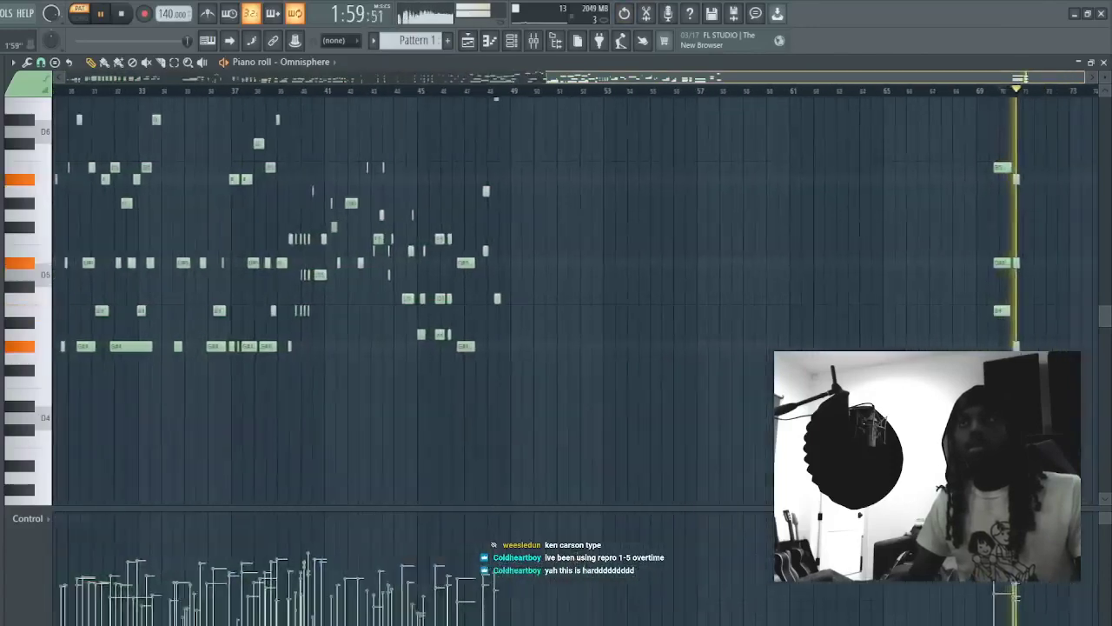
pyautogui.scroll(1, 980, 80)
pyautogui.press('space')
pyautogui.moveTo(880, 326); pyautogui.dragTo(879, 166)
pyautogui.moveTo(875, 169); pyautogui.dragTo(918, 169)
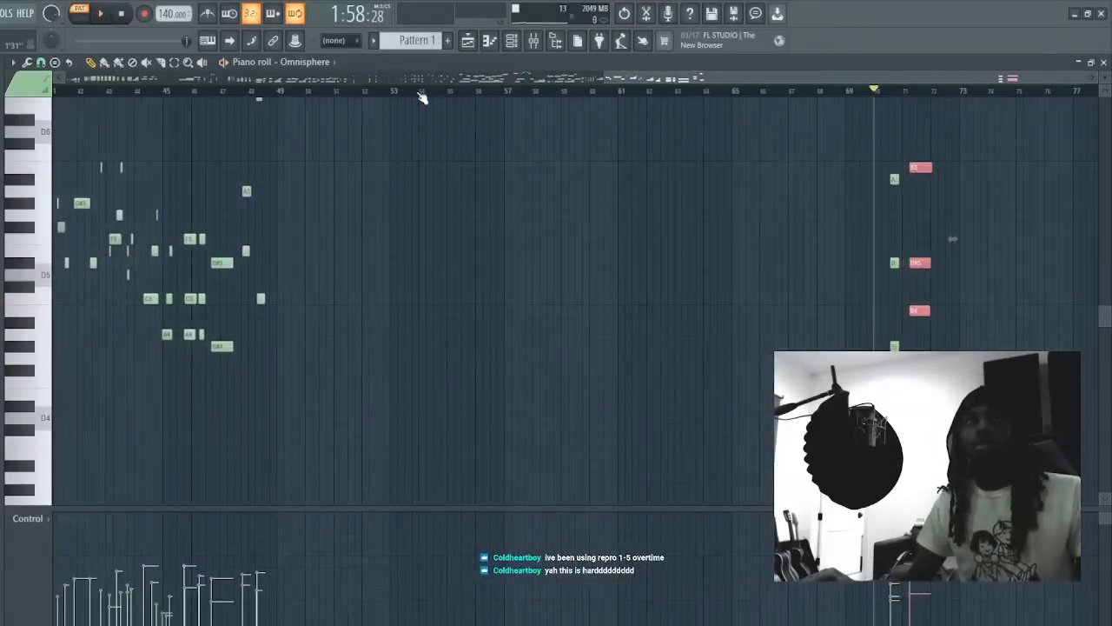
# - Delete the left block of older notes and the right-hand note group
pyautogui.scroll(-4, 422, 93)
pyautogui.moveTo(474, 398); pyautogui.dragTo(17, 109)
pyautogui.press('Delete')
pyautogui.scroll(-5, 476, 76)
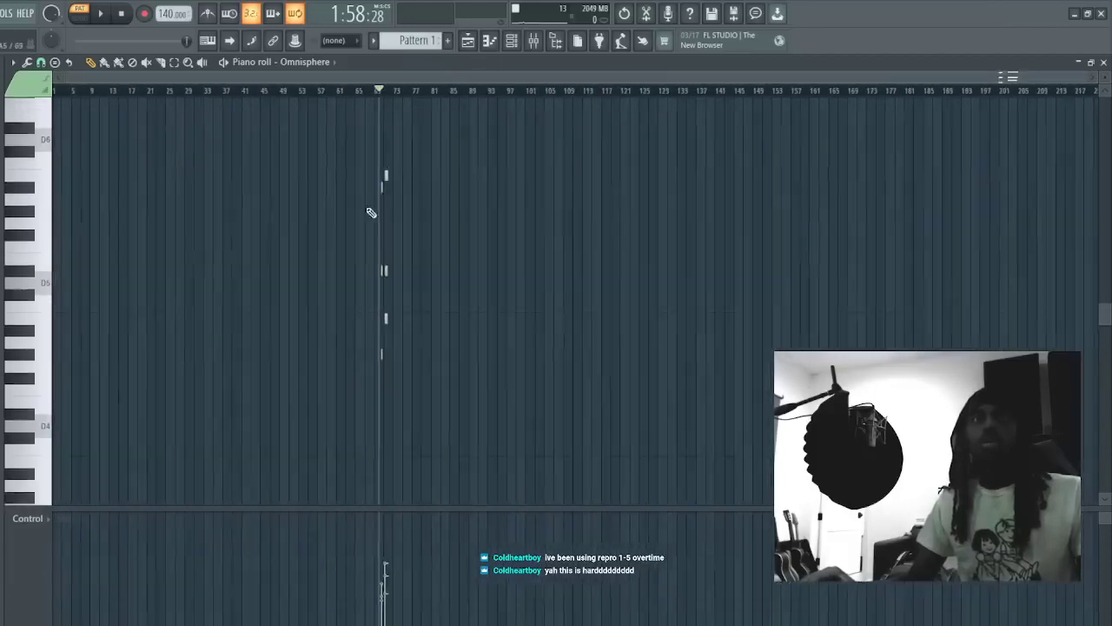
pyautogui.scroll(2, 492, 432)
pyautogui.moveTo(490, 445); pyautogui.dragTo(322, 244)
pyautogui.moveTo(375, 343); pyautogui.dragTo(56, 343)
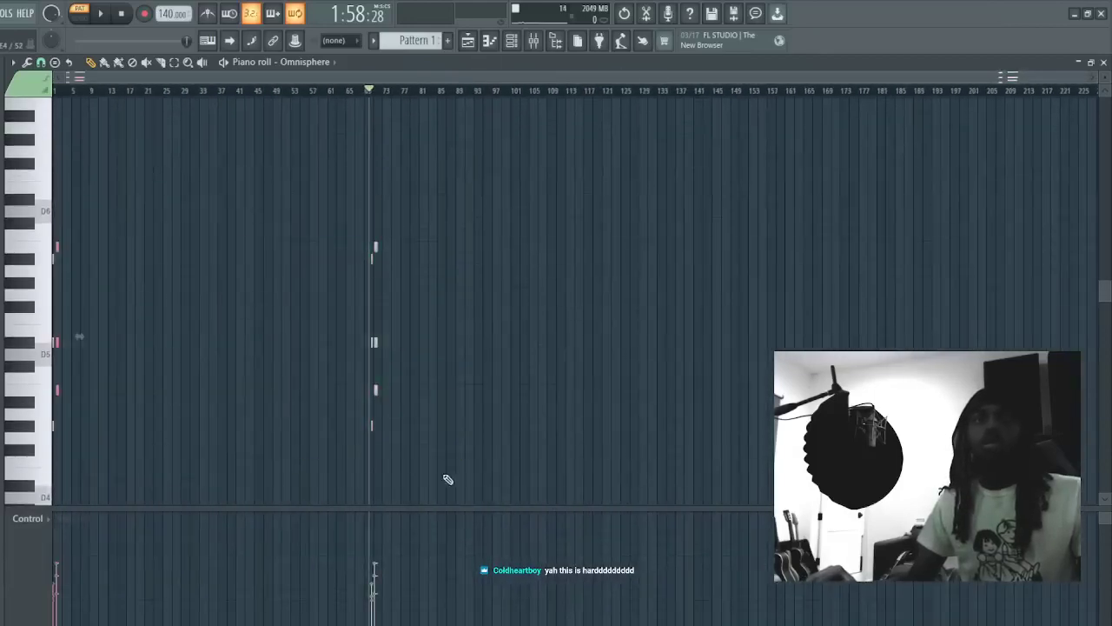
pyautogui.moveTo(448, 472); pyautogui.dragTo(284, 182)
pyautogui.press('Delete')
# - Play the pattern from the beginning and add a short note near bar 10
pyautogui.click(121, 15)
pyautogui.press('space')
pyautogui.moveTo(522, 77); pyautogui.dragTo(539, 174)
pyautogui.press('space')
pyautogui.click(318, 377)
# - Delete the stray note near bar 10, select the first chord, and play the pattern
pyautogui.rightClick(319, 376)
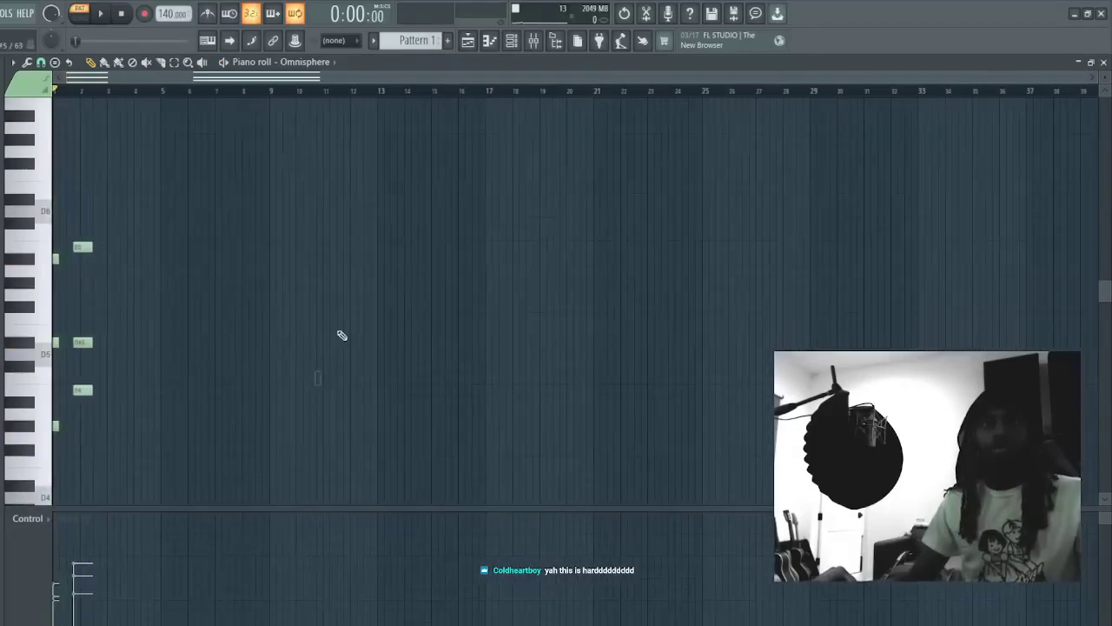
pyautogui.moveTo(315, 78); pyautogui.dragTo(139, 348)
pyautogui.moveTo(102, 460); pyautogui.dragTo(199, 259)
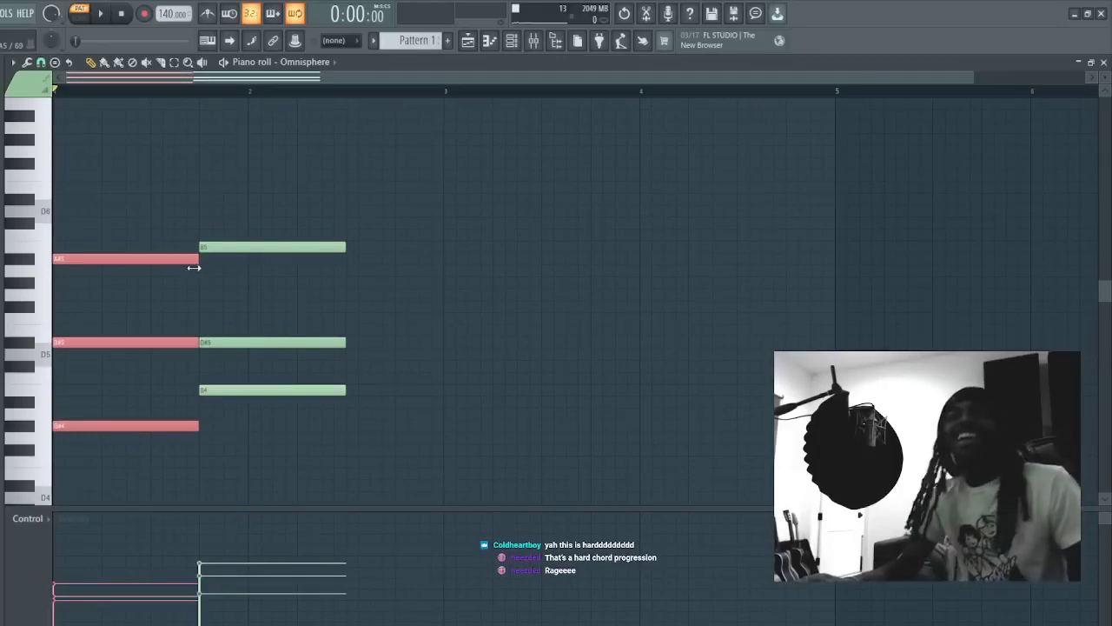
pyautogui.click(413, 447)
pyautogui.rightClick(426, 445)
pyautogui.press('space')
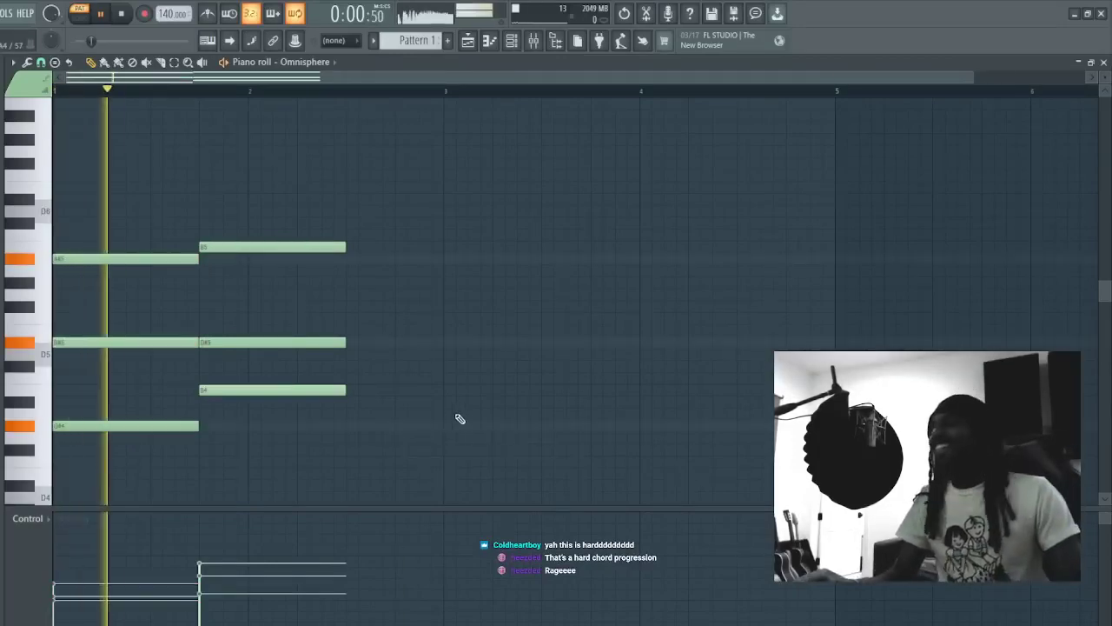
# - Shift the second three-note chord slightly later and remove stray notes
pyautogui.moveTo(370, 442); pyautogui.dragTo(334, 251)
pyautogui.moveTo(424, 176); pyautogui.dragTo(610, 307)
pyautogui.rightClick(612, 308)
pyautogui.click(607, 367)
pyautogui.rightClick(606, 369)
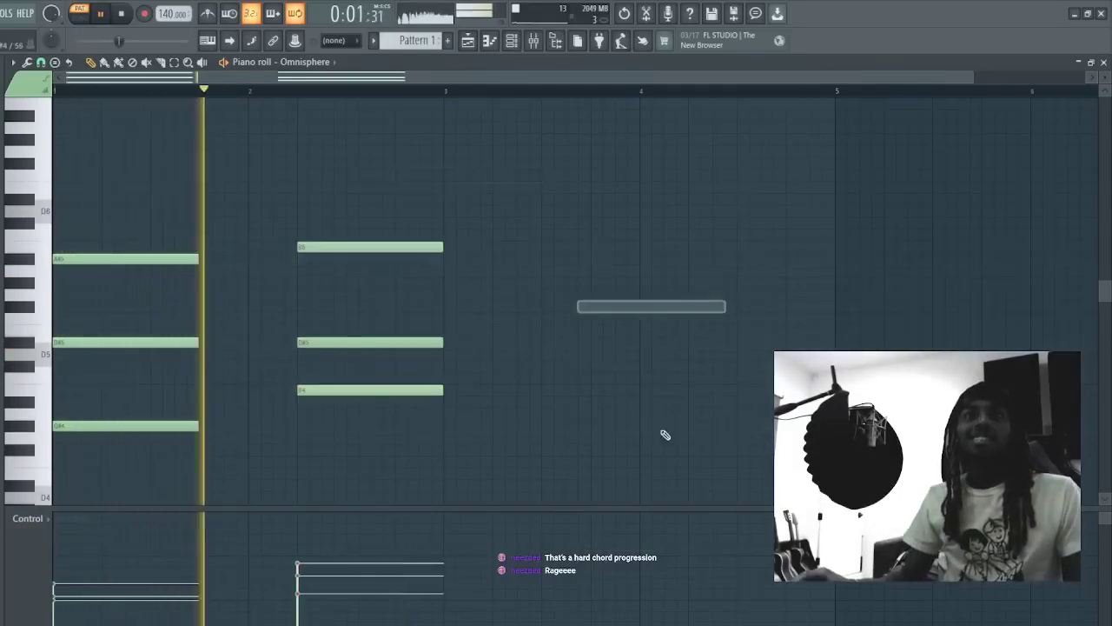
# - Lengthen the first chord's three notes up to bar 2, clearing trial notes
pyautogui.moveTo(228, 491); pyautogui.dragTo(150, 216)
pyautogui.moveTo(193, 260); pyautogui.dragTo(248, 261)
pyautogui.click(550, 304)
pyautogui.rightClick(551, 305)
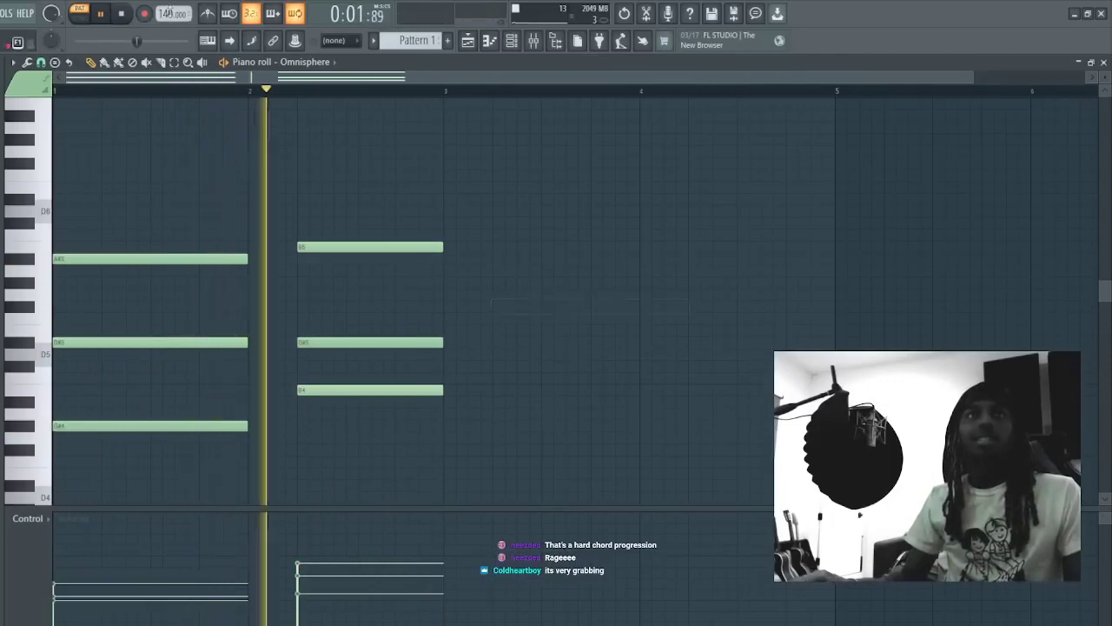
pyautogui.moveTo(544, 253); pyautogui.dragTo(628, 345)
pyautogui.rightClick(628, 348)
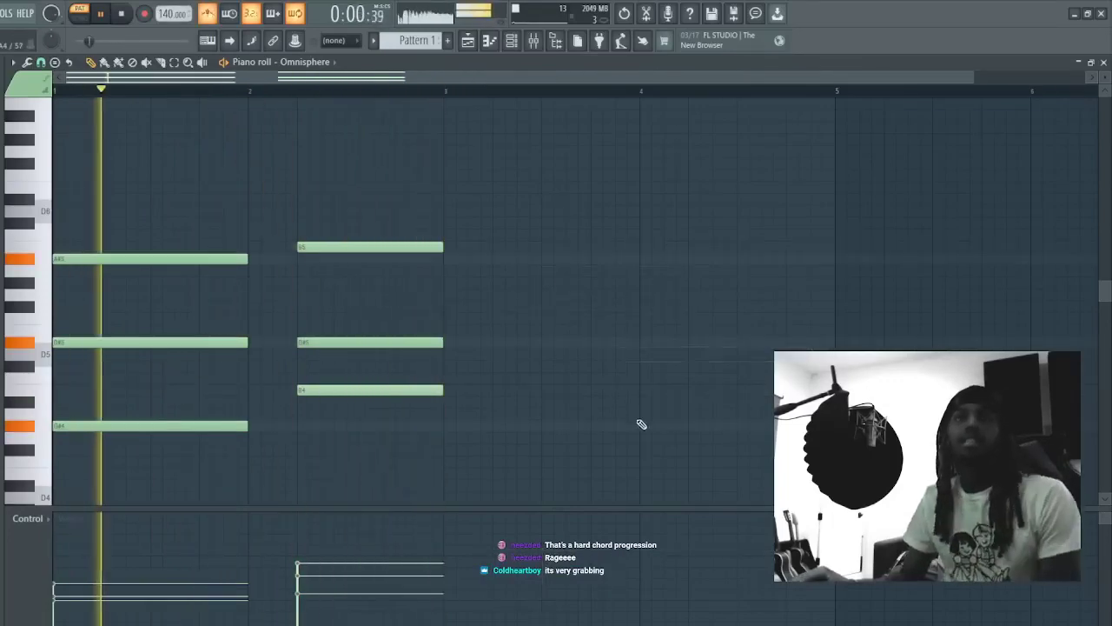
pyautogui.click(665, 333)
pyautogui.rightClick(667, 334)
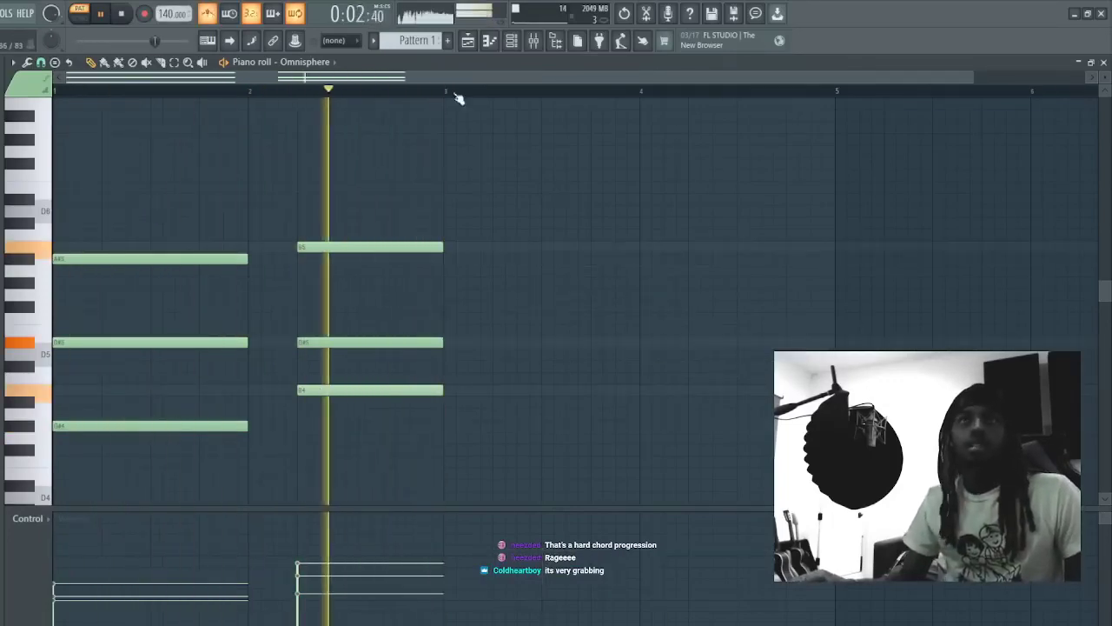
# - Trim the second chord to end earlier with the Slice tool
pyautogui.press('F6')
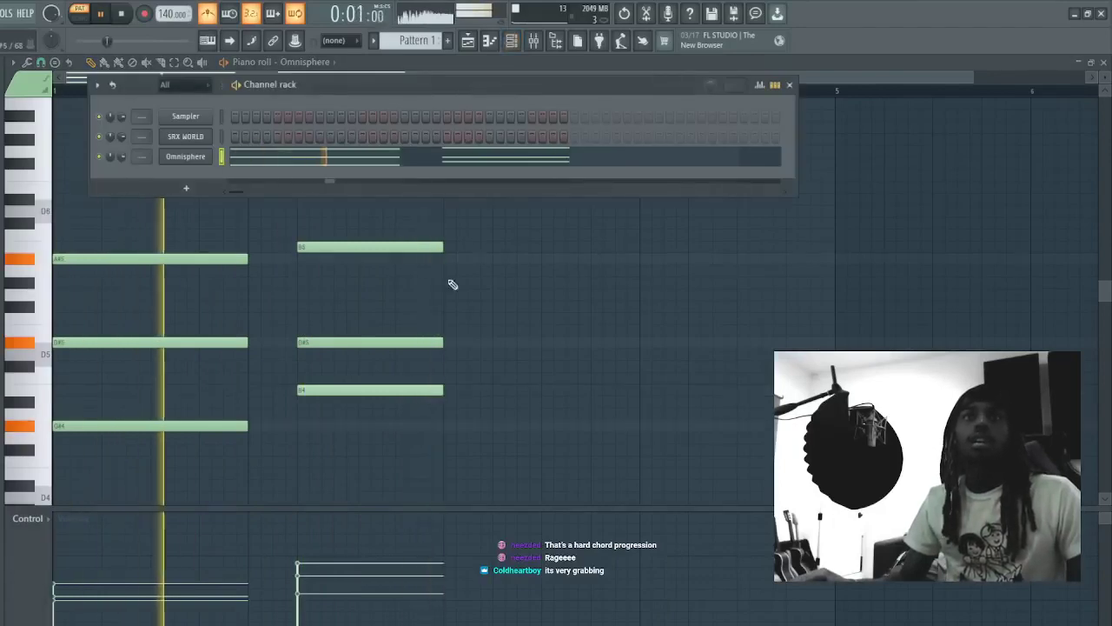
pyautogui.moveTo(461, 428)
pyautogui.mouseDown()
pyautogui.moveTo(437, 245)
pyautogui.moveTo(426, 337)
pyautogui.moveTo(444, 410)
pyautogui.moveTo(433, 410)
pyautogui.mouseUp()
pyautogui.press('c')
pyautogui.click(90, 63)
pyautogui.click(594, 295)
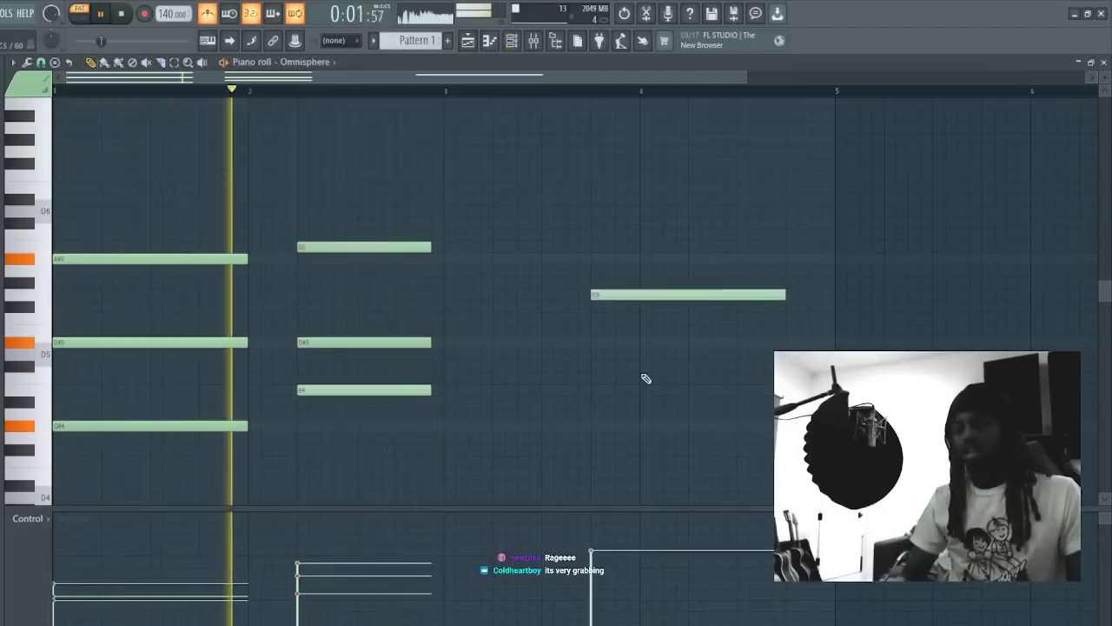
pyautogui.scroll(-1, 645, 379)
pyautogui.rightClick(665, 270)
# - Play the two-chord progression and close the piano roll
pyautogui.press('space')
pyautogui.scroll(2, 616, 379)
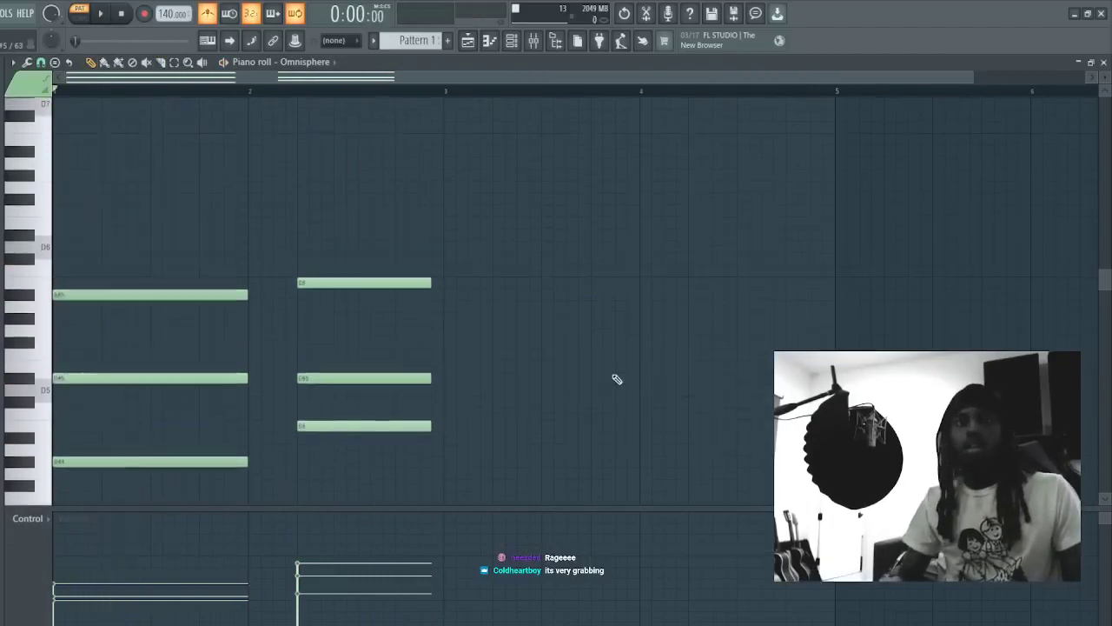
pyautogui.press('space')
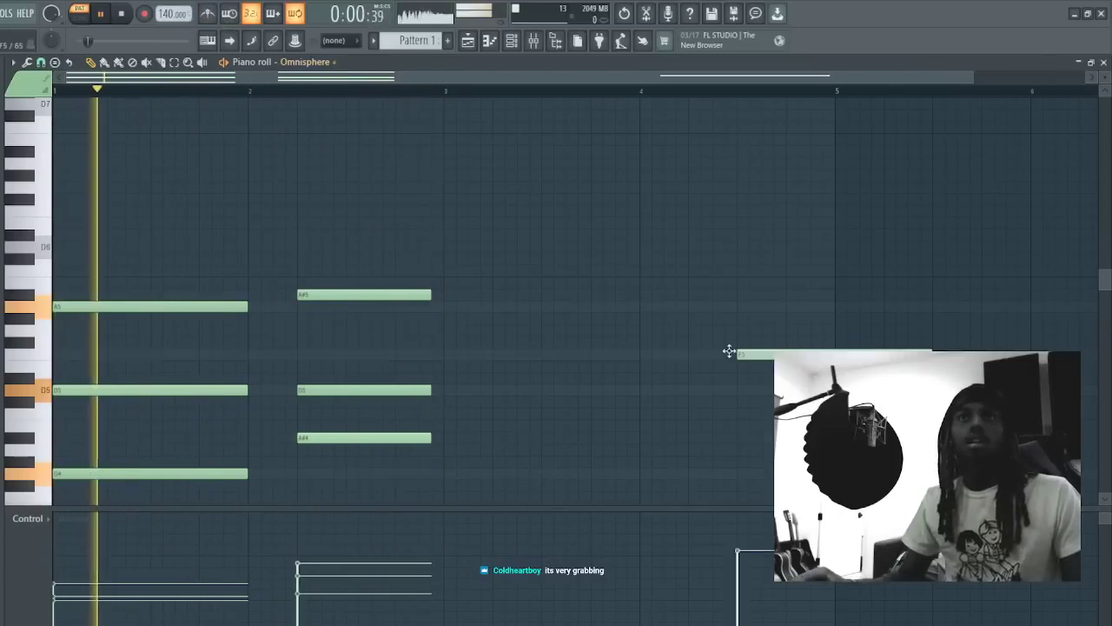
pyautogui.moveTo(486, 456); pyautogui.dragTo(441, 296)
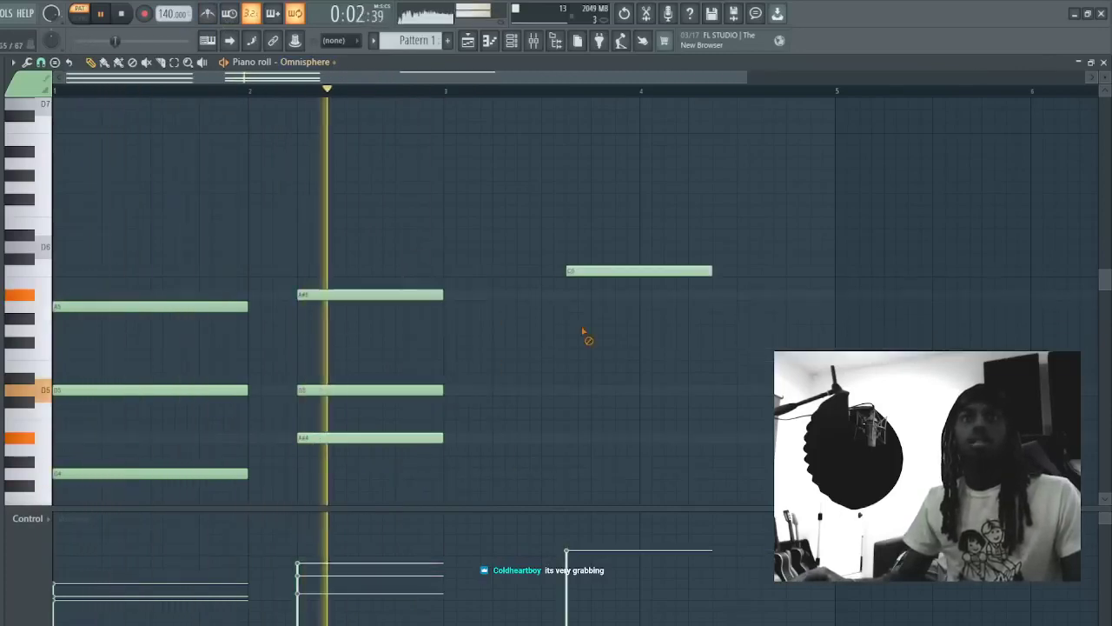
pyautogui.click(1103, 63)
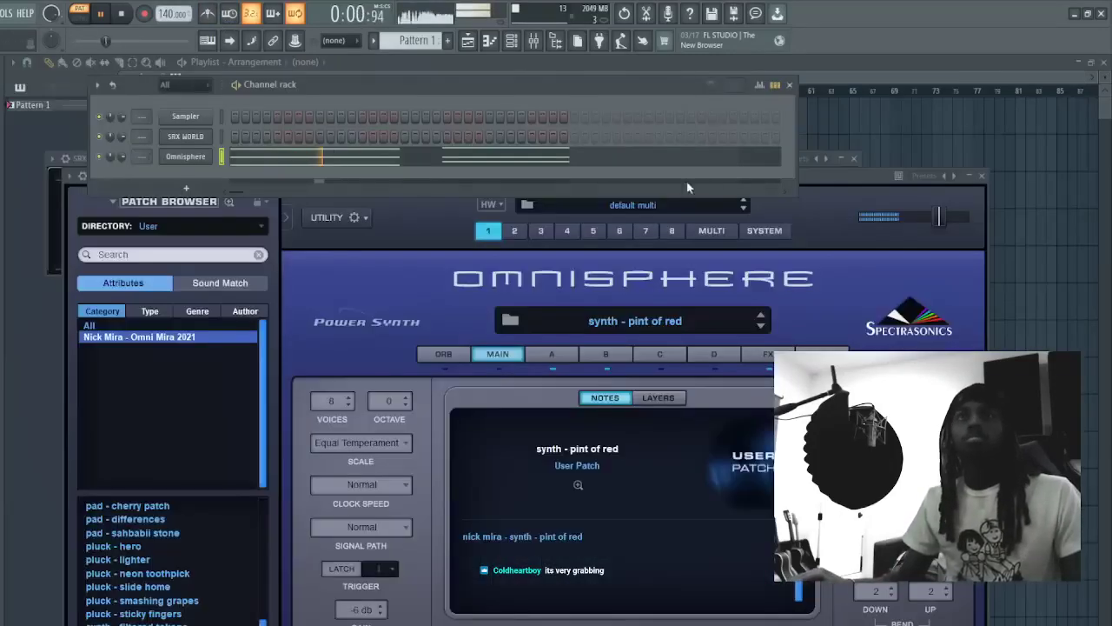
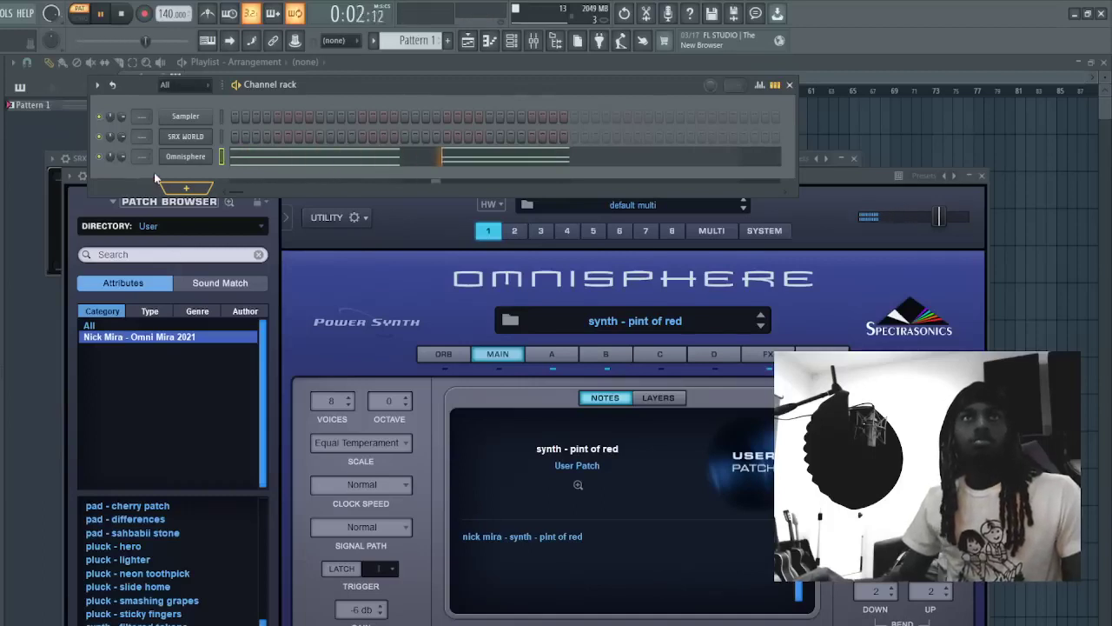
# - Delete the top note from bar 3 of the Omnisphere chord pattern and clear the trial notes
pyautogui.click(294, 163)
pyautogui.rightClick(547, 305)
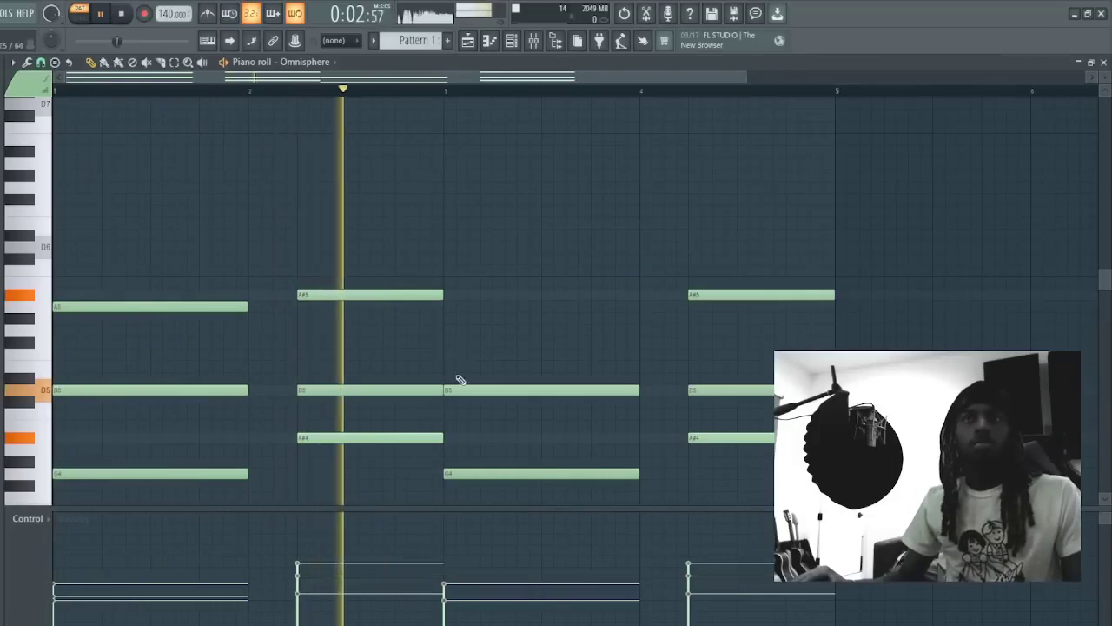
pyautogui.click(451, 438)
pyautogui.rightClick(506, 441)
pyautogui.moveTo(458, 432); pyautogui.dragTo(441, 458)
pyautogui.press('space')
pyautogui.press('space')
pyautogui.click(521, 415)
pyautogui.rightClick(522, 416)
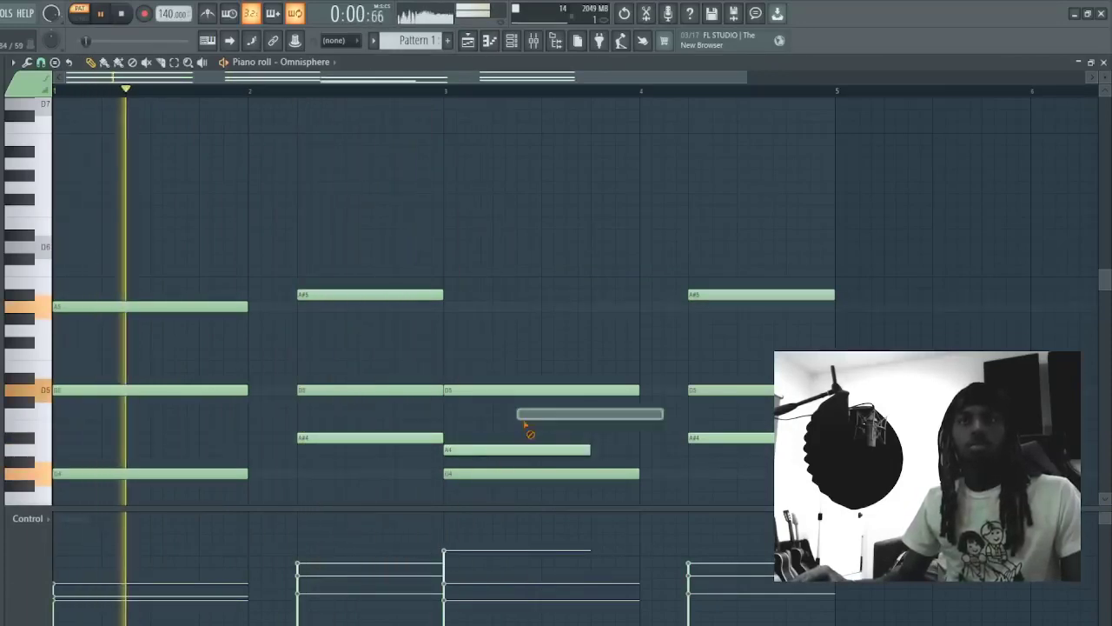
pyautogui.rightClick(526, 446)
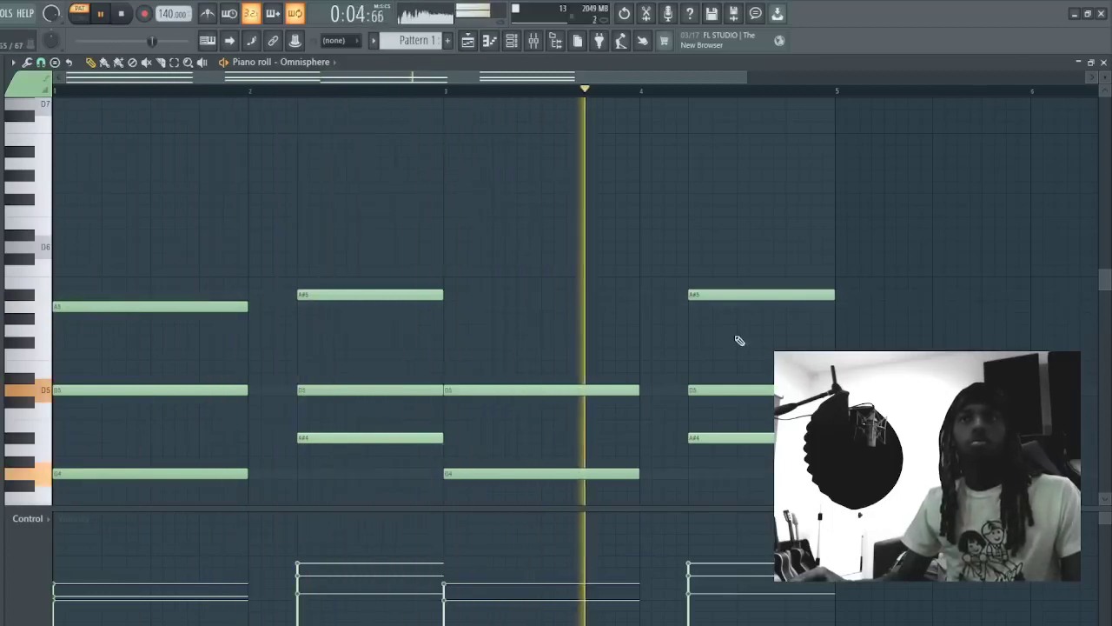
# - Replace the bar 4 chord's A#5 top note with an F5
pyautogui.moveTo(751, 346); pyautogui.dragTo(699, 270)
pyautogui.press('space')
pyautogui.click(695, 342)
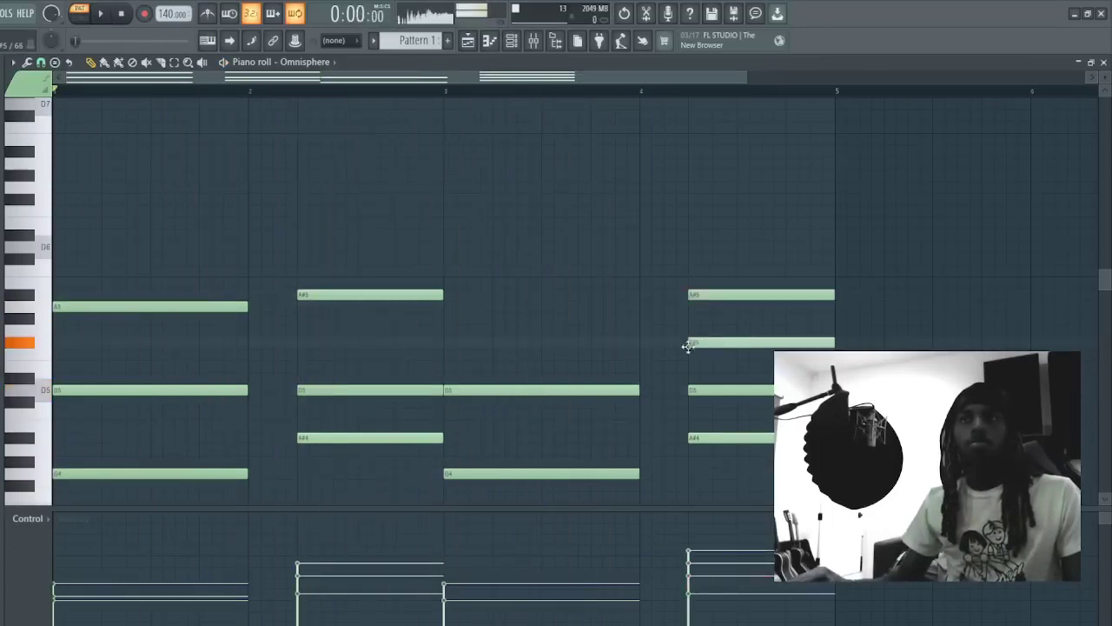
pyautogui.moveTo(687, 345); pyautogui.dragTo(687, 357)
pyautogui.press('space')
pyautogui.rightClick(733, 292)
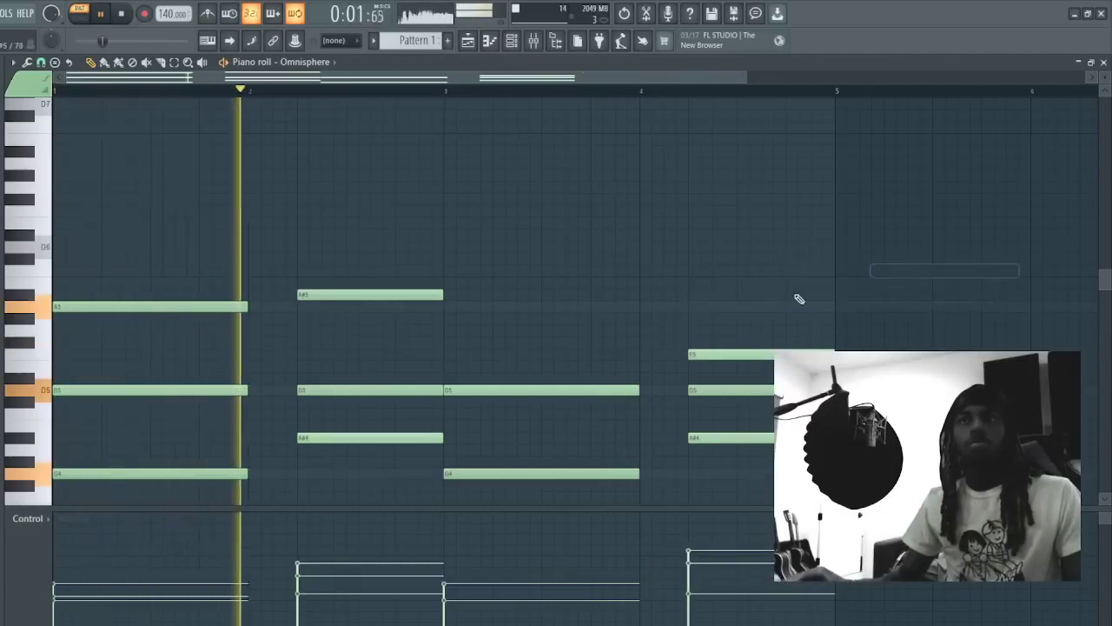
pyautogui.click(622, 294)
pyautogui.rightClick(621, 296)
# - Try and remove a few more notes around bars 3 and 4, leaving the chords unchanged
pyautogui.scroll(-2, 614, 300)
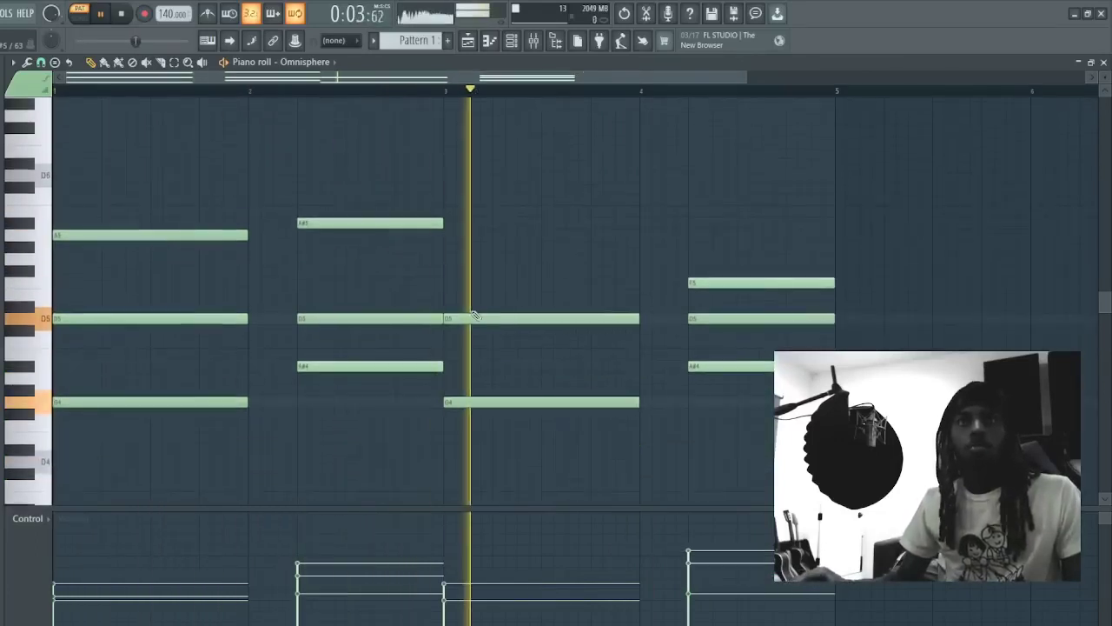
pyautogui.click(377, 270)
pyautogui.rightClick(398, 274)
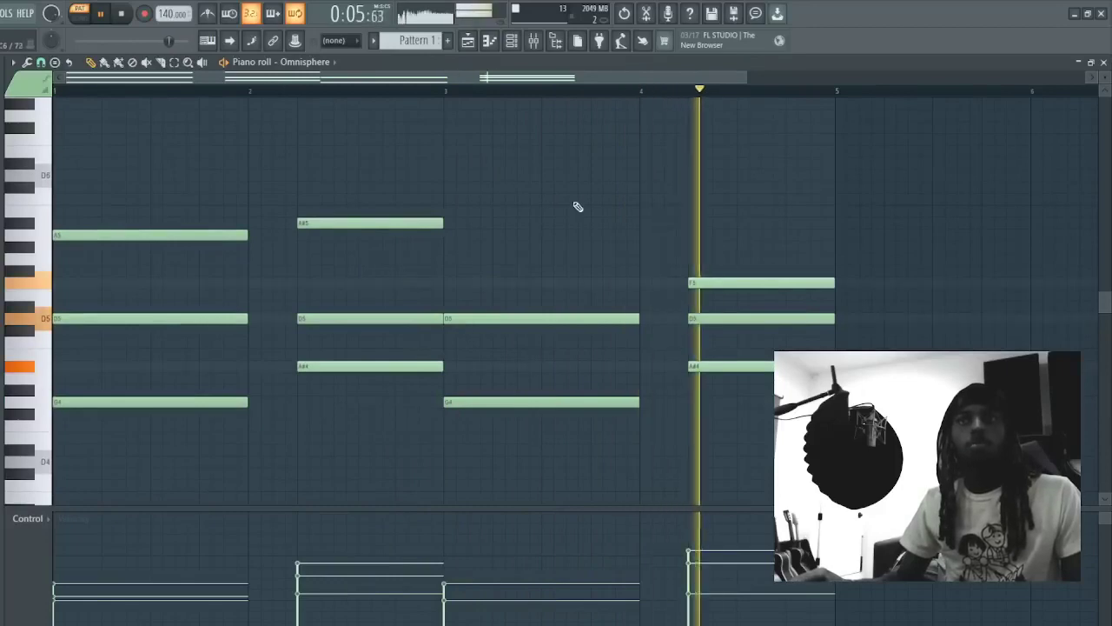
pyautogui.click(290, 283)
pyautogui.rightClick(288, 283)
pyautogui.click(546, 212)
pyautogui.rightClick(547, 211)
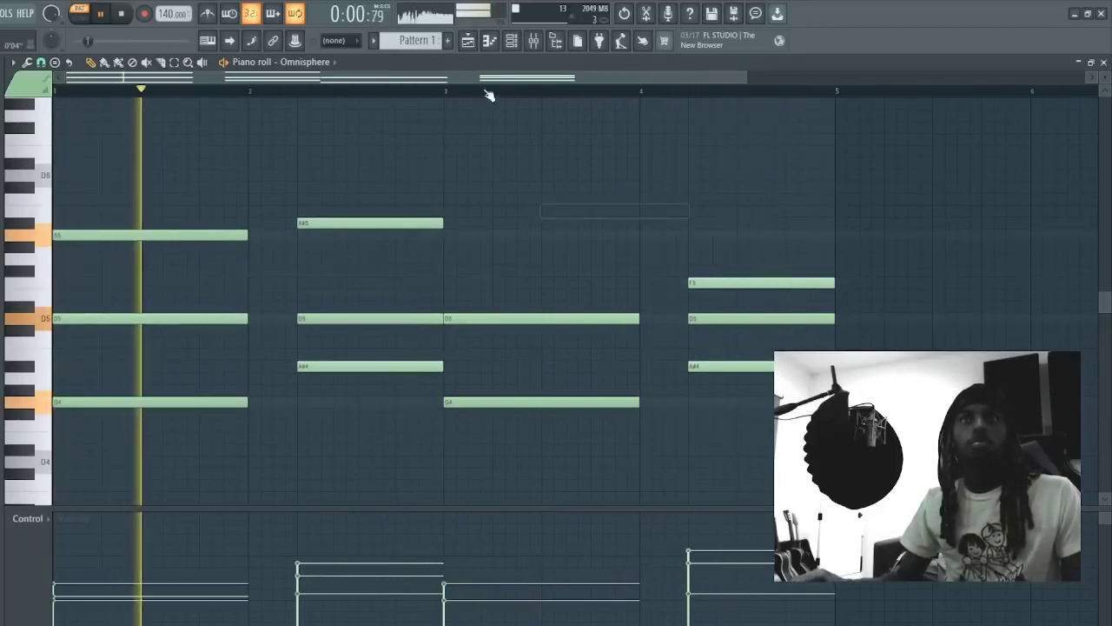
pyautogui.press('F6')
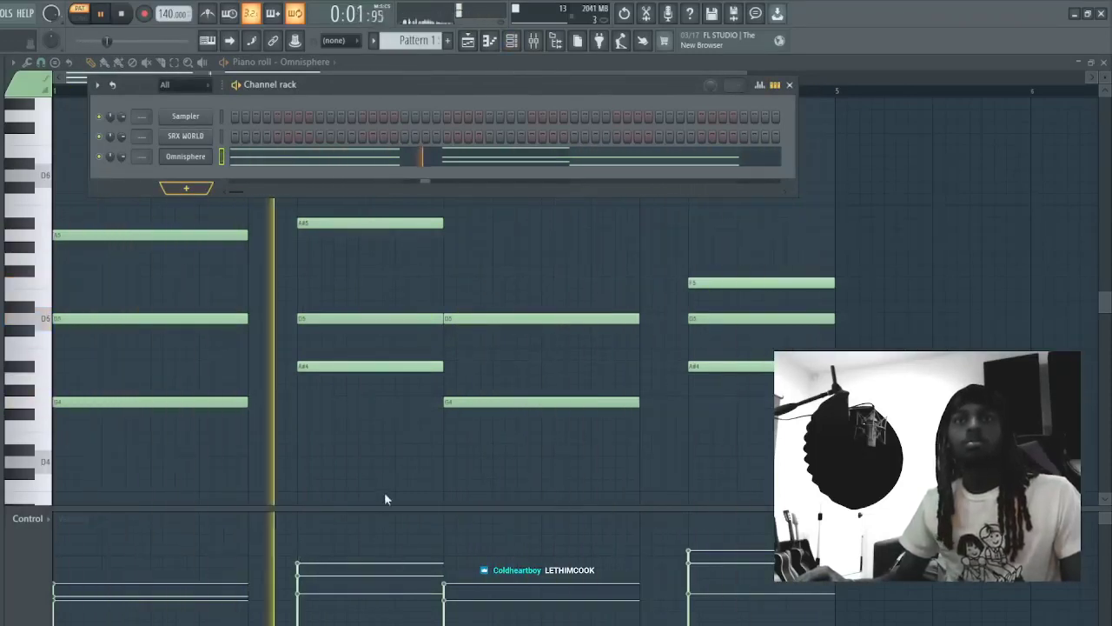
# - Add a TRITON channel and pick its Noisy Funk Synth sound after trying Strumming Guitar and Random Blocks
pyautogui.click(480, 470)
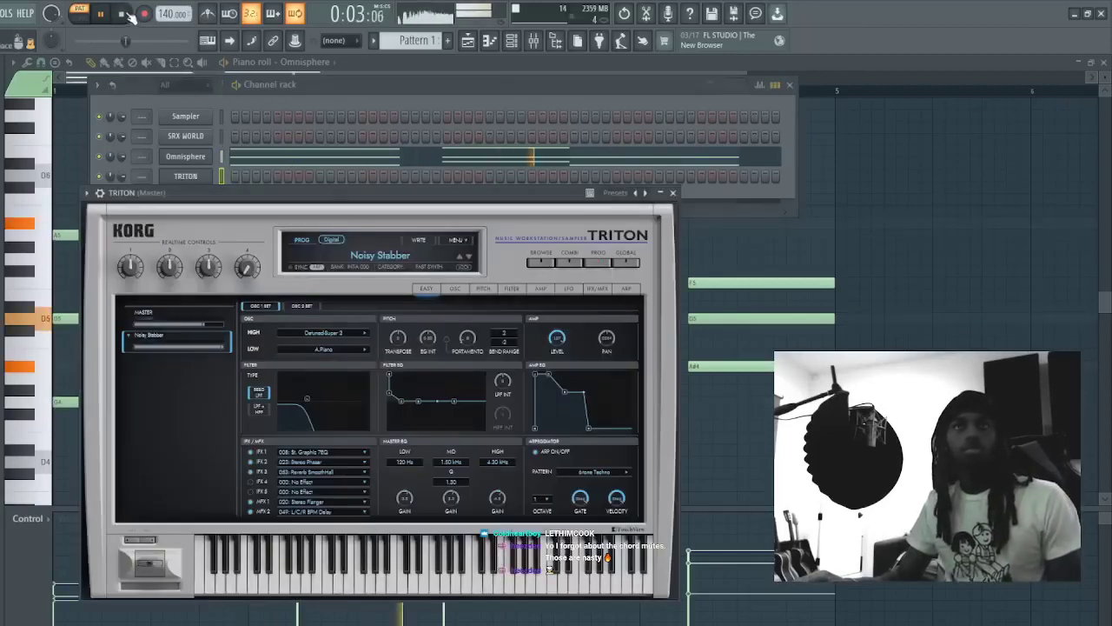
pyautogui.click(123, 14)
pyautogui.click(547, 262)
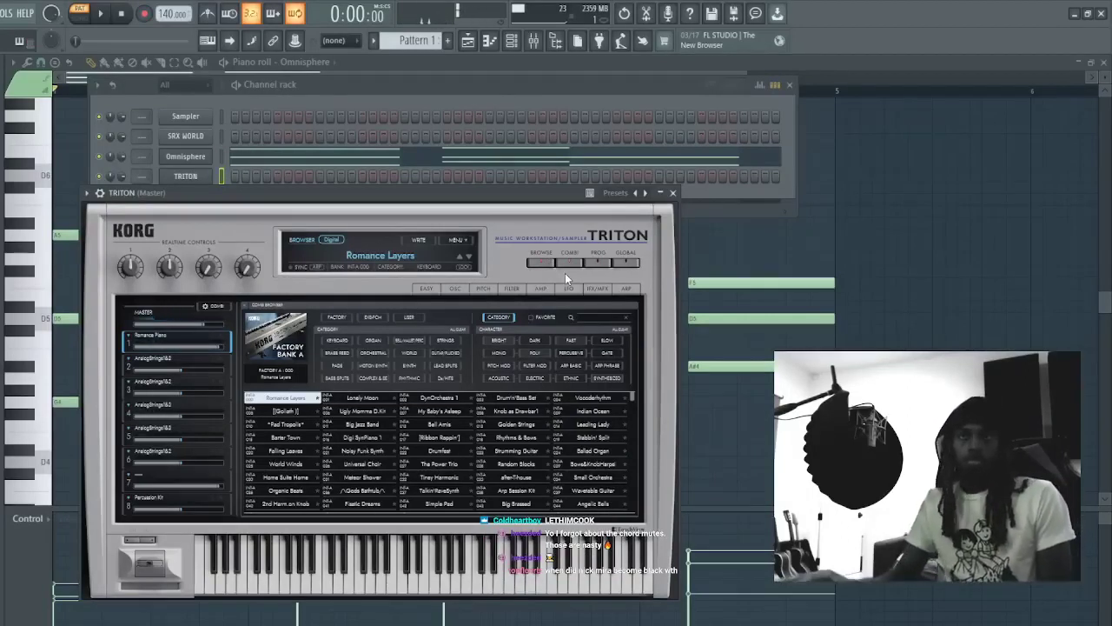
pyautogui.click(520, 451)
pyautogui.click(520, 465)
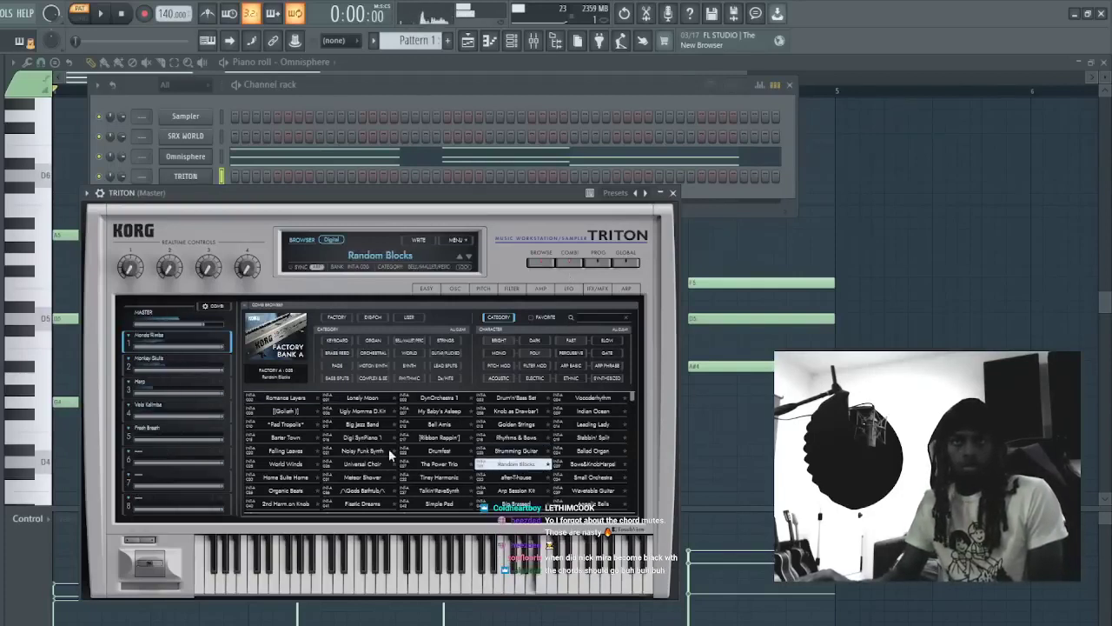
pyautogui.click(365, 451)
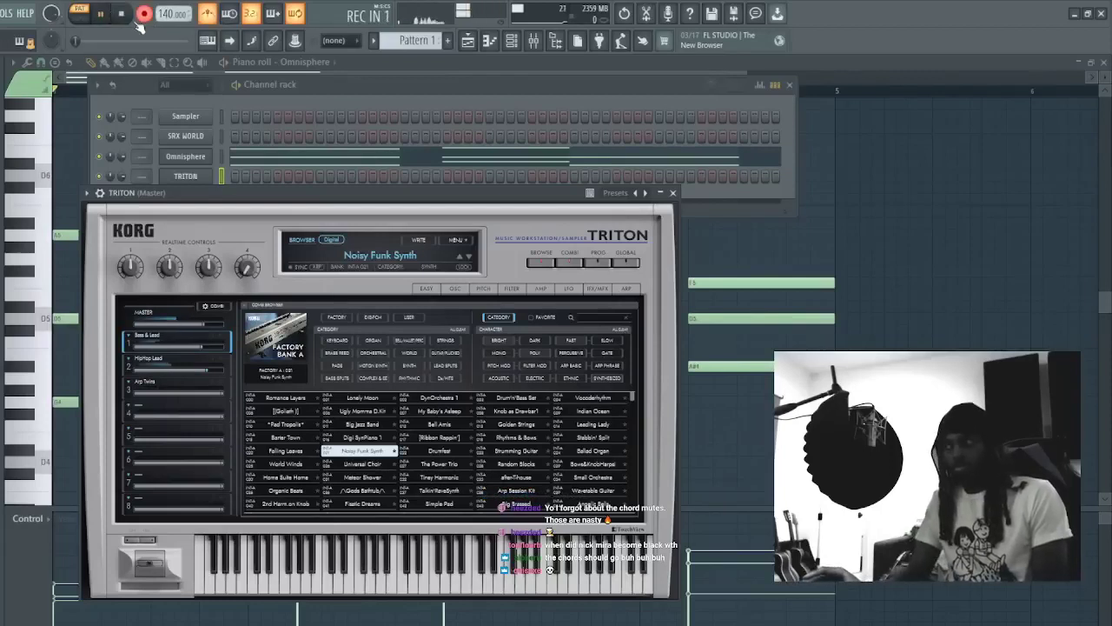
# - Audition Noisy Funk Synth, then record the TRITON melody, discarding two takes before the final one
pyautogui.press('space')
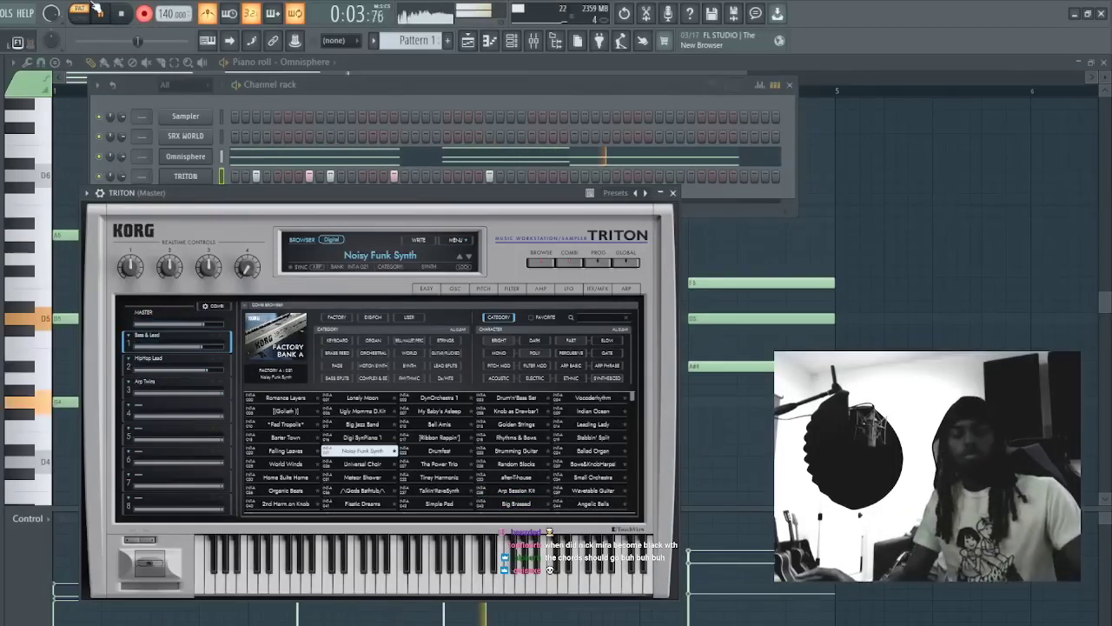
pyautogui.click(455, 87)
pyautogui.press('space')
pyautogui.hotkey('ctrl', 'x')
pyautogui.press('space')
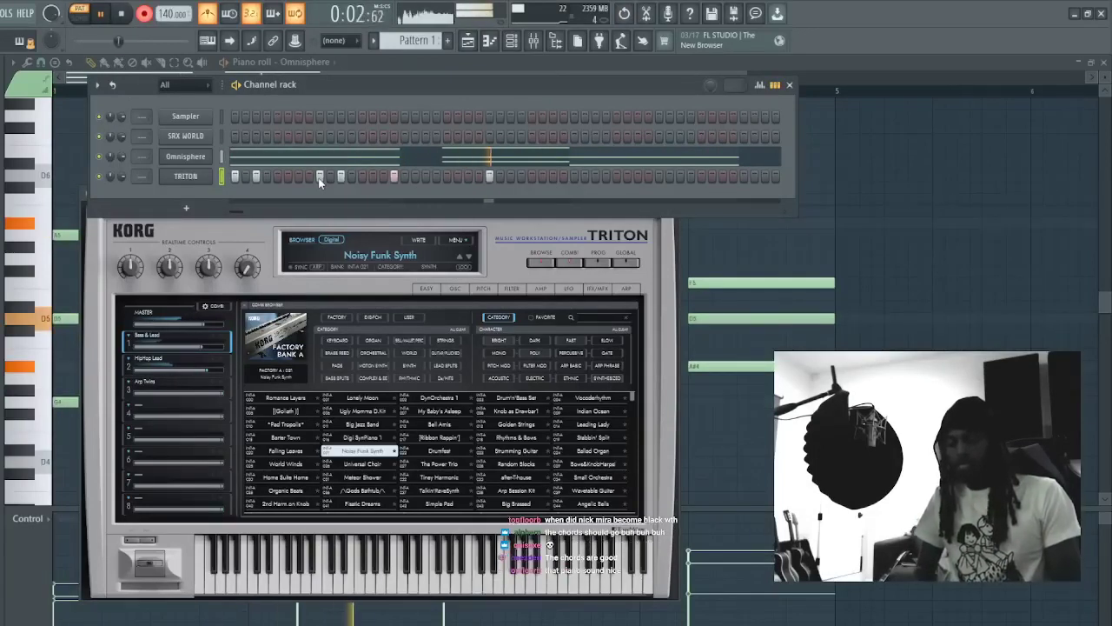
pyautogui.press('space')
pyautogui.hotkey('ctrl', 'x')
pyautogui.press('space')
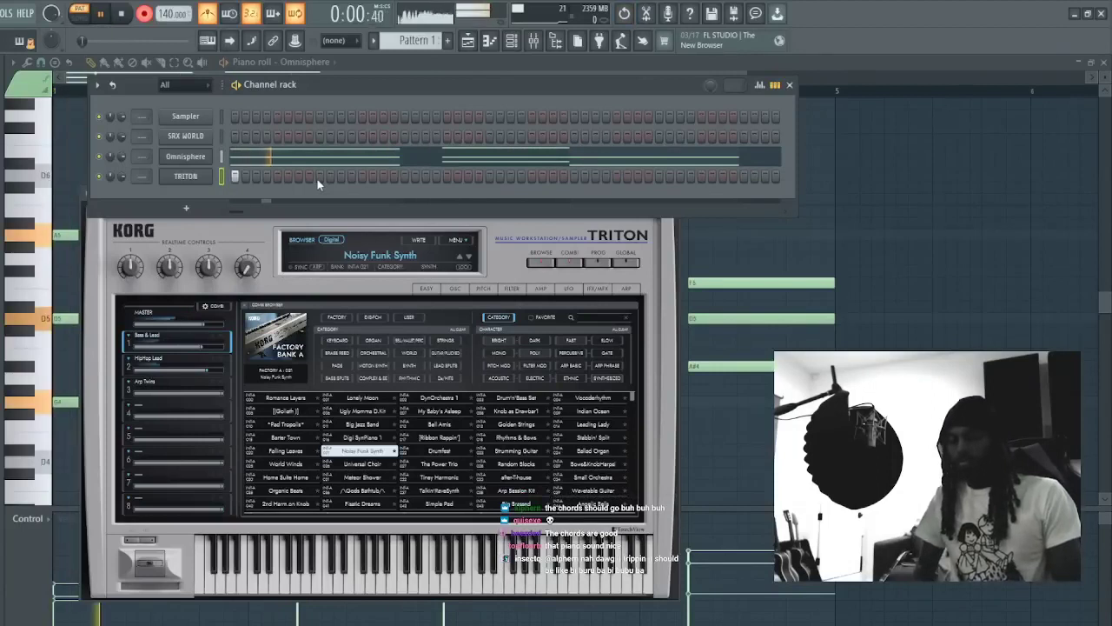
pyautogui.press('space')
pyautogui.hotkey('ctrl', 'x')
pyautogui.press('space')
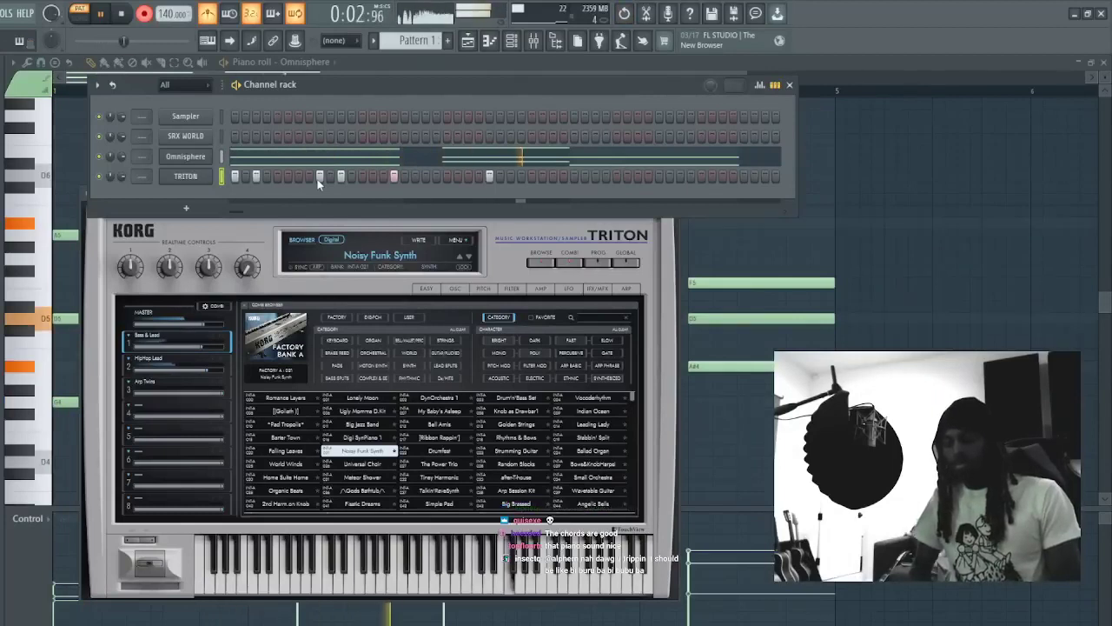
# - Keep the take, move a stray F6 note down to D6, and quantize the melody
pyautogui.press('space')
pyautogui.click(322, 185)
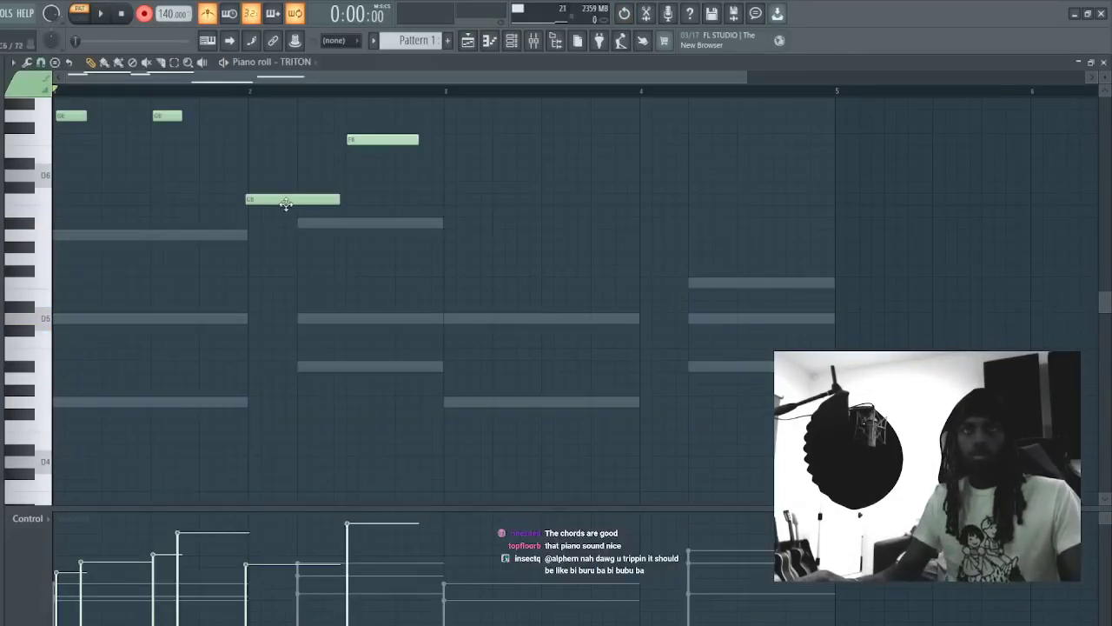
pyautogui.click(337, 176)
pyautogui.rightClick(385, 180)
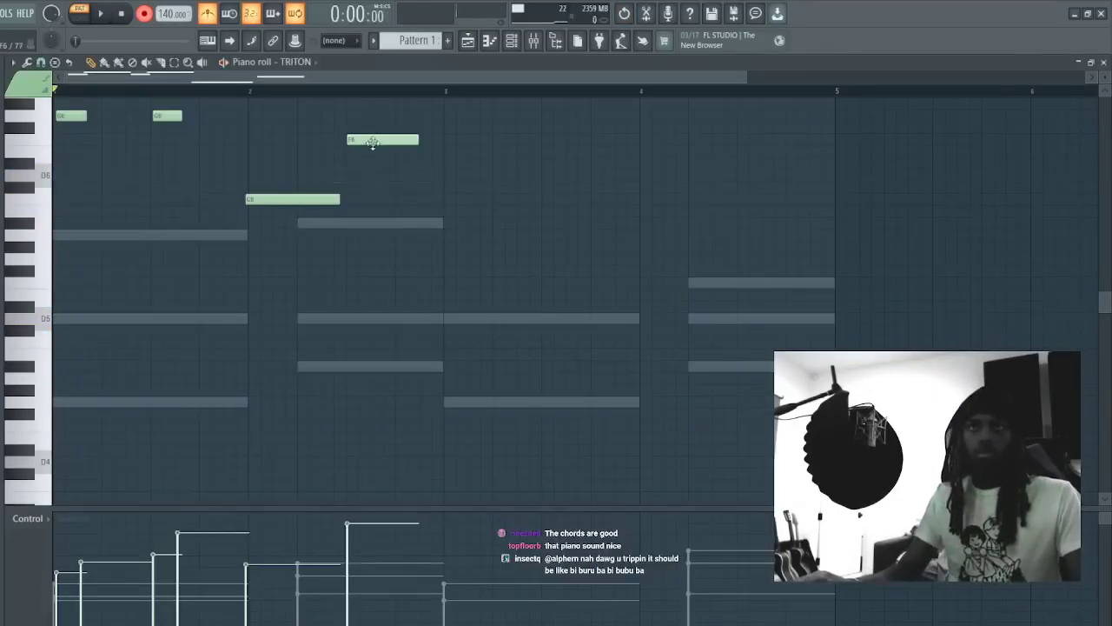
pyautogui.moveTo(373, 144); pyautogui.dragTo(372, 179)
pyautogui.hotkey('ctrl', 'q')
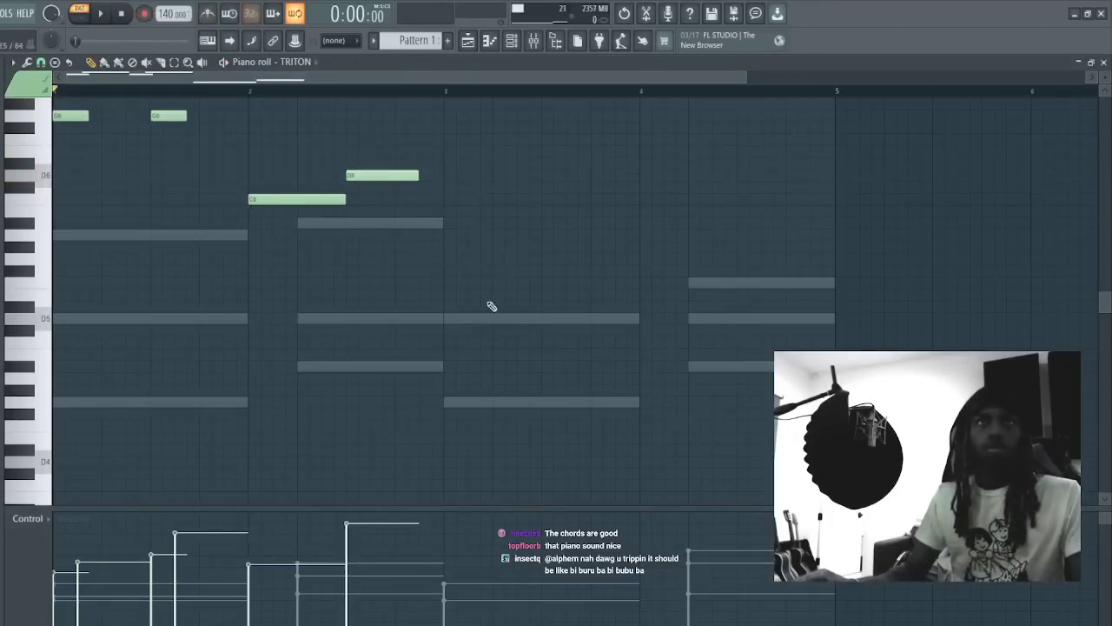
pyautogui.press('space')
# - Raise all melody note velocities to maximum and delete stray and trial notes
pyautogui.scroll(5, 417, 304)
pyautogui.click(533, 326)
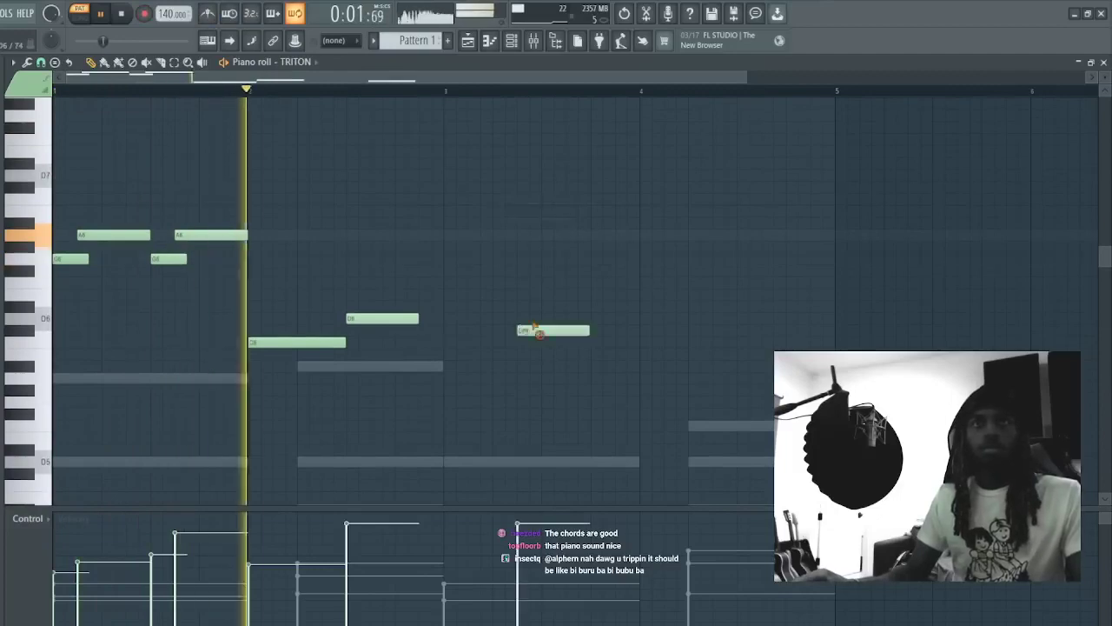
pyautogui.rightClick(533, 328)
pyautogui.hotkey('ctrl', 'a')
pyautogui.scroll(5, 561, 383)
pyautogui.click(549, 338)
pyautogui.rightClick(556, 342)
pyautogui.press('space')
pyautogui.click(467, 413)
pyautogui.rightClick(469, 413)
pyautogui.click(523, 379)
pyautogui.rightClick(524, 380)
# - Paste a copy of the melody phrase at bar 3 and shift it down an octave
pyautogui.click(432, 91)
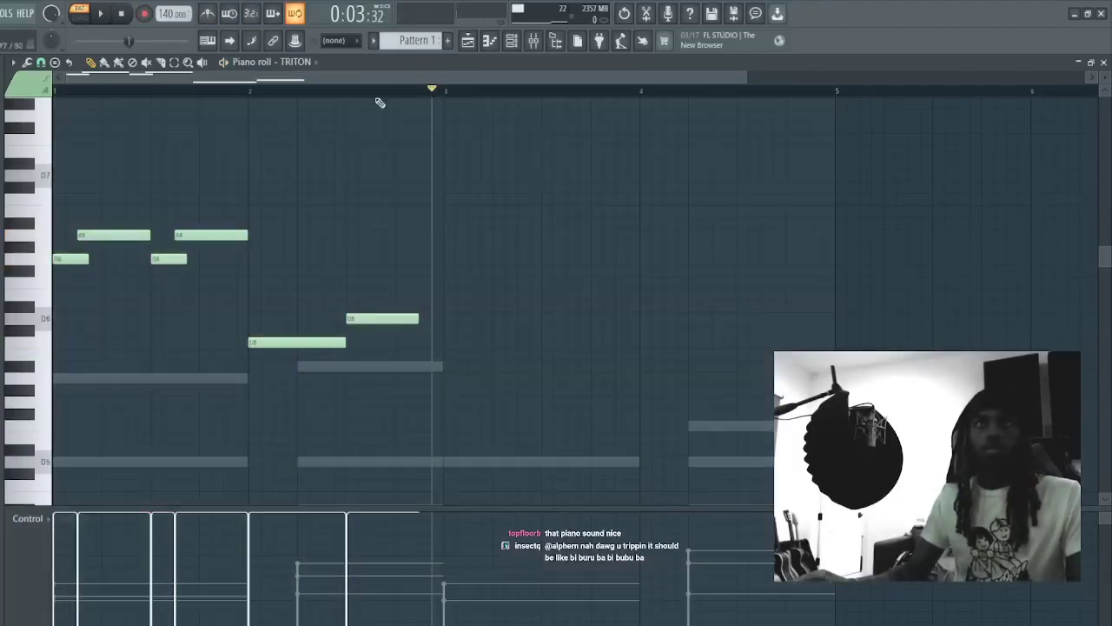
pyautogui.hotkey('ctrl', 'v')
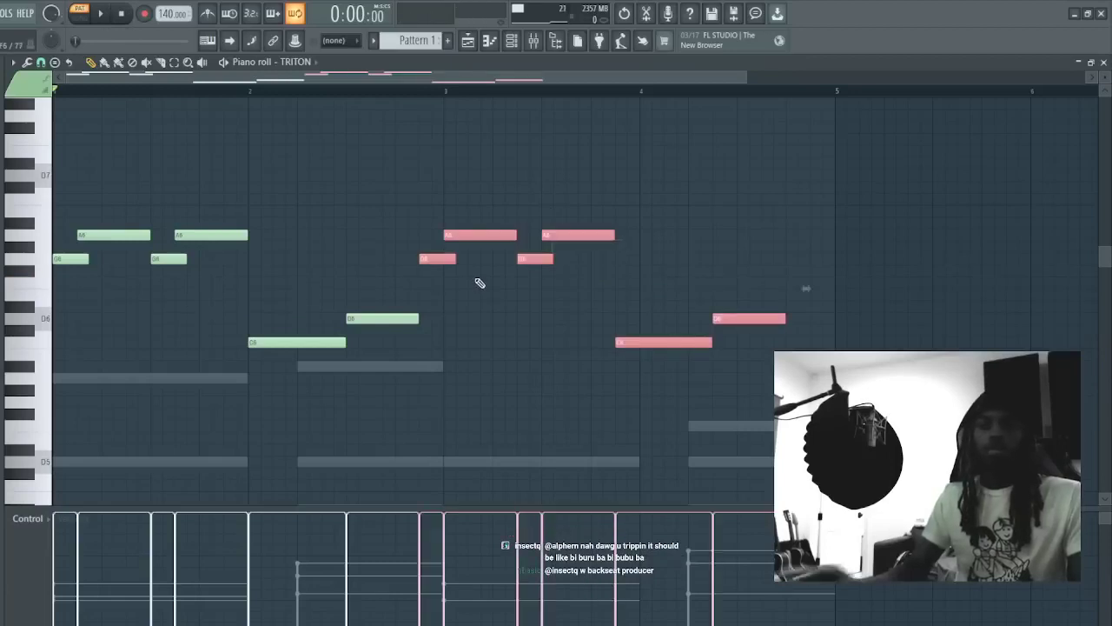
pyautogui.hotkey('shift', 'Right')
pyautogui.press('space')
pyautogui.hotkey('shift', 'Right')
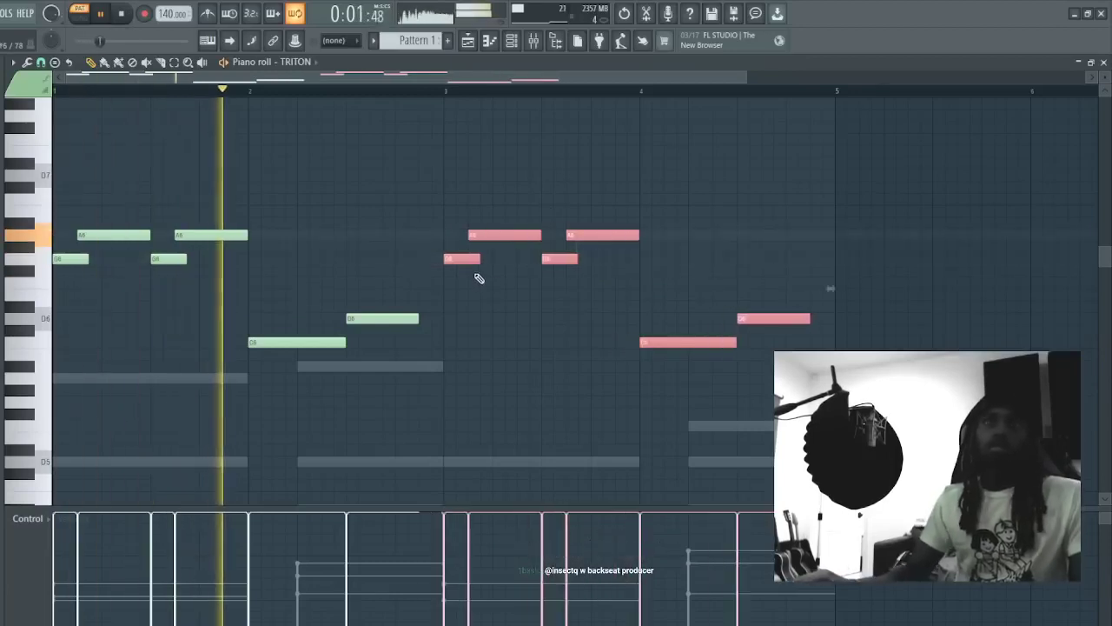
pyautogui.hotkey('ctrl', 'Down')
# - Rework the copied phrase's ending: add D6 and F5 notes, delete the extra C6 and D6
pyautogui.click(577, 225)
pyautogui.rightClick(577, 226)
pyautogui.press('space')
pyautogui.click(602, 345)
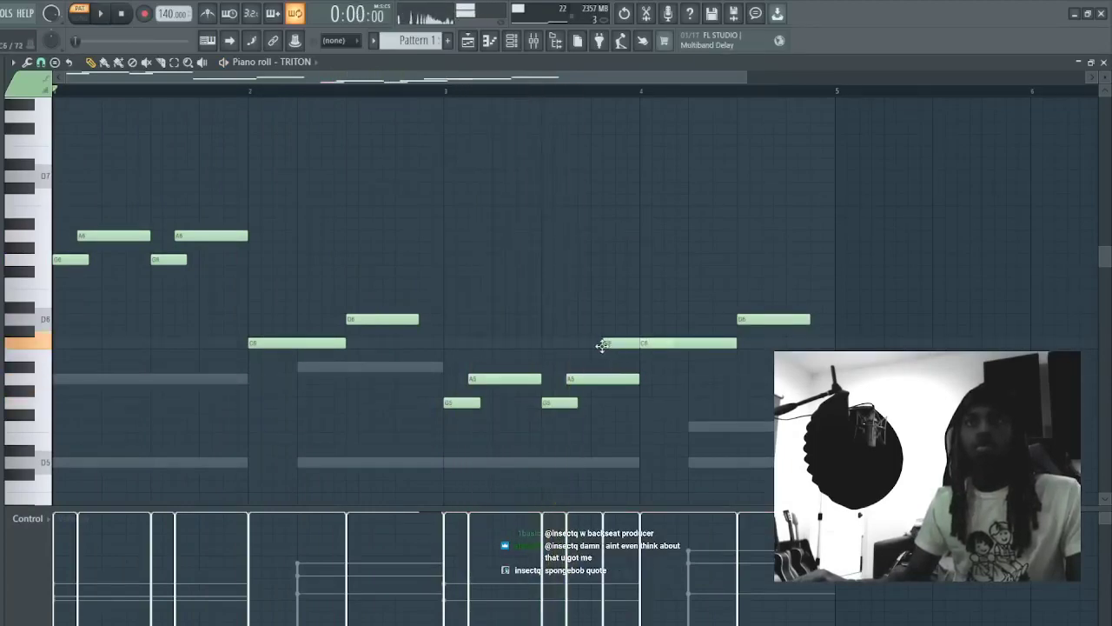
pyautogui.moveTo(692, 439)
pyautogui.mouseDown()
pyautogui.moveTo(690, 448)
pyautogui.moveTo(691, 408)
pyautogui.moveTo(693, 427)
pyautogui.mouseUp()
pyautogui.press('space')
pyautogui.rightClick(696, 345)
pyautogui.rightClick(749, 320)
# - Shorten the last A5, move and lengthen the C6, lengthen the F5, and add a C6 past bar 5
pyautogui.moveTo(637, 379); pyautogui.dragTo(610, 378)
pyautogui.click(670, 391)
pyautogui.rightClick(671, 392)
pyautogui.moveTo(648, 344); pyautogui.dragTo(623, 342)
pyautogui.moveTo(612, 379); pyautogui.dragTo(589, 378)
pyautogui.moveTo(662, 342); pyautogui.dragTo(687, 342)
pyautogui.moveTo(760, 423); pyautogui.dragTo(834, 423)
pyautogui.click(869, 342)
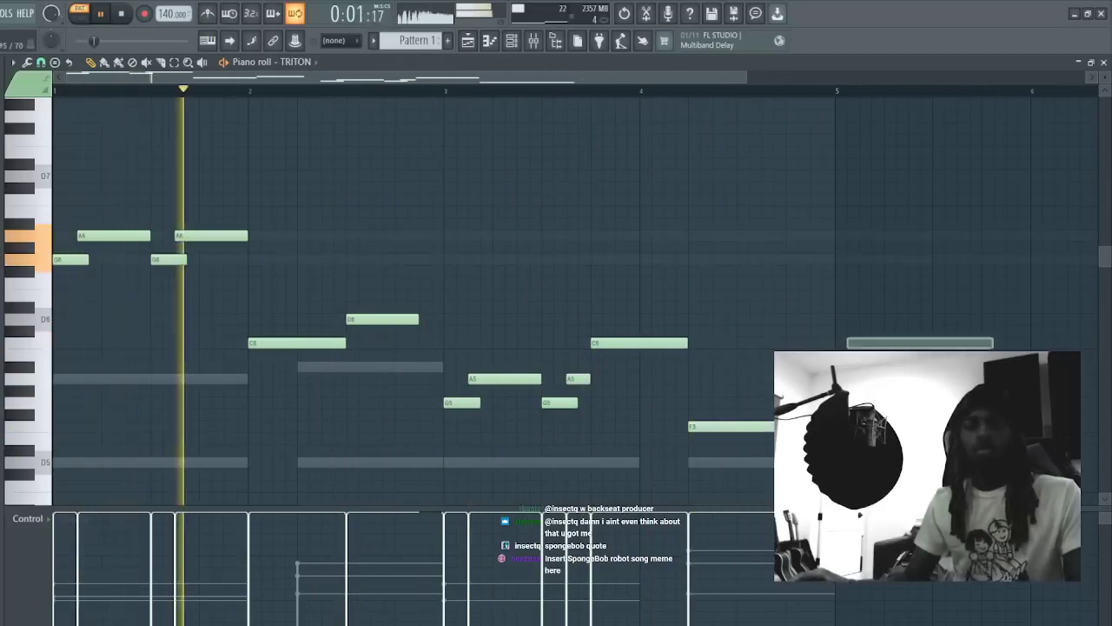
pyautogui.press('F7')
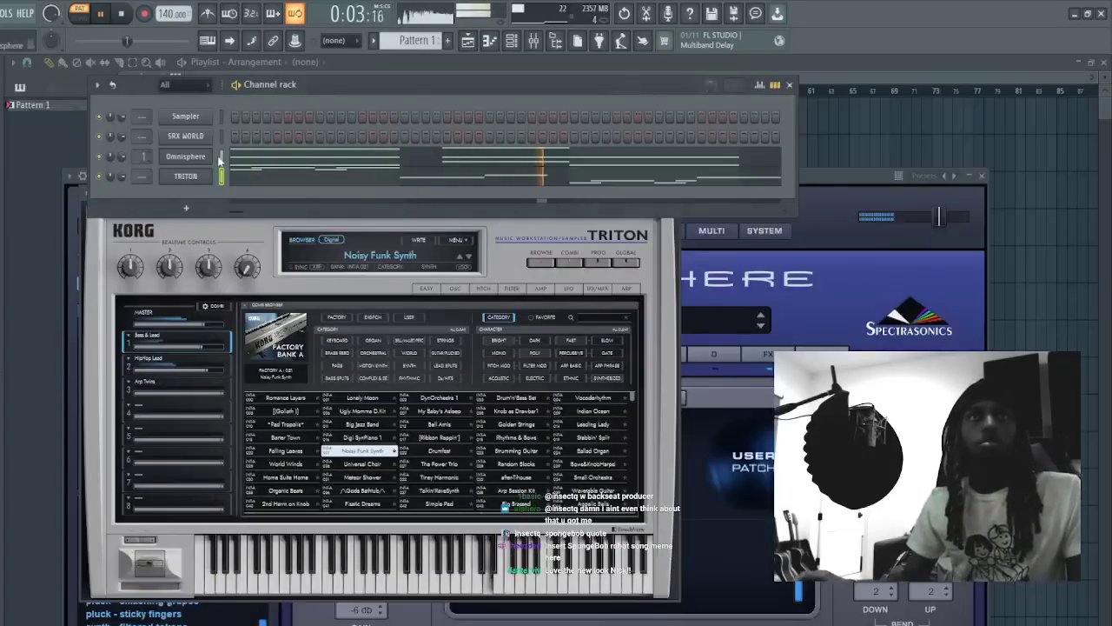
# - Put Fruity Parametric EQ 2 on Insert 1, making band 7 a high-shelf cut and dipping band 3 slightly
pyautogui.click(533, 41)
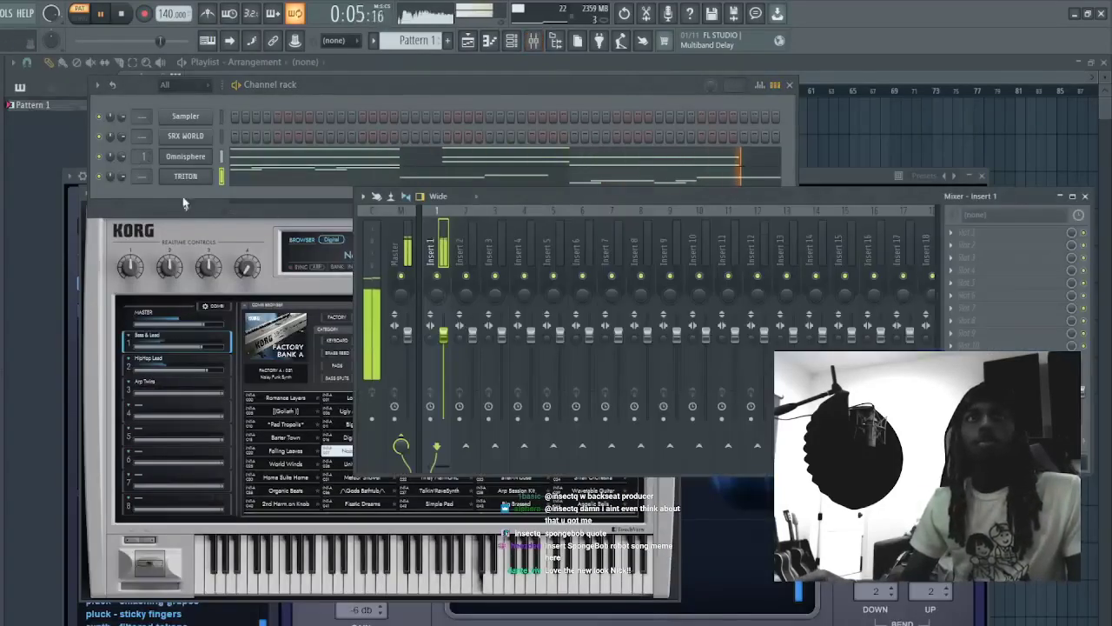
pyautogui.click(126, 173)
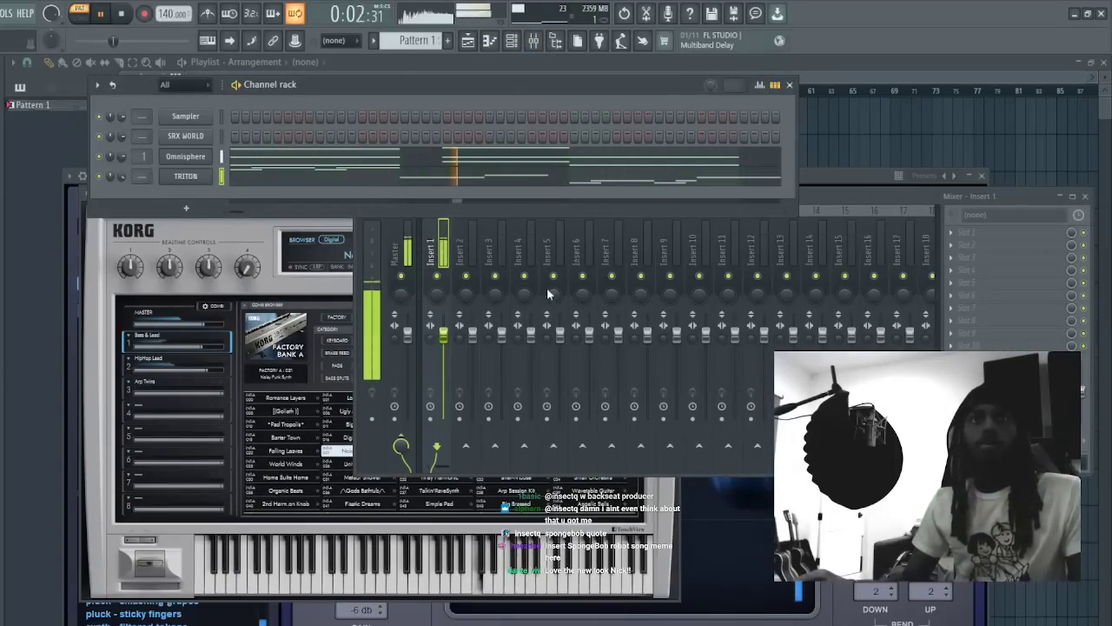
pyautogui.click(947, 302)
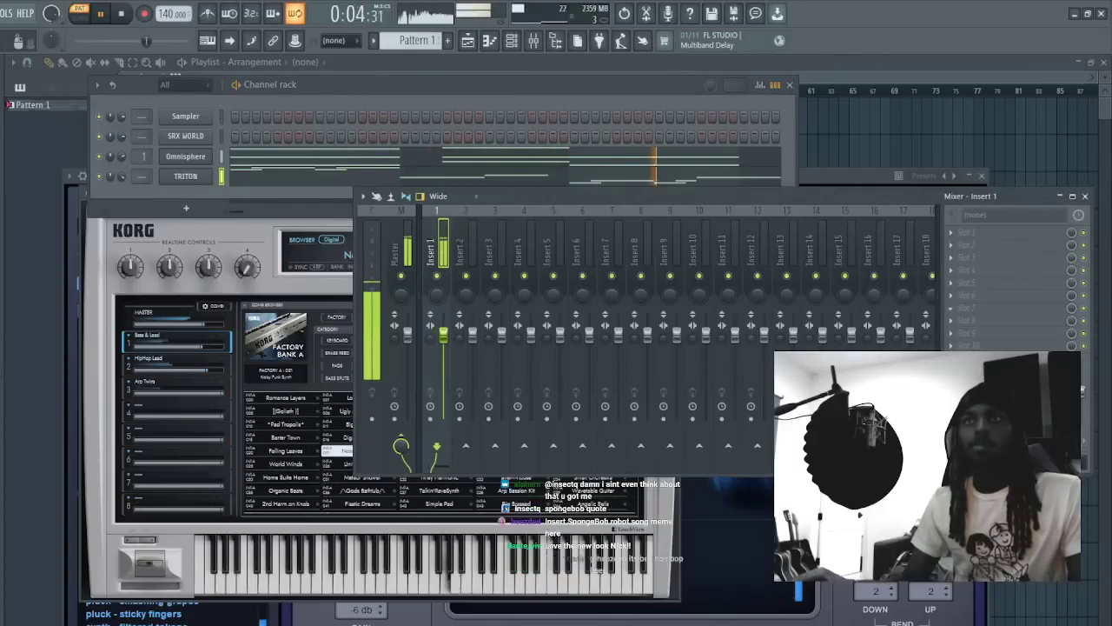
pyautogui.click(682, 234)
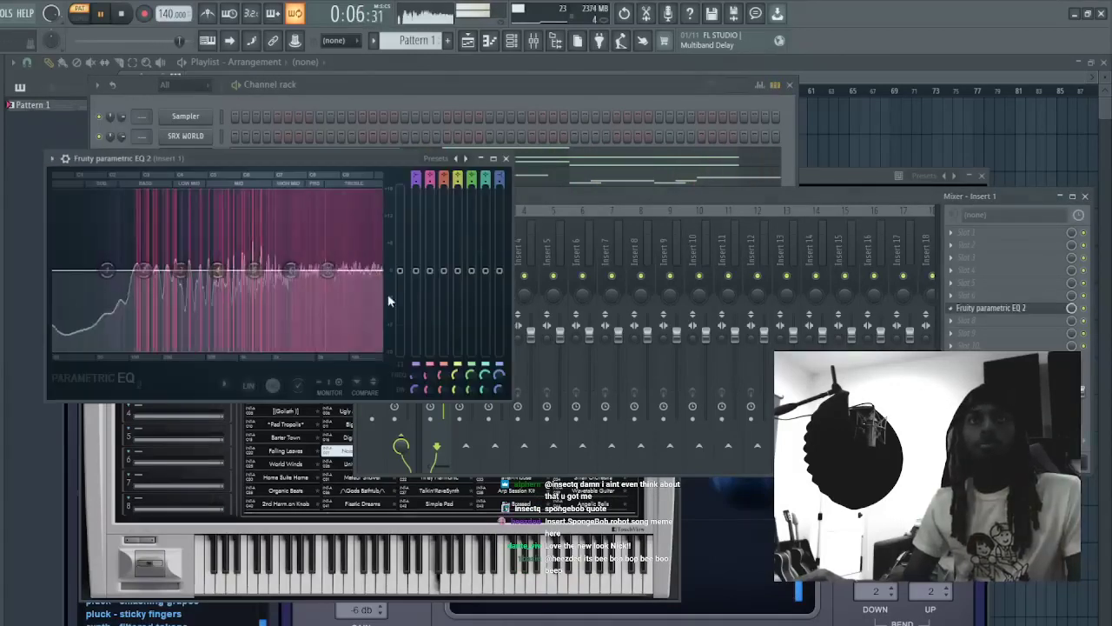
pyautogui.moveTo(326, 270); pyautogui.dragTo(330, 336)
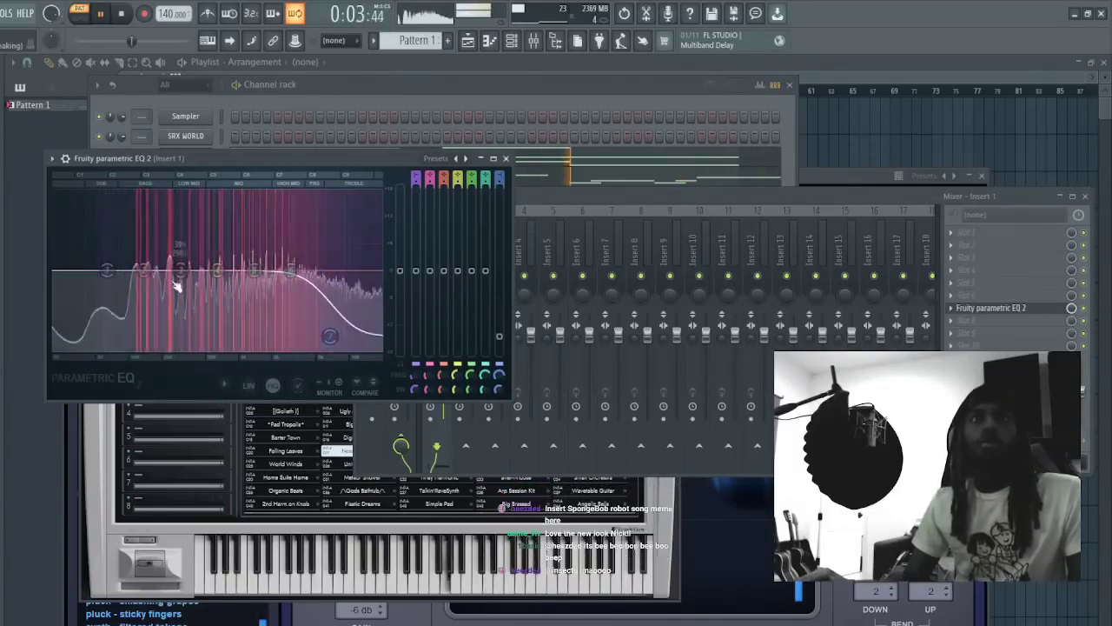
pyautogui.moveTo(182, 271); pyautogui.dragTo(185, 273)
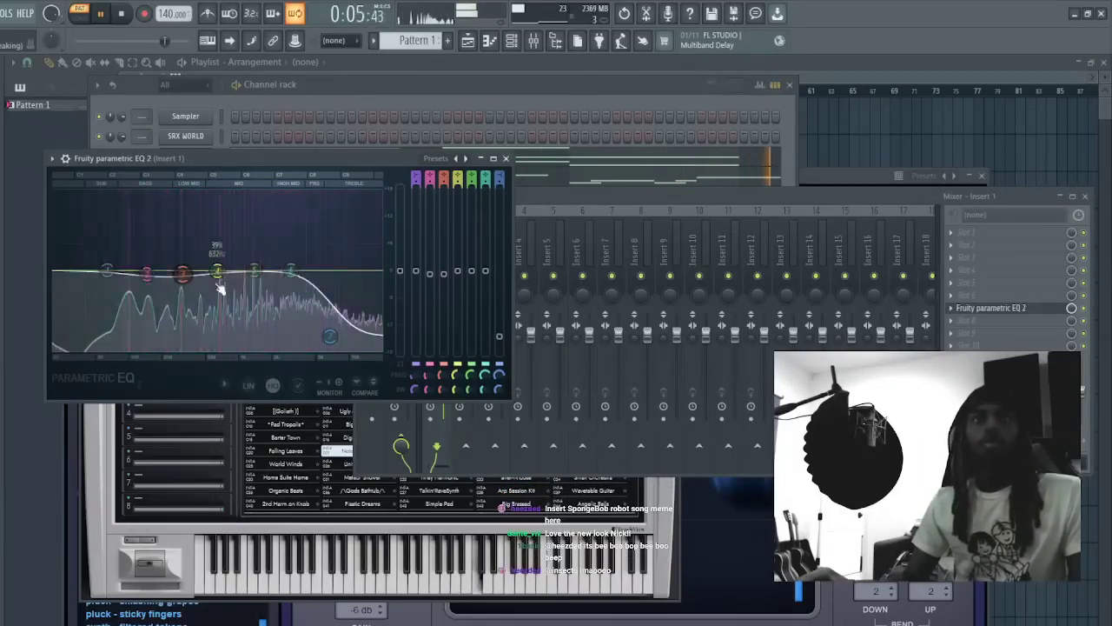
pyautogui.click(353, 104)
pyautogui.click(205, 177)
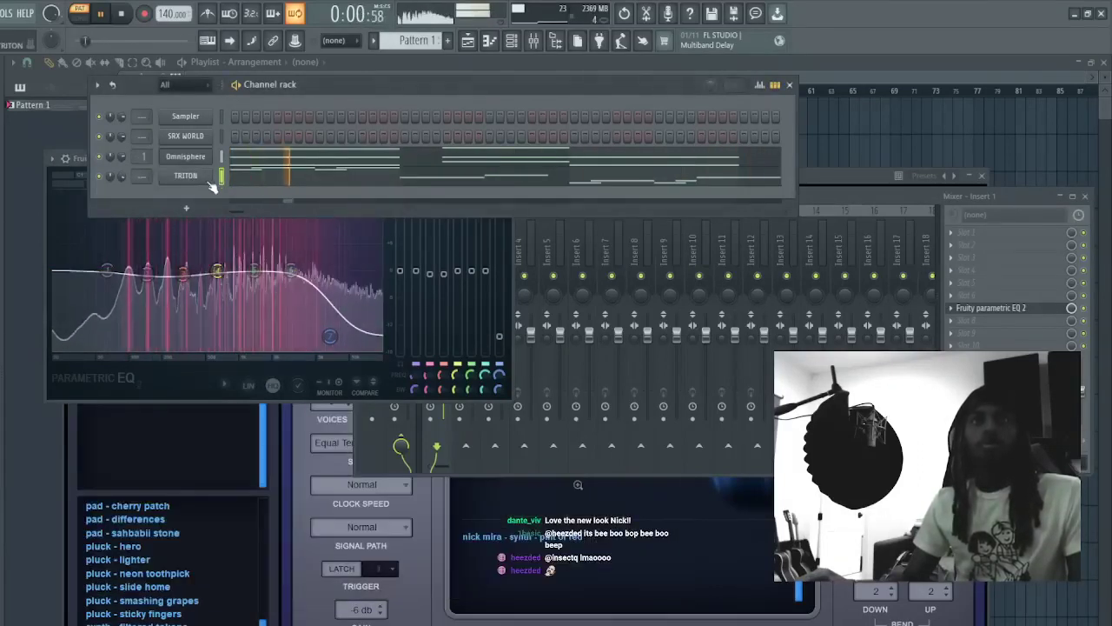
# - Try the next TRITON preset, after-T-house, and Soft Blip*Synth from the SYNTH category
pyautogui.click(193, 177)
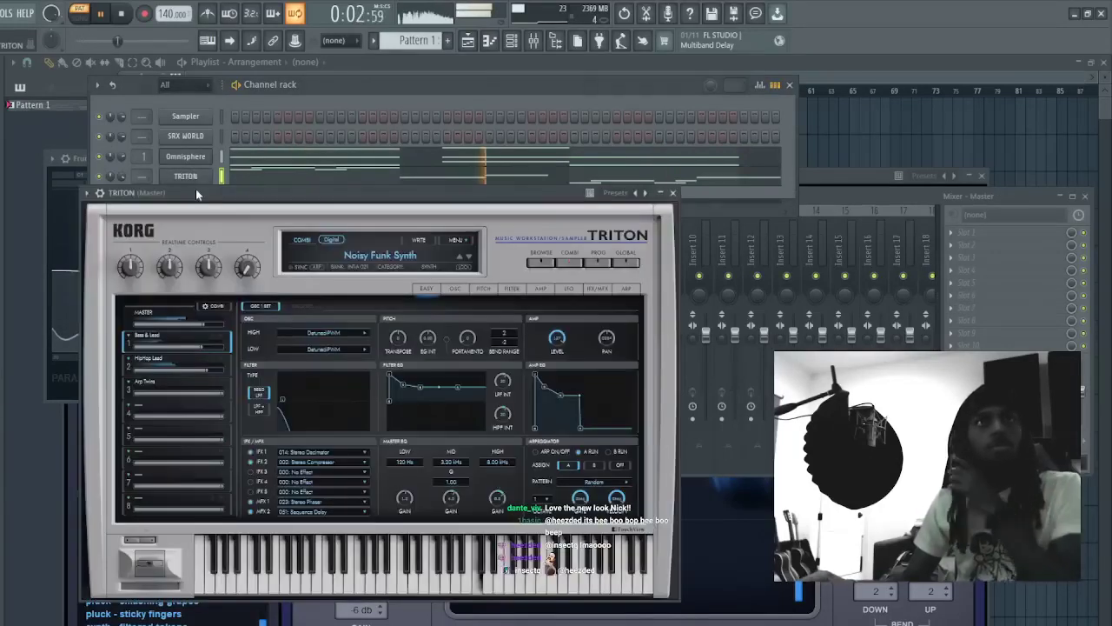
pyautogui.click(468, 259)
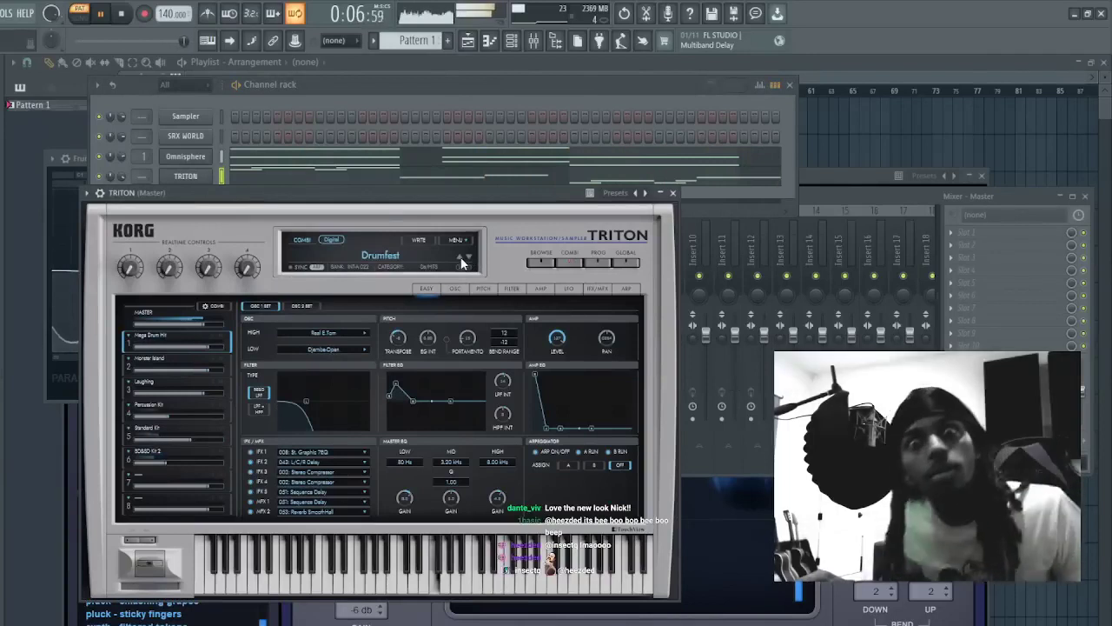
pyautogui.press('space')
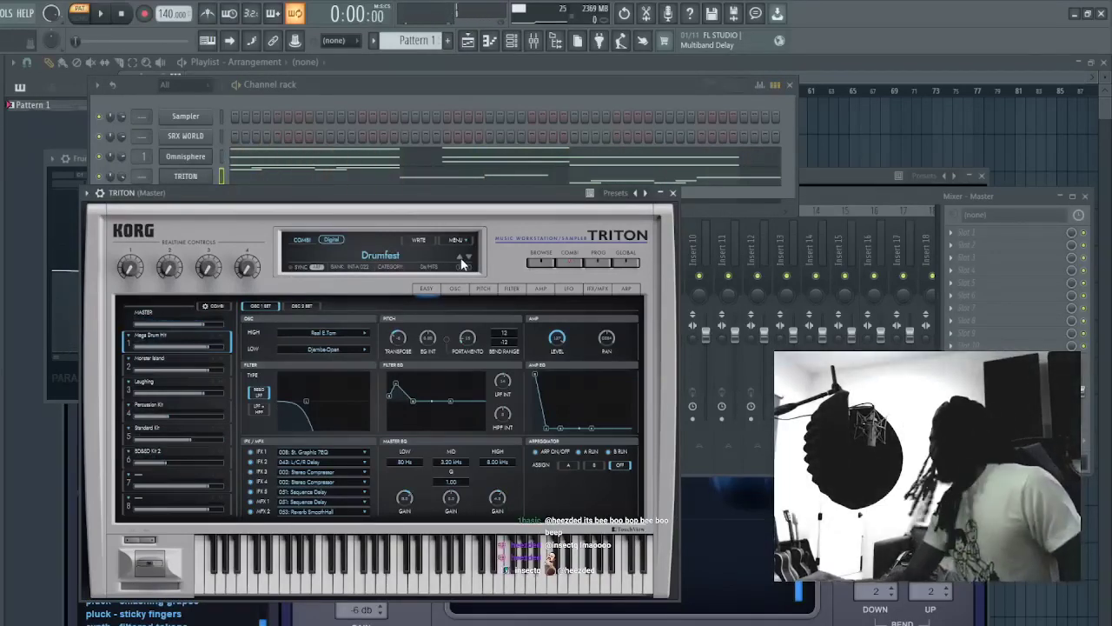
pyautogui.click(462, 262)
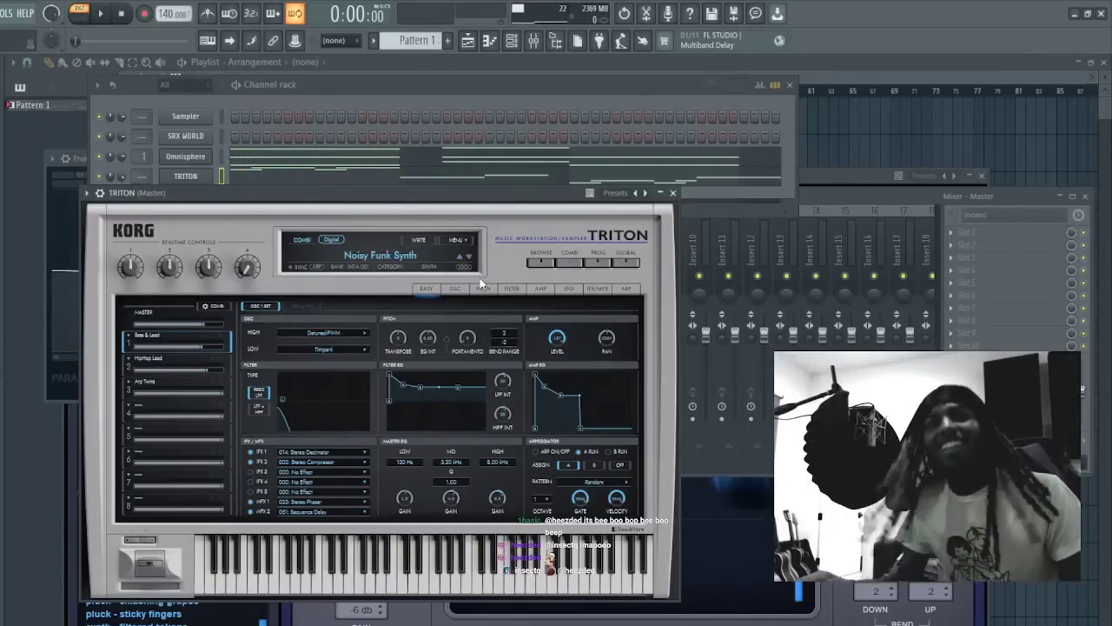
pyautogui.click(385, 251)
pyautogui.click(513, 478)
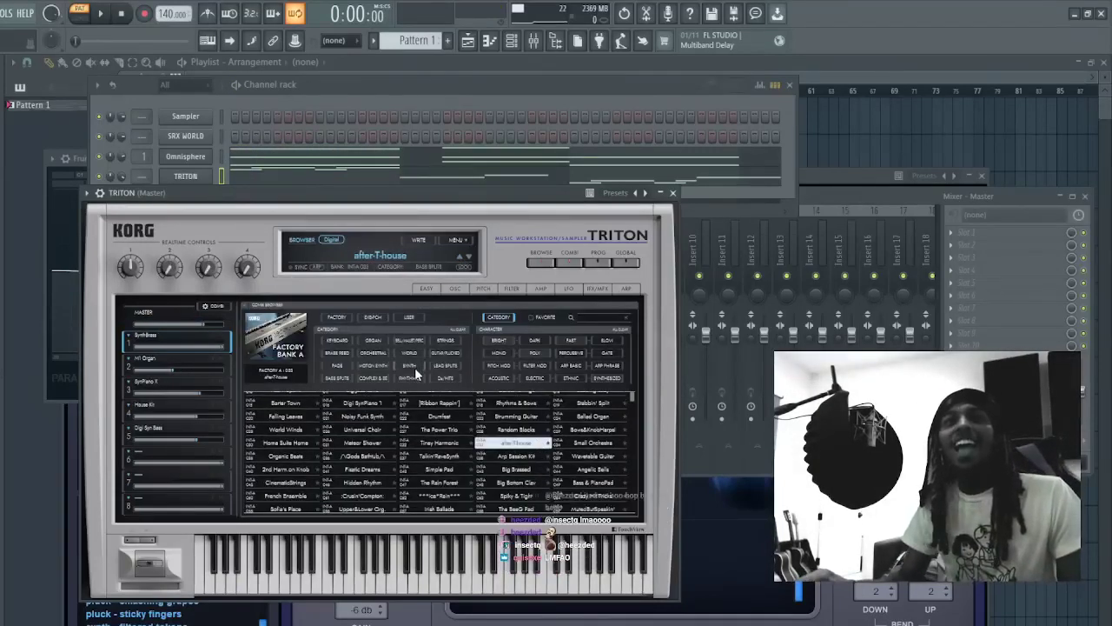
pyautogui.click(409, 366)
pyautogui.click(513, 464)
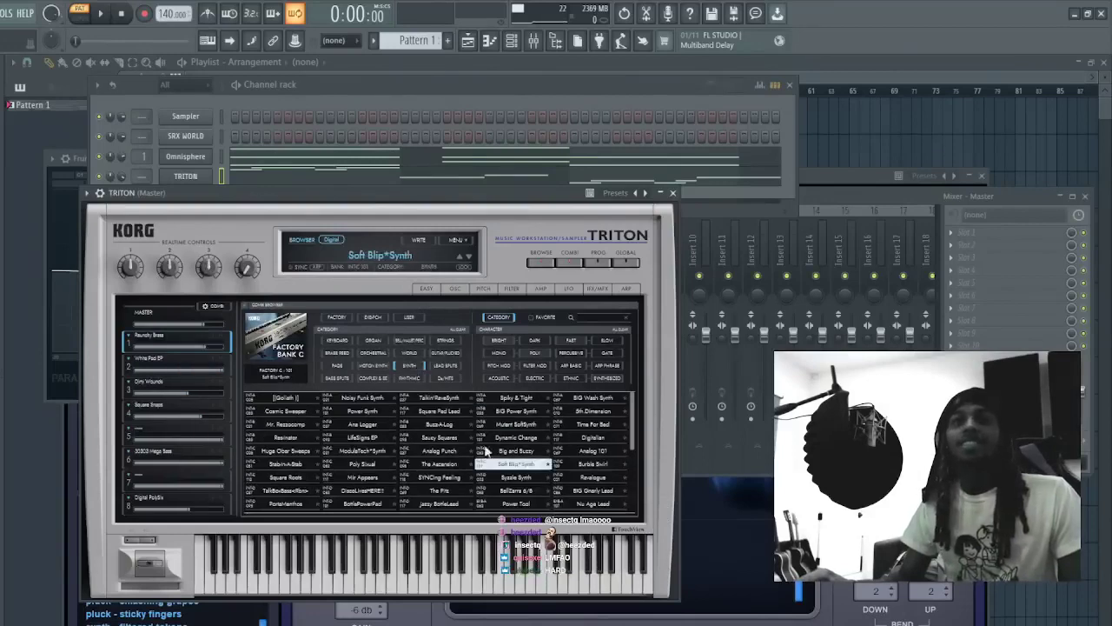
# - Start playback, reopen the TRITON window and try the Big Jazz Band preset
pyautogui.click(101, 14)
pyautogui.click(339, 80)
pyautogui.click(512, 41)
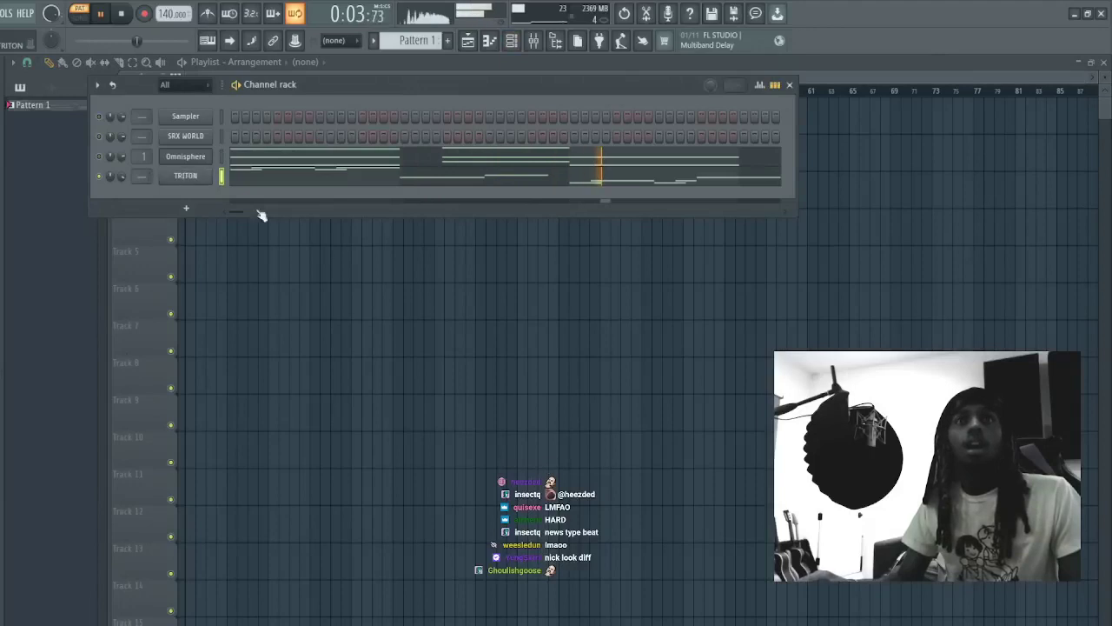
pyautogui.click(186, 176)
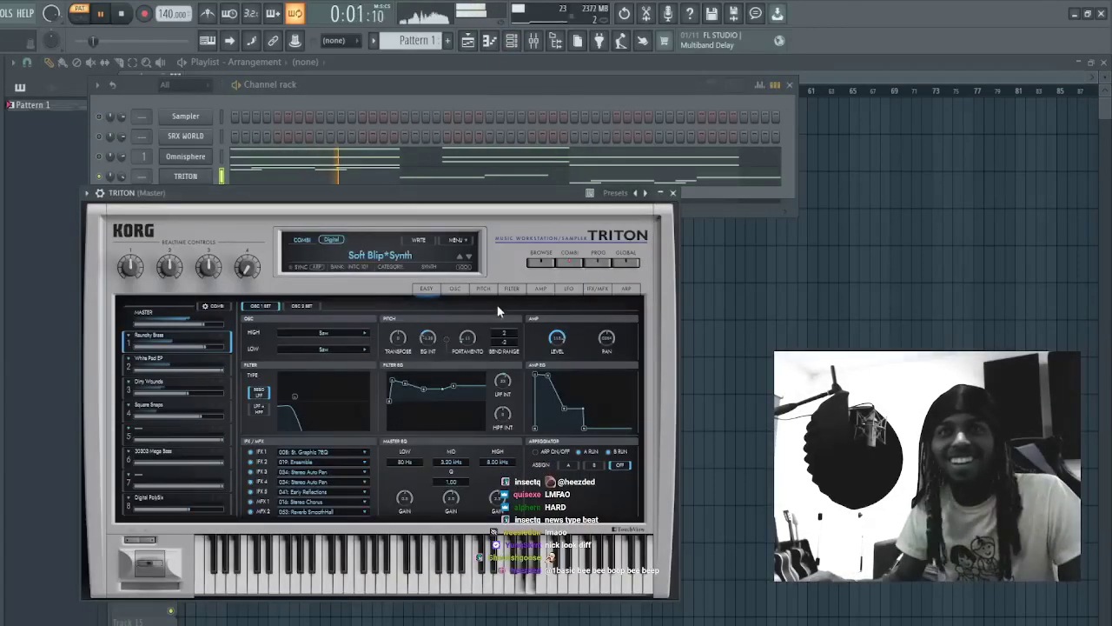
pyautogui.click(537, 263)
pyautogui.click(360, 424)
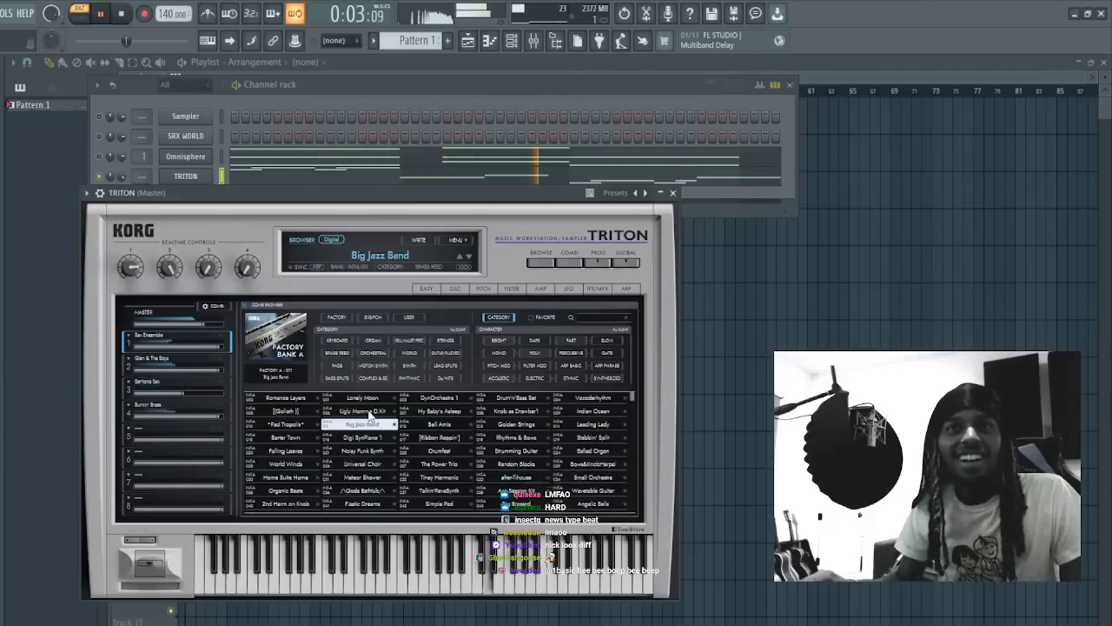
# - Try LEAD SPLIT presets: Mystic Presence, New Horizons, Dancetronic and Night Light
pyautogui.click(446, 371)
pyautogui.click(438, 437)
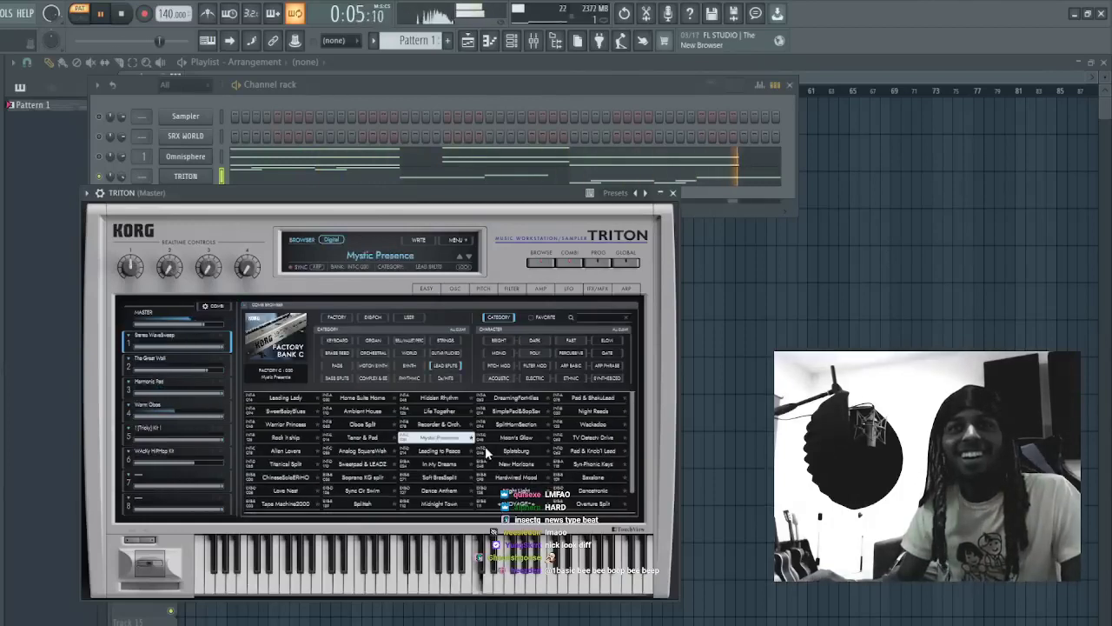
pyautogui.click(516, 464)
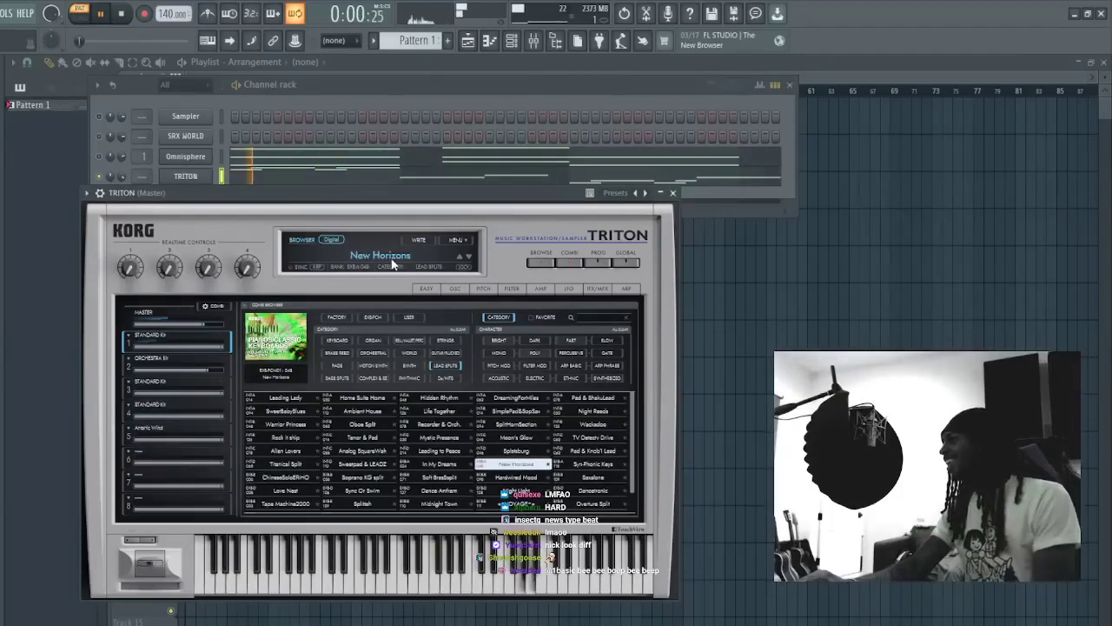
pyautogui.scroll(-1, 553, 447)
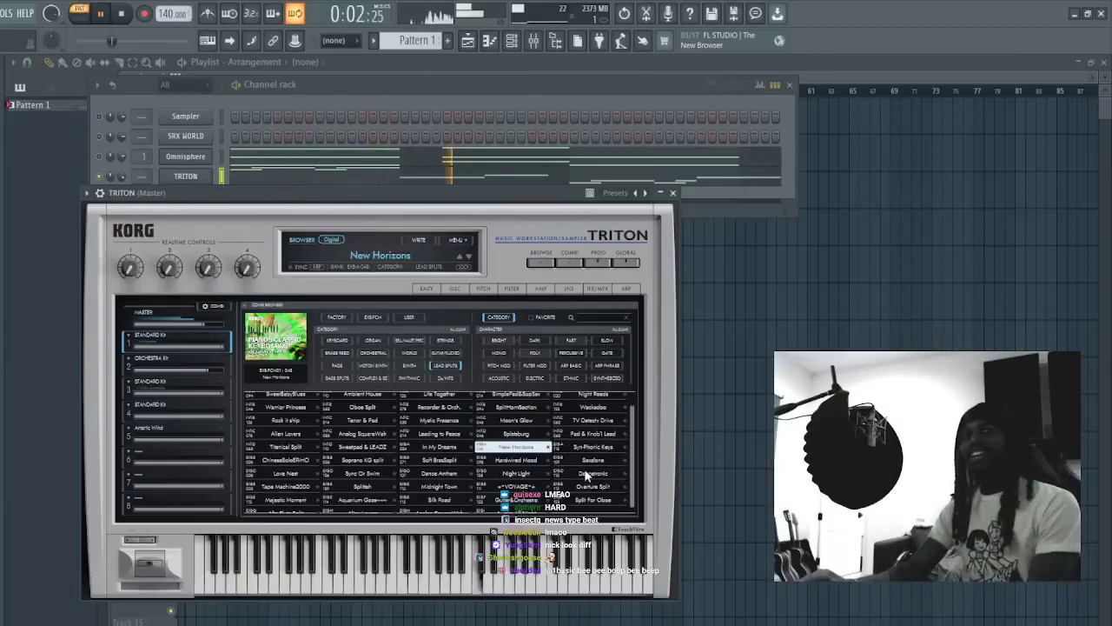
pyautogui.click(582, 474)
pyautogui.scroll(-1, 560, 478)
pyautogui.click(511, 471)
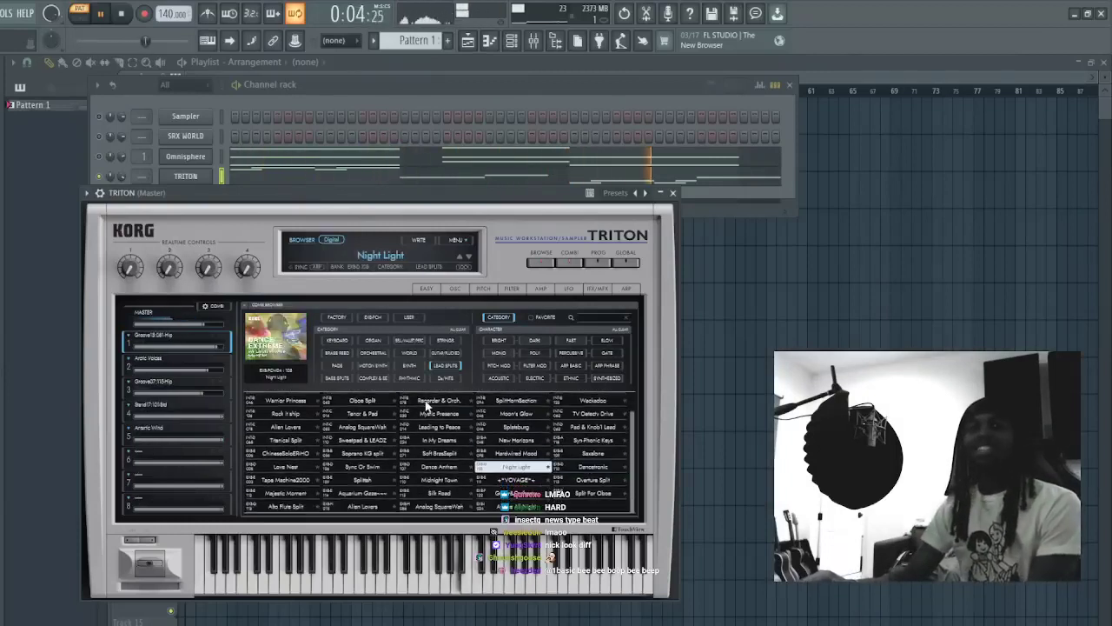
# - Try SYNTH presets: The Pits, Mir Appears, DiscoLivesHERE!!, Mega Synth, Big Bully Synth, Syn Brass Layer
pyautogui.click(414, 369)
pyautogui.click(435, 490)
pyautogui.scroll(-1, 435, 482)
pyautogui.click(362, 443)
pyautogui.click(363, 455)
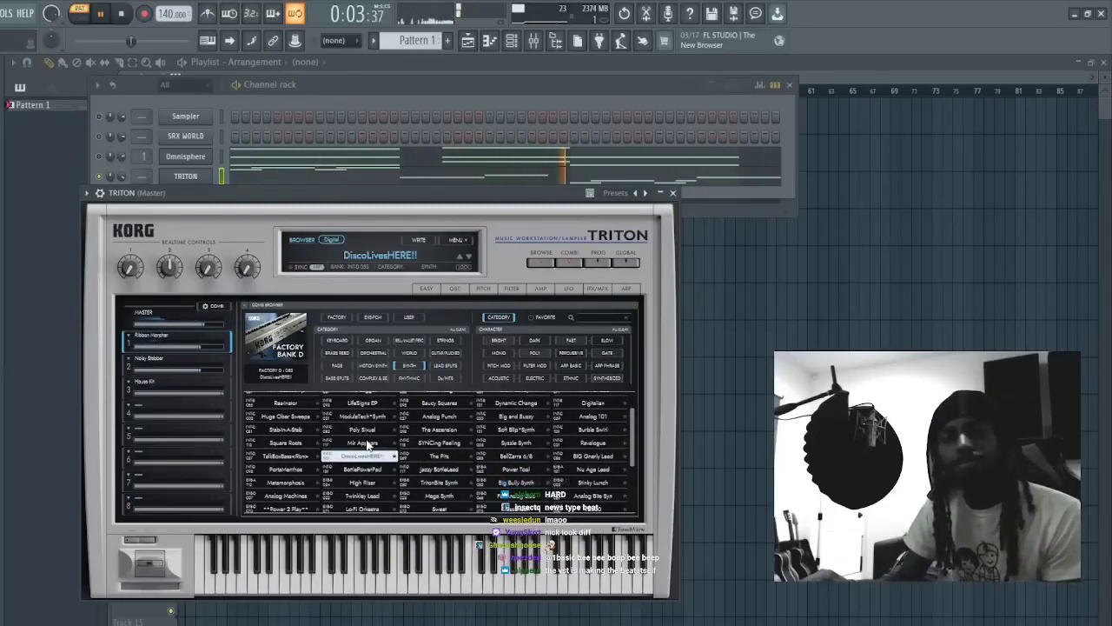
pyautogui.click(439, 495)
pyautogui.scroll(-2, 439, 486)
pyautogui.click(519, 448)
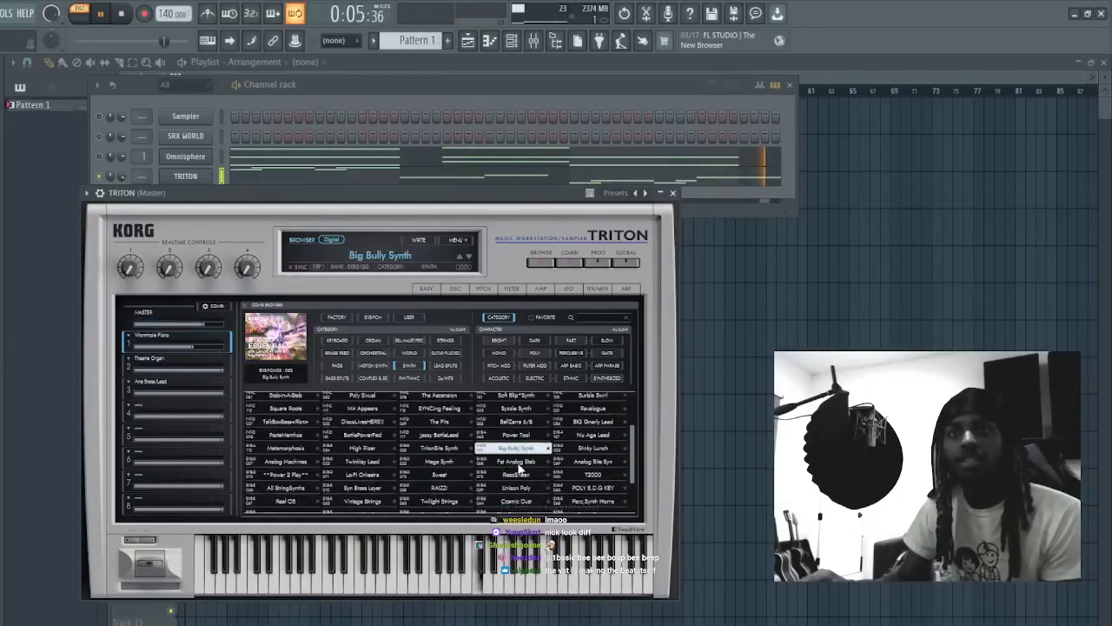
pyautogui.scroll(-1, 379, 465)
pyautogui.click(377, 470)
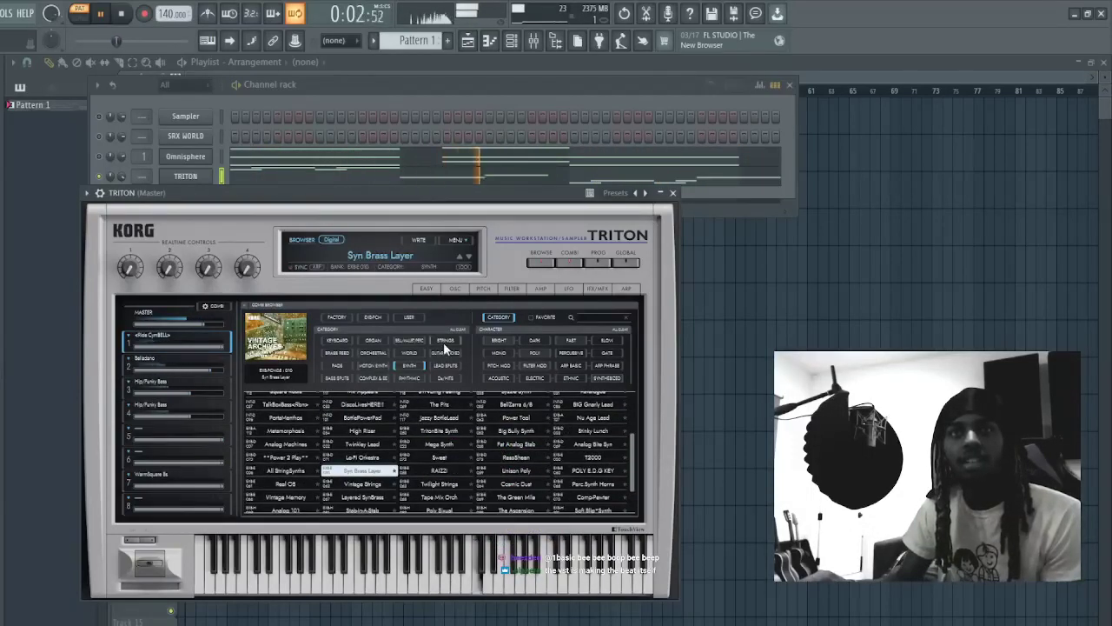
# - Try STRINGS and MOTION SYNTH presets, Saucy Squares and Analog Punch, settling on Square Roots
pyautogui.click(445, 340)
pyautogui.click(446, 424)
pyautogui.click(384, 424)
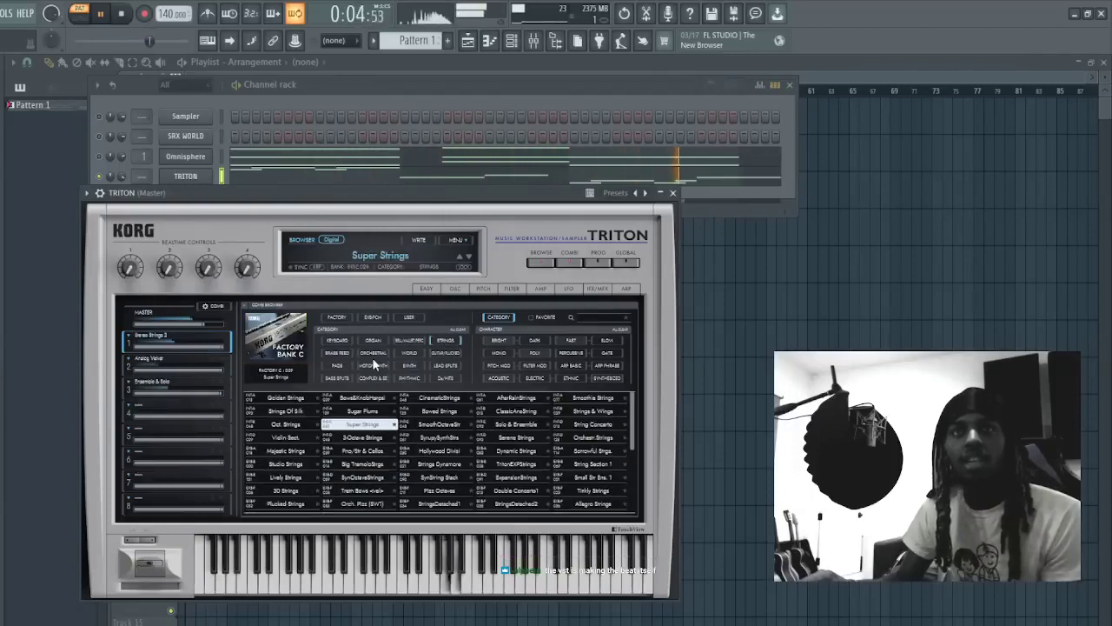
pyautogui.click(374, 366)
pyautogui.click(393, 437)
pyautogui.click(409, 366)
pyautogui.click(436, 437)
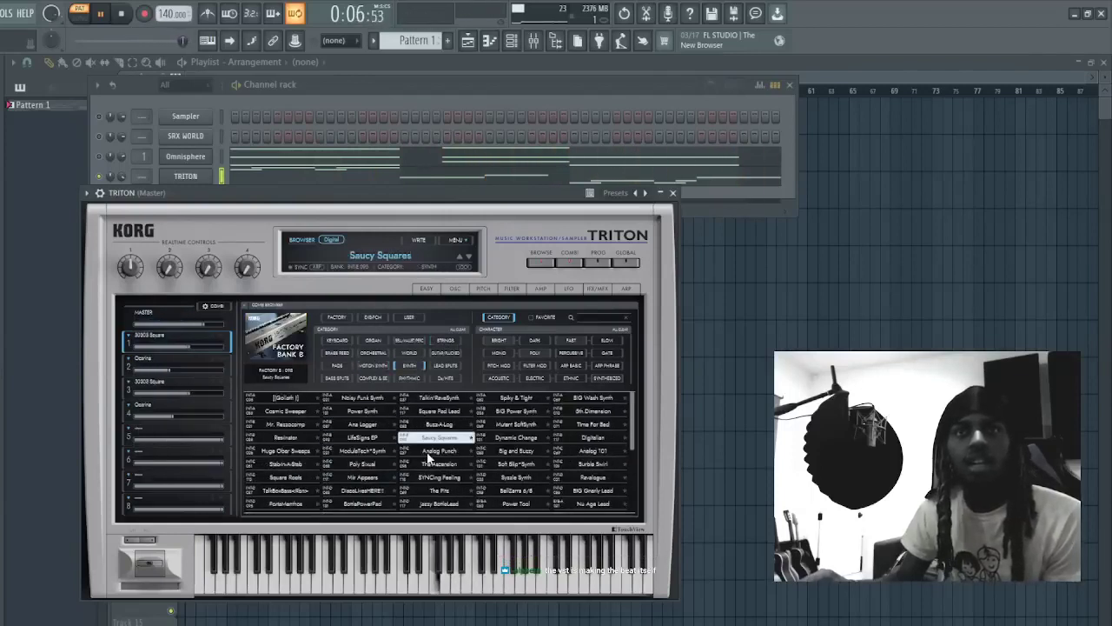
pyautogui.click(439, 450)
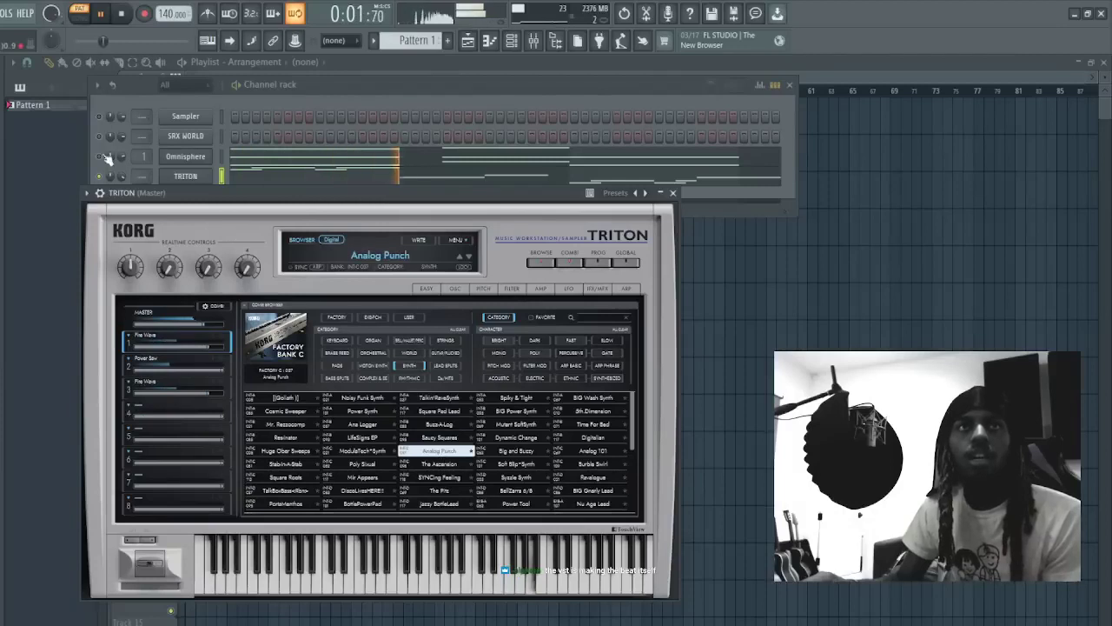
pyautogui.click(289, 478)
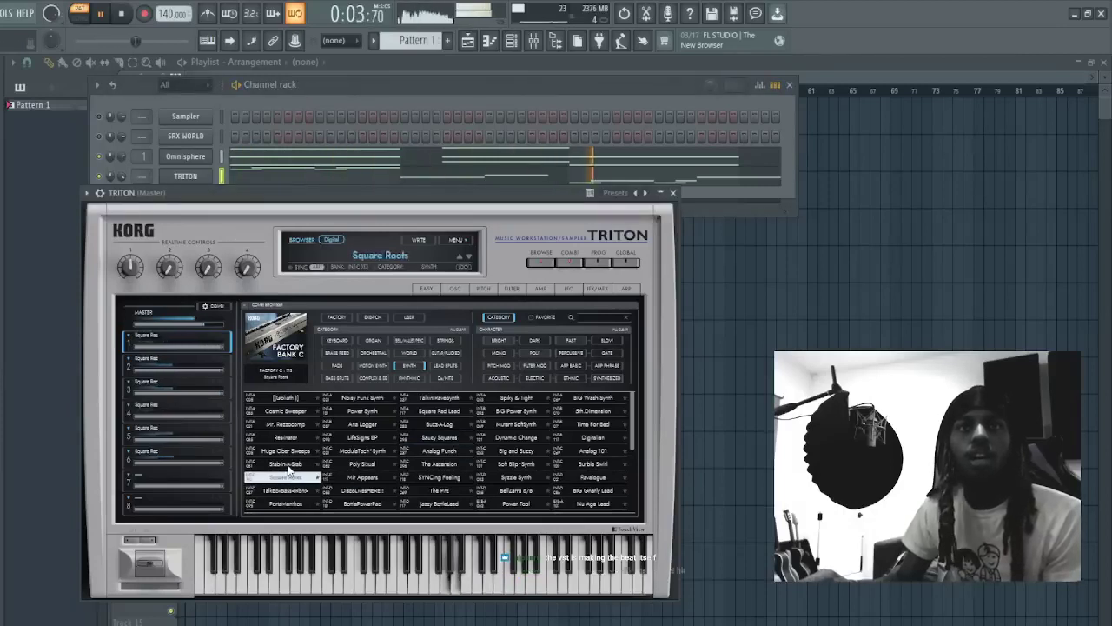
pyautogui.click(136, 180)
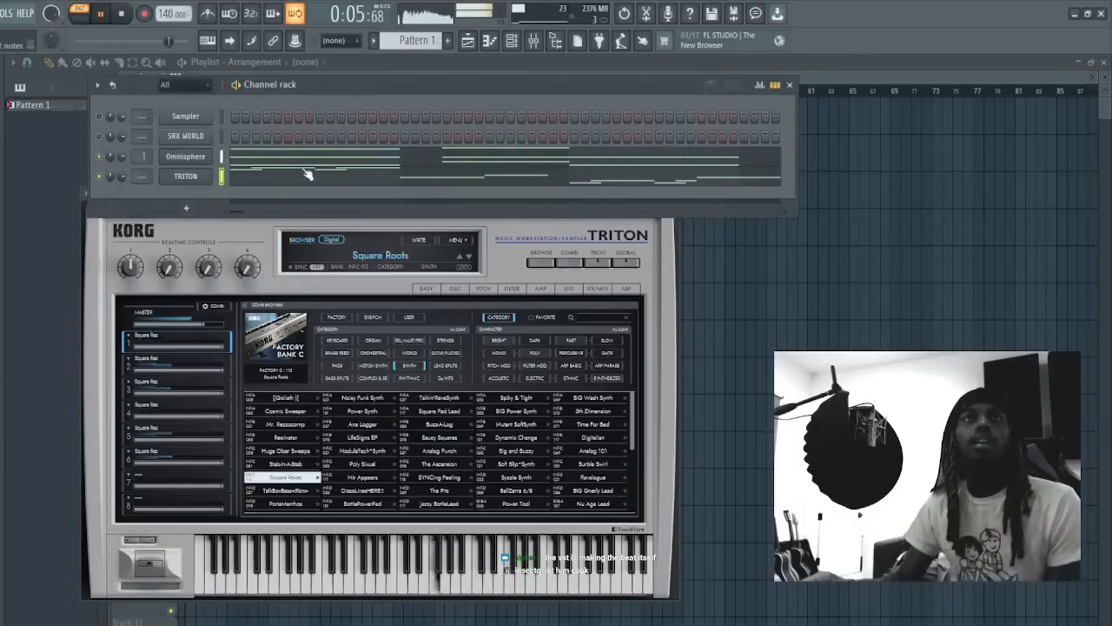
pyautogui.click(307, 175)
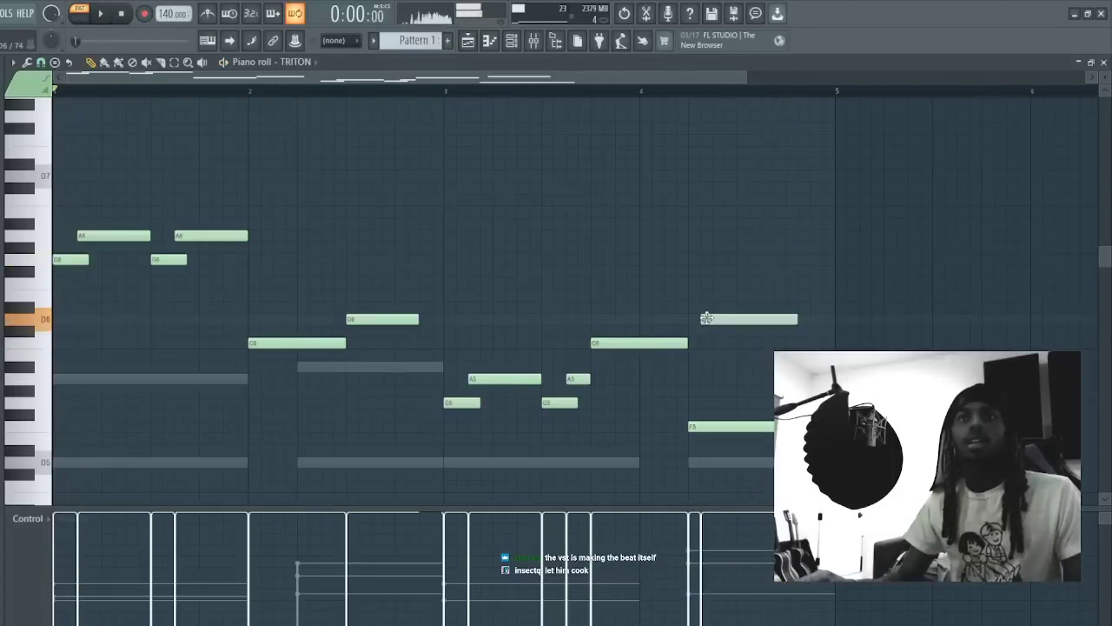
# - Nudge the TRITON G6 note earlier, lengthen the D6 and C6 notes, and test extra low notes
pyautogui.moveTo(717, 315); pyautogui.dragTo(704, 315)
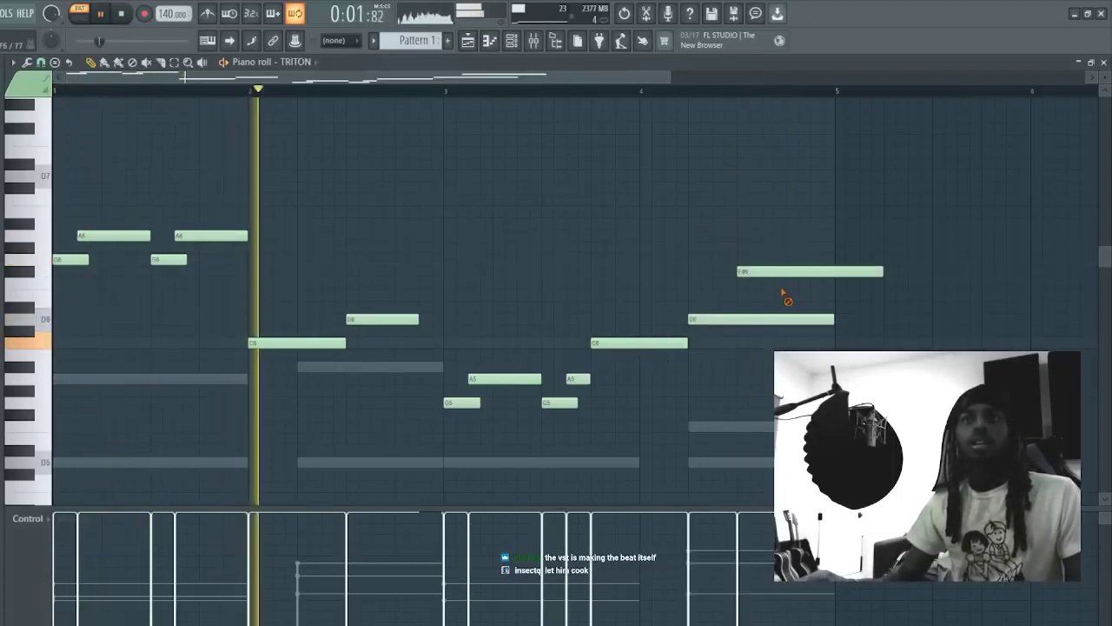
pyautogui.moveTo(418, 319); pyautogui.dragTo(444, 319)
pyautogui.moveTo(702, 319)
pyautogui.mouseDown()
pyautogui.moveTo(653, 319)
pyautogui.moveTo(640, 343)
pyautogui.moveTo(701, 319)
pyautogui.mouseUp()
pyautogui.click(723, 367)
pyautogui.rightClick(723, 372)
pyautogui.click(720, 365)
pyautogui.rightClick(719, 365)
pyautogui.moveTo(639, 343); pyautogui.dragTo(688, 343)
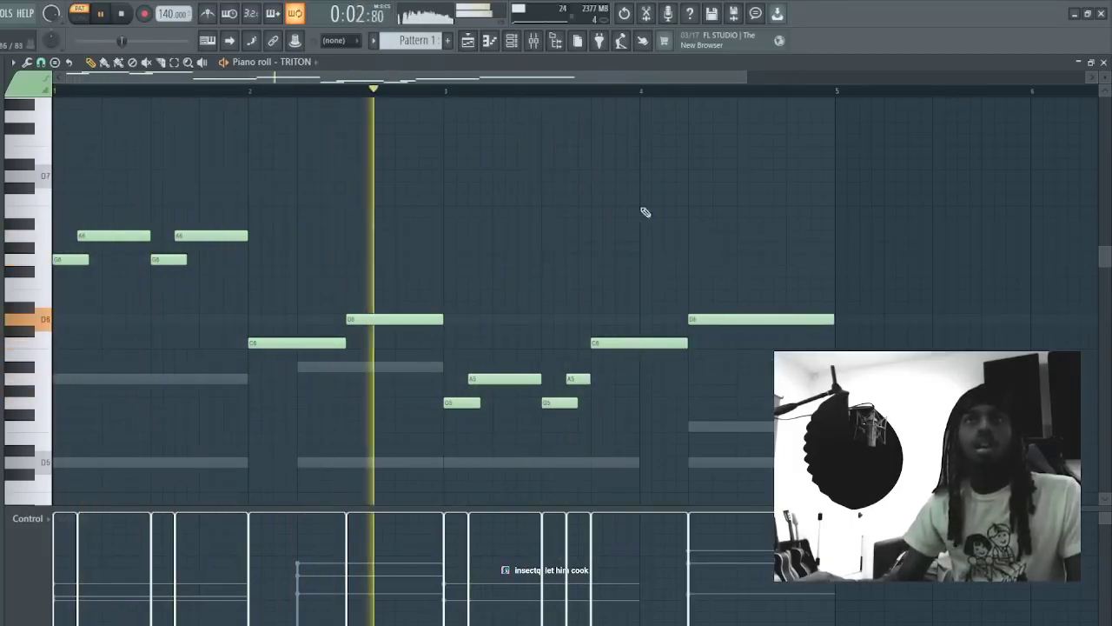
# - Reopen the TRITON piano roll and audition an F6 note and a lower note
pyautogui.click(1103, 64)
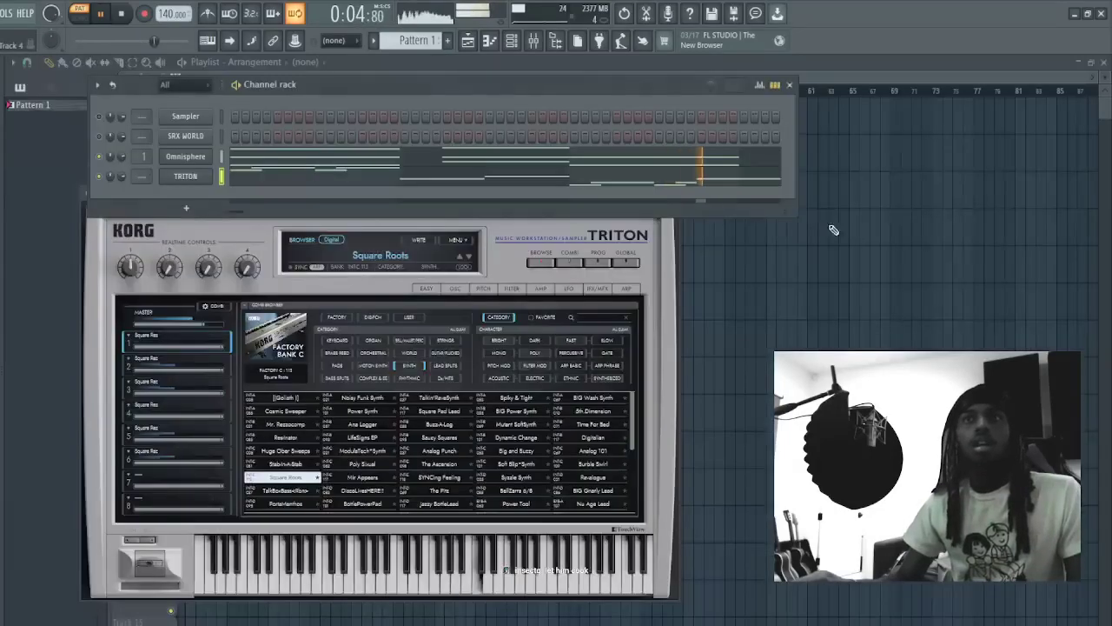
pyautogui.press('F7')
pyautogui.press('space')
pyautogui.click(788, 283)
pyautogui.press('space')
pyautogui.rightClick(790, 283)
pyautogui.press('space')
pyautogui.click(791, 427)
pyautogui.press('space')
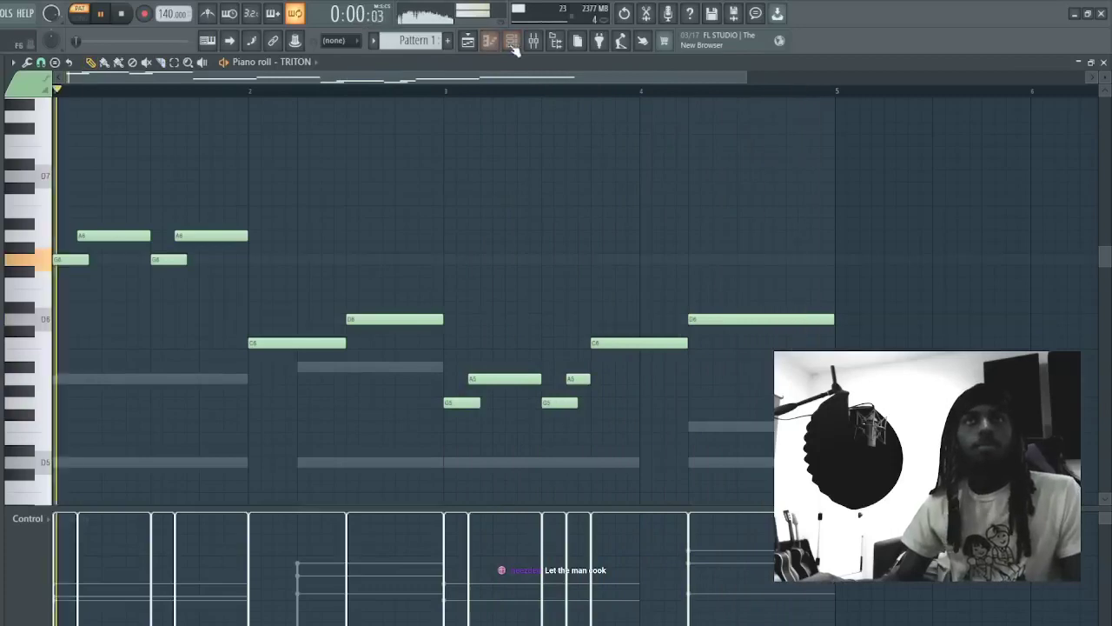
# - Raise the project tempo from 140 to 145 BPM
pyautogui.press('F6')
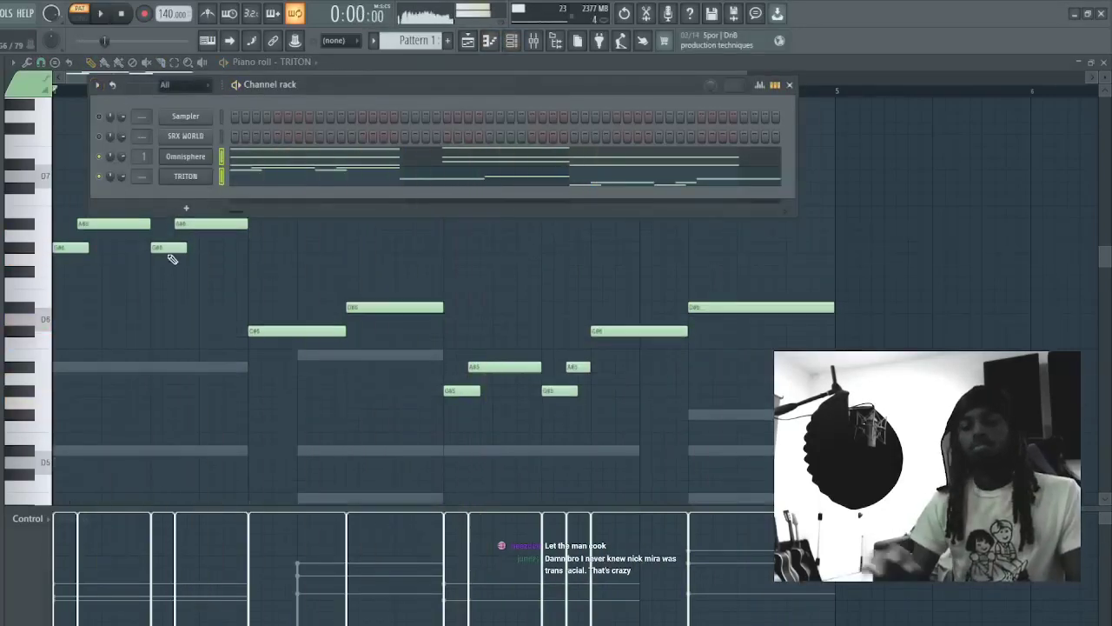
pyautogui.press('space')
pyautogui.moveTo(166, 17); pyautogui.dragTo(166, 13)
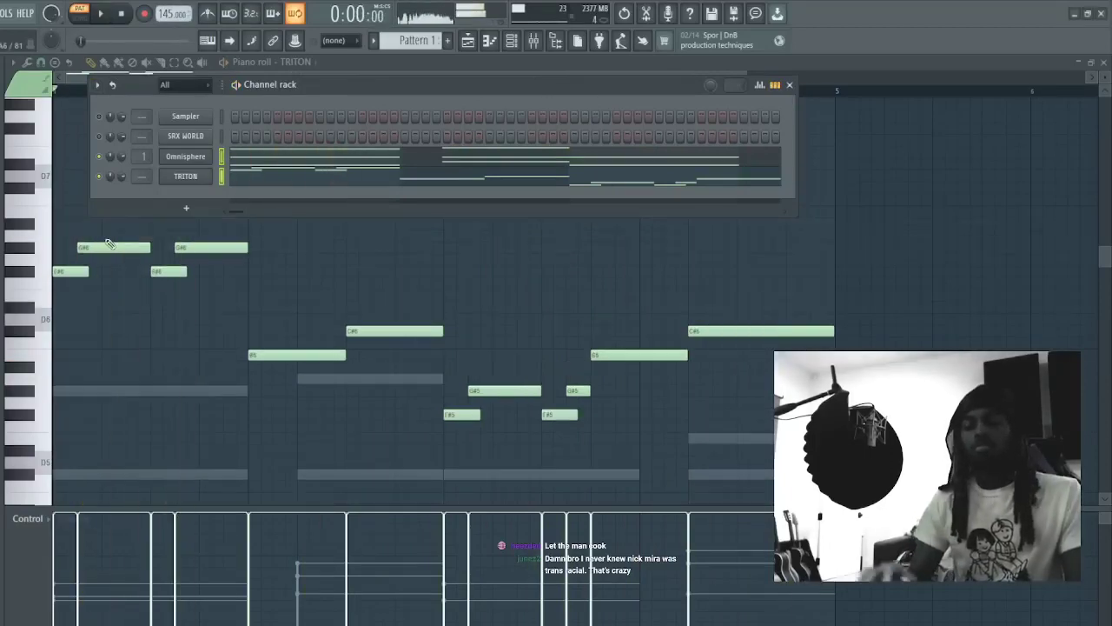
# - Shorten the two F#6 notes in bar 1 of the TRITON melody
pyautogui.press('space')
pyautogui.rightClick(512, 284)
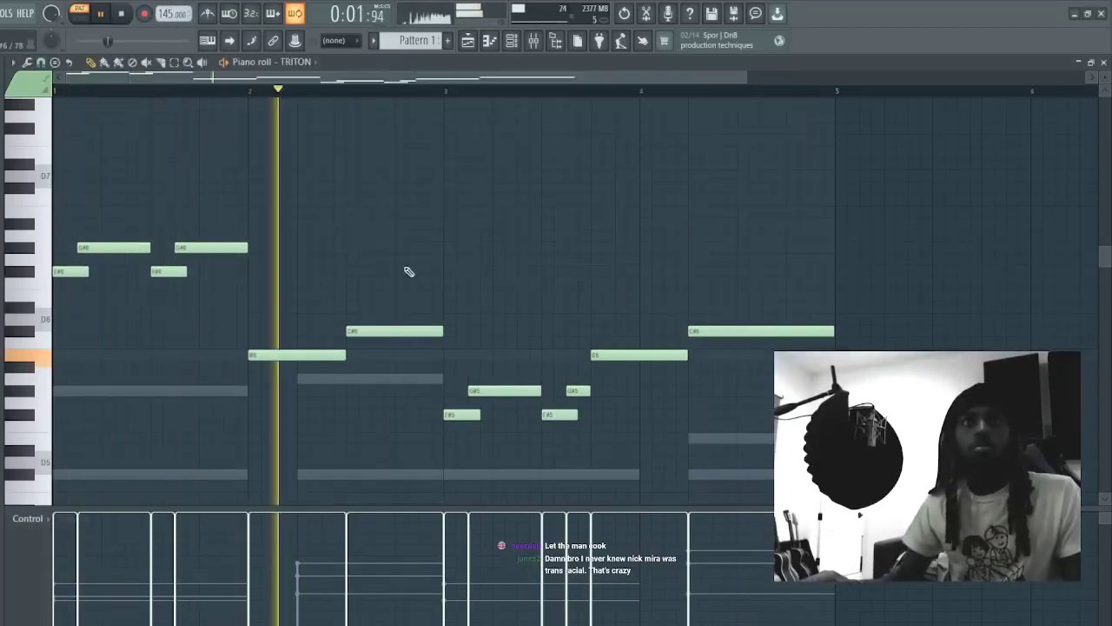
pyautogui.moveTo(188, 271); pyautogui.dragTo(70, 276)
pyautogui.click(131, 313)
# - Move the C#6 note a beat earlier and shorten the B5 near bar 4
pyautogui.moveTo(757, 331); pyautogui.dragTo(702, 334)
pyautogui.press('space')
pyautogui.press('space')
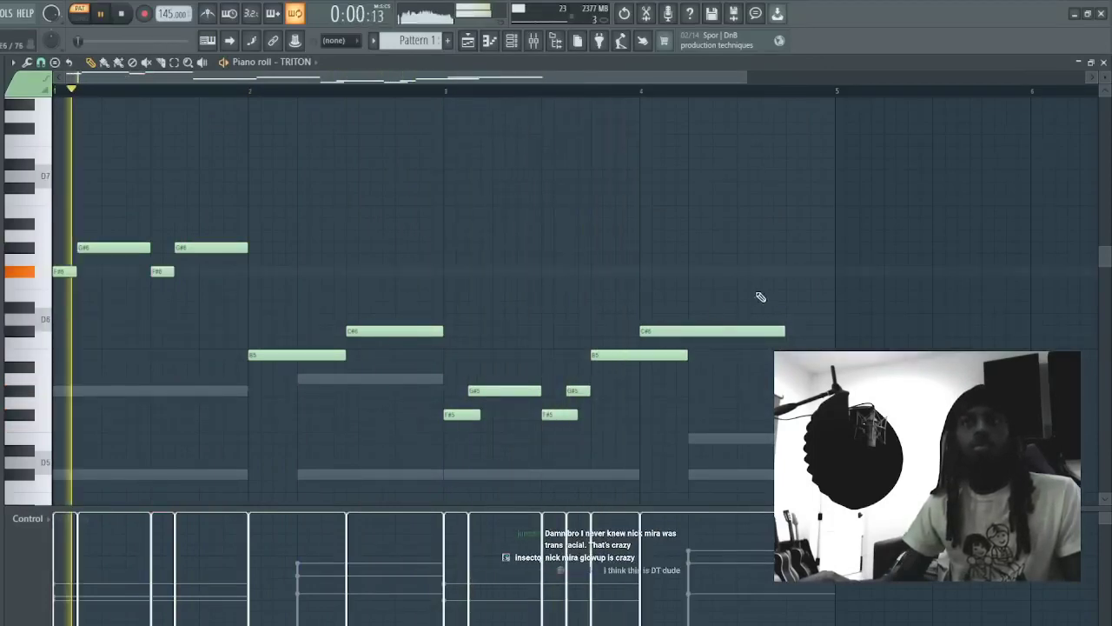
pyautogui.click(444, 90)
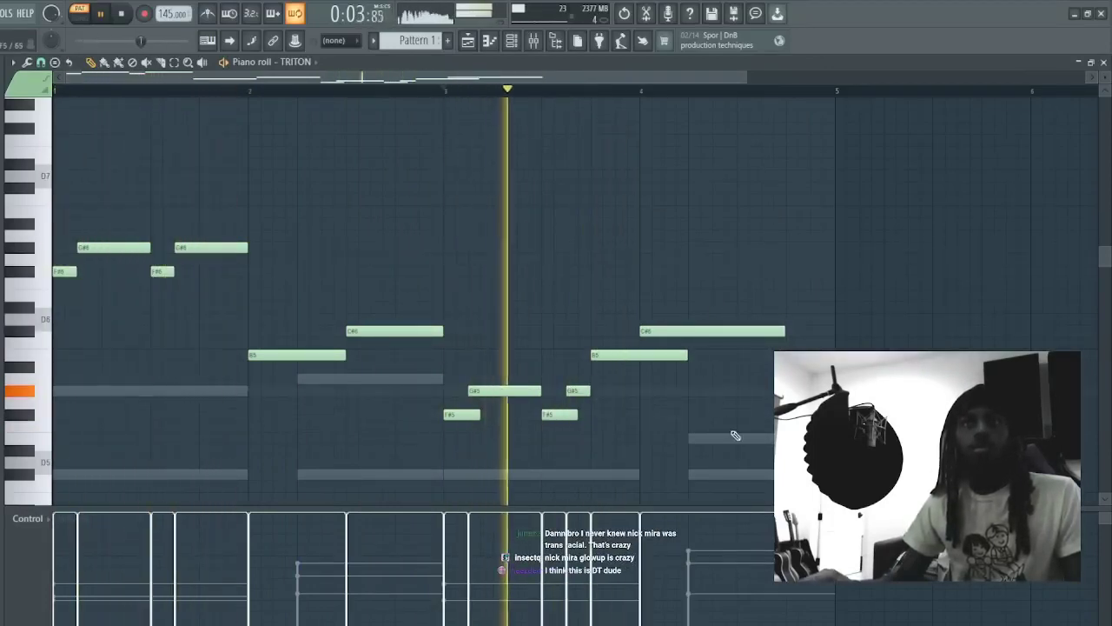
pyautogui.moveTo(687, 355)
pyautogui.mouseDown()
pyautogui.moveTo(627, 355)
pyautogui.moveTo(689, 356)
pyautogui.mouseUp()
pyautogui.press('space')
pyautogui.press('space')
# - Replace the C#6 at bar 4, trial an E5, and extend C#6 to bar 5
pyautogui.rightClick(685, 329)
pyautogui.press('space')
pyautogui.press('space')
pyautogui.click(730, 438)
pyautogui.rightClick(735, 439)
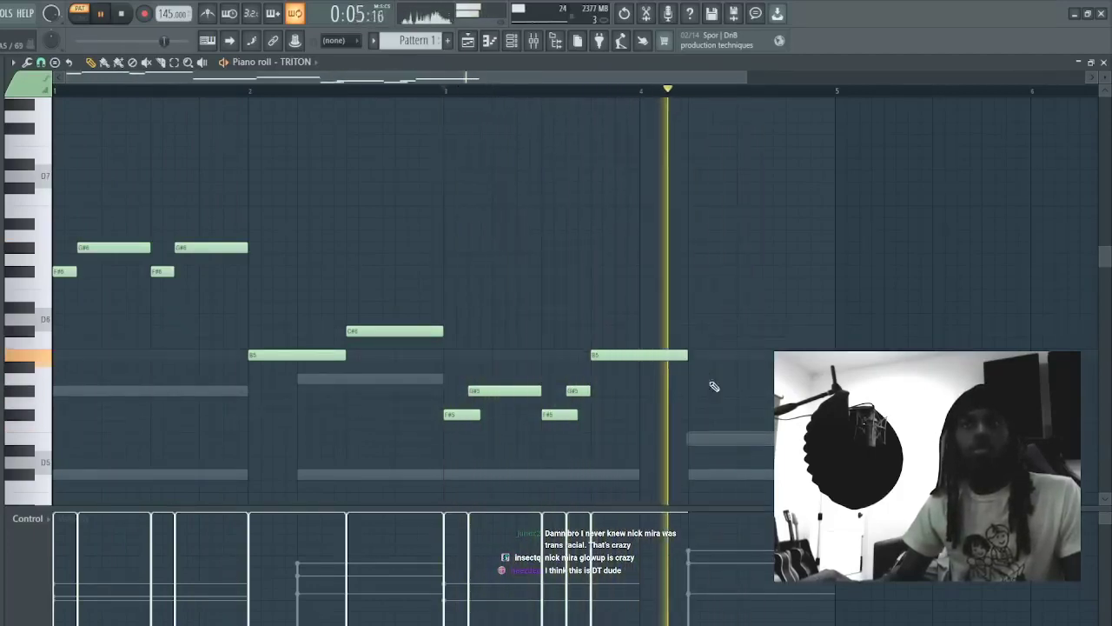
pyautogui.press('space')
pyautogui.press('space')
pyautogui.click(691, 328)
pyautogui.press('space')
pyautogui.press('space')
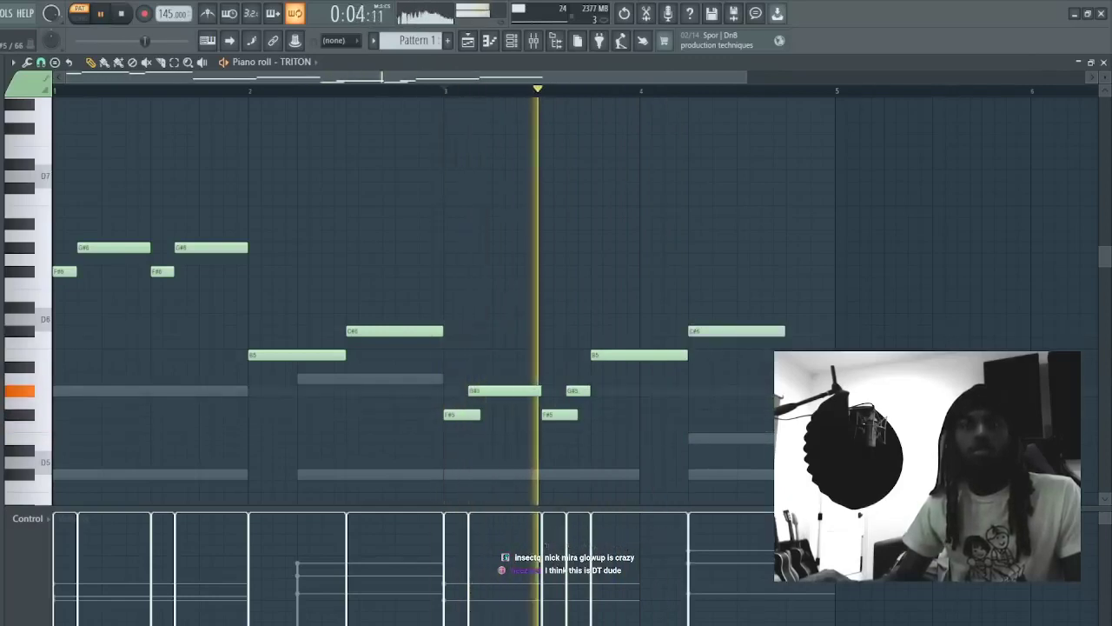
pyautogui.moveTo(784, 331); pyautogui.dragTo(830, 335)
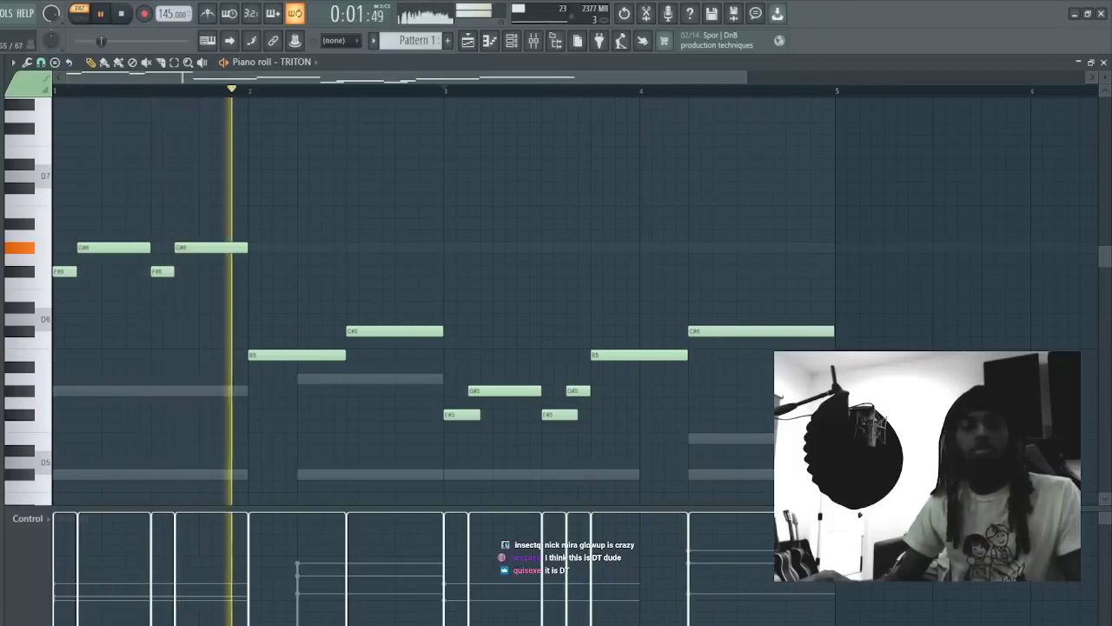
pyautogui.press('Escape')
pyautogui.click(298, 465)
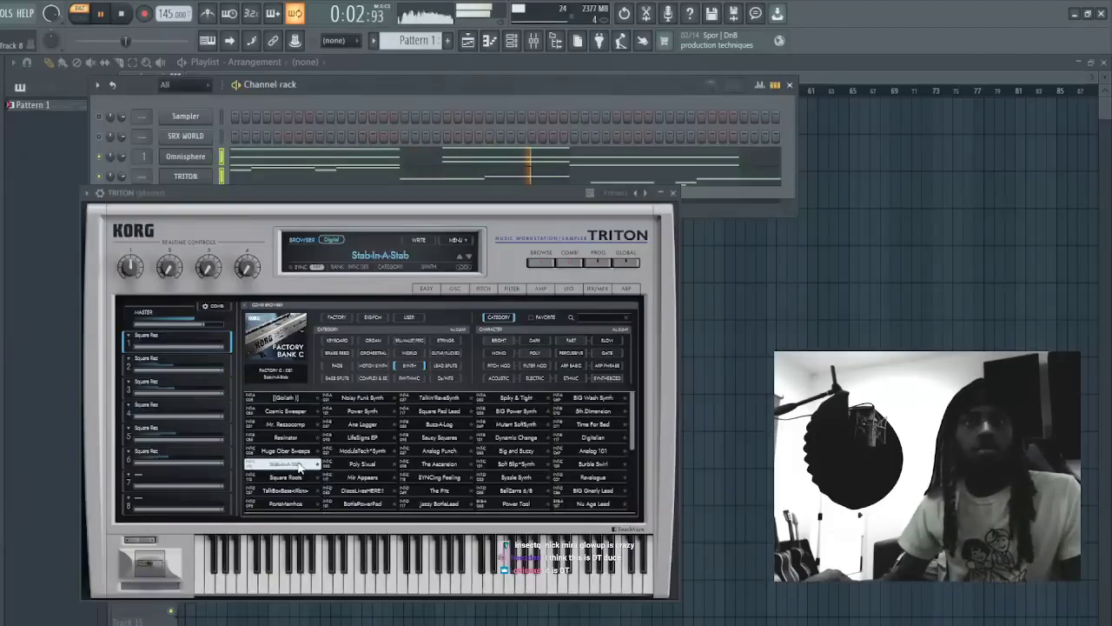
# - Load the LifeSigns EP preset on TRITON and reopen its piano roll
pyautogui.click(369, 465)
pyautogui.click(361, 438)
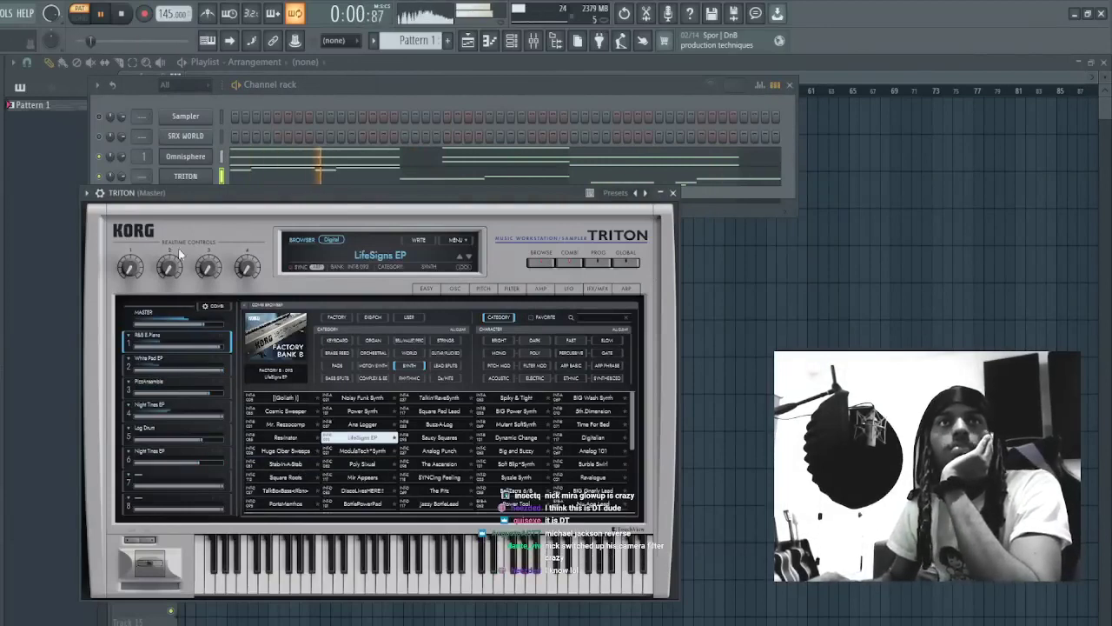
pyautogui.click(126, 180)
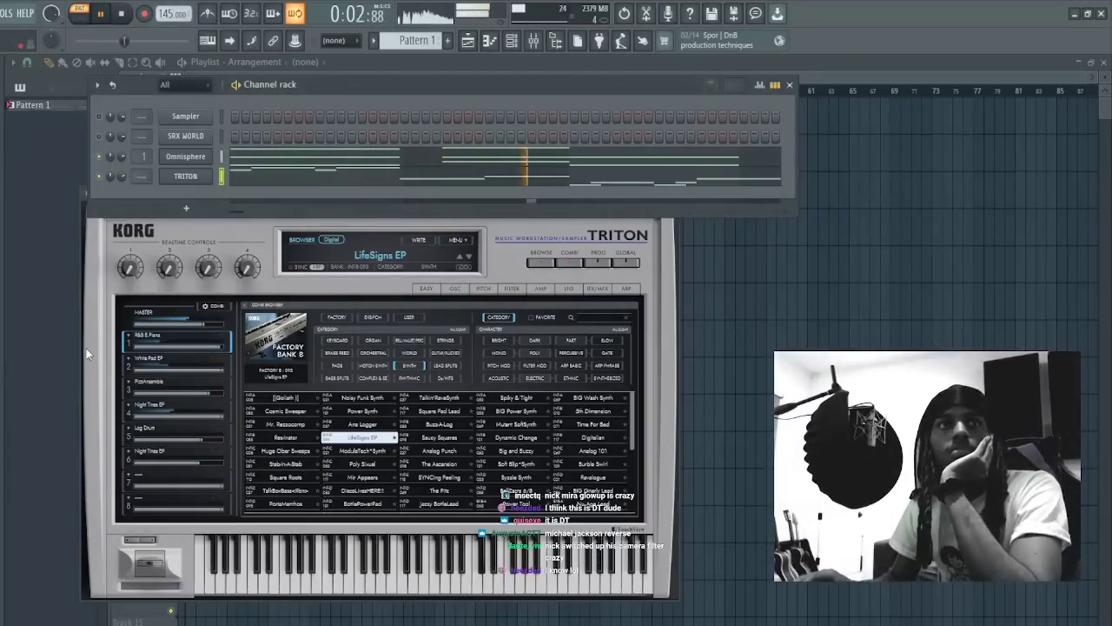
pyautogui.click(522, 181)
# - Trial an E5 note at bar 4, remove it, and lengthen B5 past bar 4
pyautogui.click(643, 437)
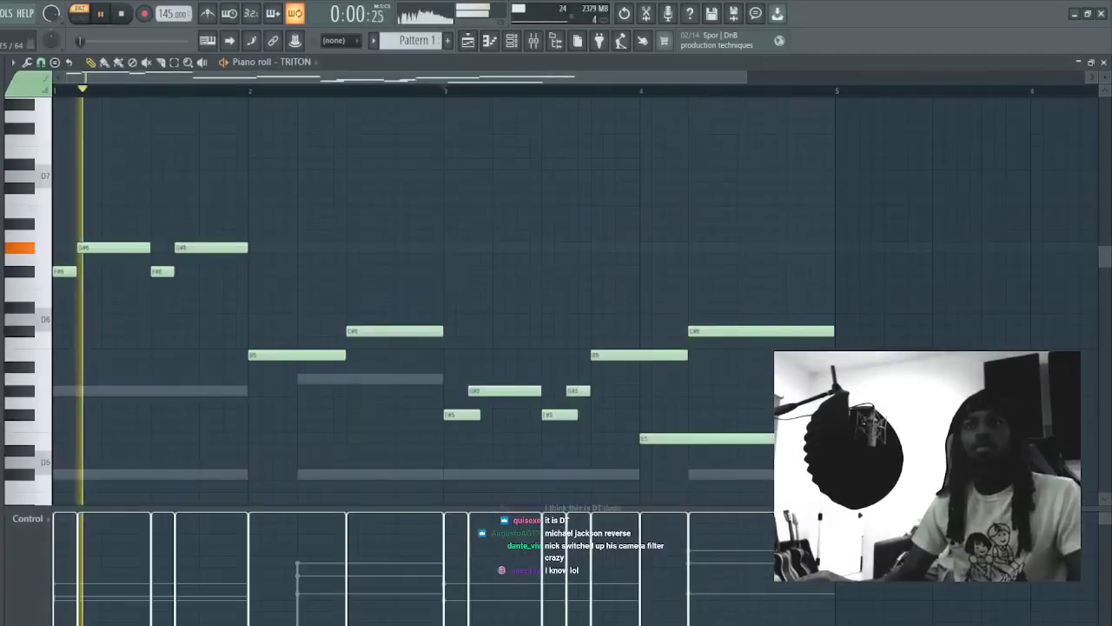
pyautogui.moveTo(782, 438); pyautogui.dragTo(685, 438)
pyautogui.moveTo(684, 352); pyautogui.dragTo(639, 353)
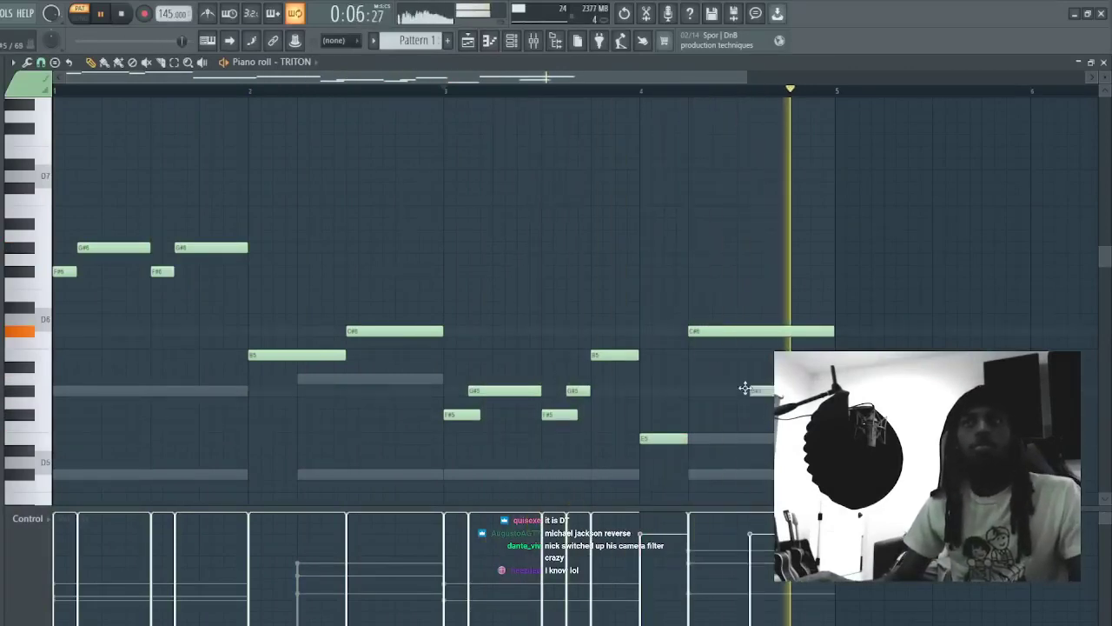
pyautogui.rightClick(664, 438)
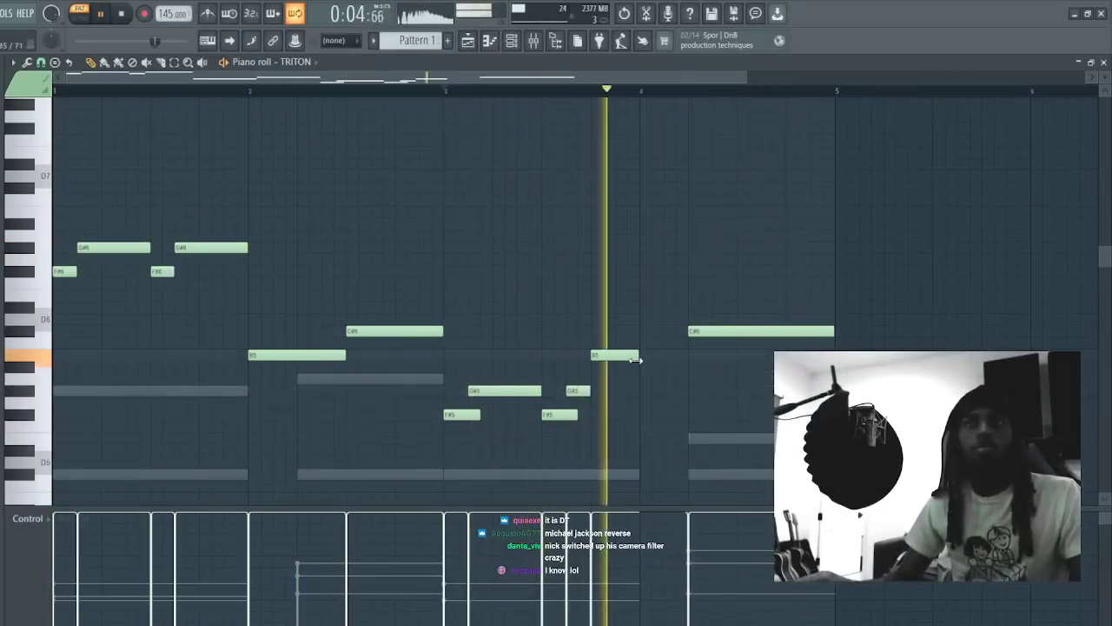
pyautogui.moveTo(639, 355); pyautogui.dragTo(683, 359)
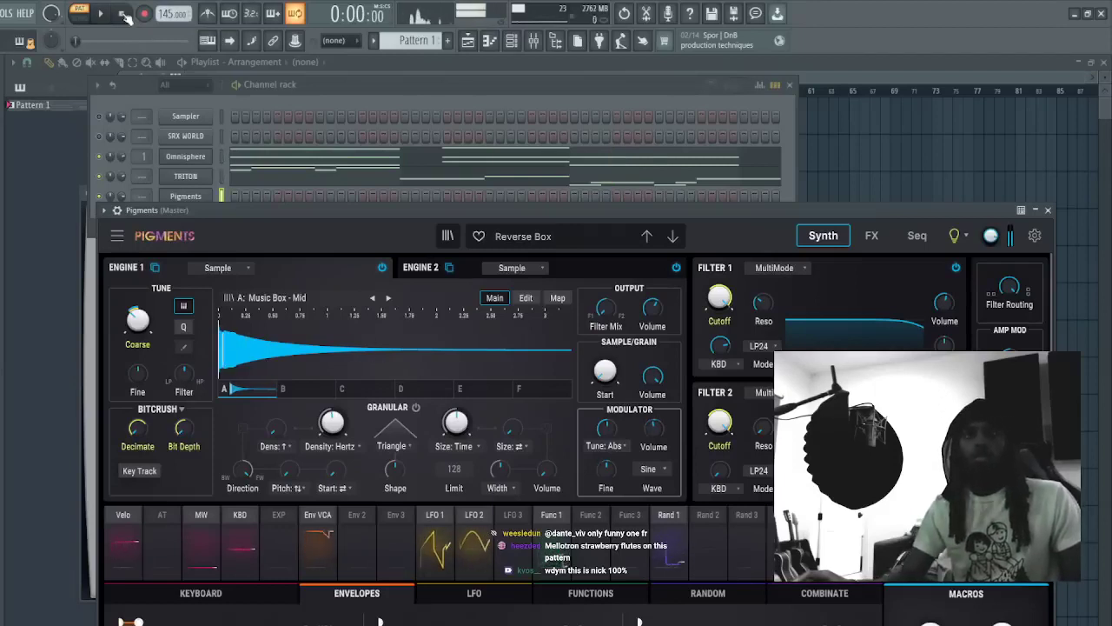
# - Step Pigments past Harmonic Sweep, Season and Scary Waves to the Scanning Waves preset
pyautogui.click(674, 238)
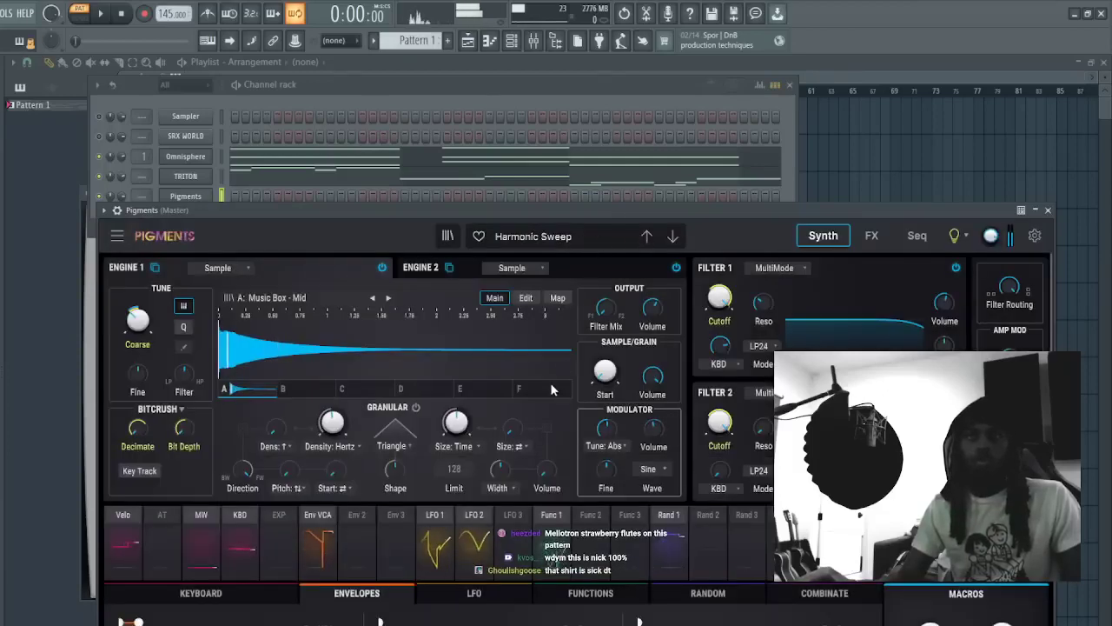
pyautogui.click(672, 238)
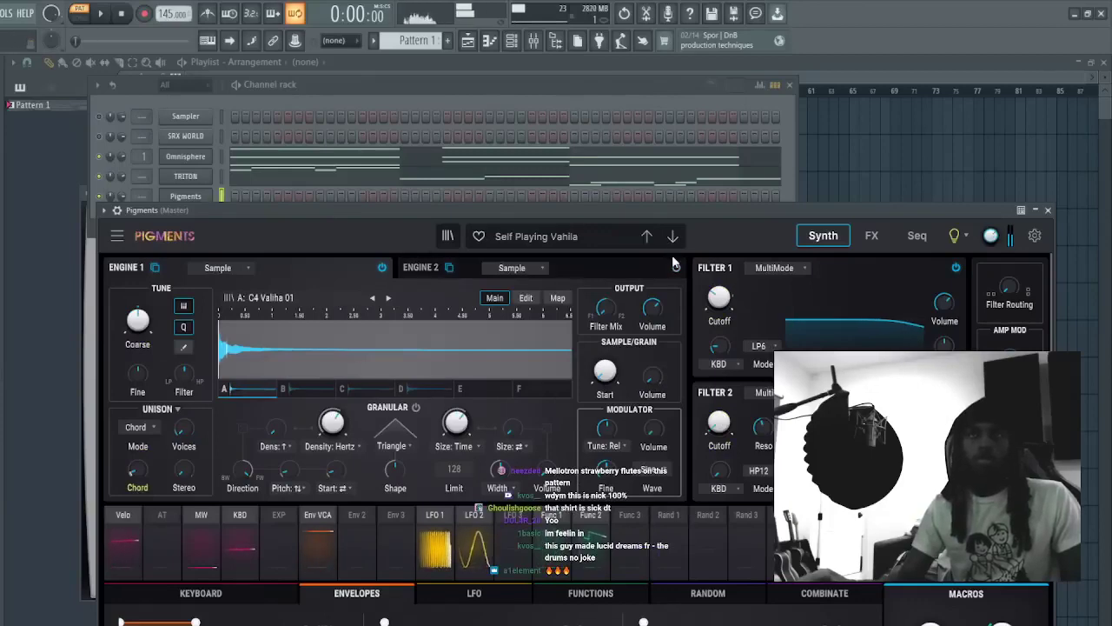
pyautogui.click(646, 238)
pyautogui.click(647, 237)
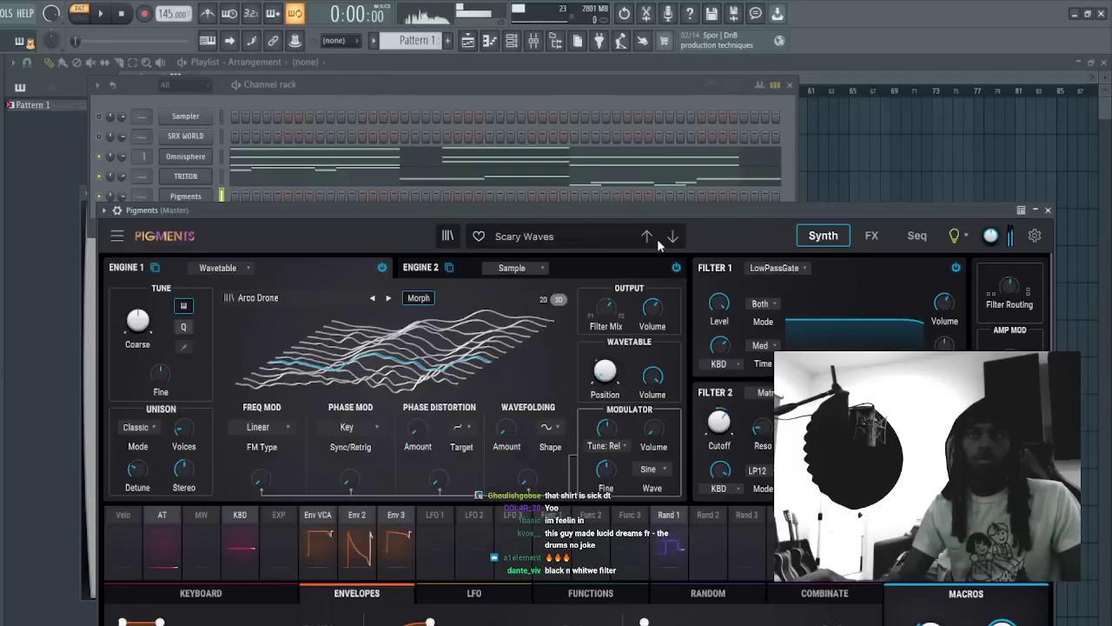
pyautogui.click(647, 235)
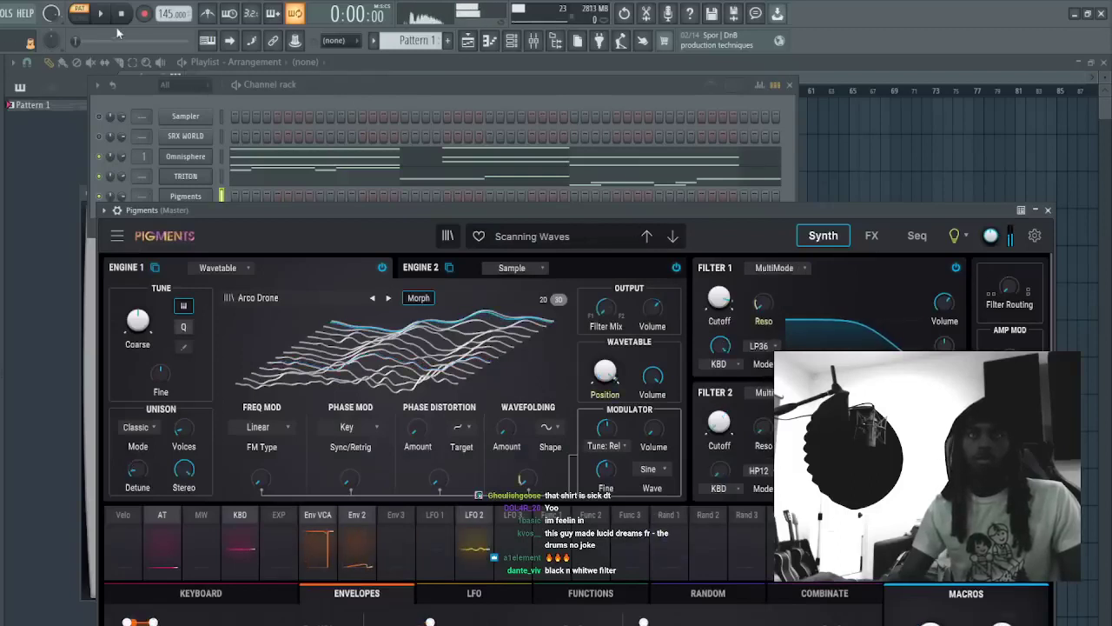
pyautogui.click(309, 86)
# - Draw E5, D#5, C#5 and B4 notes in the Pigments piano roll and audition them
pyautogui.rightClick(200, 200)
pyautogui.click(213, 218)
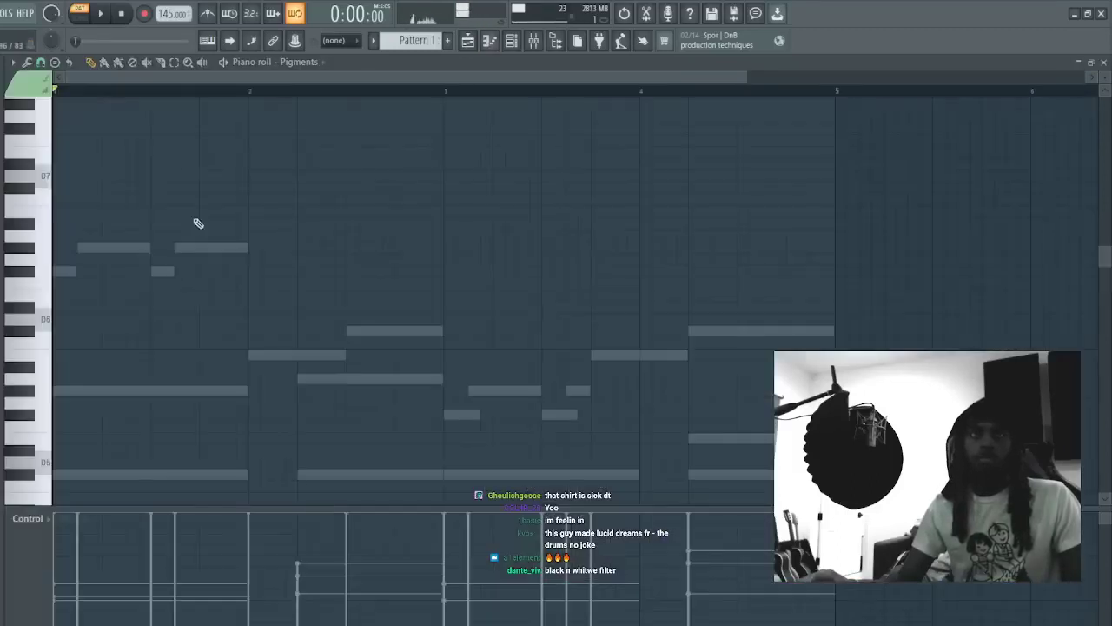
pyautogui.moveTo(81, 449); pyautogui.dragTo(51, 432)
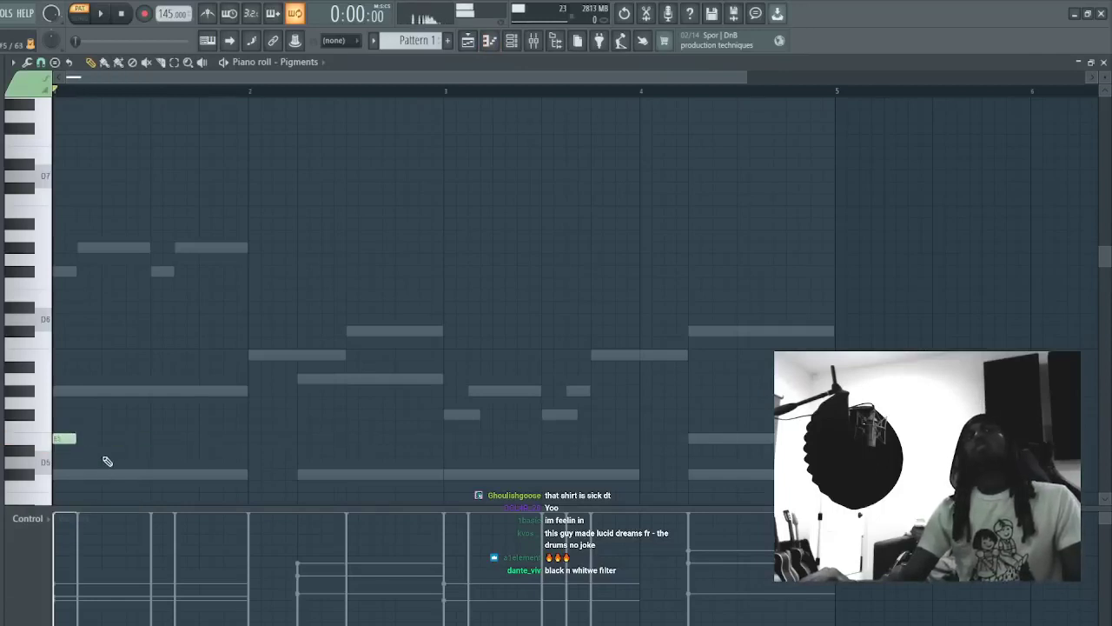
pyautogui.scroll(-3, 268, 379)
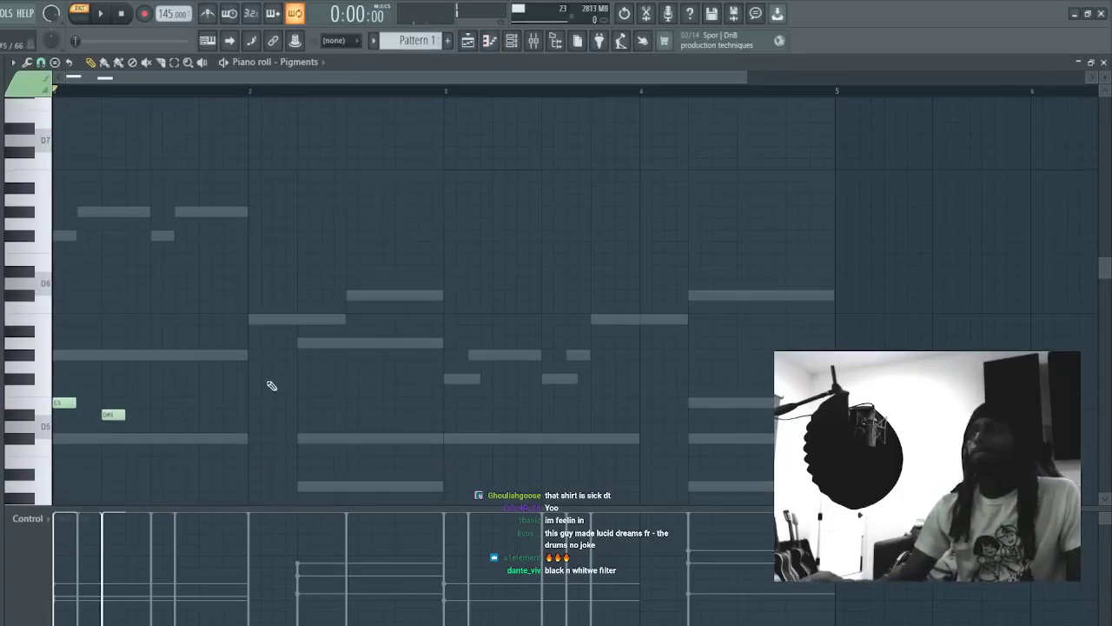
pyautogui.click(151, 461)
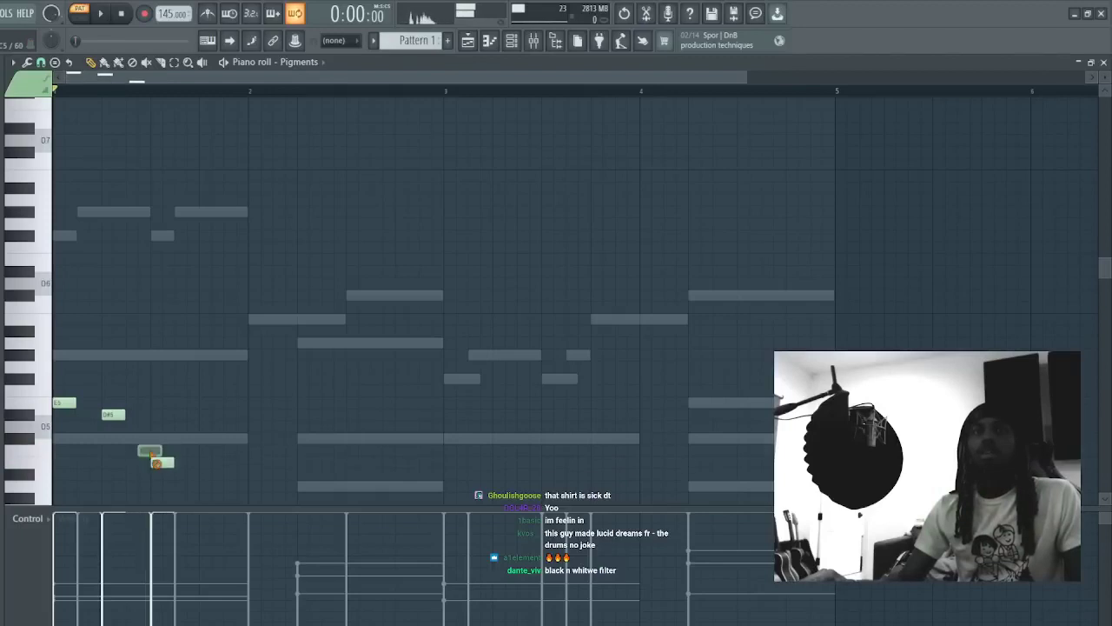
pyautogui.click(202, 439)
pyautogui.click(259, 462)
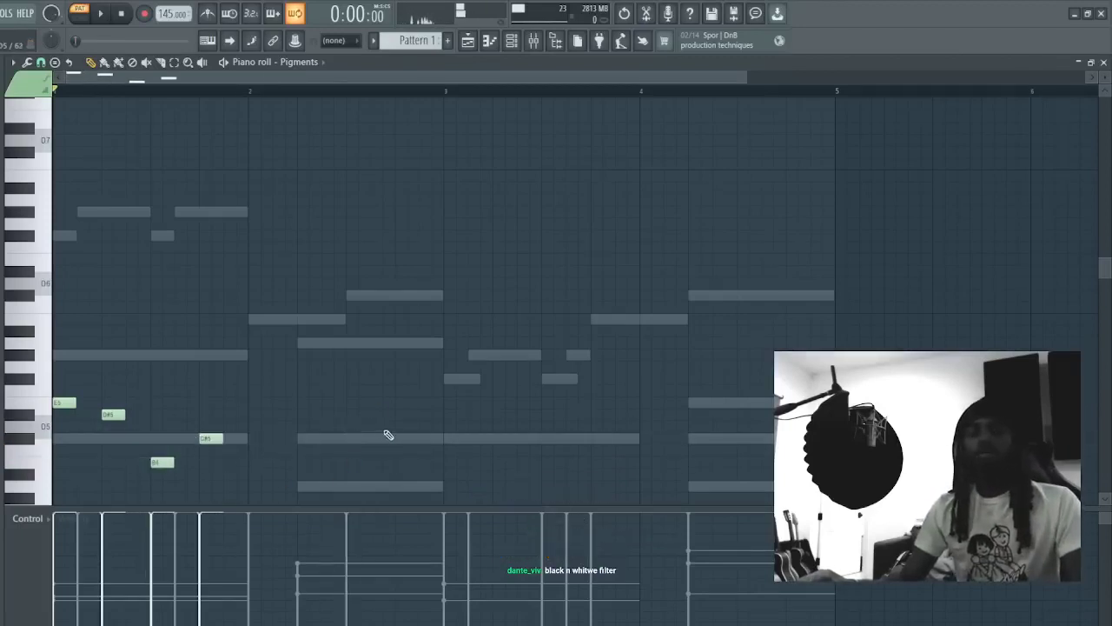
pyautogui.press('space')
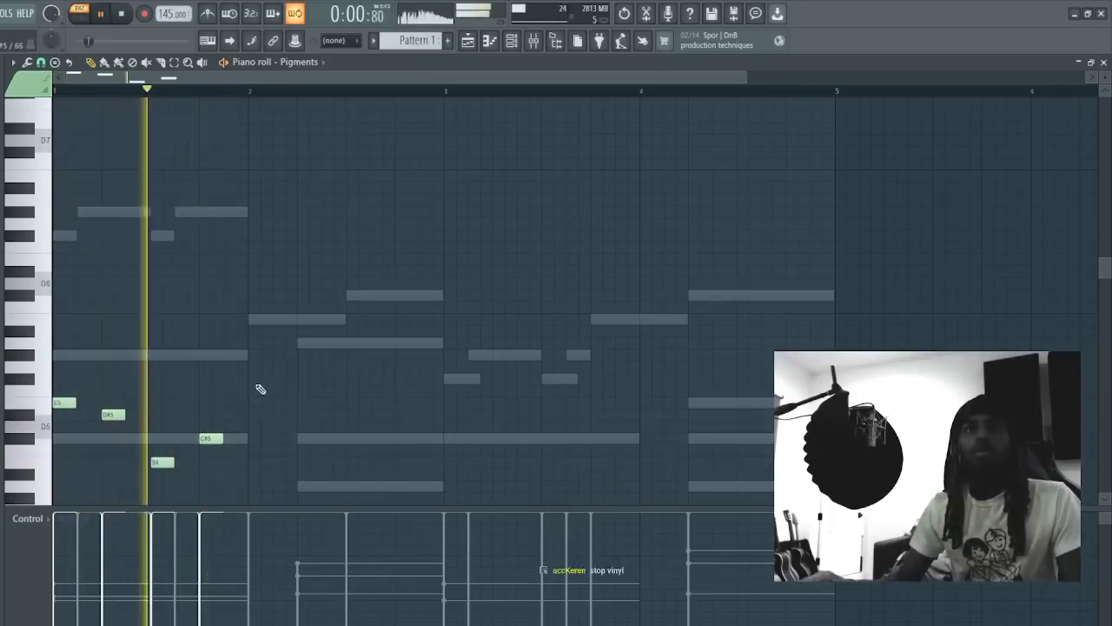
pyautogui.press('space')
# - Add two more melody notes in bar 2, then bring up the Mixer and Pigments synth
pyautogui.click(252, 318)
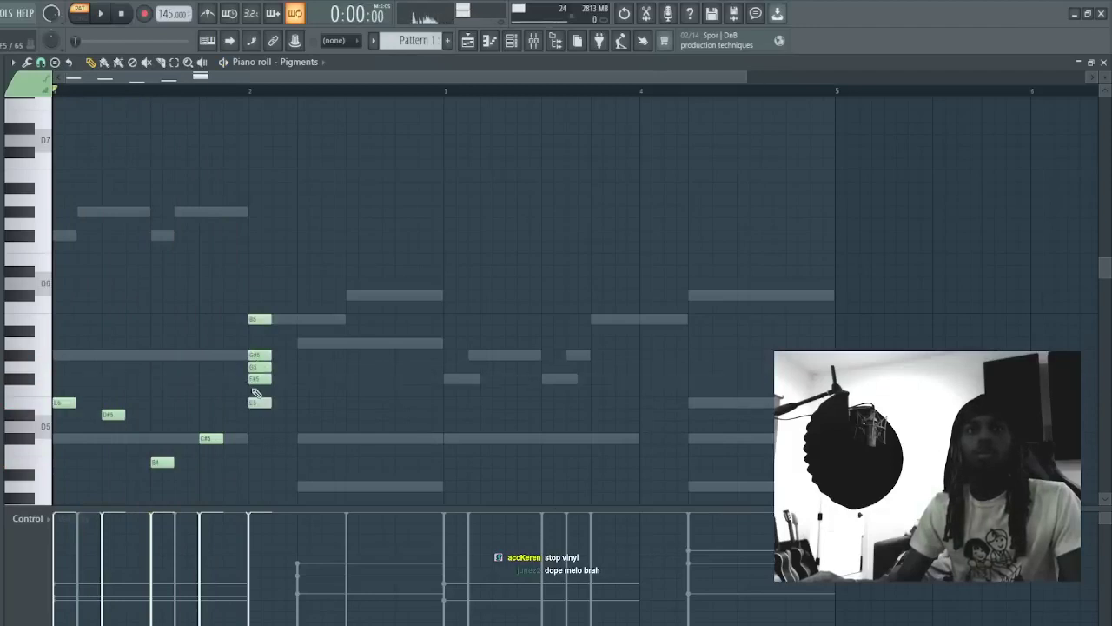
pyautogui.click(325, 353)
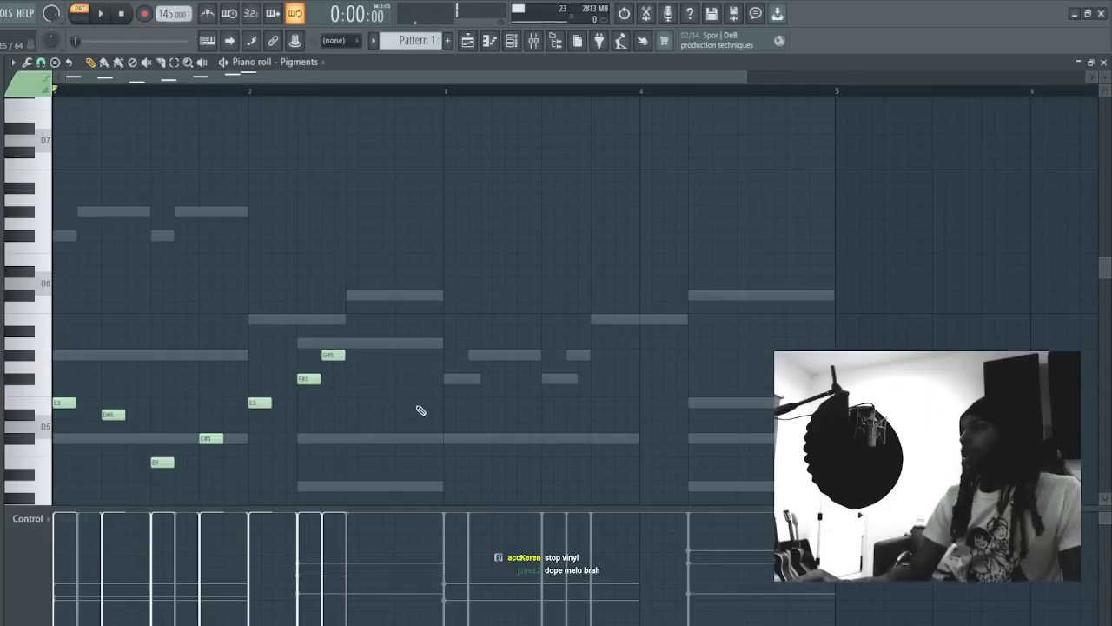
pyautogui.click(535, 43)
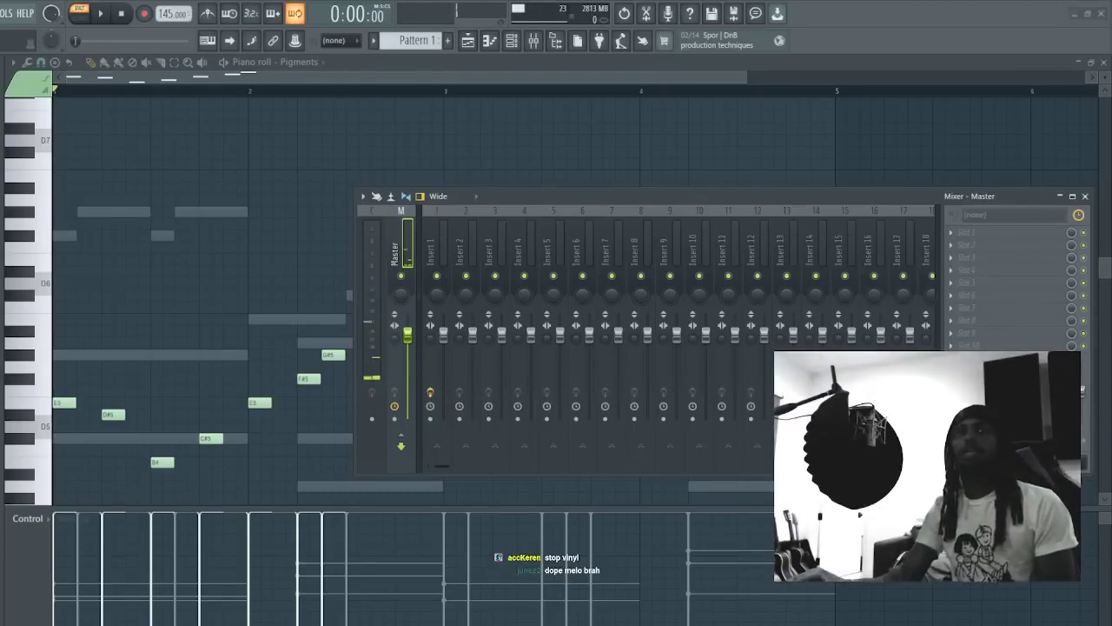
pyautogui.press('F6')
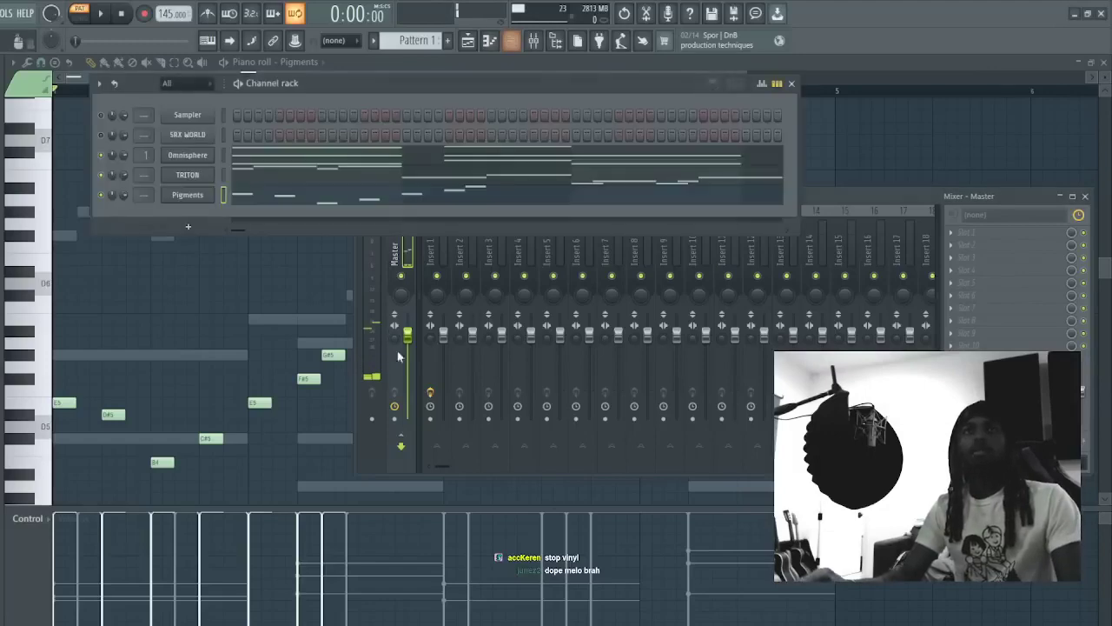
pyautogui.click(184, 196)
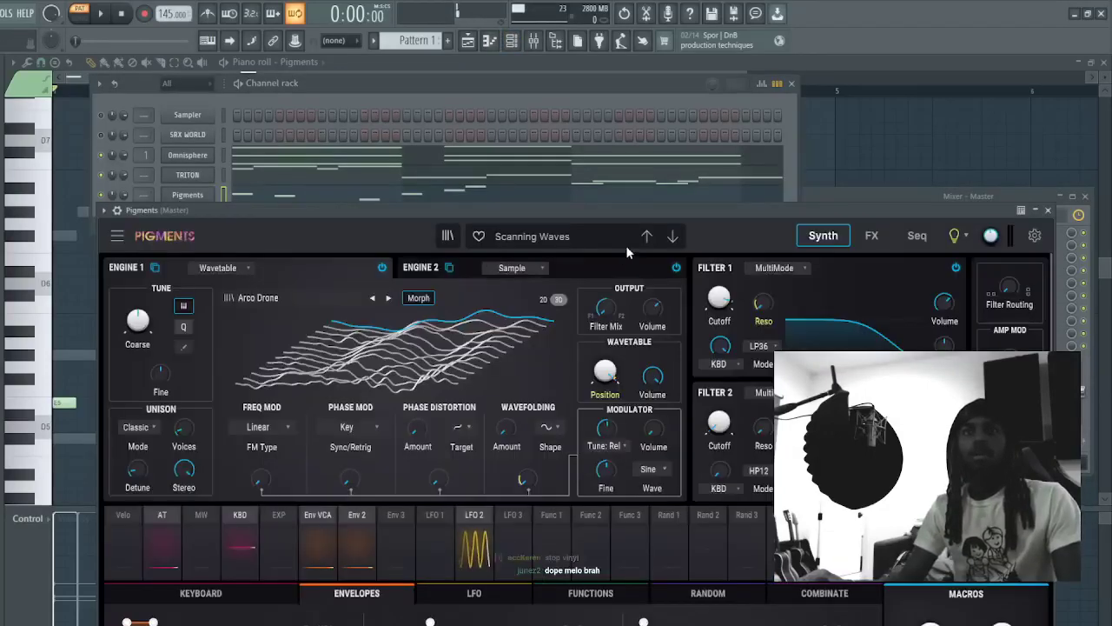
# - Audition neighbouring Pigments presets, dismiss a preset error, and return to Scanning Waves
pyautogui.click(648, 237)
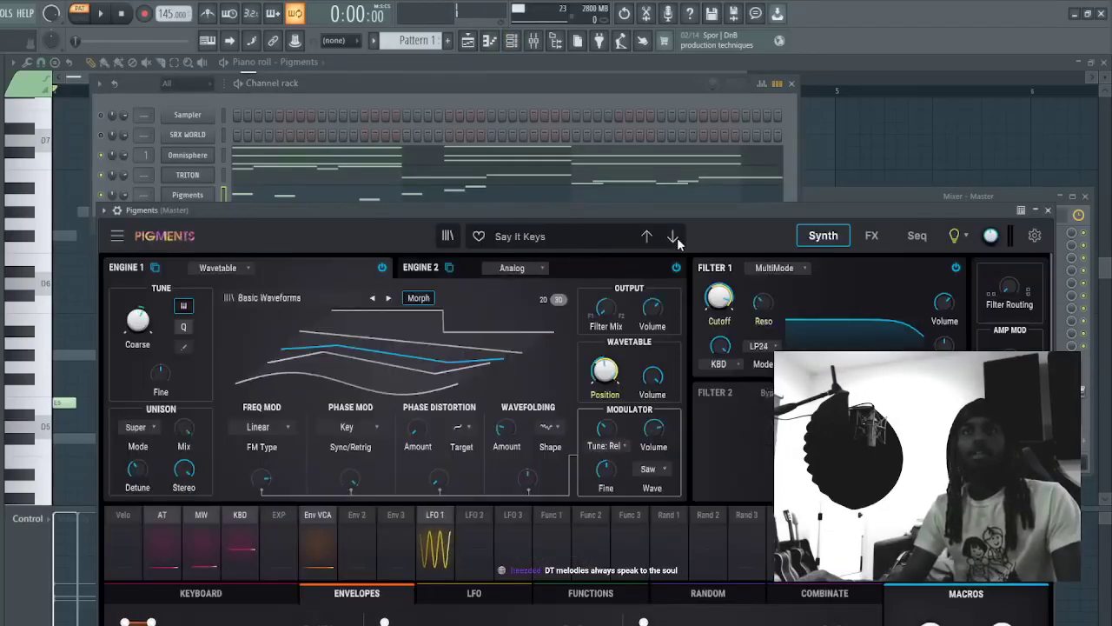
pyautogui.click(673, 237)
pyautogui.click(673, 237)
pyautogui.click(897, 556)
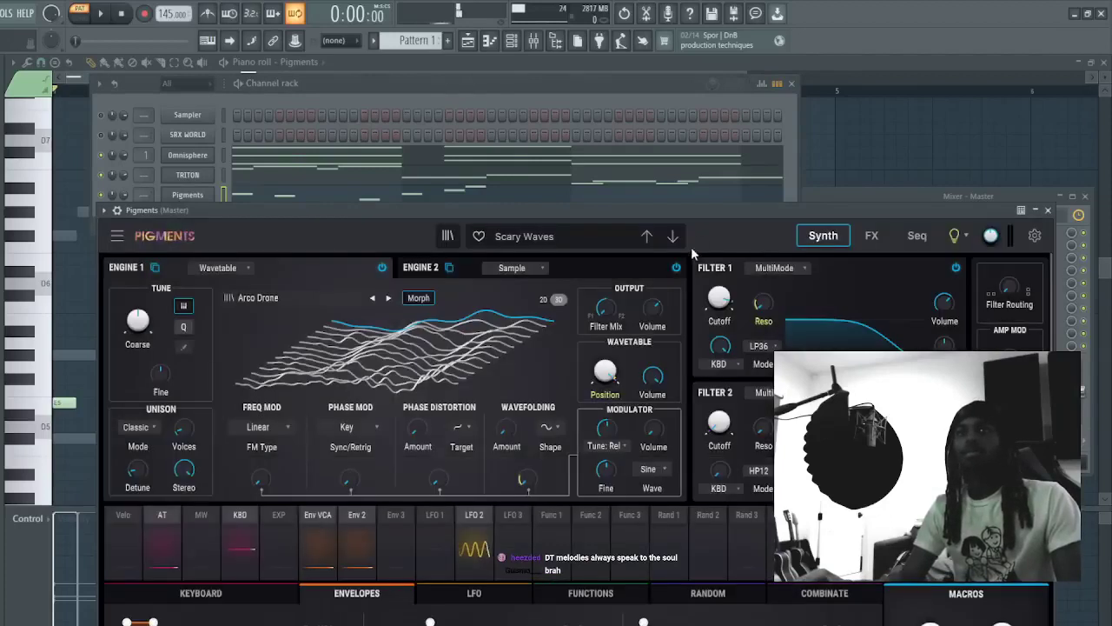
pyautogui.click(647, 236)
pyautogui.click(648, 237)
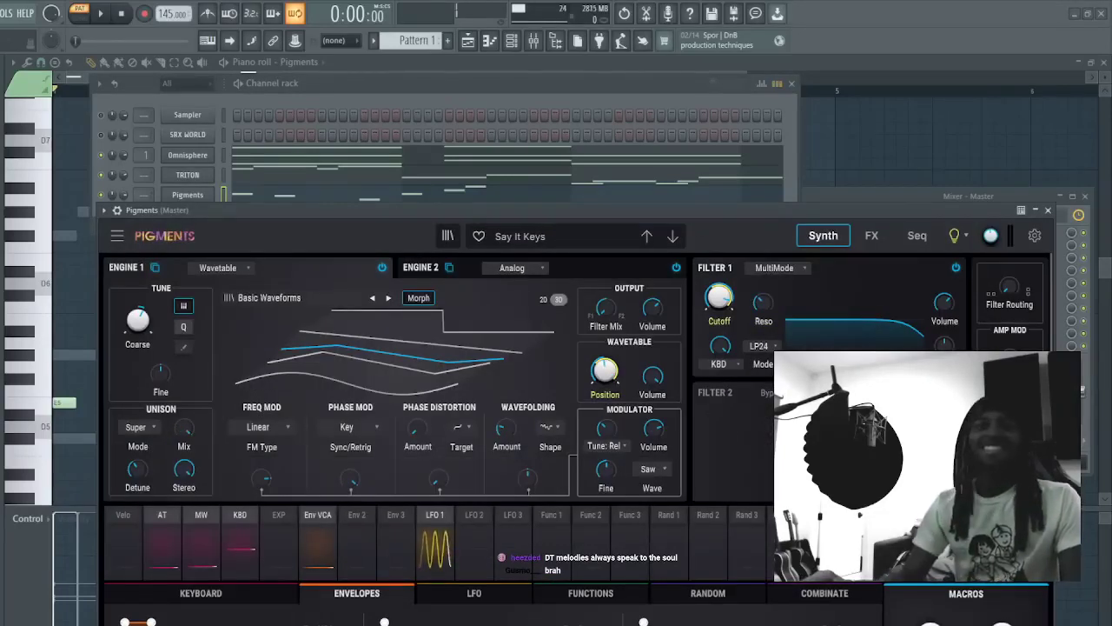
pyautogui.click(424, 90)
pyautogui.press('space')
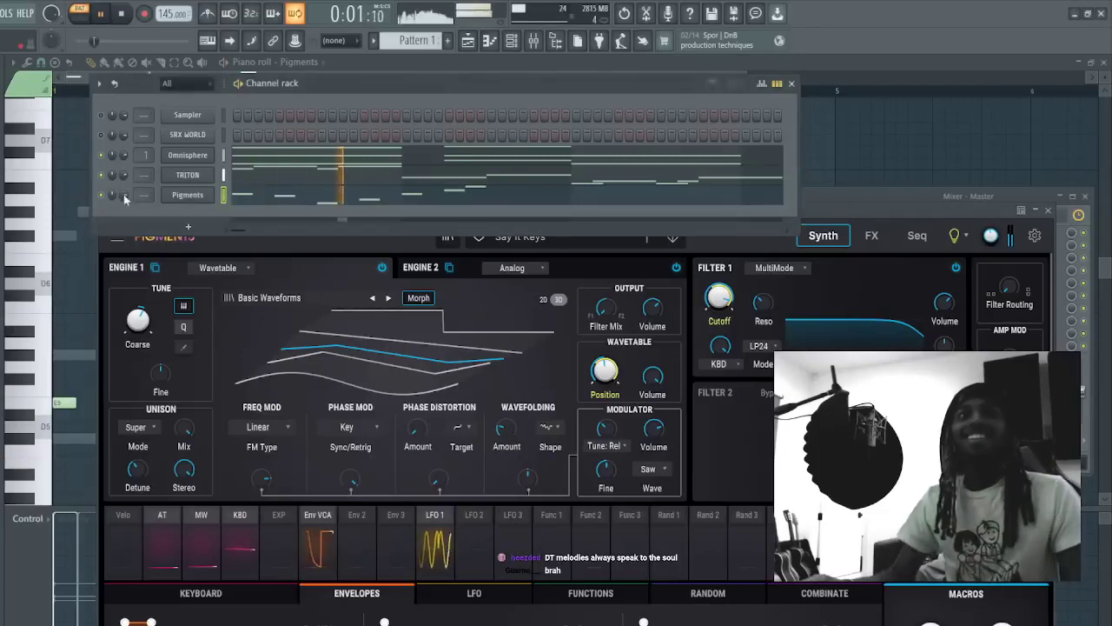
pyautogui.click(674, 237)
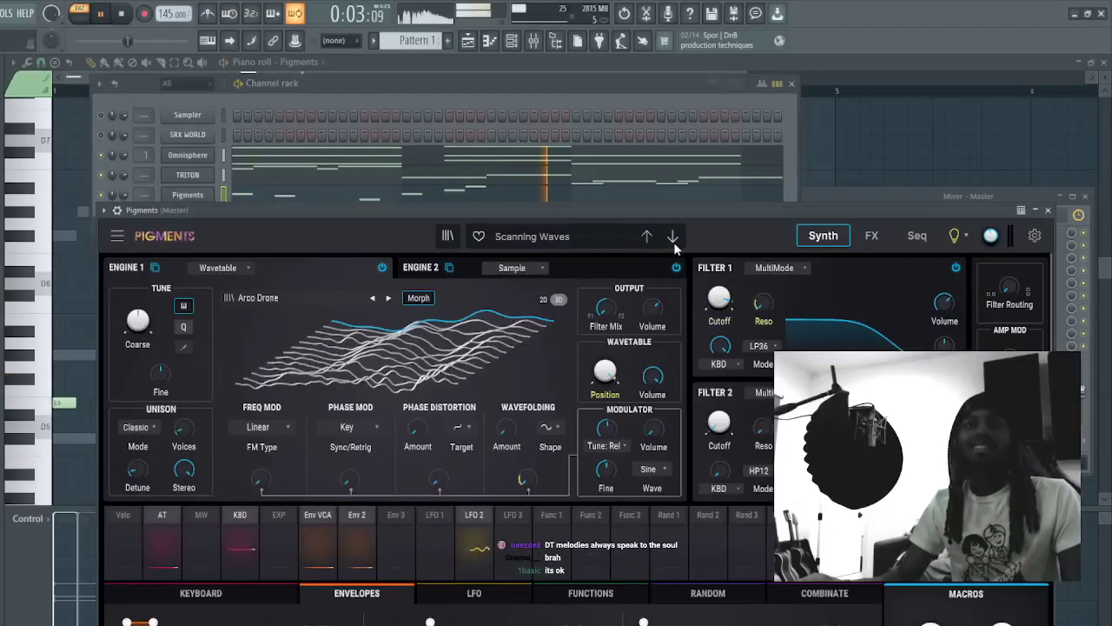
# - Select and cut all the old notes from the Pigments piano roll
pyautogui.click(579, 98)
pyautogui.click(521, 200)
pyautogui.click(344, 200)
pyautogui.press('space')
pyautogui.press('space')
pyautogui.rightClick(288, 274)
pyautogui.press('space')
pyautogui.press('space')
pyautogui.hotkey('ctrl', 'x')
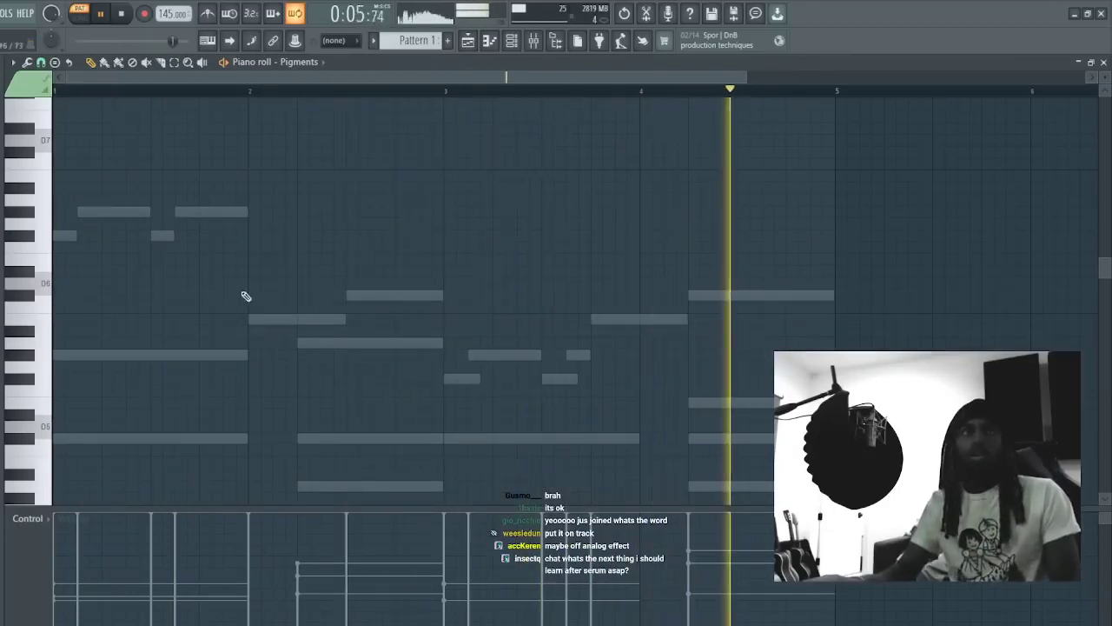
pyautogui.click(123, 15)
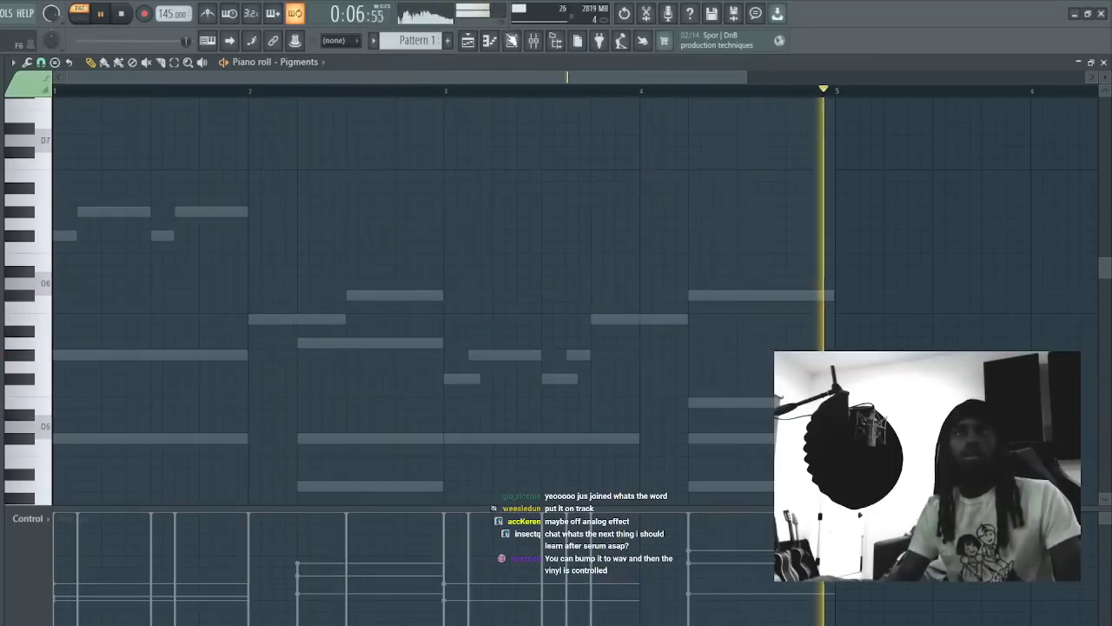
# - Step Pigments through Sanctuary, Sampled Chord Pluck and Sad Songs to the Sad Metal preset
pyautogui.press('F6')
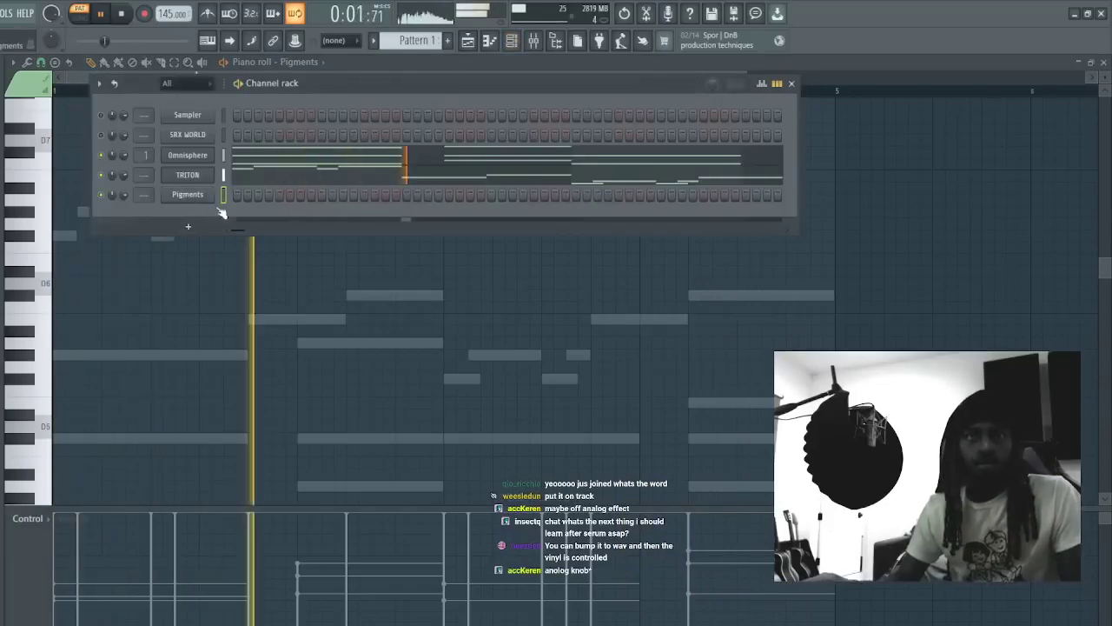
pyautogui.click(187, 197)
pyautogui.click(647, 236)
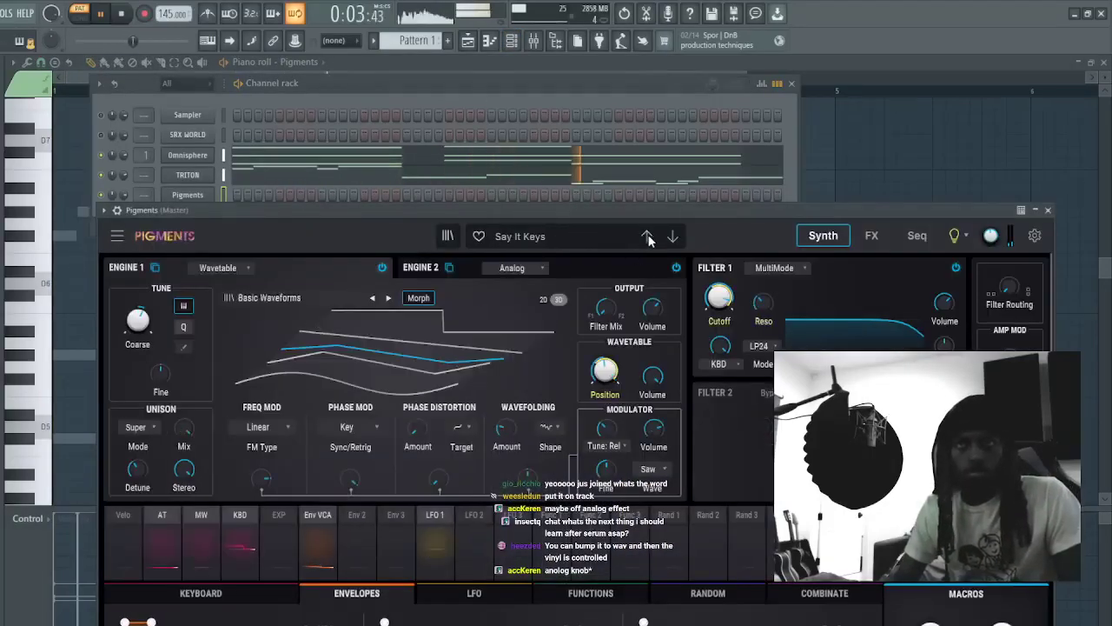
pyautogui.click(645, 236)
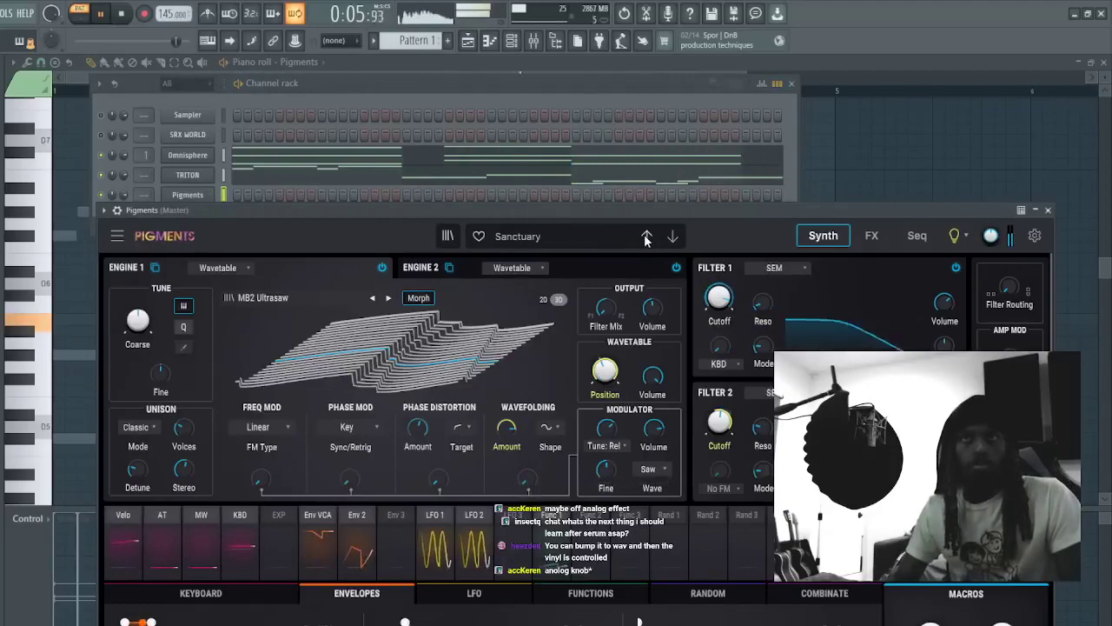
pyautogui.click(646, 236)
pyautogui.click(646, 235)
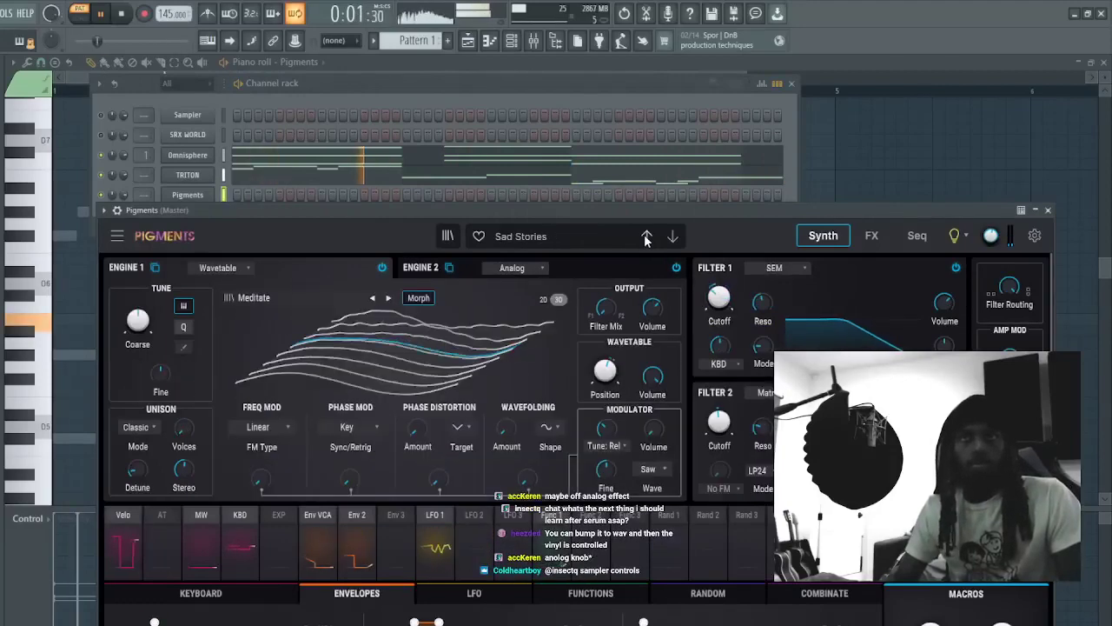
pyautogui.click(447, 83)
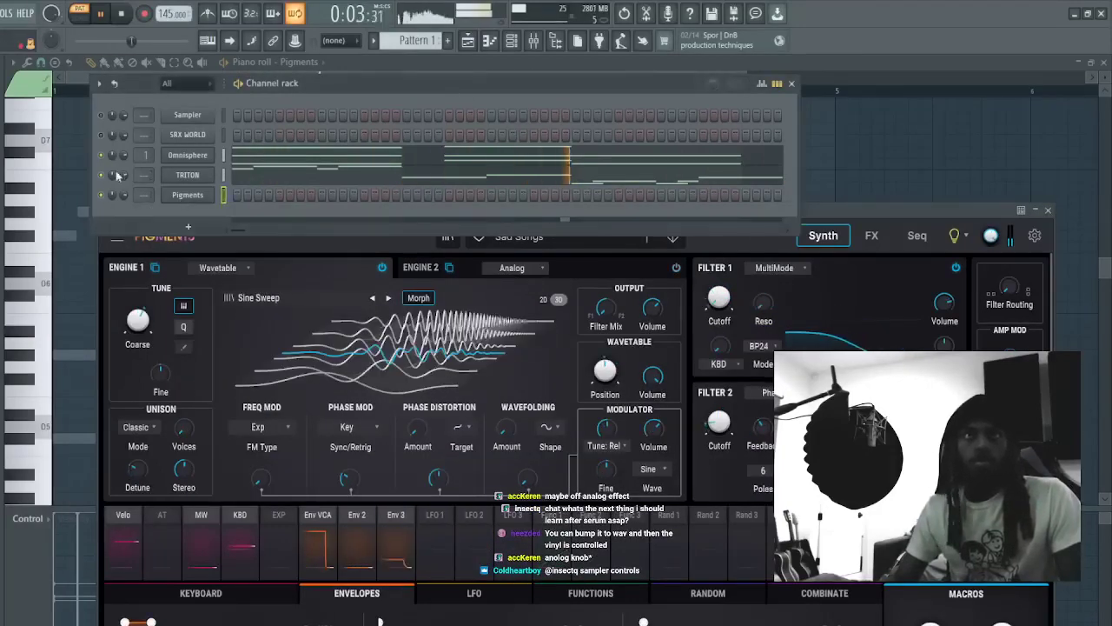
pyautogui.click(645, 235)
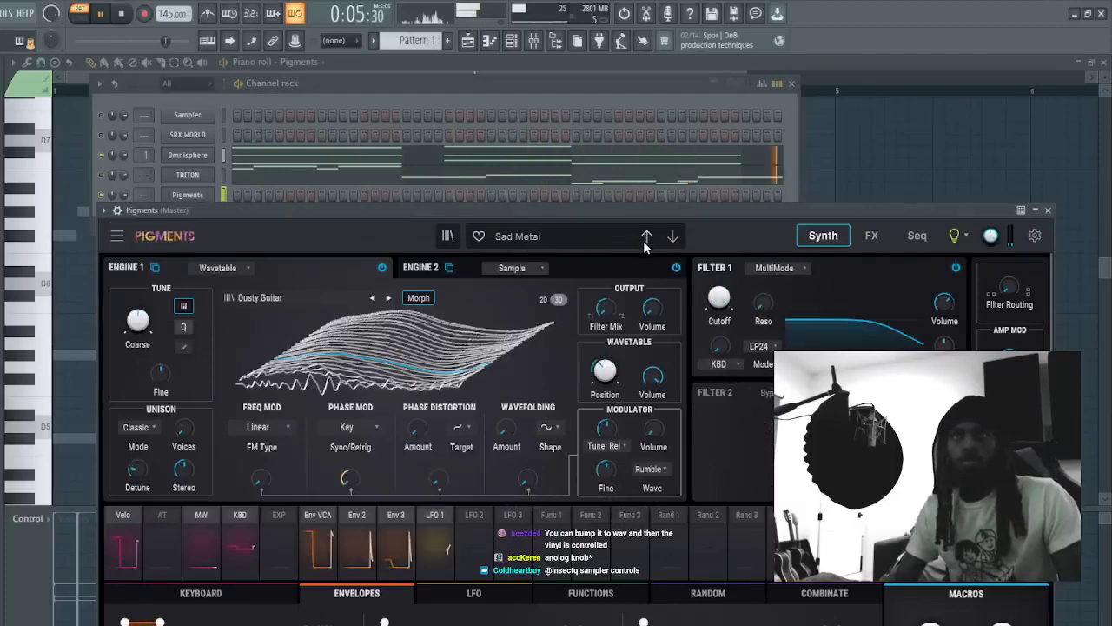
pyautogui.moveTo(413, 202); pyautogui.dragTo(429, 245)
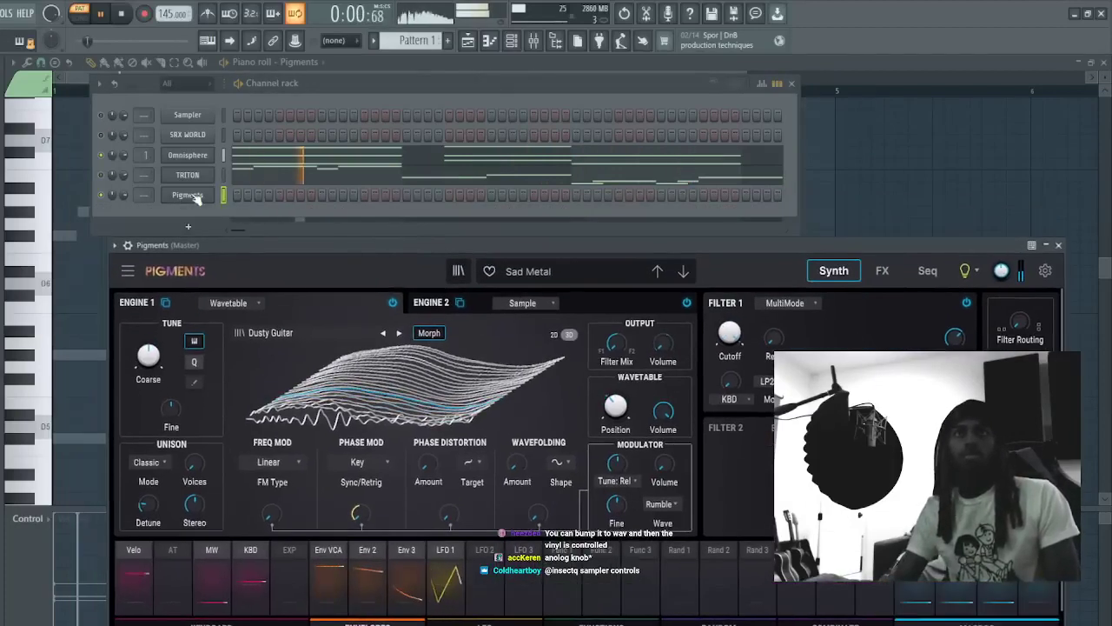
pyautogui.press('F5')
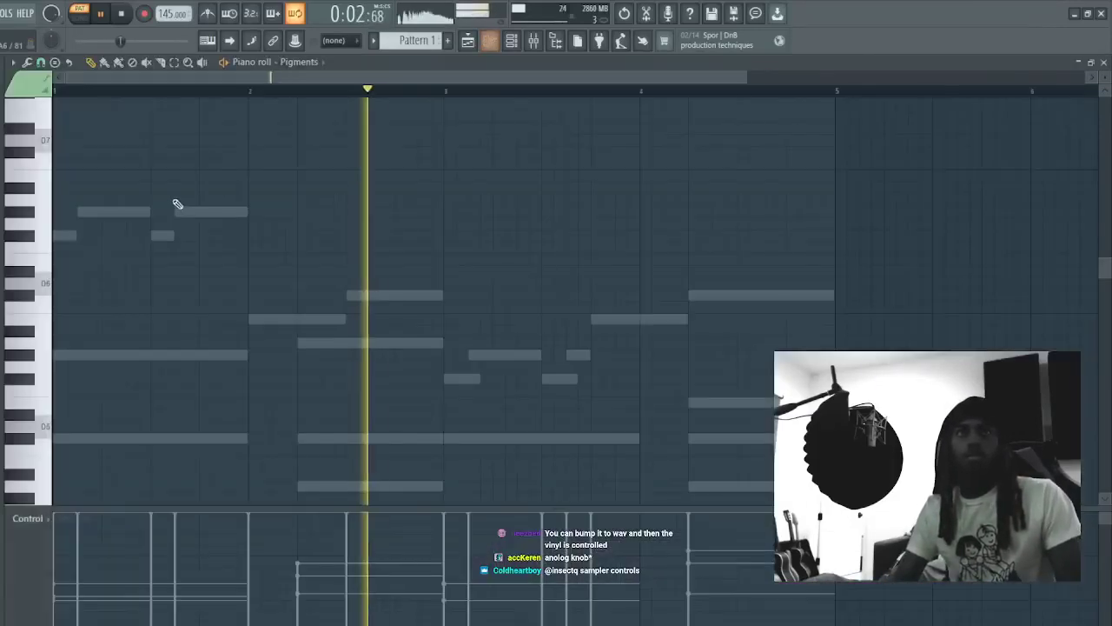
# - Start the Pigments phrase with a lengthened B5 note, a semitone-raised second note and a shortened E5
pyautogui.press('F7')
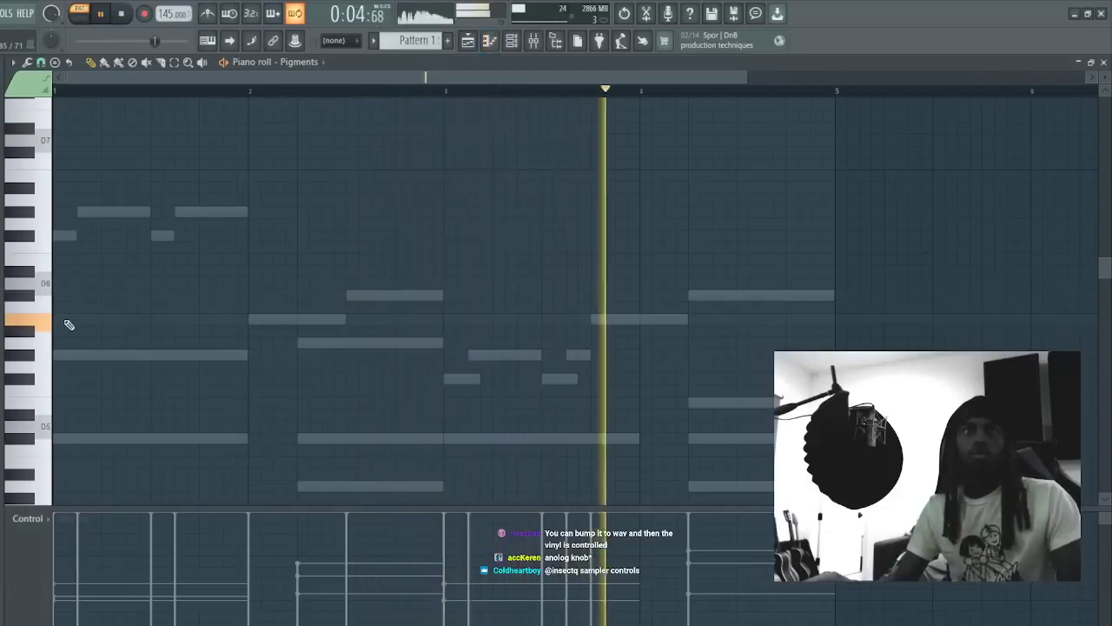
pyautogui.click(67, 322)
pyautogui.moveTo(75, 320); pyautogui.dragTo(113, 319)
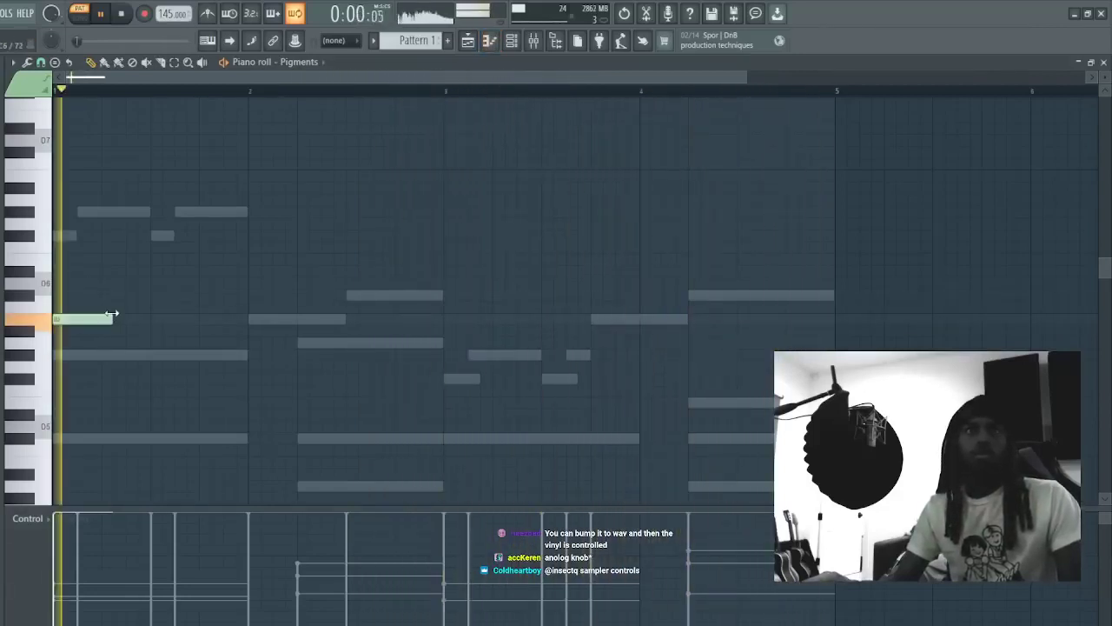
pyautogui.press('space')
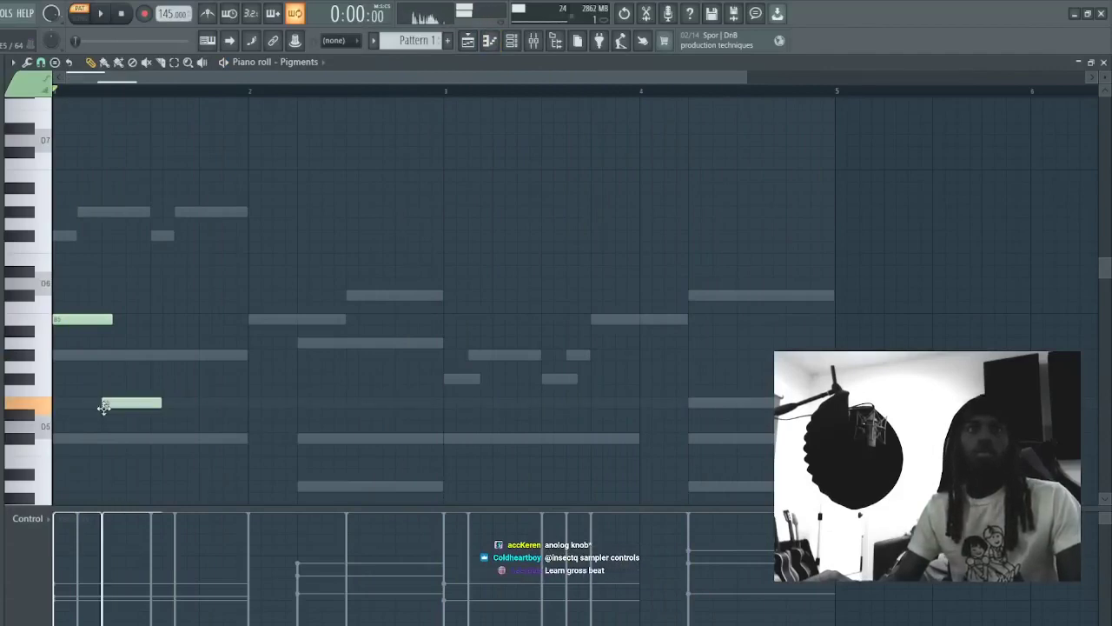
pyautogui.moveTo(113, 320); pyautogui.dragTo(102, 321)
pyautogui.click(155, 271)
pyautogui.press('space')
pyautogui.moveTo(156, 271); pyautogui.dragTo(157, 259)
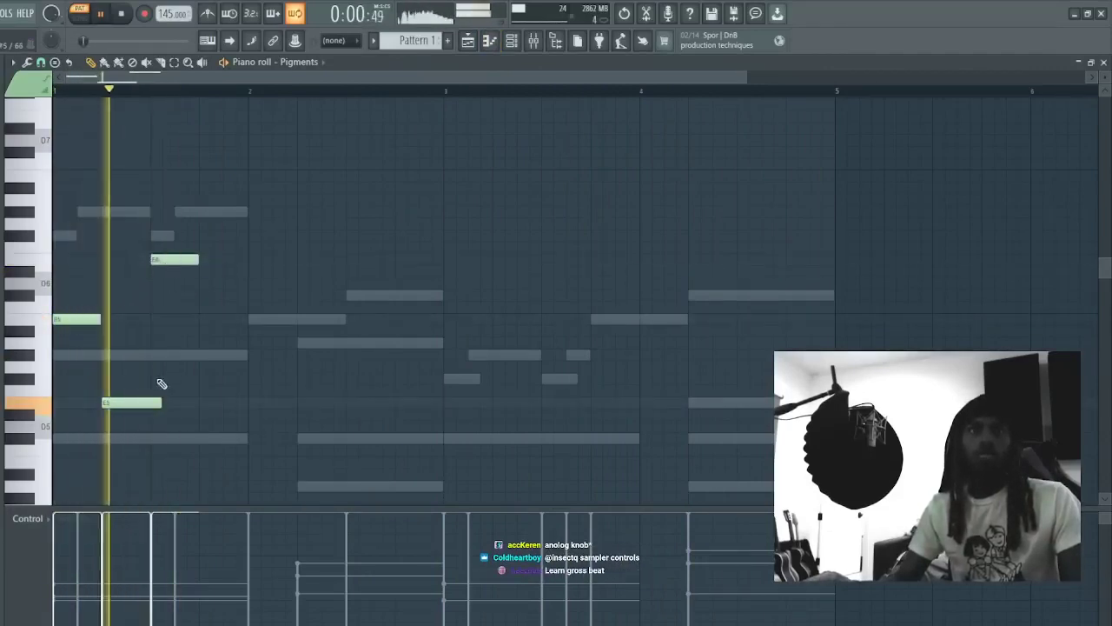
pyautogui.moveTo(195, 260); pyautogui.dragTo(244, 261)
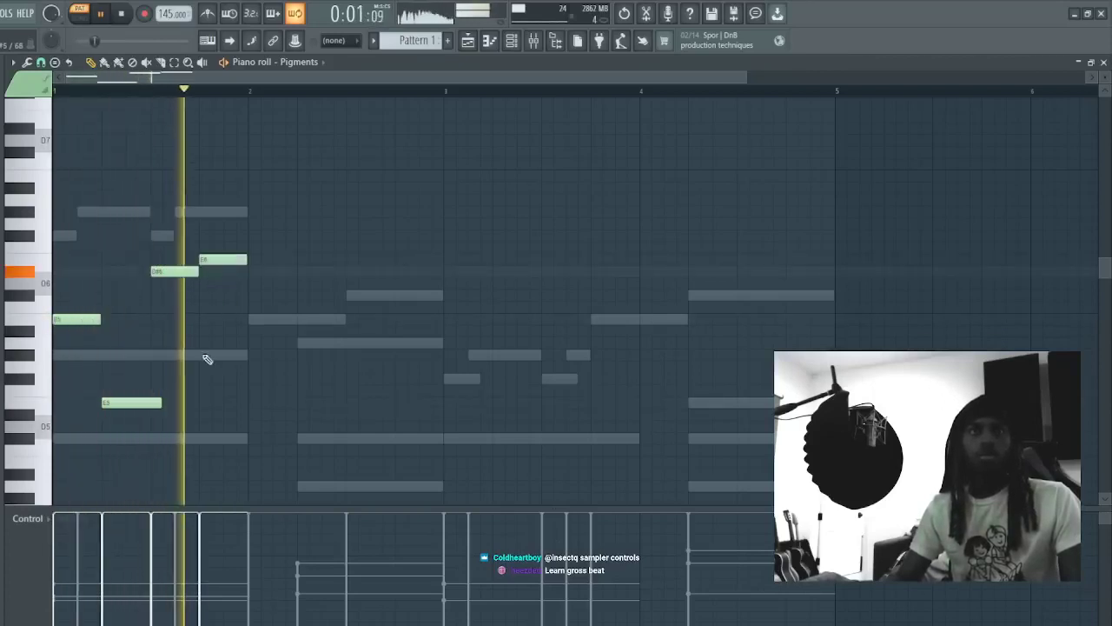
pyautogui.moveTo(162, 404); pyautogui.dragTo(148, 404)
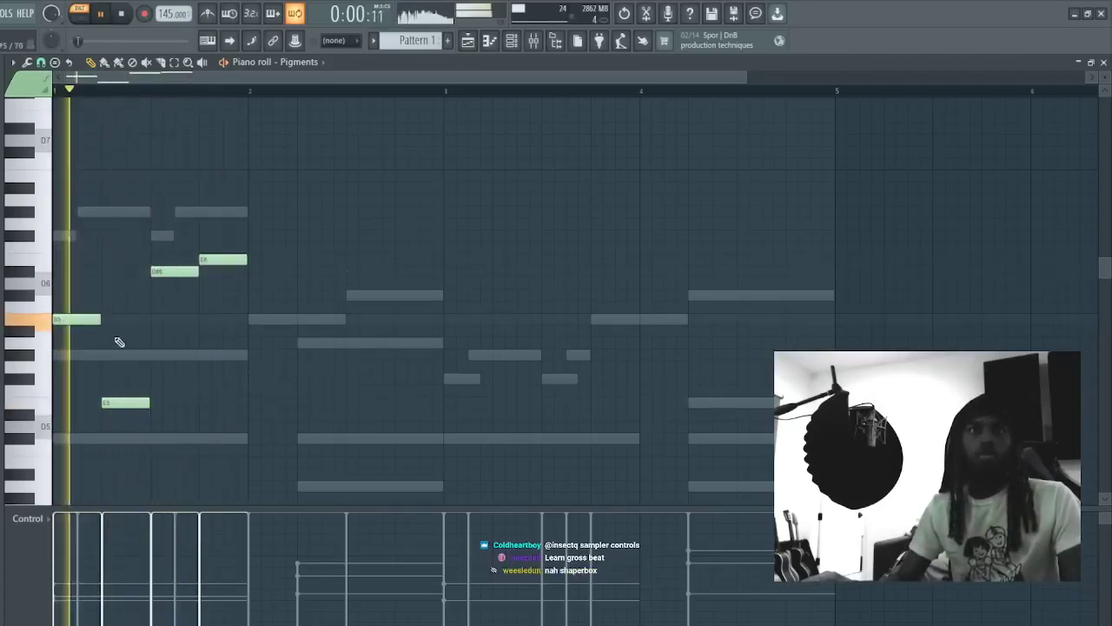
pyautogui.press('space')
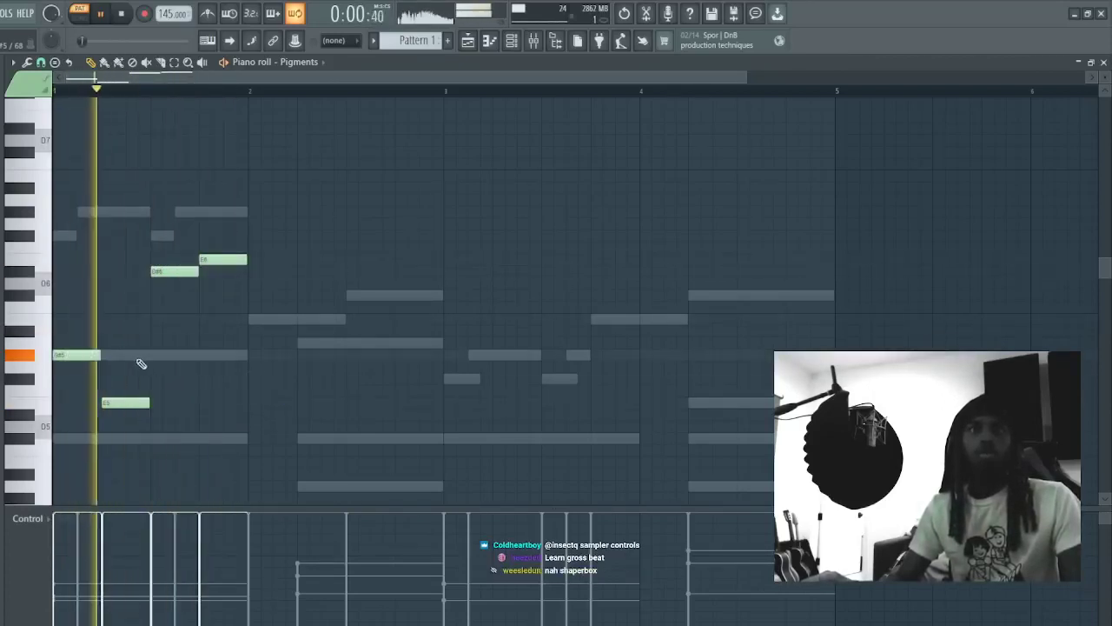
# - Duplicate the phrase after itself and delete the repeated G#5, E5, E6, C#6 and D#6 notes
pyautogui.hotkey('ctrl', 'a')
pyautogui.hotkey('ctrl', 'b')
pyautogui.hotkey('ctrl', 'd')
pyautogui.rightClick(273, 354)
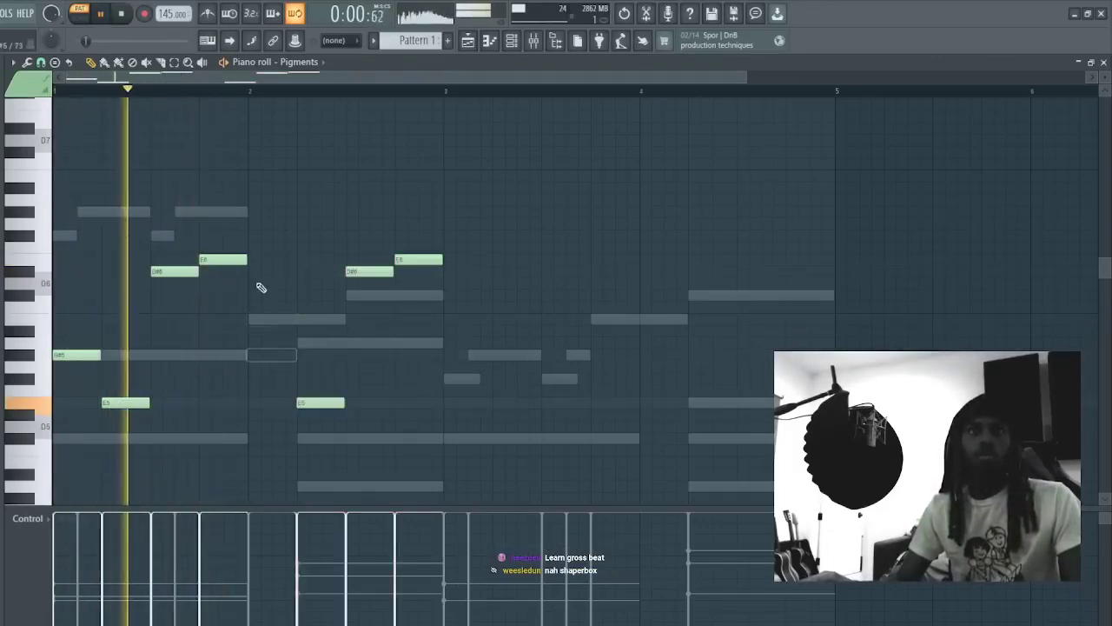
pyautogui.press('space')
pyautogui.press('space')
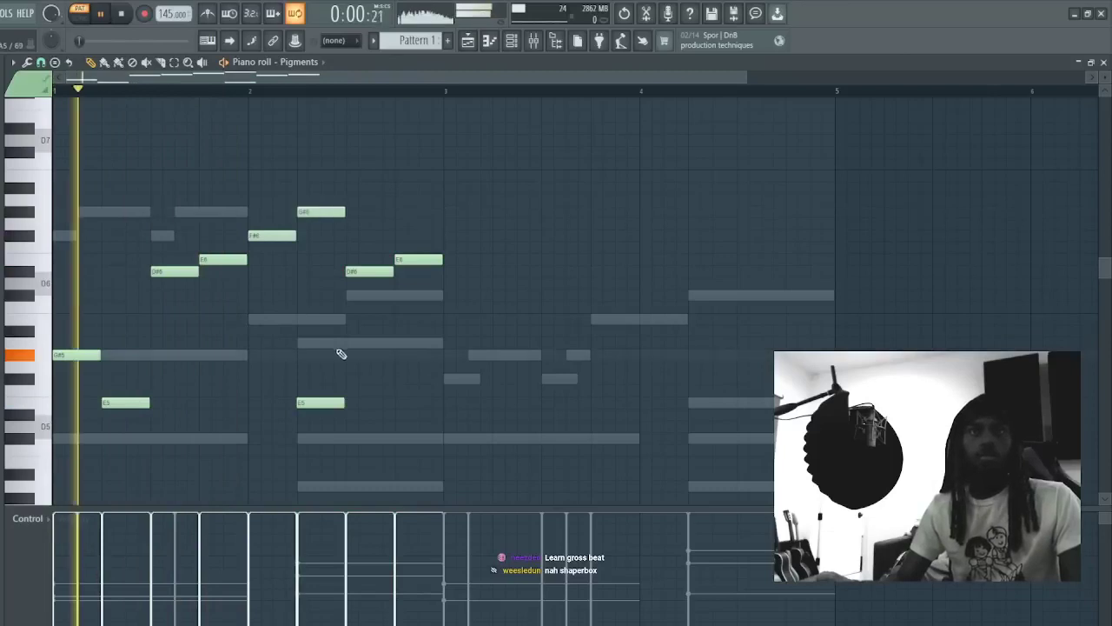
pyautogui.rightClick(330, 402)
pyautogui.rightClick(413, 260)
pyautogui.rightClick(382, 271)
pyautogui.click(378, 295)
pyautogui.rightClick(378, 296)
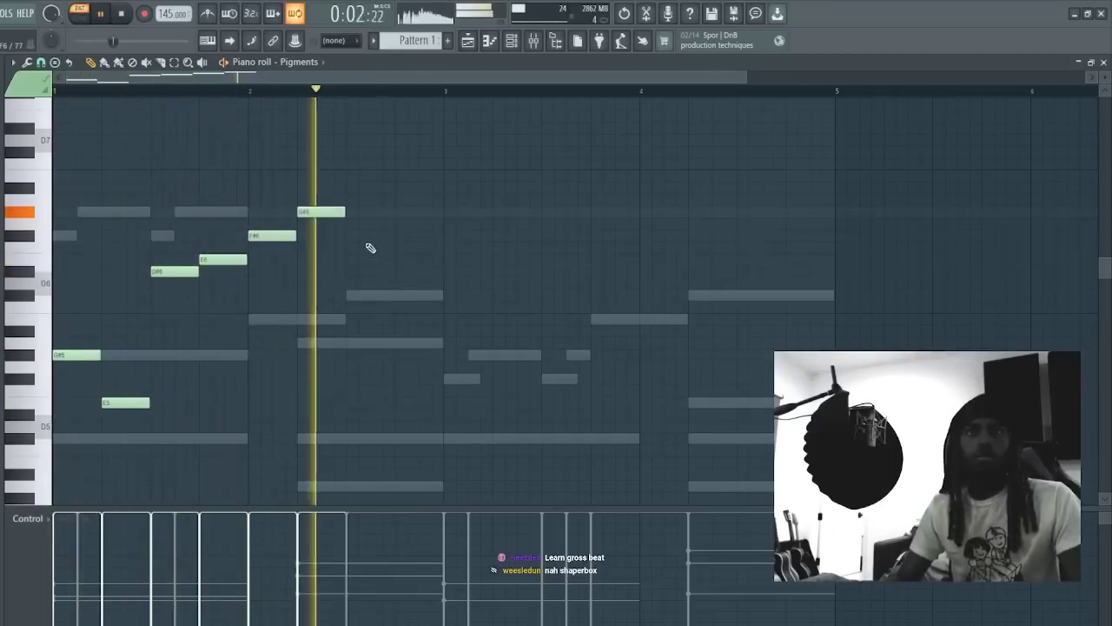
# - Add a G#6 note later in the phrase, trying and removing extra notes near bar 4
pyautogui.click(404, 213)
pyautogui.press('space')
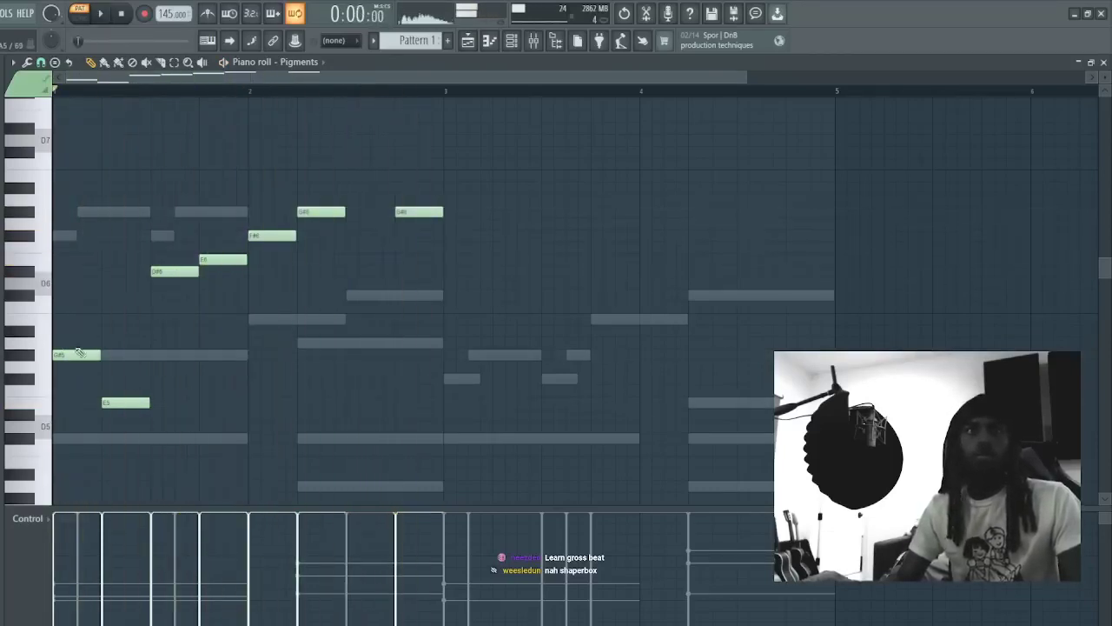
pyautogui.press('space')
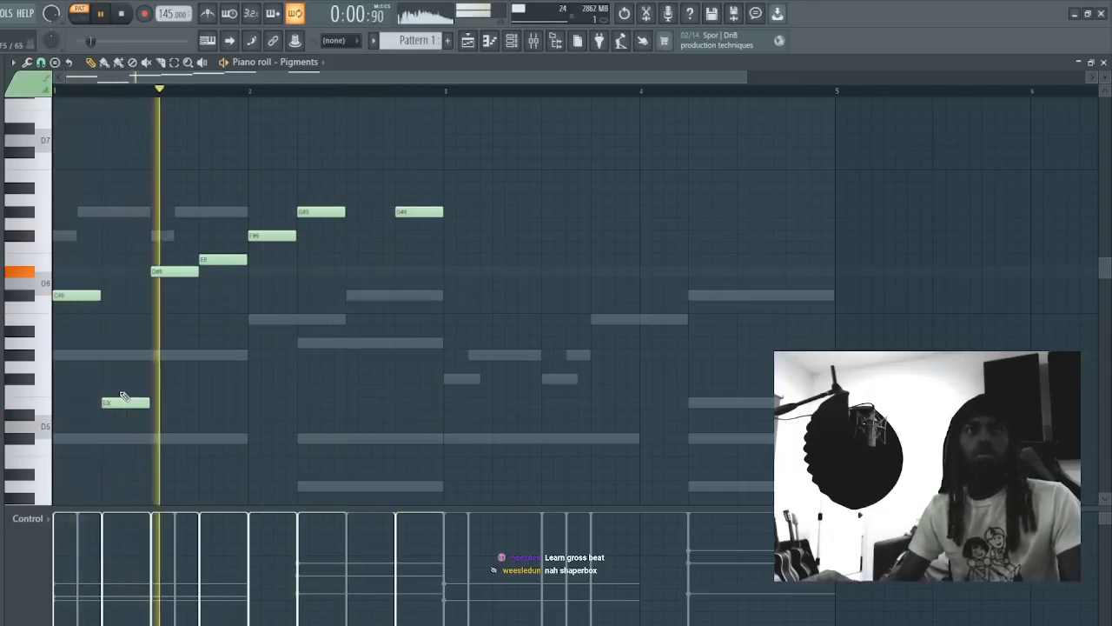
pyautogui.click(522, 366)
pyautogui.rightClick(527, 367)
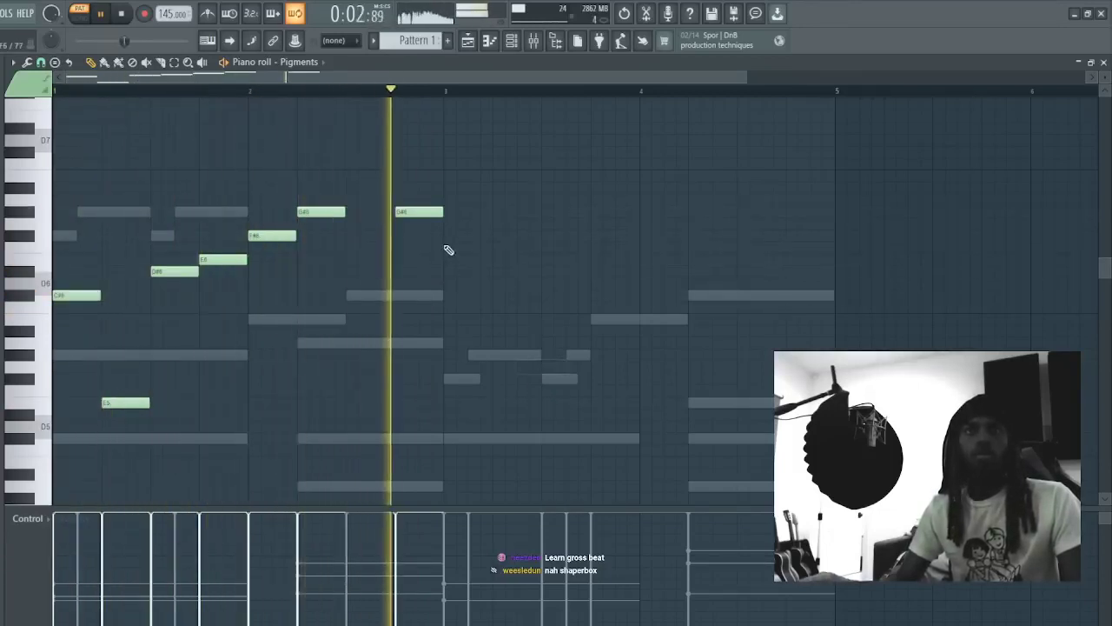
pyautogui.click(562, 296)
pyautogui.rightClick(595, 292)
pyautogui.press('space')
# - Add C6 and G#5 notes in place of the deleted D#6 and E6 notes
pyautogui.click(153, 307)
pyautogui.press('space')
pyautogui.rightClick(173, 270)
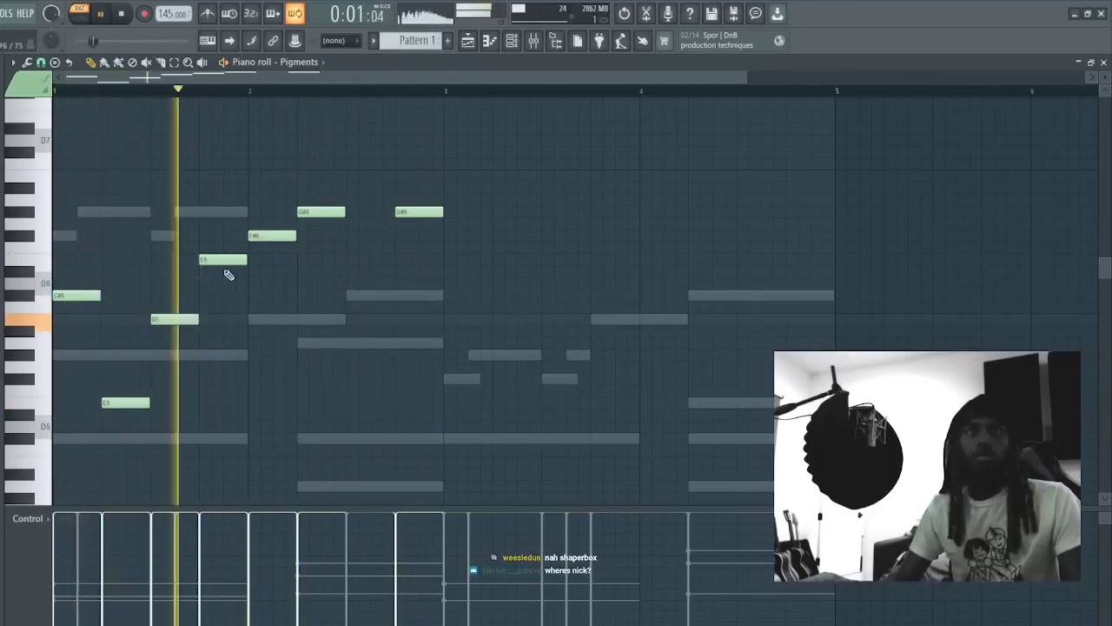
pyautogui.rightClick(223, 259)
pyautogui.moveTo(201, 341); pyautogui.dragTo(201, 354)
pyautogui.click(279, 351)
pyautogui.click(304, 365)
pyautogui.rightClick(311, 351)
pyautogui.rightClick(314, 357)
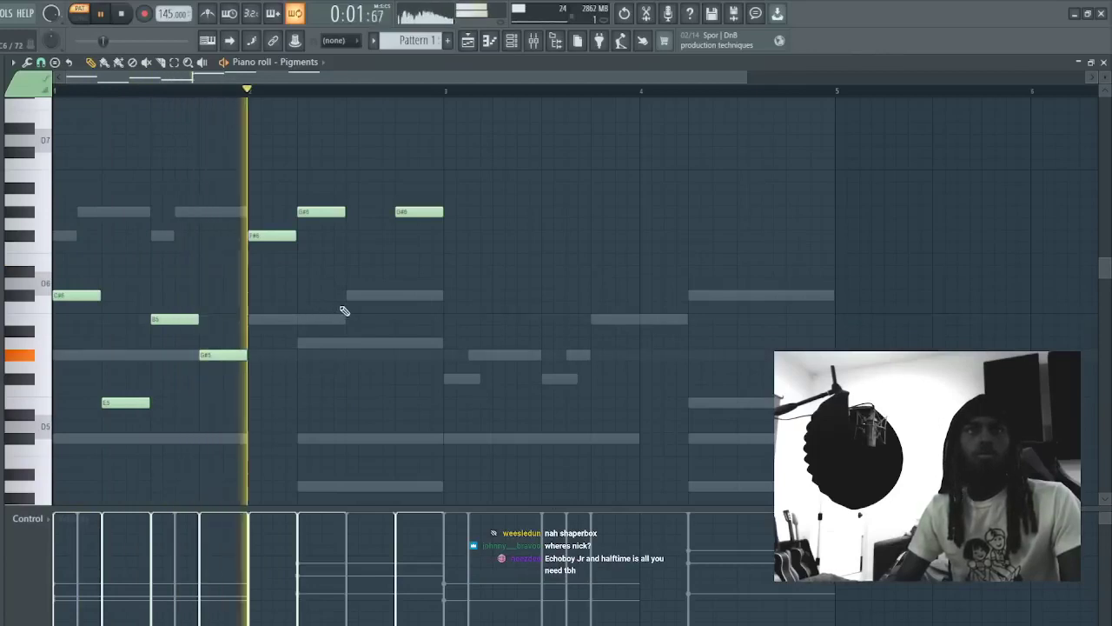
pyautogui.press('space')
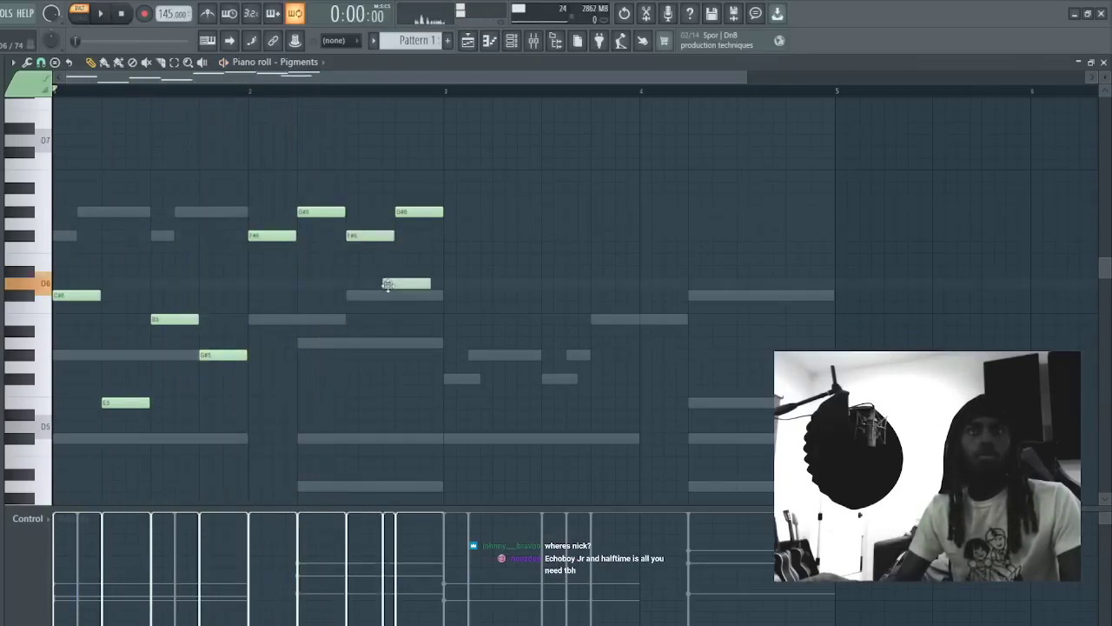
# - Raise D#6 to E6, swap the G#6 for a bar 3 C#6, and end bar 4 on G#5
pyautogui.moveTo(395, 269); pyautogui.dragTo(397, 259)
pyautogui.press('space')
pyautogui.rightClick(435, 212)
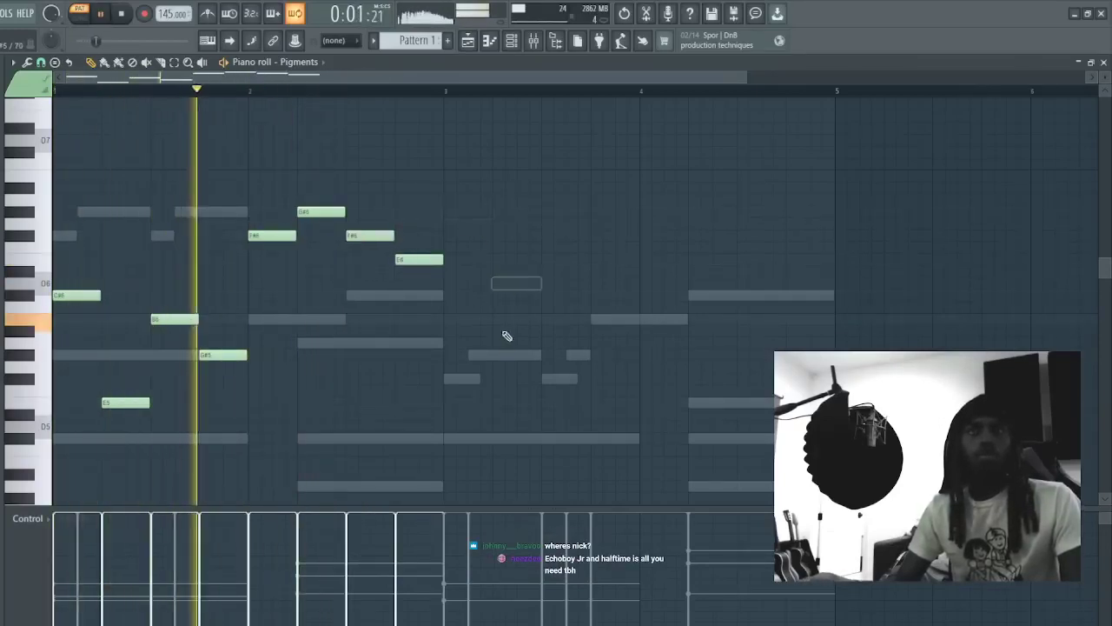
pyautogui.click(450, 297)
pyautogui.click(529, 321)
pyautogui.rightClick(531, 322)
pyautogui.click(557, 388)
pyautogui.rightClick(559, 388)
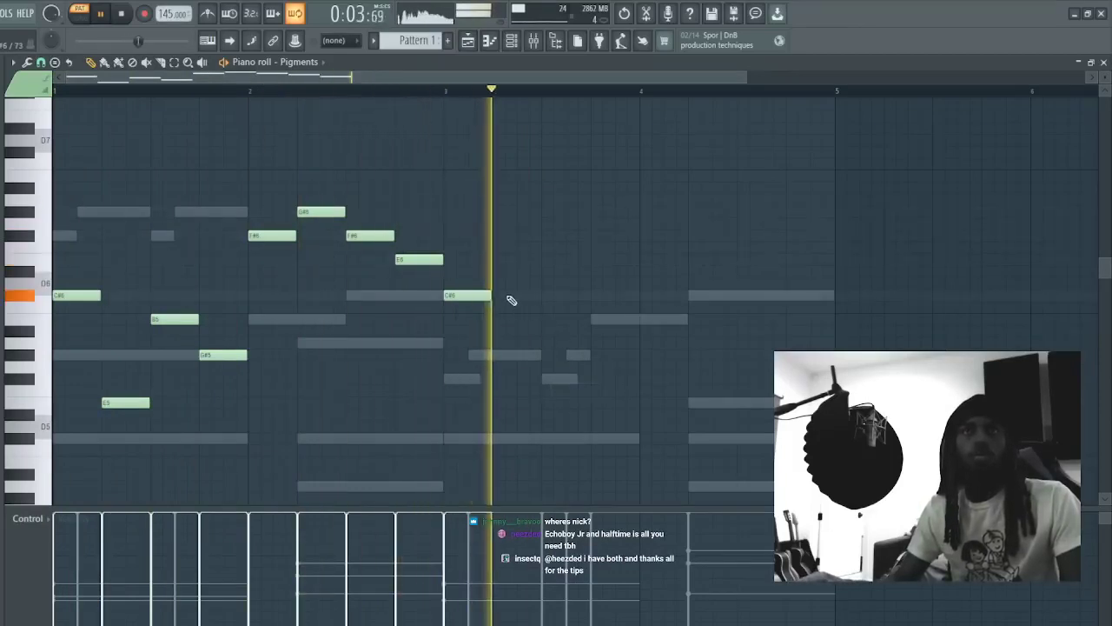
pyautogui.press('space')
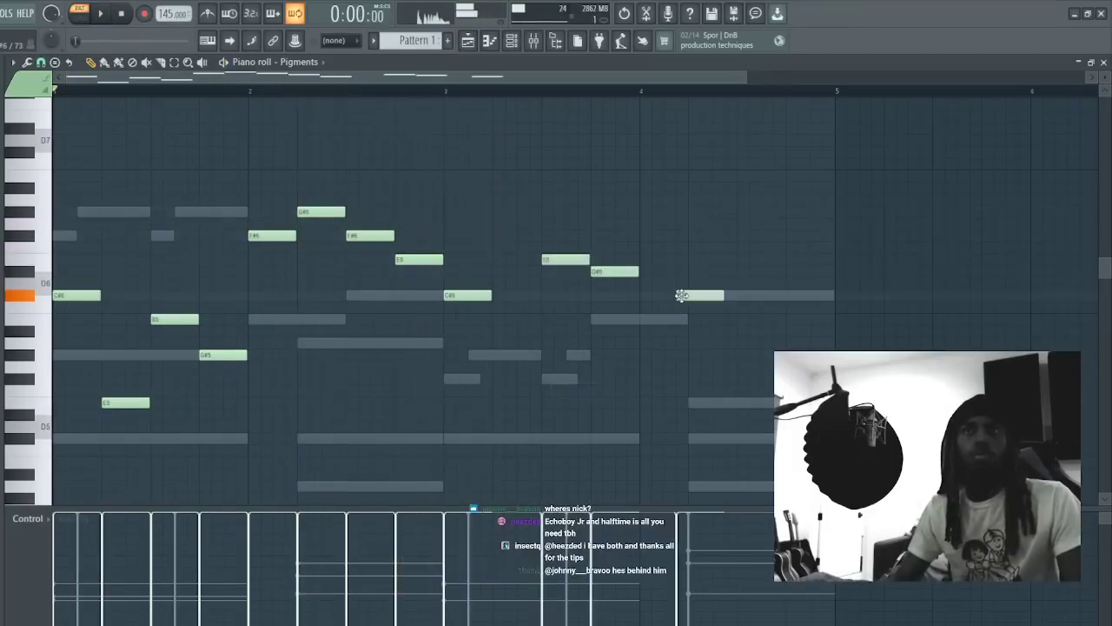
pyautogui.moveTo(693, 369); pyautogui.dragTo(681, 356)
pyautogui.press('space')
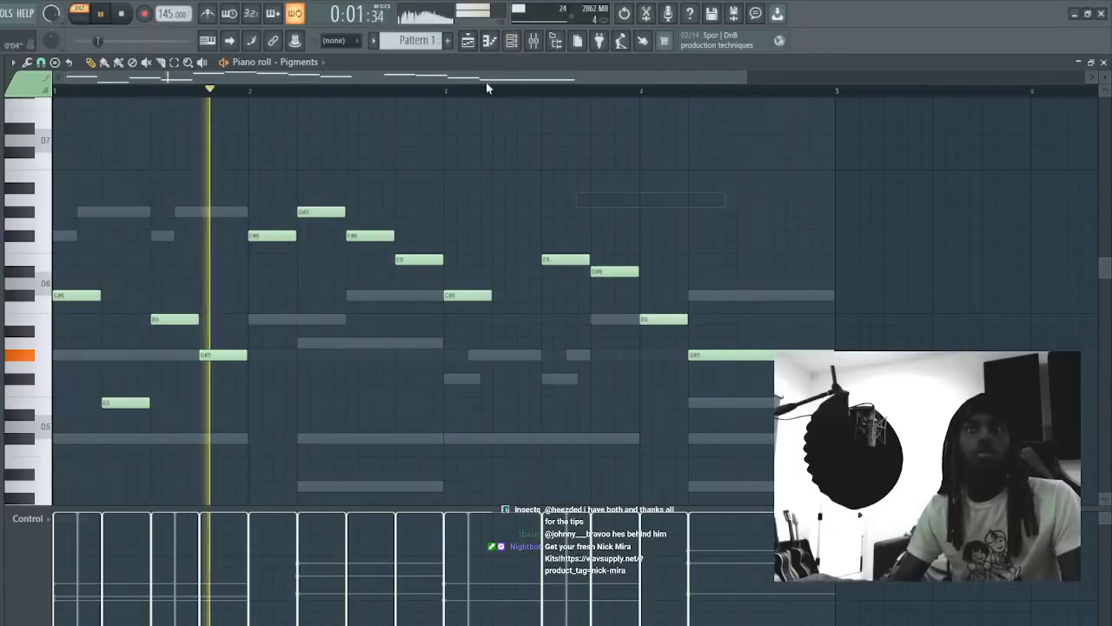
pyautogui.click(511, 41)
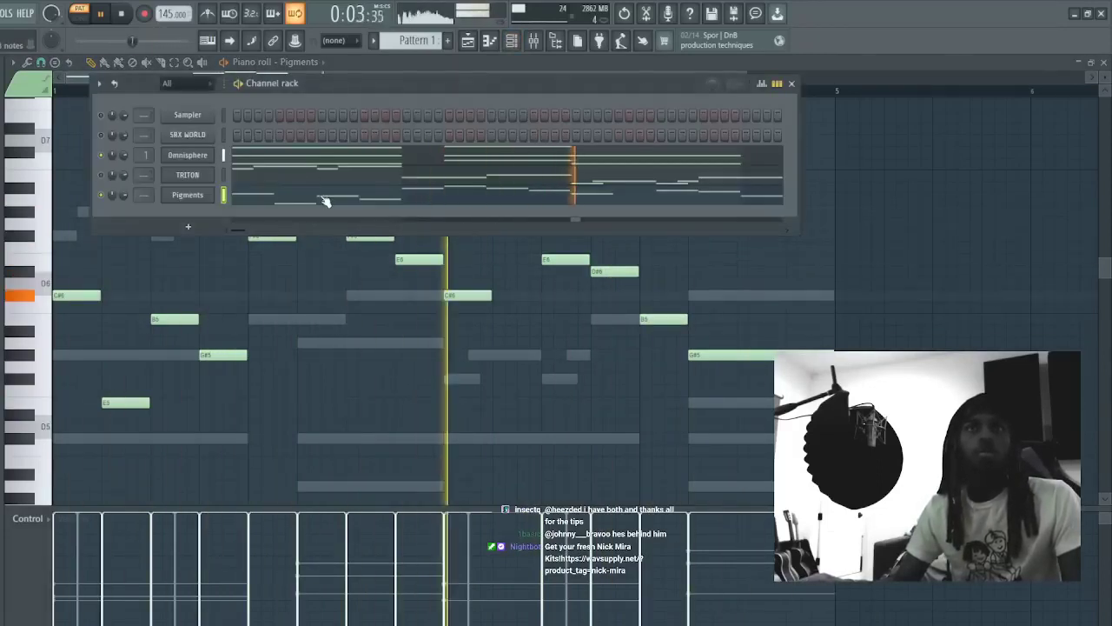
# - Remove the stray G#5 and add B6 and C#7 notes in bar 1 plus a higher note
pyautogui.click(269, 355)
pyautogui.rightClick(290, 352)
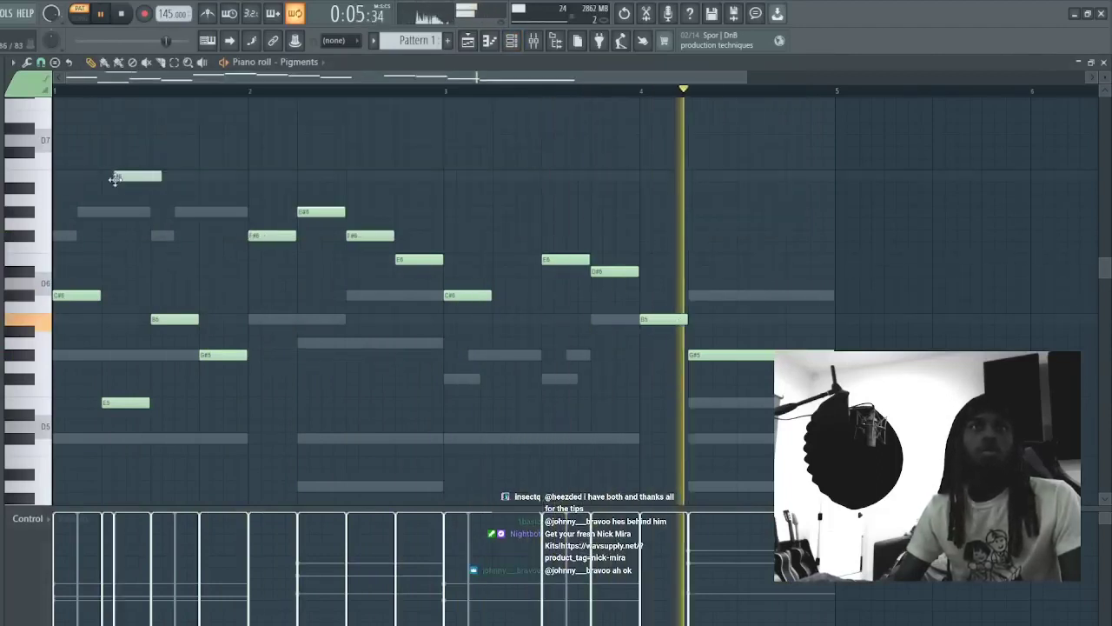
pyautogui.click(104, 177)
pyautogui.click(202, 152)
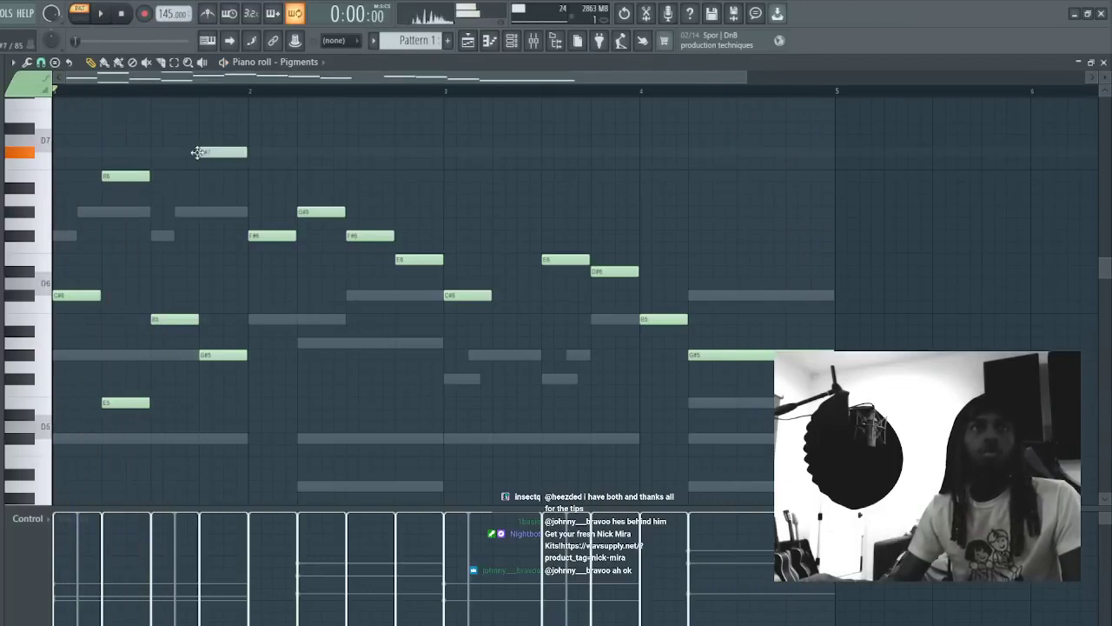
pyautogui.click(300, 130)
# - Try and discard C#7 notes in bar 2, and remove the E6 note after moving it to B5
pyautogui.scroll(1, 350, 148)
pyautogui.press('space')
pyautogui.press('space')
pyautogui.moveTo(300, 165); pyautogui.dragTo(308, 189)
pyautogui.rightClick(310, 189)
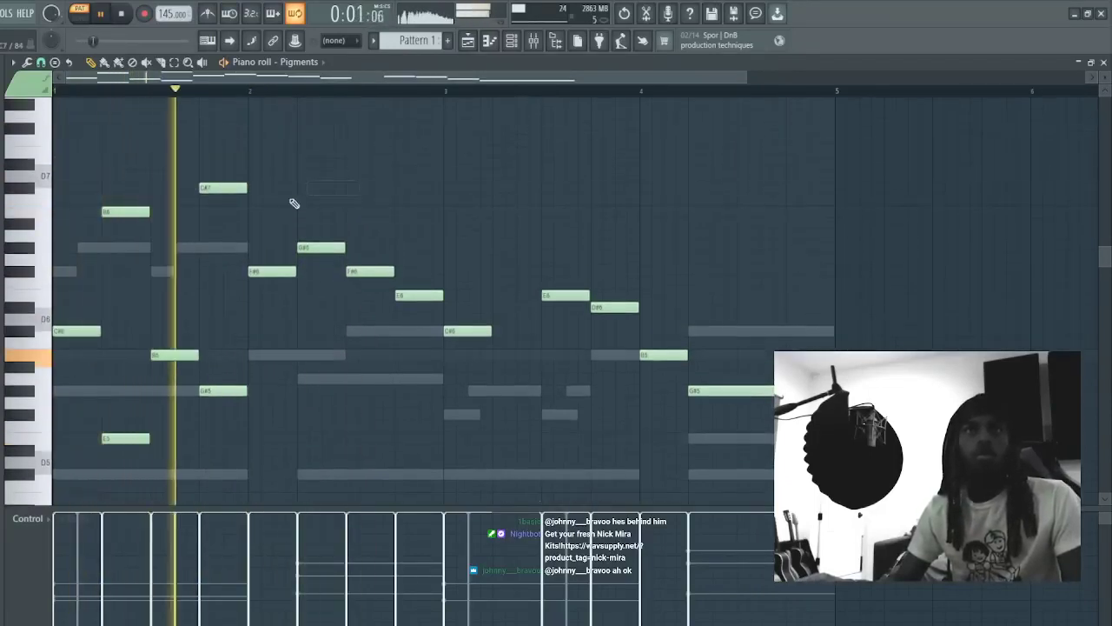
pyautogui.click(298, 186)
pyautogui.rightClick(322, 190)
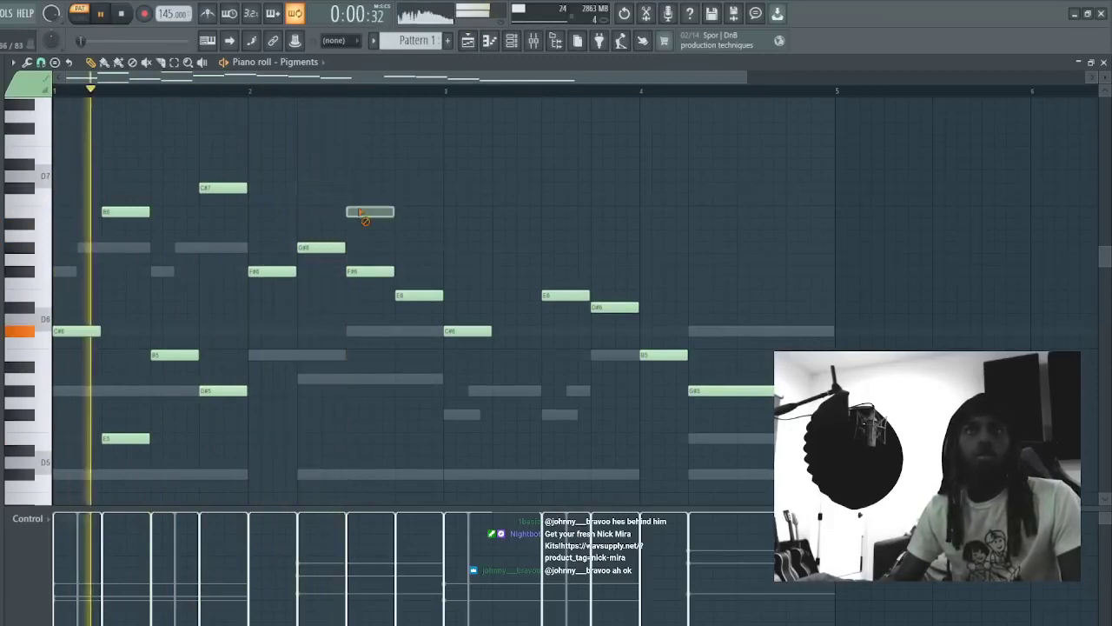
pyautogui.press('space')
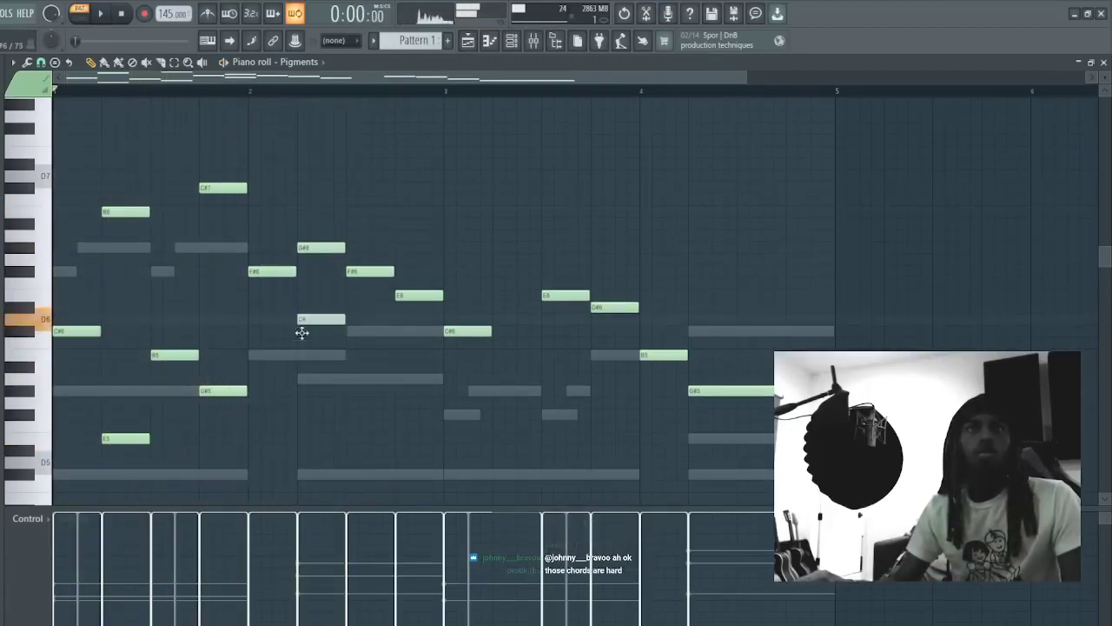
pyautogui.press('space')
pyautogui.moveTo(301, 295); pyautogui.dragTo(338, 350)
pyautogui.rightClick(341, 353)
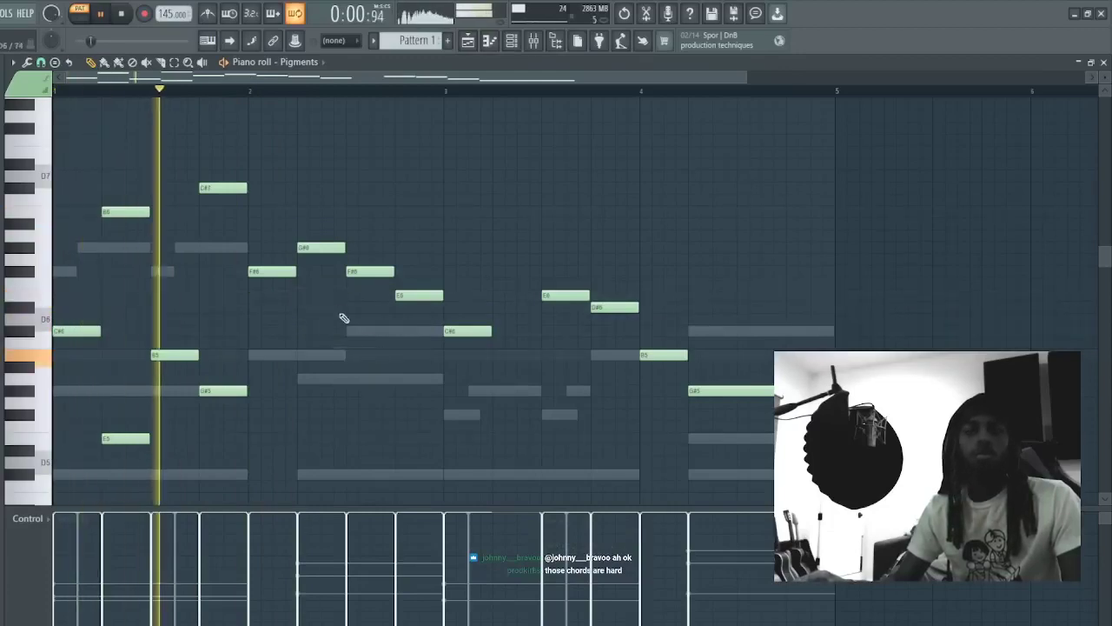
pyautogui.press('Escape')
# - Rework bar 3 by trying B6 and G#6 notes, then deleting them and the note near its end
pyautogui.click(332, 197)
pyautogui.click(447, 211)
pyautogui.rightClick(463, 211)
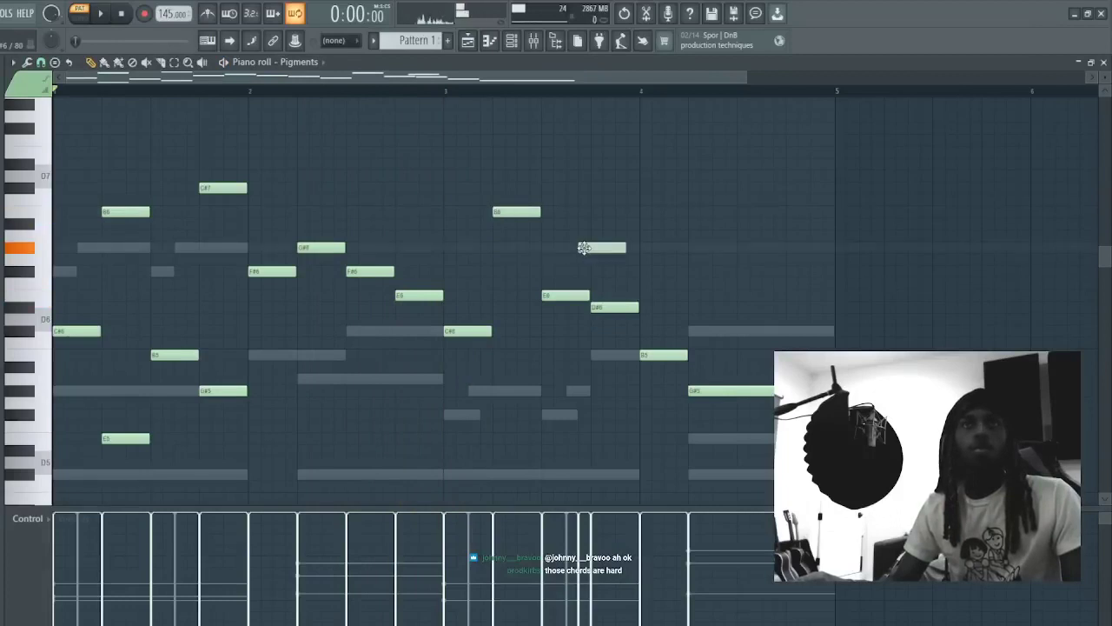
pyautogui.moveTo(588, 249); pyautogui.dragTo(600, 249)
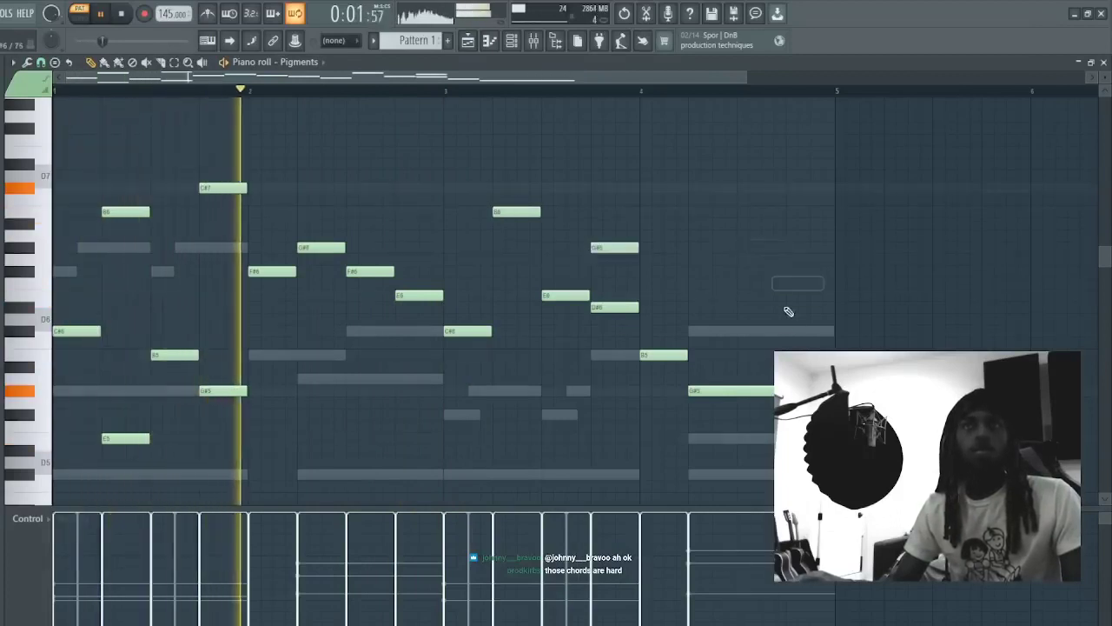
pyautogui.click(733, 246)
pyautogui.rightClick(734, 247)
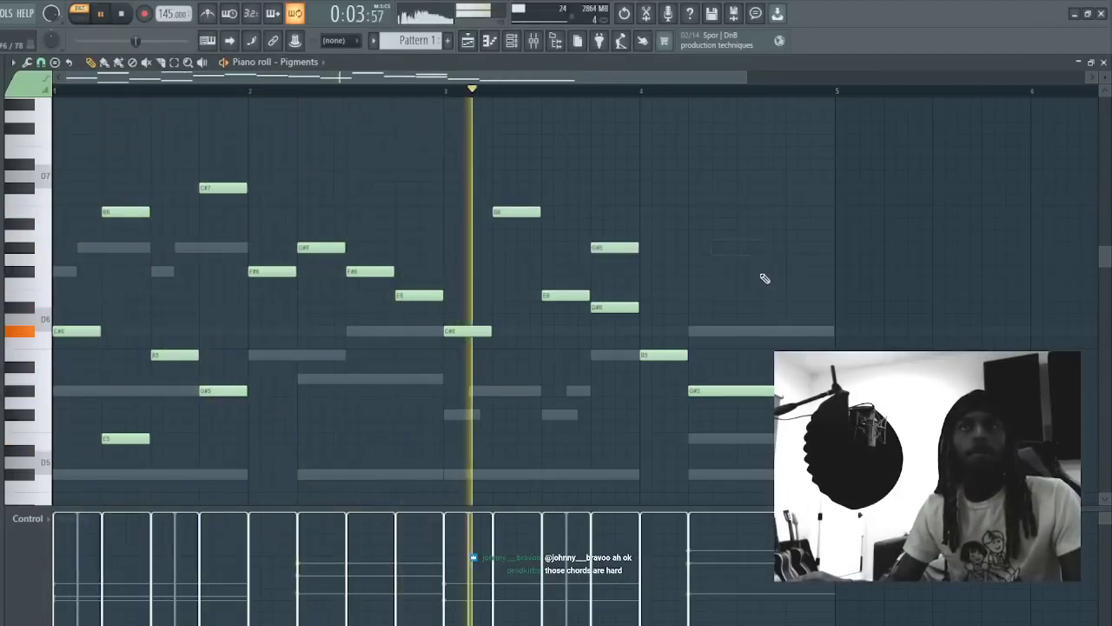
pyautogui.rightClick(600, 247)
pyautogui.press('space')
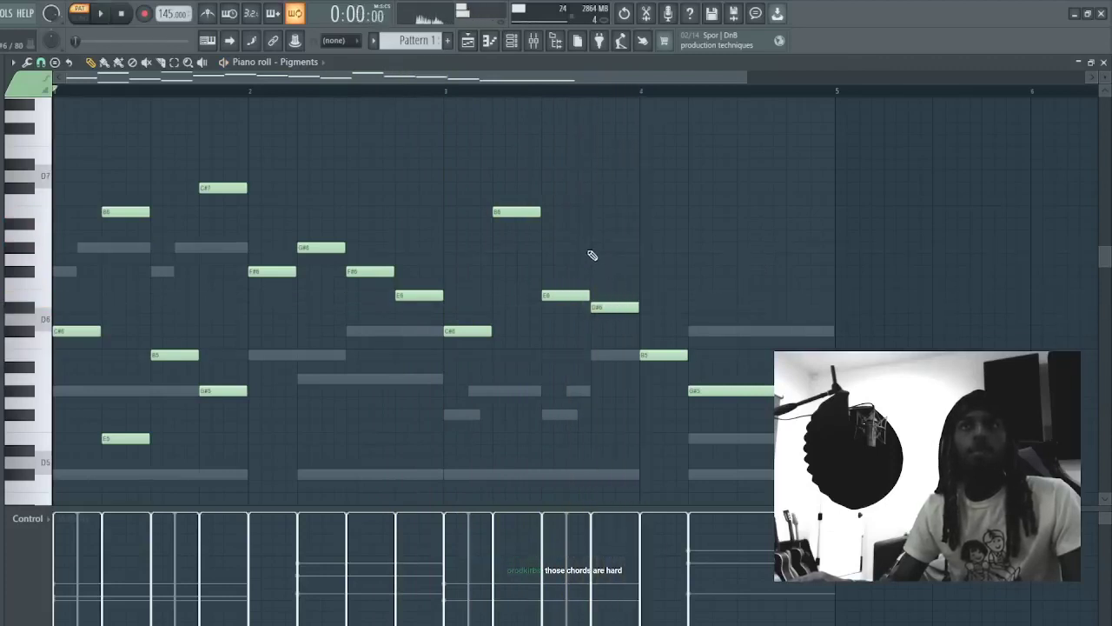
pyautogui.press('space')
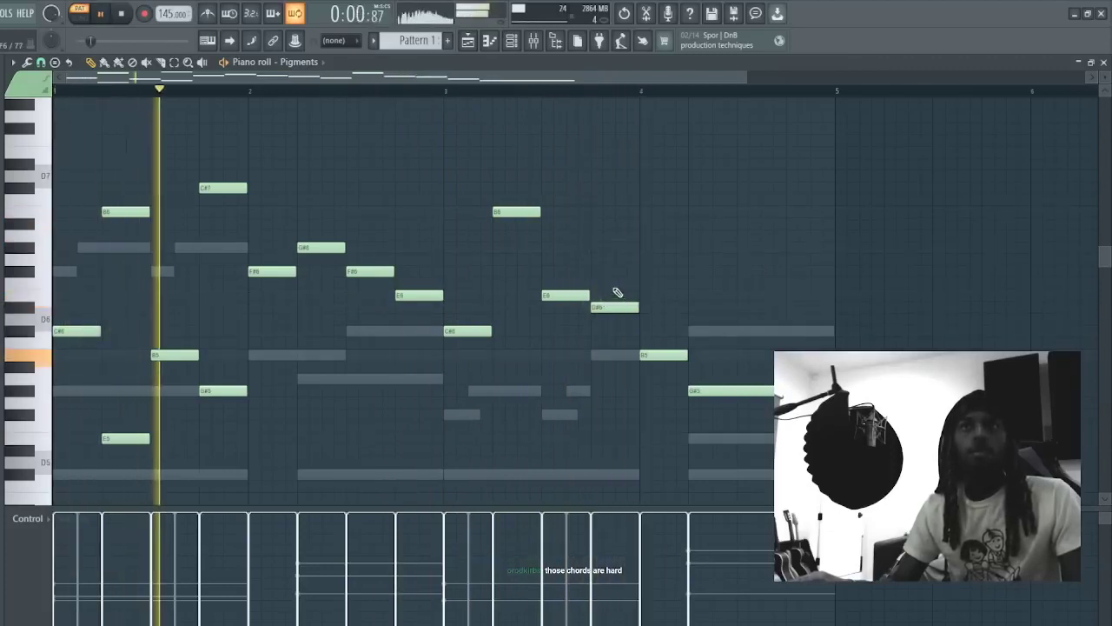
pyautogui.rightClick(595, 163)
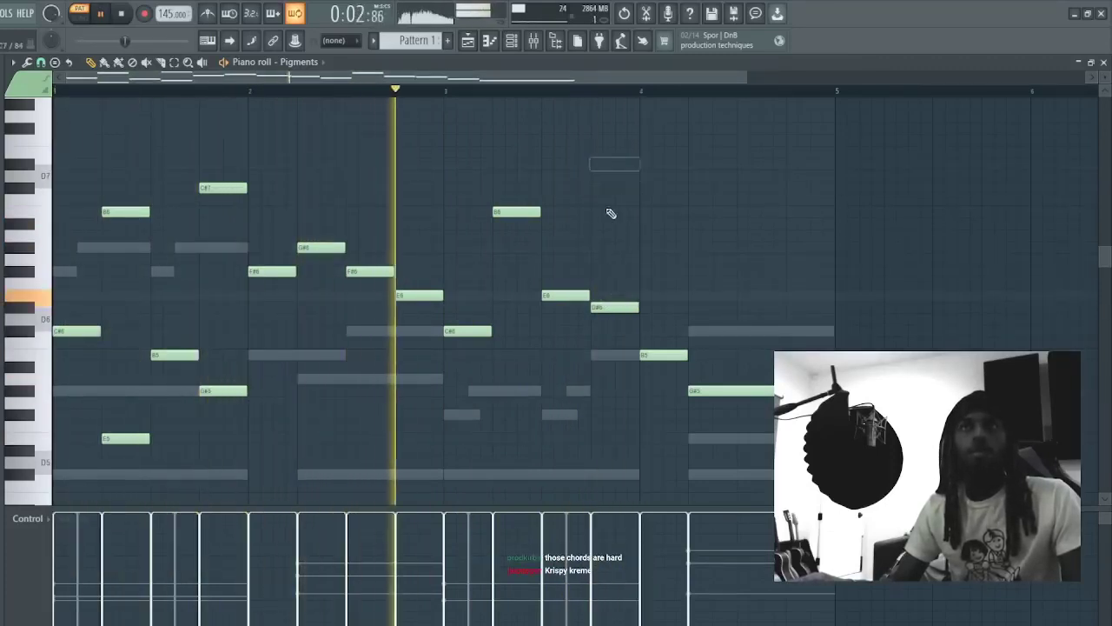
# - Add a semitone-raised note in bar 4, move the E6 note to bar 4's end, and close the piano roll
pyautogui.click(690, 259)
pyautogui.press('space')
pyautogui.moveTo(689, 263); pyautogui.dragTo(683, 245)
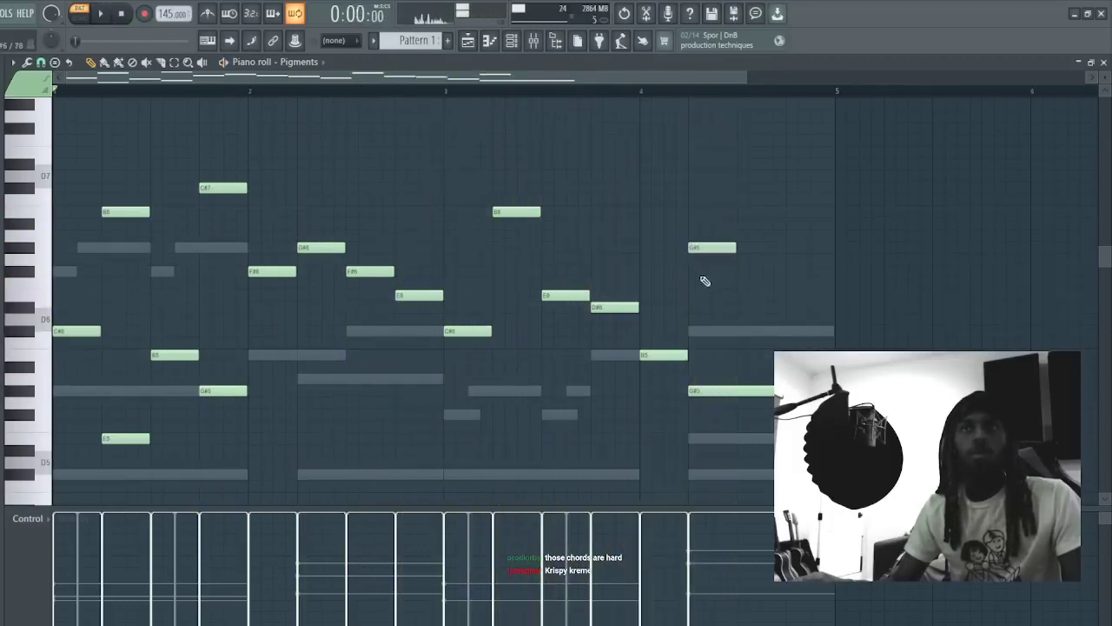
pyautogui.press('space')
pyautogui.moveTo(738, 296); pyautogui.dragTo(789, 295)
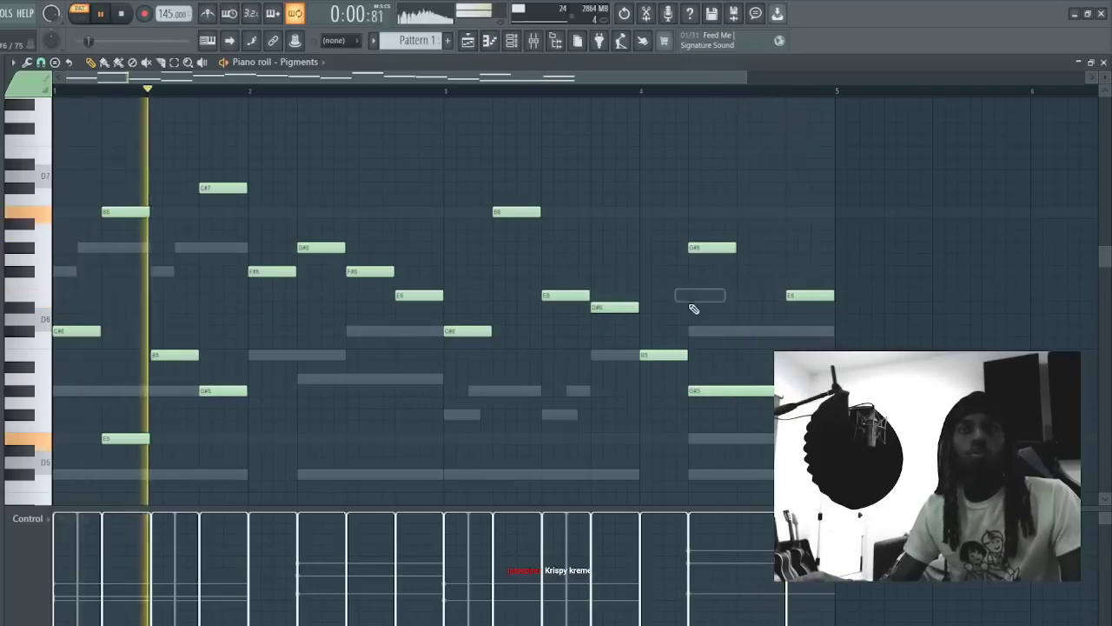
pyautogui.press('F7')
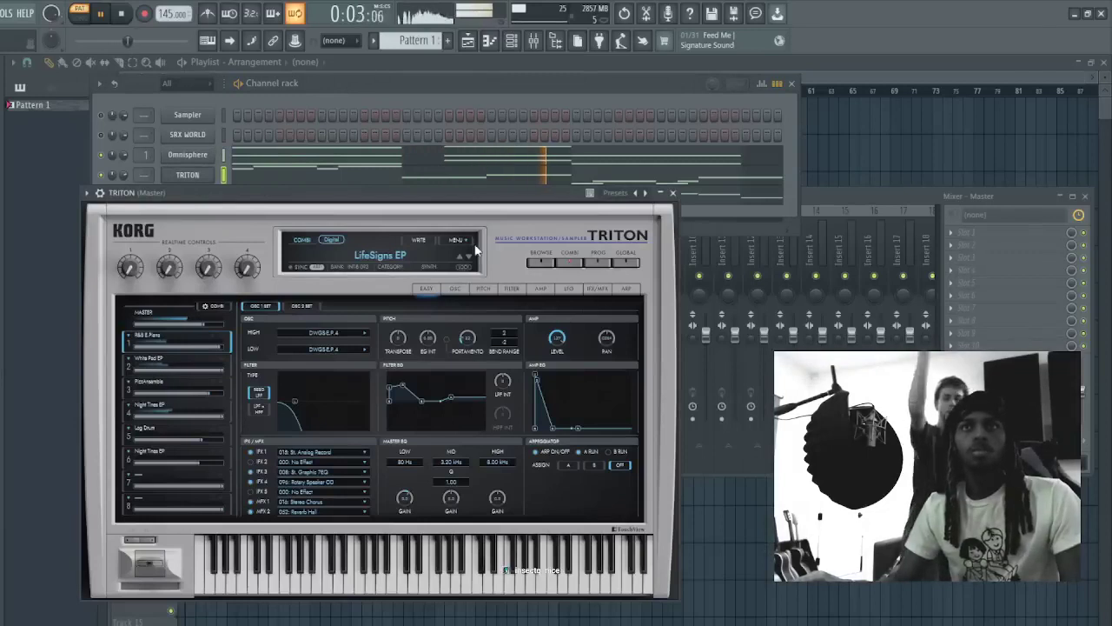
# - Step TRITON forward two presets to Saucy Squares, then close the TRITON window
pyautogui.click(470, 259)
pyautogui.click(470, 259)
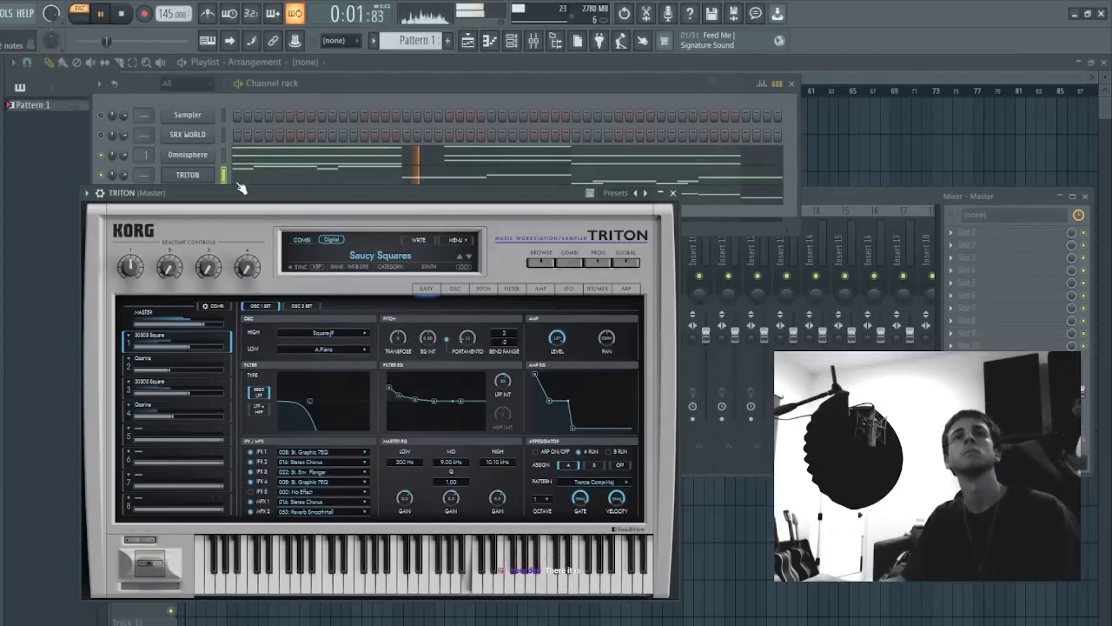
pyautogui.moveTo(233, 195); pyautogui.dragTo(237, 223)
pyautogui.press('Escape')
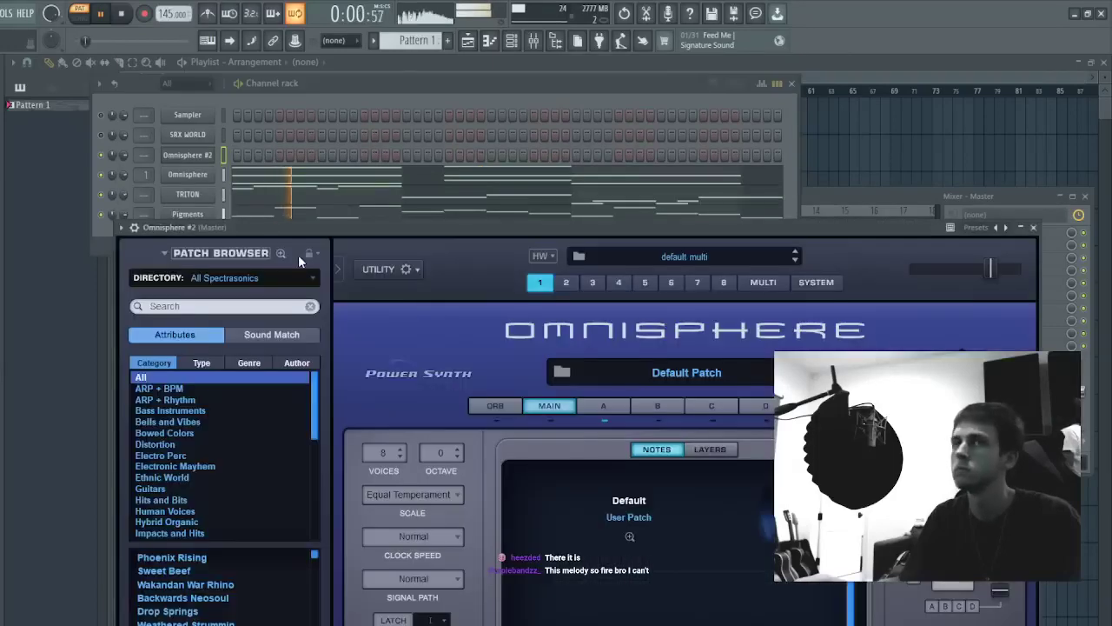
# - Filter Omnisphere #2's patches to Bass Instruments, reset playback, and start recording with a count-in
pyautogui.click(202, 411)
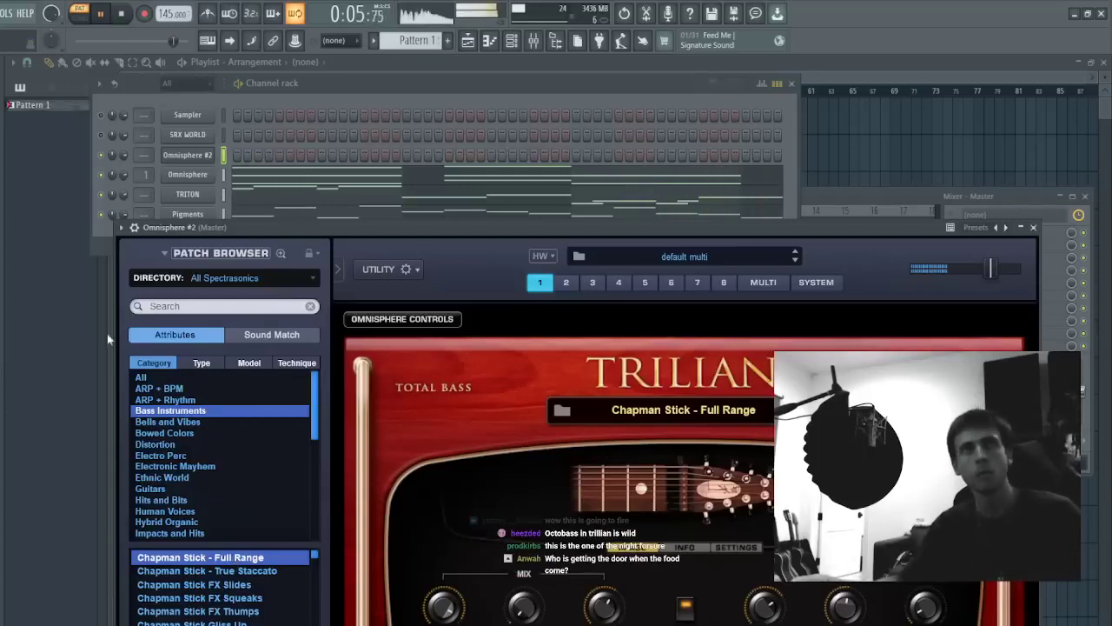
pyautogui.click(124, 12)
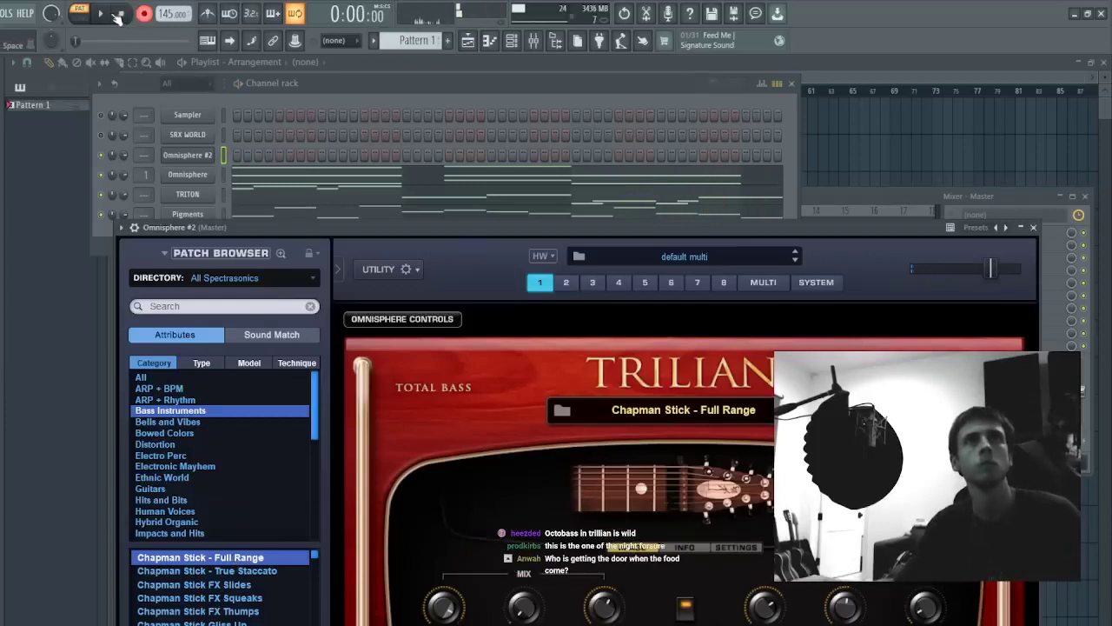
pyautogui.click(121, 12)
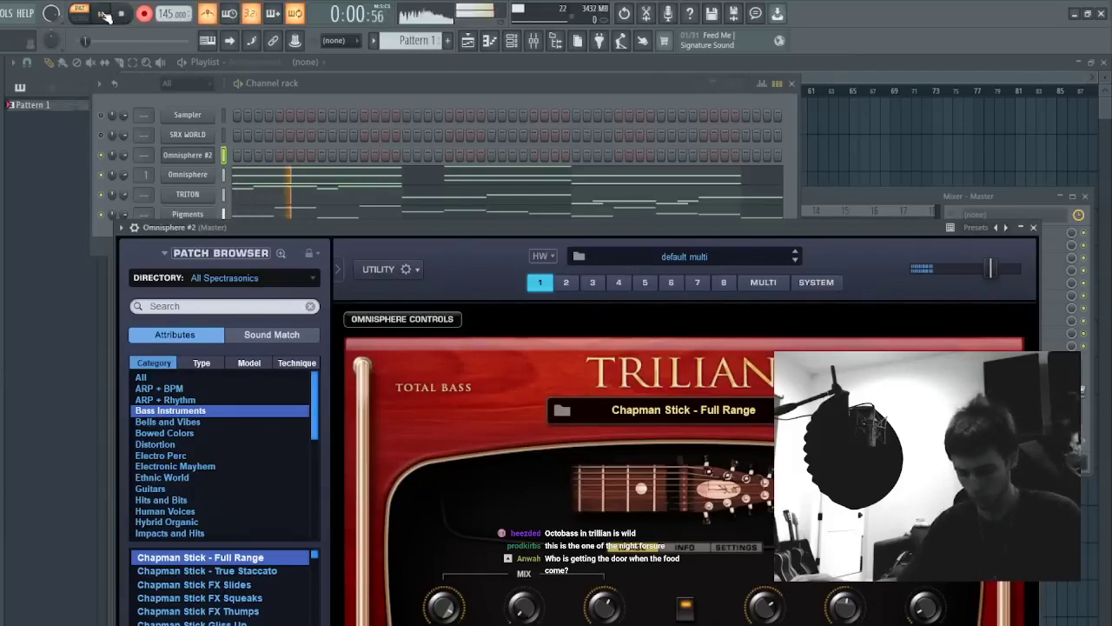
pyautogui.click(394, 84)
pyautogui.press('space')
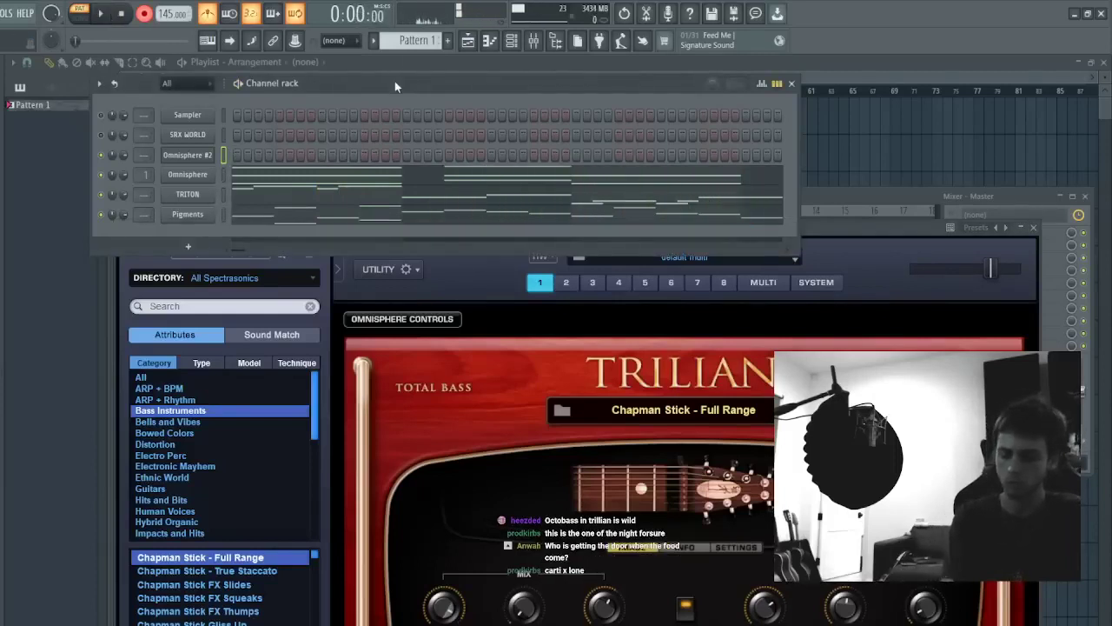
pyautogui.press('space')
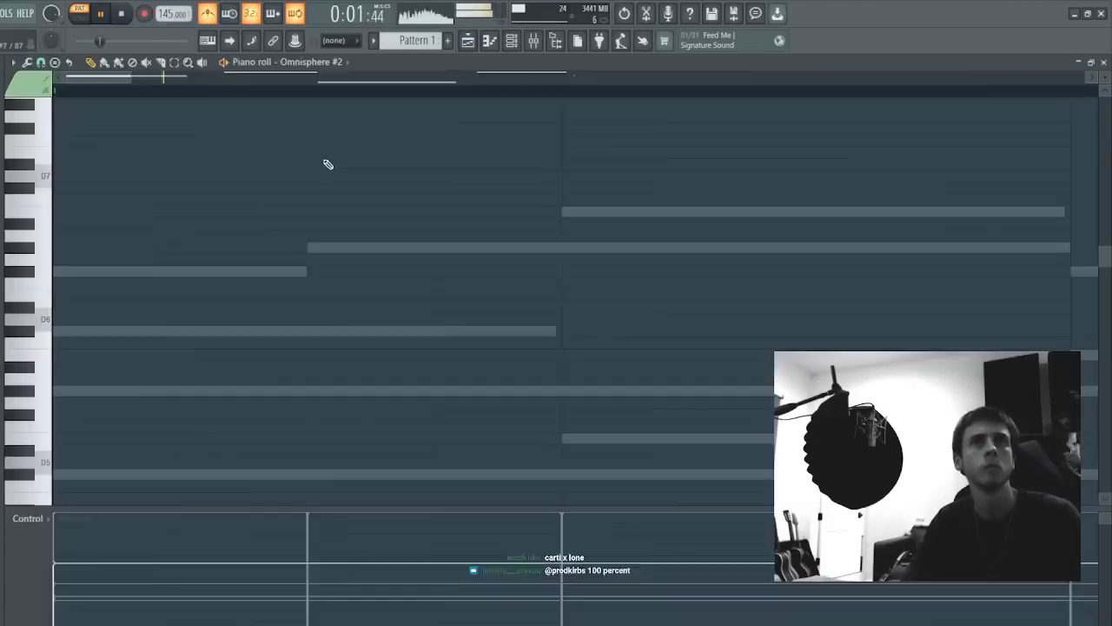
# - In the Omnisphere #2 piano roll, delete the stray note and raise C#3 an octave to C#4
pyautogui.click(328, 161)
pyautogui.scroll(-3, 390, 136)
pyautogui.scroll(-11, 453, 201)
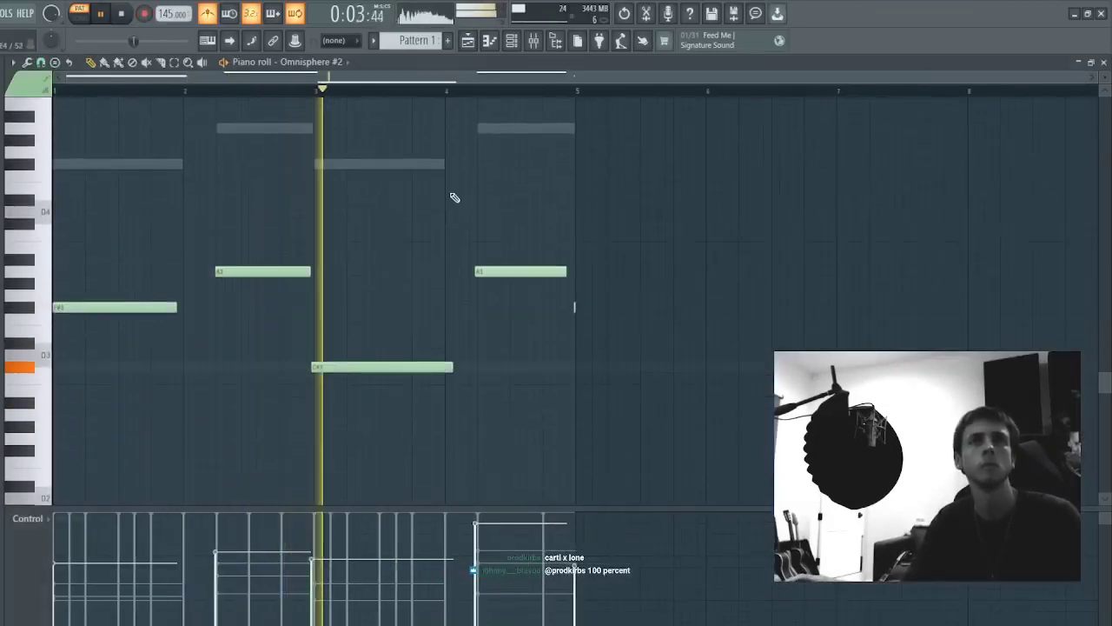
pyautogui.moveTo(389, 330); pyautogui.dragTo(373, 397)
pyautogui.hotkey('shift', 'q')
pyautogui.moveTo(538, 291); pyautogui.dragTo(231, 440)
pyautogui.press('Delete')
pyautogui.hotkey('ctrl', 'Up')
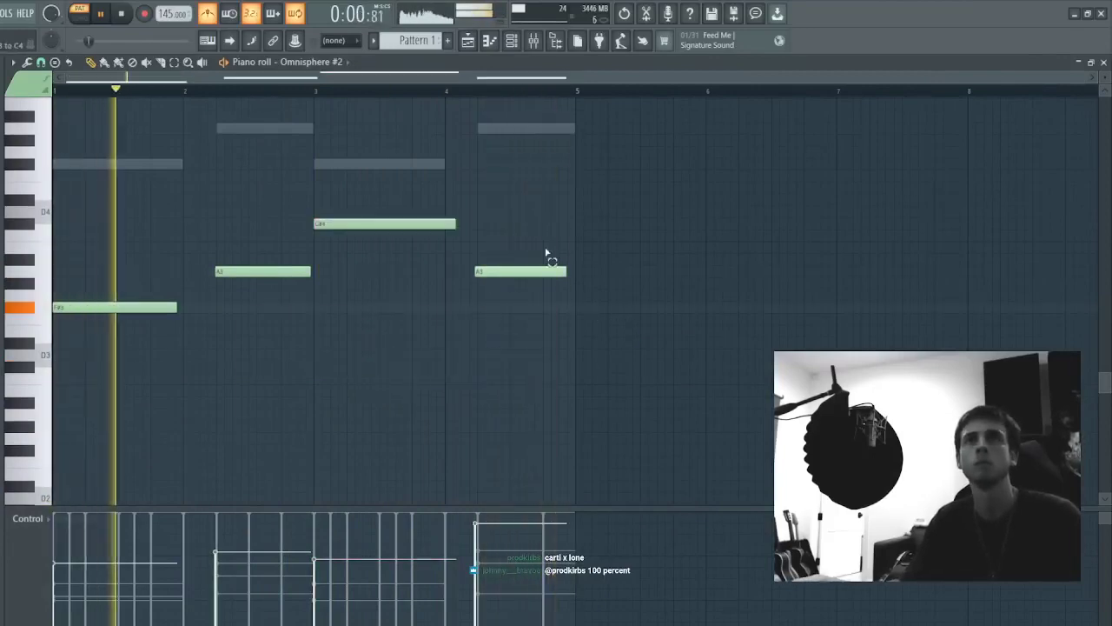
# - Check the A3 and C#4 notes, then close the piano roll and turn off the metronome
pyautogui.moveTo(549, 240); pyautogui.dragTo(520, 309)
pyautogui.keyDown('ctrl'); pyautogui.click(531, 248); pyautogui.keyUp('ctrl')
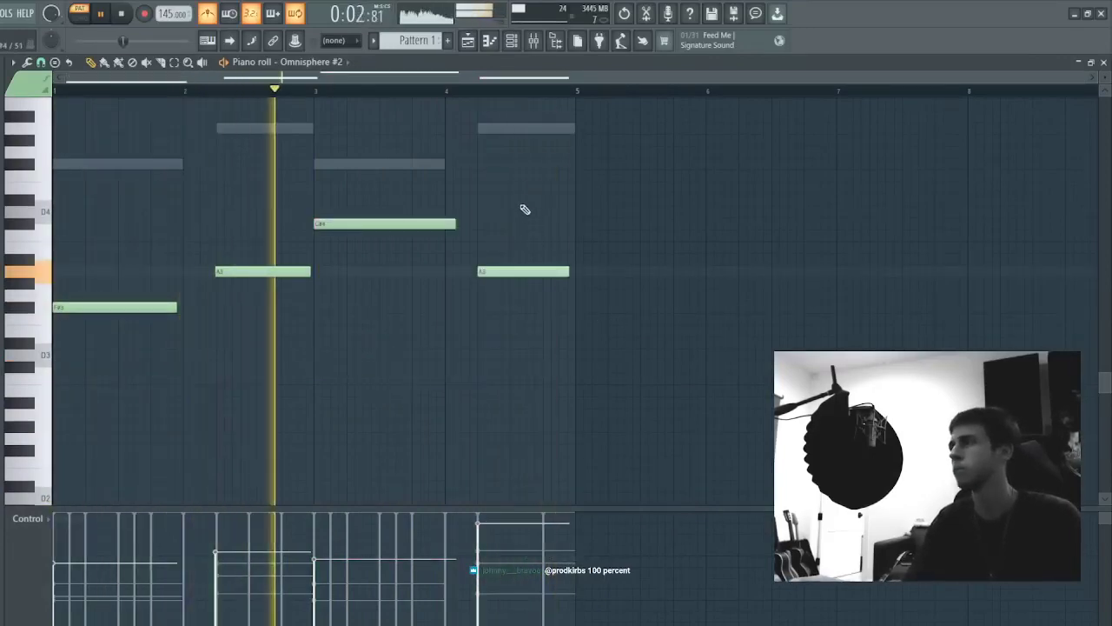
pyautogui.moveTo(499, 241); pyautogui.dragTo(359, 199)
pyautogui.keyDown('ctrl'); pyautogui.click(281, 169); pyautogui.keyUp('ctrl')
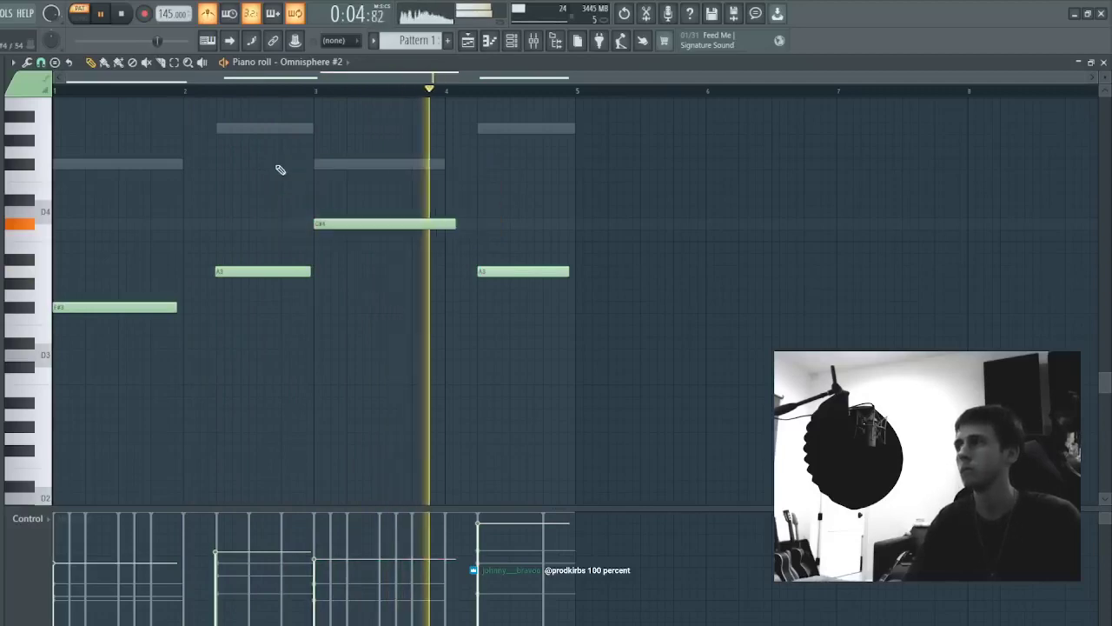
pyautogui.moveTo(430, 223); pyautogui.dragTo(539, 260)
pyautogui.keyDown('ctrl'); pyautogui.click(538, 260); pyautogui.keyUp('ctrl')
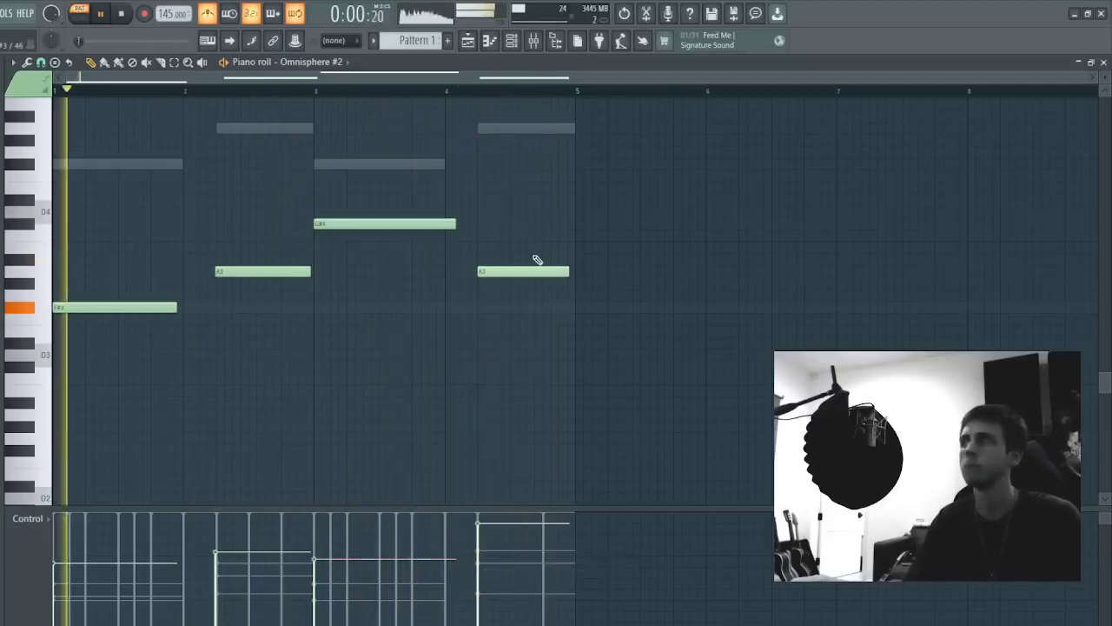
pyautogui.press('F7')
pyautogui.click(208, 14)
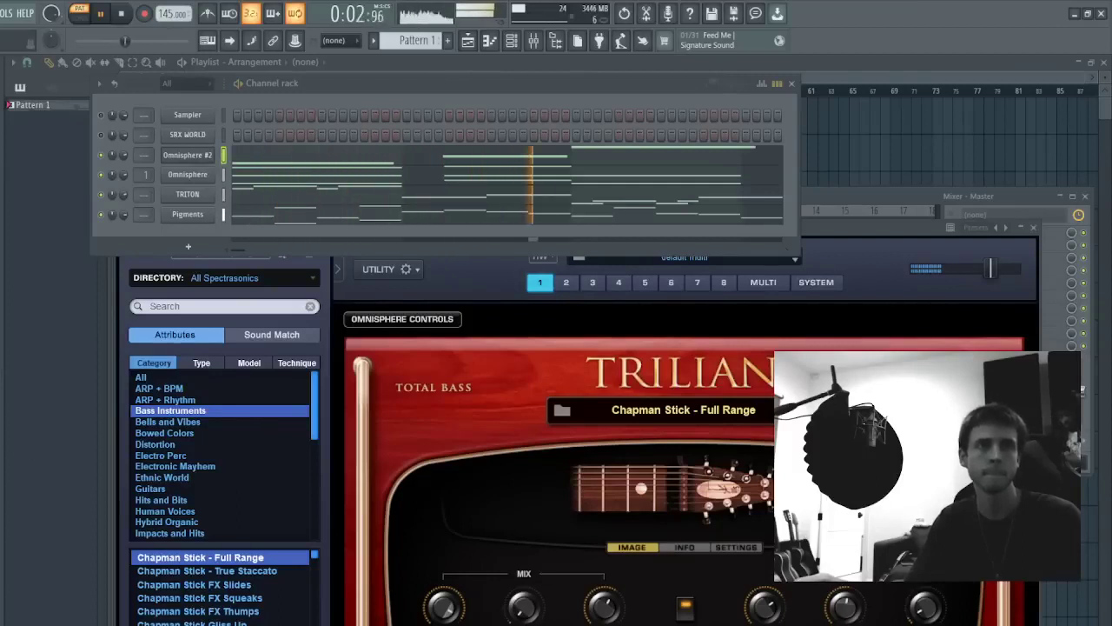
# - Add MT2_Jetix OH and MT2_Matrix OH channels, each with a single open-hat hit
pyautogui.moveTo(204, 246); pyautogui.dragTo(205, 246)
pyautogui.moveTo(1, 391); pyautogui.dragTo(227, 245)
pyautogui.click(236, 235)
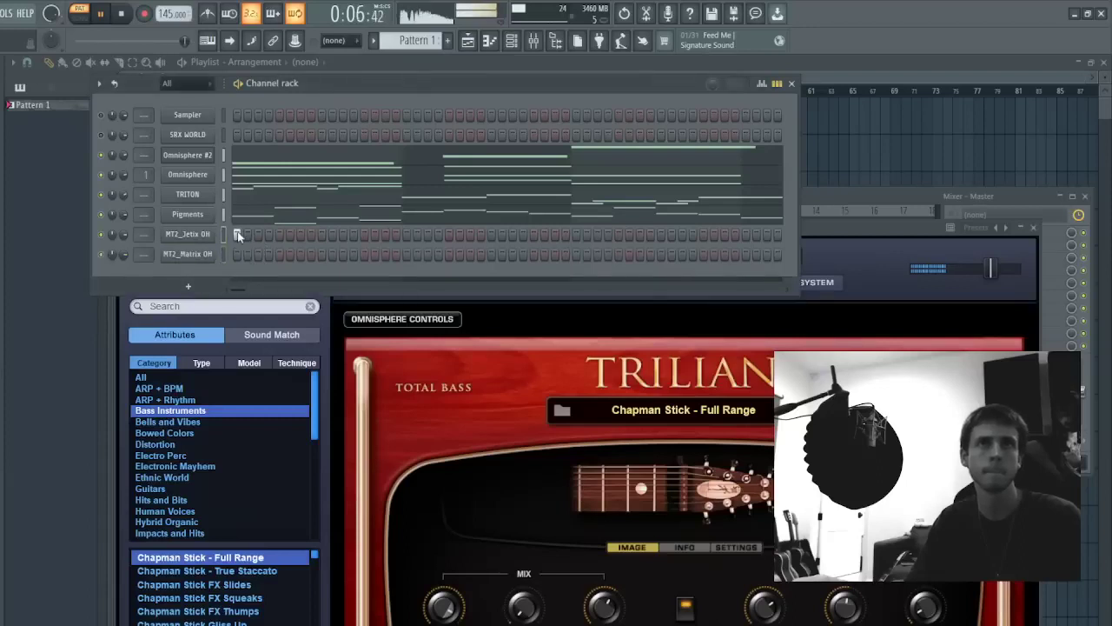
pyautogui.press('space')
pyautogui.press('space')
pyautogui.click(323, 254)
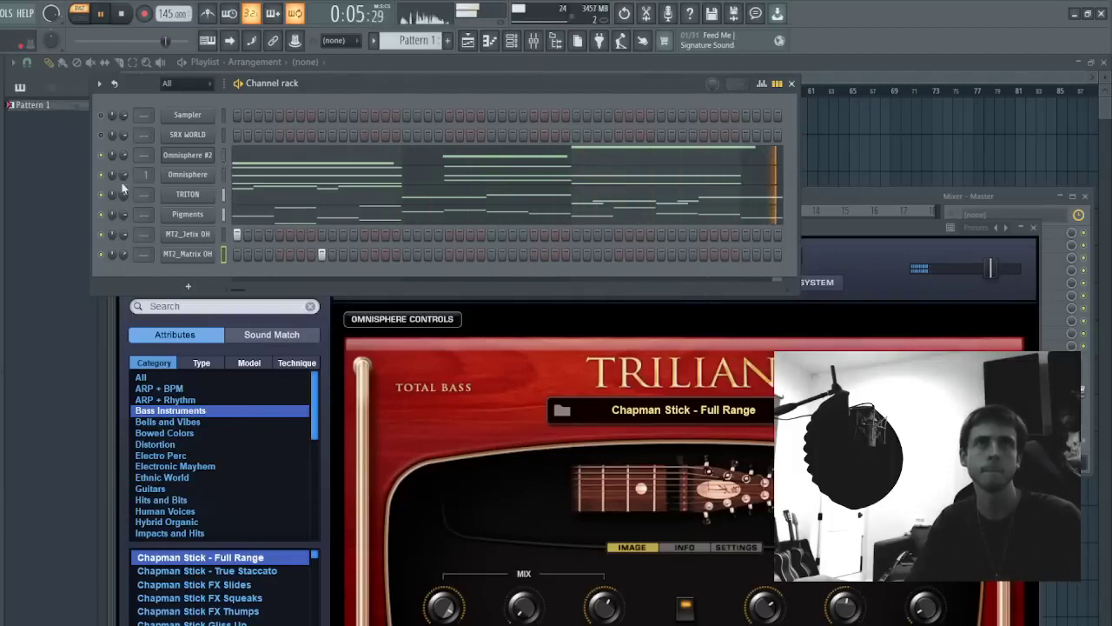
pyautogui.press('space')
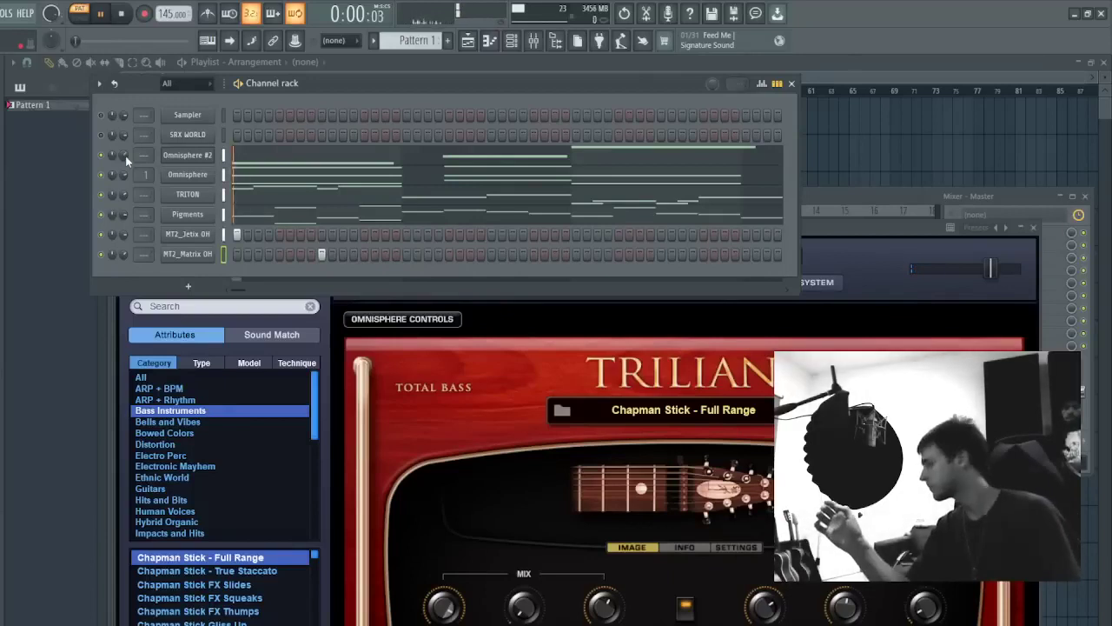
pyautogui.press('space')
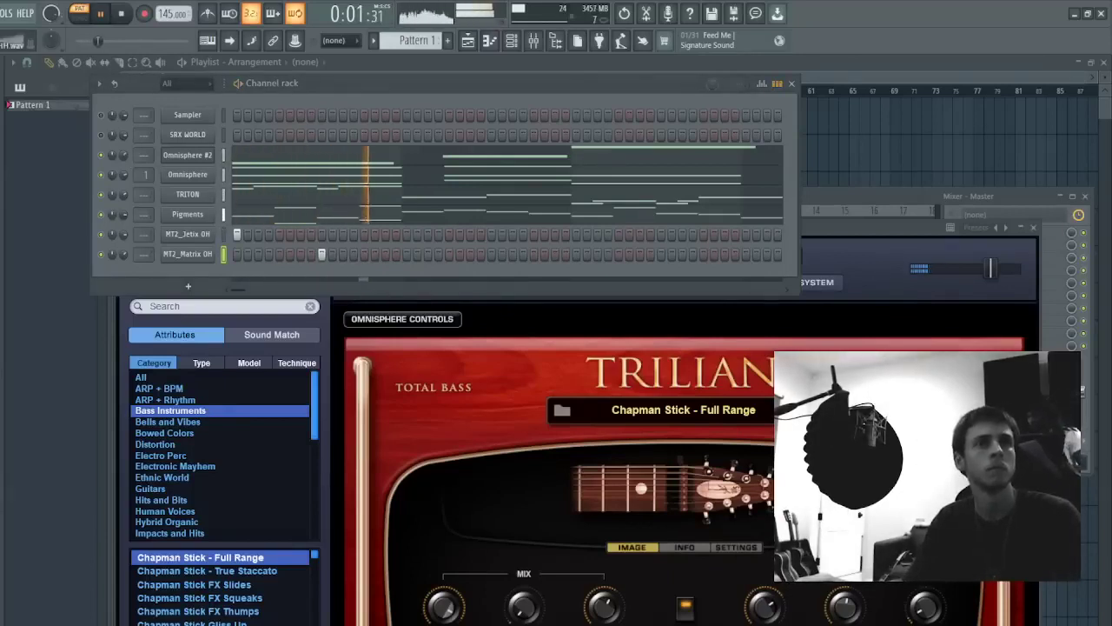
# - Add an MT2_Game HH channel, fill every second step, and open its sampler settings
pyautogui.moveTo(207, 273); pyautogui.dragTo(202, 271)
pyautogui.rightClick(201, 272)
pyautogui.click(382, 318)
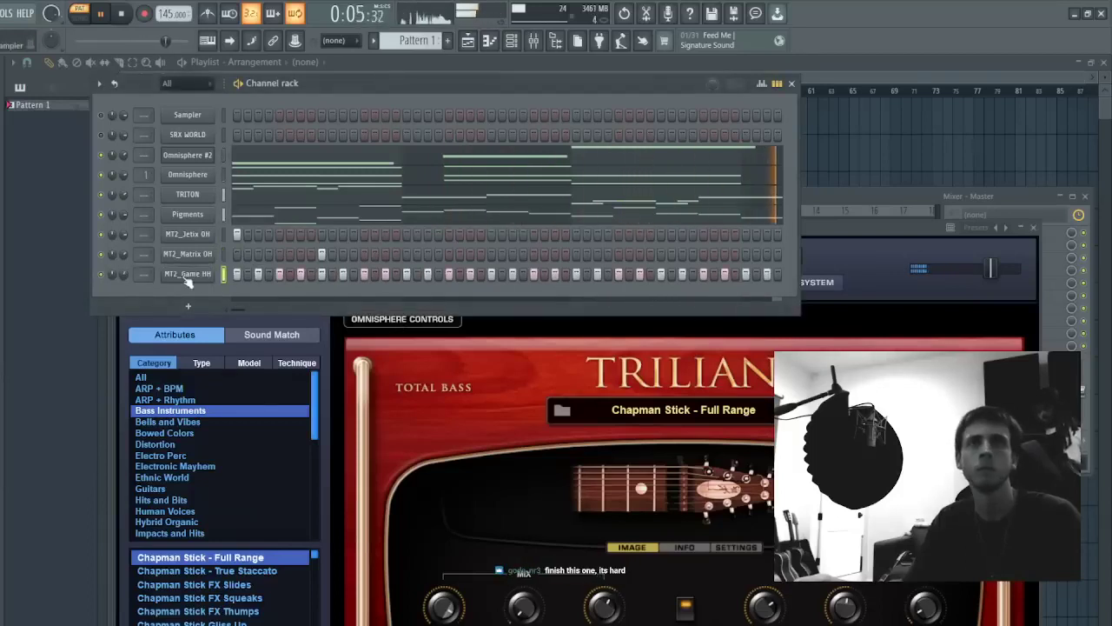
pyautogui.click(188, 274)
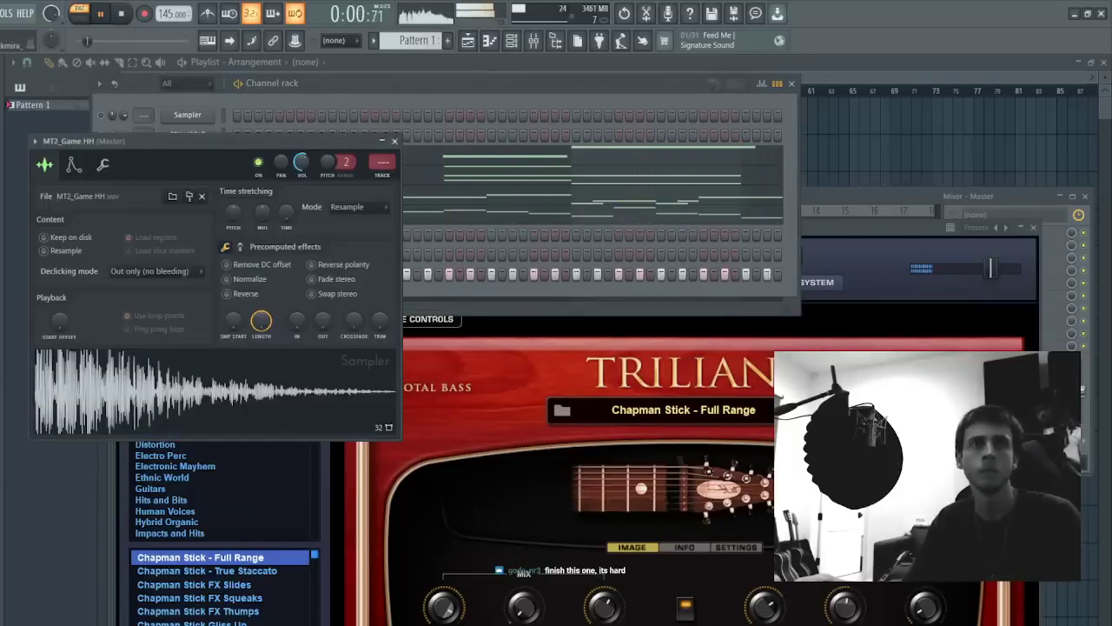
# - Browse hi-hat samples back to MT2_Game HH, move the sampler aside, and place one MT2_Alien Clap hit
pyautogui.press('Right')
pyautogui.press('Right')
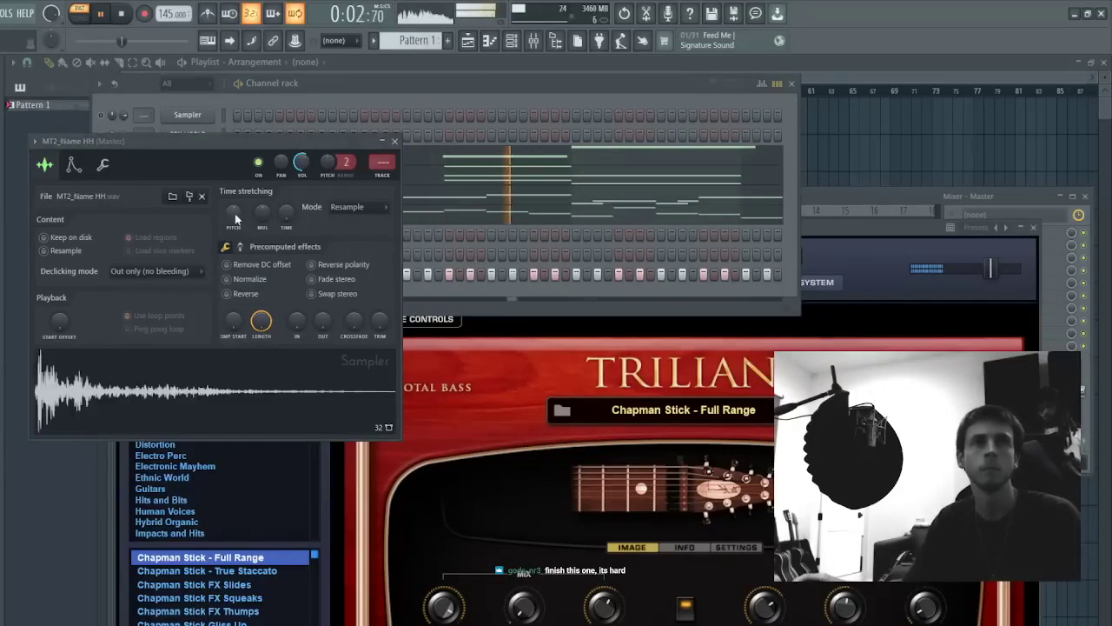
pyautogui.press('Right')
pyautogui.press('Right')
pyautogui.press('Right')
pyautogui.press('Right')
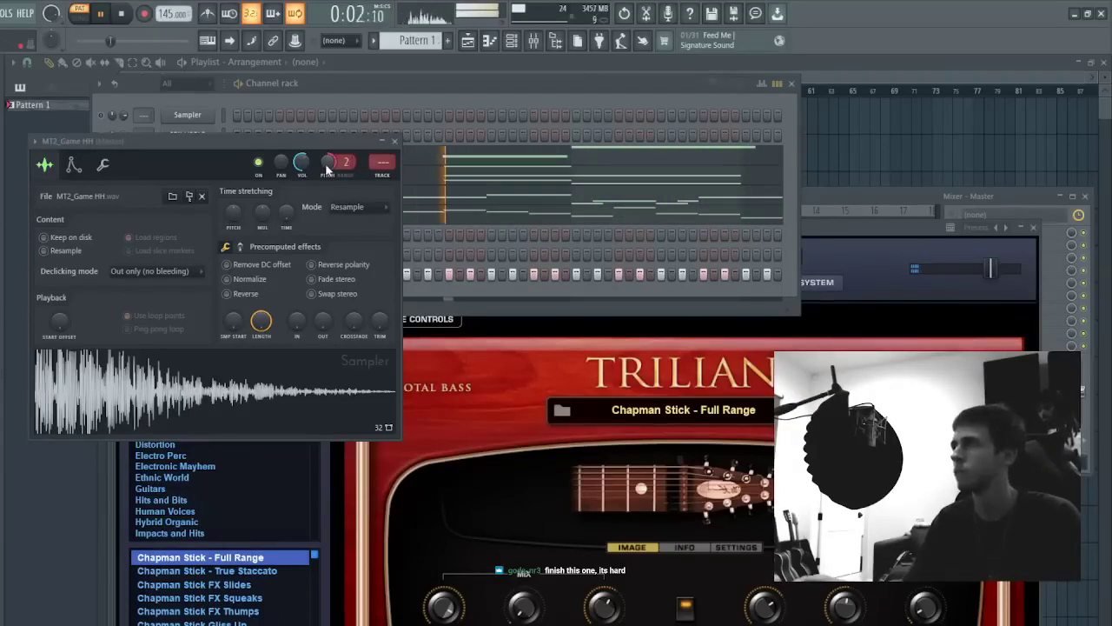
pyautogui.moveTo(230, 139); pyautogui.dragTo(241, 372)
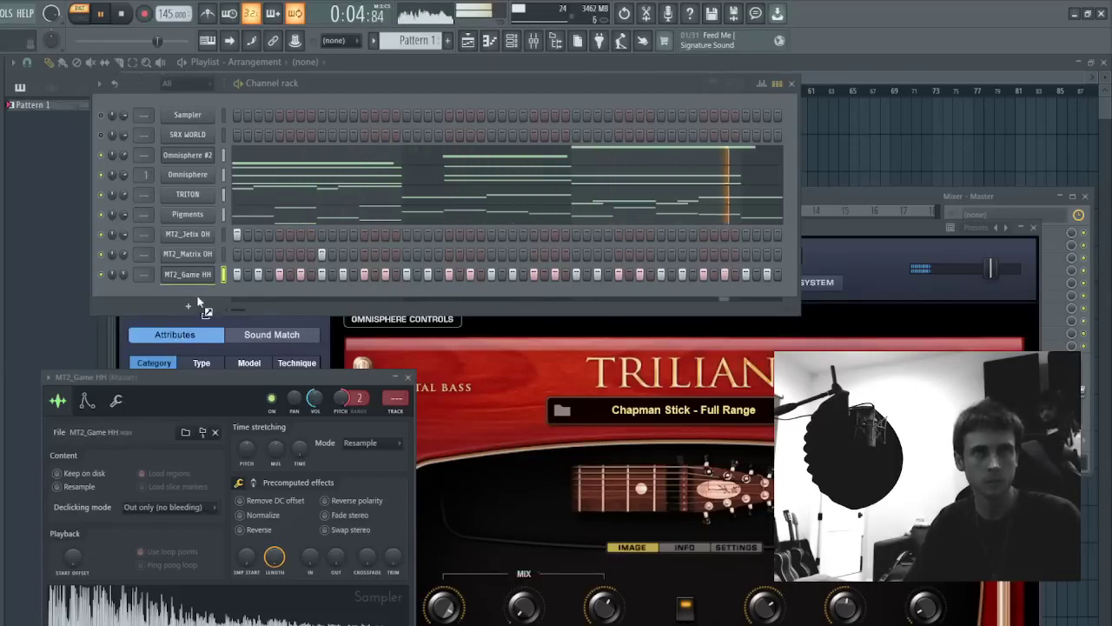
pyautogui.click(322, 294)
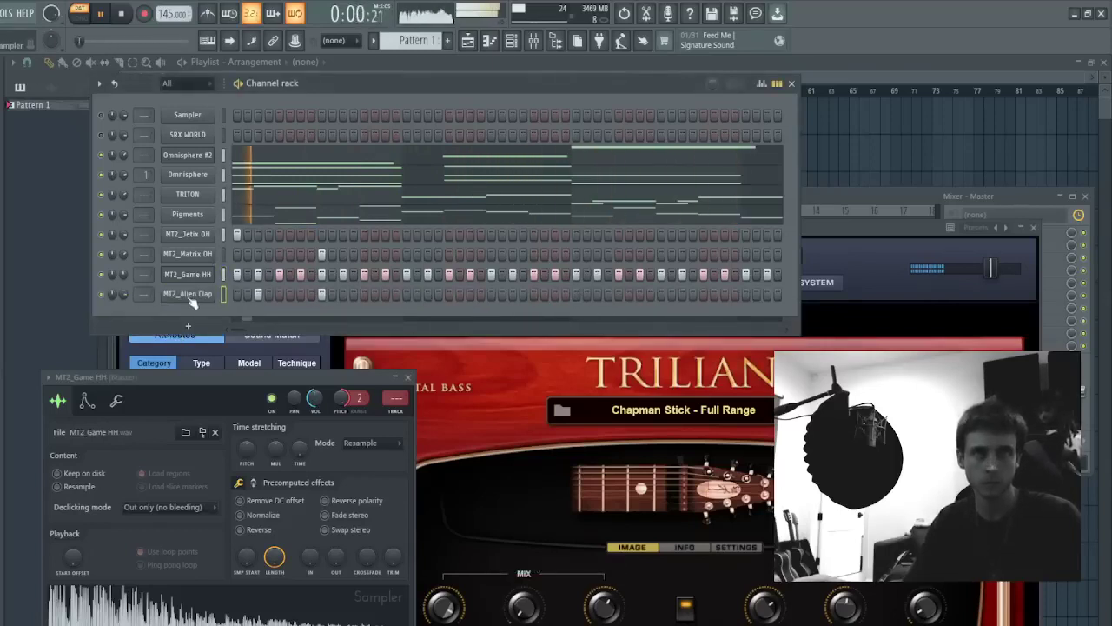
# - Place clap notes in the Alien Clap piano roll, make them legato and duplicate them twice
pyautogui.press('F7')
pyautogui.scroll(-1, 234, 227)
pyautogui.click(251, 164)
pyautogui.scroll(3, 270, 179)
pyautogui.rightClick(304, 381)
pyautogui.scroll(3, 311, 295)
pyautogui.moveTo(261, 309); pyautogui.dragTo(221, 351)
pyautogui.hotkey('ctrl', 'l')
pyautogui.rightClick(265, 307)
pyautogui.hotkey('ctrl', 'b')
pyautogui.hotkey('ctrl', 'b')
pyautogui.hotkey('ctrl', 'b')
pyautogui.hotkey('ctrl', 'd')
# - Shorten the clap notes to single steps and add one more clap hit
pyautogui.hotkey('shift', 'd')
pyautogui.hotkey('ctrl', 'a')
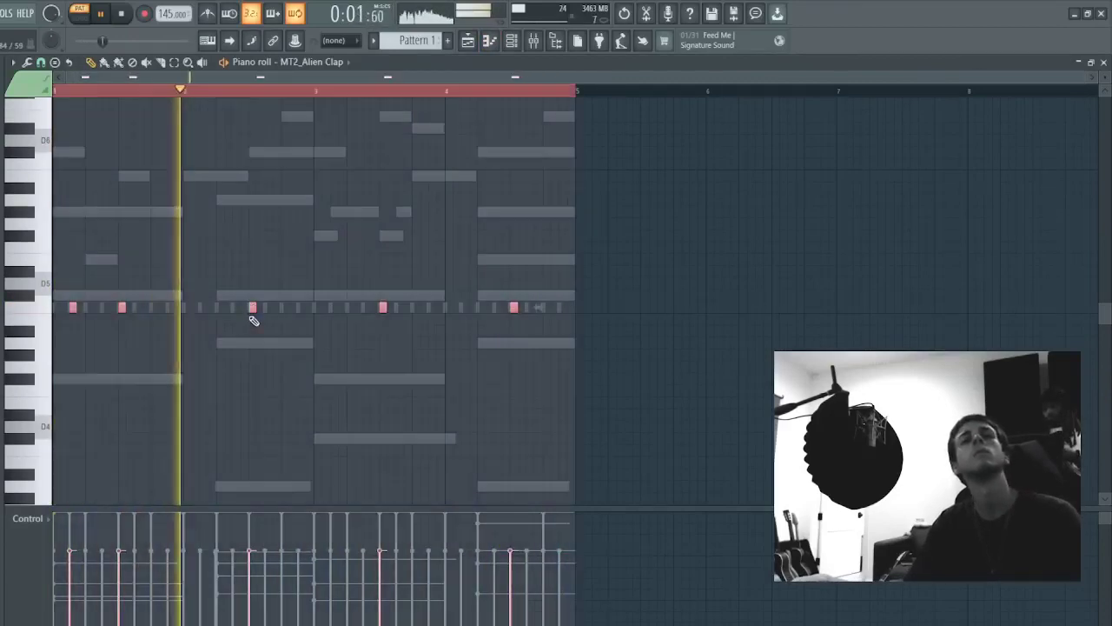
pyautogui.hotkey('ctrl', 'd')
pyautogui.click(393, 308)
pyautogui.rightClick(393, 307)
pyautogui.click(462, 307)
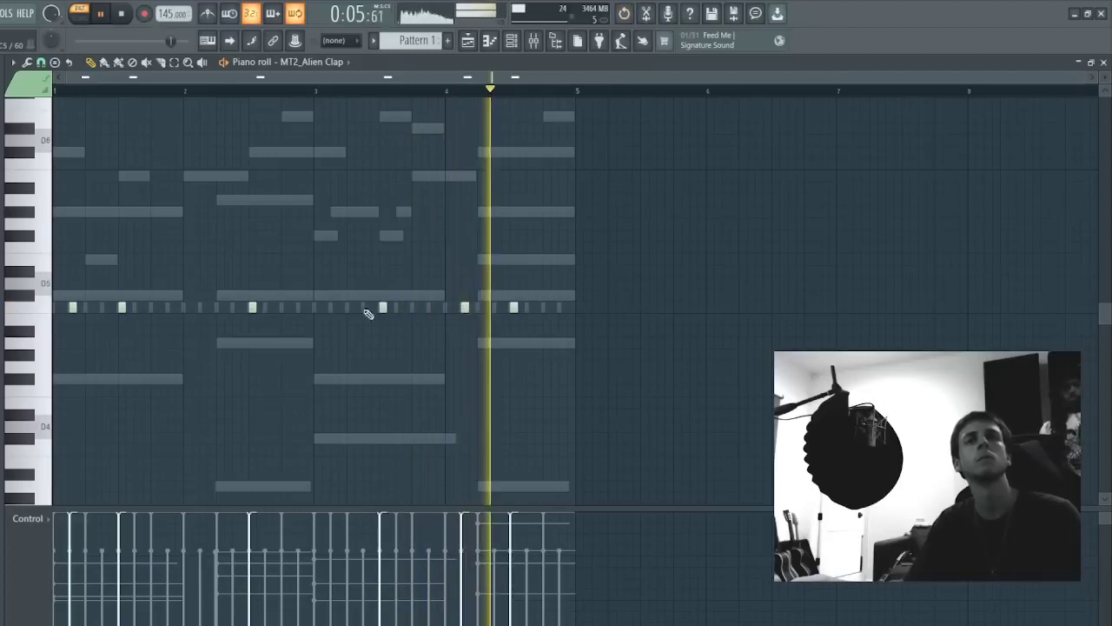
pyautogui.press('Escape')
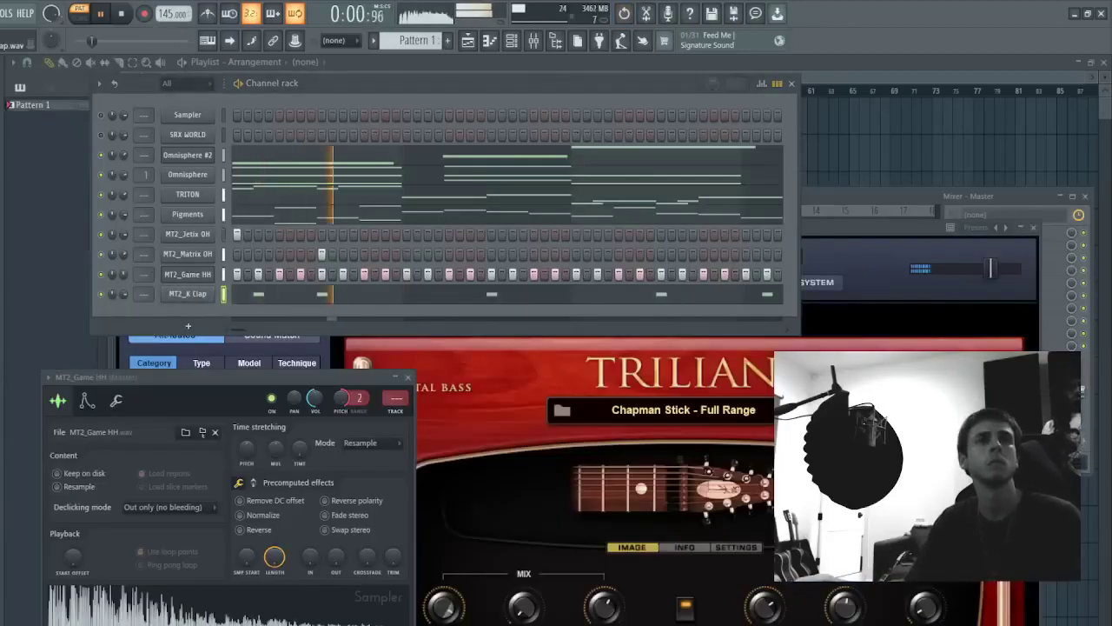
# - Swap the clap sample to MT2_Pack Clap and add the Cyberfuse 808 as a new channel
pyautogui.moveTo(2, 452); pyautogui.dragTo(188, 293)
pyautogui.moveTo(2, 452); pyautogui.dragTo(187, 294)
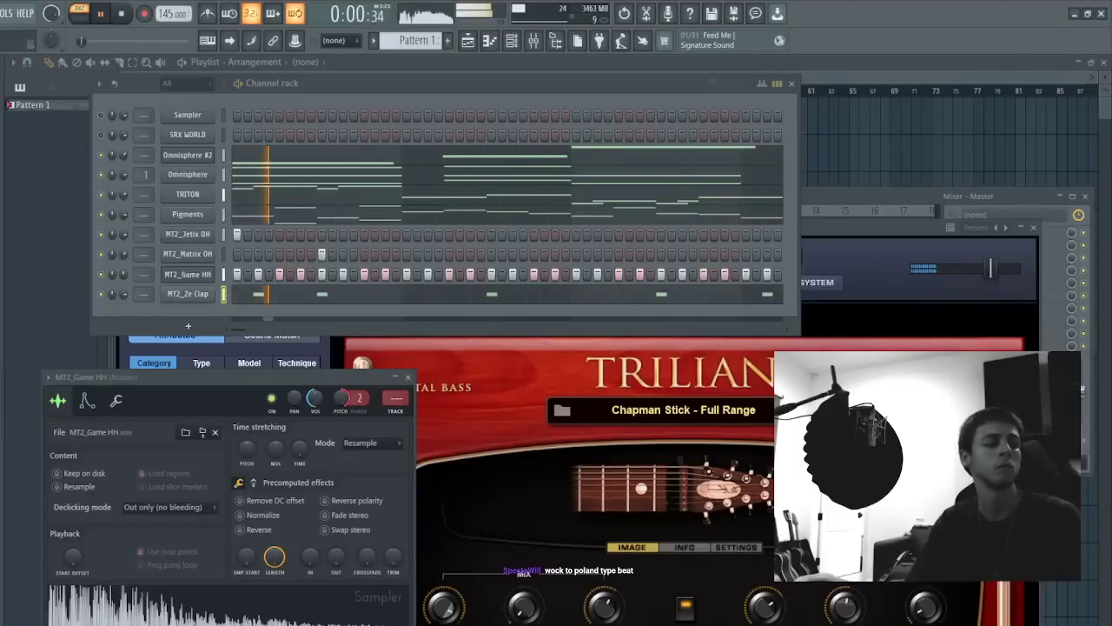
pyautogui.moveTo(2, 452); pyautogui.dragTo(188, 294)
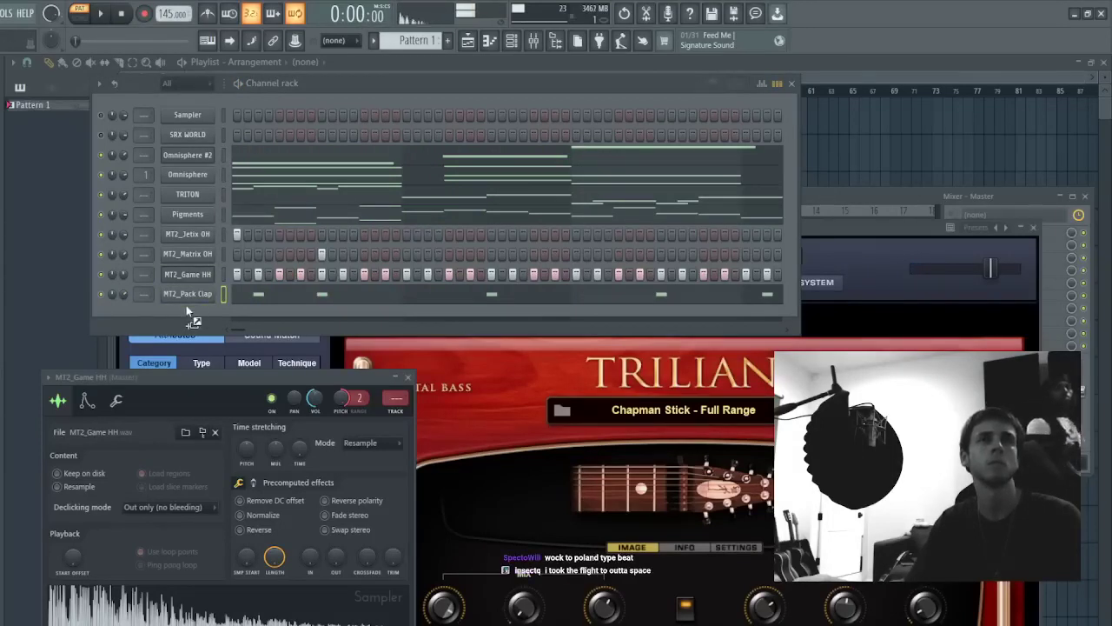
pyautogui.moveTo(186, 305); pyautogui.dragTo(186, 306)
pyautogui.press('space')
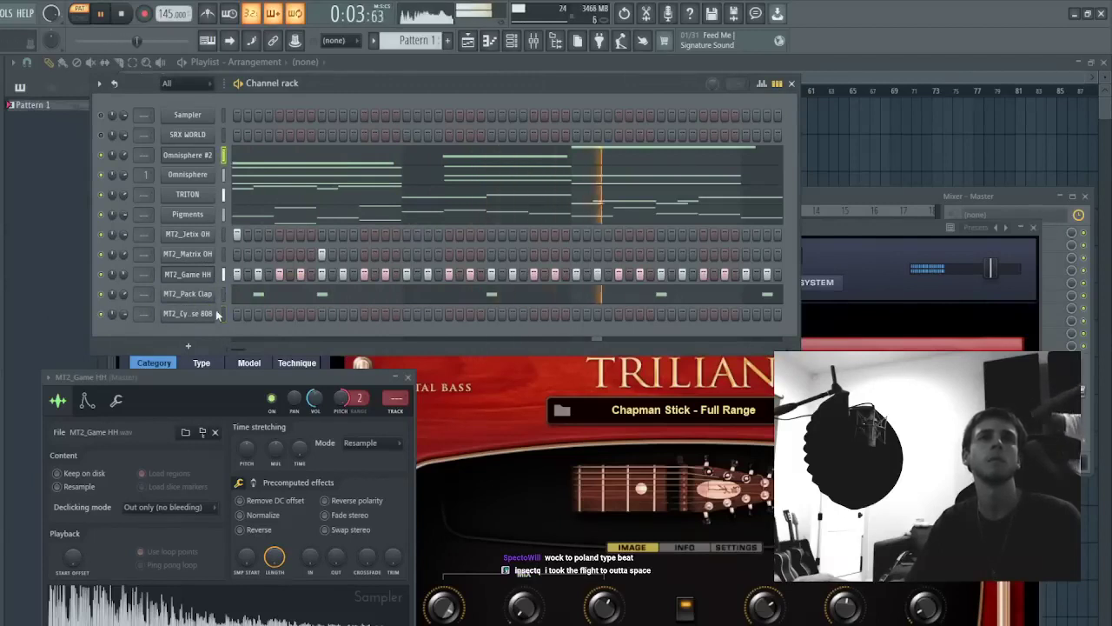
# - Paste the melody into the 808, raise it an octave, clone it right and make it legato
pyautogui.click(222, 314)
pyautogui.hotkey('ctrl', 'v')
pyautogui.click(257, 313)
pyautogui.press('space')
pyautogui.hotkey('ctrl', 'Up')
pyautogui.press('space')
pyautogui.hotkey('ctrl', 'a')
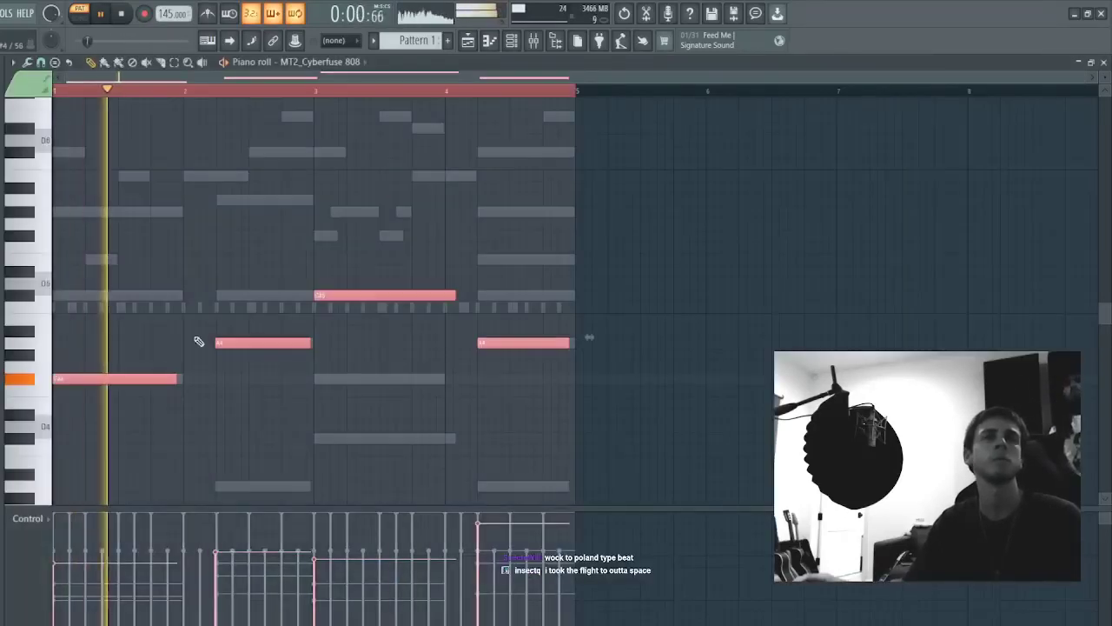
pyautogui.keyDown('shift'); pyautogui.moveTo(109, 380); pyautogui.dragTo(153, 379); pyautogui.keyUp('shift')
pyautogui.hotkey('ctrl', 'a')
pyautogui.hotkey('ctrl', 'Up')
pyautogui.press('space')
pyautogui.press('space')
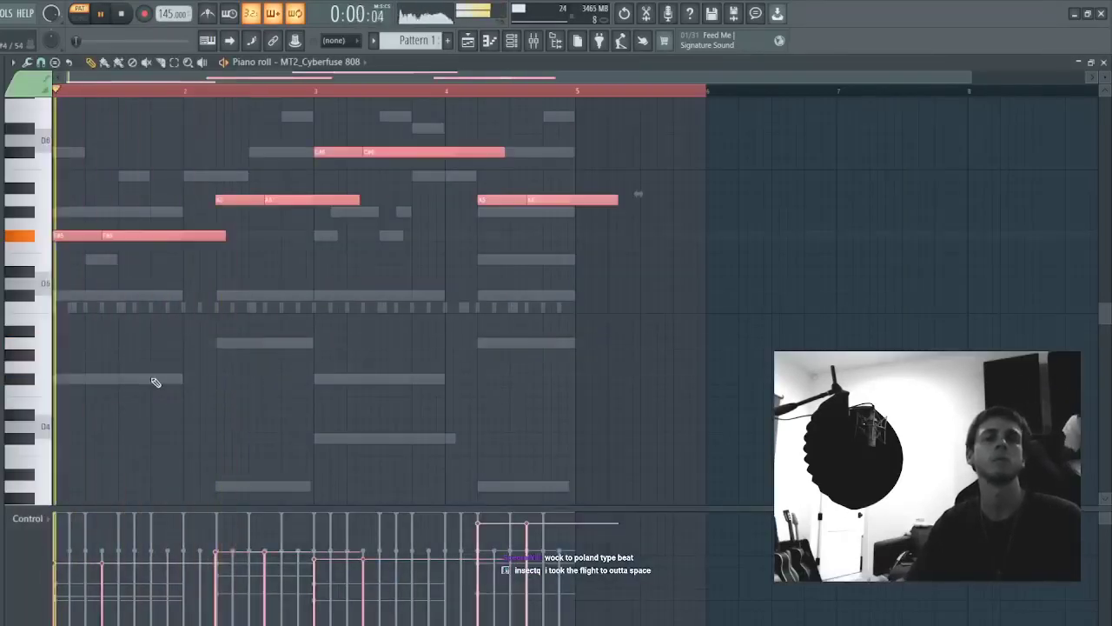
pyautogui.hotkey('ctrl', 'd')
pyautogui.hotkey('ctrl', 'l')
pyautogui.press('space')
pyautogui.press('space')
pyautogui.press('space')
pyautogui.press('space')
# - Clone the 808 notes about three beats later and reapply legato
pyautogui.hotkey('ctrl', 'a')
pyautogui.keyDown('shift'); pyautogui.moveTo(174, 237); pyautogui.dragTo(270, 249); pyautogui.keyUp('shift')
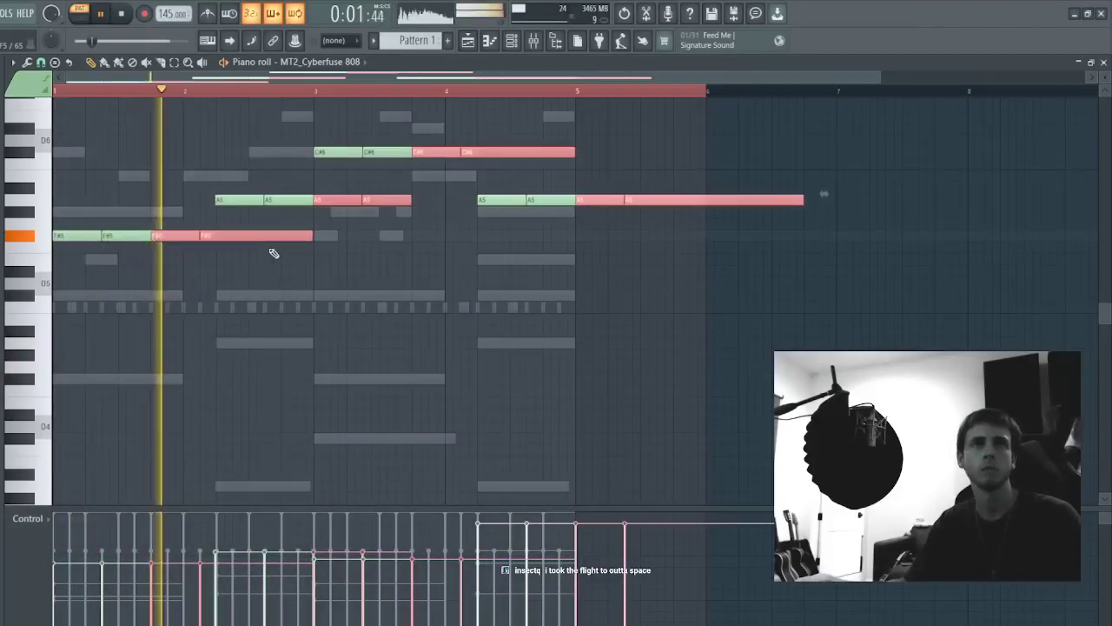
pyautogui.hotkey('ctrl', 'd')
pyautogui.press('space')
pyautogui.press('space')
pyautogui.hotkey('ctrl', 'l')
pyautogui.press('F7')
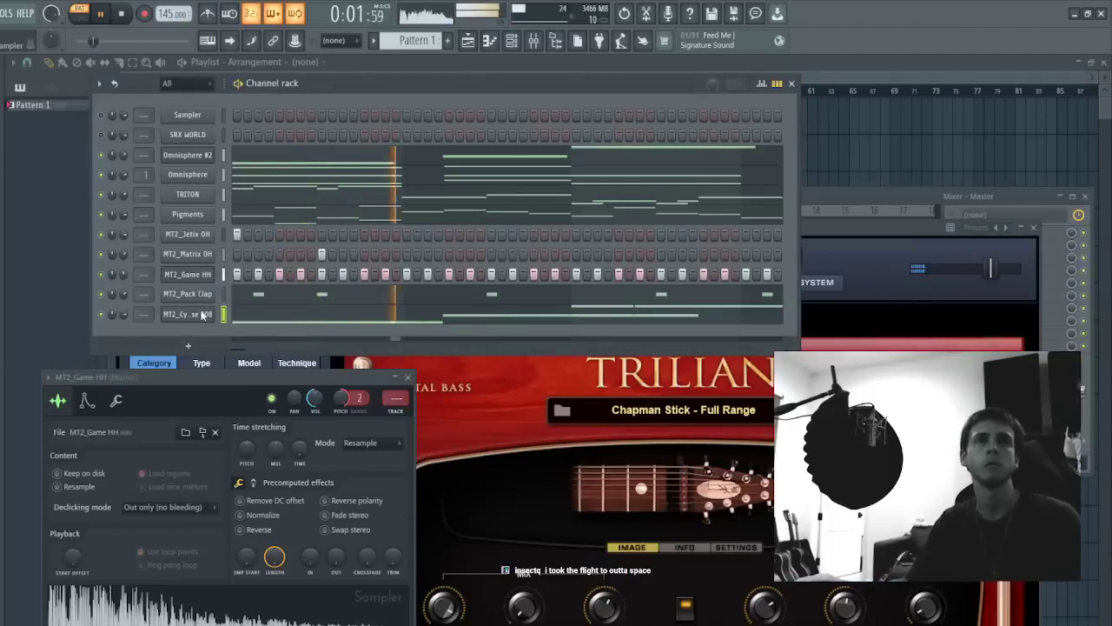
# - Delete the extra A6 notes from the 808 pattern, including the two after bar 5
pyautogui.click(274, 318)
pyautogui.press('space')
pyautogui.press('space')
pyautogui.scroll(-2, 274, 321)
pyautogui.scroll(4, 275, 322)
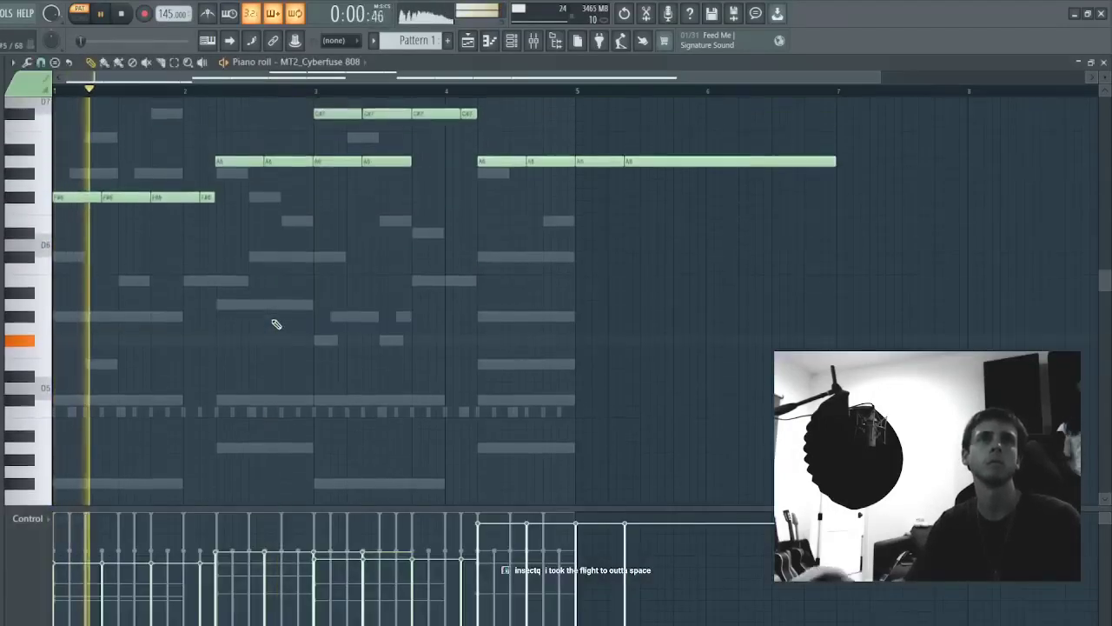
pyautogui.press('space')
pyautogui.press('space')
pyautogui.rightClick(339, 270)
pyautogui.rightClick(402, 271)
pyautogui.hotkey('ctrl', 'a')
pyautogui.keyDown('alt'); pyautogui.scroll(6, 437, 261); pyautogui.keyUp('alt')
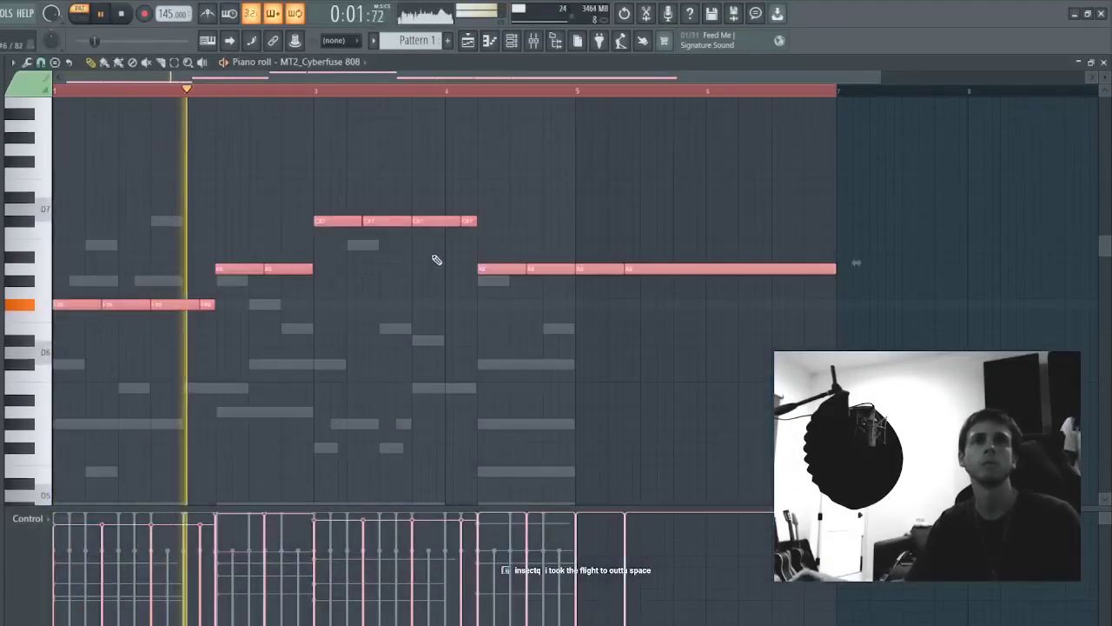
pyautogui.hotkey('ctrl', 'd')
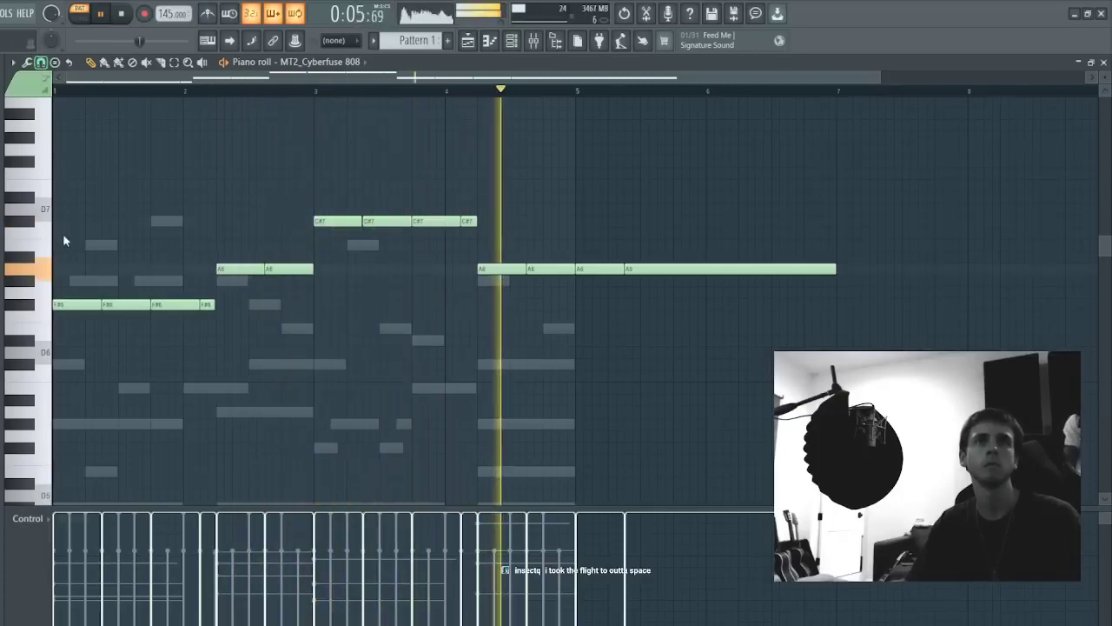
pyautogui.rightClick(600, 269)
pyautogui.rightClick(730, 270)
# - Lower all 808 notes an octave, then drop the four C#6 notes to C#5
pyautogui.hotkey('ctrl', 'a')
pyautogui.hotkey('ctrl', 'Down')
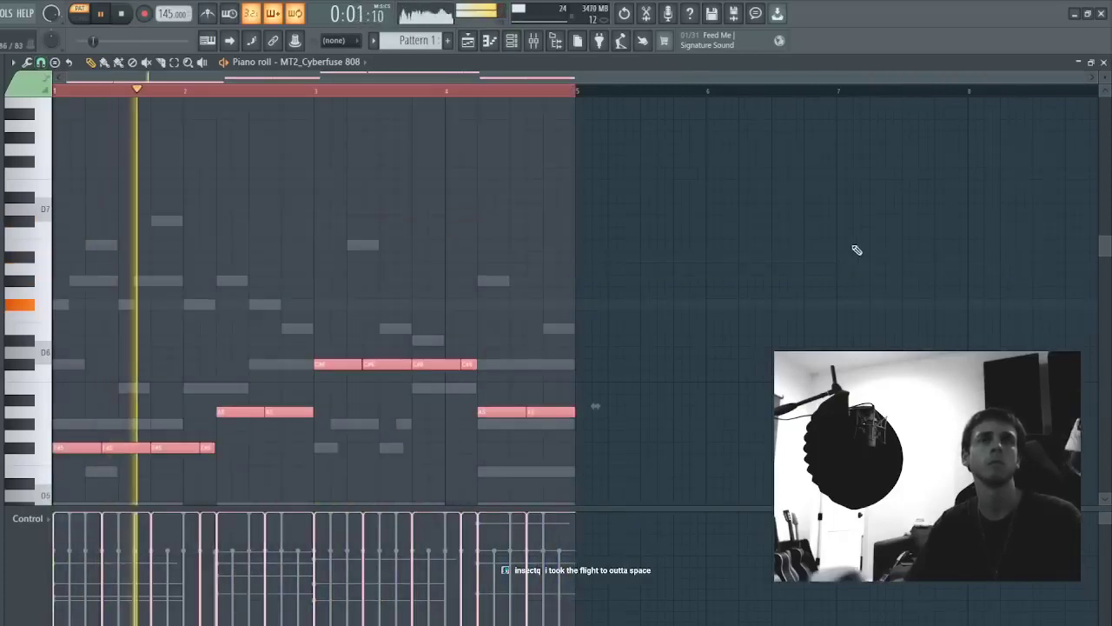
pyautogui.hotkey('ctrl', 'd')
pyautogui.moveTo(288, 379); pyautogui.dragTo(663, 309)
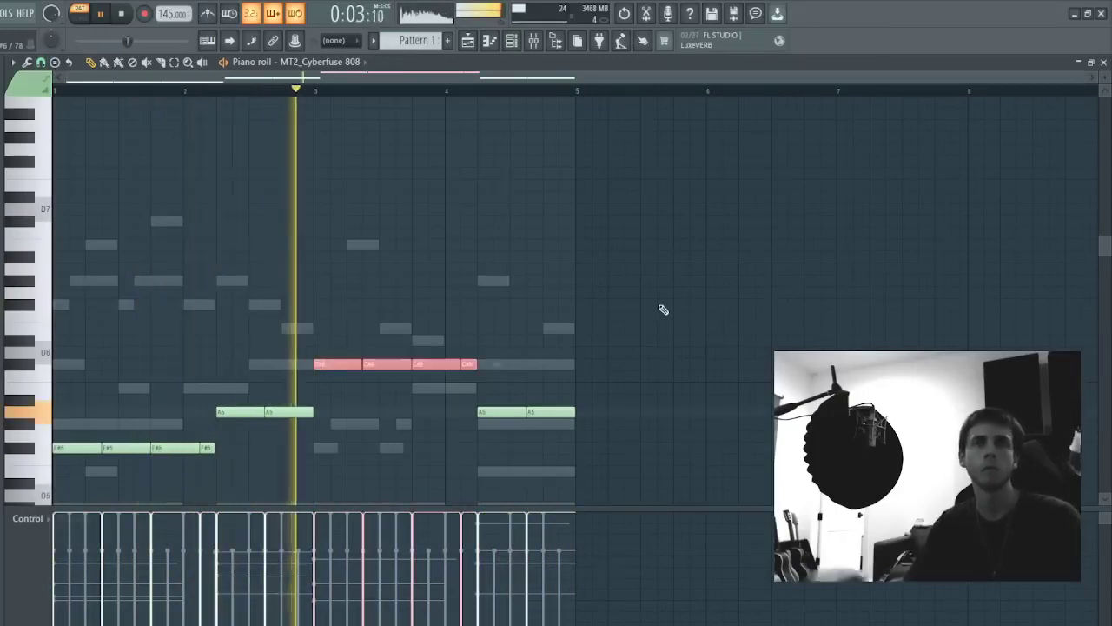
pyautogui.hotkey('ctrl', 'Down')
pyautogui.hotkey('ctrl', 'd')
pyautogui.press('F7')
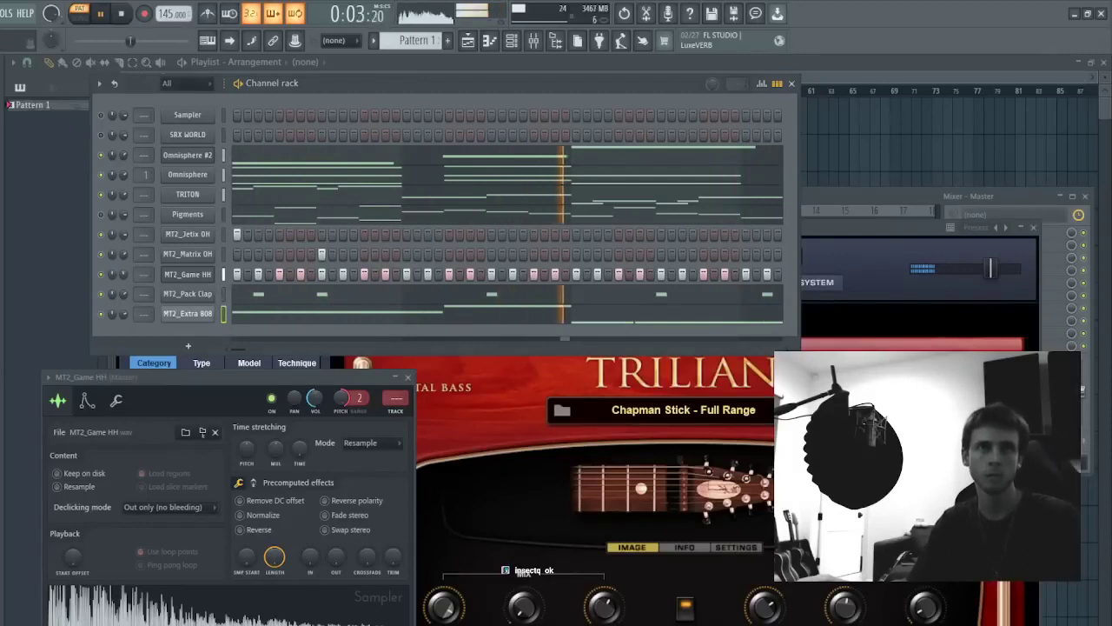
# - Audition eight 808 samples on the bass channel, settle on MT2_Extra 808, and bring the mixer forward
pyautogui.moveTo(2, 314); pyautogui.dragTo(187, 314)
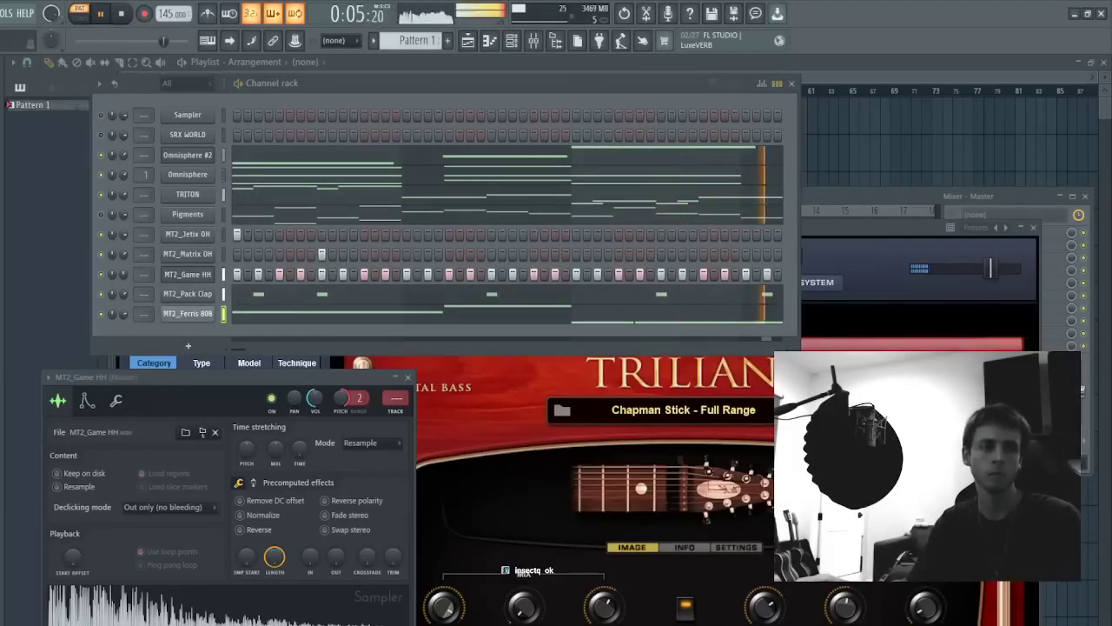
pyautogui.moveTo(2, 314); pyautogui.dragTo(188, 314)
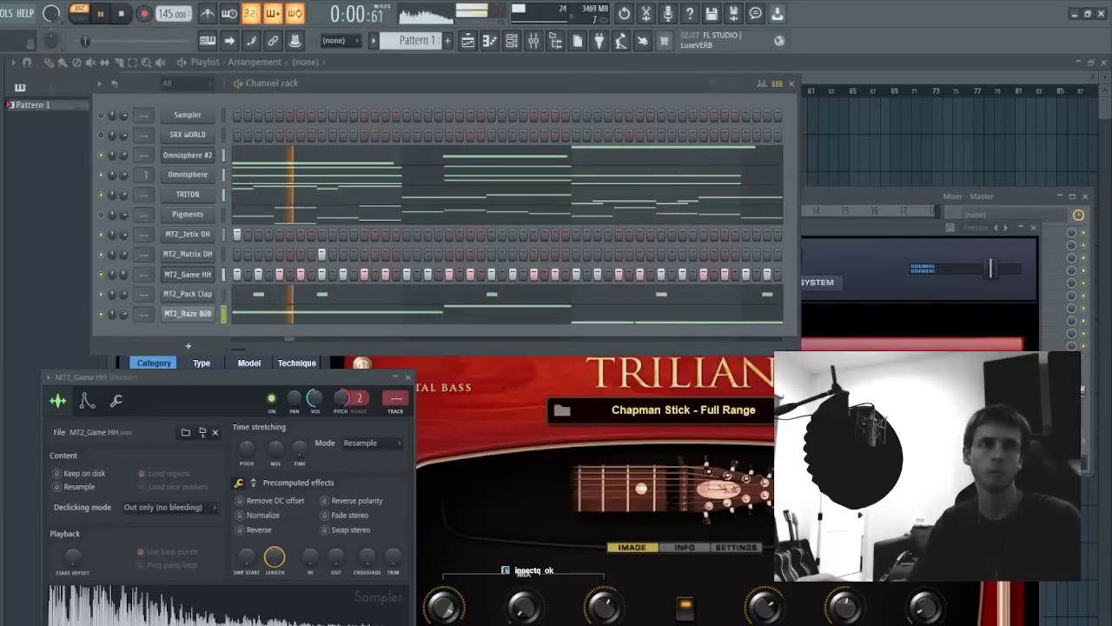
pyautogui.moveTo(2, 314); pyautogui.dragTo(188, 314)
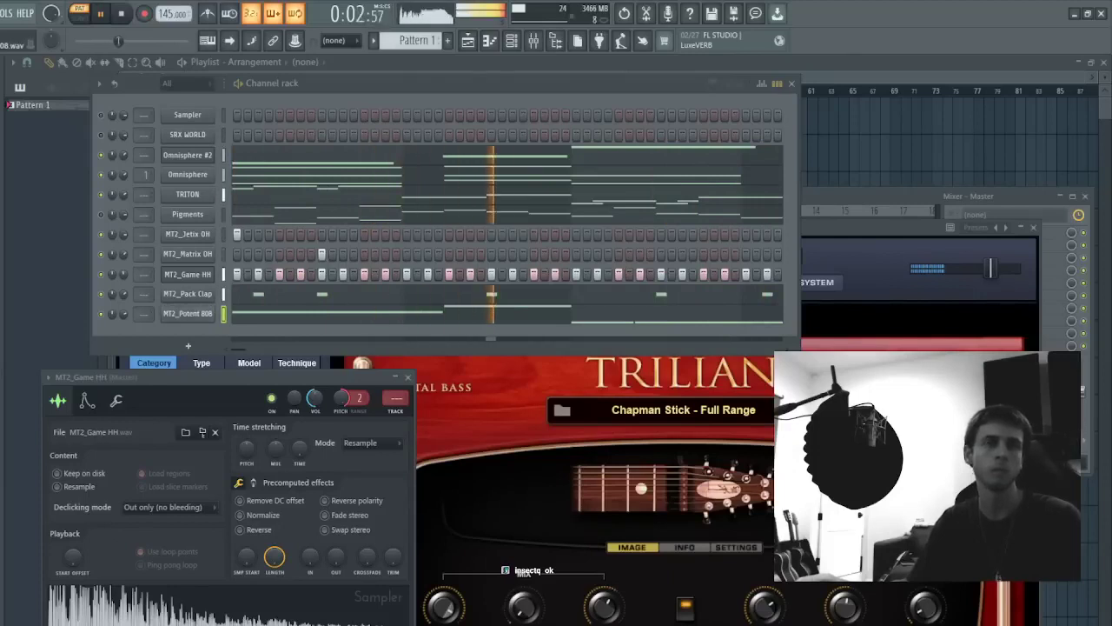
pyautogui.moveTo(1, 314); pyautogui.dragTo(187, 313)
pyautogui.moveTo(2, 314); pyautogui.dragTo(188, 313)
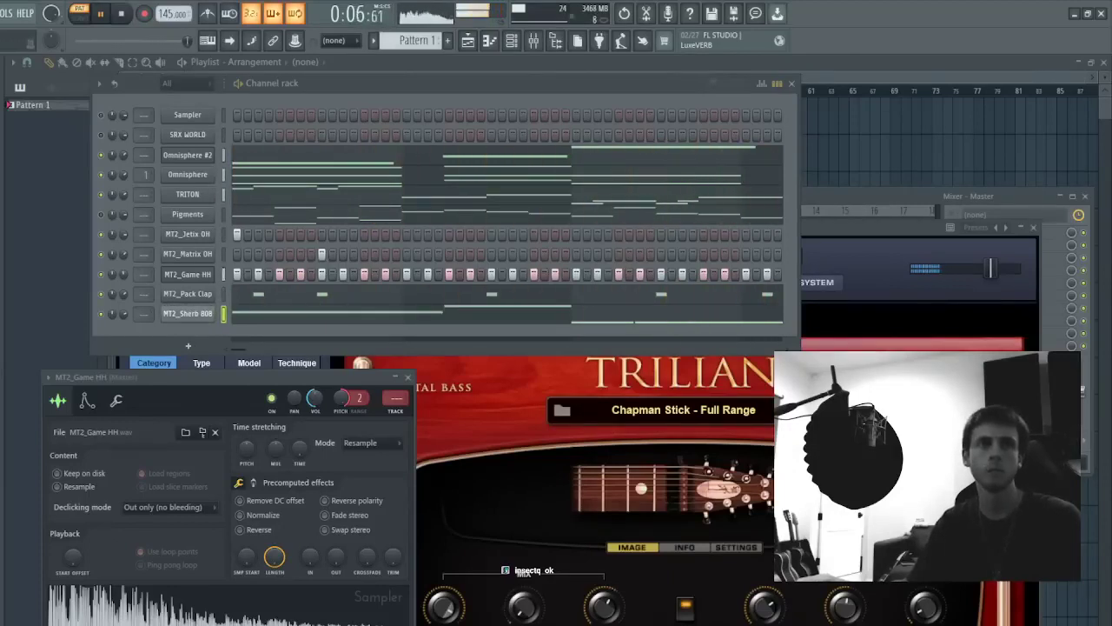
pyautogui.moveTo(2, 313); pyautogui.dragTo(187, 313)
pyautogui.press('space')
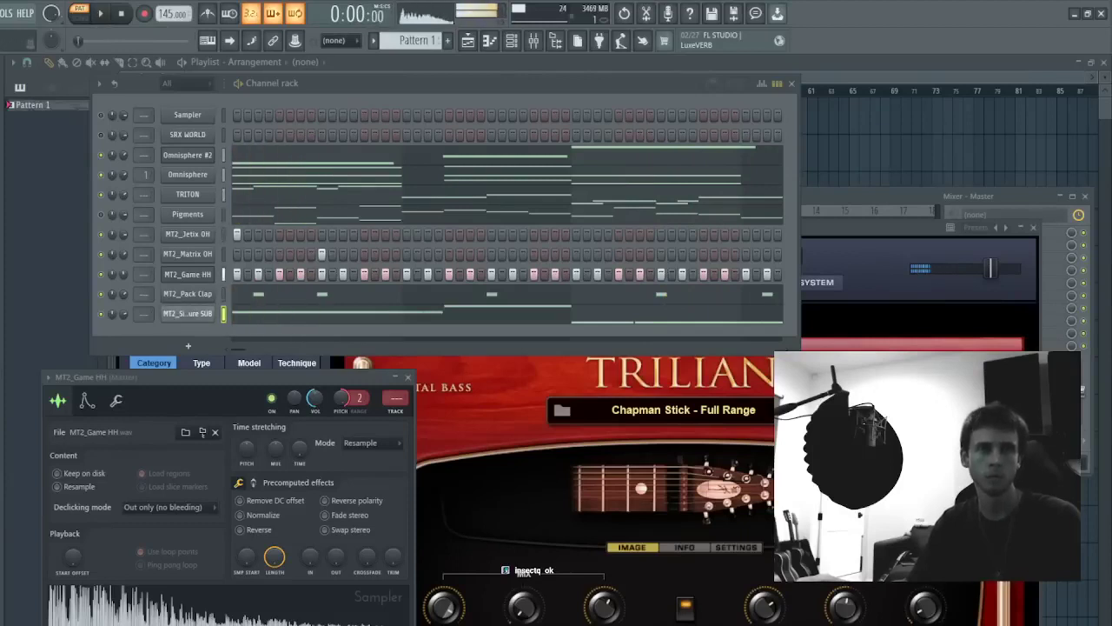
pyautogui.moveTo(2, 314); pyautogui.dragTo(188, 314)
pyautogui.press('space')
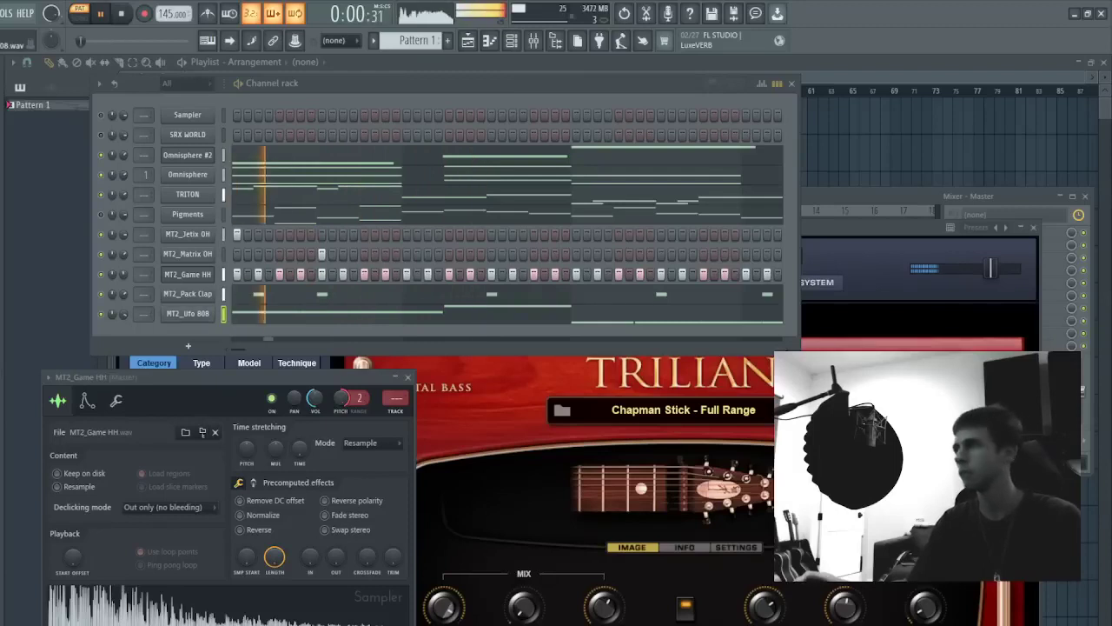
pyautogui.moveTo(2, 313); pyautogui.dragTo(188, 314)
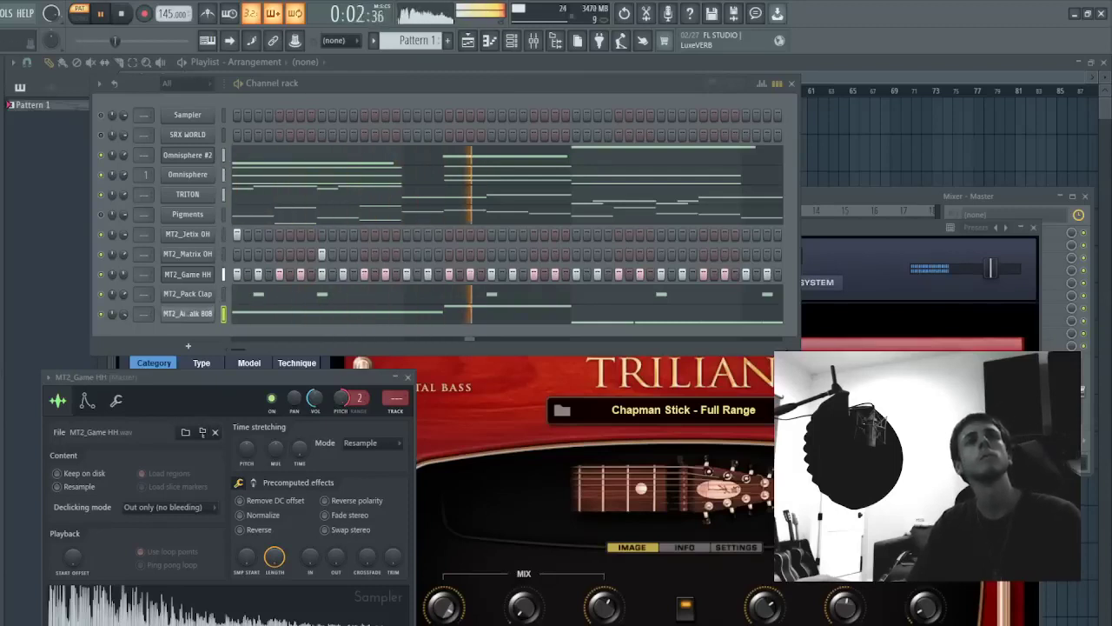
pyautogui.middleClick(2, 348)
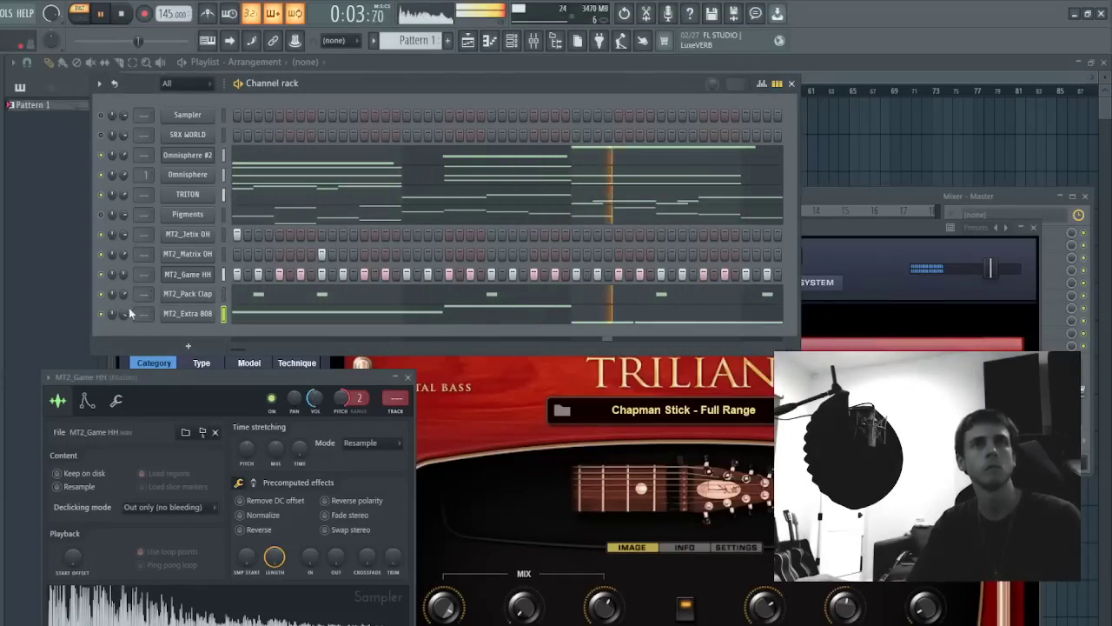
pyautogui.click(841, 206)
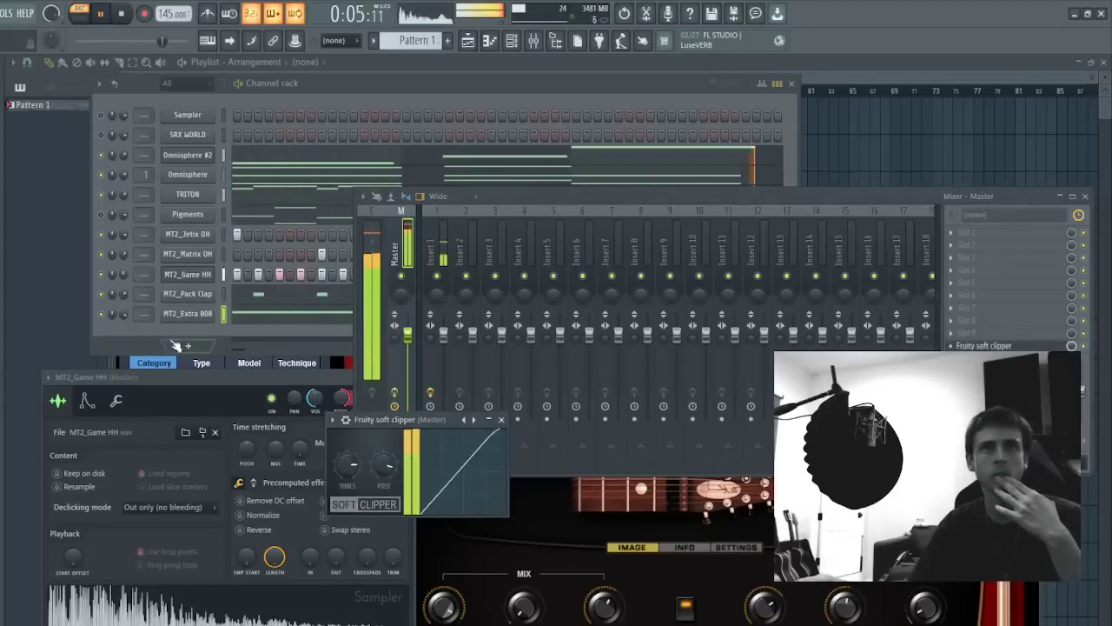
# - Bring the Channel rack forward and turn up the Master soft clipper's POST output knob
pyautogui.click(126, 312)
pyautogui.moveTo(375, 466); pyautogui.dragTo(224, 365)
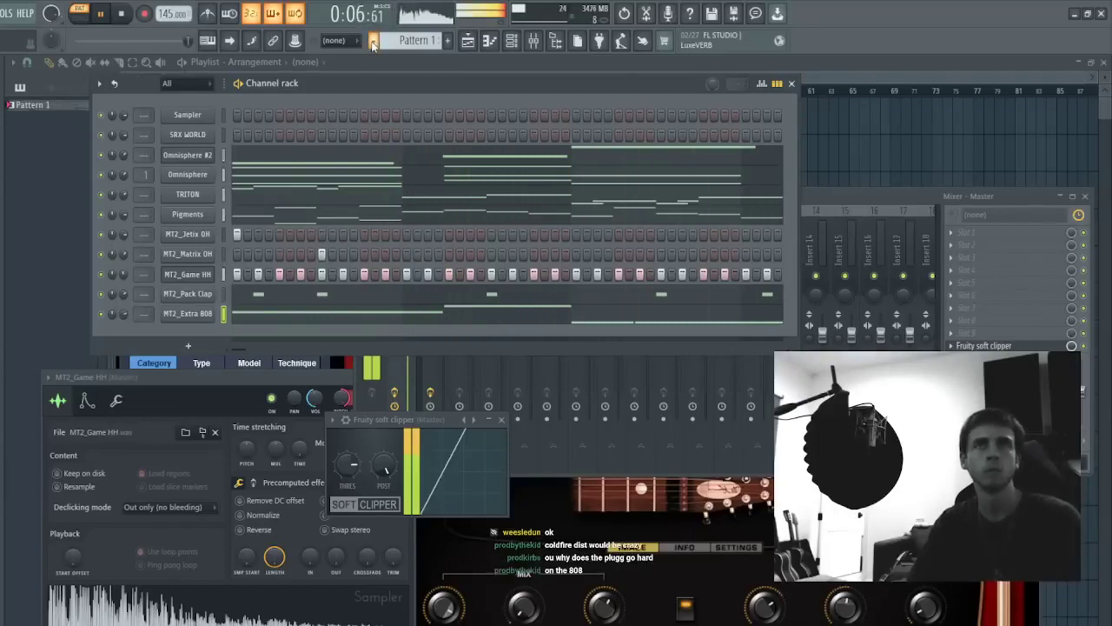
# - Split Pattern 1 into per-channel patterns, place them at bar 1, and switch to song mode
pyautogui.click(474, 259)
pyautogui.rightClick(921, 144)
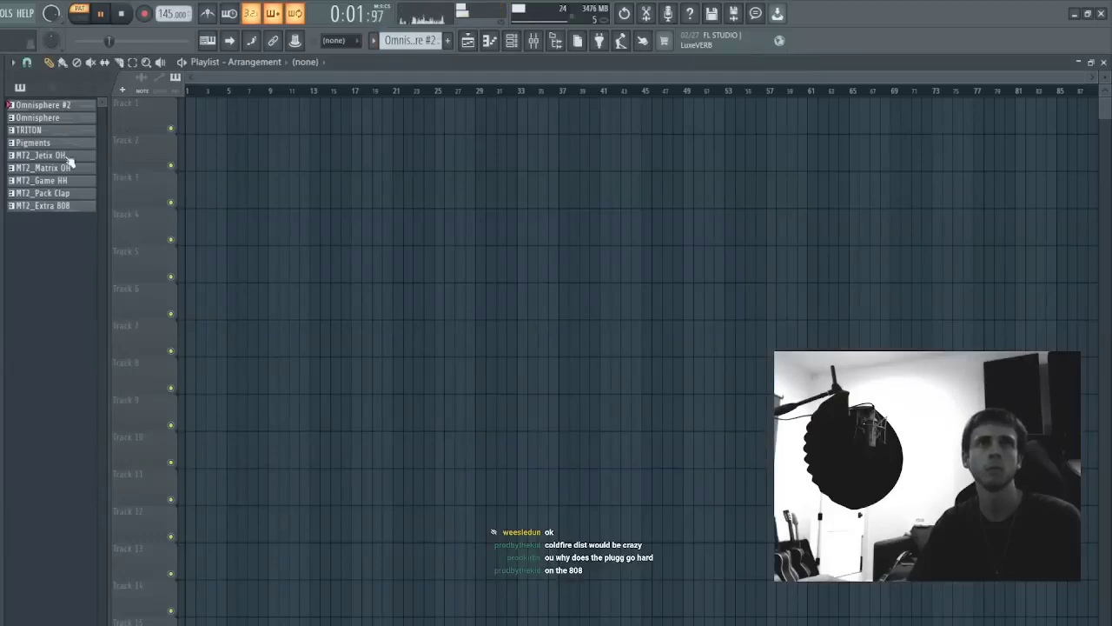
pyautogui.click(67, 105)
pyautogui.keyDown('shift'); pyautogui.click(74, 206); pyautogui.keyUp('shift')
pyautogui.moveTo(74, 206); pyautogui.dragTo(172, 97)
pyautogui.hotkey('ctrl', 'd')
pyautogui.press('l')
# - Duplicate all clips along the timeline and delete the first clips on Tracks 1, 2, 3, 5 and 6
pyautogui.hotkey('ctrl', 'a')
pyautogui.hotkey('ctrl', 'b')
pyautogui.hotkey('ctrl', 'b')
pyautogui.hotkey('ctrl', 'b')
pyautogui.hotkey('ctrl', 'd')
pyautogui.rightClick(191, 264)
pyautogui.rightClick(189, 302)
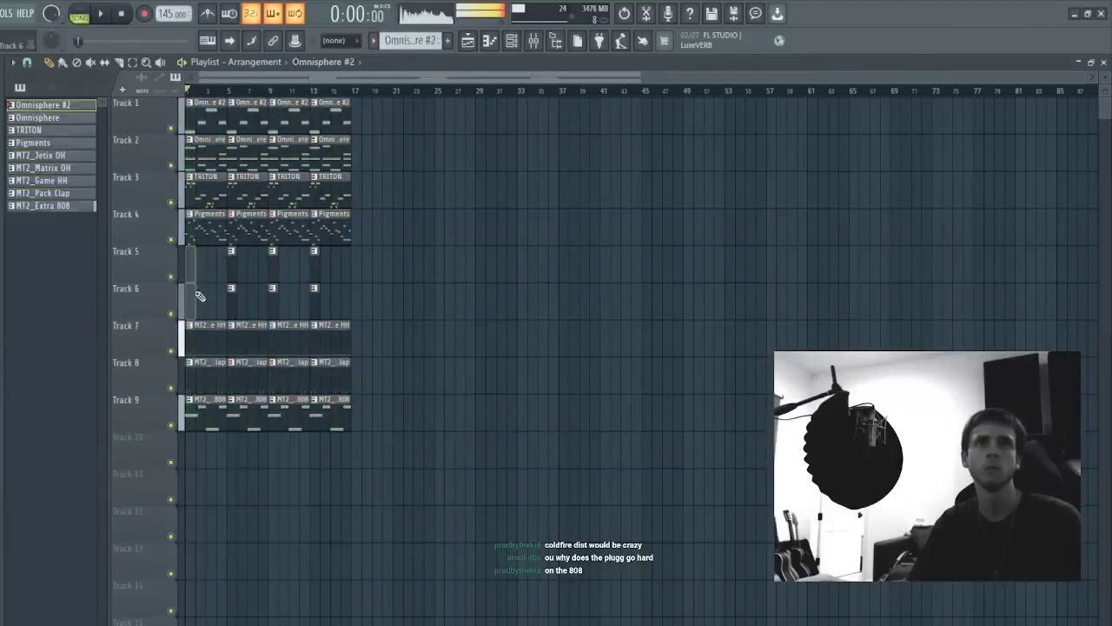
pyautogui.rightClick(212, 183)
pyautogui.rightClick(209, 152)
pyautogui.rightClick(206, 117)
# - Copy the TRITON clips to bars 1 and 5, and Omnisphere #2 and Tracks 5–6 clips to bar 1
pyautogui.moveTo(281, 206)
pyautogui.mouseDown()
pyautogui.moveTo(253, 188)
pyautogui.moveTo(212, 188)
pyautogui.mouseUp()
pyautogui.press('space')
pyautogui.hotkey('ctrl', 'd')
pyautogui.press('space')
pyautogui.moveTo(257, 126); pyautogui.dragTo(205, 119)
pyautogui.hotkey('ctrl', 'd')
pyautogui.press('space')
pyautogui.press('space')
pyautogui.moveTo(209, 247)
pyautogui.mouseDown()
pyautogui.moveTo(251, 321)
pyautogui.moveTo(200, 280)
pyautogui.moveTo(250, 308)
pyautogui.moveTo(212, 261)
pyautogui.mouseUp()
# - Remove leftover Track 5–6 clips, duplicate the bar-1 hat clips to bar 5, and delete Track 2's bar-5 clip
pyautogui.rightClick(272, 299)
pyautogui.rightClick(274, 268)
pyautogui.rightClick(314, 268)
pyautogui.rightClick(316, 300)
pyautogui.hotkey('ctrl', 'b')
pyautogui.rightClick(248, 161)
# - Try duplicating the Track 5–6 clips to bars 9–16, then undo it
pyautogui.moveTo(279, 242); pyautogui.dragTo(212, 301)
pyautogui.hotkey('ctrl', 'b')
pyautogui.hotkey('ctrl', 'd')
pyautogui.hotkey('ctrl', 'z')
pyautogui.hotkey('ctrl', 'd')
pyautogui.moveTo(429, 261); pyautogui.dragTo(90, 454)
pyautogui.hotkey('ctrl', 'd')
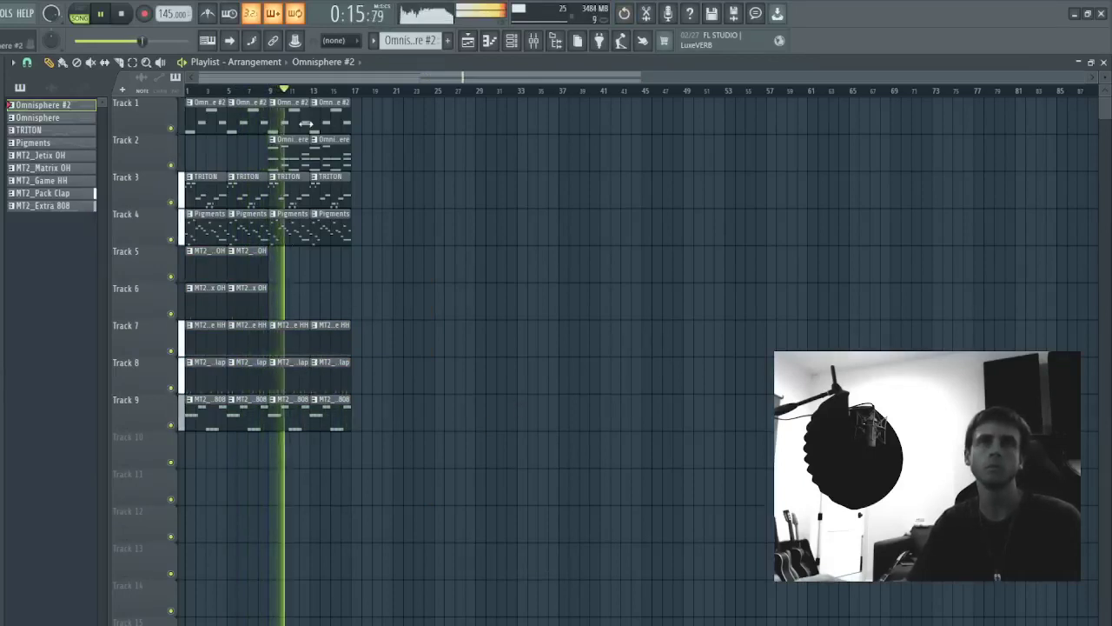
# - Delete the bar-9 and bar-13 Pigments and Omnisphere #2 clips, plus Track 9's bar-1 and bar-5 808 clips
pyautogui.rightClick(295, 225)
pyautogui.rightClick(332, 224)
pyautogui.rightClick(296, 118)
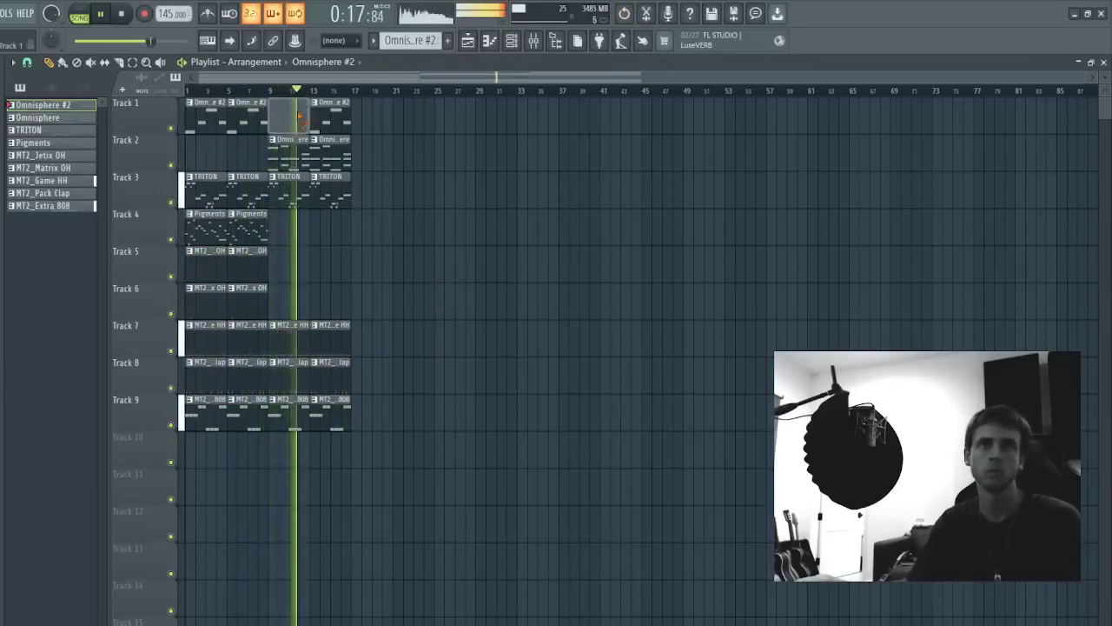
pyautogui.rightClick(332, 118)
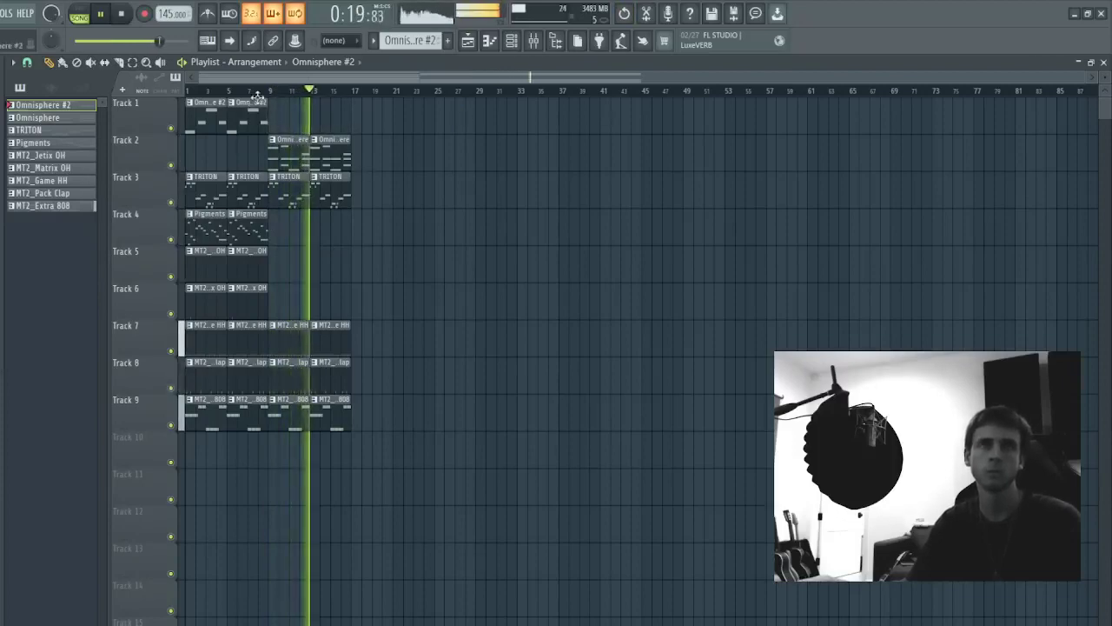
pyautogui.scroll(3, 269, 94)
pyautogui.rightClick(321, 419)
pyautogui.rightClick(265, 419)
# - Duplicate the 16-bar section to bars 17–33, extend the 808 clips, and remove two Omnisphere #2 clips after bar 17
pyautogui.moveTo(756, 476); pyautogui.dragTo(181, 103)
pyautogui.hotkey('ctrl', 'b')
pyautogui.scroll(-3, 478, 92)
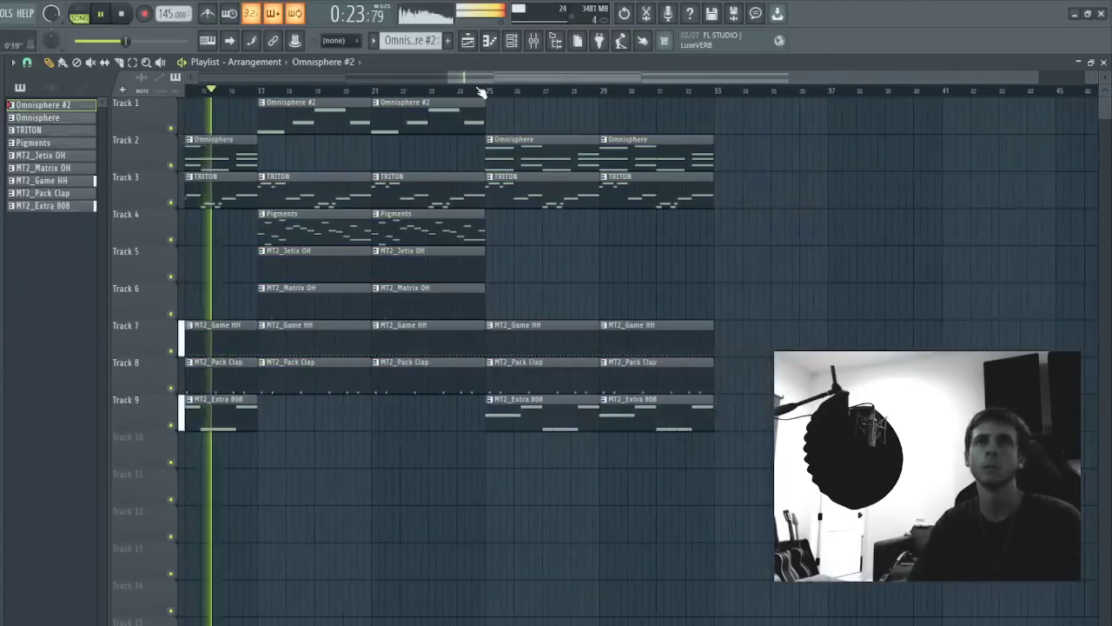
pyautogui.moveTo(521, 412); pyautogui.dragTo(321, 421)
pyautogui.hotkey('ctrl', 'b')
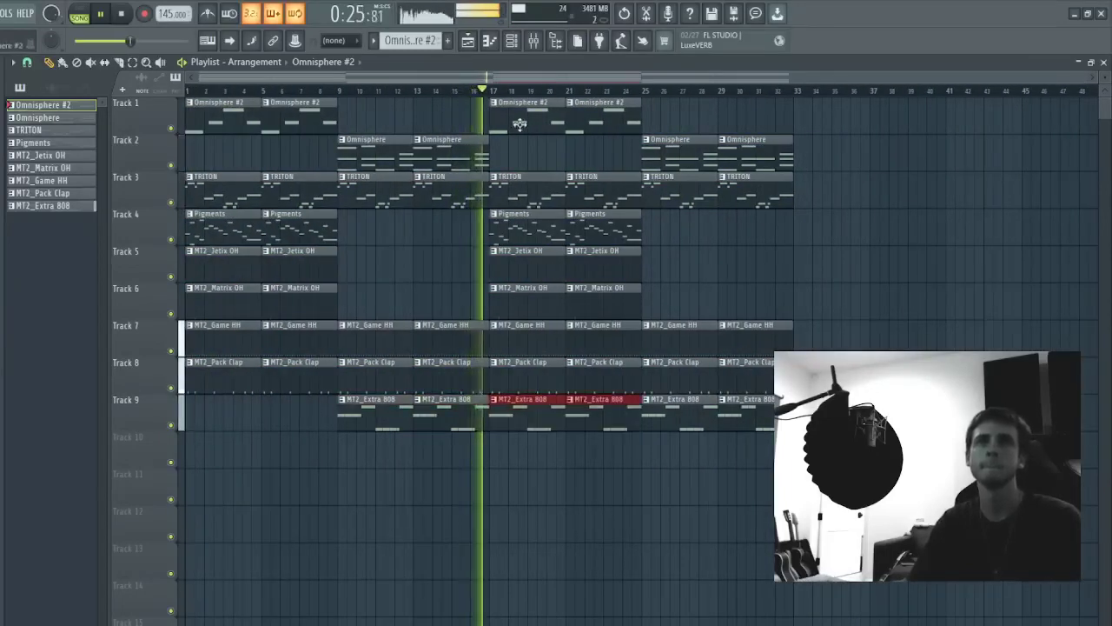
pyautogui.rightClick(526, 127)
pyautogui.rightClick(624, 114)
pyautogui.press('space')
pyautogui.press('space')
pyautogui.click(511, 40)
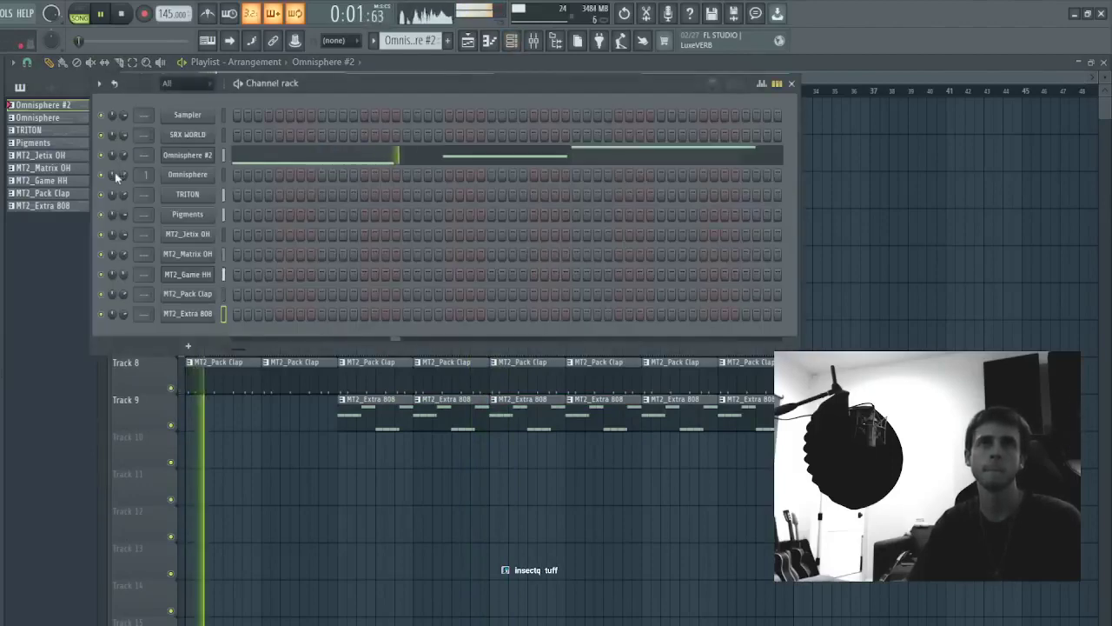
# - Cut the notes out of the TAL-U-NO-LX synth channel
pyautogui.rightClick(950, 292)
pyautogui.doubleClick(367, 155)
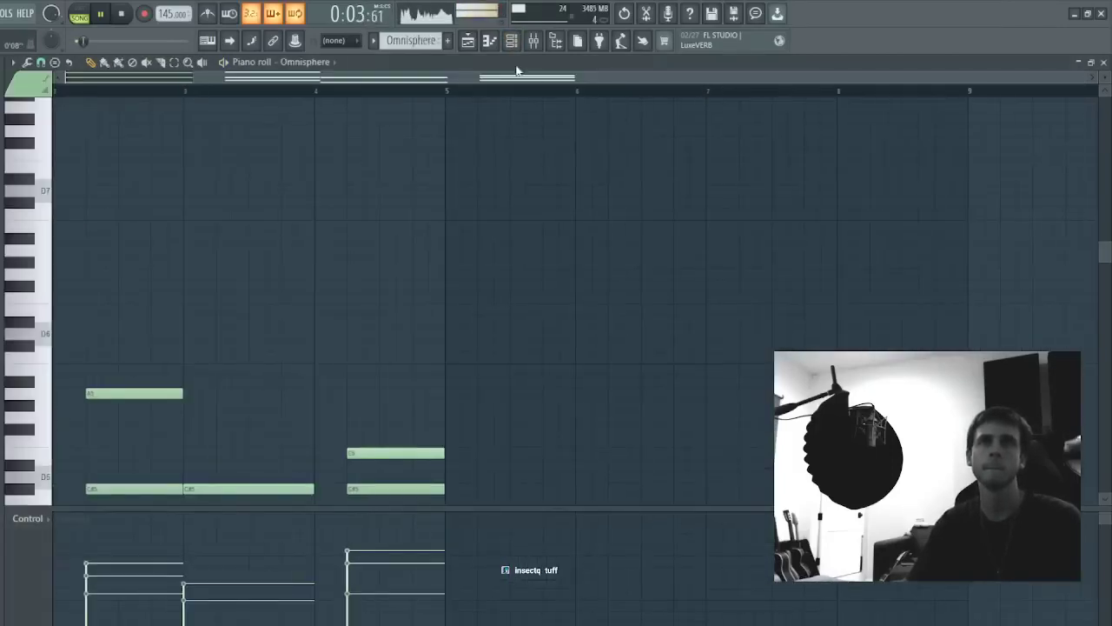
pyautogui.click(511, 41)
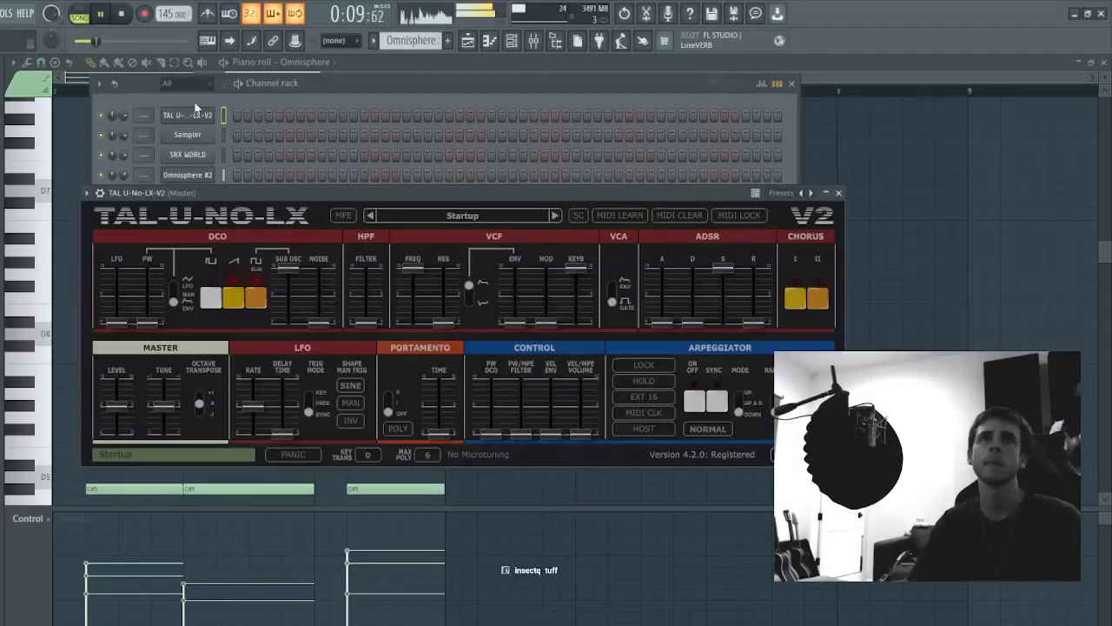
pyautogui.click(196, 106)
pyautogui.hotkey('ctrl', 'x')
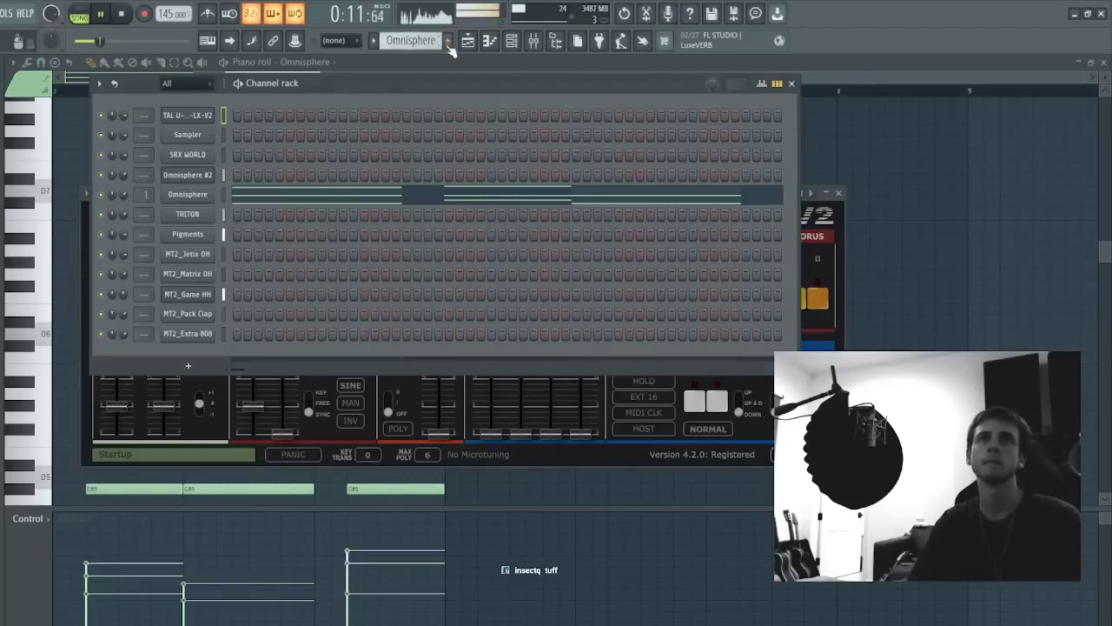
# - Paste the melody into a new Pattern 10 and place it on Track 10 at bar 1
pyautogui.click(447, 40)
pyautogui.hotkey('ctrl', 'v')
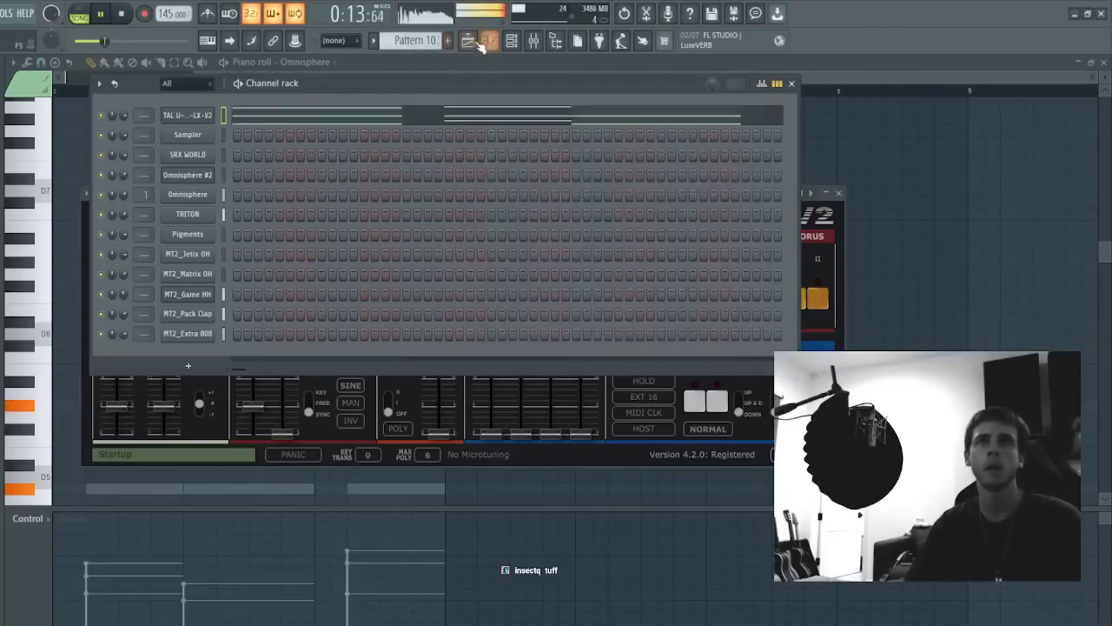
pyautogui.click(469, 41)
pyautogui.click(193, 455)
pyautogui.press('space')
pyautogui.press('space')
# - Duplicate the Pattern 10 clip along Track 10 up to bar 29
pyautogui.click(211, 459)
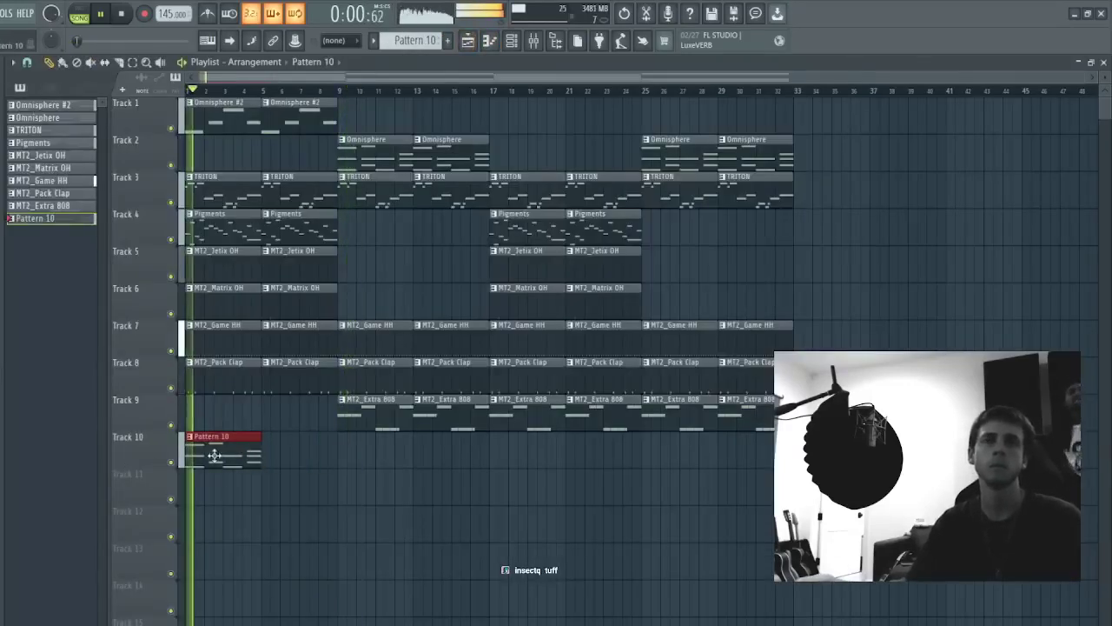
pyautogui.hotkey('ctrl', 'b')
pyautogui.hotkey('ctrl', 'b')
pyautogui.press('space')
pyautogui.hotkey('ctrl', 'b')
pyautogui.hotkey('ctrl', 'b')
pyautogui.hotkey('ctrl', 'b')
pyautogui.hotkey('ctrl', 'b')
pyautogui.hotkey('ctrl', 'b')
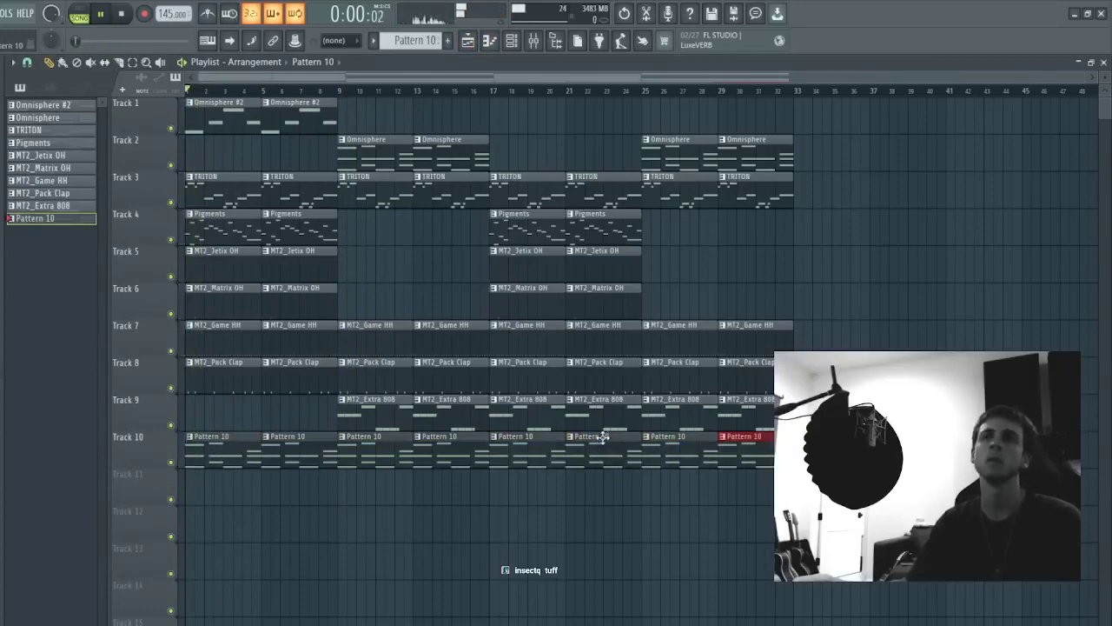
pyautogui.press('space')
# - Step the TAL-U-NO-LX synth preset to ARP Circles Arpeggio FMR
pyautogui.doubleClick(298, 457)
pyautogui.click(511, 42)
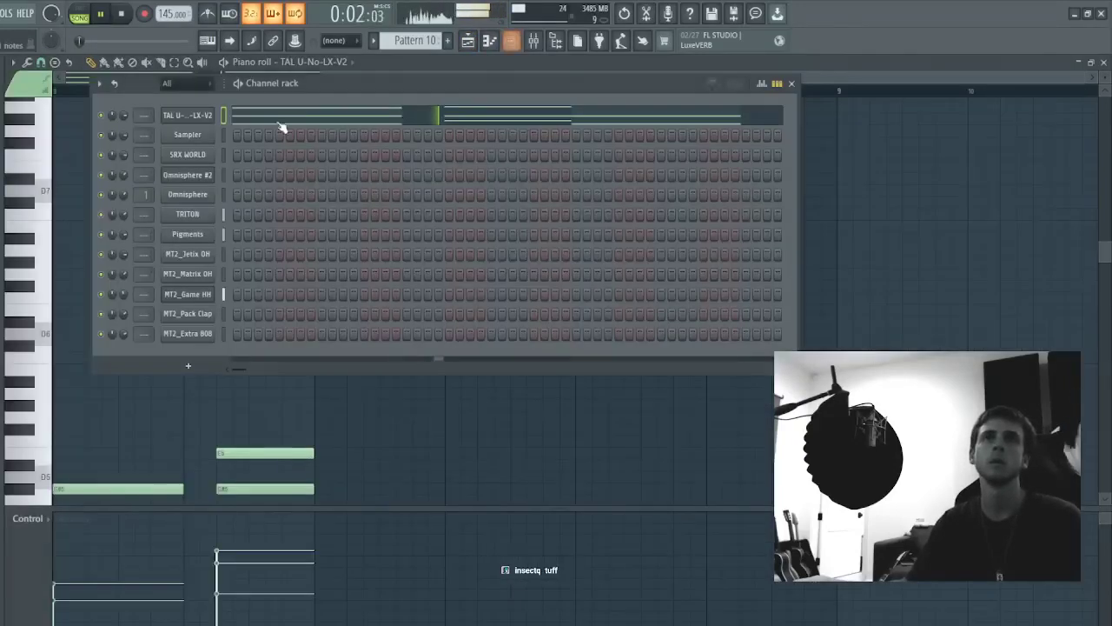
pyautogui.click(176, 119)
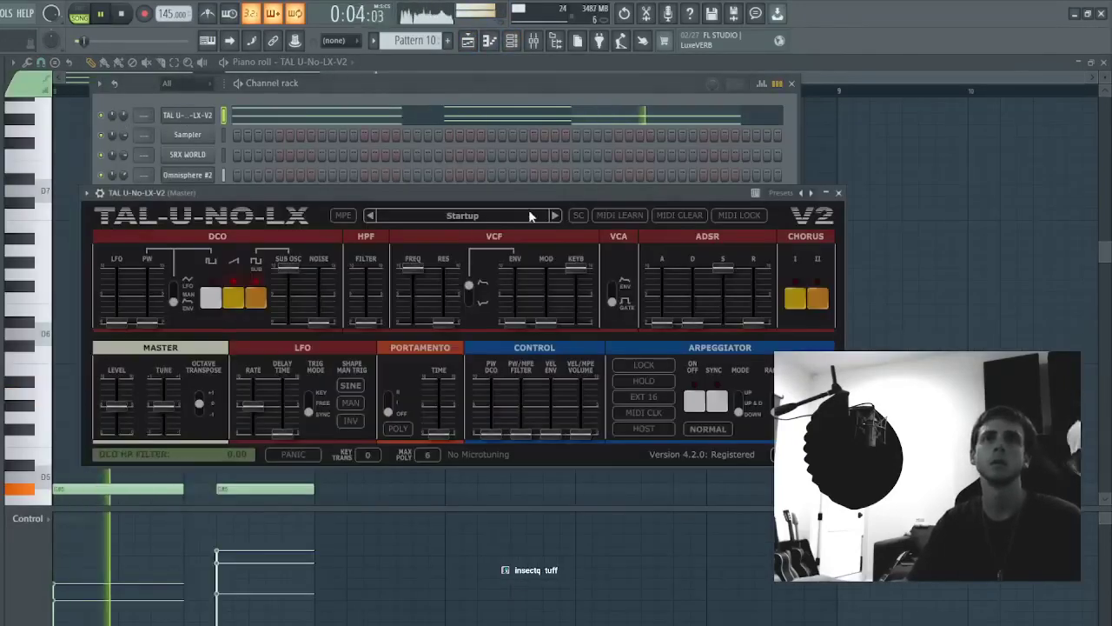
pyautogui.click(553, 216)
pyautogui.click(554, 216)
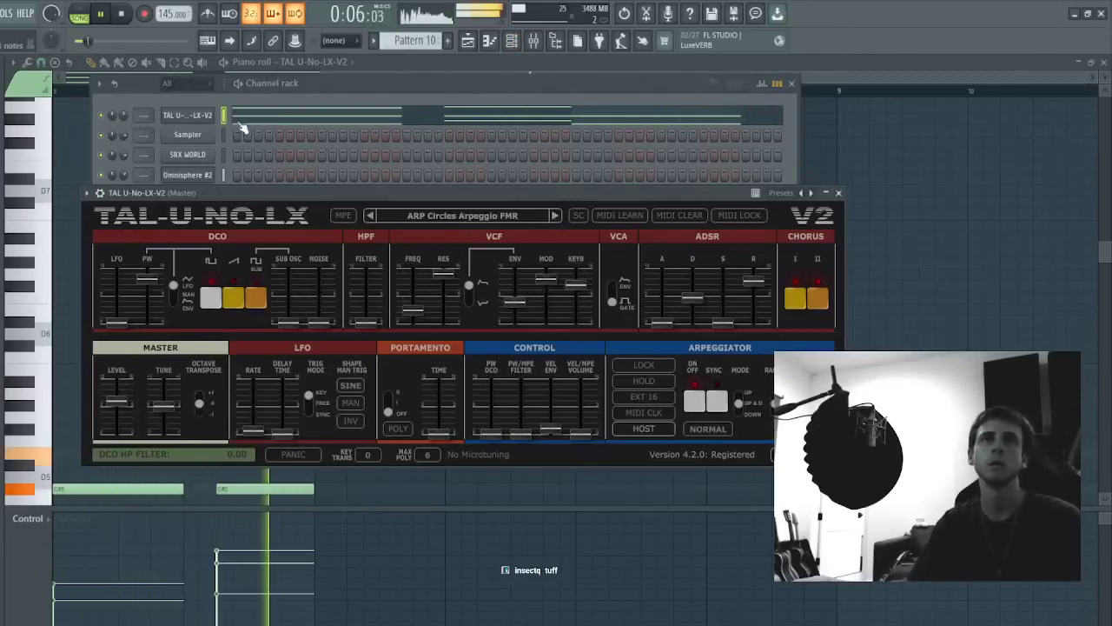
pyautogui.moveTo(123, 115); pyautogui.dragTo(123, 121)
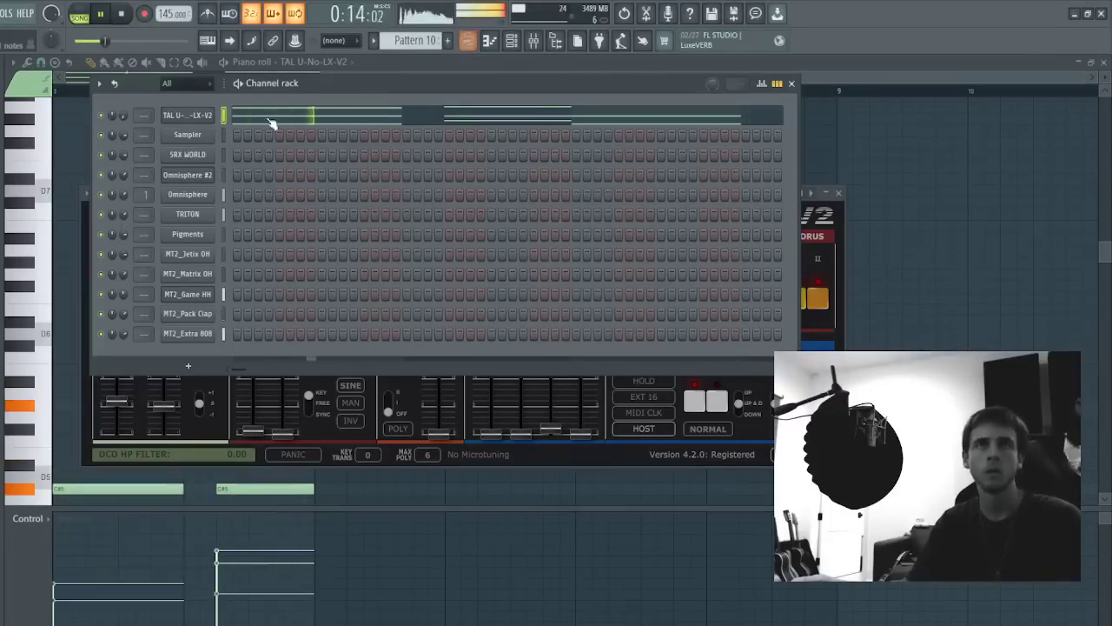
# - Delete the TAL U-No-LX-V2 notes from Pattern 10 and return to the song arrangement
pyautogui.hotkey('ctrl', 'x')
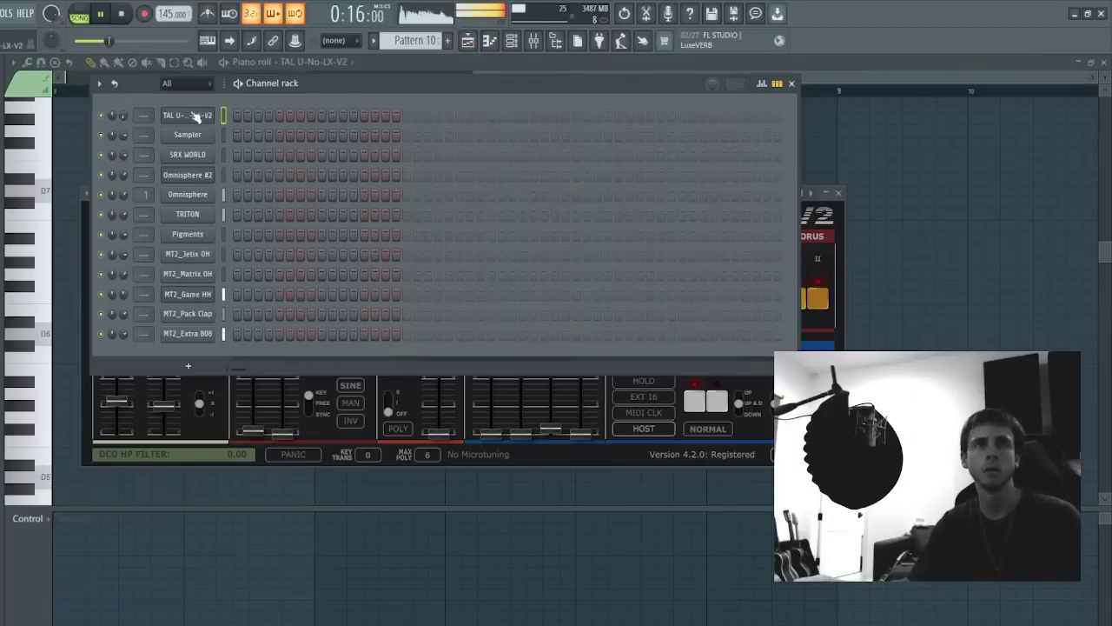
pyautogui.hotkey('ctrl', 'v')
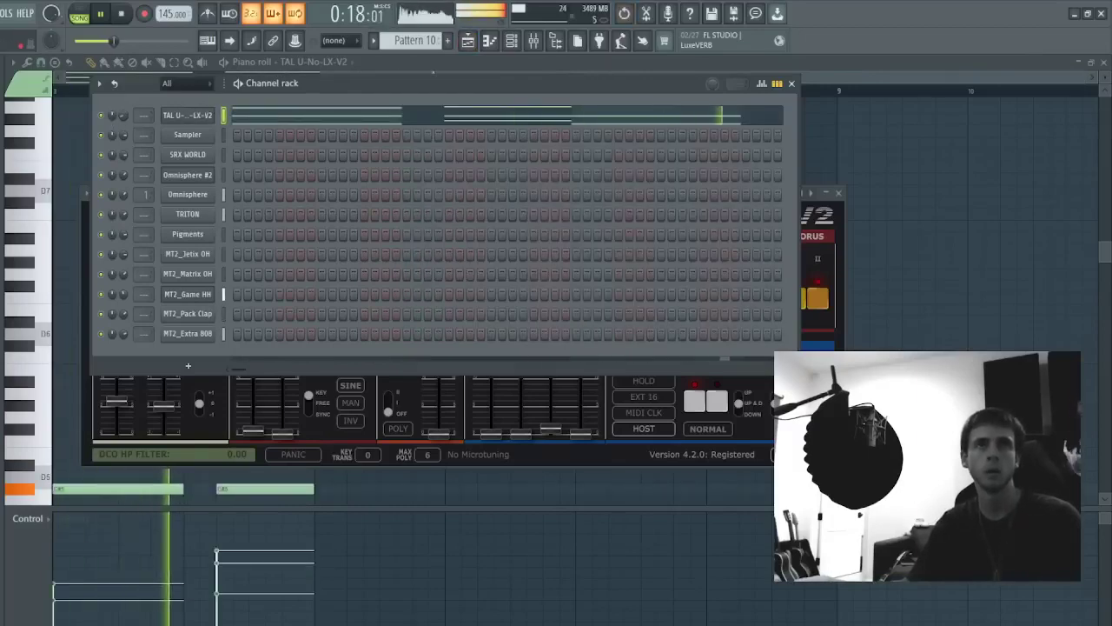
pyautogui.hotkey('ctrl', 'x')
pyautogui.click(467, 43)
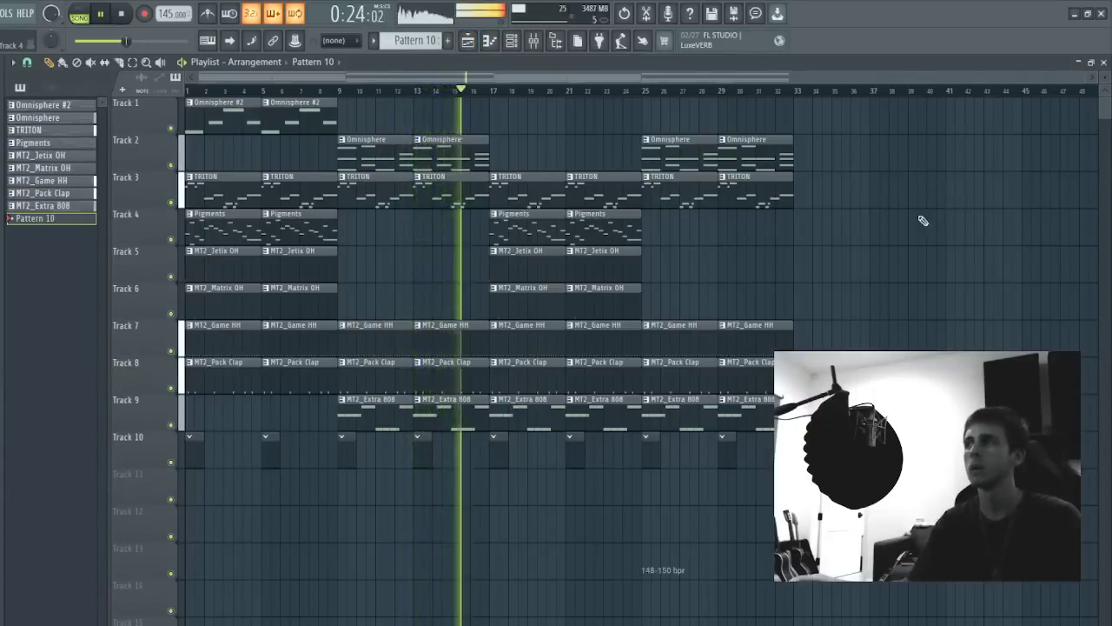
# - Link the TRITON and Pigments channels to free mixer tracks 2 and 3
pyautogui.moveTo(944, 467); pyautogui.dragTo(345, 77)
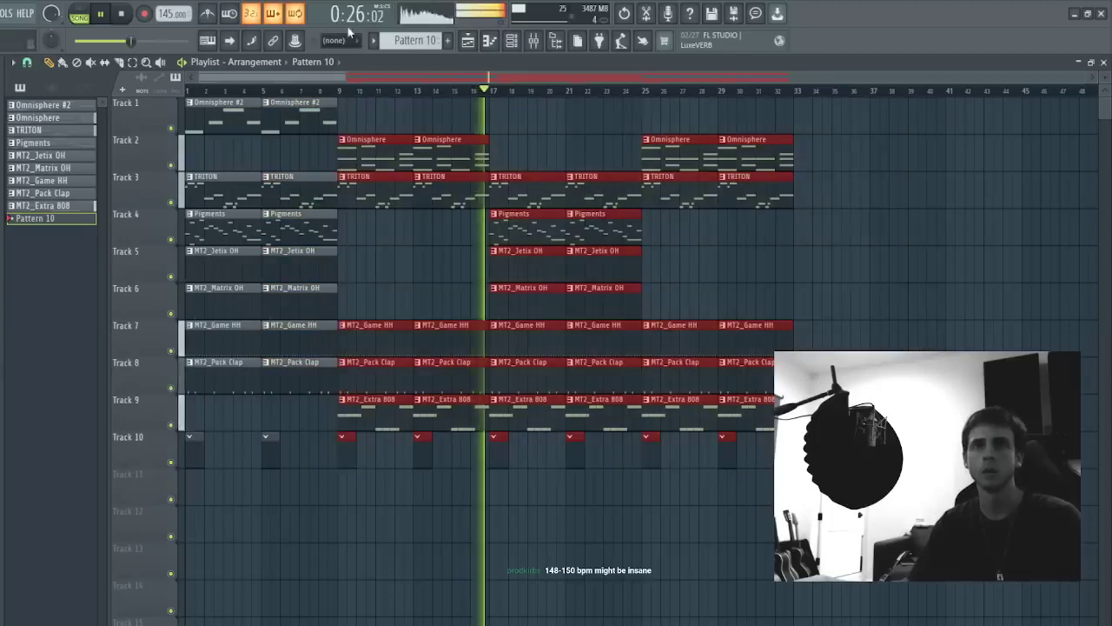
pyautogui.hotkey('ctrl', 'd')
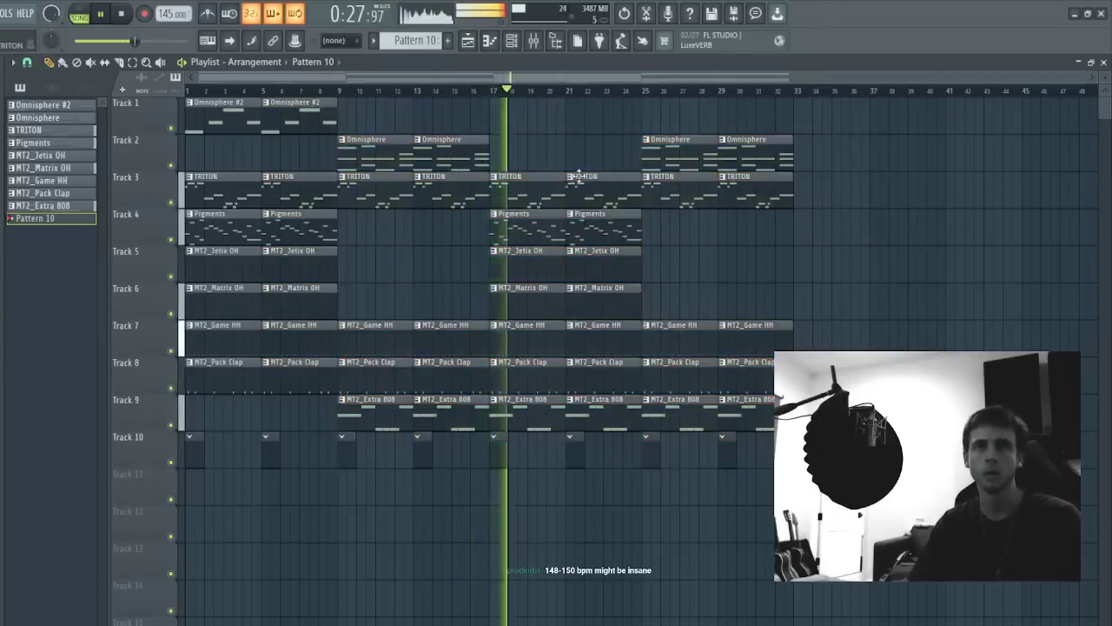
pyautogui.doubleClick(536, 188)
pyautogui.click(510, 44)
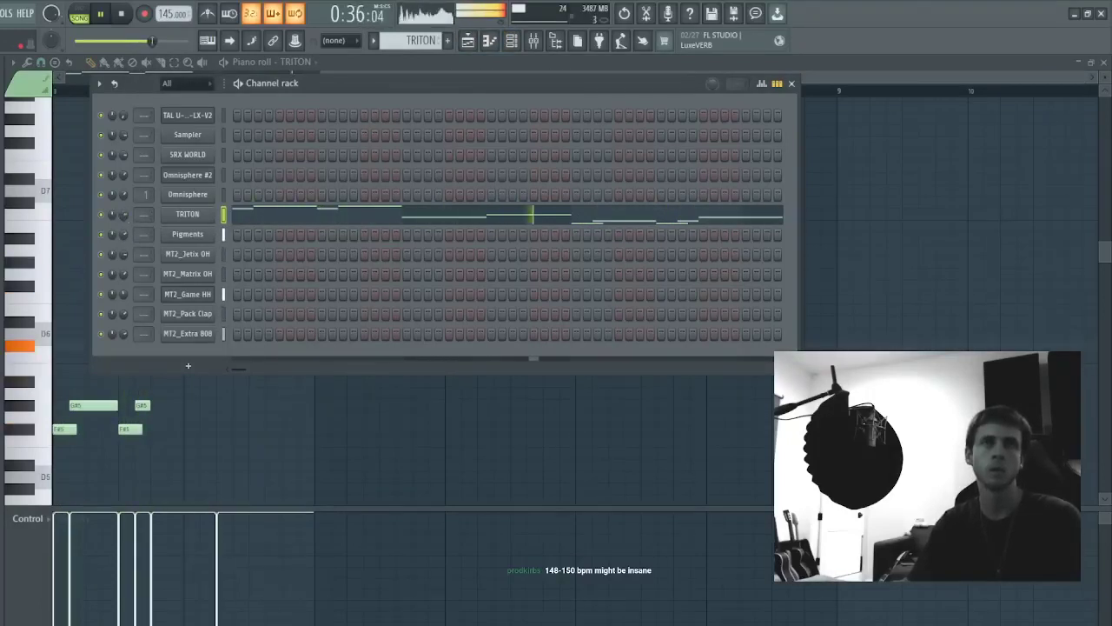
pyautogui.rightClick(223, 236)
pyautogui.hotkey('ctrl', 'l')
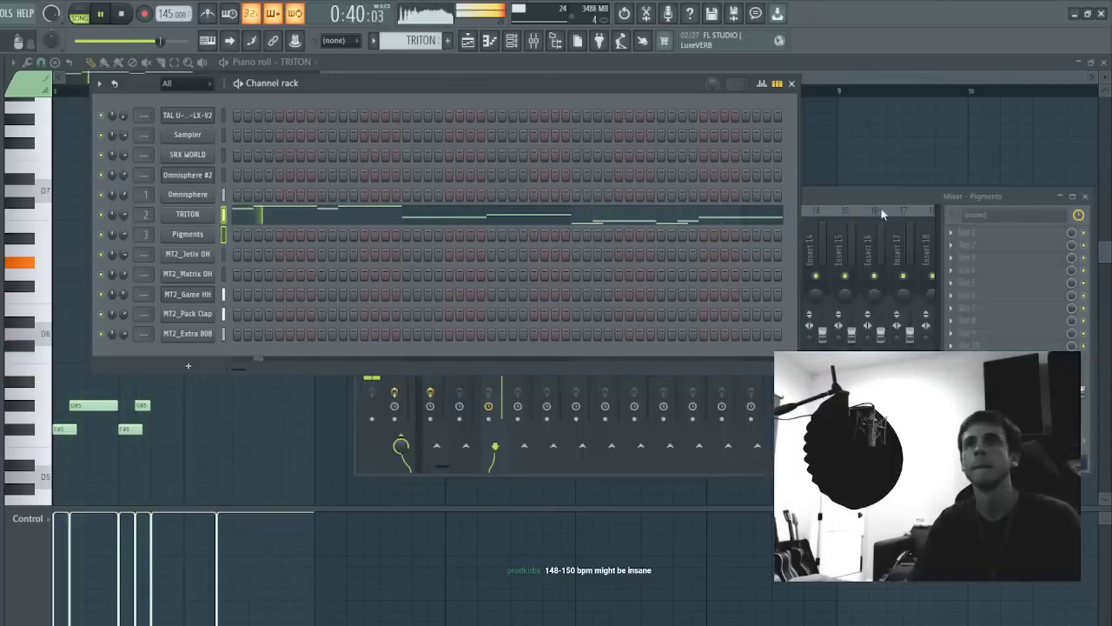
# - Check the effects on mixer insert 1, then return to the arrangement
pyautogui.click(885, 215)
pyautogui.click(447, 235)
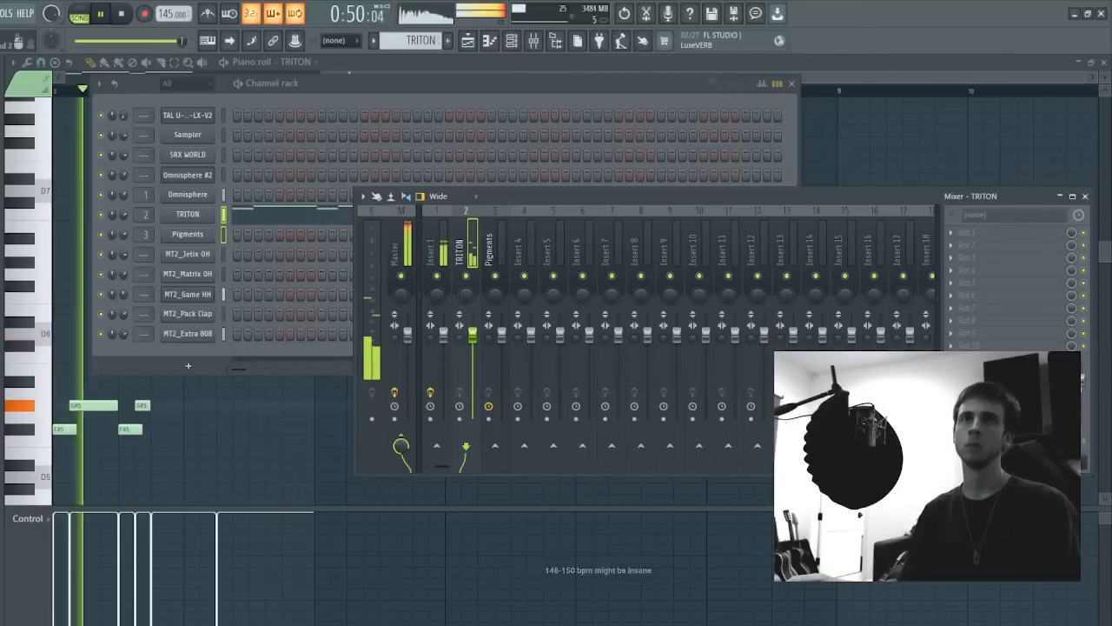
pyautogui.press('F5')
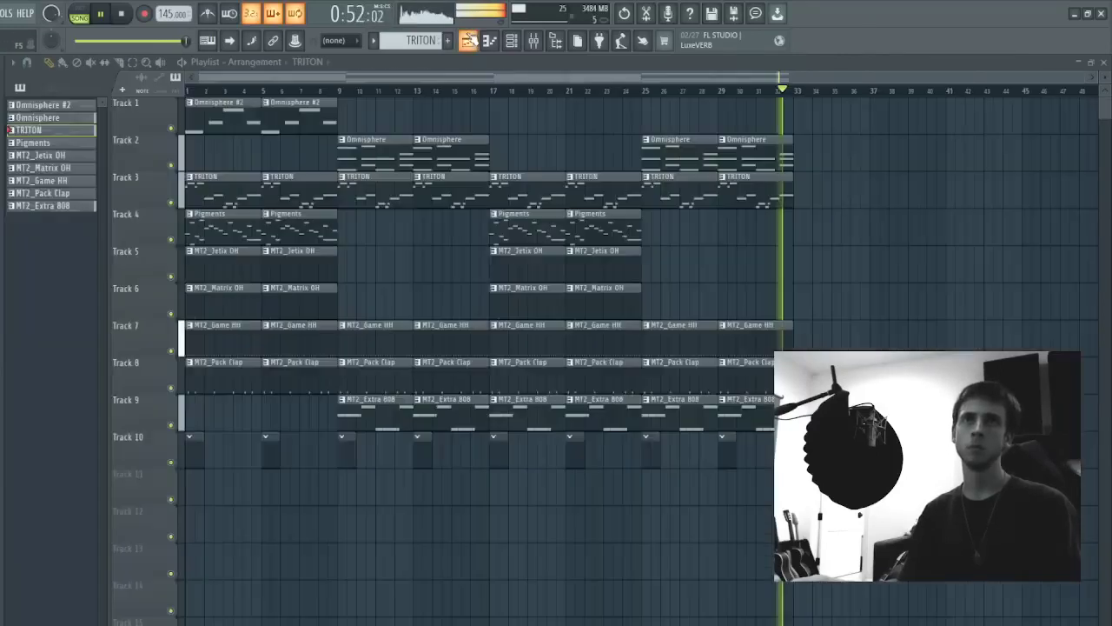
# - Stop playback and switch the transport to whole-song mode
pyautogui.doubleClick(261, 182)
pyautogui.press('F6')
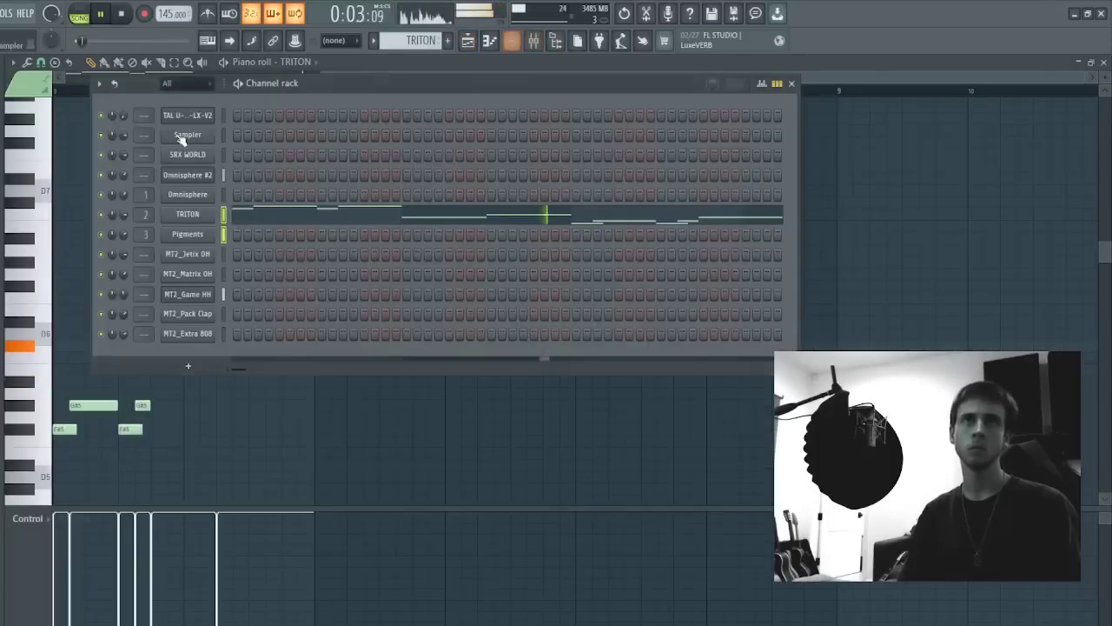
pyautogui.press('F5')
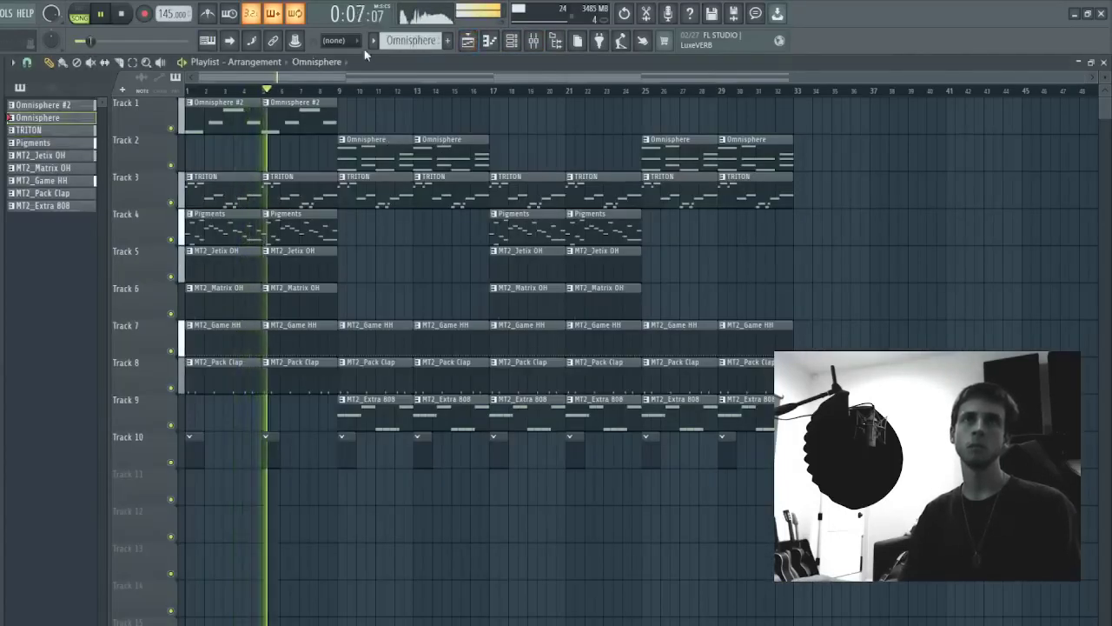
pyautogui.press('space')
pyautogui.press('l')
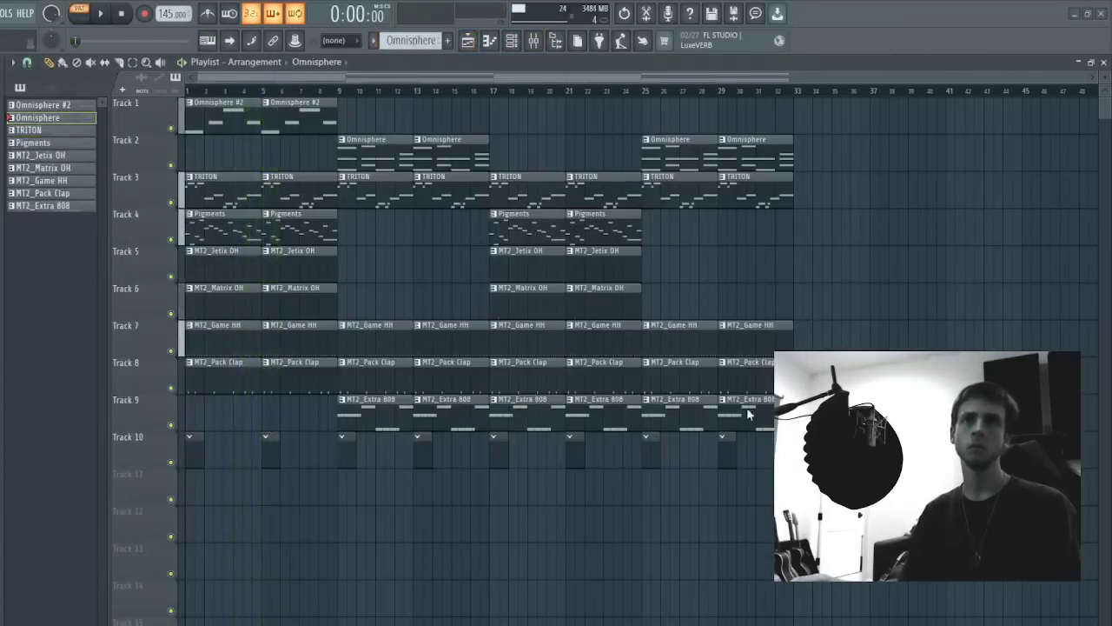
pyautogui.hotkey('ctrl', 'alt', 'c')
# - Place the Omnisphere #3 audio clip at bar 1 on Track 13 and solo that track
pyautogui.click(900, 205)
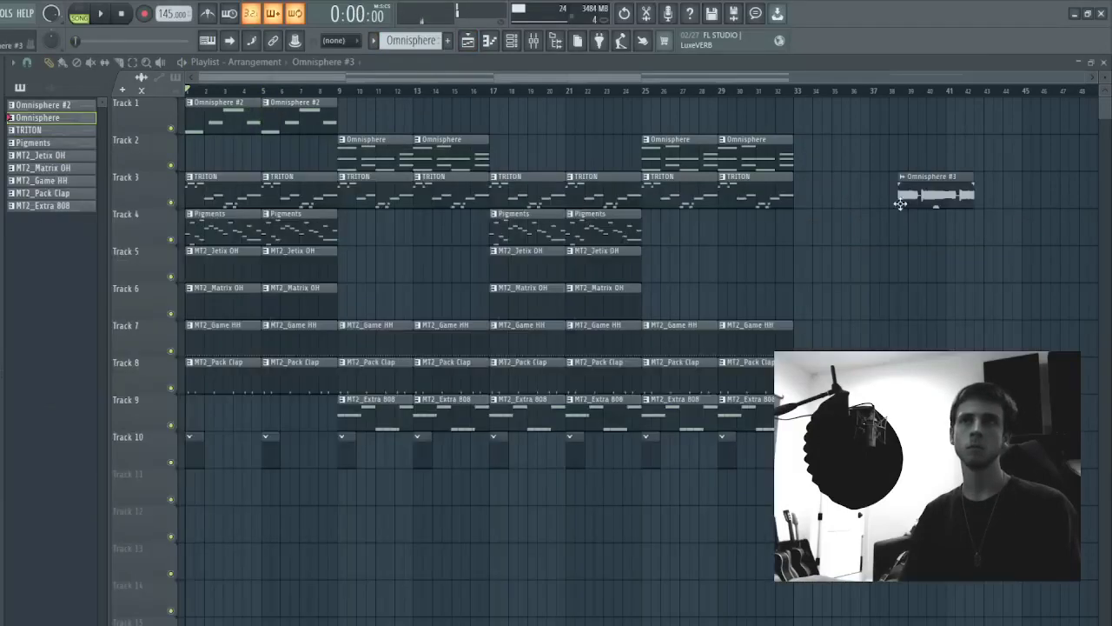
pyautogui.moveTo(930, 198); pyautogui.dragTo(132, 531)
pyautogui.doubleClick(232, 557)
pyautogui.rightClick(242, 566)
pyautogui.click(197, 564)
pyautogui.press('space')
pyautogui.rightClick(173, 573)
pyautogui.press('space')
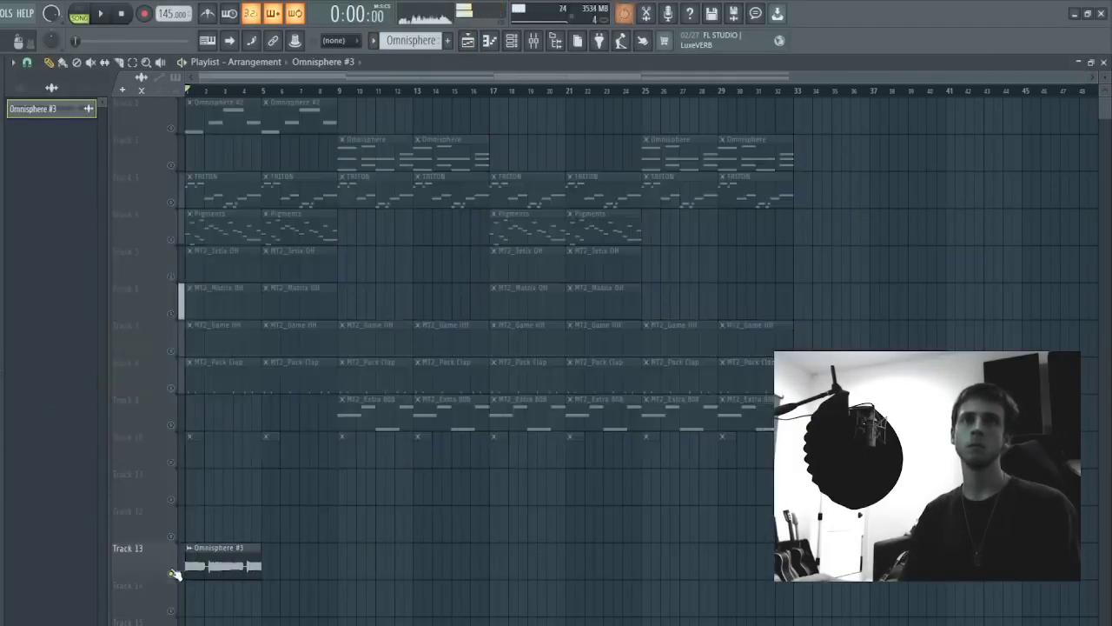
# - Route the Omnisphere #3 clip to mixer insert 4 and add Fruity Chorus
pyautogui.doubleClick(211, 563)
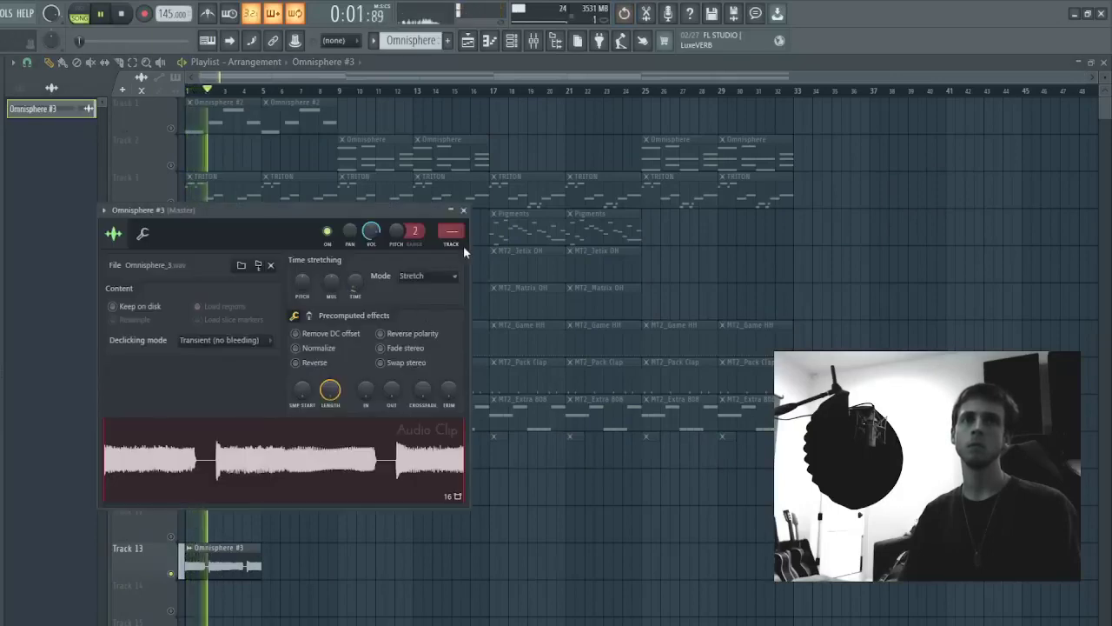
pyautogui.click(452, 242)
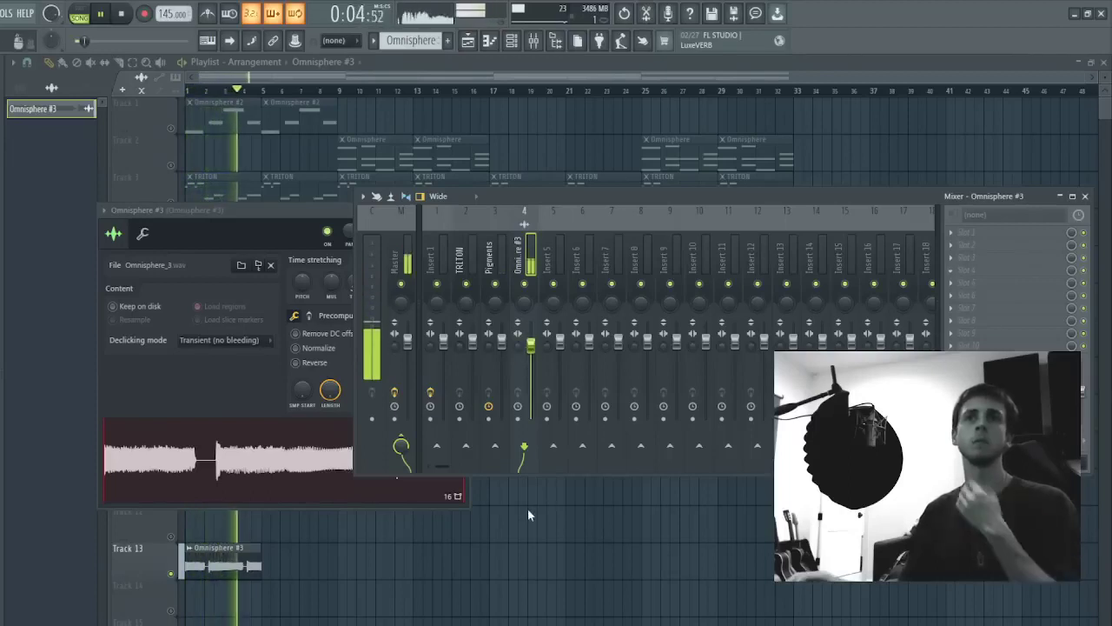
pyautogui.click(998, 297)
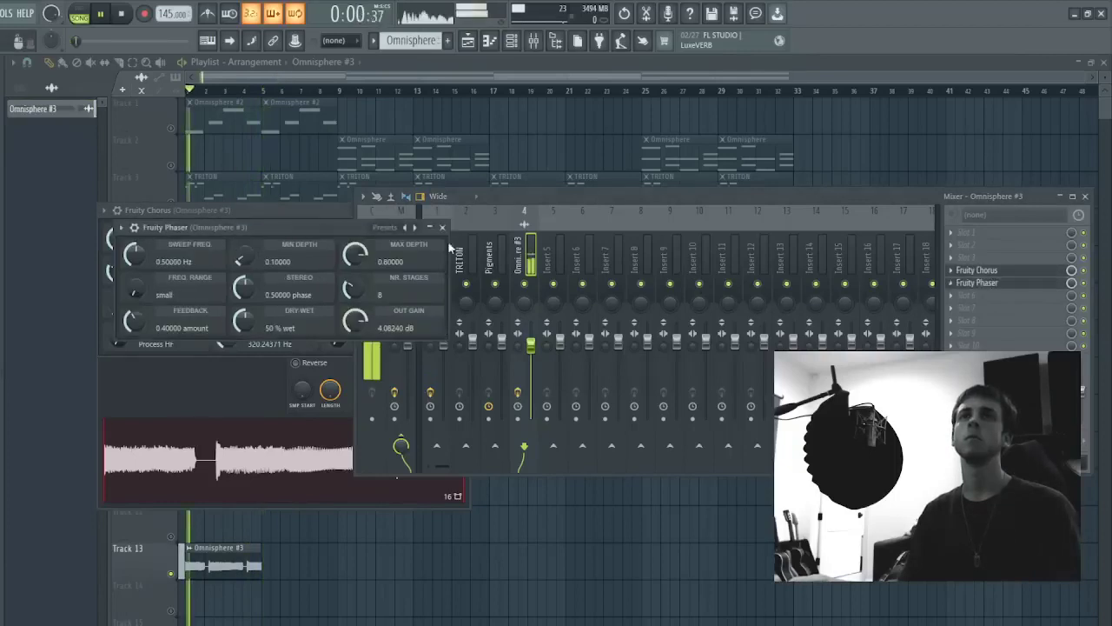
pyautogui.click(444, 229)
pyautogui.press('F12')
# - Unsolo the tracks and duplicate the Omnisphere #3 clip into bars 5–8
pyautogui.rightClick(174, 571)
pyautogui.press('space')
pyautogui.press('space')
pyautogui.moveTo(264, 519); pyautogui.dragTo(187, 586)
pyautogui.hotkey('ctrl', 'b')
pyautogui.doubleClick(240, 554)
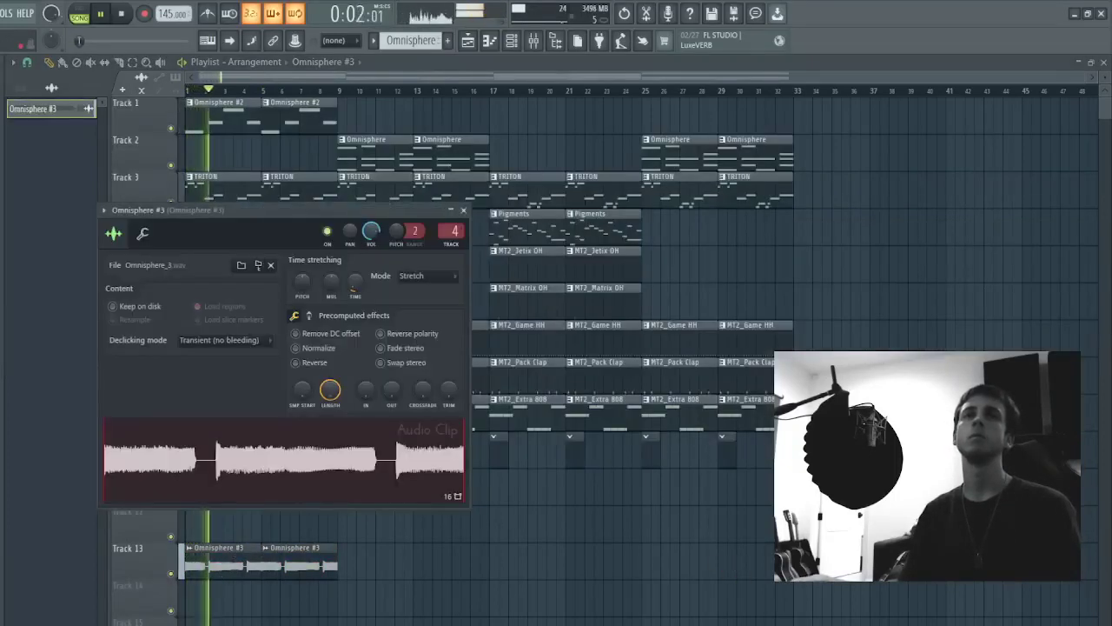
pyautogui.press('Escape')
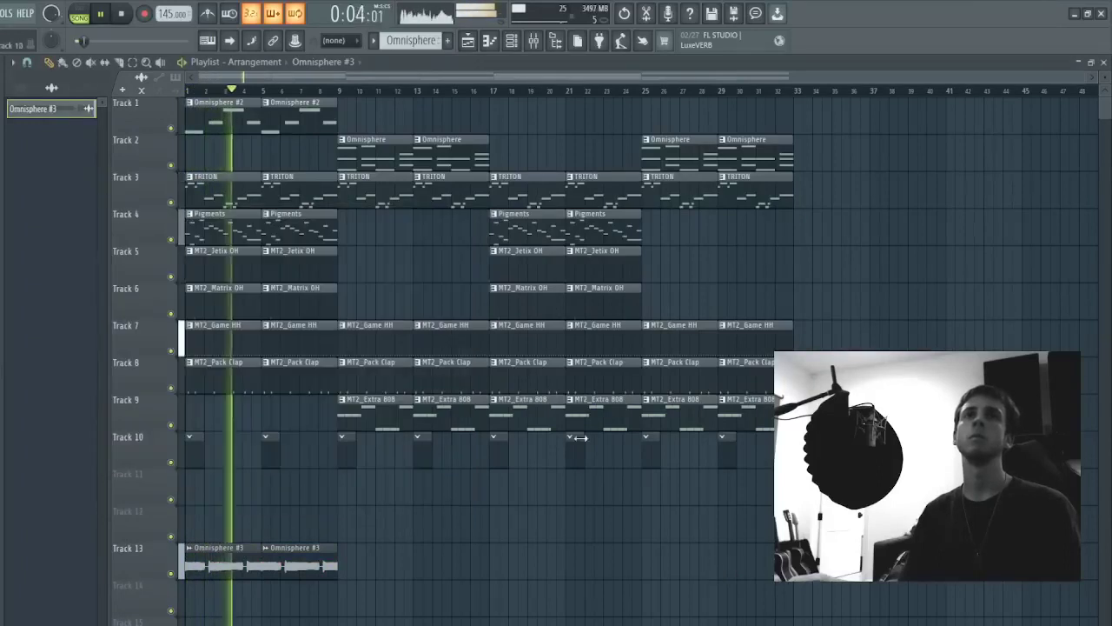
# - Delete the opening Pigments clips in bars 1–8 on Track 4
pyautogui.rightClick(290, 221)
pyautogui.rightClick(249, 228)
pyautogui.moveTo(477, 228)
pyautogui.mouseDown()
pyautogui.moveTo(607, 229)
pyautogui.moveTo(306, 233)
pyautogui.mouseUp()
pyautogui.press('Delete')
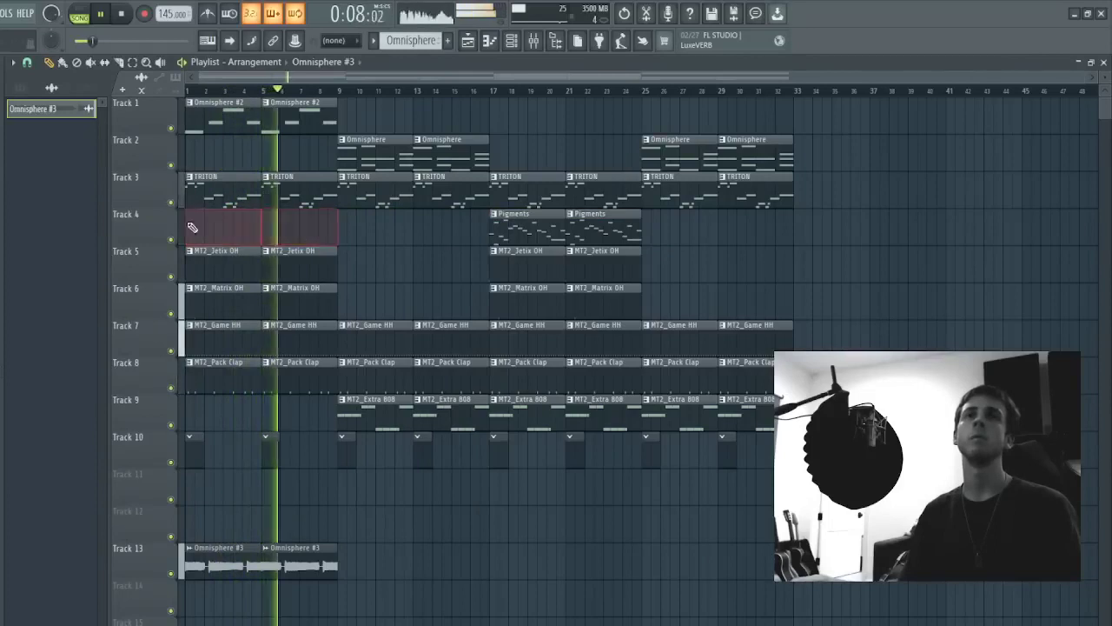
# - Solo Track 4 and audition it from the song start
pyautogui.click(520, 226)
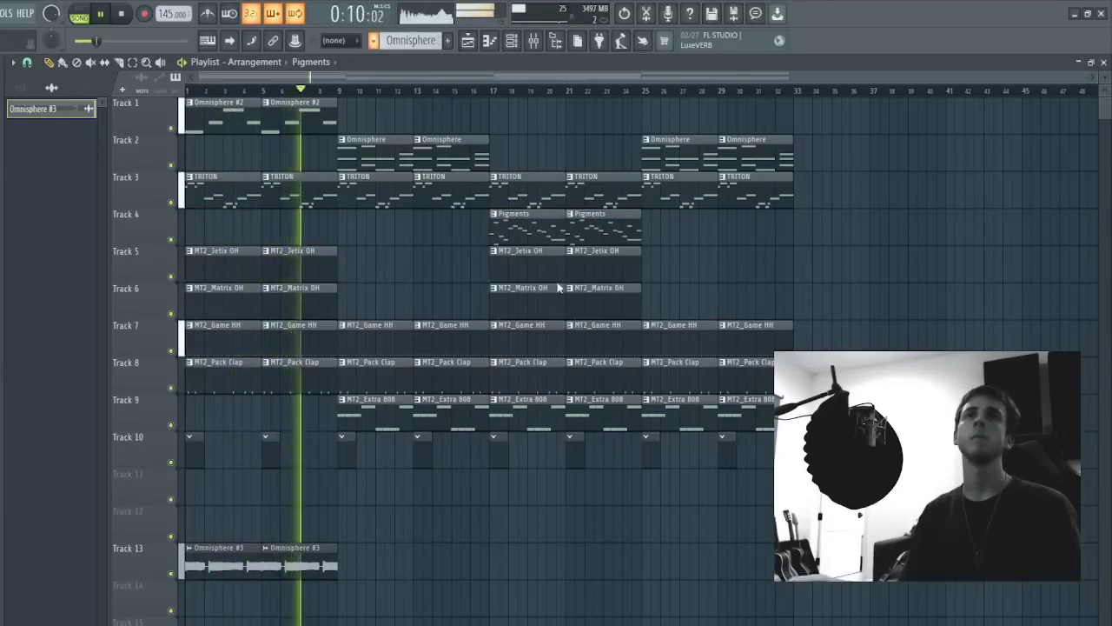
pyautogui.press('space')
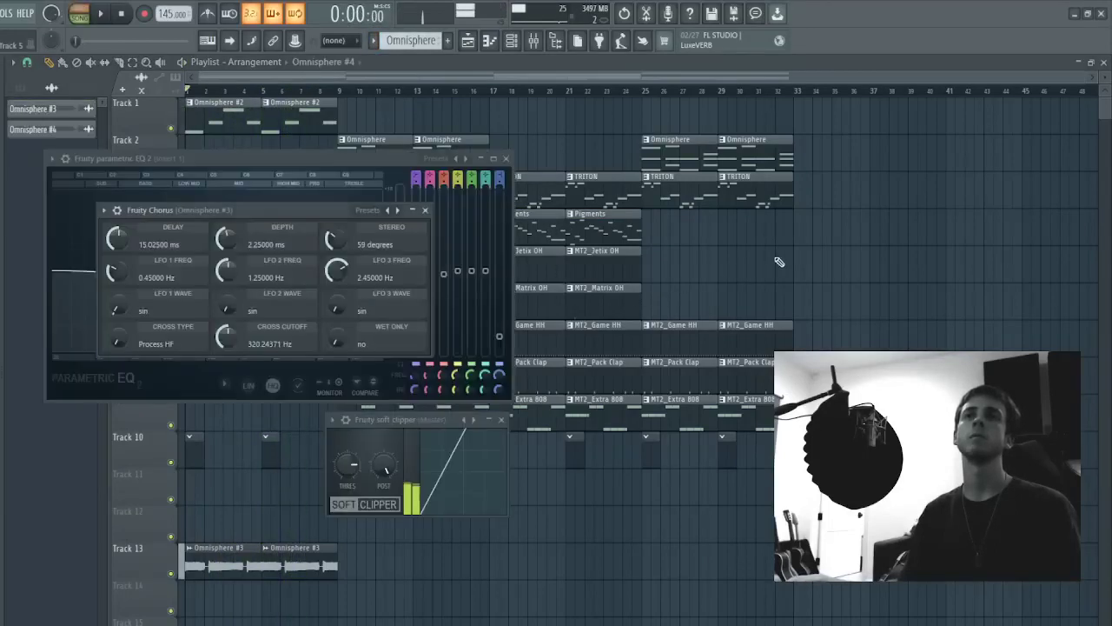
pyautogui.press('l')
pyautogui.click(785, 257)
pyautogui.press('space')
pyautogui.rightClick(172, 239)
pyautogui.press('space')
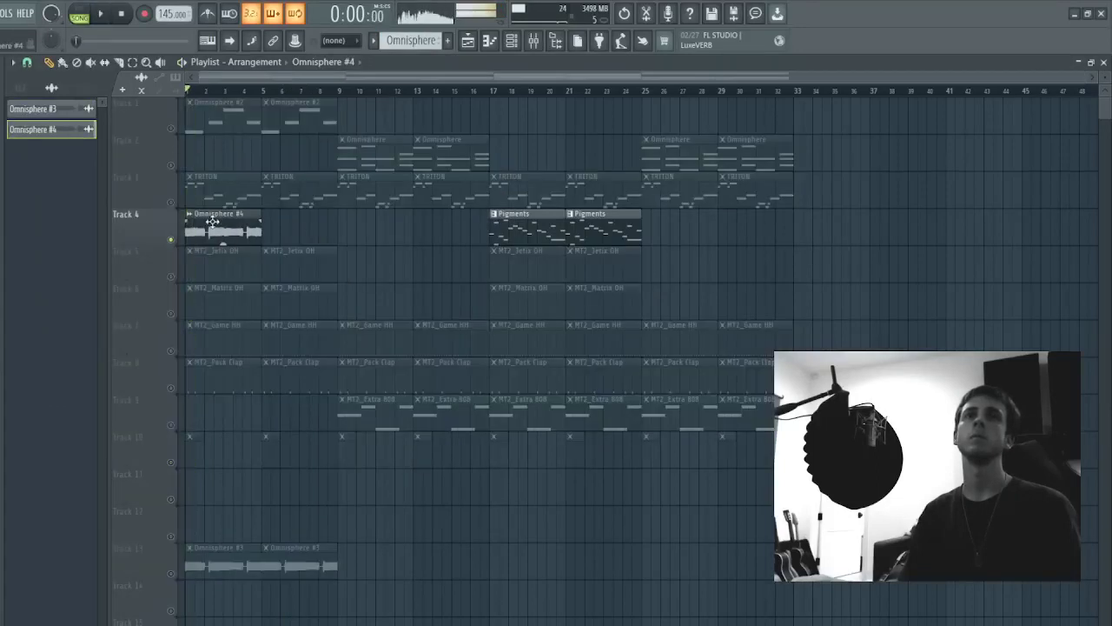
# - Place a Pigments #2 audio clip at bar 1 on Track 4
pyautogui.click(518, 230)
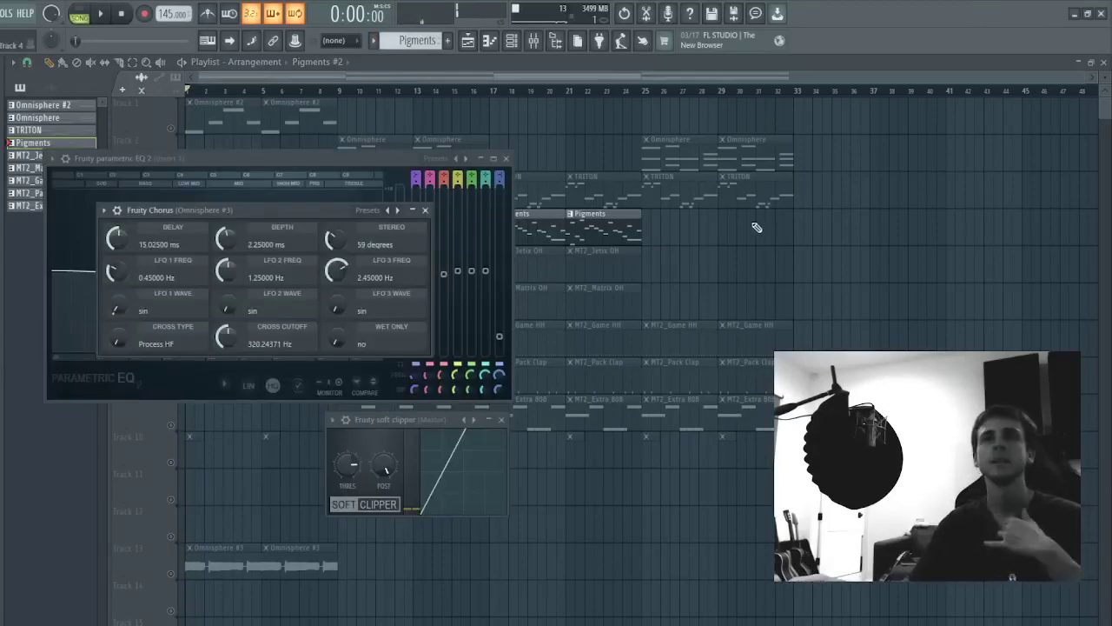
pyautogui.click(760, 233)
pyautogui.moveTo(760, 233); pyautogui.dragTo(136, 217)
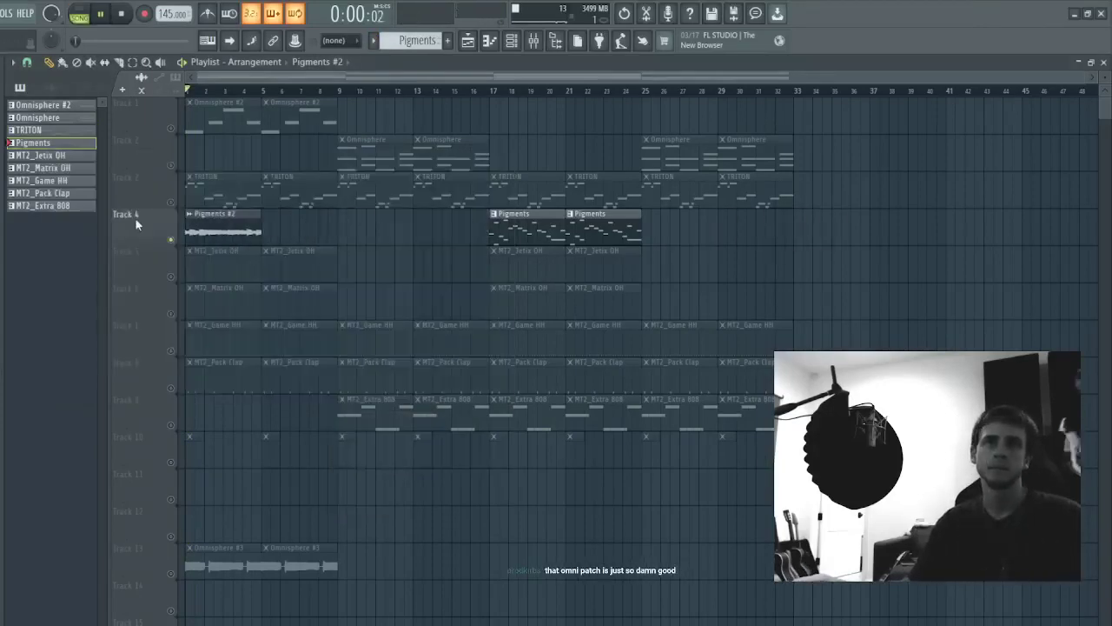
pyautogui.doubleClick(208, 231)
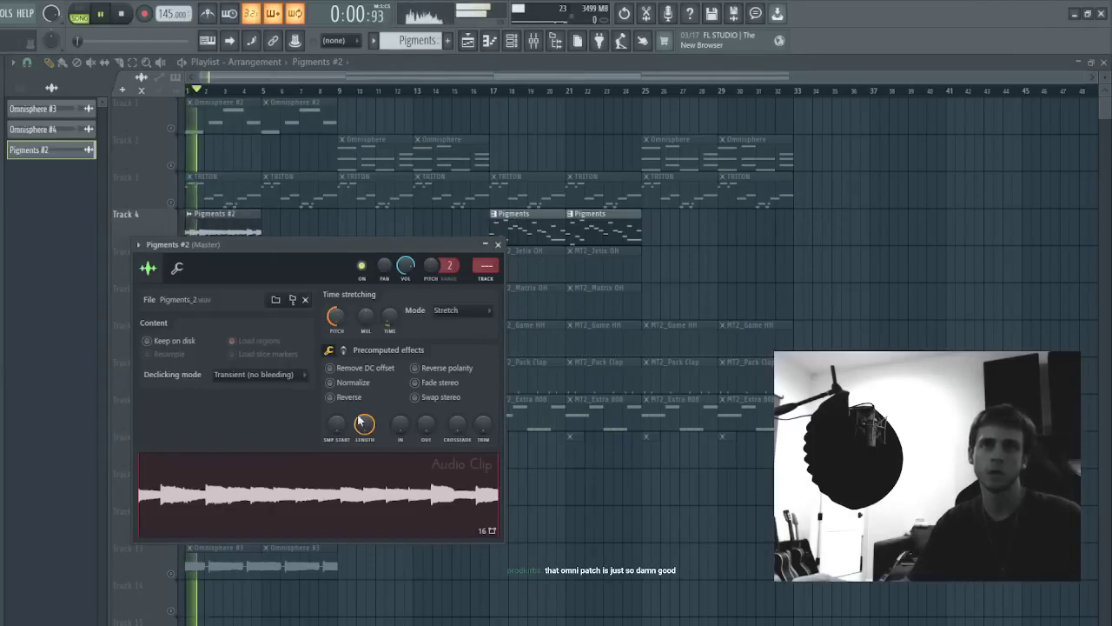
pyautogui.press('space')
# - Re-enable Tracks 13 and 10 and unsolo all tracks
pyautogui.rightClick(837, 301)
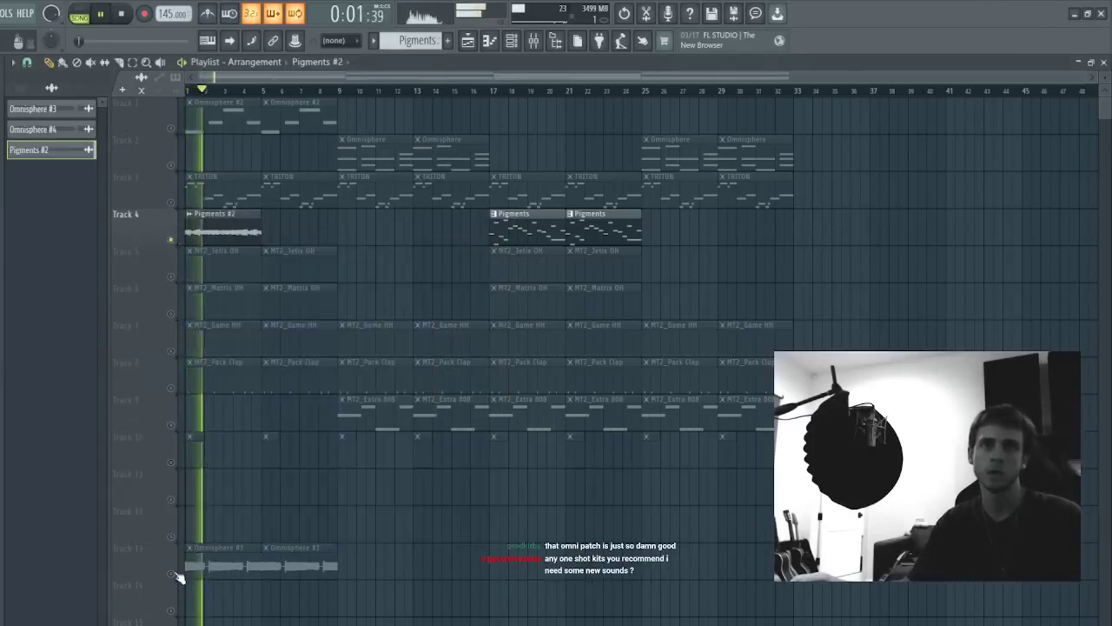
pyautogui.click(172, 574)
pyautogui.click(171, 462)
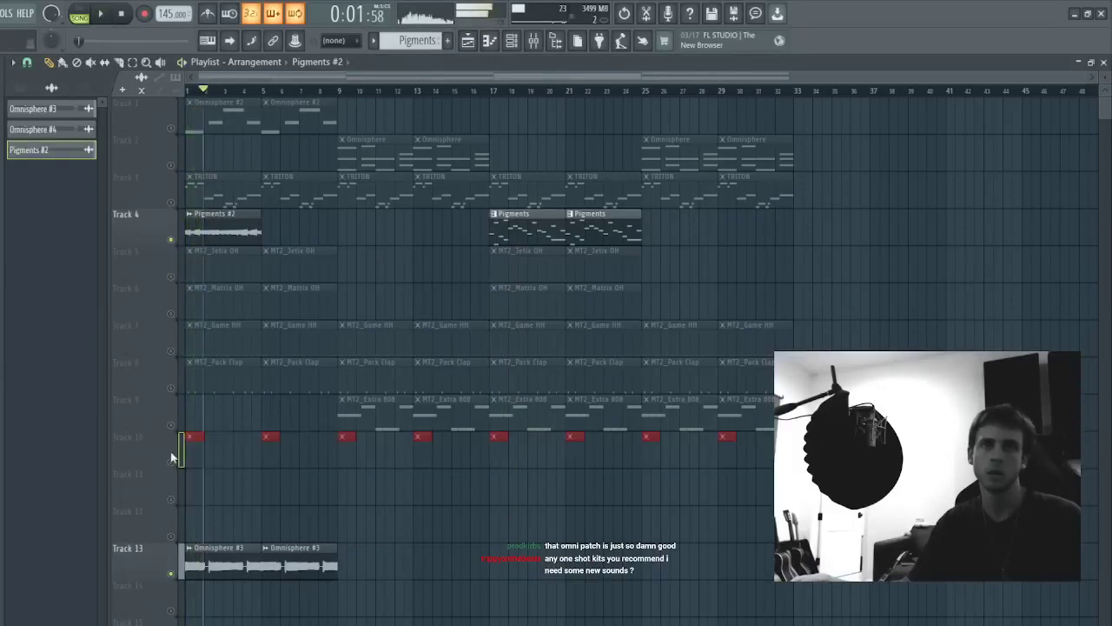
pyautogui.rightClick(172, 463)
pyautogui.rightClick(171, 463)
pyautogui.press('space')
# - Re-place the Pigments #2 clip on Track 4 and nudge it slightly later
pyautogui.rightClick(214, 225)
pyautogui.press('space')
pyautogui.press('space')
pyautogui.click(204, 224)
pyautogui.doubleClick(205, 224)
pyautogui.press('space')
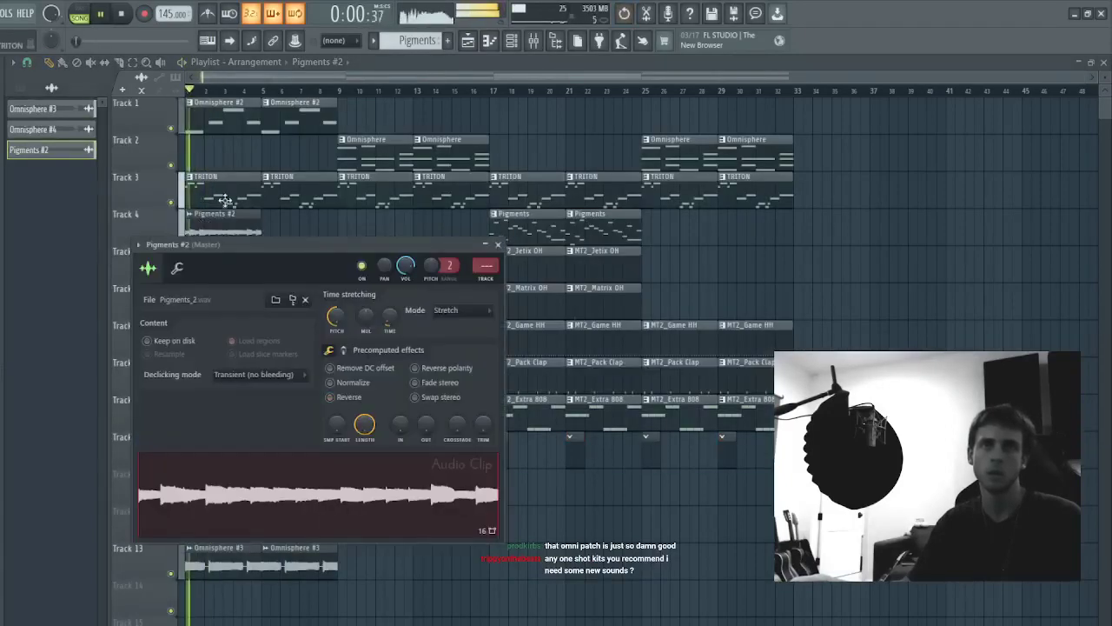
pyautogui.rightClick(337, 216)
pyautogui.moveTo(236, 223); pyautogui.dragTo(252, 226)
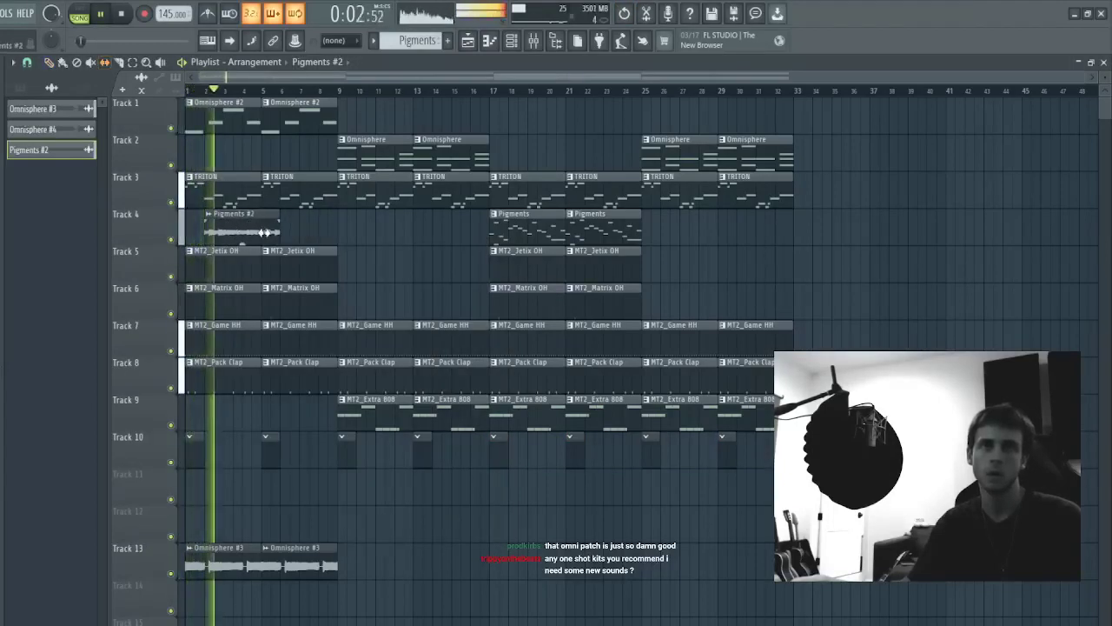
# - Slice the Pigments #2 clip at bar 3, delete the third slice, and shift the rest later
pyautogui.click(239, 227)
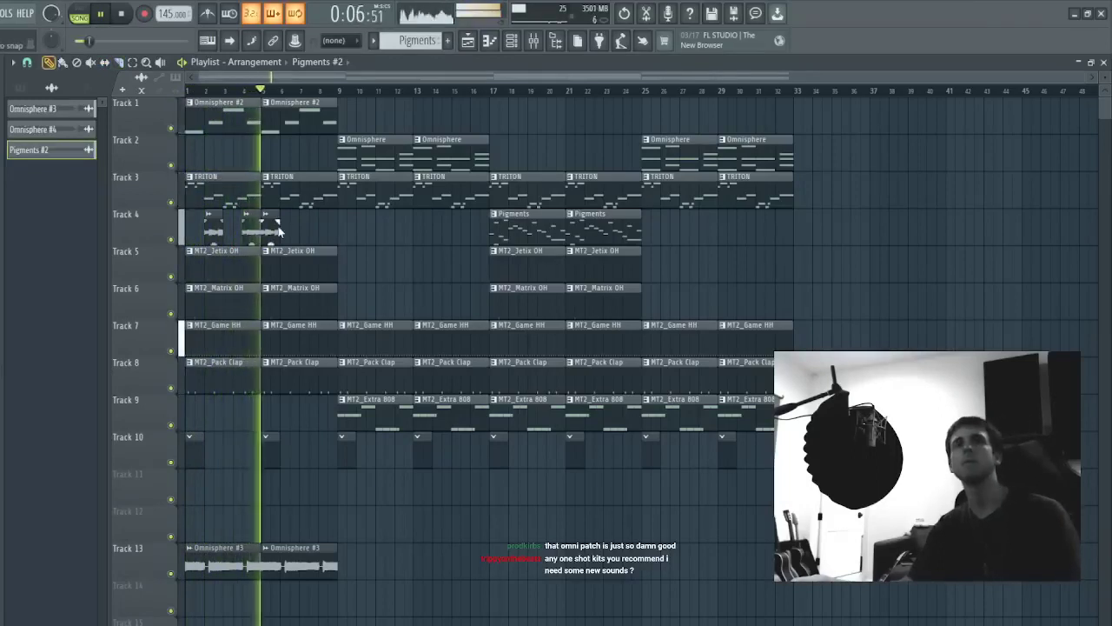
pyautogui.rightClick(273, 223)
pyautogui.moveTo(268, 239)
pyautogui.mouseDown()
pyautogui.moveTo(209, 237)
pyautogui.moveTo(332, 241)
pyautogui.moveTo(284, 238)
pyautogui.mouseUp()
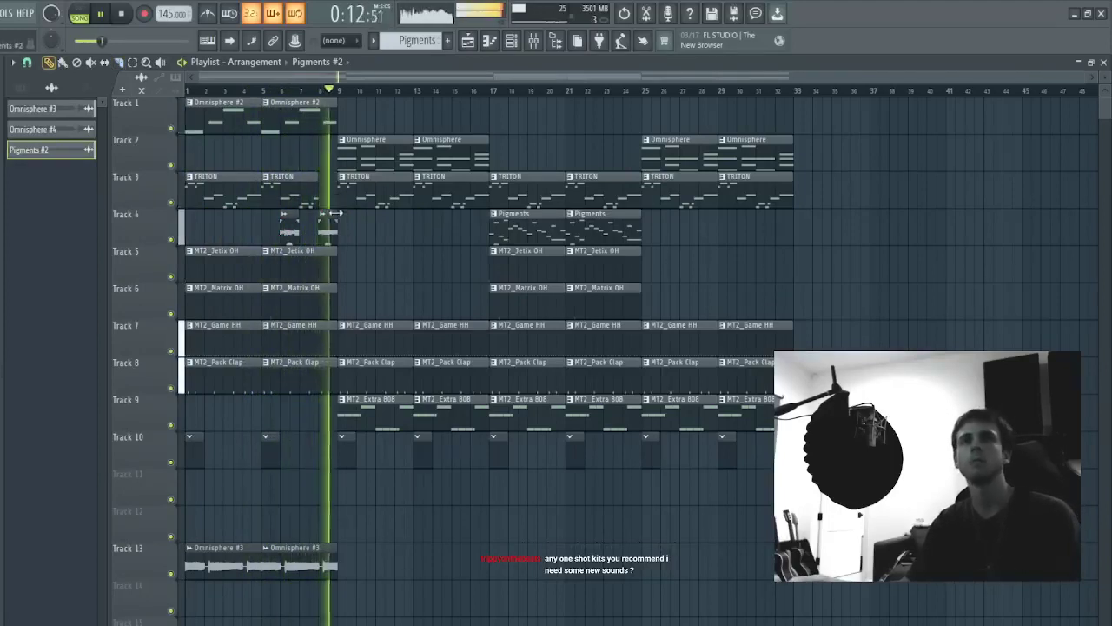
# - Copy the two reversed Pigments slices on Track 4 to bars 14 and 16
pyautogui.moveTo(354, 234); pyautogui.dragTo(280, 233)
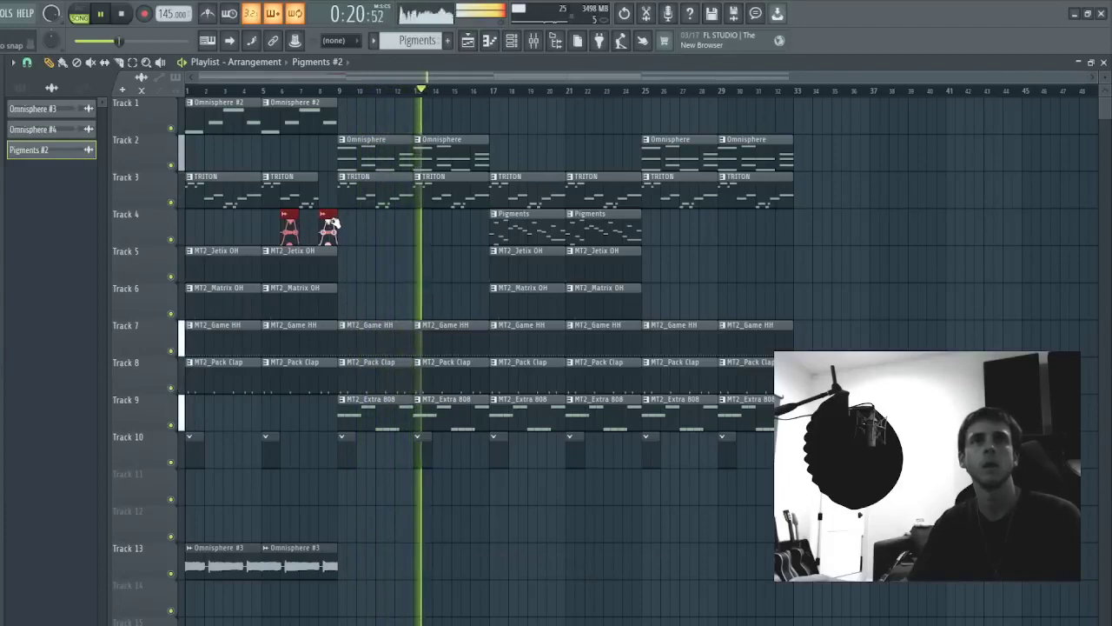
pyautogui.moveTo(333, 224); pyautogui.dragTo(480, 252)
pyautogui.keyDown('ctrl'); pyautogui.click(480, 252); pyautogui.keyUp('ctrl')
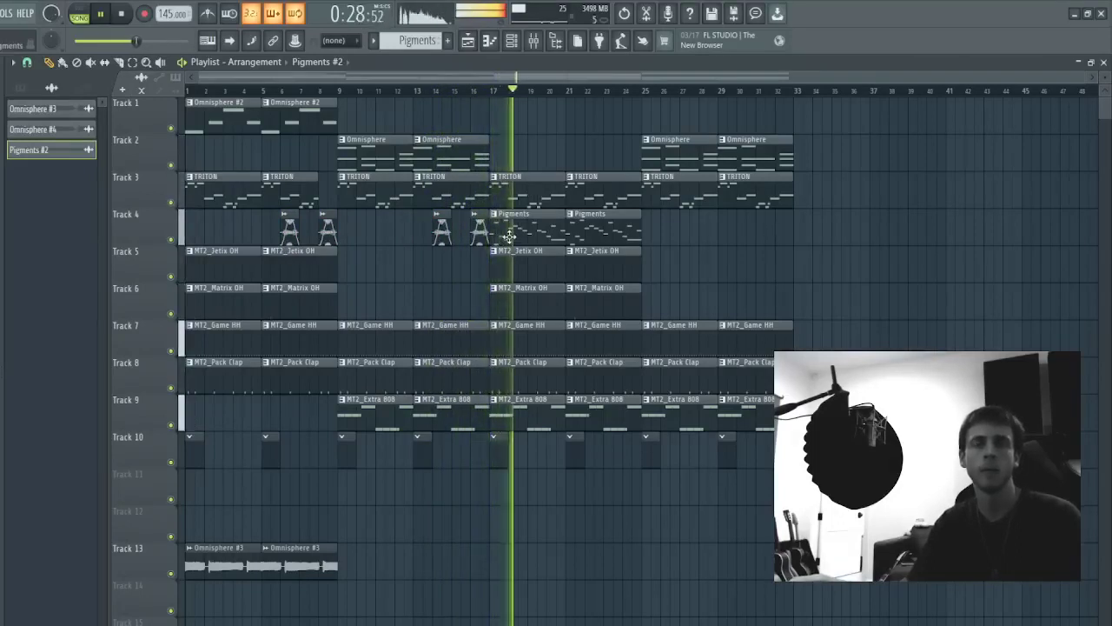
pyautogui.moveTo(474, 159); pyautogui.dragTo(396, 156)
# - Duplicate Track 2's Omnisphere clips into bars 17 and 21 and play from bar 17
pyautogui.doubleClick(563, 239)
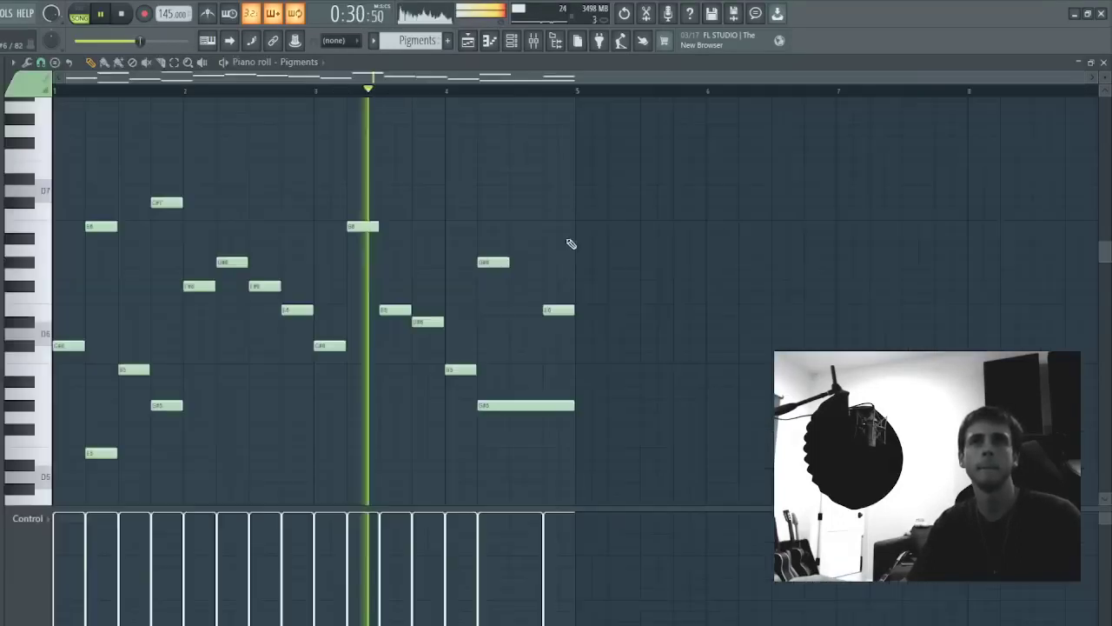
pyautogui.click(511, 41)
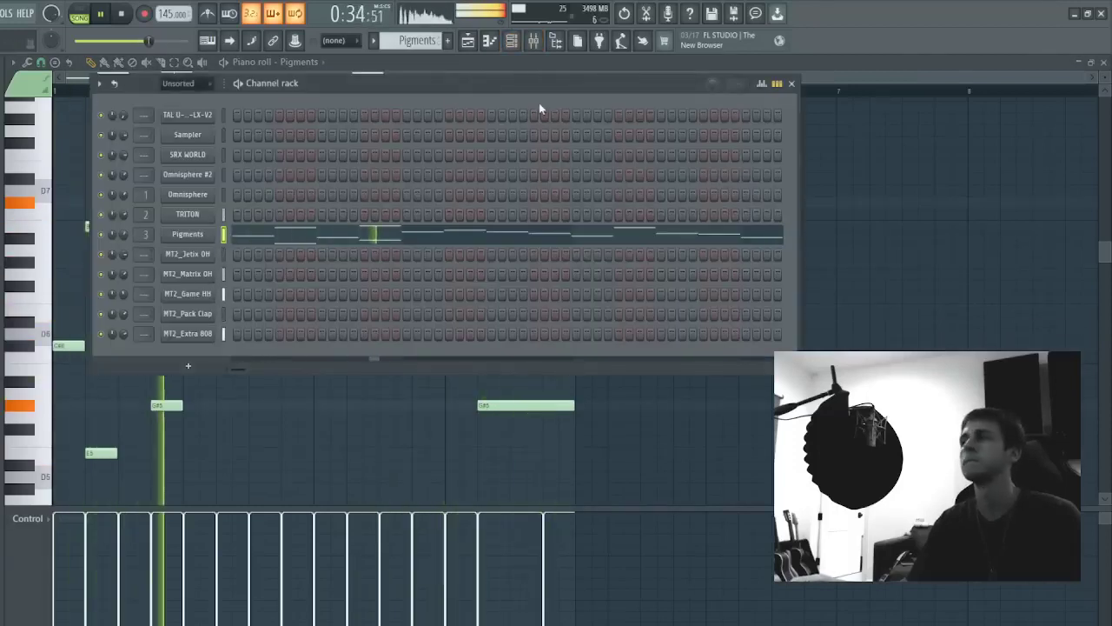
pyautogui.click(467, 41)
pyautogui.moveTo(524, 155); pyautogui.dragTo(445, 144)
pyautogui.hotkey('ctrl', 'b')
pyautogui.hotkey('ctrl', 'b')
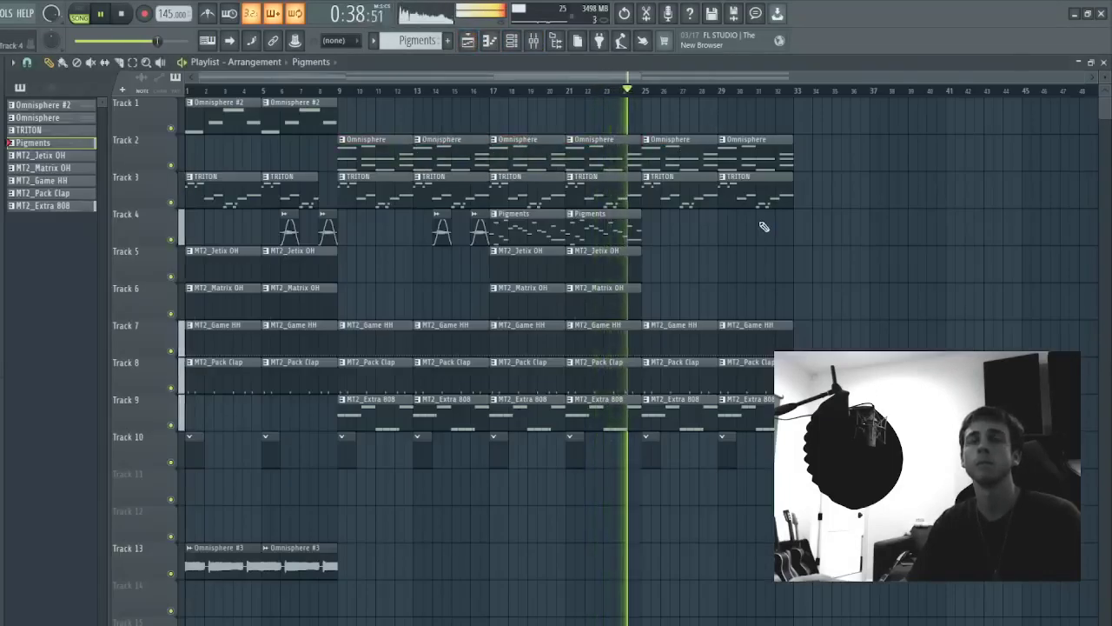
pyautogui.click(495, 91)
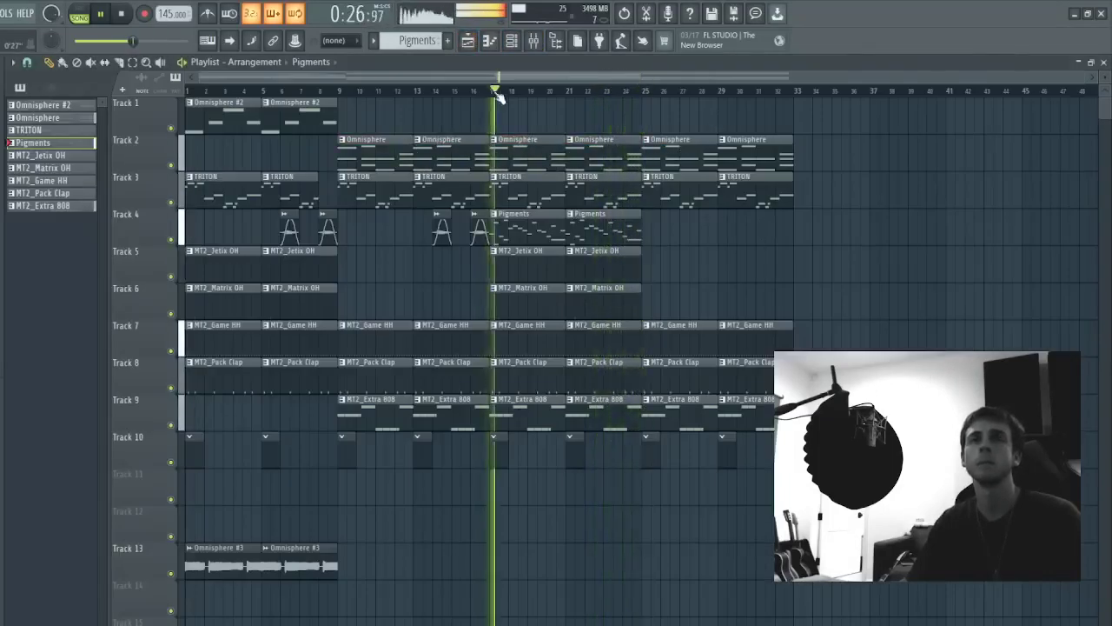
# - Review the Pigments melody notes and channel list, then return to the arrangement
pyautogui.doubleClick(527, 231)
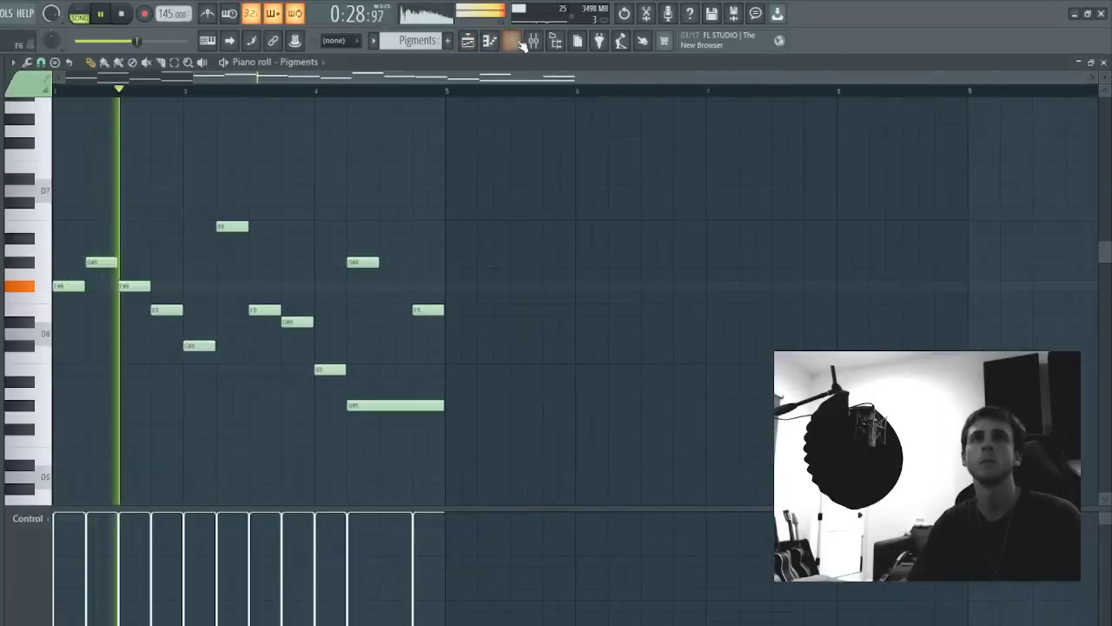
pyautogui.press('F6')
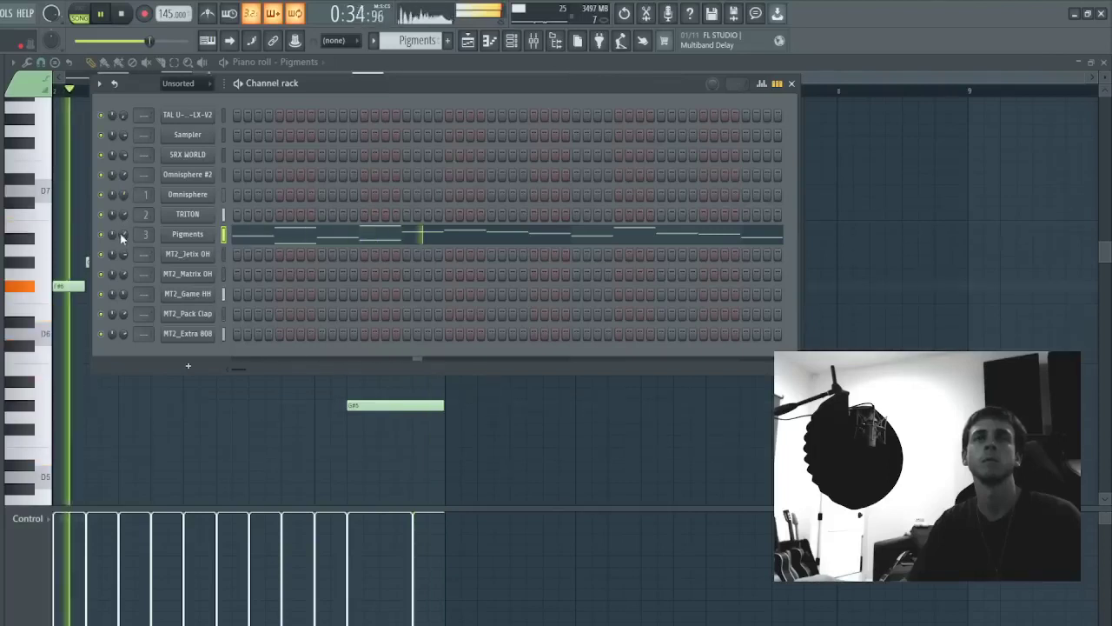
pyautogui.press('F5')
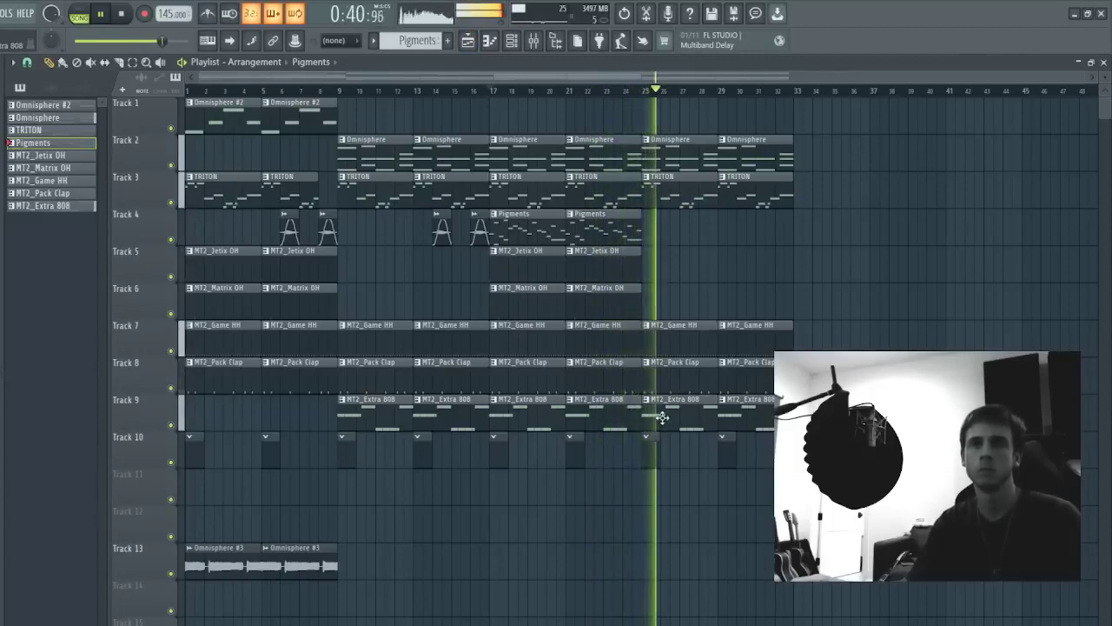
# - Delete the drum clips and the Track 10 clips at bars 25 and 29
pyautogui.rightClick(662, 417)
pyautogui.rightClick(724, 423)
pyautogui.rightClick(692, 374)
pyautogui.rightClick(697, 335)
pyautogui.rightClick(734, 338)
pyautogui.rightClick(731, 375)
pyautogui.rightClick(725, 439)
pyautogui.rightClick(647, 439)
# - Duplicate the Omnisphere #2 clips along Track 1, removing every unwanted copy
pyautogui.click(146, 115)
pyautogui.hotkey('ctrl', 'b')
pyautogui.hotkey('ctrl', 'b')
pyautogui.hotkey('ctrl', 'b')
pyautogui.hotkey('ctrl', 'b')
pyautogui.hotkey('ctrl', 'b')
pyautogui.rightClick(390, 129)
pyautogui.rightClick(456, 129)
pyautogui.rightClick(532, 130)
pyautogui.rightClick(599, 129)
pyautogui.rightClick(902, 130)
pyautogui.rightClick(980, 128)
pyautogui.rightClick(1053, 126)
# - Duplicate the Track 10 and 13 clips, placing Omnisphere #3 at bar 25, minus surplus Track 10 clips
pyautogui.moveTo(602, 445); pyautogui.dragTo(196, 560)
pyautogui.hotkey('ctrl', 'b')
pyautogui.moveTo(737, 523); pyautogui.dragTo(745, 547)
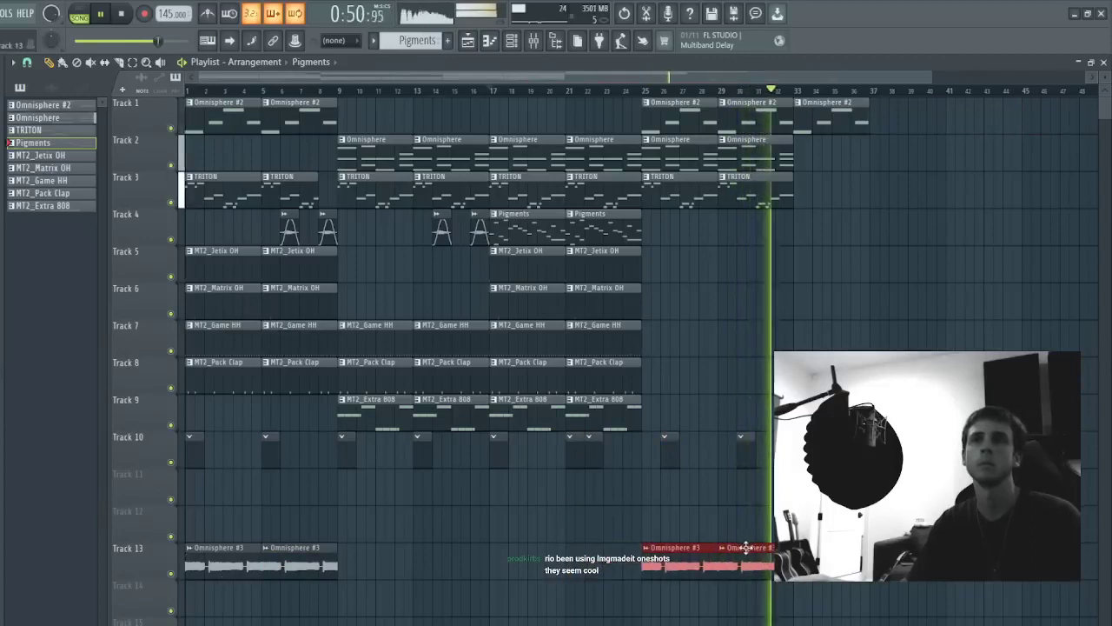
pyautogui.keyDown('ctrl'); pyautogui.click(621, 487); pyautogui.keyUp('ctrl')
pyautogui.rightClick(594, 450)
pyautogui.rightClick(670, 450)
pyautogui.rightClick(745, 450)
# - Delete Omnisphere #2 at bar 33 and the Track 2 Omnisphere clips at bars 25 and 29
pyautogui.rightClick(817, 102)
pyautogui.press('space')
pyautogui.press('space')
pyautogui.click(641, 90)
pyautogui.rightClick(679, 151)
pyautogui.rightClick(759, 159)
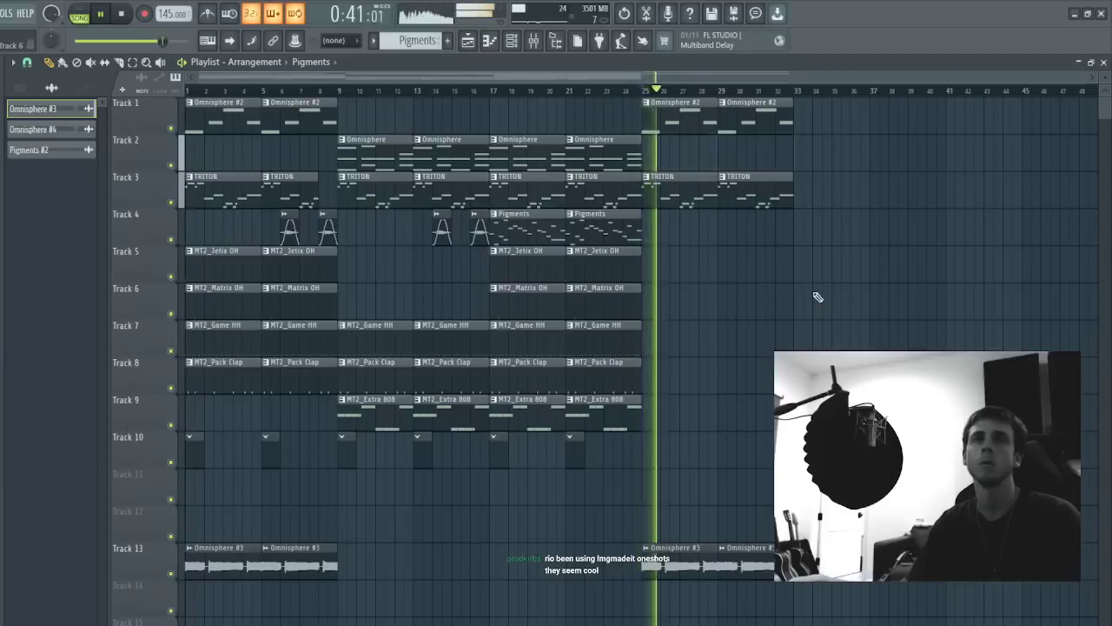
# - Duplicate the Track 4 Pigments clips into bars 25 and 29
pyautogui.click(290, 197)
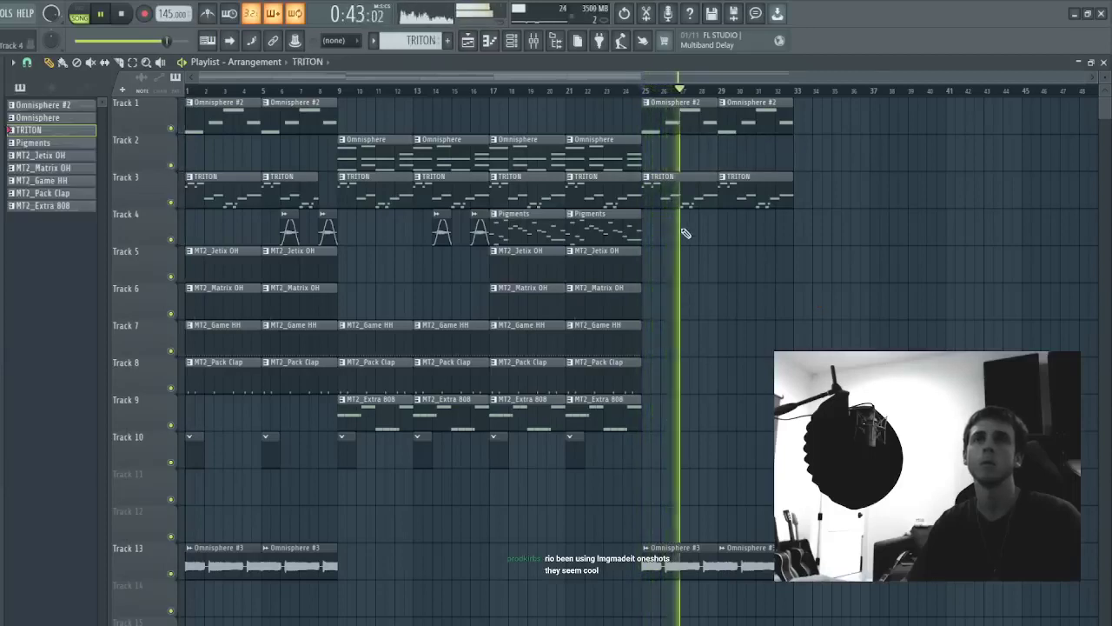
pyautogui.moveTo(683, 229); pyautogui.dragTo(541, 221)
pyautogui.hotkey('ctrl', 'b')
pyautogui.press('space')
pyautogui.press('space')
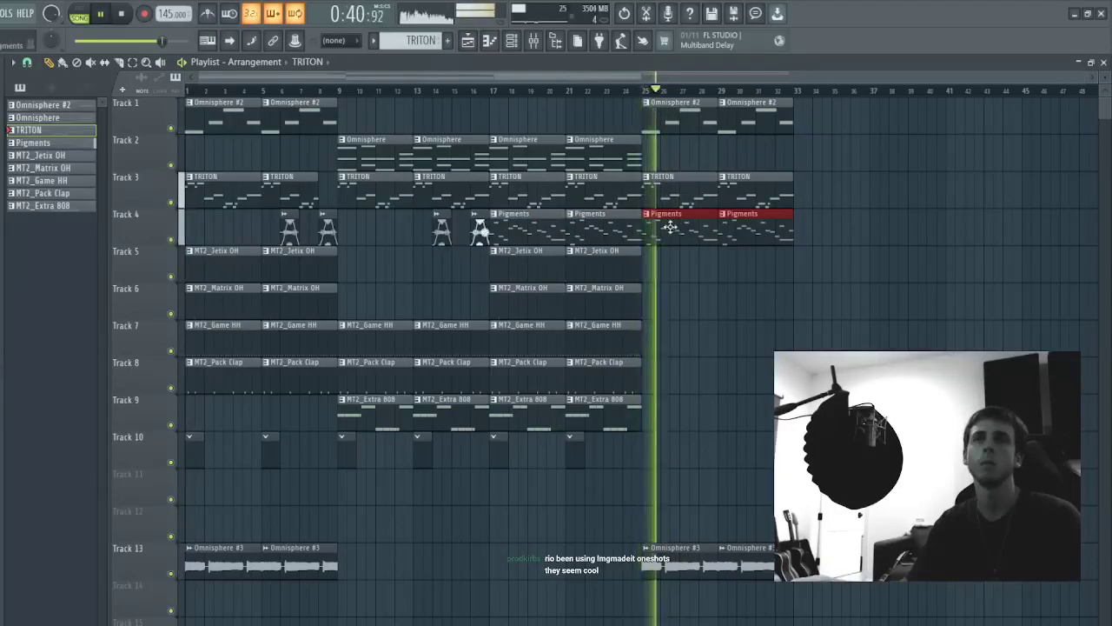
pyautogui.hotkey('ctrl', 'd')
# - Copy the reversed slices from bars 14 and 16 onto Track 10 around bars 26–30
pyautogui.moveTo(483, 267); pyautogui.dragTo(747, 482)
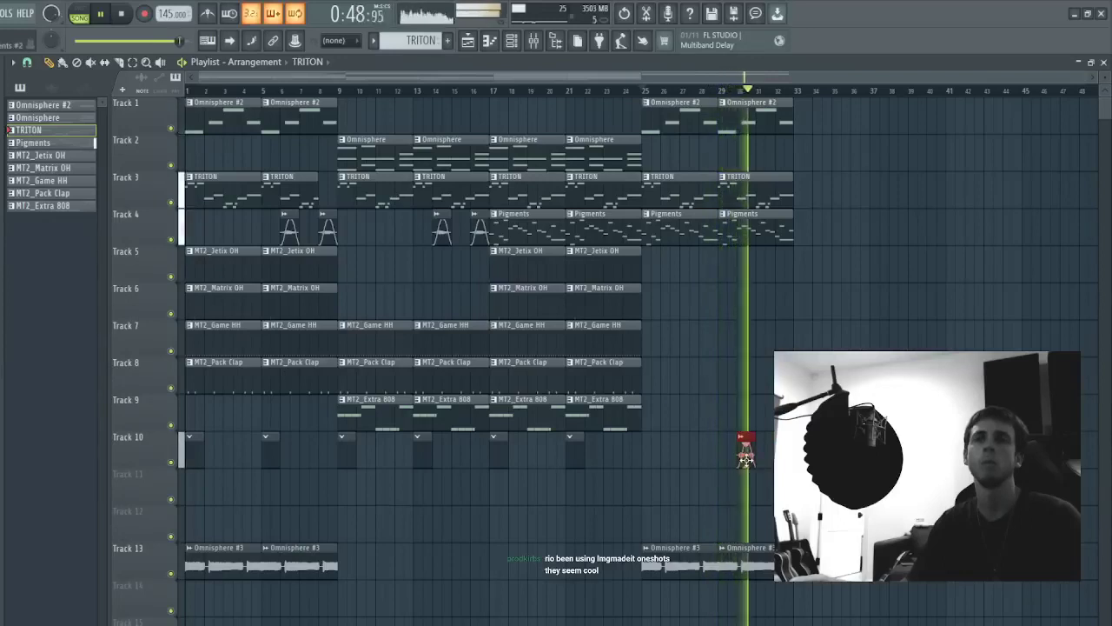
pyautogui.moveTo(747, 460); pyautogui.dragTo(670, 456)
pyautogui.keyDown('ctrl'); pyautogui.click(712, 492); pyautogui.keyUp('ctrl')
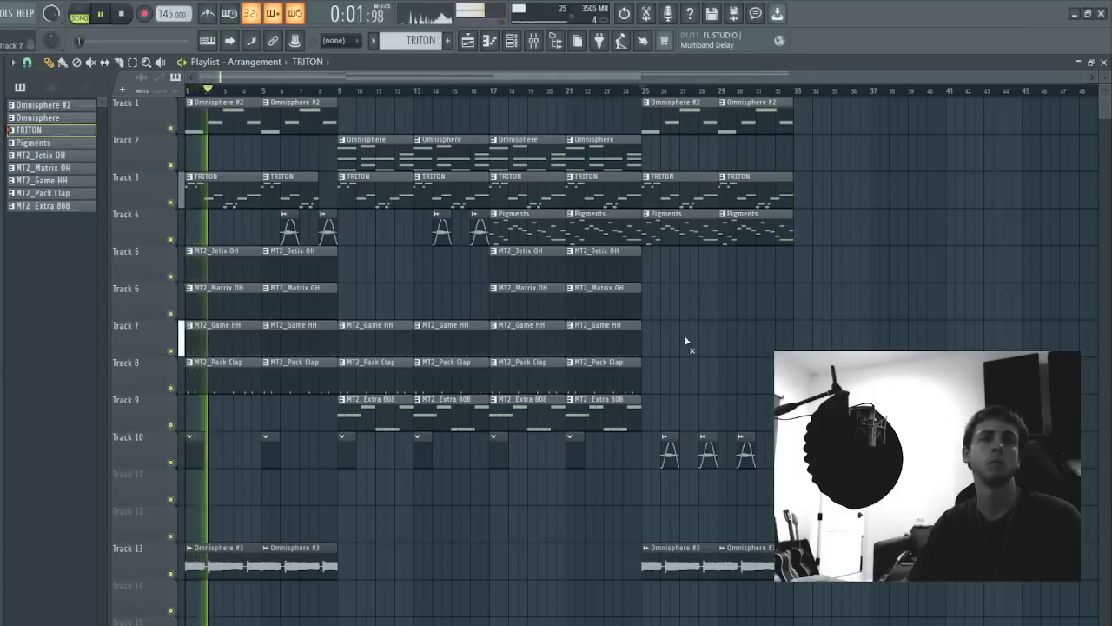
pyautogui.moveTo(199, 433); pyautogui.dragTo(578, 477)
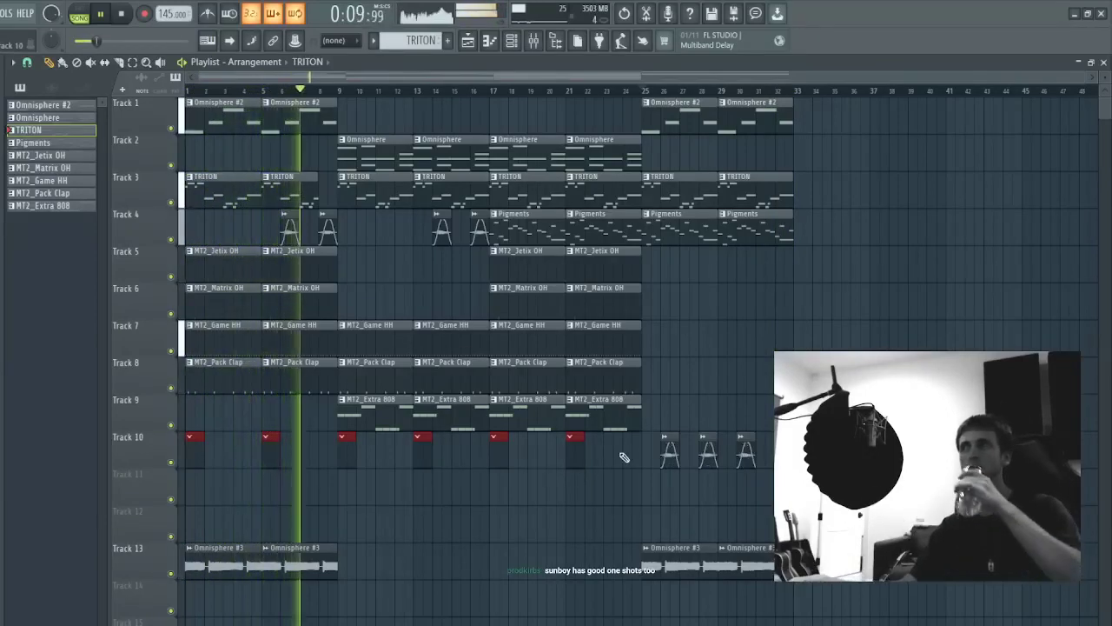
pyautogui.keyDown('ctrl'); pyautogui.click(331, 480); pyautogui.keyUp('ctrl')
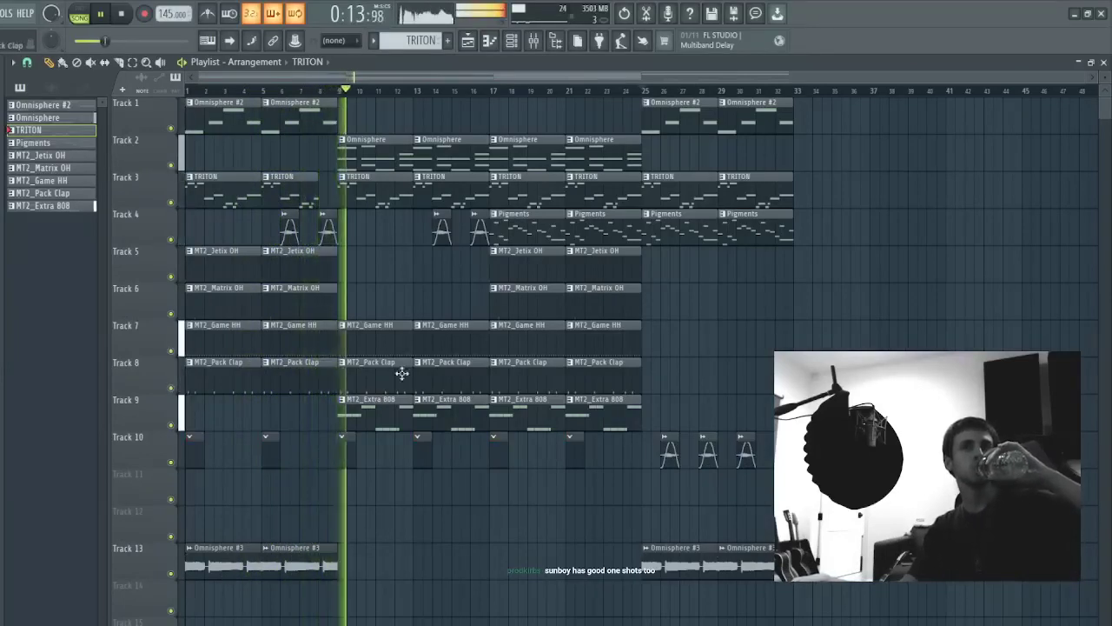
pyautogui.click(511, 41)
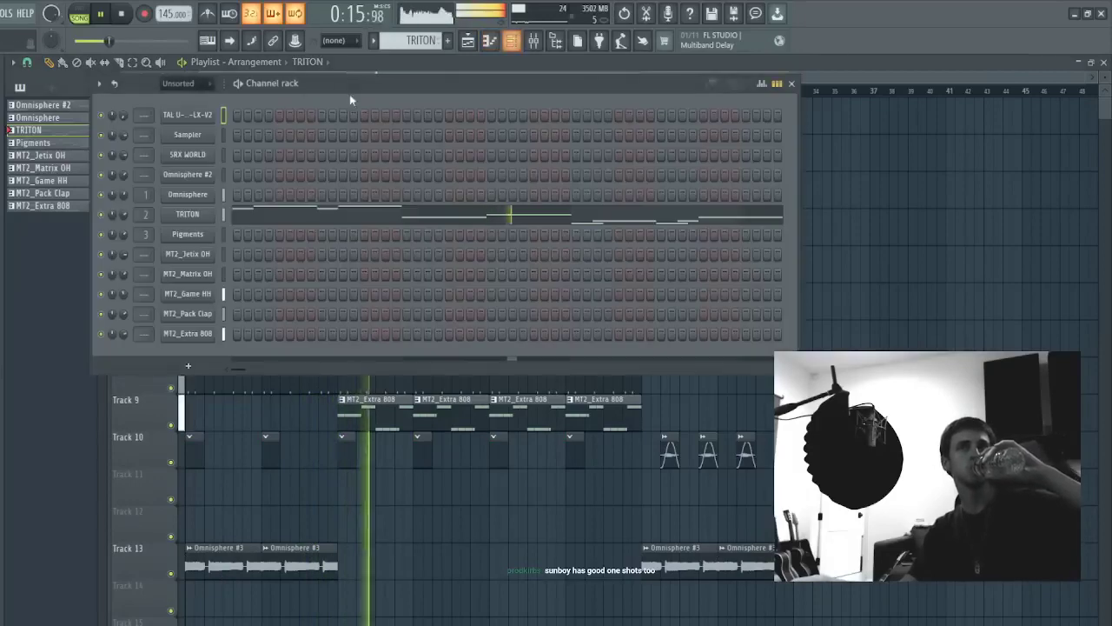
pyautogui.press('F6')
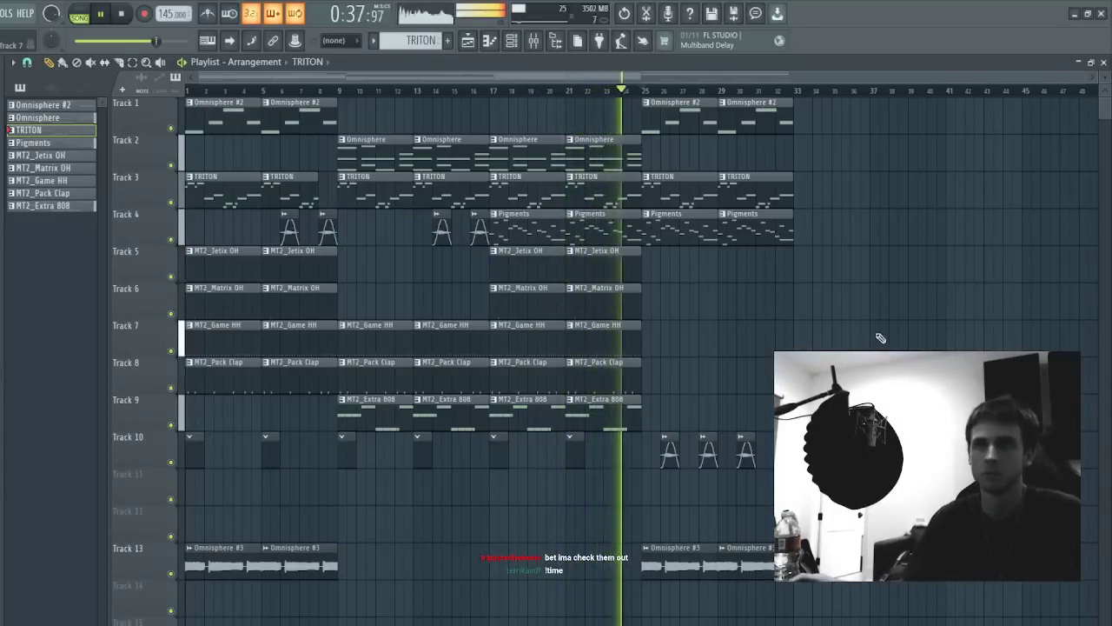
# - Delete the TRITON and Pigments clips at bars 25 and 29
pyautogui.doubleClick(740, 553)
pyautogui.click(676, 220)
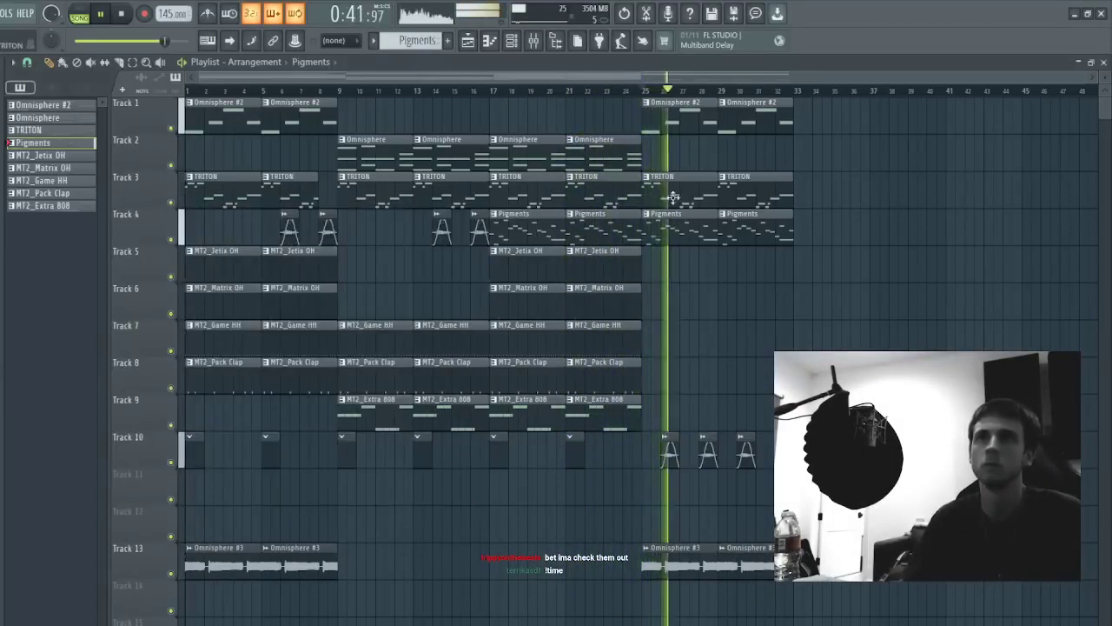
pyautogui.rightClick(672, 187)
pyautogui.rightClick(754, 191)
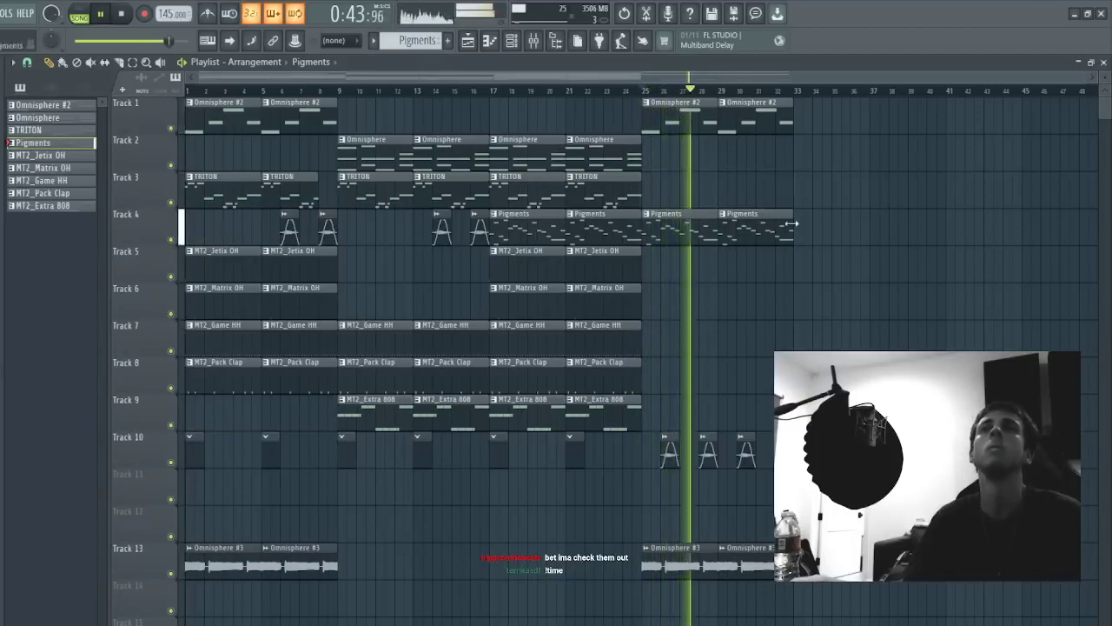
pyautogui.rightClick(686, 227)
pyautogui.rightClick(756, 228)
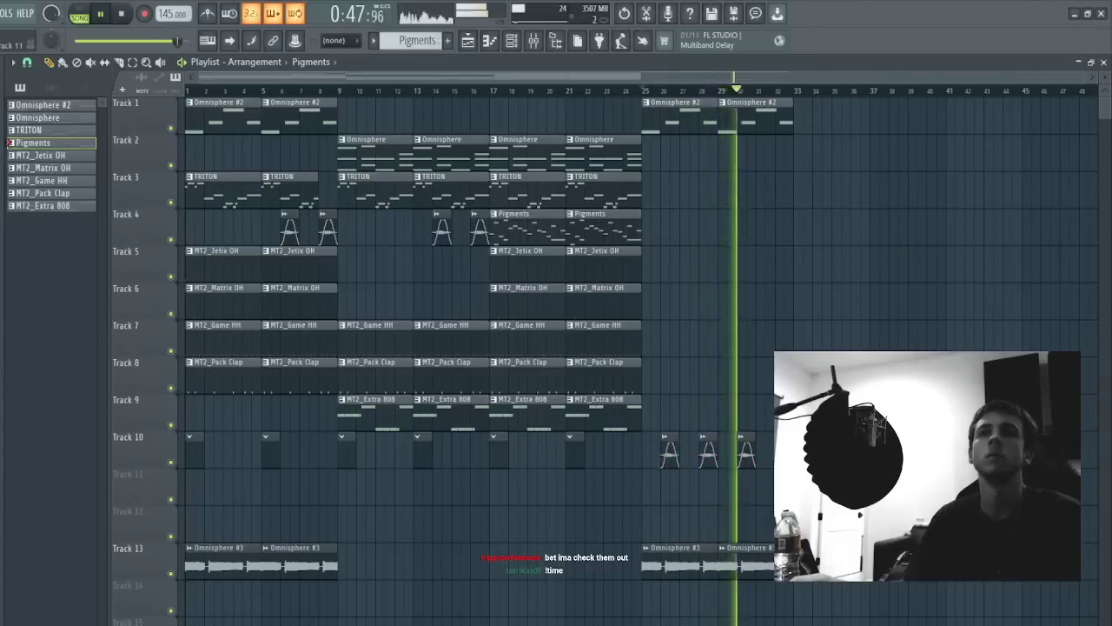
# - Duplicate bars 9–32 into bars 33–56 and delete the surplus Track 10 clips
pyautogui.moveTo(847, 613); pyautogui.dragTo(351, 40)
pyautogui.hotkey('ctrl', 'b')
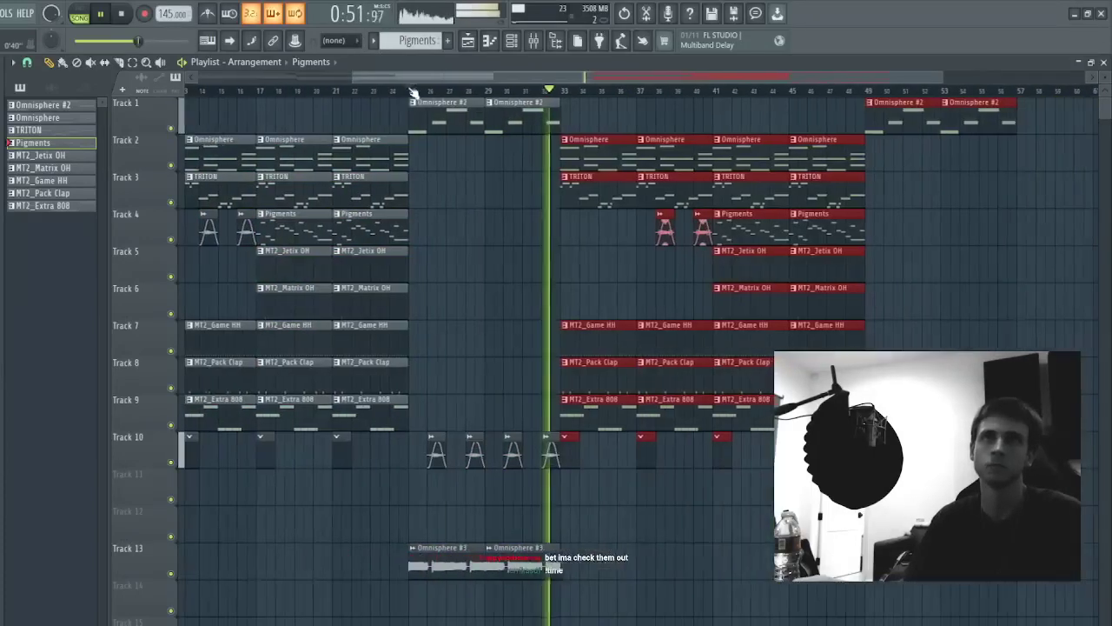
pyautogui.scroll(-3, 406, 93)
pyautogui.rightClick(545, 407)
pyautogui.rightClick(534, 451)
pyautogui.rightClick(510, 452)
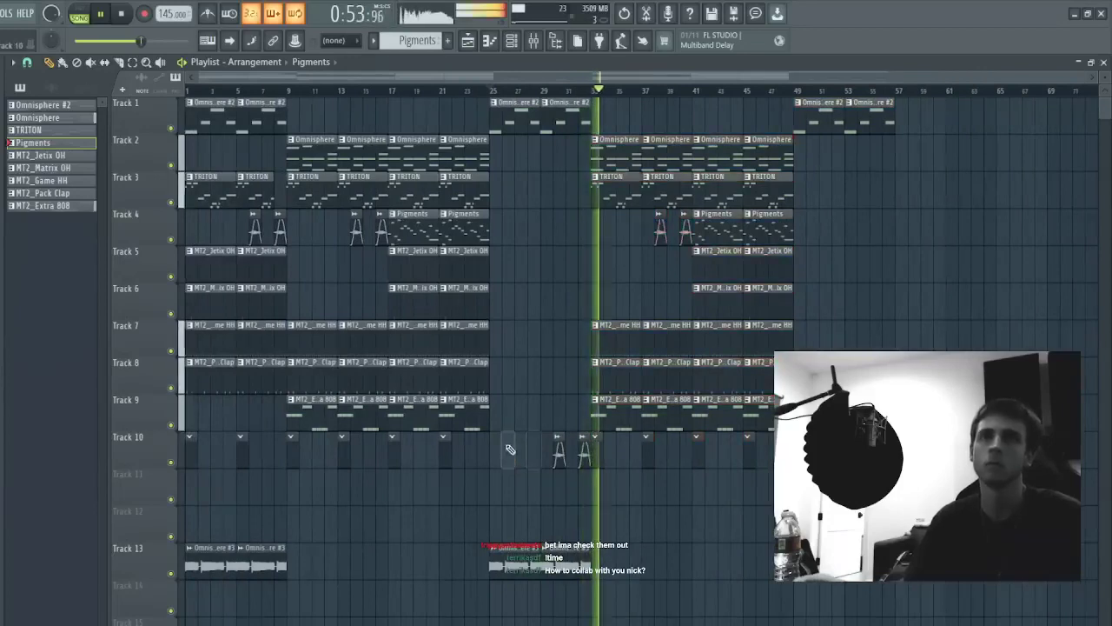
# - Duplicate bars 33–56 into bars 57–80
pyautogui.moveTo(956, 588); pyautogui.dragTo(601, 38)
pyautogui.hotkey('ctrl', 'b')
pyautogui.keyDown('ctrl'); pyautogui.click(643, 176); pyautogui.keyUp('ctrl')
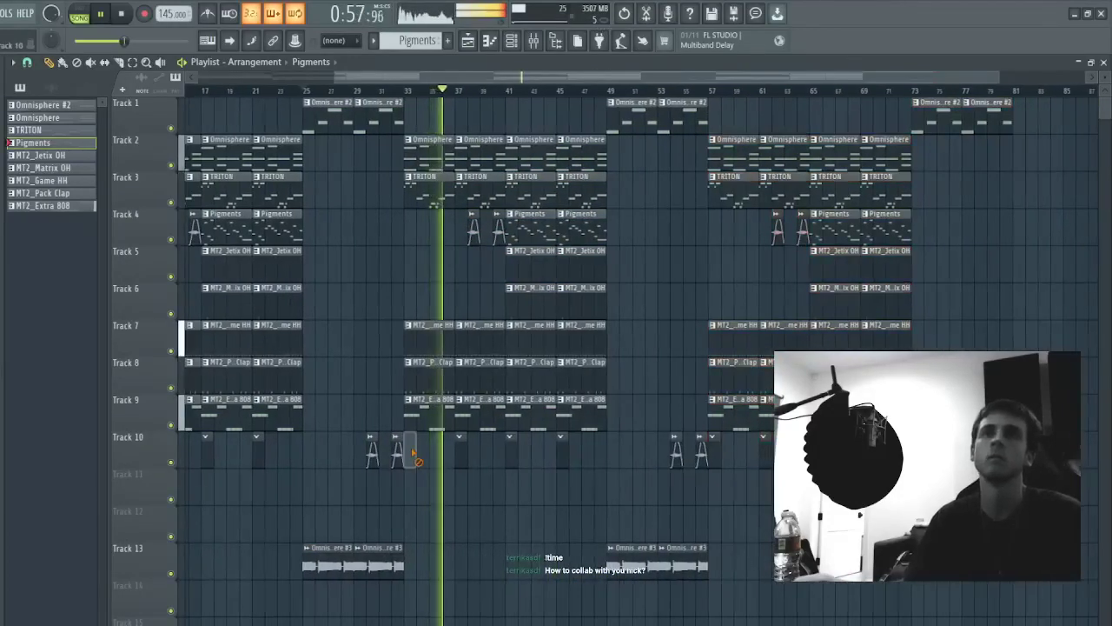
pyautogui.scroll(-2, 820, 100)
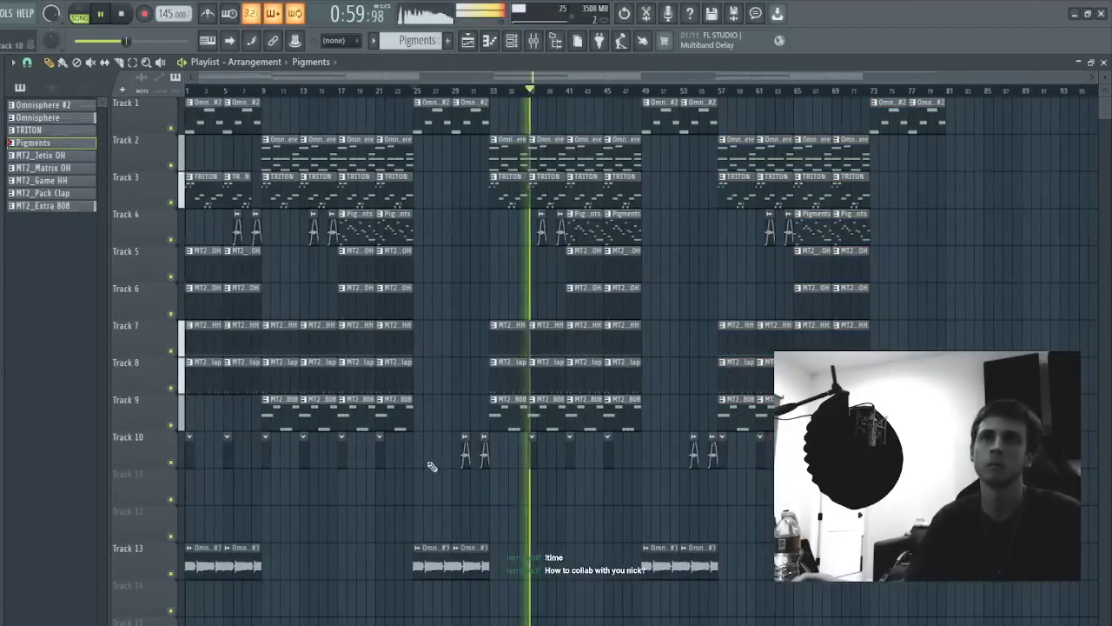
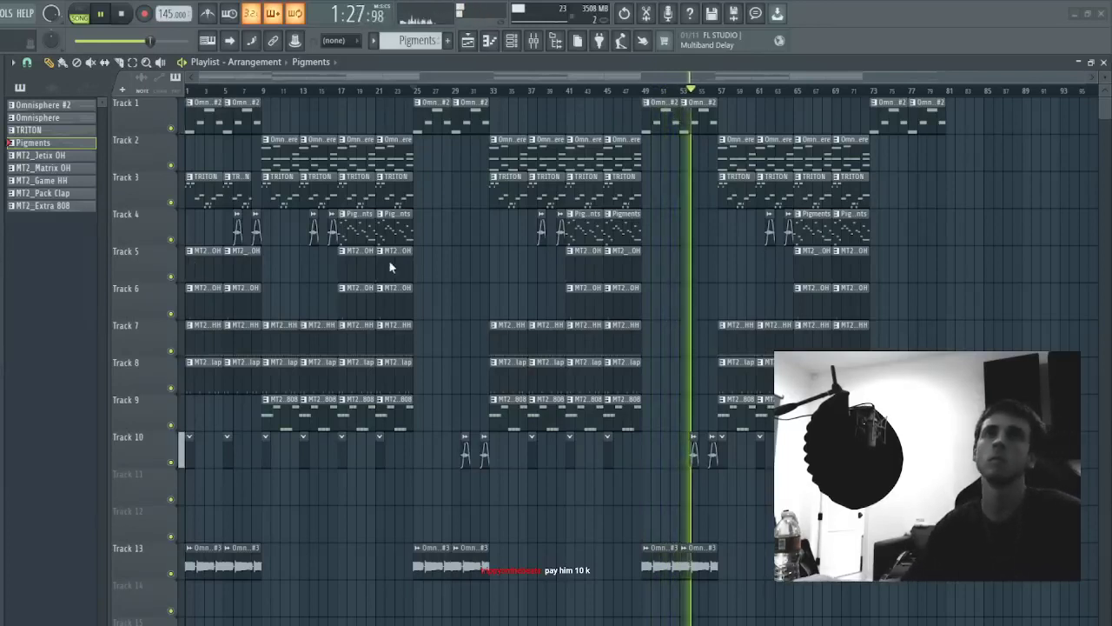
# - Delete the opening bar-1 clips on Tracks 5–8 and Track 10
pyautogui.press('space')
pyautogui.press('space')
pyautogui.press('space')
pyautogui.press('space')
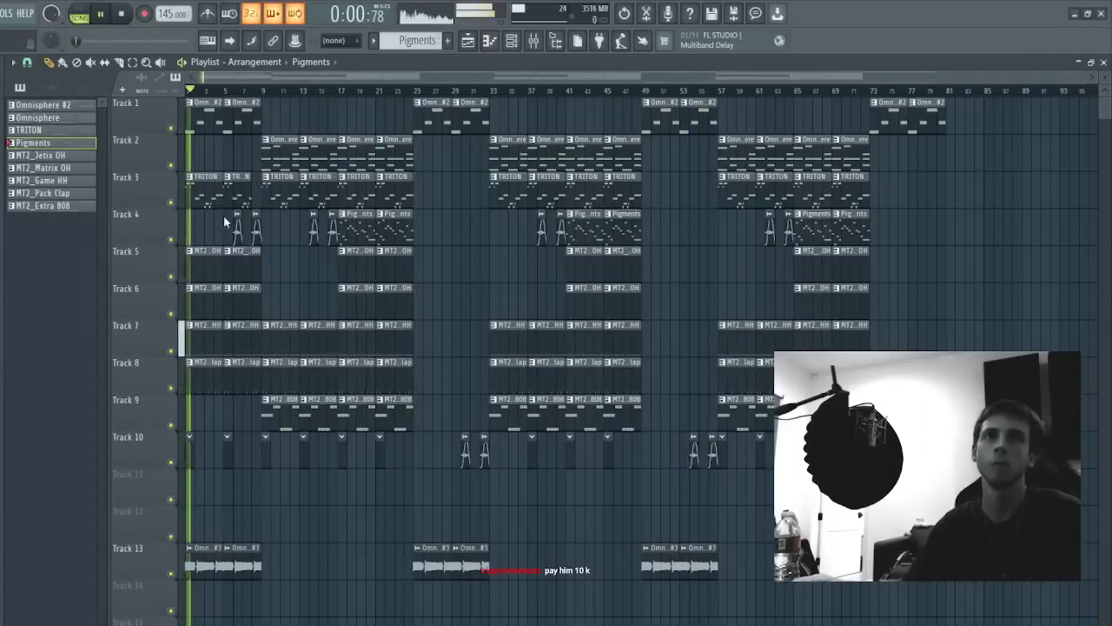
pyautogui.rightClick(202, 380)
pyautogui.rightClick(202, 342)
pyautogui.rightClick(203, 304)
pyautogui.rightClick(203, 269)
pyautogui.rightClick(192, 446)
# - Paint Omnisphere clips on Track 2 from bar 1 and remove Track 13's bar-5 clip
pyautogui.click(210, 569)
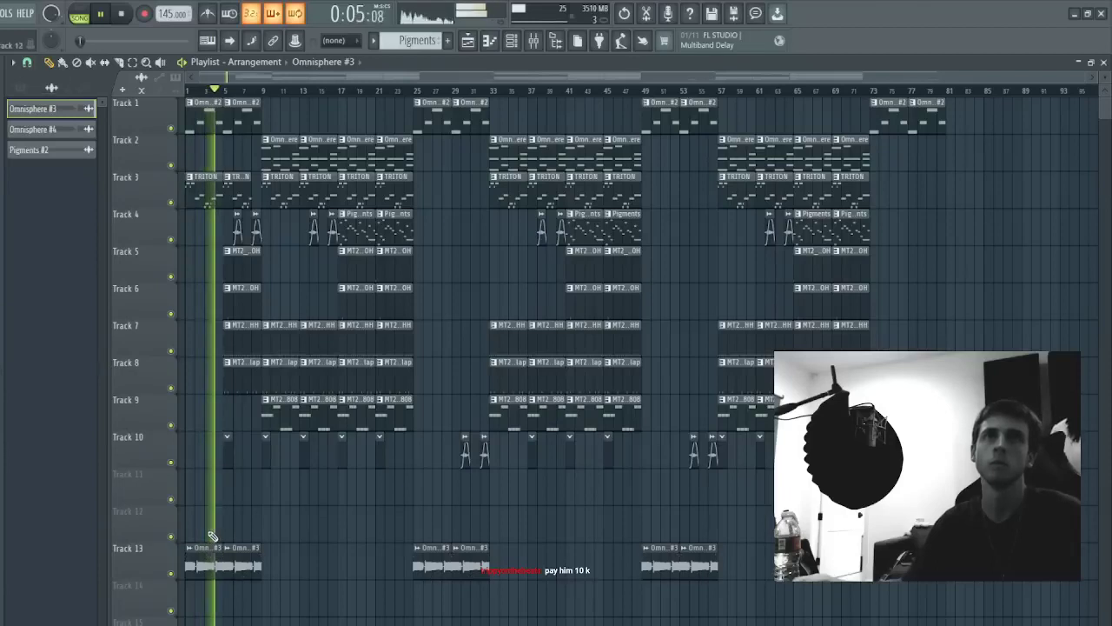
pyautogui.click(276, 160)
pyautogui.click(252, 159)
pyautogui.rightClick(245, 567)
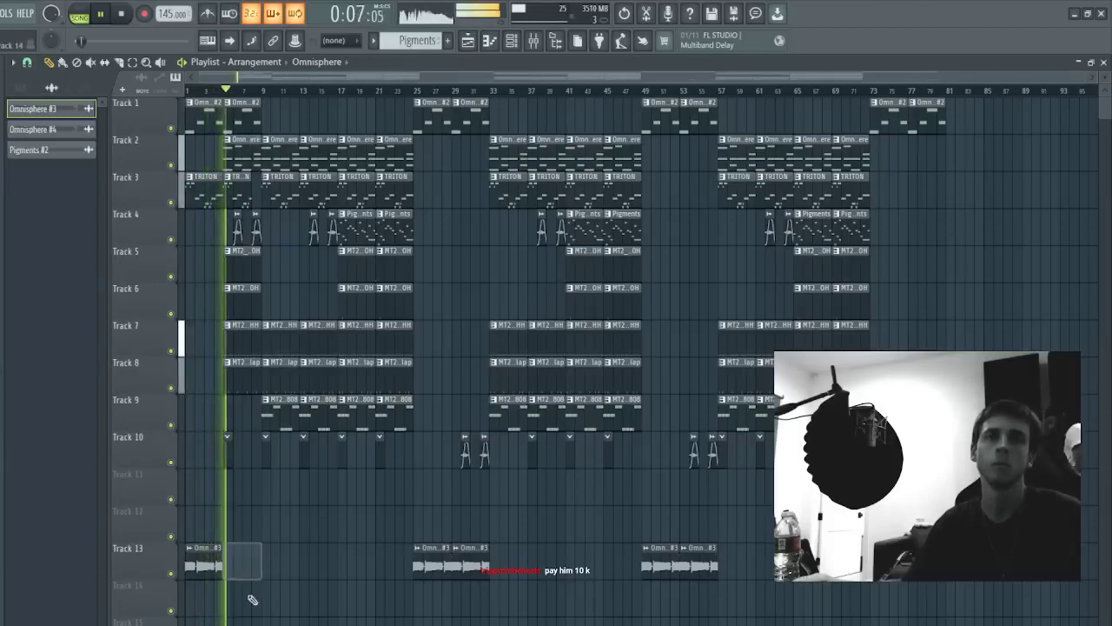
pyautogui.click(241, 154)
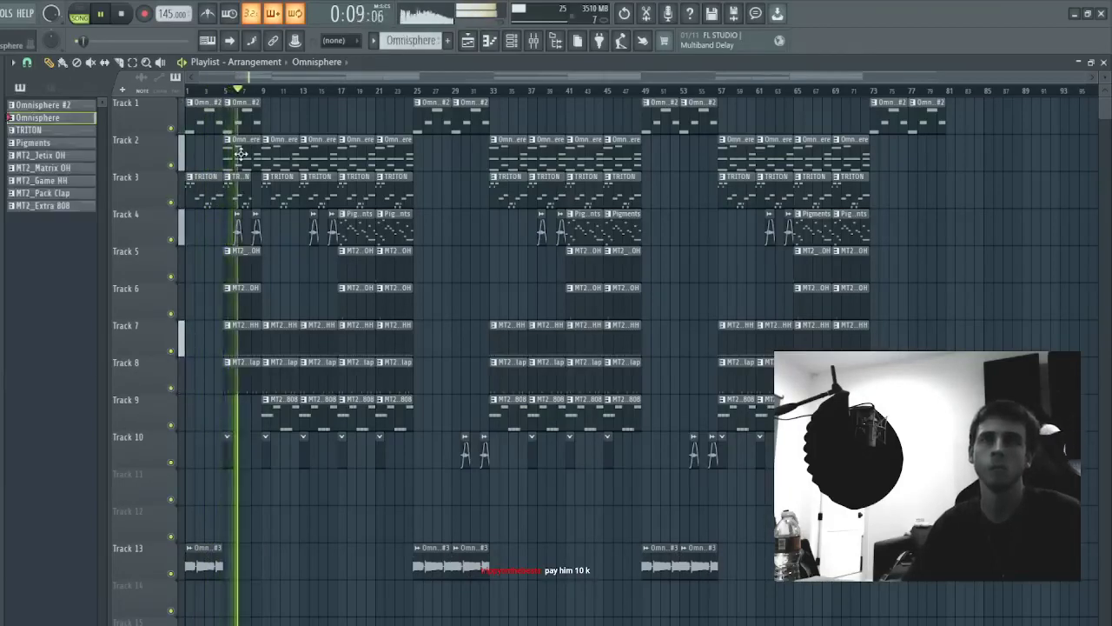
pyautogui.press('space')
pyautogui.press('space')
pyautogui.hotkey('ctrl', 'z')
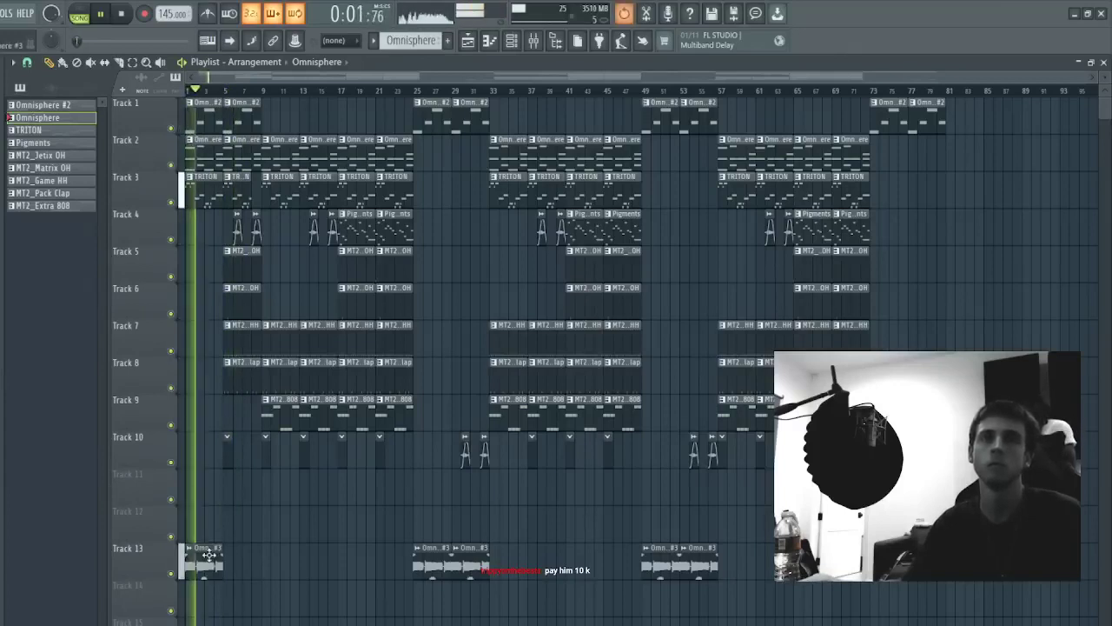
# - Solo Track 13 and place an Omnisphere #3 clip back at bar 5
pyautogui.rightClick(172, 574)
pyautogui.press('space')
pyautogui.press('space')
pyautogui.doubleClick(205, 559)
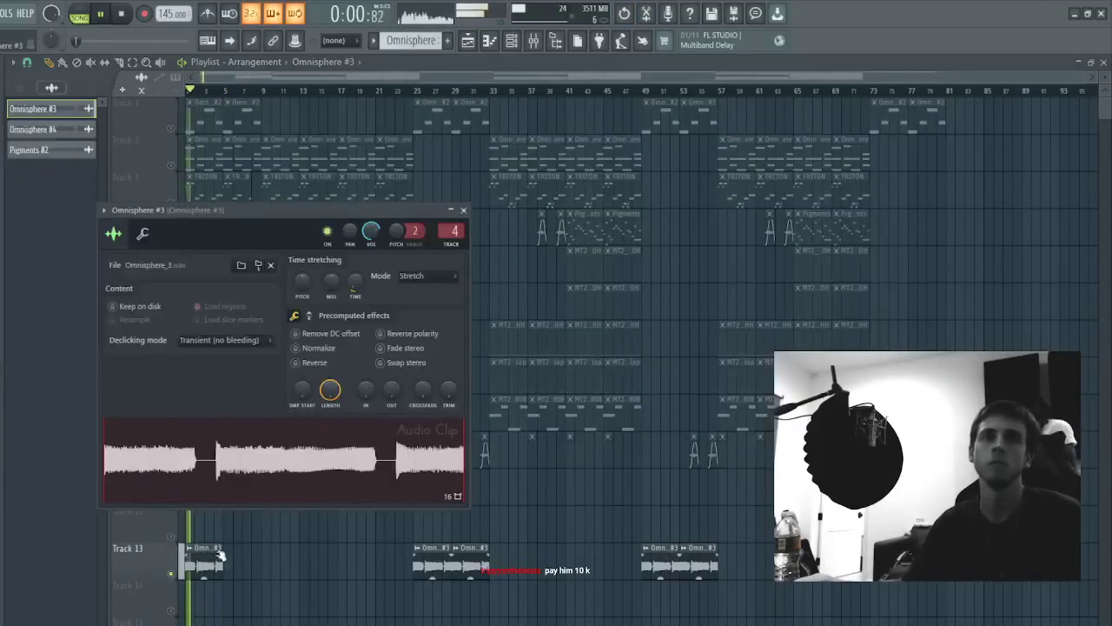
pyautogui.click(228, 560)
pyautogui.doubleClick(199, 556)
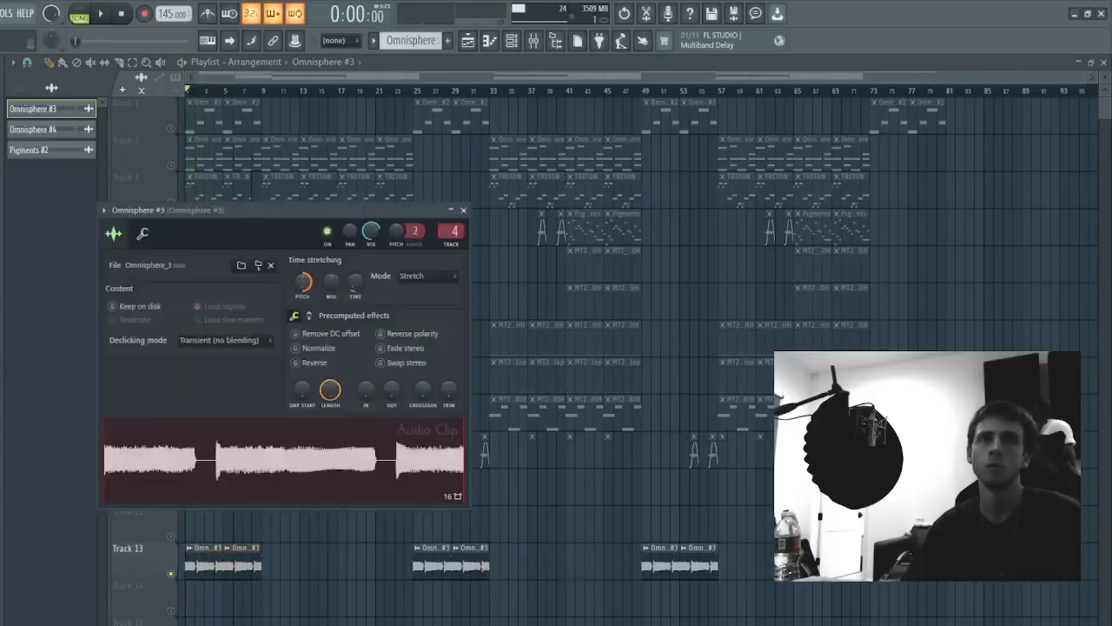
# - Load Looperator on the Omnisphere #3 mixer insert and set it to the Champions League preset
pyautogui.click(552, 49)
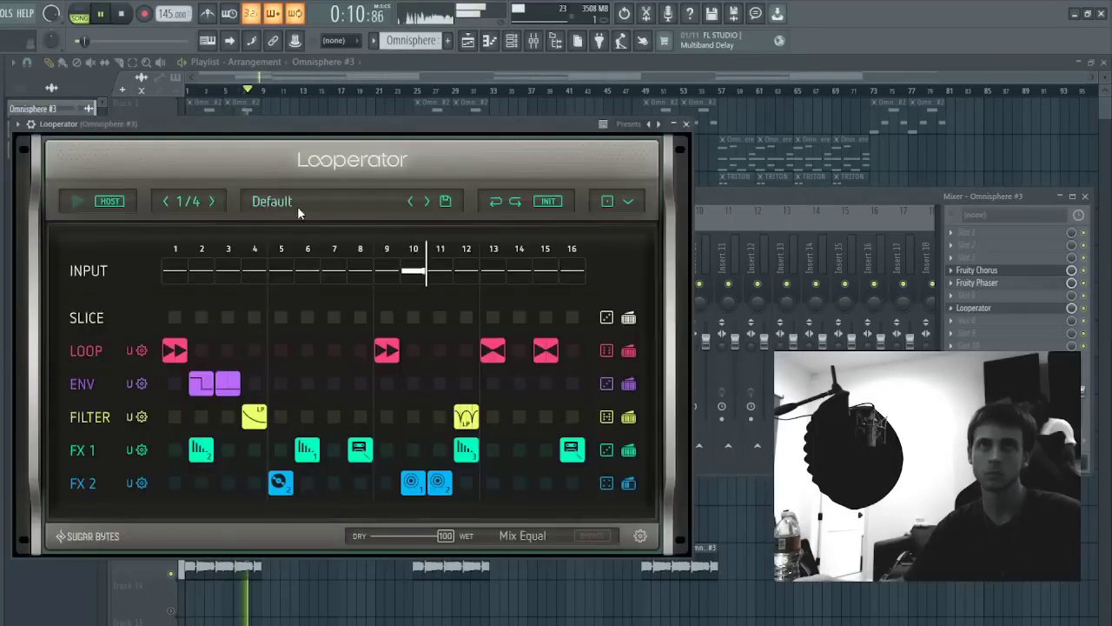
pyautogui.click(295, 207)
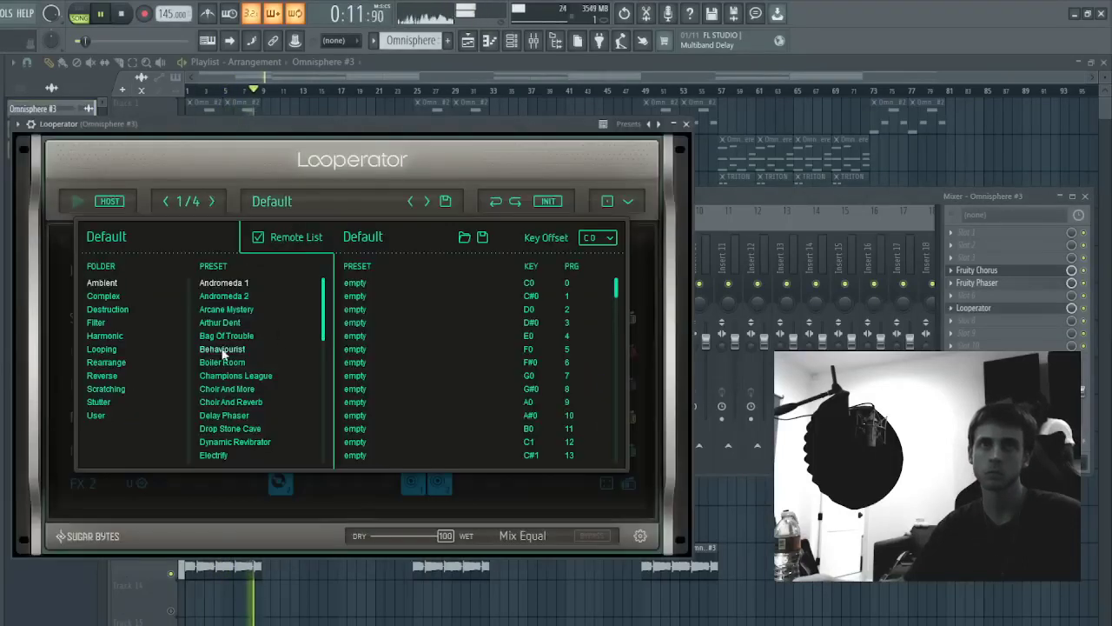
pyautogui.click(119, 376)
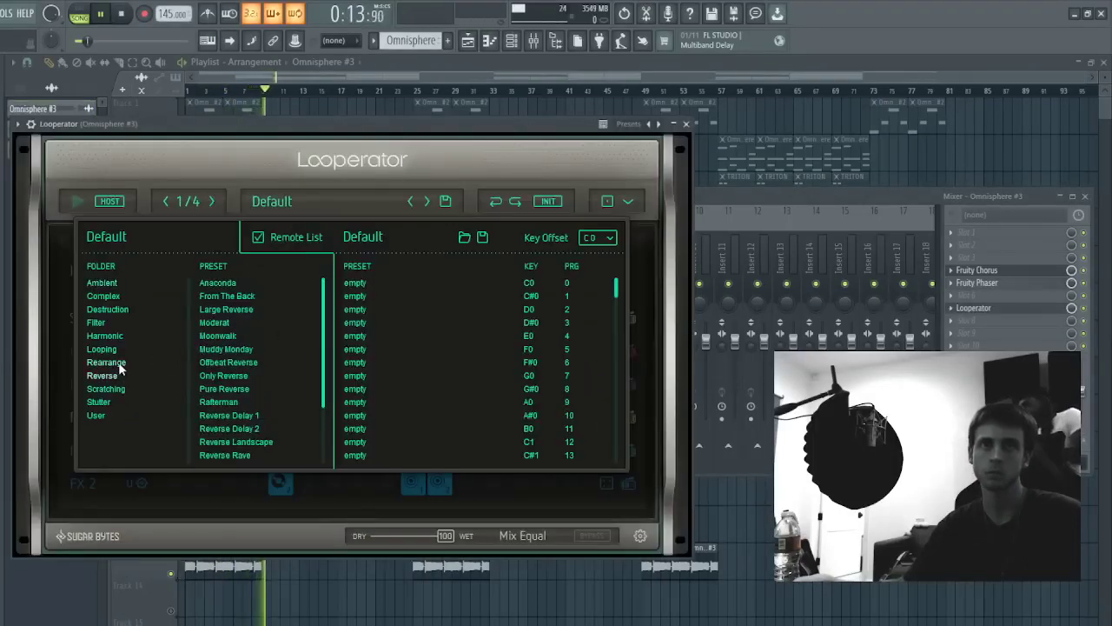
pyautogui.click(121, 283)
pyautogui.click(222, 348)
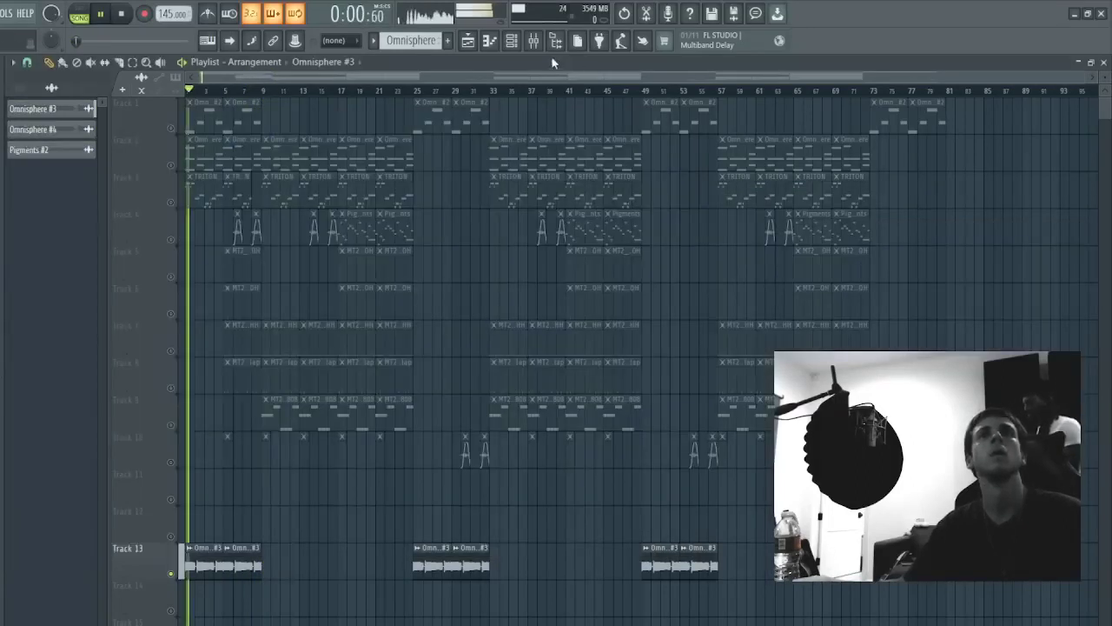
pyautogui.click(534, 41)
pyautogui.click(1008, 308)
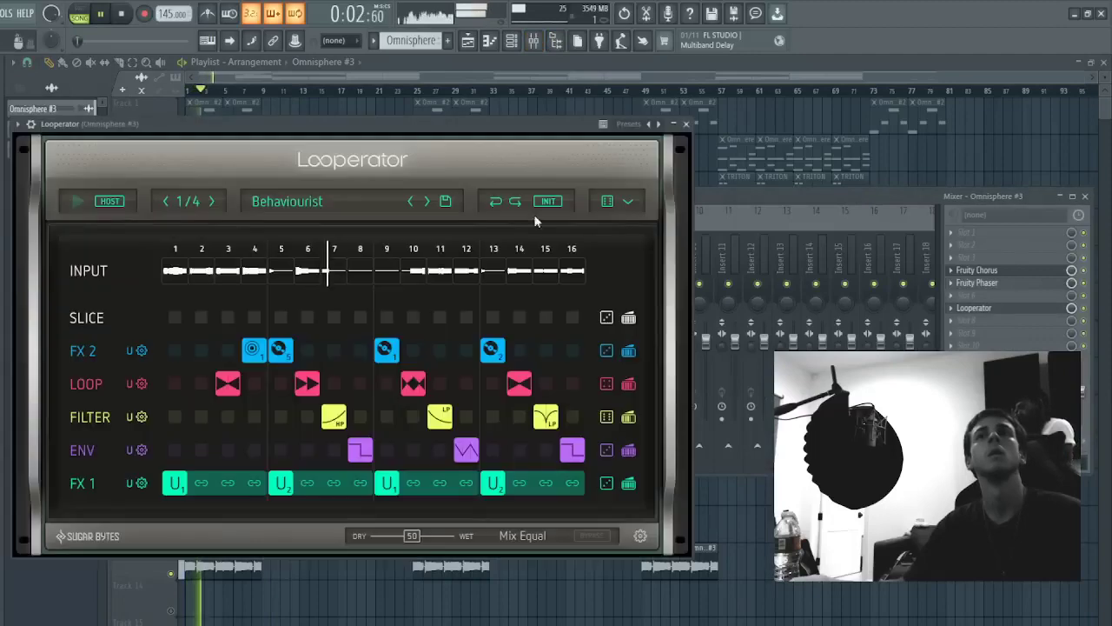
pyautogui.click(427, 201)
pyautogui.click(427, 200)
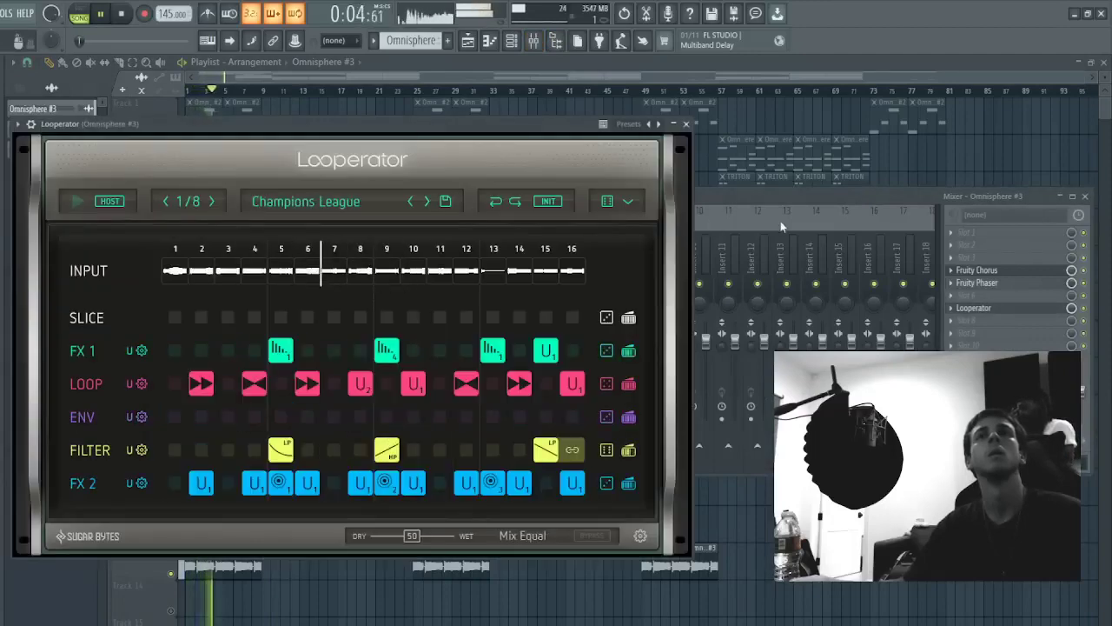
pyautogui.click(780, 230)
pyautogui.click(501, 109)
# - Audition the song with Track 3 soloed, then unmute all tracks
pyautogui.press('space')
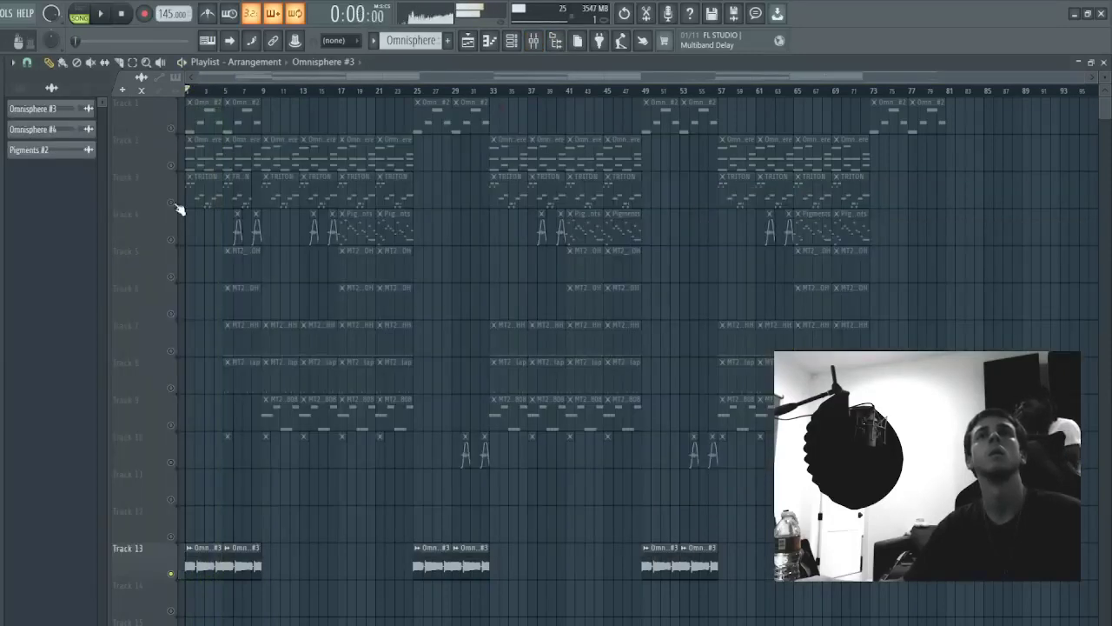
pyautogui.rightClick(171, 202)
pyautogui.press('space')
pyautogui.rightClick(172, 202)
pyautogui.press('space')
pyautogui.press('space')
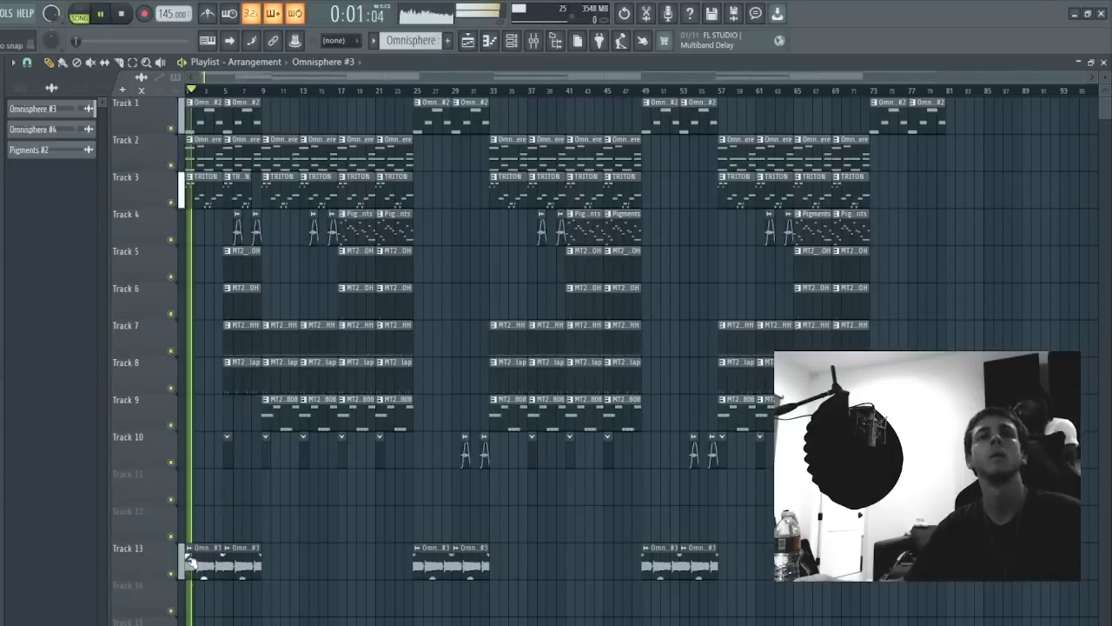
# - Replace Track 13's second Omnisphere #3 clip with a Ctrl+B duplicate of its first clip
pyautogui.rightClick(244, 549)
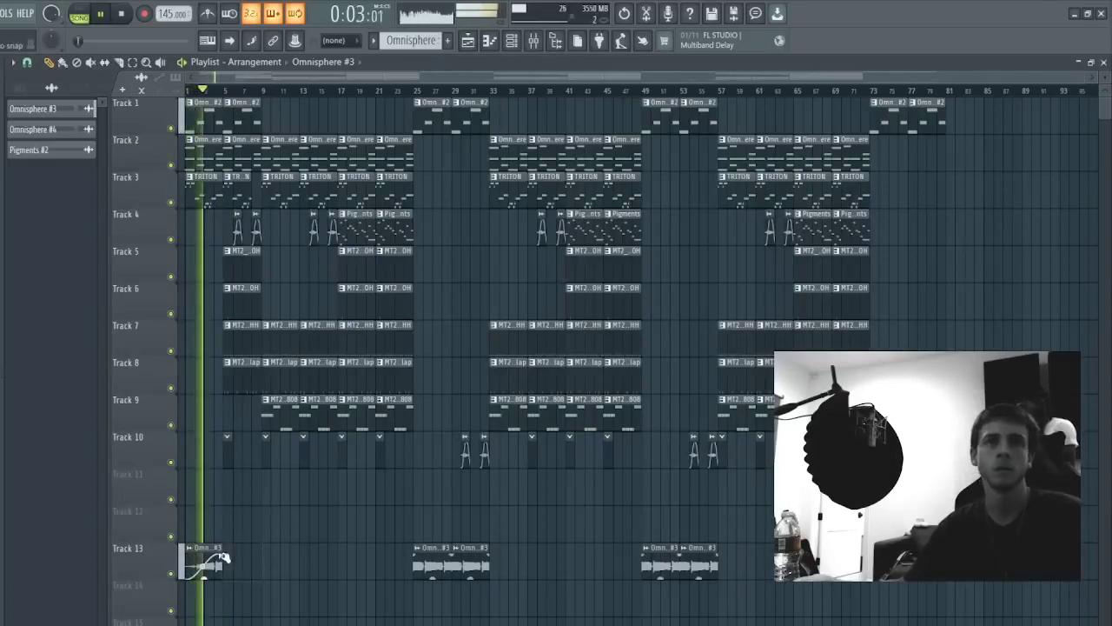
pyautogui.moveTo(219, 549); pyautogui.dragTo(171, 562)
pyautogui.hotkey('ctrl', 'b')
pyautogui.hotkey('ctrl', 'd')
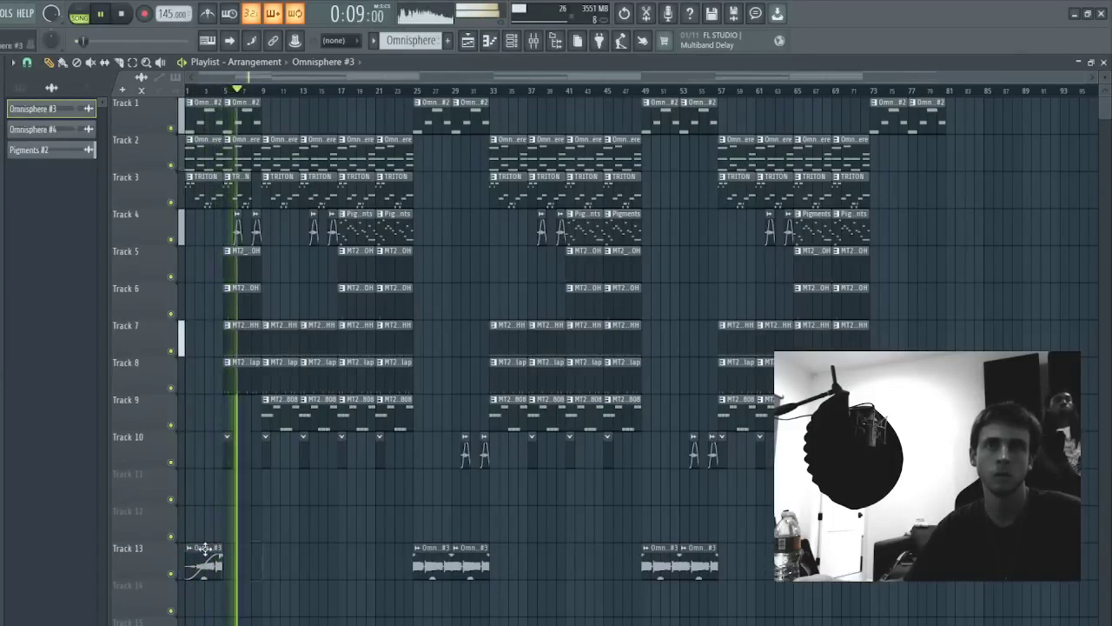
# - Inspect the Omnisphere #3 clip settings and its channel level and pitch while replaying the song
pyautogui.doubleClick(204, 549)
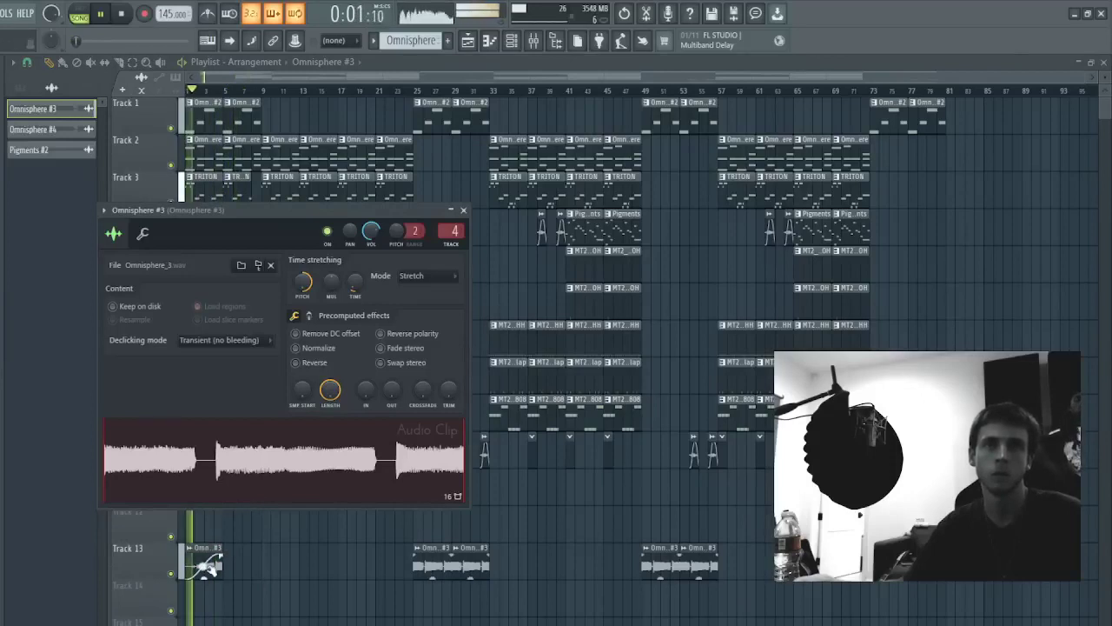
pyautogui.press('Escape')
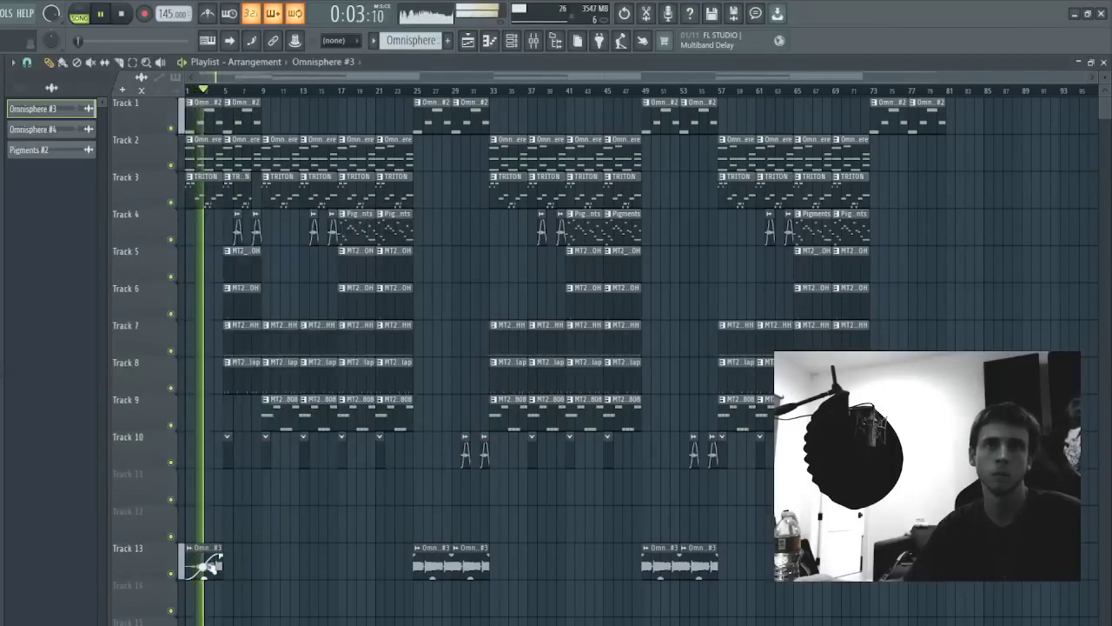
pyautogui.doubleClick(209, 560)
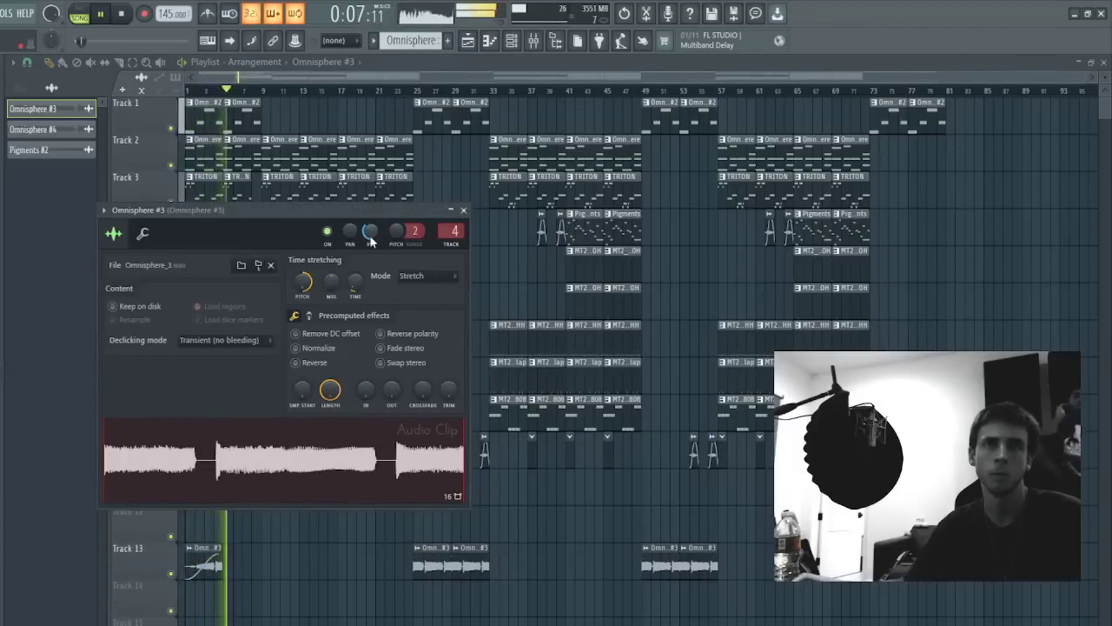
pyautogui.click(143, 234)
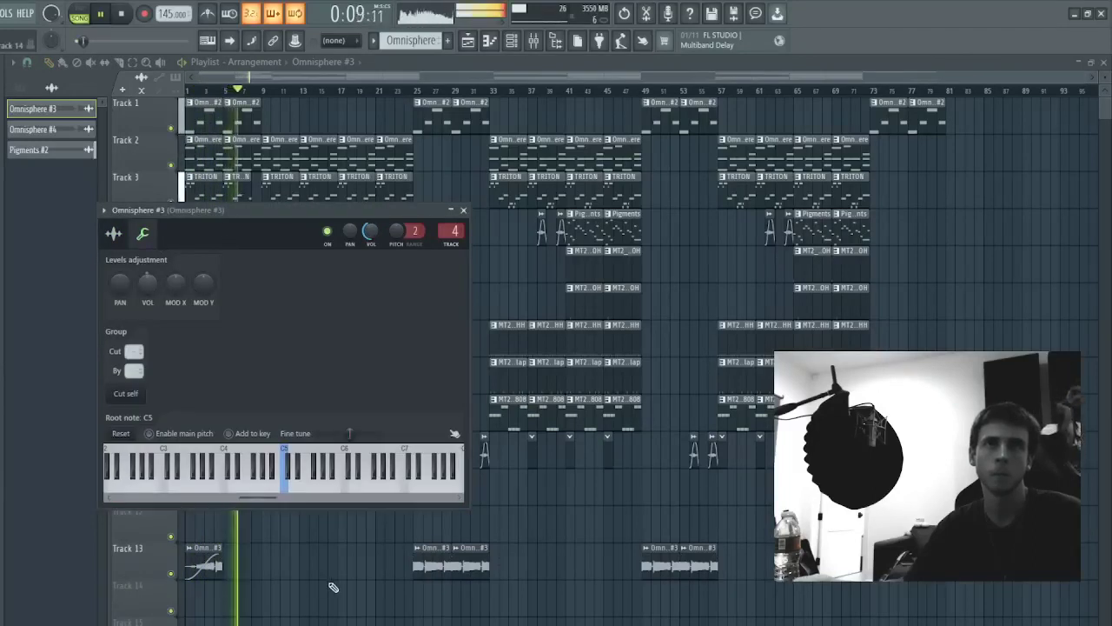
pyautogui.press('Escape')
pyautogui.press('space')
pyautogui.press('space')
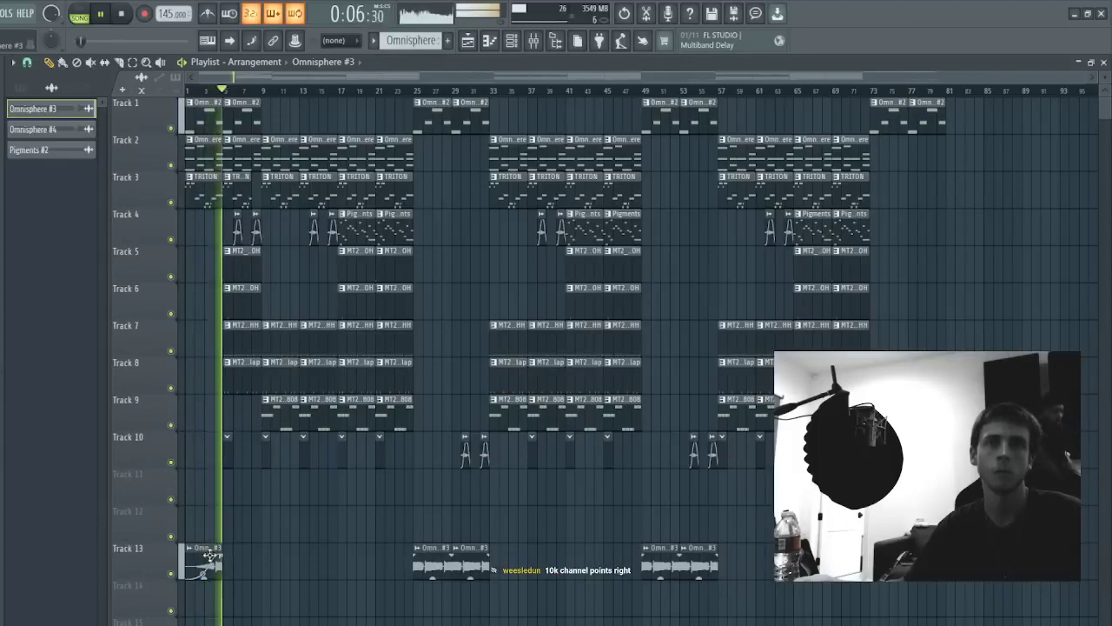
pyautogui.doubleClick(203, 556)
pyautogui.press('Escape')
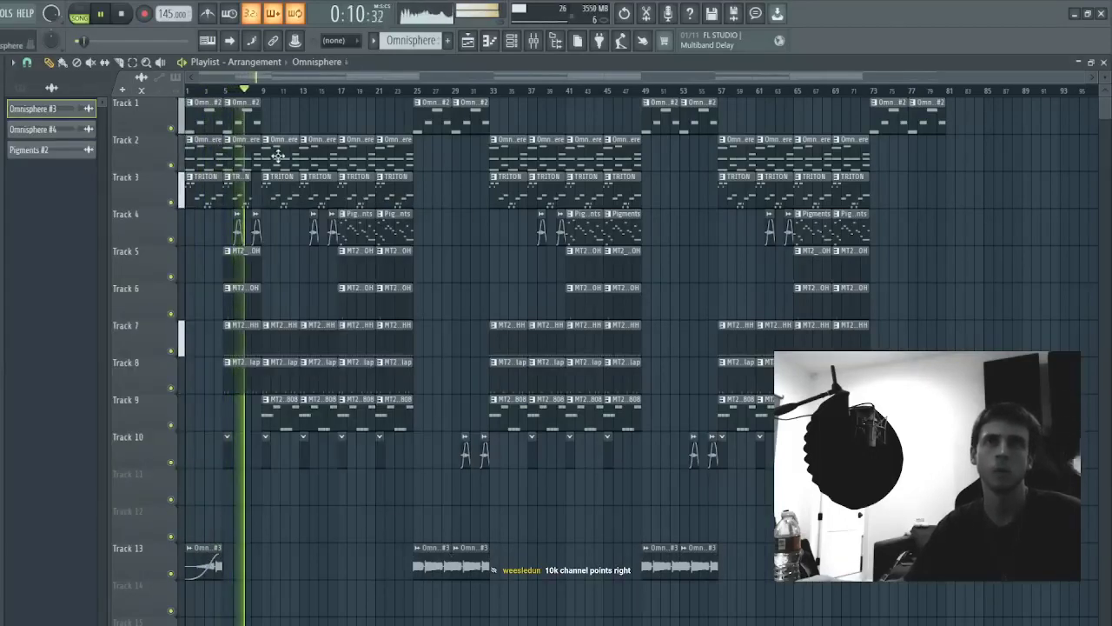
# - Solo Track 2, then Track 13, and reopen the Omnisphere #3 audio clip settings
pyautogui.click(278, 155)
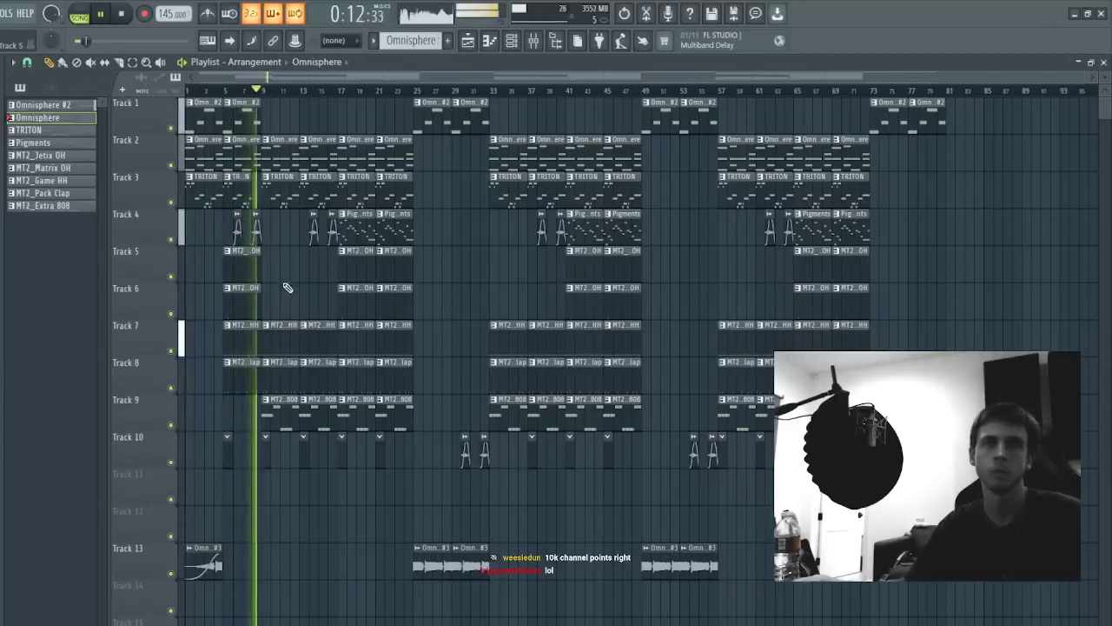
pyautogui.press('space')
pyautogui.rightClick(173, 166)
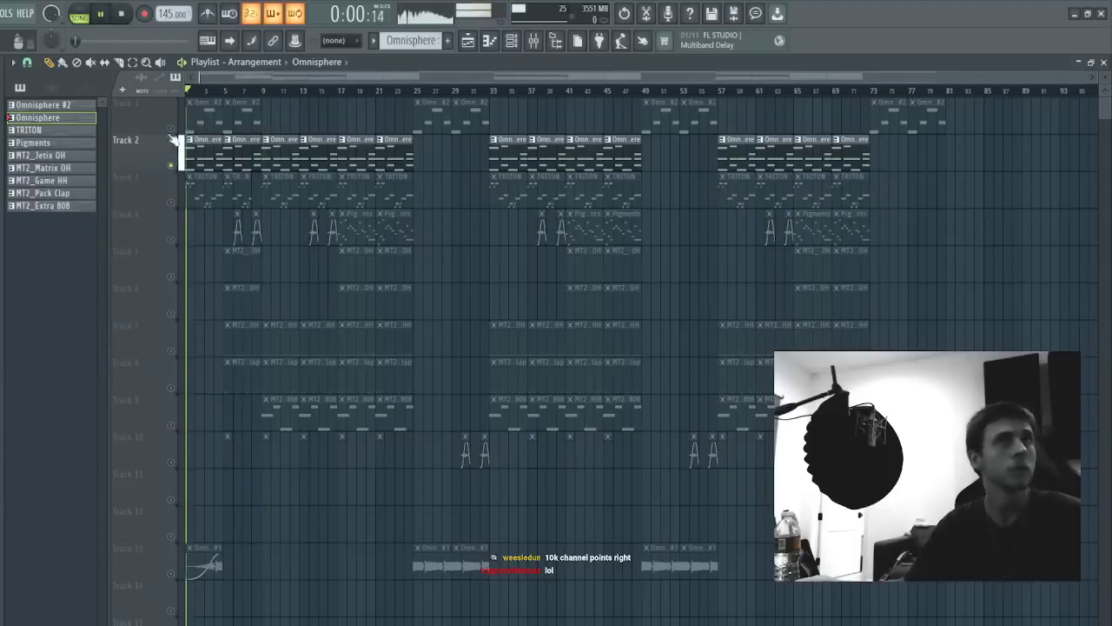
pyautogui.rightClick(173, 573)
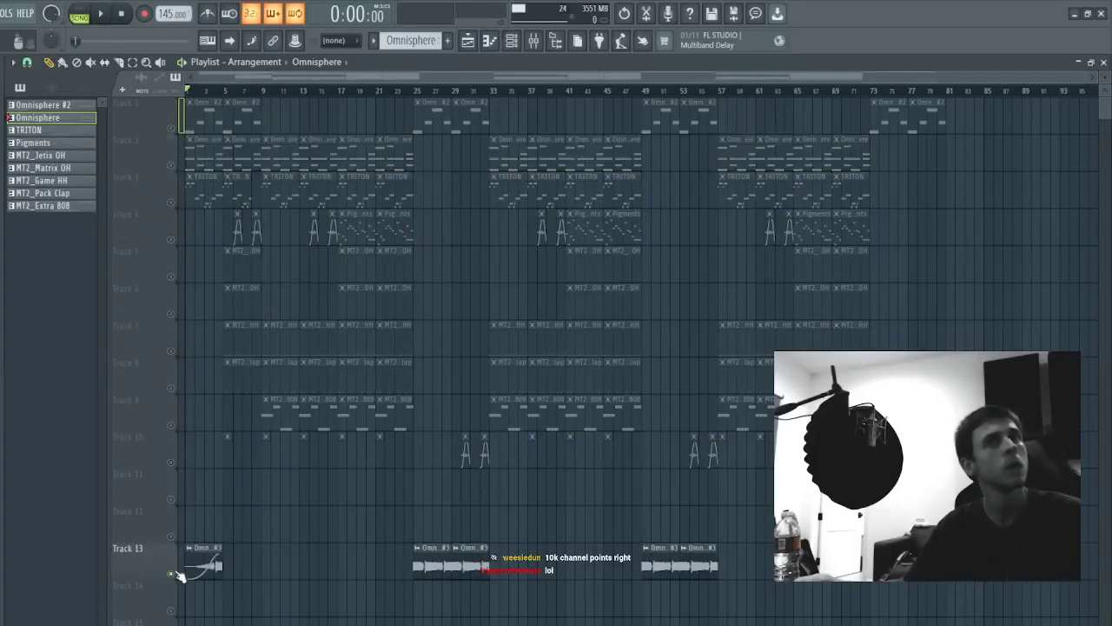
pyautogui.doubleClick(206, 554)
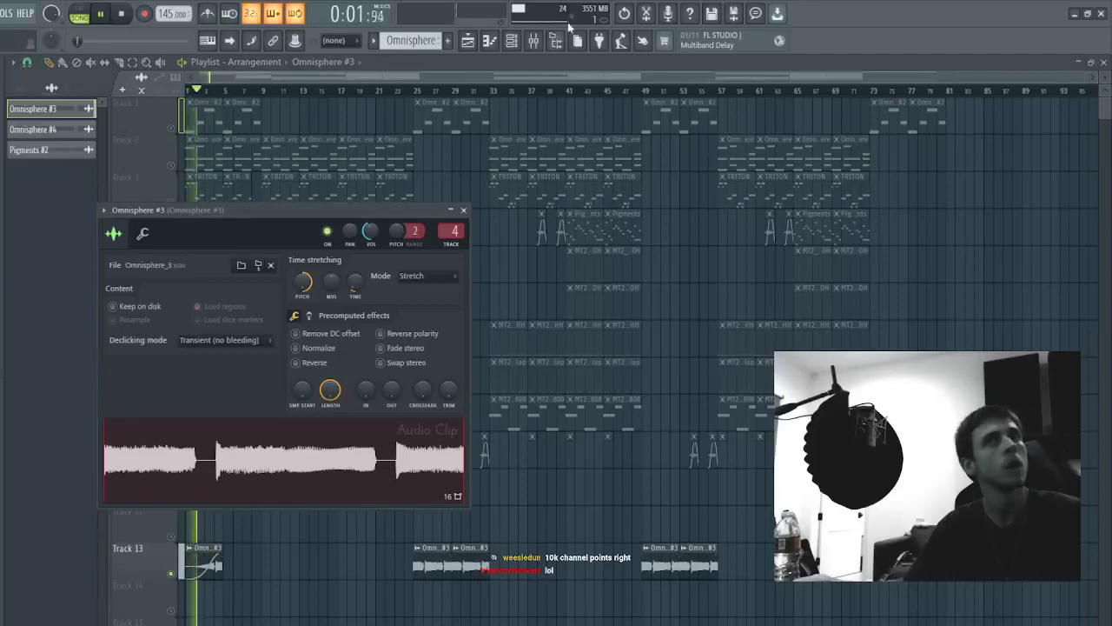
# - Browse Looperator's presets and select the Omnisphere #3 mixer insert
pyautogui.click(533, 40)
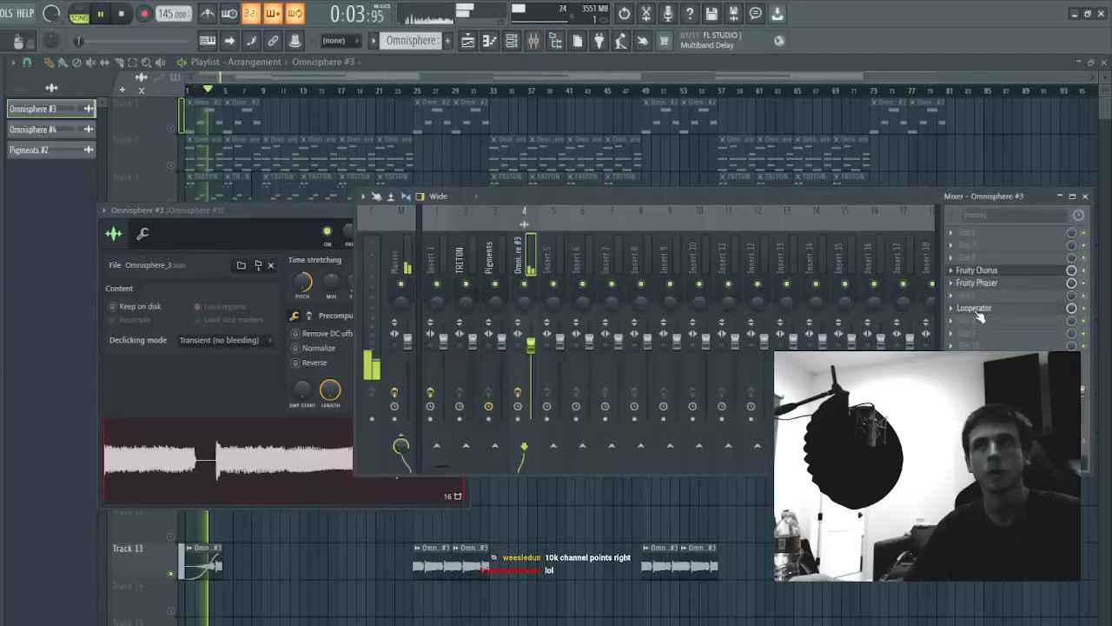
pyautogui.click(978, 311)
pyautogui.click(337, 201)
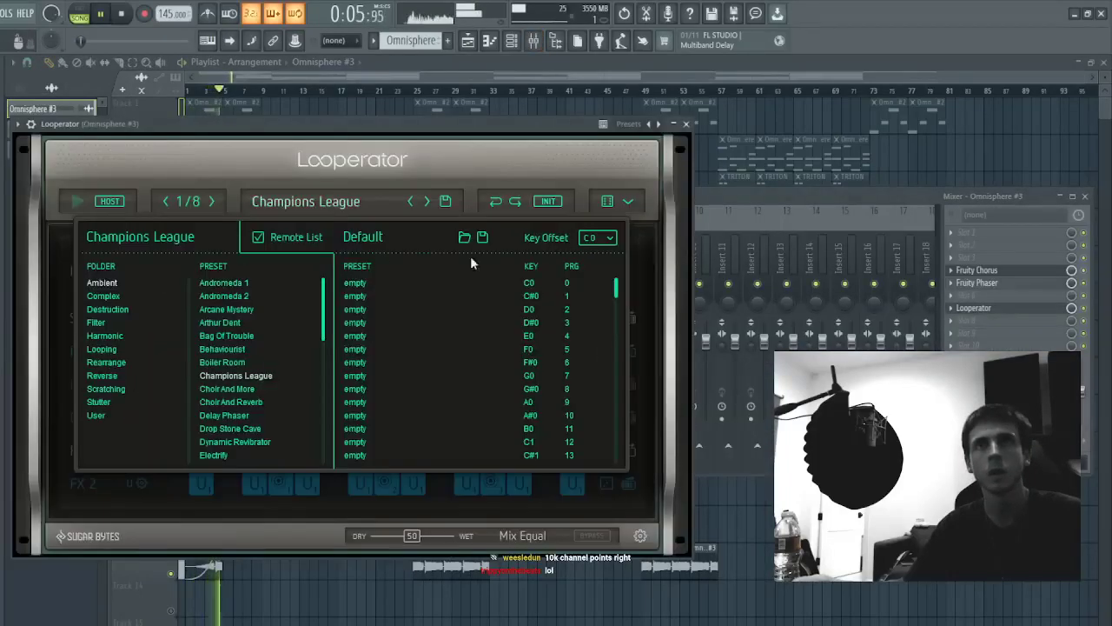
pyautogui.click(1088, 326)
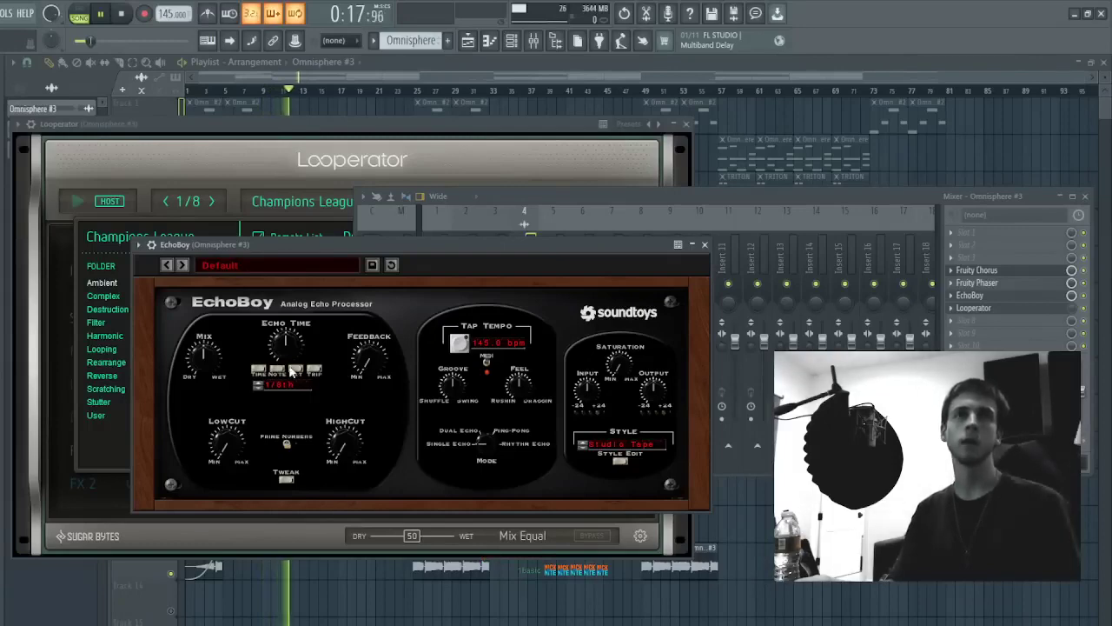
pyautogui.click(728, 252)
pyautogui.click(525, 256)
# - Add EchoBoy to an Omnisphere #3 insert slot and list all channel-rack channels
pyautogui.press('space')
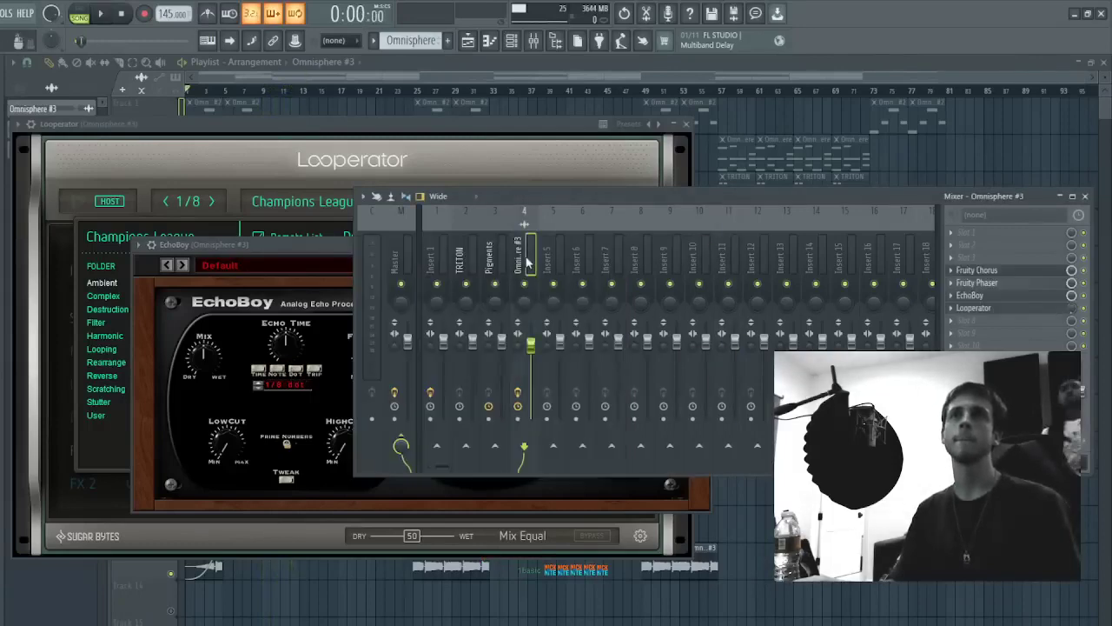
pyautogui.press('space')
pyautogui.rightClick(997, 176)
pyautogui.press('space')
pyautogui.press('space')
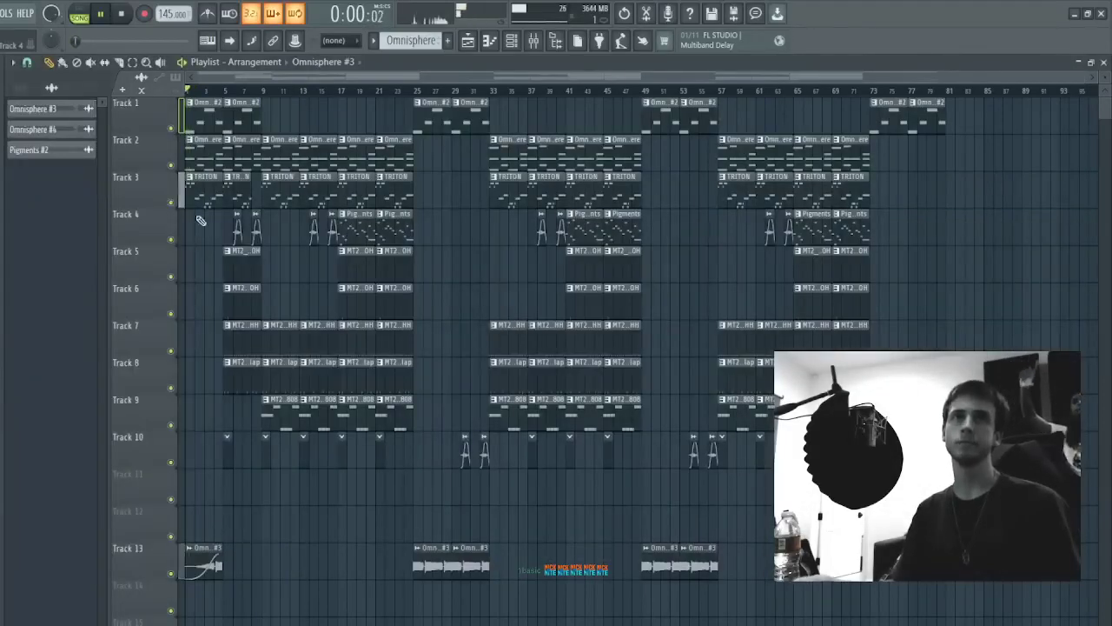
pyautogui.press('F9')
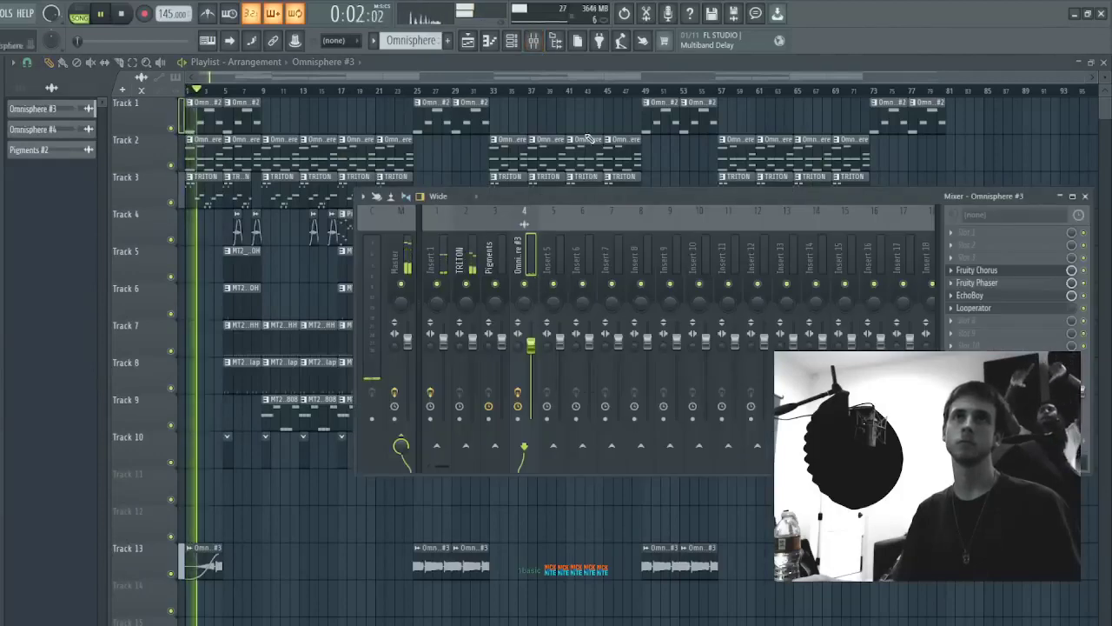
pyautogui.click(512, 41)
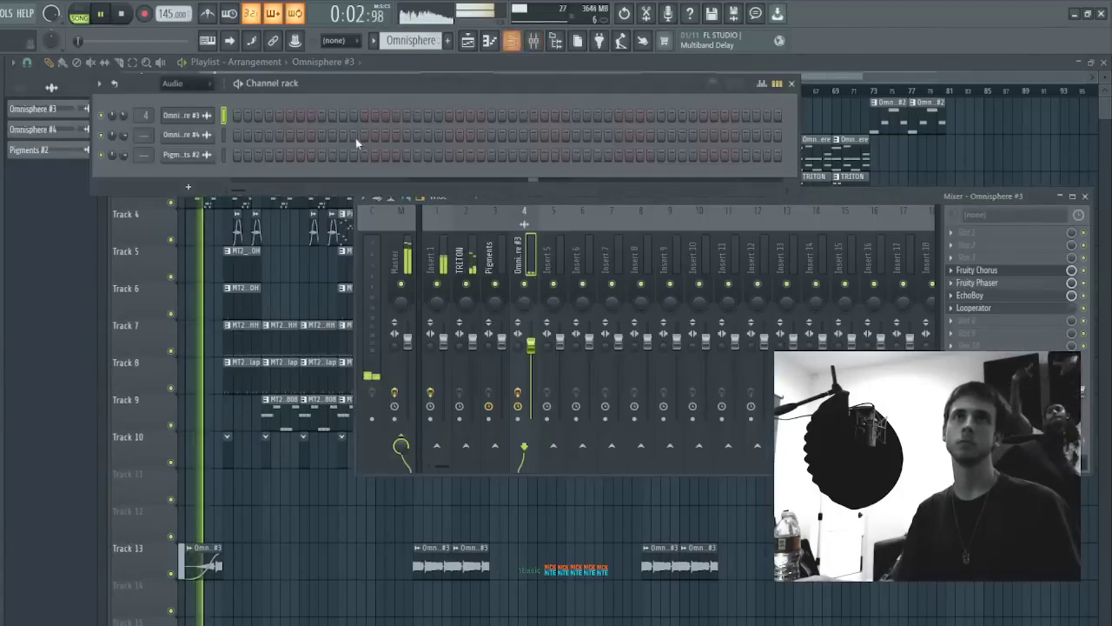
pyautogui.click(172, 85)
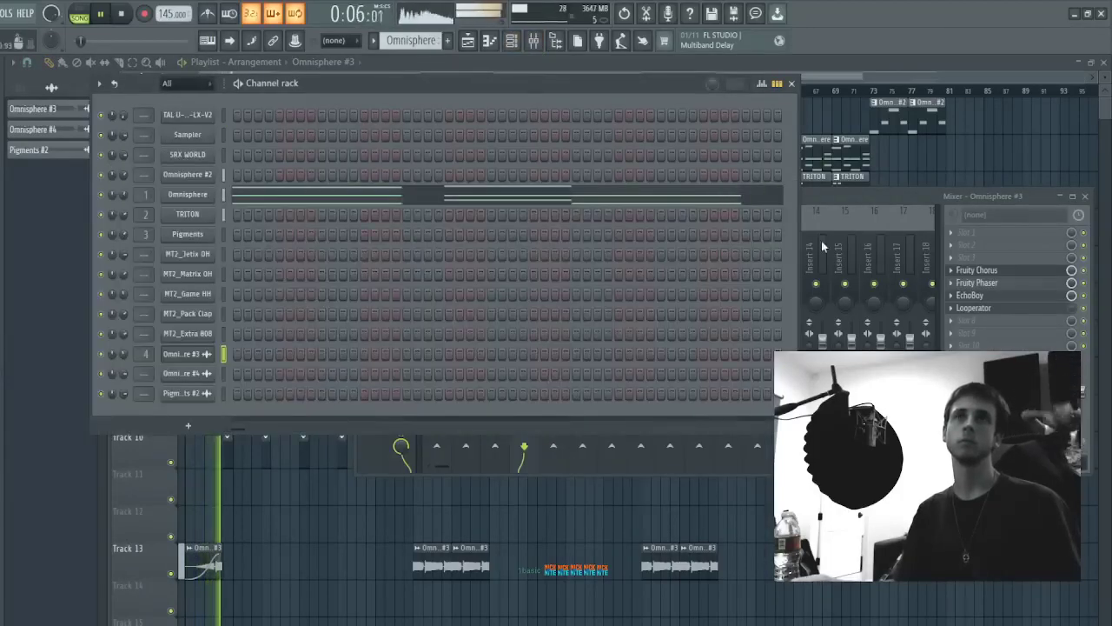
pyautogui.click(1000, 146)
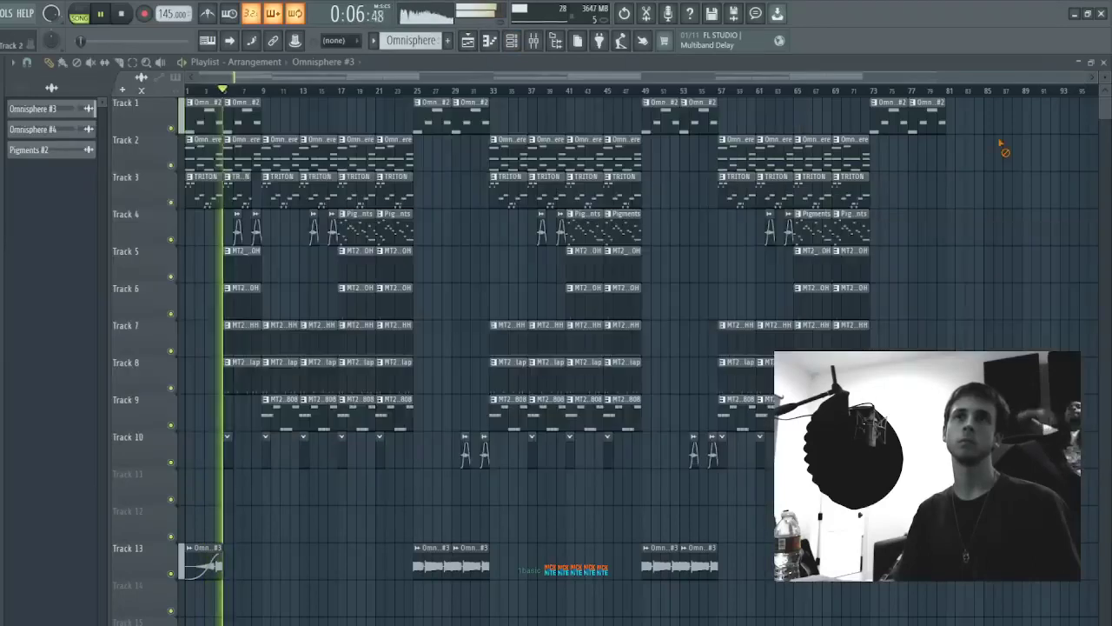
# - Delete the bar-5 drum clips on Tracks 5–8 and 10
pyautogui.rightClick(233, 269)
pyautogui.click(272, 403)
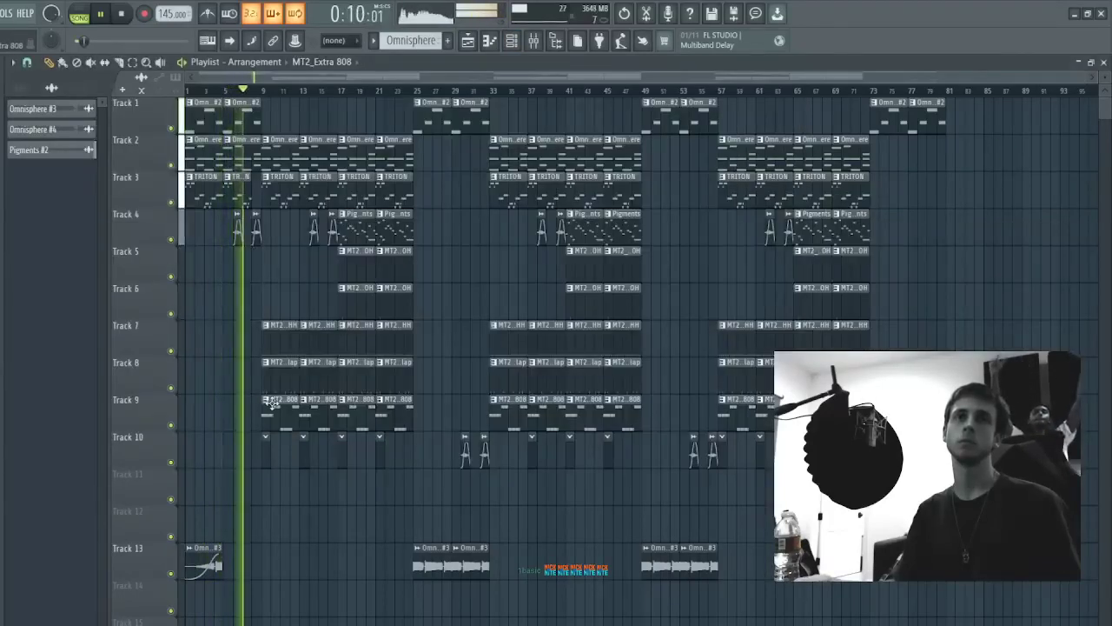
pyautogui.click(286, 369)
pyautogui.moveTo(232, 527); pyautogui.dragTo(252, 547)
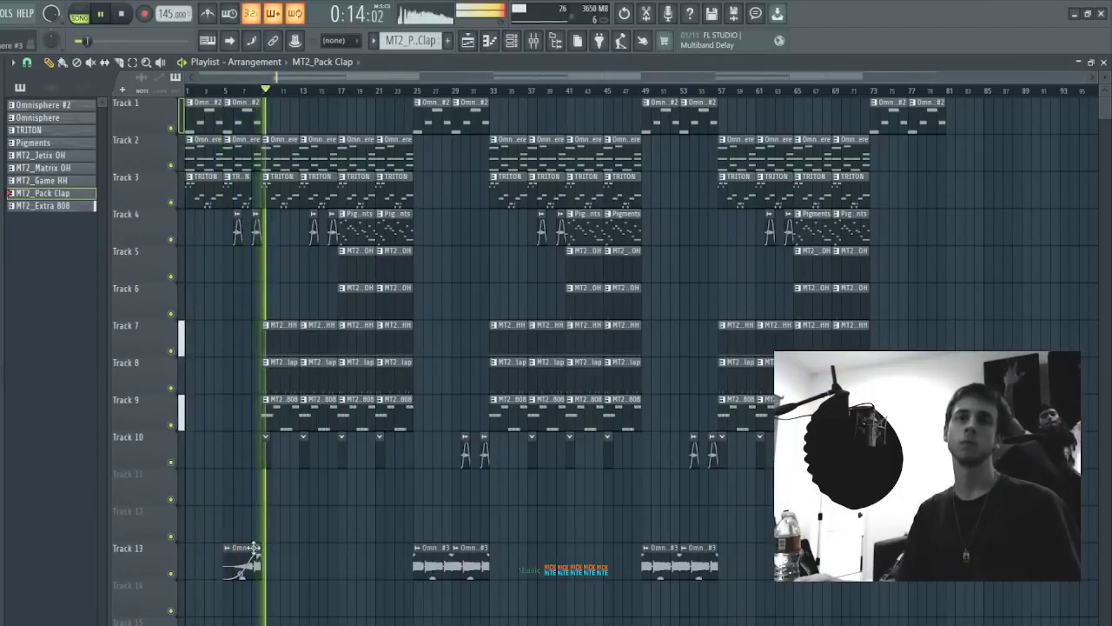
# - Remove the opening Omnisphere #3 audio clip from Track 13
pyautogui.doubleClick(253, 548)
pyautogui.press('Escape')
pyautogui.rightClick(239, 573)
# - Open the TRITON pattern's melody notes in the piano roll
pyautogui.click(316, 181)
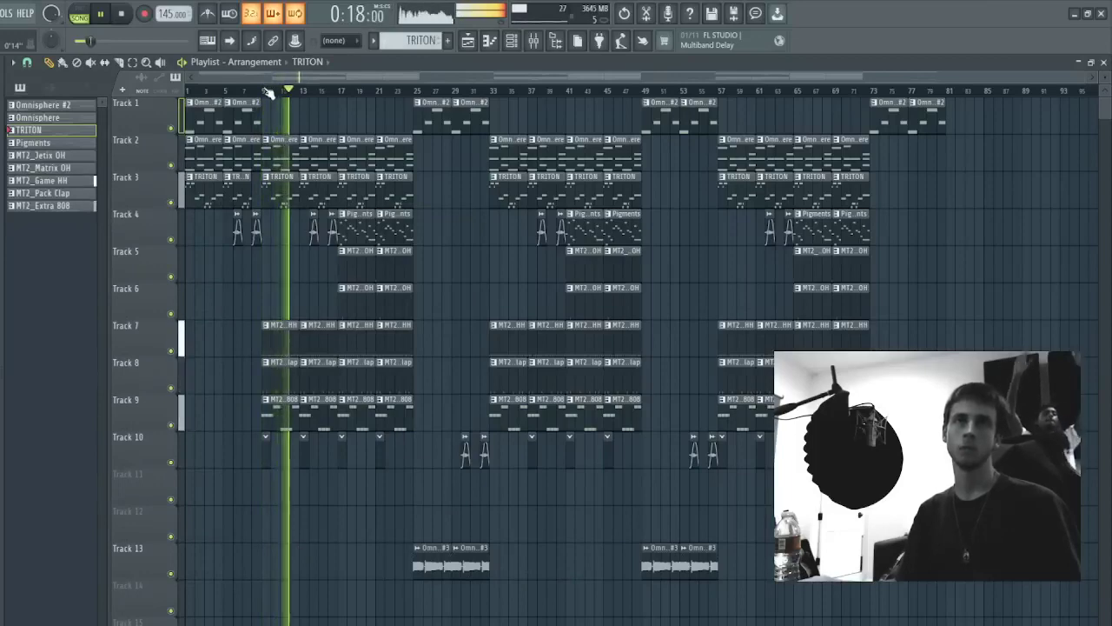
pyautogui.doubleClick(317, 202)
pyautogui.click(513, 42)
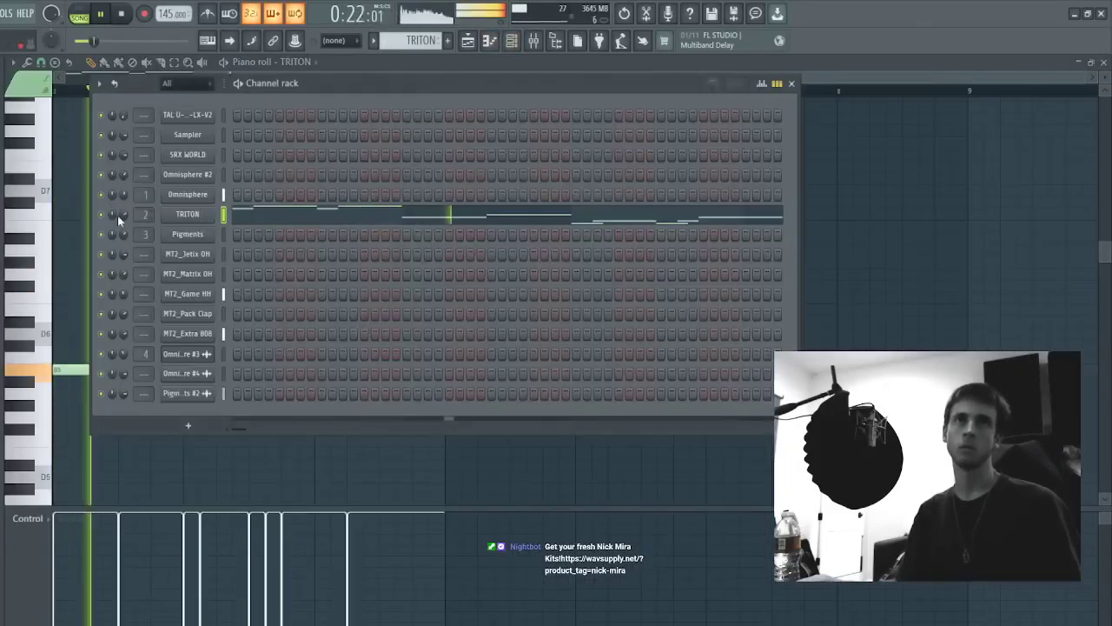
pyautogui.click(386, 217)
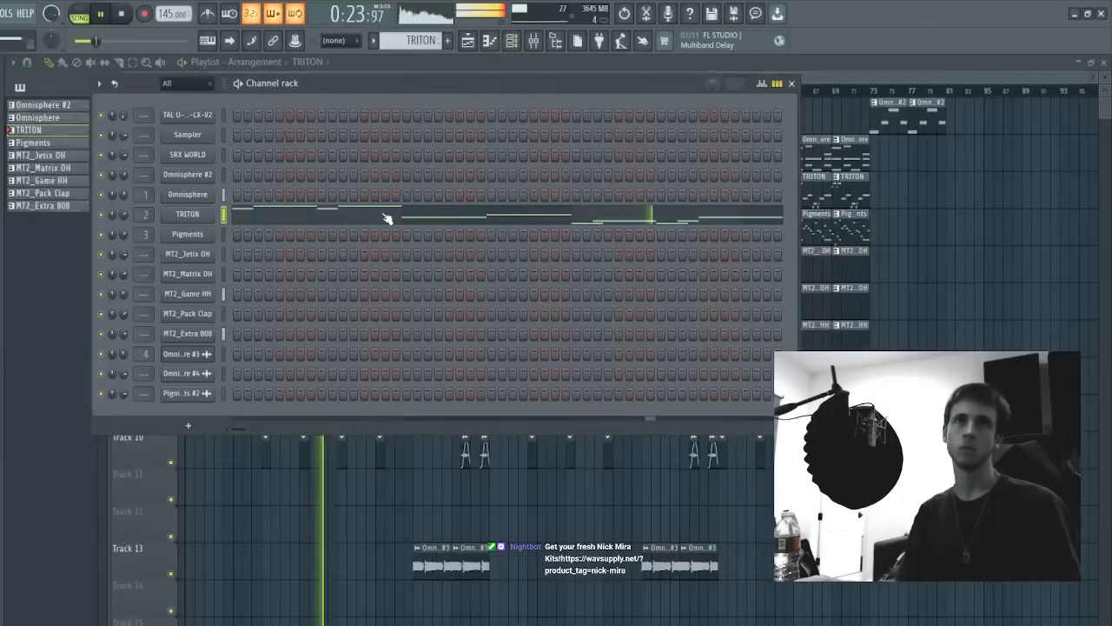
pyautogui.click(386, 217)
pyautogui.click(469, 44)
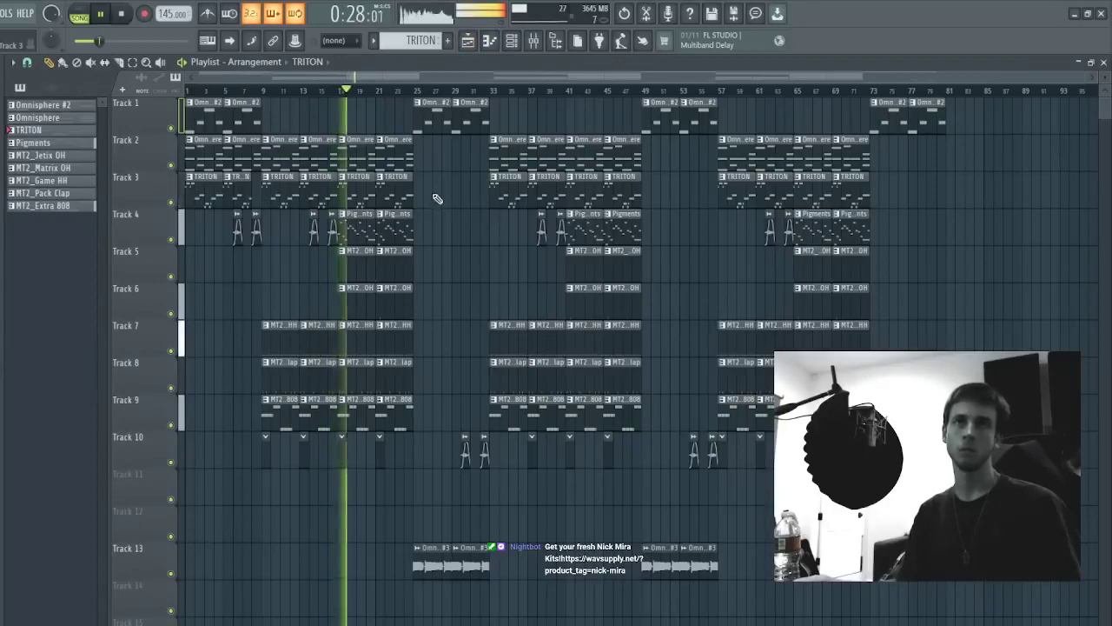
# - Check clip selections on Tracks 4–10 and later sections, then reopen the TRITON piano roll
pyautogui.moveTo(414, 210); pyautogui.dragTo(342, 450)
pyautogui.click(438, 319)
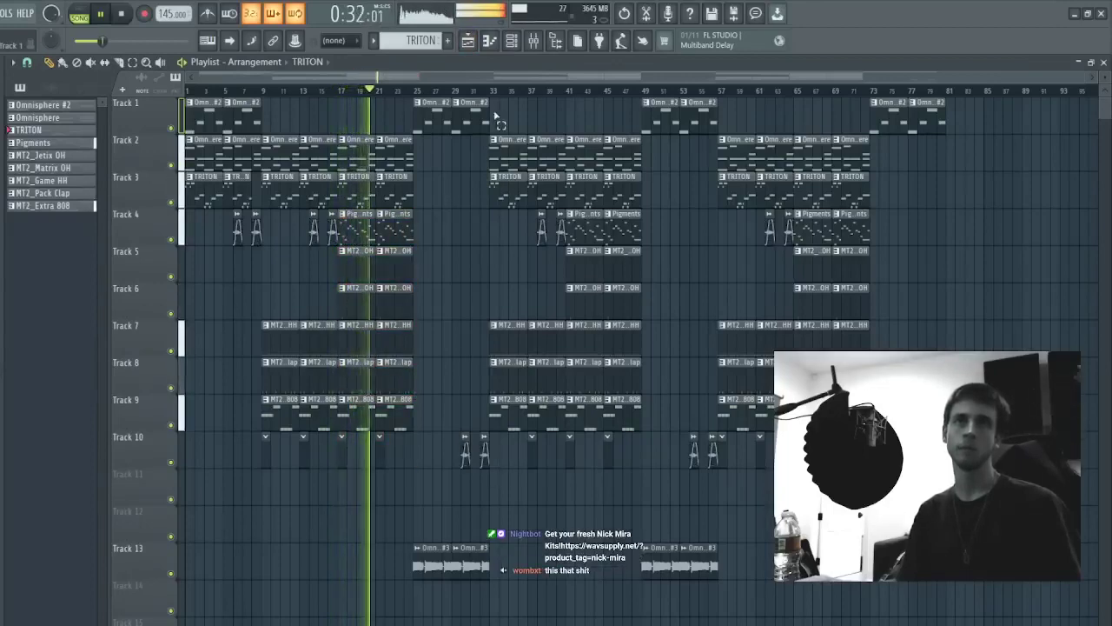
pyautogui.moveTo(499, 123); pyautogui.dragTo(1078, 575)
pyautogui.click(909, 313)
pyautogui.hscroll(-2, 557, 95)
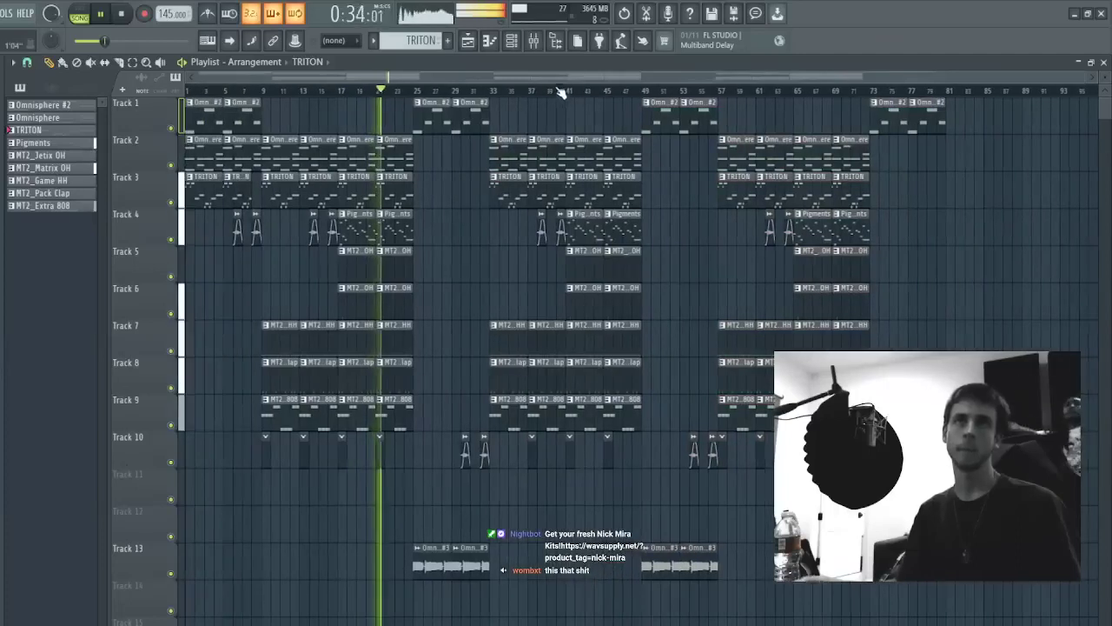
pyautogui.press('F7')
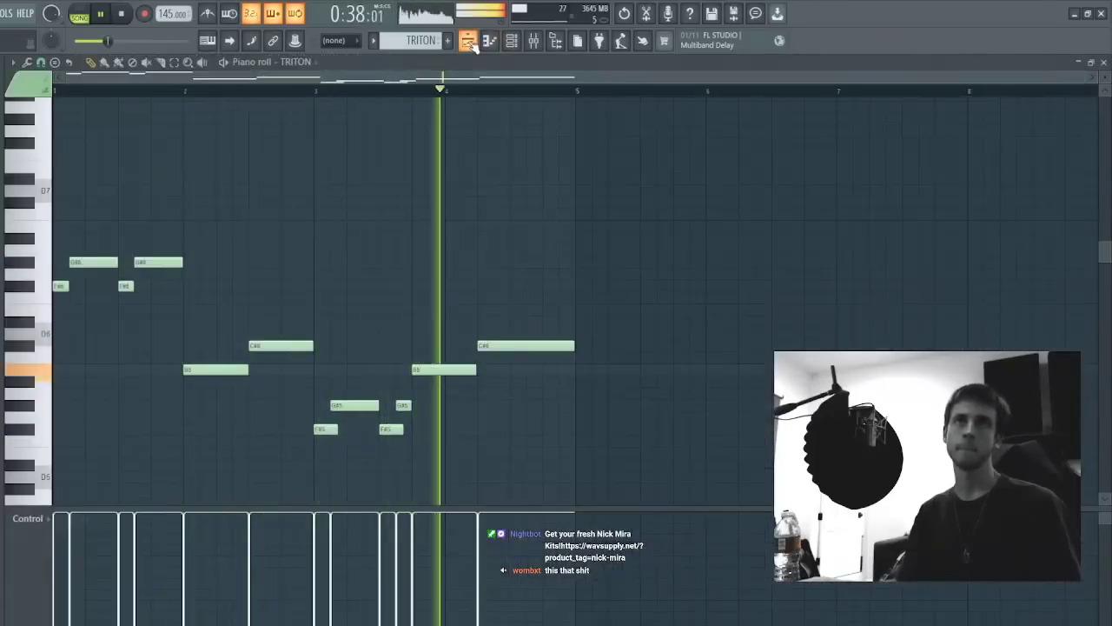
# - Duplicate the Track 2–3 clips at bars 21–25, removing the copied TRITON, Pigments and Omnisphere clips
pyautogui.press('F5')
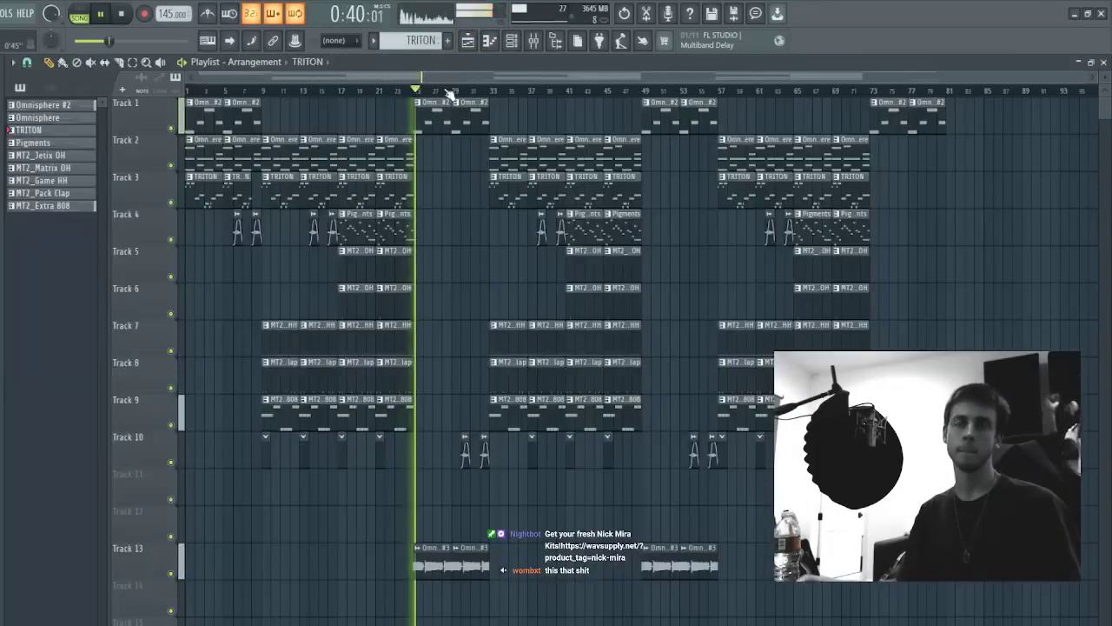
pyautogui.moveTo(418, 136); pyautogui.dragTo(353, 218)
pyautogui.hotkey('ctrl', 'b')
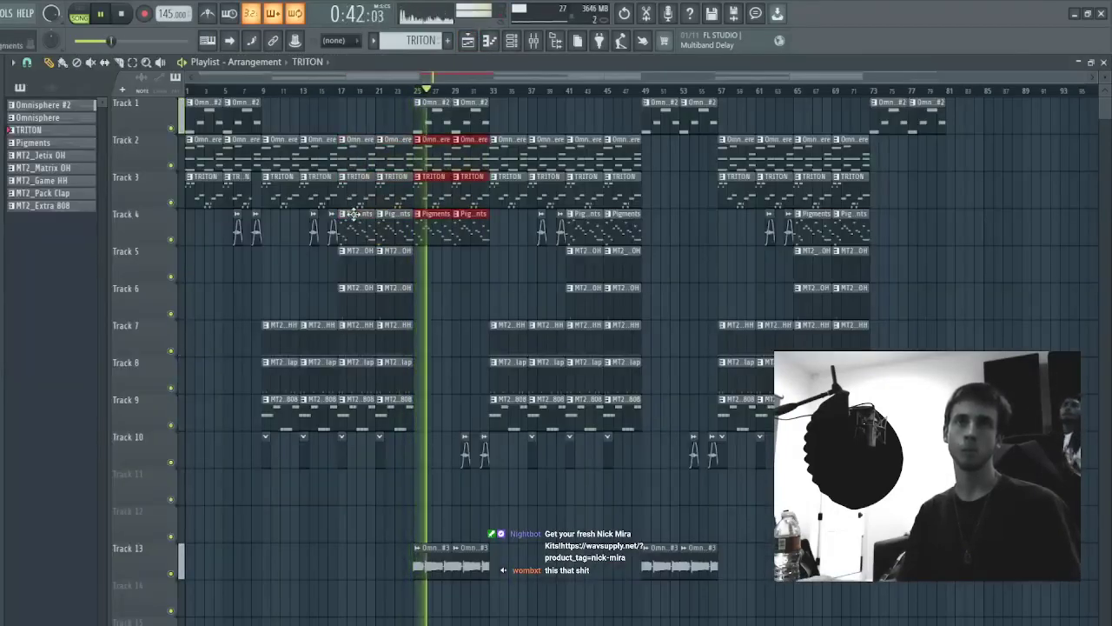
pyautogui.rightClick(438, 196)
pyautogui.rightClick(466, 197)
pyautogui.rightClick(436, 228)
pyautogui.rightClick(472, 228)
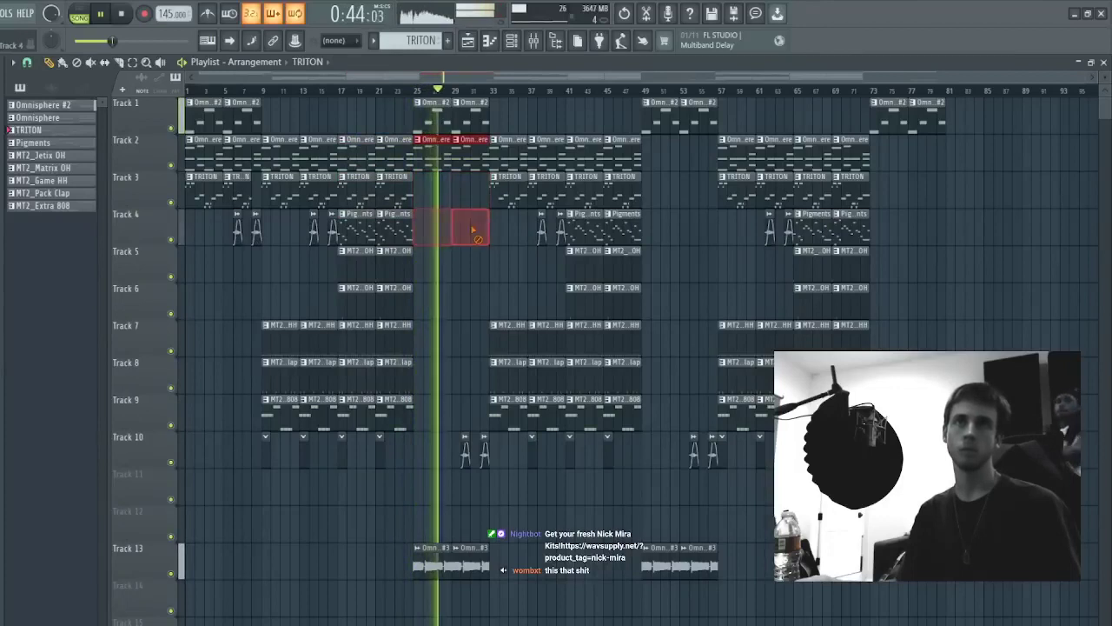
pyautogui.rightClick(429, 148)
pyautogui.rightClick(468, 153)
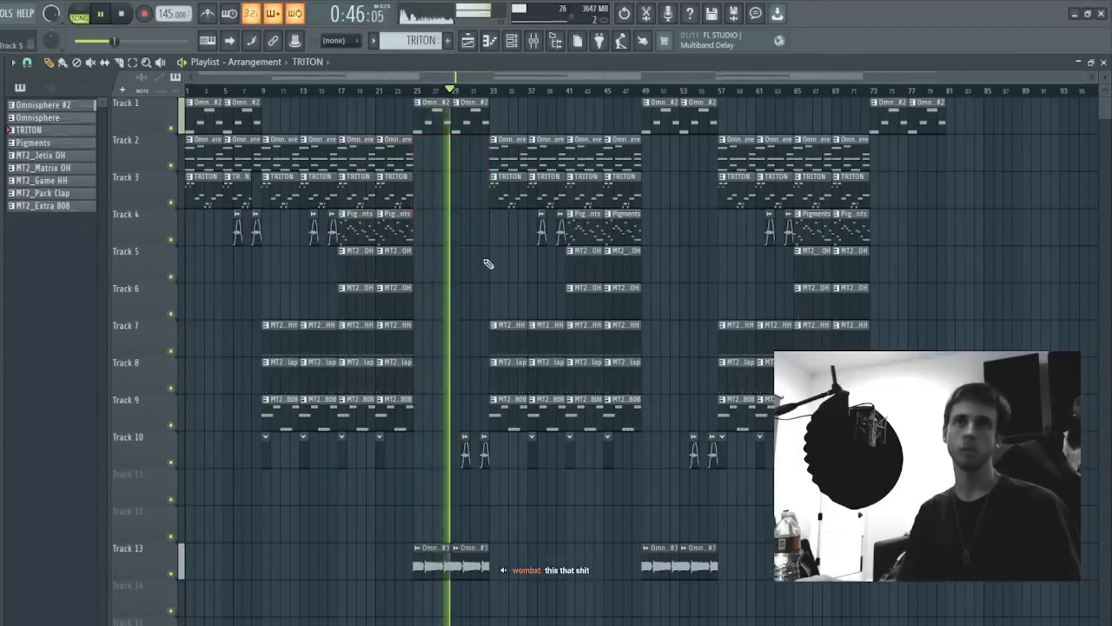
# - Duplicate the Track 5–9 drum clips to bars 25–33 and delete surplus clips at bars 33–41
pyautogui.moveTo(433, 419); pyautogui.dragTo(390, 359)
pyautogui.moveTo(416, 268); pyautogui.dragTo(353, 414)
pyautogui.hotkey('ctrl', 'b')
pyautogui.hotkey('ctrl', 'd')
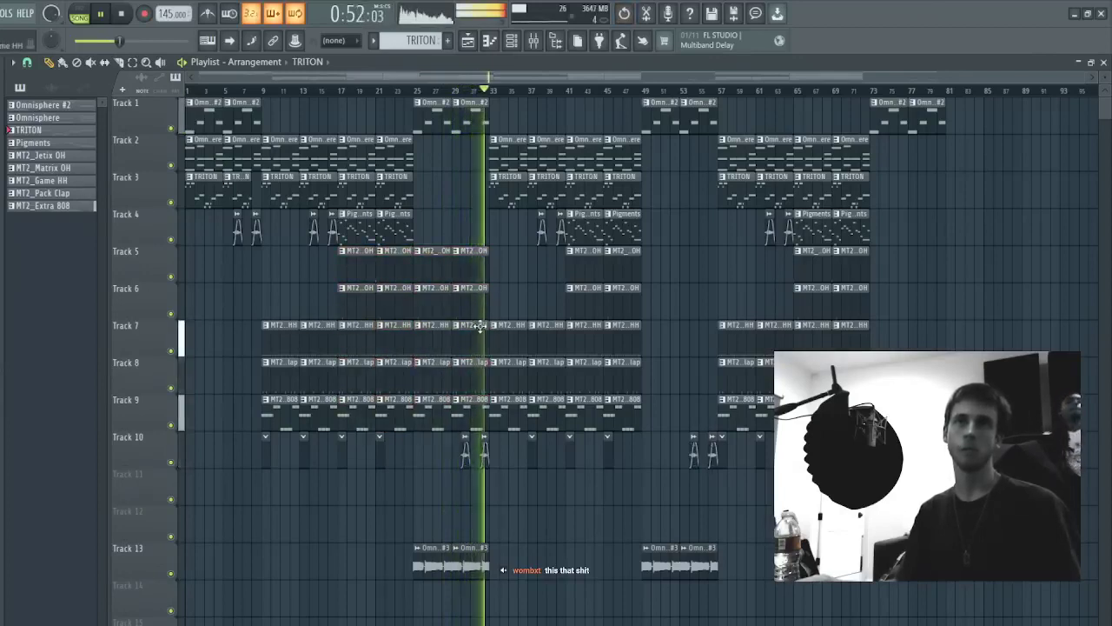
pyautogui.rightClick(514, 324)
pyautogui.rightClick(532, 450)
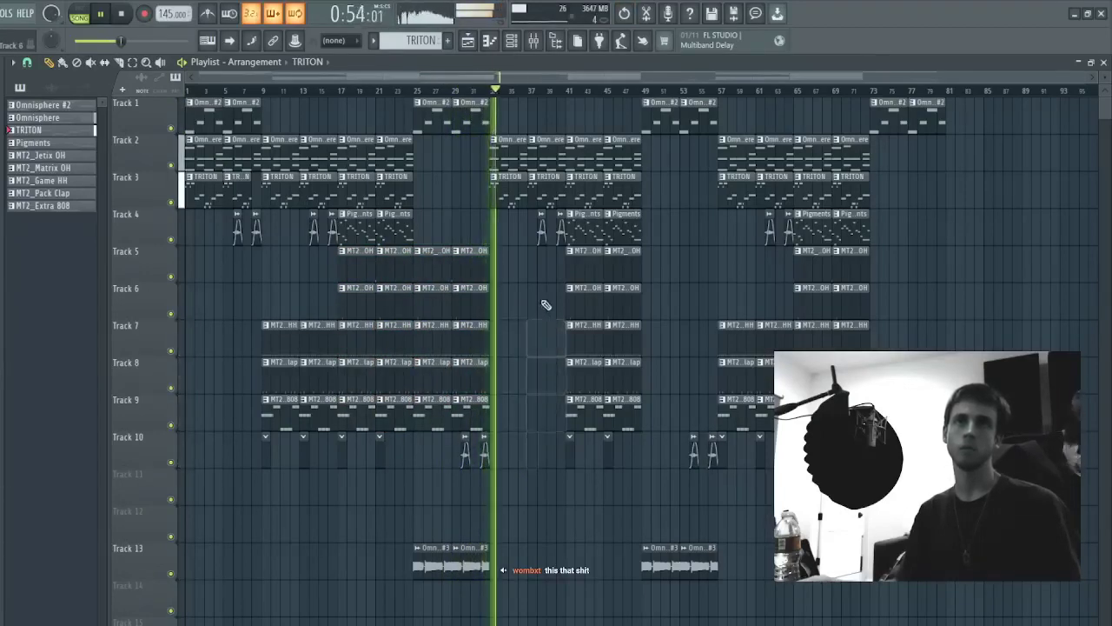
# - Delete every clip from bar 41 onward
pyautogui.moveTo(521, 115); pyautogui.dragTo(956, 570)
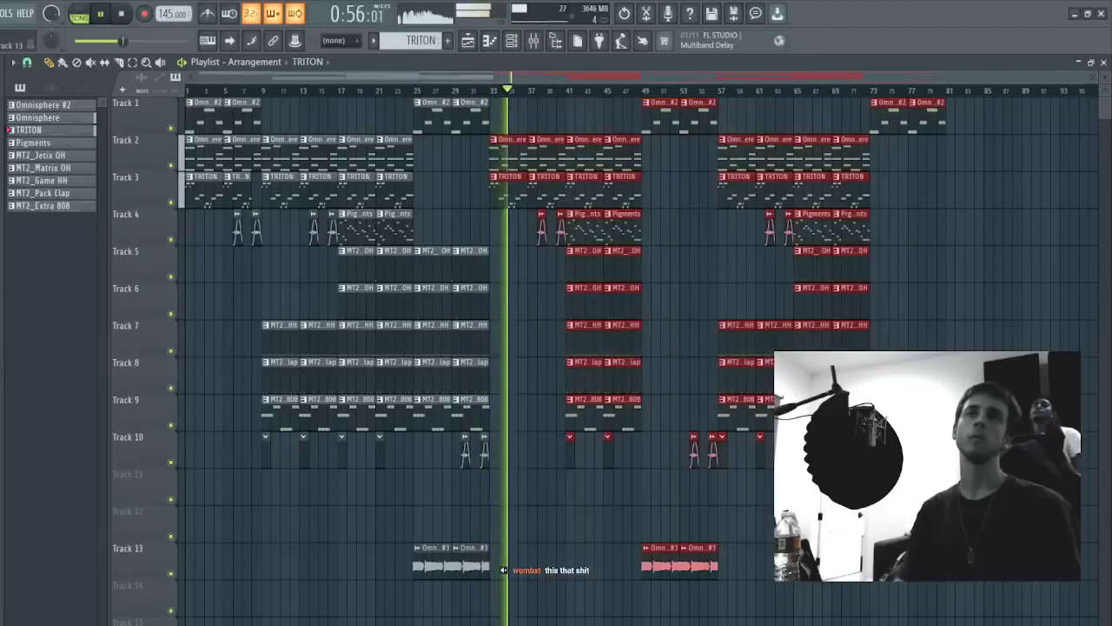
pyautogui.hotkey('ctrl', 'd')
pyautogui.moveTo(582, 119); pyautogui.dragTo(929, 504)
pyautogui.press('Delete')
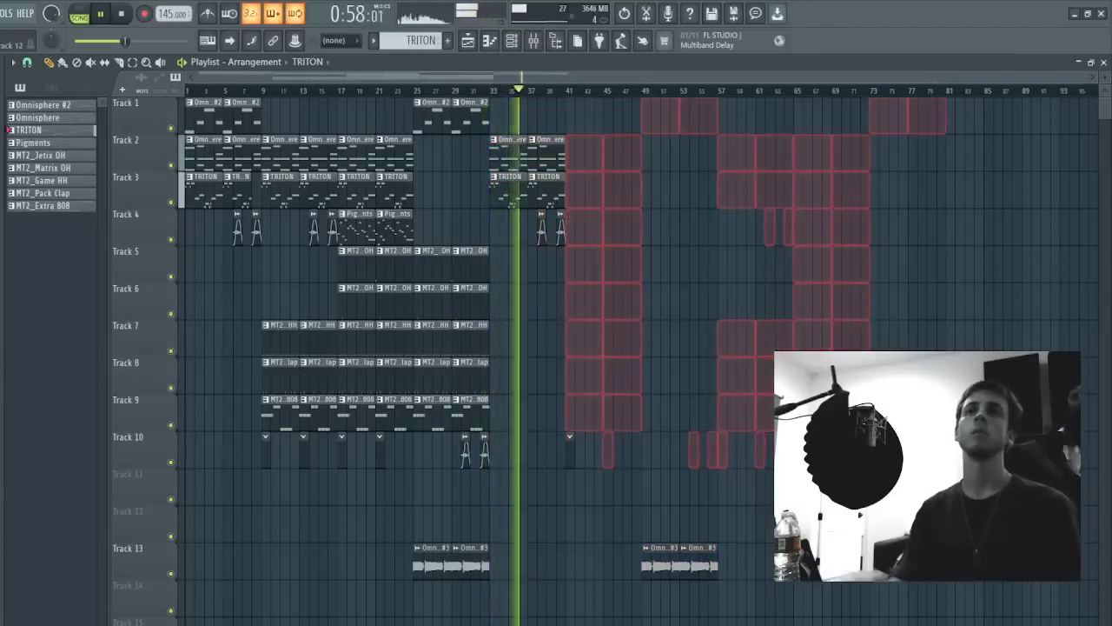
# - Copy Track 1's Omnisphere #2 clips and the selection to bar 33, then duplicate after bar 41
pyautogui.moveTo(259, 124); pyautogui.dragTo(190, 111)
pyautogui.moveTo(206, 116)
pyautogui.mouseDown()
pyautogui.moveTo(520, 116)
pyautogui.moveTo(418, 127)
pyautogui.mouseUp()
pyautogui.press('Delete')
pyautogui.moveTo(794, 620); pyautogui.dragTo(3, 23)
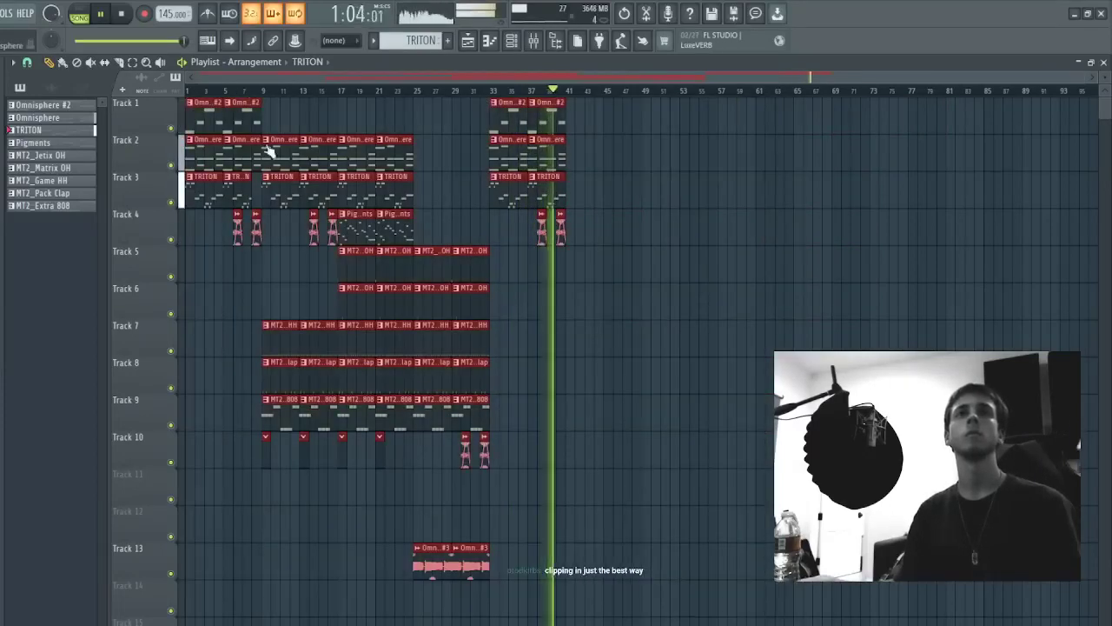
pyautogui.hotkey('ctrl', 'b')
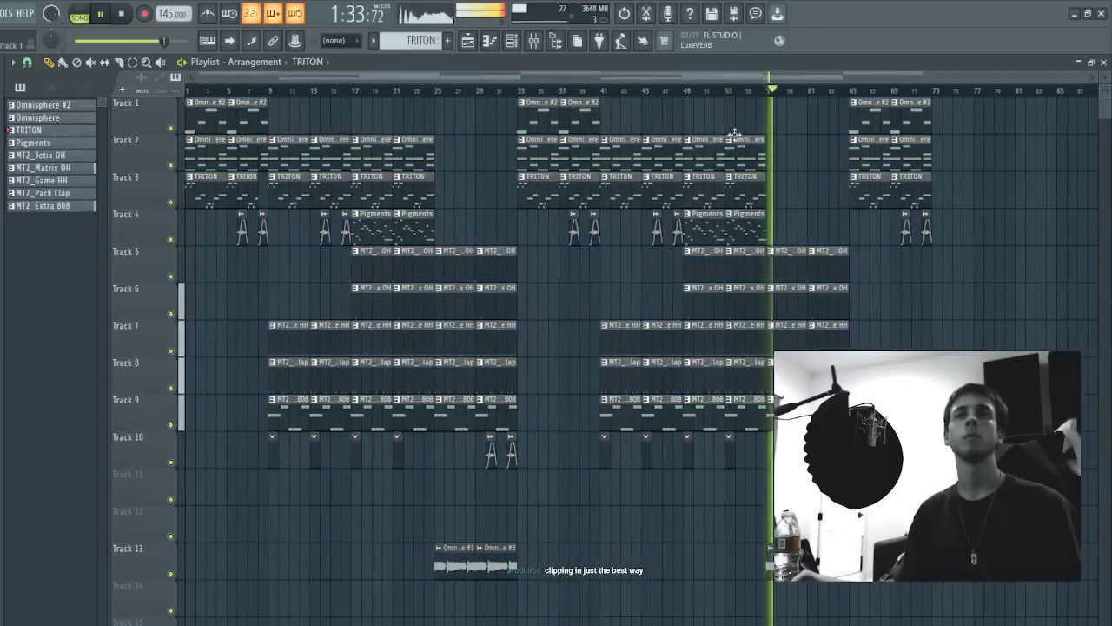
# - Move the Omnisphere #3 audio clip up to Track 11
pyautogui.doubleClick(794, 561)
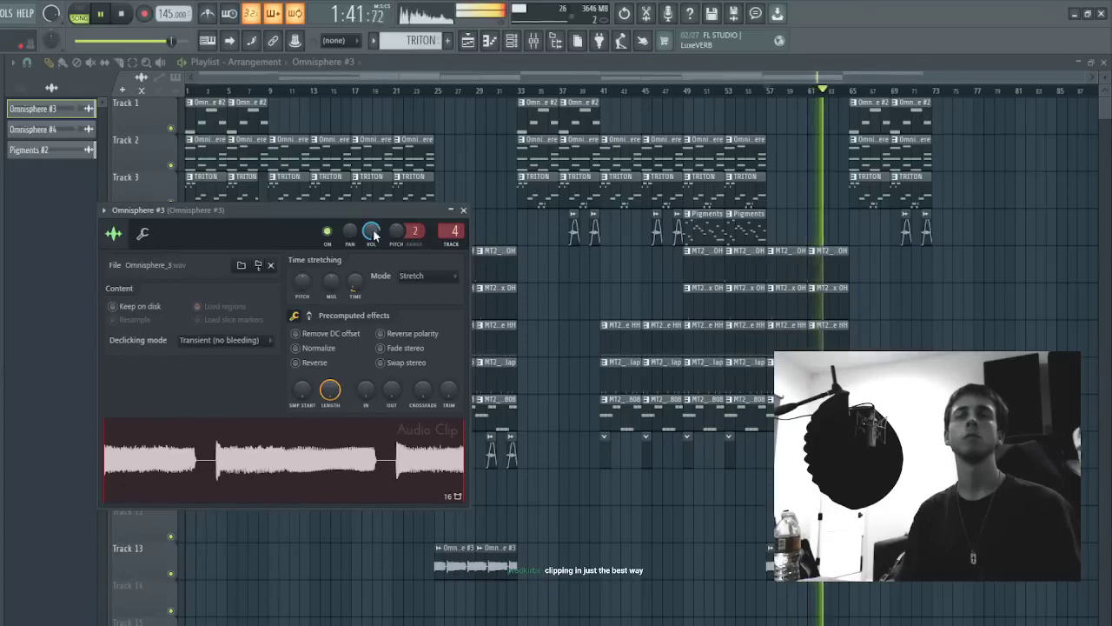
pyautogui.press('Escape')
pyautogui.moveTo(477, 561); pyautogui.dragTo(477, 486)
# - Duplicate the clips from bar 41 out to bar 105 and check playback around bars 73 and 89
pyautogui.moveTo(1041, 613); pyautogui.dragTo(610, 70)
pyautogui.hotkey('ctrl', 'b')
pyautogui.scroll(-3, 631, 93)
pyautogui.hotkey('ctrl', 'd')
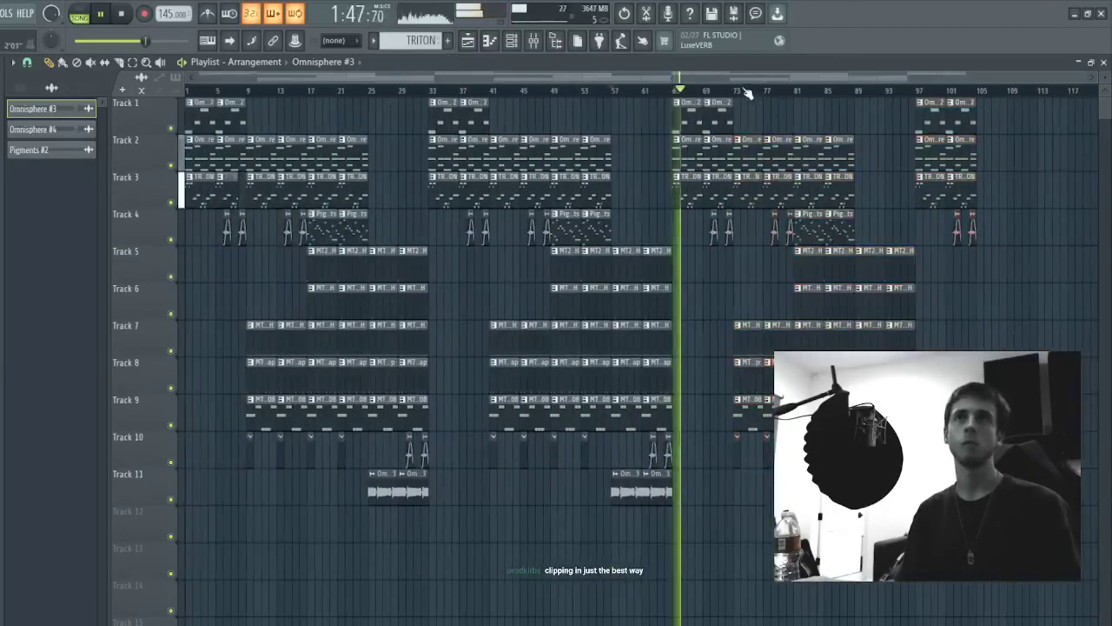
pyautogui.click(745, 90)
pyautogui.click(859, 91)
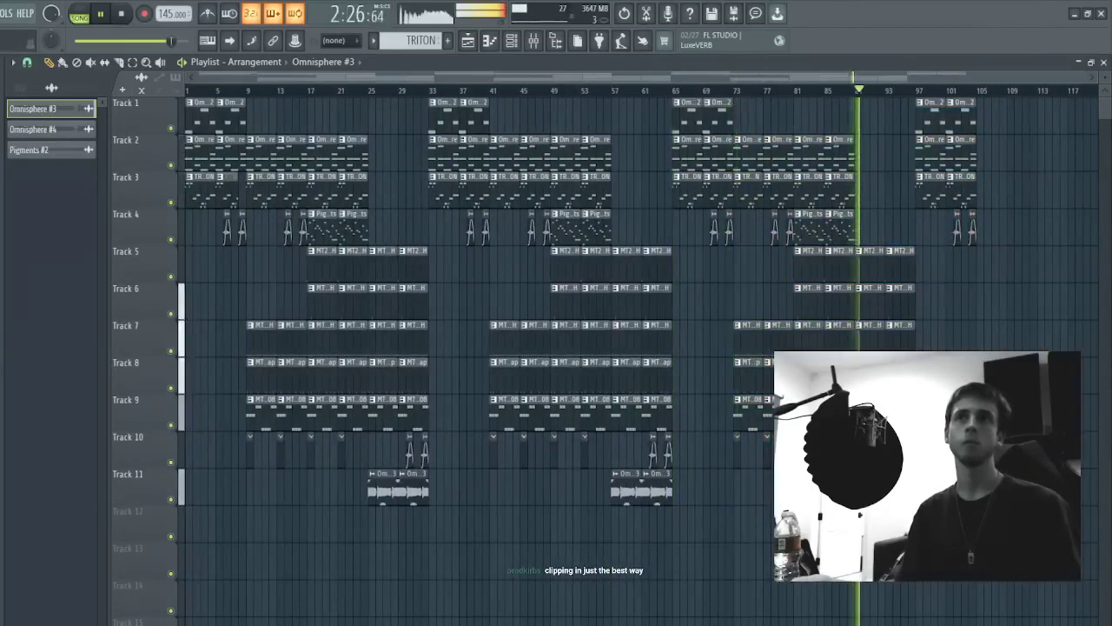
# - Normalize the Omnisphere #3 sample and fine-tune its Insert 4 mixer fader
pyautogui.doubleClick(390, 490)
pyautogui.click(341, 350)
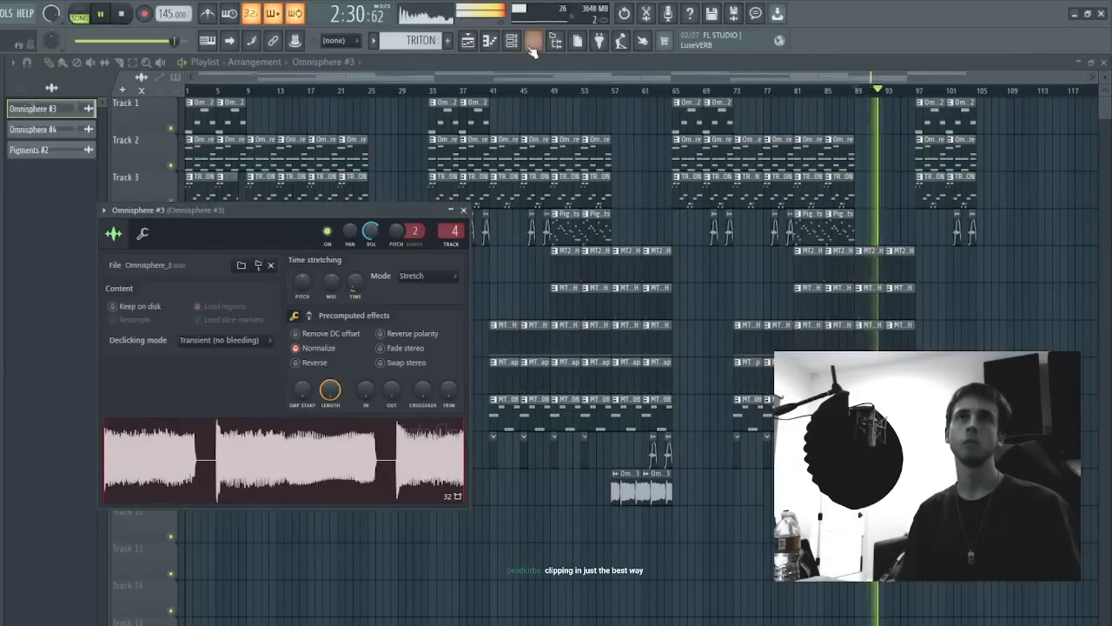
pyautogui.click(532, 43)
pyautogui.click(265, 372)
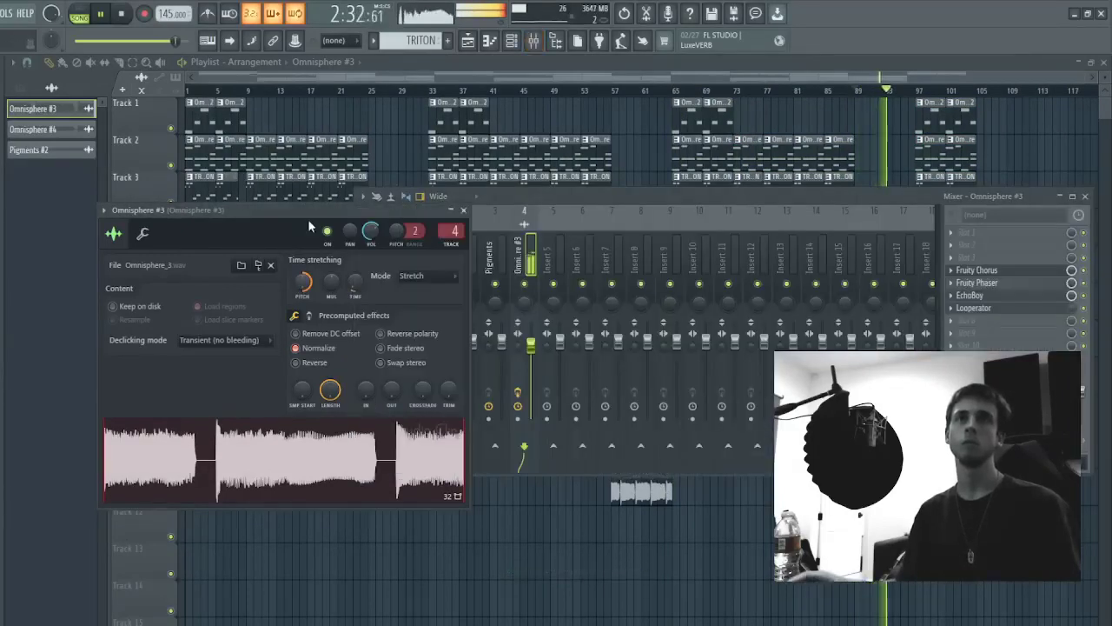
pyautogui.click(537, 354)
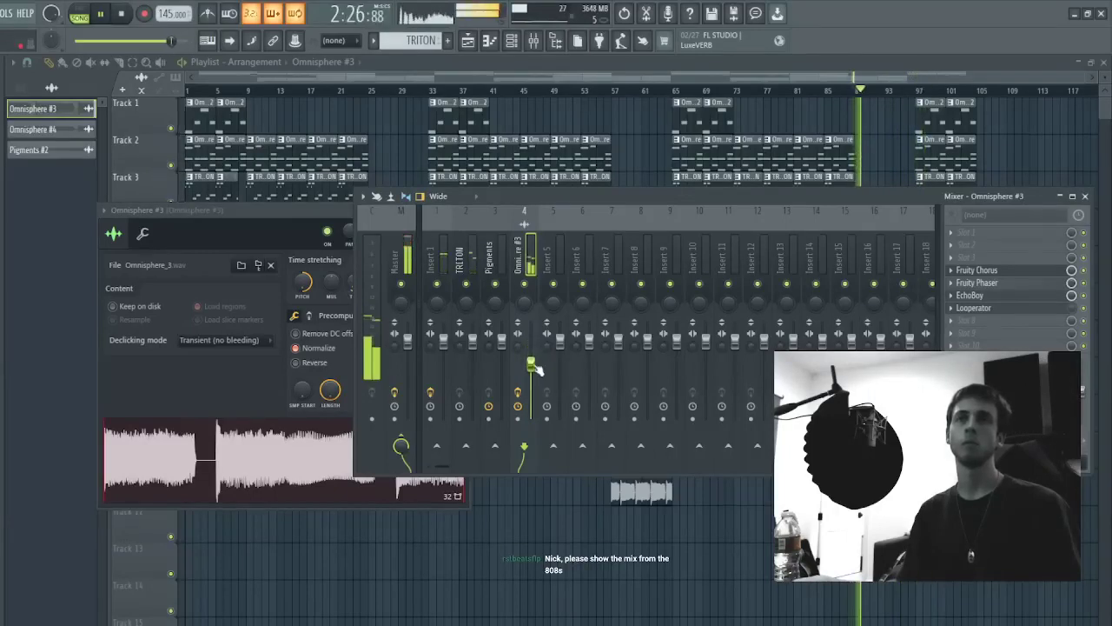
pyautogui.moveTo(534, 365); pyautogui.dragTo(535, 359)
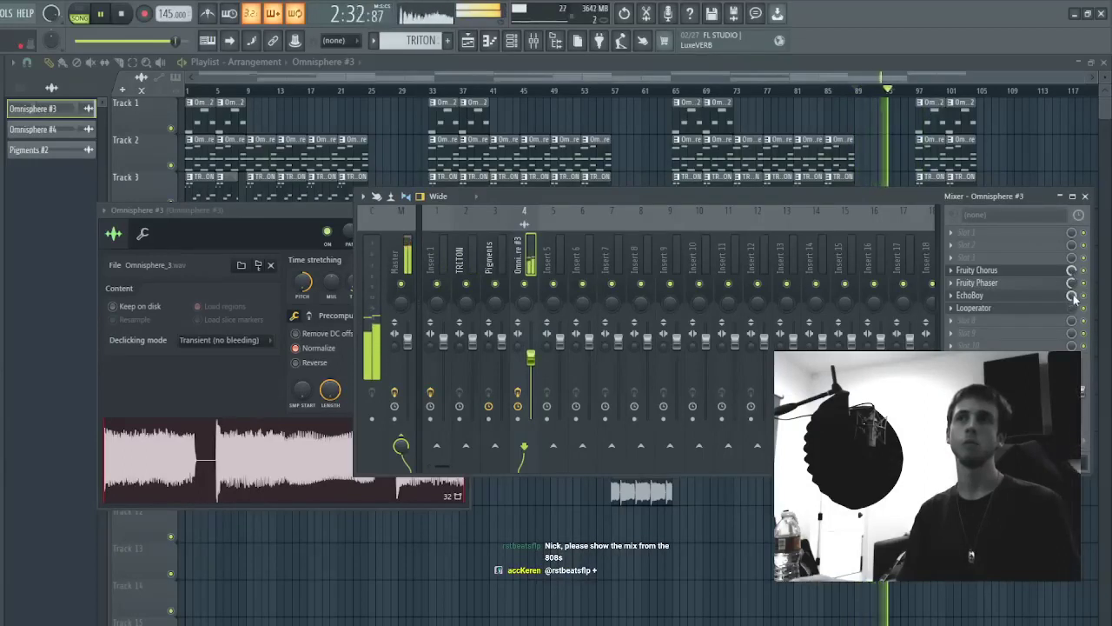
pyautogui.moveTo(532, 355); pyautogui.dragTo(535, 364)
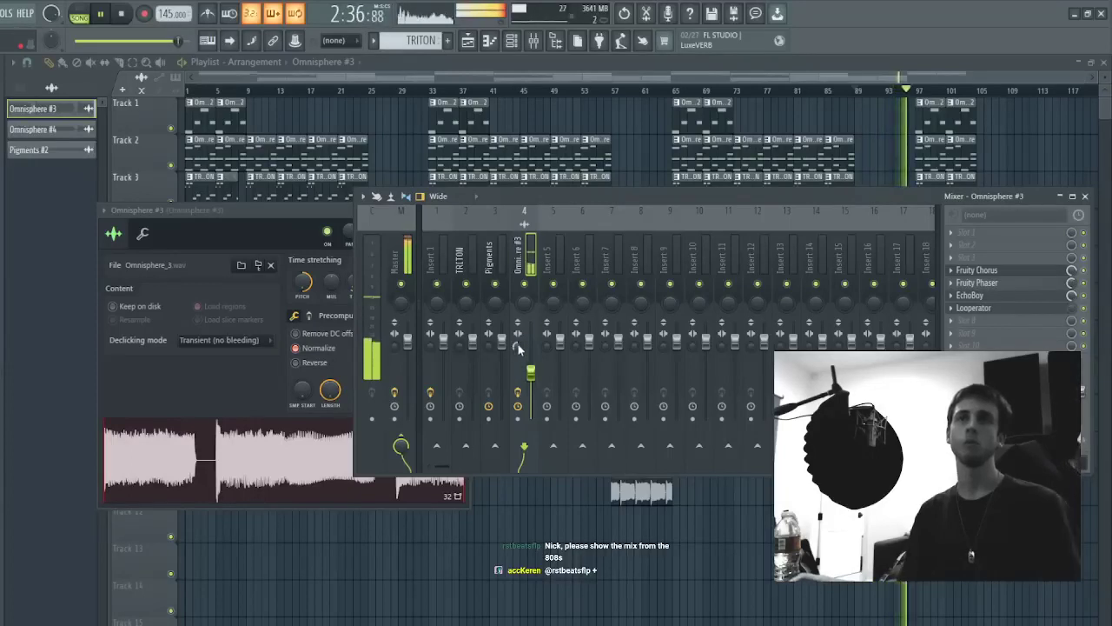
pyautogui.rightClick(722, 600)
pyautogui.press('space')
pyautogui.press('space')
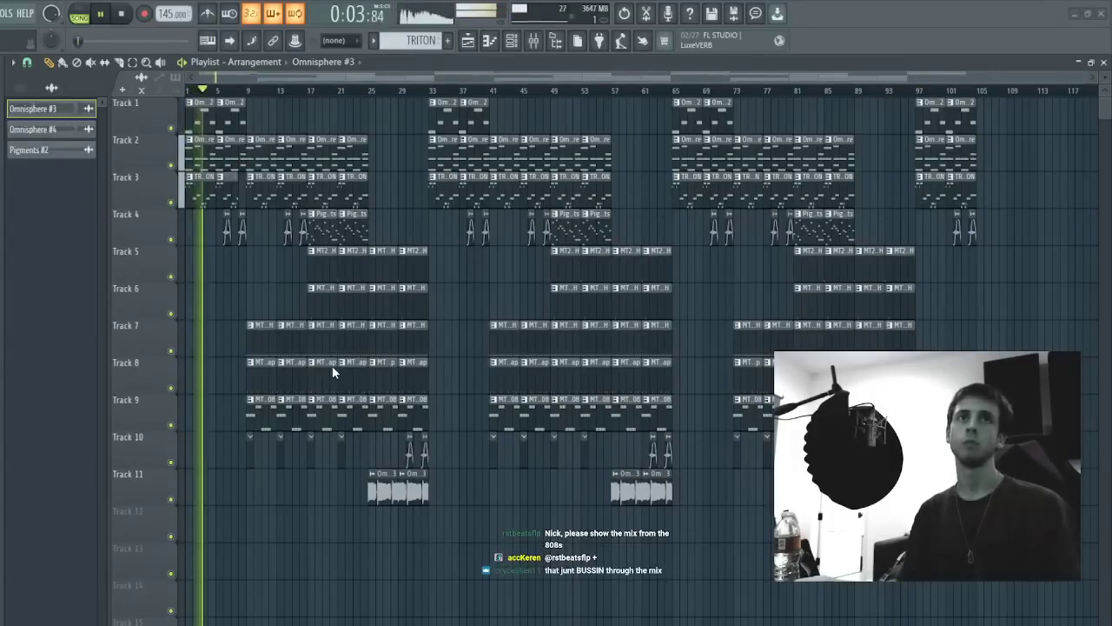
# - Stop playback and view EchoBoy on Omnisphere #3, set to a 1/8 dotted echo at 145 bpm
pyautogui.press('space')
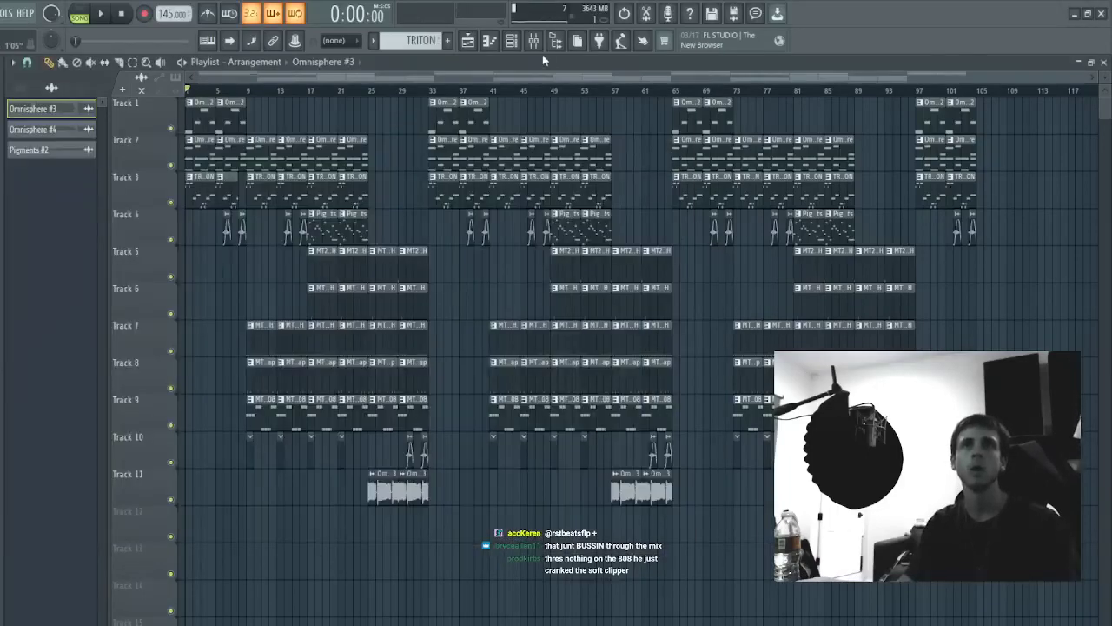
pyautogui.click(534, 41)
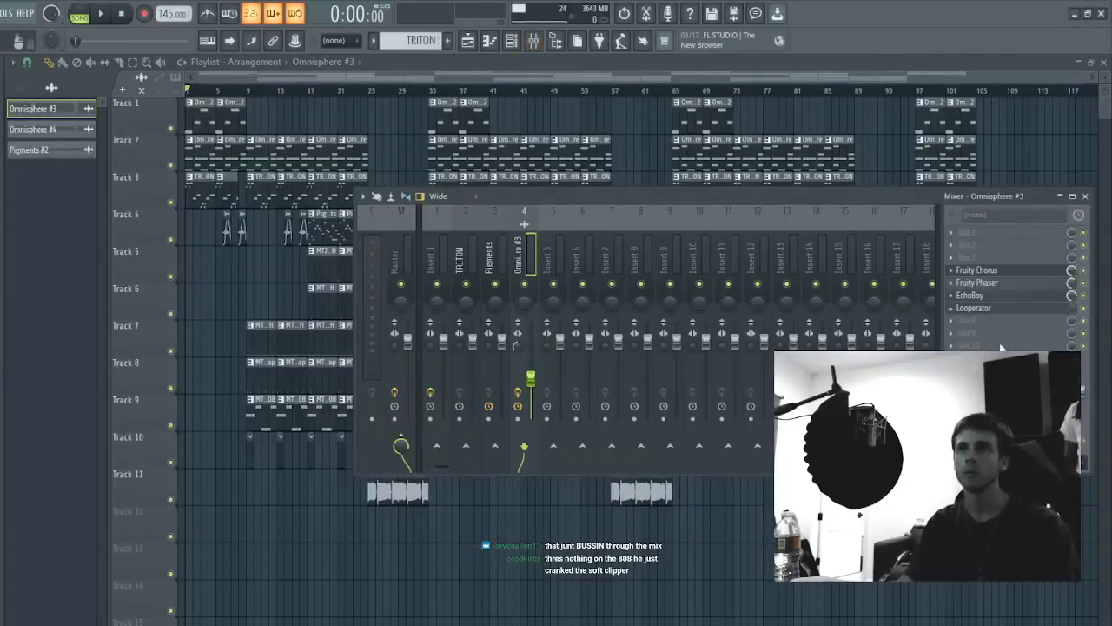
pyautogui.press('F9')
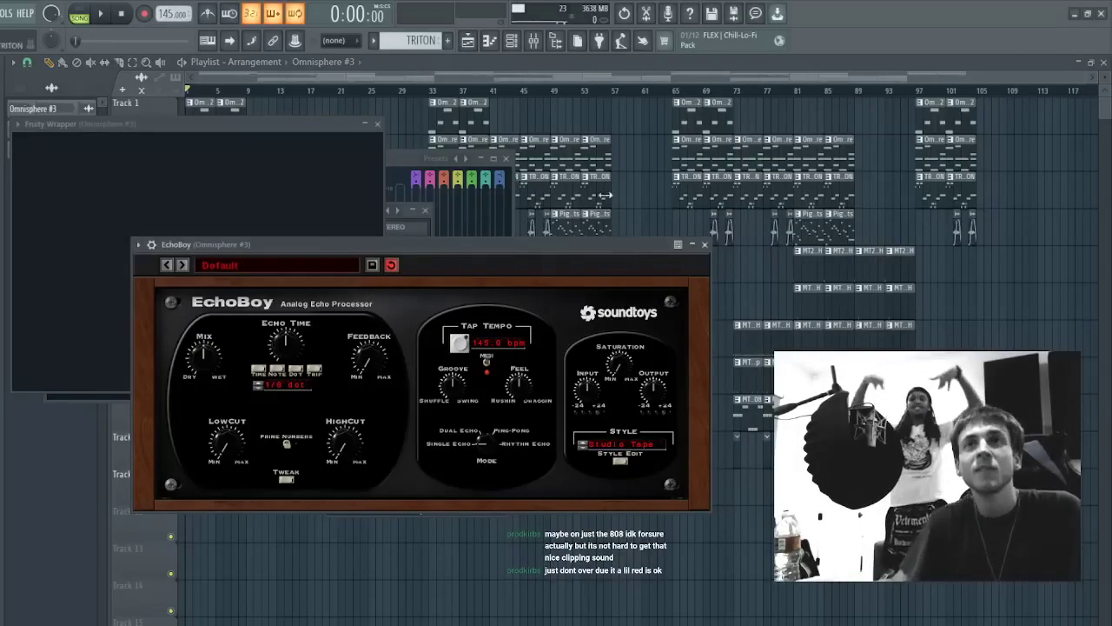
# - Play back from bar 17 and push the Omnisphere #3 Insert 4 fader up
pyautogui.click(561, 81)
pyautogui.click(306, 92)
pyautogui.press('space')
pyautogui.click(313, 91)
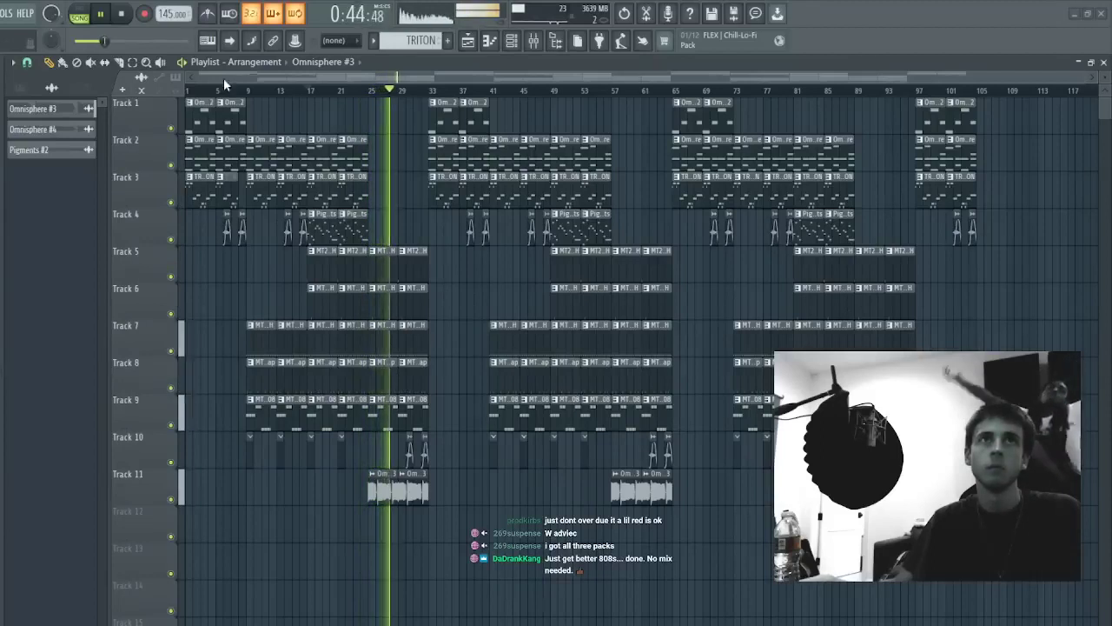
pyautogui.doubleClick(396, 484)
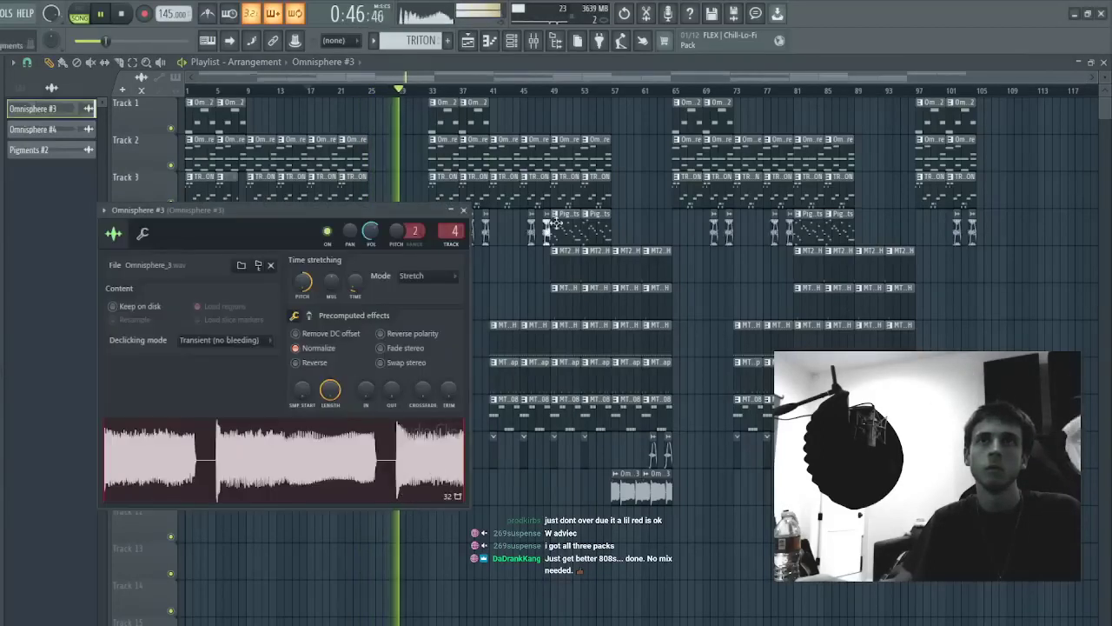
pyautogui.click(533, 41)
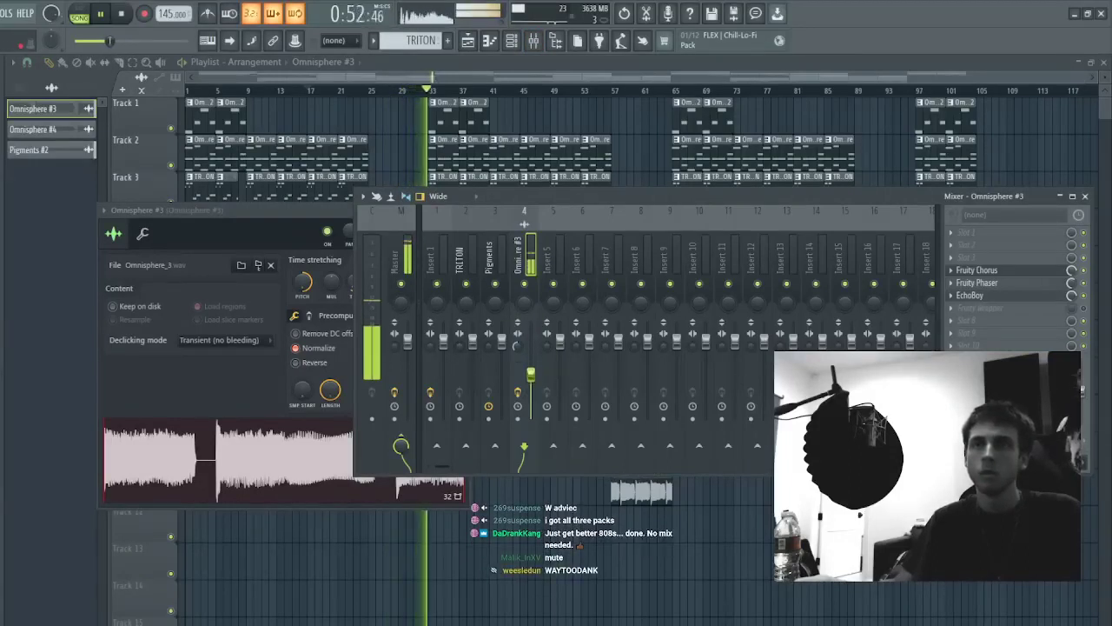
pyautogui.press('space')
pyautogui.press('space')
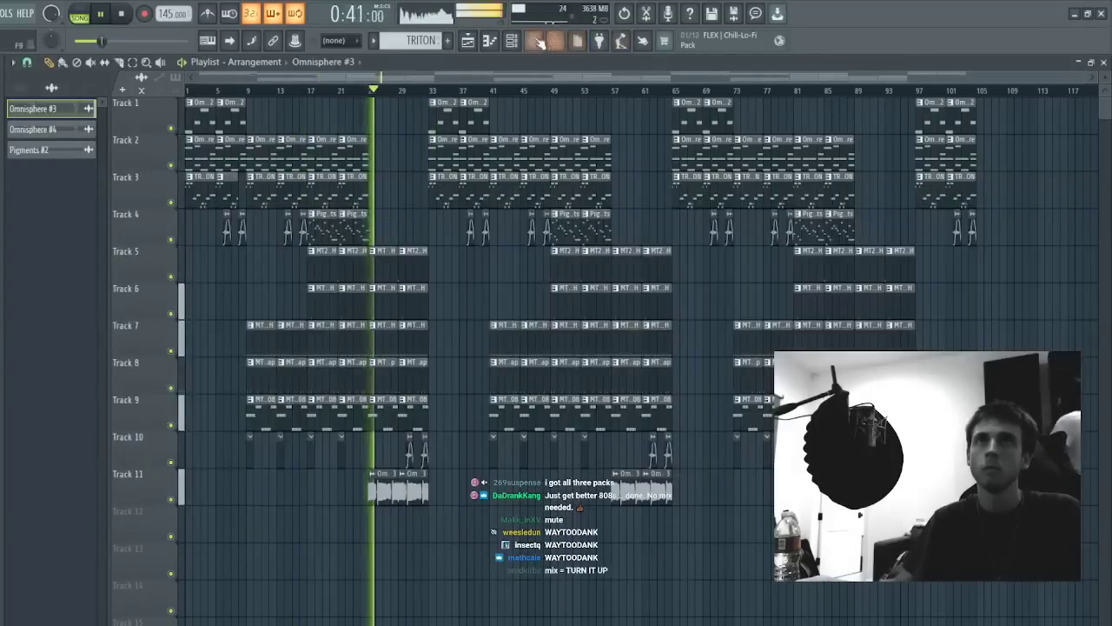
pyautogui.click(538, 41)
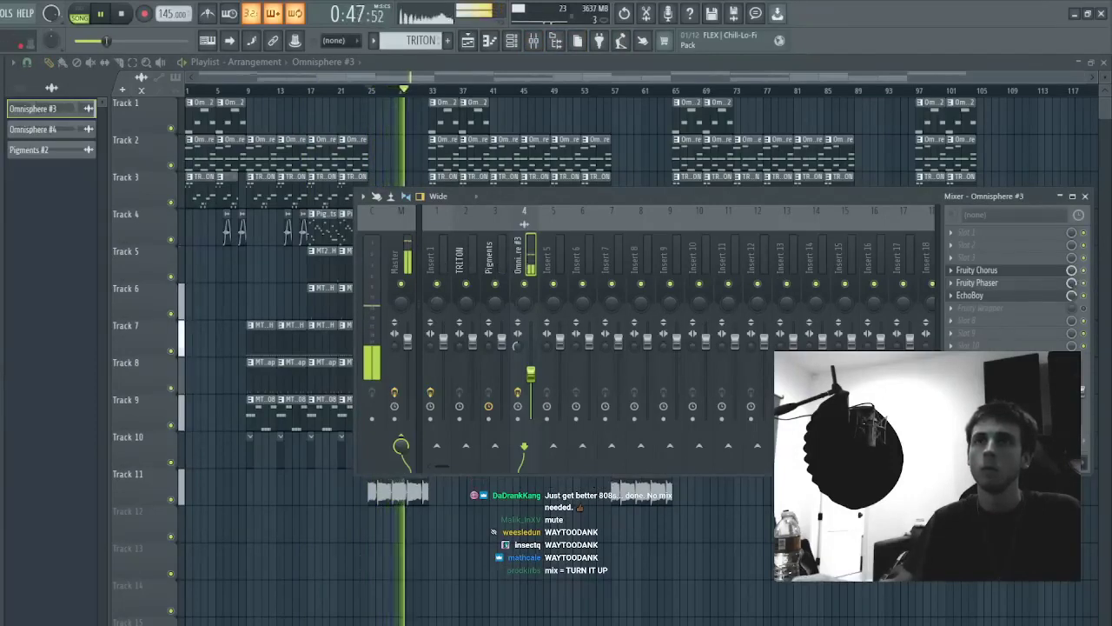
pyautogui.moveTo(530, 372); pyautogui.dragTo(530, 363)
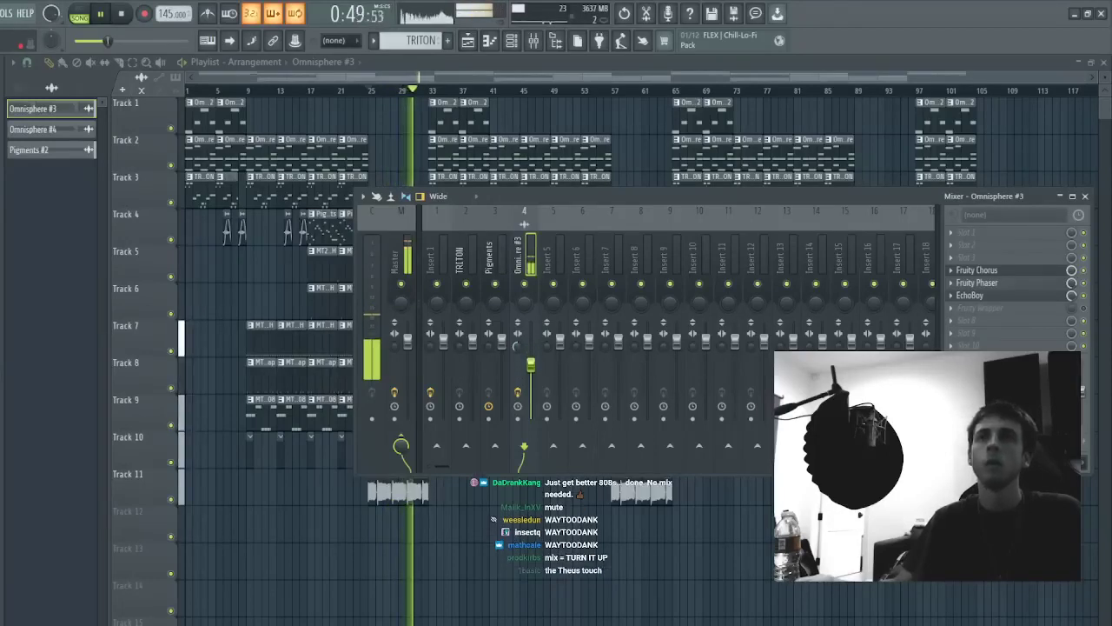
pyautogui.press('space')
pyautogui.press('space')
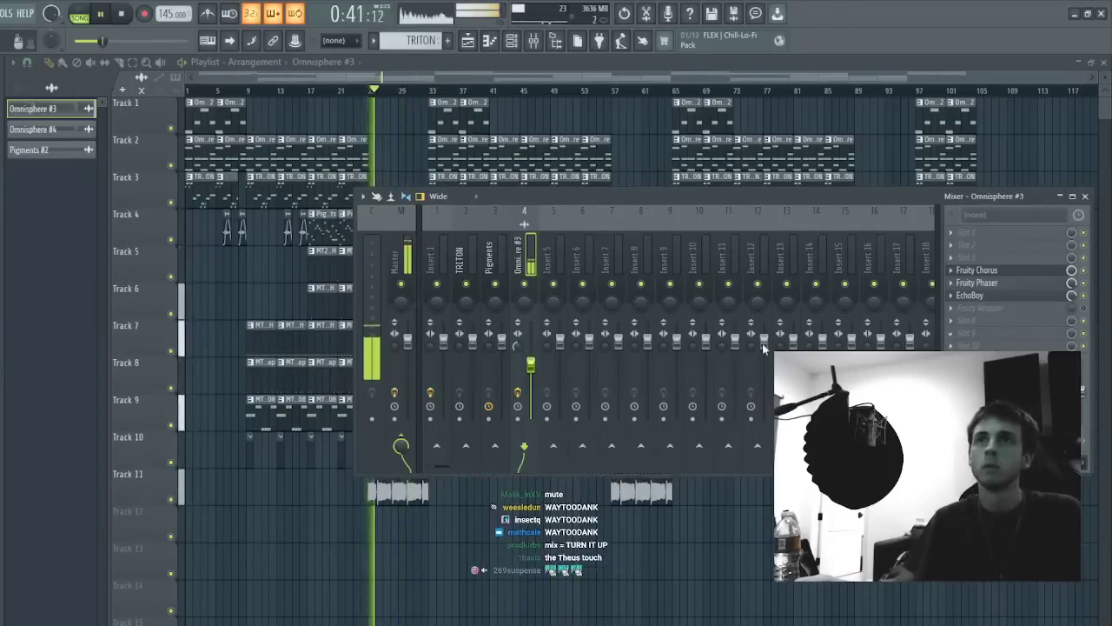
# - Load PhaseMistress into an empty insert slot and set its 3 by 14 Wide Sweep preset
pyautogui.click(795, 261)
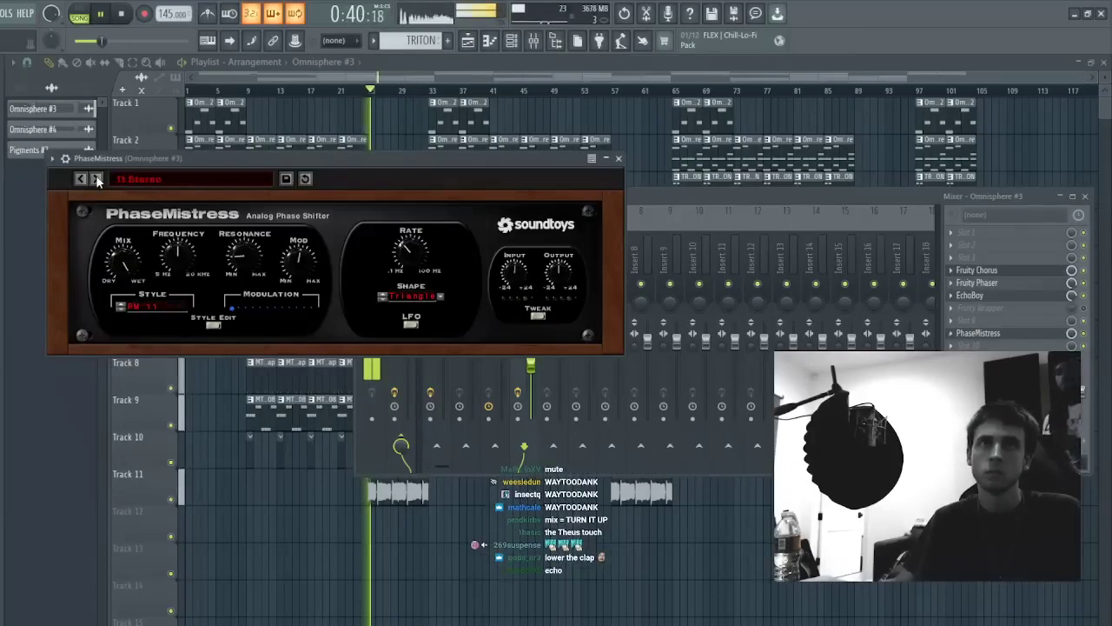
pyautogui.click(97, 179)
pyautogui.moveTo(133, 160); pyautogui.dragTo(425, 414)
pyautogui.click(420, 157)
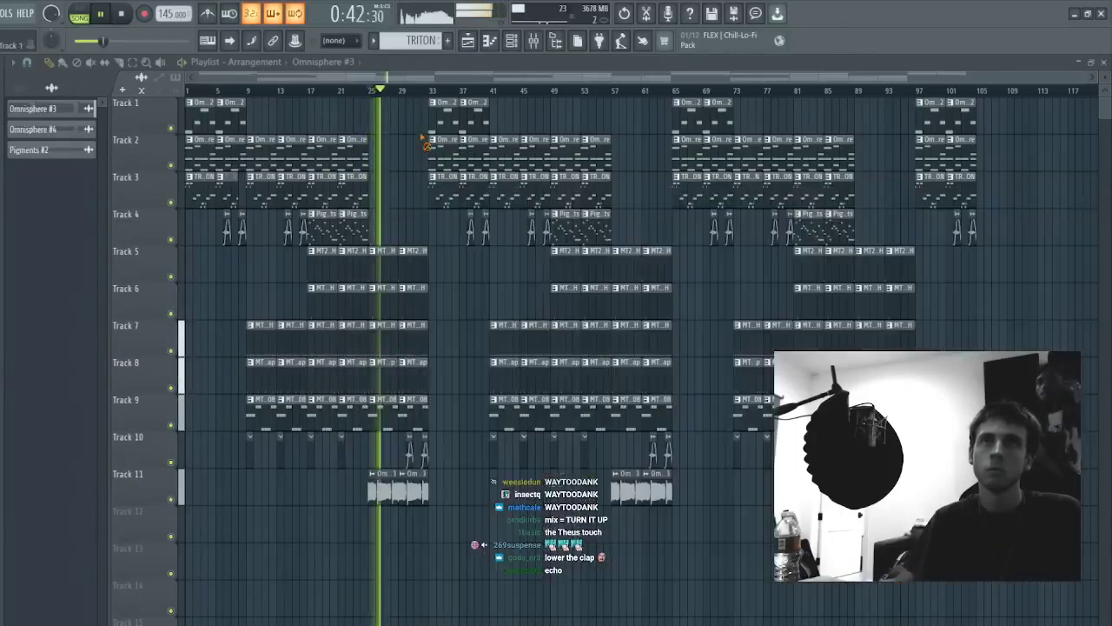
pyautogui.doubleClick(420, 490)
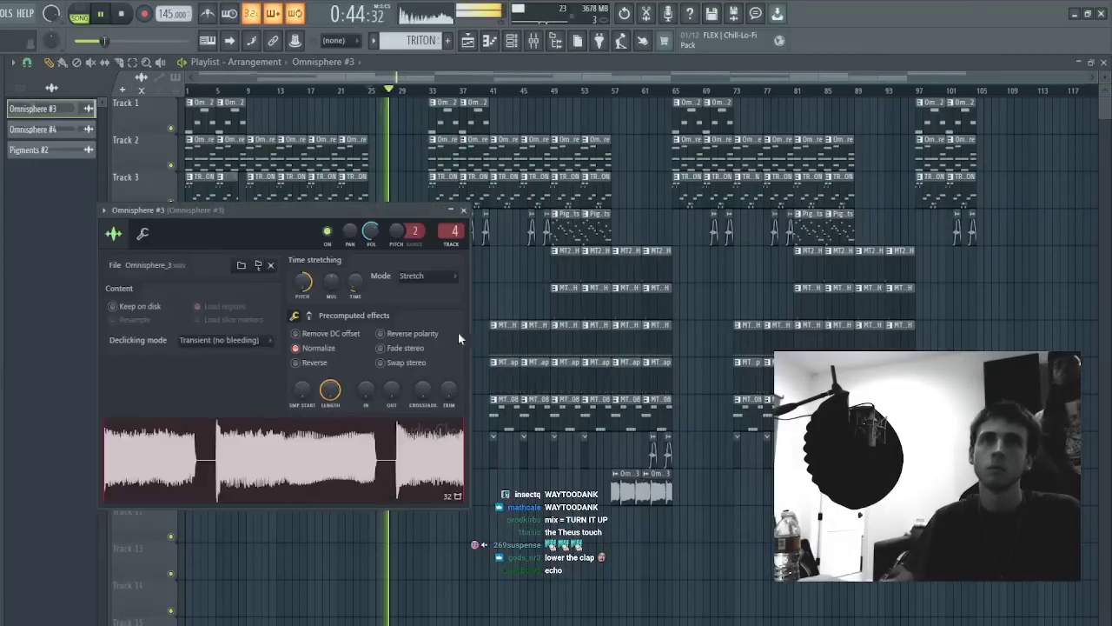
# - Reopen PhaseMistress from the mixer and audition the 5x6 Groove 3 preset and the next one
pyautogui.click(534, 43)
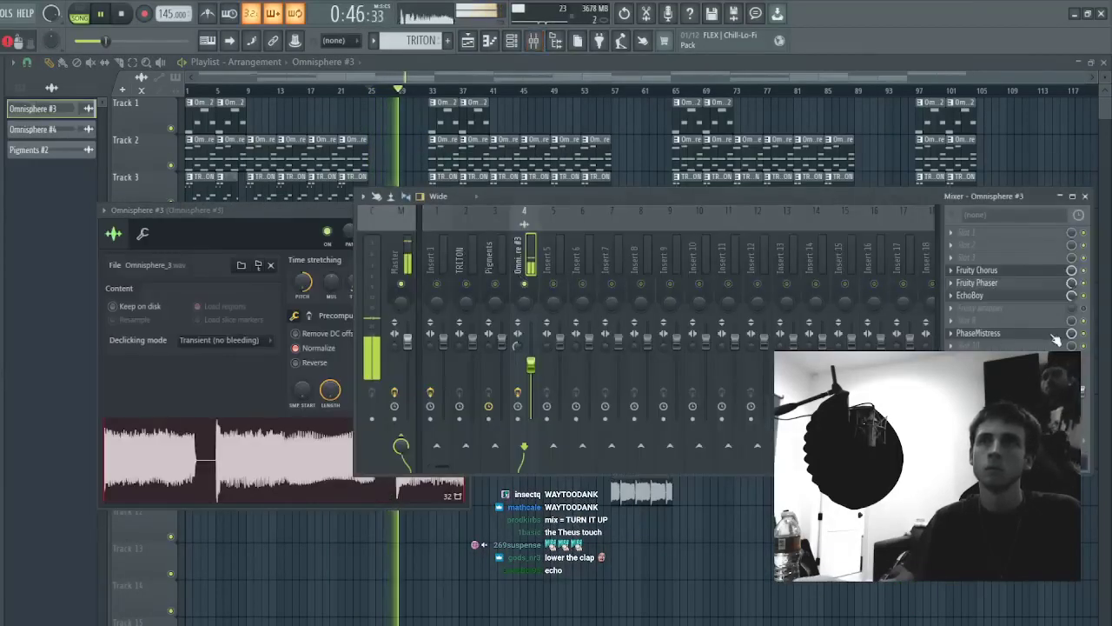
pyautogui.click(982, 332)
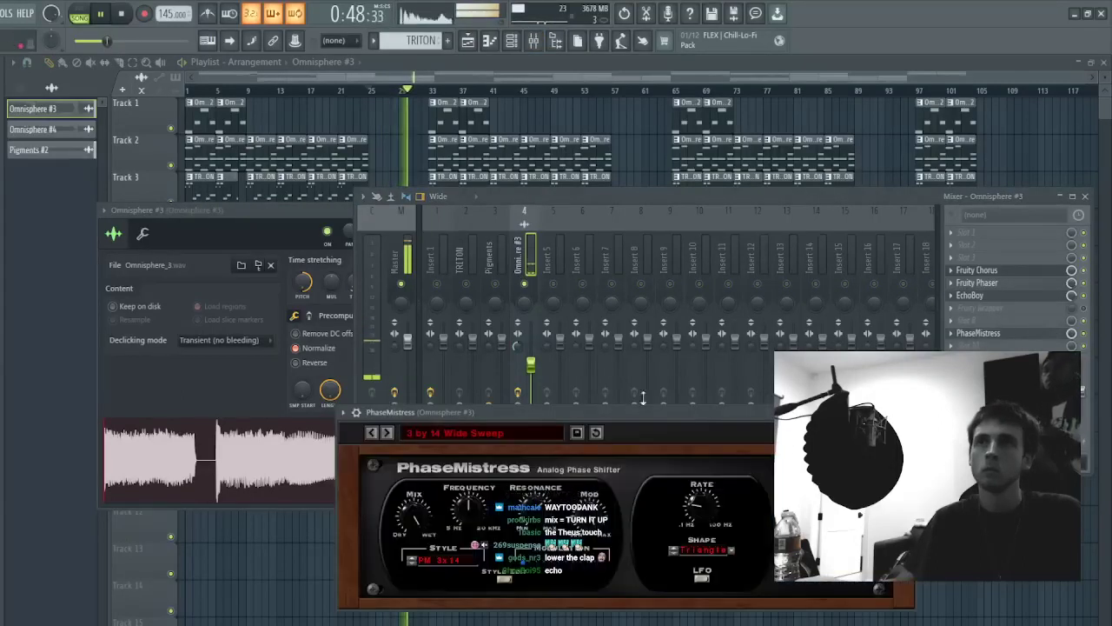
pyautogui.click(1043, 395)
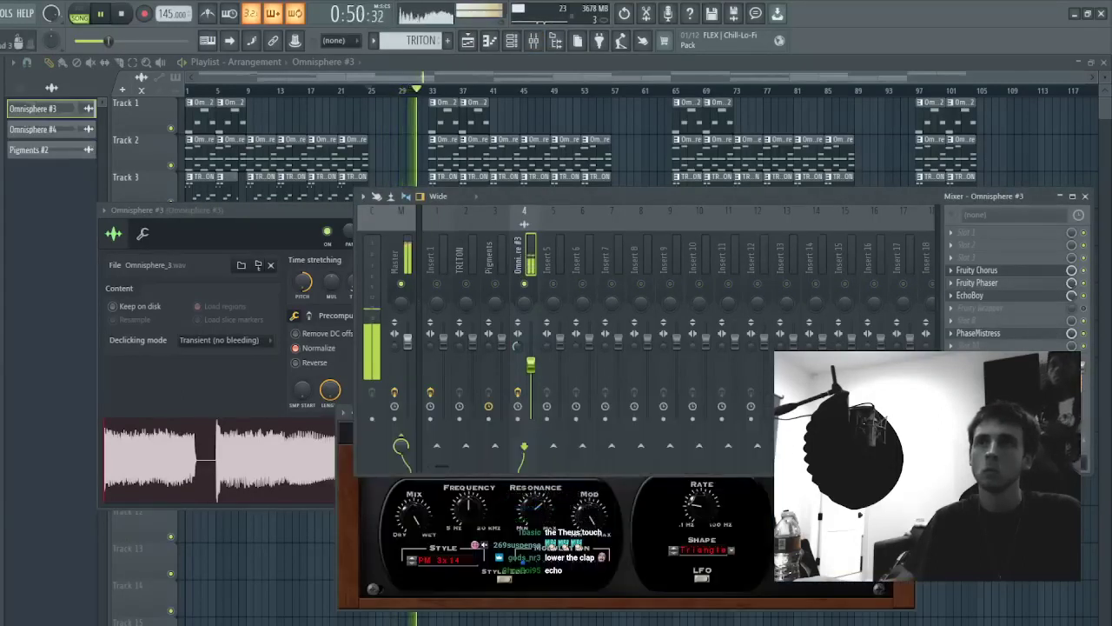
pyautogui.click(663, 493)
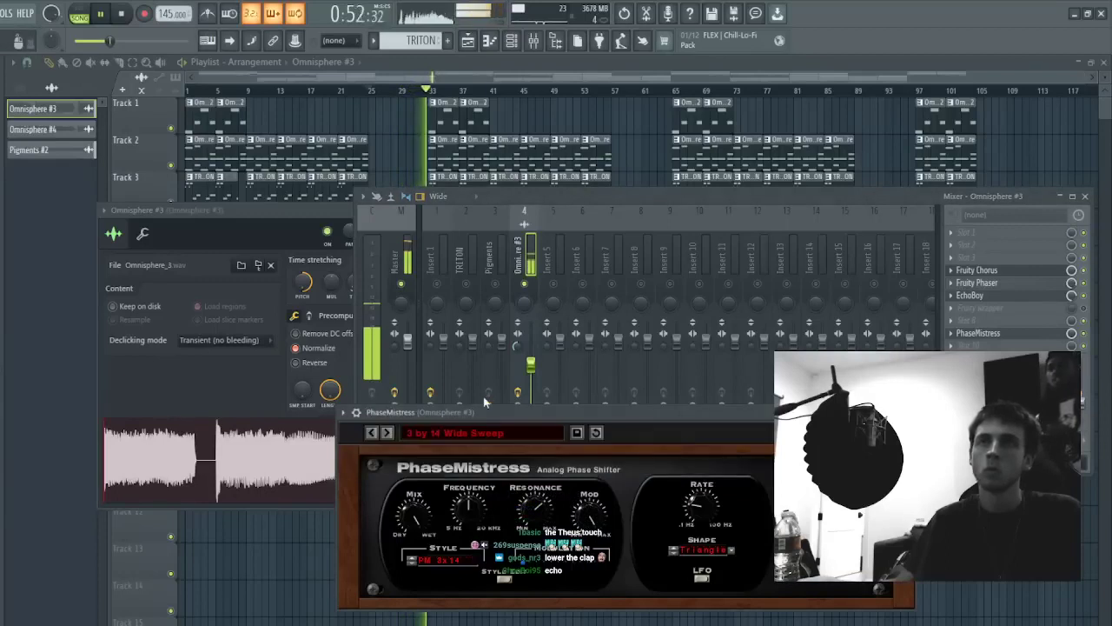
pyautogui.click(381, 429)
pyautogui.moveTo(469, 460)
pyautogui.click(613, 462)
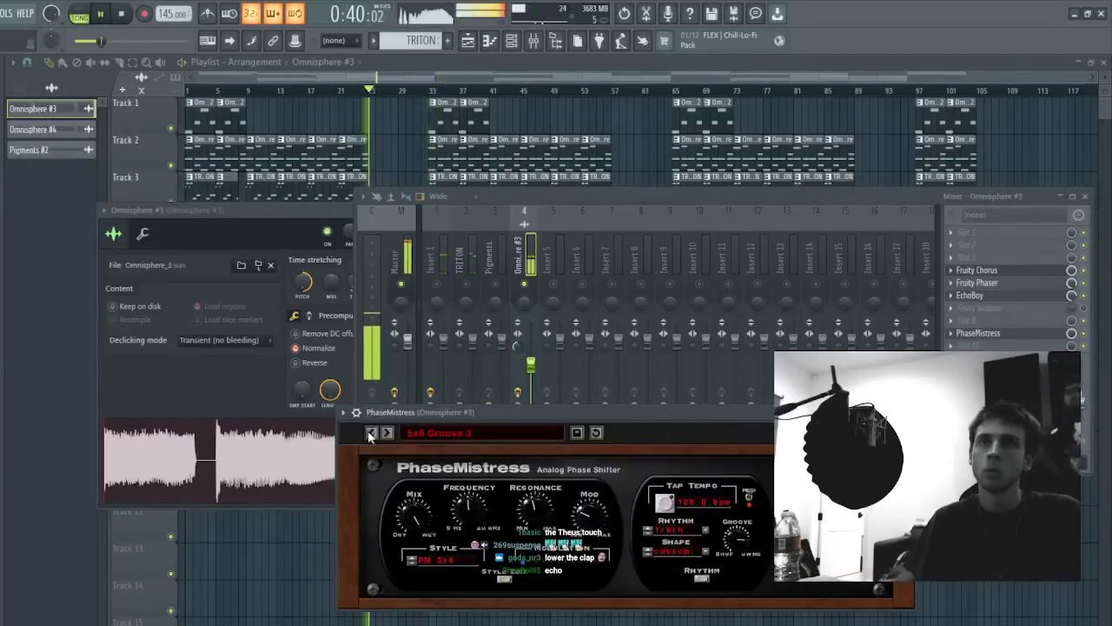
pyautogui.click(387, 432)
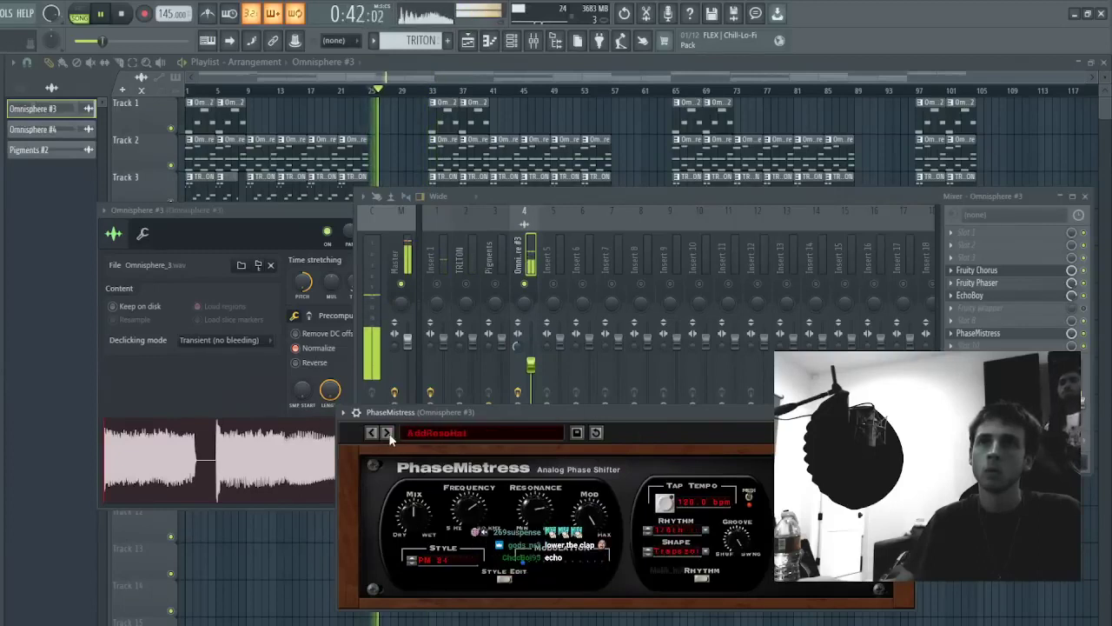
# - Delete PhaseMistress from the Omnisphere #3 insert and start playback
pyautogui.click(526, 285)
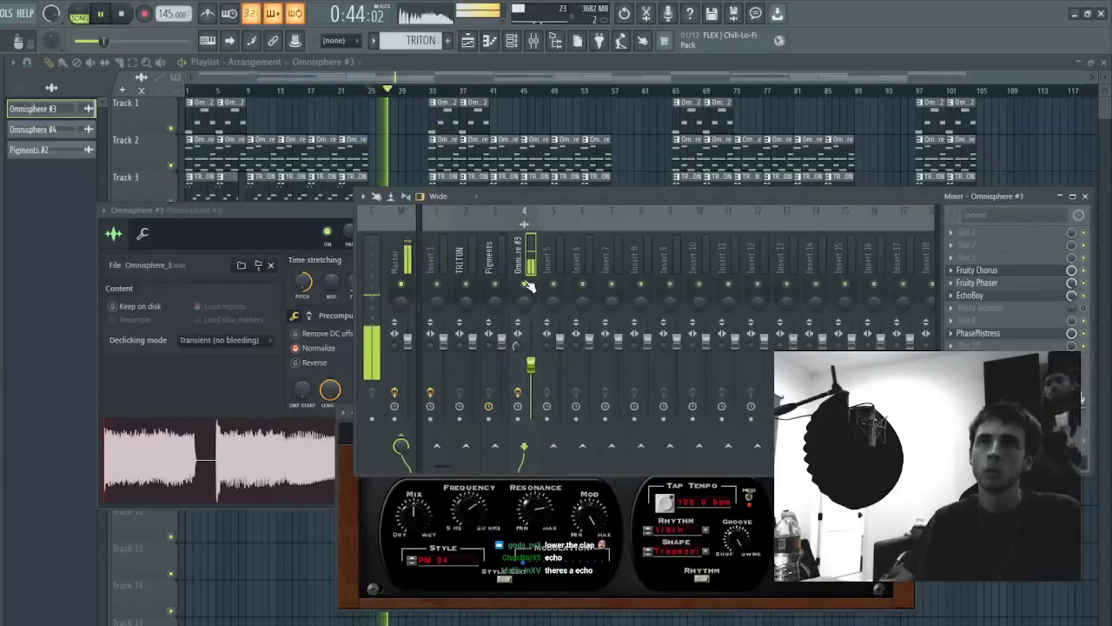
pyautogui.click(981, 333)
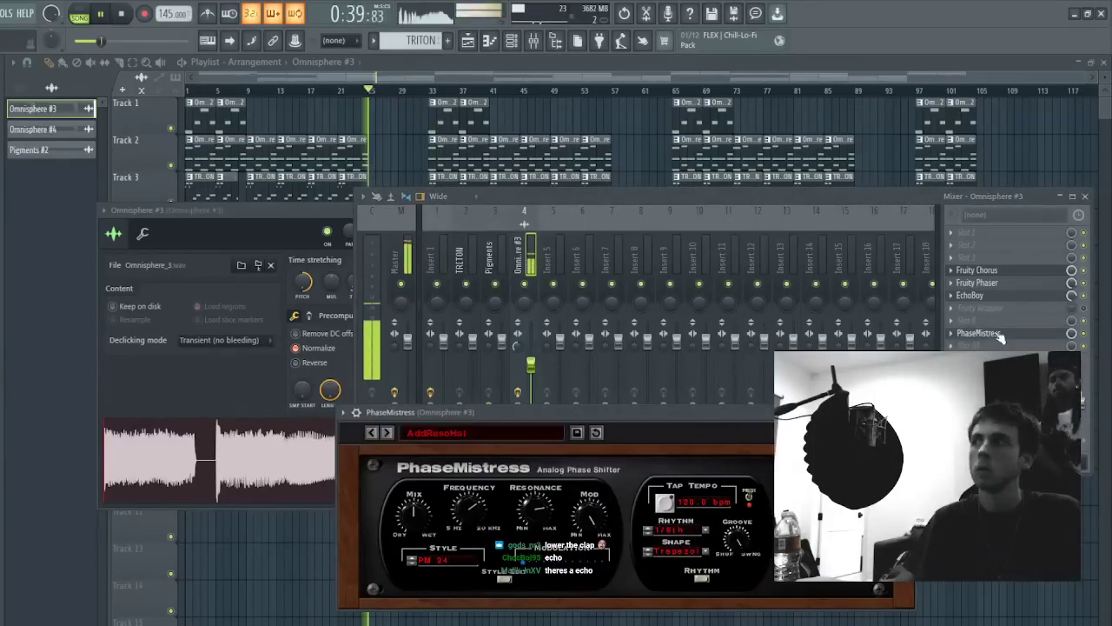
pyautogui.click(956, 339)
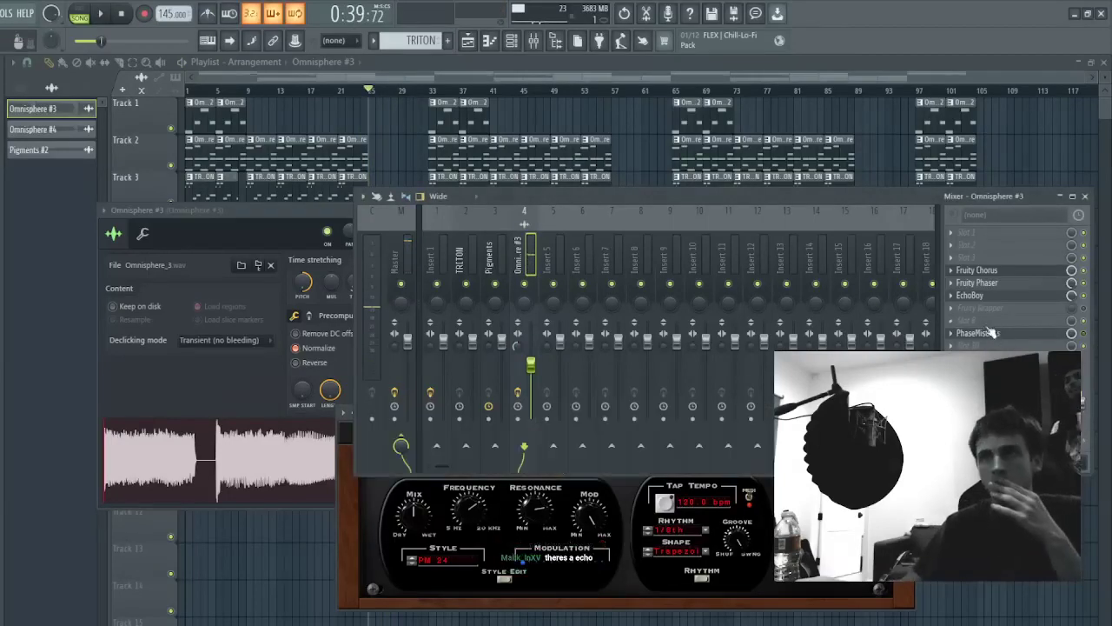
pyautogui.click(981, 400)
pyautogui.press('space')
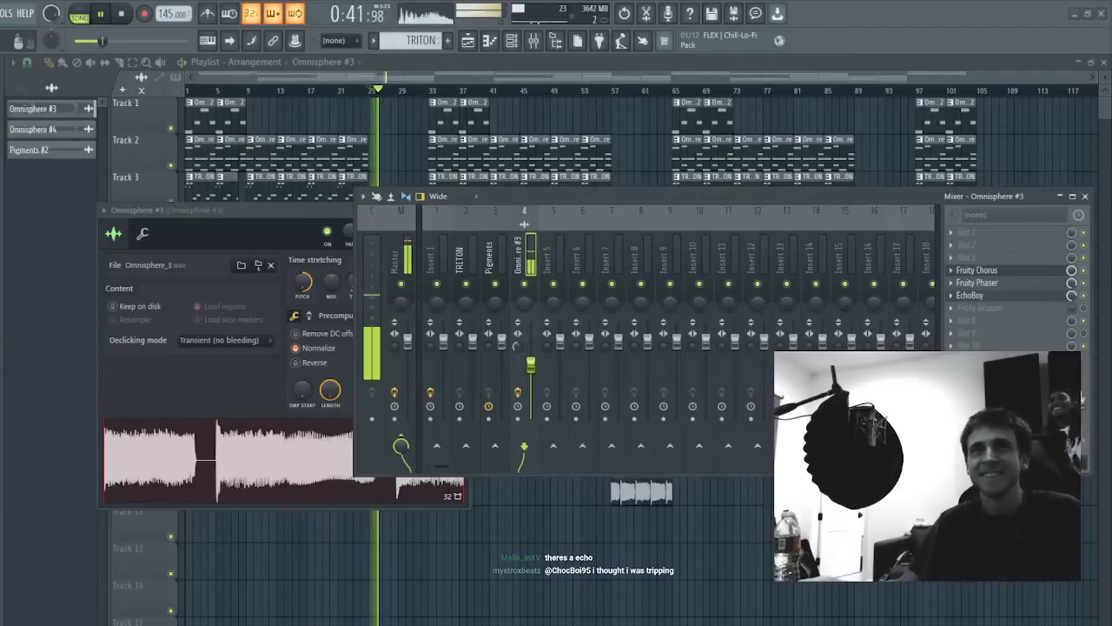
# - Close the mixer, restart playback, and undo a trial duplication of the Track 2–3 clips
pyautogui.press('F12')
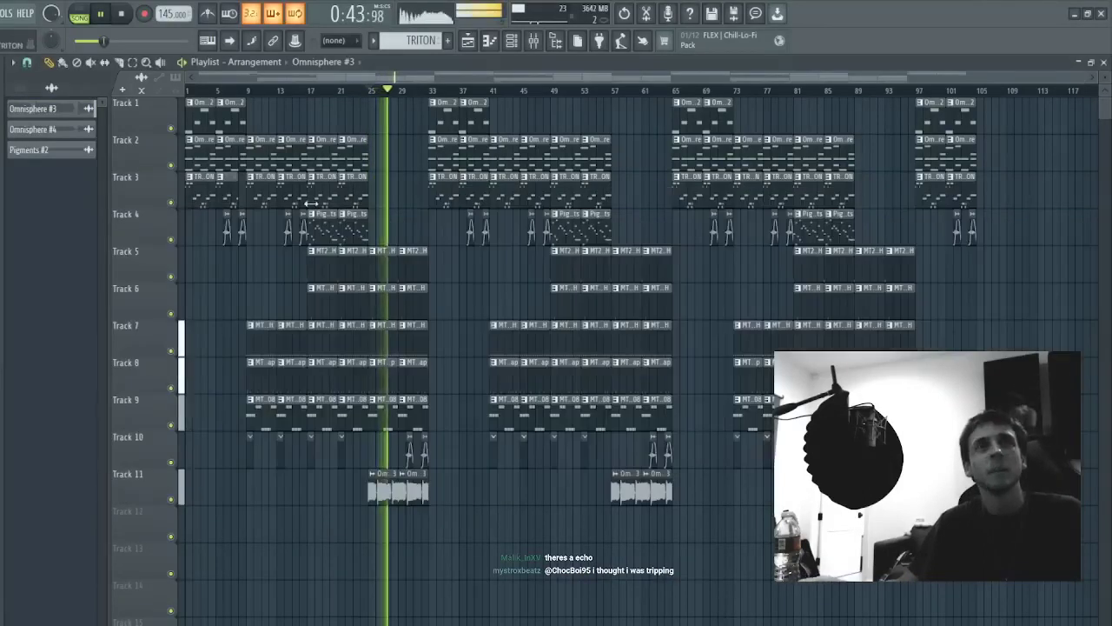
pyautogui.press('space')
pyautogui.press('space')
pyautogui.moveTo(360, 156); pyautogui.dragTo(332, 230)
pyautogui.hotkey('ctrl', 'b')
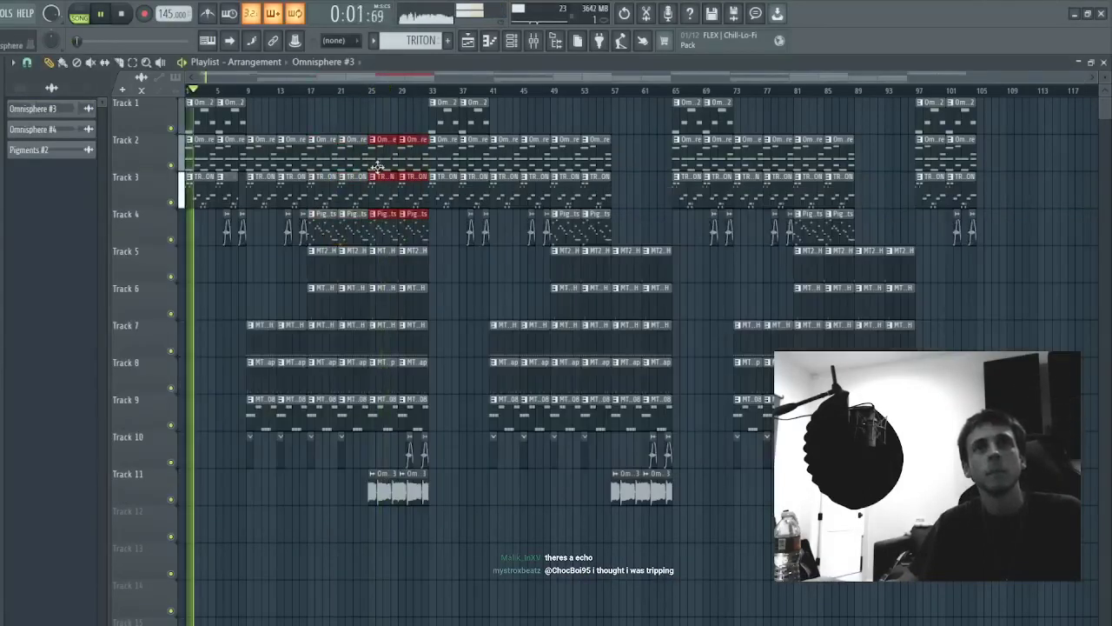
pyautogui.hotkey('ctrl', 'z')
pyautogui.keyDown('ctrl'); pyautogui.click(382, 178); pyautogui.keyUp('ctrl')
# - Duplicate Track 4 clips forward, delete those copies, and undo a Track 3 duplication
pyautogui.moveTo(407, 223); pyautogui.dragTo(325, 233)
pyautogui.hotkey('ctrl', 'b')
pyautogui.click(372, 92)
pyautogui.rightClick(391, 223)
pyautogui.moveTo(382, 192); pyautogui.dragTo(320, 190)
pyautogui.hotkey('ctrl', 'b')
pyautogui.hotkey('ctrl', 'z')
# - Duplicate Track 1 clips, remove those in bars 13–25, and copy Track 4's bars 17–25 clips into 25–33
pyautogui.moveTo(266, 123); pyautogui.dragTo(169, 119)
pyautogui.hotkey('ctrl', 'b')
pyautogui.hotkey('ctrl', 'b')
pyautogui.hotkey('ctrl', 'b')
pyautogui.rightClick(291, 119)
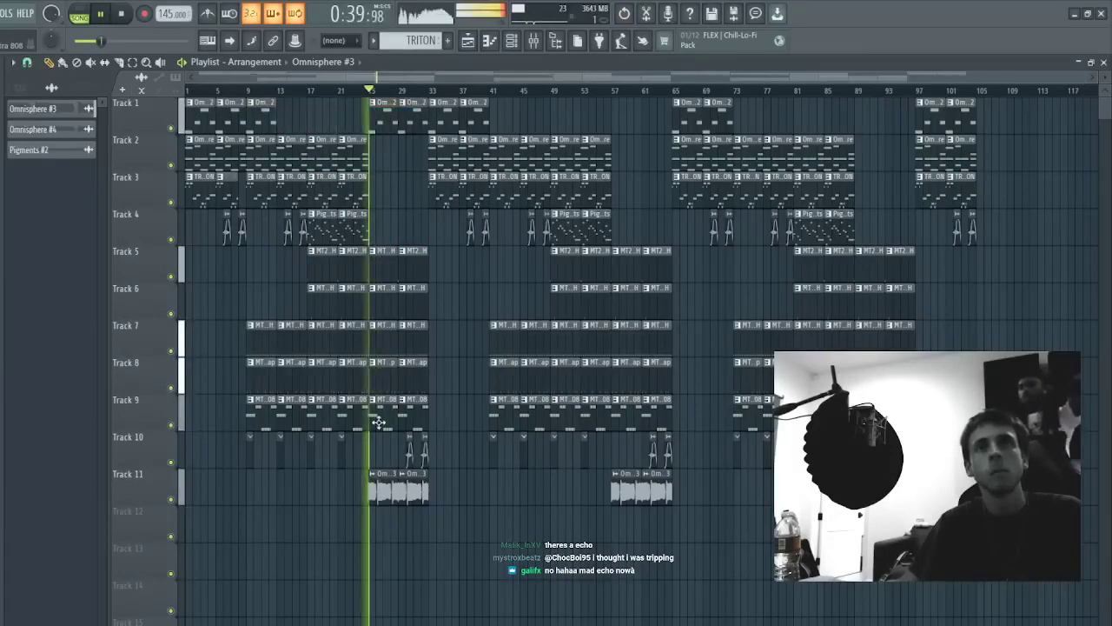
pyautogui.moveTo(393, 223); pyautogui.dragTo(317, 228)
pyautogui.hotkey('ctrl', 'b')
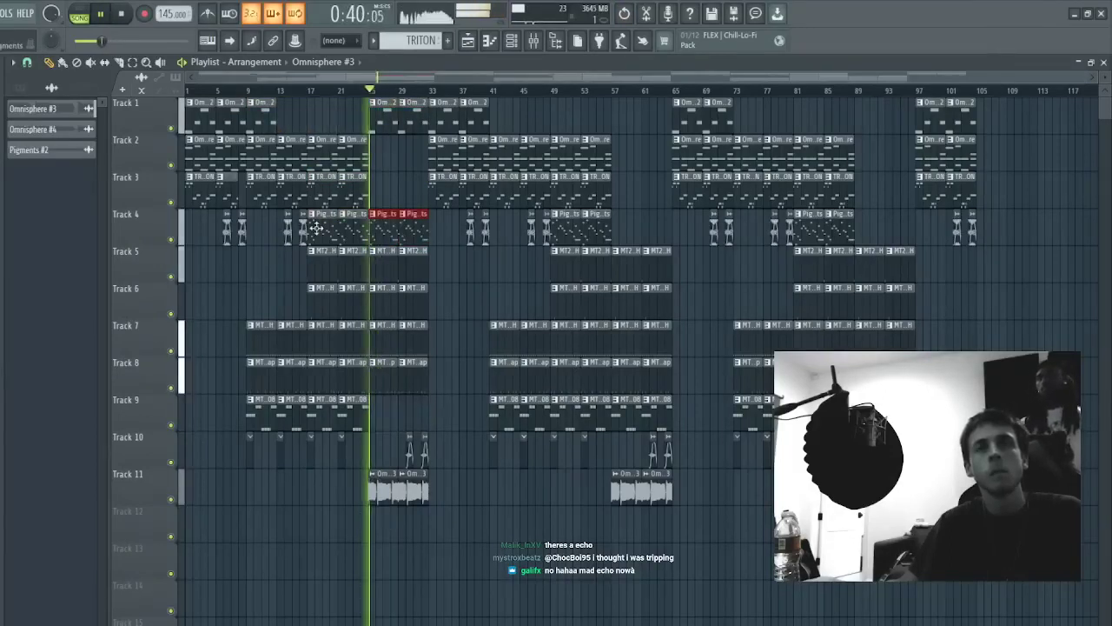
pyautogui.click(331, 222)
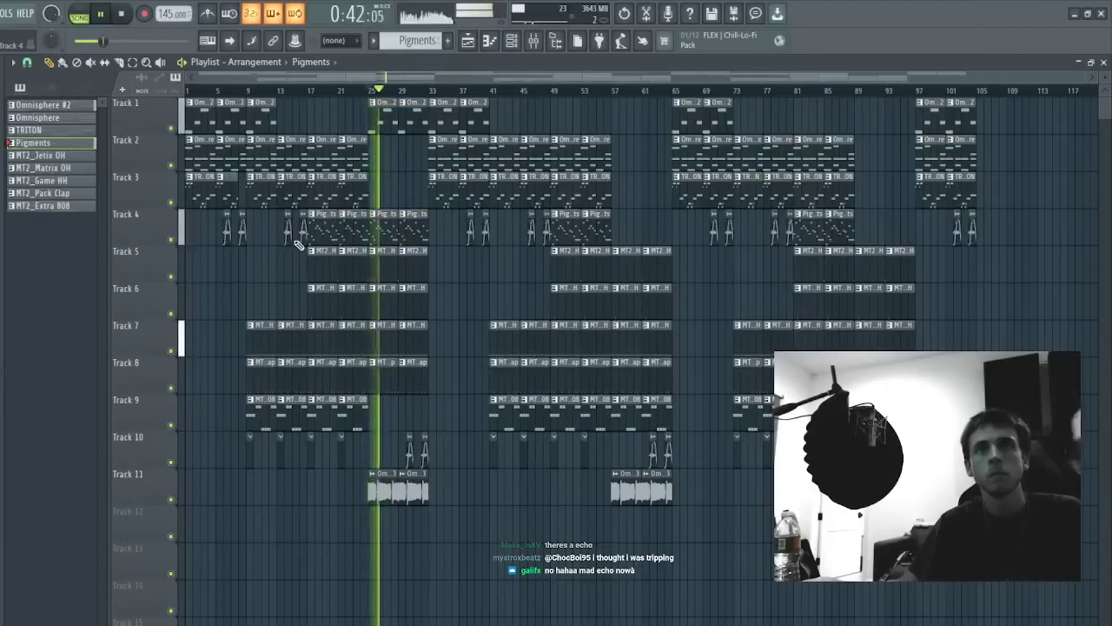
# - Duplicate the last two Track 9 clips into bars 25–33, then delete the bar 25 copy
pyautogui.moveTo(425, 209); pyautogui.dragTo(377, 525)
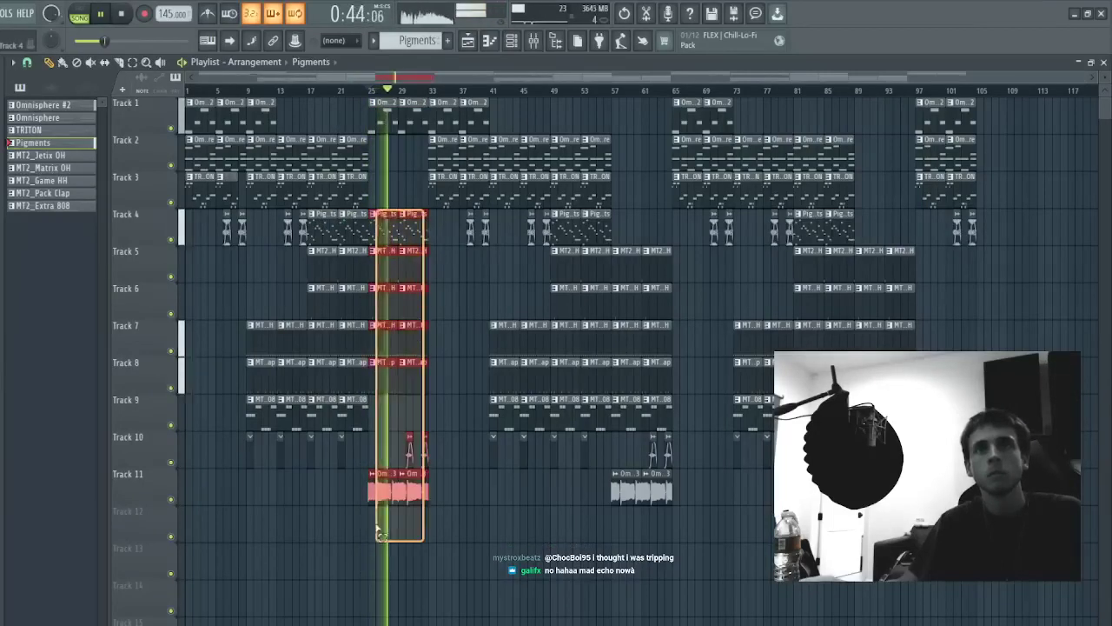
pyautogui.click(395, 224)
pyautogui.moveTo(374, 405); pyautogui.dragTo(332, 426)
pyautogui.hotkey('ctrl', 'b')
pyautogui.rightClick(380, 415)
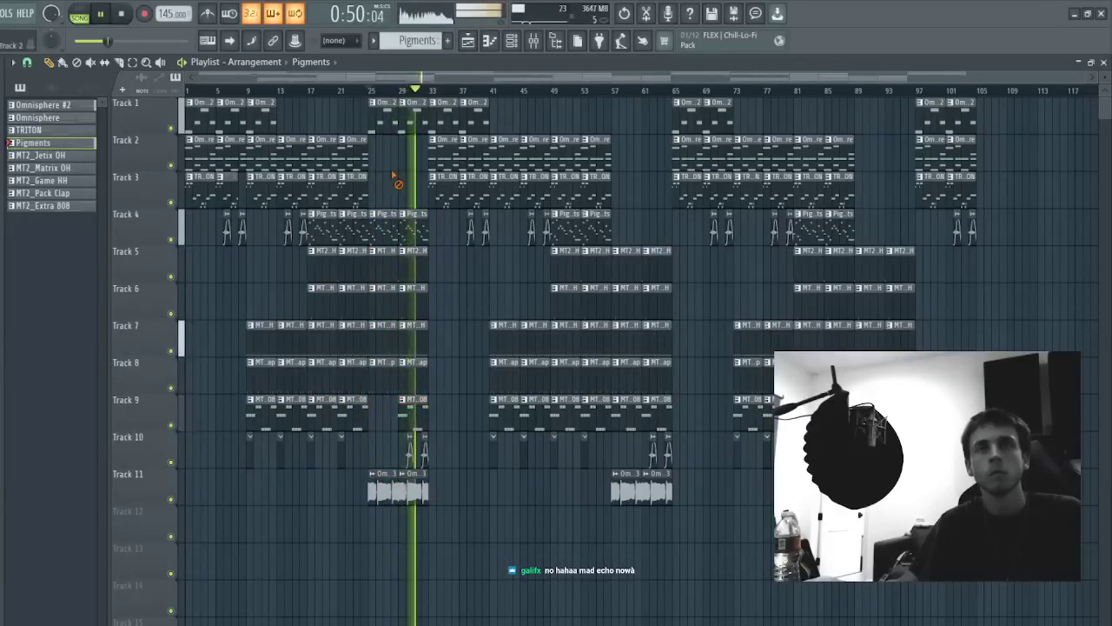
# - Delete all clips from bar 41 onward and repeat the bars 9–37 section twice
pyautogui.moveTo(494, 100); pyautogui.dragTo(235, 99)
pyautogui.press('Delete')
pyautogui.hotkey('ctrl', 'b')
pyautogui.hotkey('ctrl', 'b')
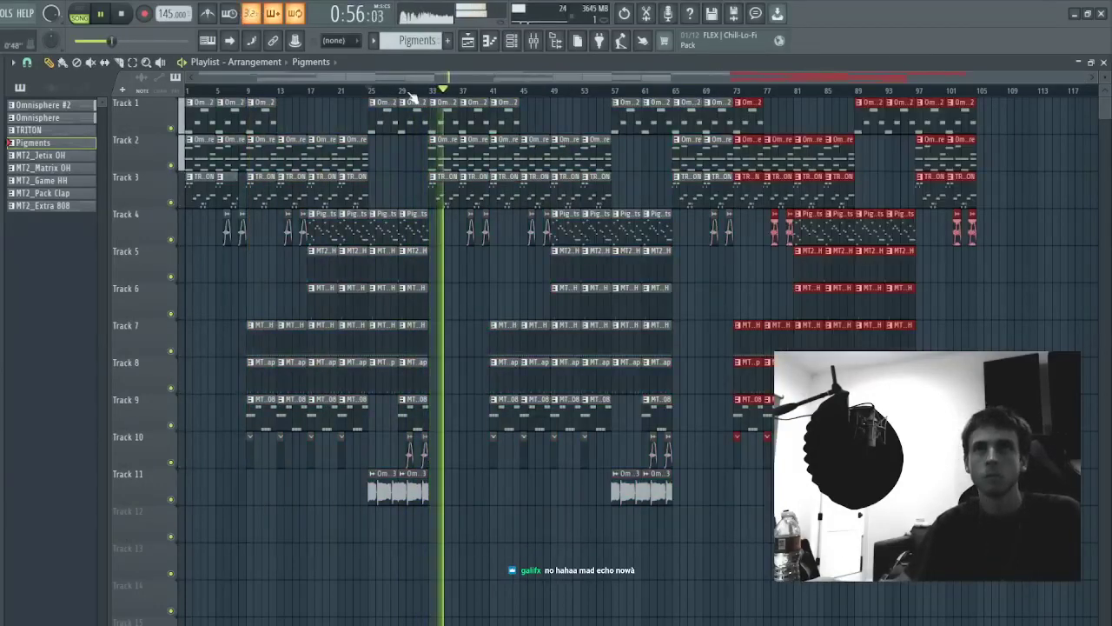
pyautogui.hotkey('ctrl', 'd')
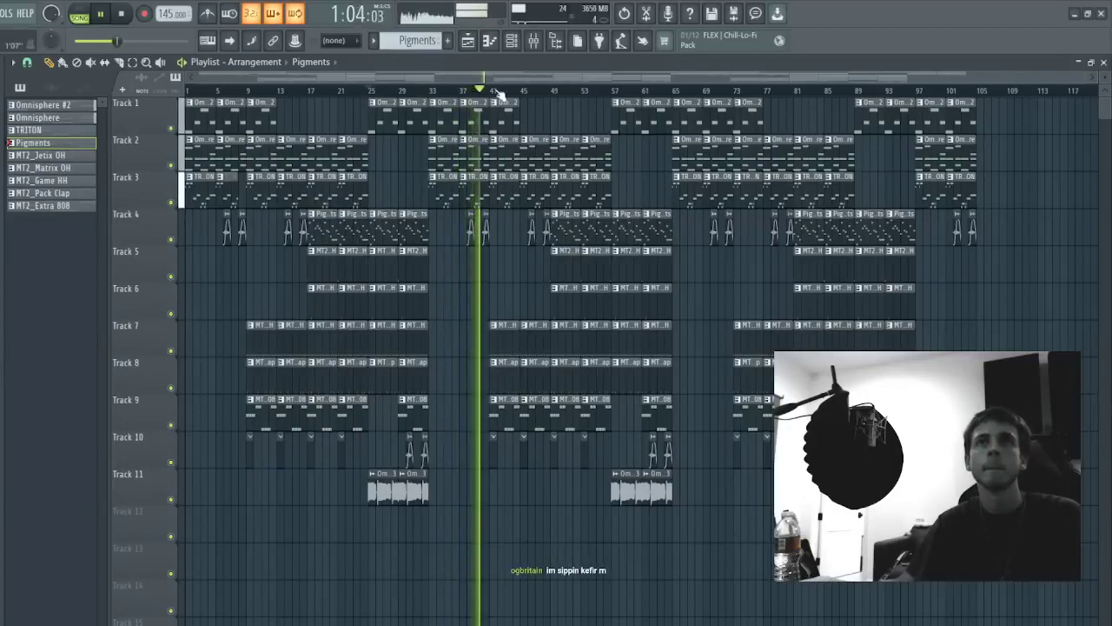
# - Audition the extended arrangement from bars 49, 57, 61, 65 and 69
pyautogui.click(553, 91)
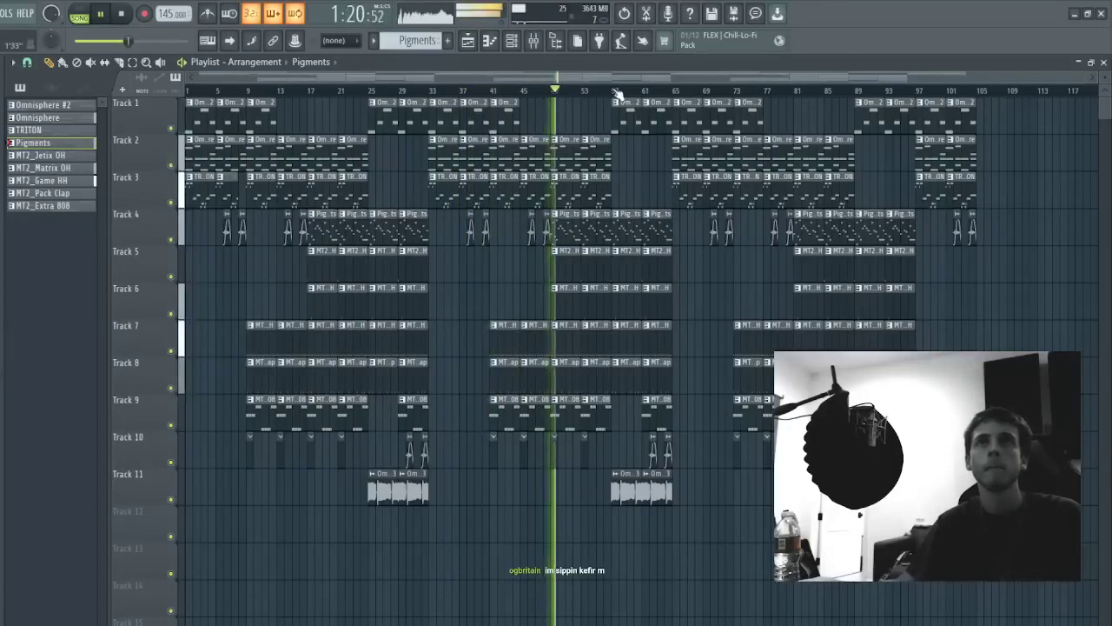
pyautogui.click(614, 92)
pyautogui.click(644, 92)
pyautogui.click(673, 92)
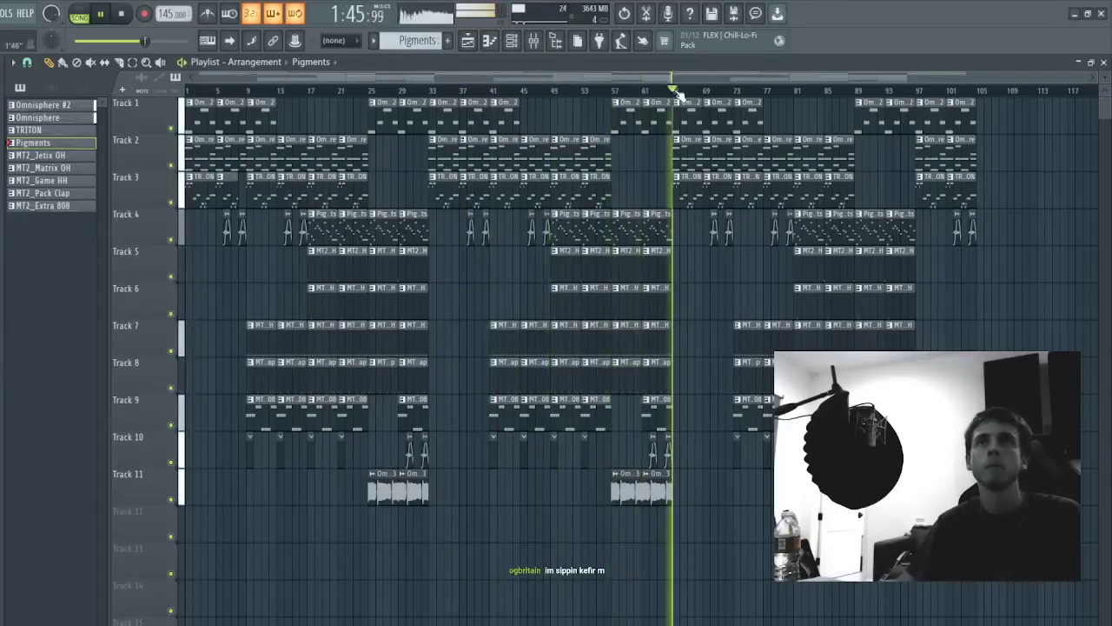
pyautogui.click(736, 91)
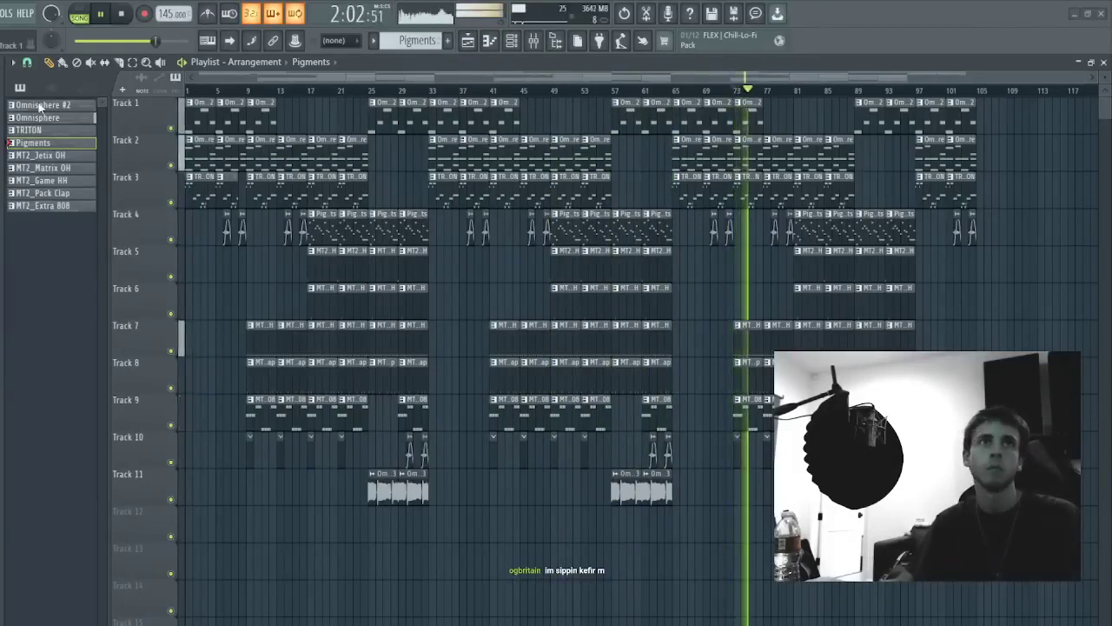
# - Stop playback of the song
pyautogui.press('space')
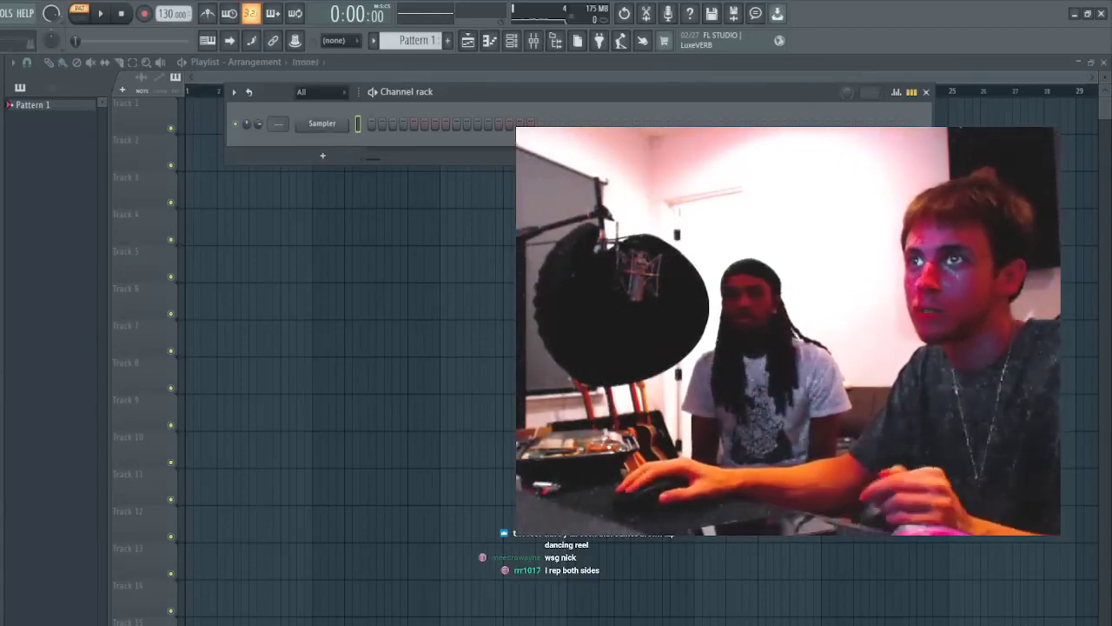
# - Load the Repro-5 synth into the Sampler channel
pyautogui.click(323, 124)
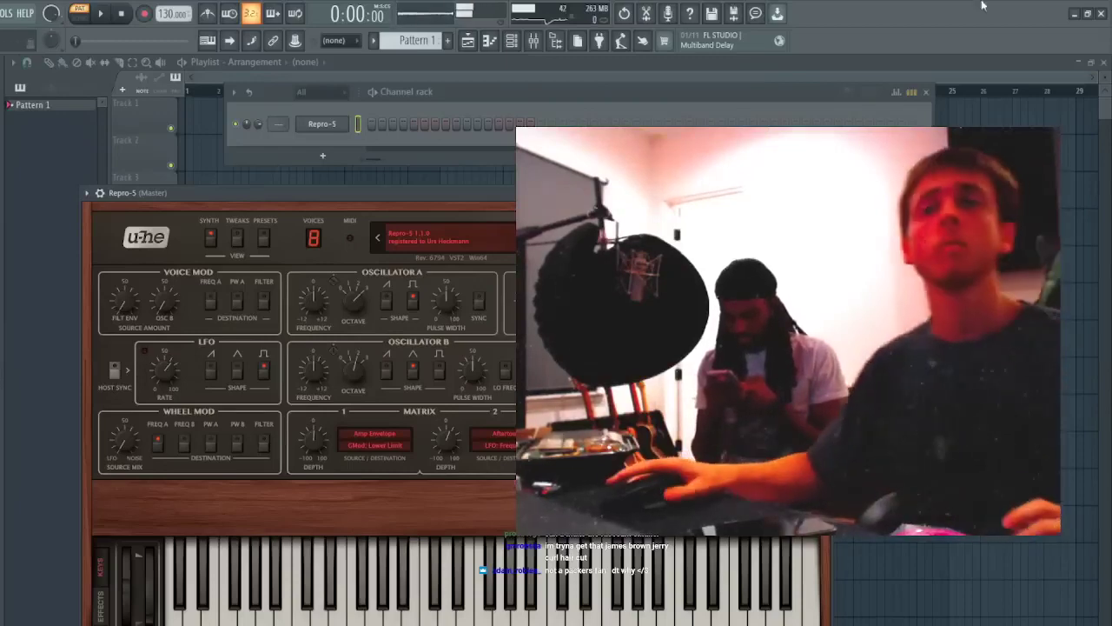
# - Open the Repro-5 piano roll and audition the melody around bar 21
pyautogui.click(4, 15)
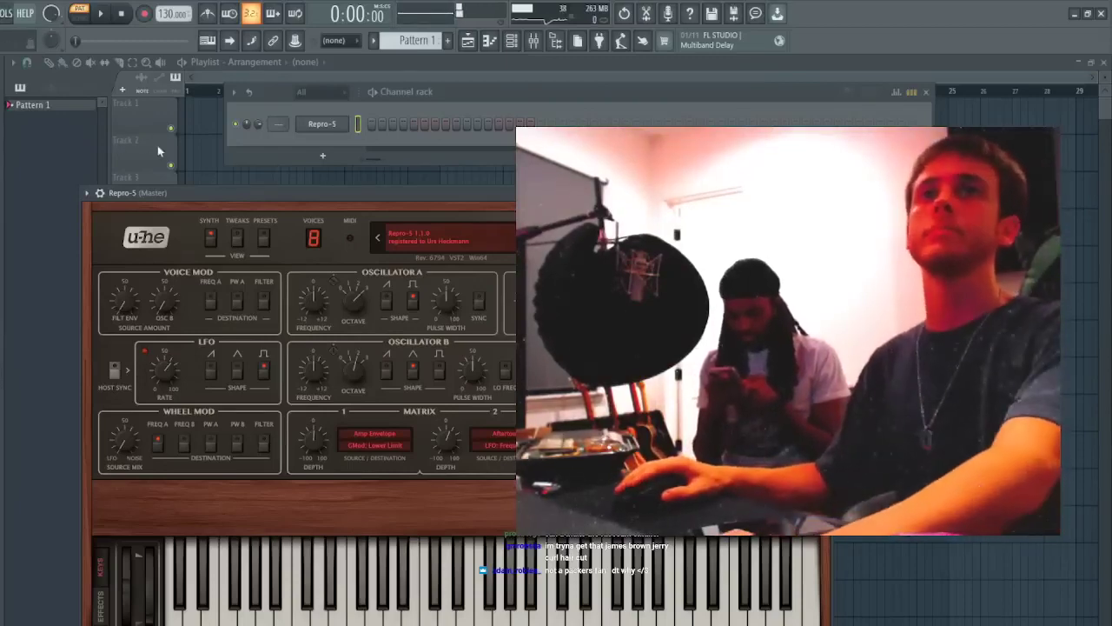
pyautogui.click(157, 147)
pyautogui.click(435, 127)
pyautogui.scroll(-6, 478, 99)
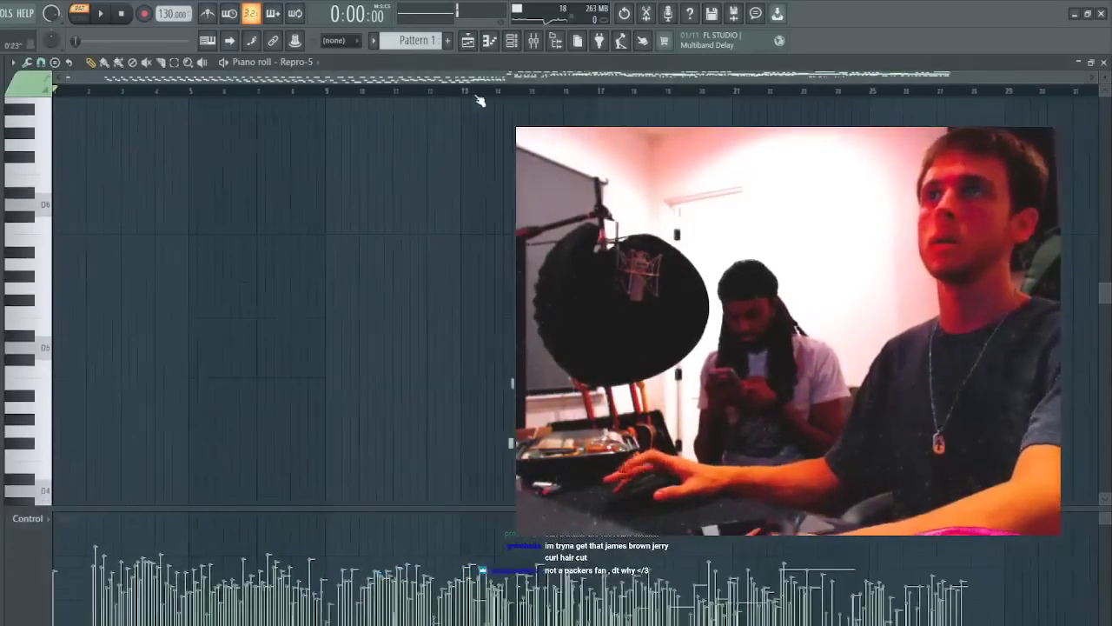
pyautogui.scroll(-5, 478, 99)
pyautogui.click(745, 91)
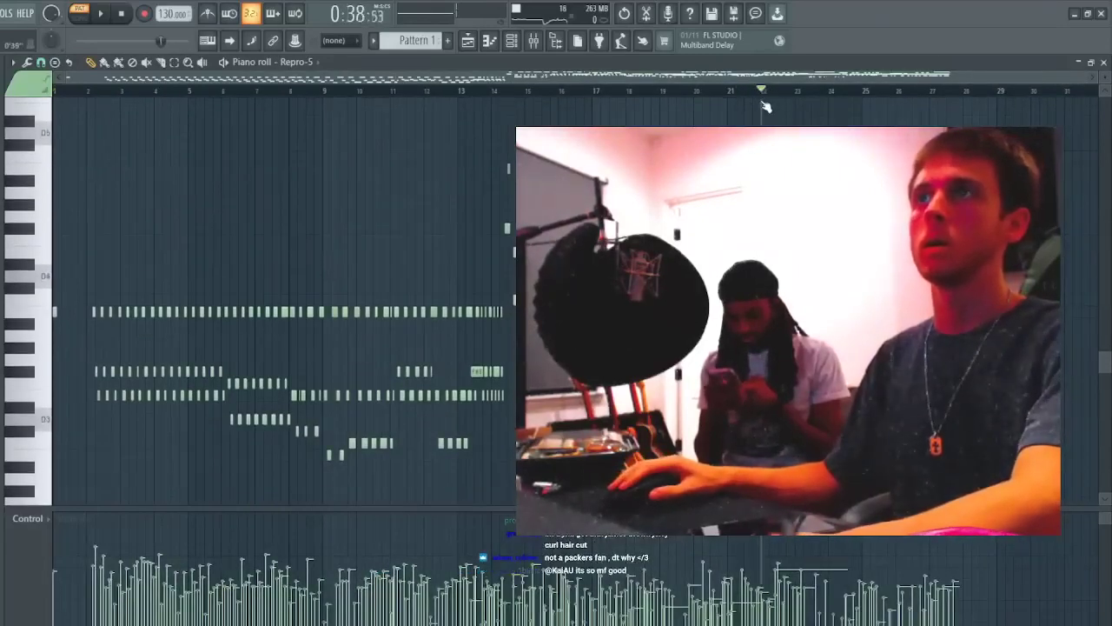
pyautogui.click(763, 91)
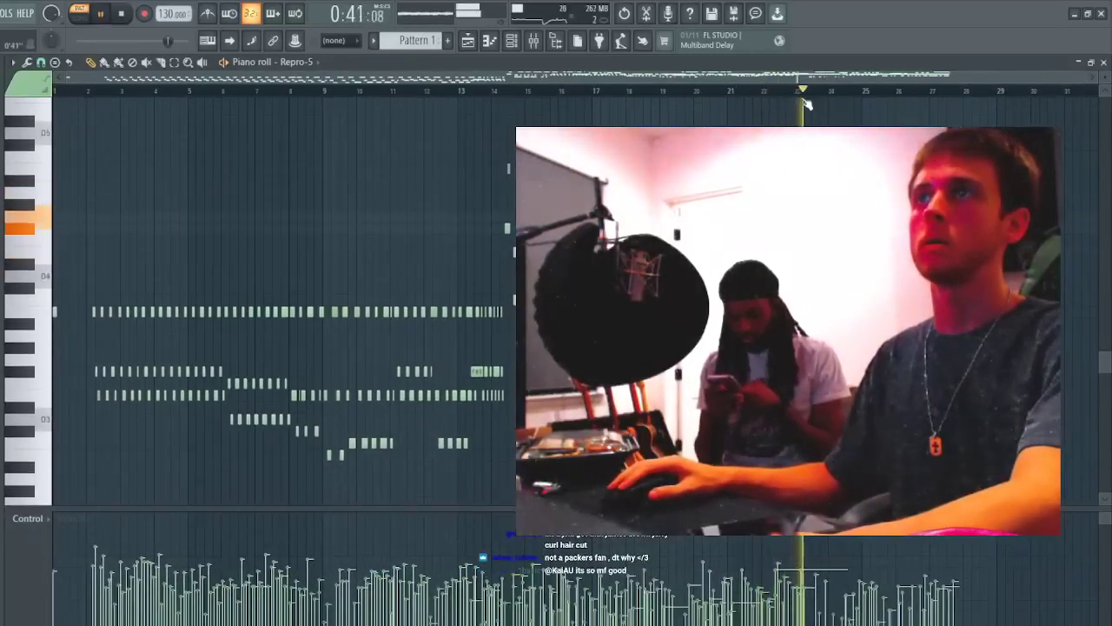
pyautogui.scroll(8, 1030, 83)
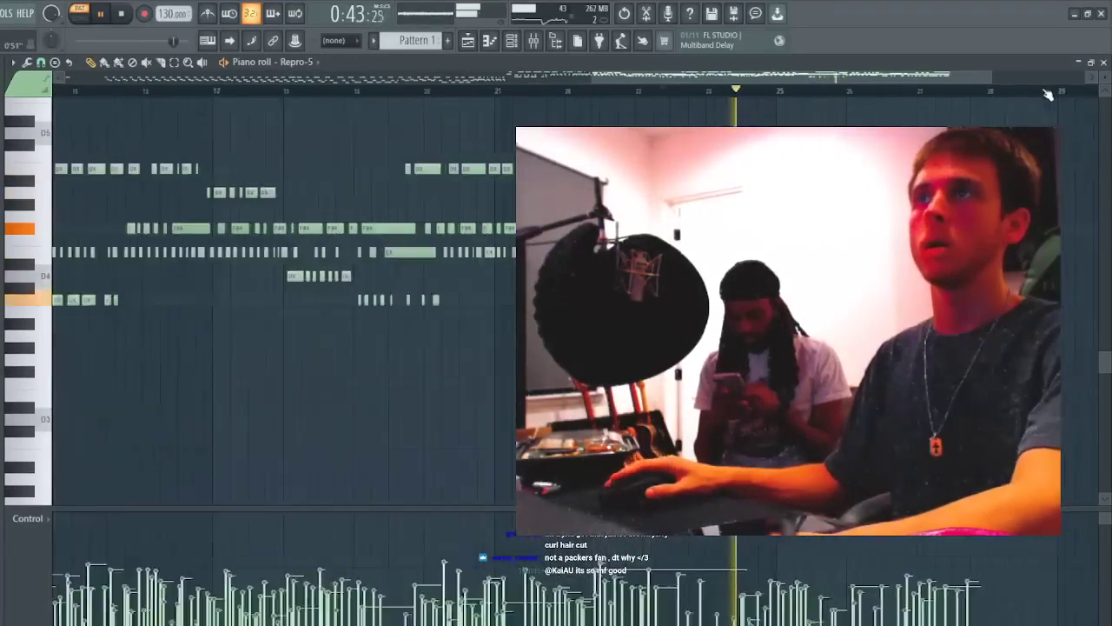
# - Slice the long F#4 note and delete the trailing notes after the cut
pyautogui.moveTo(860, 292); pyautogui.dragTo(256, 332)
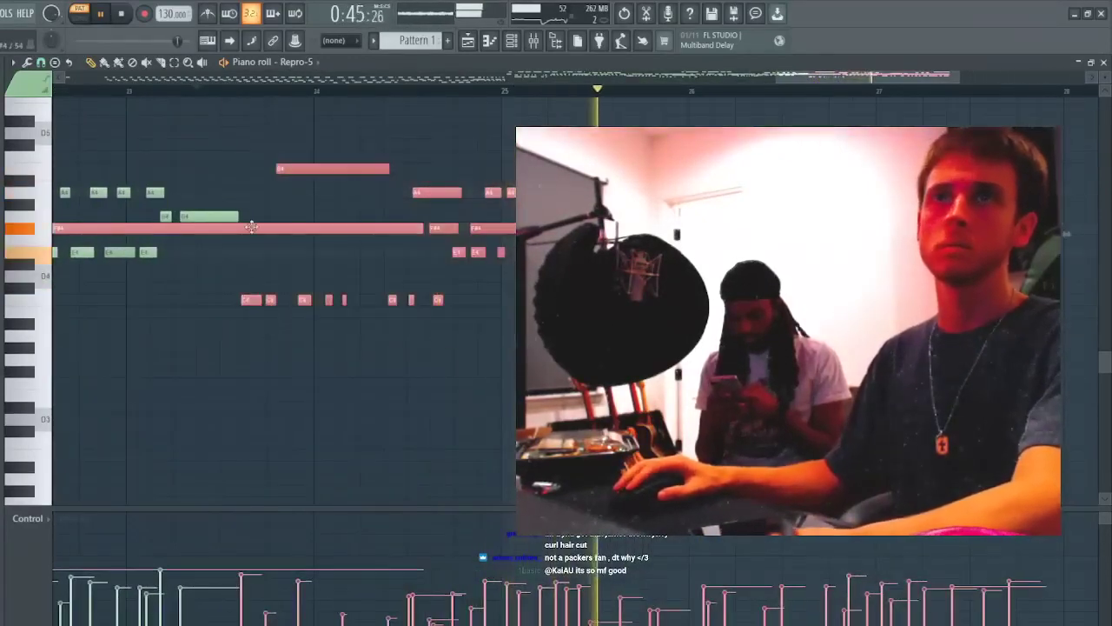
pyautogui.press('c')
pyautogui.click(257, 230)
pyautogui.moveTo(259, 163); pyautogui.dragTo(1034, 461)
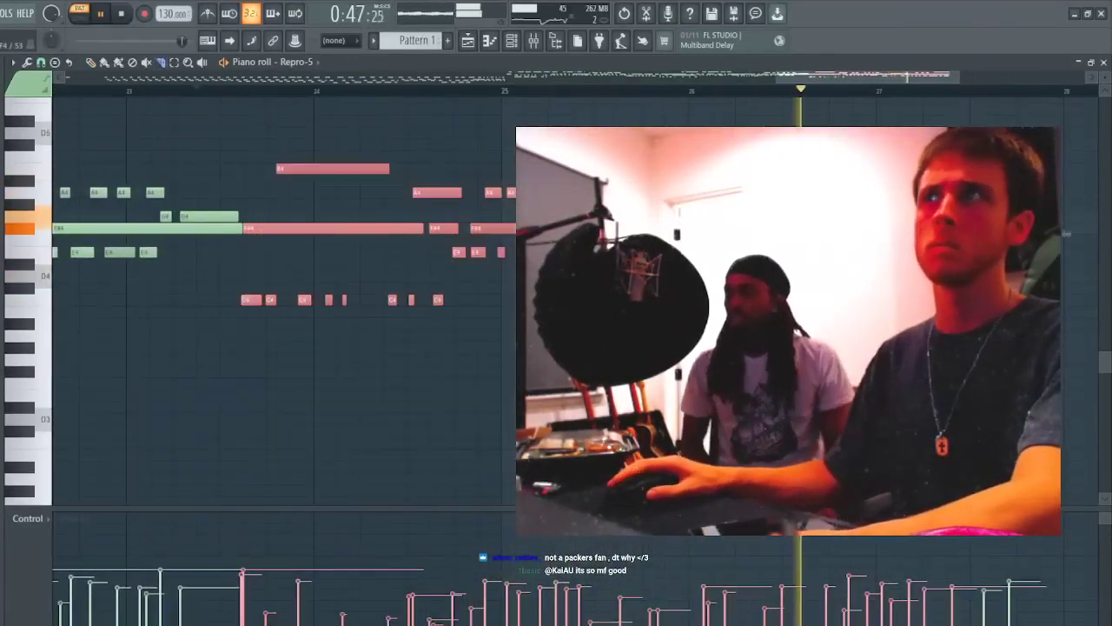
pyautogui.press('Delete')
pyautogui.scroll(-6, 500, 90)
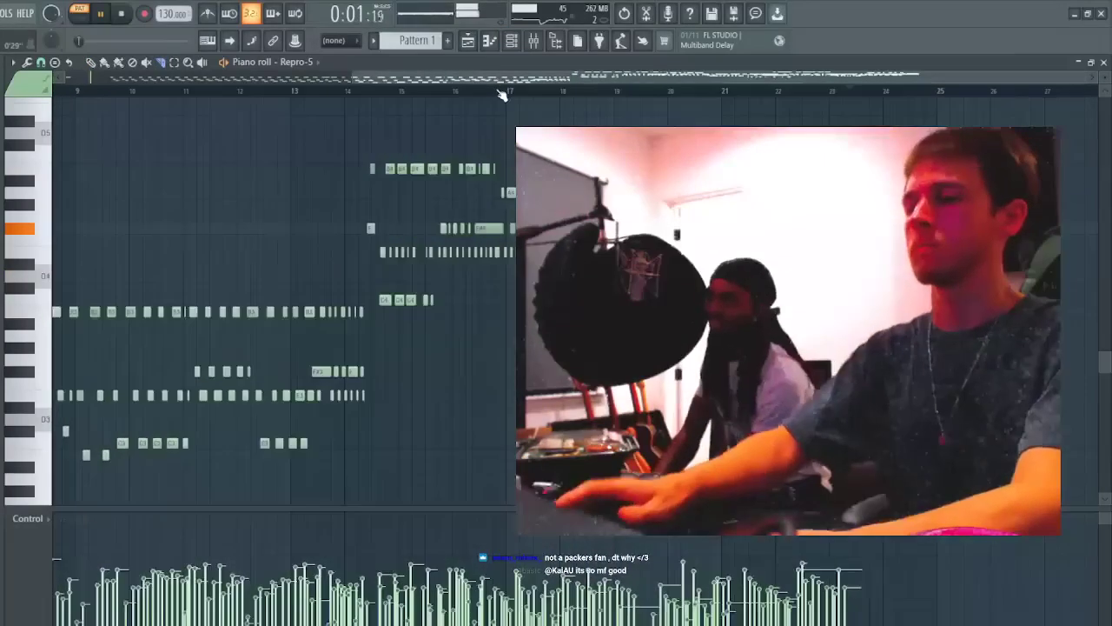
pyautogui.hotkey('ctrl', 'a')
pyautogui.press('Delete')
pyautogui.scroll(5, 559, 93)
pyautogui.hotkey('ctrl', 'z')
pyautogui.press('p')
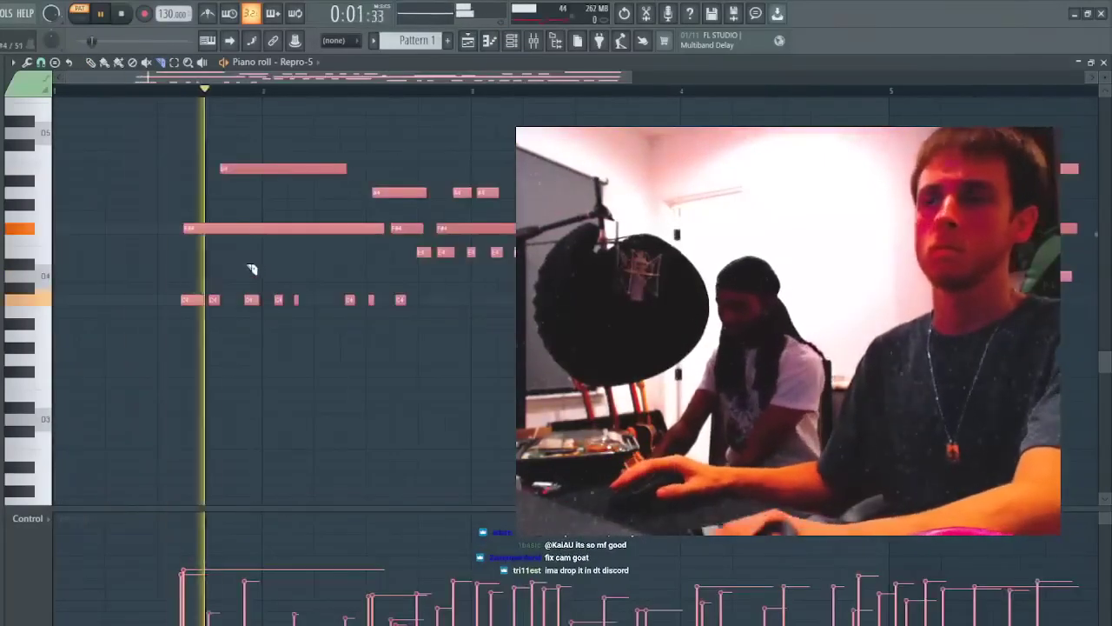
# - Move the melody to start at bar 1, tighten its timing and quantize the note starts
pyautogui.moveTo(255, 231); pyautogui.dragTo(12, 231)
pyautogui.press('space')
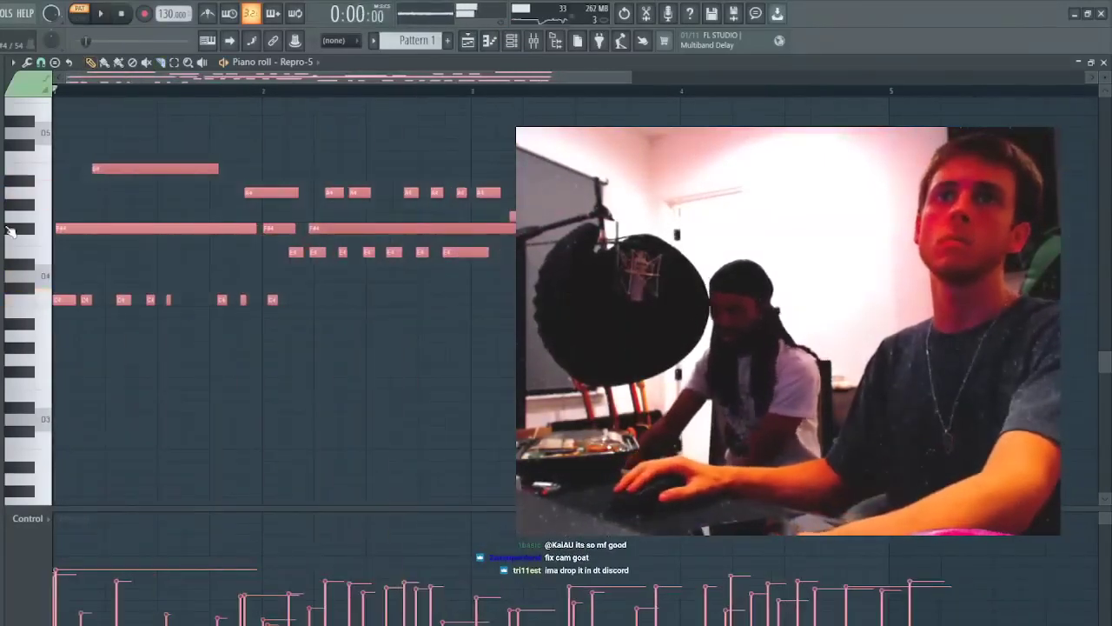
pyautogui.press('space')
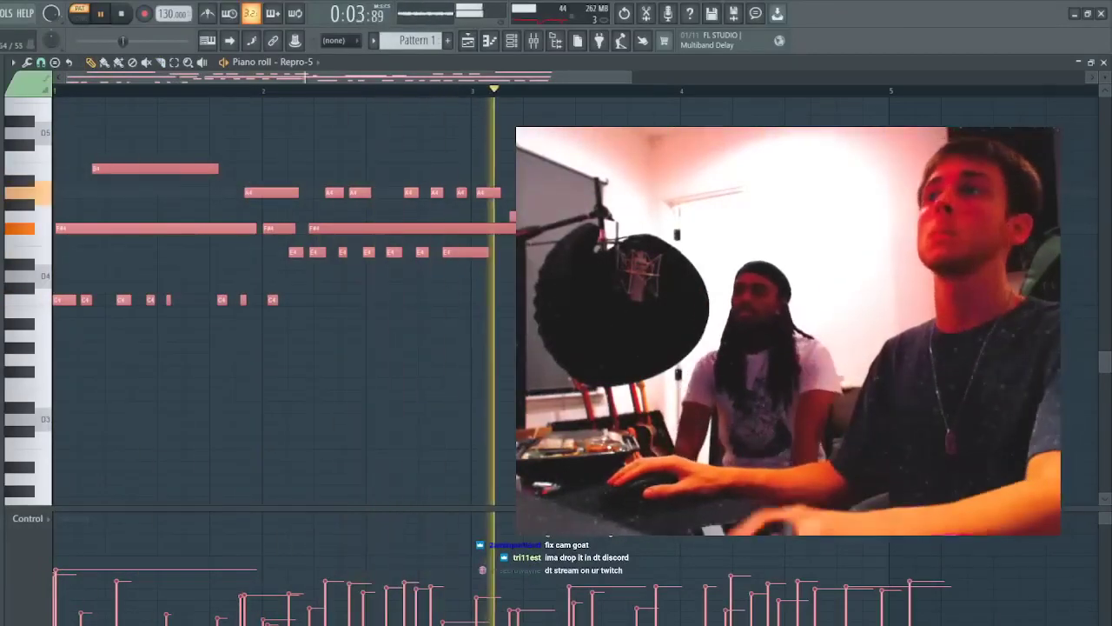
pyautogui.moveTo(951, 240); pyautogui.dragTo(864, 231)
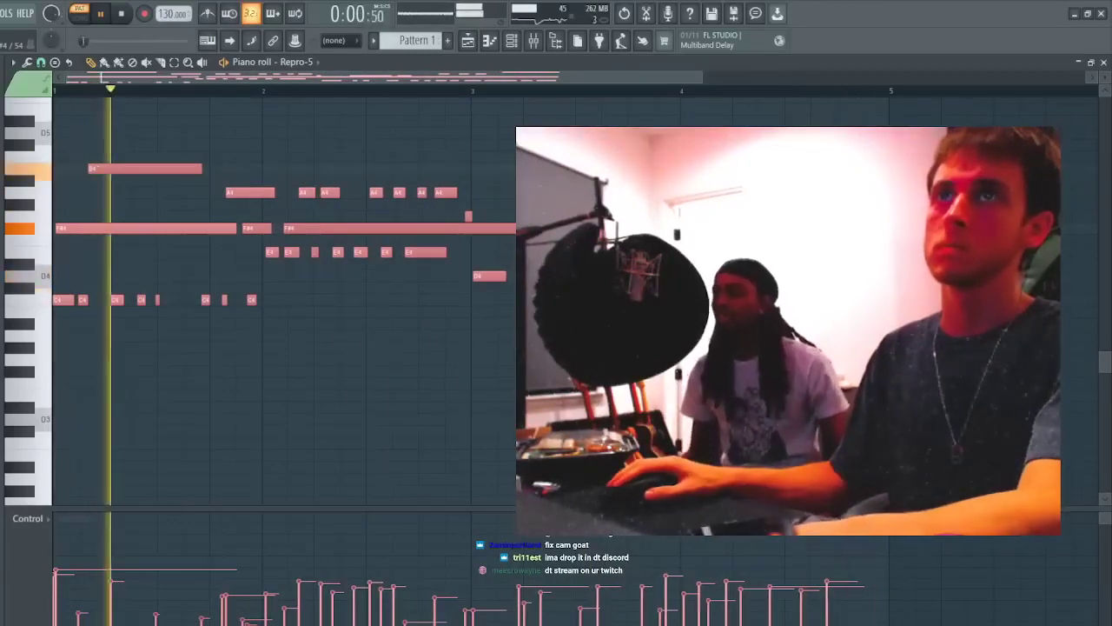
pyautogui.hotkey('ctrl', 'd')
pyautogui.hotkey('shift', 'q')
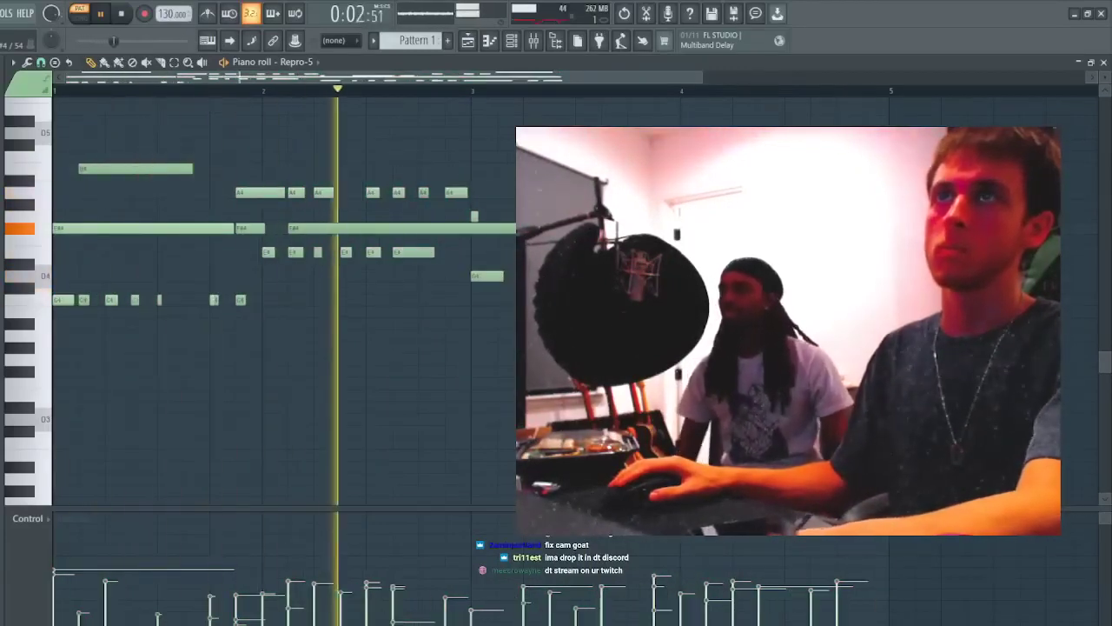
# - Transpose the melody down an octave, then raise the three E3 notes back up
pyautogui.hotkey('ctrl', 'Down')
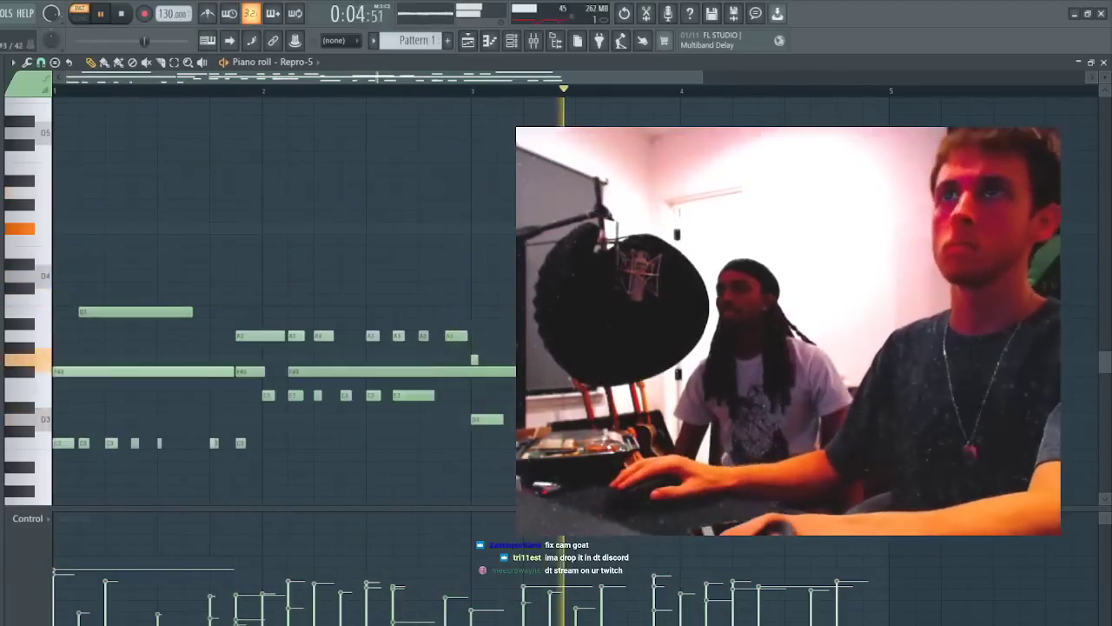
pyautogui.moveTo(219, 388); pyautogui.dragTo(324, 405)
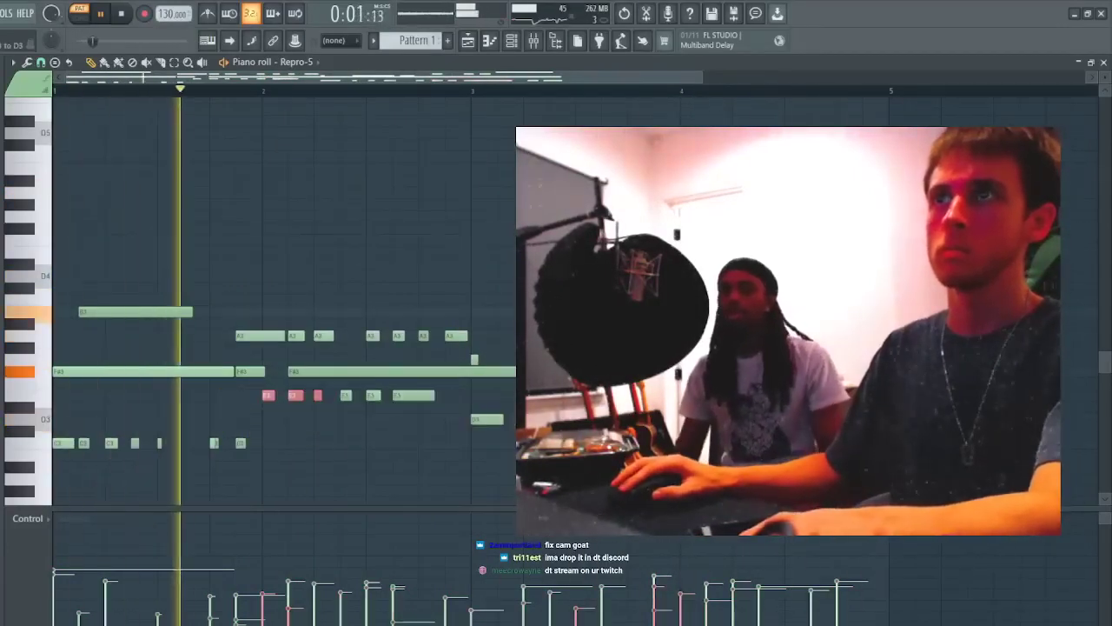
pyautogui.hotkey('ctrl', 'Up')
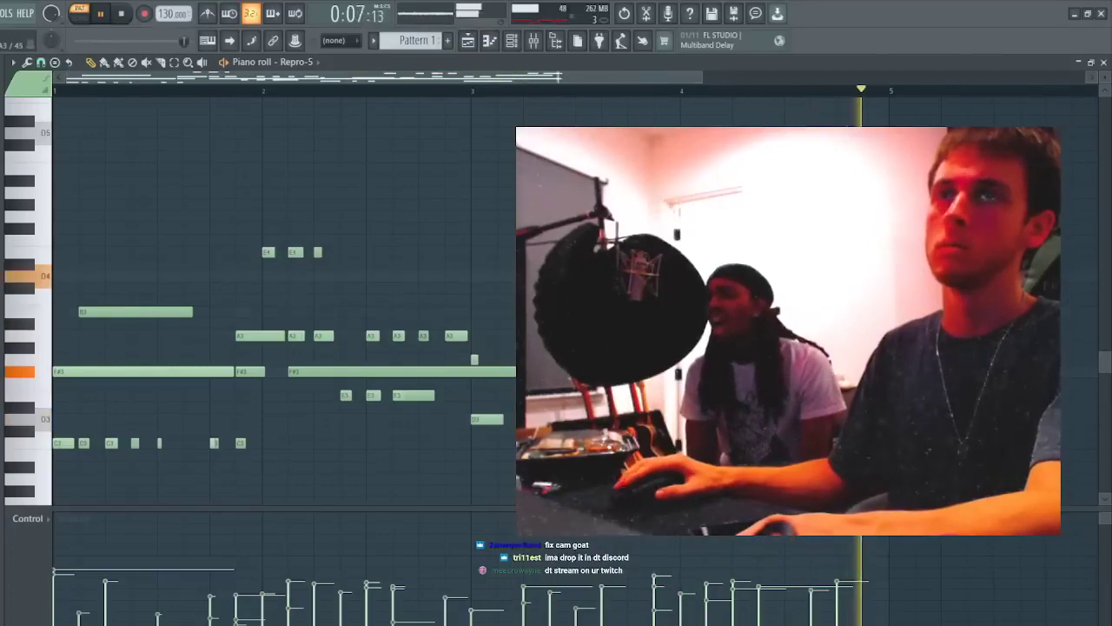
pyautogui.scroll(-3, 93, 314)
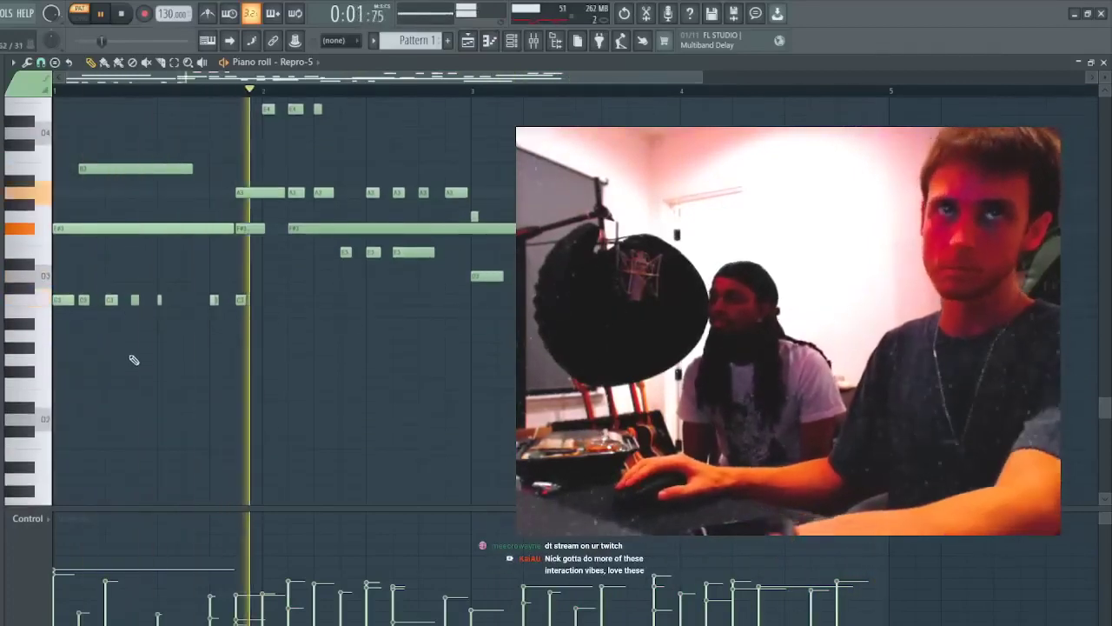
pyautogui.scroll(-5, 129, 360)
pyautogui.click(490, 41)
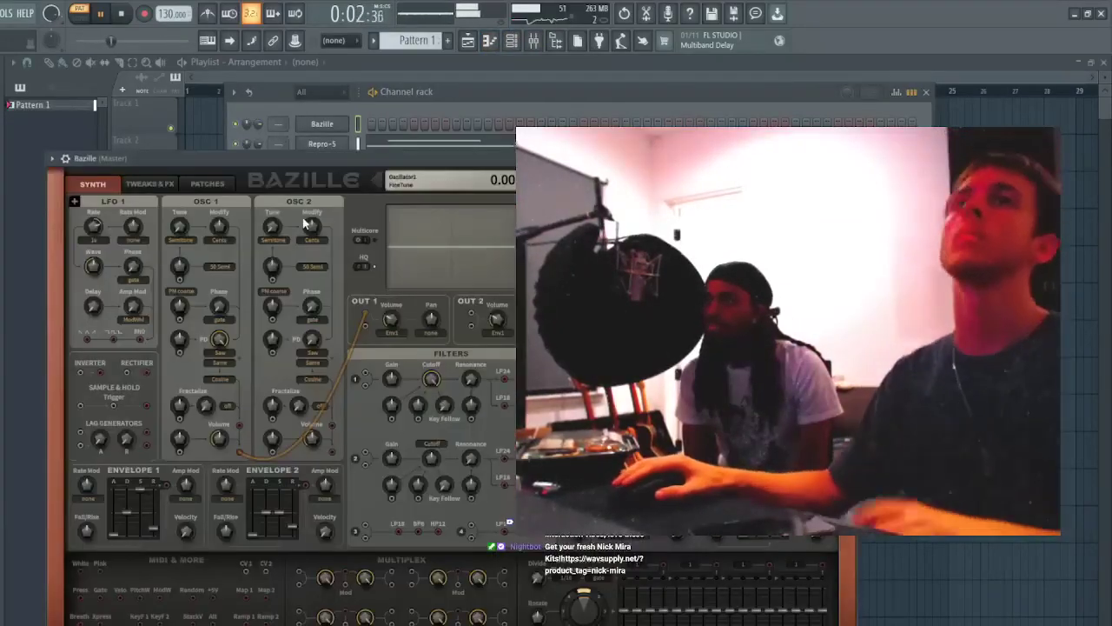
# - Audition 02 Basses presets in Bazille: 3AM Drone Bass, AJ Rise & Fall, BL Psy Subs
pyautogui.click(218, 185)
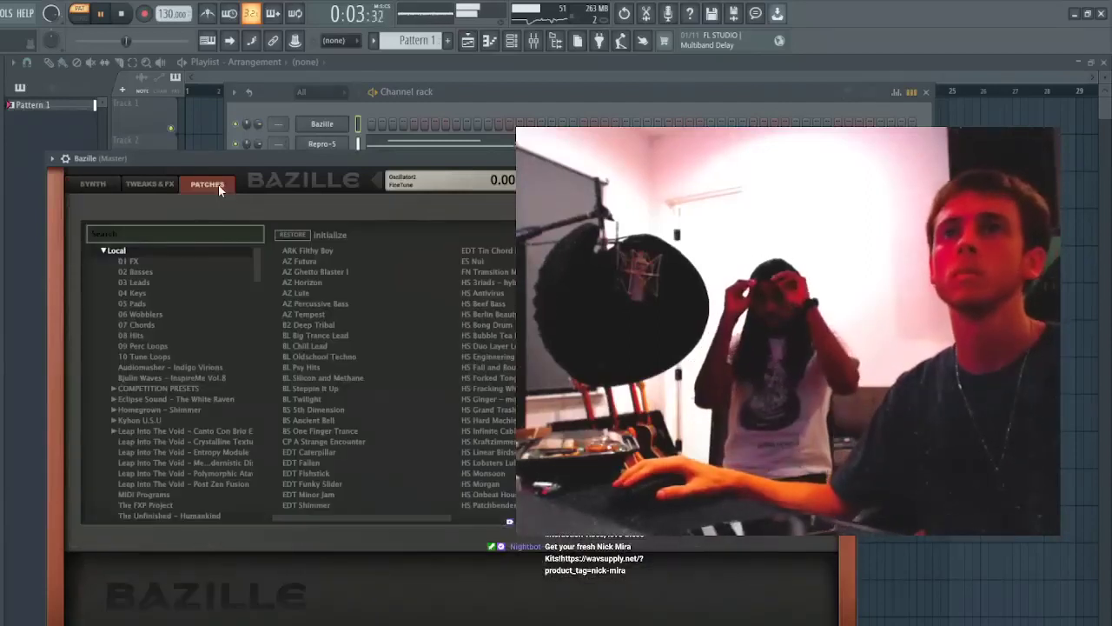
pyautogui.click(144, 271)
pyautogui.click(341, 285)
pyautogui.click(341, 303)
pyautogui.click(341, 282)
pyautogui.click(341, 304)
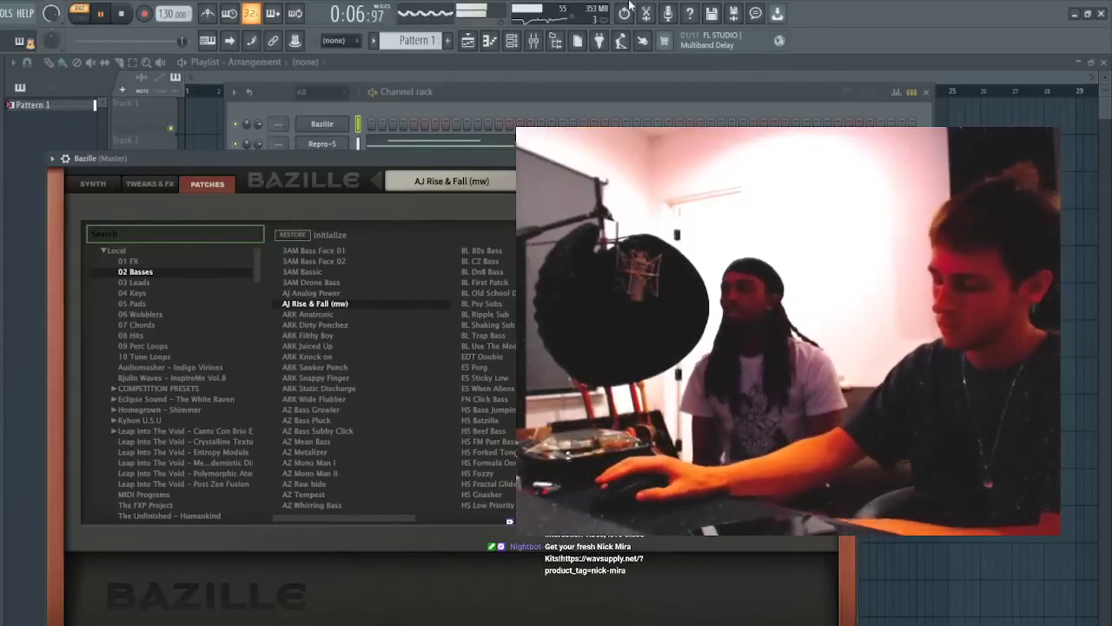
pyautogui.click(486, 293)
pyautogui.click(492, 305)
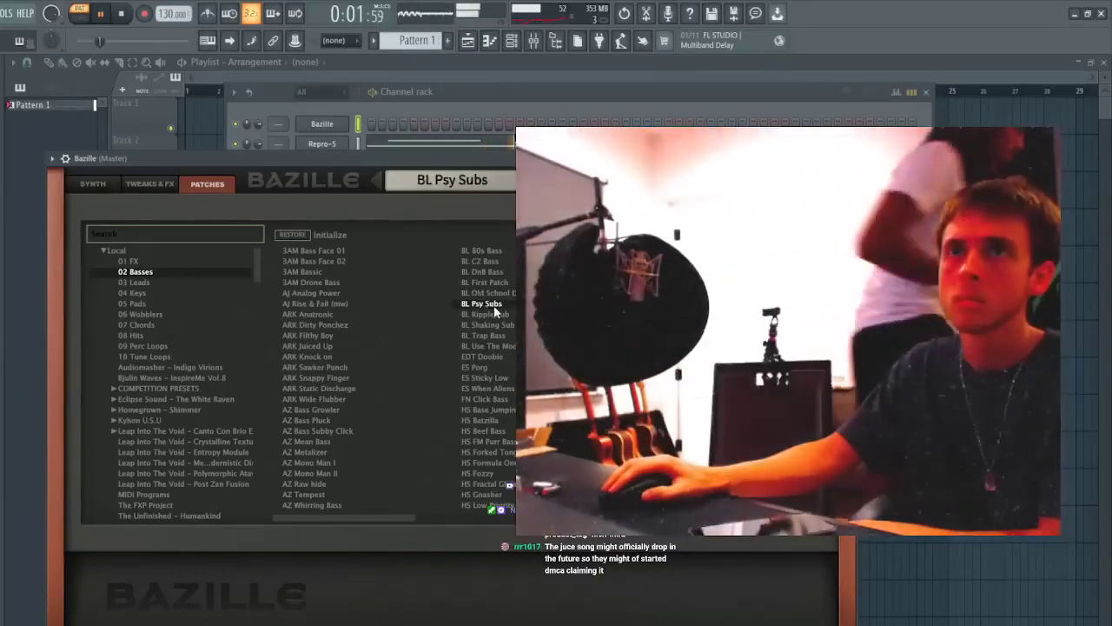
# - Try more basses from ARK Dirty Ponchez through the ST presets, then open Bazille's piano roll
pyautogui.click(351, 326)
pyautogui.click(313, 356)
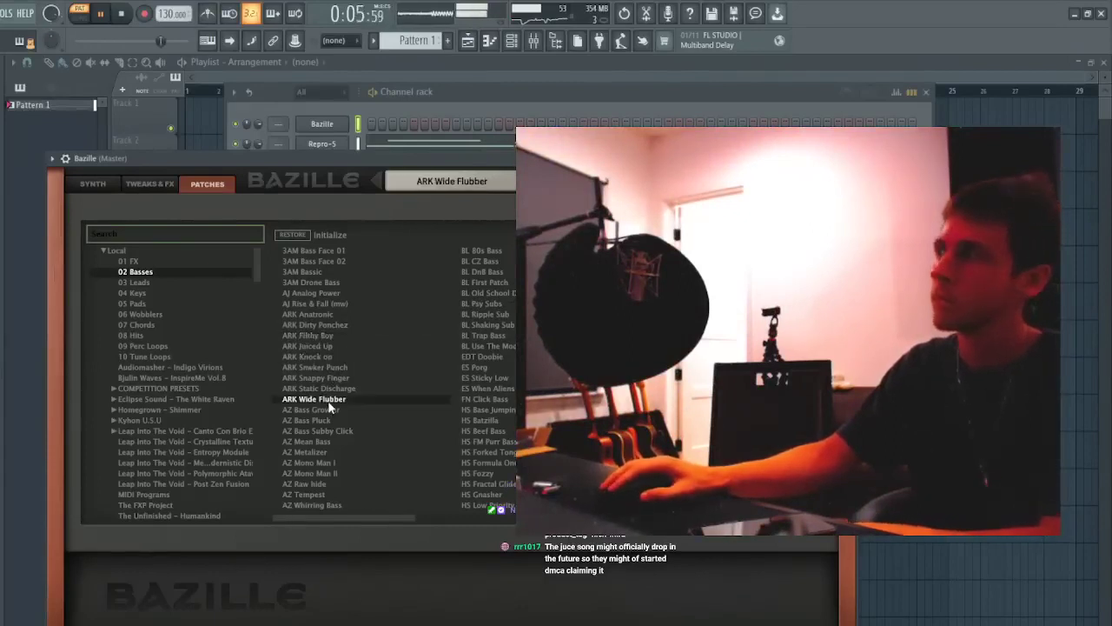
pyautogui.click(324, 431)
pyautogui.click(315, 463)
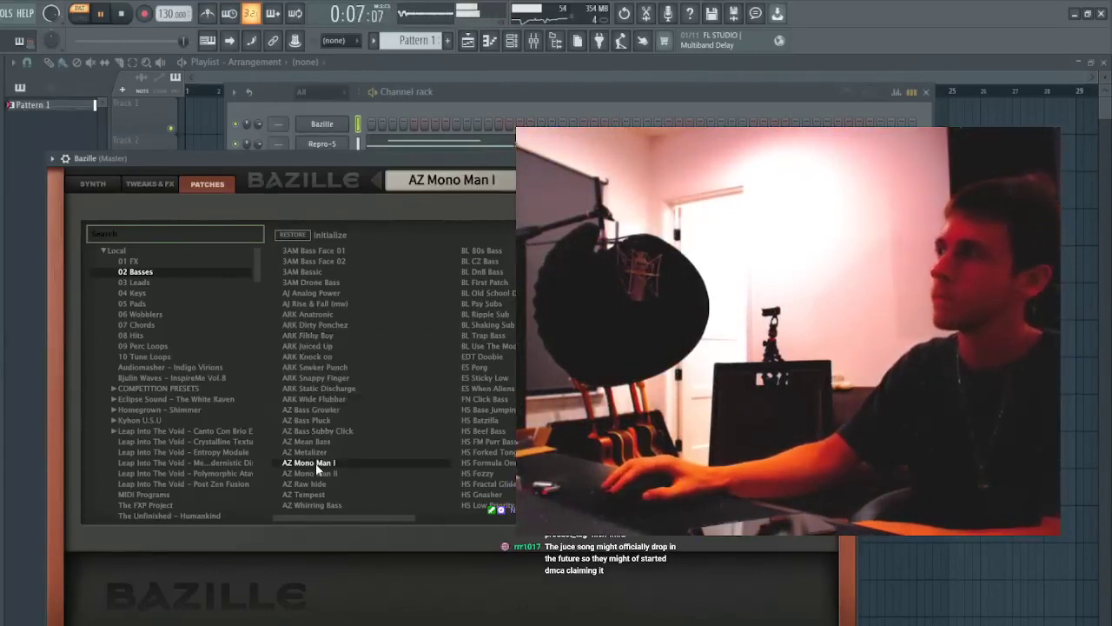
pyautogui.click(465, 451)
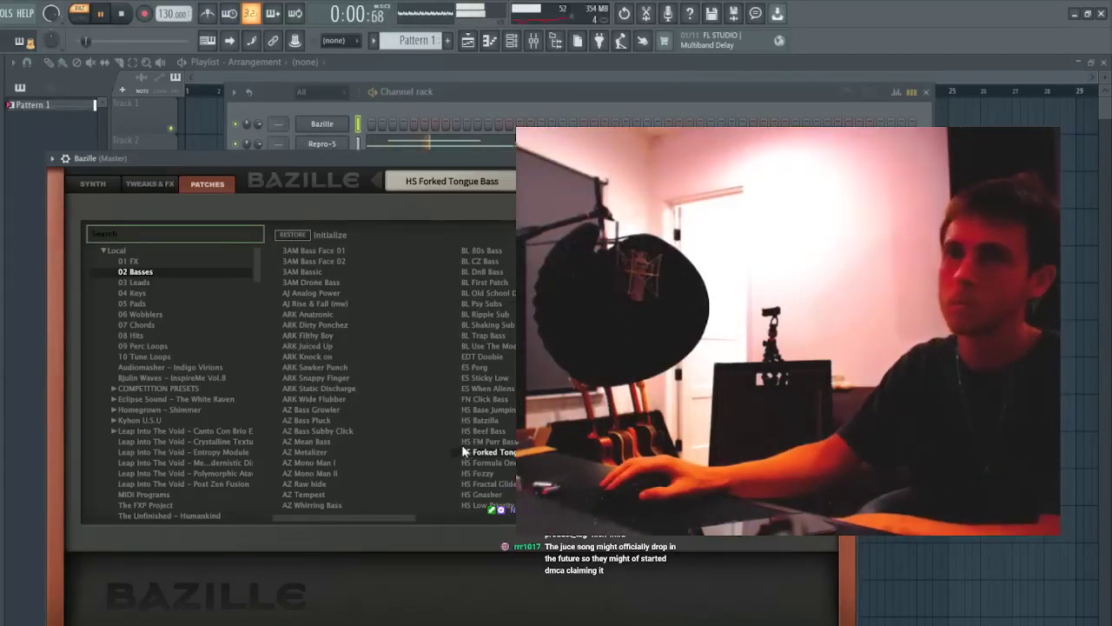
pyautogui.click(368, 494)
pyautogui.click(330, 504)
pyautogui.scroll(-5, 343, 479)
pyautogui.click(364, 379)
pyautogui.click(347, 410)
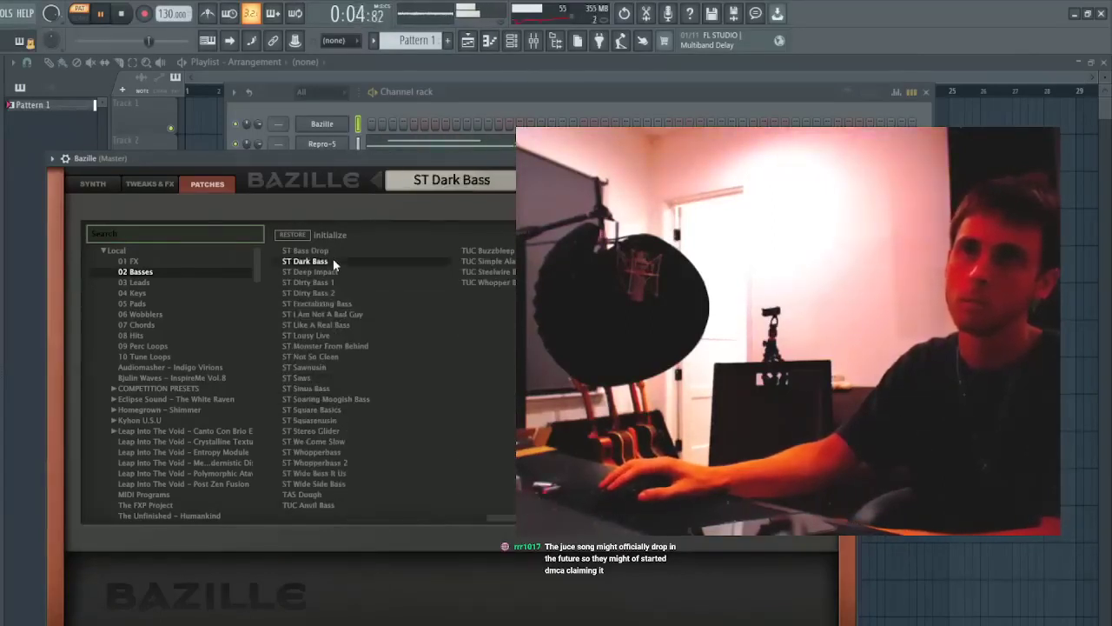
pyautogui.click(323, 123)
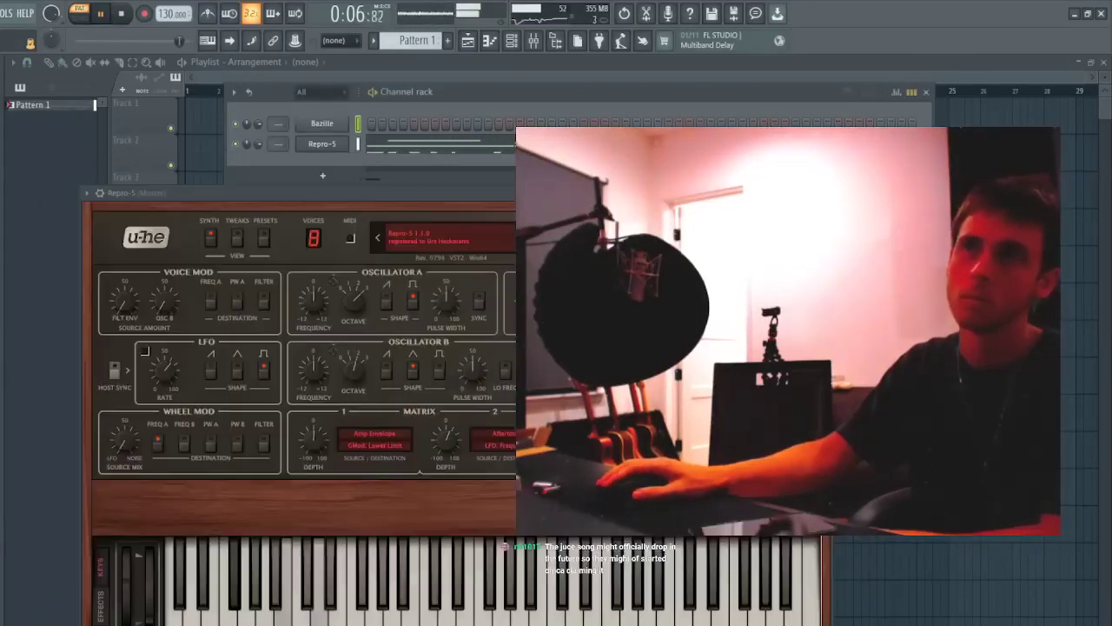
pyautogui.click(363, 126)
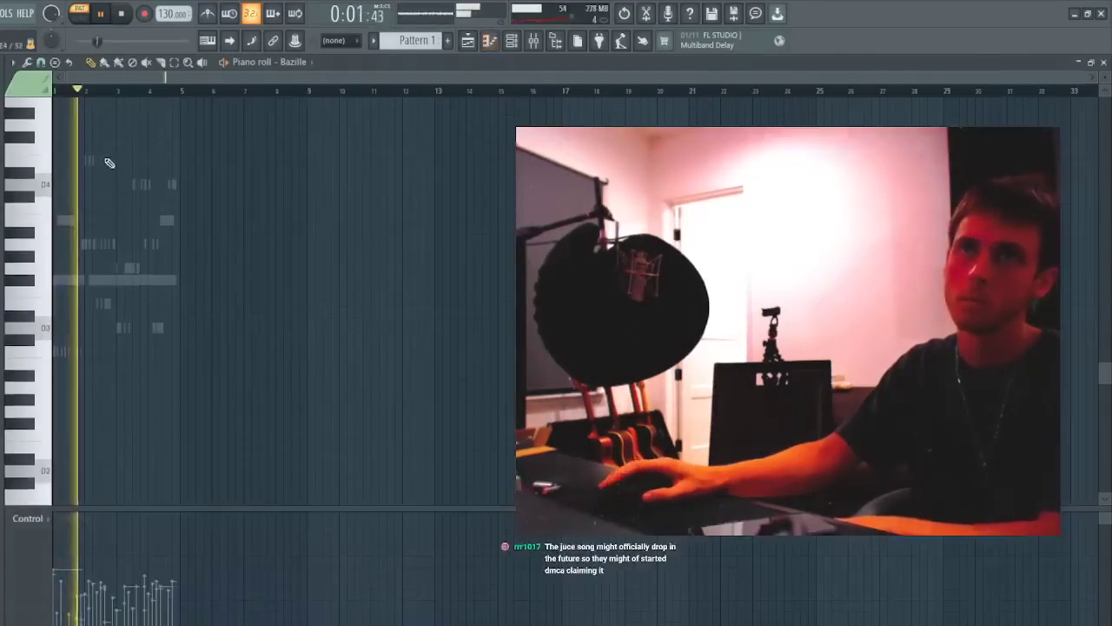
# - Draw a trial Bazille chord of long sustained notes and audition it
pyautogui.scroll(6, 90, 302)
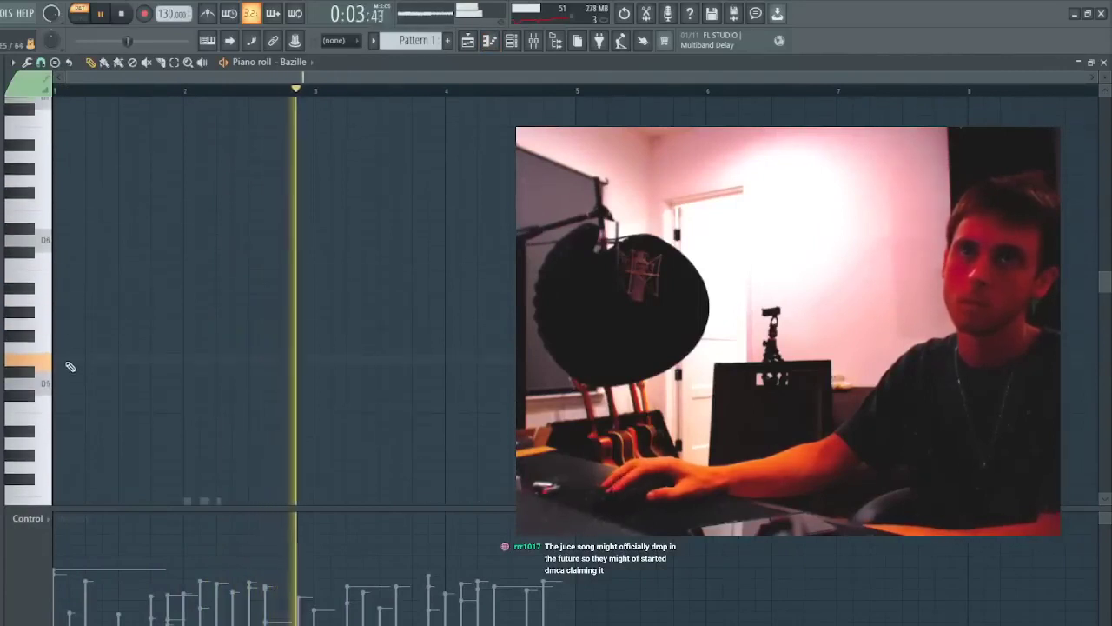
pyautogui.click(70, 359)
pyautogui.click(70, 407)
pyautogui.moveTo(79, 422); pyautogui.dragTo(78, 433)
pyautogui.press('space')
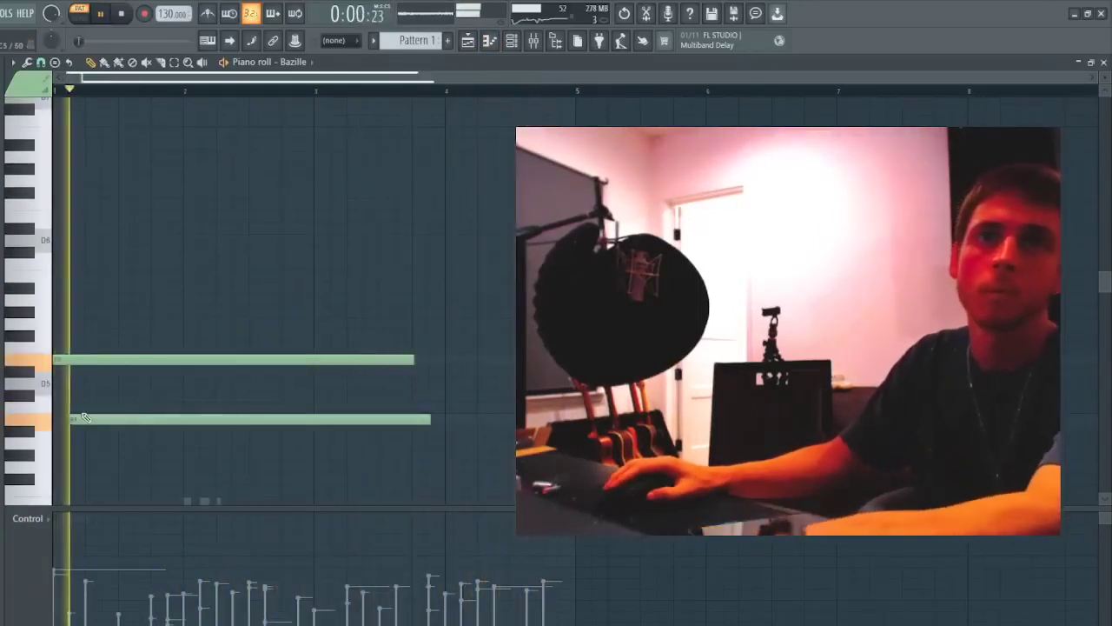
pyautogui.click(88, 311)
pyautogui.moveTo(88, 311); pyautogui.dragTo(86, 323)
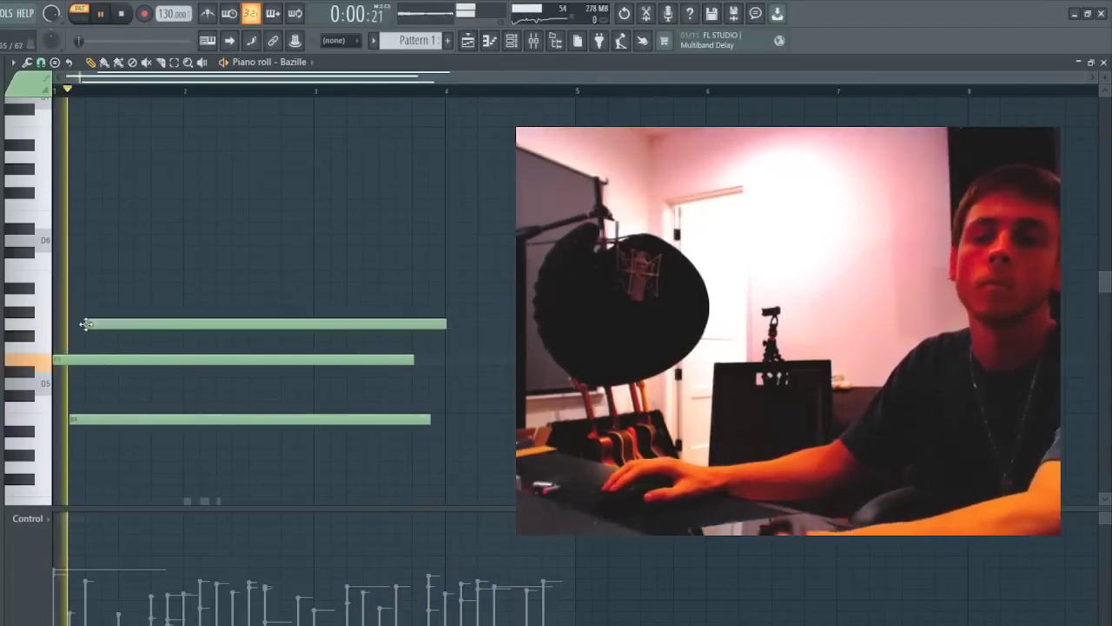
pyautogui.press('space')
# - Rework the chord's top note higher, then delete it again
pyautogui.press('space')
pyautogui.press('space')
pyautogui.rightClick(97, 323)
pyautogui.click(88, 275)
pyautogui.press('space')
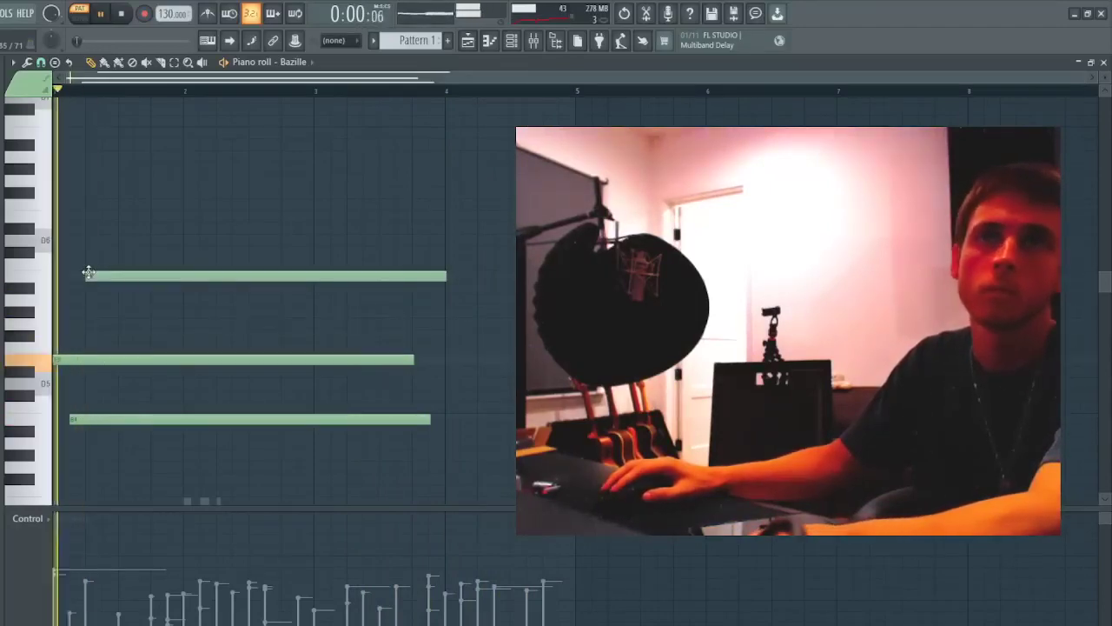
pyautogui.click(126, 252)
pyautogui.moveTo(125, 252); pyautogui.dragTo(125, 229)
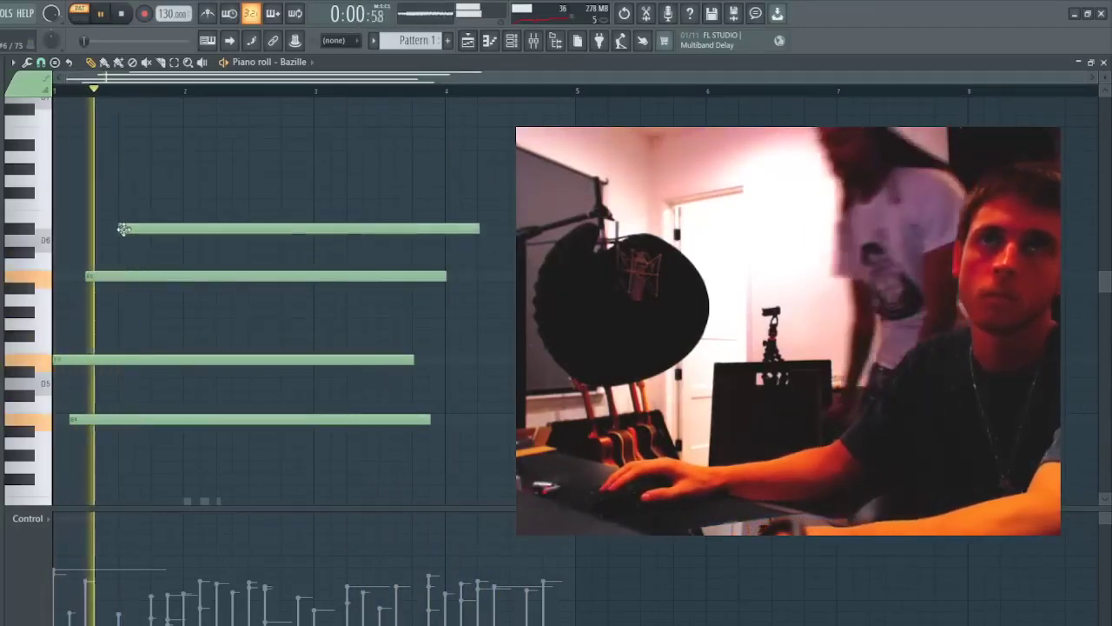
pyautogui.rightClick(196, 231)
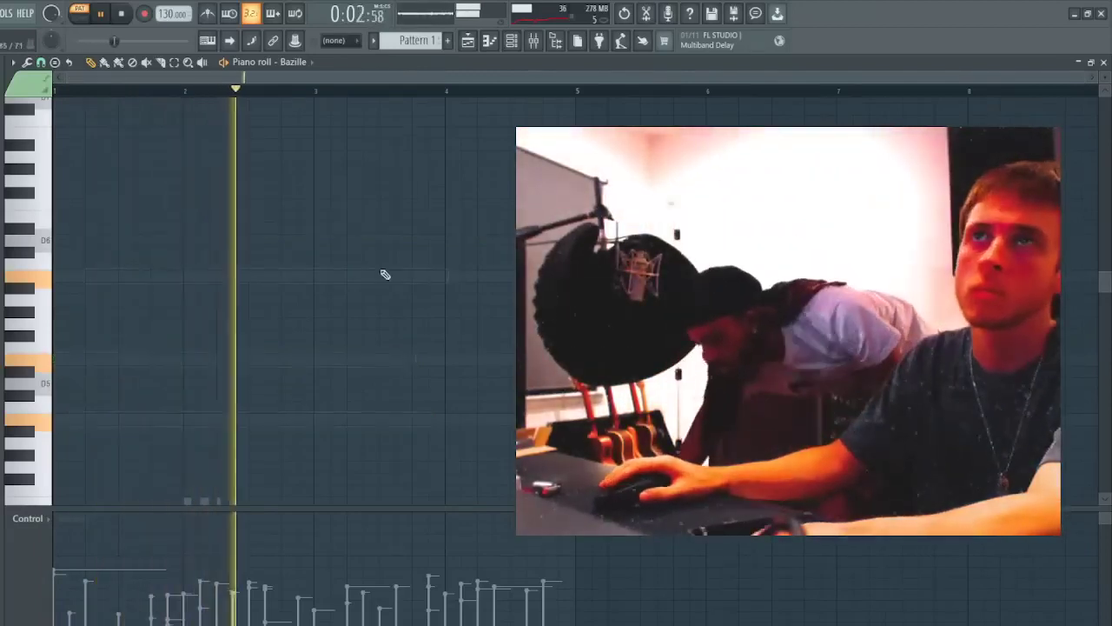
# - Return to the song playlist via the channel rack and restart playback
pyautogui.click(512, 41)
pyautogui.press('space')
pyautogui.press('space')
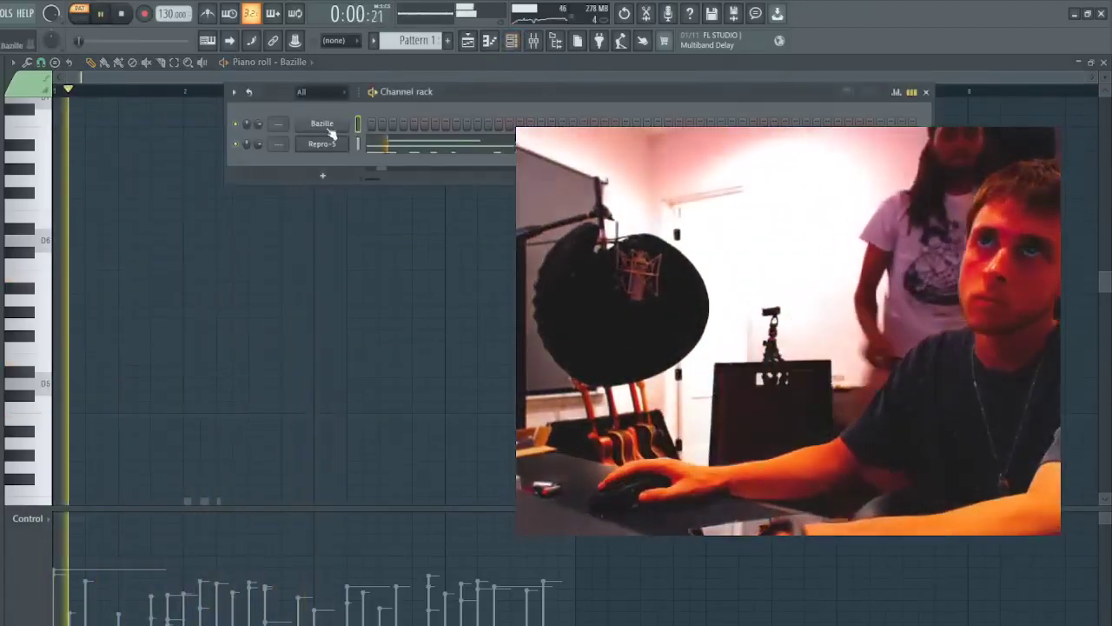
pyautogui.click(323, 144)
pyautogui.click(395, 141)
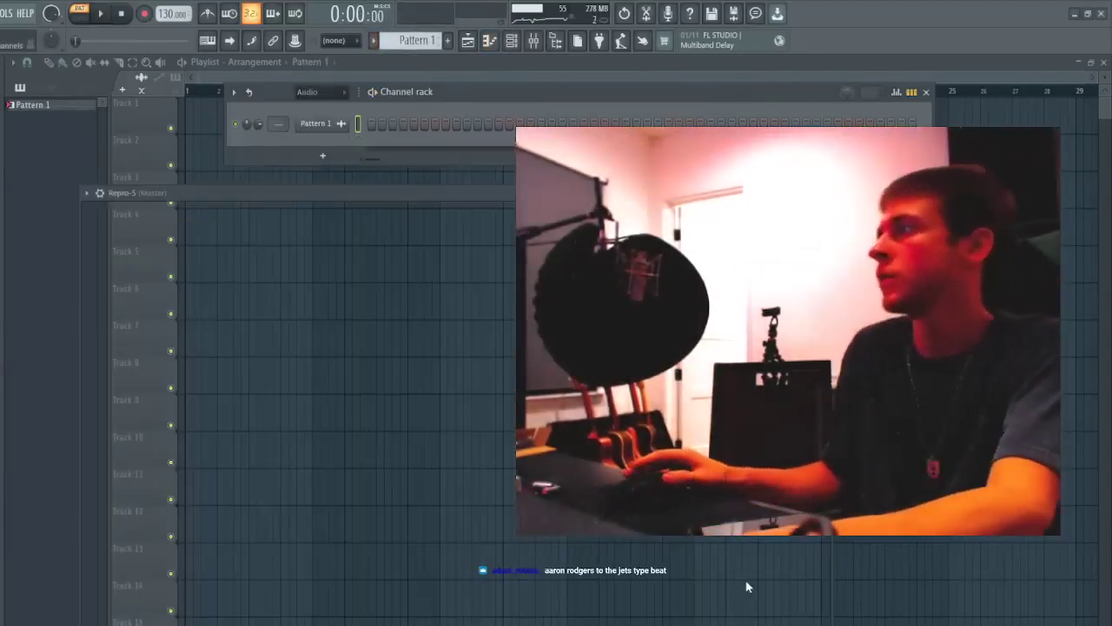
# - Place the Pattern 1 audio at bar 1 of Track 1 and check its clip settings
pyautogui.moveTo(887, 260); pyautogui.dragTo(142, 77)
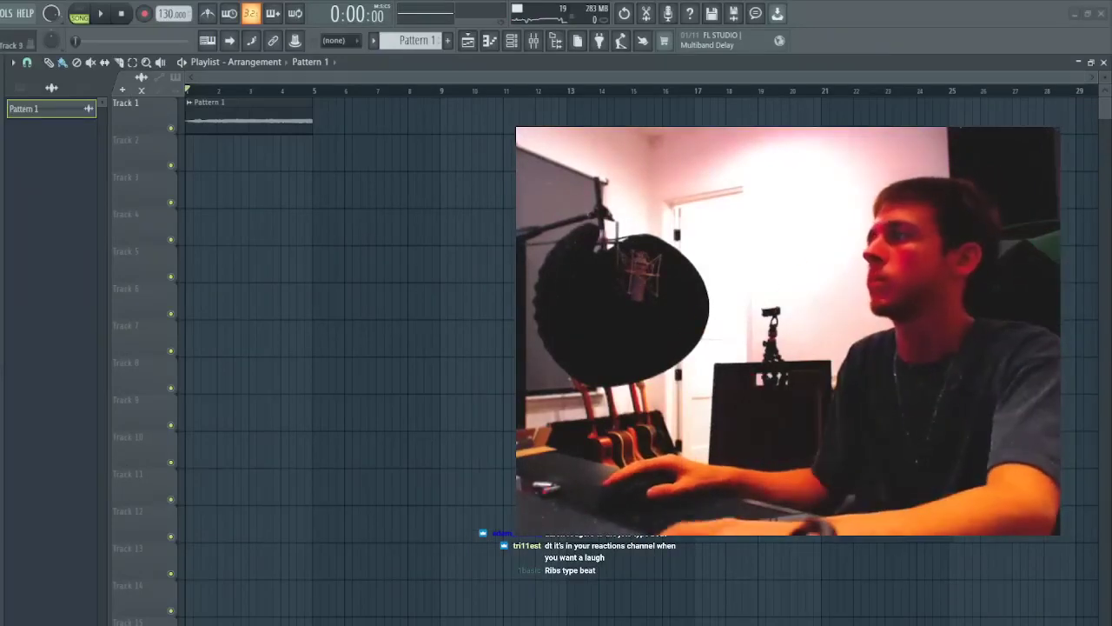
pyautogui.doubleClick(223, 104)
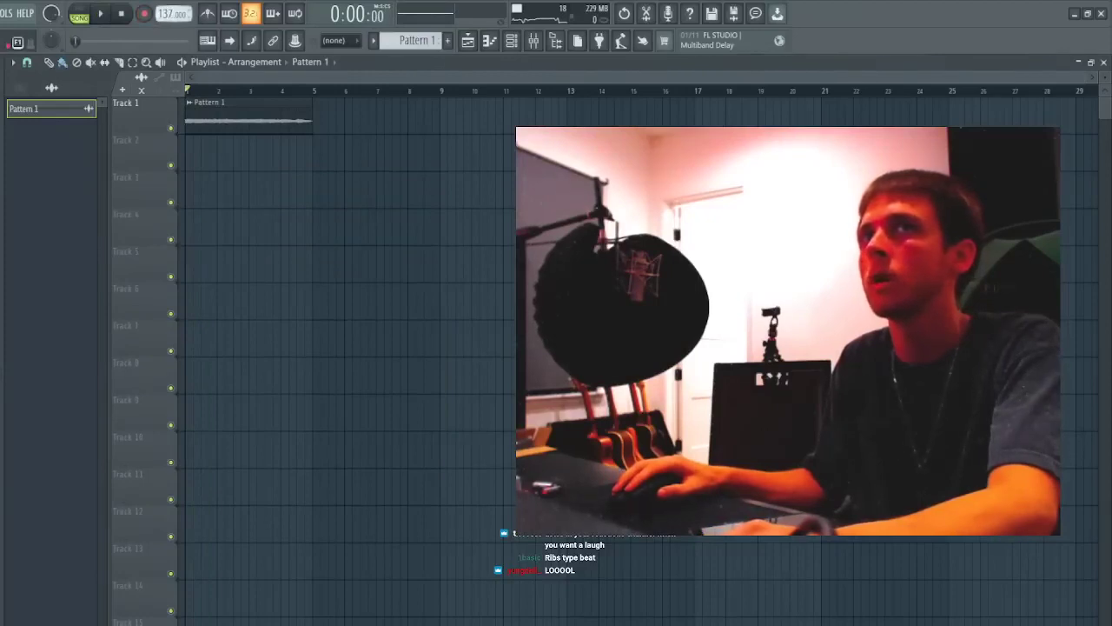
pyautogui.press('space')
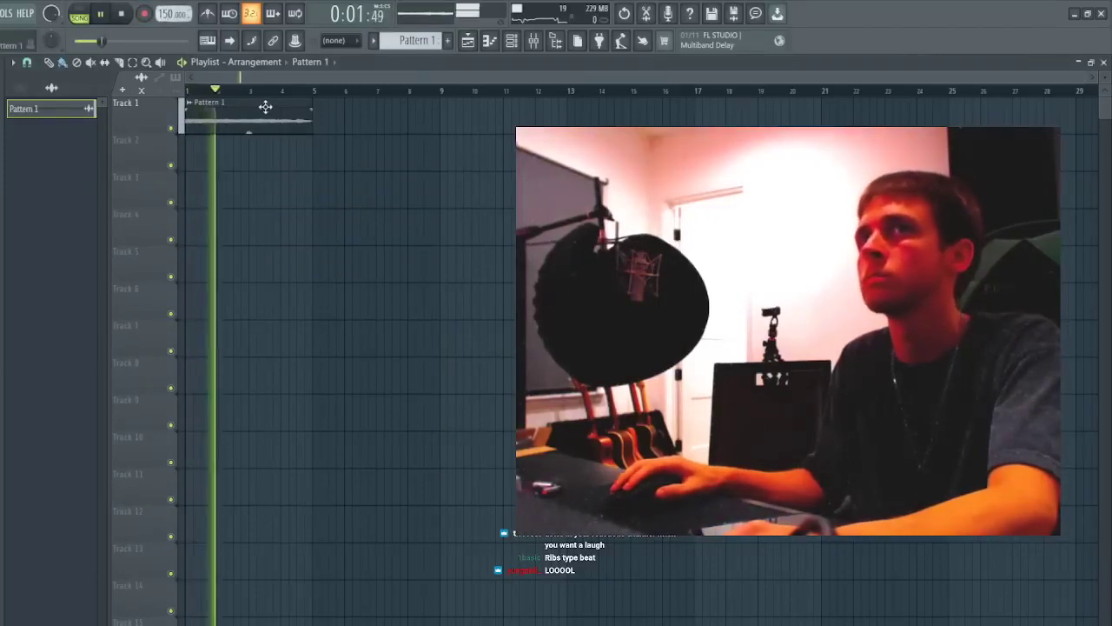
pyautogui.doubleClick(266, 105)
# - Create Pattern 2 on Track 2, stretch it to match Pattern 1, and duplicate both clips
pyautogui.click(449, 41)
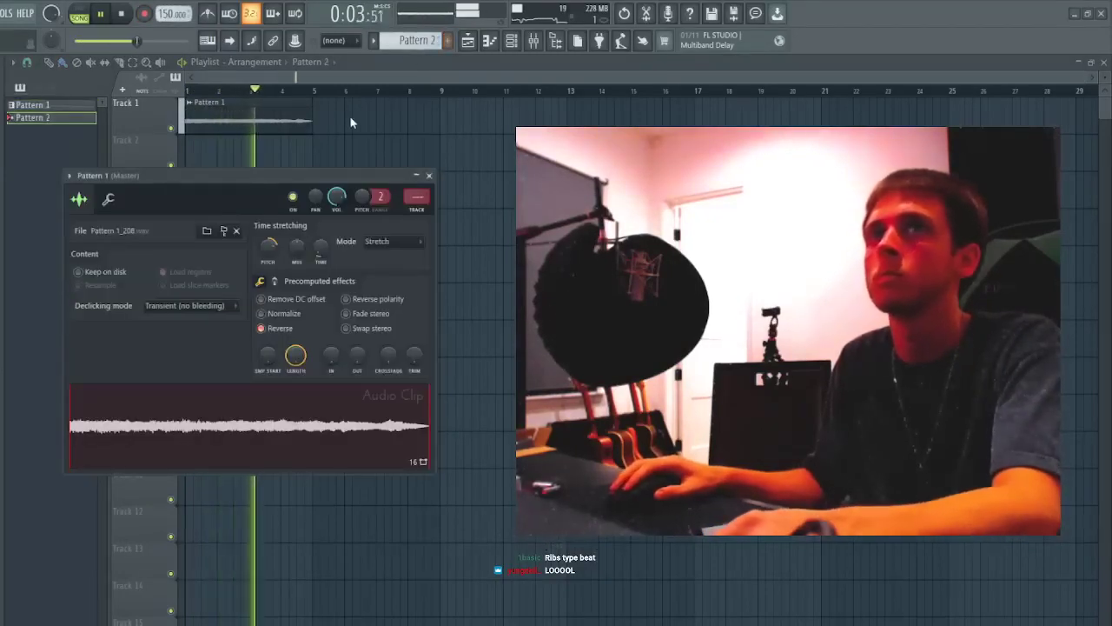
pyautogui.moveTo(352, 144); pyautogui.dragTo(322, 150)
pyautogui.rightClick(346, 150)
pyautogui.click(192, 151)
pyautogui.moveTo(214, 142); pyautogui.dragTo(298, 144)
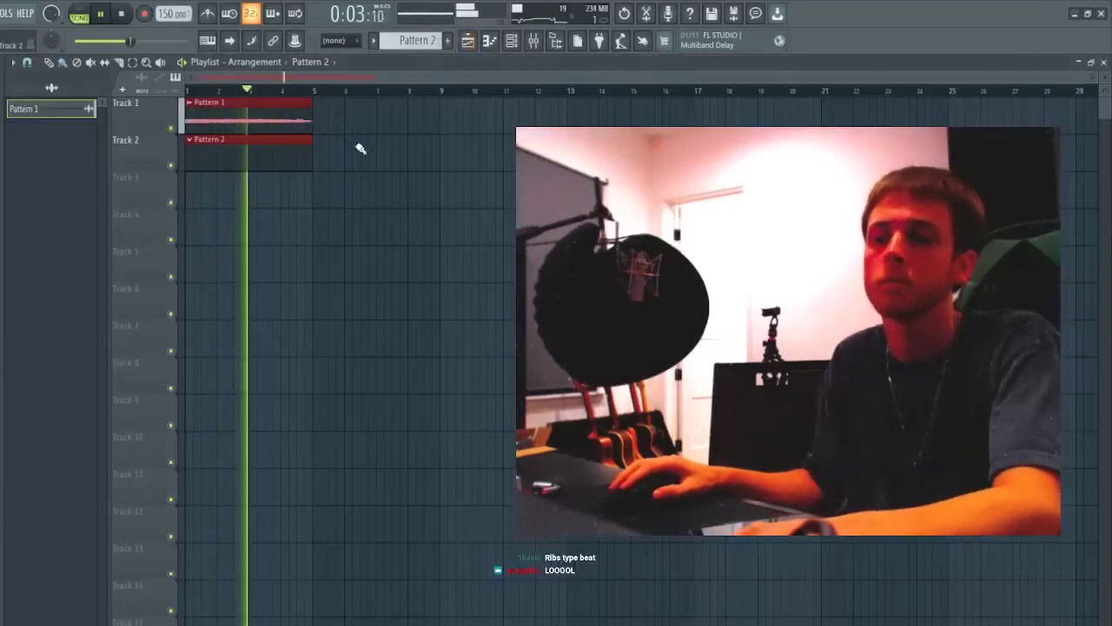
pyautogui.hotkey('ctrl', 'b')
pyautogui.hotkey('ctrl', 'd')
pyautogui.doubleClick(367, 120)
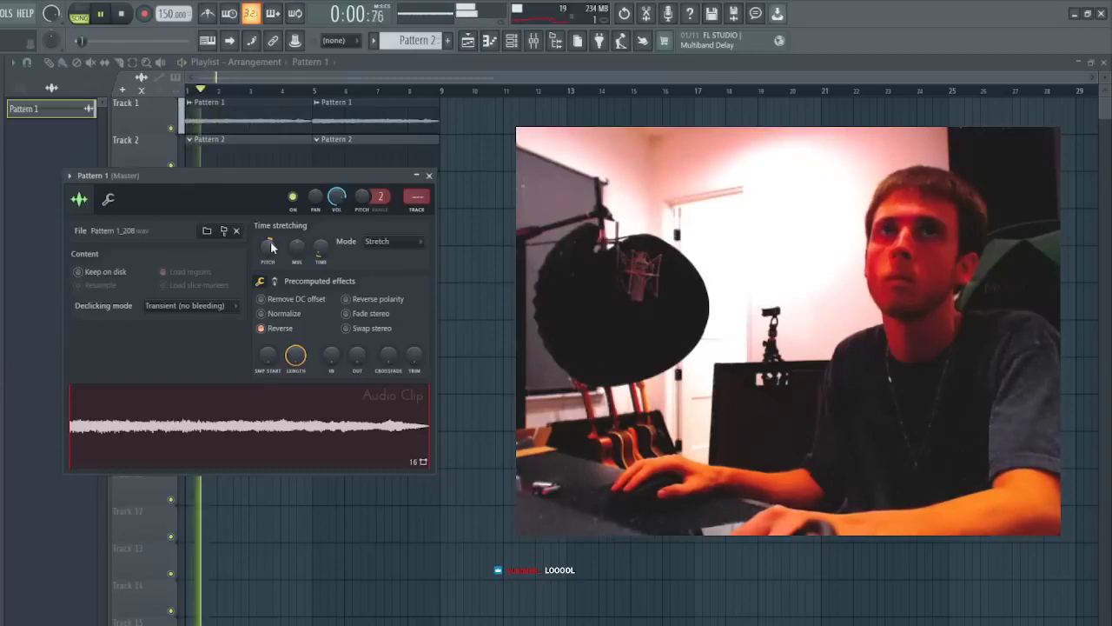
# - Open Bazille's piano roll from the full channel rack and play the song
pyautogui.click(512, 43)
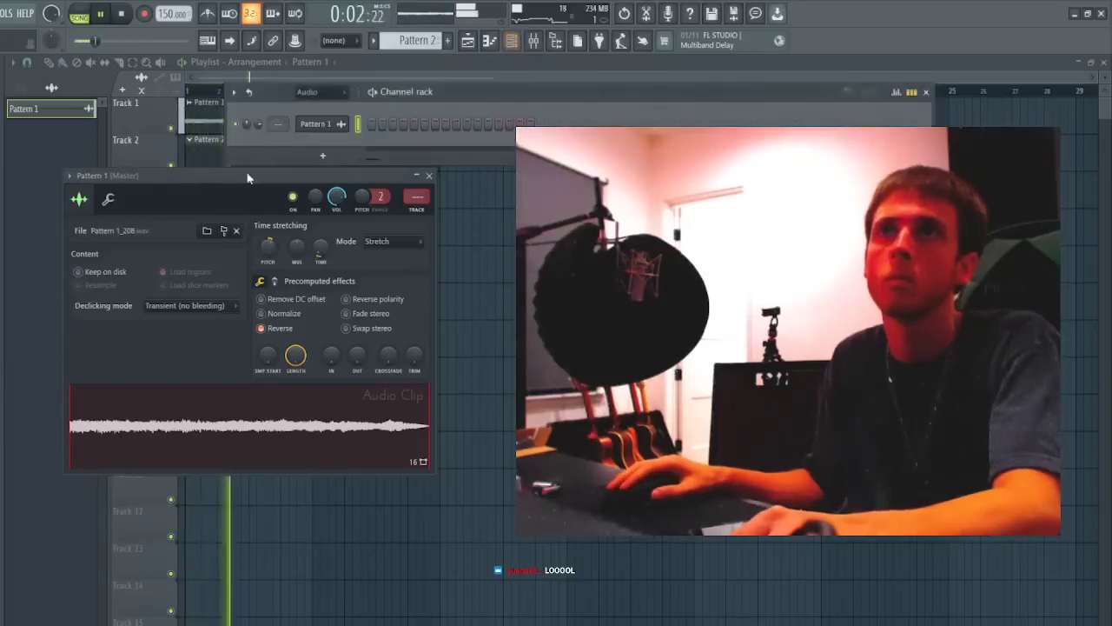
pyautogui.click(313, 108)
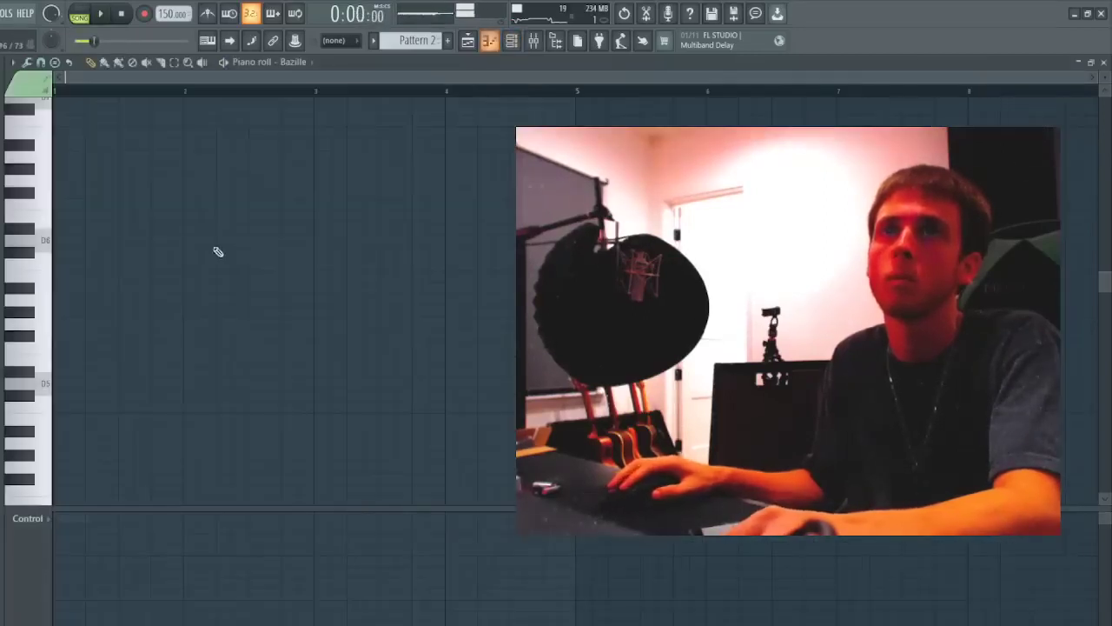
pyautogui.click(58, 252)
pyautogui.press('space')
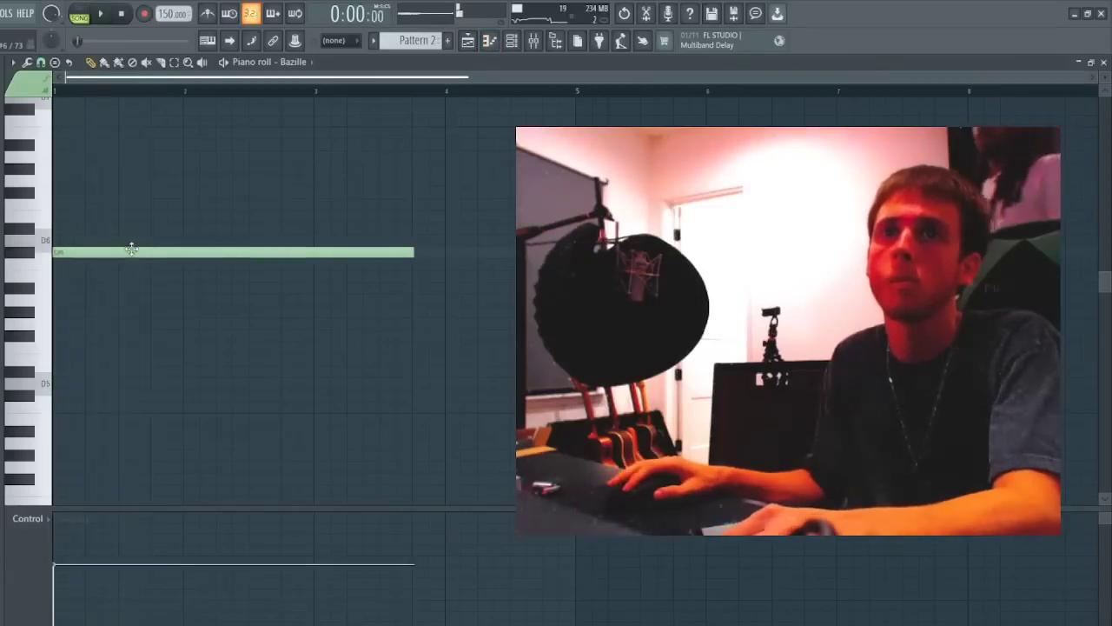
# - Transpose the long note by octaves and semitones, auditioning pitches from D4 to F#4
pyautogui.hotkey('ctrl', 'Down')
pyautogui.press('space')
pyautogui.press('space')
pyautogui.hotkey('ctrl', 'Down')
pyautogui.press('space')
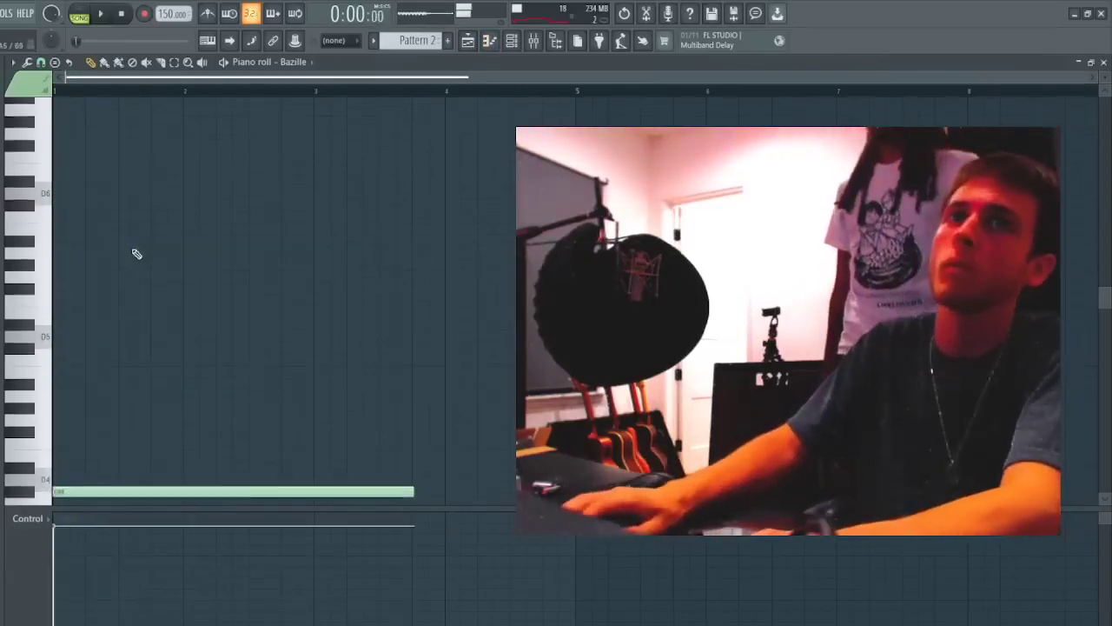
pyautogui.press('space')
pyautogui.hotkey('shift', 'Up')
pyautogui.hotkey('shift', 'Up')
pyautogui.hotkey('shift', 'Up')
pyautogui.hotkey('shift', 'Up')
pyautogui.hotkey('shift', 'Up')
pyautogui.press('space')
pyautogui.press('space')
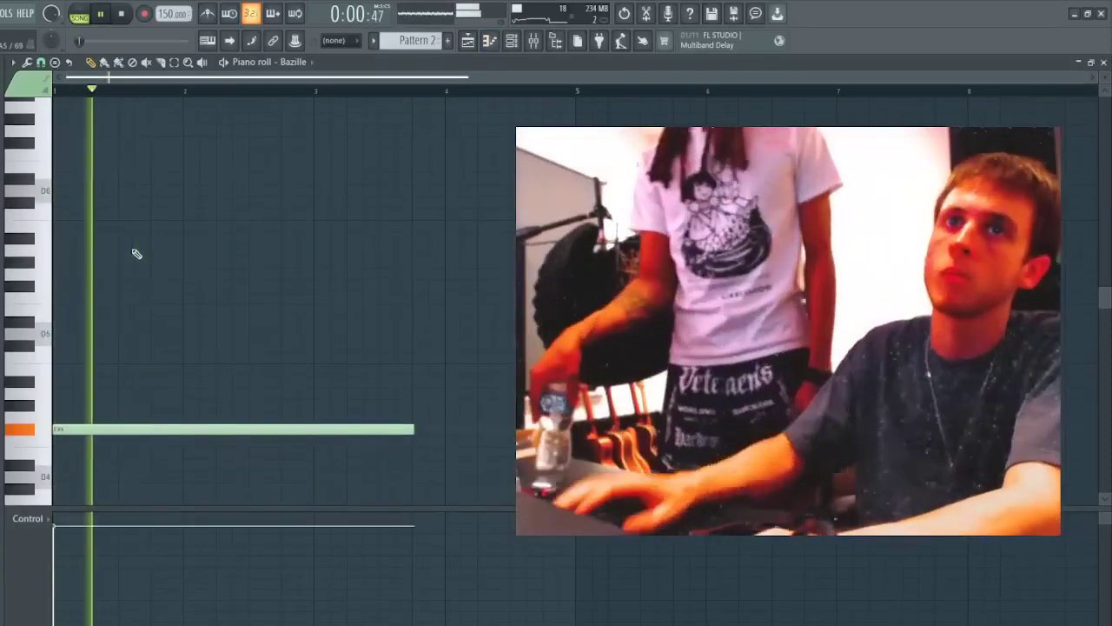
pyautogui.hotkey('shift', 'Down')
pyautogui.hotkey('shift', 'Down')
pyautogui.hotkey('shift', 'Down')
pyautogui.hotkey('shift', 'Down')
# - Add a second note, make the two notes legato, and lower them an octave
pyautogui.press('space')
pyautogui.hotkey('shift', 'Down')
pyautogui.press('space')
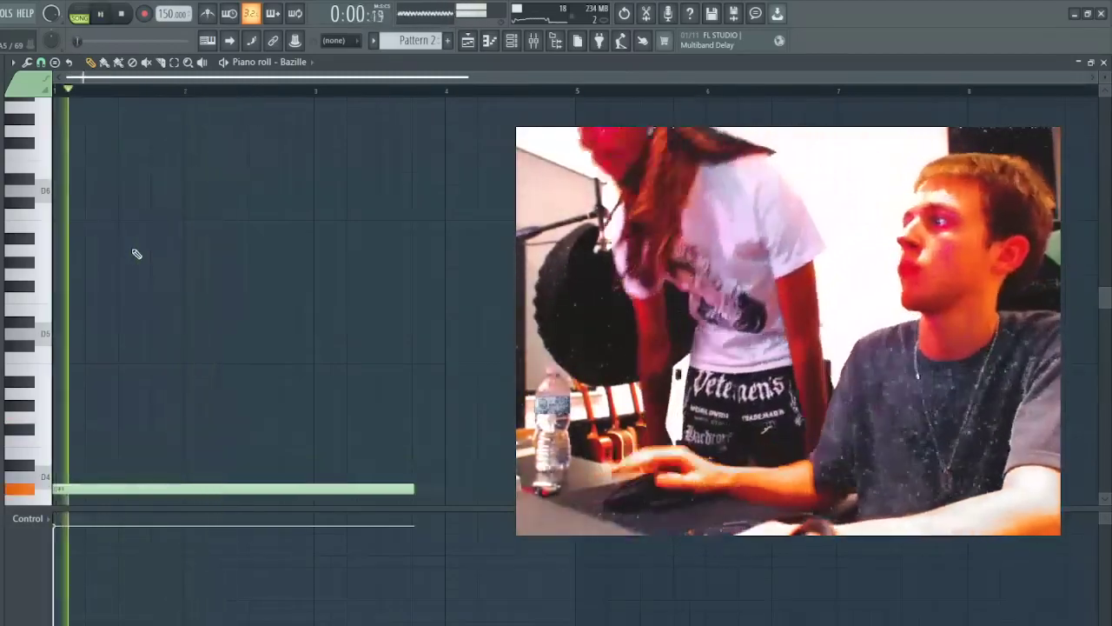
pyautogui.scroll(-3, 150, 187)
pyautogui.press('space')
pyautogui.press('space')
pyautogui.moveTo(191, 380); pyautogui.dragTo(302, 329)
pyautogui.press('space')
pyautogui.press('space')
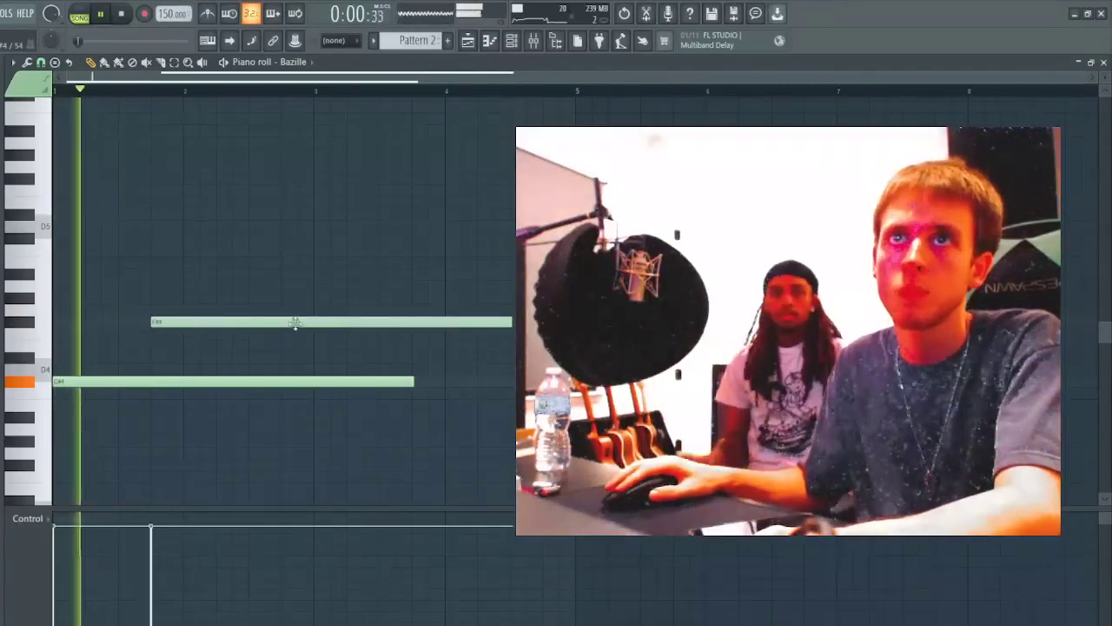
pyautogui.press('space')
pyautogui.press('space')
pyautogui.hotkey('ctrl', 'l')
pyautogui.hotkey('ctrl', 'Down')
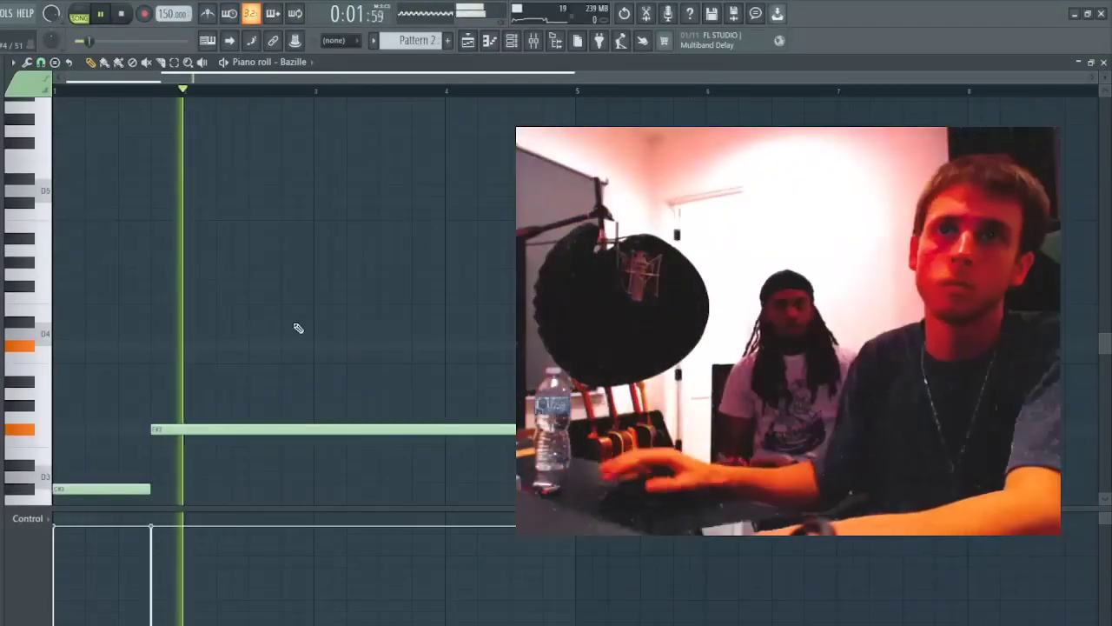
# - Raise the first note back to C#4 and shorten the second note to end at bar 3
pyautogui.keyDown('ctrl'); pyautogui.click(123, 495); pyautogui.keyUp('ctrl')
pyautogui.hotkey('ctrl', 'Up')
pyautogui.press('space')
pyautogui.press('space')
pyautogui.hotkey('ctrl', 'a')
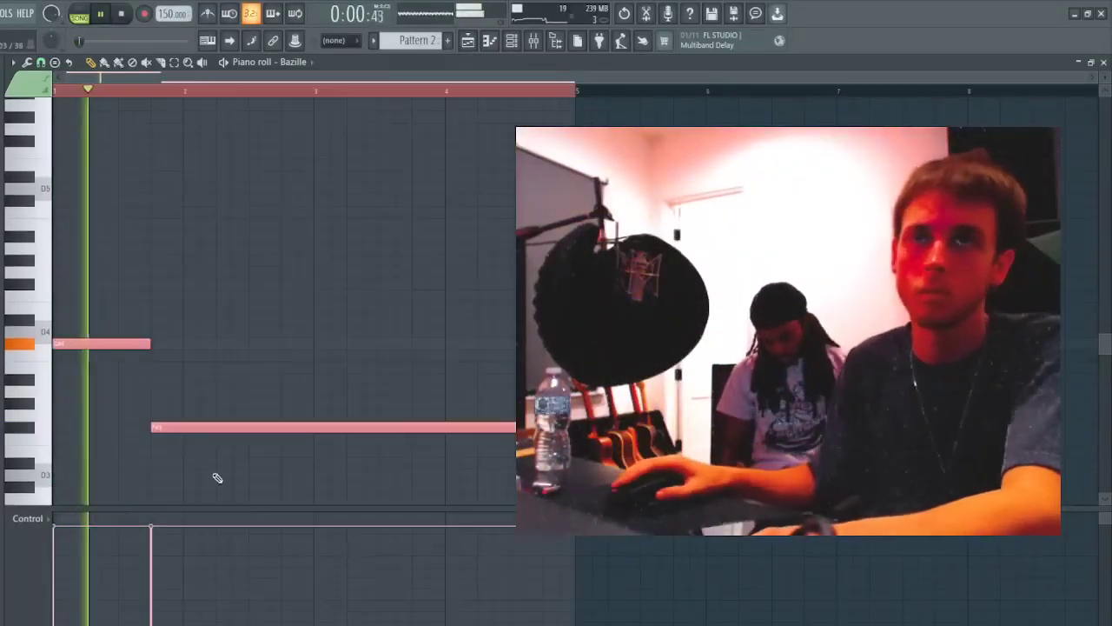
pyautogui.hotkey('ctrl', 'd')
pyautogui.moveTo(572, 428); pyautogui.dragTo(315, 496)
pyautogui.press('space')
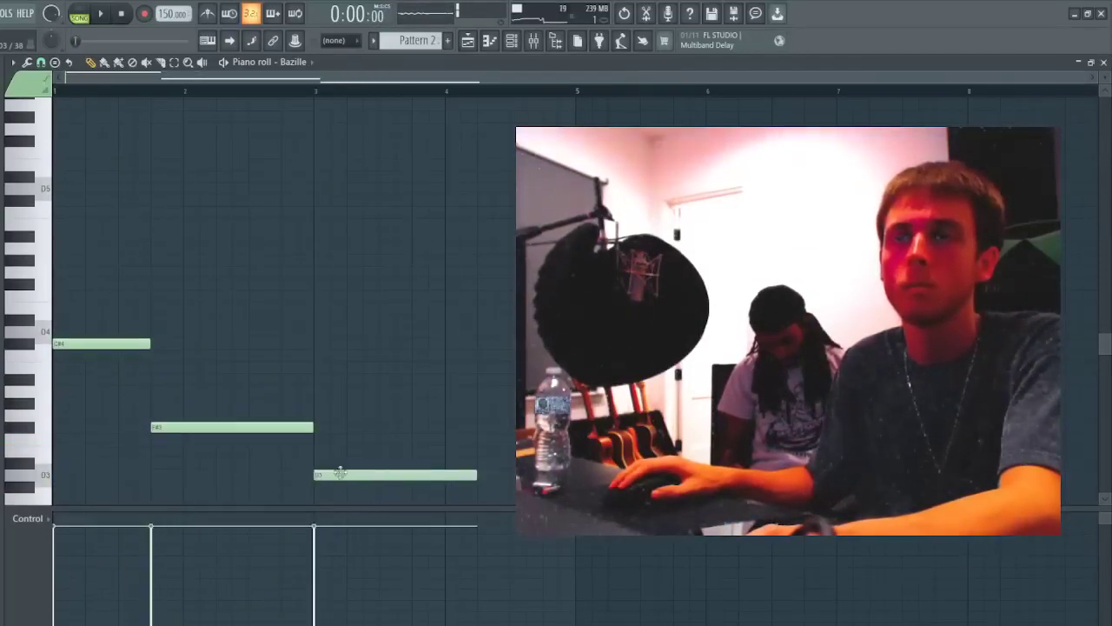
# - Place a third note after the second and lower the fourth and D3 notes to C#3
pyautogui.moveTo(465, 451); pyautogui.dragTo(472, 451)
pyautogui.press('space')
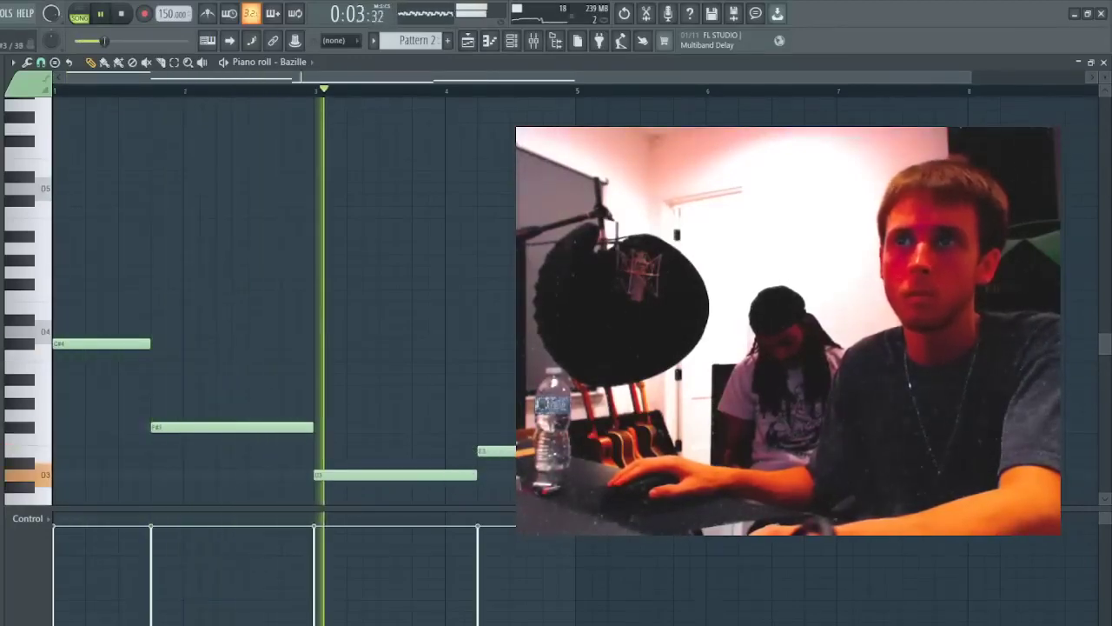
pyautogui.moveTo(521, 451); pyautogui.dragTo(521, 487)
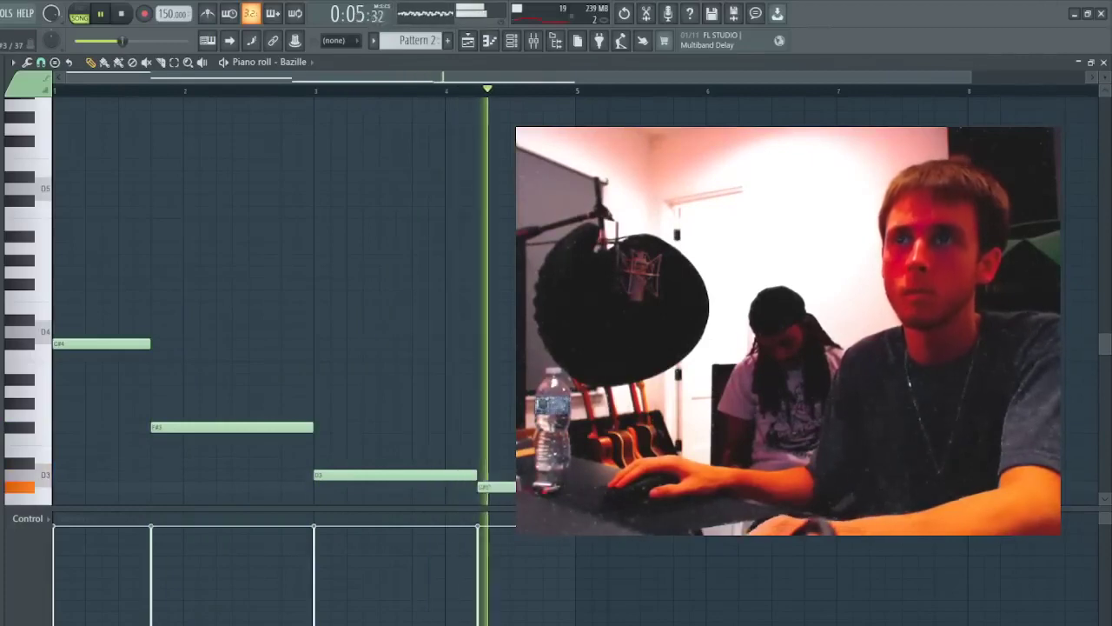
pyautogui.keyDown('ctrl'); pyautogui.click(453, 475); pyautogui.keyUp('ctrl')
pyautogui.moveTo(432, 476); pyautogui.dragTo(430, 485)
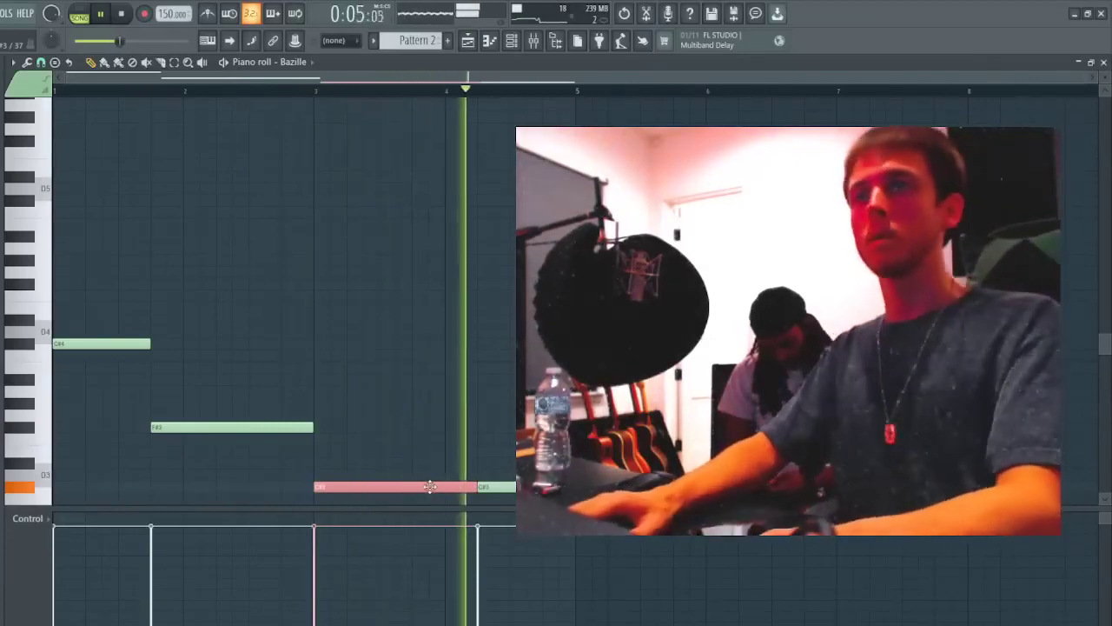
# - Shift the last two notes by an octave, then settle the last note about an octave below D4
pyautogui.scroll(-1, 430, 486)
pyautogui.keyDown('ctrl'); pyautogui.moveTo(412, 405); pyautogui.dragTo(720, 623); pyautogui.keyUp('ctrl')
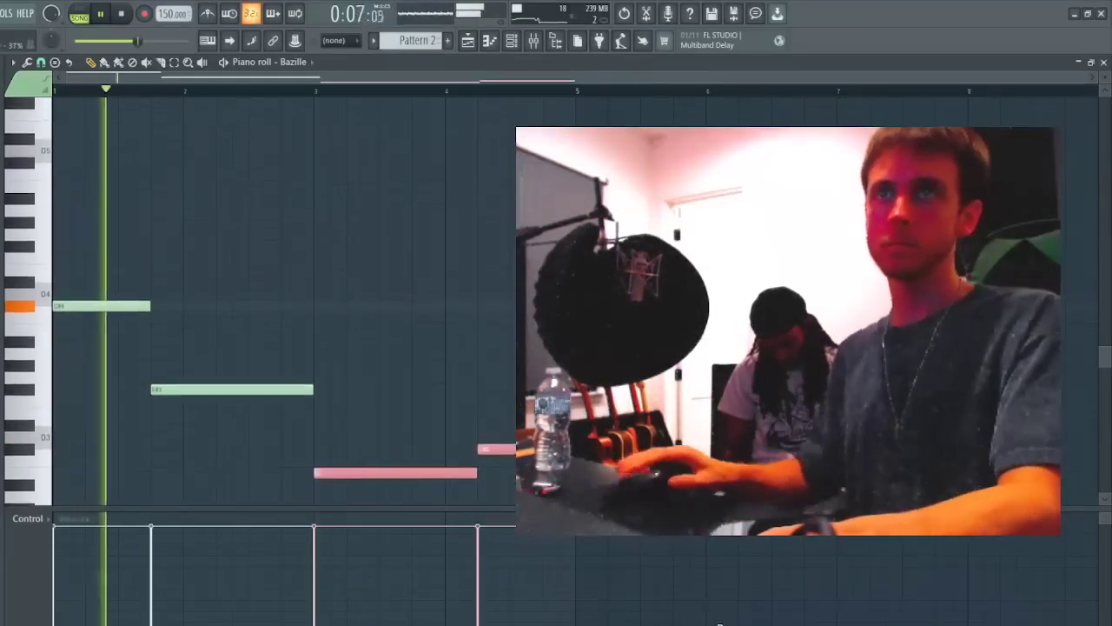
pyautogui.hotkey('ctrl', 'Down')
pyautogui.hotkey('ctrl', 'Up')
pyautogui.hotkey('ctrl', 'Up')
pyautogui.scroll(3, 468, 297)
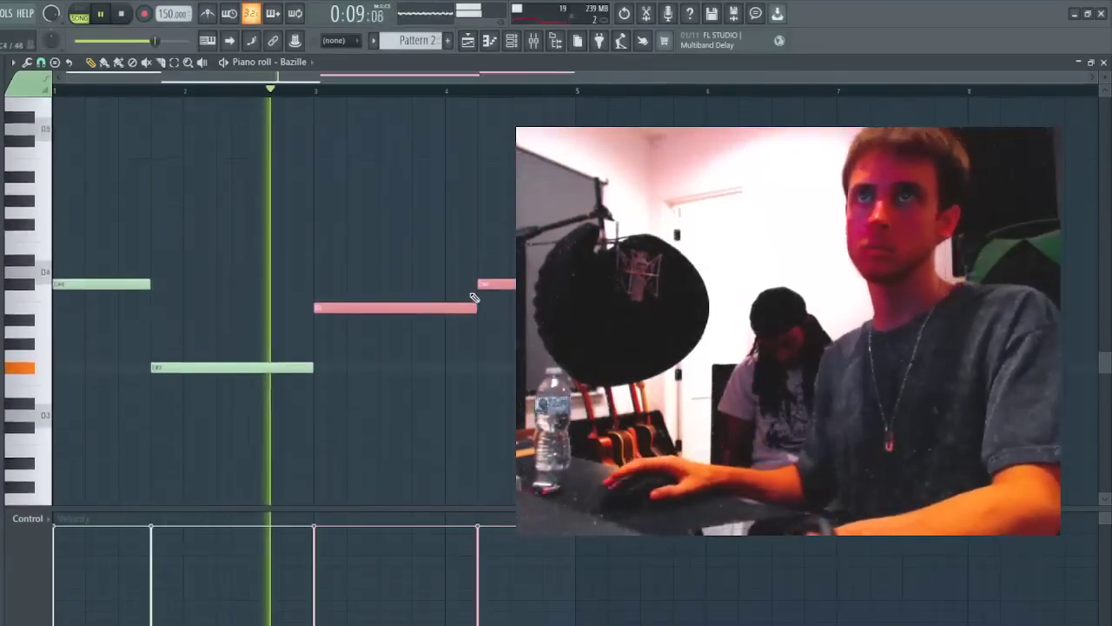
pyautogui.keyDown('ctrl'); pyautogui.click(466, 297); pyautogui.keyUp('ctrl')
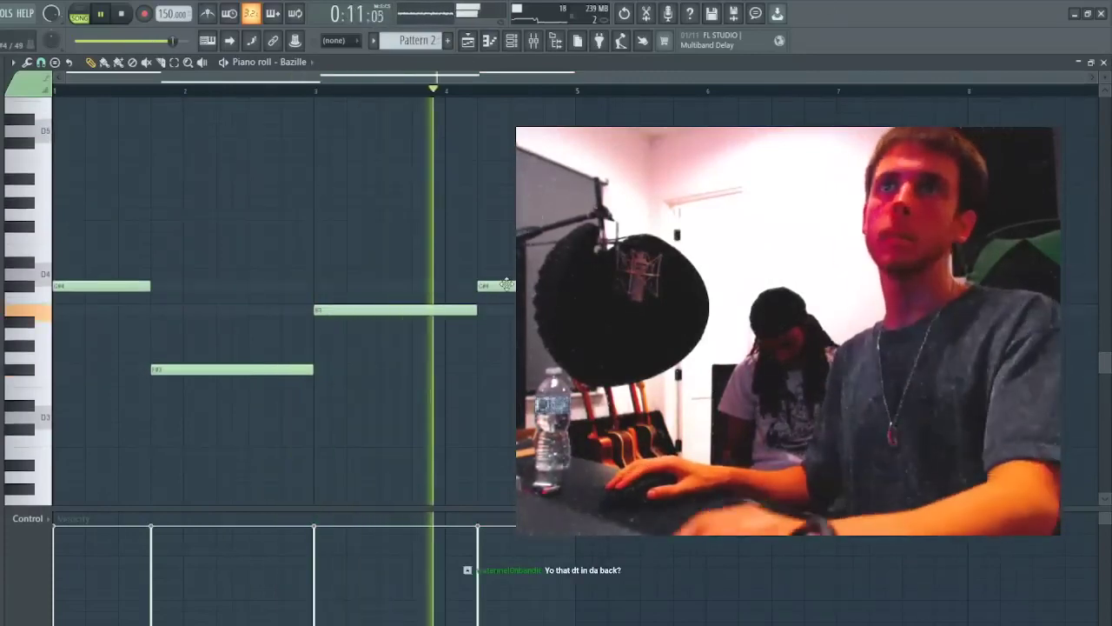
pyautogui.moveTo(504, 285); pyautogui.dragTo(512, 272)
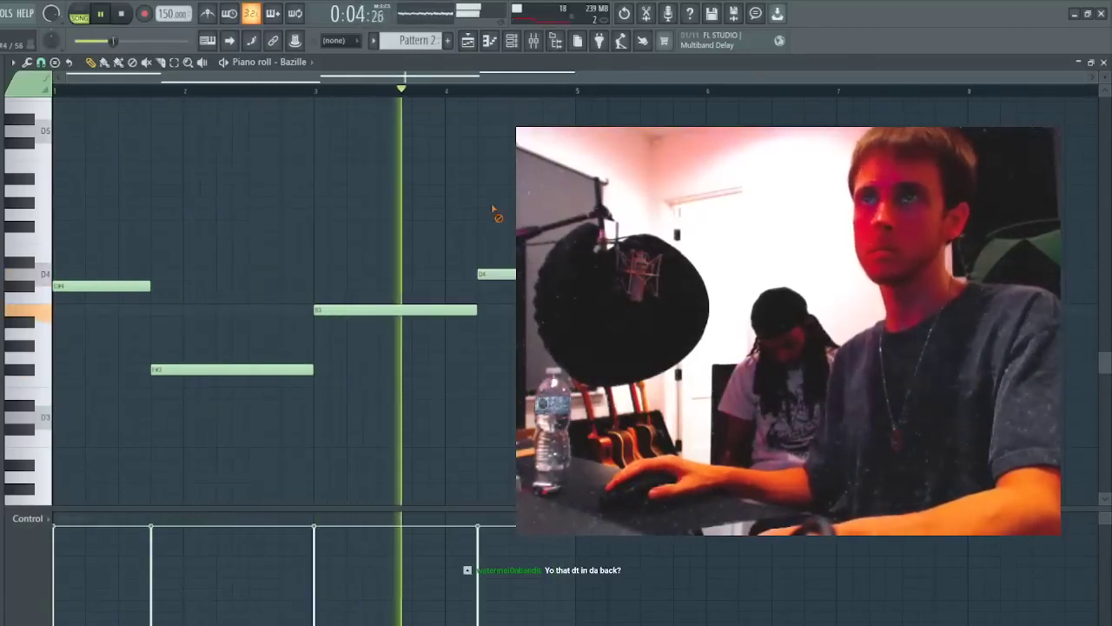
pyautogui.press('space')
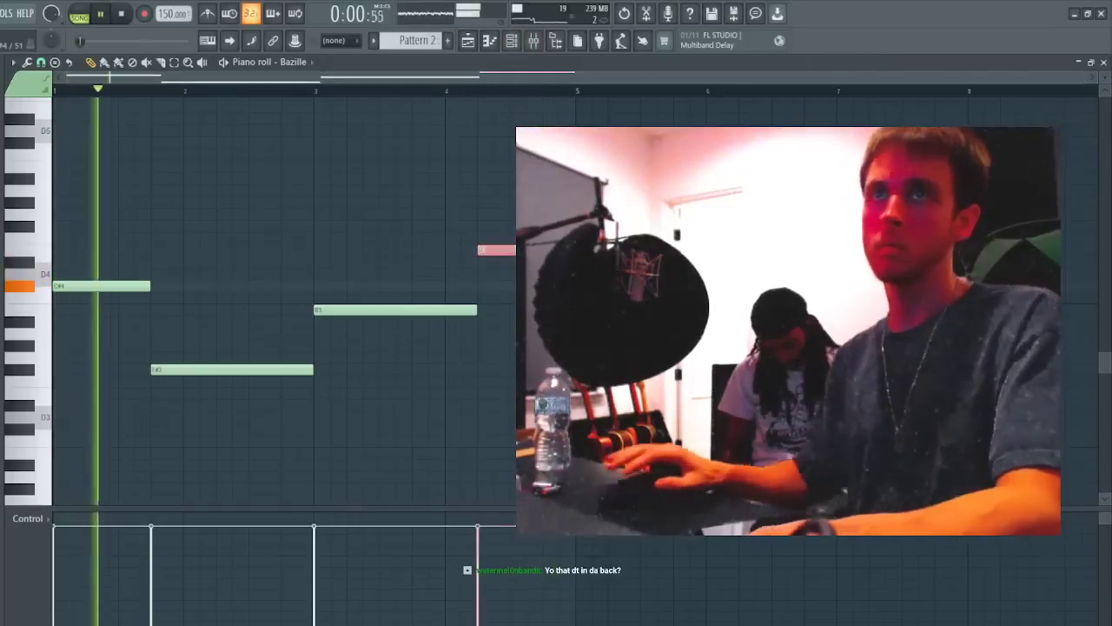
pyautogui.moveTo(492, 249); pyautogui.dragTo(492, 391)
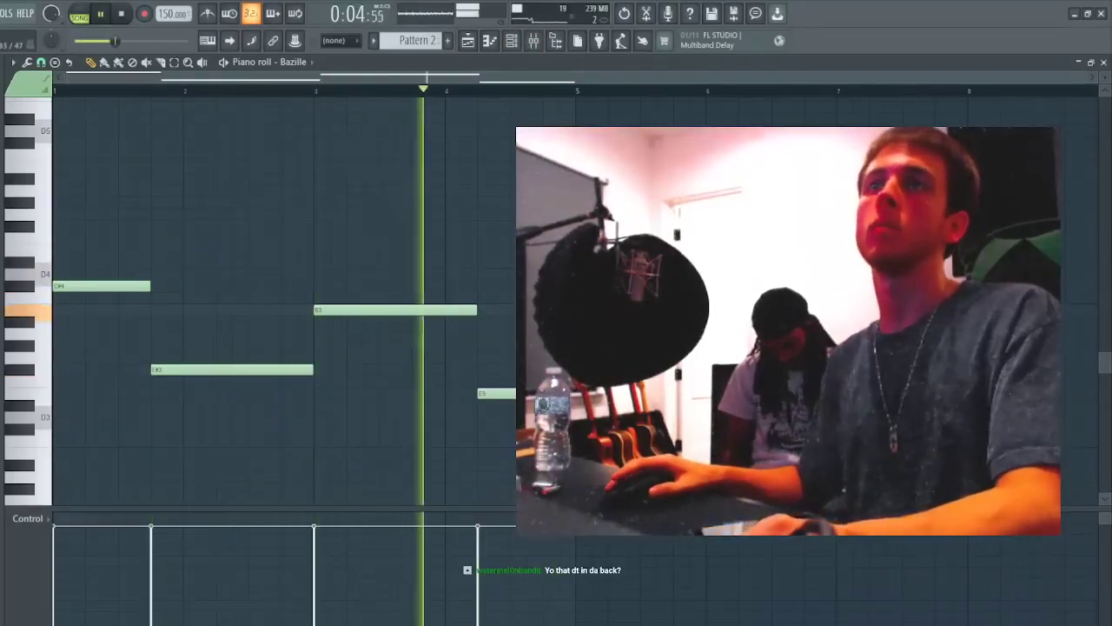
# - Load the Soft Tines preset on the Repro-5 synth
pyautogui.click(511, 40)
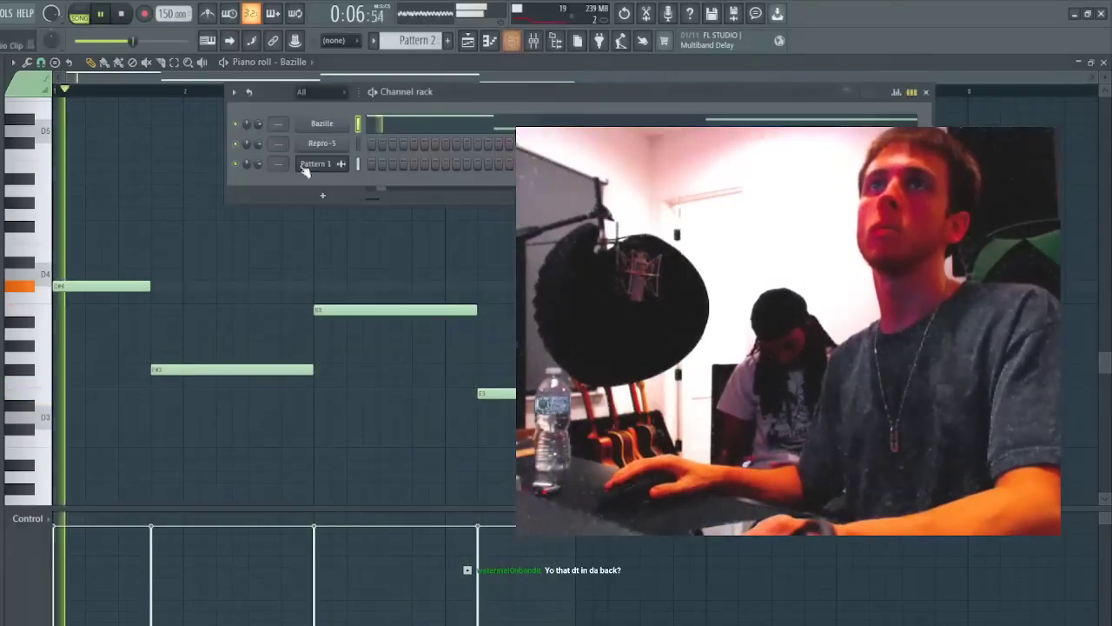
pyautogui.click(348, 144)
pyautogui.click(264, 240)
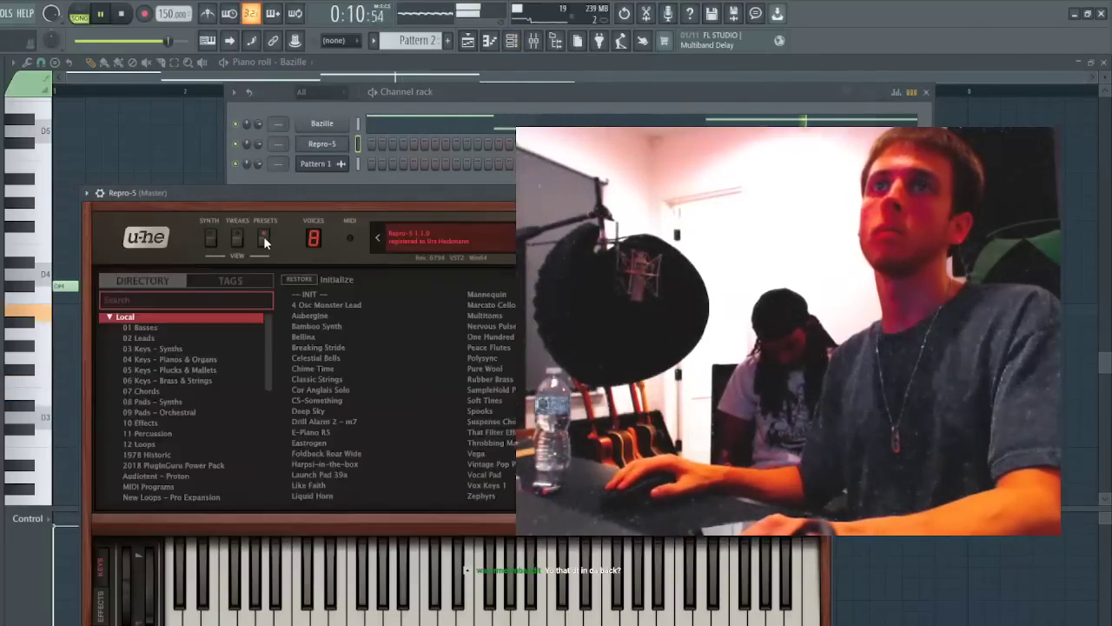
# - Shorten Bazille's B3 note and redraw its E3 note right after it, removing the late E3
pyautogui.click(440, 130)
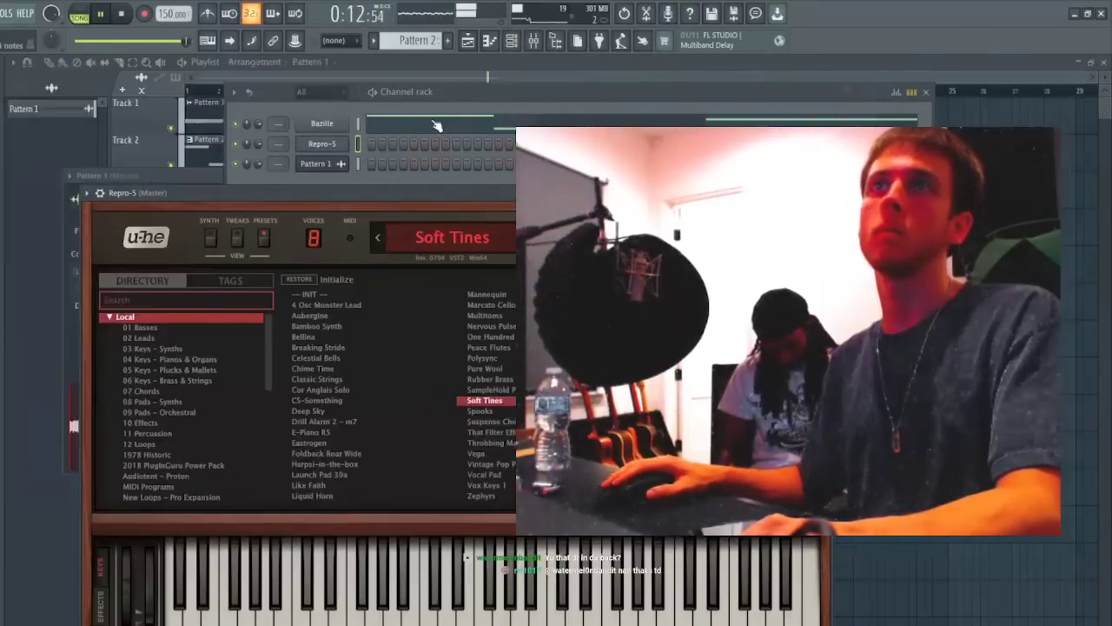
pyautogui.click(438, 124)
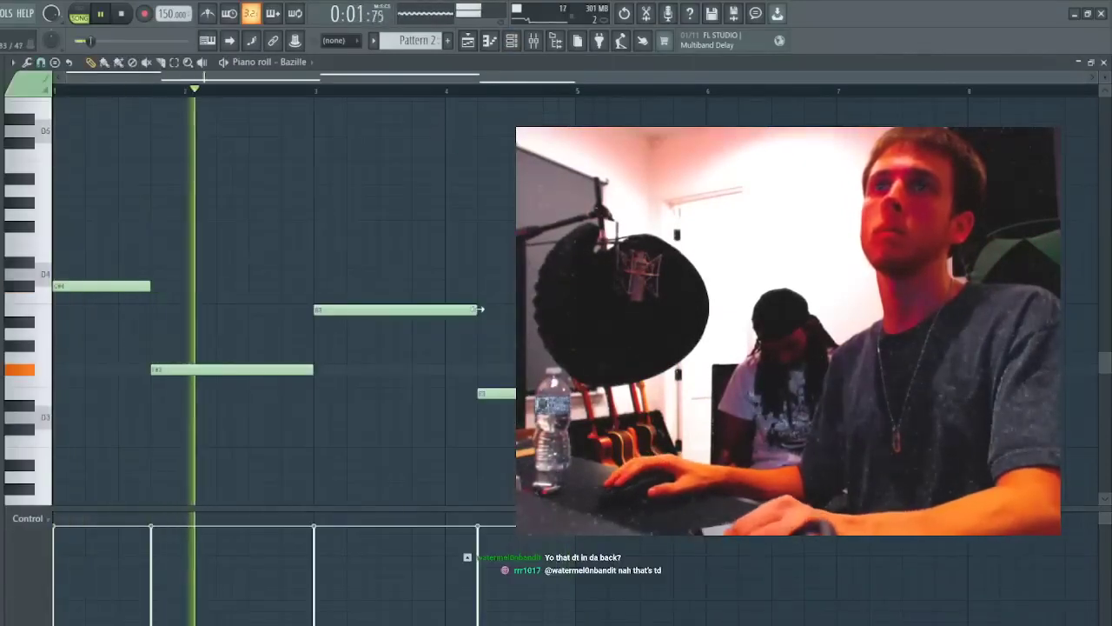
pyautogui.moveTo(477, 311); pyautogui.dragTo(396, 311)
pyautogui.click(424, 396)
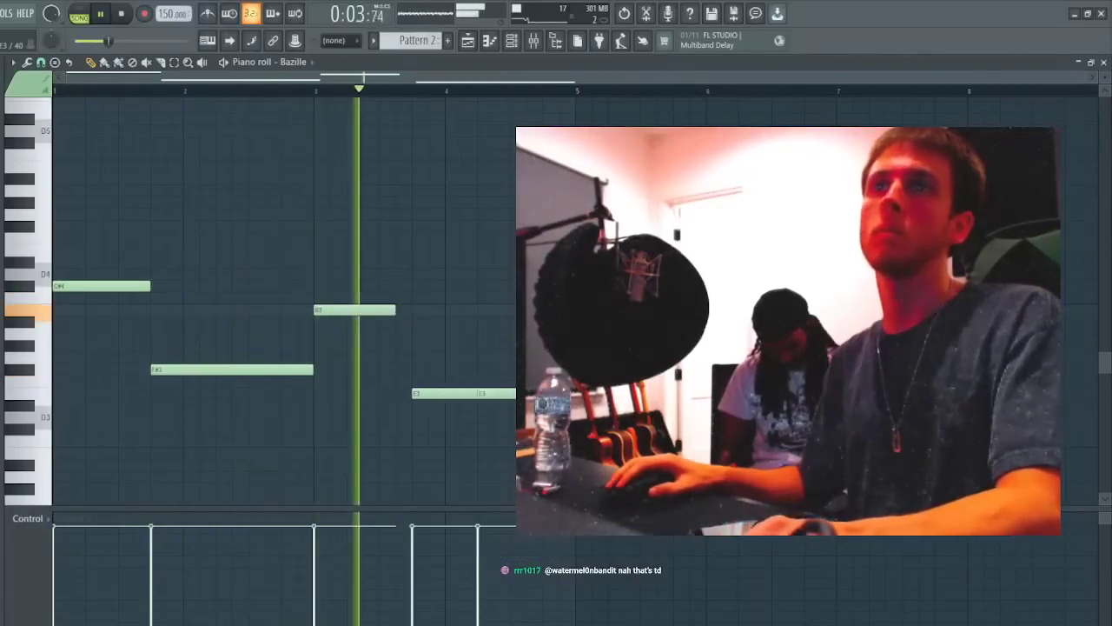
pyautogui.rightClick(500, 394)
pyautogui.moveTo(497, 394); pyautogui.dragTo(521, 394)
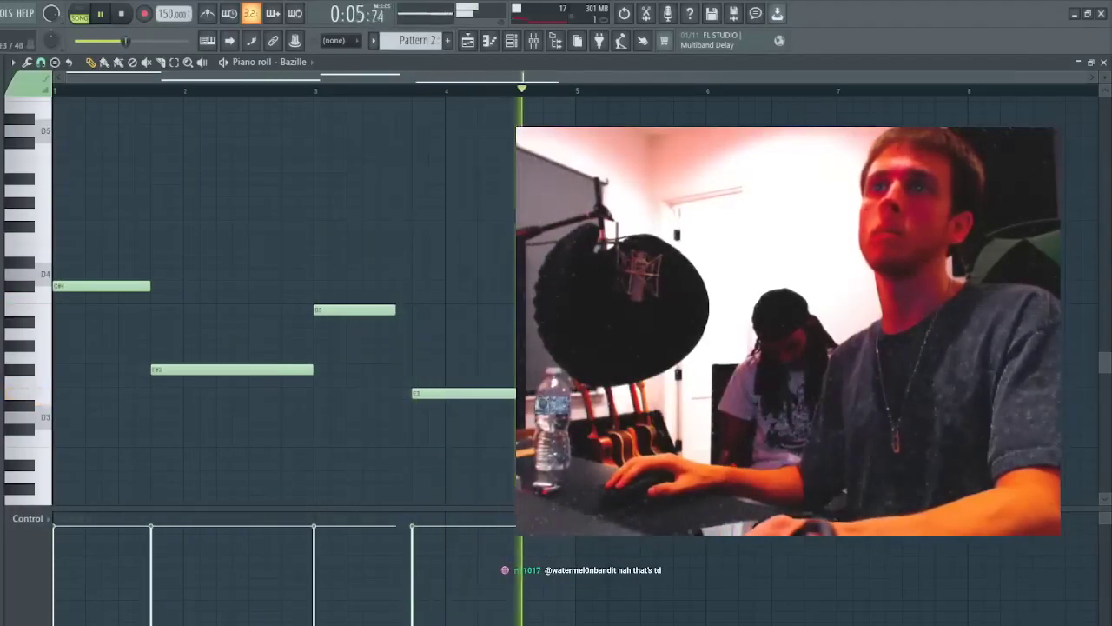
pyautogui.click(511, 42)
pyautogui.click(341, 147)
# - In Repro-5's piano roll, add melody notes starting near D5 at bar 1 and audition them
pyautogui.rightClick(343, 149)
pyautogui.click(361, 157)
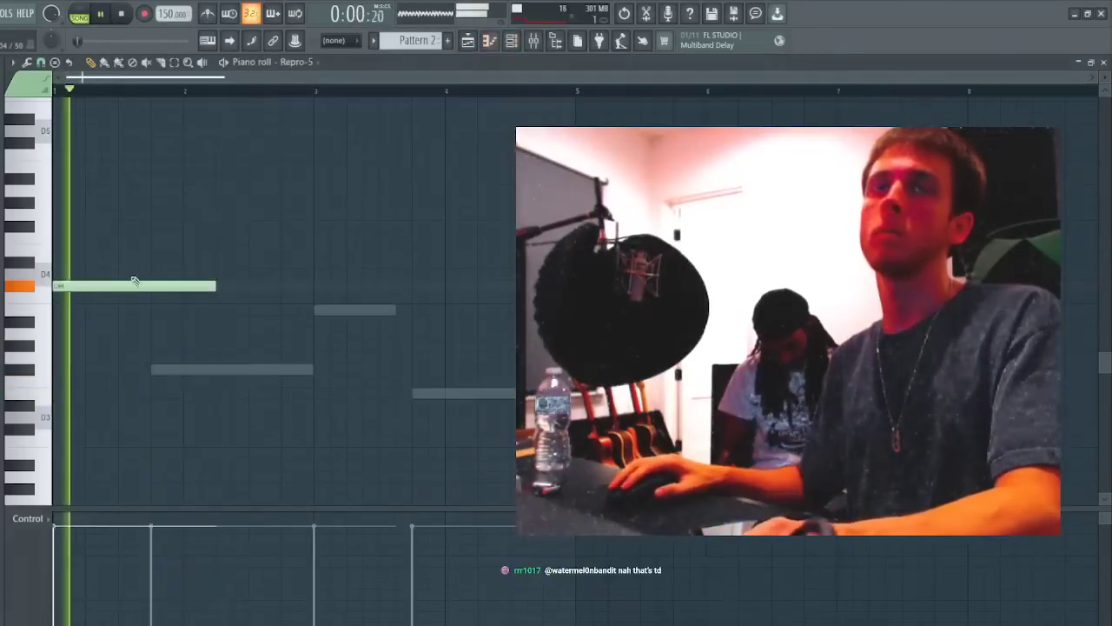
pyautogui.scroll(3, 131, 278)
pyautogui.press('space')
pyautogui.click(92, 193)
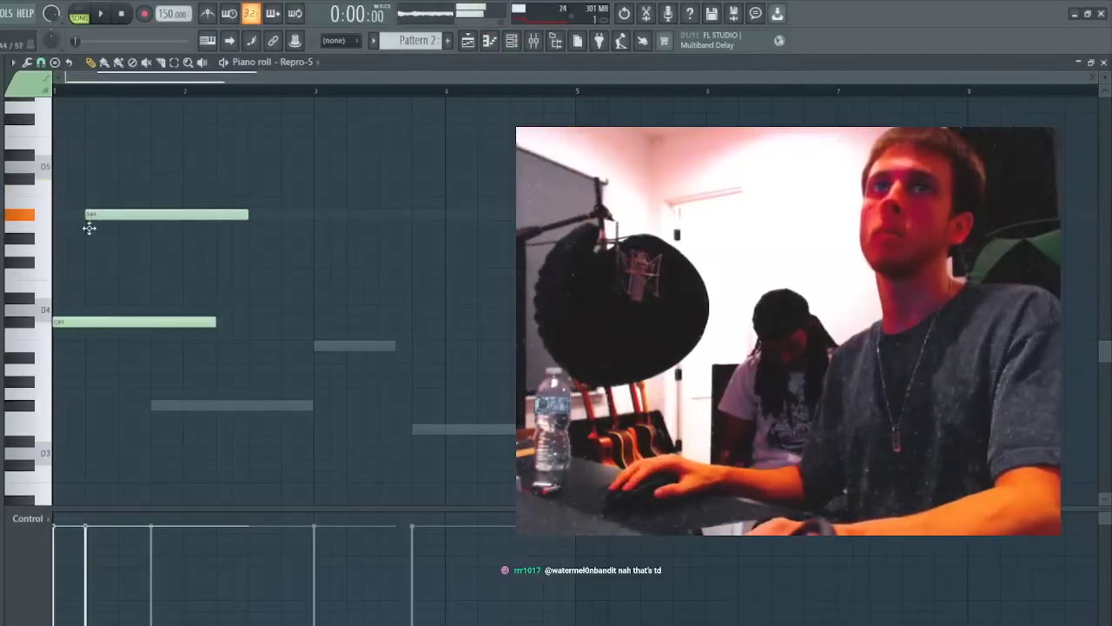
pyautogui.press('space')
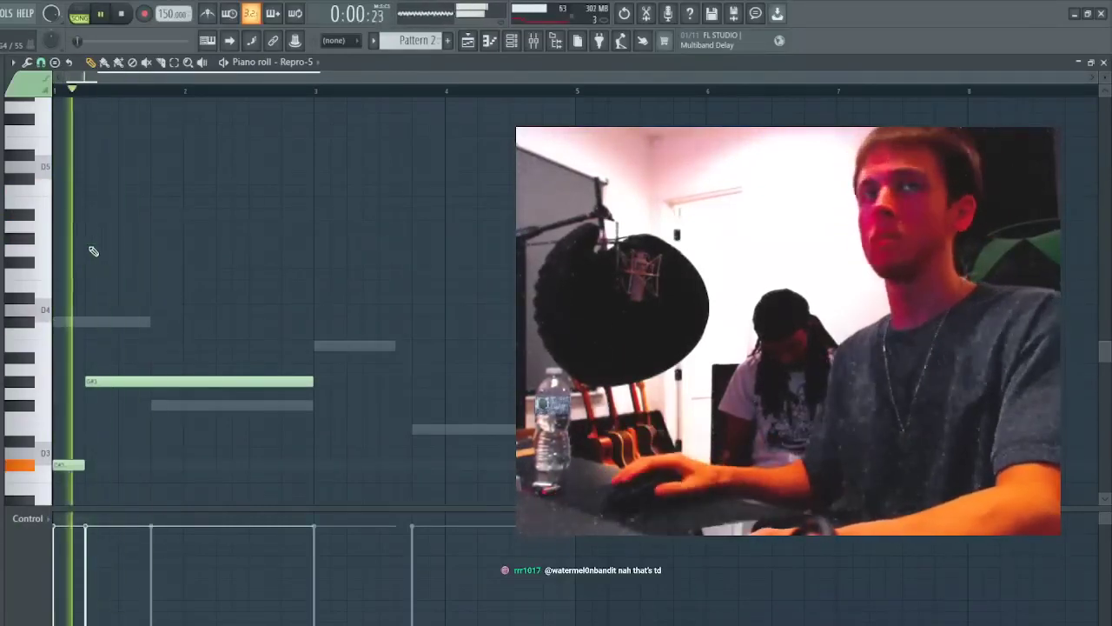
pyautogui.press('space')
pyautogui.press('space')
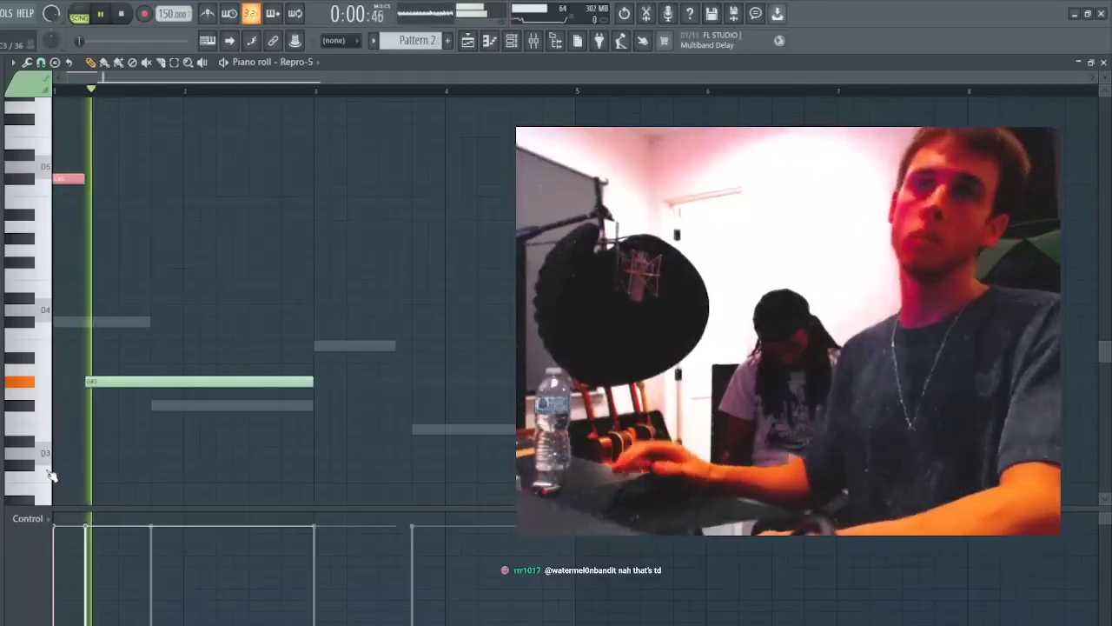
pyautogui.keyDown('ctrl'); pyautogui.click(190, 441); pyautogui.keyUp('ctrl')
pyautogui.press('space')
pyautogui.press('space')
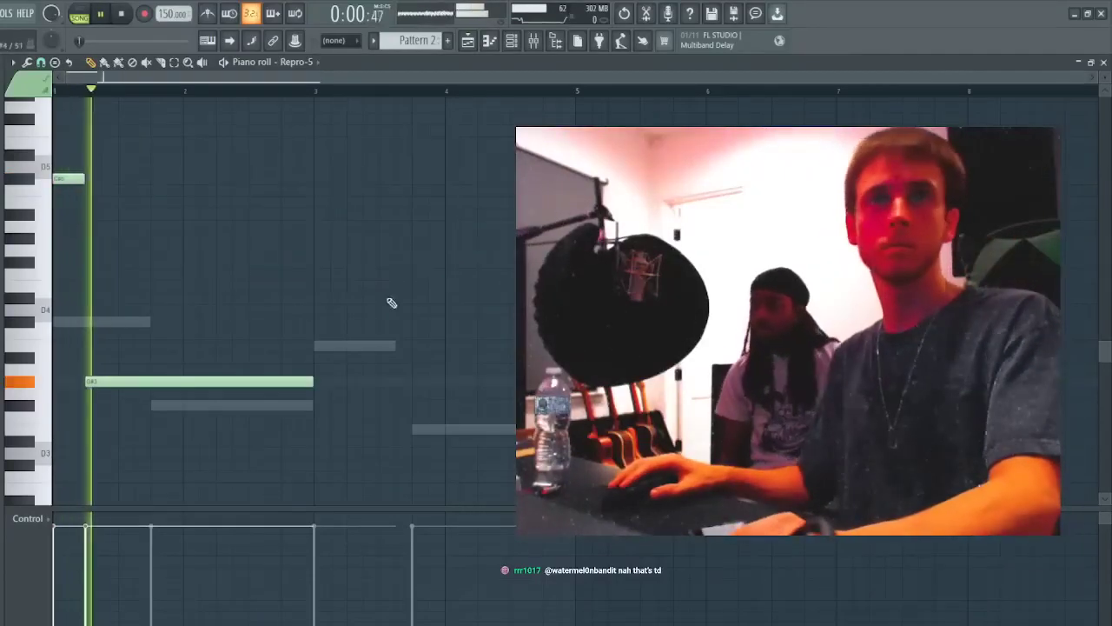
# - Shorten the long G#3 note and move the B3 note one step later
pyautogui.press('space')
pyautogui.press('space')
pyautogui.keyDown('ctrl'); pyautogui.moveTo(317, 365); pyautogui.dragTo(119, 382); pyautogui.keyUp('ctrl')
pyautogui.press('space')
pyautogui.press('space')
pyautogui.hotkey('ctrl', 'd')
pyautogui.press('space')
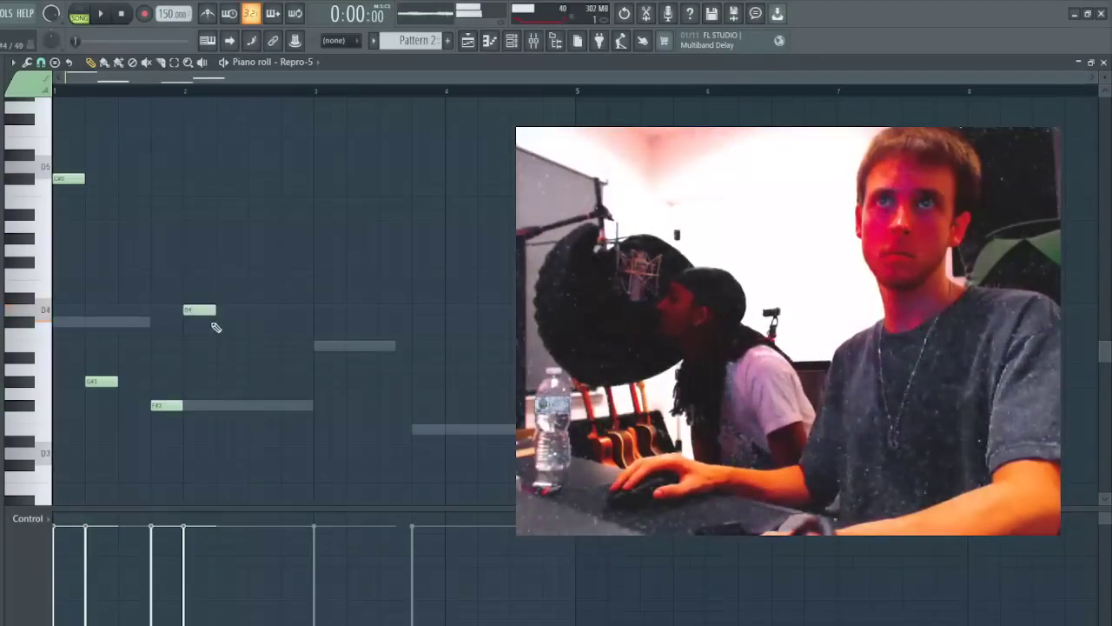
pyautogui.press('space')
pyautogui.keyDown('ctrl'); pyautogui.moveTo(258, 352); pyautogui.dragTo(194, 305); pyautogui.keyUp('ctrl')
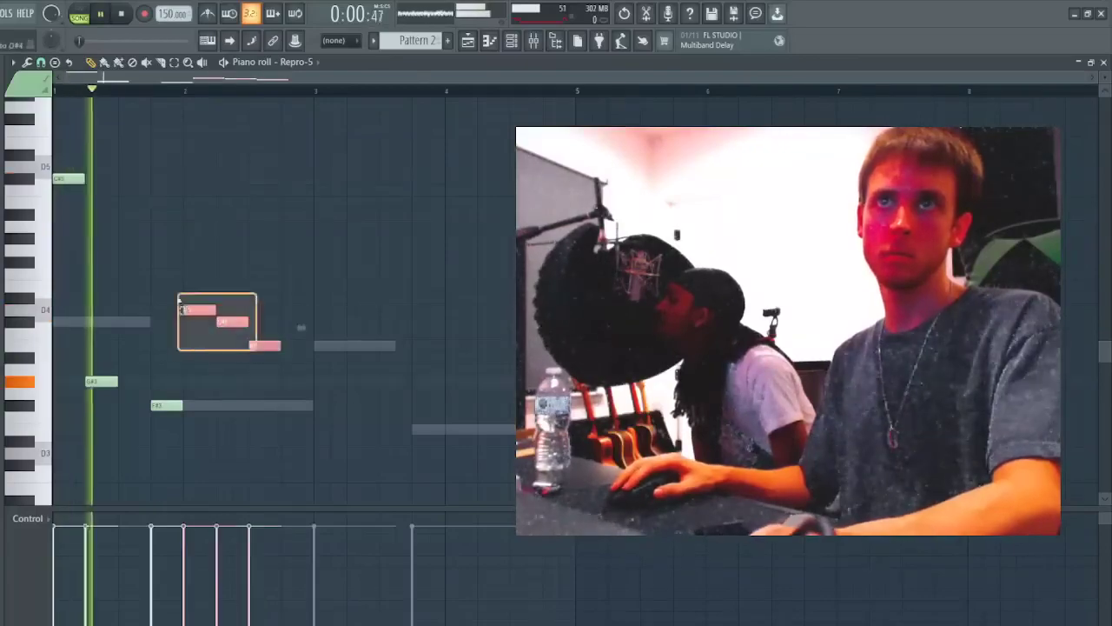
pyautogui.hotkey('ctrl', 'd')
pyautogui.moveTo(272, 345); pyautogui.dragTo(301, 345)
# - Transpose all six Repro-5 notes up an octave with Ctrl+Up
pyautogui.hotkey('ctrl', 'a')
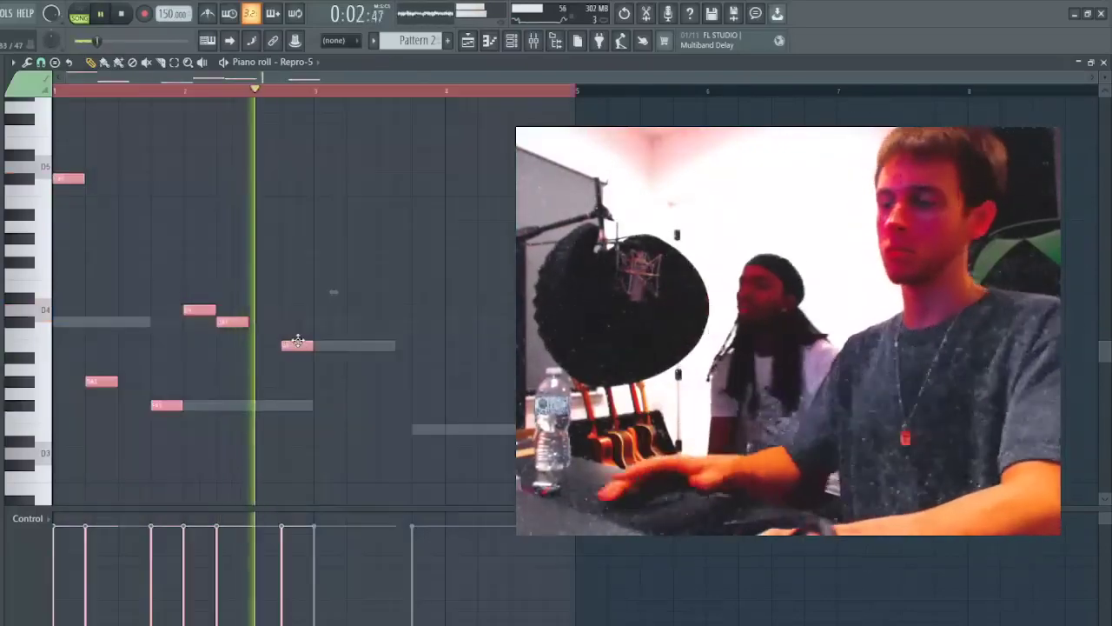
pyautogui.hotkey('ctrl', 'Up')
pyautogui.hotkey('ctrl', 'd')
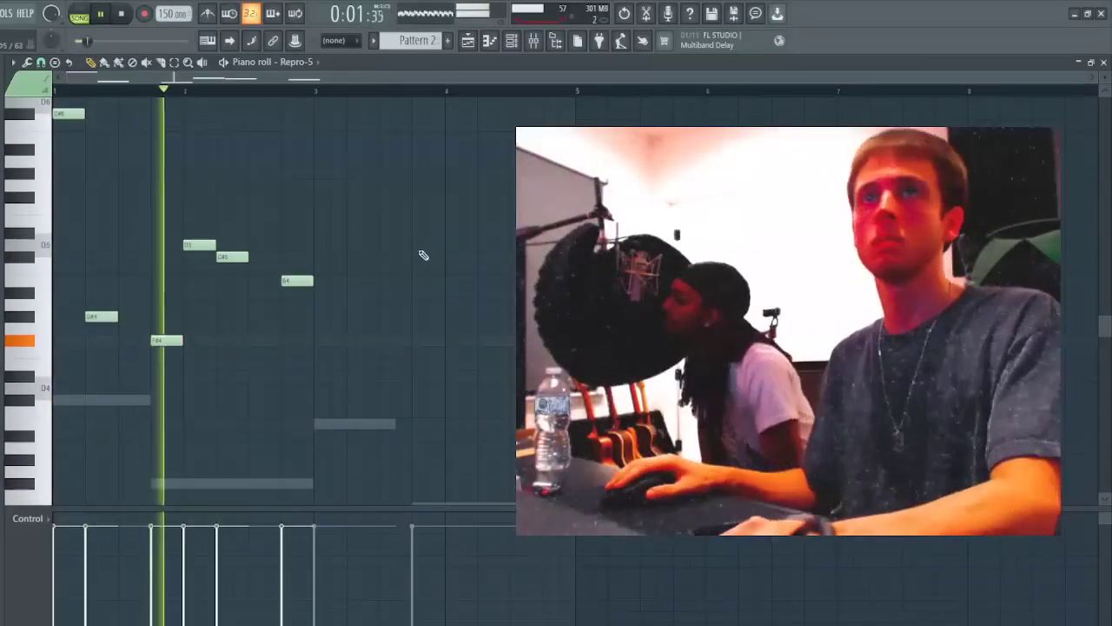
pyautogui.click(515, 42)
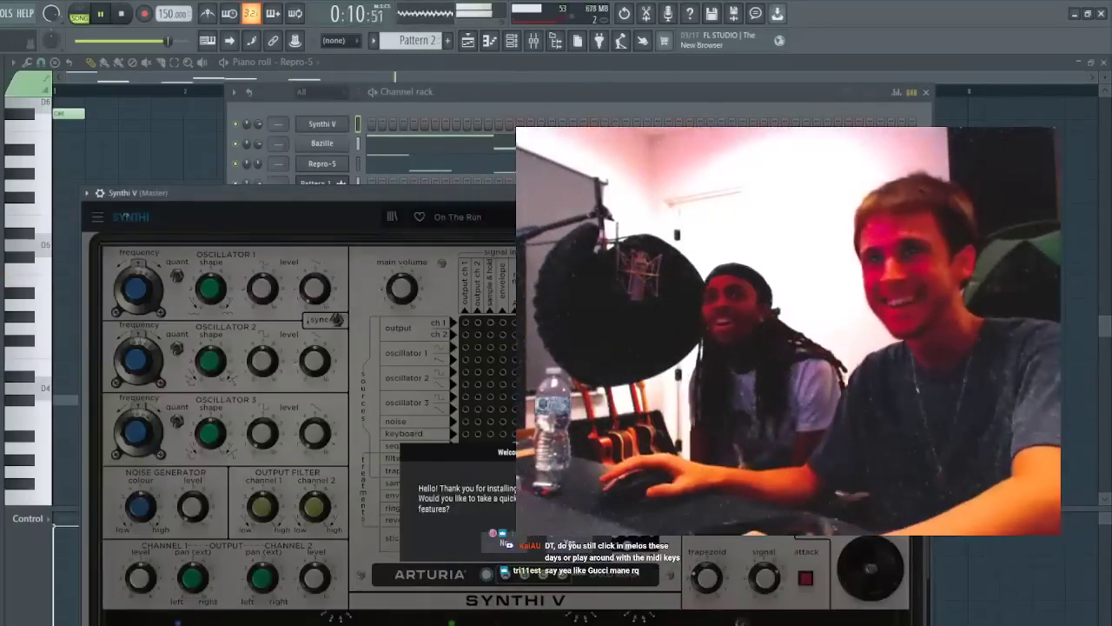
# - Dismiss the Synthi V welcome message and switch Synthi V to the Orange Girl preset
pyautogui.click(504, 540)
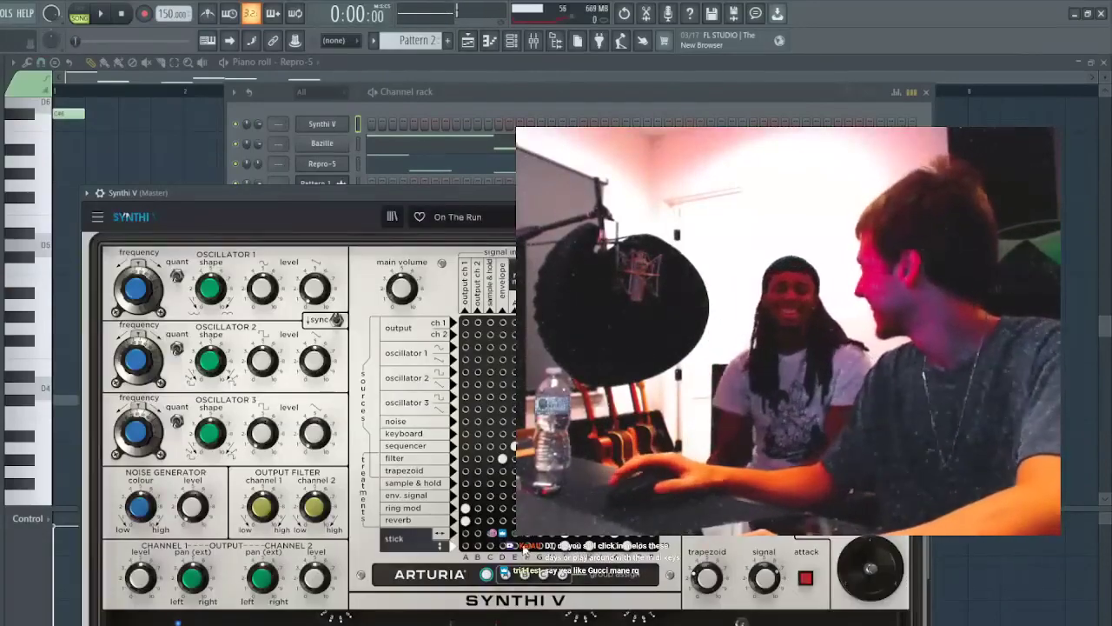
pyautogui.press('space')
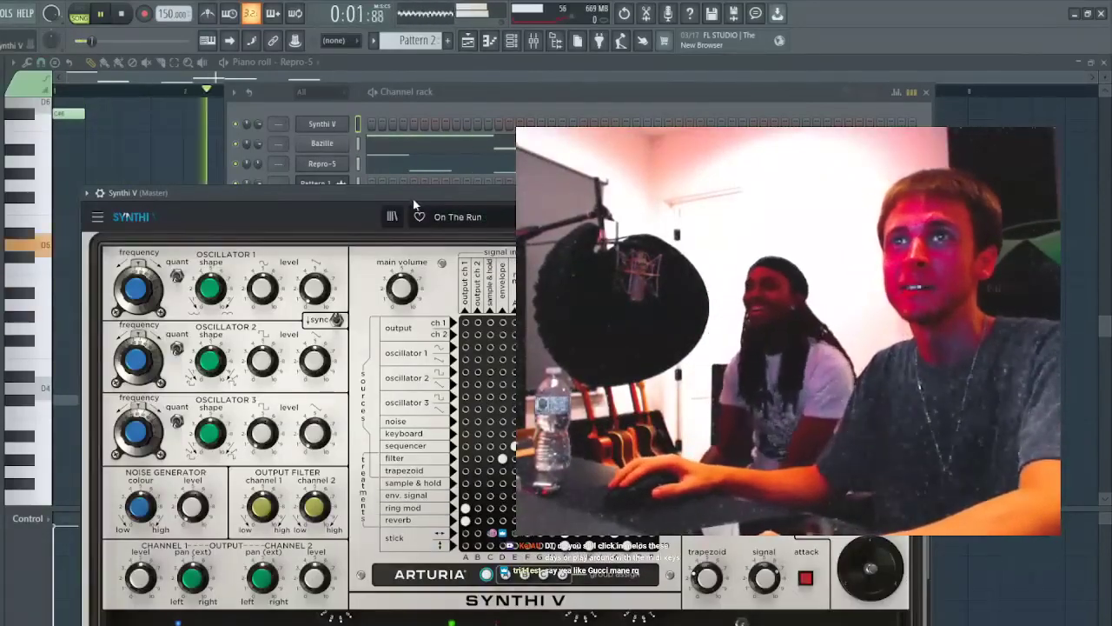
pyautogui.moveTo(400, 190); pyautogui.dragTo(444, 265)
pyautogui.press('space')
pyautogui.click(656, 290)
pyautogui.moveTo(538, 267); pyautogui.dragTo(530, 282)
pyautogui.press('space')
pyautogui.press('space')
pyautogui.press('space')
pyautogui.moveTo(461, 281); pyautogui.dragTo(547, 206)
pyautogui.click(292, 105)
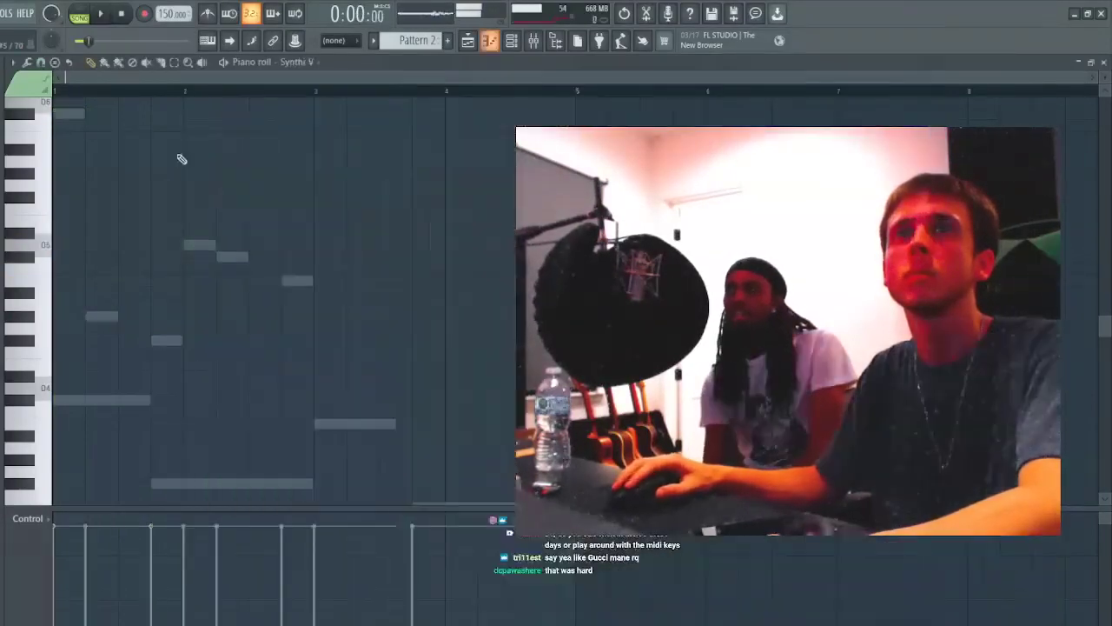
# - Draw one long Synthi V note from bar 1 to bar 4 at a lower pitch
pyautogui.moveTo(106, 154); pyautogui.dragTo(431, 163)
pyautogui.moveTo(161, 140); pyautogui.dragTo(61, 253)
pyautogui.press('space')
pyautogui.press('space')
# - Delete the long Synthi V note, audition several pitches on the keyboard, then close the piano roll with F7
pyautogui.rightClick(62, 253)
pyautogui.press('space')
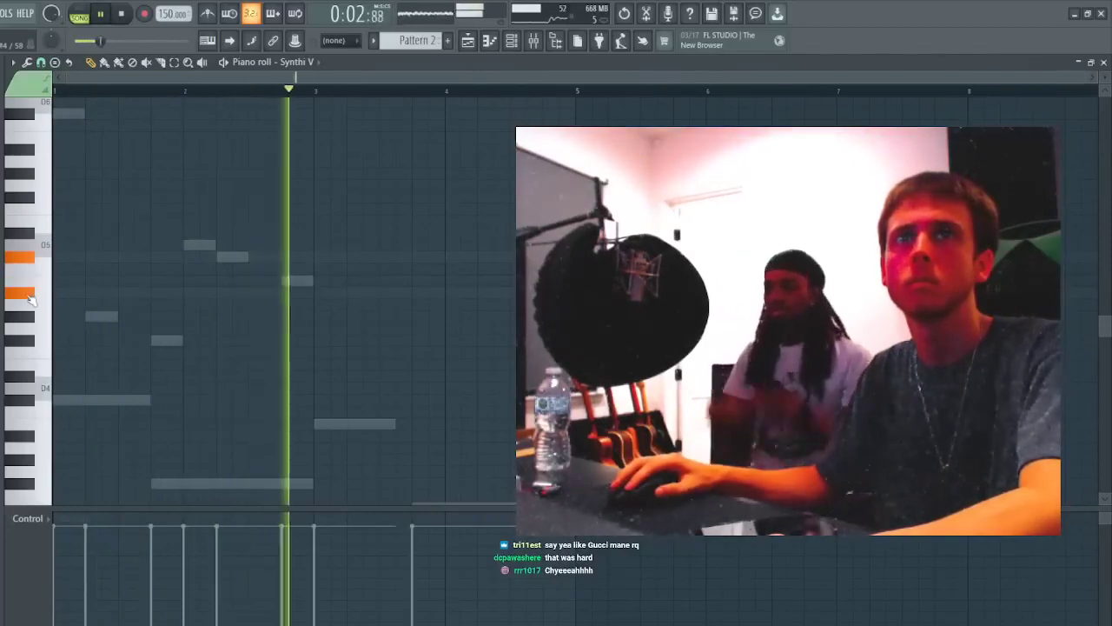
pyautogui.moveTo(44, 141); pyautogui.dragTo(33, 179)
pyautogui.click(38, 167)
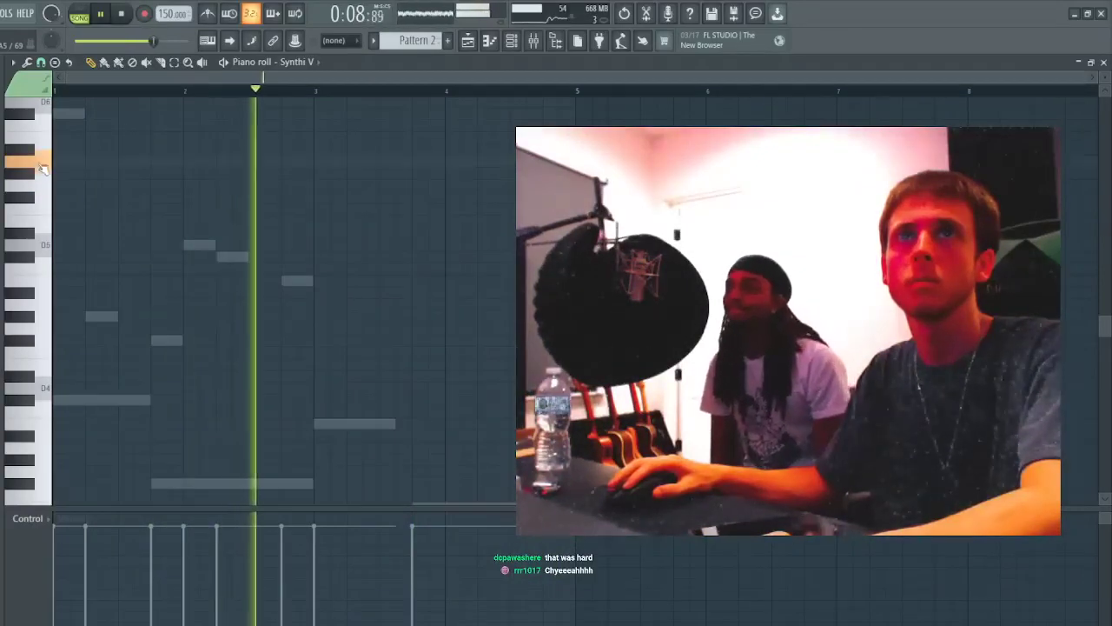
pyautogui.click(37, 198)
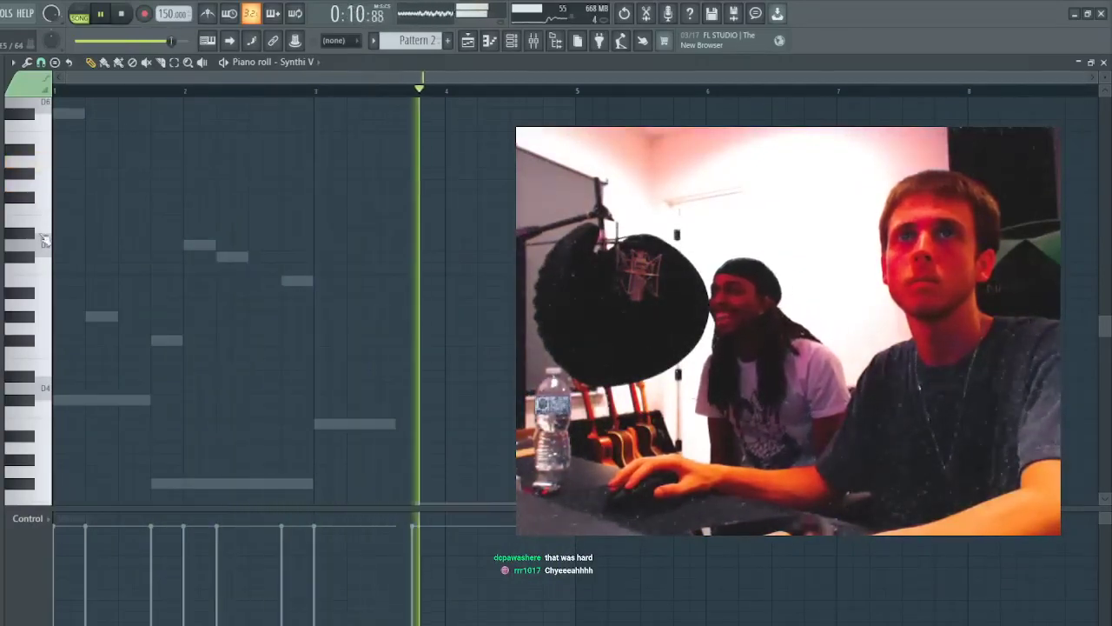
pyautogui.click(41, 398)
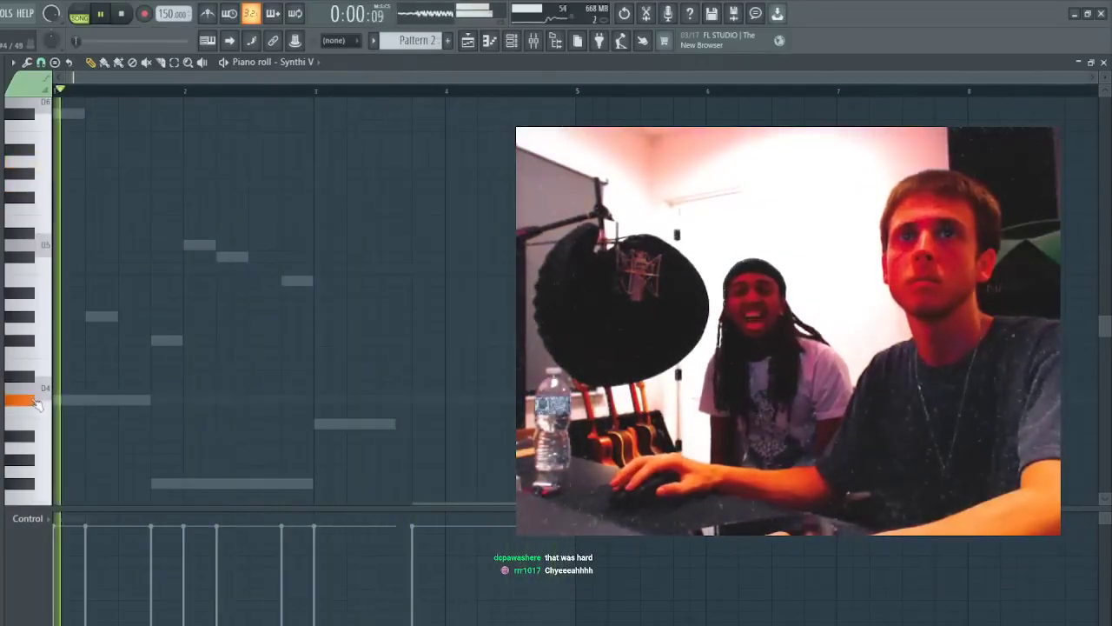
pyautogui.click(28, 486)
pyautogui.press('space')
pyautogui.click(28, 486)
pyautogui.press('space')
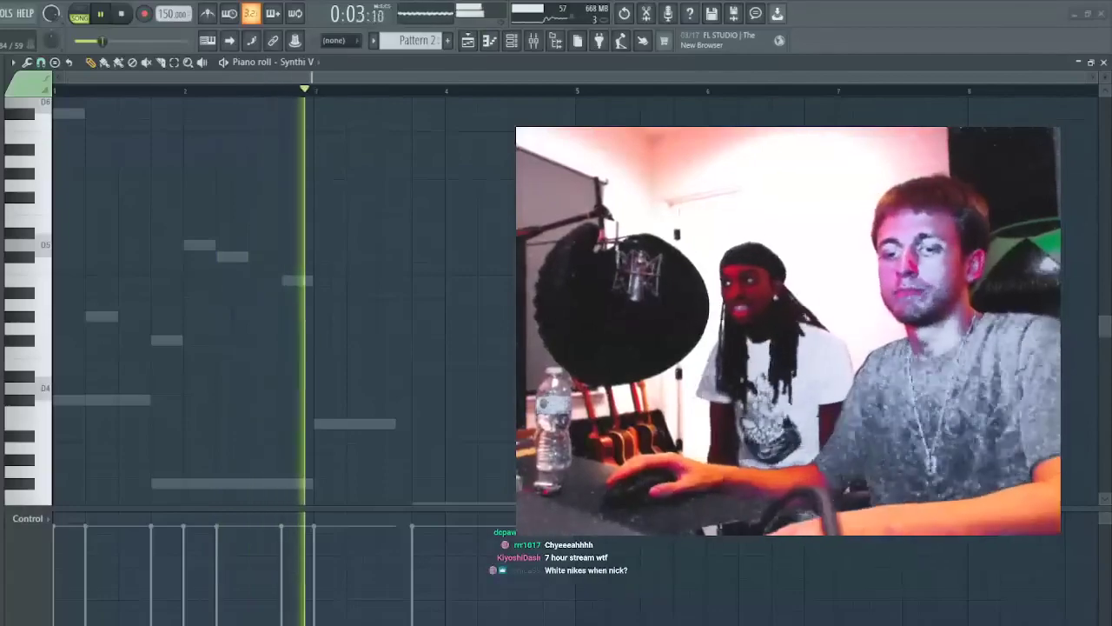
pyautogui.press('F7')
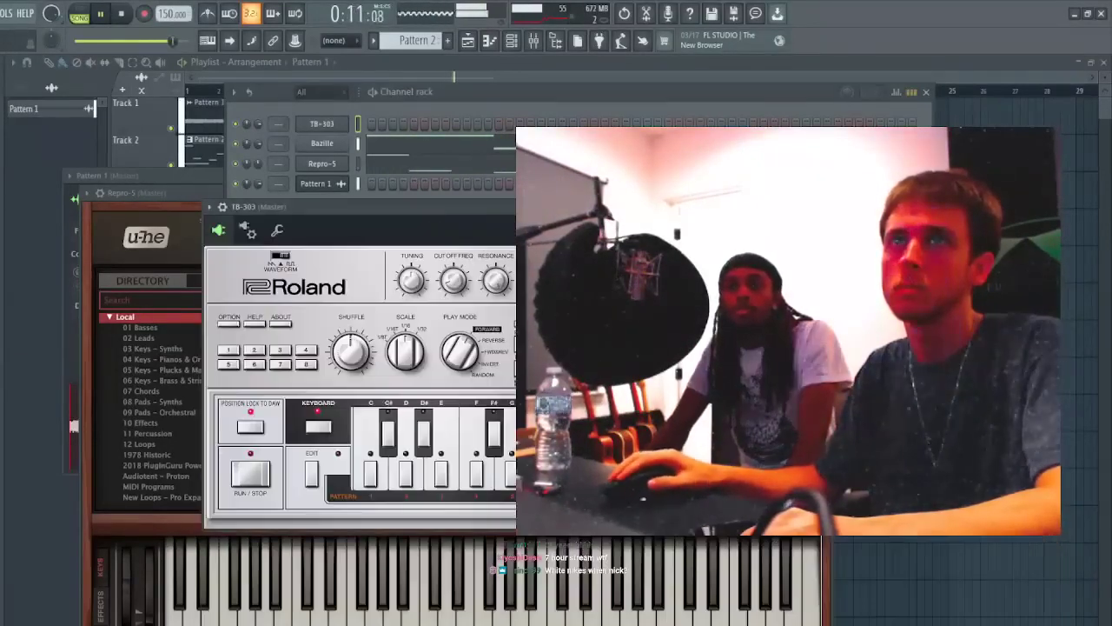
# - Check the TB-303 settings pages and turn its Scale knob toward 1/32
pyautogui.press('space')
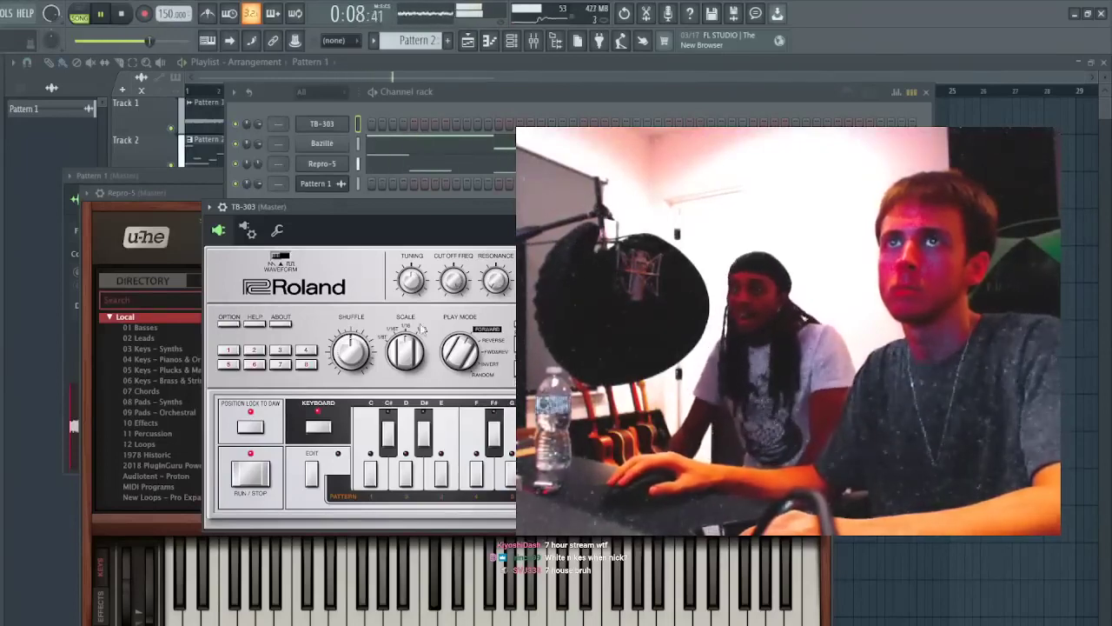
pyautogui.click(250, 229)
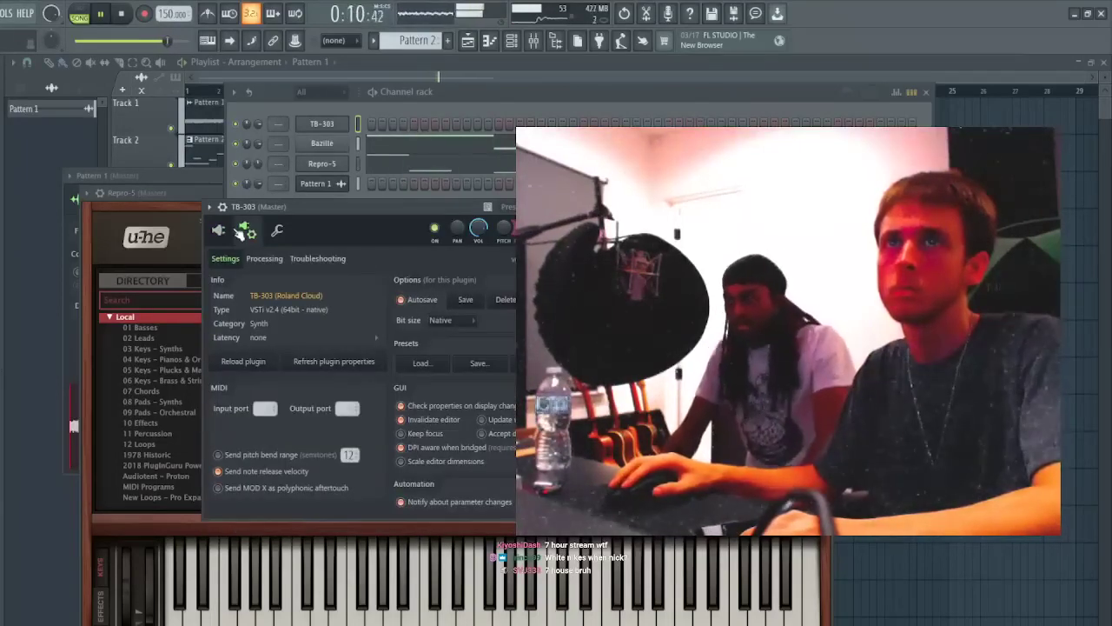
pyautogui.click(245, 231)
pyautogui.click(277, 229)
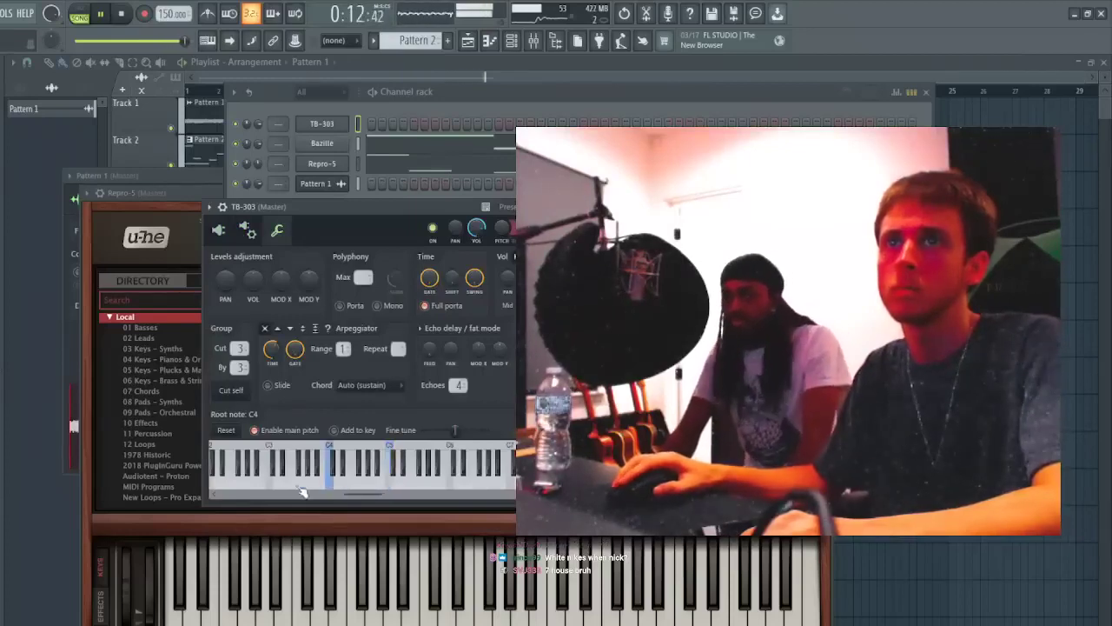
pyautogui.click(219, 229)
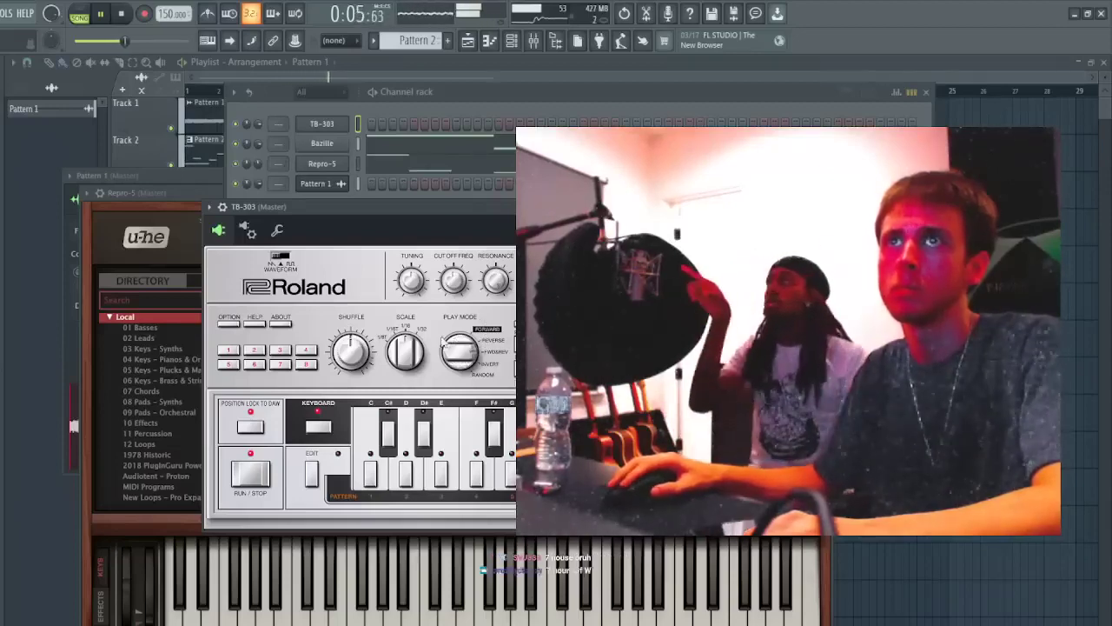
pyautogui.moveTo(392, 371); pyautogui.dragTo(395, 352)
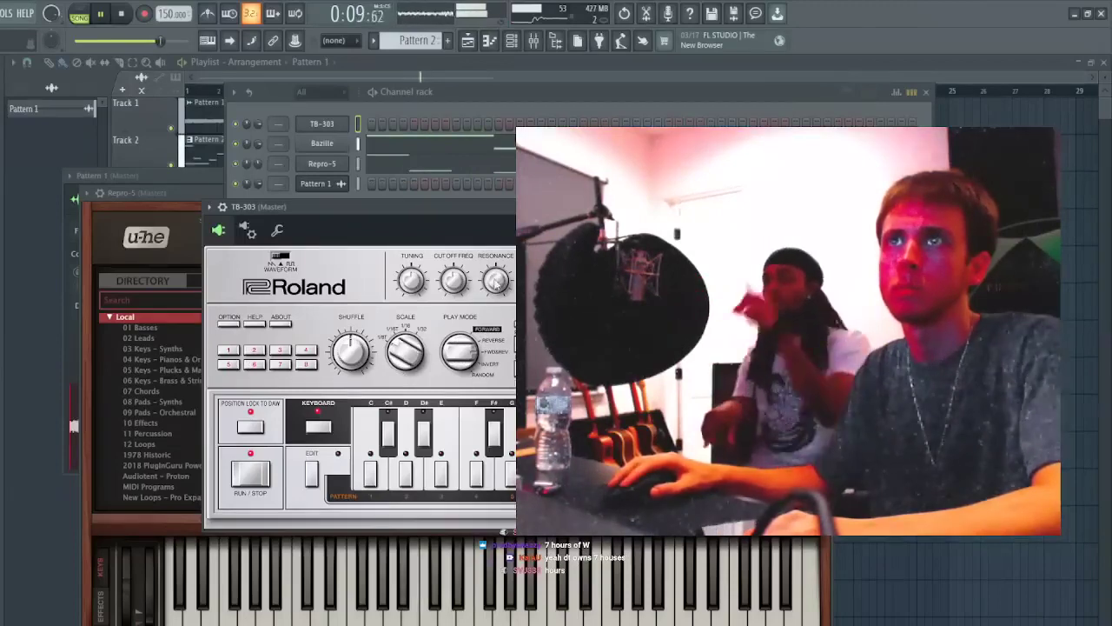
# - Replace the failed Panflow channel with Fairbanks and open its piano roll showing the melody
pyautogui.click(321, 128)
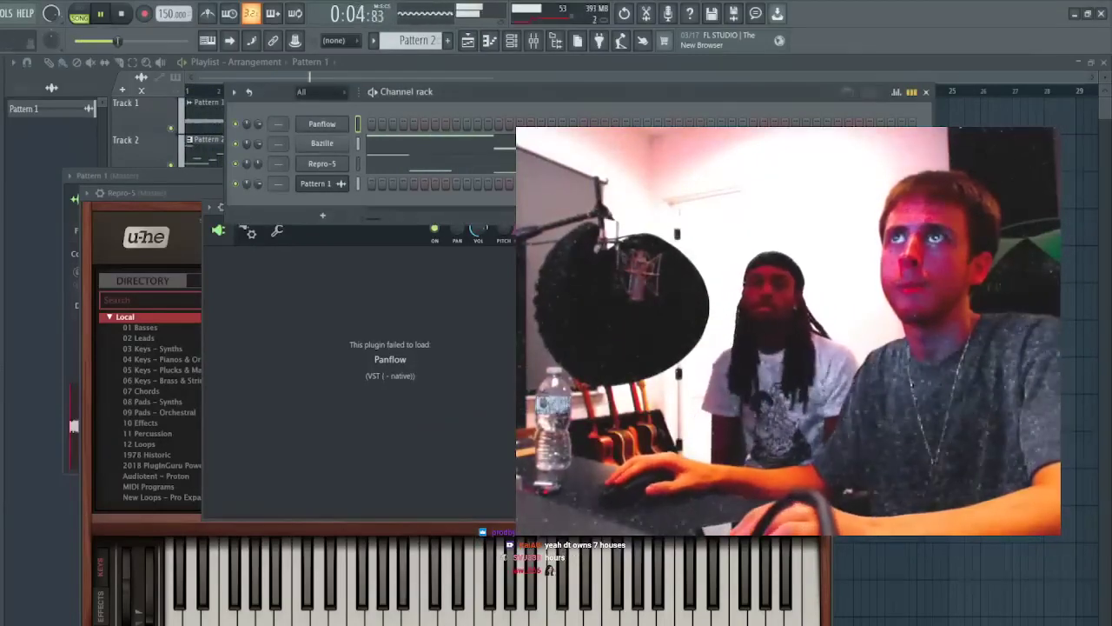
pyautogui.click(609, 110)
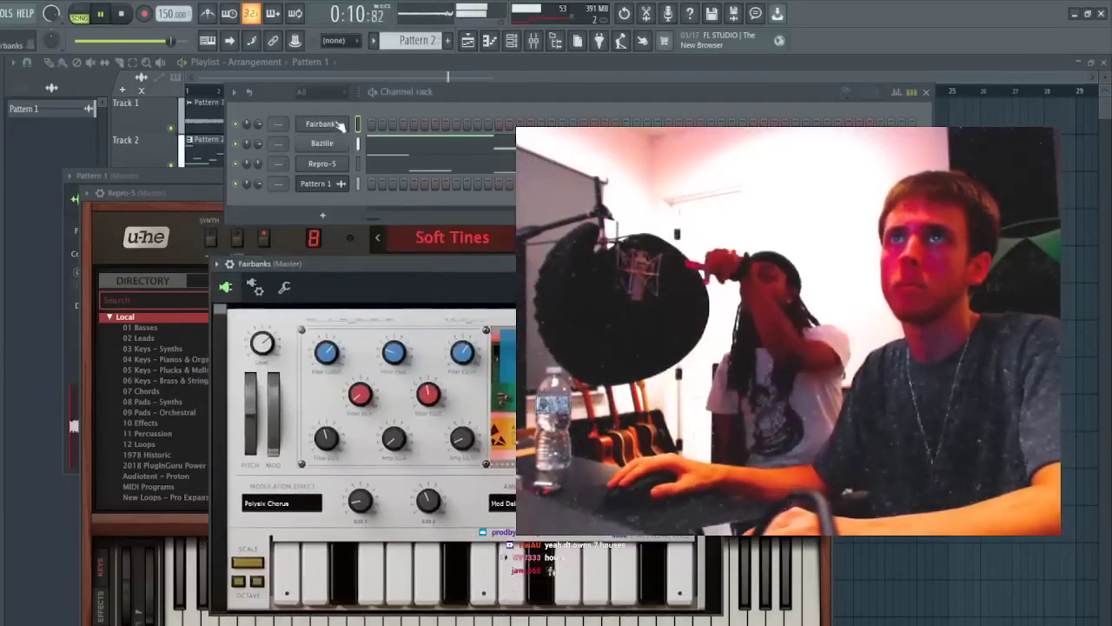
pyautogui.press('F7')
pyautogui.press('space')
pyautogui.click(40, 267)
pyautogui.press('space')
pyautogui.press('space')
pyautogui.press('space')
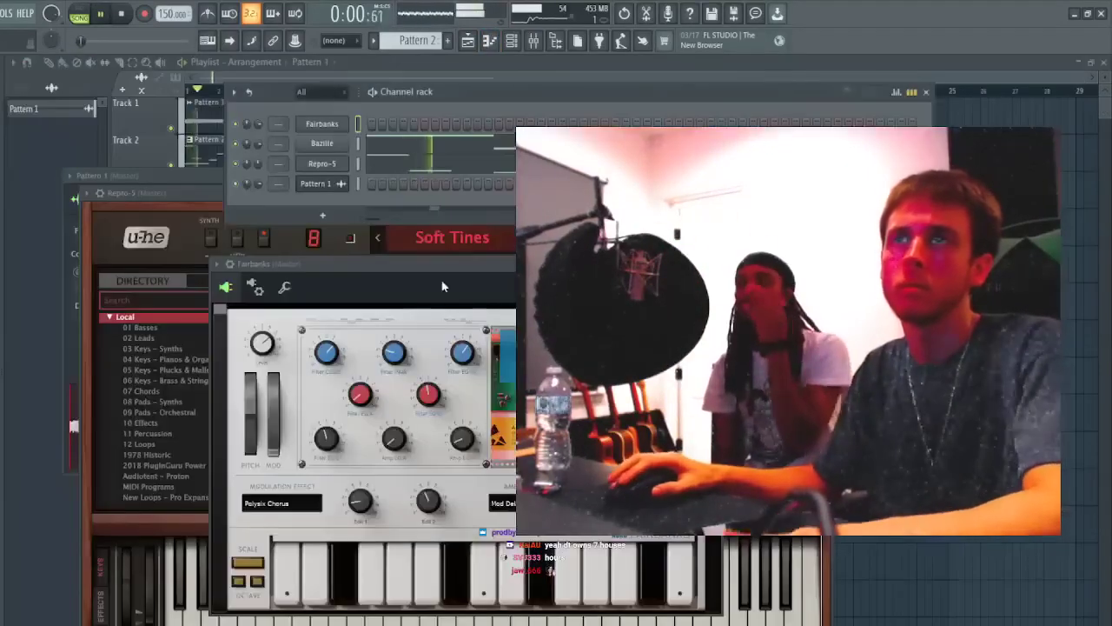
pyautogui.press('F7')
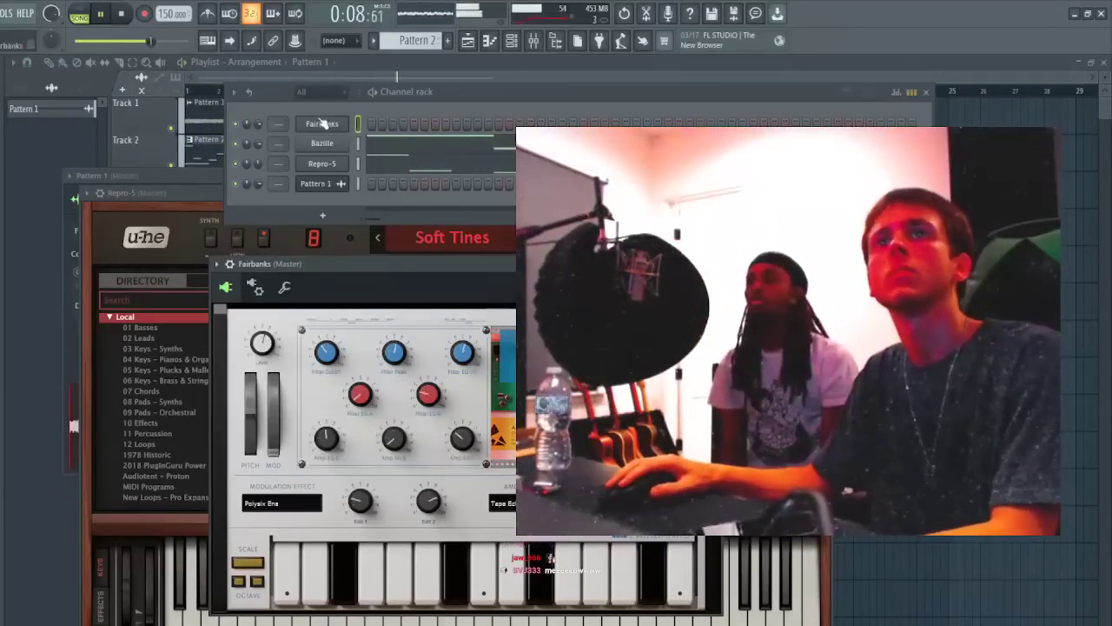
pyautogui.click(385, 125)
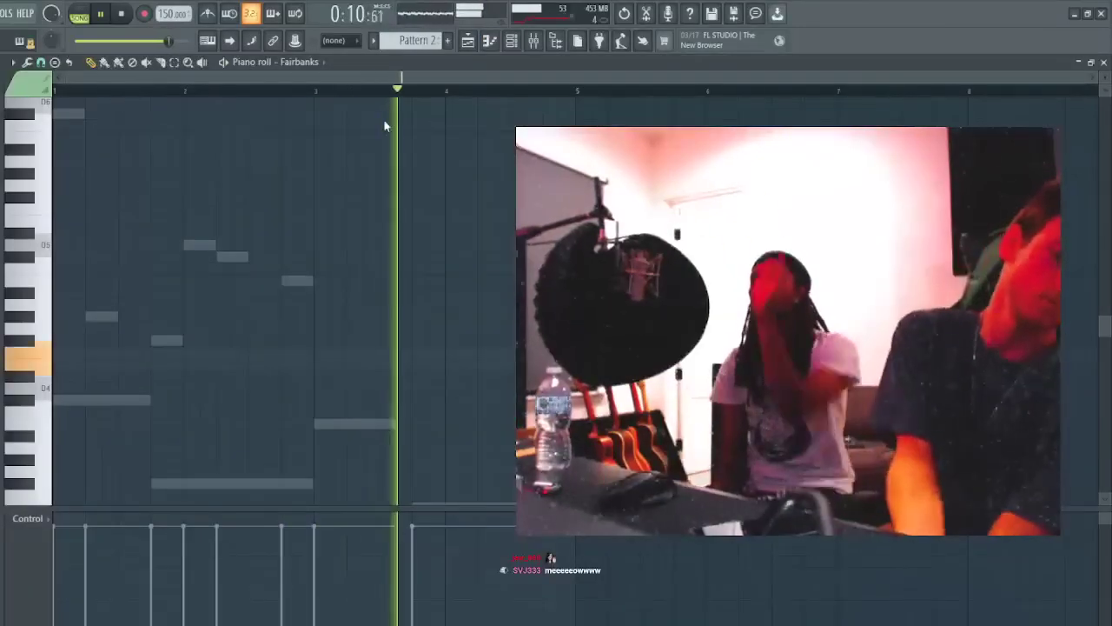
# - With the metronome on, record repeating high notes around bar 3 into Fairbanks
pyautogui.click(210, 14)
pyautogui.click(144, 14)
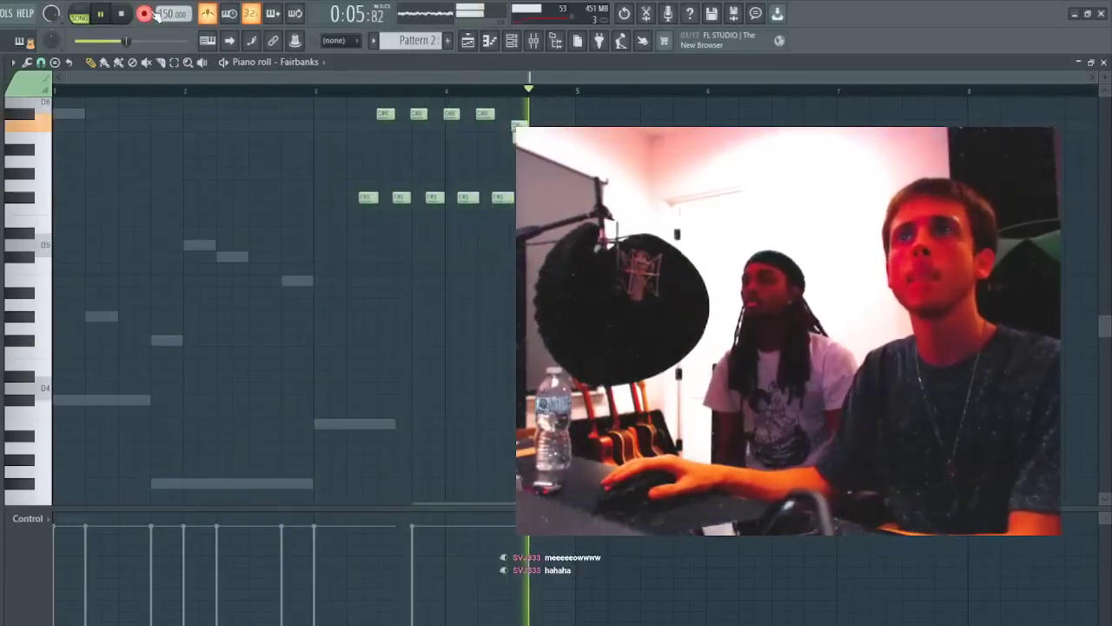
pyautogui.press('space')
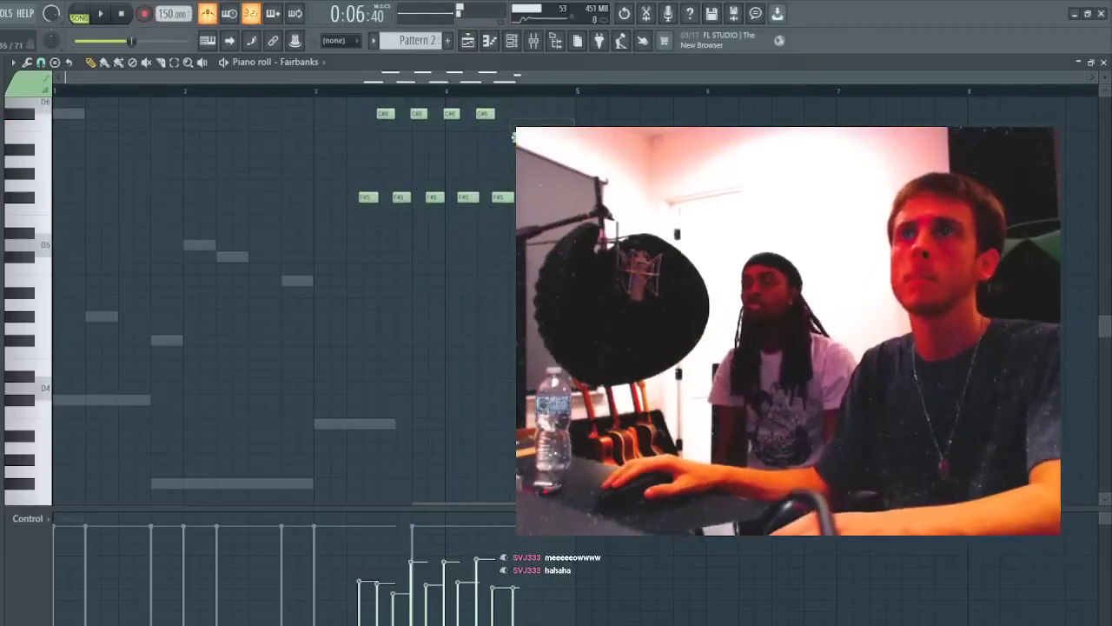
pyautogui.press('space')
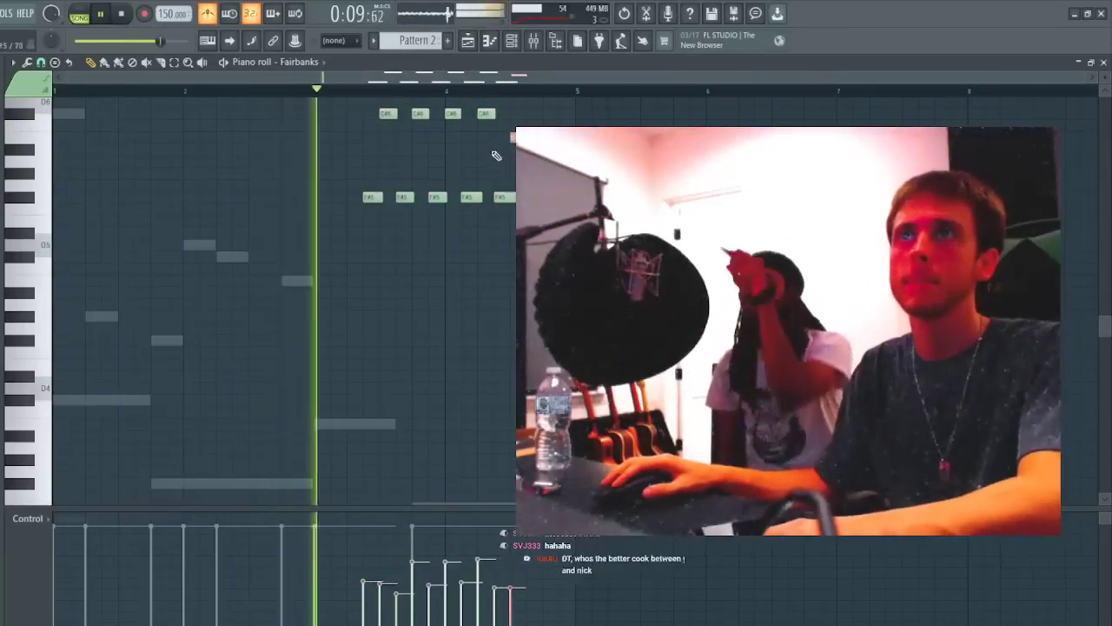
# - Lower the third C#6 note to B5 and the last C#6 note to D#5
pyautogui.moveTo(452, 115); pyautogui.dragTo(453, 138)
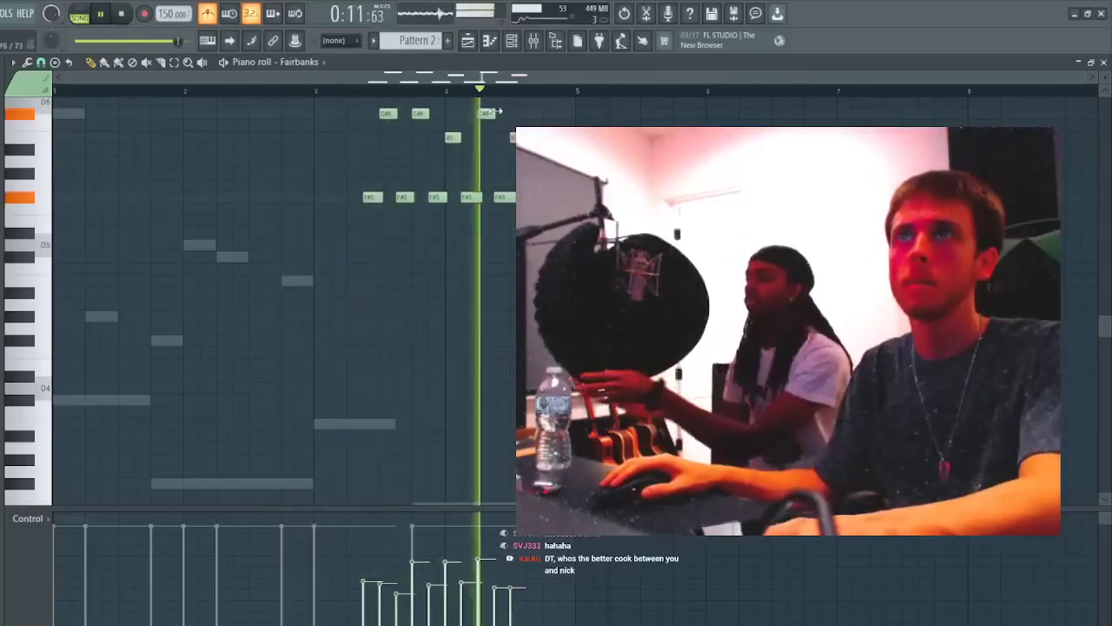
pyautogui.press('space')
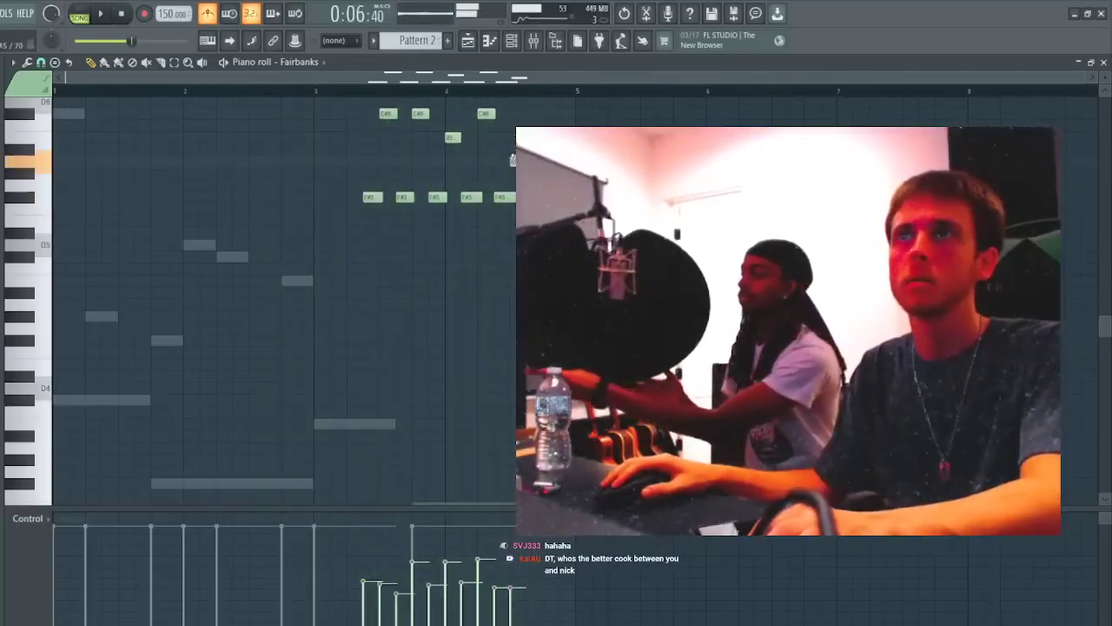
pyautogui.press('space')
pyautogui.moveTo(486, 114); pyautogui.dragTo(486, 174)
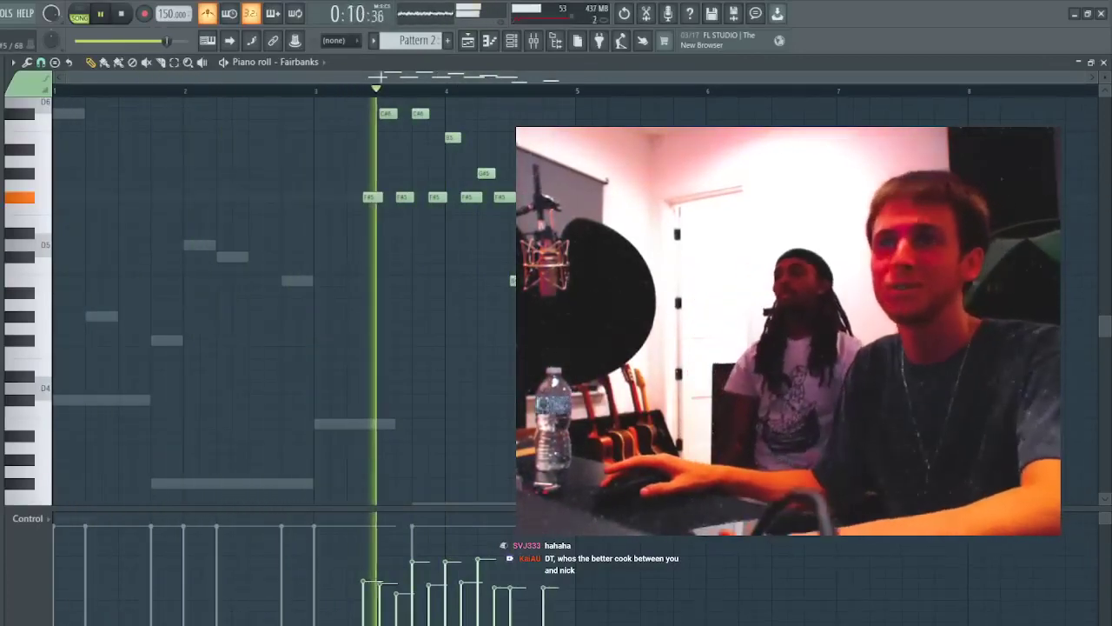
pyautogui.press('F6')
pyautogui.press('F7')
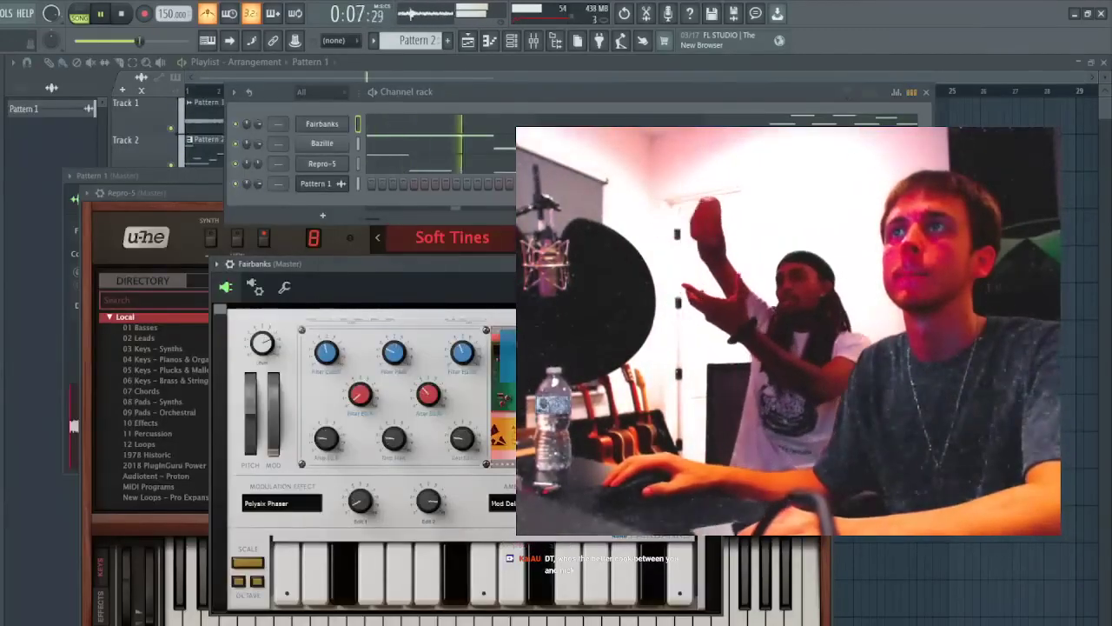
pyautogui.press('F7')
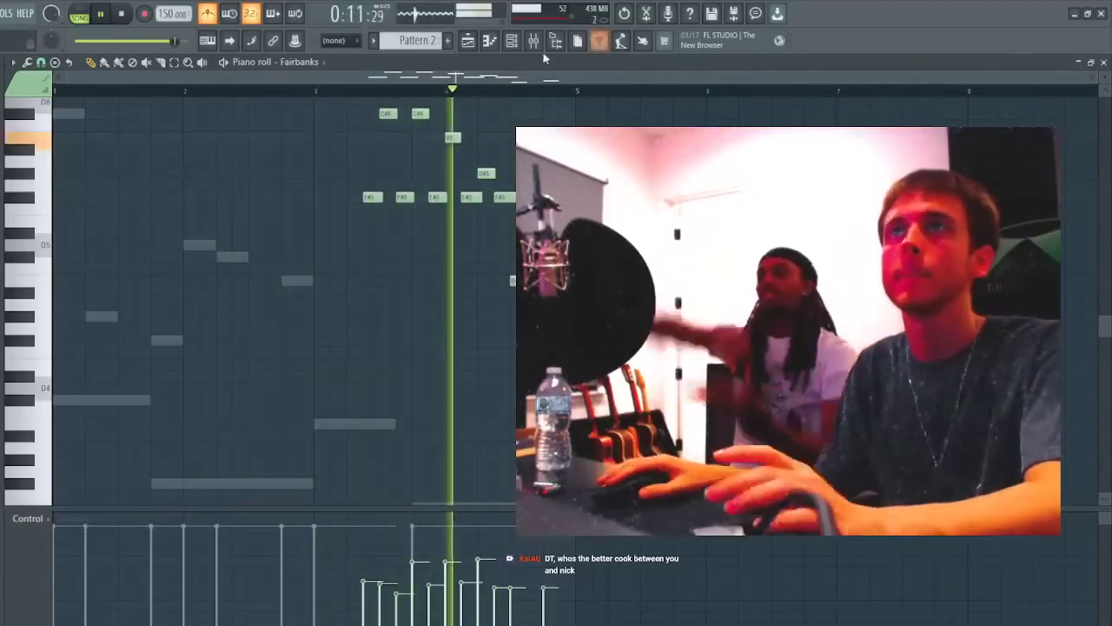
pyautogui.click(512, 46)
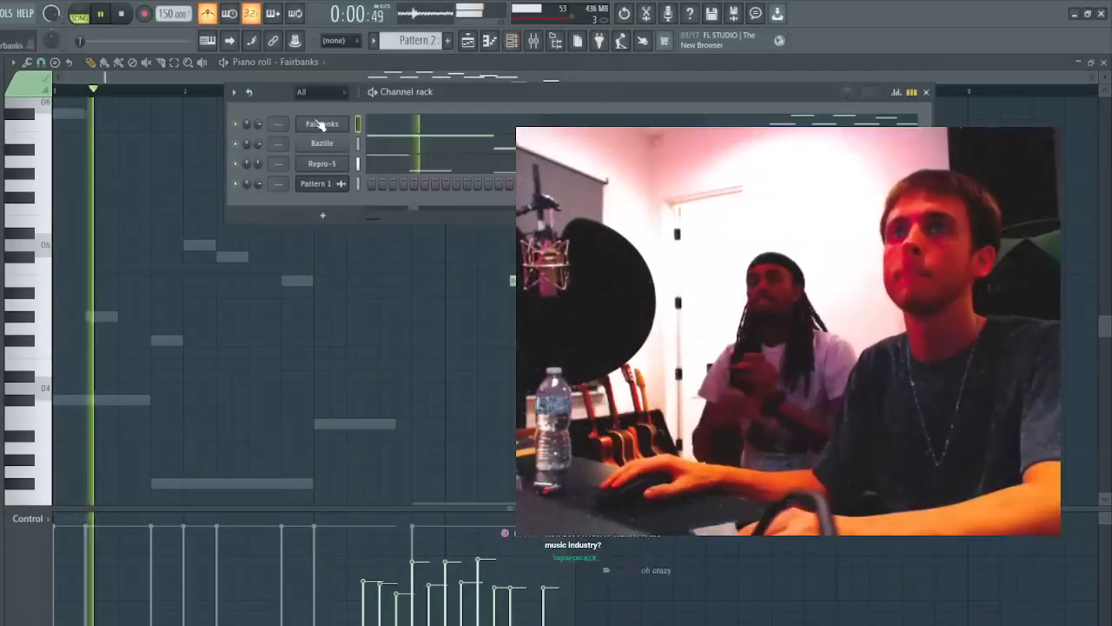
# - Try the EP Chorus and Polysix Chorus modulation effects on Fairbanks
pyautogui.click(321, 124)
pyautogui.click(686, 263)
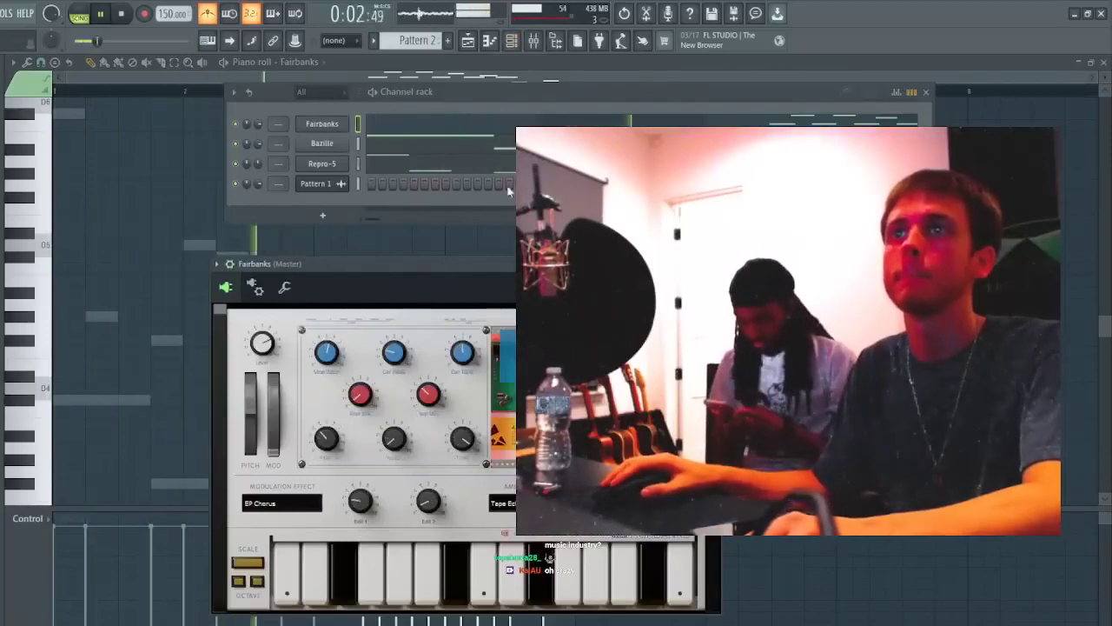
pyautogui.click(686, 263)
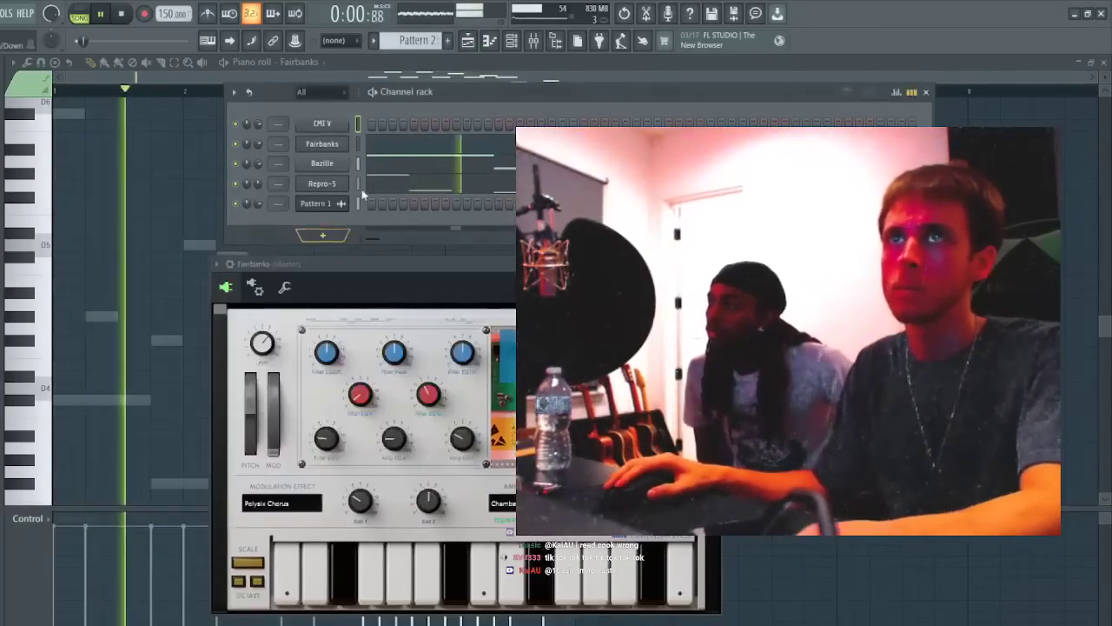
# - Copy Bazille's notes onto the new CMI V channel and open CMI V's piano roll
pyautogui.click(358, 184)
pyautogui.rightClick(358, 163)
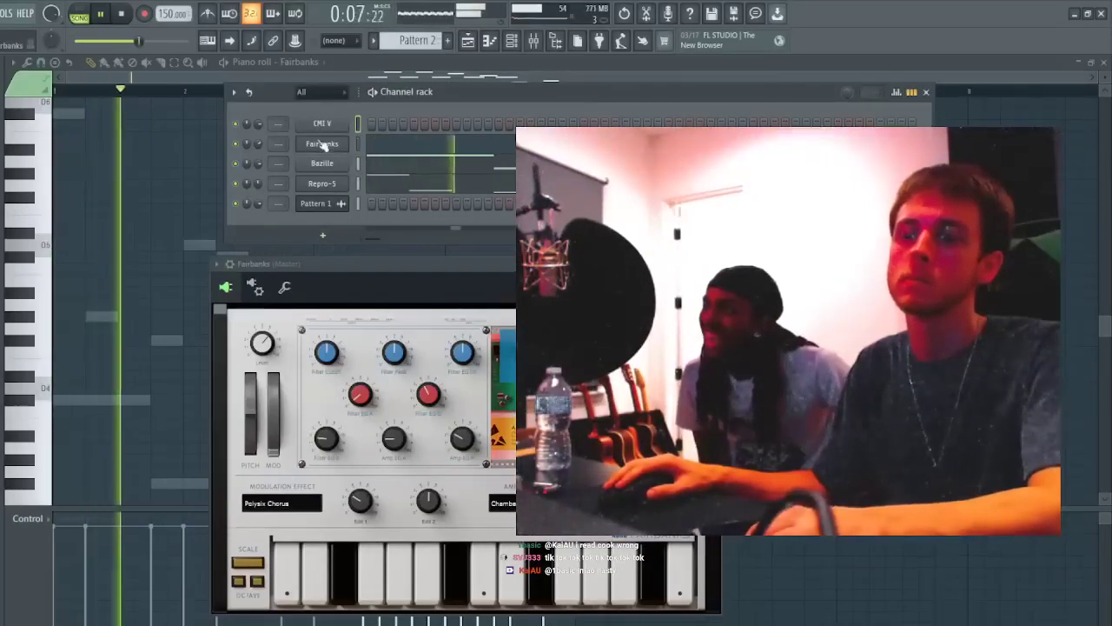
pyautogui.click(357, 163)
pyautogui.hotkey('ctrl', 'c')
pyautogui.click(358, 124)
pyautogui.hotkey('ctrl', 'v')
pyautogui.rightClick(235, 123)
pyautogui.press('space')
pyautogui.click(389, 128)
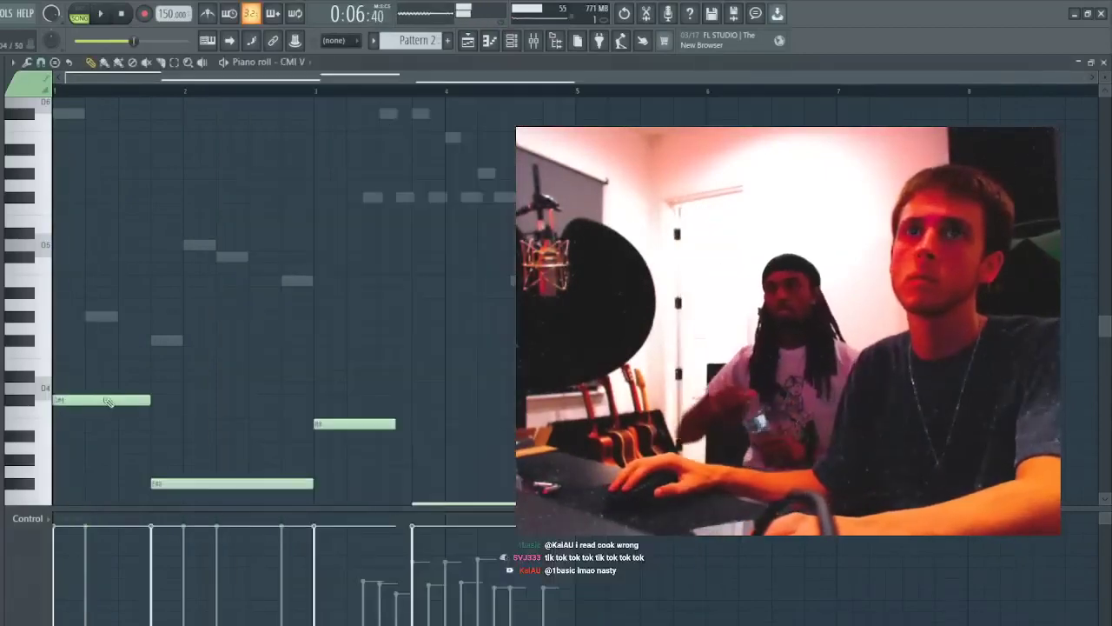
# - Build the first CMI V chord, replacing the misplaced C5 note with B4, and audition it
pyautogui.click(67, 363)
pyautogui.click(54, 316)
pyautogui.moveTo(54, 292); pyautogui.dragTo(55, 281)
pyautogui.click(53, 270)
pyautogui.rightClick(59, 270)
pyautogui.press('space')
pyautogui.press('space')
pyautogui.click(185, 482)
# - Add the second chord's notes, lowering its bottom note by a semitone, and play both chords
pyautogui.click(152, 439)
pyautogui.moveTo(152, 438); pyautogui.dragTo(153, 449)
pyautogui.click(153, 400)
pyautogui.click(153, 364)
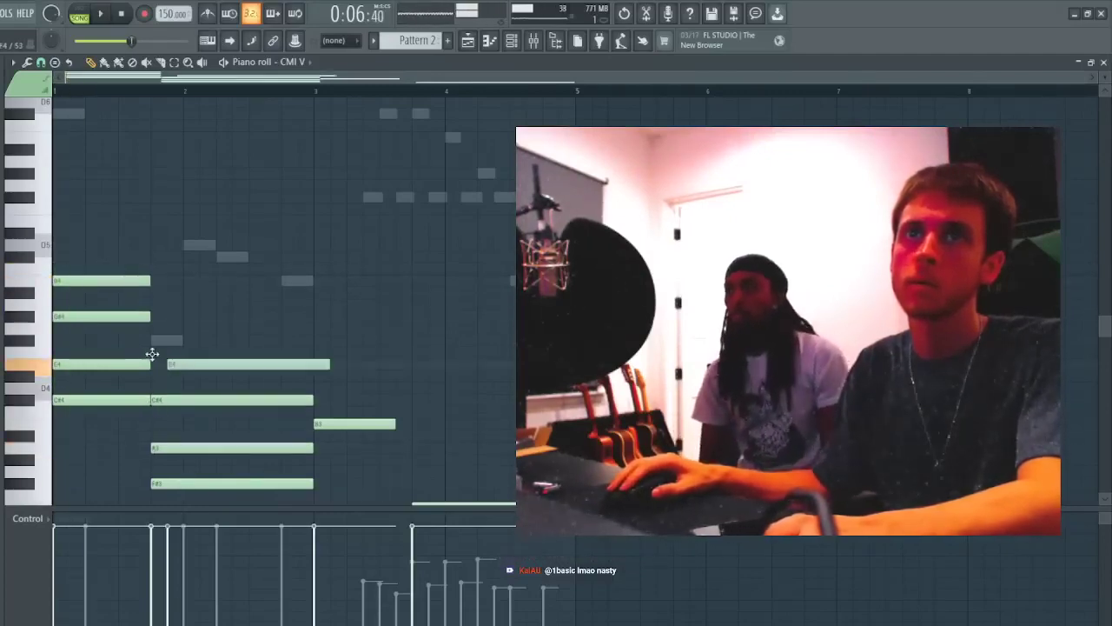
pyautogui.press('space')
# - Add D4 to the bar-3 chord, raise G3 to G#3, and add B3 and D4 to bar 4
pyautogui.click(331, 388)
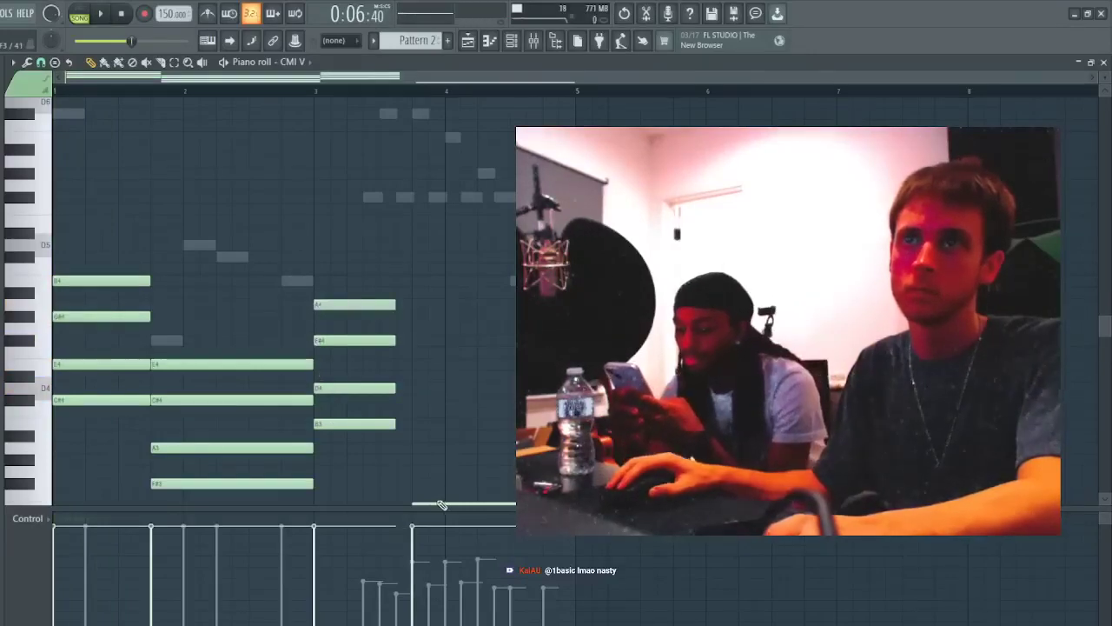
pyautogui.moveTo(413, 464); pyautogui.dragTo(405, 447)
pyautogui.click(416, 417)
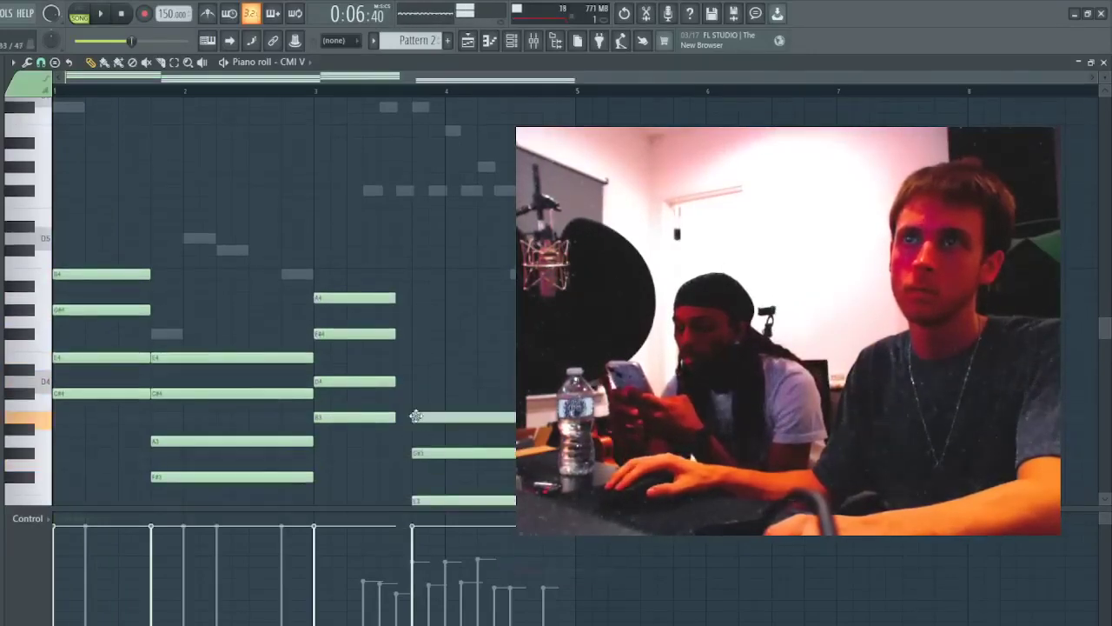
pyautogui.click(415, 379)
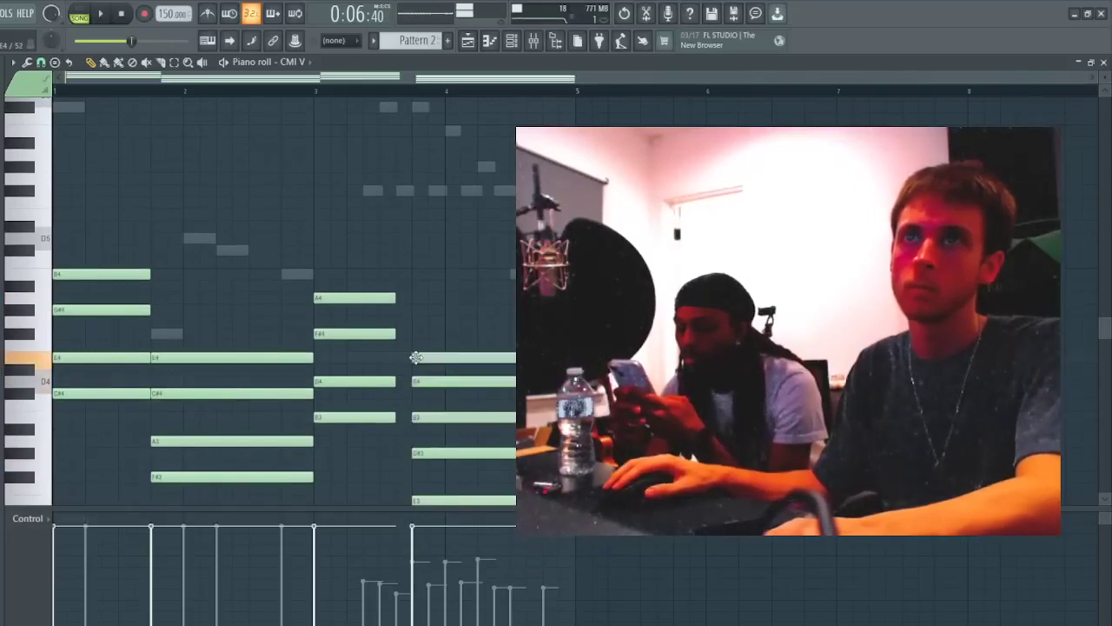
pyautogui.press('space')
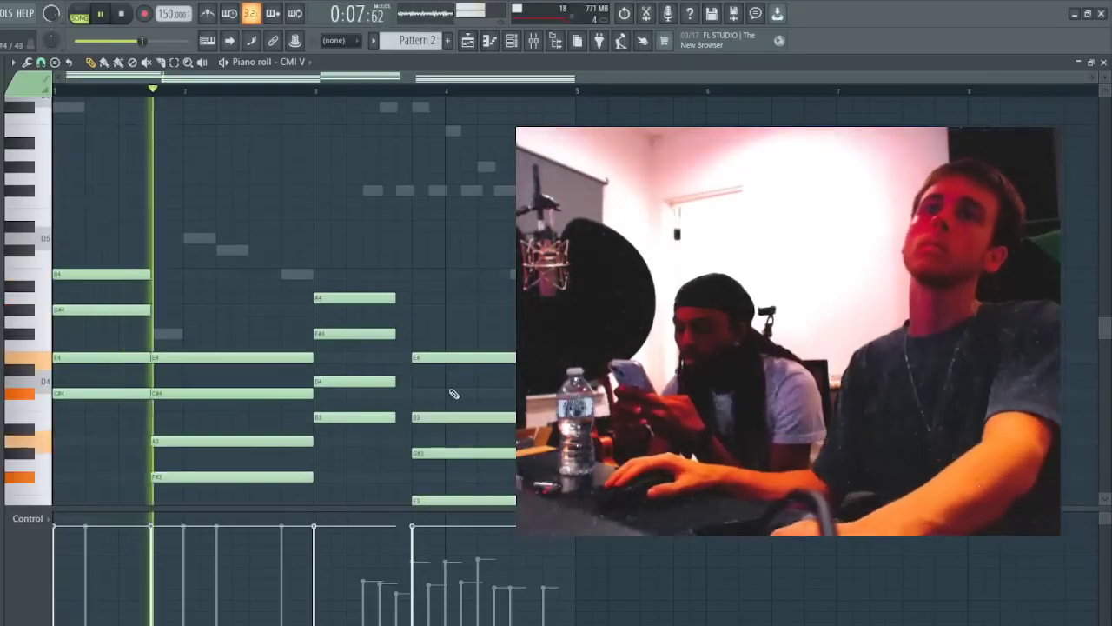
# - Raise the chords an octave, drop bar 3 back an octave, and lower bar-4's E5 to D5
pyautogui.moveTo(283, 248); pyautogui.dragTo(556, 523)
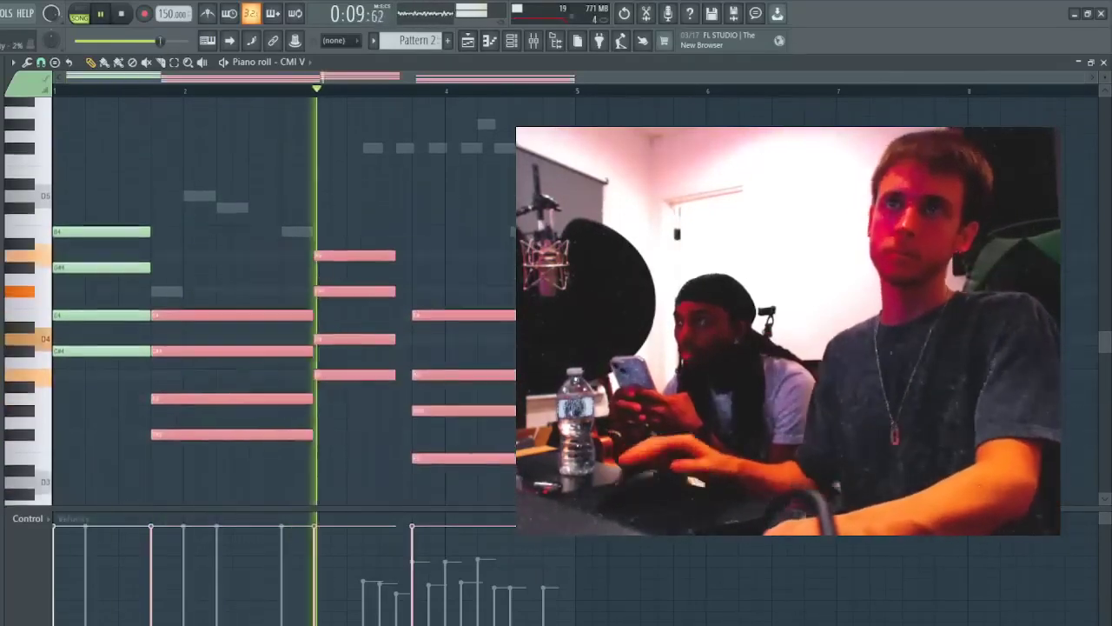
pyautogui.hotkey('ctrl', 'Up')
pyautogui.hotkey('ctrl', 'd')
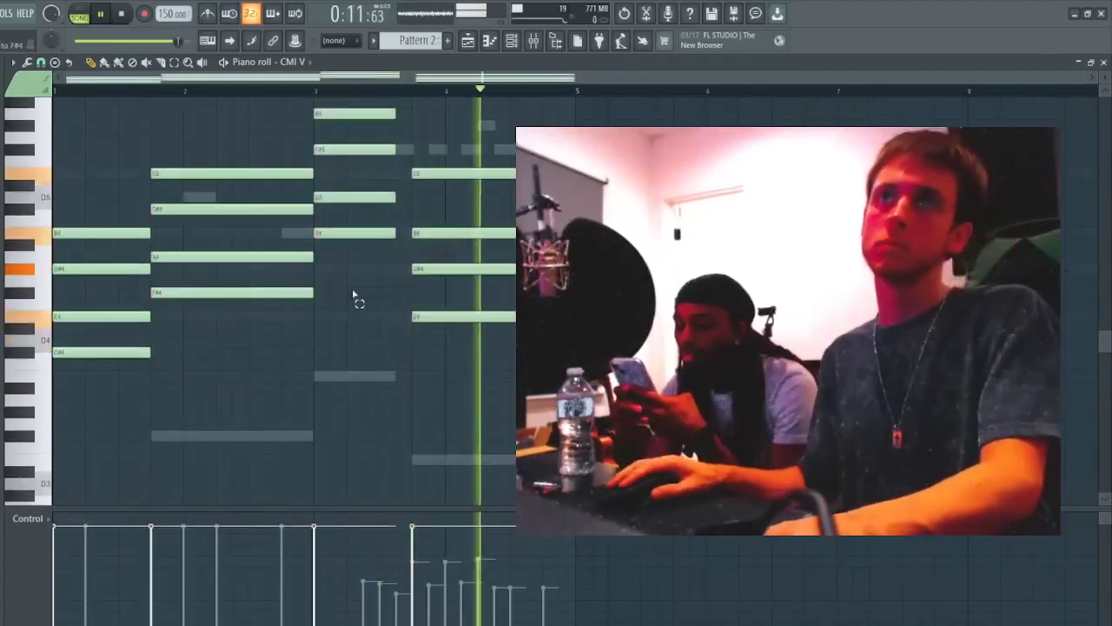
pyautogui.moveTo(362, 304); pyautogui.dragTo(342, 67)
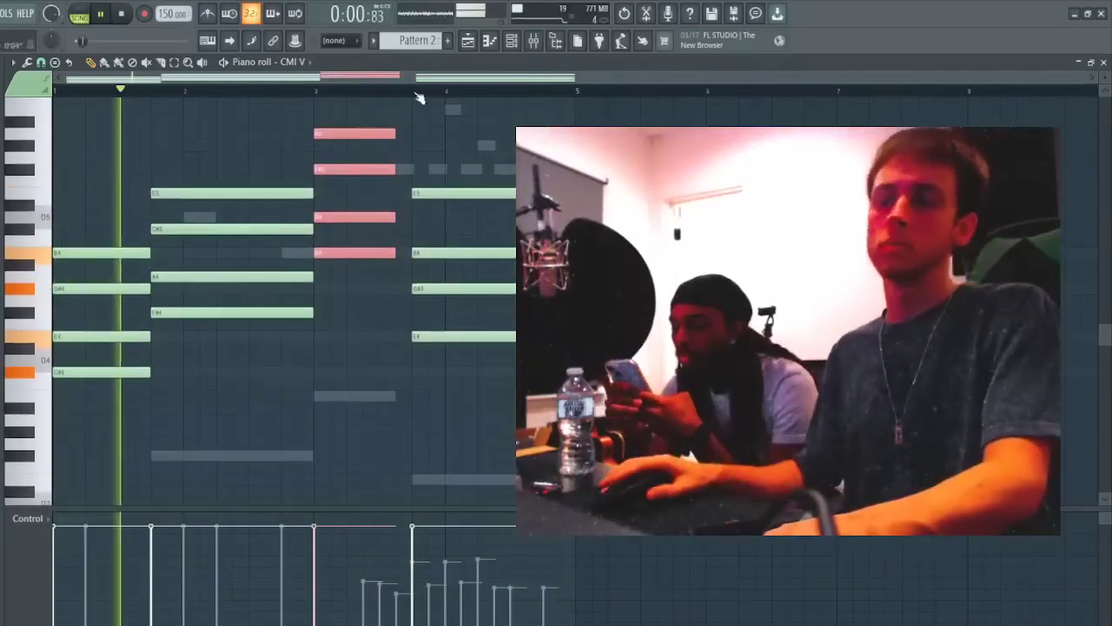
pyautogui.hotkey('ctrl', 'Down')
pyautogui.hotkey('ctrl', 'd')
pyautogui.moveTo(459, 242); pyautogui.dragTo(455, 142)
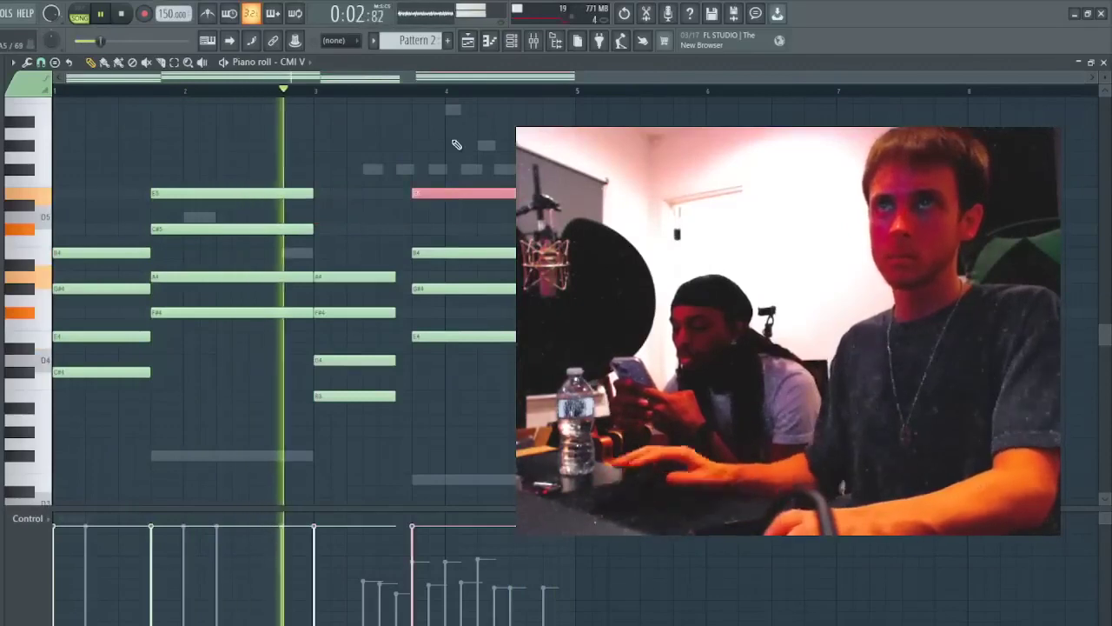
pyautogui.hotkey('shift', 'Down')
pyautogui.hotkey('shift', 'Down')
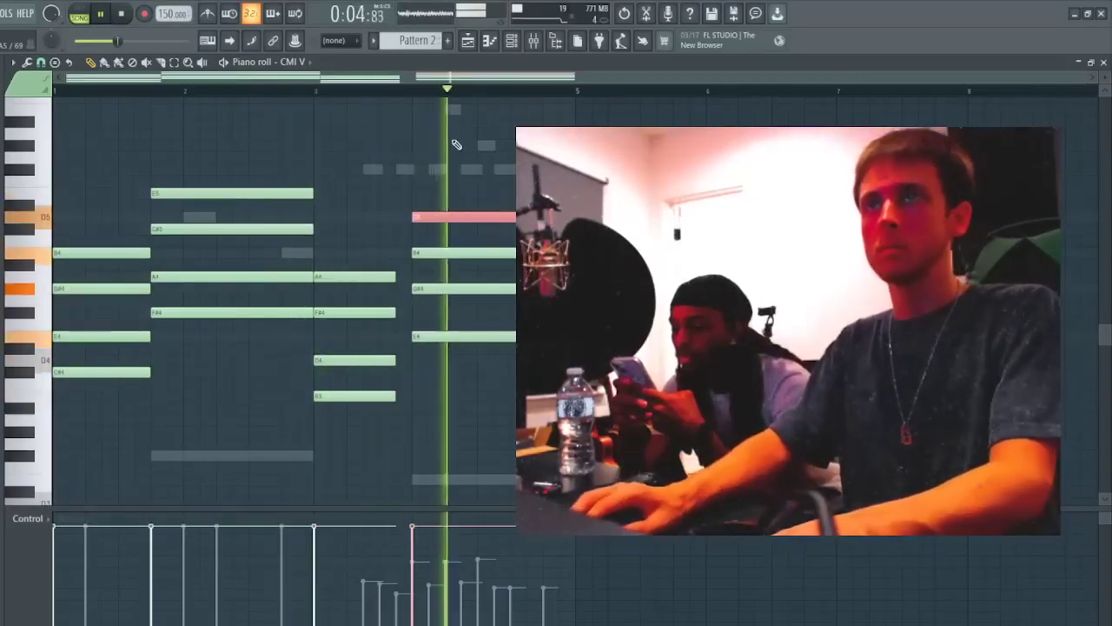
# - Raise every note an octave, lower the bar-4 top note from D6 to C#6, and close the editor
pyautogui.hotkey('ctrl', 'a')
pyautogui.hotkey('ctrl', 'Up')
pyautogui.hotkey('ctrl', 'd')
pyautogui.keyDown('ctrl'); pyautogui.click(453, 139); pyautogui.keyUp('ctrl')
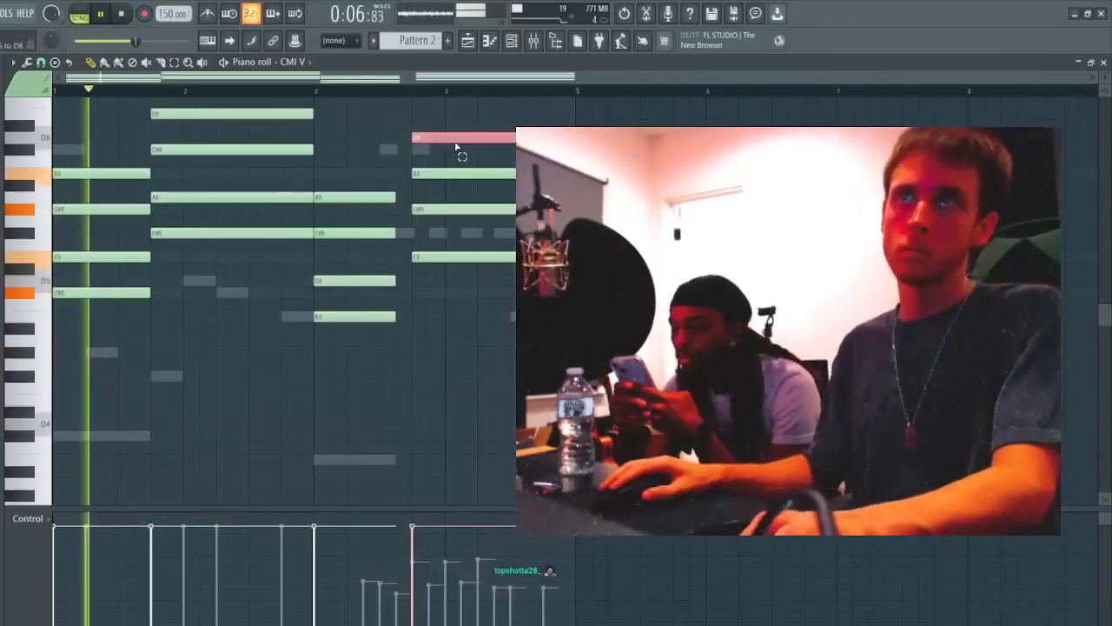
pyautogui.hotkey('shift', 'Down')
pyautogui.scroll(3, 482, 114)
pyautogui.hotkey('ctrl', 'd')
pyautogui.keyDown('ctrl'); pyautogui.click(455, 297); pyautogui.keyUp('ctrl')
pyautogui.hotkey('ctrl', 'd')
pyautogui.press('Escape')
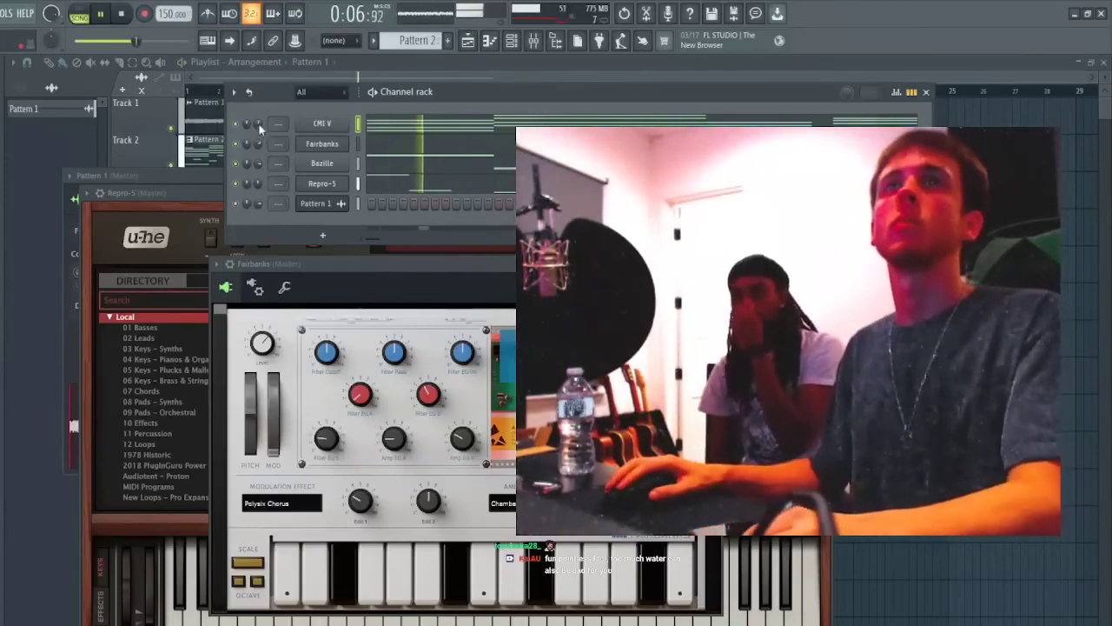
# - Open the CMI V synth window and move it aside, keeping the channel list in front
pyautogui.click(329, 124)
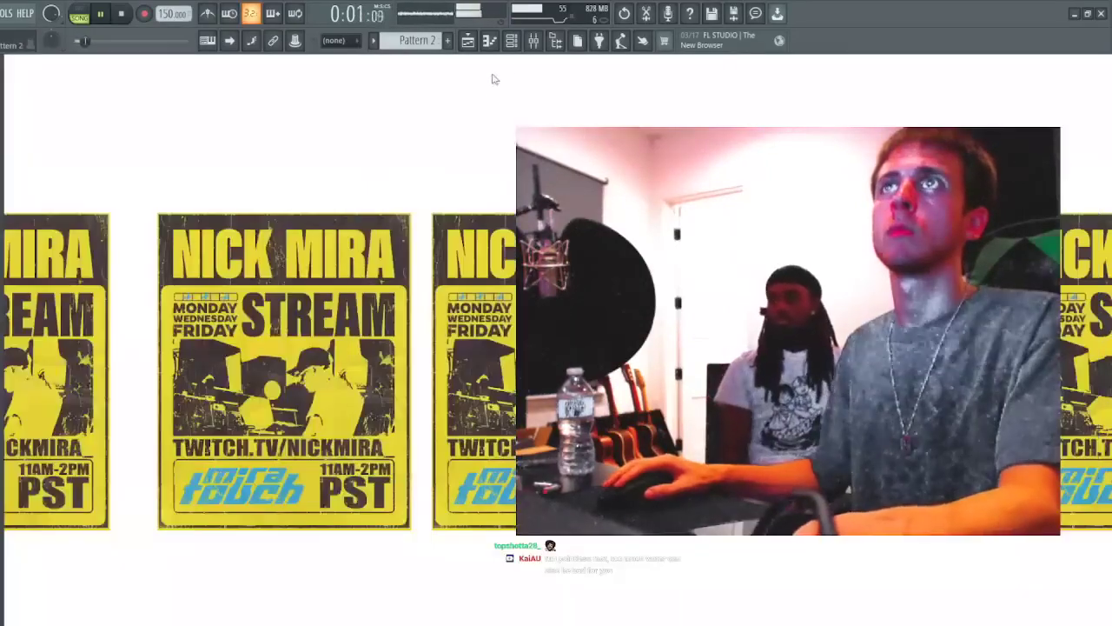
pyautogui.press('F6')
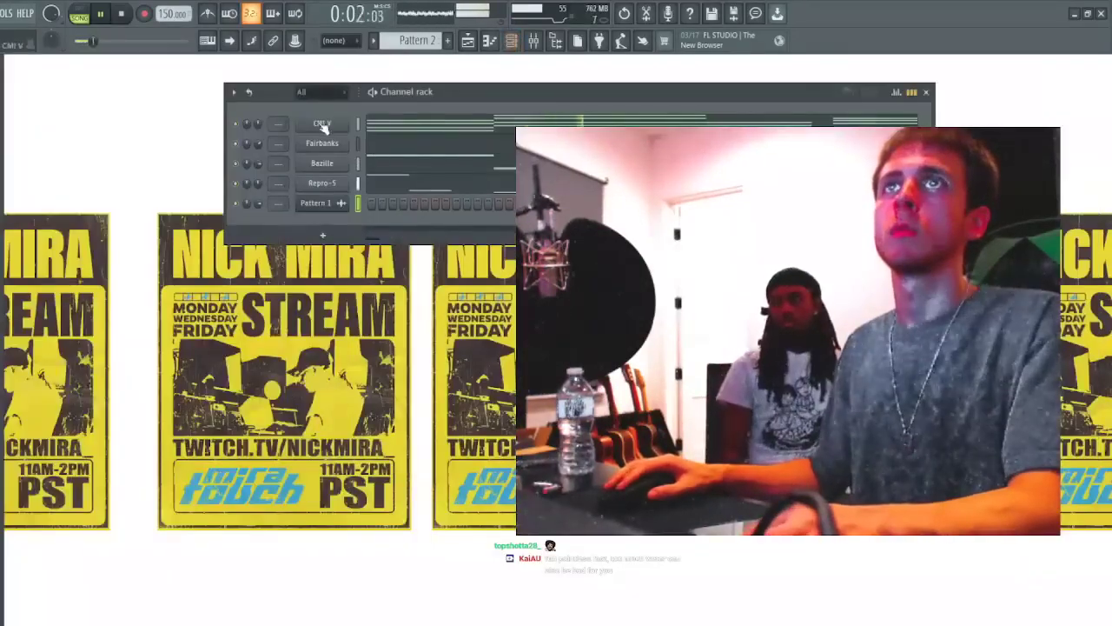
pyautogui.click(322, 125)
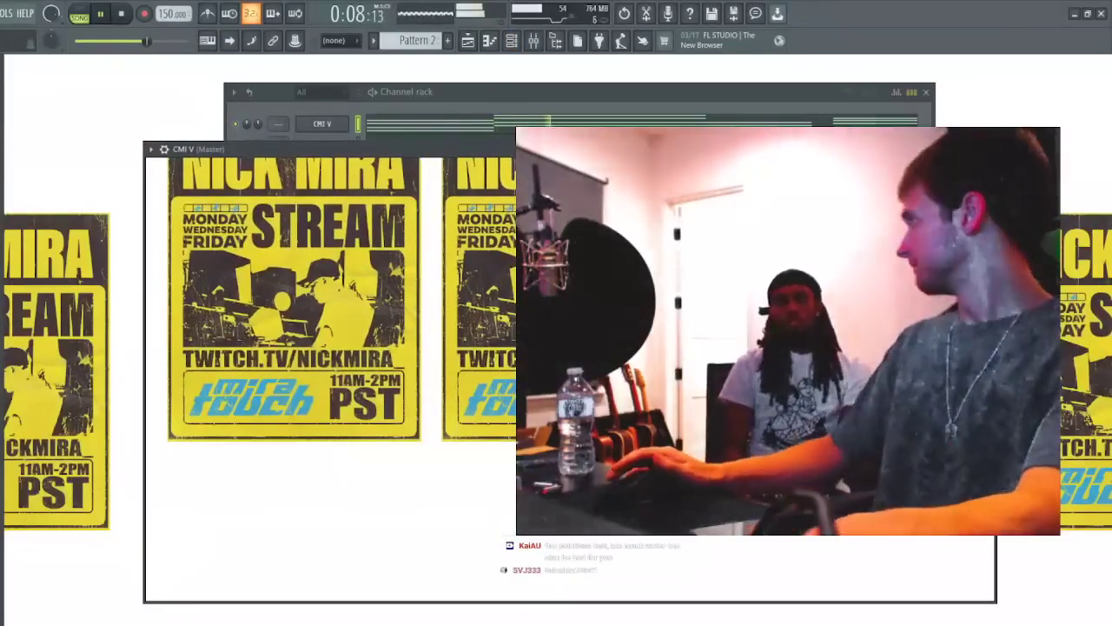
pyautogui.moveTo(567, 151); pyautogui.dragTo(542, 79)
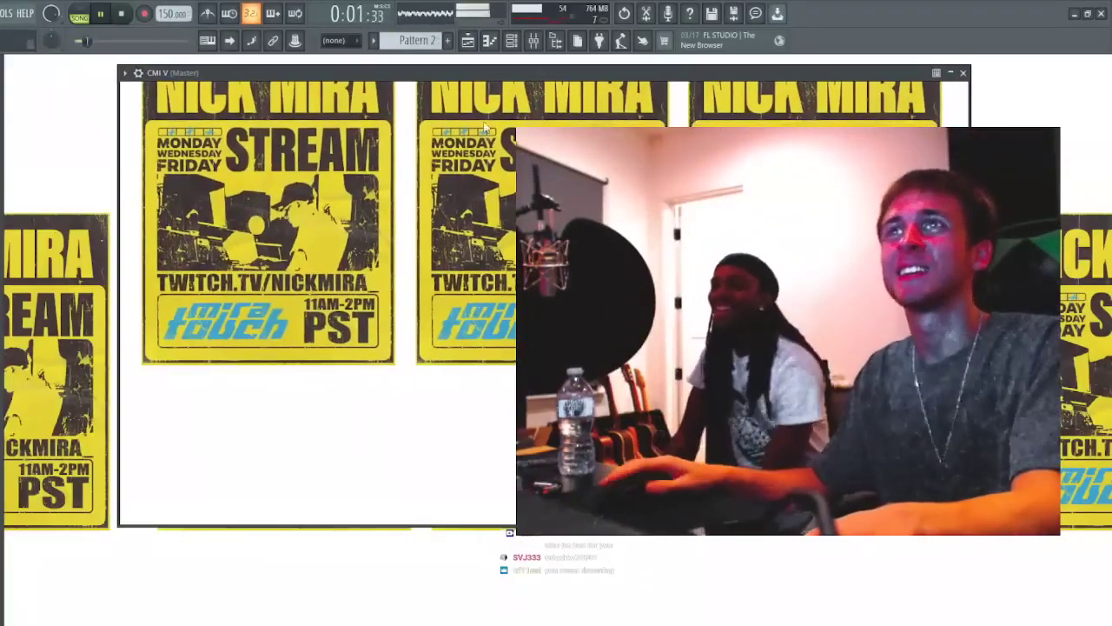
pyautogui.moveTo(501, 84); pyautogui.dragTo(590, 162)
pyautogui.moveTo(386, 161); pyautogui.dragTo(322, 178)
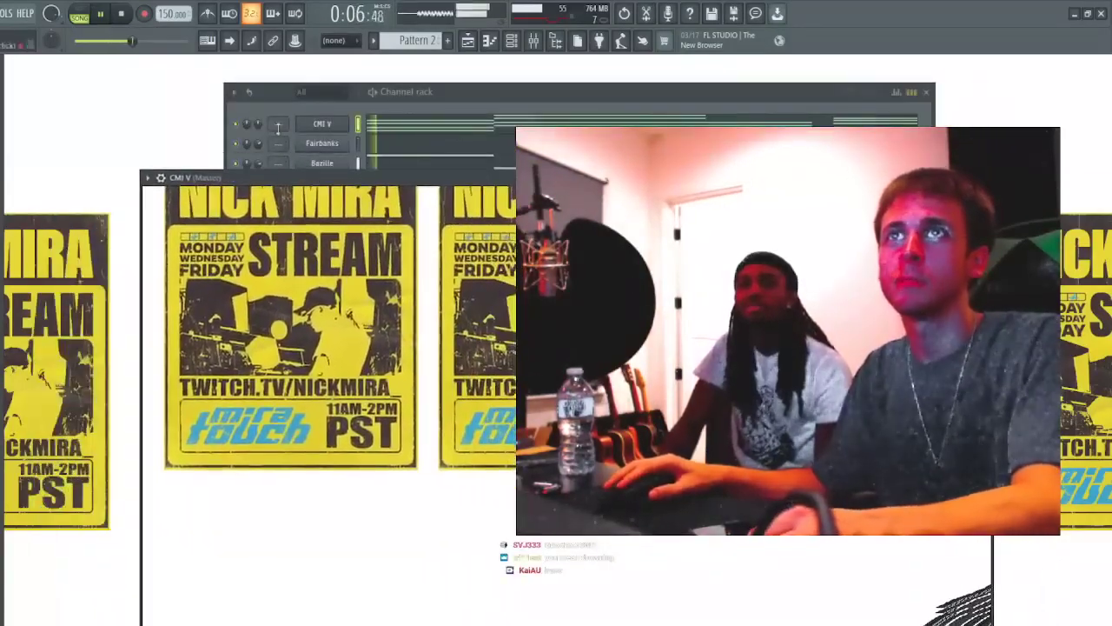
pyautogui.click(250, 144)
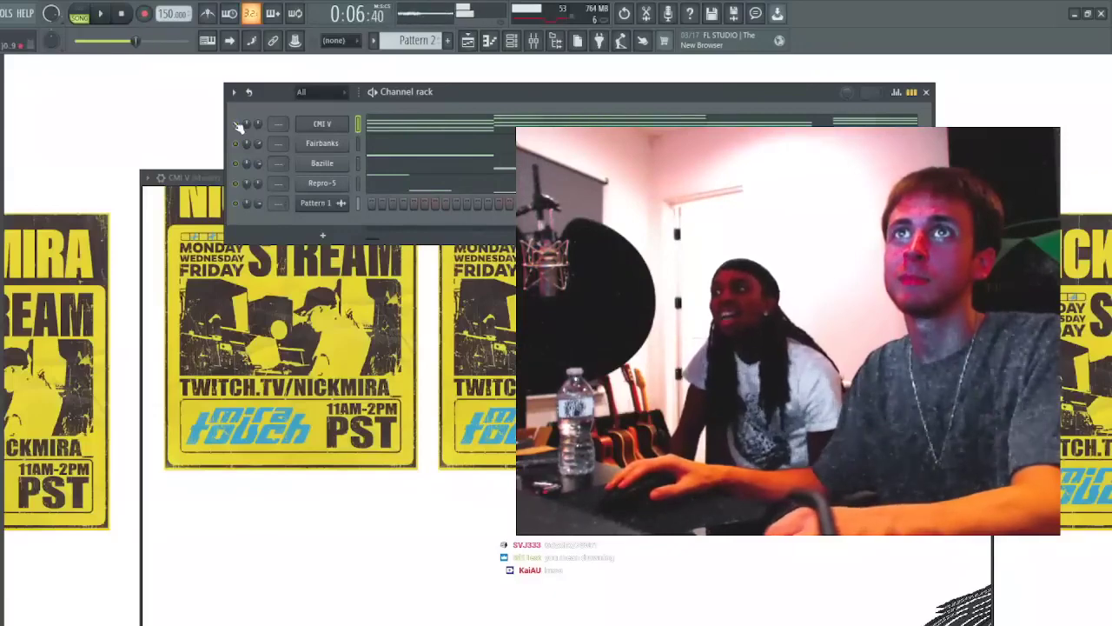
# - Split Pattern 2 by channel and place the new patterns on Tracks 4–8 at bar 1, duplicated
pyautogui.click(468, 40)
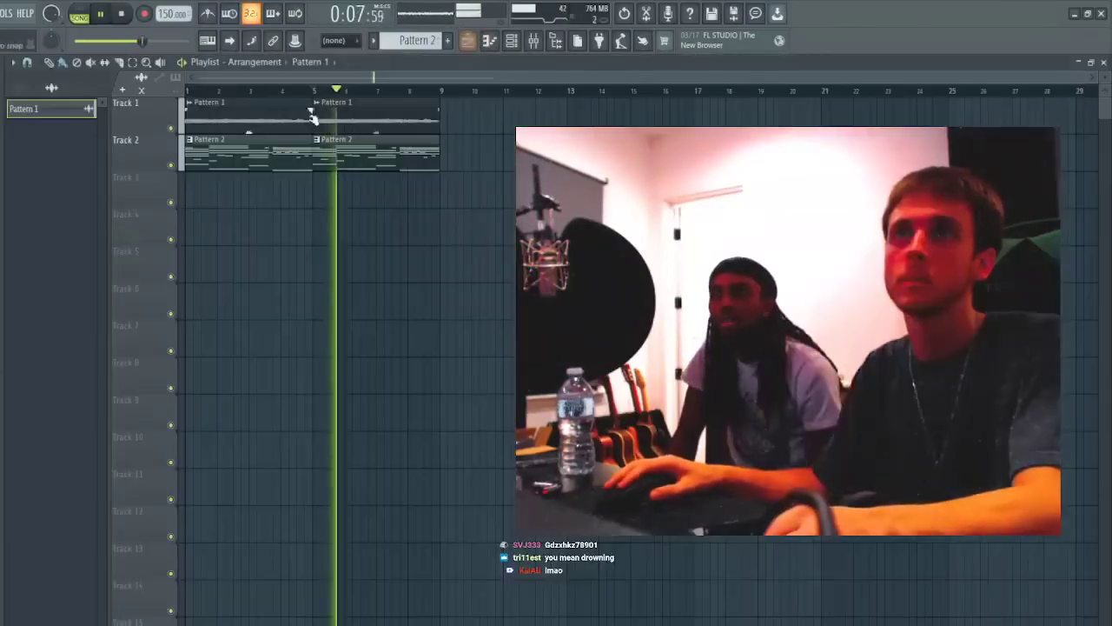
pyautogui.click(476, 257)
pyautogui.click(47, 105)
pyautogui.moveTo(45, 166); pyautogui.dragTo(214, 215)
pyautogui.hotkey('ctrl', 'b')
pyautogui.hotkey('ctrl', 'b')
pyautogui.hotkey('ctrl', 'd')
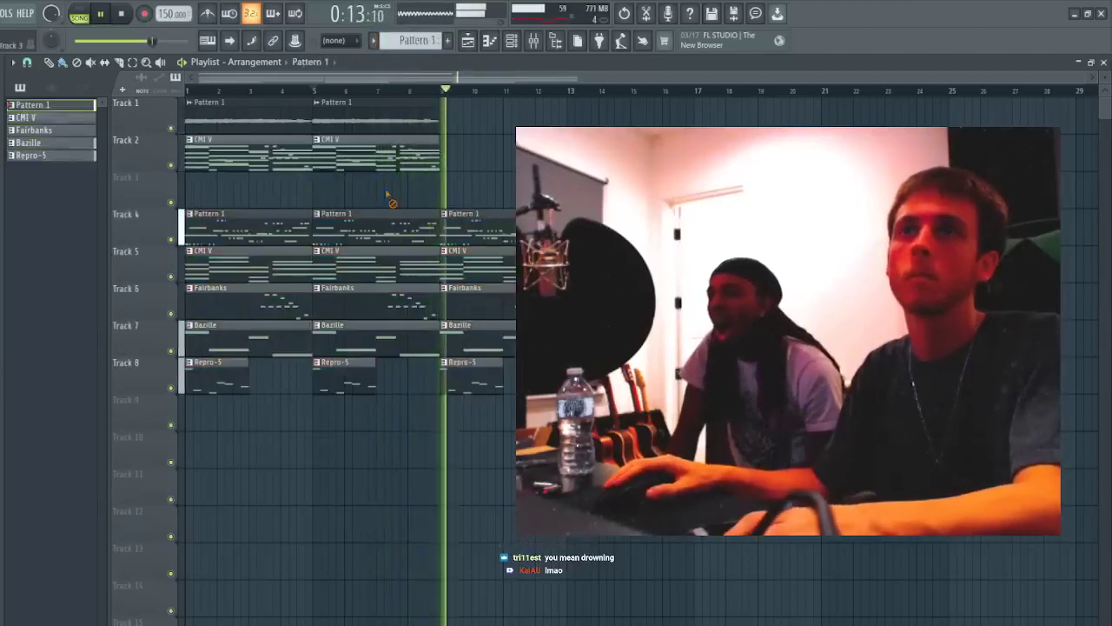
# - Delete unwanted clips, stretch the first Repro-5 clip to bar 5, and duplicate everything to bars 9–17
pyautogui.rightClick(383, 224)
pyautogui.rightClick(300, 154)
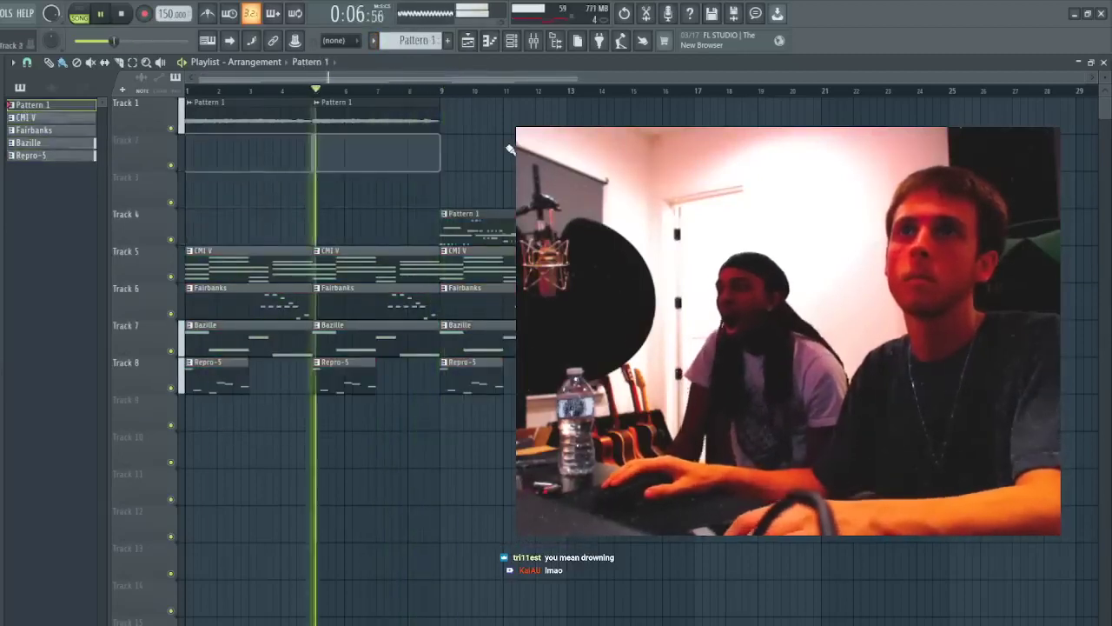
pyautogui.rightClick(301, 307)
pyautogui.moveTo(249, 366); pyautogui.dragTo(406, 363)
pyautogui.rightClick(324, 373)
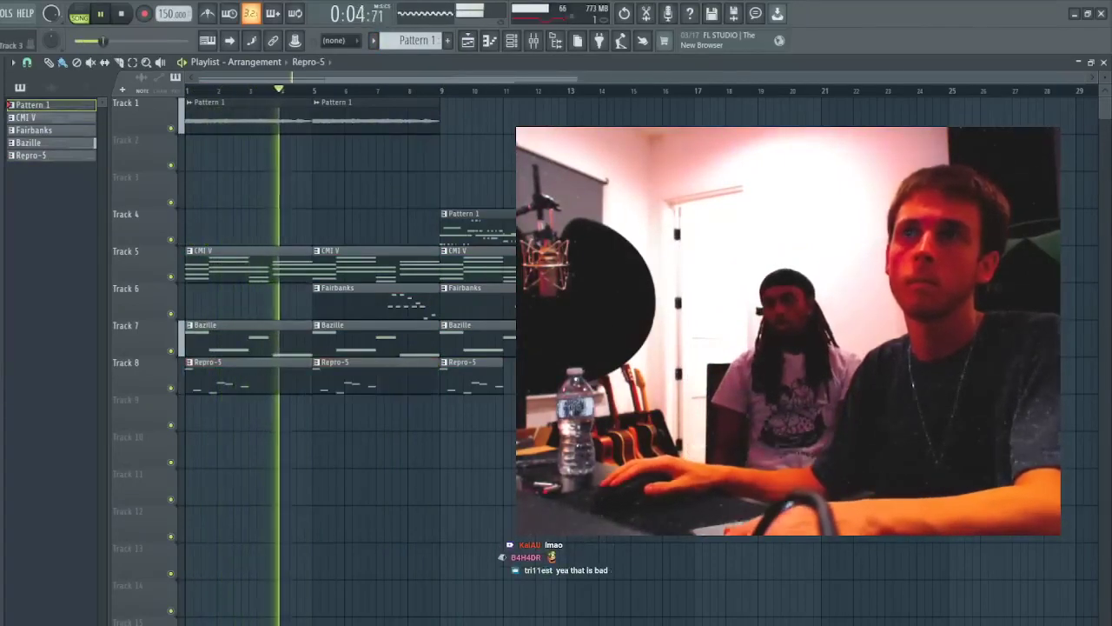
pyautogui.rightClick(483, 226)
pyautogui.hotkey('ctrl', 'a')
pyautogui.hotkey('ctrl', 'b')
pyautogui.hotkey('ctrl', 'd')
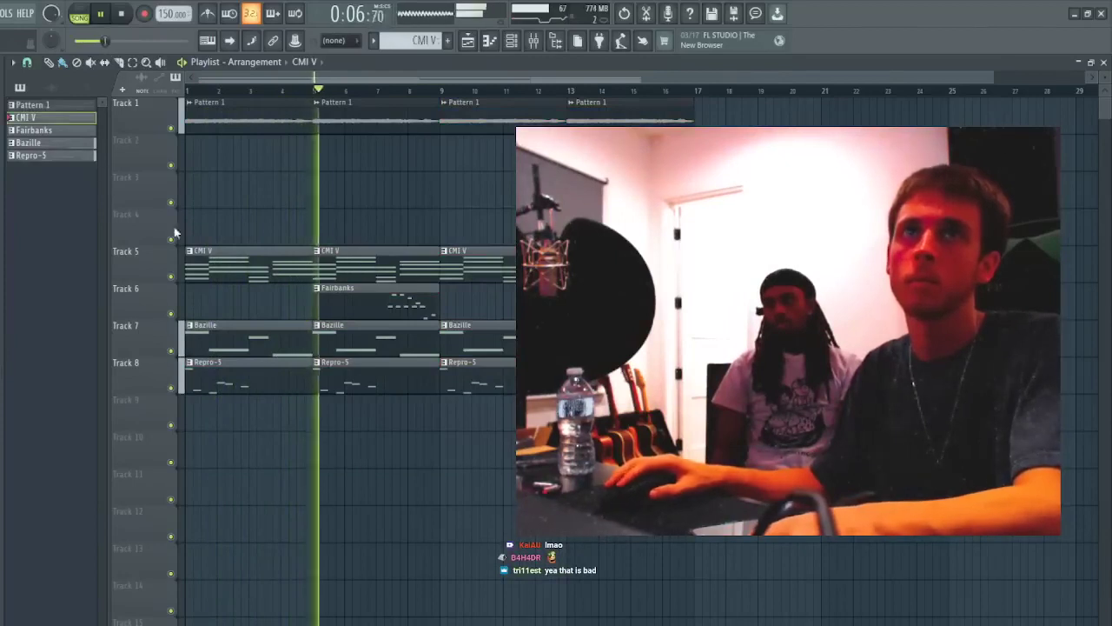
# - Unmute the CMI V channel and delete the CMI V clips on Track 5 before bar 9
pyautogui.moveTo(335, 232); pyautogui.dragTo(68, 216)
pyautogui.rightClick(195, 217)
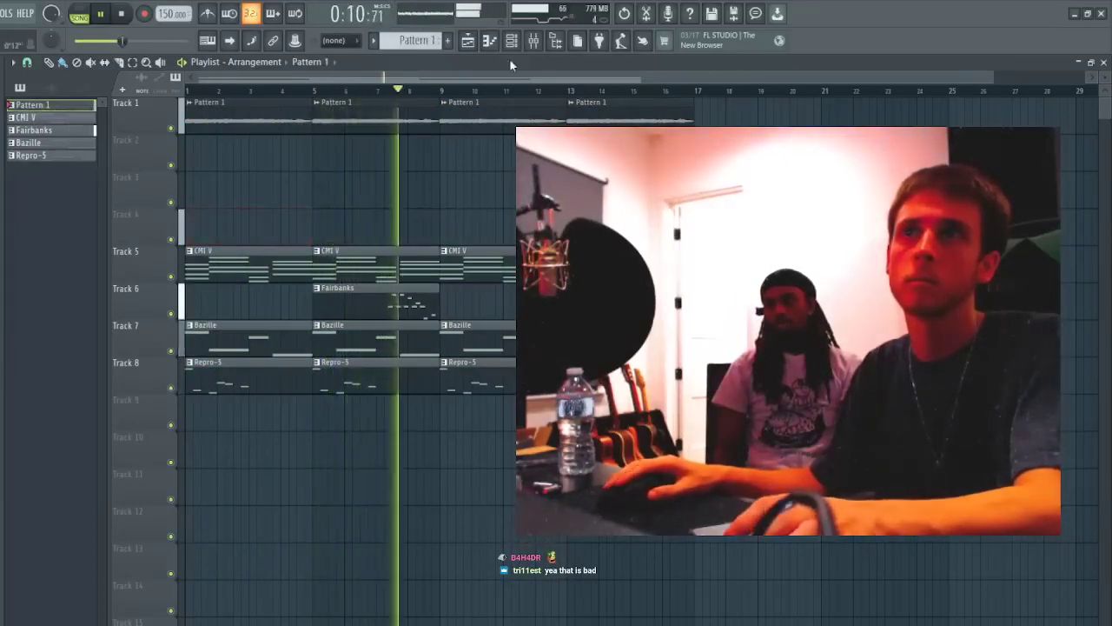
pyautogui.press('F6')
pyautogui.click(235, 124)
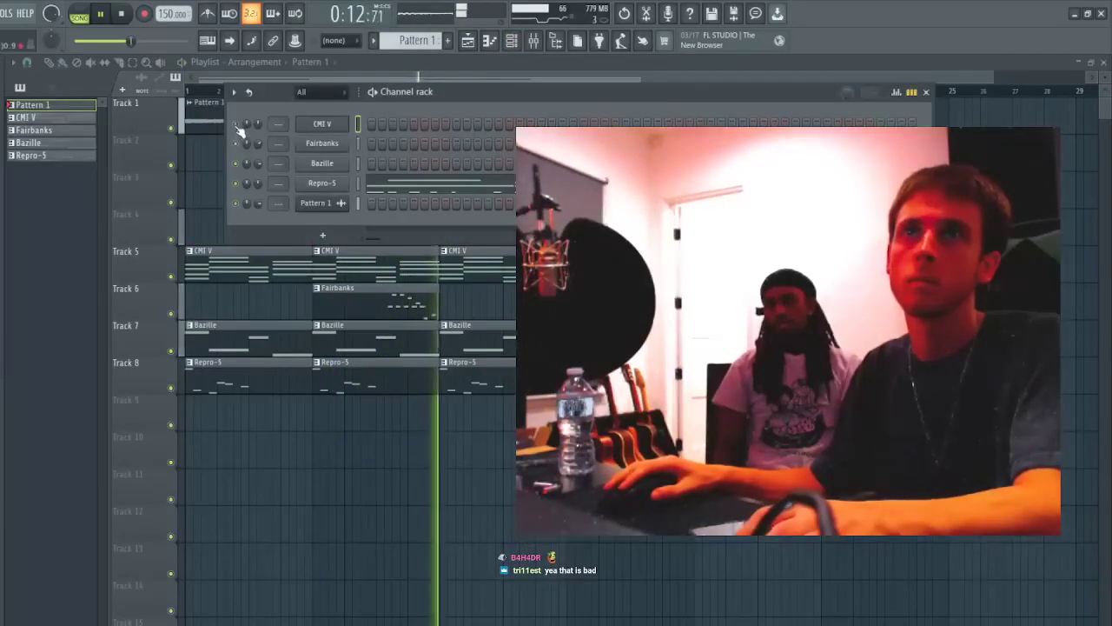
pyautogui.press('F6')
pyautogui.rightClick(376, 266)
pyautogui.rightClick(266, 263)
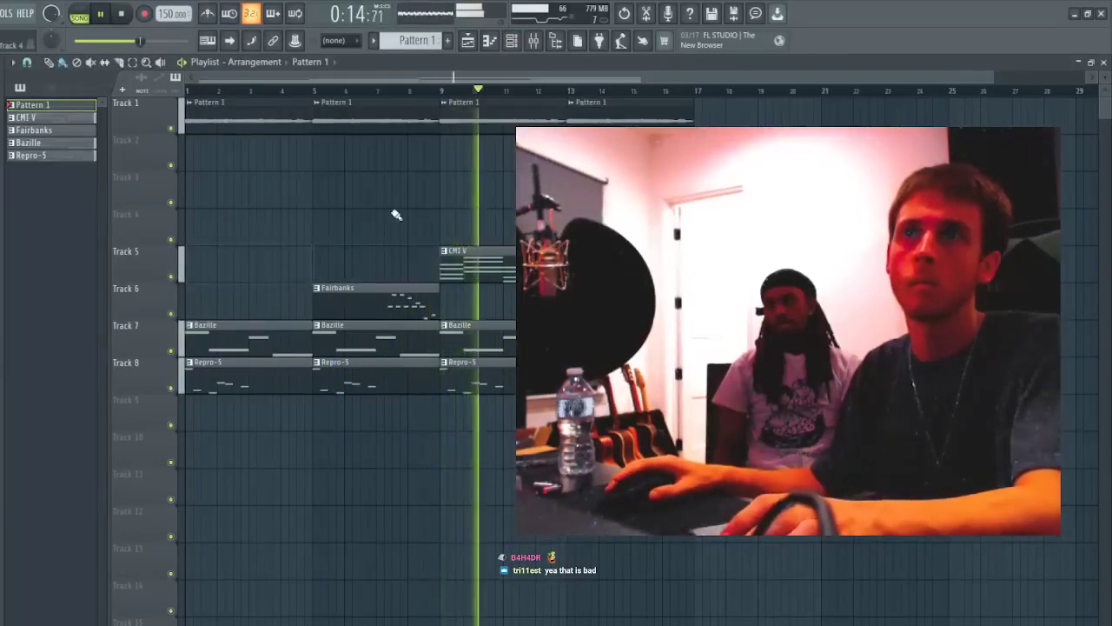
# - Drop the CMI V clip's F#5 and C#6 notes an octave, then return to the playlist
pyautogui.doubleClick(513, 260)
pyautogui.moveTo(323, 80); pyautogui.dragTo(63, 84)
pyautogui.keyDown('ctrl'); pyautogui.keyDown('shift'); pyautogui.click(269, 376); pyautogui.keyUp('shift'); pyautogui.keyUp('ctrl')
pyautogui.keyDown('ctrl'); pyautogui.keyDown('shift'); pyautogui.click(263, 292); pyautogui.keyUp('shift'); pyautogui.keyUp('ctrl')
pyautogui.hotkey('ctrl', 'Down')
pyautogui.keyDown('ctrl'); pyautogui.click(278, 290); pyautogui.keyUp('ctrl')
pyautogui.press('F5')
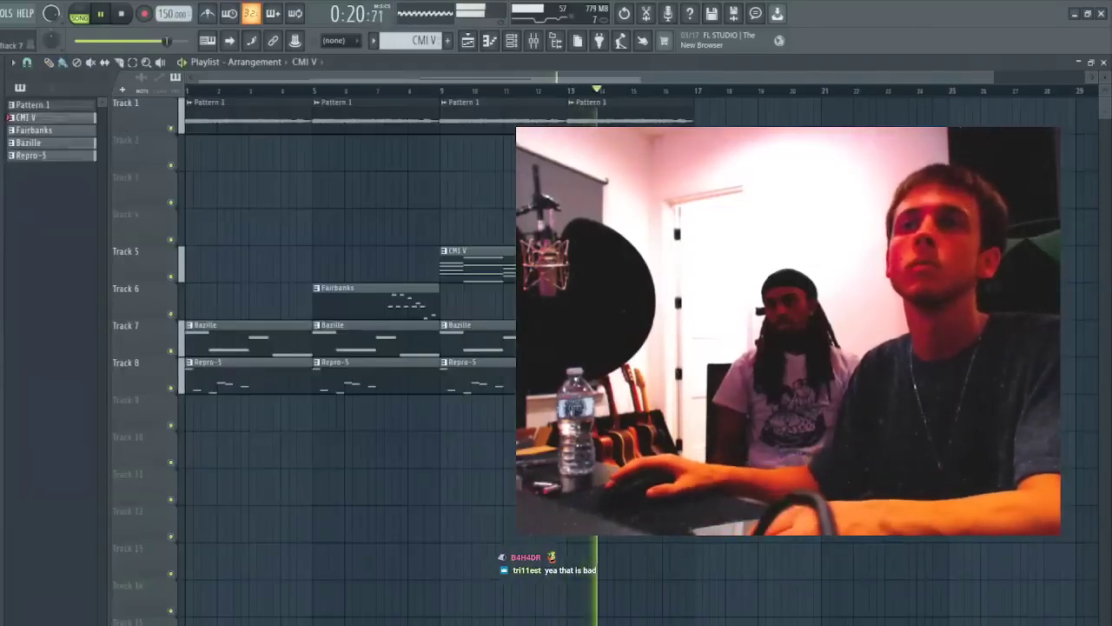
# - Move a bar-2 CMI V note down to G#5 and lower the top note one step, auditioning it
pyautogui.press('F7')
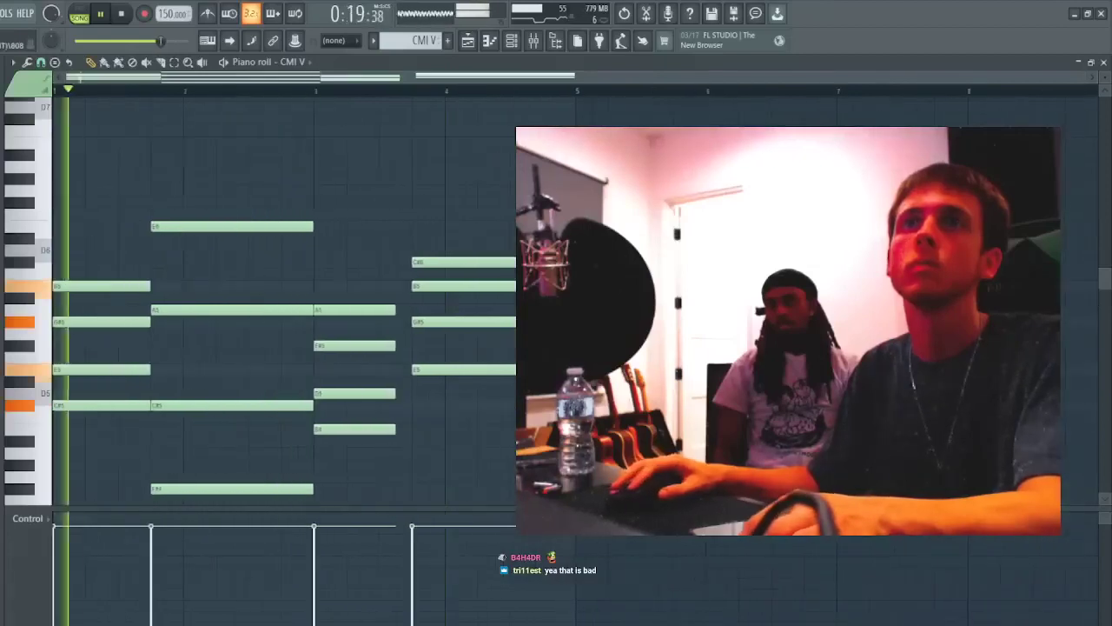
pyautogui.moveTo(171, 307); pyautogui.dragTo(168, 325)
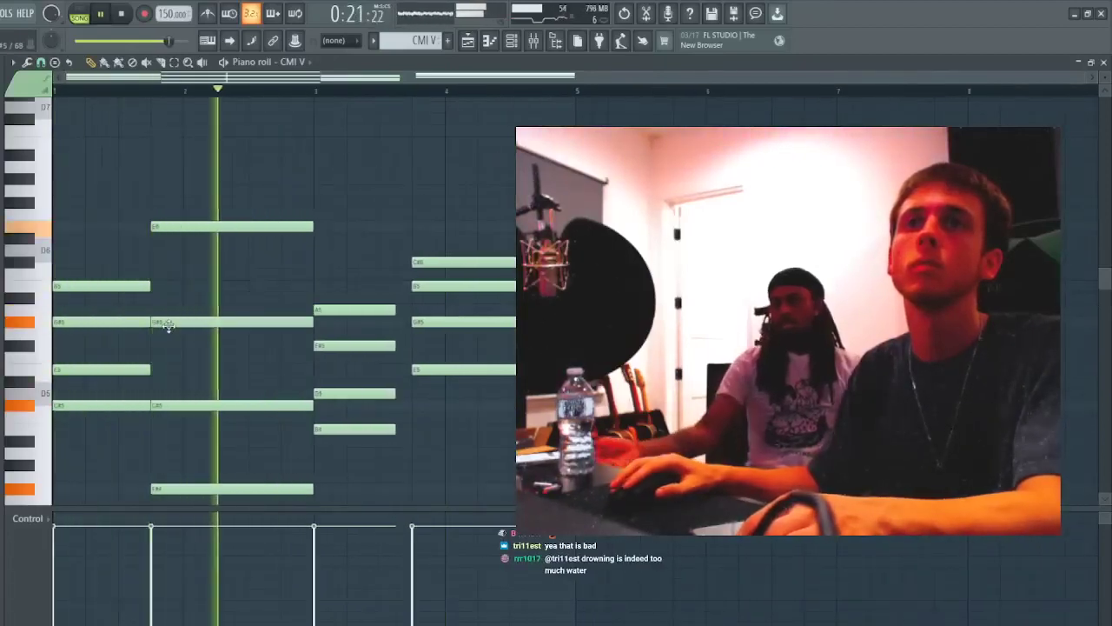
pyautogui.press('space')
pyautogui.moveTo(179, 223); pyautogui.dragTo(182, 263)
pyautogui.press('space')
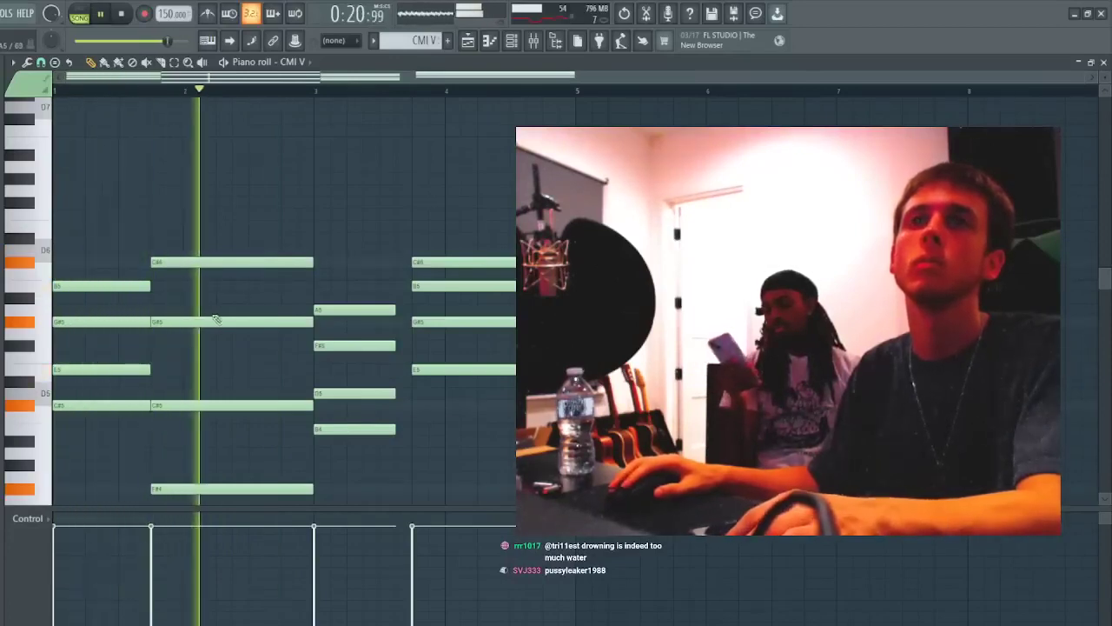
pyautogui.press('space')
# - Add an A5 note to the bar-2 chord, delete G#5, and move A5 down to F#5
pyautogui.click(156, 452)
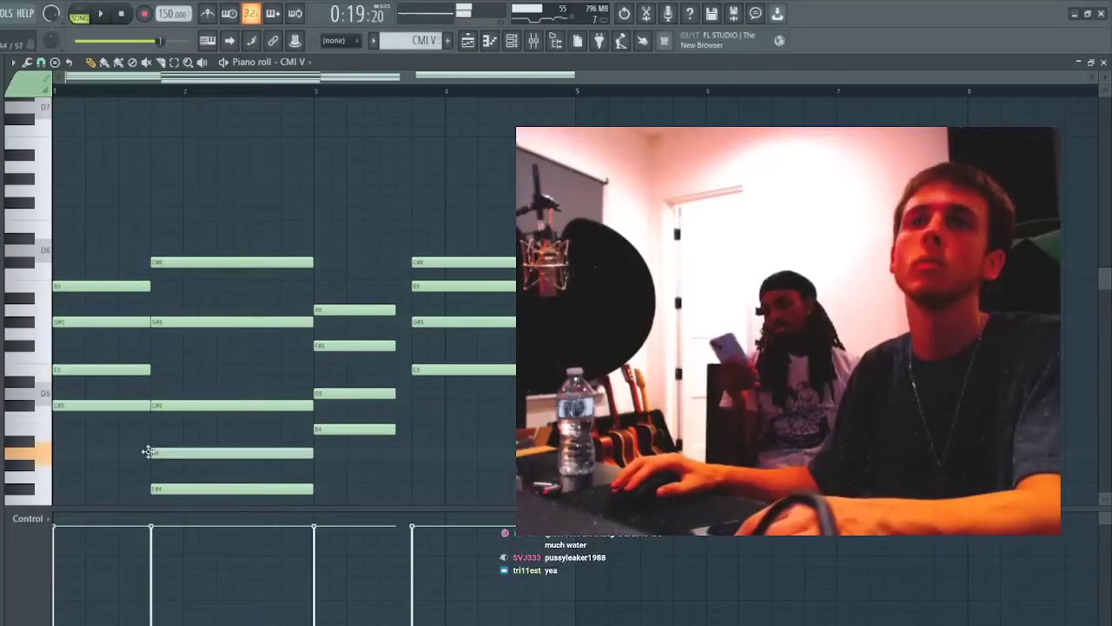
pyautogui.press('space')
pyautogui.hotkey('ctrl', 'Up')
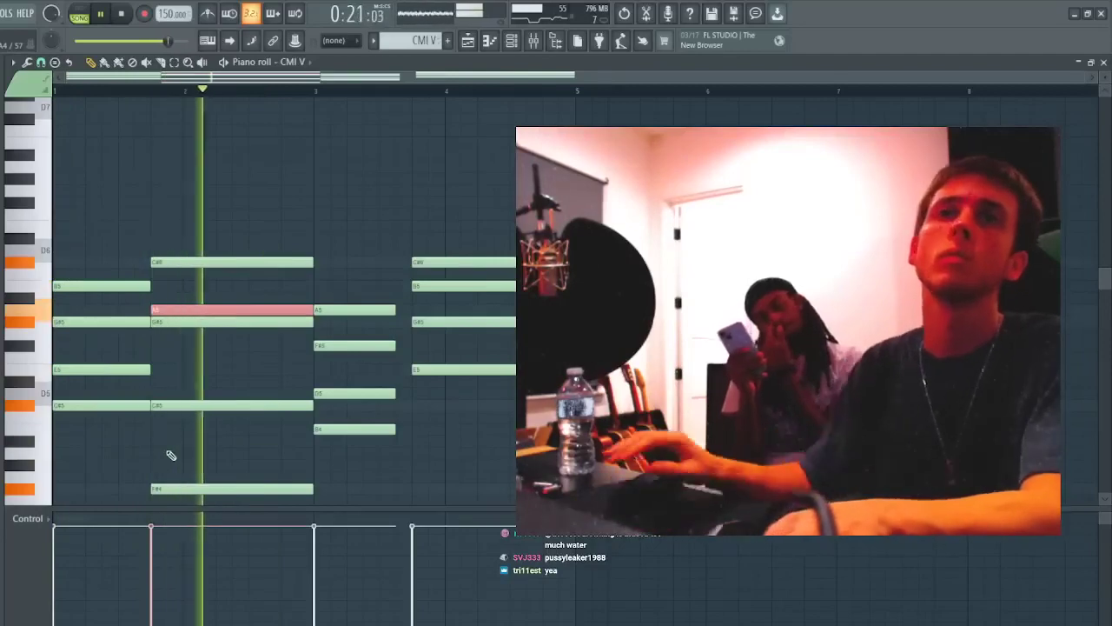
pyautogui.keyDown('ctrl'); pyautogui.click(167, 280); pyautogui.keyUp('ctrl')
pyautogui.press('space')
pyautogui.press('space')
pyautogui.rightClick(160, 324)
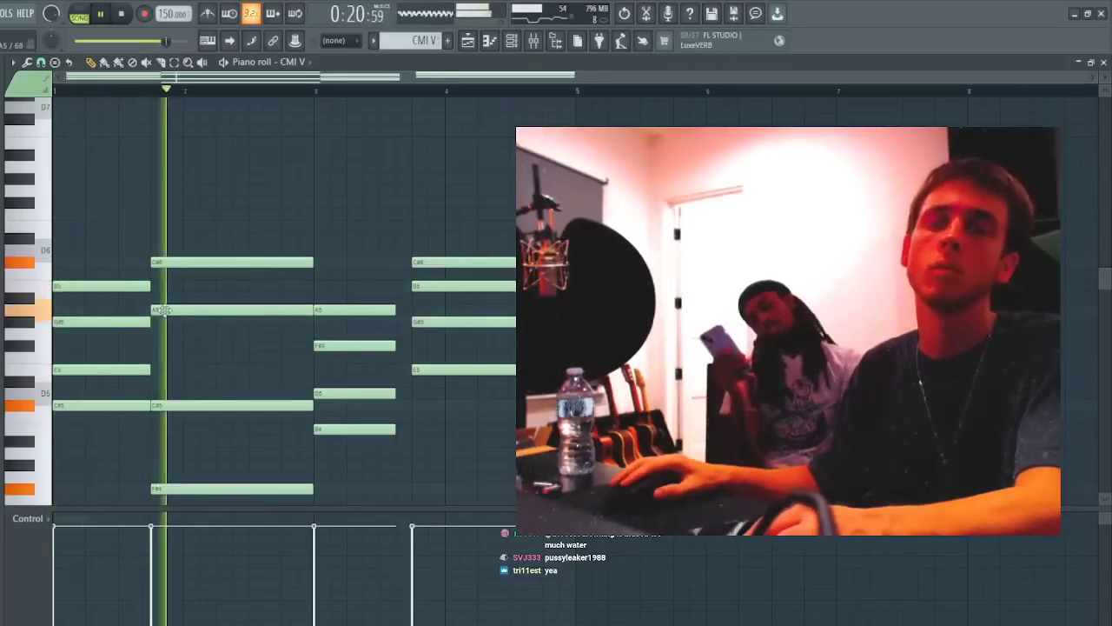
pyautogui.press('space')
pyautogui.moveTo(174, 308); pyautogui.dragTo(176, 345)
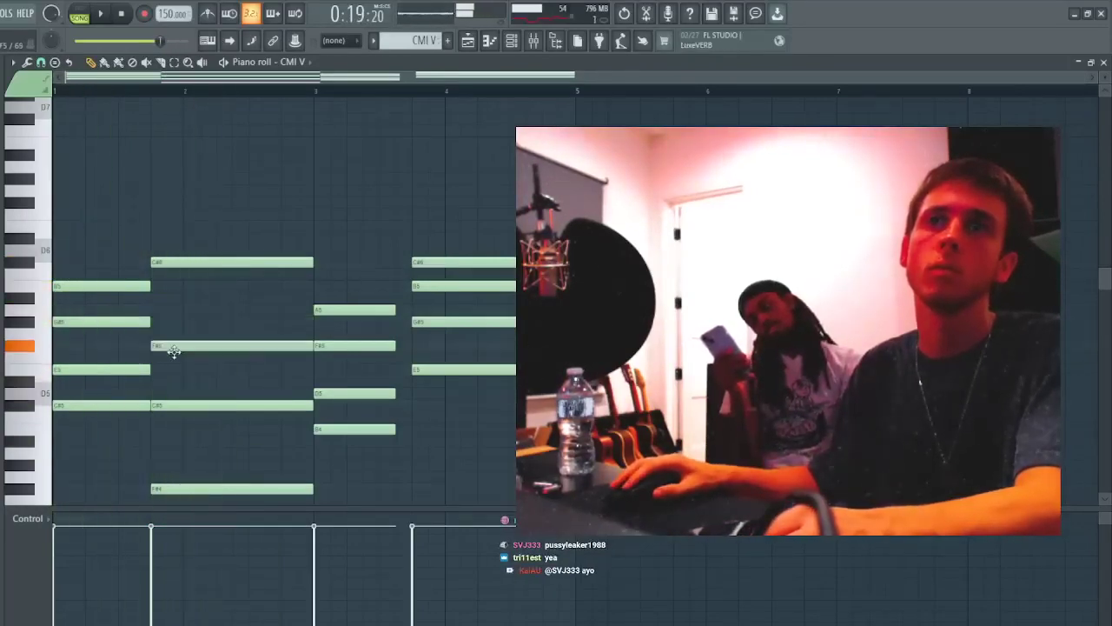
pyautogui.press('space')
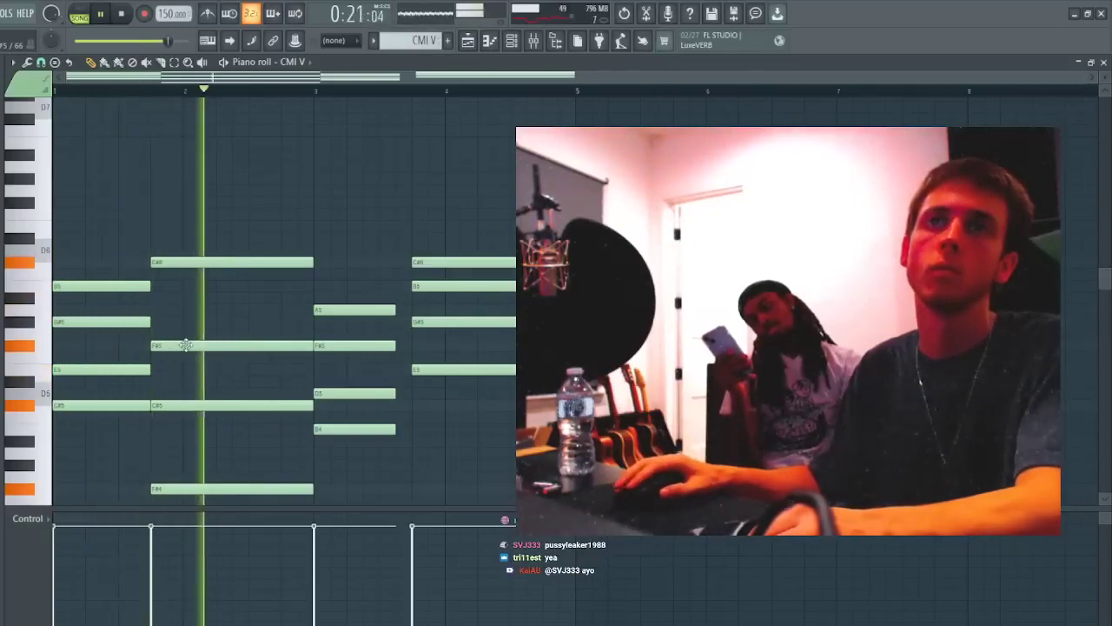
# - Lower the note to E5, keep C#5 in the chord, and play the song arrangement
pyautogui.press('space')
pyautogui.moveTo(176, 346); pyautogui.dragTo(184, 370)
pyautogui.rightClick(180, 405)
pyautogui.press('space')
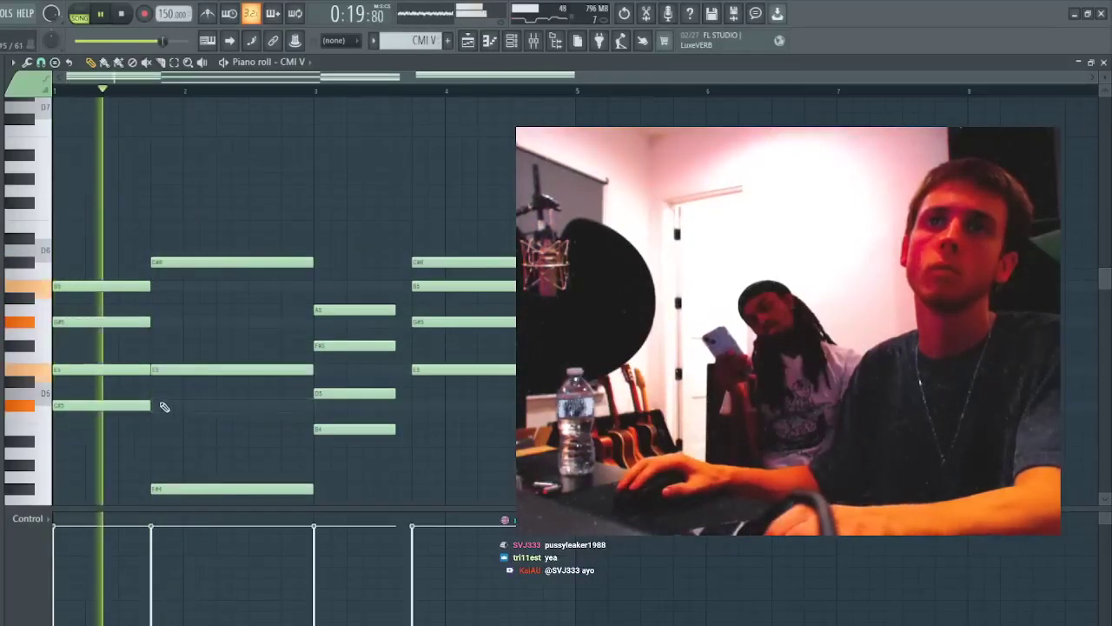
pyautogui.click(217, 405)
pyautogui.press('space')
pyautogui.press('F5')
pyautogui.press('space')
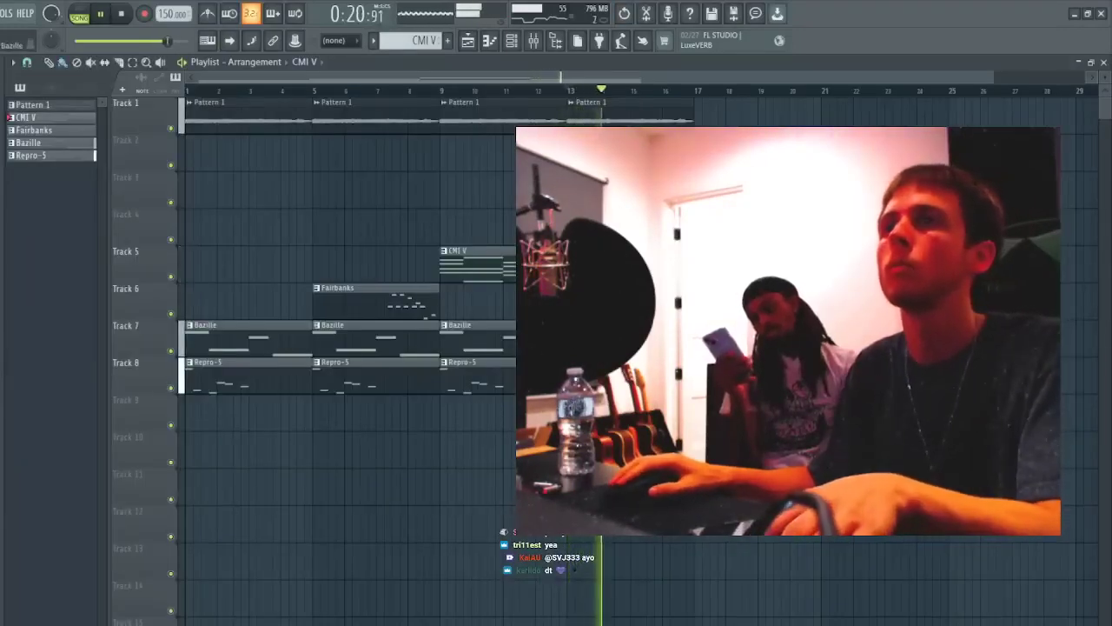
# - Delete the Repro-5 clip at bar 9 and duplicate the clips from bar 9 onward to later bars
pyautogui.press('space')
pyautogui.press('space')
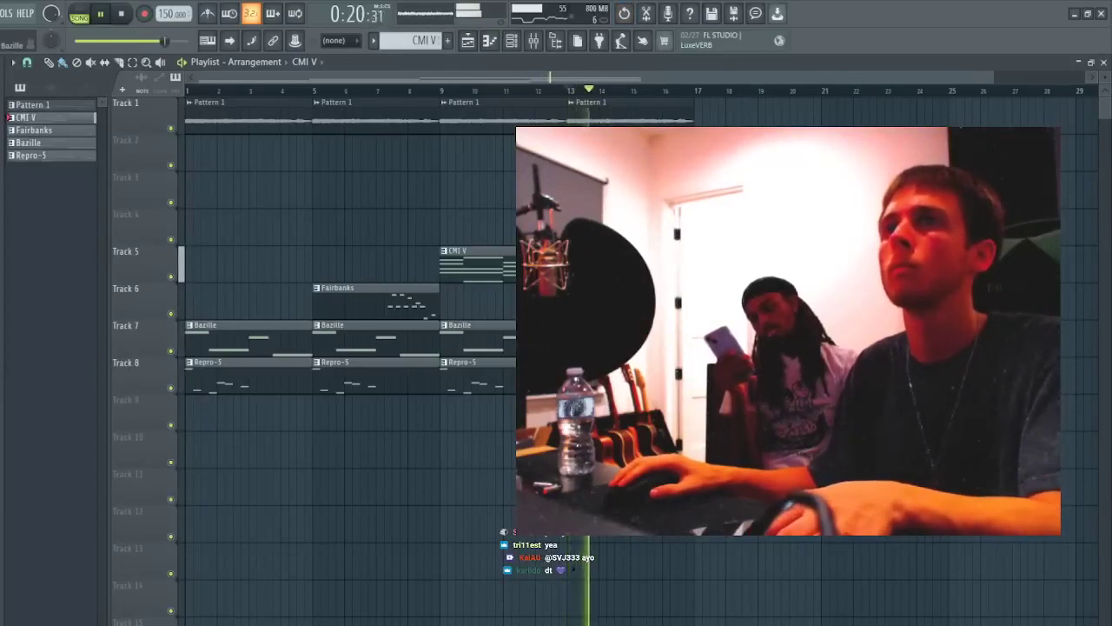
pyautogui.rightClick(544, 375)
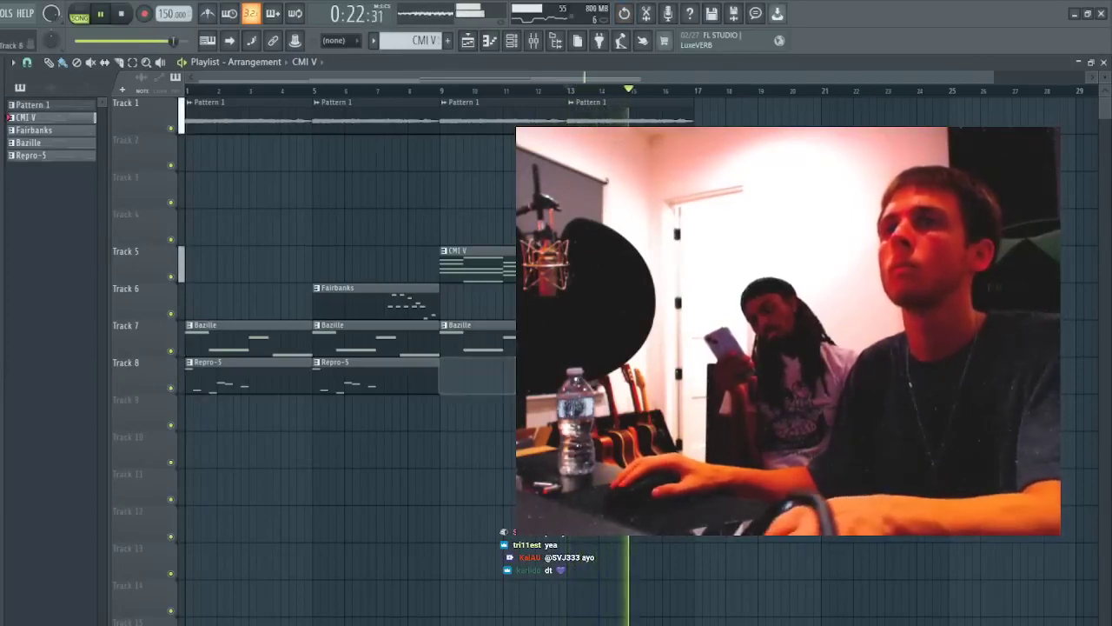
pyautogui.moveTo(819, 469); pyautogui.dragTo(497, 99)
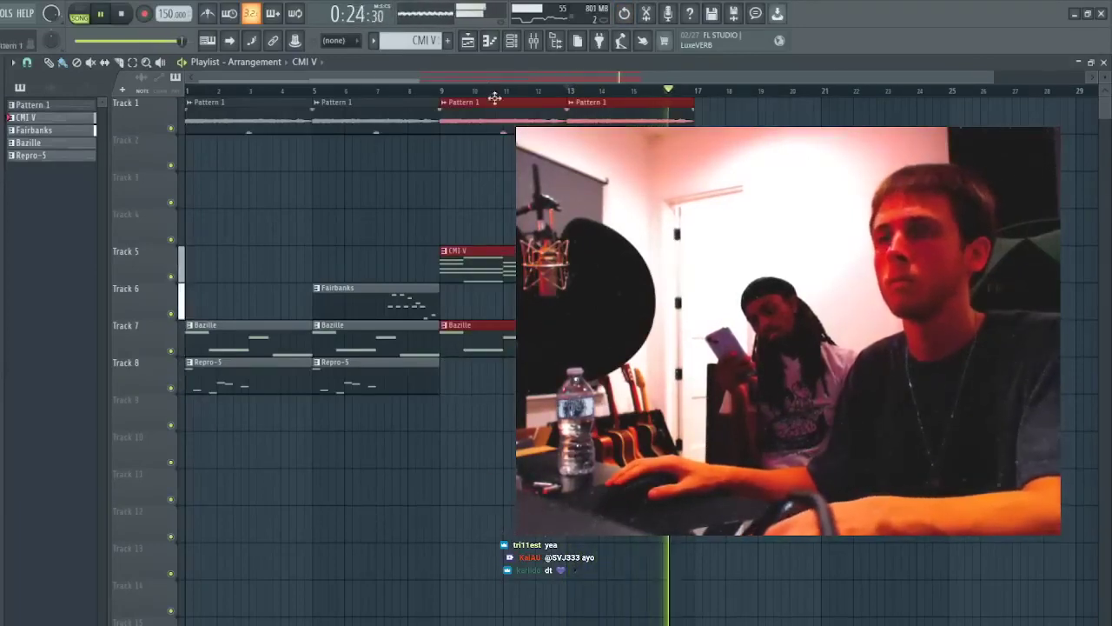
pyautogui.hotkey('ctrl', 'b')
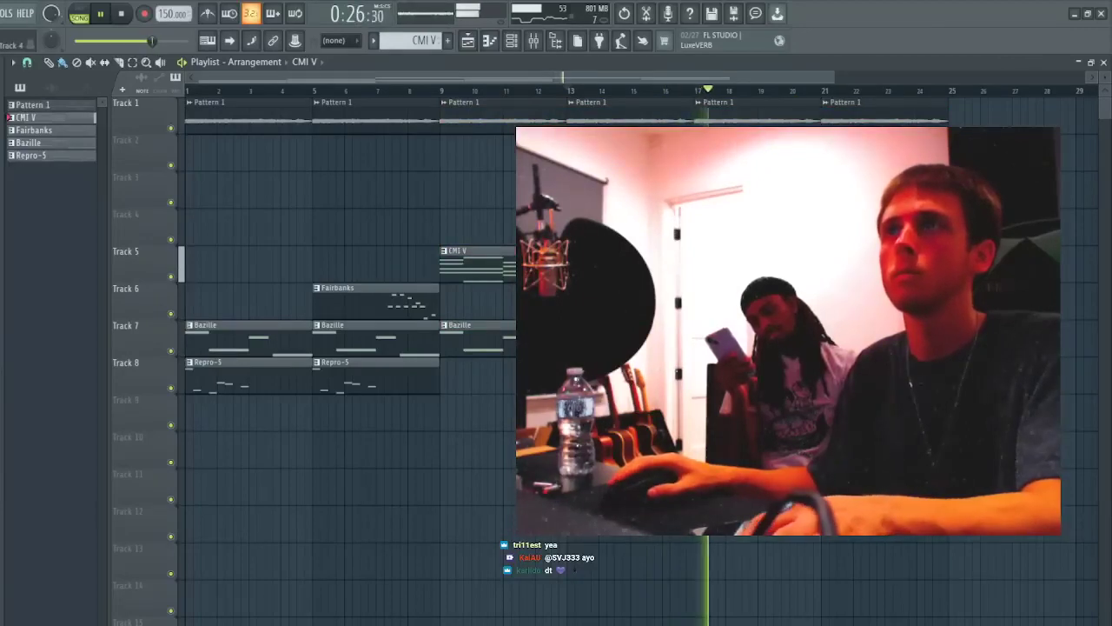
pyautogui.moveTo(1043, 387); pyautogui.dragTo(187, 101)
pyautogui.hotkey('ctrl', 'b')
pyautogui.hotkey('ctrl', 'd')
# - Review the extended song by jumping playback to bars 25, 29, 33 and 40
pyautogui.scroll(-5, 347, 108)
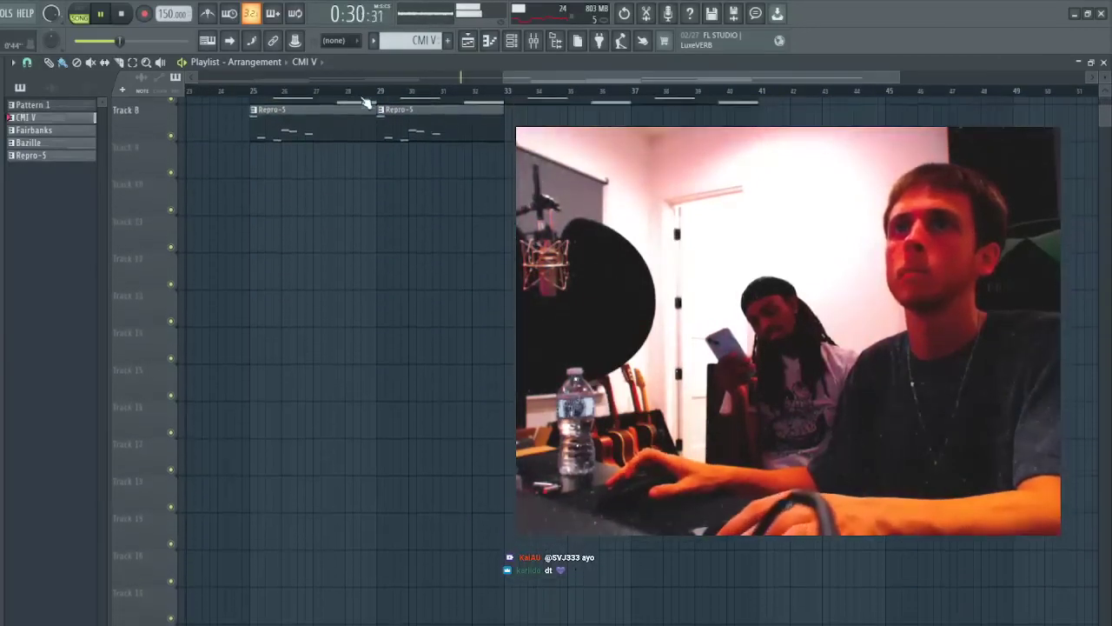
pyautogui.scroll(-4, 365, 102)
pyautogui.scroll(5, 366, 103)
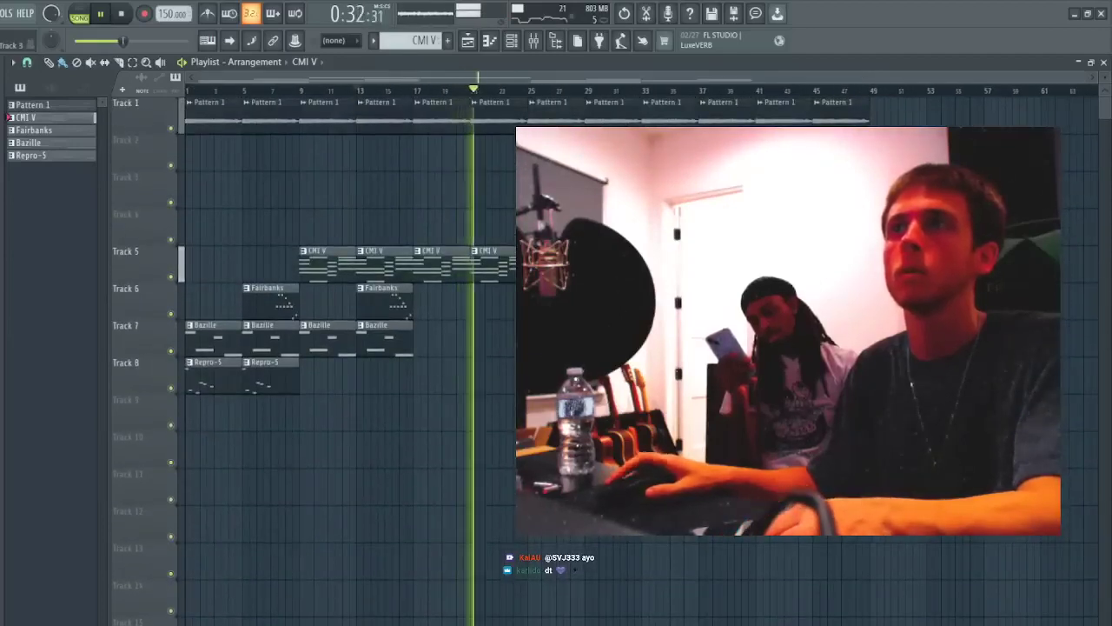
pyautogui.click(533, 91)
pyautogui.click(588, 91)
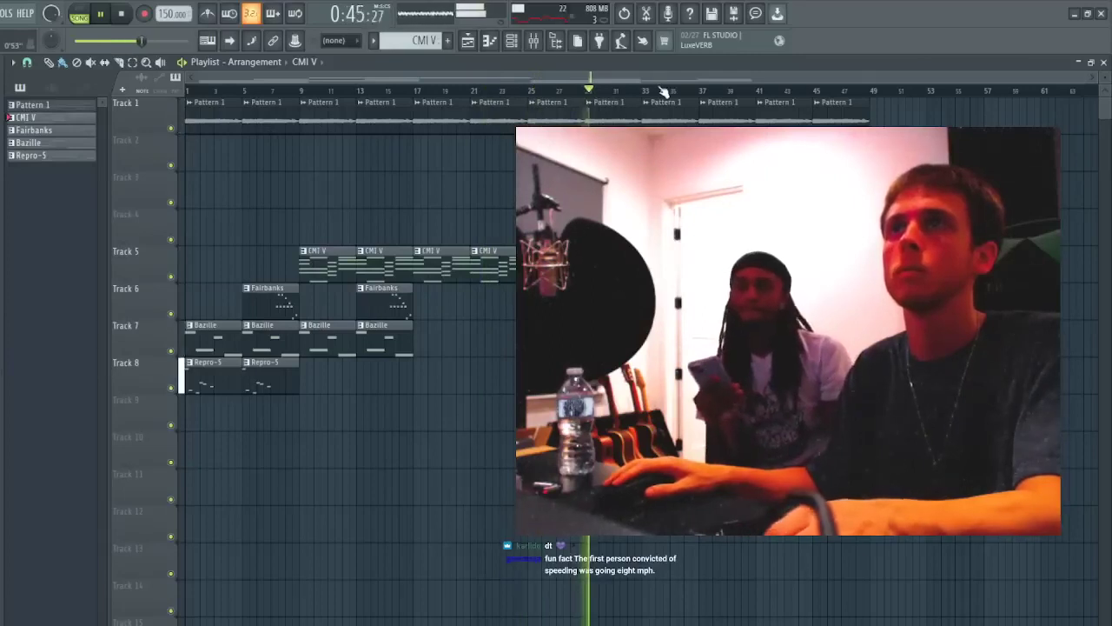
pyautogui.click(650, 90)
pyautogui.click(756, 90)
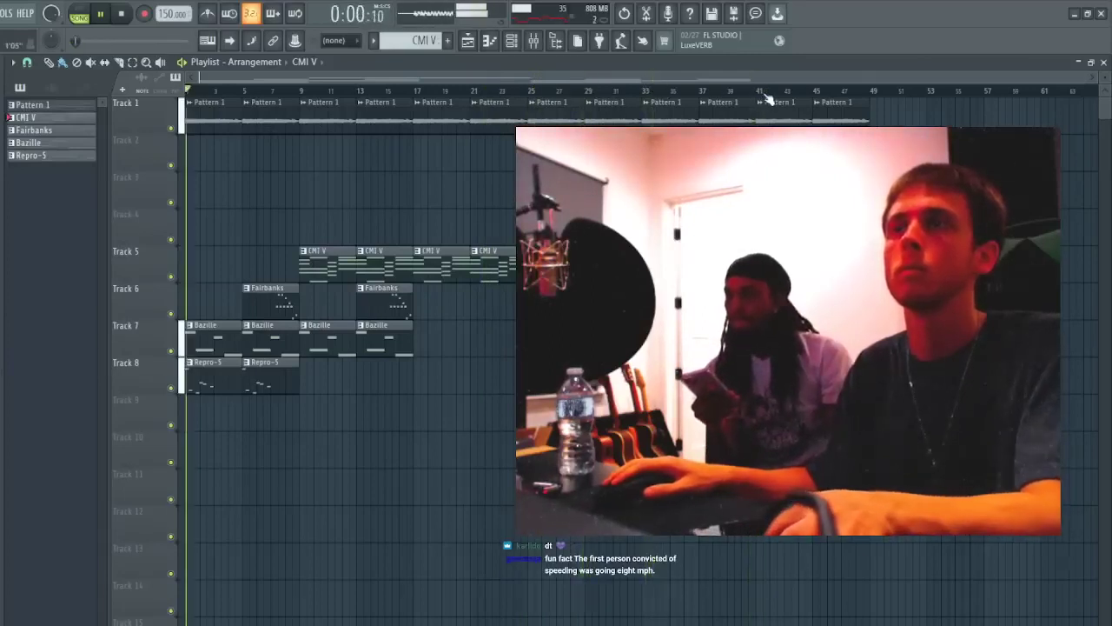
pyautogui.click(757, 90)
pyautogui.click(645, 90)
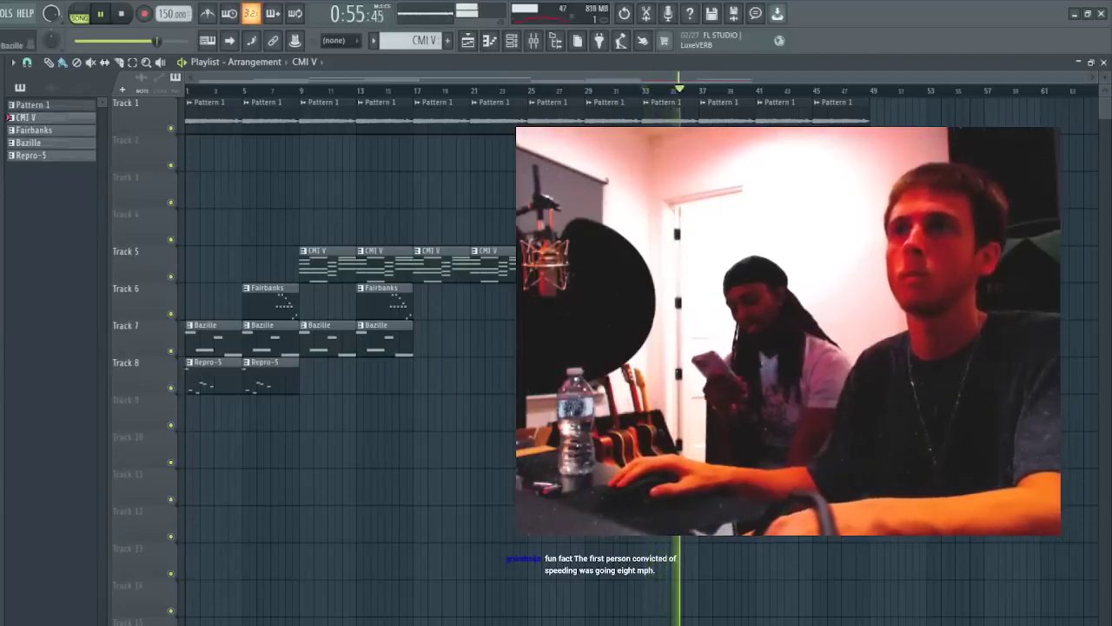
pyautogui.click(534, 90)
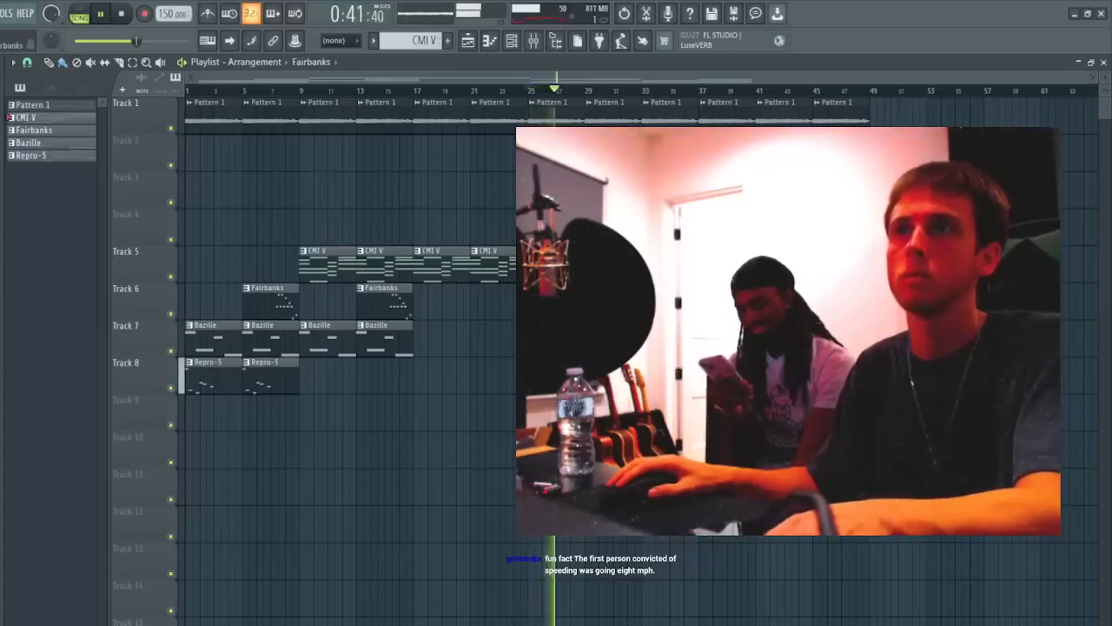
# - Copy the Fairbanks, Bazille and Repro-5 clips to around bar 61 and select all clips
pyautogui.moveTo(426, 345); pyautogui.dragTo(312, 330)
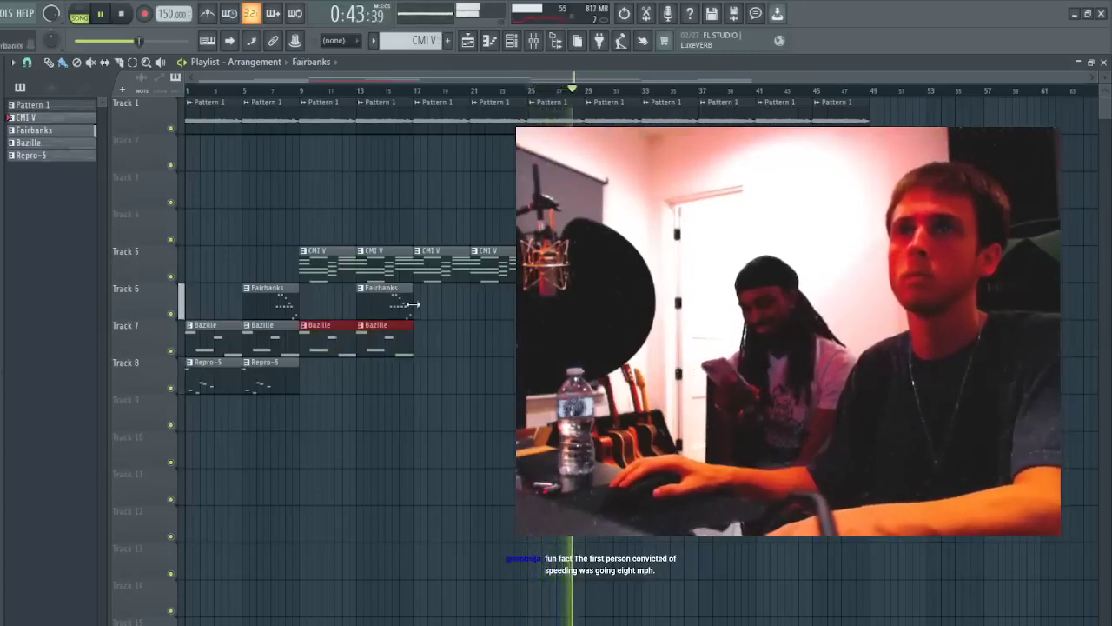
pyautogui.moveTo(511, 271); pyautogui.dragTo(284, 239)
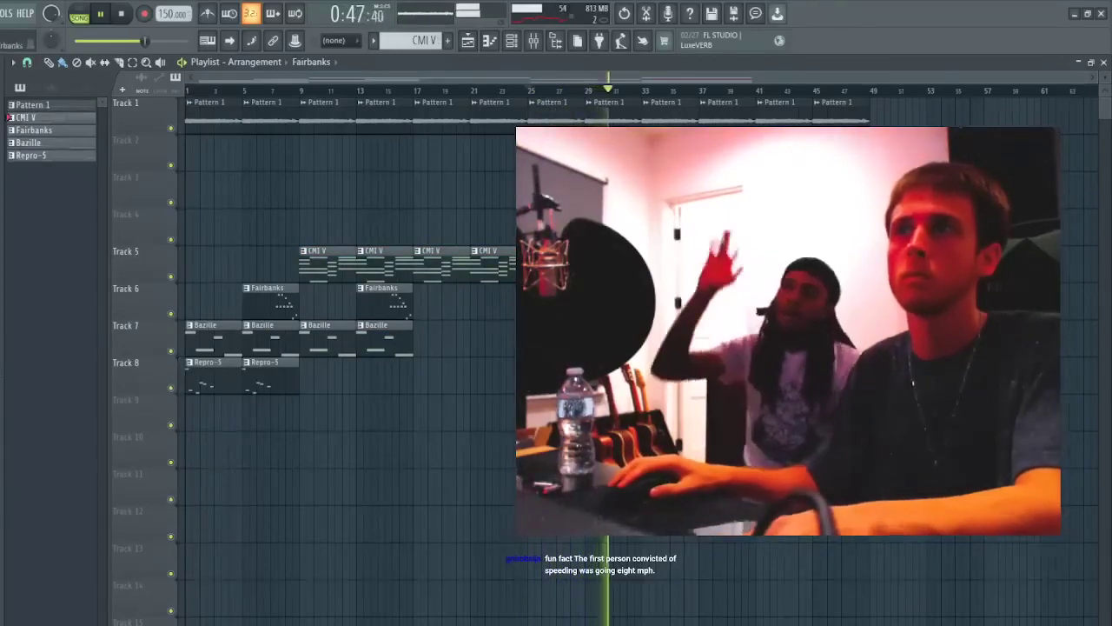
pyautogui.moveTo(873, 93); pyautogui.dragTo(218, 213)
pyautogui.keyDown('ctrl'); pyautogui.click(217, 217); pyautogui.keyUp('ctrl')
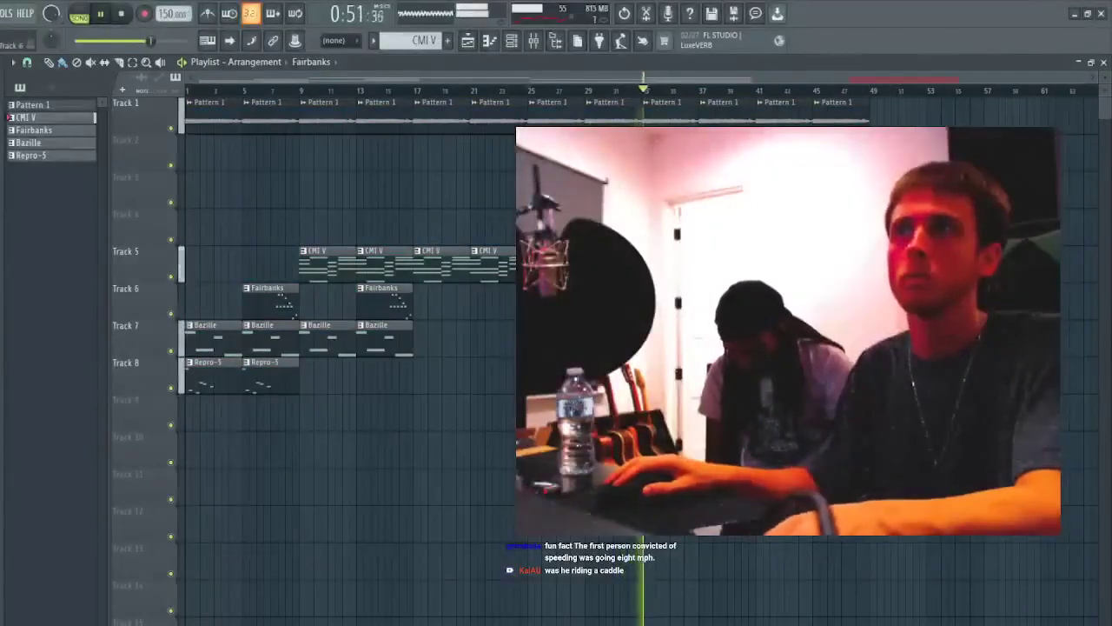
pyautogui.moveTo(939, 300); pyautogui.dragTo(1052, 304)
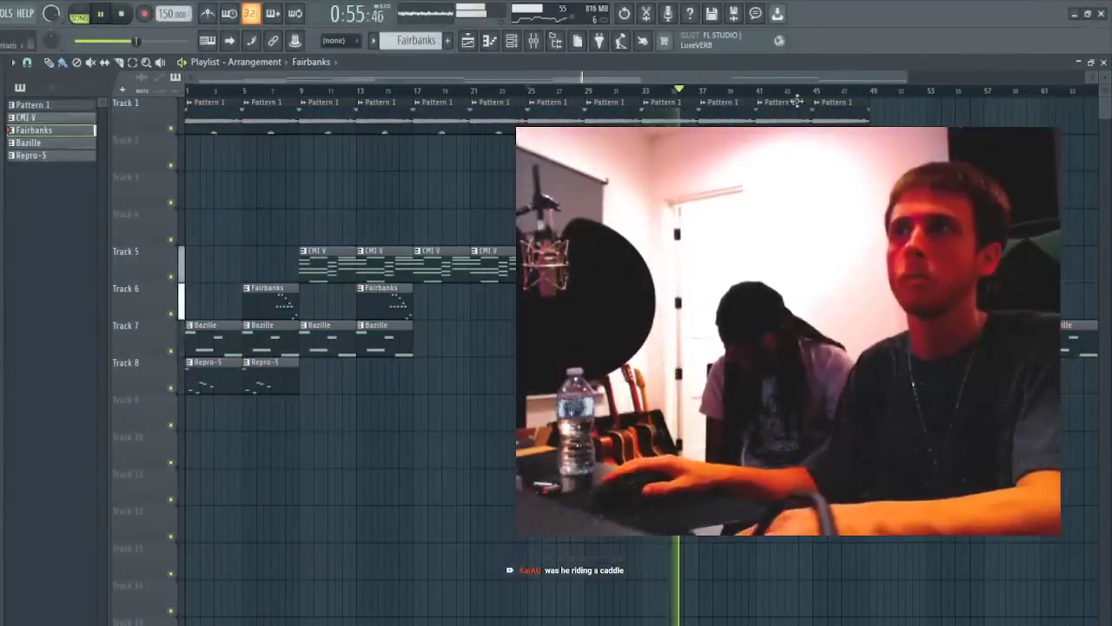
pyautogui.scroll(-2, 762, 92)
pyautogui.keyDown('ctrl'); pyautogui.keyDown('shift'); pyautogui.click(511, 304); pyautogui.keyUp('shift'); pyautogui.keyUp('ctrl')
pyautogui.keyDown('ctrl'); pyautogui.keyDown('shift'); pyautogui.click(481, 376); pyautogui.keyUp('shift'); pyautogui.keyUp('ctrl')
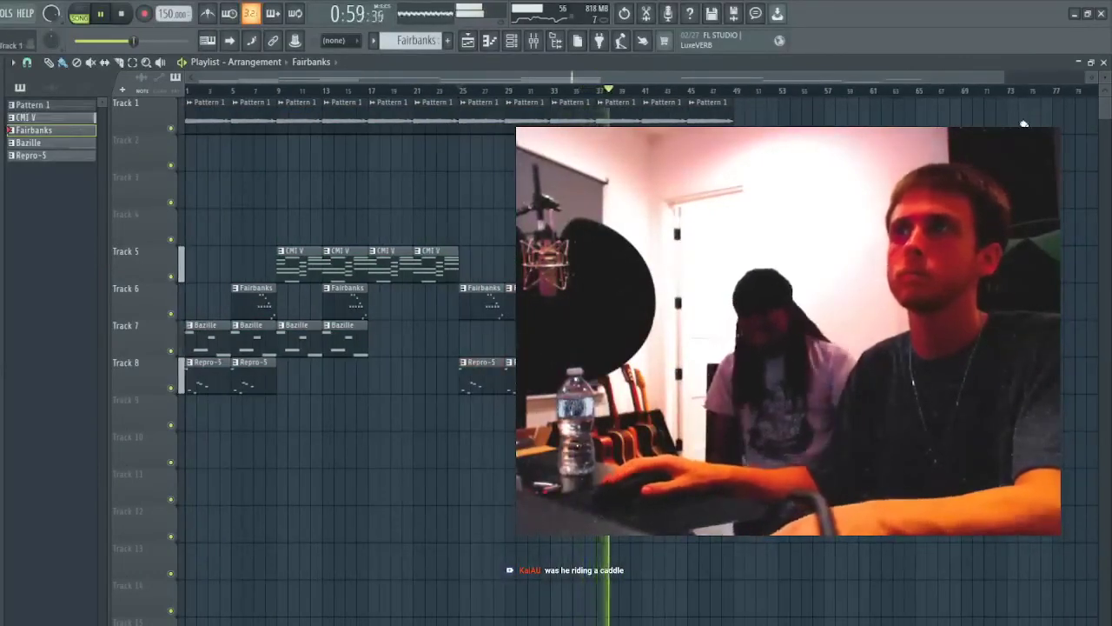
pyautogui.hotkey('ctrl', 'a')
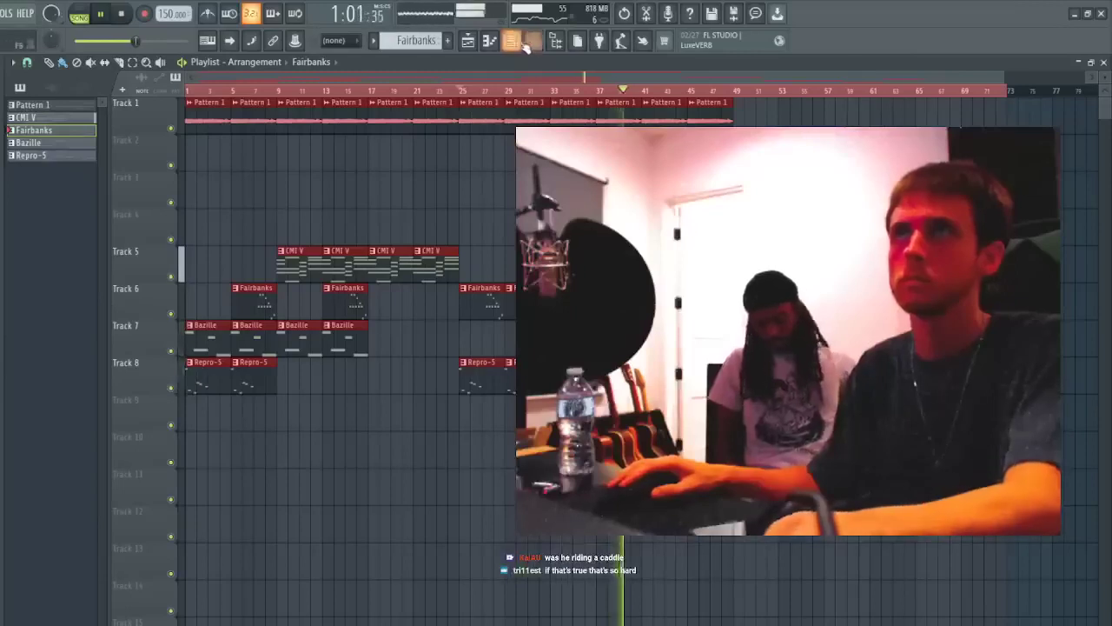
# - Show the mixer, stop playback, and return the song position to 0:00
pyautogui.click(530, 42)
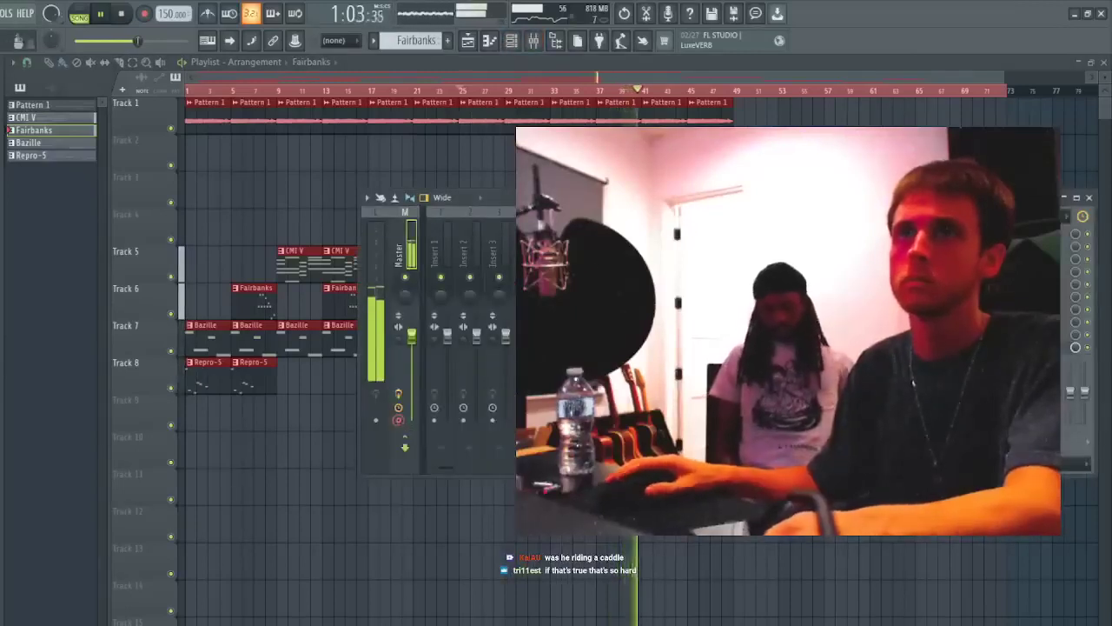
pyautogui.press('space')
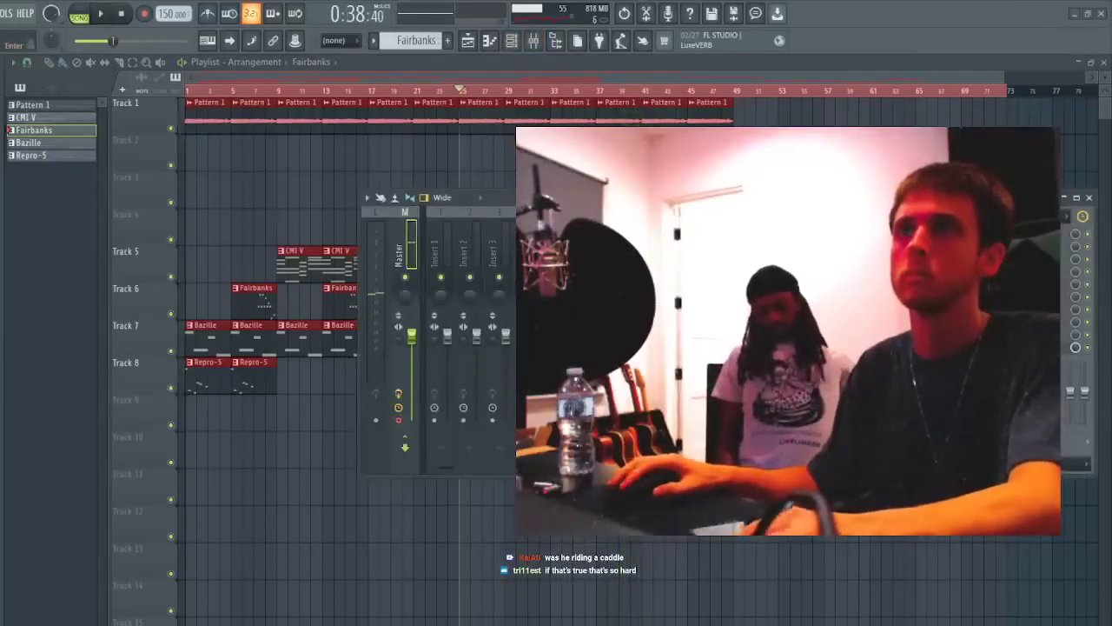
pyautogui.press('Home')
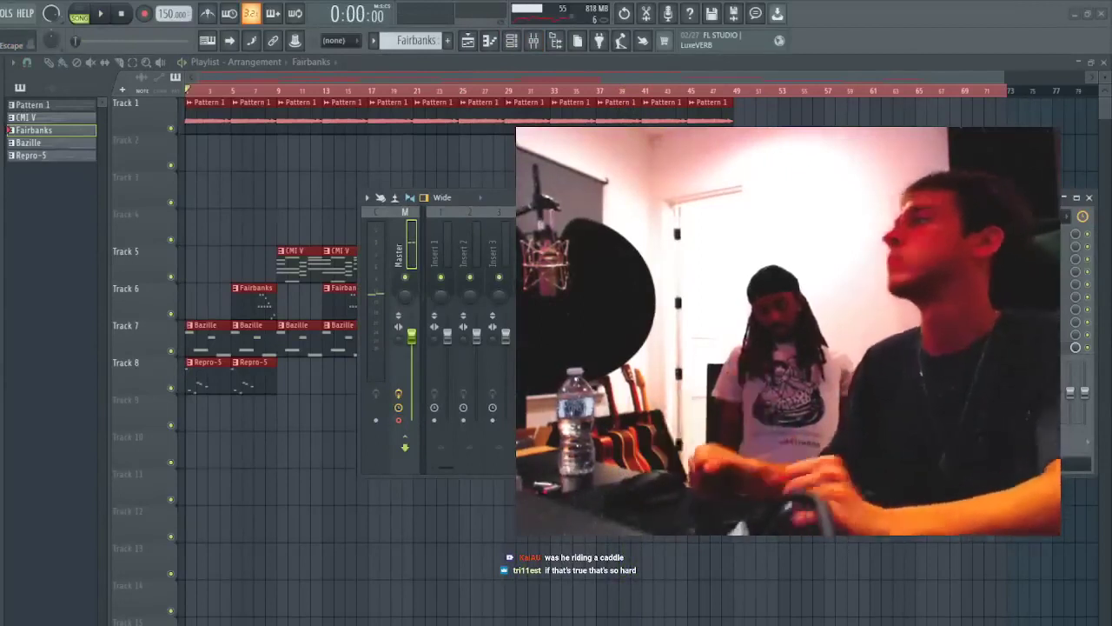
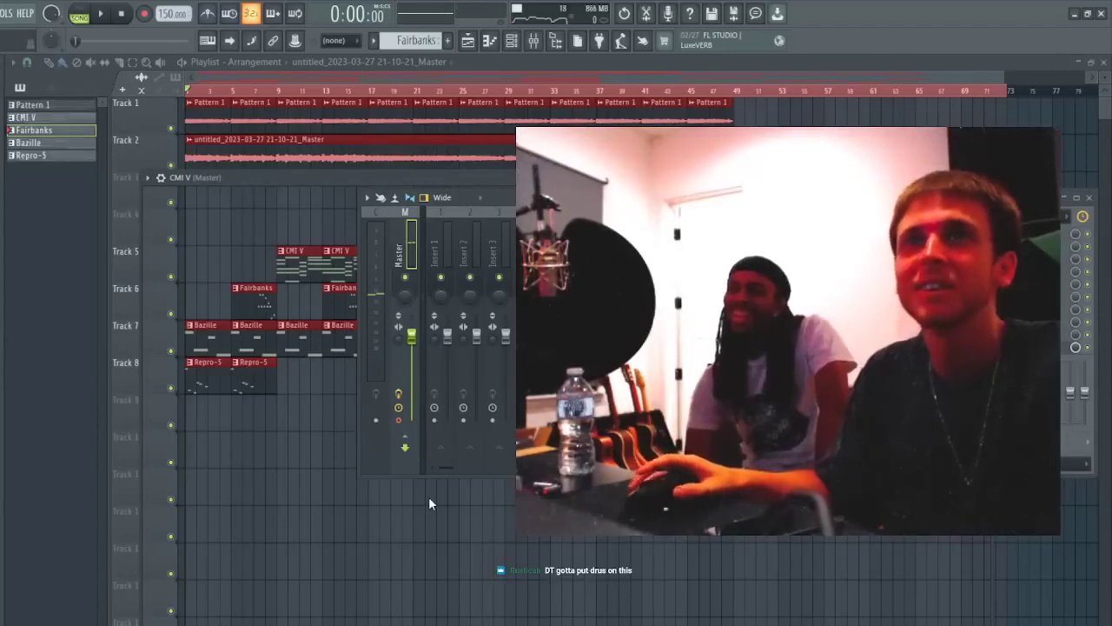
# - Switch to the Bazille pattern, solo Track 2's master audio, and open its clip settings and the channel rack
pyautogui.moveTo(234, 207); pyautogui.dragTo(346, 426)
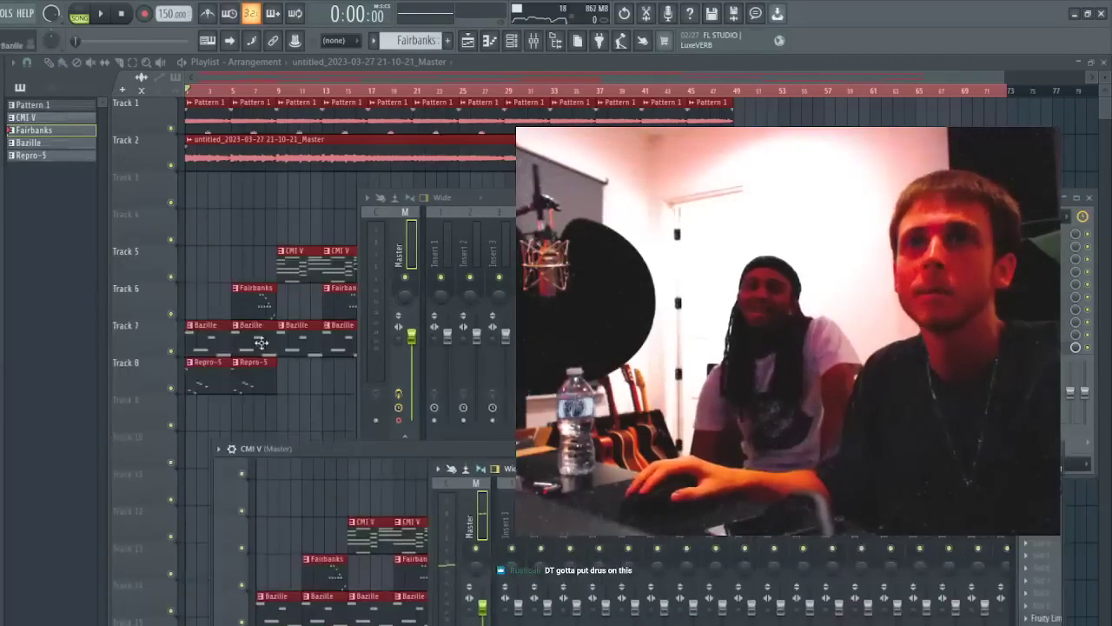
pyautogui.click(261, 342)
pyautogui.keyDown('ctrl'); pyautogui.click(171, 165); pyautogui.keyUp('ctrl')
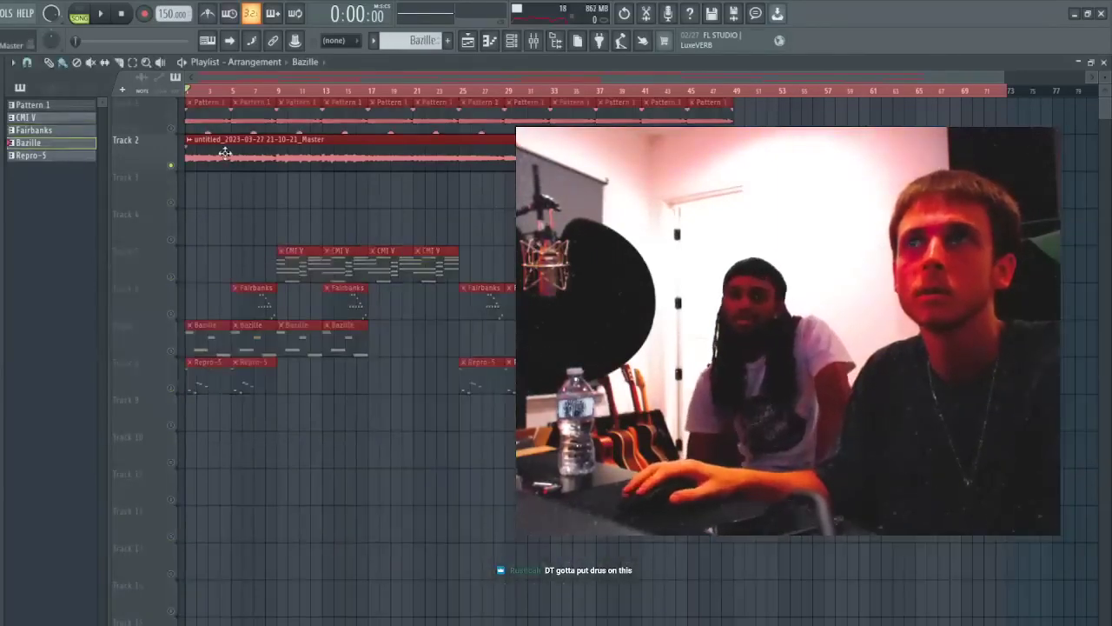
pyautogui.doubleClick(225, 152)
pyautogui.click(511, 40)
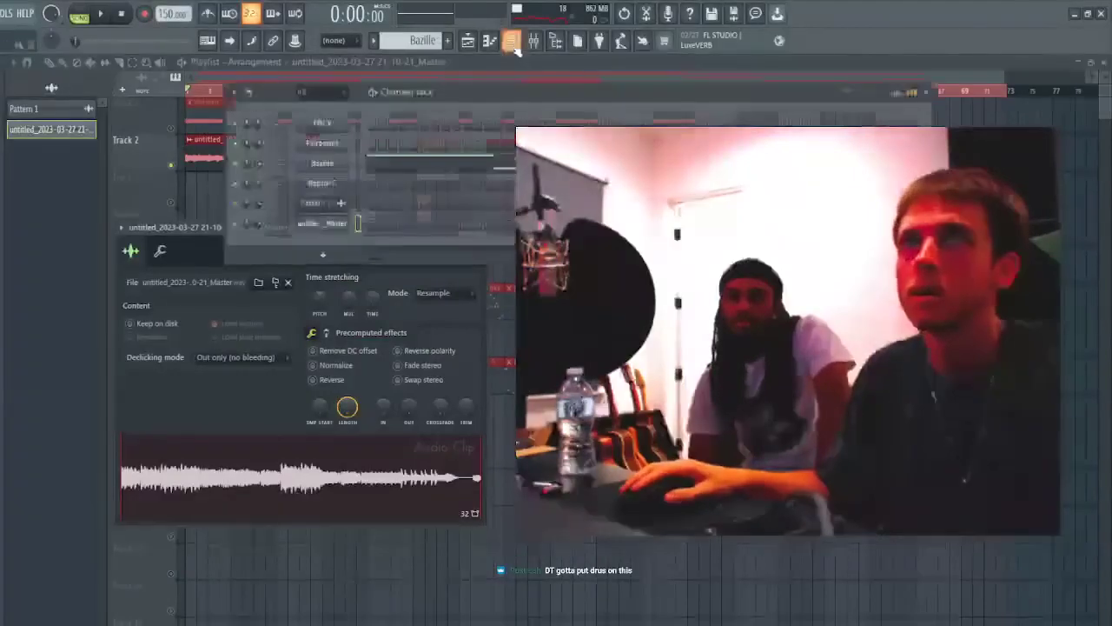
# - Turn on Make bridged for CMI V in its wrapper's Processing settings
pyautogui.click(327, 126)
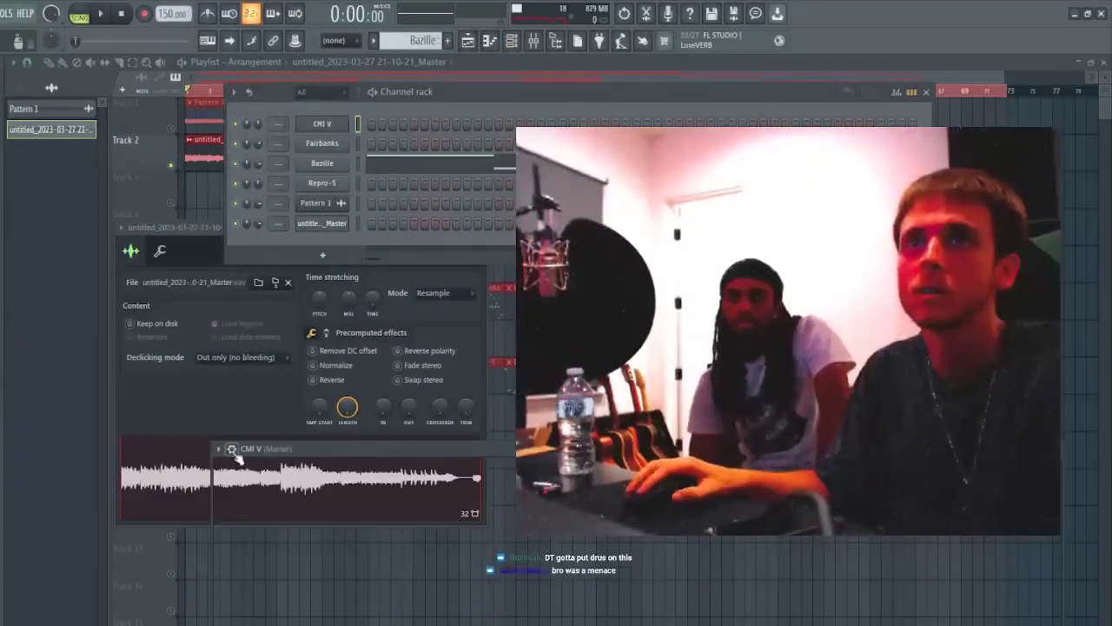
pyautogui.moveTo(236, 460); pyautogui.dragTo(228, 252)
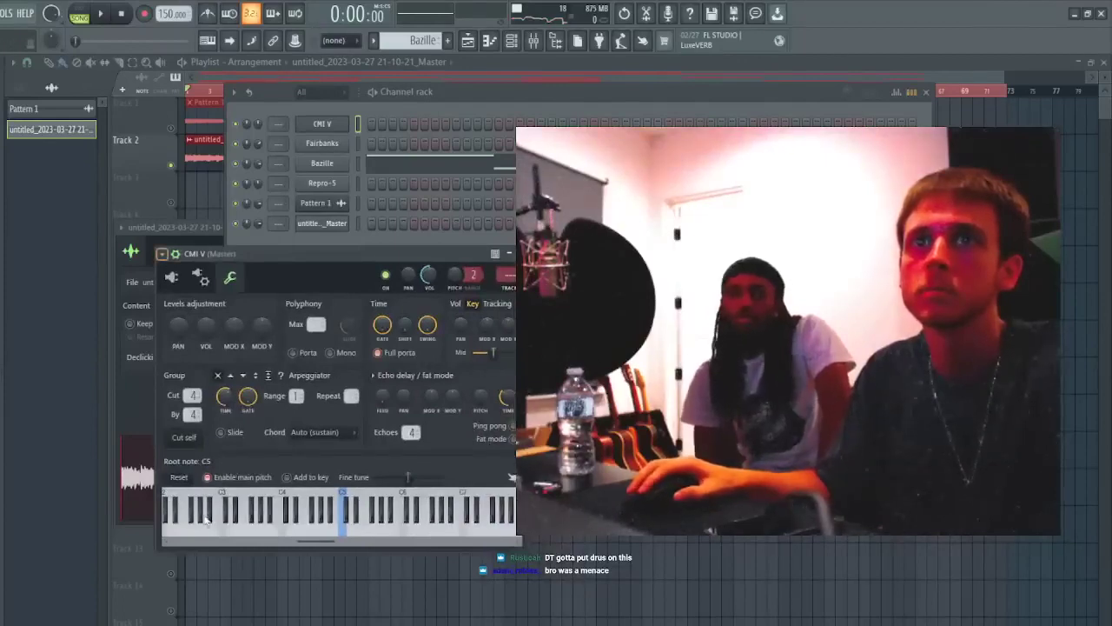
pyautogui.click(204, 279)
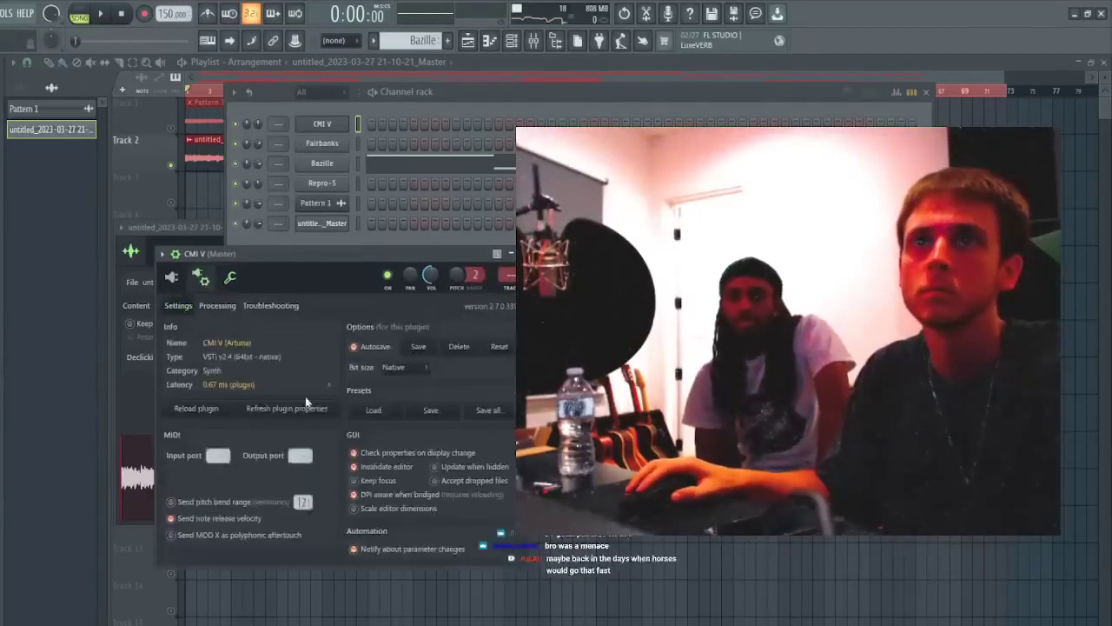
pyautogui.click(228, 307)
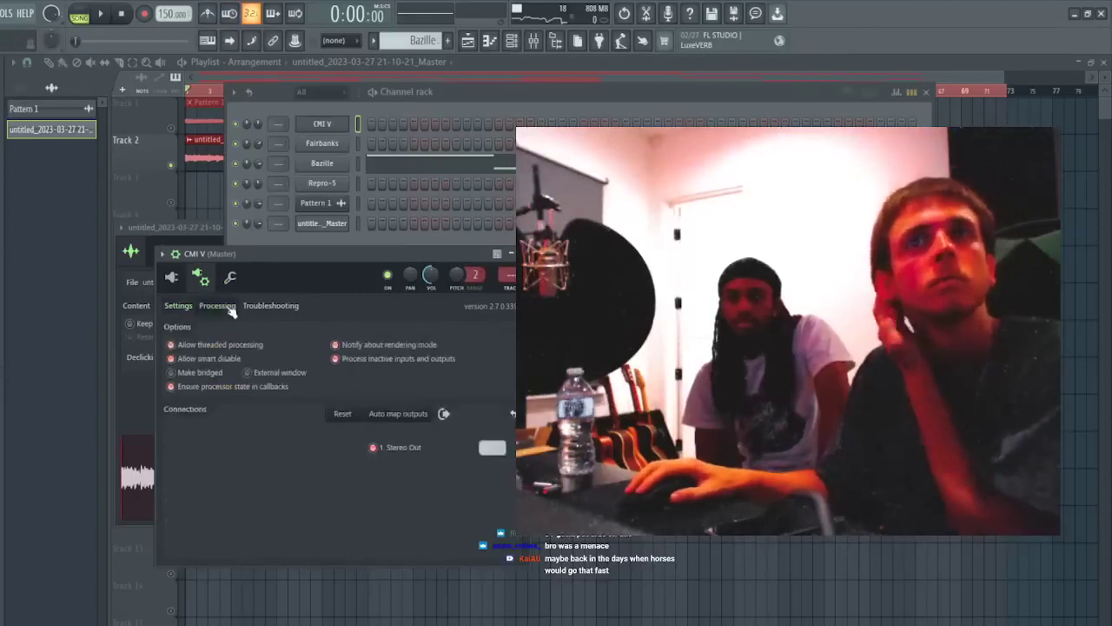
pyautogui.click(217, 372)
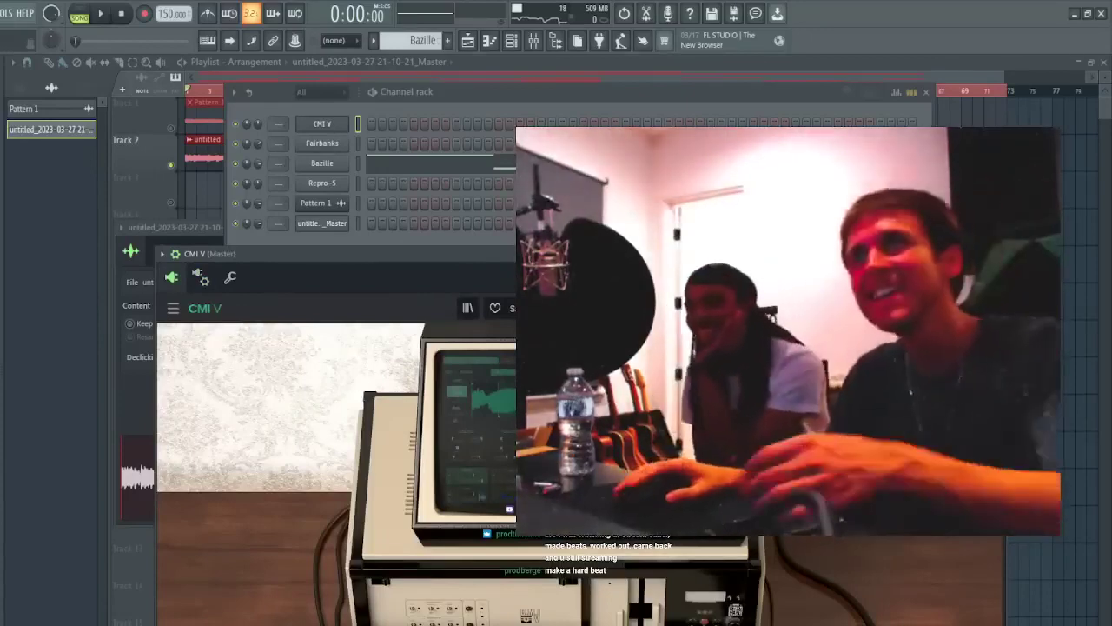
# - Start playback and enlarge the CMI V window to view its synth screen
pyautogui.press('space')
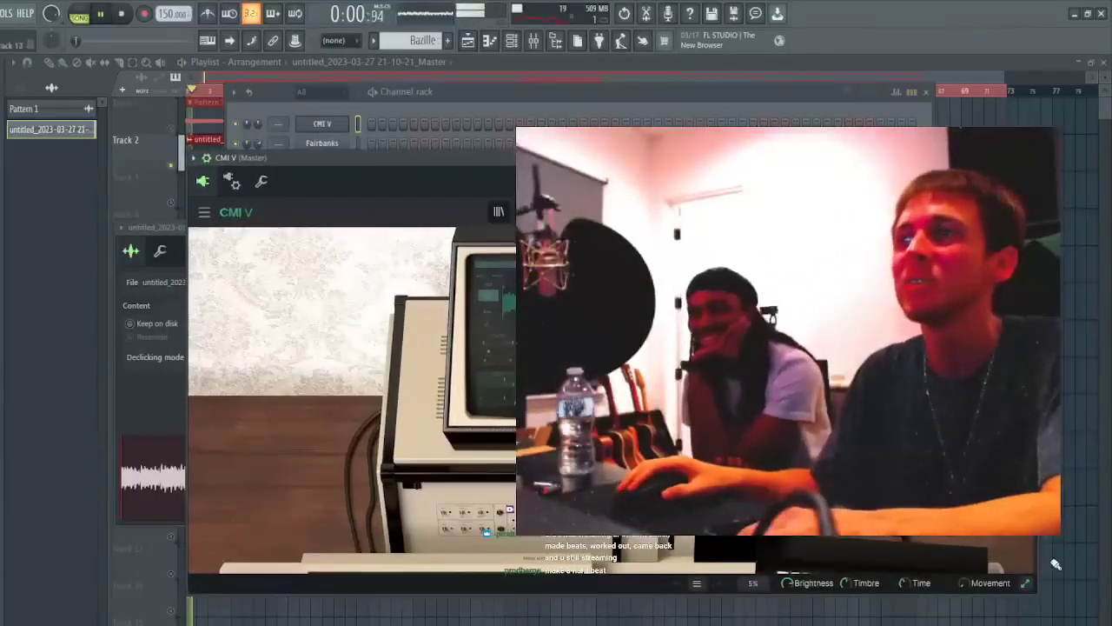
pyautogui.click(1026, 586)
pyautogui.moveTo(740, 161); pyautogui.dragTo(741, 126)
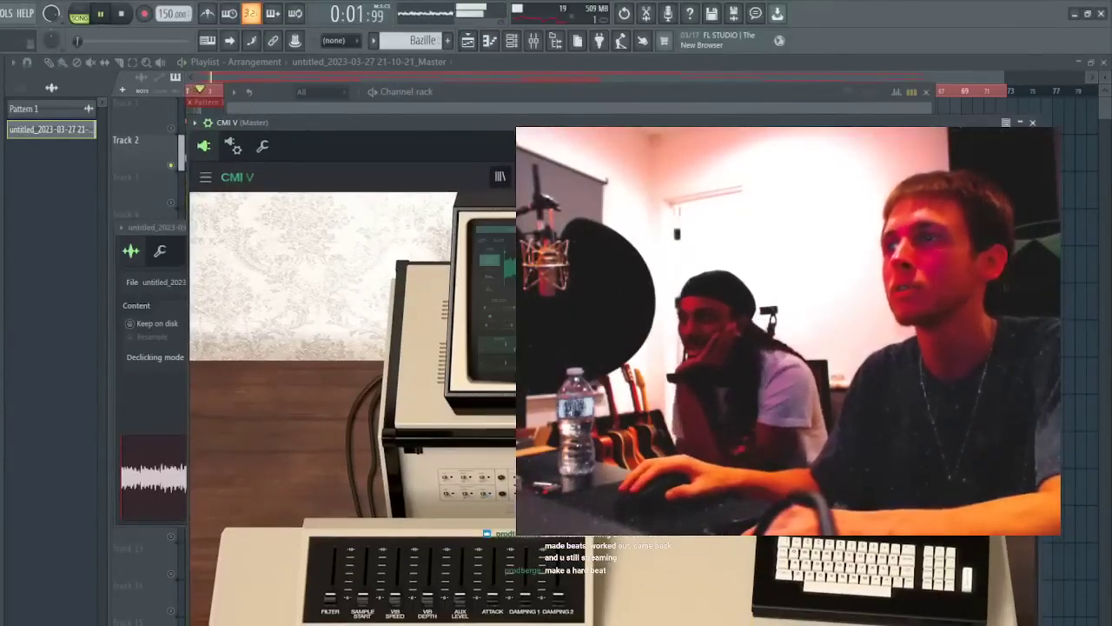
pyautogui.scroll(-3, 613, 408)
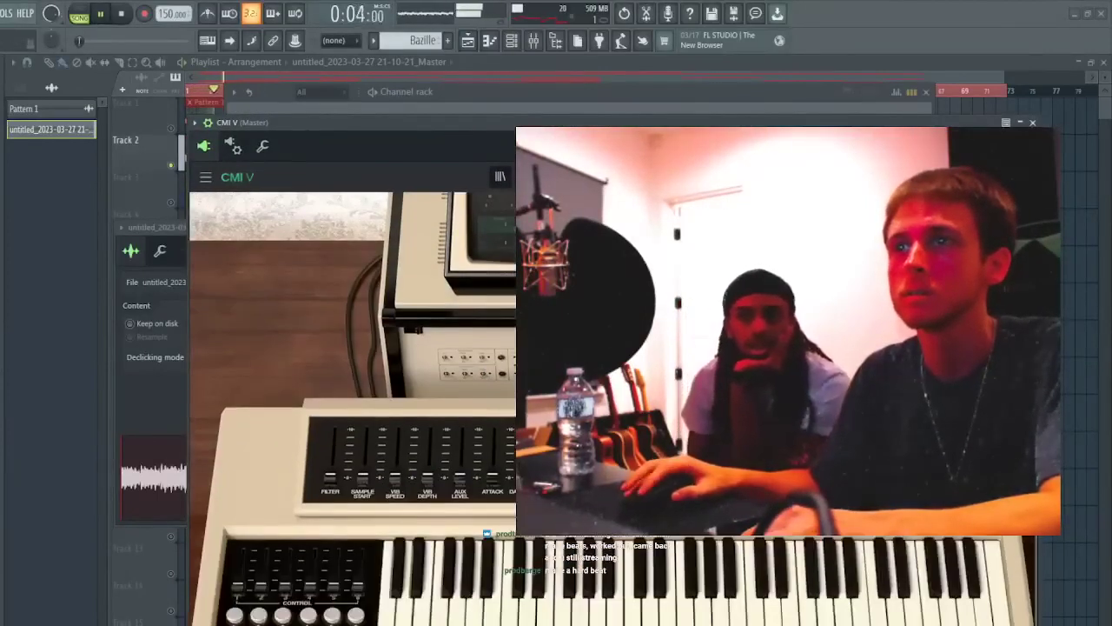
pyautogui.scroll(3, 614, 409)
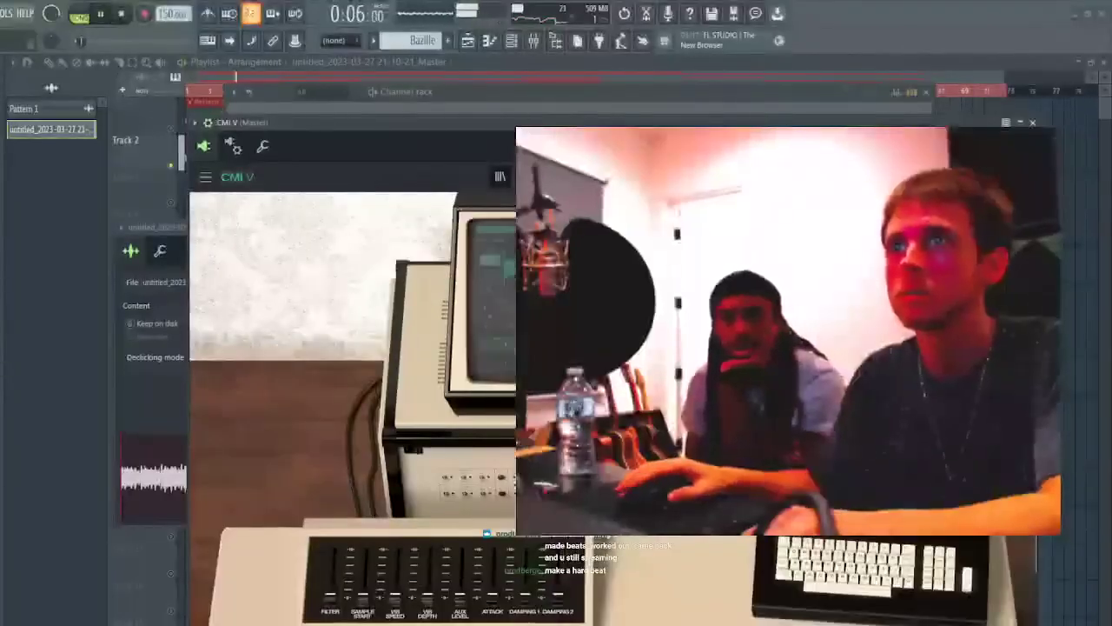
pyautogui.click(614, 313)
pyautogui.scroll(-3, 613, 348)
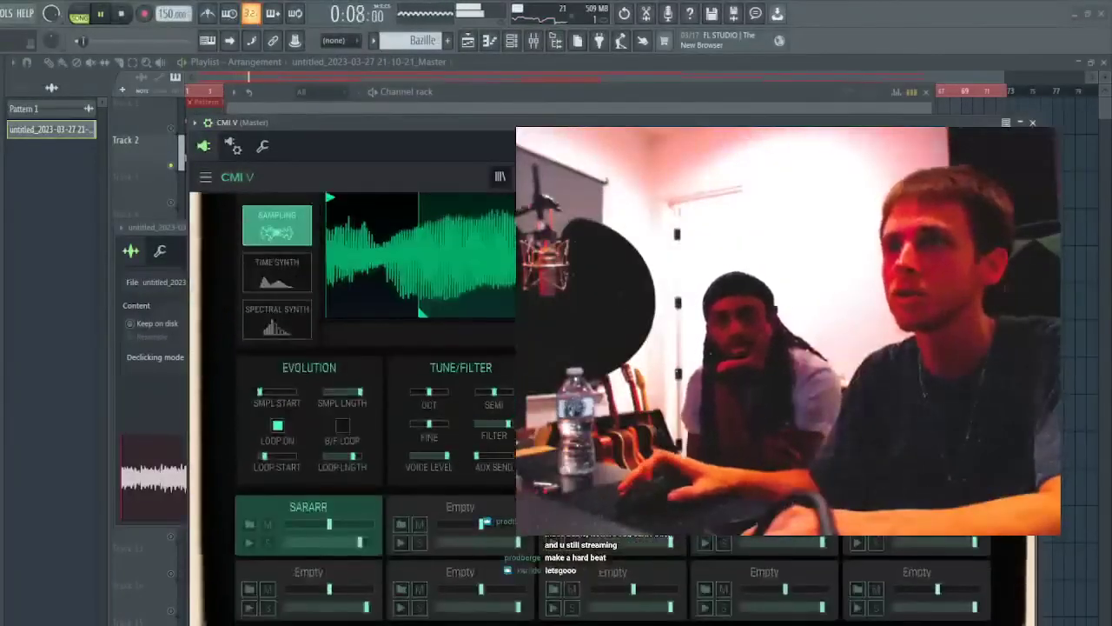
pyautogui.scroll(2, 374, 348)
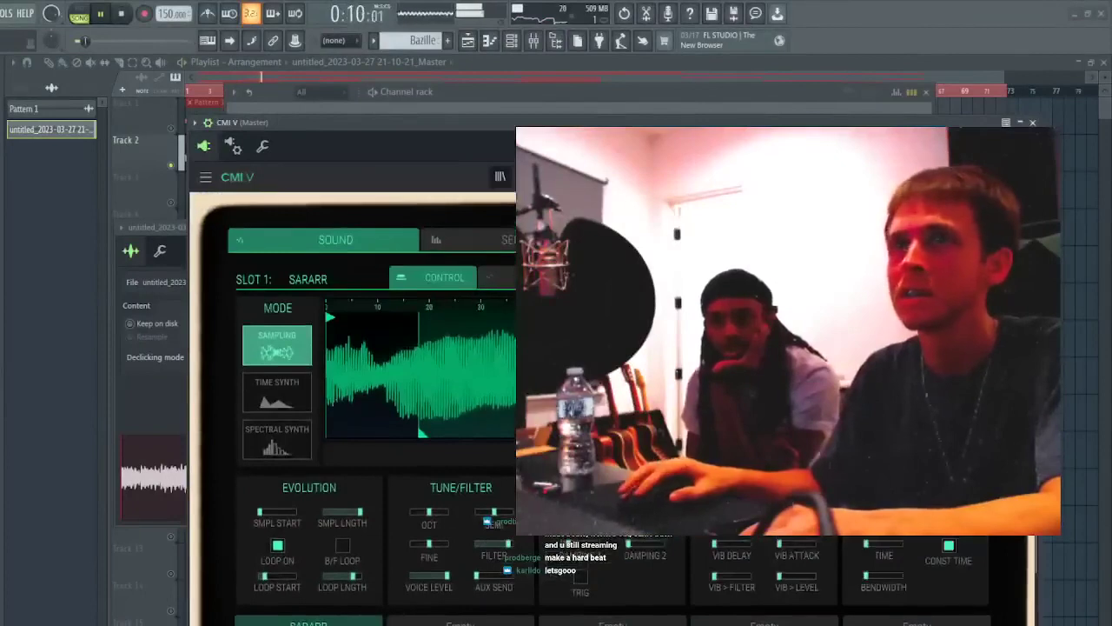
pyautogui.moveTo(532, 127)
pyautogui.mouseDown()
pyautogui.moveTo(523, 95)
pyautogui.moveTo(524, 115)
pyautogui.mouseUp()
pyautogui.scroll(-2, 565, 347)
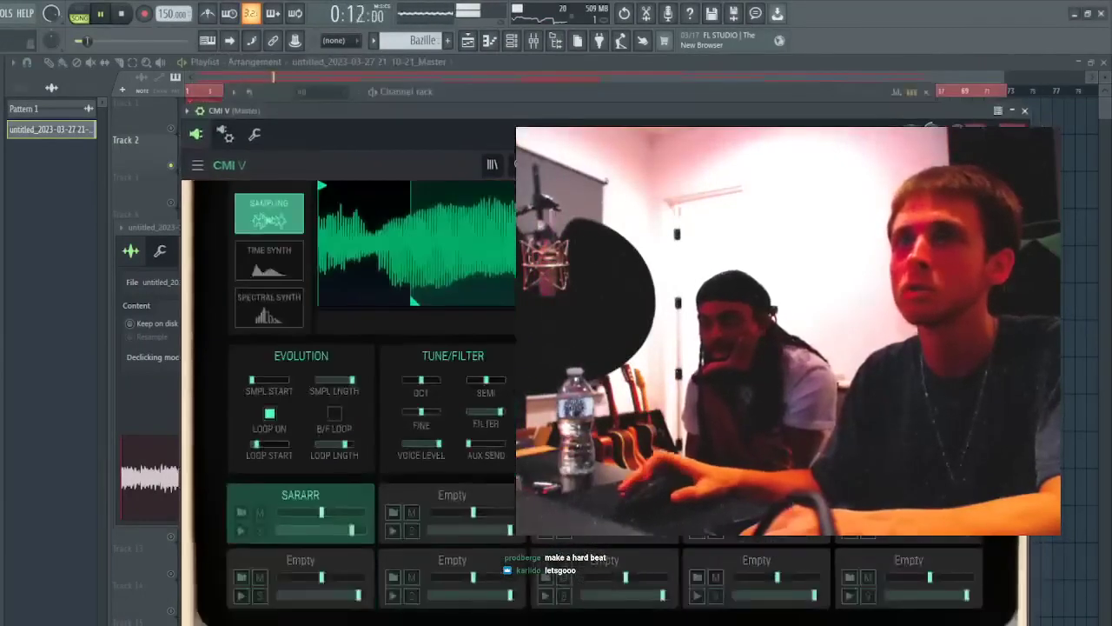
pyautogui.scroll(2, 564, 348)
# - Browse the CMI V sequencer, sound and mixer pages, then close its window
pyautogui.click(893, 227)
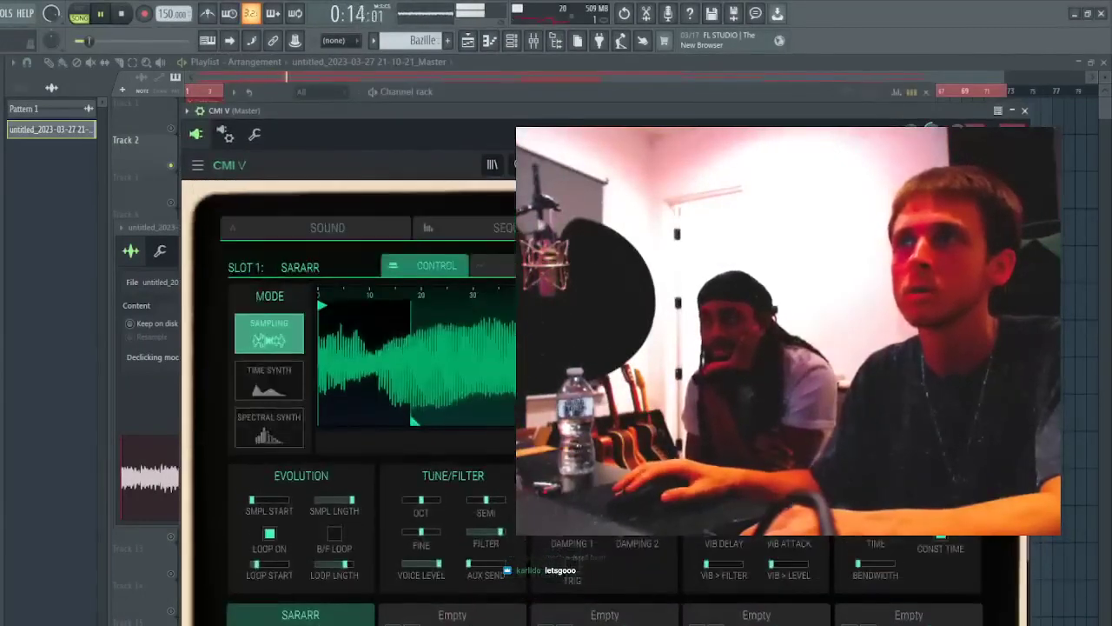
pyautogui.click(702, 227)
pyautogui.click(543, 227)
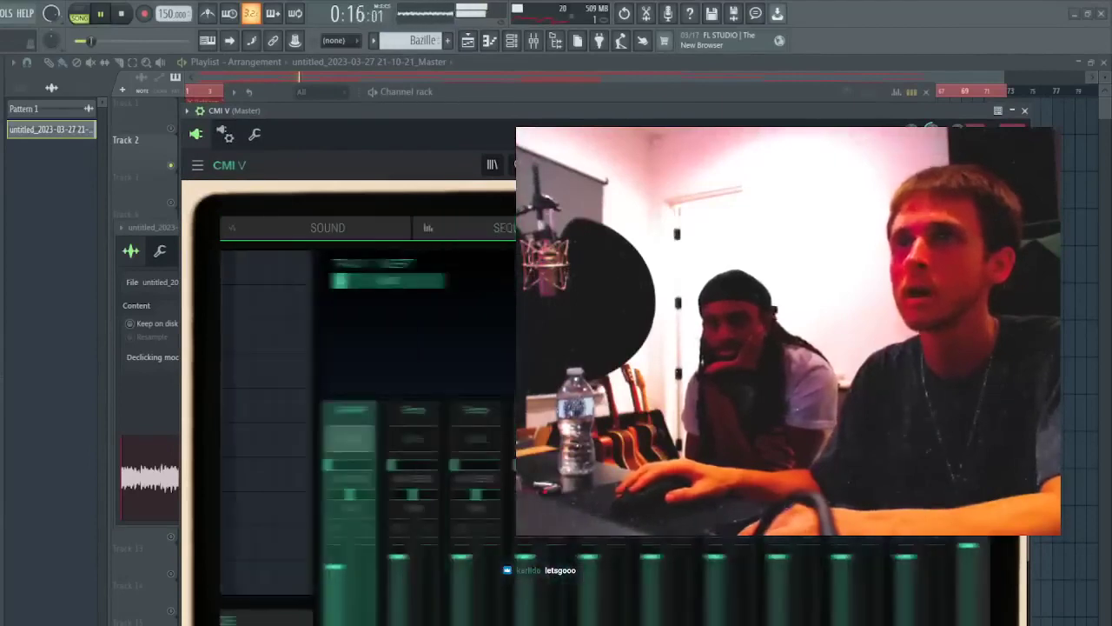
pyautogui.click(328, 227)
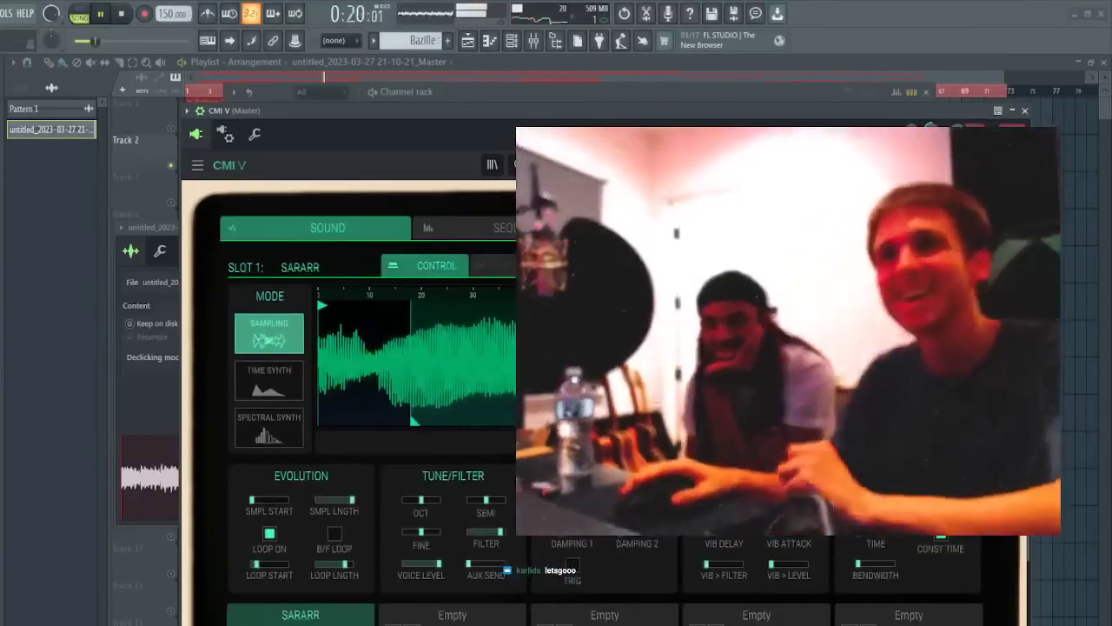
pyautogui.click(698, 228)
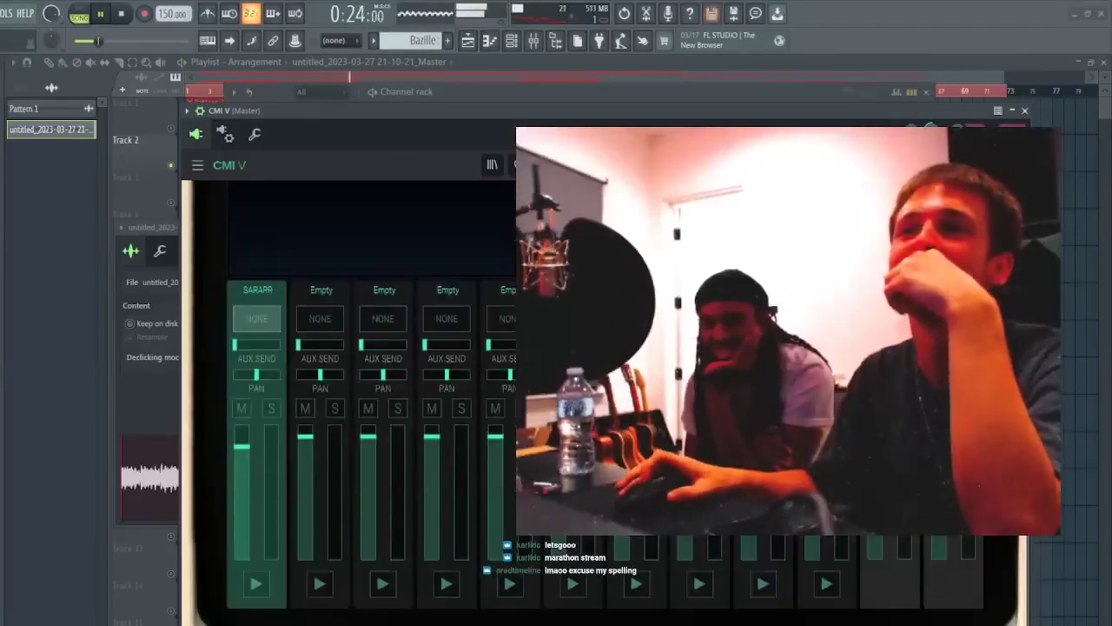
pyautogui.scroll(3, 605, 403)
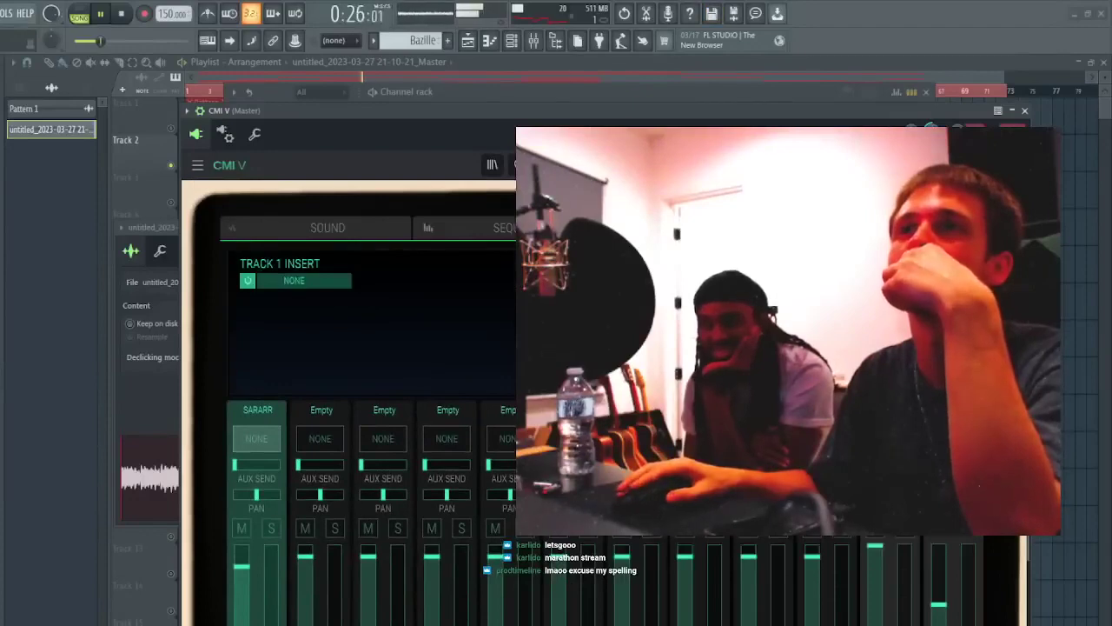
pyautogui.click(1026, 110)
# - Reverse the master audio clip and set its time stretching to Stretch
pyautogui.click(926, 91)
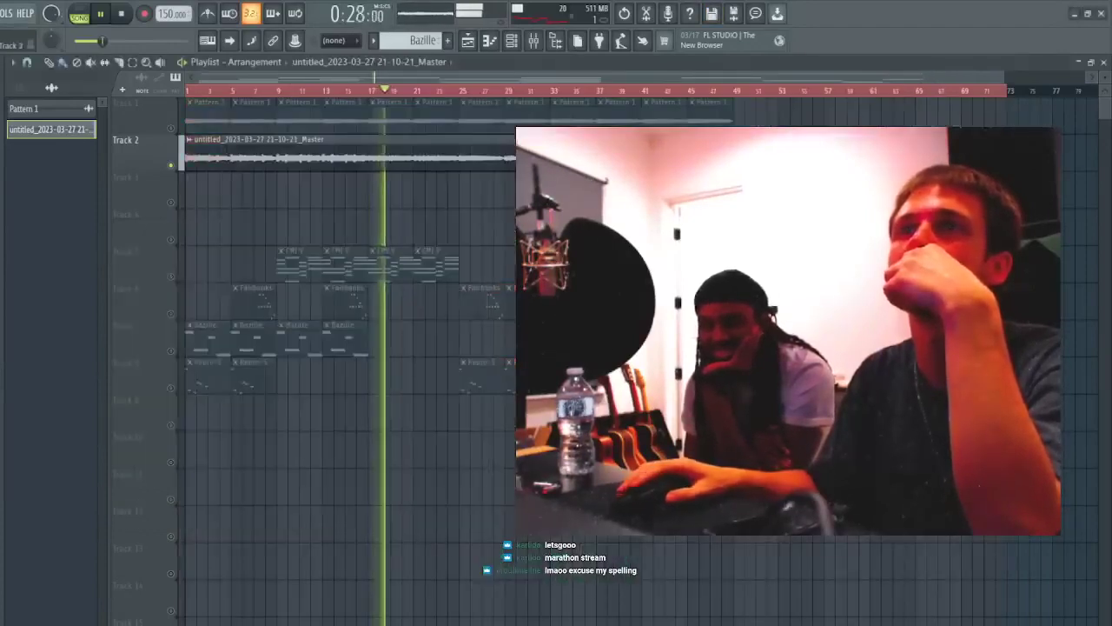
pyautogui.doubleClick(409, 157)
pyautogui.click(313, 379)
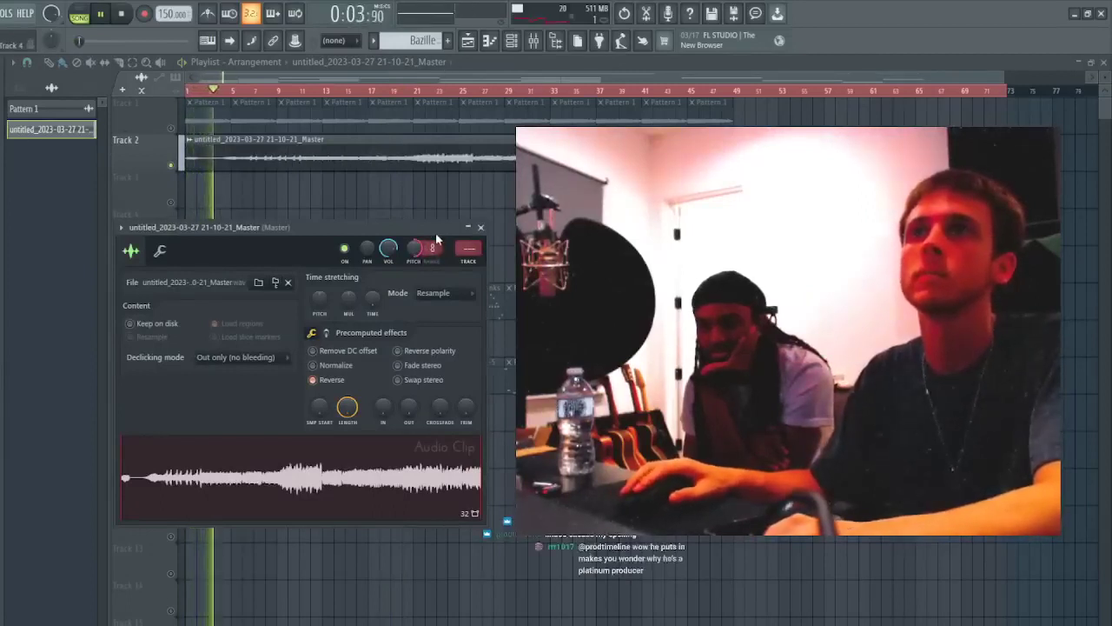
pyautogui.click(446, 334)
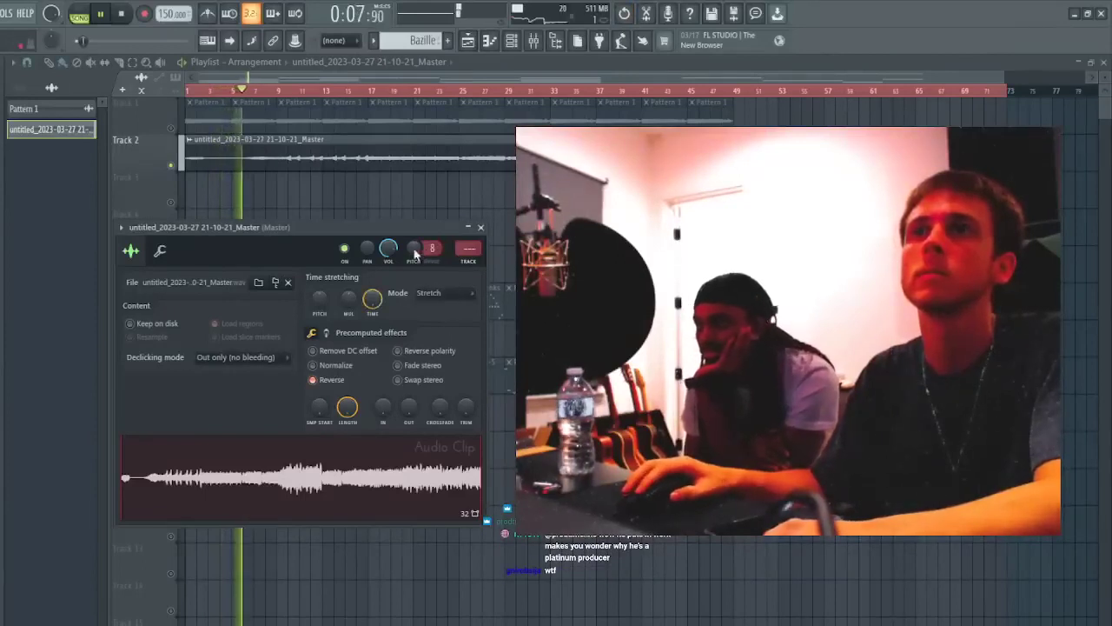
# - Slice the Track 2 clip at bar 17, audition around bars 9–17, then undo the slices
pyautogui.click(374, 90)
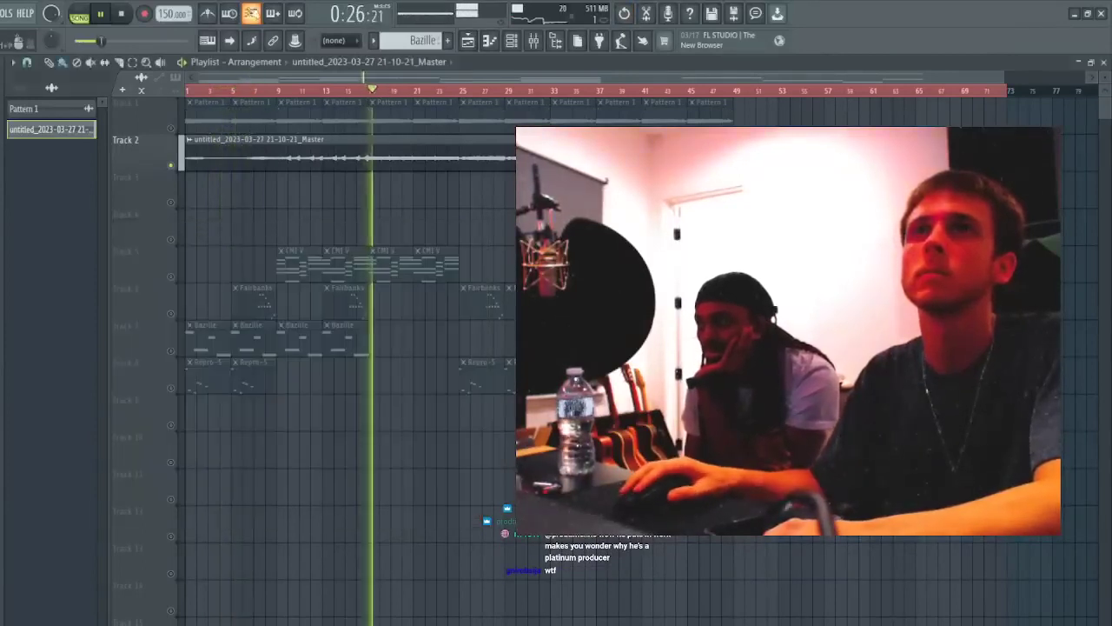
pyautogui.hotkey('ctrl', 'd')
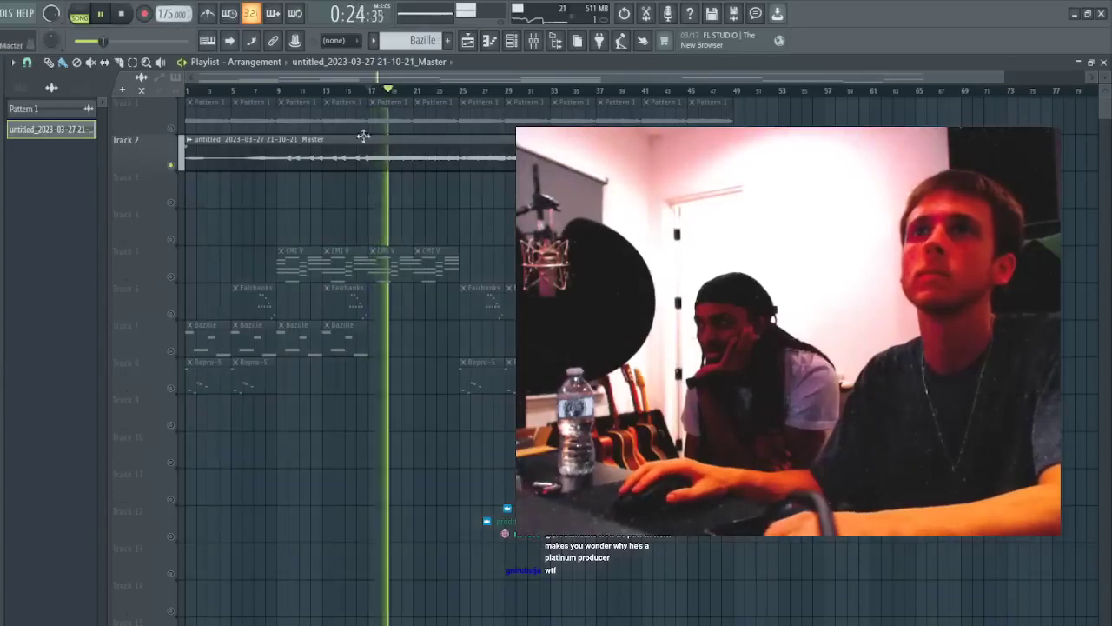
pyautogui.press('c')
pyautogui.moveTo(375, 145); pyautogui.dragTo(375, 170)
pyautogui.click(457, 89)
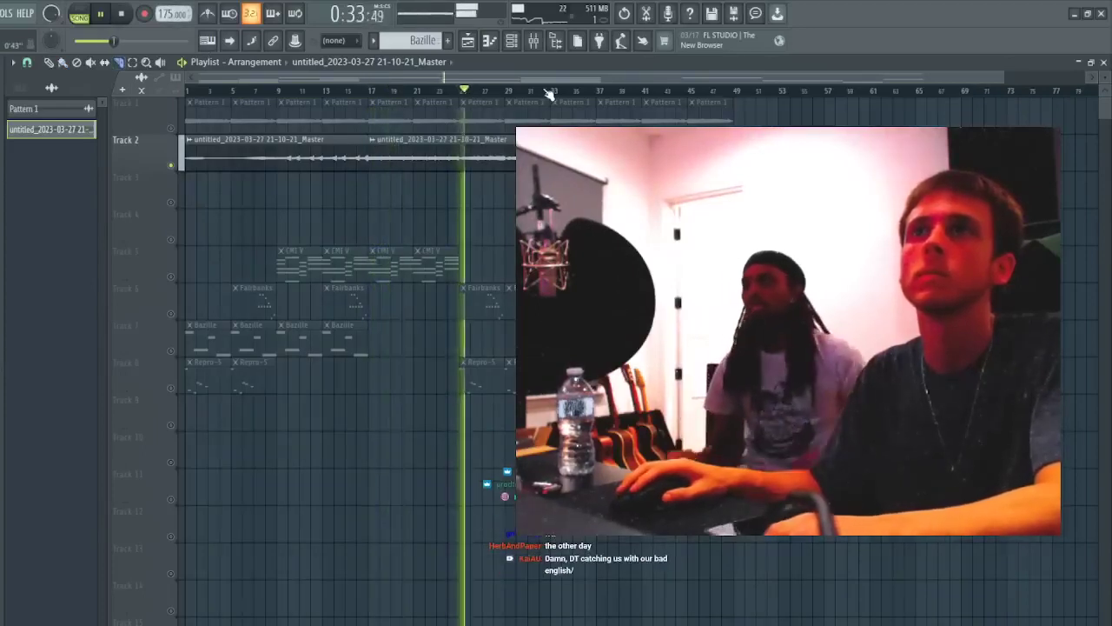
pyautogui.click(551, 91)
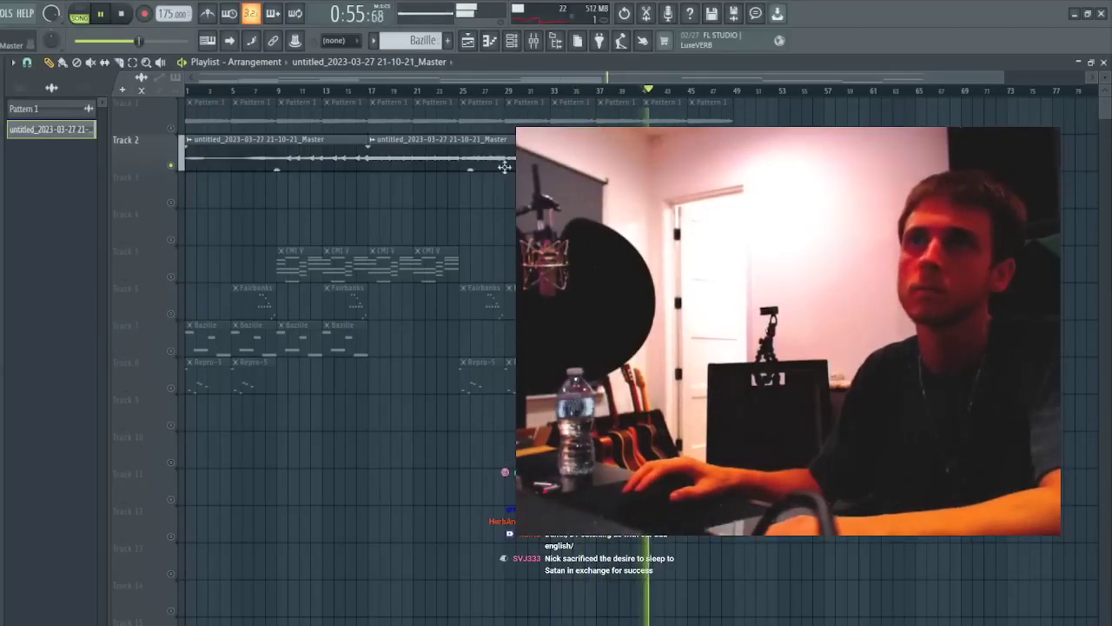
pyautogui.click(282, 90)
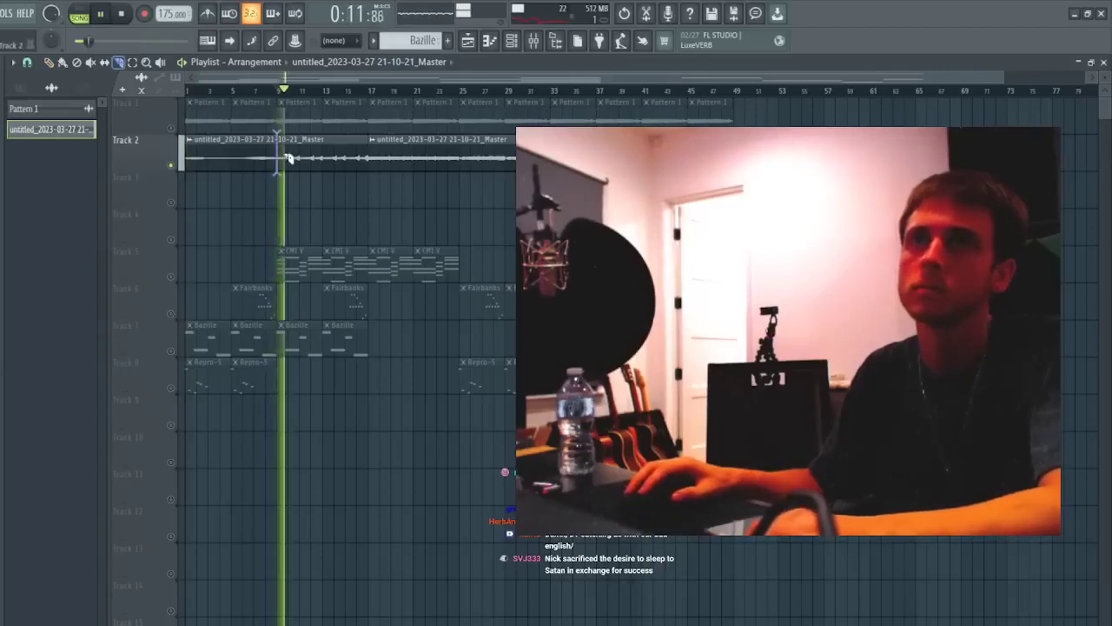
pyautogui.click(369, 91)
pyautogui.hotkey('ctrl', 'z')
pyautogui.hotkey('ctrl', 'z')
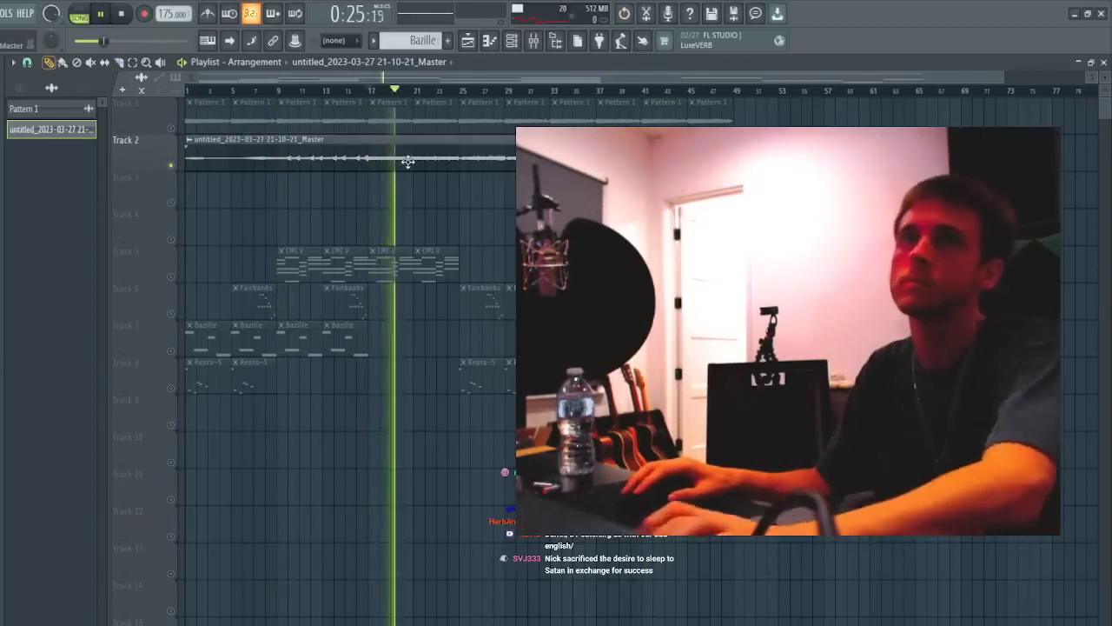
# - Reverse the clip again, undo it, and reopen its channel settings alongside the mixer
pyautogui.doubleClick(408, 160)
pyautogui.click(329, 380)
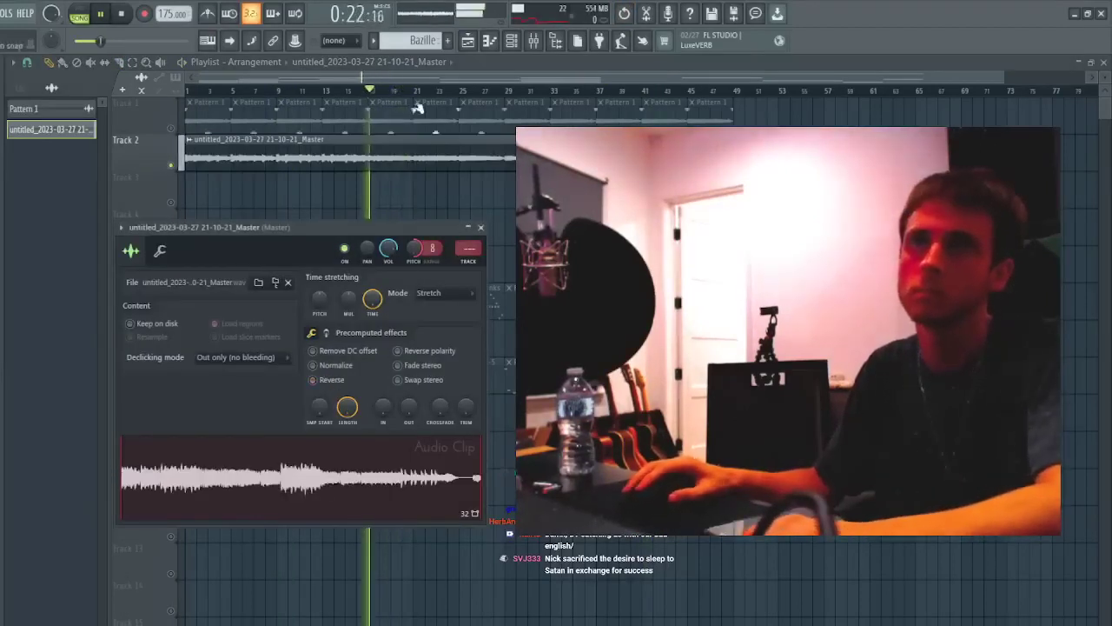
pyautogui.doubleClick(374, 159)
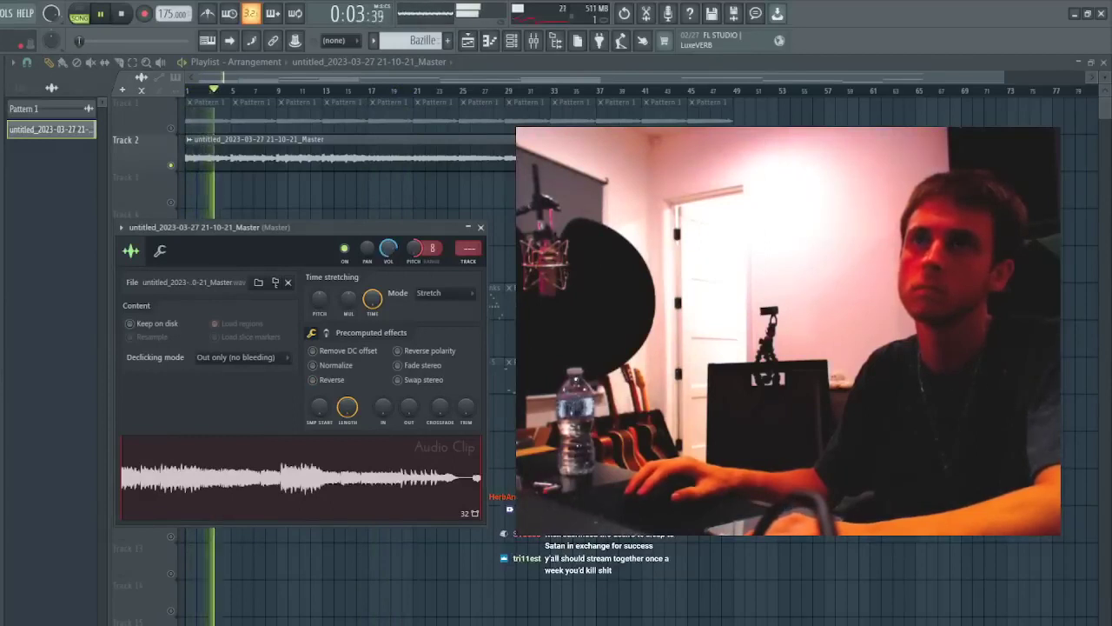
pyautogui.click(480, 228)
pyautogui.hotkey('ctrl', 'z')
pyautogui.keyDown('ctrl'); pyautogui.click(373, 156); pyautogui.keyUp('ctrl')
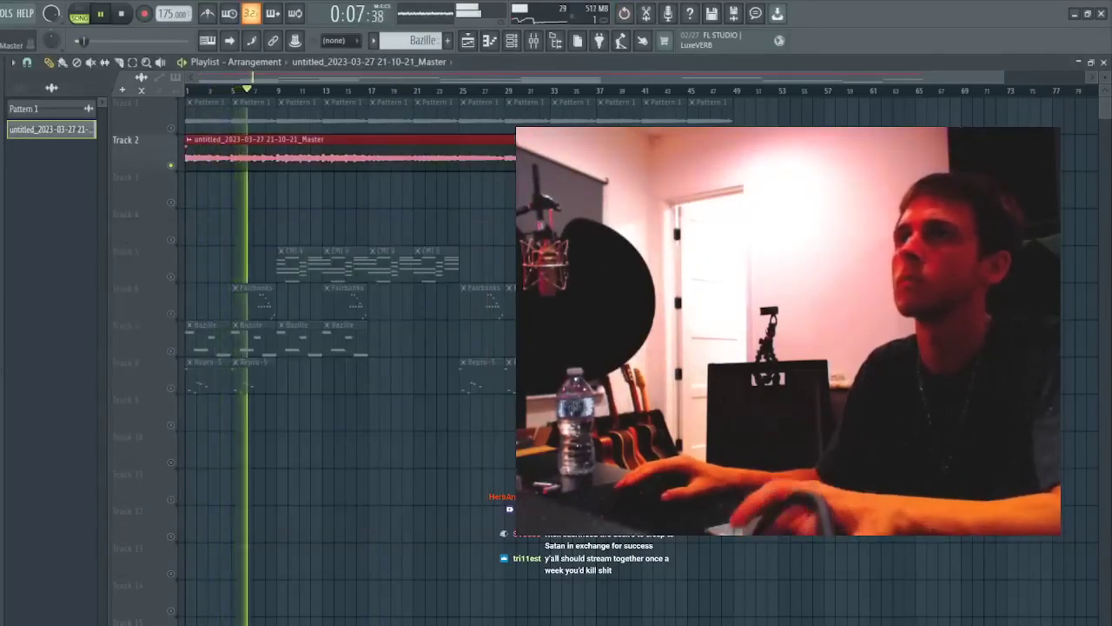
pyautogui.doubleClick(374, 156)
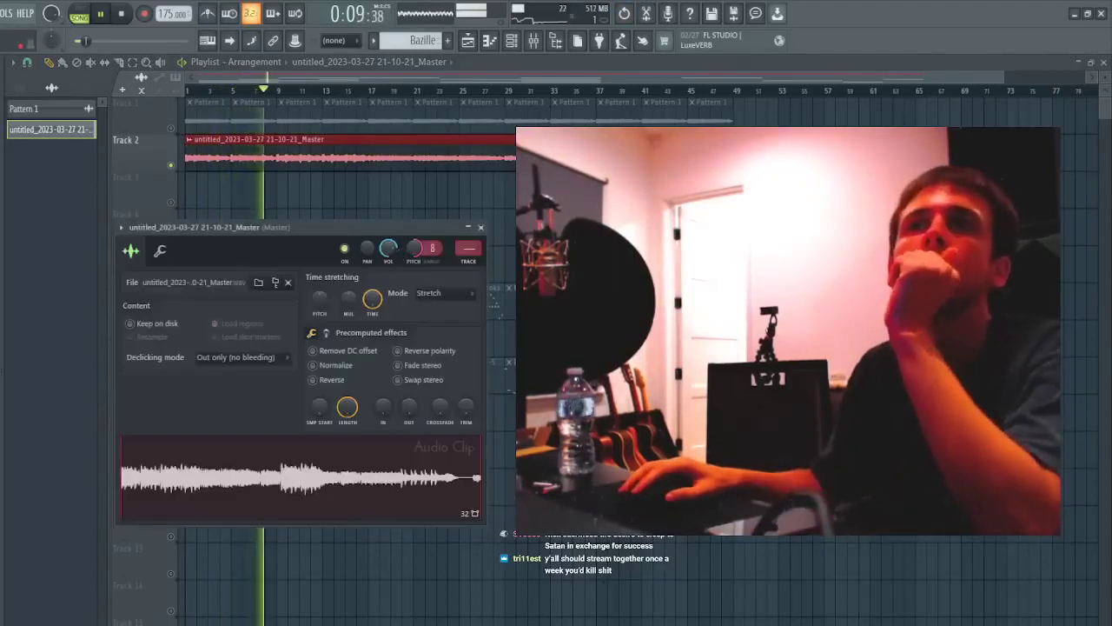
pyautogui.press('F9')
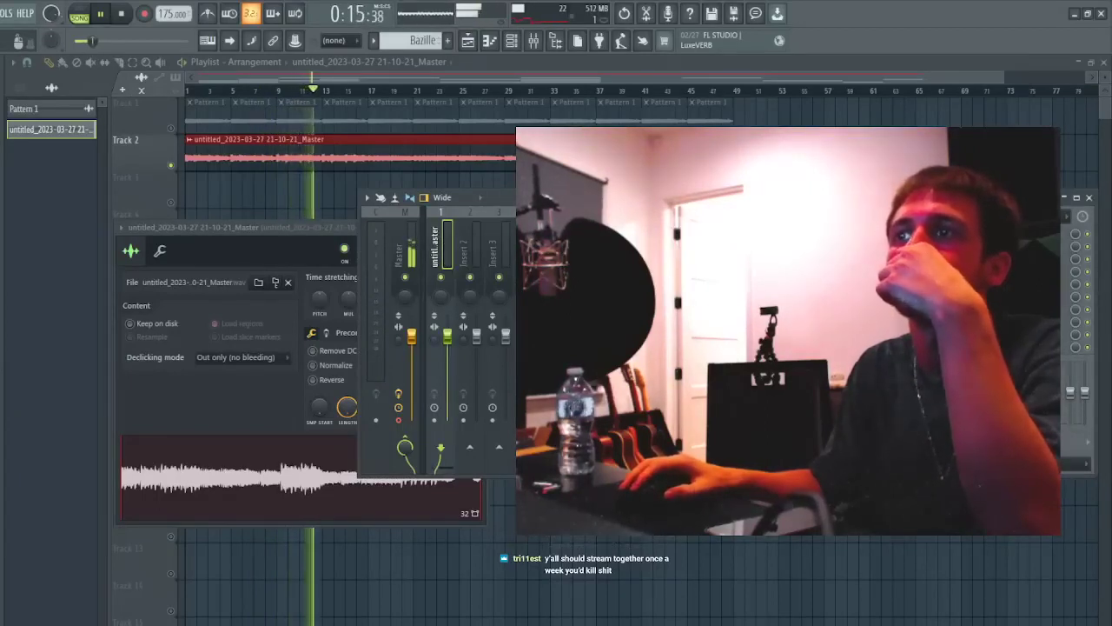
# - Load ValhallaDelay on the clip's insert with a 1/4-note delay and mix lowered to 34%
pyautogui.click(795, 614)
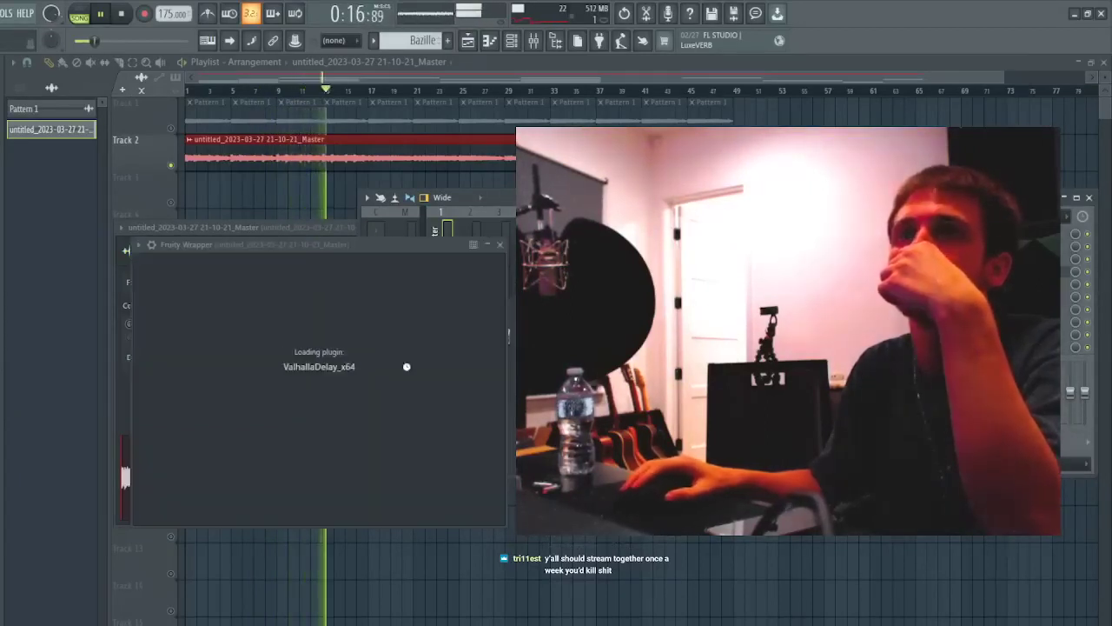
pyautogui.moveTo(188, 347); pyautogui.dragTo(208, 361)
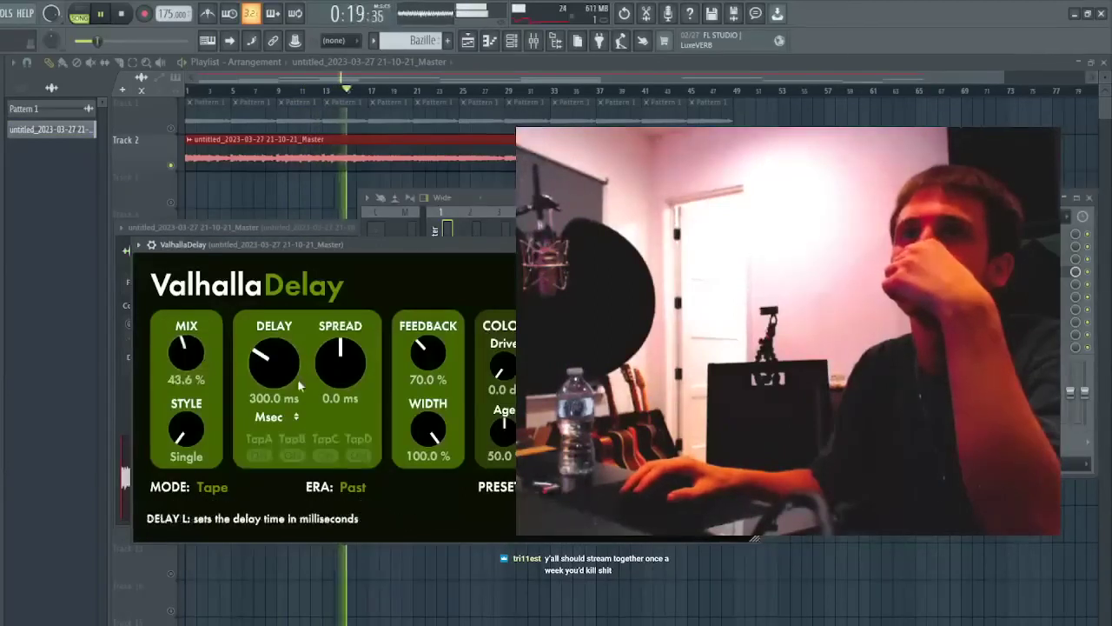
pyautogui.click(279, 434)
pyautogui.moveTo(276, 368); pyautogui.dragTo(285, 330)
pyautogui.click(448, 233)
pyautogui.press('space')
pyautogui.press('space')
pyautogui.moveTo(184, 355); pyautogui.dragTo(183, 365)
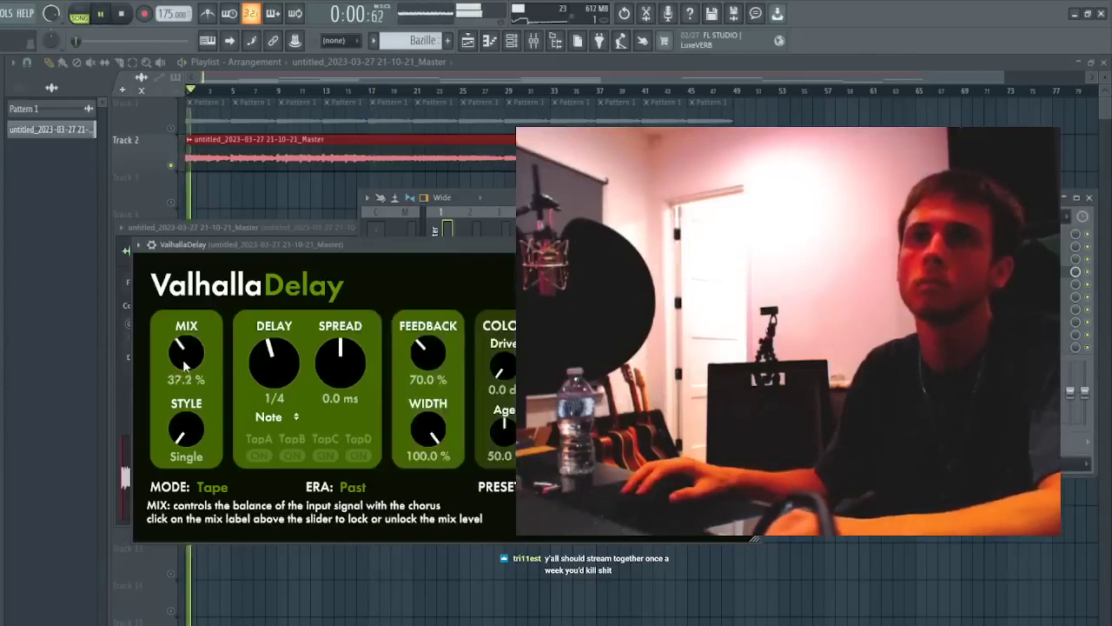
pyautogui.click(982, 278)
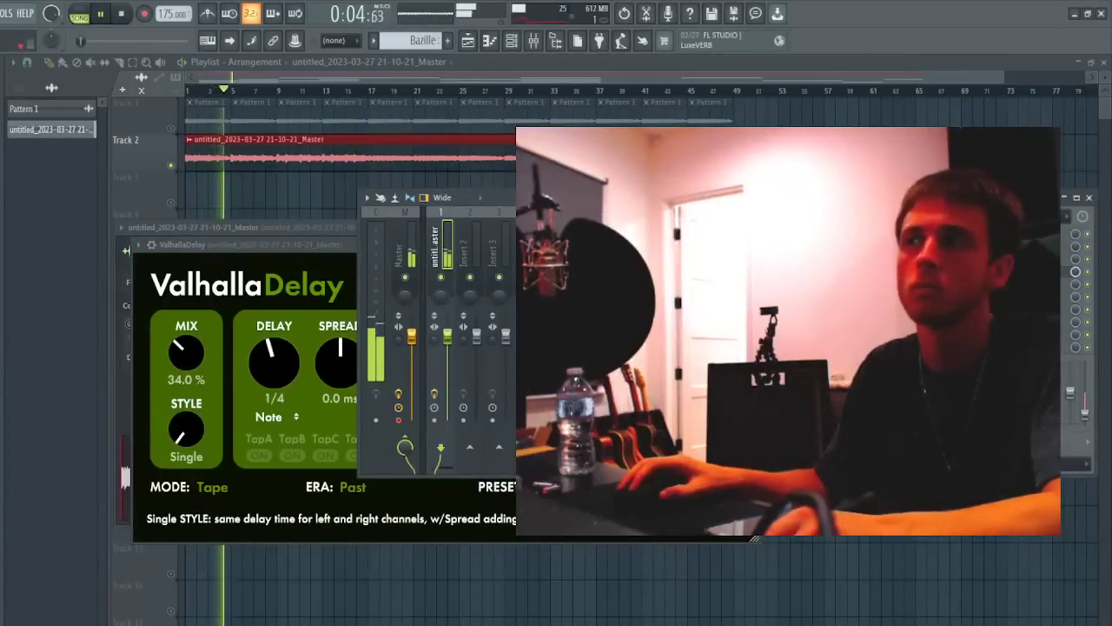
# - Cut the high-mid, mid and high-shelf bands on Fruity Parametric EQ 2
pyautogui.moveTo(1091, 477); pyautogui.dragTo(1091, 543)
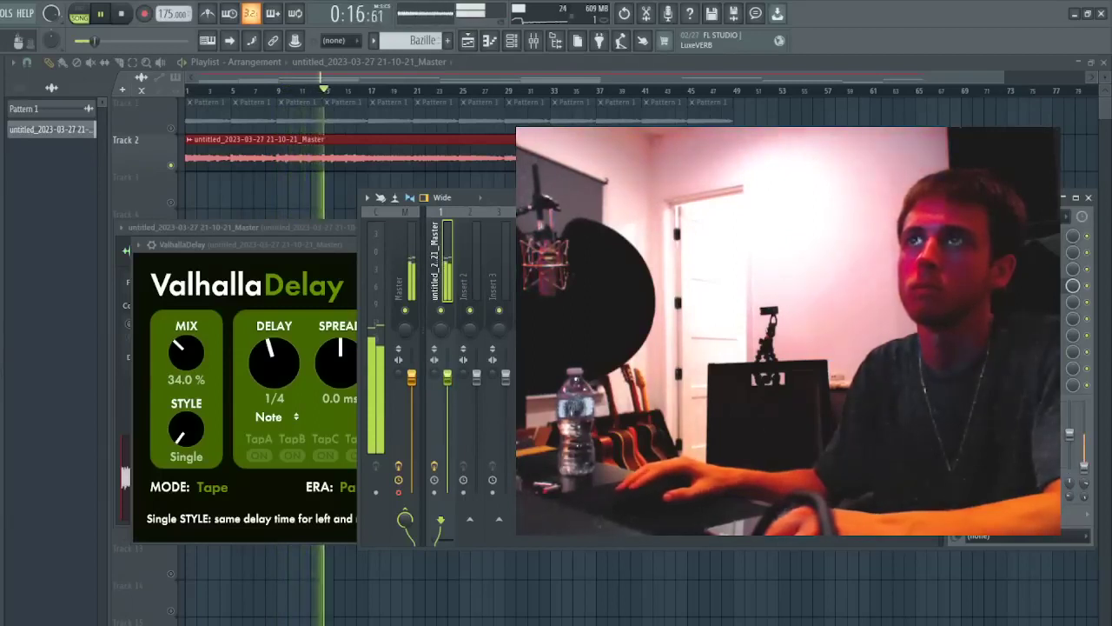
pyautogui.moveTo(257, 237); pyautogui.dragTo(258, 245)
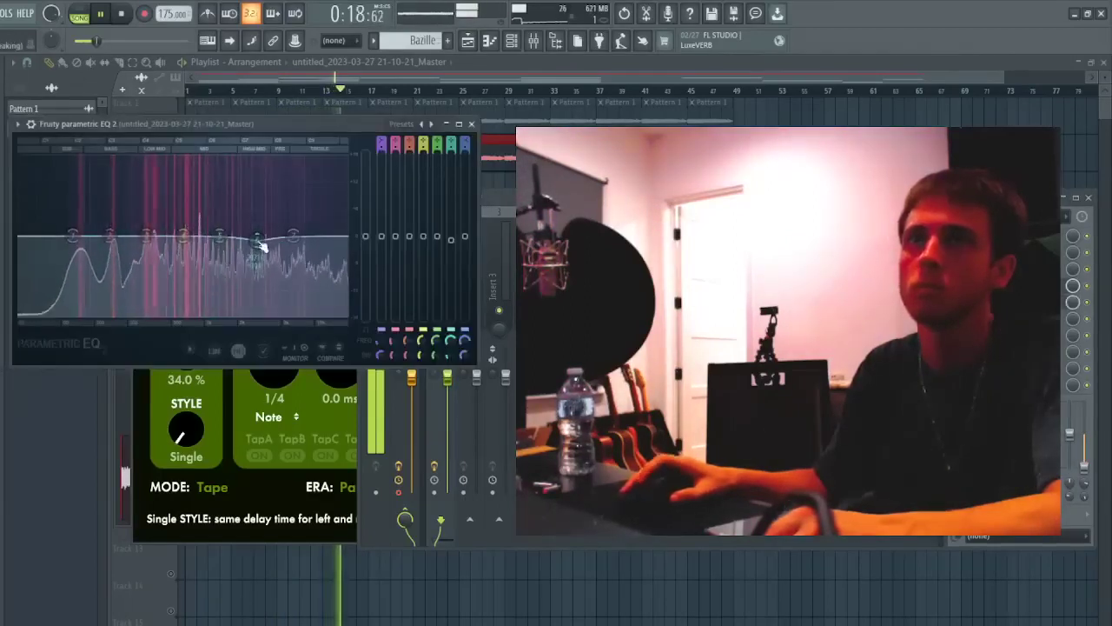
pyautogui.moveTo(184, 237); pyautogui.dragTo(185, 243)
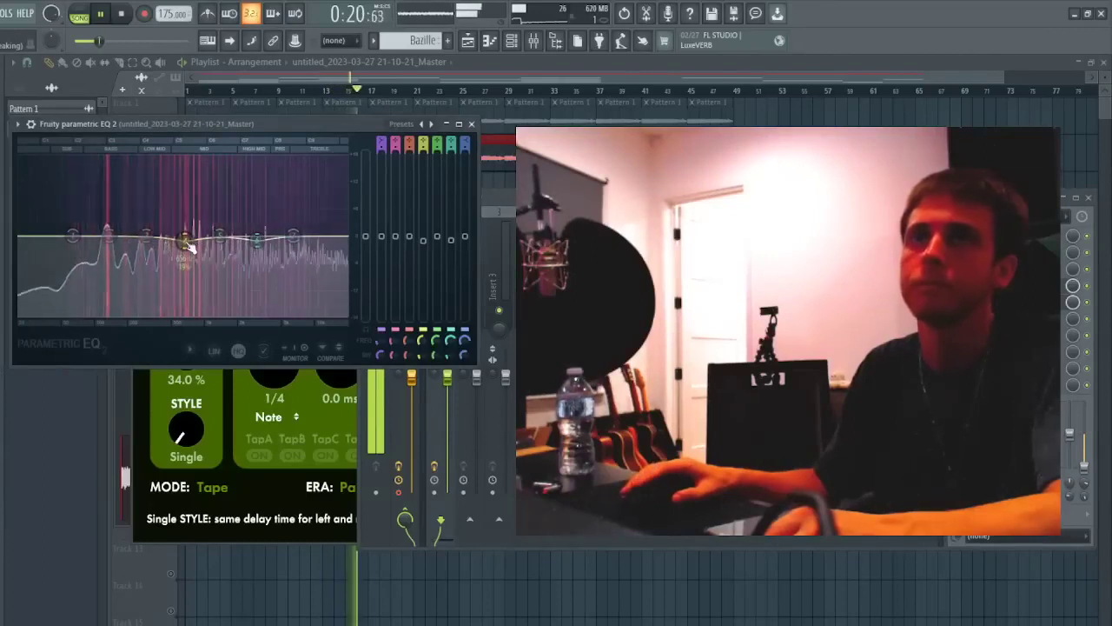
pyautogui.moveTo(318, 235); pyautogui.dragTo(315, 258)
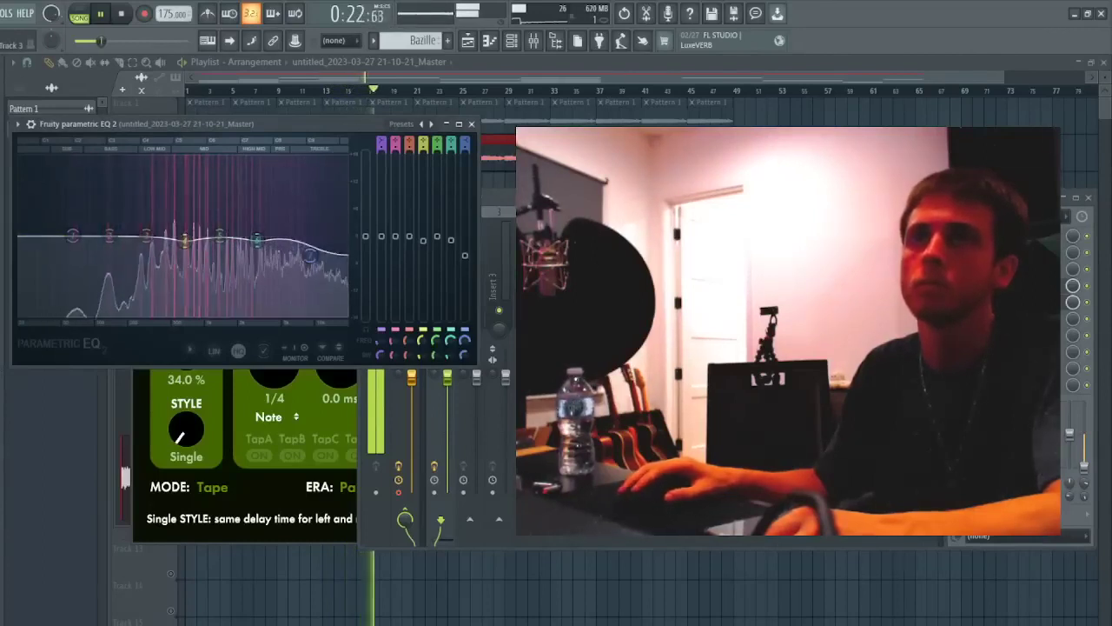
pyautogui.click(557, 180)
# - Slice the Track 2 master clip at bar 25 and audition from bars 17 and 25
pyautogui.click(455, 90)
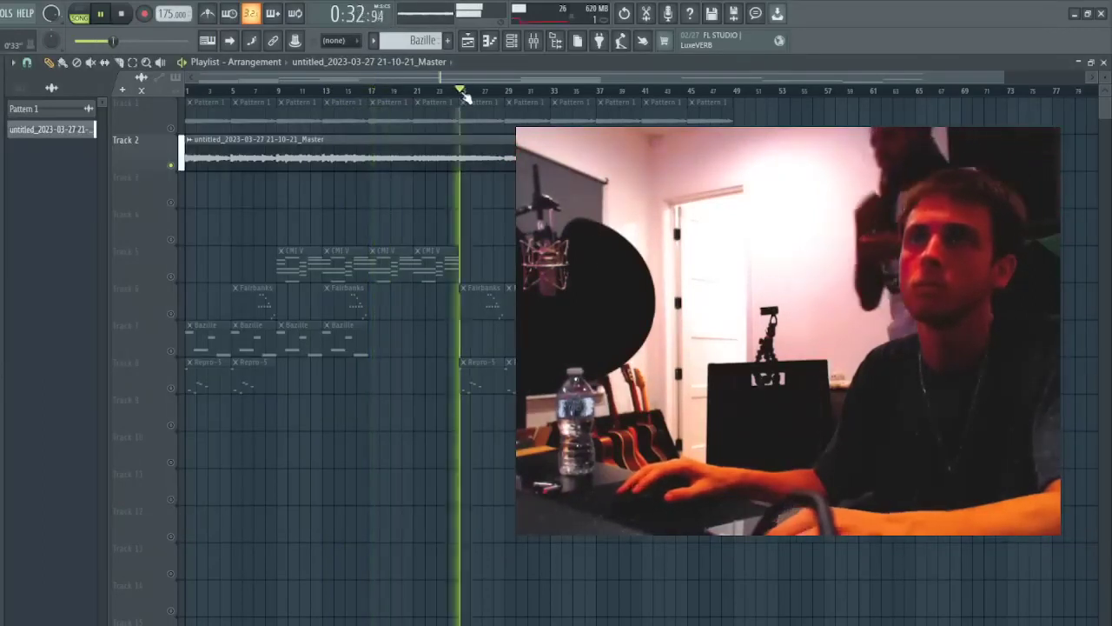
pyautogui.press('c')
pyautogui.click(467, 148)
pyautogui.press('space')
pyautogui.press('space')
pyautogui.doubleClick(498, 157)
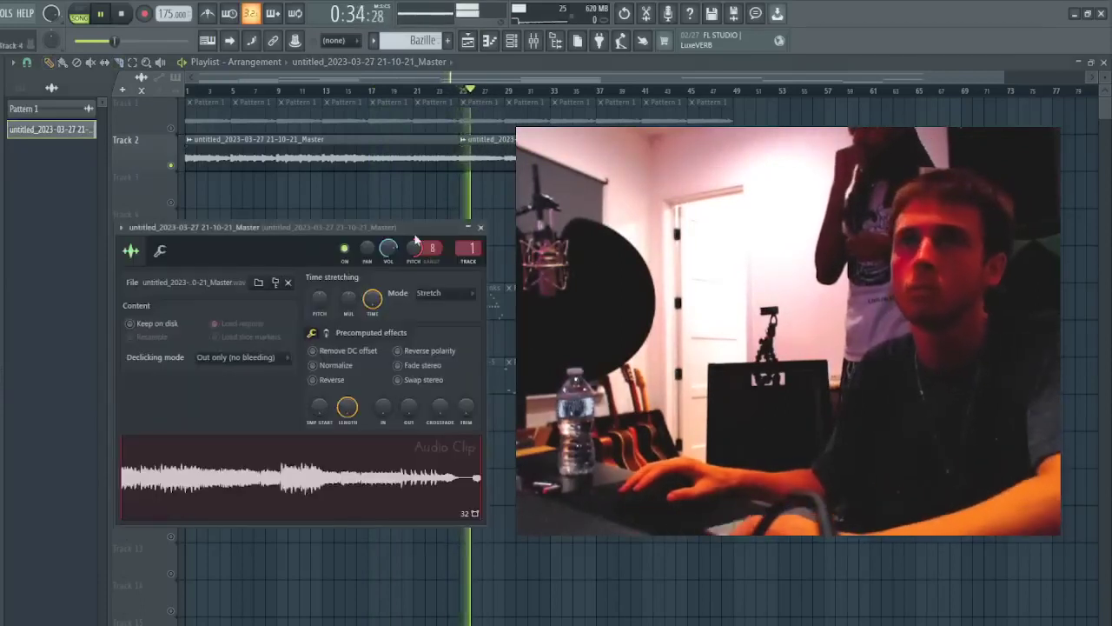
pyautogui.press('space')
pyautogui.press('space')
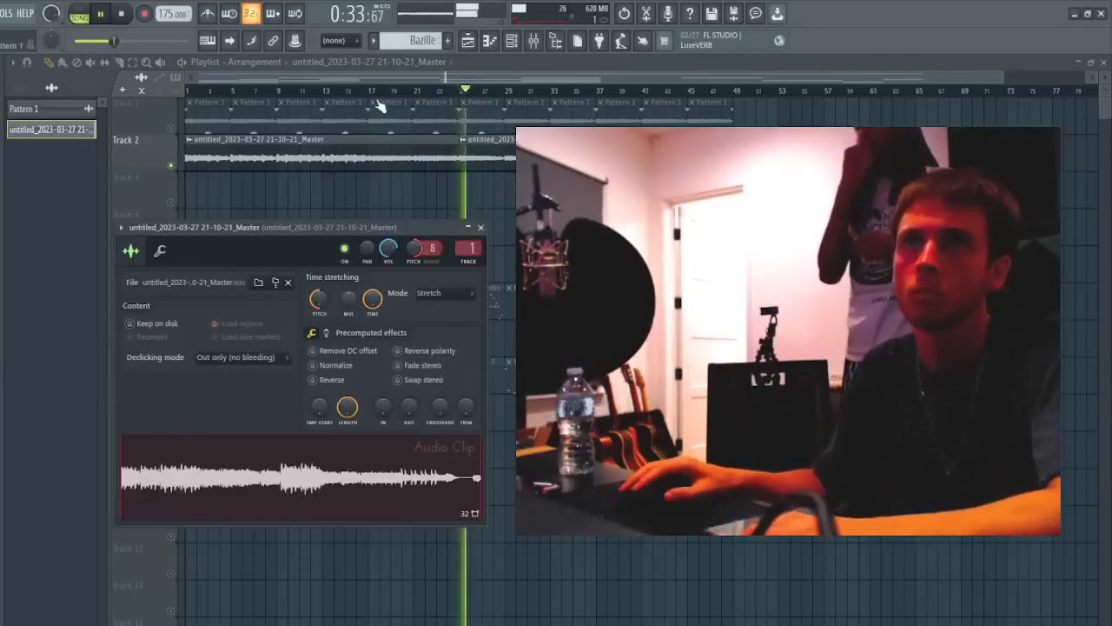
pyautogui.click(374, 94)
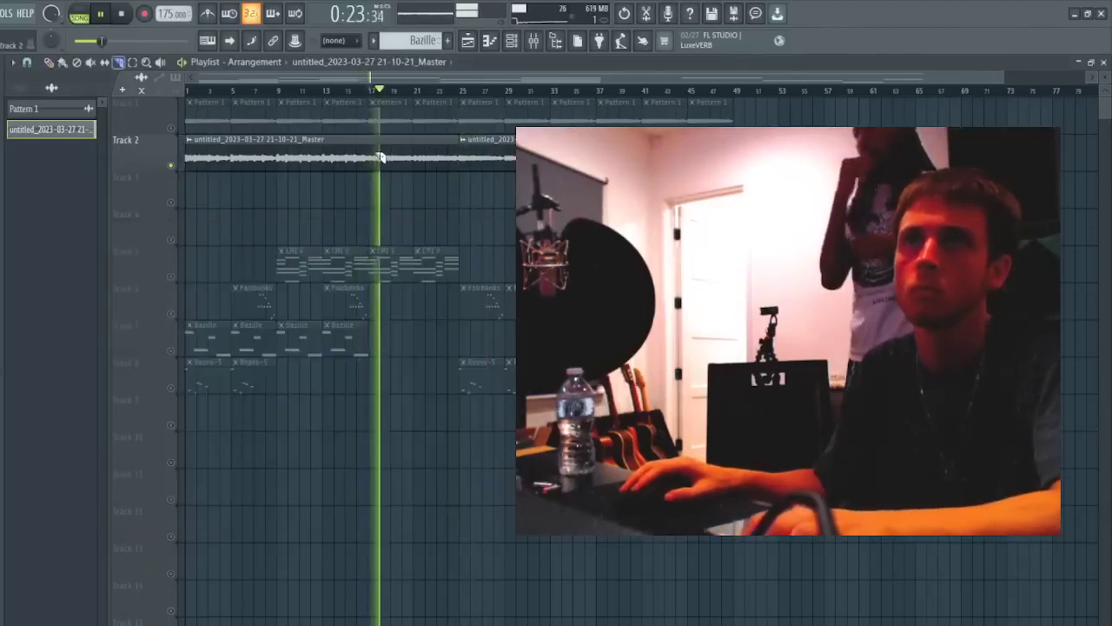
pyautogui.press('space')
pyautogui.press('space')
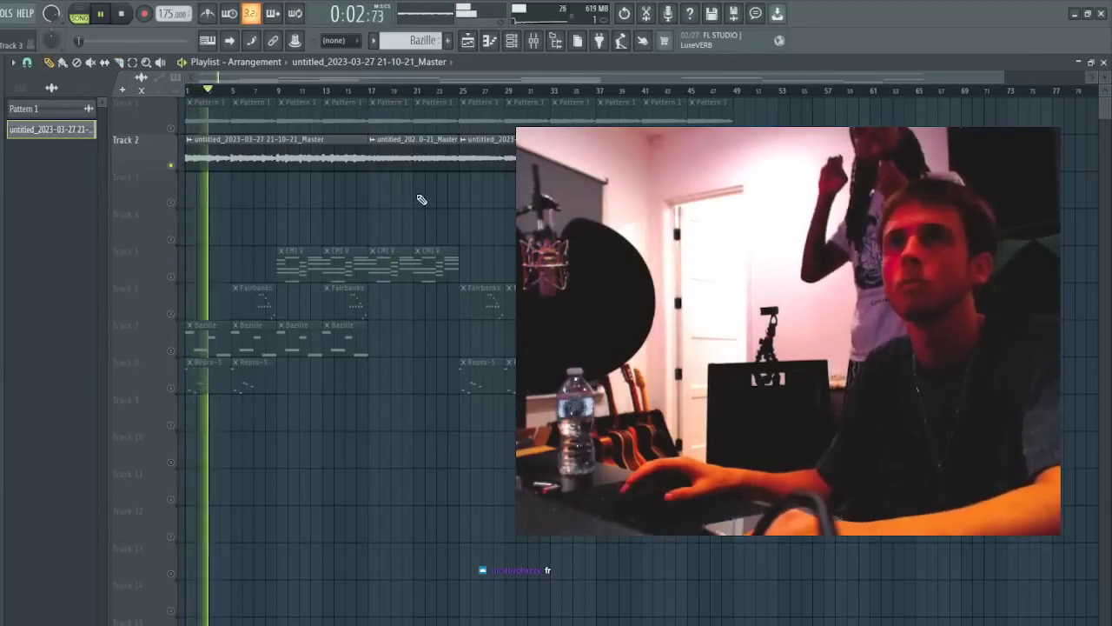
pyautogui.doubleClick(331, 150)
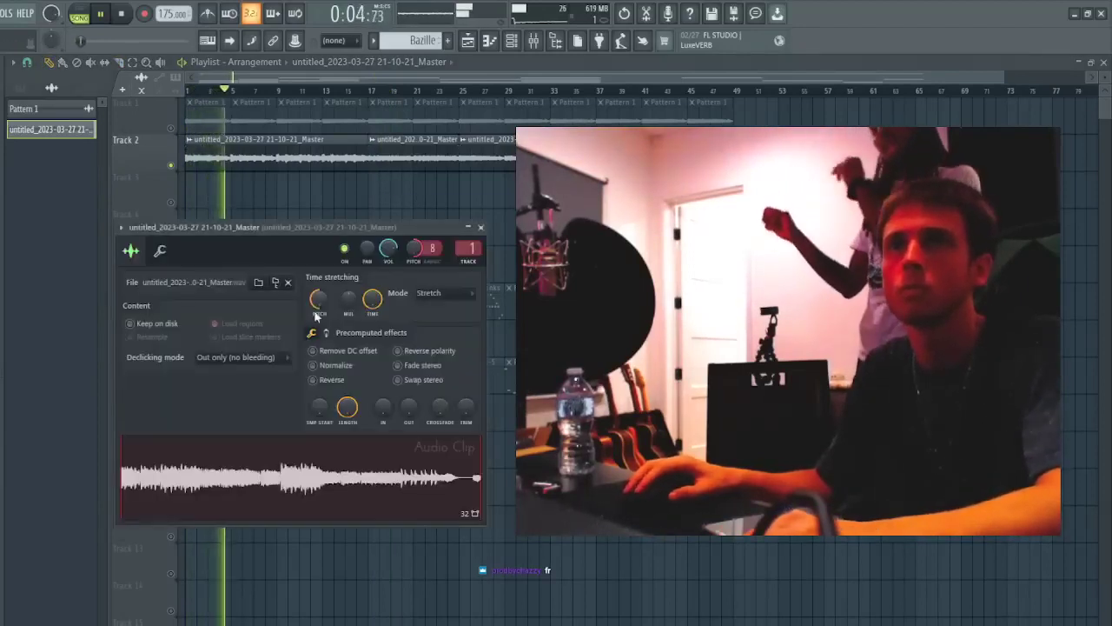
pyautogui.press('Escape')
# - Slice the first clip at bar 9 and make the first two chops unique
pyautogui.press('c')
pyautogui.click(280, 151)
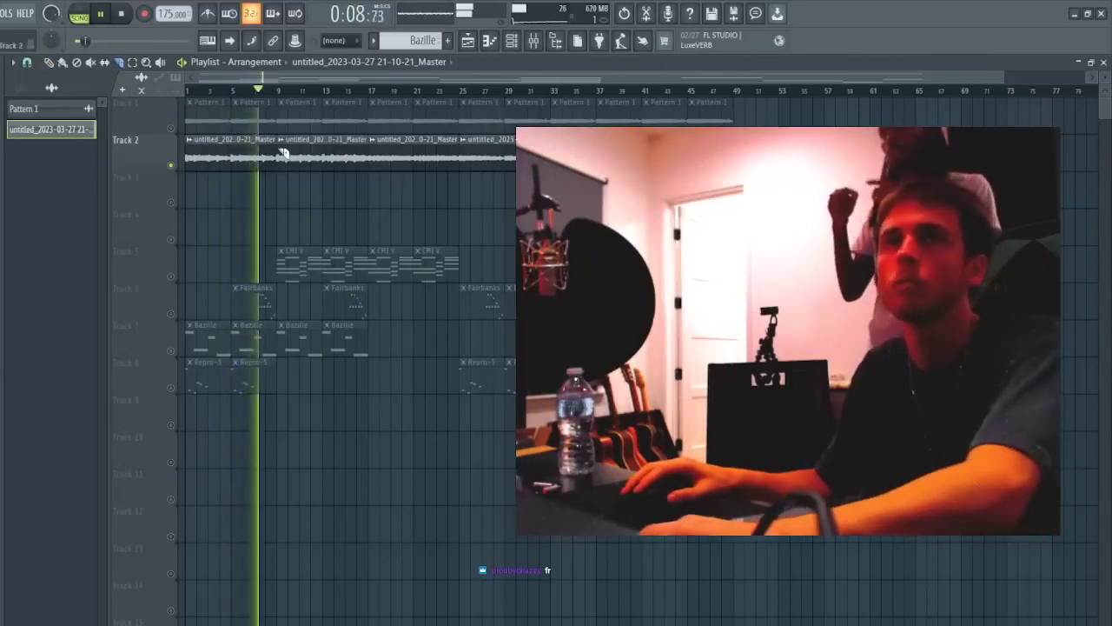
pyautogui.press('p')
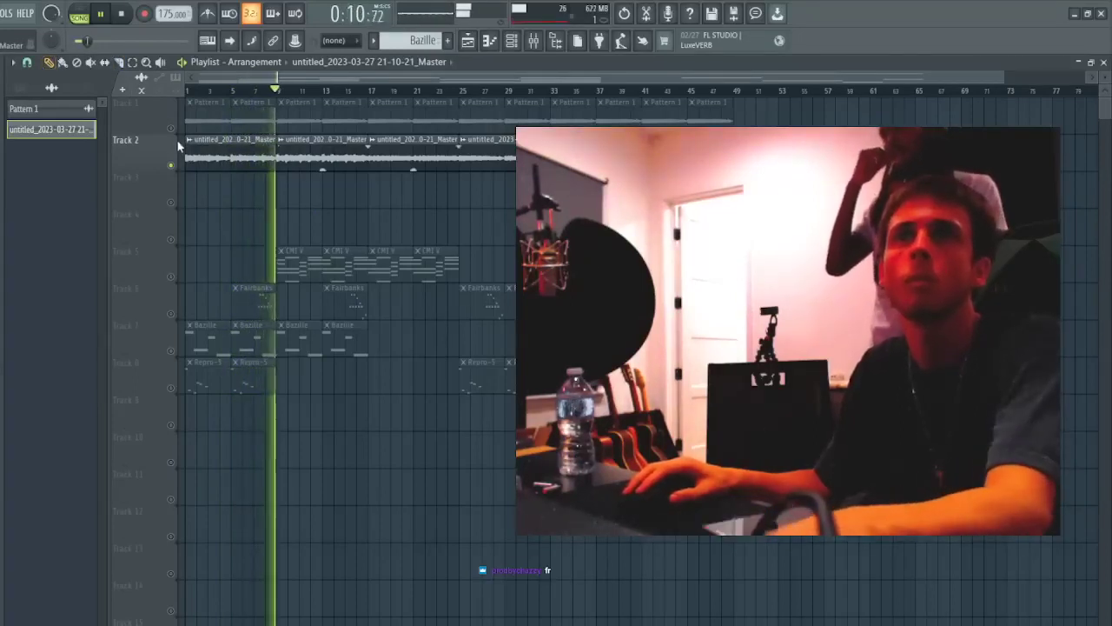
pyautogui.click(191, 140)
pyautogui.click(237, 233)
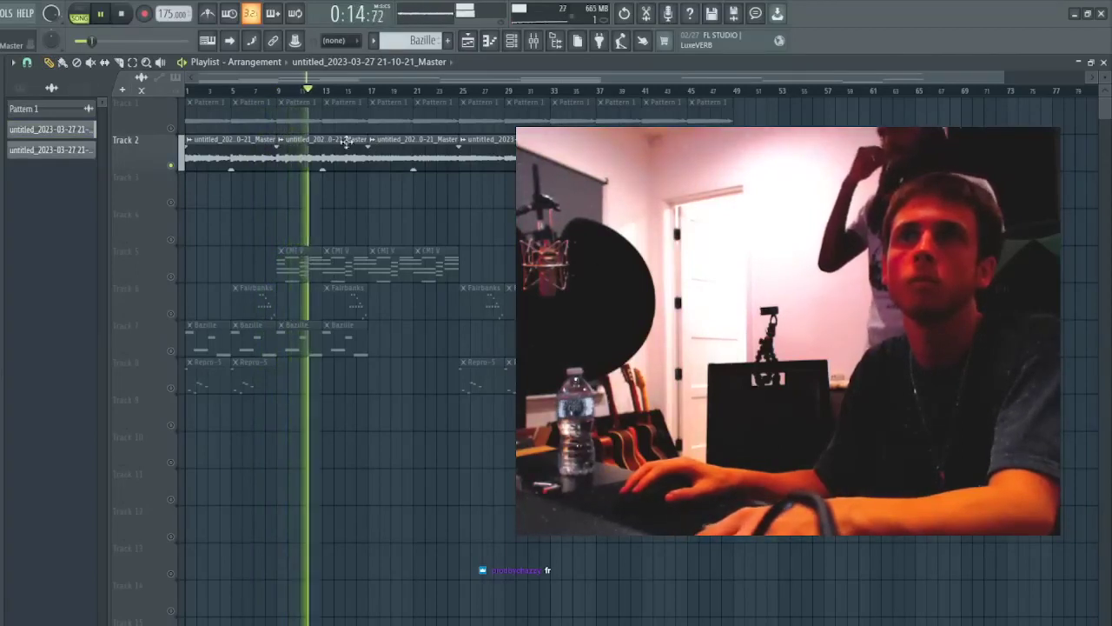
pyautogui.click(283, 141)
pyautogui.click(310, 253)
# - Lower the third Track 2 clip's gain to -0.7dB
pyautogui.doubleClick(404, 155)
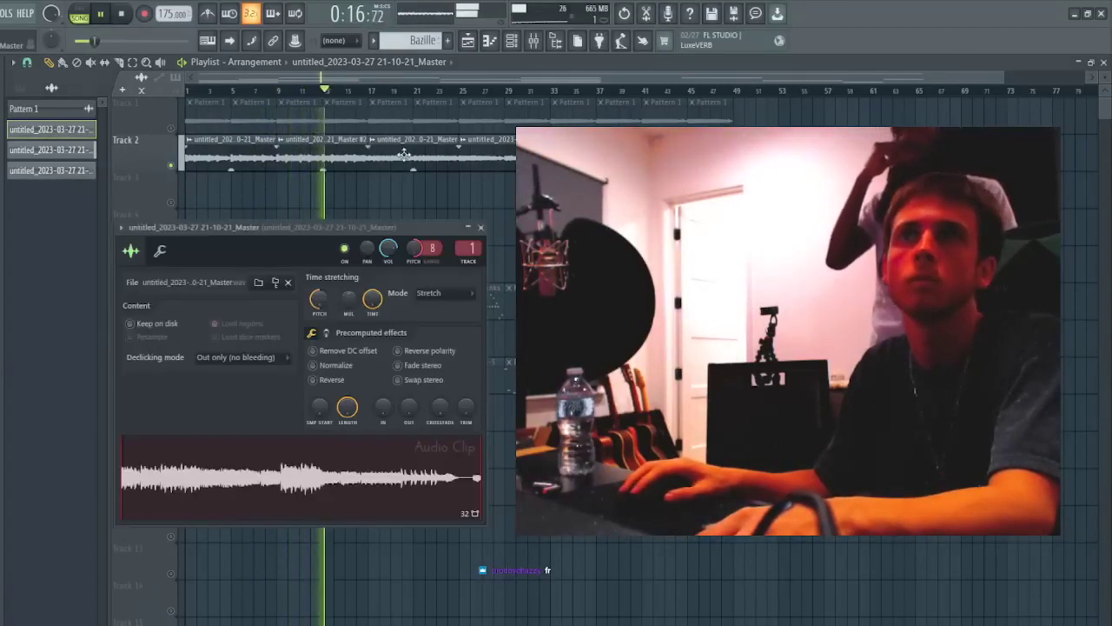
pyautogui.press('F5')
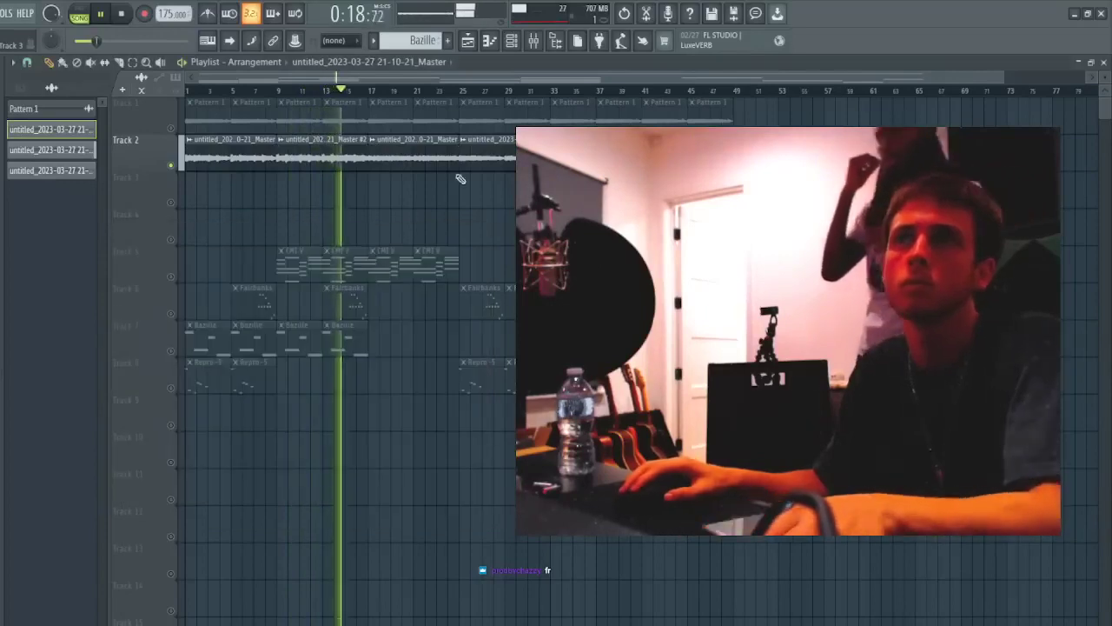
pyautogui.press('F5')
pyautogui.press('F5')
pyautogui.click(397, 161)
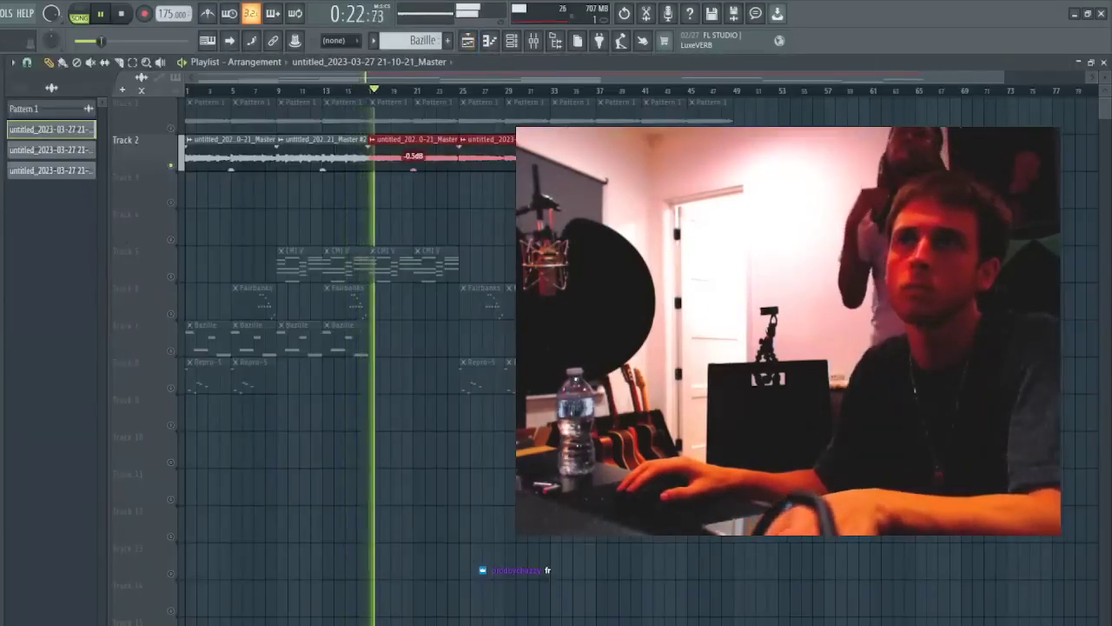
pyautogui.moveTo(414, 170); pyautogui.dragTo(414, 172)
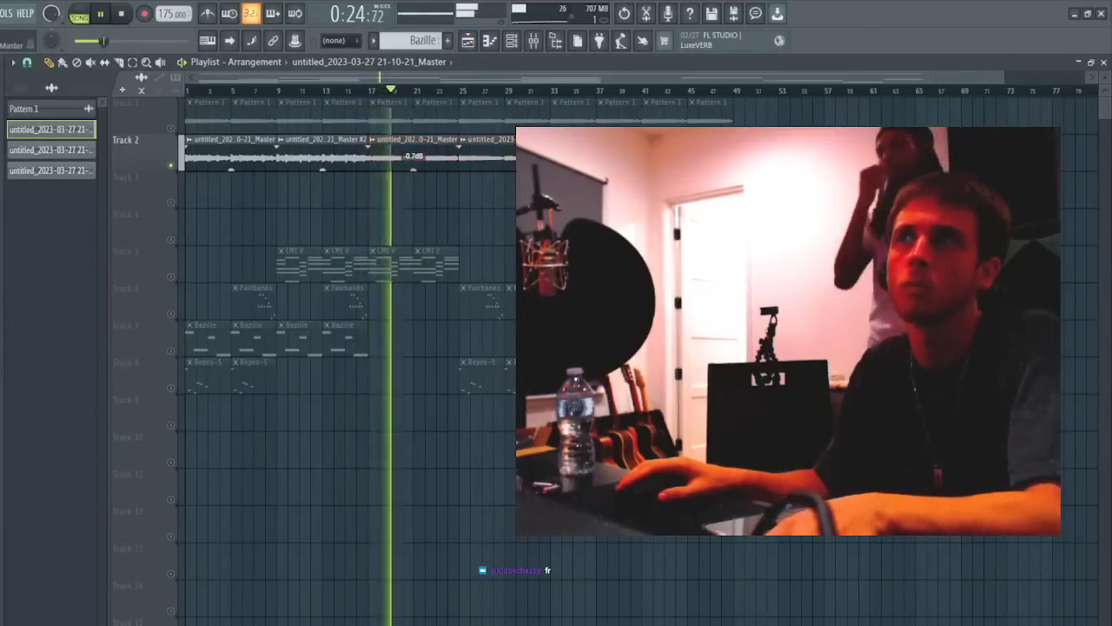
pyautogui.press('c')
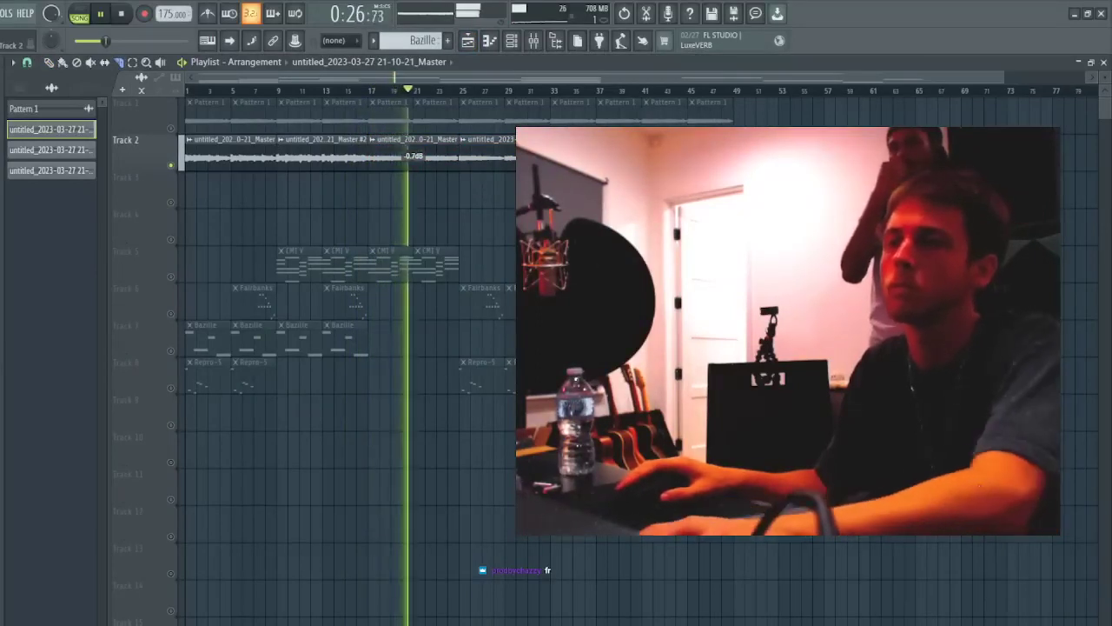
# - Create Pattern 6, place it as an 8-bar clip on Track 3, and repeat it with Ctrl+B
pyautogui.click(448, 40)
pyautogui.press('p')
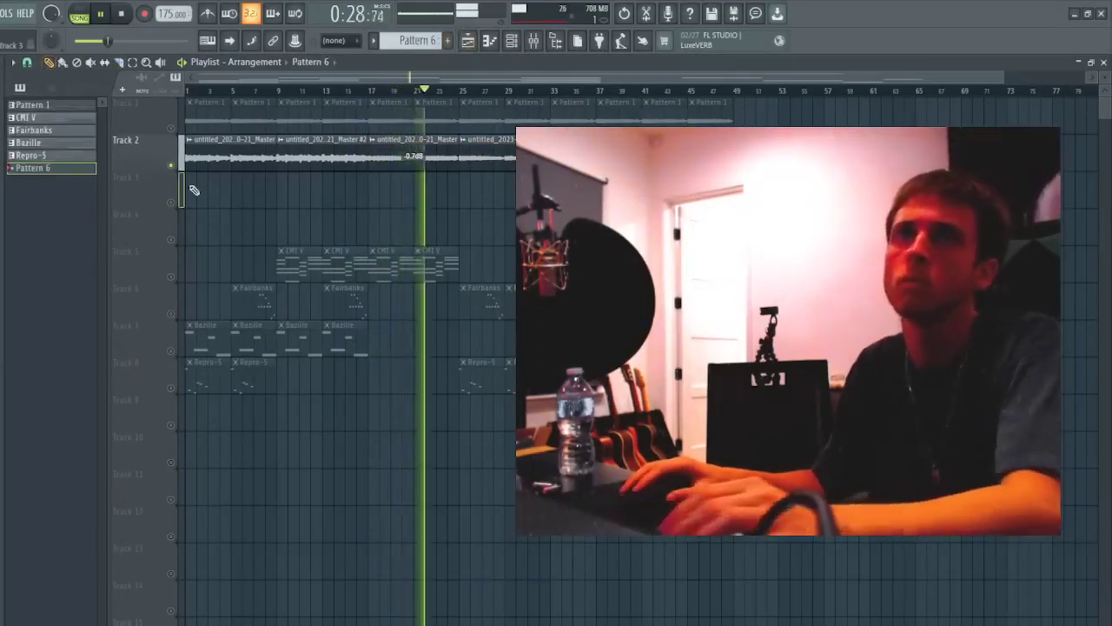
pyautogui.click(186, 202)
pyautogui.click(172, 202)
pyautogui.moveTo(197, 195)
pyautogui.mouseDown()
pyautogui.moveTo(280, 192)
pyautogui.moveTo(137, 188)
pyautogui.mouseUp()
pyautogui.hotkey('ctrl', 'b')
pyautogui.hotkey('ctrl', 'b')
pyautogui.hotkey('ctrl', 'b')
pyautogui.hotkey('ctrl', 'b')
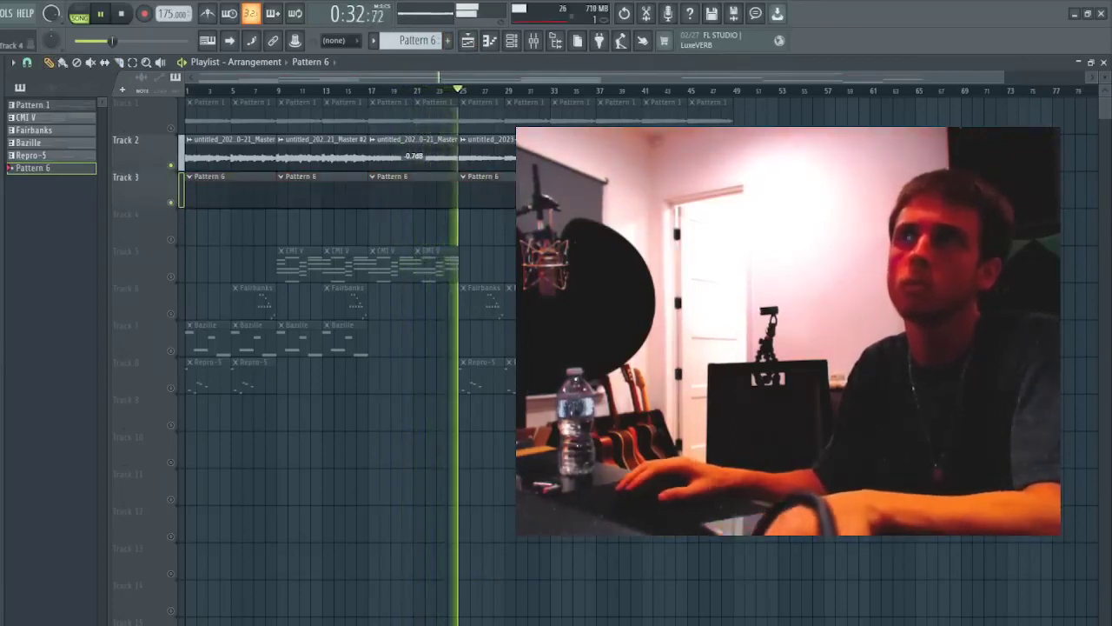
# - Move the master audio and Pattern 6 clips down to Tracks 11 and 12 and play
pyautogui.moveTo(921, 136); pyautogui.dragTo(282, 205)
pyautogui.moveTo(234, 154); pyautogui.dragTo(178, 493)
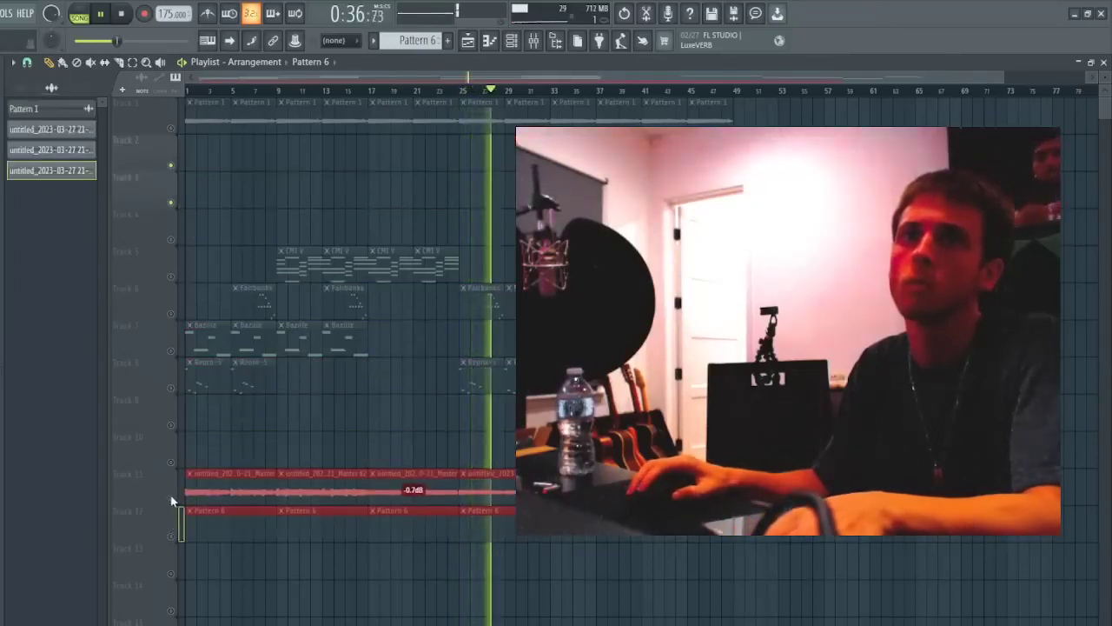
pyautogui.rightClick(171, 500)
pyautogui.click(173, 535)
pyautogui.press('space')
pyautogui.press('space')
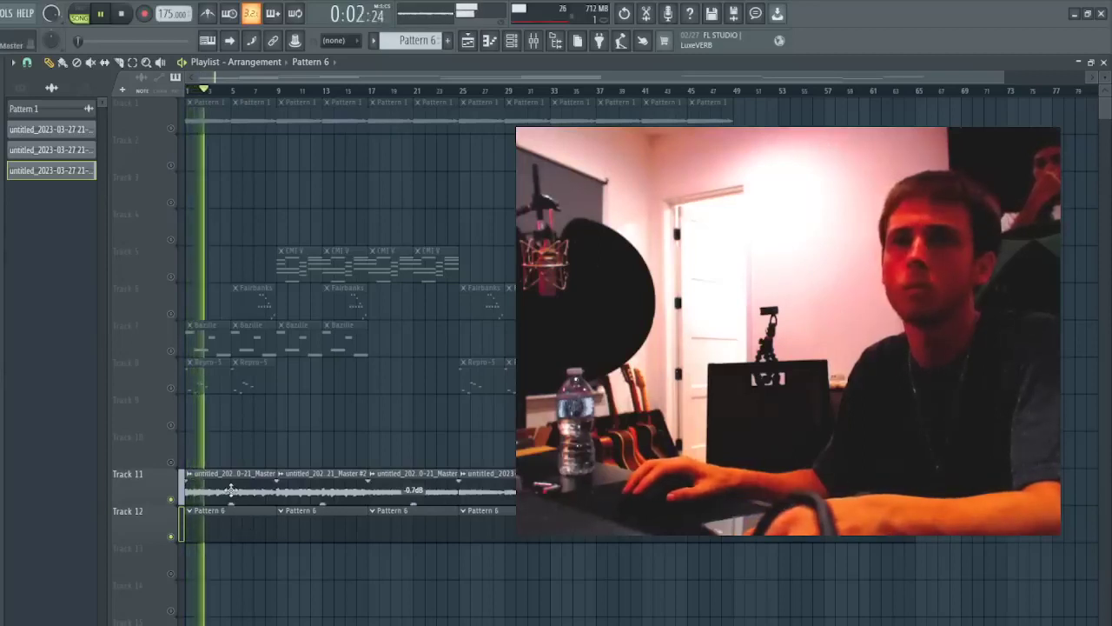
# - Turn on Normalize for the first master audio clip on Track 11
pyautogui.doubleClick(234, 496)
pyautogui.press('space')
pyautogui.click(366, 382)
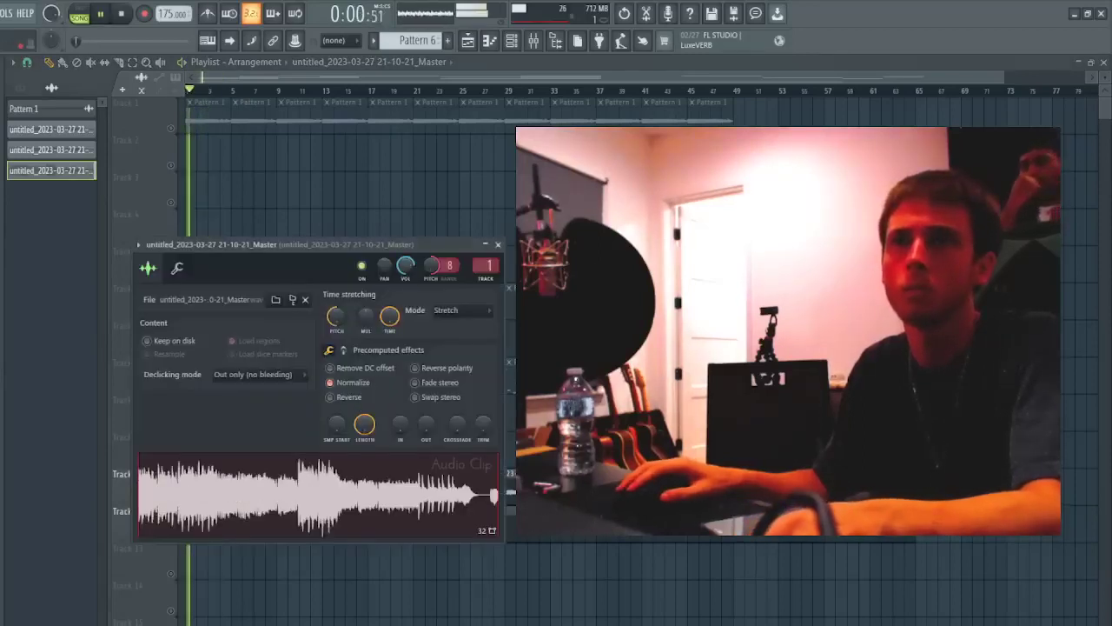
pyautogui.press('Escape')
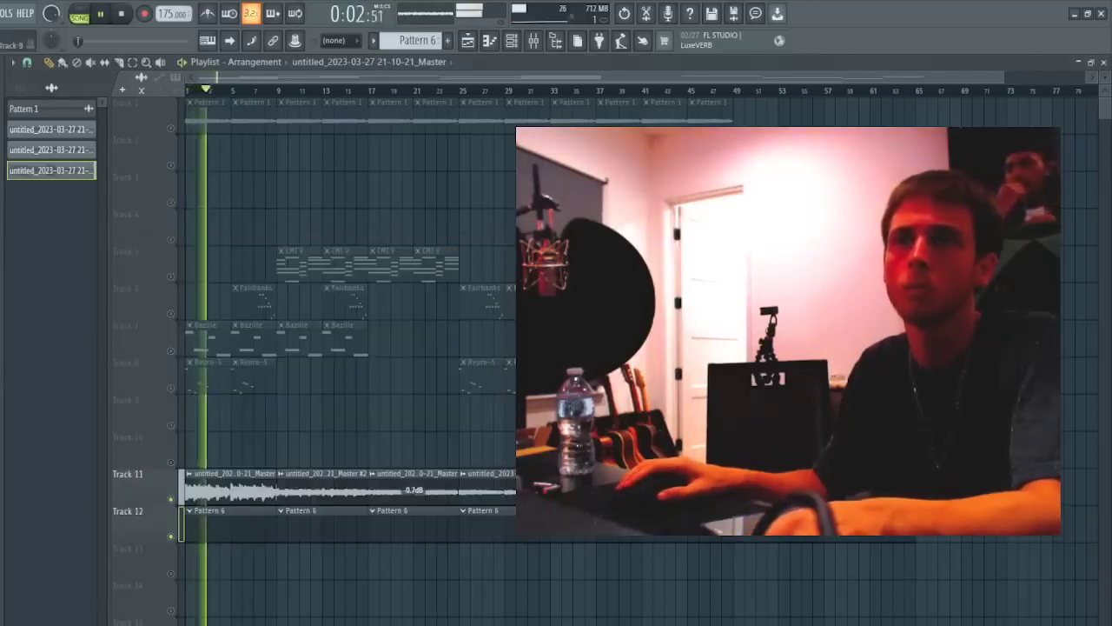
pyautogui.doubleClick(278, 484)
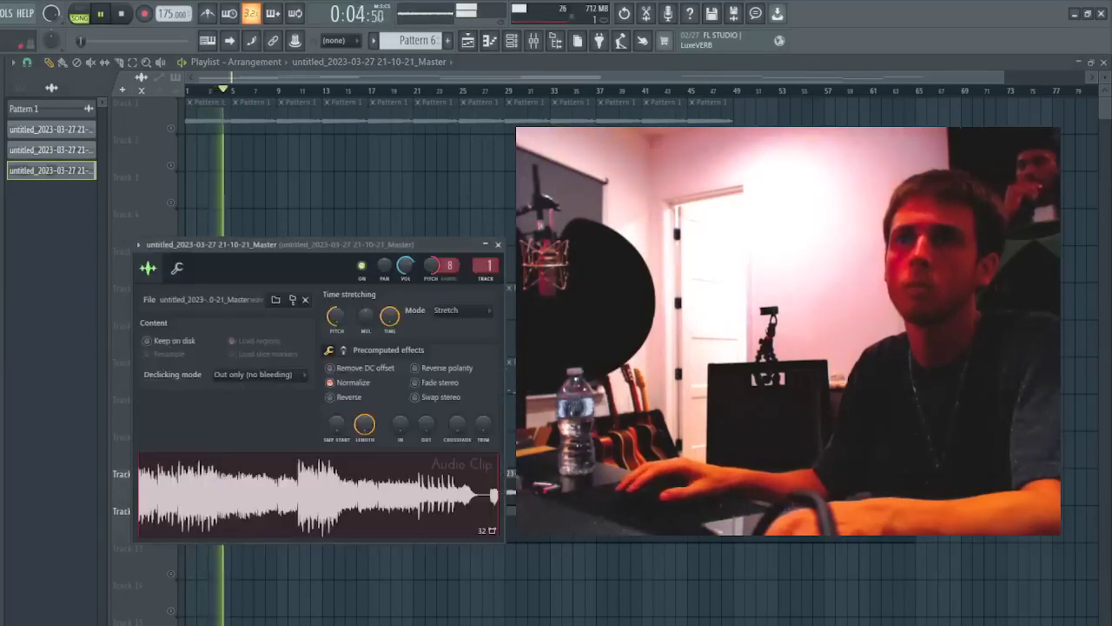
pyautogui.press('Escape')
# - Raise the gain of the second and third Track 11 chops, the third to 1.0dB
pyautogui.click(280, 90)
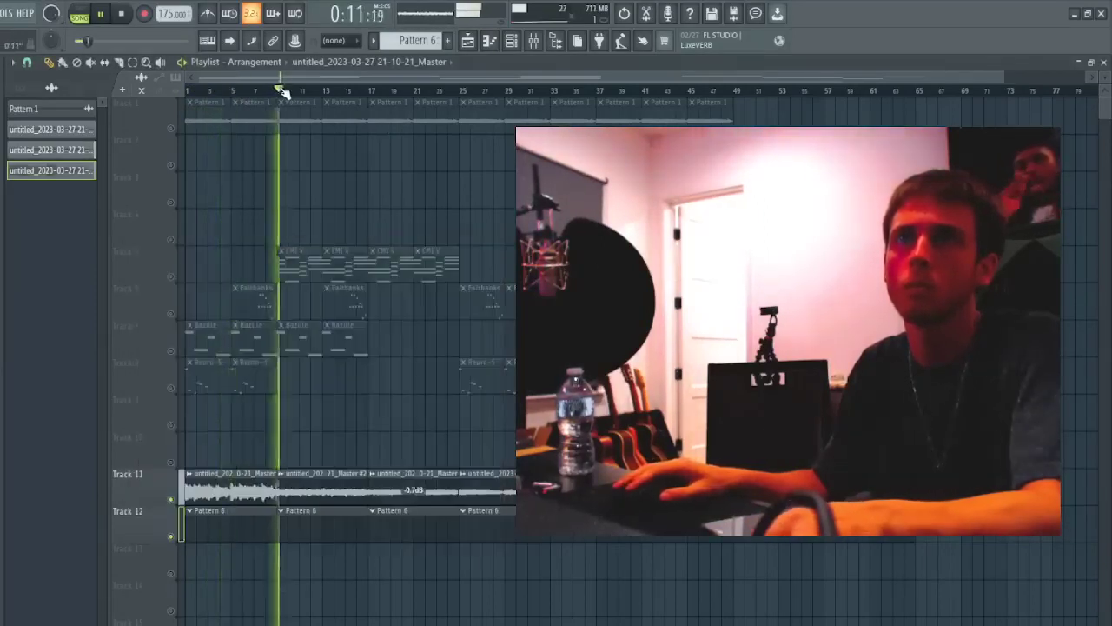
pyautogui.scroll(-1, 282, 92)
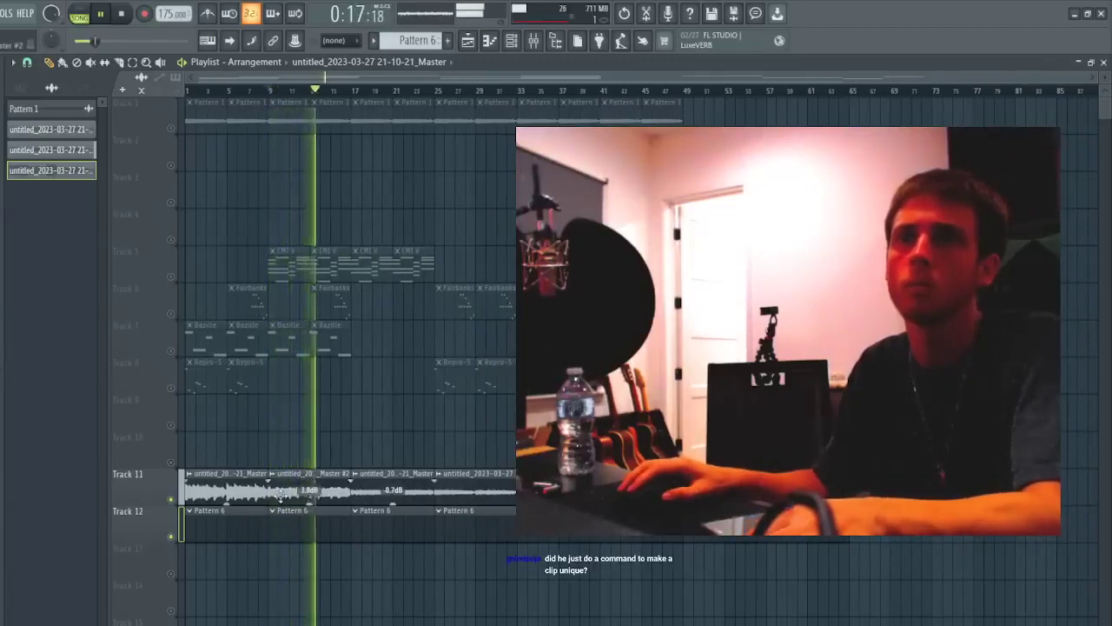
pyautogui.moveTo(310, 502); pyautogui.dragTo(318, 502)
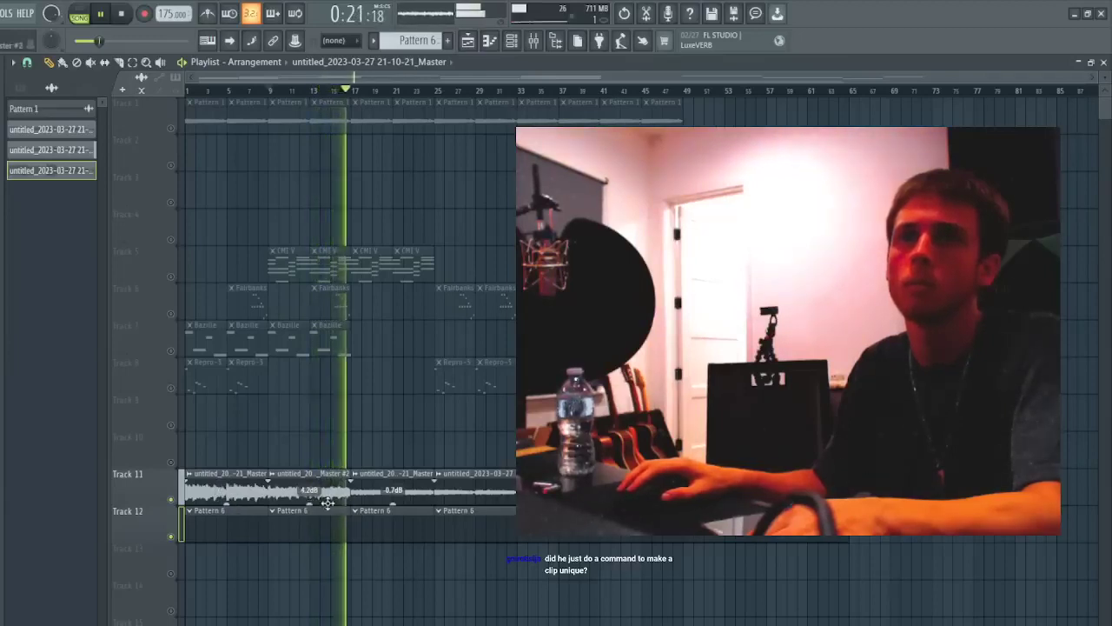
pyautogui.moveTo(393, 503); pyautogui.dragTo(393, 495)
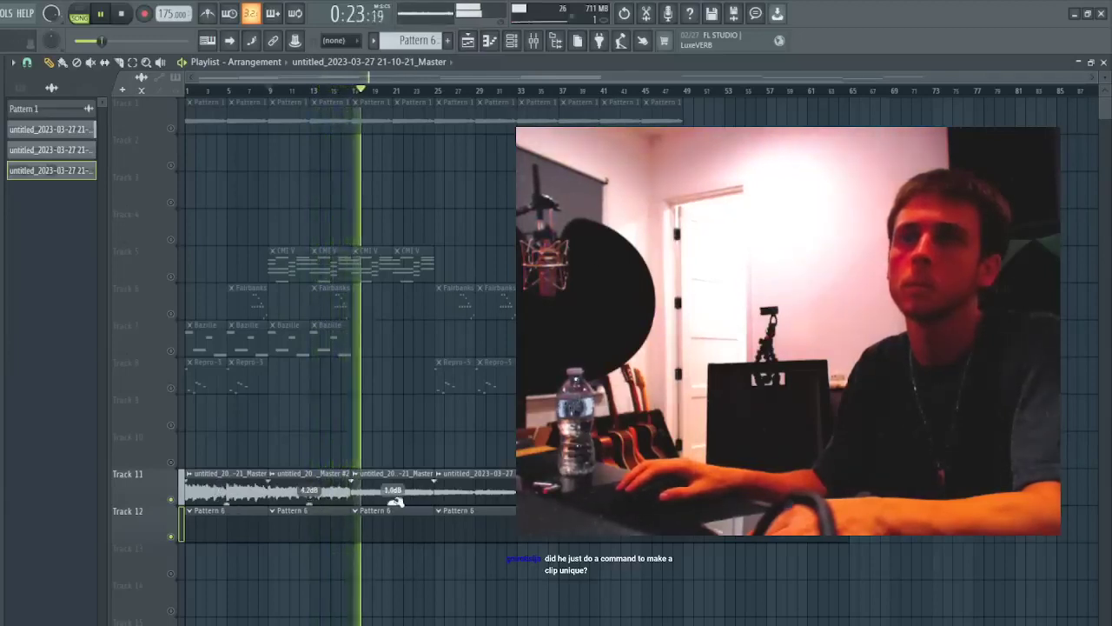
pyautogui.doubleClick(398, 499)
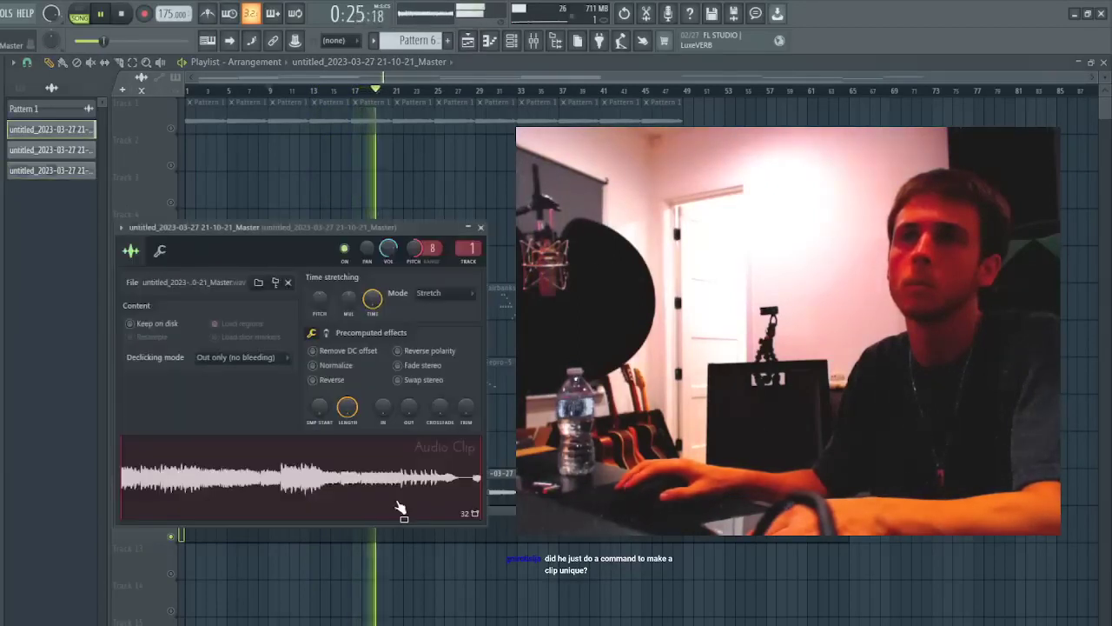
pyautogui.press('Escape')
pyautogui.click(437, 89)
pyautogui.click(519, 89)
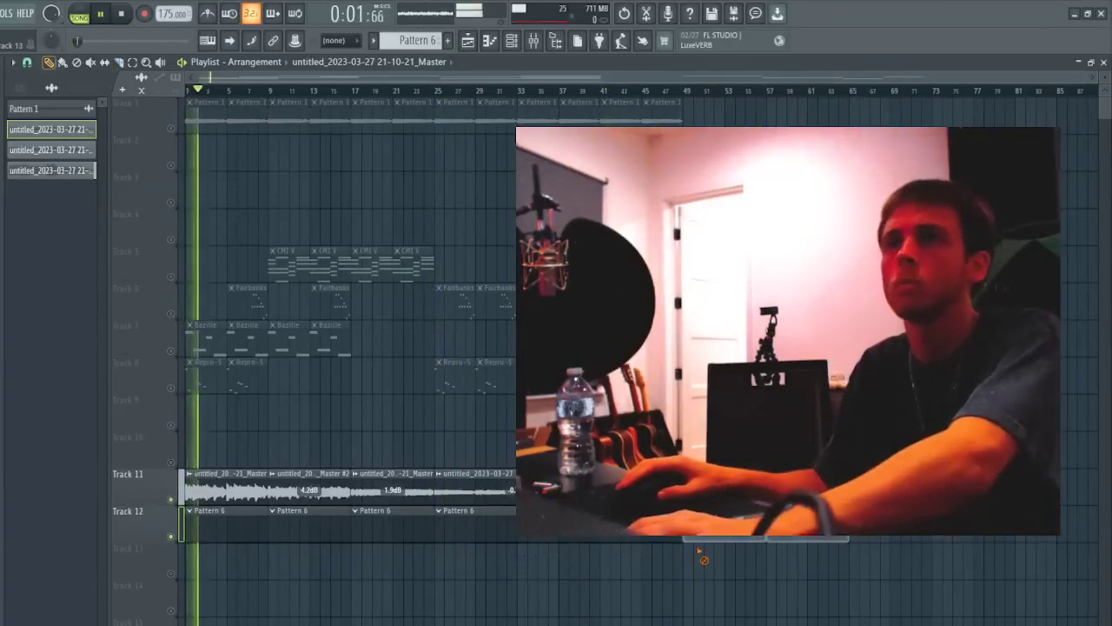
# - Make the Track 11 chops unique clips coloured teal, purple and pink
pyautogui.doubleClick(417, 490)
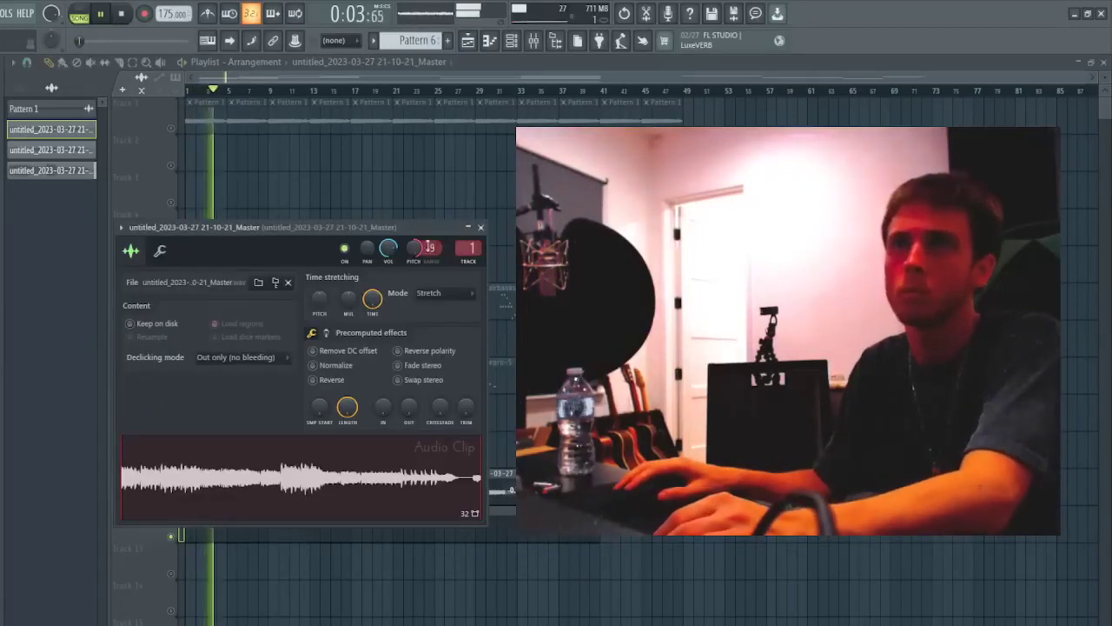
pyautogui.press('space')
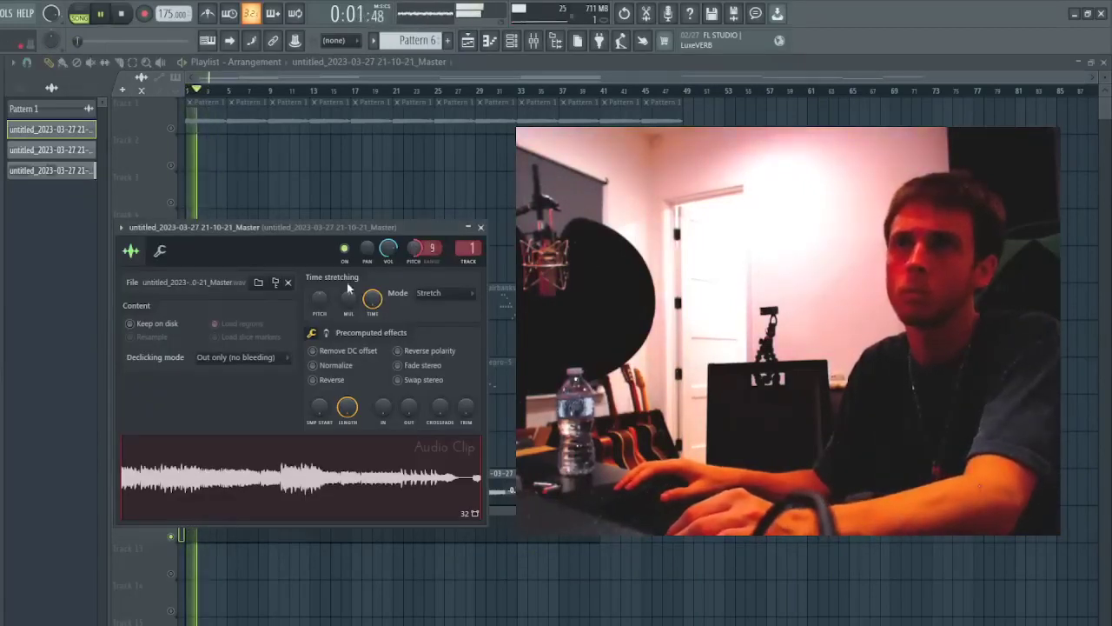
pyautogui.press('Escape')
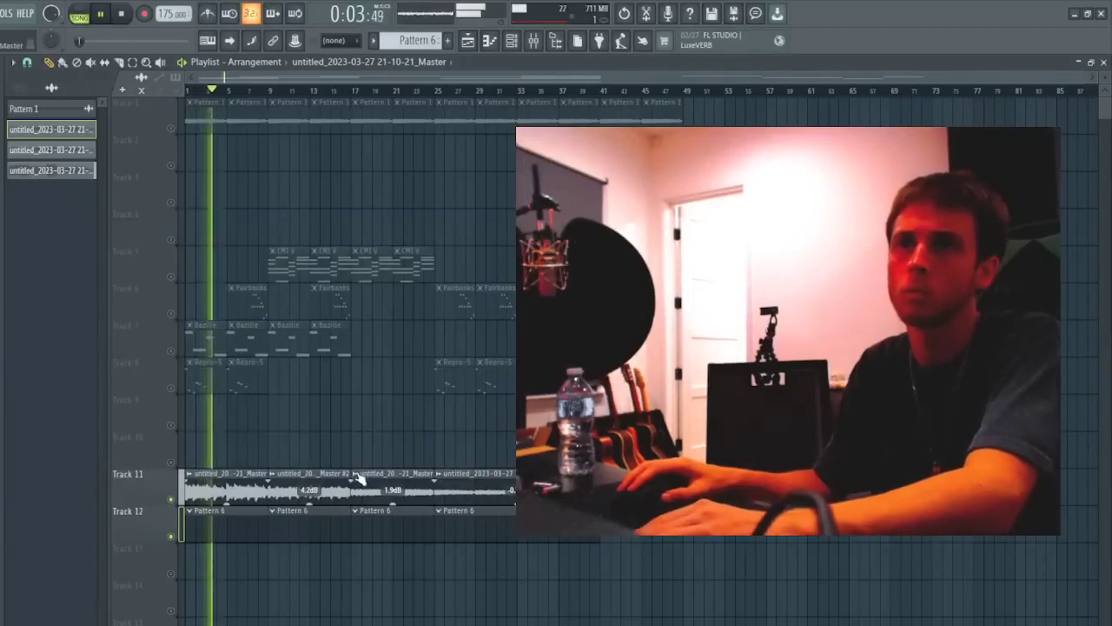
pyautogui.press('F2')
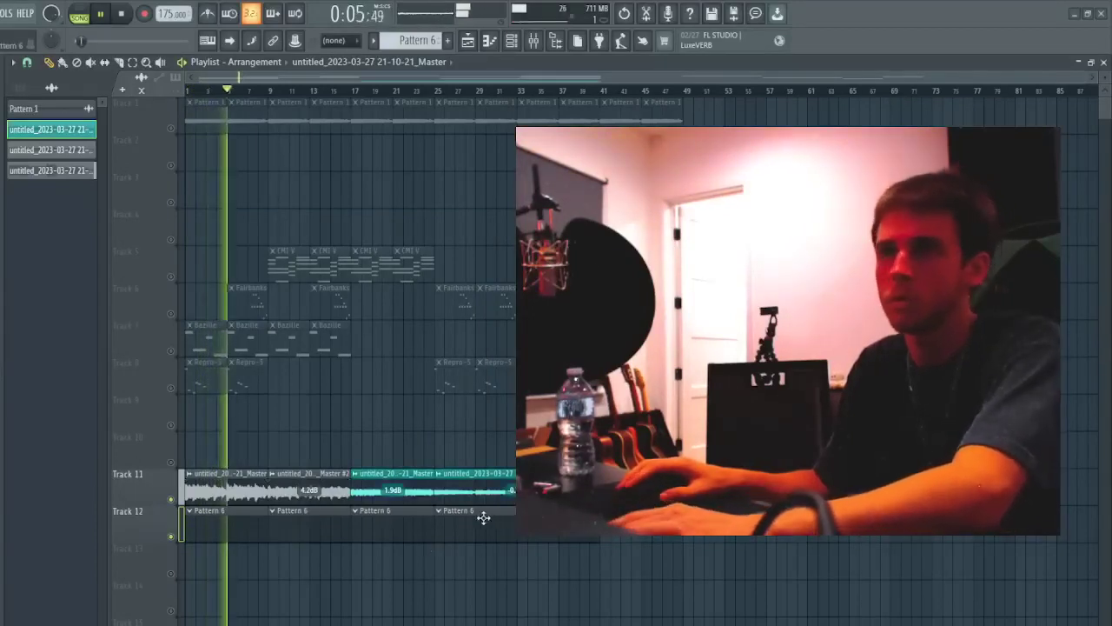
pyautogui.doubleClick(391, 476)
pyautogui.press('Escape')
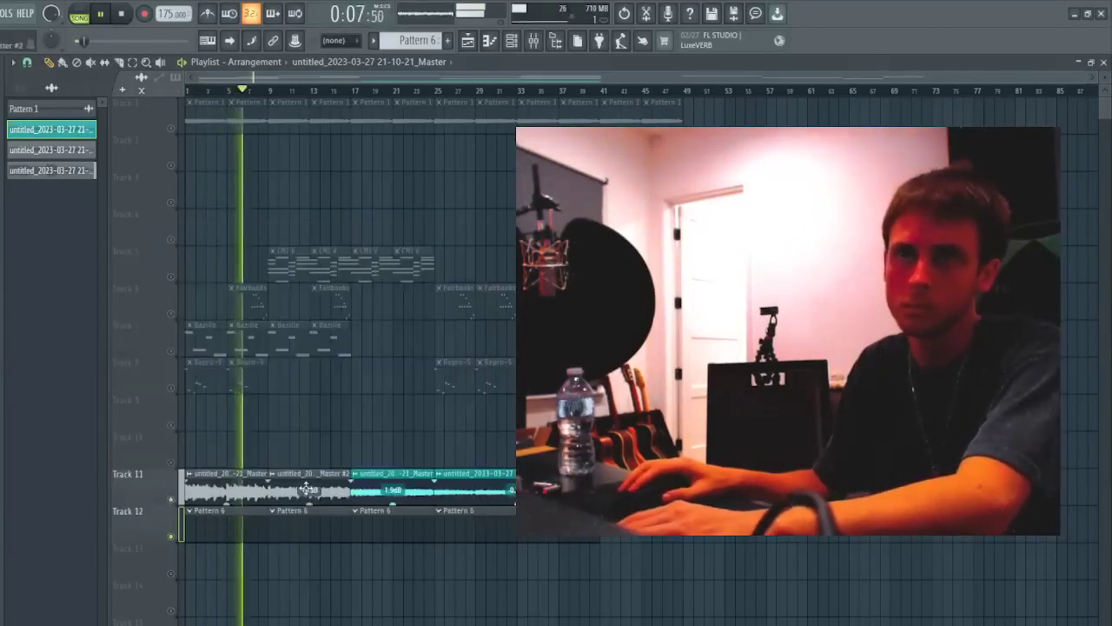
pyautogui.doubleClick(323, 473)
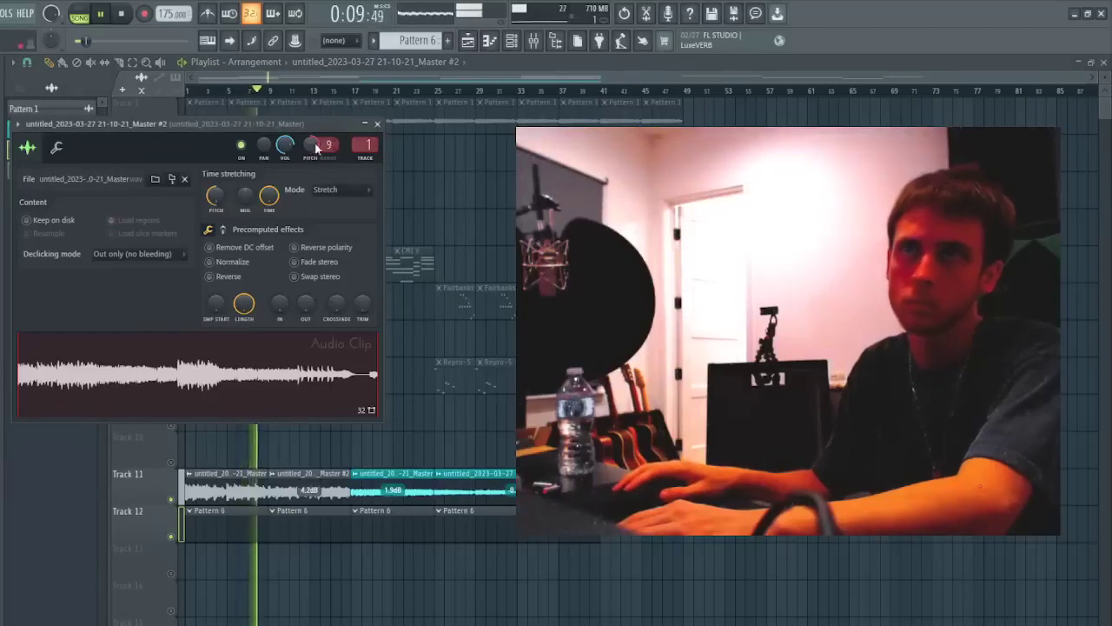
pyautogui.press('Escape')
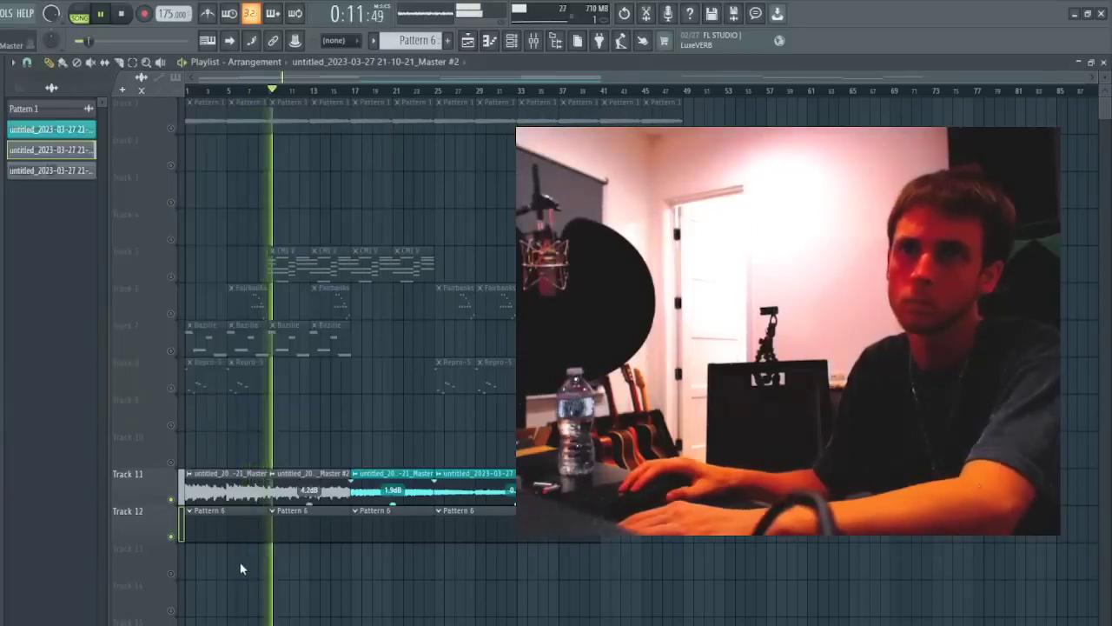
pyautogui.press('F2')
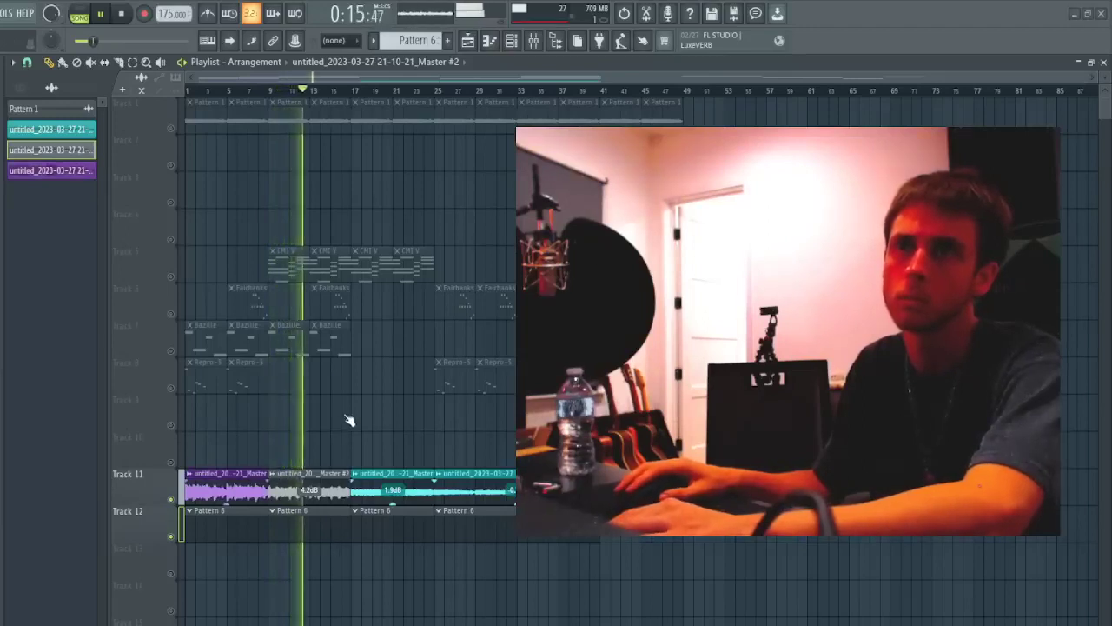
pyautogui.click(311, 480)
# - Open the first Track 11 clip's settings and widen its pitch range
pyautogui.doubleClick(313, 482)
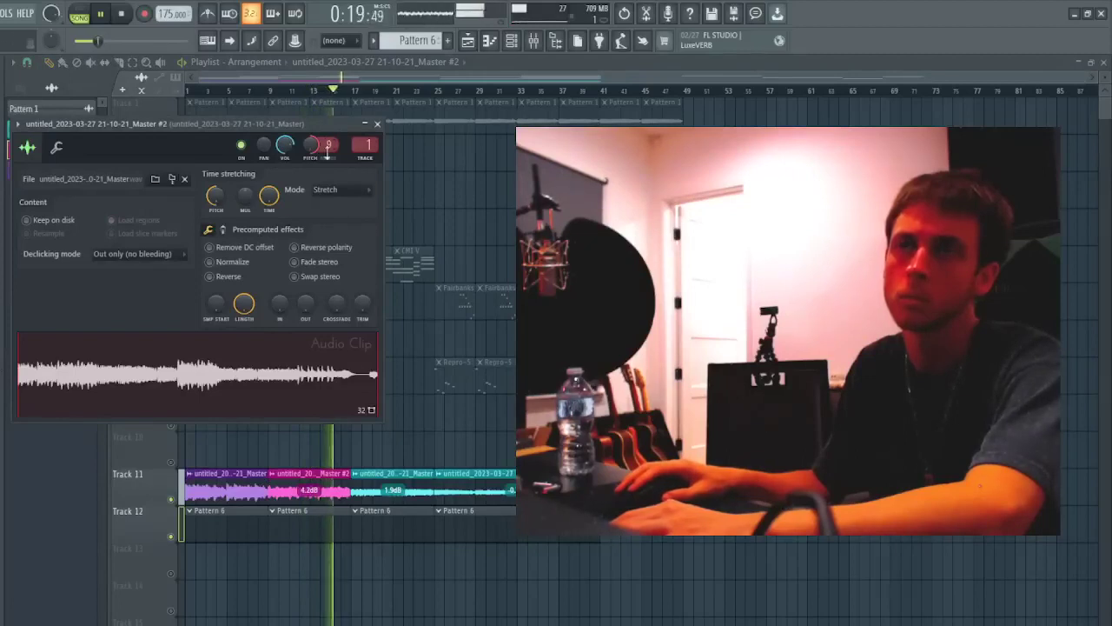
pyautogui.doubleClick(233, 473)
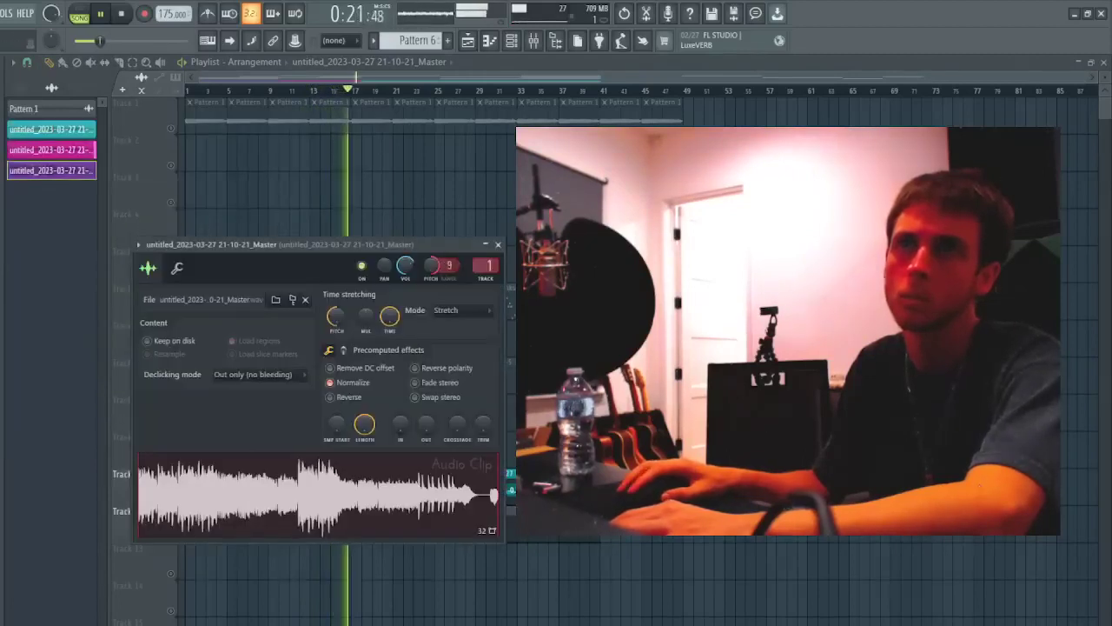
pyautogui.press('space')
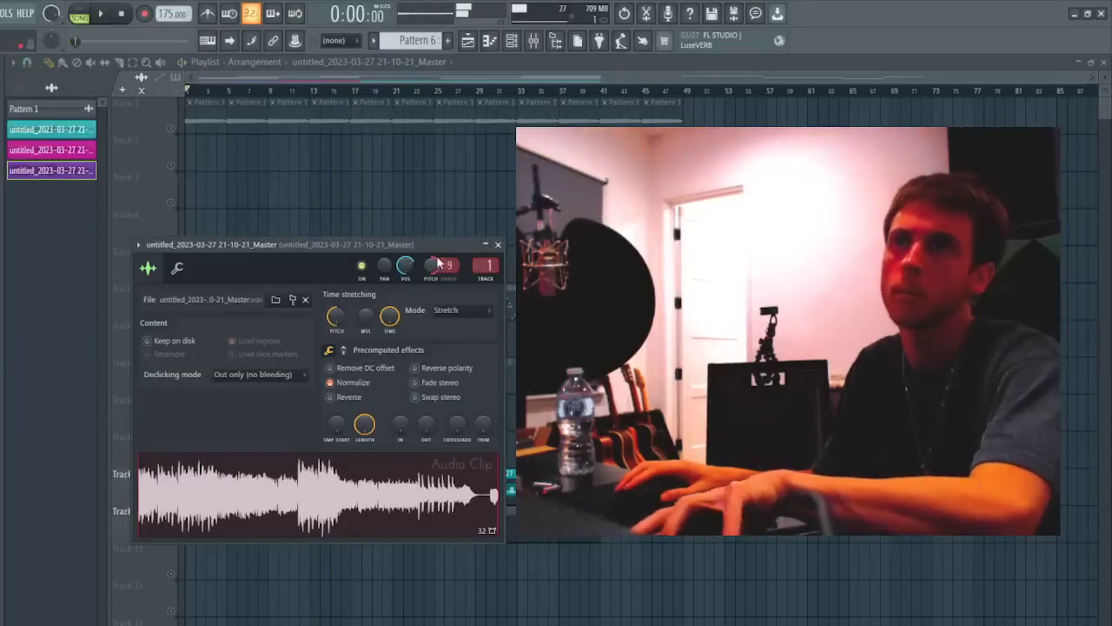
pyautogui.press('space')
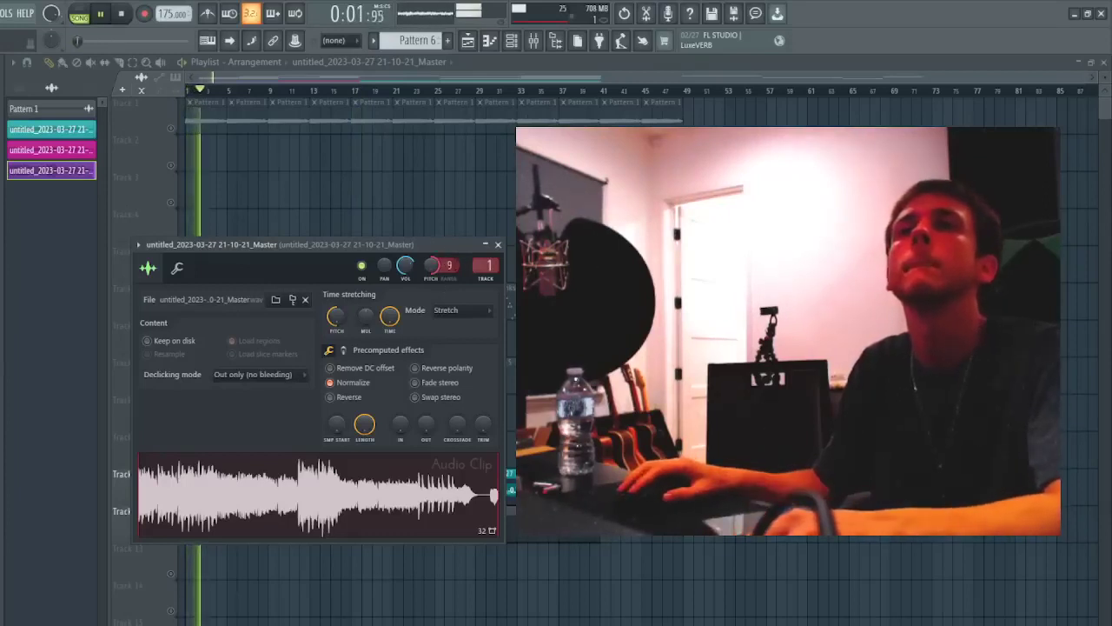
pyautogui.moveTo(448, 266); pyautogui.dragTo(448, 262)
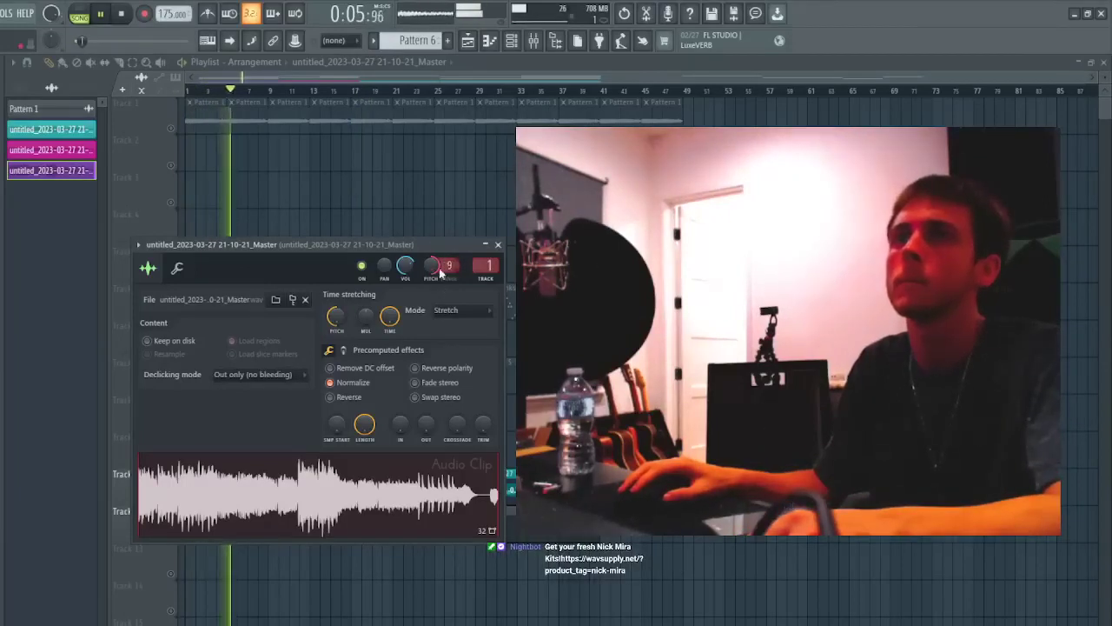
# - Close the clip settings and select bars 1 to 41 on the timeline ruler
pyautogui.press('Escape')
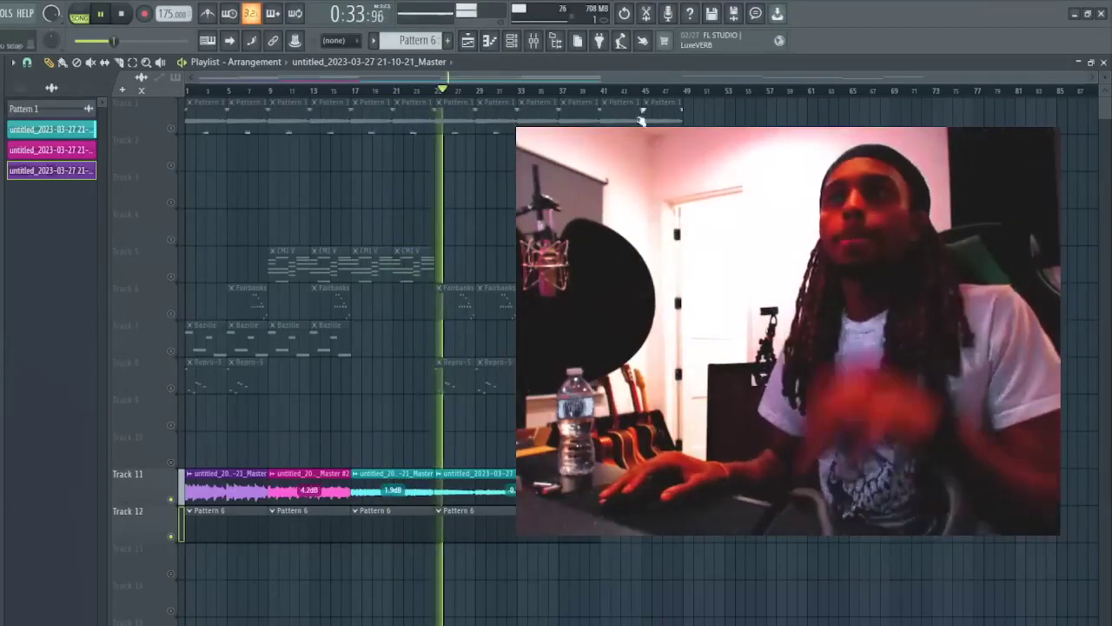
pyautogui.moveTo(601, 91); pyautogui.dragTo(186, 91)
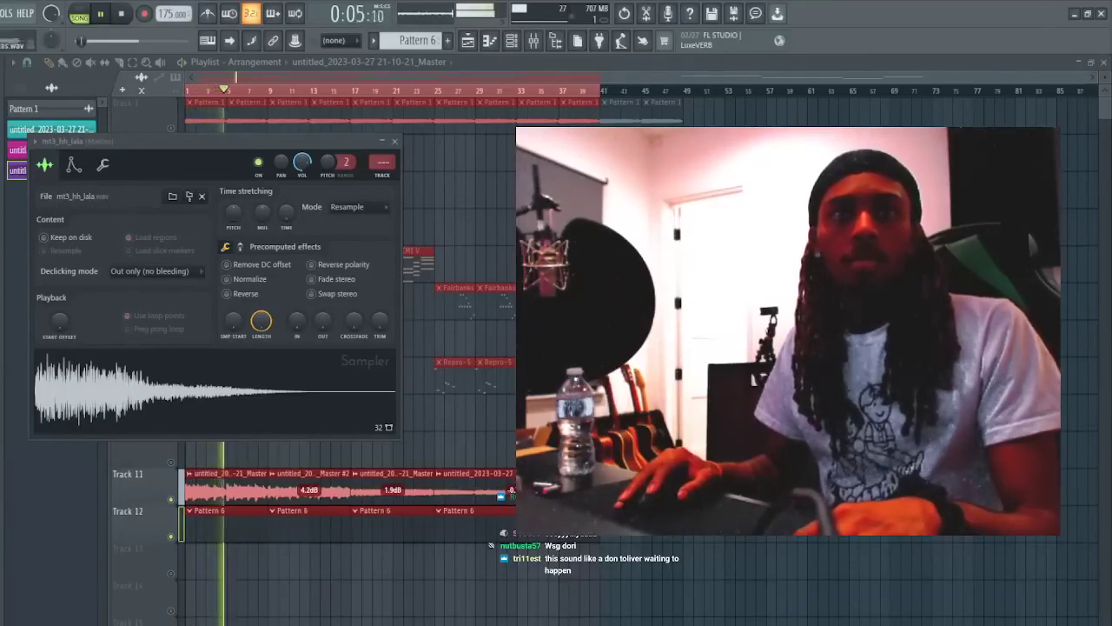
# - Open the Kid Snap channel and add one Kid Snap hit to Pattern 6
pyautogui.middleClick(0, 410)
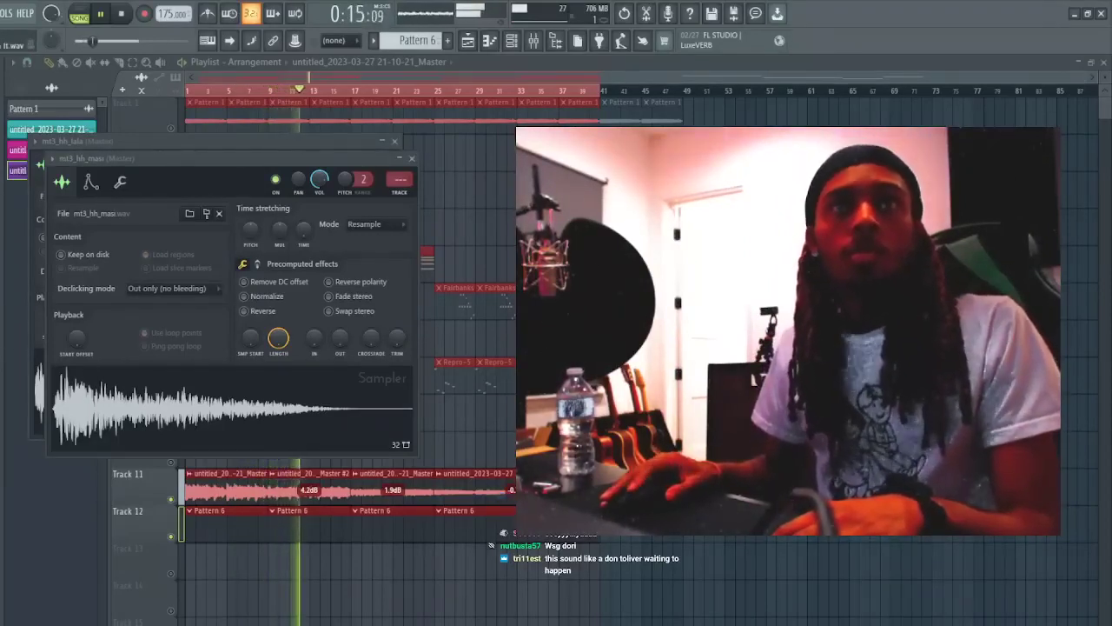
pyautogui.click(1, 227)
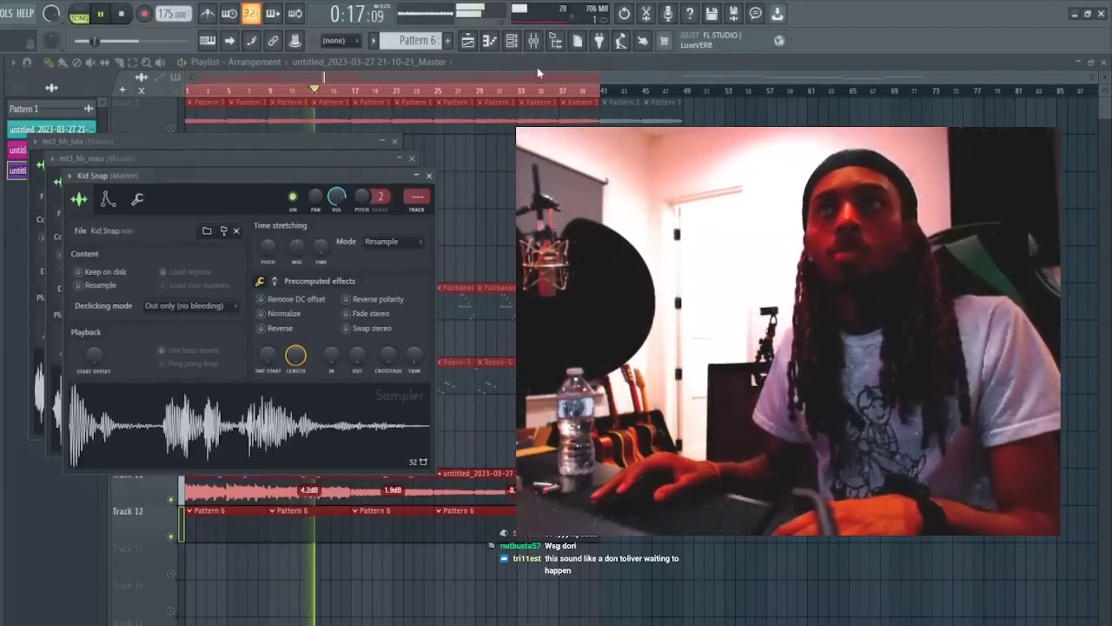
pyautogui.click(490, 41)
pyautogui.click(512, 41)
pyautogui.press('space')
pyautogui.press('space')
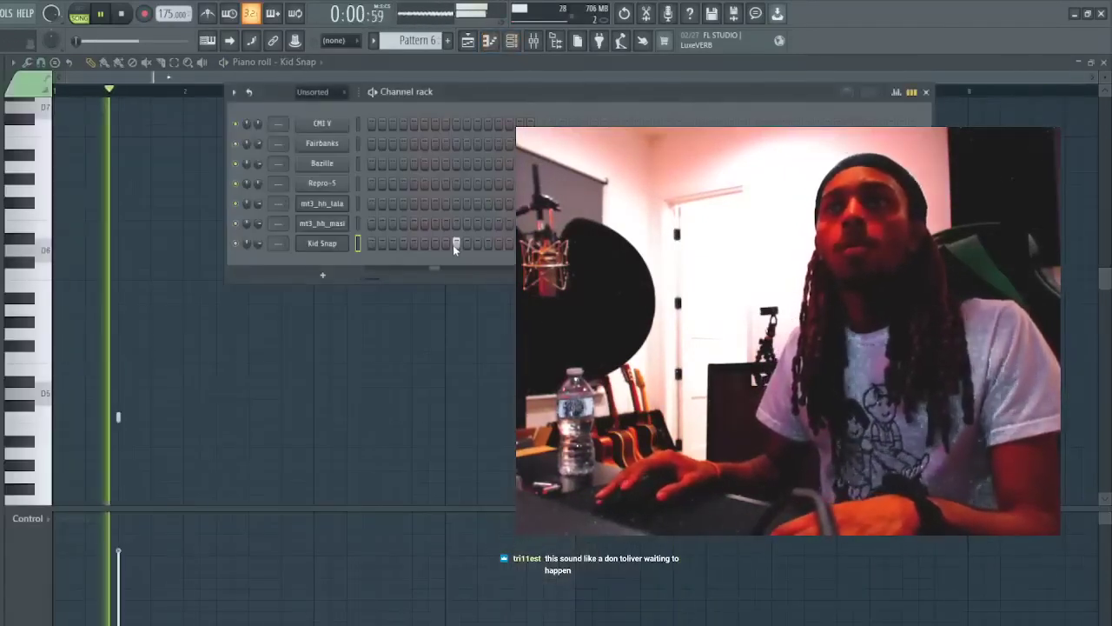
pyautogui.click(454, 243)
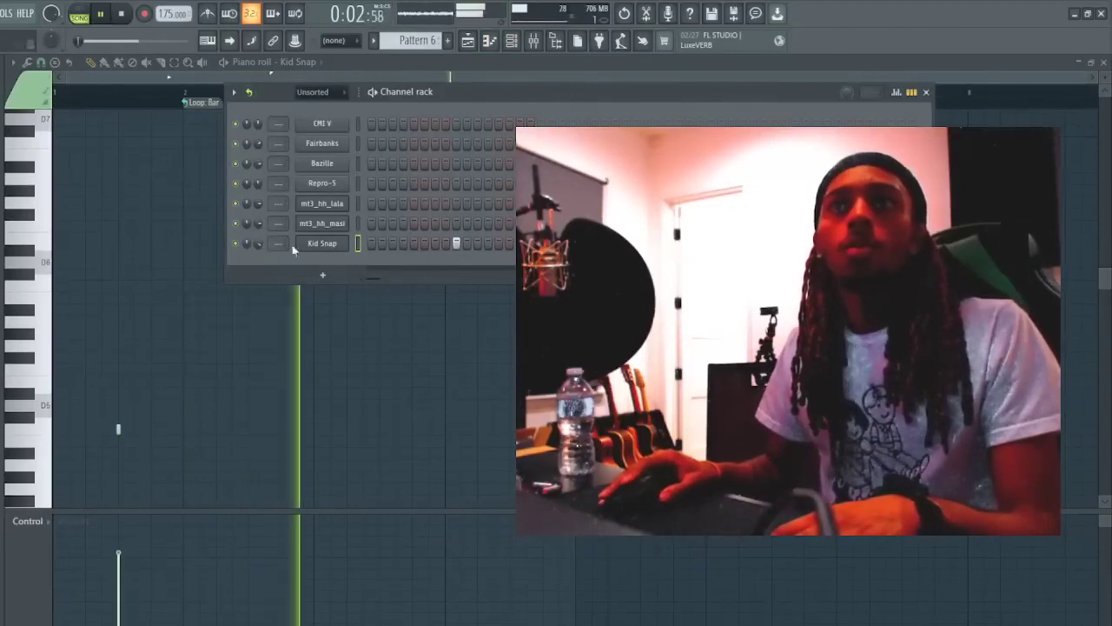
# - Add two mt3_hh_lala steps and five mt3_hh_masi hi-hat steps to the pattern
pyautogui.click(498, 203)
pyautogui.click(519, 204)
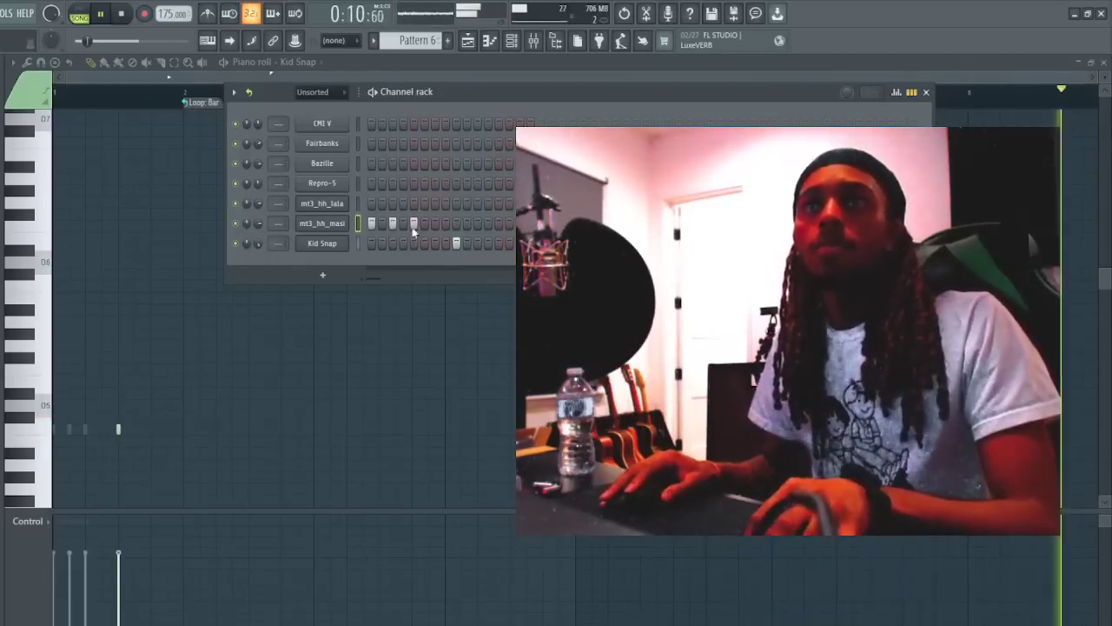
pyautogui.click(434, 223)
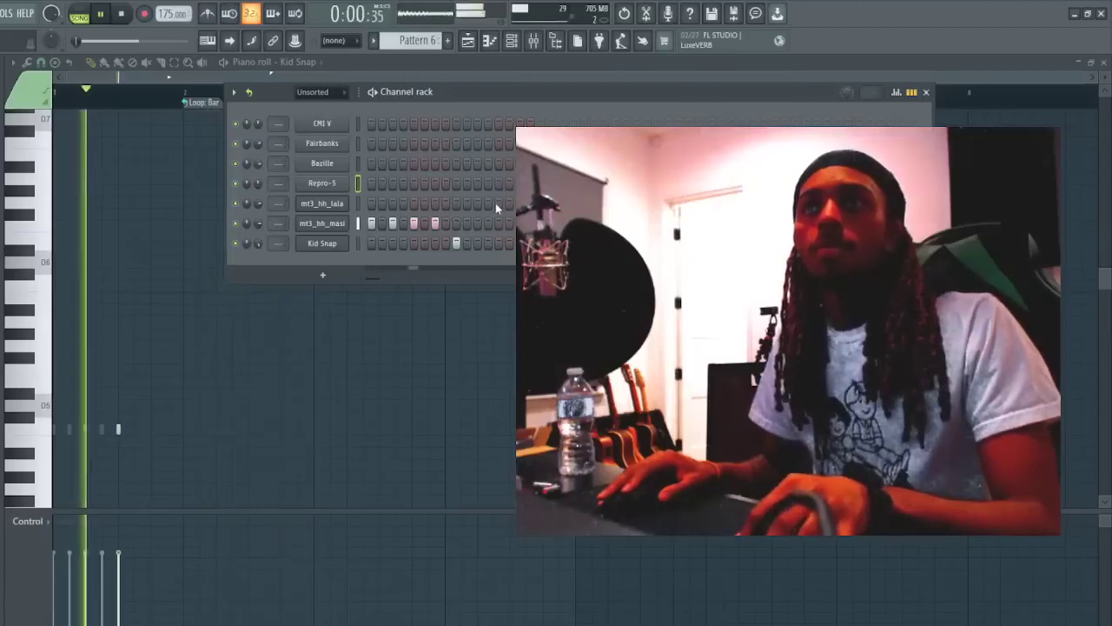
pyautogui.click(498, 223)
pyautogui.click(520, 223)
pyautogui.click(456, 224)
pyautogui.click(478, 224)
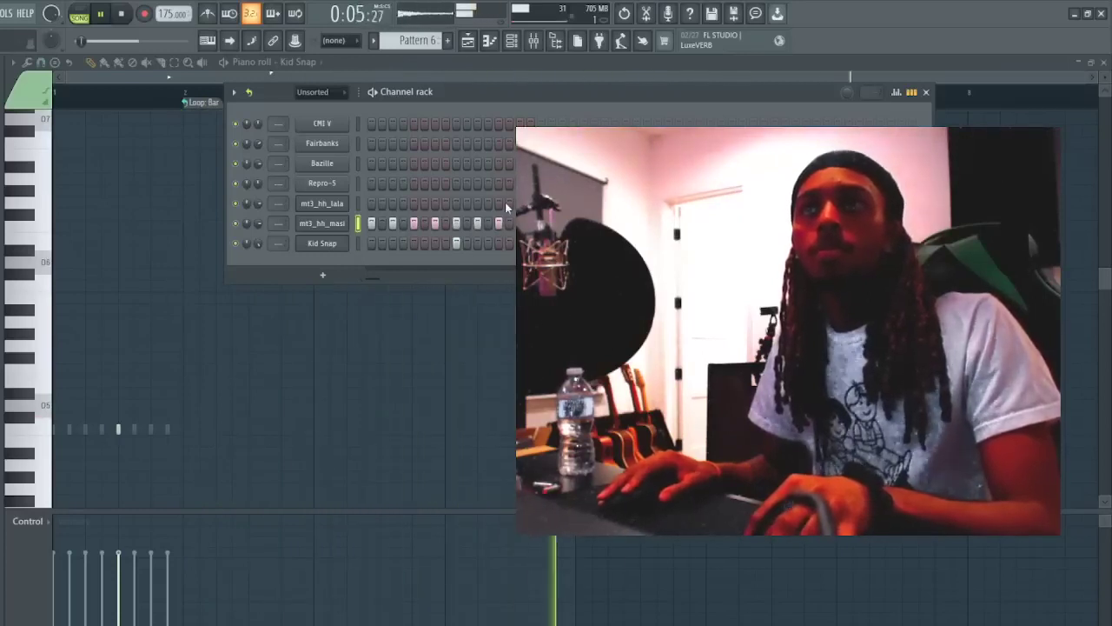
# - Add two short C5 notes to mt3_hh_lala in its piano roll
pyautogui.press('F7')
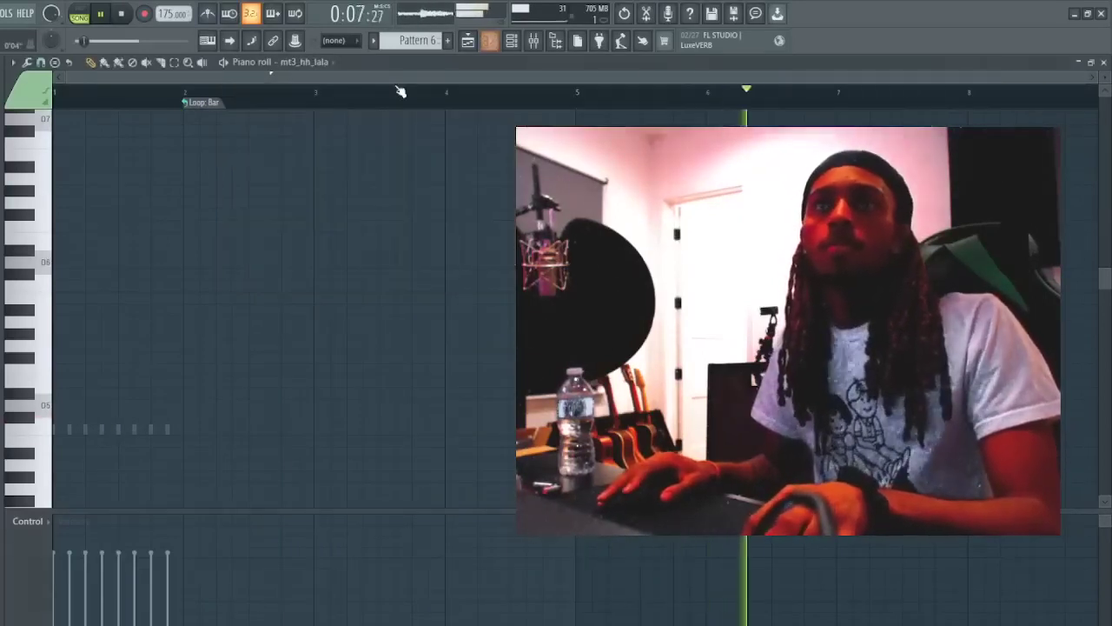
pyautogui.click(528, 430)
pyautogui.moveTo(528, 429); pyautogui.dragTo(546, 429)
pyautogui.click(563, 453)
pyautogui.moveTo(719, 453); pyautogui.dragTo(574, 453)
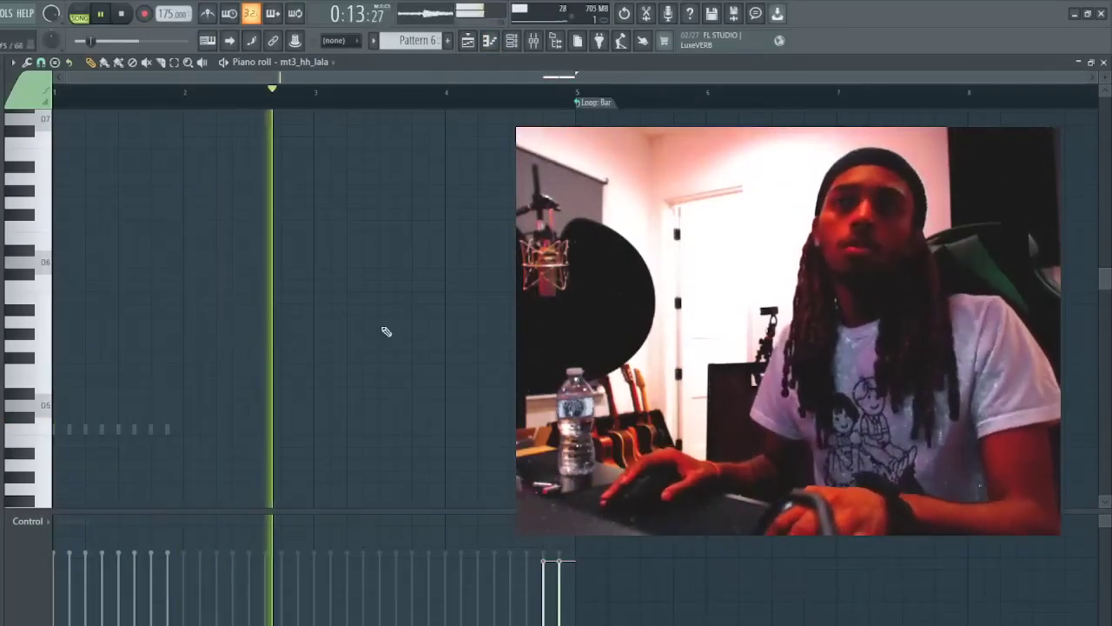
pyautogui.scroll(-3, 478, 238)
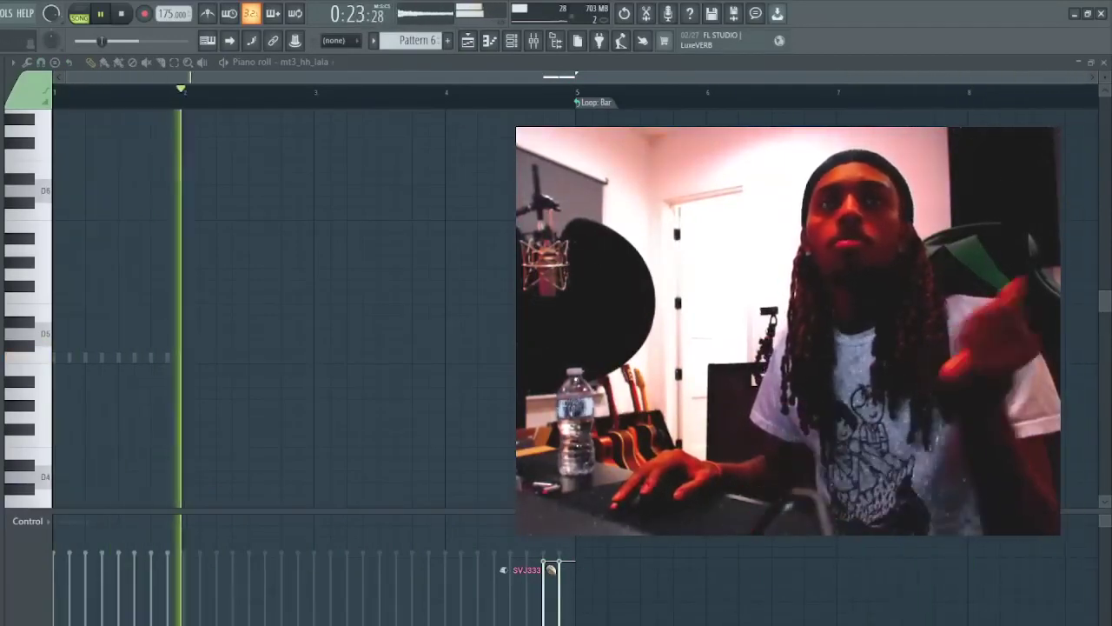
# - Load the Molly Snare and Zay OG Snare samples as new channels
pyautogui.click(533, 41)
pyautogui.click(512, 41)
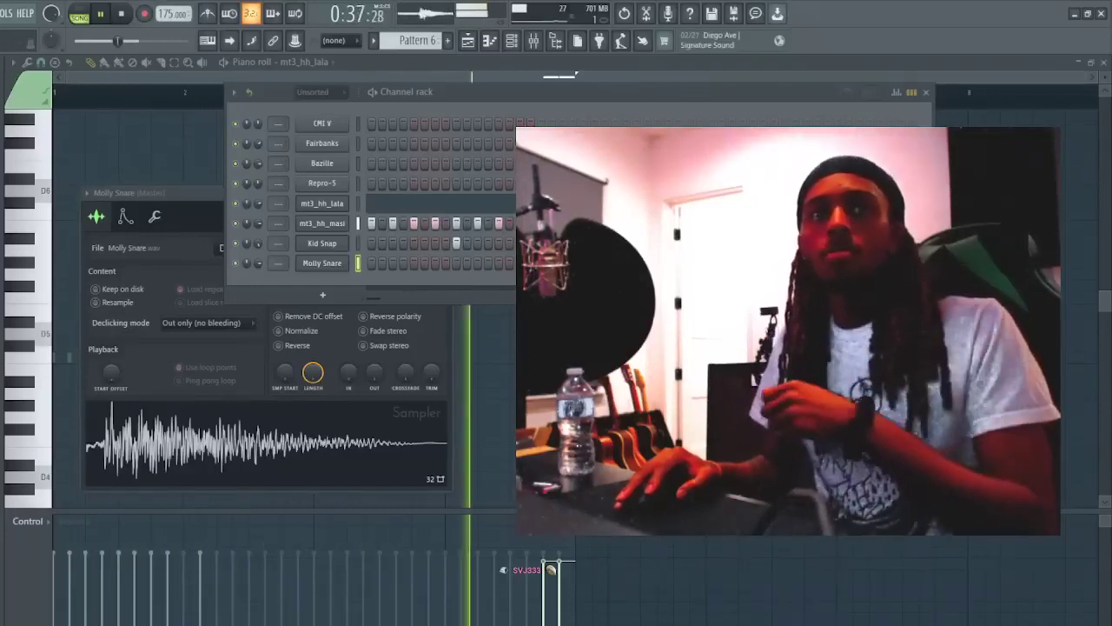
pyautogui.click(632, 90)
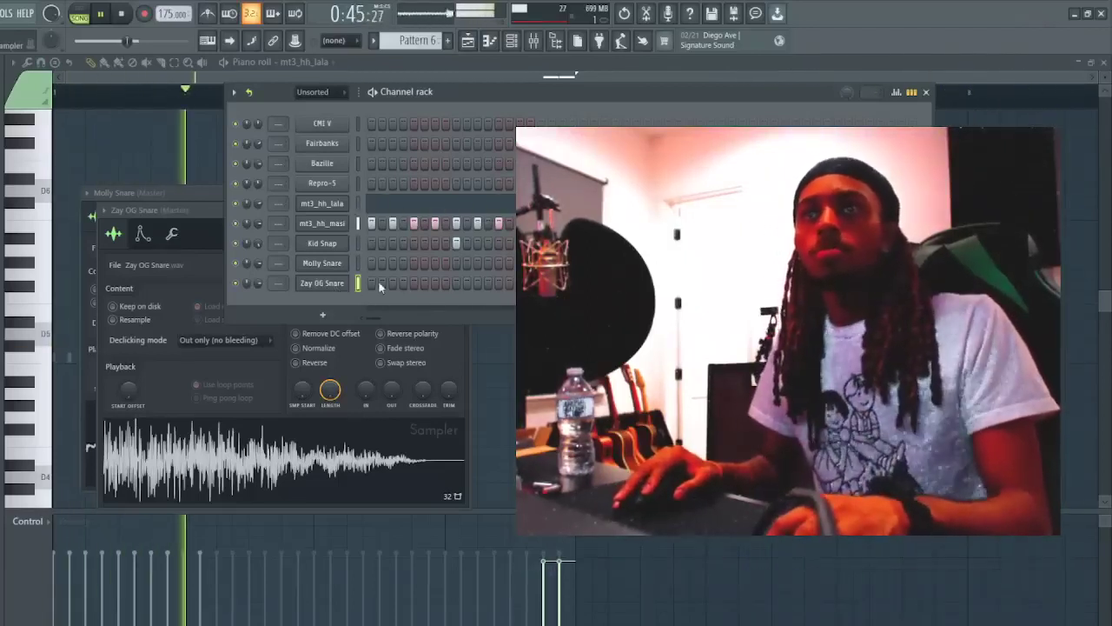
# - Select bars 1–2 of Zay OG Snare's notes and repeat them out to bar 8
pyautogui.press('F7')
pyautogui.moveTo(309, 92); pyautogui.dragTo(56, 94)
pyautogui.press('F5')
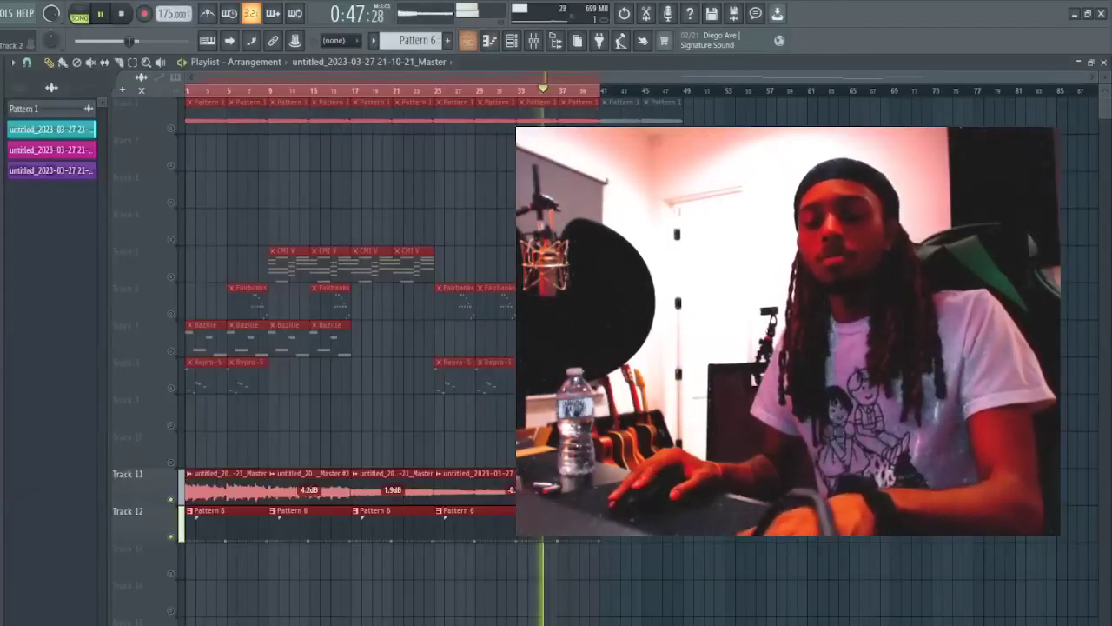
pyautogui.press('F7')
pyautogui.press('F6')
pyautogui.press('F7')
pyautogui.hotkey('ctrl', 'b')
pyautogui.hotkey('ctrl', 'b')
pyautogui.hotkey('ctrl', 'b')
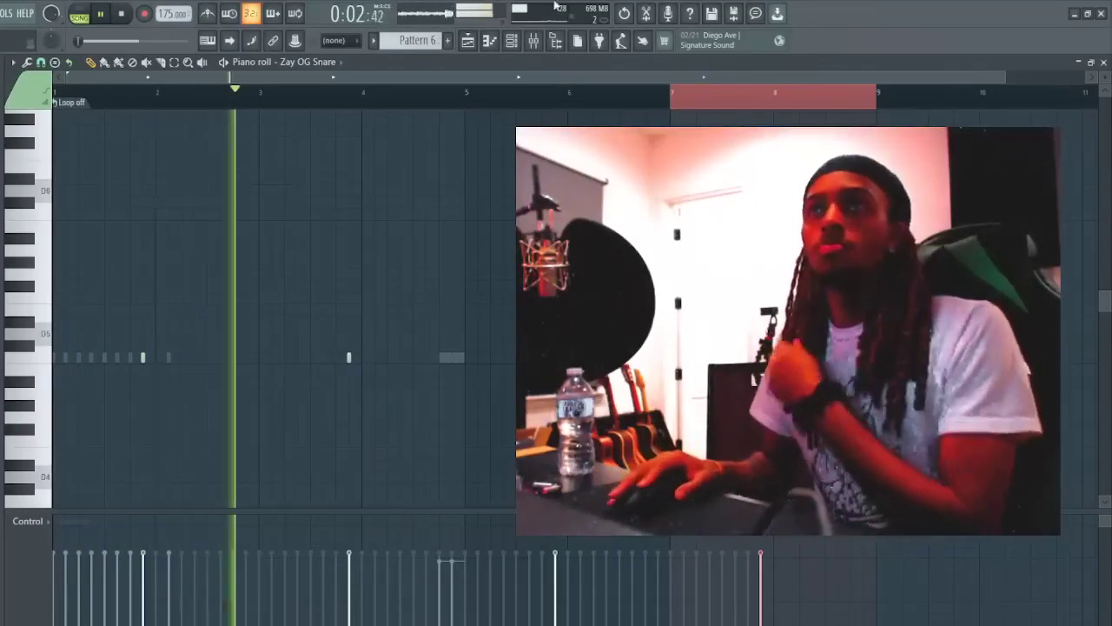
pyautogui.press('F6')
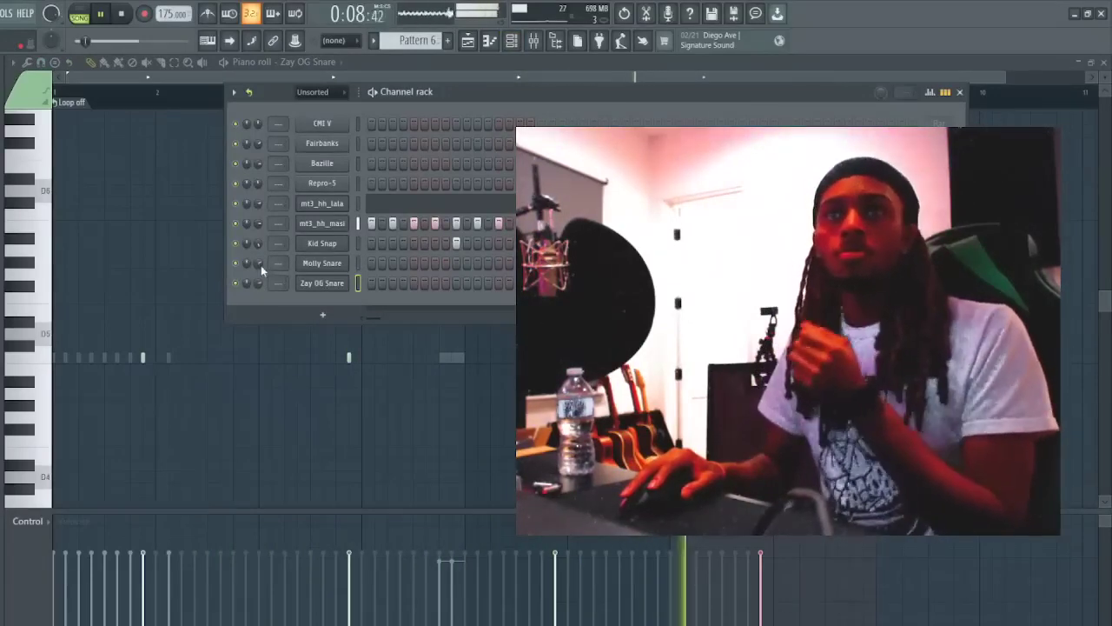
pyautogui.doubleClick(358, 223)
pyautogui.scroll(8, 420, 78)
pyautogui.scroll(-1, 421, 77)
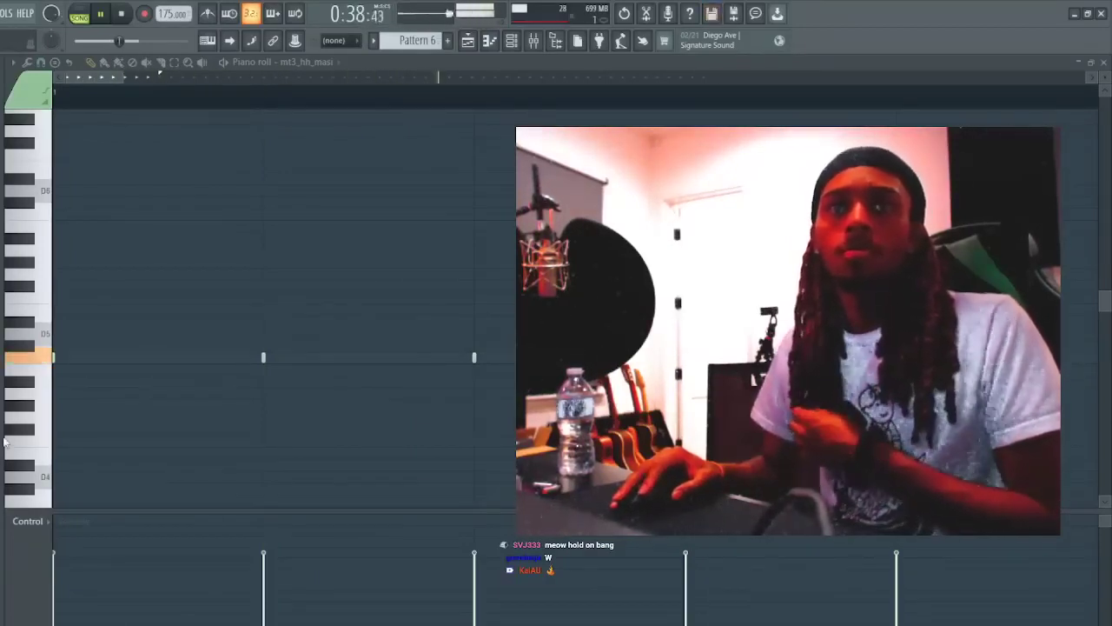
# - Add dt - feelme fx as a new channel and open its notes
pyautogui.click(512, 41)
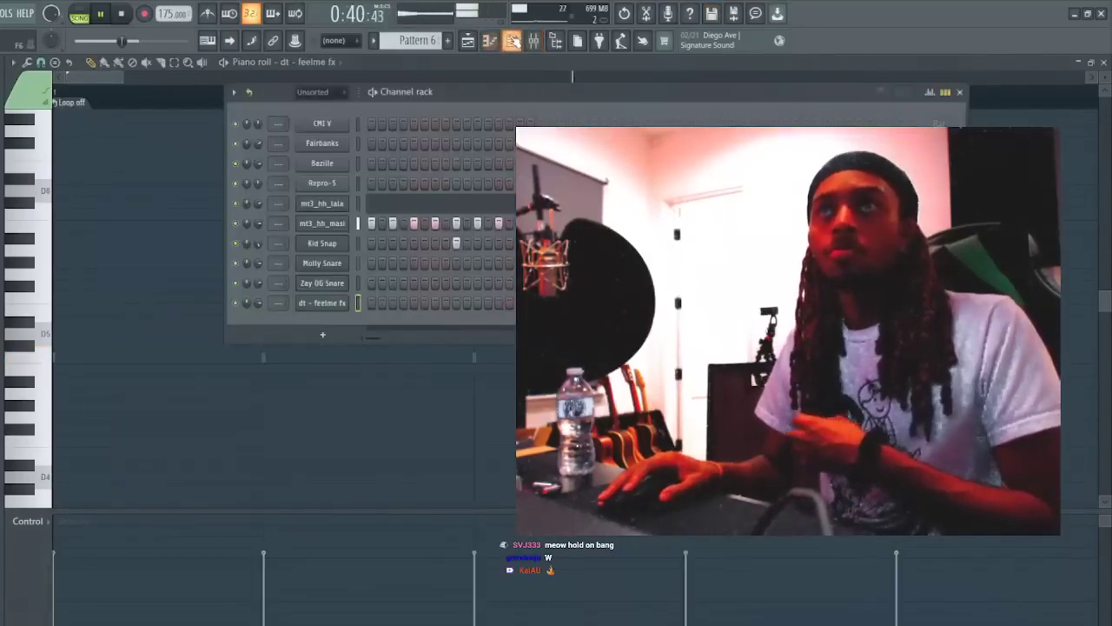
pyautogui.click(341, 305)
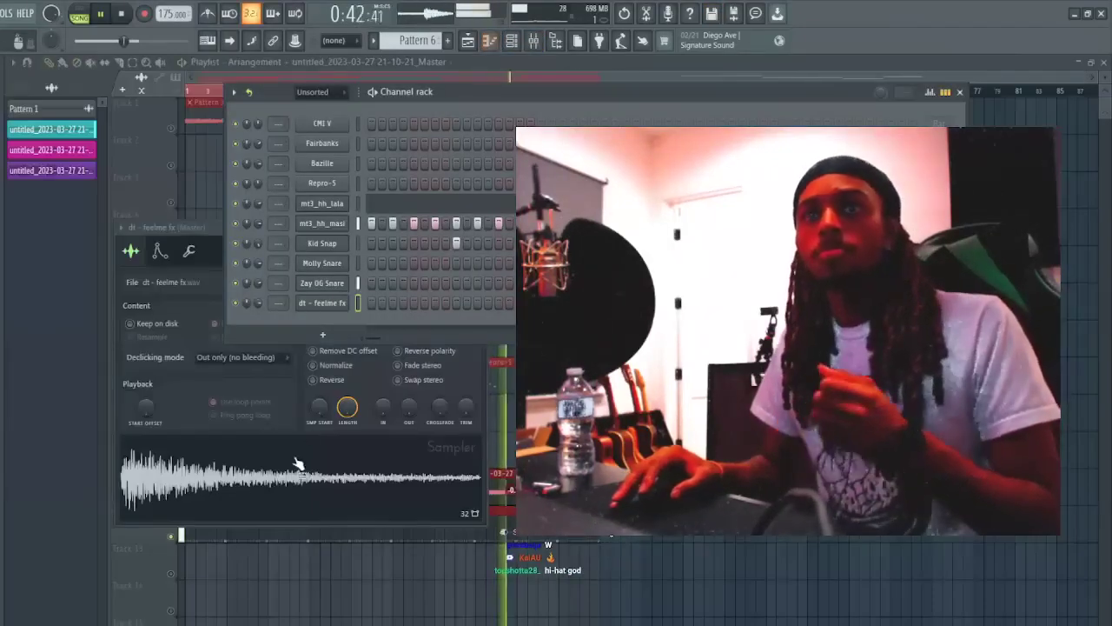
pyautogui.click(291, 483)
pyautogui.click(391, 92)
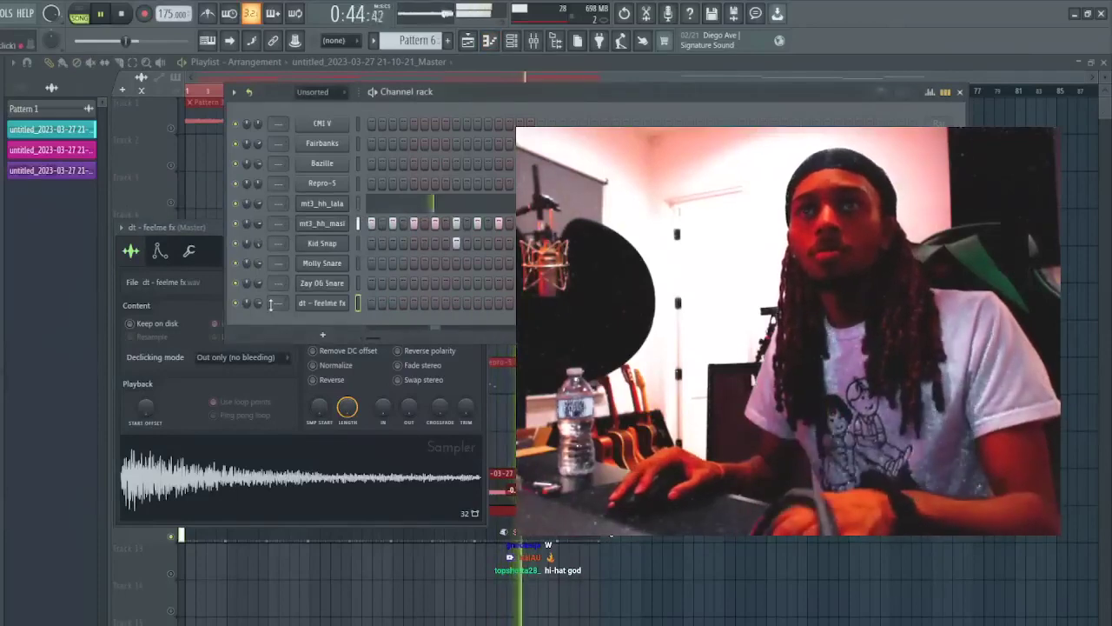
pyautogui.click(490, 41)
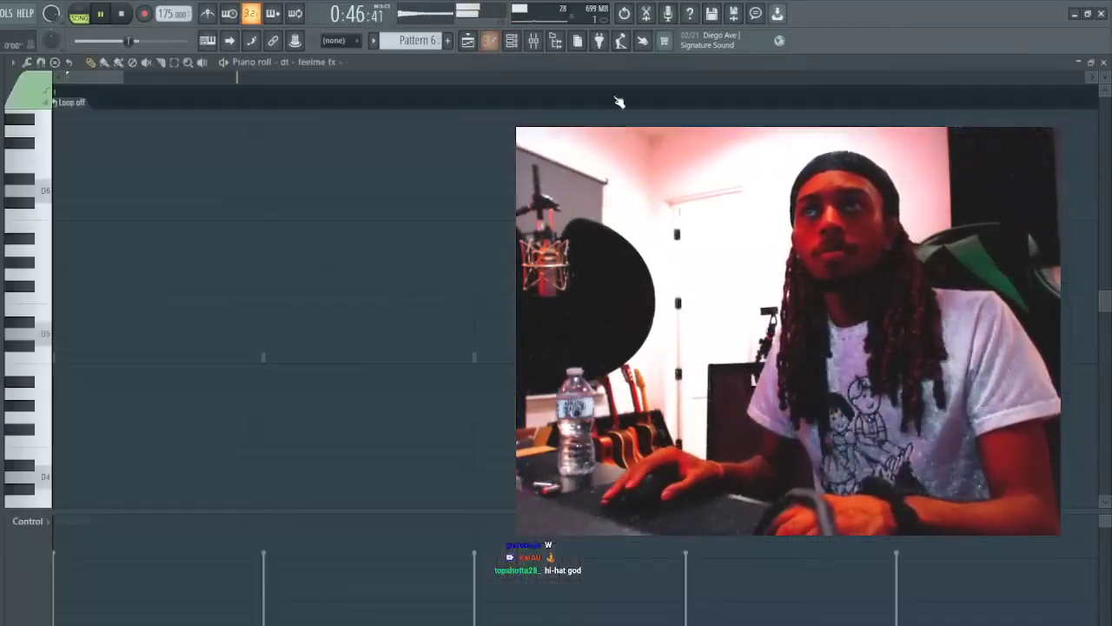
pyautogui.scroll(-5, 620, 76)
# - Draw two long dt - feelme fx notes and duplicate bars 1–4 into bars 5–8
pyautogui.click(51, 372)
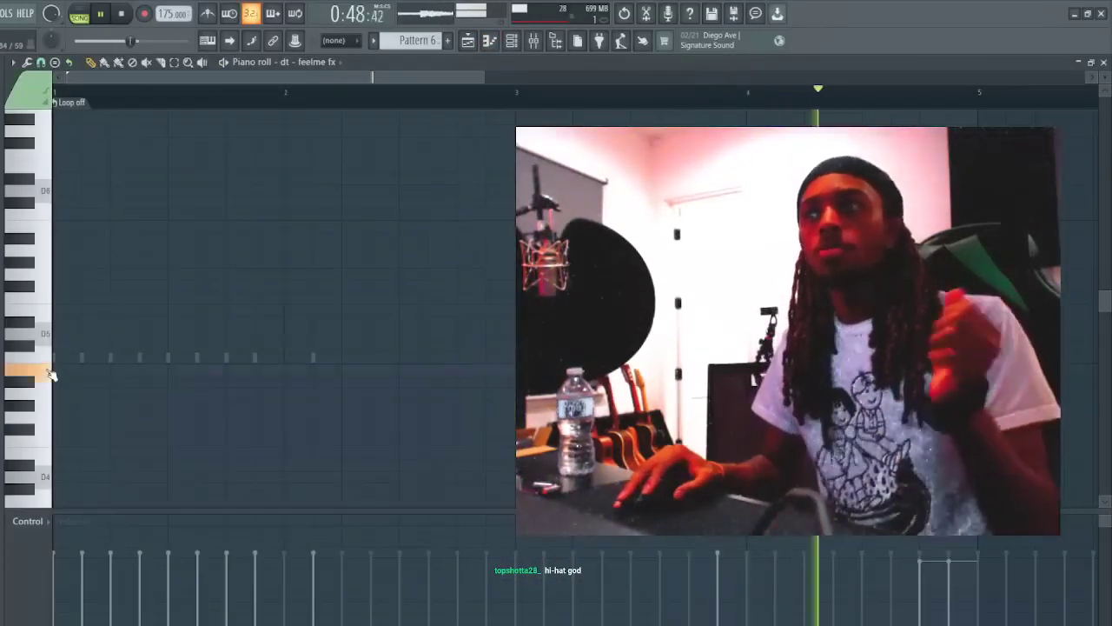
pyautogui.moveTo(815, 393); pyautogui.dragTo(815, 369)
pyautogui.click(843, 405)
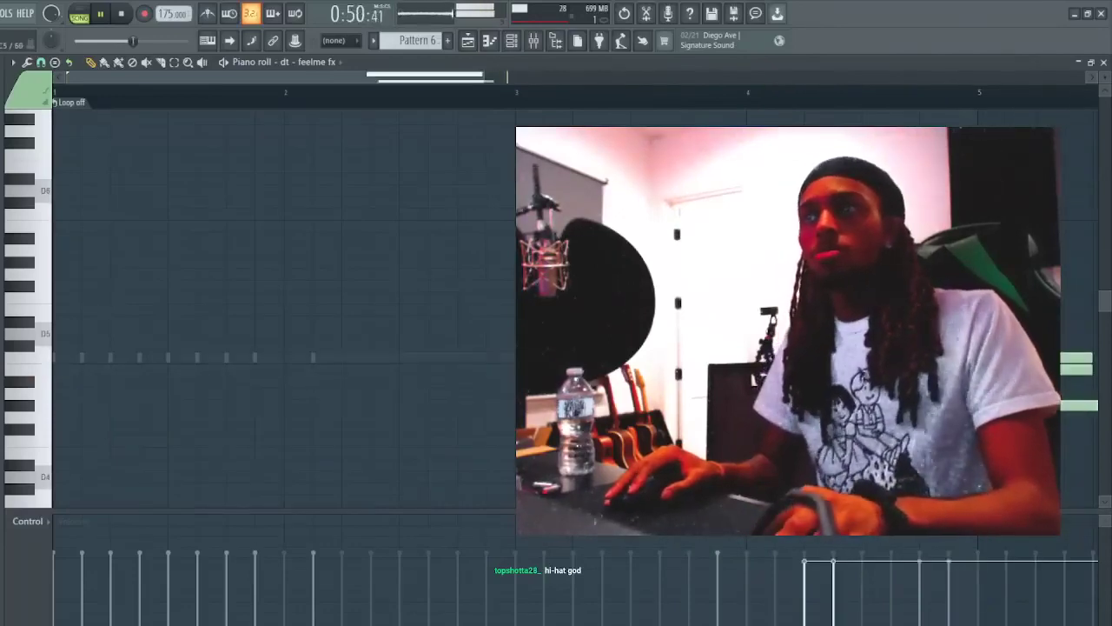
pyautogui.scroll(-5, 705, 78)
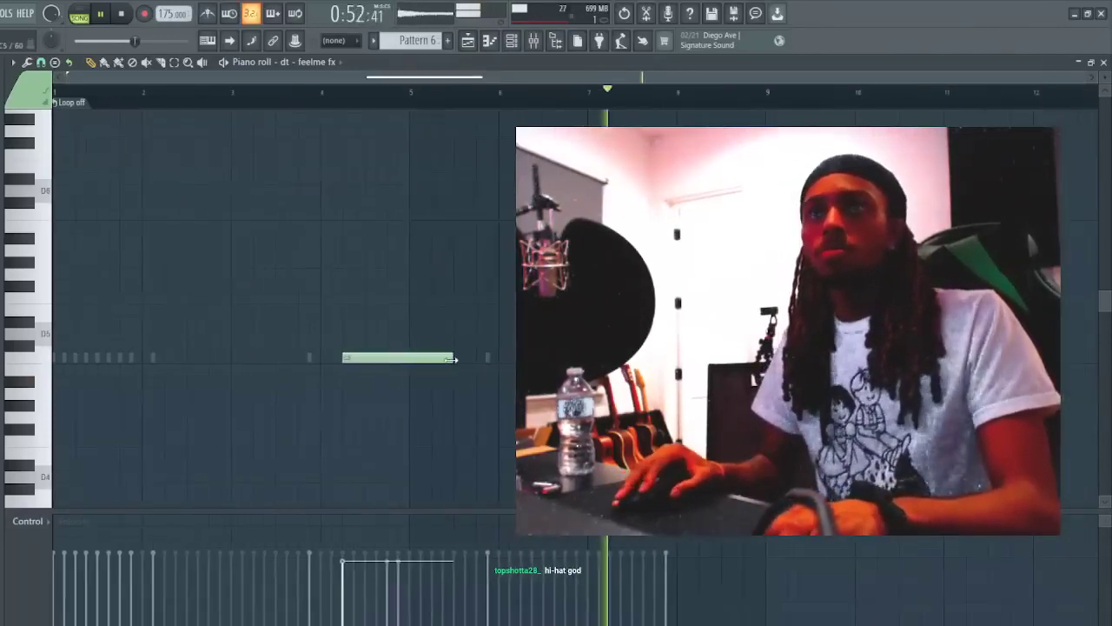
pyautogui.moveTo(456, 358); pyautogui.dragTo(352, 357)
pyautogui.moveTo(418, 100); pyautogui.dragTo(61, 96)
pyautogui.hotkey('ctrl', 'b')
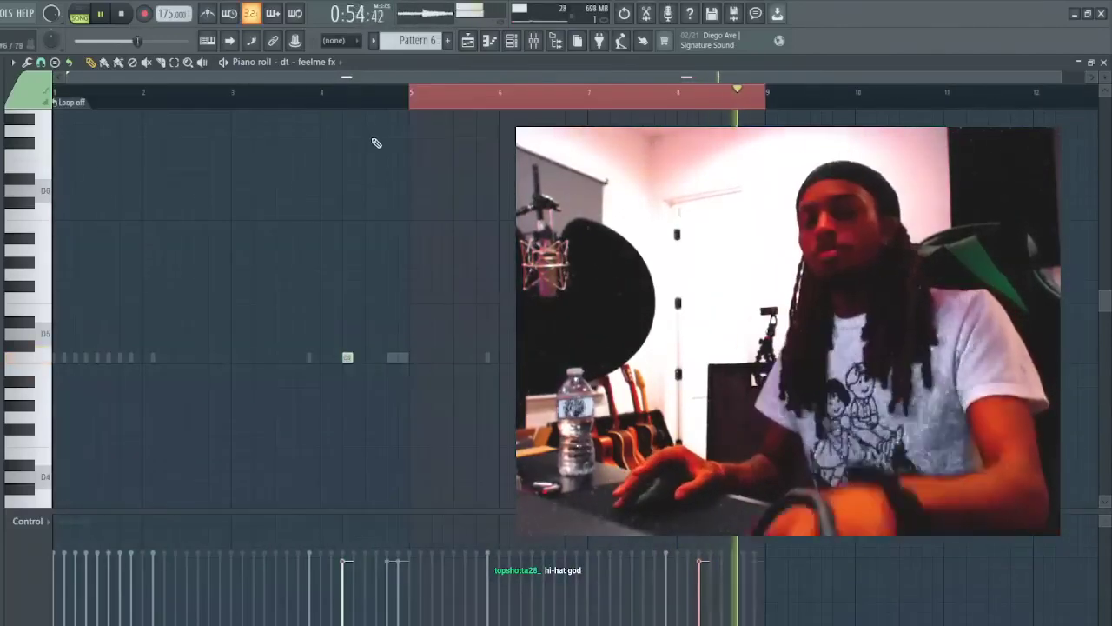
# - Add the dt - eagle oh sample as another channel
pyautogui.press('Escape')
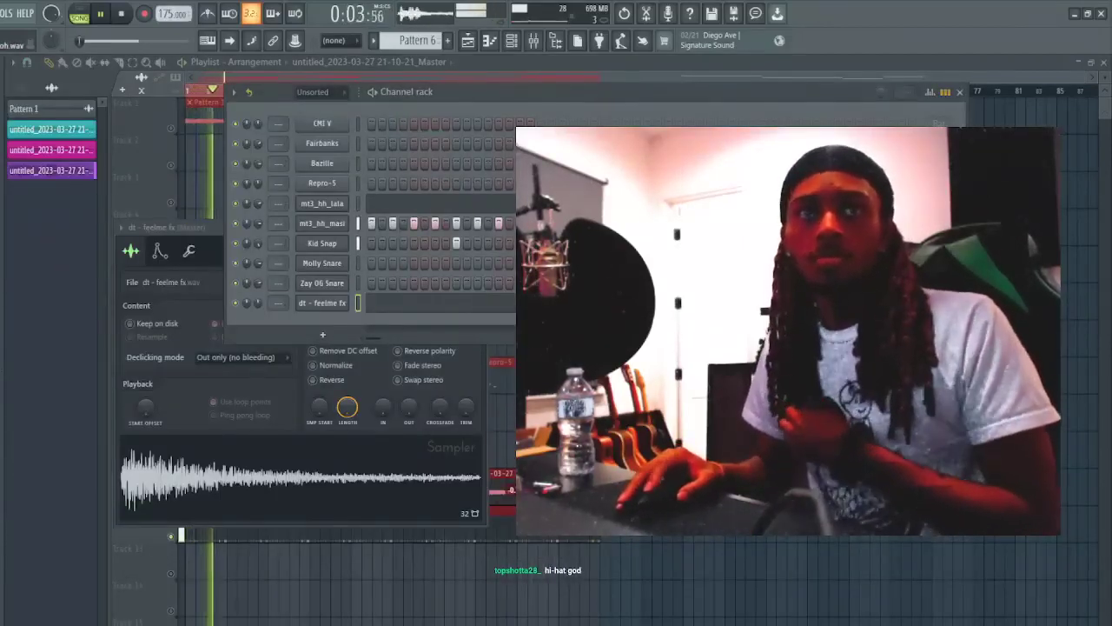
pyautogui.moveTo(1, 304); pyautogui.dragTo(417, 314)
pyautogui.click(551, 92)
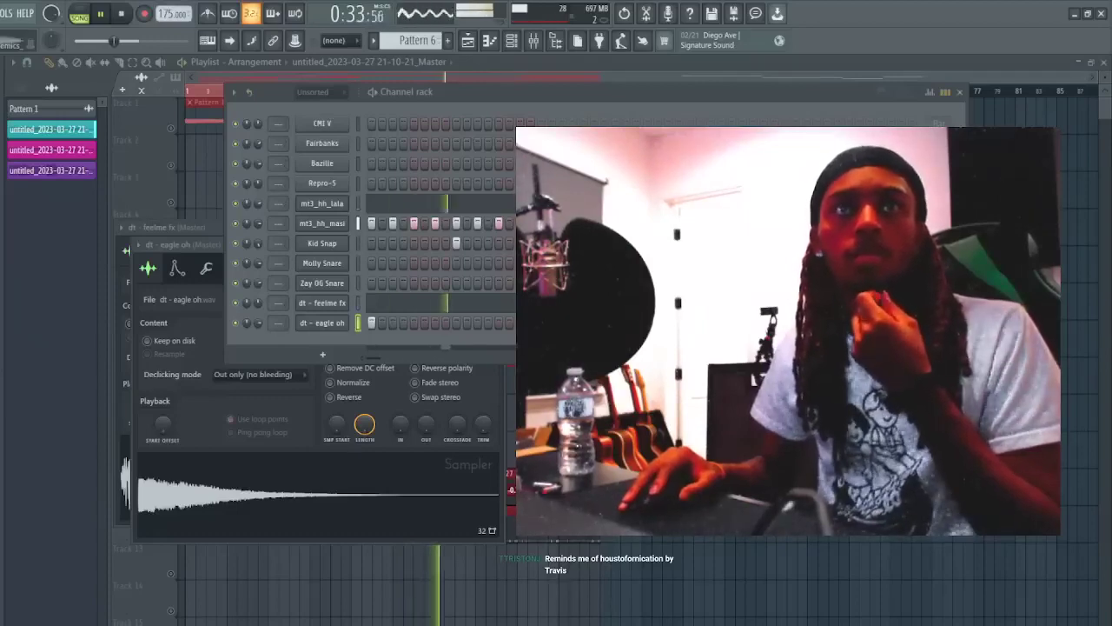
# - Add Census 808 as a channel and audition its pitches between B5 and D6
pyautogui.moveTo(565, 348); pyautogui.dragTo(591, 348)
pyautogui.click(597, 92)
pyautogui.press('F7')
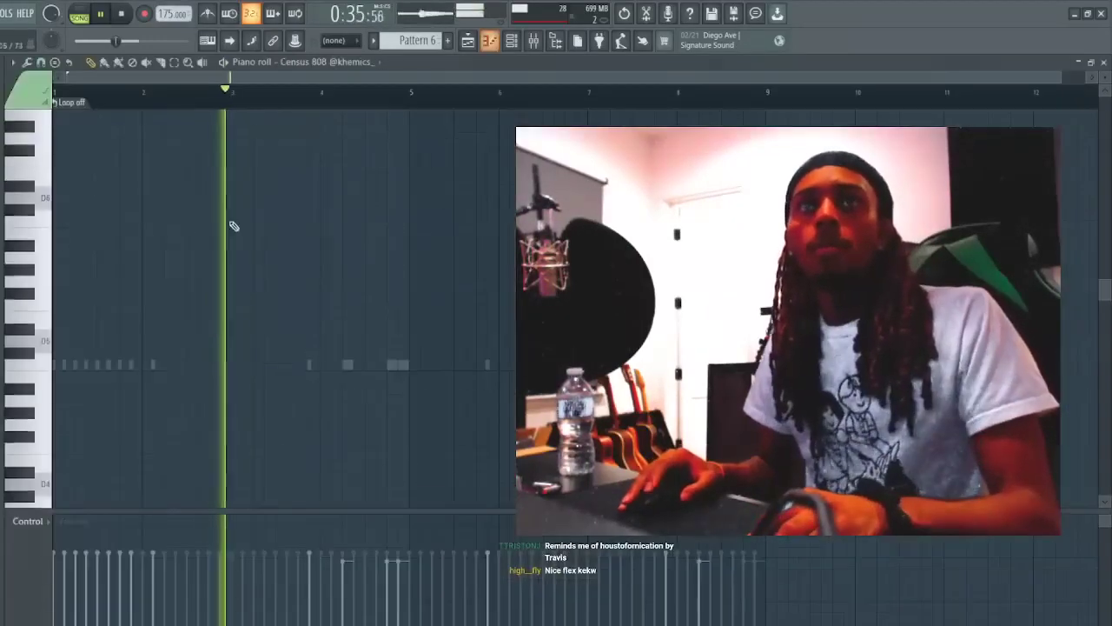
pyautogui.moveTo(23, 191); pyautogui.dragTo(31, 167)
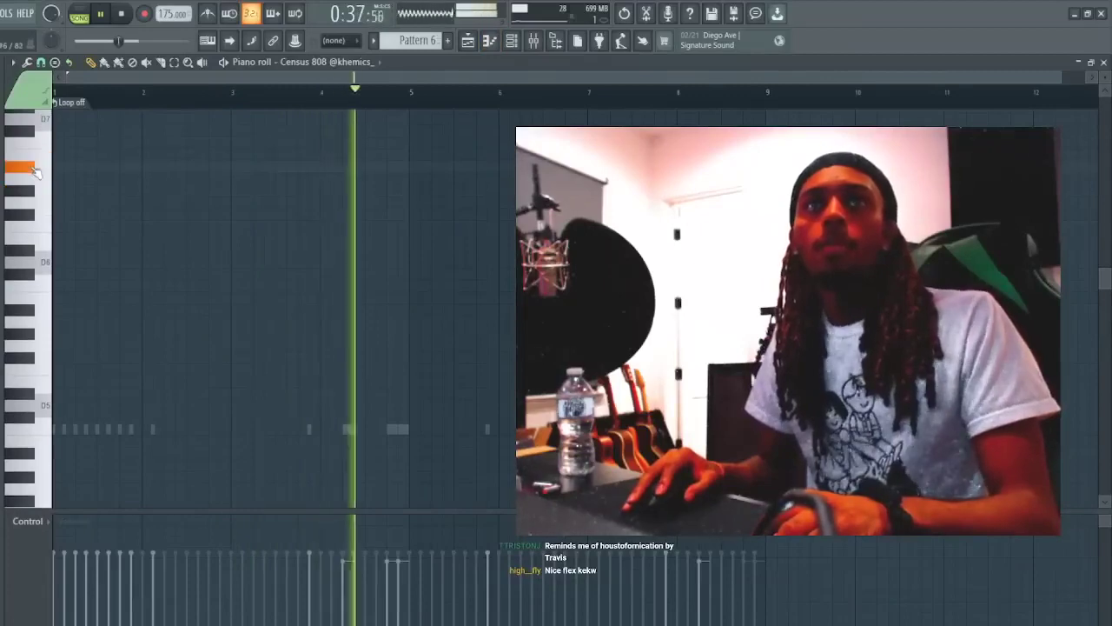
pyautogui.click(31, 167)
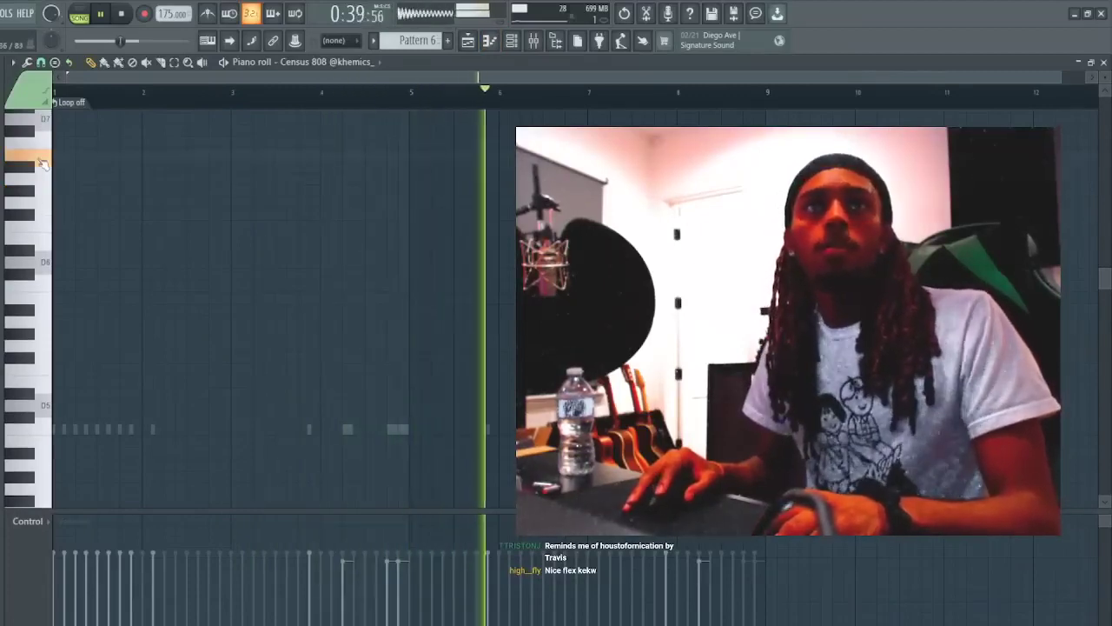
pyautogui.click(38, 258)
pyautogui.click(39, 287)
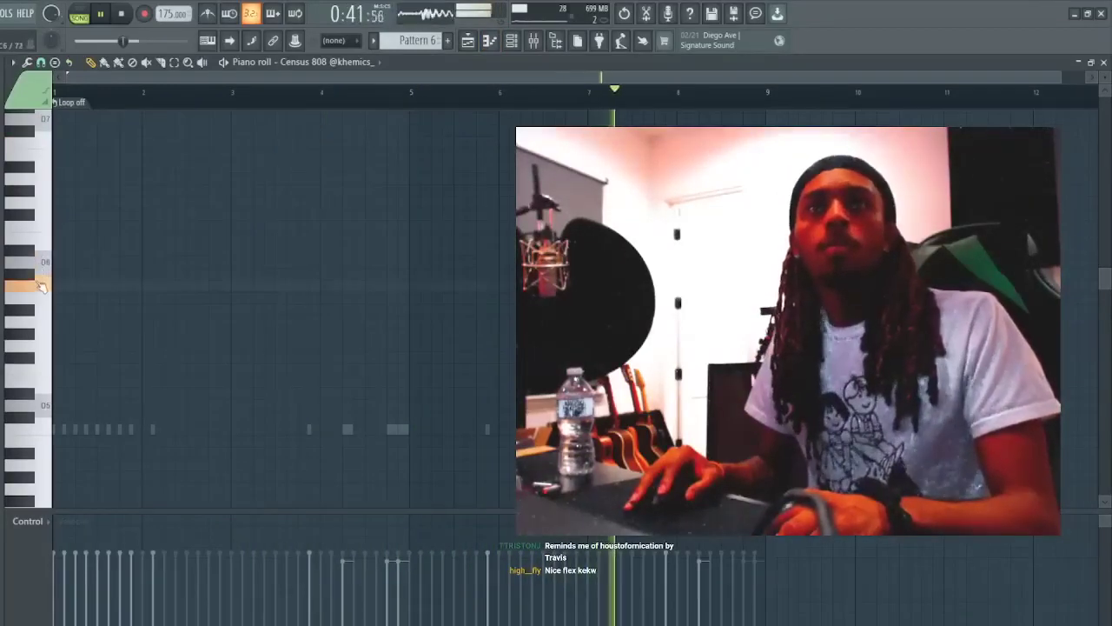
pyautogui.click(40, 300)
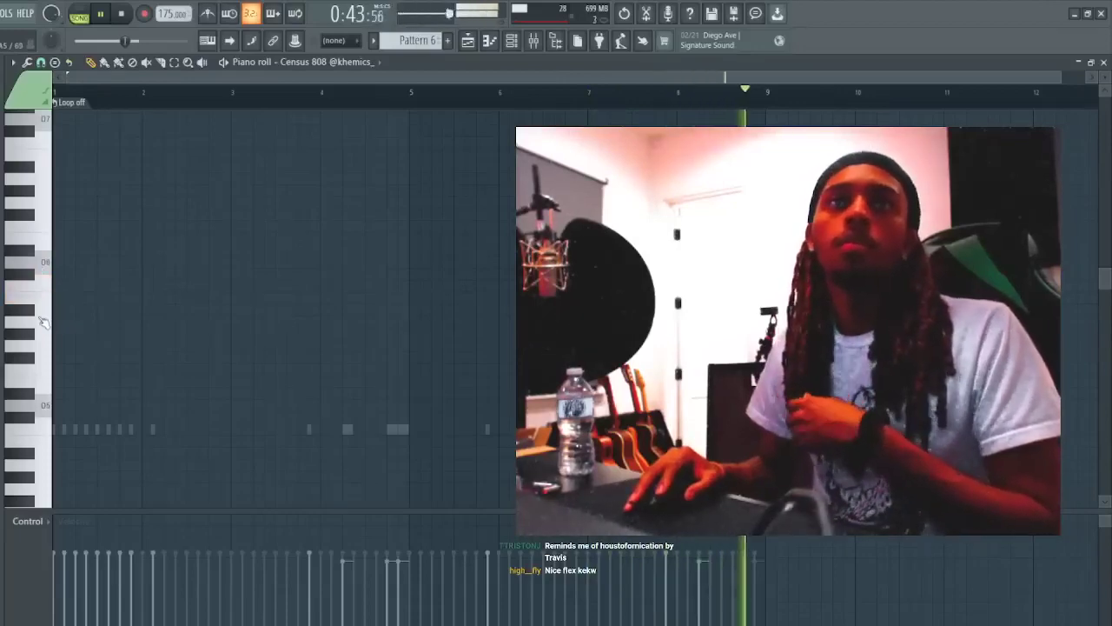
pyautogui.click(38, 269)
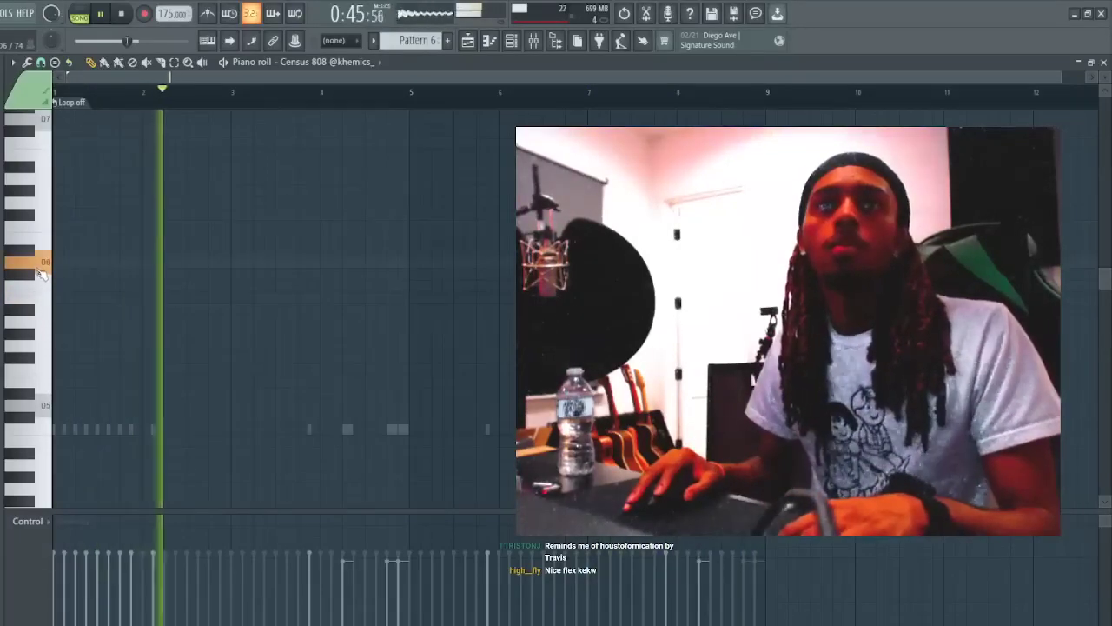
pyautogui.press('space')
pyautogui.click(27, 254)
# - Place a short 808 note at bar 1, drop it to C#5, and delete the stray C note near bar 3
pyautogui.click(58, 286)
pyautogui.hotkey('ctrl', 'Down')
pyautogui.press('space')
pyautogui.press('space')
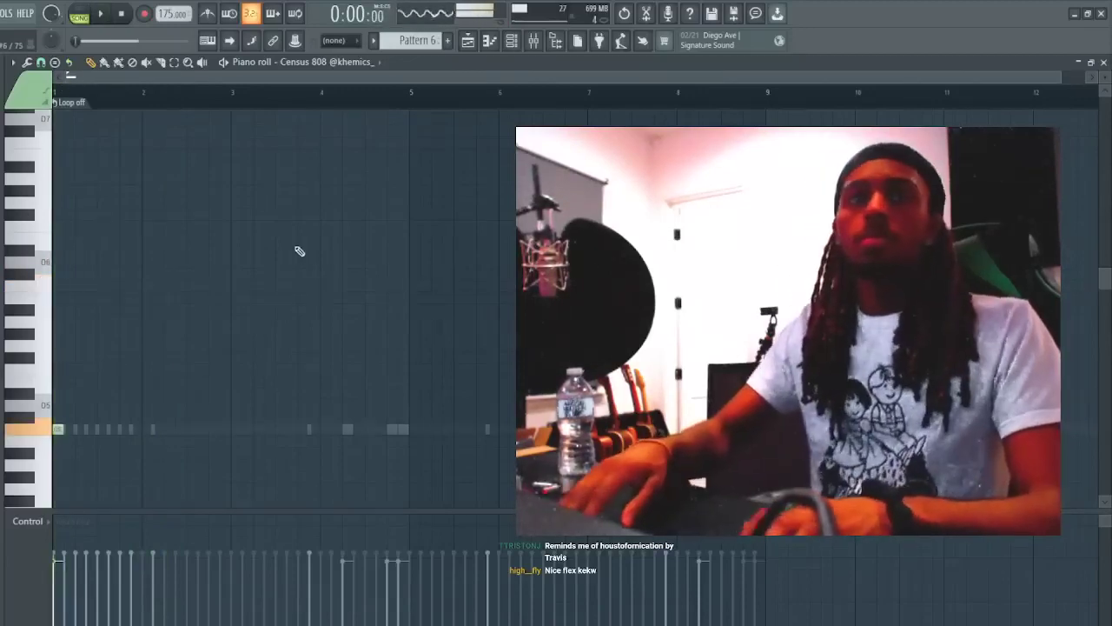
pyautogui.hotkey('ctrl', 'Up')
pyautogui.hotkey('ctrl', 'Up')
pyautogui.press('space')
pyautogui.press('space')
pyautogui.hotkey('shift', 'Up')
pyautogui.press('space')
pyautogui.press('space')
pyautogui.hotkey('ctrl', 'Down')
pyautogui.press('space')
pyautogui.press('space')
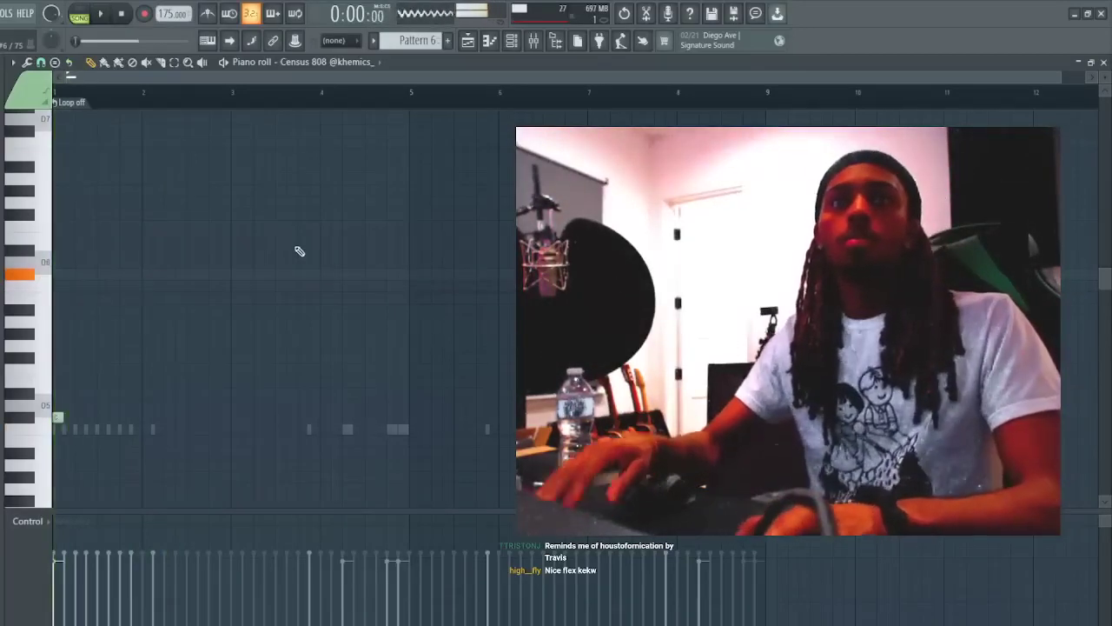
pyautogui.hotkey('ctrl', 'Down')
pyautogui.press('space')
pyautogui.press('space')
pyautogui.press('space')
pyautogui.press('space')
pyautogui.press('space')
pyautogui.press('space')
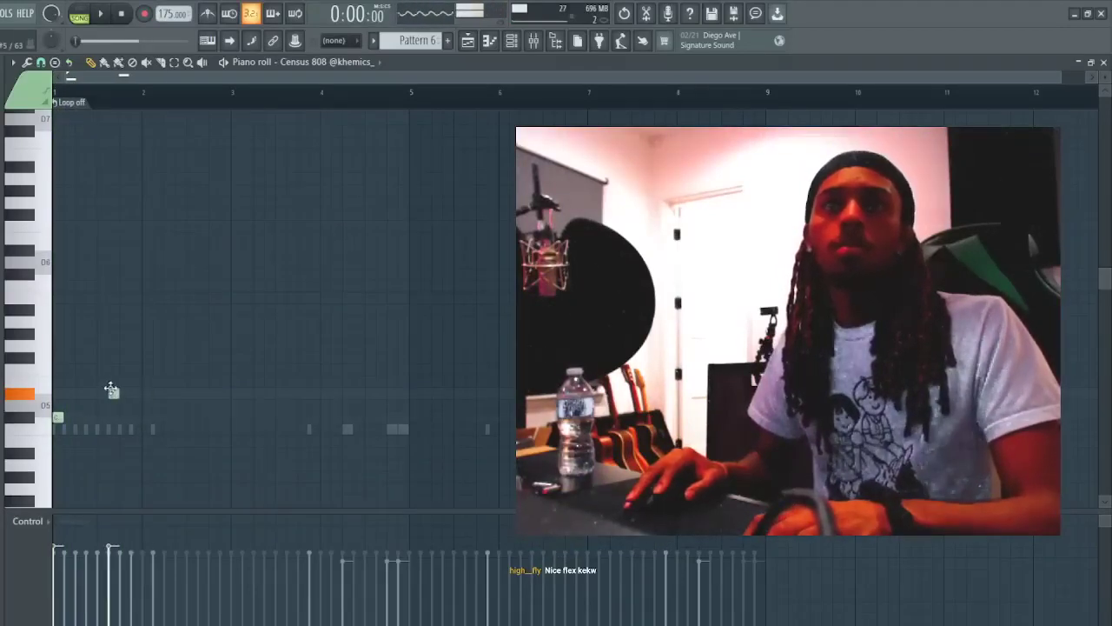
pyautogui.press('space')
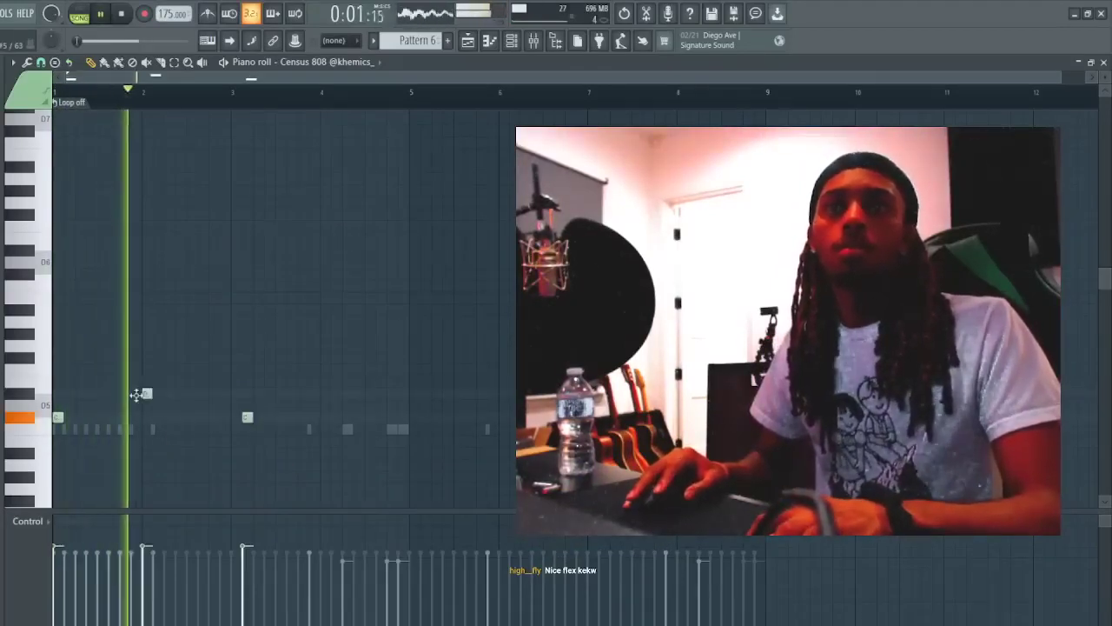
pyautogui.rightClick(247, 417)
# - Close the Census 808 piano roll and inspect the Track 11 and Master #2 clip settings
pyautogui.press('F7')
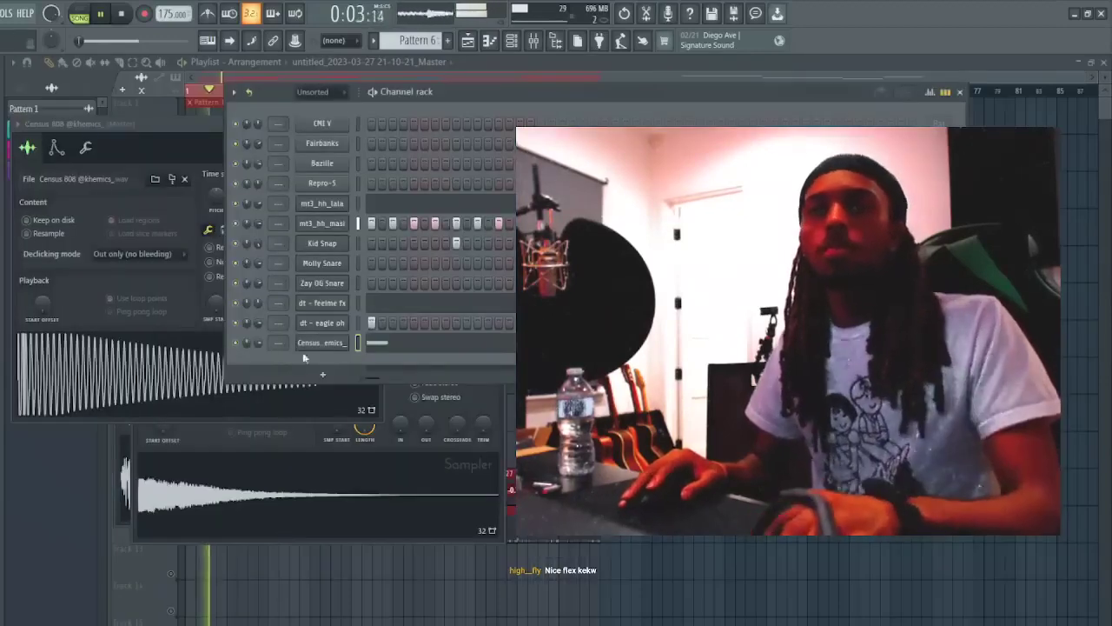
pyautogui.press('F5')
pyautogui.doubleClick(205, 483)
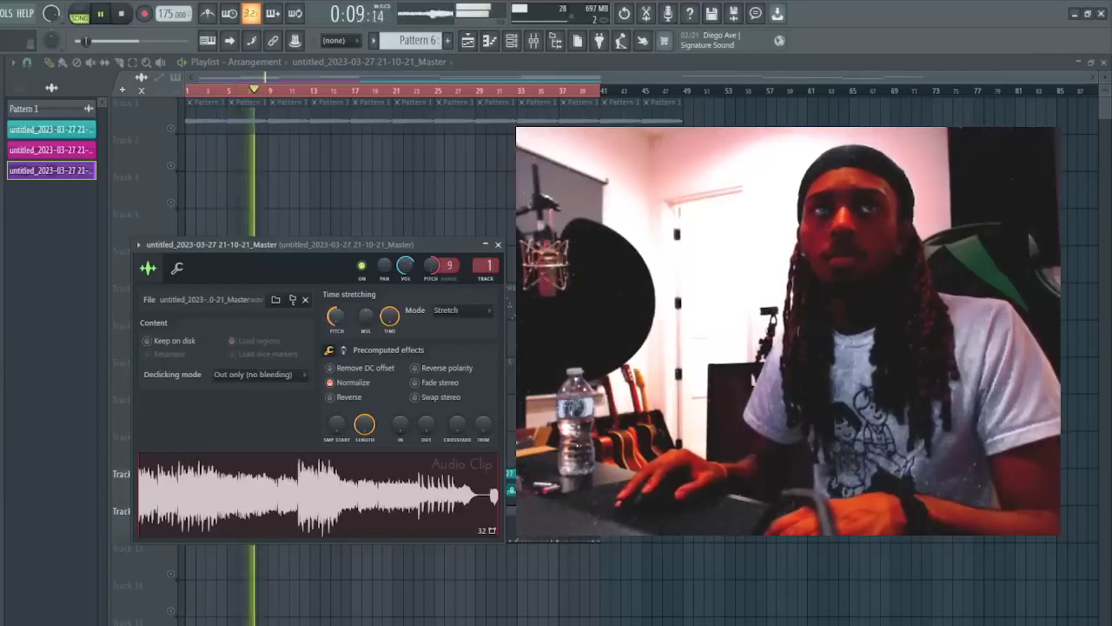
pyautogui.press('Escape')
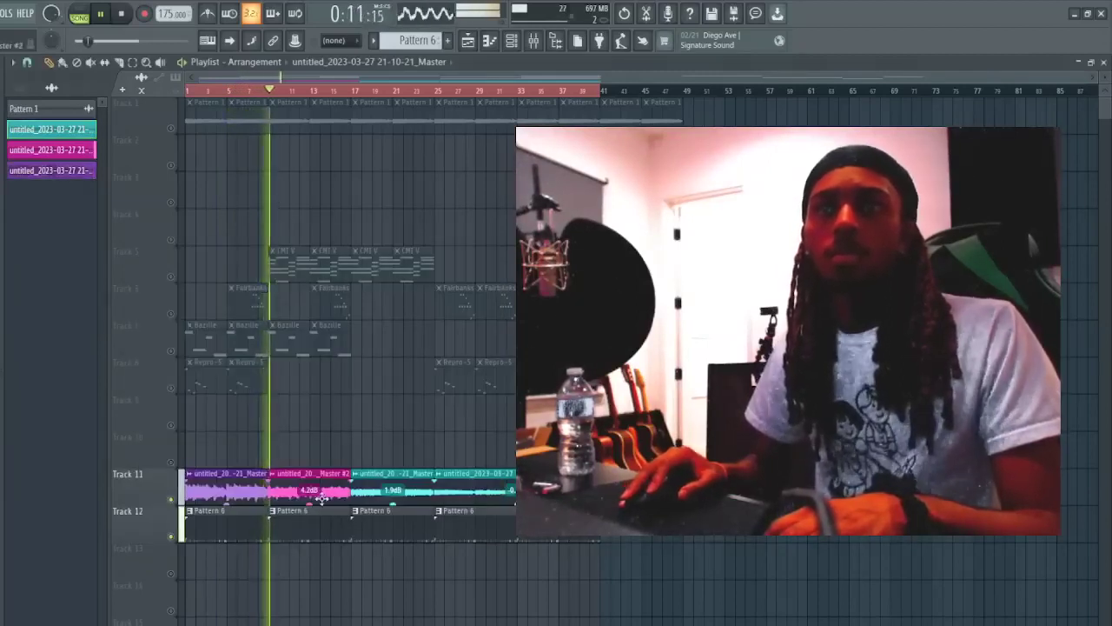
pyautogui.doubleClick(327, 493)
pyautogui.press('space')
pyautogui.click(517, 43)
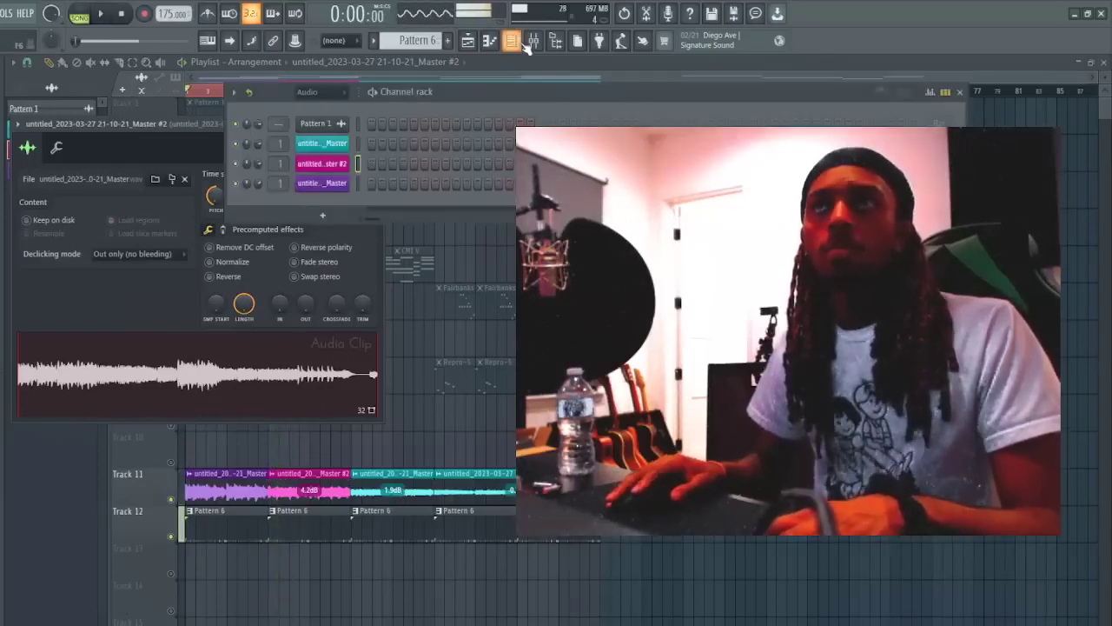
pyautogui.scroll(1, 330, 95)
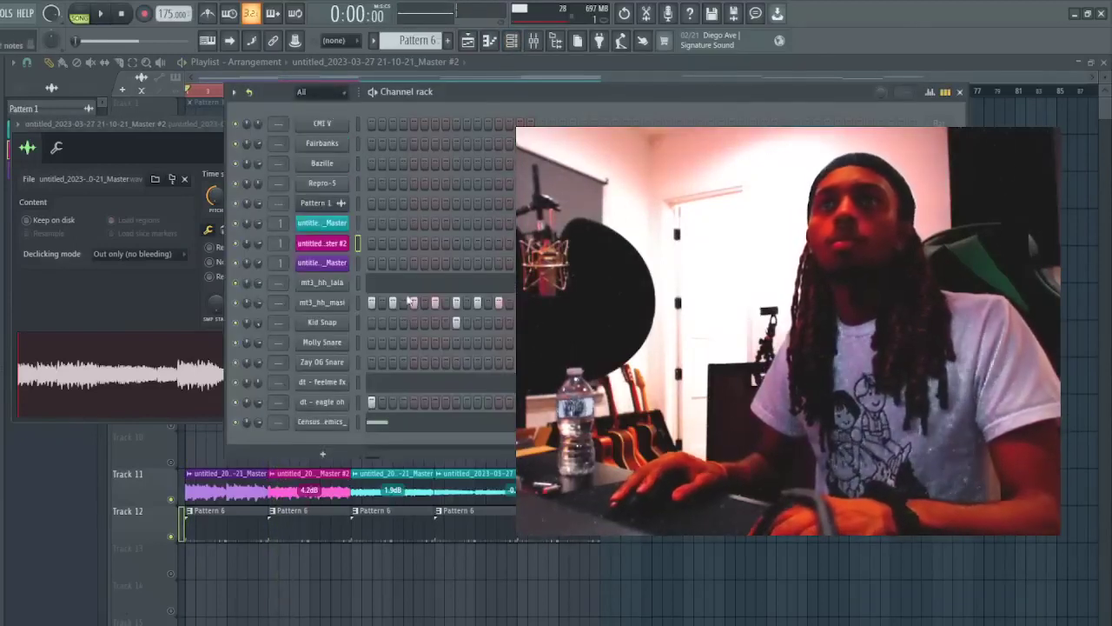
pyautogui.click(380, 426)
pyautogui.press('Escape')
pyautogui.press('space')
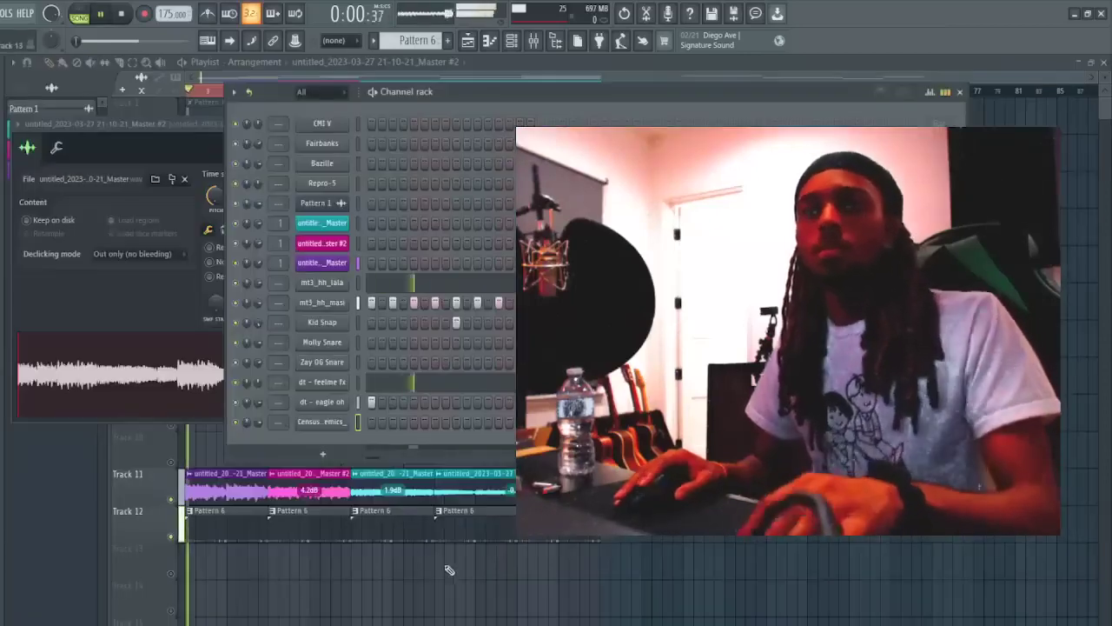
# - Delete the stray Track 13 clips from the playlist
pyautogui.click(677, 559)
pyautogui.rightClick(679, 558)
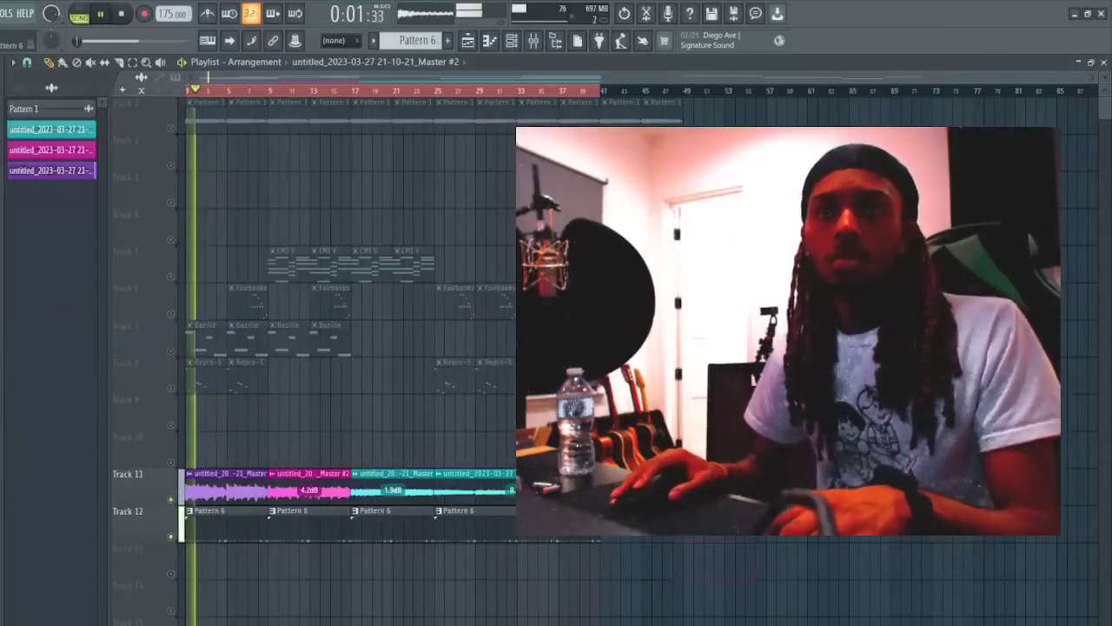
pyautogui.doubleClick(226, 487)
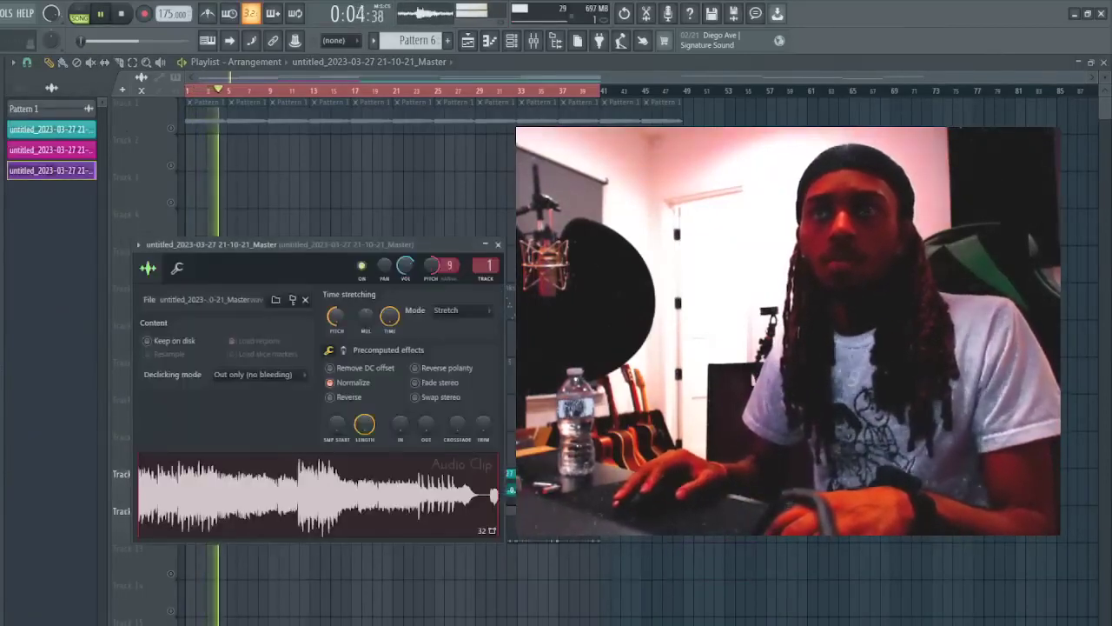
pyautogui.click(720, 560)
pyautogui.rightClick(719, 561)
pyautogui.doubleClick(322, 489)
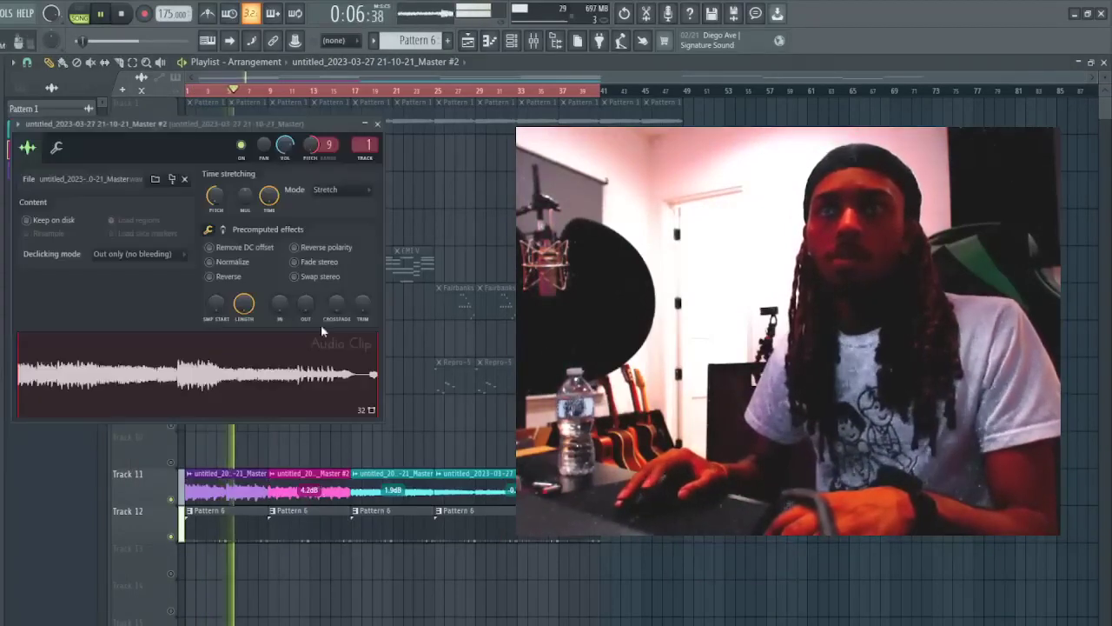
pyautogui.click(941, 594)
pyautogui.rightClick(941, 594)
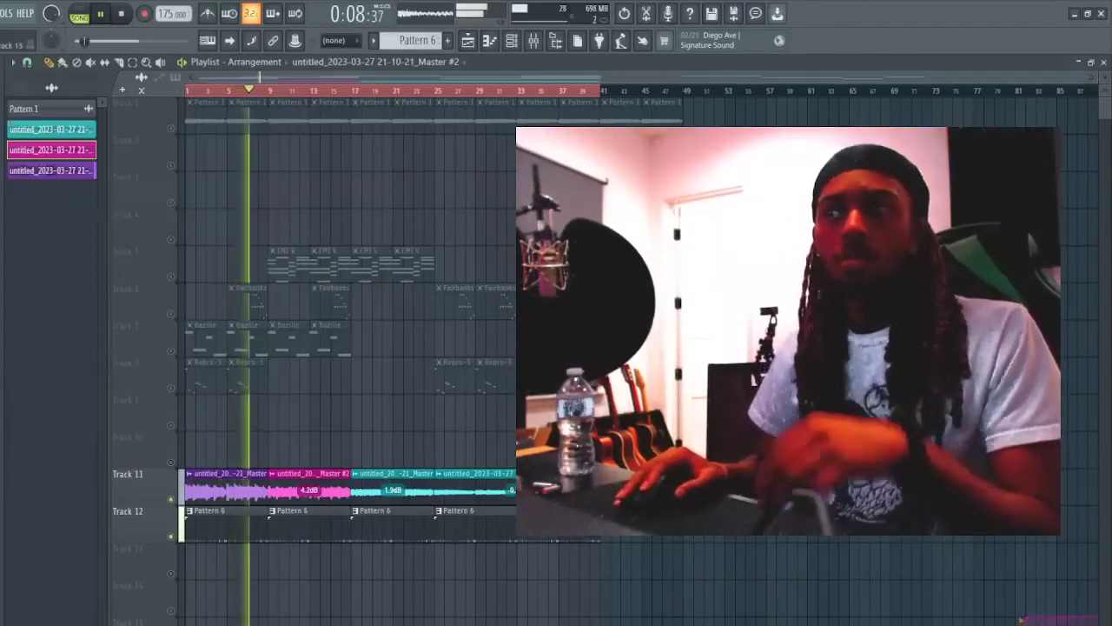
# - Lower the tempo from 175 to 173 BPM and add the Industry zay sample as a channel
pyautogui.click(512, 41)
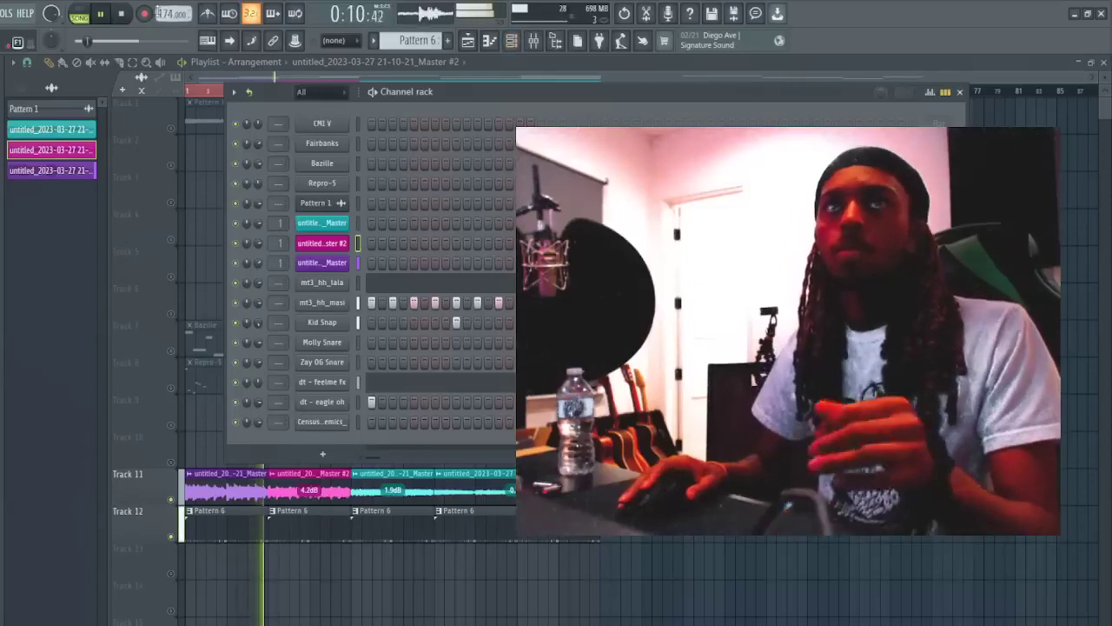
pyautogui.moveTo(167, 15); pyautogui.dragTo(169, 39)
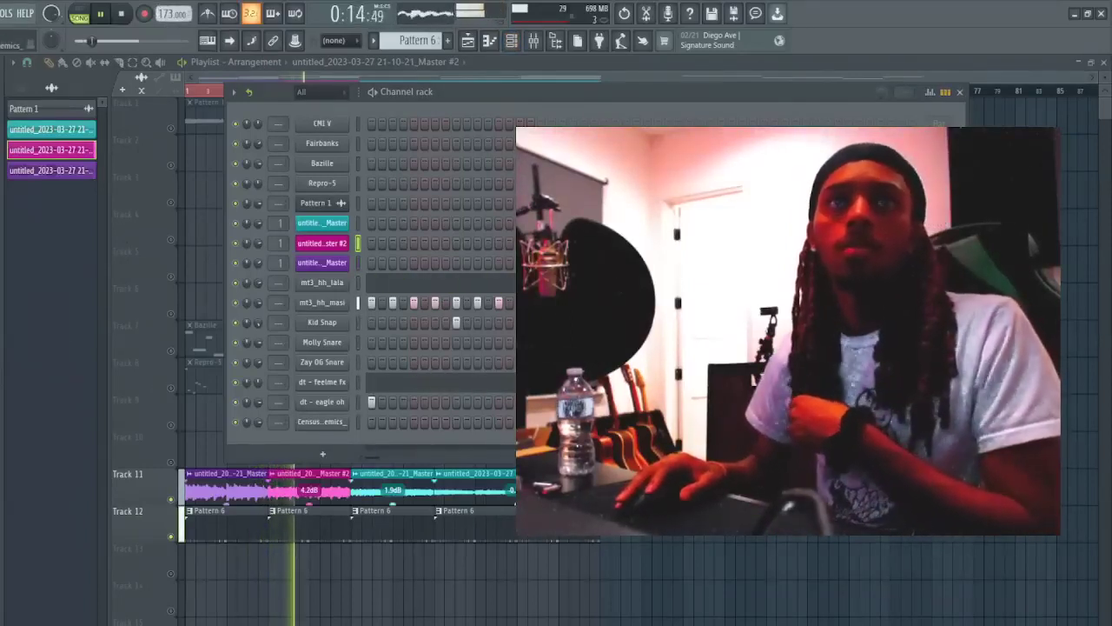
pyautogui.click(5, 298)
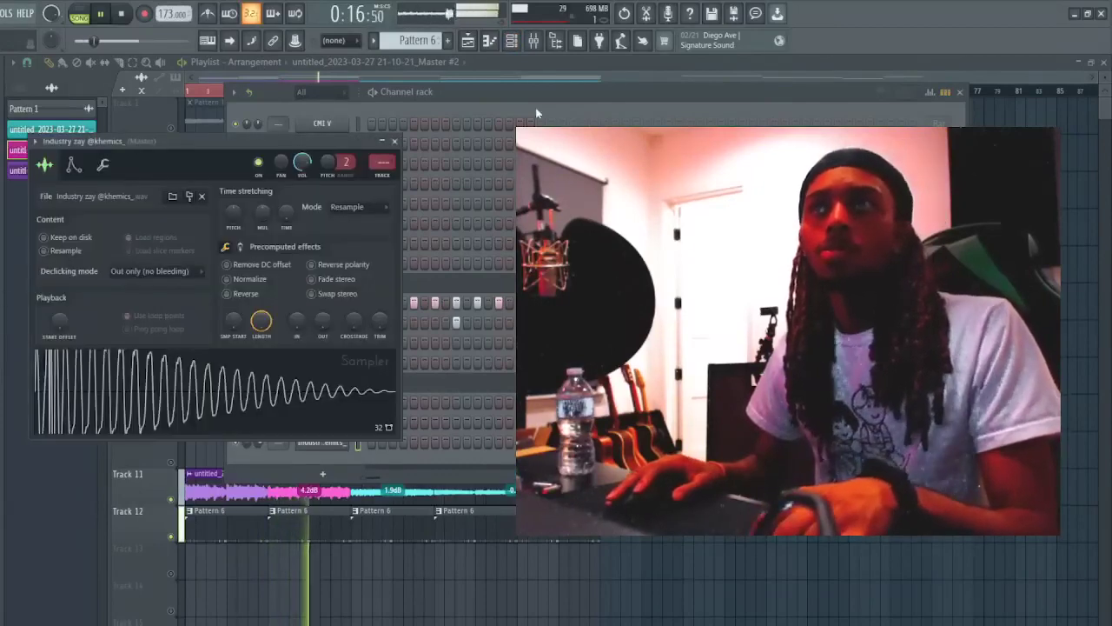
pyautogui.click(535, 113)
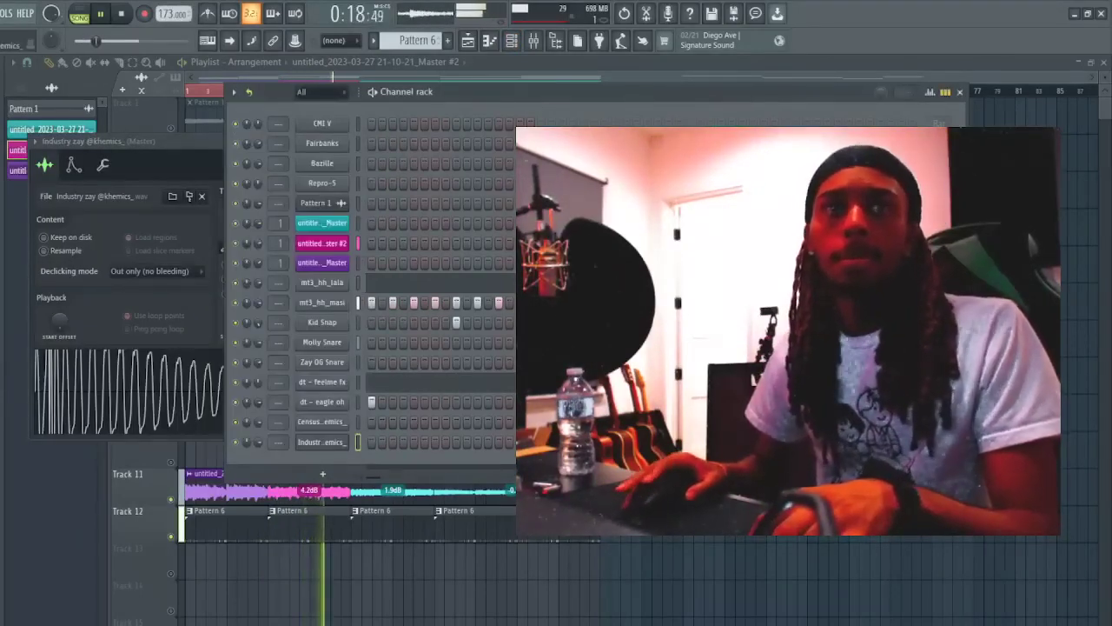
# - Open the mt3_hh_masi hi-hat piano roll and zoom in on its notes
pyautogui.click(358, 304)
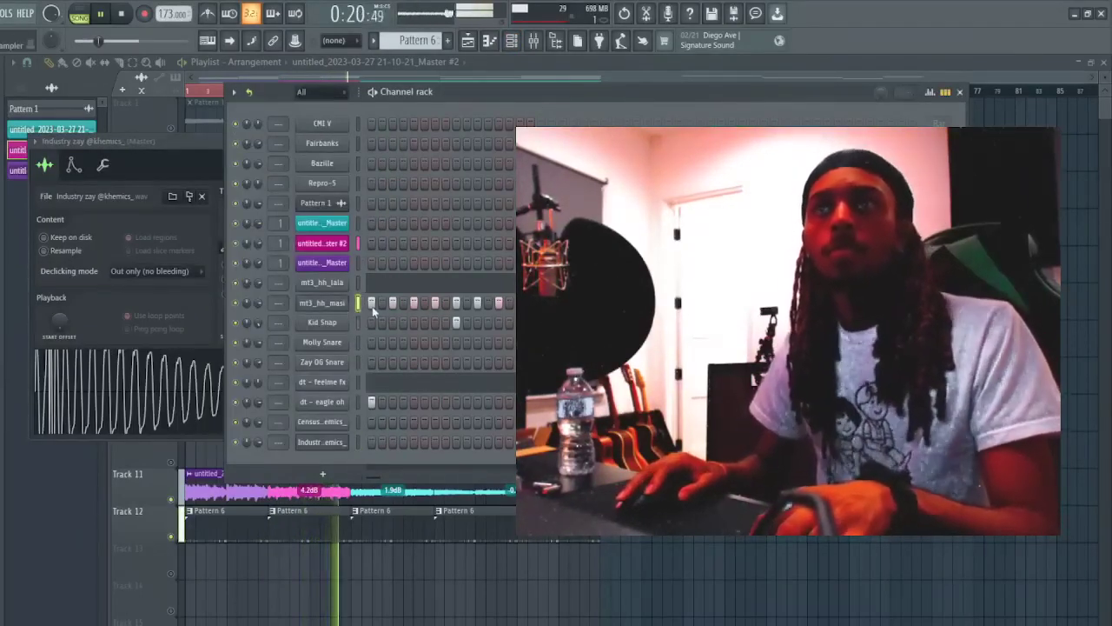
pyautogui.press('F7')
pyautogui.moveTo(253, 76); pyautogui.dragTo(252, 91)
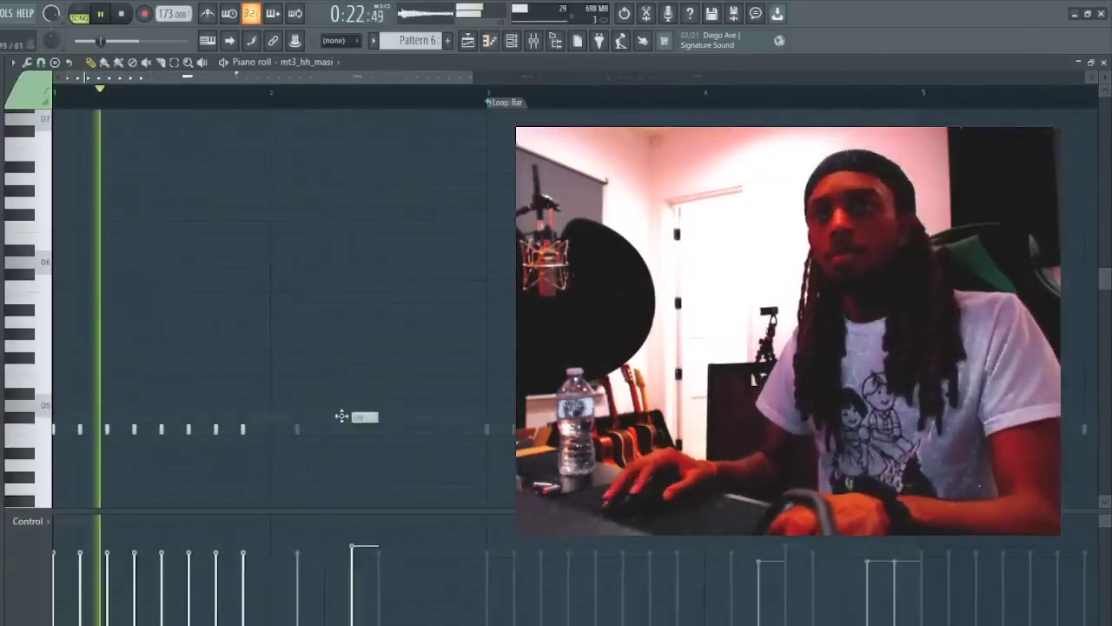
# - Make the mt3_hh_masi hi-hat notes legato and duplicate them into bar 2
pyautogui.hotkey('ctrl', 'l')
pyautogui.press('space')
pyautogui.press('space')
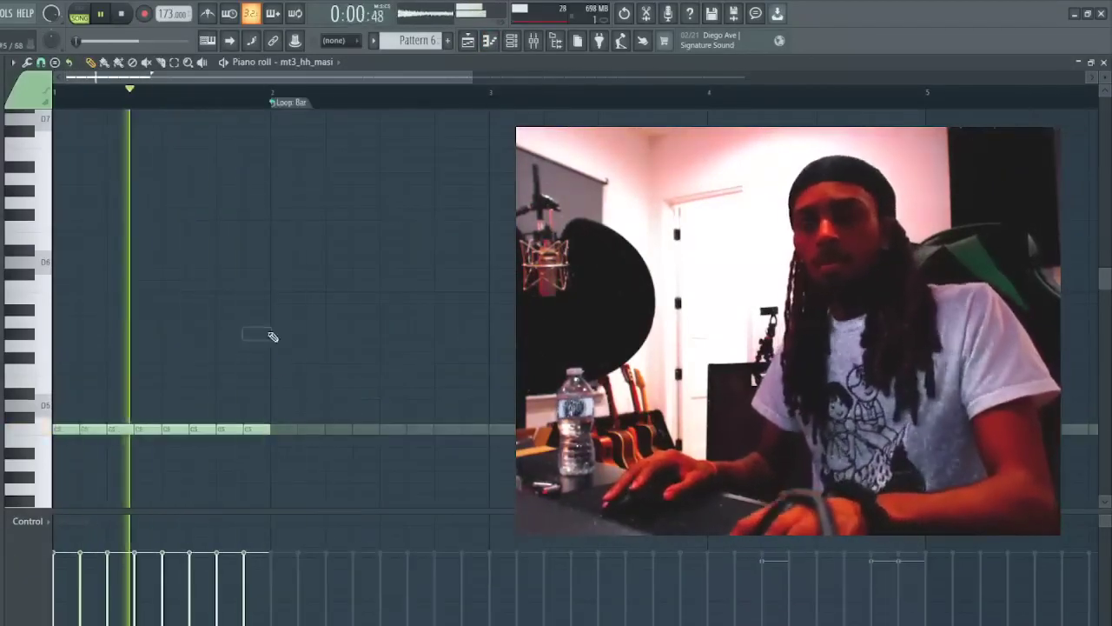
pyautogui.hotkey('ctrl', 'b')
pyautogui.hotkey('ctrl', 'd')
pyautogui.scroll(3, 143, 184)
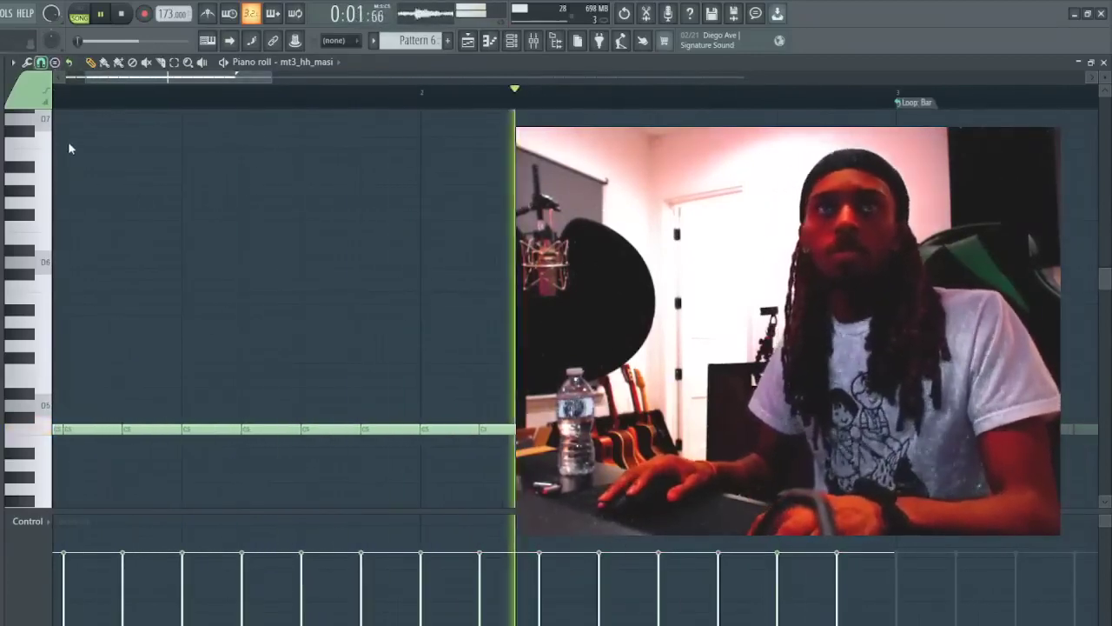
pyautogui.press('space')
pyautogui.press('space')
pyautogui.click(521, 333)
pyautogui.hotkey('ctrl', 'z')
pyautogui.press('space')
pyautogui.press('space')
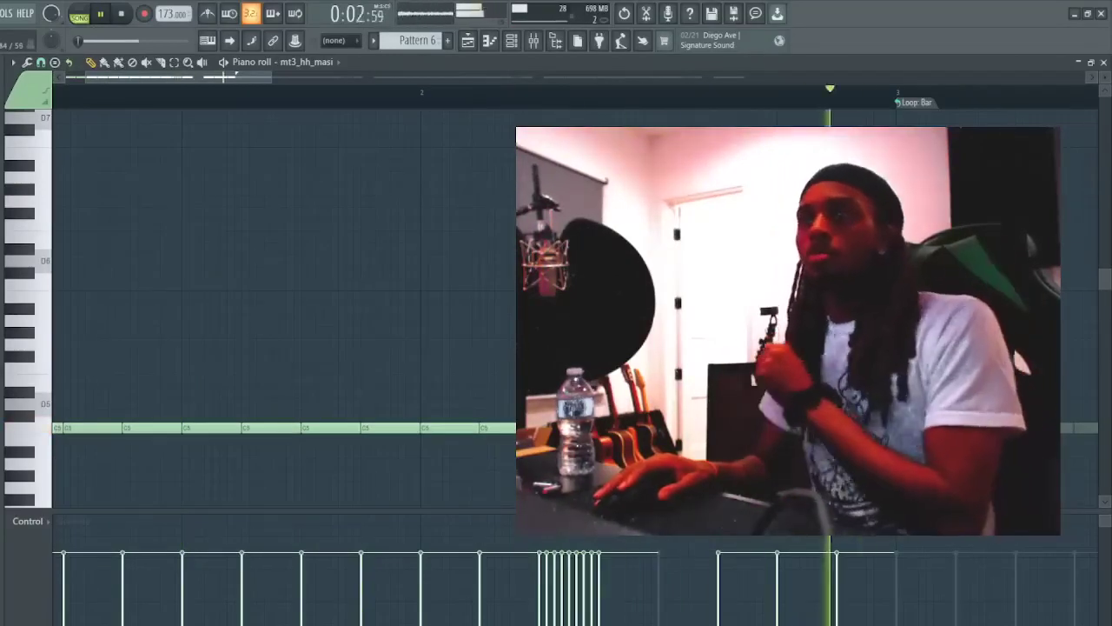
# - Select the fast hi-hat roll notes and give them a descending velocity ramp
pyautogui.press('space')
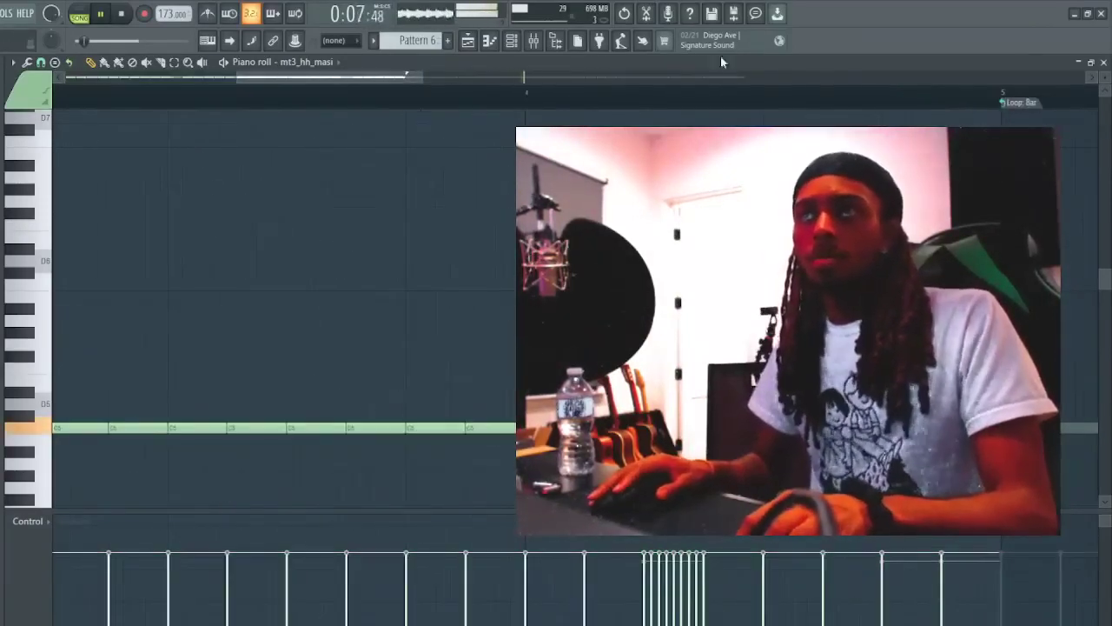
pyautogui.scroll(-4, 739, 261)
pyautogui.scroll(1, 738, 261)
pyautogui.moveTo(408, 77); pyautogui.dragTo(745, 77)
pyautogui.scroll(1, 474, 81)
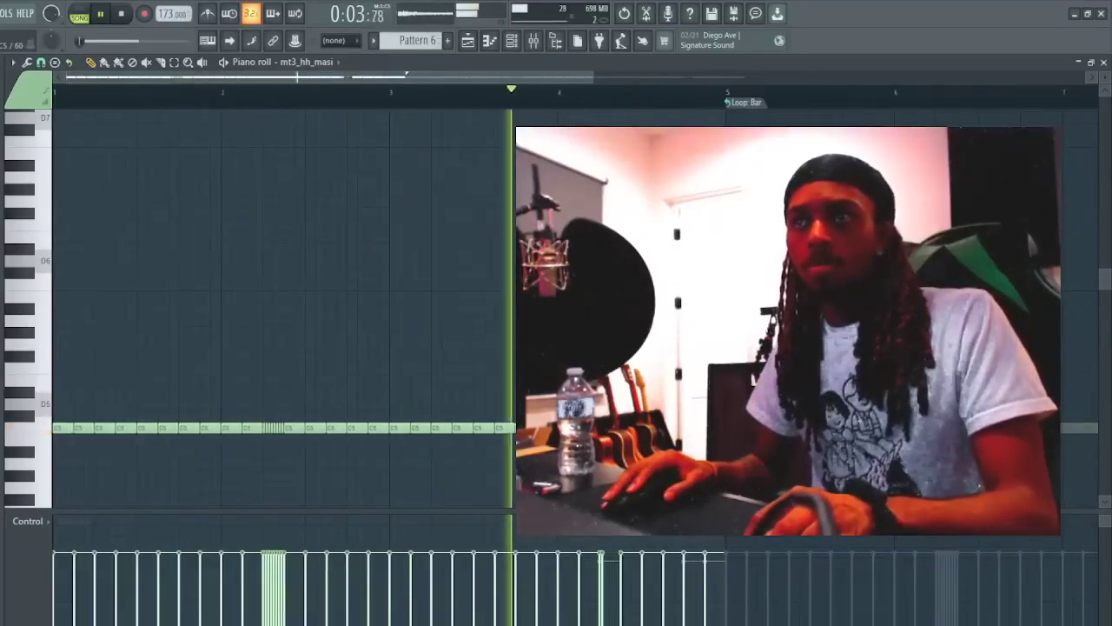
pyautogui.scroll(1, 635, 93)
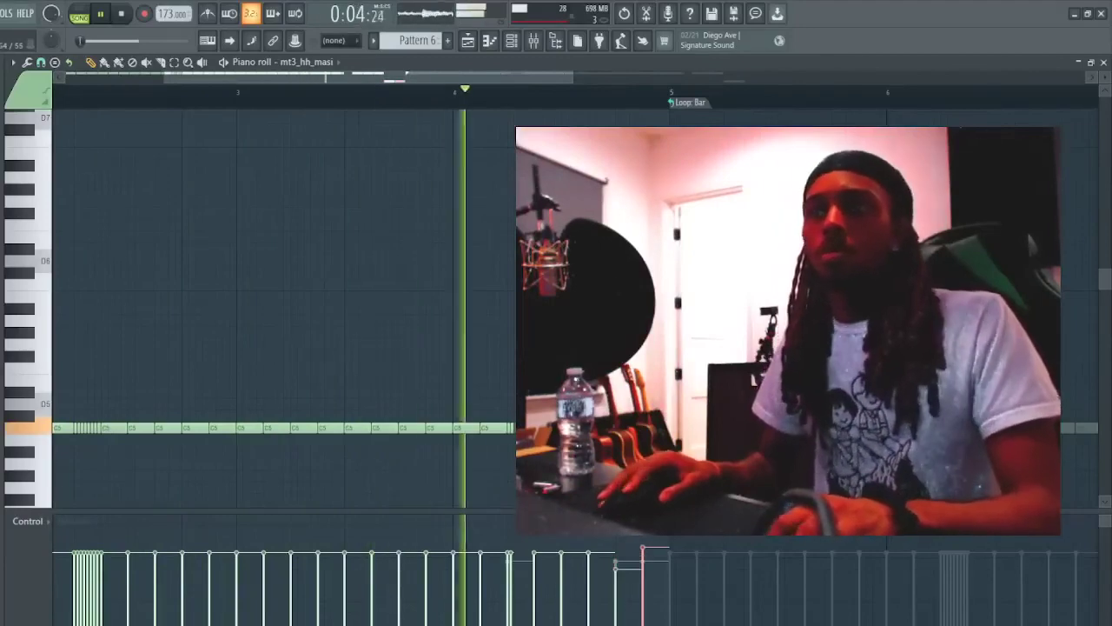
pyautogui.scroll(3, 643, 487)
pyautogui.scroll(-2, 643, 486)
pyautogui.scroll(-1, 287, 304)
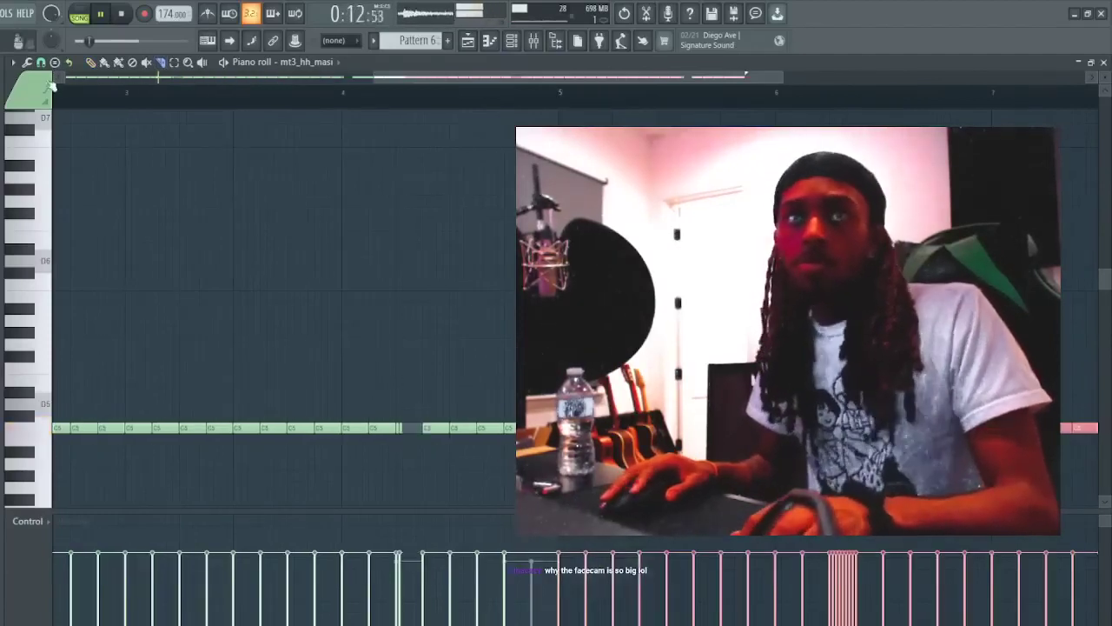
pyautogui.scroll(4, 515, 82)
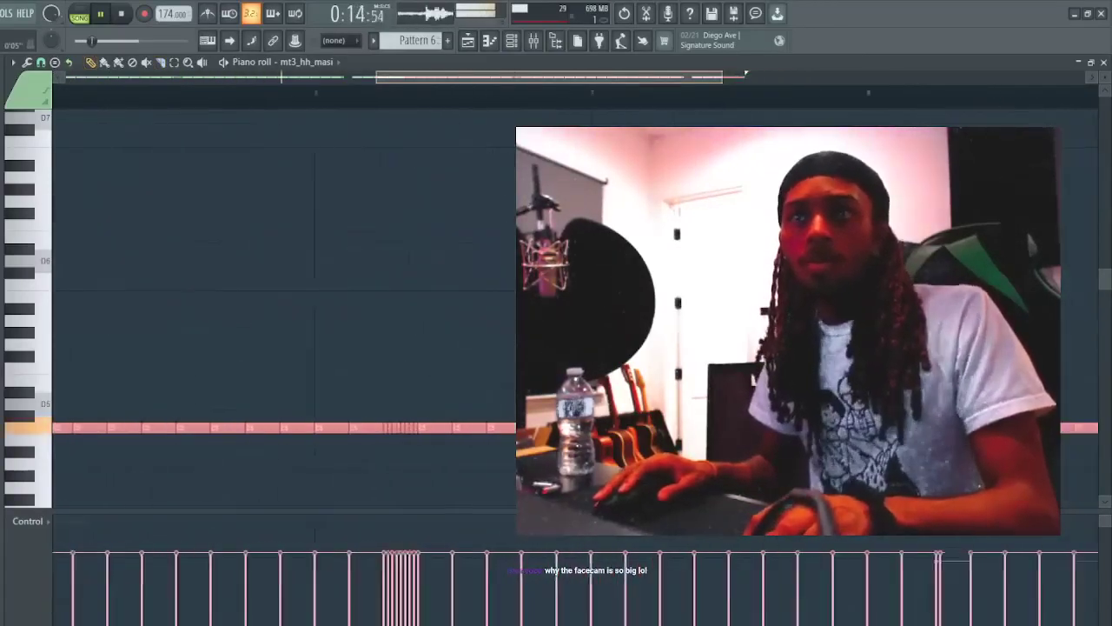
pyautogui.click(453, 427)
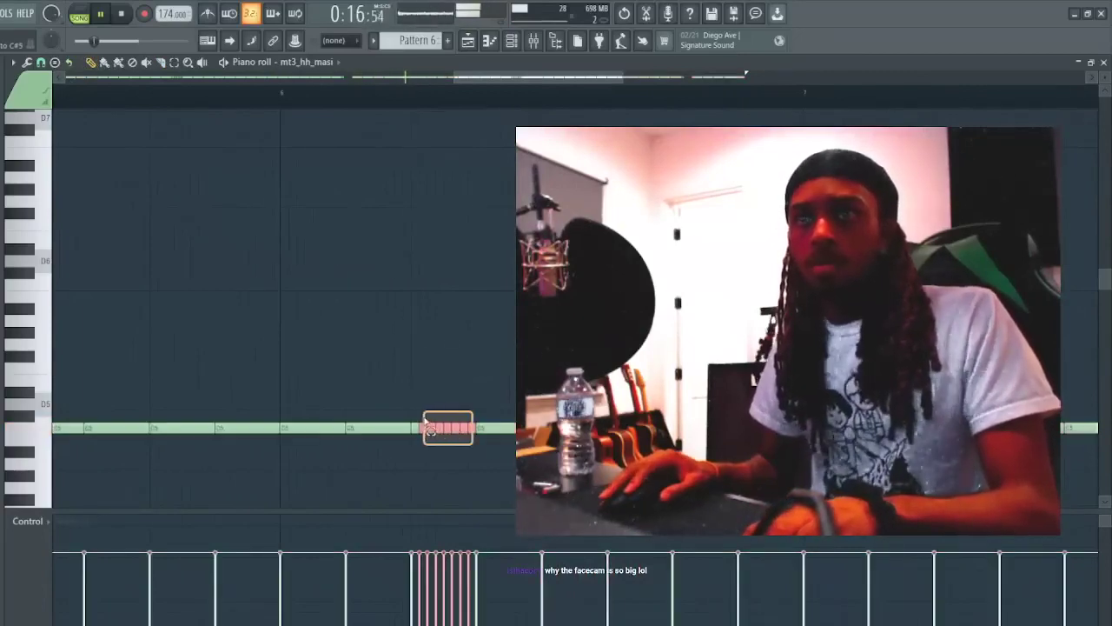
pyautogui.moveTo(475, 622); pyautogui.dragTo(416, 546)
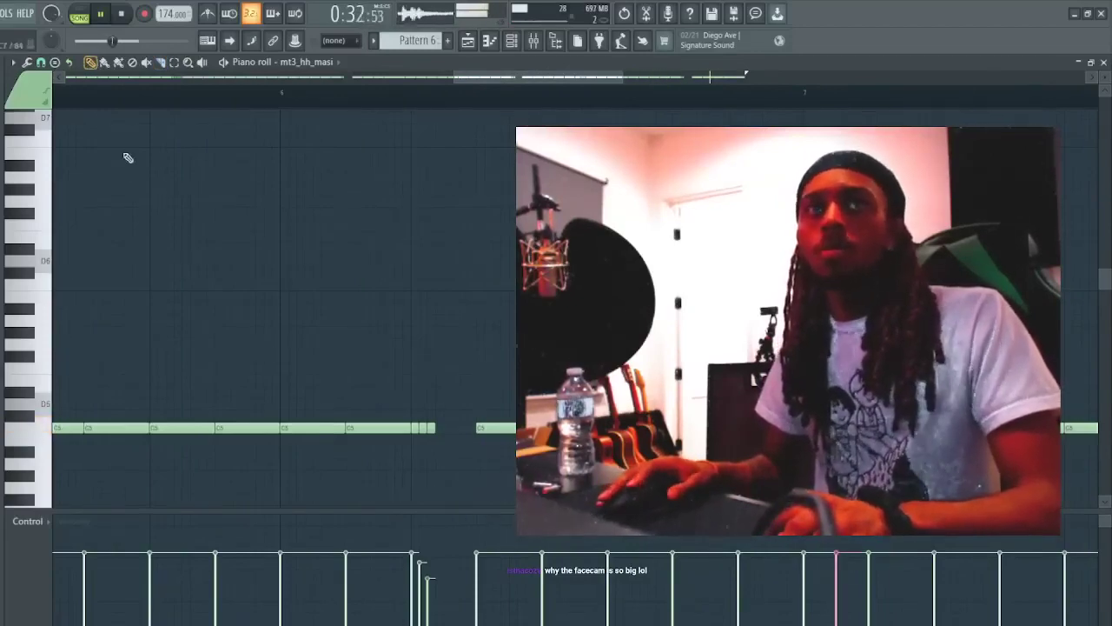
pyautogui.click(518, 44)
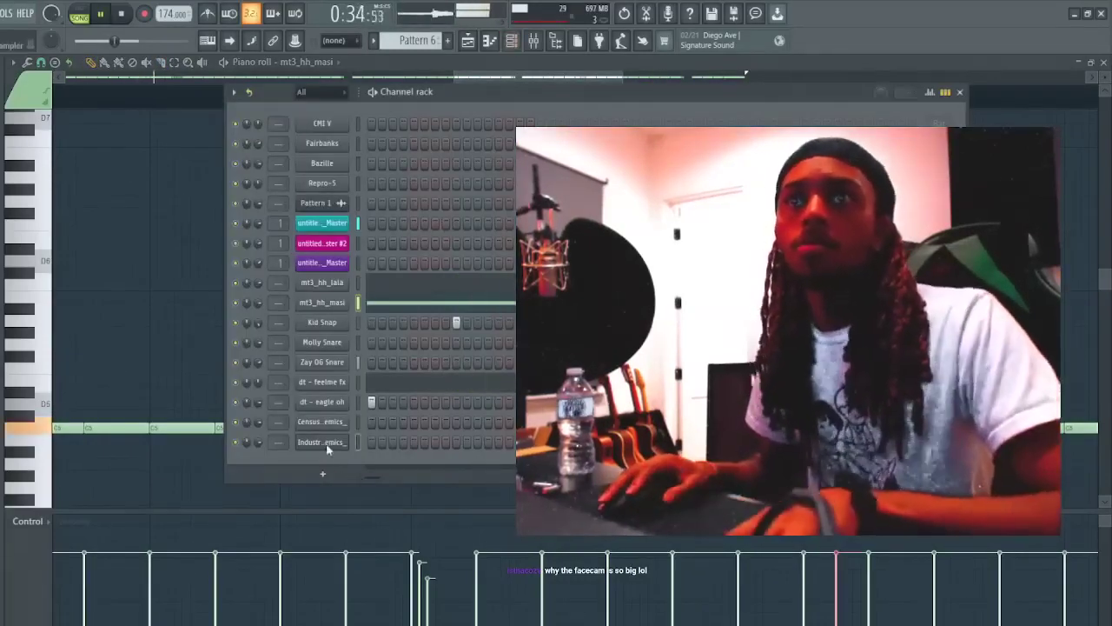
# - Open the Industry Spinz piano roll, audition C5, and play the melody
pyautogui.press('space')
pyautogui.press('F7')
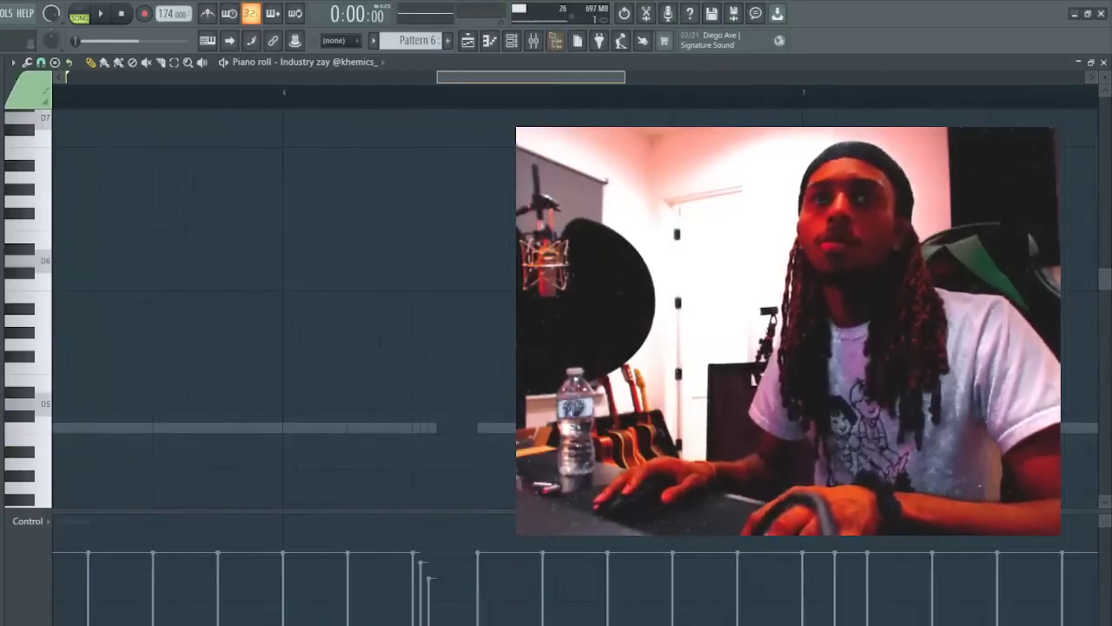
pyautogui.moveTo(456, 78); pyautogui.dragTo(180, 78)
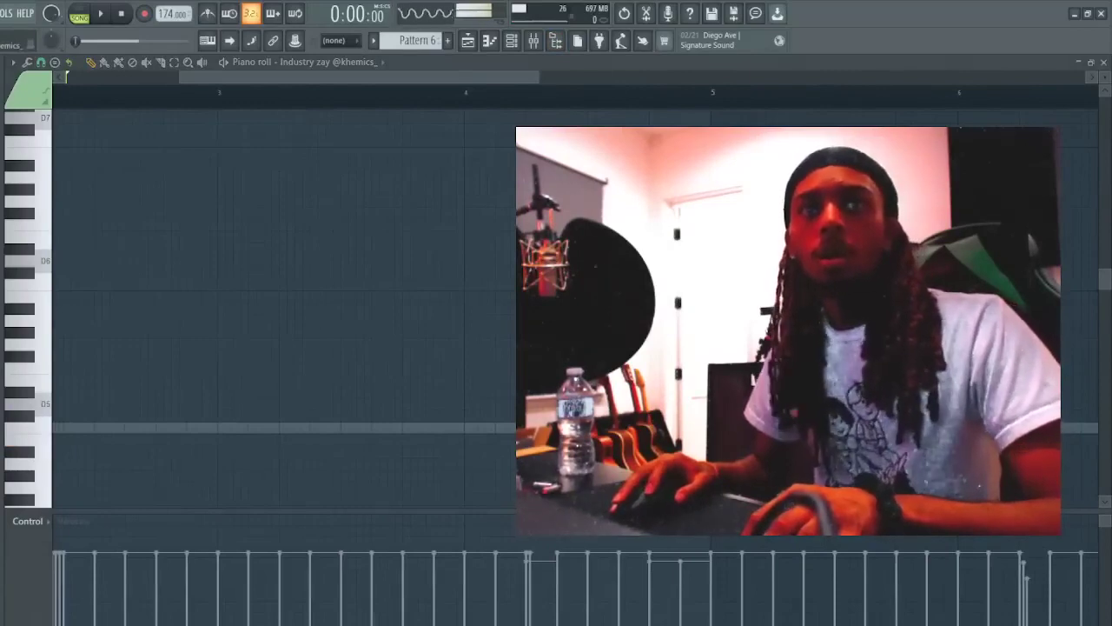
pyautogui.moveTo(474, 77); pyautogui.dragTo(304, 78)
pyautogui.click(52, 431)
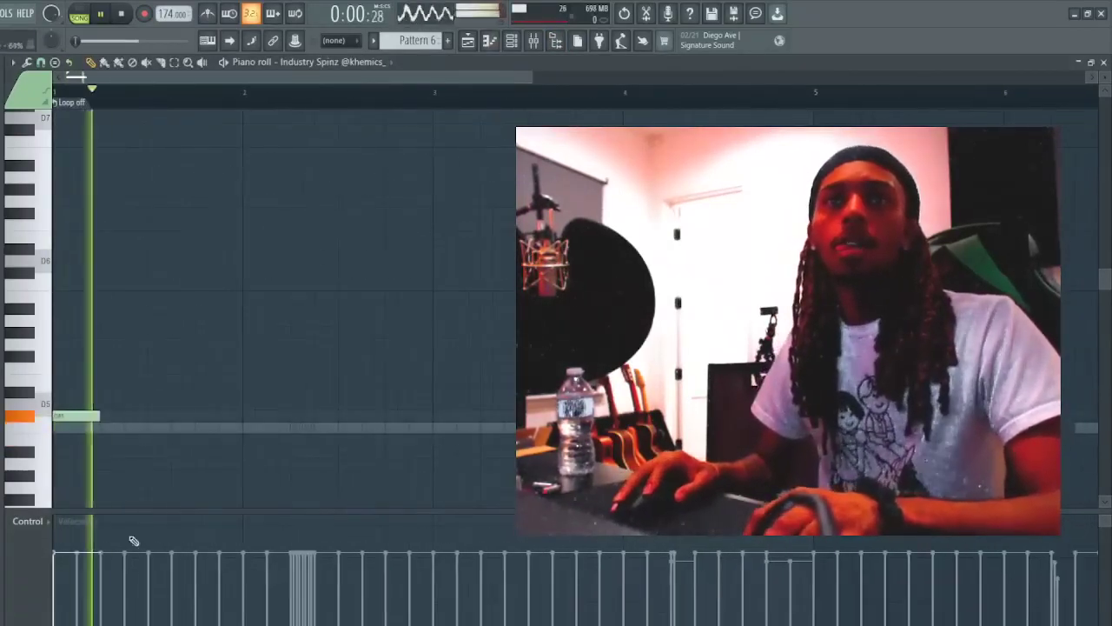
pyautogui.press('space')
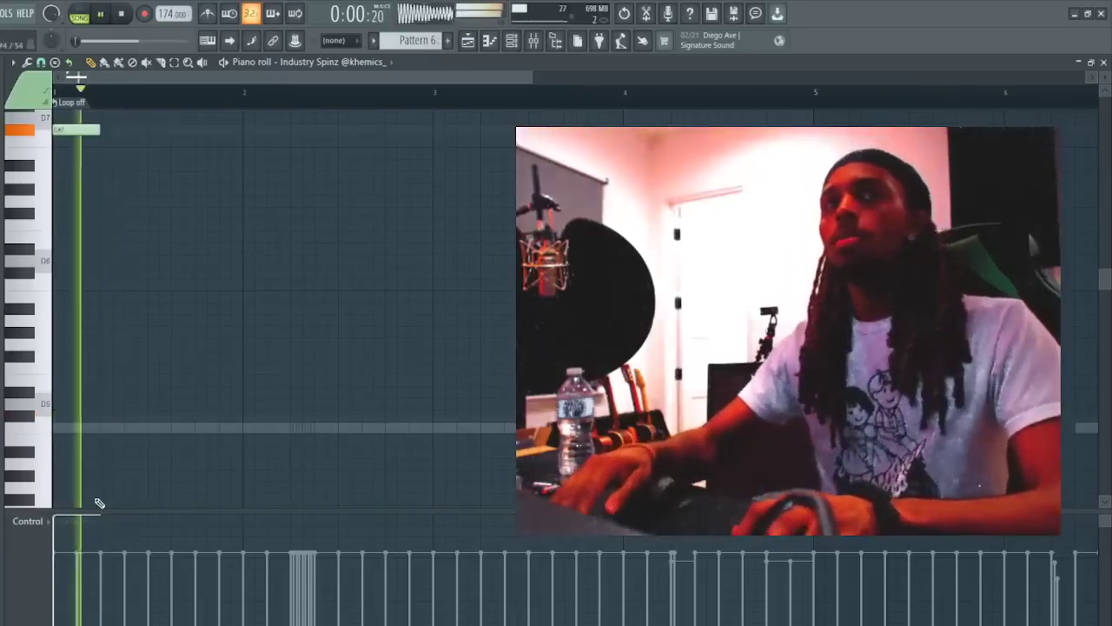
pyautogui.press('space')
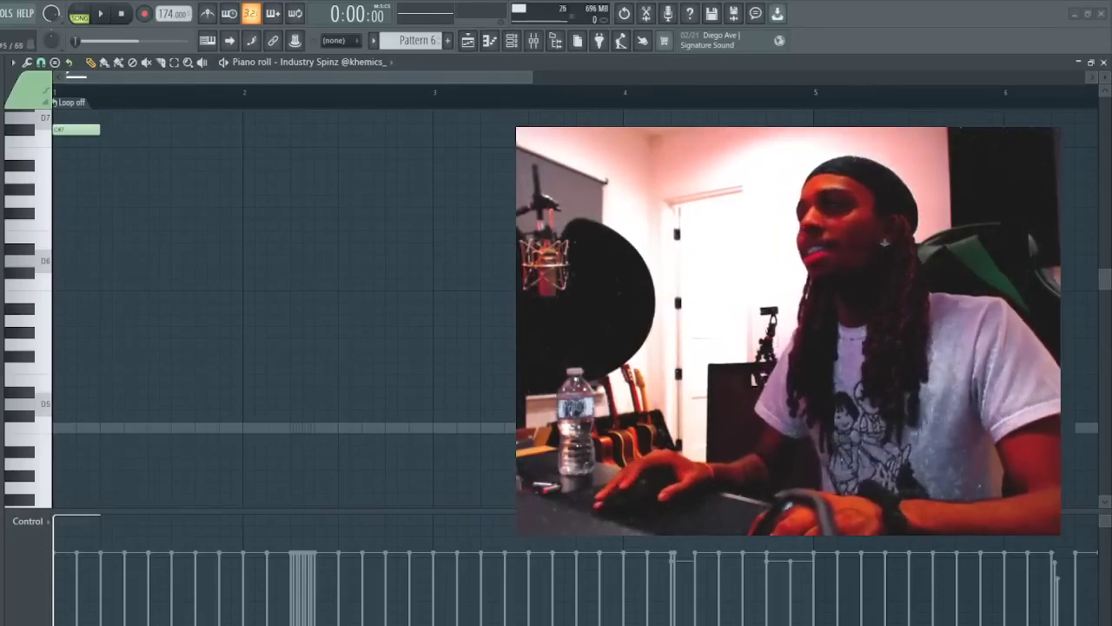
# - Remove a test note, replay the pattern, and close the Industry Spinz piano roll
pyautogui.click(344, 343)
pyautogui.rightClick(346, 340)
pyautogui.scroll(3, 203, 253)
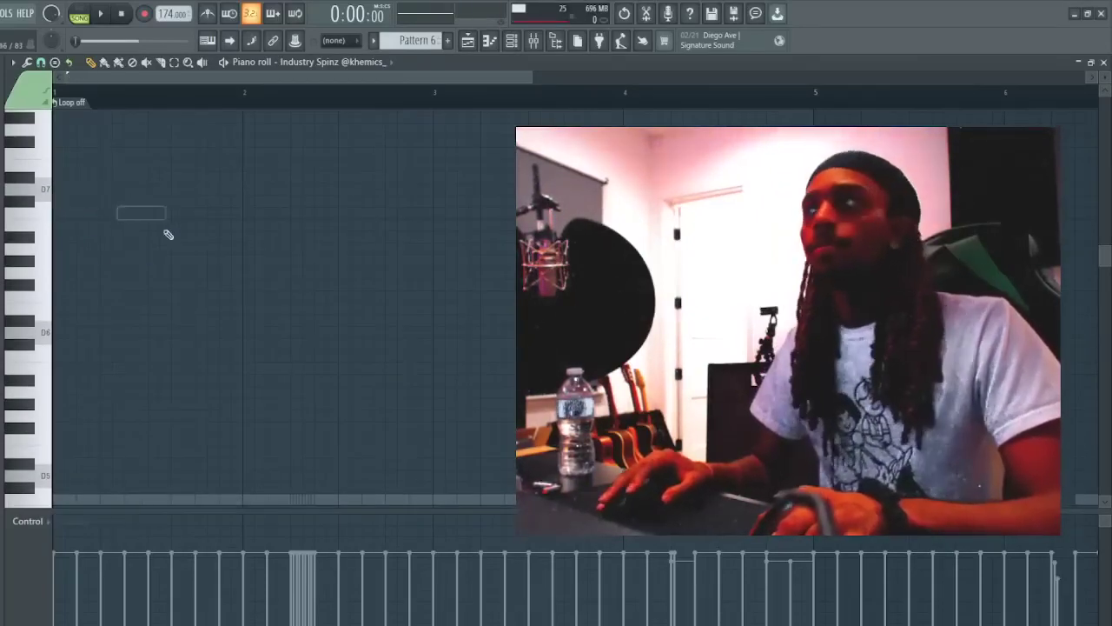
pyautogui.press('space')
pyautogui.press('space')
pyautogui.scroll(-1, 484, 219)
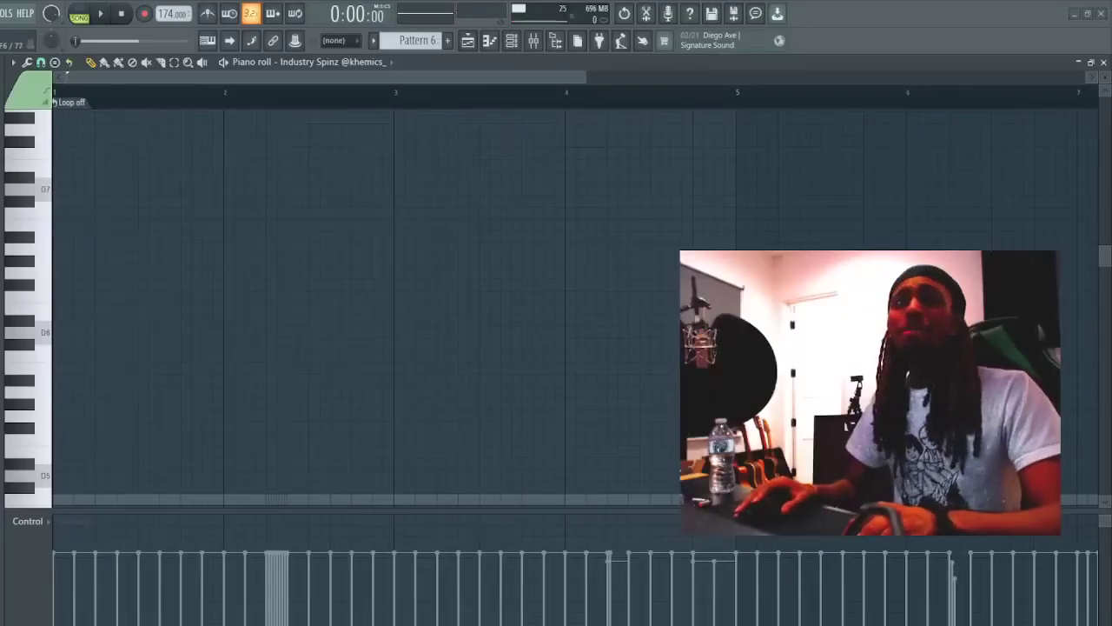
pyautogui.press('space')
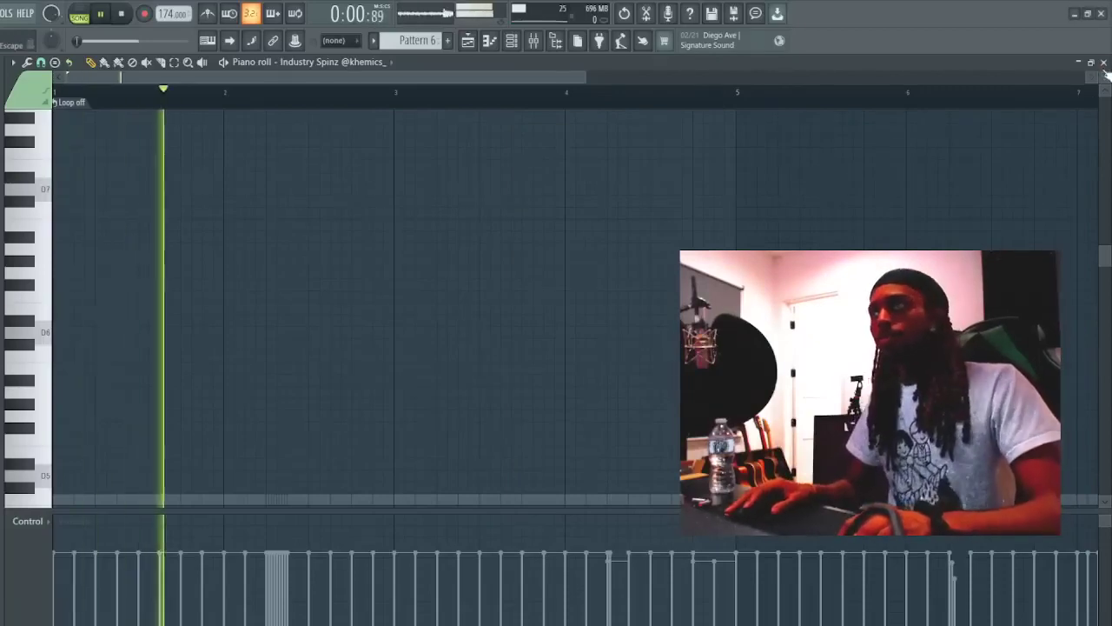
pyautogui.click(1104, 62)
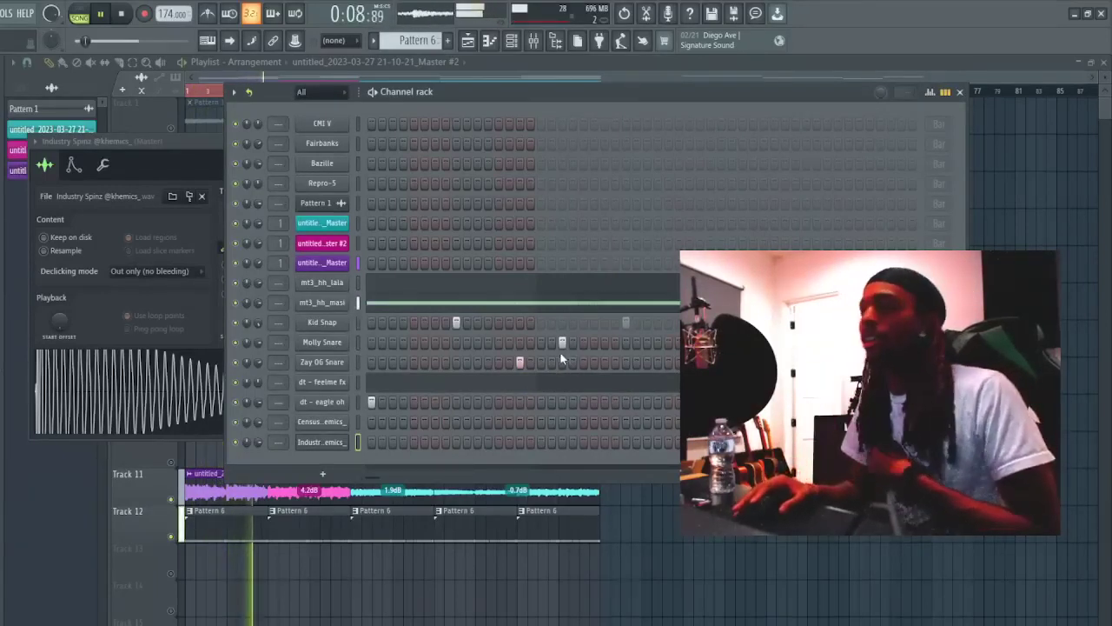
pyautogui.click(426, 303)
pyautogui.moveTo(524, 83); pyautogui.dragTo(710, 99)
pyautogui.scroll(-1, 457, 399)
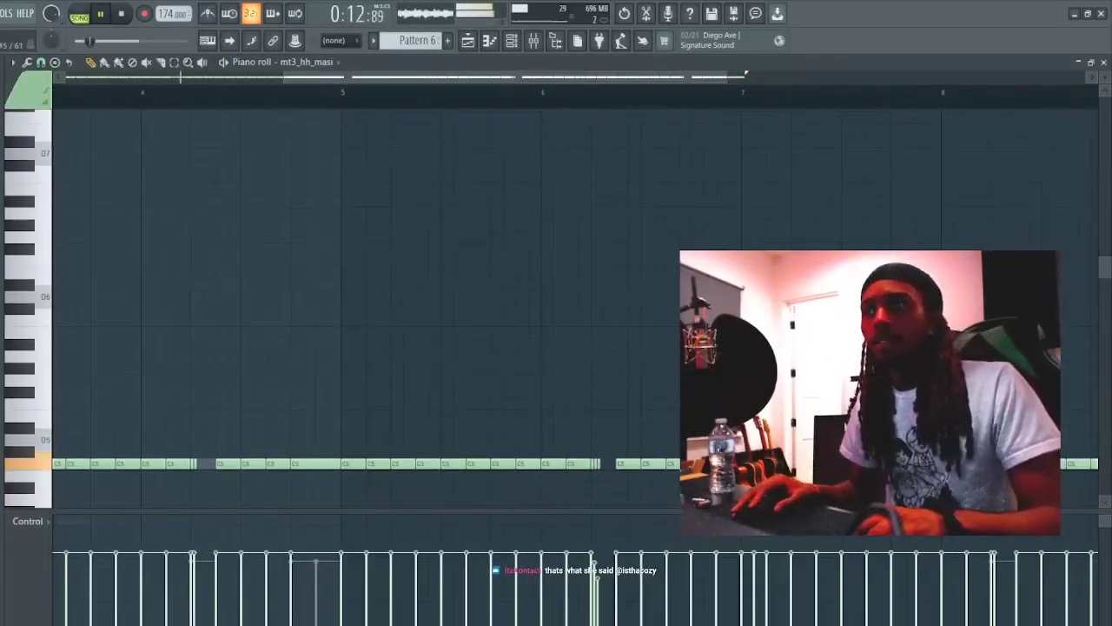
pyautogui.moveTo(546, 80); pyautogui.dragTo(492, 102)
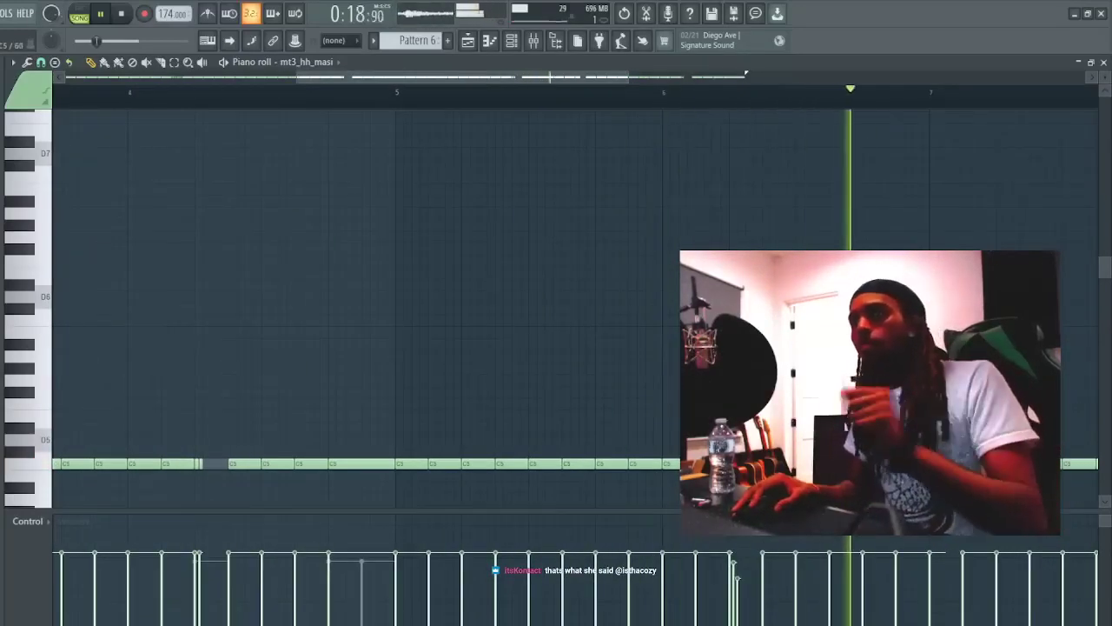
pyautogui.click(509, 43)
pyautogui.moveTo(508, 76); pyautogui.dragTo(682, 76)
pyautogui.moveTo(869, 463); pyautogui.dragTo(890, 513)
pyautogui.click(1104, 63)
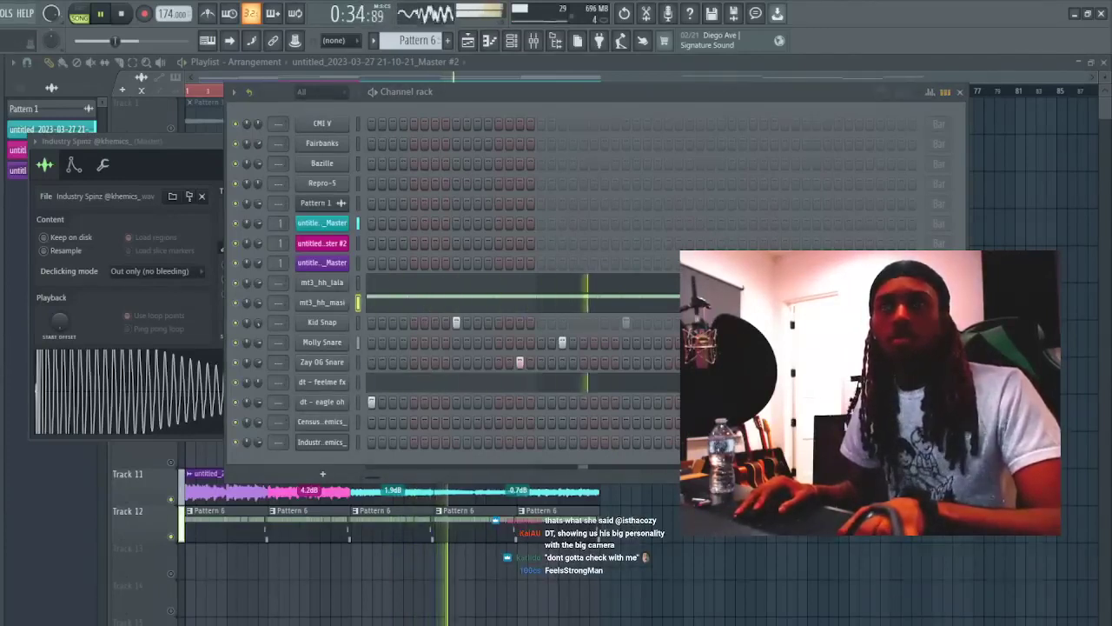
# - Try Bodega 808 in the Industry Spinz channel, drawing 808 notes on C#5 and D5
pyautogui.moveTo(328, 445); pyautogui.dragTo(331, 444)
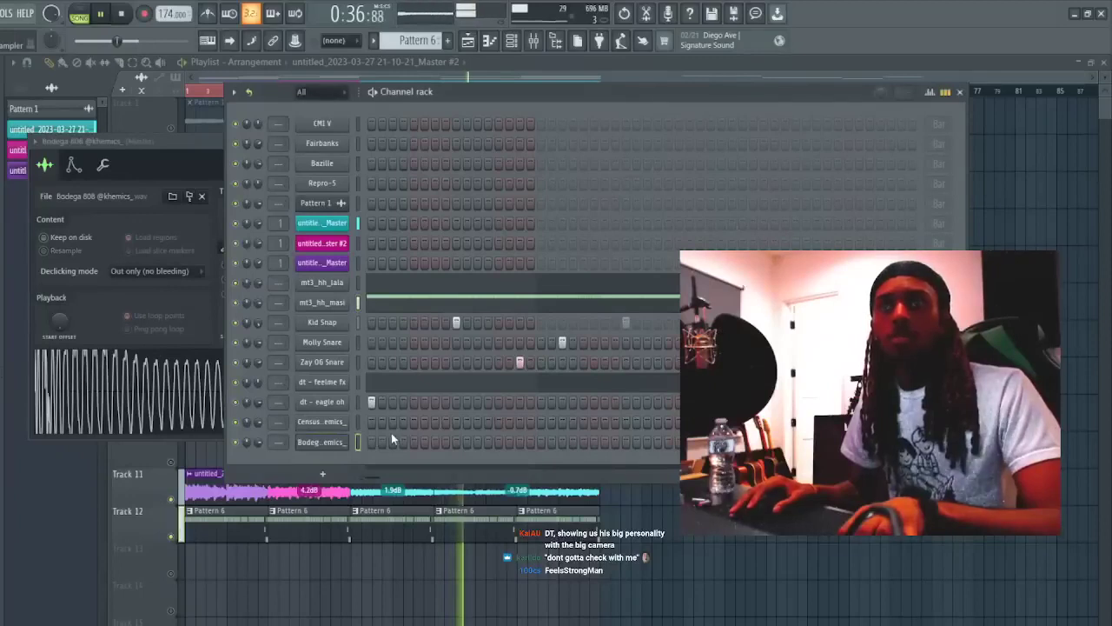
pyautogui.press('F7')
pyautogui.press('space')
pyautogui.moveTo(74, 419); pyautogui.dragTo(21, 438)
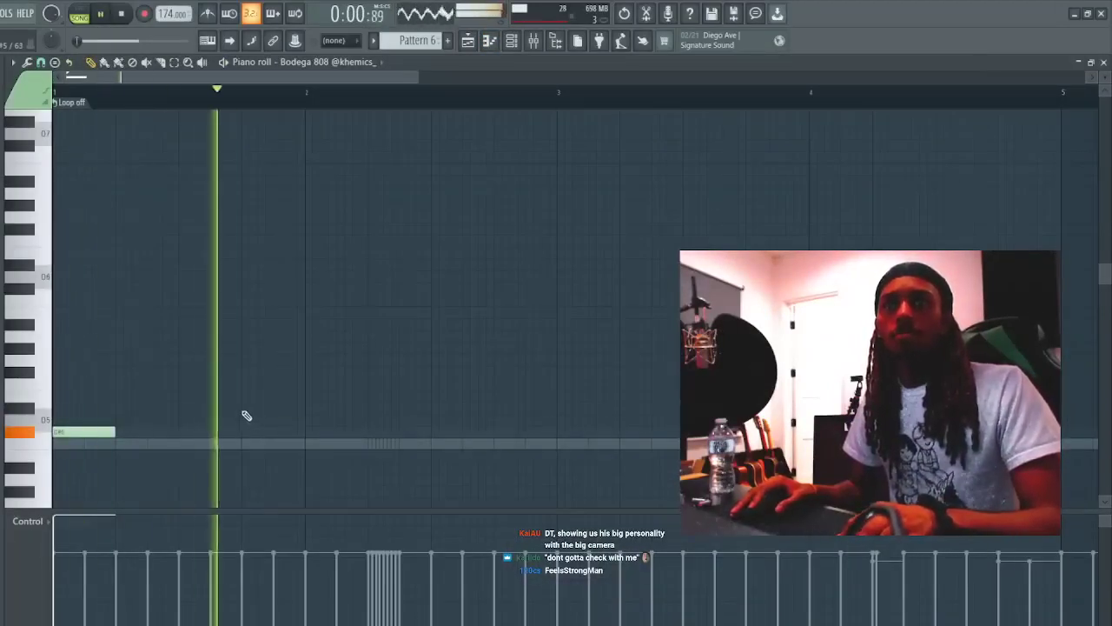
pyautogui.click(276, 407)
pyautogui.press('space')
pyautogui.press('space')
pyautogui.press('space')
pyautogui.press('space')
pyautogui.press('space')
# - Audition one more C#5 808 note, then delete the test notes and revert to Industry Spinz
pyautogui.click(59, 431)
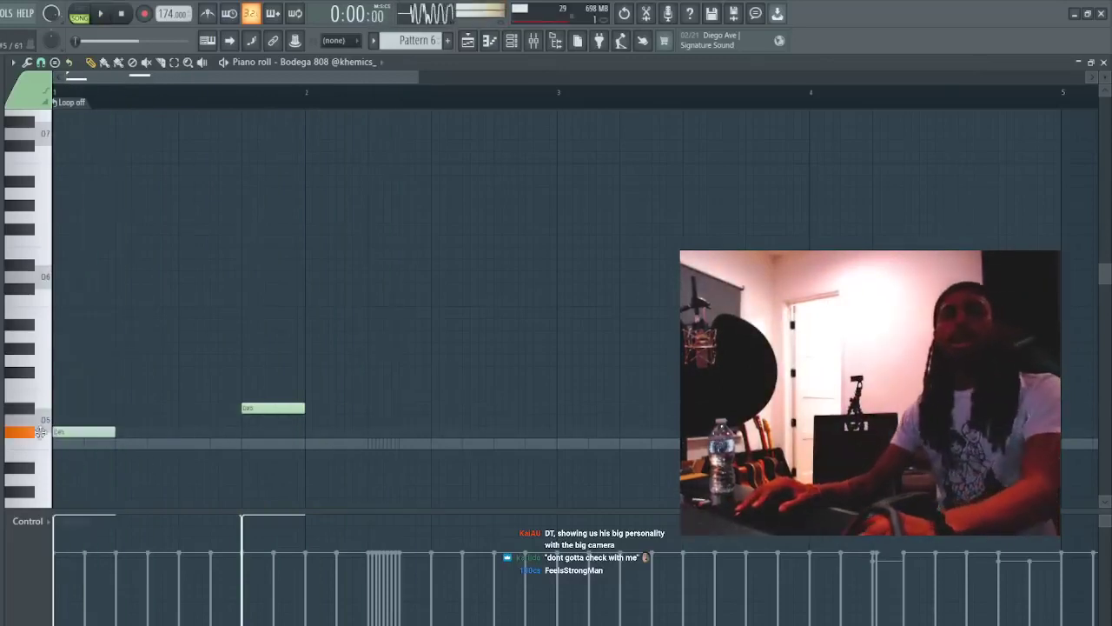
pyautogui.press('space')
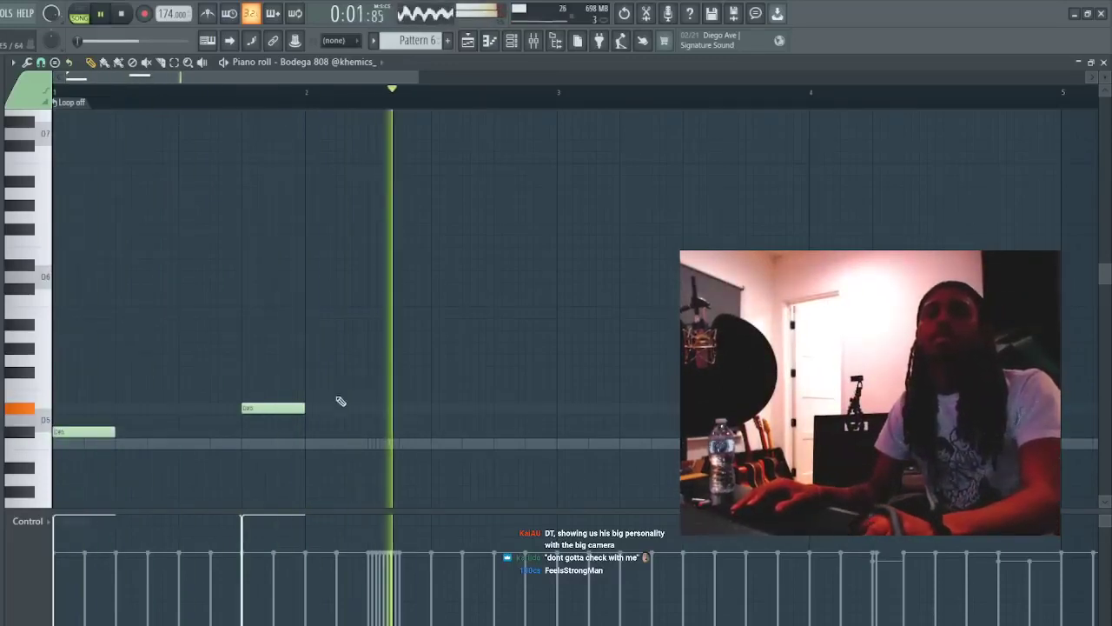
pyautogui.rightClick(86, 431)
pyautogui.rightClick(261, 408)
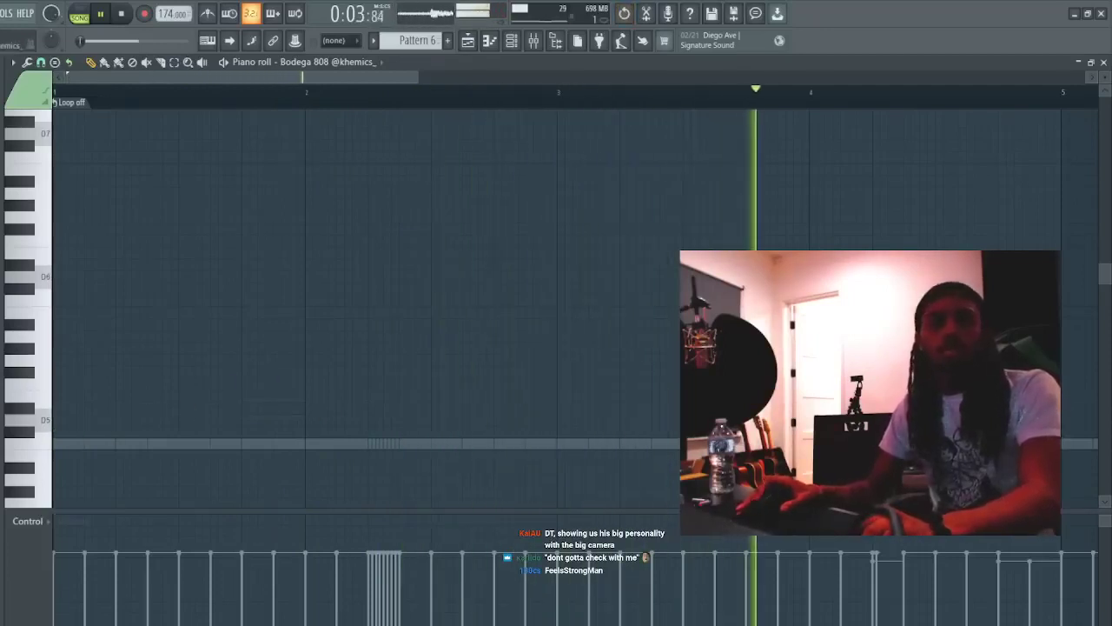
pyautogui.press('Down')
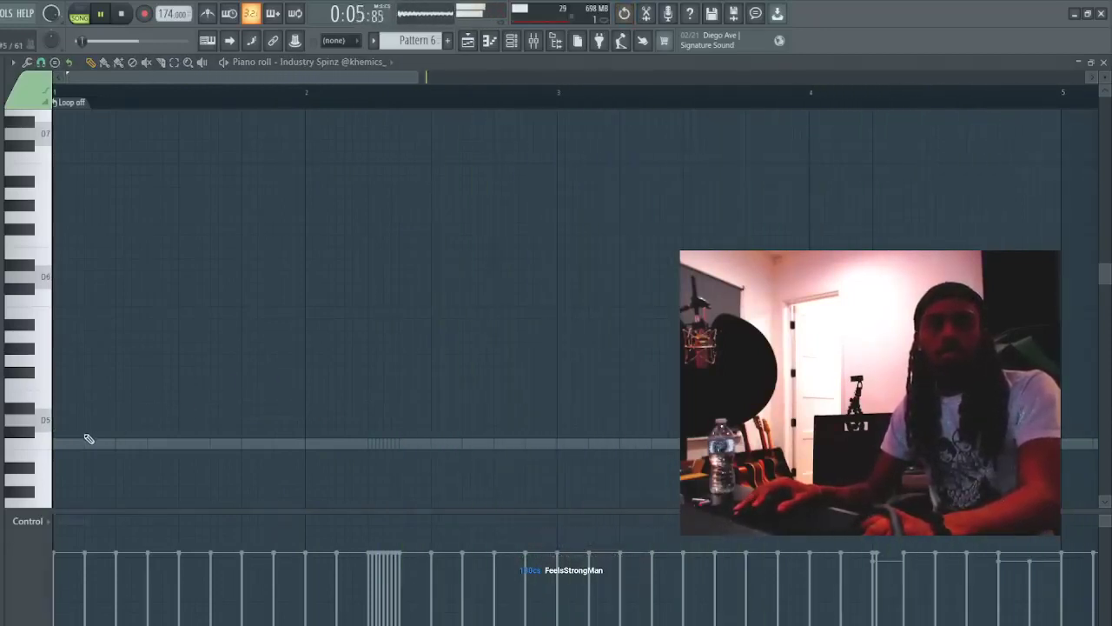
pyautogui.click(48, 384)
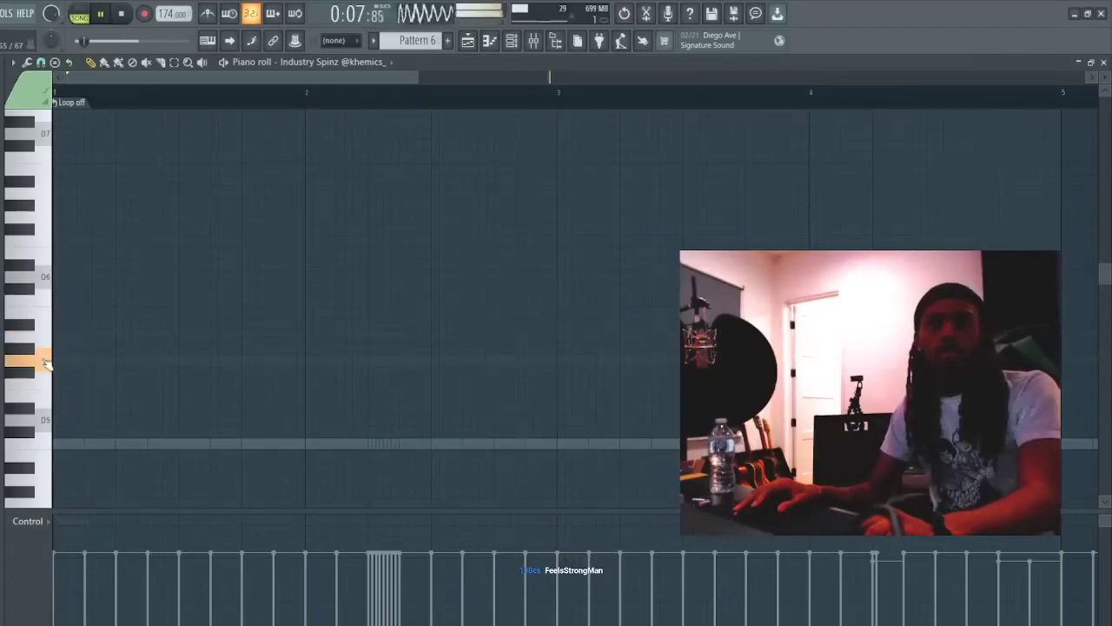
pyautogui.press('F7')
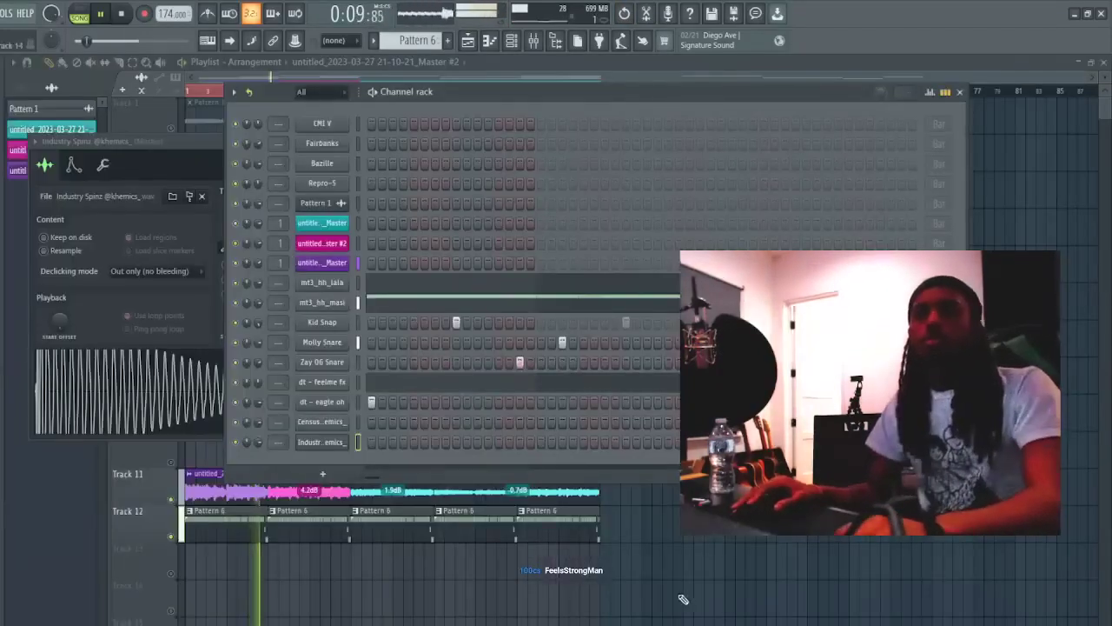
# - Place and remove trial clips on Playlist Tracks 13 and 14
pyautogui.click(700, 556)
pyautogui.rightClick(705, 554)
pyautogui.click(512, 41)
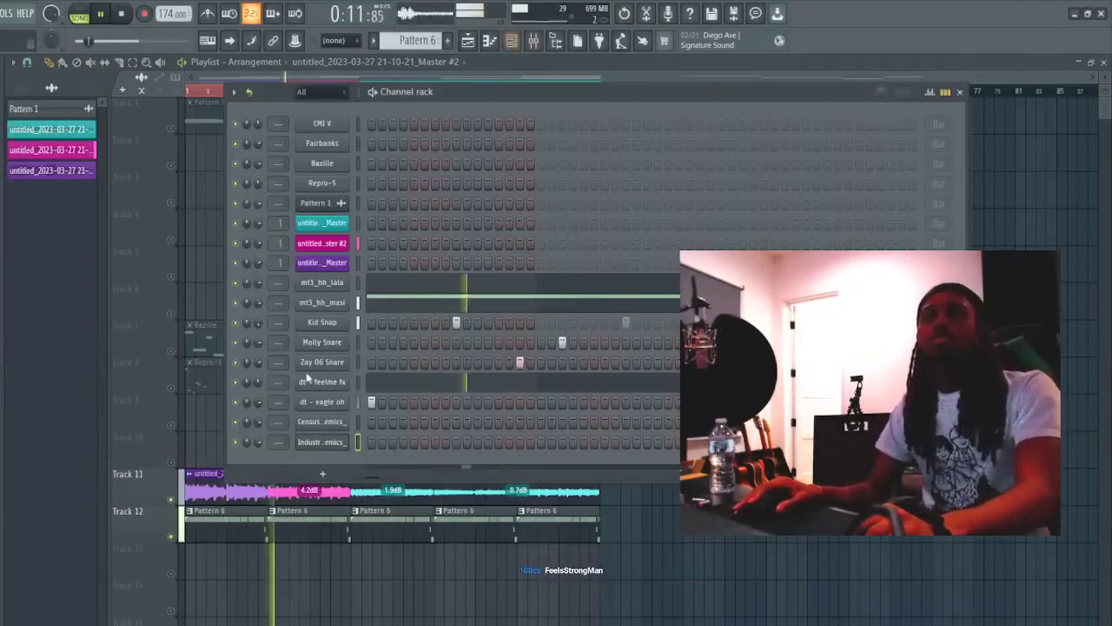
pyautogui.click(662, 596)
pyautogui.rightClick(686, 592)
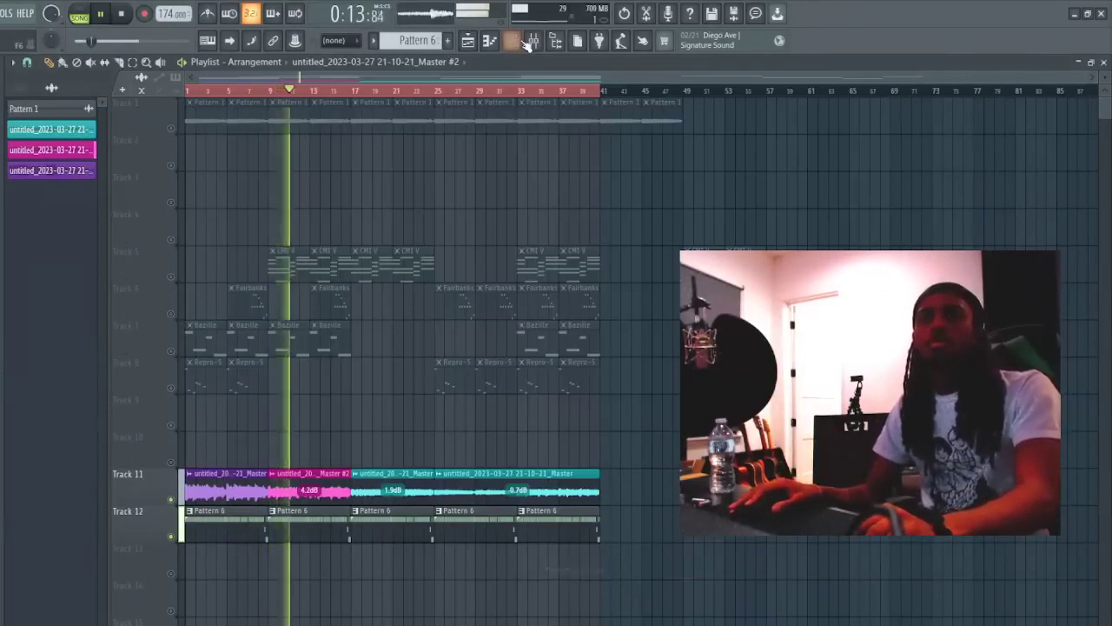
# - Add Minecraft Perc as a new Channel rack channel below Industry Spinz and open its sampler settings
pyautogui.click(511, 41)
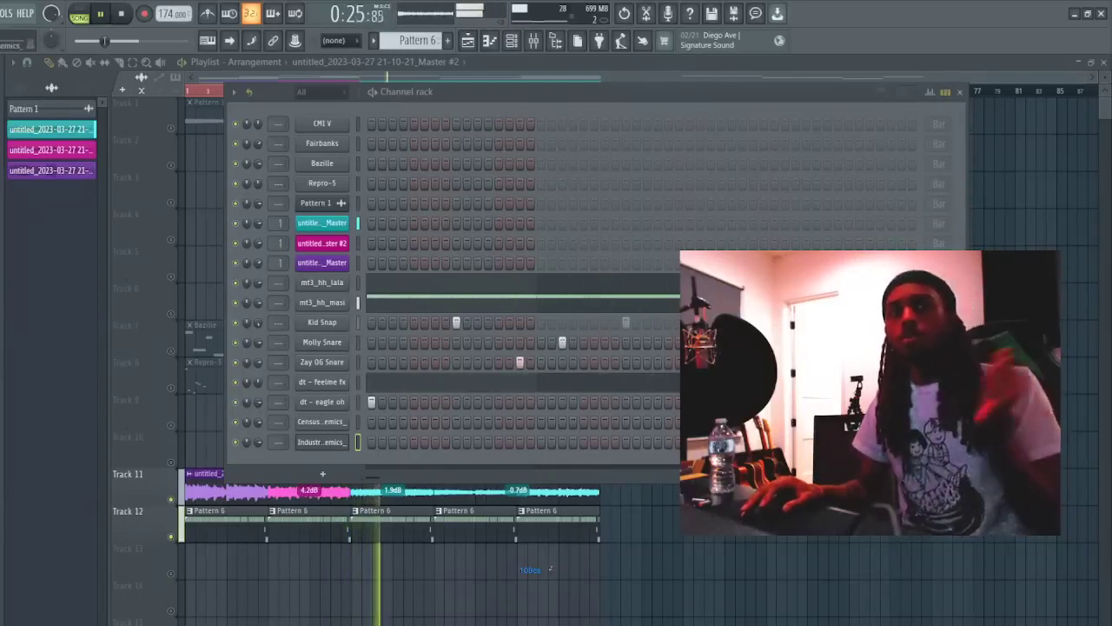
pyautogui.moveTo(24, 455); pyautogui.dragTo(352, 464)
pyautogui.click(592, 215)
pyautogui.press('space')
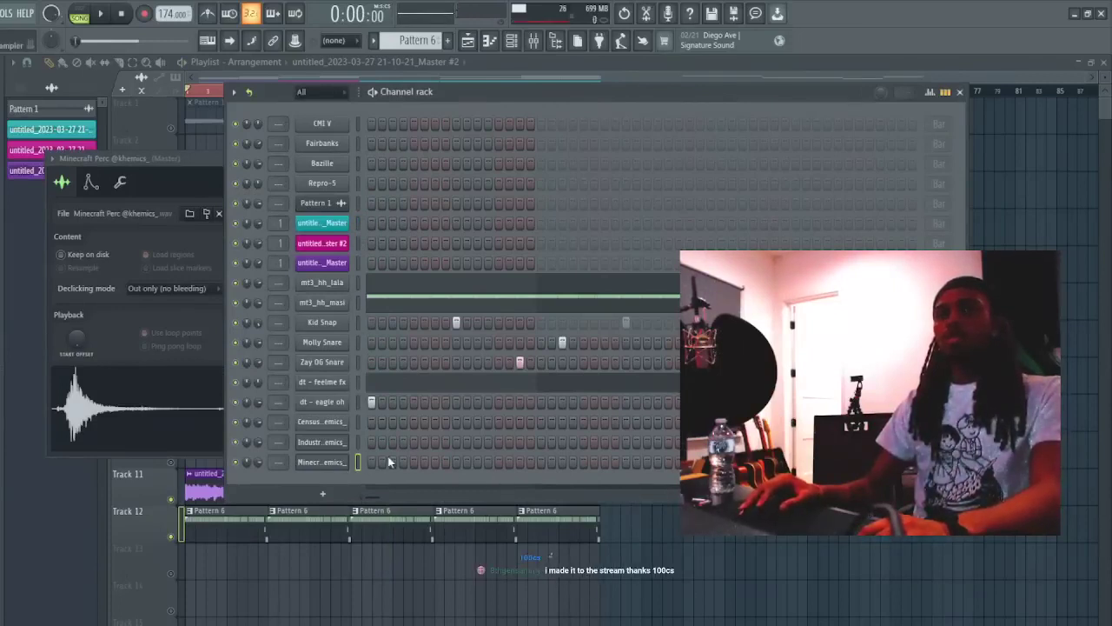
# - Place a Minecraft Perc note near bar 2 and move it later in time
pyautogui.press('F7')
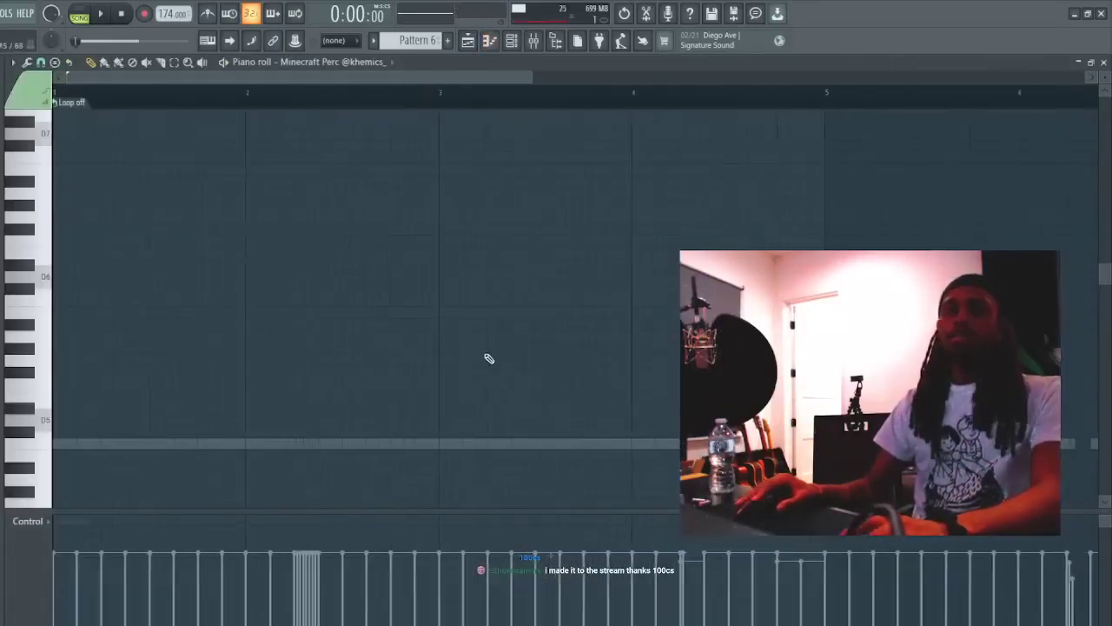
pyautogui.press('space')
pyautogui.click(289, 444)
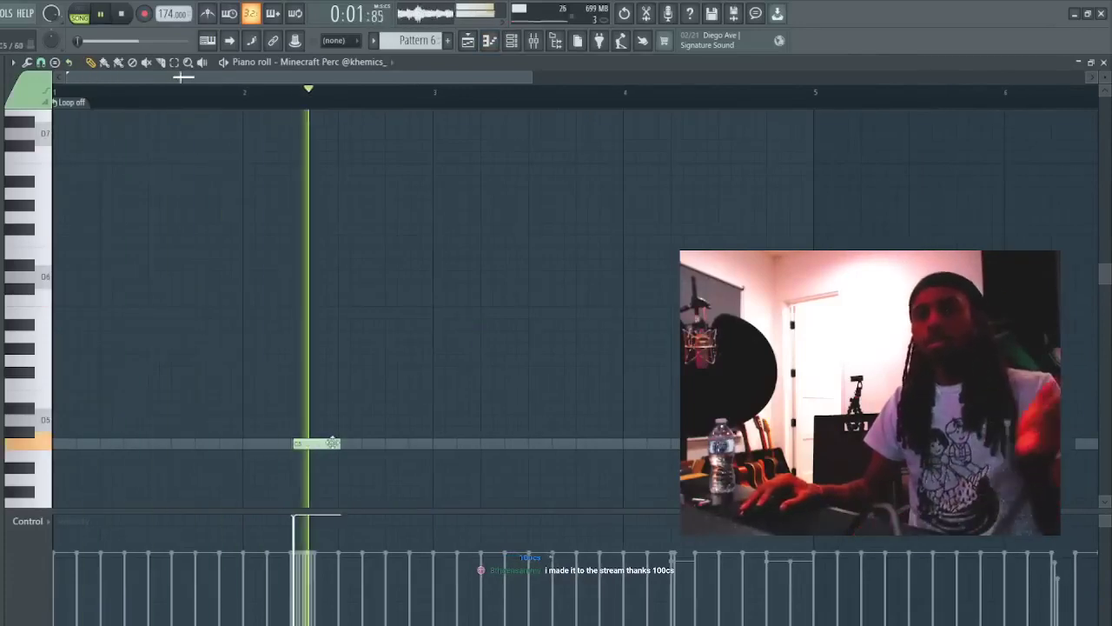
pyautogui.press('F5')
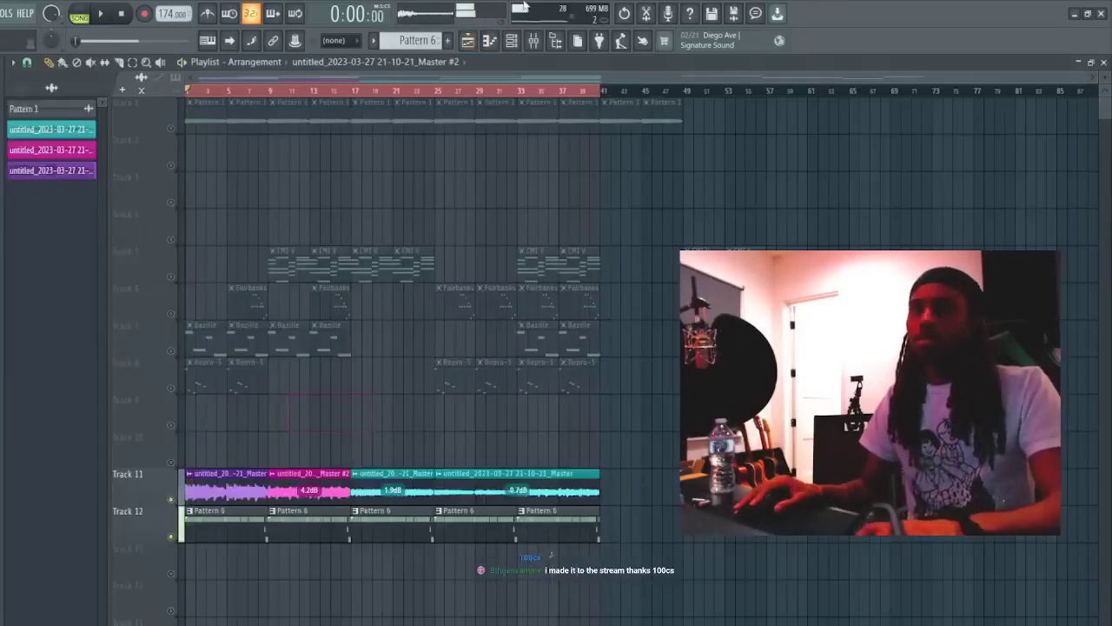
pyautogui.press('F6')
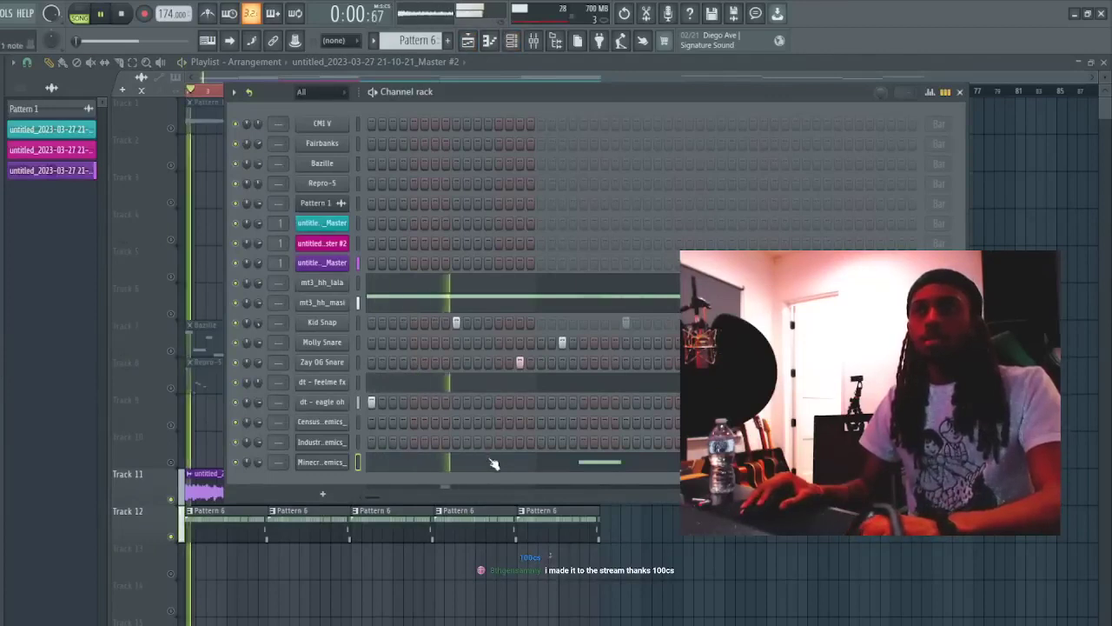
pyautogui.click(490, 462)
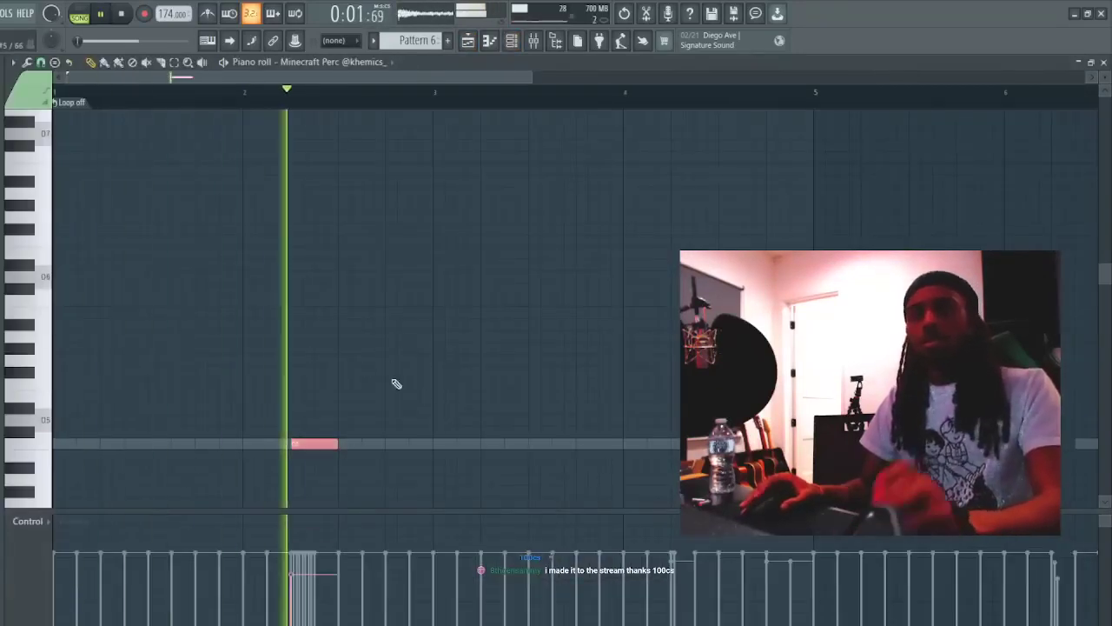
pyautogui.moveTo(312, 446); pyautogui.dragTo(700, 453)
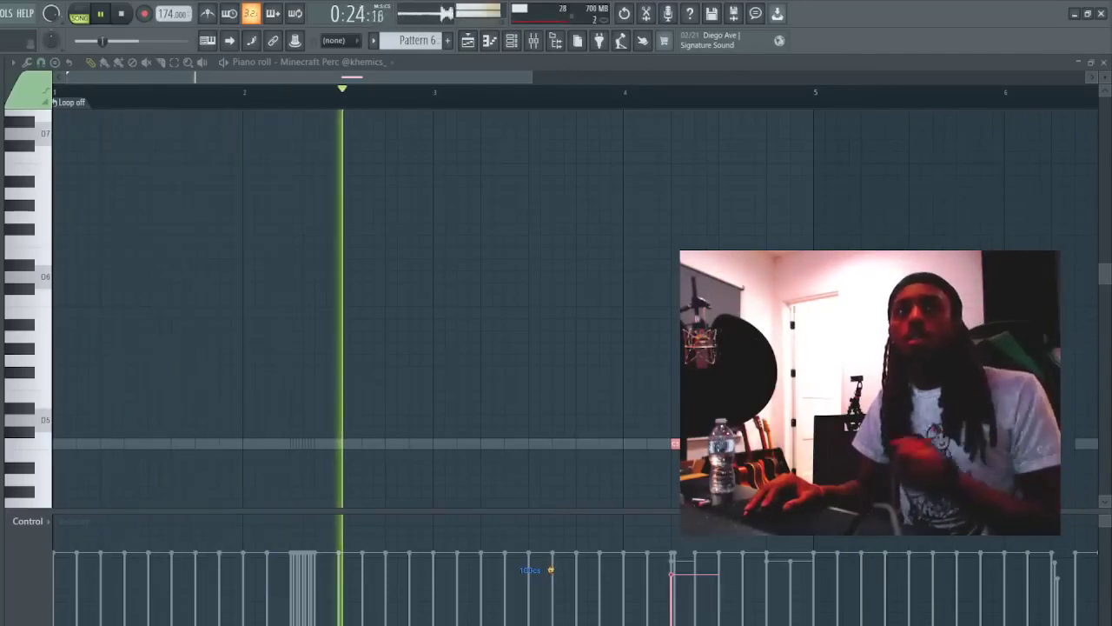
# - Draw a short D5 note for mt3_perc_clear and duplicate bars 1–5 with Ctrl+B
pyautogui.press('Down')
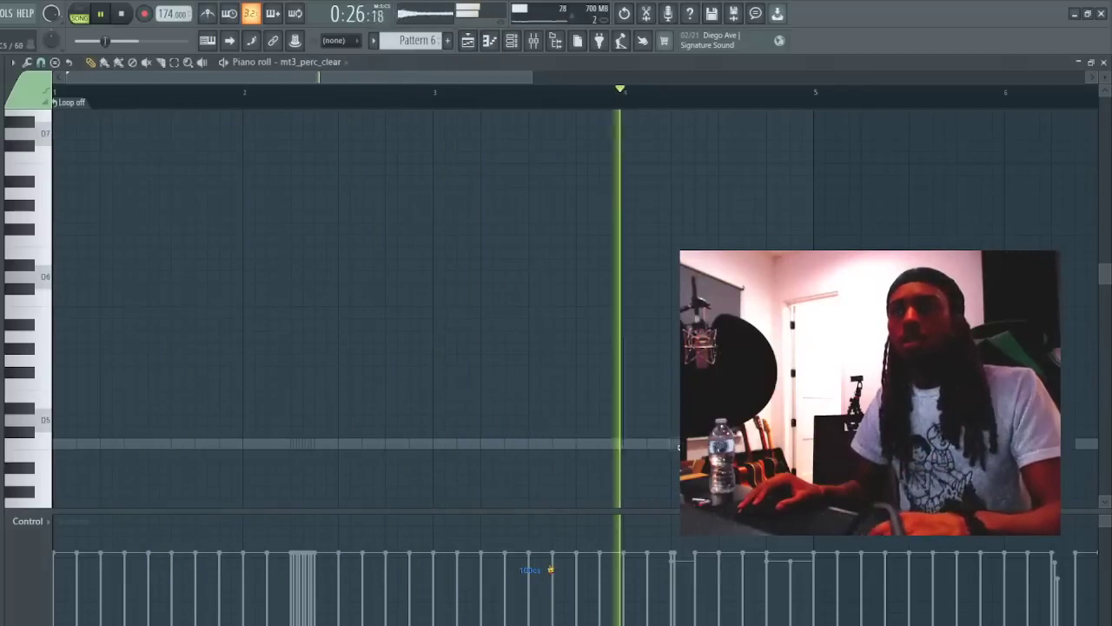
pyautogui.click(295, 442)
pyautogui.moveTo(296, 441); pyautogui.dragTo(291, 440)
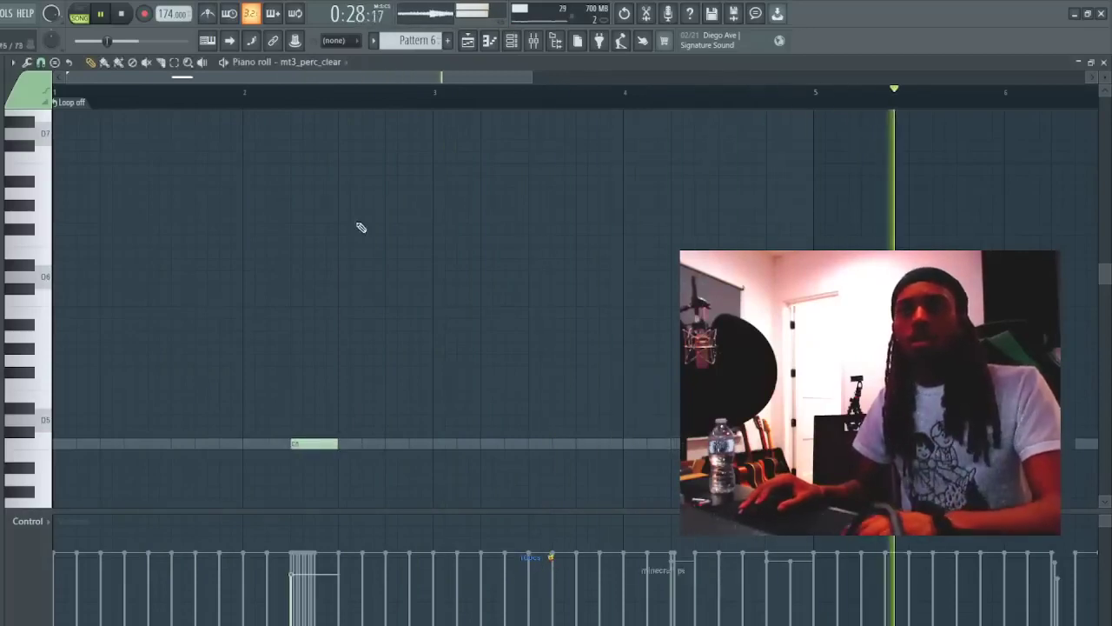
pyautogui.moveTo(817, 101); pyautogui.dragTo(54, 102)
pyautogui.hotkey('ctrl', 'b')
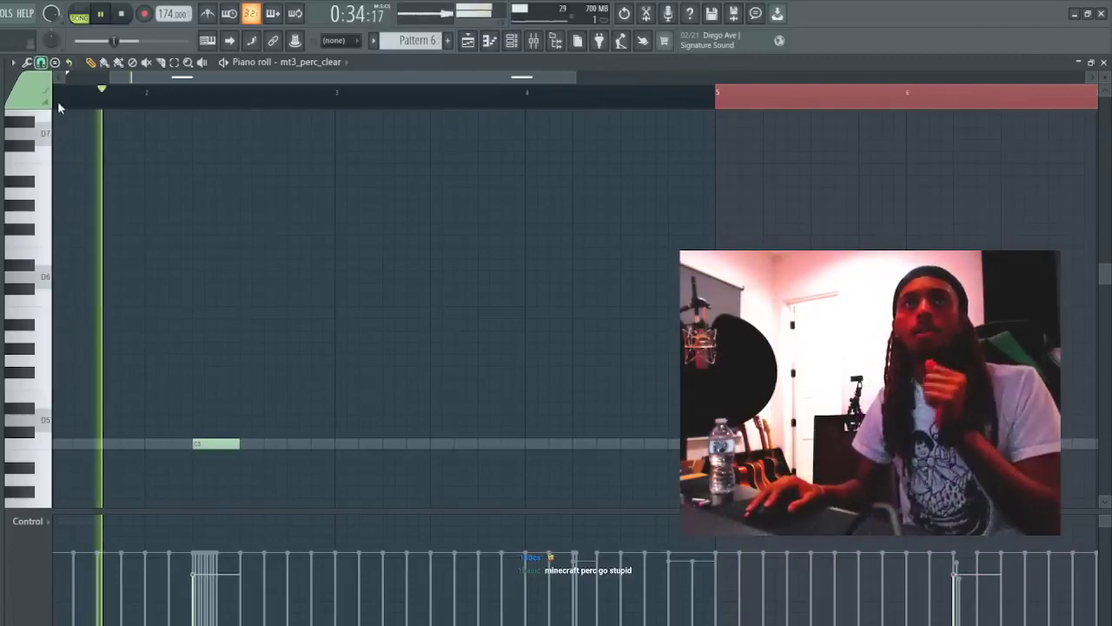
pyautogui.press('F6')
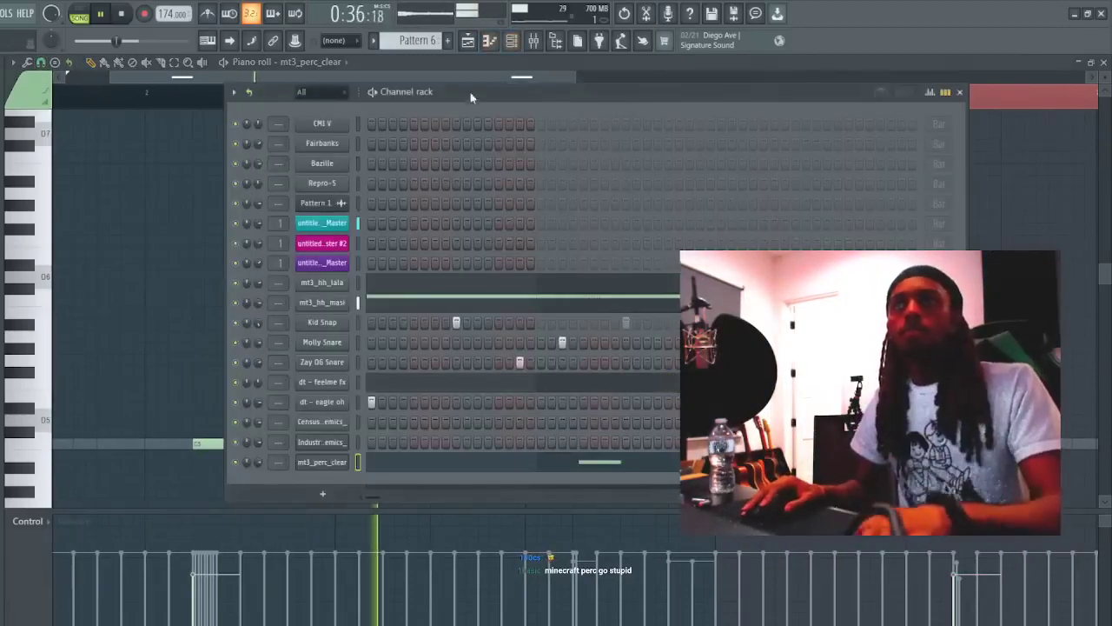
# - Set a Playlist loop around bar 16 and bring up the Industry Spinz piano roll
pyautogui.press('F5')
pyautogui.moveTo(360, 89); pyautogui.dragTo(348, 93)
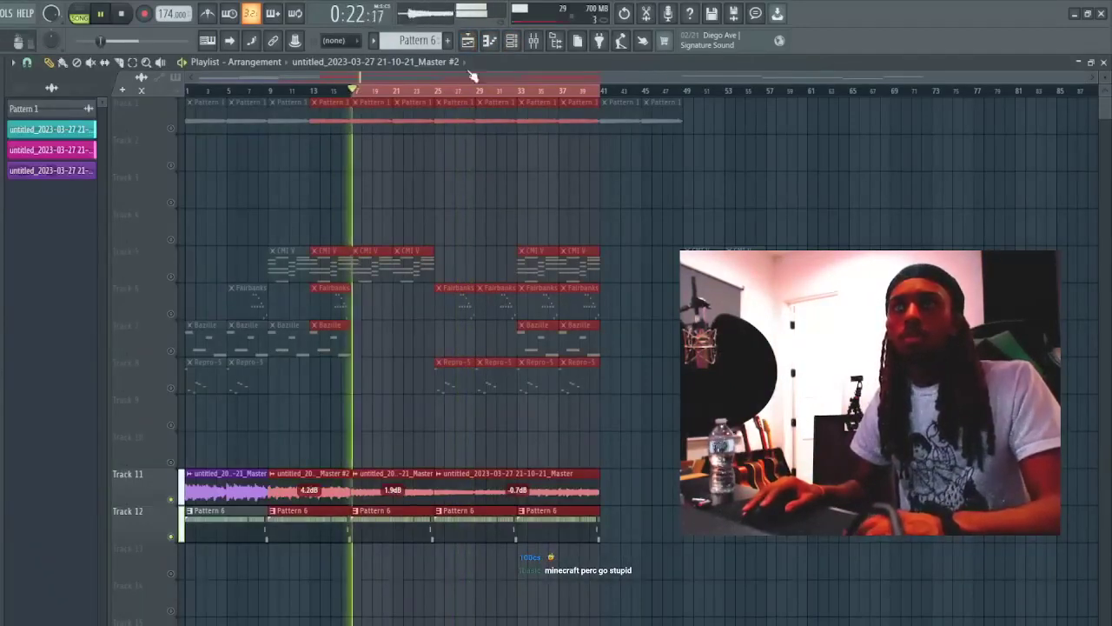
pyautogui.click(511, 41)
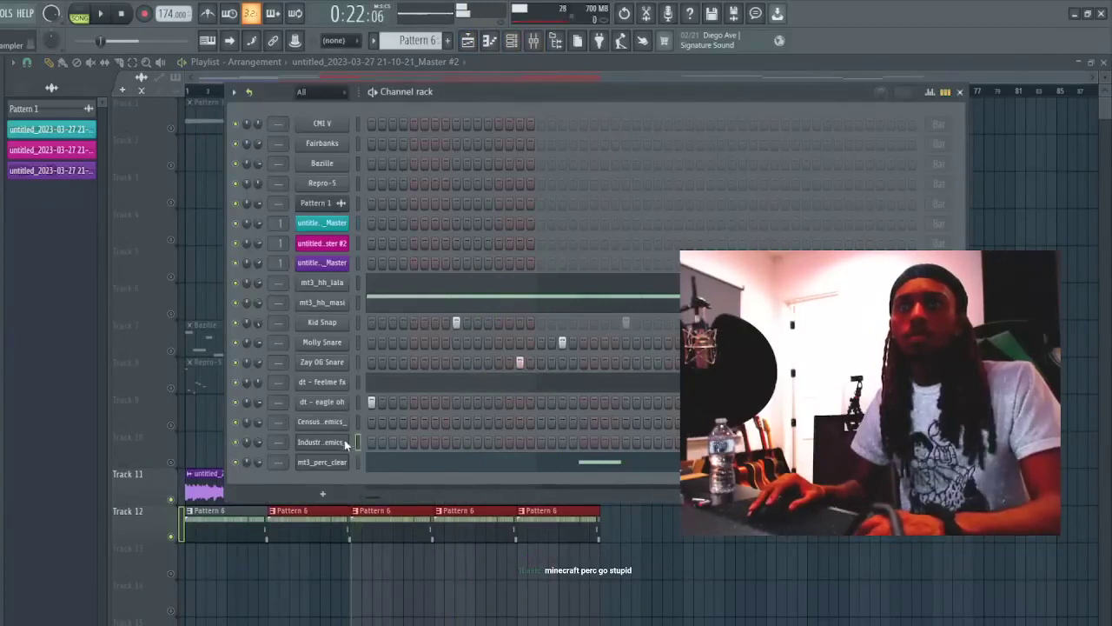
pyautogui.click(339, 444)
pyautogui.press('F7')
# - Place an opening note and a D#5 note early in the Industry Spinz melody
pyautogui.click(88, 429)
pyautogui.press('space')
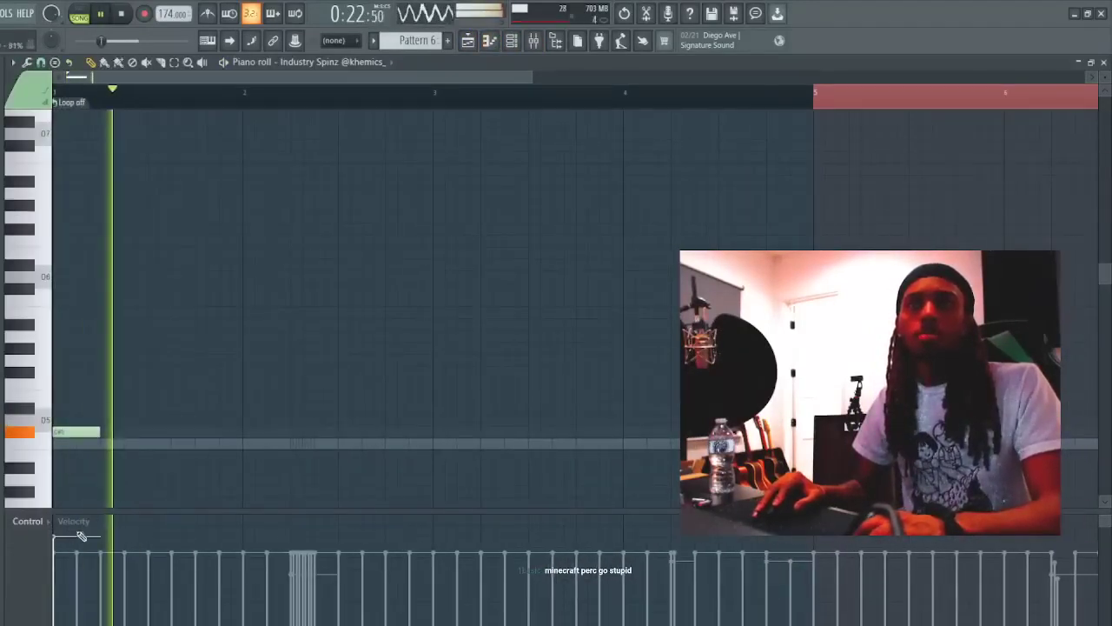
pyautogui.click(195, 407)
pyautogui.press('space')
pyautogui.press('space')
pyautogui.rightClick(222, 409)
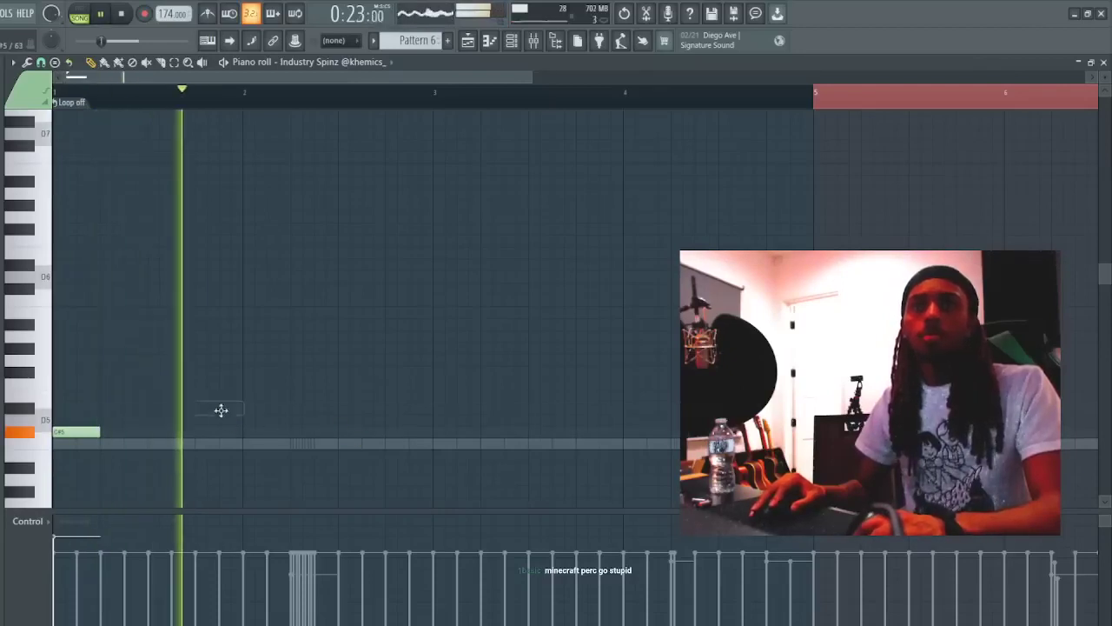
pyautogui.click(224, 410)
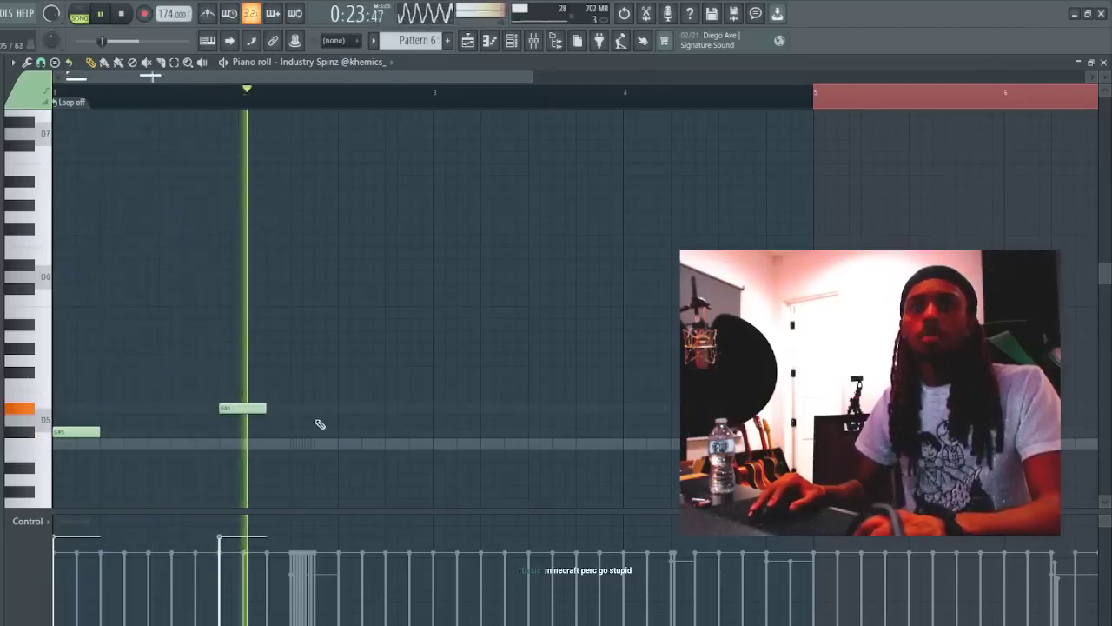
# - Add a B4 at bar 3, remove stray A#4 and D#5 notes, and raise the B4 an octave
pyautogui.click(436, 455)
pyautogui.rightClick(453, 468)
pyautogui.click(466, 409)
pyautogui.rightClick(468, 410)
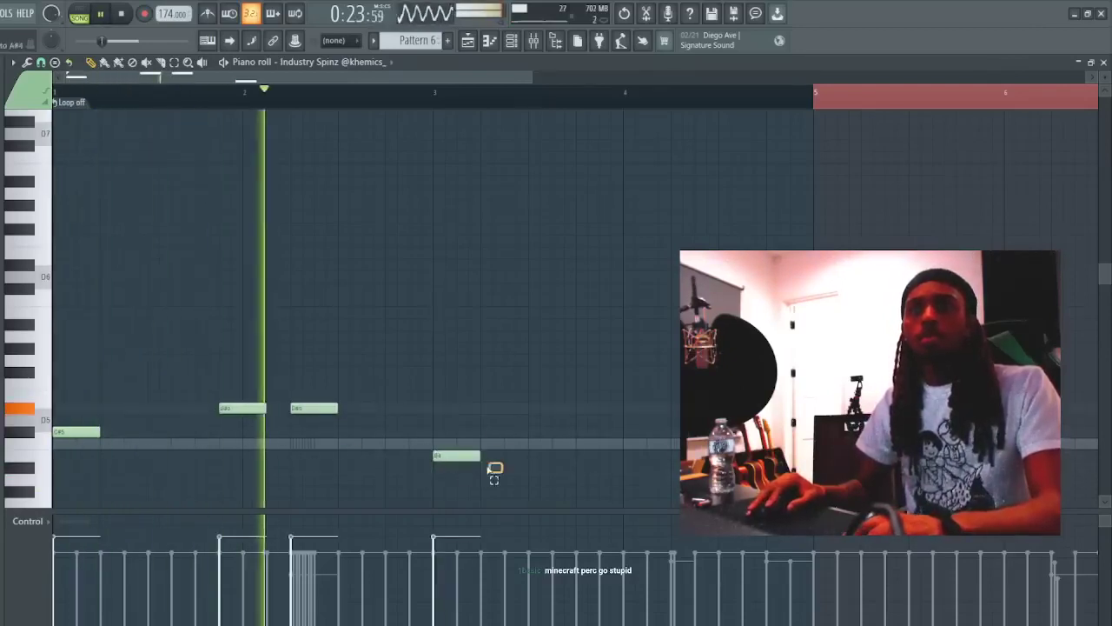
pyautogui.keyDown('ctrl'); pyautogui.moveTo(501, 469); pyautogui.dragTo(454, 450); pyautogui.keyUp('ctrl')
pyautogui.hotkey('ctrl', 'Up')
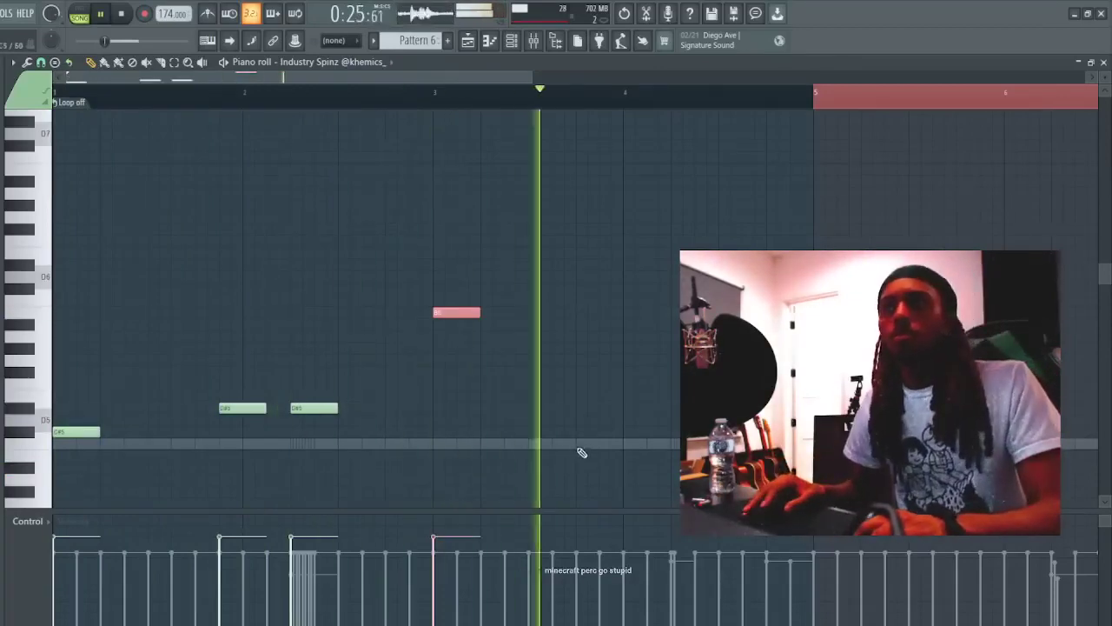
# - Add another B4 after bar 3 and select the B5 note during playback
pyautogui.click(575, 442)
pyautogui.press('space')
pyautogui.keyDown('ctrl'); pyautogui.moveTo(493, 367); pyautogui.dragTo(446, 242); pyautogui.keyUp('ctrl')
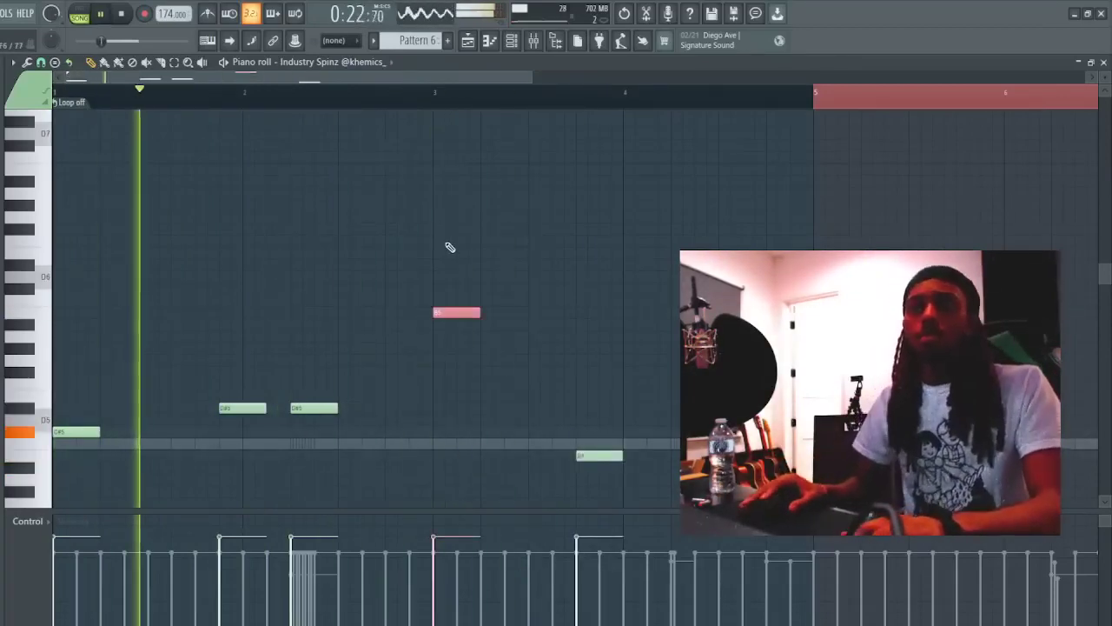
pyautogui.hotkey('ctrl', 'a')
pyautogui.scroll(3, 466, 315)
pyautogui.keyDown('ctrl'); pyautogui.moveTo(449, 383); pyautogui.dragTo(434, 260); pyautogui.keyUp('ctrl')
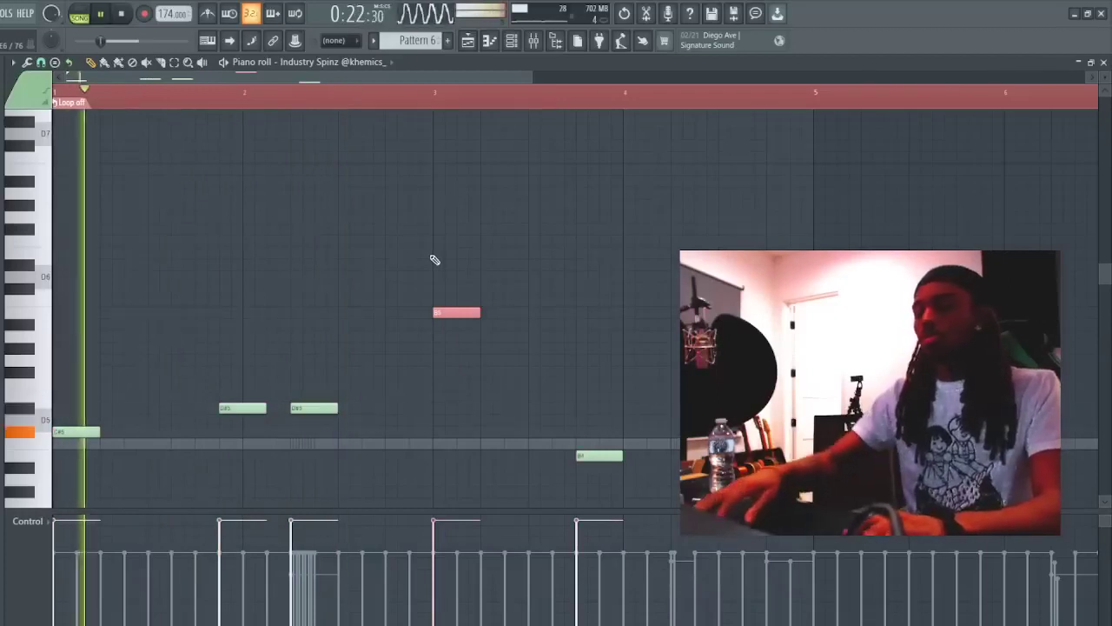
# - Shift the early D#5 a step earlier, discard trial C#5/D#5 notes, and add a second B4
pyautogui.click(134, 432)
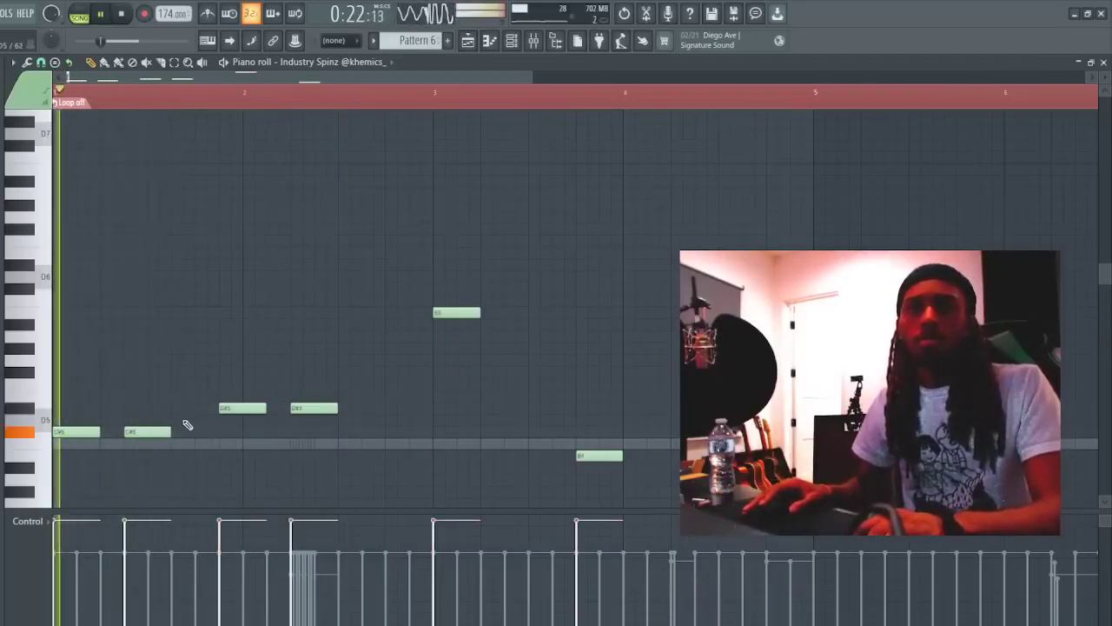
pyautogui.rightClick(163, 433)
pyautogui.rightClick(233, 407)
pyautogui.click(216, 408)
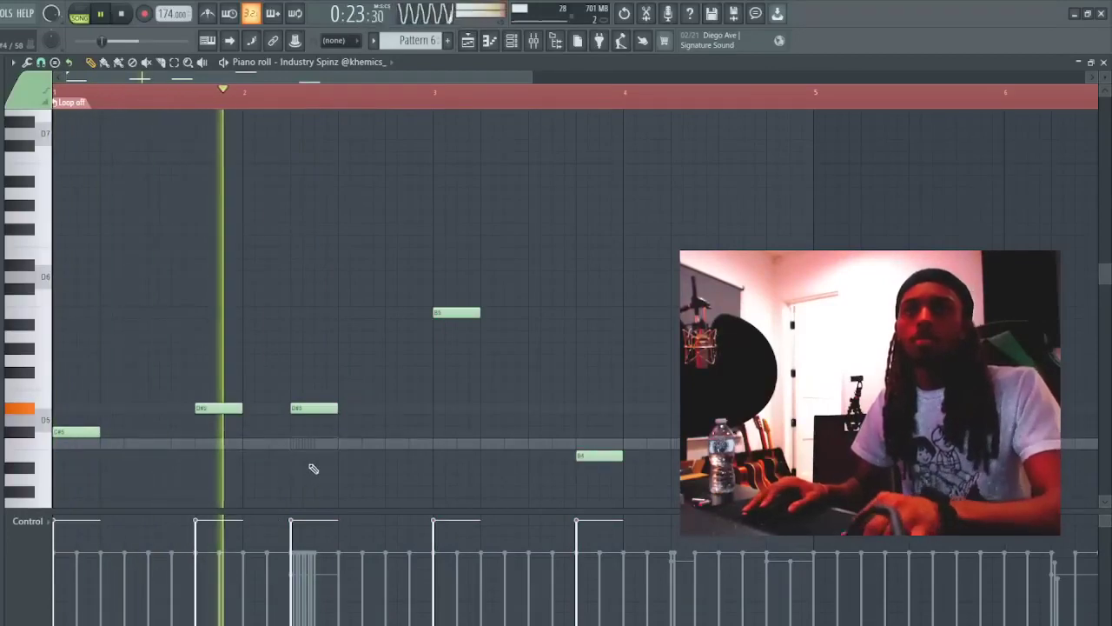
pyautogui.click(430, 405)
pyautogui.rightClick(447, 407)
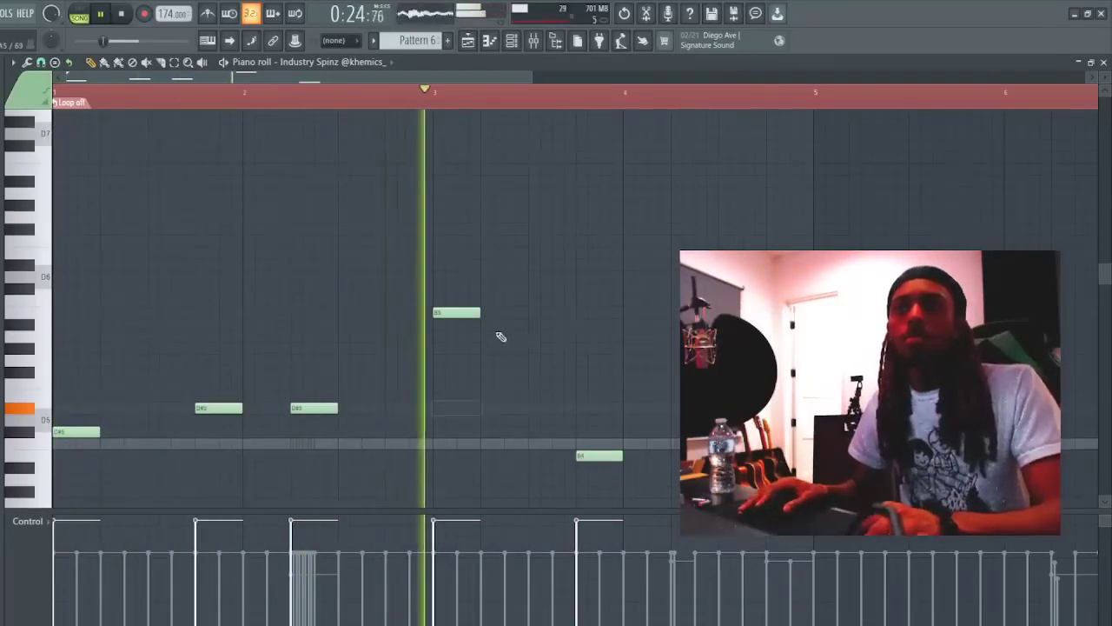
pyautogui.click(652, 456)
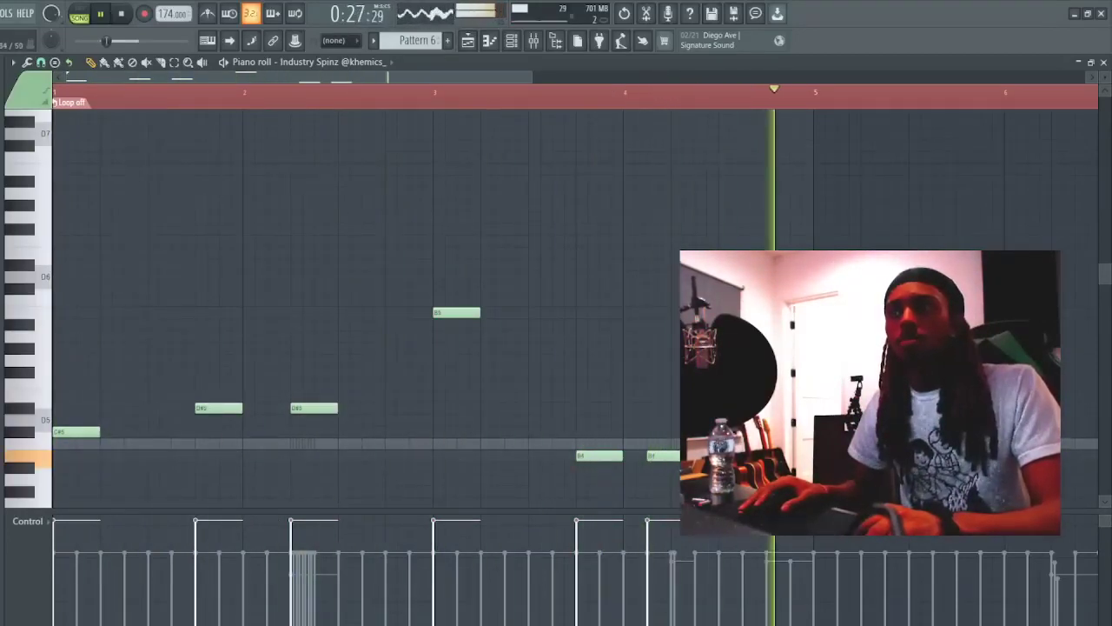
pyautogui.scroll(-3, 660, 84)
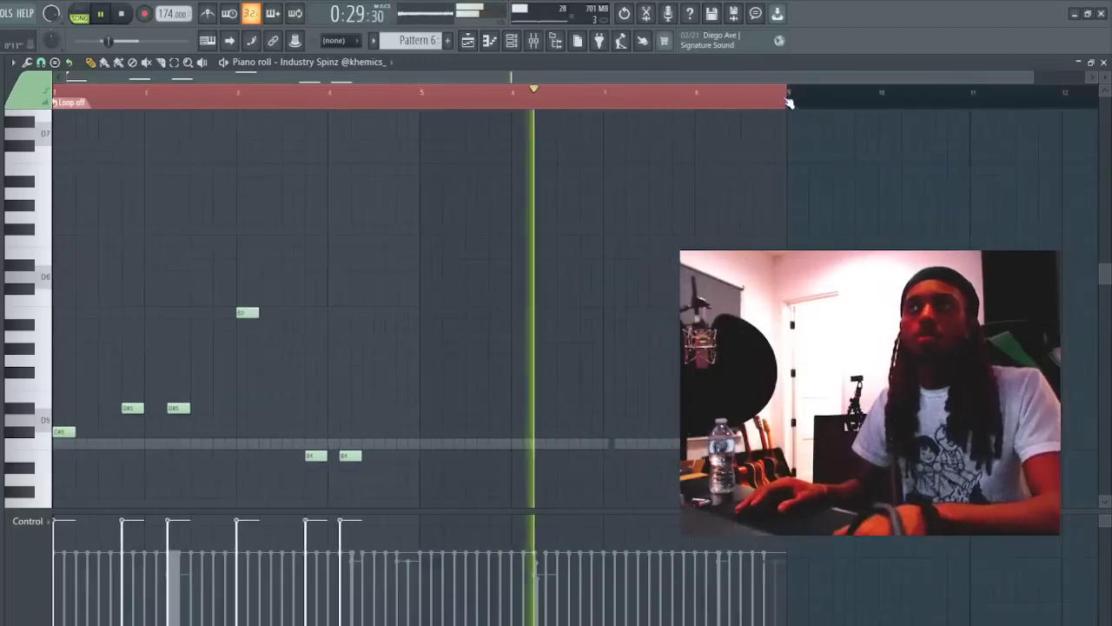
# - Duplicate the six melody notes to start at bar 5 and delete the second D#5
pyautogui.hotkey('ctrl', 'b')
pyautogui.moveTo(379, 432); pyautogui.dragTo(428, 429)
pyautogui.keyDown('ctrl'); pyautogui.click(442, 323); pyautogui.keyUp('ctrl')
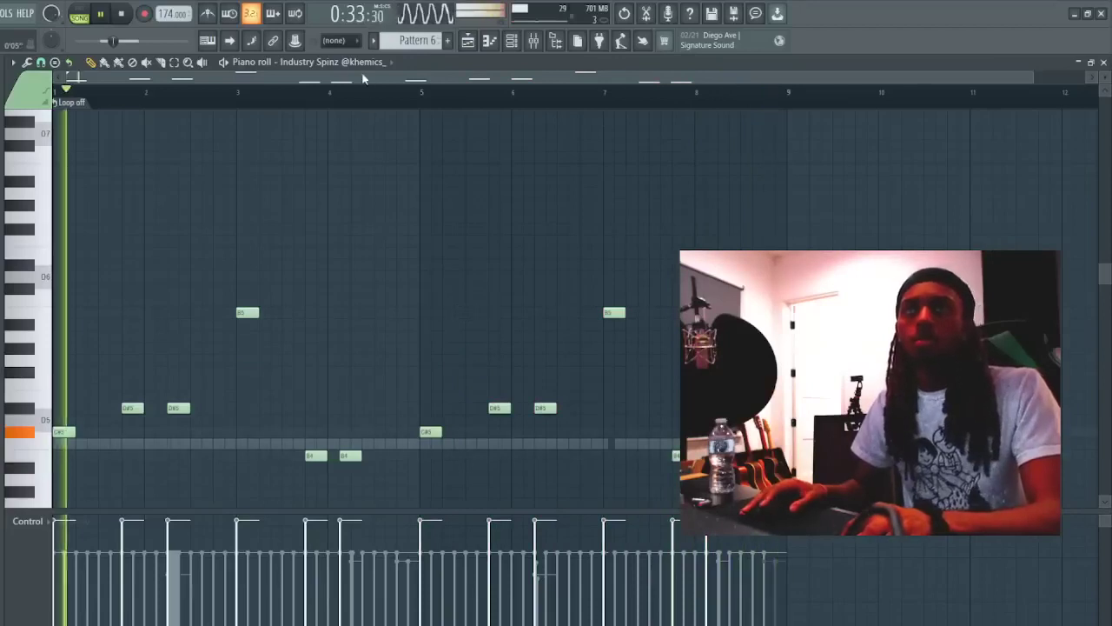
pyautogui.scroll(2, 217, 387)
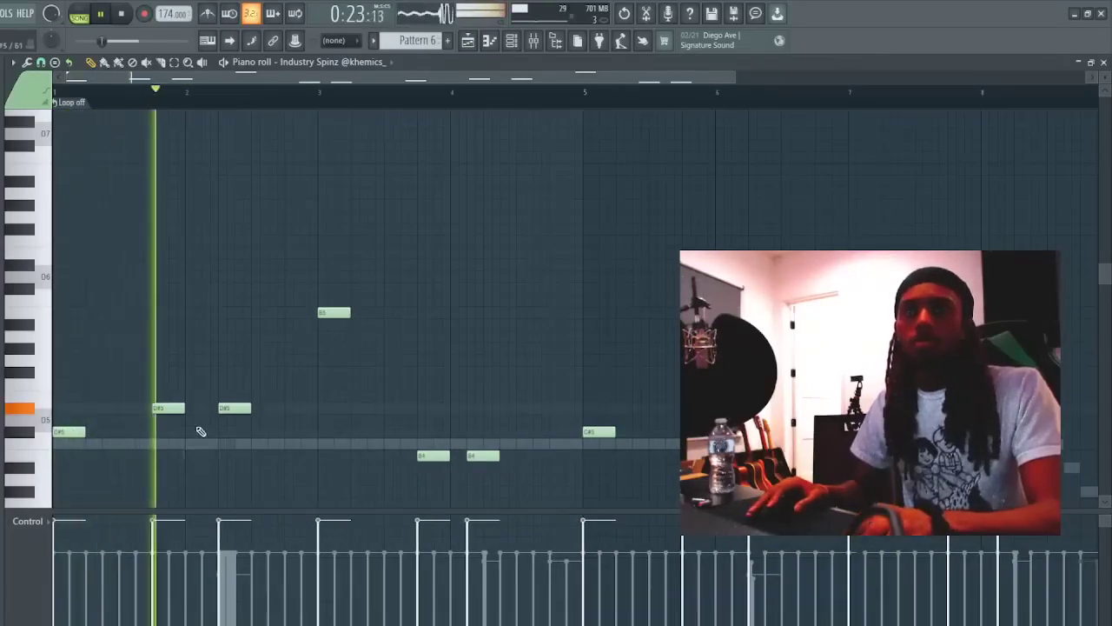
pyautogui.press('space')
pyautogui.press('space')
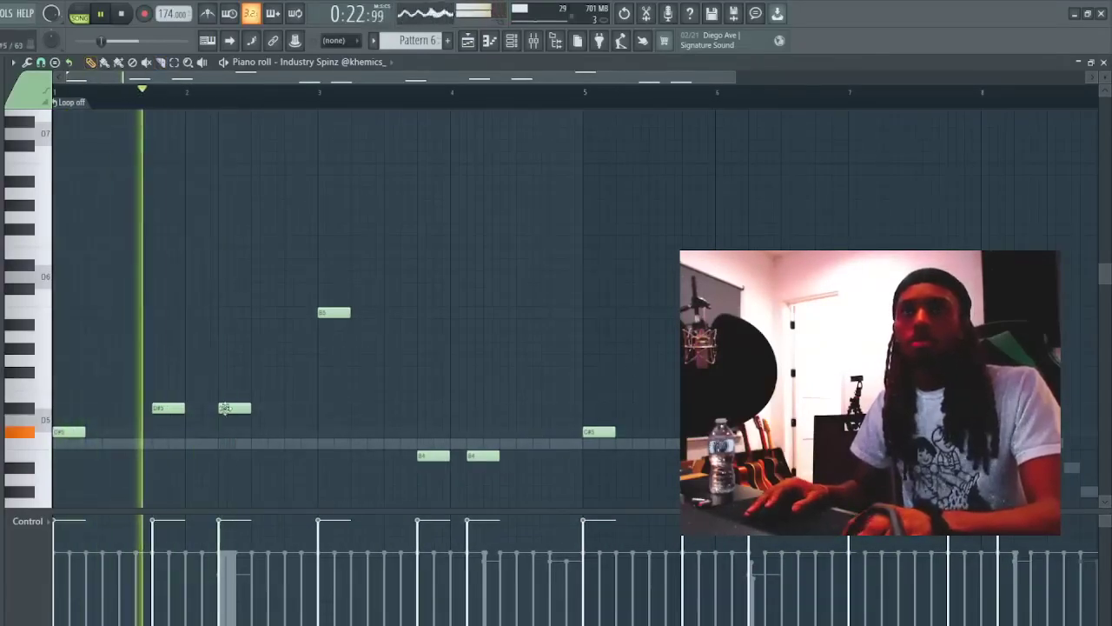
pyautogui.rightClick(235, 408)
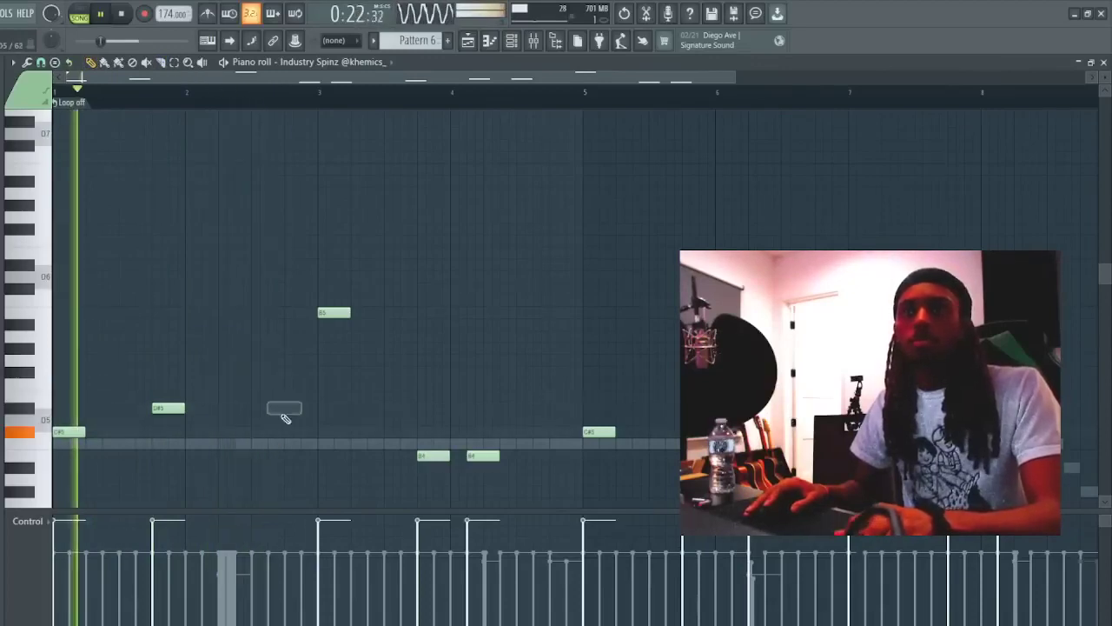
pyautogui.press('space')
# - Add a C#5 near the start and try the first note an octave up, then back down
pyautogui.click(105, 433)
pyautogui.press('space')
pyautogui.press('space')
pyautogui.press('space')
pyautogui.keyDown('ctrl'); pyautogui.click(80, 432); pyautogui.keyUp('ctrl')
pyautogui.hotkey('ctrl', 'Up')
pyautogui.press('space')
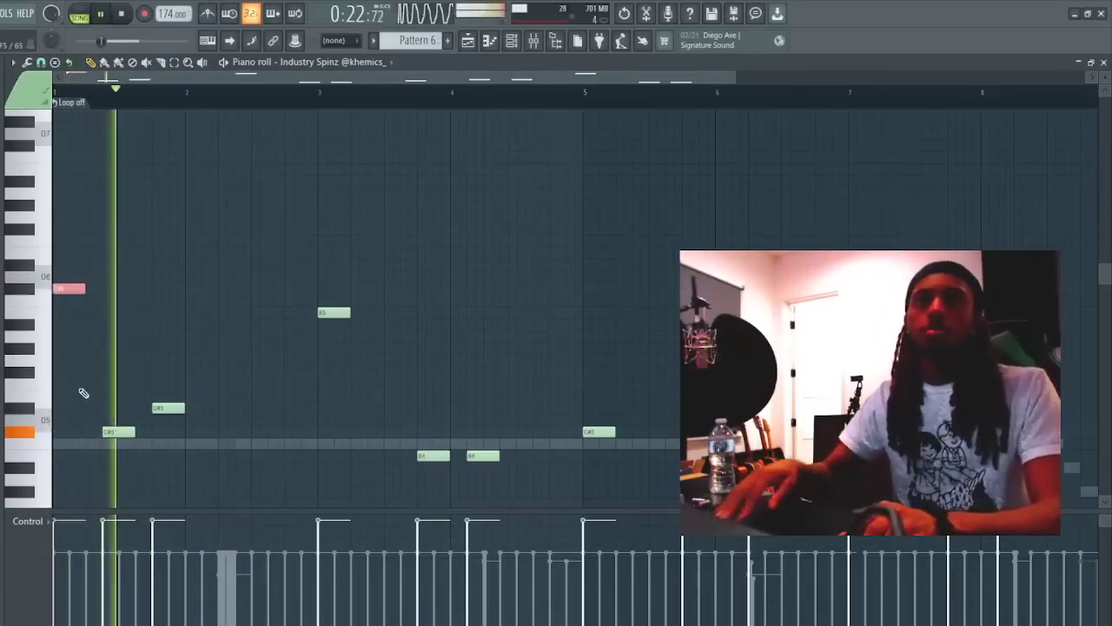
pyautogui.press('space')
pyautogui.press('space')
pyautogui.hotkey('ctrl', 'z')
pyautogui.hotkey('ctrl', 'z')
pyautogui.hotkey('ctrl', 'z')
pyautogui.hotkey('ctrl', 'z')
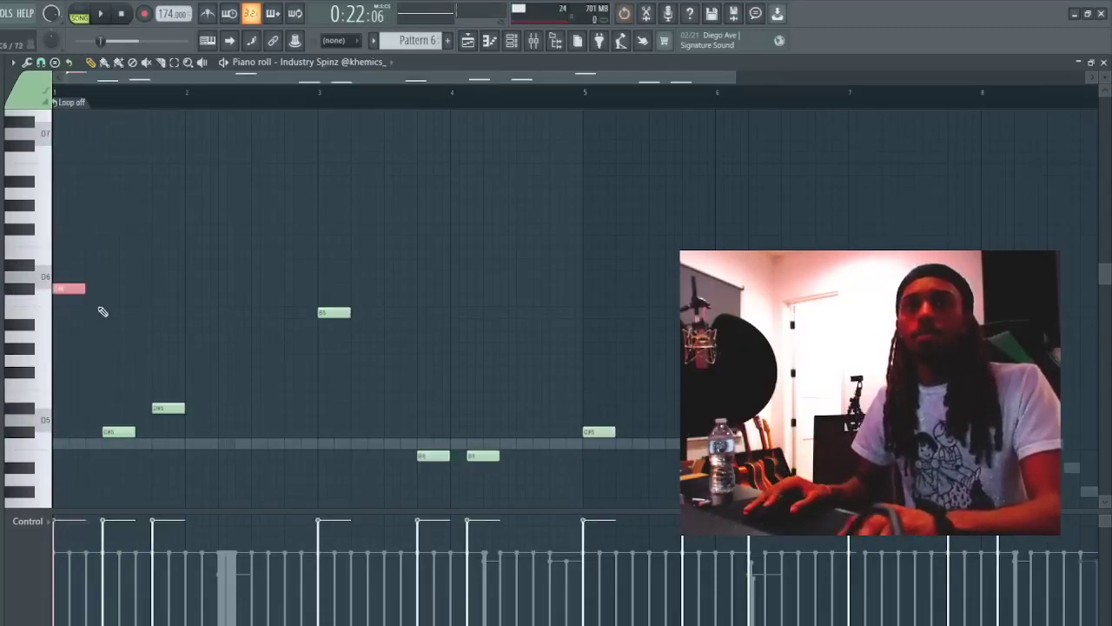
pyautogui.press('space')
pyautogui.hotkey('ctrl', 'Down')
# - Move the C#5 later in bar 2, drop two B4 notes, lower B5 an octave, raise a B4 to C#5
pyautogui.moveTo(113, 425); pyautogui.dragTo(229, 447)
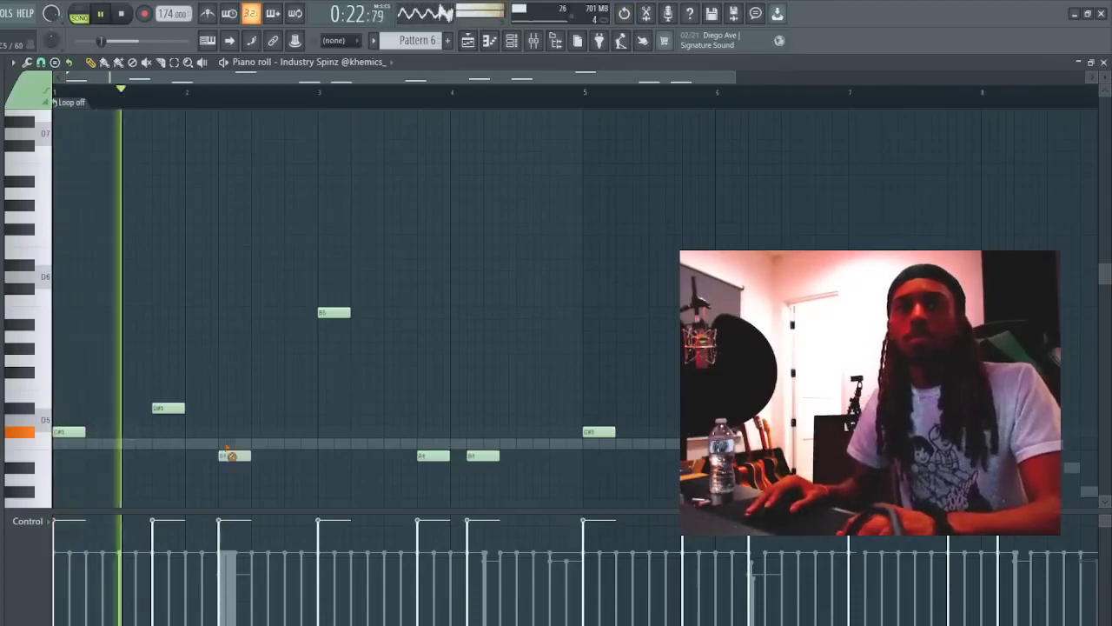
pyautogui.rightClick(244, 455)
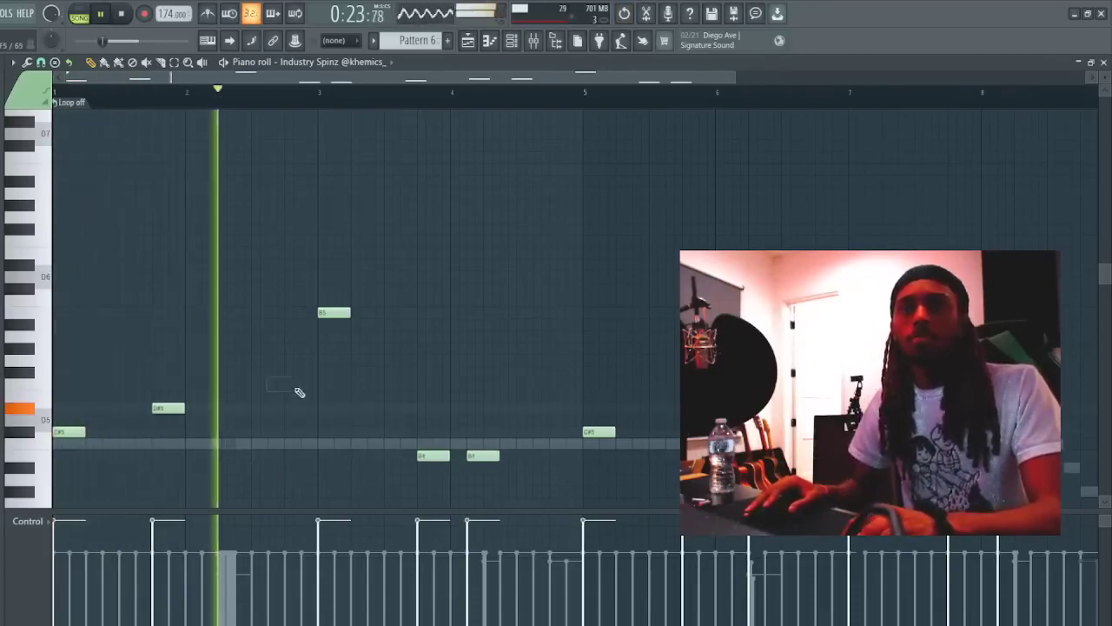
pyautogui.moveTo(449, 341); pyautogui.dragTo(305, 246)
pyautogui.hotkey('ctrl', 'Down')
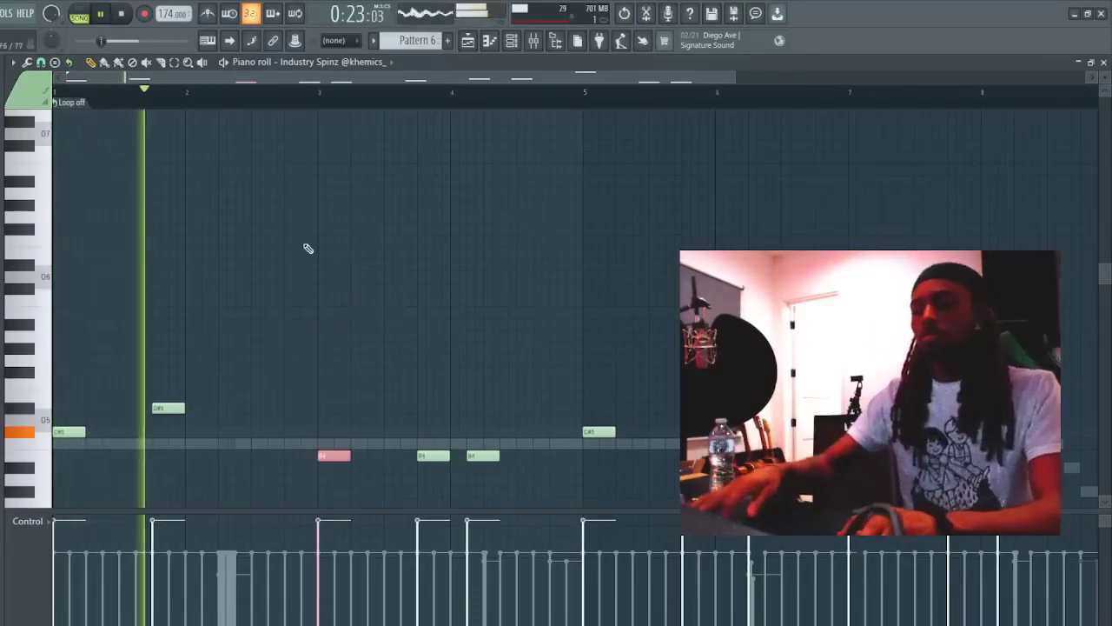
pyautogui.keyDown('ctrl'); pyautogui.click(400, 384); pyautogui.keyUp('ctrl')
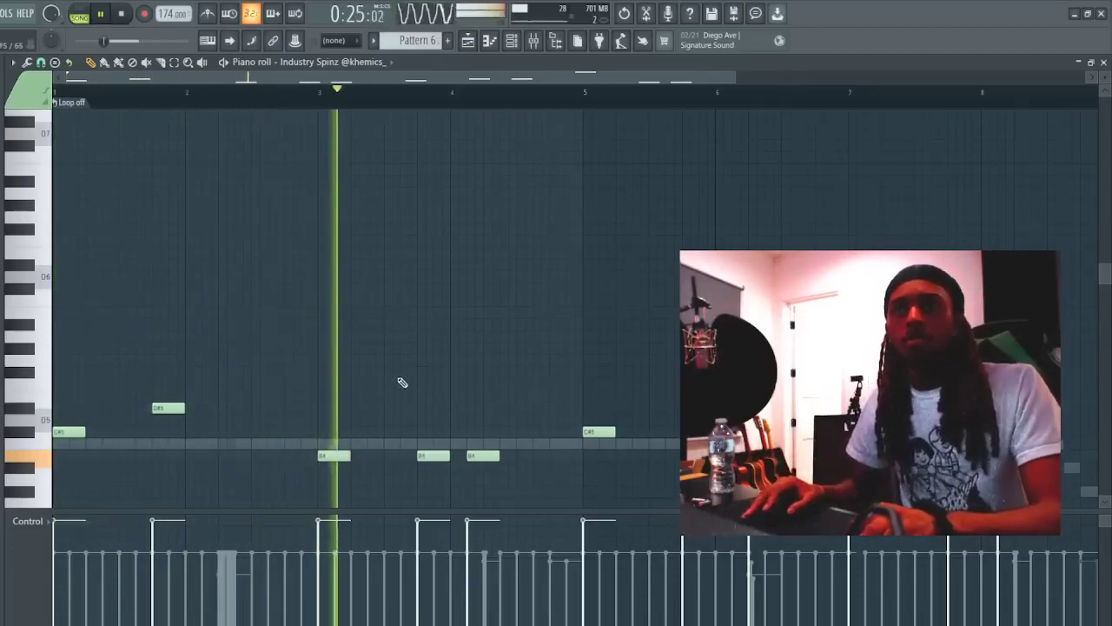
pyautogui.rightClick(439, 453)
pyautogui.moveTo(487, 453); pyautogui.dragTo(476, 430)
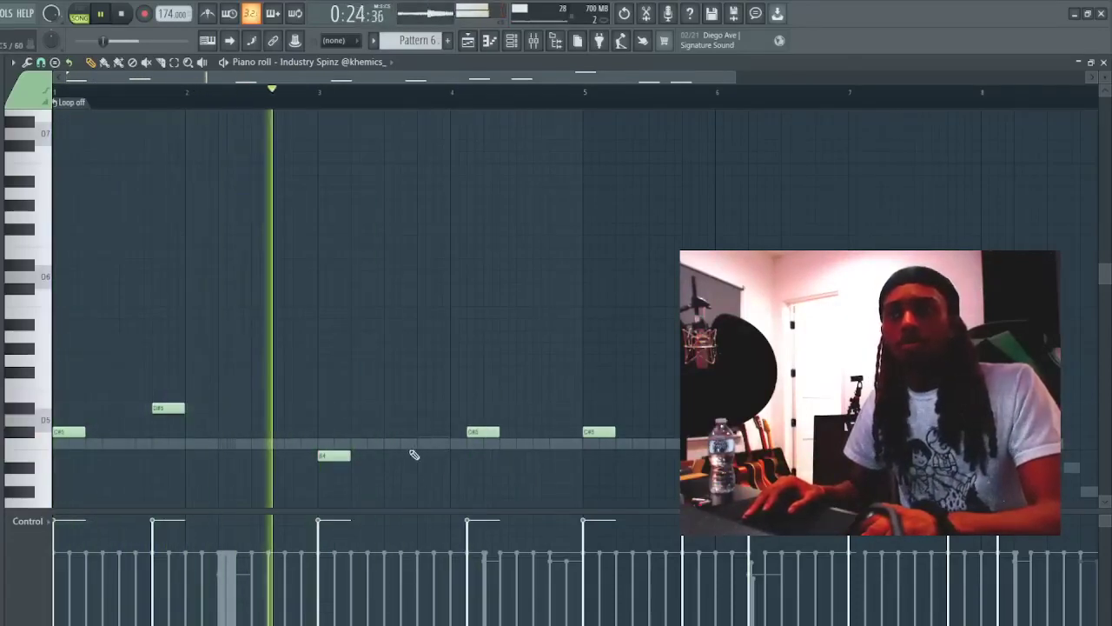
# - Add a B4 after bar 3, shift the C#5 one step later, and lower the high note to C#6
pyautogui.click(373, 456)
pyautogui.rightClick(477, 433)
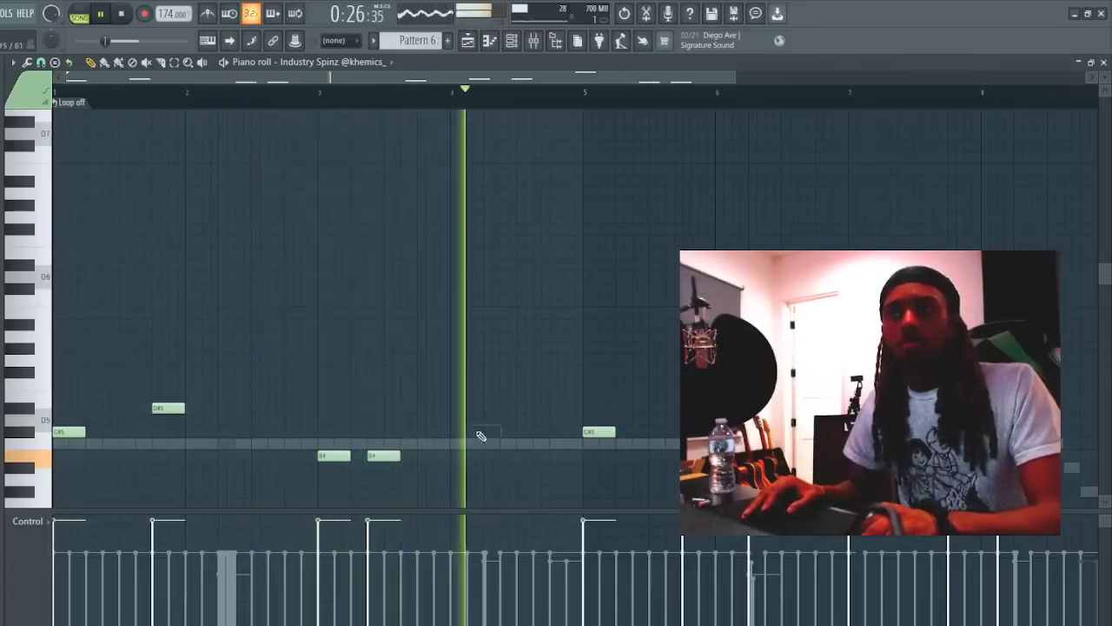
pyautogui.click(489, 432)
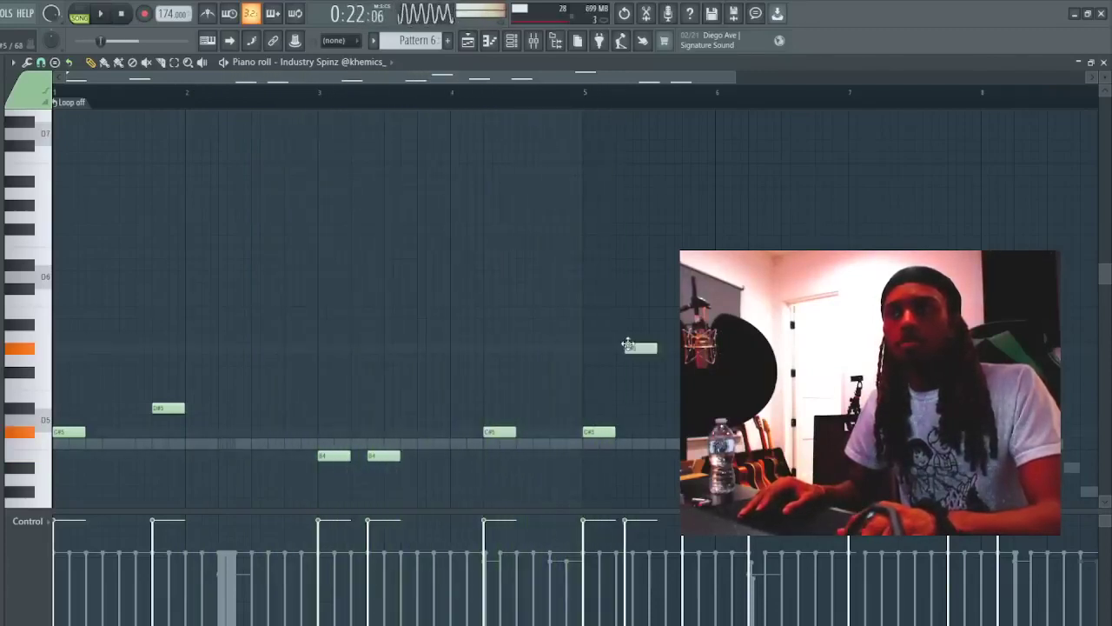
pyautogui.moveTo(641, 287); pyautogui.dragTo(632, 299)
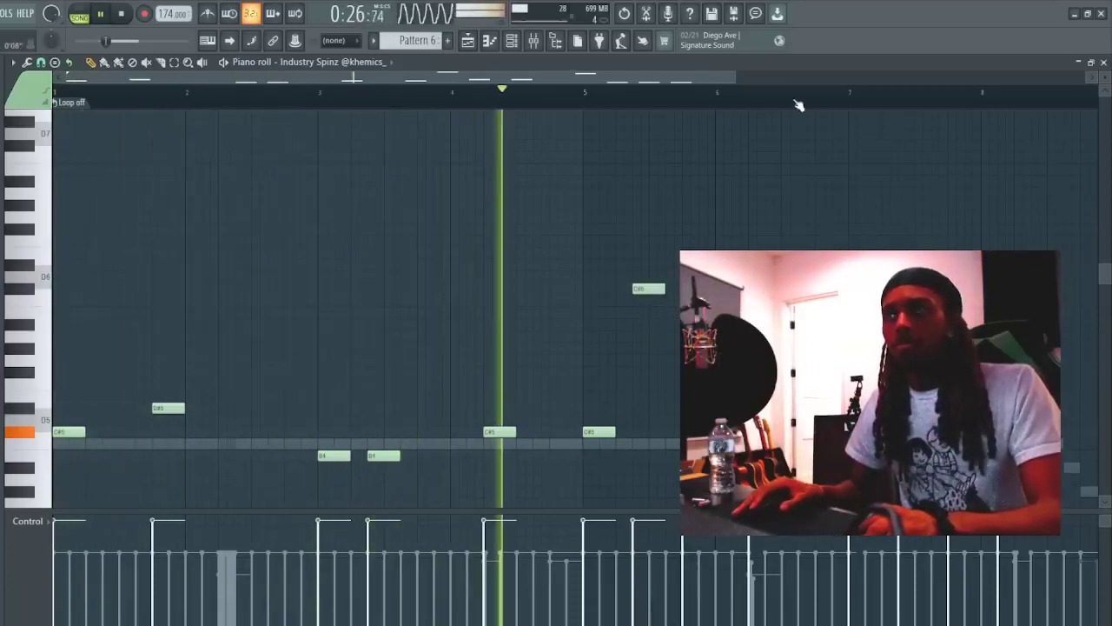
pyautogui.moveTo(732, 77); pyautogui.dragTo(788, 97)
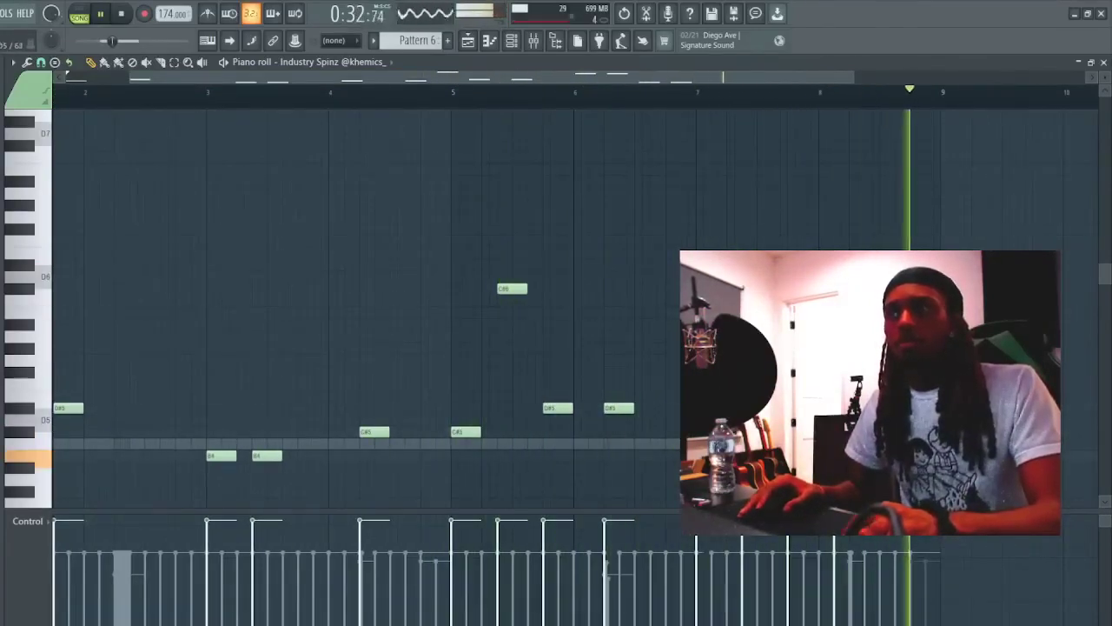
pyautogui.moveTo(458, 77); pyautogui.dragTo(395, 91)
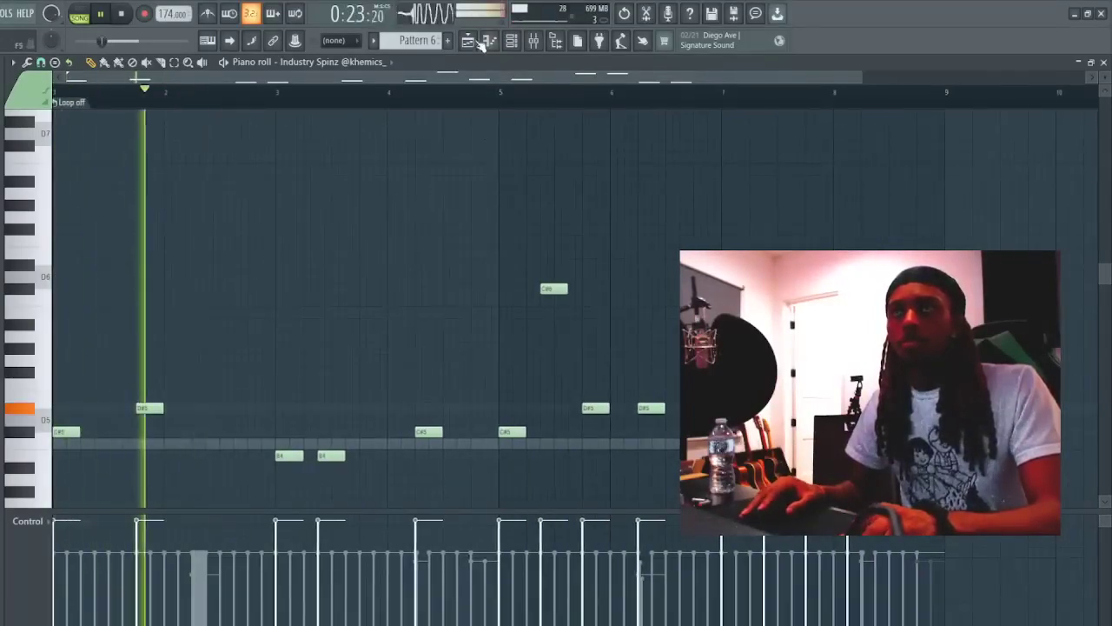
pyautogui.press('F5')
# - Jump to bar 25 and open the Industry Spinz melody, trying and removing a note
pyautogui.click(441, 91)
pyautogui.click(513, 42)
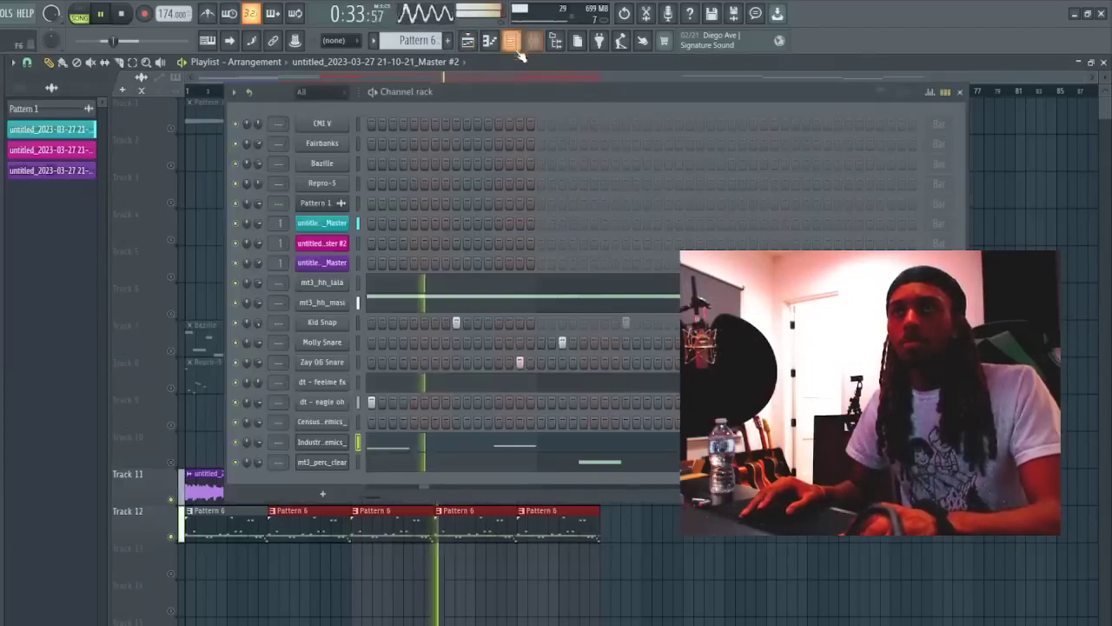
pyautogui.click(424, 451)
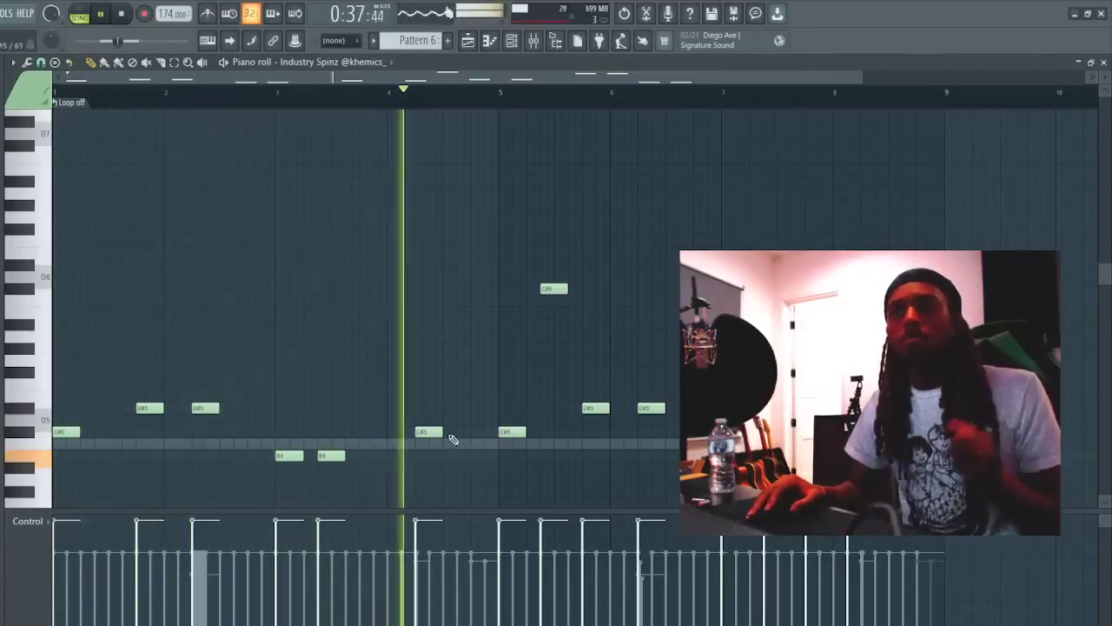
pyautogui.click(422, 325)
pyautogui.rightClick(422, 325)
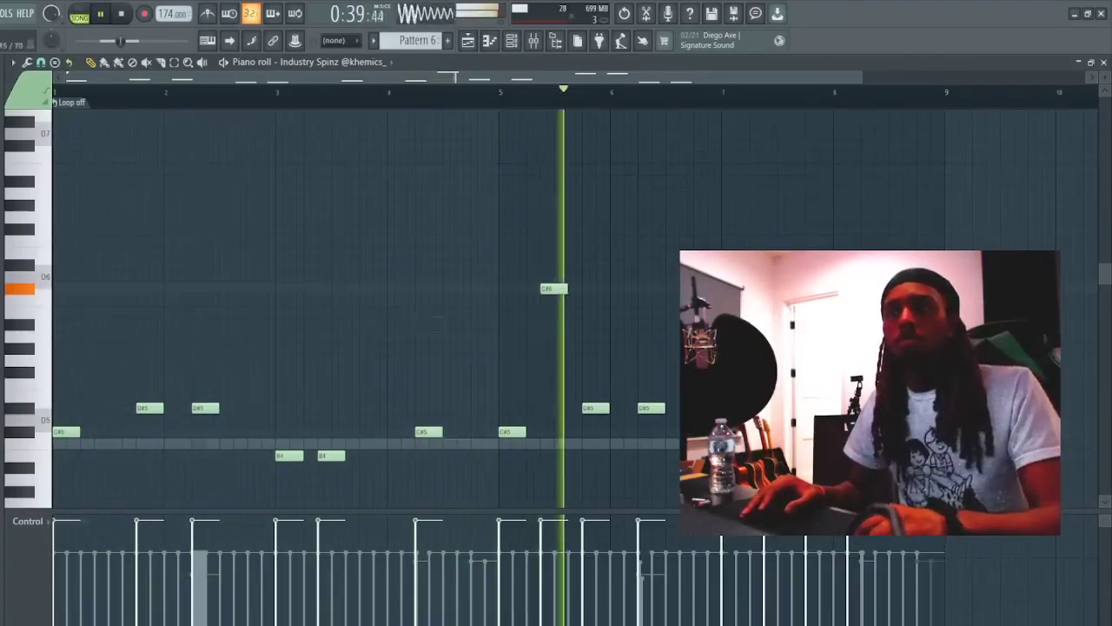
# - Delete the late C#6 and raise the bar-5 C#5 an octave to C#6, discarding trial notes
pyautogui.rightClick(554, 288)
pyautogui.moveTo(537, 444); pyautogui.dragTo(504, 431)
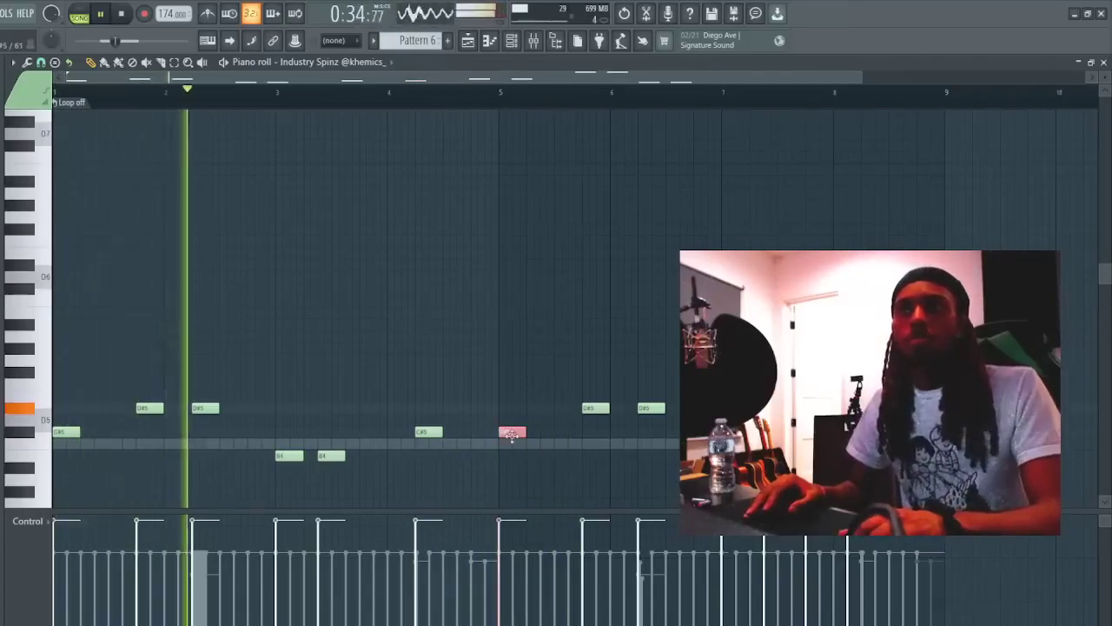
pyautogui.hotkey('ctrl', 'Up')
pyautogui.click(588, 324)
pyautogui.rightClick(589, 327)
pyautogui.click(602, 313)
pyautogui.rightClick(606, 315)
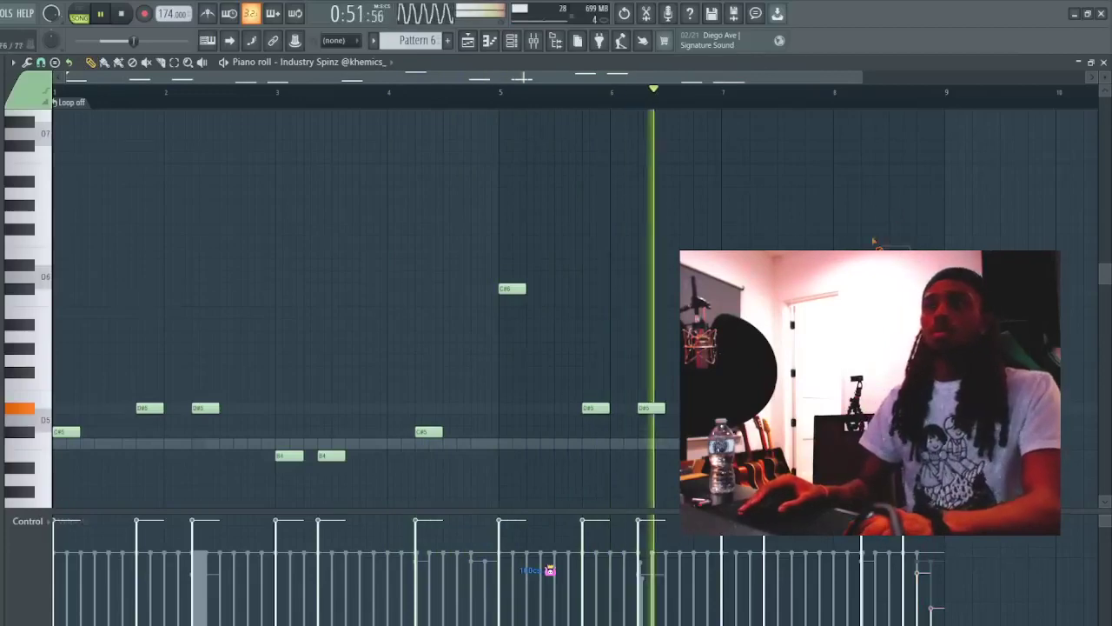
# - Transpose the melody up two octaves and back down, then close the note editor
pyautogui.hotkey('ctrl', 'Up')
pyautogui.hotkey('ctrl', 'Up')
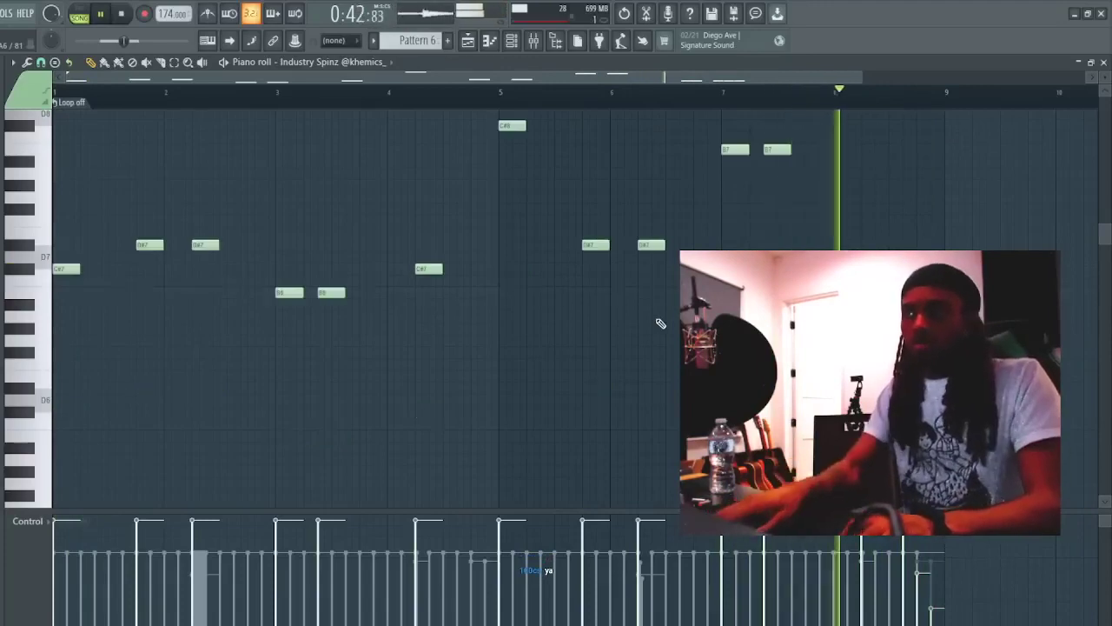
pyautogui.hotkey('ctrl', 'Down')
pyautogui.hotkey('ctrl', 'Down')
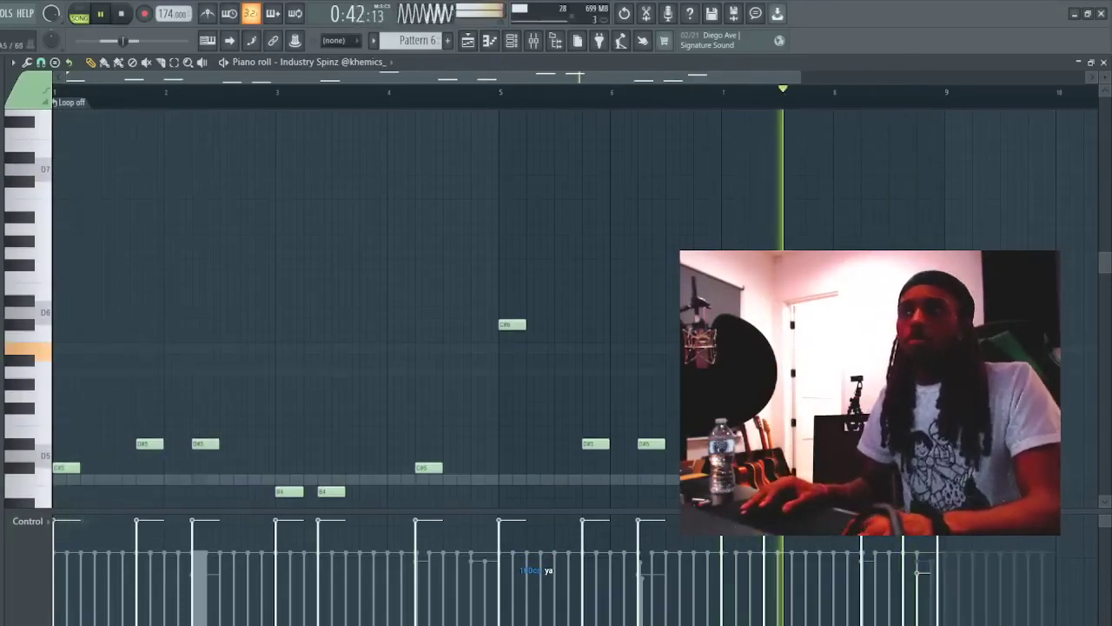
pyautogui.scroll(1, 864, 348)
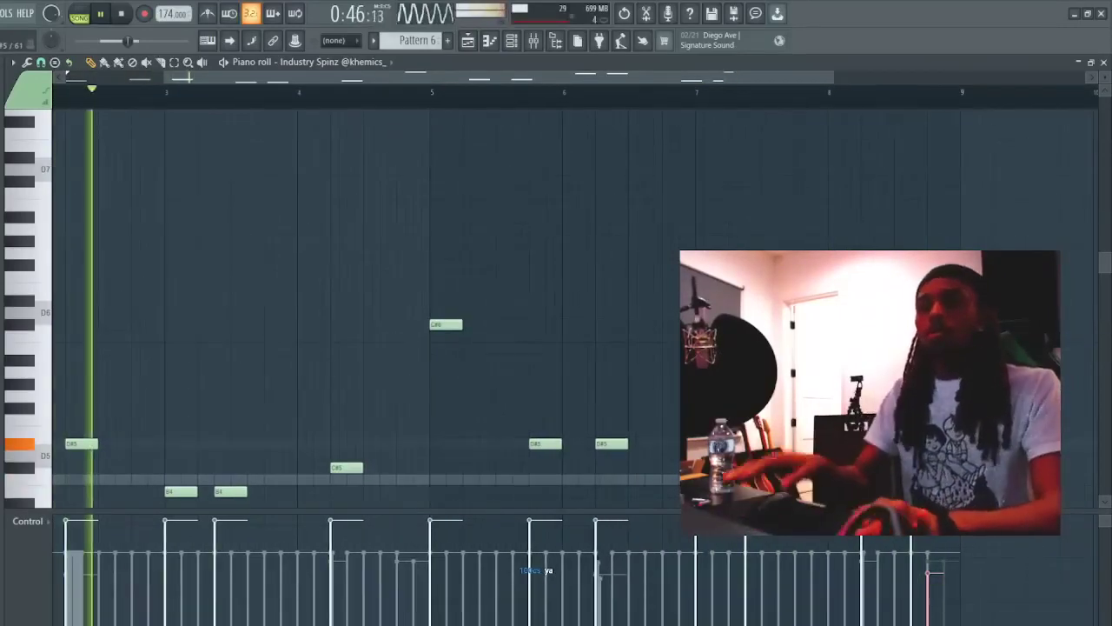
pyautogui.press('Escape')
pyautogui.press('Escape')
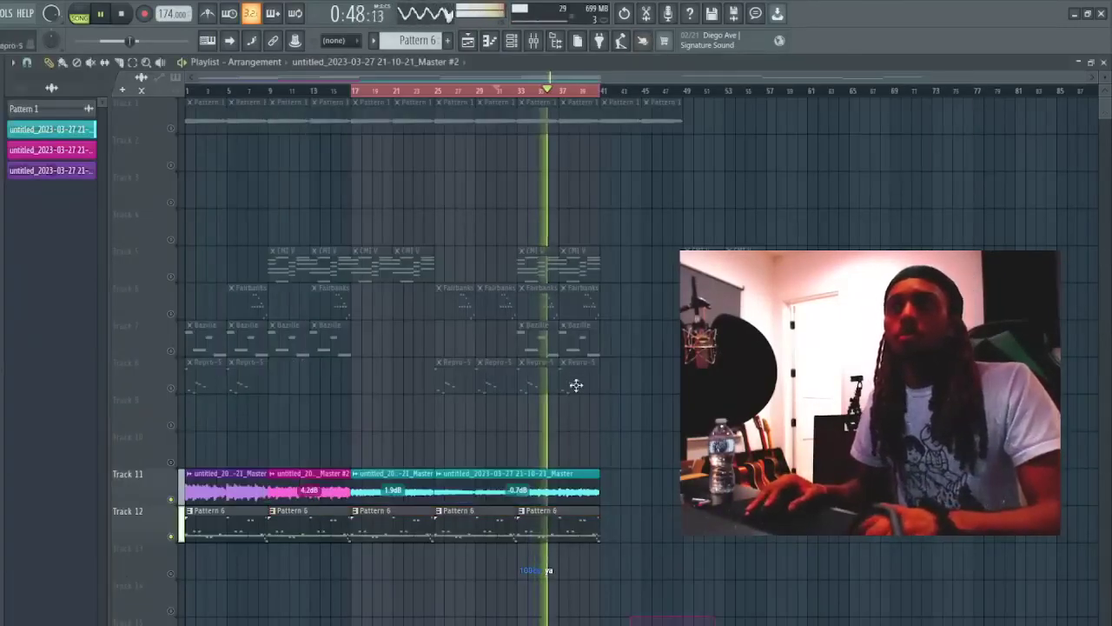
# - Loop bars 25–33 in the Playlist and show the mt3_hh_masi sampler settings beside the Channel rack
pyautogui.click(512, 42)
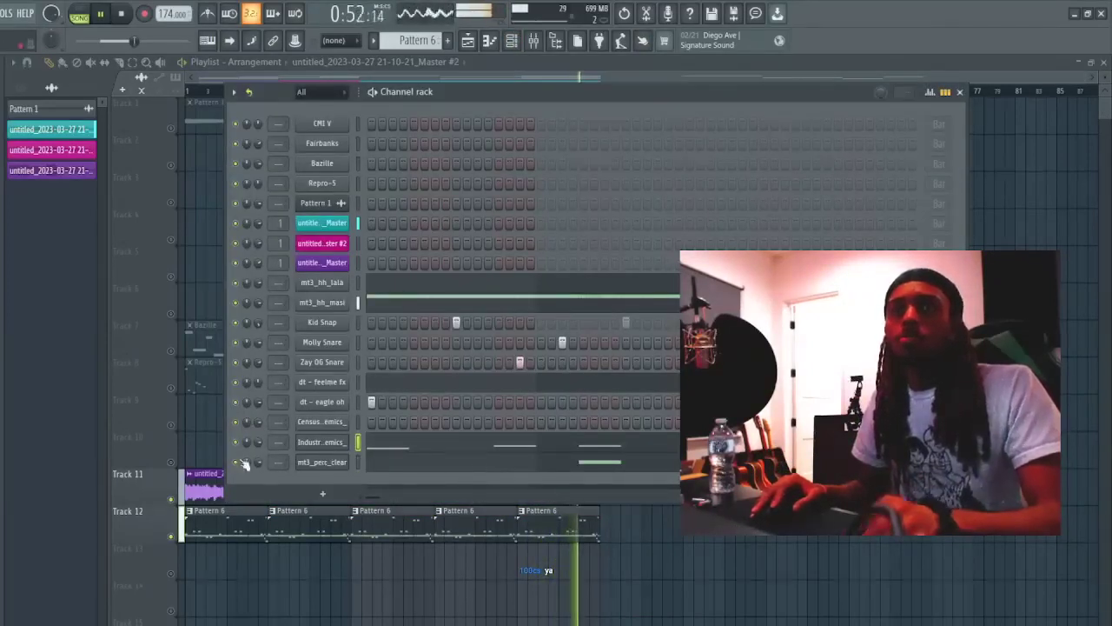
pyautogui.press('Escape')
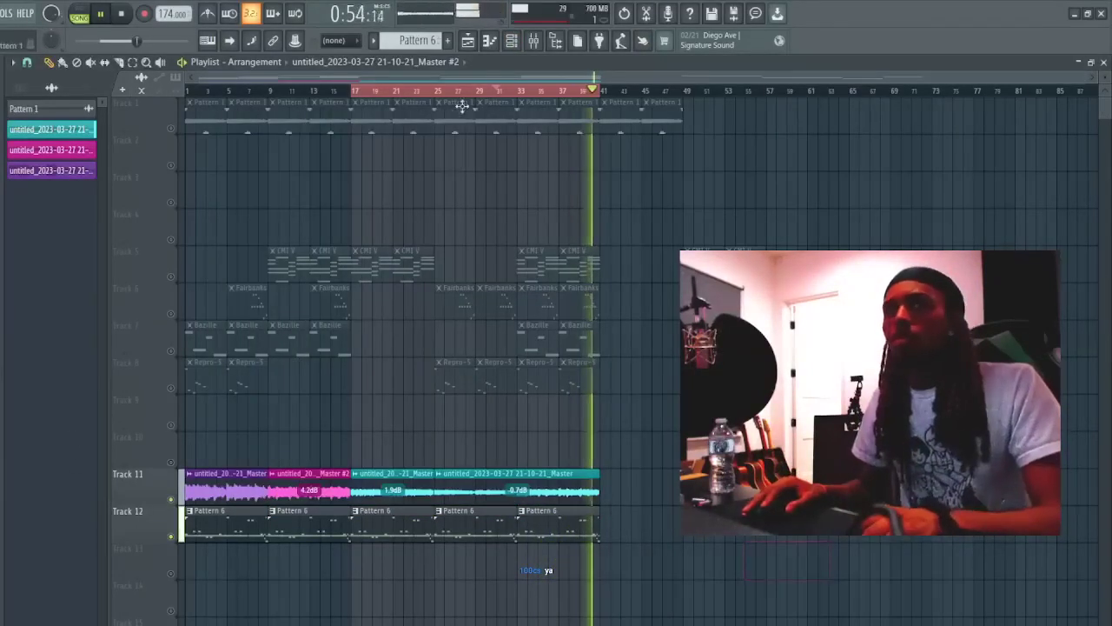
pyautogui.moveTo(567, 93); pyautogui.dragTo(528, 90)
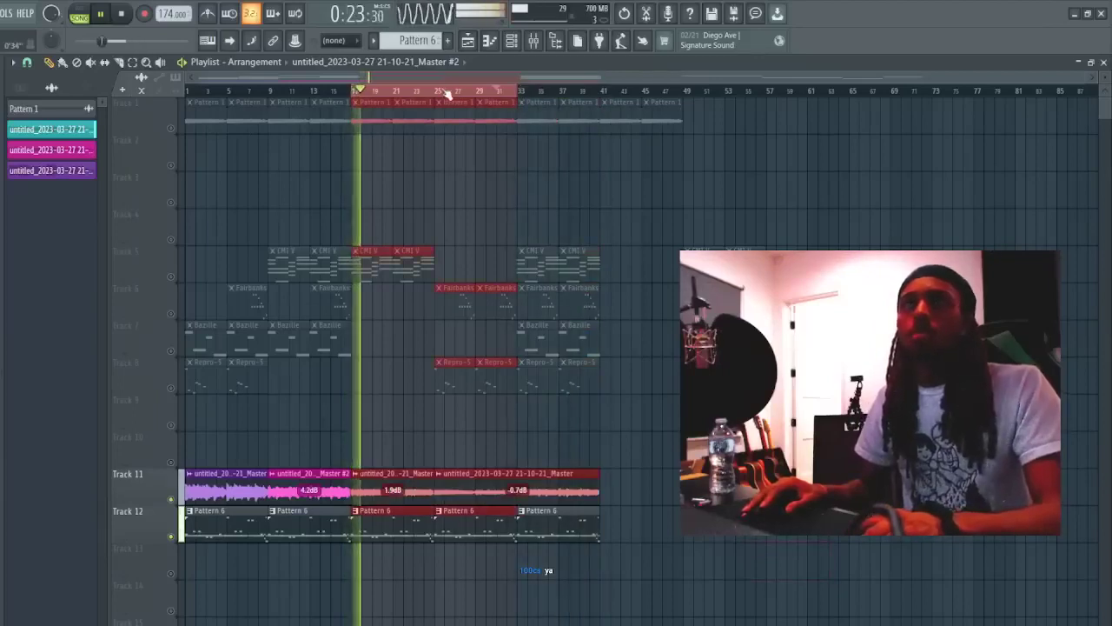
pyautogui.moveTo(448, 93); pyautogui.dragTo(441, 94)
pyautogui.click(513, 41)
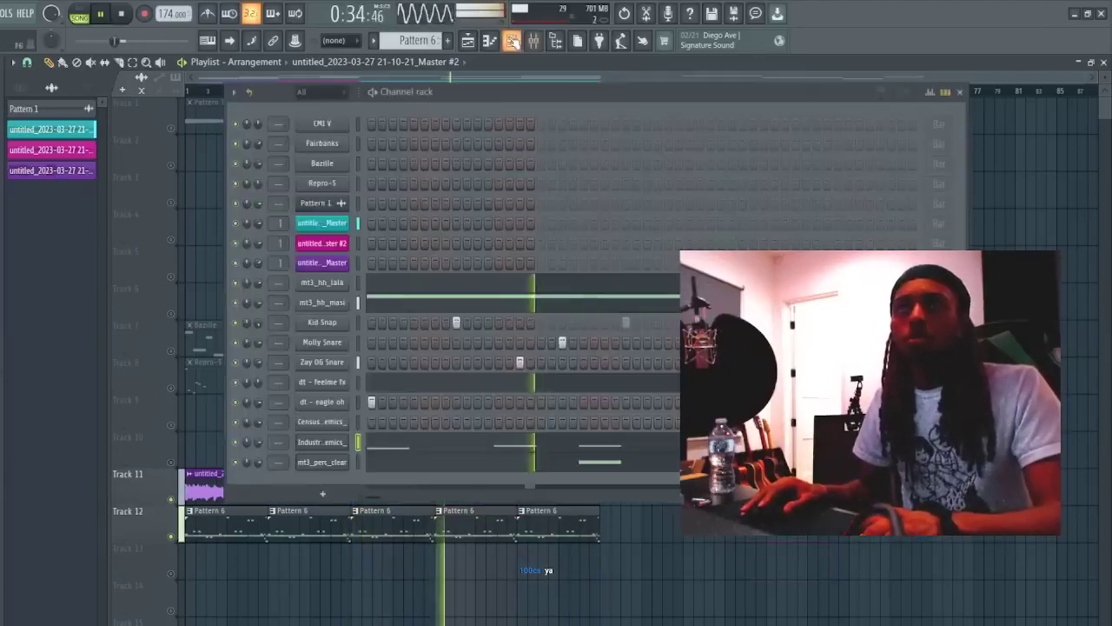
pyautogui.click(348, 301)
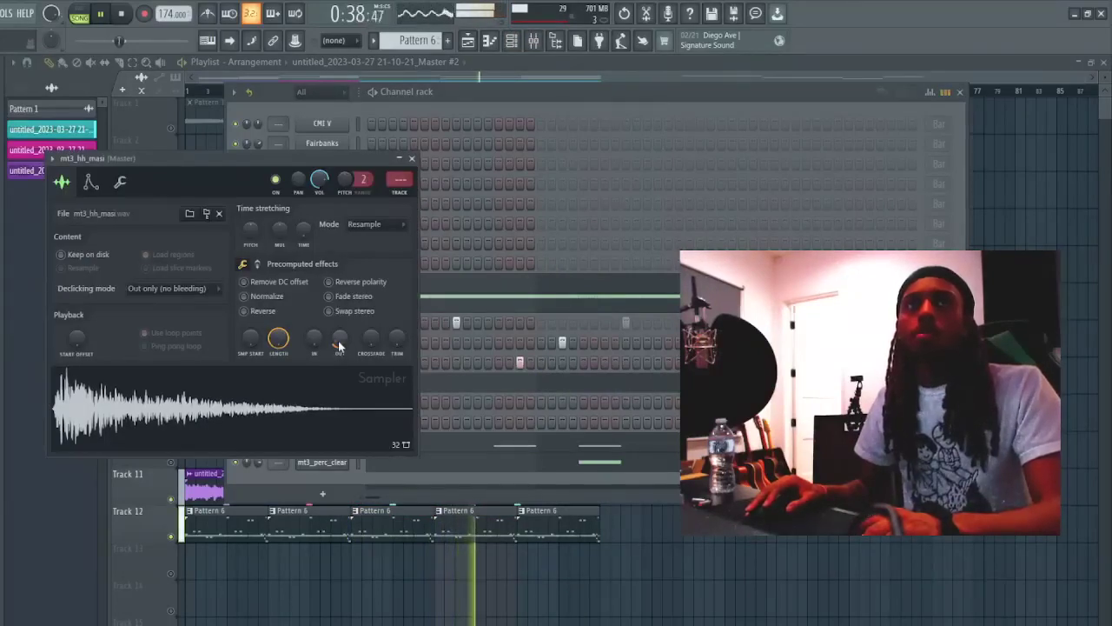
pyautogui.click(517, 92)
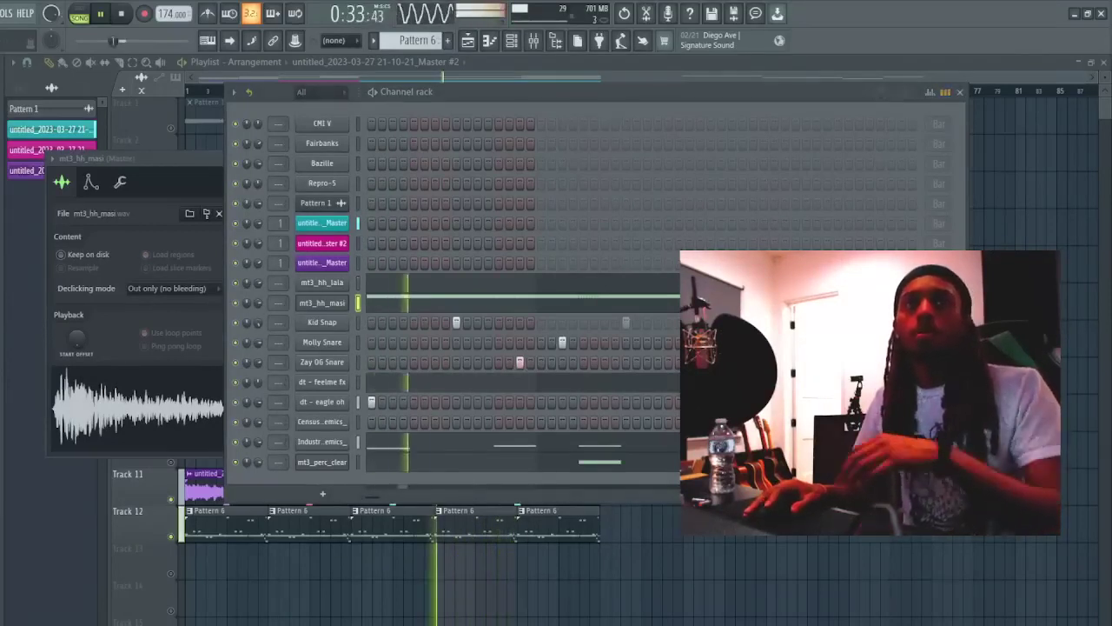
# - Add mt3_fx_cheer and mt3_hh_pain as new channels, repeating the hi-hat's bars 1–3 notes
pyautogui.click(493, 95)
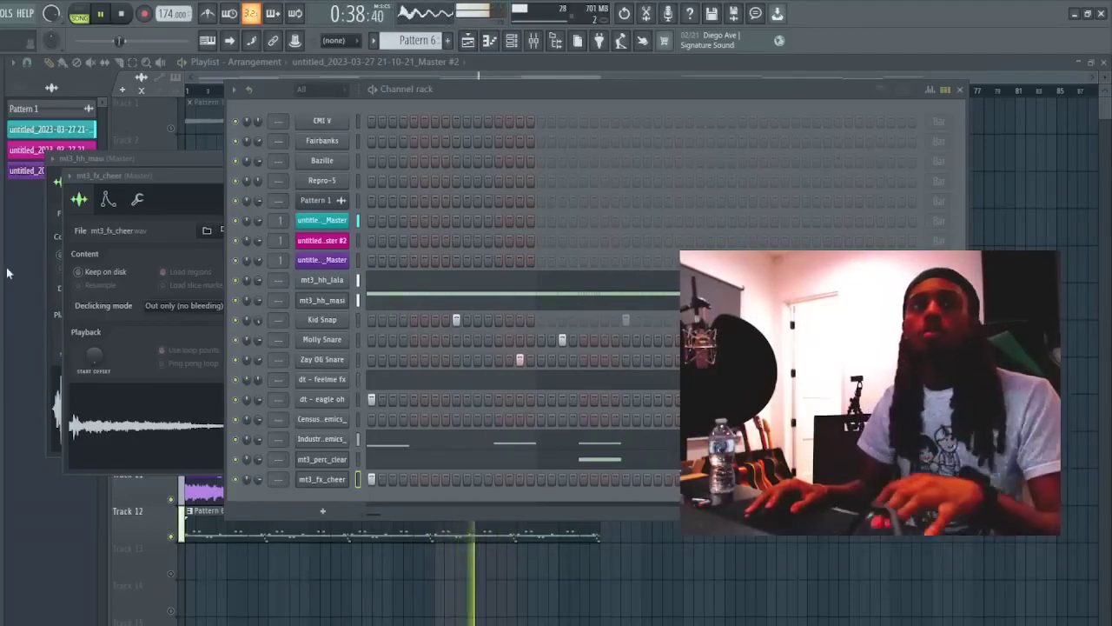
pyautogui.click(488, 92)
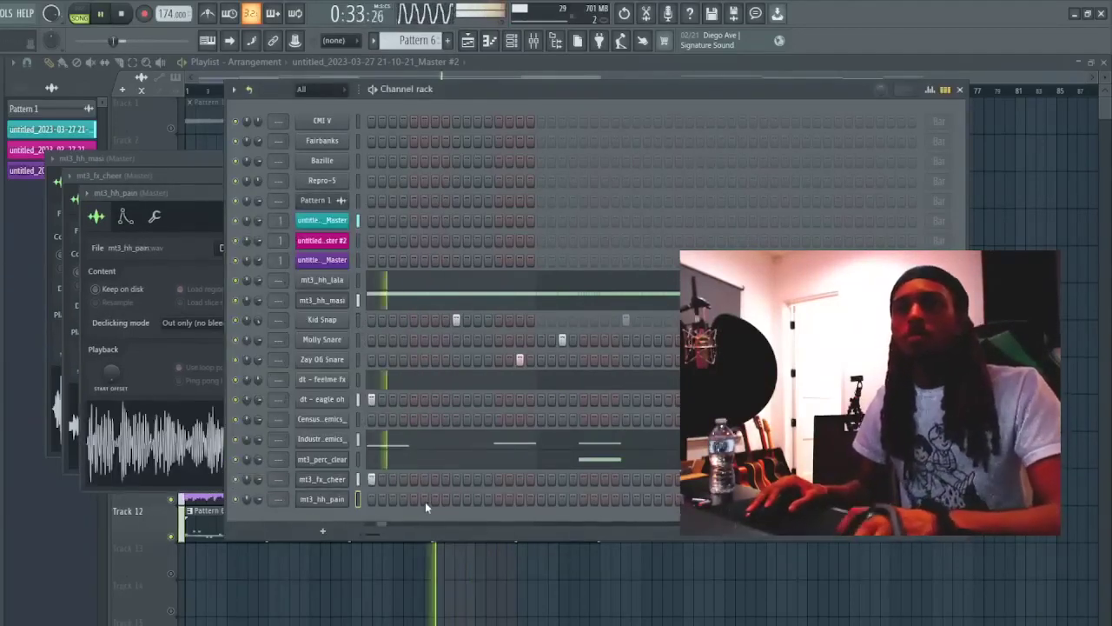
pyautogui.press('F7')
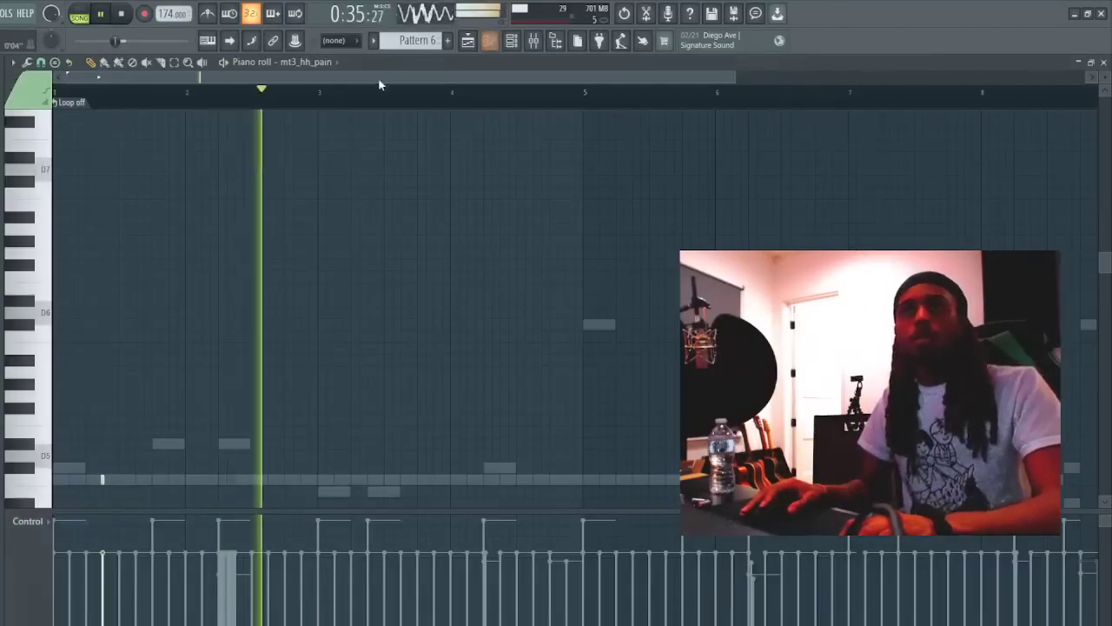
pyautogui.moveTo(328, 95); pyautogui.dragTo(56, 95)
pyautogui.hotkey('ctrl', 'b')
pyautogui.hotkey('ctrl', 'b')
pyautogui.hotkey('ctrl', 'b')
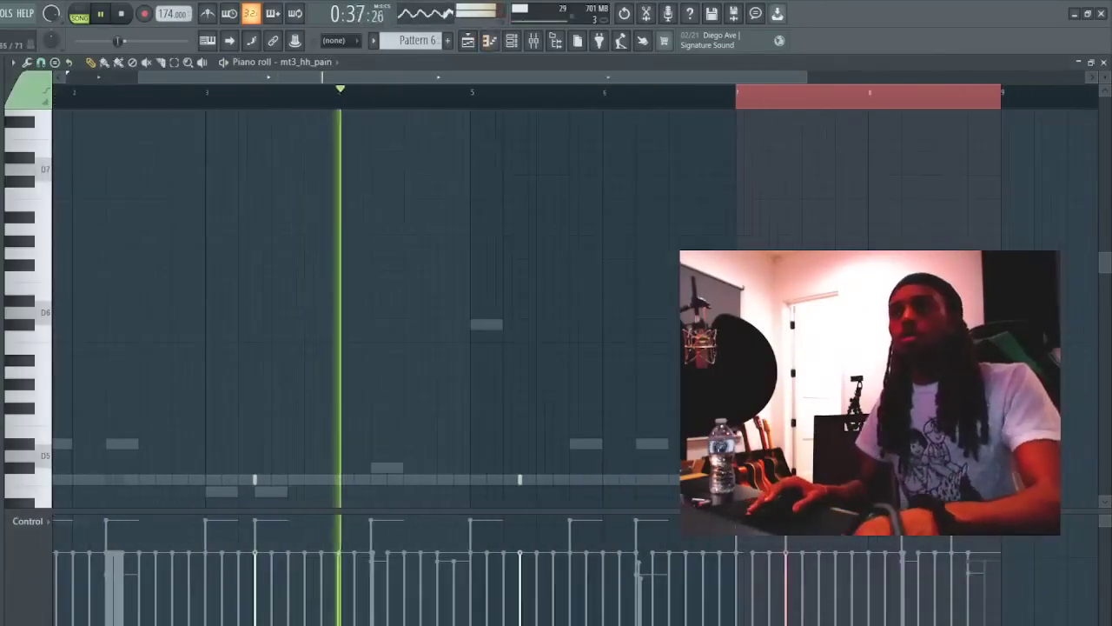
pyautogui.press('F7')
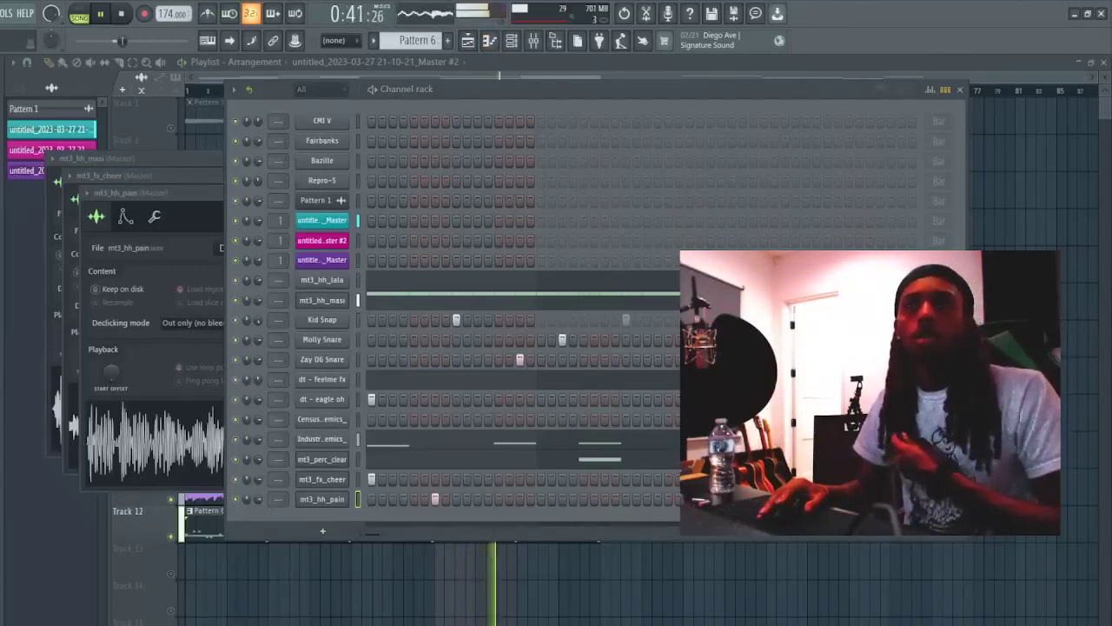
# - Swap the hi-hat sample to mt3_hh_minigun and add mt3_openhat_shorty with its bar-4 note repeated at bar 8
pyautogui.moveTo(0, 304); pyautogui.dragTo(106, 302)
pyautogui.moveTo(0, 299); pyautogui.dragTo(106, 300)
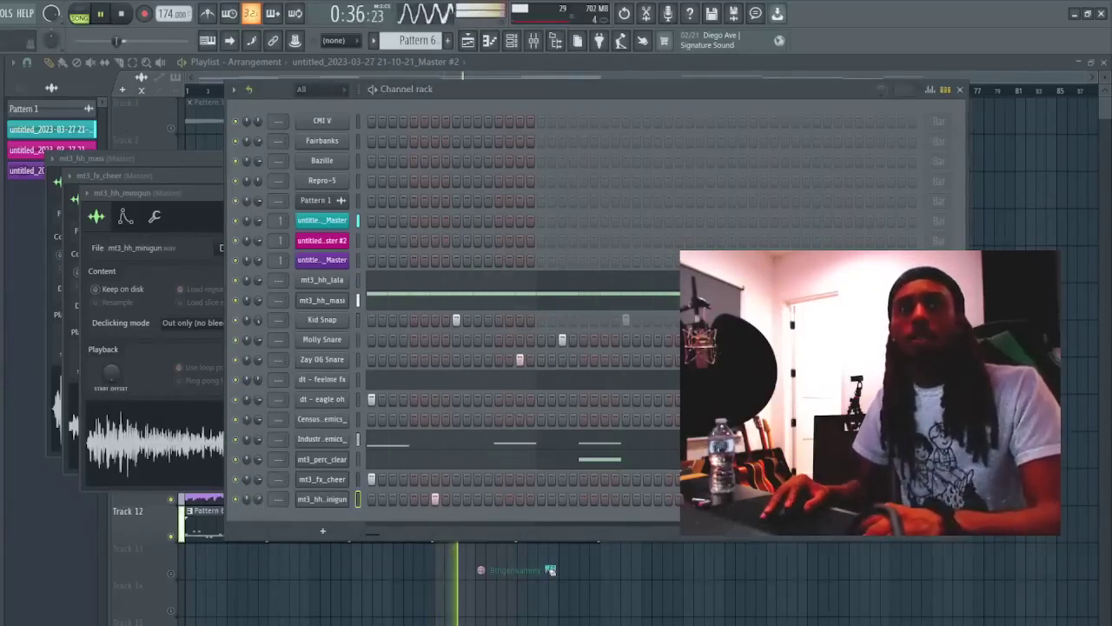
pyautogui.moveTo(15, 488); pyautogui.dragTo(364, 302)
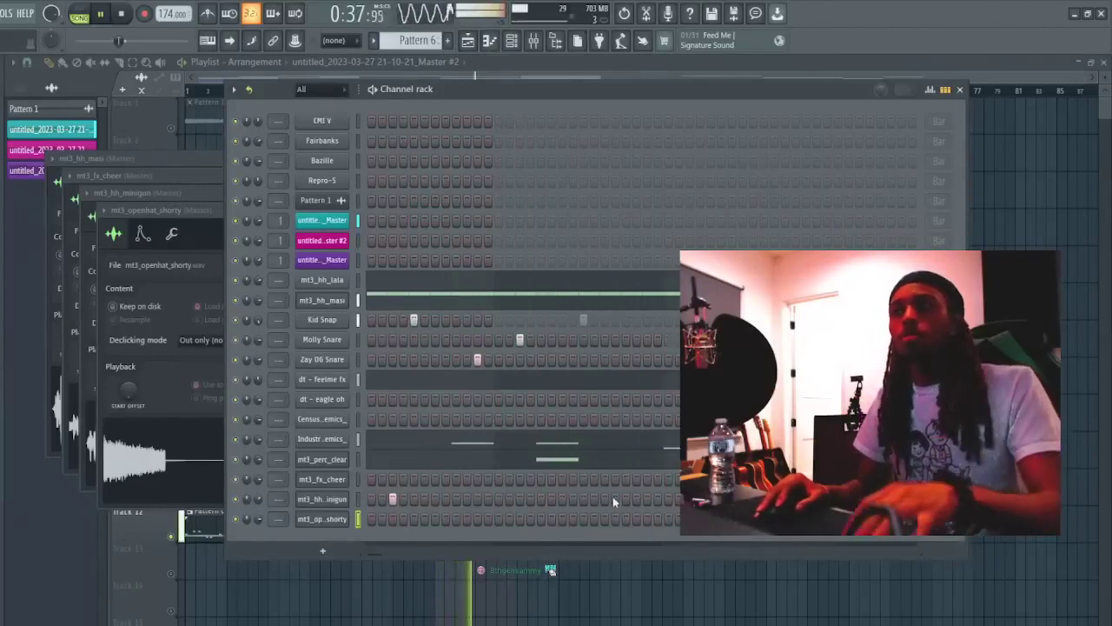
pyautogui.press('F7')
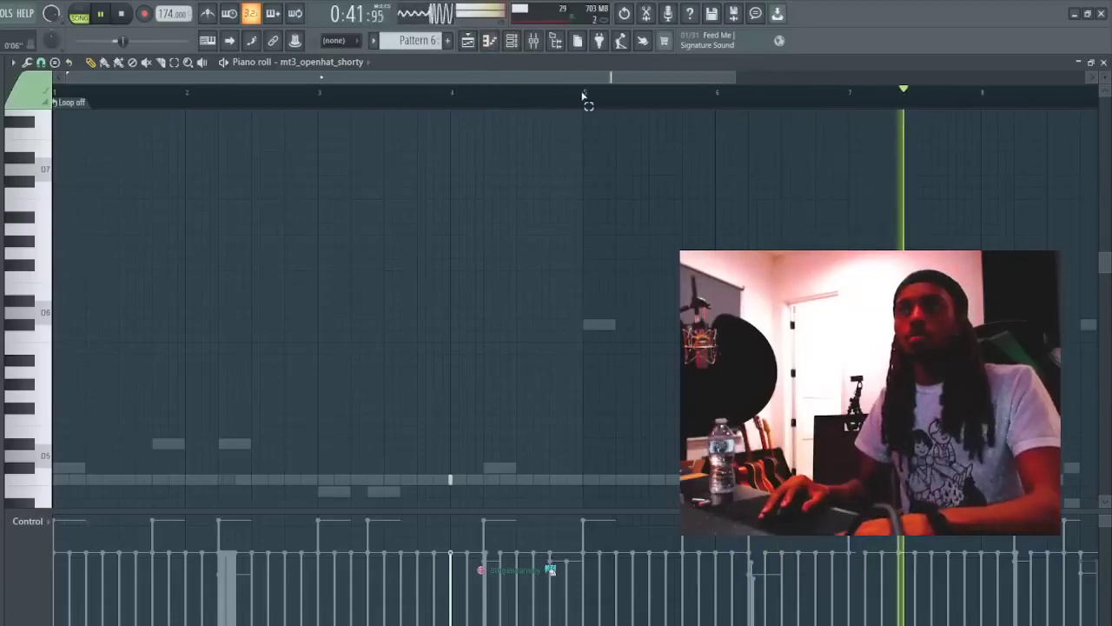
pyautogui.hotkey('ctrl', 'b')
pyautogui.press('F7')
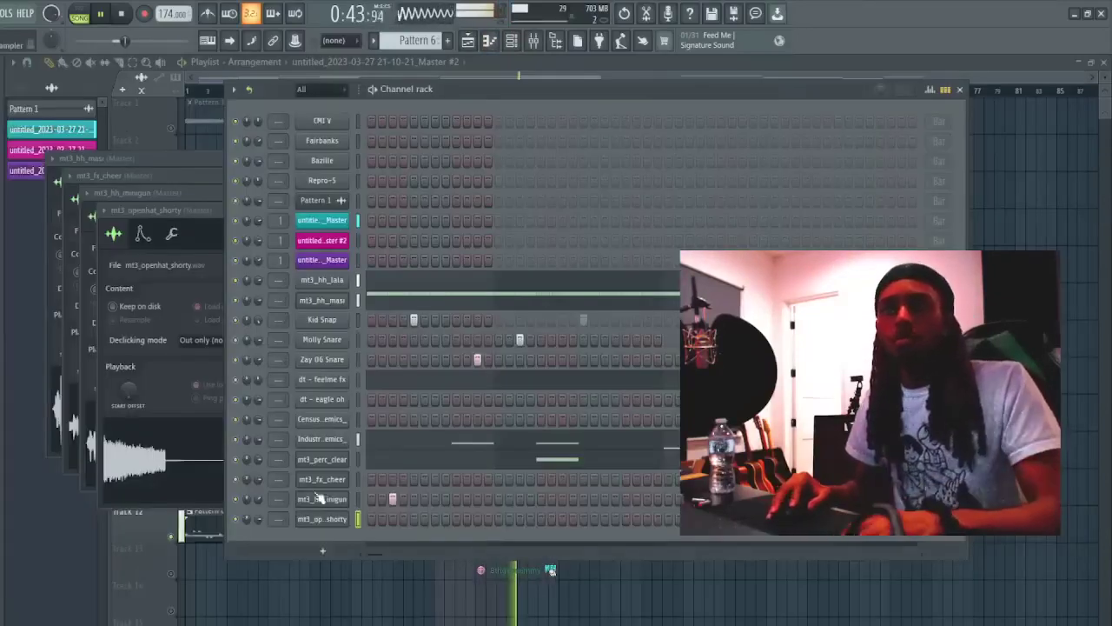
# - Clear the bars 25–33 loop, play from bar 4, and delete the mt3_openhat_shorty channel
pyautogui.click(106, 599)
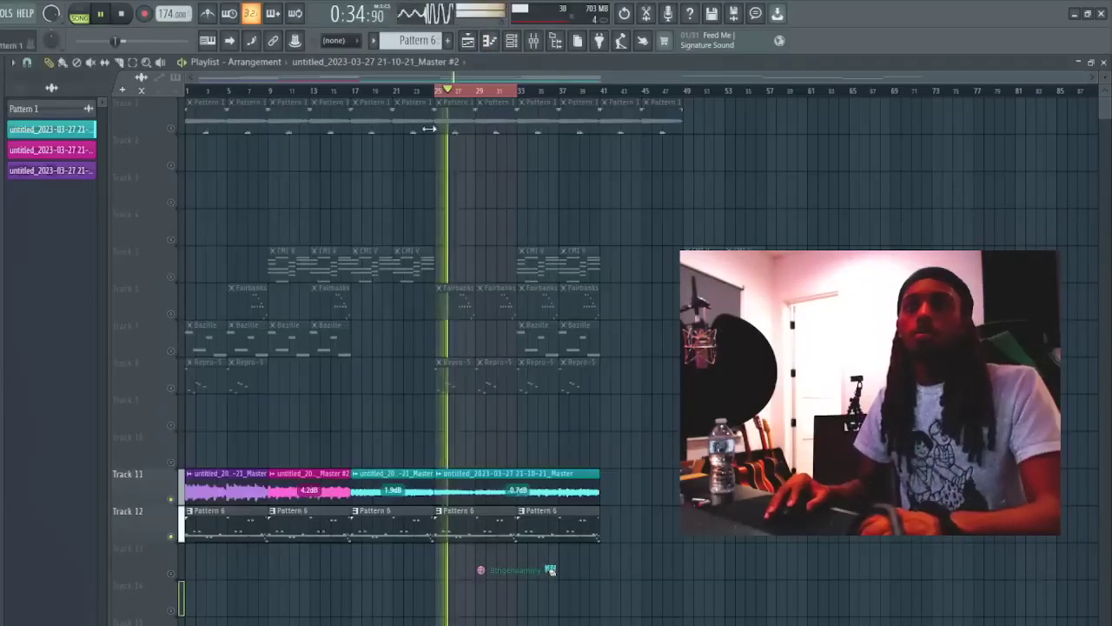
pyautogui.click(218, 91)
pyautogui.doubleClick(223, 94)
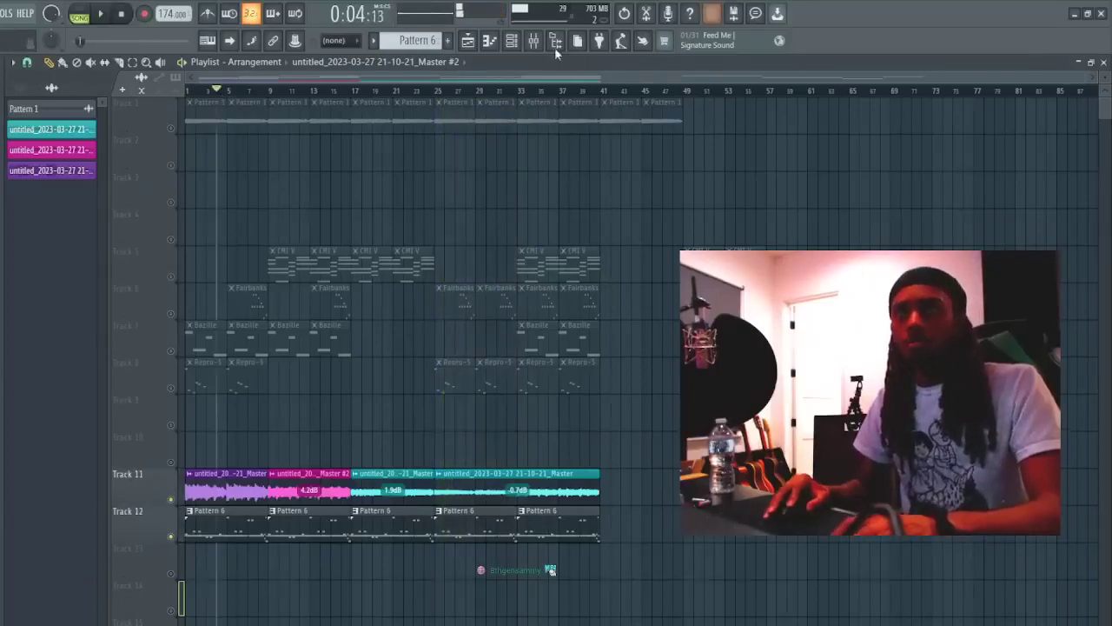
pyautogui.press('F6')
pyautogui.press('space')
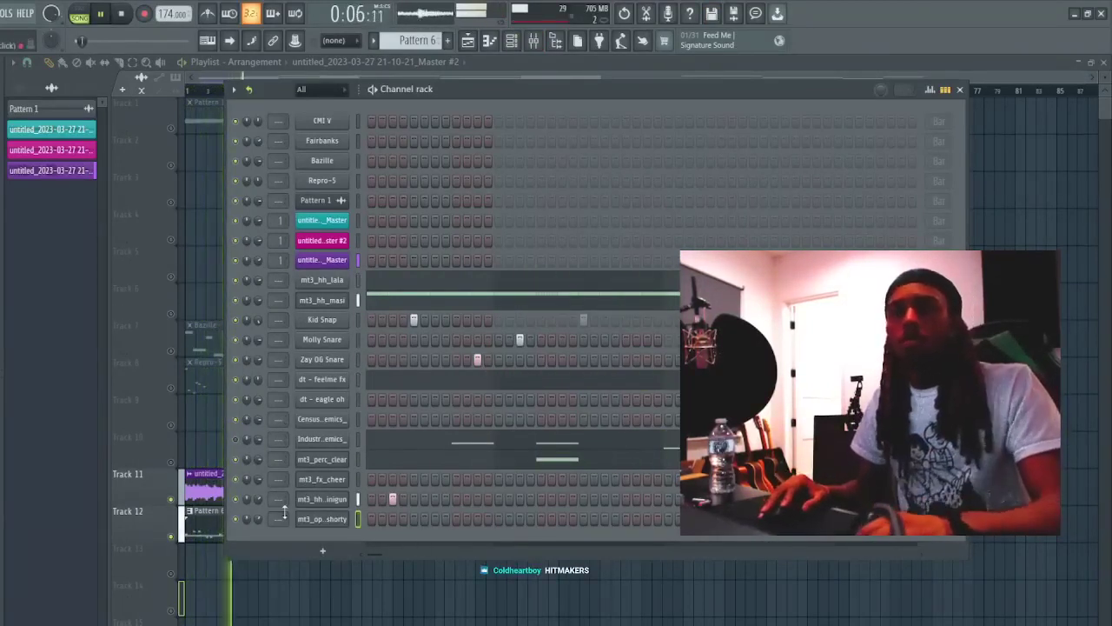
pyautogui.hotkey('alt', 'Delete')
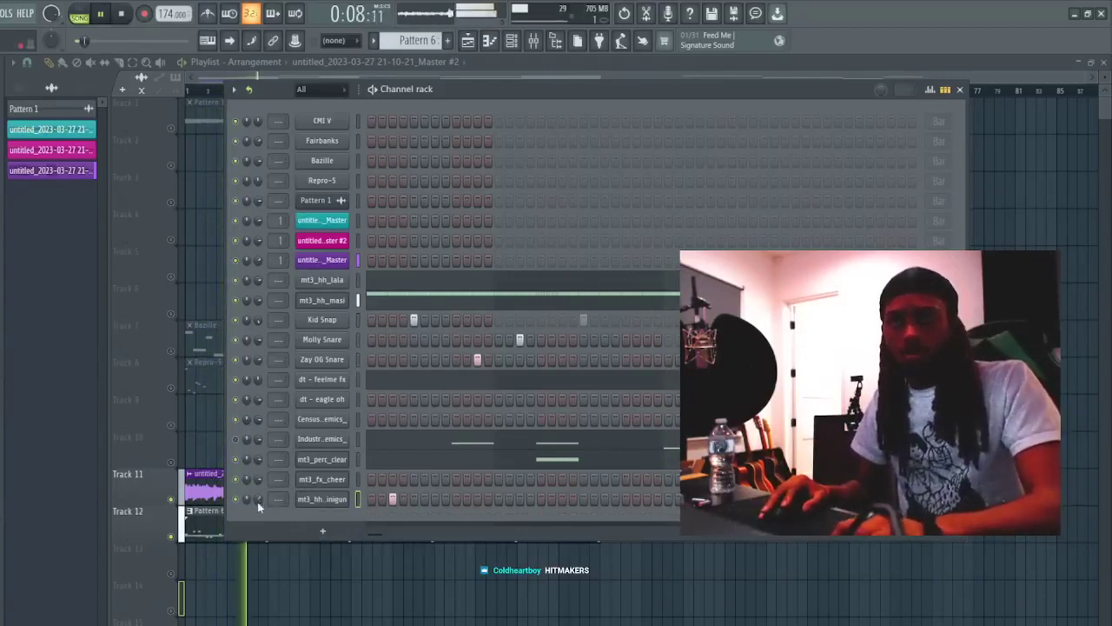
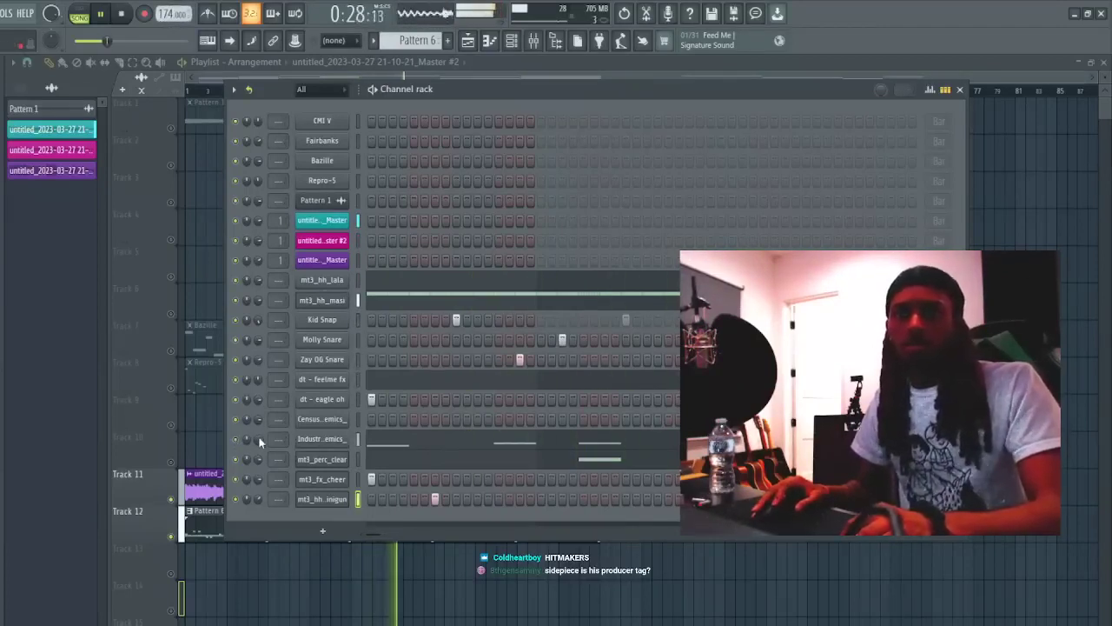
# - Review the Industry Spinz melody notes, then return to the playlist with the channel rack closed
pyautogui.click(421, 443)
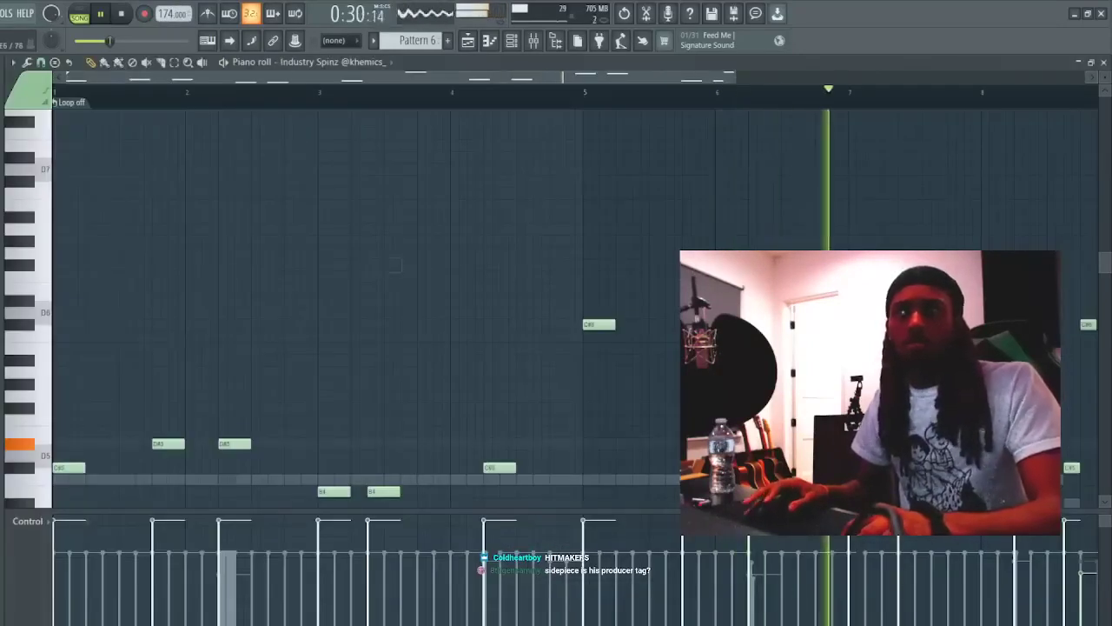
pyautogui.moveTo(735, 77); pyautogui.dragTo(871, 77)
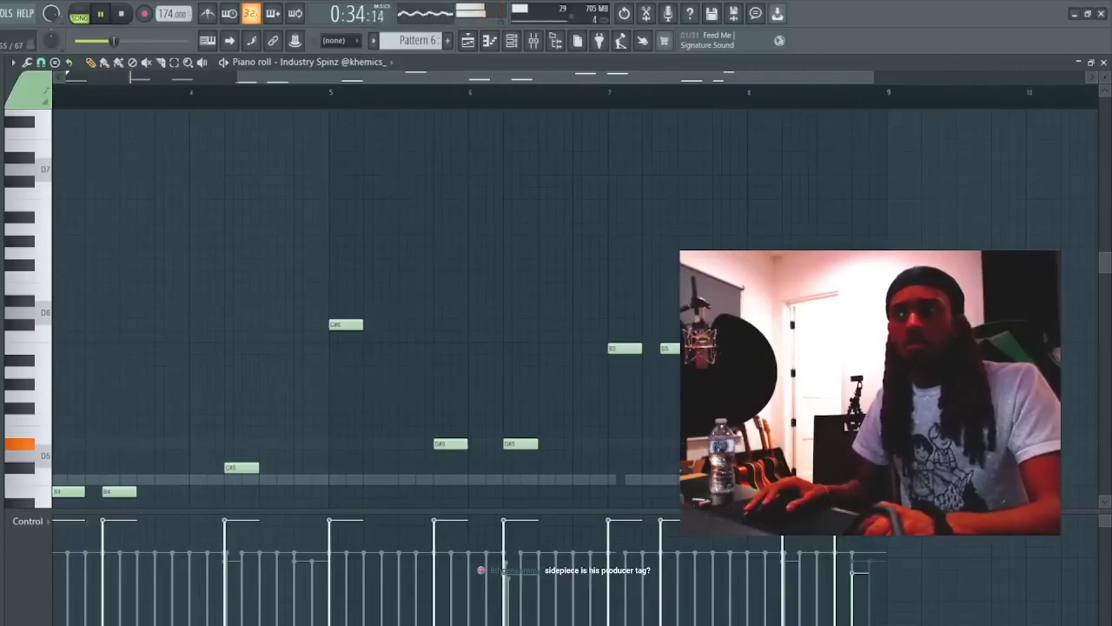
pyautogui.click(469, 43)
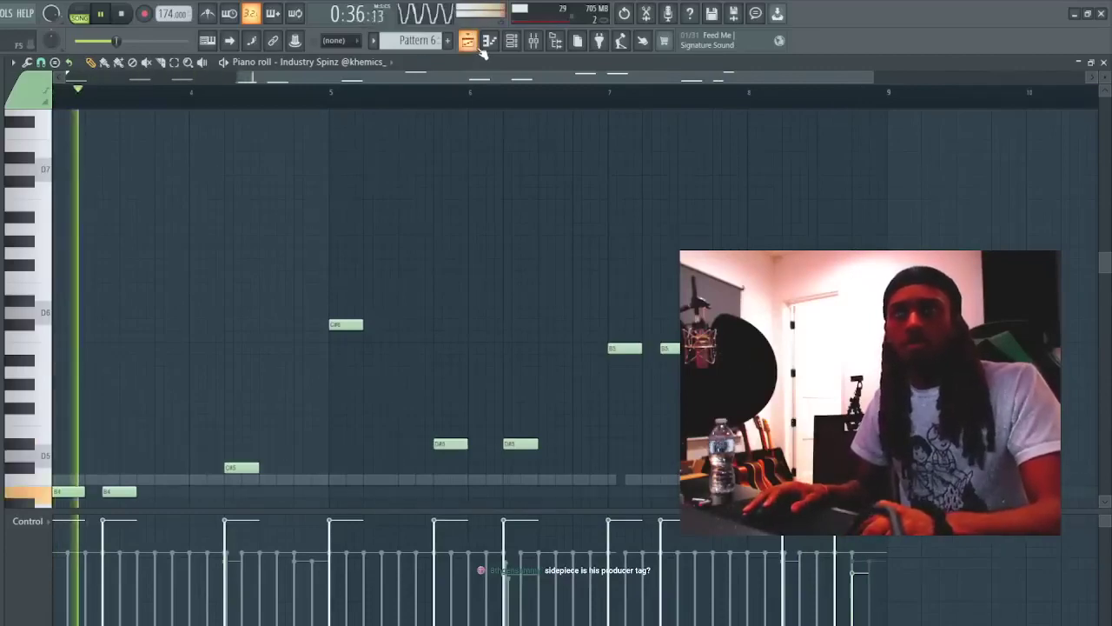
pyautogui.click(512, 40)
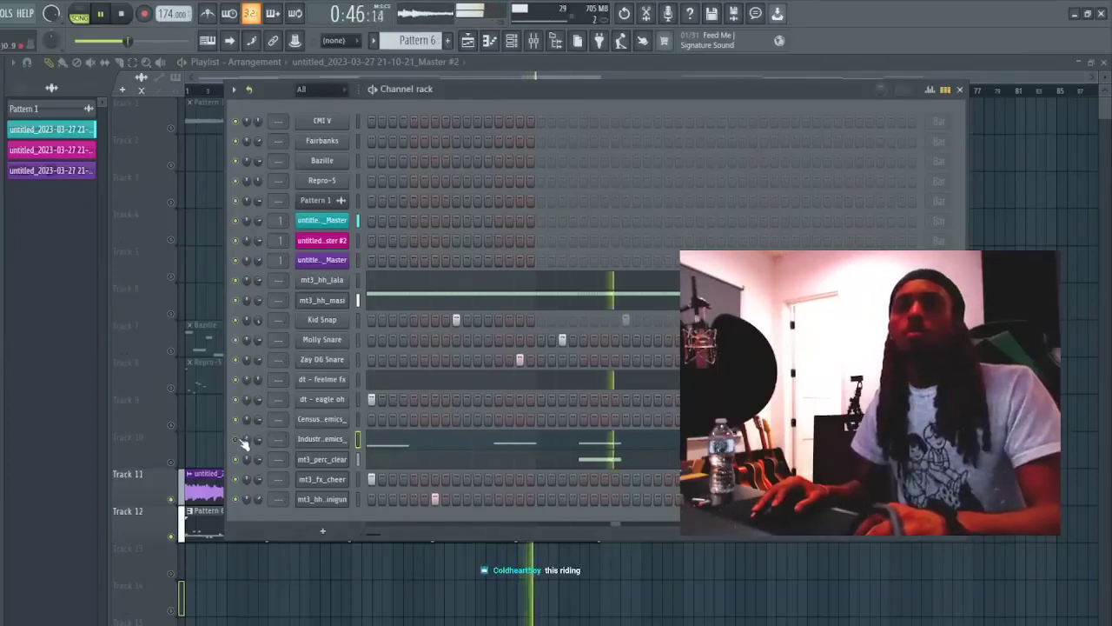
pyautogui.press('F6')
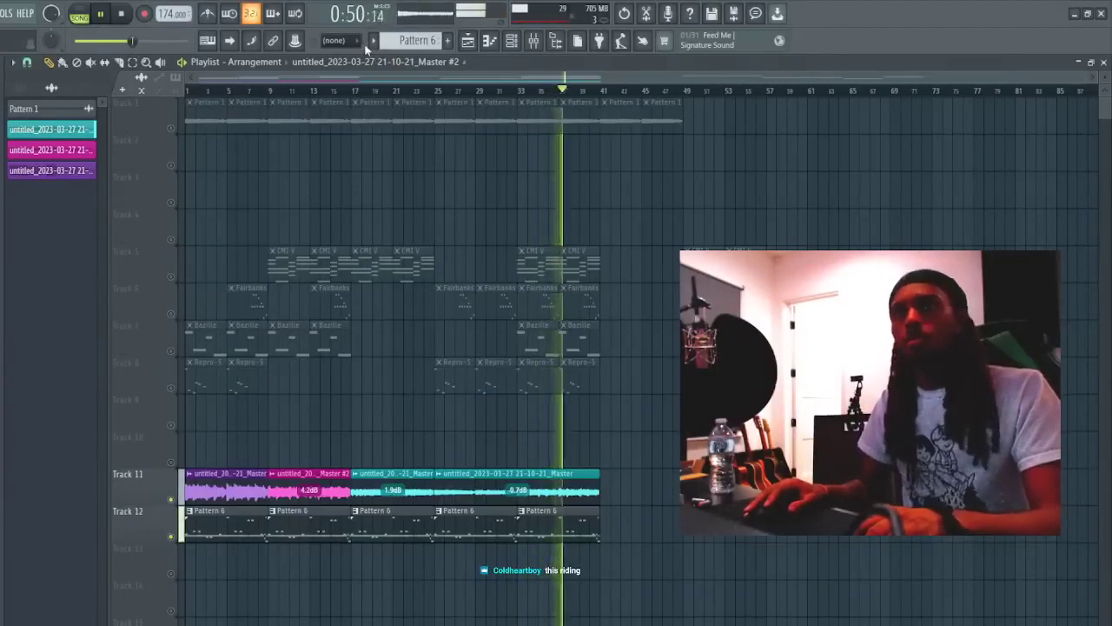
# - Split Pattern 6 by channel and drop the mt3_hh_lala through mt3_hh_minigun patterns onto empty tracks
pyautogui.click(489, 246)
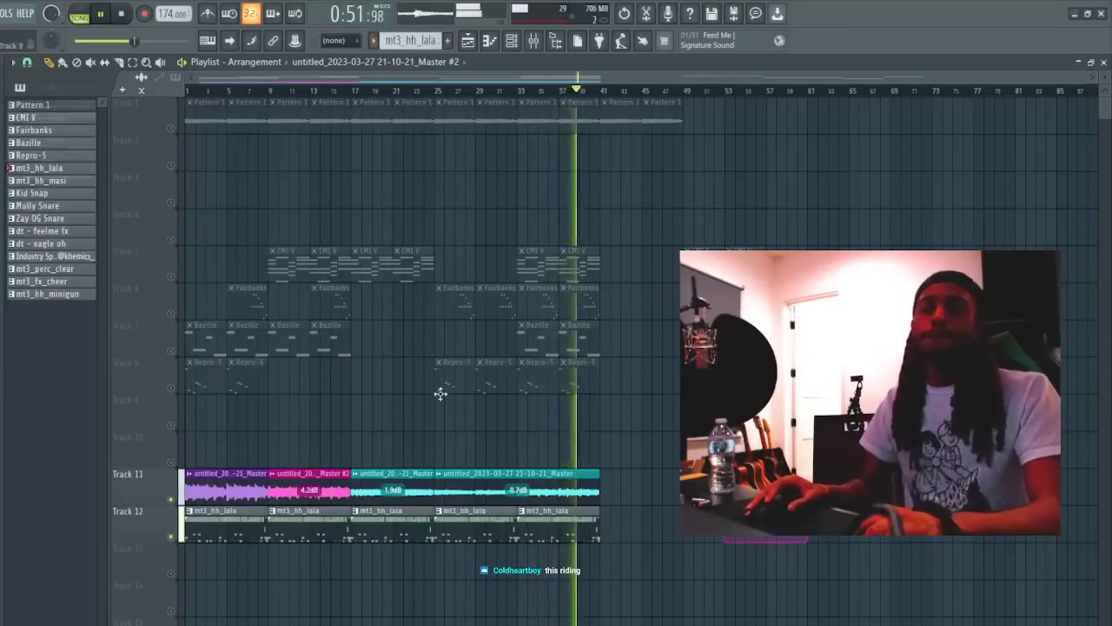
pyautogui.keyDown('ctrl'); pyautogui.click(63, 170); pyautogui.keyUp('ctrl')
pyautogui.keyDown('shift'); pyautogui.click(66, 295); pyautogui.keyUp('shift')
pyautogui.moveTo(59, 167); pyautogui.dragTo(196, 557)
pyautogui.press('space')
# - Trim the new Track 13–23 clips to one pattern length and repeat them four more times
pyautogui.scroll(-2, 193, 443)
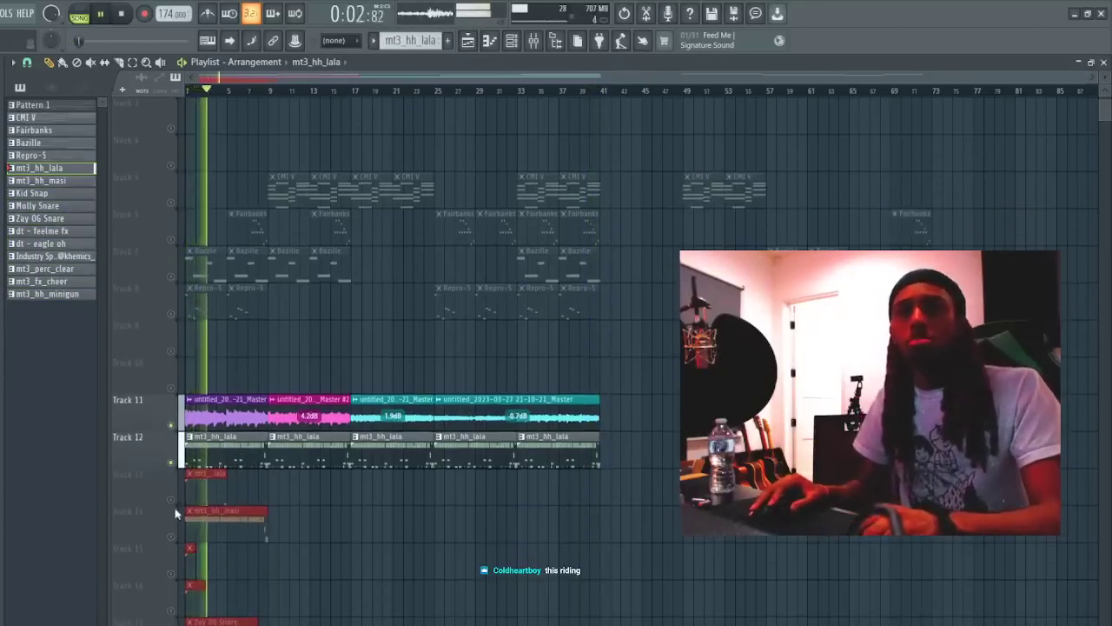
pyautogui.scroll(-8, 178, 503)
pyautogui.click(306, 533)
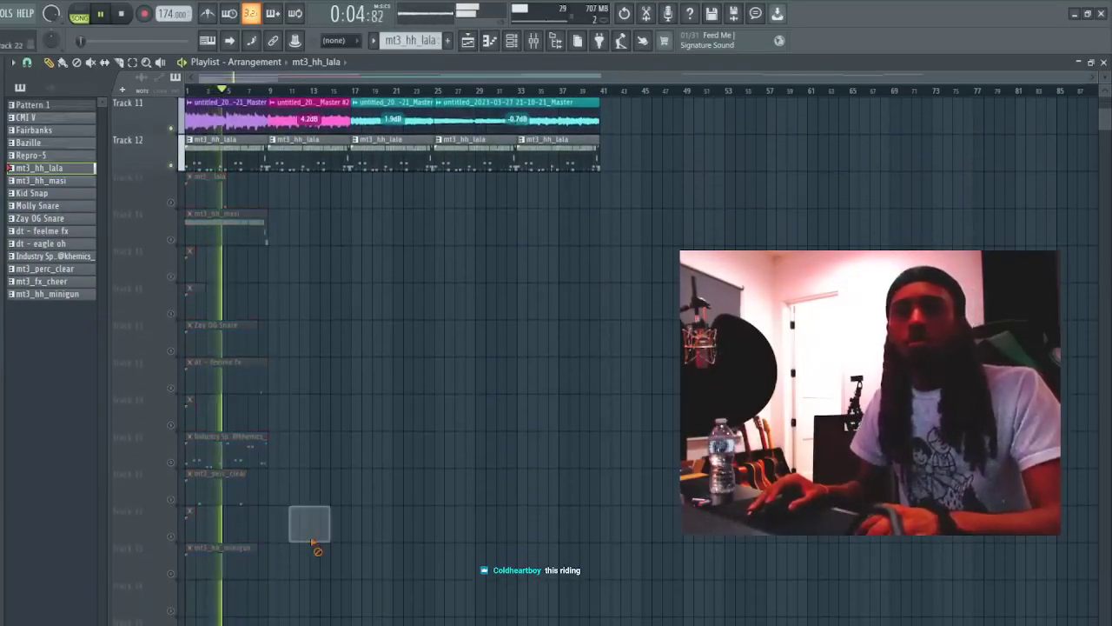
pyautogui.moveTo(316, 527); pyautogui.dragTo(177, 291)
pyautogui.moveTo(316, 612); pyautogui.dragTo(83, 208)
pyautogui.moveTo(226, 188); pyautogui.dragTo(310, 494)
pyautogui.moveTo(304, 233); pyautogui.dragTo(278, 200)
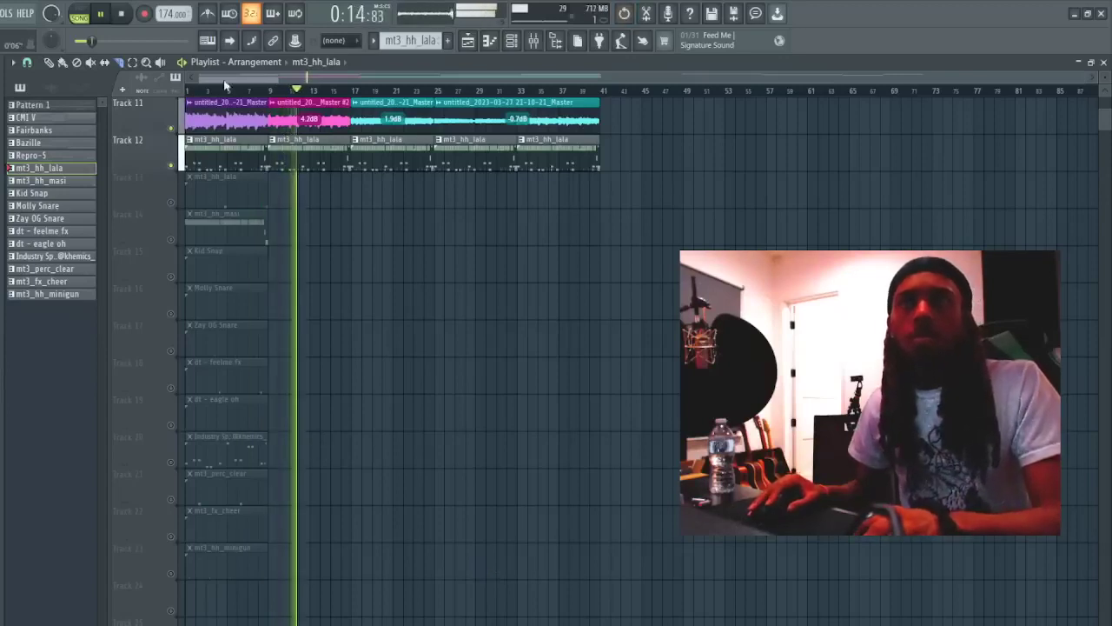
pyautogui.moveTo(209, 172); pyautogui.dragTo(258, 556)
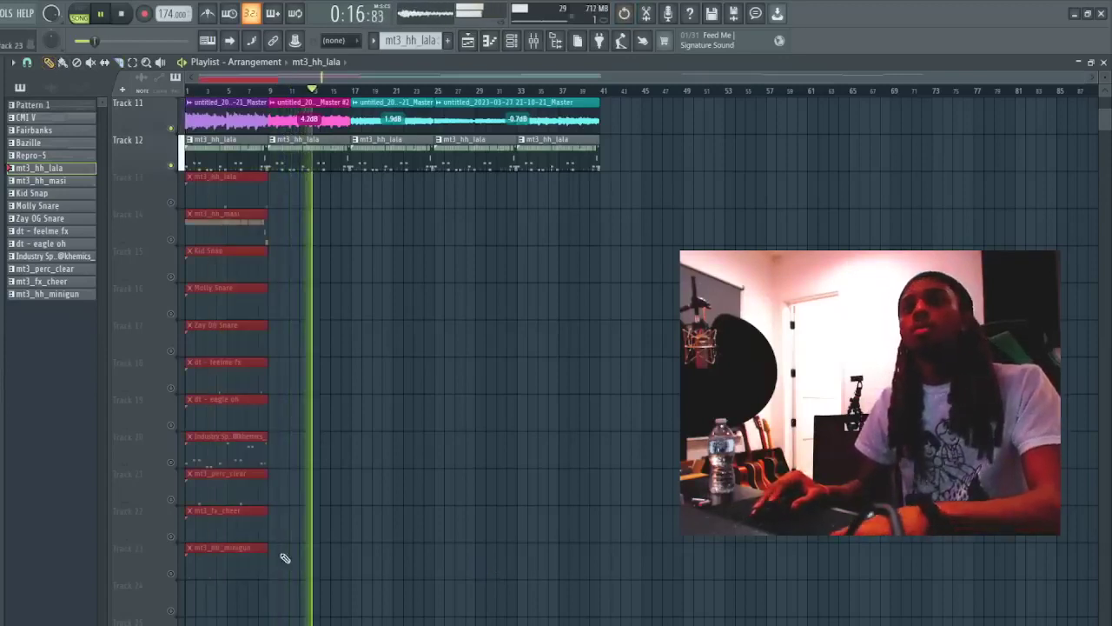
pyautogui.hotkey('ctrl', 'b')
pyautogui.hotkey('ctrl', 'b')
pyautogui.hotkey('ctrl', 'b')
pyautogui.hotkey('ctrl', 'b')
# - Mute Track 12's combined clips, unmute Tracks 13–23, and stop playback
pyautogui.click(171, 165)
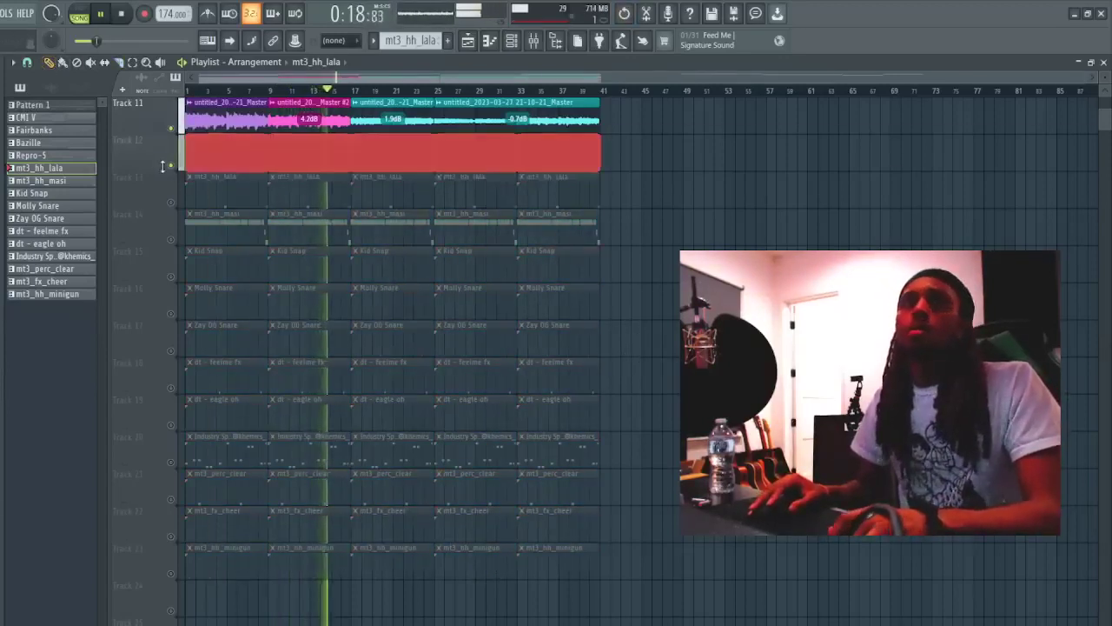
pyautogui.click(170, 201)
pyautogui.click(171, 239)
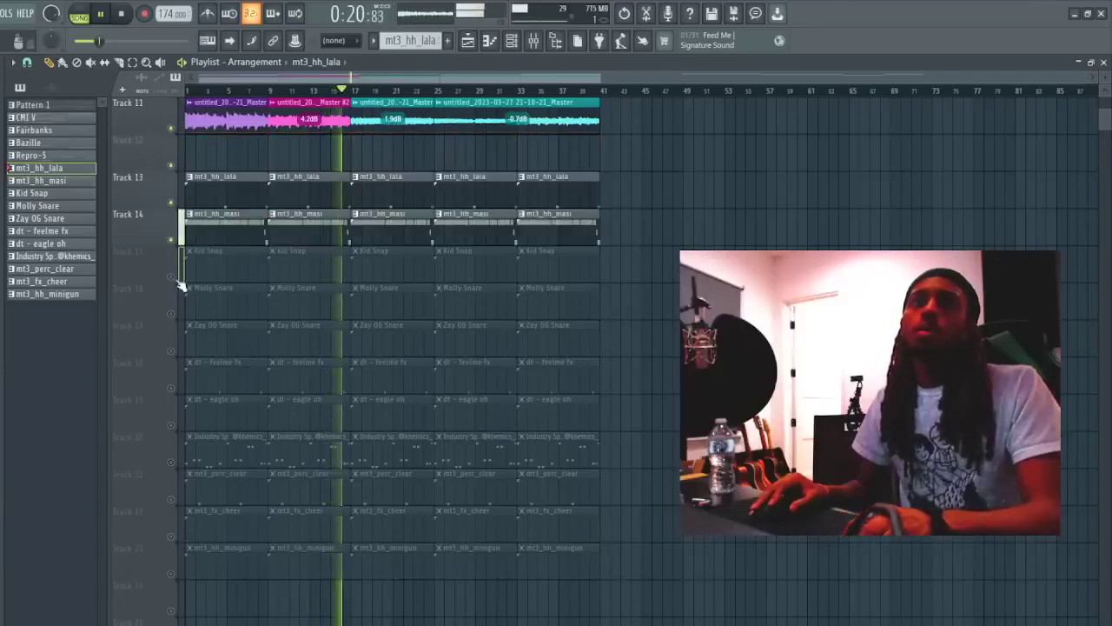
pyautogui.moveTo(174, 289); pyautogui.dragTo(174, 278)
pyautogui.moveTo(171, 350); pyautogui.dragTo(171, 493)
pyautogui.click(172, 532)
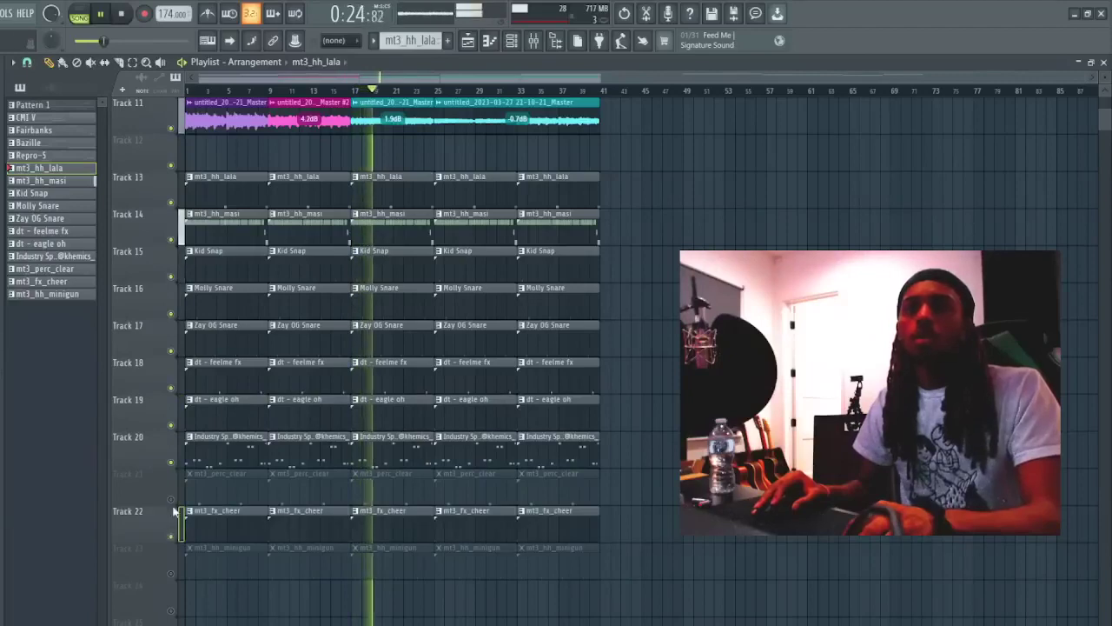
pyautogui.click(171, 499)
pyautogui.click(171, 573)
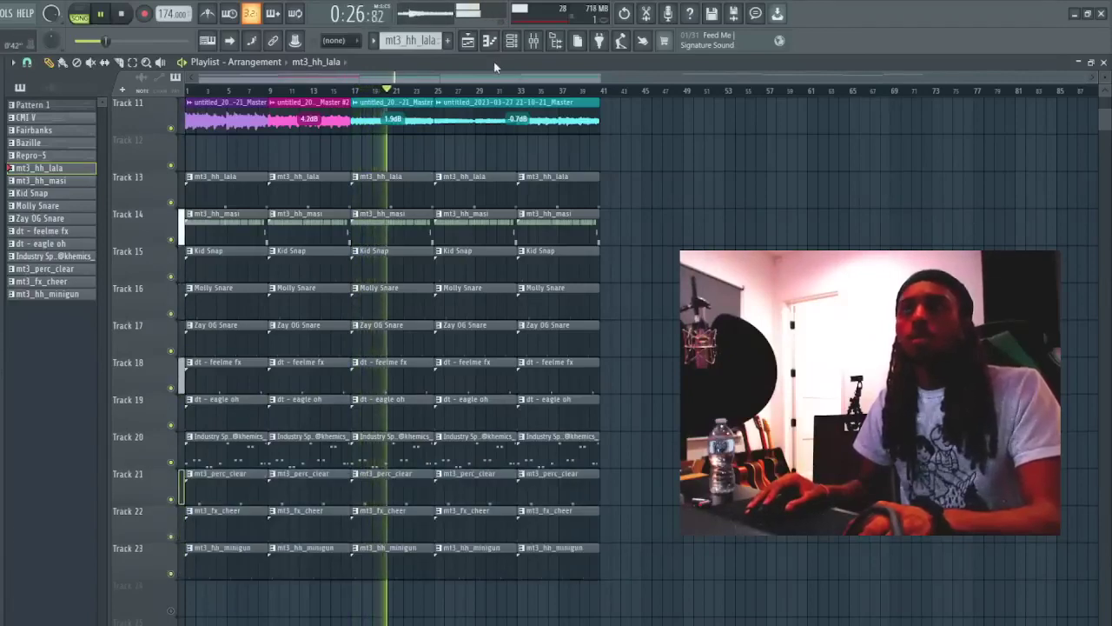
pyautogui.press('F6')
pyautogui.press('F6')
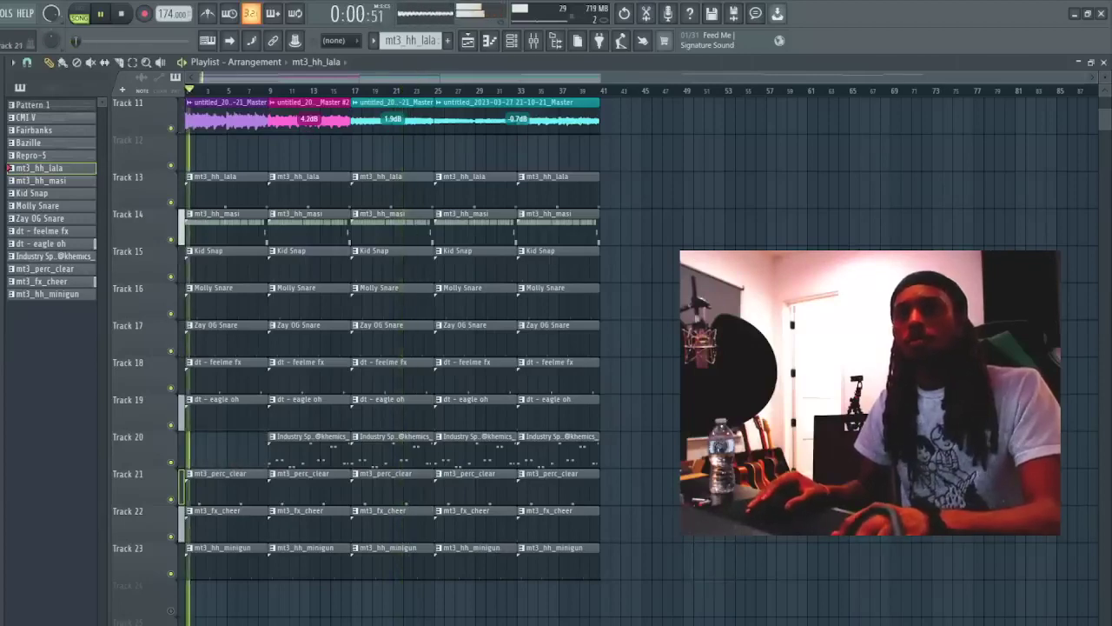
pyautogui.scroll(5, 290, 88)
pyautogui.press('space')
pyautogui.press('space')
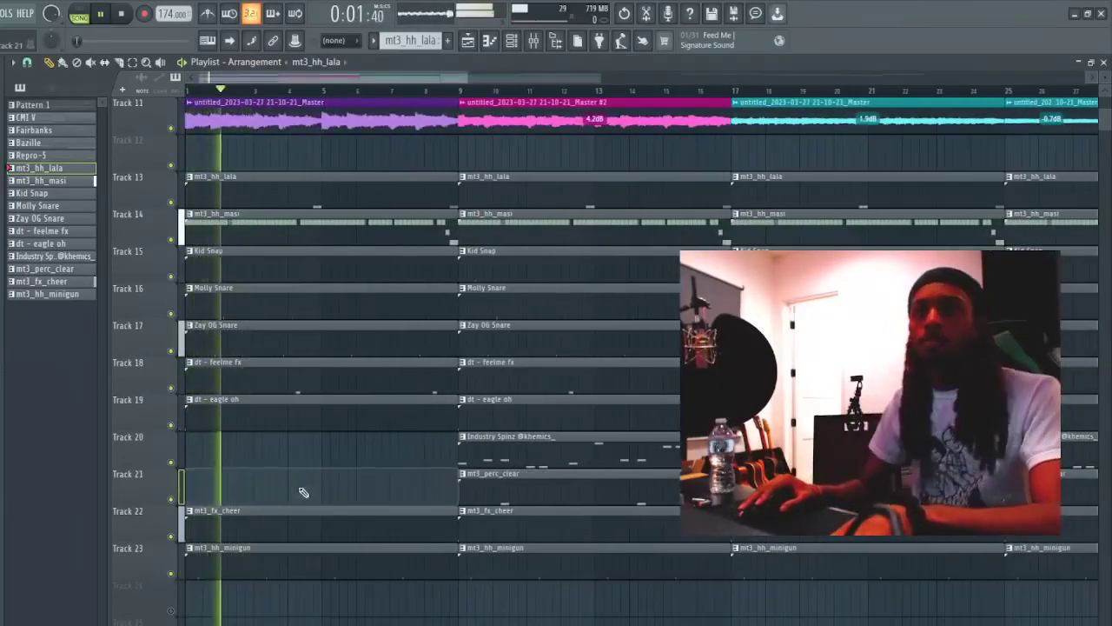
# - Delete the first mt3_perc_clear clip on Track 21 and move a C5 mt3_hh_masi note near the start
pyautogui.rightClick(298, 491)
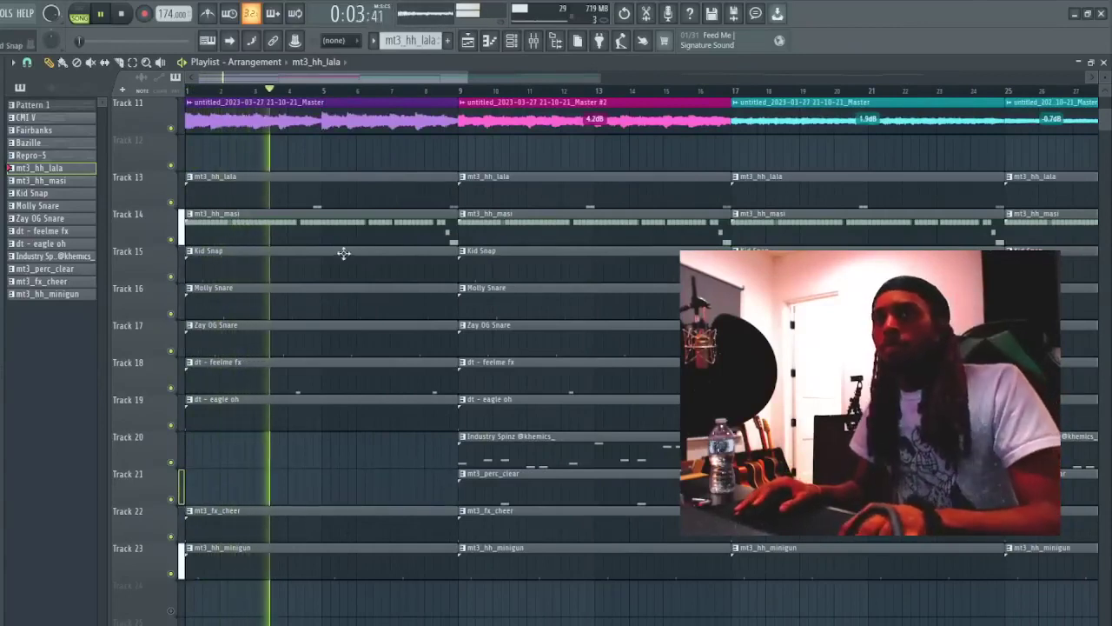
pyautogui.doubleClick(324, 229)
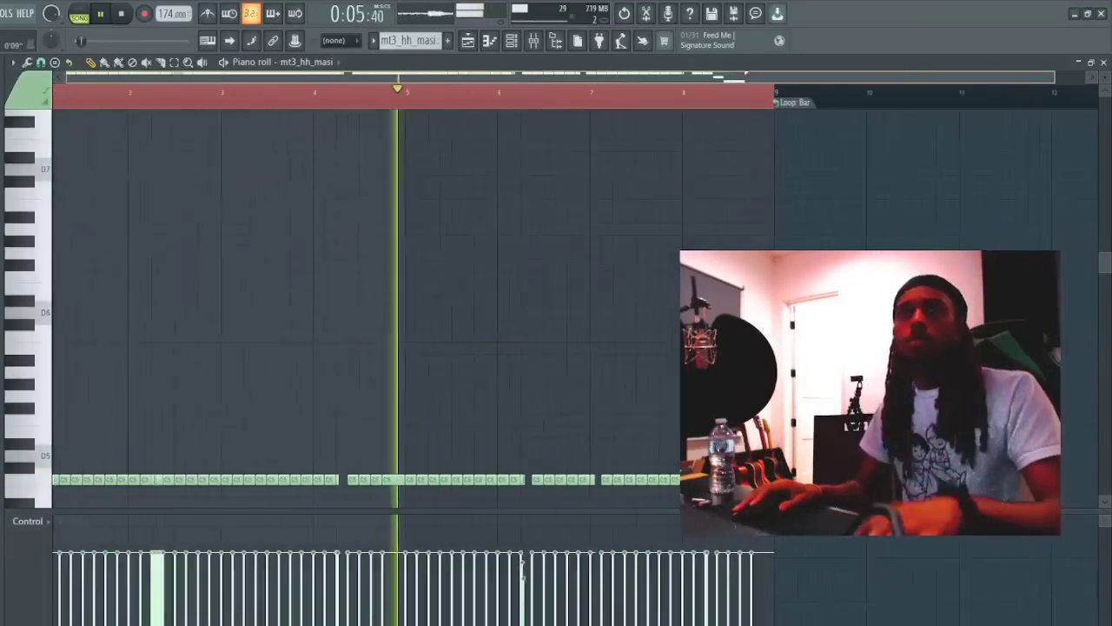
pyautogui.scroll(2, 418, 87)
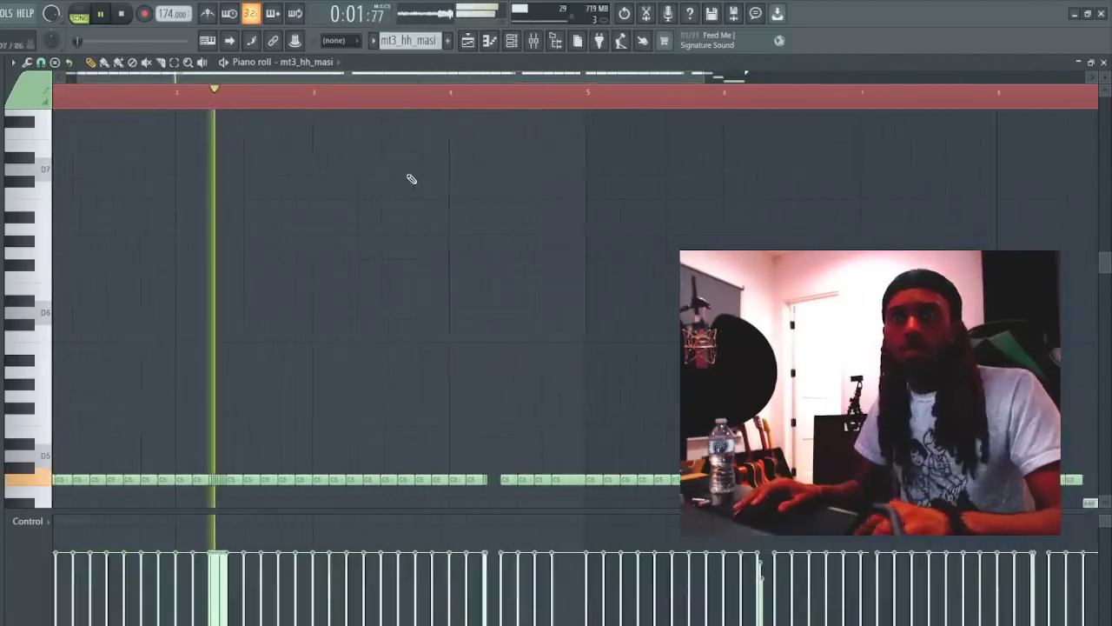
pyautogui.rightClick(556, 479)
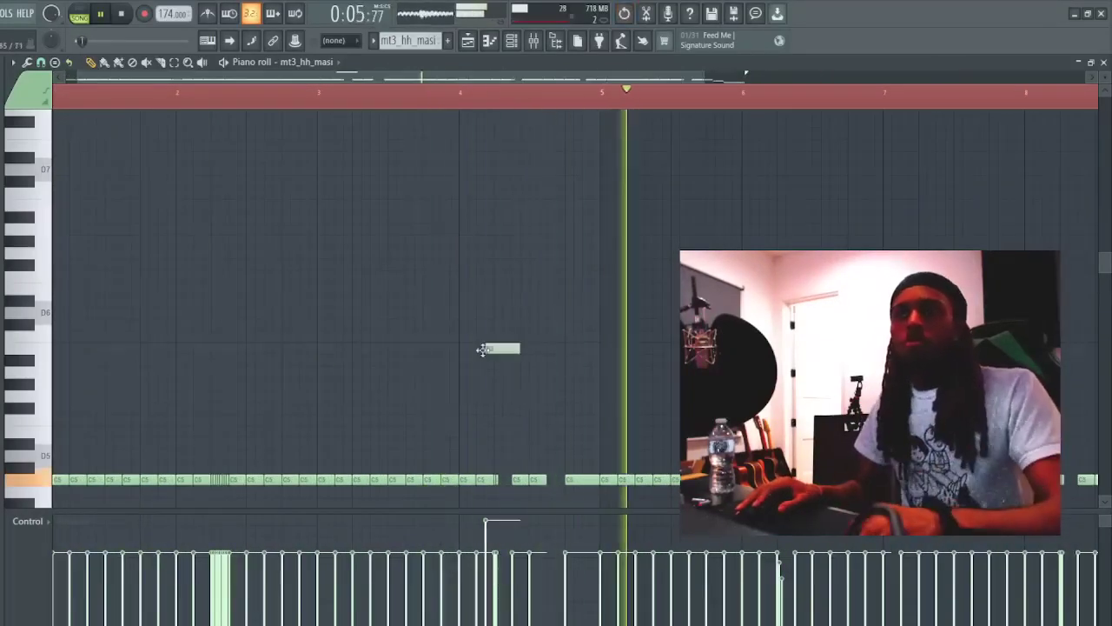
pyautogui.scroll(2, 604, 96)
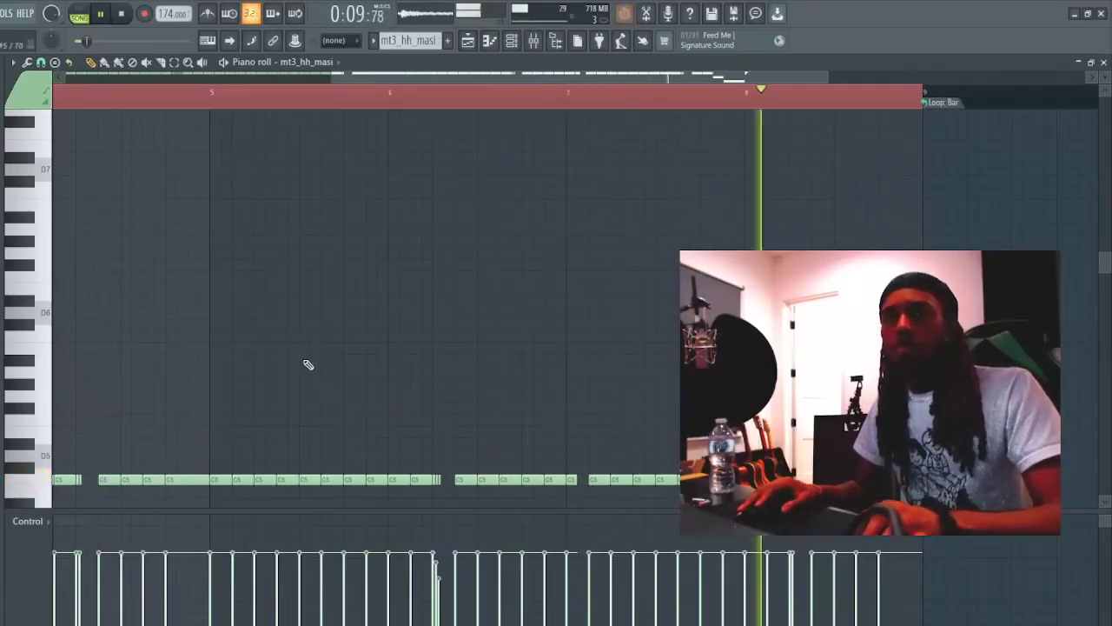
pyautogui.click(149, 480)
pyautogui.scroll(-3, 511, 375)
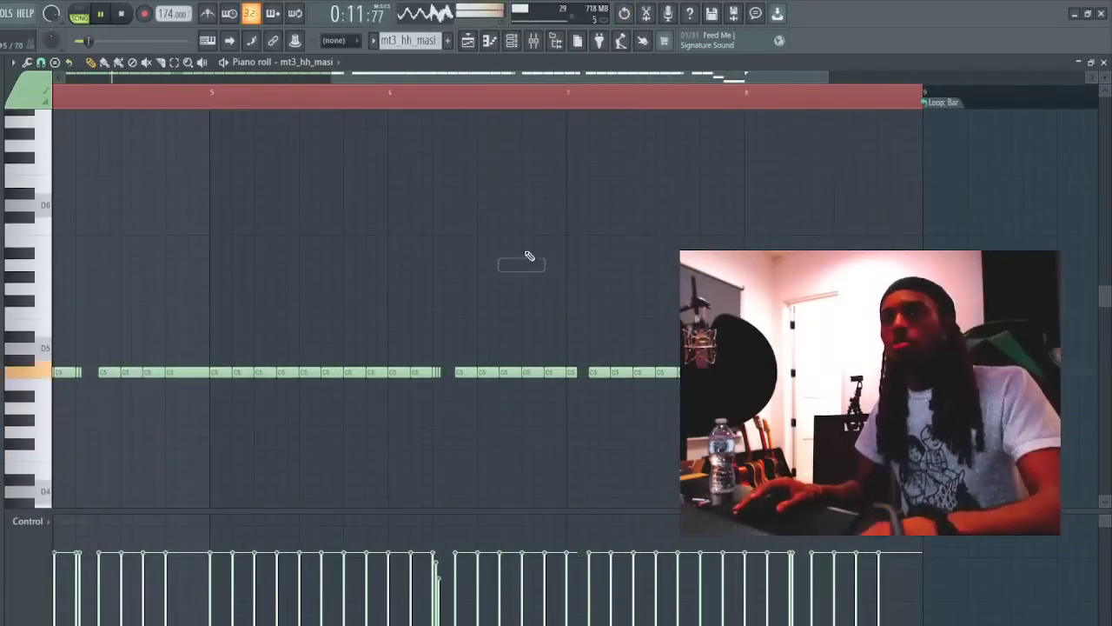
# - Delete the early Industry Spinz clip on Track 20 and leave the channel rack closed
pyautogui.press('F5')
pyautogui.rightClick(556, 456)
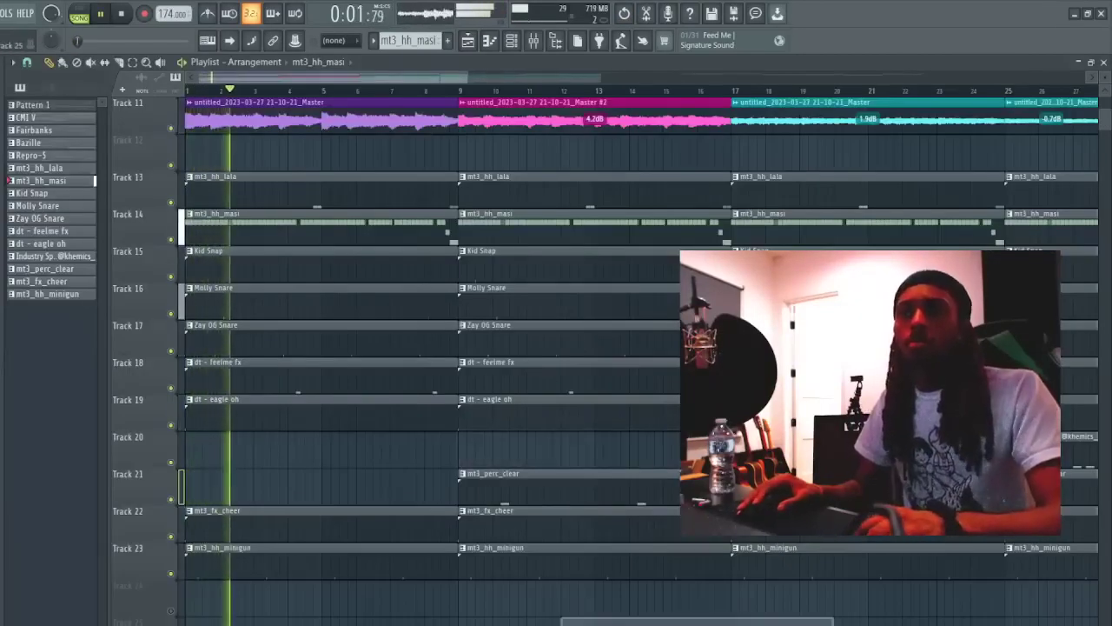
pyautogui.scroll(-3, 414, 80)
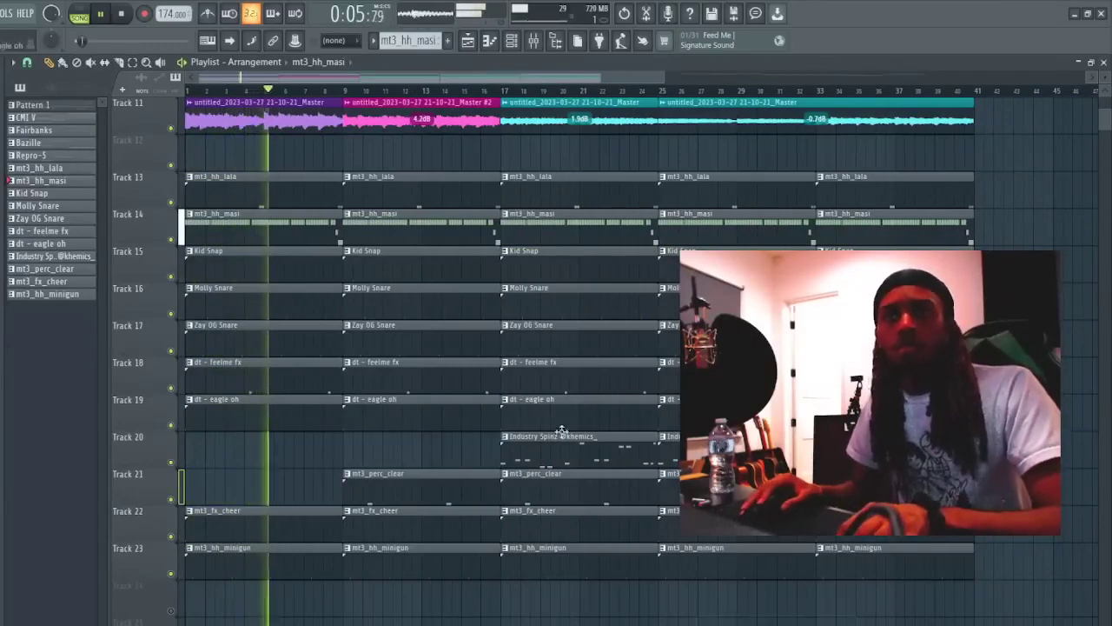
pyautogui.click(518, 41)
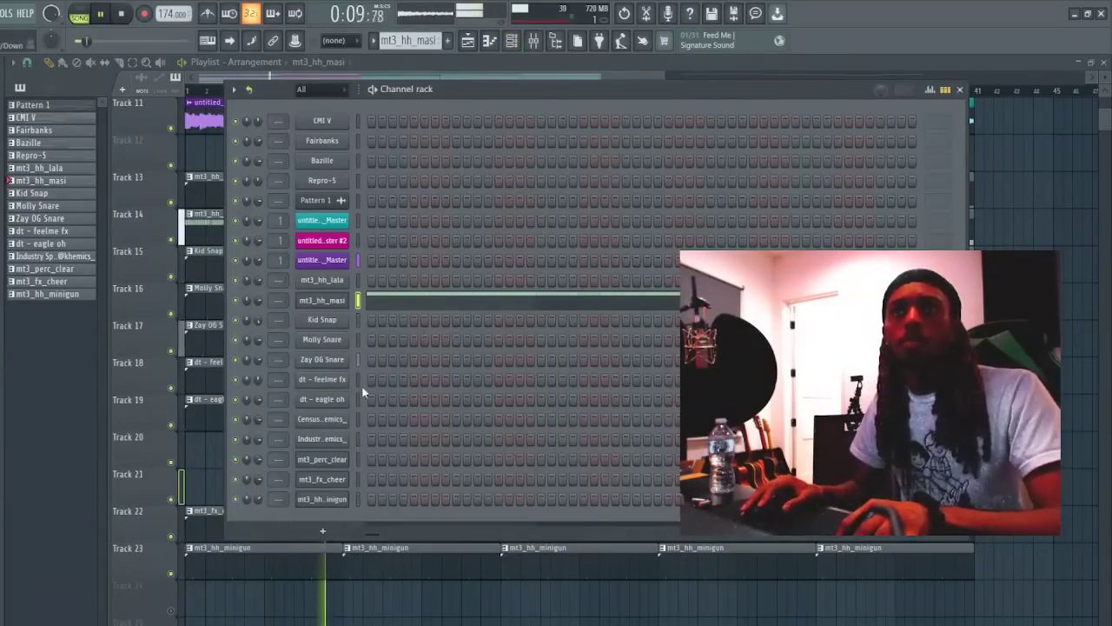
pyautogui.press('F6')
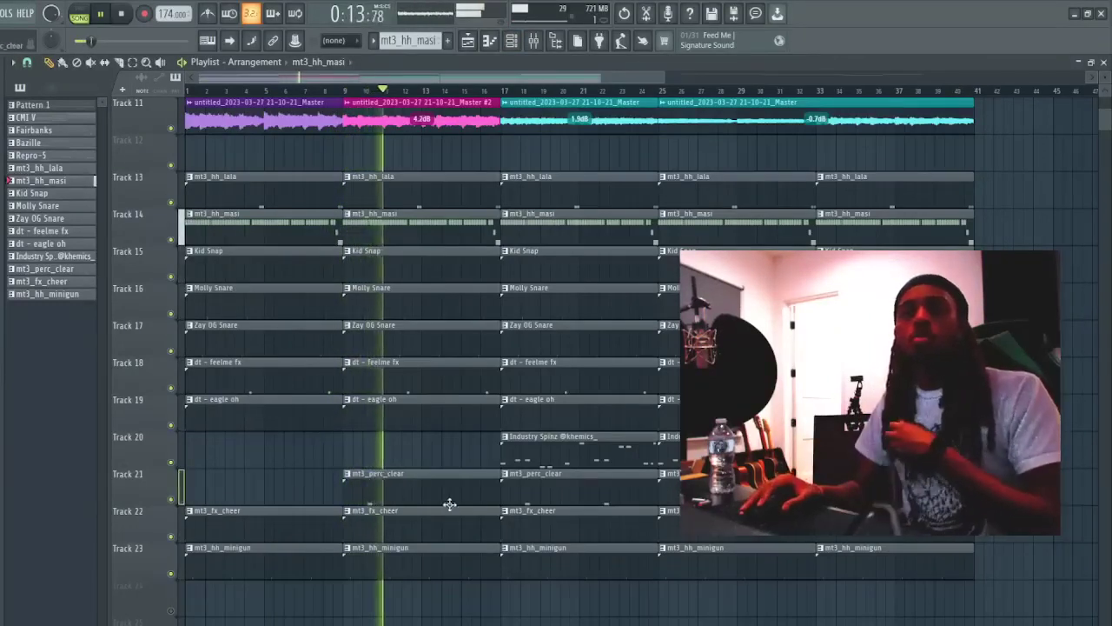
pyautogui.click(513, 42)
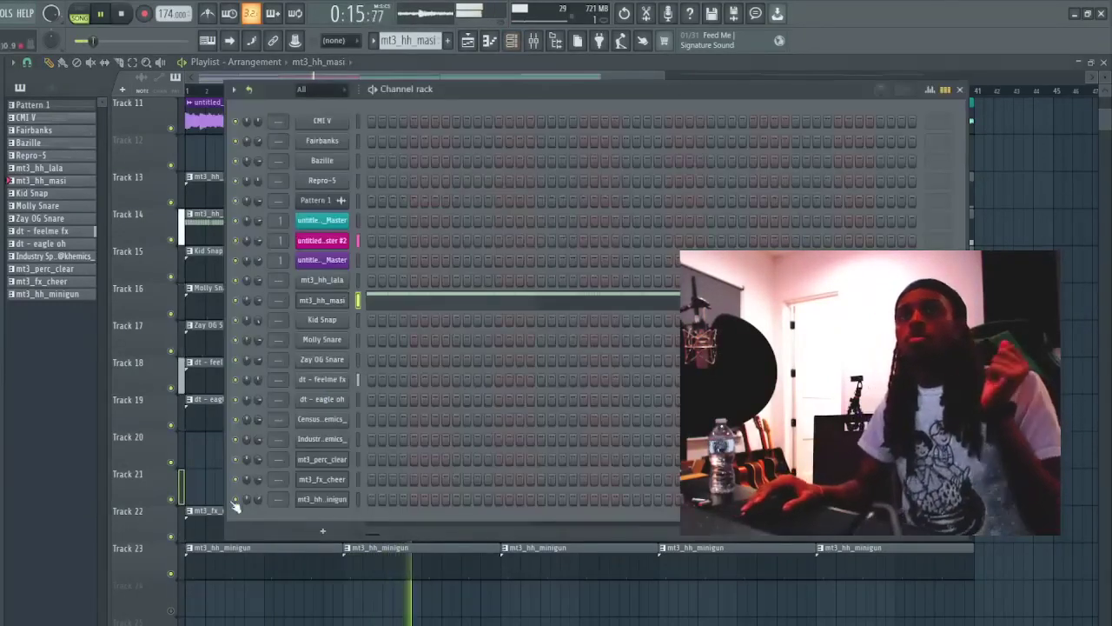
pyautogui.press('F6')
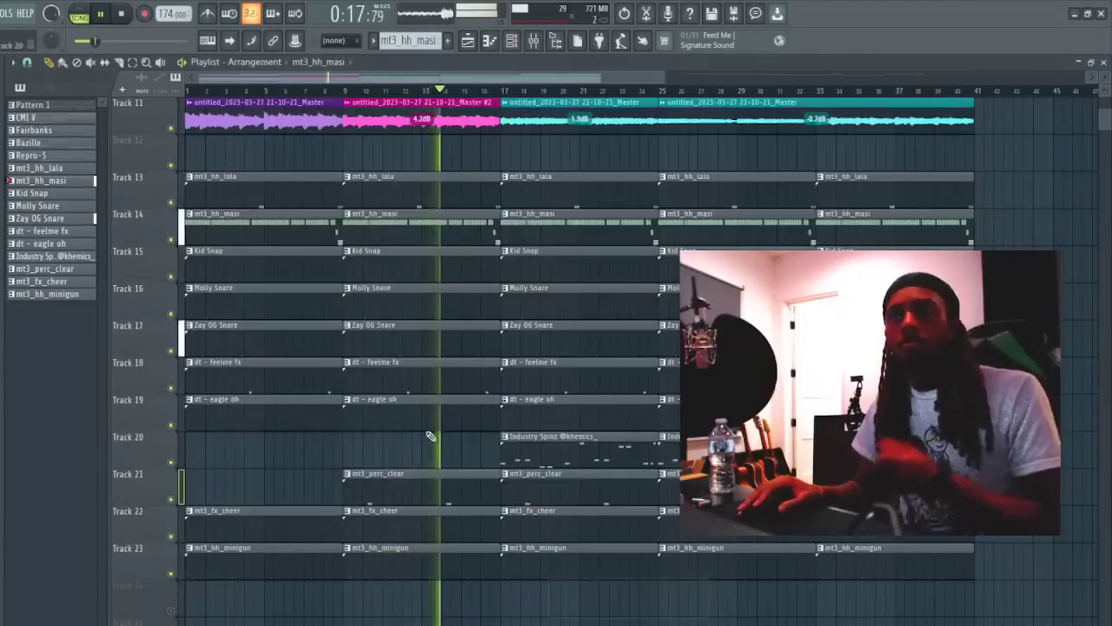
# - Review the Molly Snare notes during playback, auditioning the D5 pitch
pyautogui.doubleClick(466, 310)
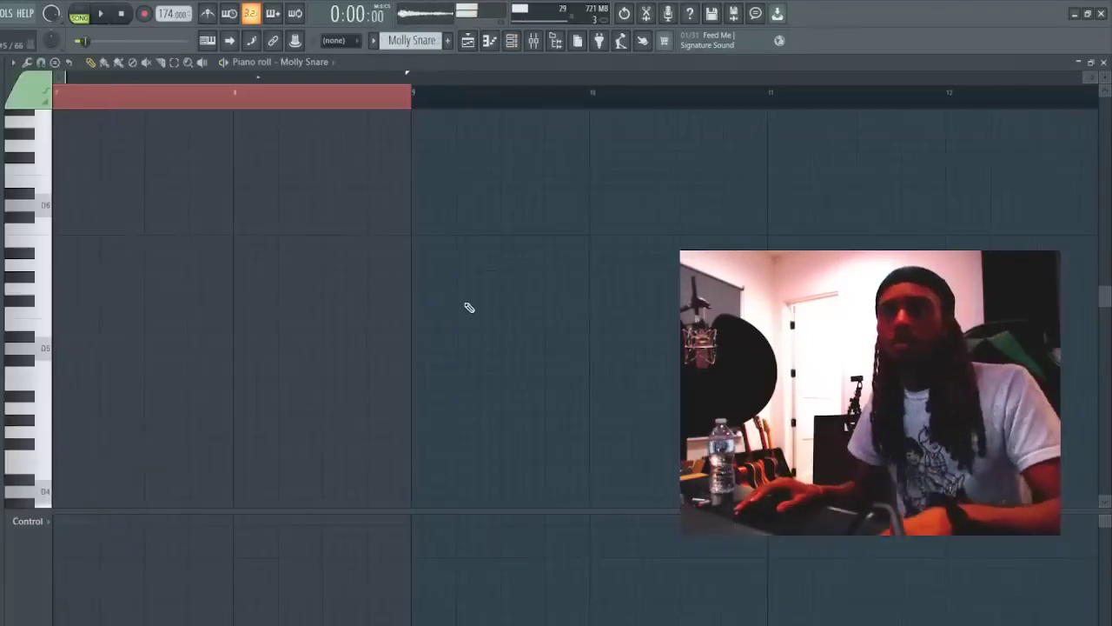
pyautogui.press('space')
pyautogui.press('space')
pyautogui.click(37, 349)
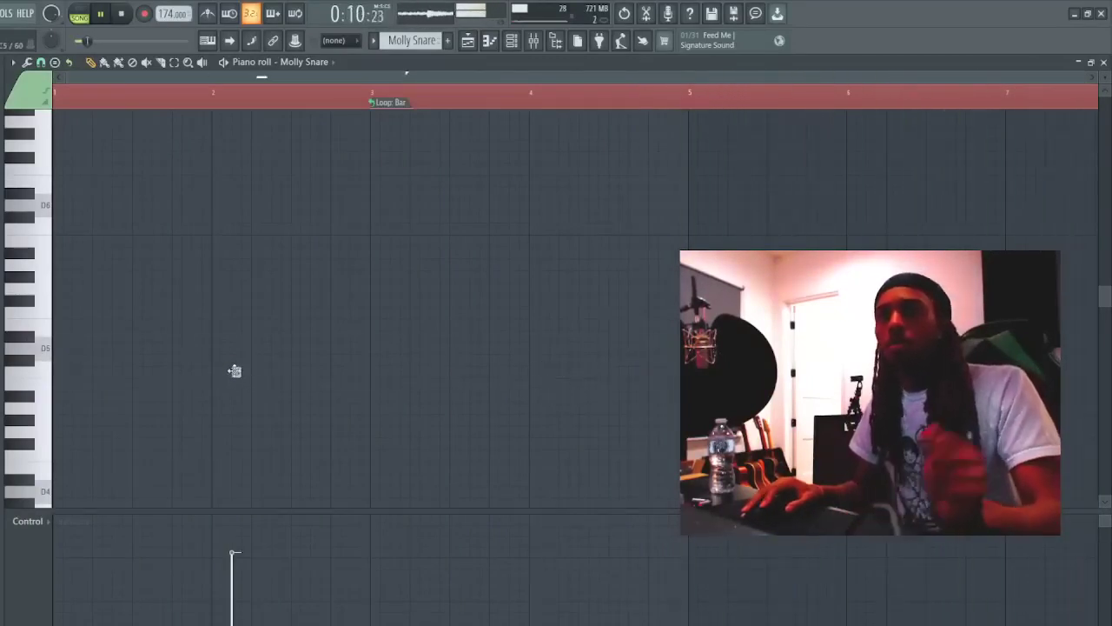
pyautogui.press('F5')
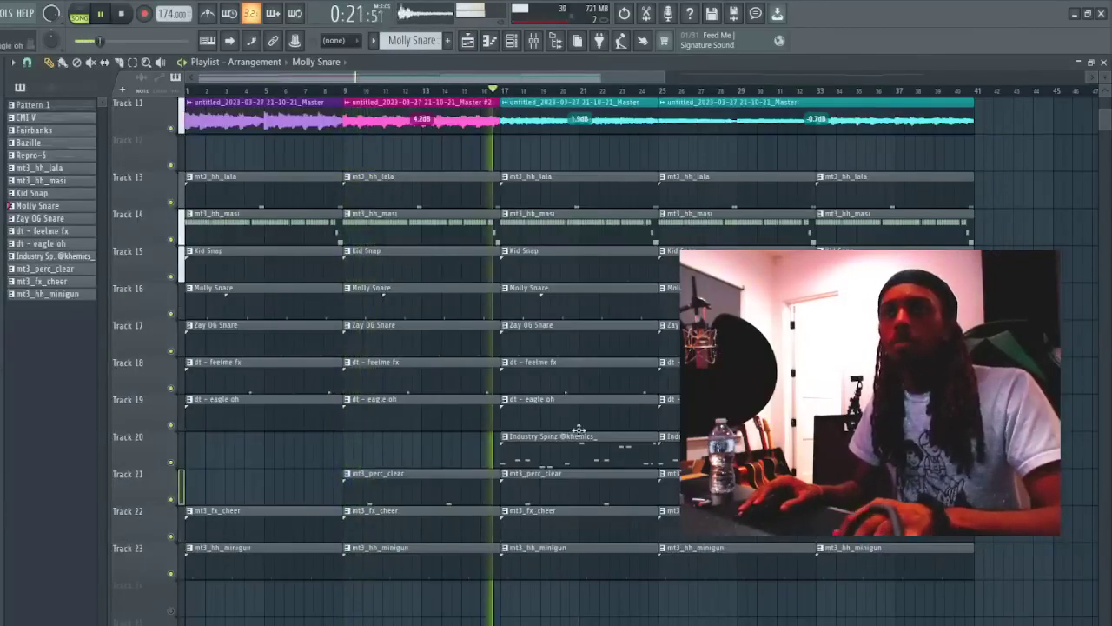
# - Paint Industry Spinz on Track 20 at bar 17, make its notes legato and remove a stray B4
pyautogui.click(583, 440)
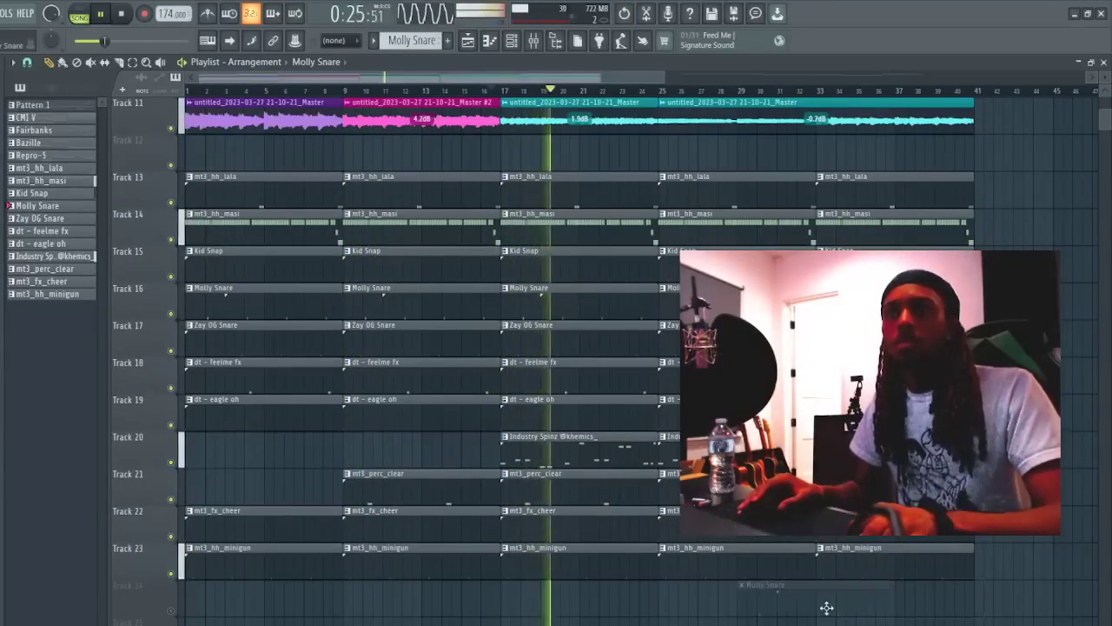
pyautogui.doubleClick(596, 449)
pyautogui.hotkey('ctrl', 'l')
pyautogui.click(483, 383)
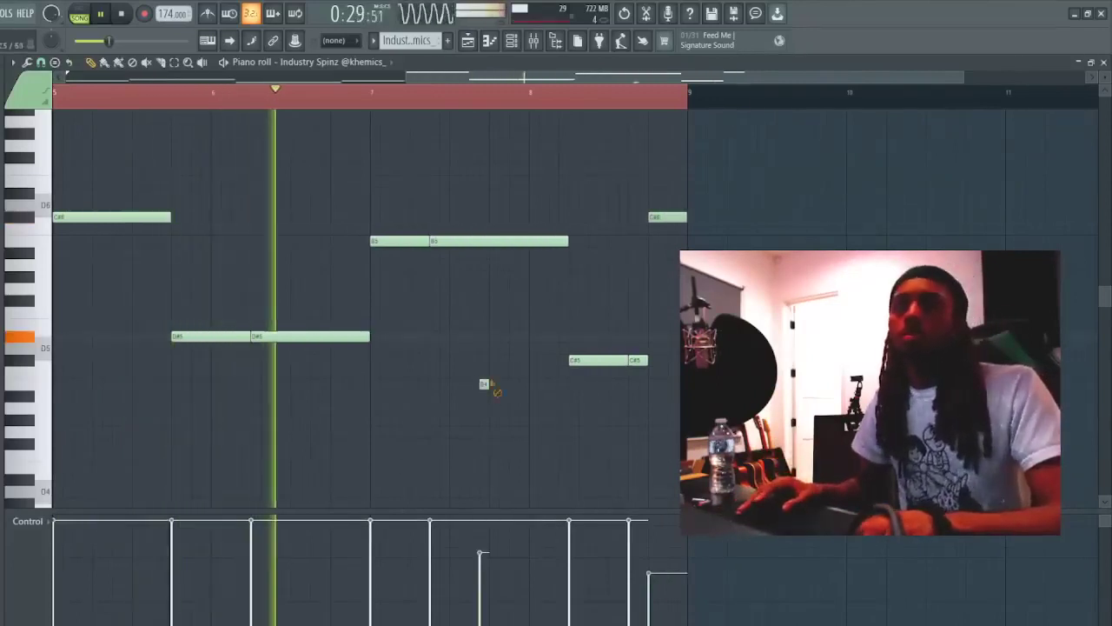
pyautogui.rightClick(484, 383)
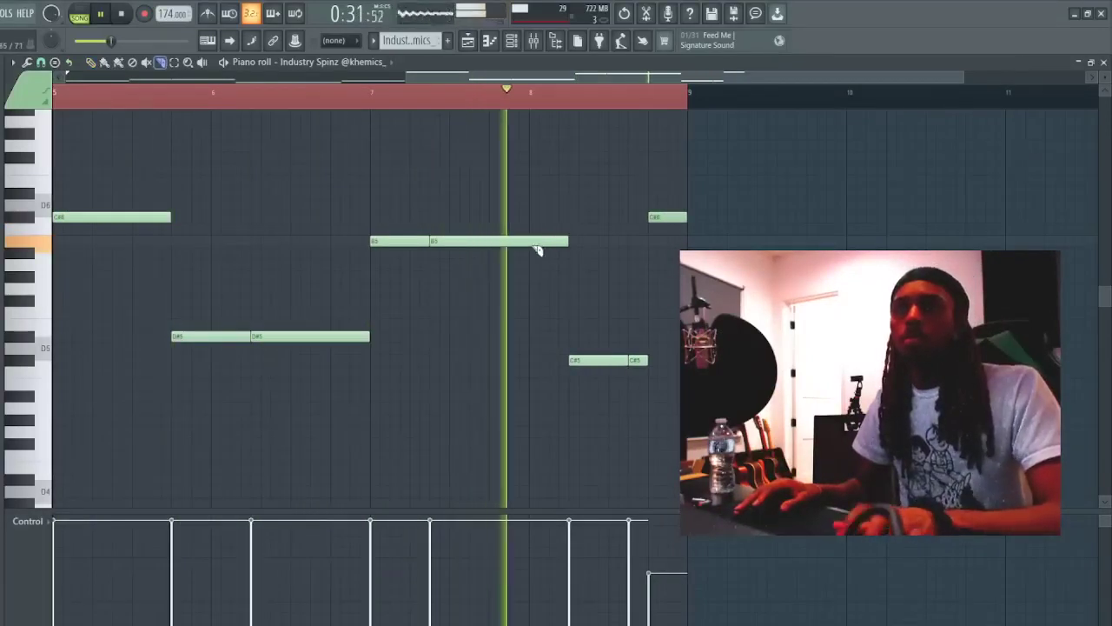
pyautogui.moveTo(372, 77); pyautogui.dragTo(427, 80)
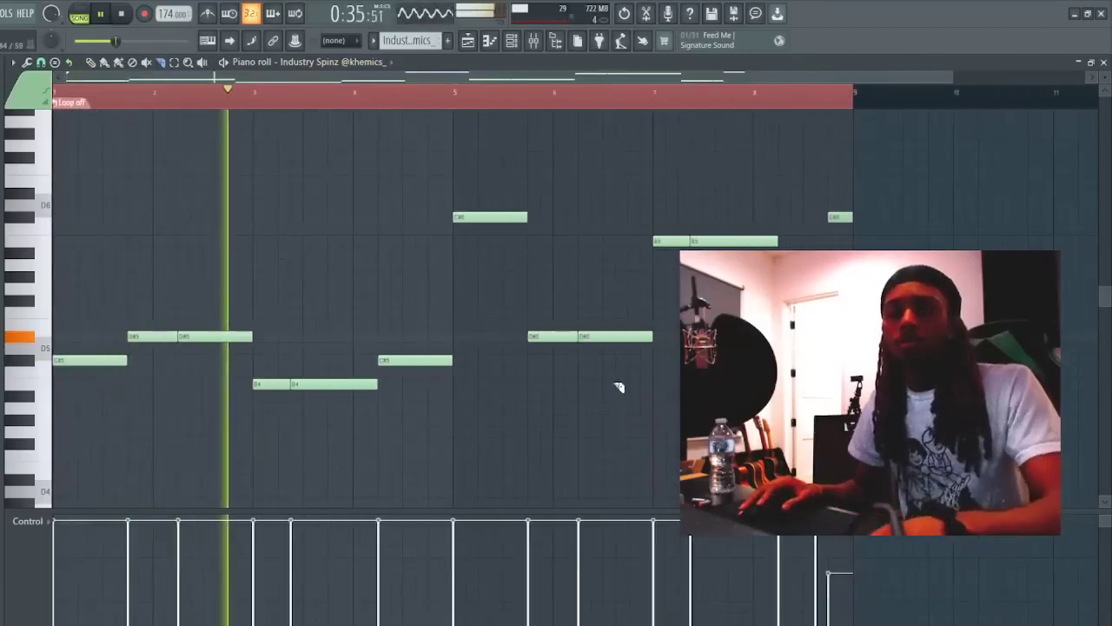
# - Paint a second Industry Spinz clip on Track 20 at bar 25
pyautogui.press('F5')
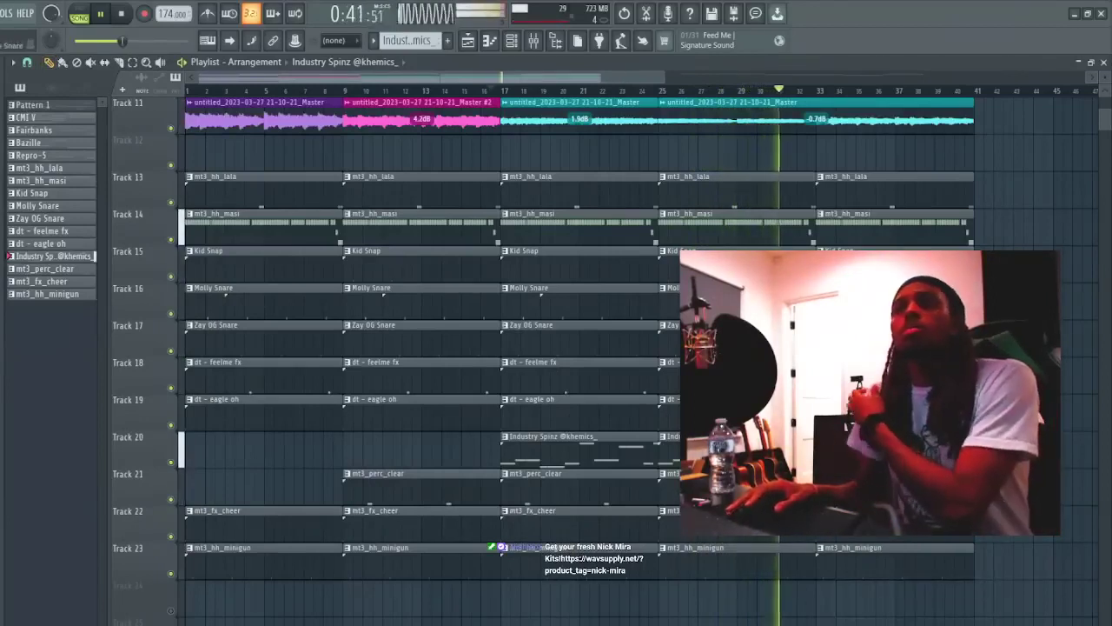
pyautogui.press('F6')
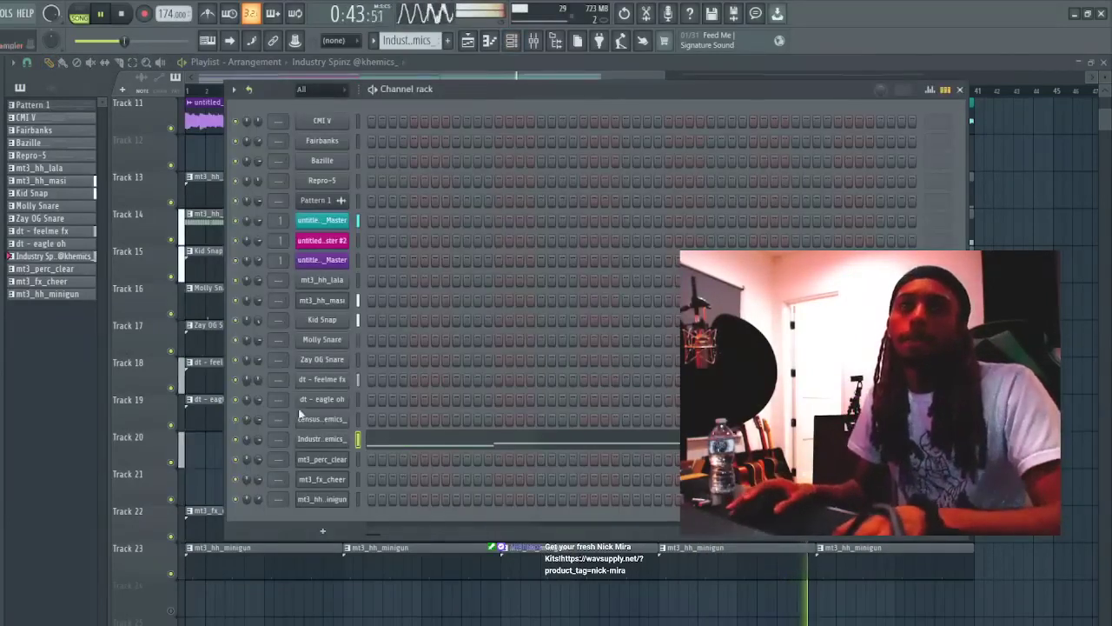
pyautogui.press('F6')
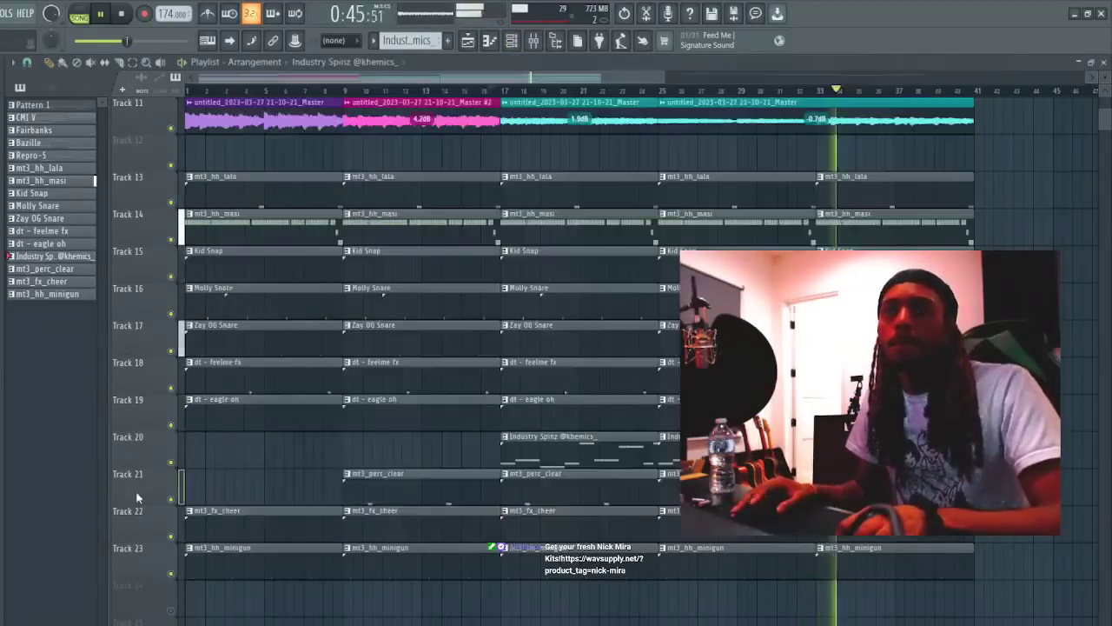
pyautogui.click(991, 412)
pyautogui.scroll(-3, 932, 87)
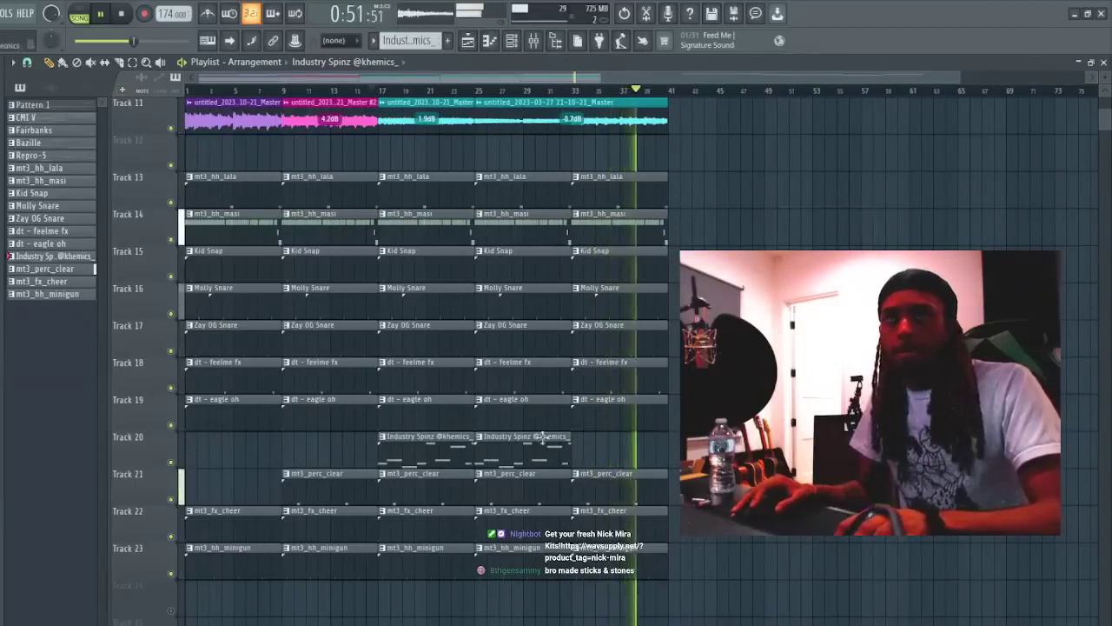
# - Copy the Master #2 audio clip to bar 41 on Track 11, playing from bar 9
pyautogui.click(371, 91)
pyautogui.click(285, 91)
pyautogui.press('space')
pyautogui.rightClick(172, 128)
pyautogui.click(328, 117)
pyautogui.moveTo(661, 143); pyautogui.dragTo(675, 120)
pyautogui.click(757, 237)
pyautogui.rightClick(758, 237)
pyautogui.press('space')
pyautogui.press('space')
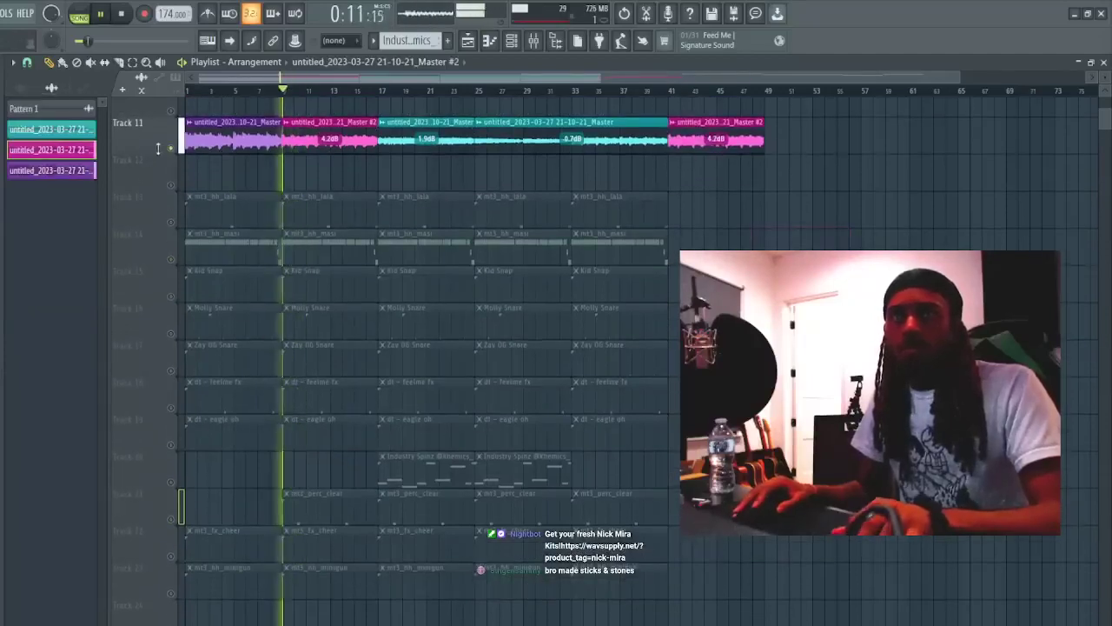
# - Release the Track 11 solo and unmute Tracks 13–16
pyautogui.rightClick(173, 152)
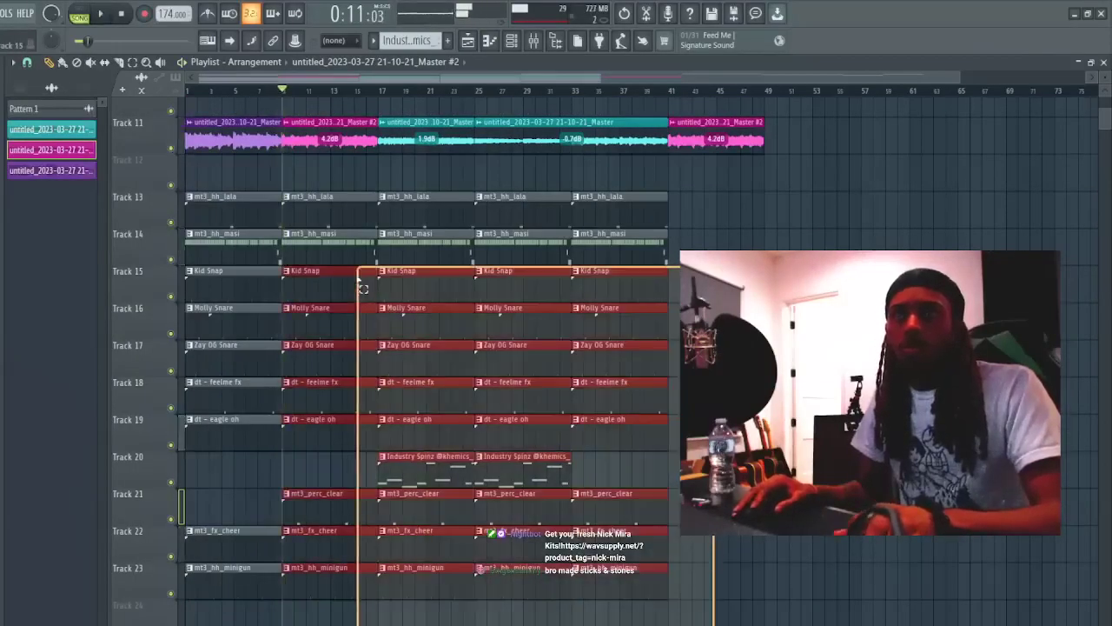
pyautogui.scroll(5, 183, 435)
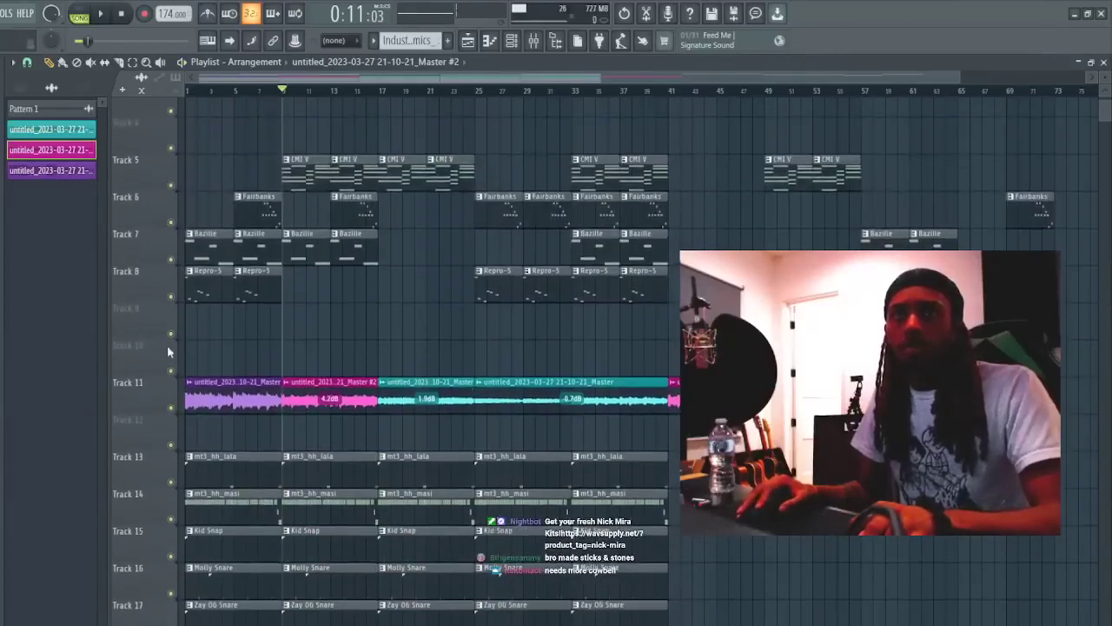
pyautogui.rightClick(173, 409)
pyautogui.click(172, 482)
pyautogui.scroll(-4, 174, 452)
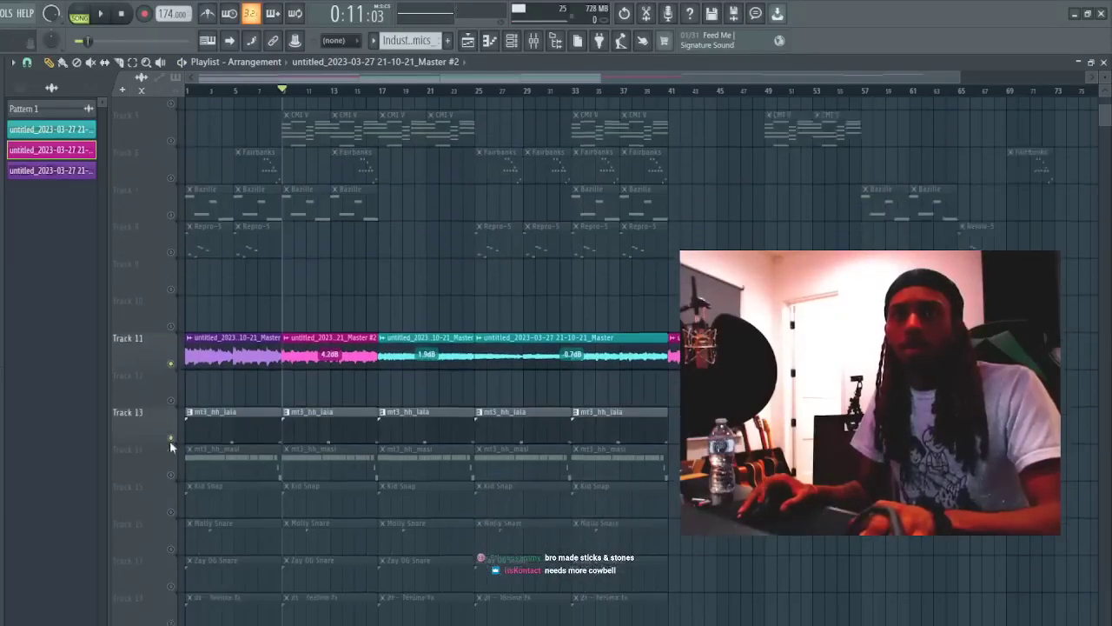
pyautogui.click(171, 371)
pyautogui.click(171, 407)
pyautogui.click(171, 445)
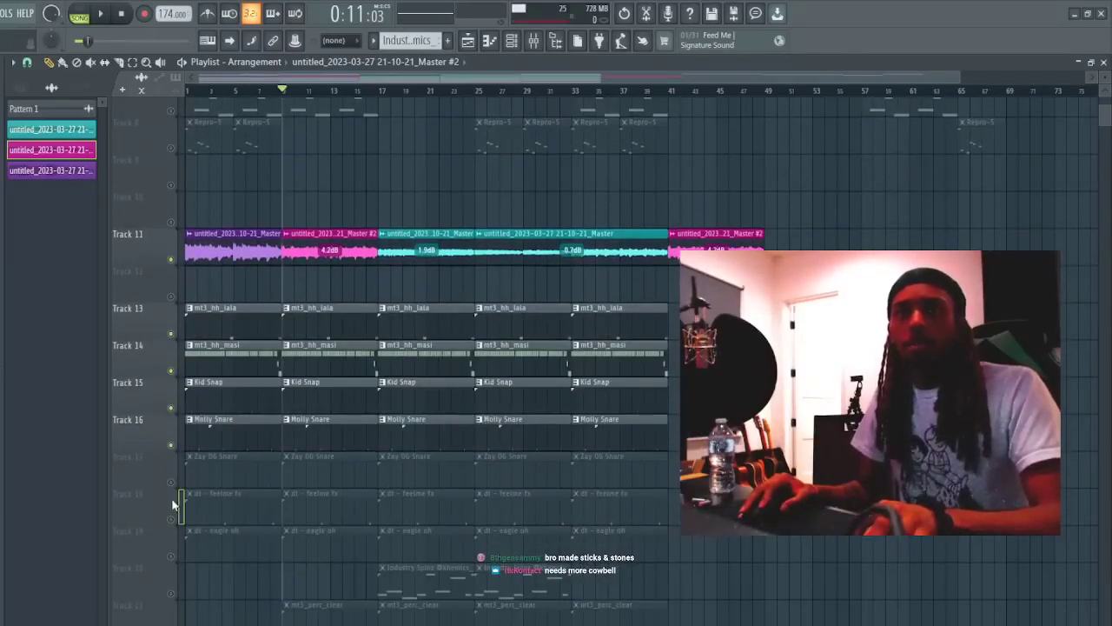
# - Unmute Tracks 17–23, including Zay OG Snare
pyautogui.scroll(-4, 170, 556)
pyautogui.click(171, 556)
pyautogui.click(171, 519)
pyautogui.click(171, 482)
pyautogui.click(171, 445)
pyautogui.click(172, 407)
pyautogui.click(171, 371)
pyautogui.click(172, 333)
pyautogui.scroll(4, 208, 384)
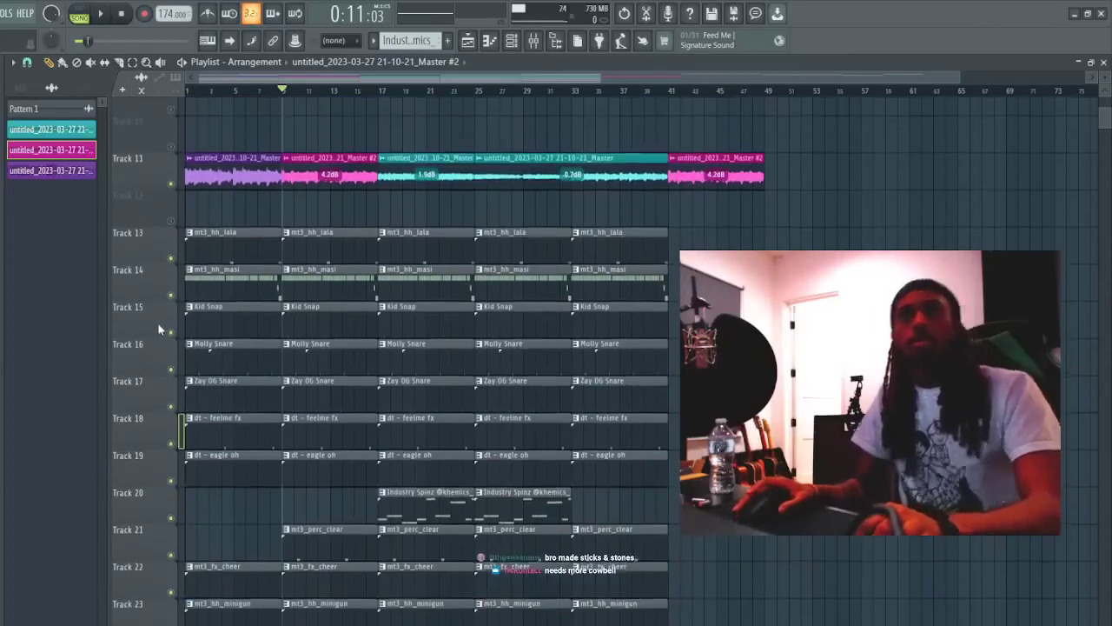
pyautogui.scroll(-2, 209, 384)
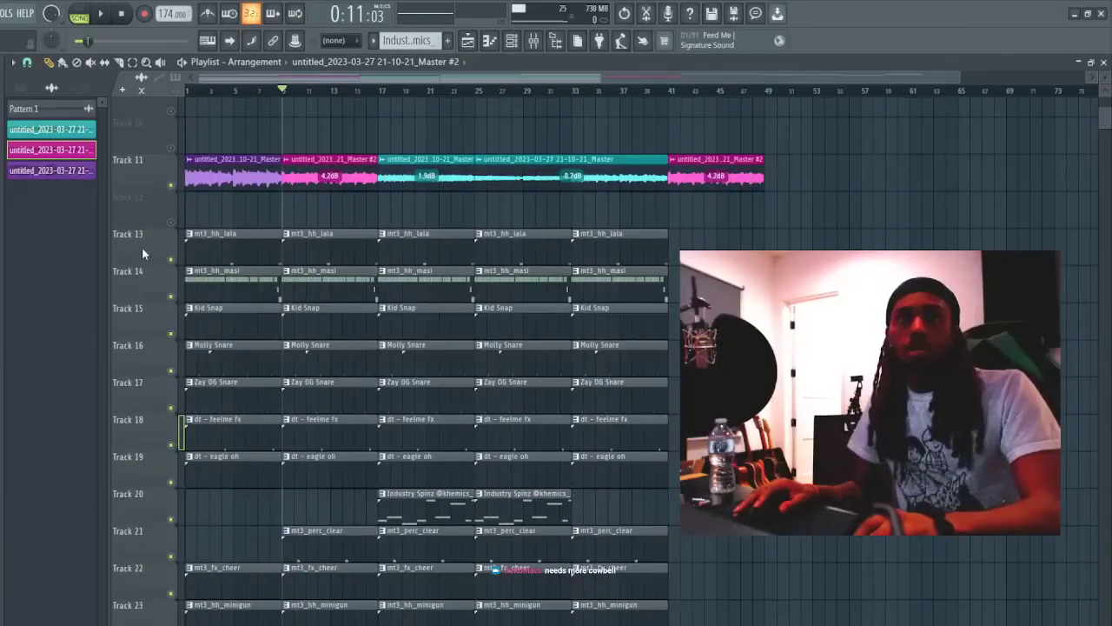
# - Select the Track 13–23 clips, toggle those tracks' mute off and back on, then deselect
pyautogui.click(157, 439)
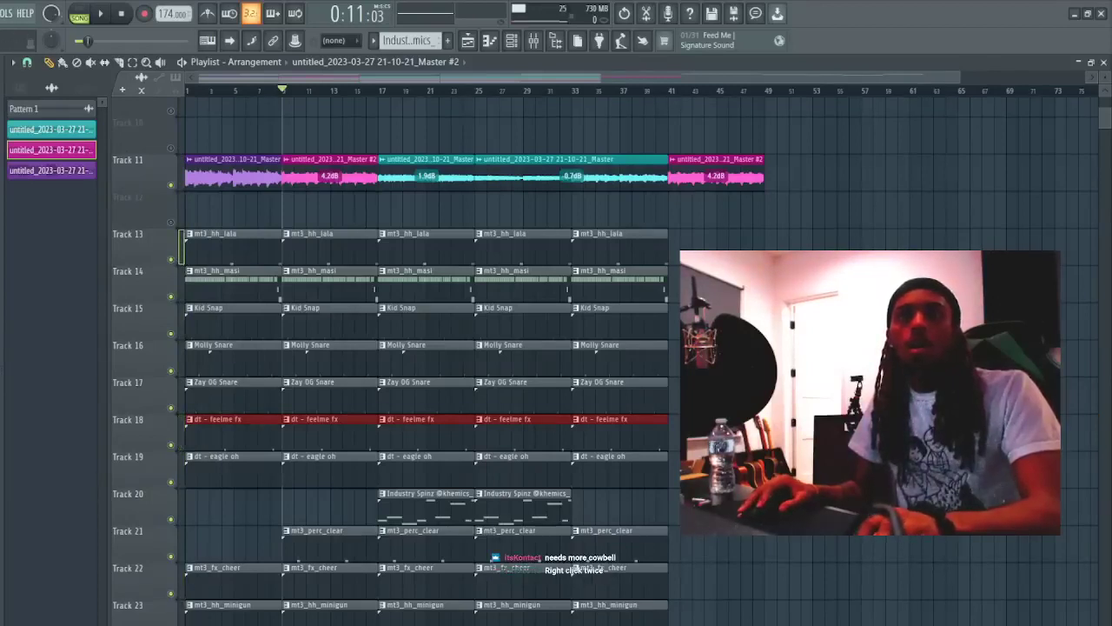
pyautogui.click(182, 612)
pyautogui.moveTo(178, 253); pyautogui.dragTo(185, 604)
pyautogui.click(170, 290)
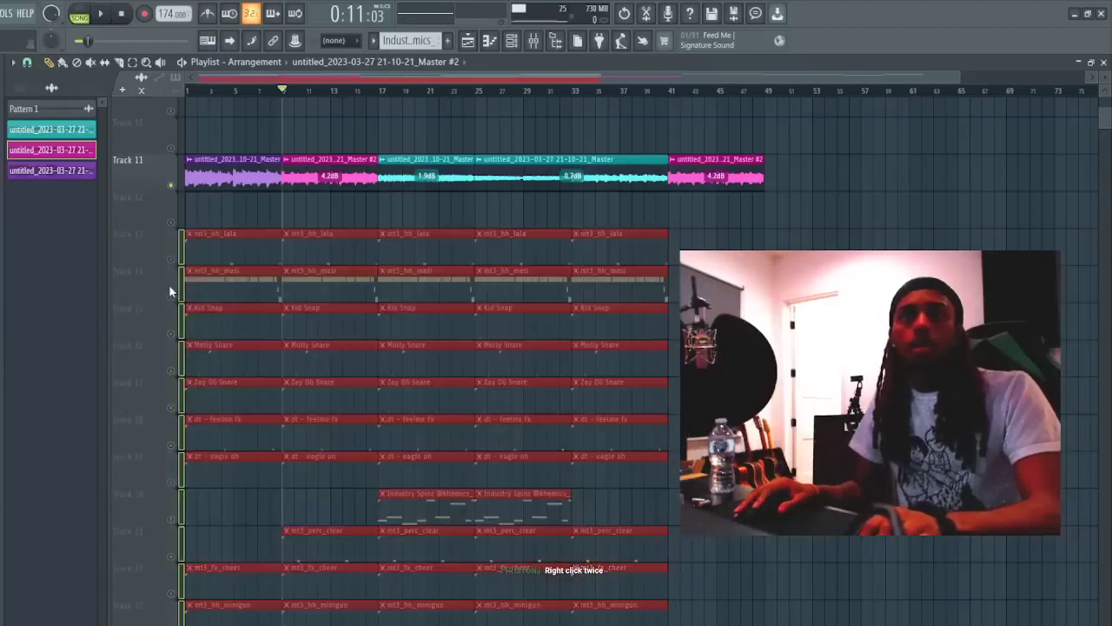
pyautogui.click(176, 262)
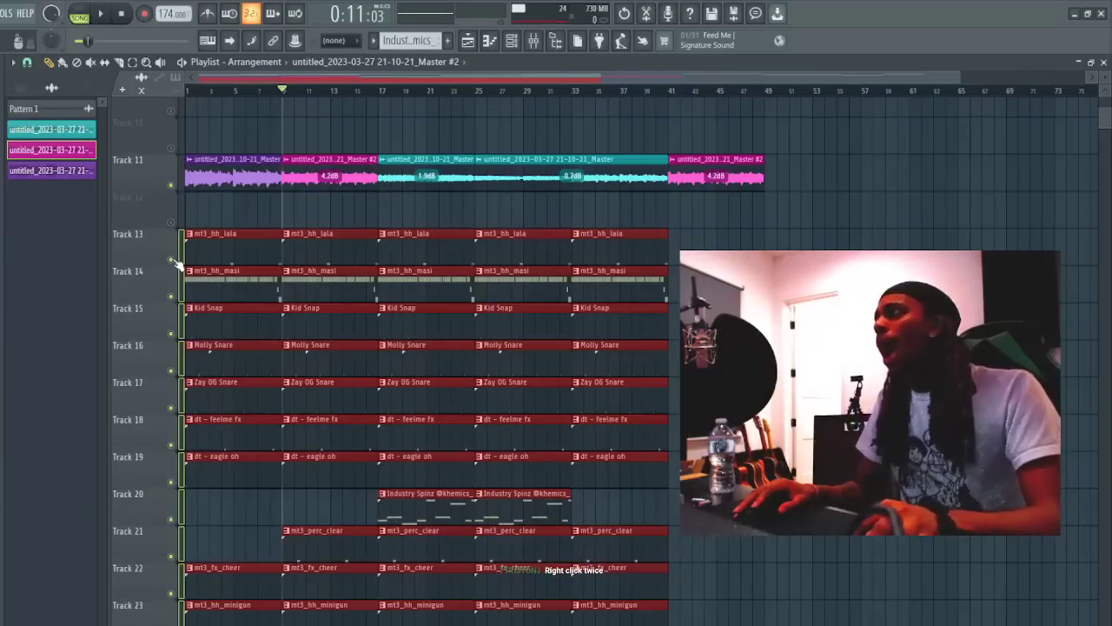
pyautogui.keyDown('ctrl'); pyautogui.click(739, 323); pyautogui.keyUp('ctrl')
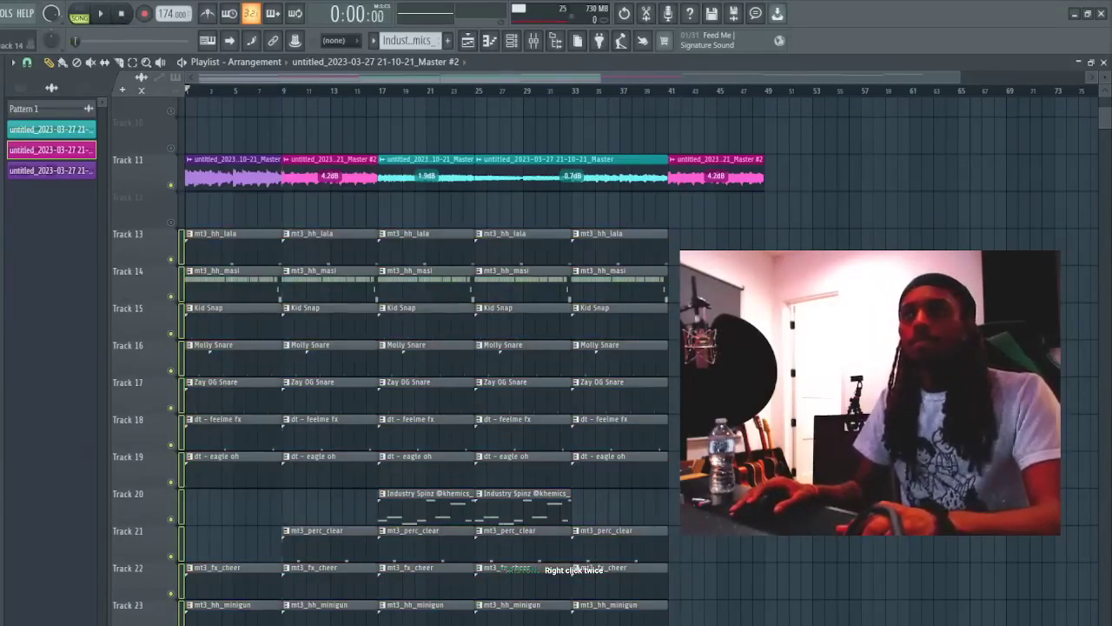
# - Delete the stray pink clip on Track 16 and restart playback from bar 1
pyautogui.scroll(-4, 648, 173)
pyautogui.scroll(2, 487, 219)
pyautogui.press('space')
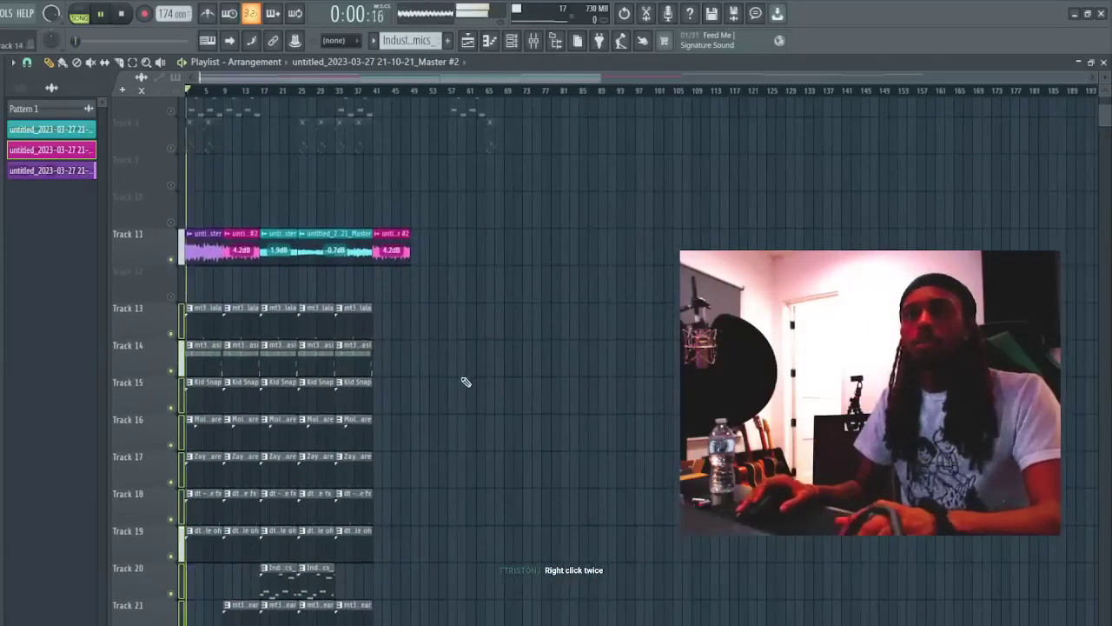
pyautogui.scroll(-3, 461, 379)
pyautogui.click(498, 337)
pyautogui.rightClick(497, 338)
pyautogui.scroll(2, 470, 117)
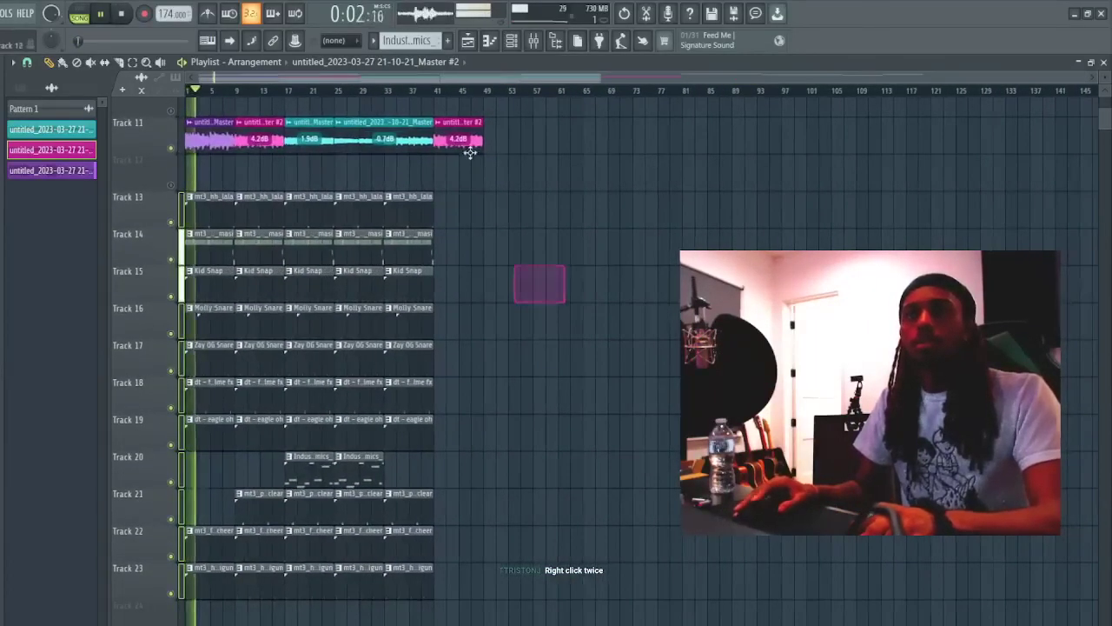
pyautogui.scroll(2, 244, 103)
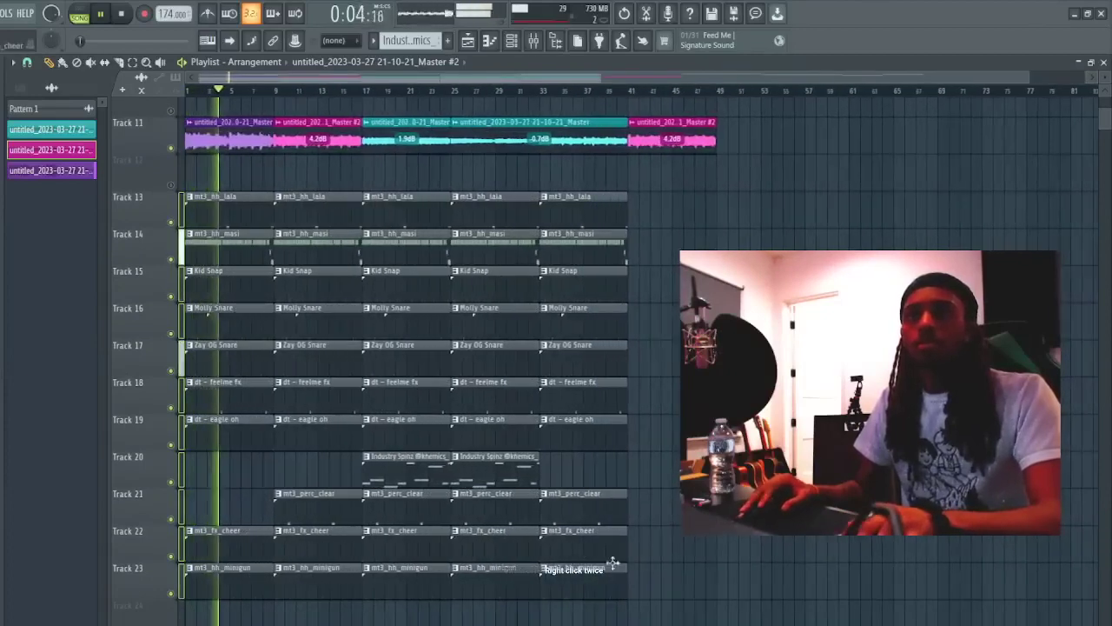
pyautogui.press('space')
pyautogui.press('space')
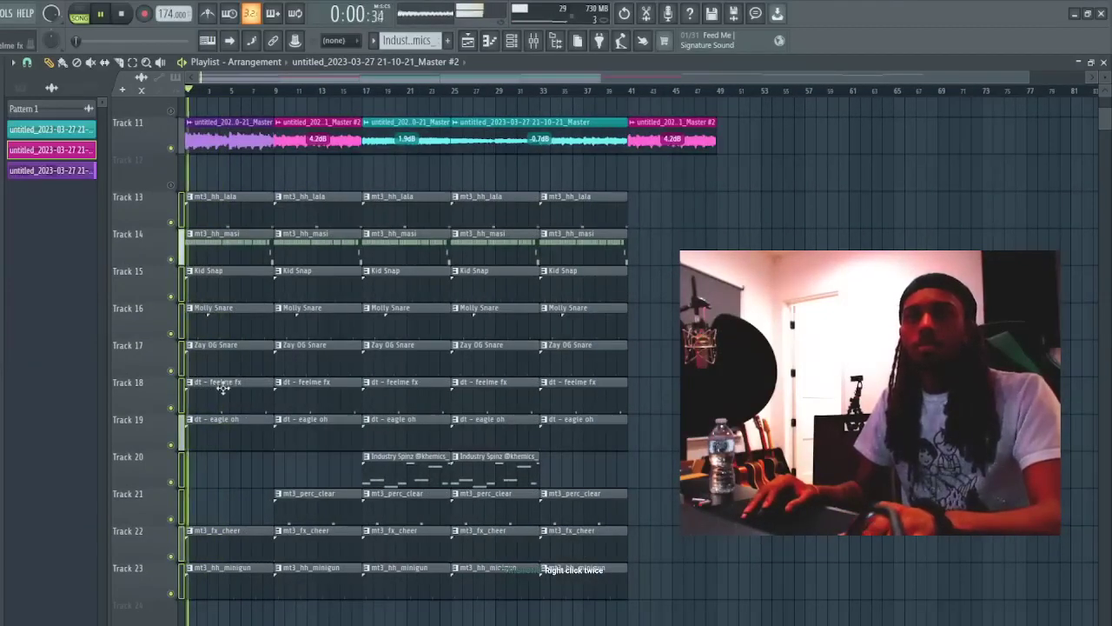
# - Slice the drum clips at bar 13 and copy the Track 13–23 clips later into the song
pyautogui.scroll(-2, 228, 573)
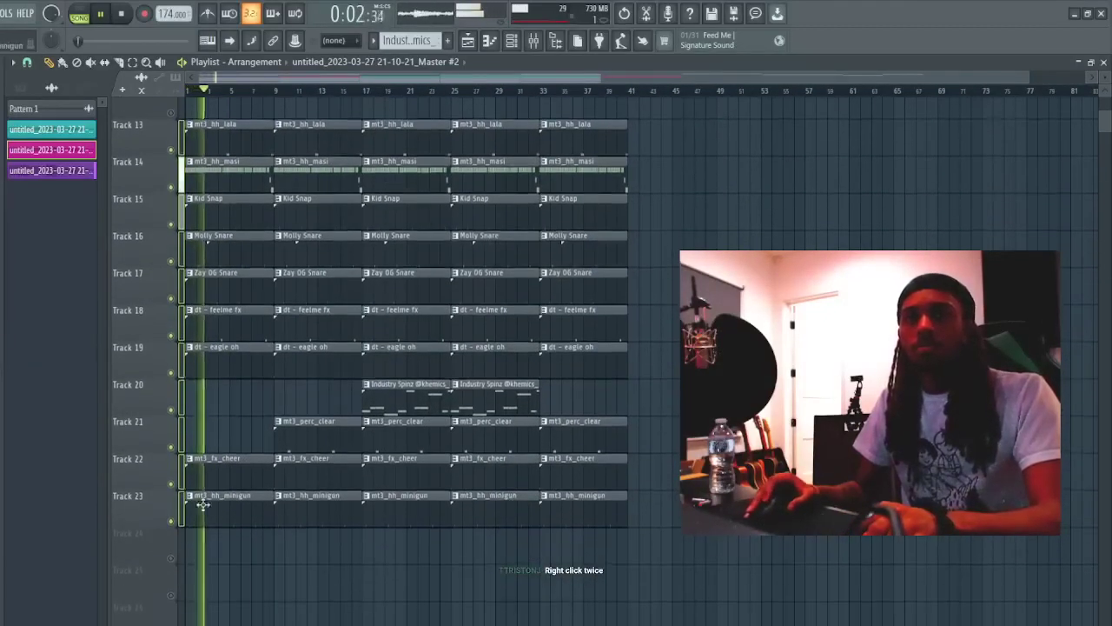
pyautogui.moveTo(677, 560); pyautogui.dragTo(105, 200)
pyautogui.press('c')
pyautogui.moveTo(352, 596); pyautogui.dragTo(318, 146)
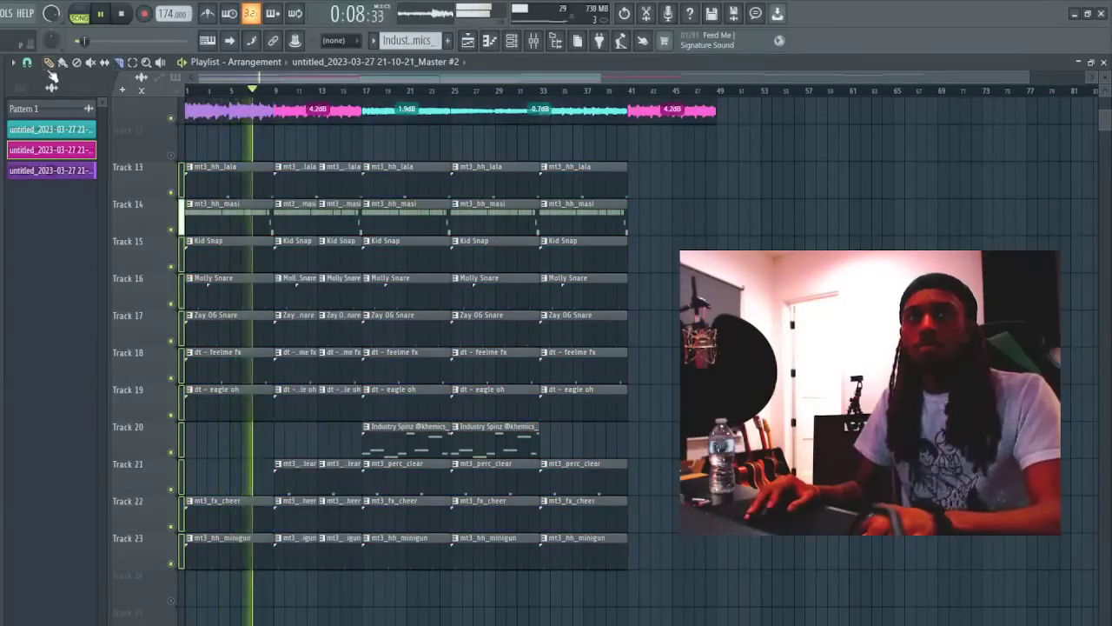
pyautogui.moveTo(661, 603); pyautogui.dragTo(343, 125)
pyautogui.moveTo(388, 182); pyautogui.dragTo(741, 183)
# - Remove a stray Track 12 clip and copy the three Track 11 audio clips to bar 49
pyautogui.rightClick(788, 137)
pyautogui.moveTo(756, 143); pyautogui.dragTo(745, 119)
pyautogui.scroll(-3, 812, 131)
pyautogui.rightClick(695, 124)
pyautogui.scroll(2, 657, 539)
pyautogui.moveTo(682, 619); pyautogui.dragTo(447, 170)
pyautogui.scroll(5, 427, 93)
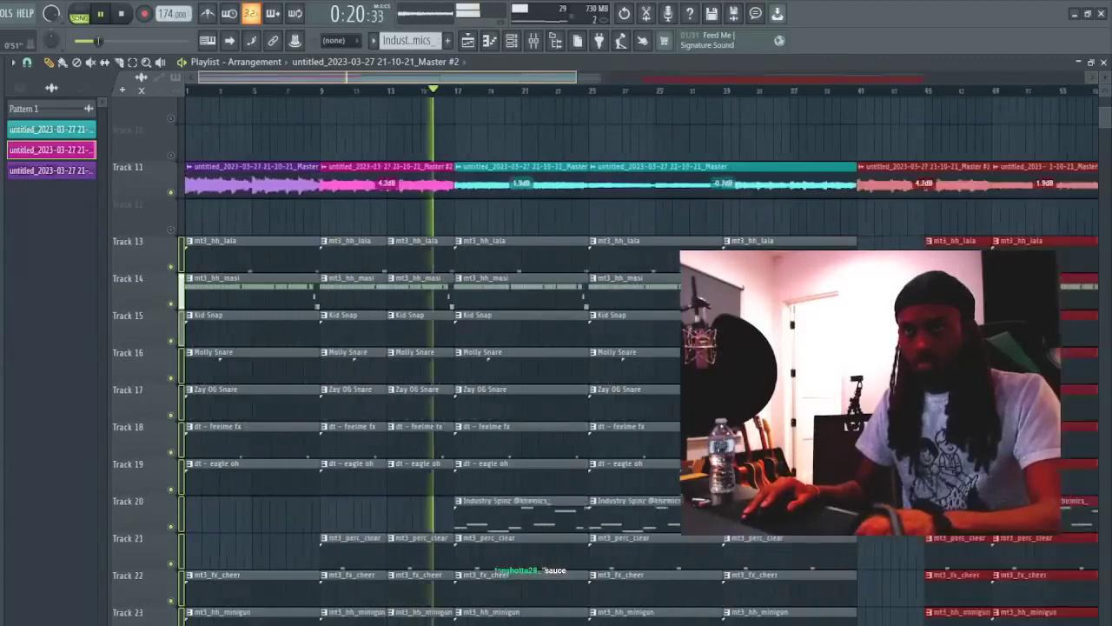
# - Cut the Track 14–16 clip ends at bar 16, replaying from bar 15 to check
pyautogui.click(531, 91)
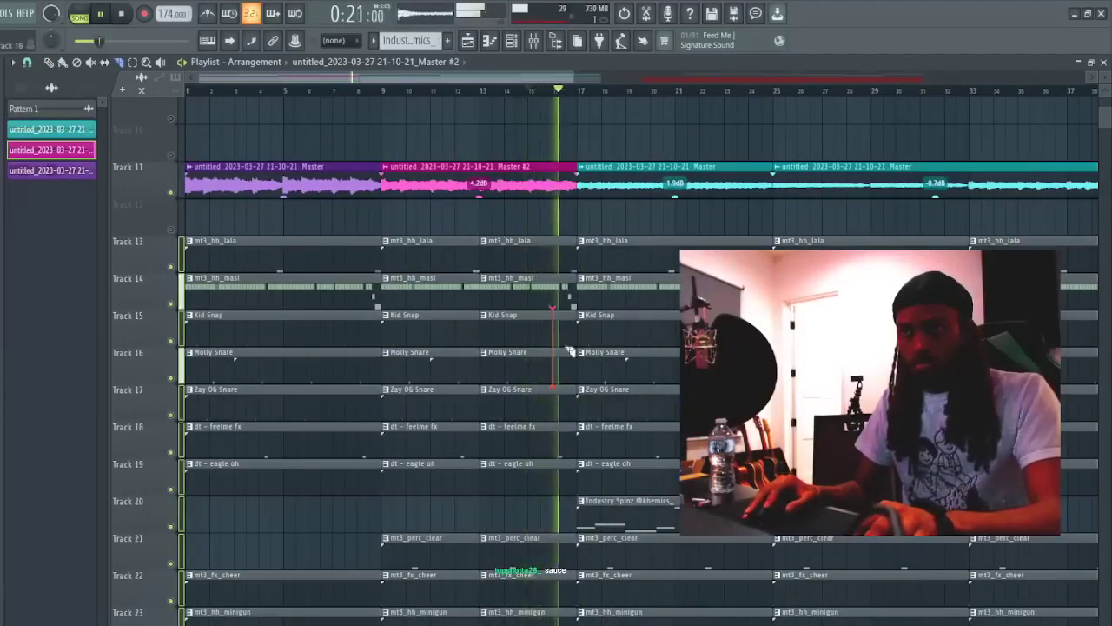
pyautogui.moveTo(573, 335); pyautogui.dragTo(573, 286)
pyautogui.press('KP_Divide')
pyautogui.press('KP_Divide')
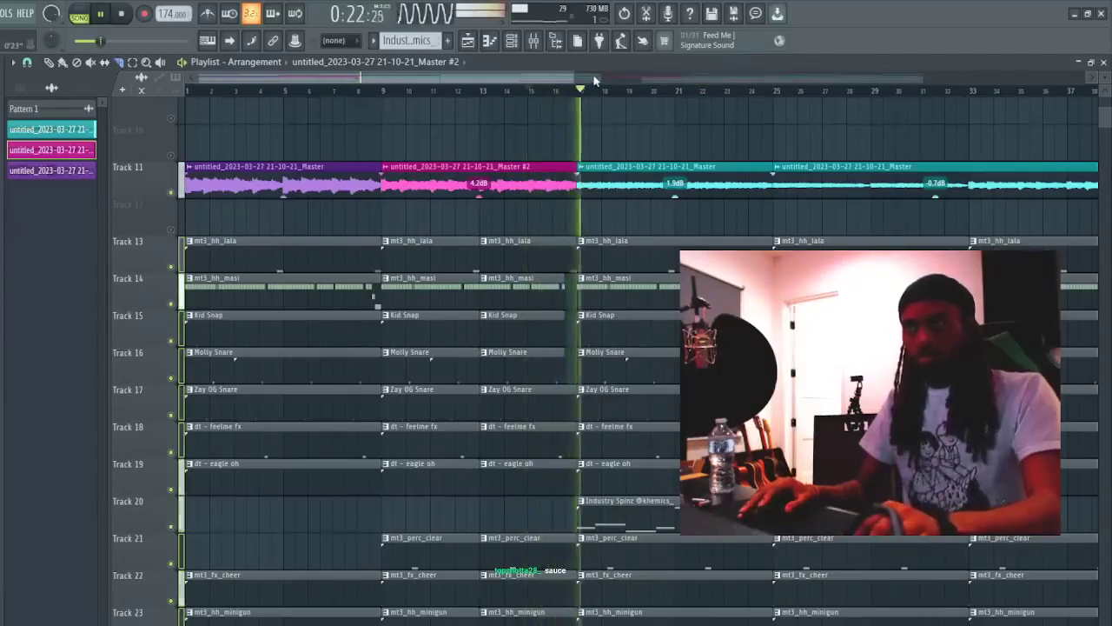
pyautogui.click(530, 92)
pyautogui.scroll(1, 529, 92)
pyautogui.scroll(3, 550, 165)
pyautogui.moveTo(632, 268); pyautogui.dragTo(633, 305)
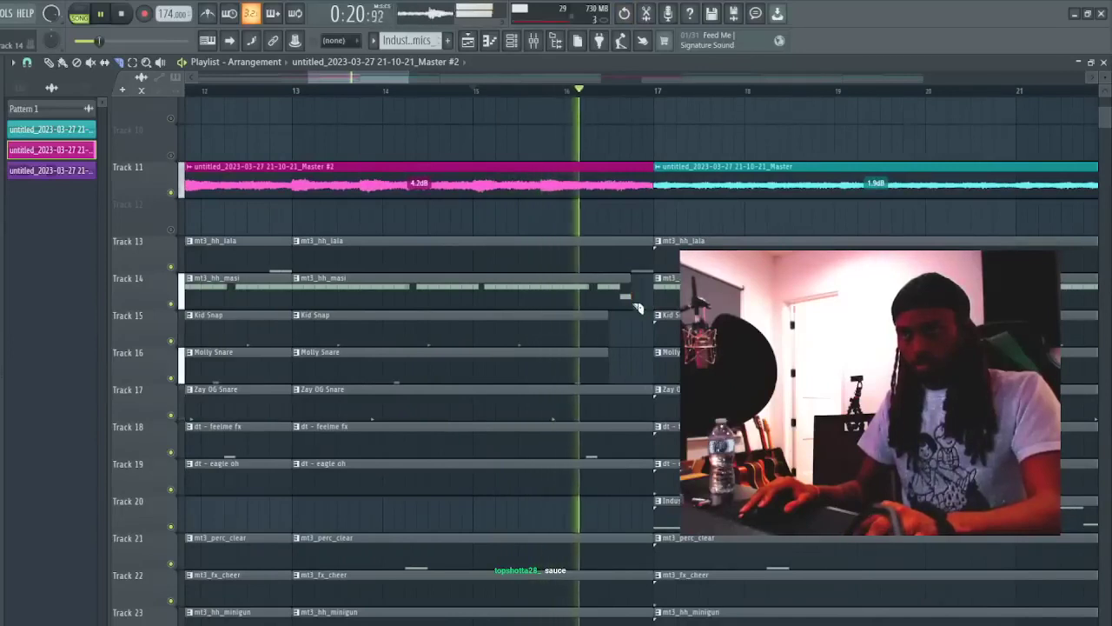
pyautogui.press('space')
pyautogui.press('space')
pyautogui.hotkey('ctrl', 'z')
pyautogui.hotkey('ctrl', 'z')
pyautogui.press('space')
pyautogui.press('space')
# - Adjust the Kid Snap and mt3_hh_masi clip ends, then delete the Track 21 mt3_perc_clear clip
pyautogui.press('p')
pyautogui.moveTo(608, 340); pyautogui.dragTo(623, 336)
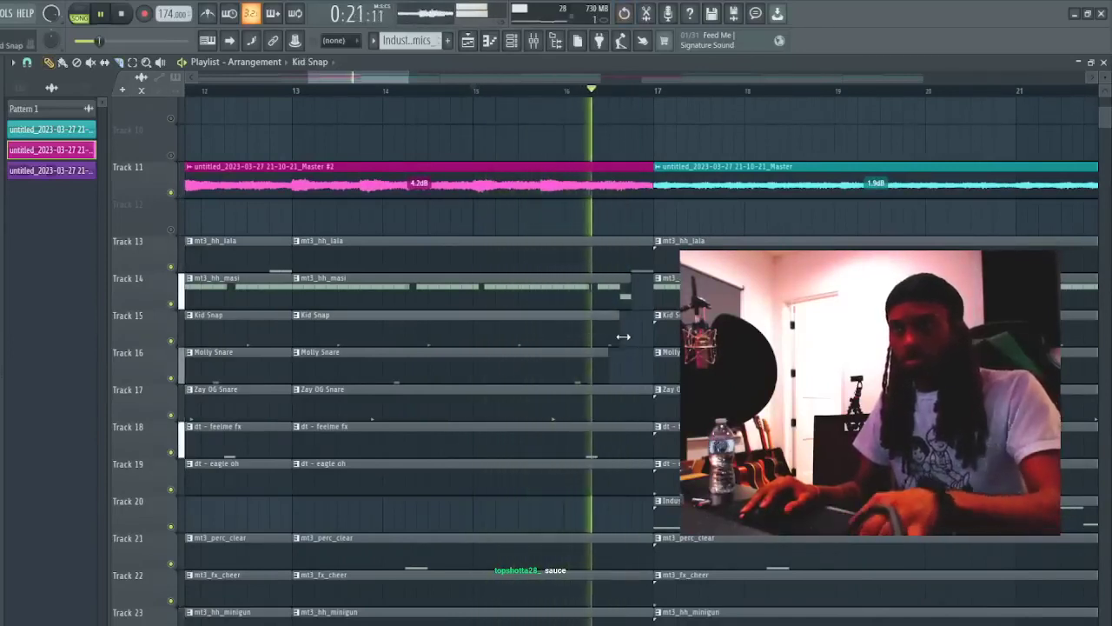
pyautogui.moveTo(632, 293); pyautogui.dragTo(622, 290)
pyautogui.press('space')
pyautogui.press('space')
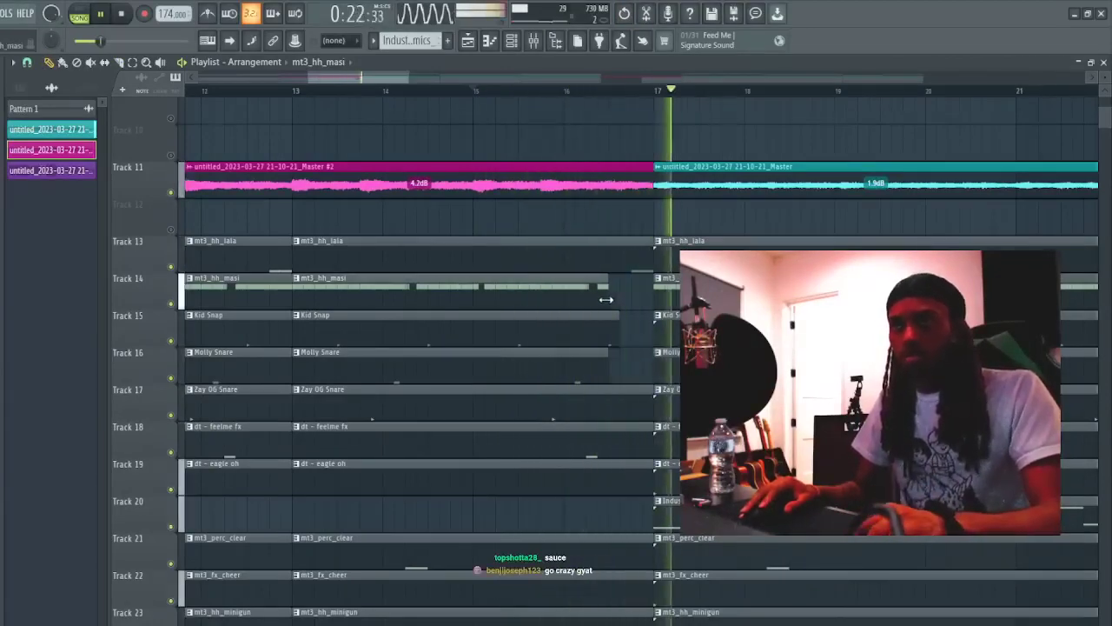
pyautogui.scroll(-10, 652, 81)
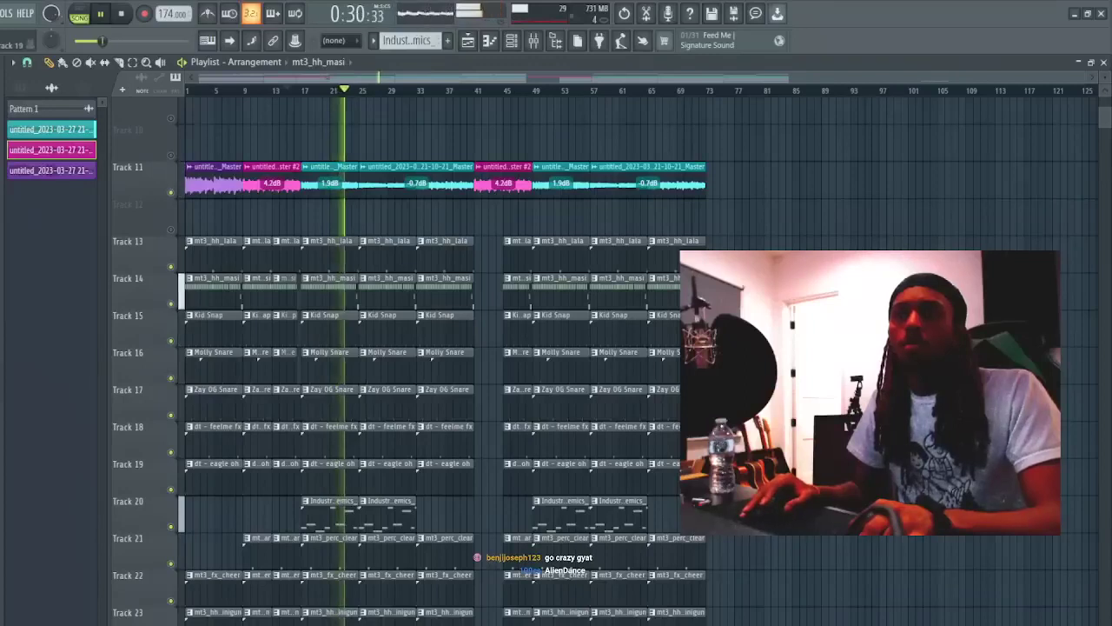
pyautogui.rightClick(336, 562)
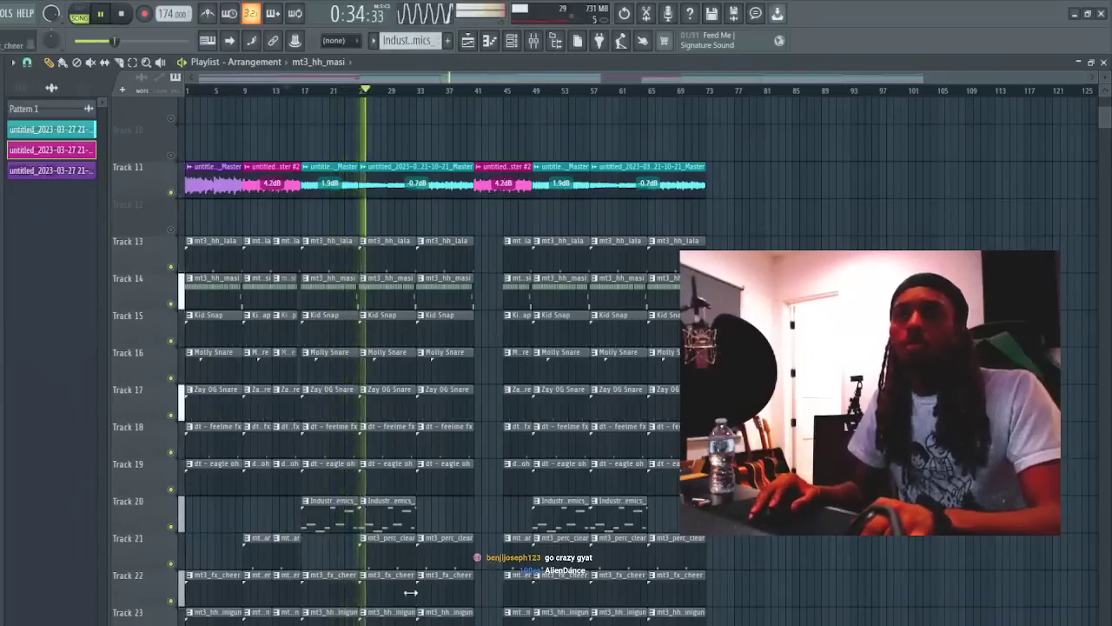
# - Slice Track 11's long -0.7dB audio into pieces and place the teal piece near bar 37
pyautogui.scroll(5, 479, 85)
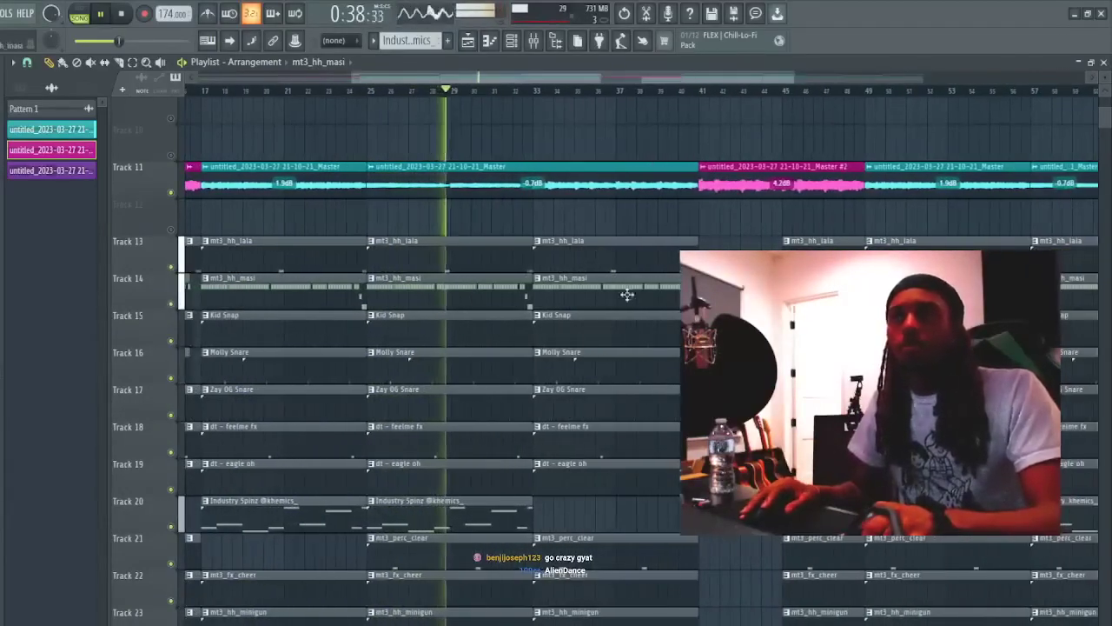
pyautogui.scroll(-3, 521, 85)
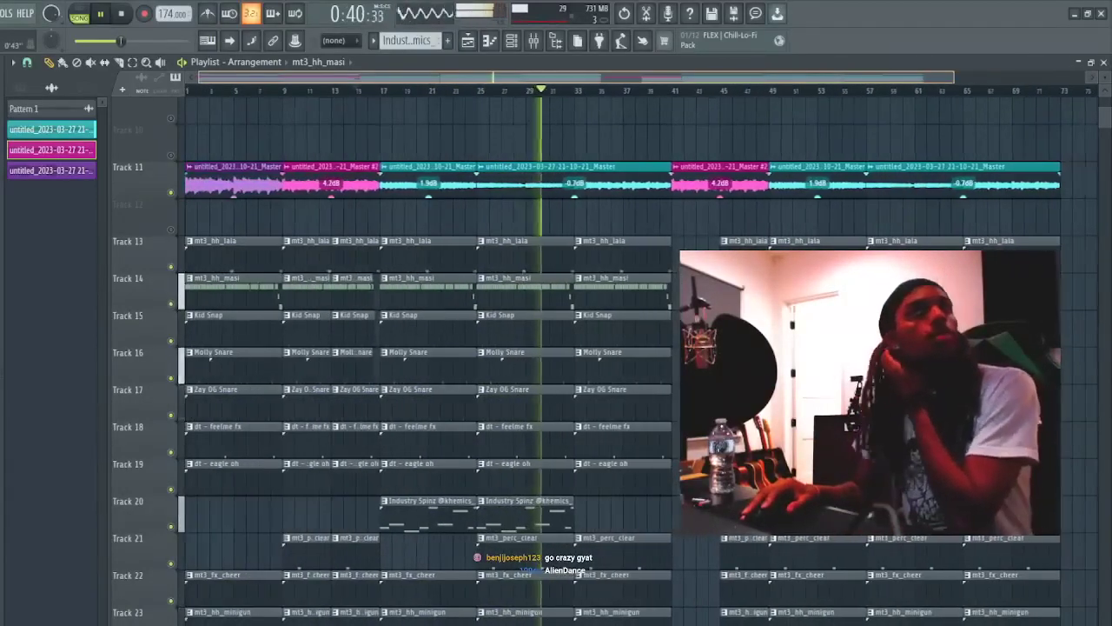
pyautogui.scroll(-1, 539, 86)
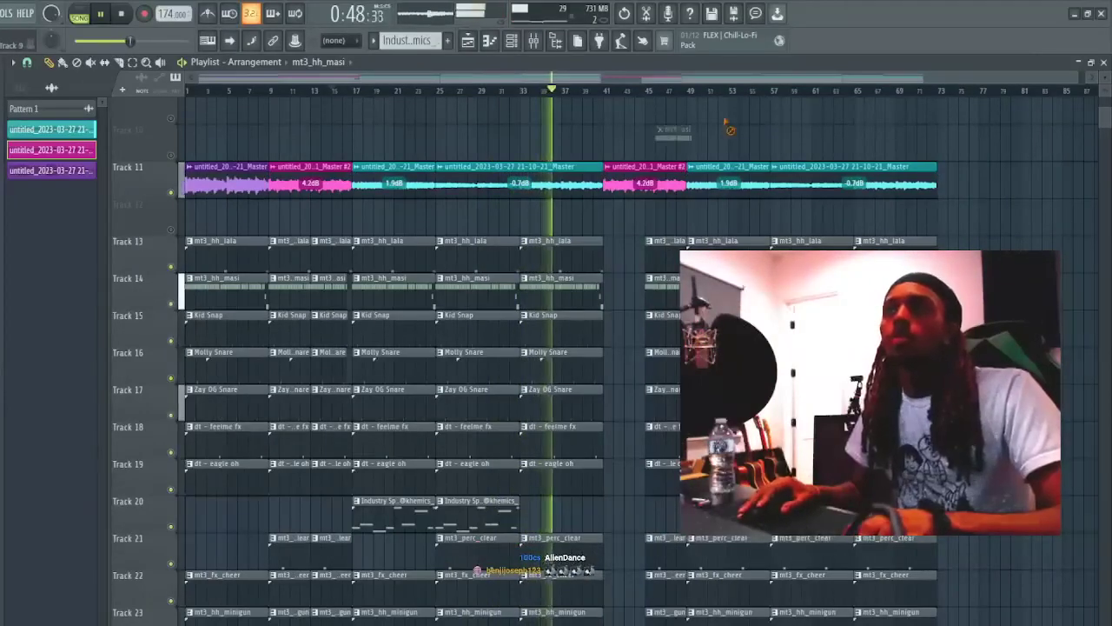
pyautogui.scroll(3, 653, 92)
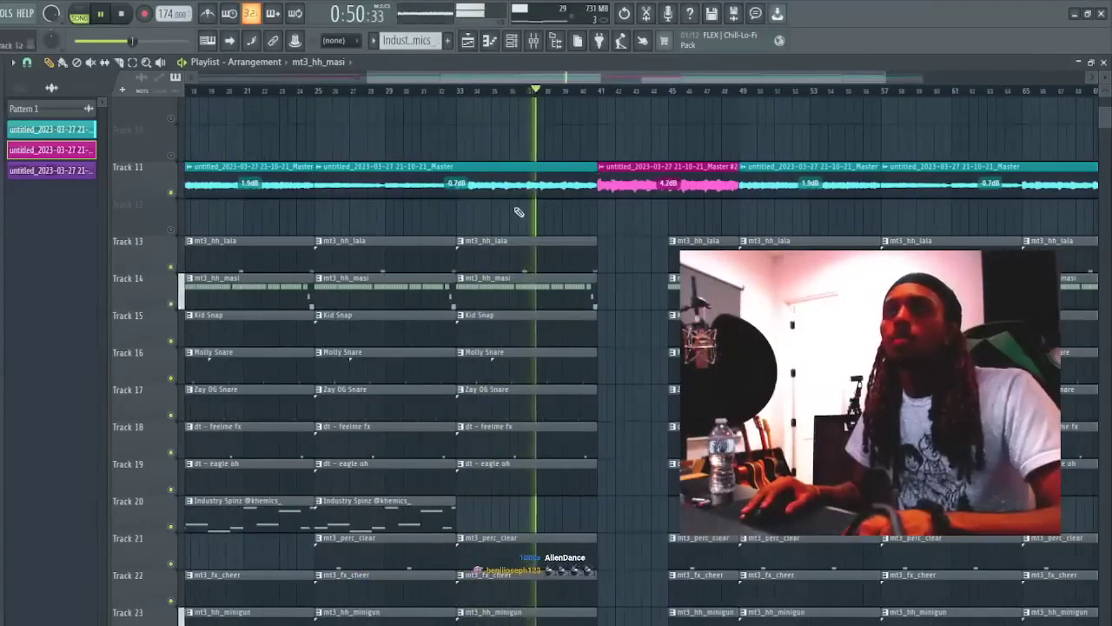
pyautogui.press('c')
pyautogui.click(536, 196)
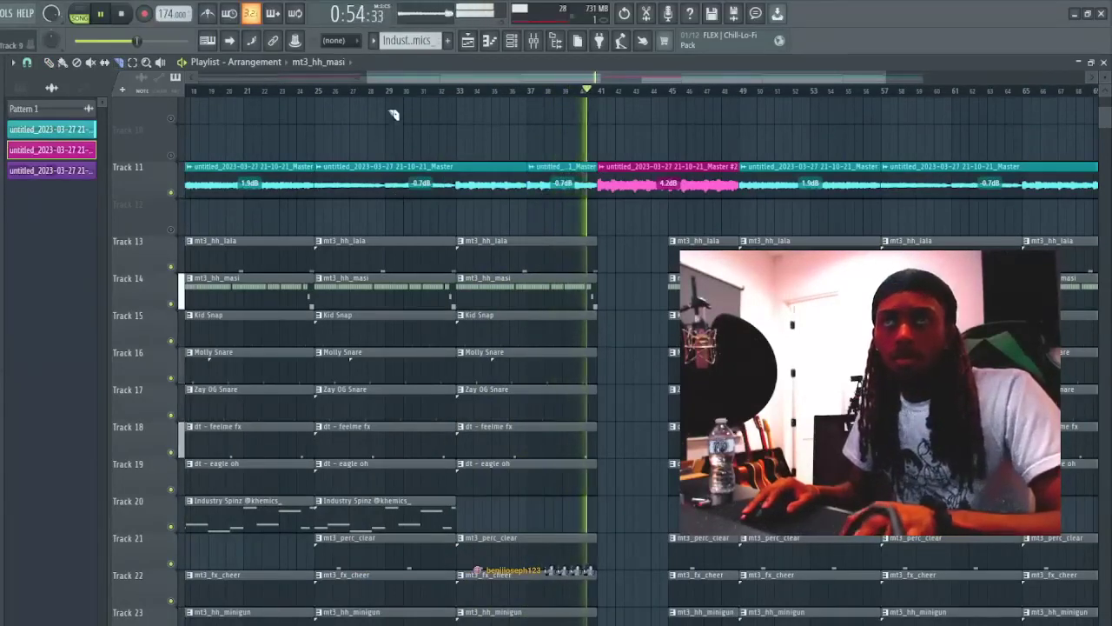
pyautogui.click(390, 193)
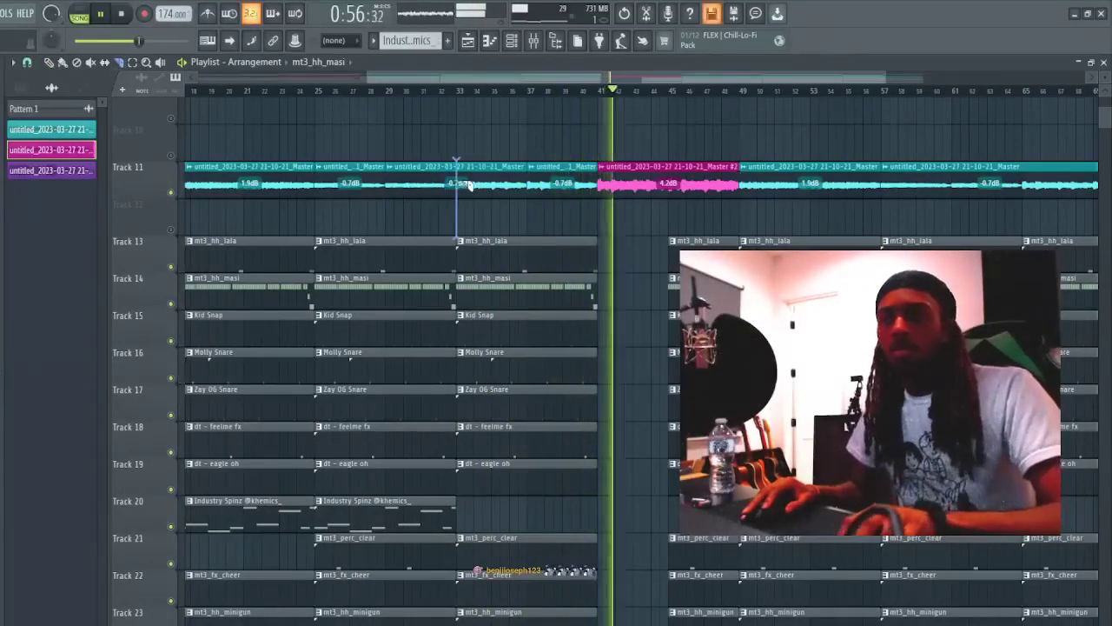
pyautogui.click(455, 191)
pyautogui.click(435, 187)
pyautogui.rightClick(560, 193)
pyautogui.click(530, 172)
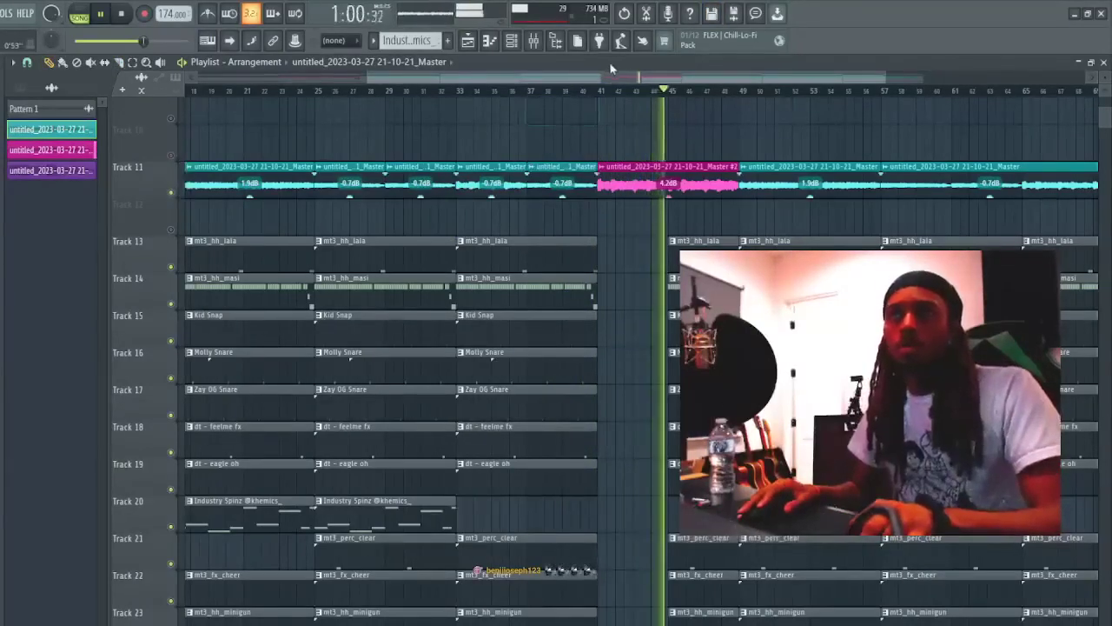
# - Place an Industry Spinz clip at bar 33 on Track 20, delete the extra one, and stop playback
pyautogui.click(429, 522)
pyautogui.moveTo(489, 511); pyautogui.dragTo(459, 512)
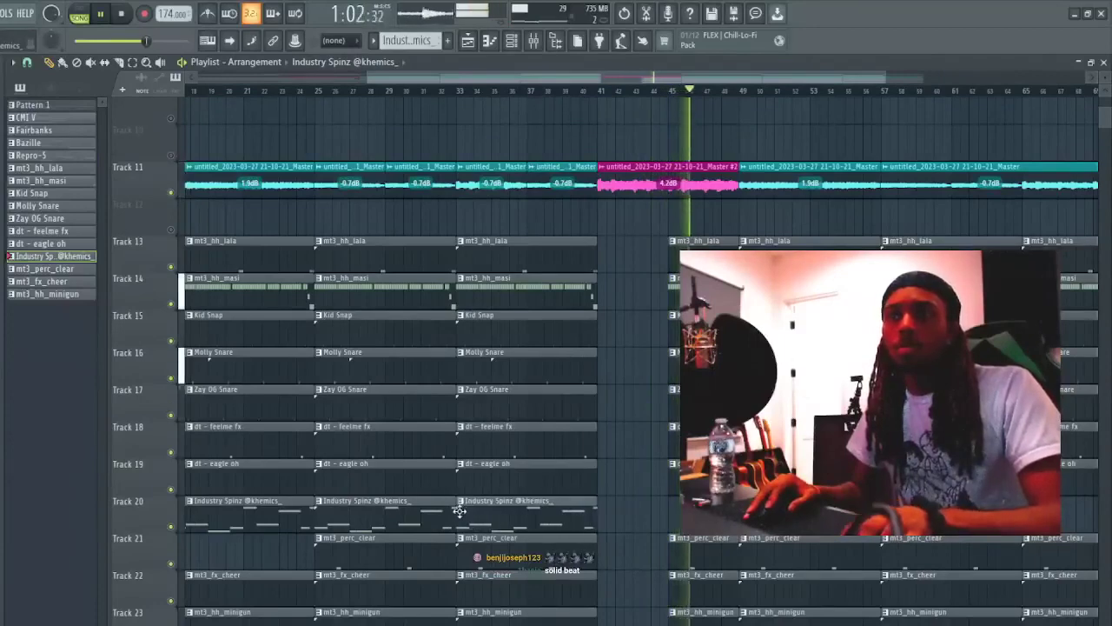
pyautogui.press('p')
pyautogui.rightClick(508, 522)
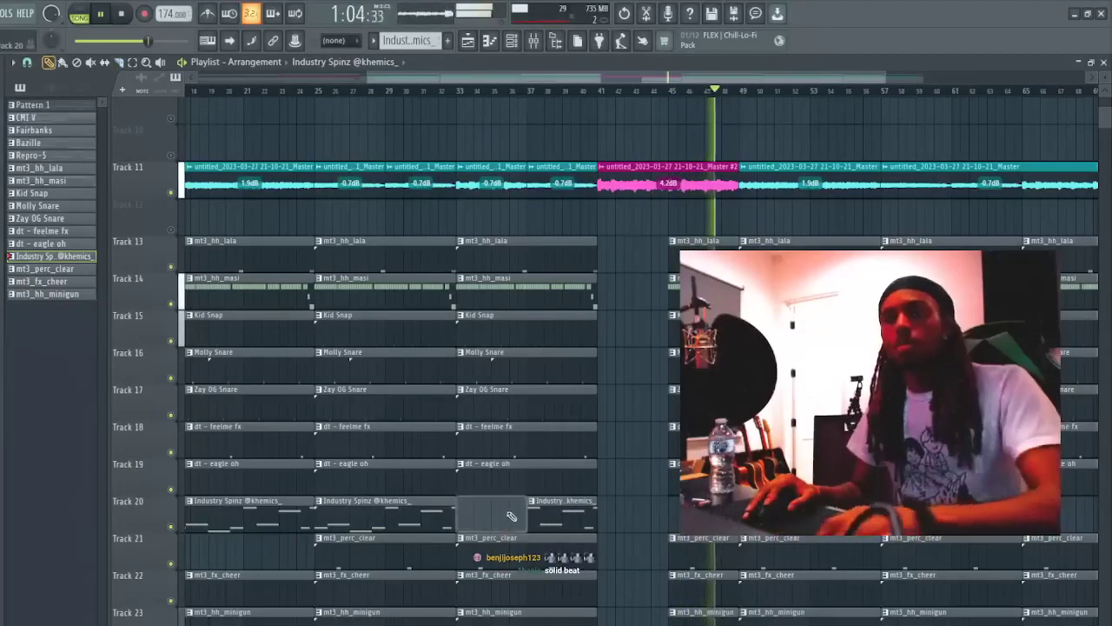
pyautogui.press('space')
pyautogui.scroll(-5, 663, 79)
pyautogui.scroll(3, 318, 129)
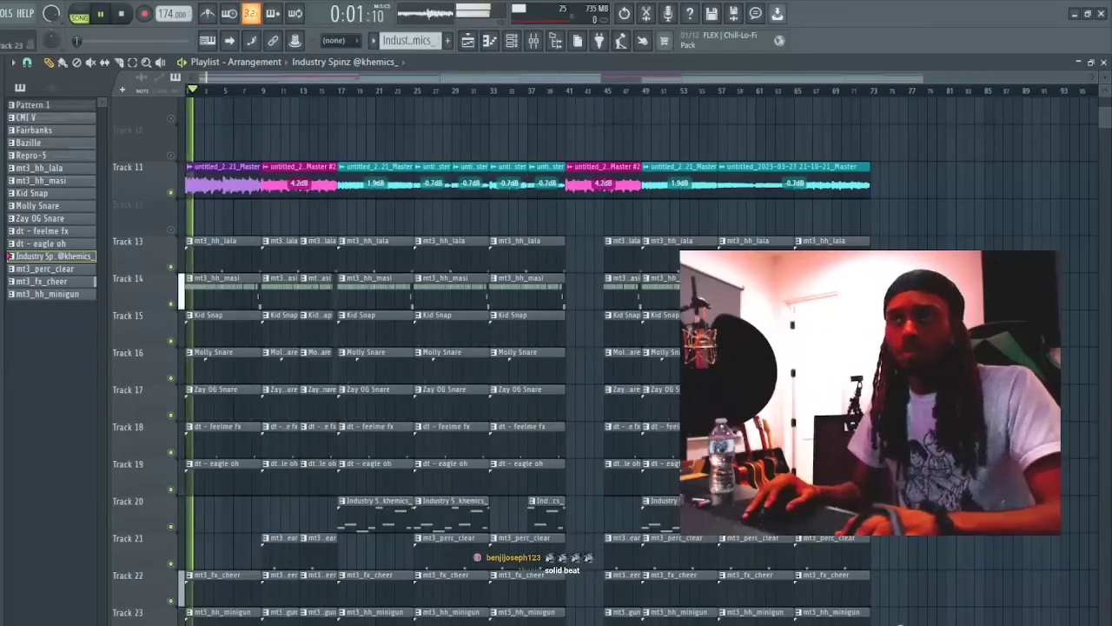
# - Shift clips from bar 49 to bar 57, put purple audio at bar 41, and fill Track 11's gap with pink audio
pyautogui.moveTo(901, 622); pyautogui.dragTo(746, 181)
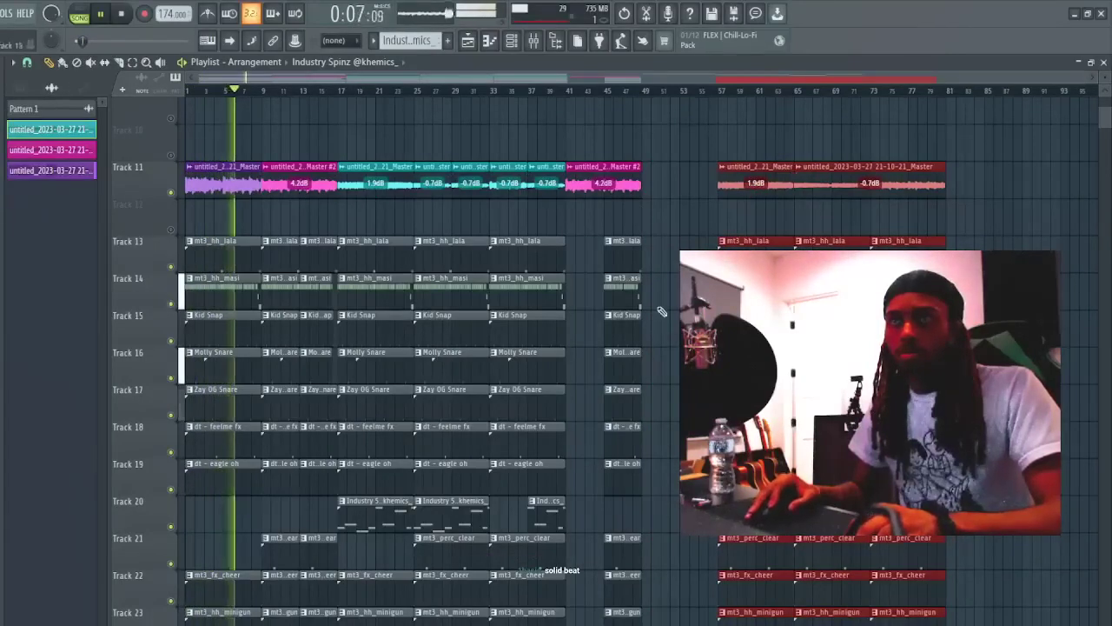
pyautogui.click(190, 183)
pyautogui.rightClick(619, 184)
pyautogui.moveTo(601, 182); pyautogui.dragTo(571, 182)
pyautogui.click(288, 179)
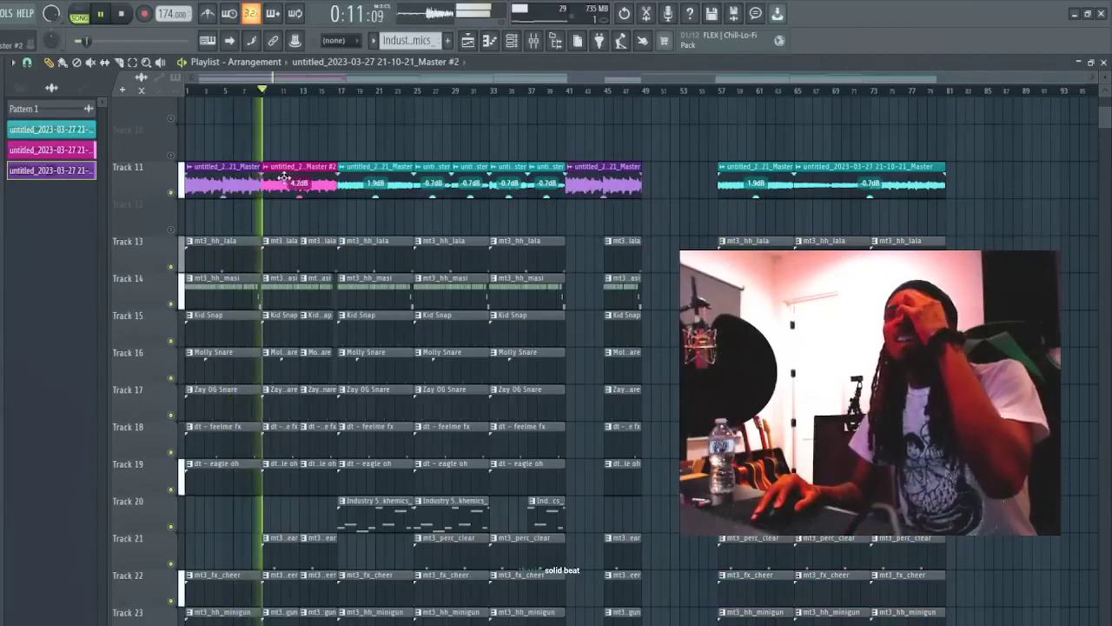
pyautogui.click(649, 173)
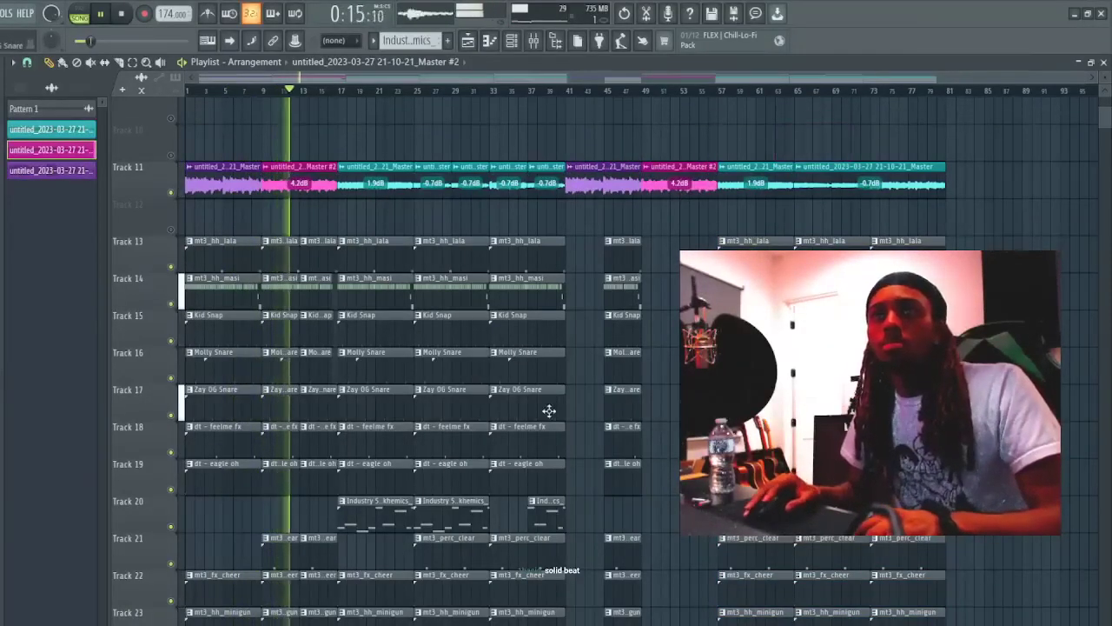
# - Copy the drum clips from bars 9–17 to about bar 47
pyautogui.moveTo(323, 624); pyautogui.dragTo(275, 250)
pyautogui.moveTo(281, 317); pyautogui.dragTo(657, 326)
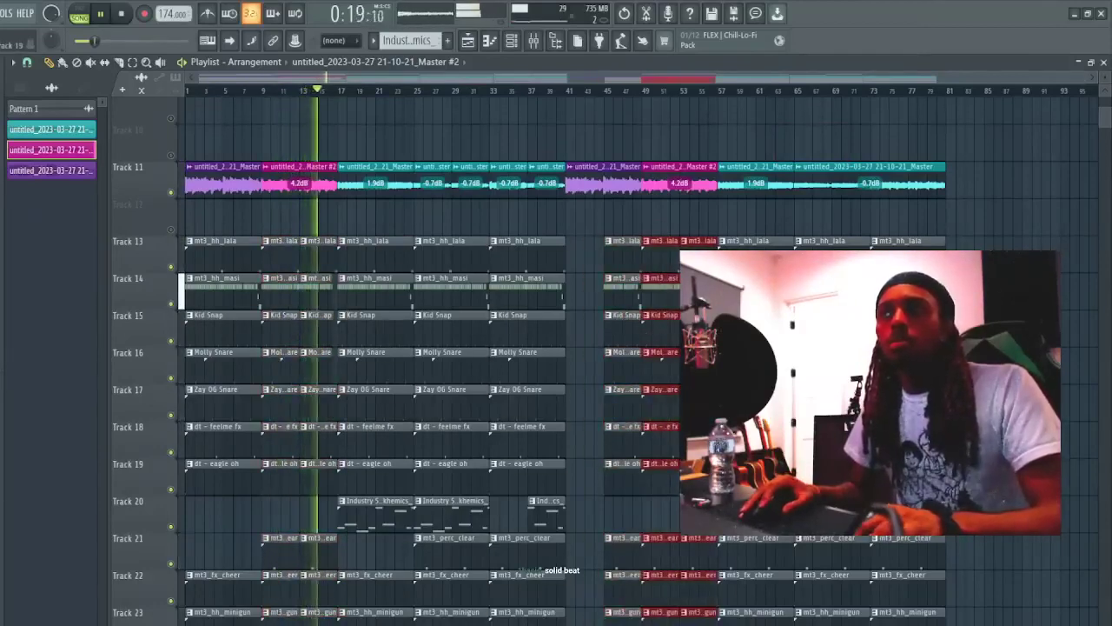
pyautogui.hotkey('ctrl', 'd')
pyautogui.scroll(2, 447, 77)
pyautogui.scroll(1, 447, 77)
pyautogui.scroll(2, 405, 78)
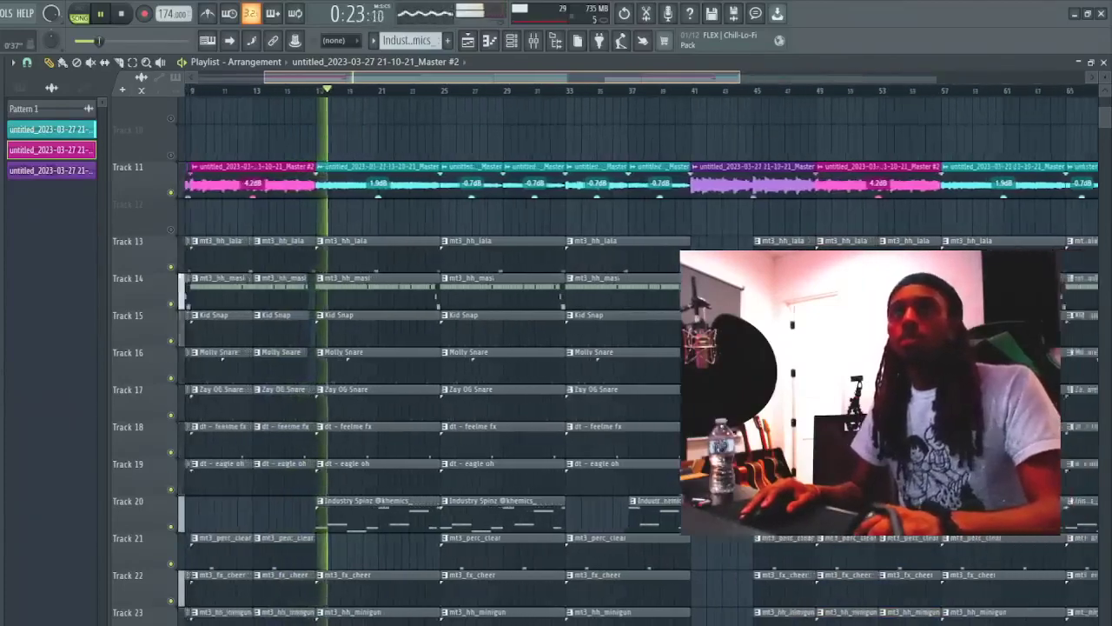
pyautogui.scroll(2, 409, 80)
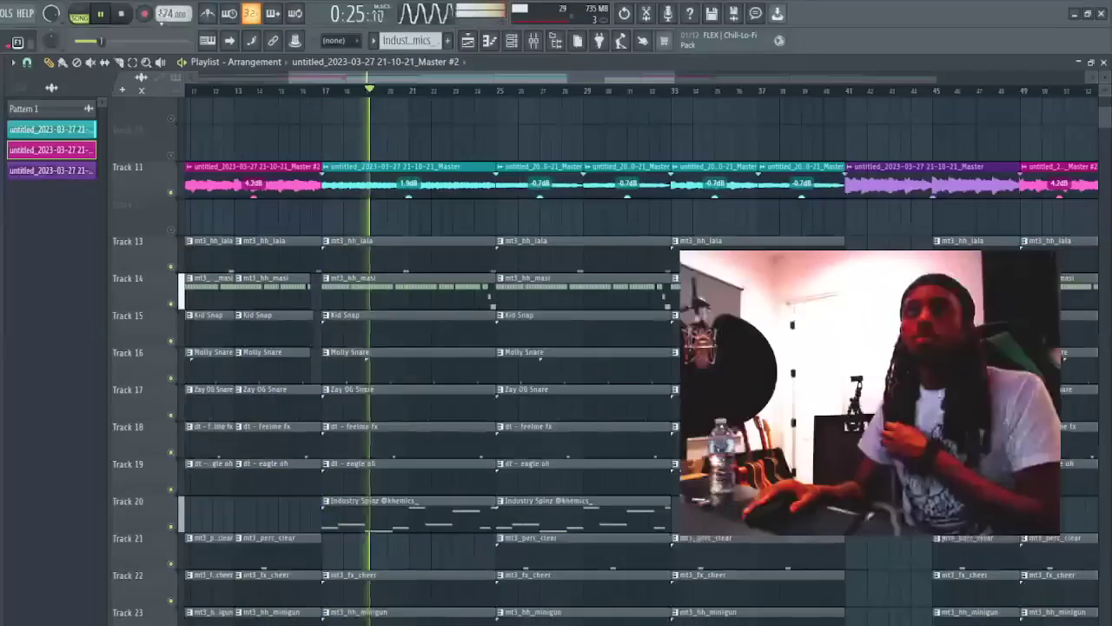
pyautogui.scroll(-4, 573, 103)
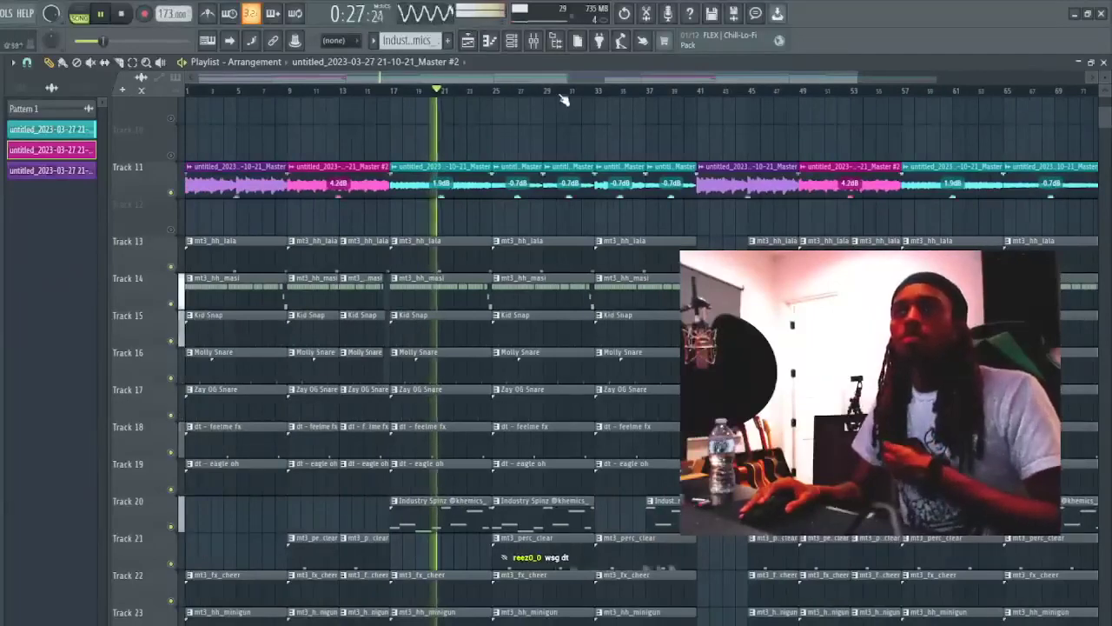
pyautogui.scroll(-3, 573, 104)
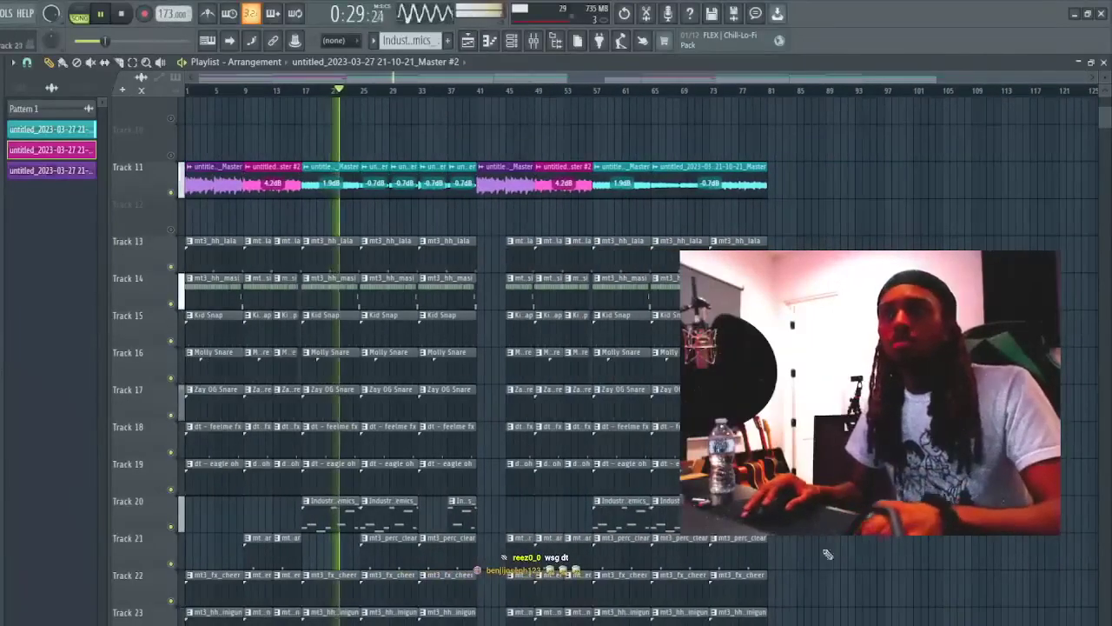
# - Clear everything after bar 41 and duplicate bars 1–40 after bar 41 with Ctrl+B
pyautogui.moveTo(790, 620); pyautogui.dragTo(500, 137)
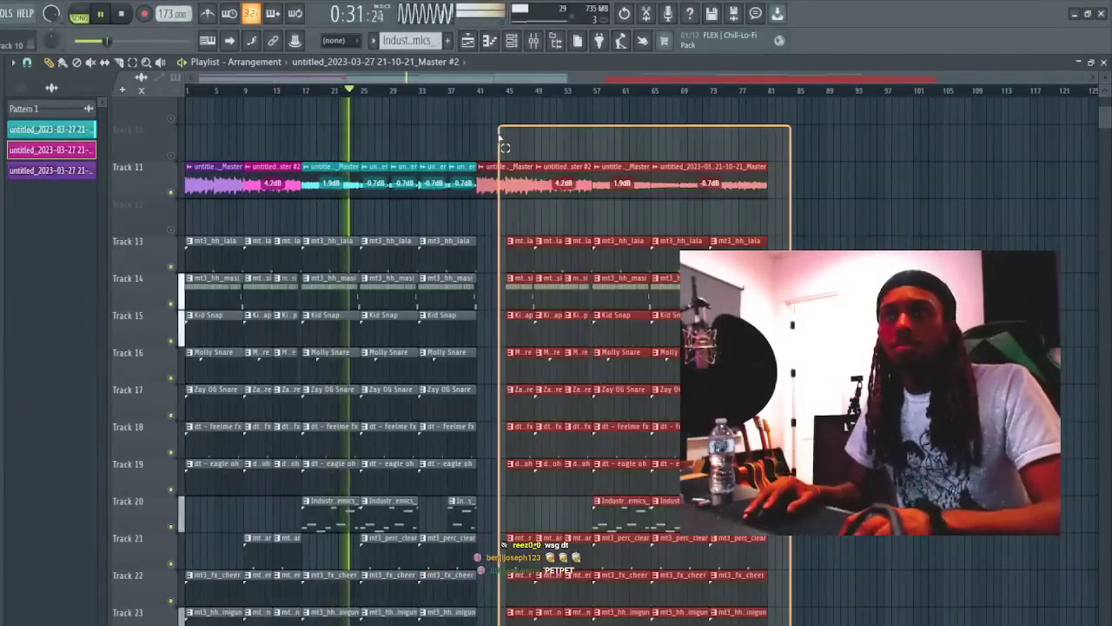
pyautogui.press('Delete')
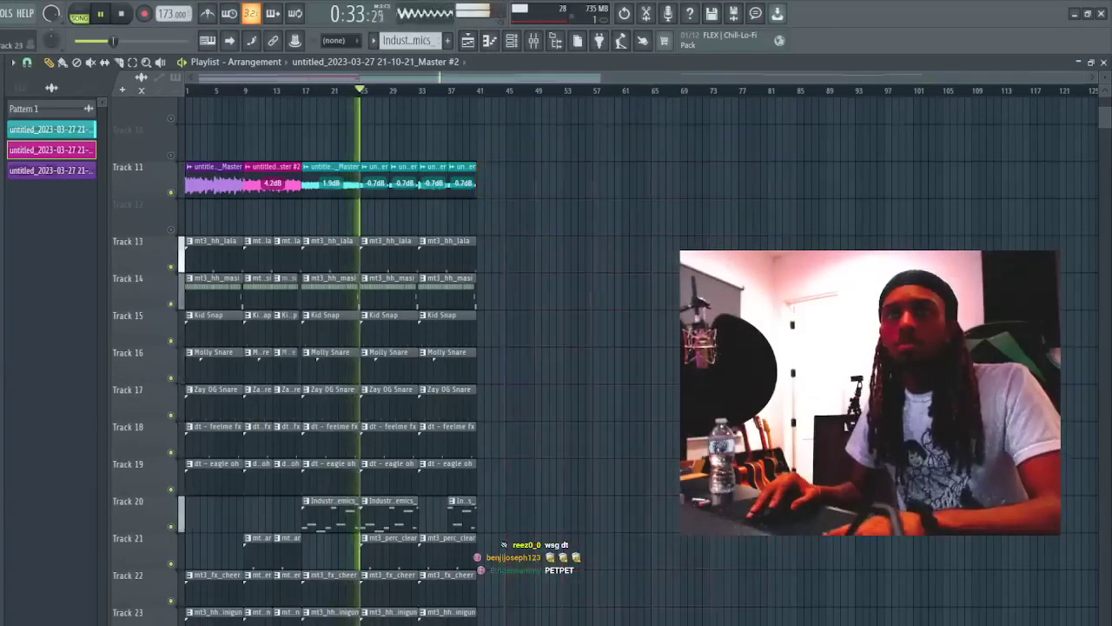
pyautogui.moveTo(506, 620); pyautogui.dragTo(111, 176)
pyautogui.hotkey('ctrl', 'b')
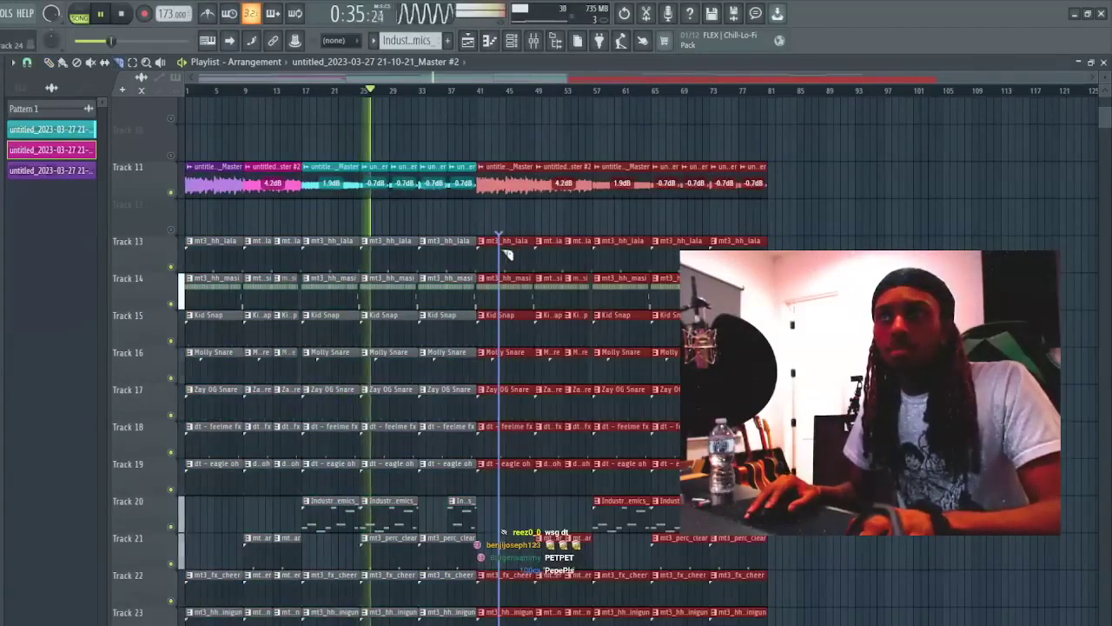
pyautogui.click(519, 444)
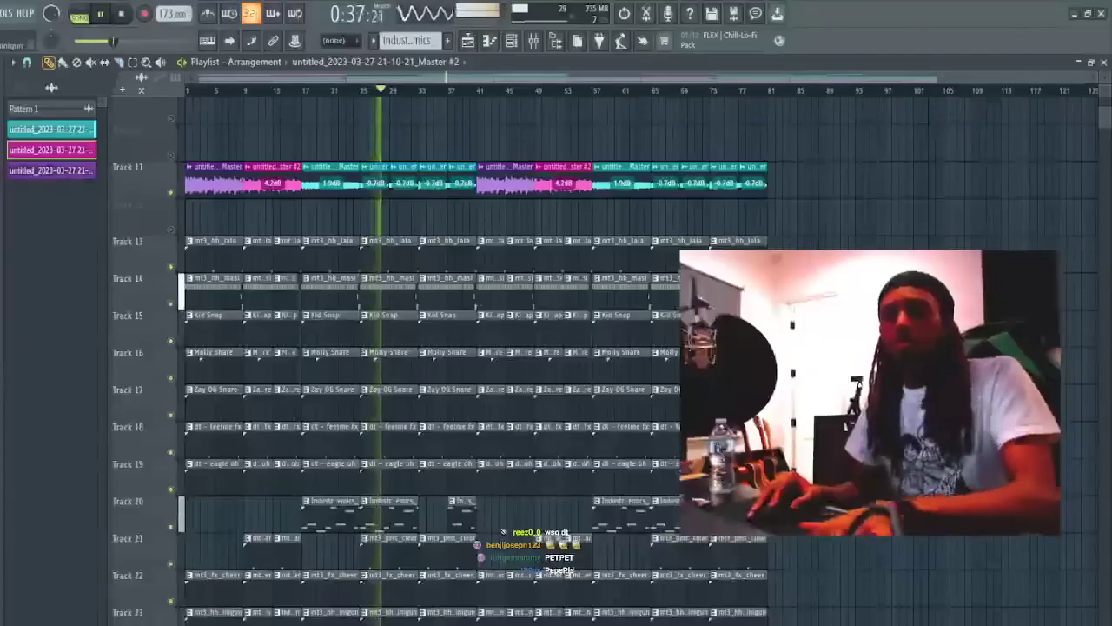
# - Delete the clips in bars 41–45, repeat the section again from bar 81, and remove a stray Track 10 clip
pyautogui.moveTo(501, 620); pyautogui.dragTo(491, 255)
pyautogui.press('Delete')
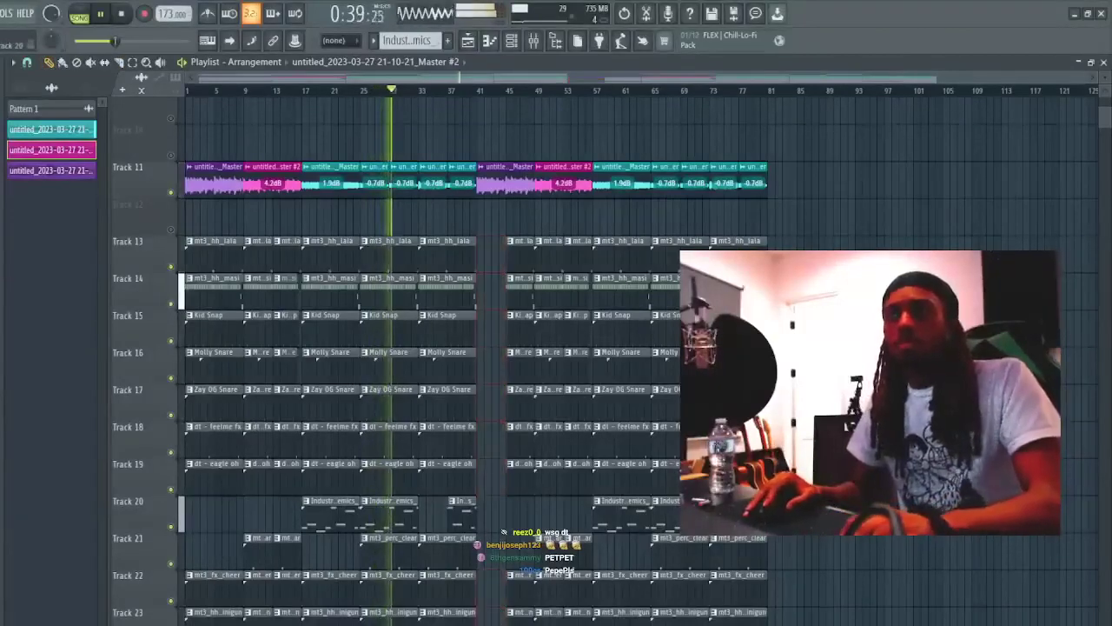
pyautogui.moveTo(794, 621); pyautogui.dragTo(549, 171)
pyautogui.hotkey('ctrl', 'b')
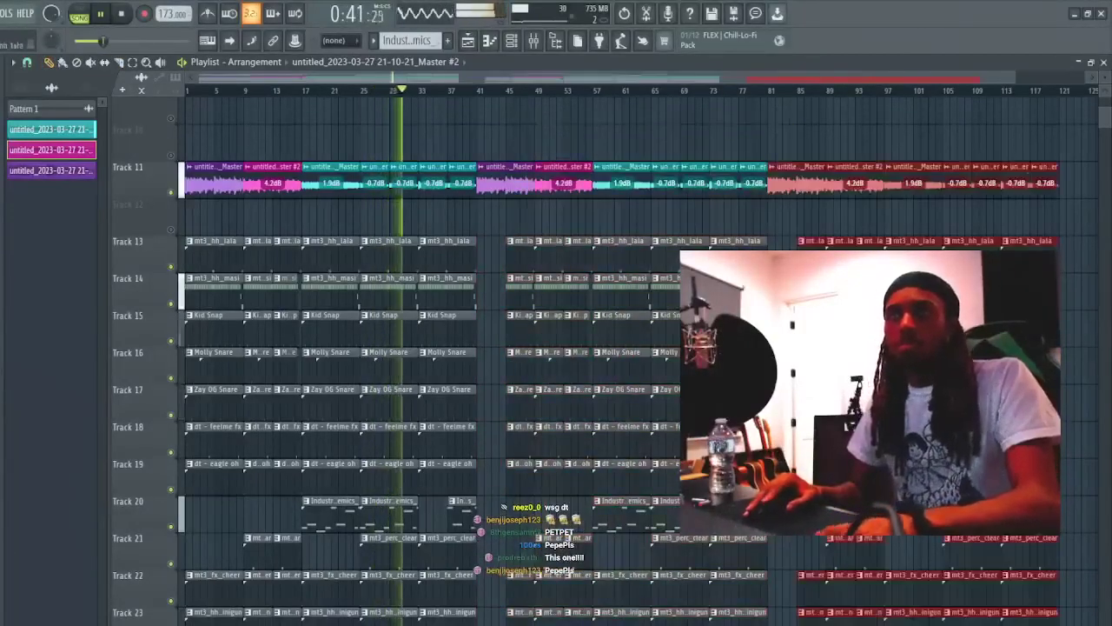
pyautogui.click(694, 143)
pyautogui.rightClick(698, 137)
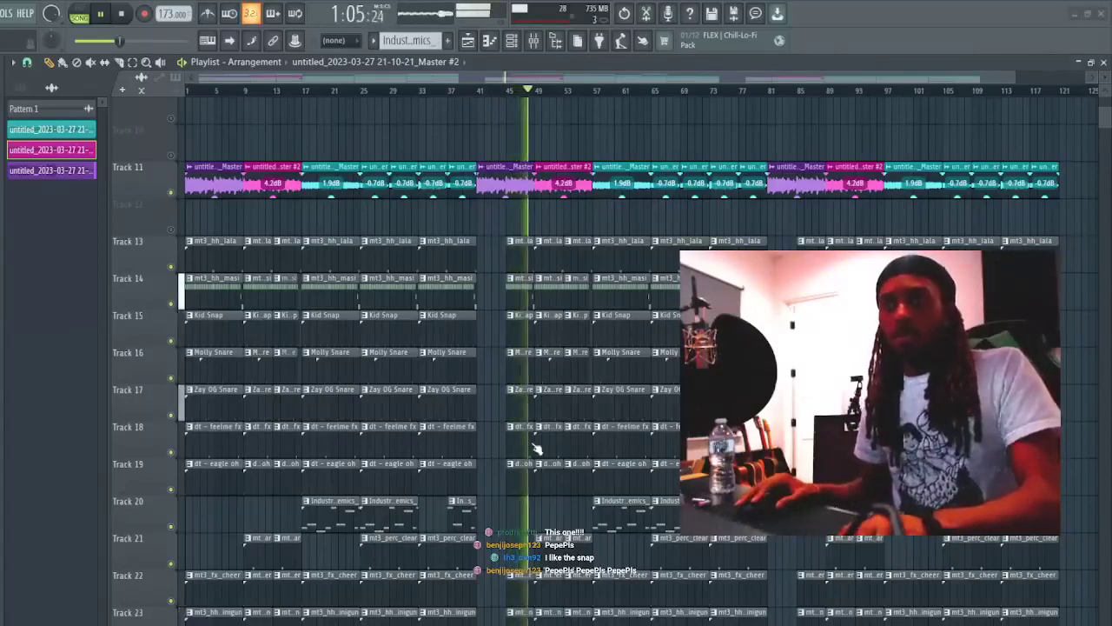
# - Halt arrangement playback so the playhead returns to bar 1, then press Escape
pyautogui.press('space')
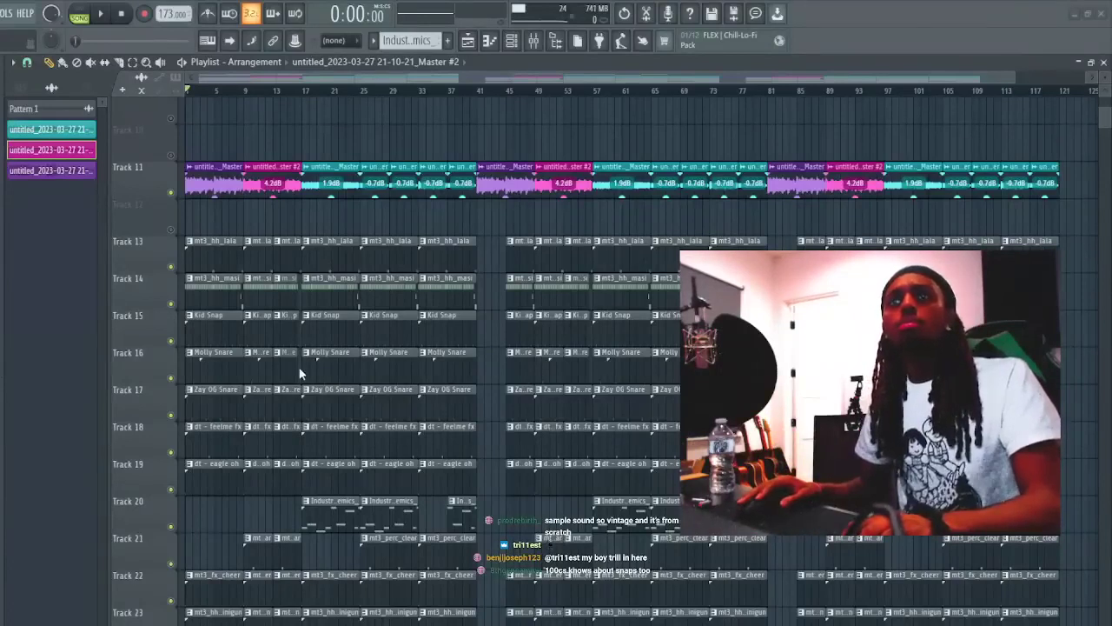
pyautogui.press('Escape')
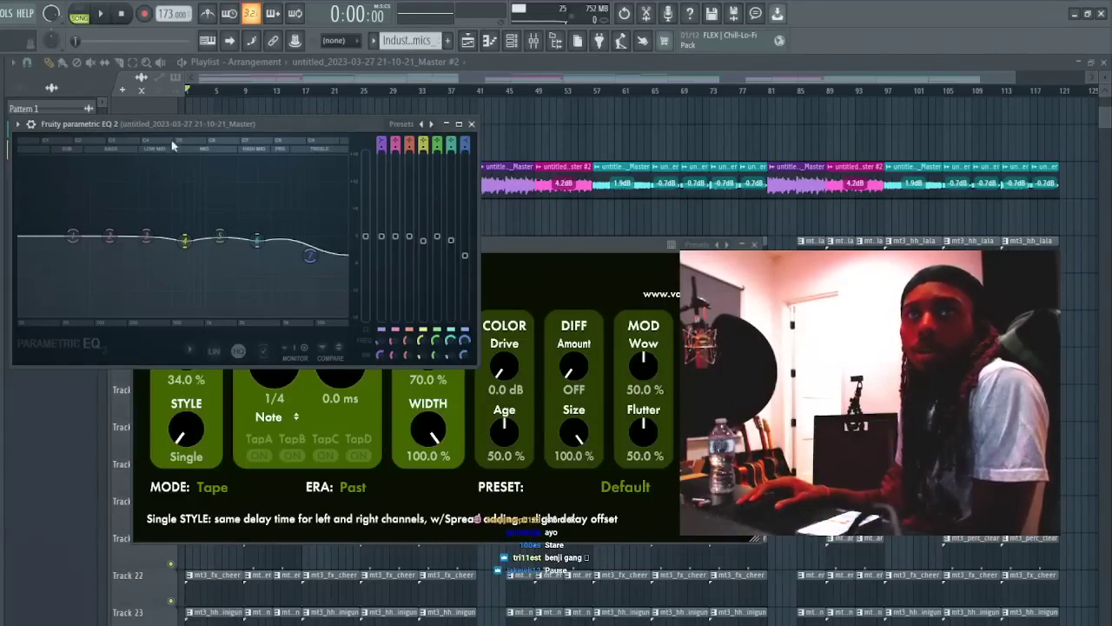
# - Create a new blank project with Ctrl+N, leaving only Pattern 1 at tempo 140
pyautogui.hotkey('ctrl', 'n')
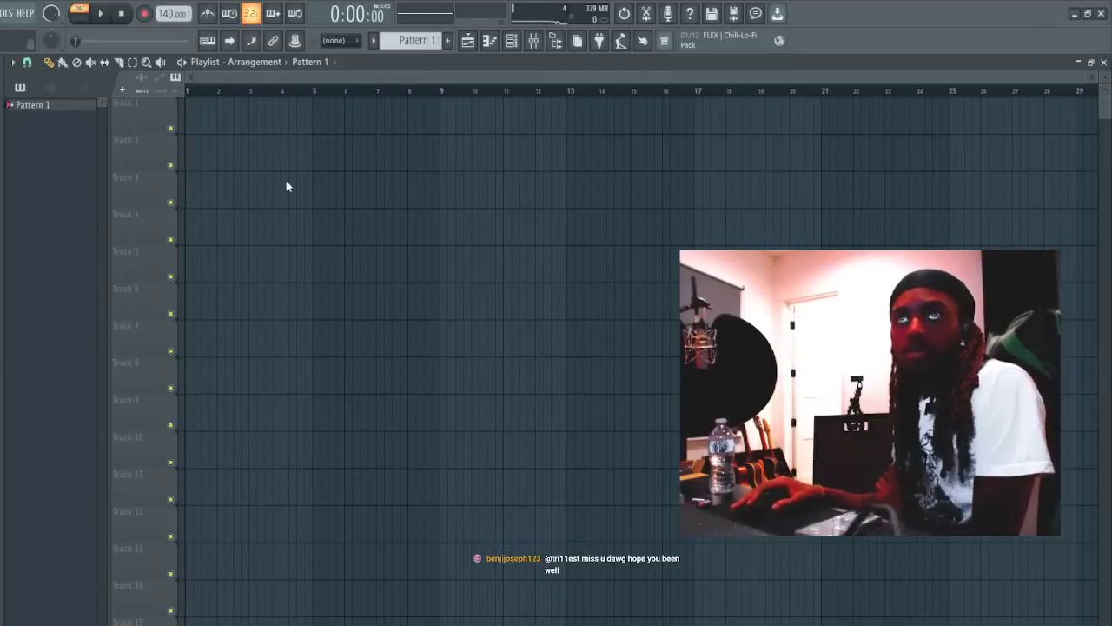
# - Add Zebralette from the plugin list so its window opens showing Wave 7
pyautogui.click(289, 243)
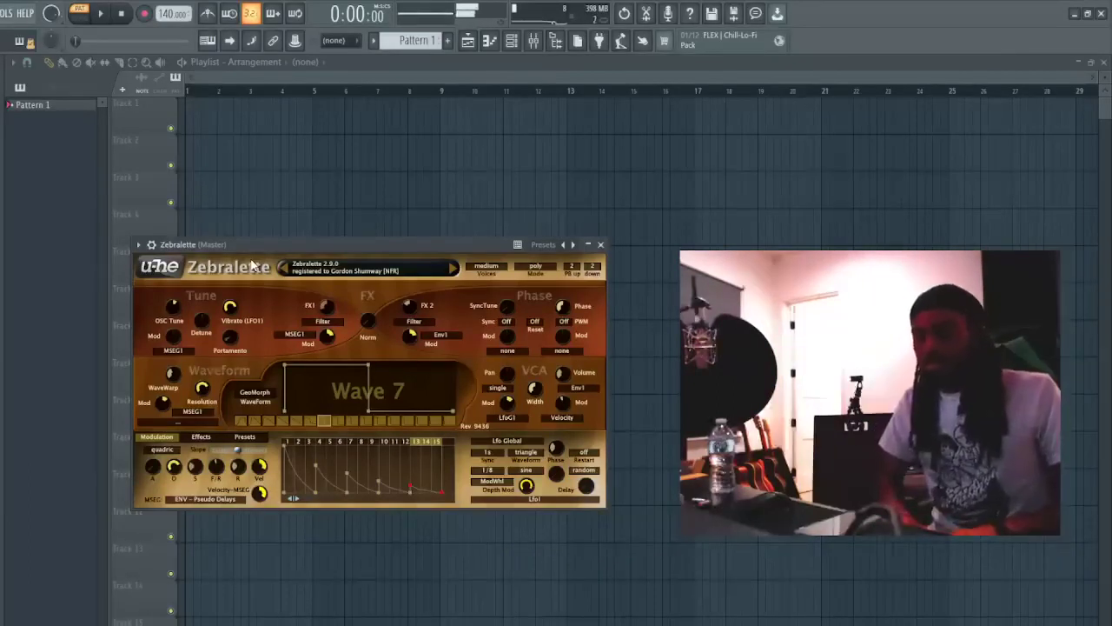
# - Step through Zebralette's HS presets from HS Amy to HS Metal Tear, then load HS Slap Happy
pyautogui.click(453, 269)
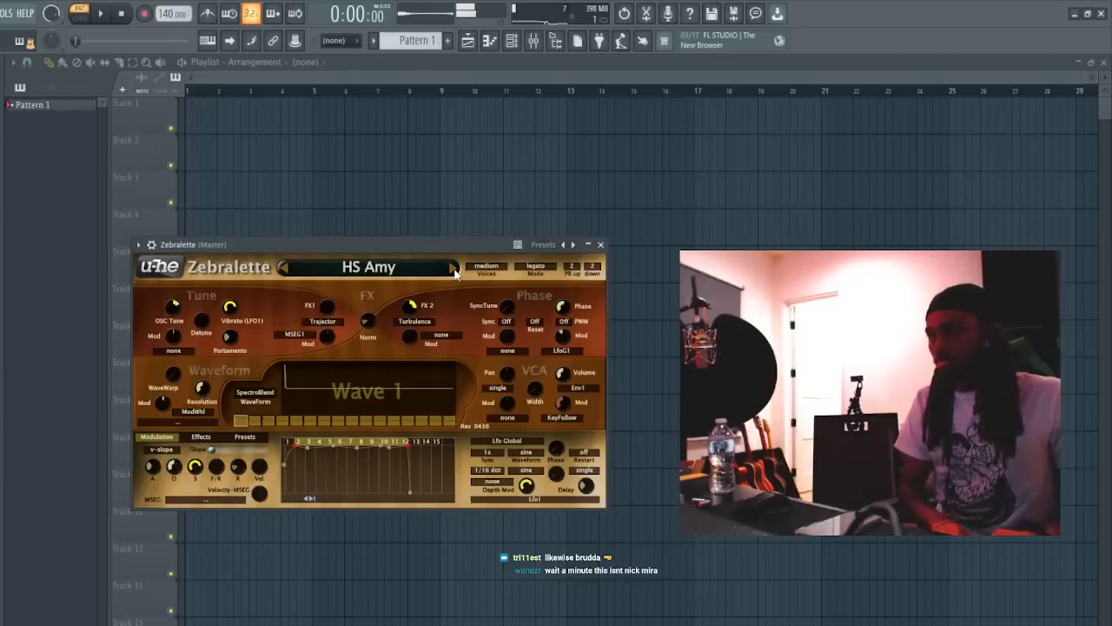
pyautogui.click(453, 269)
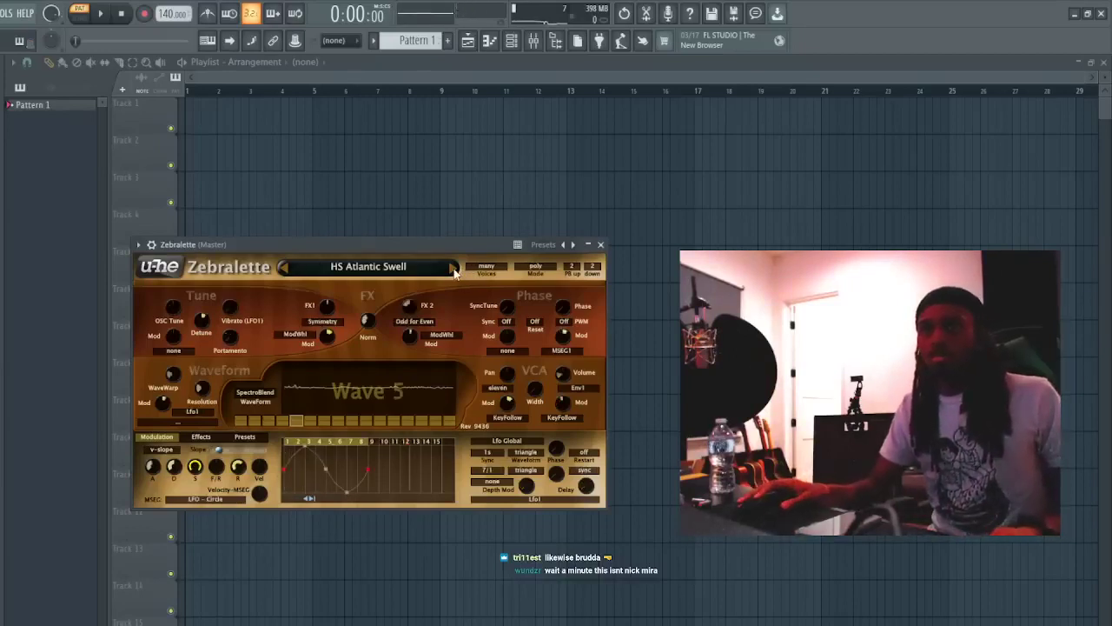
pyautogui.click(453, 270)
pyautogui.click(452, 270)
pyautogui.click(453, 270)
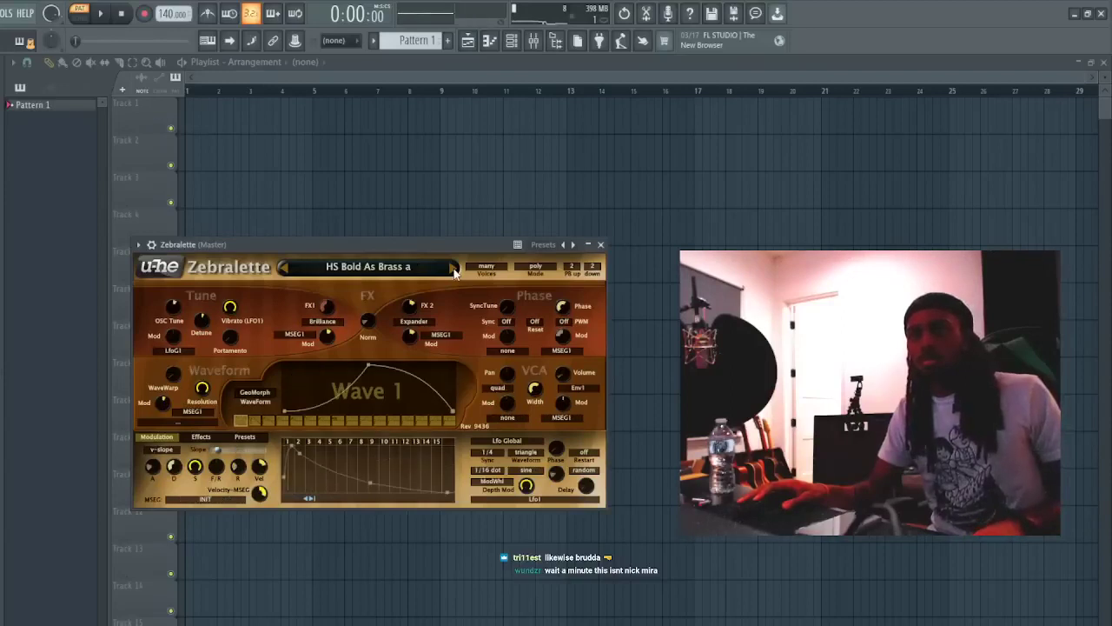
pyautogui.click(452, 270)
pyautogui.click(452, 270)
pyautogui.click(452, 270)
pyautogui.click(453, 271)
pyautogui.click(453, 270)
pyautogui.click(453, 271)
pyautogui.click(453, 270)
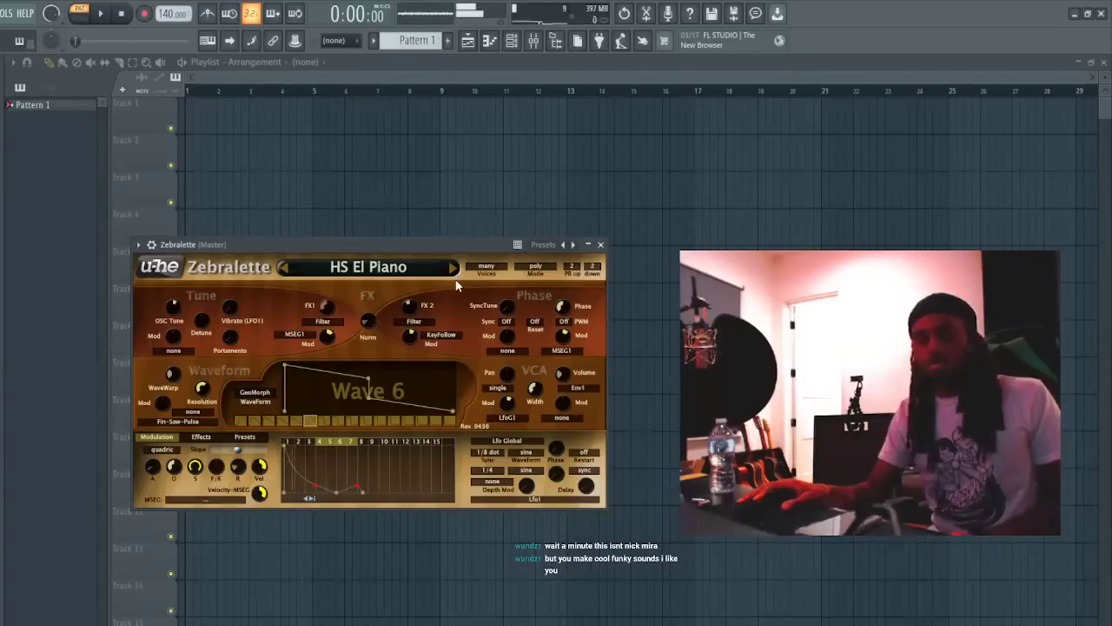
pyautogui.click(453, 270)
pyautogui.click(452, 270)
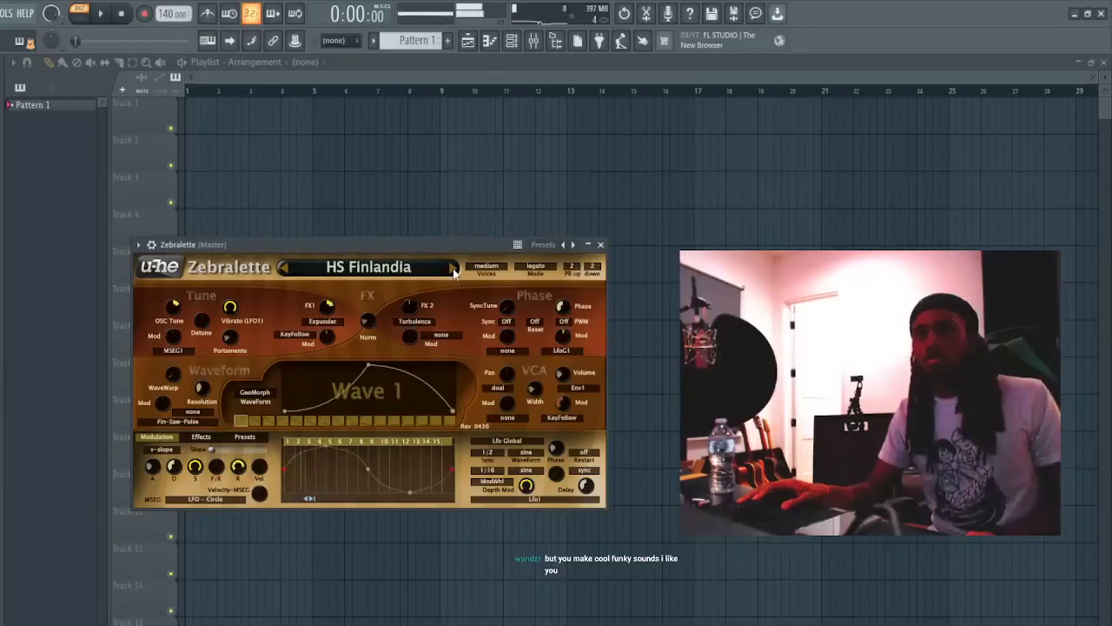
pyautogui.click(453, 270)
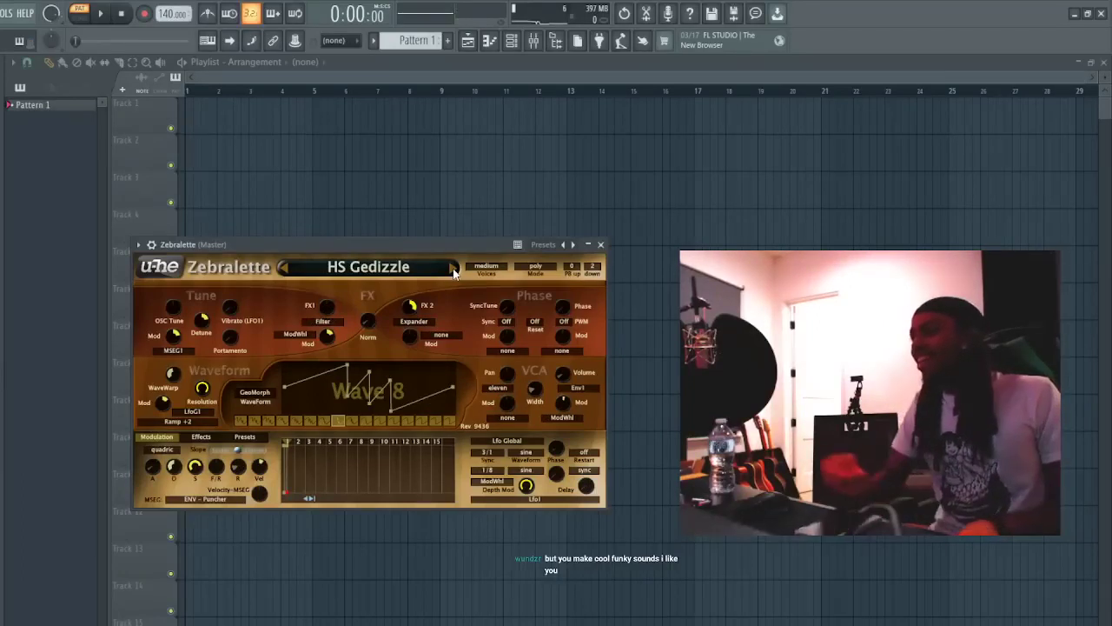
pyautogui.click(454, 269)
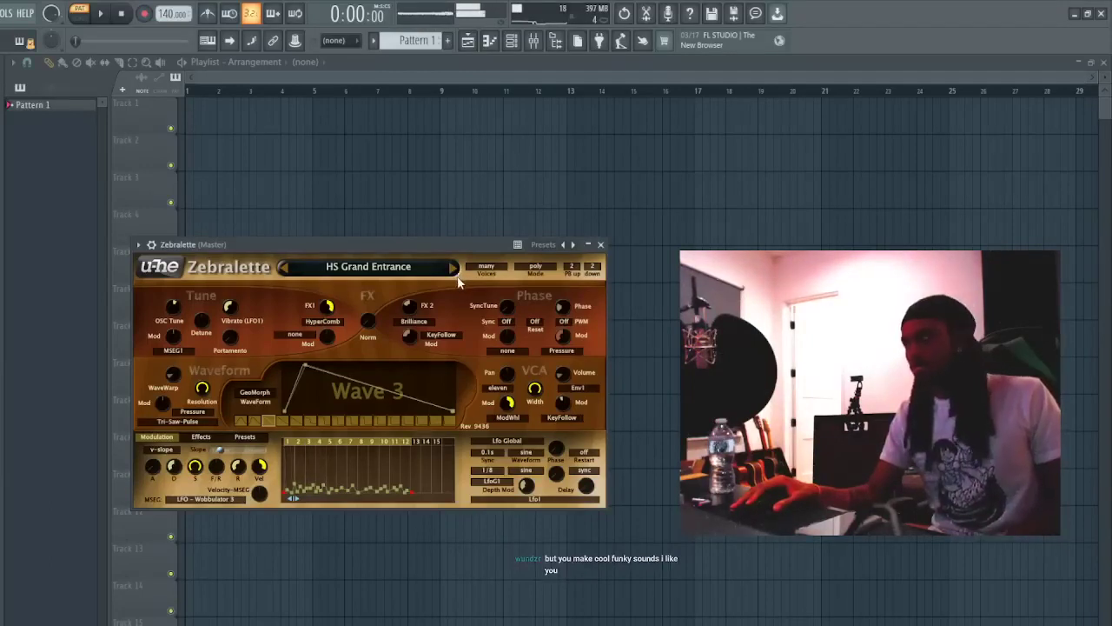
pyautogui.click(453, 269)
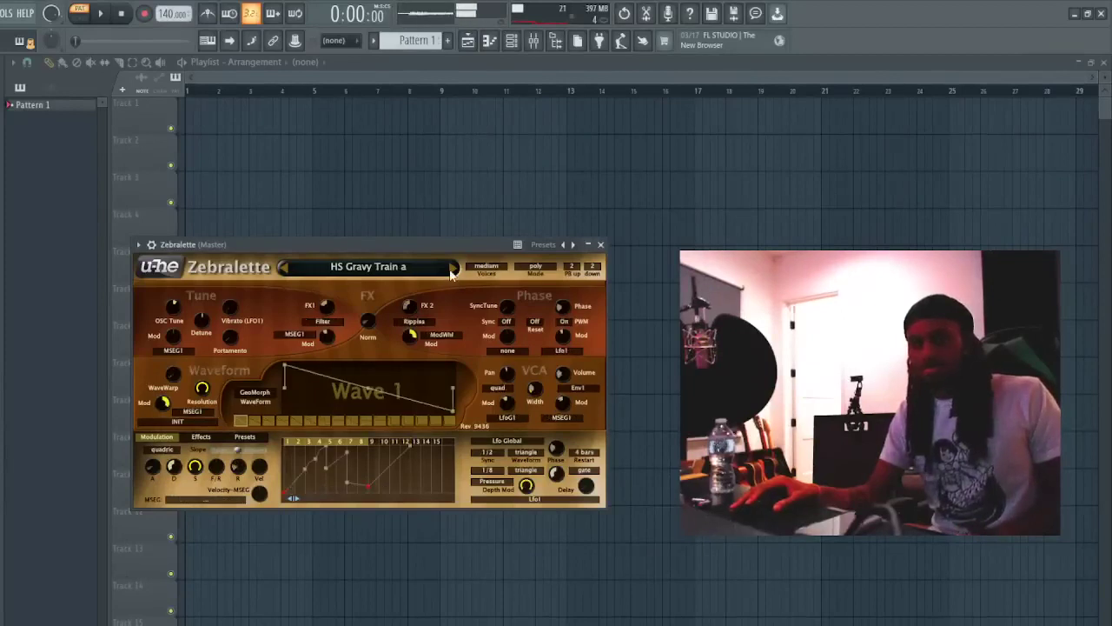
pyautogui.click(452, 268)
pyautogui.click(452, 269)
pyautogui.click(453, 268)
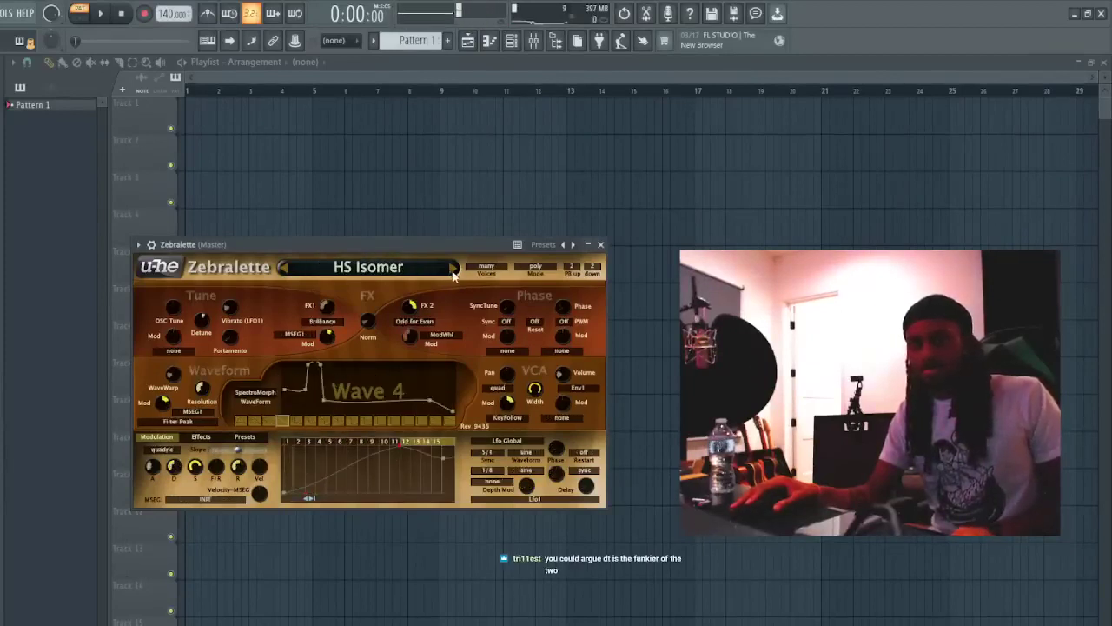
pyautogui.click(453, 268)
pyautogui.click(453, 269)
pyautogui.click(453, 268)
pyautogui.click(452, 269)
pyautogui.click(452, 268)
pyautogui.click(453, 269)
pyautogui.click(452, 268)
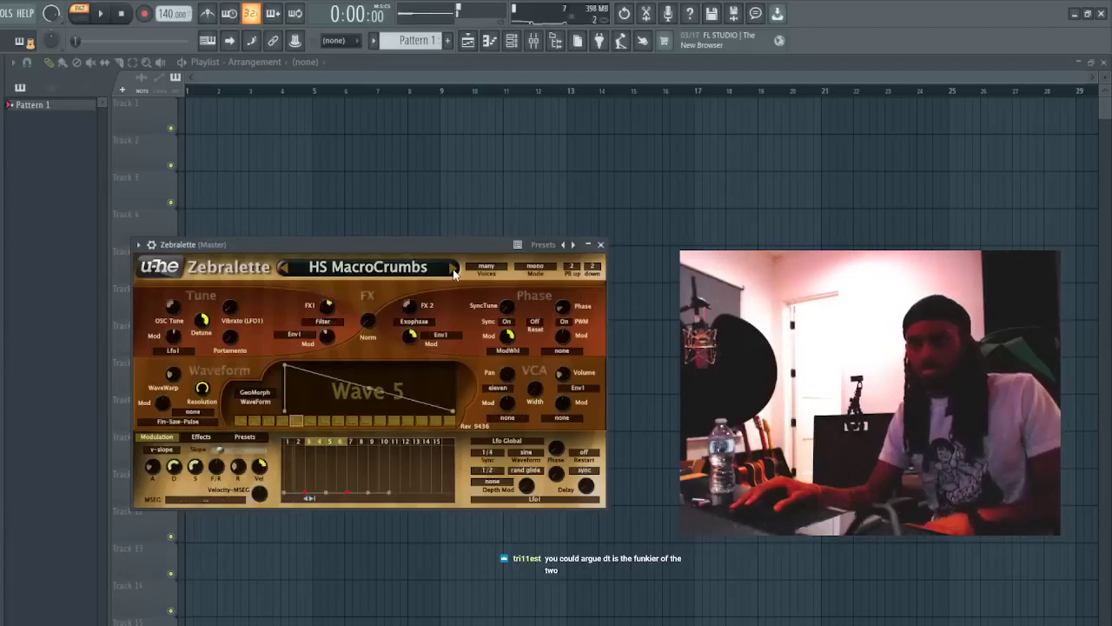
pyautogui.click(453, 268)
pyautogui.click(452, 269)
pyautogui.click(453, 268)
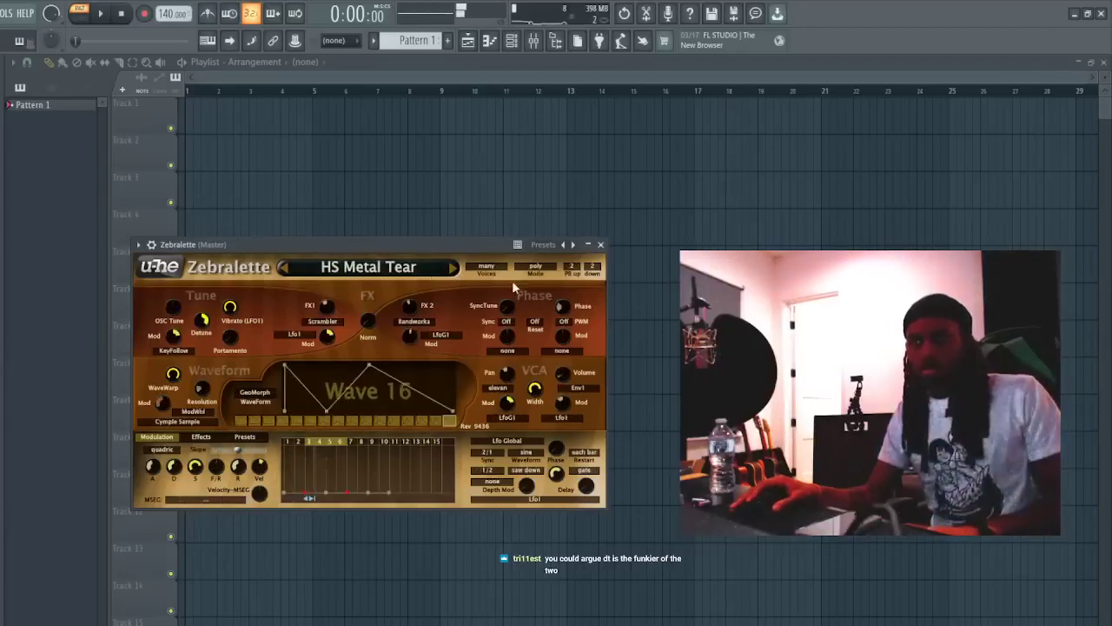
pyautogui.click(494, 580)
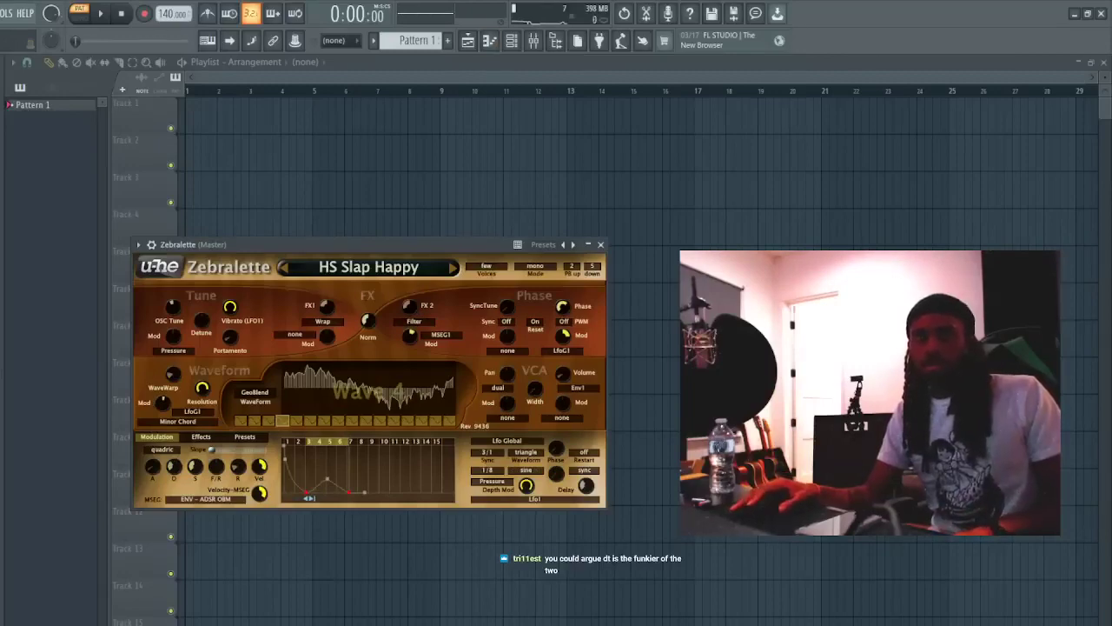
# - Load the Zebra2 synth plugin so its full oscillator, envelope and LFO window appears
pyautogui.click(302, 227)
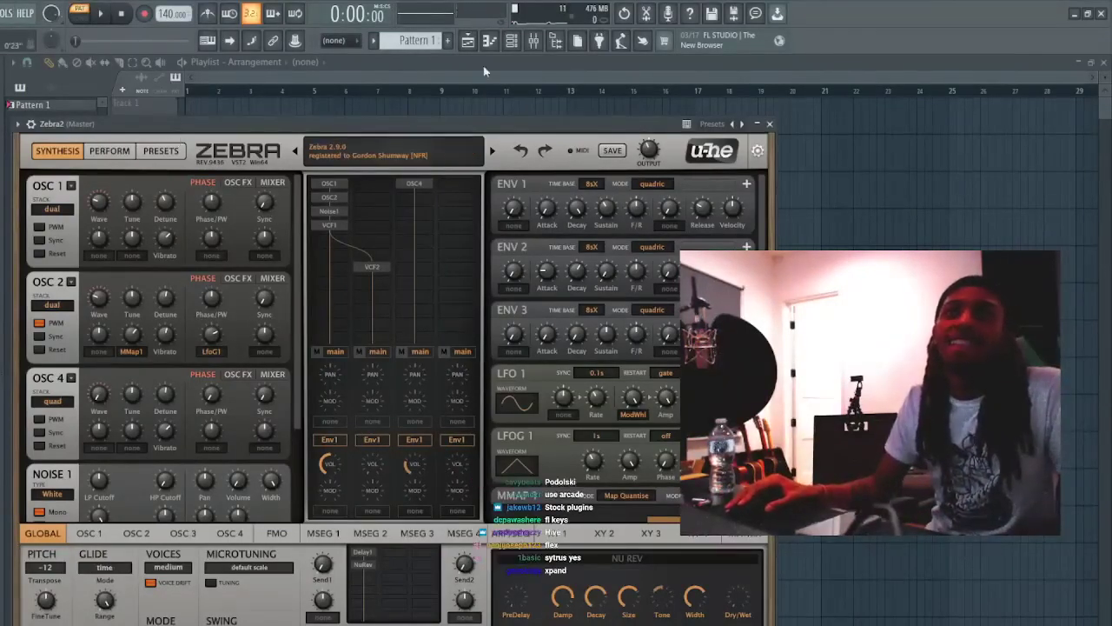
# - Open the Zebralette and Zebra2 piano rolls and audition the sections near bars 40 and 52
pyautogui.press('F6')
pyautogui.click(532, 128)
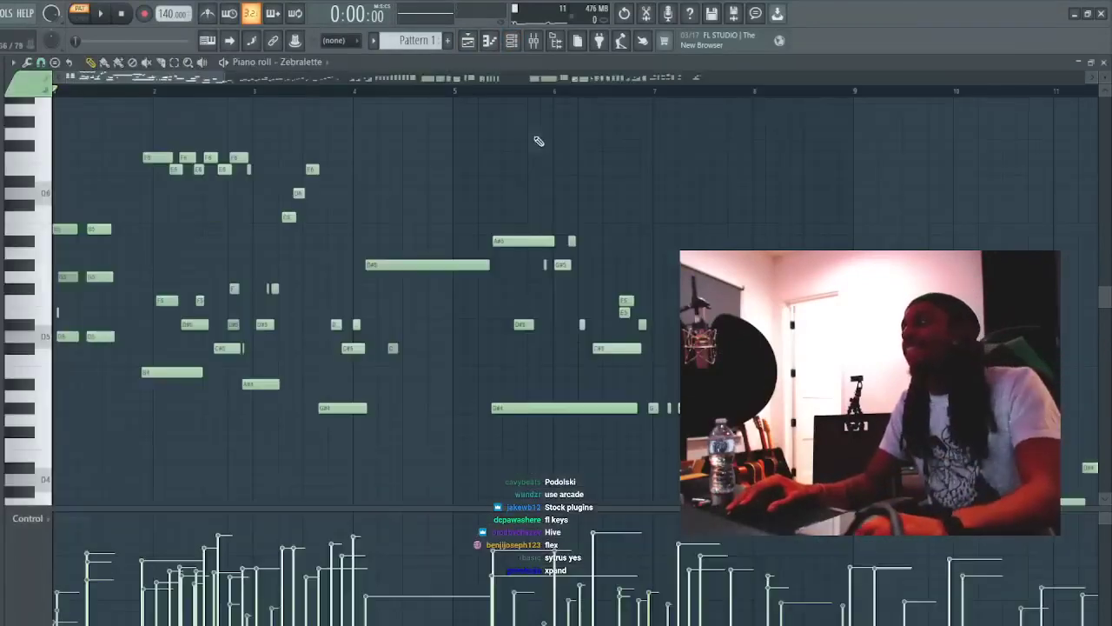
pyautogui.moveTo(898, 76)
pyautogui.mouseDown()
pyautogui.moveTo(913, 78)
pyautogui.moveTo(891, 81)
pyautogui.mouseUp()
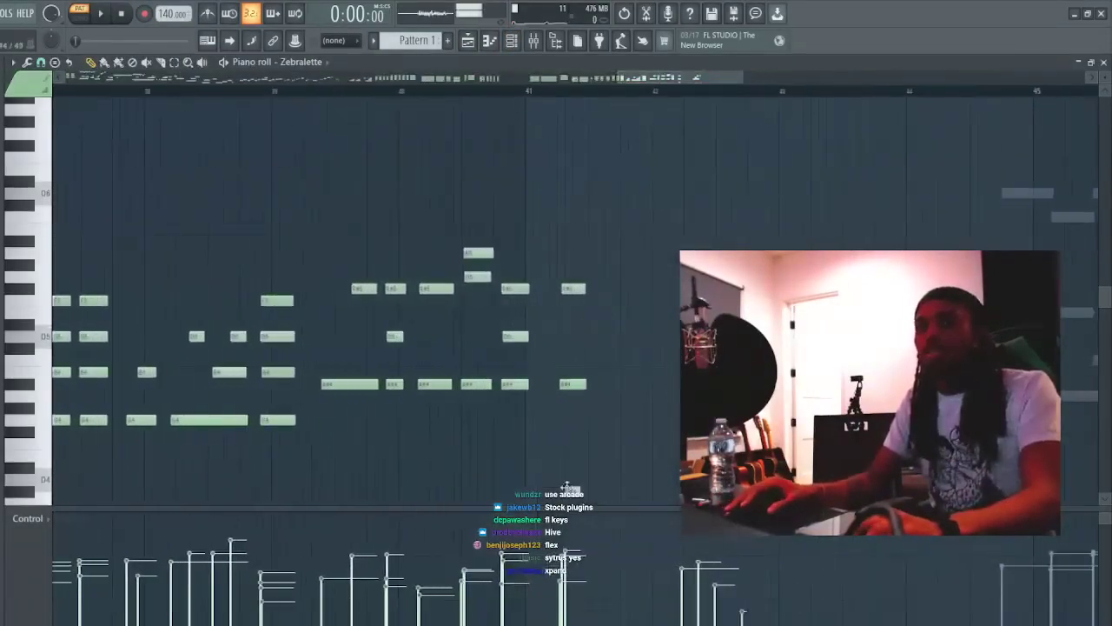
pyautogui.click(393, 90)
pyautogui.press('space')
pyautogui.moveTo(618, 79); pyautogui.dragTo(609, 78)
pyautogui.press('space')
pyautogui.click(512, 40)
pyautogui.click(443, 165)
pyautogui.moveTo(687, 78); pyautogui.dragTo(808, 78)
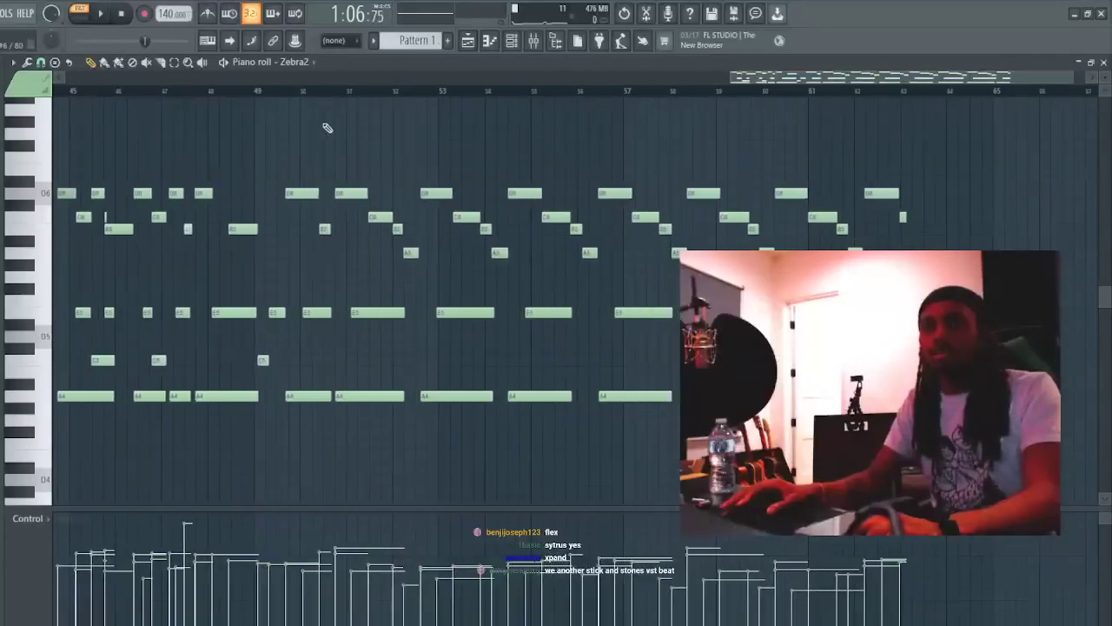
pyautogui.click(416, 91)
pyautogui.press('space')
pyautogui.scroll(2, 460, 97)
pyautogui.press('space')
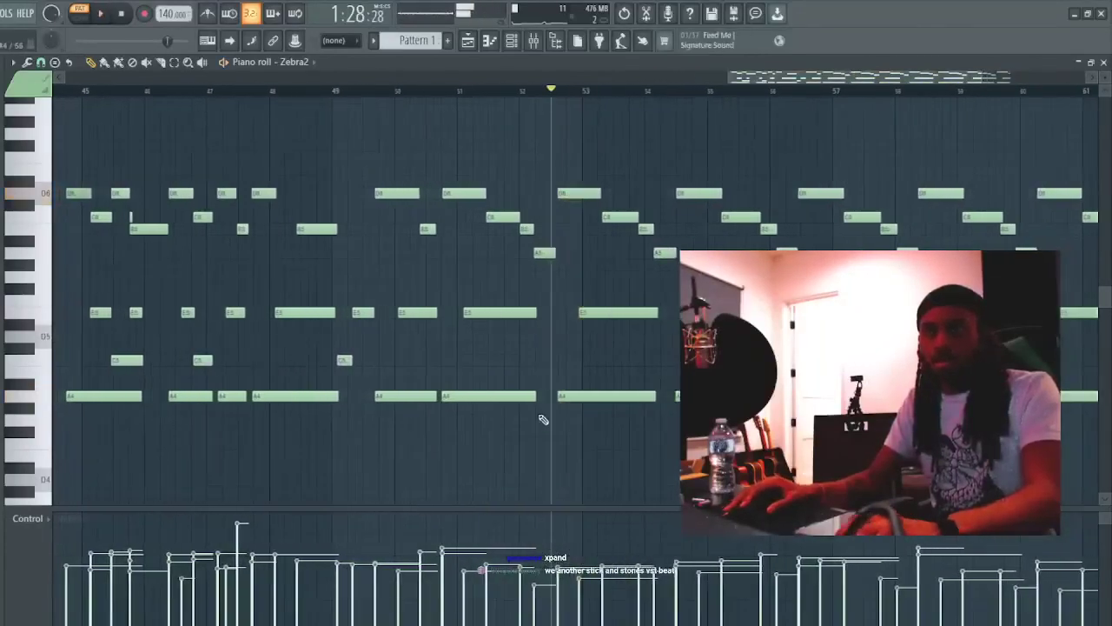
# - Delete Zebra2's notes in bars 45–52.5, move all notes back to bar 1, and remove the later lower notes
pyautogui.moveTo(547, 441); pyautogui.dragTo(383, 188)
pyautogui.press('Delete')
pyautogui.press('space')
pyautogui.press('space')
pyautogui.scroll(-1, 559, 85)
pyautogui.moveTo(492, 464); pyautogui.dragTo(287, 178)
pyautogui.press('Delete')
pyautogui.scroll(-1, 500, 97)
pyautogui.scroll(-1, 595, 400)
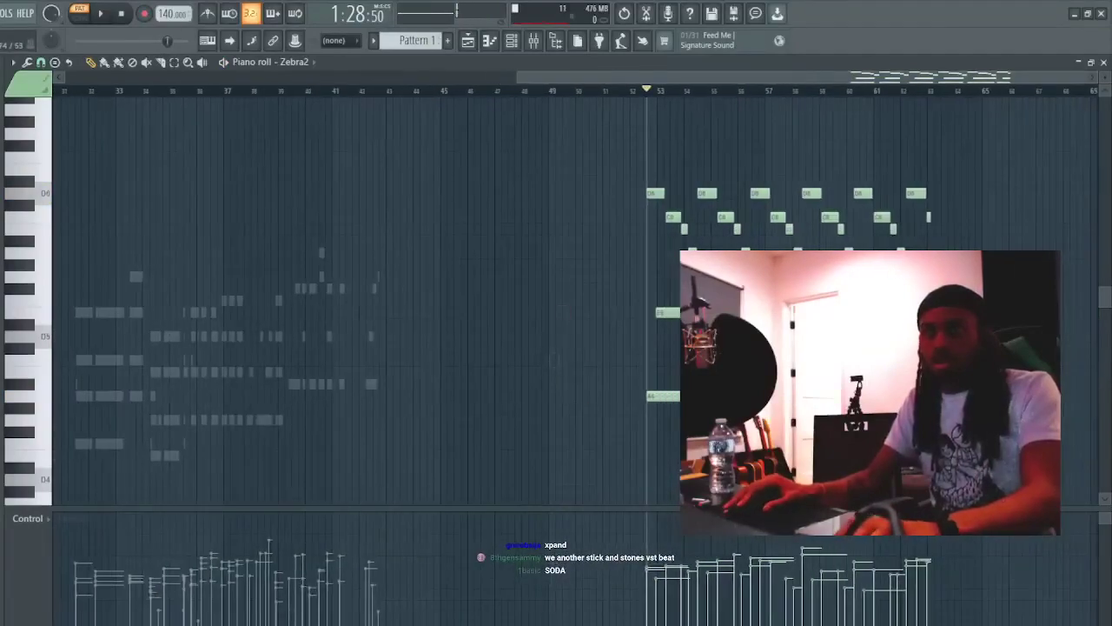
pyautogui.hotkey('ctrl', 'a')
pyautogui.moveTo(66, 193)
pyautogui.mouseDown()
pyautogui.moveTo(56, 193)
pyautogui.moveTo(87, 193)
pyautogui.mouseUp()
pyautogui.scroll(-4, 310, 92)
pyautogui.moveTo(872, 409); pyautogui.dragTo(569, 239)
pyautogui.press('Delete')
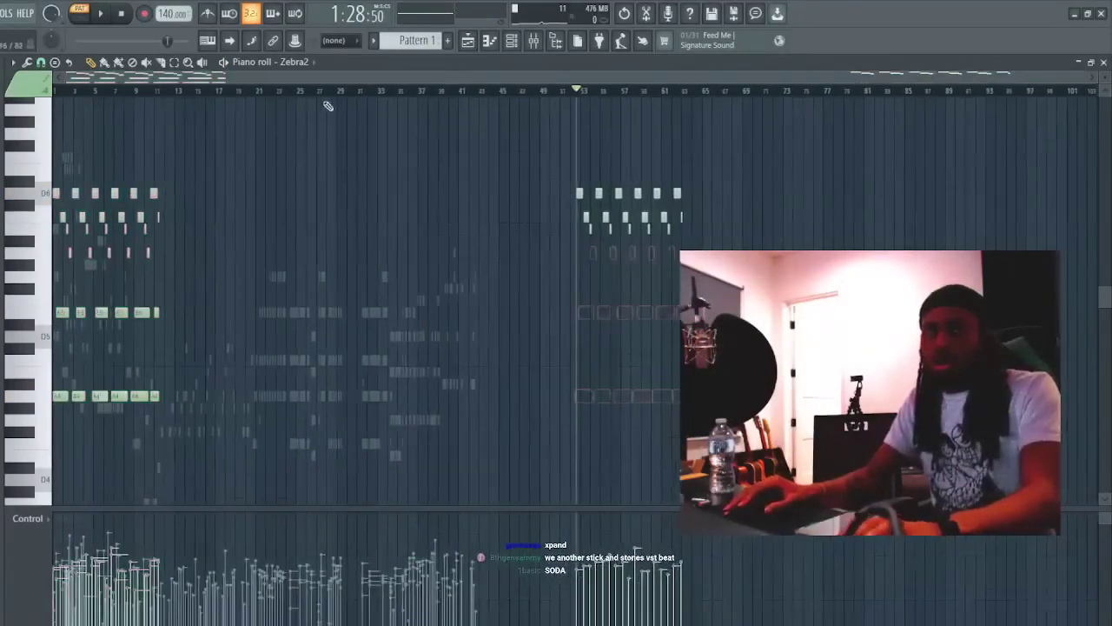
# - Reopen the Zebra2 piano roll and shift the first C6 and B5 notes one step later
pyautogui.click(511, 41)
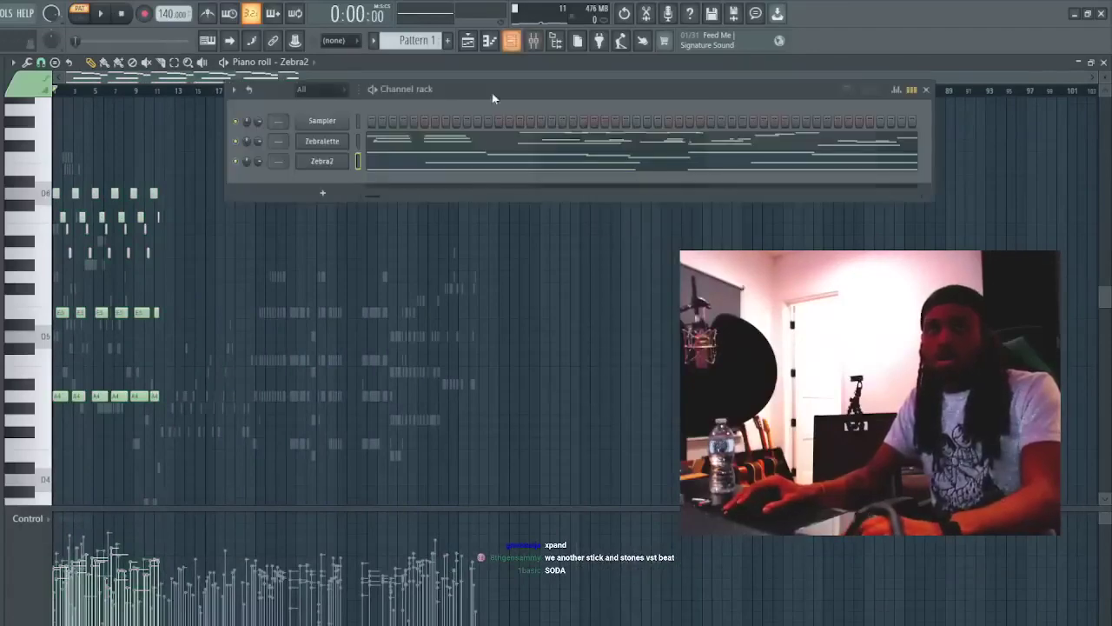
pyautogui.press('space')
pyautogui.click(497, 155)
pyautogui.click(456, 294)
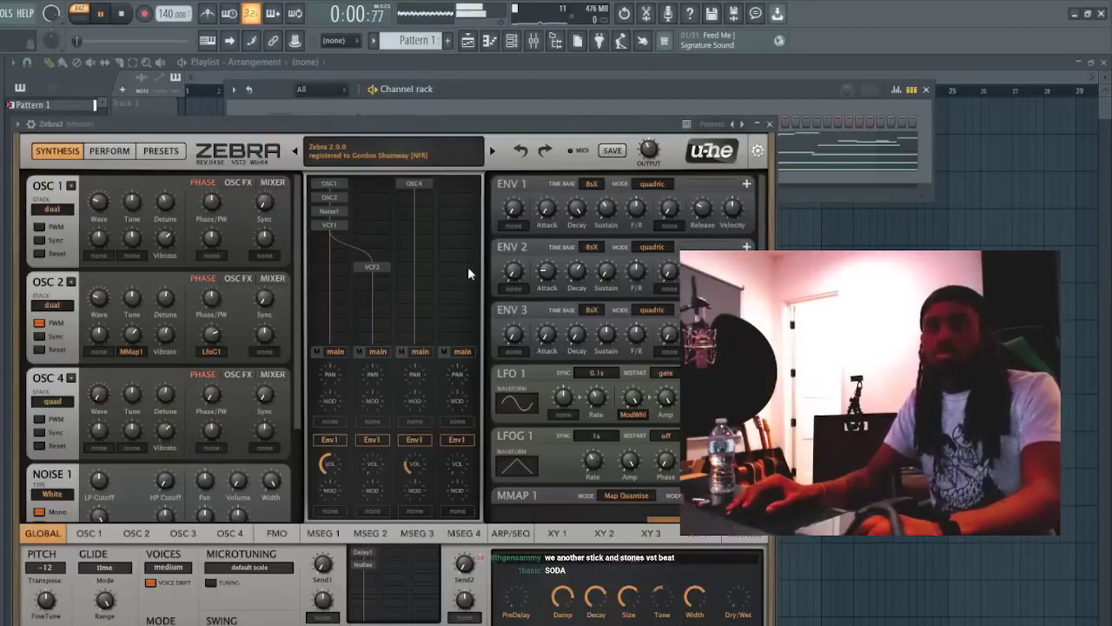
pyautogui.click(484, 88)
pyautogui.click(446, 165)
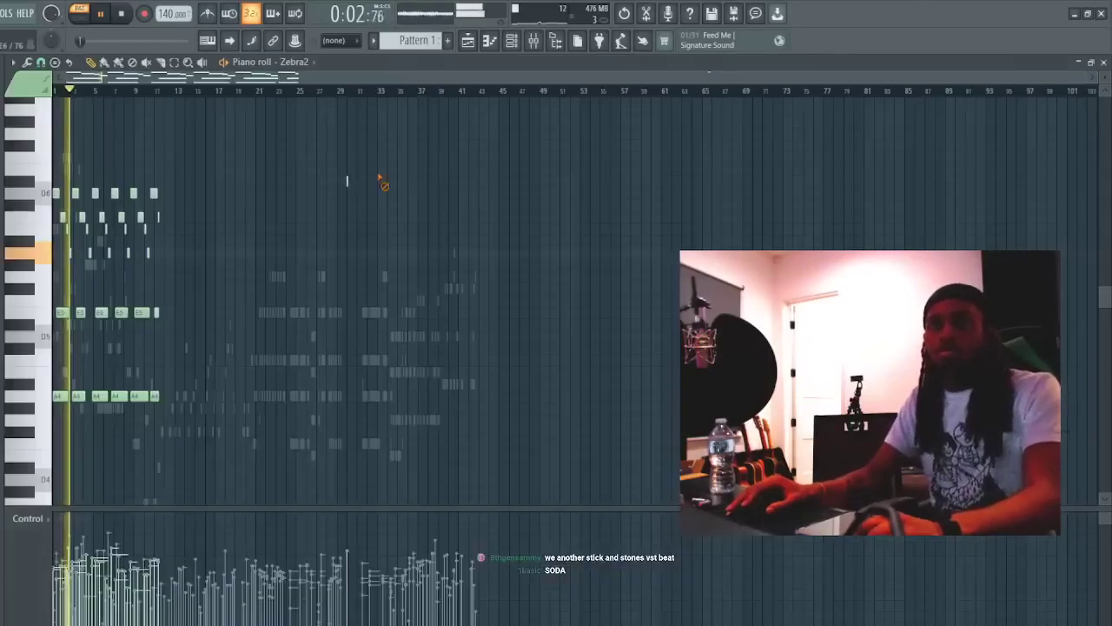
pyautogui.scroll(5, 368, 73)
pyautogui.press('space')
pyautogui.press('space')
pyautogui.press('space')
pyautogui.press('space')
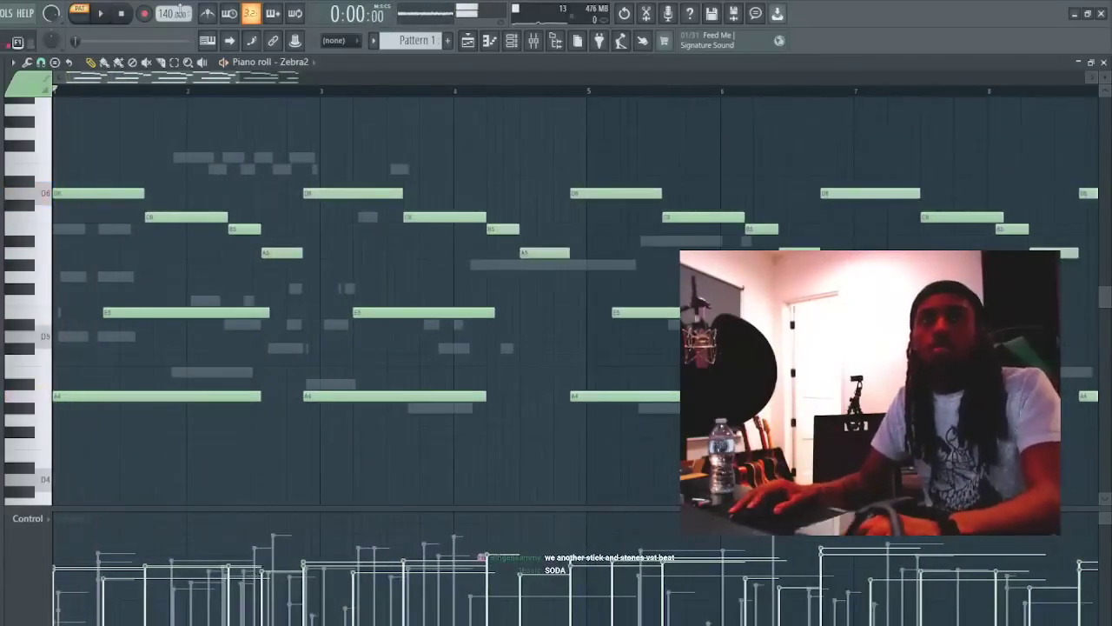
pyautogui.press('space')
pyautogui.press('space')
pyautogui.moveTo(181, 215); pyautogui.dragTo(245, 228)
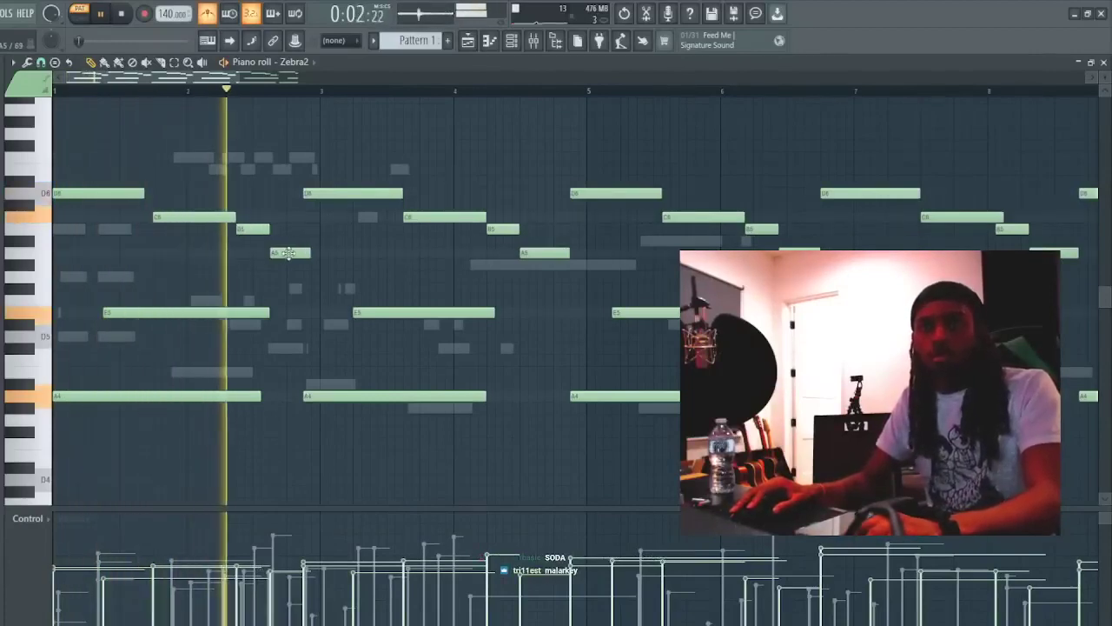
pyautogui.scroll(-4, 338, 80)
pyautogui.press('space')
pyautogui.press('space')
# - Delete the rest of Zebra2's notes, keeping only the six-note opening phrase, and stop playback
pyautogui.moveTo(653, 461); pyautogui.dragTo(170, 144)
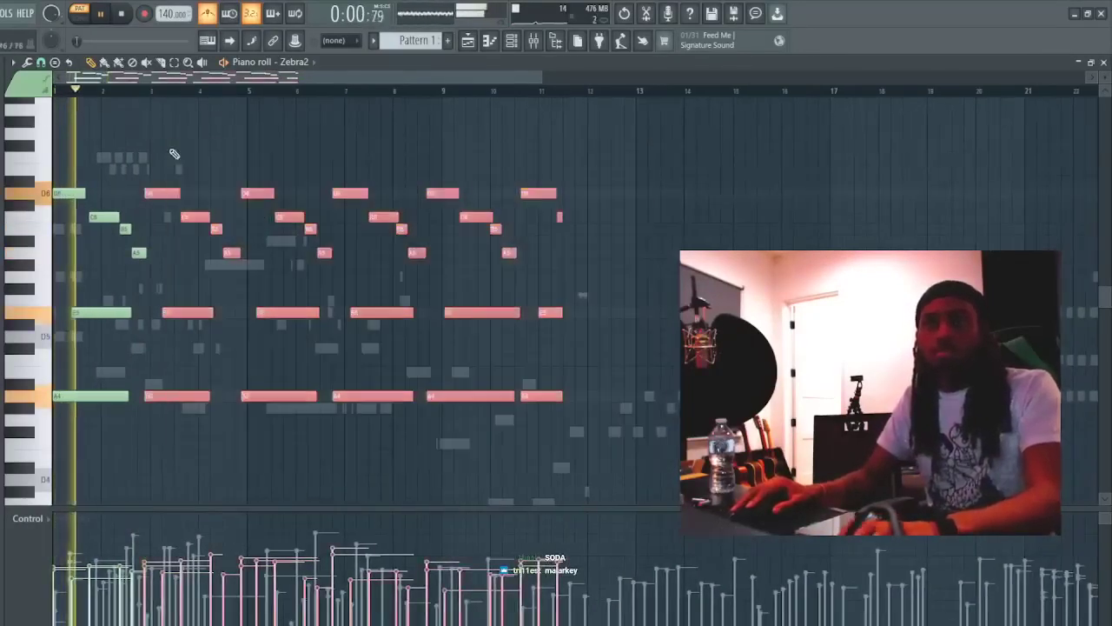
pyautogui.press('Delete')
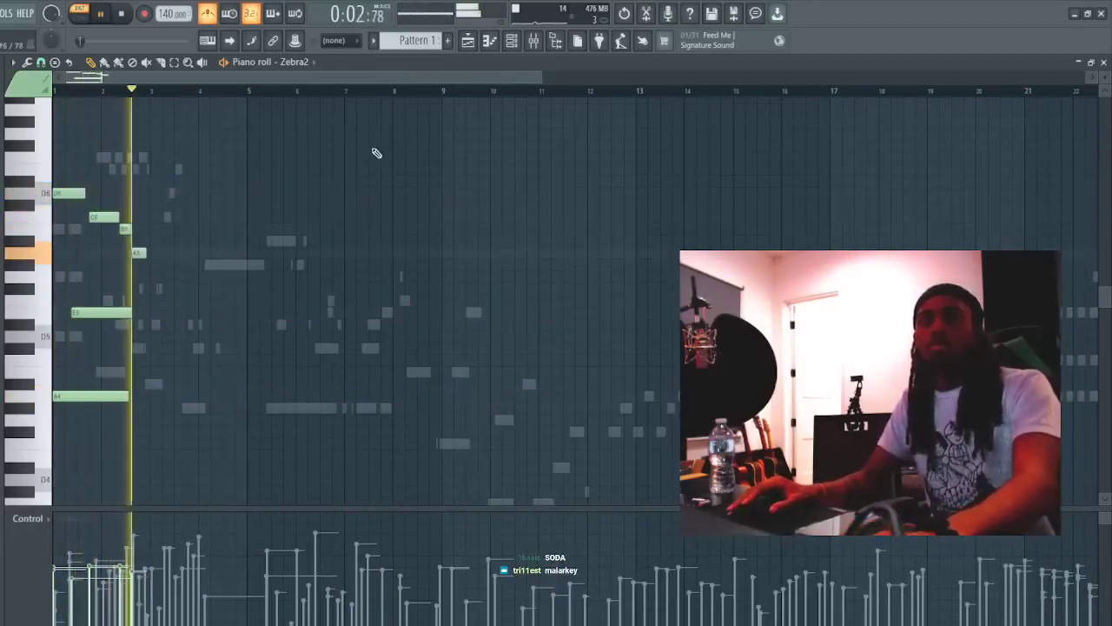
pyautogui.press('F6')
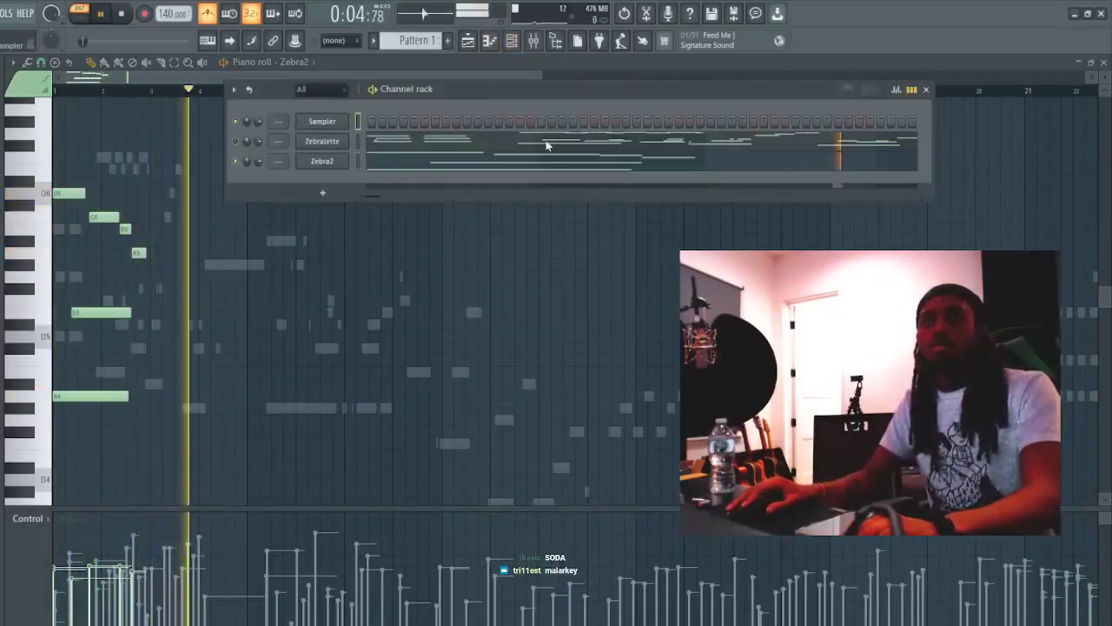
pyautogui.press('F6')
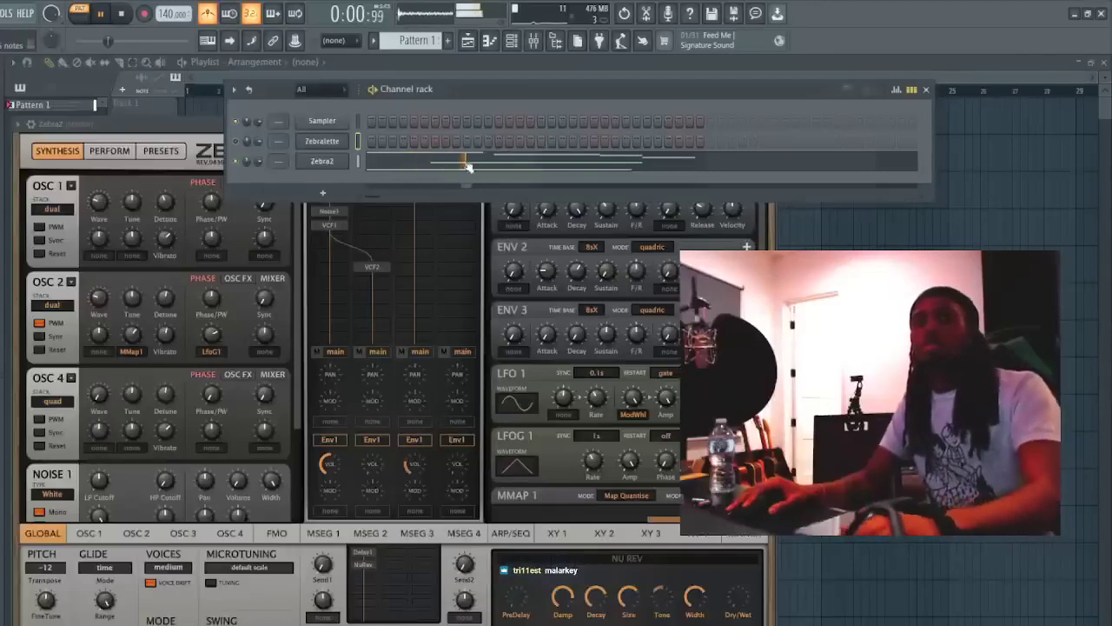
pyautogui.click(468, 168)
pyautogui.press('space')
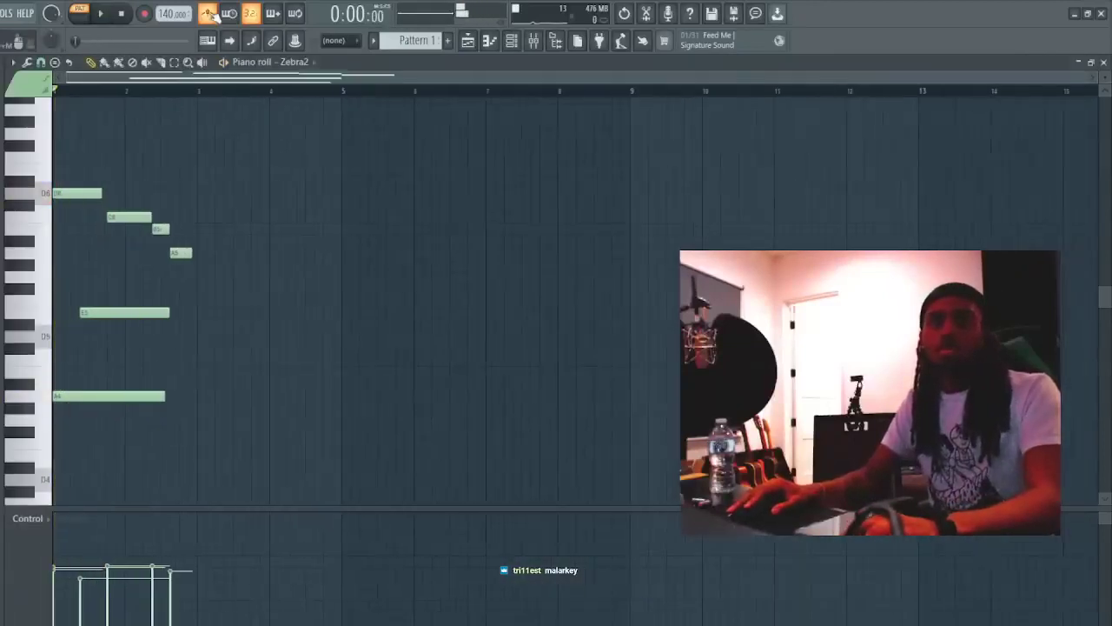
# - Turn off the metronome, then move the top note down one row and delete it
pyautogui.click(211, 13)
pyautogui.scroll(3, 70, 209)
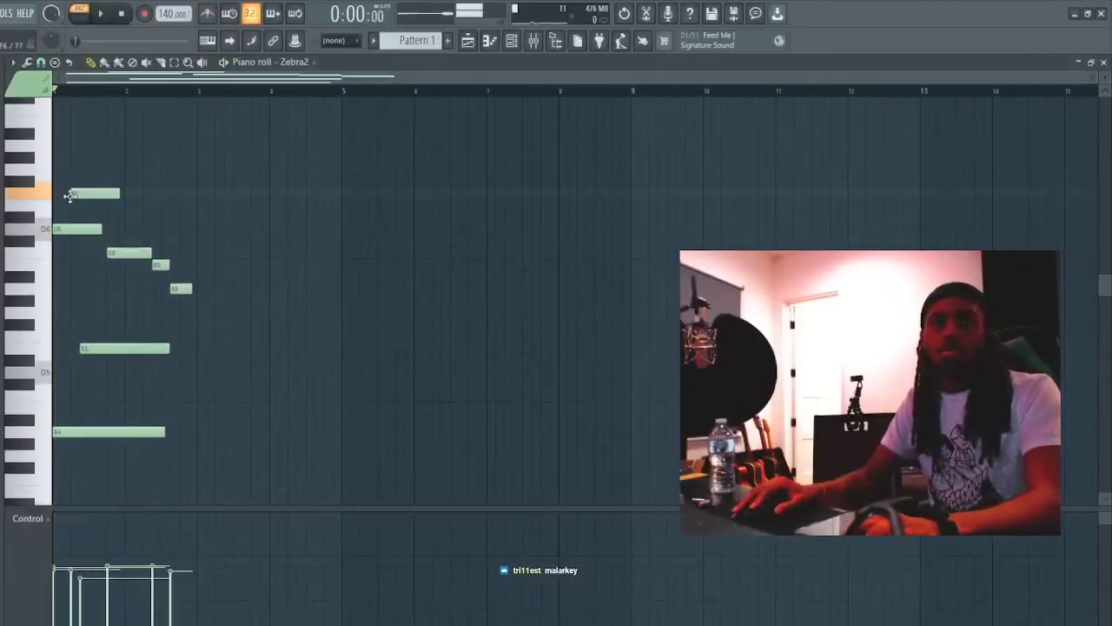
pyautogui.moveTo(49, 204); pyautogui.dragTo(54, 207)
pyautogui.press('space')
pyautogui.rightClick(81, 209)
pyautogui.press('space')
pyautogui.press('space')
# - Add an E6 note at the start and one a row above it, then audition and remove a trial A#6 note
pyautogui.click(107, 206)
pyautogui.click(159, 170)
pyautogui.press('space')
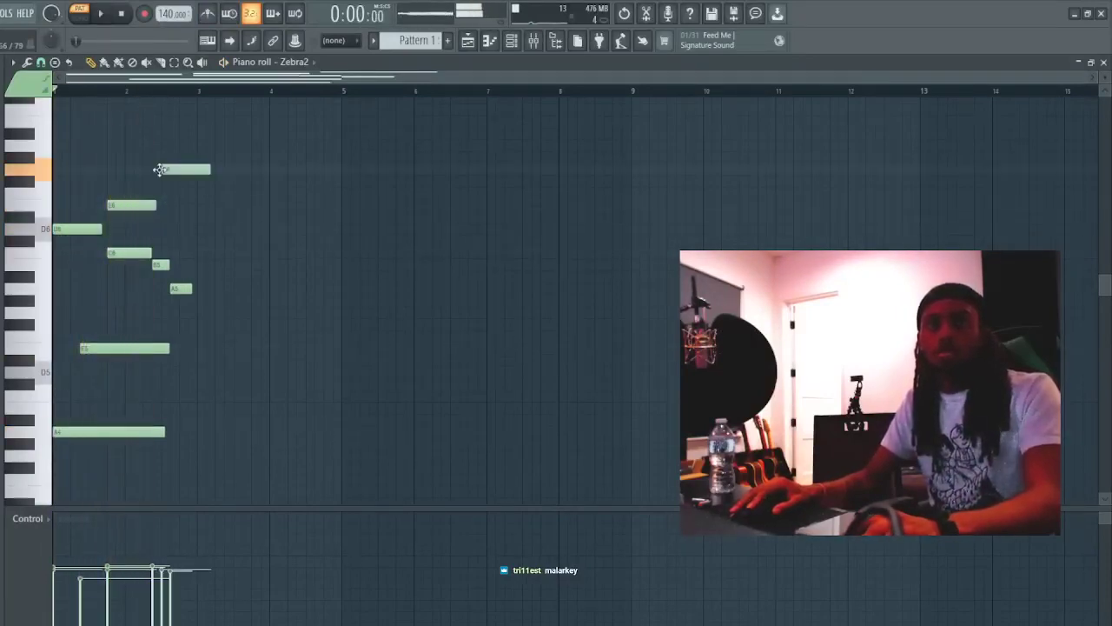
pyautogui.click(236, 204)
pyautogui.press('space')
pyautogui.rightClick(240, 203)
pyautogui.press('space')
# - Try another note placement, then delete the top A#6 note at bar 1
pyautogui.click(57, 145)
pyautogui.press('space')
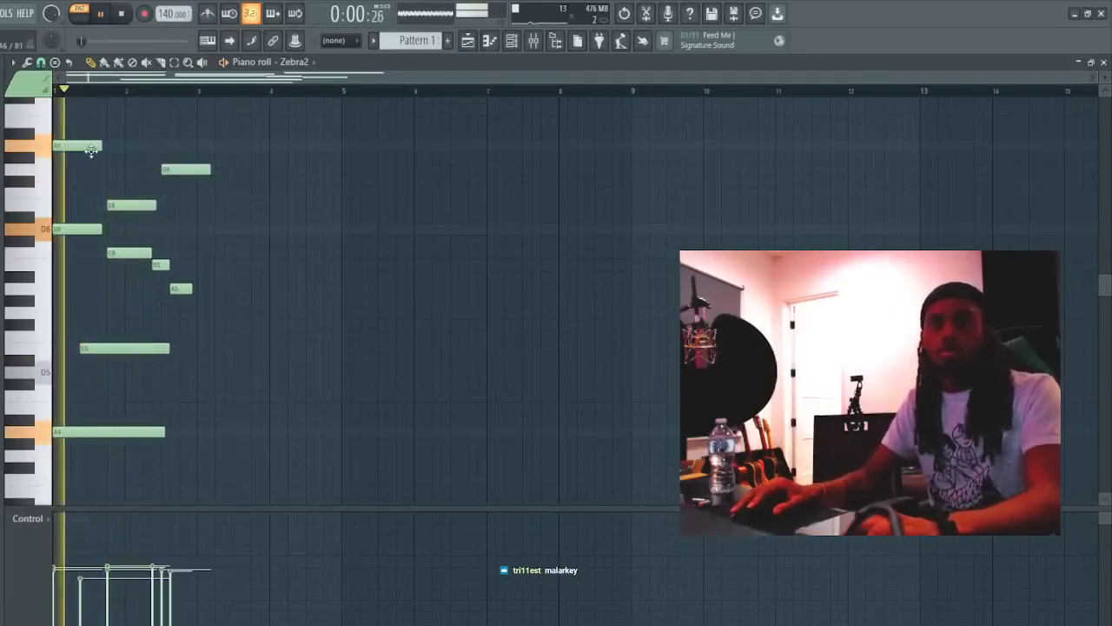
pyautogui.press('space')
pyautogui.rightClick(101, 146)
pyautogui.press('space')
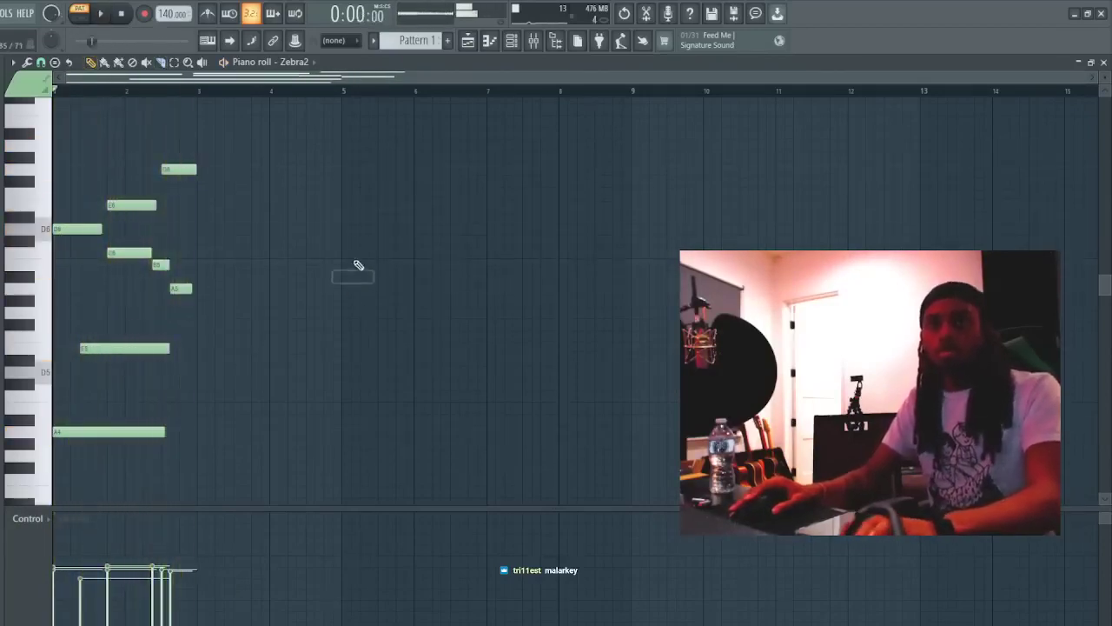
# - Duplicate the melody to bars 3–5 with Ctrl+B and add a note above D6 at bar 3
pyautogui.hotkey('ctrl', 'b')
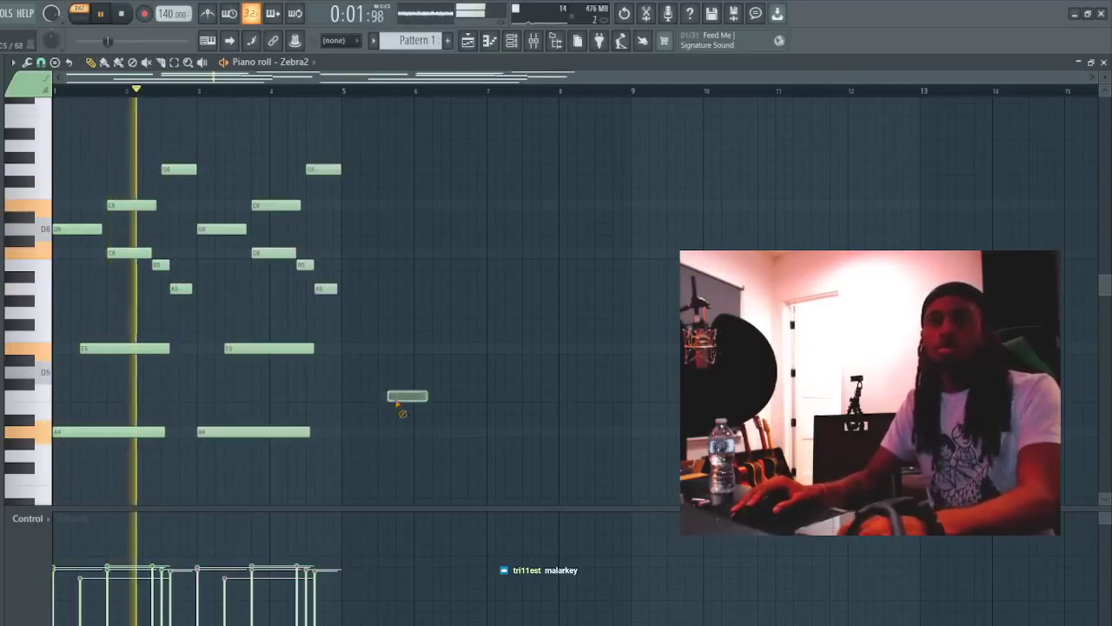
pyautogui.click(206, 144)
pyautogui.press('space')
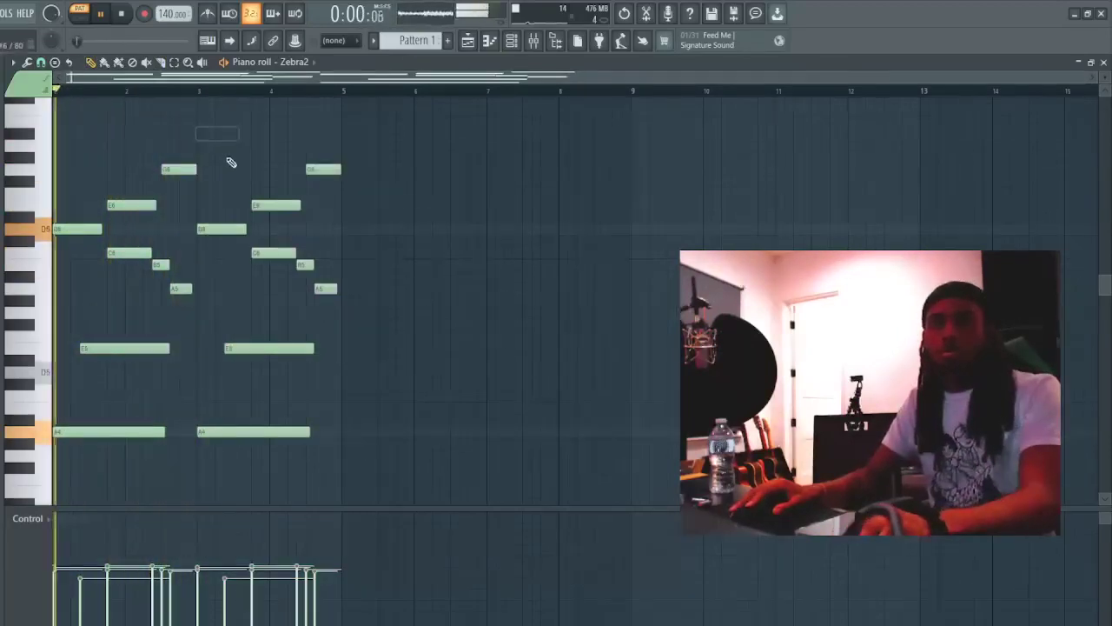
pyautogui.press('space')
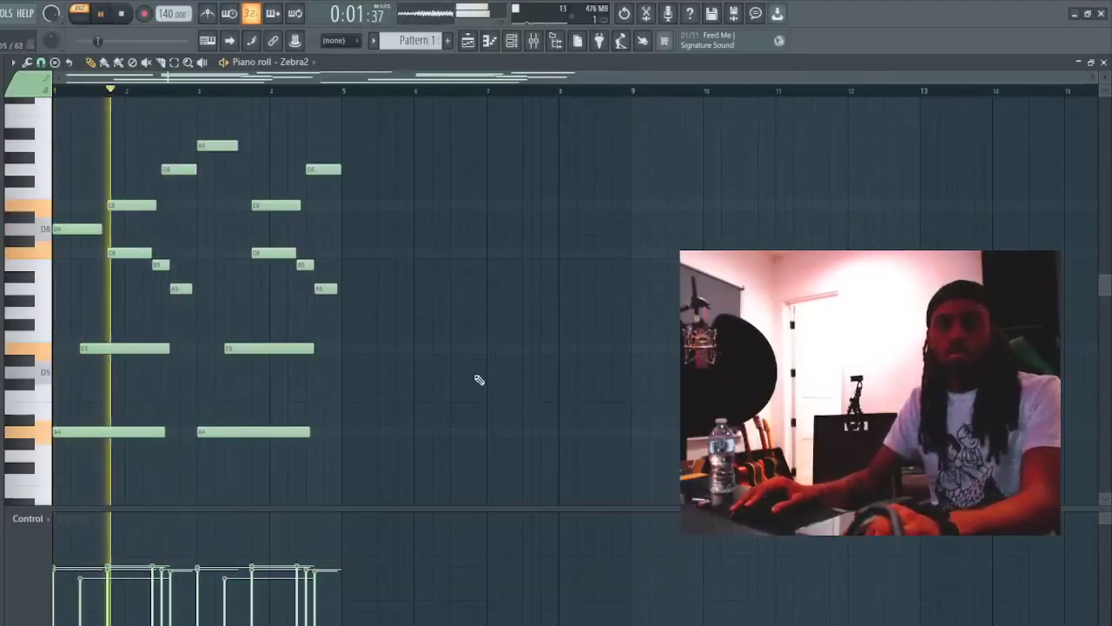
# - Undo a stray second-phrase note and transpose all notes down two semitones
pyautogui.click(436, 324)
pyautogui.hotkey('ctrl', 'z')
pyautogui.hotkey('ctrl', 'z')
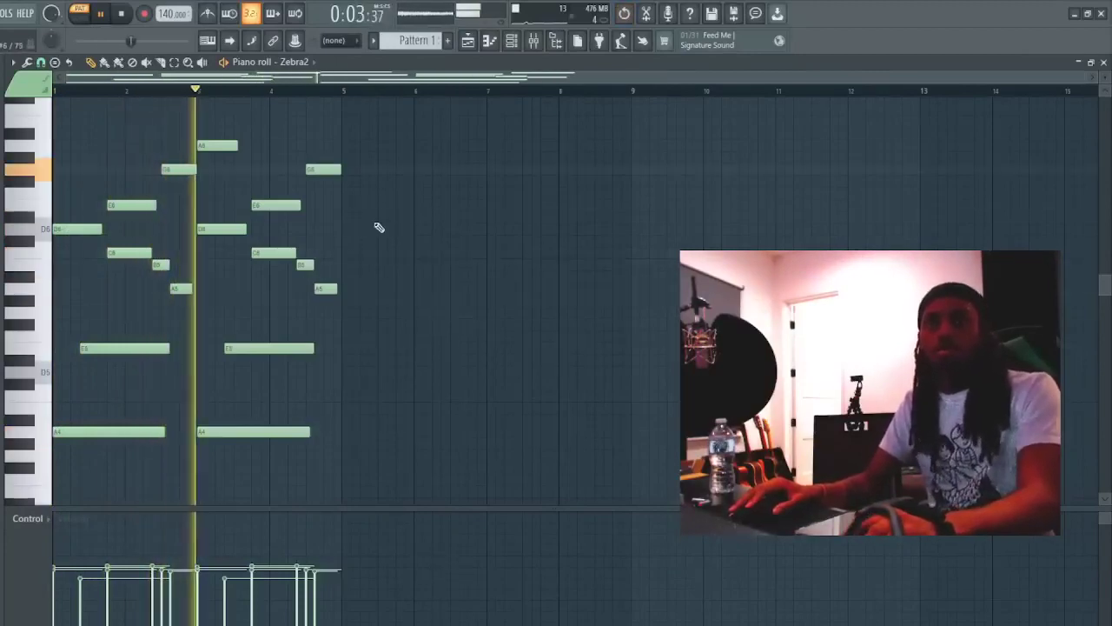
pyautogui.press('space')
pyautogui.press('space')
pyautogui.press('space')
pyautogui.hotkey('shift', 'Down')
pyautogui.hotkey('shift', 'Down')
pyautogui.press('space')
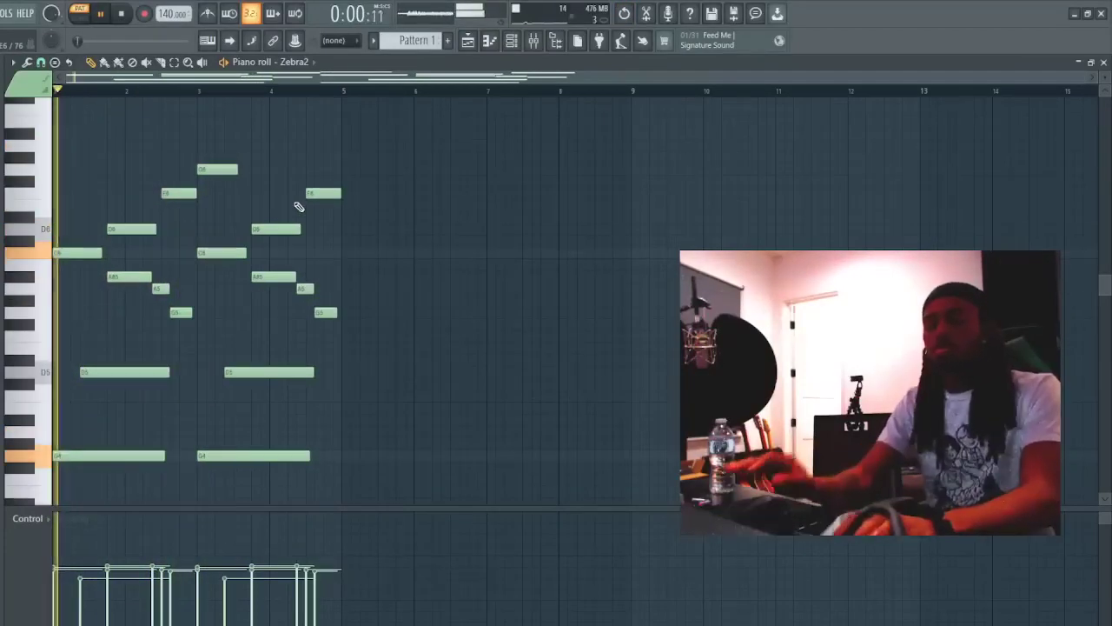
pyautogui.press('space')
# - Move the top bar-3 note down to bar 1, delete the G5 note, and transpose back up two semitones
pyautogui.moveTo(202, 168); pyautogui.dragTo(67, 323)
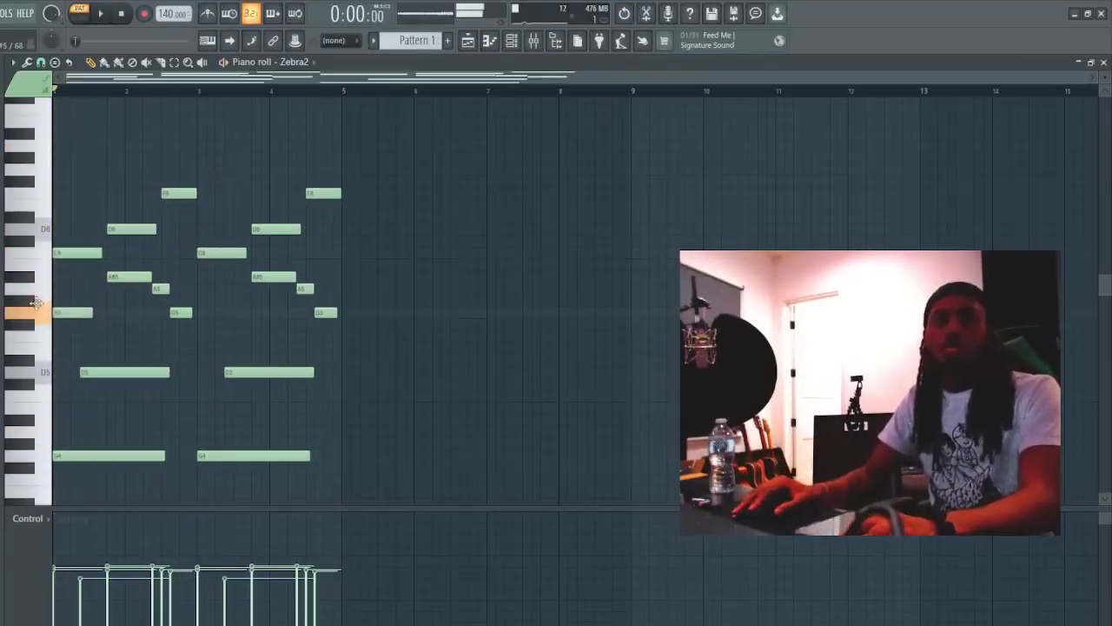
pyautogui.press('space')
pyautogui.rightClick(88, 312)
pyautogui.press('space')
pyautogui.press('space')
pyautogui.press('space')
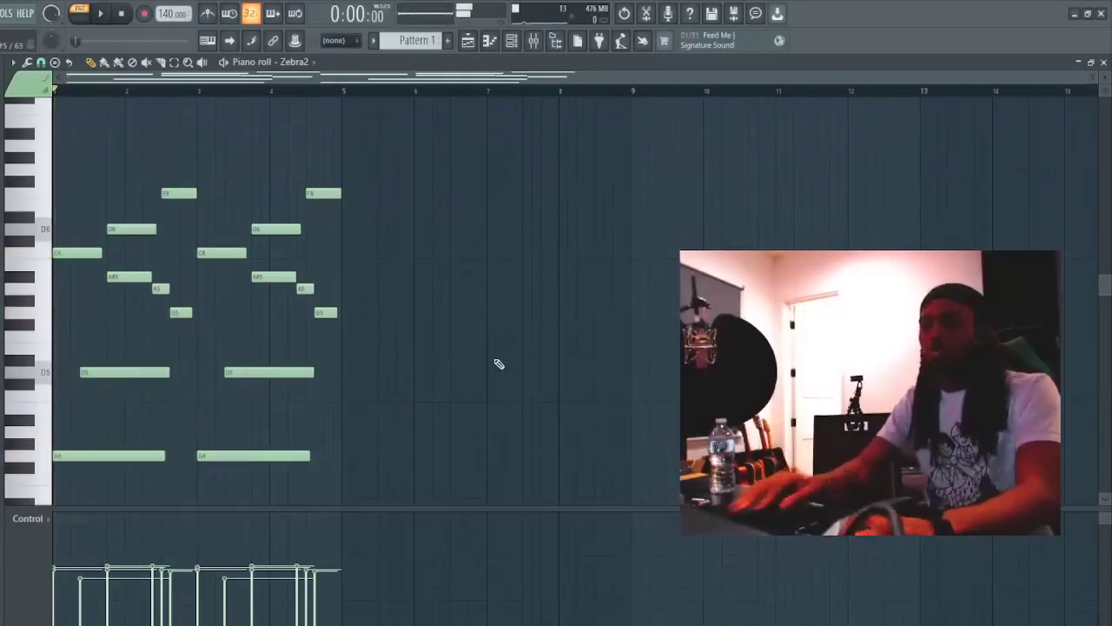
pyautogui.hotkey('shift', 'Up')
pyautogui.hotkey('shift', 'Up')
pyautogui.press('space')
# - Delete the top D6 note at bar 5, removing every test note placed in the empty area
pyautogui.click(441, 346)
pyautogui.rightClick(440, 346)
pyautogui.click(472, 320)
pyautogui.rightClick(472, 319)
pyautogui.click(439, 347)
pyautogui.rightClick(441, 351)
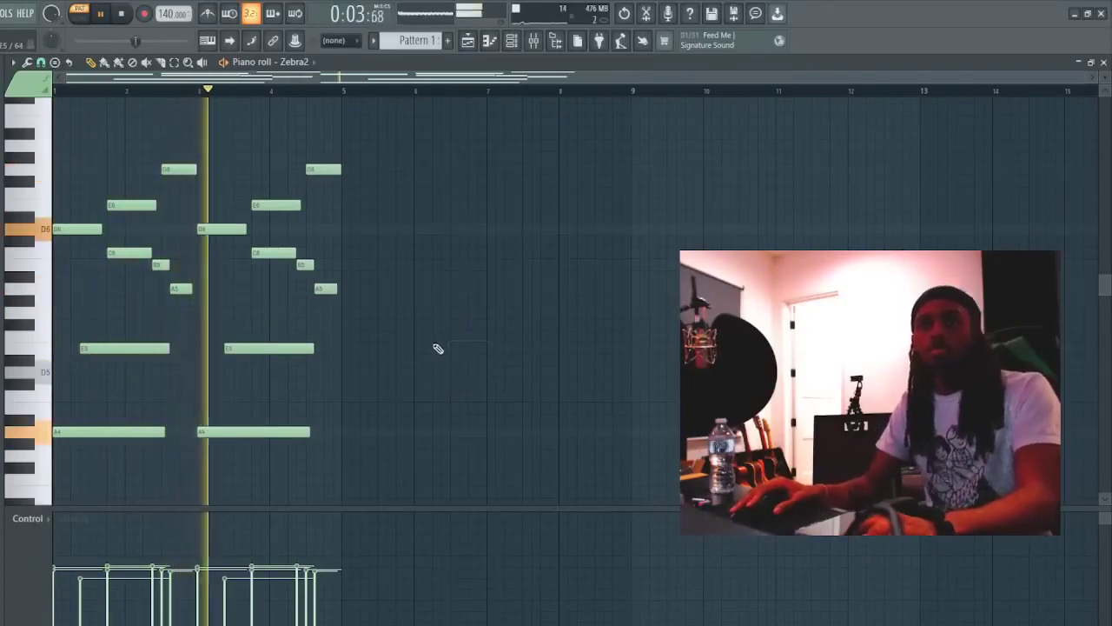
pyautogui.rightClick(325, 171)
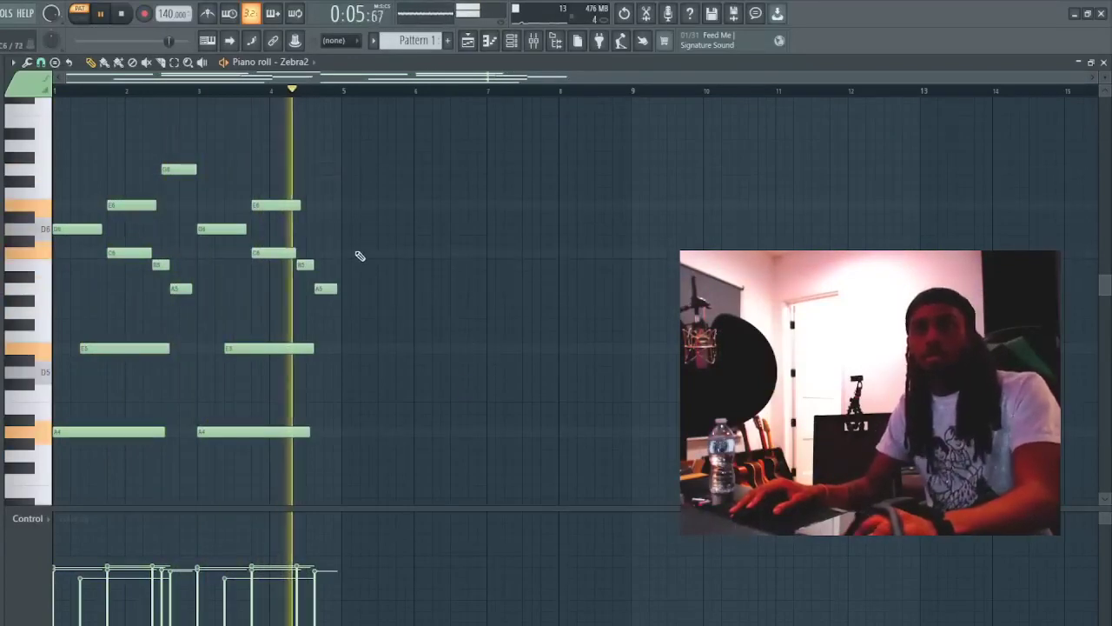
pyautogui.click(417, 312)
pyautogui.rightClick(420, 314)
pyautogui.click(436, 383)
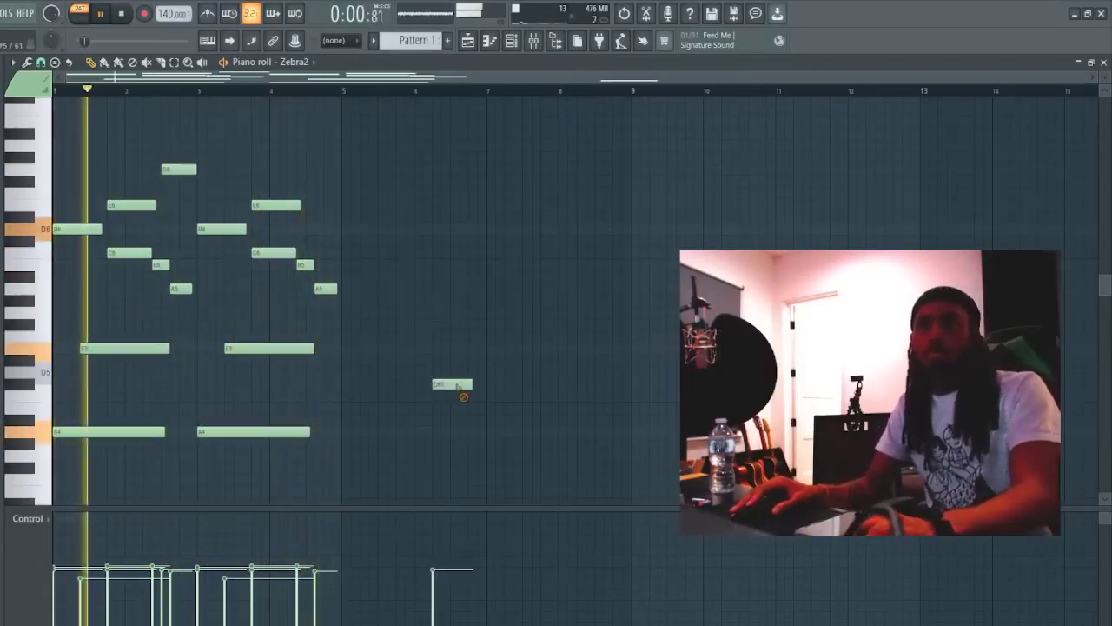
pyautogui.rightClick(454, 384)
# - Close the piano roll and bring the Zebra2 synth window to the front
pyautogui.press('F7')
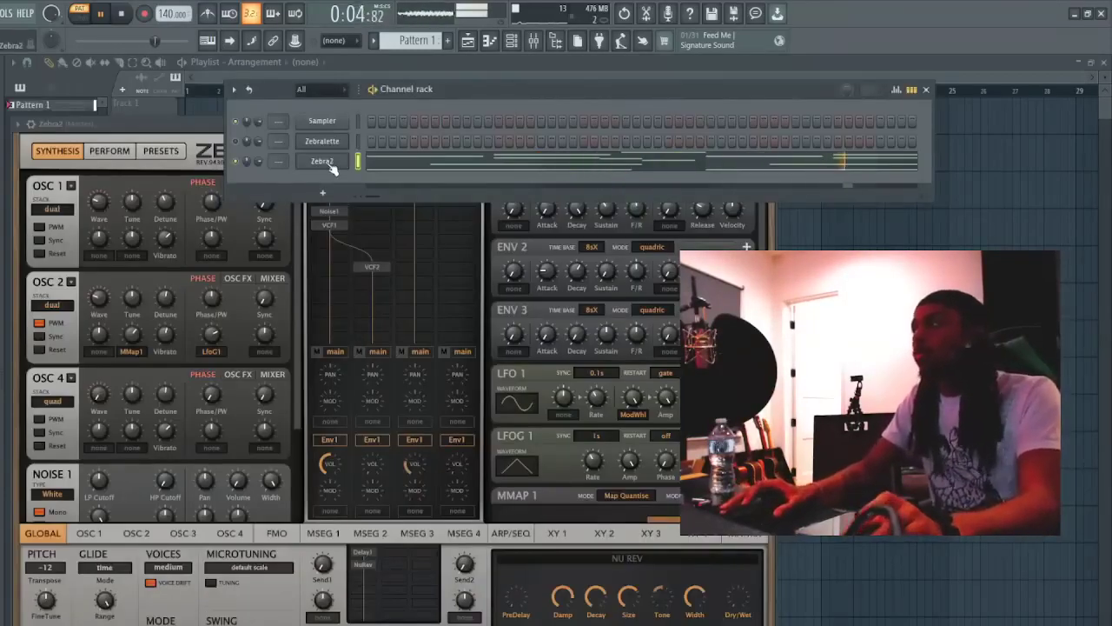
pyautogui.click(331, 165)
pyautogui.click(331, 165)
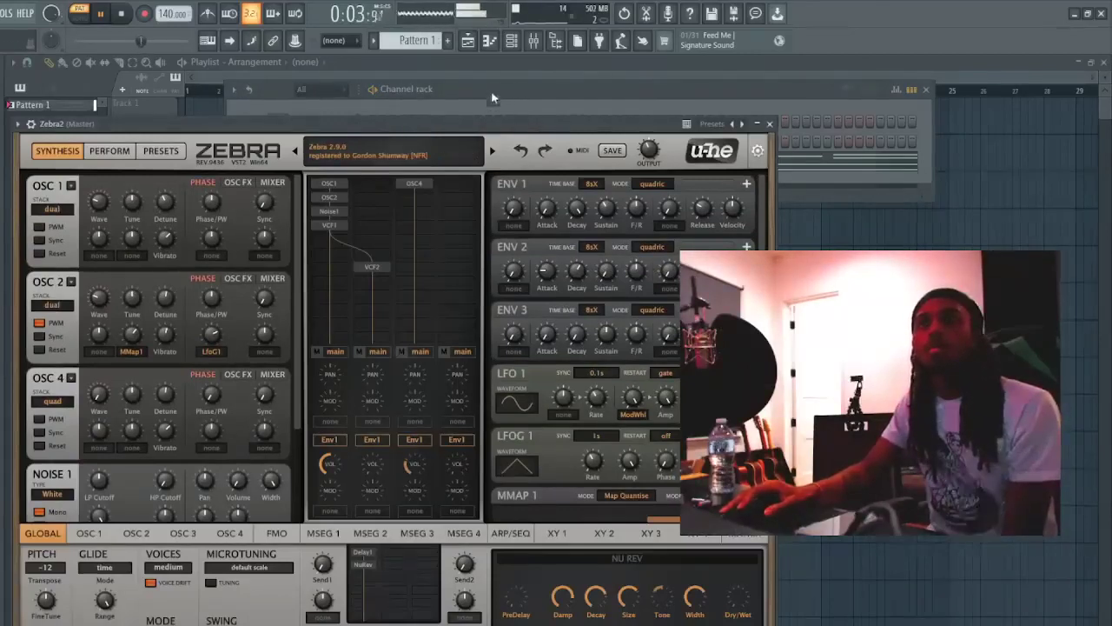
# - Browse Zebra2's preset library, then show the Zebralette synth from the channel list
pyautogui.click(165, 150)
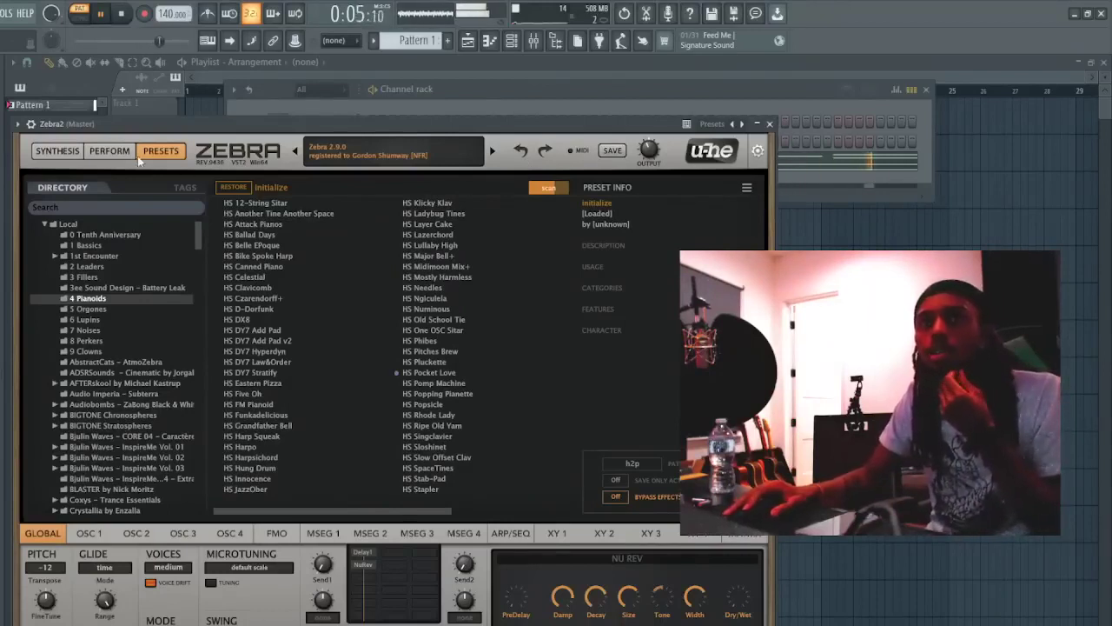
pyautogui.click(428, 110)
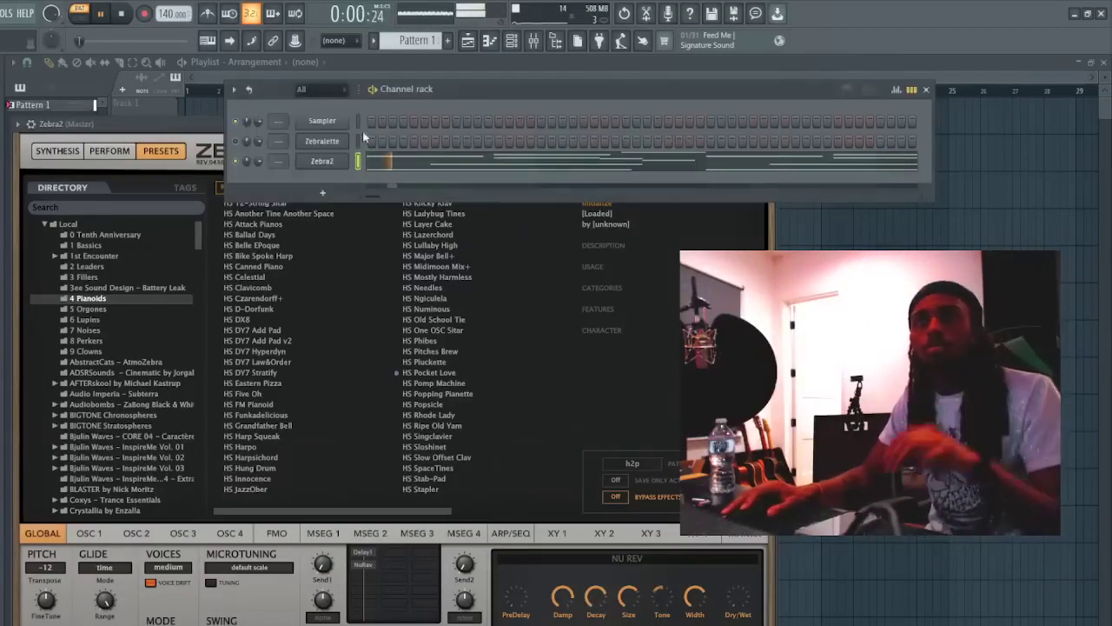
pyautogui.click(326, 146)
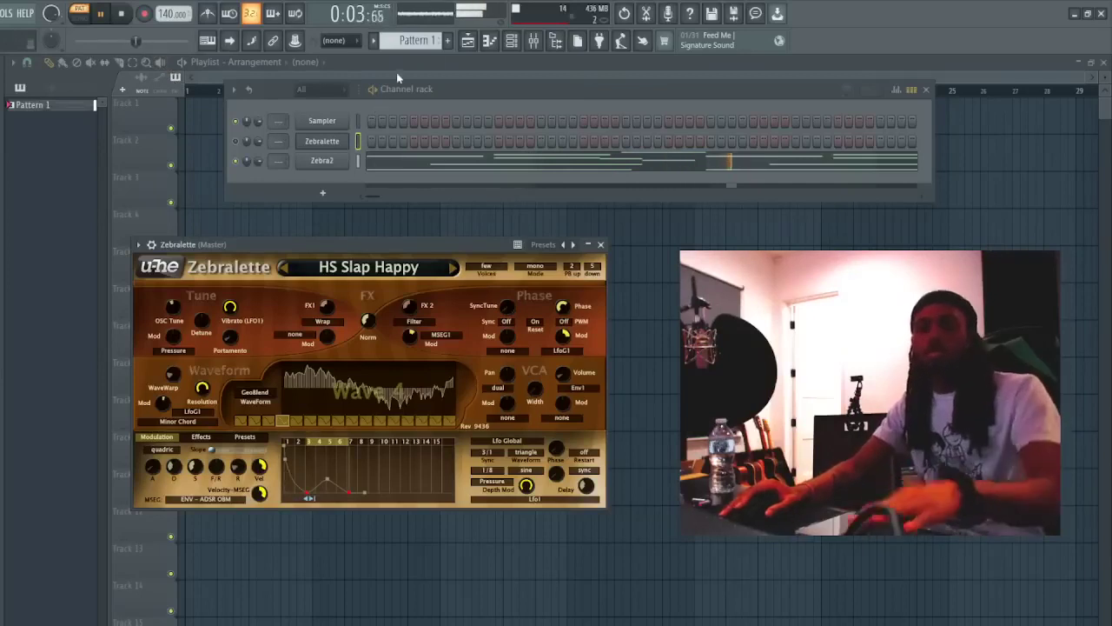
# - Stop playback and open the Zebralette melody's notes in the piano roll
pyautogui.press('space')
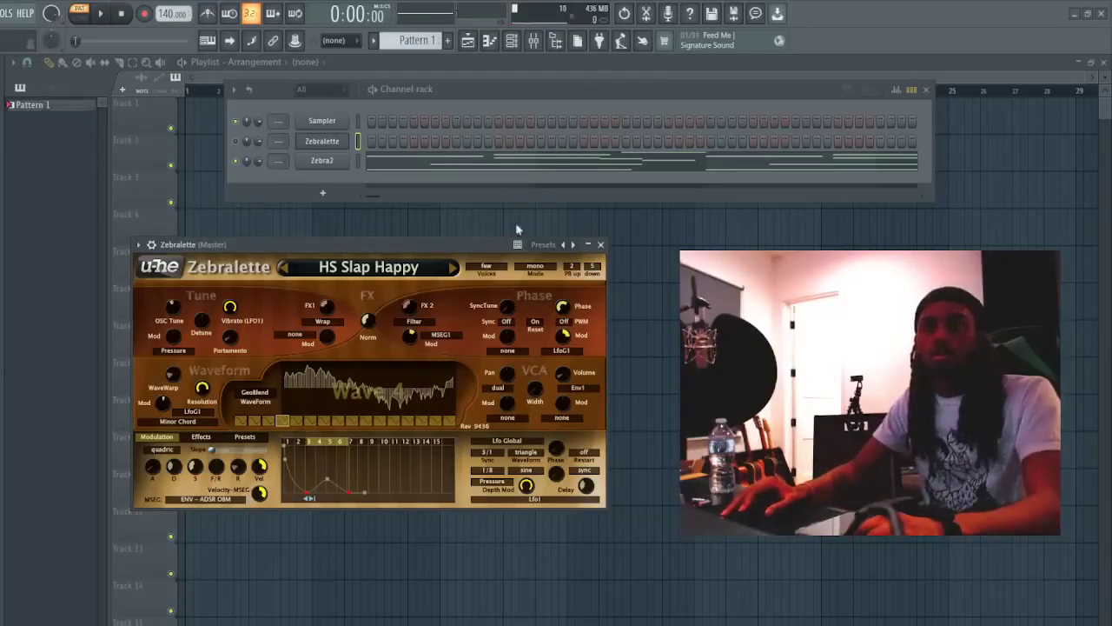
pyautogui.hotkey('ctrl', 'v')
pyautogui.click(556, 139)
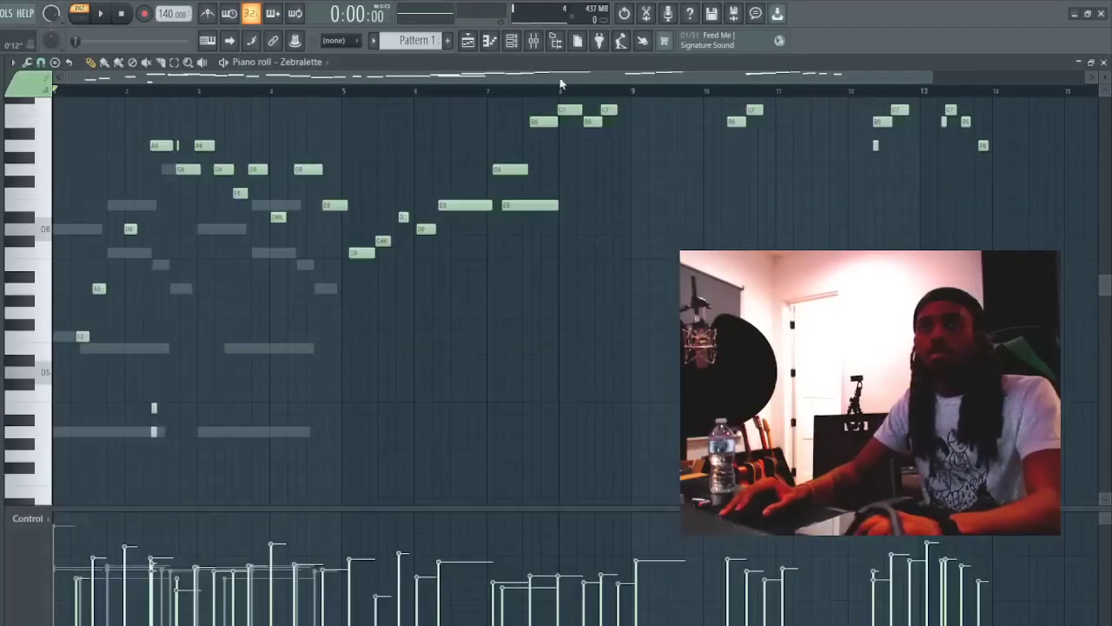
pyautogui.scroll(-3, 565, 92)
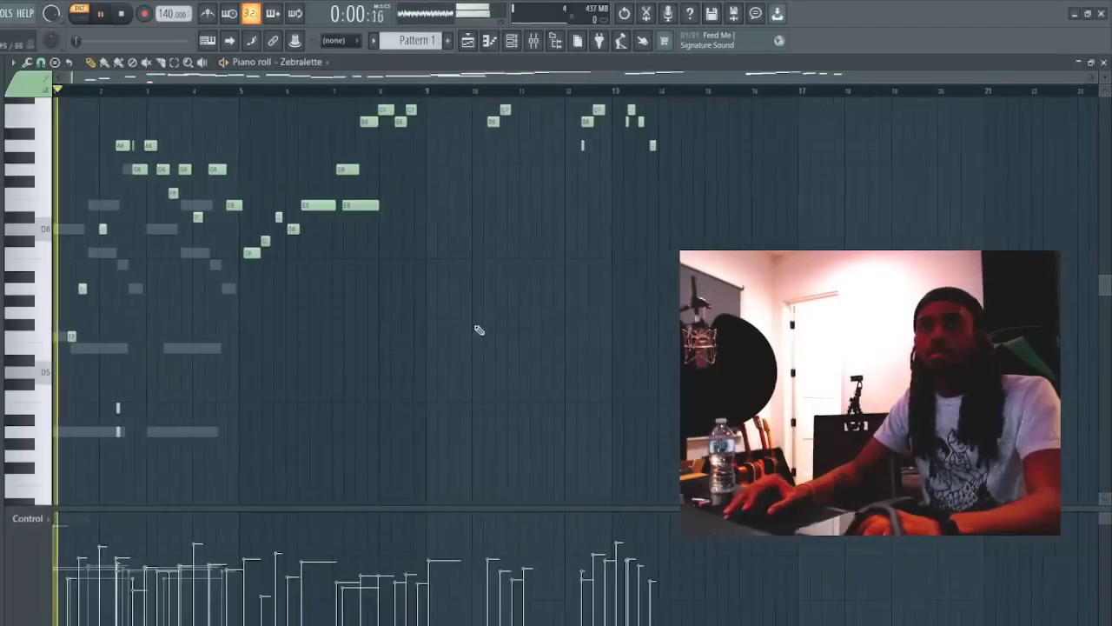
# - Toggle the channel list while replaying the Zebralette melody from the start
pyautogui.click(513, 44)
pyautogui.press('space')
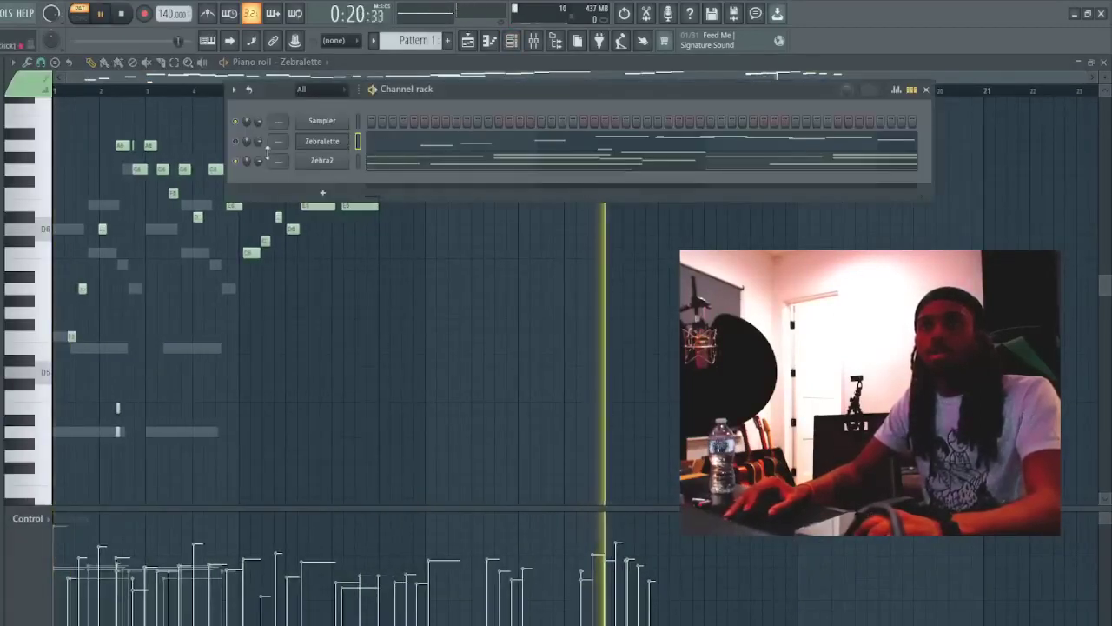
pyautogui.click(512, 41)
pyautogui.press('space')
pyautogui.click(512, 44)
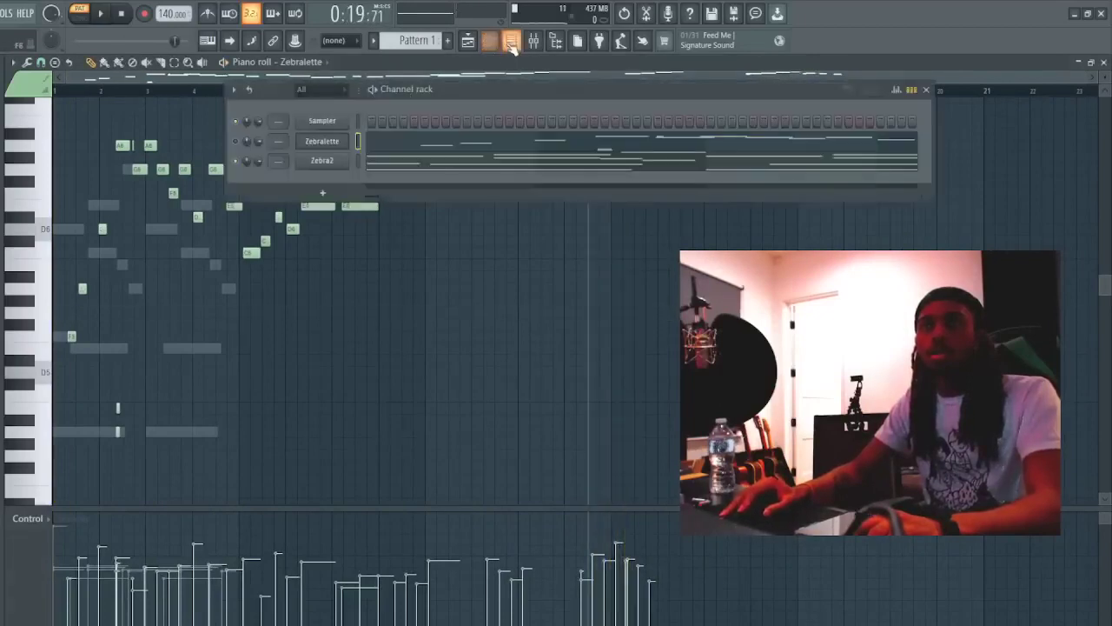
pyautogui.press('space')
pyautogui.click(512, 41)
pyautogui.scroll(2, 673, 300)
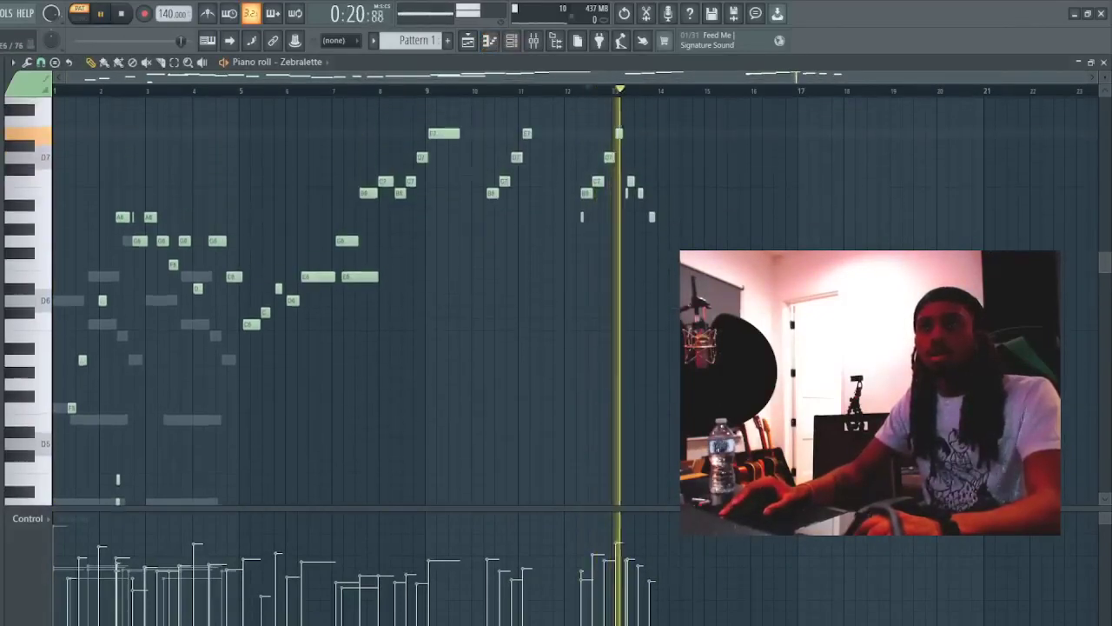
pyautogui.press('space')
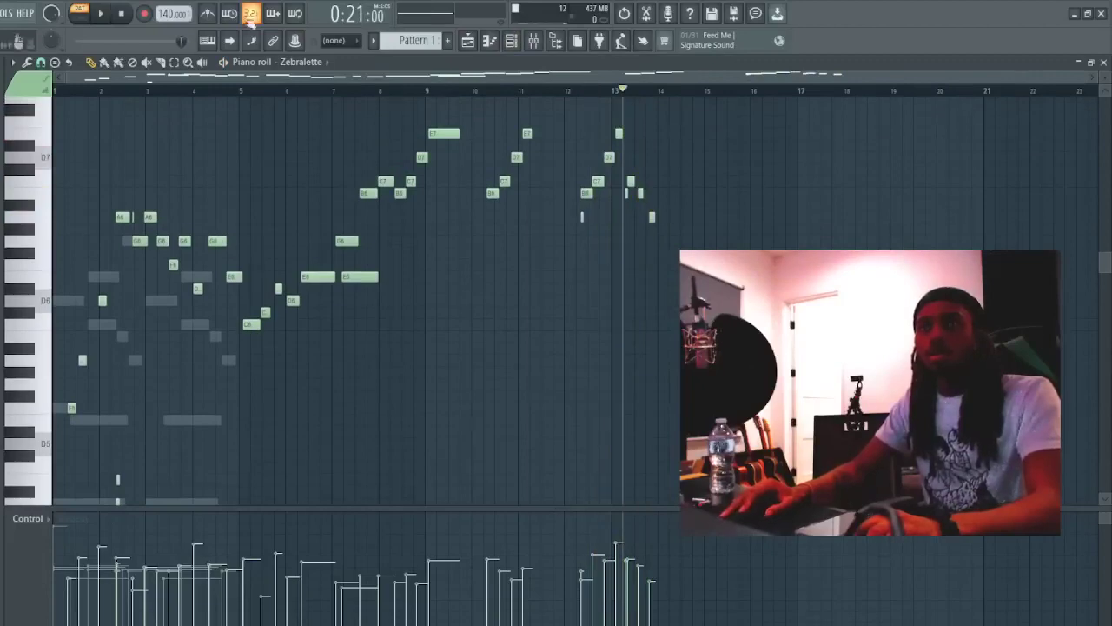
pyautogui.click(512, 42)
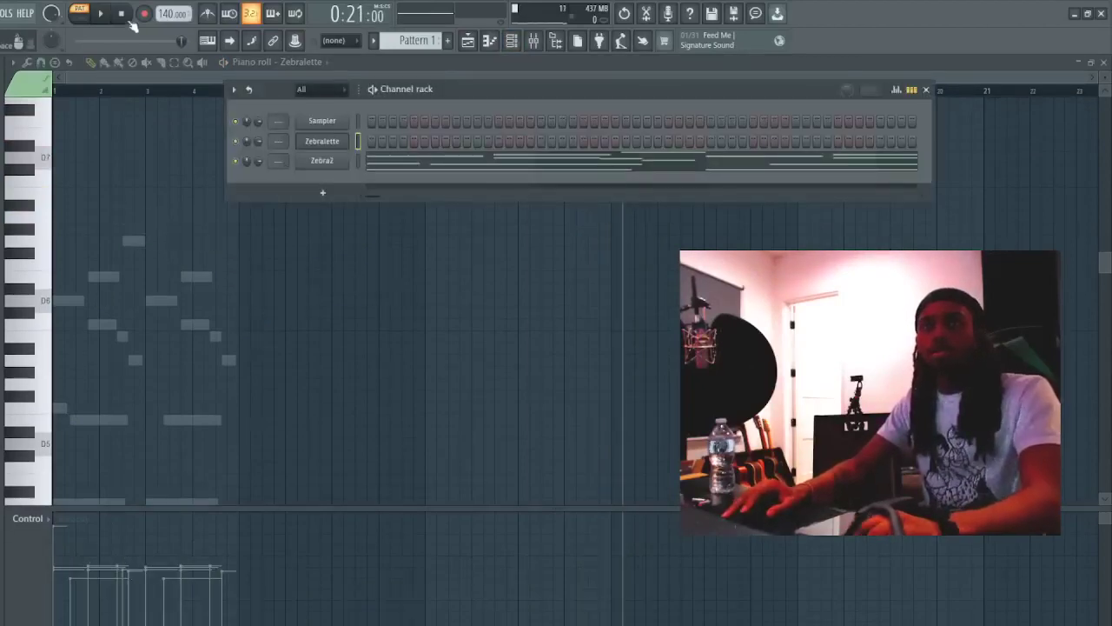
pyautogui.press('space')
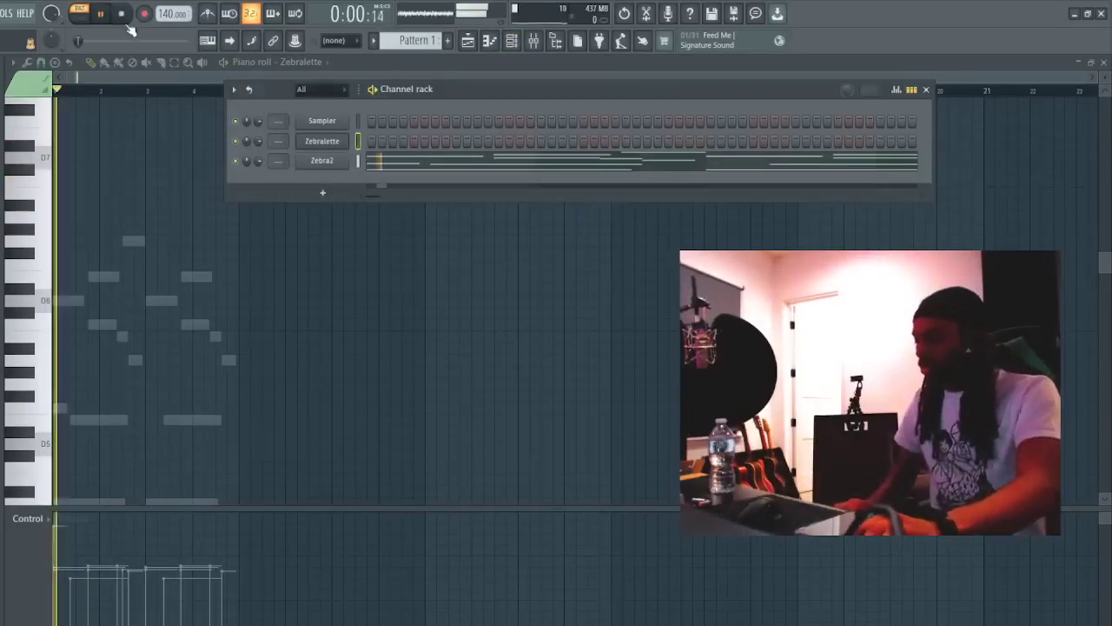
# - In the Zebra2 notes, undo twice and delete the stray note on the right
pyautogui.click(465, 163)
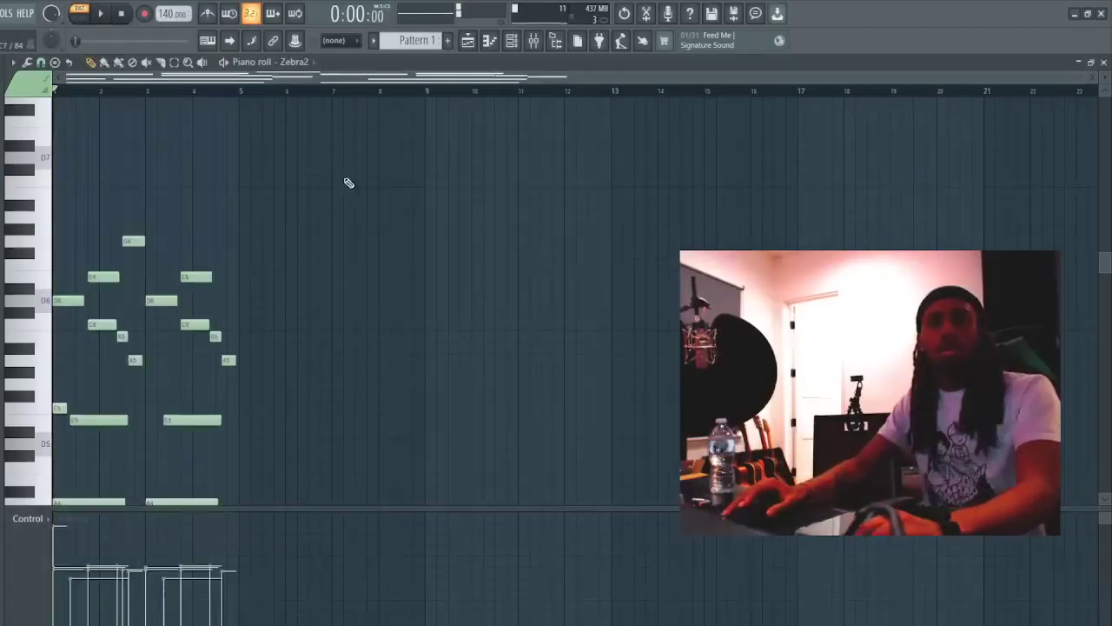
pyautogui.scroll(-3, 334, 206)
pyautogui.hotkey('ctrl', 'z')
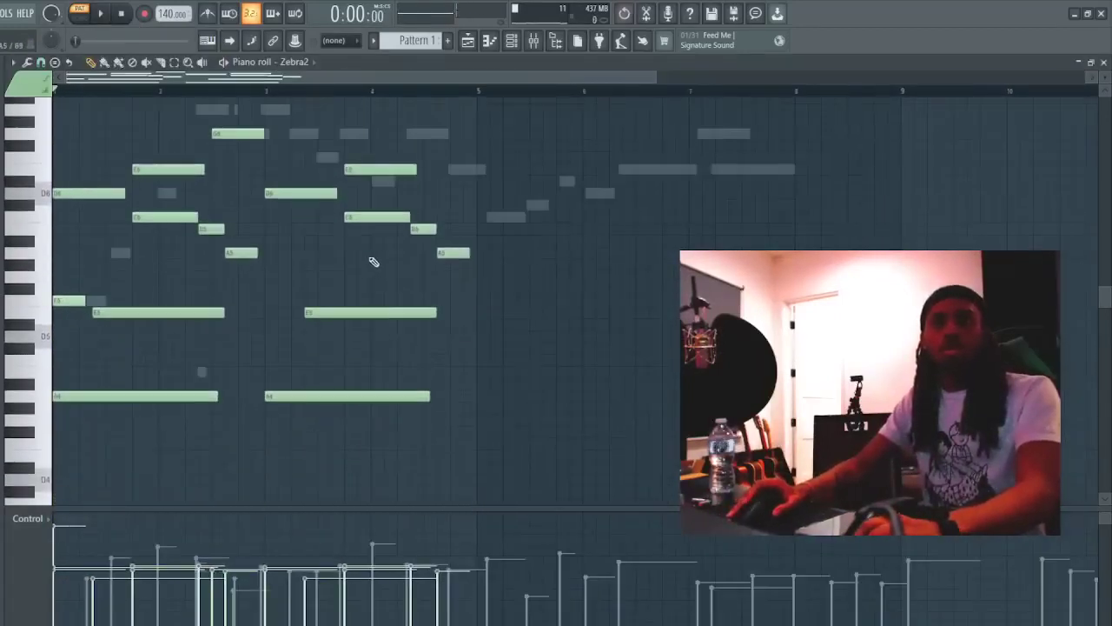
pyautogui.hotkey('ctrl', 'z')
pyautogui.press('space')
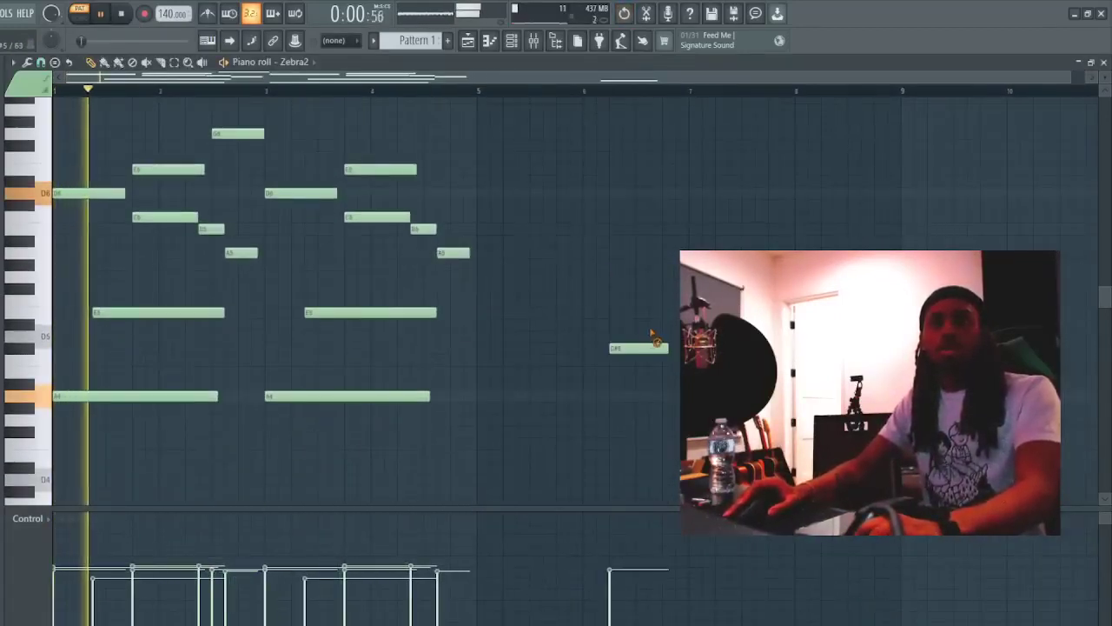
pyautogui.rightClick(653, 343)
pyautogui.scroll(2, 631, 217)
pyautogui.press('space')
# - Show the Zebralette synth from the channel list and play the beat from the start
pyautogui.click(511, 42)
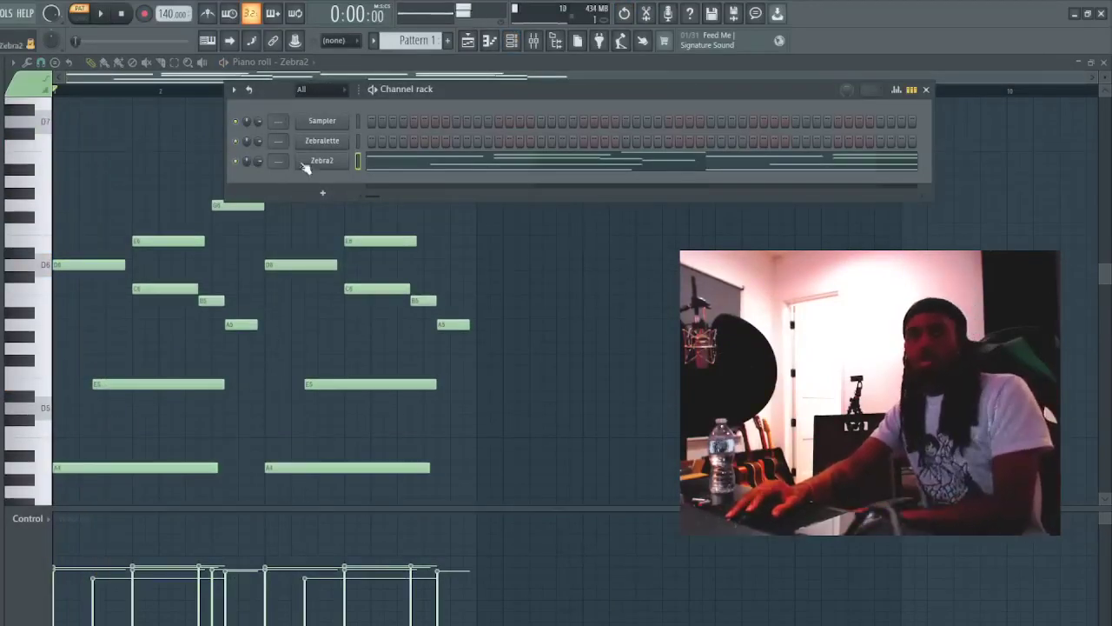
pyautogui.click(322, 144)
pyautogui.click(100, 15)
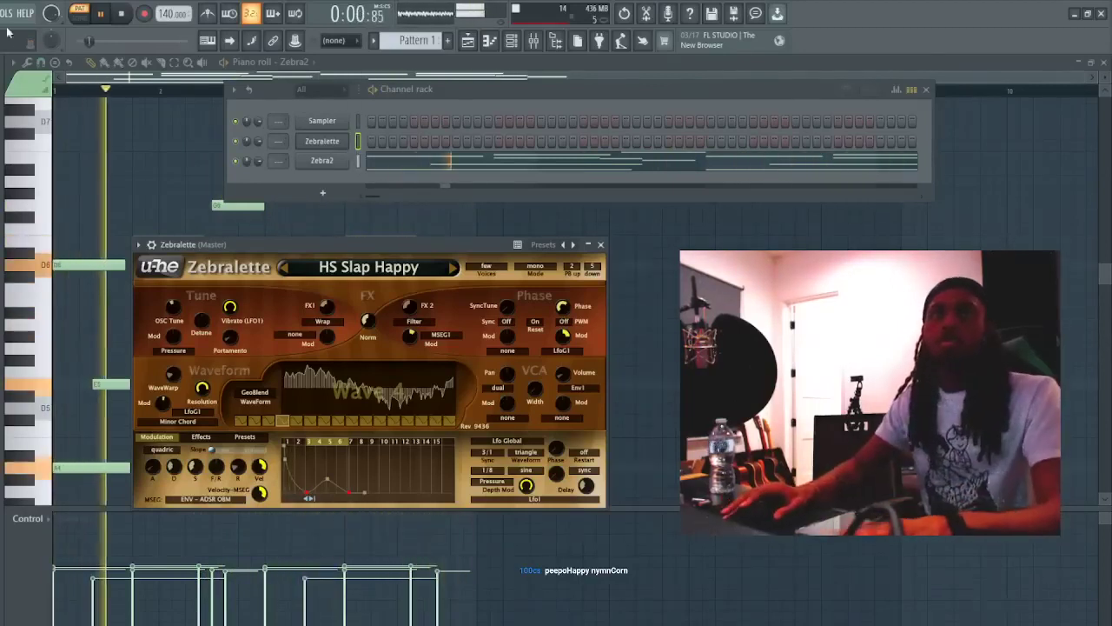
# - Step through neighbouring Zebralette presets, settle on HS Musical Saw, and play the beat
pyautogui.press('space')
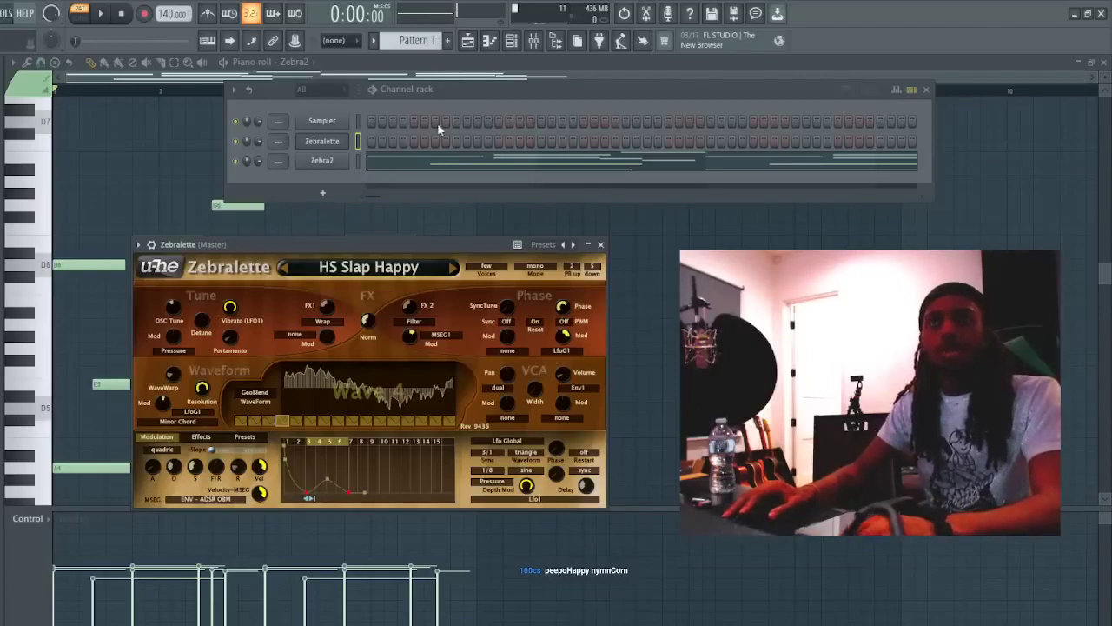
pyautogui.click(452, 268)
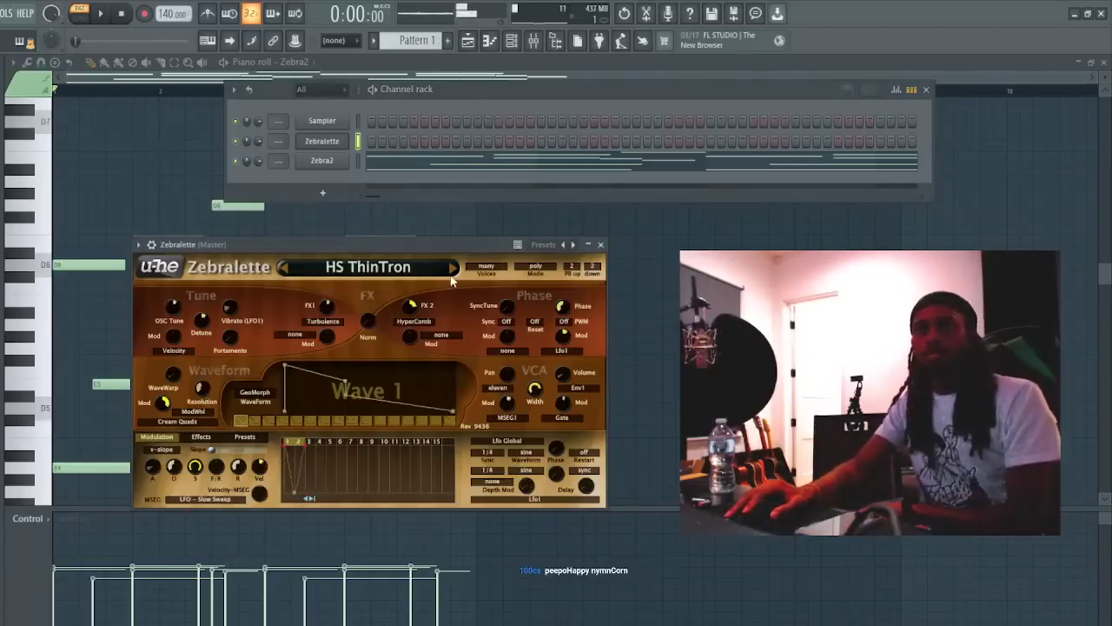
pyautogui.click(284, 268)
pyautogui.click(283, 267)
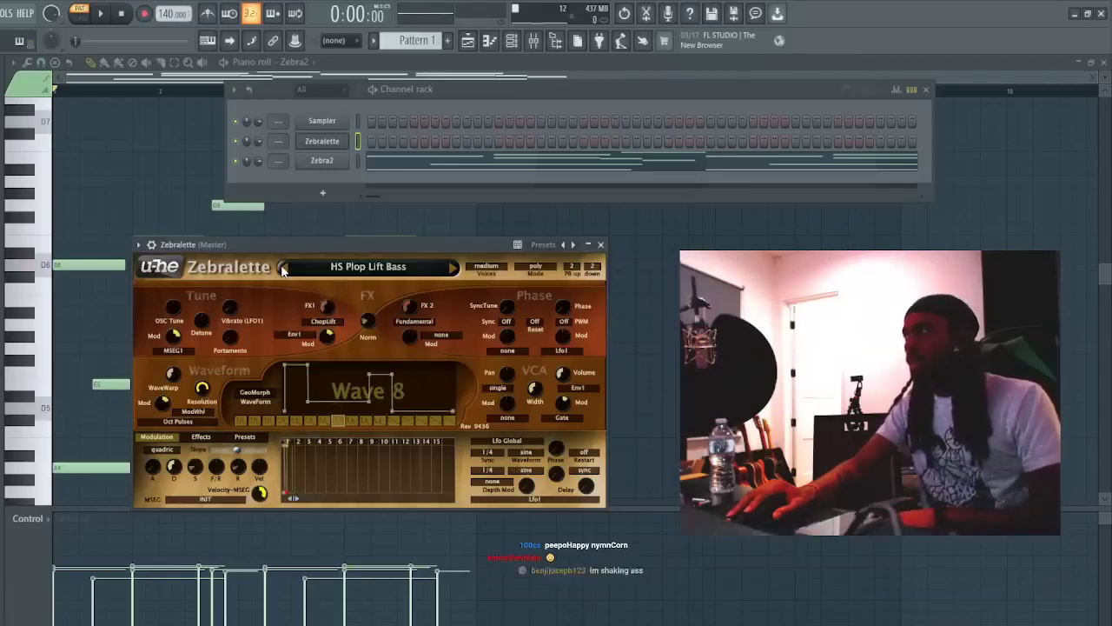
pyautogui.click(284, 268)
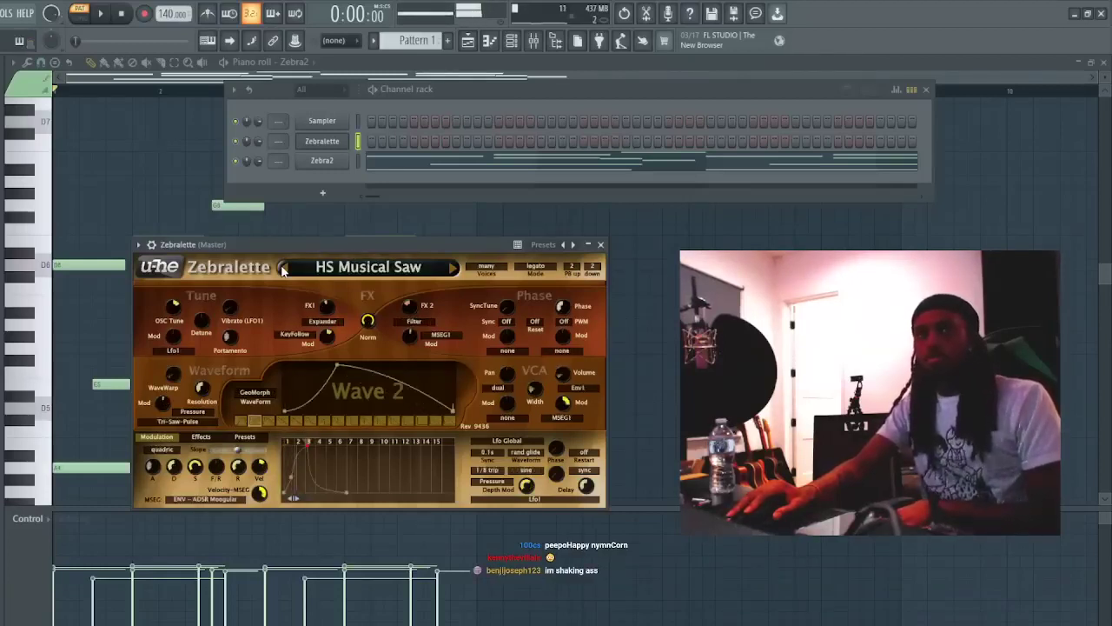
pyautogui.click(283, 270)
pyautogui.click(450, 268)
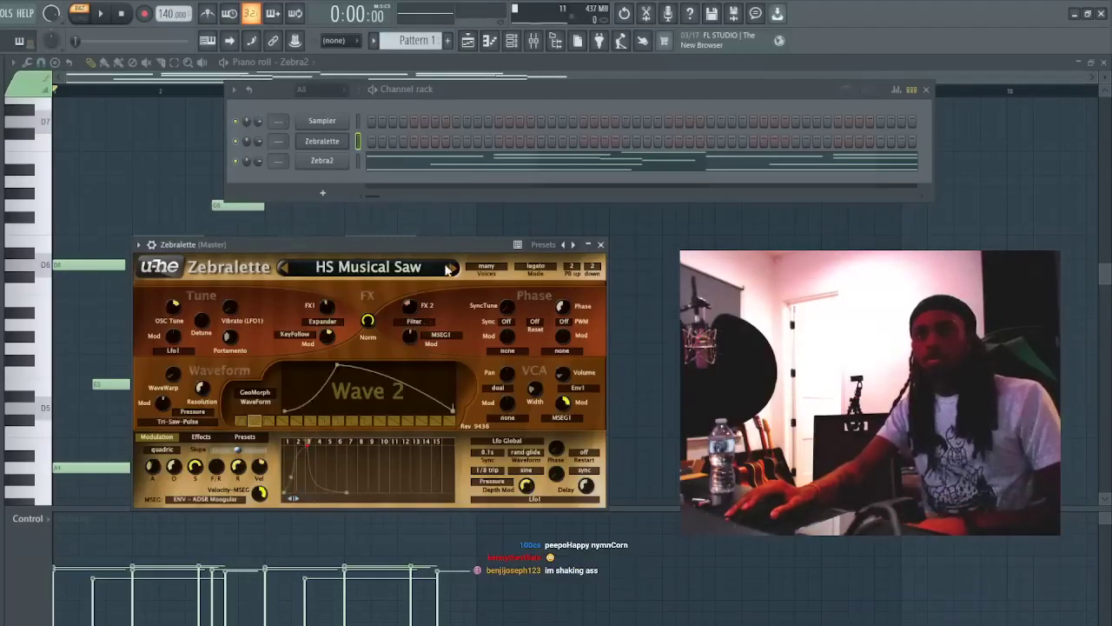
pyautogui.click(104, 15)
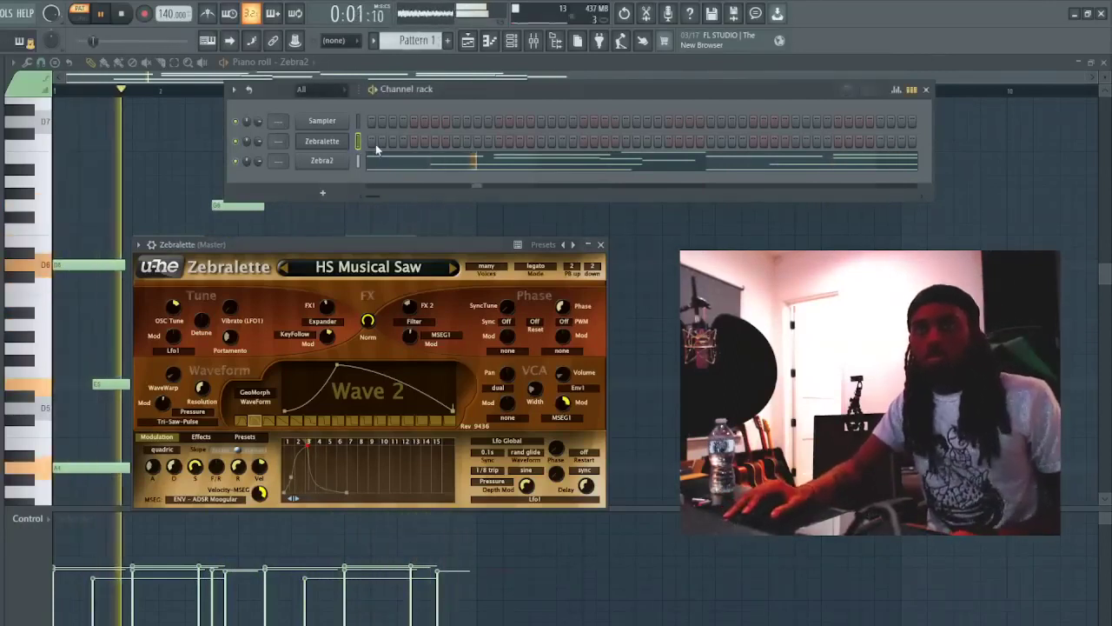
pyautogui.press('F7')
# - Draw a short F5 and an E5 in bar 1, D5 near the end of bar 2, and lengthen the bar-3 A4
pyautogui.click(65, 371)
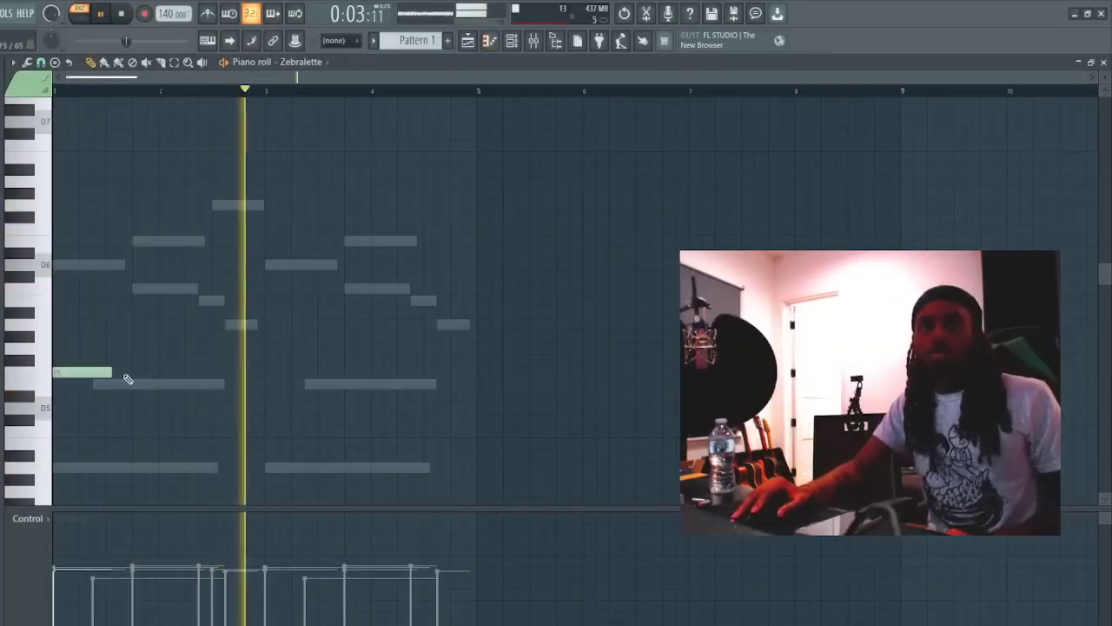
pyautogui.moveTo(111, 371)
pyautogui.mouseDown()
pyautogui.moveTo(102, 372)
pyautogui.moveTo(112, 372)
pyautogui.mouseUp()
pyautogui.scroll(2, 220, 311)
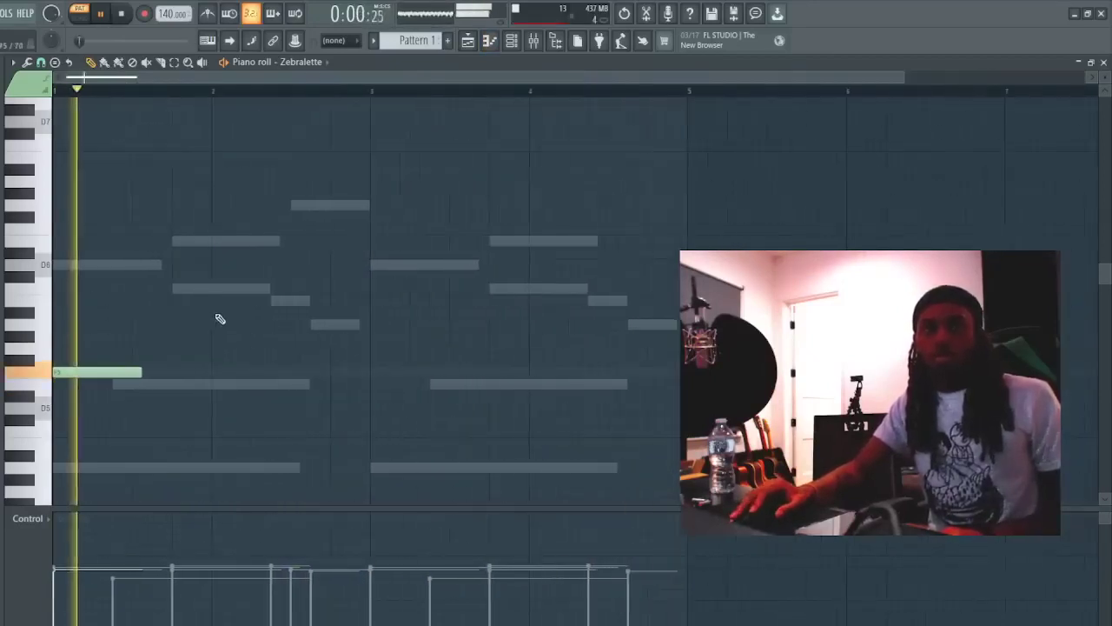
pyautogui.click(174, 384)
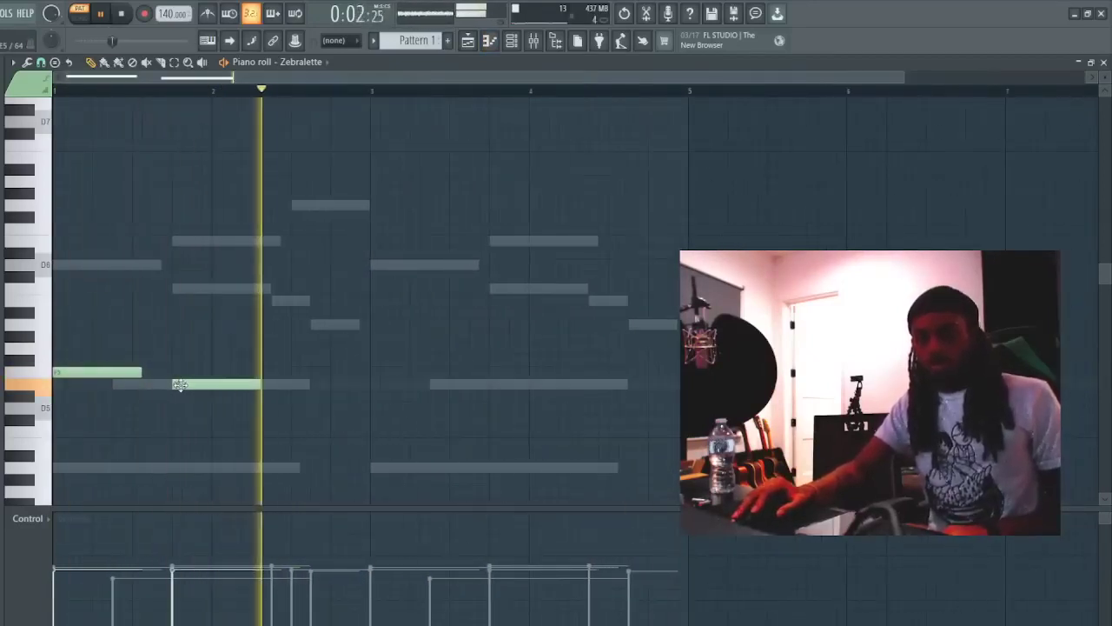
pyautogui.click(123, 16)
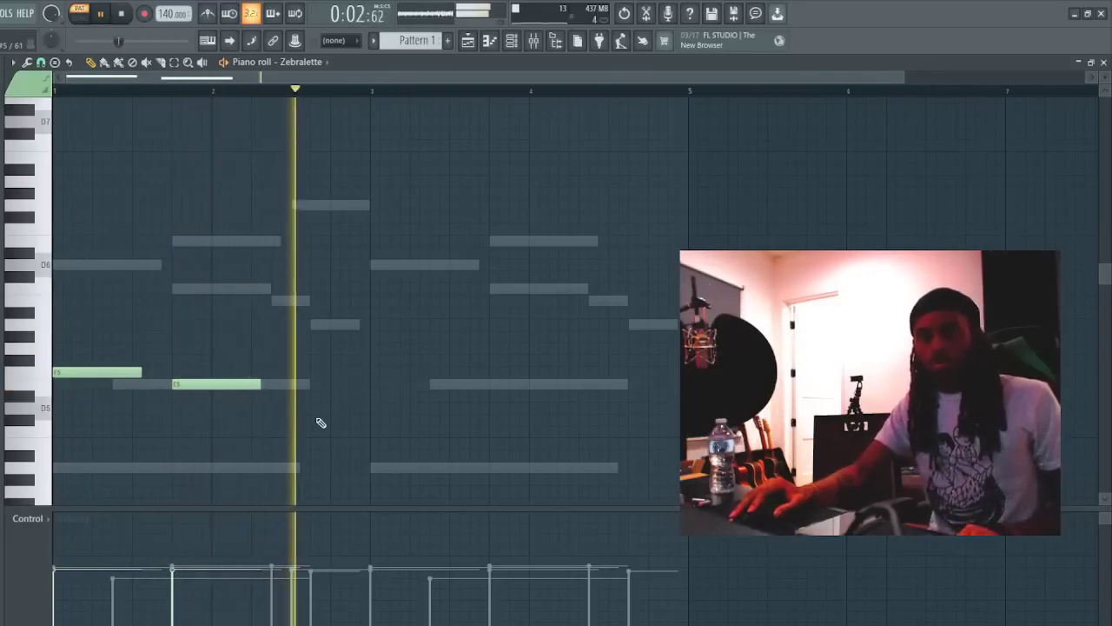
pyautogui.click(341, 431)
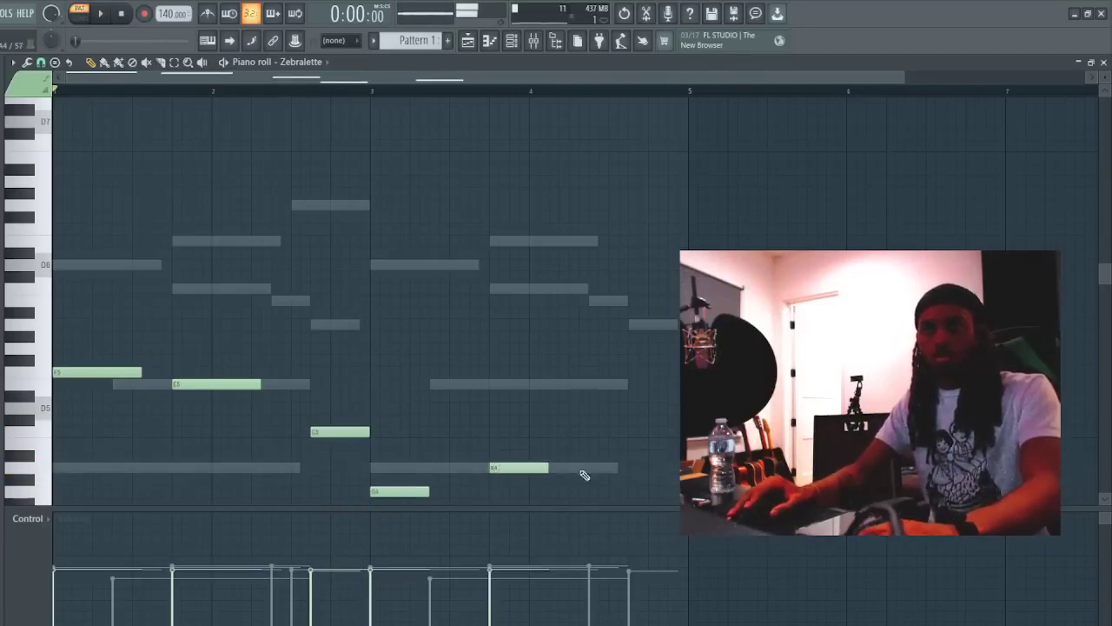
pyautogui.press('space')
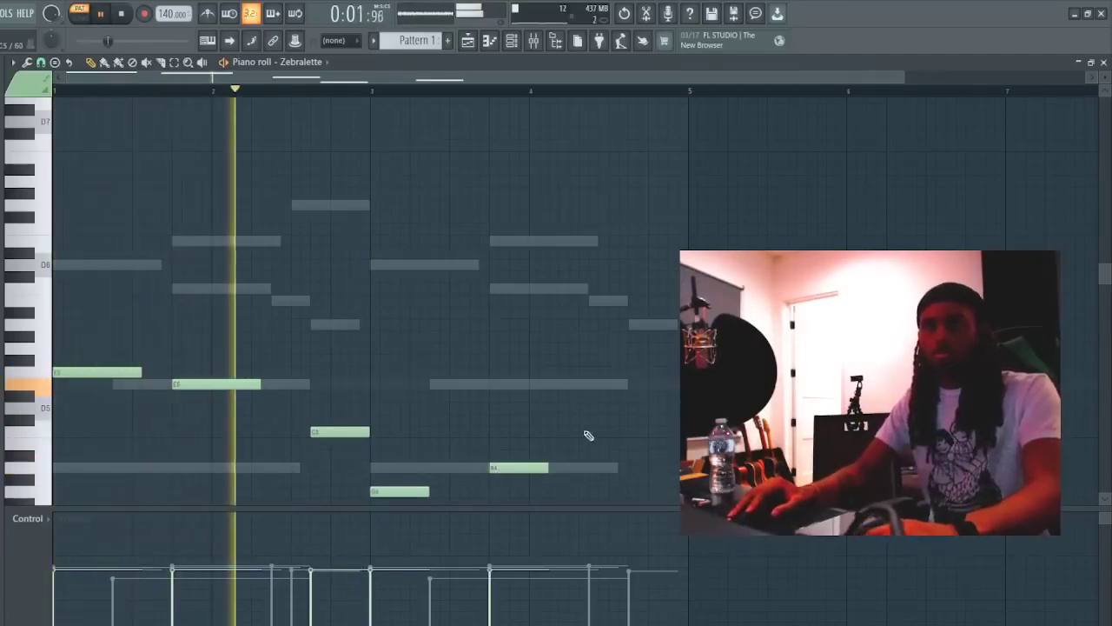
pyautogui.moveTo(547, 467); pyautogui.dragTo(610, 467)
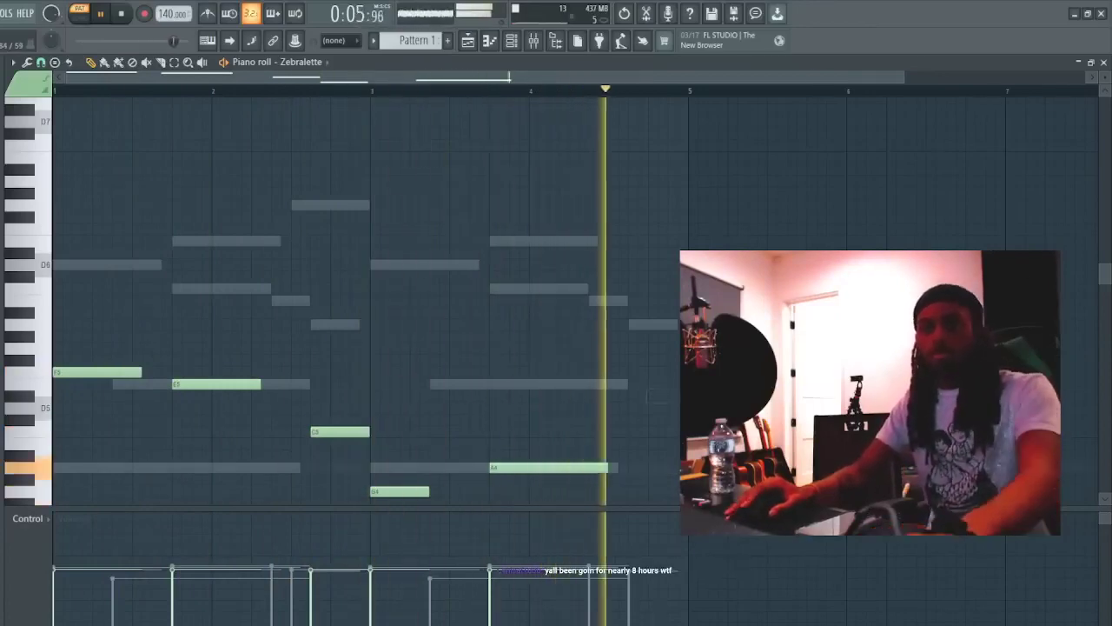
pyautogui.press('Escape')
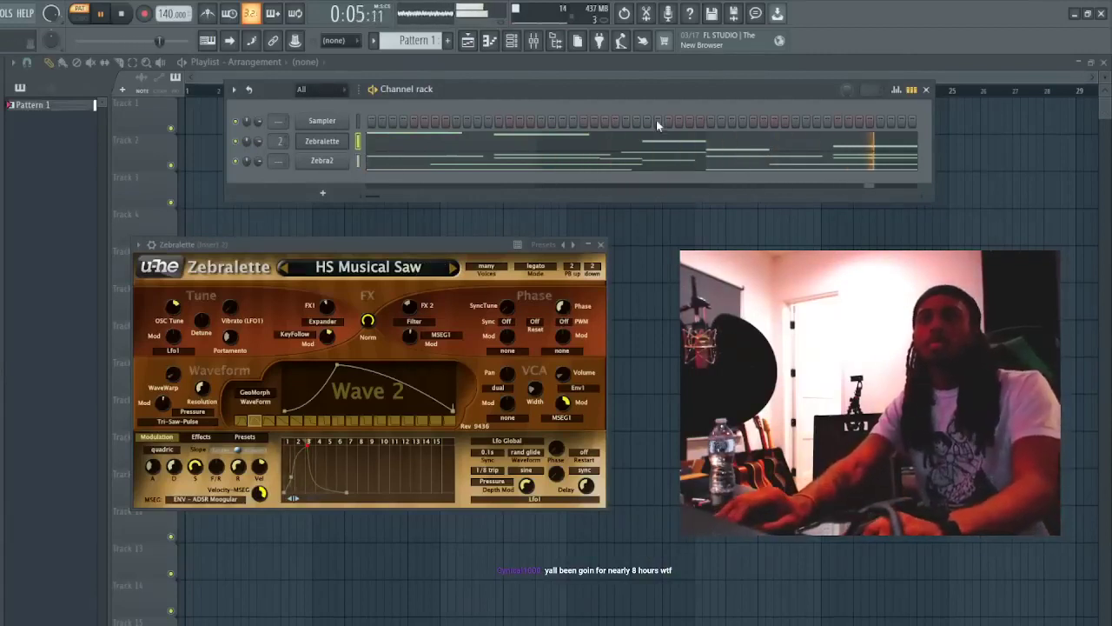
# - Select Zebra2's two long low A4 notes and drop them through F#4 to F4
pyautogui.click(661, 164)
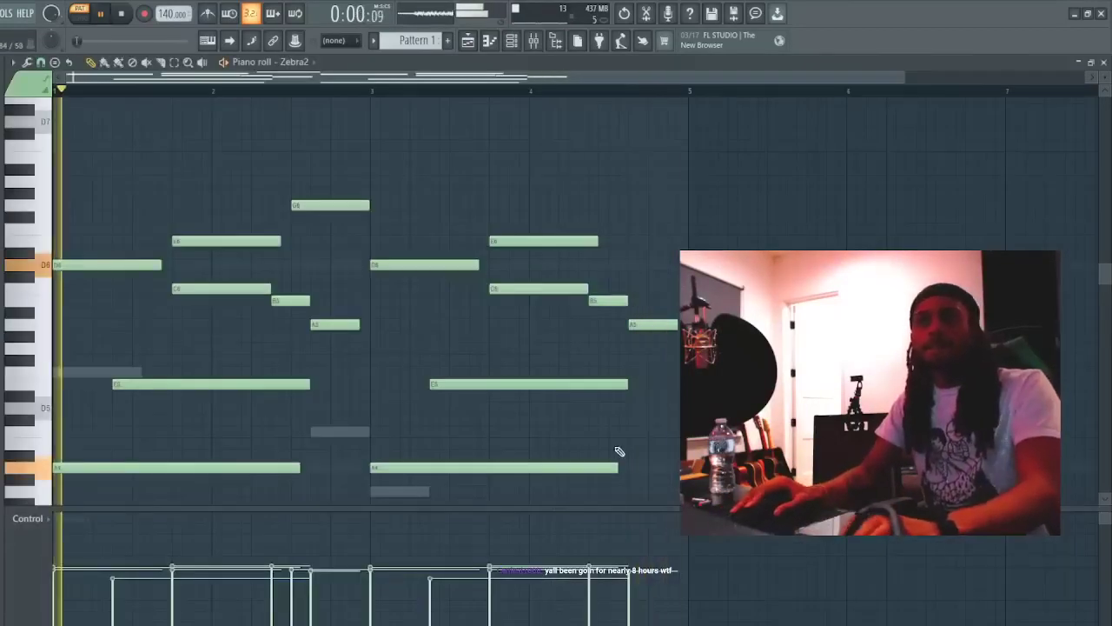
pyautogui.press('space')
pyautogui.scroll(-1, 634, 449)
pyautogui.moveTo(584, 466); pyautogui.dragTo(134, 492)
pyautogui.hotkey('shift', 'Down')
pyautogui.hotkey('shift', 'Down')
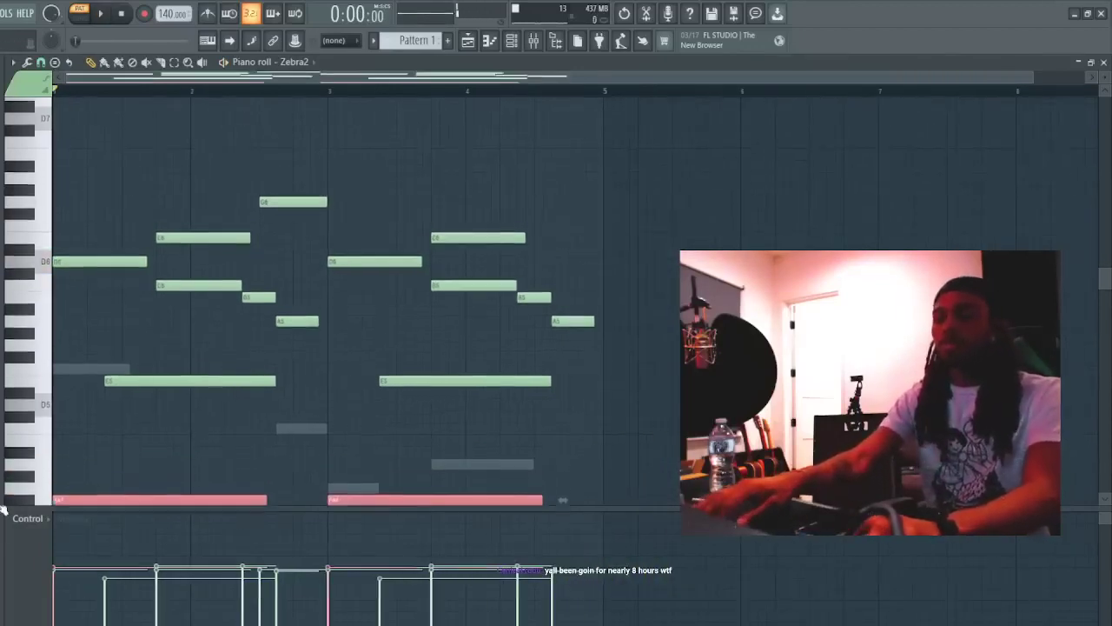
pyautogui.hotkey('shift', 'Down')
pyautogui.press('space')
pyautogui.press('space')
pyautogui.hotkey('shift', 'Down')
pyautogui.press('space')
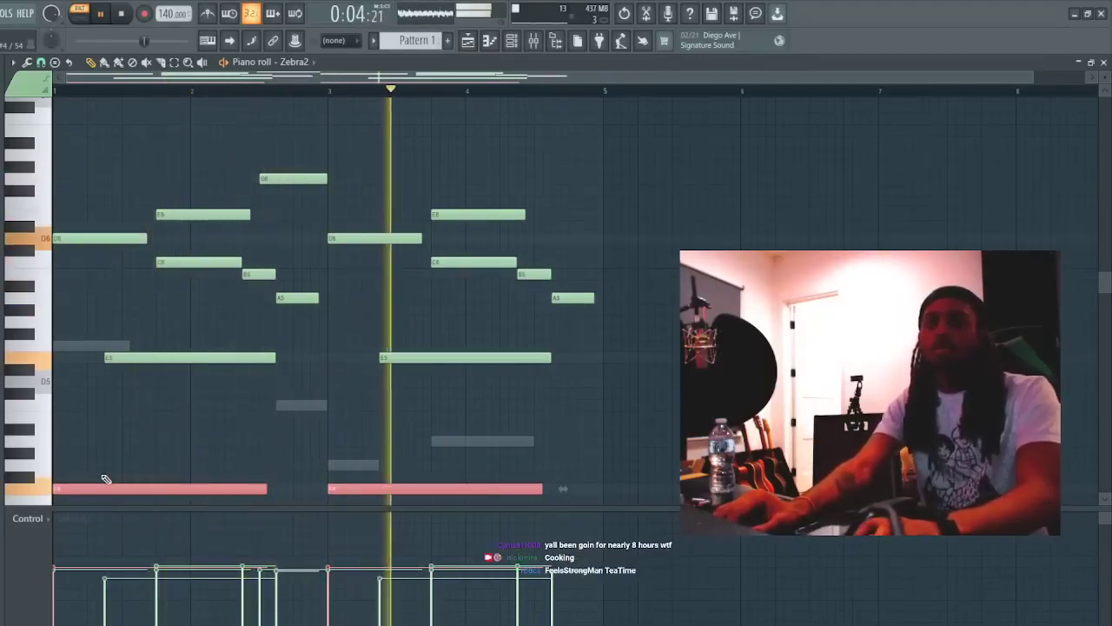
# - Raise the two notes back to A4, deselect them, and show the Channel rack
pyautogui.press('Up')
pyautogui.press('Up')
pyautogui.press('Up')
pyautogui.press('Up')
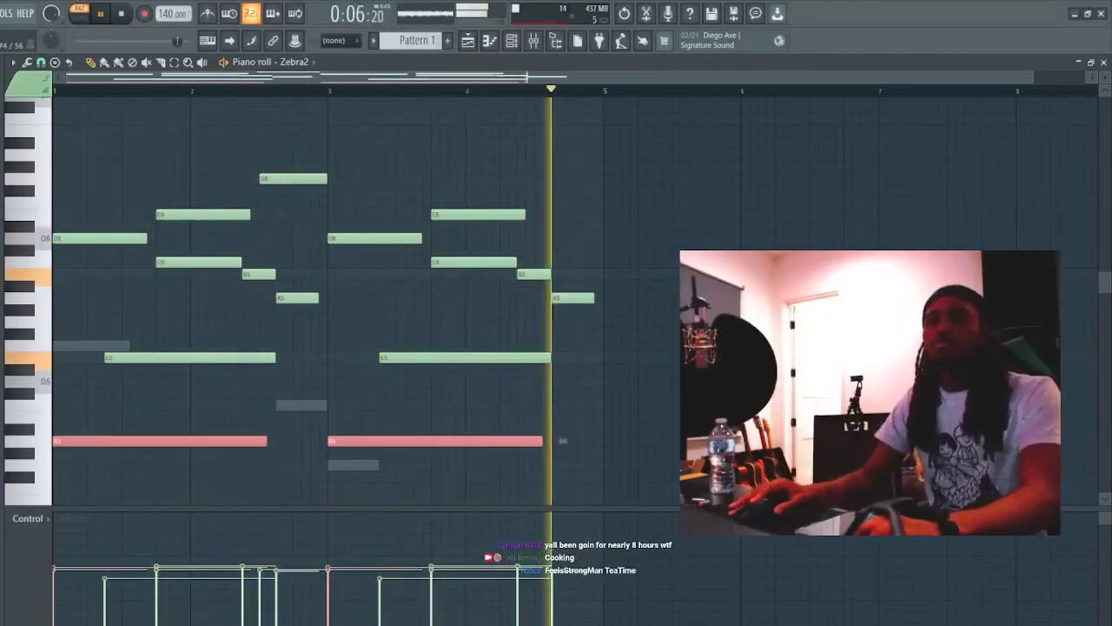
pyautogui.click(563, 441)
pyautogui.rightClick(563, 440)
pyautogui.click(513, 42)
pyautogui.click(513, 41)
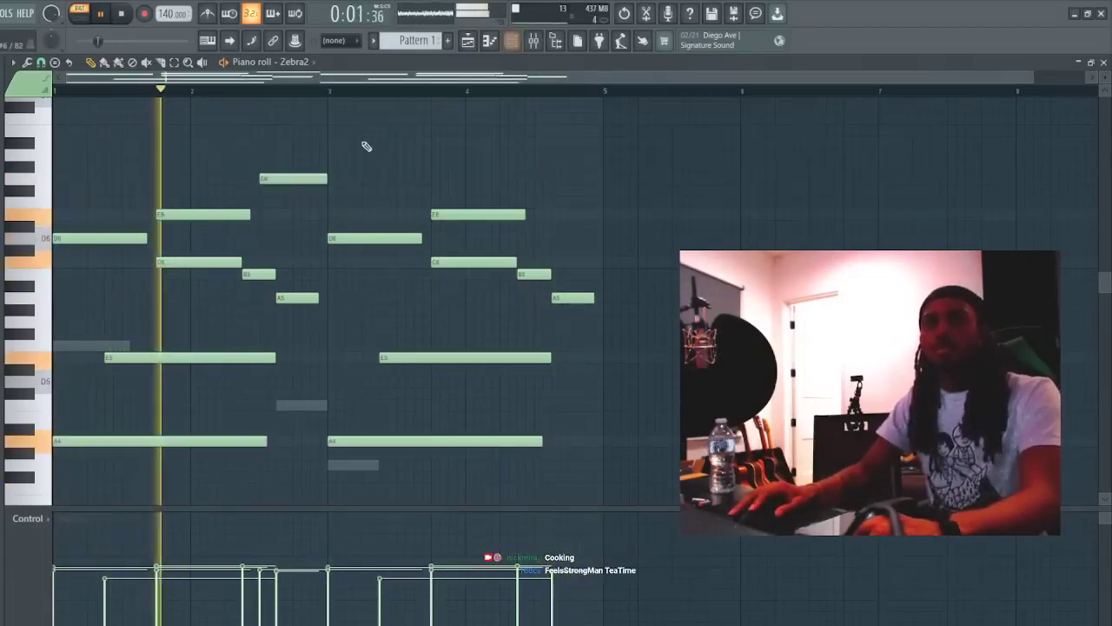
pyautogui.press('F6')
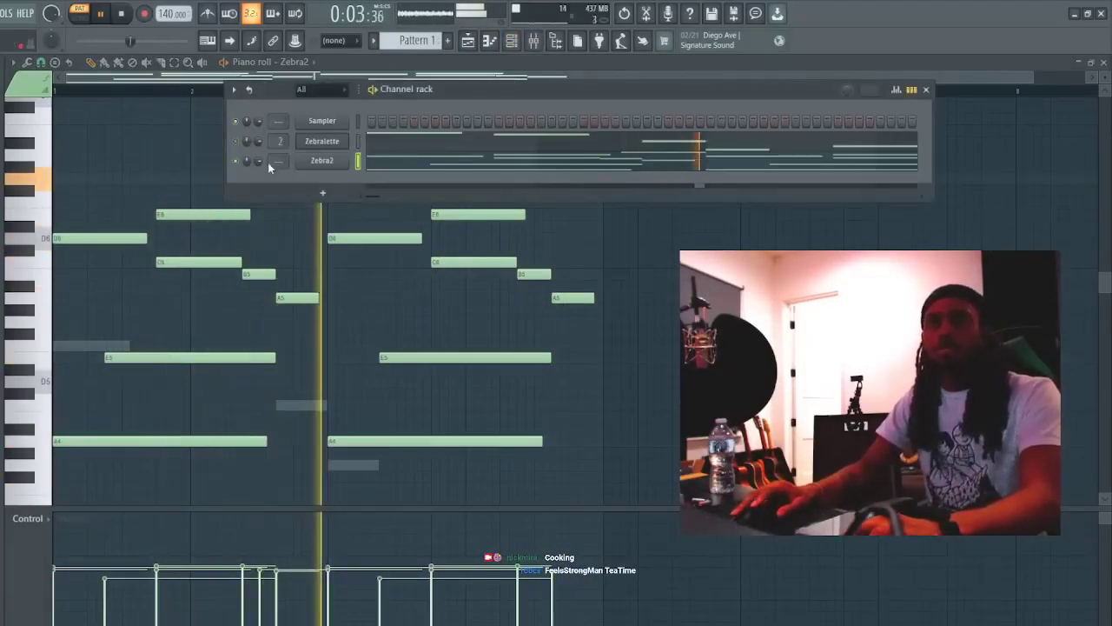
# - Add a Keyscape channel, dismiss its welcome screen, and load the LA Custom C7 Grand Piano patch
pyautogui.click(429, 544)
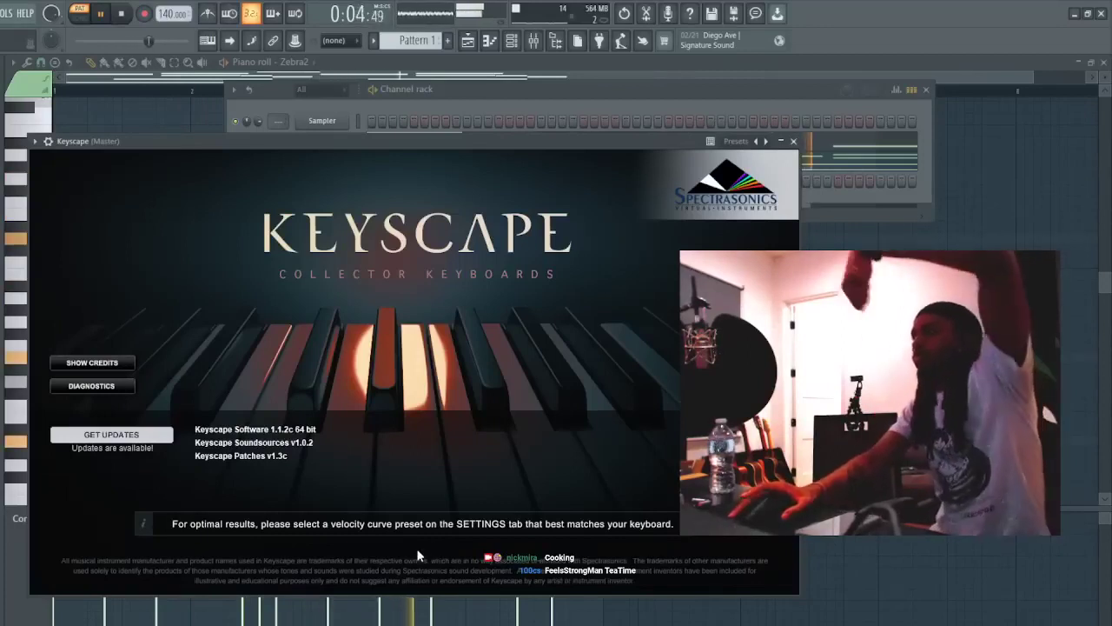
pyautogui.click(244, 492)
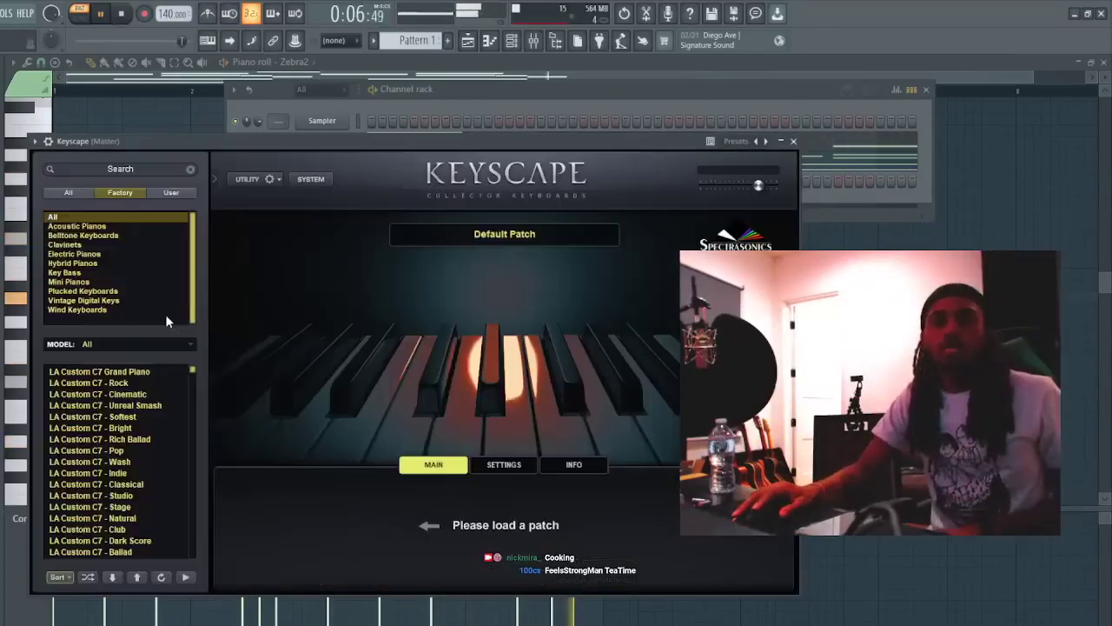
pyautogui.click(122, 373)
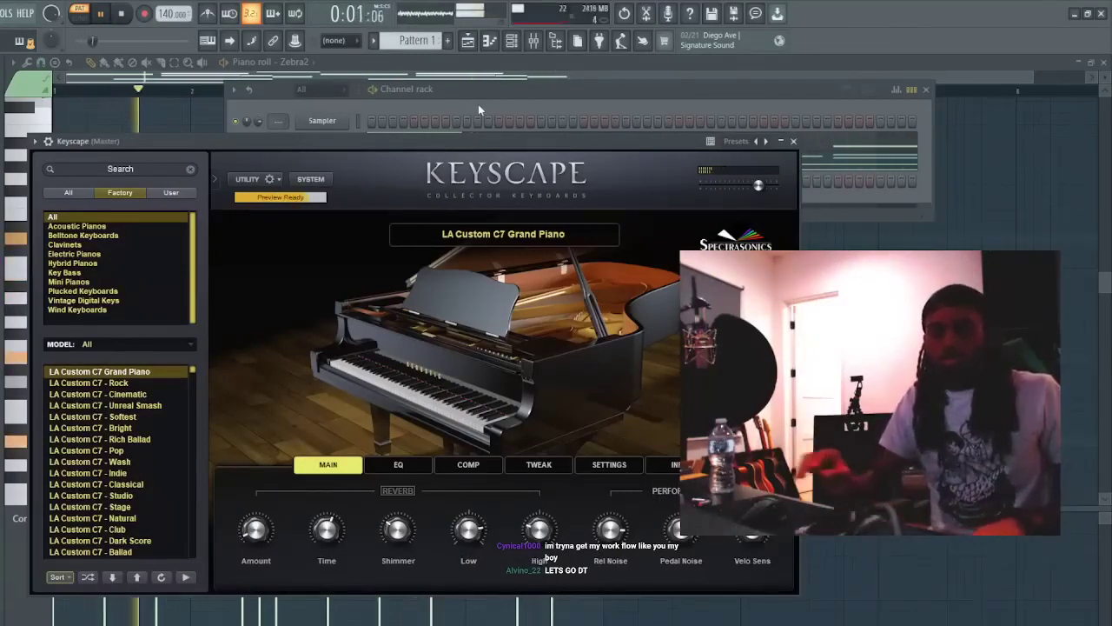
pyautogui.click(489, 101)
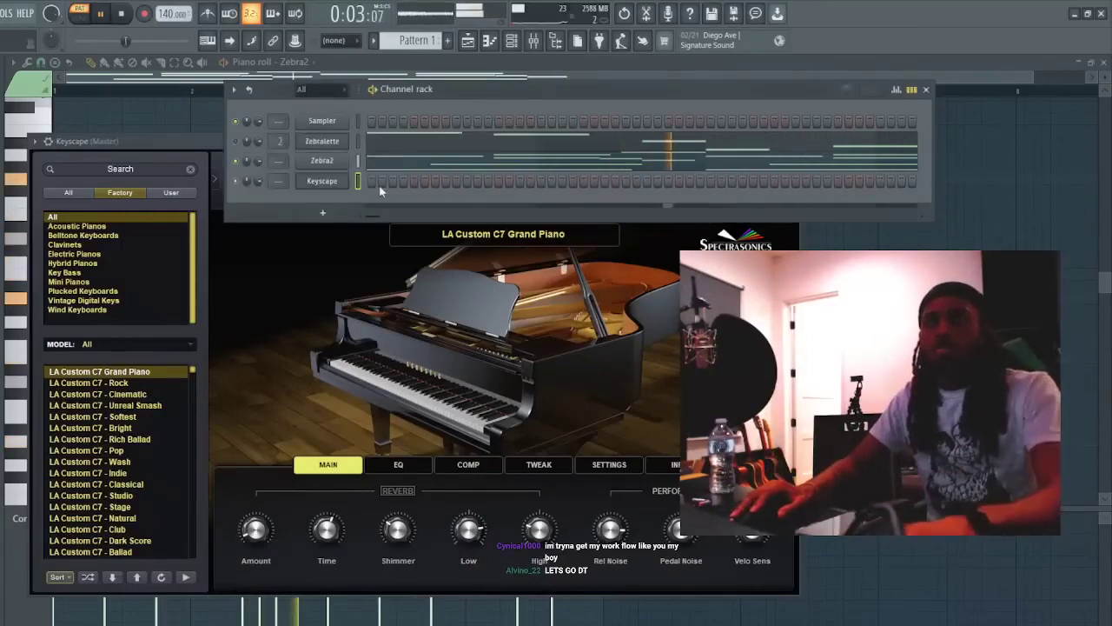
# - Drop the first Keyscape note two octaves to A2 and audition it
pyautogui.press('F7')
pyautogui.press('space')
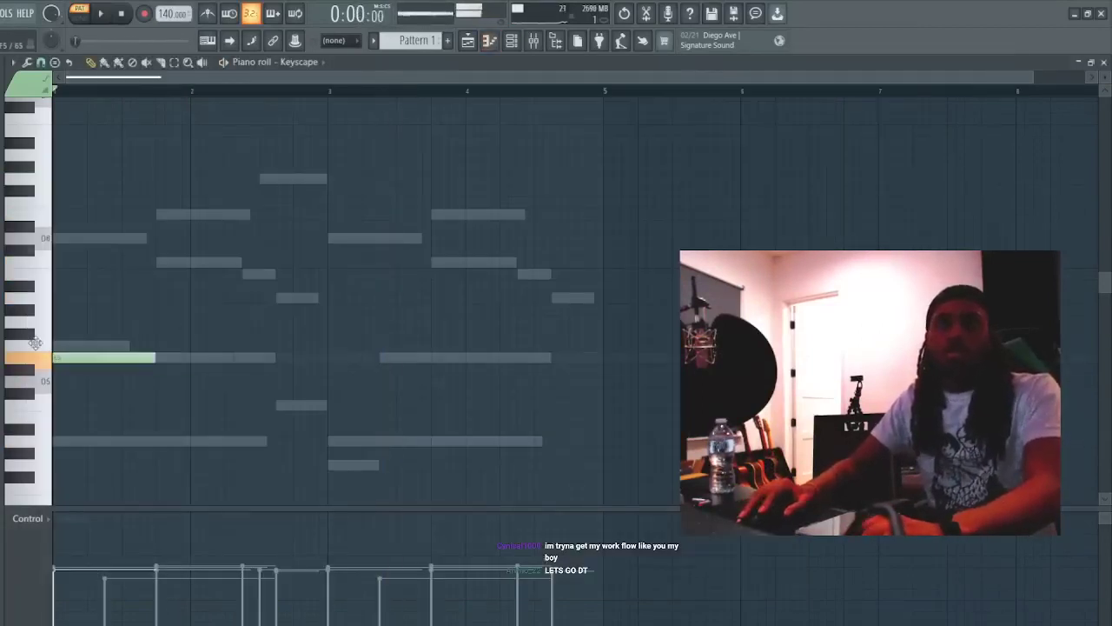
pyautogui.scroll(-2, 104, 373)
pyautogui.hotkey('ctrl', 'a')
pyautogui.hotkey('ctrl', 'Down')
pyautogui.press('space')
pyautogui.press('space')
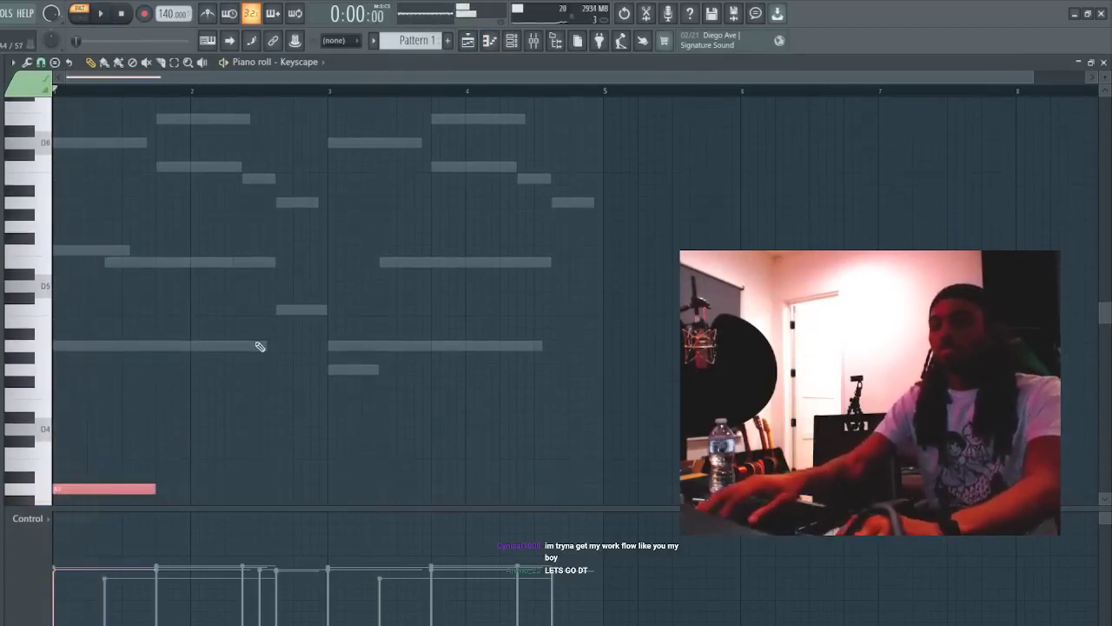
pyautogui.hotkey('ctrl', 'Down')
pyautogui.press('space')
pyautogui.scroll(-3, 239, 378)
pyautogui.press('space')
pyautogui.press('space')
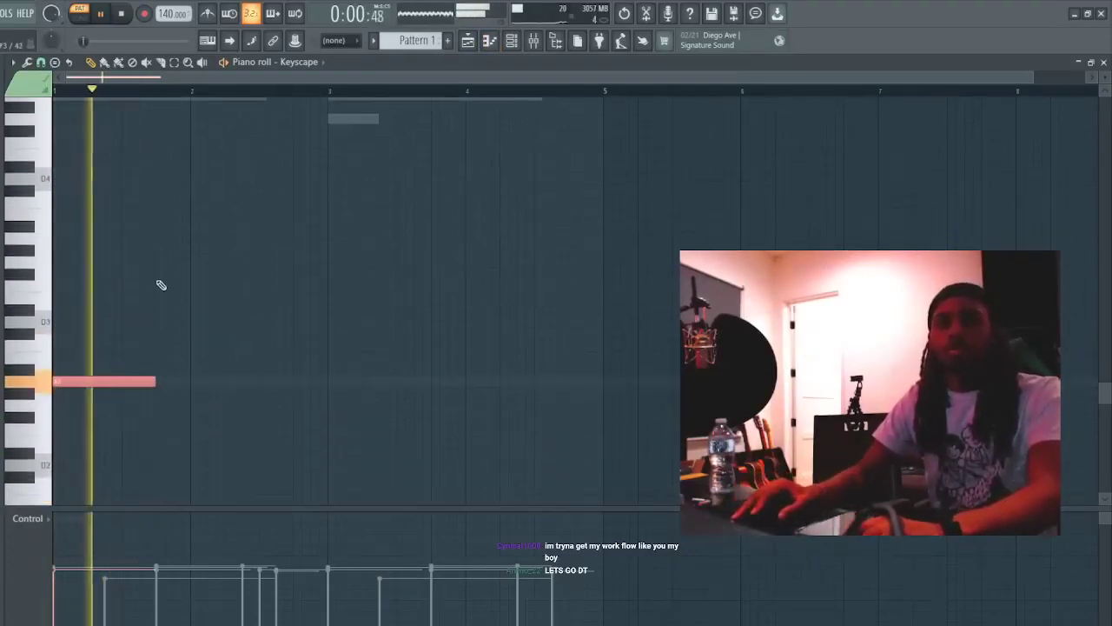
pyautogui.press('space')
# - Add a higher note in bar 1, remove the stray short notes, and draw a shortened new note
pyautogui.click(157, 225)
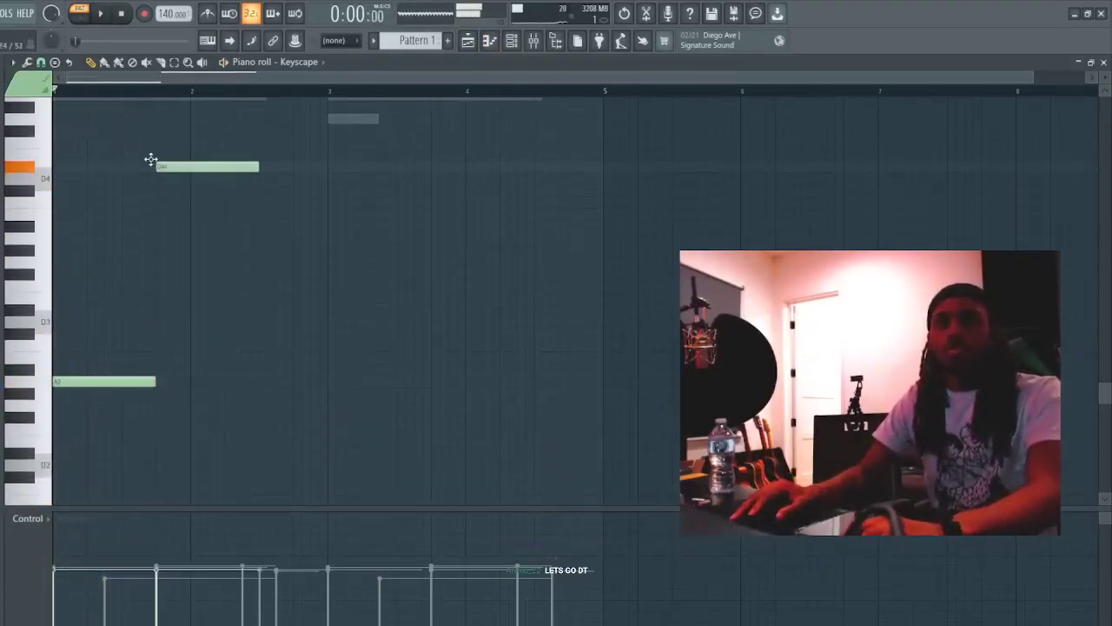
pyautogui.moveTo(149, 141); pyautogui.dragTo(158, 146)
pyautogui.press('space')
pyautogui.click(227, 229)
pyautogui.rightClick(233, 237)
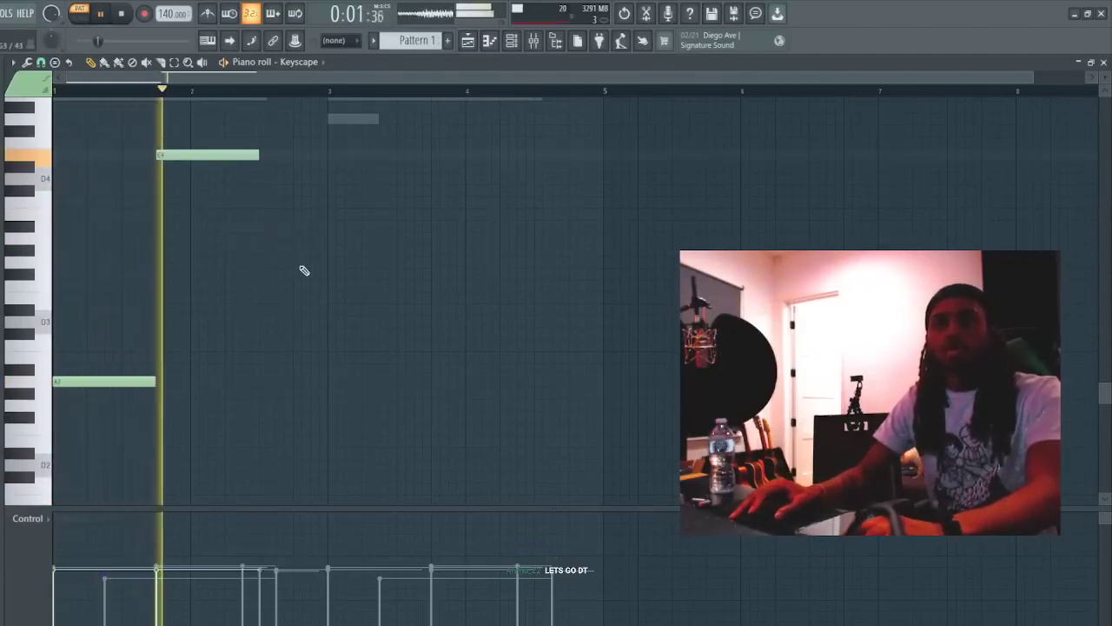
pyautogui.scroll(1, 237, 236)
pyautogui.press('space')
pyautogui.press('space')
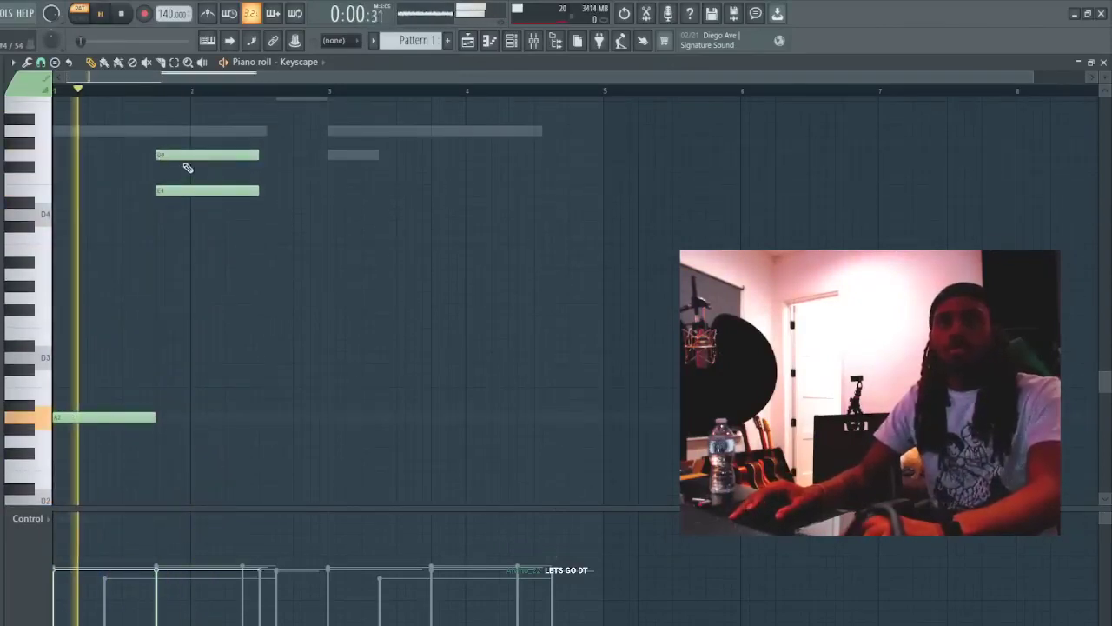
pyautogui.rightClick(217, 156)
pyautogui.rightClick(251, 190)
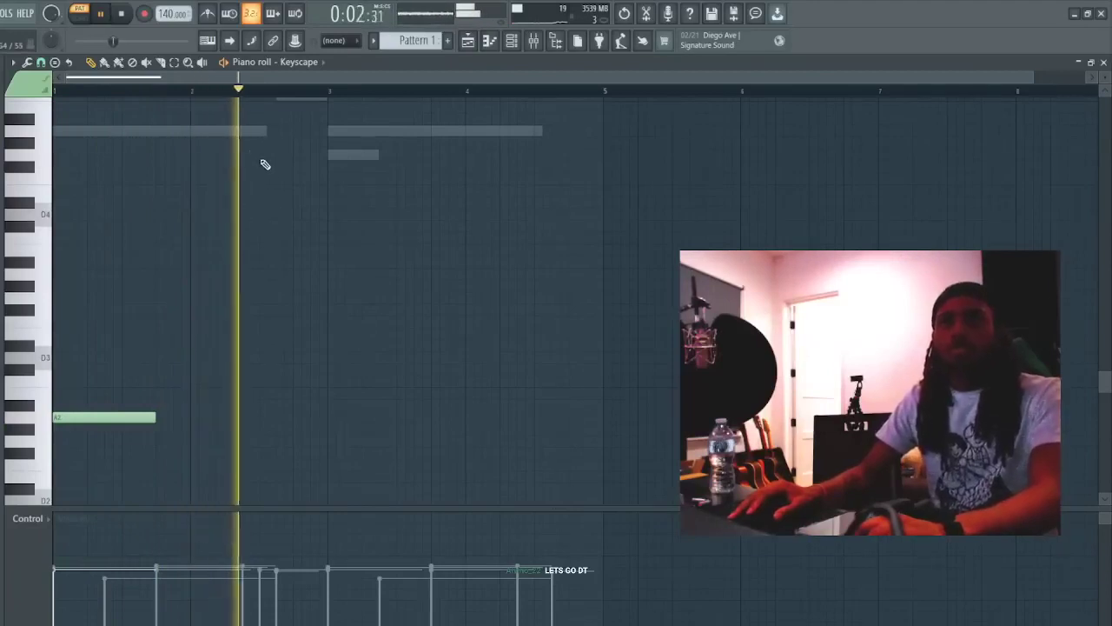
pyautogui.click(261, 156)
pyautogui.moveTo(365, 156); pyautogui.dragTo(330, 155)
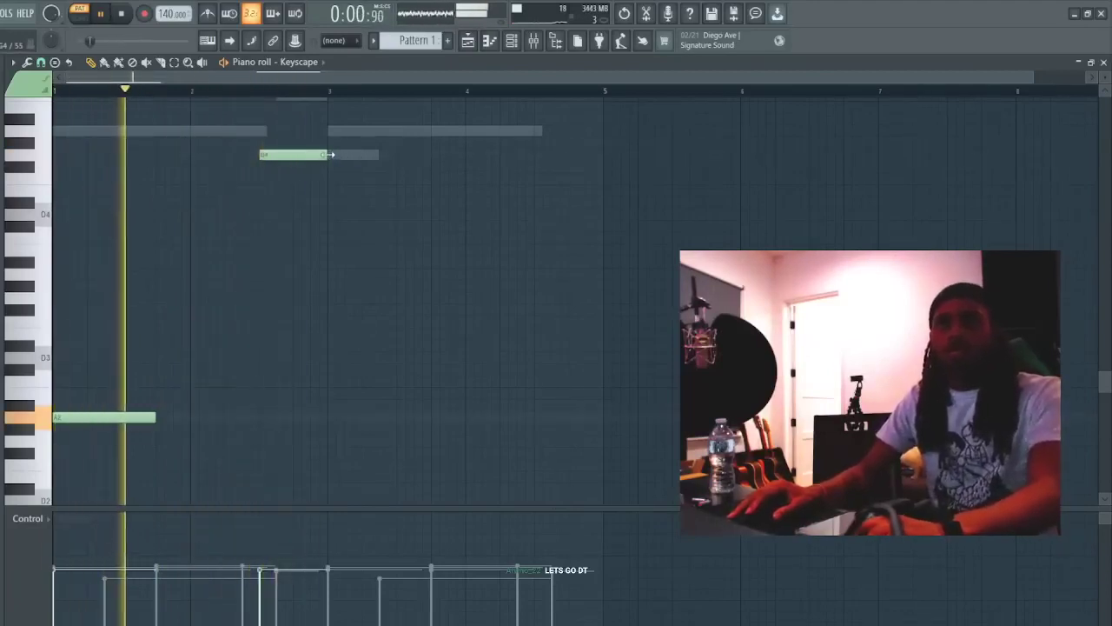
pyautogui.press('space')
# - Try B3 and F3 notes, then delete them along with the A2 note
pyautogui.click(99, 252)
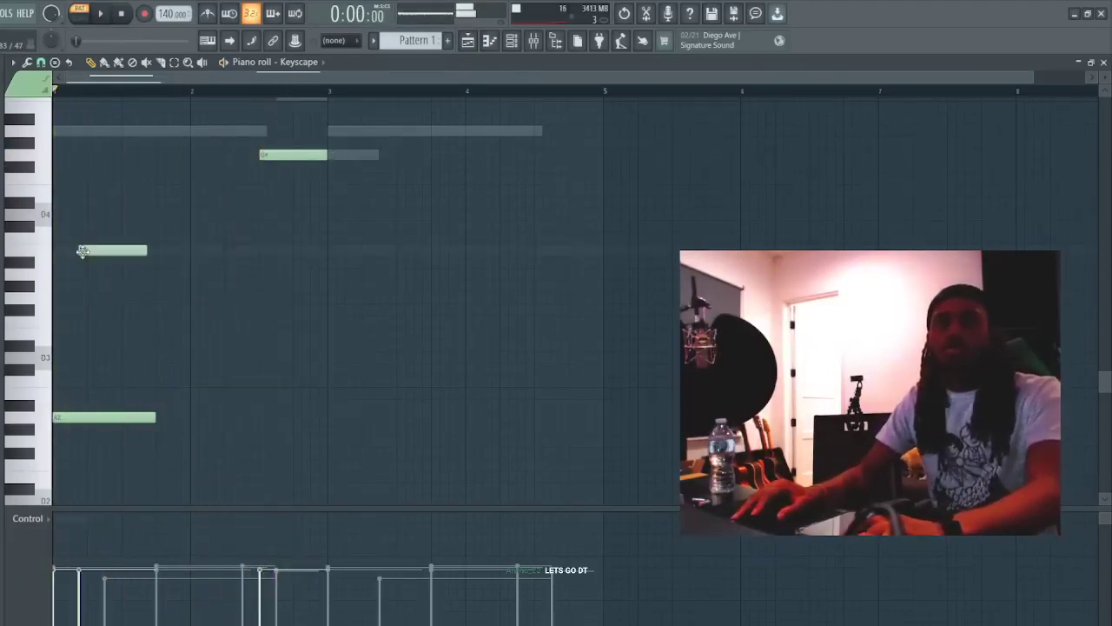
pyautogui.moveTo(116, 251); pyautogui.dragTo(127, 249)
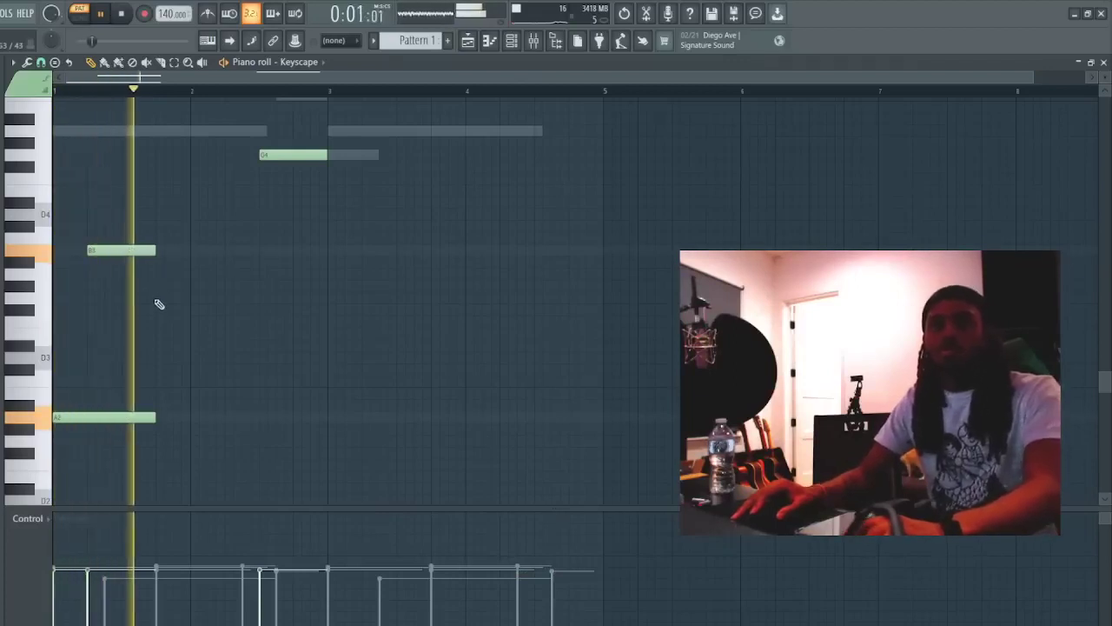
pyautogui.rightClick(146, 251)
pyautogui.press('space')
pyautogui.press('space')
pyautogui.click(252, 323)
pyautogui.rightClick(253, 323)
pyautogui.rightClick(103, 419)
pyautogui.press('space')
pyautogui.press('space')
pyautogui.press('space')
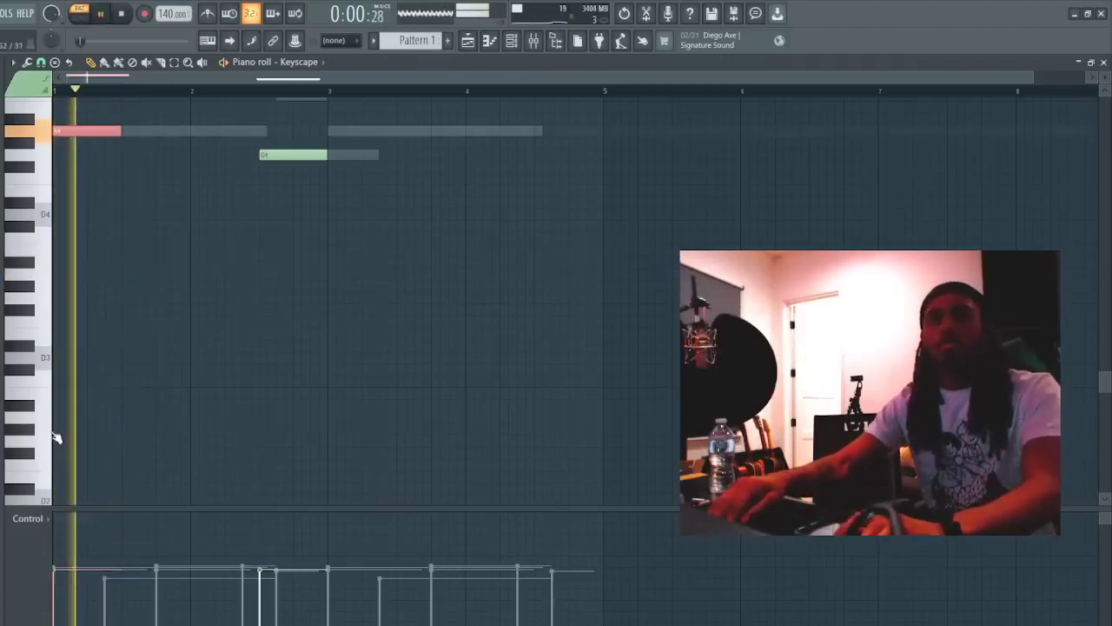
# - Delete the remaining Keyscape note and close its piano roll
pyautogui.scroll(3, 56, 437)
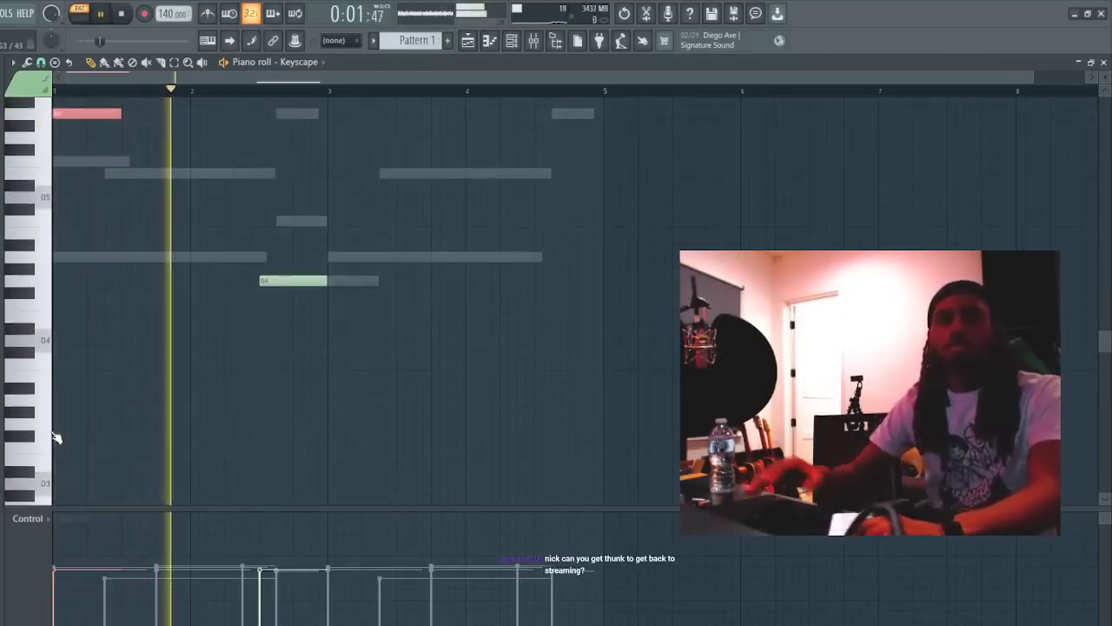
pyautogui.press('space')
pyautogui.press('space')
pyautogui.scroll(4, 119, 264)
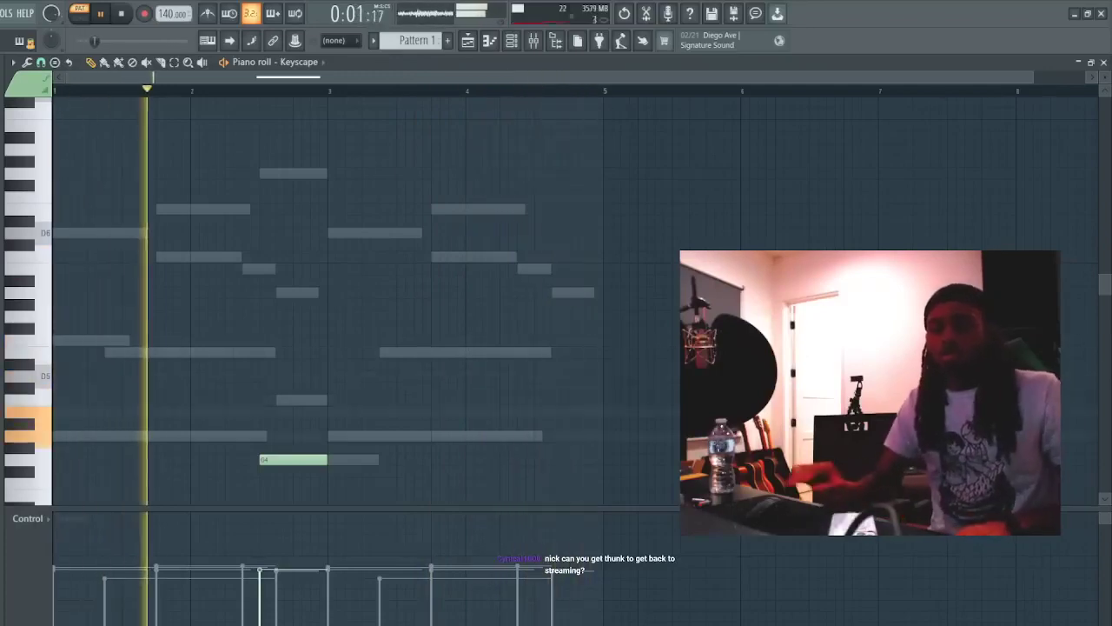
pyautogui.hotkey('ctrl', 'a')
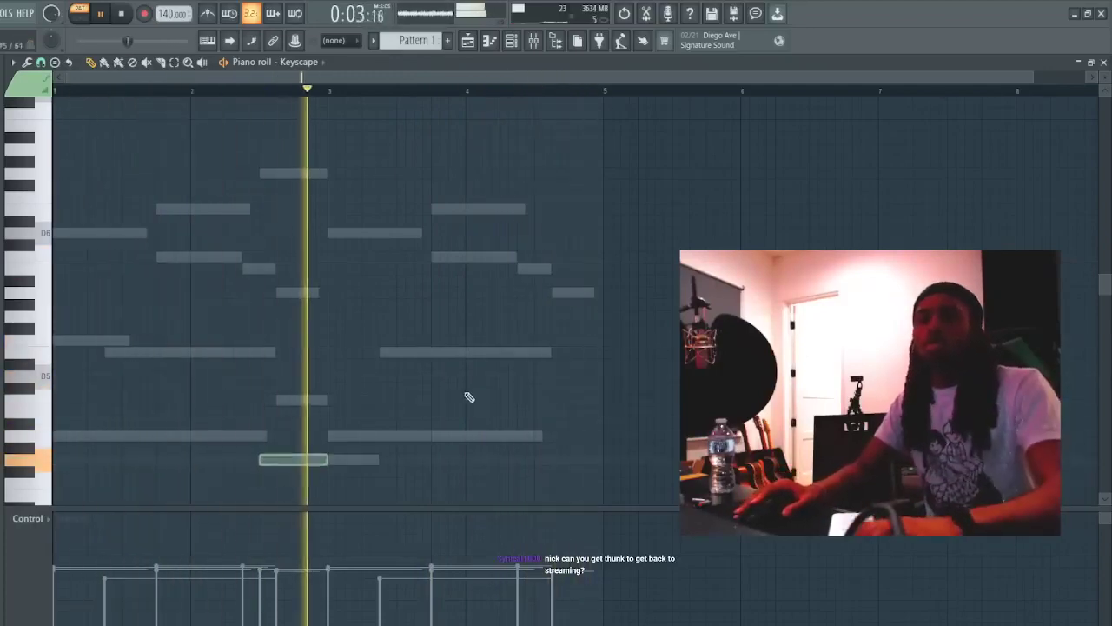
pyautogui.press('Delete')
pyautogui.press('F7')
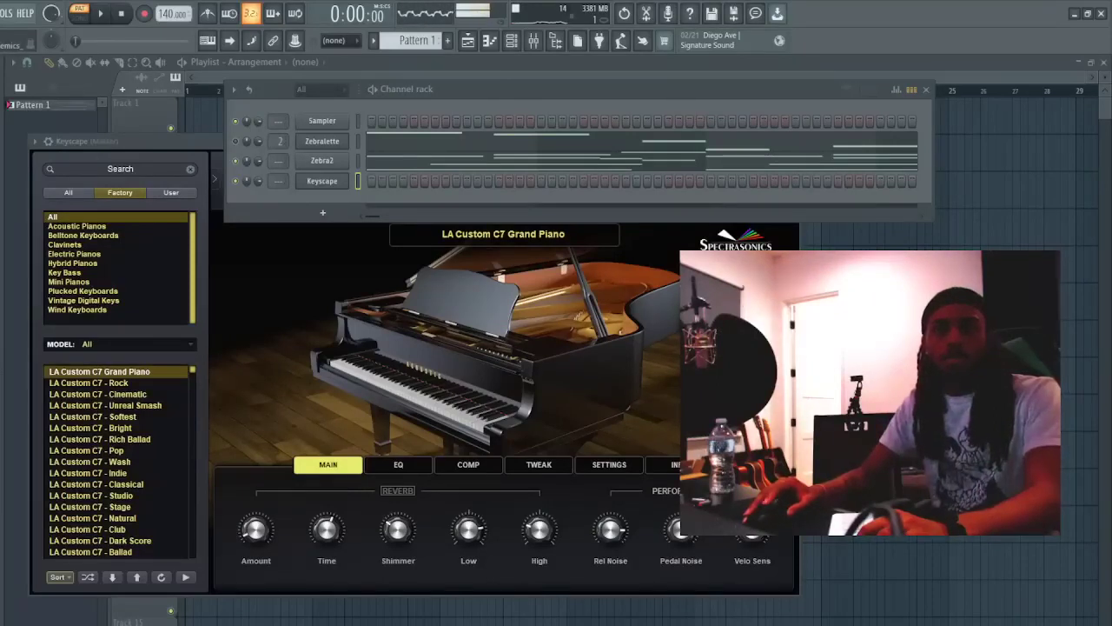
# - Add Keeper 808 as a new channel and place its first bass note
pyautogui.moveTo(327, 214); pyautogui.dragTo(346, 206)
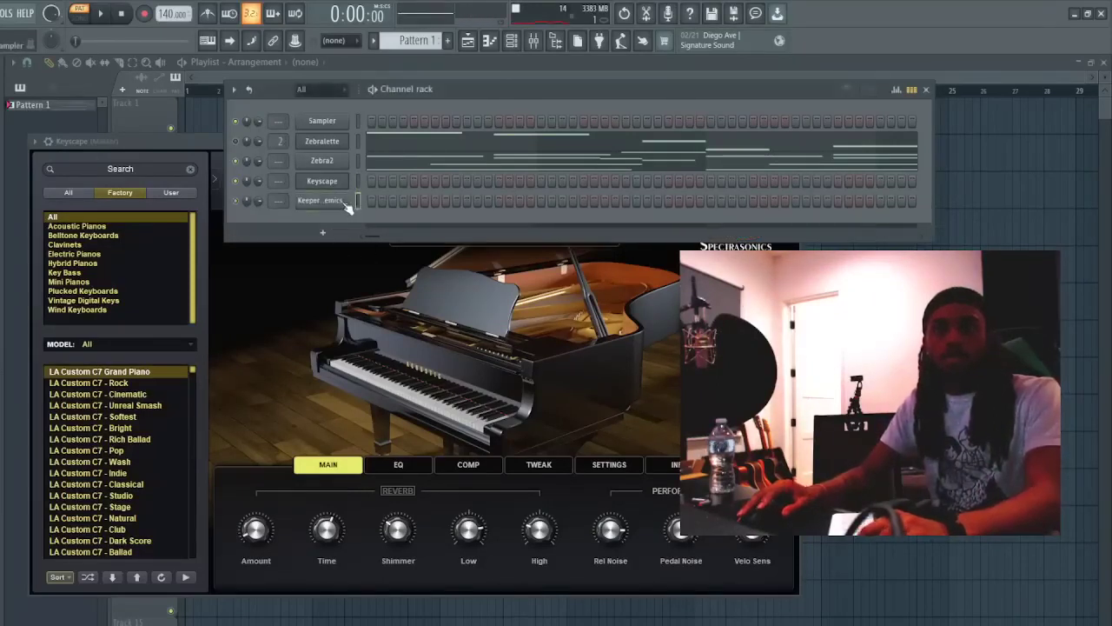
pyautogui.press('F7')
pyautogui.click(155, 231)
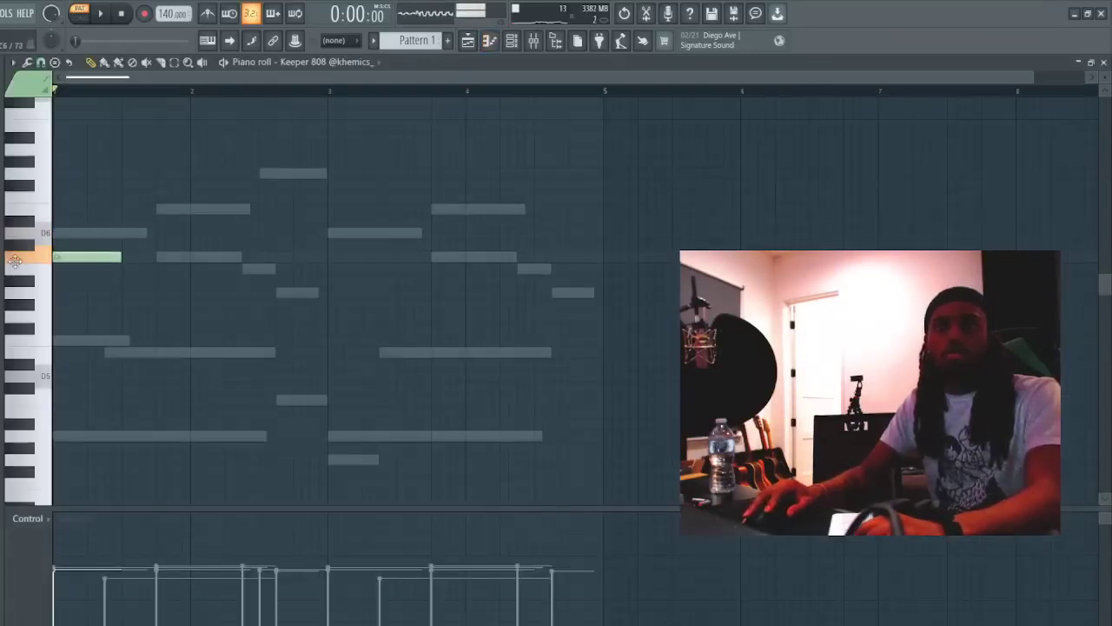
pyautogui.moveTo(14, 285); pyautogui.dragTo(56, 296)
pyautogui.press('space')
# - Lower a bass note from G#5 to G5 and remove a stray F5 note
pyautogui.hotkey('ctrl', 'a')
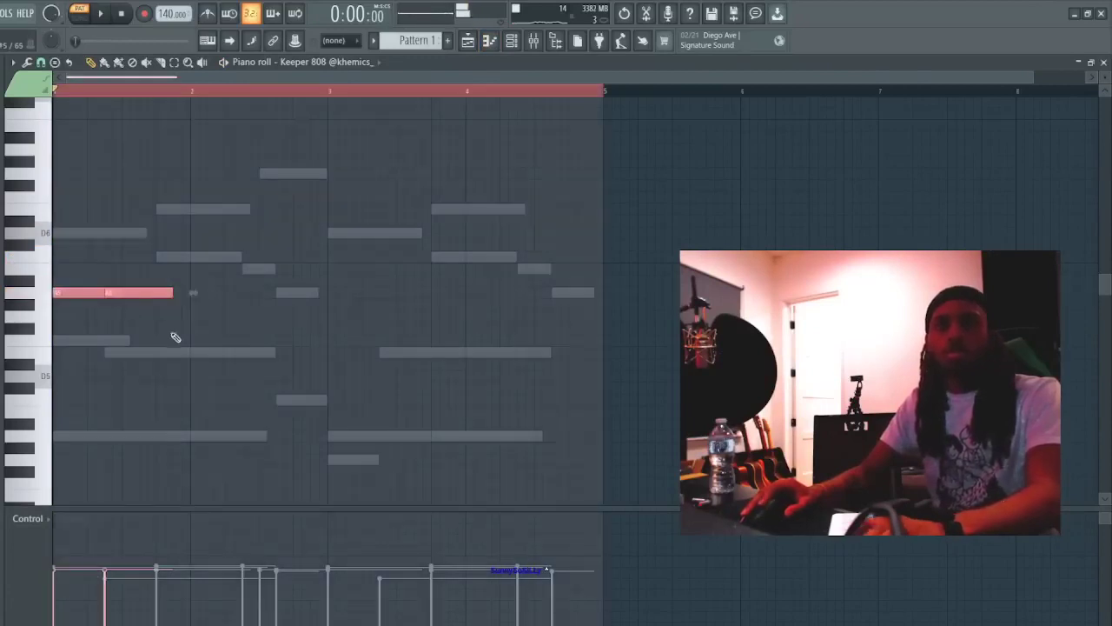
pyautogui.press('space')
pyautogui.scroll(4, 194, 360)
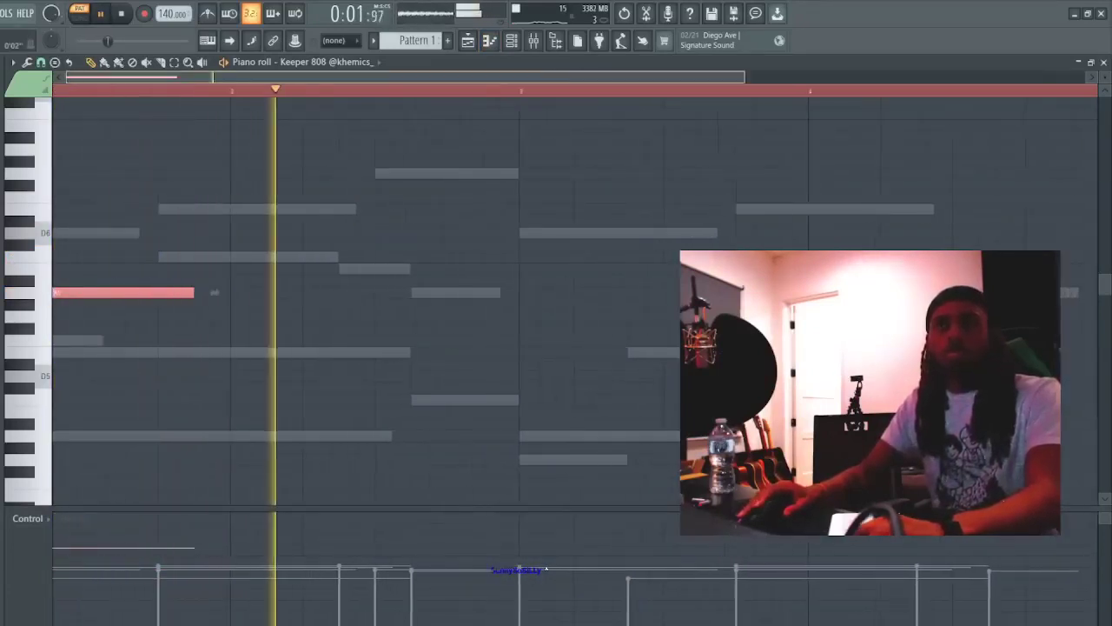
pyautogui.scroll(-3, 239, 314)
pyautogui.press('space')
pyautogui.moveTo(209, 310); pyautogui.dragTo(254, 317)
pyautogui.click(247, 342)
pyautogui.rightClick(247, 343)
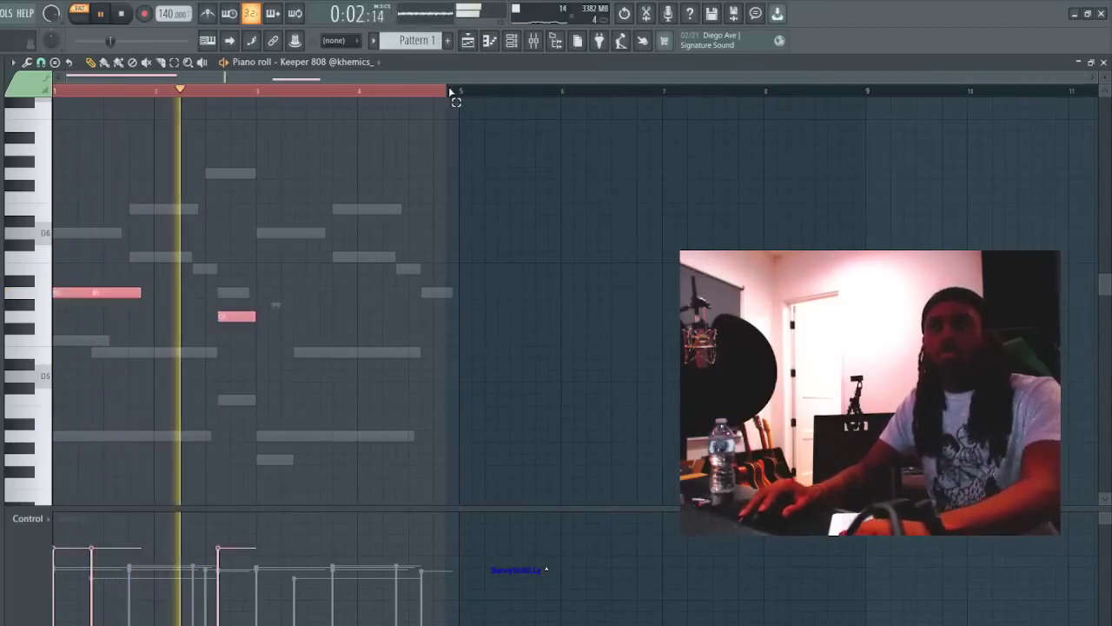
pyautogui.doubleClick(460, 94)
pyautogui.press('space')
pyautogui.press('space')
# - Drop the second A5 note an octave to A4 and clear the extra A4 and A#4 notes
pyautogui.hotkey('ctrl', 'a')
pyautogui.scroll(2, 544, 307)
pyautogui.press('space')
pyautogui.press('space')
pyautogui.press('space')
pyautogui.press('space')
pyautogui.moveTo(152, 316); pyautogui.dragTo(119, 254)
pyautogui.press('space')
pyautogui.press('space')
pyautogui.hotkey('ctrl', 'Down')
pyautogui.press('space')
pyautogui.press('space')
pyautogui.click(160, 434)
pyautogui.click(233, 422)
pyautogui.rightClick(234, 425)
pyautogui.press('space')
pyautogui.press('space')
pyautogui.rightClick(146, 434)
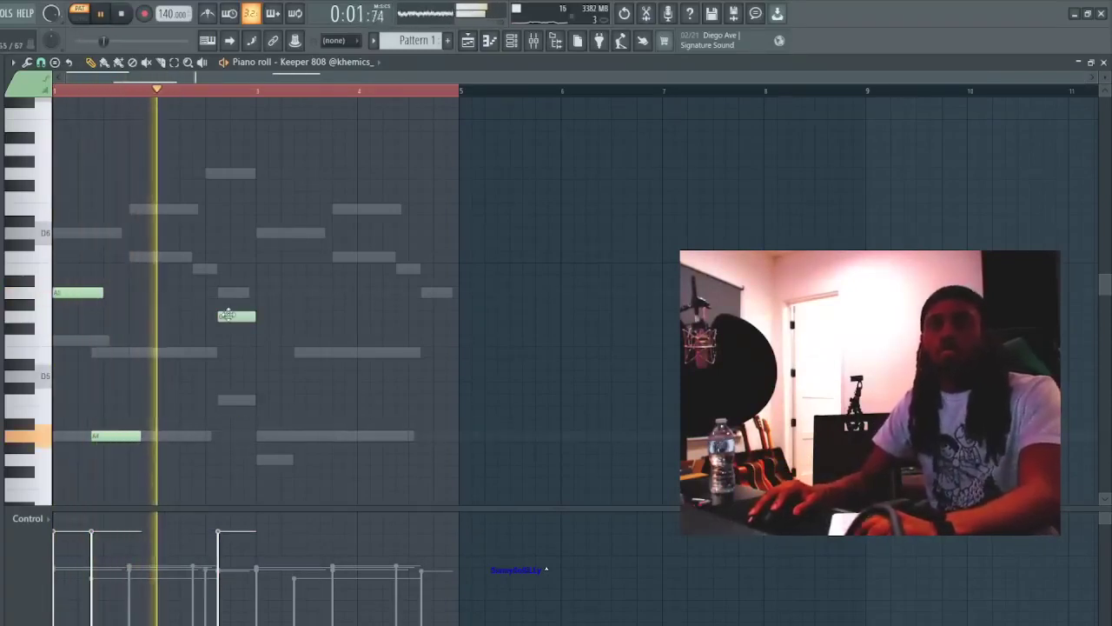
pyautogui.press('space')
# - Draw a G5 note before the existing one and rewind to the start
pyautogui.click(179, 316)
pyautogui.press('space')
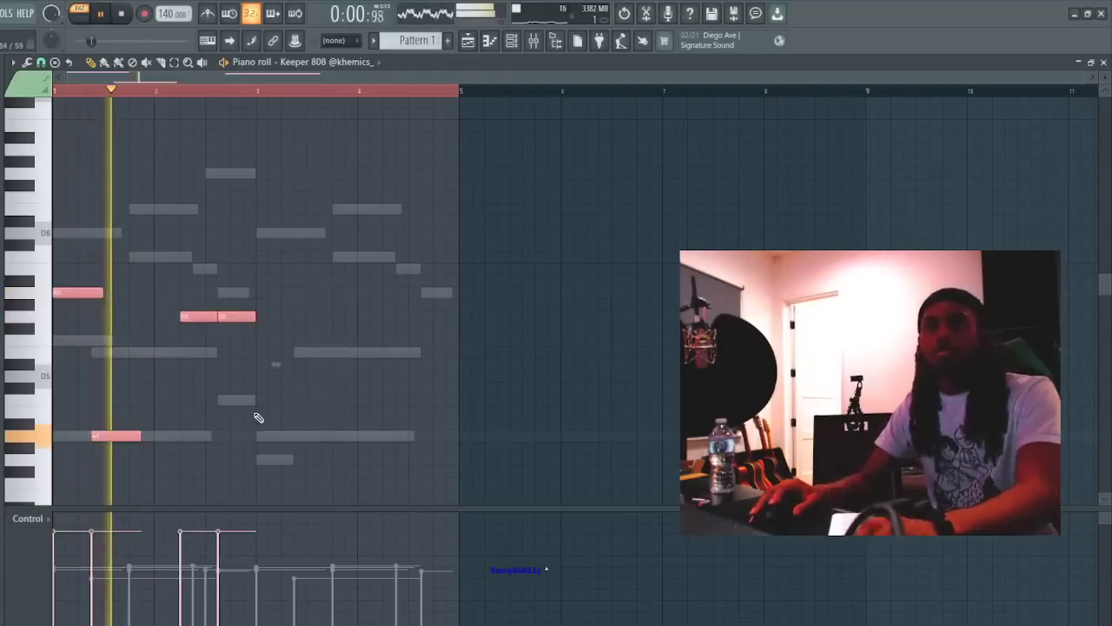
pyautogui.click(323, 376)
pyautogui.rightClick(323, 377)
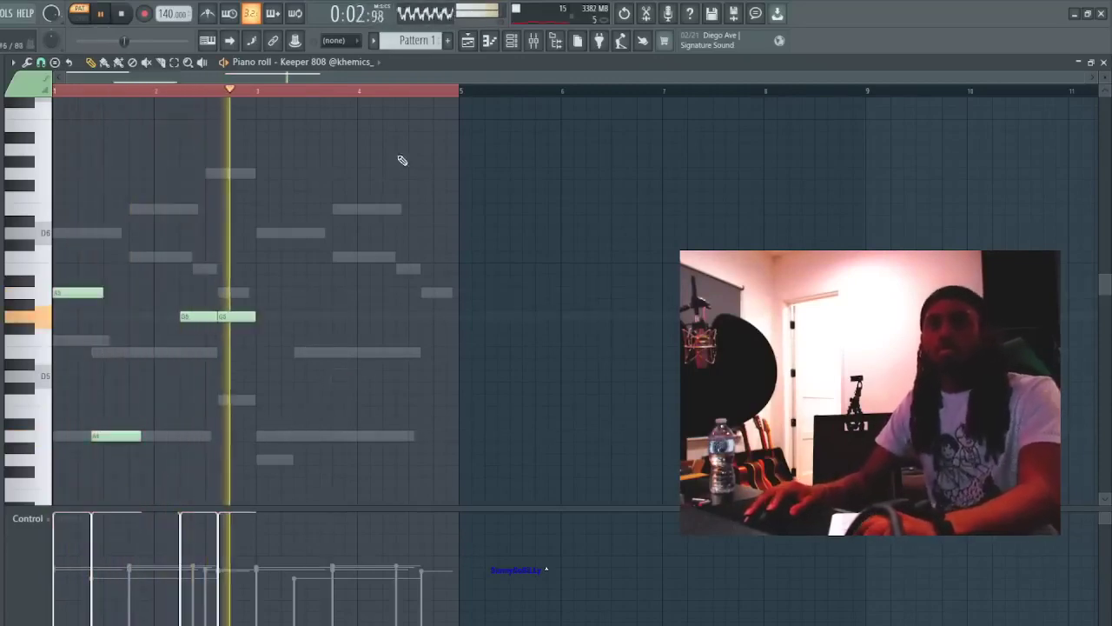
pyautogui.click(461, 93)
# - Duplicate the four bass notes from bars 1–2 into bars 3–4
pyautogui.hotkey('ctrl', 'b')
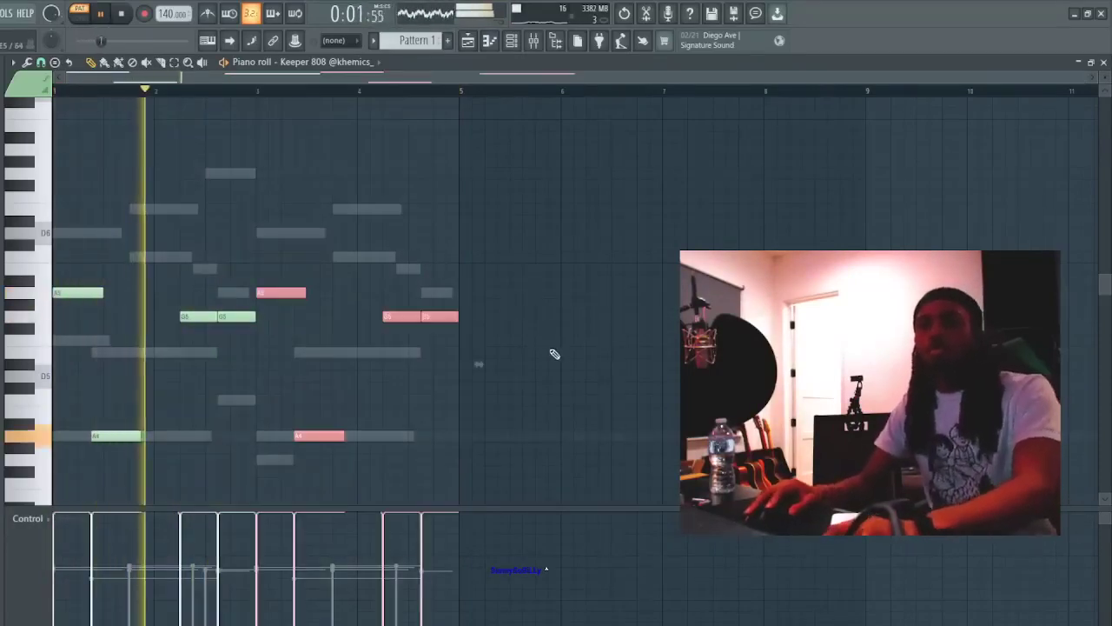
pyautogui.click(564, 351)
pyautogui.rightClick(569, 352)
pyautogui.press('Escape')
pyautogui.click(404, 200)
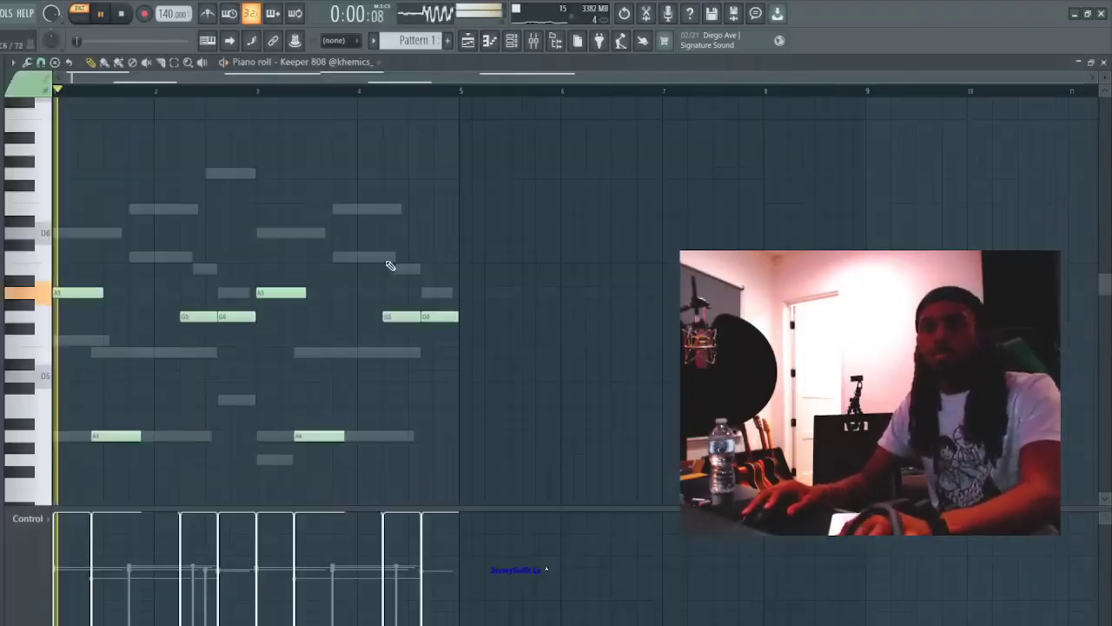
pyautogui.click(346, 338)
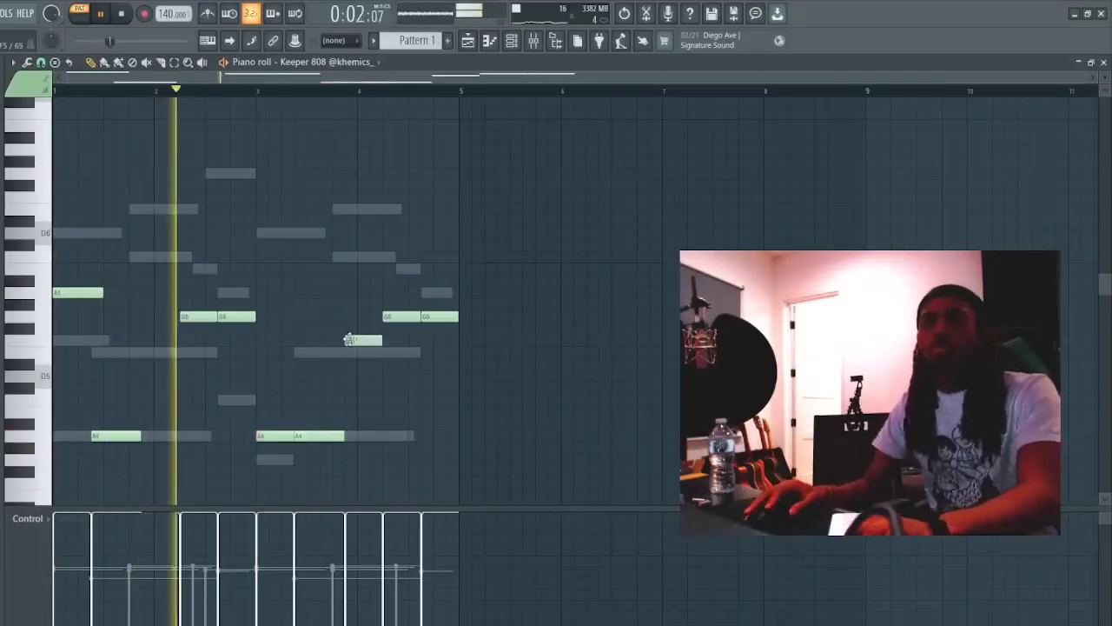
pyautogui.rightClick(348, 340)
# - Apply legato, shorten the A4, delete the C5, and raise the final E5 pair to G5
pyautogui.hotkey('ctrl', 'l')
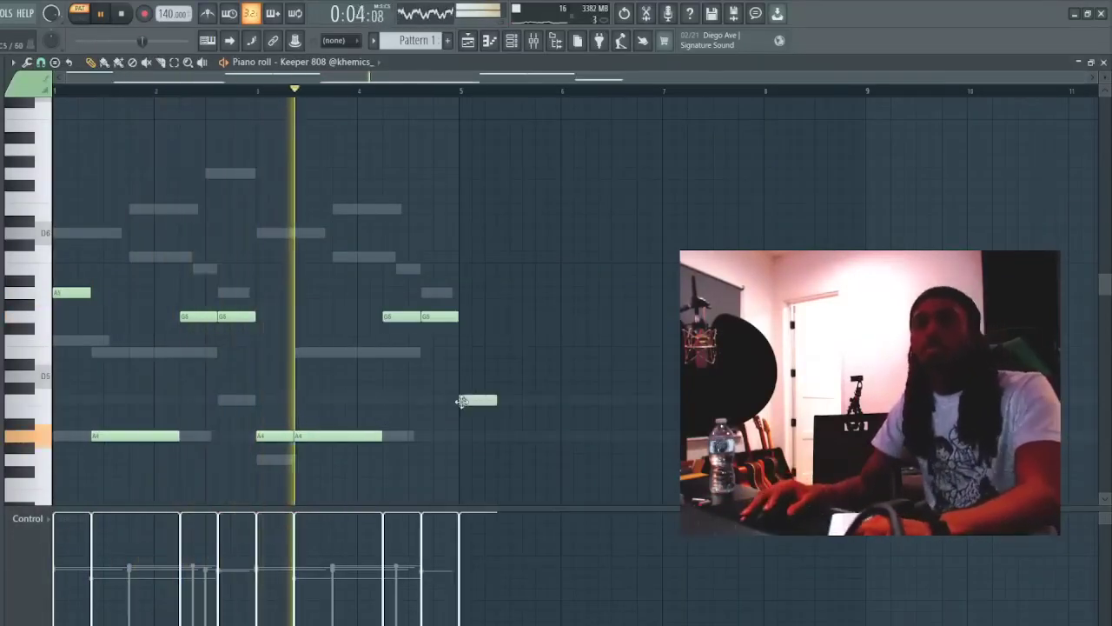
pyautogui.press('space')
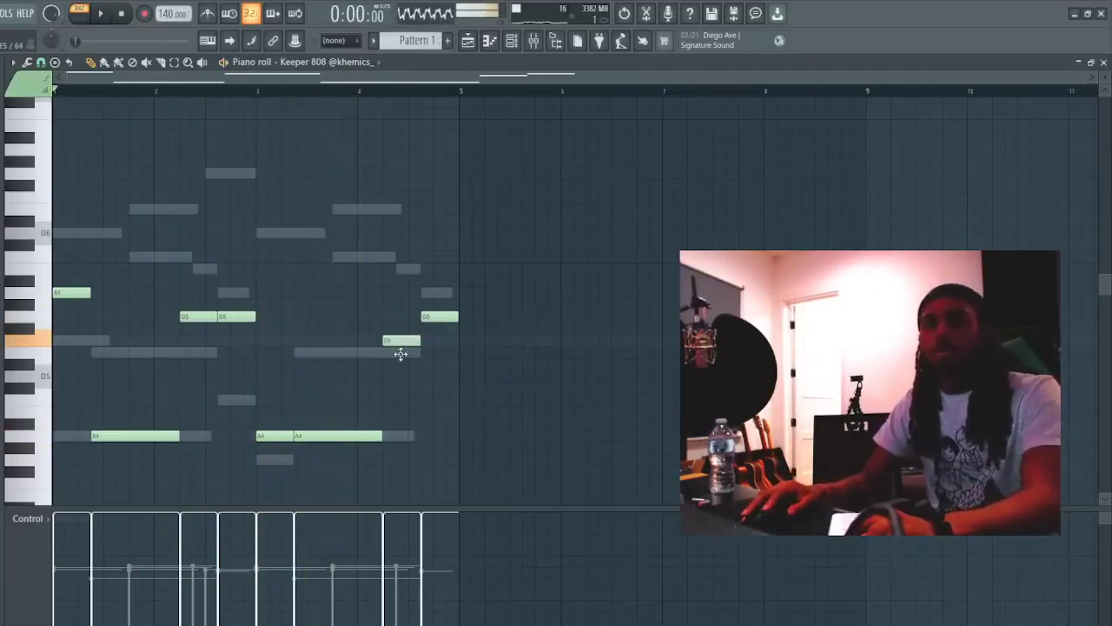
pyautogui.press('space')
pyautogui.moveTo(436, 318); pyautogui.dragTo(435, 347)
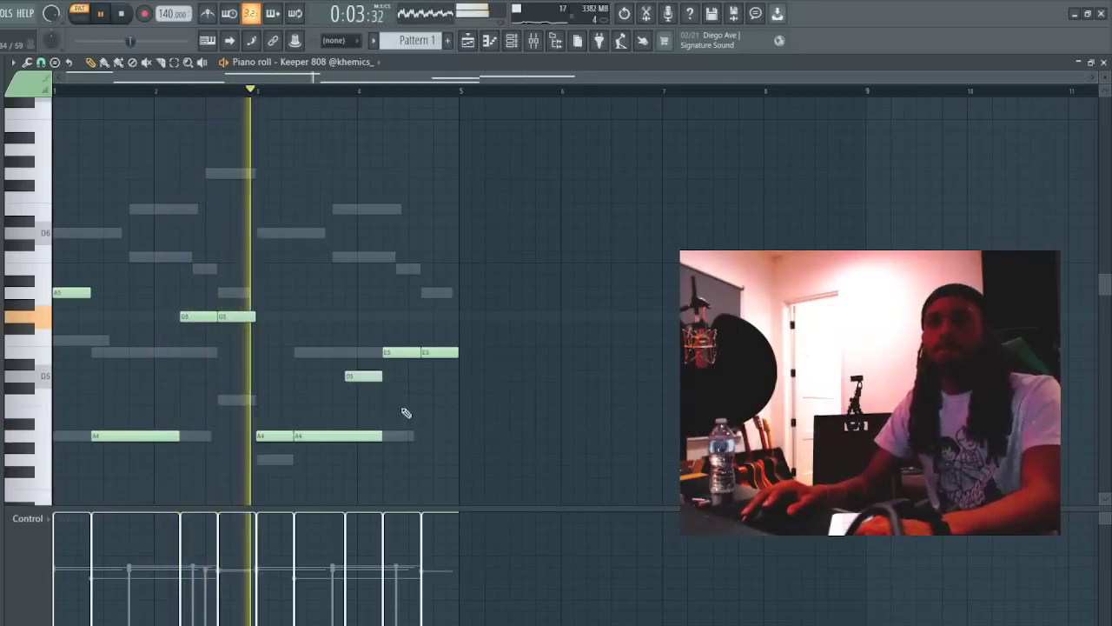
pyautogui.moveTo(381, 435); pyautogui.dragTo(356, 435)
pyautogui.press('space')
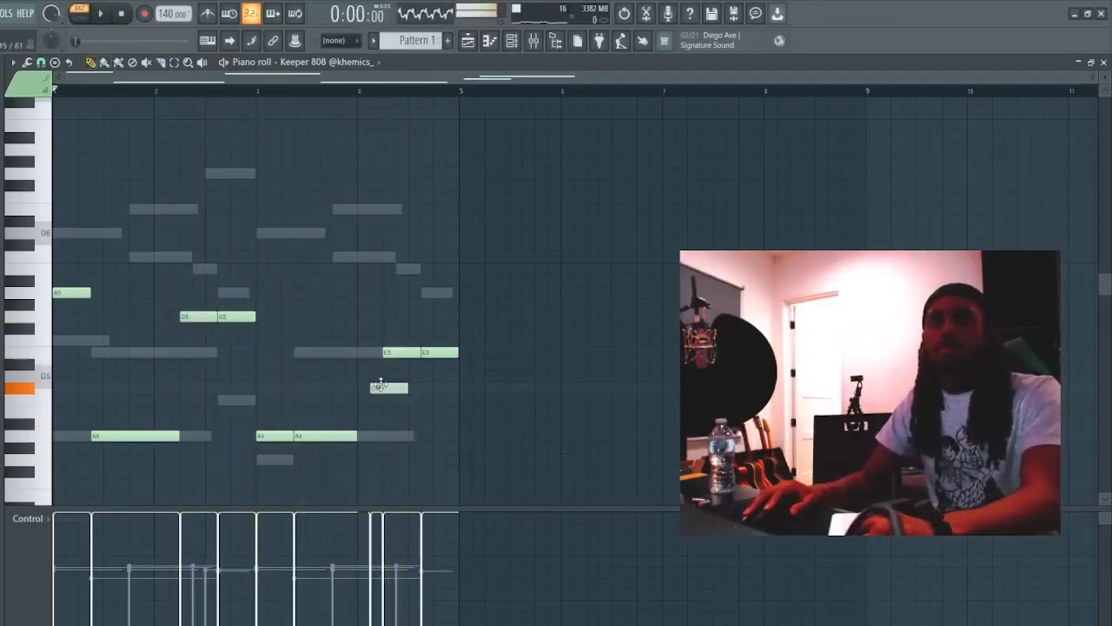
pyautogui.press('space')
pyautogui.rightClick(396, 403)
pyautogui.moveTo(459, 378); pyautogui.dragTo(371, 346)
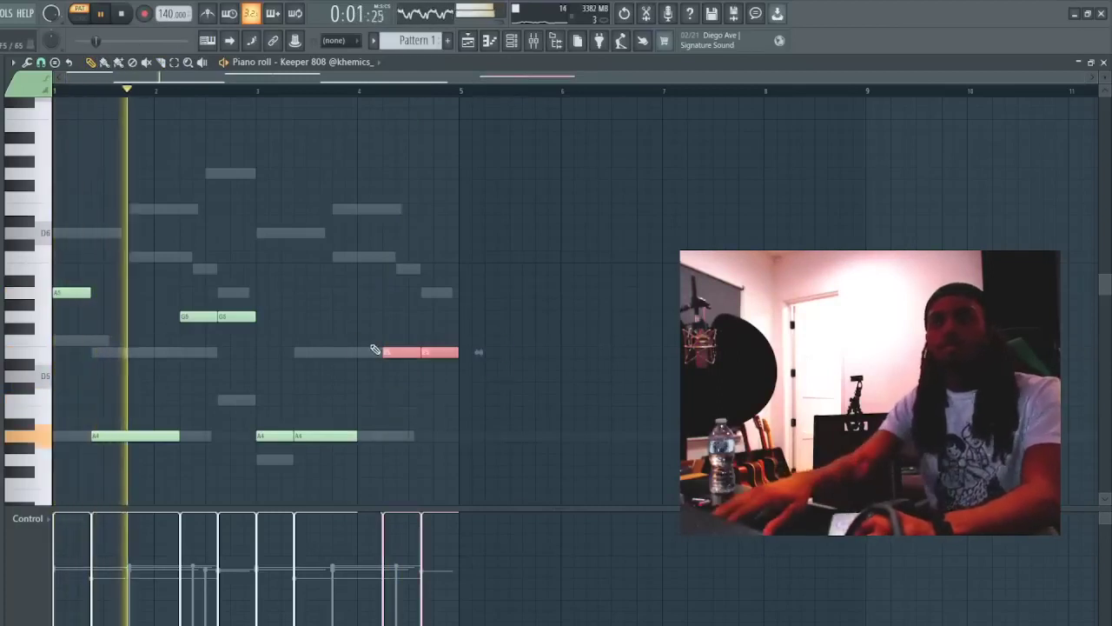
pyautogui.press('Up')
pyautogui.press('Up')
pyautogui.press('Up')
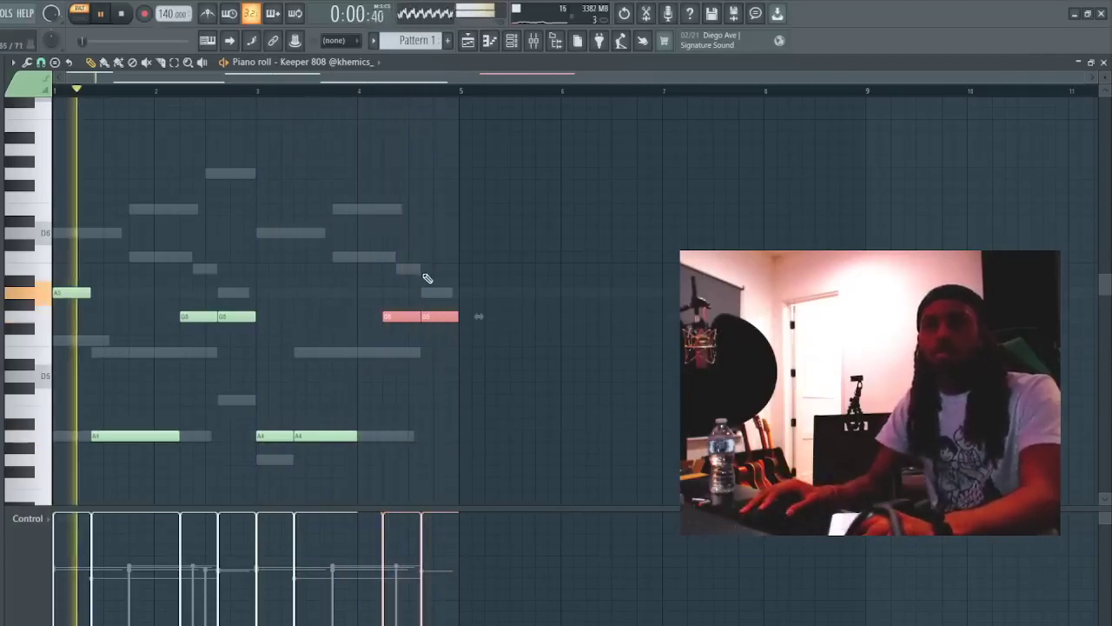
# - Swap the bass sample through several 808s, settling on mt3_808_feedme
pyautogui.middleClick(1, 355)
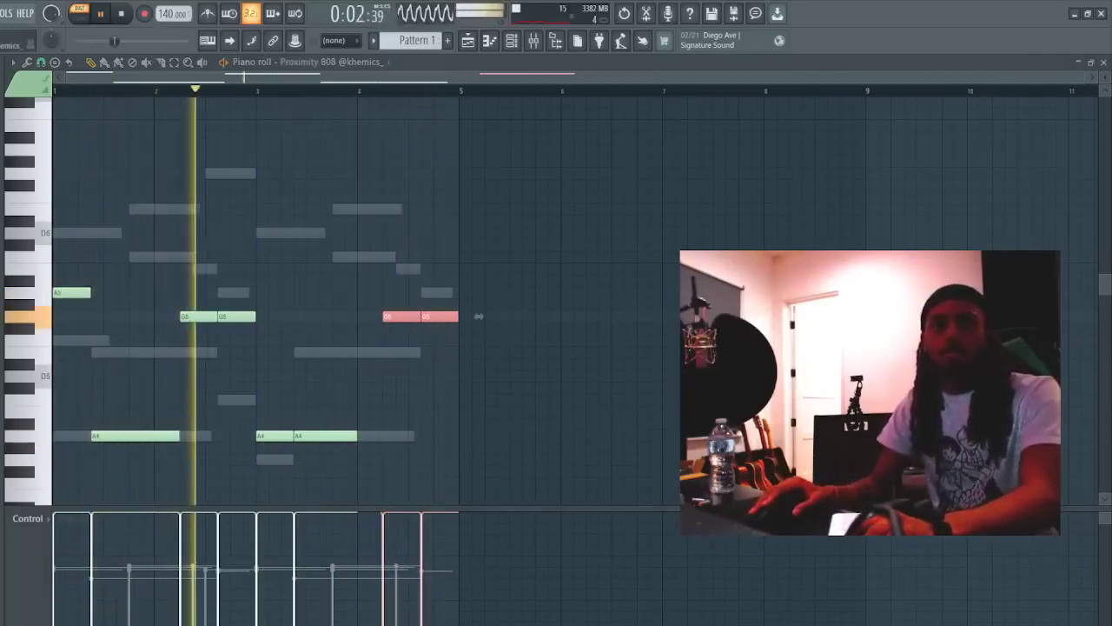
pyautogui.middleClick(1, 355)
pyautogui.click(494, 42)
pyautogui.click(511, 42)
pyautogui.press('space')
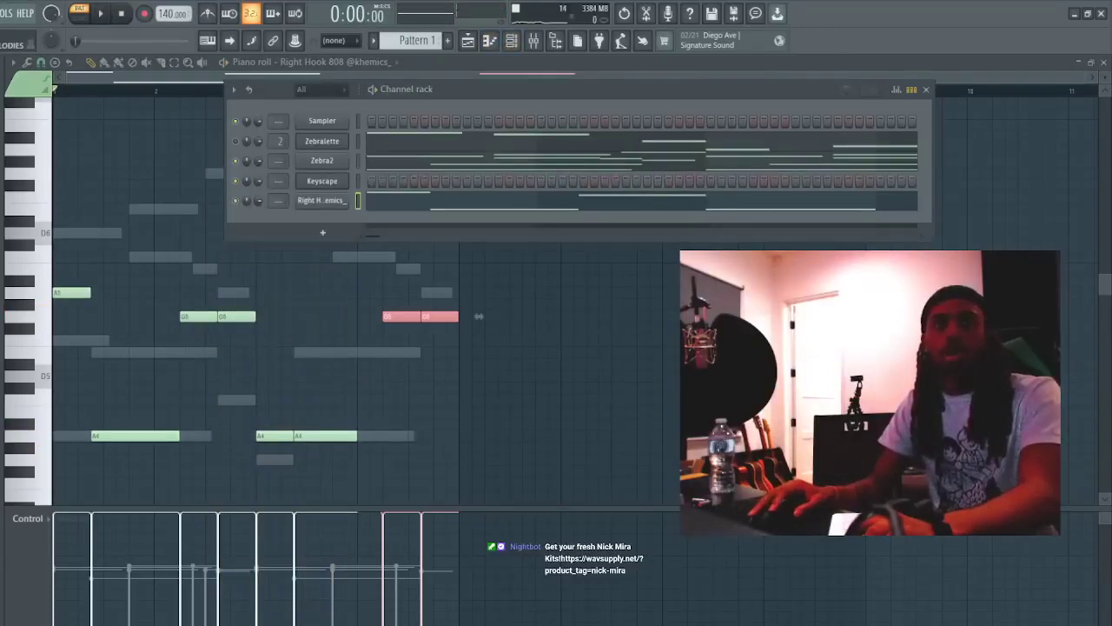
pyautogui.middleClick(1, 355)
pyautogui.press('space')
pyautogui.press('space')
pyautogui.click(335, 202)
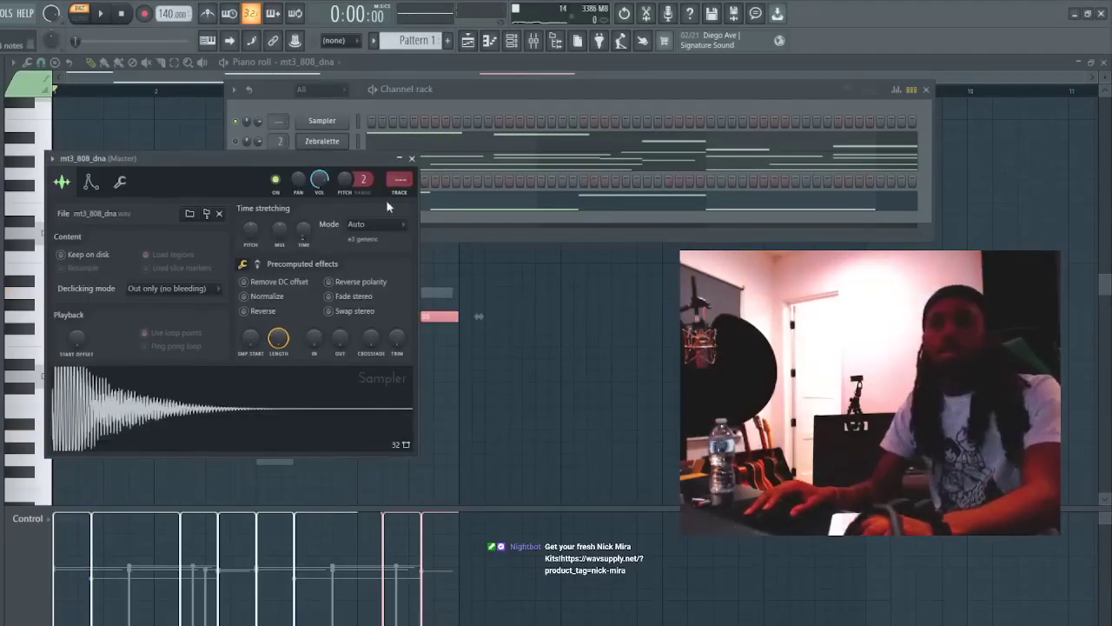
pyautogui.click(516, 89)
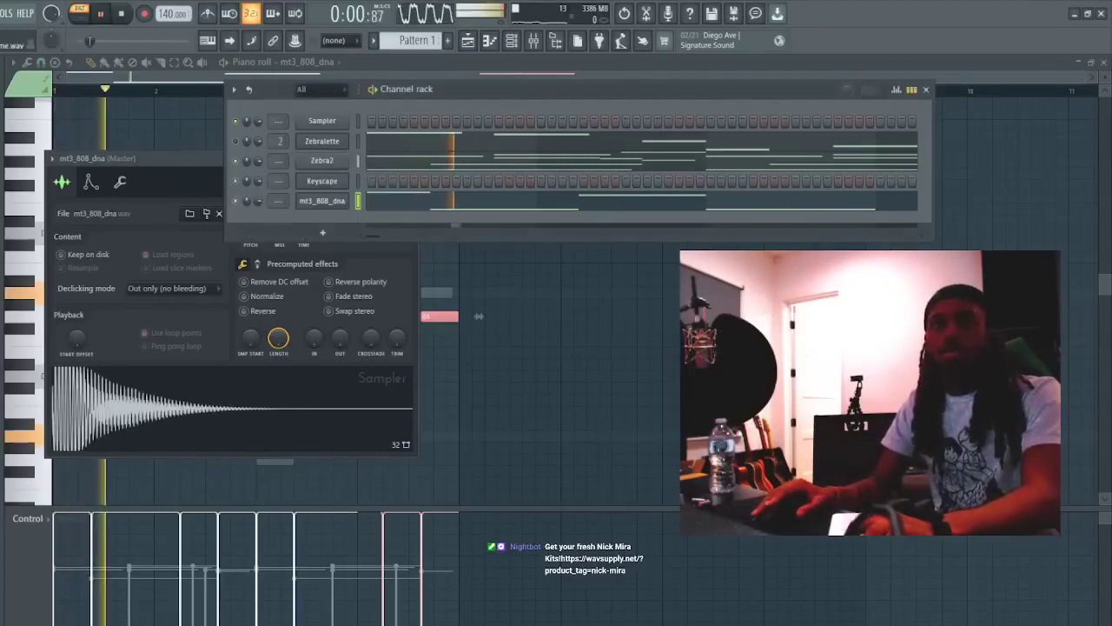
pyautogui.press('space')
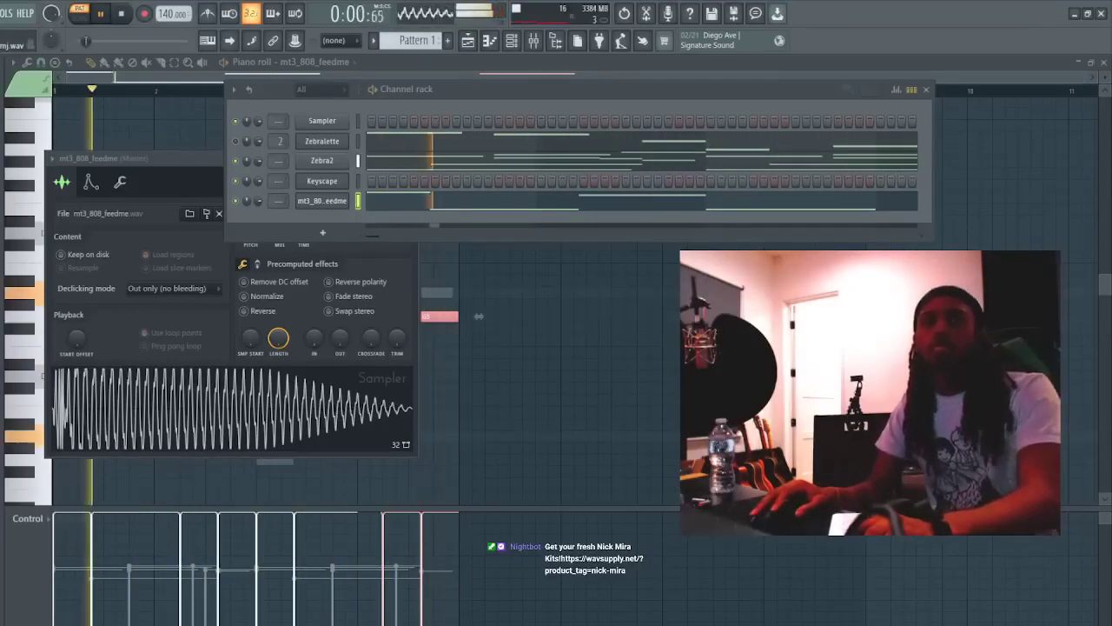
# - Add the mt3_clap_fmj clap with one hit and the mt3_hh_lala hi-hat as channels
pyautogui.moveTo(2, 316); pyautogui.dragTo(354, 160)
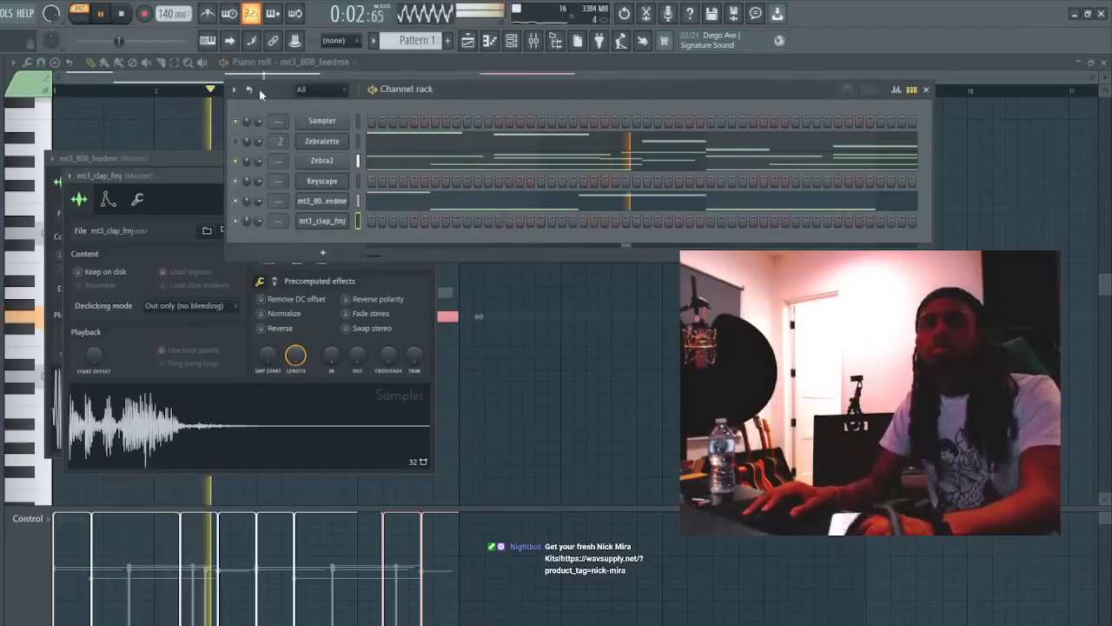
pyautogui.click(249, 89)
pyautogui.click(454, 221)
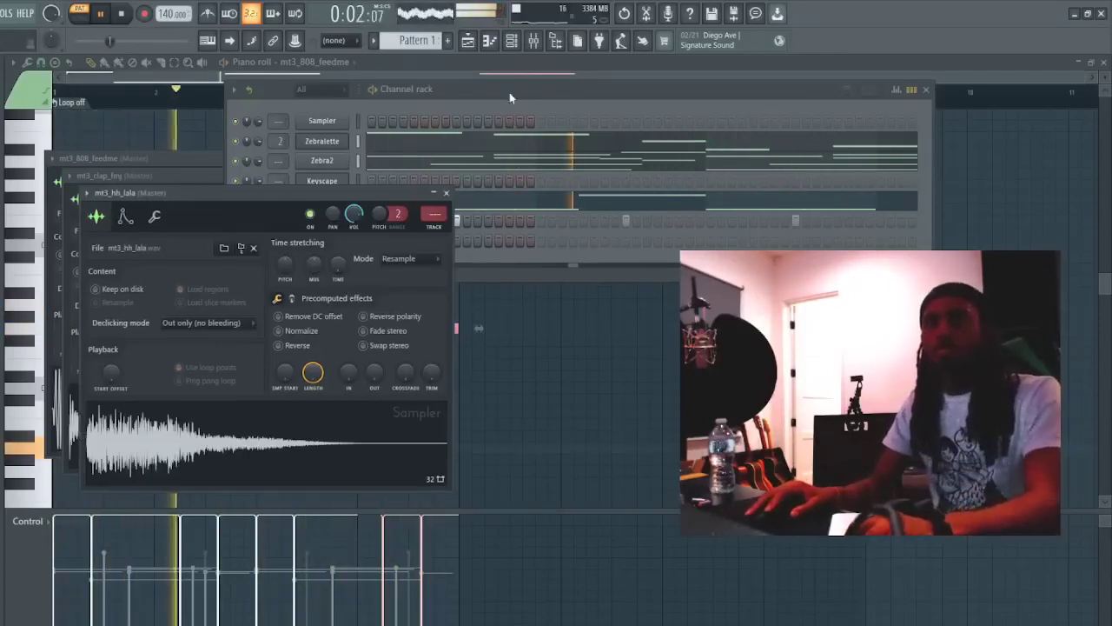
pyautogui.click(513, 84)
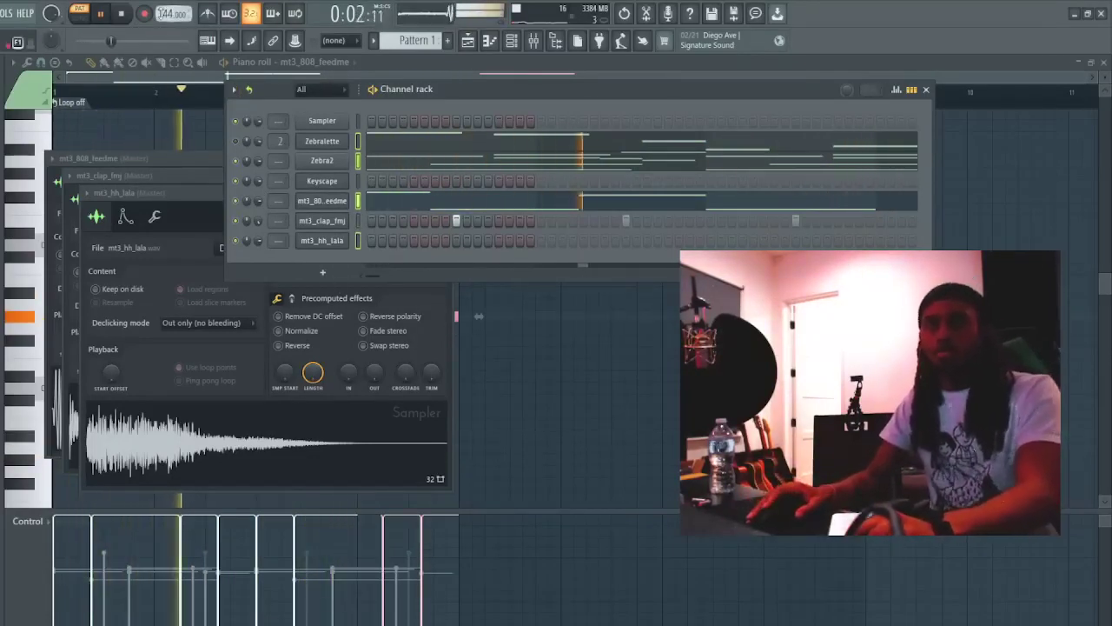
pyautogui.click(641, 199)
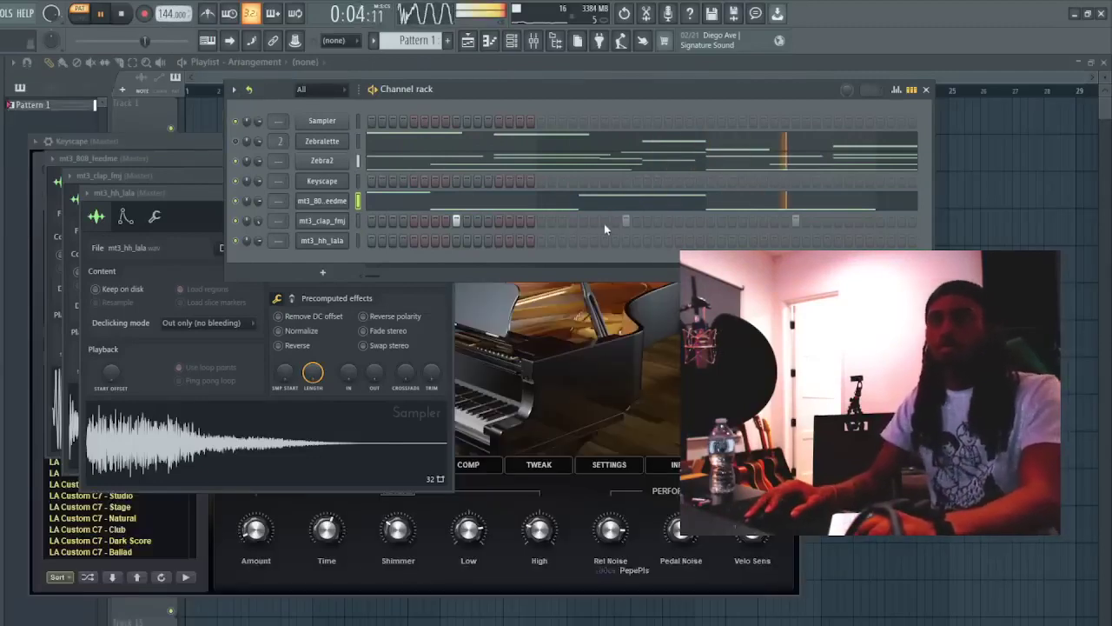
pyautogui.click(593, 207)
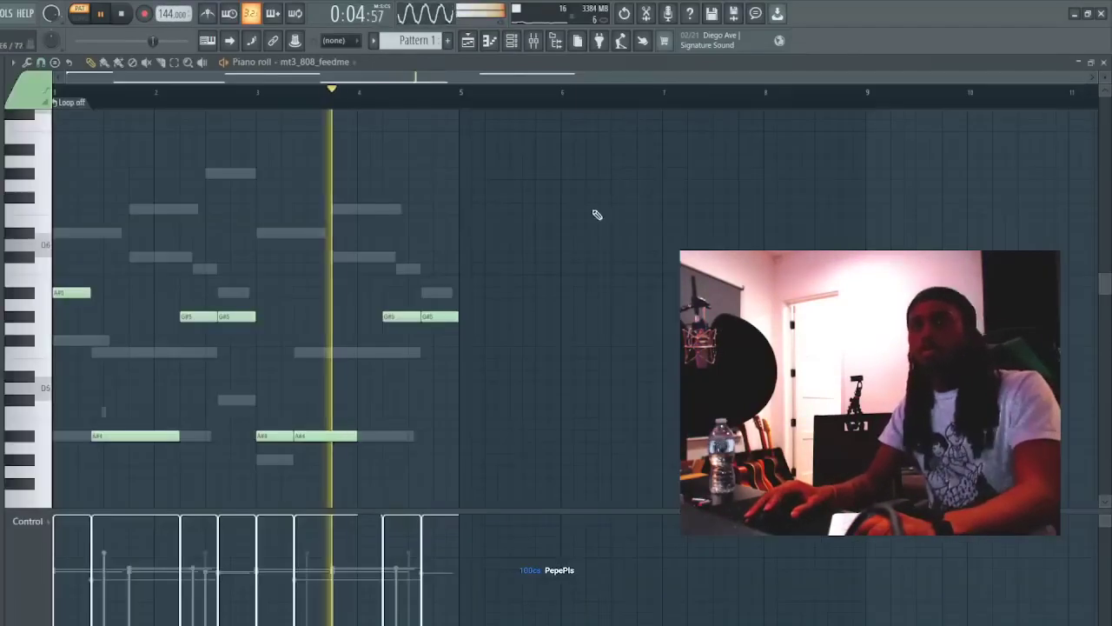
# - Delete the last G#5 bass note and stretch the remaining G#5 out to bar 5
pyautogui.rightClick(440, 319)
pyautogui.moveTo(420, 317); pyautogui.dragTo(463, 326)
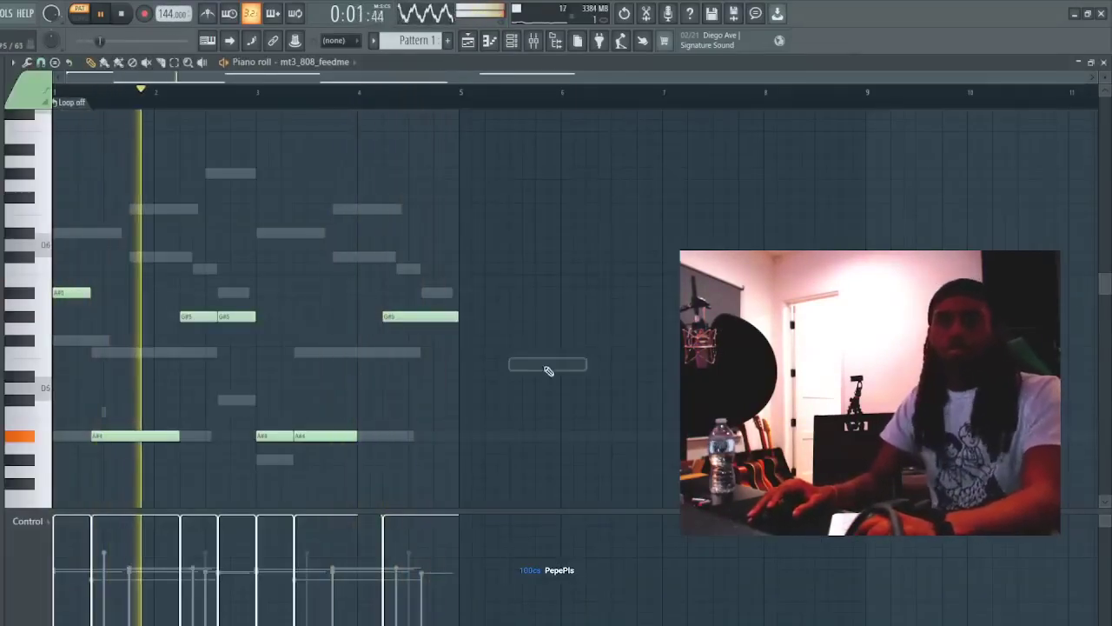
pyautogui.press('F6')
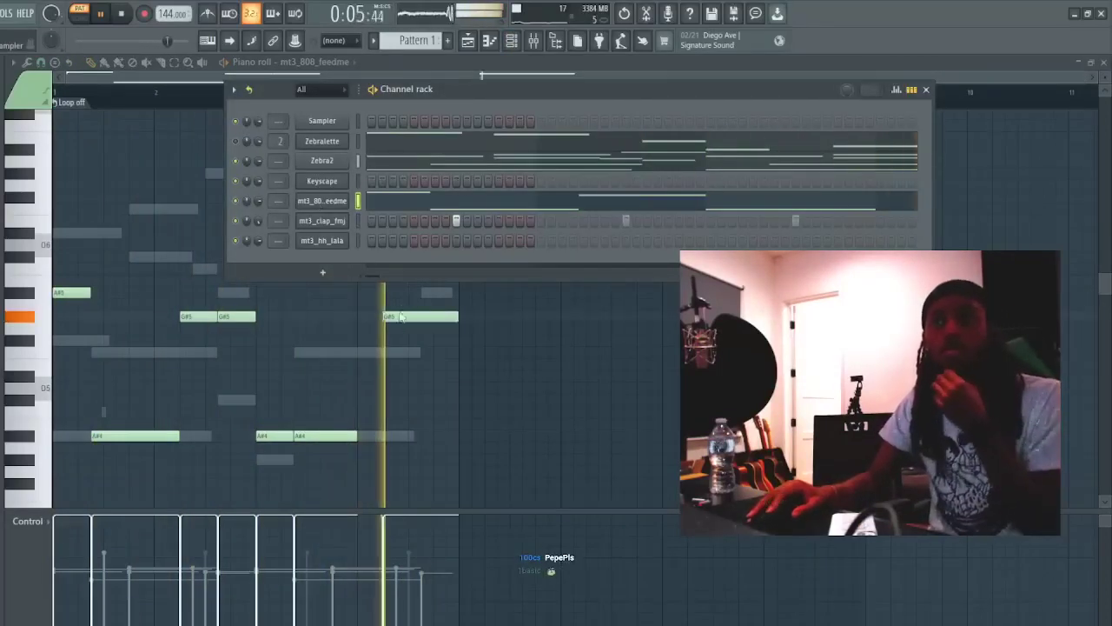
pyautogui.press('F6')
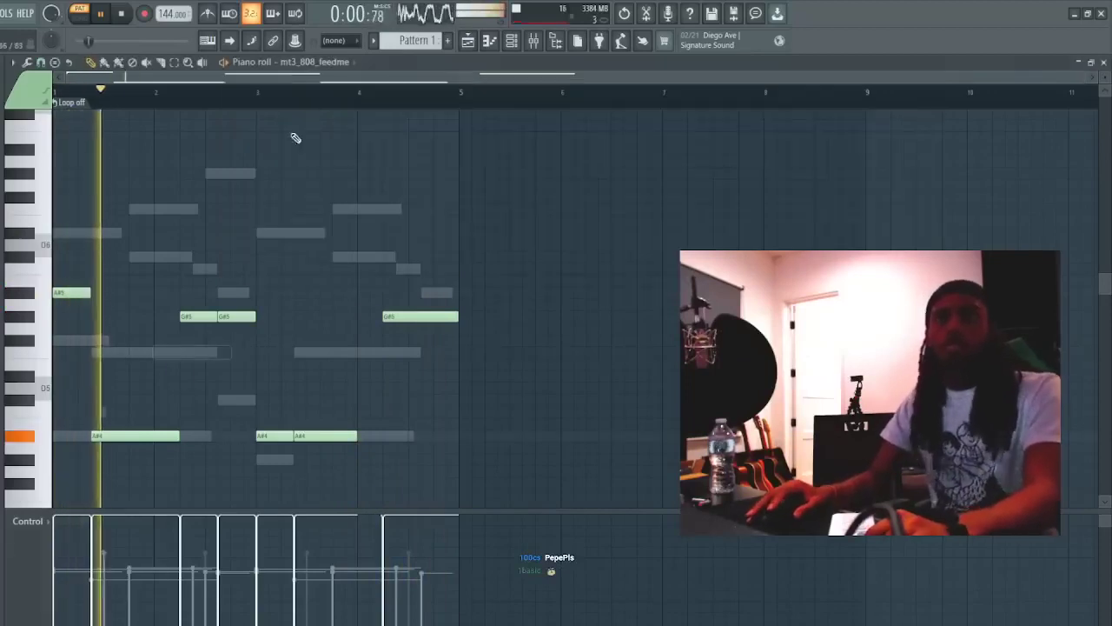
pyautogui.press('F6')
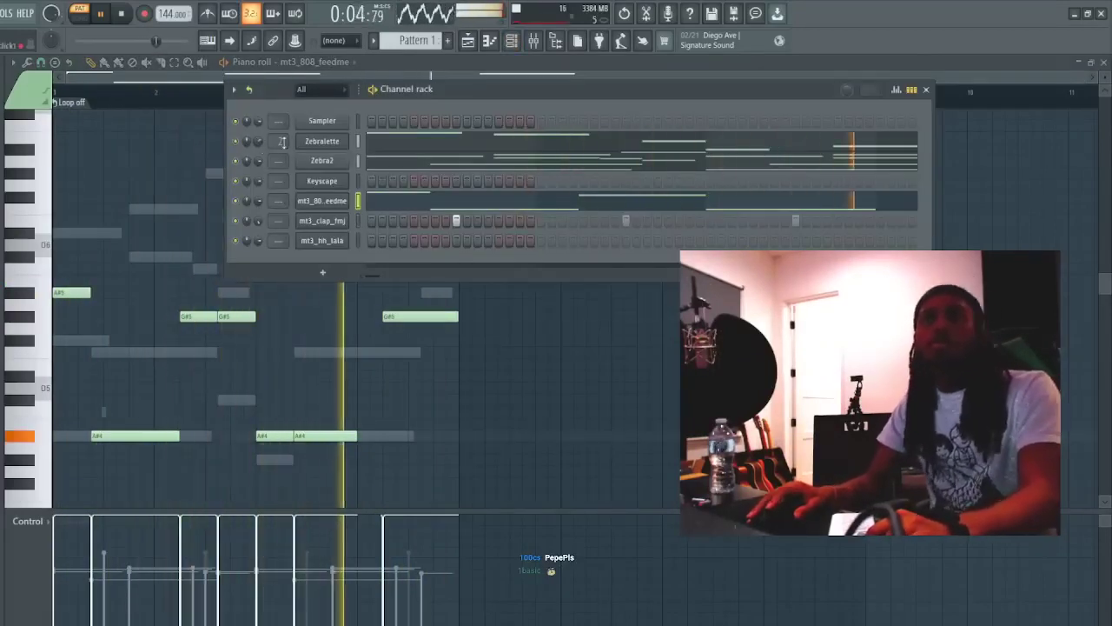
pyautogui.press('F6')
pyautogui.press('F5')
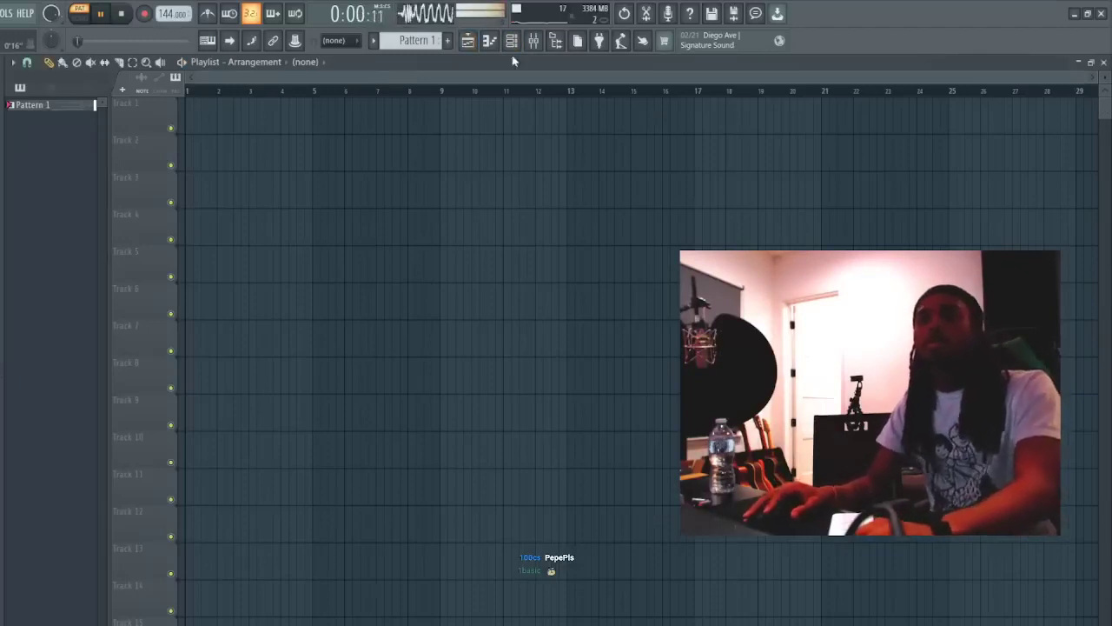
pyautogui.press('F6')
# - Lower Zebra2's two A#4 notes by four semitones
pyautogui.click(398, 143)
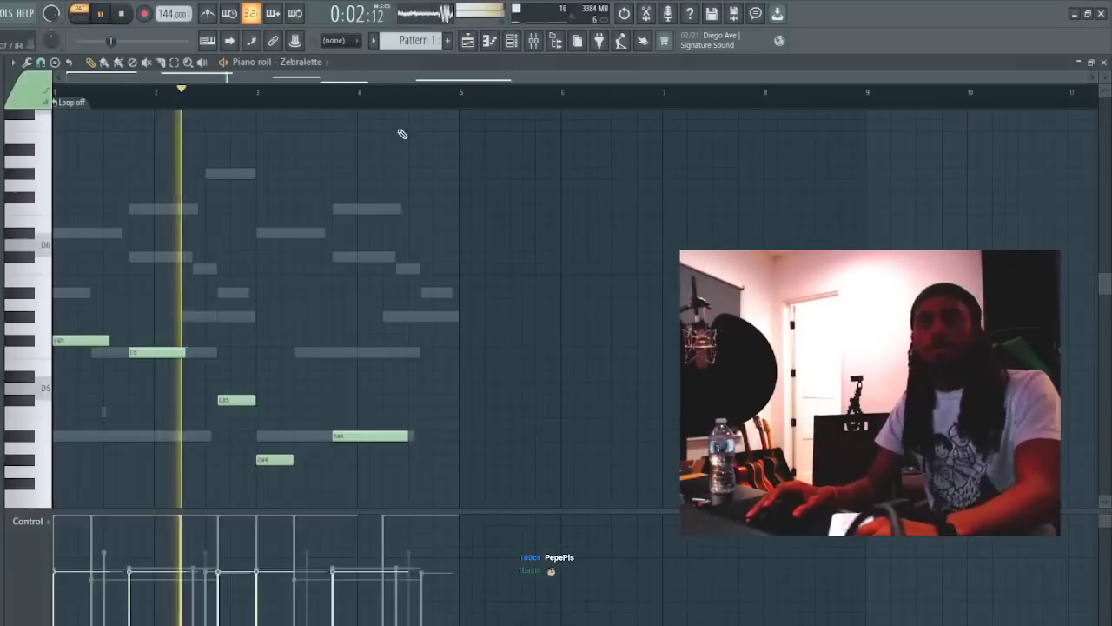
pyautogui.press('F6')
pyautogui.click(436, 164)
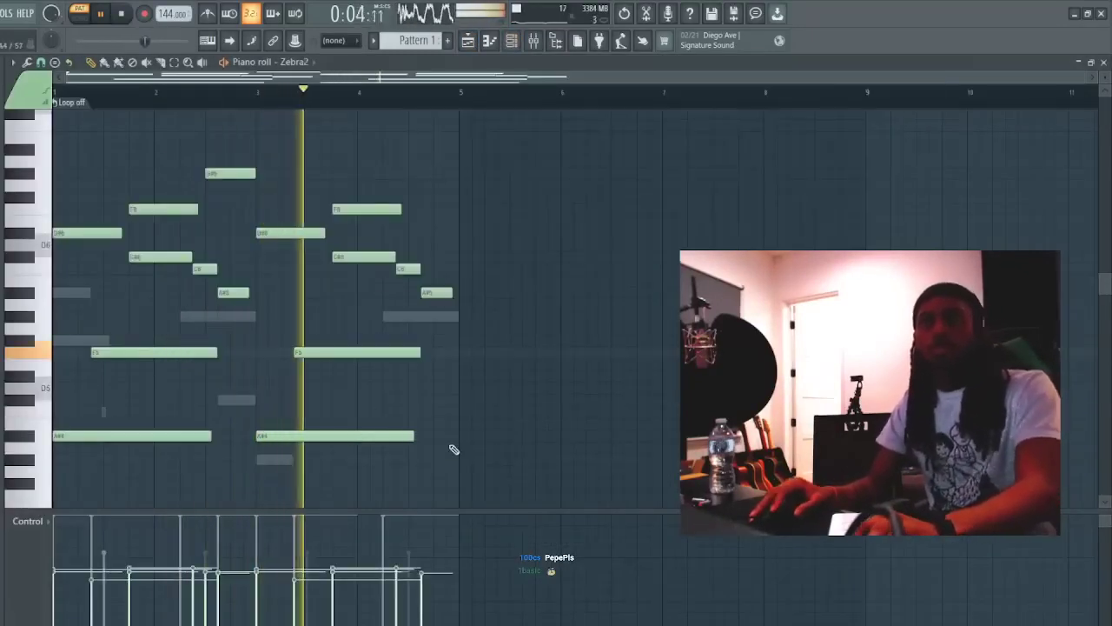
pyautogui.press('space')
pyautogui.press('space')
pyautogui.press('space')
pyautogui.press('space')
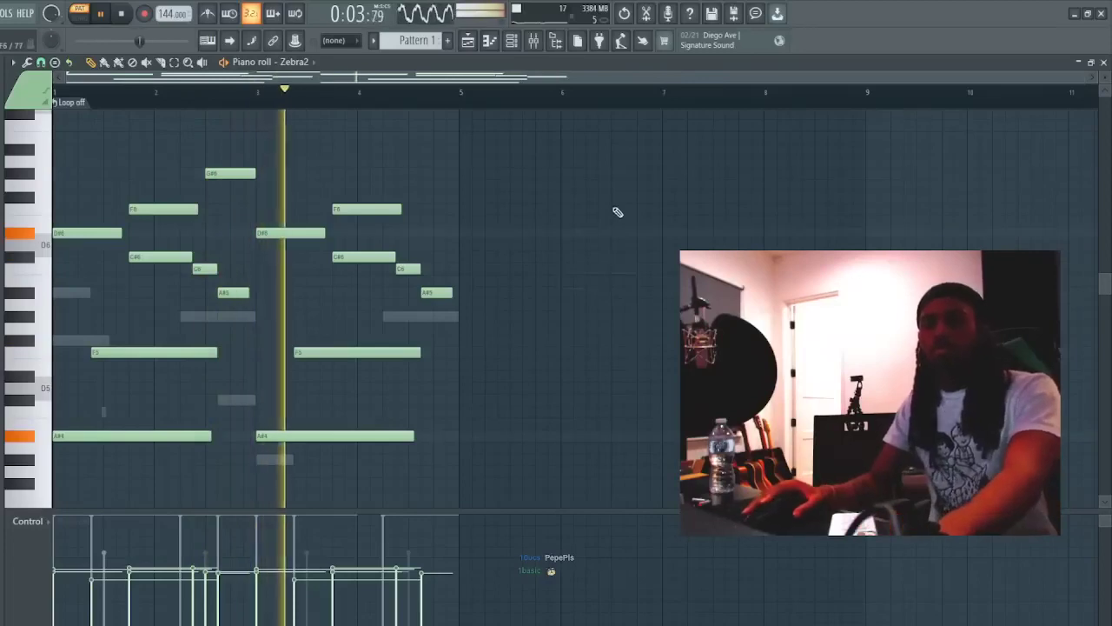
pyautogui.scroll(-3, 463, 82)
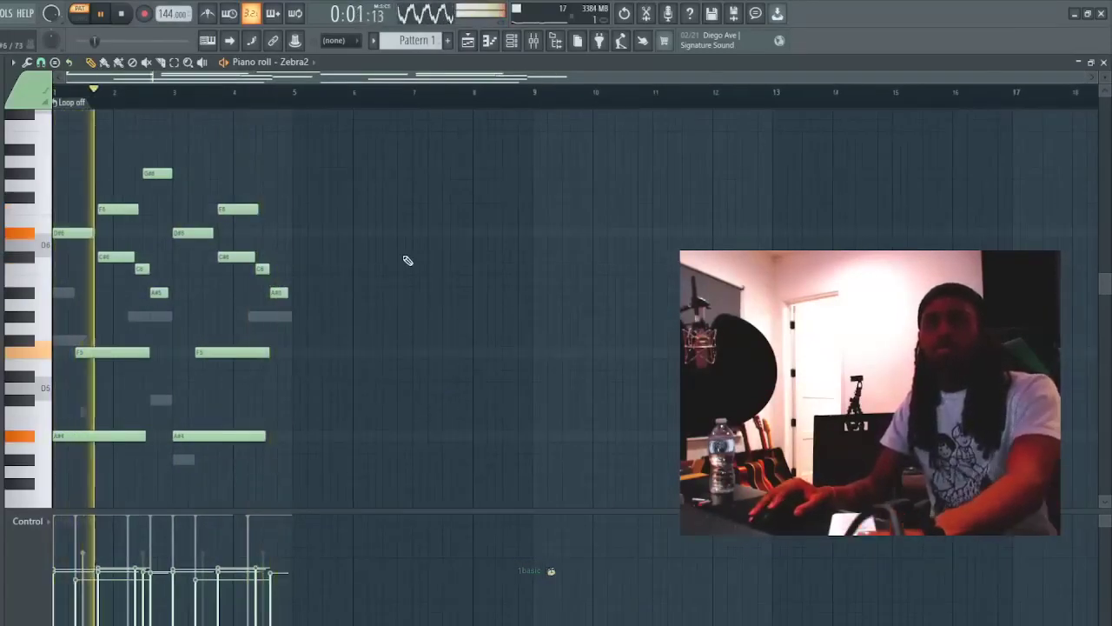
pyautogui.click(17, 432)
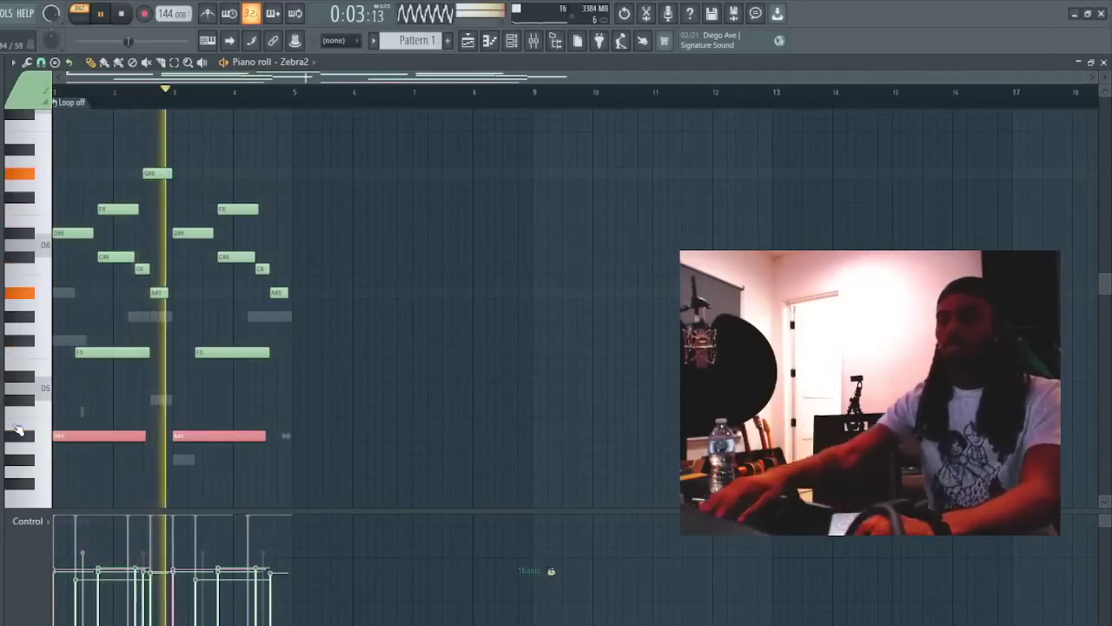
pyautogui.hotkey('shift', 'Down')
pyautogui.hotkey('shift', 'Down')
pyautogui.hotkey('shift', 'Down')
pyautogui.hotkey('shift', 'Down')
pyautogui.press('F7')
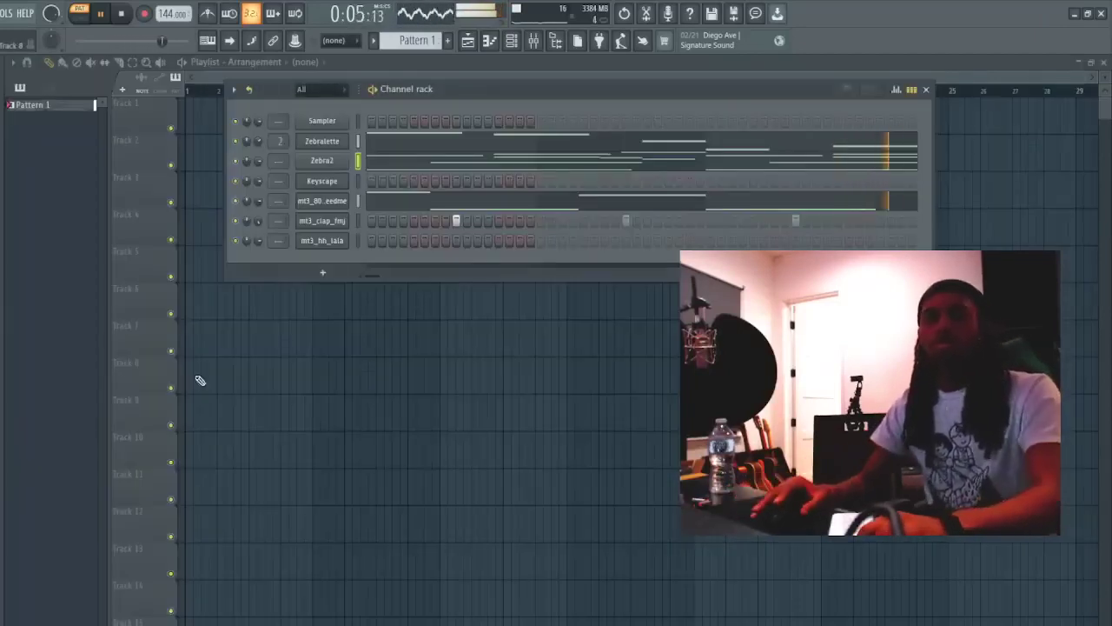
# - Adjust the 808 bassline's early A#4 note, then add the mt3_hh_bases hi-hat channel
pyautogui.click(470, 202)
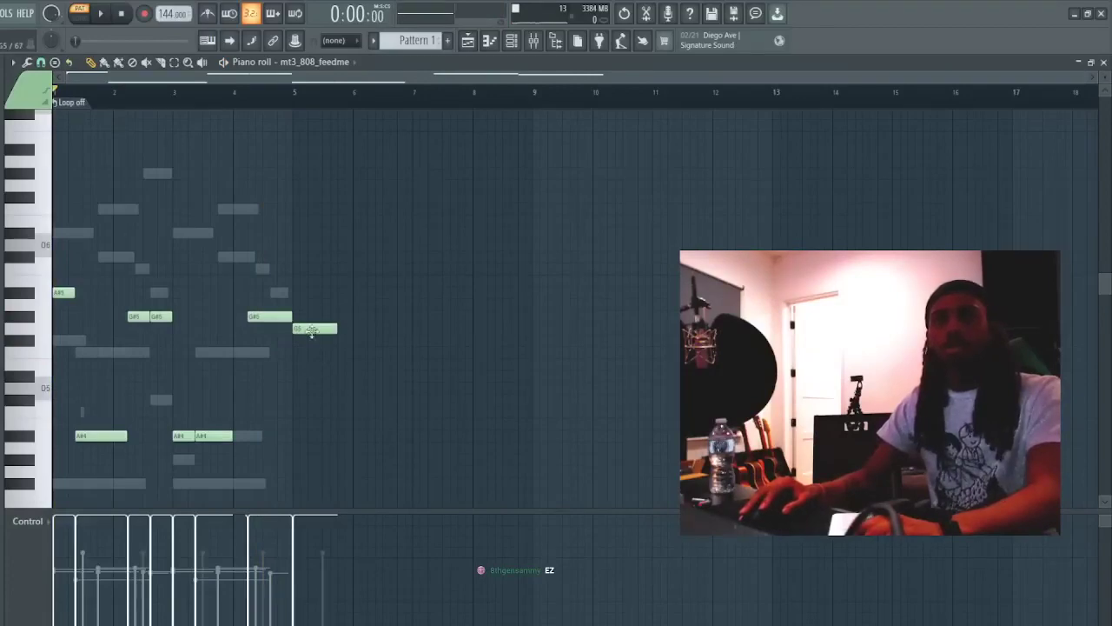
pyautogui.press('space')
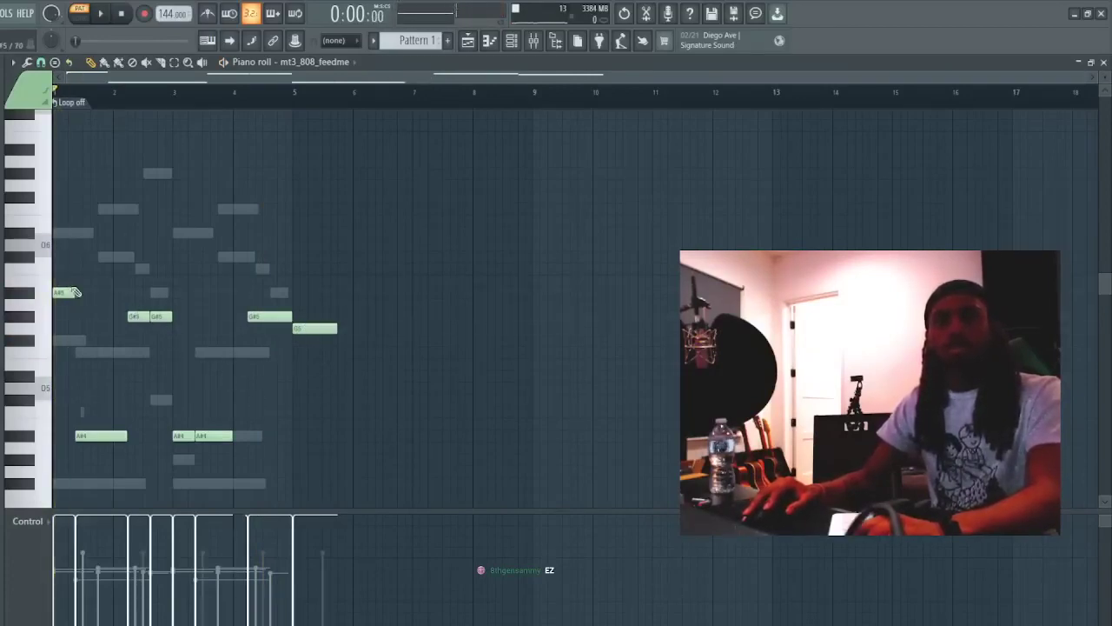
pyautogui.rightClick(96, 436)
pyautogui.click(511, 41)
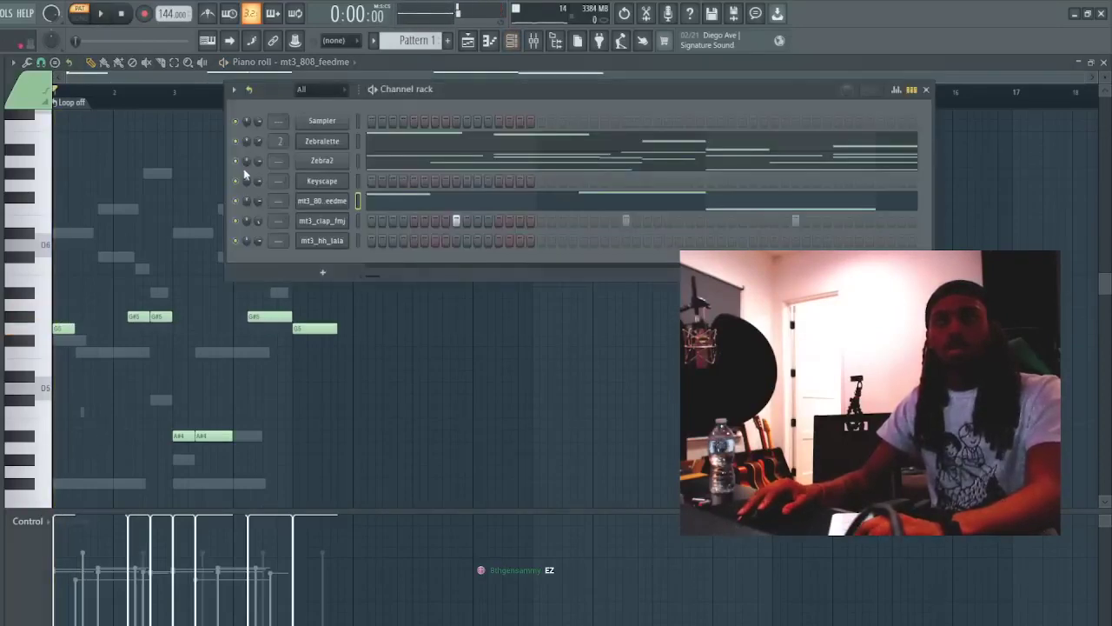
pyautogui.press('space')
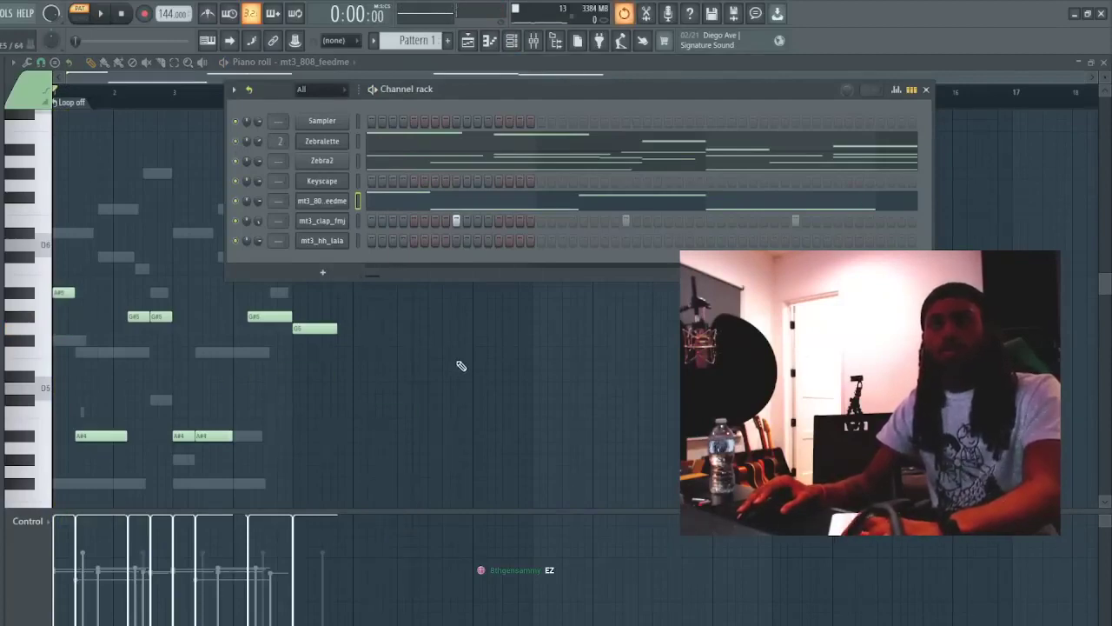
pyautogui.hotkey('ctrl', 'alt', 'z')
pyautogui.hotkey('ctrl', 'alt', 'z')
pyautogui.hotkey('ctrl', 'alt', 'z')
pyautogui.hotkey('ctrl', 'alt', 'z')
pyautogui.hotkey('ctrl', 'alt', 'z')
pyautogui.hotkey('ctrl', 'alt', 'z')
pyautogui.press('space')
pyautogui.click(414, 384)
pyautogui.rightClick(416, 386)
pyautogui.click(511, 41)
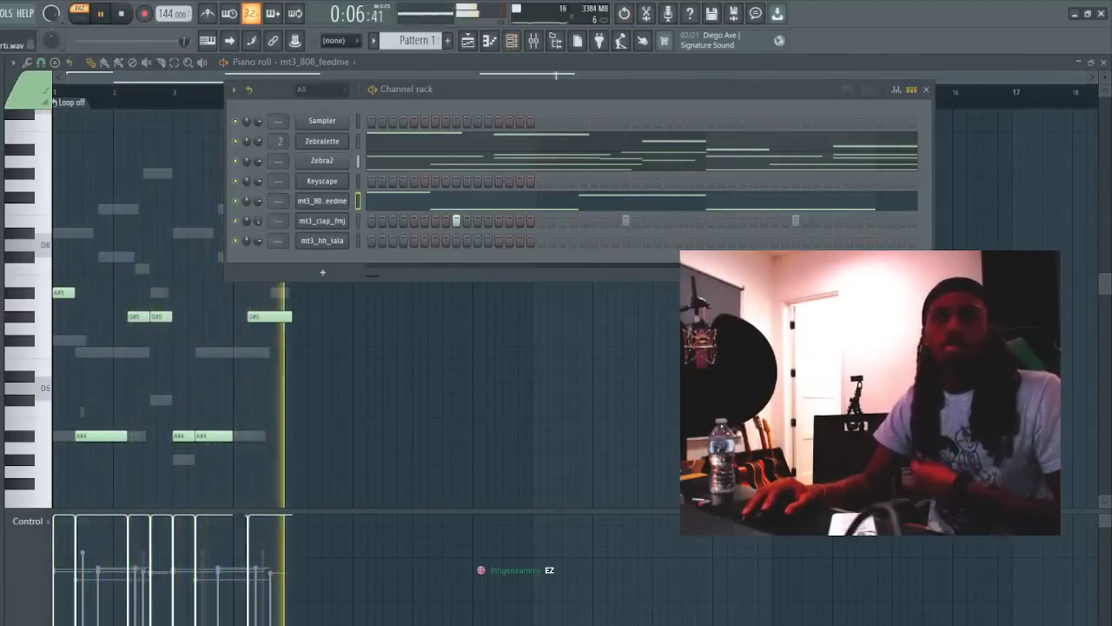
pyautogui.moveTo(2, 261); pyautogui.dragTo(372, 260)
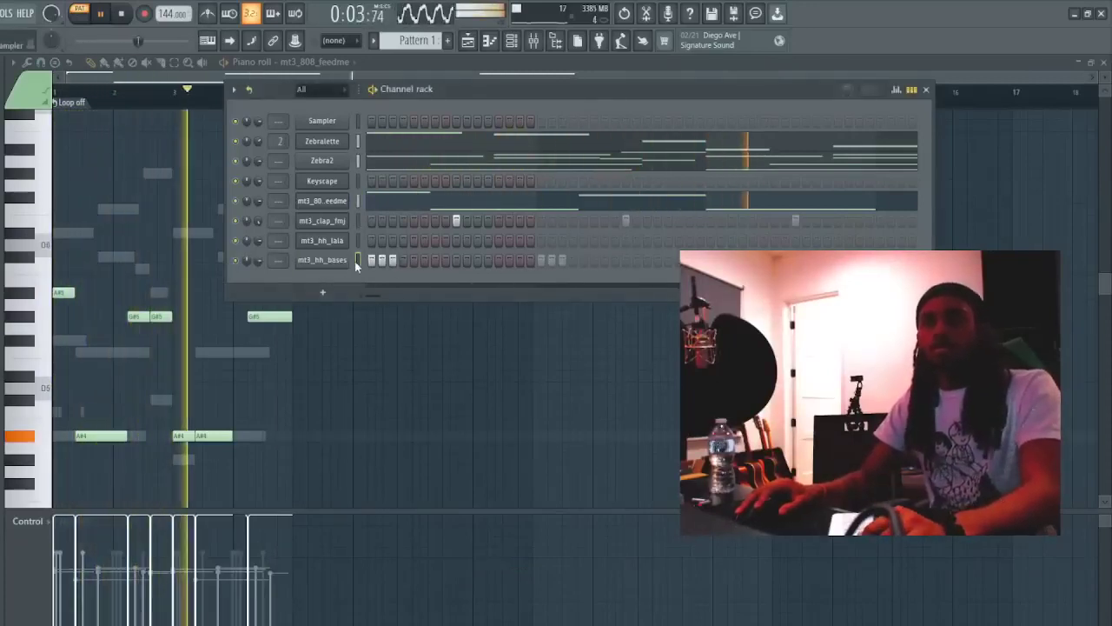
# - Place hi-hat hits across the first half of the mt3_hh_bases row, including steps 13 and 15
pyautogui.click(412, 261)
pyautogui.click(435, 261)
pyautogui.click(455, 261)
pyautogui.click(476, 261)
pyautogui.click(498, 261)
pyautogui.click(520, 260)
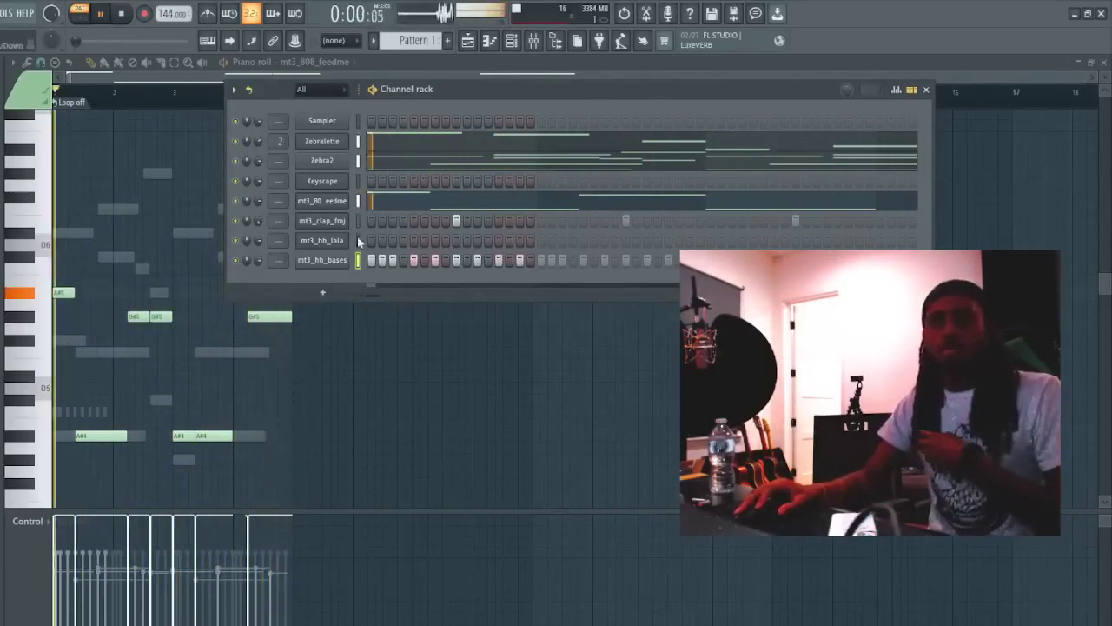
# - Fill the second half of the hi-hat row and add one more mt3_clap_fmj hit
pyautogui.click(542, 261)
pyautogui.click(563, 261)
pyautogui.click(584, 261)
pyautogui.click(627, 261)
pyautogui.click(658, 261)
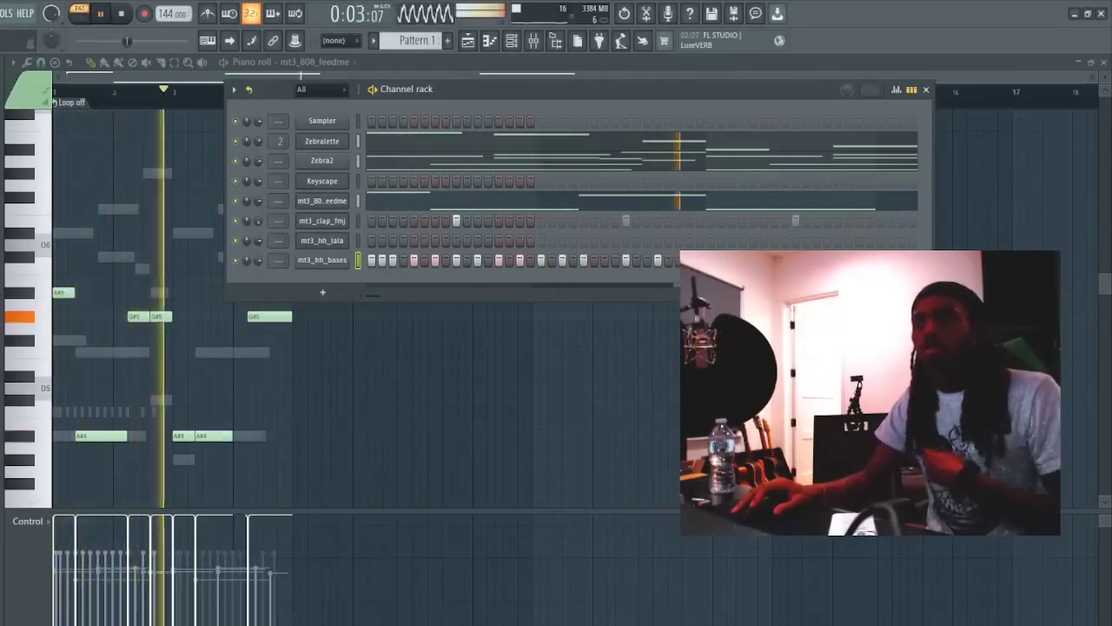
pyautogui.click(690, 261)
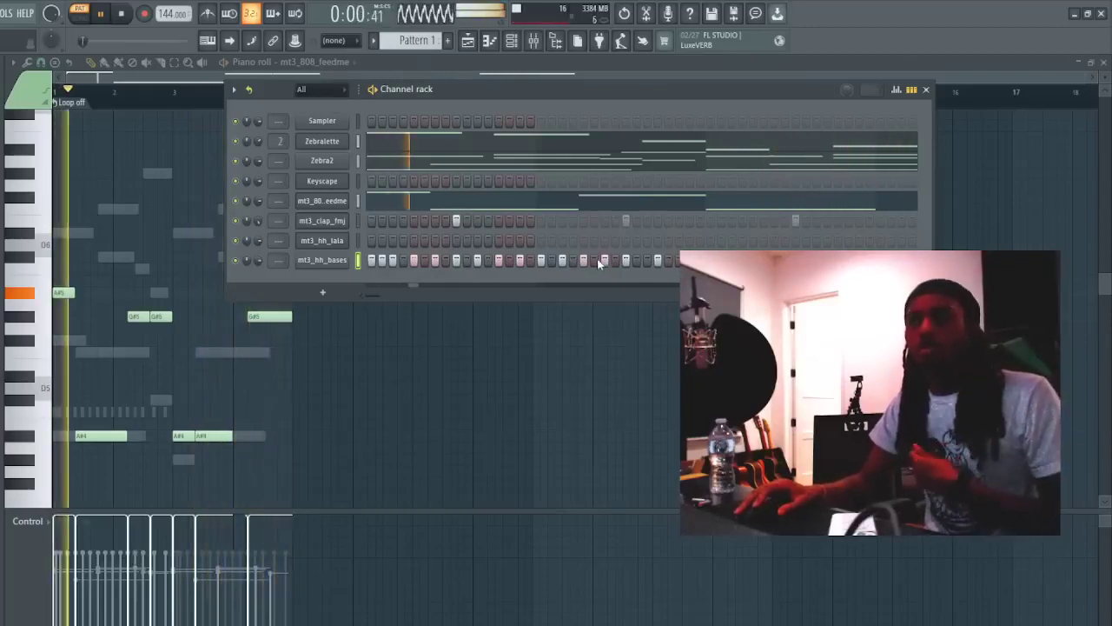
pyautogui.click(686, 220)
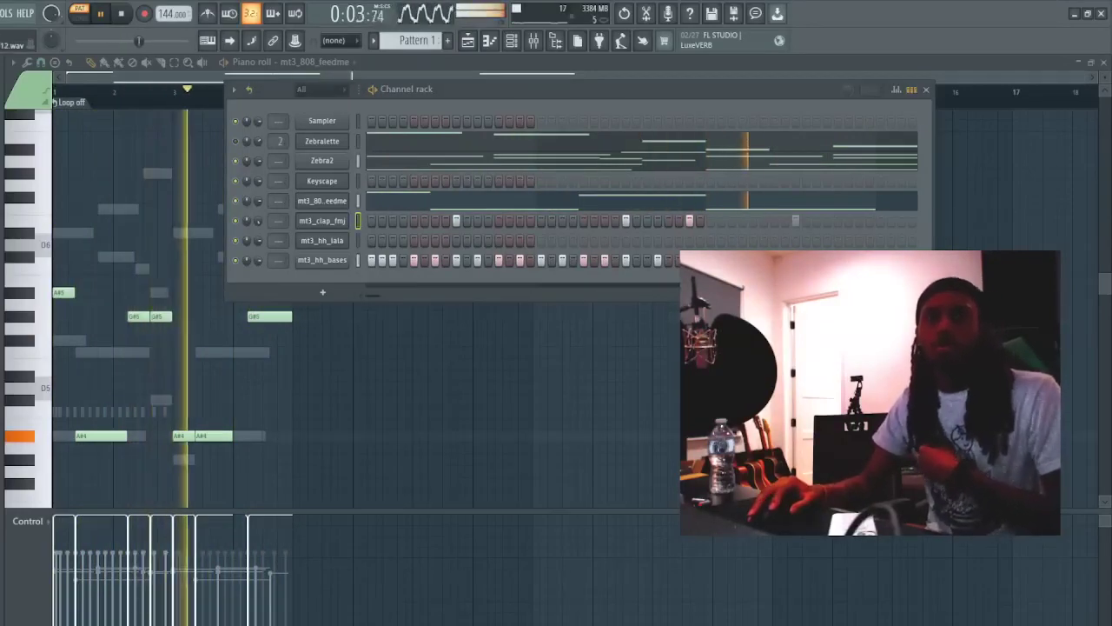
# - Try kick hits on steps 1 and 7 of the kick row, then erase them and stop playback
pyautogui.moveTo(2, 459); pyautogui.dragTo(502, 129)
pyautogui.click(503, 298)
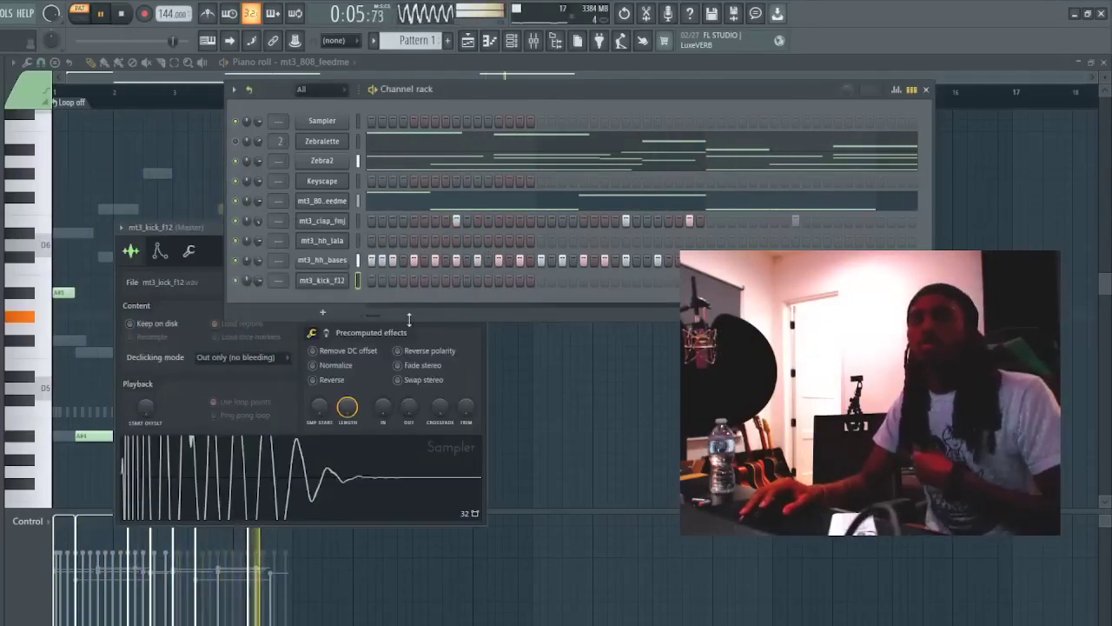
pyautogui.click(371, 281)
pyautogui.click(435, 281)
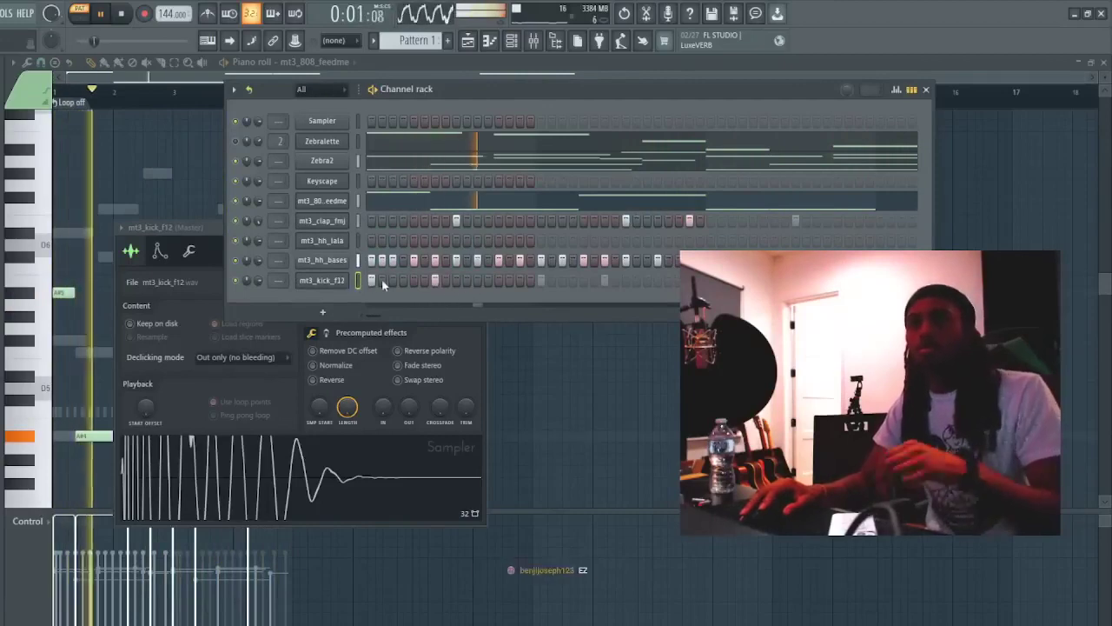
pyautogui.rightClick(435, 280)
pyautogui.rightClick(372, 280)
pyautogui.press('space')
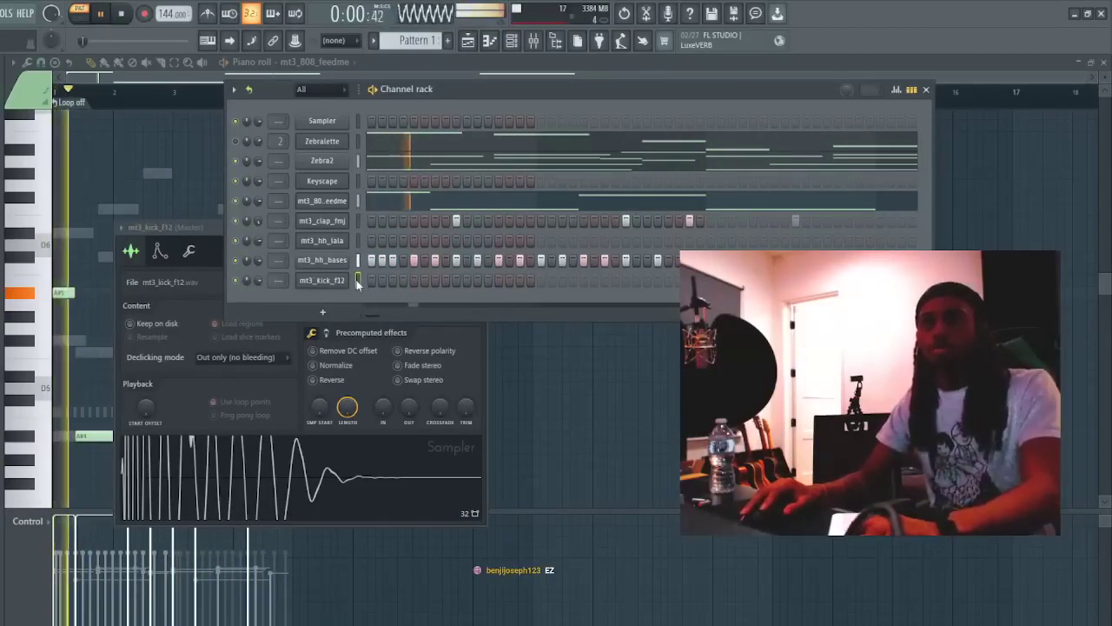
# - In the mt3_kick_f12 piano roll, place C5 kick notes at bar 1 and just after
pyautogui.press('F7')
pyautogui.press('space')
pyautogui.press('space')
pyautogui.press('space')
pyautogui.click(57, 412)
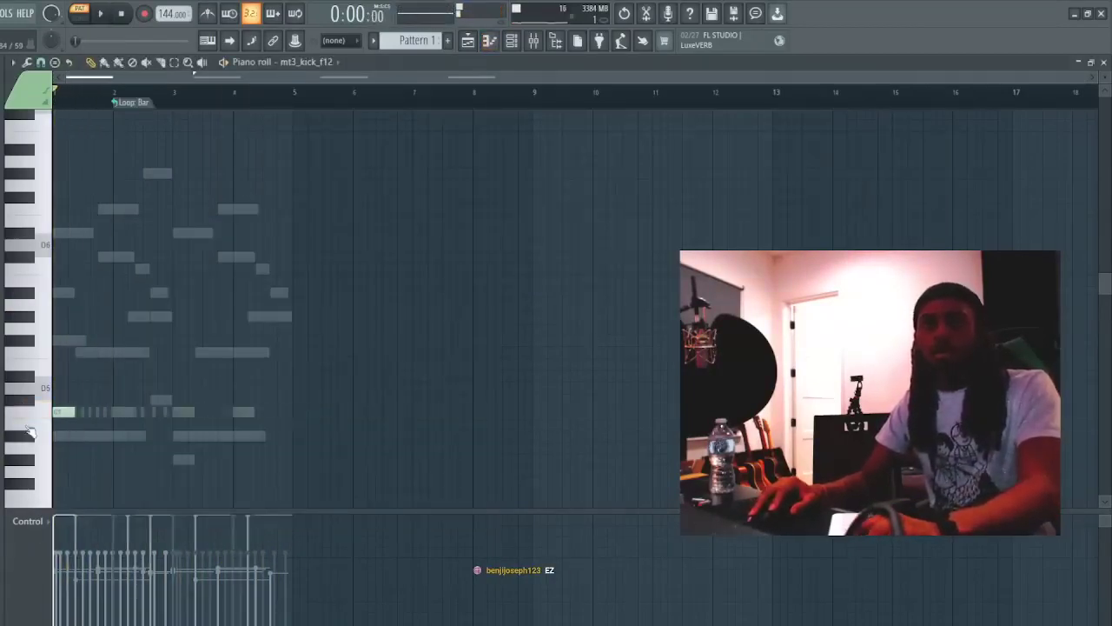
pyautogui.scroll(3, 174, 94)
pyautogui.press('space')
pyautogui.click(137, 412)
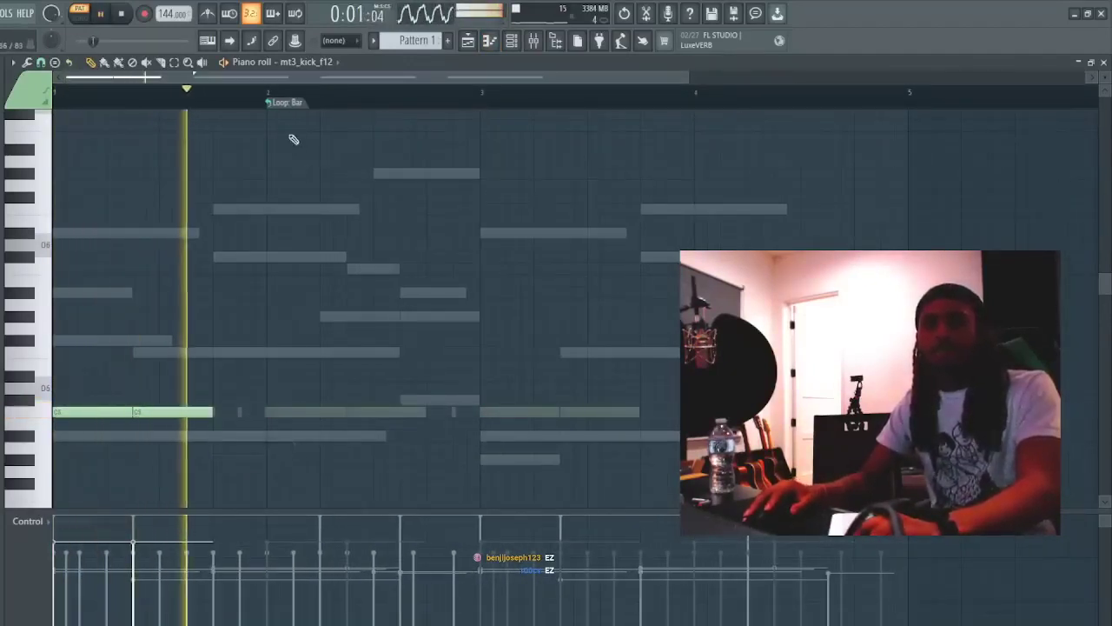
# - Add C5 kick notes at bar 3 and right after it, then delete the stray extra note
pyautogui.click(287, 102)
pyautogui.click(481, 412)
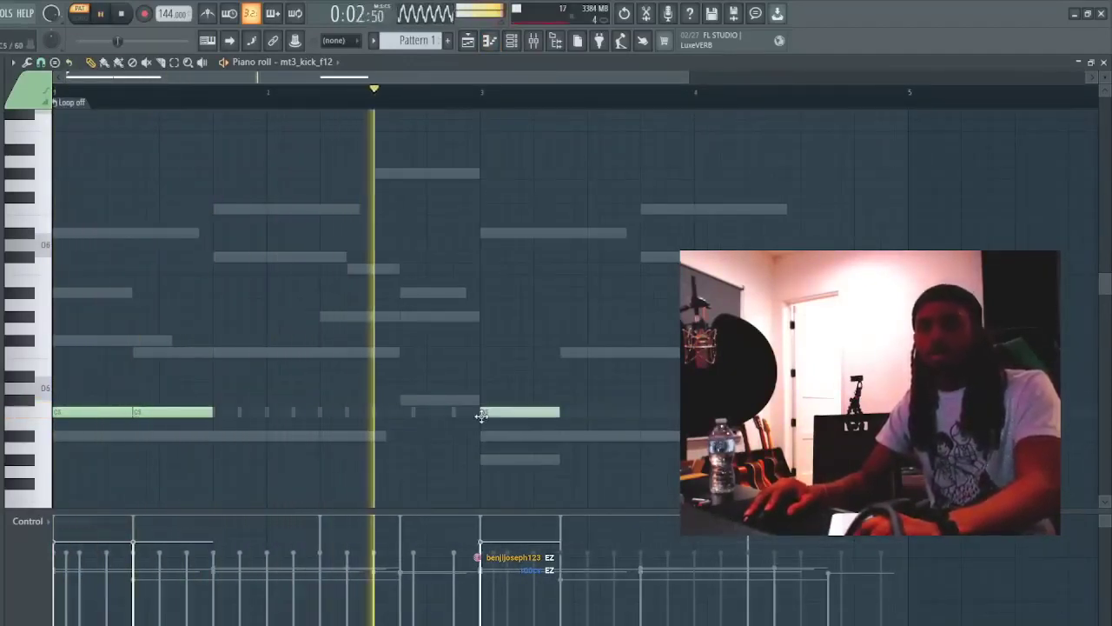
pyautogui.click(591, 412)
pyautogui.click(654, 472)
pyautogui.hotkey('ctrl', 'a')
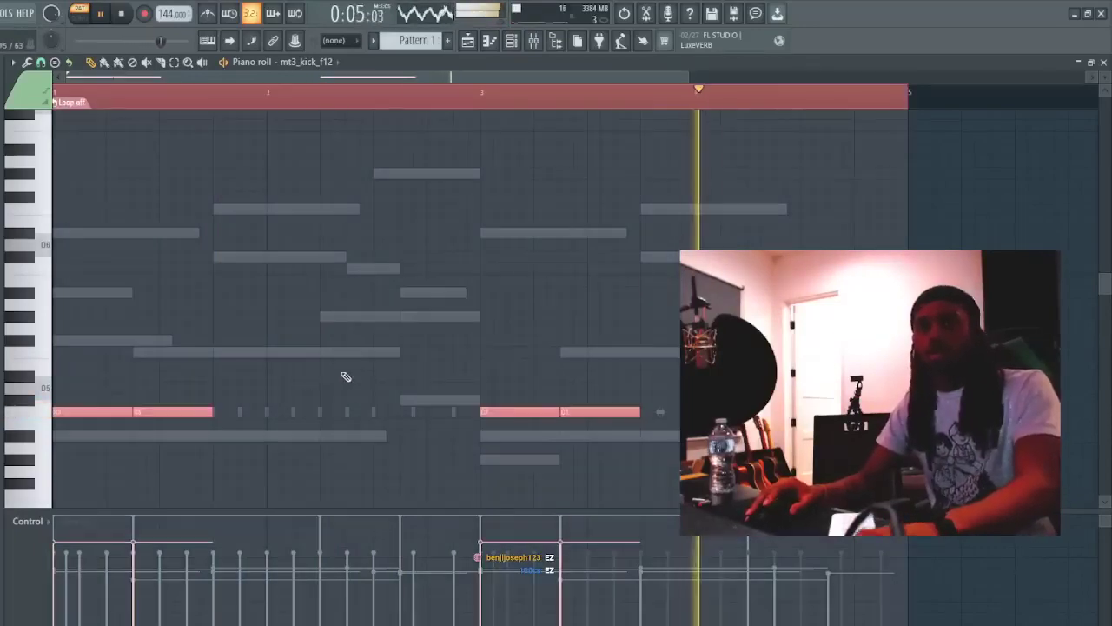
pyautogui.click(351, 317)
pyautogui.rightClick(365, 317)
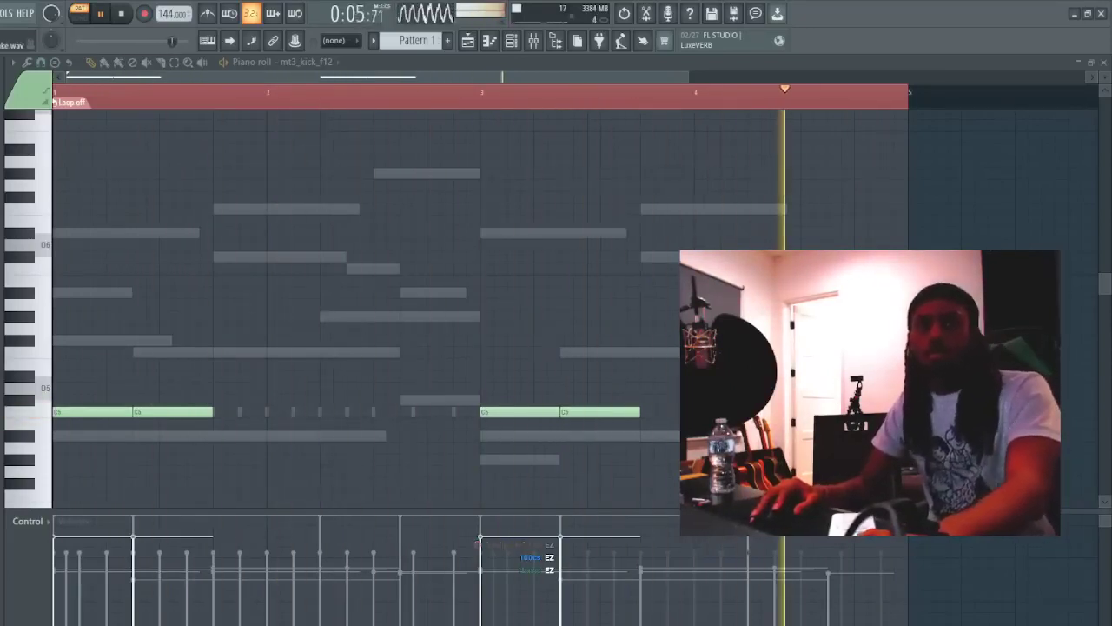
# - Open the Keyscape LA Custom C7 Grand Piano plugin and bring the Channel rack back in front
pyautogui.click(514, 42)
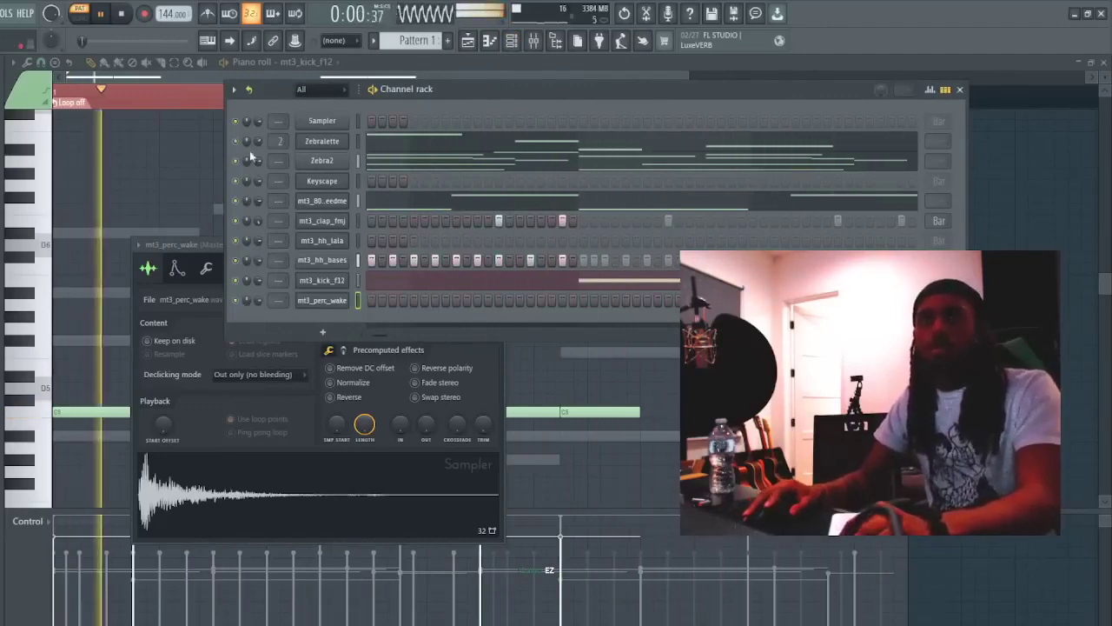
pyautogui.click(345, 184)
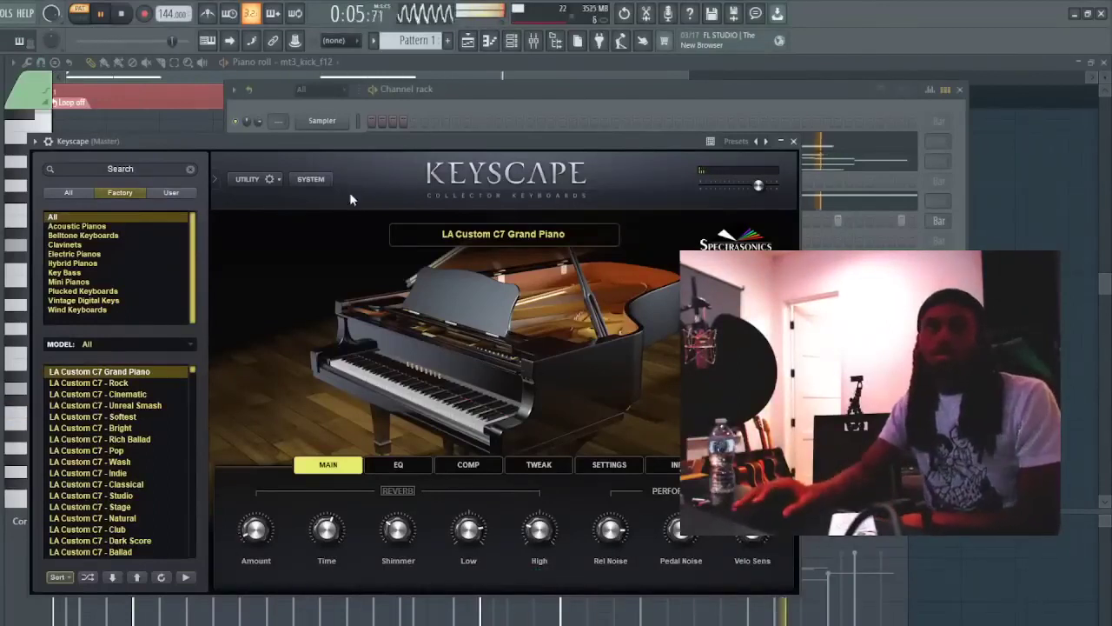
pyautogui.click(530, 78)
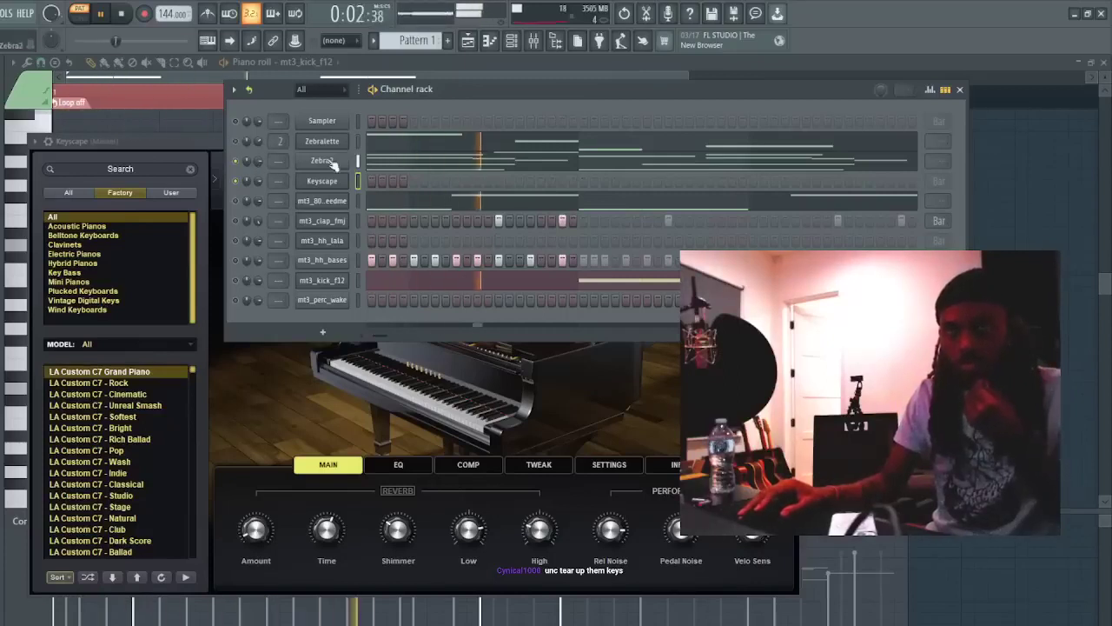
# - Stop playback, close Keyscape, and paste the copied melody into its channel, removing a stray note
pyautogui.press('space')
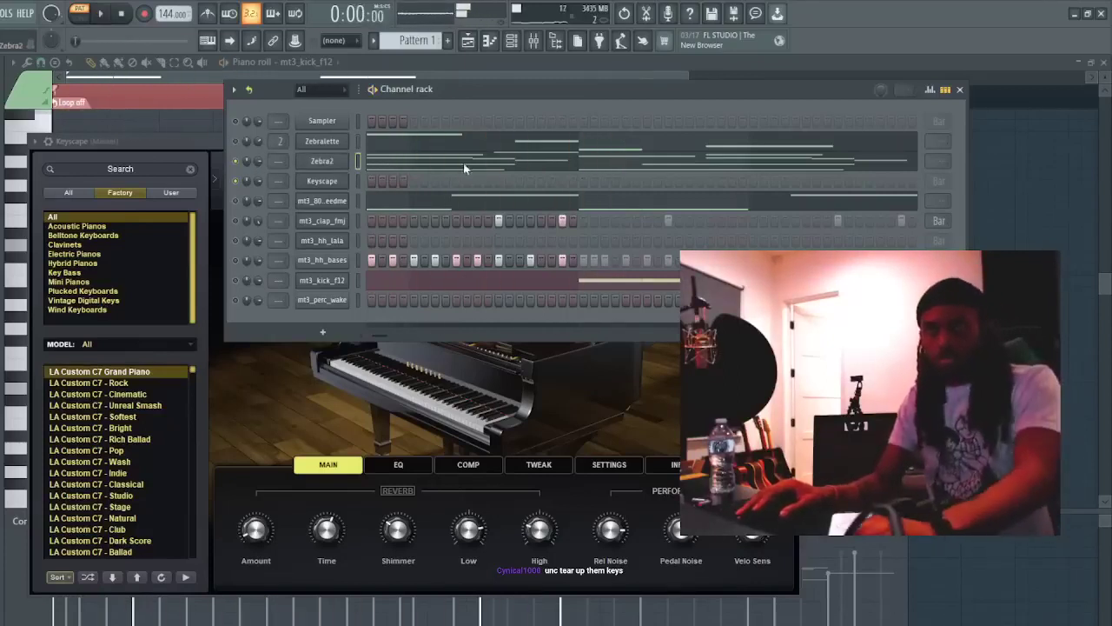
pyautogui.click(317, 183)
pyautogui.hotkey('ctrl', 'v')
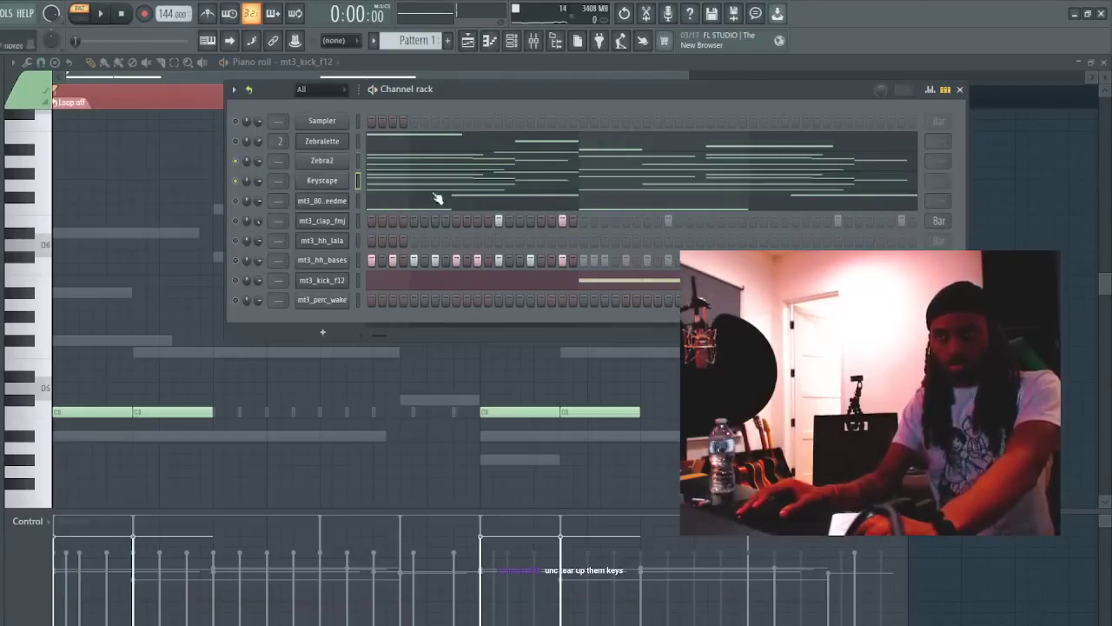
pyautogui.click(223, 160)
pyautogui.rightClick(279, 165)
# - Open the Keyscape piano roll and move all its notes down one octave
pyautogui.press('F6')
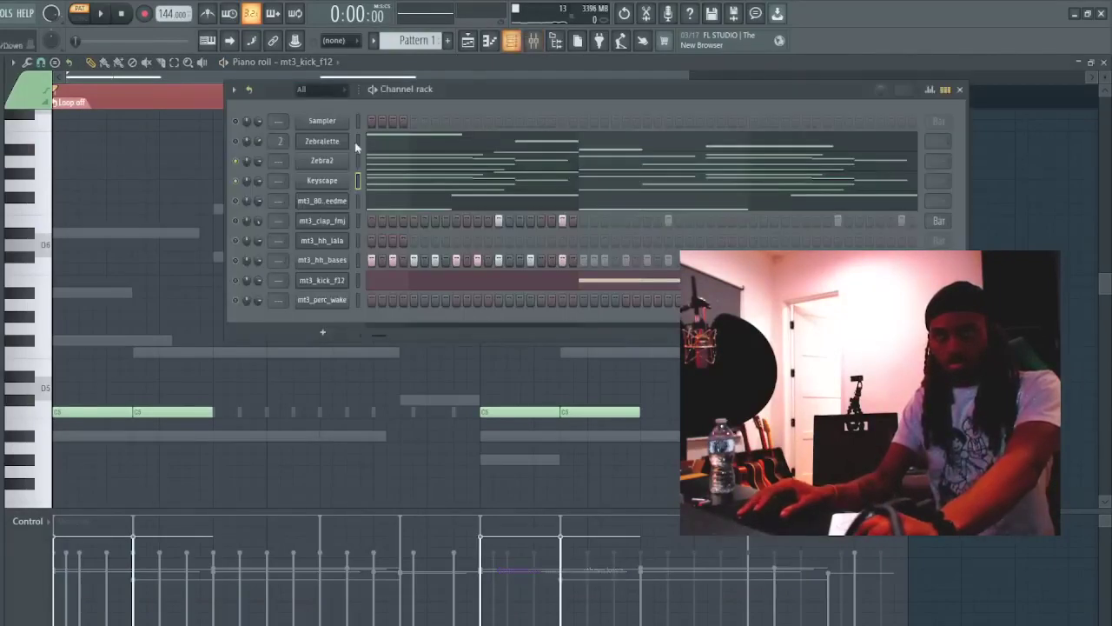
pyautogui.press('space')
pyautogui.press('F6')
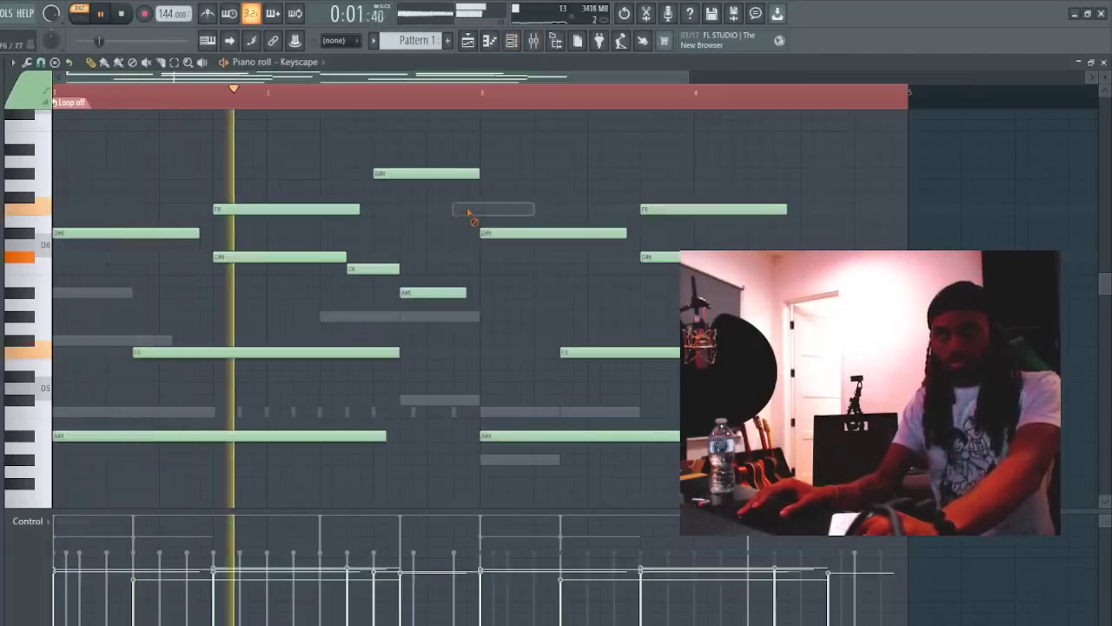
pyautogui.hotkey('ctrl', 'Down')
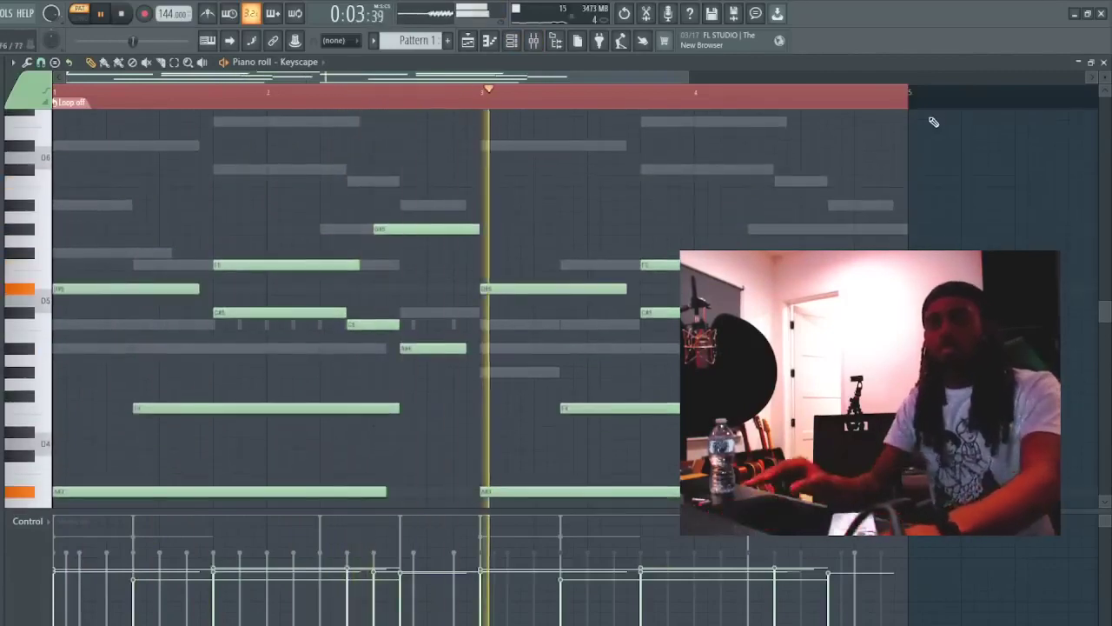
pyautogui.press('F7')
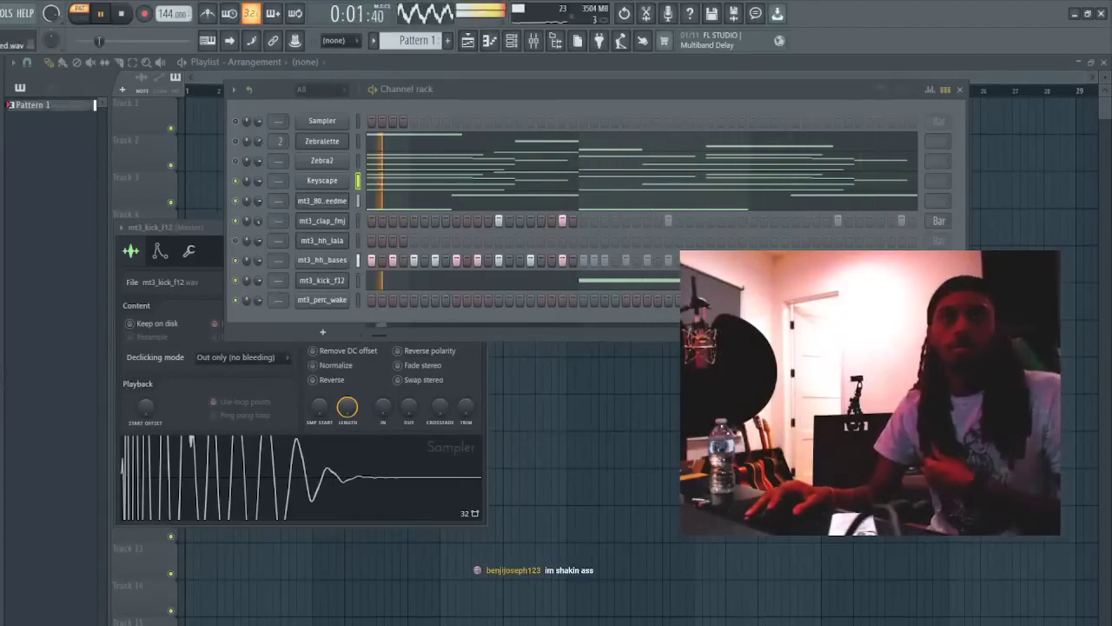
# - Add mt3_perc_changed and mt3_snare_flint from the browser as new channels
pyautogui.moveTo(3, 288); pyautogui.dragTo(324, 318)
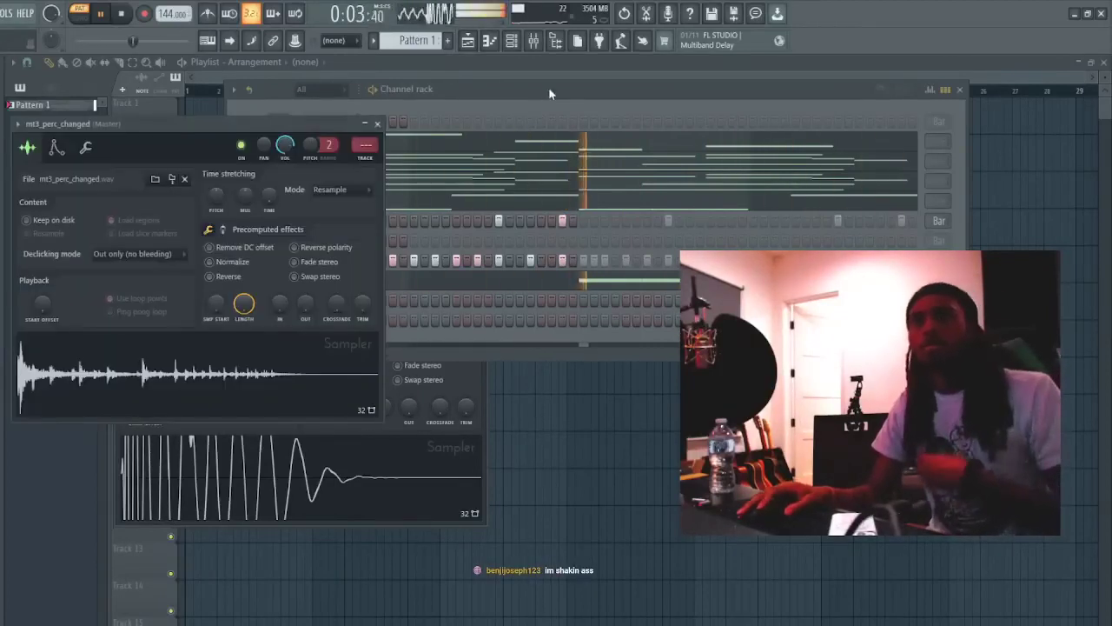
pyautogui.click(549, 92)
pyautogui.moveTo(382, 353); pyautogui.dragTo(371, 354)
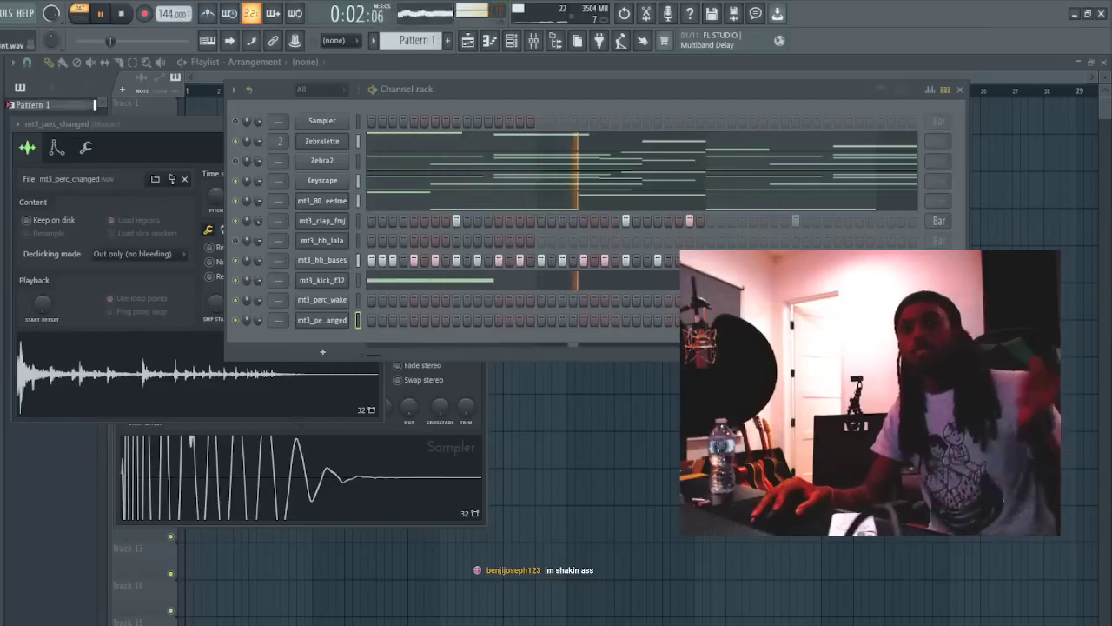
pyautogui.moveTo(16, 460); pyautogui.dragTo(323, 338)
pyautogui.click(638, 89)
pyautogui.click(225, 405)
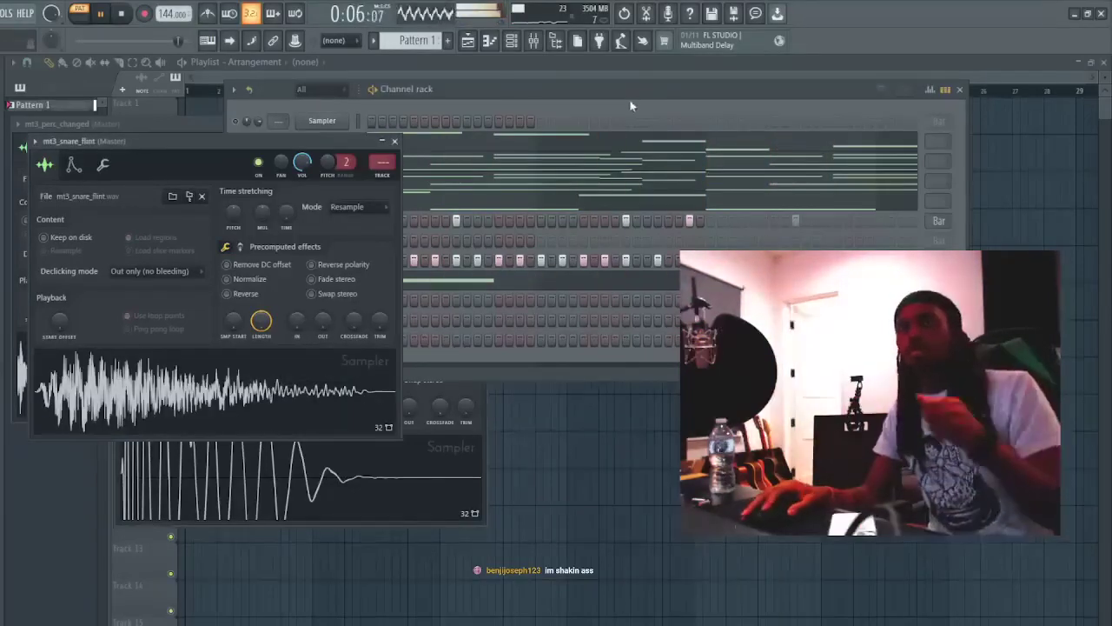
pyautogui.click(596, 116)
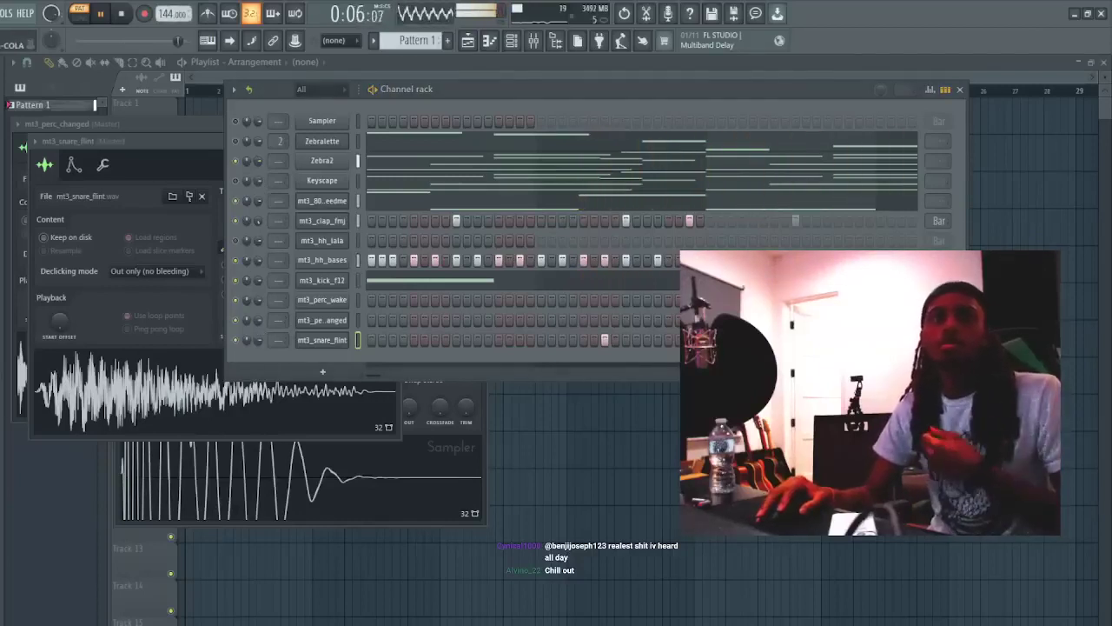
# - Turn on a step on mt3_perc_changed and add mt3_perc_cern as a new sample channel
pyautogui.click(323, 320)
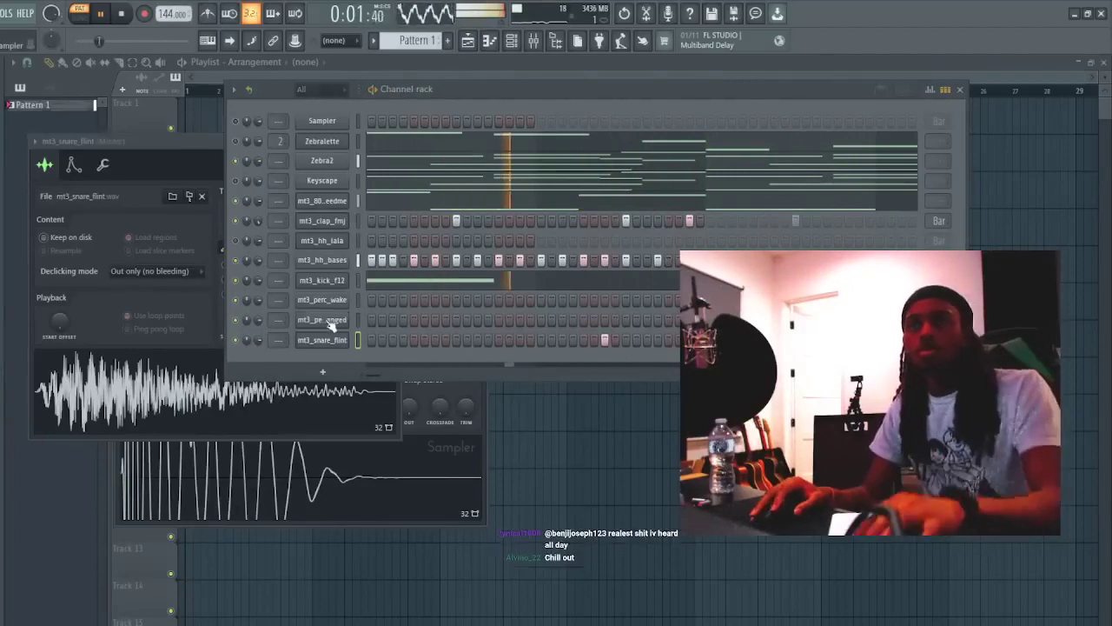
pyautogui.click(463, 81)
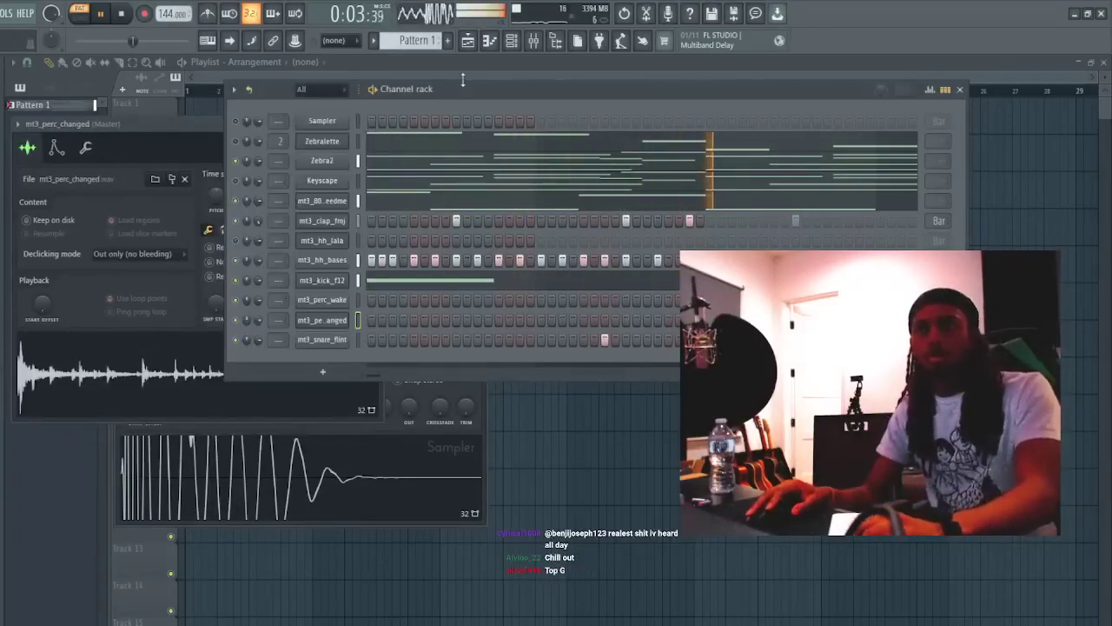
pyautogui.click(584, 319)
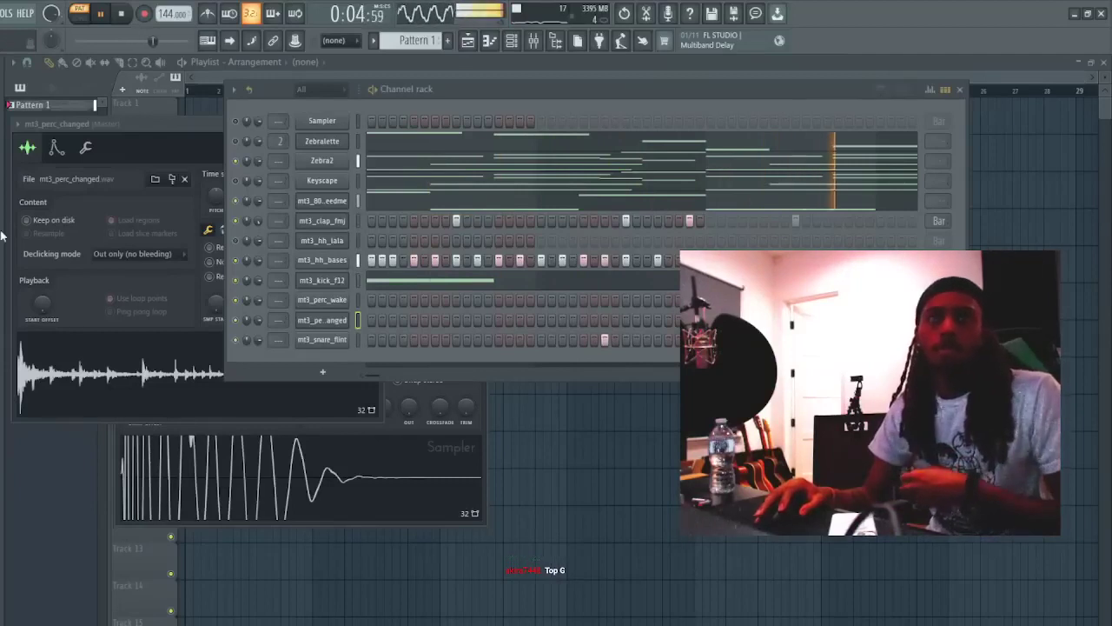
pyautogui.moveTo(1, 235); pyautogui.dragTo(688, 106)
pyautogui.click(689, 106)
pyautogui.click(181, 382)
pyautogui.moveTo(181, 379); pyautogui.dragTo(32, 373)
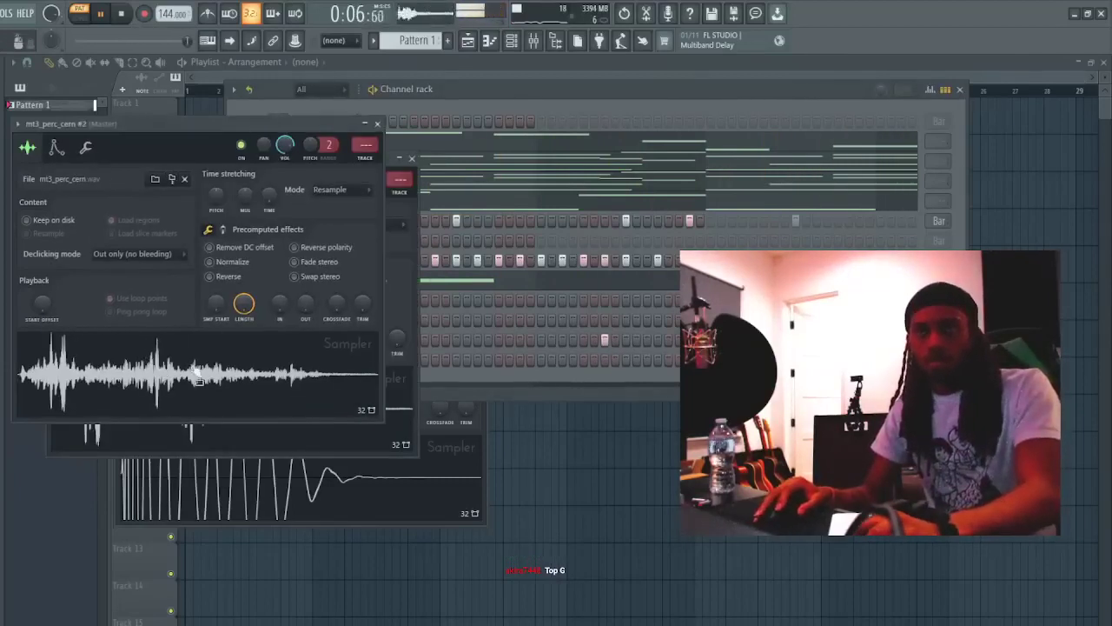
pyautogui.click(582, 103)
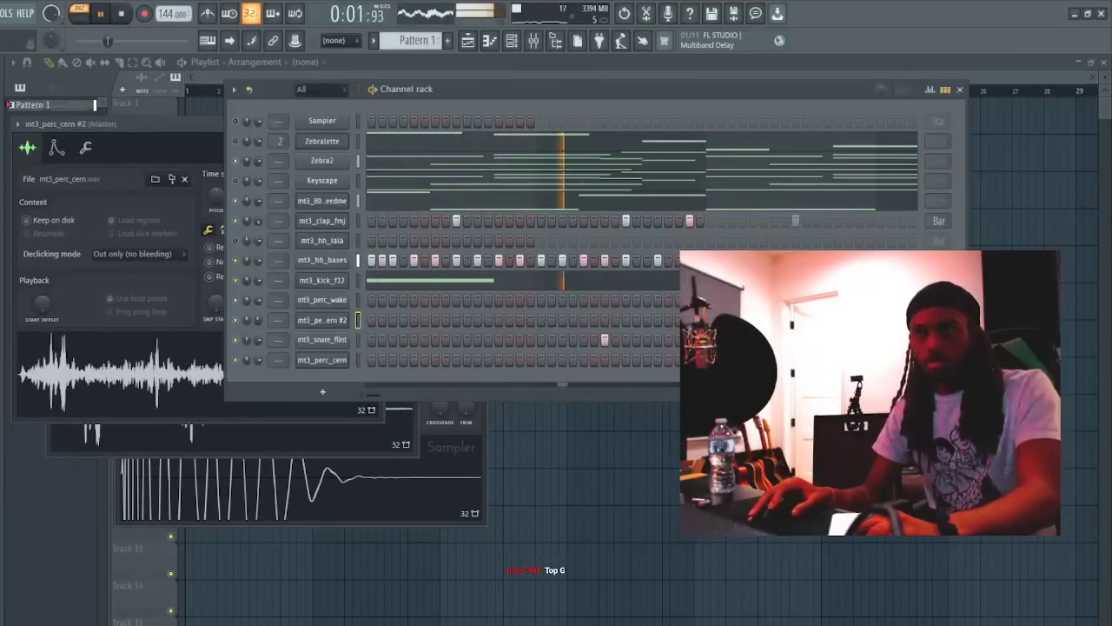
# - Turn on the last mt3_perc_cern step and set its time stretching mode to Stretch
pyautogui.click(667, 360)
pyautogui.click(323, 360)
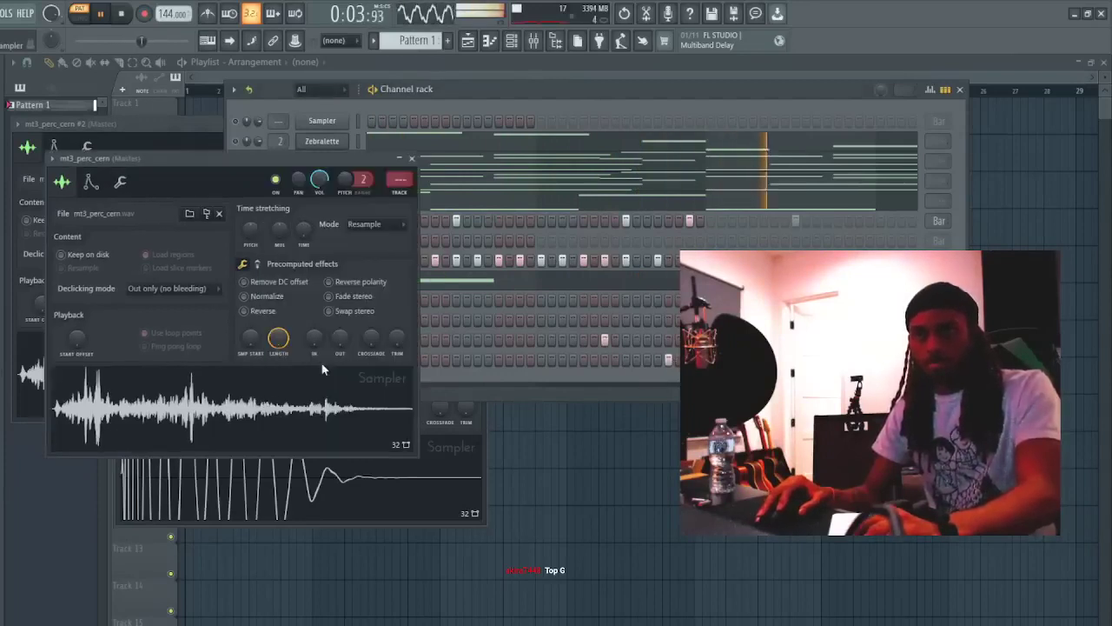
pyautogui.click(363, 225)
pyautogui.click(365, 263)
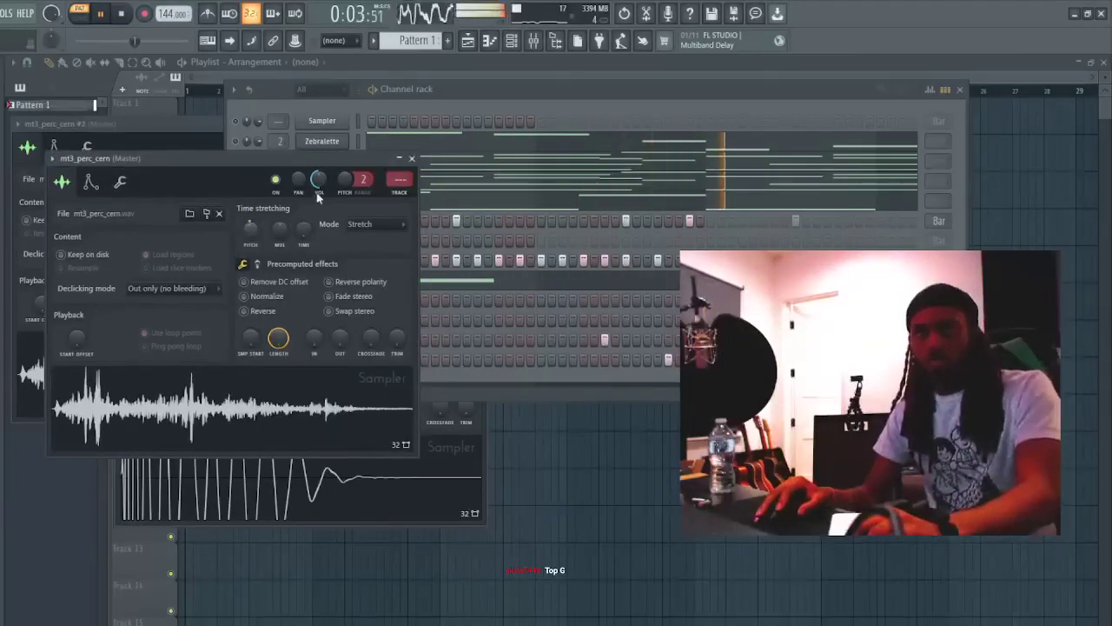
pyautogui.click(497, 108)
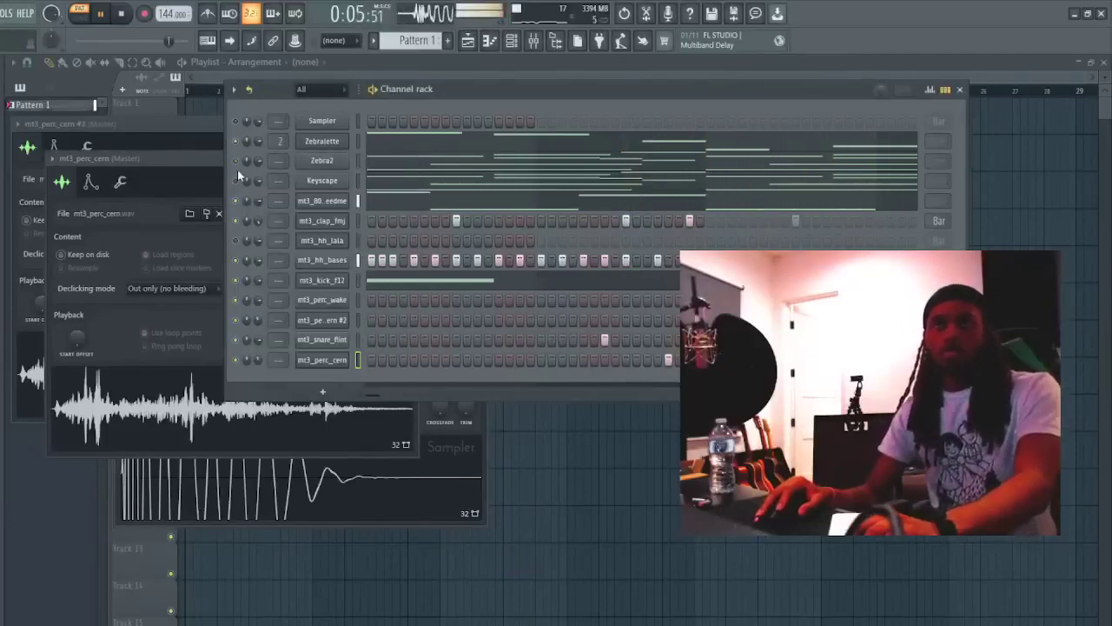
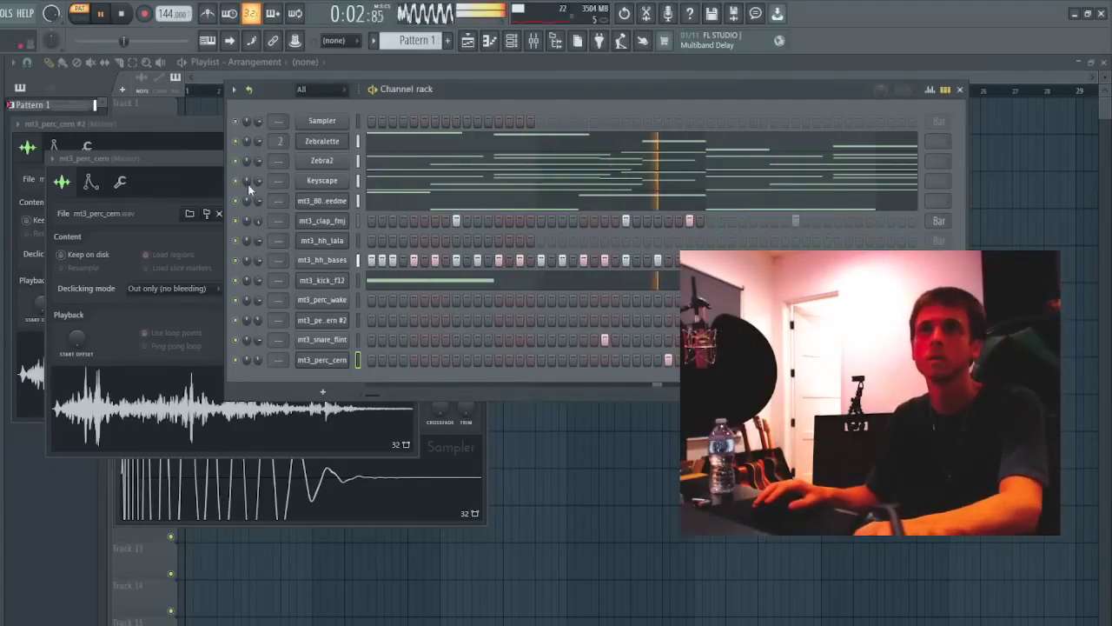
# - Place all ten picker patterns on tracks 1–10 at bar 1 and switch to song mode
pyautogui.press('F12')
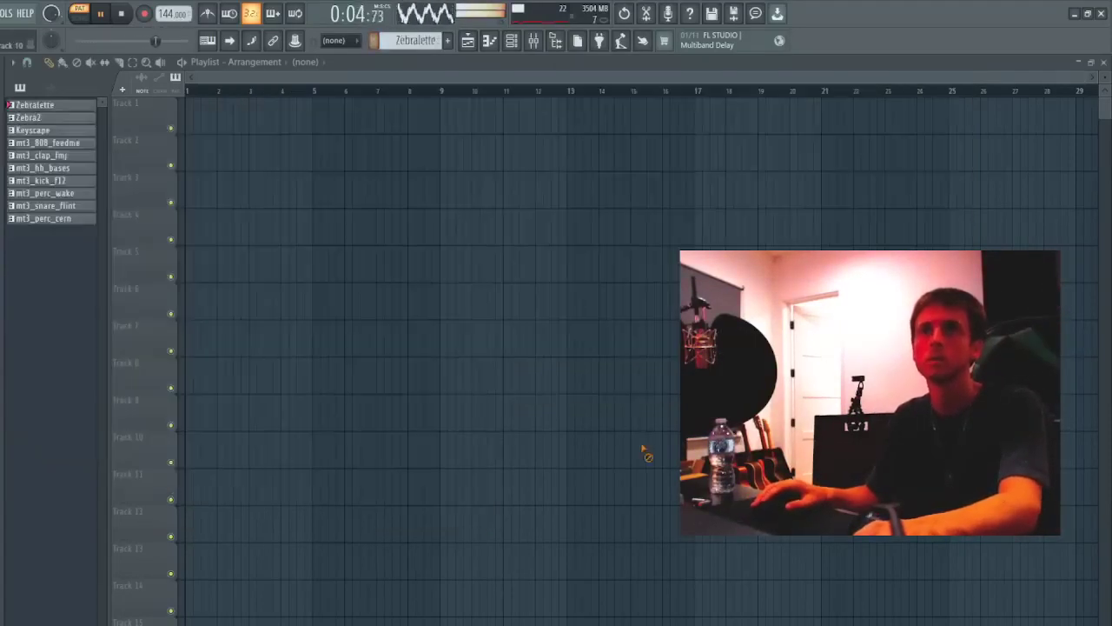
pyautogui.keyDown('shift'); pyautogui.click(76, 224); pyautogui.keyUp('shift')
pyautogui.moveTo(76, 224); pyautogui.dragTo(233, 101)
pyautogui.press('l')
# - Duplicate the track 1–9 clips and the perc_cern clip, and stretch the first kick_f12 clip to bar 5
pyautogui.moveTo(488, 422); pyautogui.dragTo(207, 113)
pyautogui.hotkey('ctrl', 'b')
pyautogui.hotkey('ctrl', 'b')
pyautogui.hotkey('ctrl', 'b')
pyautogui.moveTo(271, 462); pyautogui.dragTo(227, 445)
pyautogui.hotkey('ctrl', 'b')
# - Duplicate the clap, hh_bases and perc_cern clips out to bar 7
pyautogui.hotkey('ctrl', 'b')
pyautogui.hotkey('ctrl', 'd')
pyautogui.moveTo(278, 330); pyautogui.dragTo(310, 328)
pyautogui.moveTo(246, 299); pyautogui.dragTo(231, 265)
pyautogui.hotkey('ctrl', 'b')
pyautogui.moveTo(348, 269); pyautogui.dragTo(377, 295)
pyautogui.hotkey('ctrl', 'b')
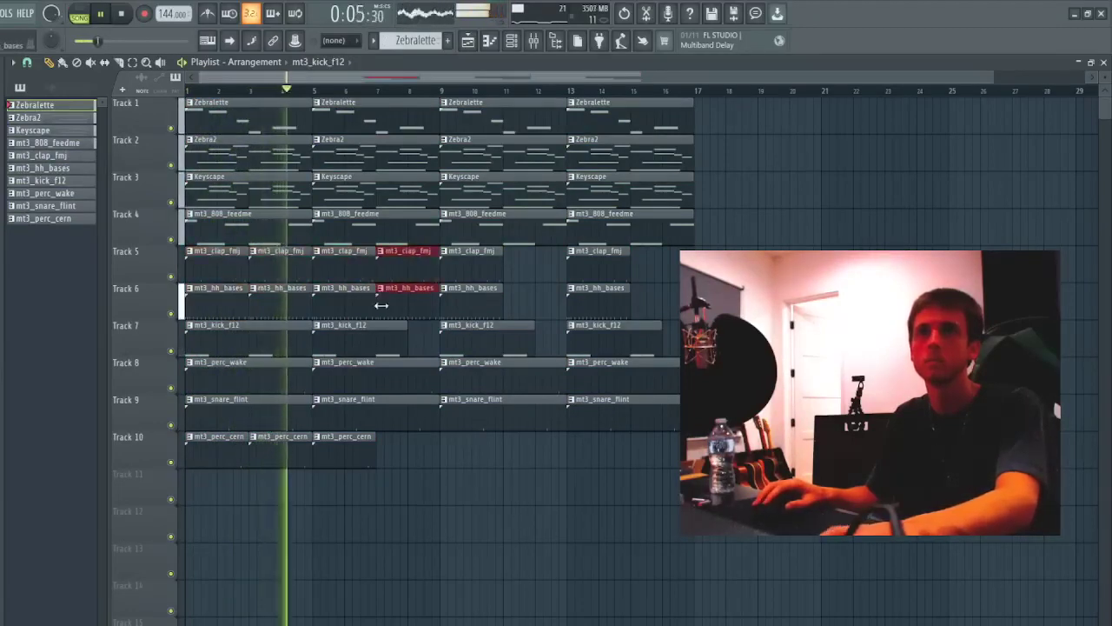
pyautogui.moveTo(397, 447); pyautogui.dragTo(374, 445)
# - Rework the kick_f12 clips, copy the drums to bars 9–17, and erase Zebra2 and Zebralette clips there
pyautogui.hotkey('ctrl', 'b')
pyautogui.hotkey('ctrl', 'd')
pyautogui.rightClick(382, 327)
pyautogui.moveTo(306, 329); pyautogui.dragTo(245, 350)
pyautogui.hotkey('ctrl', 'b')
pyautogui.hotkey('ctrl', 'd')
pyautogui.rightClick(469, 342)
pyautogui.moveTo(514, 245); pyautogui.dragTo(30, 541)
pyautogui.hotkey('ctrl', 'b')
pyautogui.hotkey('ctrl', 'd')
pyautogui.rightClick(511, 146)
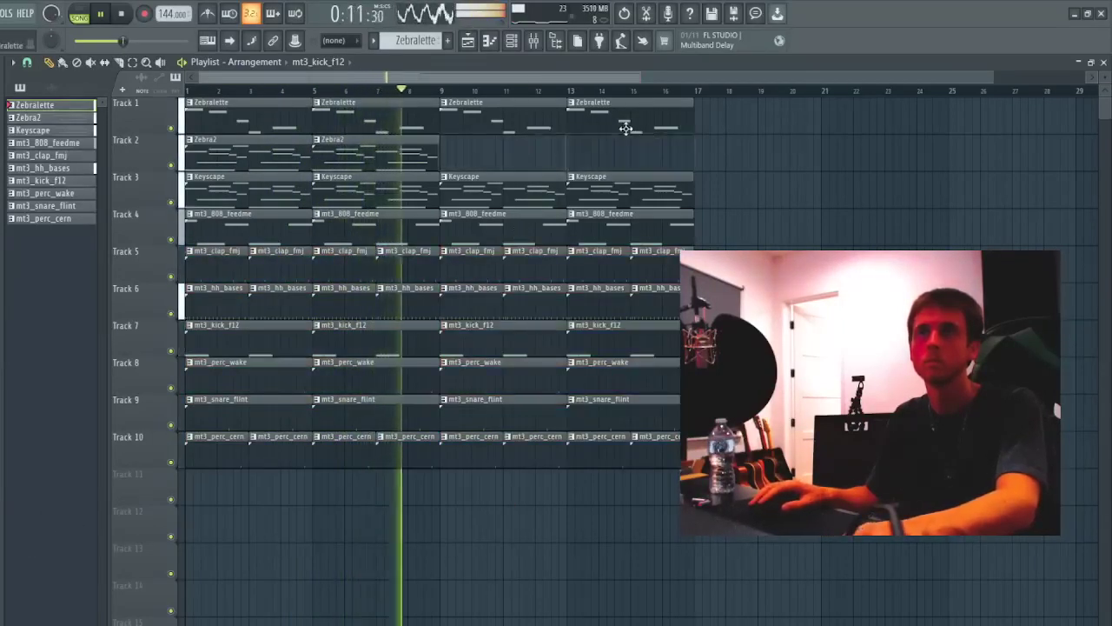
pyautogui.rightClick(626, 125)
# - Delete the top note from the Keyscape pattern and return to the Playlist
pyautogui.click(518, 184)
pyautogui.doubleClick(519, 183)
pyautogui.rightClick(571, 183)
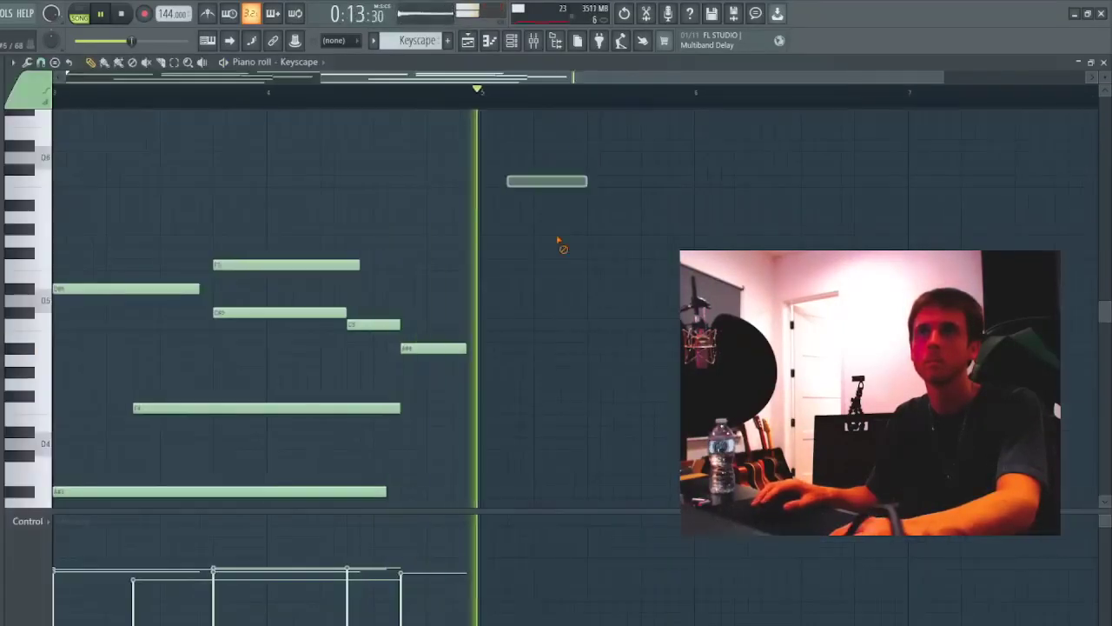
pyautogui.click(469, 42)
pyautogui.doubleClick(537, 192)
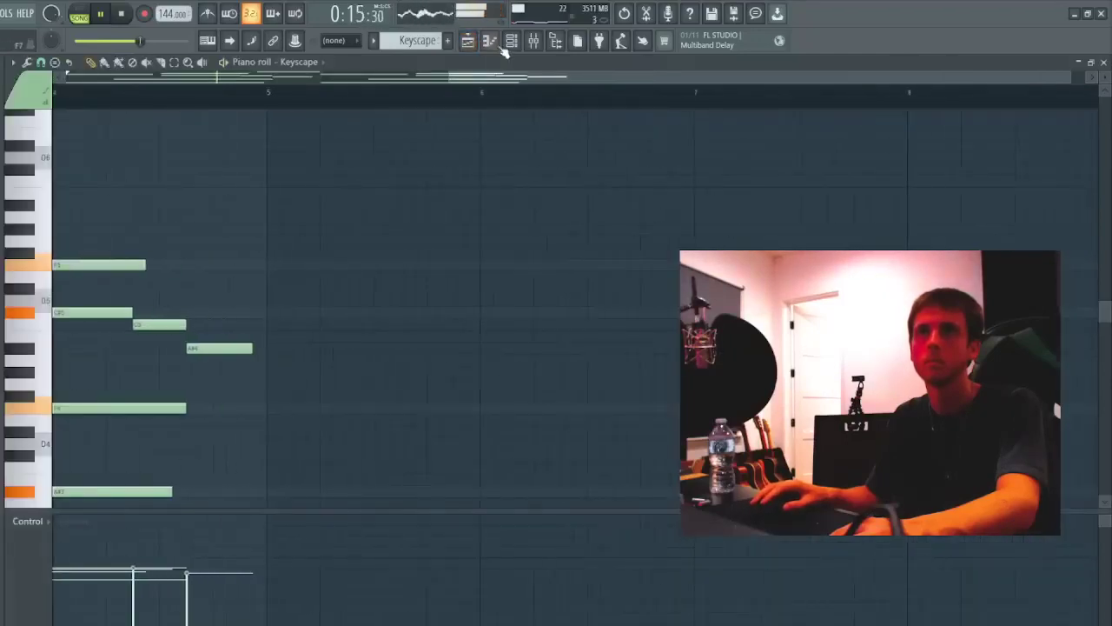
pyautogui.click(511, 42)
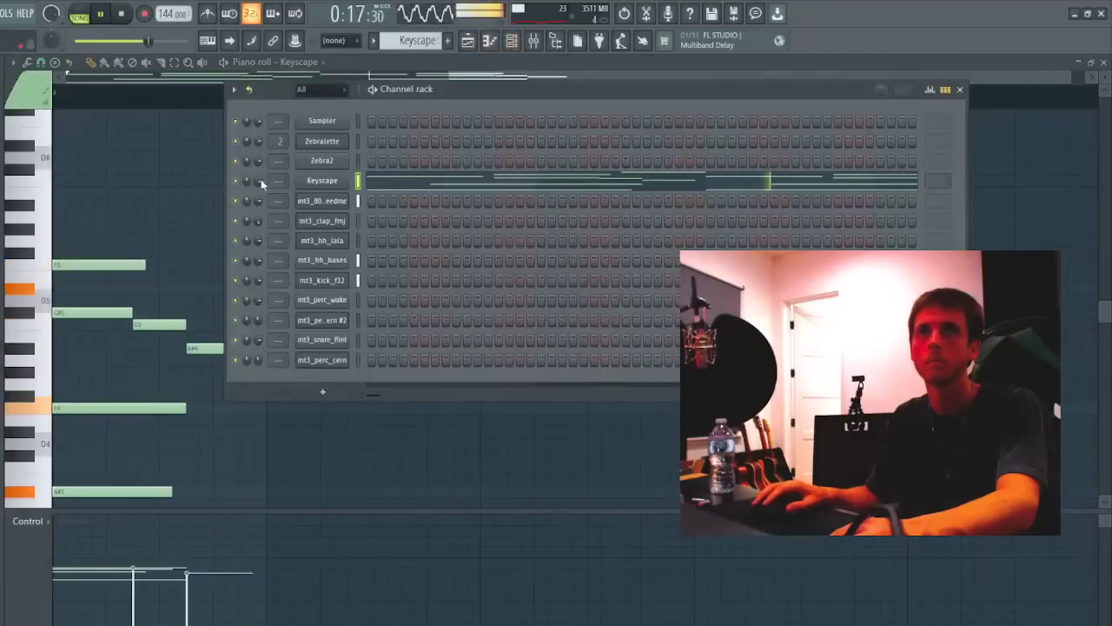
pyautogui.click(469, 42)
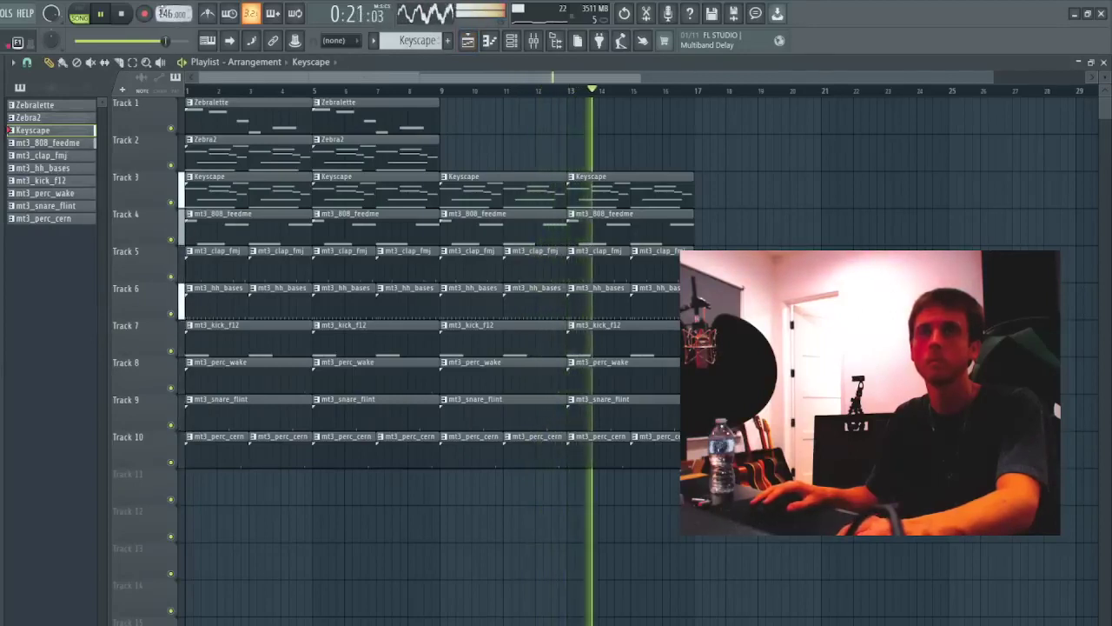
# - Duplicate the whole section into bars 17–33 and delete both Keyscape clips in bars 17–25
pyautogui.moveTo(813, 524); pyautogui.dragTo(188, 112)
pyautogui.hotkey('ctrl', 'b')
pyautogui.hotkey('ctrl', 'd')
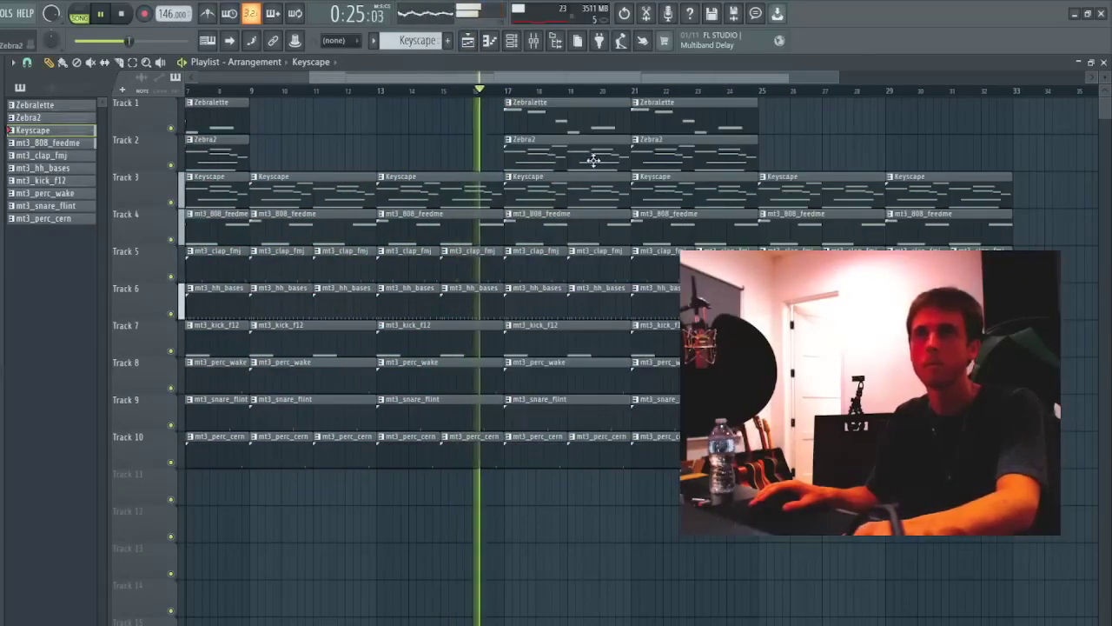
pyautogui.rightClick(573, 183)
pyautogui.rightClick(668, 191)
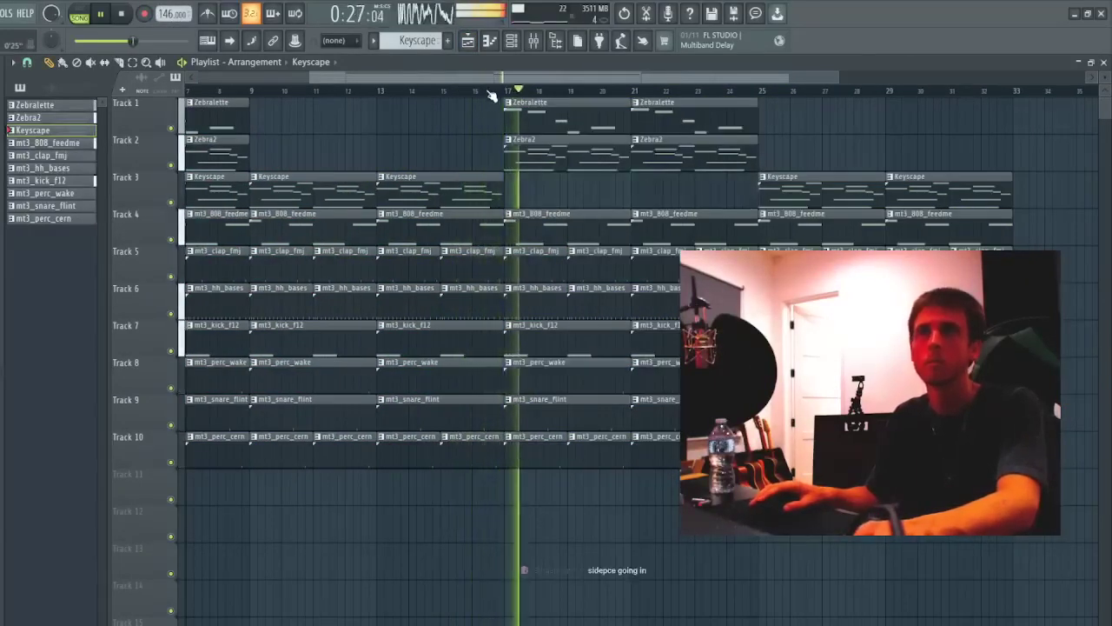
pyautogui.scroll(-3, 493, 96)
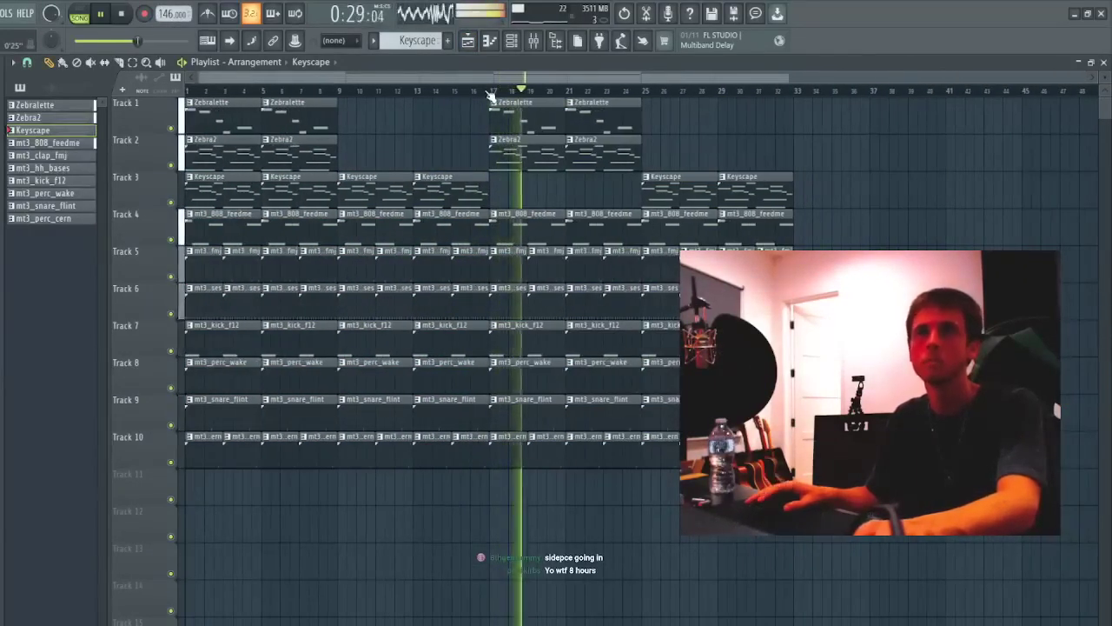
# - Copy the Zebra2 clip pair to bars 25–33 and remove drum clips at bars 25–29
pyautogui.moveTo(648, 157); pyautogui.dragTo(498, 149)
pyautogui.hotkey('ctrl', 'b')
pyautogui.rightClick(683, 235)
pyautogui.rightClick(662, 261)
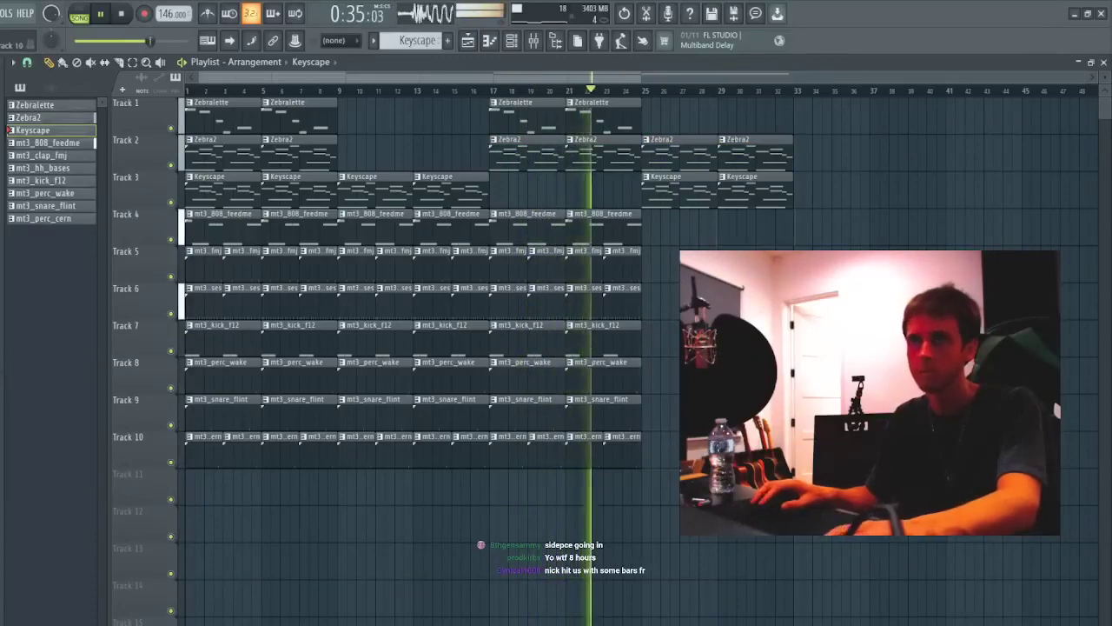
# - Duplicate bars 1–33 to bars 33–65, then copy bars 33–65 on to bars 65–97
pyautogui.hotkey('ctrl', 'a')
pyautogui.hotkey('ctrl', 'b')
pyautogui.hscroll(3, 365, 95)
pyautogui.scroll(-2, 401, 96)
pyautogui.hscroll(-5, 401, 97)
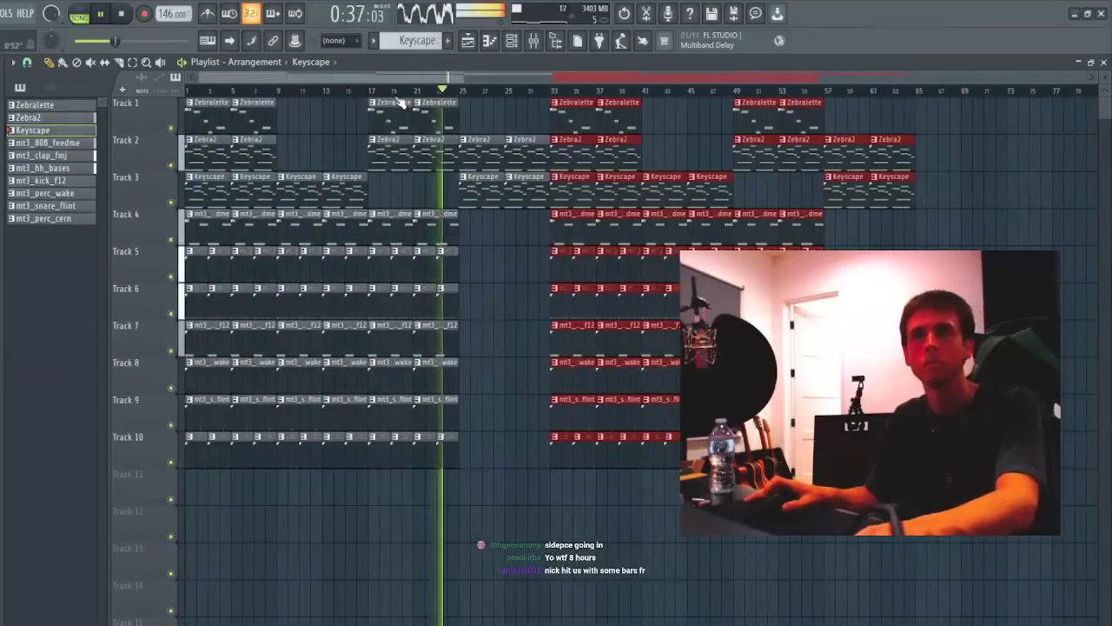
pyautogui.hotkey('ctrl', 'd')
pyautogui.moveTo(566, 441); pyautogui.dragTo(993, 25)
pyautogui.hotkey('ctrl', 'b')
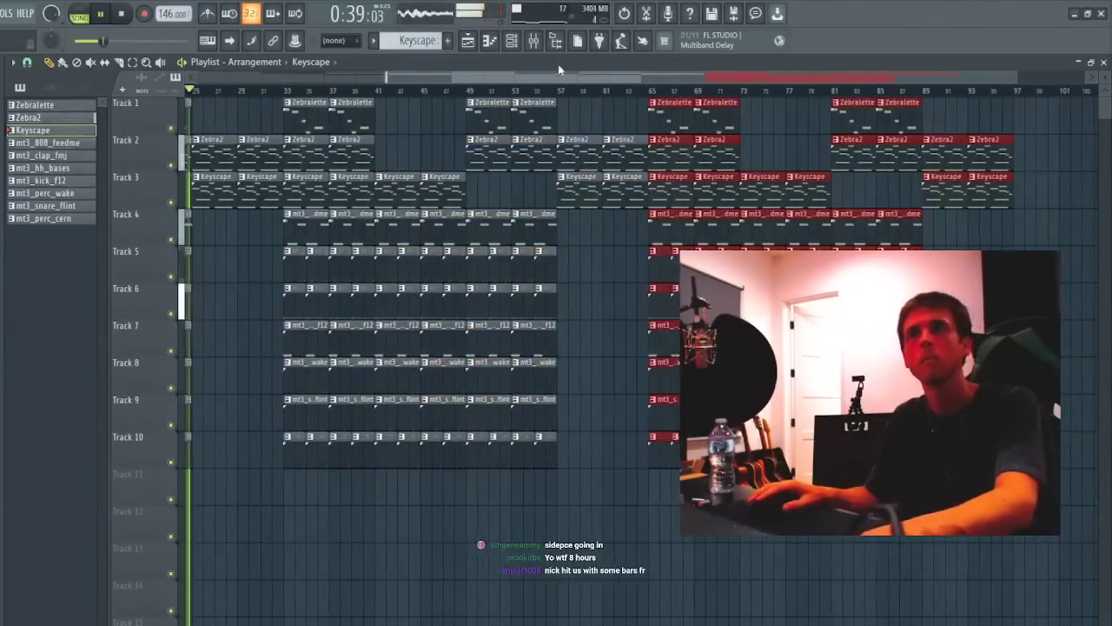
pyautogui.hotkey('ctrl', 'd')
pyautogui.scroll(-1, 521, 92)
pyautogui.scroll(-1, 518, 93)
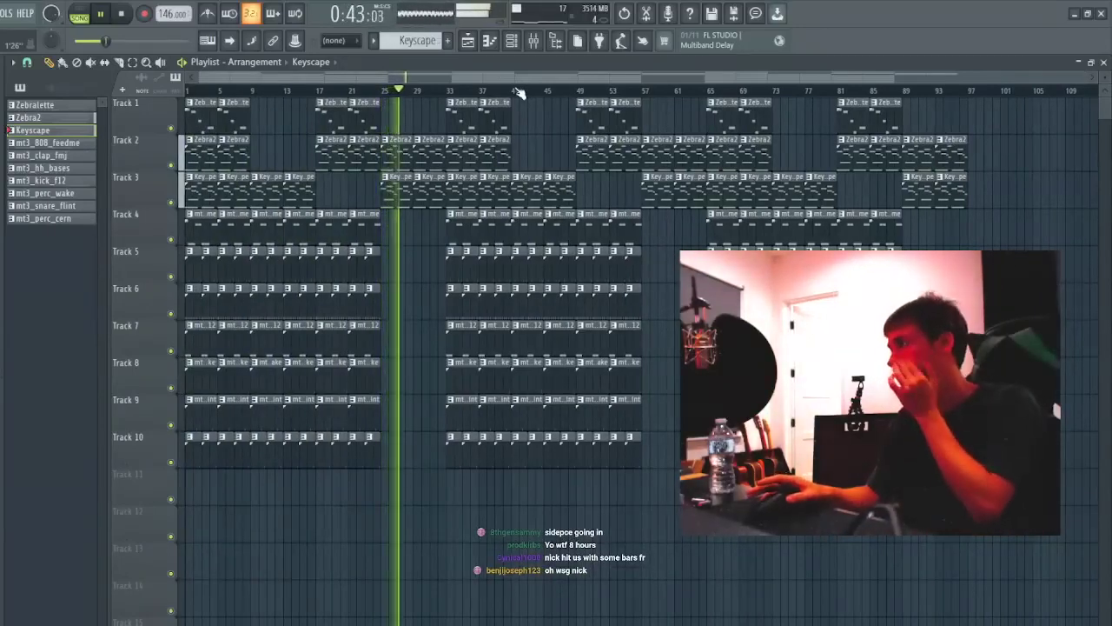
pyautogui.moveTo(725, 123); pyautogui.dragTo(1018, 534)
# - Clear the clip selection, listen through the arrangement, then stop playback
pyautogui.hotkey('ctrl', 'd')
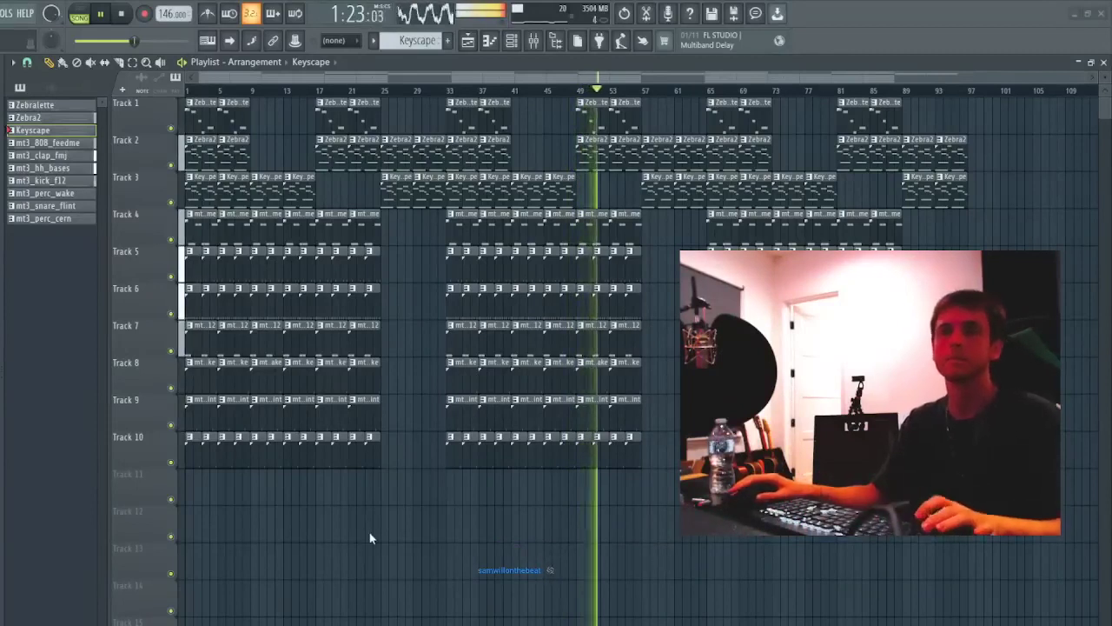
pyautogui.press('space')
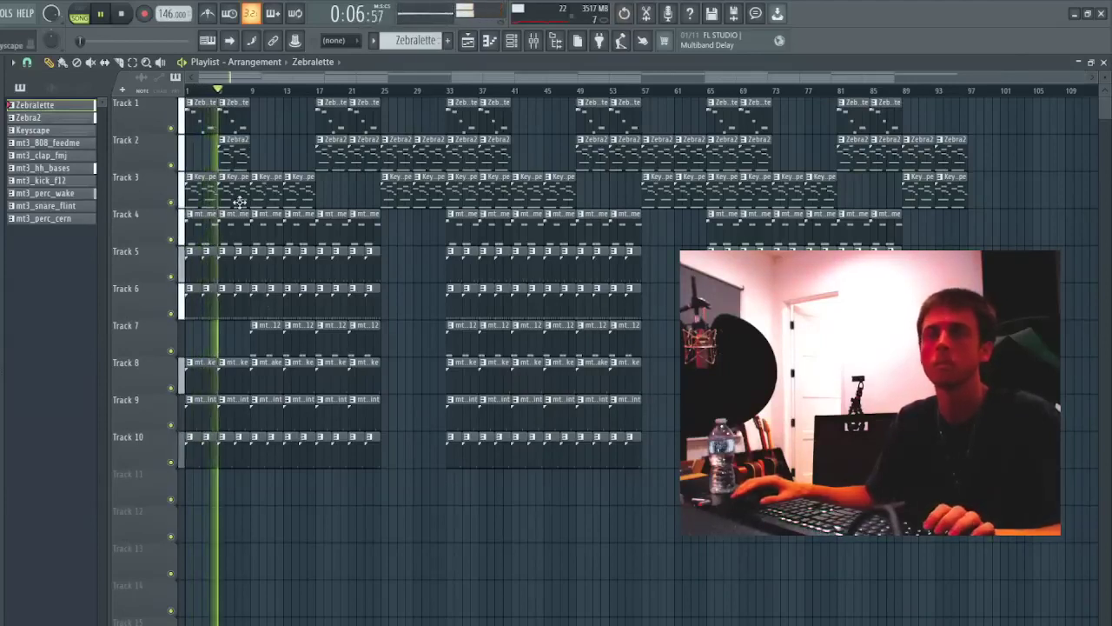
# - Route all 13 Channel rack channels to their own mixer tracks with Ctrl+L
pyautogui.press('space')
pyautogui.press('space')
pyautogui.press('F7')
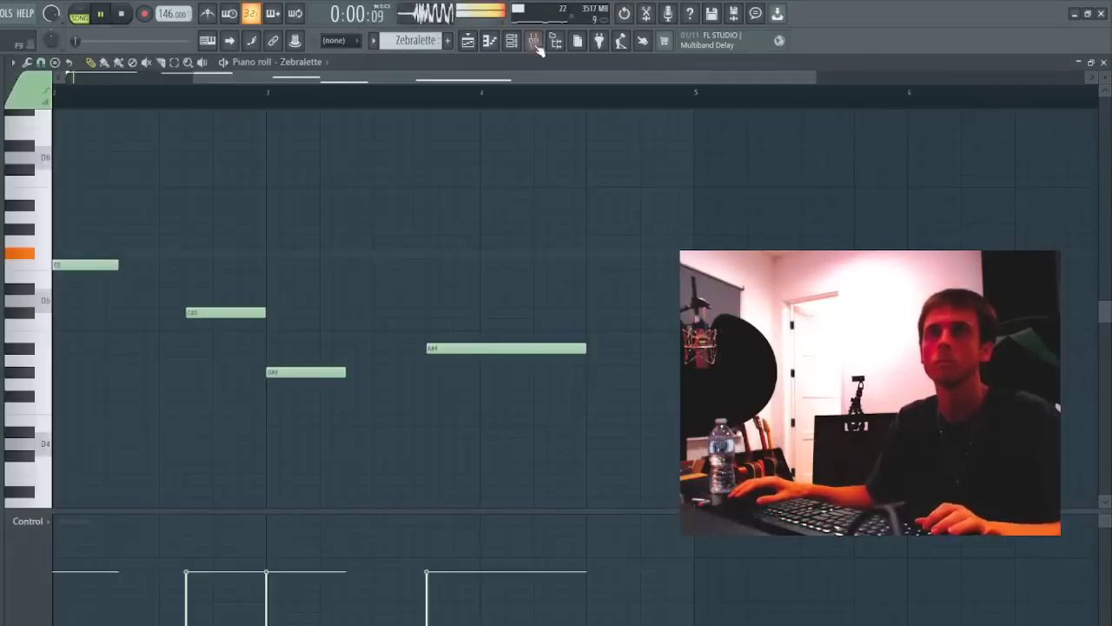
pyautogui.click(533, 43)
pyautogui.click(536, 41)
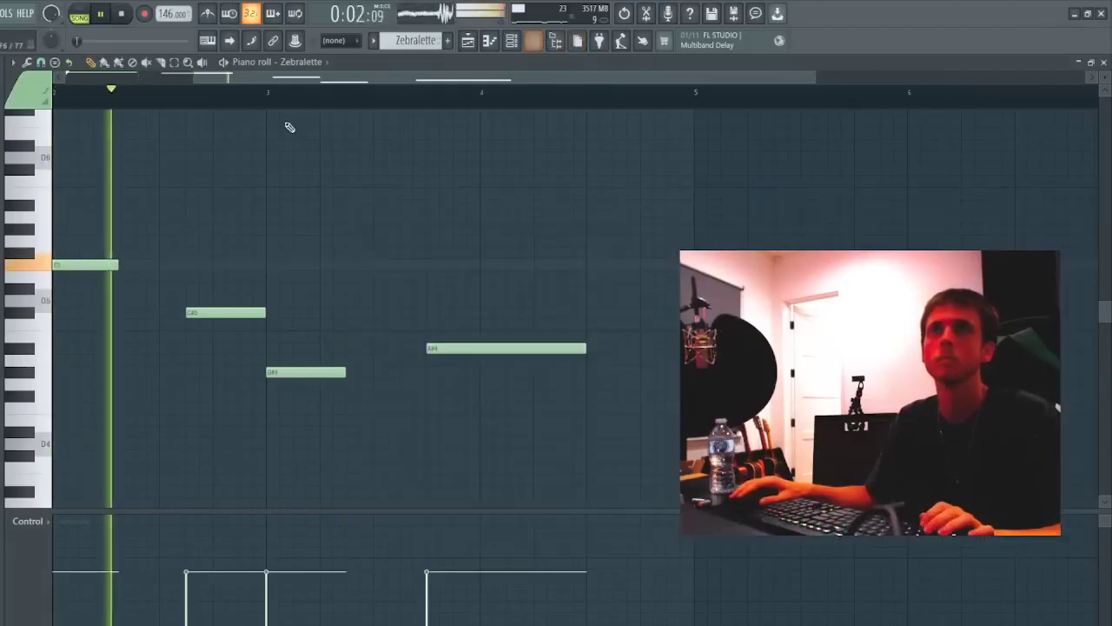
pyautogui.click(512, 42)
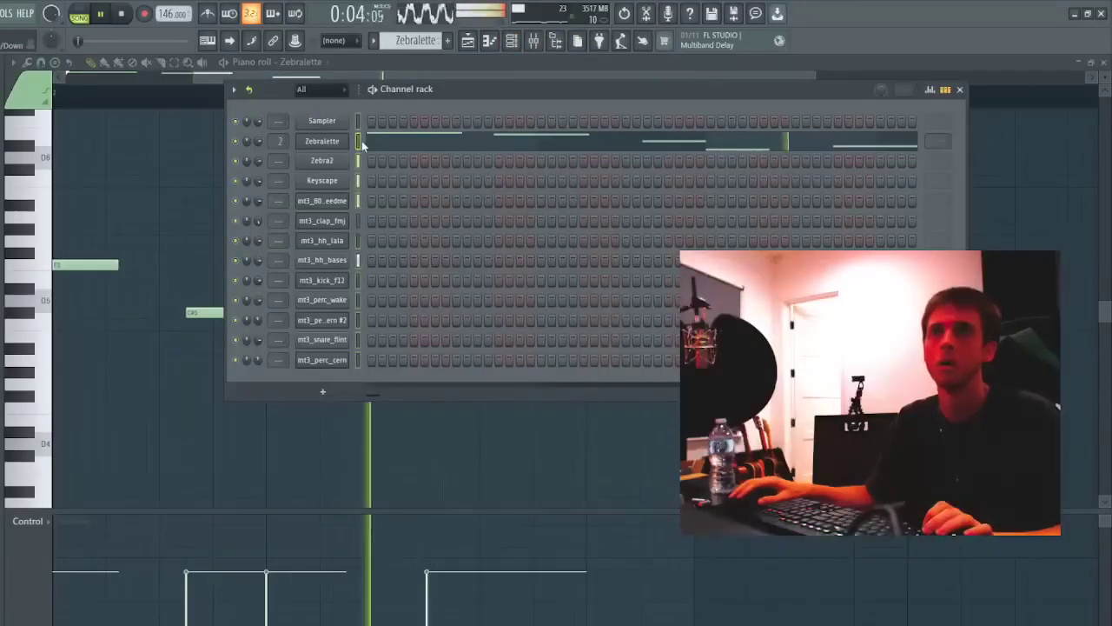
pyautogui.hotkey('ctrl', 'a')
pyautogui.hotkey('ctrl', 'l')
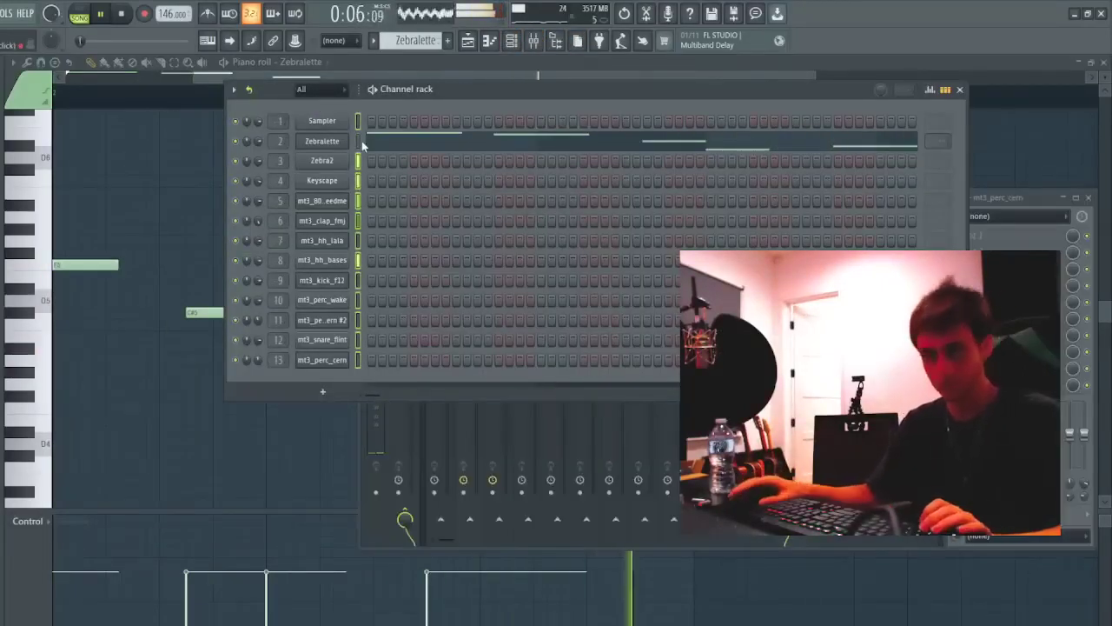
pyautogui.press('space')
# - Select mixer Insert 2 and load a parametric EQ into its effect slot
pyautogui.click(601, 418)
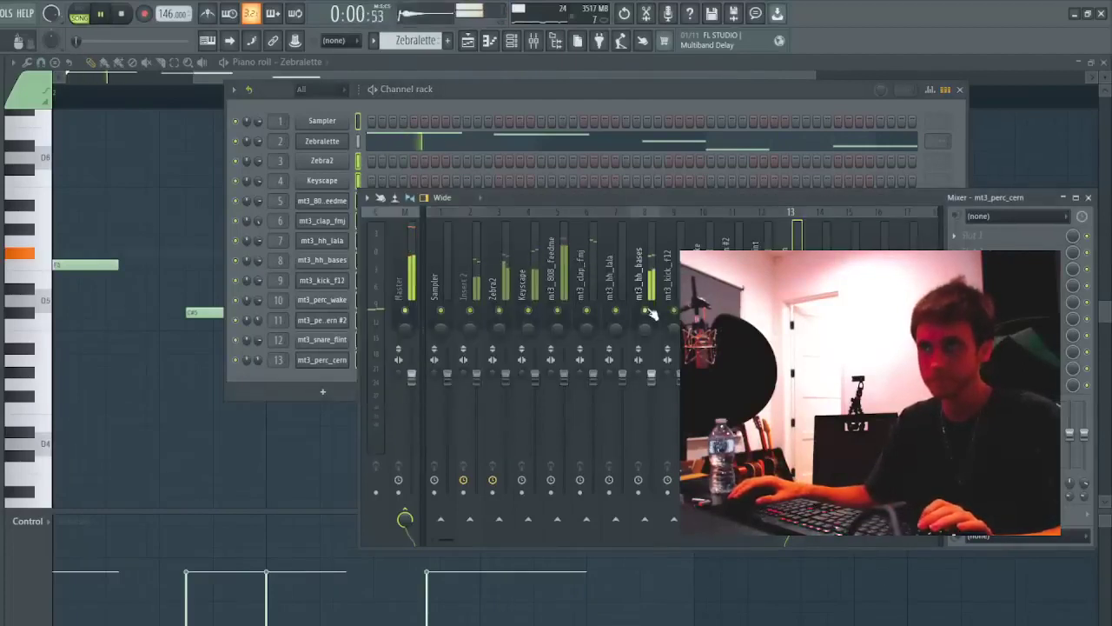
pyautogui.click(564, 315)
pyautogui.press('space')
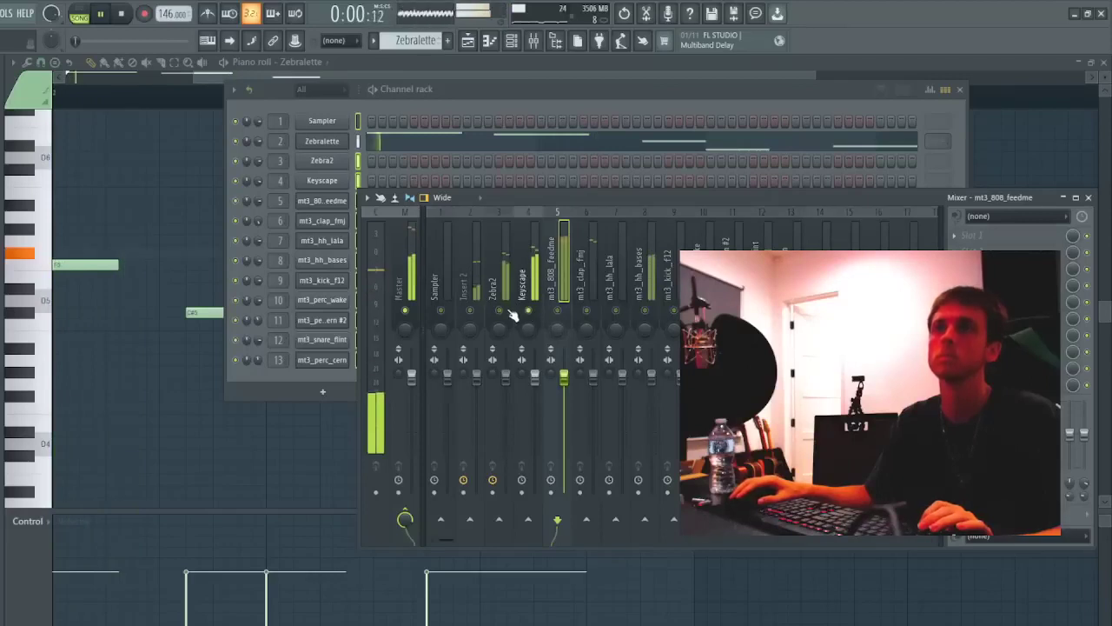
pyautogui.click(473, 291)
pyautogui.press('space')
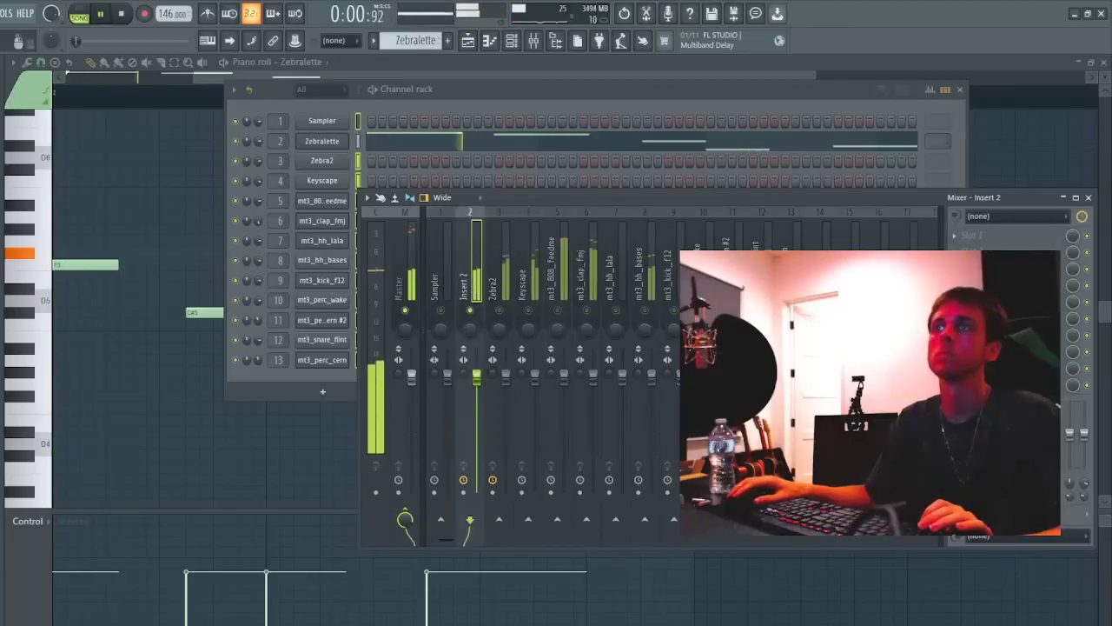
pyautogui.click(747, 287)
# - Cut a wide dip around 592 Hz with EQ band 4, then close the mixer and return to the Playlist
pyautogui.moveTo(200, 254); pyautogui.dragTo(205, 301)
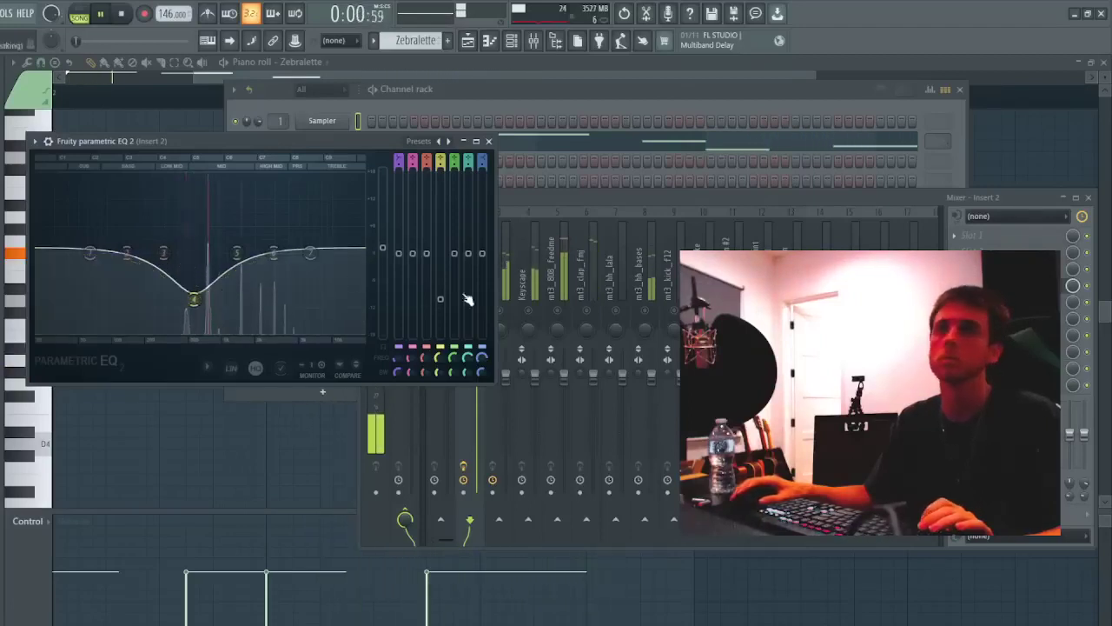
pyautogui.click(522, 282)
pyautogui.click(463, 373)
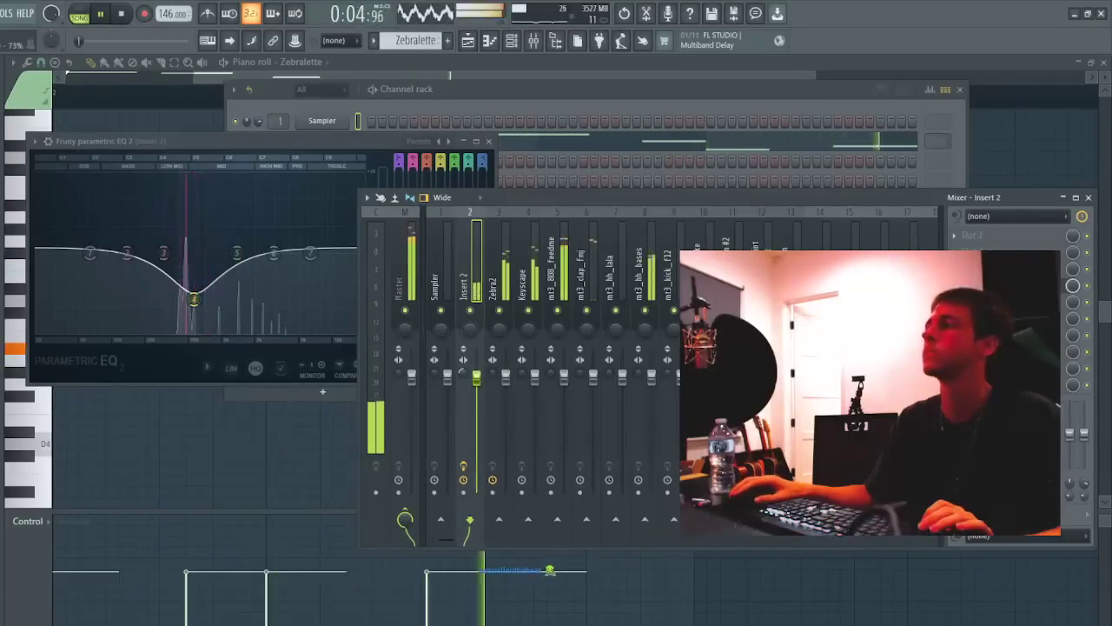
pyautogui.click(664, 261)
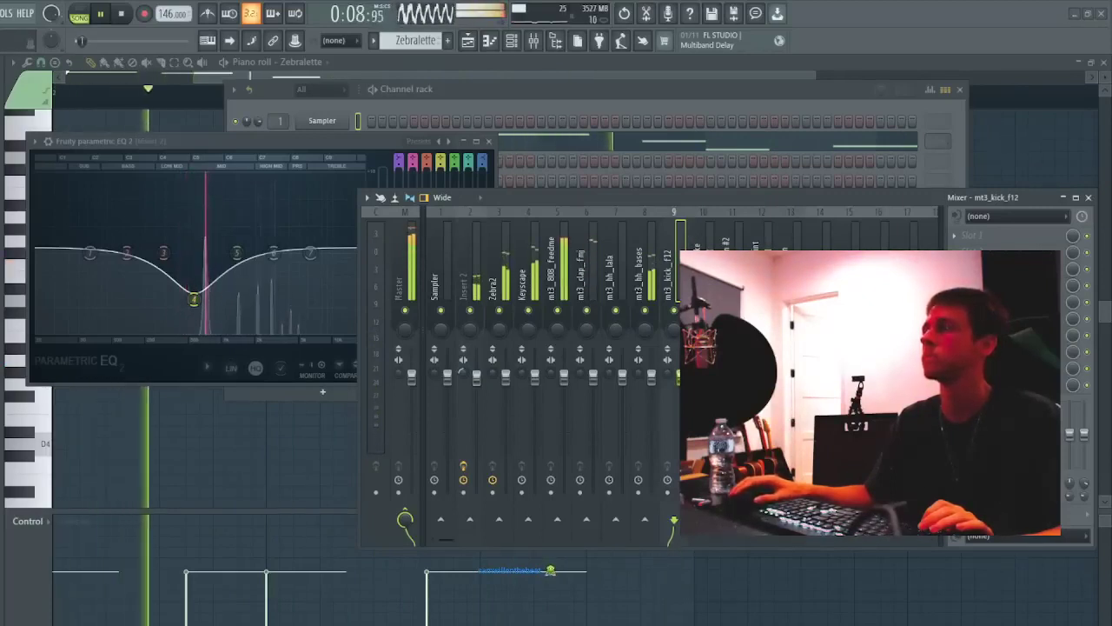
pyautogui.click(525, 282)
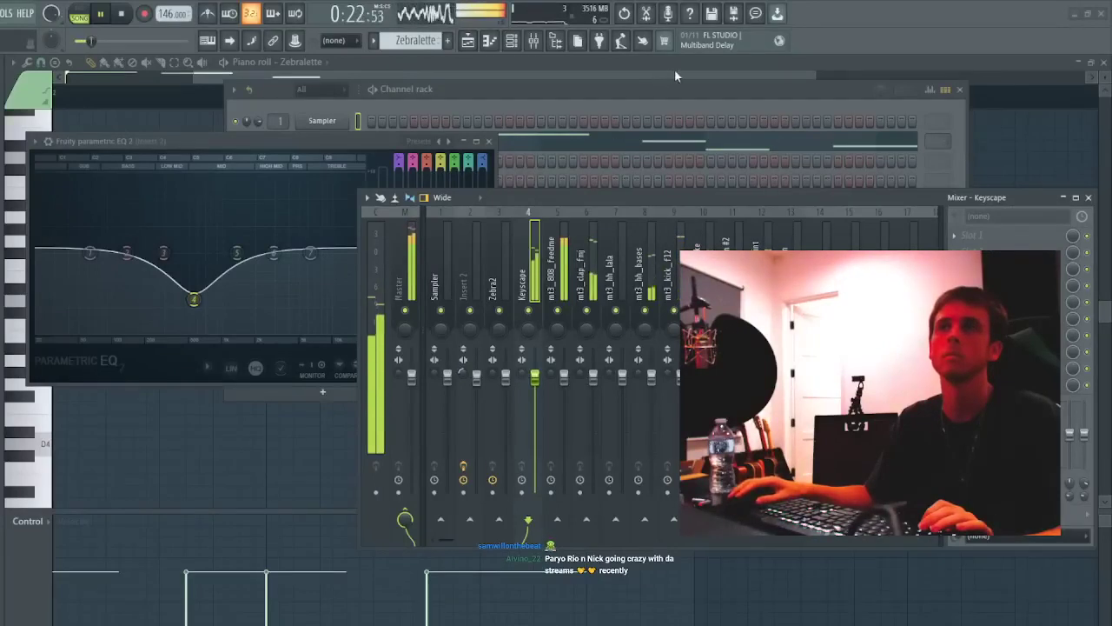
pyautogui.click(611, 239)
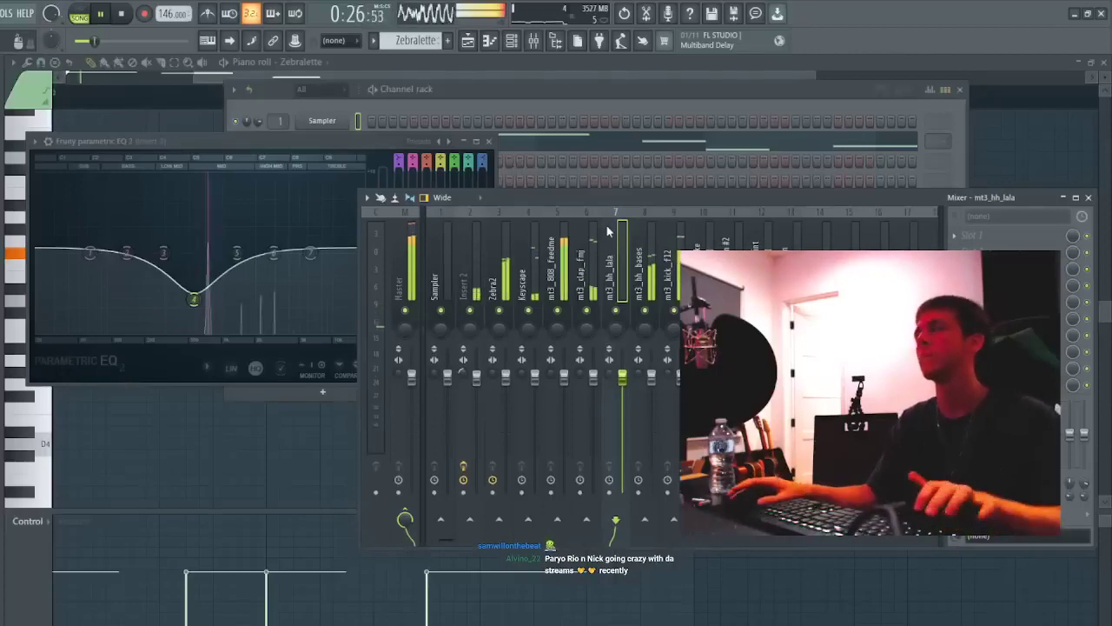
pyautogui.press('Escape')
pyautogui.press('Escape')
pyautogui.press('Escape')
pyautogui.press('Escape')
pyautogui.press('Escape')
pyautogui.press('F5')
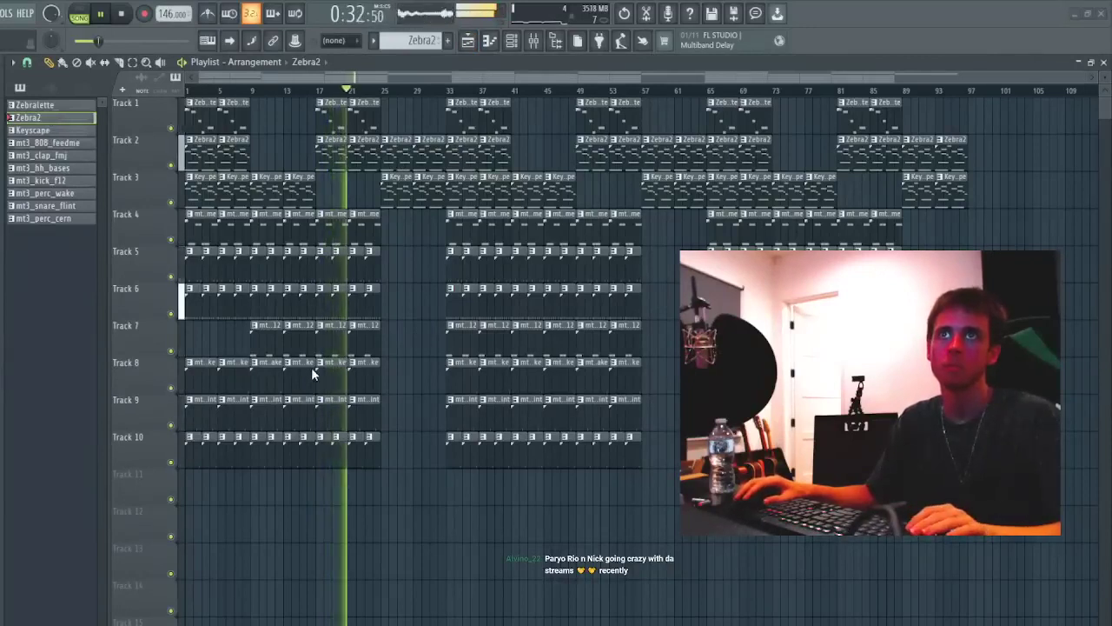
# - Stop the song and reposition the Zebralette window showing the HS Musical Saw preset
pyautogui.press('space')
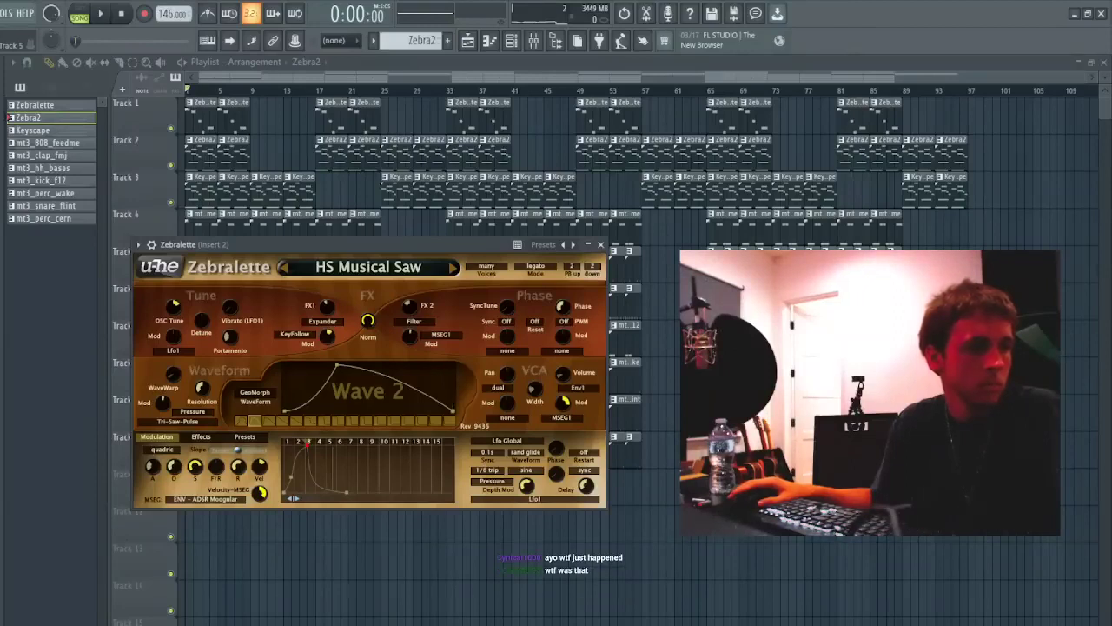
pyautogui.moveTo(442, 251); pyautogui.dragTo(413, 269)
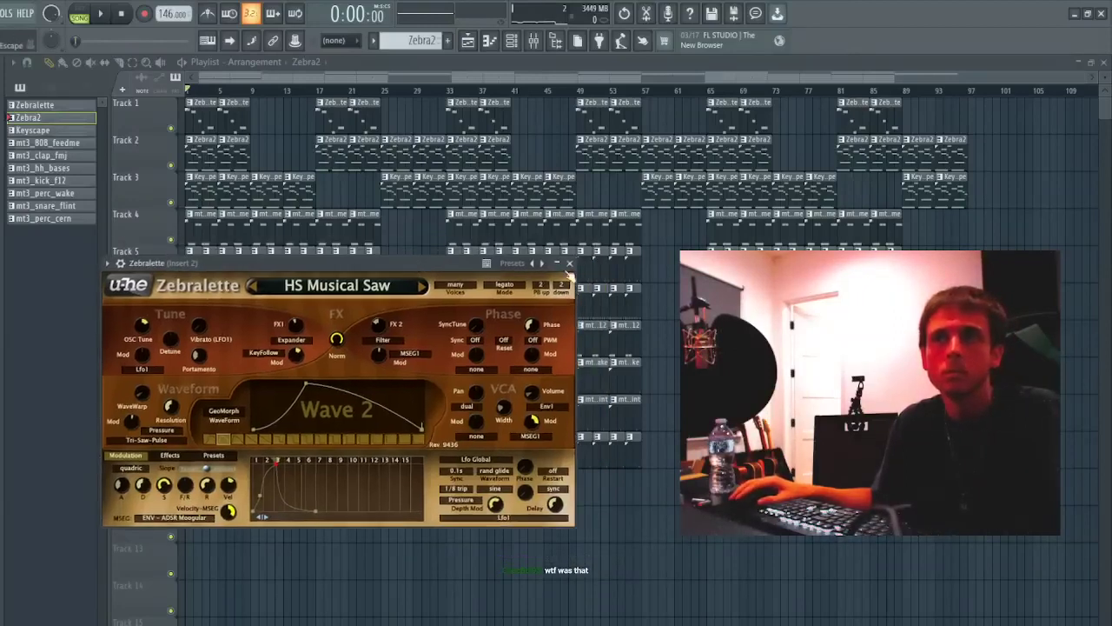
# - Close the Zebralette window and bring up the Channel rack with Syn'X 2
pyautogui.click(569, 264)
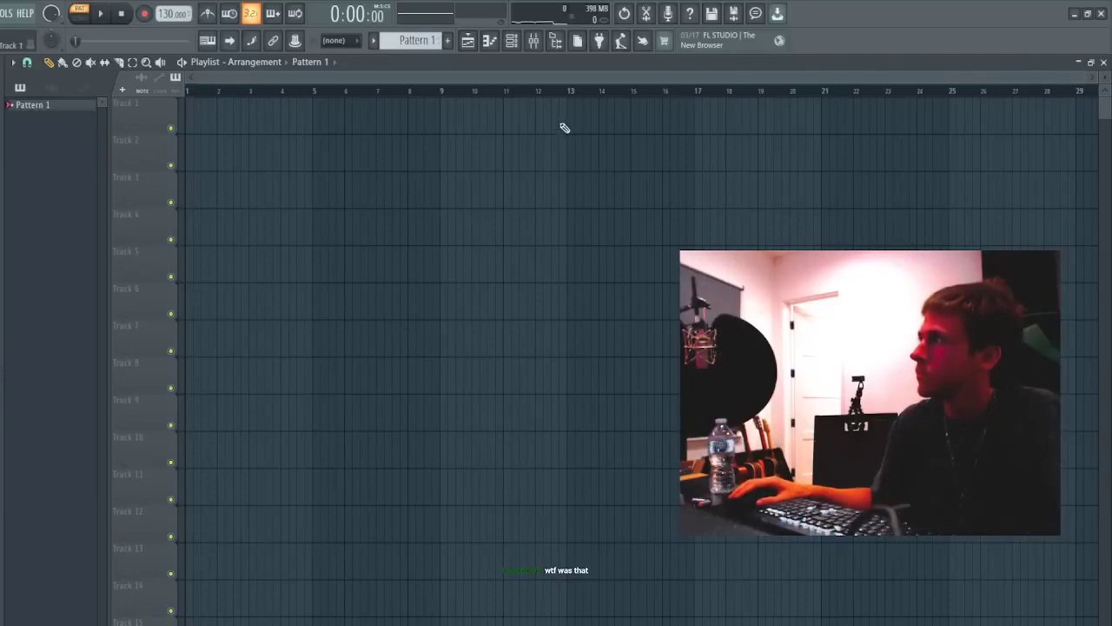
pyautogui.click(517, 43)
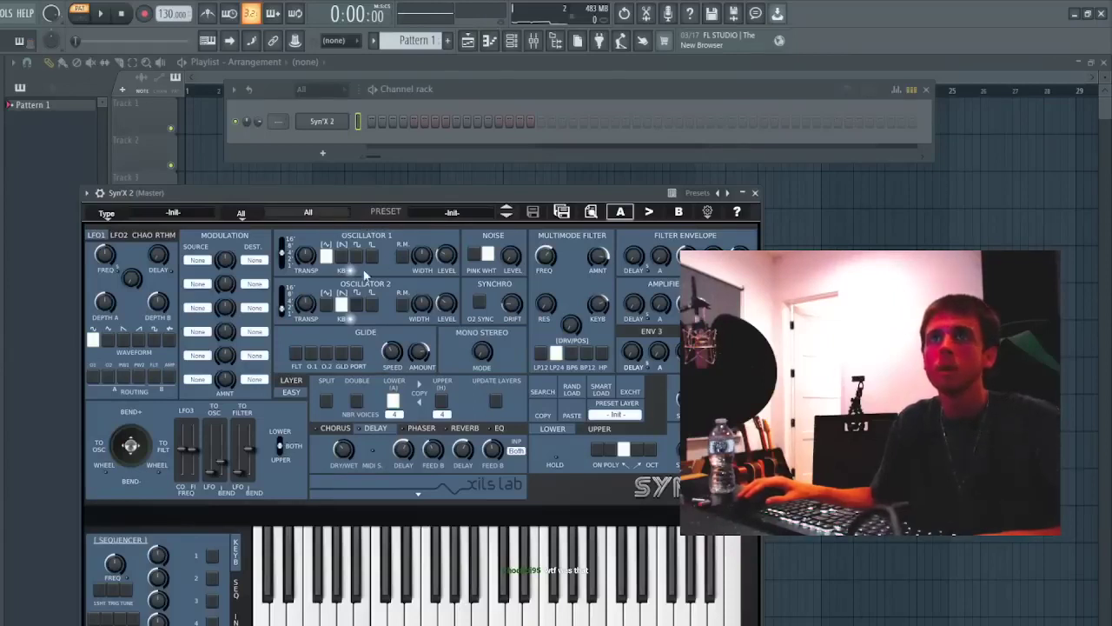
# - Filter Syn'X 2 presets to the Tutorial style and step through several presets
pyautogui.click(419, 341)
pyautogui.click(435, 212)
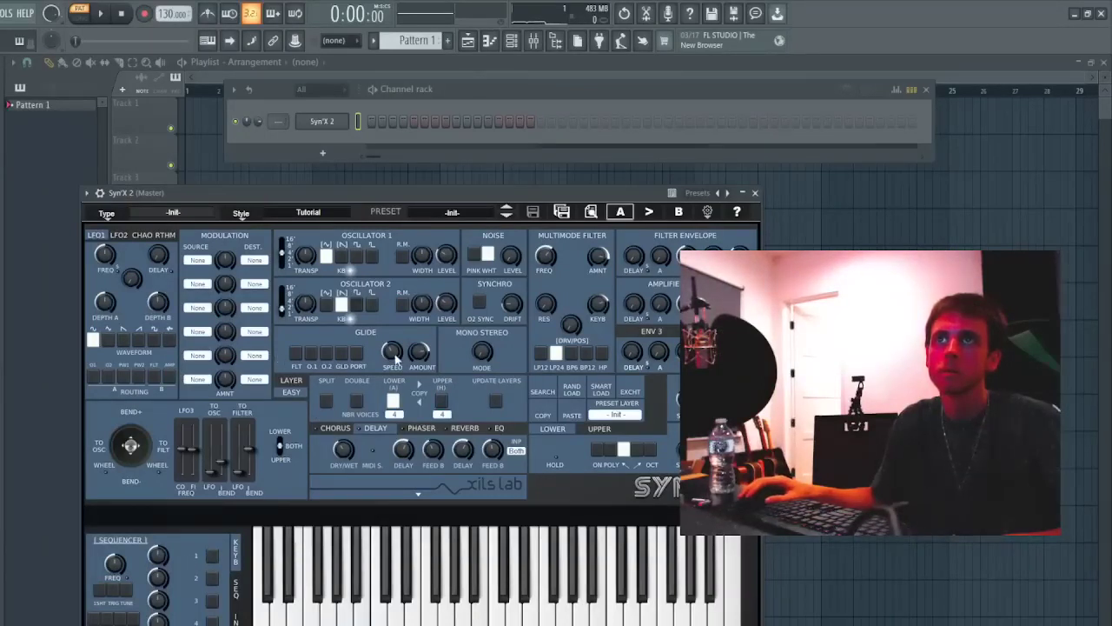
pyautogui.click(507, 215)
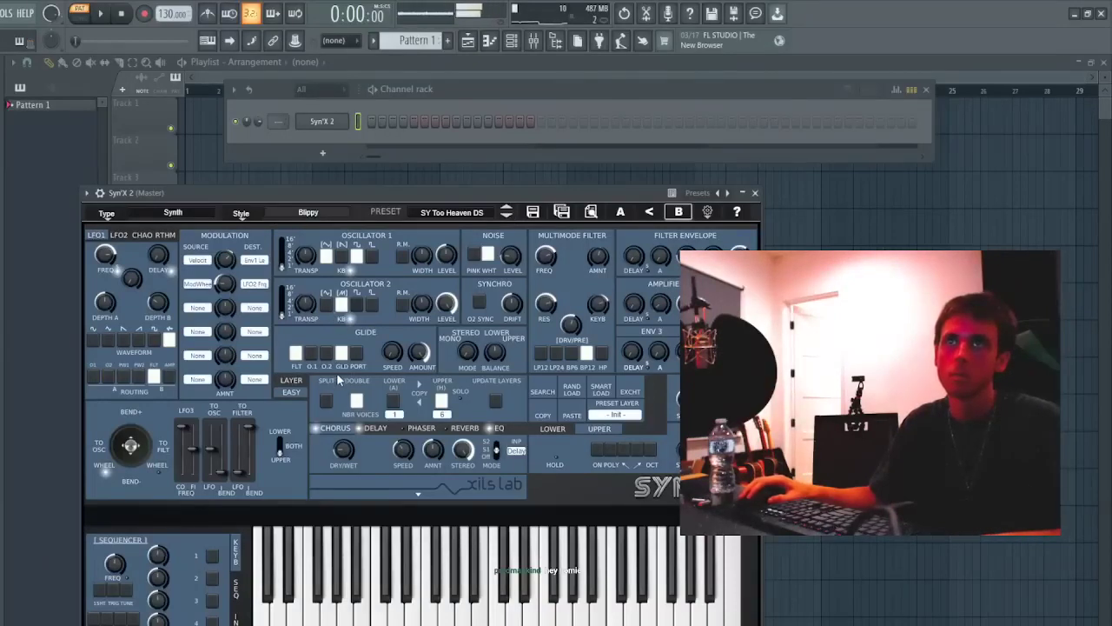
pyautogui.click(511, 217)
pyautogui.click(512, 216)
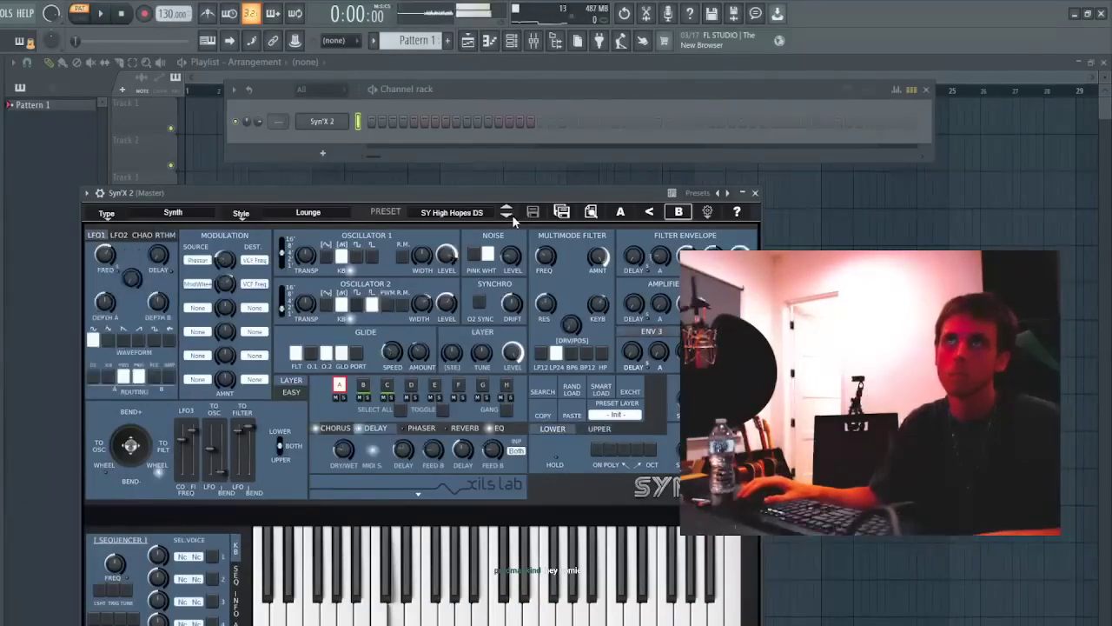
pyautogui.click(511, 217)
# - In the Preset Browser, try GT Clean Guitar and GT Italian Lute, then load KY Kream 4 Ears LtZ from Keys
pyautogui.click(590, 212)
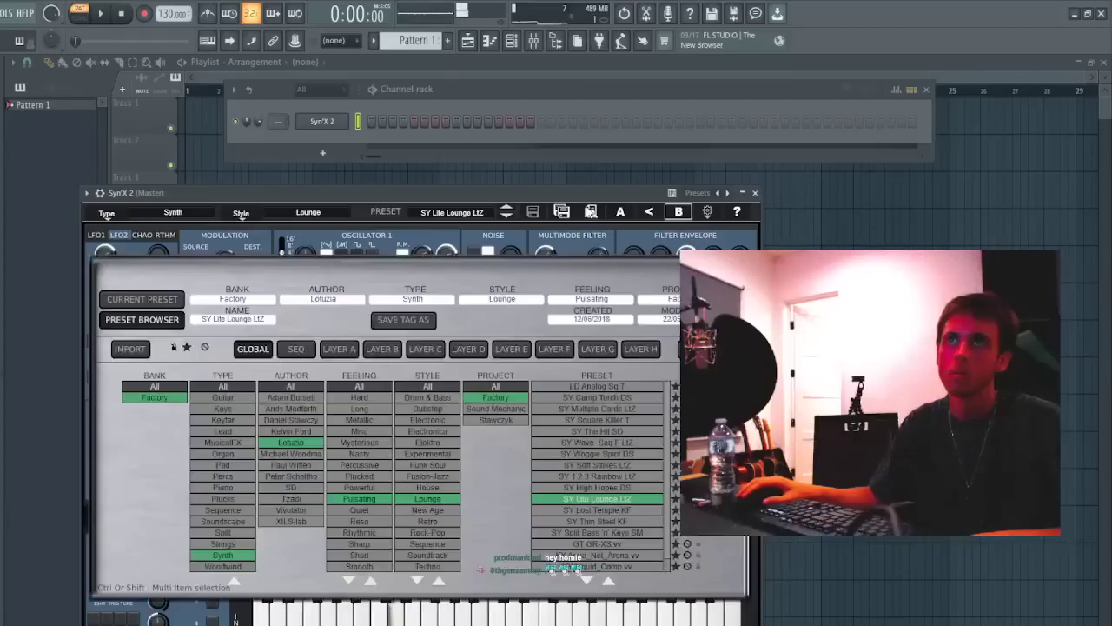
pyautogui.click(220, 400)
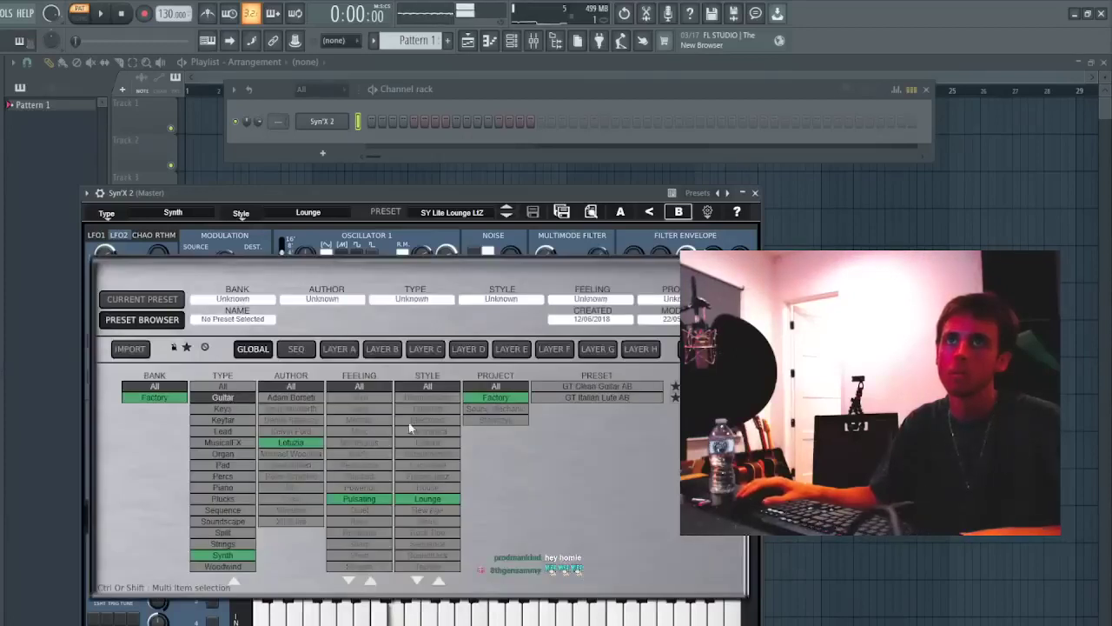
pyautogui.click(597, 387)
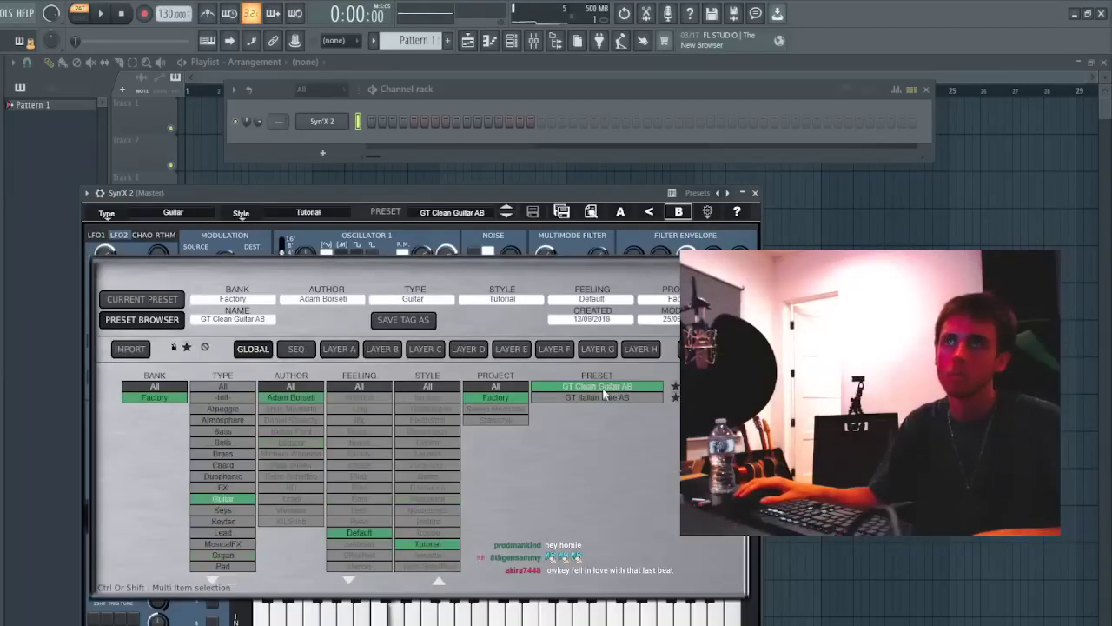
pyautogui.click(587, 397)
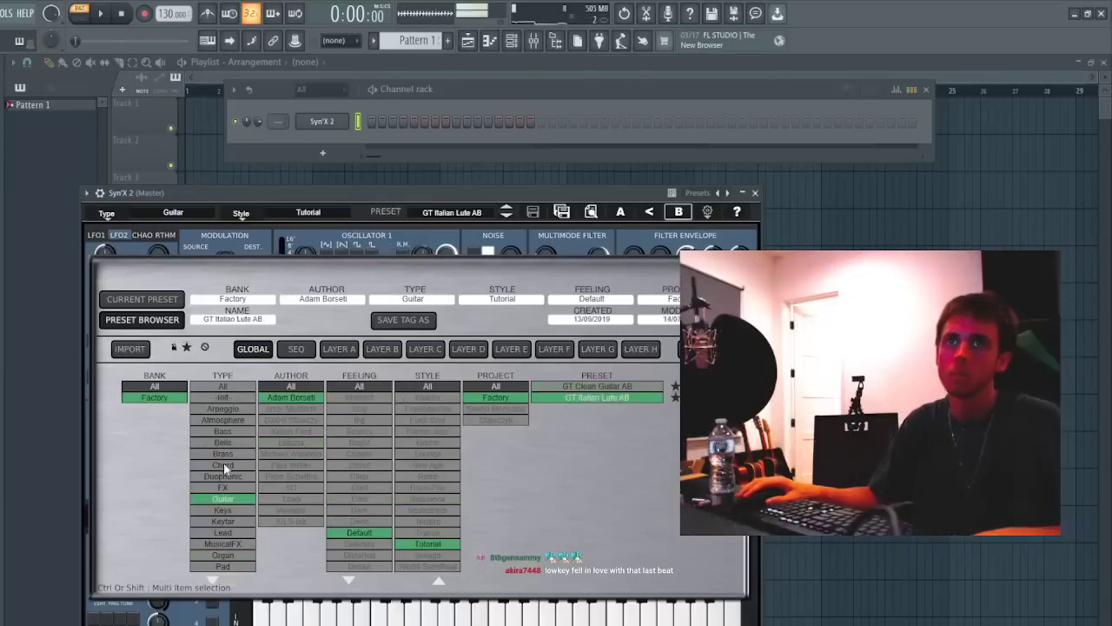
pyautogui.click(224, 510)
pyautogui.click(569, 487)
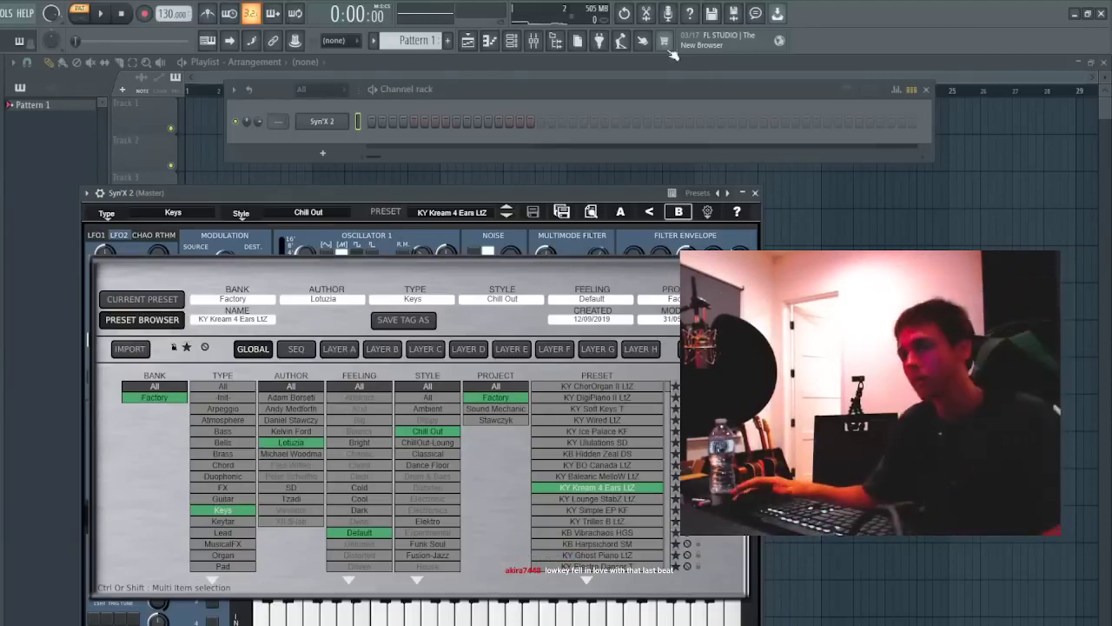
# - Record a new Syn'X 2 melody take in the piano roll and play it back
pyautogui.rightClick(338, 126)
pyautogui.click(365, 140)
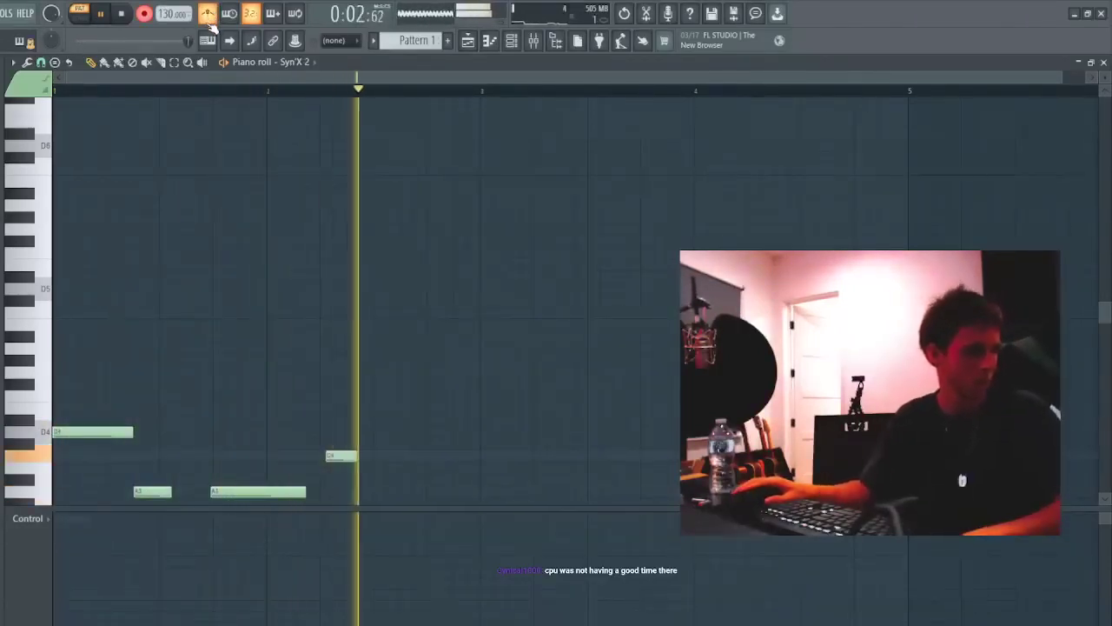
pyautogui.press('space')
pyautogui.press('space')
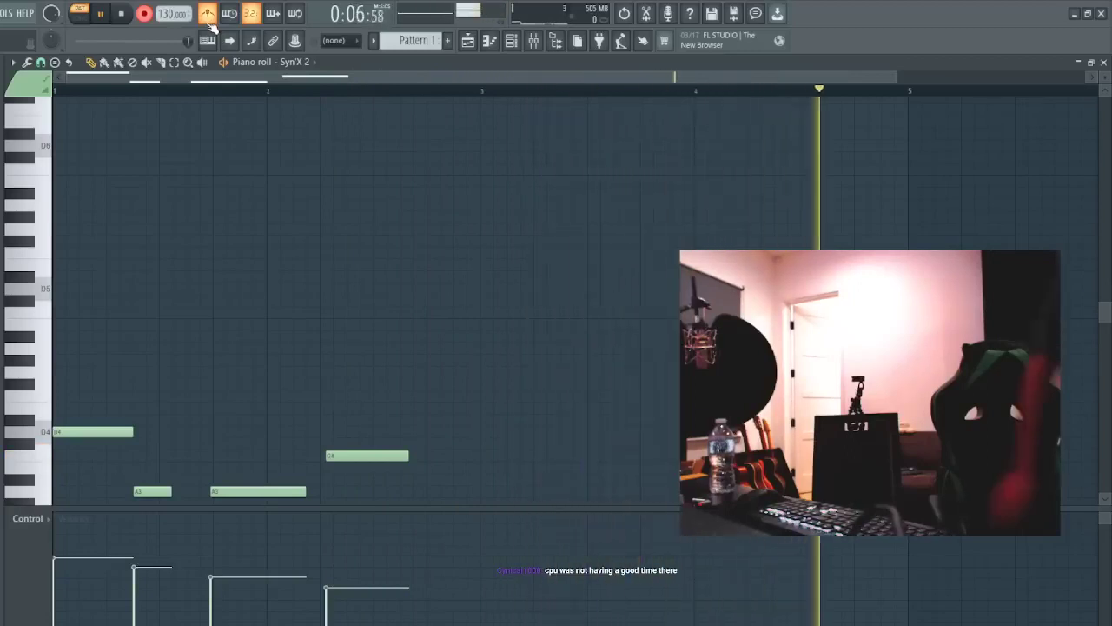
pyautogui.press('space')
pyautogui.press('space')
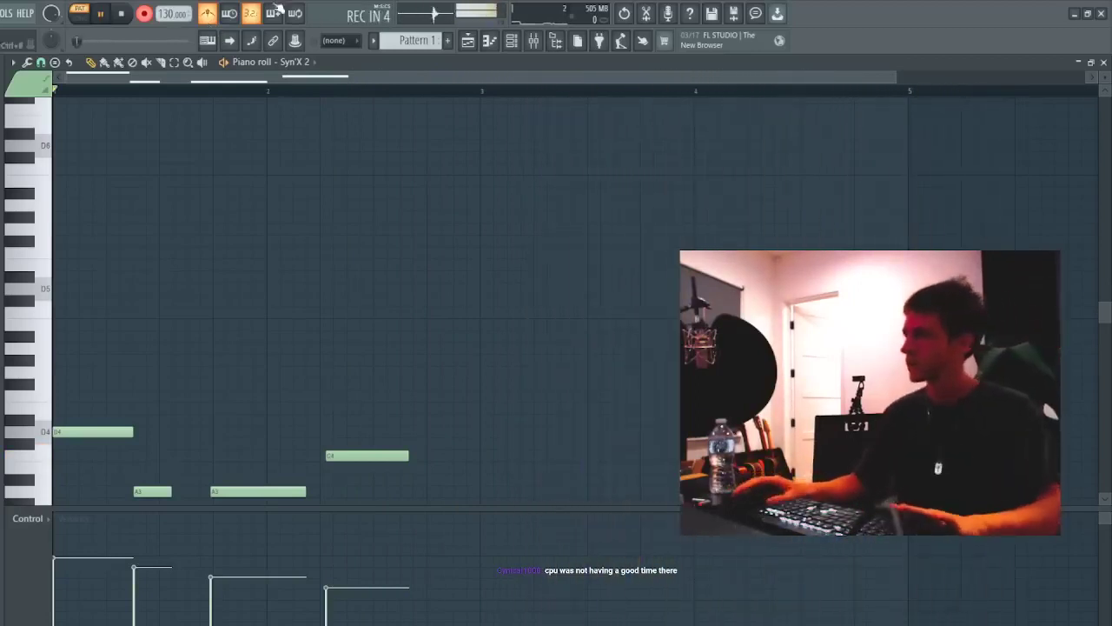
pyautogui.press('space')
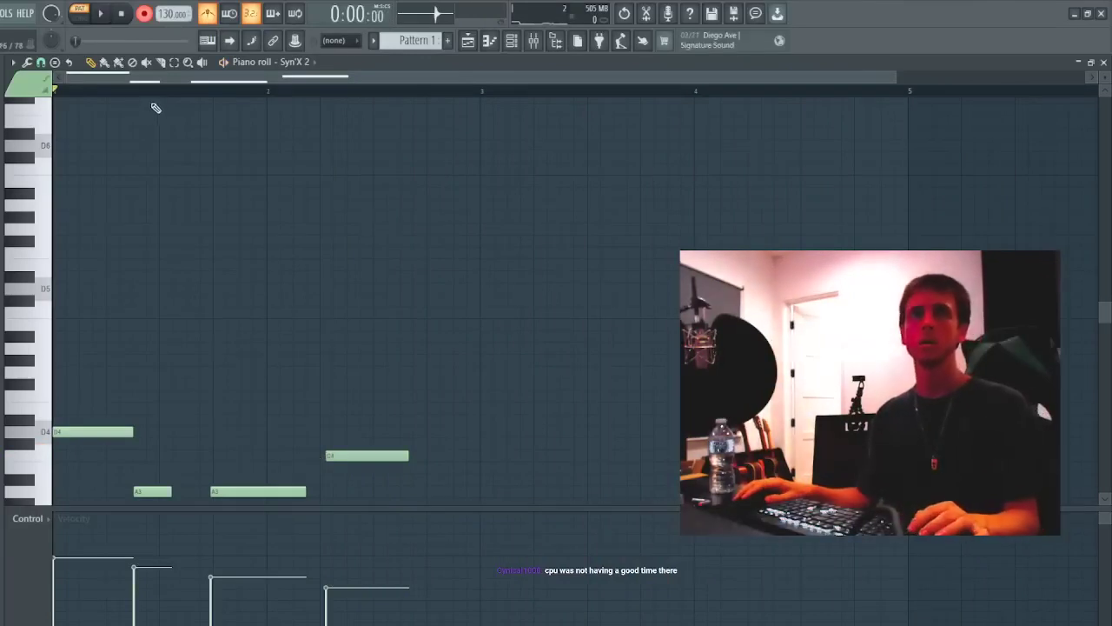
pyautogui.press('space')
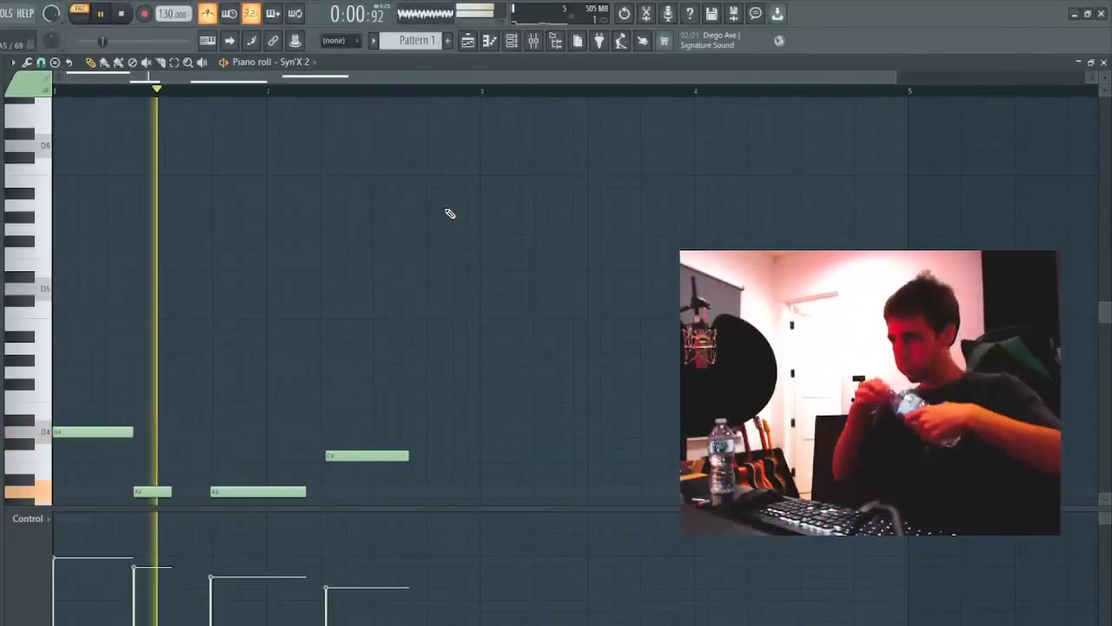
pyautogui.press('space')
# - Move the second A3 note up to G4 and snap the third note to the grid
pyautogui.press('space')
# - Lower a note to F4, then raise all notes an octave and quantize them
pyautogui.press('space')
pyautogui.press('space')
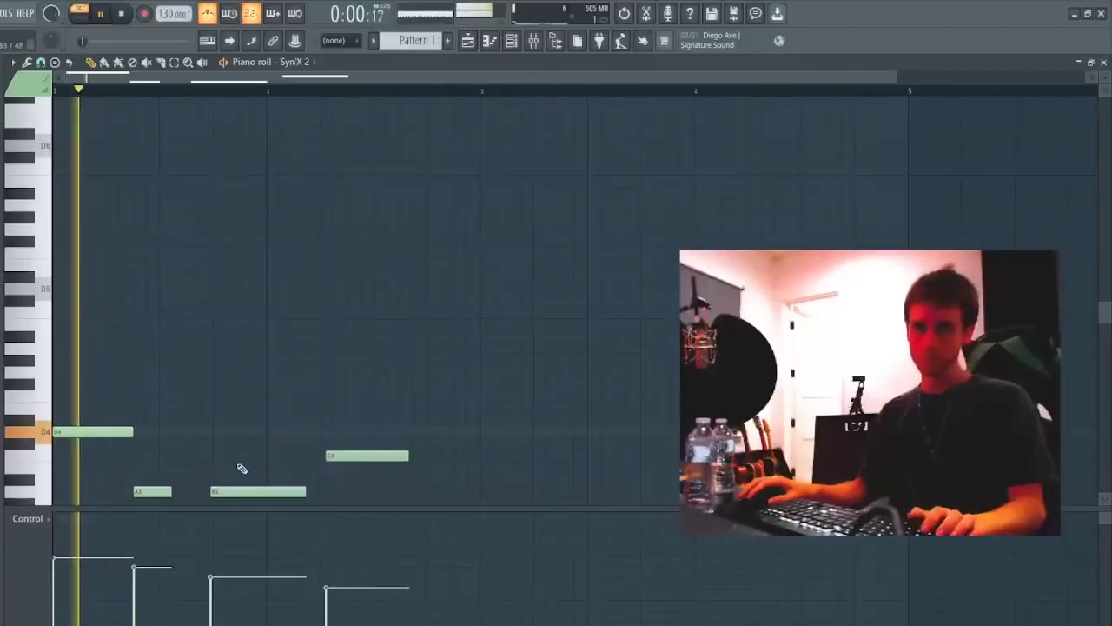
pyautogui.moveTo(241, 464); pyautogui.dragTo(264, 510)
pyautogui.press('space')
pyautogui.press('space')
pyautogui.hotkey('ctrl', 'Up')
pyautogui.hotkey('shift', 'Down')
pyautogui.hotkey('shift', 'Down')
pyautogui.hotkey('shift', 'Down')
pyautogui.hotkey('shift', 'Down')
pyautogui.hotkey('ctrl', 'Down')
pyautogui.hotkey('ctrl', 'Up')
pyautogui.hotkey('ctrl', 'q')
pyautogui.press('space')
pyautogui.press('space')
pyautogui.hotkey('shift', 'Down')
pyautogui.hotkey('ctrl', 'a')
pyautogui.hotkey('ctrl', 'Up')
pyautogui.press('space')
pyautogui.hotkey('ctrl', 'q')
pyautogui.hotkey('ctrl', 'd')
pyautogui.press('space')
# - Place the last note at E5 near bar 3, and add two G5 notes after it, replacing an F#5
pyautogui.moveTo(379, 259); pyautogui.dragTo(507, 218)
pyautogui.hotkey('ctrl', 'd')
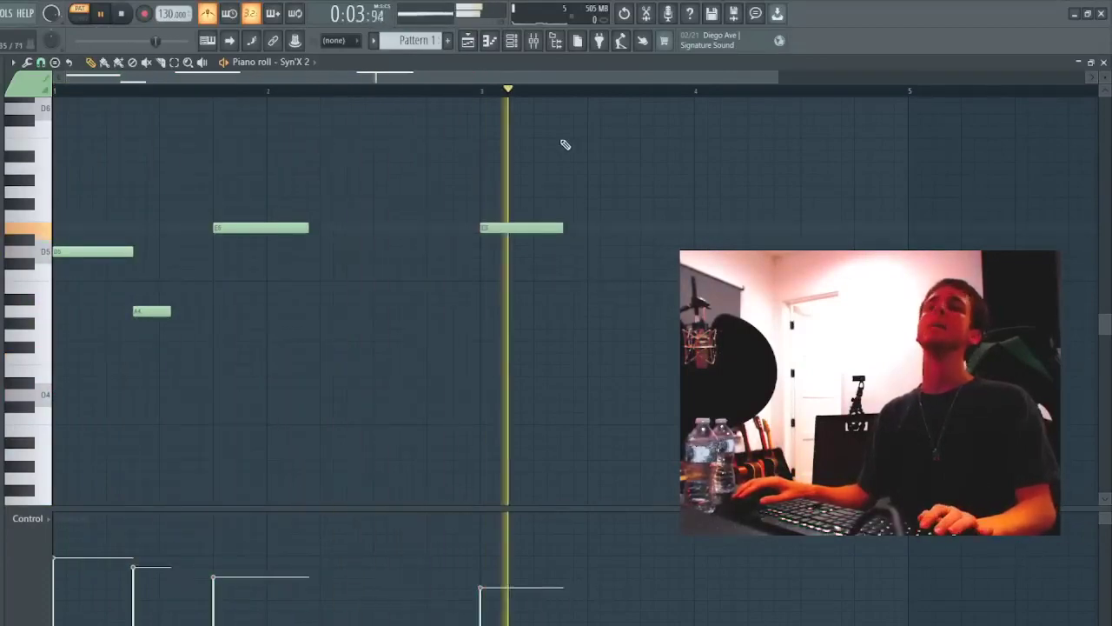
pyautogui.click(568, 144)
pyautogui.press('space')
pyautogui.click(658, 200)
pyautogui.moveTo(653, 196); pyautogui.dragTo(647, 189)
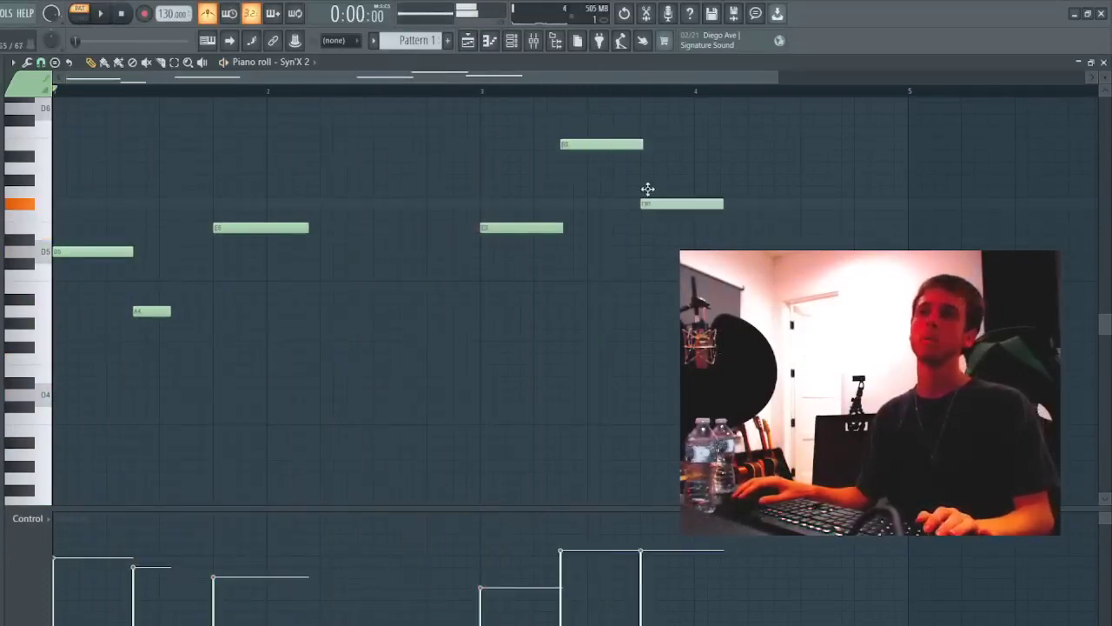
pyautogui.press('space')
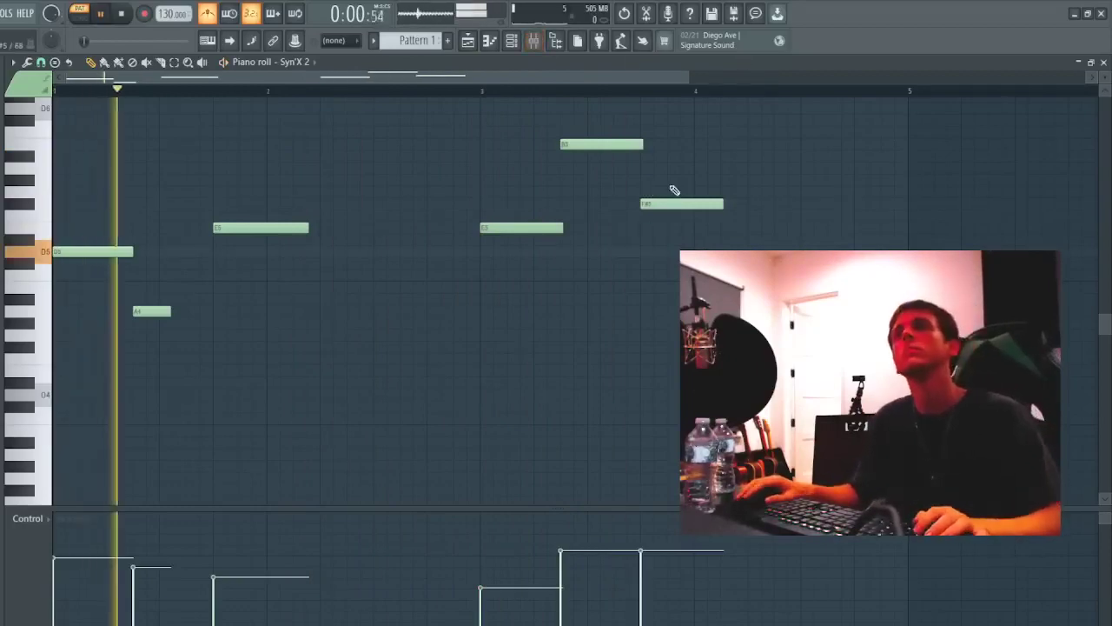
pyautogui.rightClick(653, 202)
pyautogui.click(649, 192)
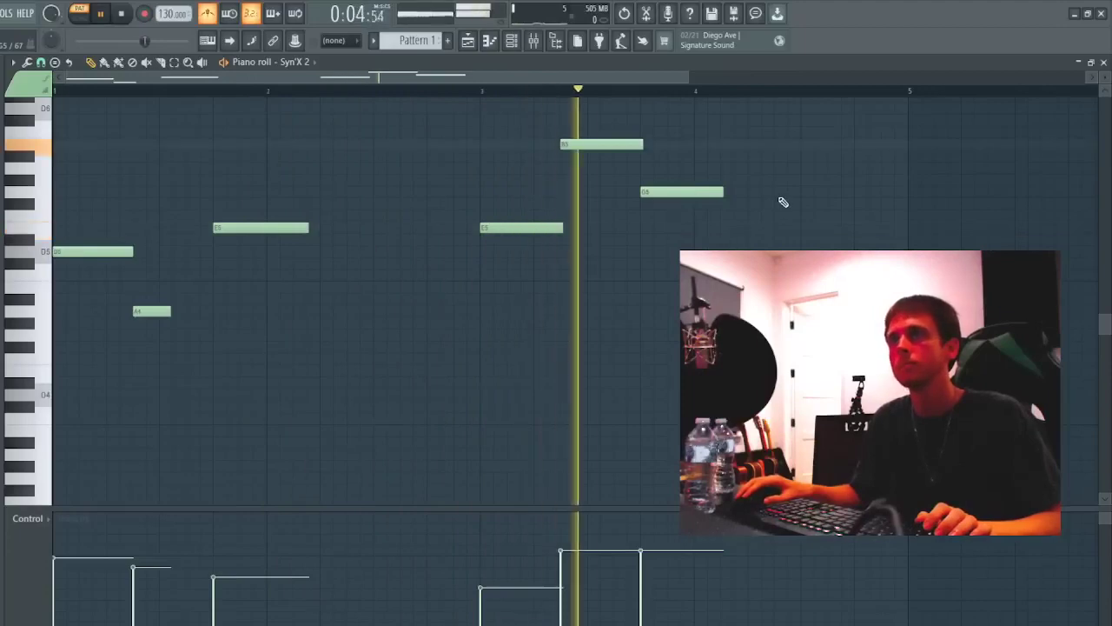
pyautogui.click(784, 198)
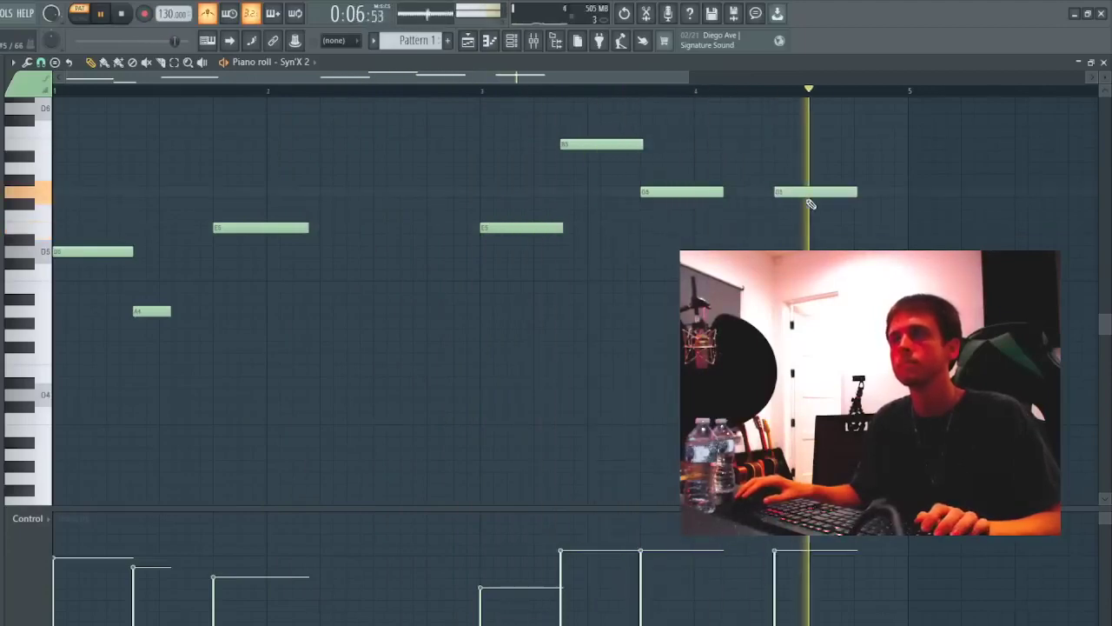
# - Copy every note as a harmony layer an octave up, shifted later and shortened by two steps
pyautogui.hotkey('ctrl', 'a')
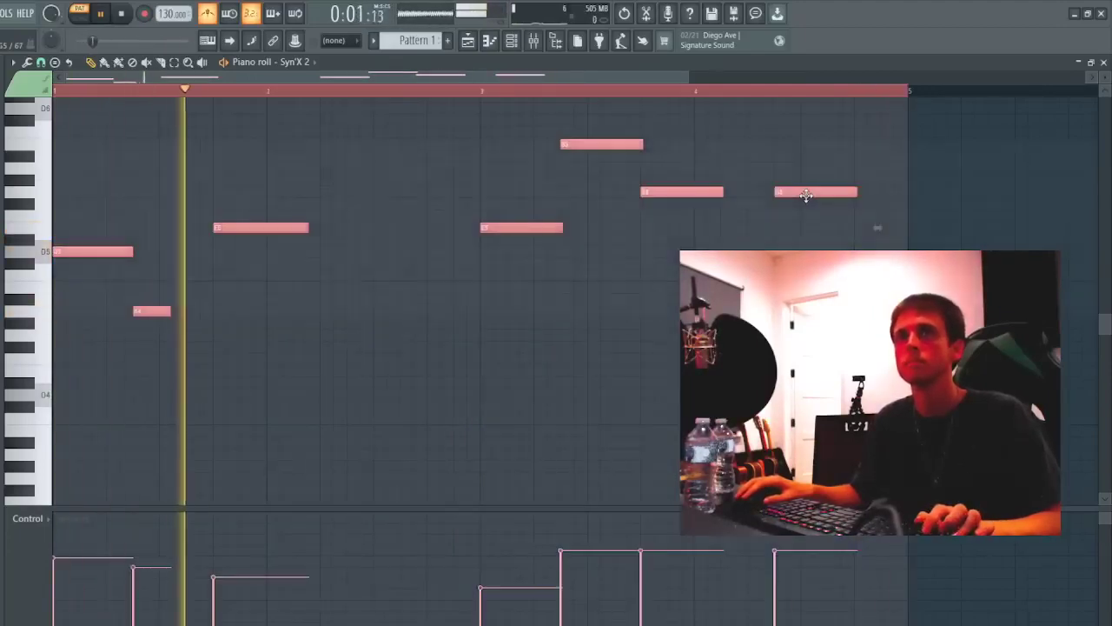
pyautogui.hotkey('ctrl', 'c')
pyautogui.hotkey('ctrl', 'v')
pyautogui.hotkey('shift', 'Down')
pyautogui.hotkey('shift', 'Down')
pyautogui.hotkey('shift', 'Down')
pyautogui.hotkey('shift', 'Down')
pyautogui.hotkey('shift', 'Down')
pyautogui.hotkey('shift', 'Right')
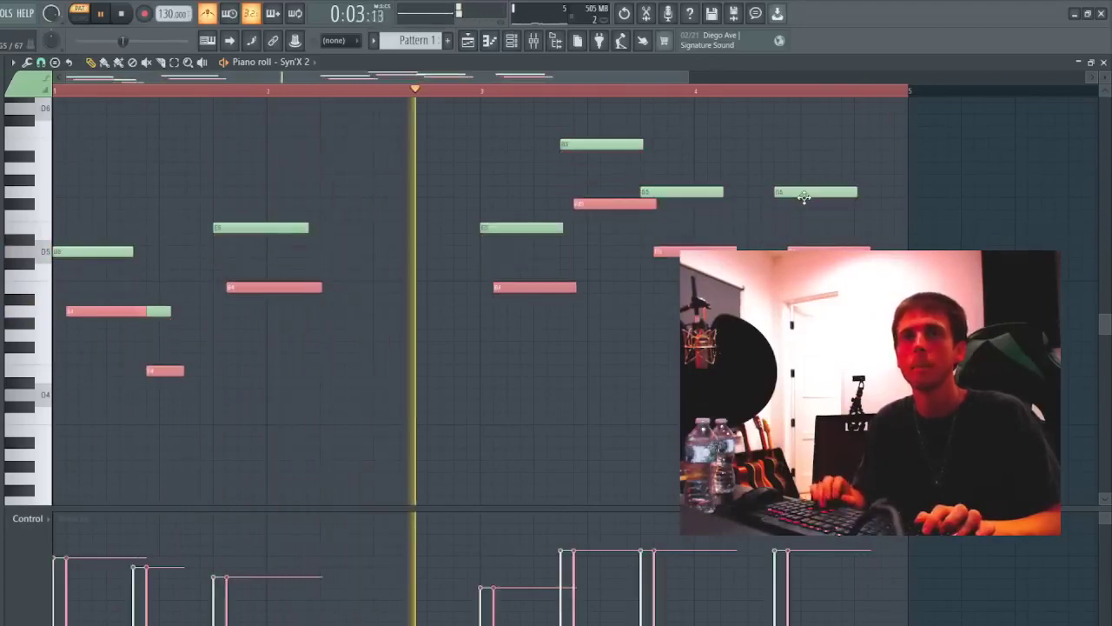
pyautogui.hotkey('shift', 'Right')
pyautogui.hotkey('shift', 'Right')
pyautogui.hotkey('shift', 'Right')
pyautogui.hotkey('ctrl', 'Up')
pyautogui.scroll(2, 807, 203)
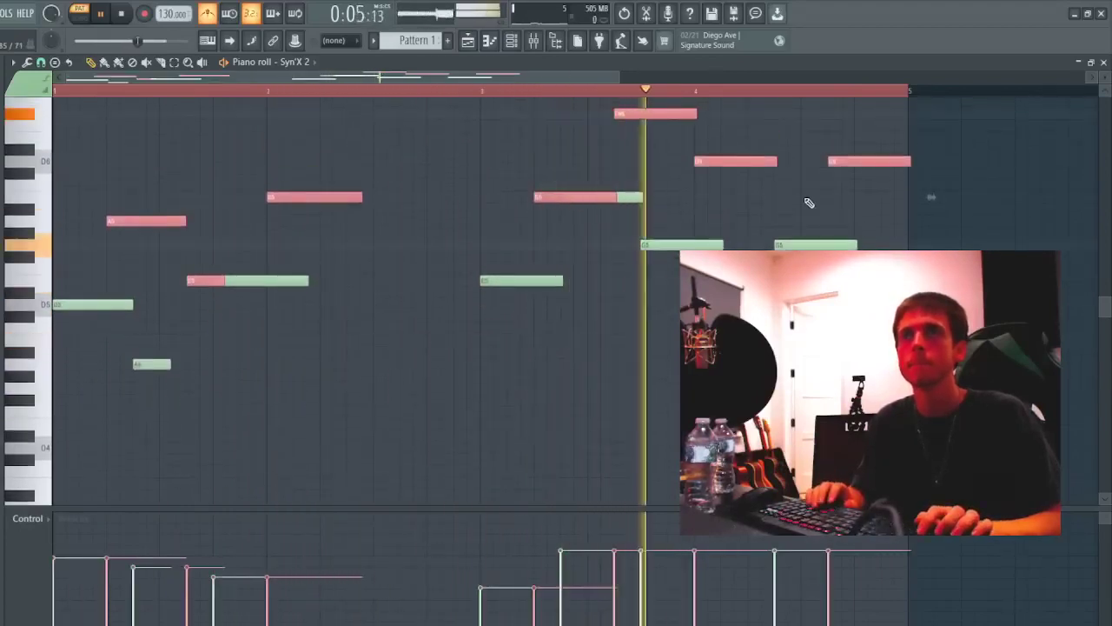
pyautogui.moveTo(774, 162); pyautogui.dragTo(699, 160)
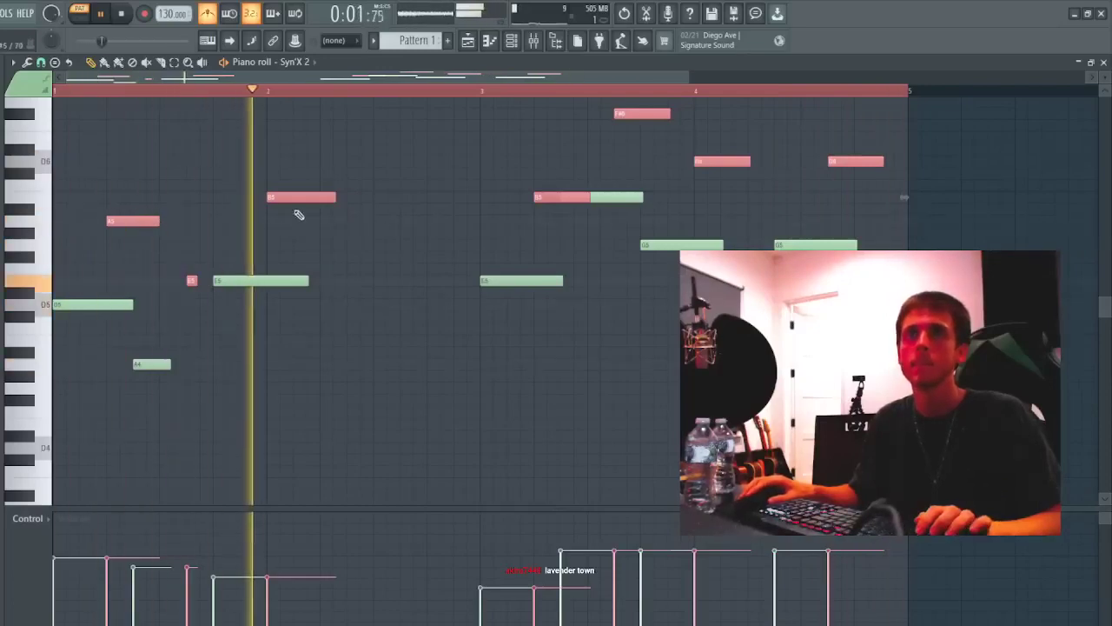
pyautogui.keyDown('ctrl'); pyautogui.click(243, 235); pyautogui.keyUp('ctrl')
# - Audition Syn'X 2 presets and settle on KY Wired LtZ
pyautogui.press('F7')
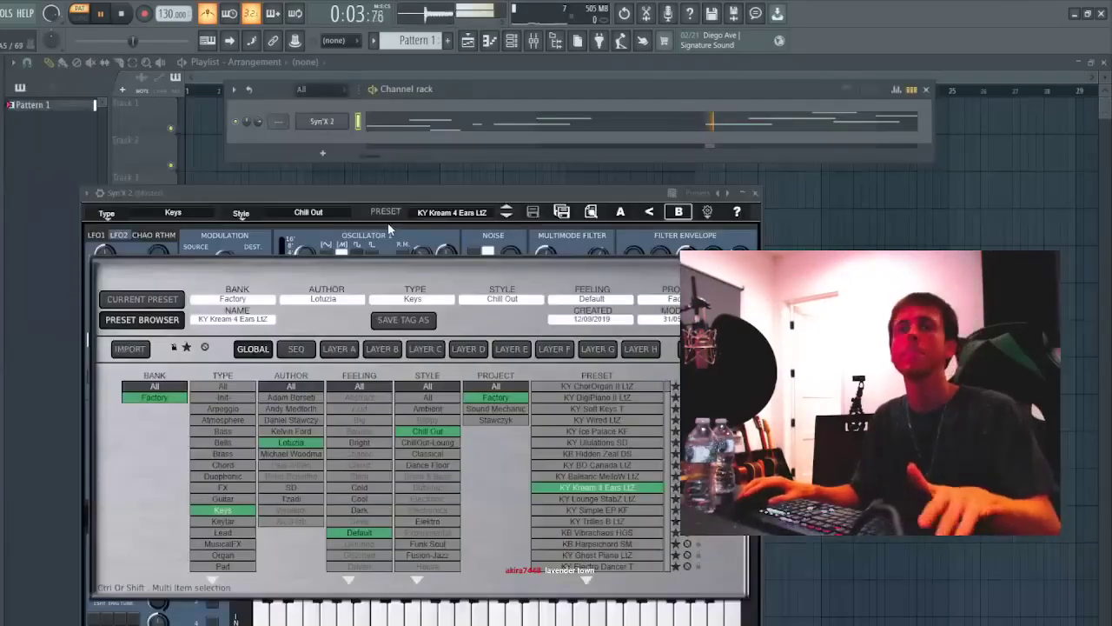
pyautogui.click(608, 532)
pyautogui.click(599, 543)
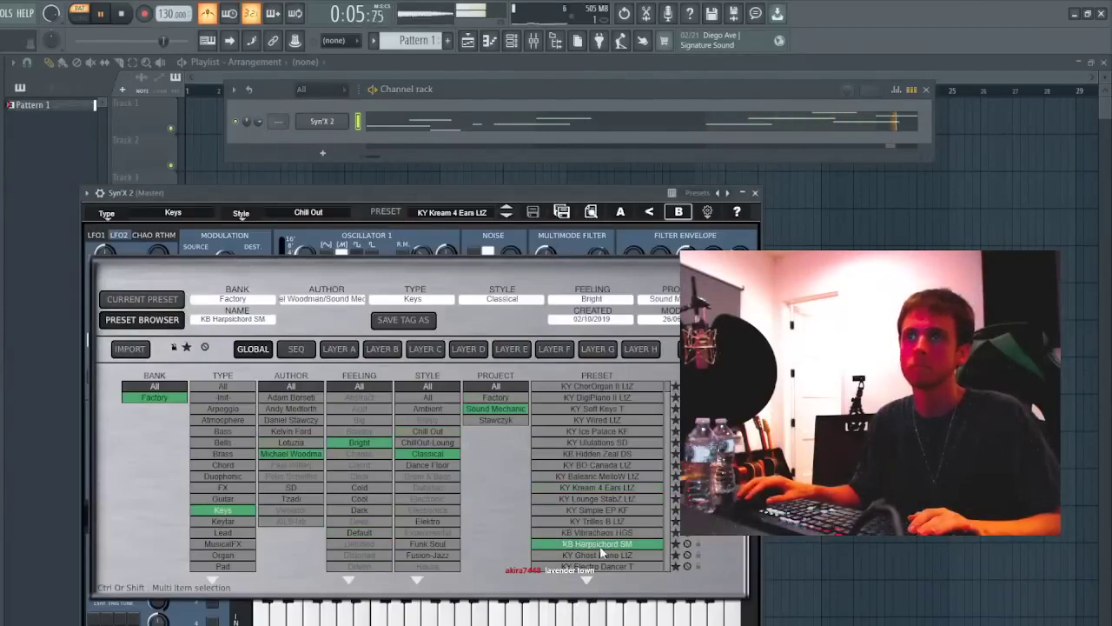
pyautogui.click(594, 555)
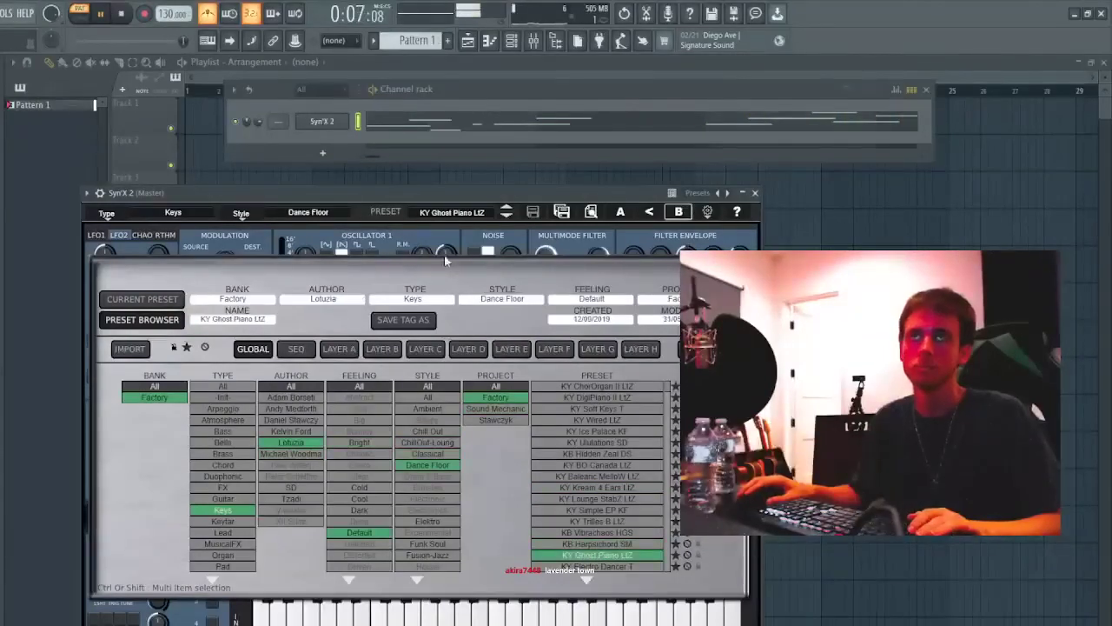
pyautogui.click(604, 421)
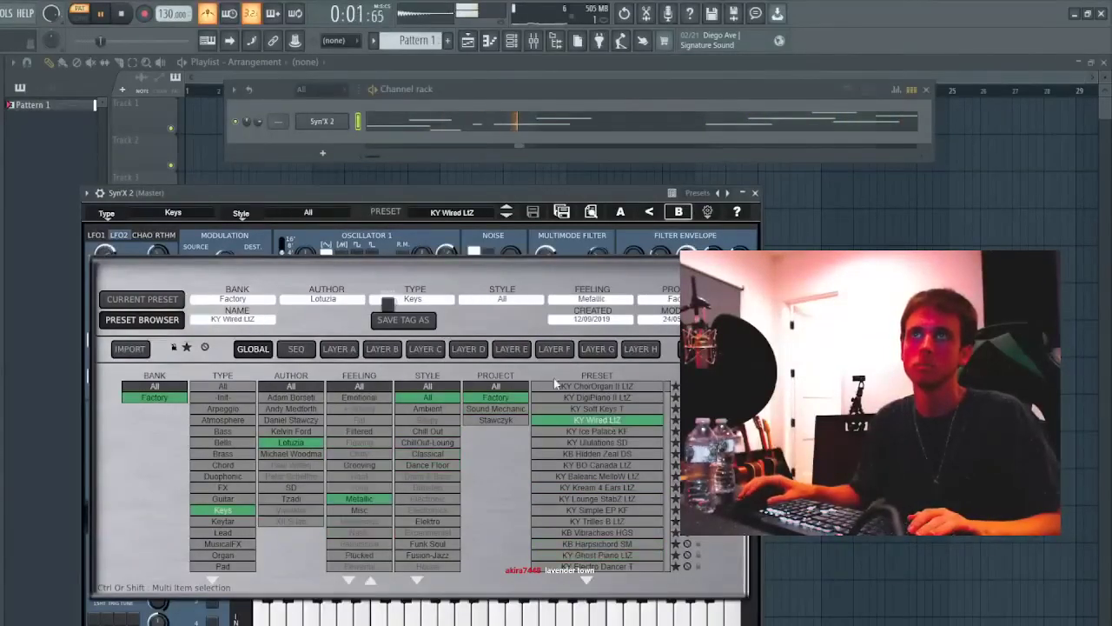
# - Turn off the metronome and draw a long low note at the start of the Syn'X 2 melody
pyautogui.click(211, 14)
pyautogui.click(464, 125)
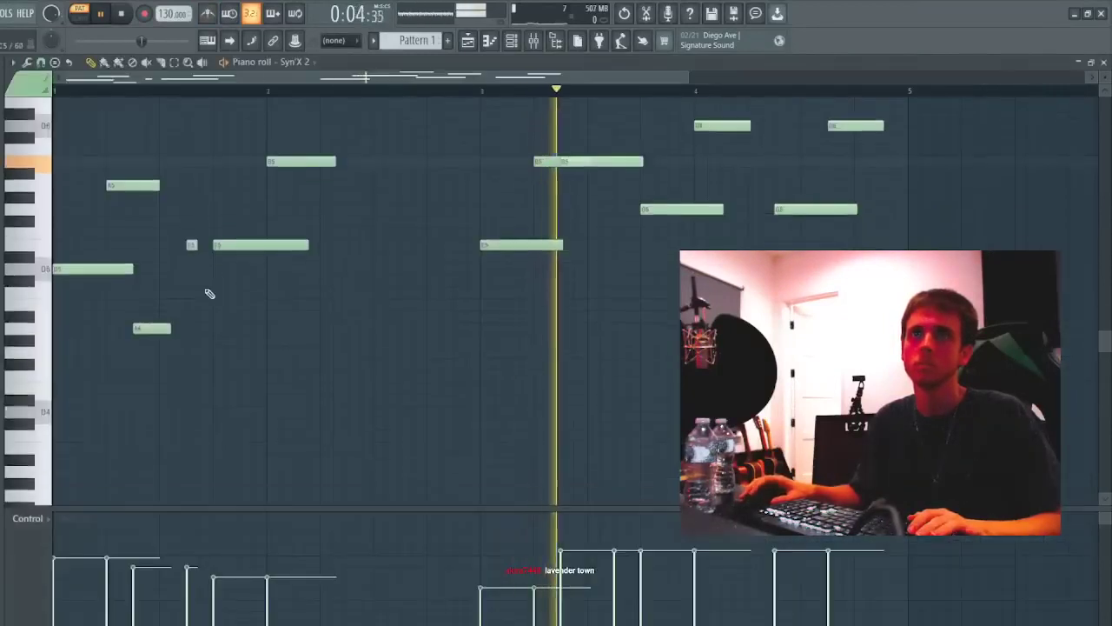
pyautogui.scroll(-2, 215, 298)
pyautogui.press('space')
pyautogui.press('space')
pyautogui.press('space')
pyautogui.click(67, 351)
pyautogui.moveTo(61, 349); pyautogui.dragTo(45, 313)
pyautogui.press('space')
# - Lower the long note to D5, shorten it slightly, and add a long low note beneath it
pyautogui.press('space')
pyautogui.moveTo(130, 318); pyautogui.dragTo(492, 331)
pyautogui.press('space')
pyautogui.hotkey('ctrl', 'a')
pyautogui.hotkey('ctrl', 'Up')
pyautogui.scroll(3, 573, 287)
pyautogui.press('space')
pyautogui.press('space')
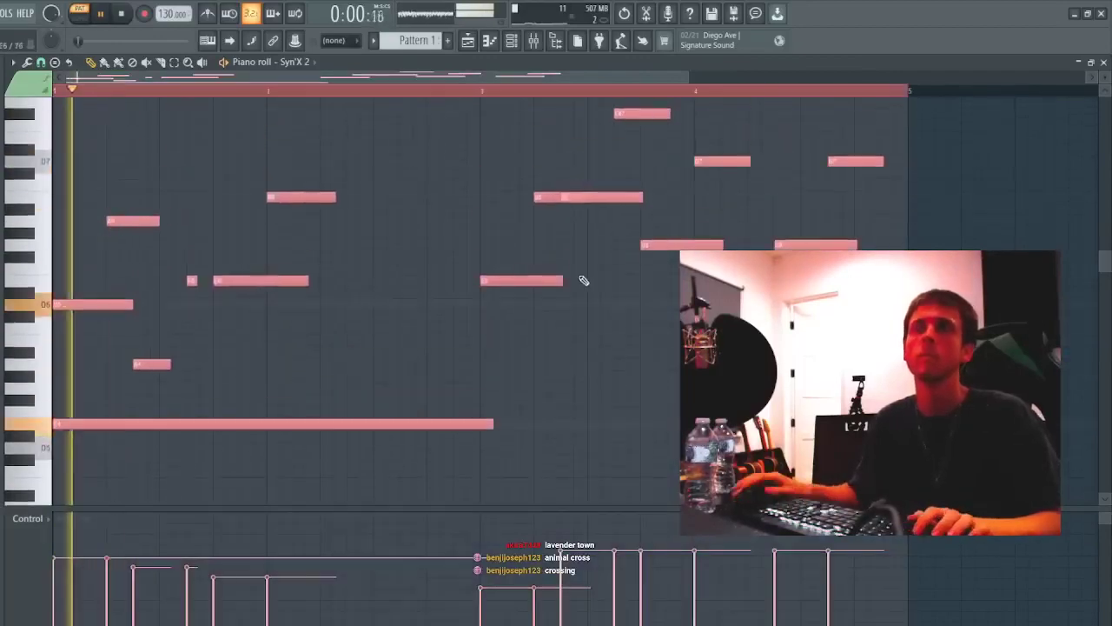
pyautogui.moveTo(385, 360); pyautogui.dragTo(294, 477)
pyautogui.press('space')
pyautogui.press('space')
pyautogui.press('Down')
pyautogui.press('Down')
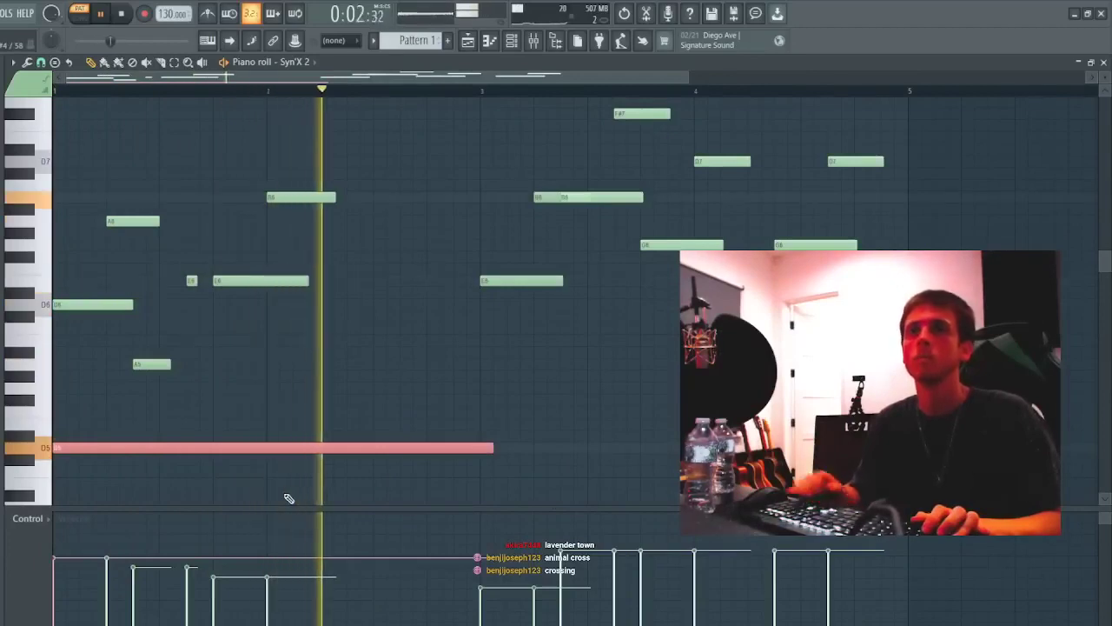
pyautogui.keyDown('ctrl'); pyautogui.click(552, 327); pyautogui.keyUp('ctrl')
pyautogui.press('space')
pyautogui.press('space')
pyautogui.moveTo(492, 448); pyautogui.dragTo(481, 448)
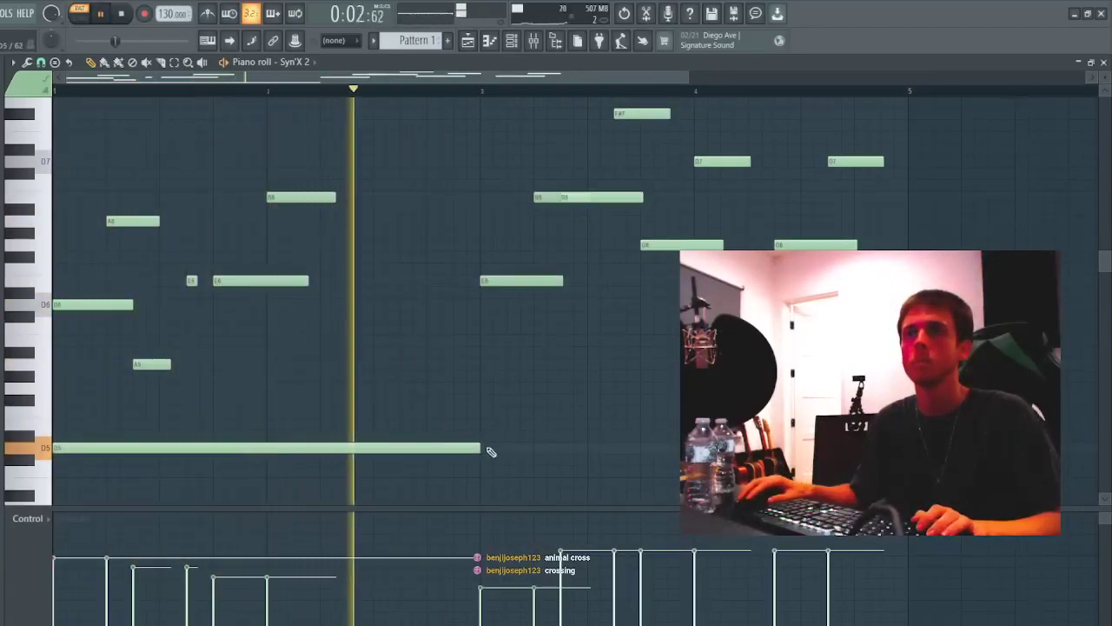
pyautogui.click(482, 470)
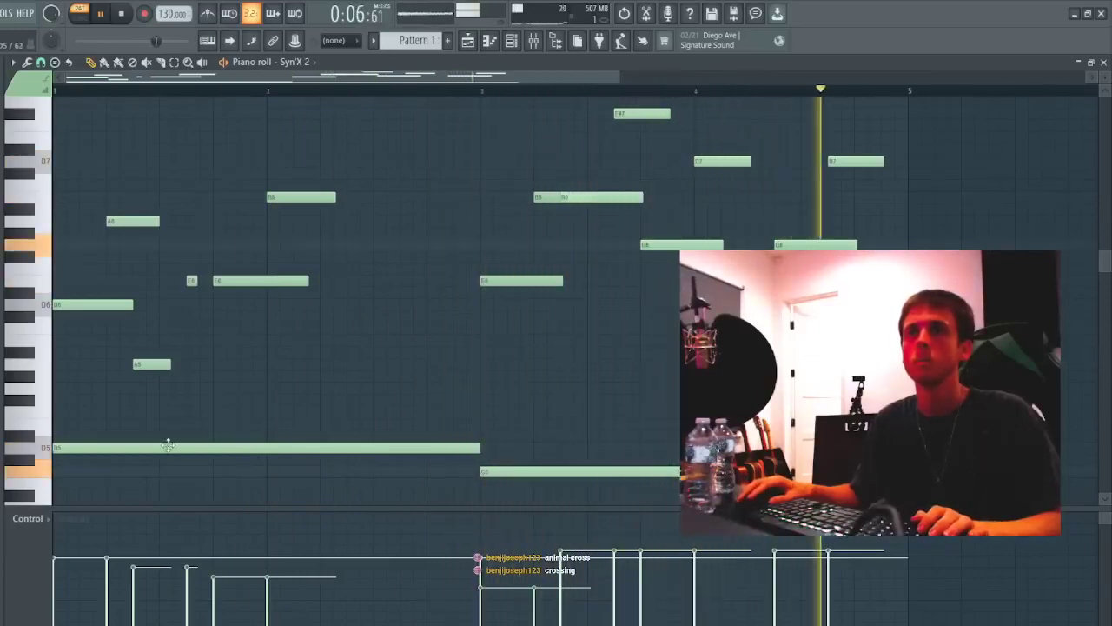
pyautogui.press('space')
pyautogui.press('space')
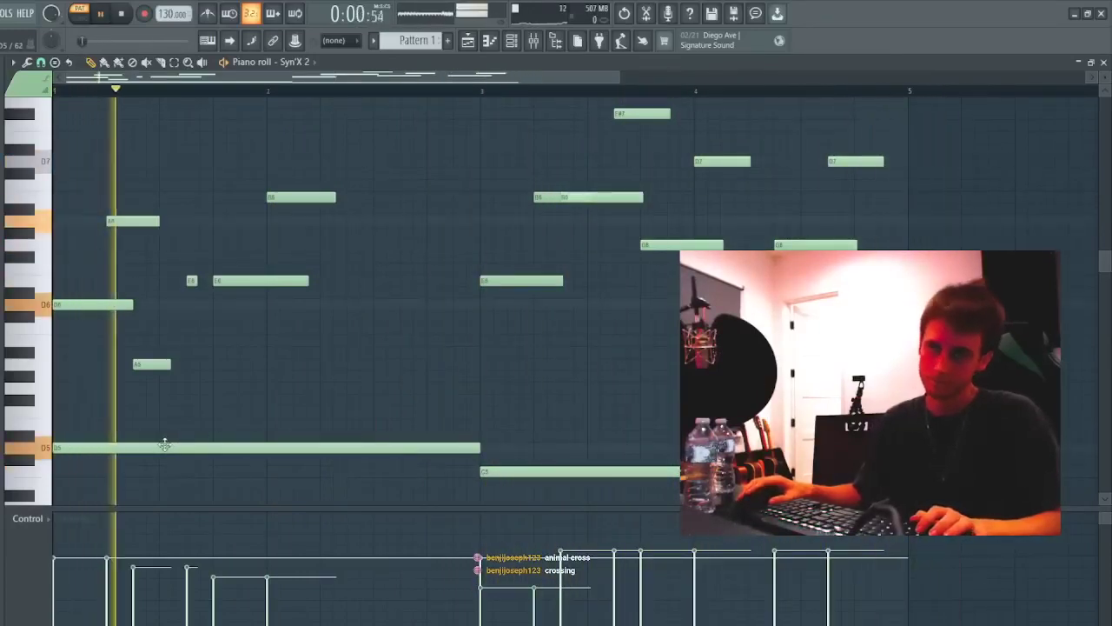
# - Drop six notes in the melody's second half down an octave with Ctrl+Down
pyautogui.moveTo(338, 171); pyautogui.dragTo(119, 349)
pyautogui.moveTo(454, 338); pyautogui.dragTo(936, 133)
pyautogui.hotkey('ctrl', 'Down')
pyautogui.moveTo(716, 166); pyautogui.dragTo(589, 49)
pyautogui.keyDown('ctrl'); pyautogui.click(552, 130); pyautogui.keyUp('ctrl')
pyautogui.scroll(-6, 546, 235)
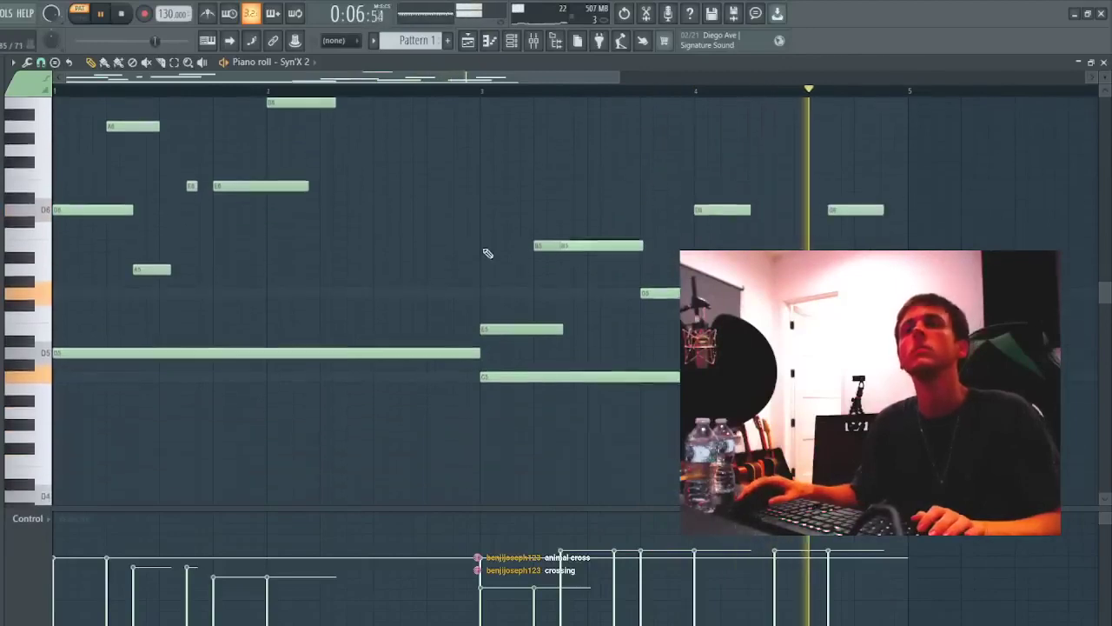
pyautogui.scroll(3, 278, 261)
# - Close the piano roll and add a kick sample as a new Channel rack channel
pyautogui.press('Escape')
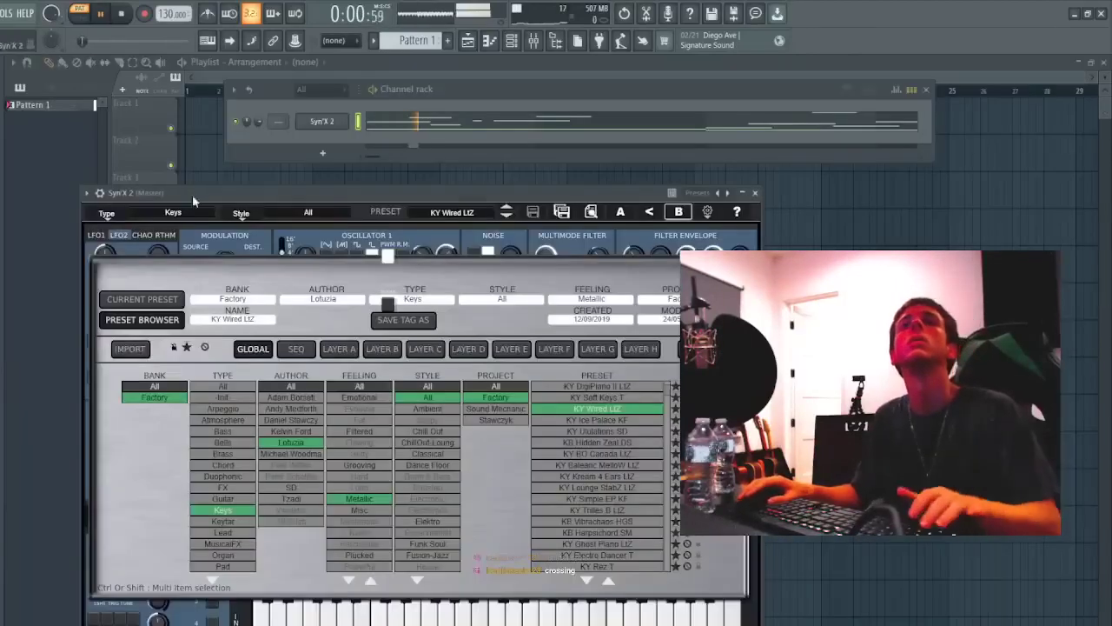
pyautogui.click(381, 129)
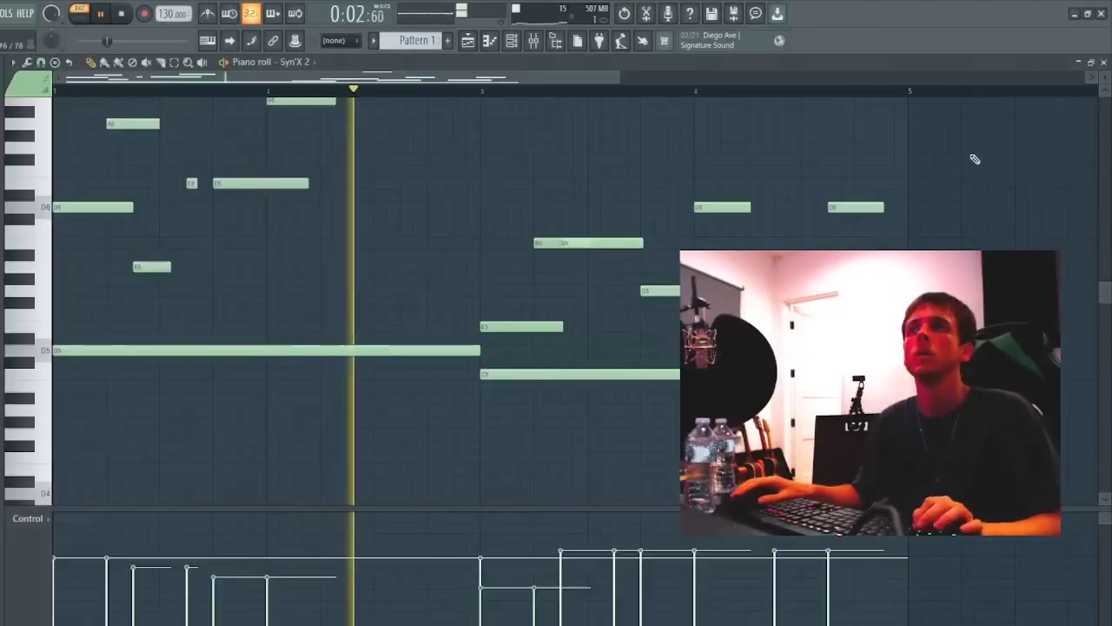
pyautogui.scroll(5, 973, 157)
pyautogui.press('Escape')
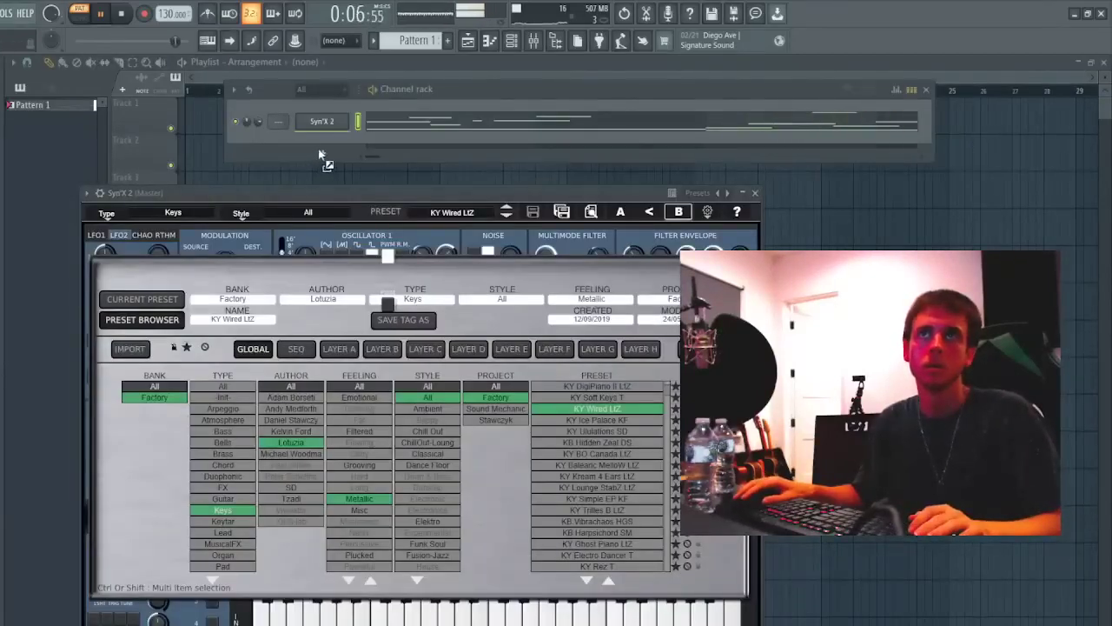
pyautogui.moveTo(319, 157); pyautogui.dragTo(374, 148)
# - Add a later kick hit, then add mt3_rim_gray, apollo rim and mt3_rim_cash channels with one hit each
pyautogui.click(249, 90)
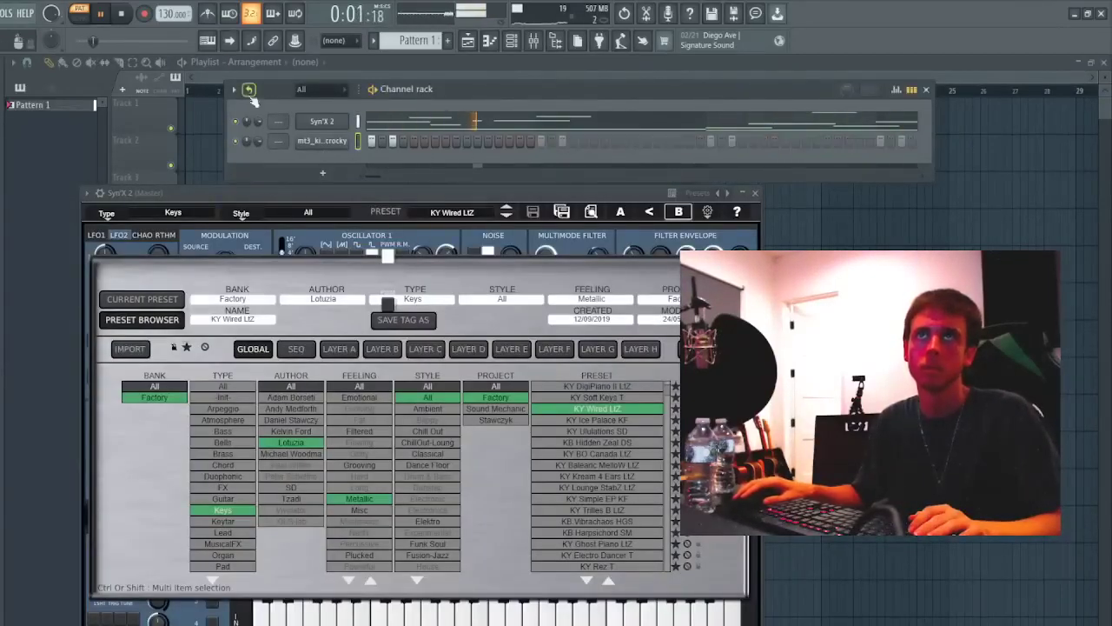
pyautogui.click(580, 141)
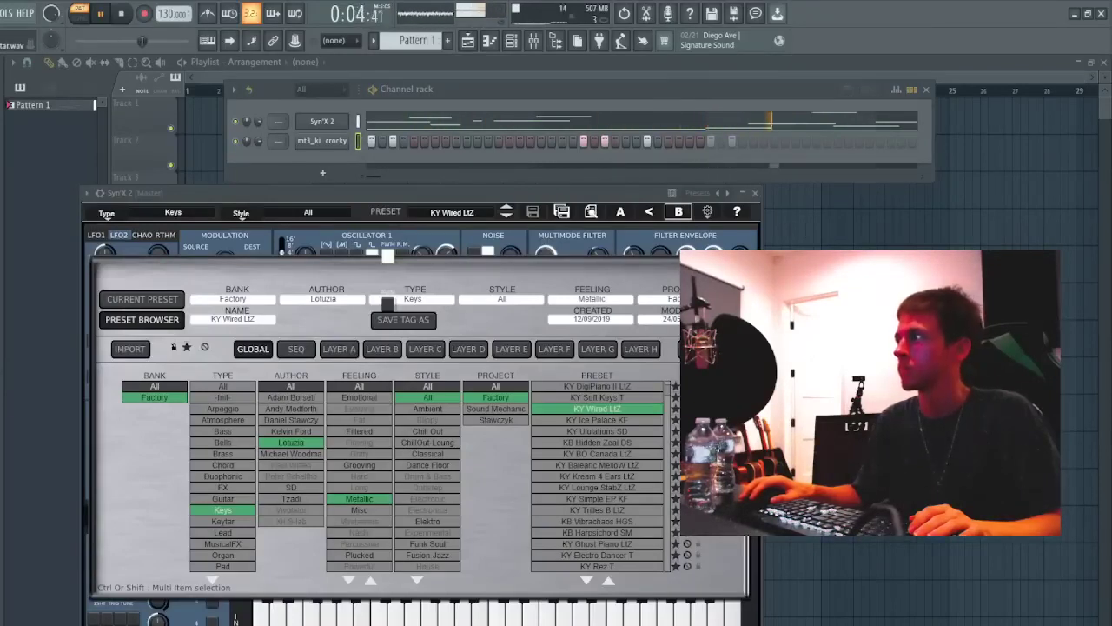
pyautogui.moveTo(216, 298); pyautogui.dragTo(329, 169)
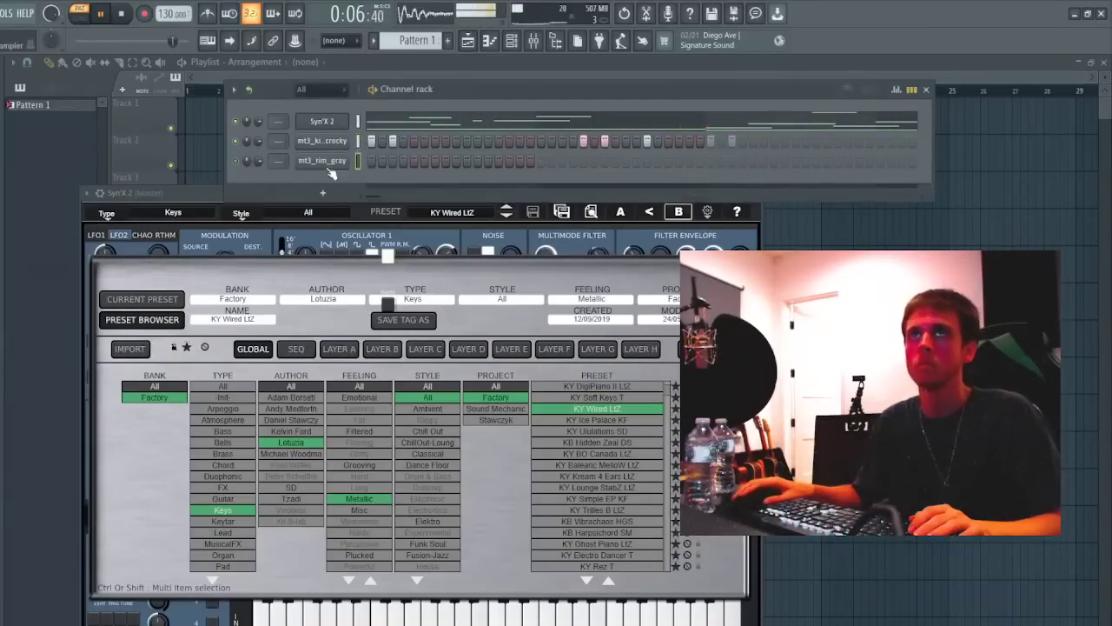
pyautogui.click(455, 160)
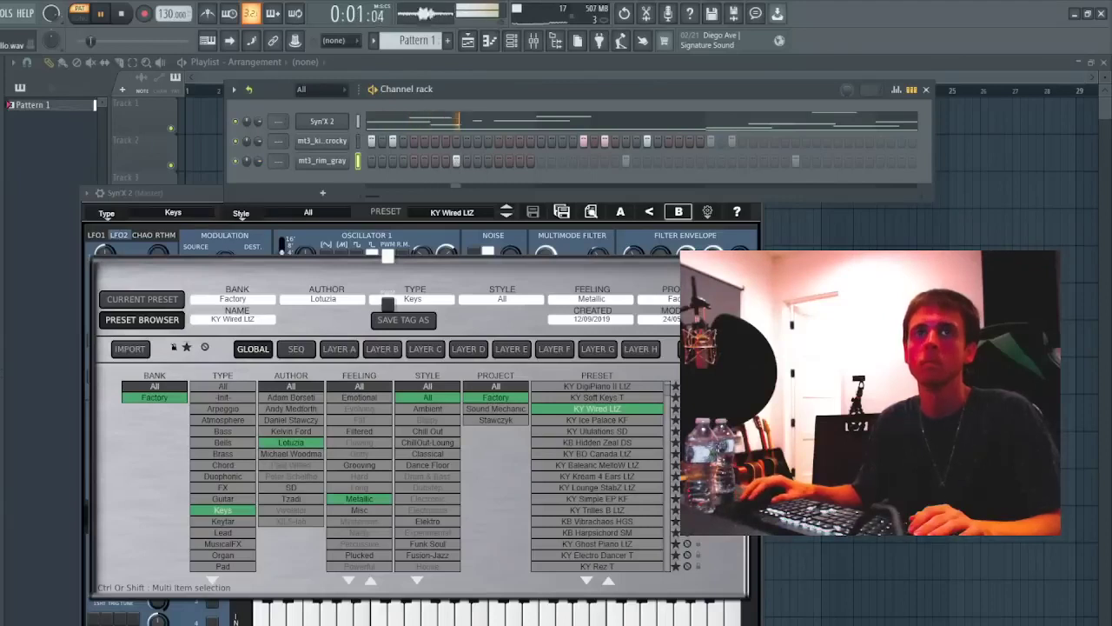
pyautogui.moveTo(2, 296); pyautogui.dragTo(347, 186)
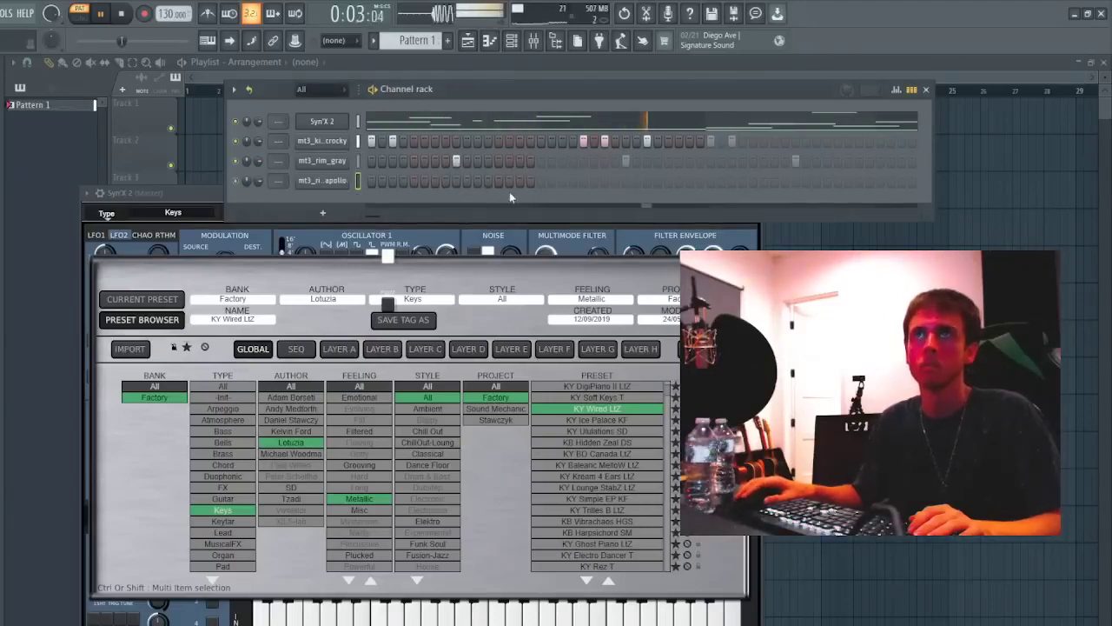
pyautogui.click(520, 180)
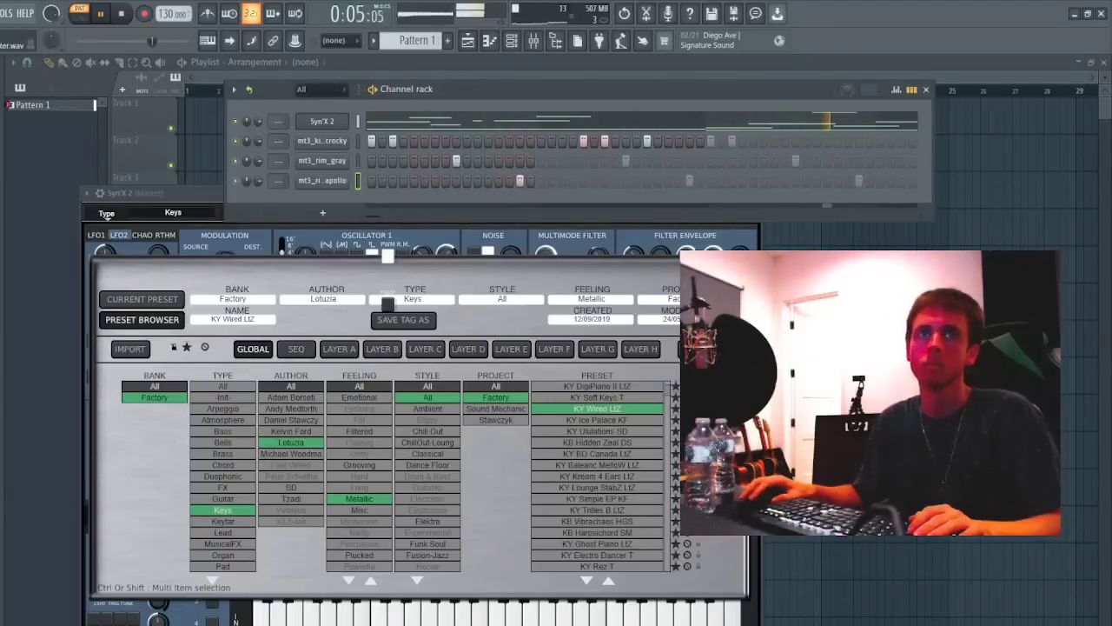
pyautogui.moveTo(2, 422); pyautogui.dragTo(348, 204)
pyautogui.click(394, 201)
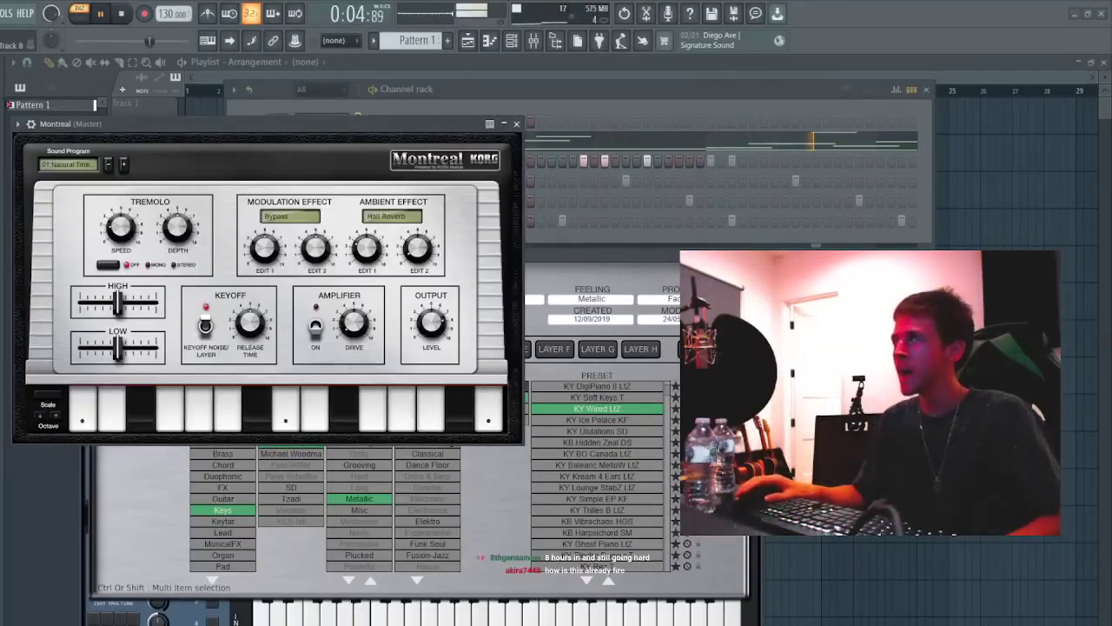
# - Move the Montreal window aside, arm recording and record a live electric-piano take
pyautogui.moveTo(358, 120); pyautogui.dragTo(453, 161)
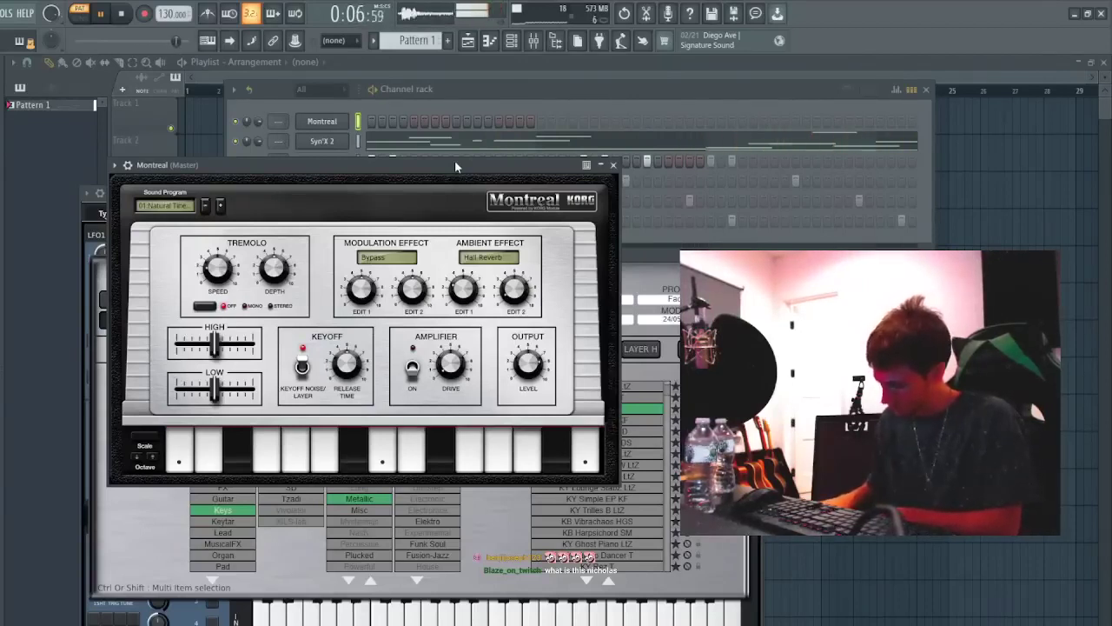
pyautogui.press('space')
pyautogui.press('r')
pyautogui.press('space')
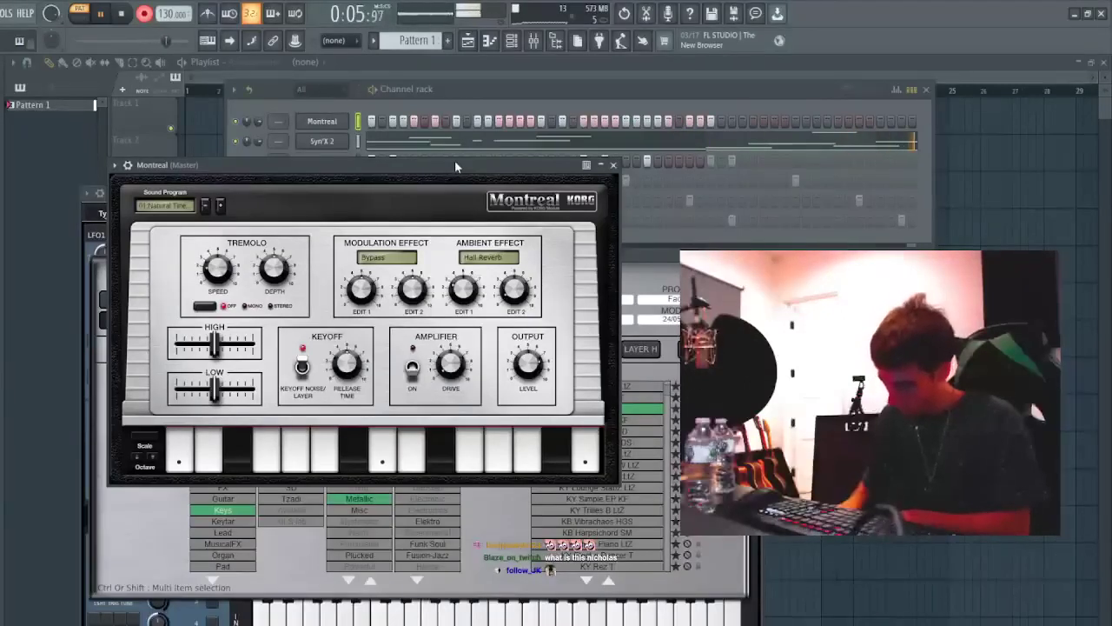
pyautogui.press('space')
pyautogui.press('space')
pyautogui.click(124, 15)
pyautogui.click(144, 15)
pyautogui.press('space')
# - Delete the small stray note from the Montreal part
pyautogui.click(432, 120)
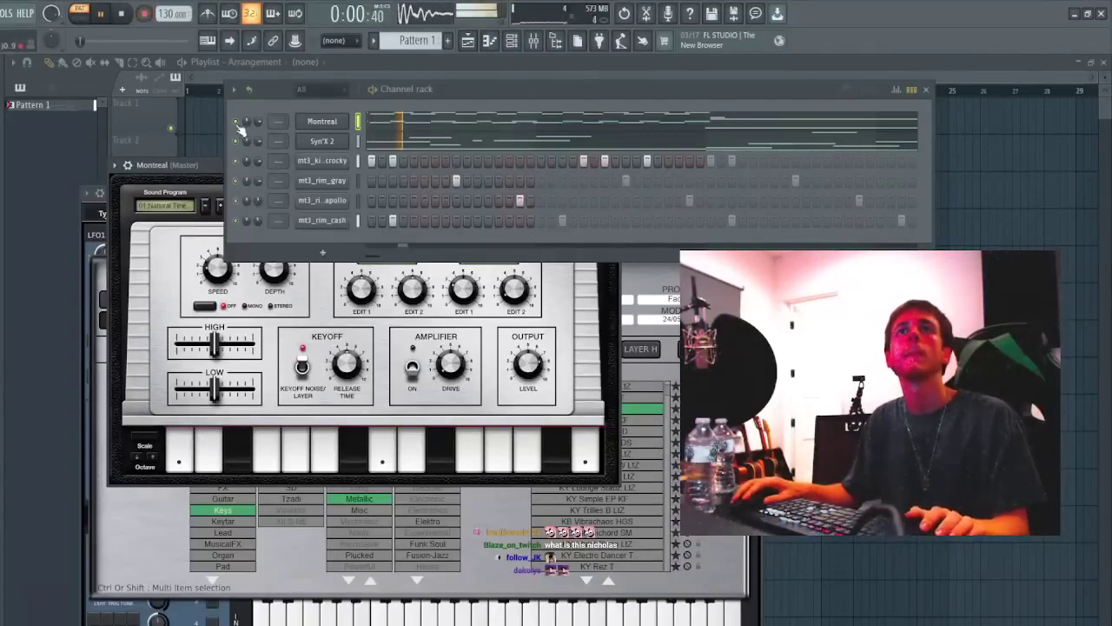
pyautogui.scroll(1, 208, 195)
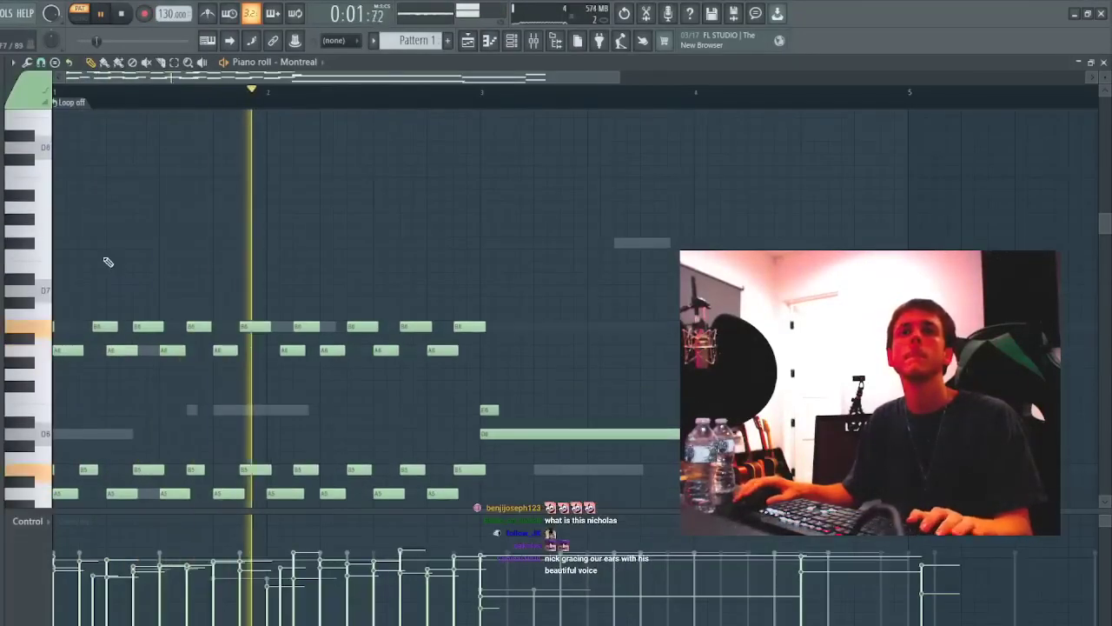
pyautogui.press('space')
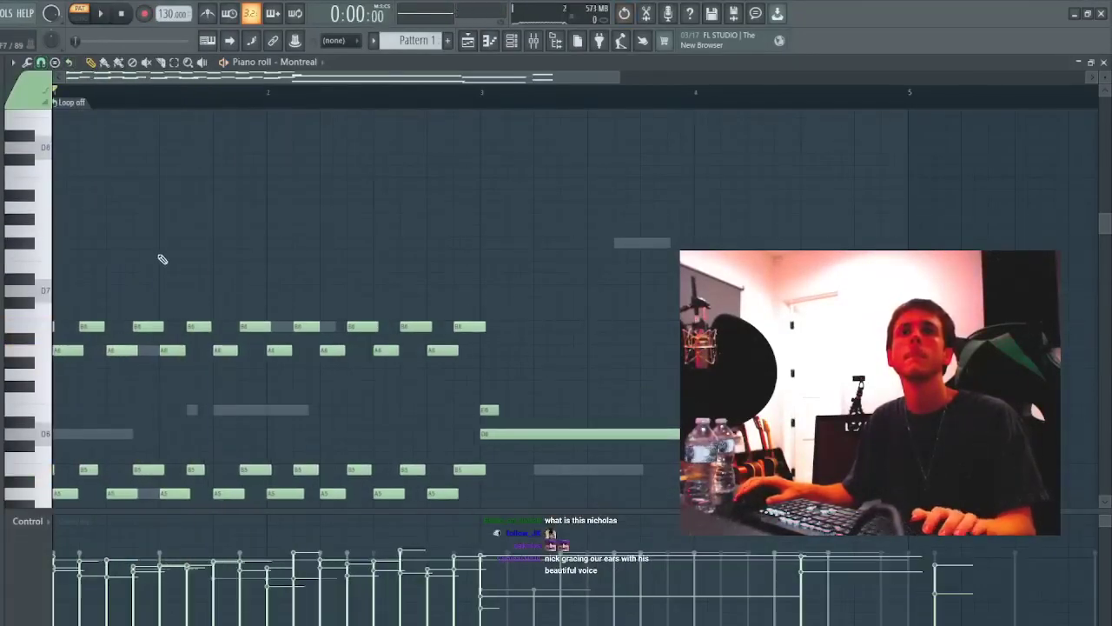
pyautogui.press('space')
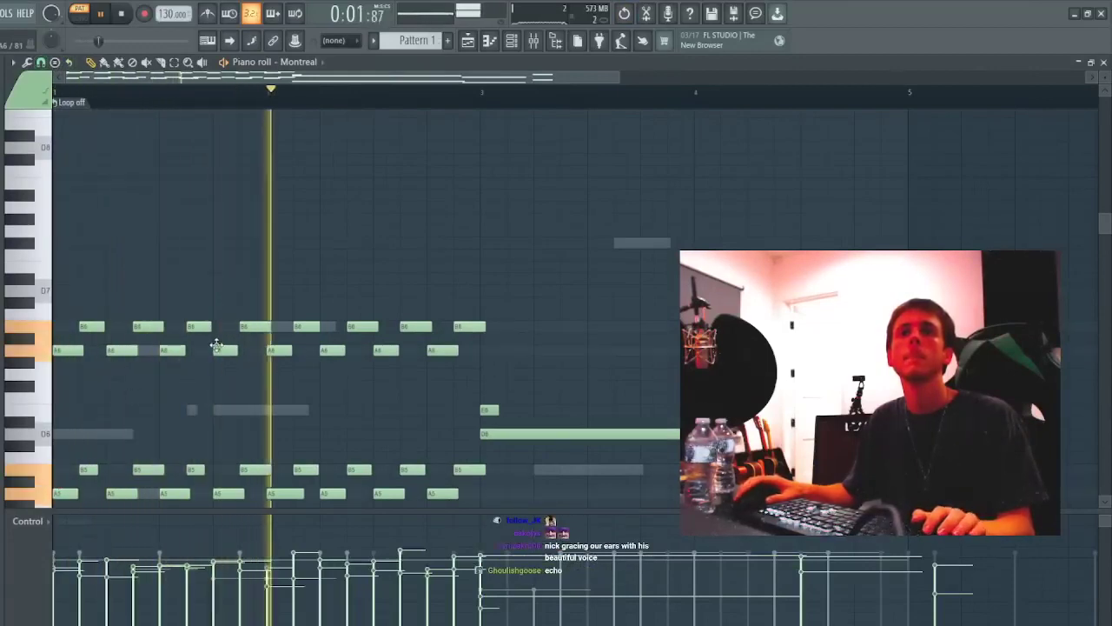
pyautogui.scroll(-3, 241, 331)
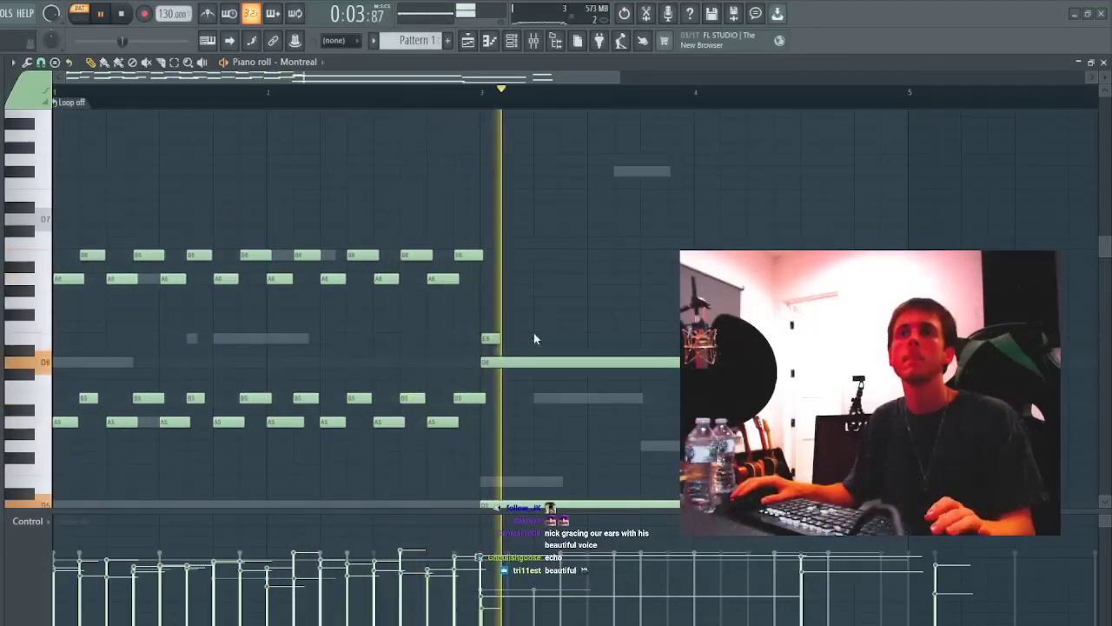
pyautogui.rightClick(489, 338)
pyautogui.scroll(-3, 490, 338)
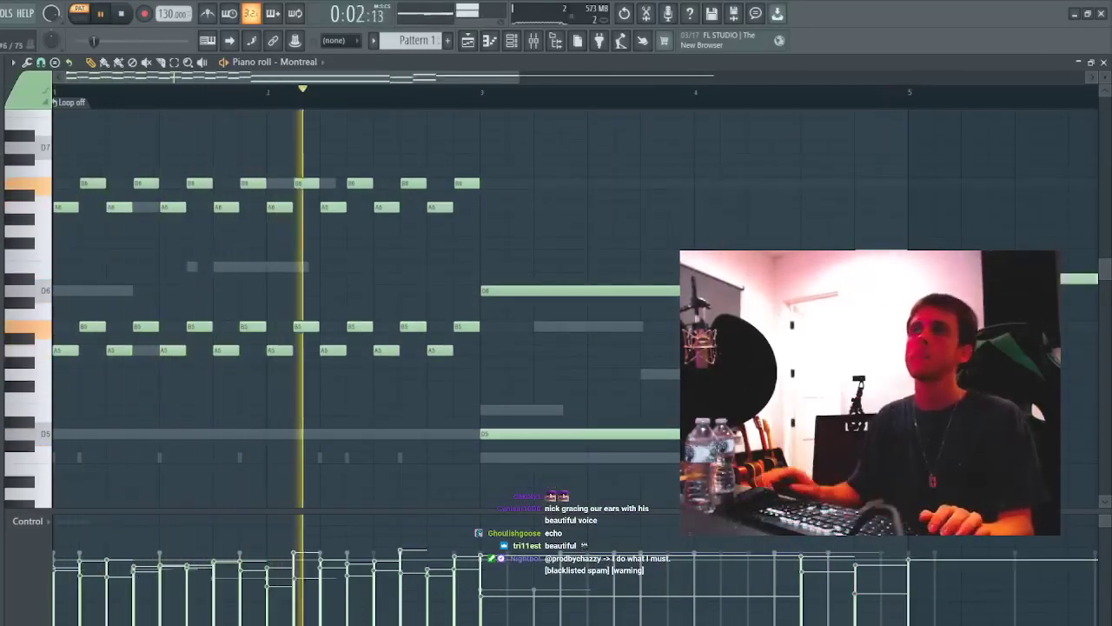
pyautogui.press('Escape')
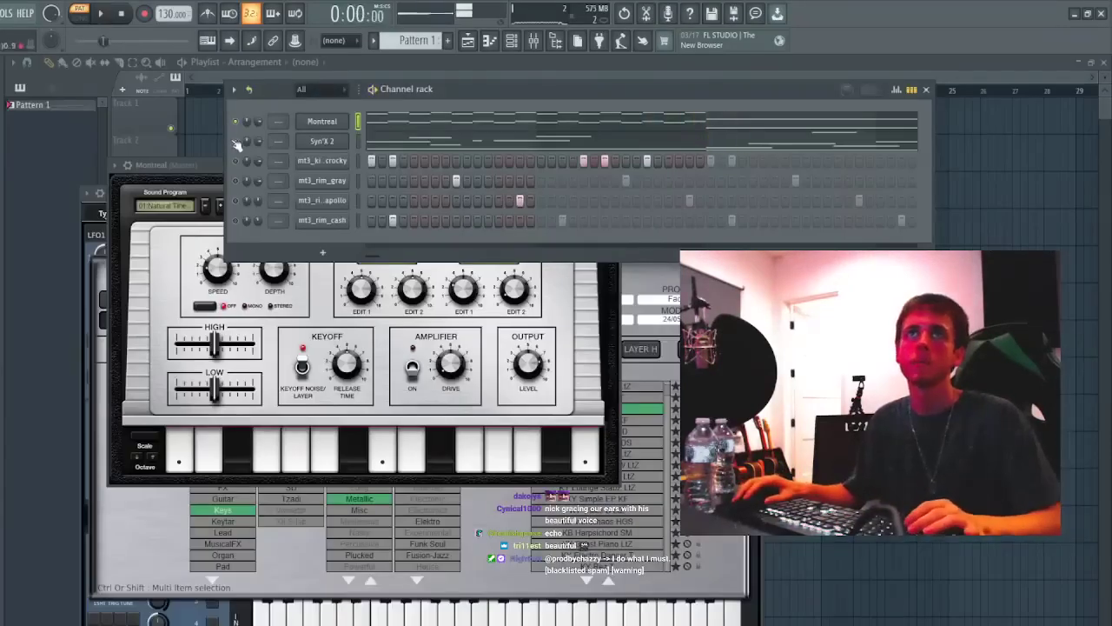
# - Load the Stage-73 V2 electric piano from the Channel rack
pyautogui.click(317, 126)
pyautogui.click(314, 130)
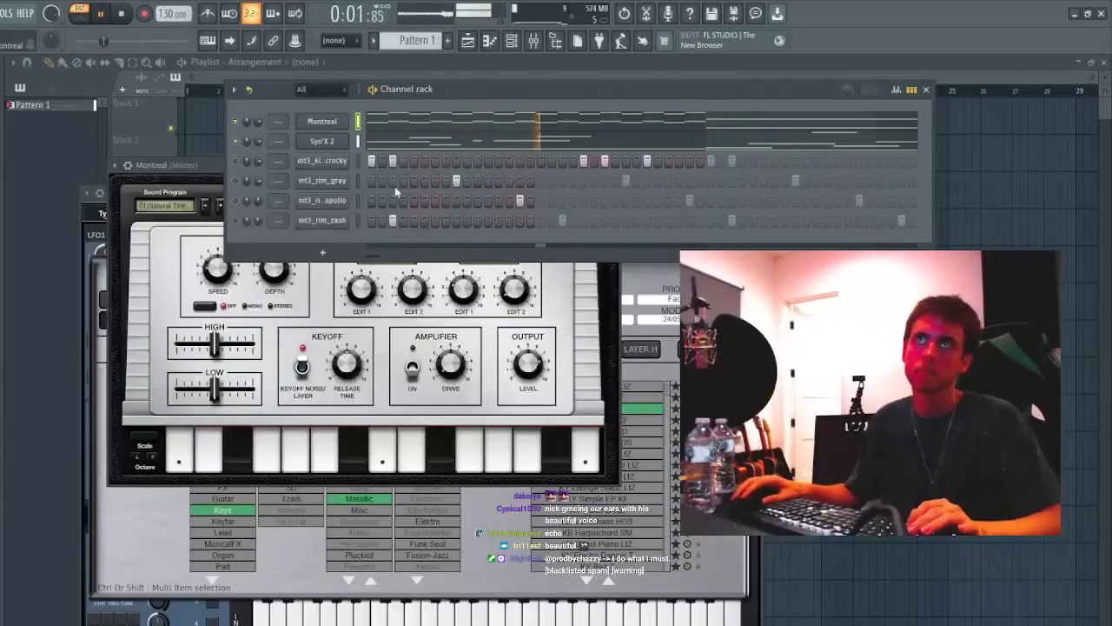
pyautogui.click(770, 194)
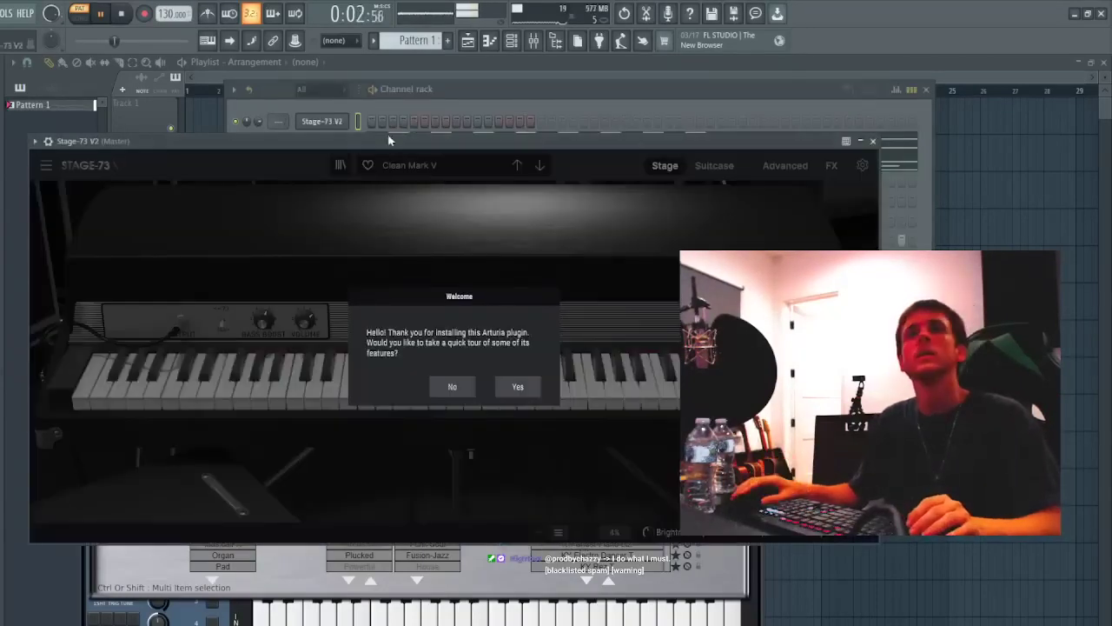
# - Dismiss the Stage-73 welcome dialog and draw a note near bar 5 in Montreal
pyautogui.click(453, 385)
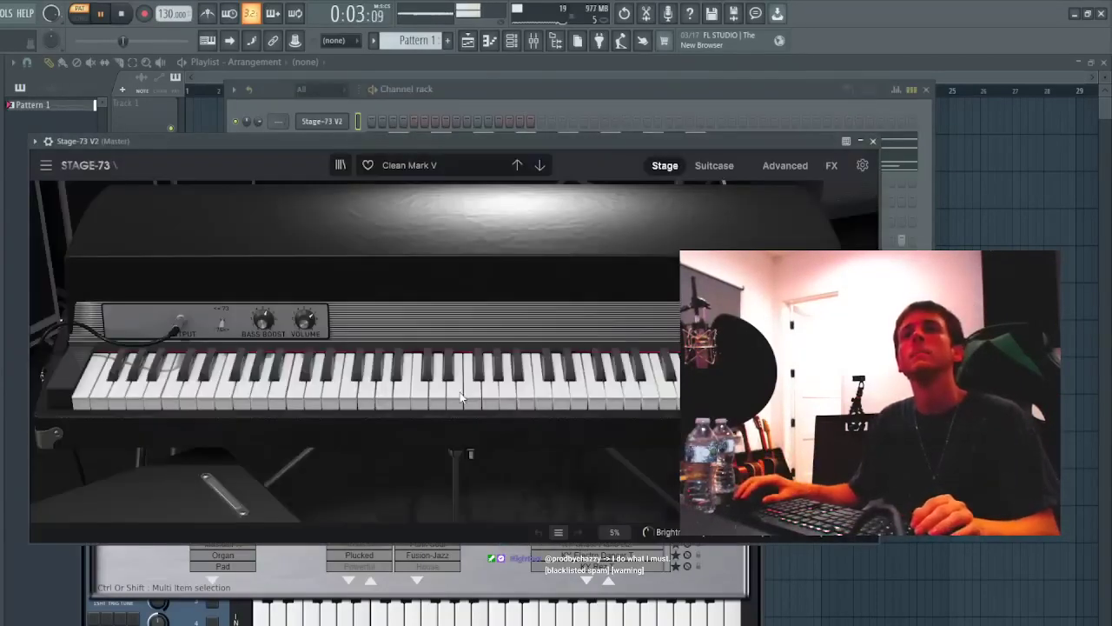
pyautogui.press('Escape')
pyautogui.click(384, 148)
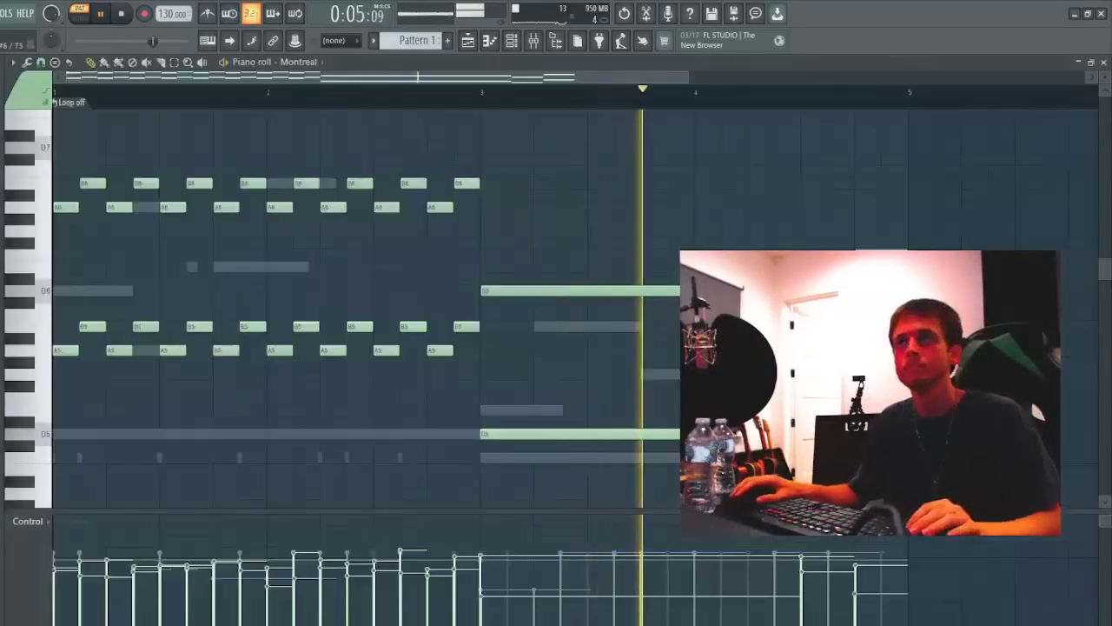
pyautogui.press('space')
pyautogui.click(885, 244)
pyautogui.moveTo(879, 244); pyautogui.dragTo(850, 244)
pyautogui.press('space')
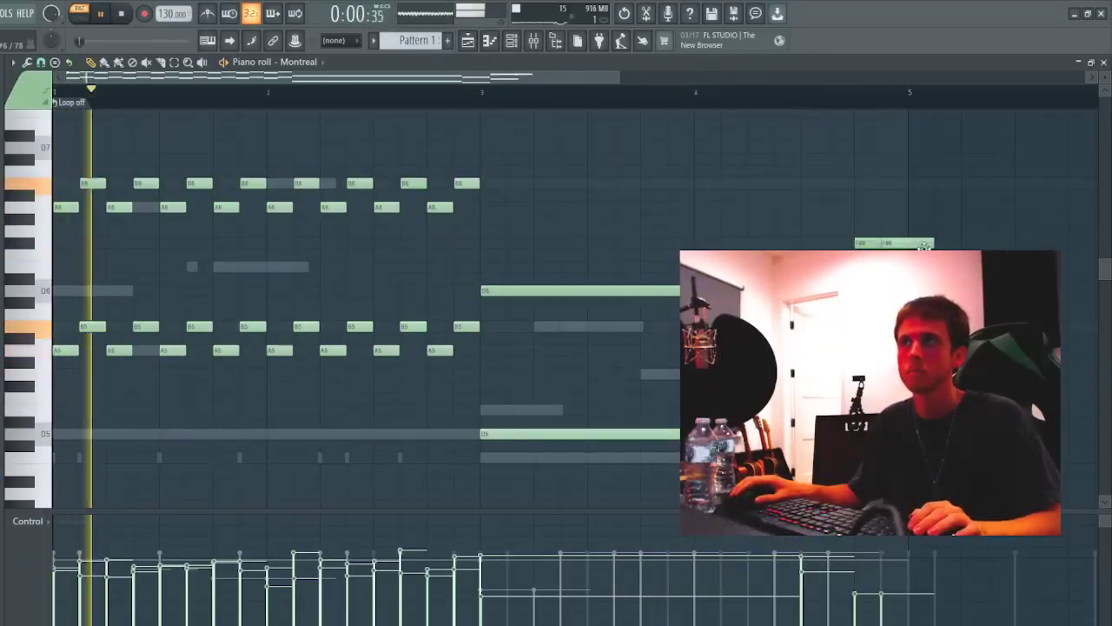
pyautogui.press('Escape')
# - Copy the Syn'X 2 notes and paste them into Stage-73 V2
pyautogui.click(357, 160)
pyautogui.hotkey('ctrl', 'c')
pyautogui.click(357, 121)
pyautogui.hotkey('ctrl', 'v')
pyautogui.press('space')
pyautogui.press('space')
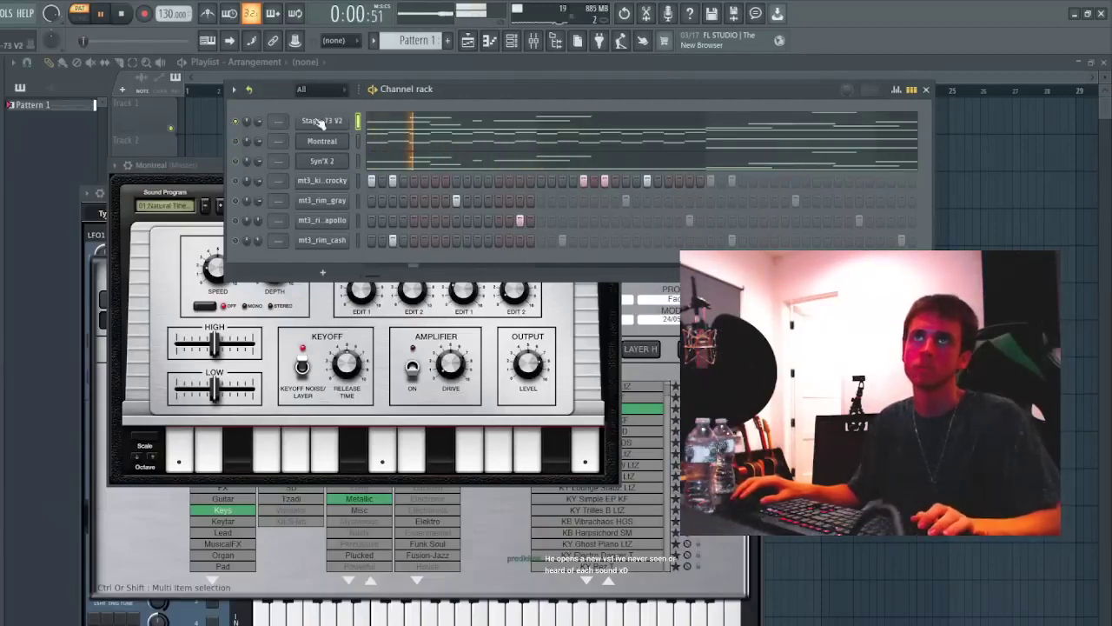
# - Step through Stage-73 V2 presets to Beat It Roadz and close the extra windows
pyautogui.click(314, 121)
pyautogui.click(542, 167)
pyautogui.click(542, 167)
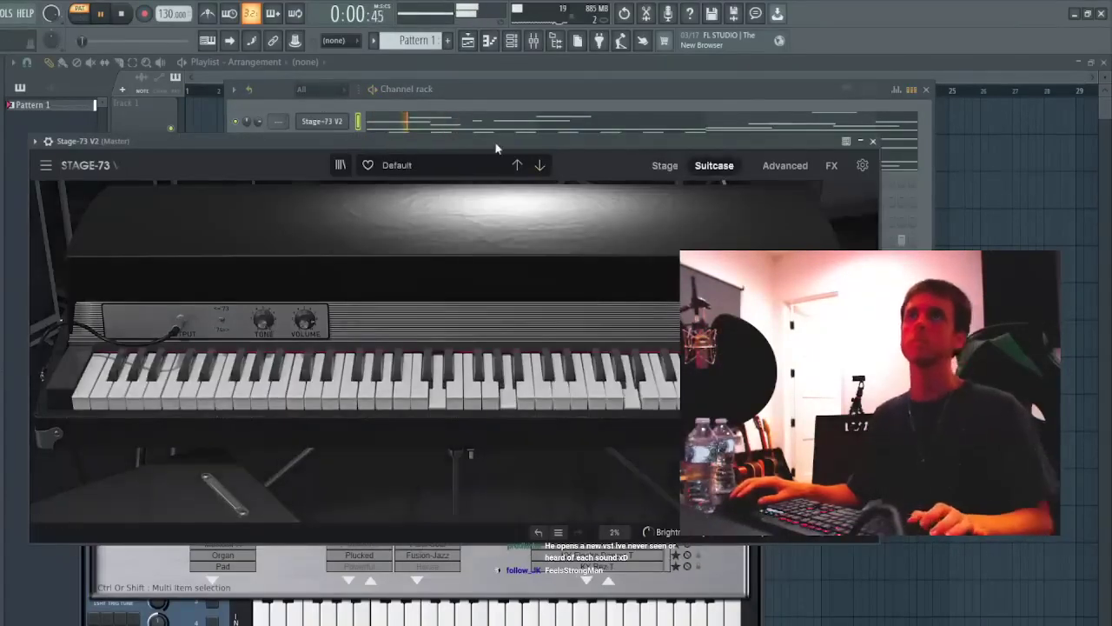
pyautogui.press('space')
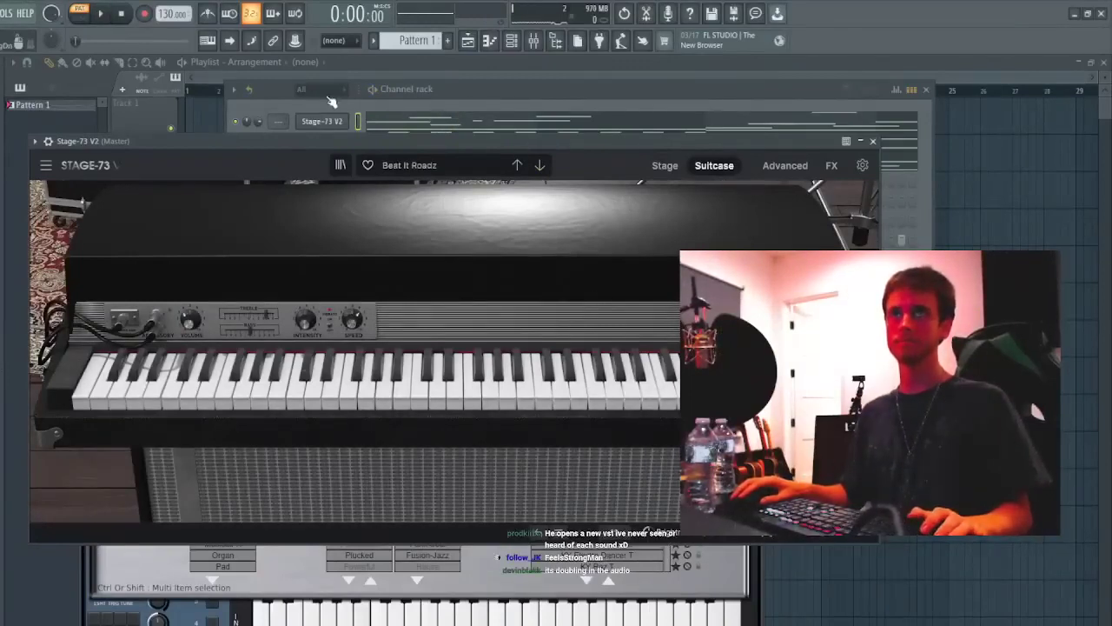
pyautogui.click(291, 106)
pyautogui.press('Escape')
pyautogui.press('space')
pyautogui.moveTo(209, 143); pyautogui.dragTo(213, 165)
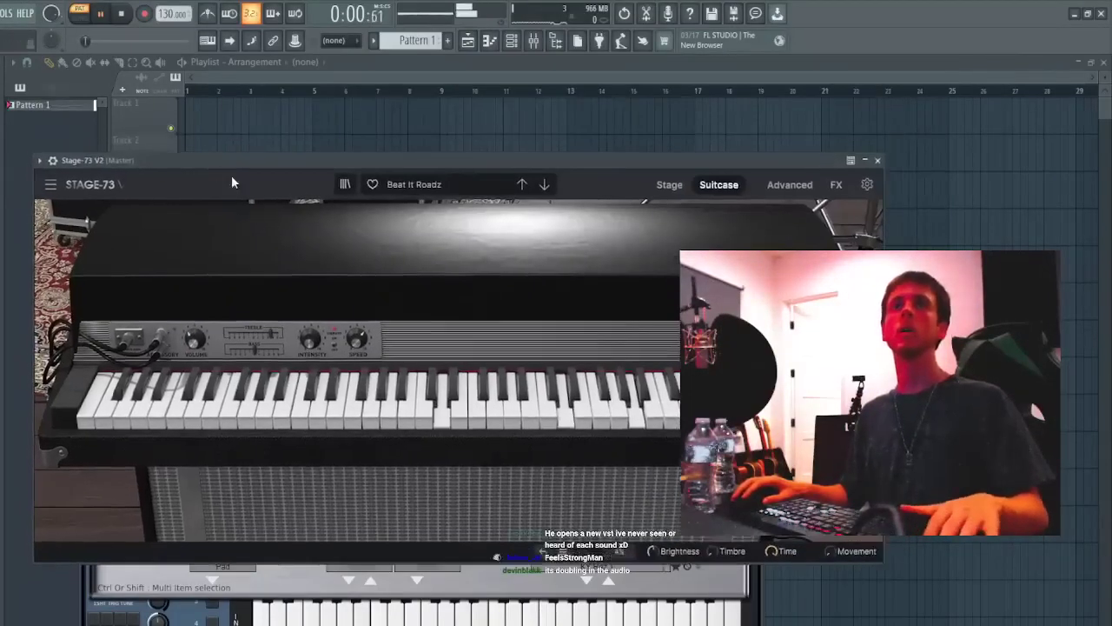
pyautogui.press('Escape')
pyautogui.press('Escape')
pyautogui.press('Escape')
pyautogui.press('Escape')
# - Add long F#5 and A5 notes under the Stage-73 V2 melody
pyautogui.click(512, 41)
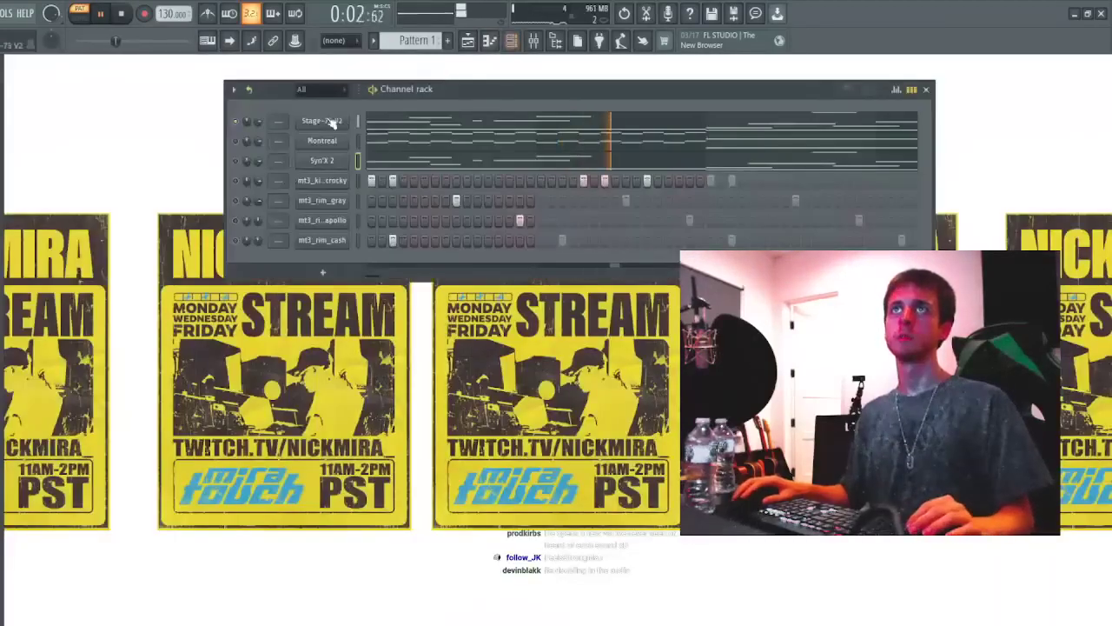
pyautogui.click(396, 126)
pyautogui.scroll(-3, 261, 240)
pyautogui.press('space')
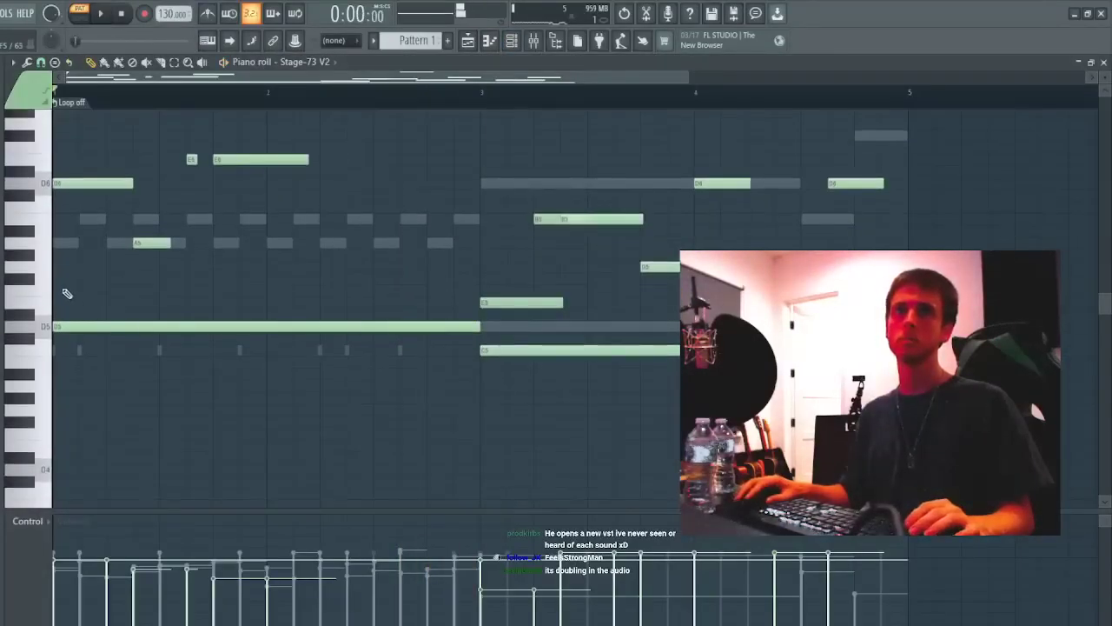
pyautogui.click(54, 292)
pyautogui.moveTo(54, 283); pyautogui.dragTo(54, 278)
pyautogui.click(58, 243)
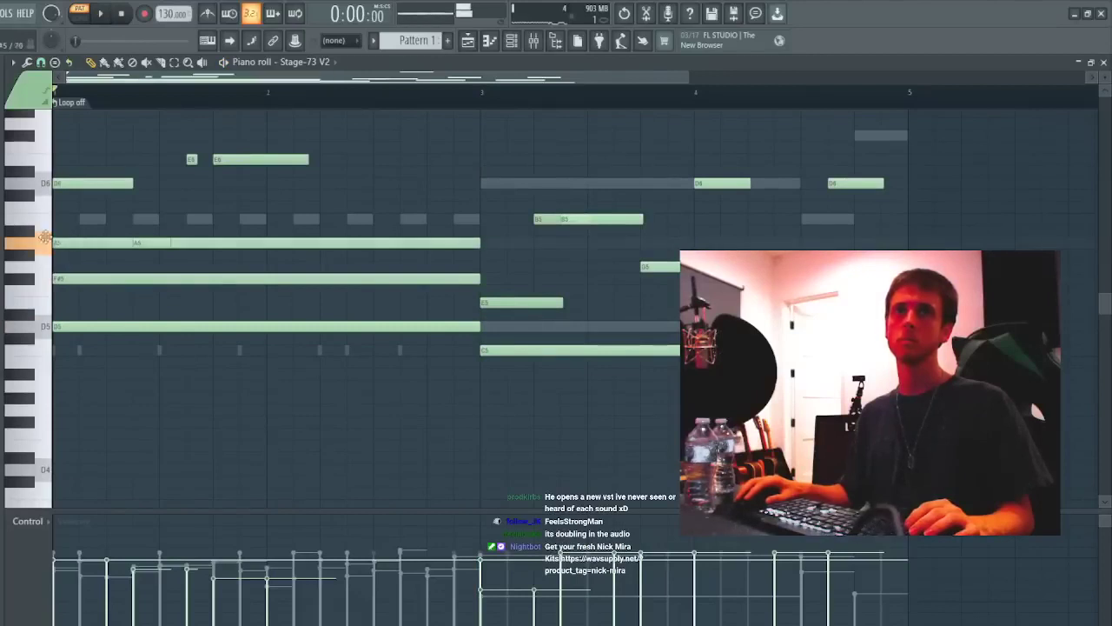
pyautogui.press('space')
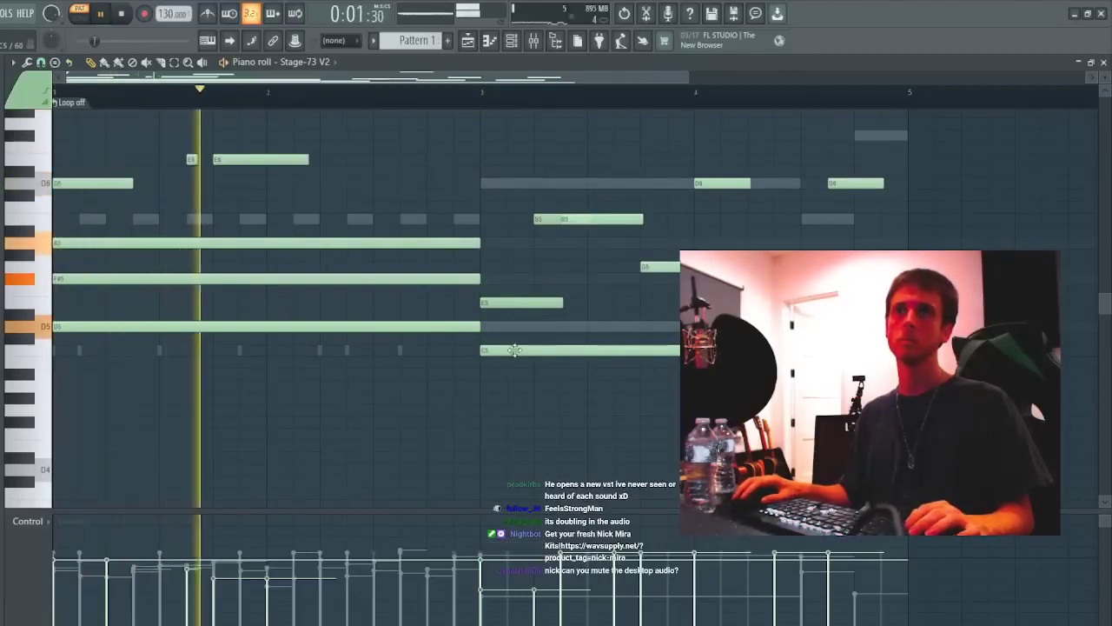
pyautogui.press('space')
# - Add A5 and D6 notes at bar 3 and nudge the D5 note
pyautogui.moveTo(483, 259); pyautogui.dragTo(488, 241)
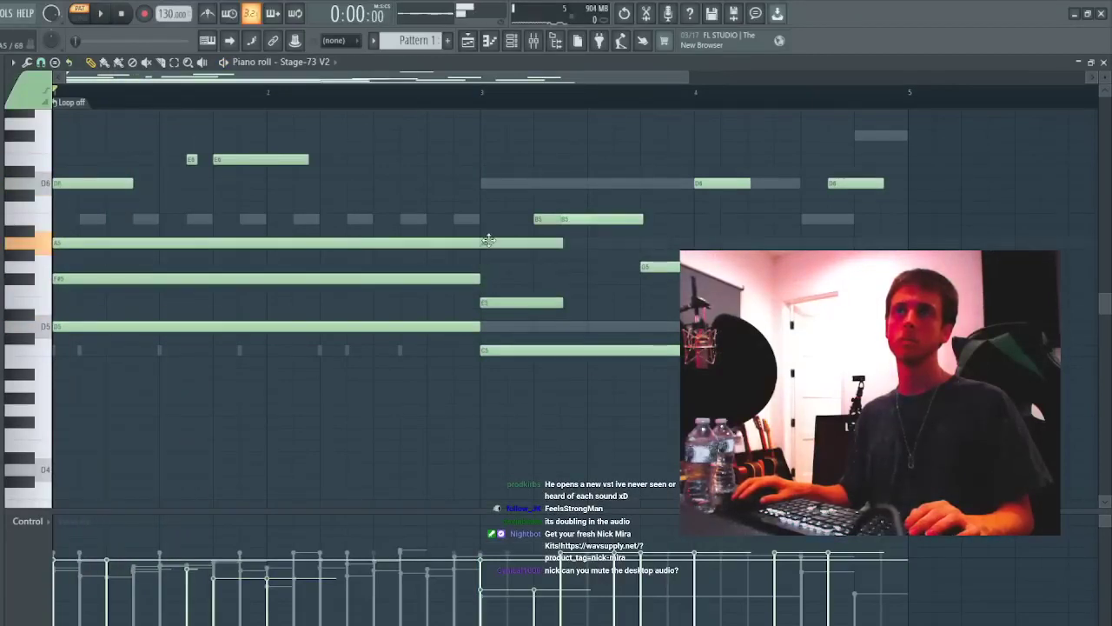
pyautogui.click(491, 182)
pyautogui.press('space')
pyautogui.moveTo(273, 327); pyautogui.dragTo(273, 360)
pyautogui.hotkey('shift', 'Down')
pyautogui.hotkey('shift', 'Up')
pyautogui.hotkey('shift', 'Up')
pyautogui.hotkey('shift', 'Up')
pyautogui.hotkey('ctrl', 'd')
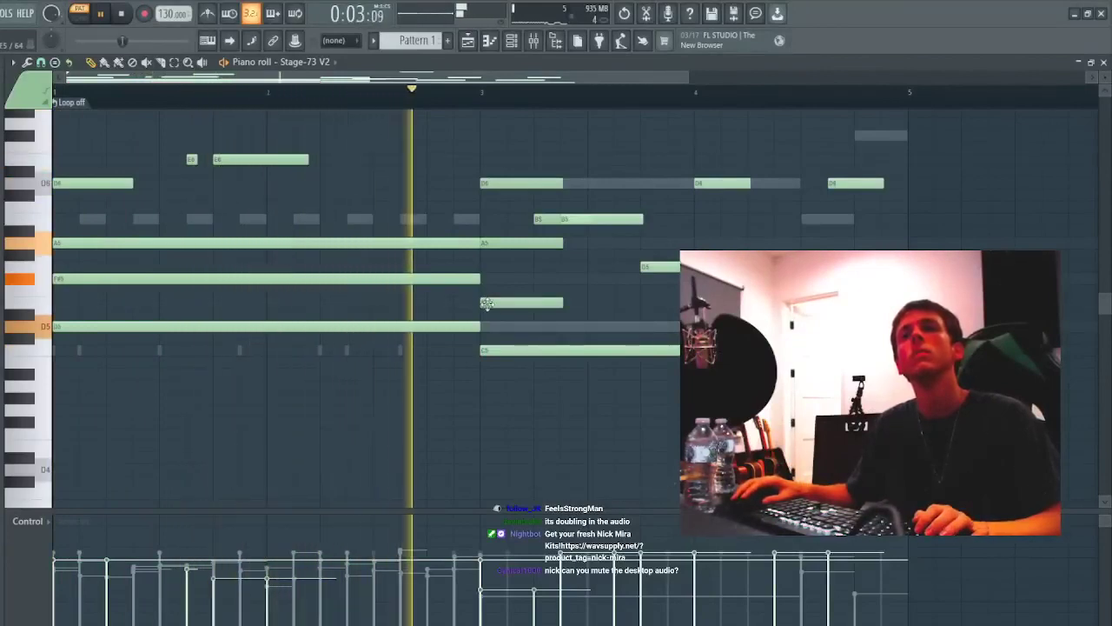
# - Shorten the bar 3 A5 and E5 notes and move the low D5 note further down
pyautogui.moveTo(481, 310); pyautogui.dragTo(562, 245)
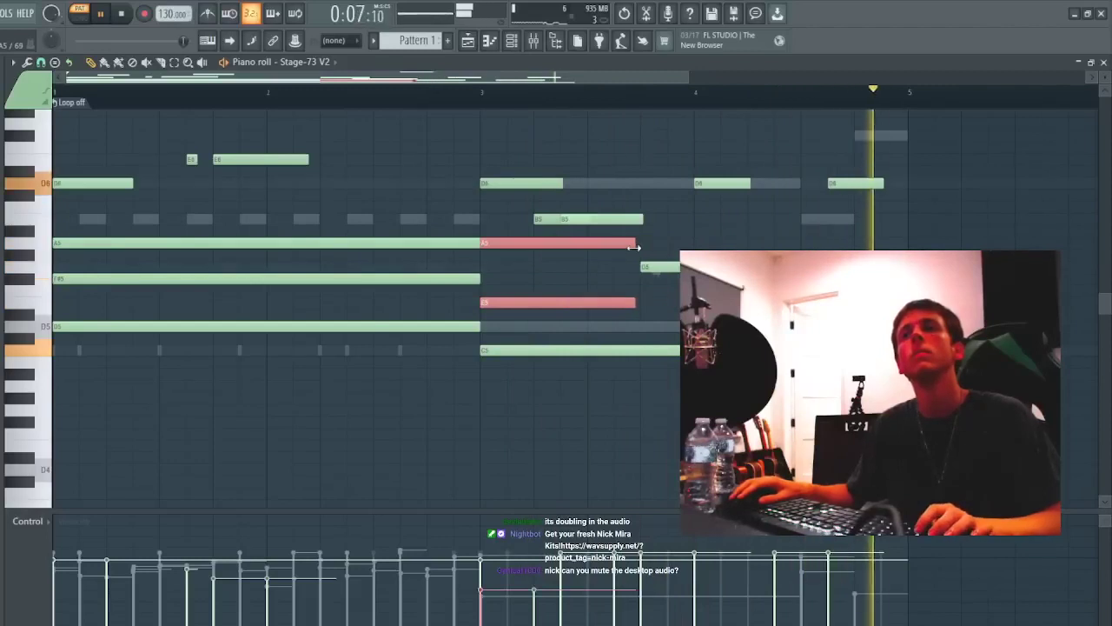
pyautogui.moveTo(673, 257); pyautogui.dragTo(638, 257)
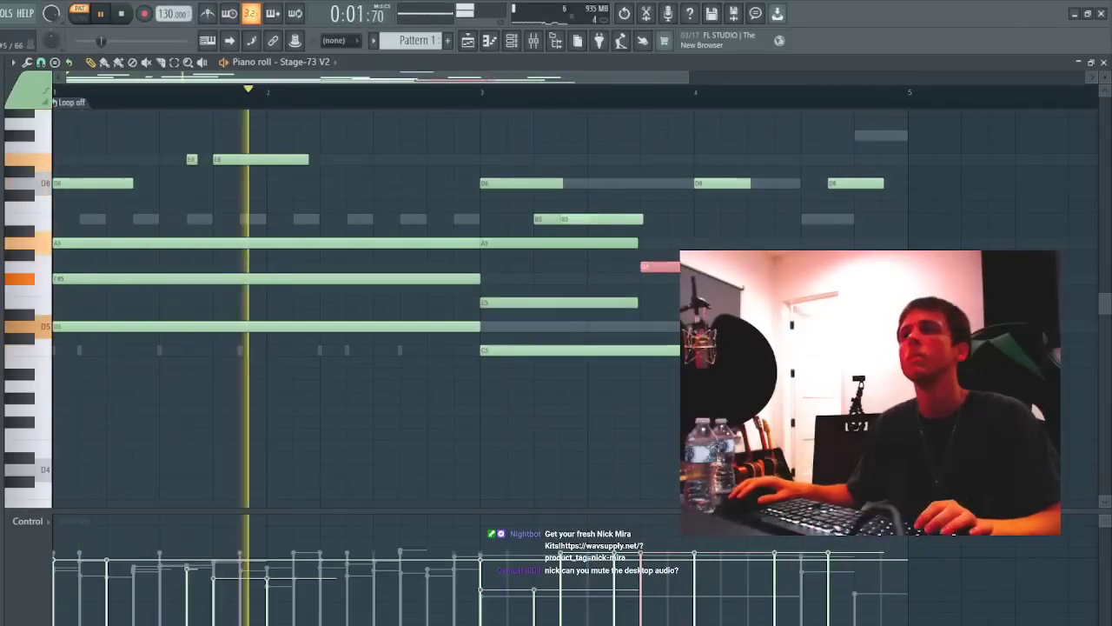
pyautogui.press('space')
pyautogui.moveTo(371, 327); pyautogui.dragTo(363, 365)
pyautogui.press('space')
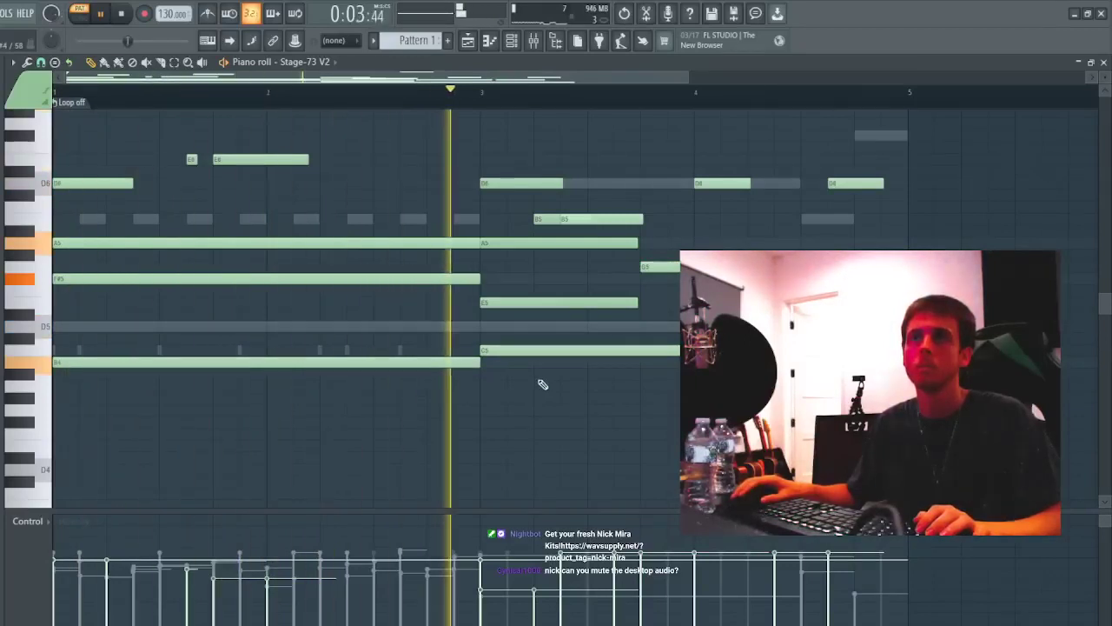
pyautogui.press('F6')
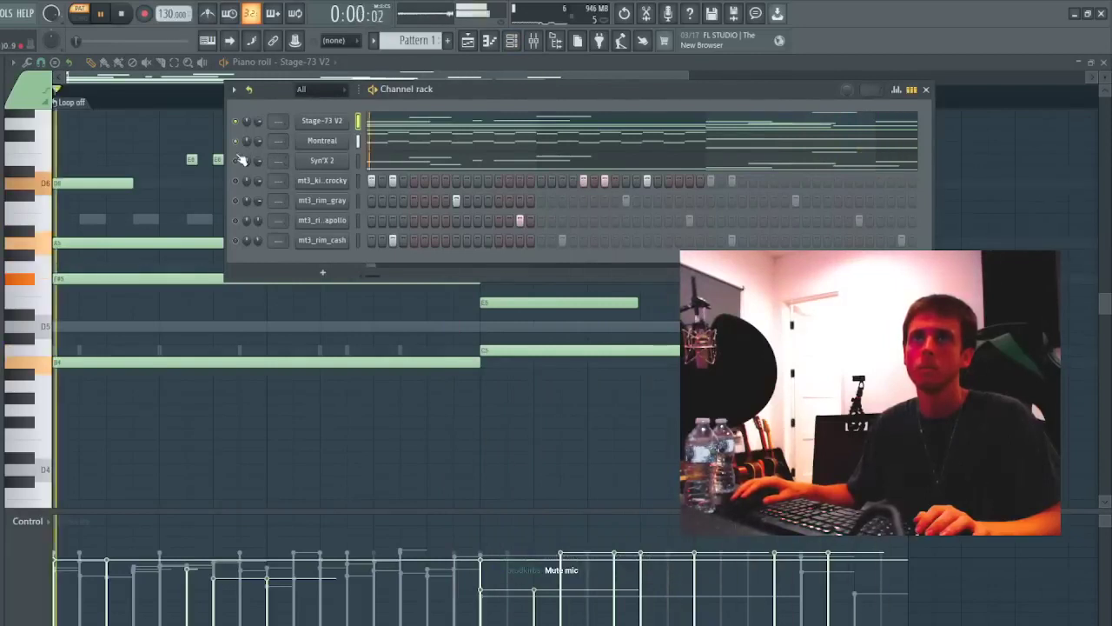
# - Unmute Syn'X 2, open its notes and undo a trial note move
pyautogui.click(235, 161)
pyautogui.press('space')
pyautogui.press('space')
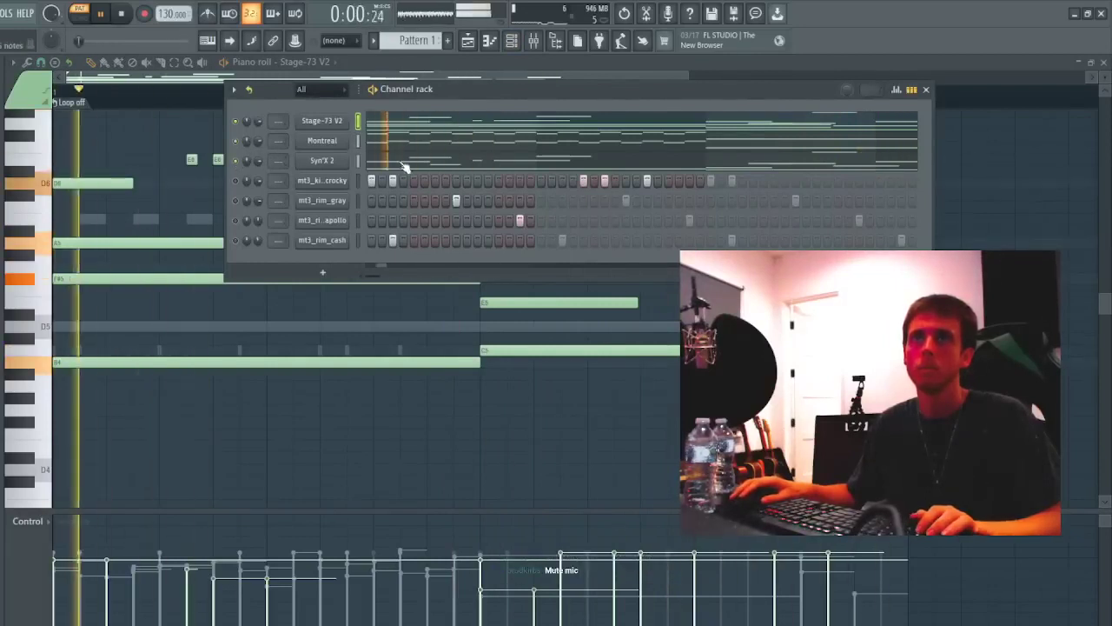
pyautogui.click(404, 165)
pyautogui.moveTo(251, 325); pyautogui.dragTo(243, 367)
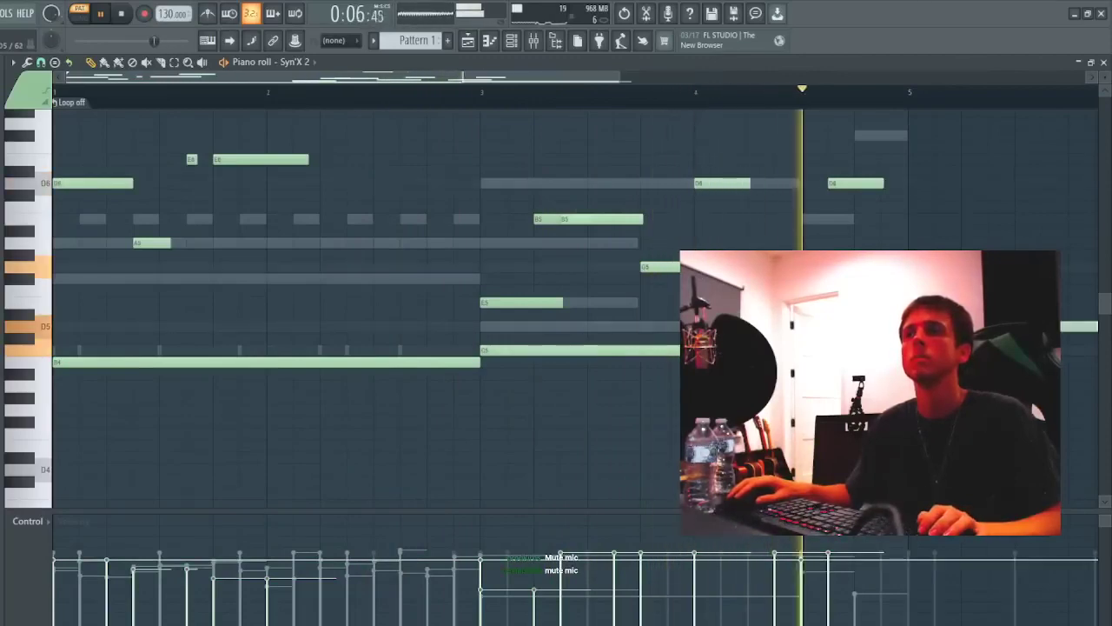
pyautogui.press('space')
pyautogui.press('space')
pyautogui.hotkey('ctrl', 'z')
pyautogui.press('space')
pyautogui.press('space')
# - Drop the long low note an octave to E4 and delete the extra long note
pyautogui.moveTo(348, 365); pyautogui.dragTo(307, 310)
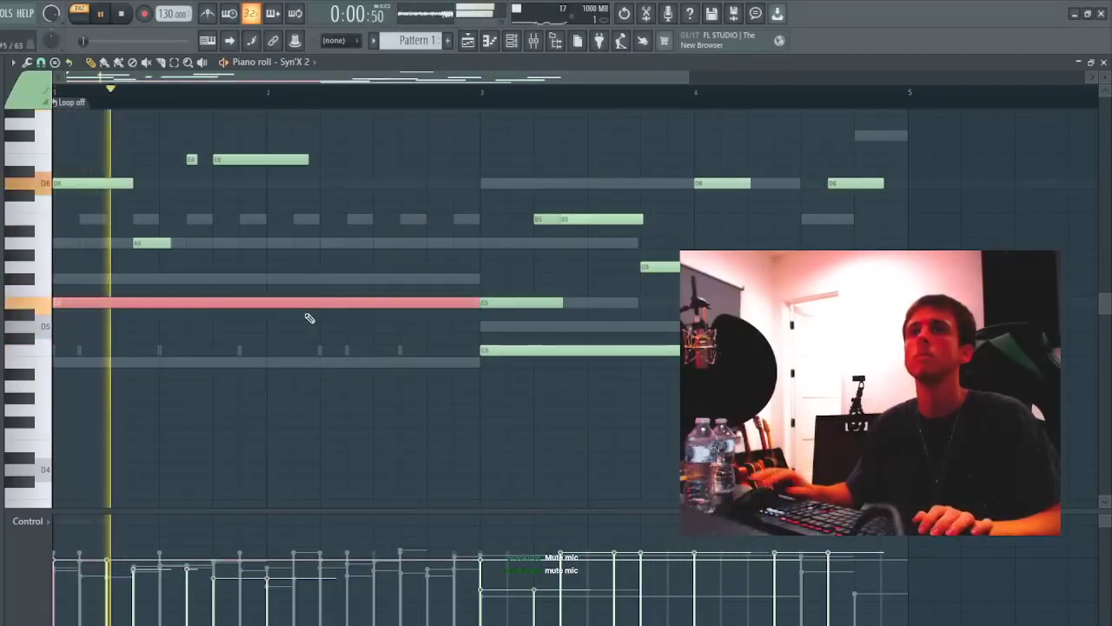
pyautogui.press('space')
pyautogui.hotkey('ctrl', 'Down')
pyautogui.press('space')
pyautogui.keyDown('ctrl'); pyautogui.click(309, 316); pyautogui.keyUp('ctrl')
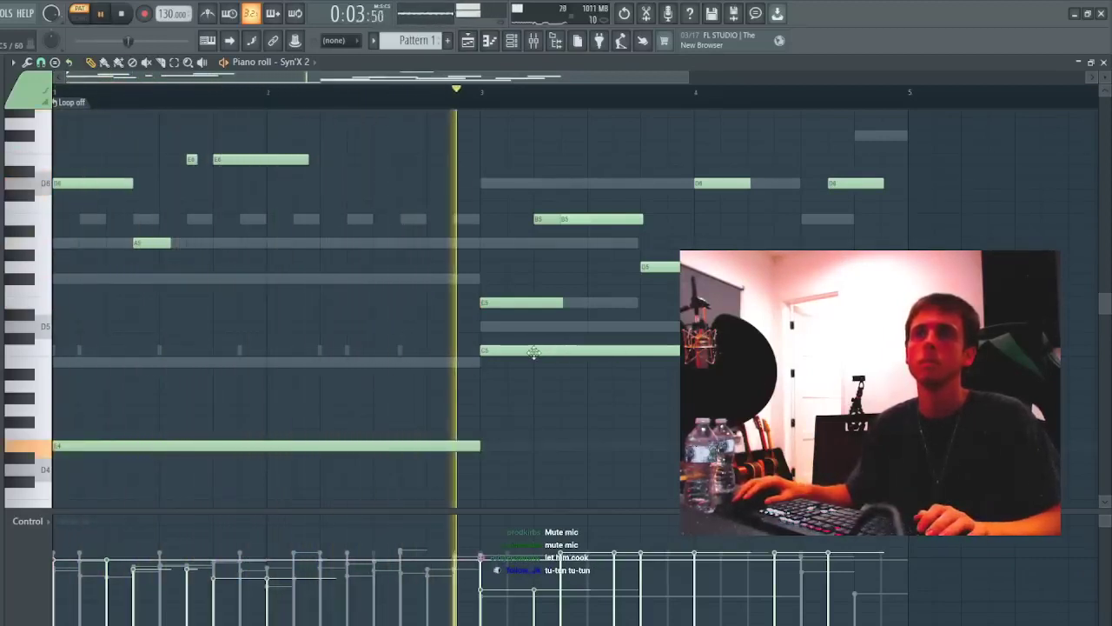
pyautogui.click(704, 361)
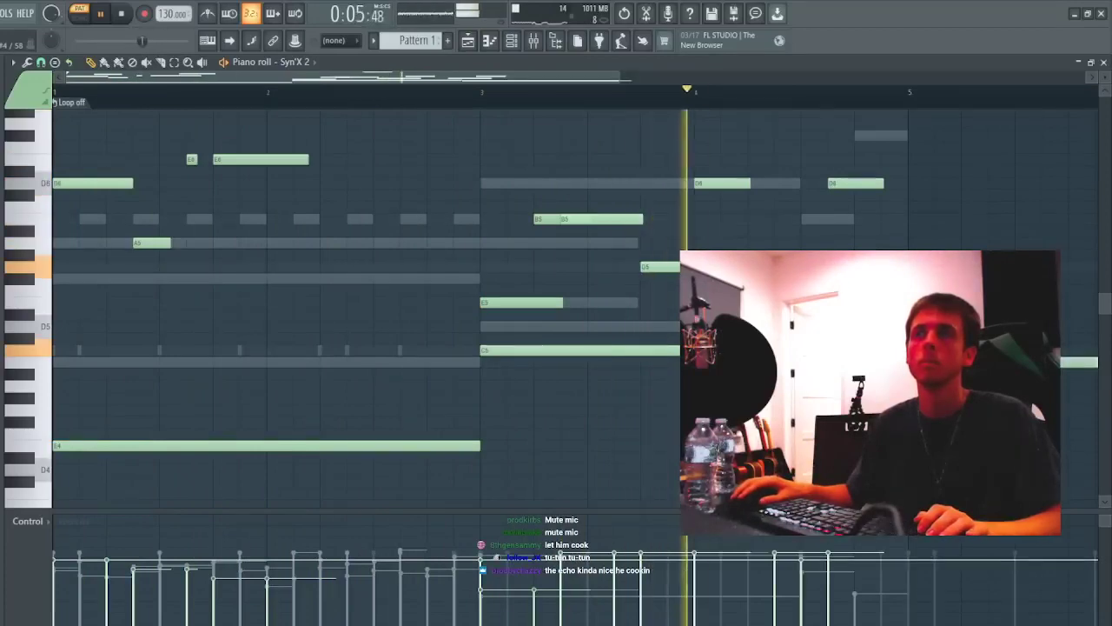
pyautogui.press('Delete')
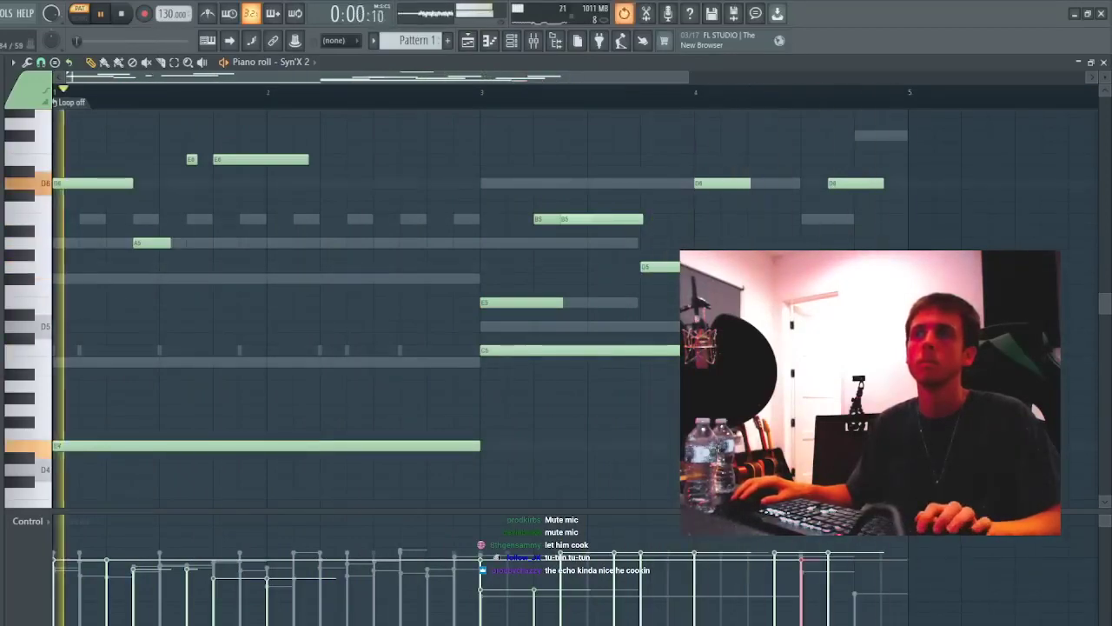
pyautogui.press('Escape')
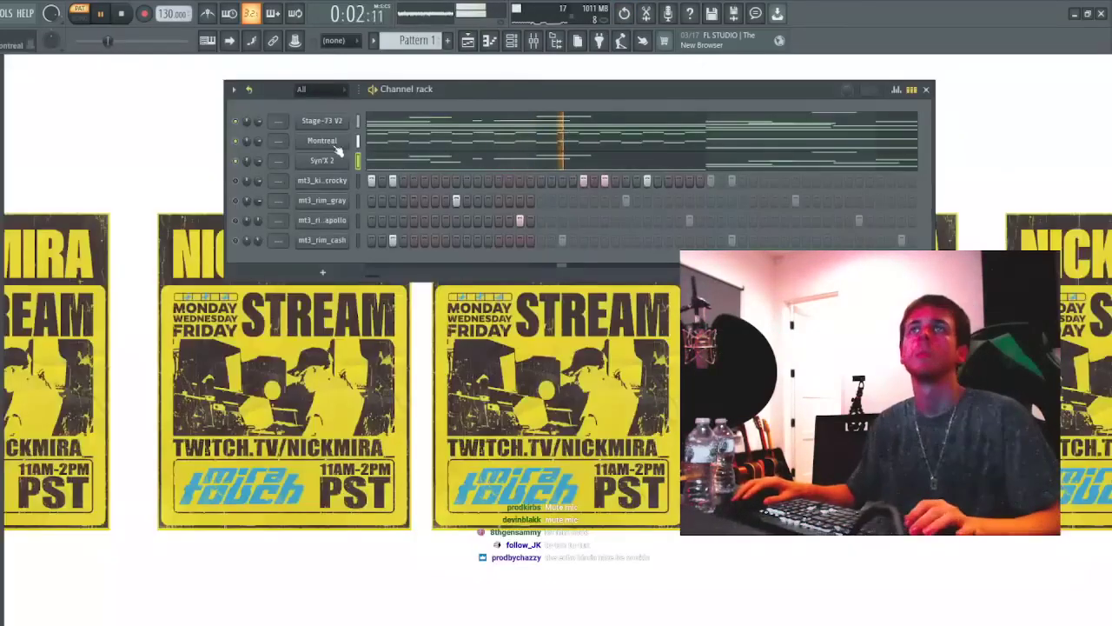
# - Load a different Syn'X 2 preset and open the Mixer
pyautogui.click(325, 161)
pyautogui.click(507, 214)
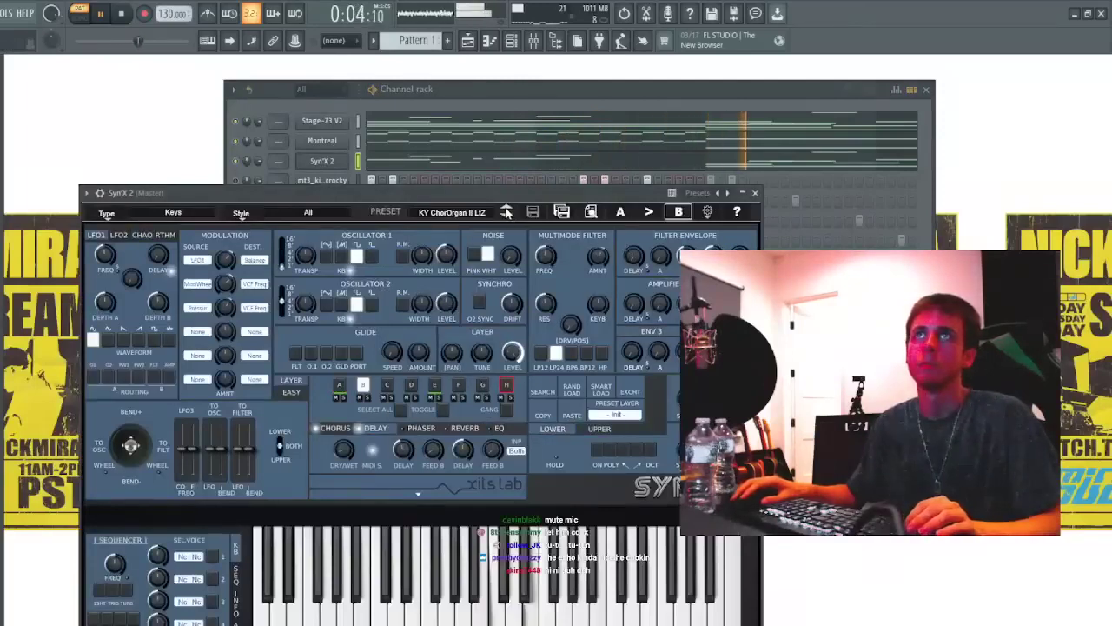
pyautogui.click(263, 163)
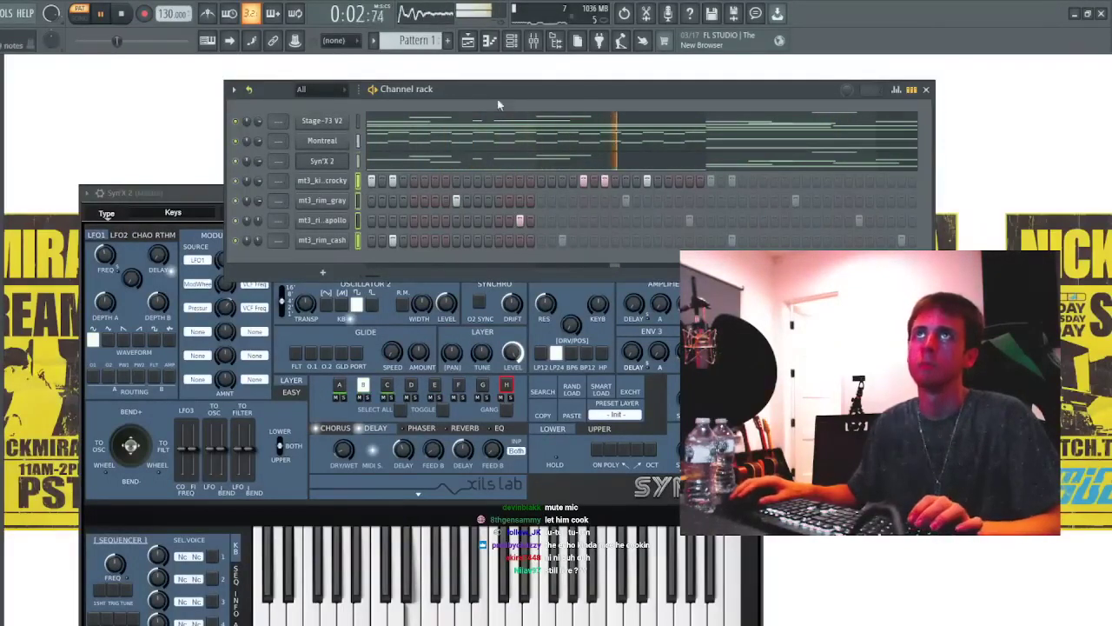
pyautogui.click(533, 41)
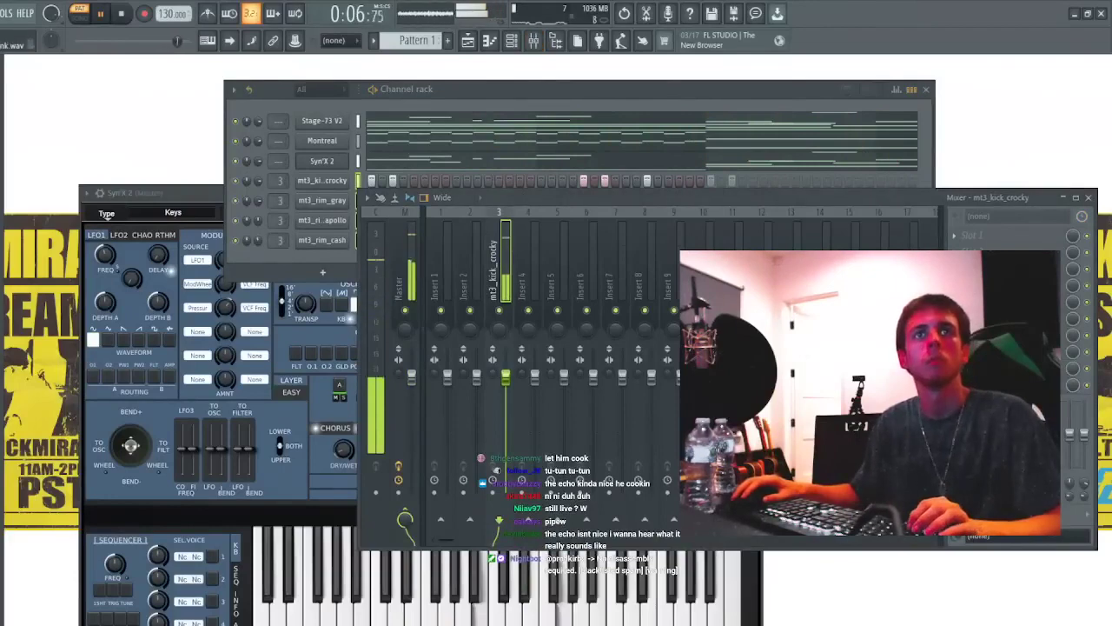
pyautogui.click(303, 261)
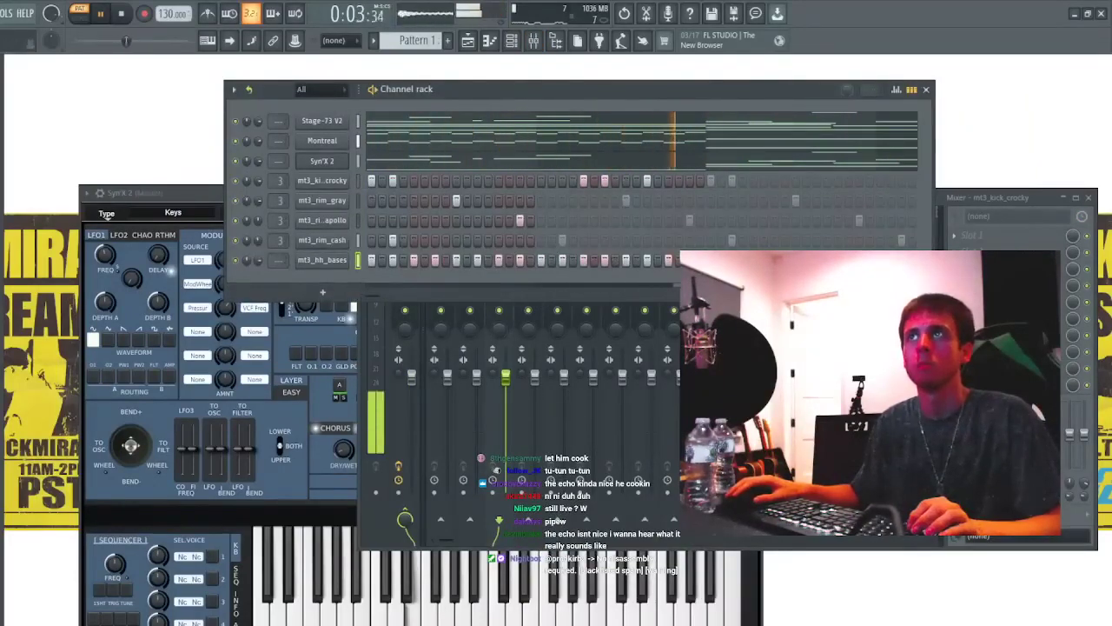
pyautogui.press('space')
pyautogui.press('space')
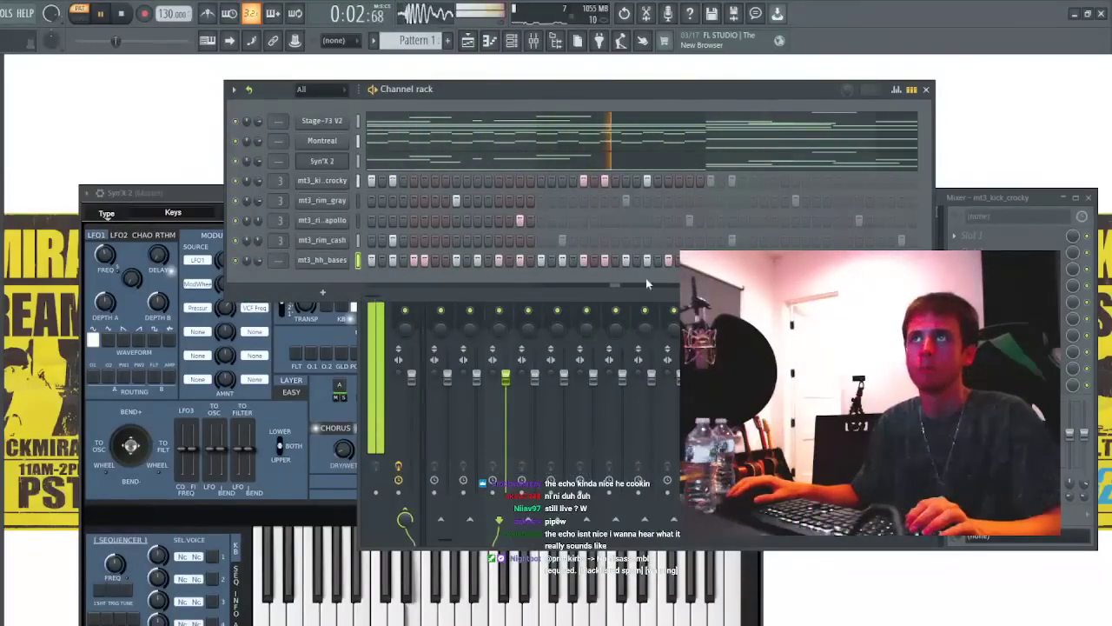
# - Legato the mt3_hh_bases hi-hats, repeat bars 1–2 into bars 3–4, and add the RAISED sample
pyautogui.rightClick(335, 261)
pyautogui.click(399, 260)
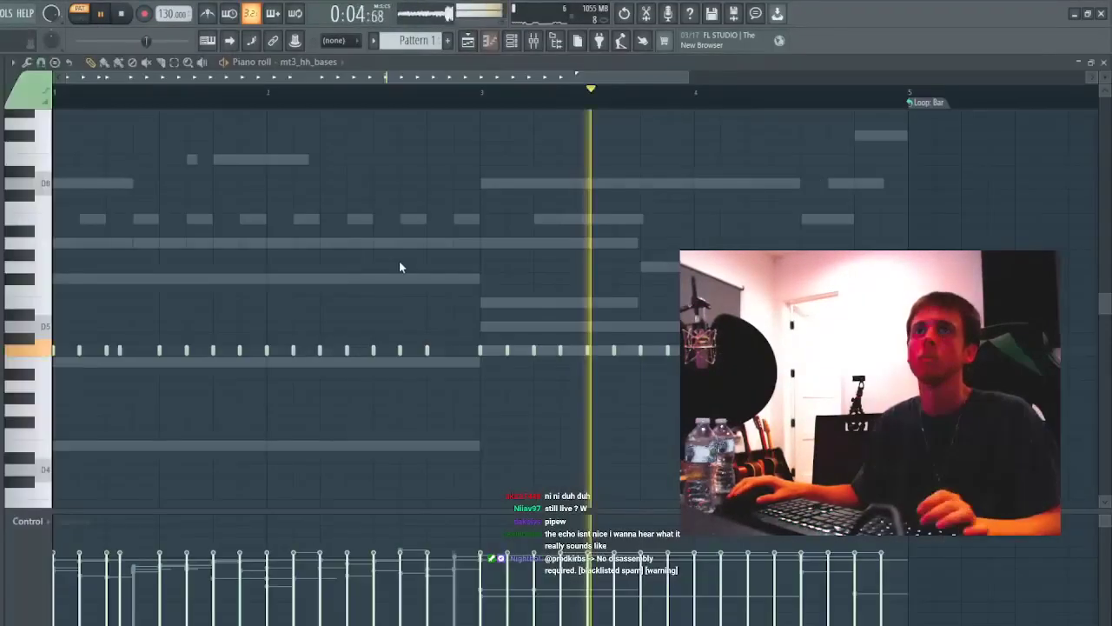
pyautogui.hotkey('ctrl', 'l')
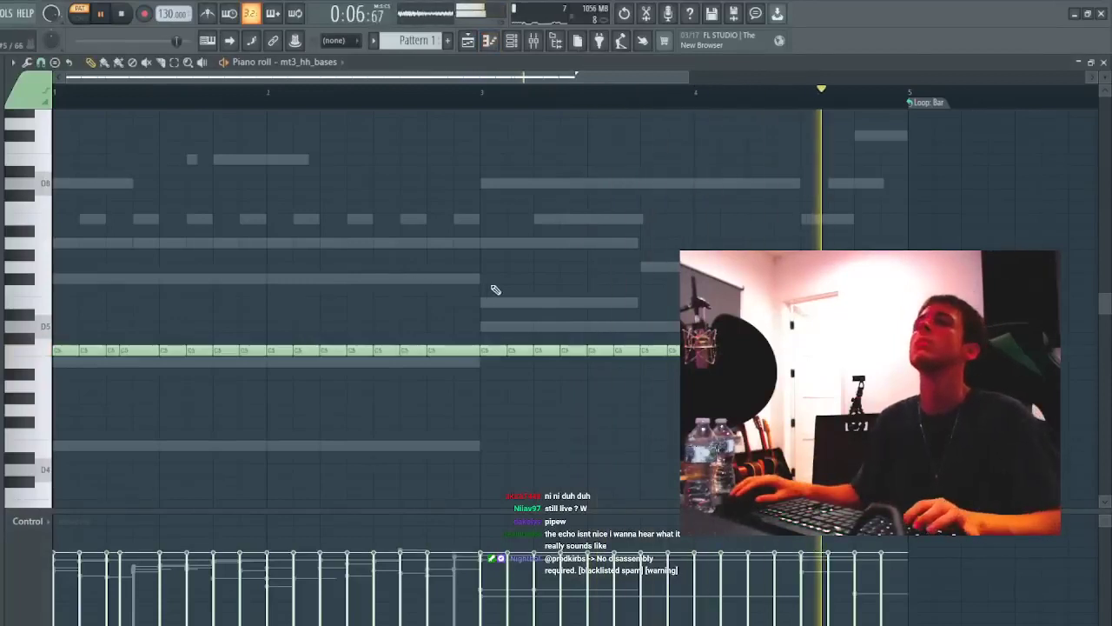
pyautogui.moveTo(484, 286); pyautogui.dragTo(1081, 547)
pyautogui.press('Delete')
pyautogui.hotkey('ctrl', 'b')
pyautogui.press('Escape')
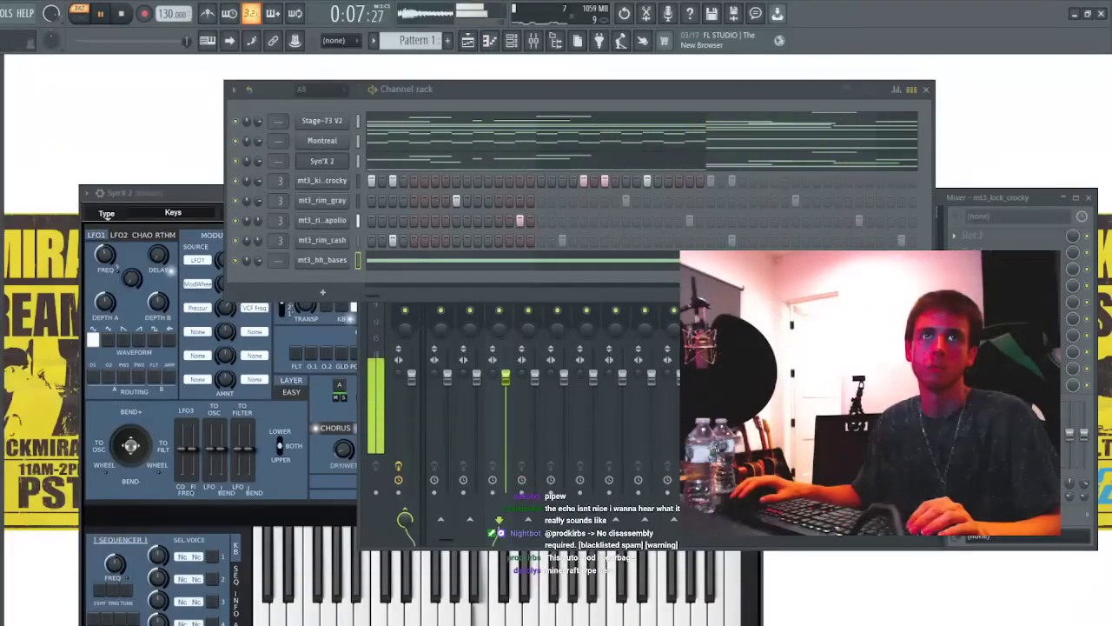
pyautogui.moveTo(141, 365); pyautogui.dragTo(334, 291)
# - Turn on the first step of the new RAISED channel and audition the sample
pyautogui.click(372, 279)
pyautogui.click(322, 281)
pyautogui.press('space')
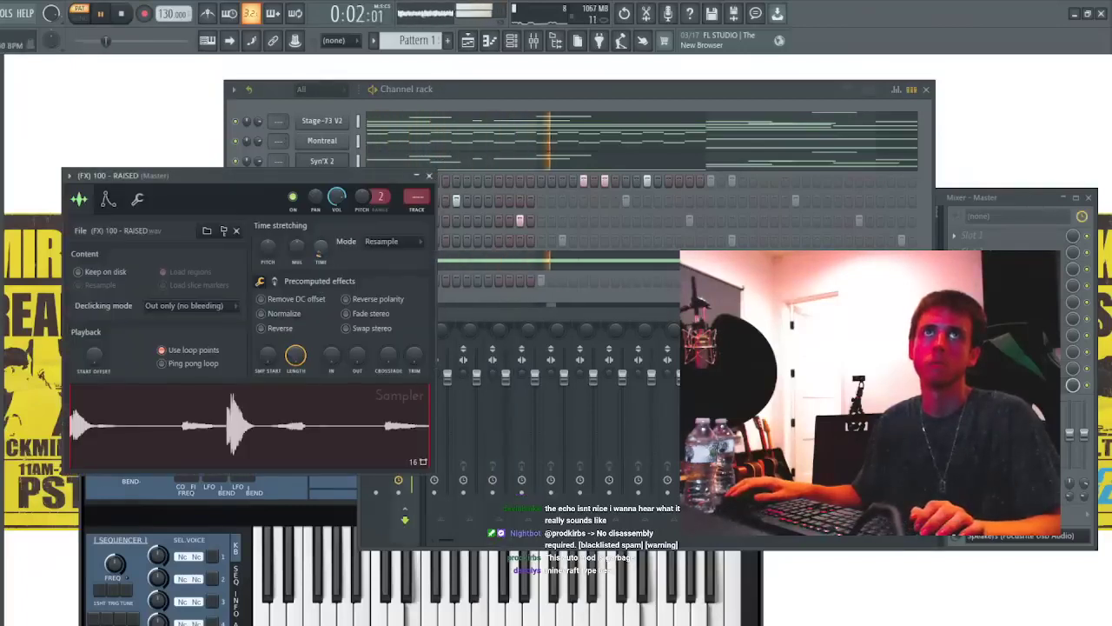
pyautogui.press('space')
# - Draw one C5 note stretched to bar 3 in the RAISED Piano roll, with bar loop off
pyautogui.click(460, 290)
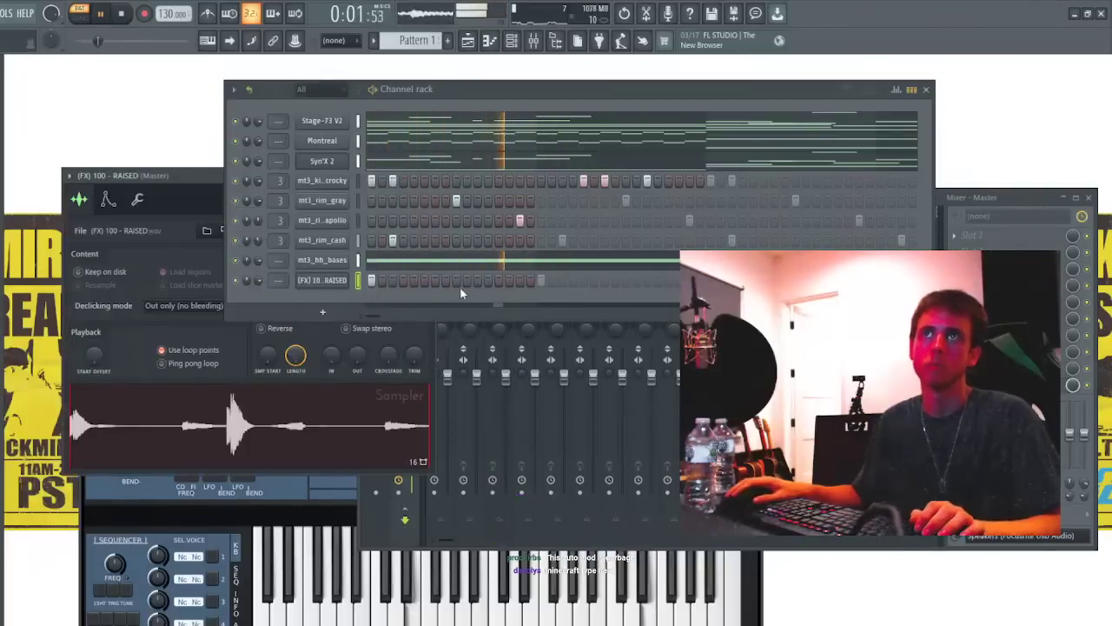
pyautogui.rightClick(333, 280)
pyautogui.click(368, 276)
pyautogui.click(71, 341)
pyautogui.moveTo(87, 347); pyautogui.dragTo(479, 339)
pyautogui.rightClick(299, 105)
pyautogui.press('Escape')
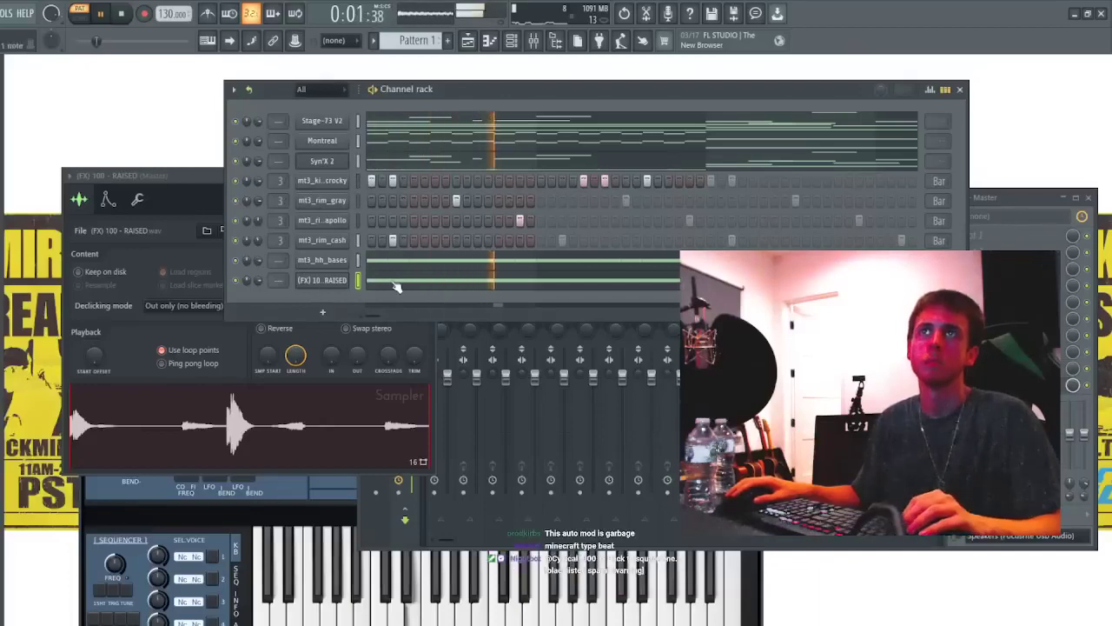
# - Bring up the mixer on the mt3_kick_crocky insert and add a Fruity Parametric EQ 2
pyautogui.click(394, 281)
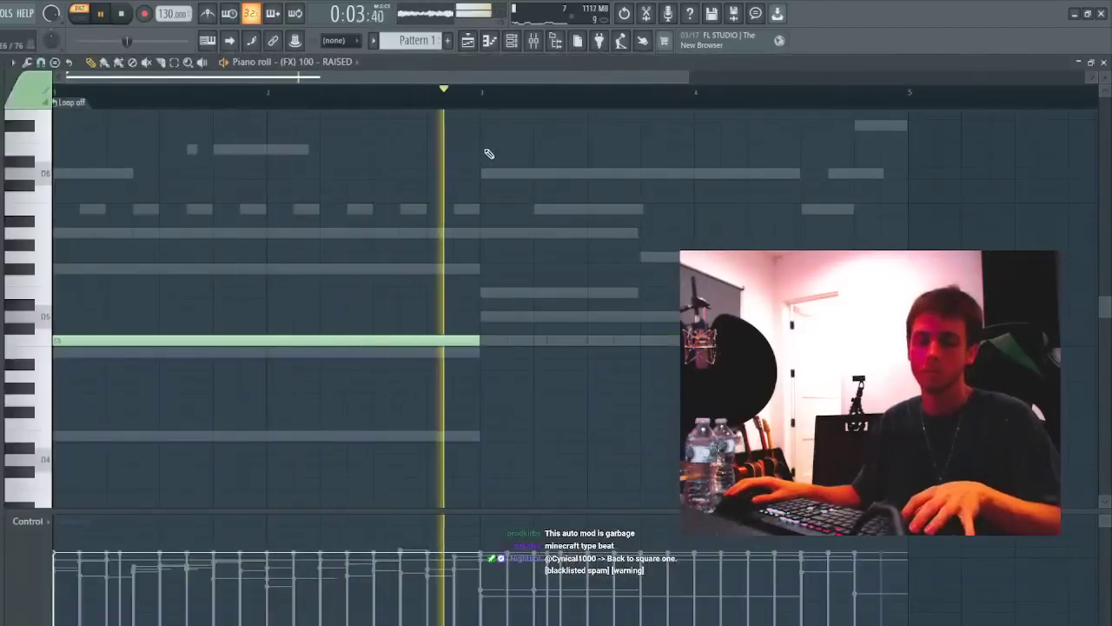
pyautogui.press('Escape')
pyautogui.click(319, 281)
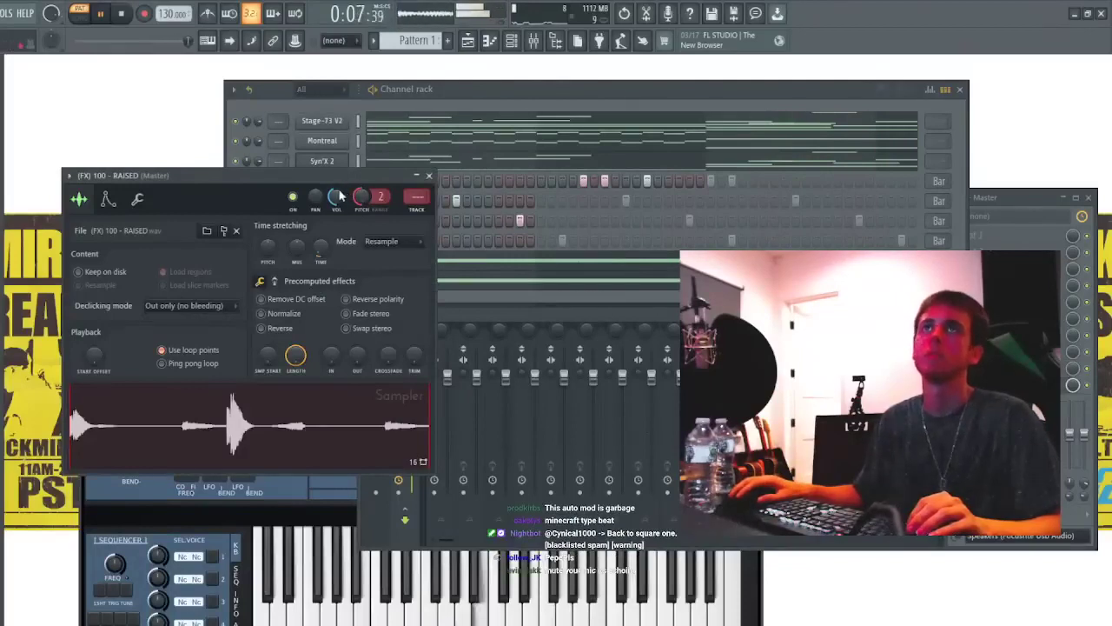
pyautogui.click(319, 113)
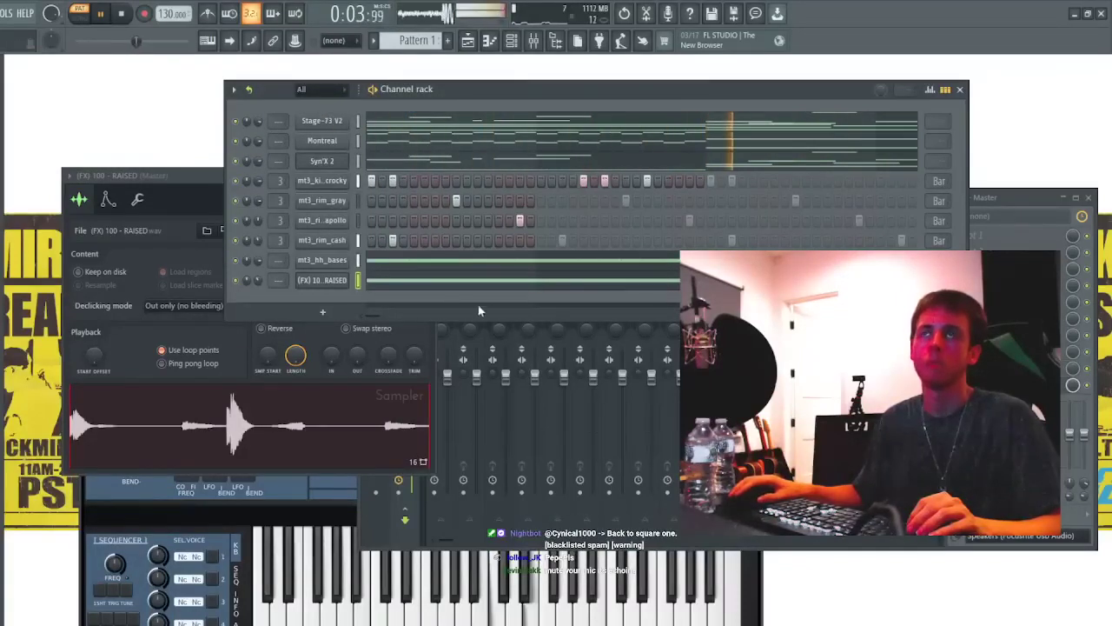
pyautogui.click(491, 337)
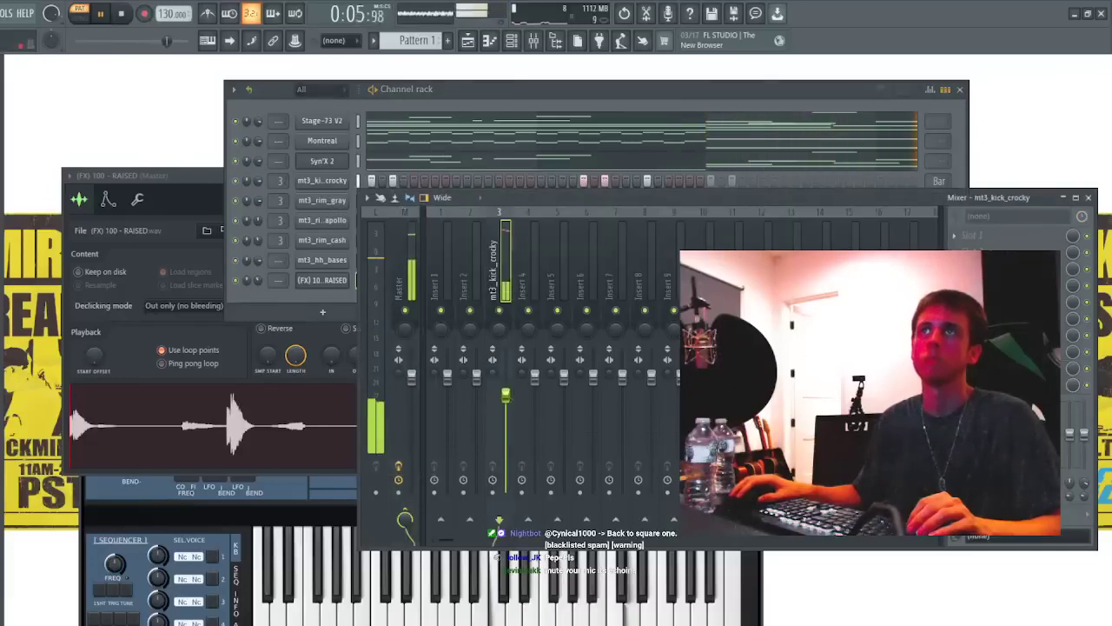
pyautogui.click(649, 230)
# - Load a band-pass preset in the EQ and pull its low and high cuts inward
pyautogui.click(500, 193)
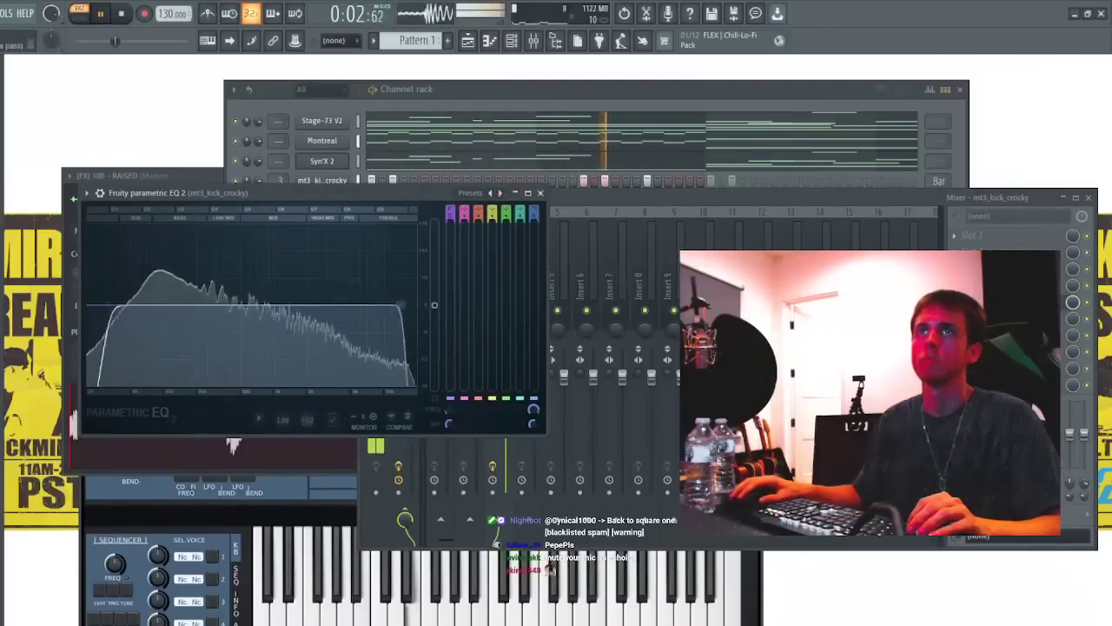
pyautogui.moveTo(176, 301); pyautogui.dragTo(216, 311)
pyautogui.moveTo(325, 307); pyautogui.dragTo(273, 291)
# - Route the RAISED channel to mixer track 3 and lower the EQ high cut further
pyautogui.click(322, 171)
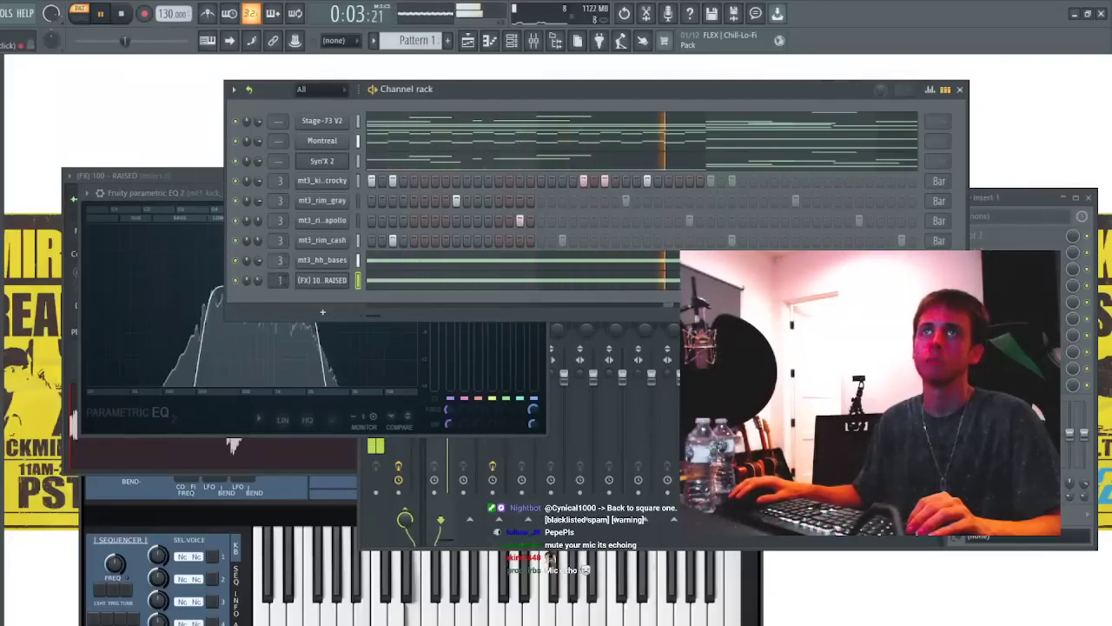
pyautogui.click(404, 285)
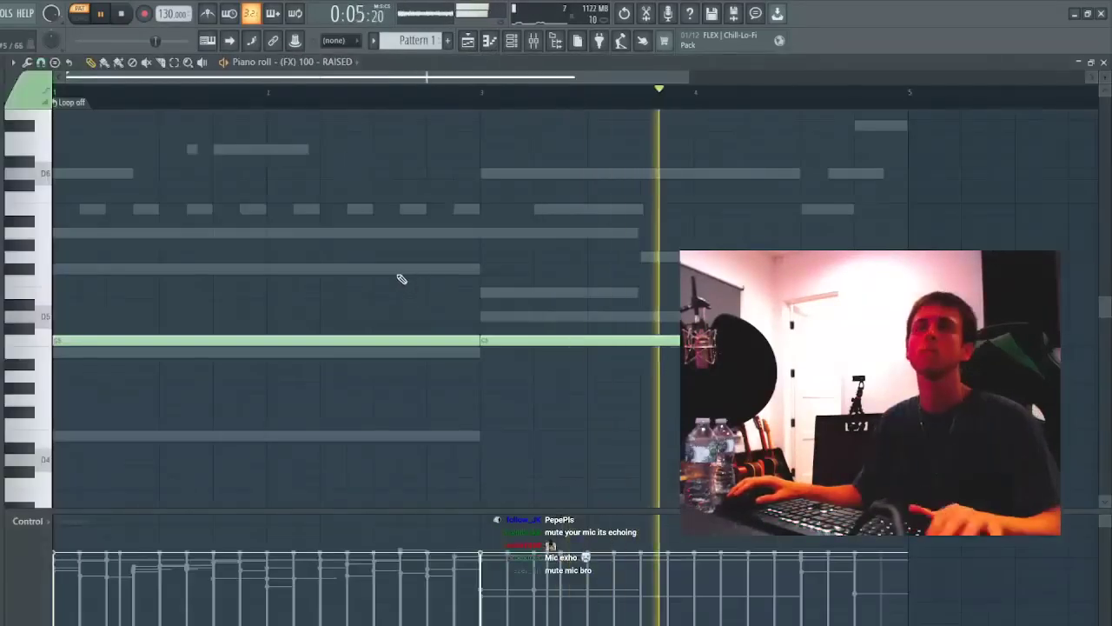
pyautogui.press('Escape')
pyautogui.moveTo(279, 281); pyautogui.dragTo(279, 268)
pyautogui.press('space')
pyautogui.press('space')
pyautogui.click(265, 360)
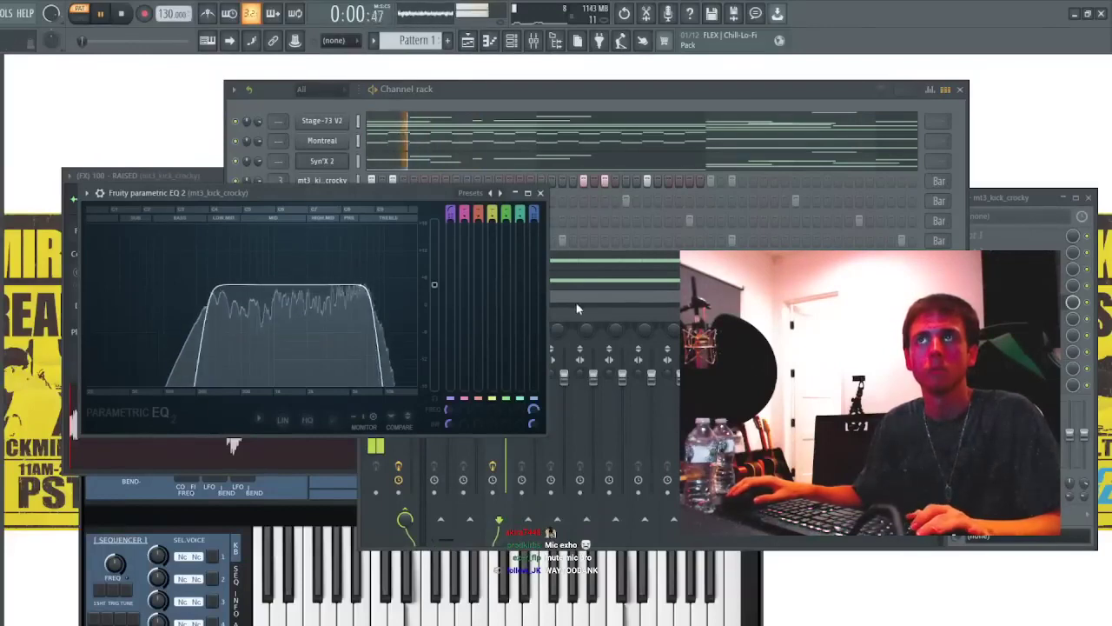
pyautogui.moveTo(376, 290); pyautogui.dragTo(334, 290)
pyautogui.press('space')
# - Set the RAISED sampler's pitch range to 5 and its time stretching mode to Stretch
pyautogui.press('space')
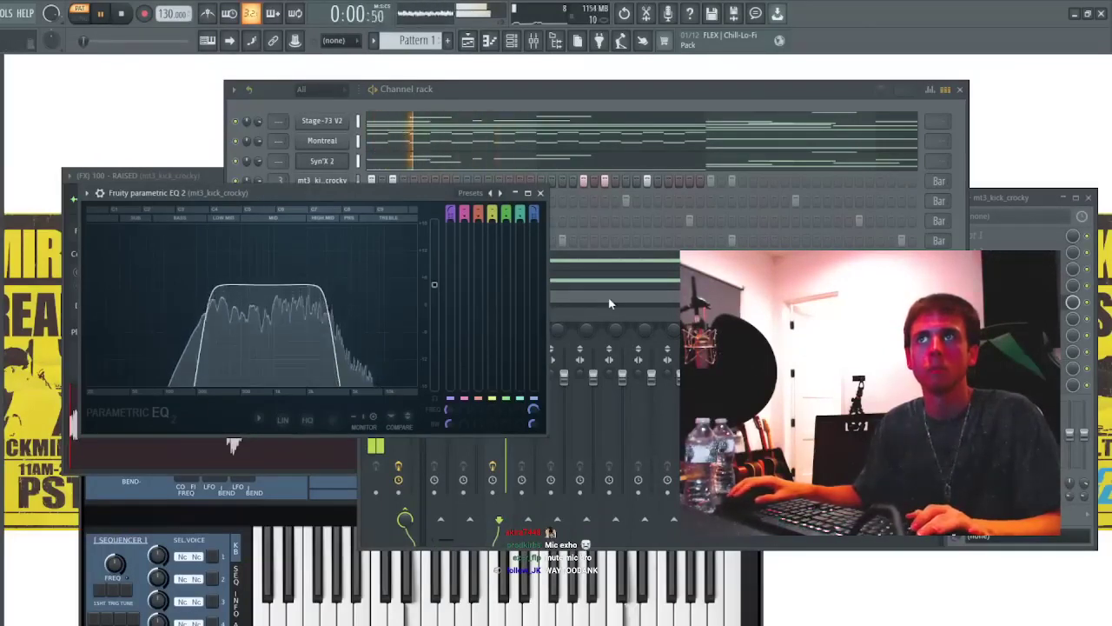
pyautogui.click(609, 303)
pyautogui.click(343, 282)
pyautogui.moveTo(378, 198); pyautogui.dragTo(377, 188)
pyautogui.moveTo(351, 216); pyautogui.dragTo(390, 430)
pyautogui.press('space')
pyautogui.press('space')
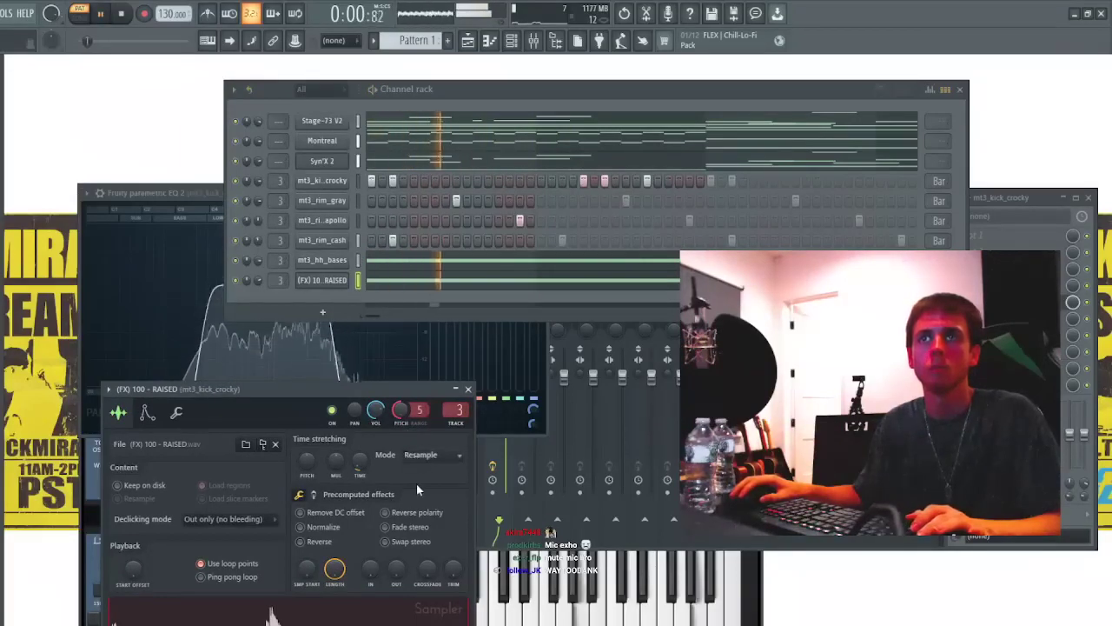
pyautogui.click(423, 497)
pyautogui.press('space')
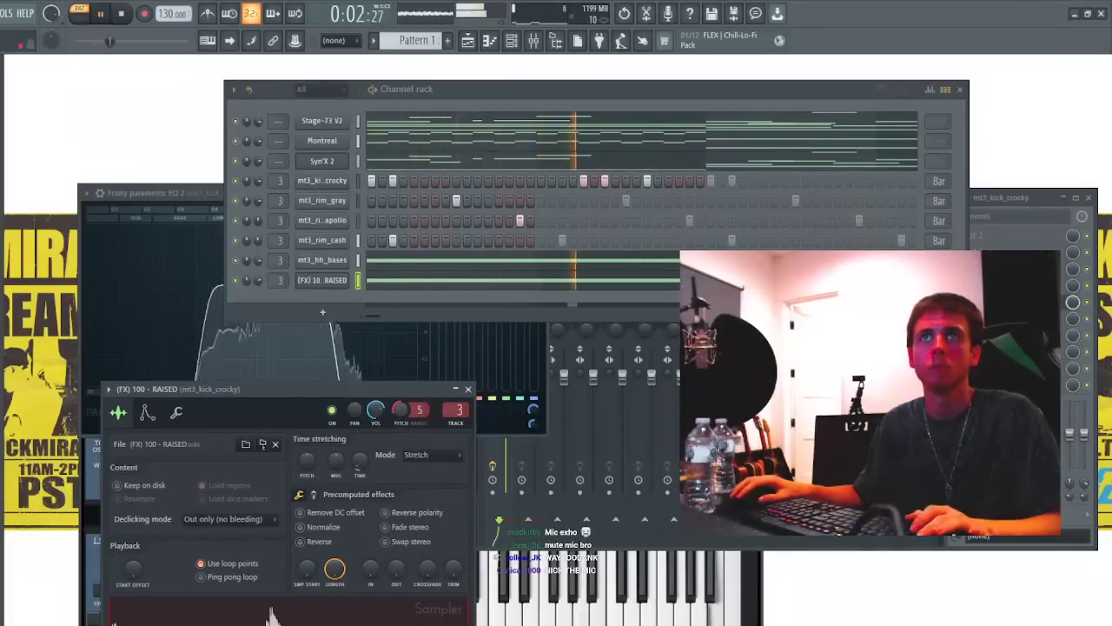
pyautogui.press('space')
pyautogui.press('space')
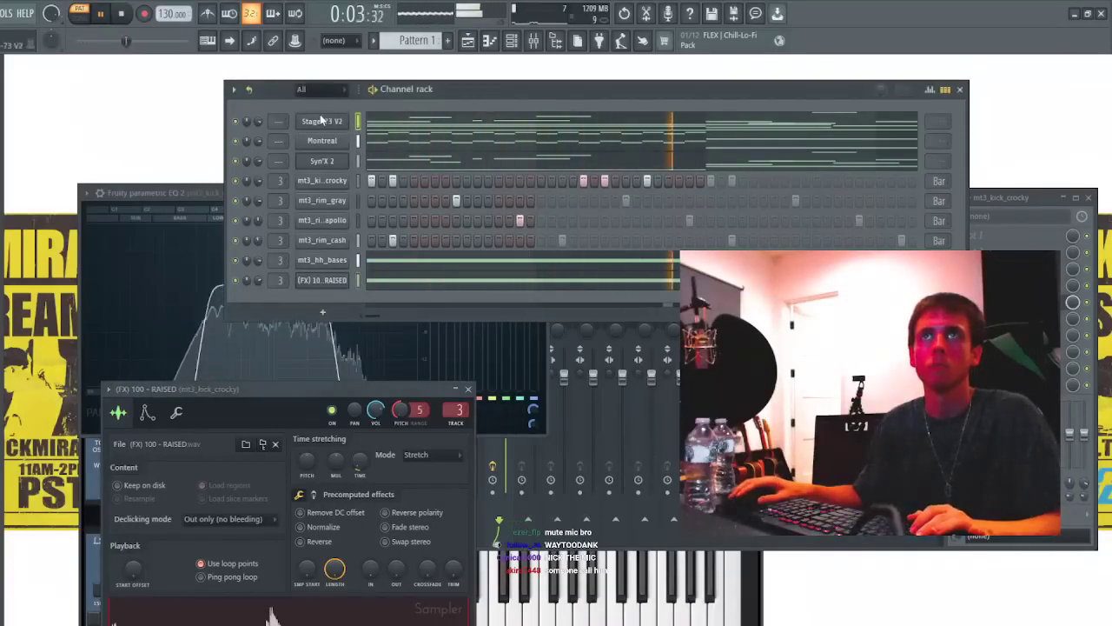
# - Narrow the EQ band further by nudging its low and high cuts
pyautogui.click(321, 334)
pyautogui.moveTo(212, 308); pyautogui.dragTo(217, 307)
pyautogui.moveTo(323, 308)
pyautogui.mouseDown()
pyautogui.moveTo(289, 306)
pyautogui.moveTo(303, 305)
pyautogui.mouseUp()
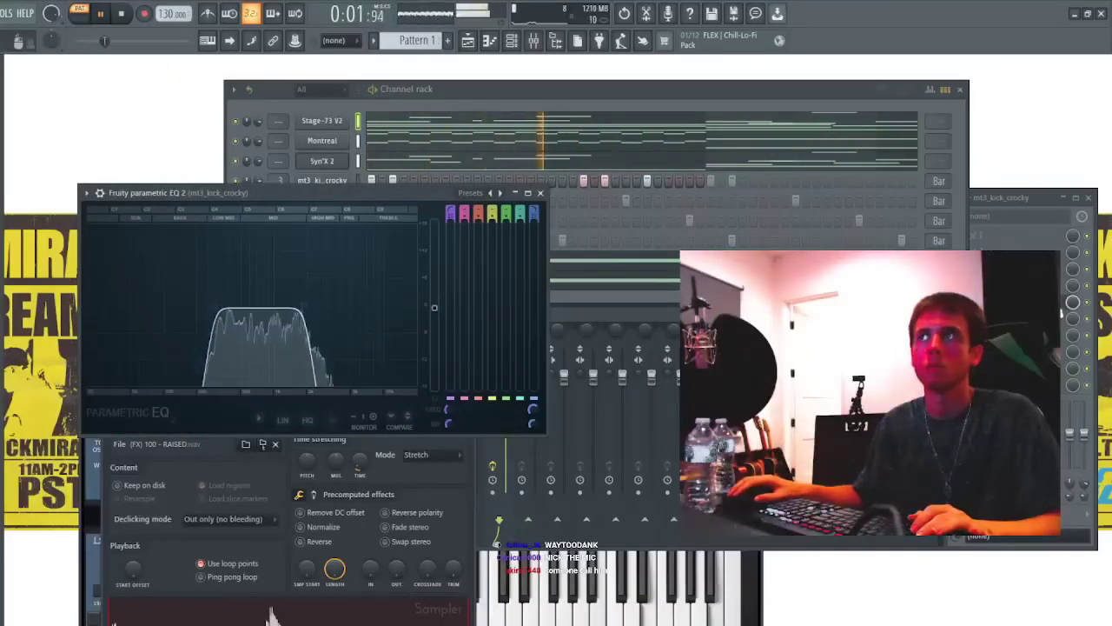
pyautogui.click(1063, 313)
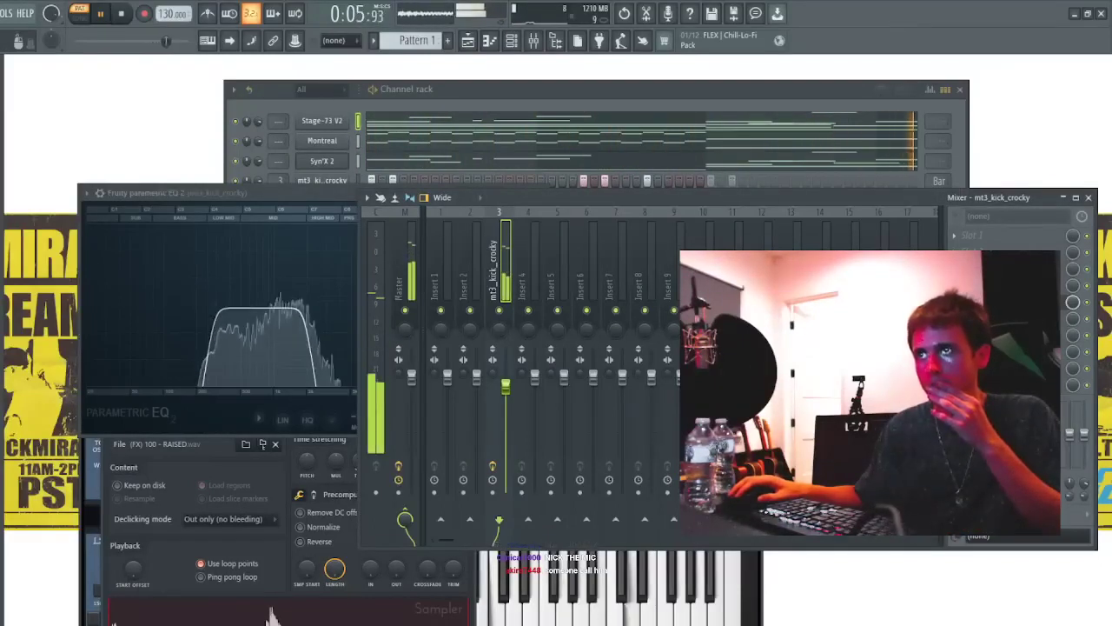
# - Insert ValhallaVintageVerb with Mix 43.6% and Decay 1.54 s
pyautogui.click(283, 119)
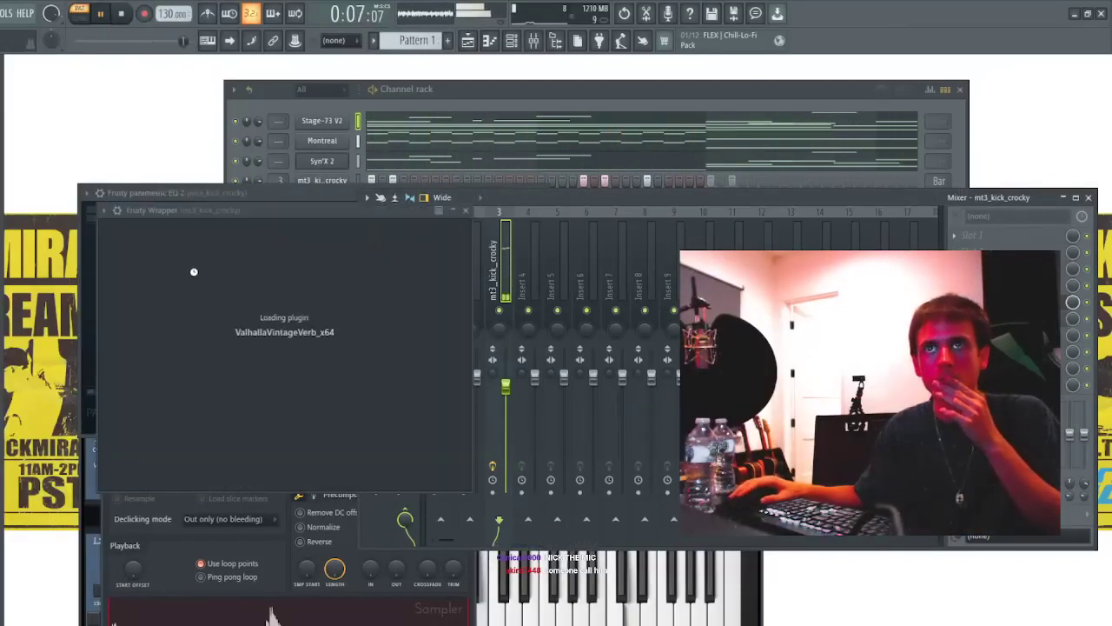
pyautogui.moveTo(142, 320); pyautogui.dragTo(144, 382)
pyautogui.moveTo(243, 352); pyautogui.dragTo(244, 375)
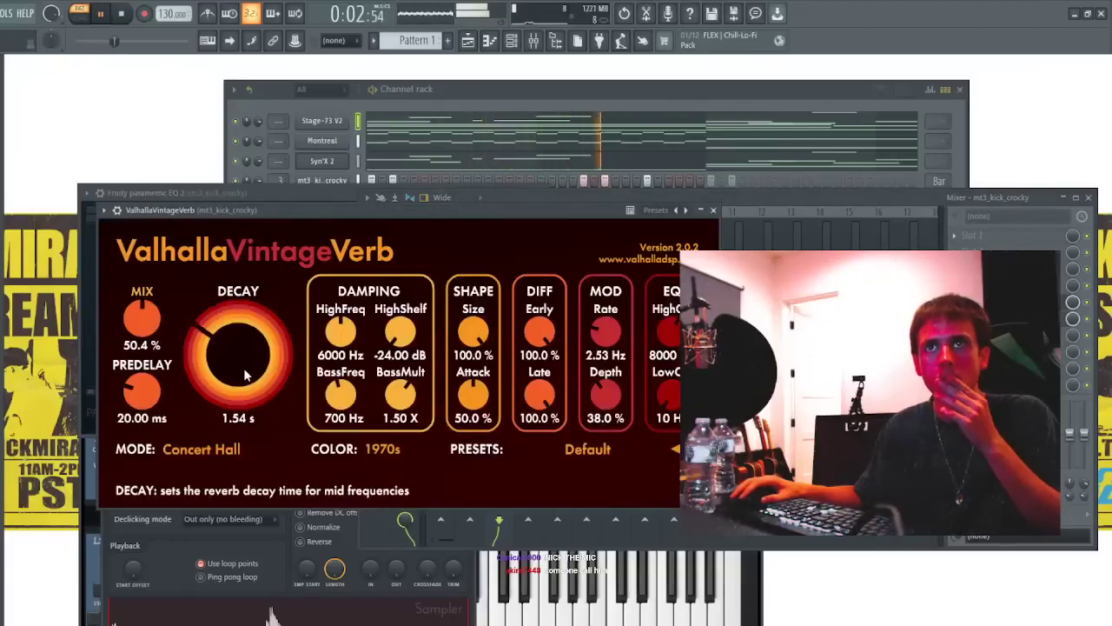
pyautogui.moveTo(148, 327); pyautogui.dragTo(147, 338)
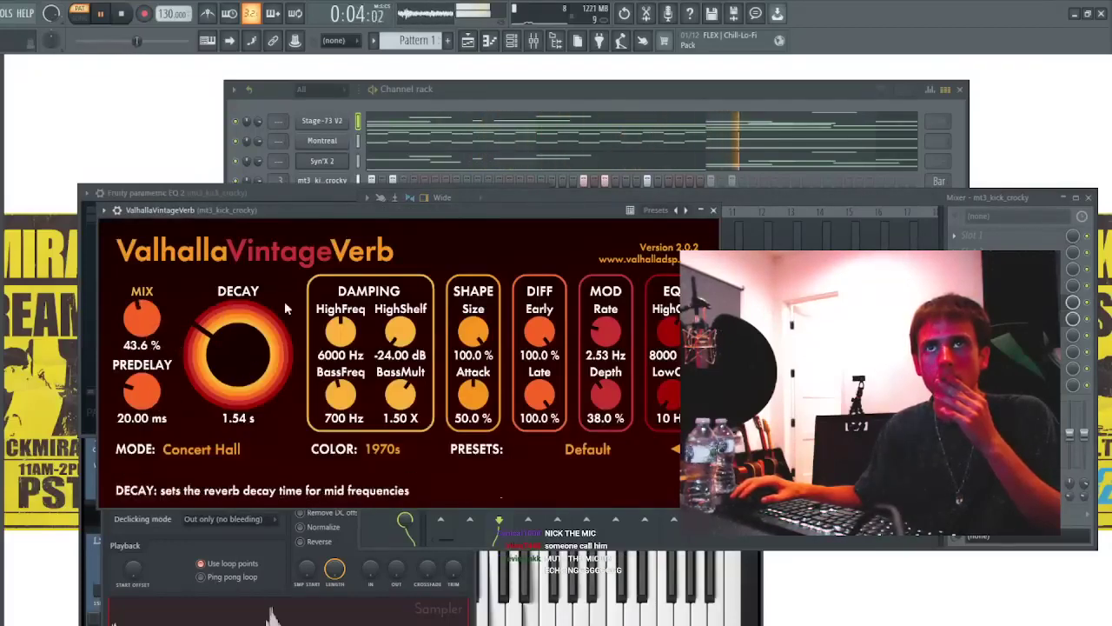
pyautogui.click(714, 211)
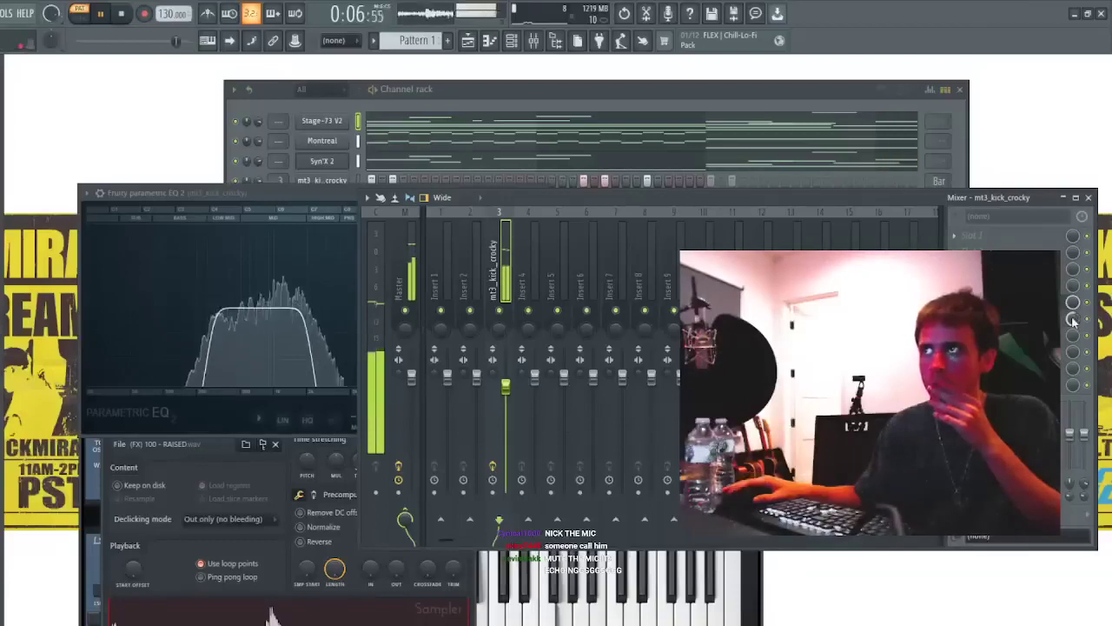
# - Insert ValhallaDelay synced to a 1/8 note with Mix 30%
pyautogui.click(807, 609)
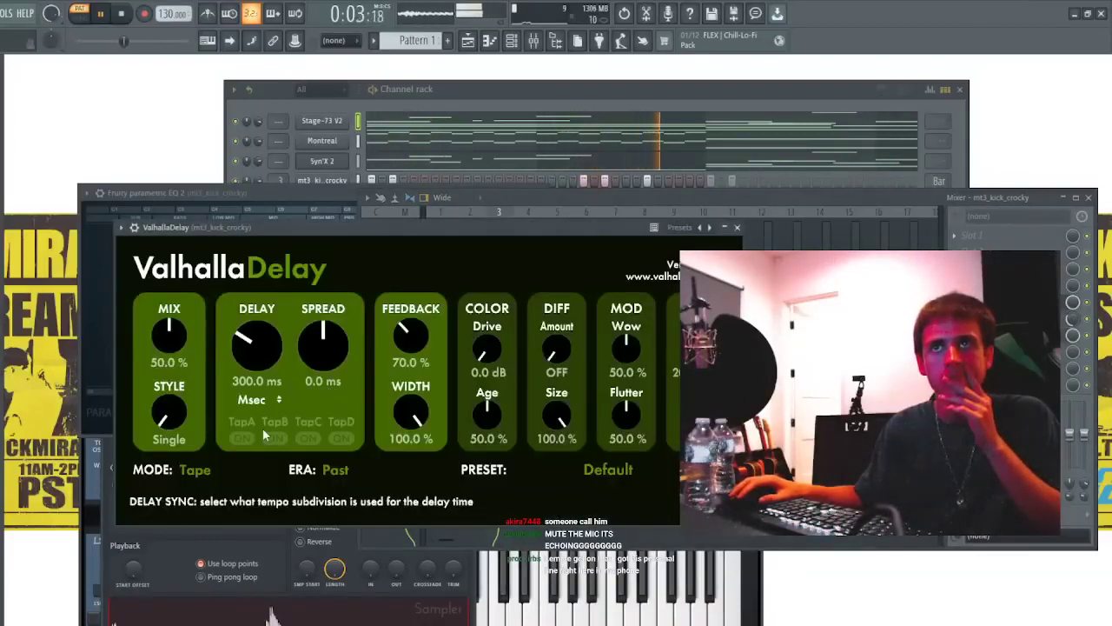
pyautogui.click(264, 434)
pyautogui.moveTo(170, 336); pyautogui.dragTo(172, 349)
pyautogui.moveTo(250, 354); pyautogui.dragTo(267, 325)
pyautogui.moveTo(169, 336); pyautogui.dragTo(169, 343)
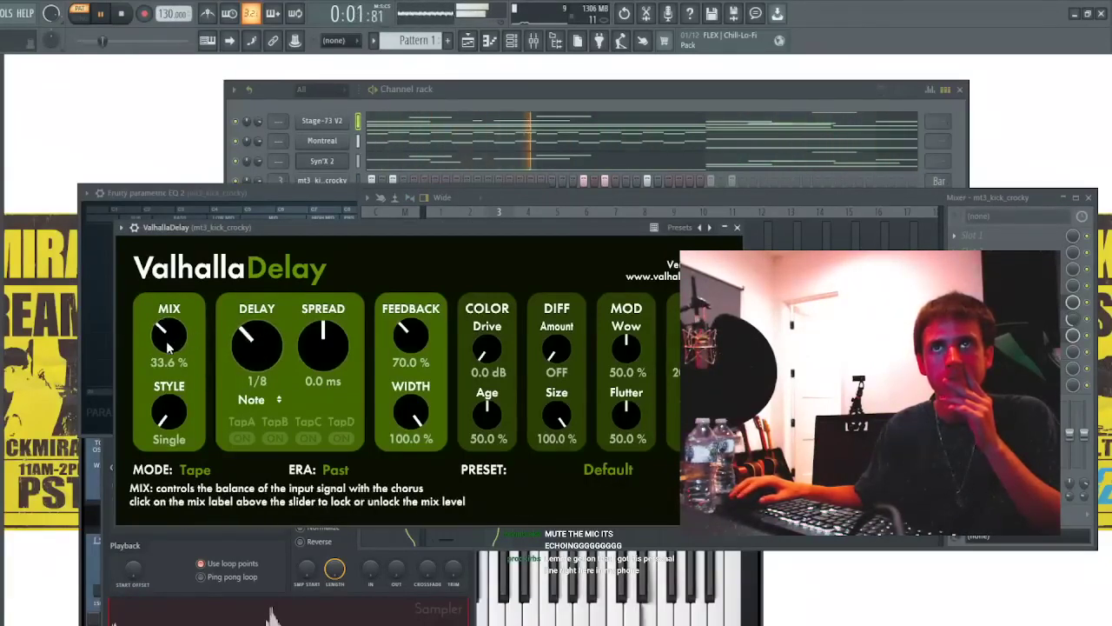
pyautogui.moveTo(169, 348); pyautogui.dragTo(196, 348)
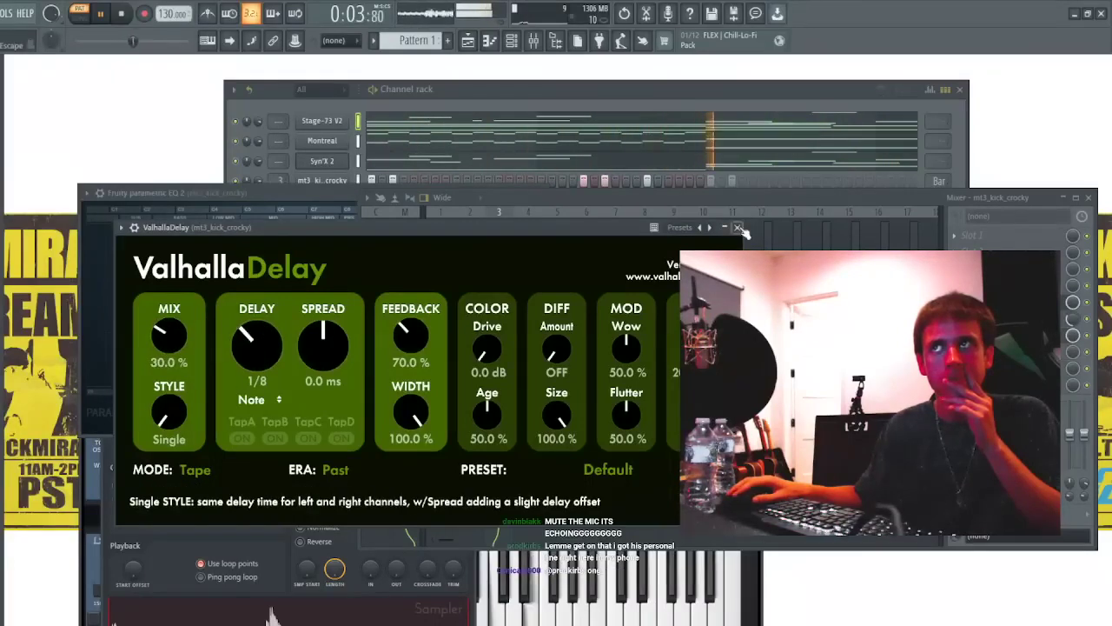
pyautogui.click(739, 228)
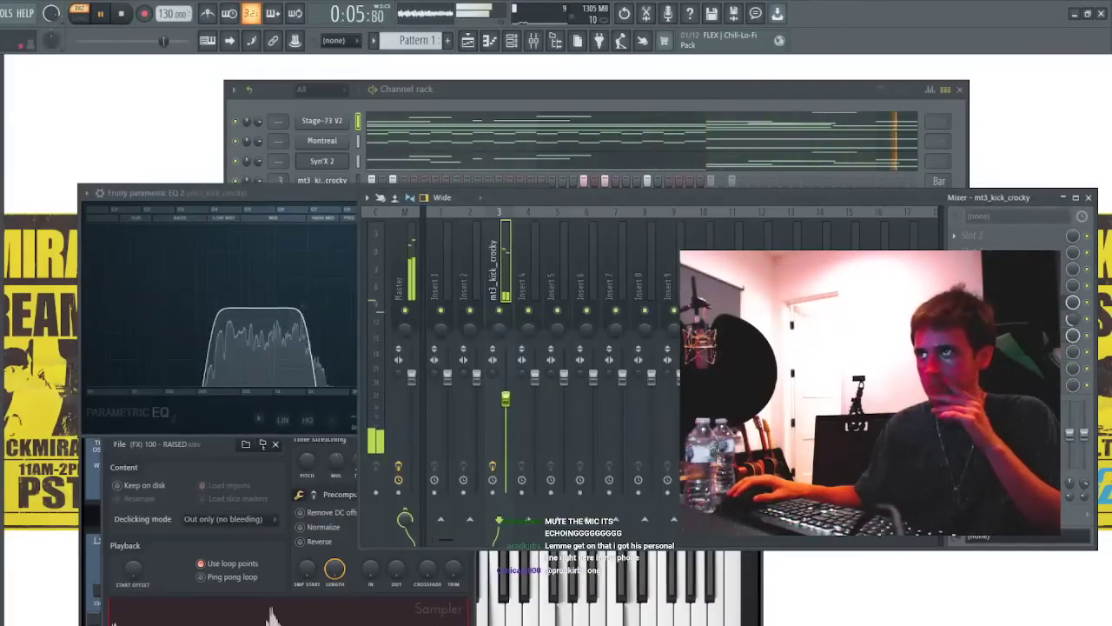
# - Raise the EQ's output level, then place Pattern 1 at the start of Track 1 in the Playlist
pyautogui.click(219, 261)
pyautogui.moveTo(434, 305); pyautogui.dragTo(434, 274)
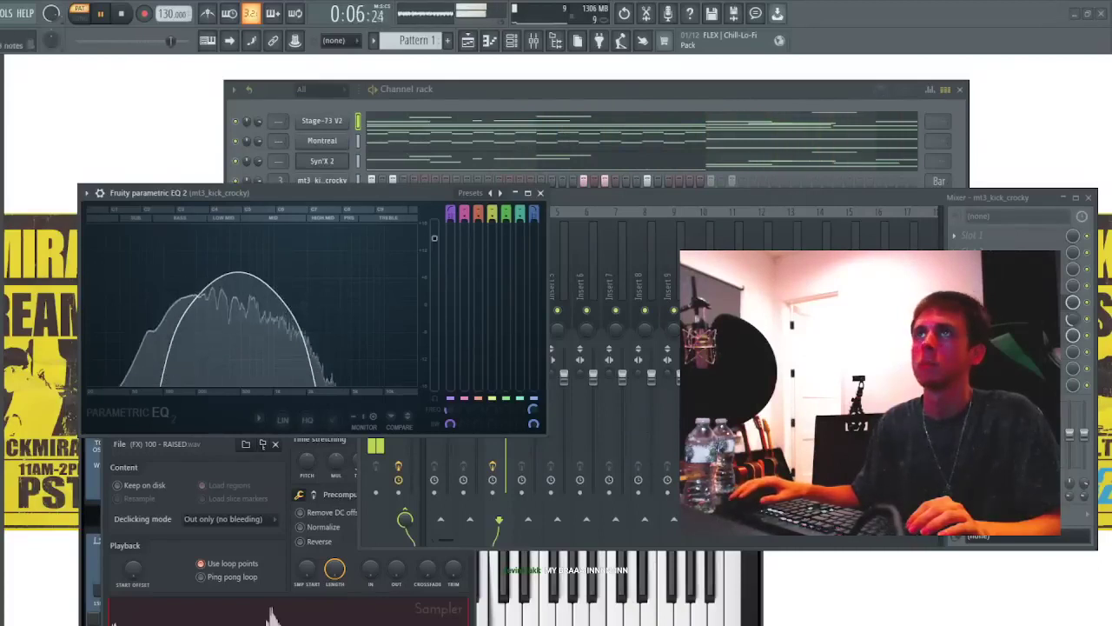
pyautogui.click(452, 90)
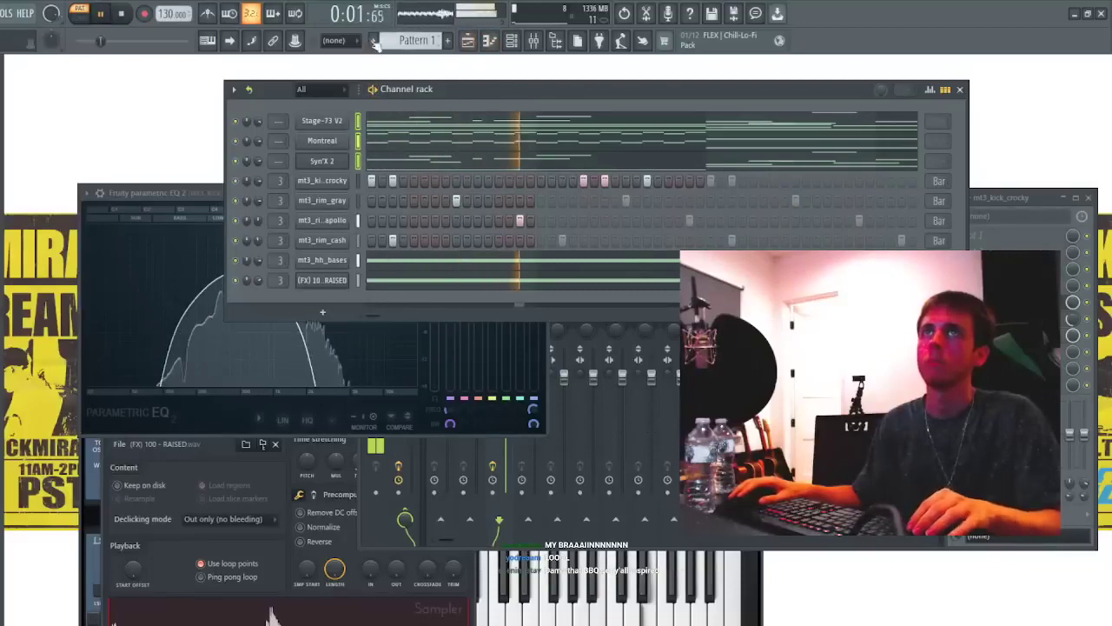
pyautogui.press('space')
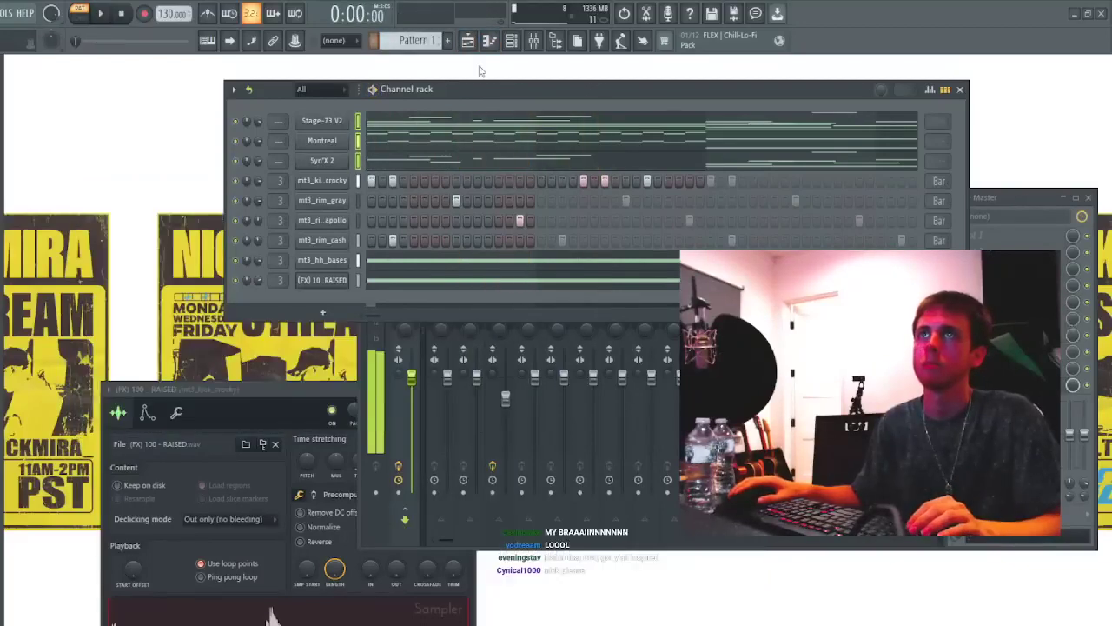
pyautogui.click(471, 43)
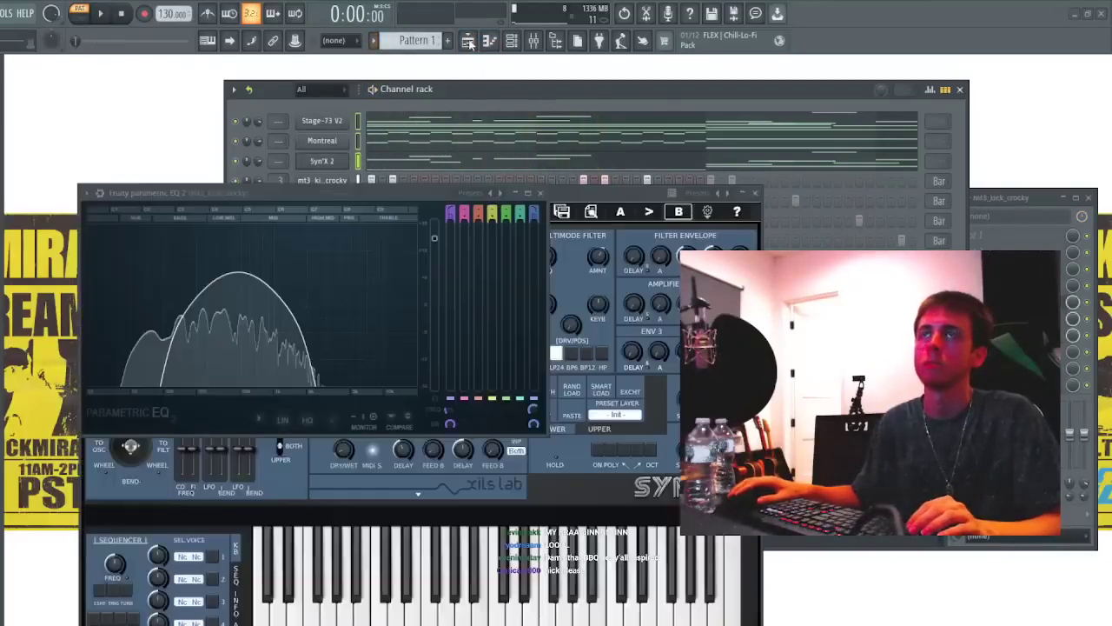
pyautogui.moveTo(472, 142); pyautogui.dragTo(261, 100)
# - Play the arrangement and raise the Pattern 1 audio clip's pitch range
pyautogui.press('l')
pyautogui.press('space')
pyautogui.click(254, 92)
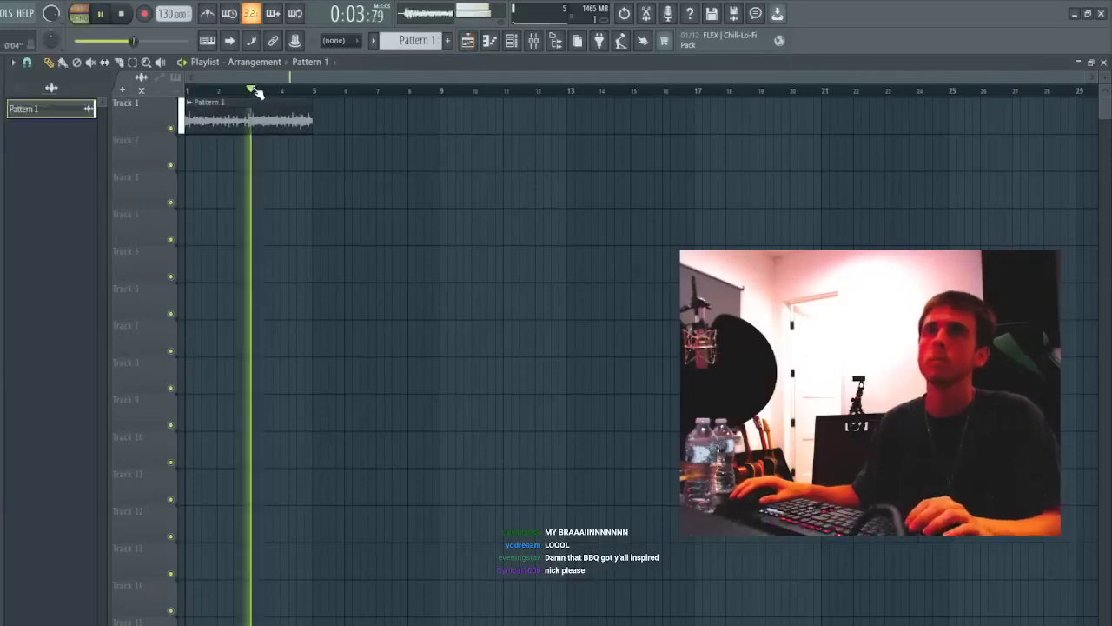
pyautogui.click(205, 90)
pyautogui.doubleClick(228, 107)
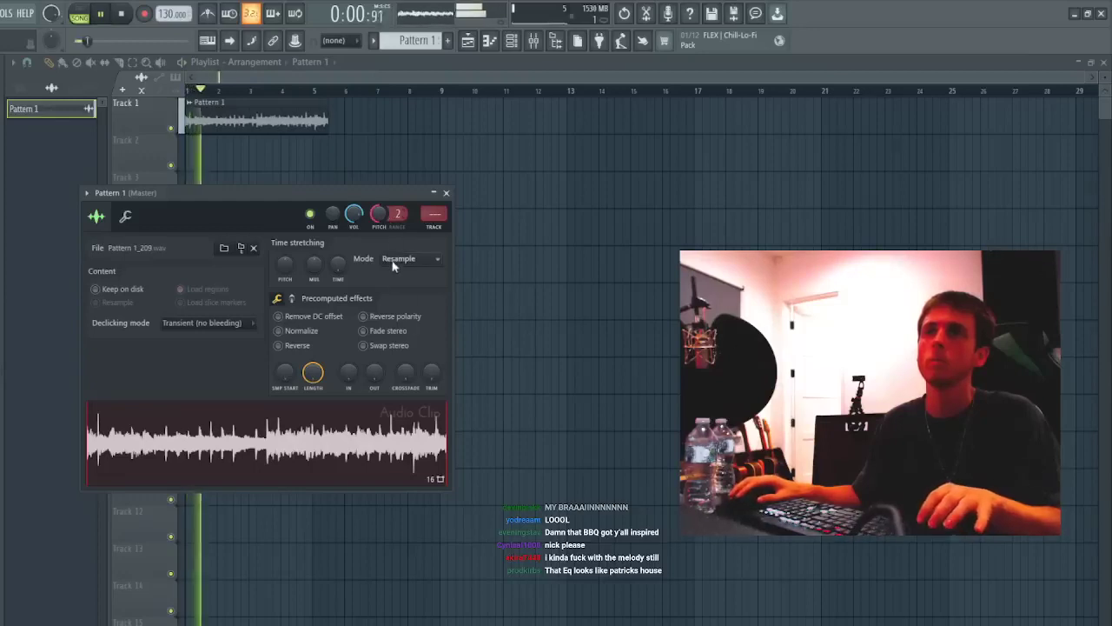
pyautogui.press('space')
pyautogui.moveTo(369, 230); pyautogui.dragTo(459, 551)
pyautogui.moveTo(491, 541); pyautogui.dragTo(522, 268)
pyautogui.click(246, 92)
pyautogui.press('space')
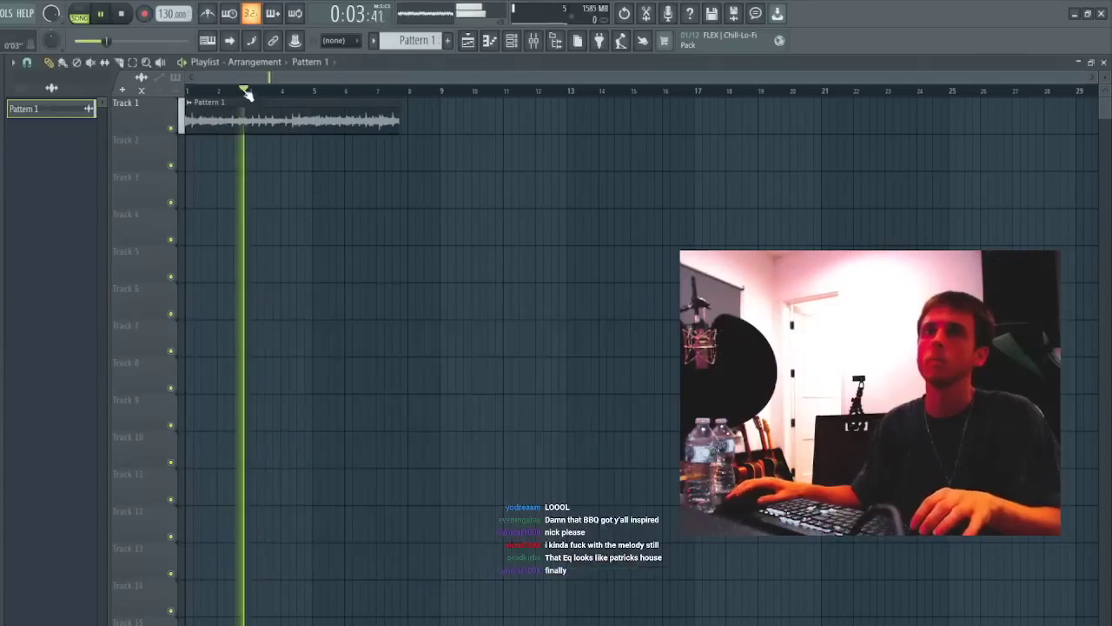
pyautogui.scroll(6, 239, 90)
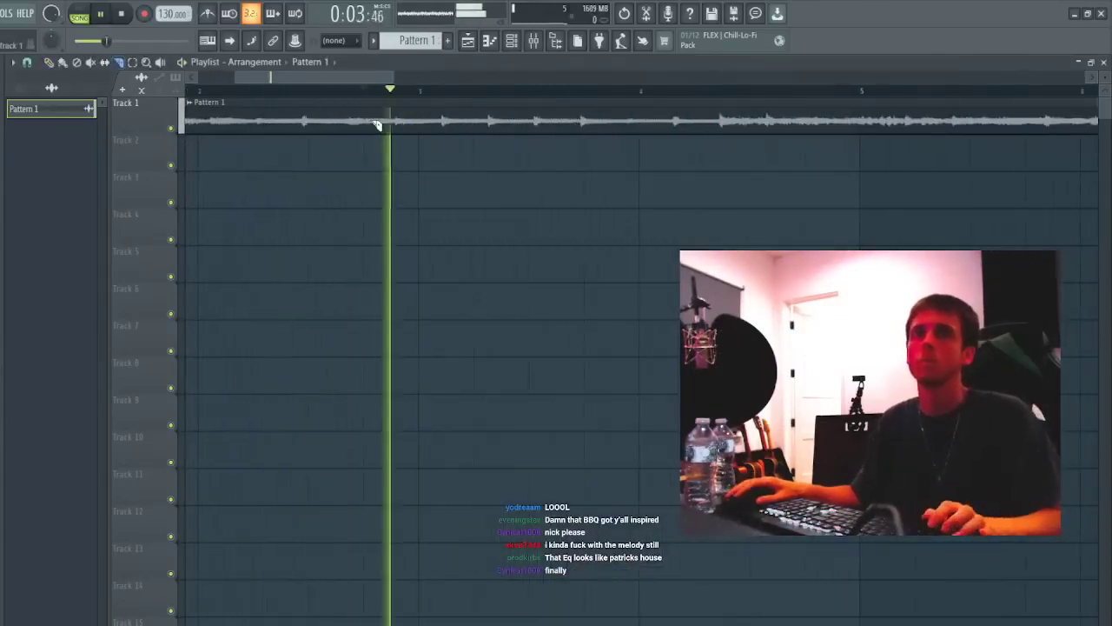
pyautogui.scroll(-4, 365, 97)
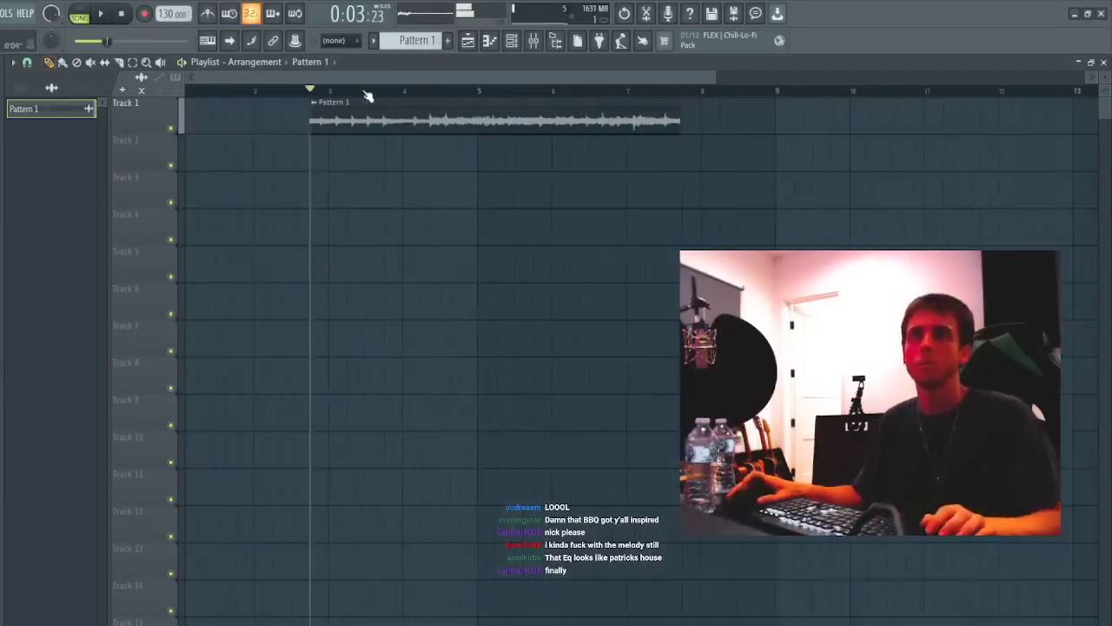
pyautogui.scroll(3, 199, 92)
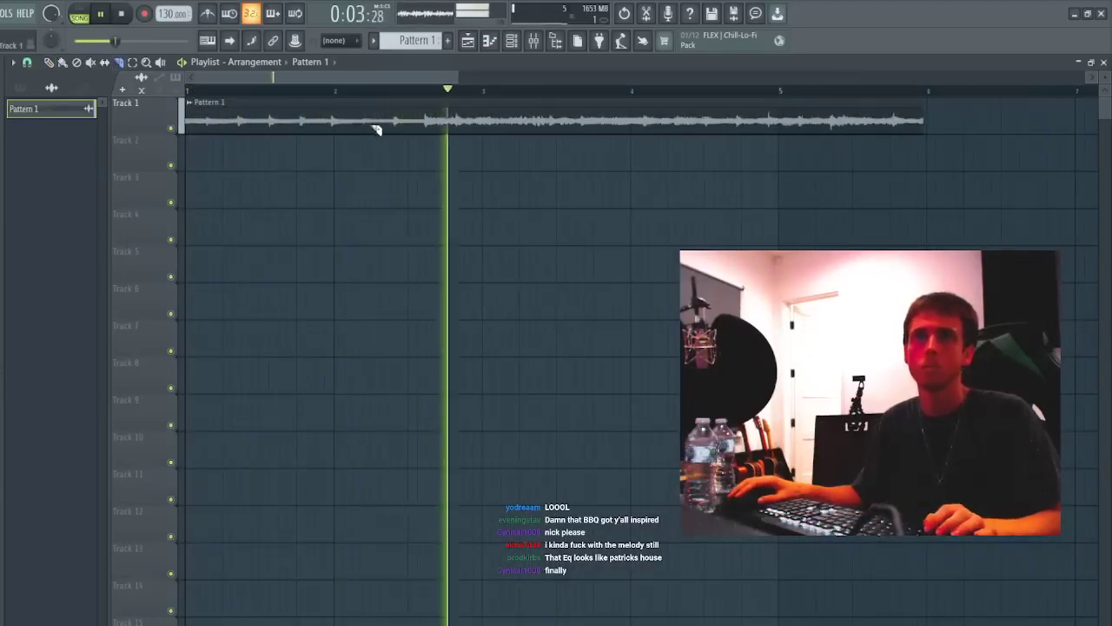
# - Slice the Track 1 clip, delete the unwanted piece, and move the remaining slice earlier
pyautogui.click(431, 125)
pyautogui.rightClick(345, 124)
pyautogui.press('p')
pyautogui.moveTo(498, 130); pyautogui.dragTo(368, 120)
pyautogui.press('space')
pyautogui.press('space')
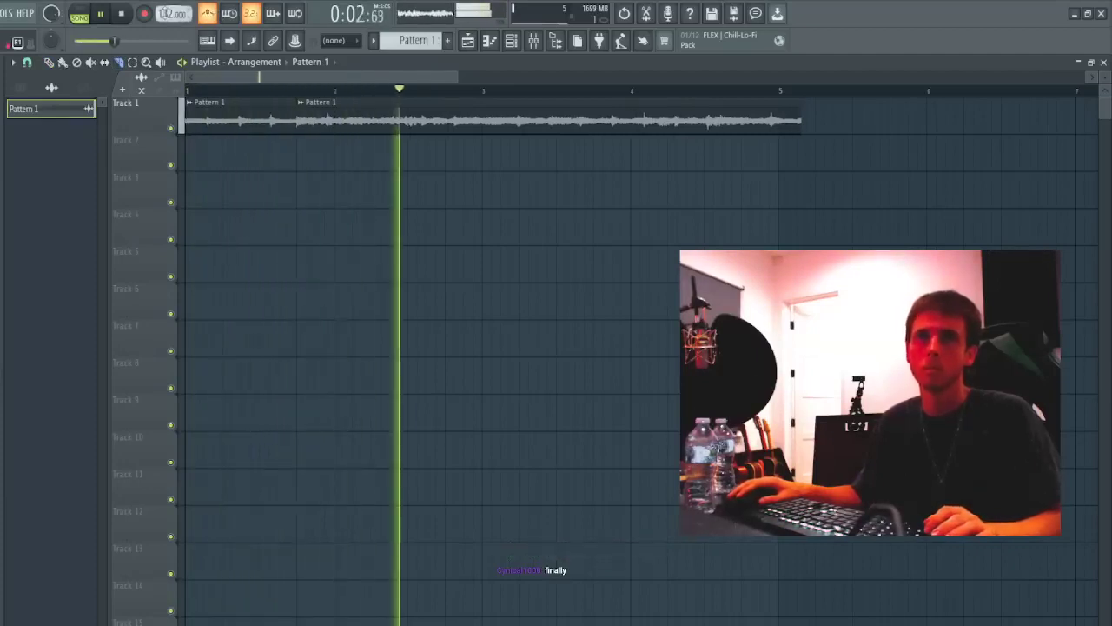
pyautogui.press('space')
pyautogui.press('space')
# - Cut the clip at bar 3, delete the remainder, and duplicate the clips into bars 3–5
pyautogui.click(493, 121)
pyautogui.moveTo(497, 124); pyautogui.dragTo(541, 152)
pyautogui.press('Delete')
pyautogui.press('p')
pyautogui.hotkey('ctrl', 'b')
pyautogui.hotkey('ctrl', 'd')
# - Select the four clips across bars 1–5 and render them into one audio clip
pyautogui.doubleClick(385, 127)
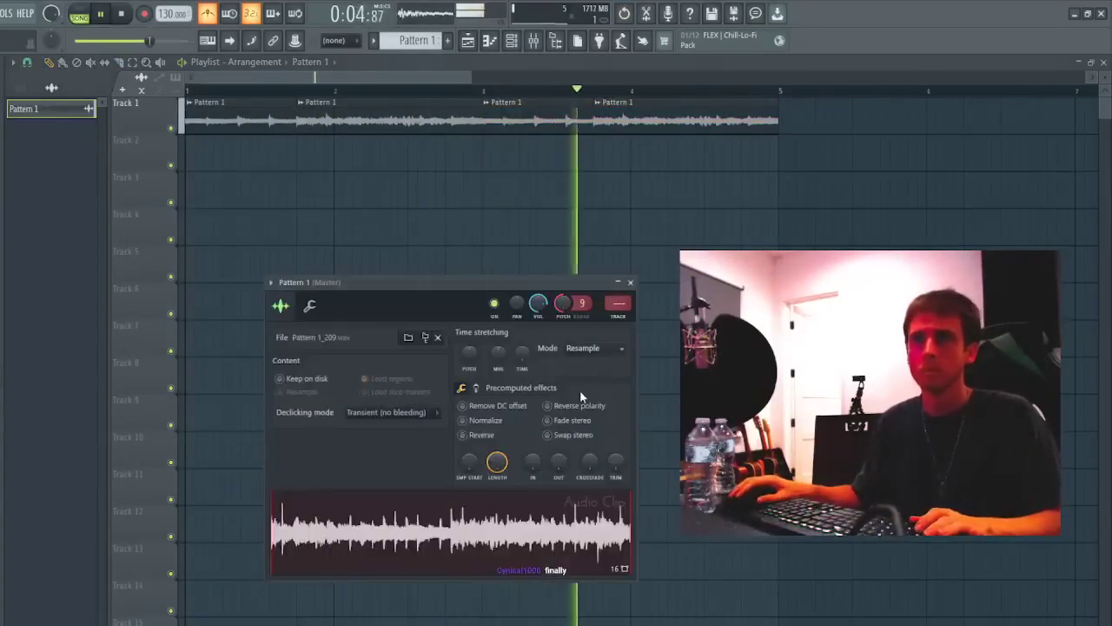
pyautogui.press('Escape')
pyautogui.moveTo(790, 92); pyautogui.dragTo(186, 130)
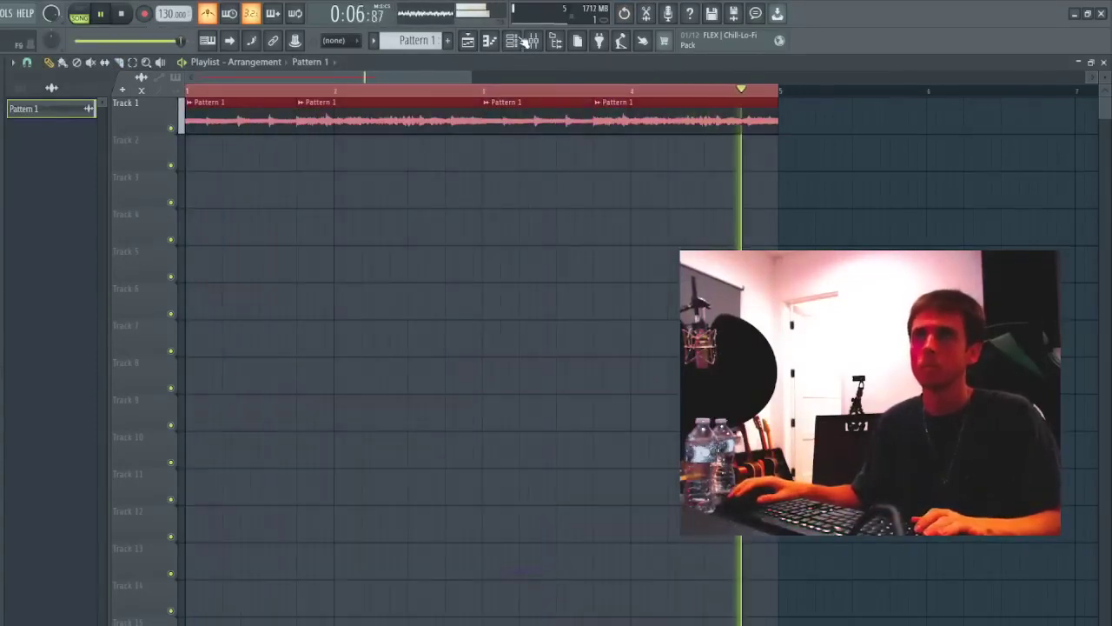
pyautogui.press('F9')
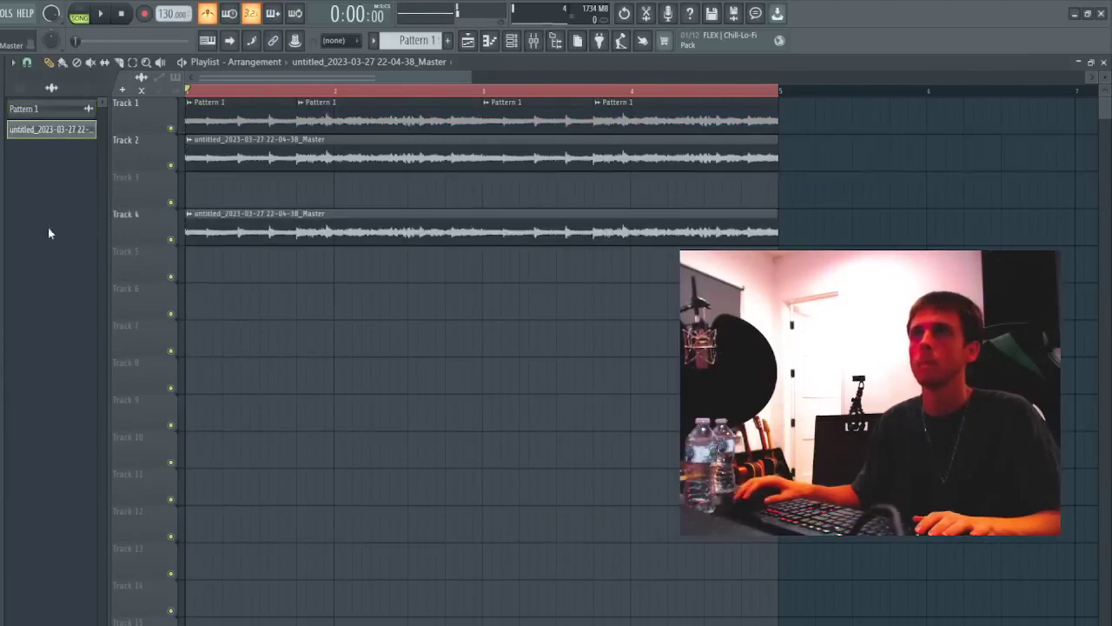
# - Delete the original Track 1 clips and duplicate the Track 4 audio clip into bars 5–9
pyautogui.rightClick(282, 121)
pyautogui.doubleClick(294, 218)
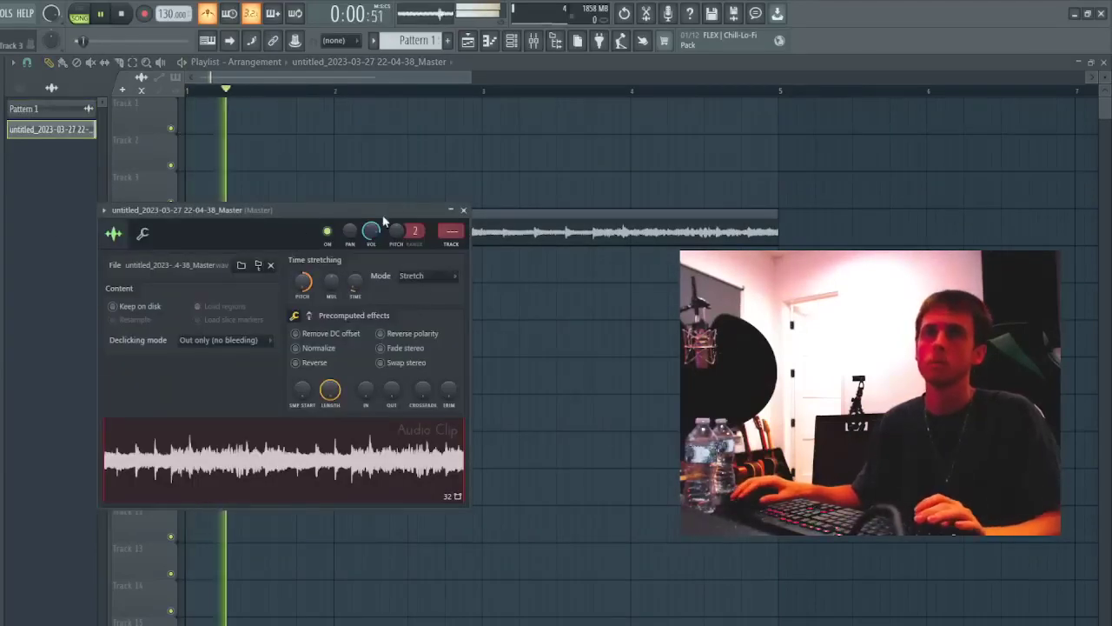
pyautogui.press('Escape')
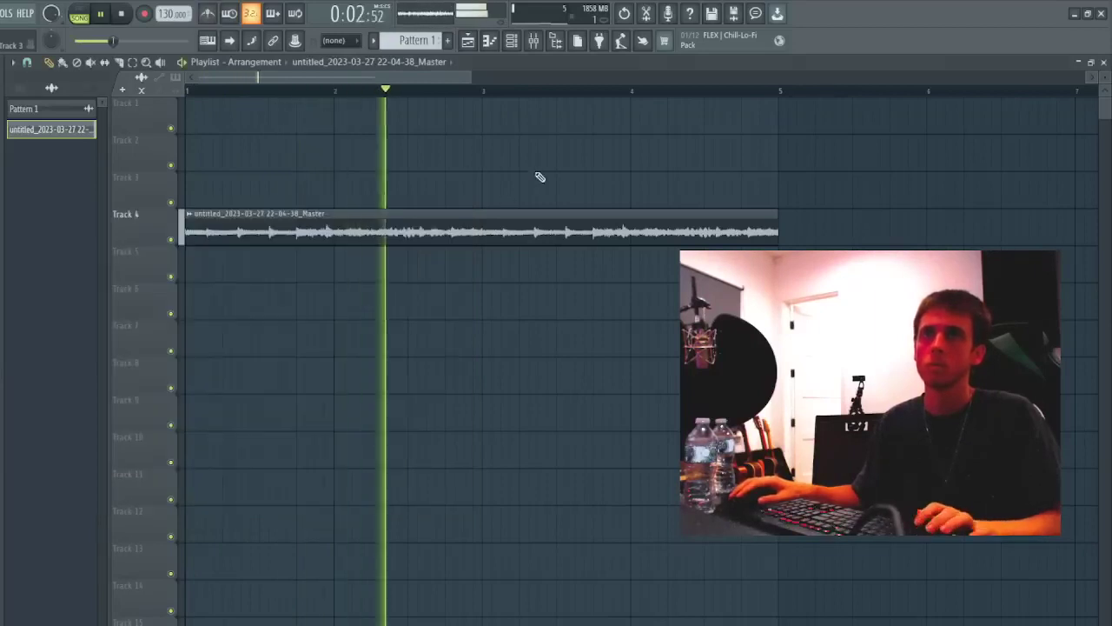
pyautogui.hotkey('ctrl', 'b')
pyautogui.scroll(-4, 358, 104)
pyautogui.scroll(-3, 368, 95)
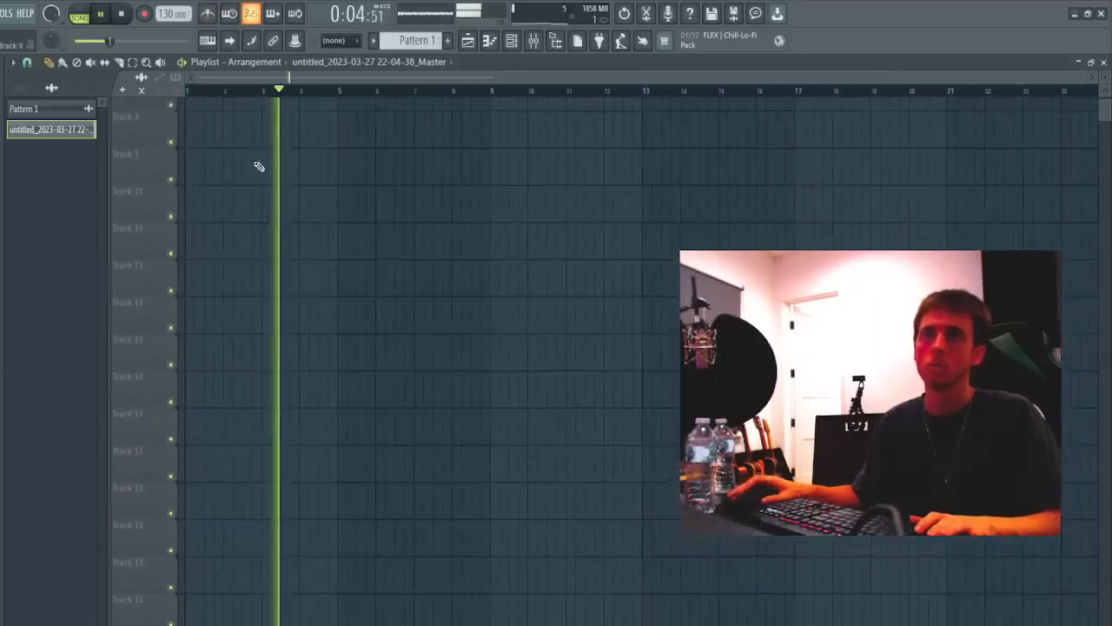
pyautogui.scroll(4, 278, 154)
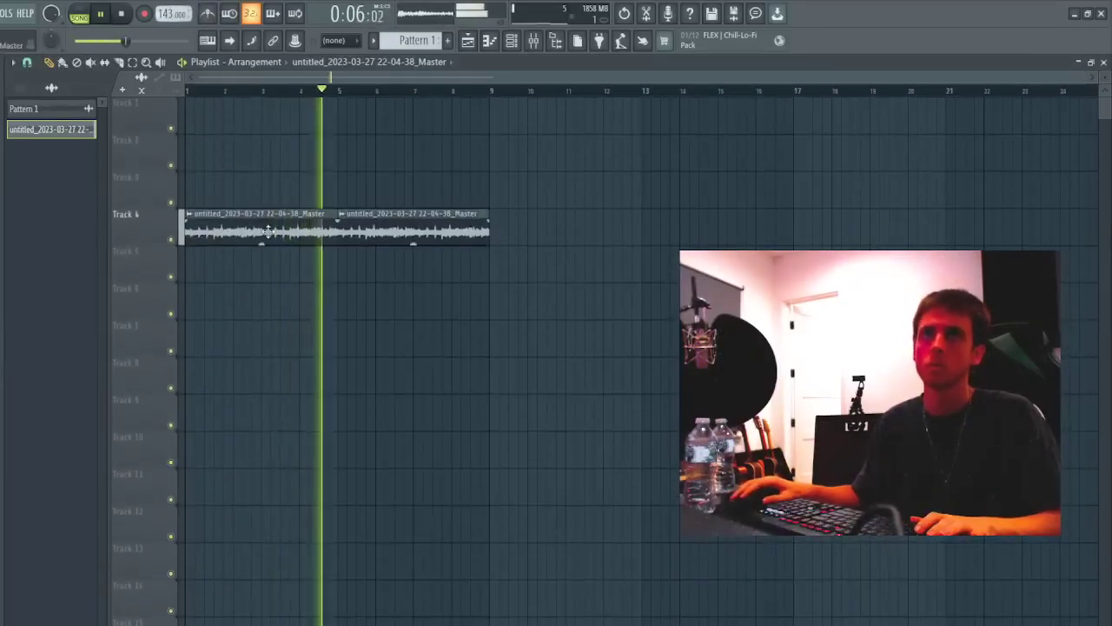
# - Create Pattern 2, stretch it on Track 2 to bar 5, and duplicate it to bars 5–9
pyautogui.click(449, 41)
pyautogui.click(191, 156)
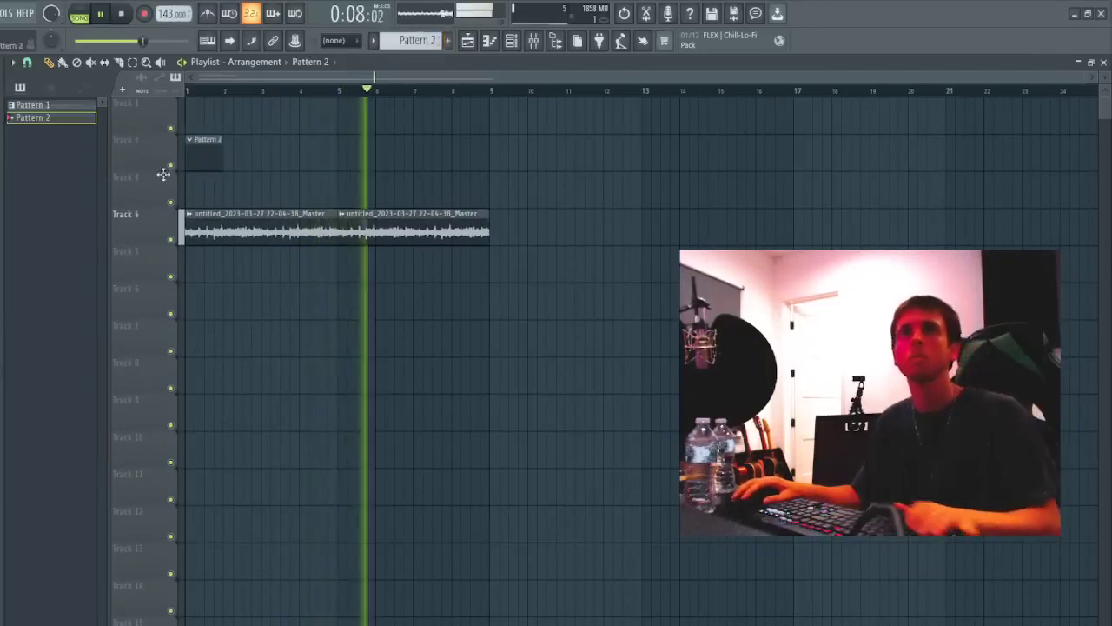
pyautogui.moveTo(223, 161); pyautogui.dragTo(468, 162)
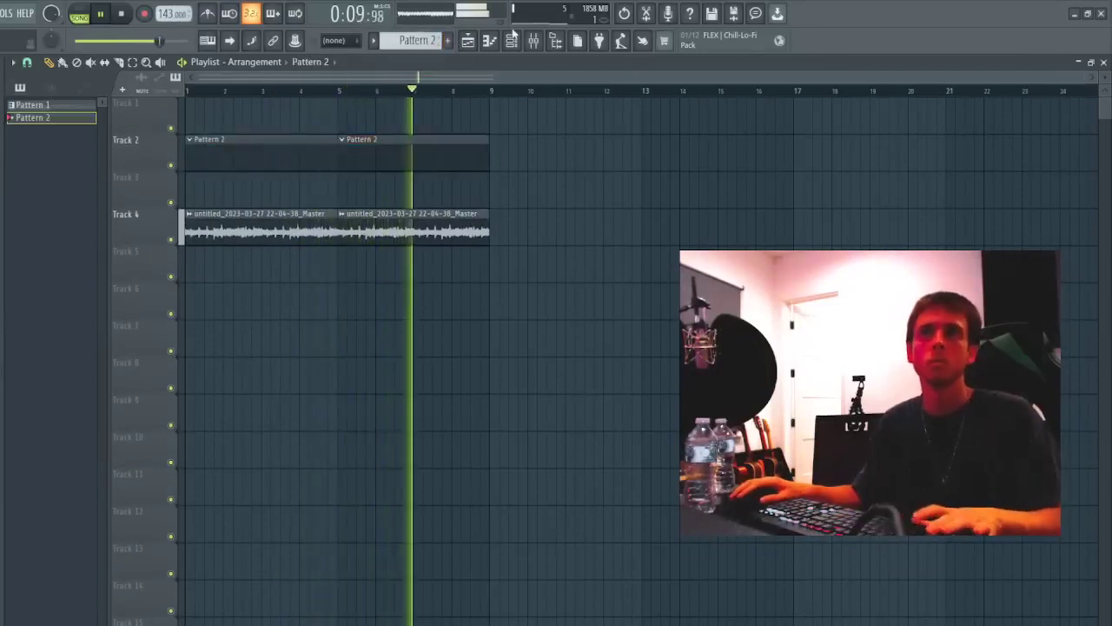
pyautogui.click(489, 41)
pyautogui.click(511, 41)
pyautogui.click(467, 41)
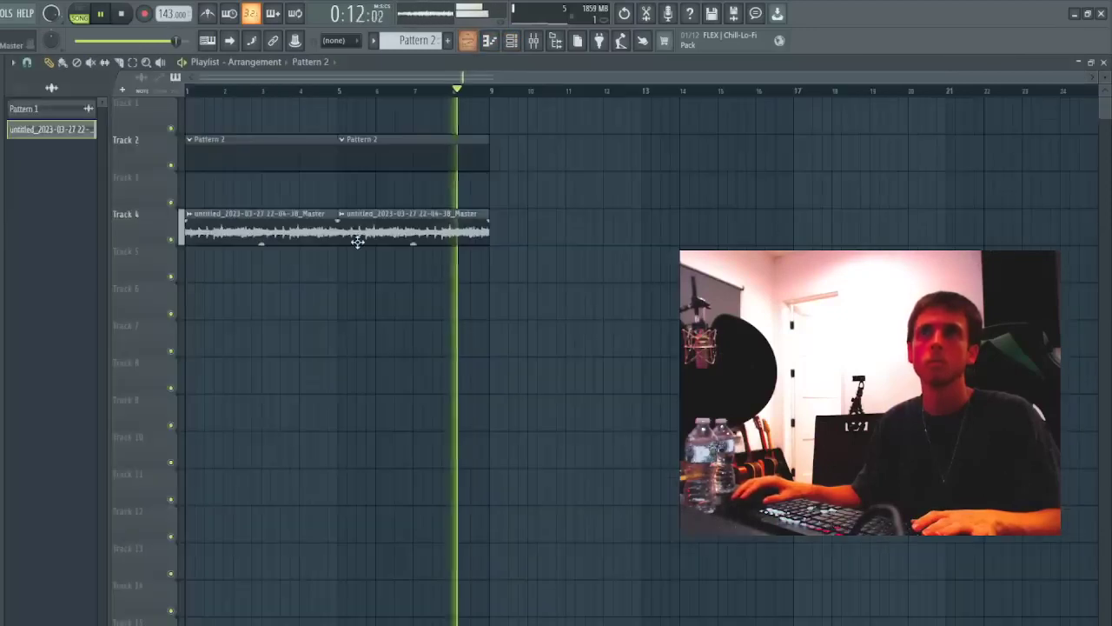
pyautogui.doubleClick(392, 228)
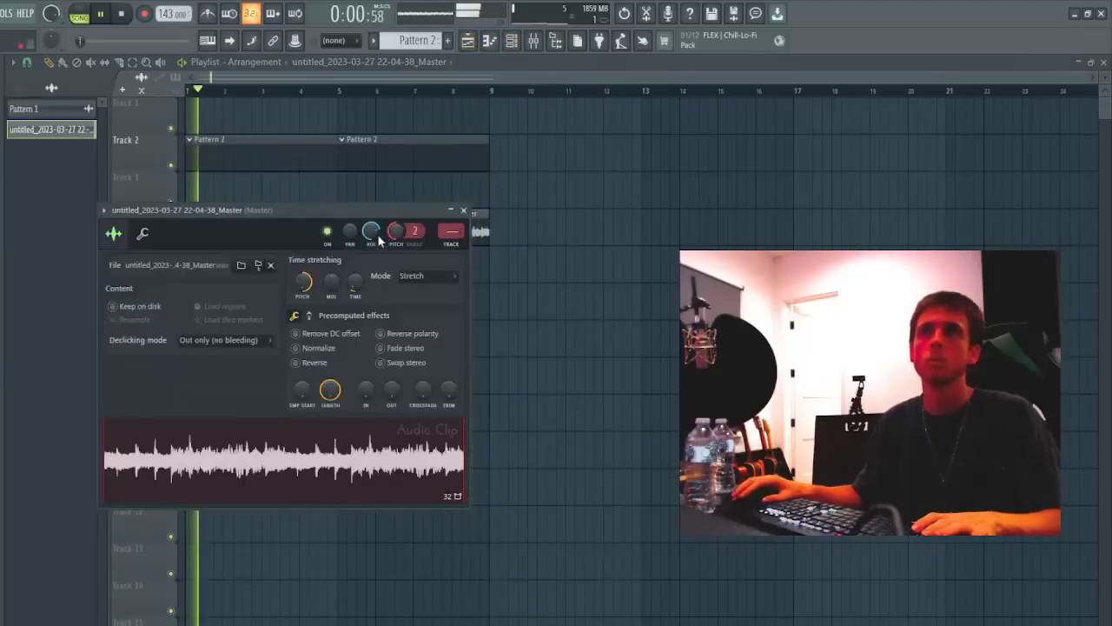
pyautogui.click(463, 211)
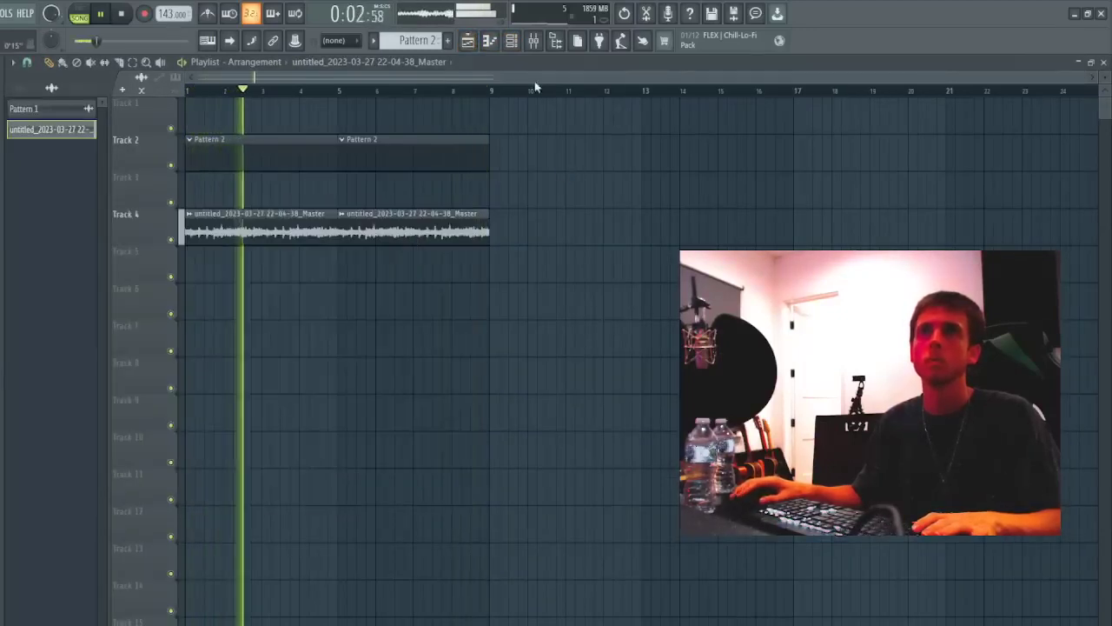
pyautogui.click(511, 41)
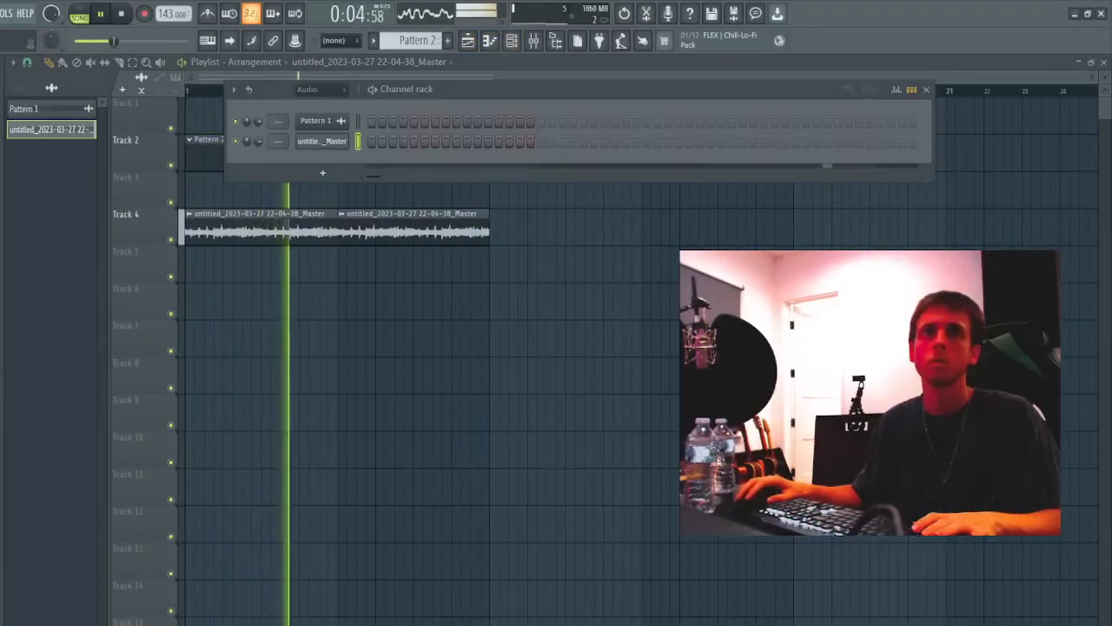
# - Add mt3_808_bleach as a channel and try a long D6 note in its Piano roll
pyautogui.moveTo(336, 170); pyautogui.dragTo(335, 164)
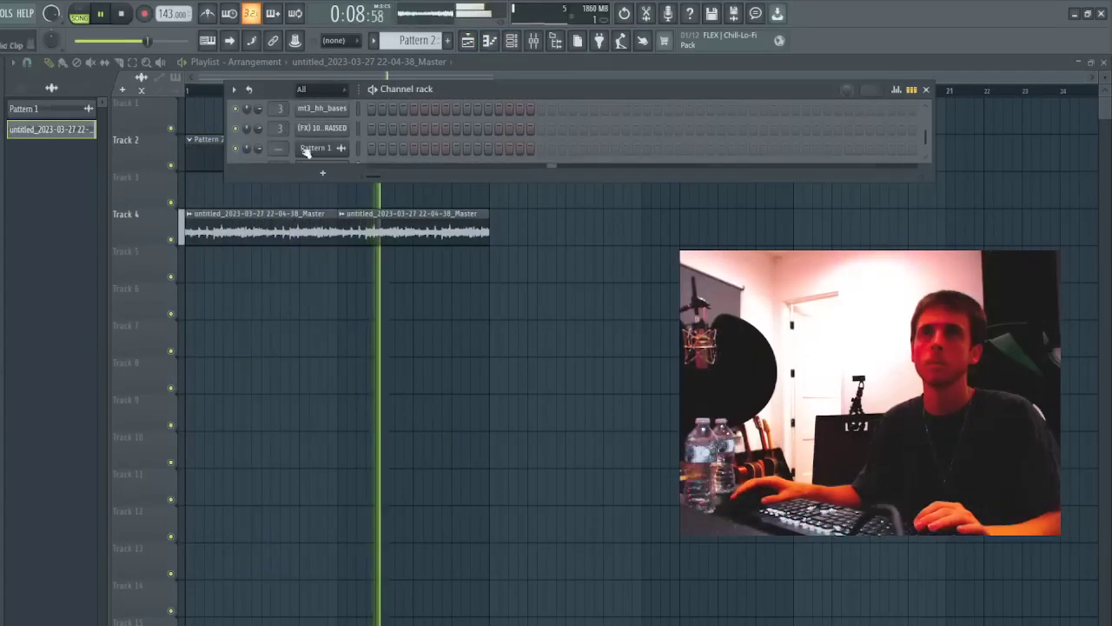
pyautogui.moveTo(392, 180); pyautogui.dragTo(402, 435)
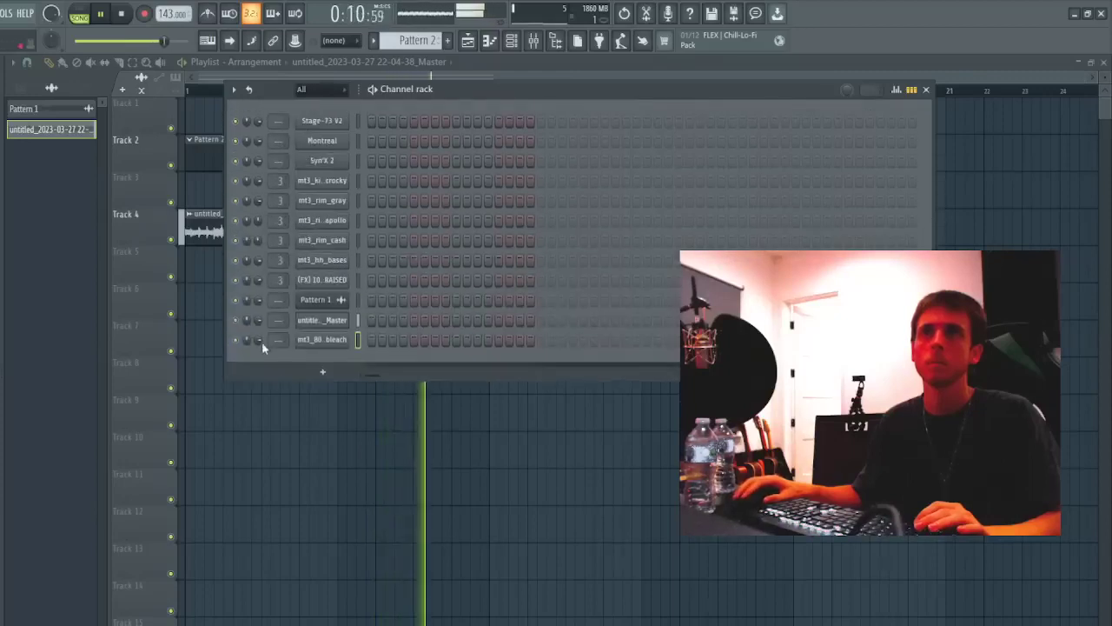
pyautogui.click(355, 340)
pyautogui.press('space')
pyautogui.press('F7')
pyautogui.moveTo(193, 234); pyautogui.dragTo(41, 122)
pyautogui.press('space')
pyautogui.press('F7')
pyautogui.press('space')
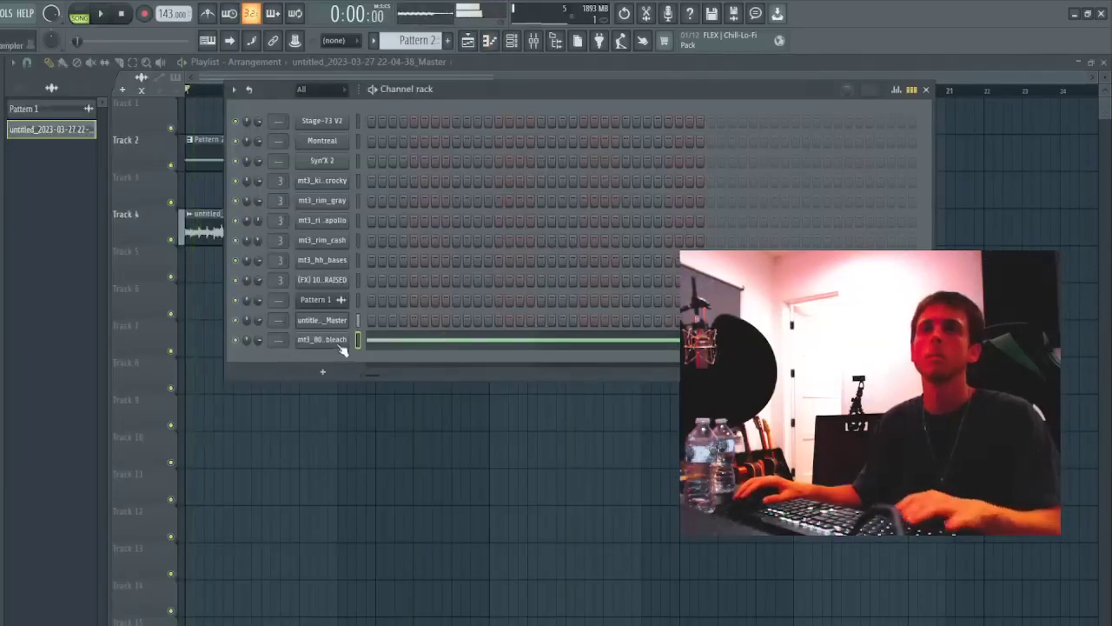
# - Draw a long note plus three C#6 notes, make them legato, and drop them an octave
pyautogui.click(381, 338)
pyautogui.rightClick(153, 128)
pyautogui.press('space')
pyautogui.press('space')
pyautogui.click(144, 128)
pyautogui.click(224, 173)
pyautogui.click(332, 174)
pyautogui.click(402, 174)
pyautogui.click(487, 136)
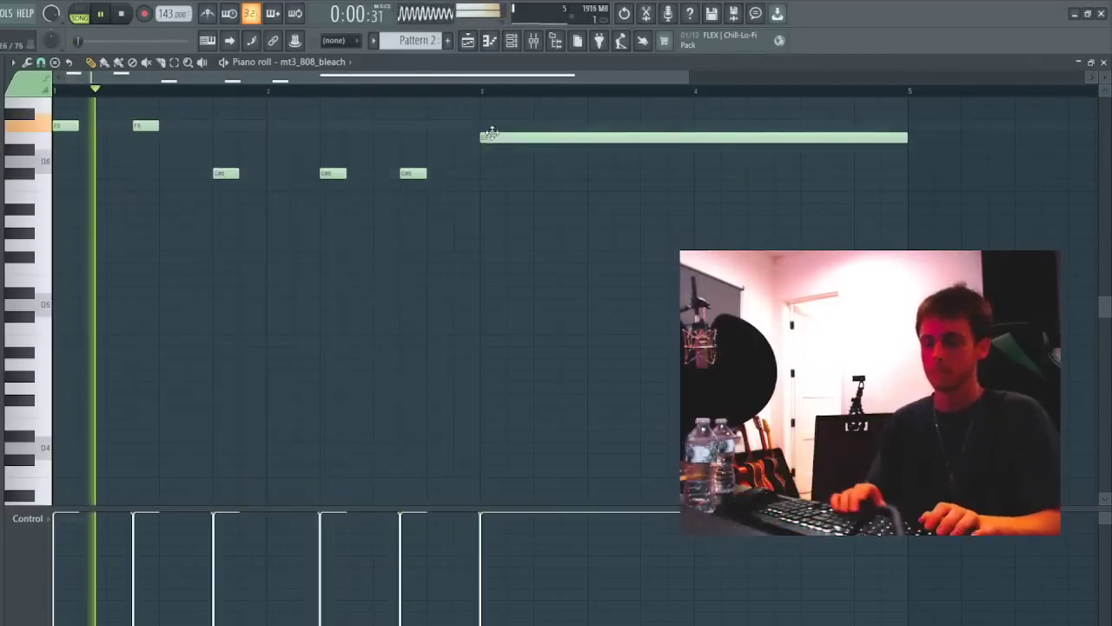
pyautogui.hotkey('ctrl', 'a')
pyautogui.hotkey('ctrl', 'l')
pyautogui.hotkey('ctrl', 'Down')
pyautogui.press('space')
pyautogui.press('space')
pyautogui.hotkey('ctrl', 'd')
# - Delete the end note, duplicate the F5 and C#5 group, then nudge, shorten and transpose it
pyautogui.rightClick(555, 280)
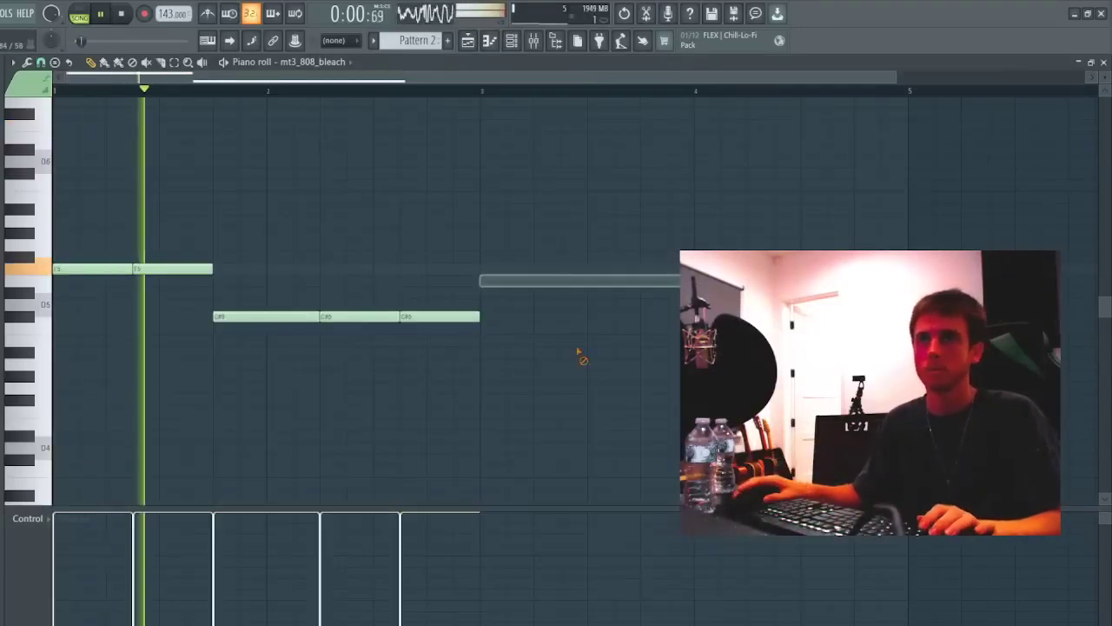
pyautogui.hotkey('ctrl', 'b')
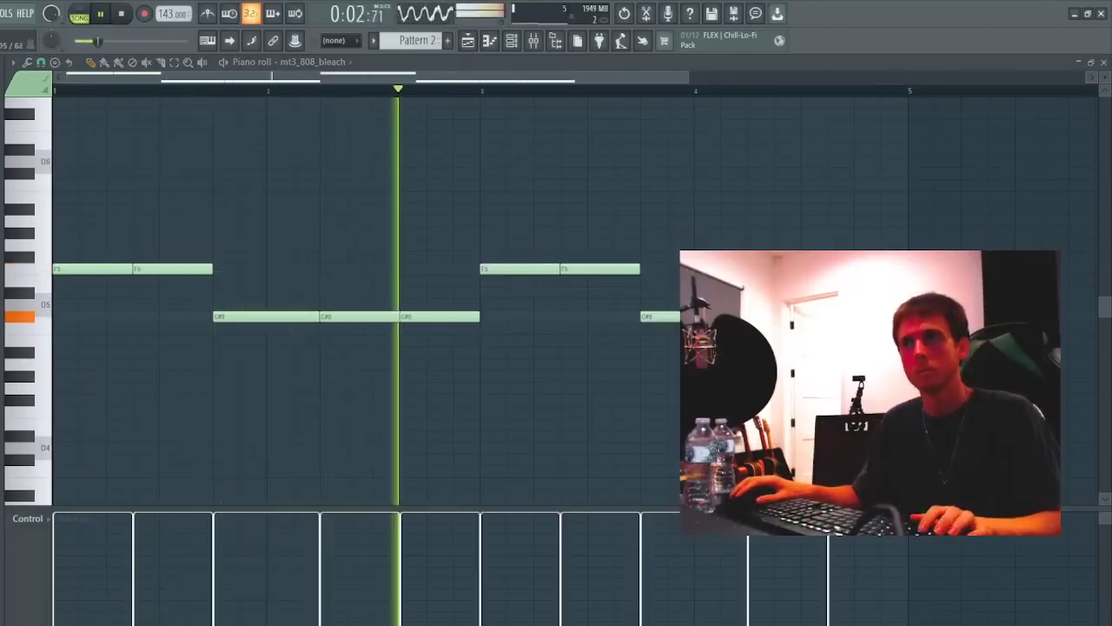
pyautogui.keyDown('ctrl'); pyautogui.keyDown('shift'); pyautogui.click(443, 316); pyautogui.keyUp('shift'); pyautogui.keyUp('ctrl')
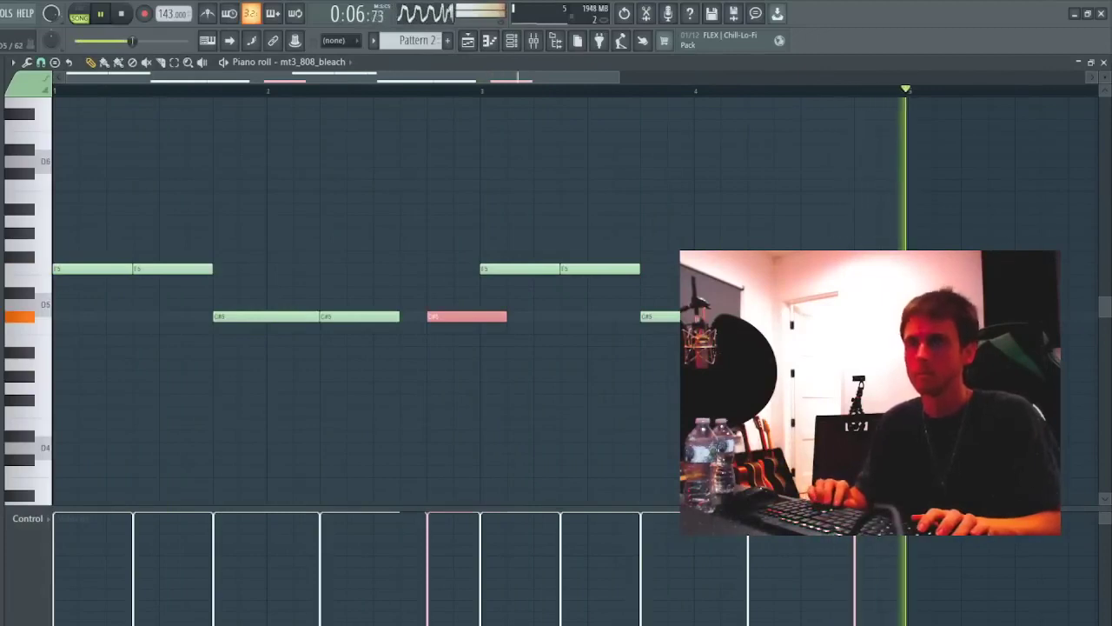
pyautogui.hotkey('shift', 'Right')
pyautogui.moveTo(531, 317); pyautogui.dragTo(478, 313)
pyautogui.hotkey('shift', 'Up')
pyautogui.hotkey('shift', 'Up')
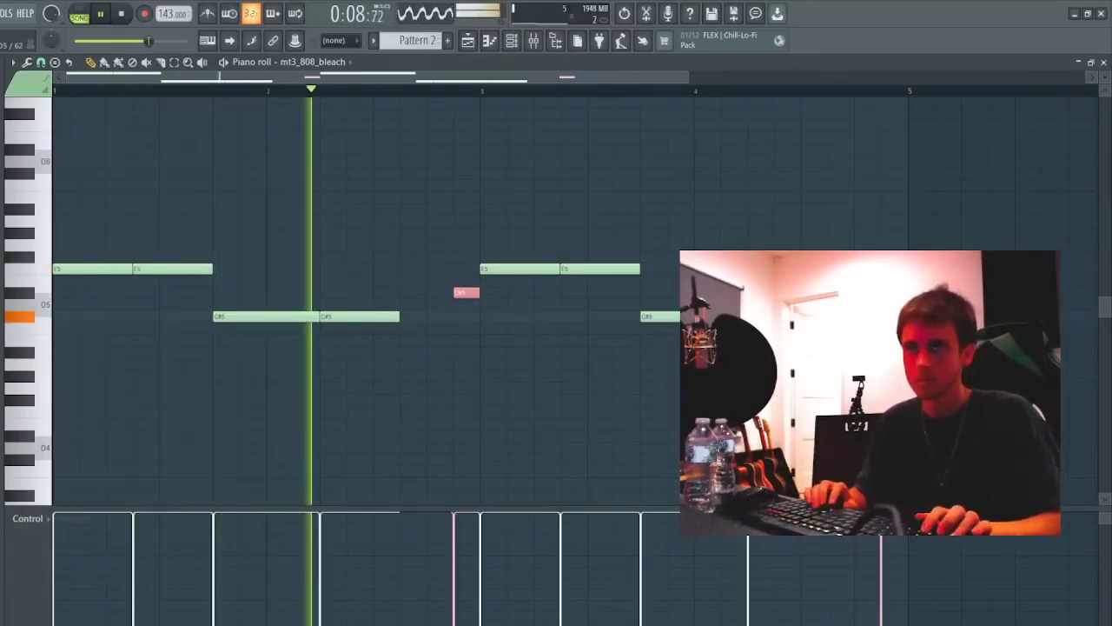
pyautogui.hotkey('ctrl', 'Up')
pyautogui.hotkey('shift', 'Down')
pyautogui.hotkey('shift', 'Down')
pyautogui.hotkey('shift', 'Down')
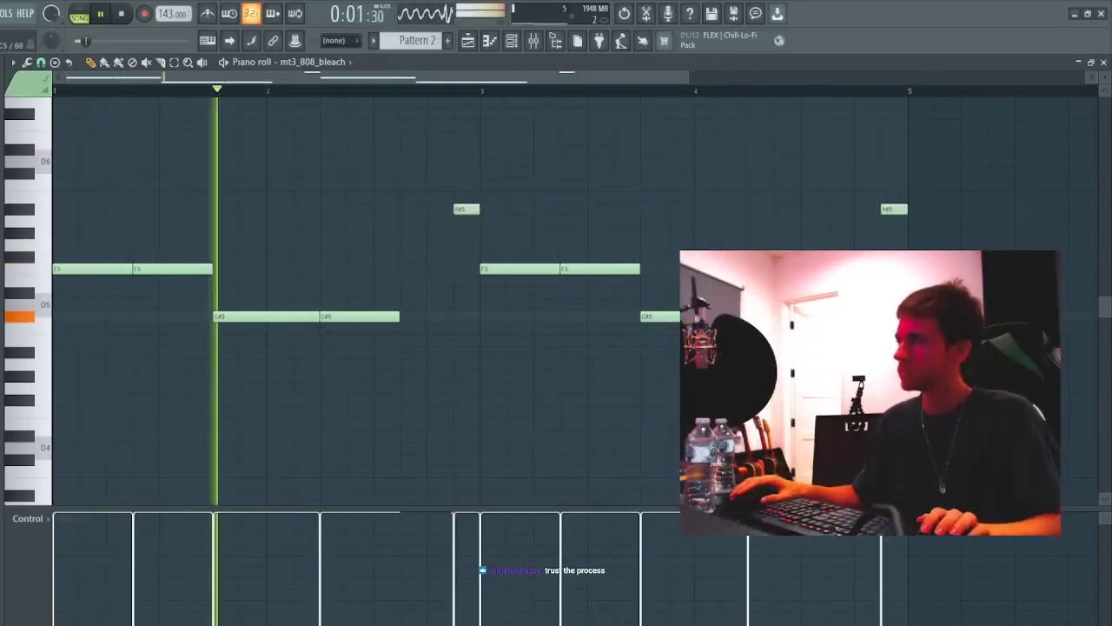
# - Drag the later 808 notes to their final pitches, including A#5 near bar 4
pyautogui.moveTo(378, 320); pyautogui.dragTo(379, 210)
pyautogui.moveTo(775, 312); pyautogui.dragTo(778, 230)
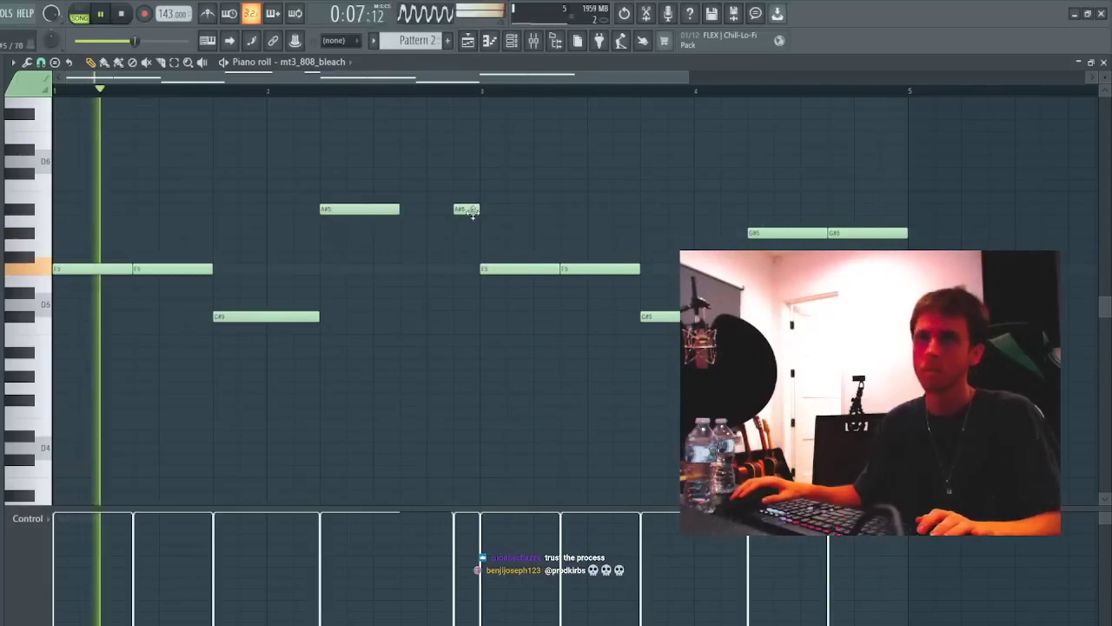
pyautogui.moveTo(375, 211); pyautogui.dragTo(377, 318)
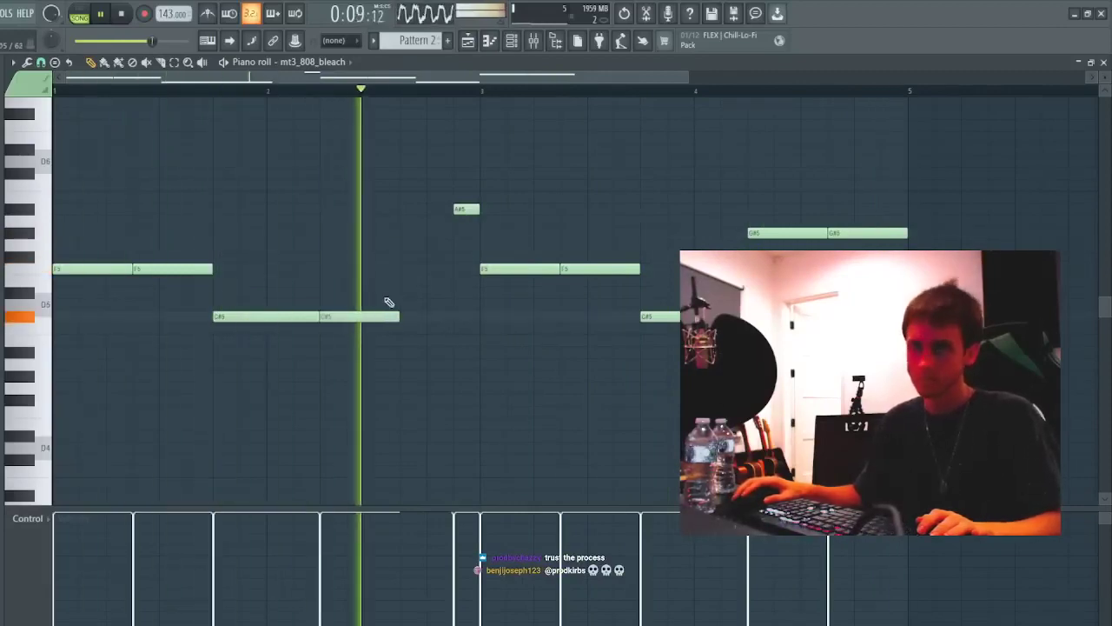
pyautogui.press('Escape')
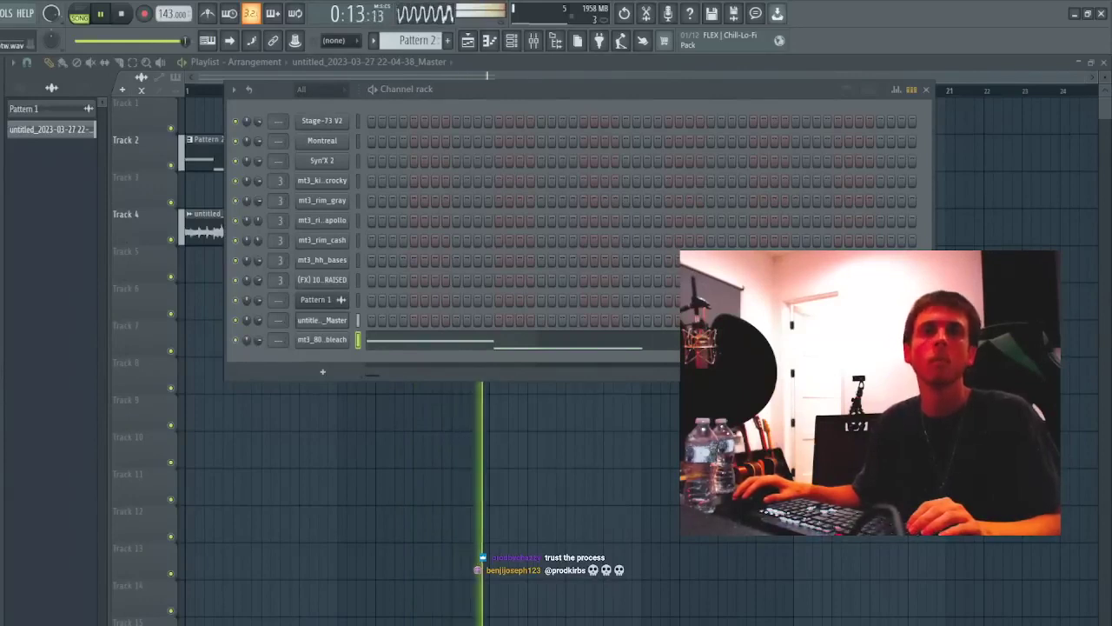
# - Add mt3_clap_otw as a channel and repeat its lengthened bar-1 clap across bars 2–4
pyautogui.moveTo(319, 359); pyautogui.dragTo(321, 360)
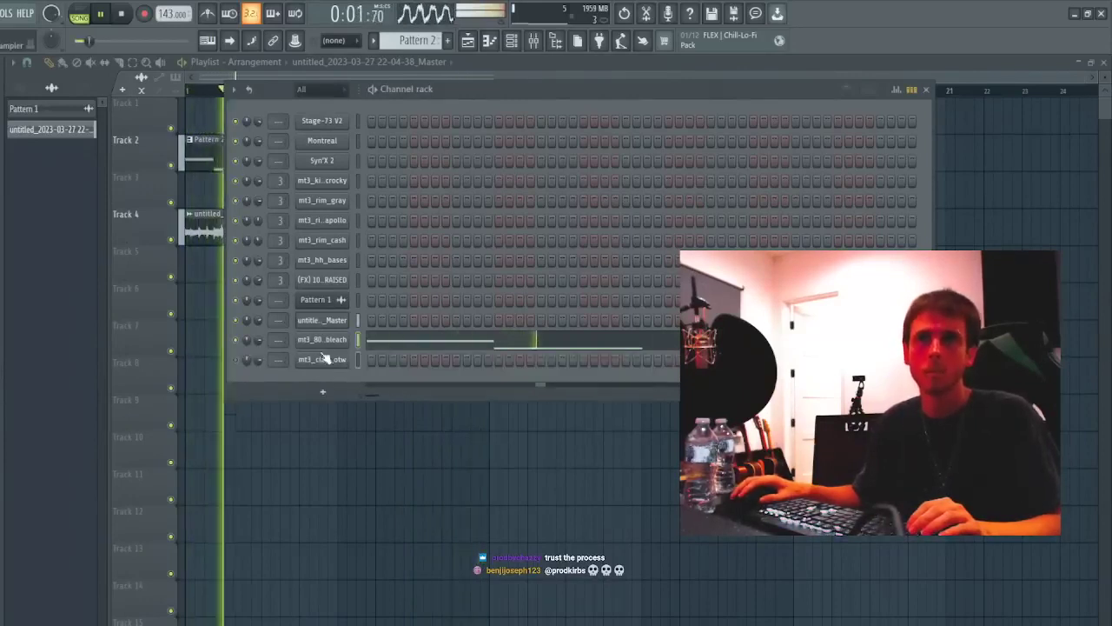
pyautogui.press('F7')
pyautogui.moveTo(161, 328); pyautogui.dragTo(185, 329)
pyautogui.moveTo(267, 92); pyautogui.dragTo(54, 91)
pyautogui.hotkey('ctrl', 'b')
pyautogui.hotkey('ctrl', 'b')
pyautogui.hotkey('ctrl', 'b')
pyautogui.hotkey('ctrl', 'a')
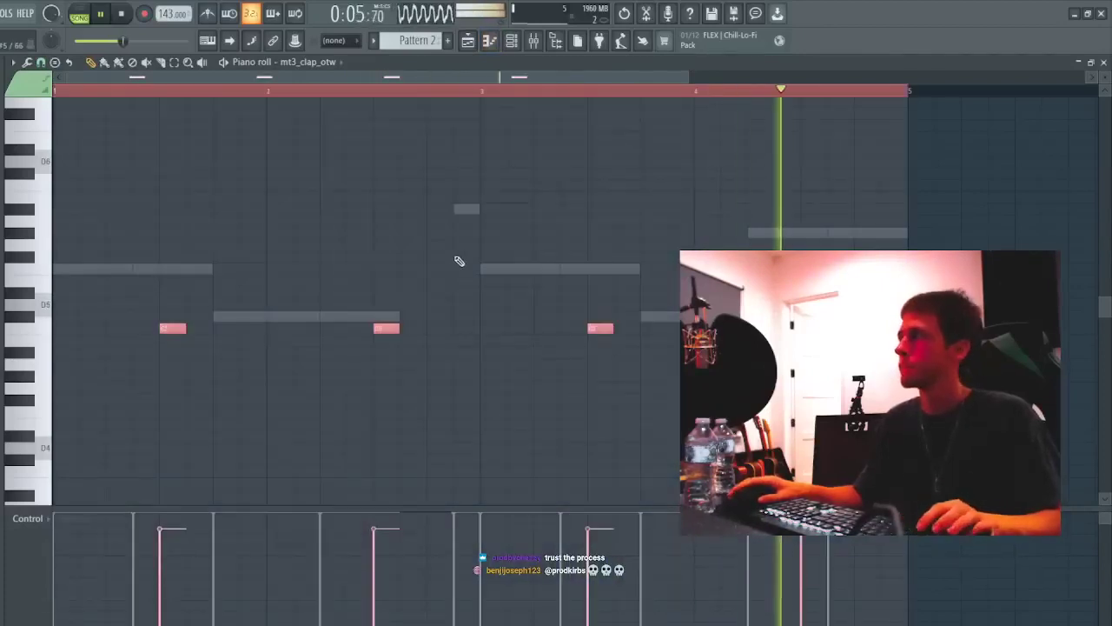
pyautogui.hotkey('ctrl', 'd')
pyautogui.press('F7')
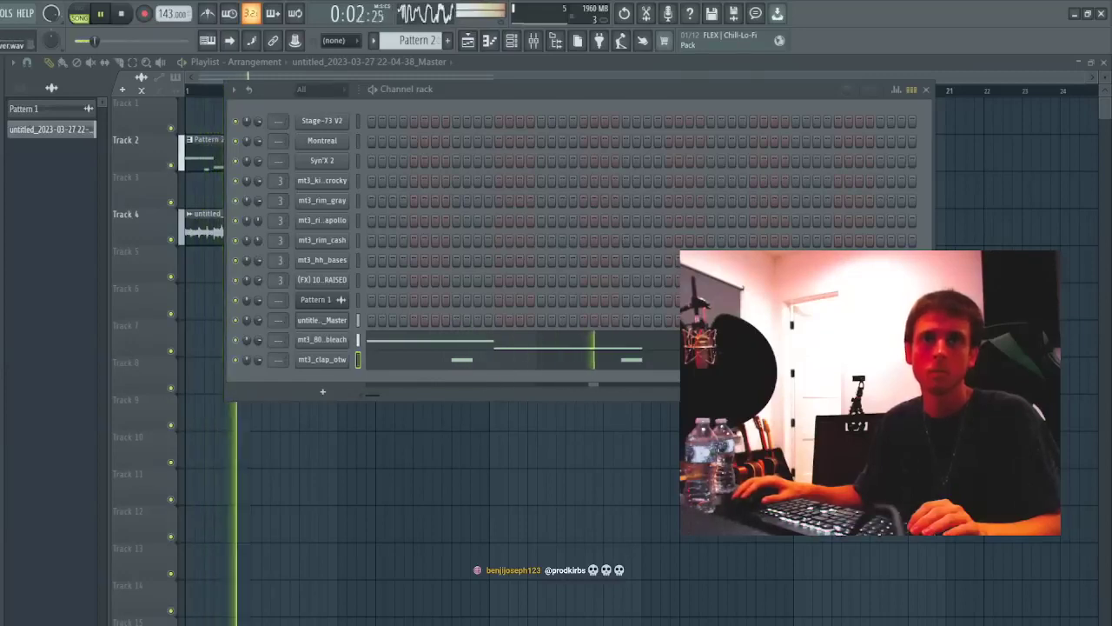
# - Add the hi-hat sample as a new channel and check its sampler and the audio clip settings
pyautogui.moveTo(296, 416); pyautogui.dragTo(313, 383)
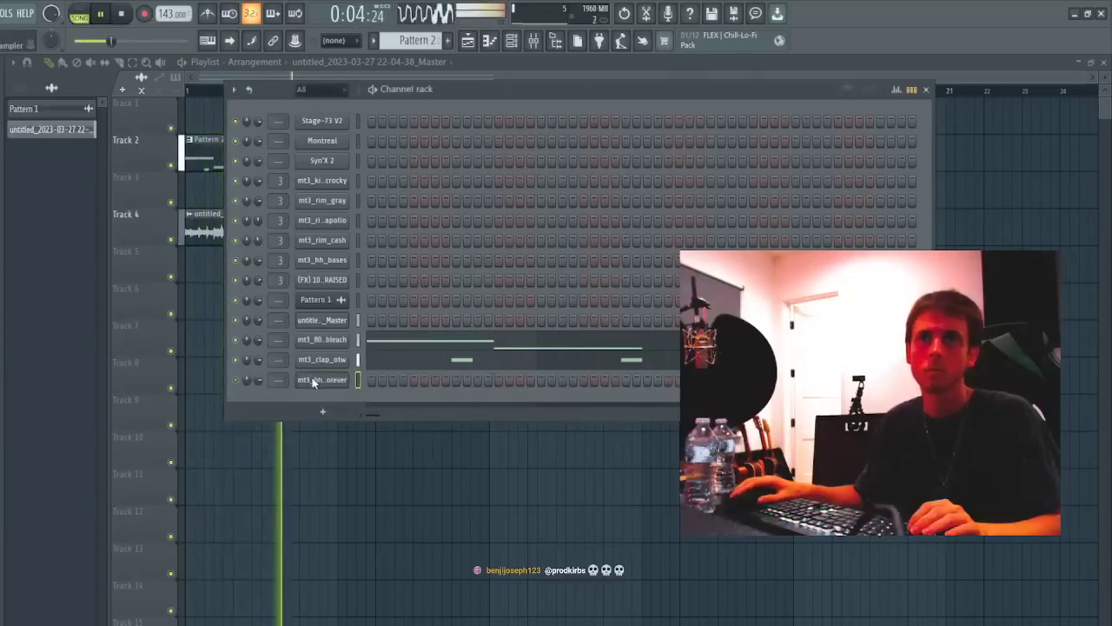
pyautogui.click(321, 381)
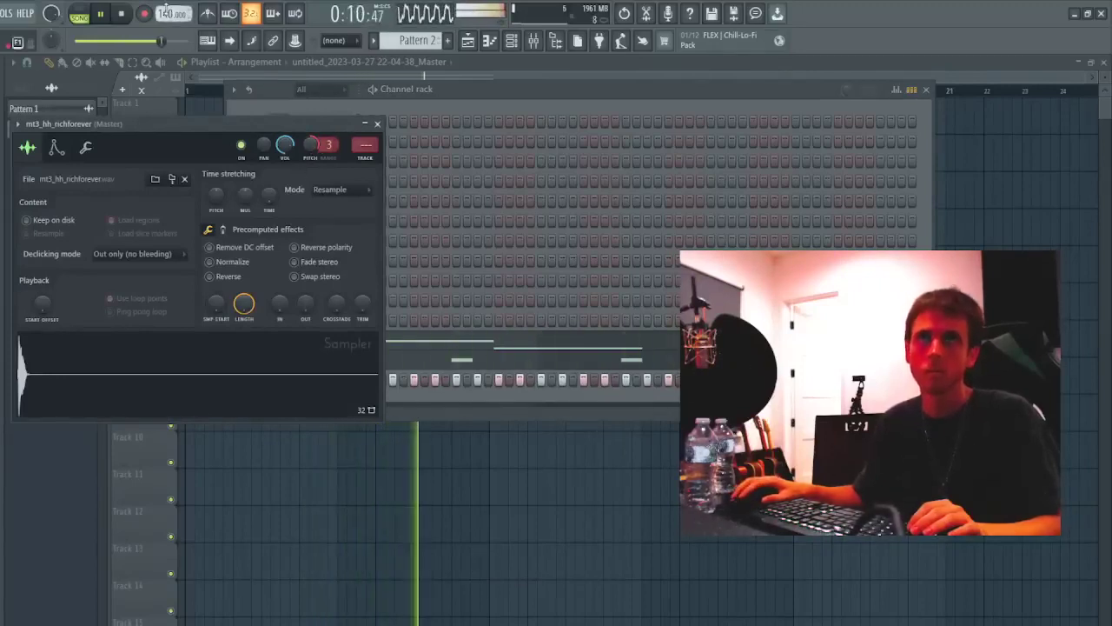
pyautogui.rightClick(713, 443)
pyautogui.doubleClick(372, 229)
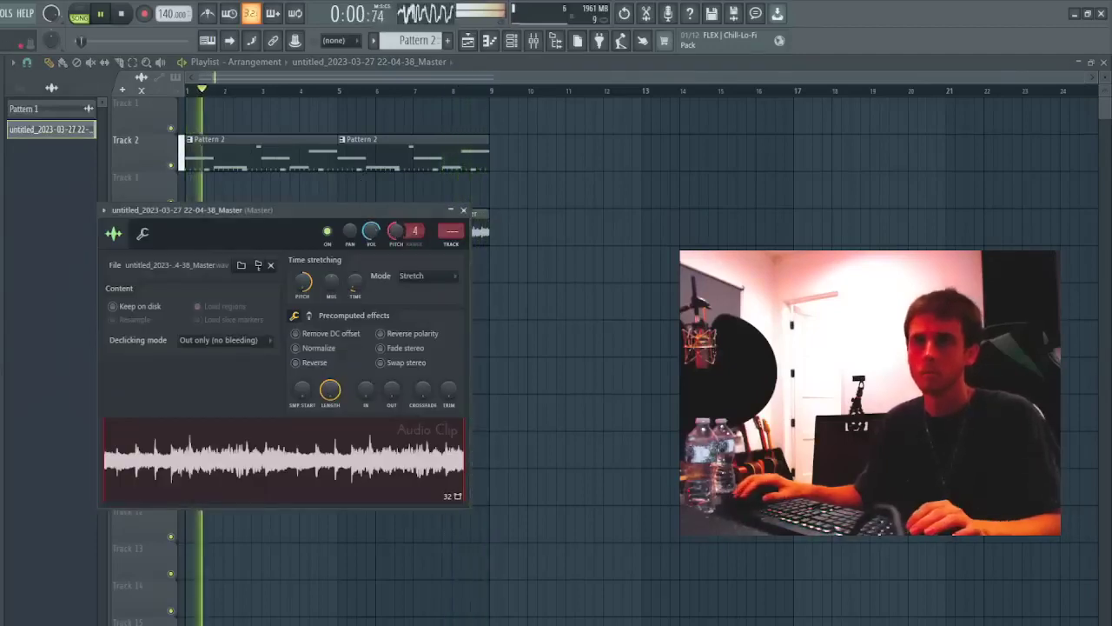
# - Retune Pattern 2's 808 notes down two semitones and up an octave, keeping the B notes at B4
pyautogui.doubleClick(271, 165)
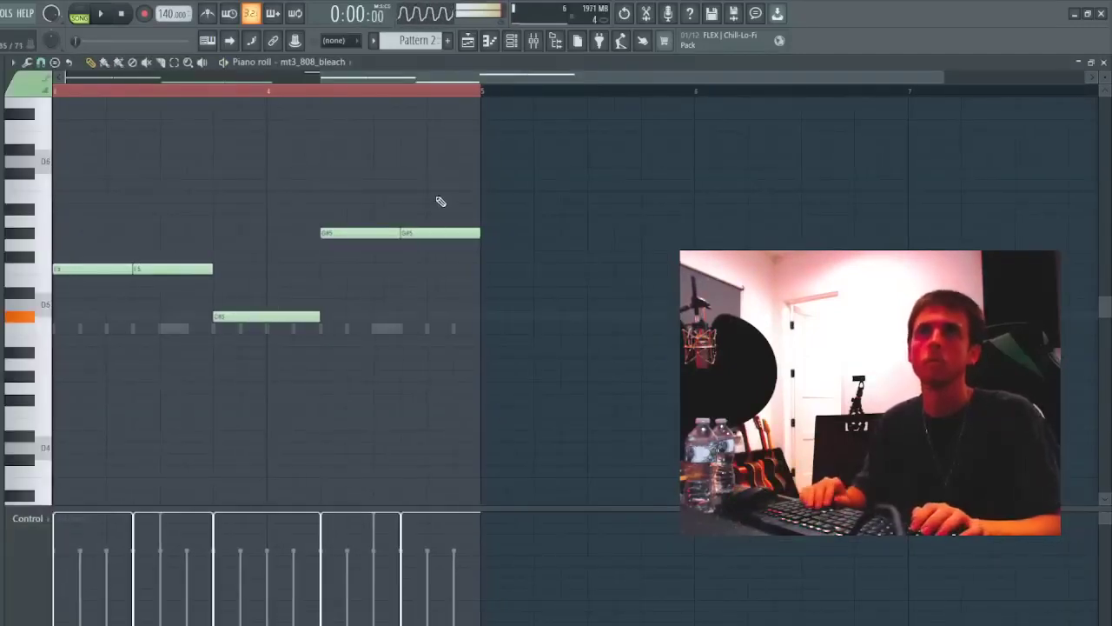
pyautogui.press('Down')
pyautogui.press('Down')
pyautogui.hotkey('ctrl', 'Up')
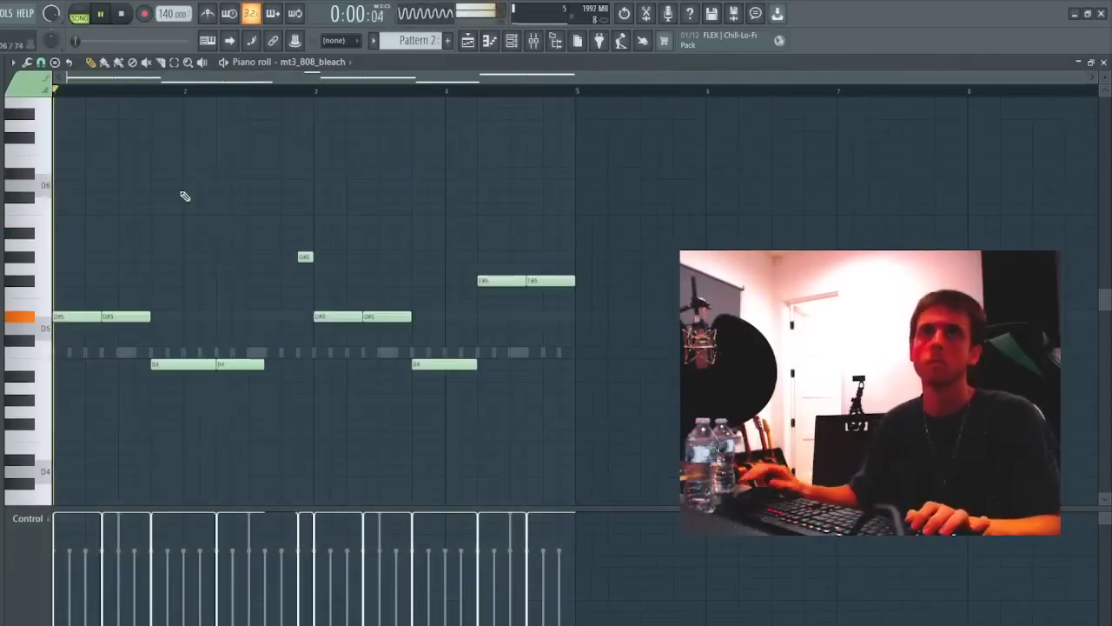
pyautogui.moveTo(159, 331); pyautogui.dragTo(743, 566)
pyautogui.hotkey('ctrl', 'Up')
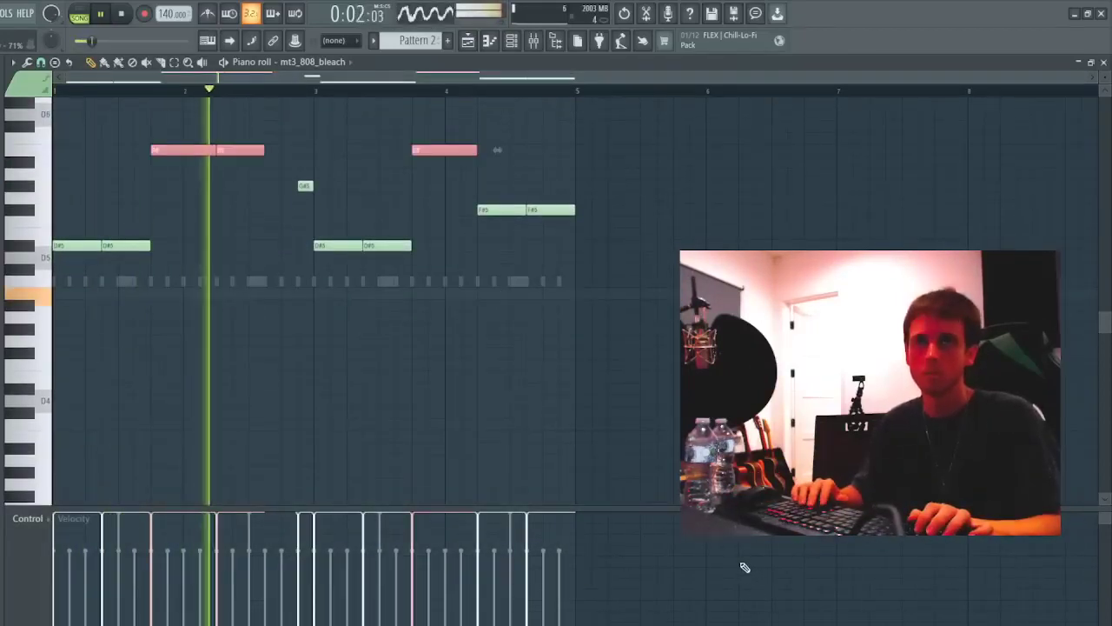
pyautogui.hotkey('ctrl', 'd')
pyautogui.moveTo(497, 152); pyautogui.dragTo(121, 89)
pyautogui.press('space')
pyautogui.press('space')
pyautogui.hotkey('ctrl', 'Down')
pyautogui.hotkey('ctrl', 'd')
pyautogui.press('F5')
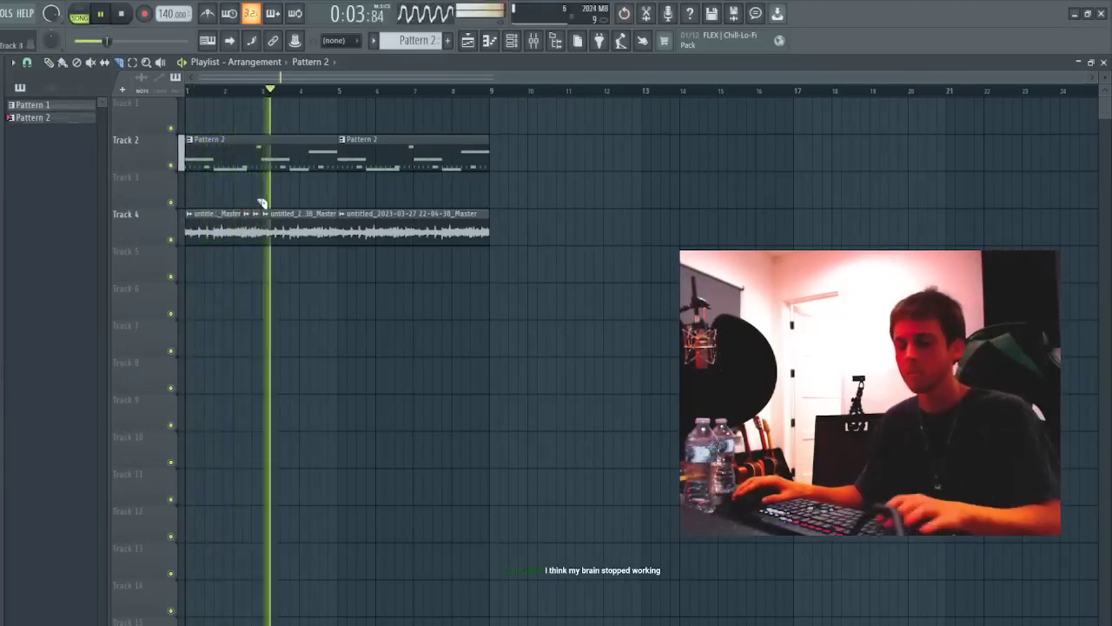
# - Rework Track 4's audio clips and duplicate bars 1–5 into bars 5–9
pyautogui.rightClick(320, 224)
pyautogui.moveTo(347, 198); pyautogui.dragTo(33, 241)
pyautogui.hotkey('ctrl', 'b')
pyautogui.hotkey('ctrl', 'z')
pyautogui.moveTo(317, 217); pyautogui.dragTo(195, 236)
pyautogui.hotkey('ctrl', 'b')
pyautogui.hotkey('ctrl', 'd')
pyautogui.rightClick(434, 228)
pyautogui.moveTo(496, 204); pyautogui.dragTo(196, 238)
pyautogui.hotkey('ctrl', 'b')
pyautogui.click(511, 42)
# - Draw four Stage-73 V2 melody notes across bars 1 and 2
pyautogui.click(342, 122)
pyautogui.press('space')
pyautogui.scroll(1, 122, 204)
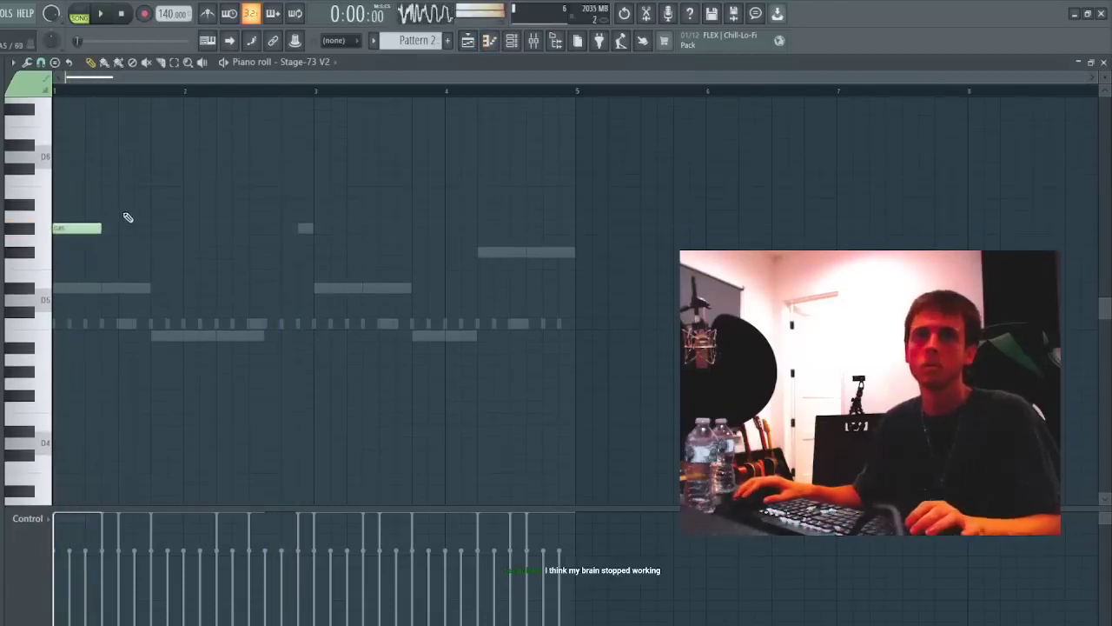
pyautogui.click(108, 287)
pyautogui.click(126, 206)
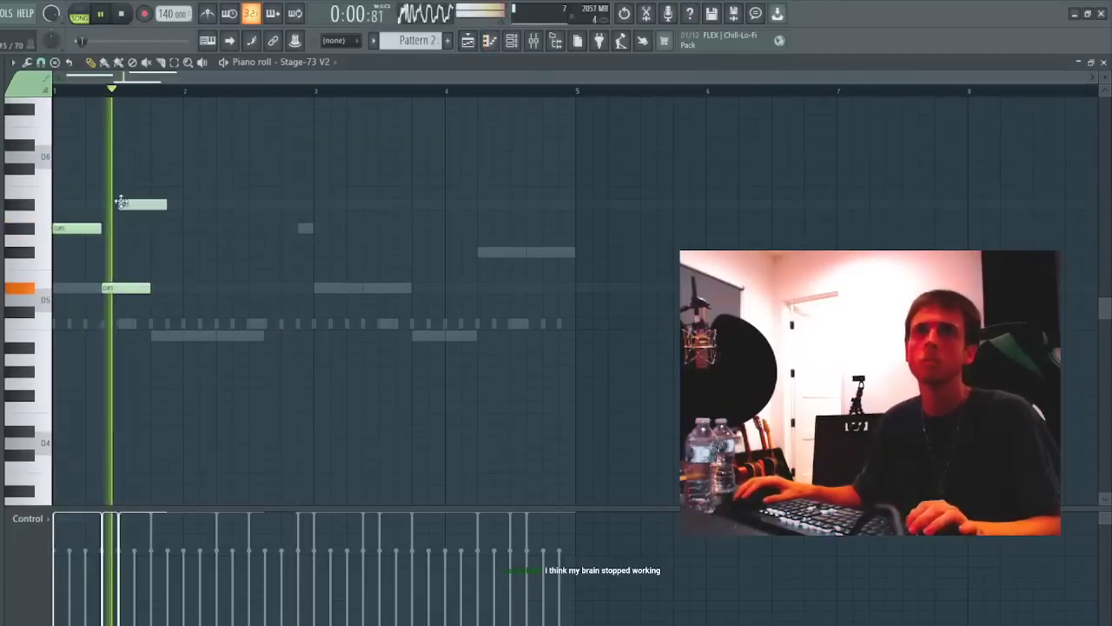
pyautogui.click(169, 289)
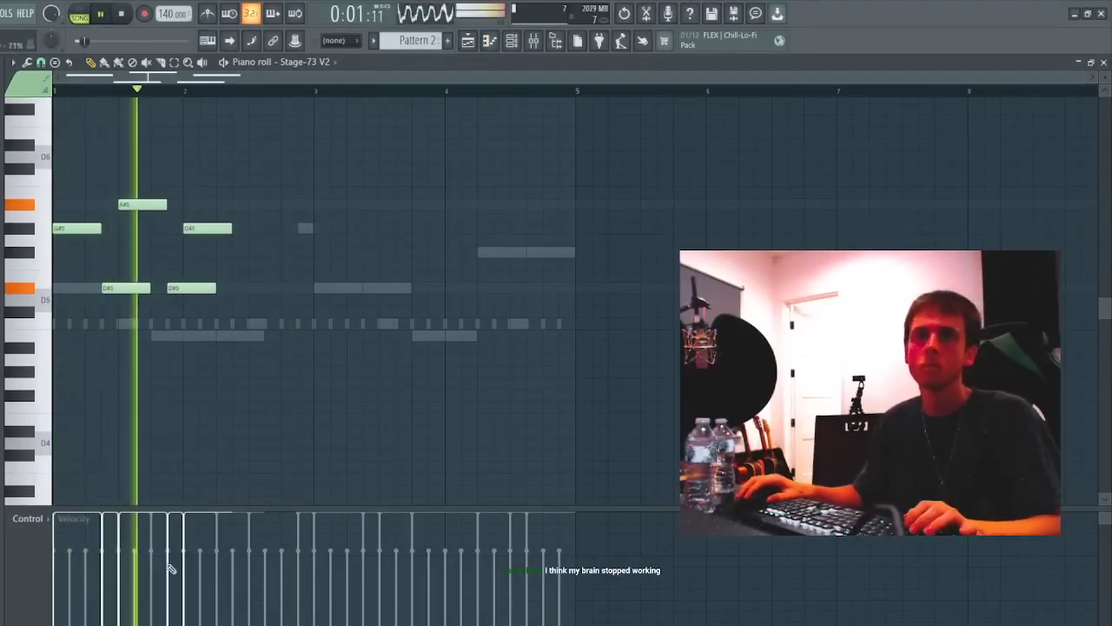
pyautogui.click(242, 337)
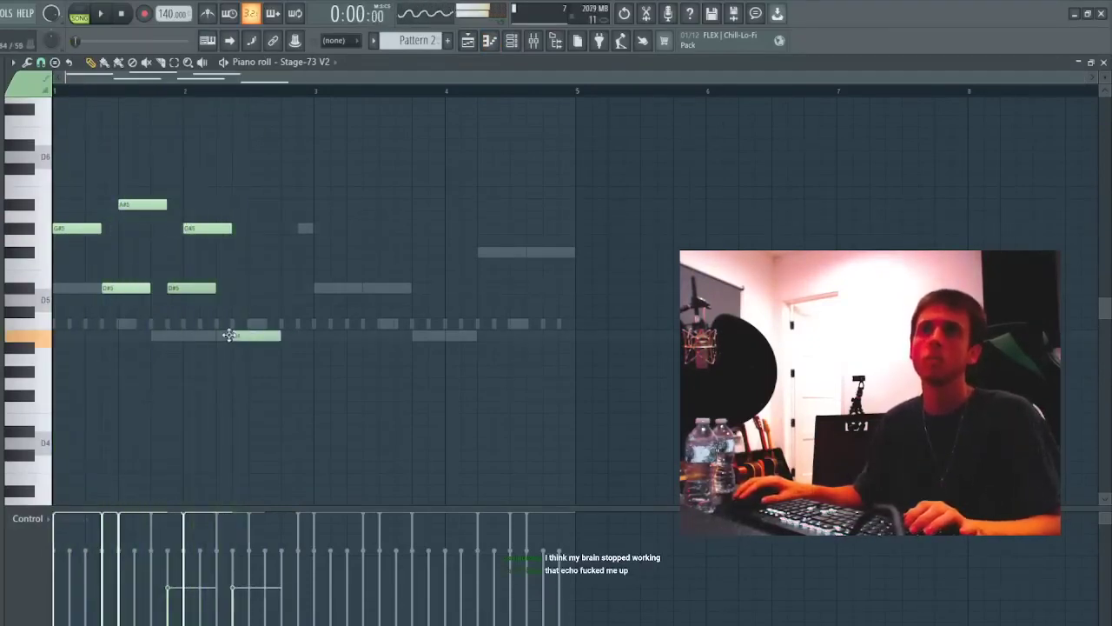
# - Try octave shifts on the bar-2 A#4 and B4 notes, settling the B note back at B4
pyautogui.keyDown('ctrl'); pyautogui.click(276, 347); pyautogui.keyUp('ctrl')
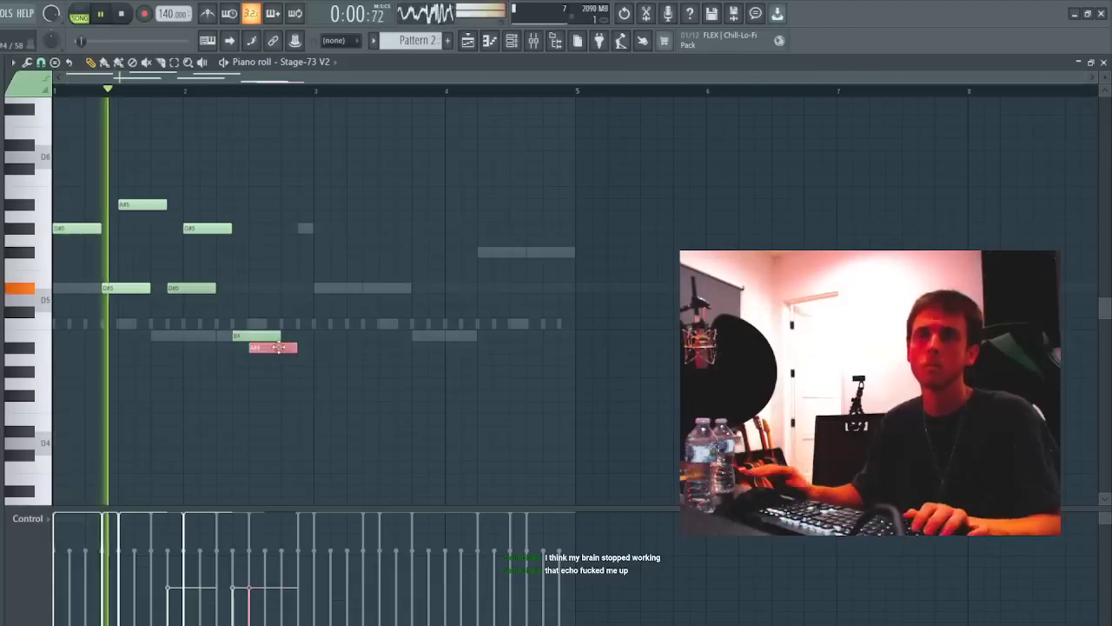
pyautogui.hotkey('ctrl', 'Up')
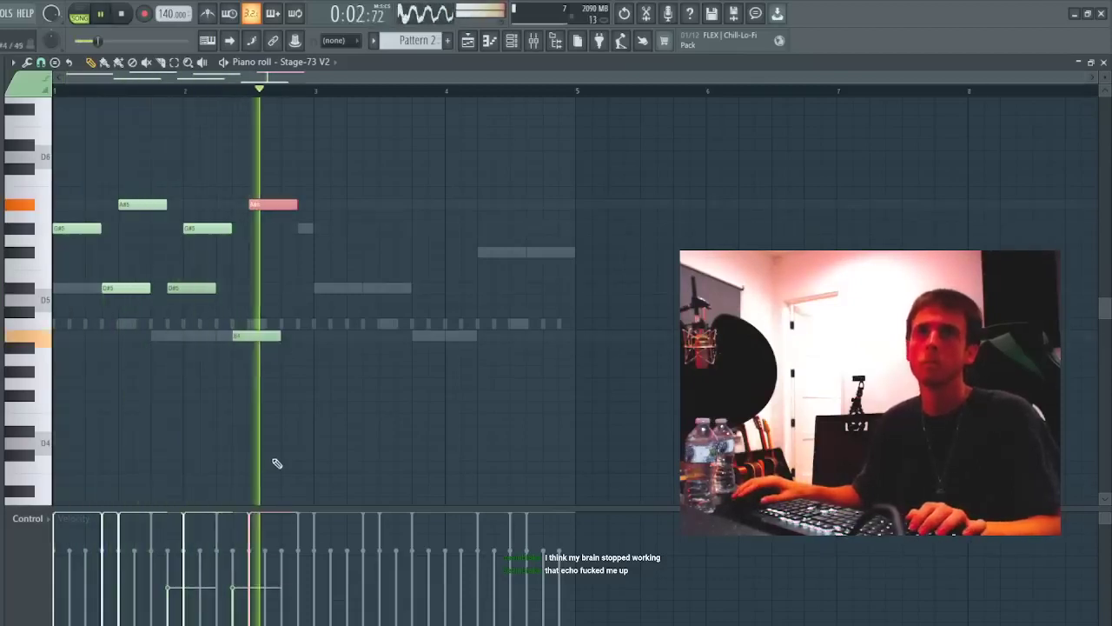
pyautogui.keyDown('ctrl'); pyautogui.click(279, 205); pyautogui.keyUp('ctrl')
pyautogui.hotkey('ctrl', 'Down')
pyautogui.keyDown('ctrl'); pyautogui.click(119, 182); pyautogui.keyUp('ctrl')
pyautogui.keyDown('ctrl'); pyautogui.click(266, 338); pyautogui.keyUp('ctrl')
pyautogui.hotkey('ctrl', 'Up')
pyautogui.keyDown('ctrl'); pyautogui.click(267, 340); pyautogui.keyUp('ctrl')
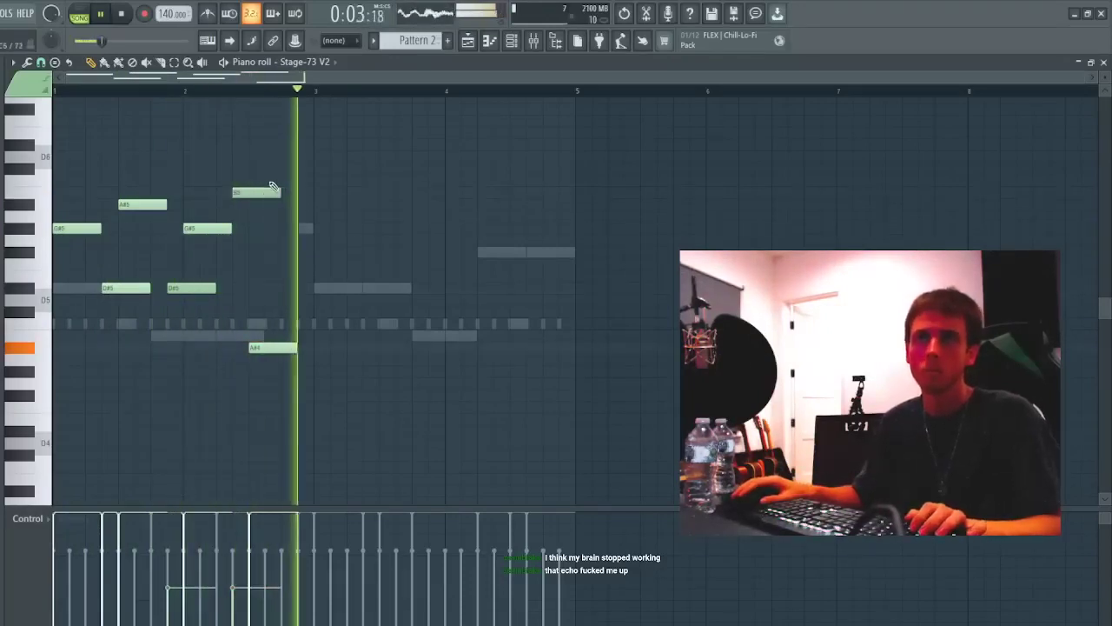
pyautogui.moveTo(264, 241); pyautogui.dragTo(264, 245)
pyautogui.scroll(4, 264, 244)
pyautogui.keyDown('ctrl'); pyautogui.click(265, 244); pyautogui.keyUp('ctrl')
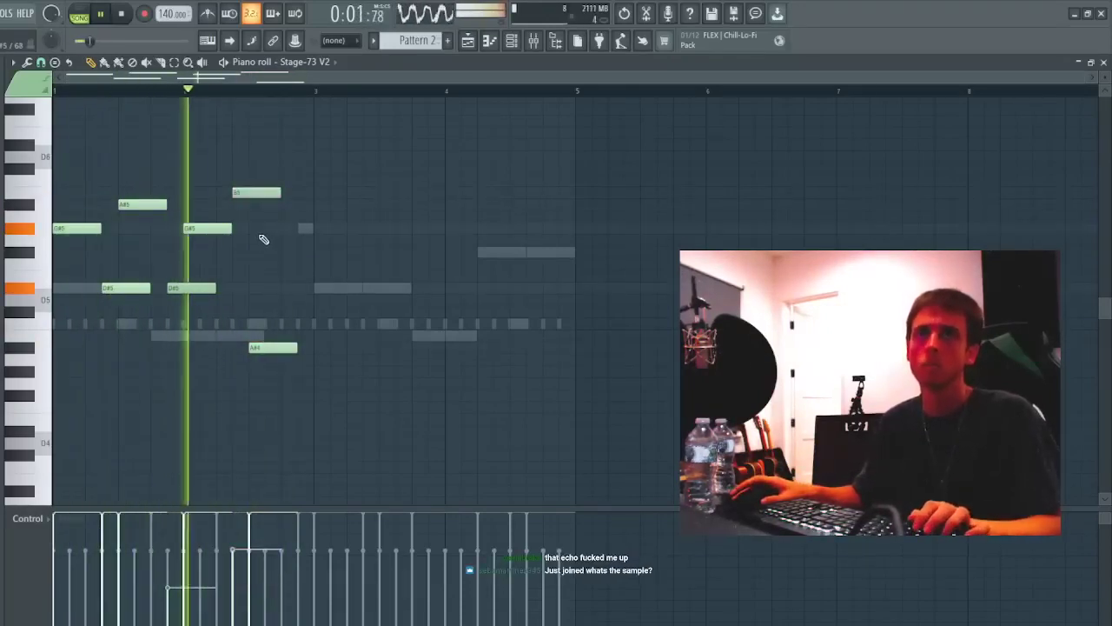
pyautogui.moveTo(269, 198); pyautogui.dragTo(271, 341)
# - Retune the bar-2 notes to G#5 and D#6, then duplicate bars 1–2 into bars 3–4
pyautogui.keyDown('ctrl'); pyautogui.click(278, 349); pyautogui.keyUp('ctrl')
pyautogui.hotkey('ctrl', 'Up')
pyautogui.hotkey('shift', 'Down')
pyautogui.hotkey('shift', 'Down')
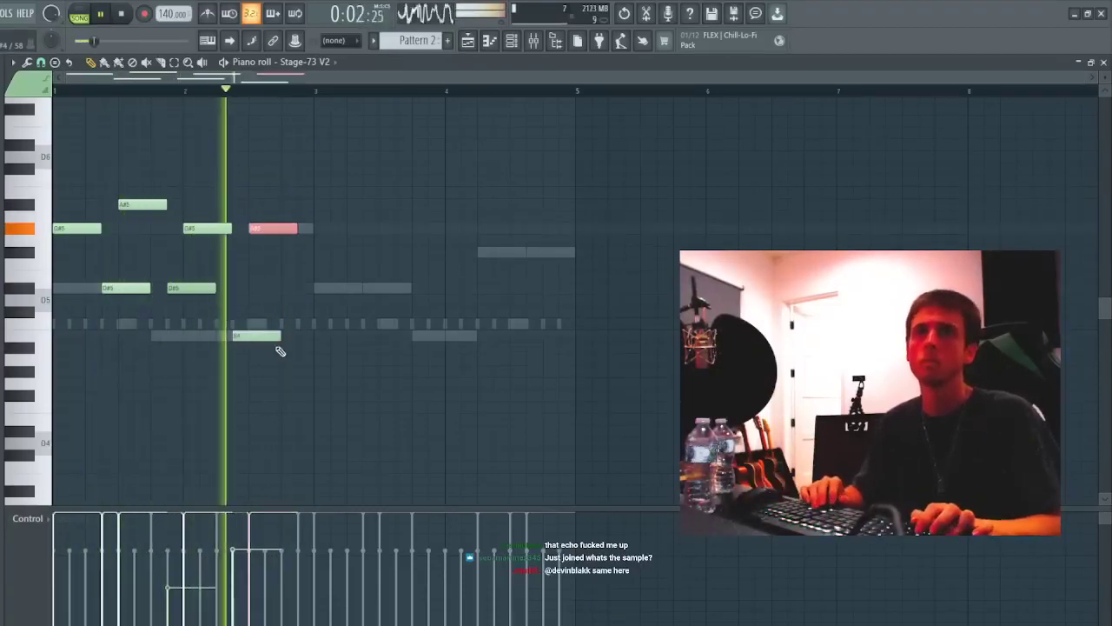
pyautogui.keyDown('ctrl'); pyautogui.click(276, 347); pyautogui.keyUp('ctrl')
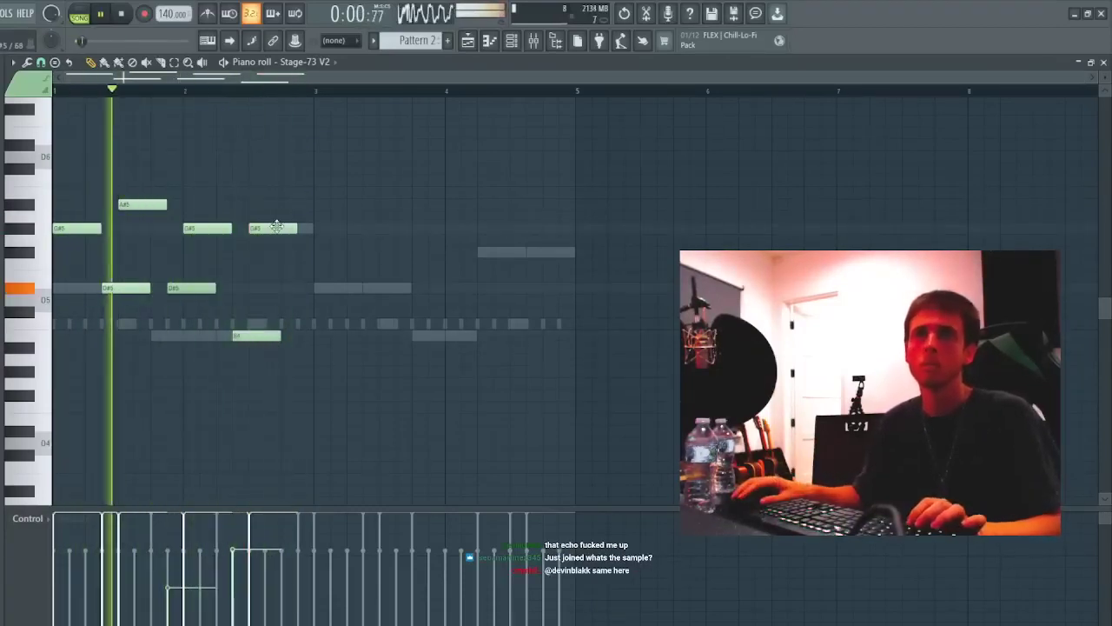
pyautogui.moveTo(285, 225); pyautogui.dragTo(276, 261)
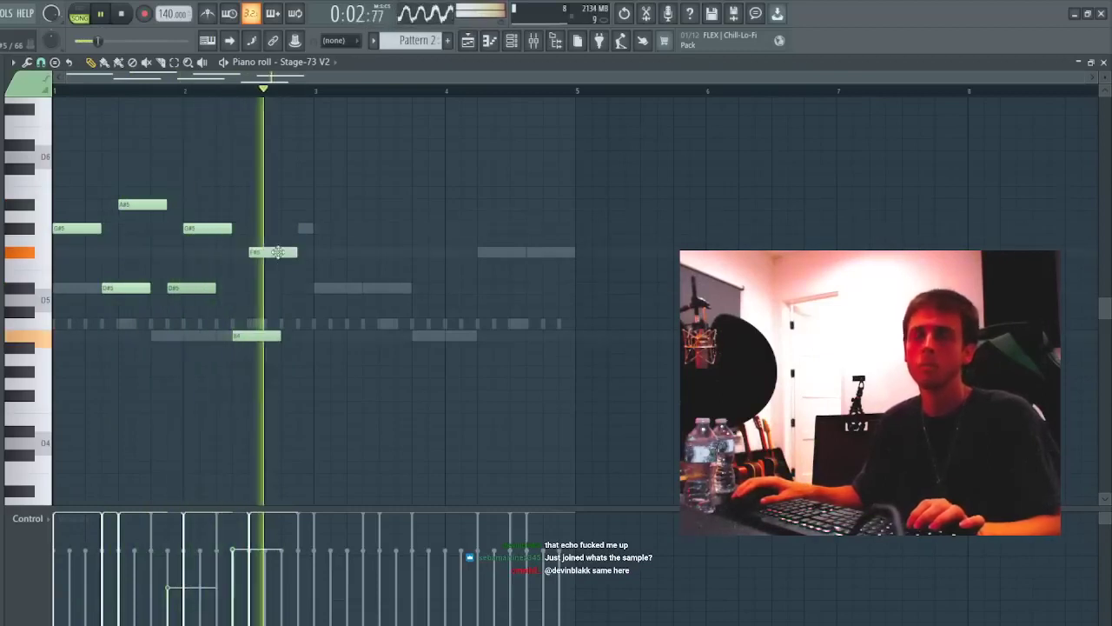
pyautogui.hotkey('shift', 'Down')
pyautogui.hotkey('shift', 'Down')
pyautogui.hotkey('shift', 'Down')
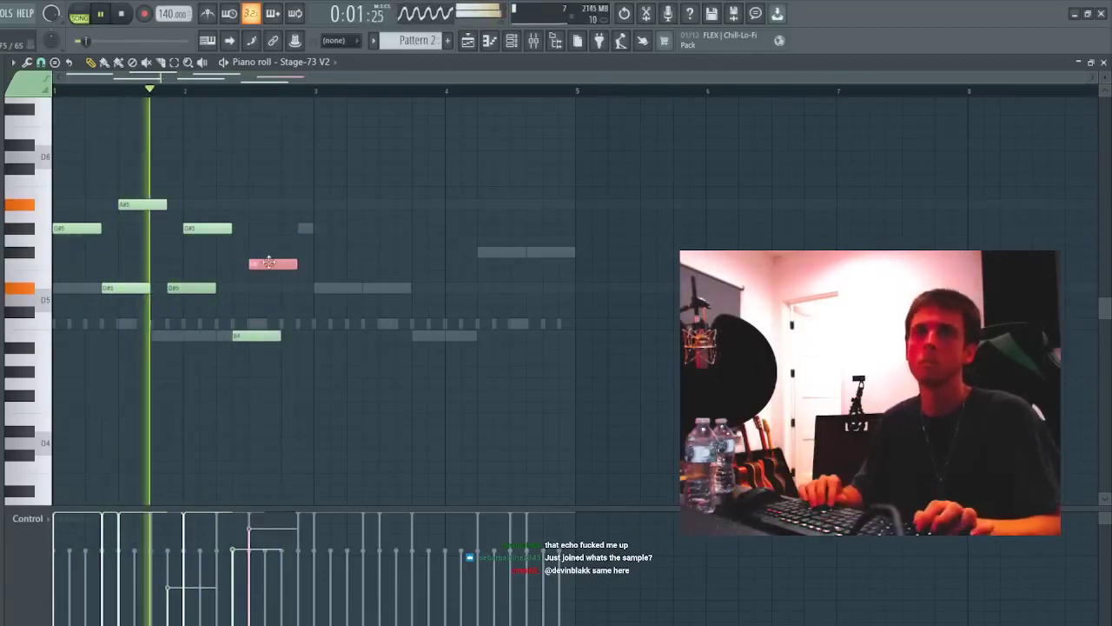
pyautogui.scroll(1, 271, 265)
pyautogui.keyDown('ctrl'); pyautogui.click(318, 120); pyautogui.keyUp('ctrl')
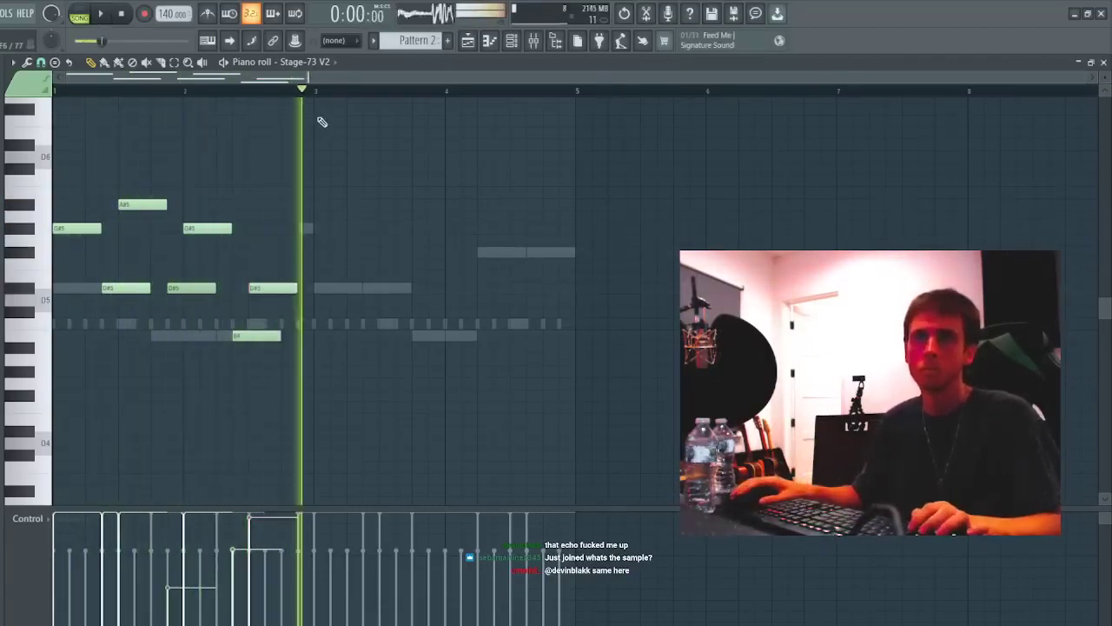
pyautogui.moveTo(267, 293); pyautogui.dragTo(272, 168)
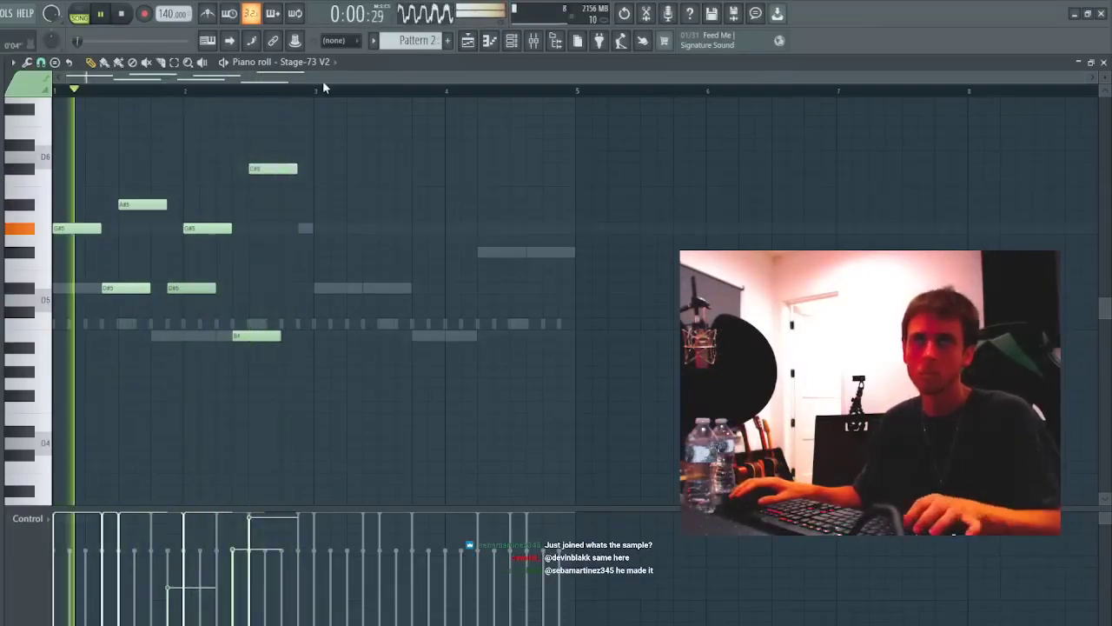
pyautogui.moveTo(323, 87); pyautogui.dragTo(54, 87)
pyautogui.hotkey('ctrl', 'b')
# - Route the rendered Master audio channel to a free mixer insert with Ctrl+L
pyautogui.press('Escape')
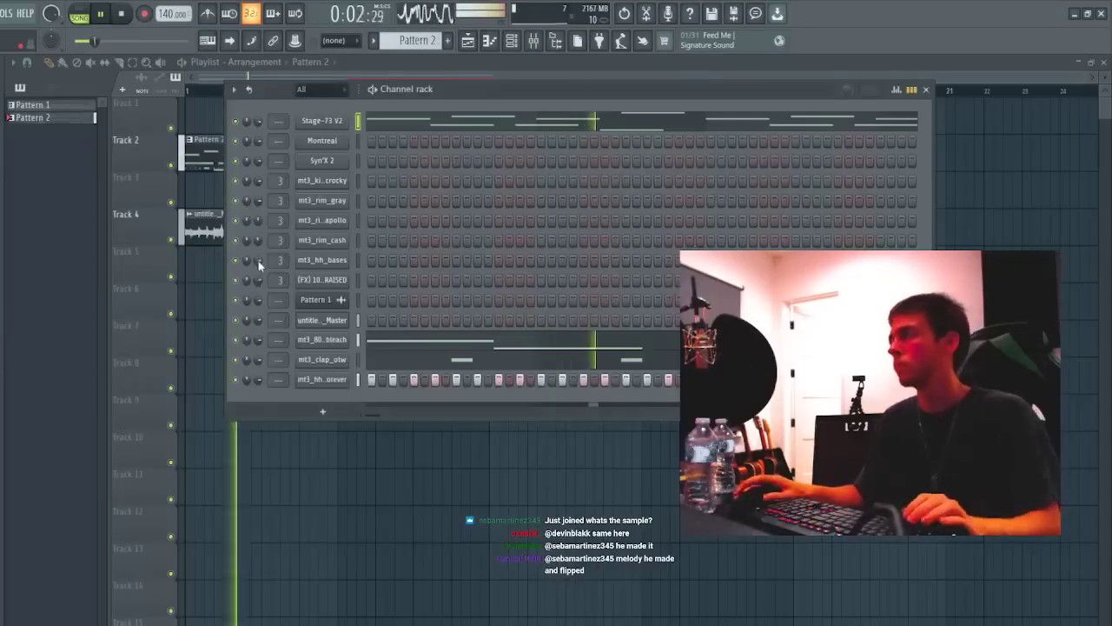
pyautogui.click(534, 40)
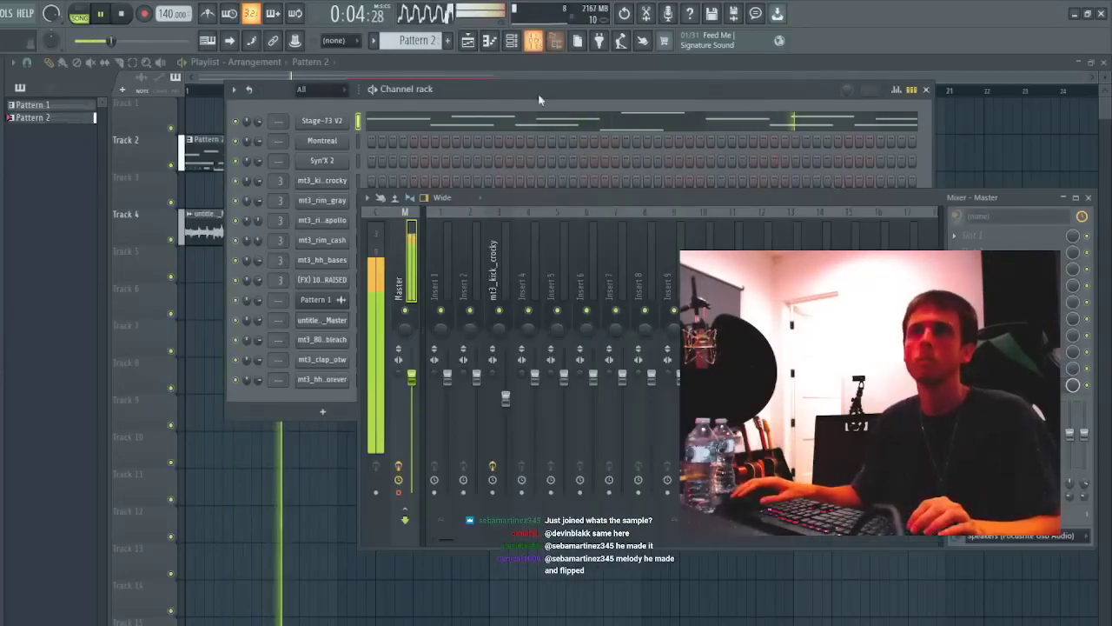
pyautogui.click(334, 406)
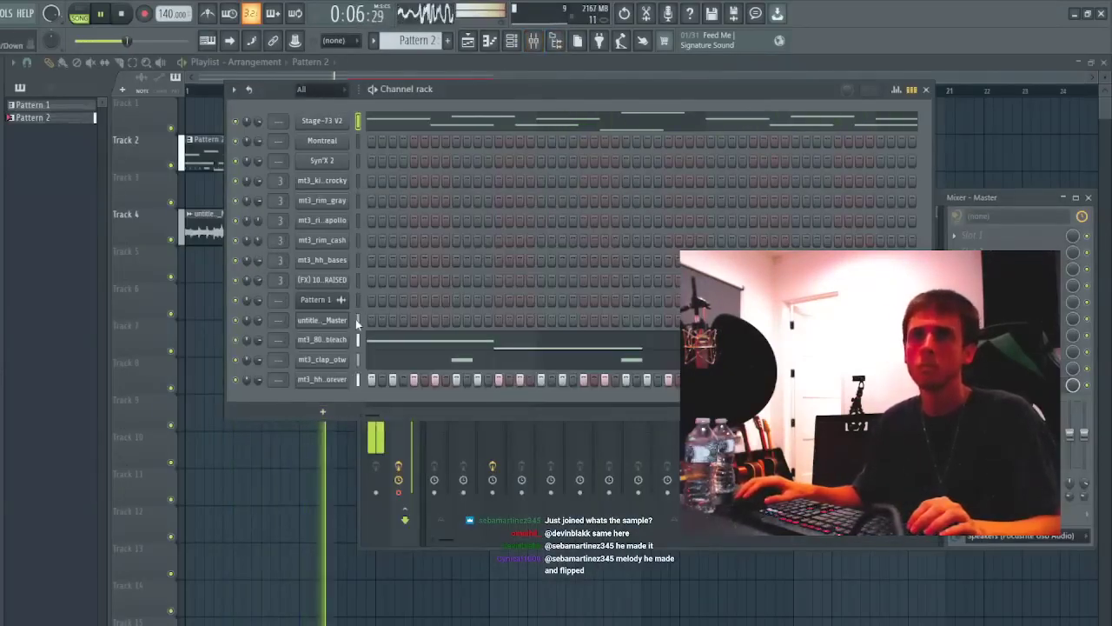
pyautogui.click(359, 320)
pyautogui.hotkey('ctrl', 'l')
pyautogui.press('Escape')
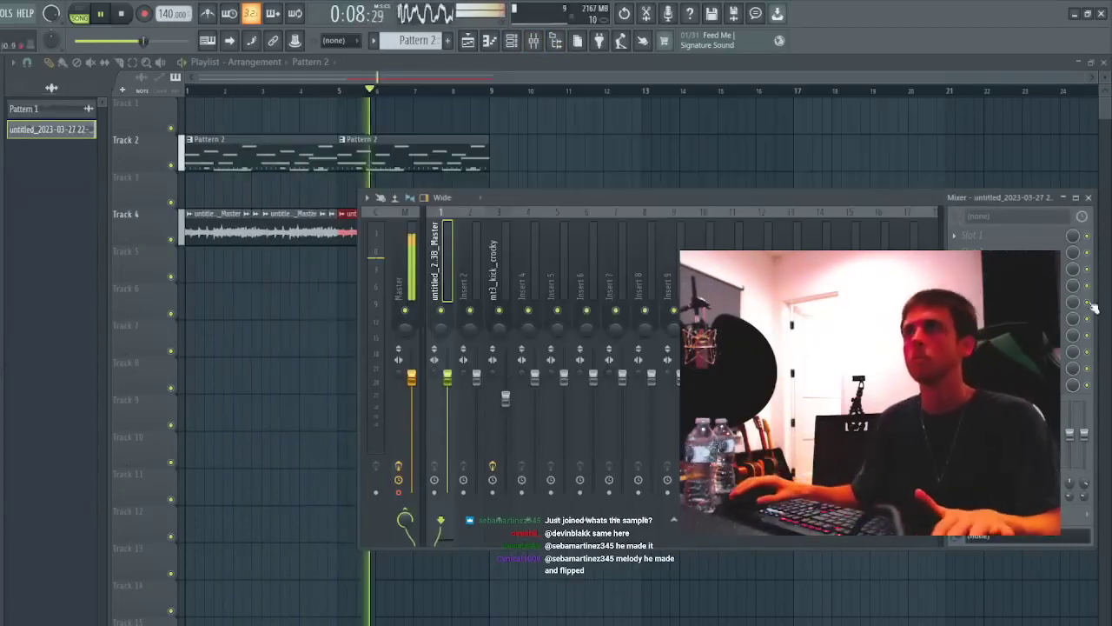
# - Load Fruity Parametric EQ 2 on that insert and raise the low-cut to thin the bass
pyautogui.hotkey('alt', 'e')
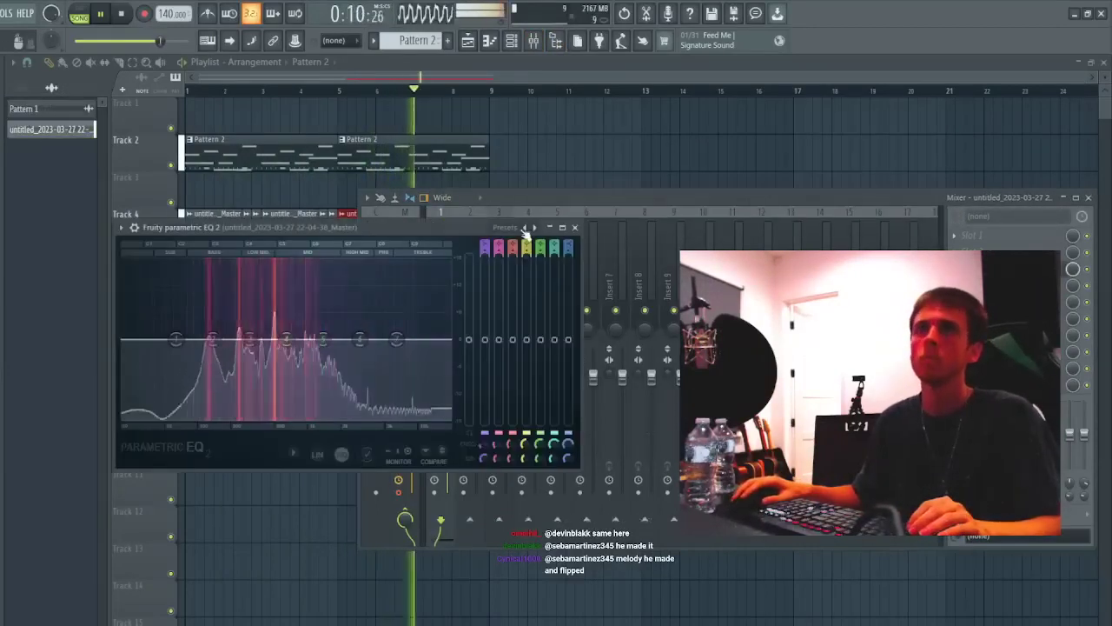
pyautogui.click(526, 228)
pyautogui.press('F5')
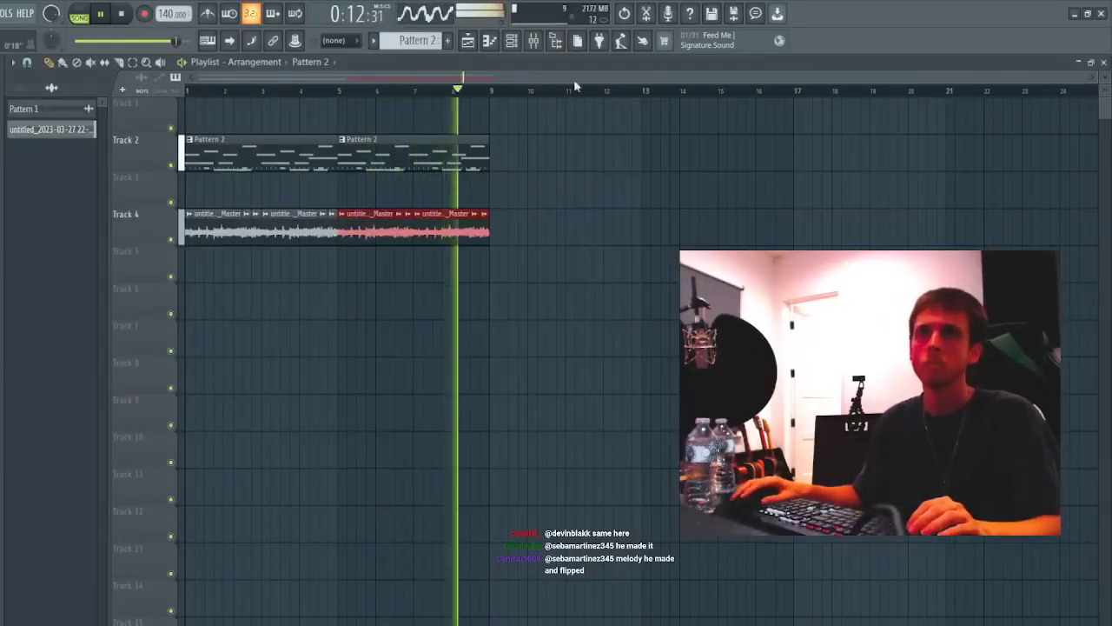
pyautogui.click(535, 43)
pyautogui.click(999, 268)
pyautogui.moveTo(131, 340); pyautogui.dragTo(348, 319)
pyautogui.press('space')
pyautogui.press('space')
pyautogui.click(512, 198)
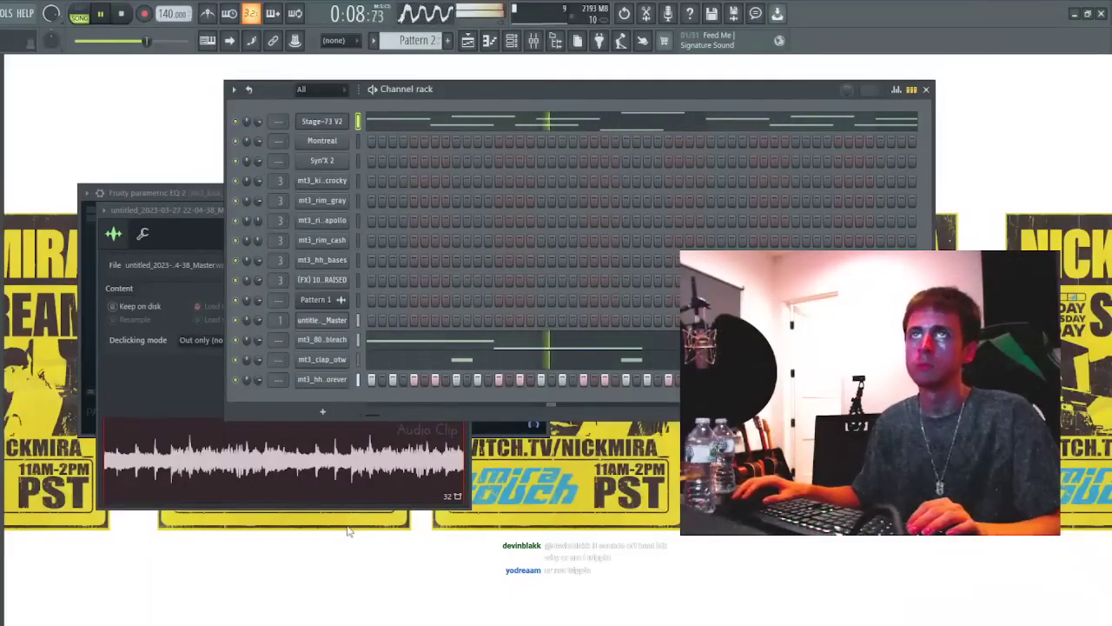
# - Duplicate bars 1–9 into bars 9–17, mute Track 2, and mark bars 1–9 as the time range
pyautogui.click(469, 44)
pyautogui.keyDown('ctrl'); pyautogui.click(537, 162); pyautogui.keyUp('ctrl')
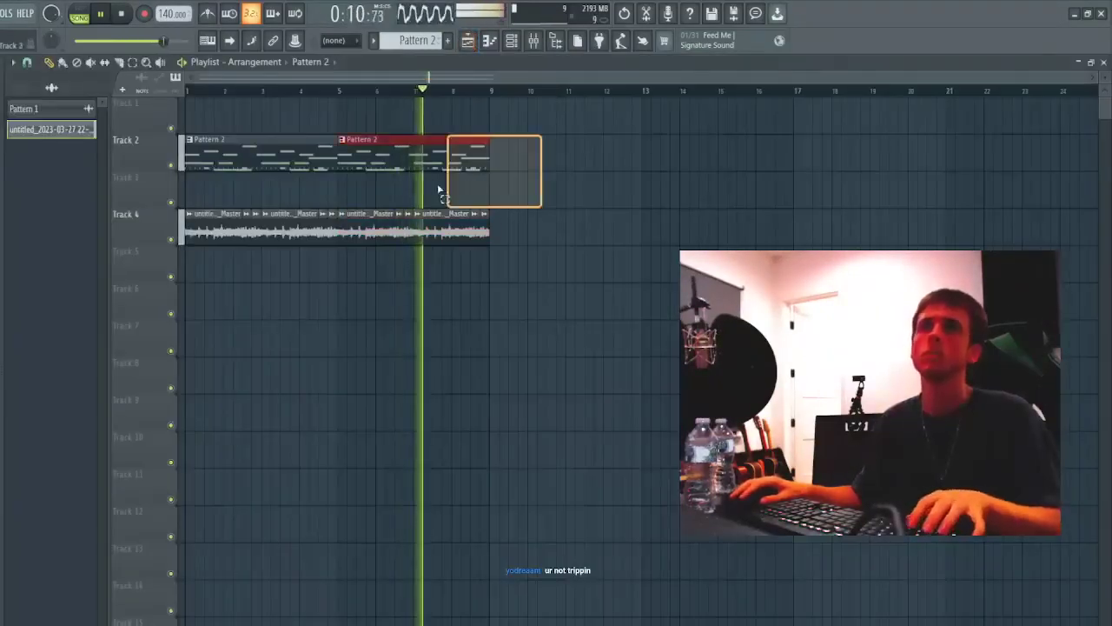
pyautogui.hotkey('ctrl', 'a')
pyautogui.hotkey('ctrl', 'b')
pyautogui.hotkey('ctrl', 'd')
pyautogui.click(171, 165)
pyautogui.press('space')
pyautogui.press('space')
pyautogui.moveTo(481, 91); pyautogui.dragTo(187, 94)
pyautogui.moveTo(480, 91); pyautogui.dragTo(492, 91)
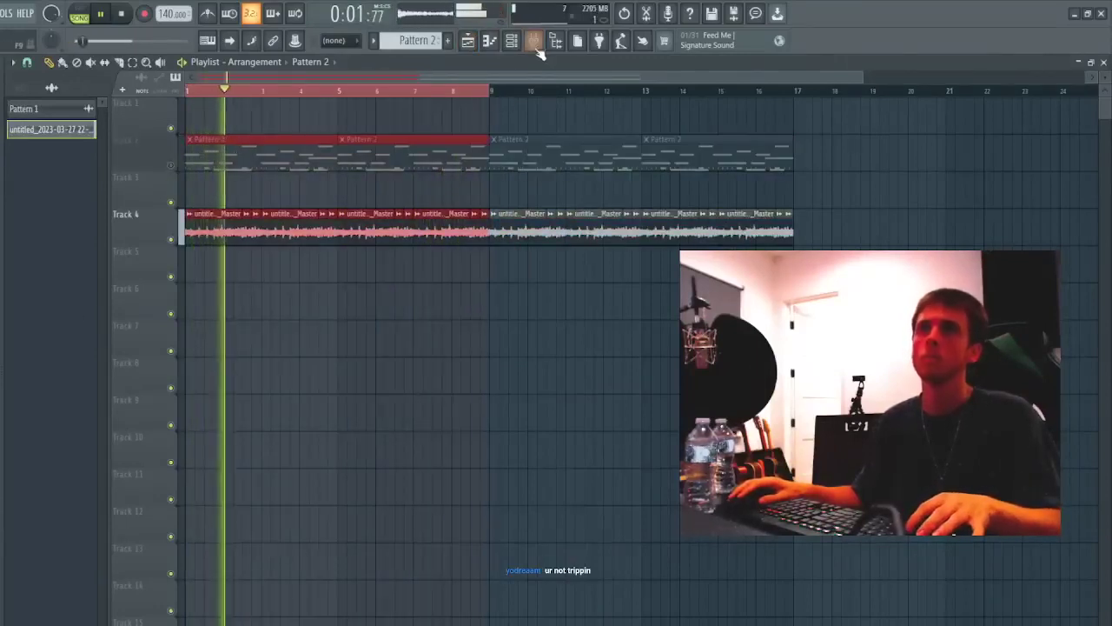
# - Set the Track 4 audio clip's declicking to Generic (bleeding) and render from the Master strip
pyautogui.click(534, 42)
pyautogui.doubleClick(298, 233)
pyautogui.click(246, 342)
pyautogui.click(230, 387)
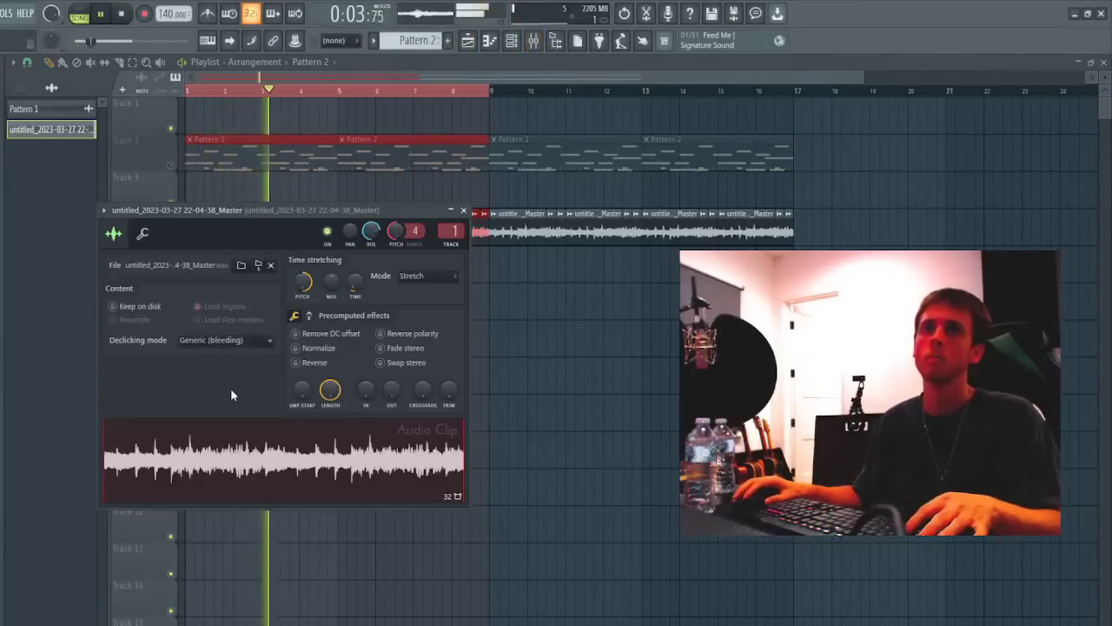
pyautogui.click(533, 42)
pyautogui.click(405, 497)
pyautogui.press('space')
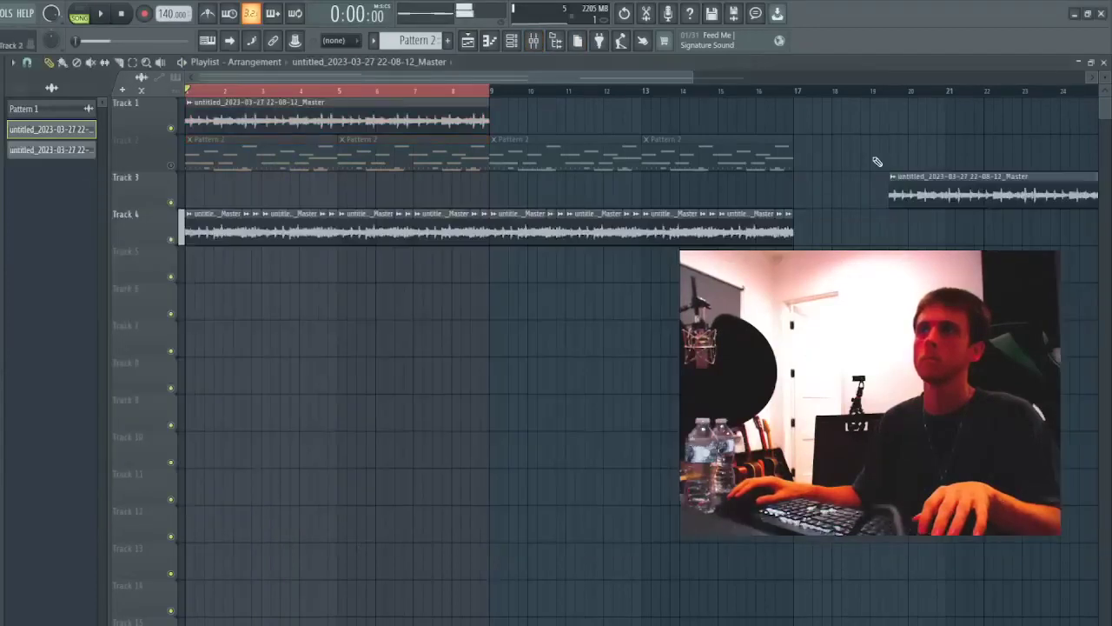
# - Place the new render on Track 1, clear old Track 4 clips, and unmute Track 2
pyautogui.click(348, 270)
pyautogui.moveTo(347, 270); pyautogui.dragTo(186, 269)
pyautogui.moveTo(252, 228); pyautogui.dragTo(516, 233)
pyautogui.hotkey('ctrl', 'd')
pyautogui.press('space')
pyautogui.rightClick(214, 262)
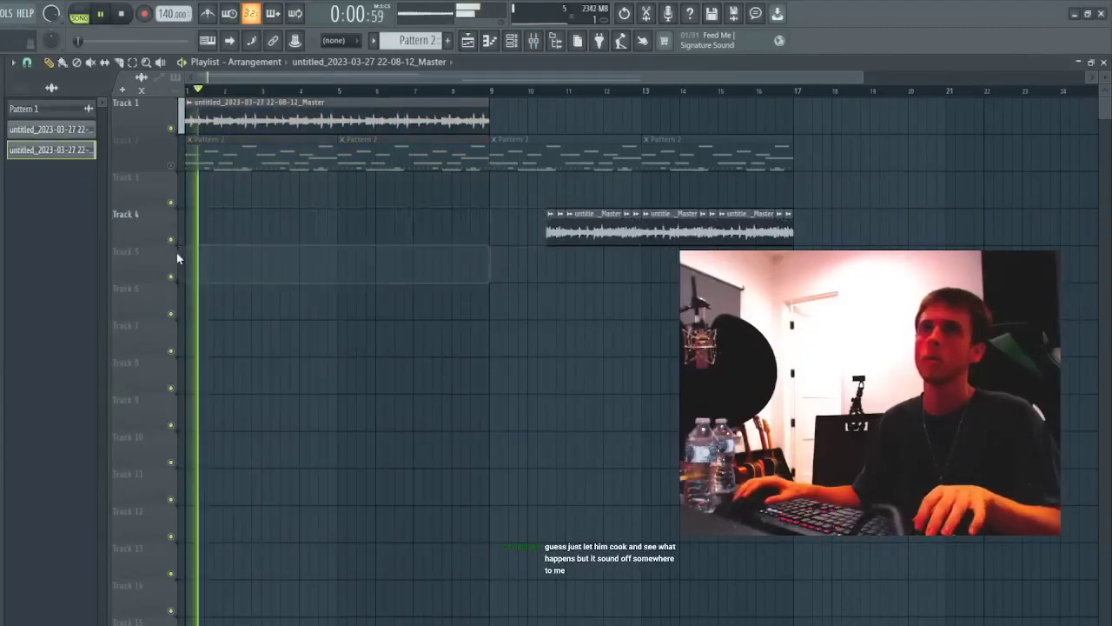
pyautogui.click(170, 165)
pyautogui.press('space')
pyautogui.press('space')
# - Duplicate the render clip to bars 9–17, make the copy unique, and set Stretch mode
pyautogui.moveTo(513, 118); pyautogui.dragTo(476, 124)
pyautogui.hotkey('ctrl', 'b')
pyautogui.hotkey('ctrl', 'd')
pyautogui.moveTo(554, 228); pyautogui.dragTo(787, 228)
pyautogui.click(495, 103)
pyautogui.click(520, 199)
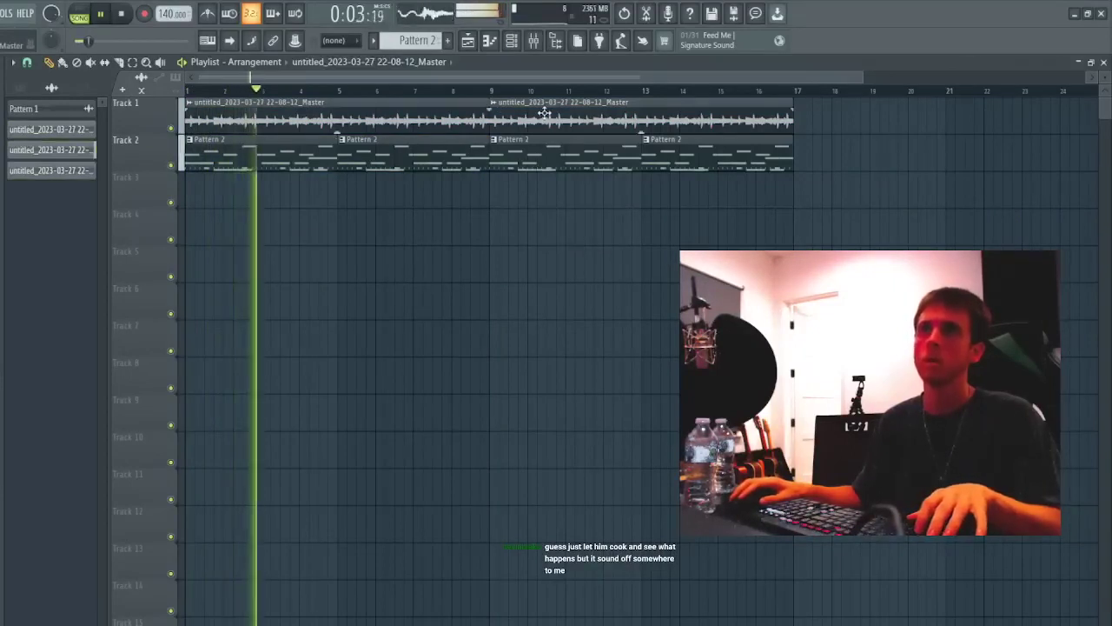
pyautogui.doubleClick(545, 113)
pyautogui.click(362, 250)
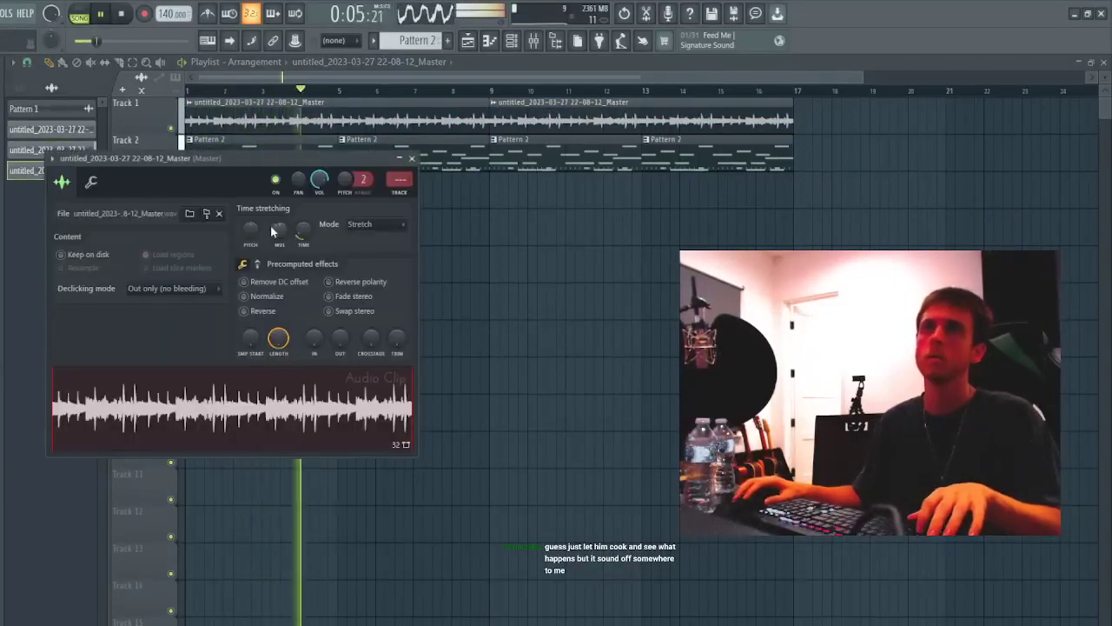
pyautogui.press('Escape')
# - Shift the first render and Pattern 2 clips later and play back the full arrangement
pyautogui.click(494, 91)
pyautogui.scroll(-2, 492, 85)
pyautogui.keyDown('ctrl'); pyautogui.moveTo(373, 113); pyautogui.dragTo(264, 148); pyautogui.keyUp('ctrl')
pyautogui.moveTo(265, 128); pyautogui.dragTo(302, 94)
pyautogui.hotkey('ctrl', 'a')
pyautogui.press('space')
pyautogui.press('space')
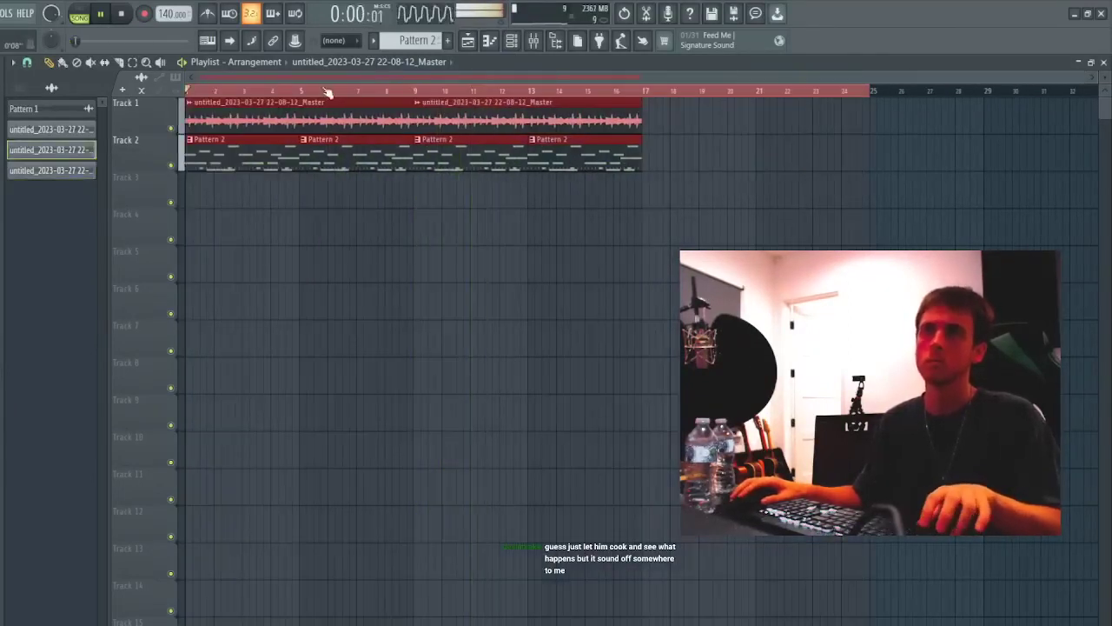
pyautogui.hotkey('ctrl', 'd')
pyautogui.click(511, 41)
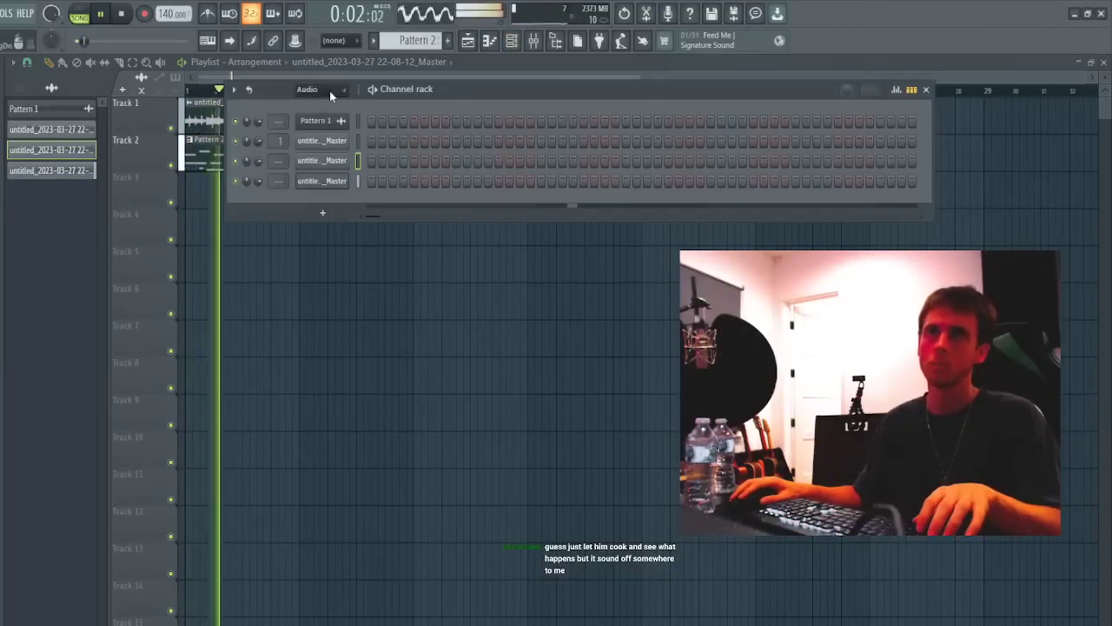
# - Show all channels, add the Frostbite Oneshot Synth channel, and open its piano roll
pyautogui.click(329, 90)
pyautogui.click(320, 102)
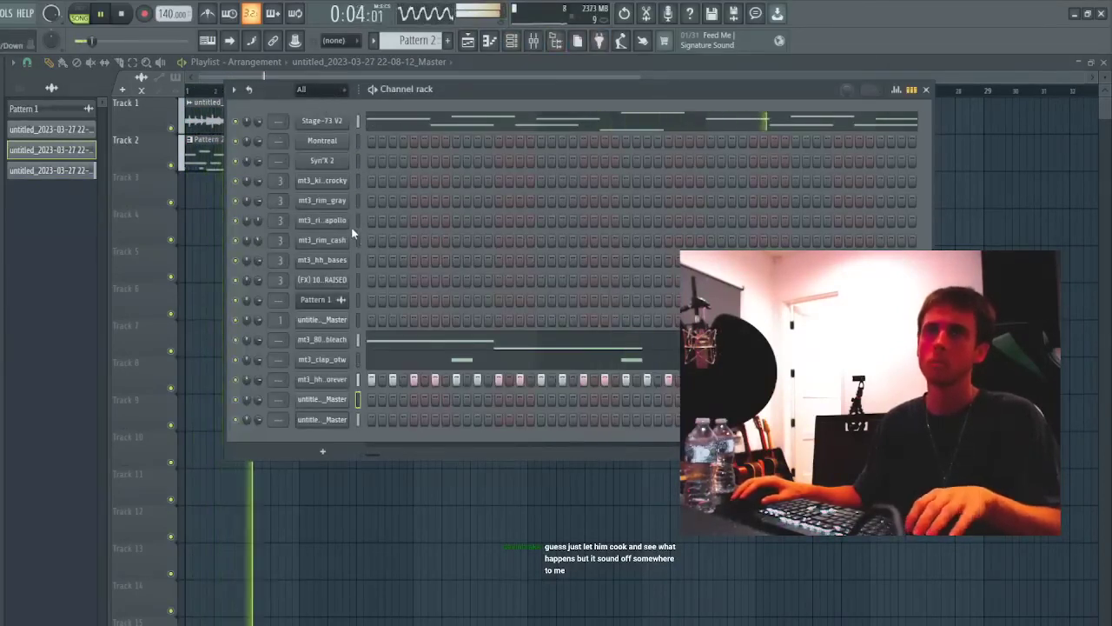
pyautogui.click(342, 121)
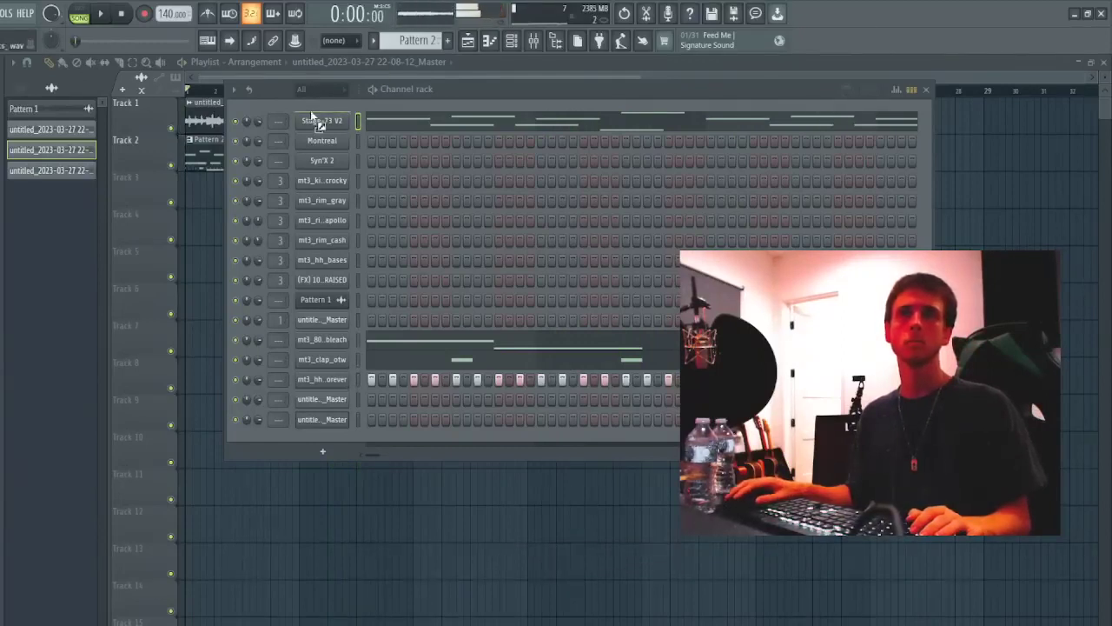
pyautogui.moveTo(310, 116); pyautogui.dragTo(314, 123)
pyautogui.press('space')
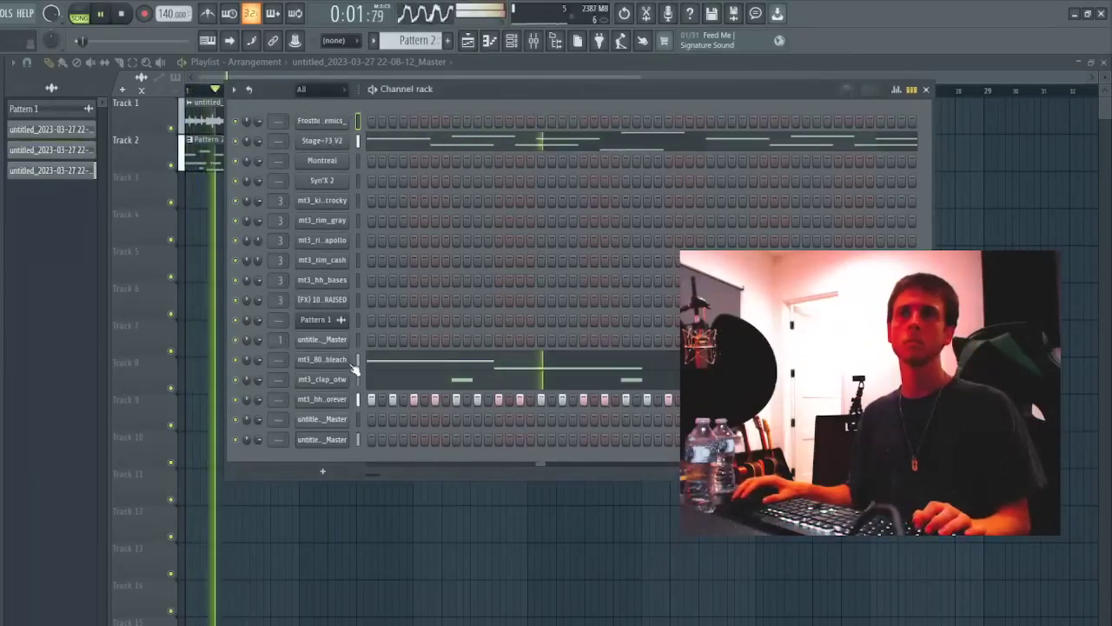
pyautogui.press('space')
pyautogui.press('F7')
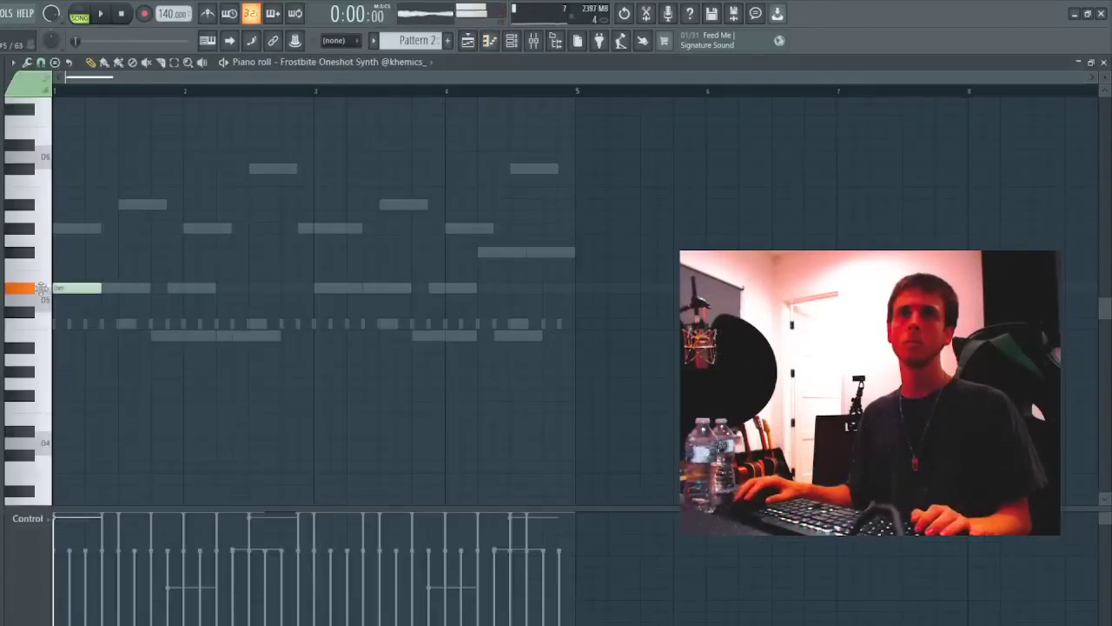
# - Build a three-note second chord and move it to start on bar 2
pyautogui.press('space')
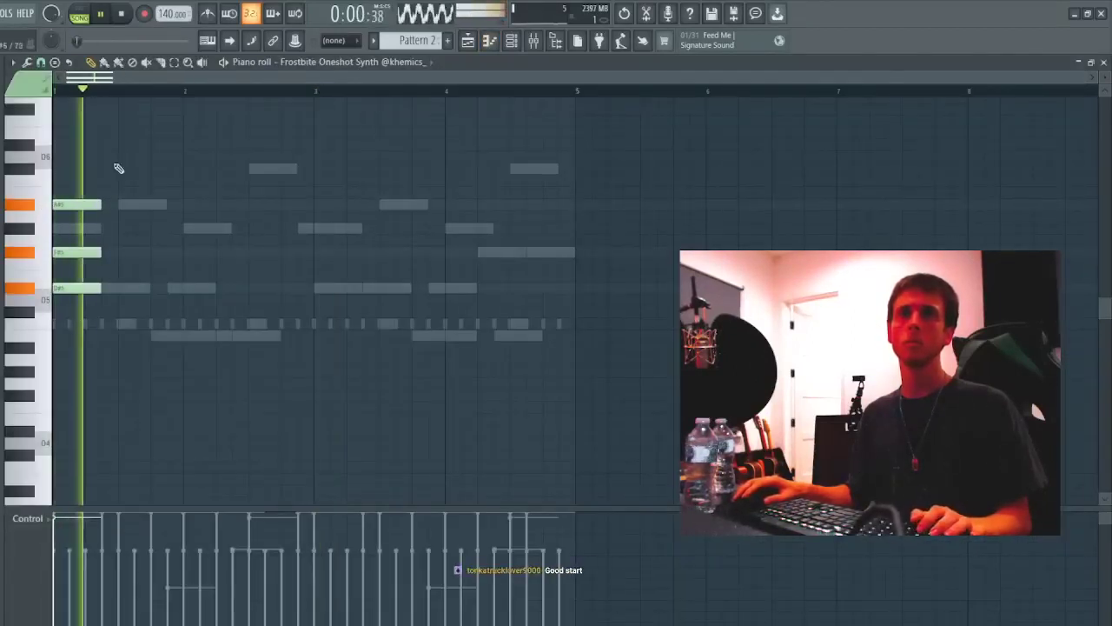
pyautogui.press('space')
pyautogui.click(156, 337)
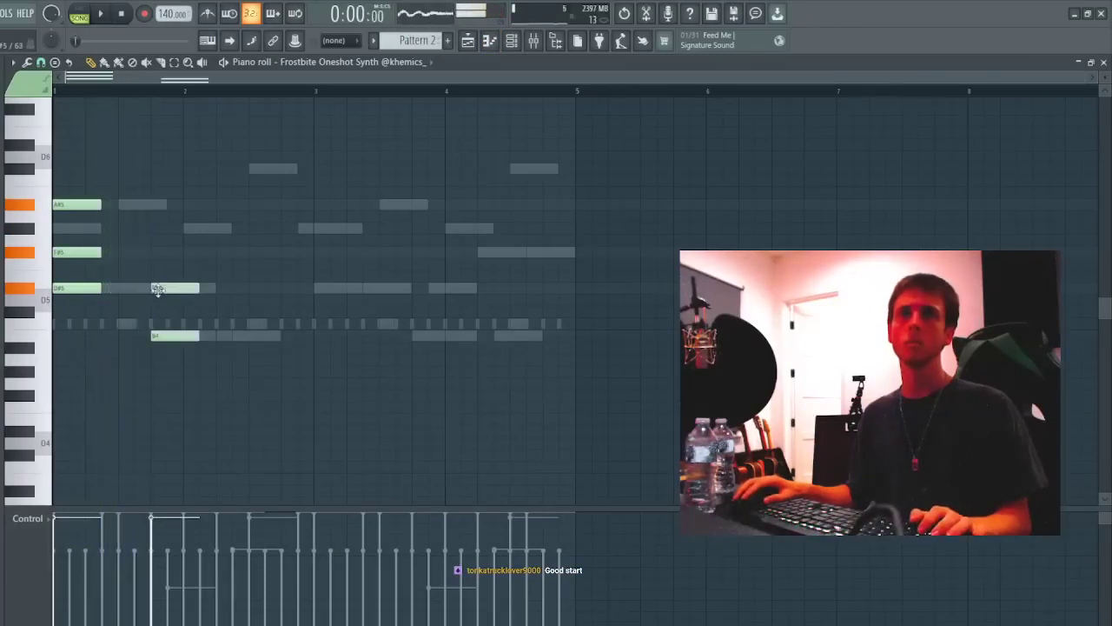
pyautogui.press('space')
pyautogui.press('space')
pyautogui.moveTo(194, 241)
pyautogui.mouseDown()
pyautogui.moveTo(177, 338)
pyautogui.moveTo(217, 338)
pyautogui.moveTo(206, 335)
pyautogui.mouseUp()
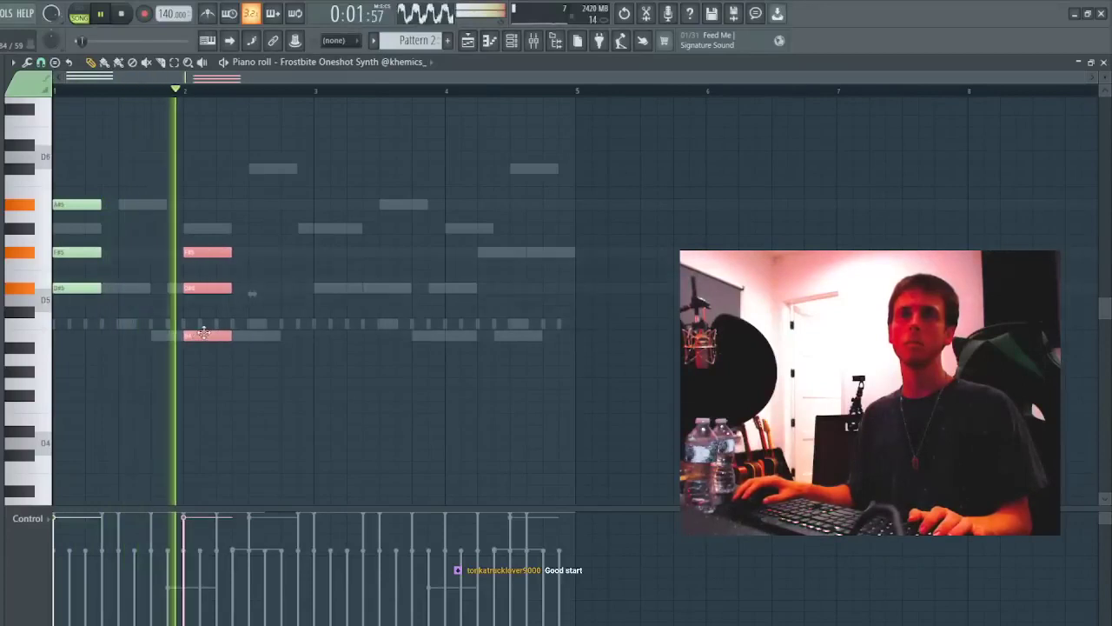
pyautogui.moveTo(230, 235); pyautogui.dragTo(190, 365)
# - Copy both chords into bars 3–4 and add F#5 and top notes to the final chord
pyautogui.hotkey('ctrl', 'a')
pyautogui.moveTo(85, 285); pyautogui.dragTo(340, 280)
pyautogui.hotkey('ctrl', 'd')
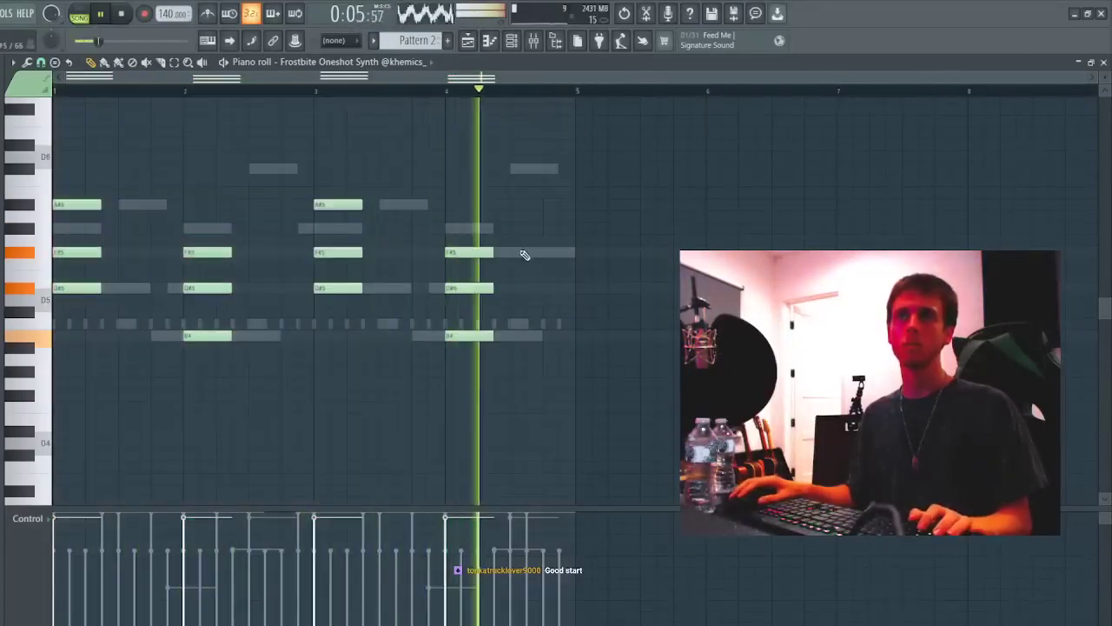
pyautogui.click(524, 253)
pyautogui.press('space')
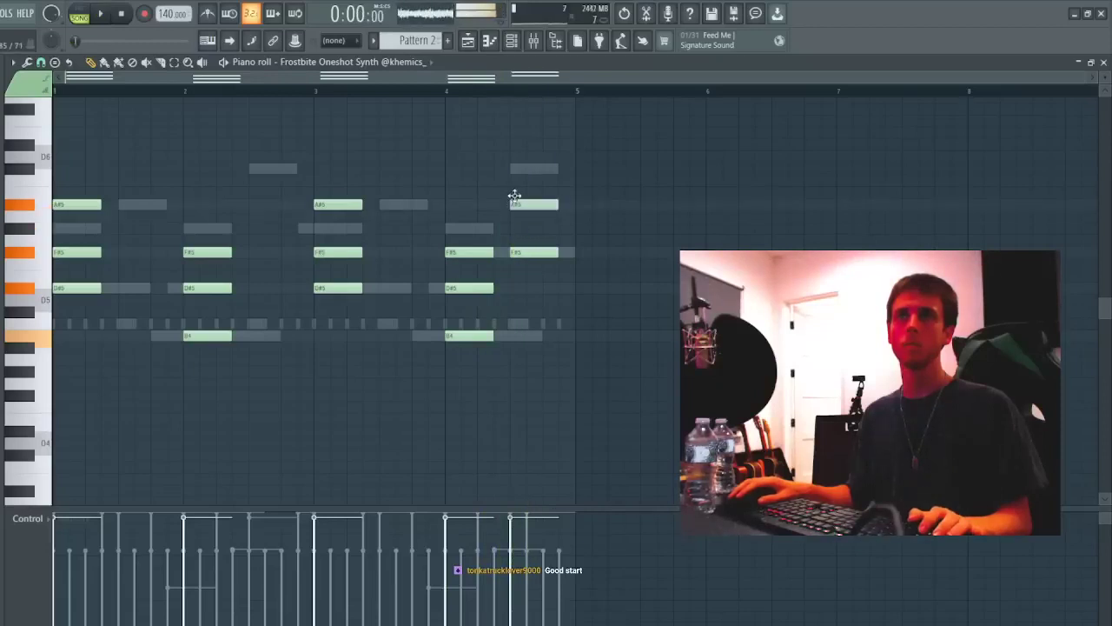
pyautogui.click(525, 171)
pyautogui.press('space')
pyautogui.press('Escape')
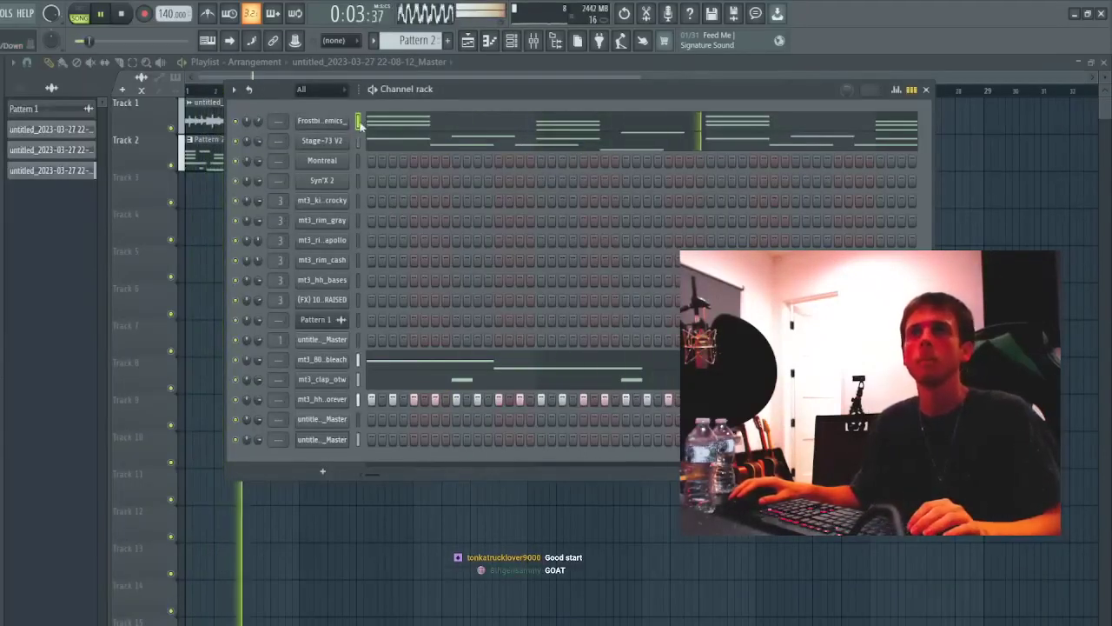
# - Delay the bar 2 F#5 note in Frostbite's piano roll so it starts after its chord partners
pyautogui.click(312, 120)
pyautogui.click(107, 199)
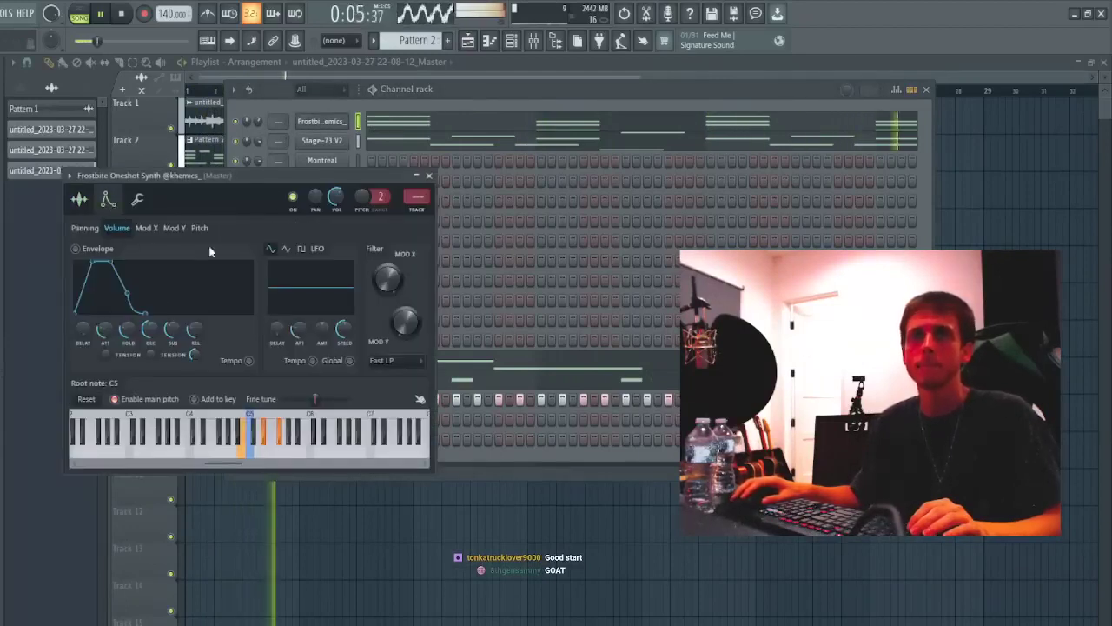
pyautogui.click(427, 119)
pyautogui.scroll(3, 212, 293)
pyautogui.moveTo(212, 293)
pyautogui.mouseDown()
pyautogui.moveTo(195, 290)
pyautogui.moveTo(228, 291)
pyautogui.mouseUp()
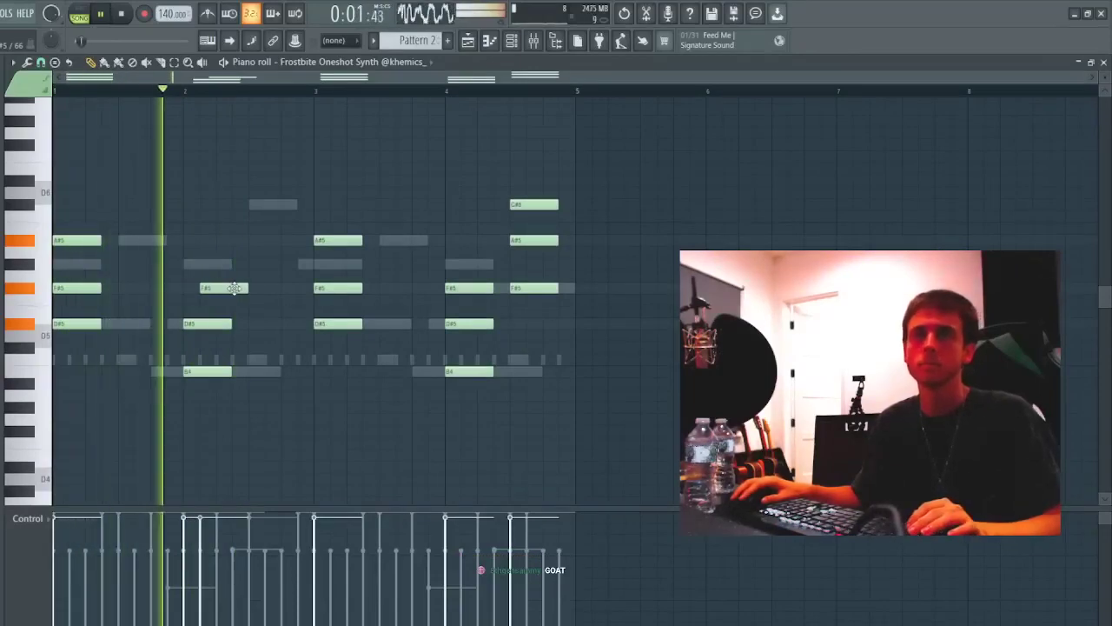
# - Add a note to the bar 2 chord, try muting and clearing bars 3–4, then undo
pyautogui.click(268, 264)
pyautogui.press('space')
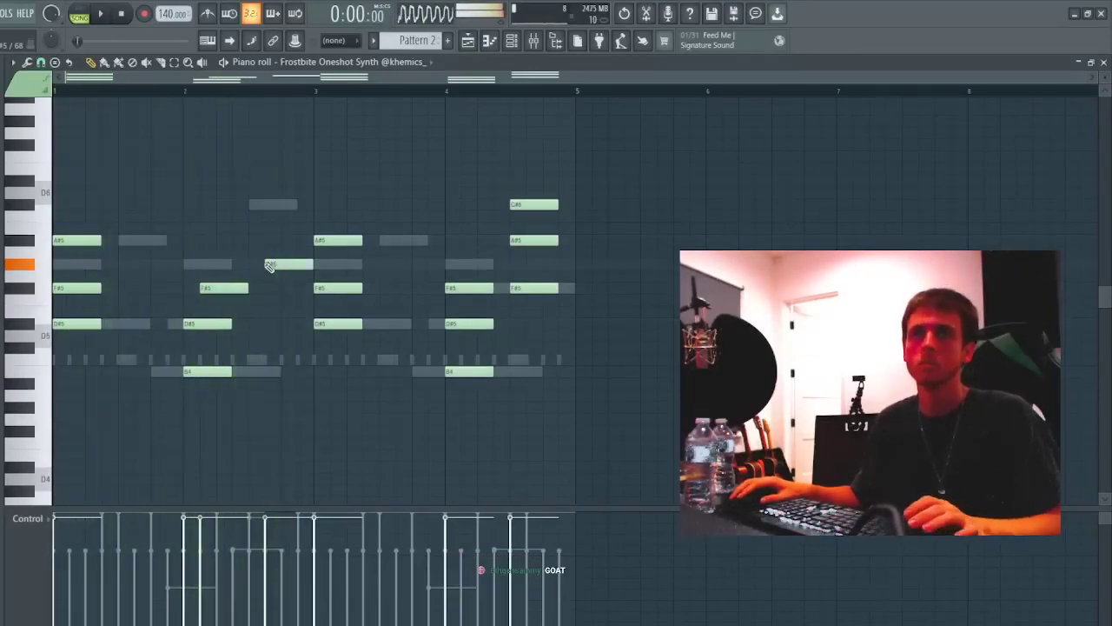
pyautogui.press('space')
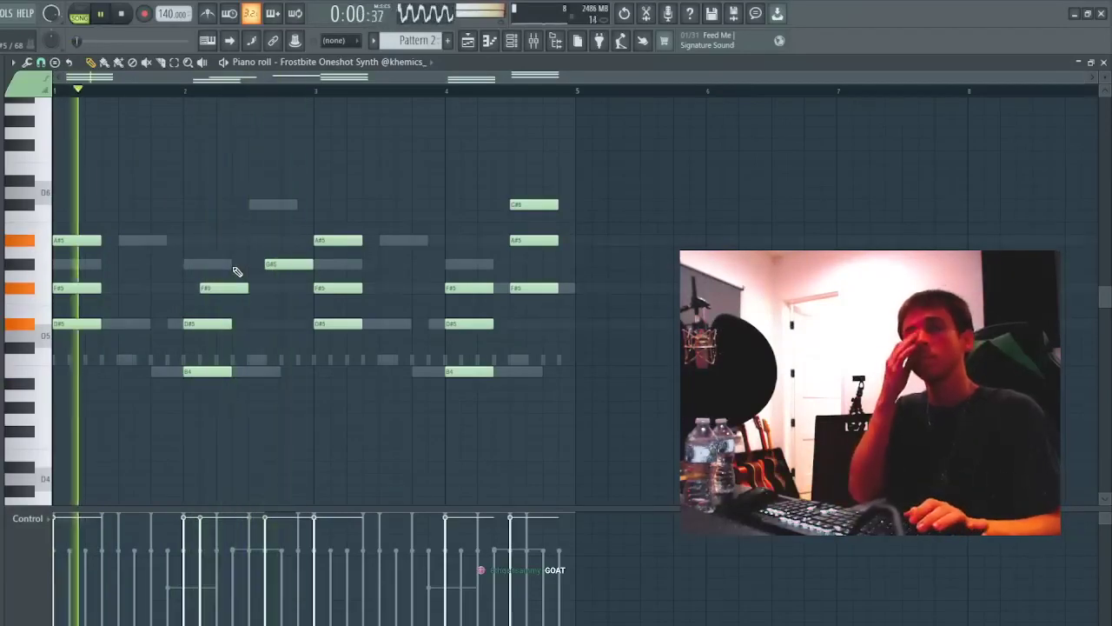
pyautogui.moveTo(323, 176); pyautogui.dragTo(570, 384)
pyautogui.hotkey('alt', 'm')
pyautogui.press('Delete')
pyautogui.moveTo(73, 237); pyautogui.dragTo(90, 236)
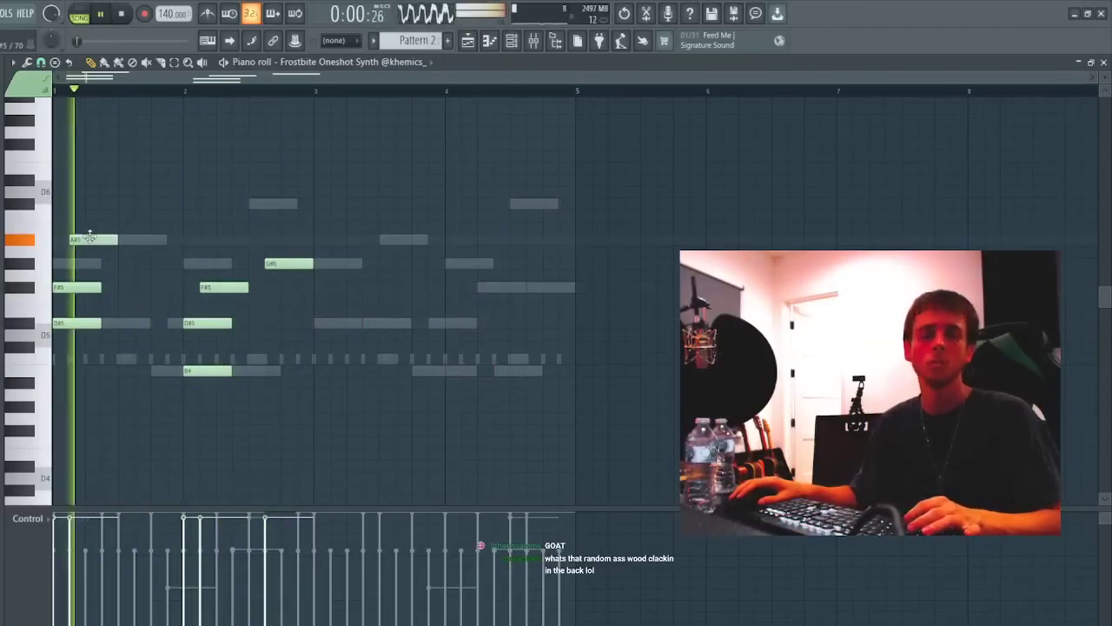
pyautogui.hotkey('ctrl', 'z')
pyautogui.hotkey('ctrl', 'z')
pyautogui.hotkey('ctrl', 'z')
pyautogui.hotkey('ctrl', 'z')
pyautogui.hotkey('ctrl', 'z')
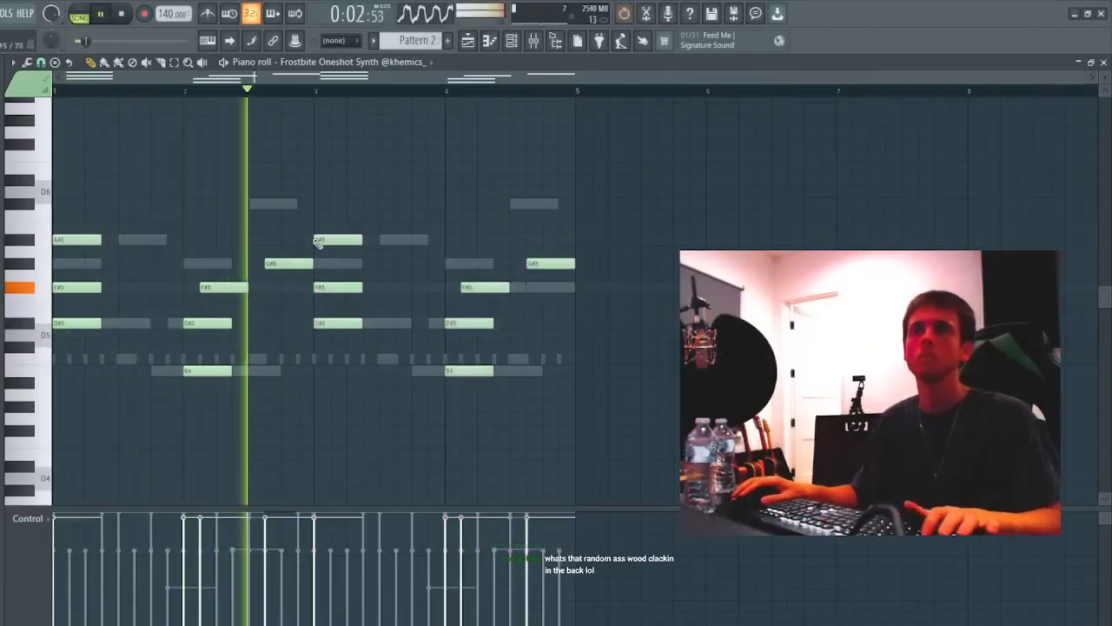
# - Delete the B4 notes in bars 2 and 4, lower the bar 2 D#5, and switch to pattern playback
pyautogui.press('Escape')
pyautogui.click(282, 94)
pyautogui.click(421, 127)
pyautogui.rightClick(468, 372)
pyautogui.rightClick(211, 372)
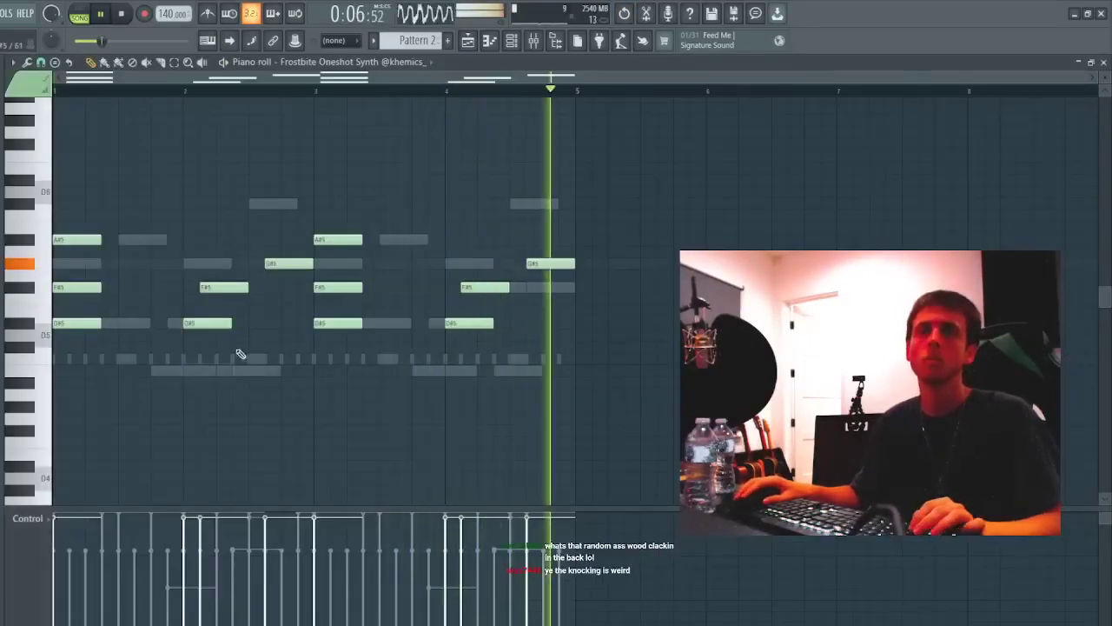
pyautogui.keyDown('ctrl'); pyautogui.click(213, 326); pyautogui.keyUp('ctrl')
pyautogui.press('Down')
pyautogui.press('Down')
pyautogui.press('Down')
pyautogui.press('Down')
pyautogui.hotkey('ctrl', 'd')
pyautogui.press('l')
pyautogui.press('Escape')
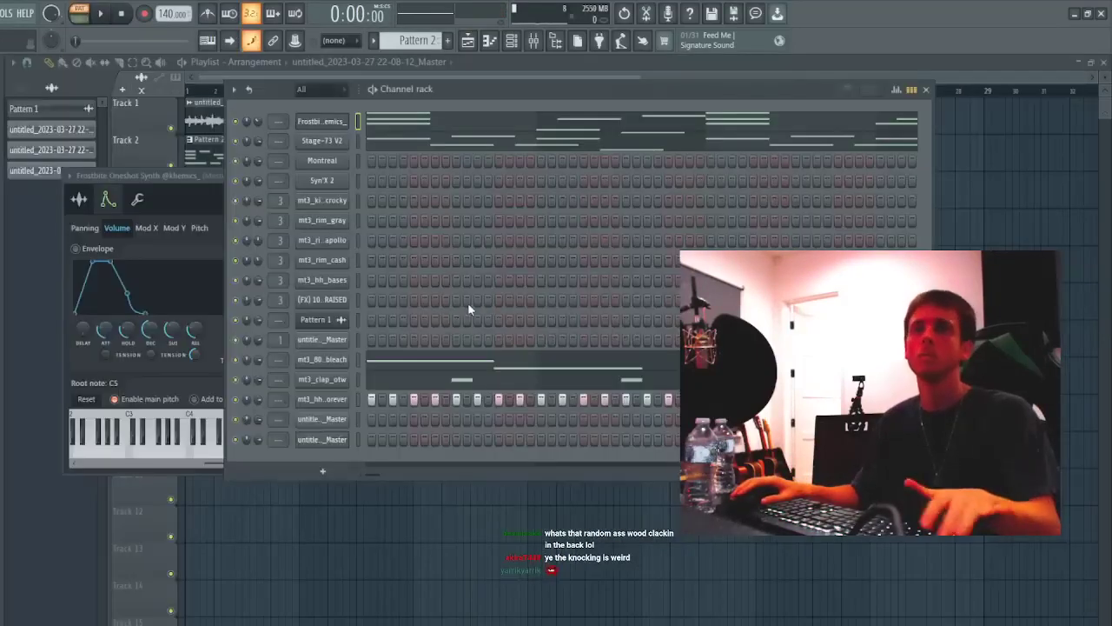
# - Swap the Frostbite channel's sample for Bumble bee and check its envelope settings
pyautogui.click(333, 122)
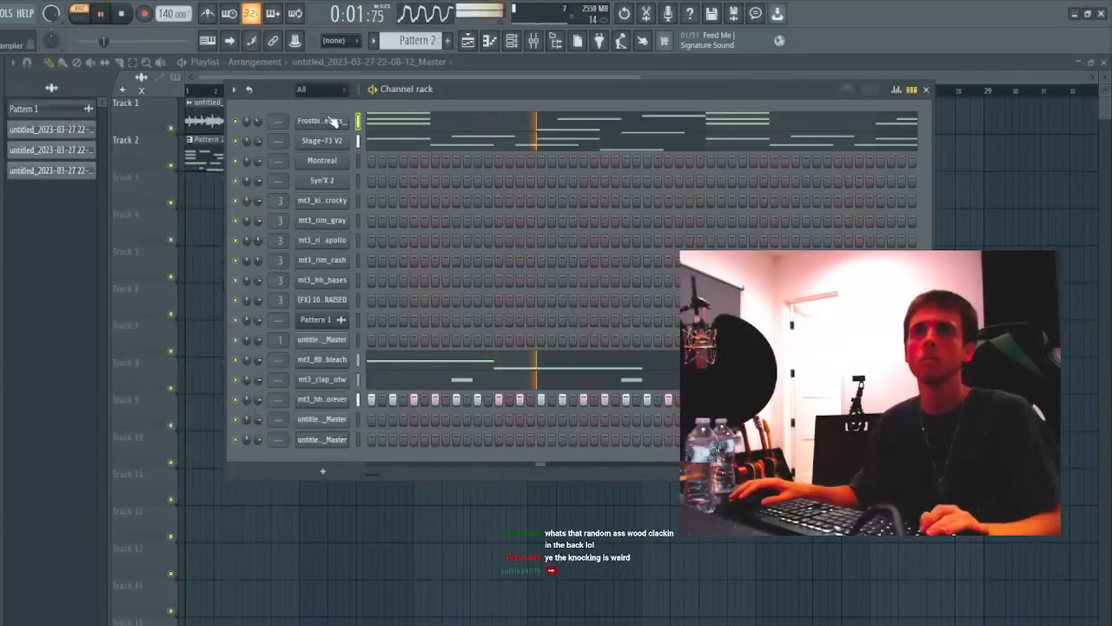
pyautogui.click(330, 122)
pyautogui.click(78, 200)
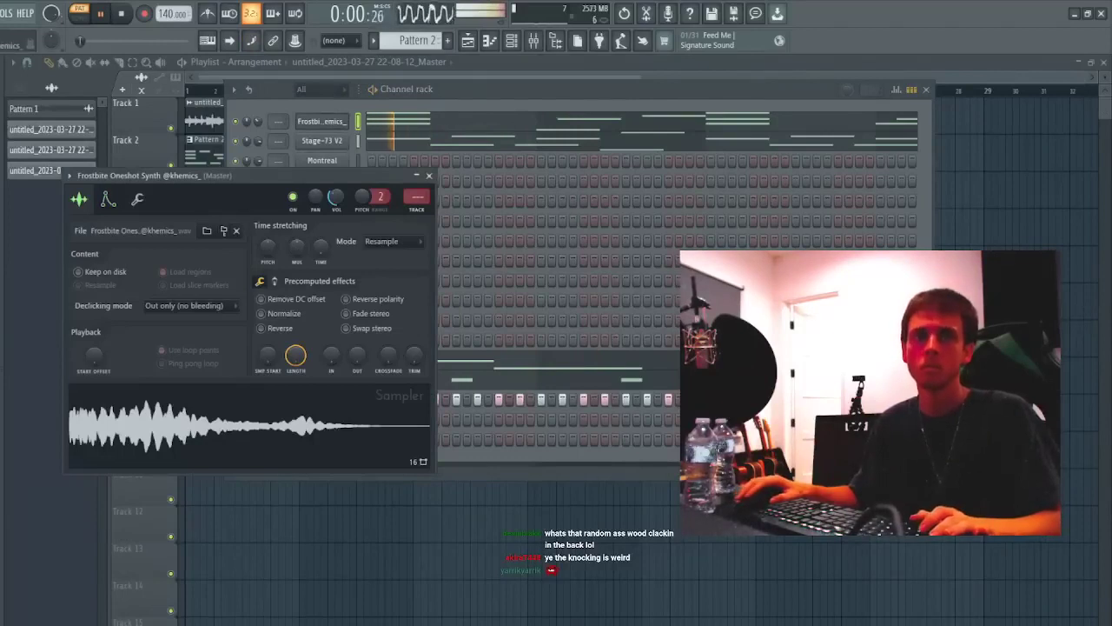
pyautogui.scroll(1, 140, 232)
pyautogui.press('space')
pyautogui.scroll(1, 141, 232)
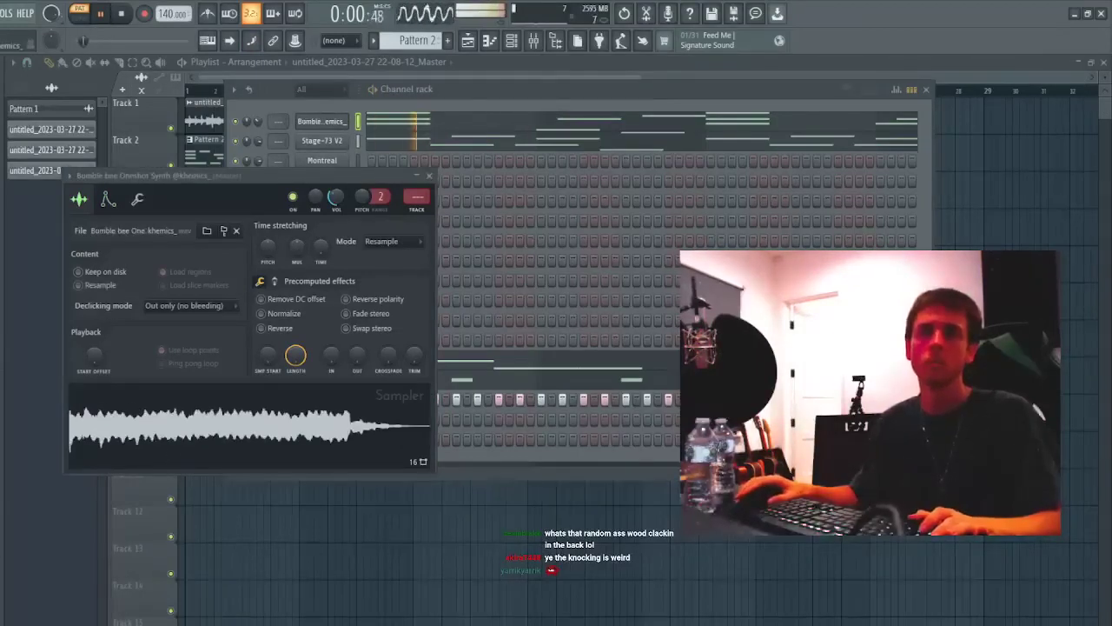
pyautogui.click(108, 200)
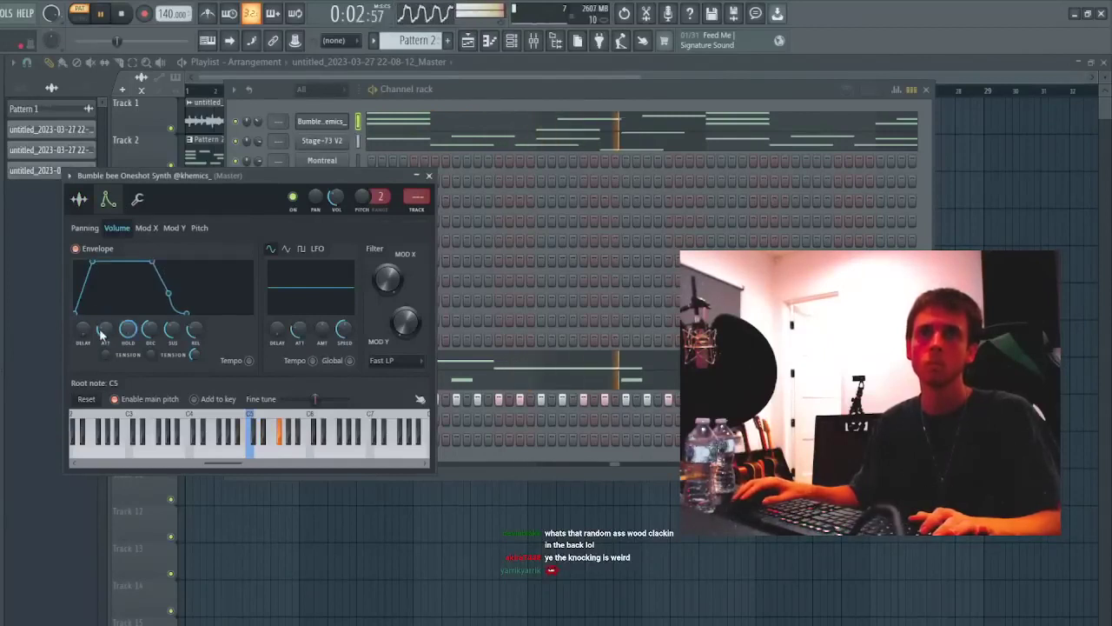
# - Route Bumble bee to its mixer insert and add Fruity Chorus there
pyautogui.click(247, 124)
pyautogui.click(337, 121)
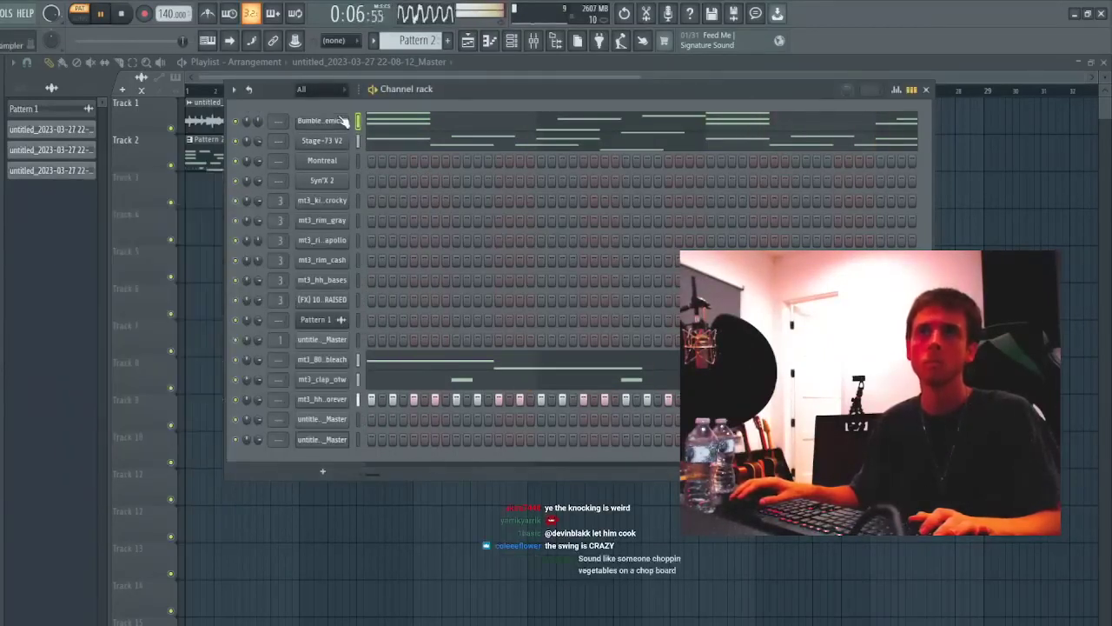
pyautogui.click(338, 120)
pyautogui.click(421, 209)
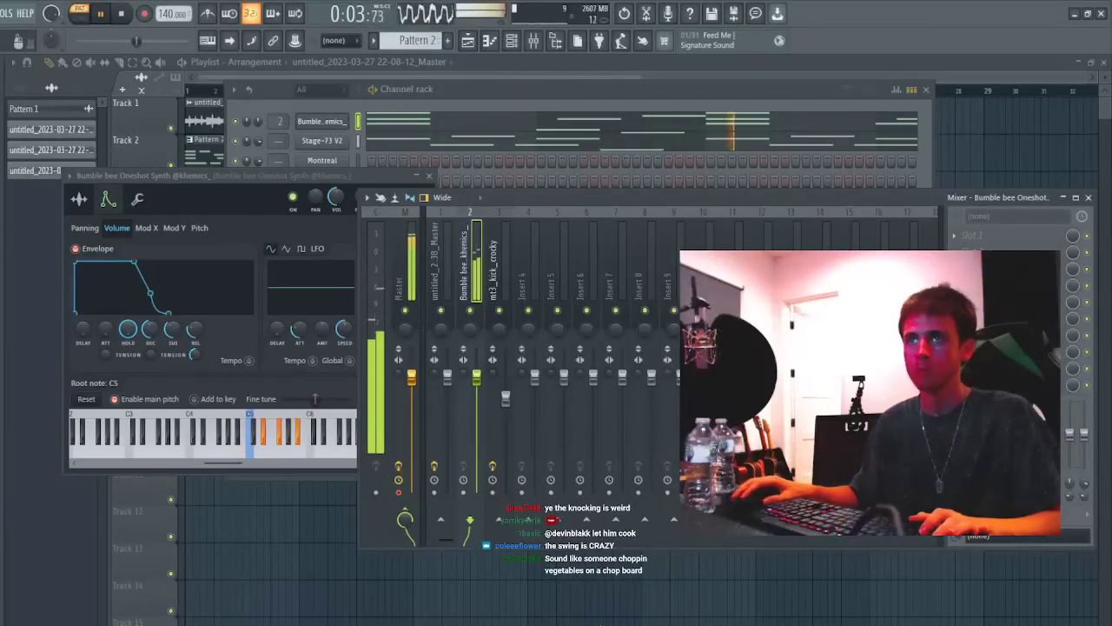
pyautogui.click(999, 269)
pyautogui.press('space')
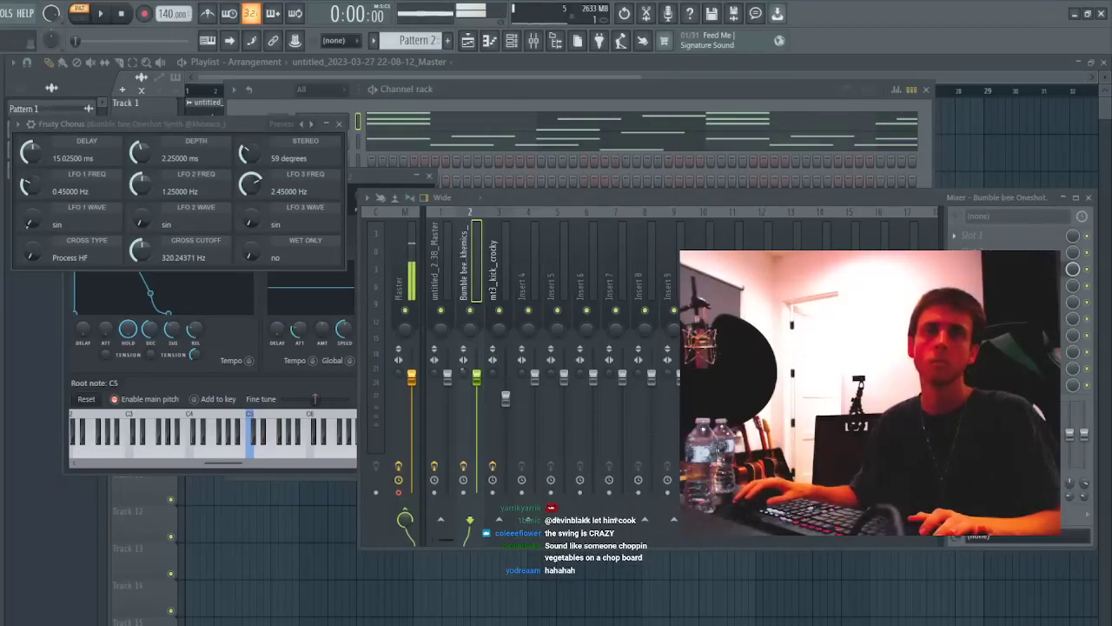
pyautogui.click(383, 113)
pyautogui.press('space')
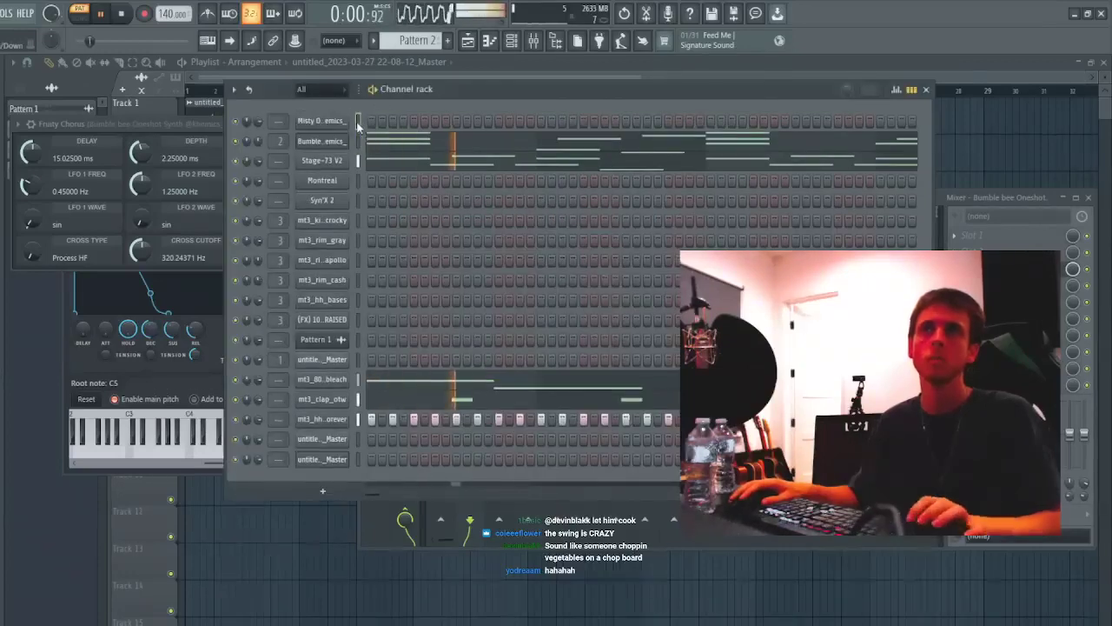
# - Transpose the Misty notes down one octave in its piano roll
pyautogui.click(378, 124)
pyautogui.hotkey('ctrl', 'Down')
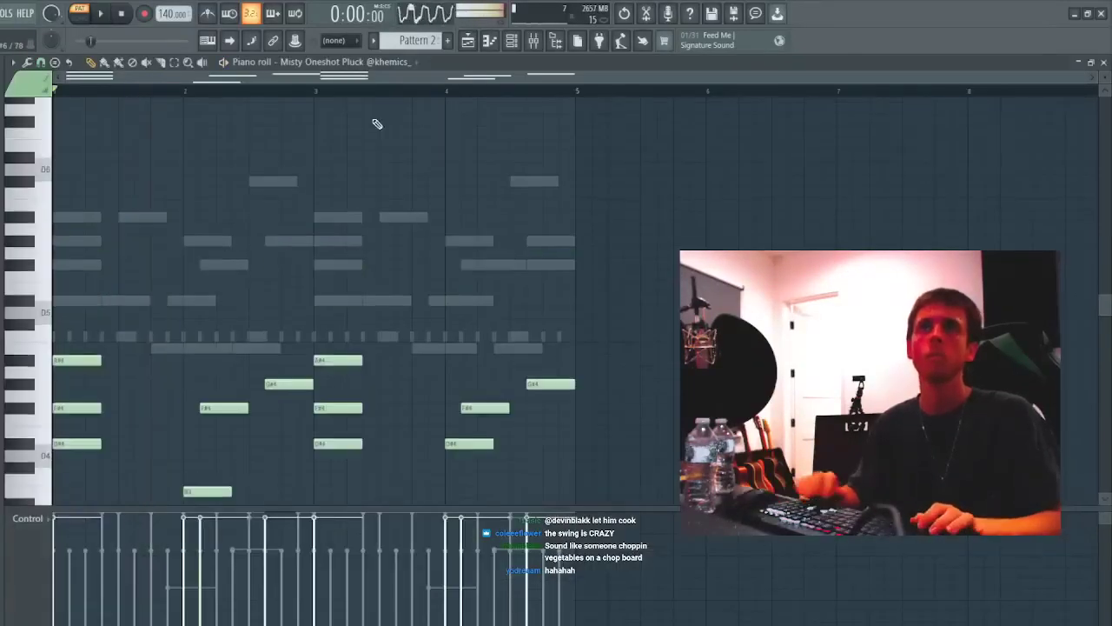
pyautogui.scroll(-3, 253, 141)
pyautogui.press('Escape')
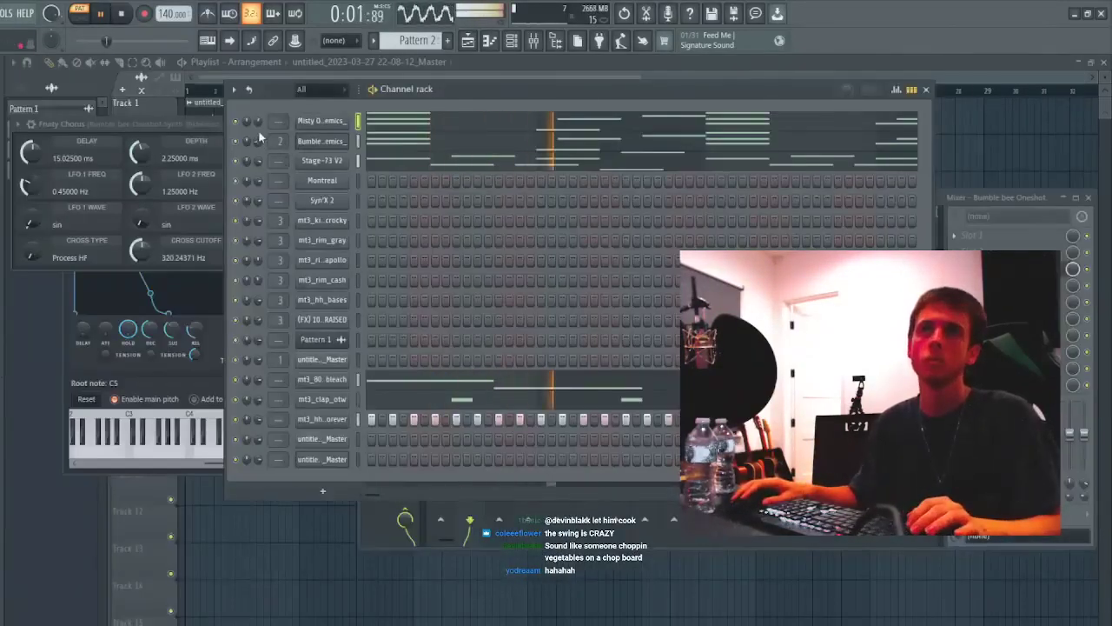
# - Review Misty's volume envelope and sample settings, then delete the Misty channel
pyautogui.click(320, 120)
pyautogui.click(127, 217)
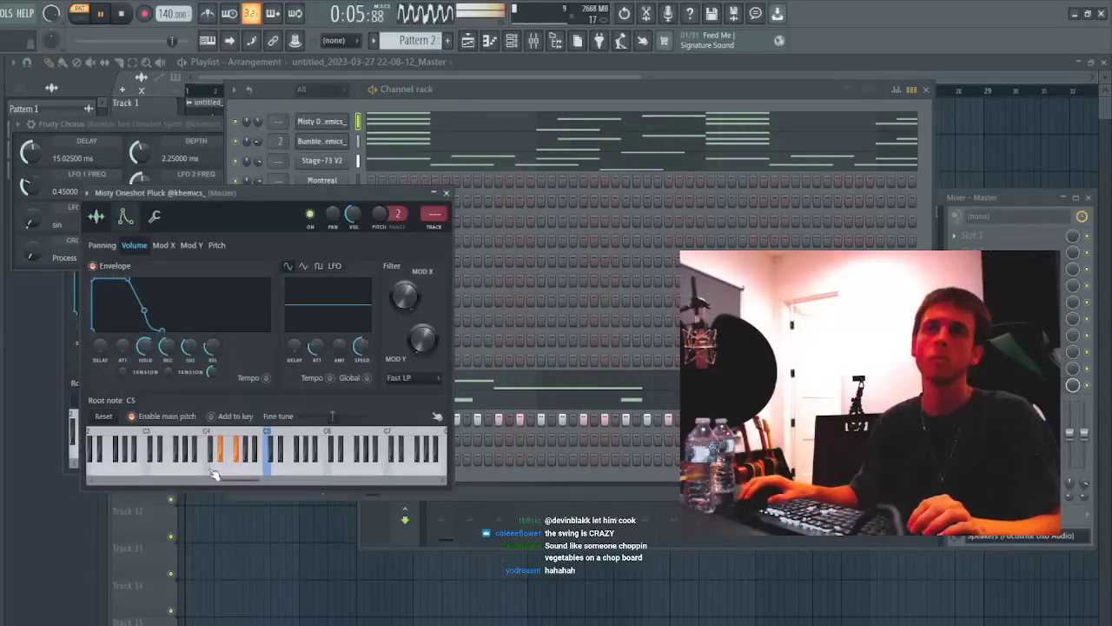
pyautogui.click(96, 216)
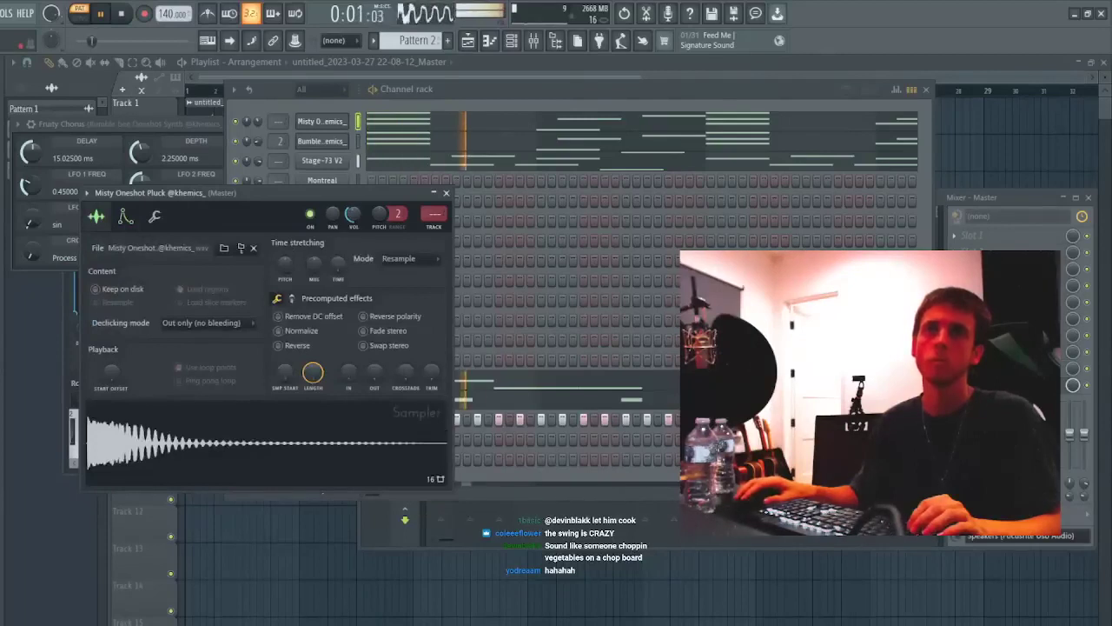
pyautogui.click(262, 150)
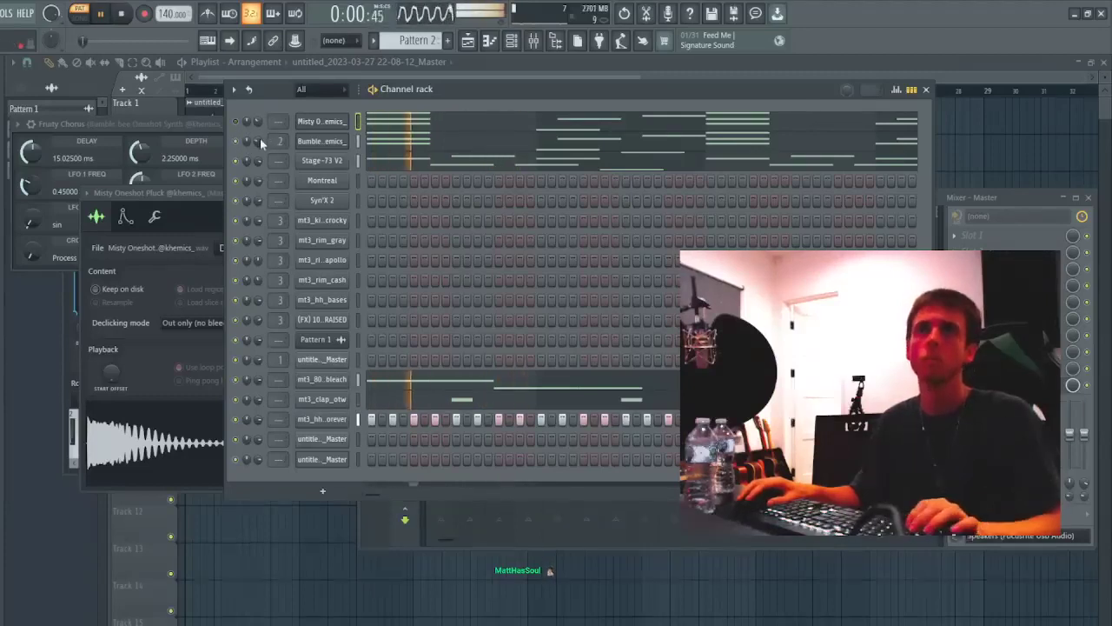
pyautogui.hotkey('alt', 'Delete')
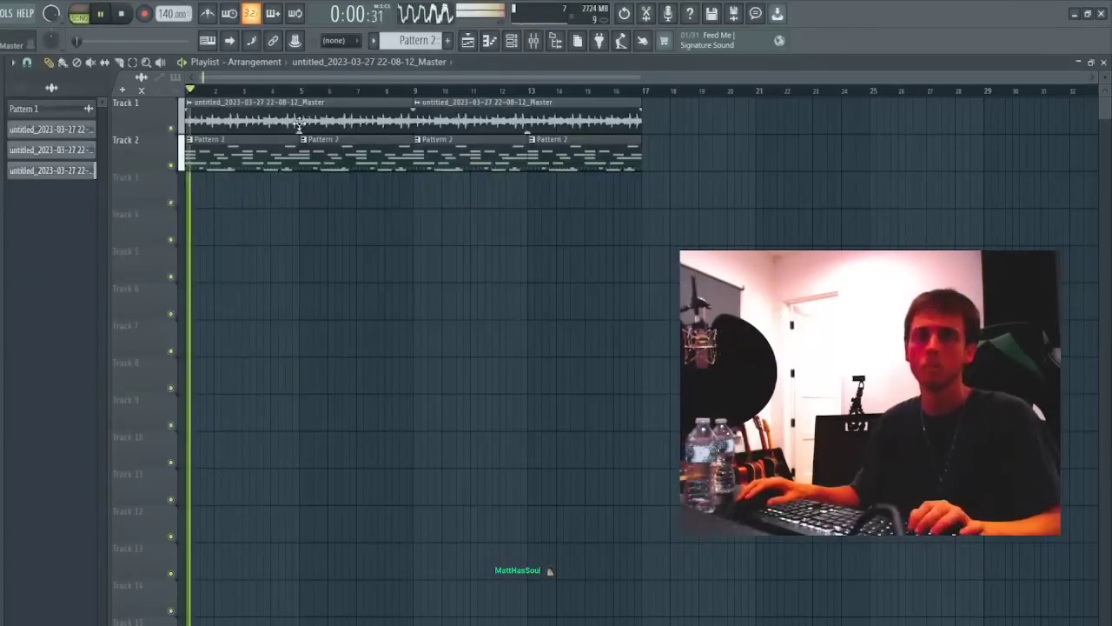
# - Split Pattern 2 by channel and place the five channel patterns on Tracks 3–7
pyautogui.doubleClick(382, 104)
pyautogui.click(410, 161)
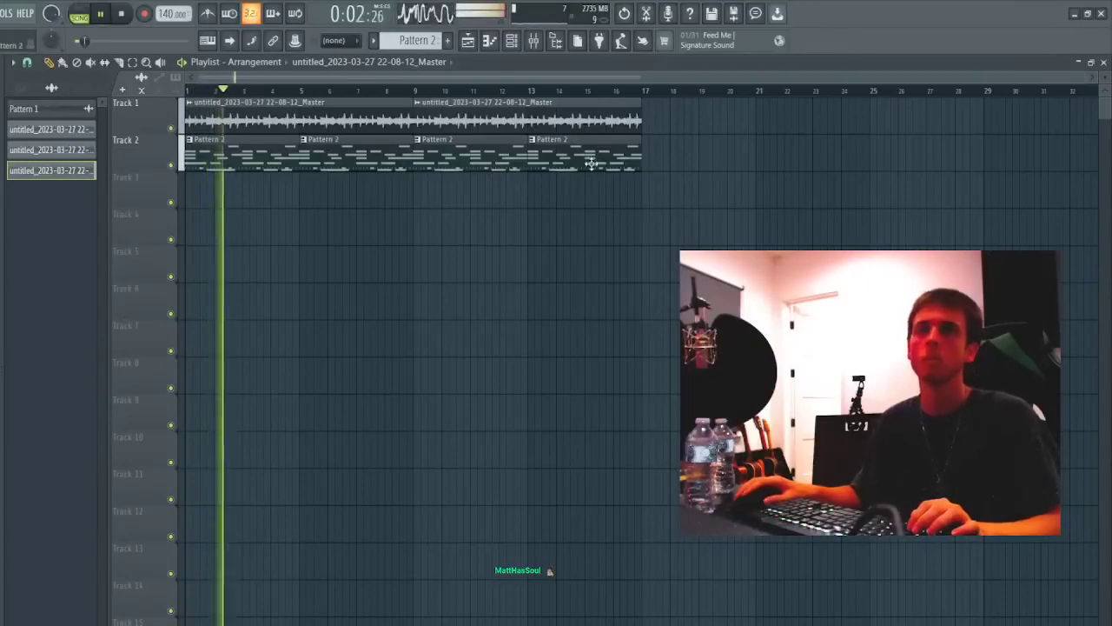
pyautogui.click(492, 163)
pyautogui.click(375, 41)
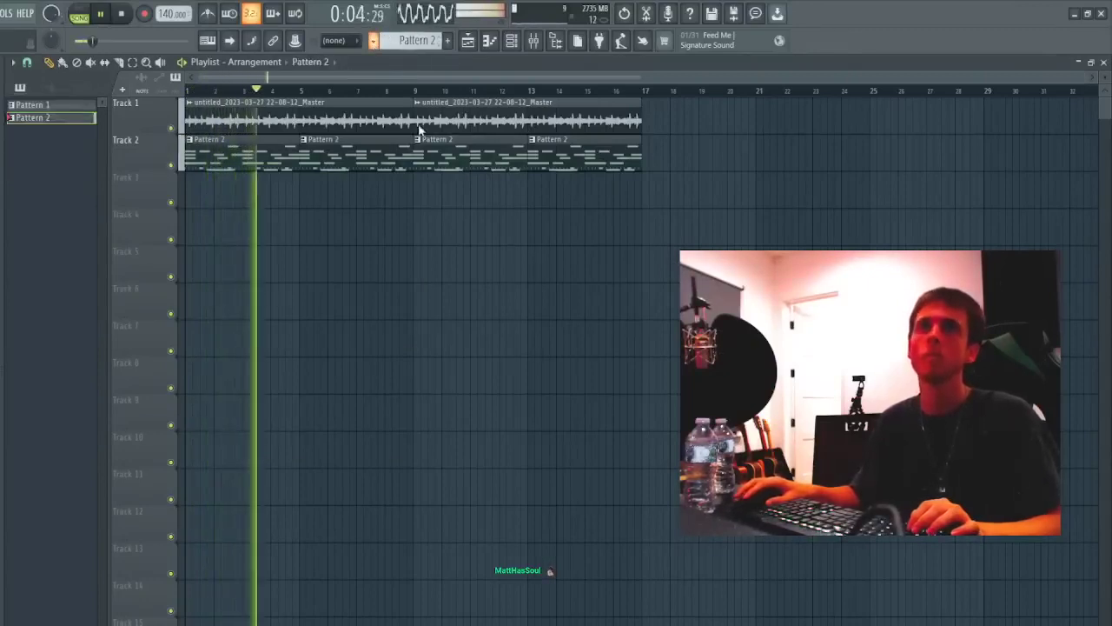
pyautogui.click(492, 251)
pyautogui.click(82, 119)
pyautogui.keyDown('shift'); pyautogui.click(54, 170); pyautogui.keyUp('shift')
pyautogui.moveTo(54, 169); pyautogui.dragTo(249, 223)
pyautogui.keyDown('ctrl'); pyautogui.click(316, 194); pyautogui.keyUp('ctrl')
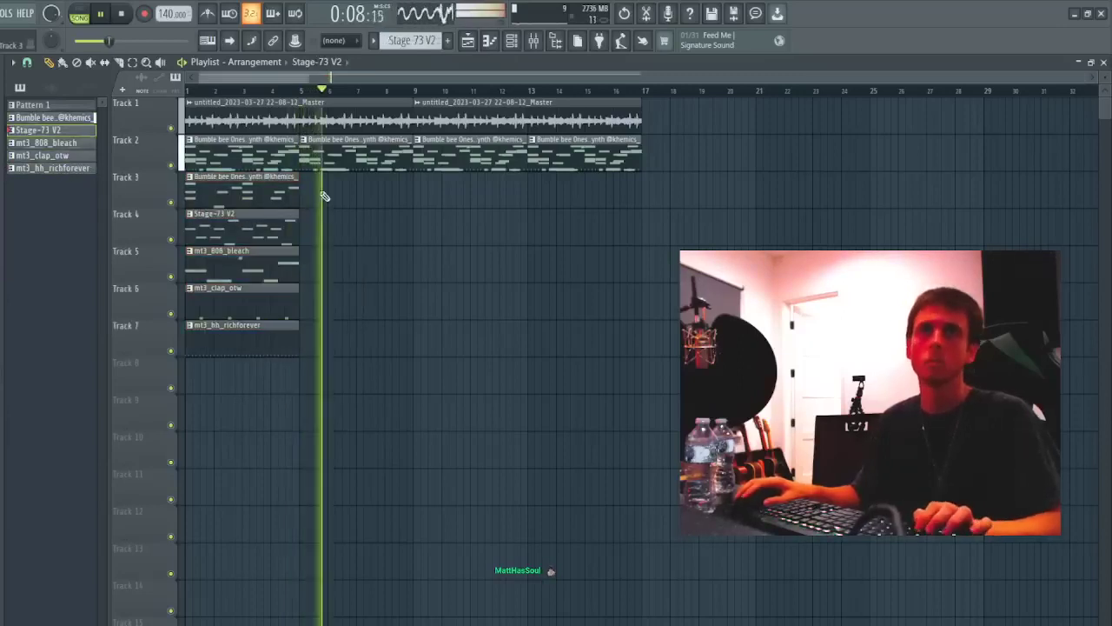
# - Duplicate the Tracks 3–7 clips into bars 9–17 and remove the extra Bumble bee clips
pyautogui.rightClick(318, 155)
pyautogui.rightClick(215, 151)
pyautogui.moveTo(371, 184); pyautogui.dragTo(138, 372)
pyautogui.moveTo(423, 181); pyautogui.dragTo(162, 461)
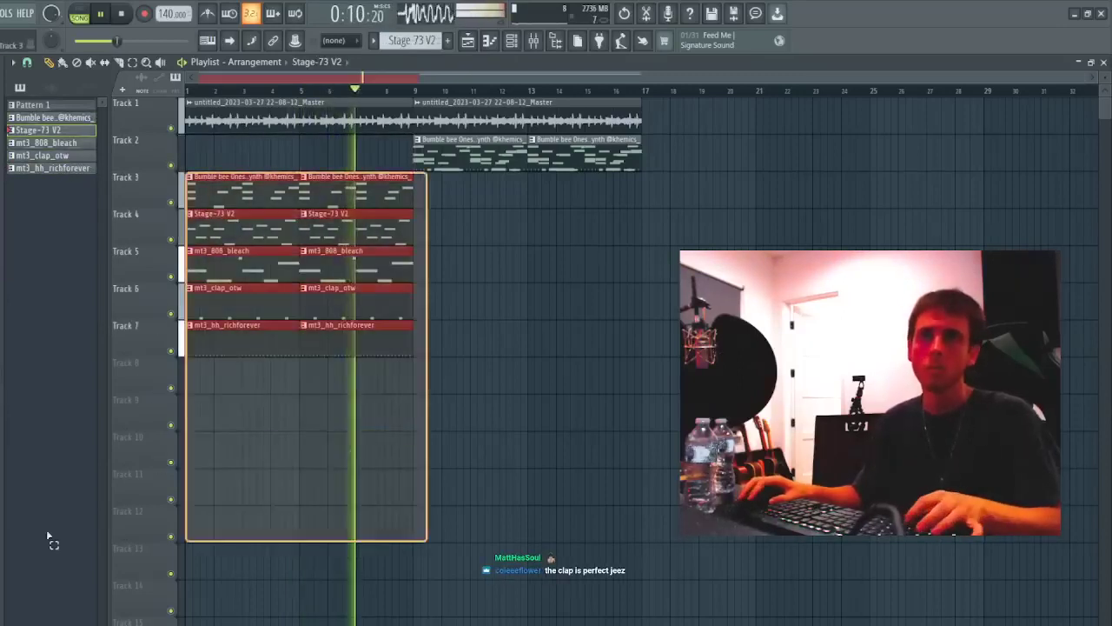
pyautogui.hotkey('ctrl', 'b')
pyautogui.hotkey('ctrl', 'd')
pyautogui.rightClick(469, 153)
pyautogui.rightClick(544, 150)
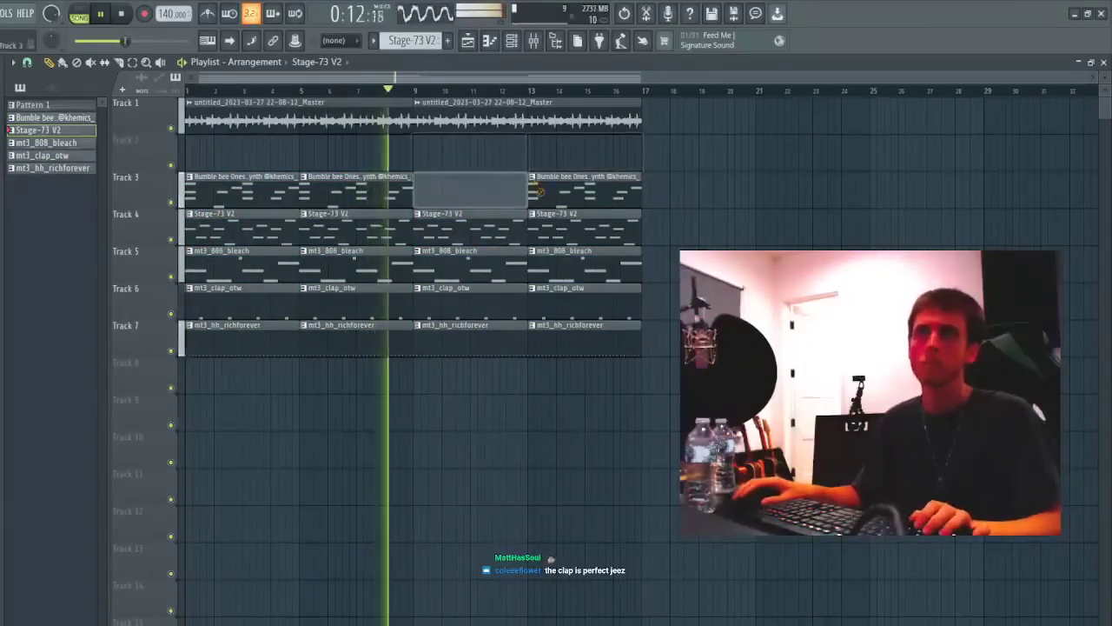
pyautogui.rightClick(549, 185)
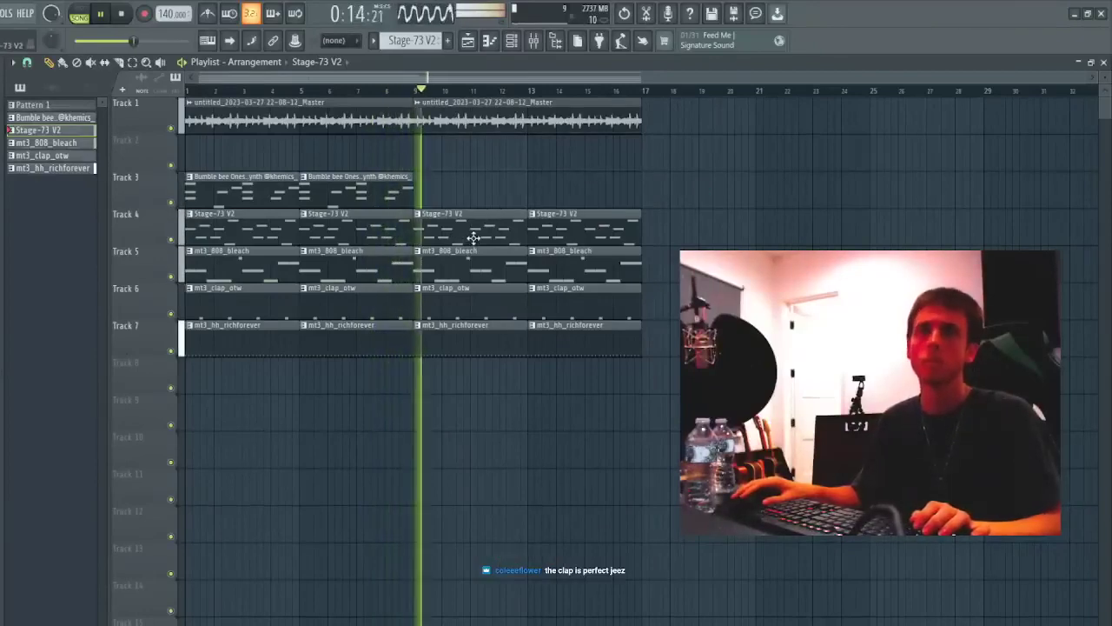
# - Duplicate the whole arrangement into bars 17–33, deleting Track 3–4 clips in bars 17–25 and Track 4–7 end clips
pyautogui.moveTo(695, 416); pyautogui.dragTo(179, 113)
pyautogui.hotkey('ctrl', 'b')
pyautogui.hotkey('ctrl', 'd')
pyautogui.rightClick(708, 191)
pyautogui.rightClick(721, 228)
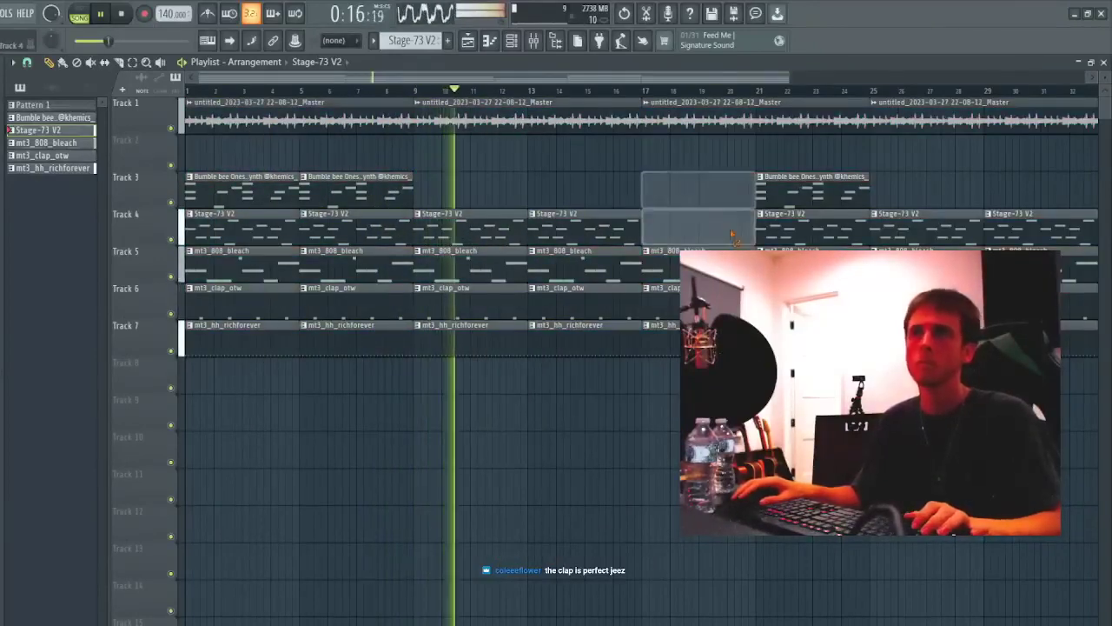
pyautogui.rightClick(783, 224)
pyautogui.rightClick(787, 192)
pyautogui.scroll(-3, 775, 96)
pyautogui.rightClick(687, 337)
pyautogui.rightClick(686, 301)
pyautogui.rightClick(686, 264)
pyautogui.rightClick(750, 264)
pyautogui.rightClick(752, 217)
pyautogui.rightClick(682, 224)
# - Copy the two Bumble bee clips into bars 25–33
pyautogui.moveTo(420, 184); pyautogui.dragTo(679, 192)
pyautogui.hotkey('ctrl', 'd')
pyautogui.hotkey('ctrl', 'a')
pyautogui.hotkey('ctrl', 'd')
# - Add two lower-velocity A4 notes in bar 1 of mt3_hh_richforever and copy them further right
pyautogui.doubleClick(447, 343)
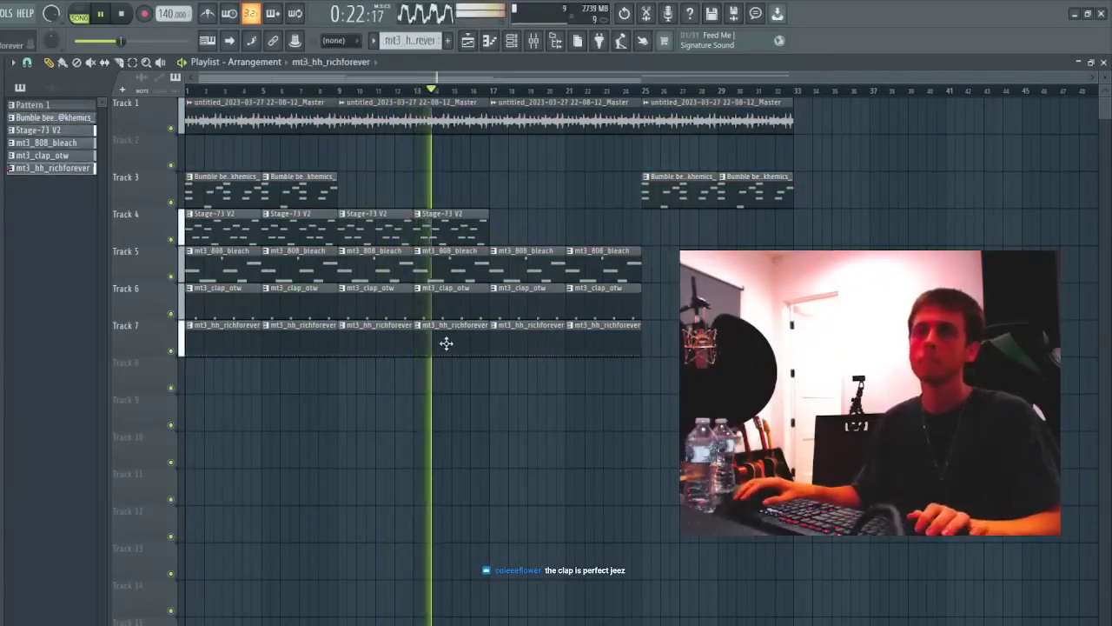
pyautogui.scroll(3, 317, 103)
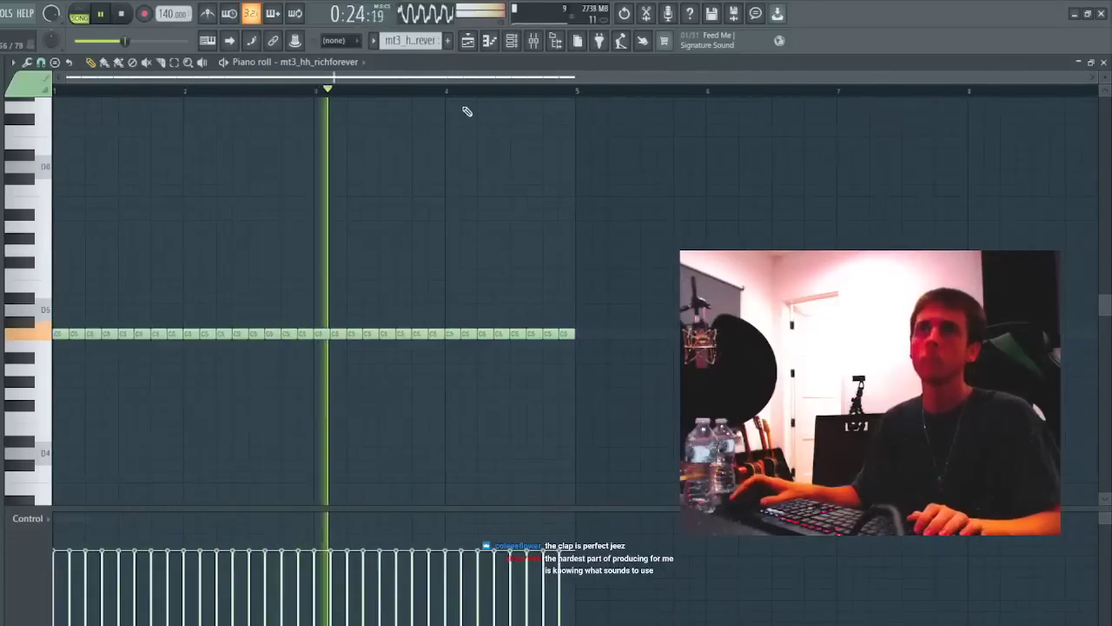
pyautogui.scroll(1, 468, 93)
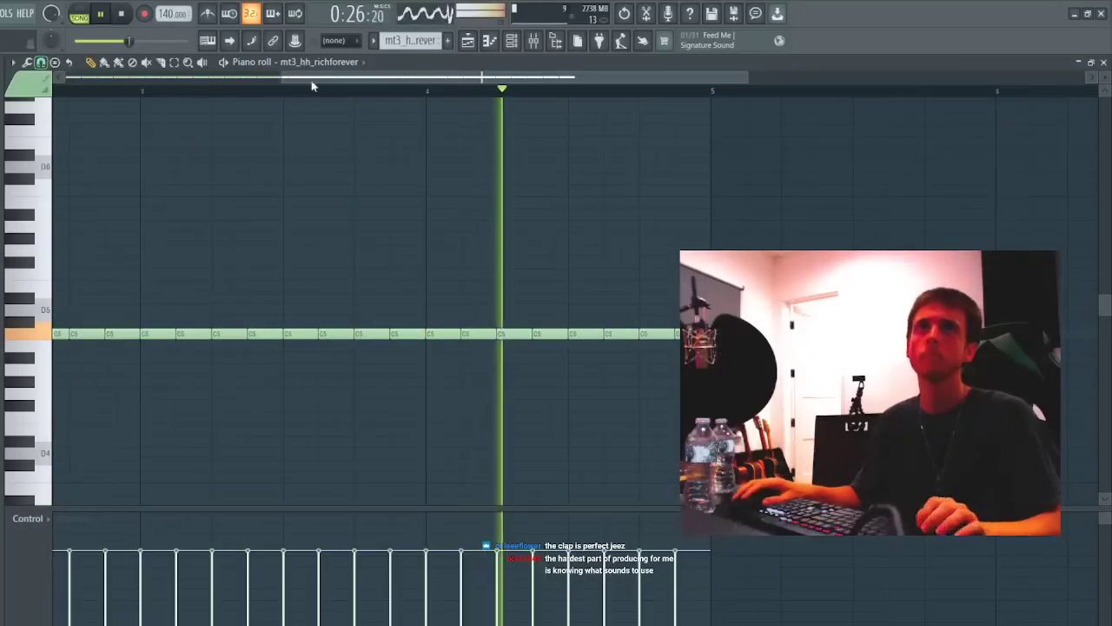
pyautogui.scroll(1, 467, 93)
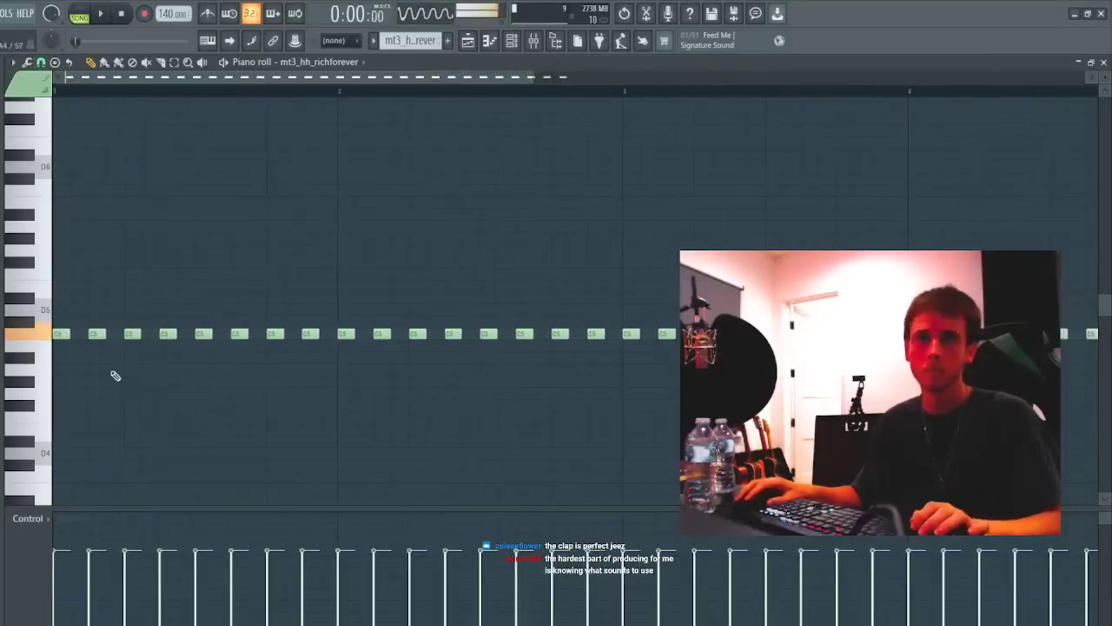
pyautogui.press('space')
pyautogui.click(97, 371)
pyautogui.press('space')
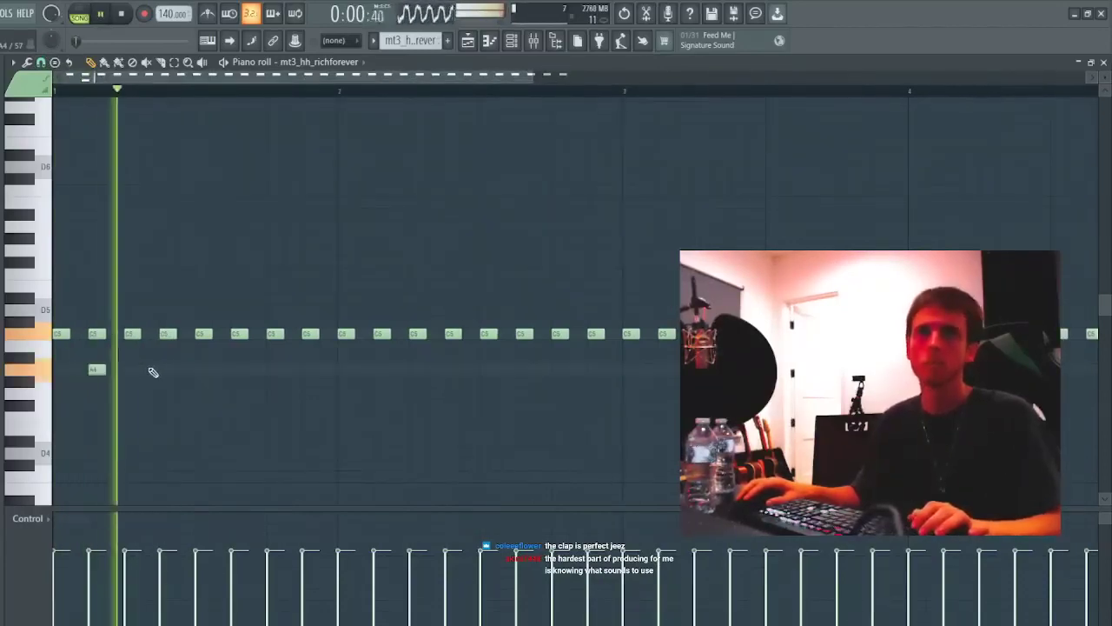
pyautogui.click(153, 371)
pyautogui.moveTo(199, 365); pyautogui.dragTo(52, 427)
pyautogui.moveTo(83, 589); pyautogui.dragTo(146, 623)
pyautogui.moveTo(97, 374)
pyautogui.mouseDown()
pyautogui.moveTo(276, 392)
pyautogui.moveTo(241, 392)
pyautogui.moveTo(265, 372)
pyautogui.moveTo(199, 374)
pyautogui.mouseUp()
# - Remove the fourth A4 note and nudge the middle A4 slightly later
pyautogui.press('space')
pyautogui.press('space')
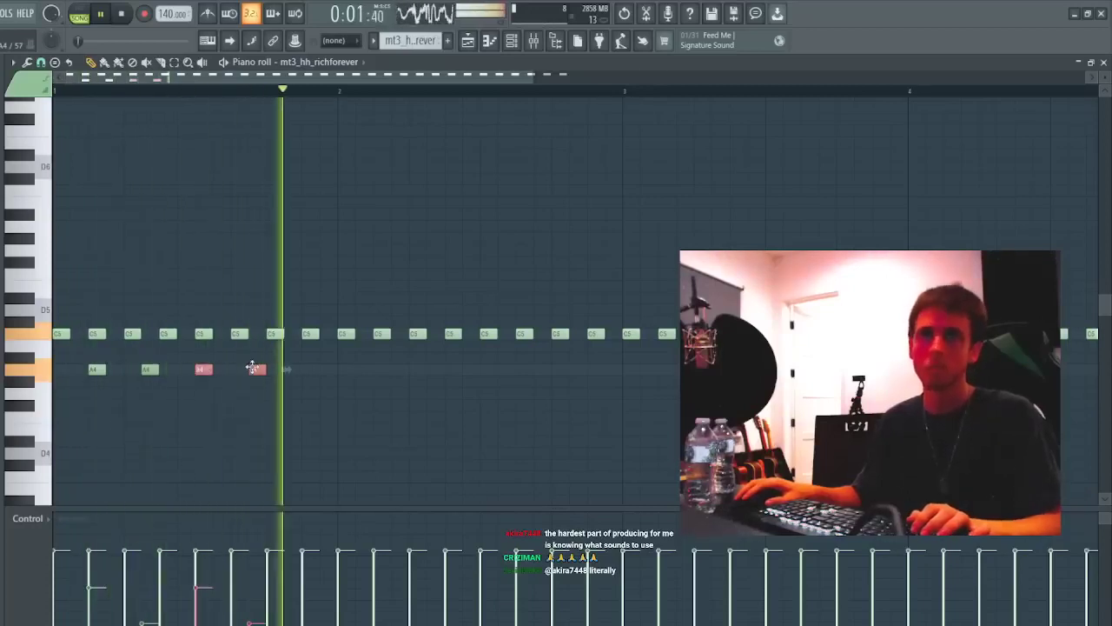
pyautogui.click(252, 581)
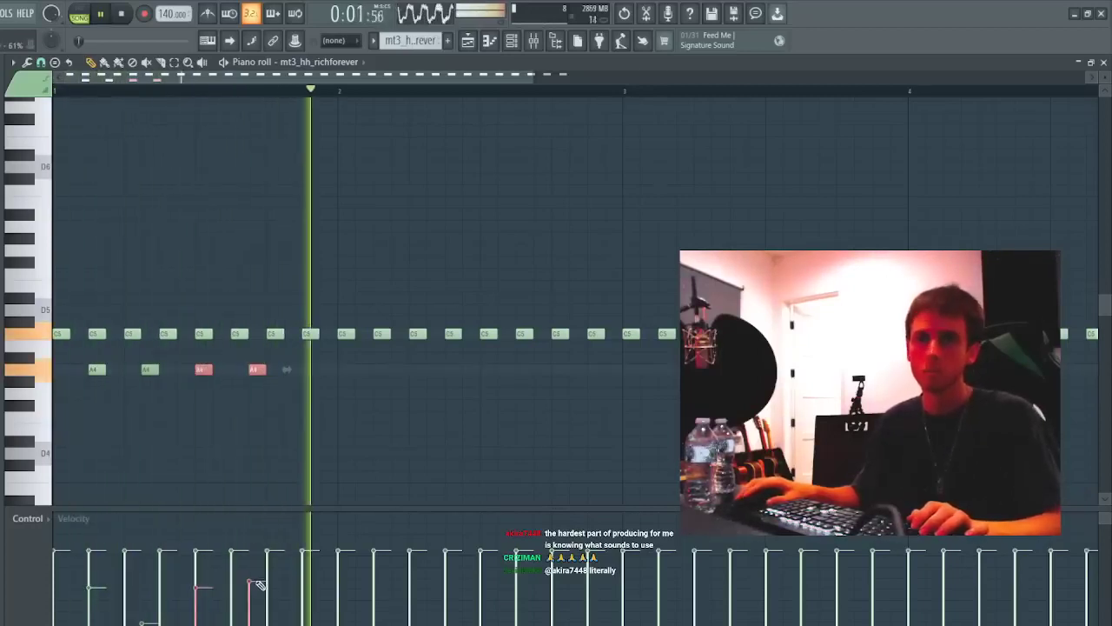
pyautogui.rightClick(258, 371)
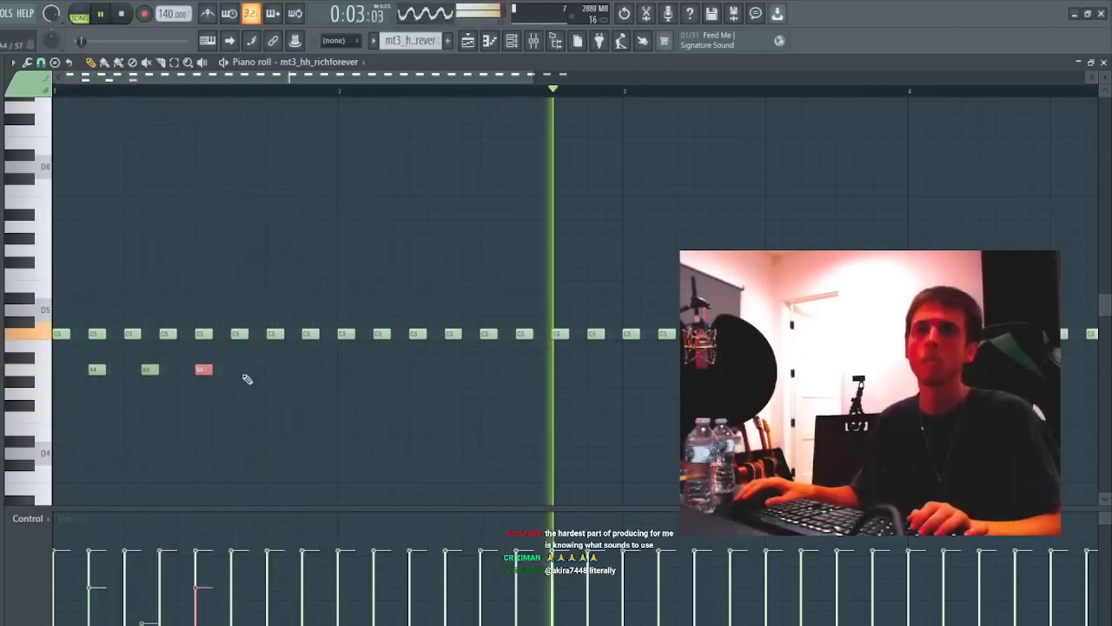
pyautogui.click(152, 370)
pyautogui.press('space')
pyautogui.press('space')
pyautogui.press('space')
pyautogui.press('space')
pyautogui.moveTo(151, 372); pyautogui.dragTo(154, 371)
pyautogui.press('space')
pyautogui.press('space')
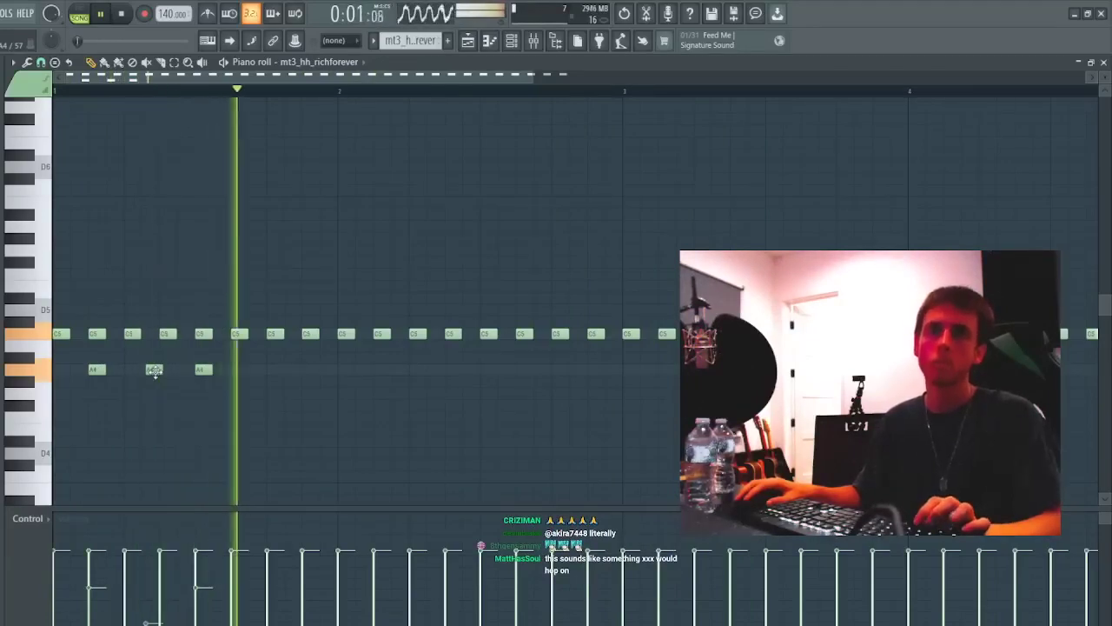
# - Copy the three-note A4 group into bar 2
pyautogui.moveTo(224, 388); pyautogui.dragTo(63, 366)
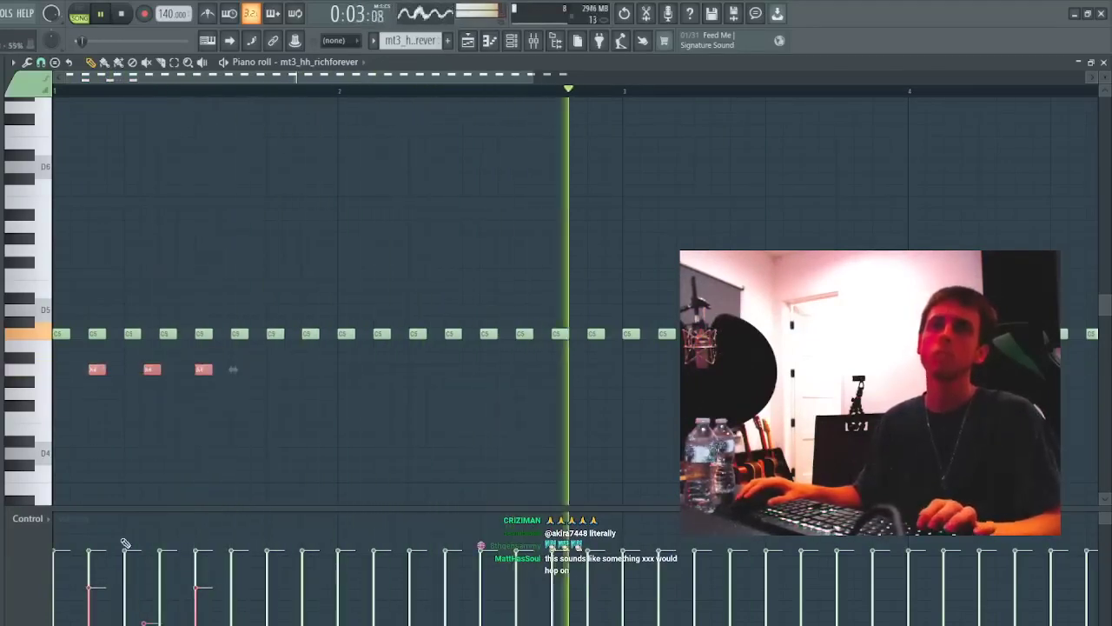
pyautogui.press('space')
pyautogui.press('space')
pyautogui.moveTo(87, 379); pyautogui.dragTo(385, 392)
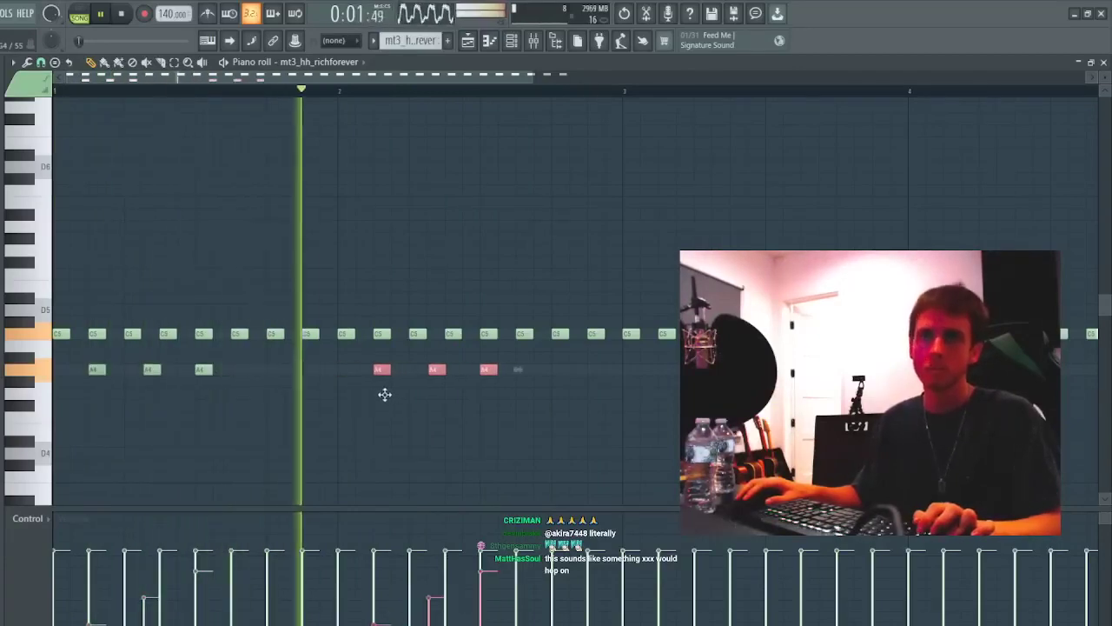
pyautogui.keyDown('ctrl'); pyautogui.click(449, 467); pyautogui.keyUp('ctrl')
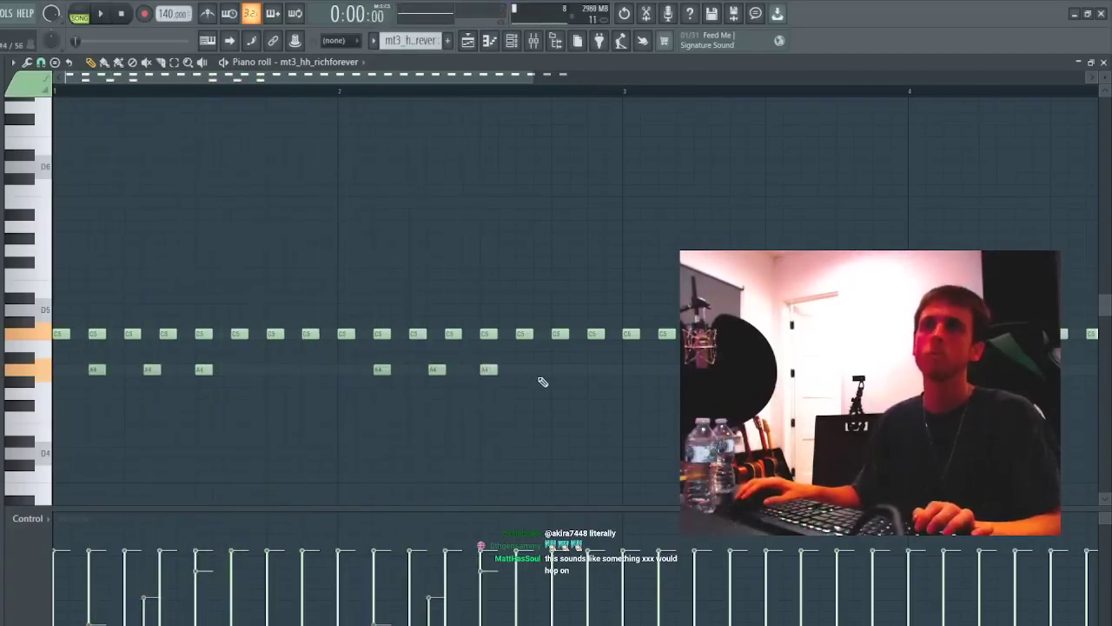
pyautogui.press('space')
# - Pair the D4 hit with a copy and duplicate the A4 and D4 notes into the following bars
pyautogui.moveTo(580, 439); pyautogui.dragTo(606, 453)
pyautogui.hotkey('ctrl', 'b')
pyautogui.moveTo(641, 364); pyautogui.dragTo(78, 511)
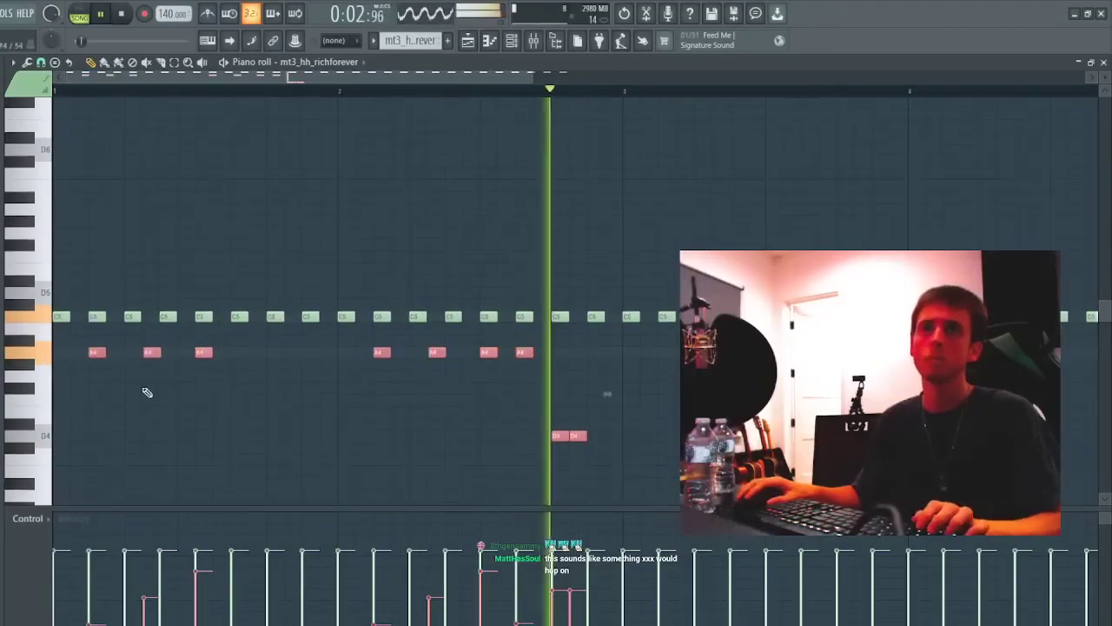
pyautogui.hotkey('ctrl', 'b')
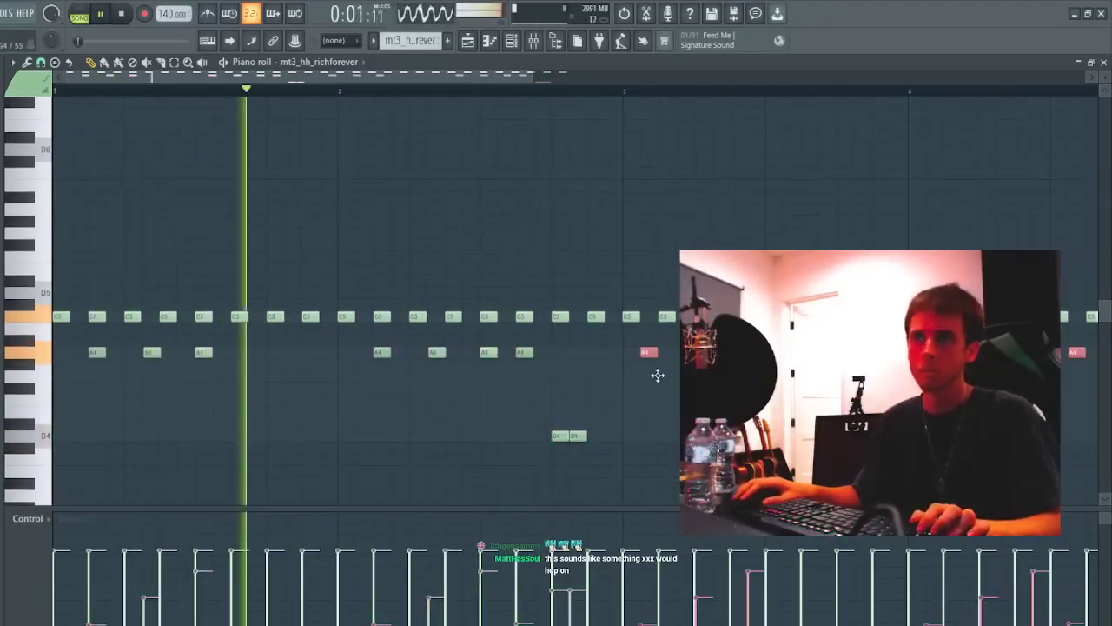
pyautogui.moveTo(52, 357); pyautogui.dragTo(69, 509)
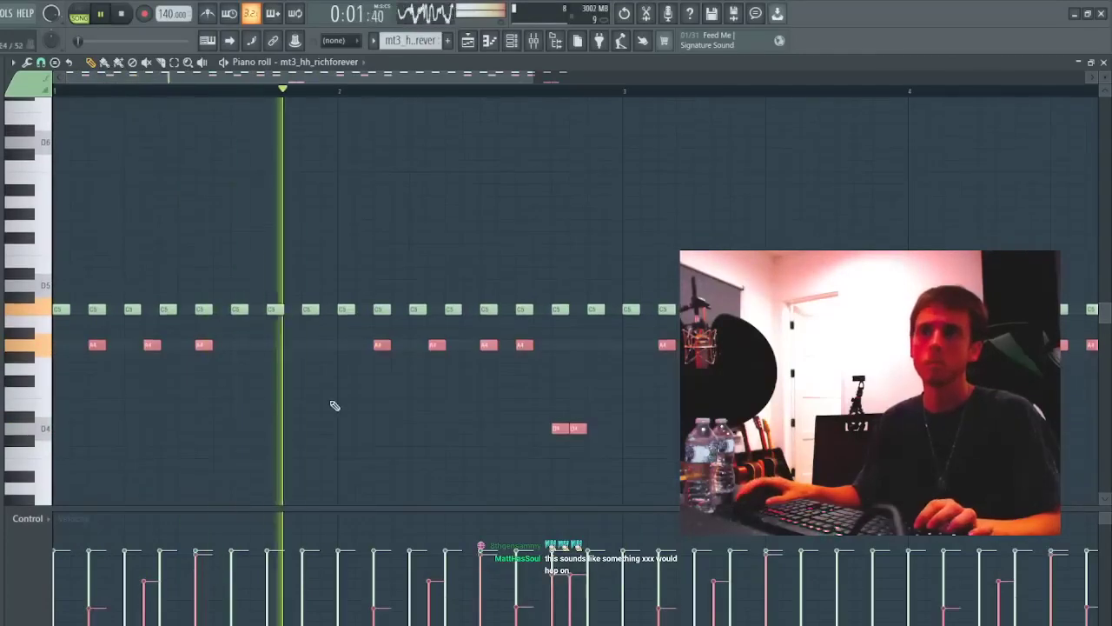
pyautogui.scroll(8, 334, 415)
pyautogui.scroll(-8, 334, 416)
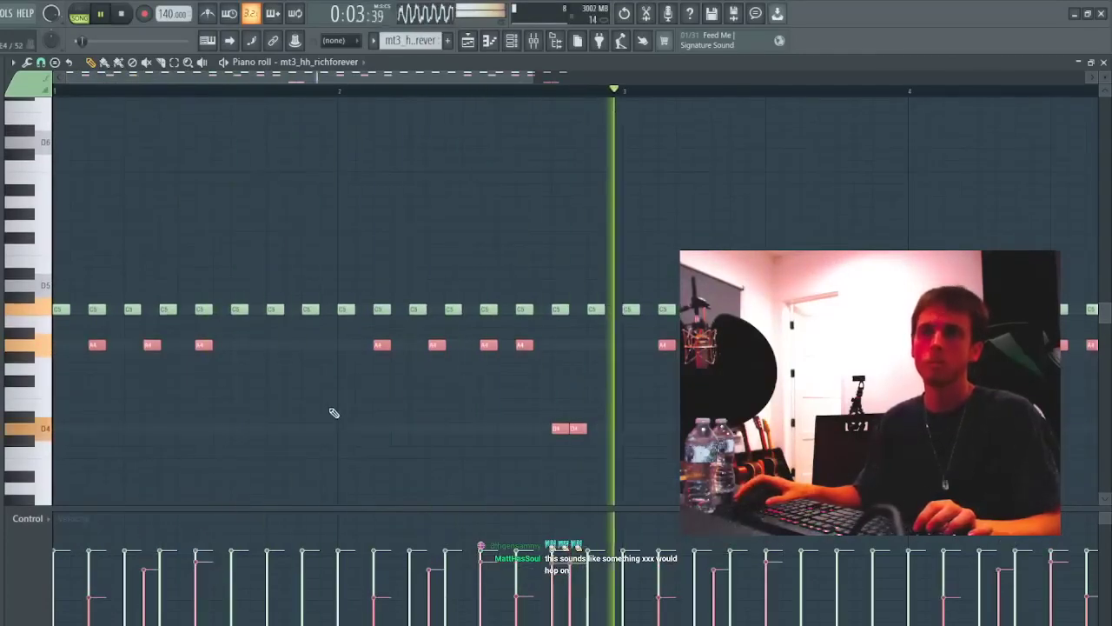
pyautogui.scroll(-5, 392, 92)
pyautogui.hotkey('ctrl', 'd')
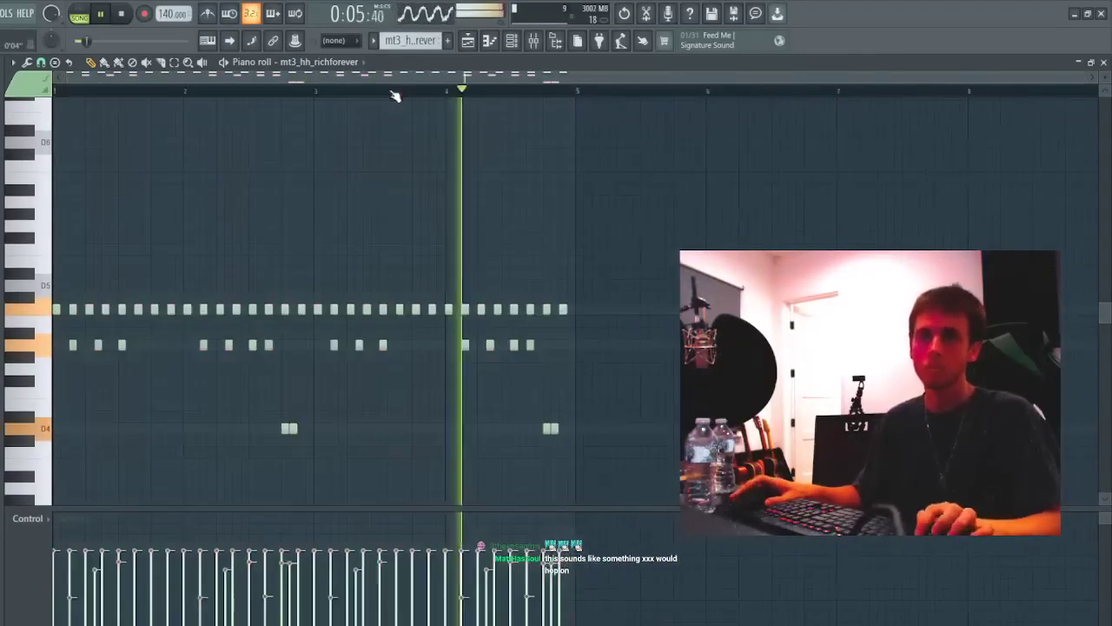
pyautogui.press('space')
pyautogui.press('space')
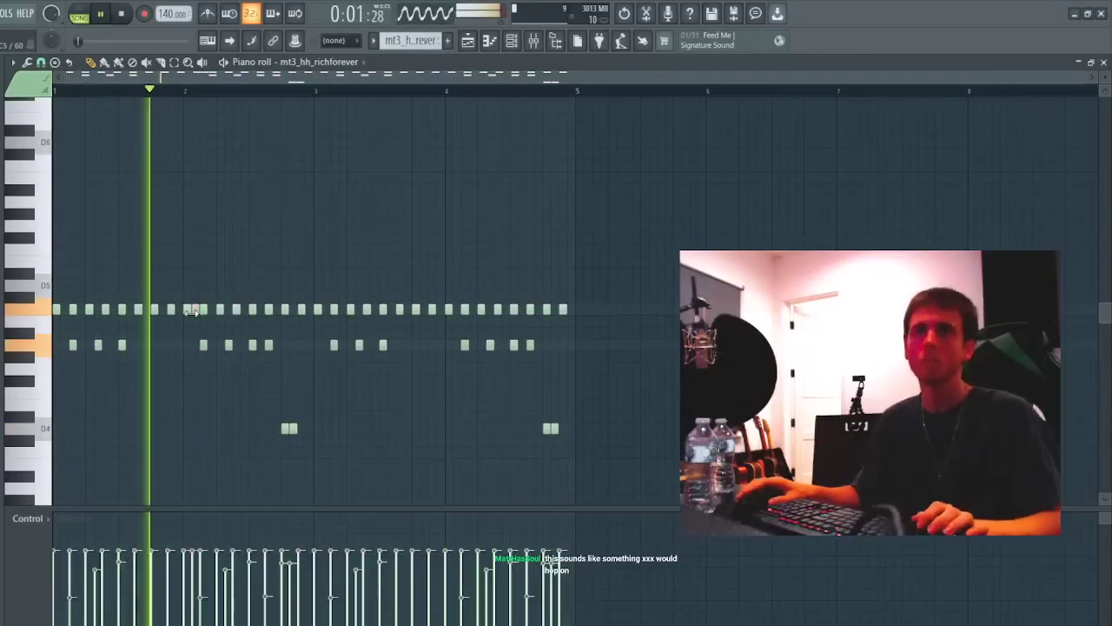
pyautogui.press('space')
pyautogui.press('space')
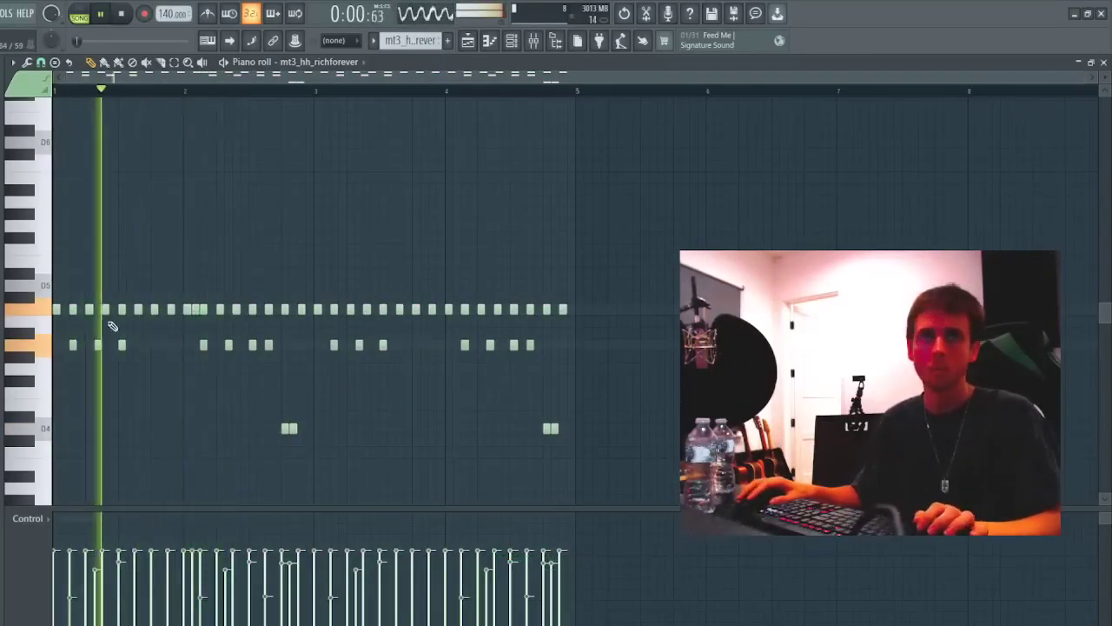
pyautogui.press('space')
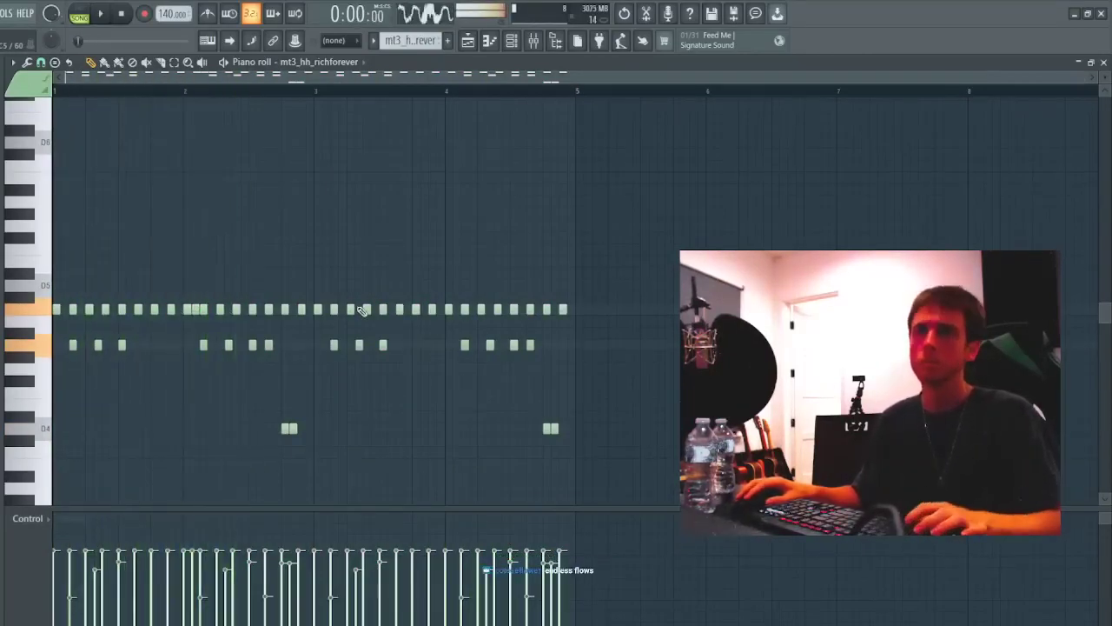
pyautogui.press('space')
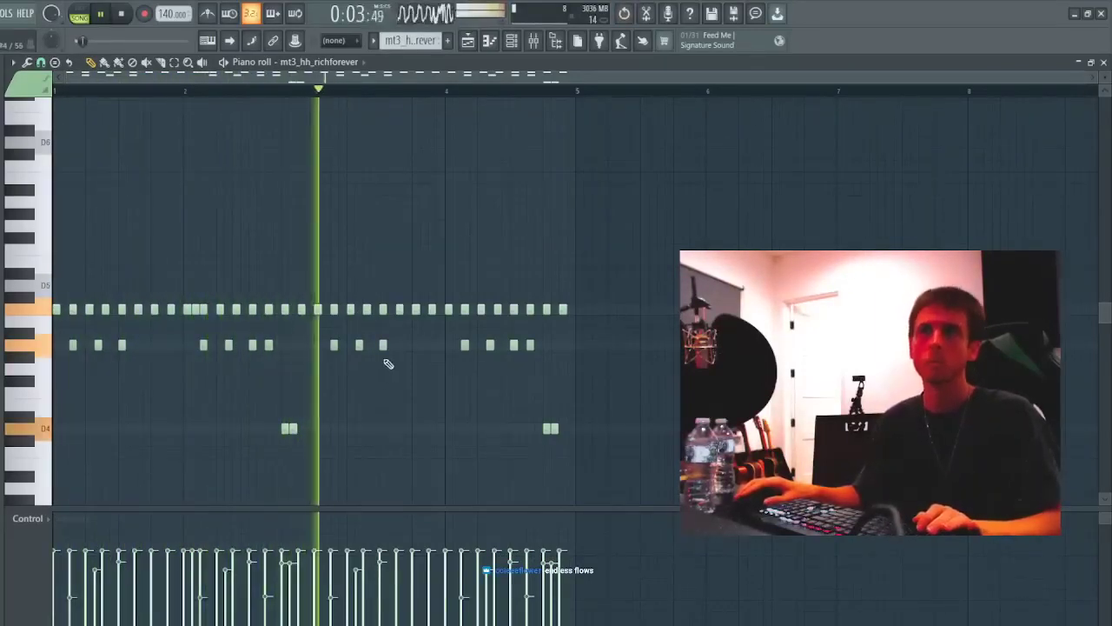
# - Delete the two stray lower-row notes from the hi-hat pattern
pyautogui.rightClick(383, 344)
pyautogui.rightClick(122, 345)
pyautogui.press('F5')
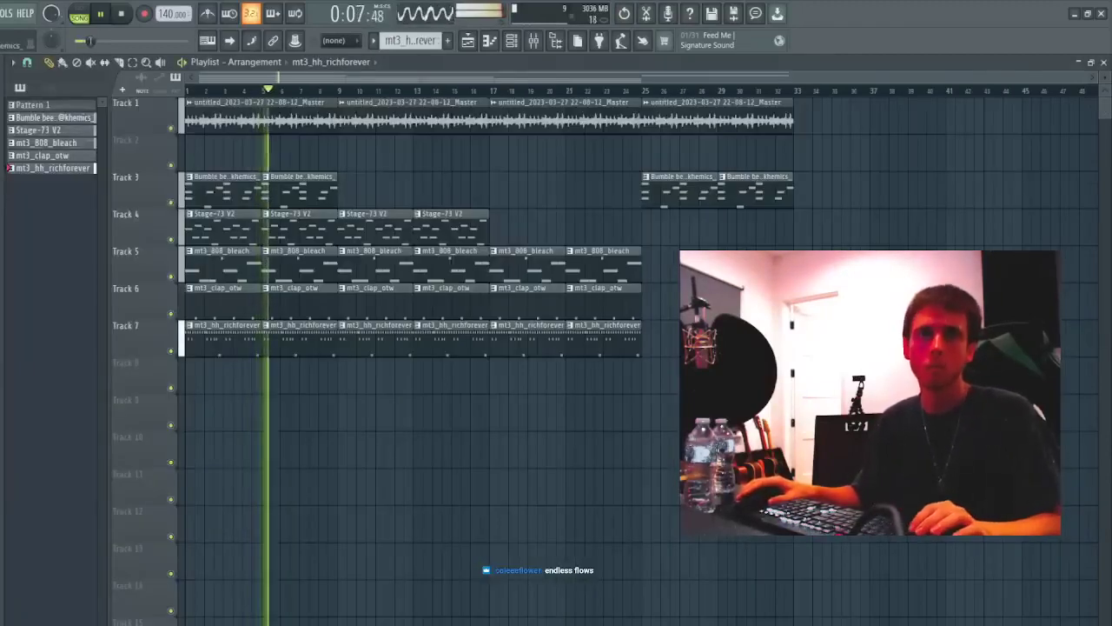
pyautogui.press('F7')
# - Load DIST OH into a sampler channel, shorten its tail with a fade-out, and switch to Fragmented OH
pyautogui.press('F6')
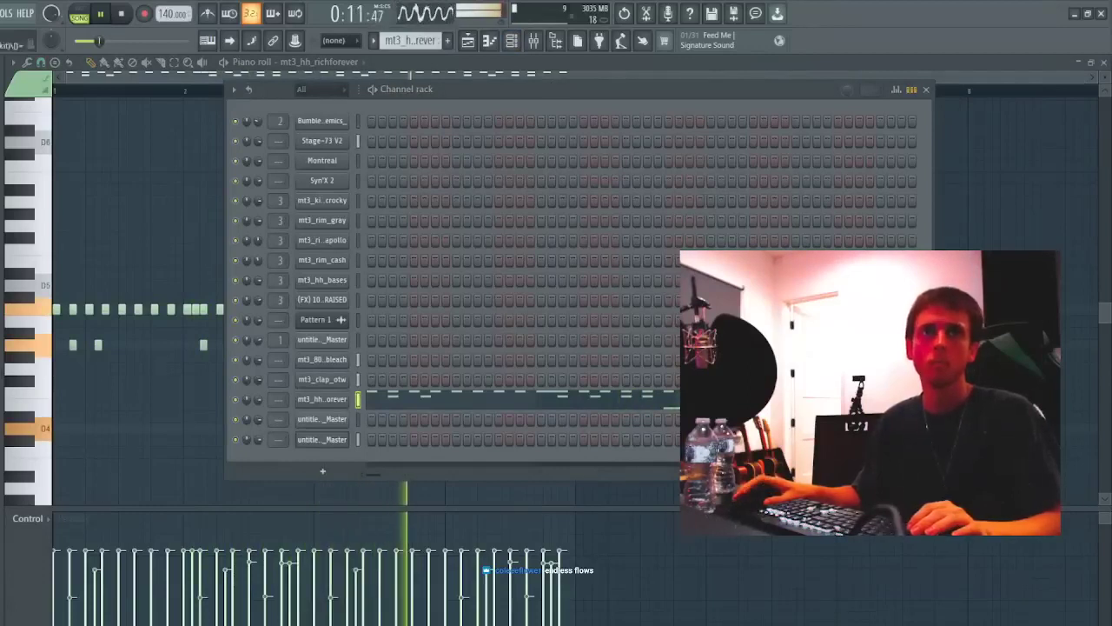
pyautogui.moveTo(2, 399); pyautogui.dragTo(326, 401)
pyautogui.click(332, 401)
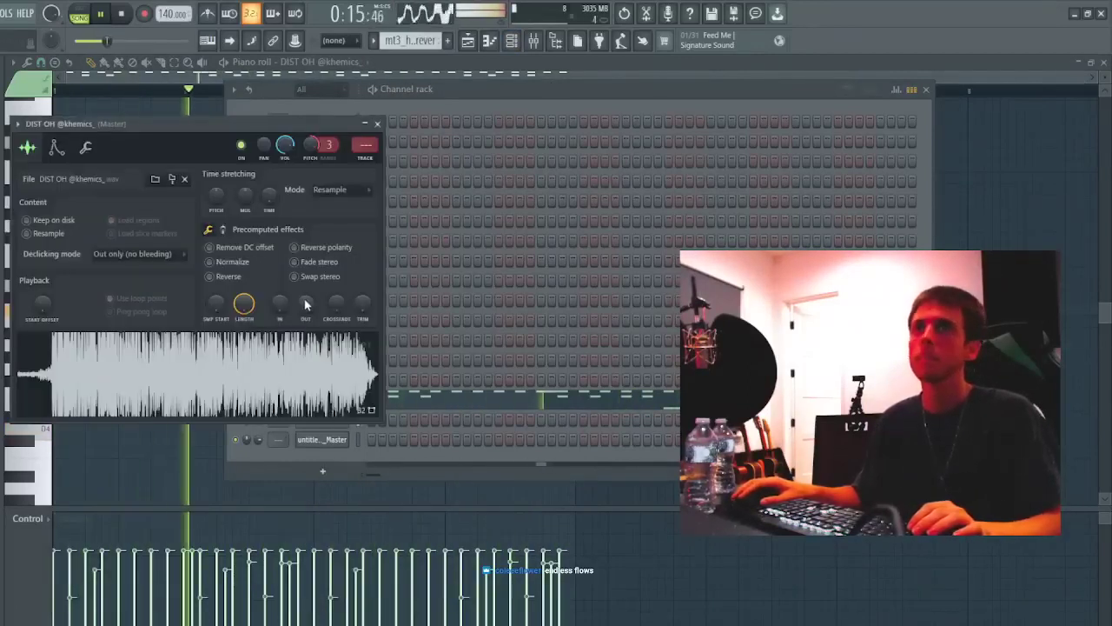
pyautogui.moveTo(305, 303); pyautogui.dragTo(305, 287)
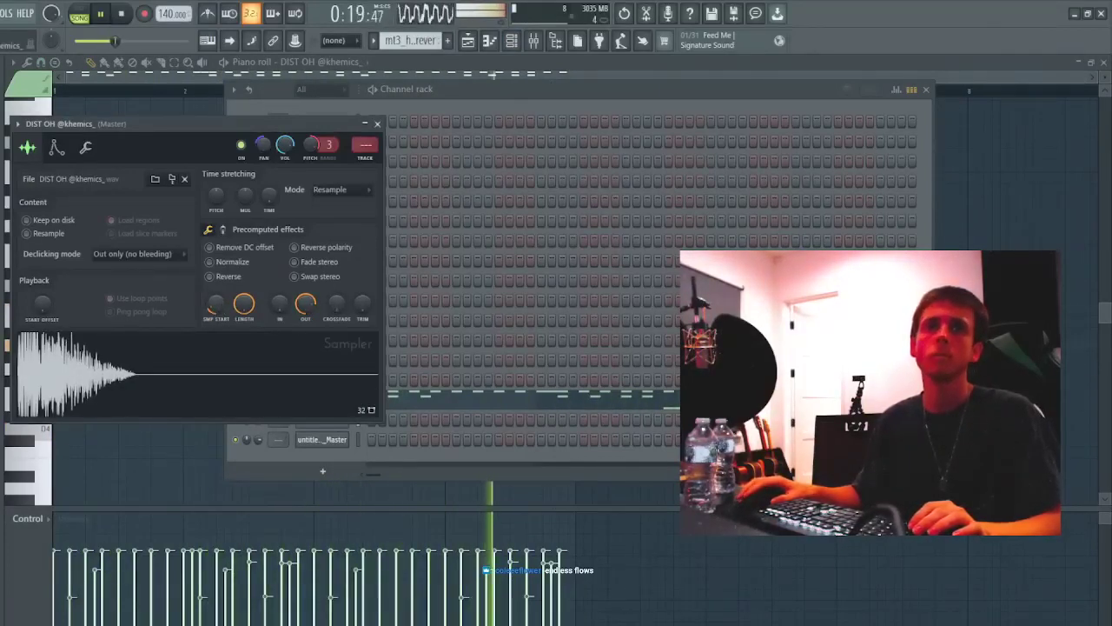
pyautogui.press('Right')
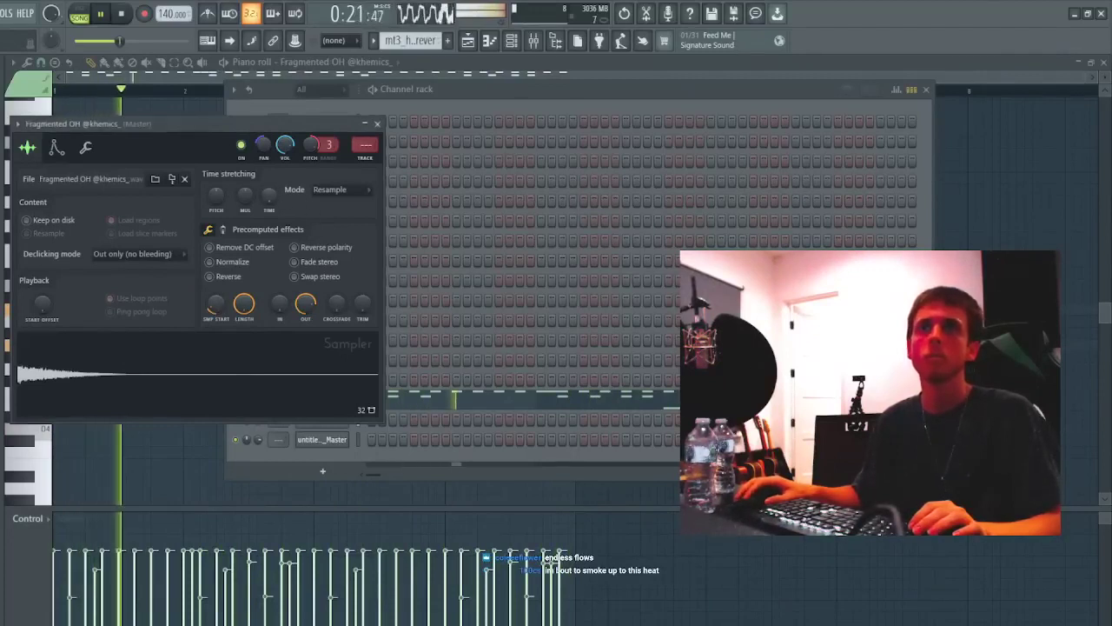
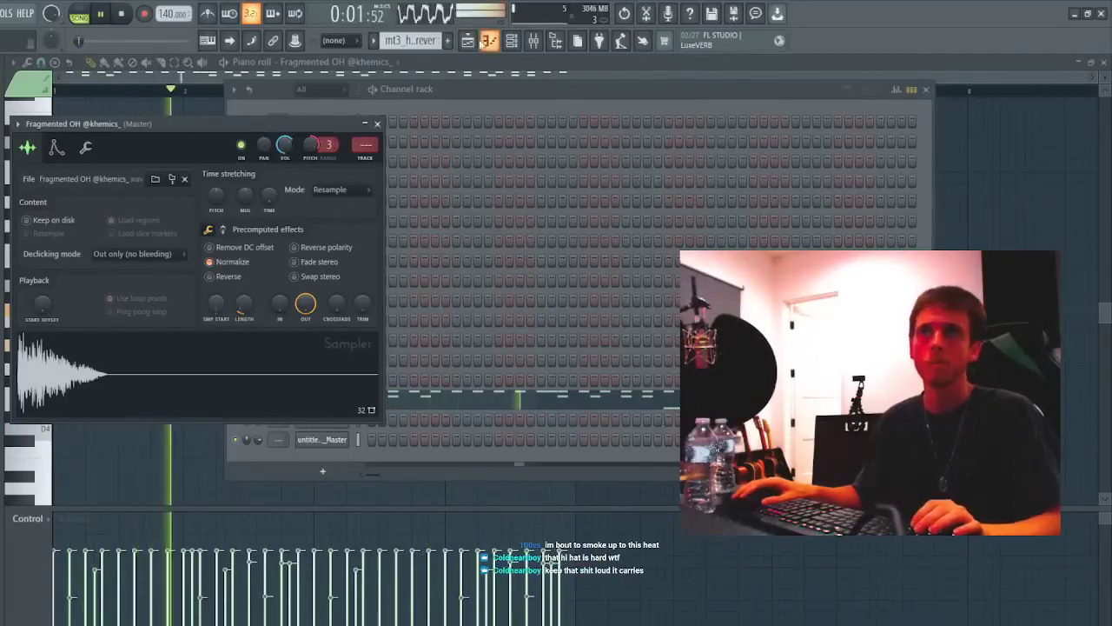
# - Check the Fragmented OH hi-hat notes and the mixer, then open the Track 1 audio clip's settings
pyautogui.click(467, 41)
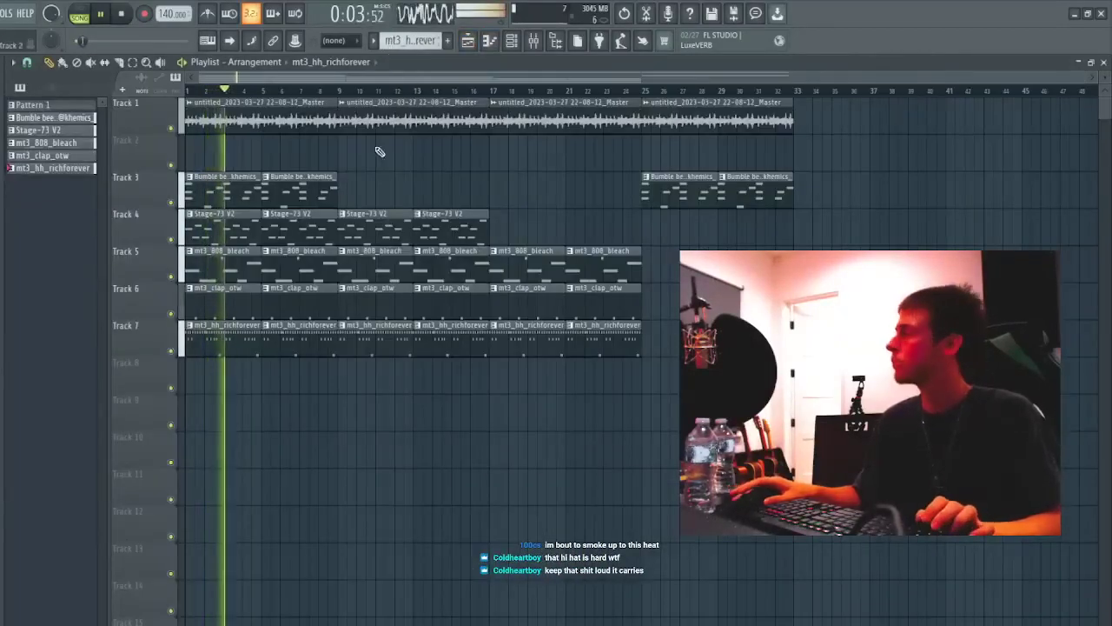
pyautogui.doubleClick(300, 347)
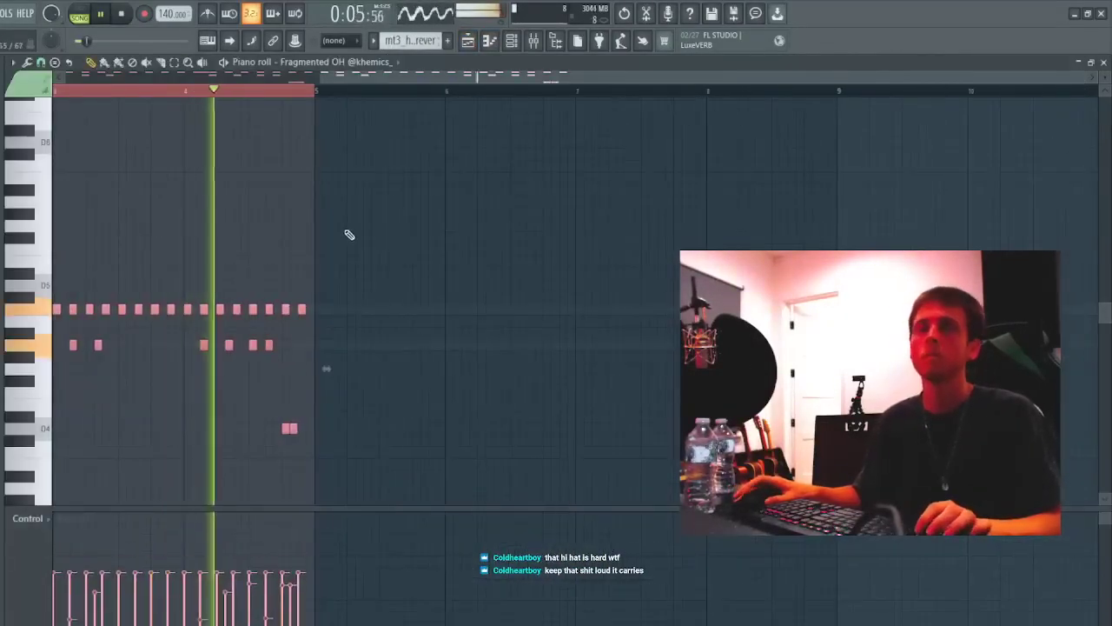
pyautogui.press('F9')
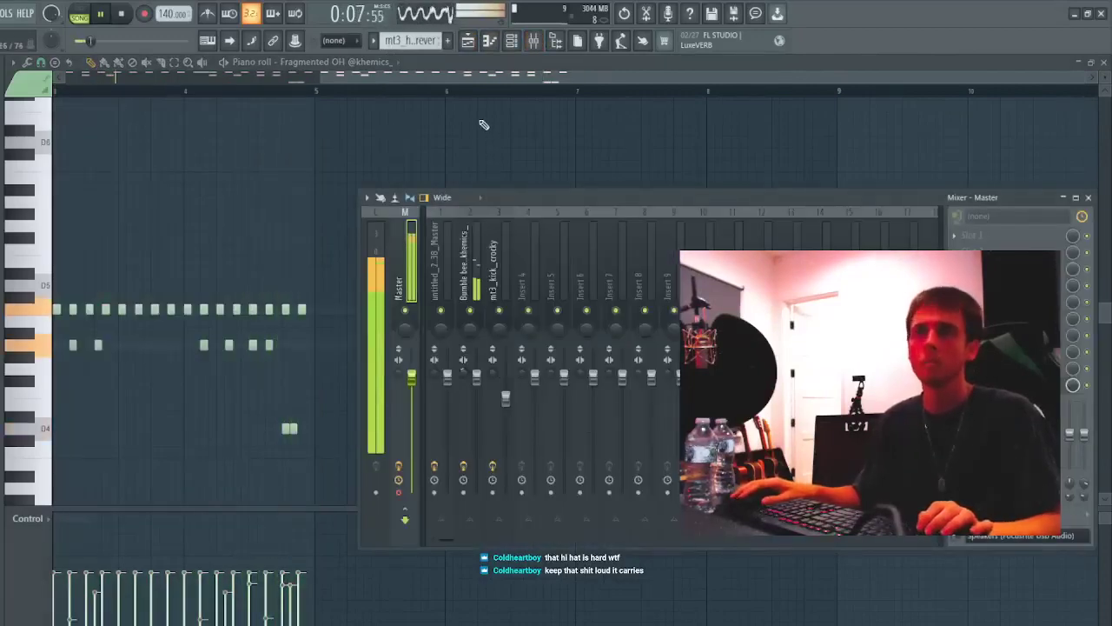
pyautogui.click(468, 43)
pyautogui.doubleClick(465, 125)
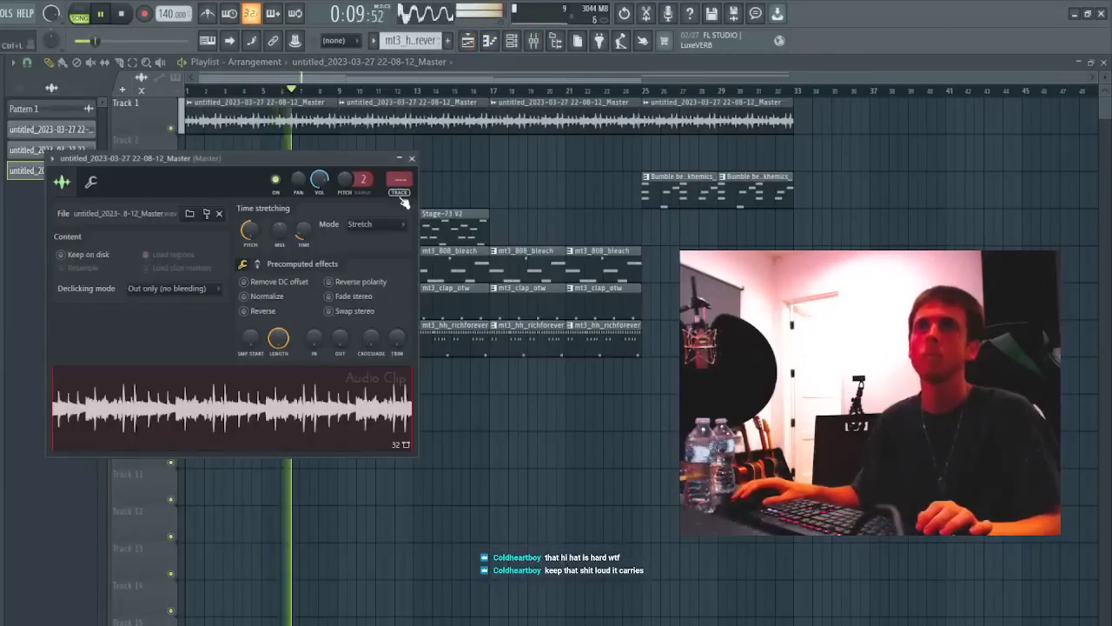
# - Route the audio clip to mixer track 4, raising the EQ output and pulling the lowest band down
pyautogui.click(401, 196)
pyautogui.press('space')
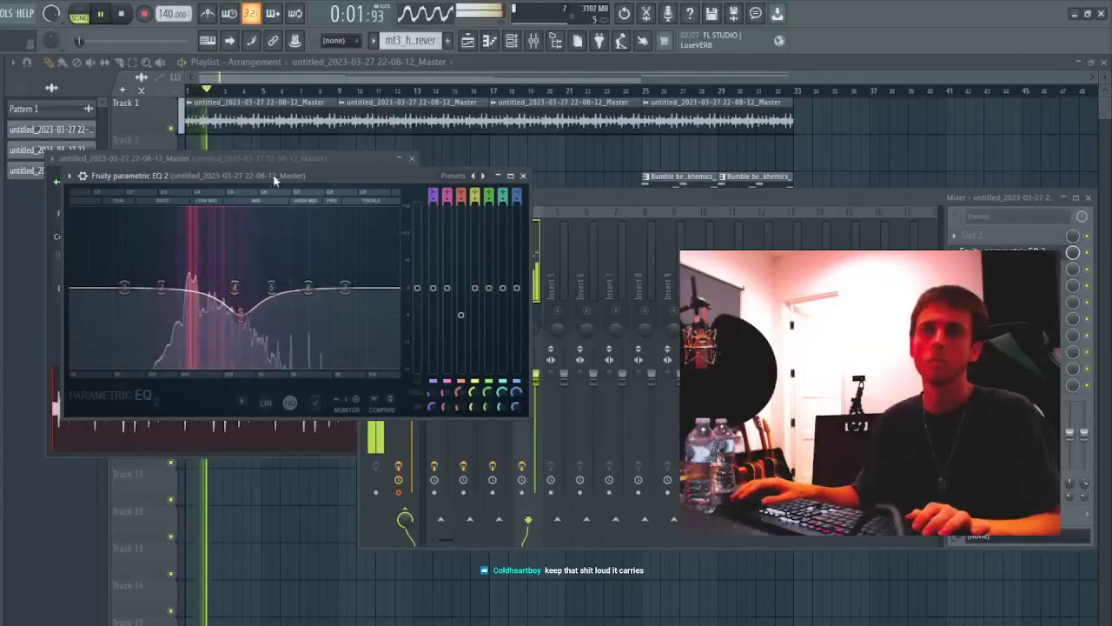
pyautogui.moveTo(259, 258); pyautogui.dragTo(259, 232)
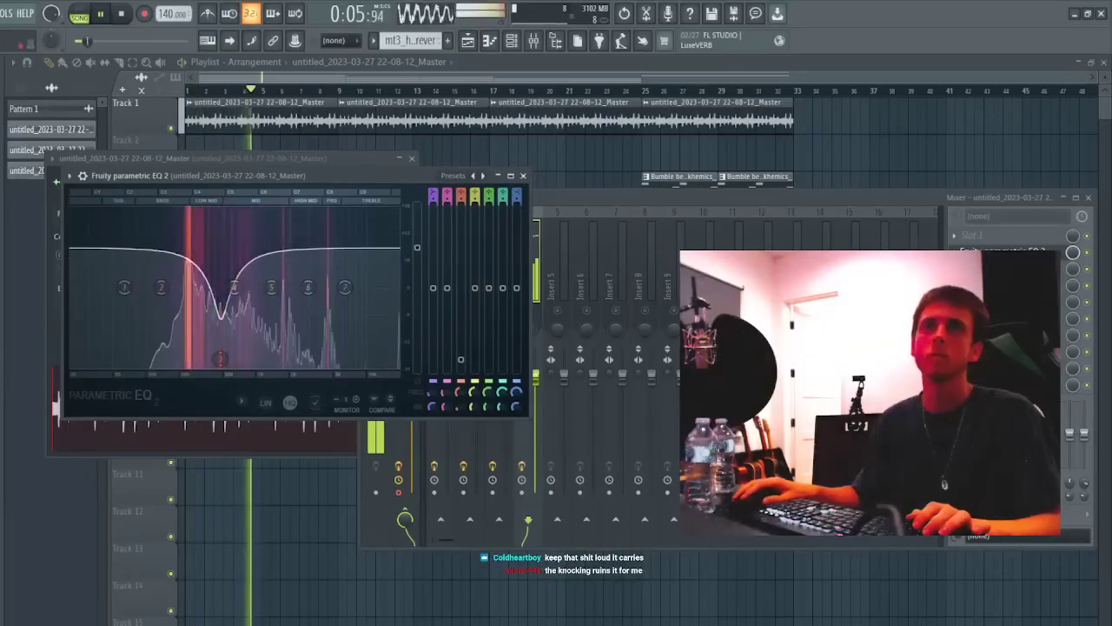
pyautogui.moveTo(139, 292); pyautogui.dragTo(139, 363)
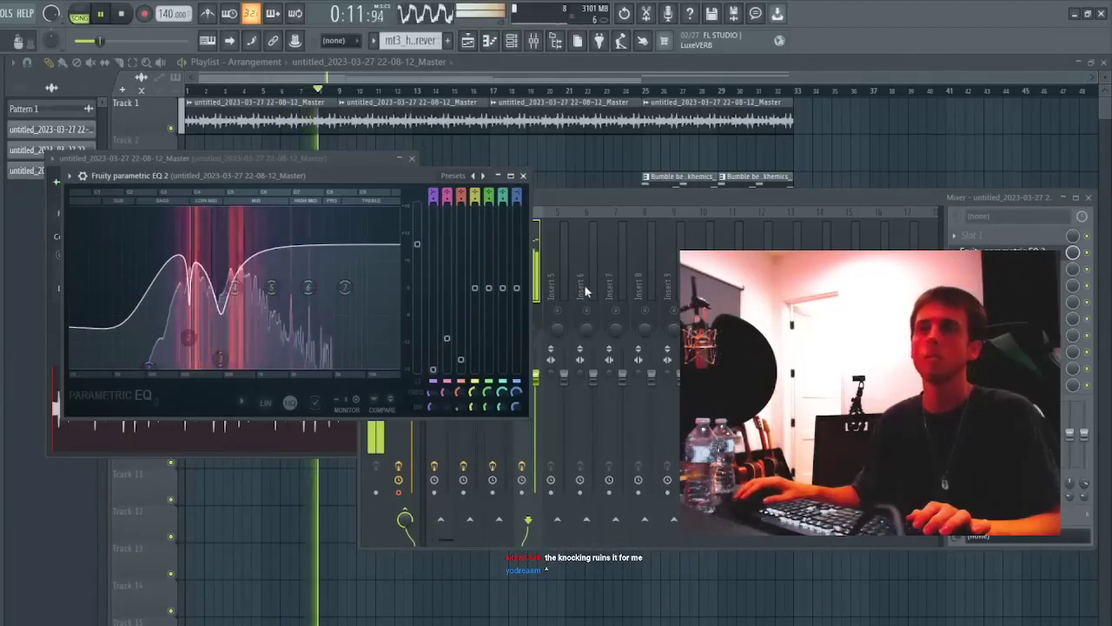
pyautogui.click(548, 273)
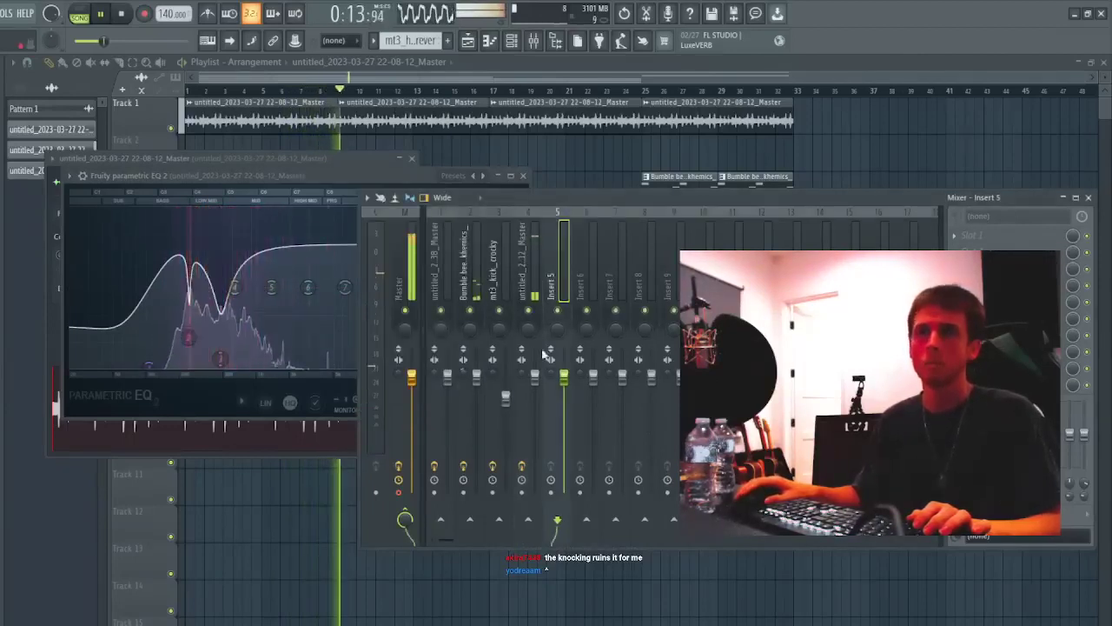
# - Route the audio clip to mixer track 5 and load an end-cut preset on track 4's parametric EQ
pyautogui.click(588, 164)
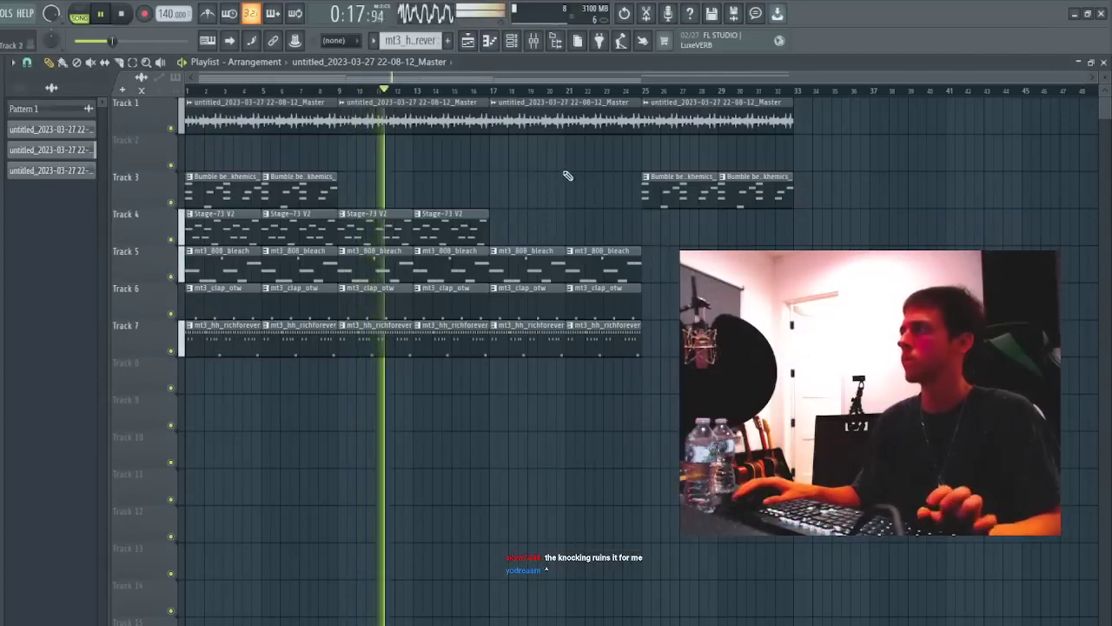
pyautogui.doubleClick(546, 104)
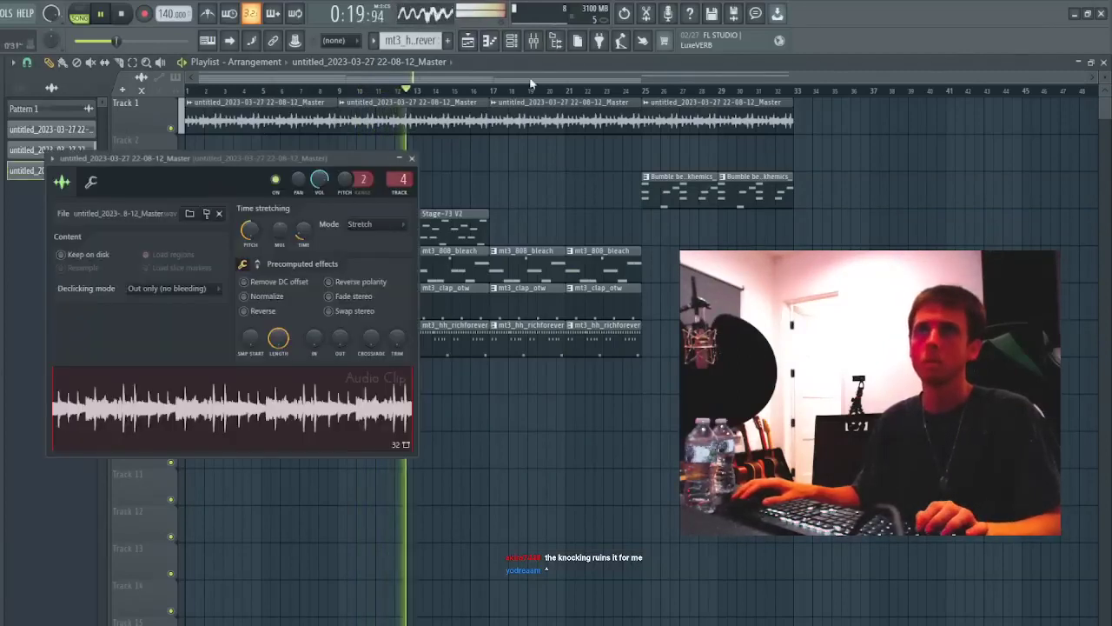
pyautogui.click(535, 41)
pyautogui.click(465, 268)
pyautogui.doubleClick(453, 130)
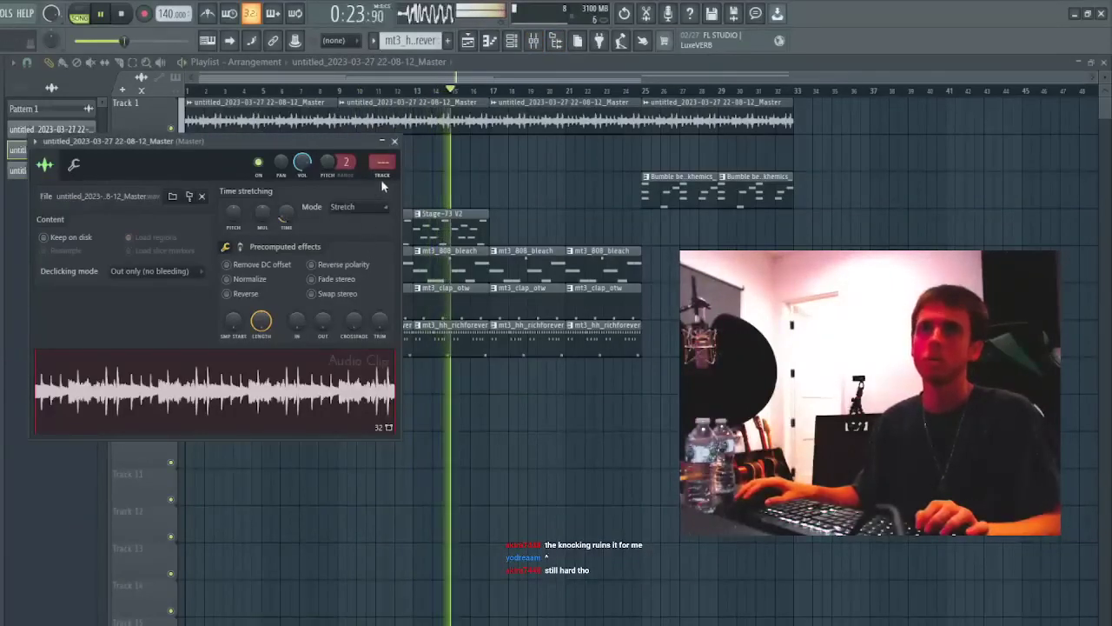
pyautogui.click(383, 164)
pyautogui.click(521, 260)
pyautogui.click(1001, 251)
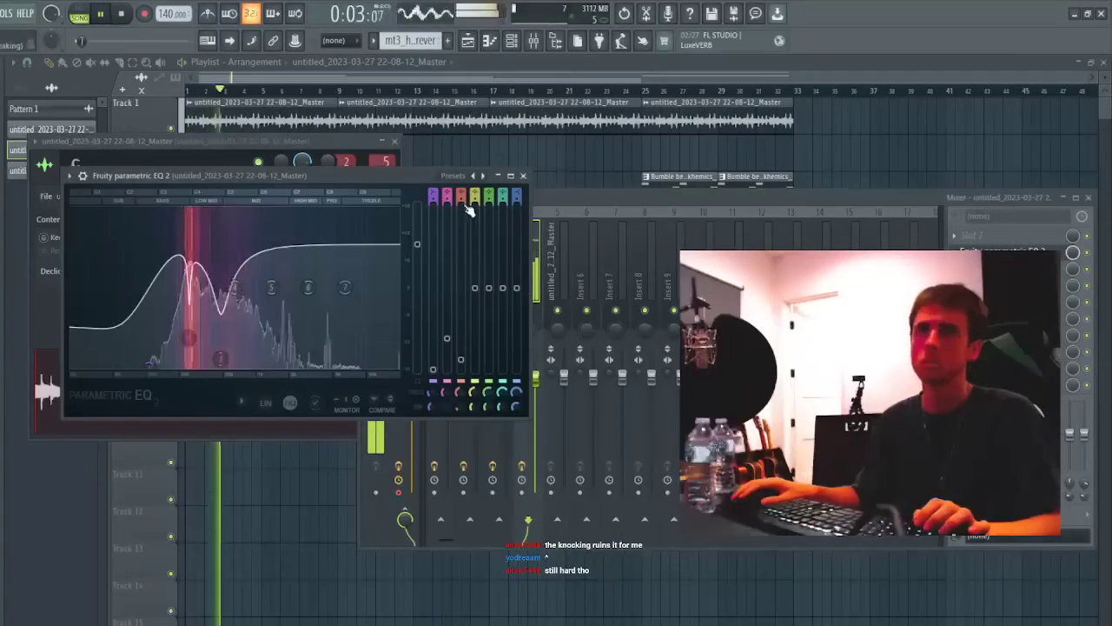
pyautogui.click(483, 176)
# - Drag the low-cut and high-cut frequencies inward, then add another parametric EQ to the insert
pyautogui.moveTo(69, 290); pyautogui.dragTo(305, 293)
pyautogui.moveTo(398, 290); pyautogui.dragTo(309, 290)
pyautogui.moveTo(233, 291); pyautogui.dragTo(400, 290)
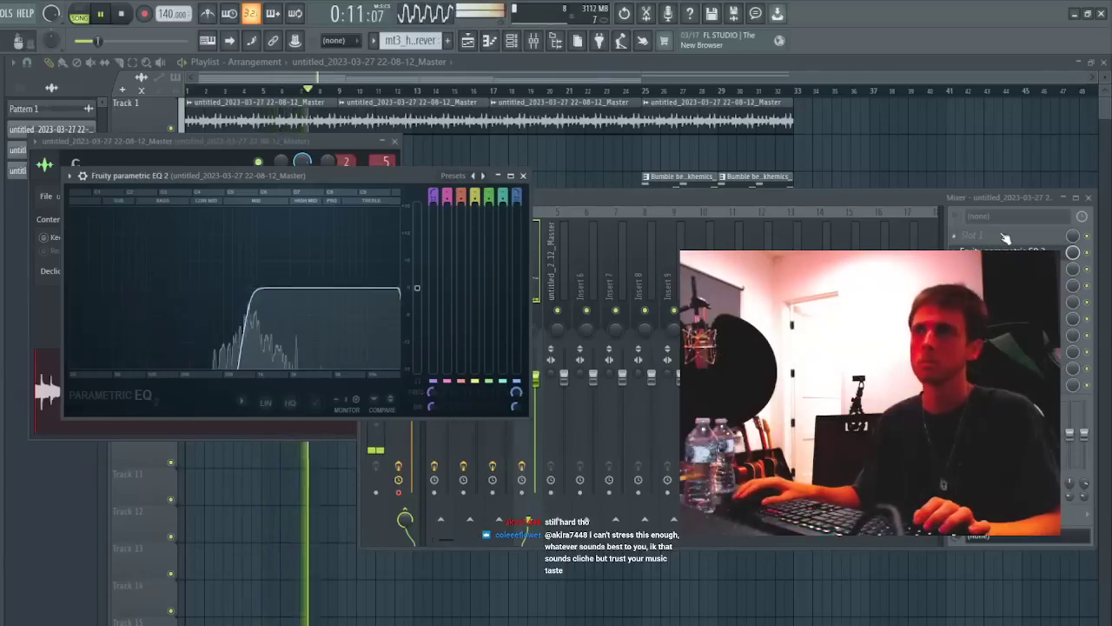
pyautogui.click(933, 246)
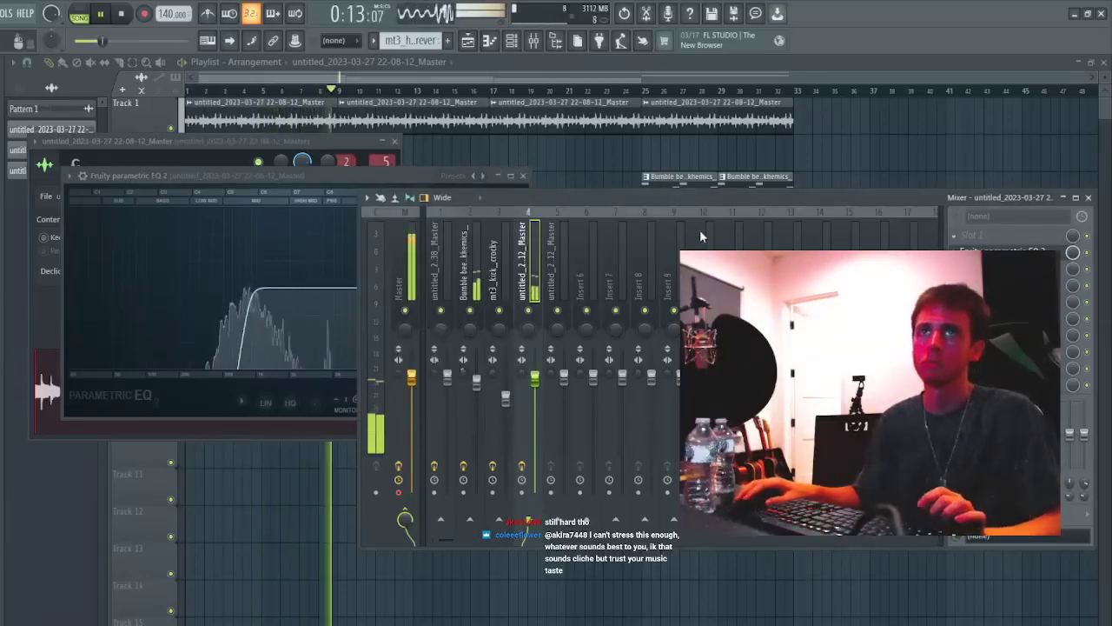
pyautogui.click(702, 237)
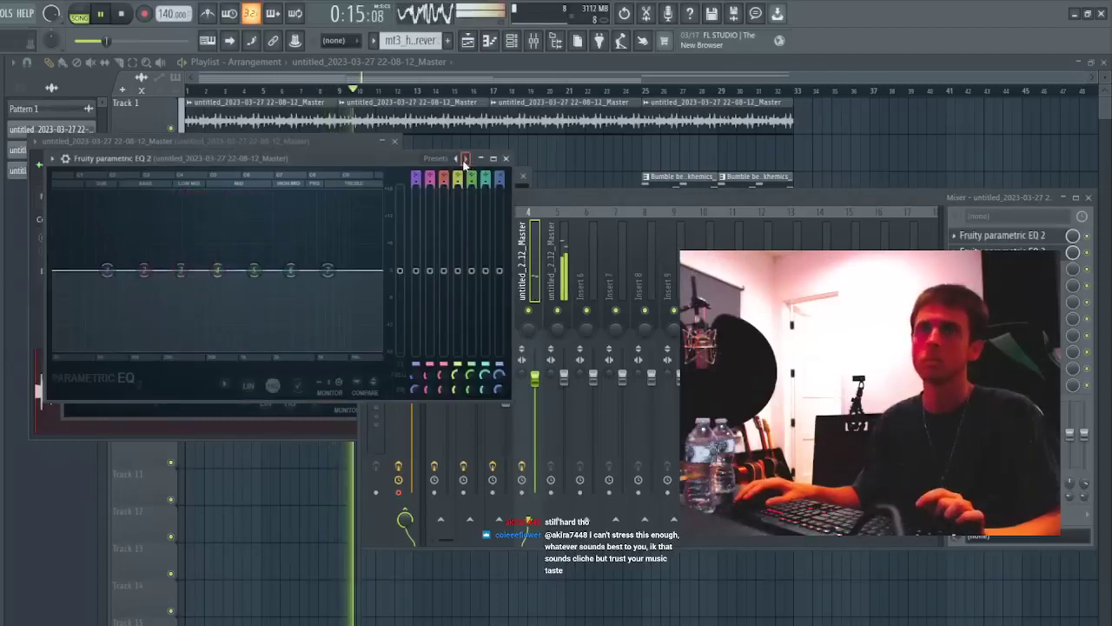
# - Set EQ bands 3 and 4 to deep notches around 492 Hz and 739 Hz
pyautogui.click(1066, 222)
pyautogui.click(557, 271)
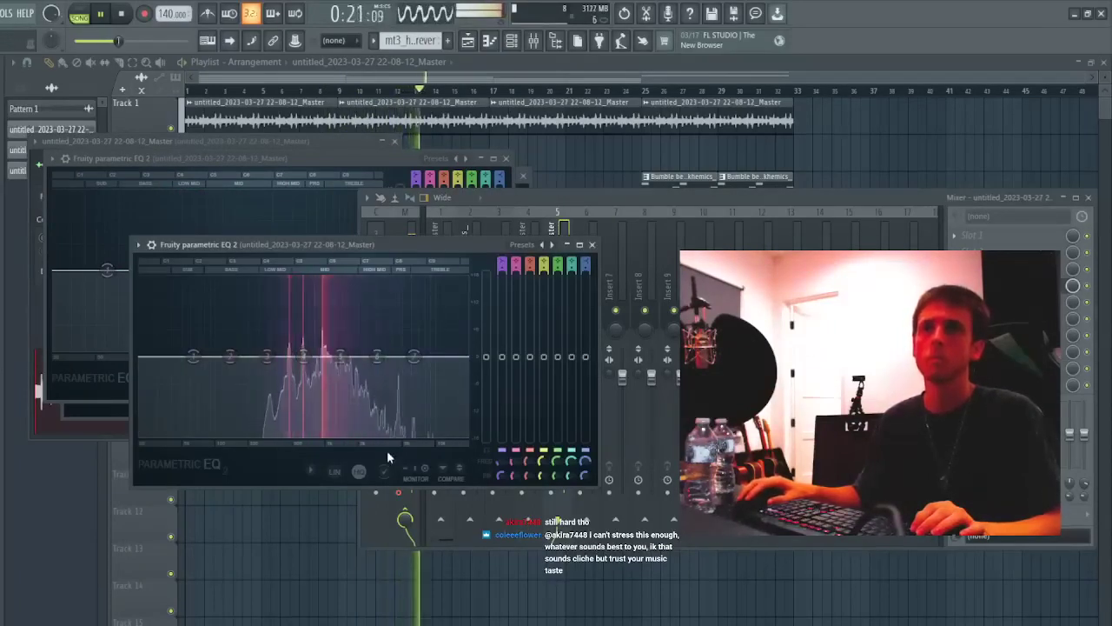
pyautogui.moveTo(304, 357)
pyautogui.mouseDown()
pyautogui.moveTo(322, 362)
pyautogui.moveTo(325, 310)
pyautogui.moveTo(324, 346)
pyautogui.mouseUp()
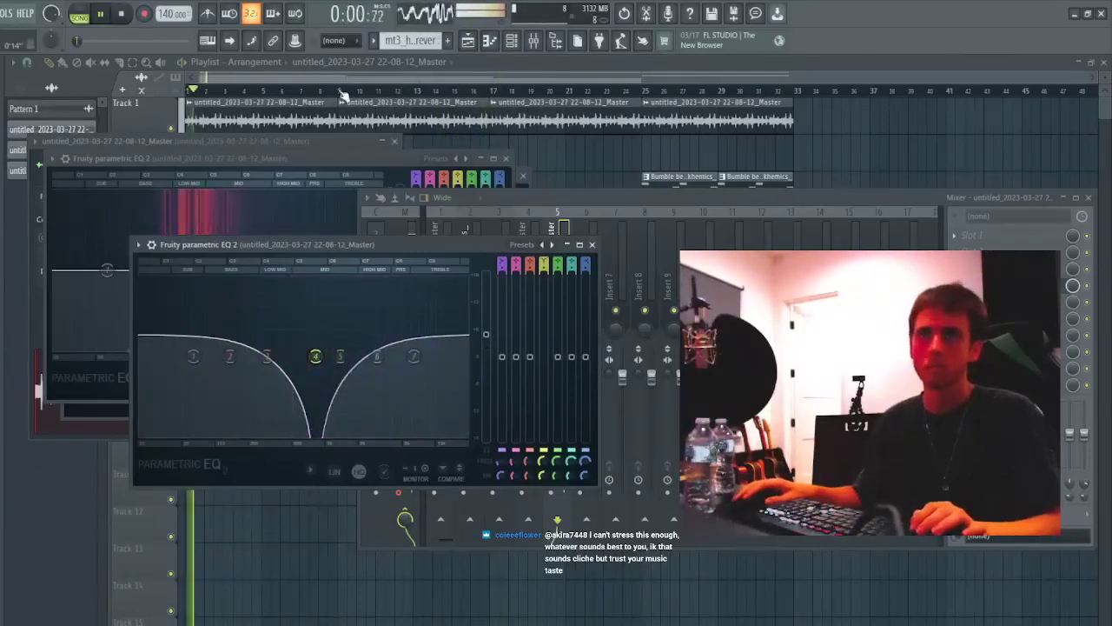
pyautogui.click(302, 222)
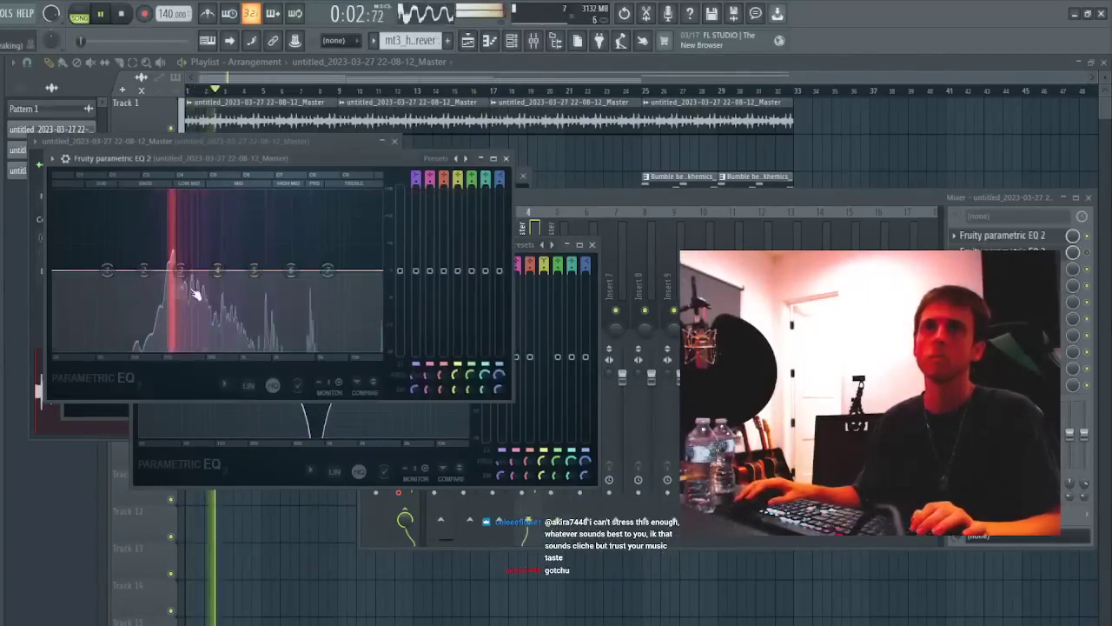
pyautogui.keyDown('alt'); pyautogui.click(181, 271); pyautogui.keyUp('alt')
pyautogui.moveTo(183, 270); pyautogui.dragTo(205, 271)
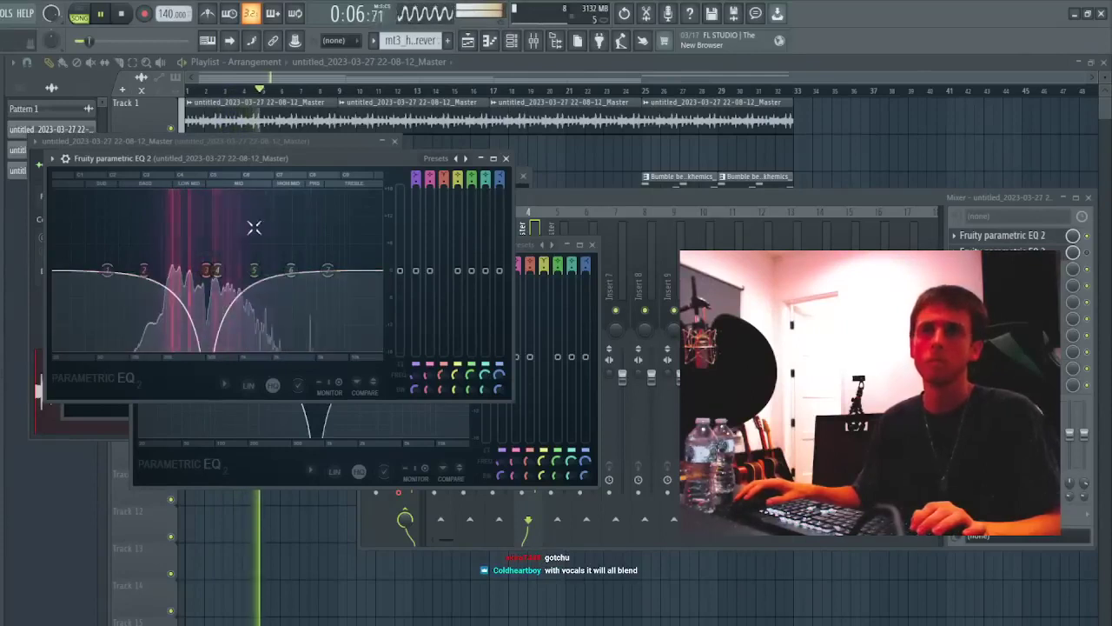
pyautogui.moveTo(218, 271); pyautogui.dragTo(222, 276)
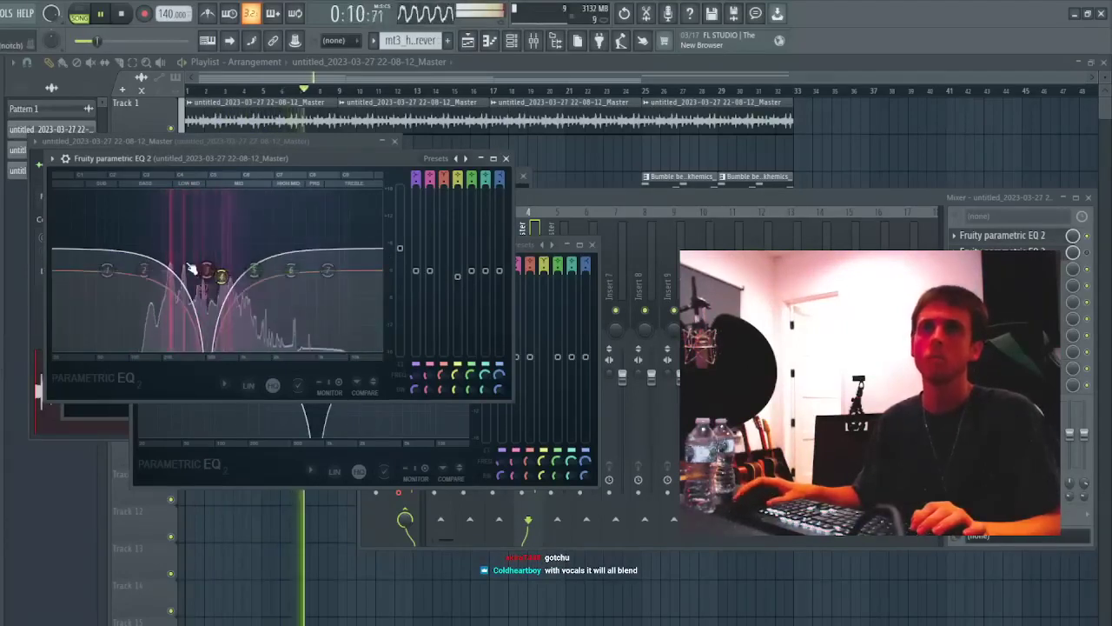
# - Raise both EQs' output levels, then bring up mixer track 5's parametric EQ
pyautogui.moveTo(400, 246); pyautogui.dragTo(400, 222)
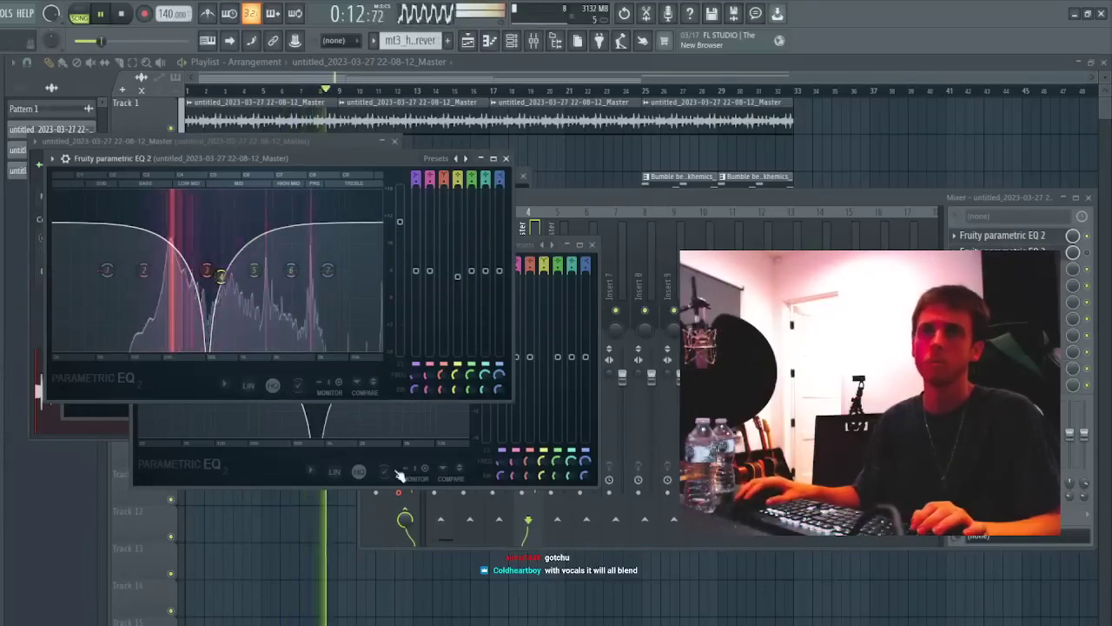
pyautogui.click(385, 461)
pyautogui.moveTo(486, 332); pyautogui.dragTo(485, 307)
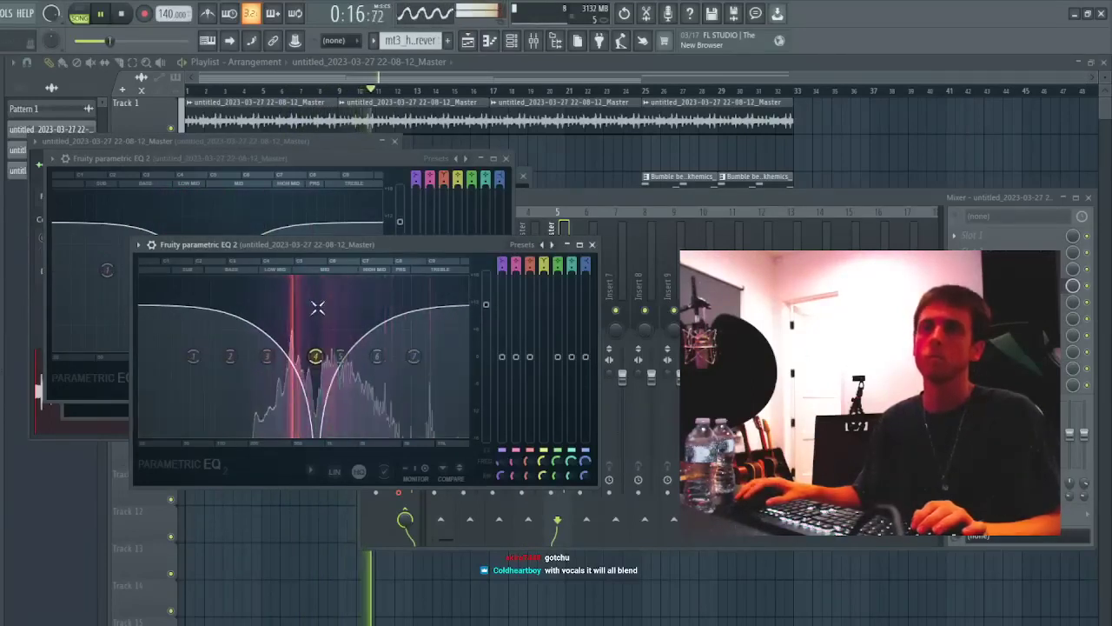
pyautogui.press('Escape')
pyautogui.press('Escape')
pyautogui.press('Escape')
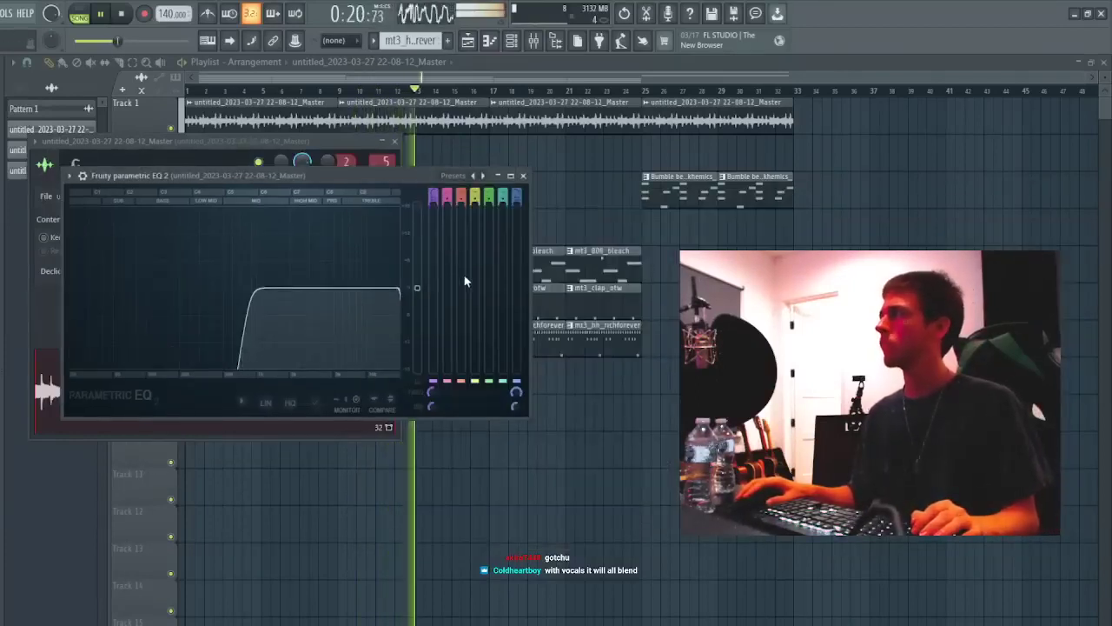
pyautogui.click(537, 40)
pyautogui.click(1026, 238)
pyautogui.click(1024, 237)
pyautogui.click(1045, 236)
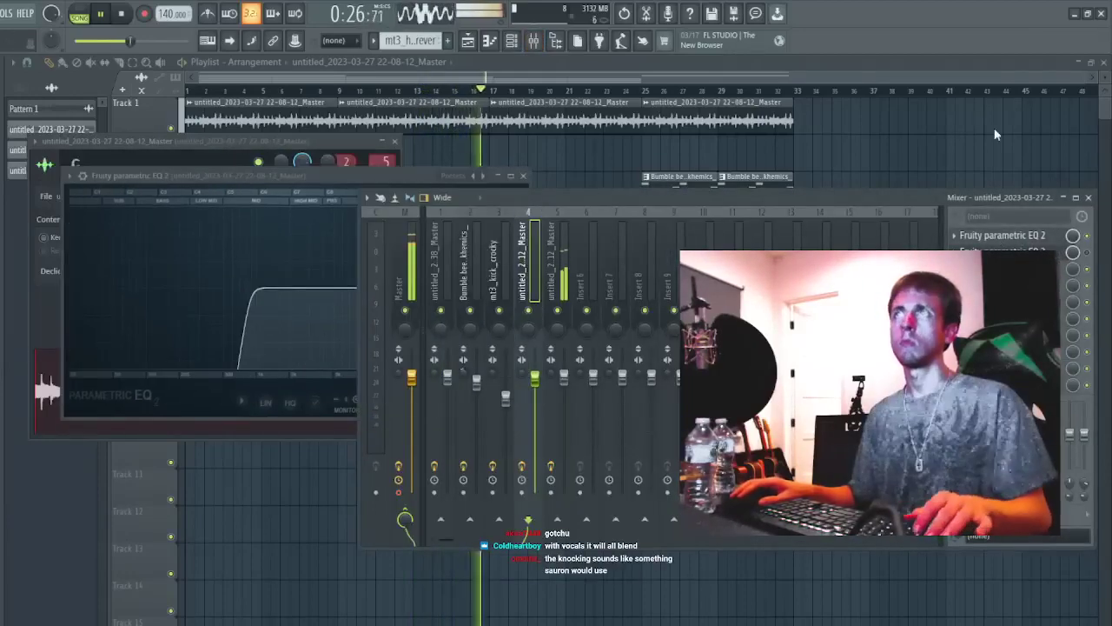
pyautogui.click(557, 273)
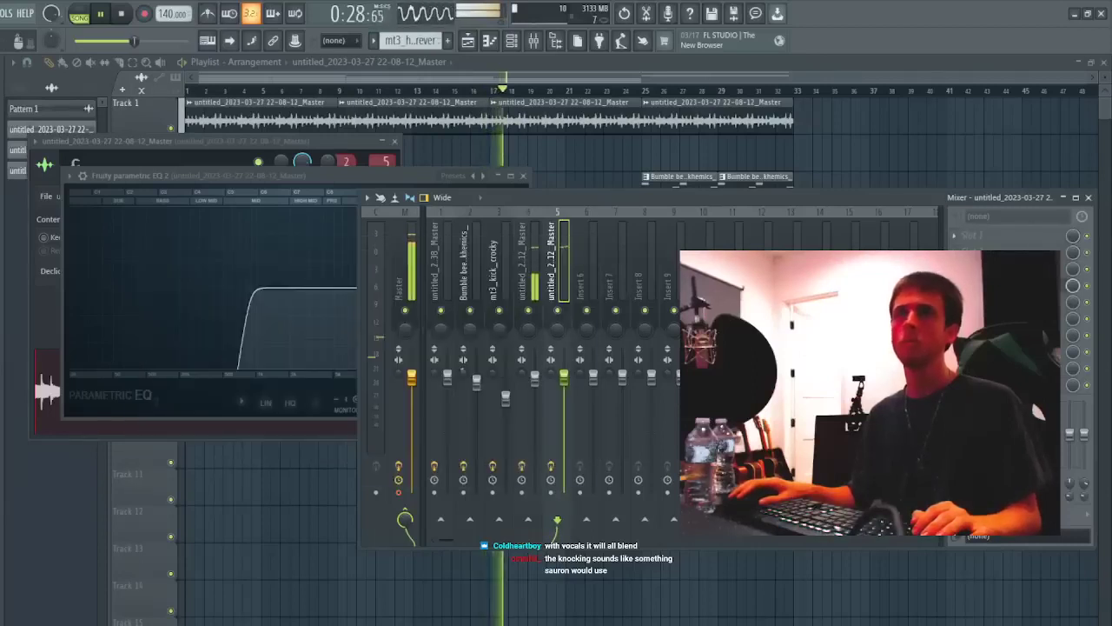
pyautogui.click(1015, 285)
pyautogui.scroll(3, 313, 360)
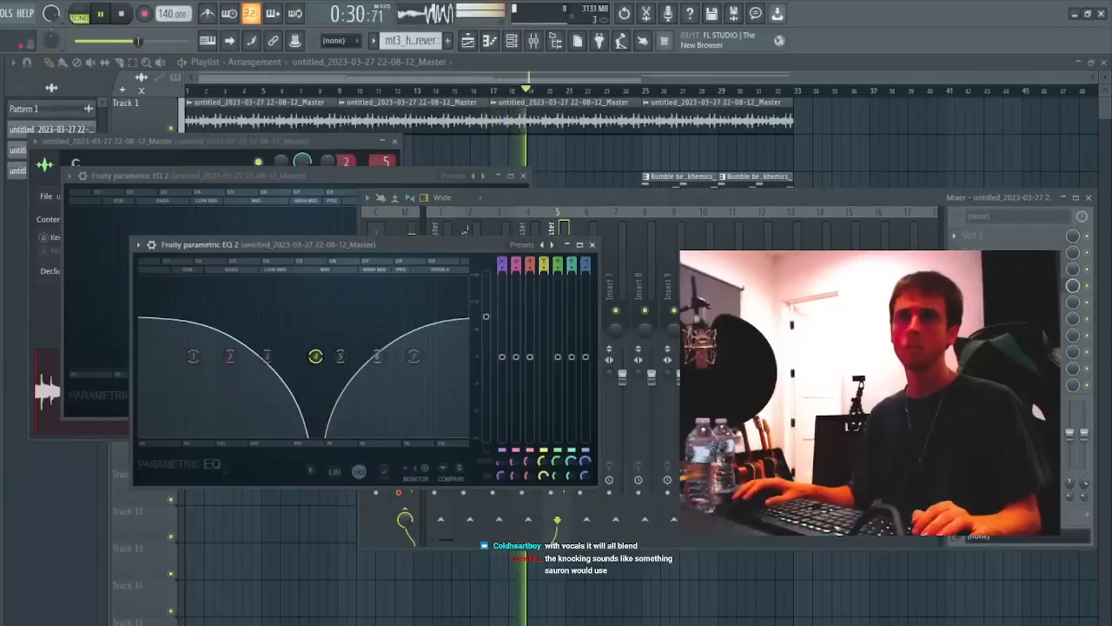
# - Duplicate the Tracks 3–4 clips to bars 17–33, deleting the copies between bars 25 and 33
pyautogui.rightClick(609, 167)
pyautogui.press('space')
pyautogui.moveTo(494, 207); pyautogui.dragTo(176, 235)
pyautogui.hotkey('ctrl', 'b')
pyautogui.rightClick(694, 193)
pyautogui.rightClick(754, 198)
pyautogui.rightClick(687, 229)
pyautogui.rightClick(756, 232)
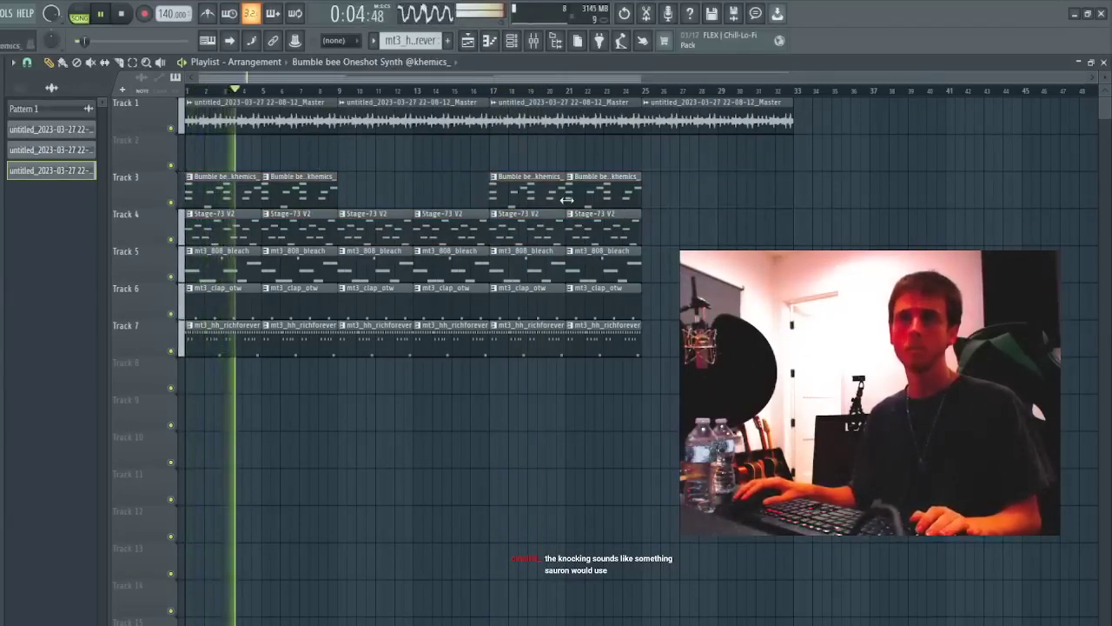
# - Duplicate Track 3 into bars 9–17, slice Tracks 3–7 at bar 8.5, and delete the Stage-73 V2 clips in bars 9–17
pyautogui.moveTo(379, 206); pyautogui.dragTo(149, 172)
pyautogui.hotkey('ctrl', 'b')
pyautogui.click(302, 187)
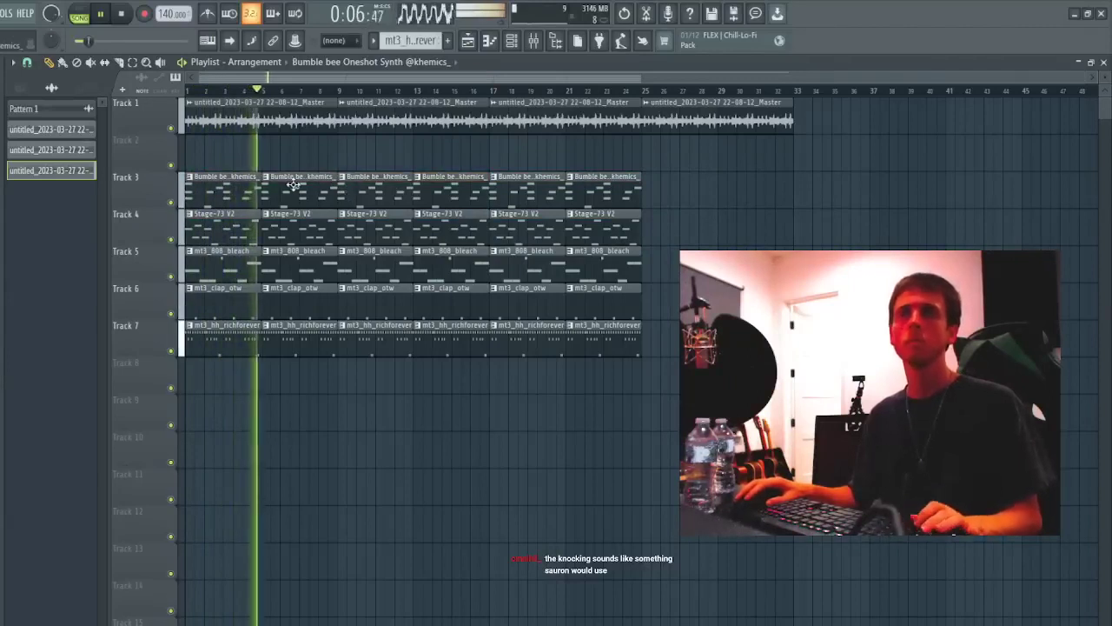
pyautogui.press('c')
pyautogui.moveTo(333, 179)
pyautogui.mouseDown()
pyautogui.moveTo(340, 409)
pyautogui.moveTo(342, 172)
pyautogui.moveTo(325, 391)
pyautogui.mouseUp()
pyautogui.press('p')
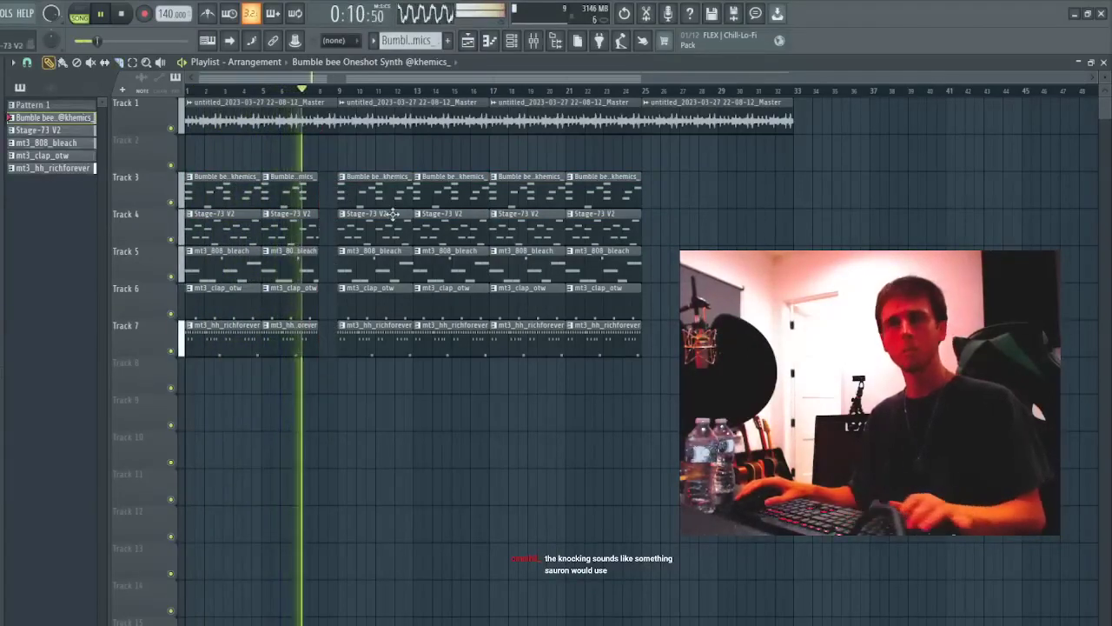
pyautogui.rightClick(397, 216)
pyautogui.rightClick(458, 223)
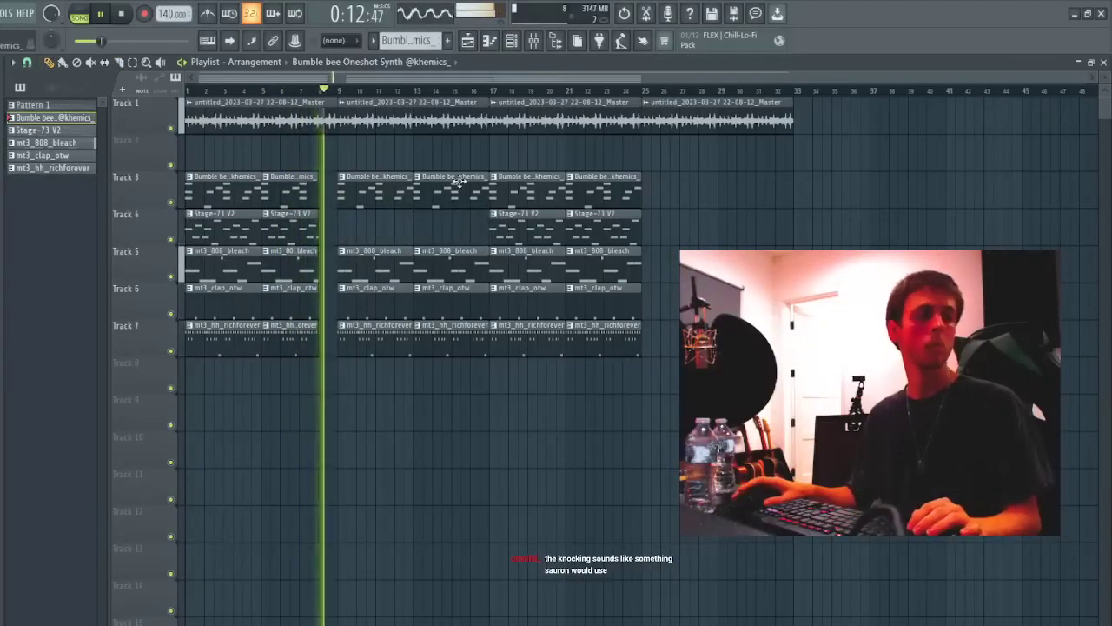
# - Stretch the sliced second clips on Tracks 3–7 out to bar 9
pyautogui.moveTo(325, 138); pyautogui.dragTo(306, 337)
pyautogui.press('space')
pyautogui.press('space')
pyautogui.moveTo(317, 186)
pyautogui.mouseDown()
pyautogui.moveTo(333, 184)
pyautogui.moveTo(308, 183)
pyautogui.mouseUp()
pyautogui.keyDown('ctrl'); pyautogui.click(316, 162); pyautogui.keyUp('ctrl')
pyautogui.click(329, 92)
pyautogui.hotkey('ctrl', 'z')
pyautogui.moveTo(325, 173); pyautogui.dragTo(308, 417)
pyautogui.moveTo(314, 309); pyautogui.dragTo(337, 310)
pyautogui.hotkey('ctrl', 'd')
# - Delete Track 3's clips from bars 17 to 25
pyautogui.keyDown('ctrl'); pyautogui.rightClick(473, 193); pyautogui.keyUp('ctrl')
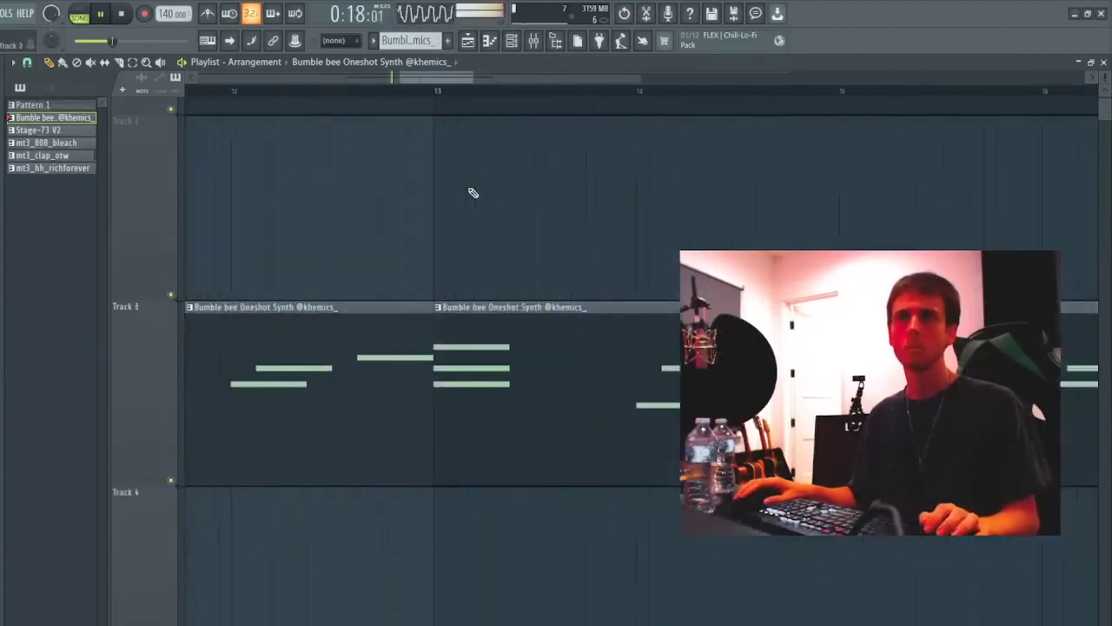
pyautogui.keyDown('ctrl'); pyautogui.rightClick(474, 193); pyautogui.keyUp('ctrl')
pyautogui.hotkey('ctrl', 'a')
pyautogui.scroll(-1, 599, 221)
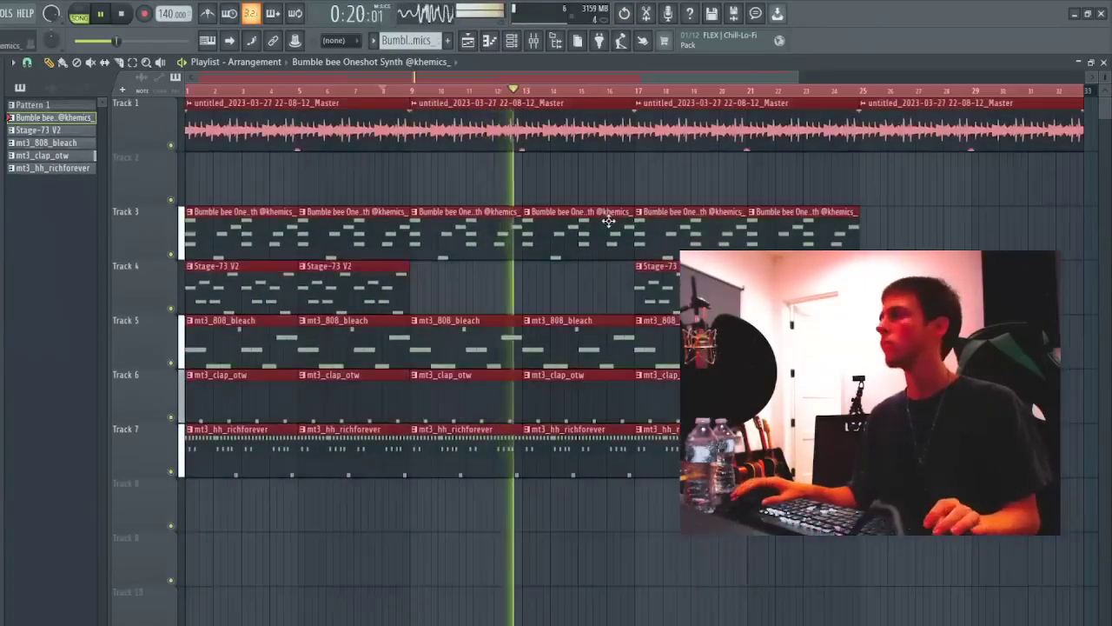
pyautogui.scroll(-1, 608, 219)
pyautogui.hotkey('ctrl', 'd')
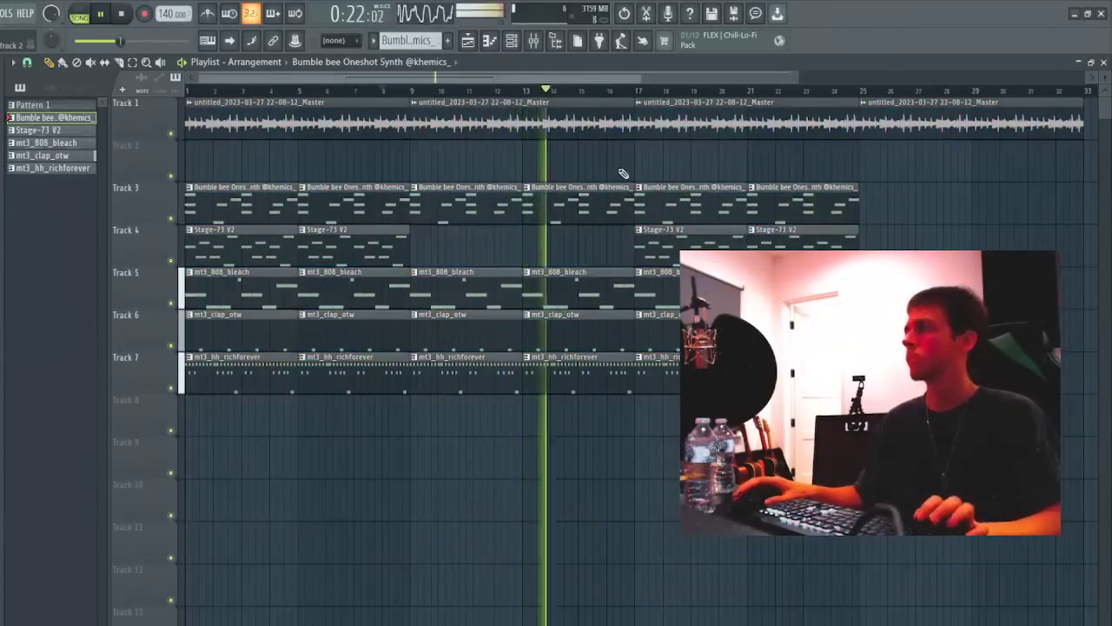
pyautogui.rightClick(804, 204)
pyautogui.rightClick(696, 204)
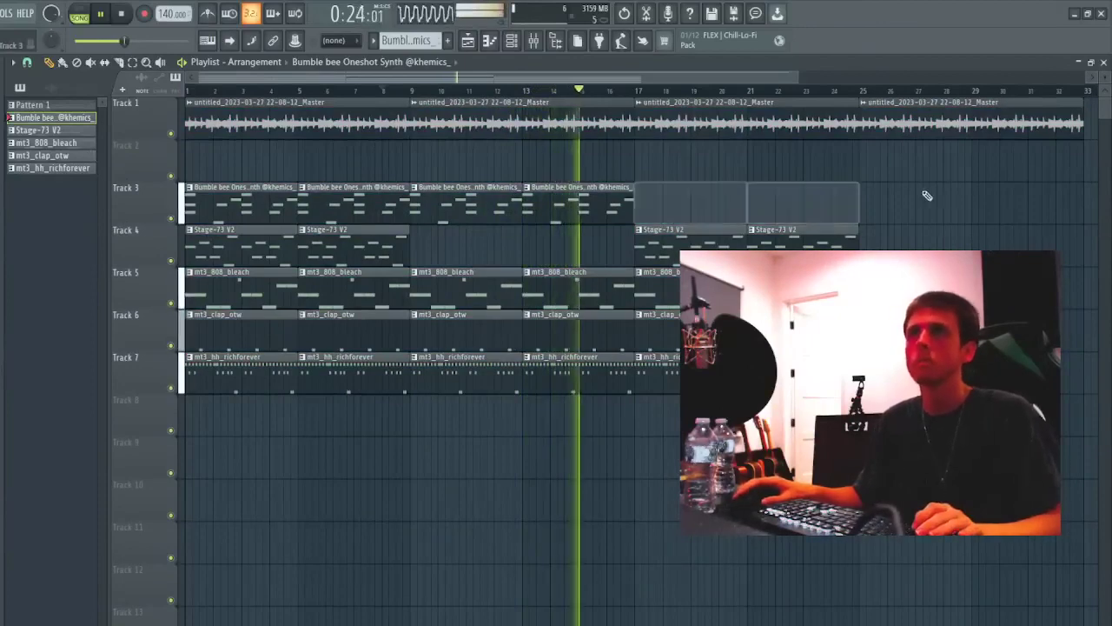
# - Check the master channel's limiter and the Track 1 audio clip's settings
pyautogui.press('F9')
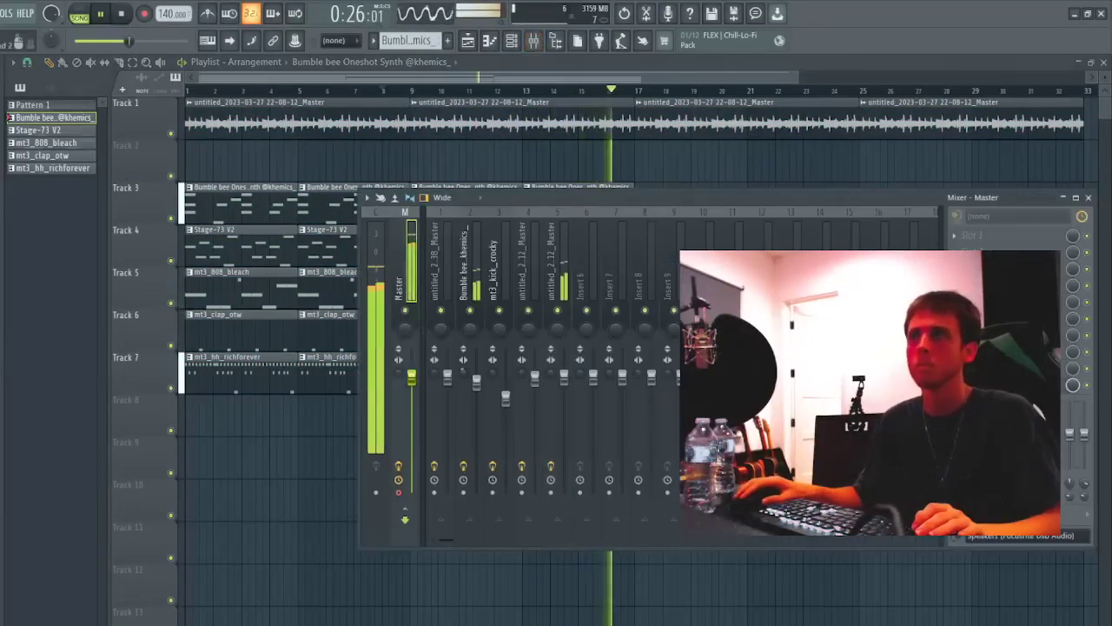
pyautogui.click(1004, 385)
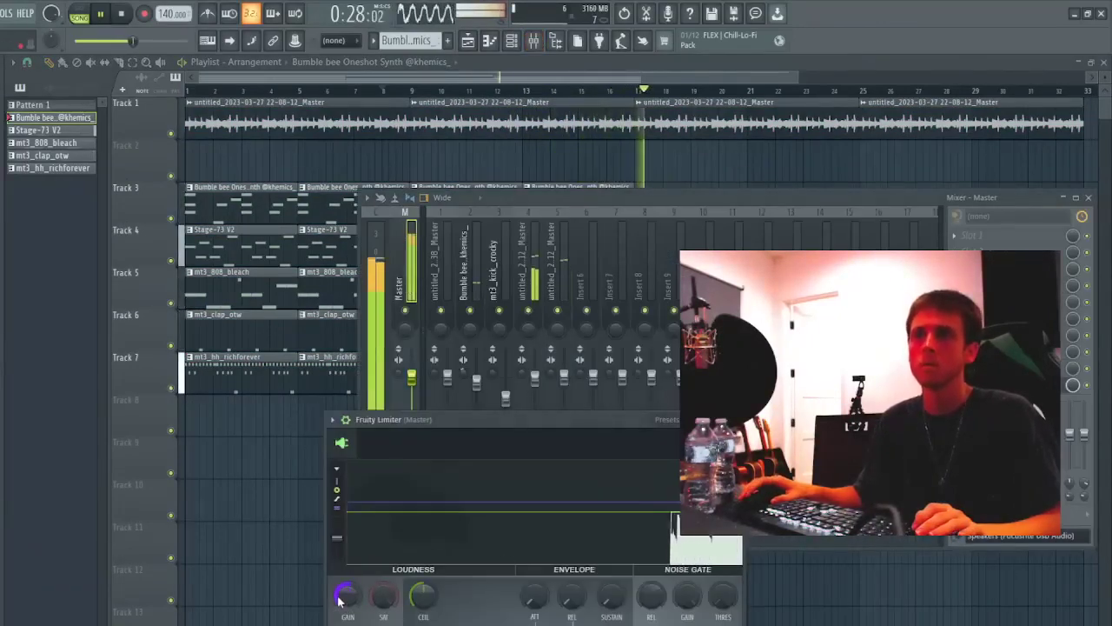
pyautogui.click(512, 42)
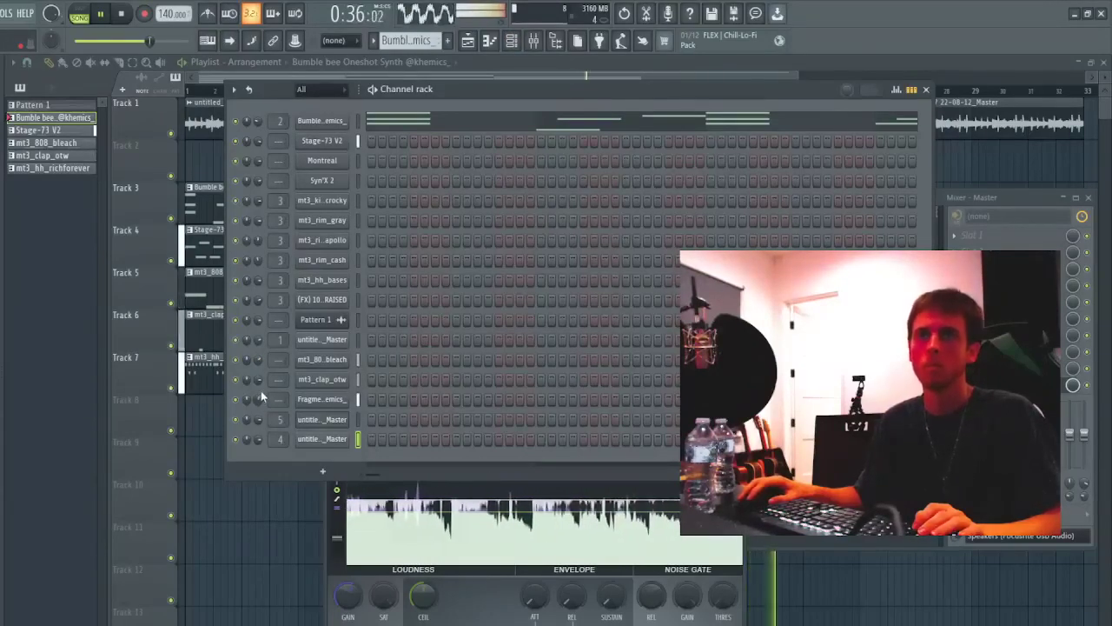
pyautogui.click(942, 116)
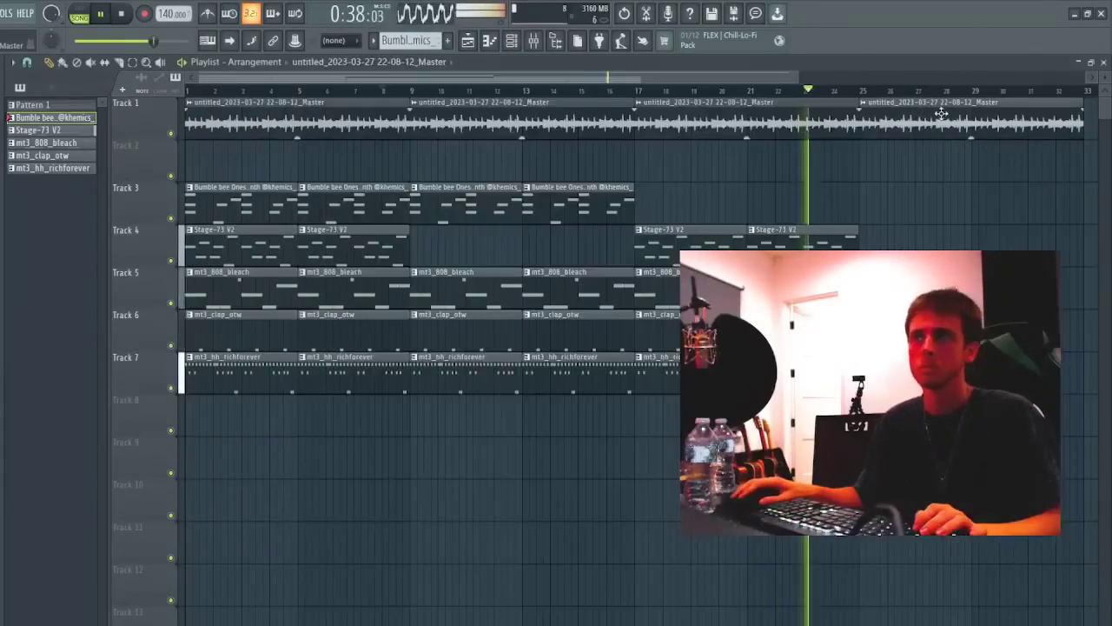
pyautogui.doubleClick(941, 114)
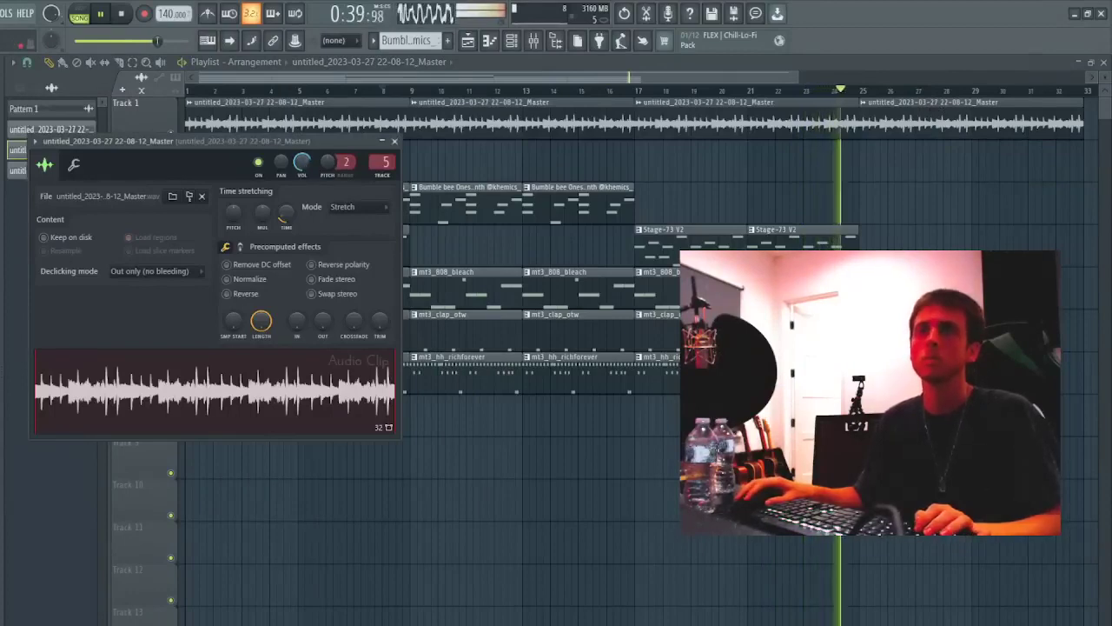
pyautogui.rightClick(849, 199)
# - Delete Track 1's last audio clip and duplicate the remaining three clips past bar 25
pyautogui.scroll(-2, 678, 92)
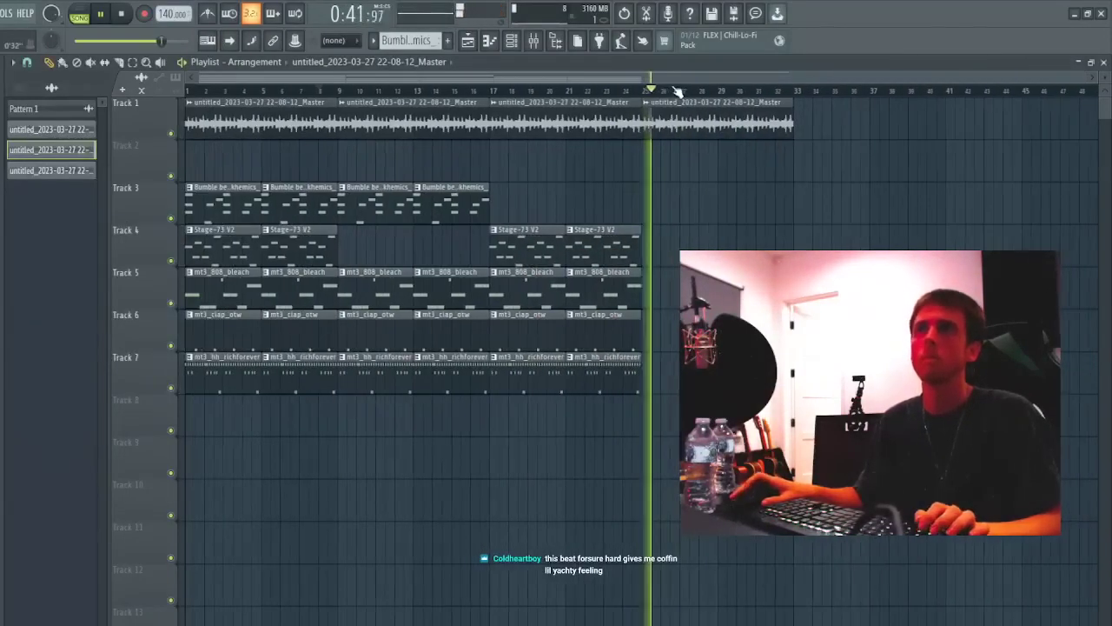
pyautogui.rightClick(771, 111)
pyautogui.moveTo(663, 135); pyautogui.dragTo(304, 104)
pyautogui.hotkey('ctrl', 'b')
pyautogui.hotkey('ctrl', 'd')
# - Lower the untitled_2_12_Master and Bumble bee channel faders in the mixer
pyautogui.click(532, 40)
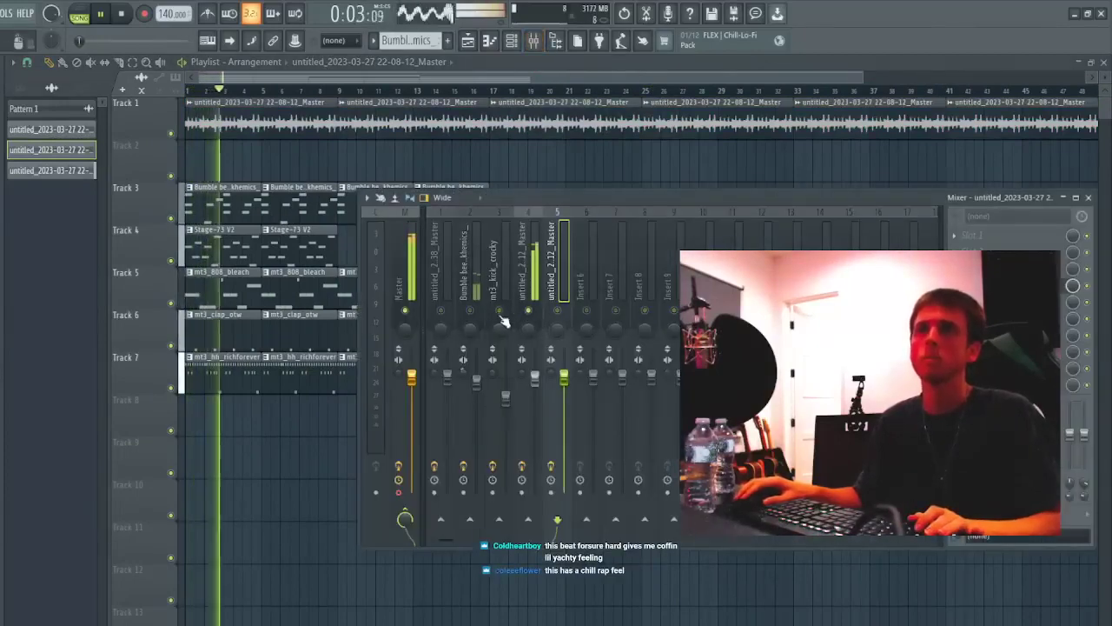
pyautogui.press('F6')
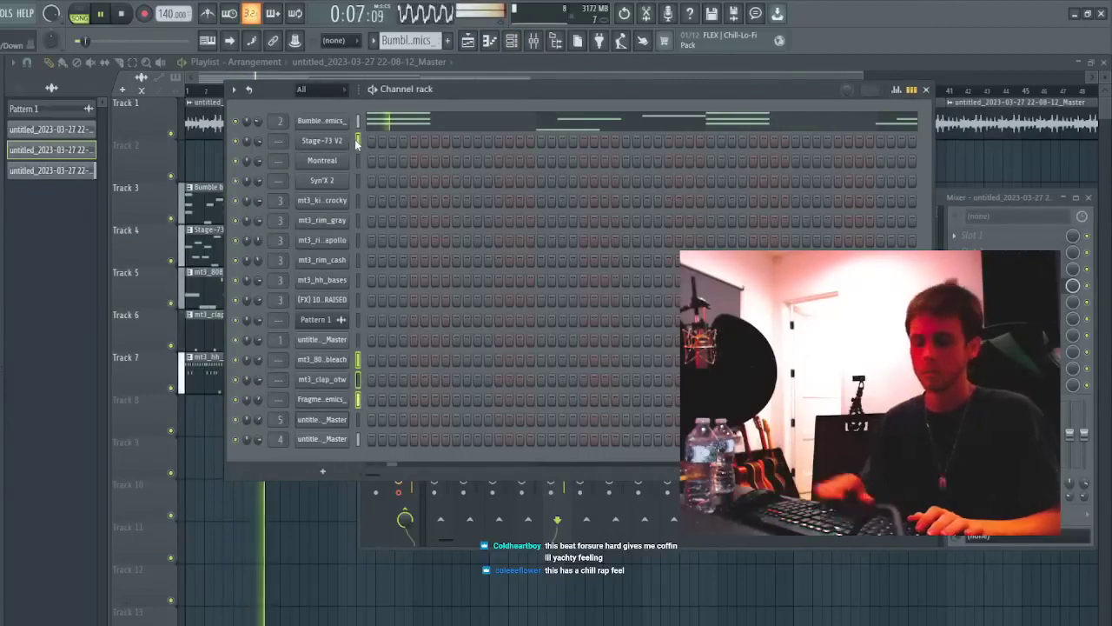
pyautogui.press('F6')
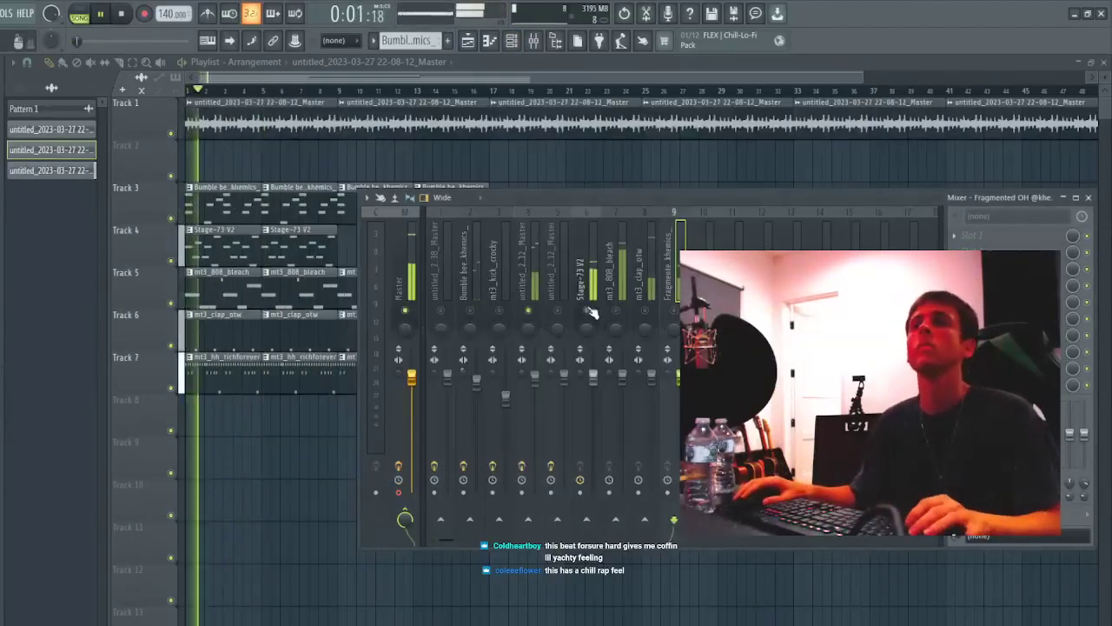
pyautogui.click(630, 396)
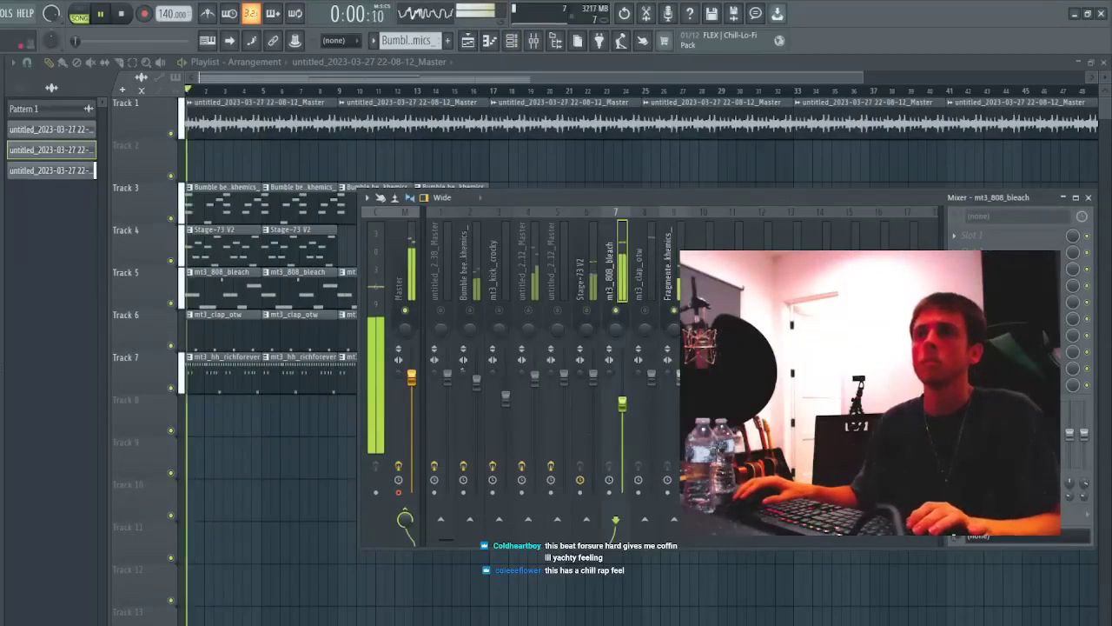
pyautogui.click(673, 363)
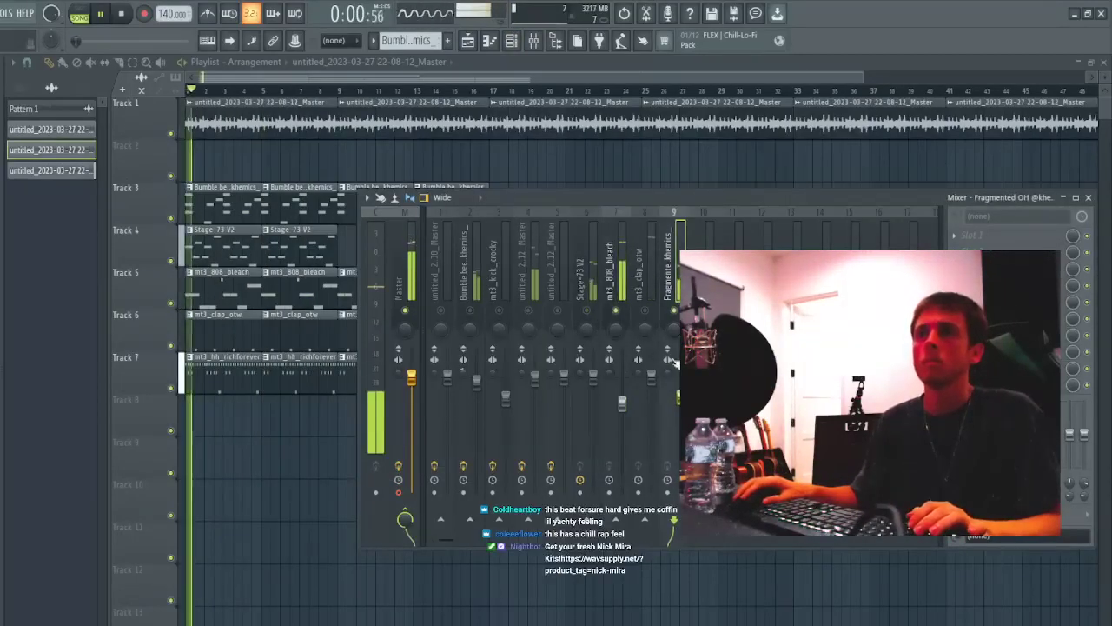
pyautogui.click(586, 314)
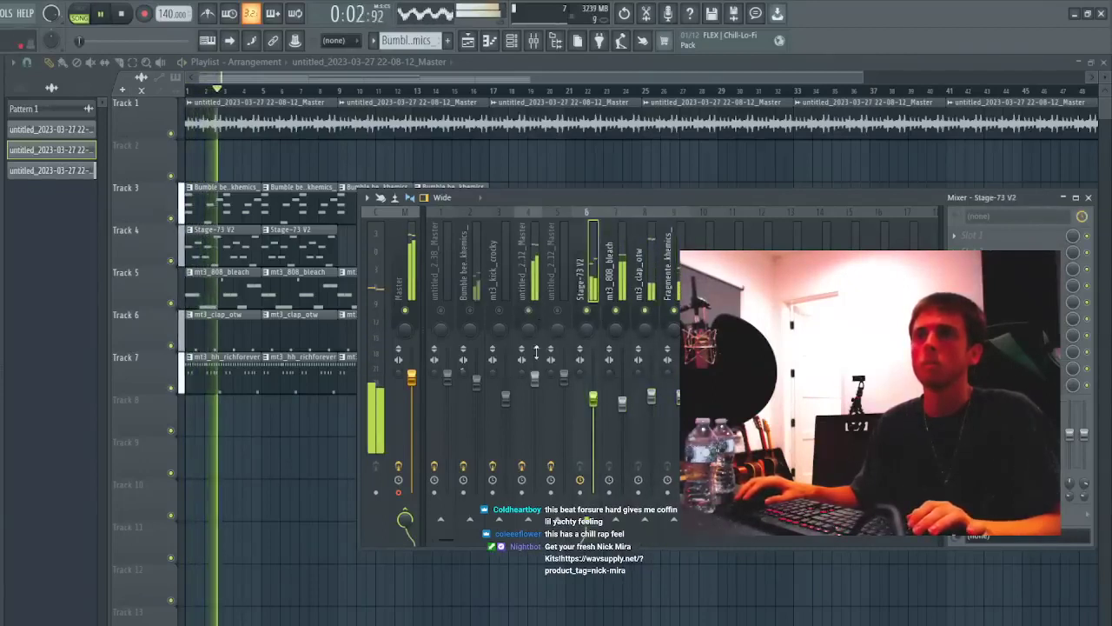
pyautogui.moveTo(534, 377); pyautogui.dragTo(539, 406)
pyautogui.moveTo(476, 379); pyautogui.dragTo(480, 406)
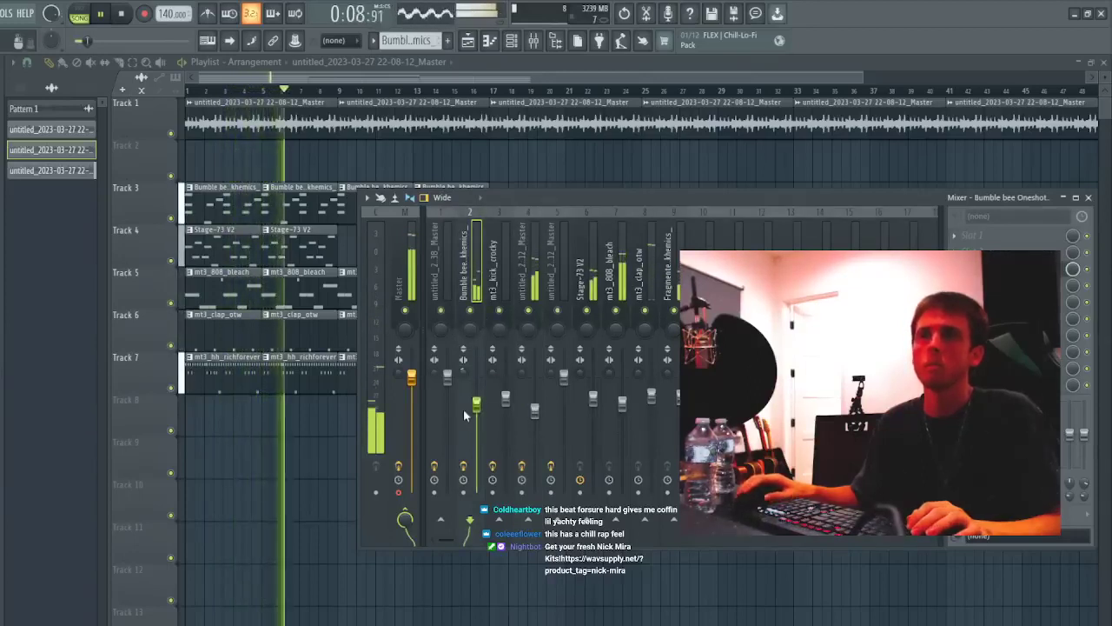
# - Review the kick, master limiter, clap, Fragmented OH and 808 mixer channels
pyautogui.click(506, 400)
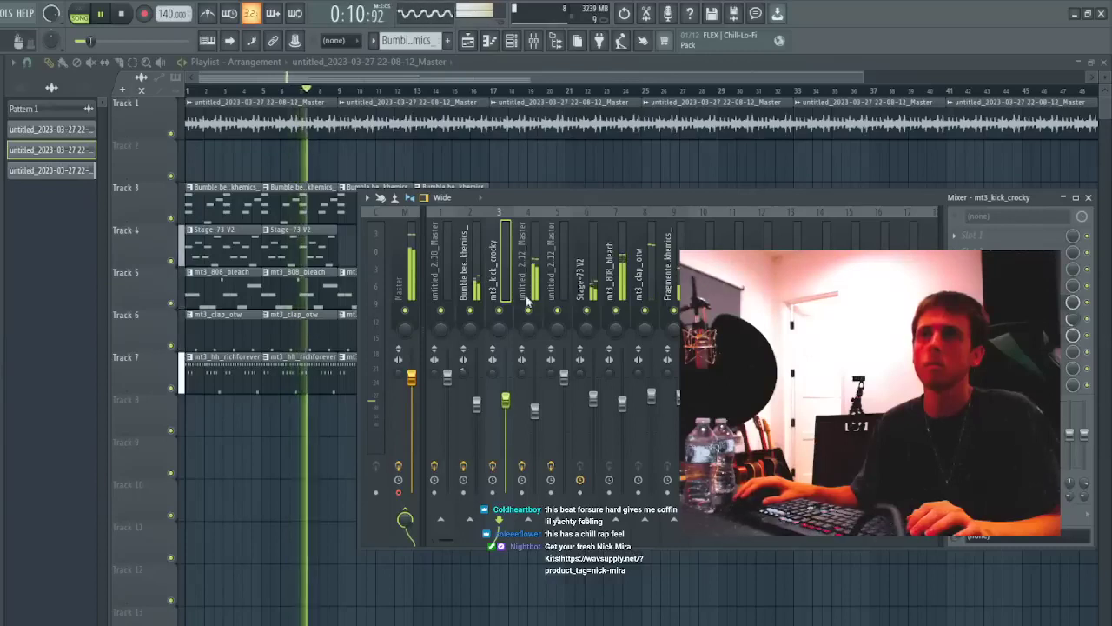
pyautogui.click(536, 412)
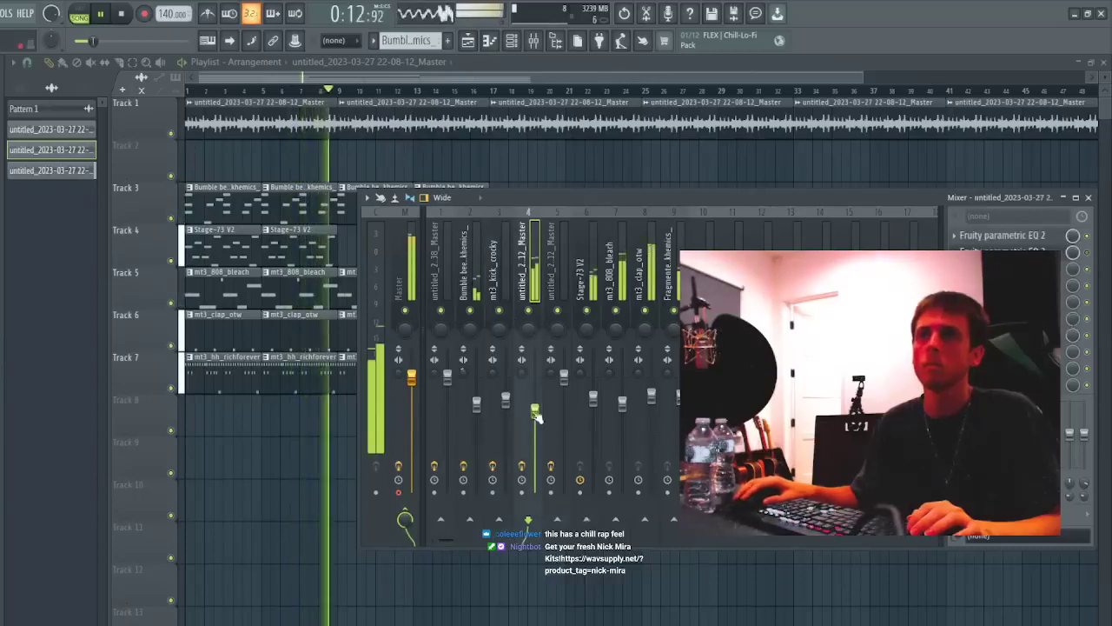
pyautogui.click(407, 280)
pyautogui.click(1008, 385)
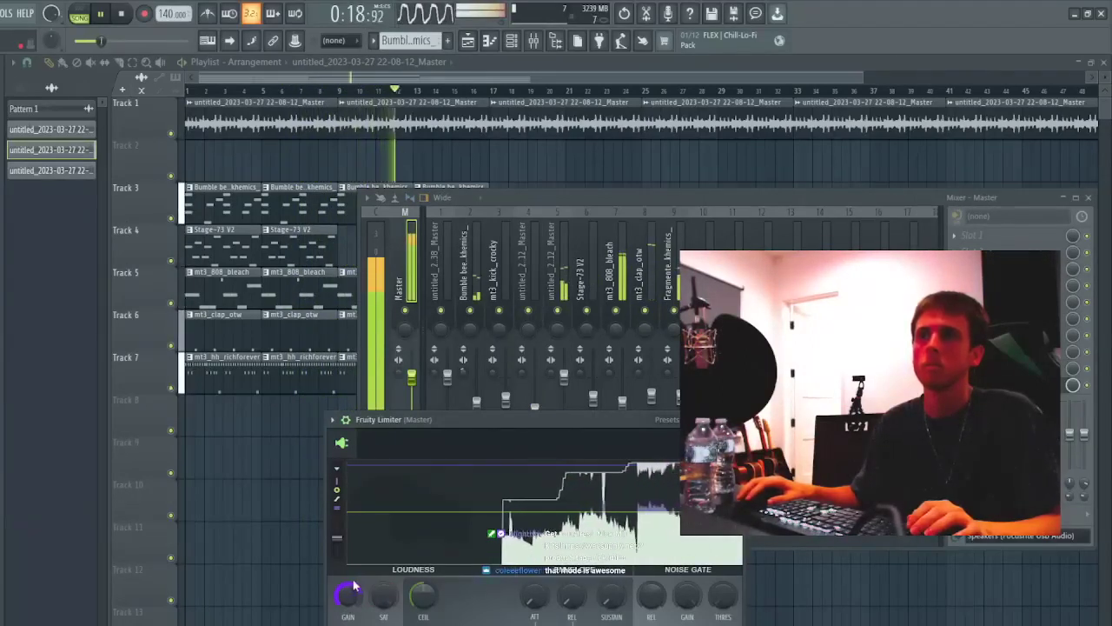
pyautogui.click(656, 278)
pyautogui.click(671, 289)
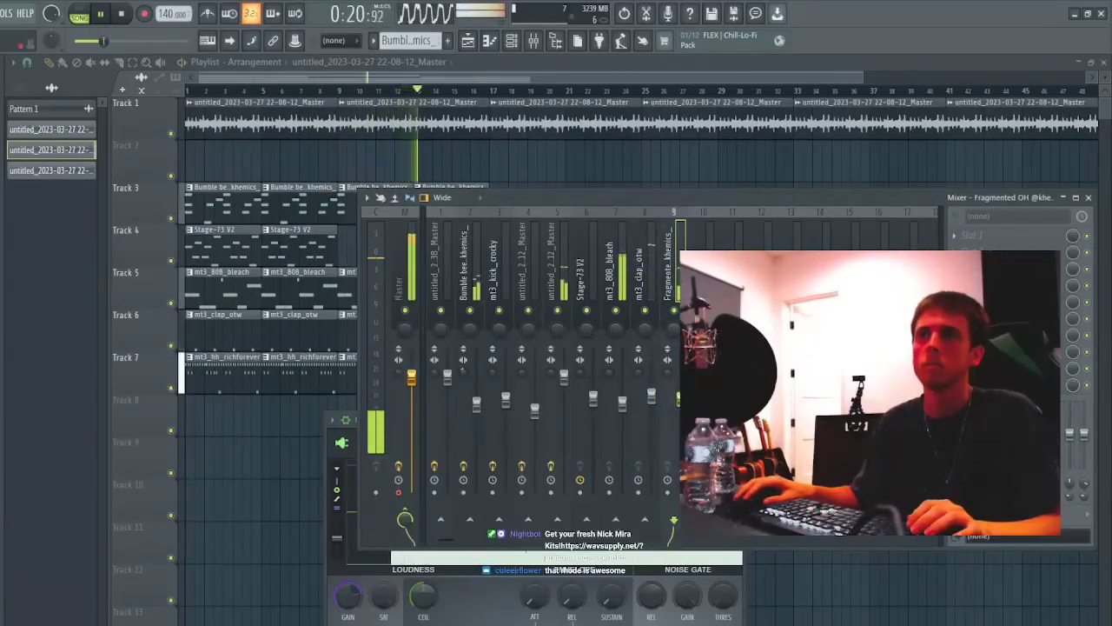
pyautogui.press('Right')
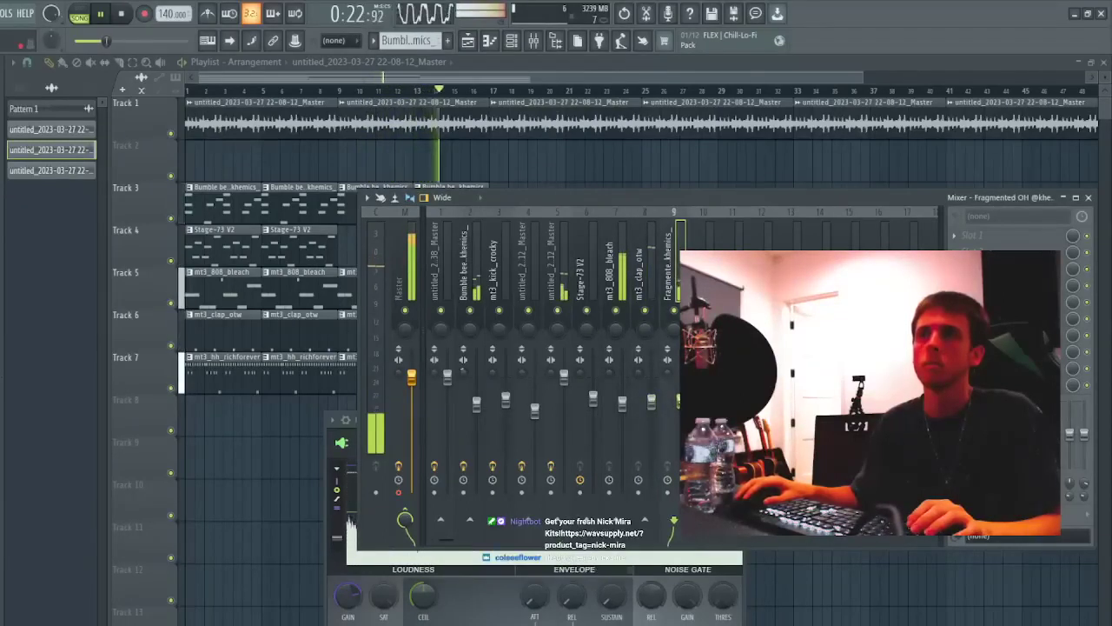
pyautogui.click(624, 404)
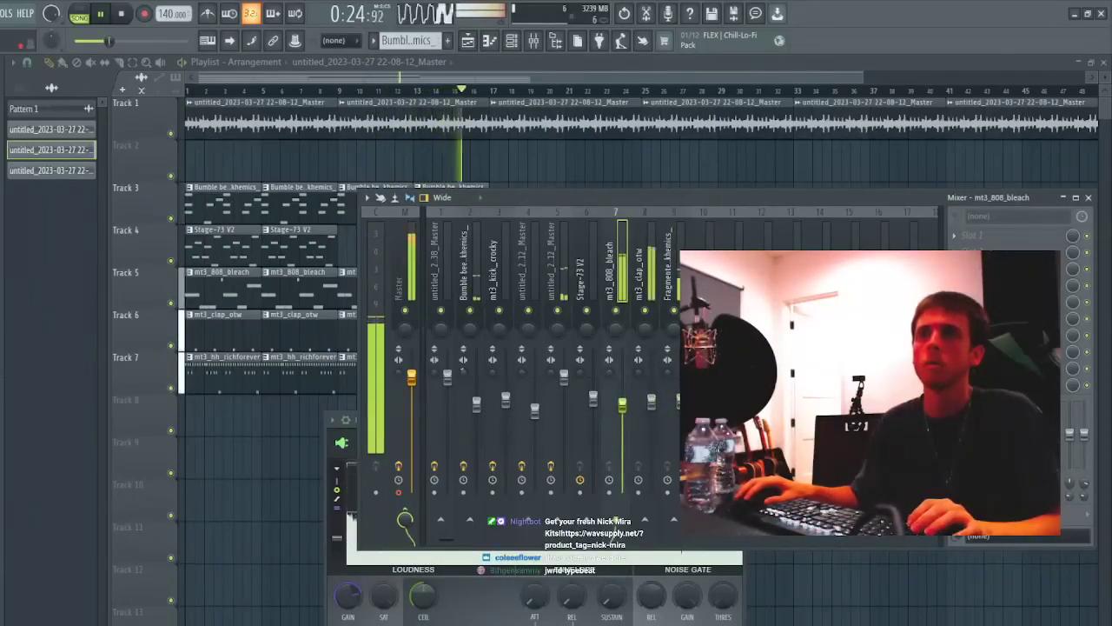
pyautogui.click(653, 404)
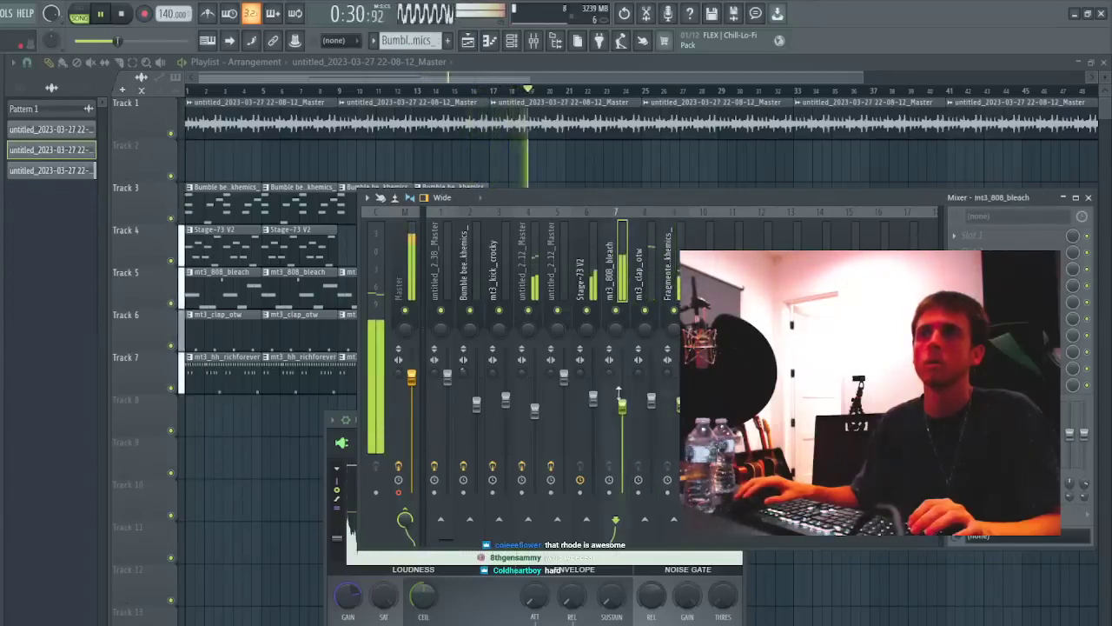
pyautogui.click(526, 269)
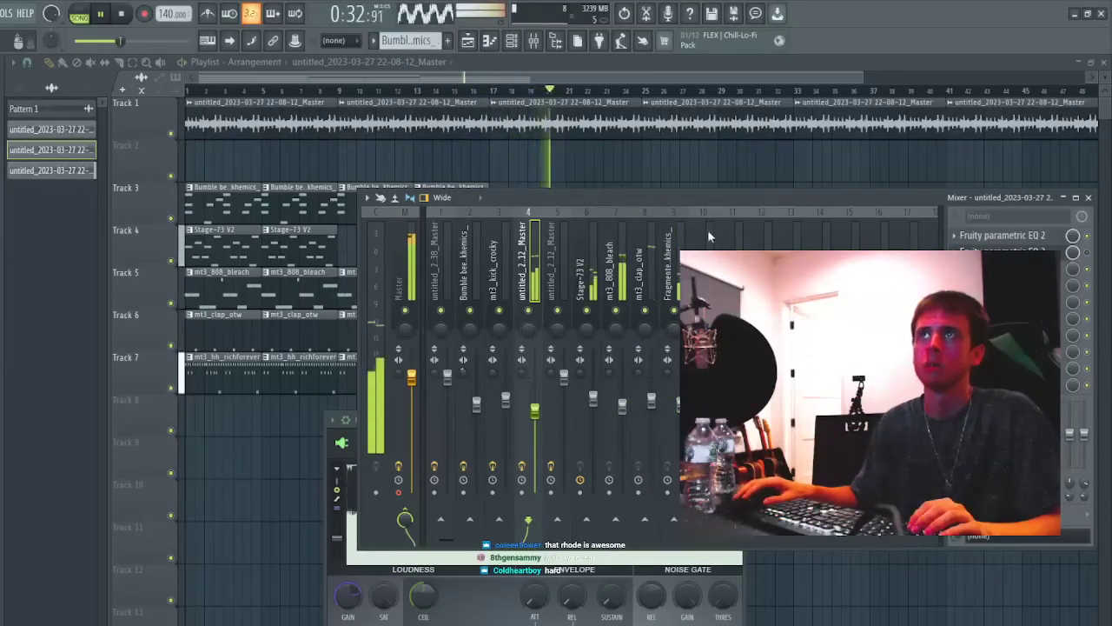
pyautogui.moveTo(249, 340); pyautogui.dragTo(248, 359)
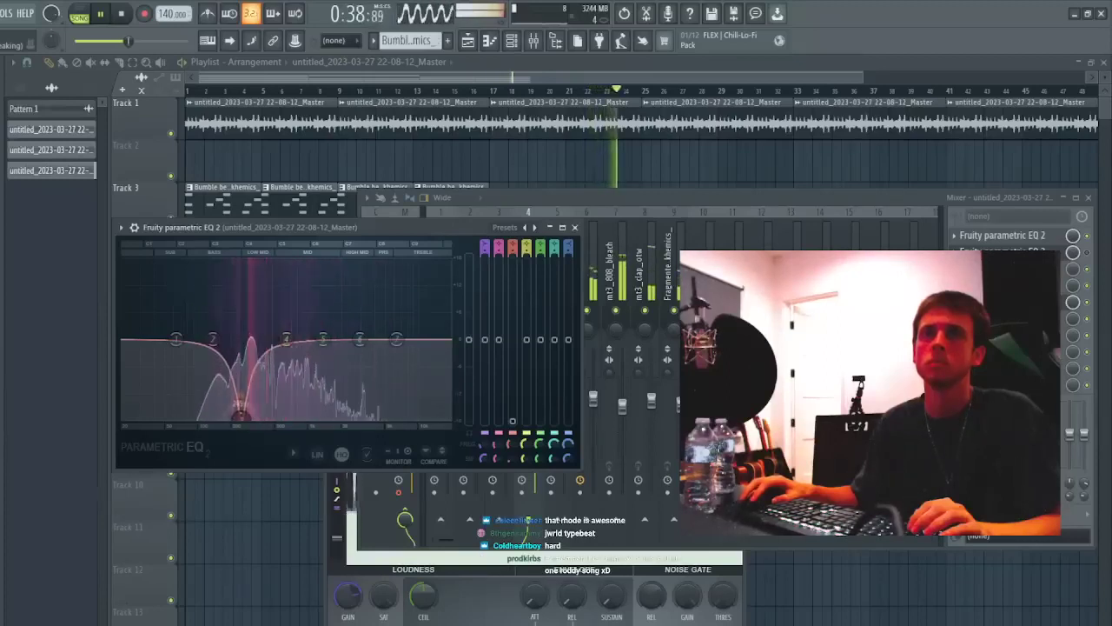
pyautogui.moveTo(286, 339); pyautogui.dragTo(259, 379)
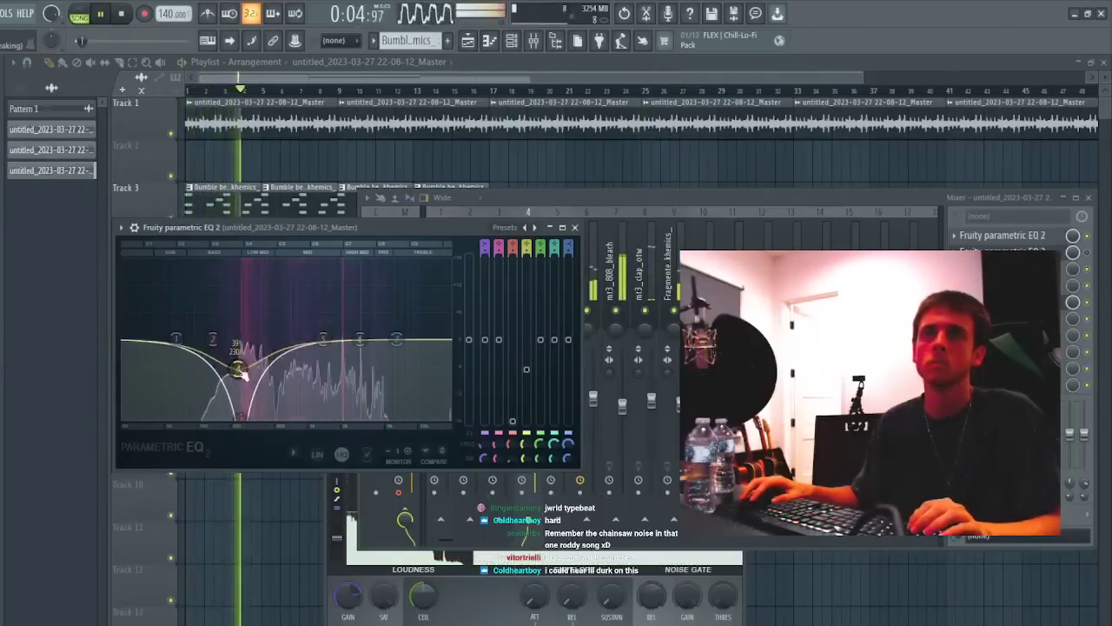
pyautogui.click(766, 179)
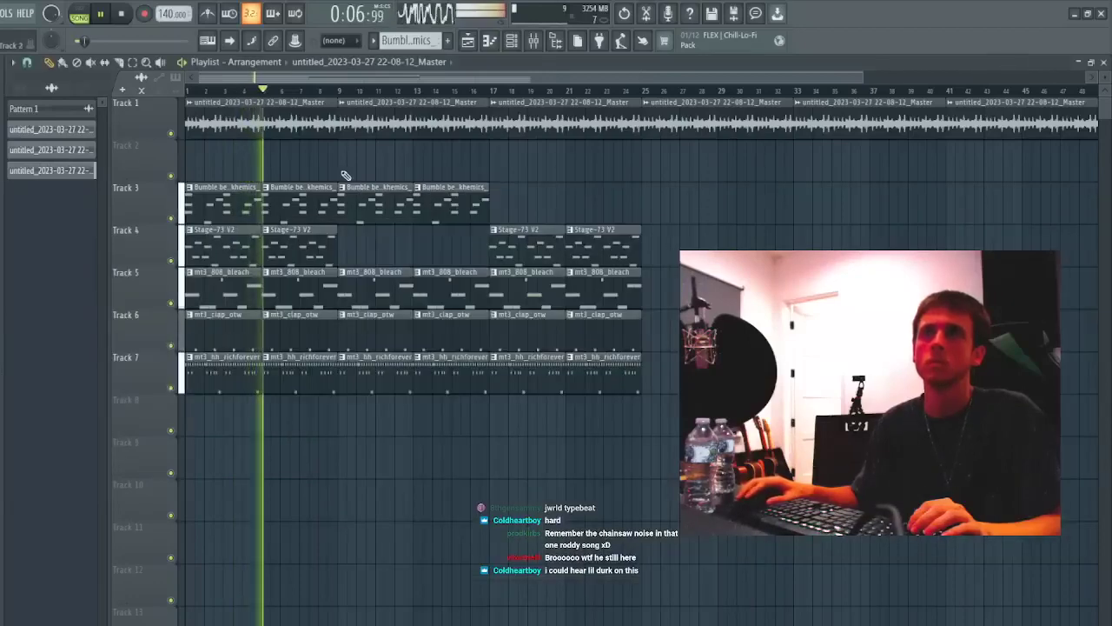
pyautogui.doubleClick(304, 121)
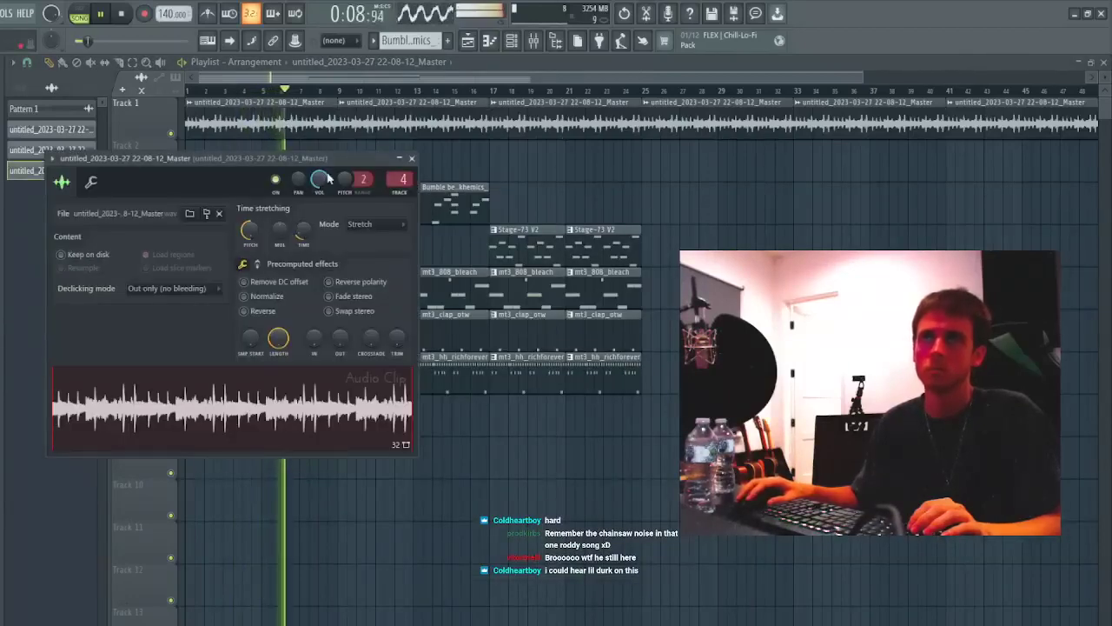
pyautogui.click(511, 40)
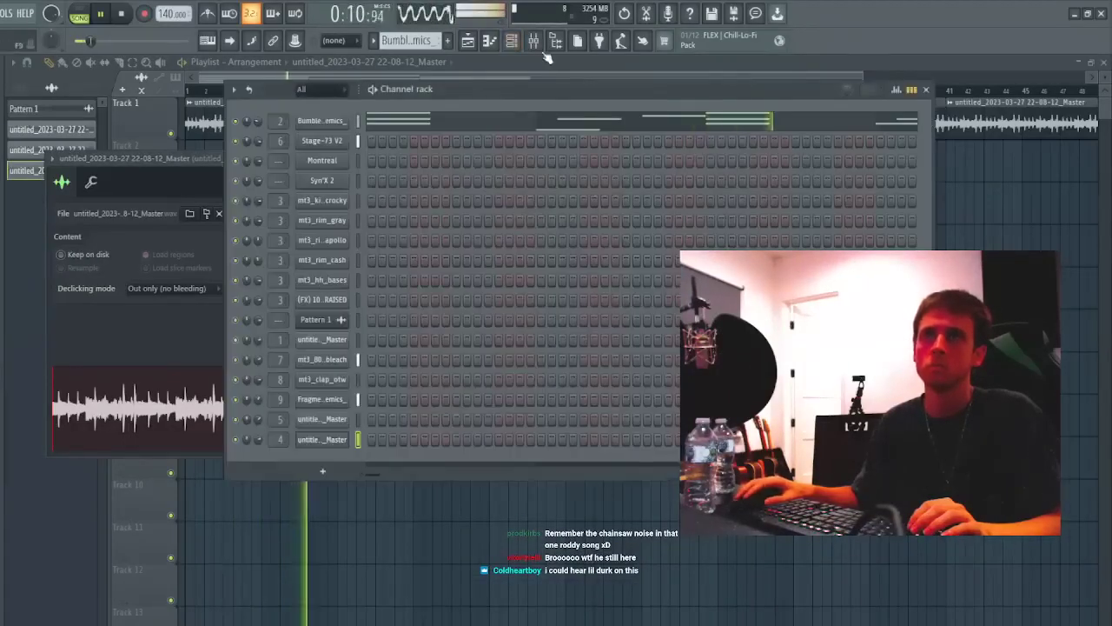
pyautogui.click(540, 43)
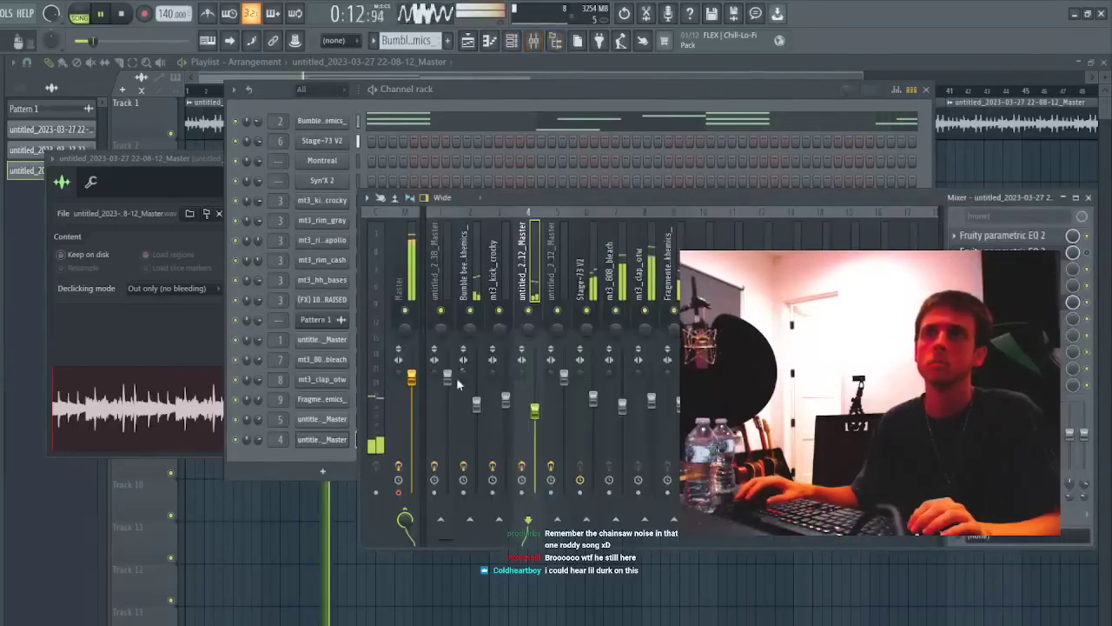
pyautogui.click(461, 373)
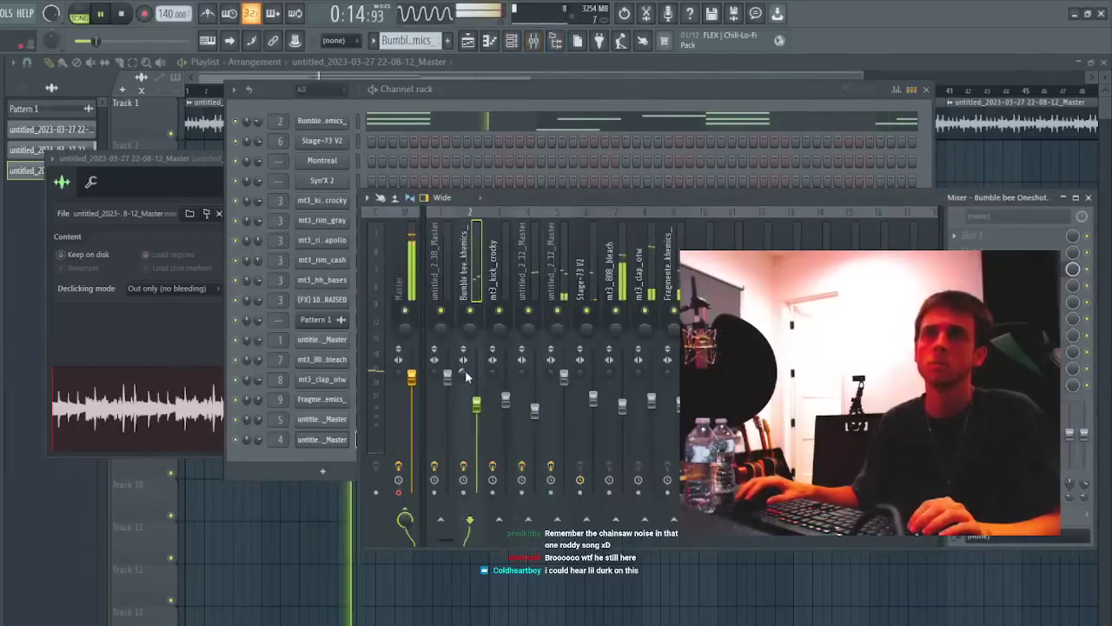
pyautogui.click(561, 342)
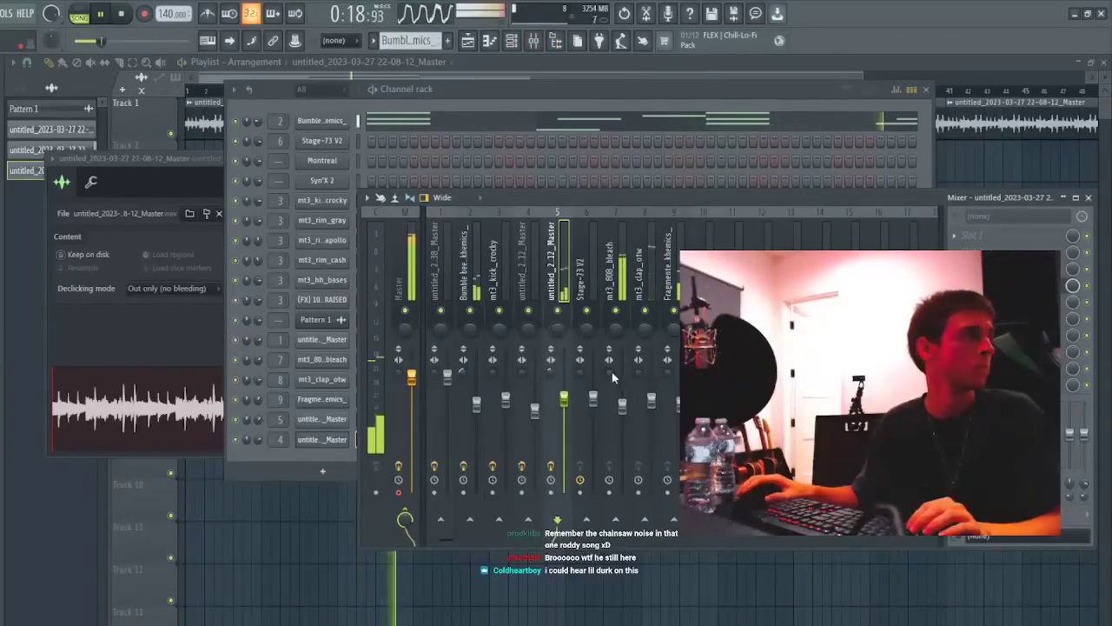
pyautogui.press('F12')
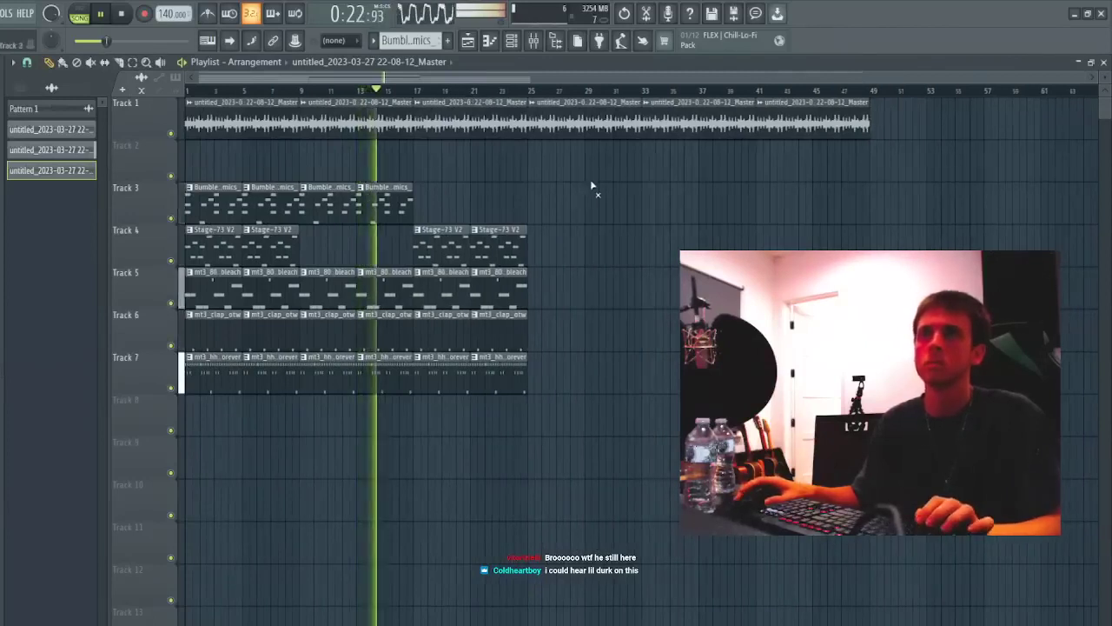
# - Delete the last two audio loop clips on Track 1
pyautogui.rightClick(696, 123)
pyautogui.rightClick(810, 124)
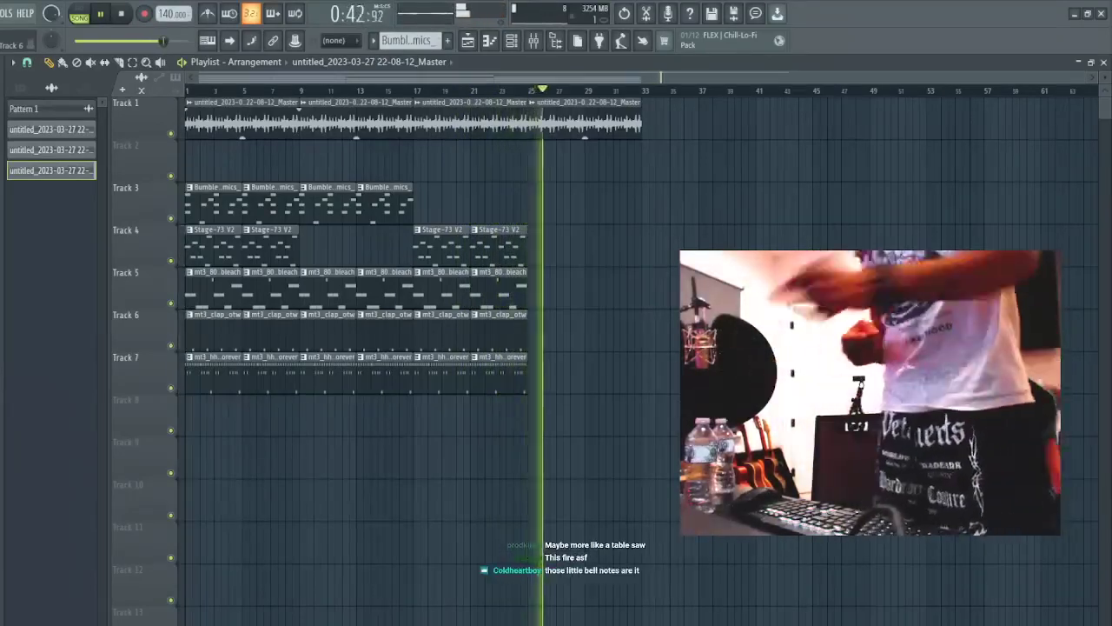
pyautogui.press('F5')
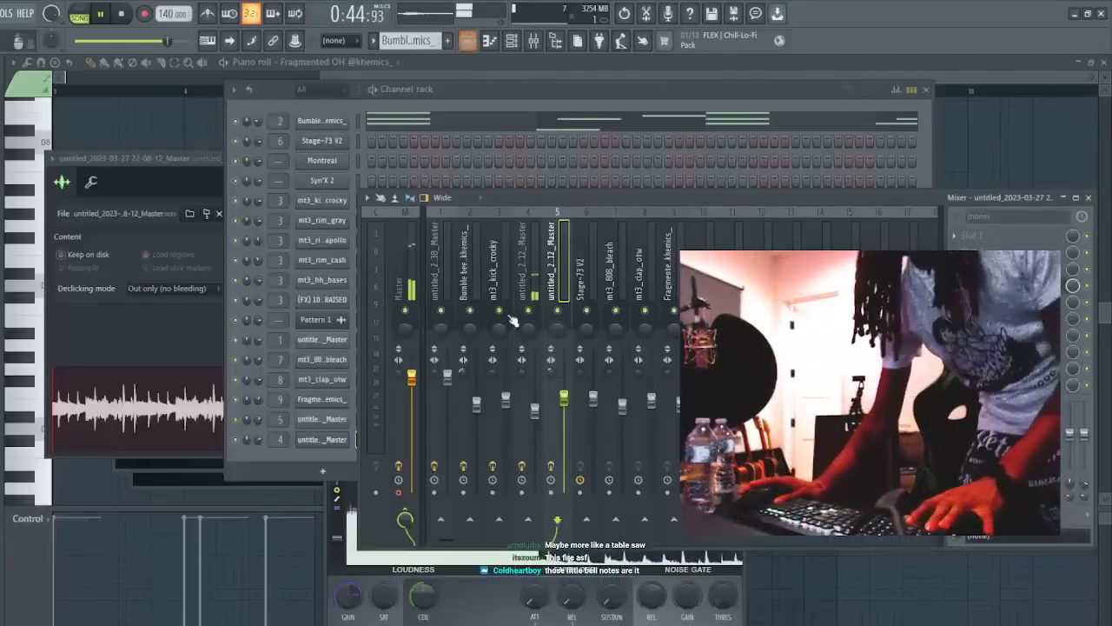
pyautogui.click(469, 45)
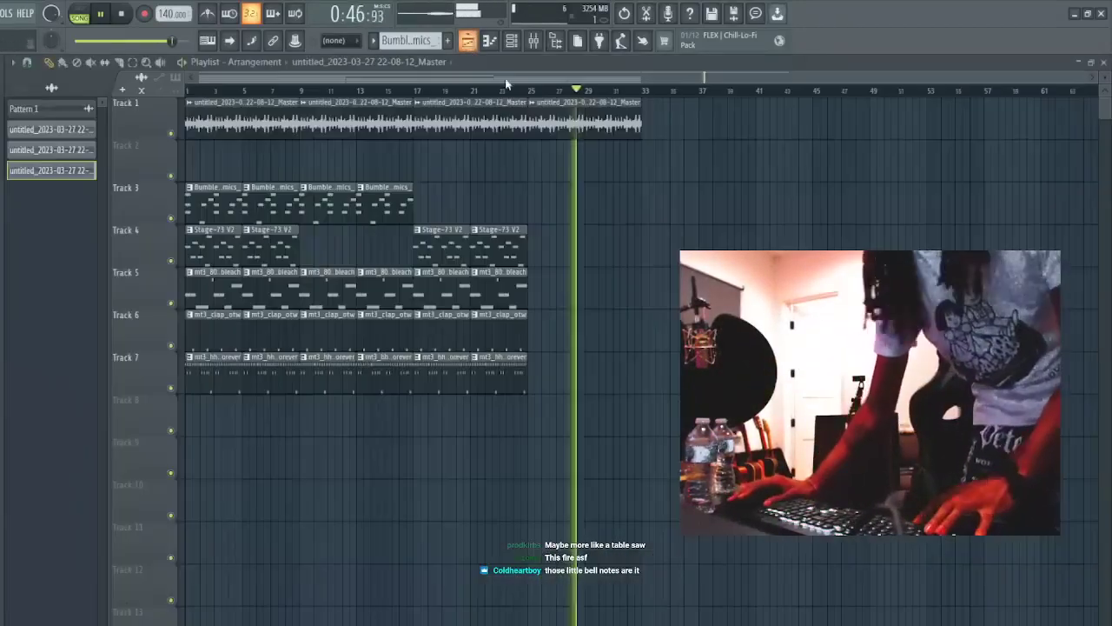
# - Duplicate the bars 17–25 clips on tracks 4–7 to bars 25–33, then delete the copies
pyautogui.moveTo(576, 477); pyautogui.dragTo(445, 252)
pyautogui.hotkey('ctrl', 'b')
pyautogui.press('space')
pyautogui.hotkey('ctrl', 'd')
pyautogui.press('space')
pyautogui.scroll(1, 254, 90)
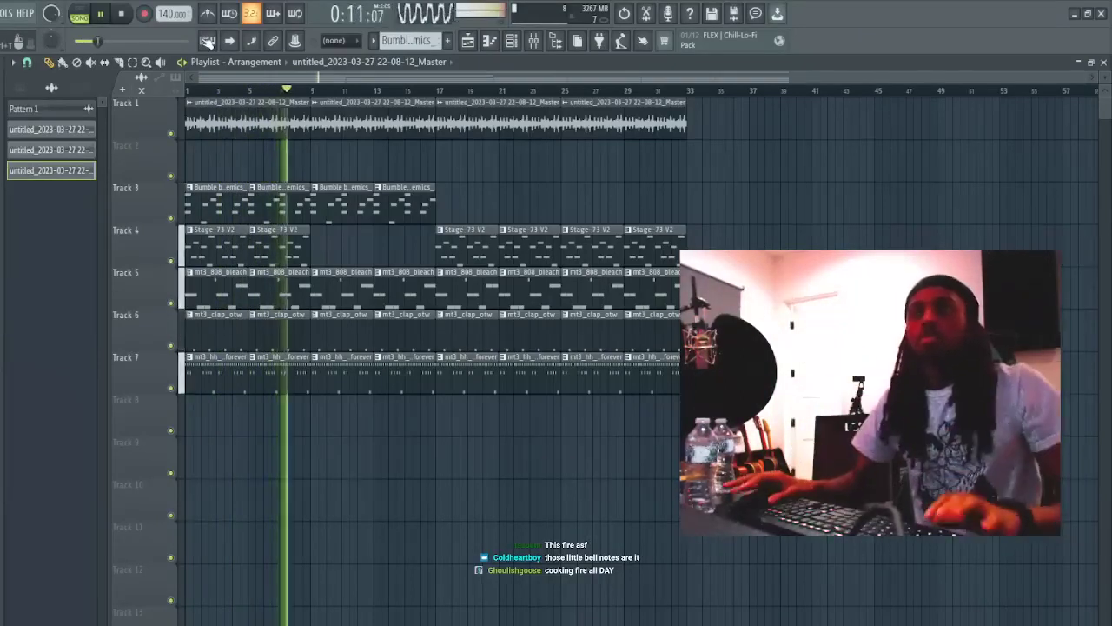
pyautogui.moveTo(719, 448); pyautogui.dragTo(583, 250)
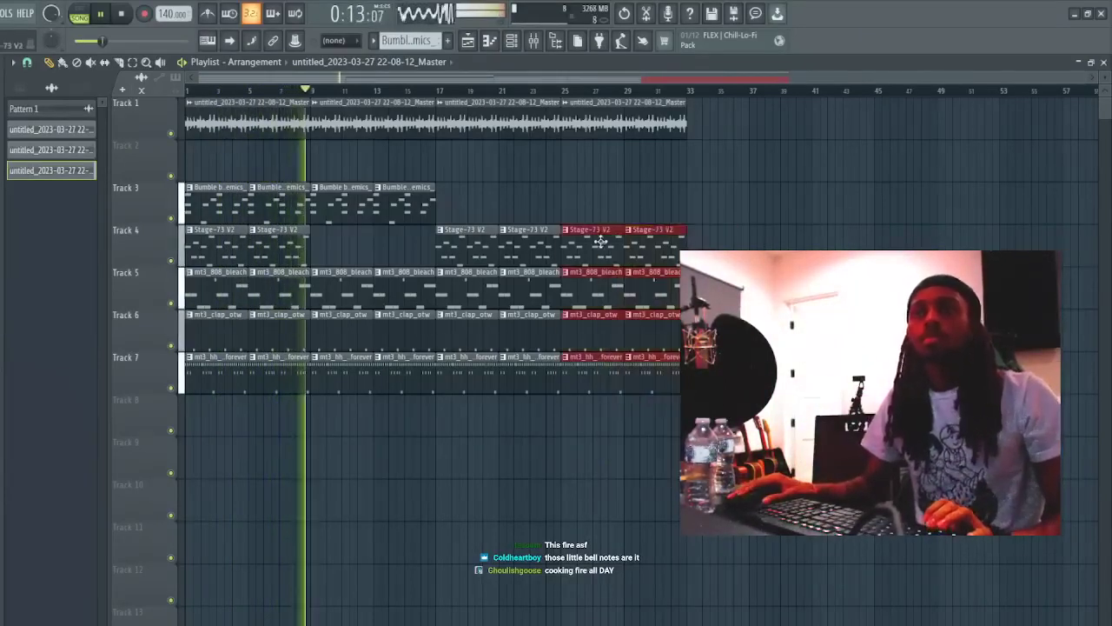
pyautogui.press('Delete')
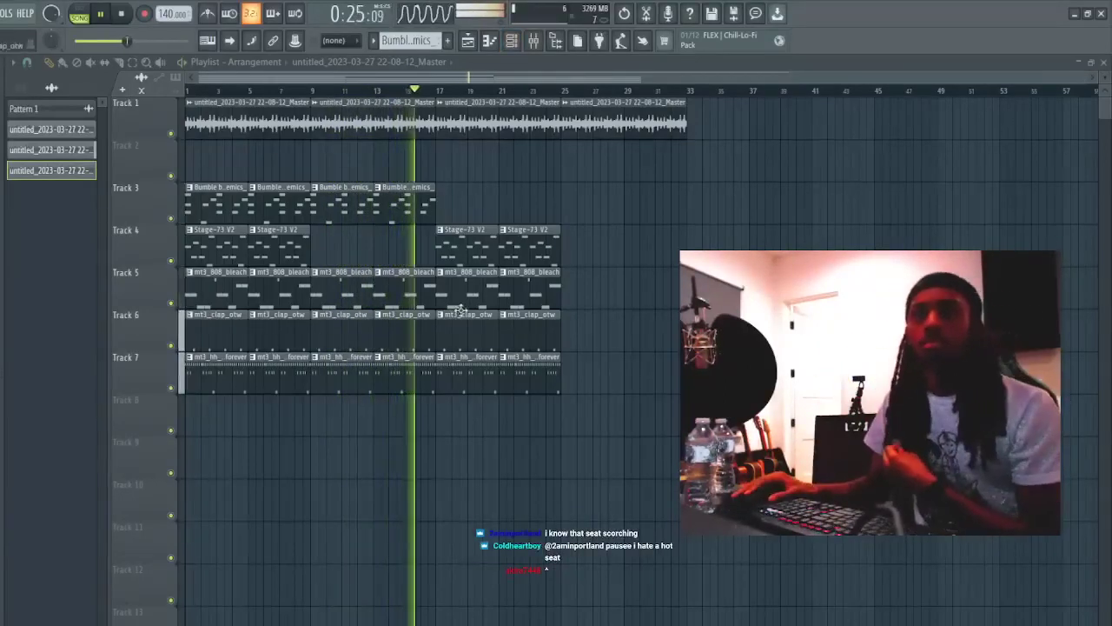
# - Load the Quik SN snare into the clap pattern and view its four evenly spaced notes
pyautogui.doubleClick(422, 328)
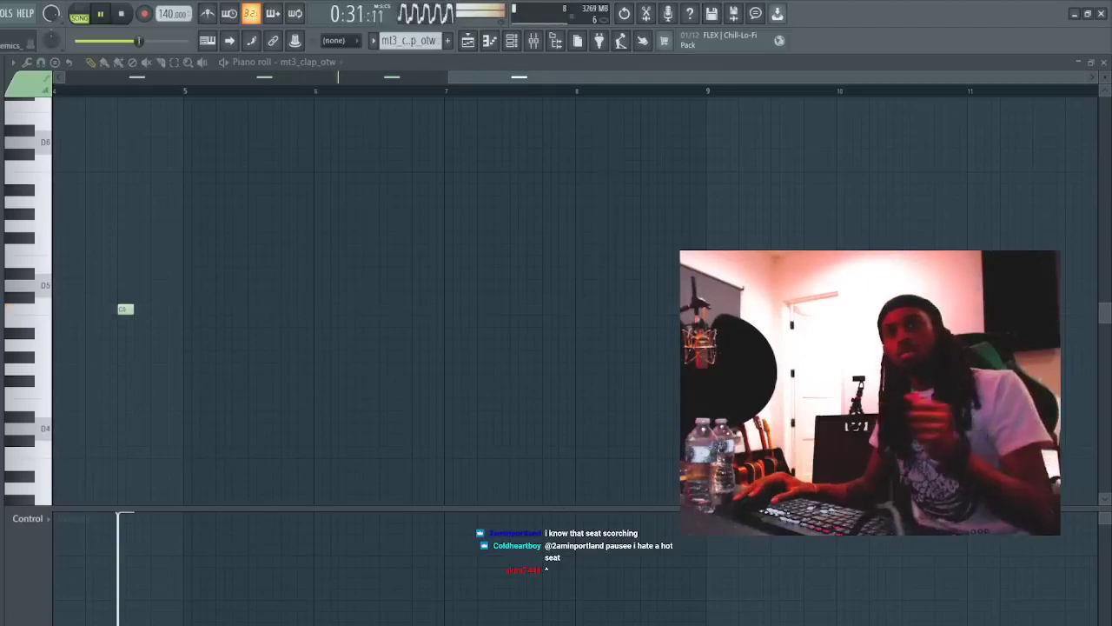
pyautogui.click(1, 442)
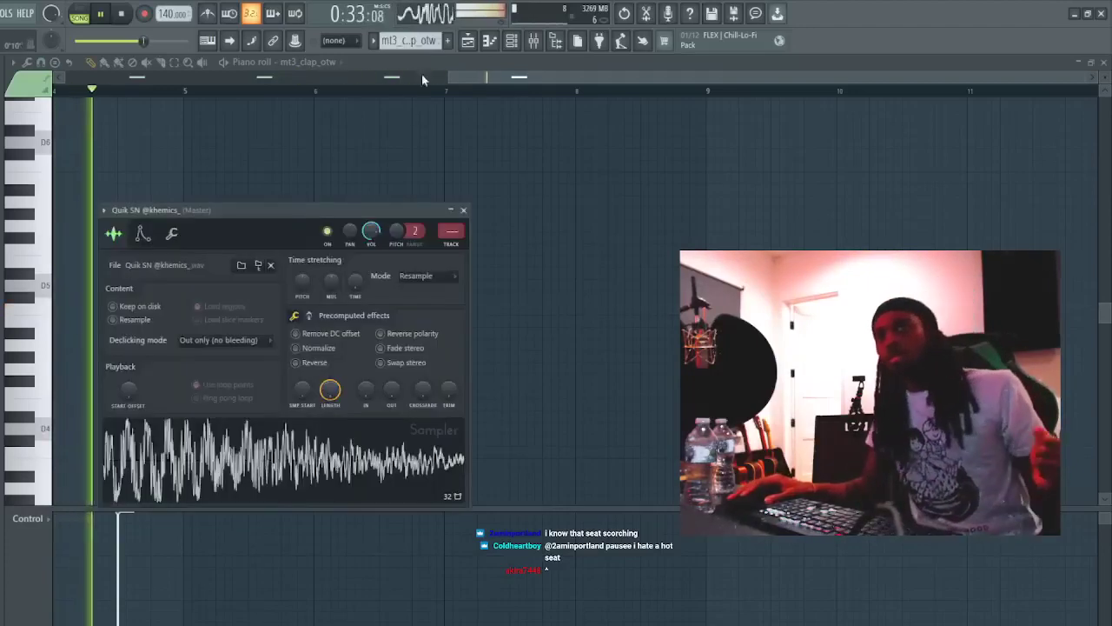
pyautogui.click(512, 41)
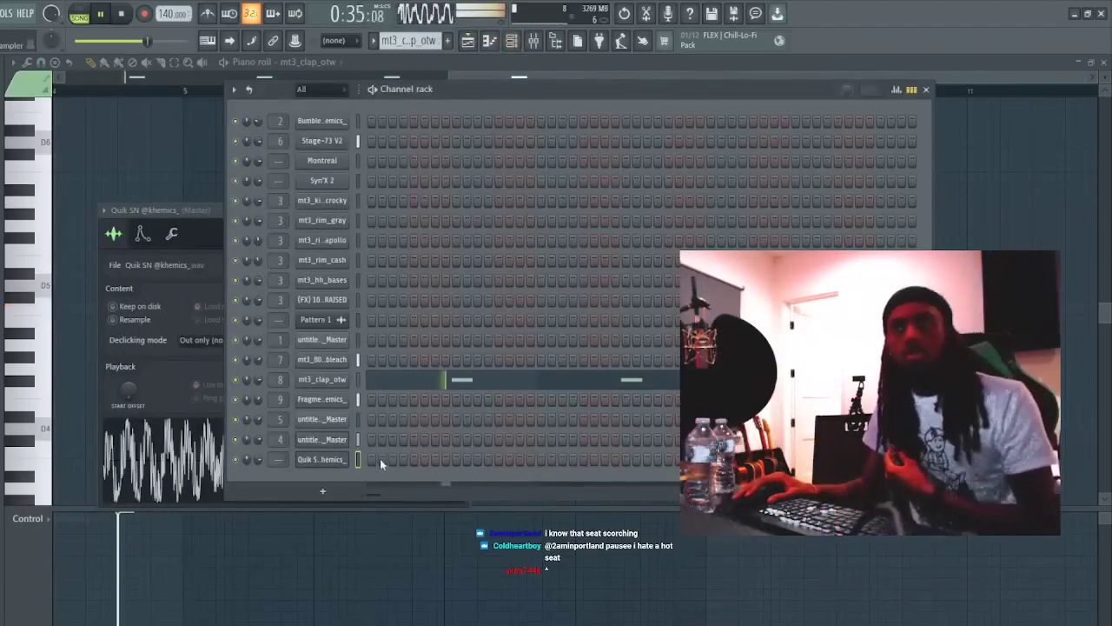
pyautogui.press('F7')
pyautogui.click(309, 78)
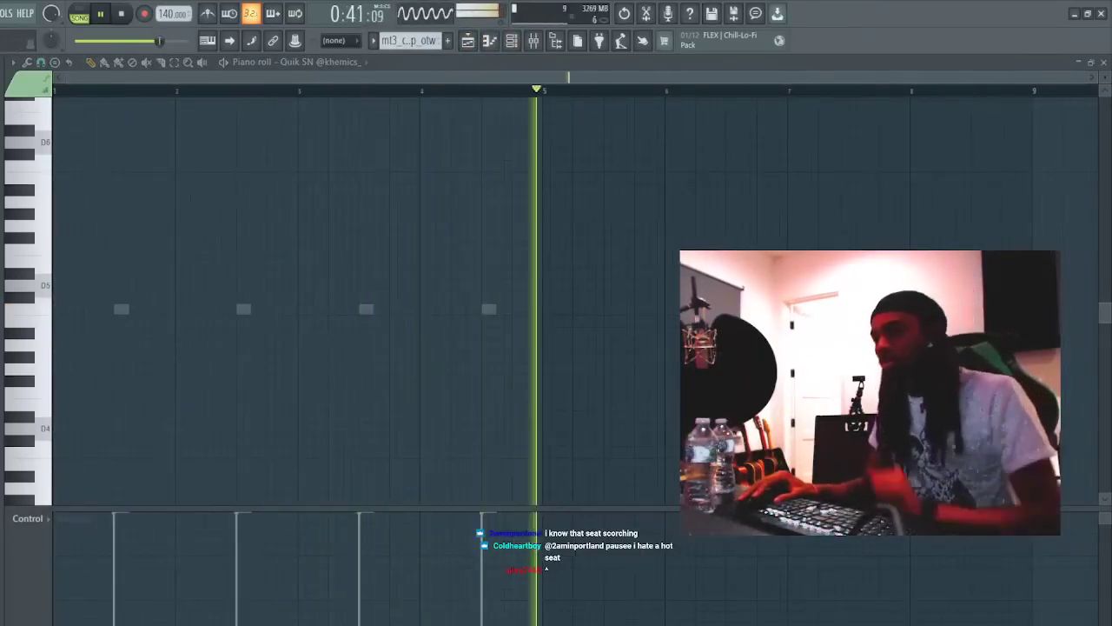
# - Duplicate the last two clips on Tracks 4–7 to the right and slice the copies
pyautogui.click(469, 45)
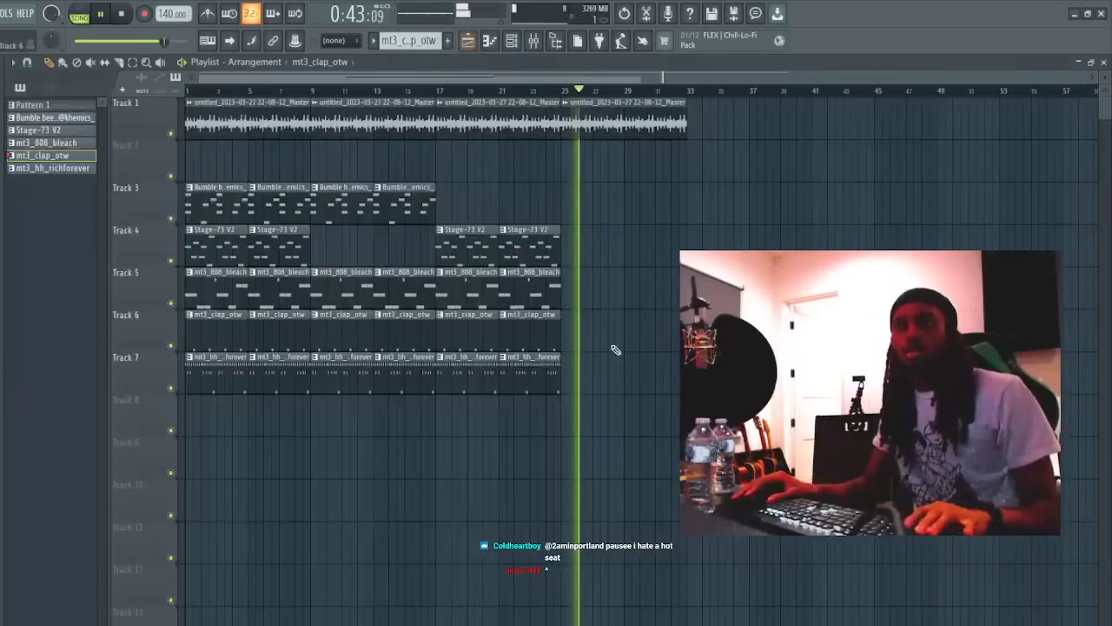
pyautogui.moveTo(576, 429); pyautogui.dragTo(465, 226)
pyautogui.hotkey('ctrl', 'b')
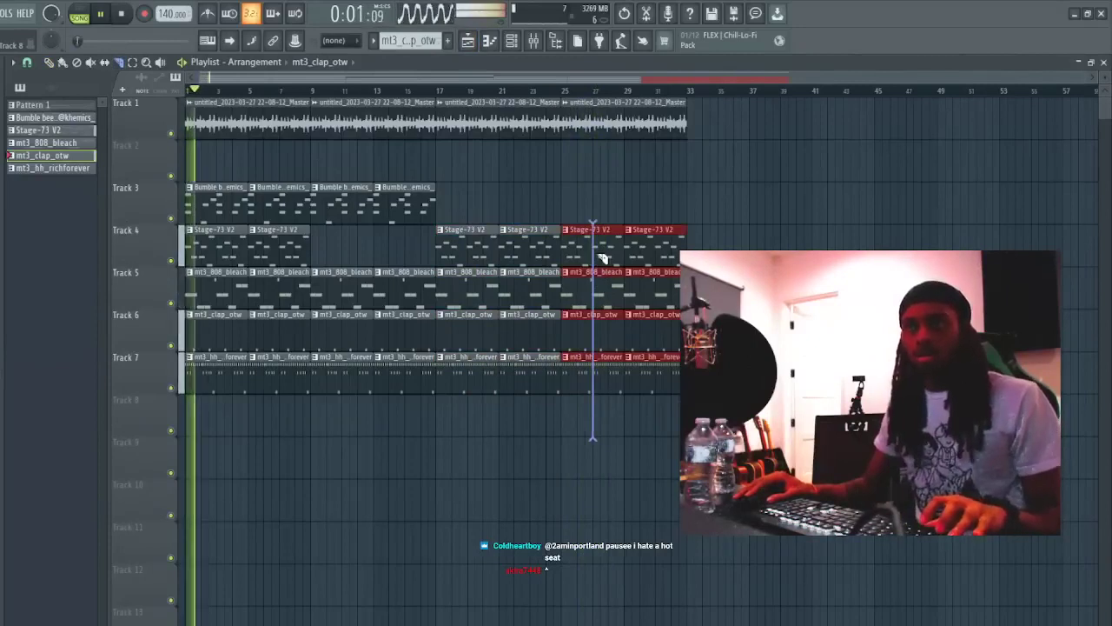
pyautogui.moveTo(602, 257); pyautogui.dragTo(602, 261)
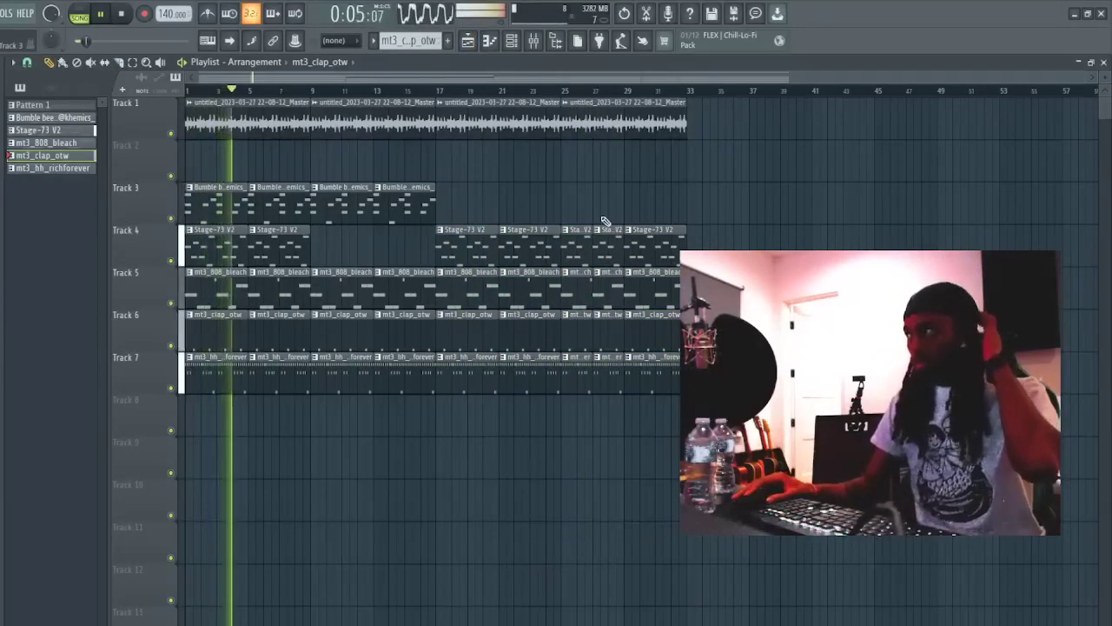
# - Try an extra snare note in the Quik SN pattern, then remove it and replay
pyautogui.click(512, 42)
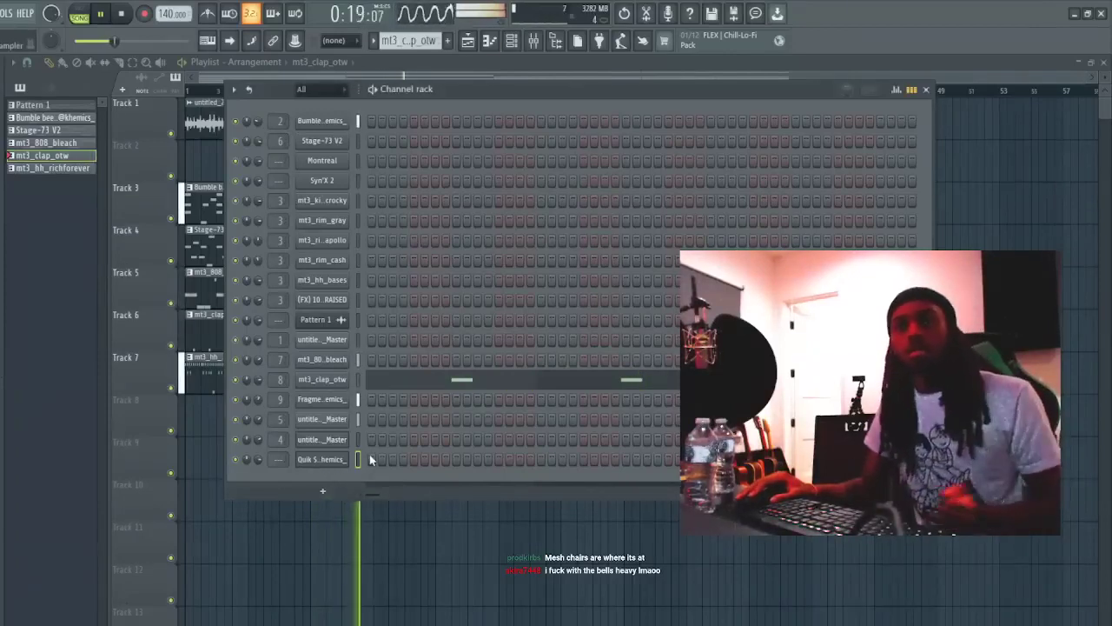
pyautogui.press('F7')
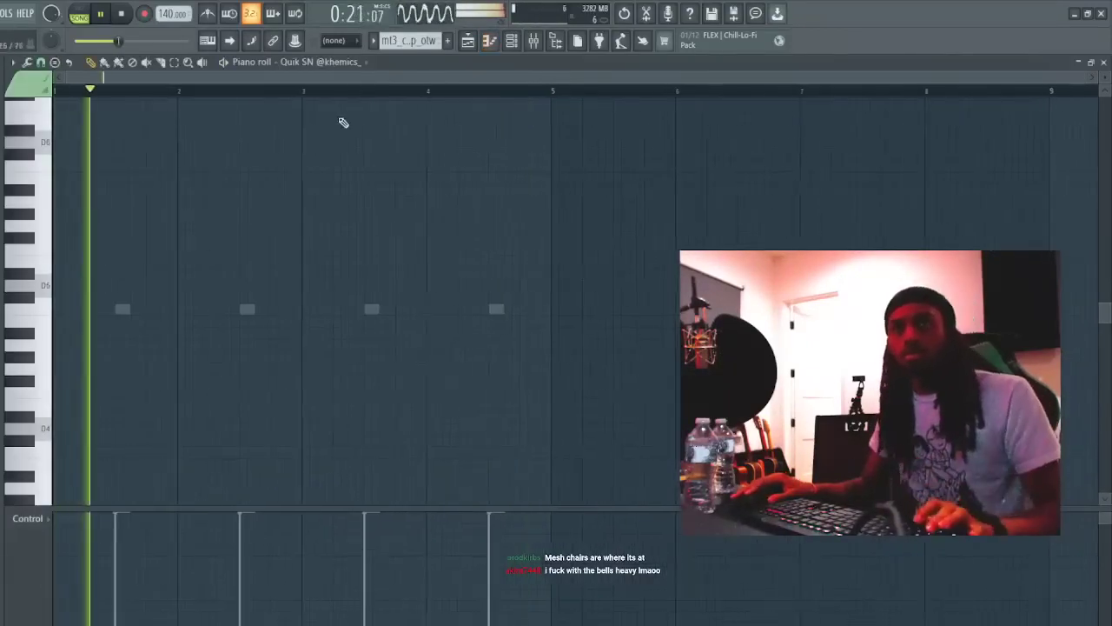
pyautogui.click(196, 309)
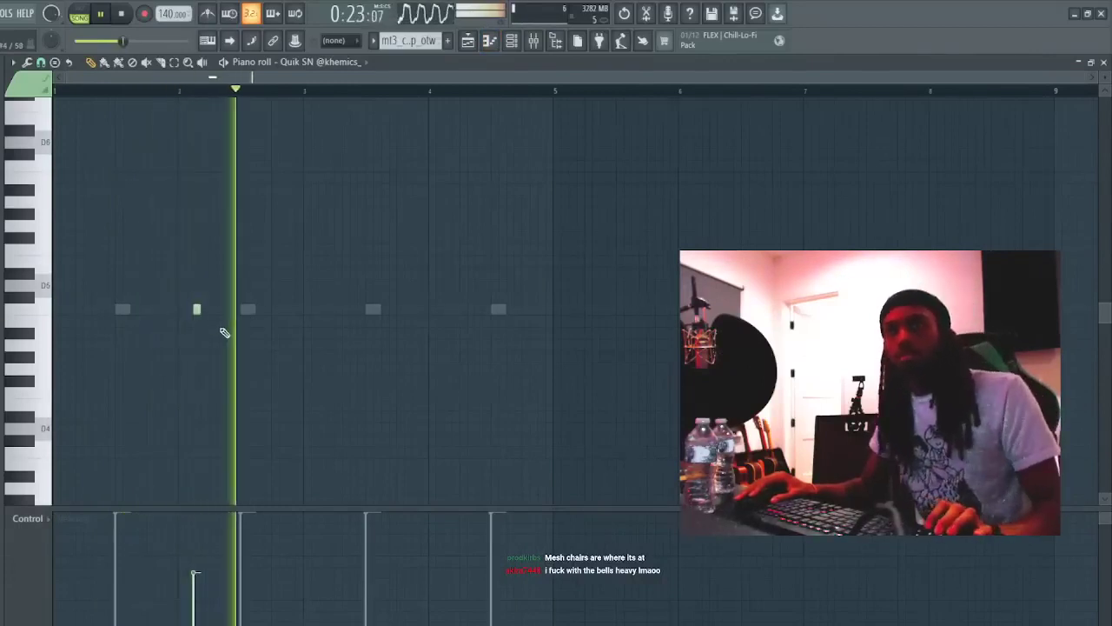
pyautogui.press('space')
pyautogui.press('space')
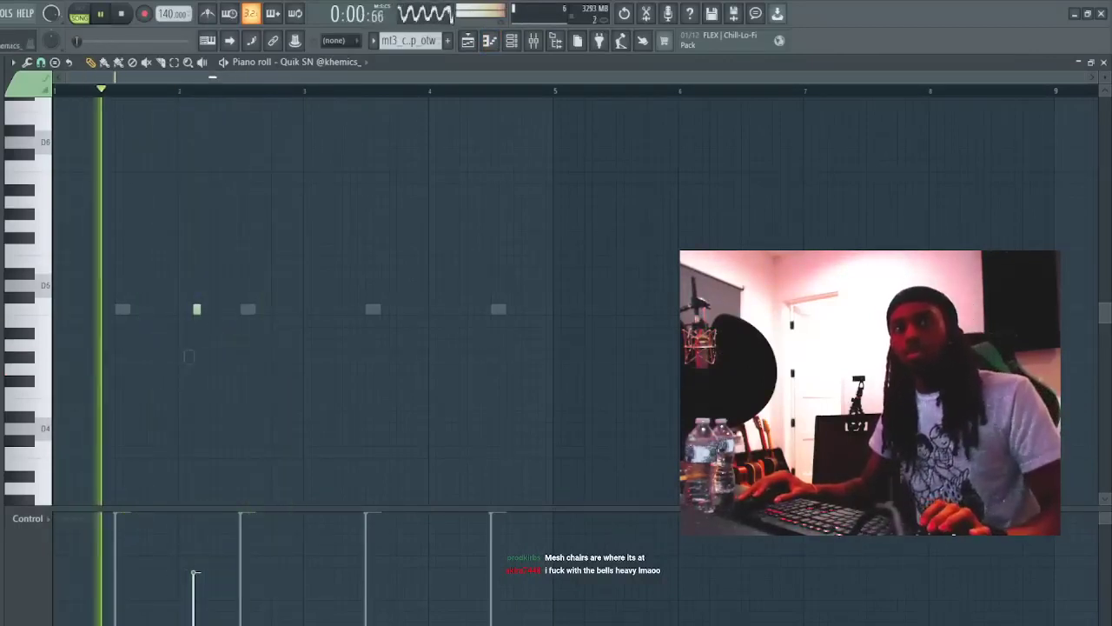
pyautogui.rightClick(198, 310)
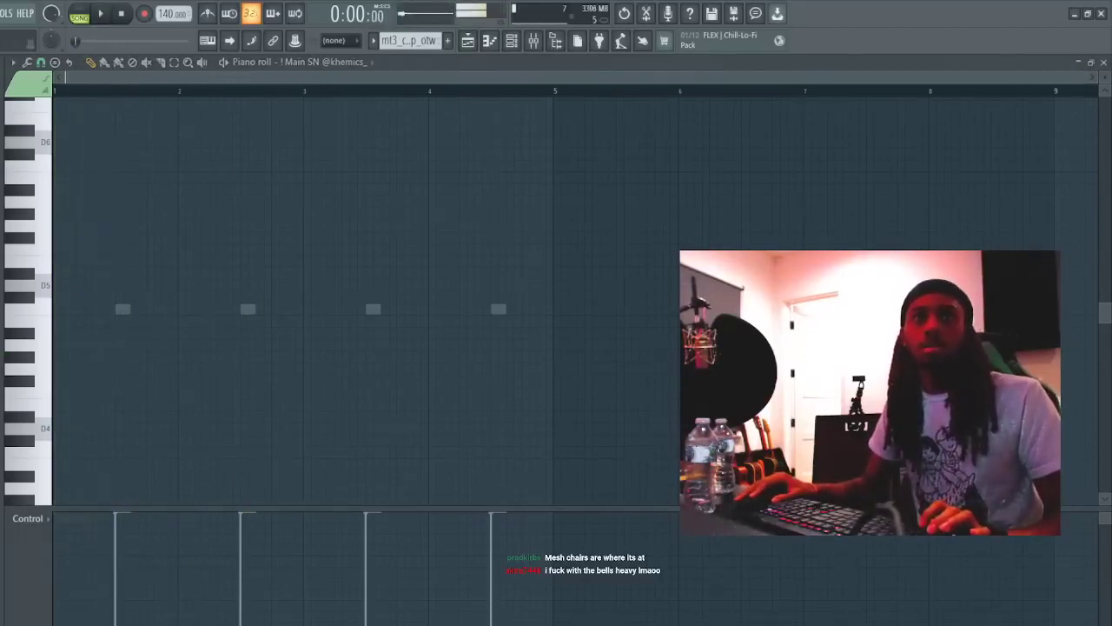
pyautogui.press('space')
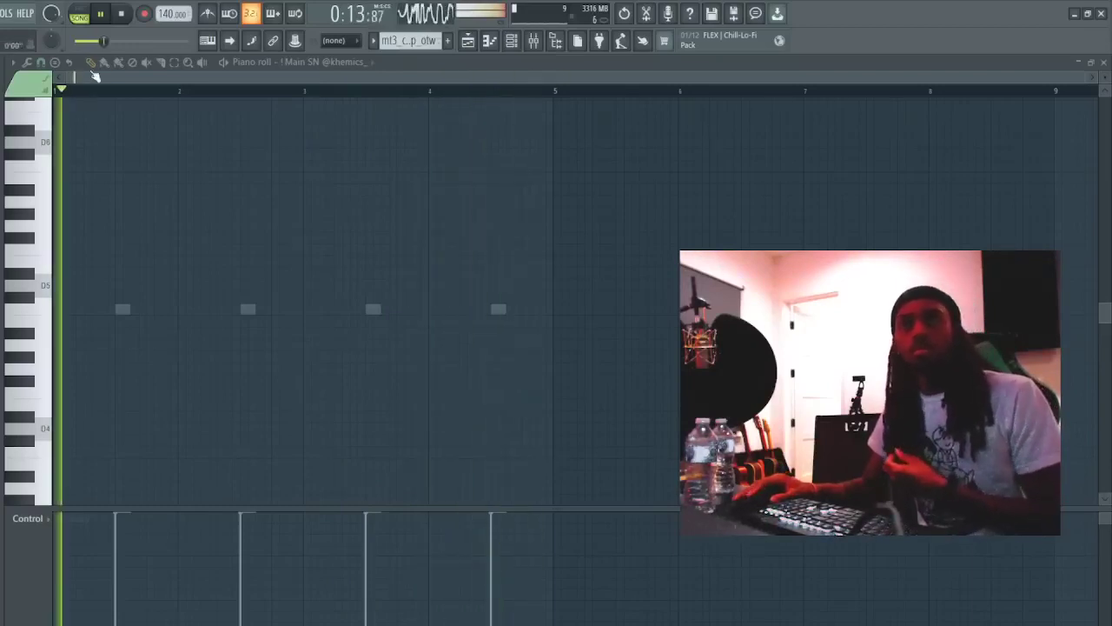
# - Load DT _ Trap'd Snare_2 into the last channel and turn on one step
pyautogui.click(512, 42)
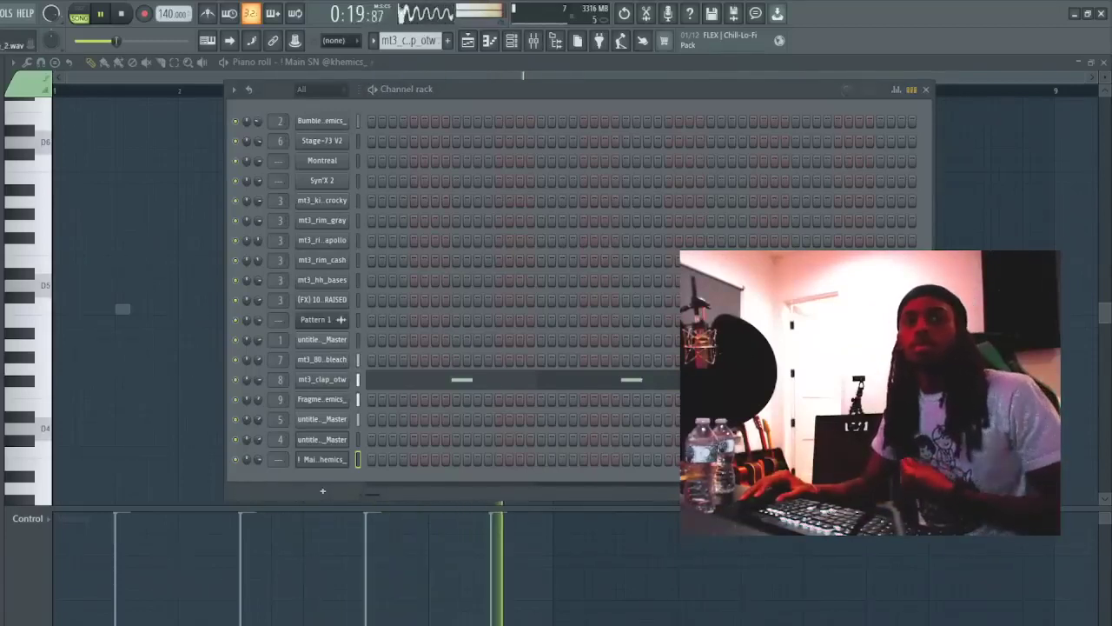
pyautogui.moveTo(1, 452); pyautogui.dragTo(321, 459)
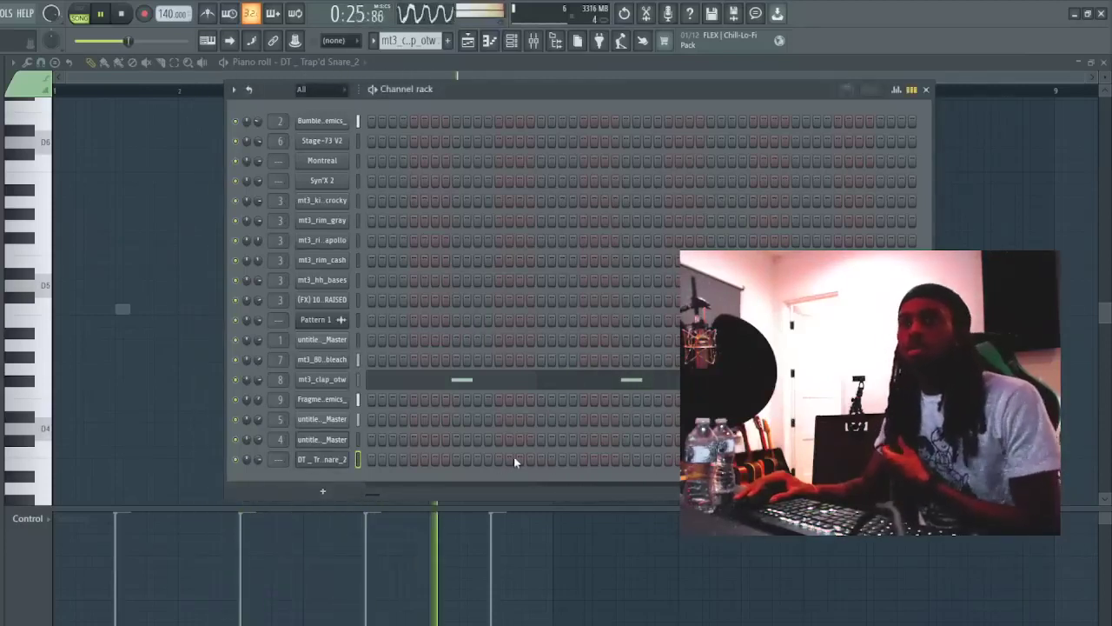
pyautogui.click(562, 458)
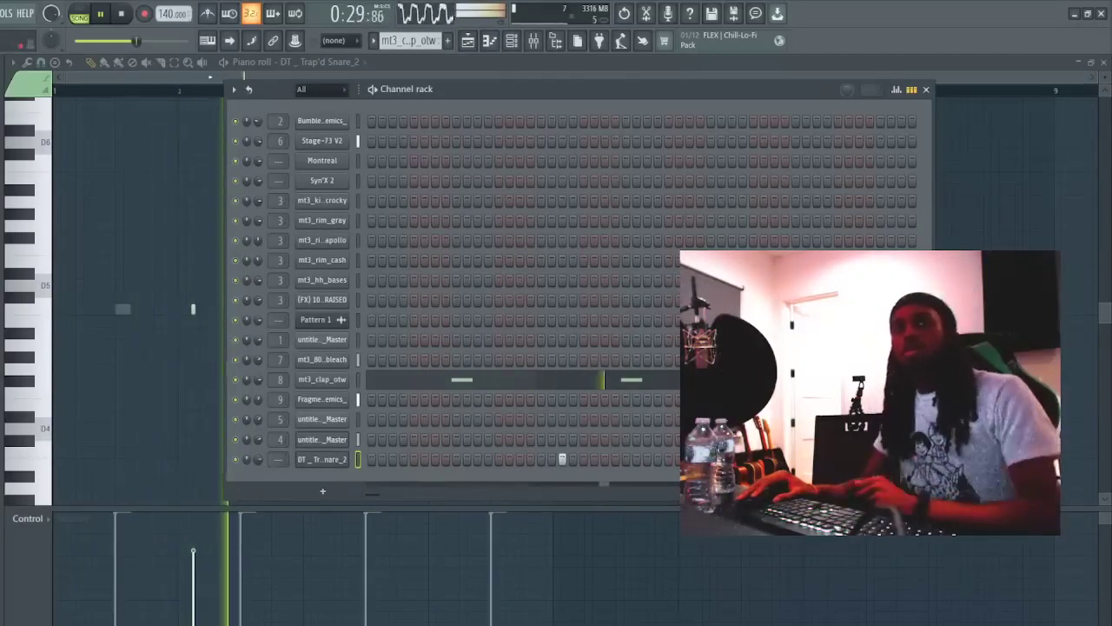
pyautogui.press('F5')
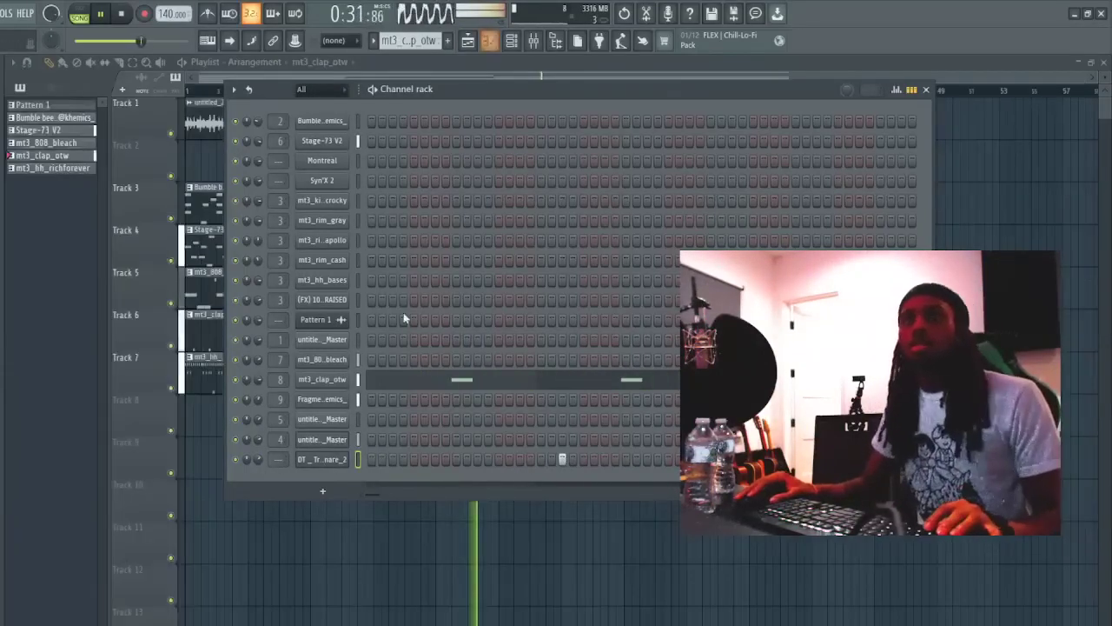
pyautogui.press('F7')
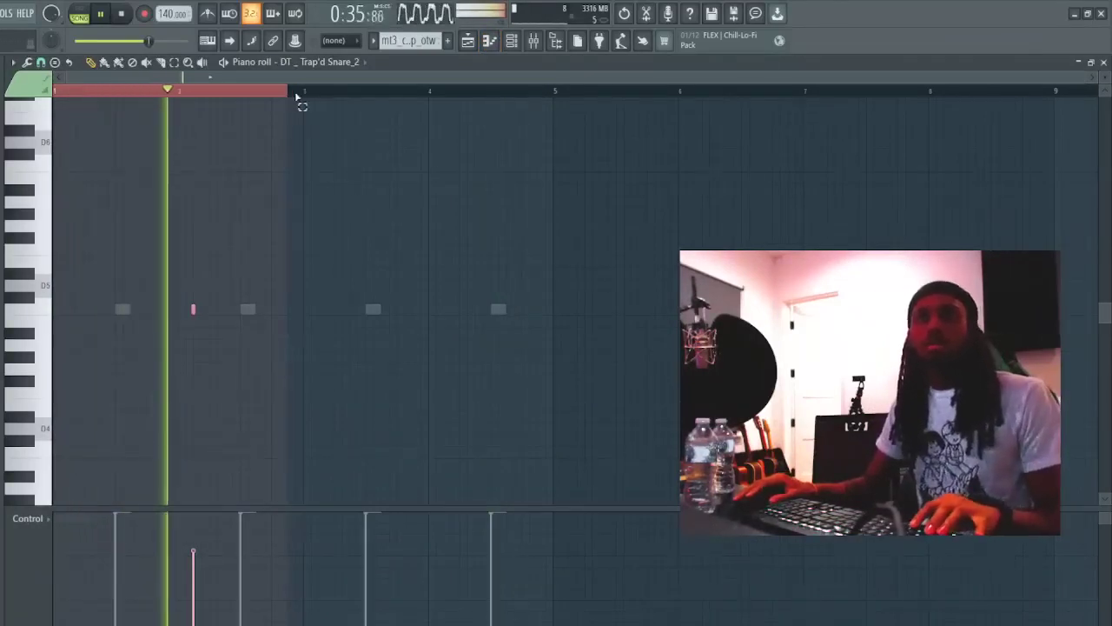
# - Duplicate the Trap'd Snare_2 note two bars later and raise both snare hits, checking mt3_clap_otw for reference
pyautogui.hotkey('ctrl', 'b')
pyautogui.hotkey('ctrl', 'a')
pyautogui.press('Up')
pyautogui.press('Up')
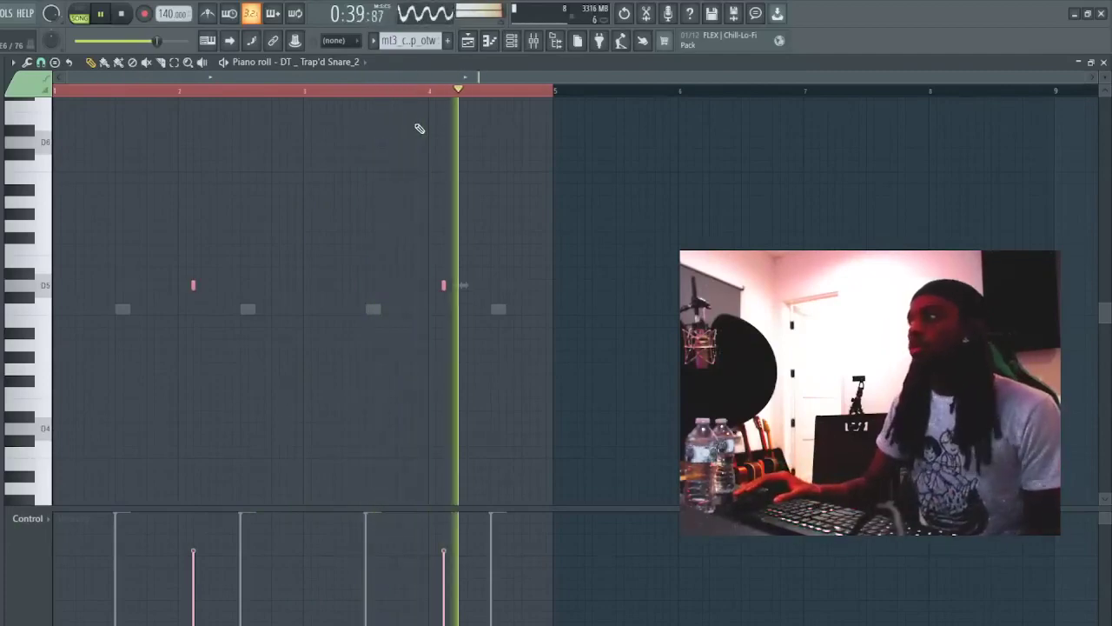
pyautogui.click(511, 41)
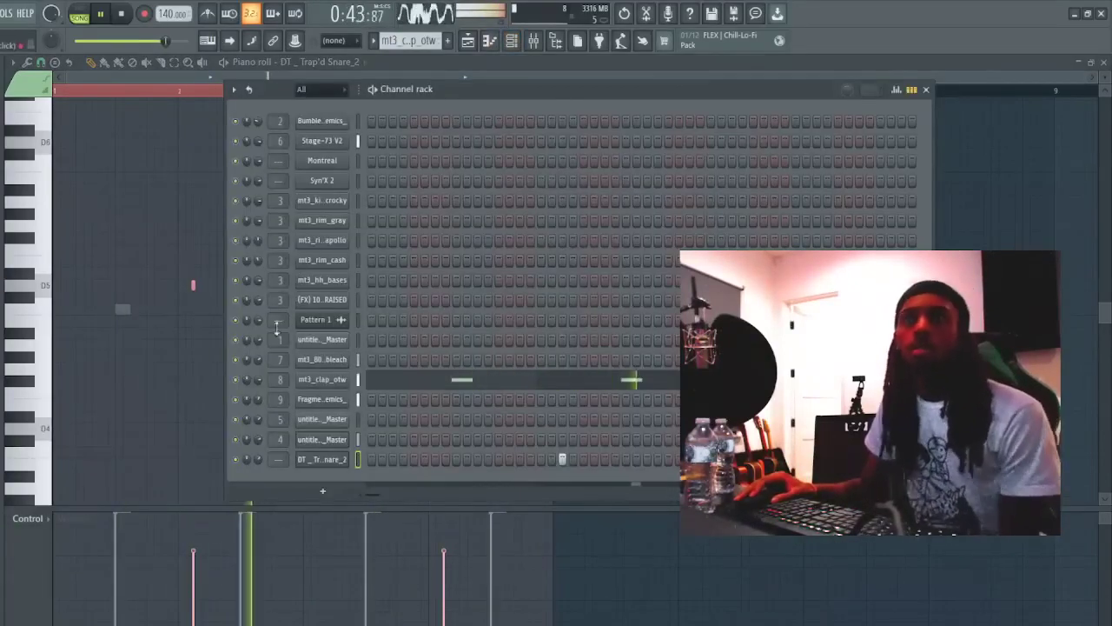
pyautogui.click(439, 379)
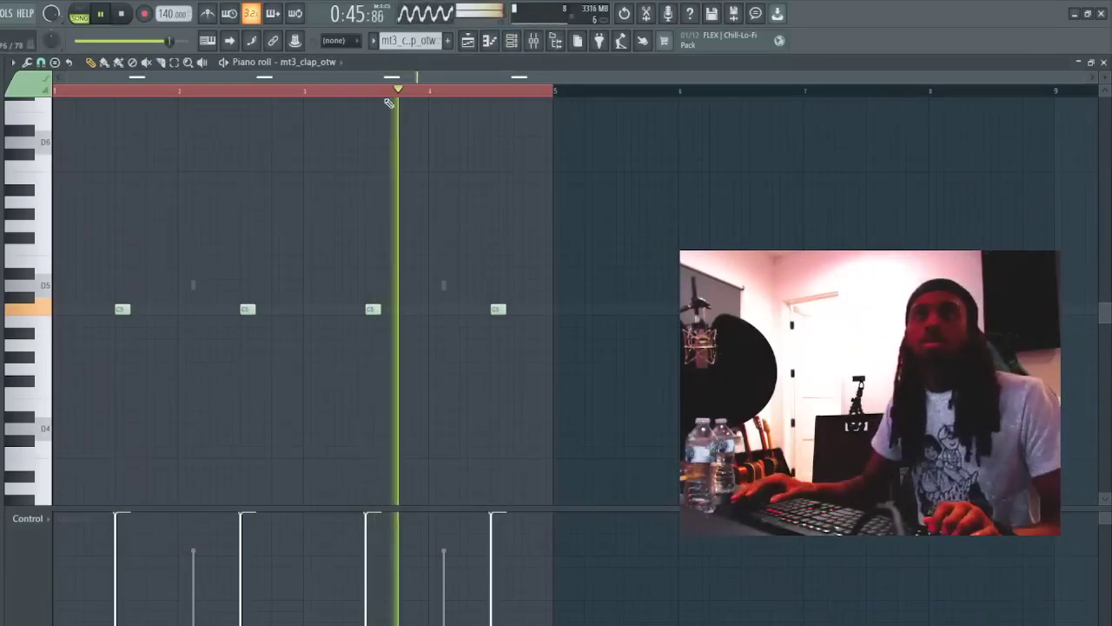
pyautogui.press('Down')
pyautogui.hotkey('shift', 'Up')
pyautogui.hotkey('shift', 'Up')
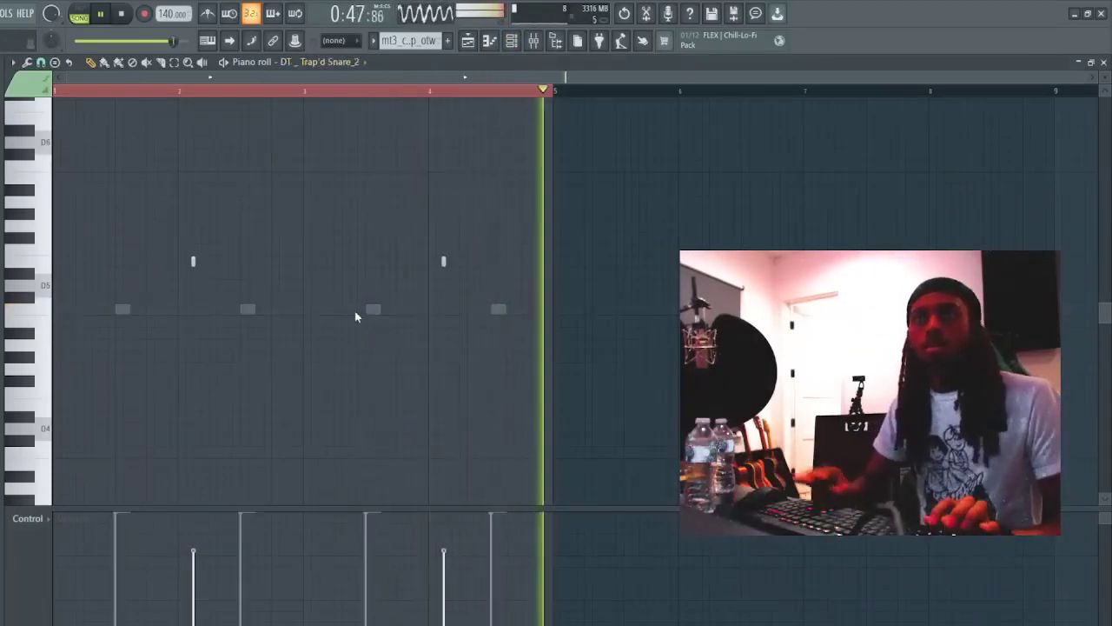
# - Add two quick G5 notes just before bar 5, with the second at lower velocity
pyautogui.click(518, 228)
pyautogui.moveTo(518, 228); pyautogui.dragTo(534, 228)
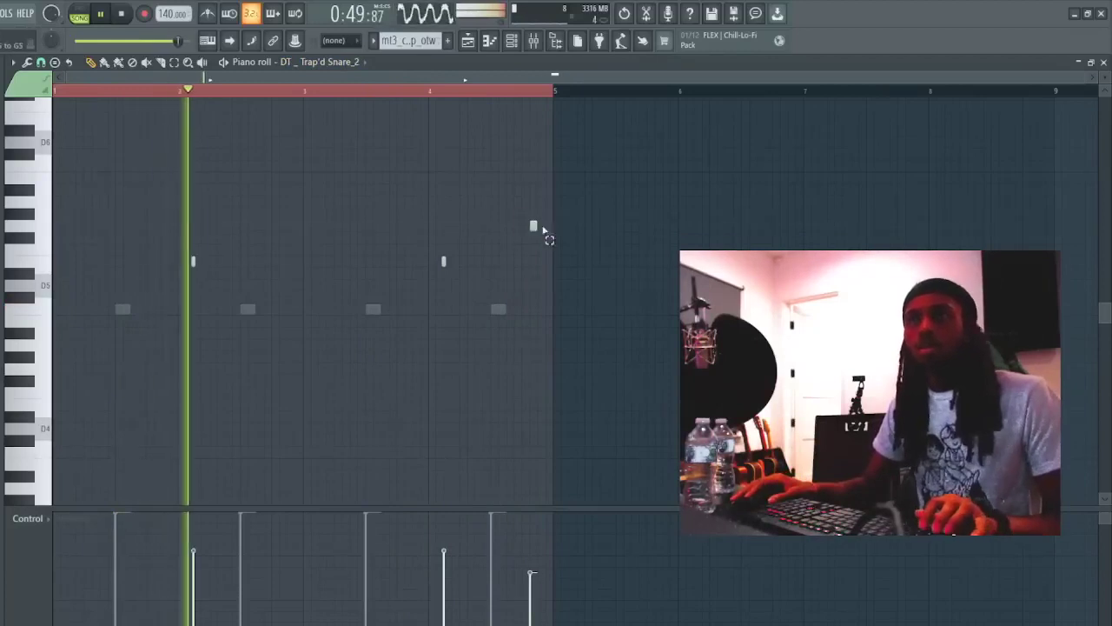
pyautogui.hotkey('ctrl', 'd')
pyautogui.click(538, 226)
pyautogui.click(539, 596)
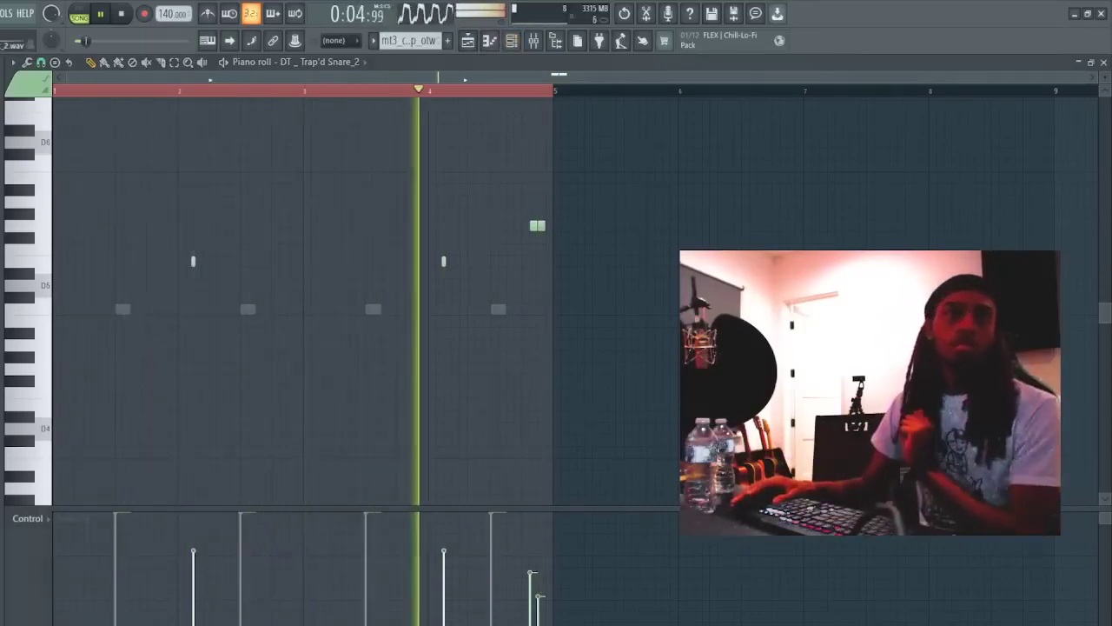
# - Review the Trap'd Snare_2 pattern notes, switching between the channel list and the arrangement
pyautogui.click(511, 41)
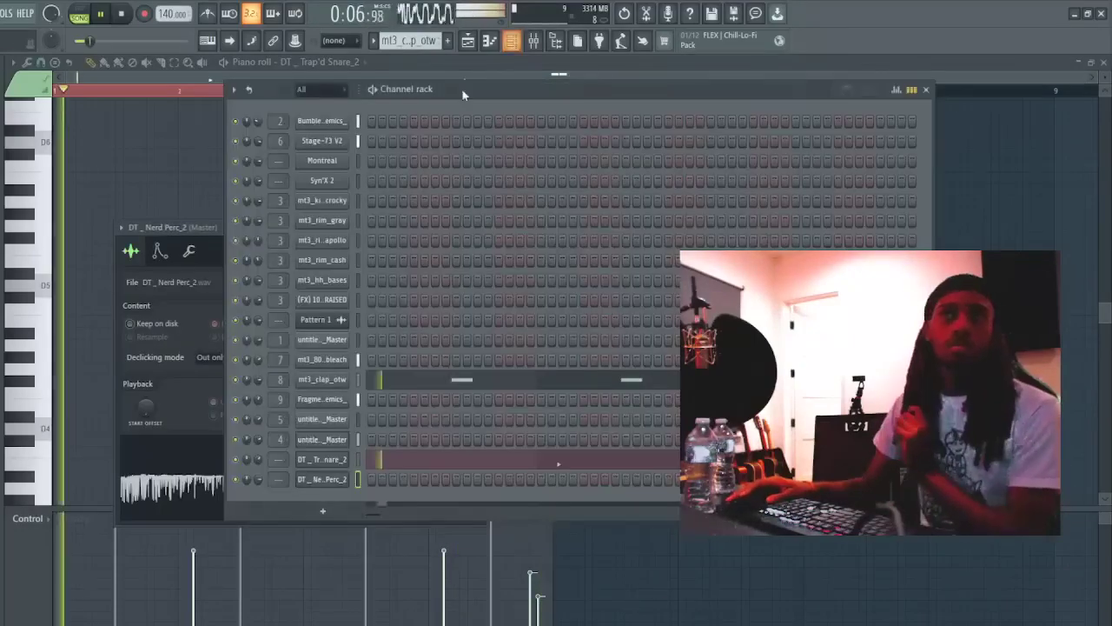
pyautogui.press('F5')
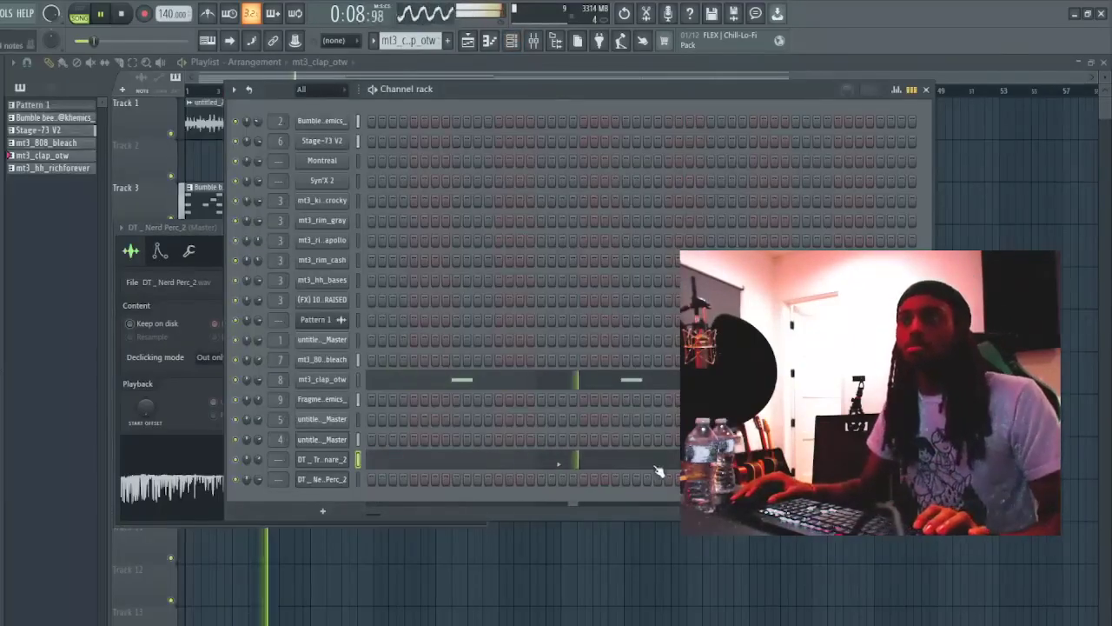
pyautogui.click(654, 461)
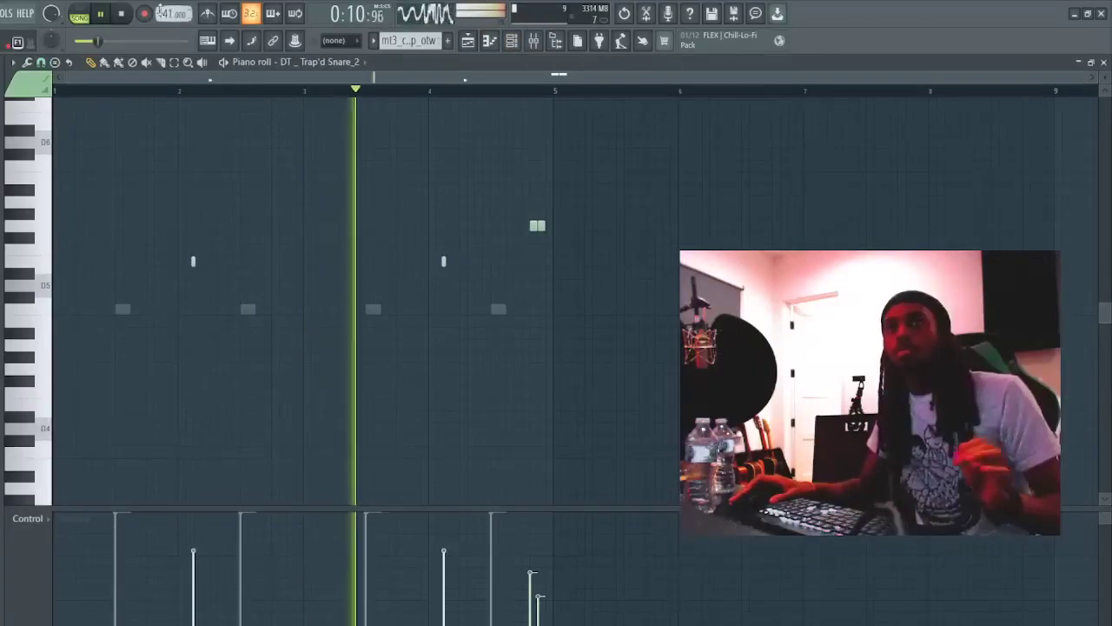
pyautogui.click(511, 41)
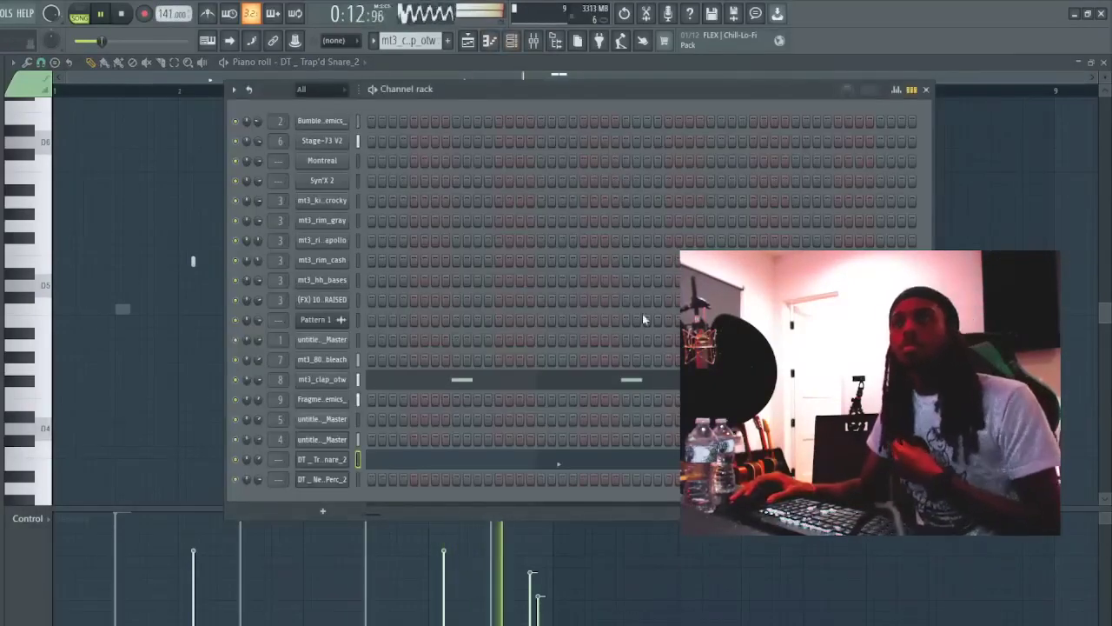
pyautogui.press('F5')
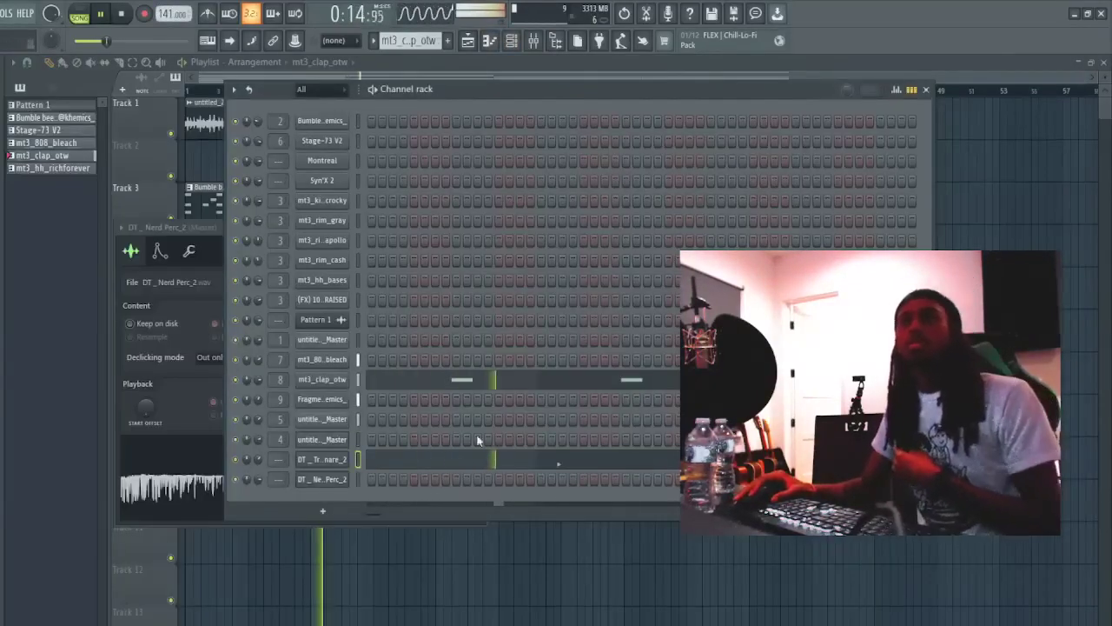
pyautogui.press('F6')
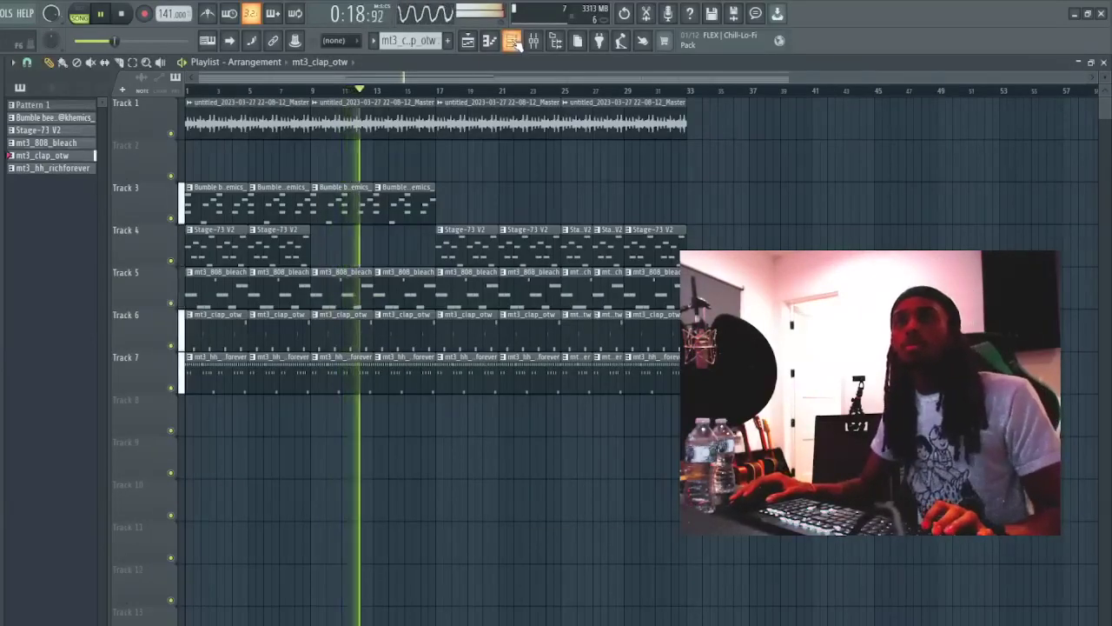
pyautogui.press('F6')
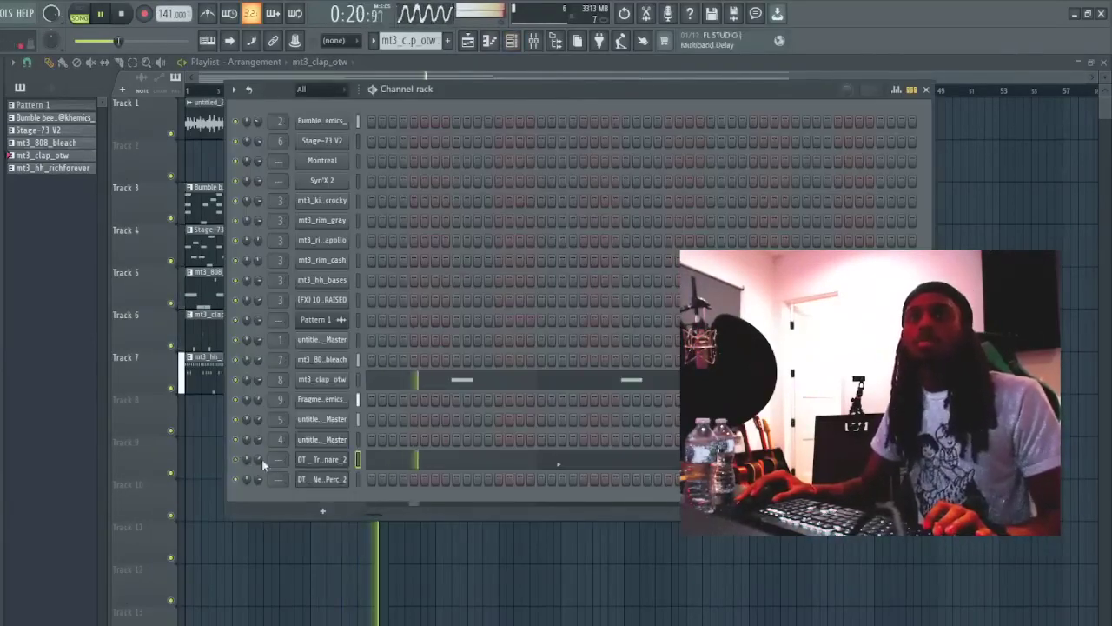
pyautogui.click(509, 459)
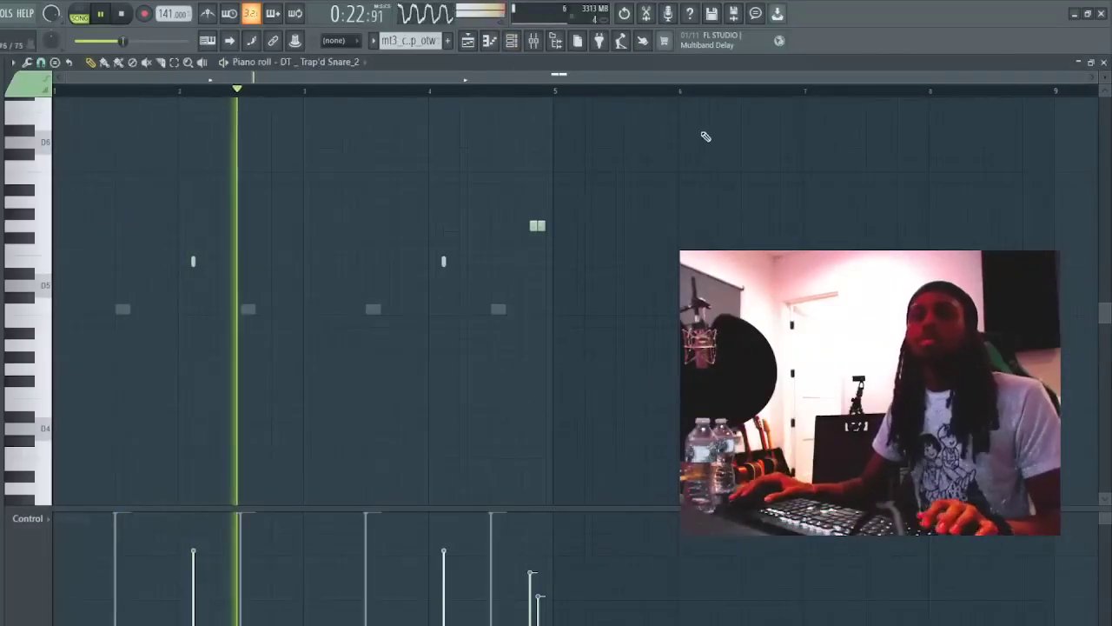
pyautogui.press('F7')
pyautogui.press('F6')
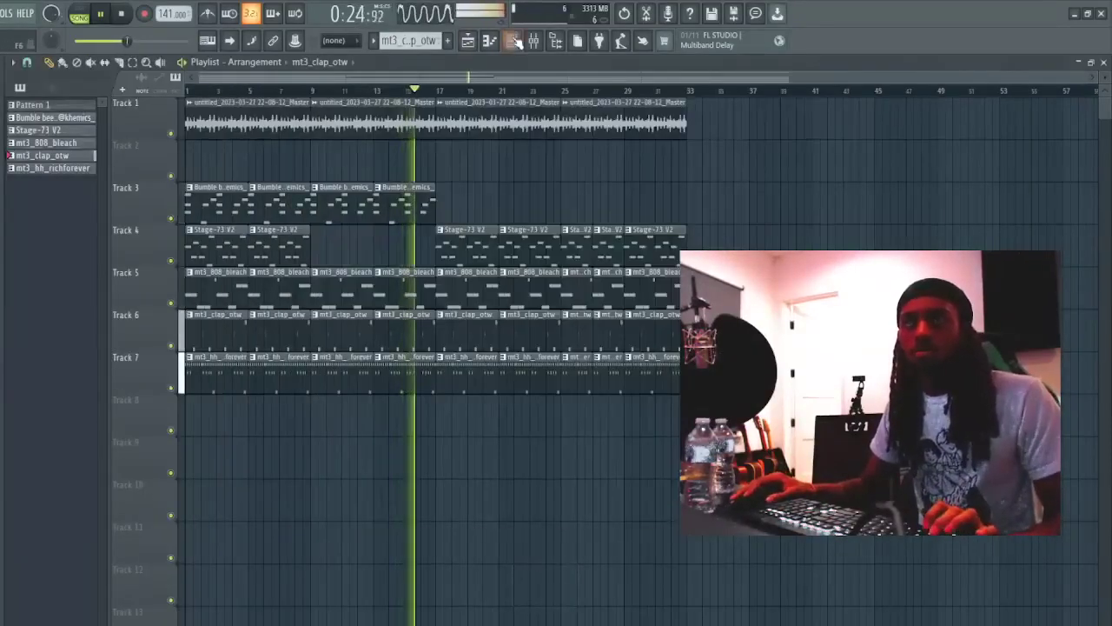
pyautogui.click(513, 41)
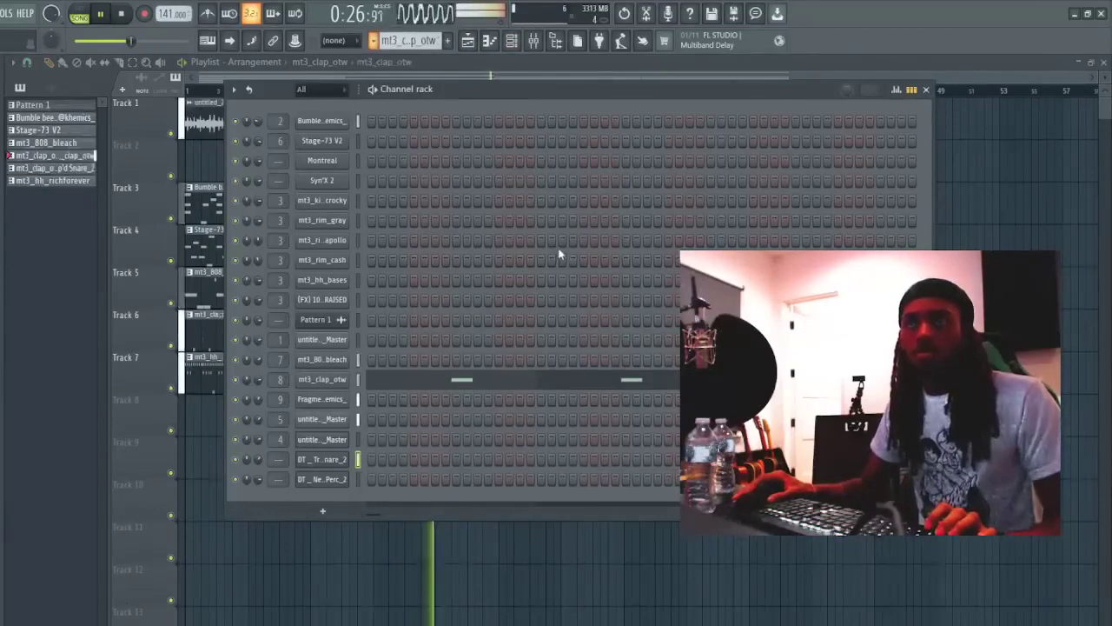
pyautogui.press('F6')
# - Clear Track 6's clap clips and place two Trap'd Snare_2 clips on Track 8 from bar 17
pyautogui.click(153, 340)
pyautogui.press('Delete')
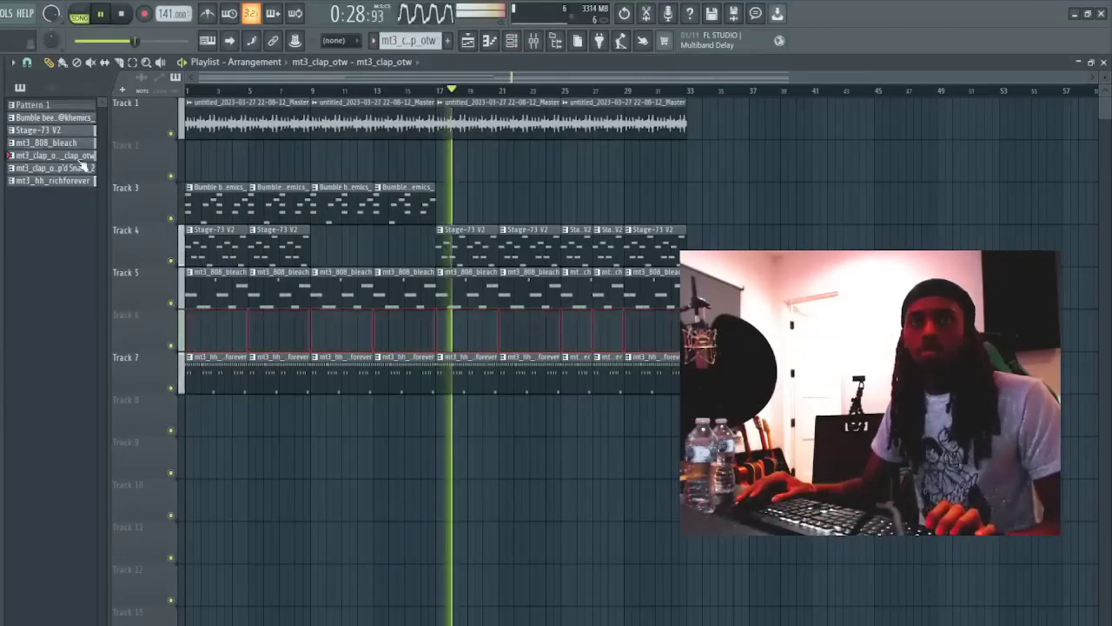
pyautogui.click(88, 169)
pyautogui.click(453, 424)
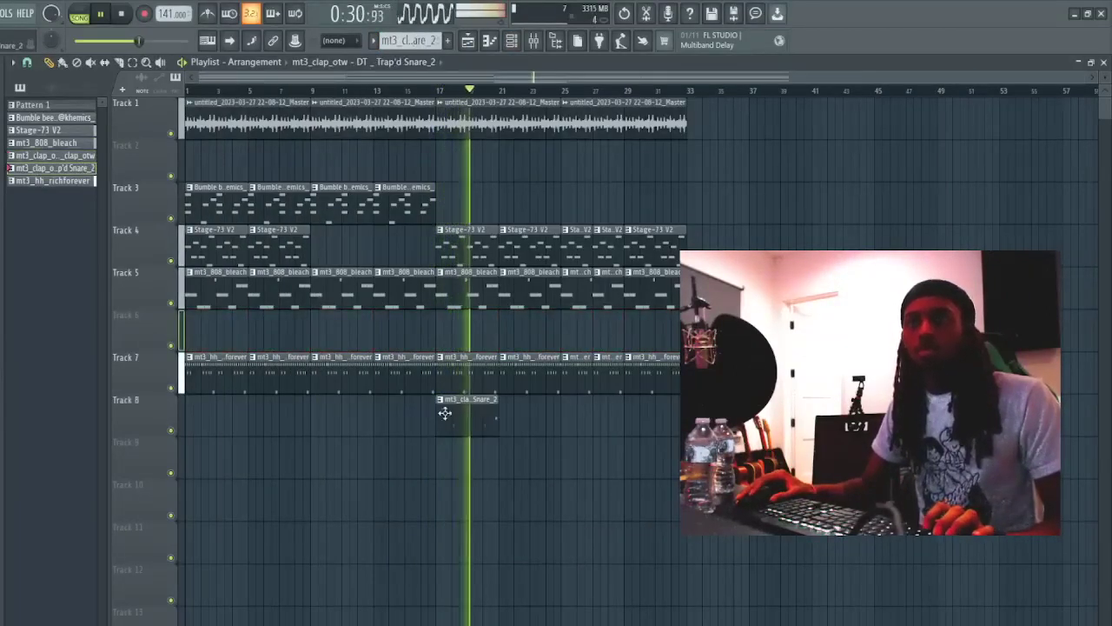
pyautogui.click(504, 419)
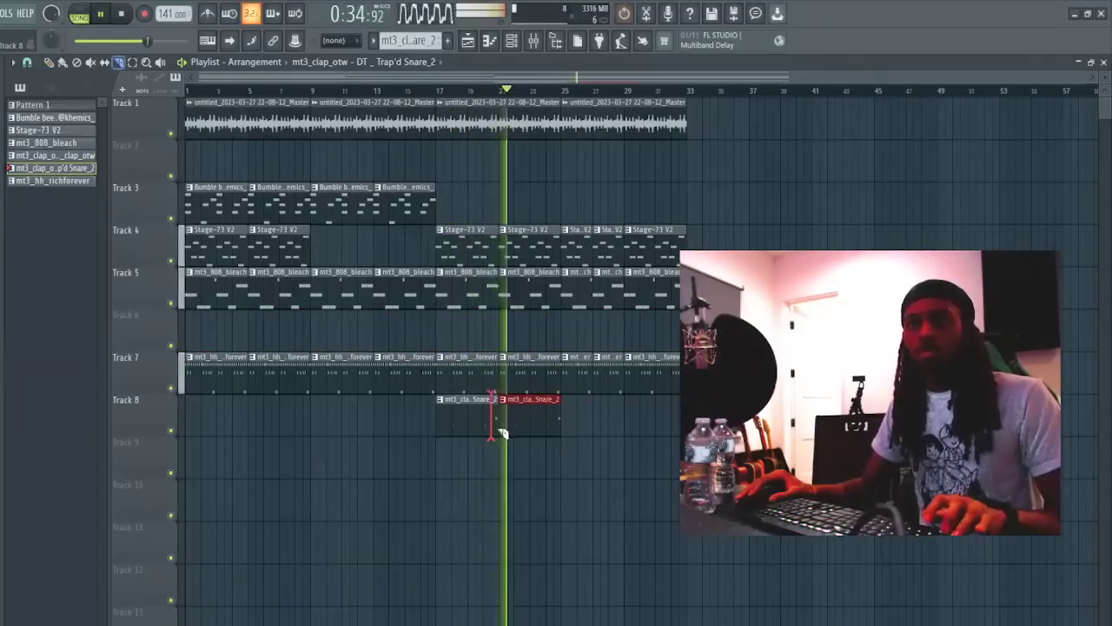
# - Repaint mt3_clap_otw clips along Track 6, filling its start as well
pyautogui.click(54, 155)
pyautogui.click(502, 328)
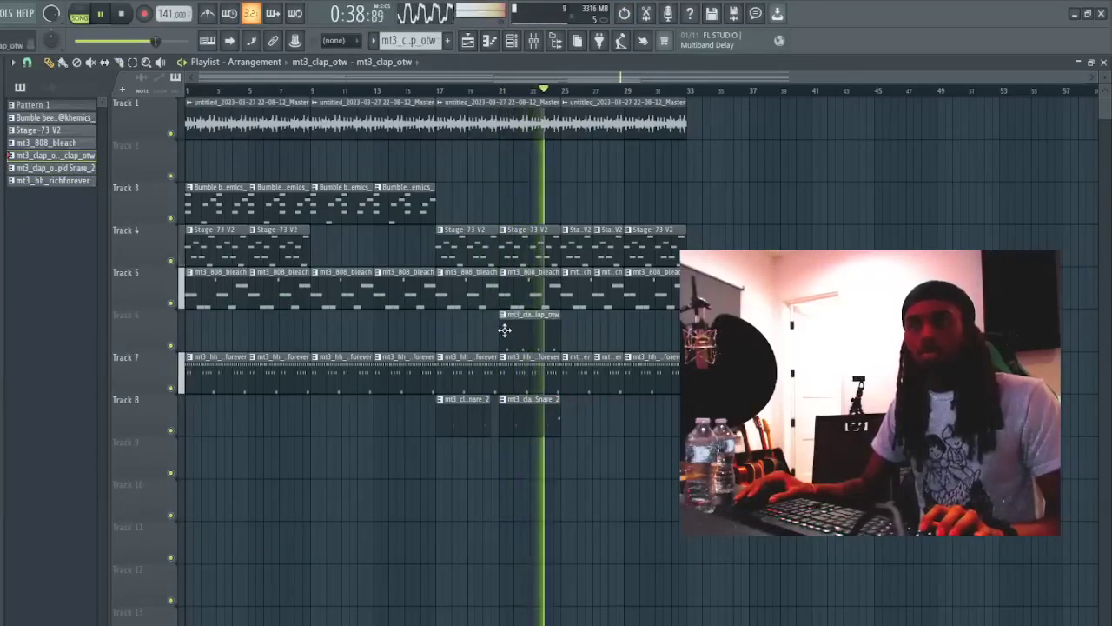
pyautogui.click(574, 328)
pyautogui.click(643, 339)
pyautogui.click(440, 338)
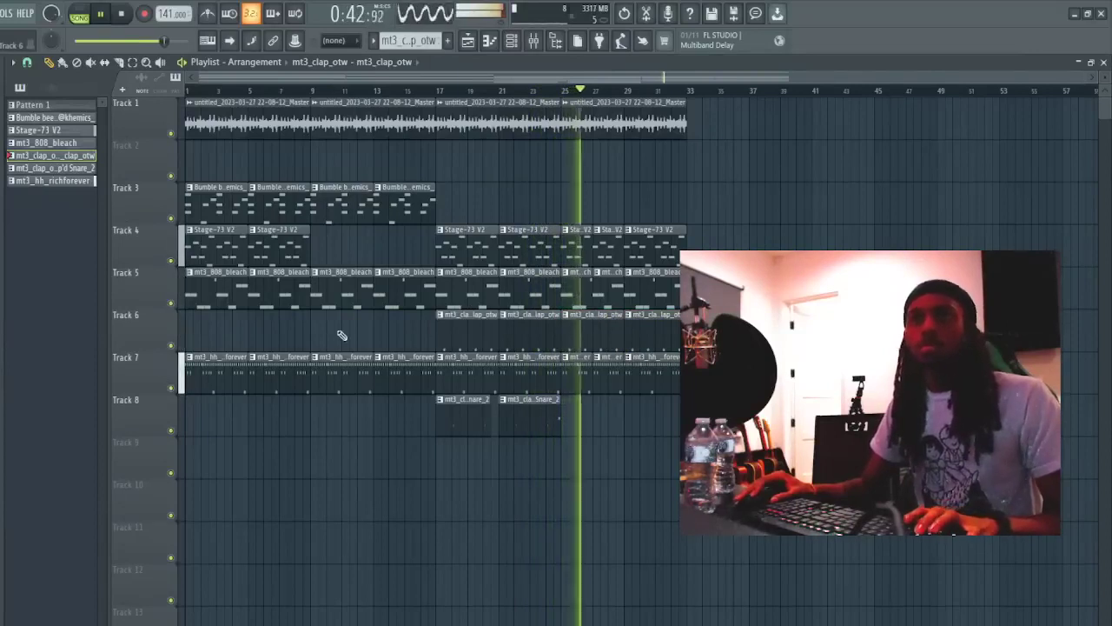
pyautogui.moveTo(257, 342); pyautogui.dragTo(387, 332)
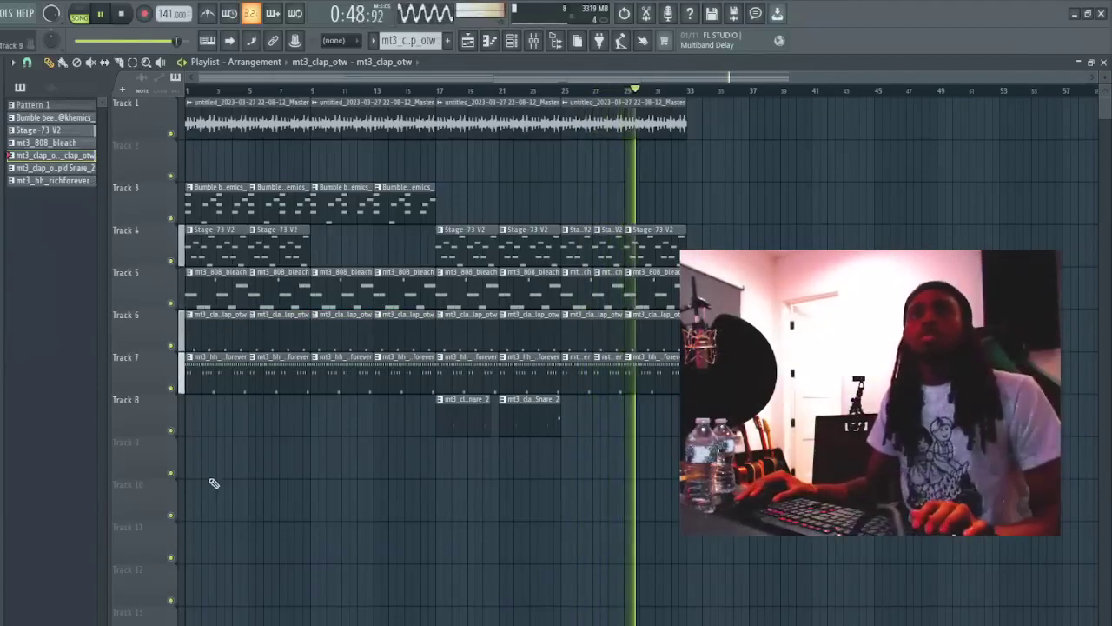
# - Slice off the opening bars of Tracks 5–7
pyautogui.moveTo(219, 207)
pyautogui.mouseDown()
pyautogui.moveTo(209, 187)
pyautogui.moveTo(217, 201)
pyautogui.mouseUp()
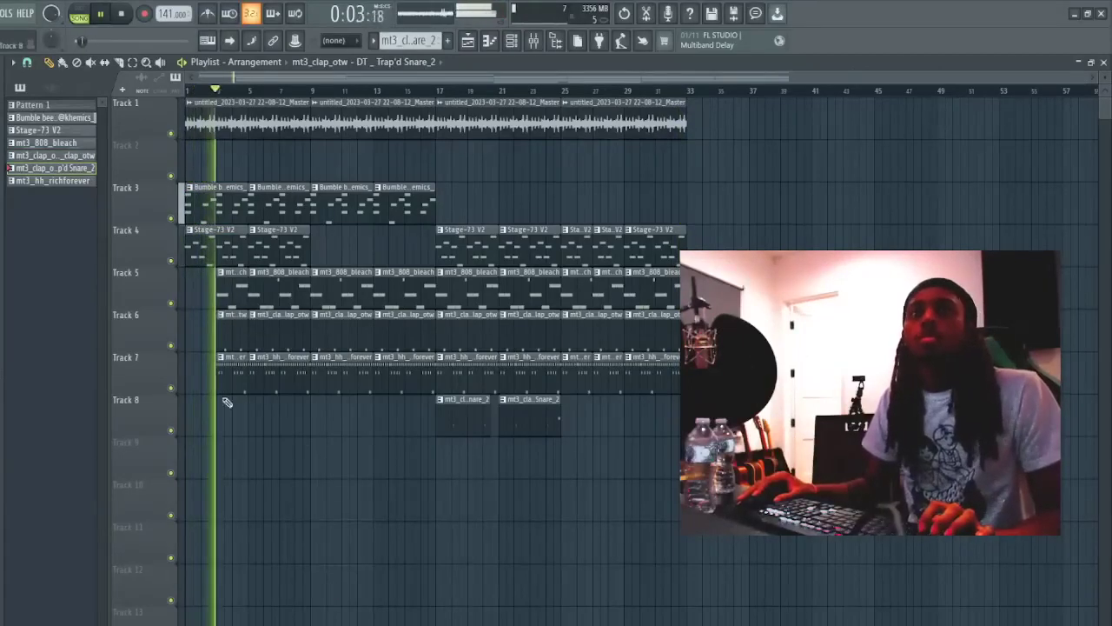
pyautogui.click(511, 40)
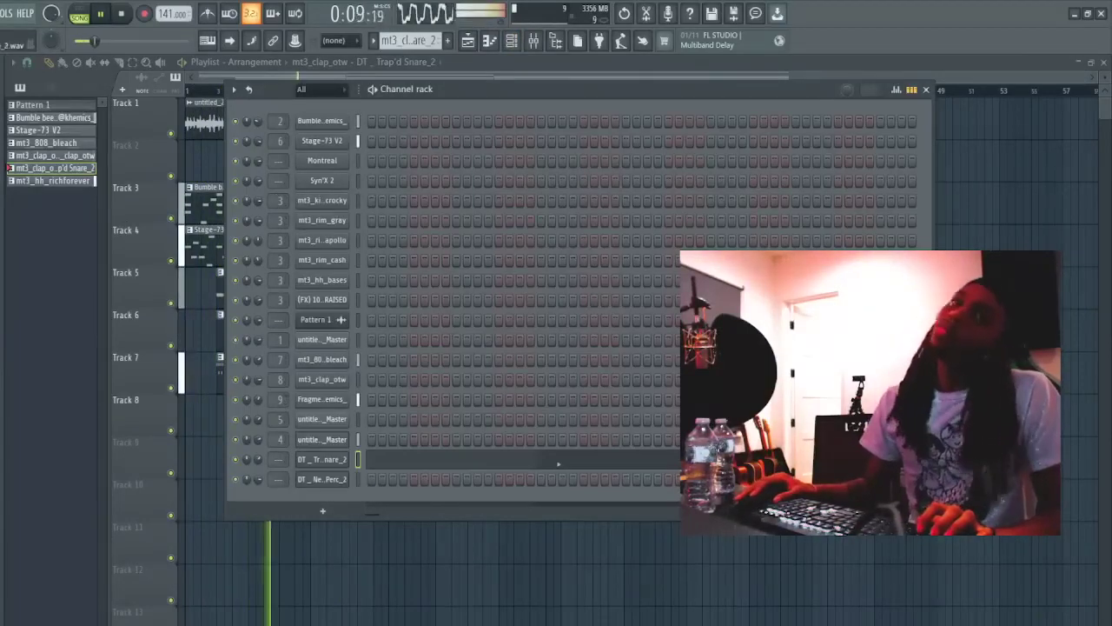
pyautogui.press('F6')
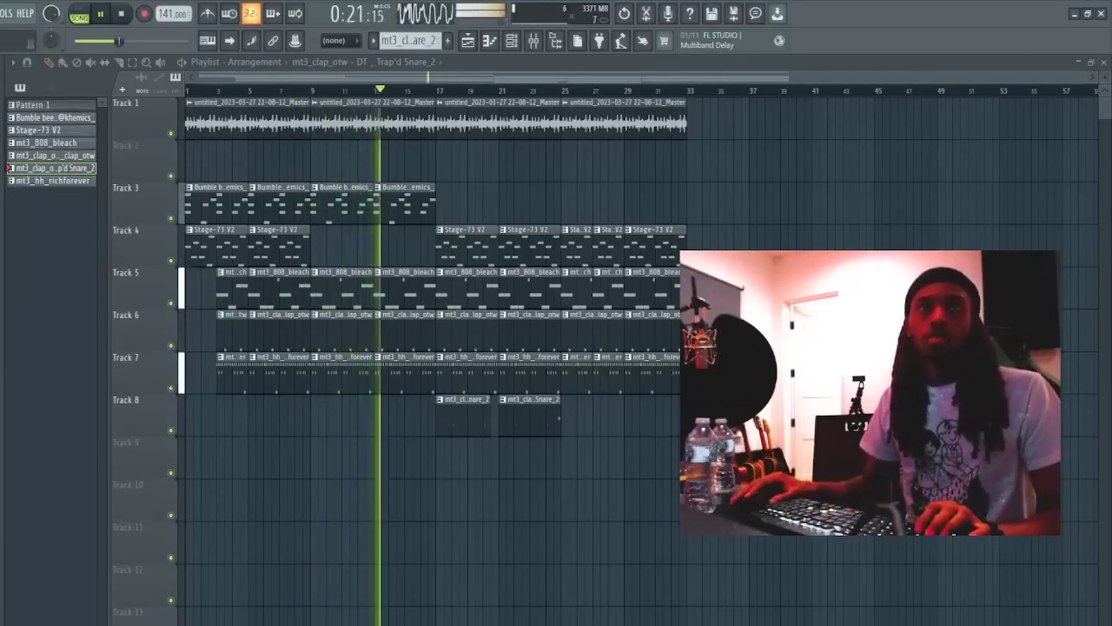
# - Place Shooting Star Crash clips on Track 9 at bar 17 and near bar 25
pyautogui.moveTo(185, 368); pyautogui.dragTo(338, 417)
pyautogui.doubleClick(333, 427)
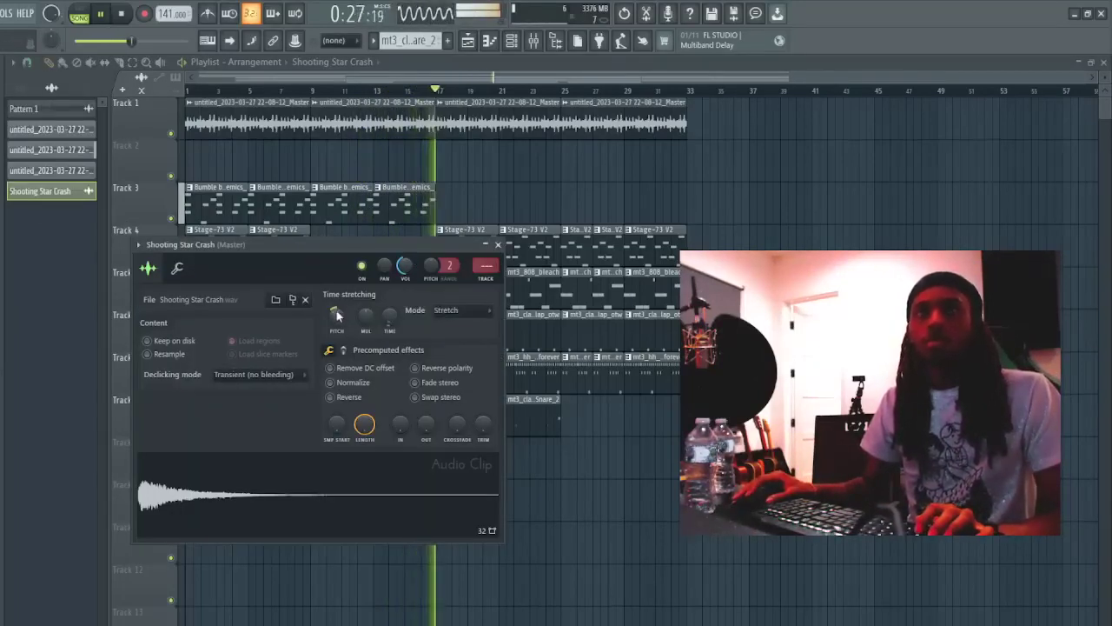
pyautogui.click(600, 463)
pyautogui.rightClick(616, 475)
pyautogui.click(439, 470)
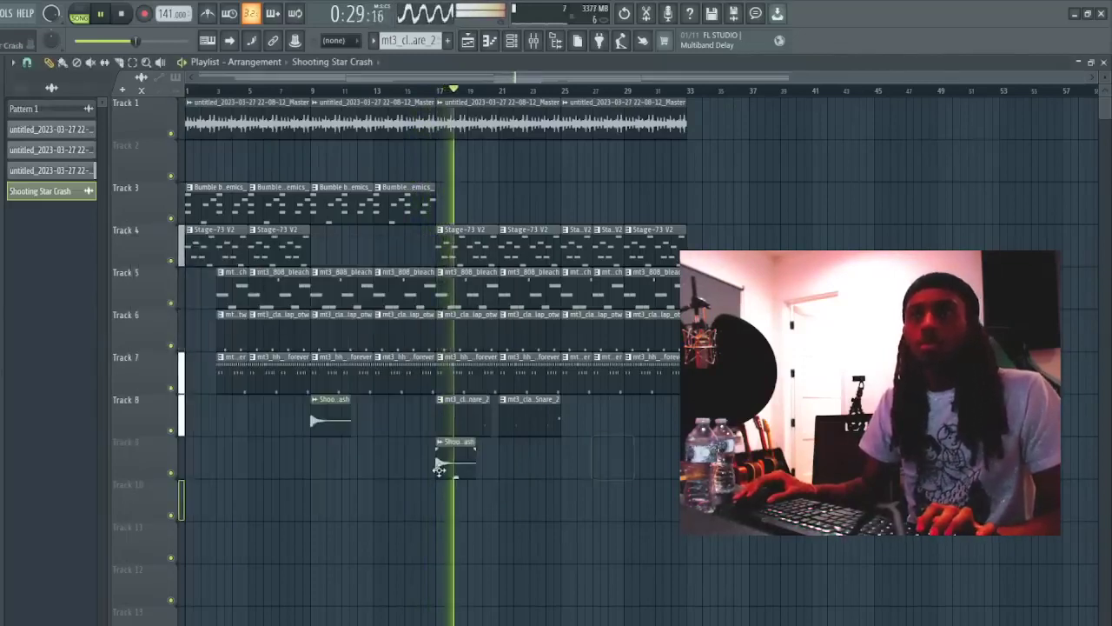
pyautogui.moveTo(333, 420); pyautogui.dragTo(333, 463)
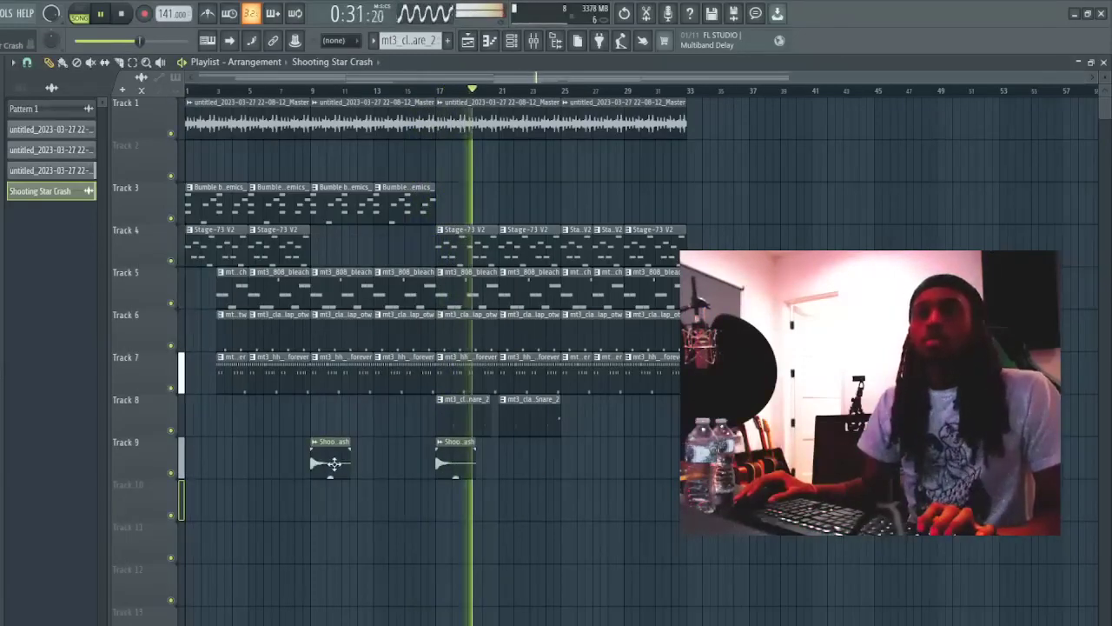
pyautogui.click(564, 462)
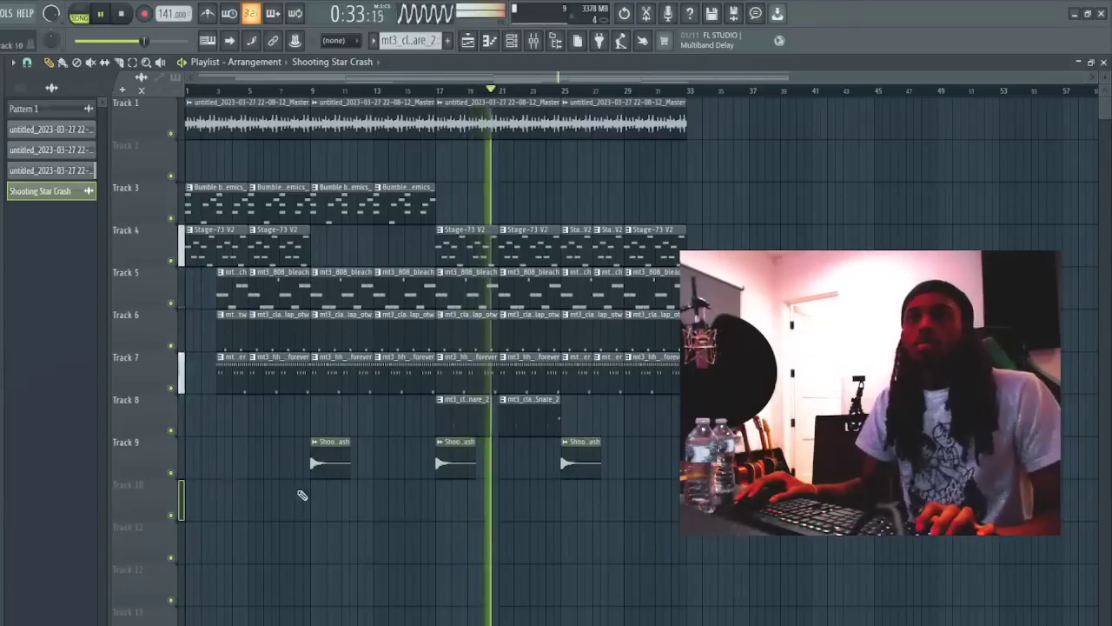
pyautogui.scroll(3, 264, 82)
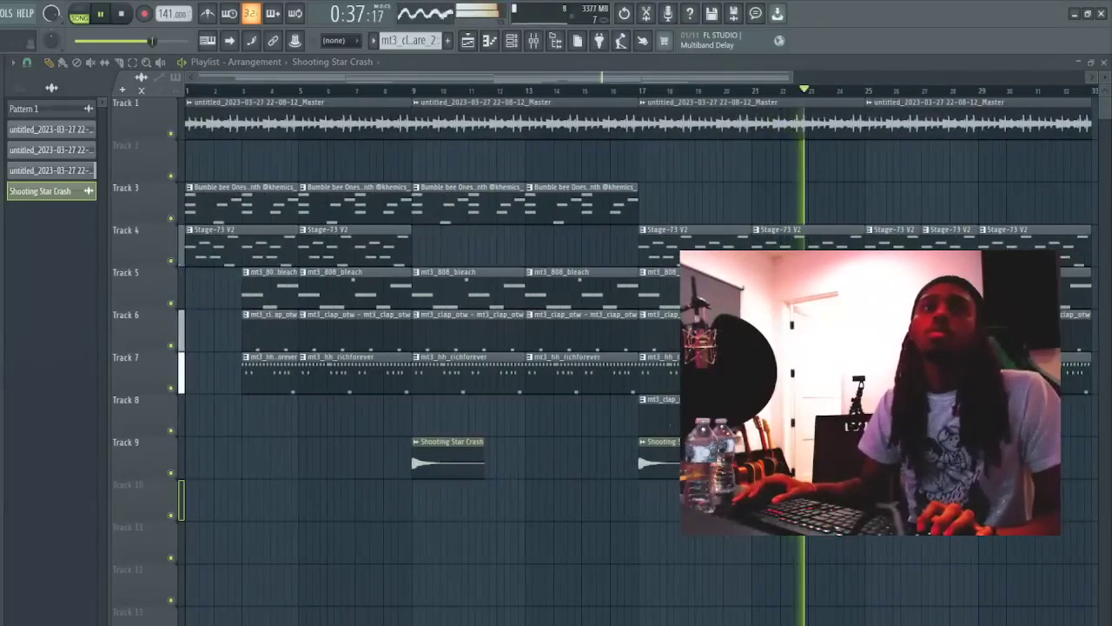
pyautogui.doubleClick(428, 462)
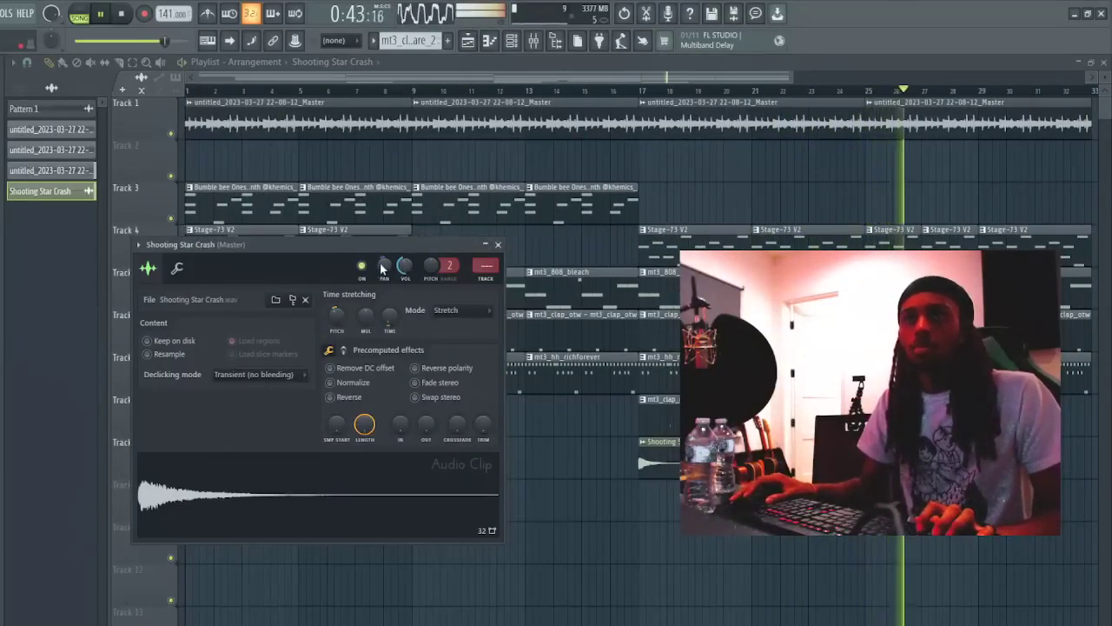
# - Check the crash clip settings during playback and delete stray crash copies on Tracks 11–13
pyautogui.press('space')
pyautogui.press('space')
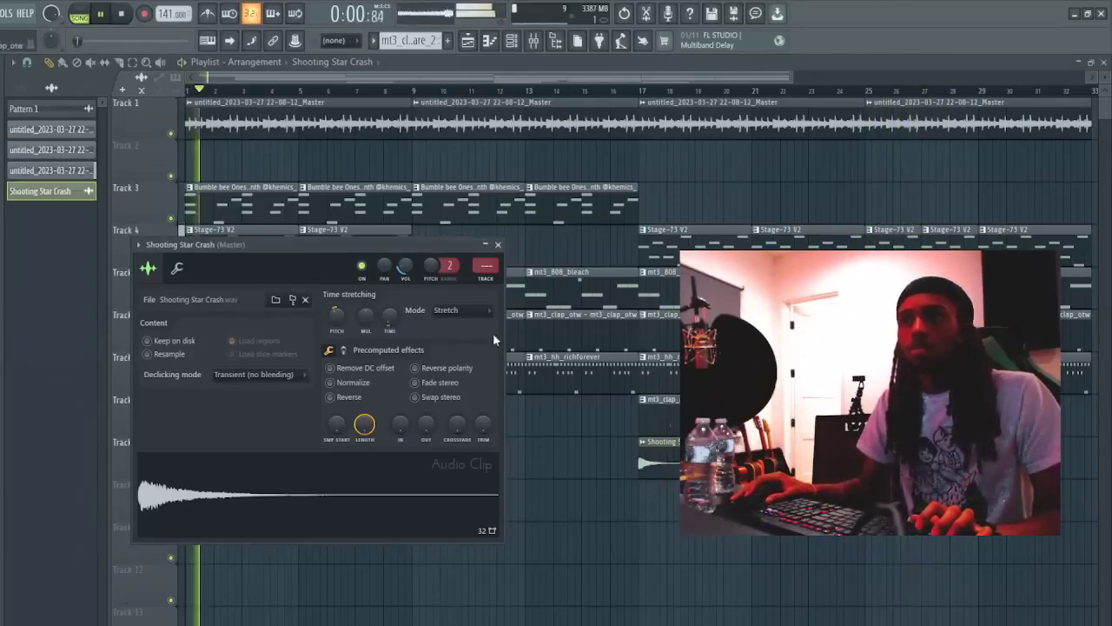
pyautogui.click(541, 77)
pyautogui.scroll(-1, 541, 77)
pyautogui.click(500, 613)
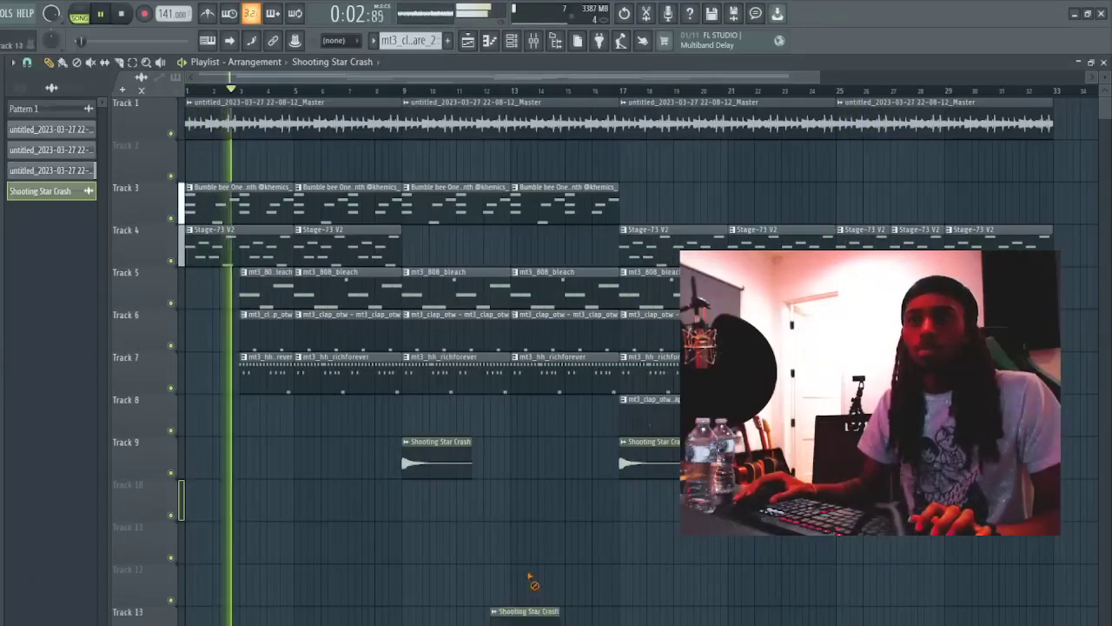
pyautogui.rightClick(523, 613)
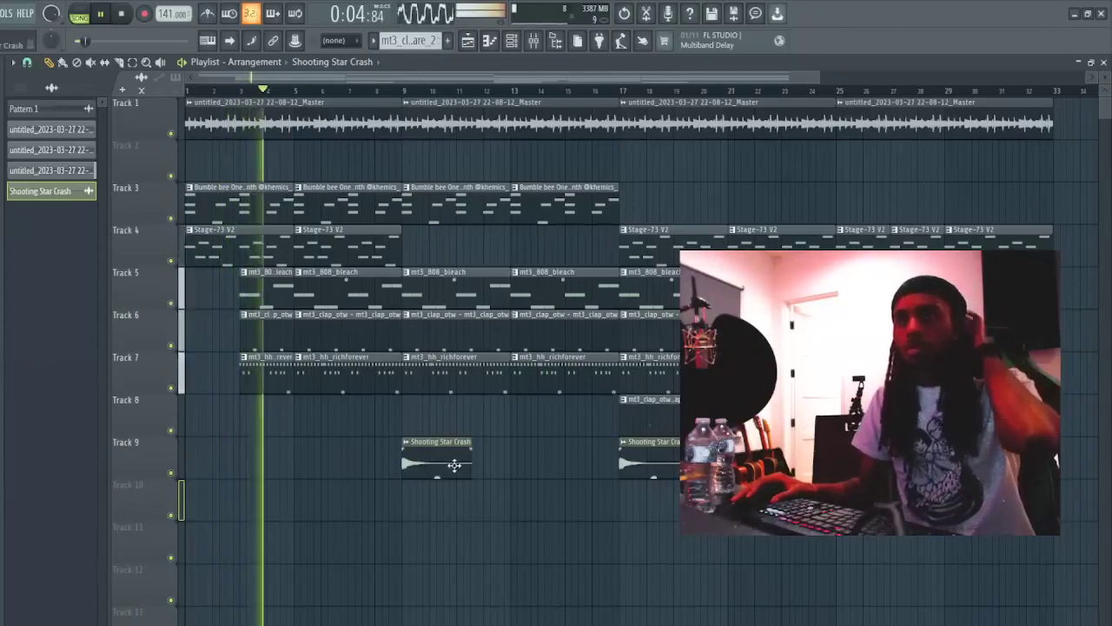
pyautogui.doubleClick(459, 467)
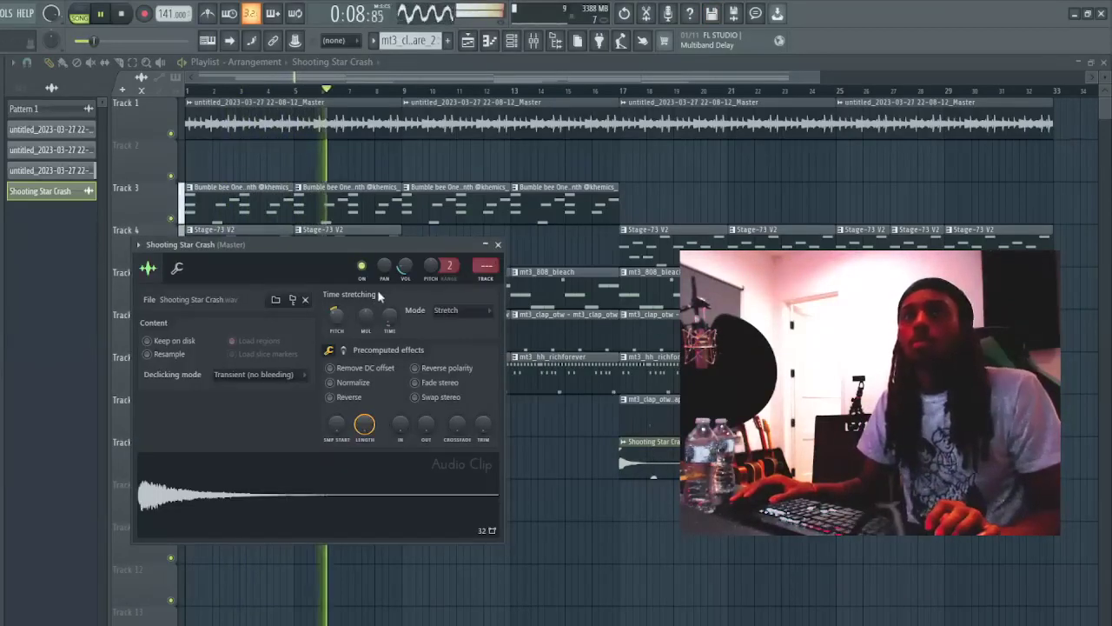
pyautogui.click(625, 575)
pyautogui.rightClick(625, 577)
pyautogui.doubleClick(456, 456)
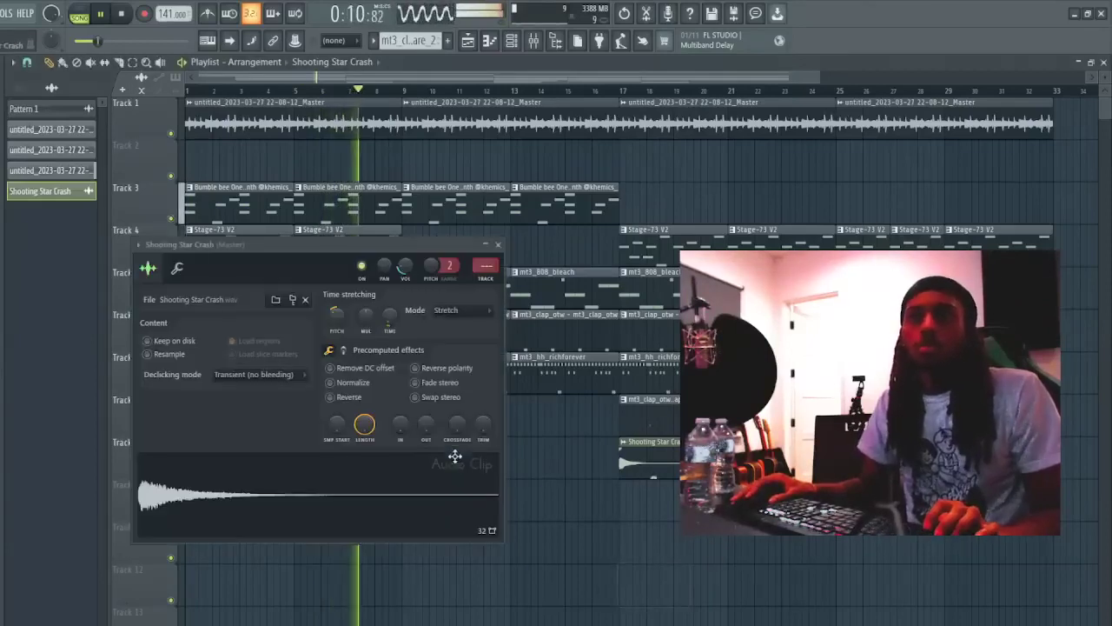
pyautogui.click(585, 548)
pyautogui.rightClick(585, 546)
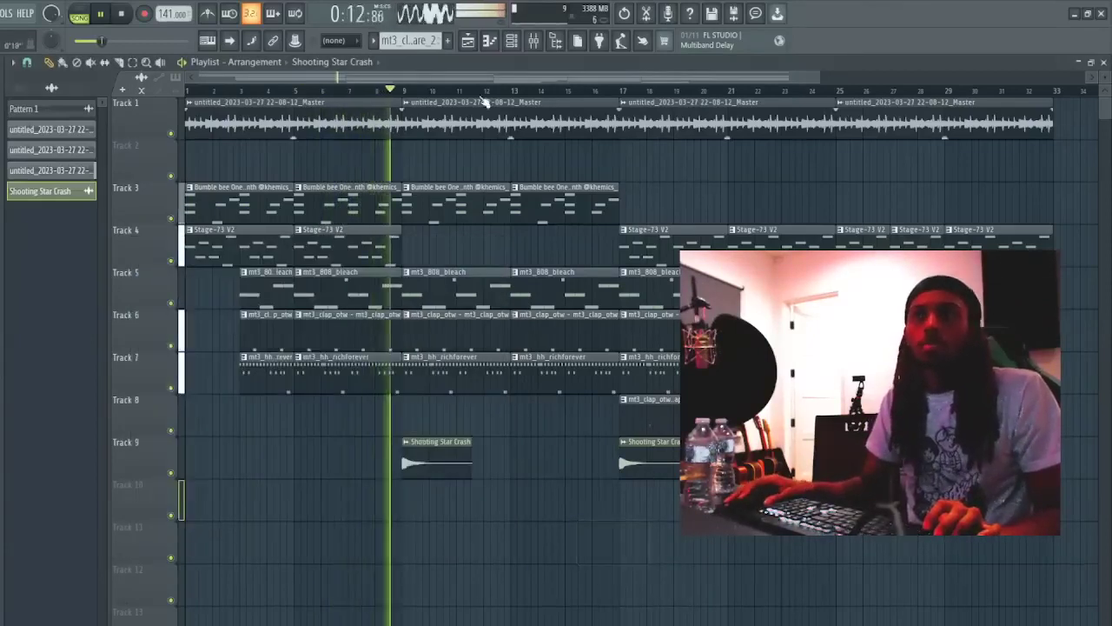
# - Remove the remaining stray crash clips on Tracks 11 and 12 and the 808 clip at bar 17
pyautogui.doubleClick(431, 445)
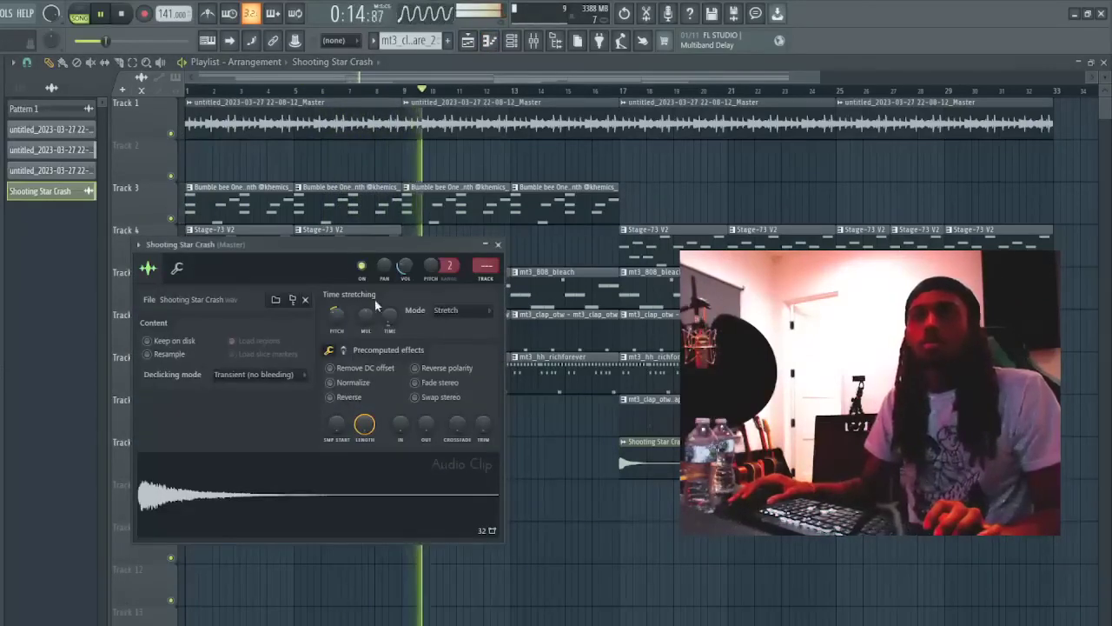
pyautogui.click(390, 90)
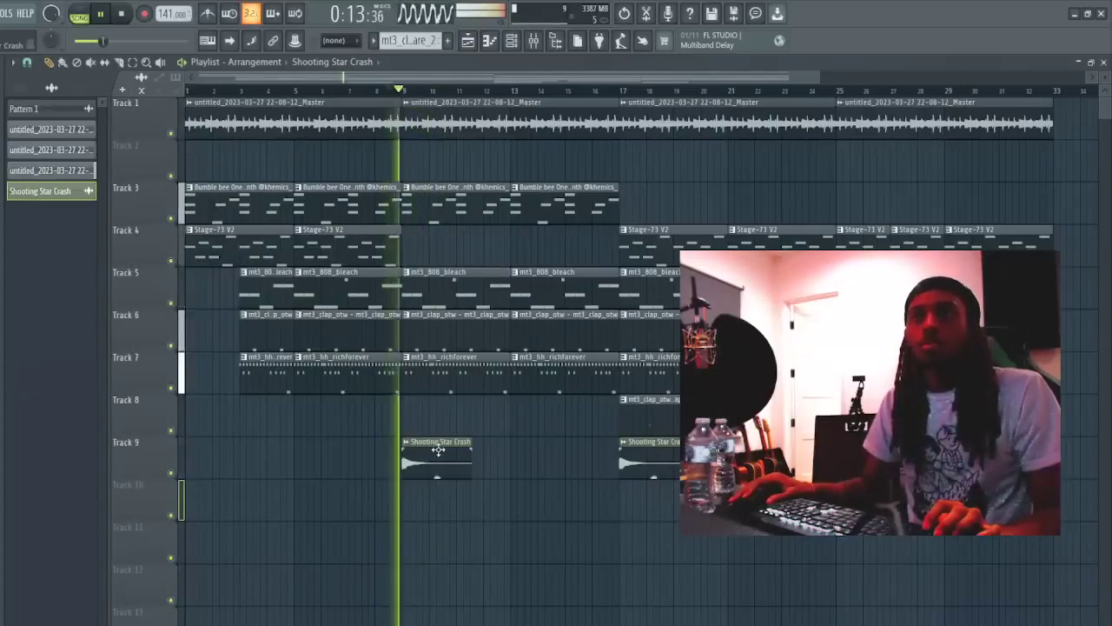
pyautogui.doubleClick(437, 448)
pyautogui.click(587, 544)
pyautogui.rightClick(588, 544)
pyautogui.doubleClick(443, 454)
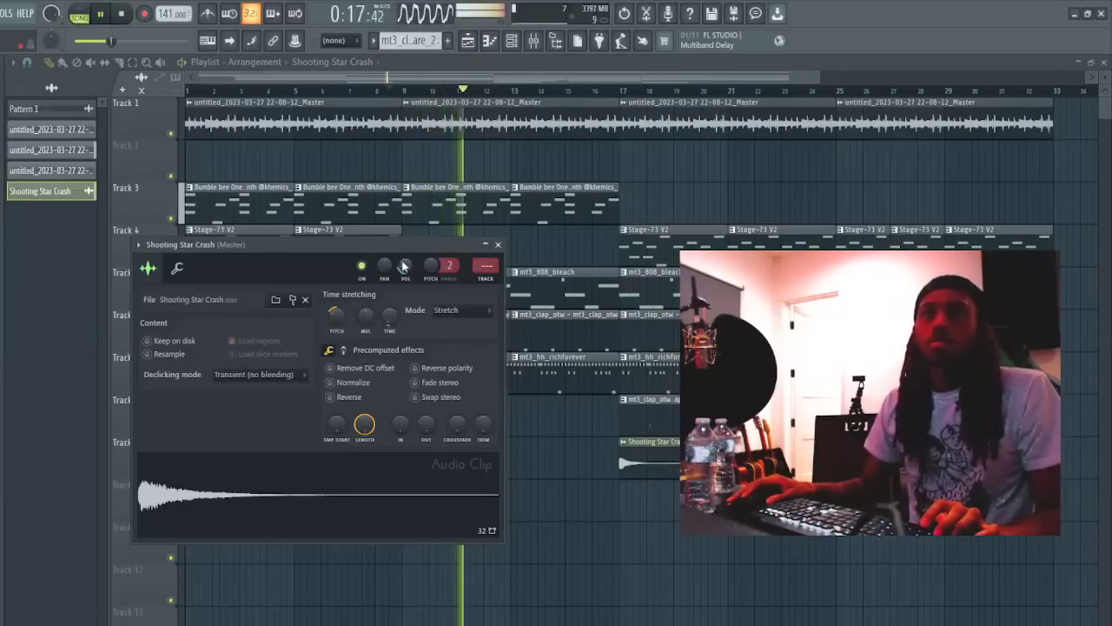
pyautogui.click(619, 577)
pyautogui.rightClick(618, 577)
pyautogui.rightClick(666, 291)
pyautogui.click(749, 579)
pyautogui.rightClick(748, 579)
# - Rework the mt3_808_bleach clips near bar 18 on Track 5 and delete a stray 808 on Track 11
pyautogui.click(592, 293)
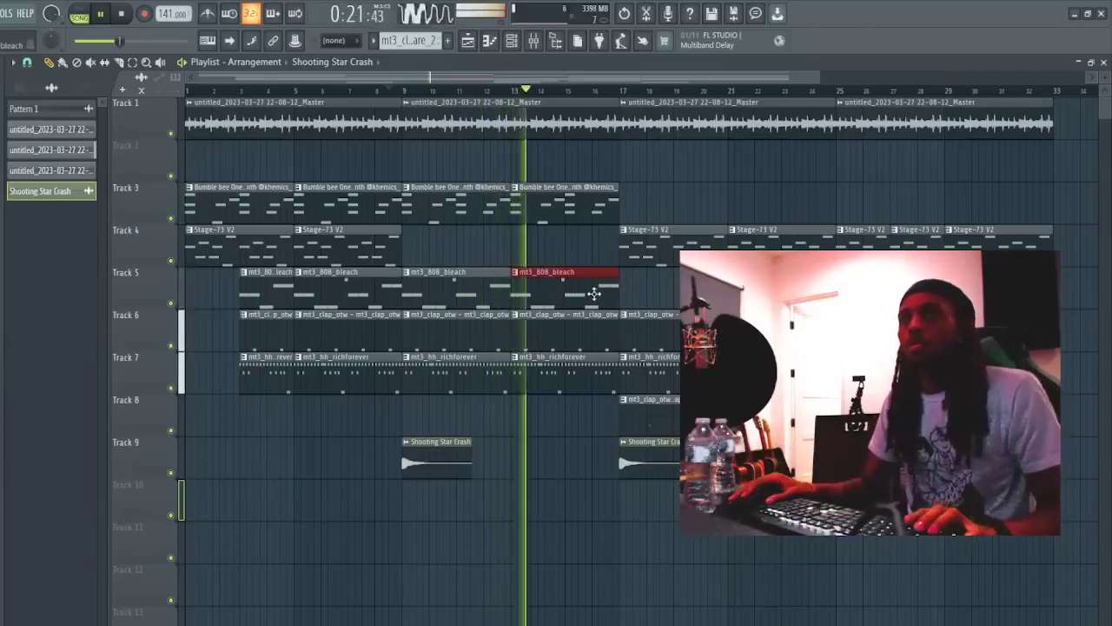
pyautogui.click(333, 291)
pyautogui.click(660, 294)
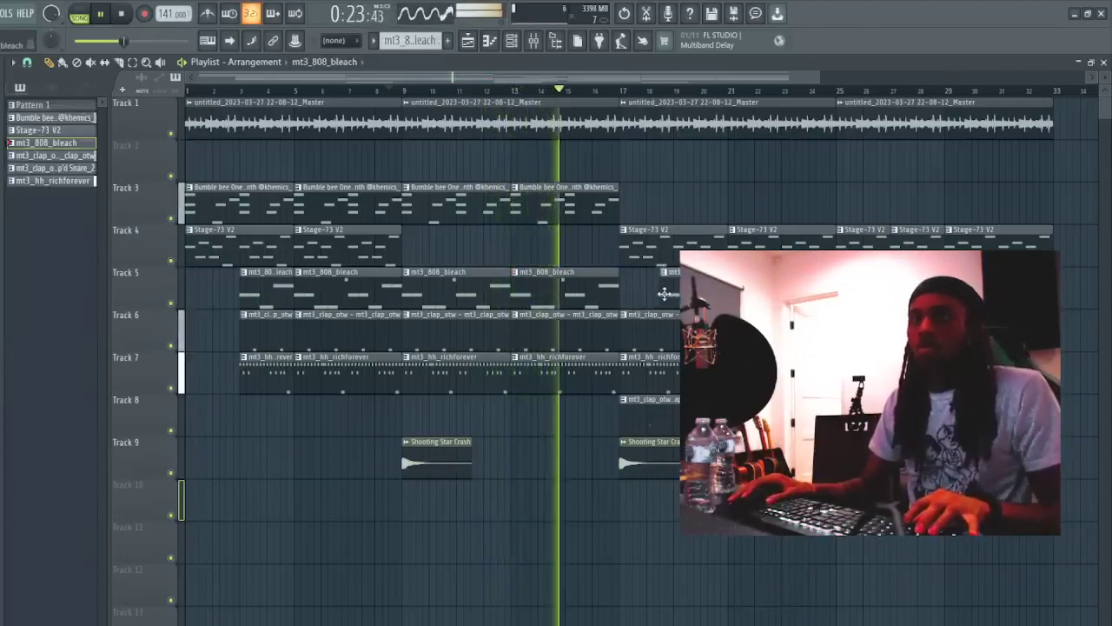
pyautogui.rightClick(661, 294)
pyautogui.click(652, 294)
pyautogui.click(727, 530)
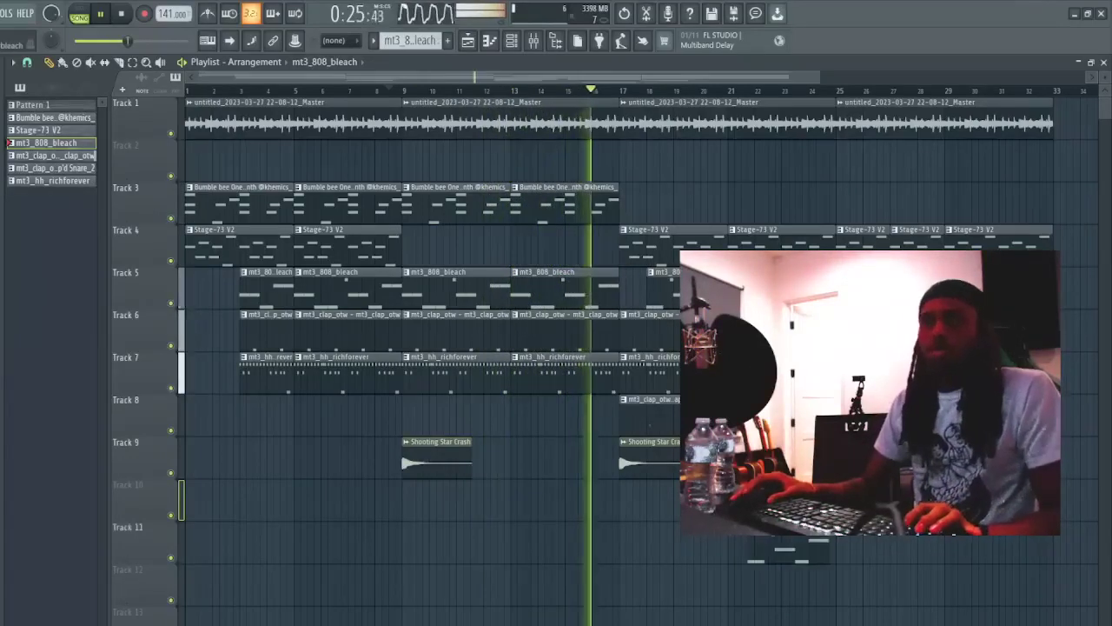
pyautogui.rightClick(728, 529)
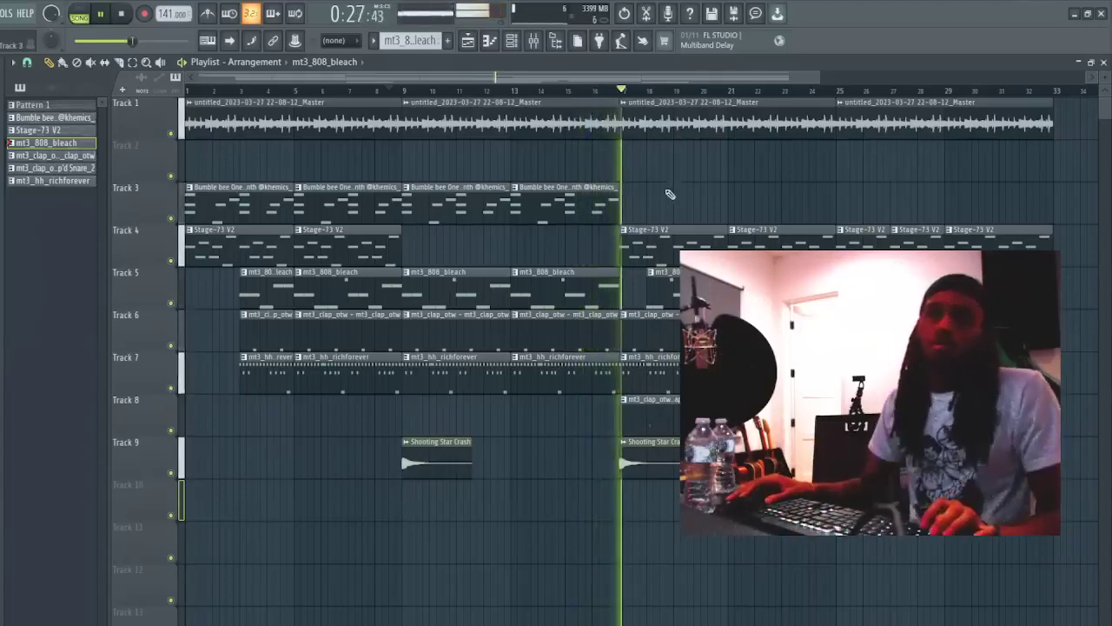
pyautogui.rightClick(674, 290)
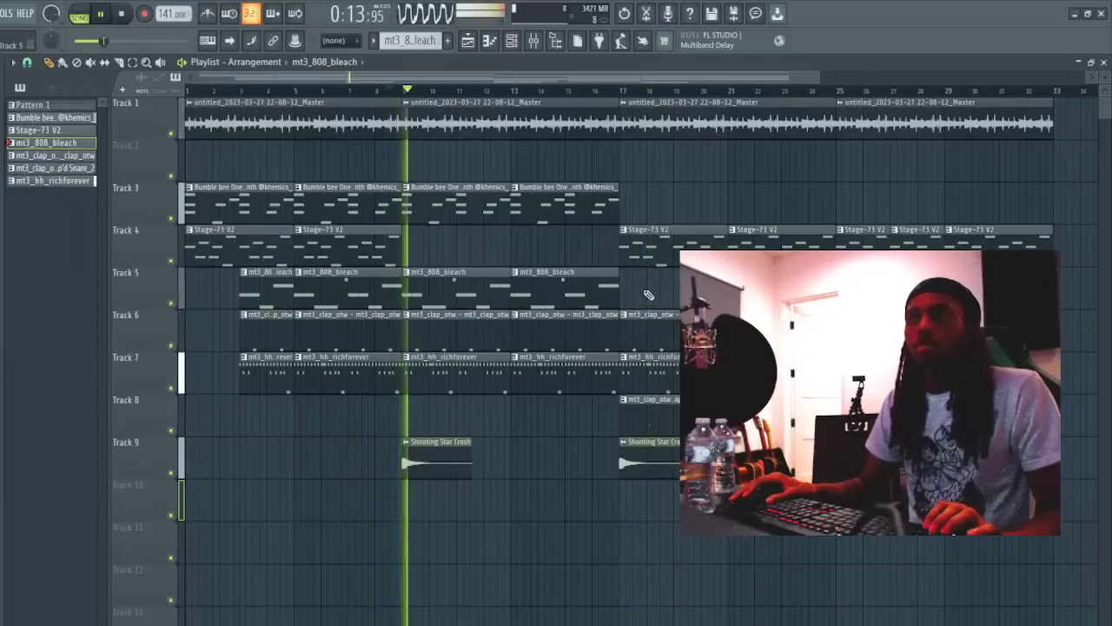
pyautogui.click(649, 295)
pyautogui.click(619, 81)
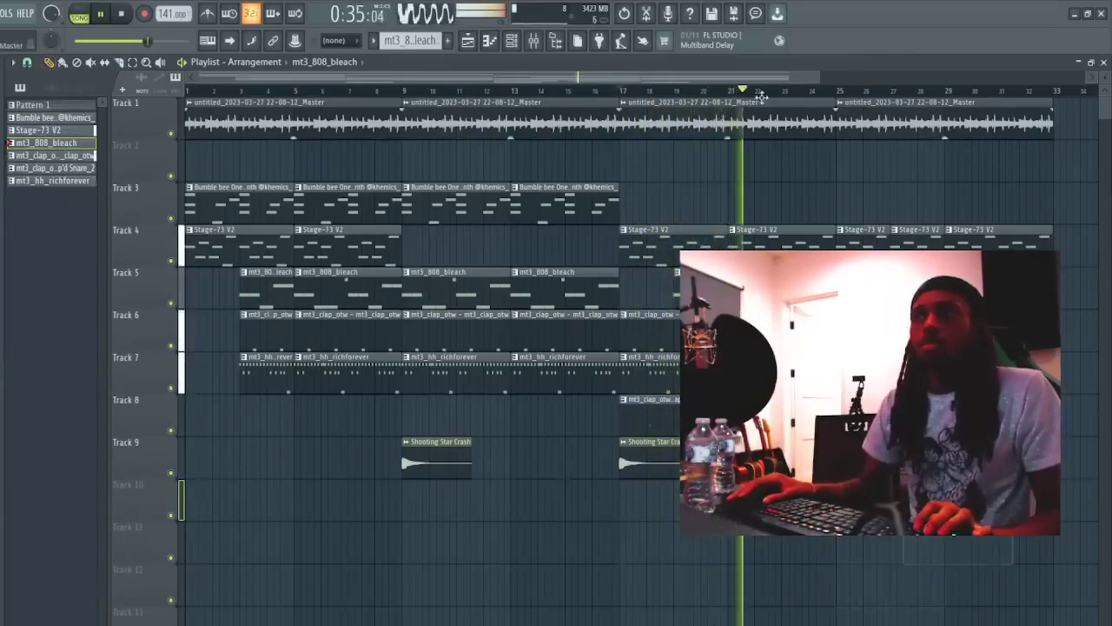
pyautogui.moveTo(808, 78); pyautogui.dragTo(839, 78)
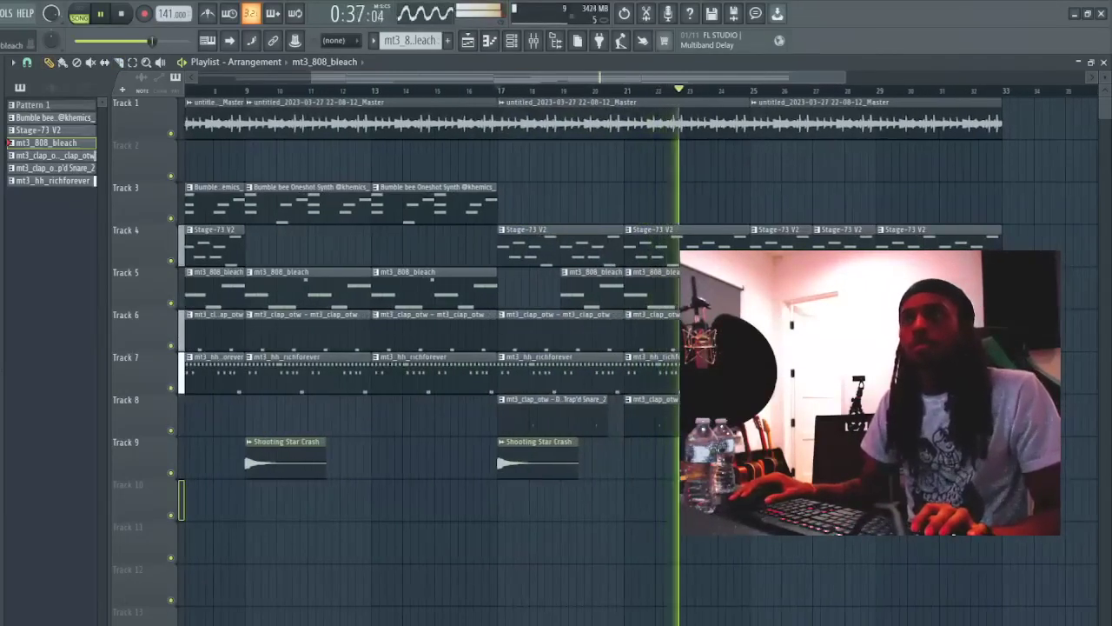
# - Copy the Bumble bee clip to bar 25, replacing the Stage-73 V2 clips, and duplicate it to bar 29
pyautogui.moveTo(420, 187); pyautogui.dragTo(801, 179)
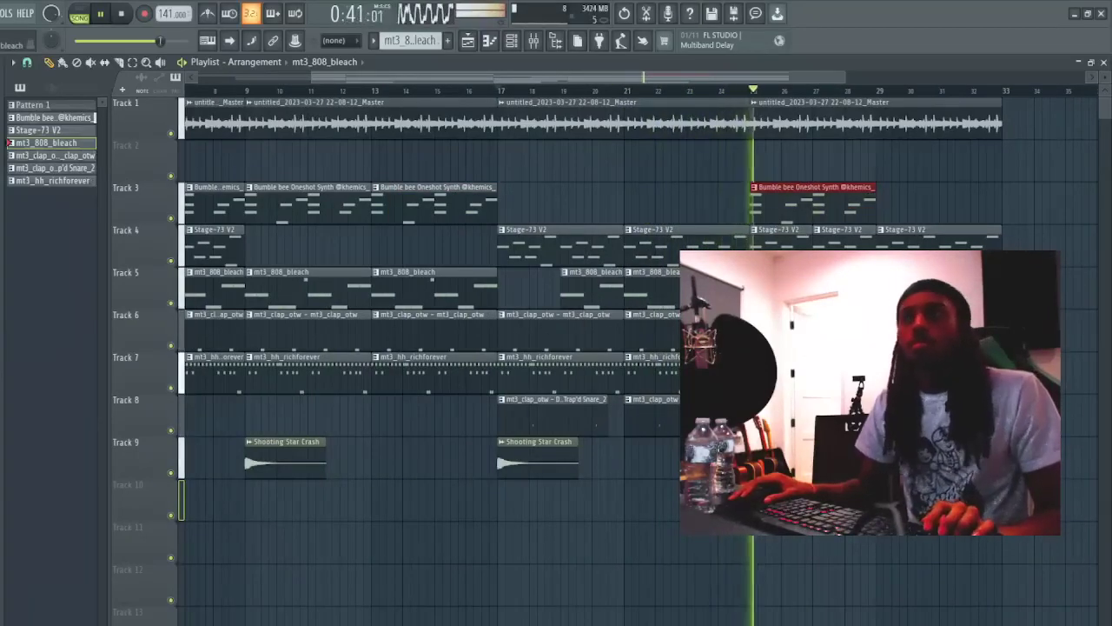
pyautogui.rightClick(795, 237)
pyautogui.rightClick(830, 236)
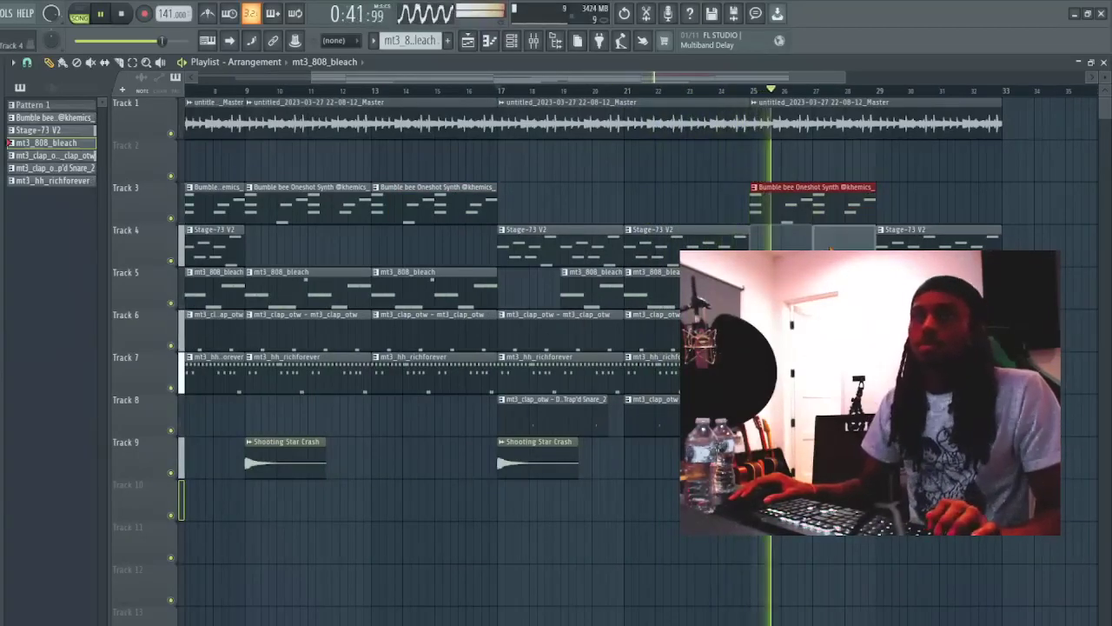
pyautogui.rightClick(910, 231)
pyautogui.hotkey('ctrl', 'b')
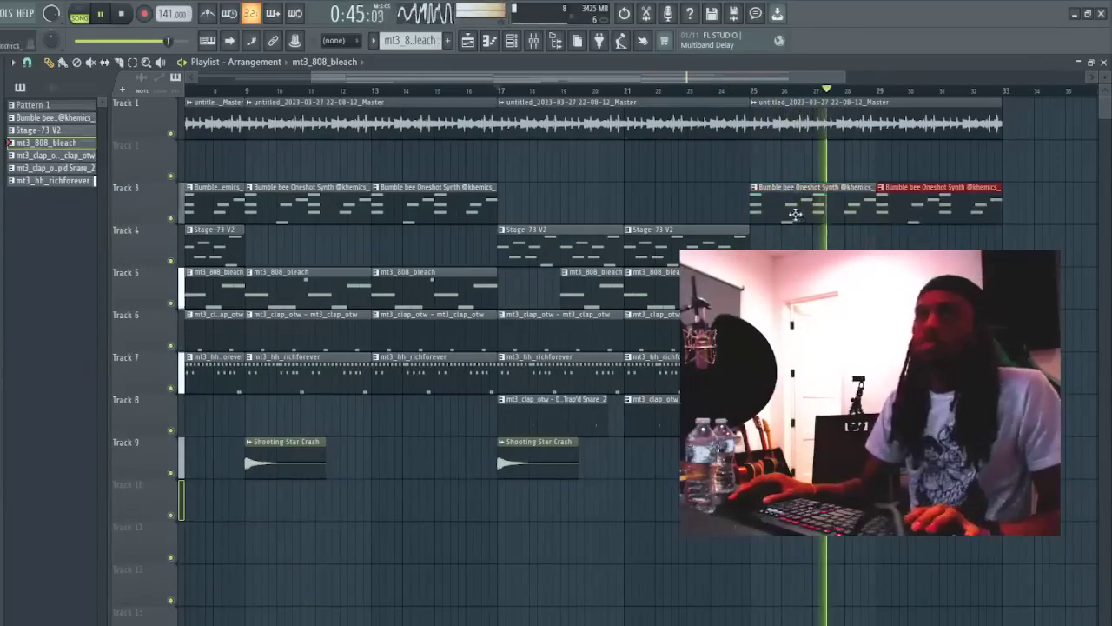
pyautogui.scroll(-3, 791, 81)
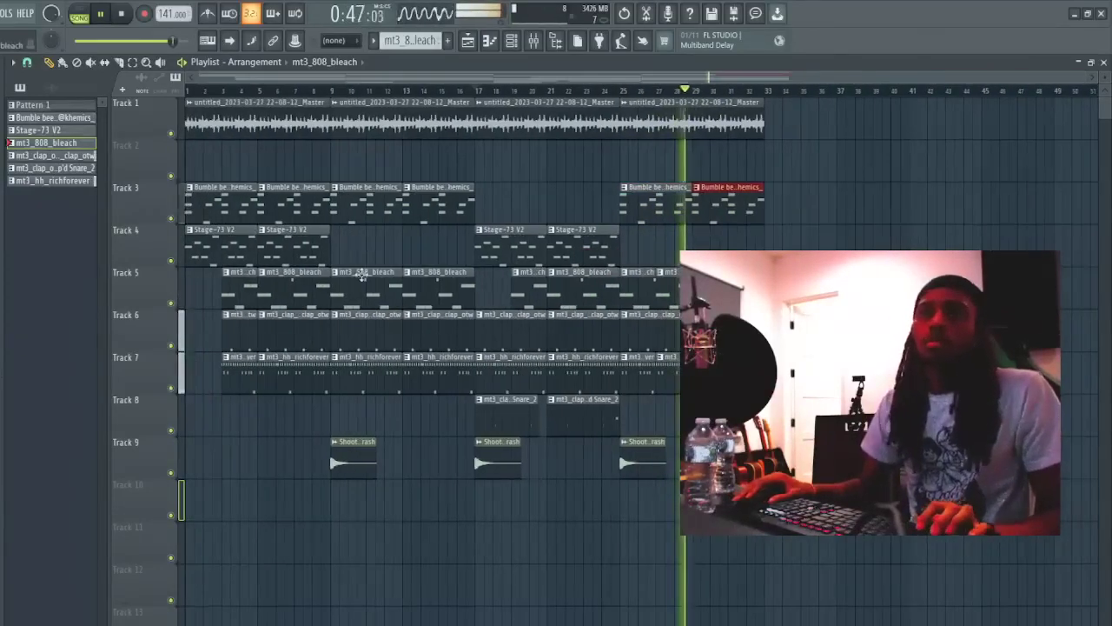
pyautogui.hotkey('ctrl', 'd')
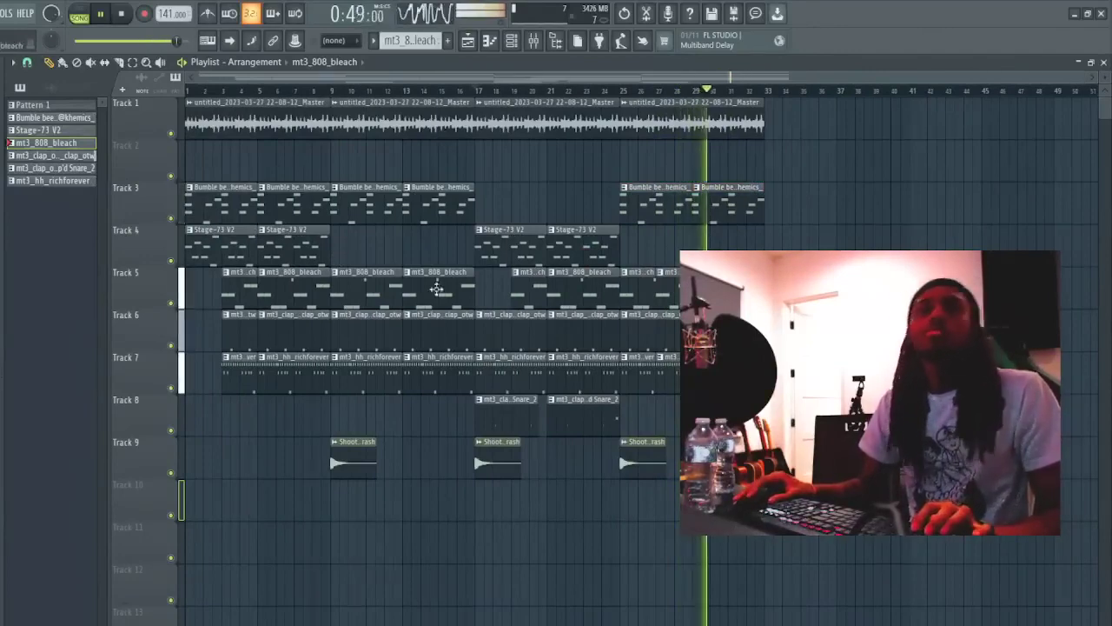
# - Copy Track 8's Trap'd Snare_2 clips back to bars 9–17
pyautogui.click(608, 417)
pyautogui.click(632, 417)
pyautogui.rightClick(626, 416)
pyautogui.moveTo(642, 423); pyautogui.dragTo(131, 426)
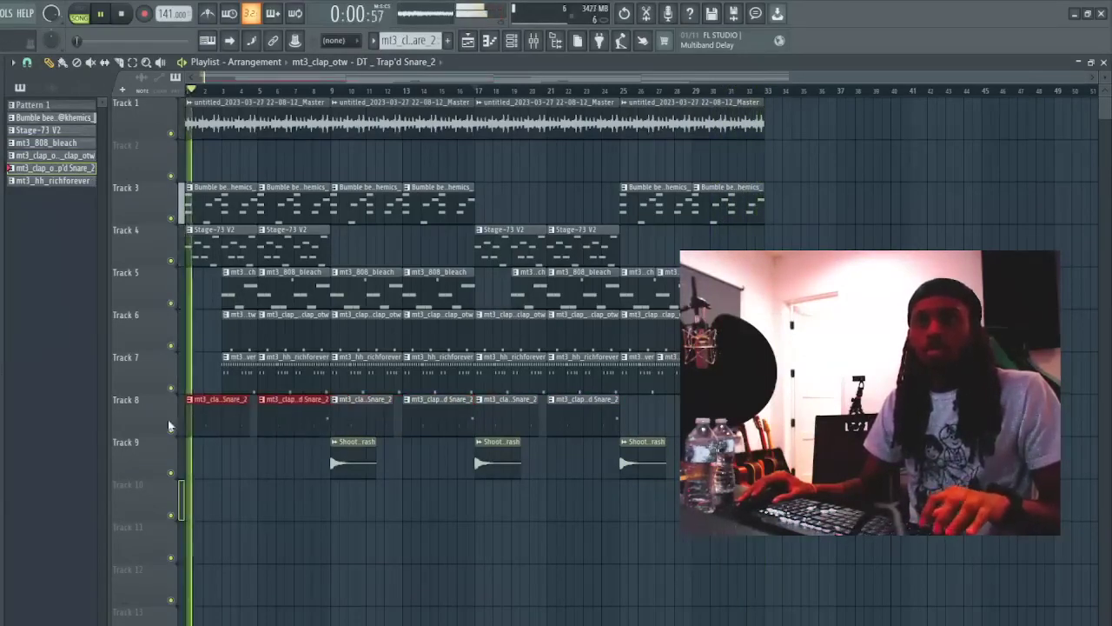
# - Slice off and delete the start of the first Trap'd Snare_2 clip on Track 8
pyautogui.press('c')
pyautogui.rightClick(219, 419)
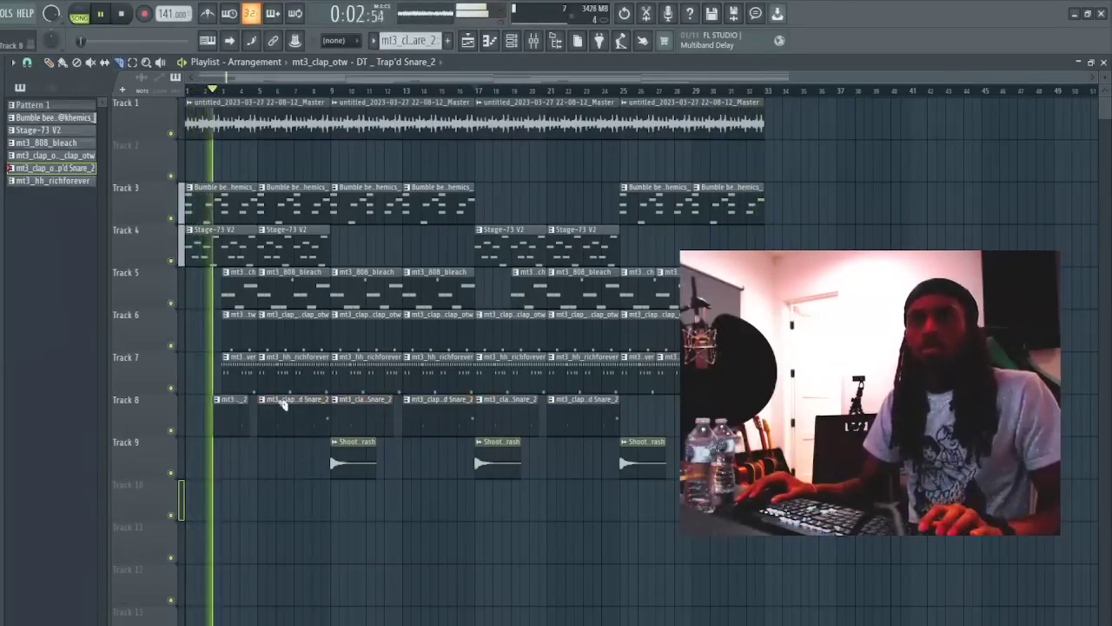
pyautogui.rightClick(230, 425)
pyautogui.click(48, 63)
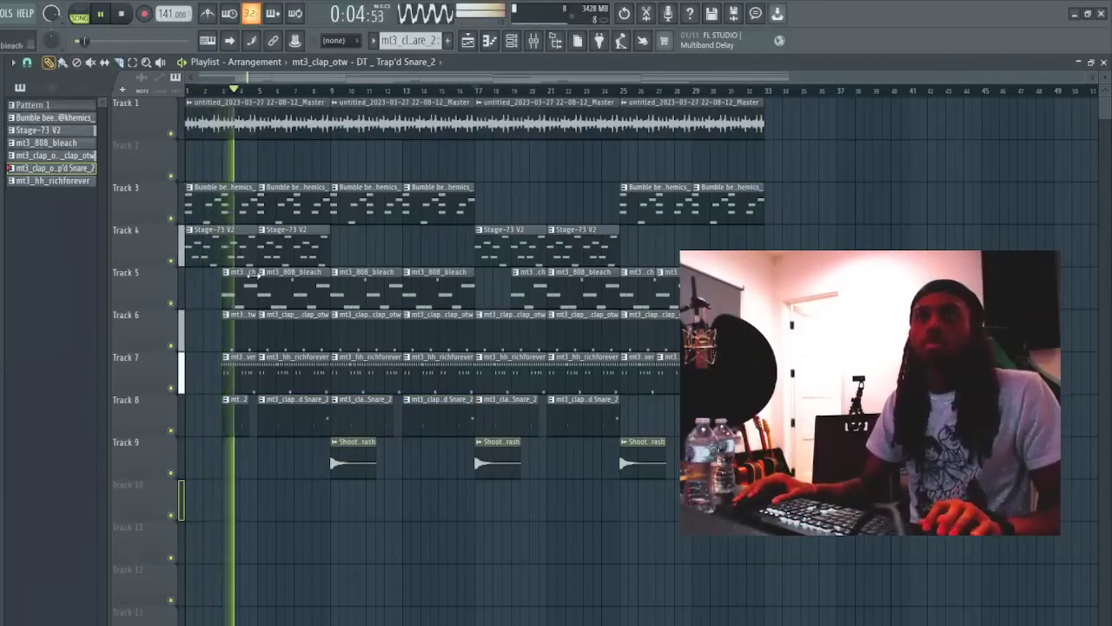
# - Copy a Trap'd Snare_2 clip onto bar 25 of Track 8, then bring up the channel rack
pyautogui.moveTo(633, 424); pyautogui.dragTo(673, 349)
pyautogui.moveTo(670, 412); pyautogui.dragTo(653, 427)
pyautogui.keyDown('ctrl'); pyautogui.click(650, 497); pyautogui.keyUp('ctrl')
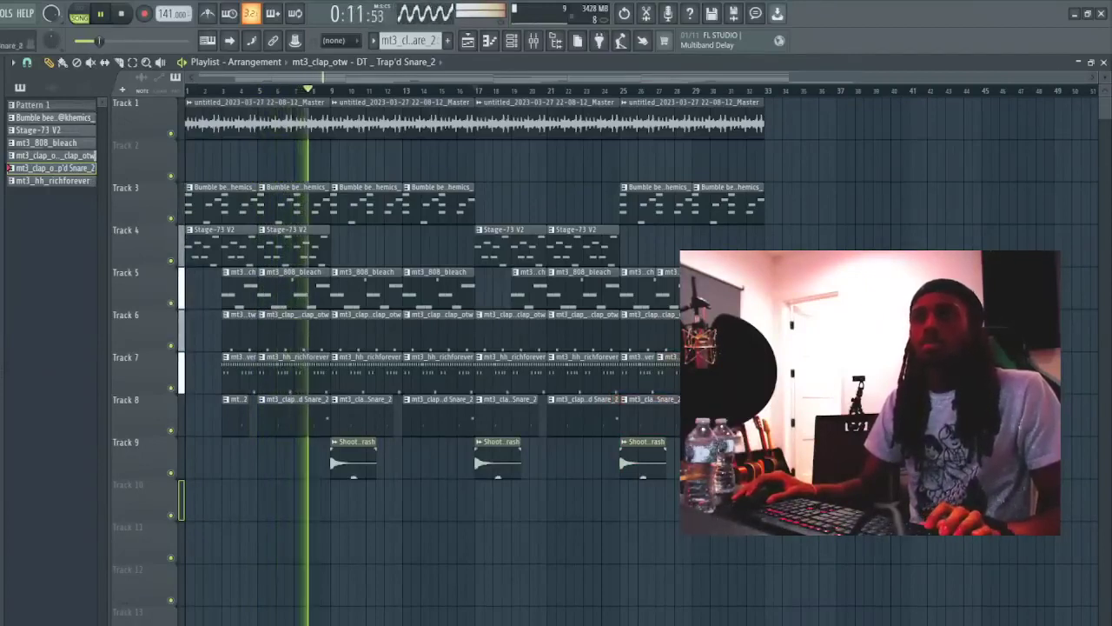
pyautogui.click(521, 44)
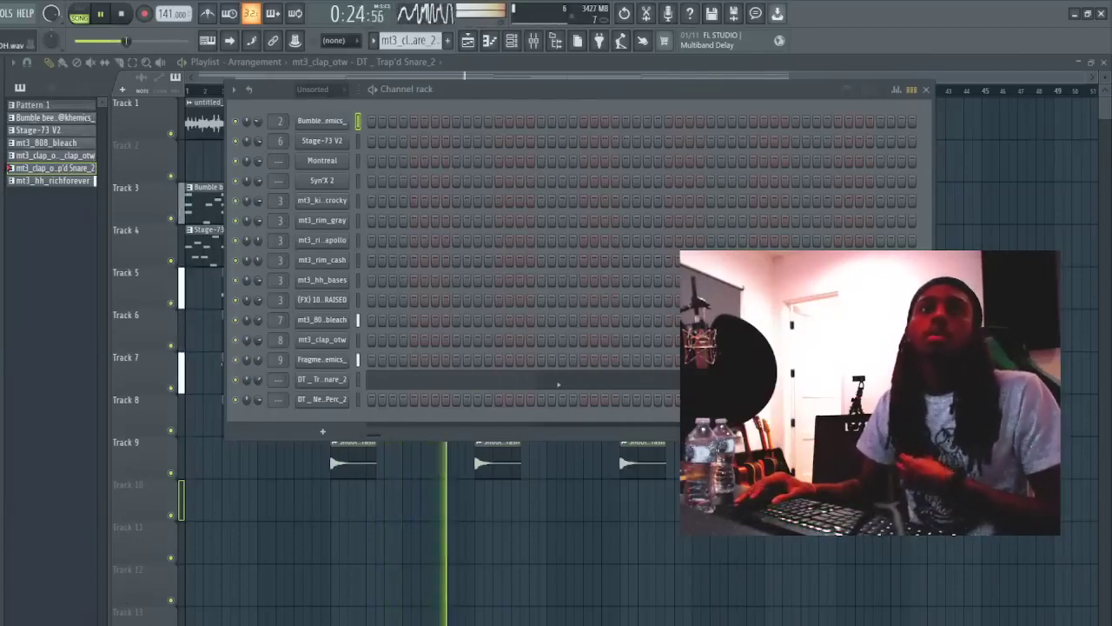
# - Add DT _ SetBack OH as a channel, give it one step in mt3_clap_otw, and close the rack
pyautogui.moveTo(3, 298); pyautogui.dragTo(5, 306)
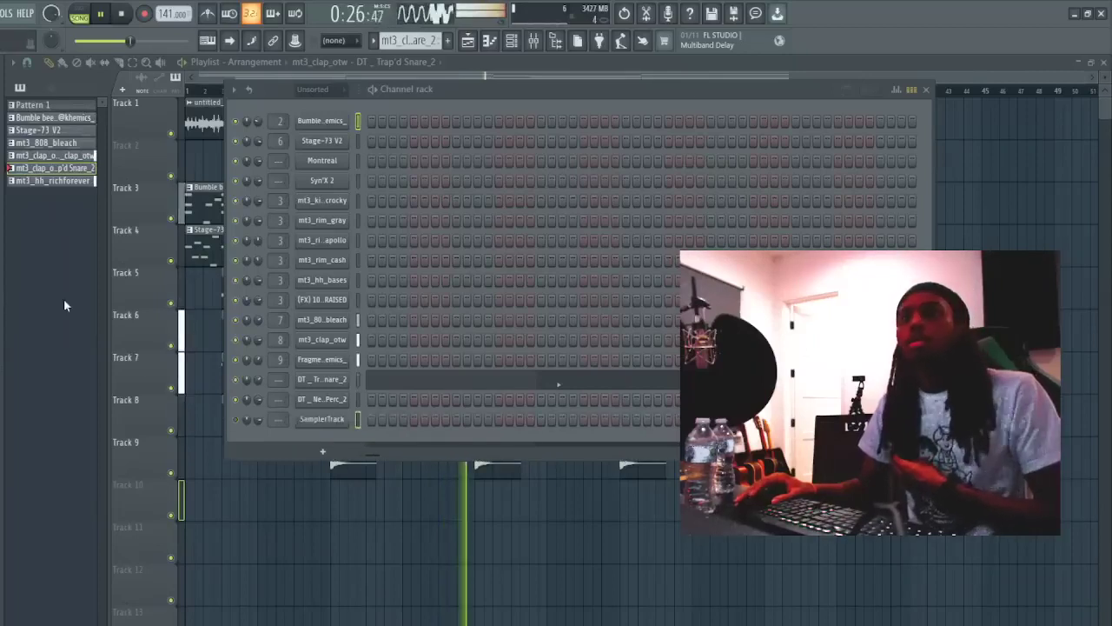
pyautogui.click(517, 96)
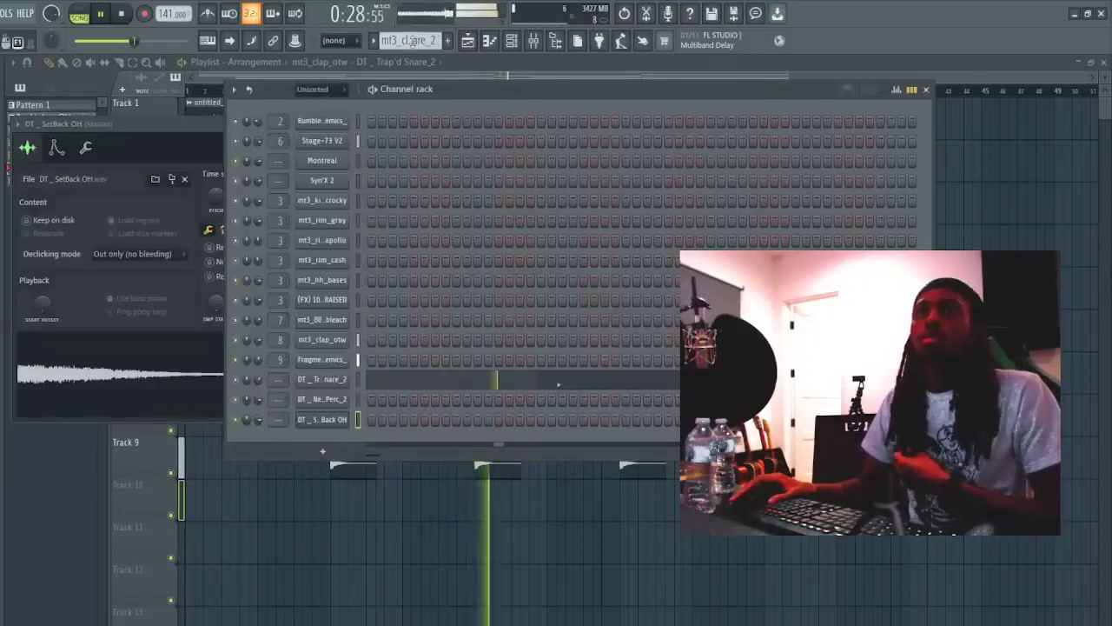
pyautogui.scroll(1, 413, 41)
pyautogui.scroll(-1, 413, 41)
pyautogui.scroll(1, 413, 41)
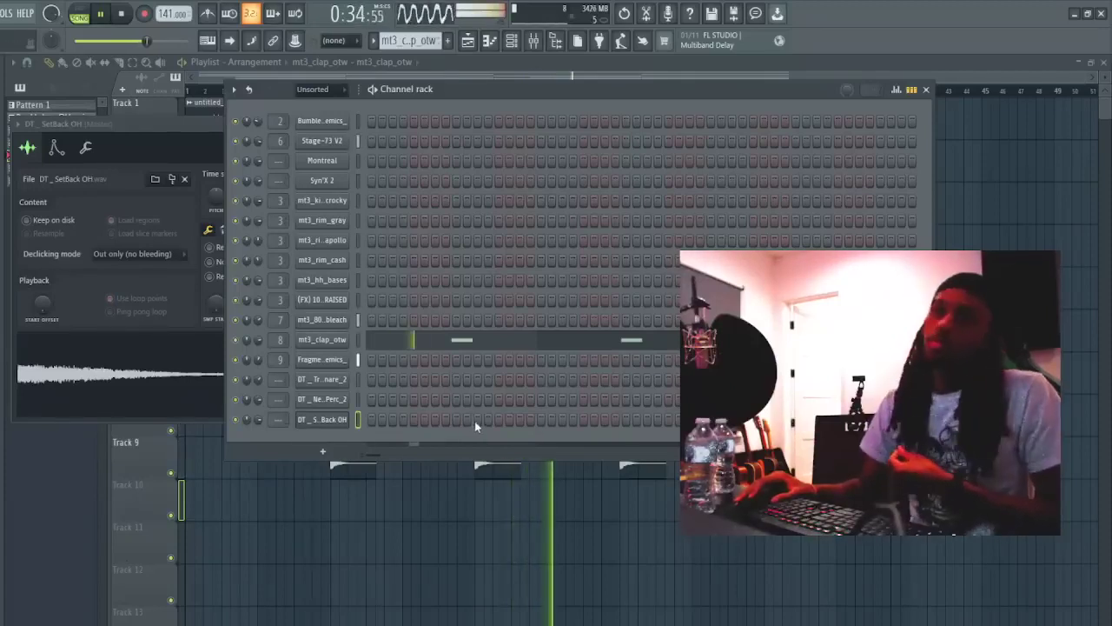
pyautogui.click(497, 421)
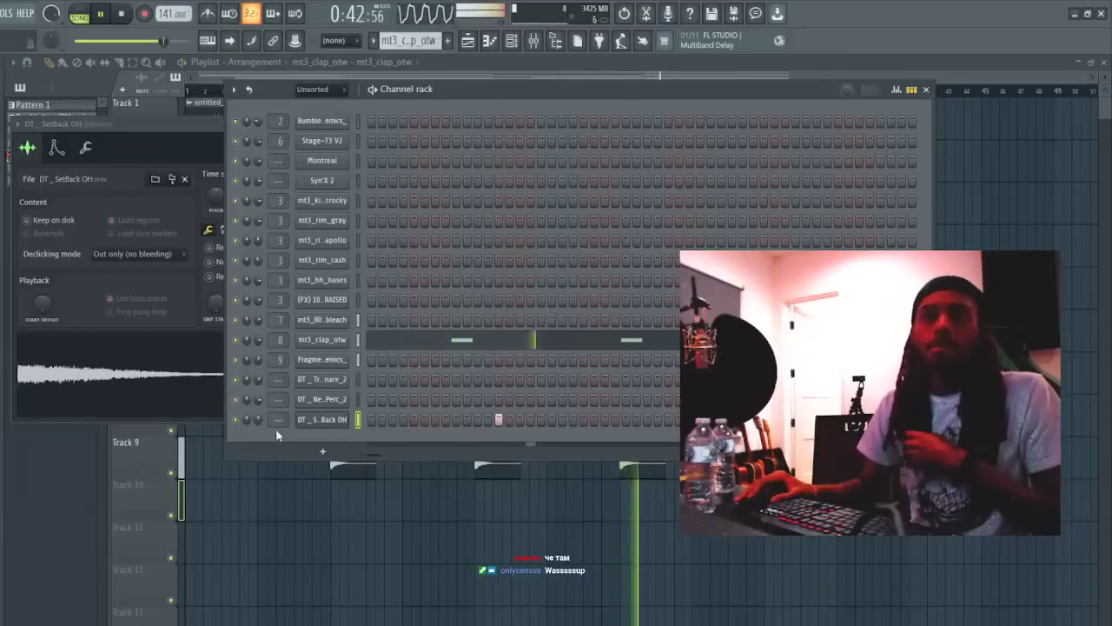
pyautogui.click(126, 476)
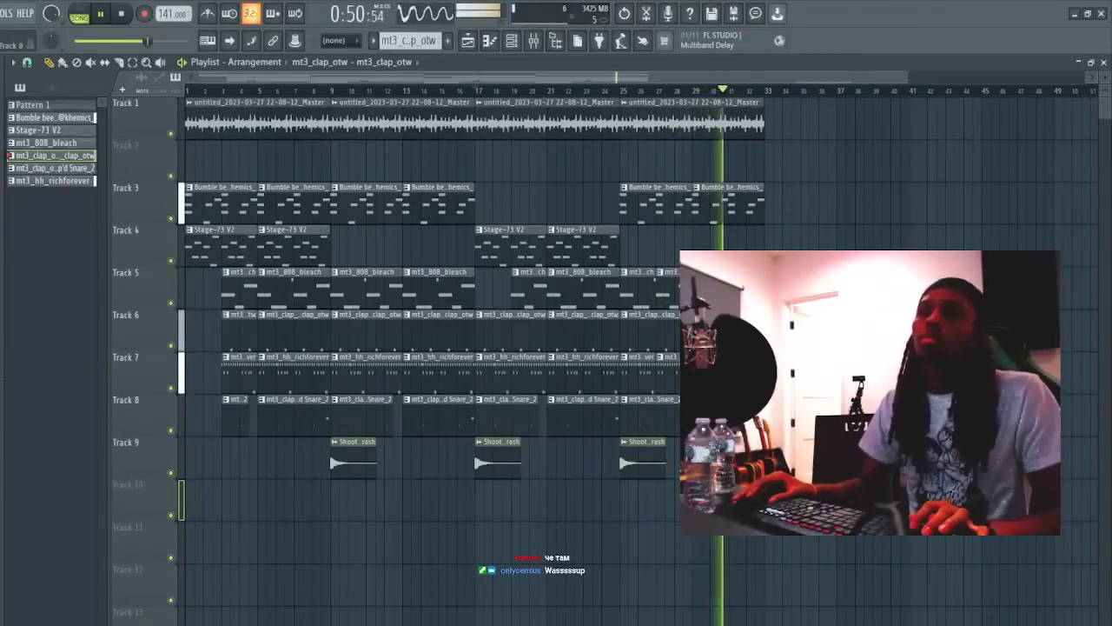
# - Duplicate the entire arrangement so it repeats after bar 33
pyautogui.hotkey('ctrl', 'a')
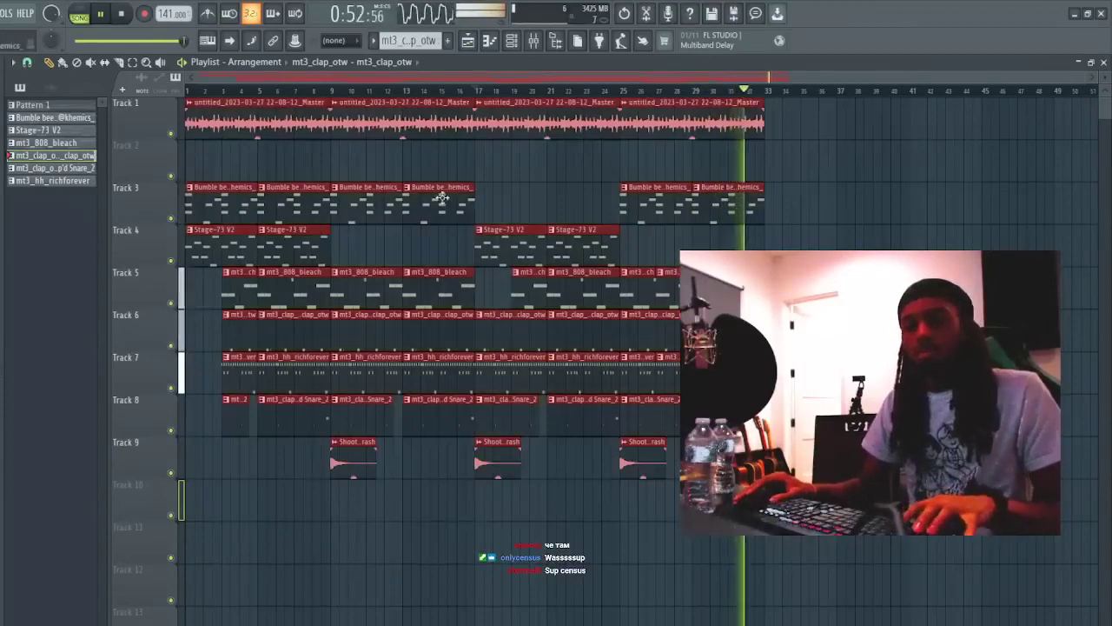
pyautogui.hotkey('ctrl', 'b')
pyautogui.click(588, 581)
pyautogui.rightClick(584, 591)
pyautogui.doubleClick(422, 425)
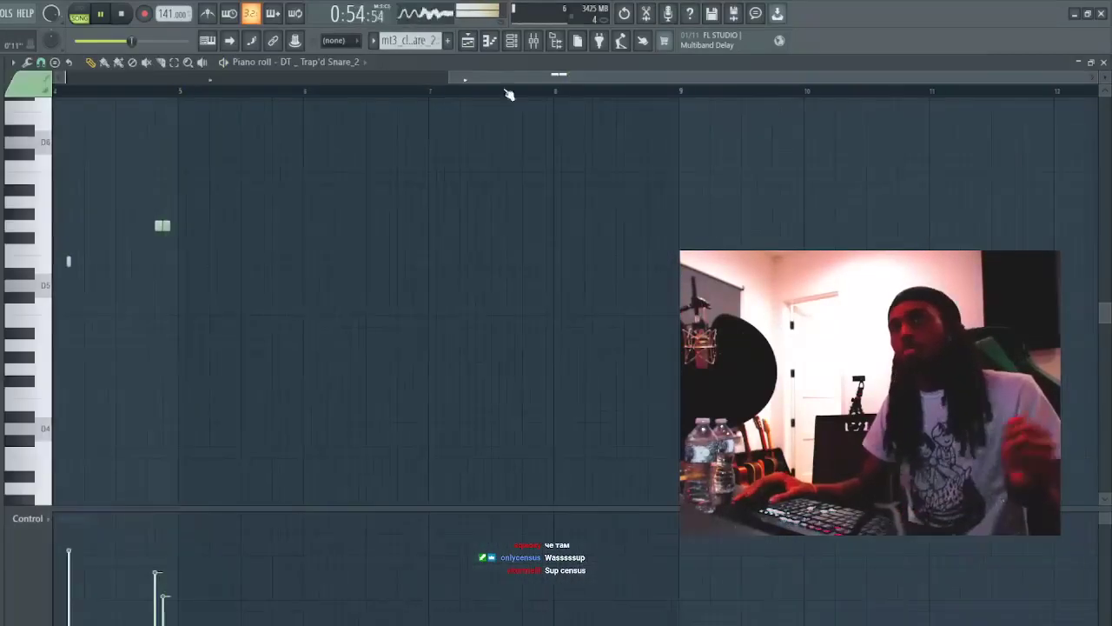
# - Load the dt - latex fx sample as a new channel and view its sampler settings
pyautogui.click(511, 42)
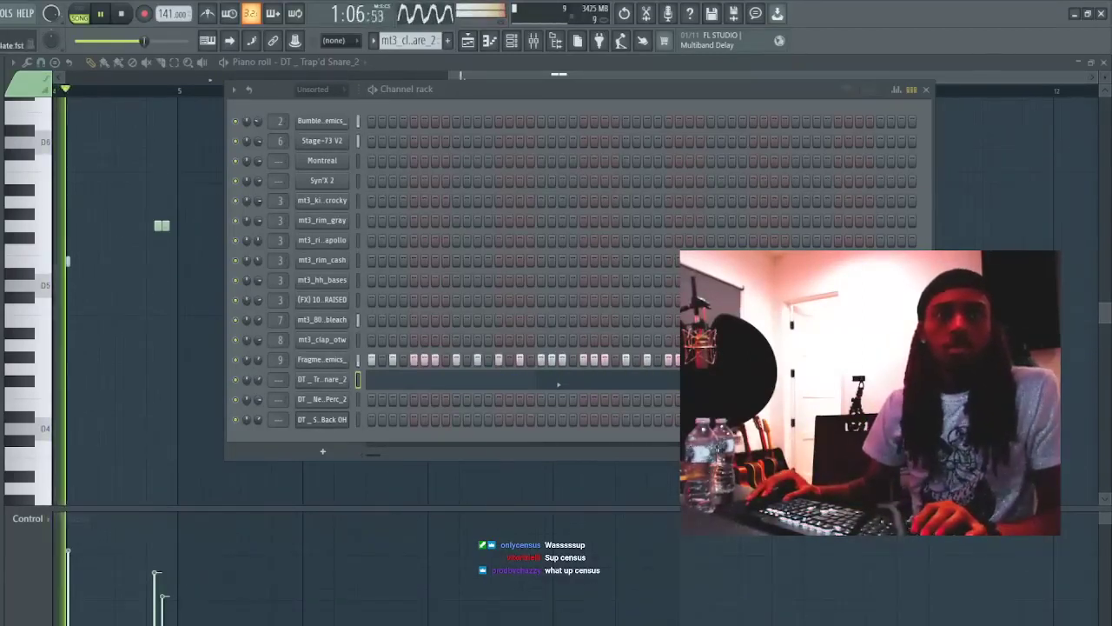
pyautogui.moveTo(331, 434); pyautogui.dragTo(342, 455)
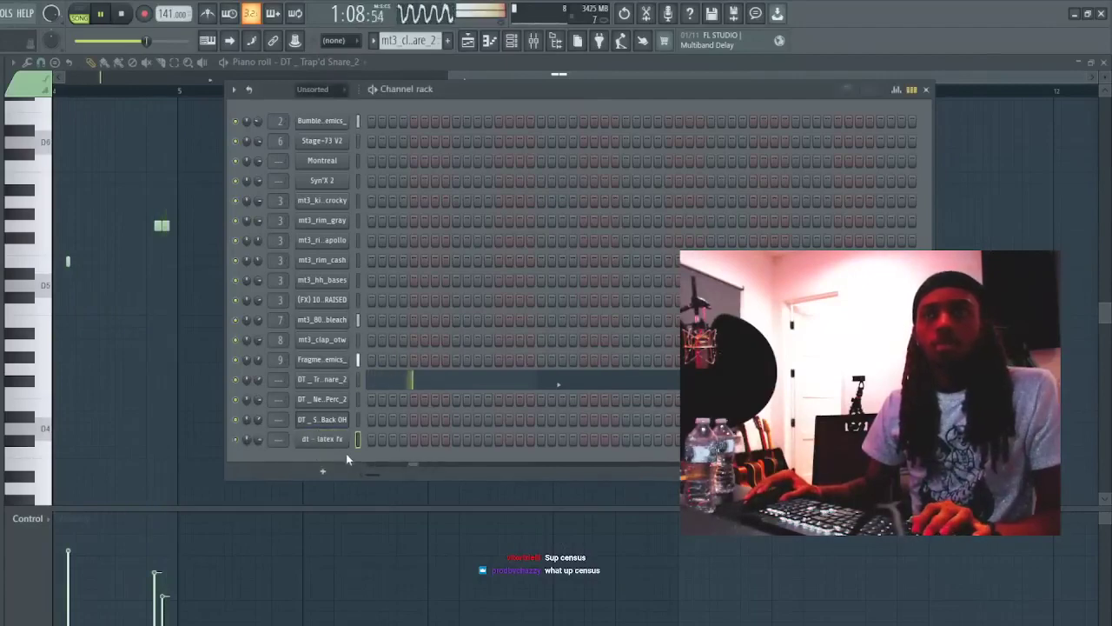
pyautogui.click(333, 441)
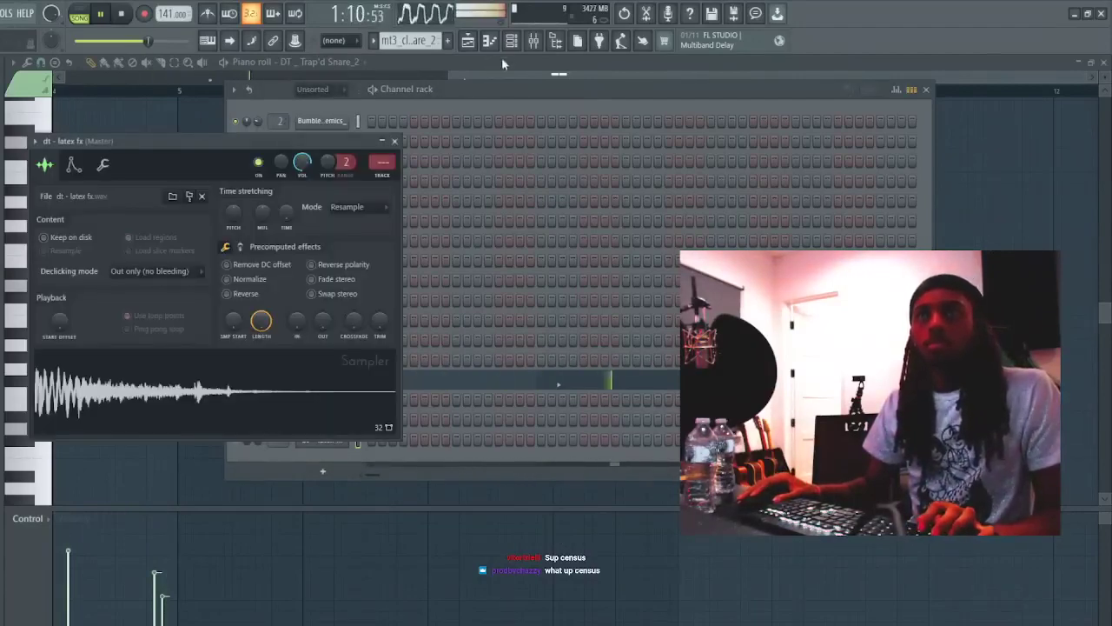
pyautogui.click(470, 42)
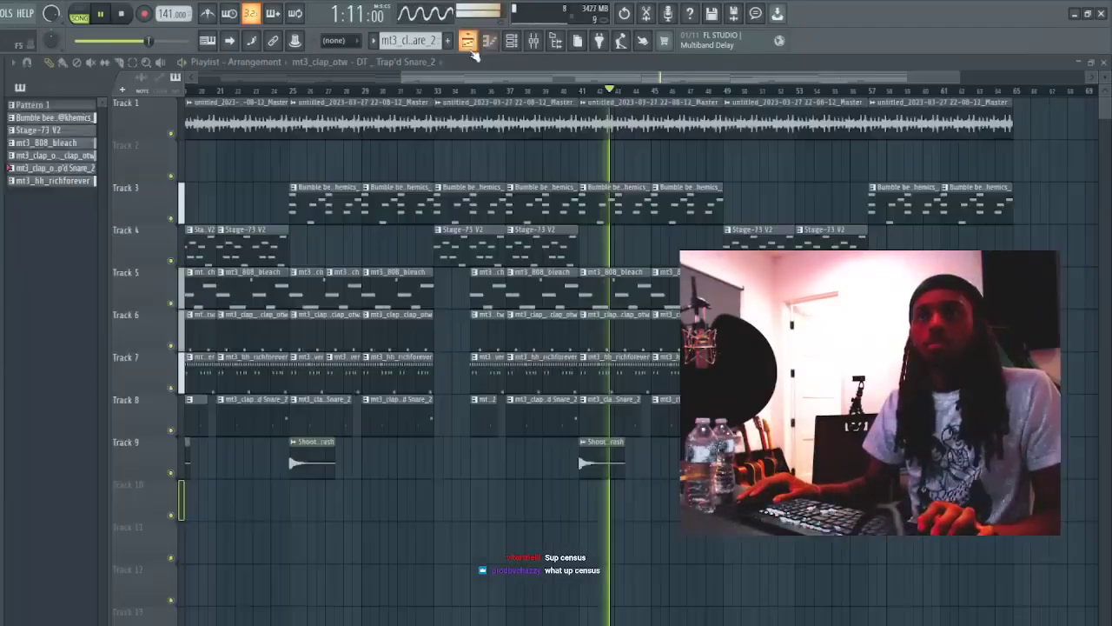
# - Place the dt - latex fx audio clip on Track 10, shifted to about bar 4
pyautogui.click(54, 88)
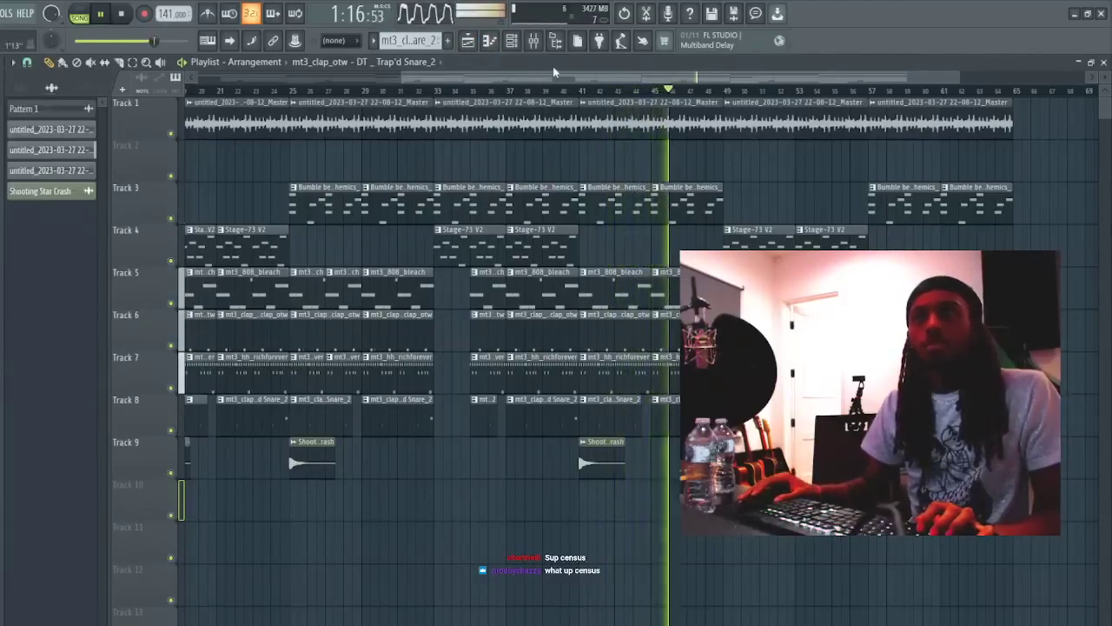
pyautogui.moveTo(545, 76); pyautogui.dragTo(330, 78)
pyautogui.scroll(4, 146, 479)
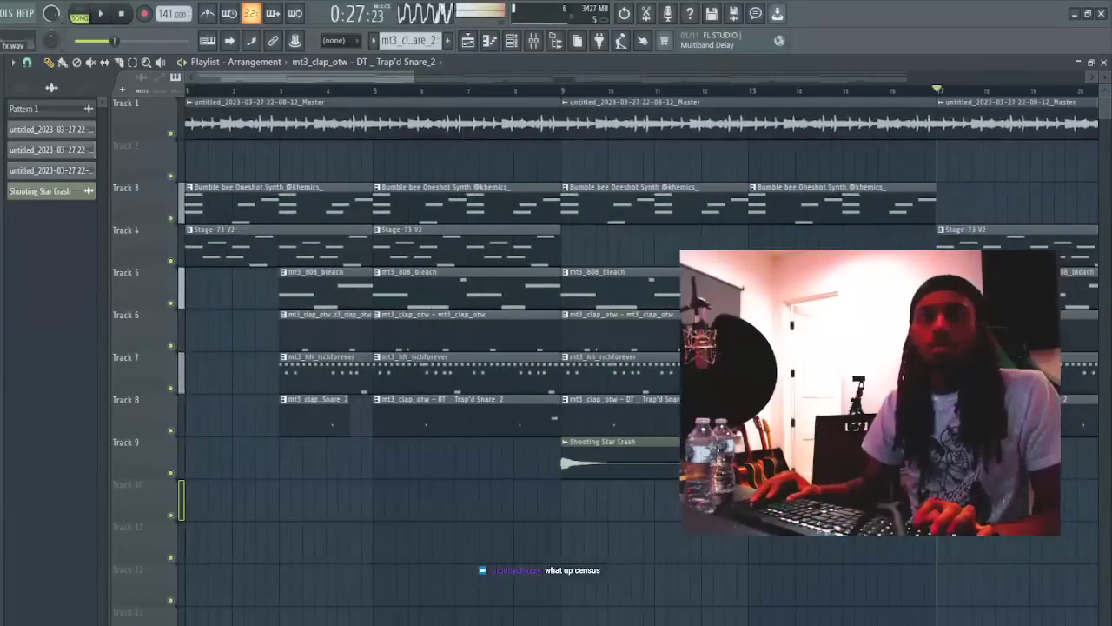
pyautogui.moveTo(2, 500); pyautogui.dragTo(323, 508)
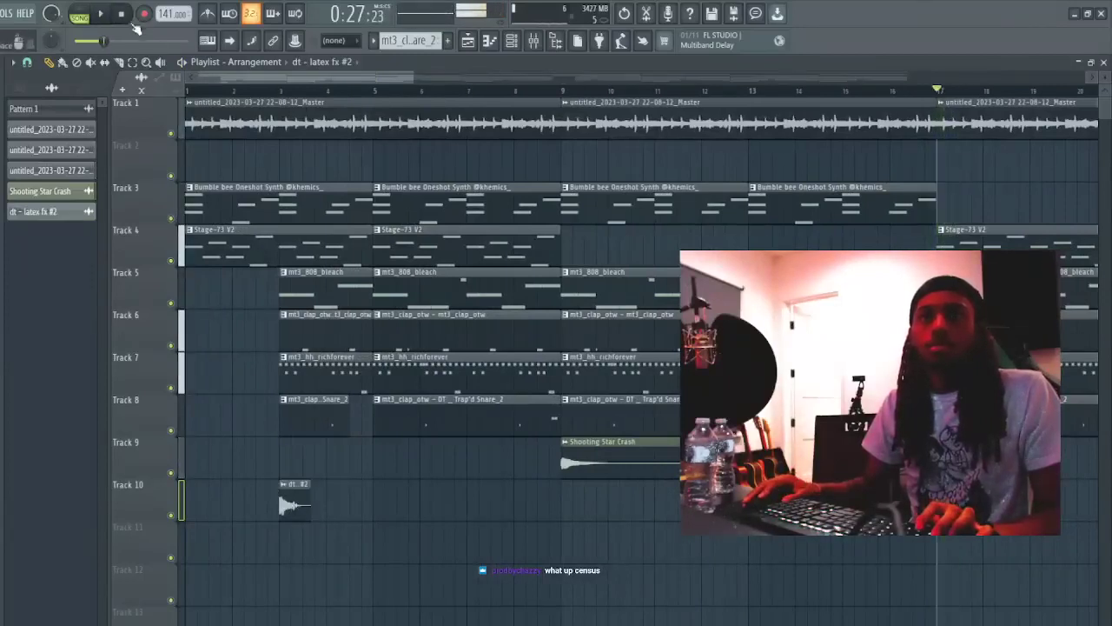
pyautogui.press('space')
pyautogui.moveTo(295, 504); pyautogui.dragTo(367, 496)
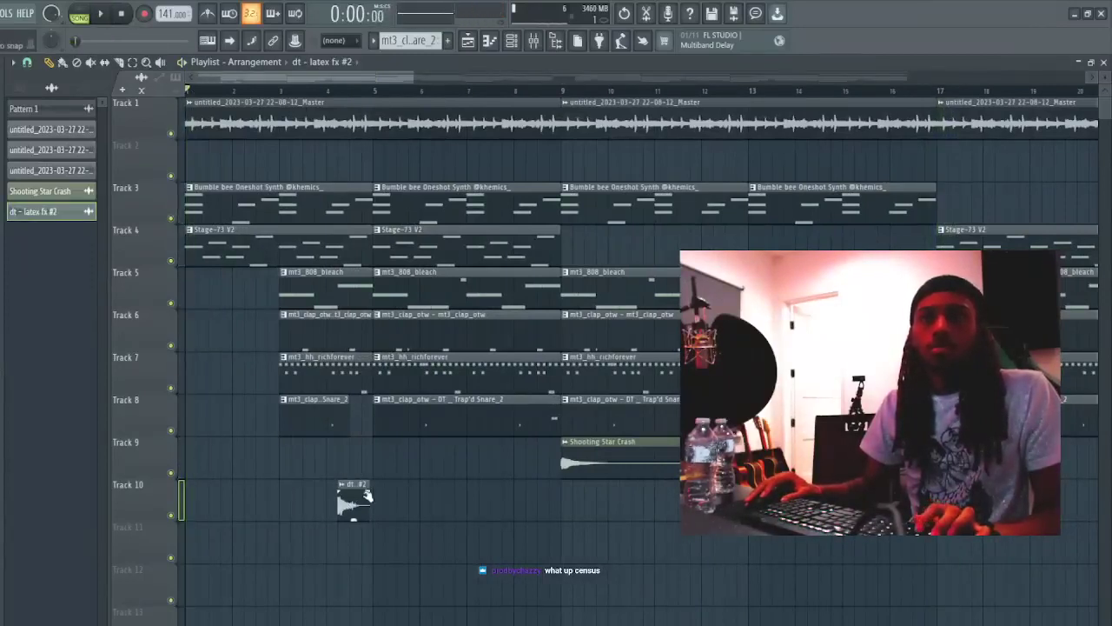
pyautogui.doubleClick(354, 504)
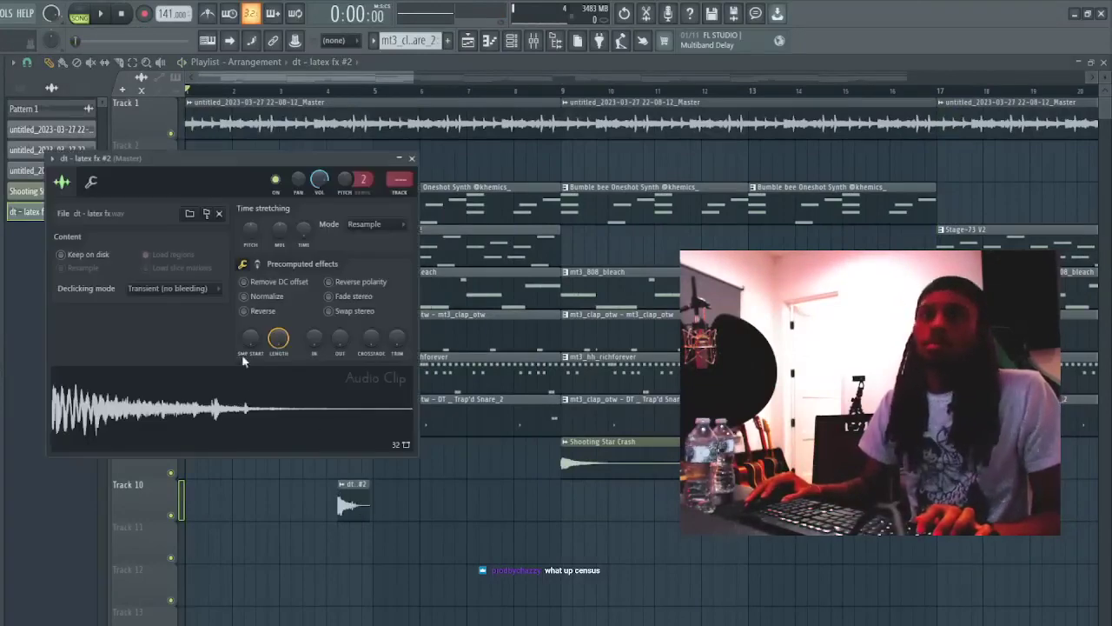
pyautogui.press('Escape')
pyautogui.press('space')
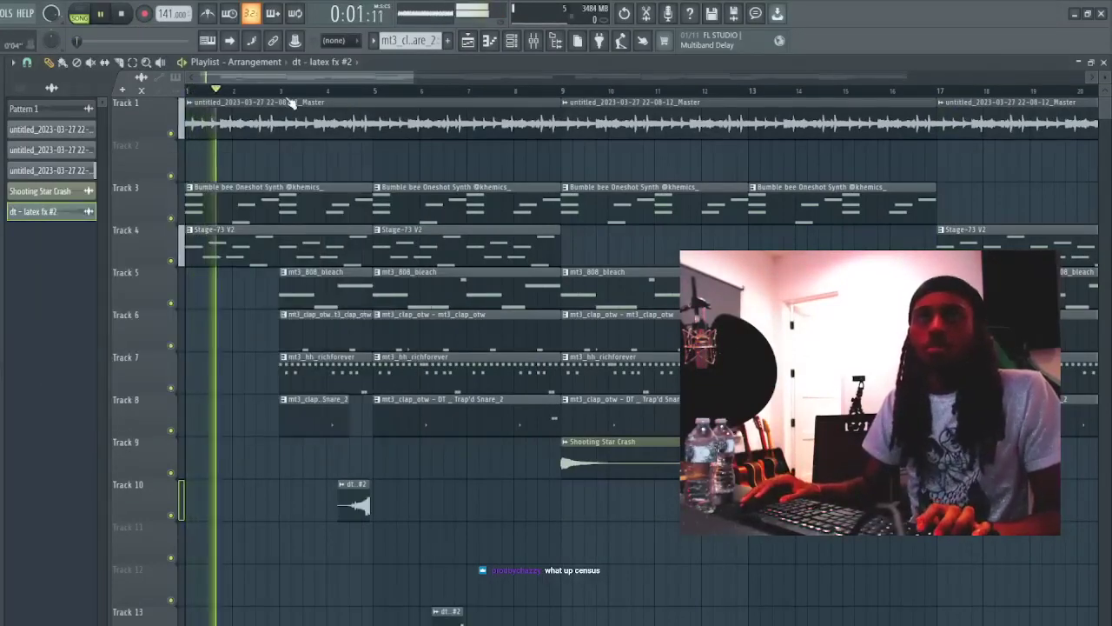
# - Loop bars 1–3, delete a stray clip on Track 13, and stretch the Track 10 clip to bar 5 with a fade-in
pyautogui.moveTo(280, 90); pyautogui.dragTo(186, 90)
pyautogui.rightClick(441, 621)
pyautogui.moveTo(412, 77); pyautogui.dragTo(245, 78)
pyautogui.moveTo(617, 504); pyautogui.dragTo(751, 504)
pyautogui.doubleClick(717, 504)
pyautogui.moveTo(316, 357); pyautogui.dragTo(317, 352)
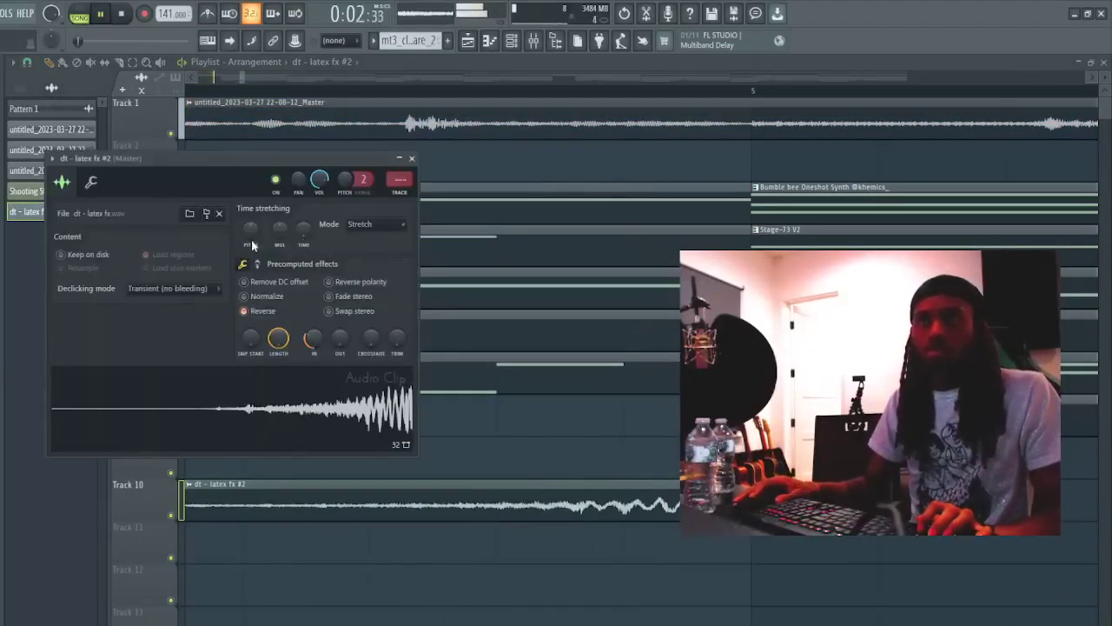
pyautogui.press('Escape')
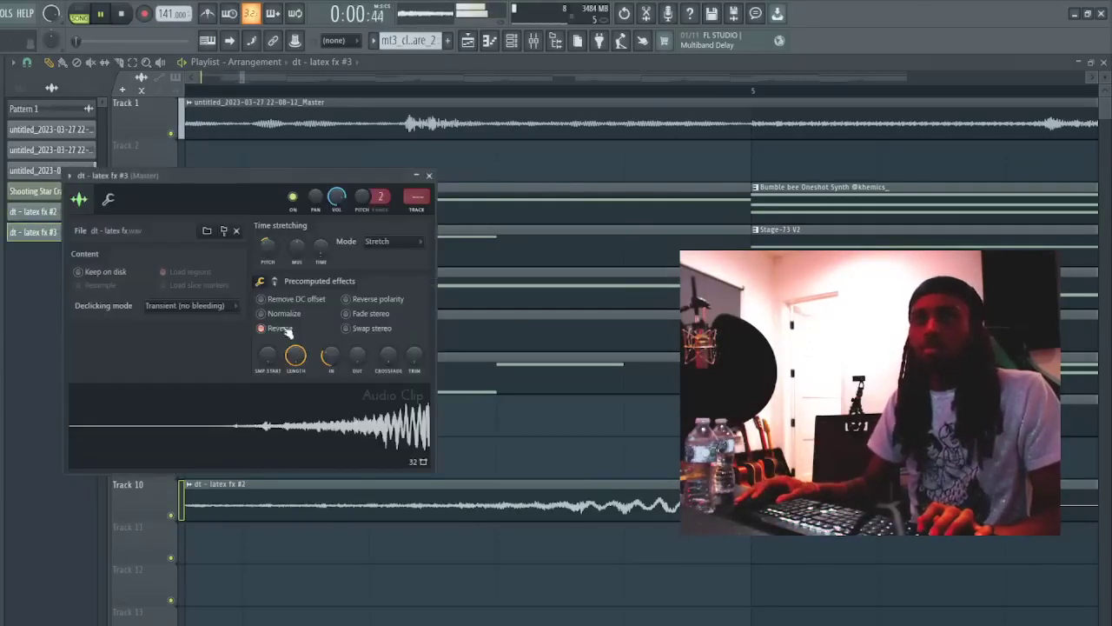
# - Turn Reverse off and remove the fade-in on the forward latex fx #3 copy
pyautogui.click(289, 332)
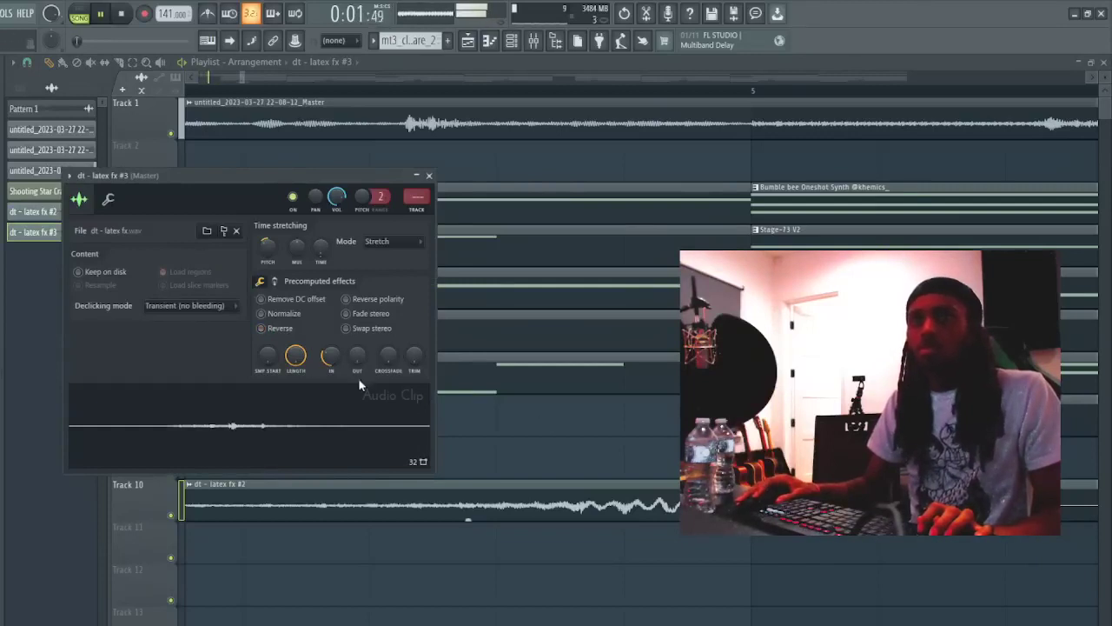
pyautogui.moveTo(334, 360); pyautogui.dragTo(334, 382)
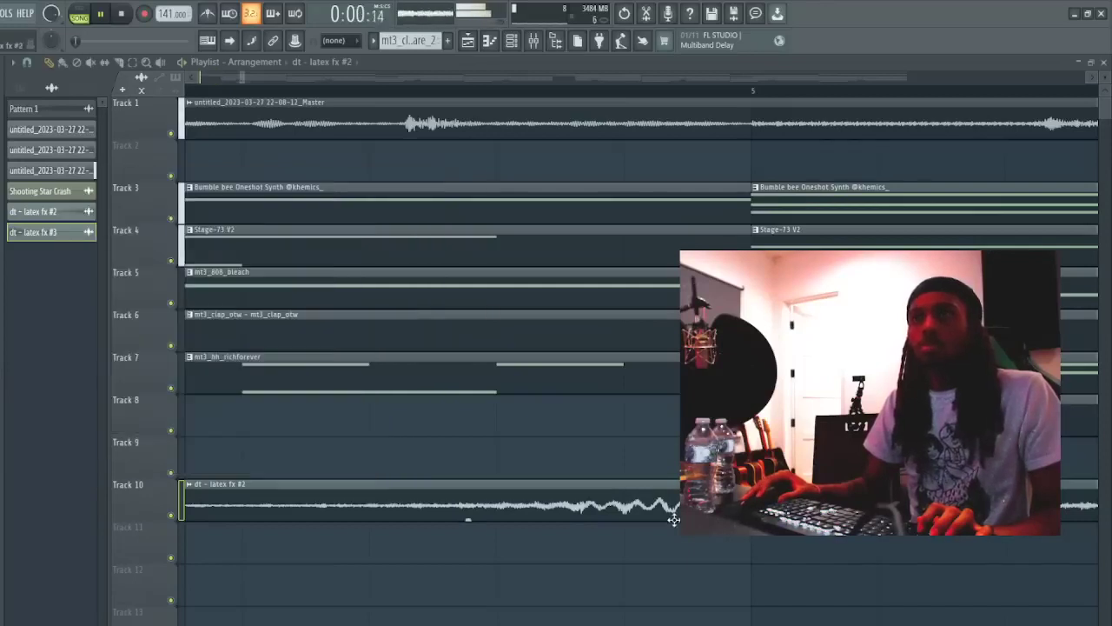
pyautogui.doubleClick(673, 520)
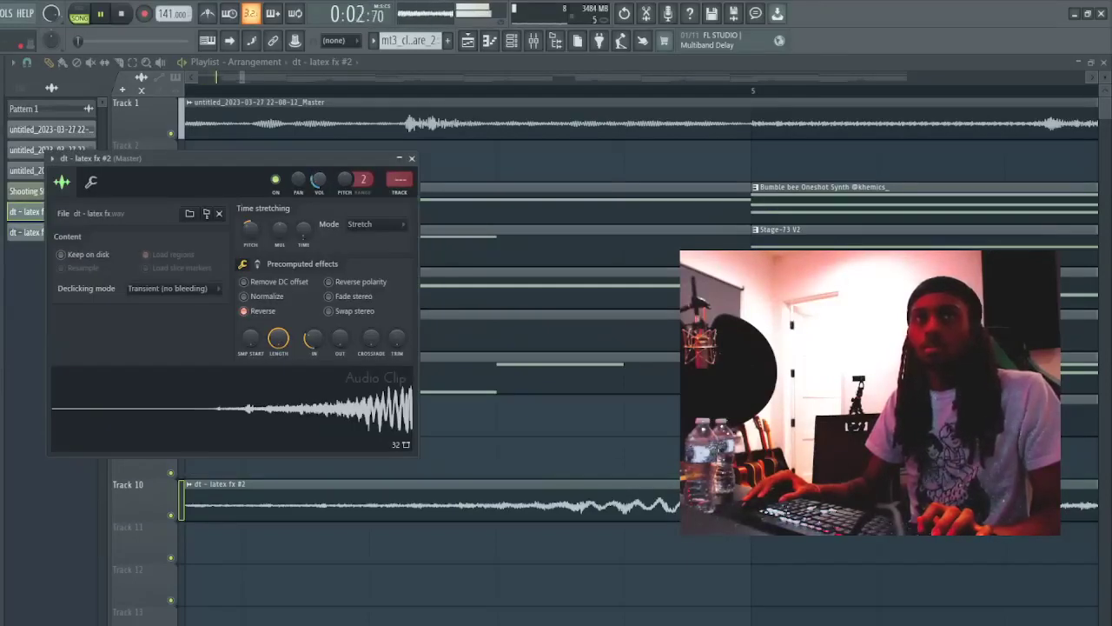
pyautogui.click(412, 159)
# - Move both latex fx clips to lead into bar 3, then recheck the #2 and #3 clip settings
pyautogui.scroll(-8, 608, 486)
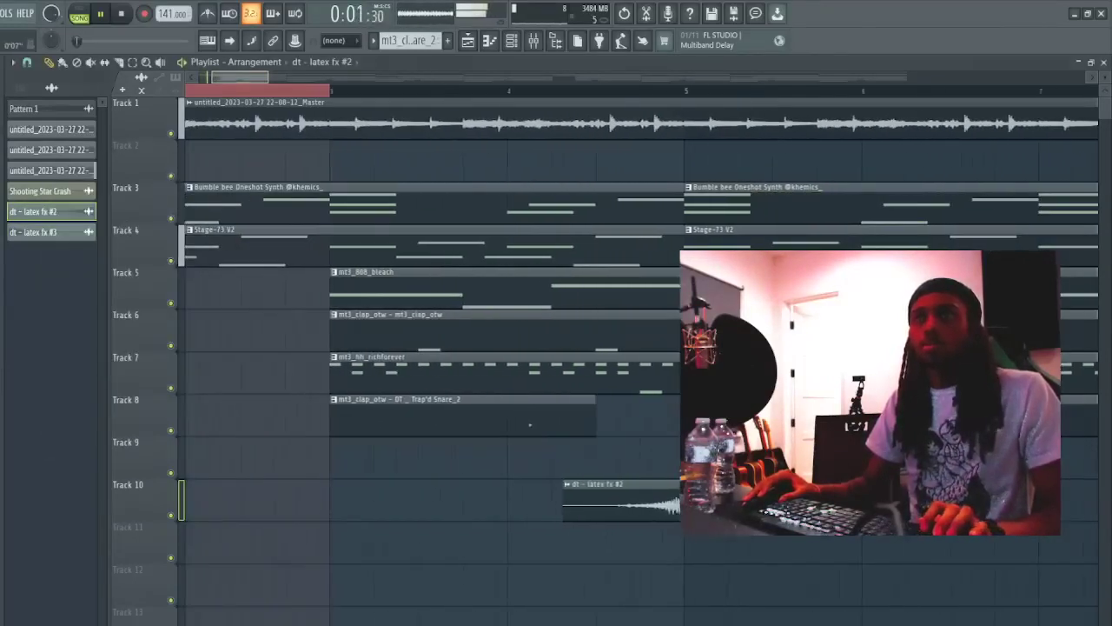
pyautogui.moveTo(601, 469); pyautogui.dragTo(314, 532)
pyautogui.click(193, 84)
pyautogui.moveTo(190, 89); pyautogui.dragTo(351, 94)
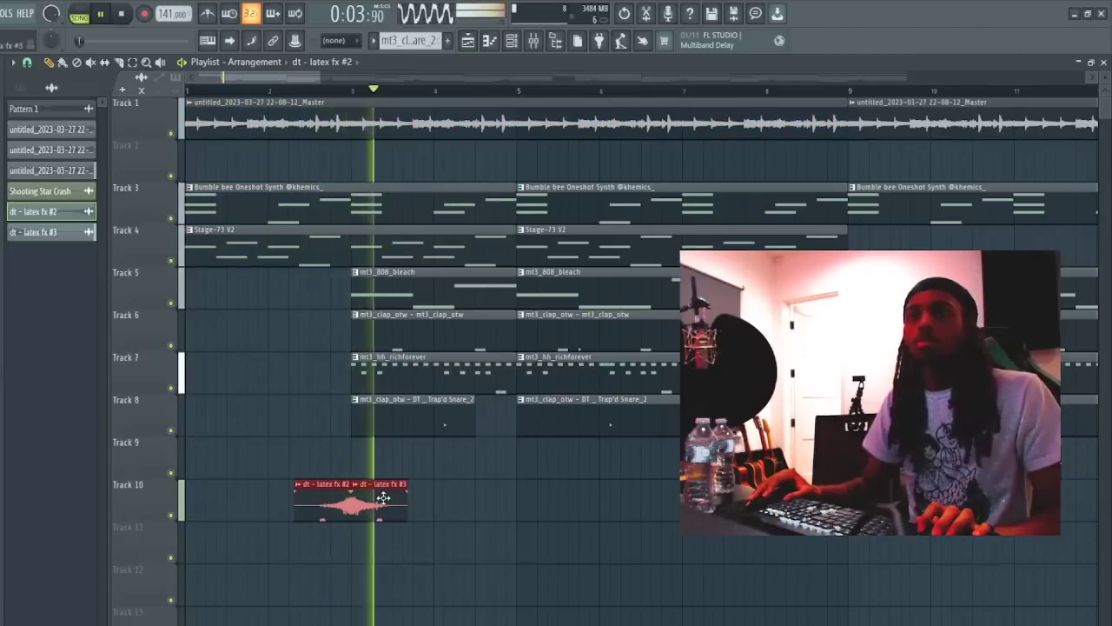
pyautogui.doubleClick(391, 488)
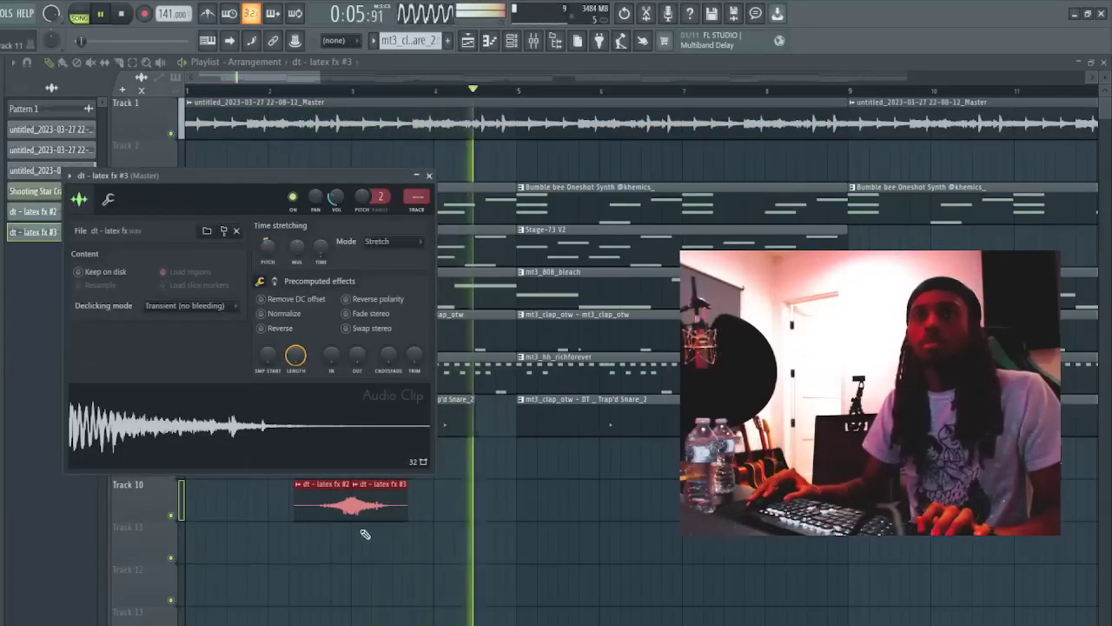
pyautogui.doubleClick(337, 497)
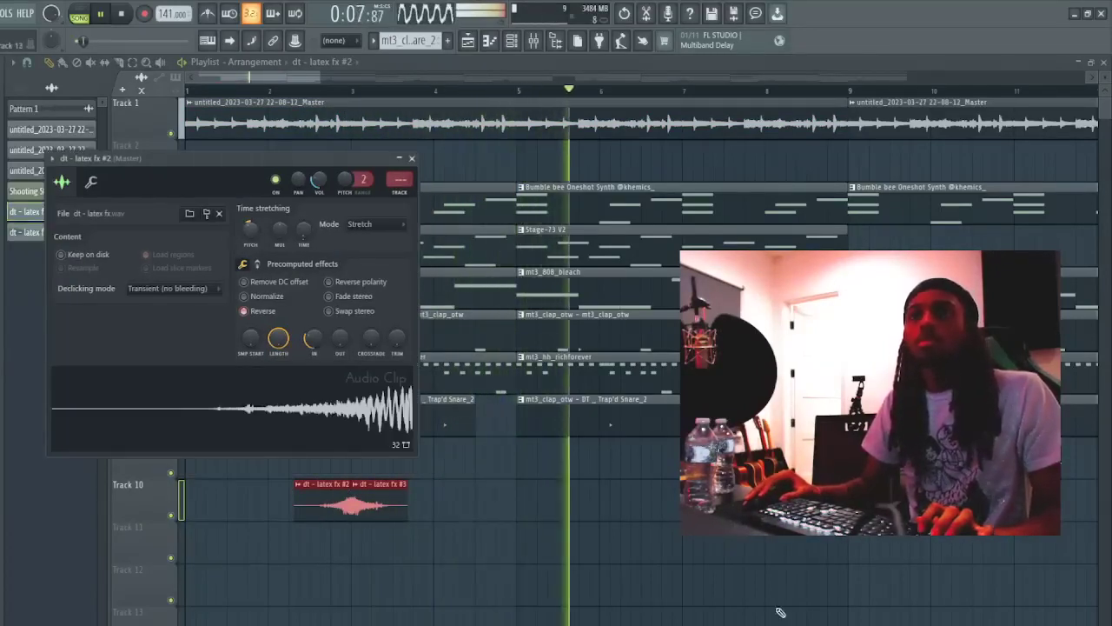
pyautogui.click(678, 598)
pyautogui.rightClick(701, 603)
pyautogui.doubleClick(326, 501)
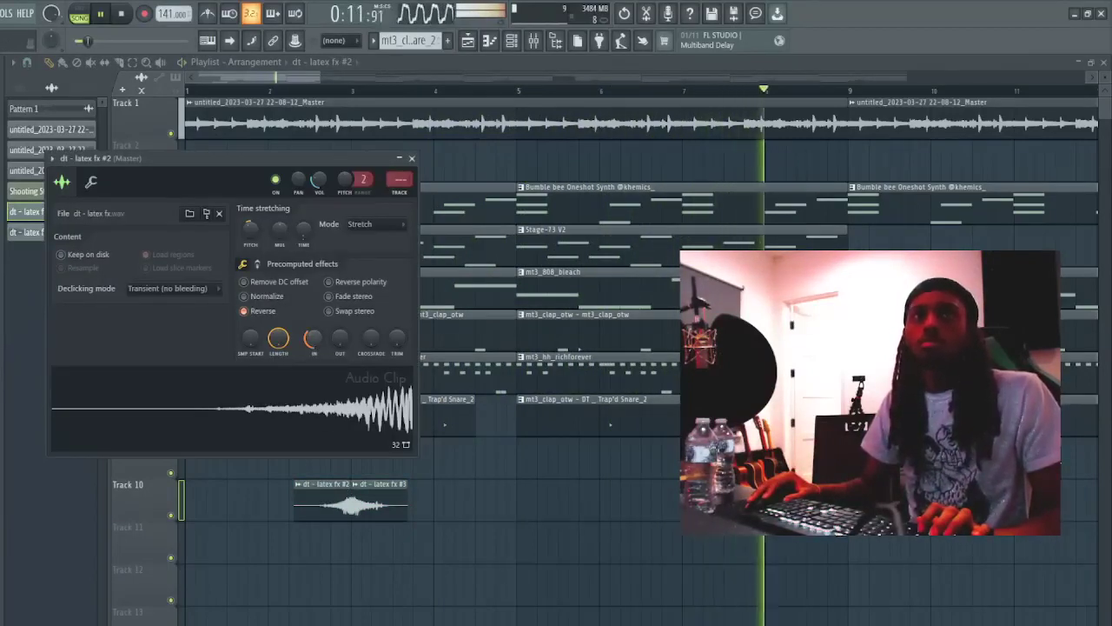
pyautogui.doubleClick(375, 494)
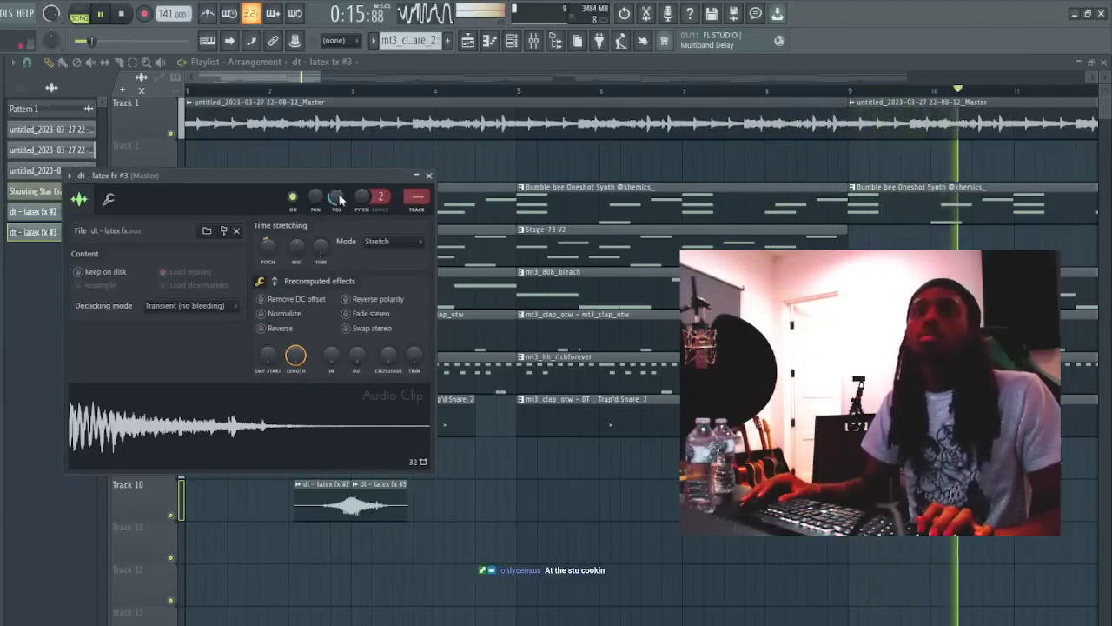
pyautogui.scroll(-10, 509, 96)
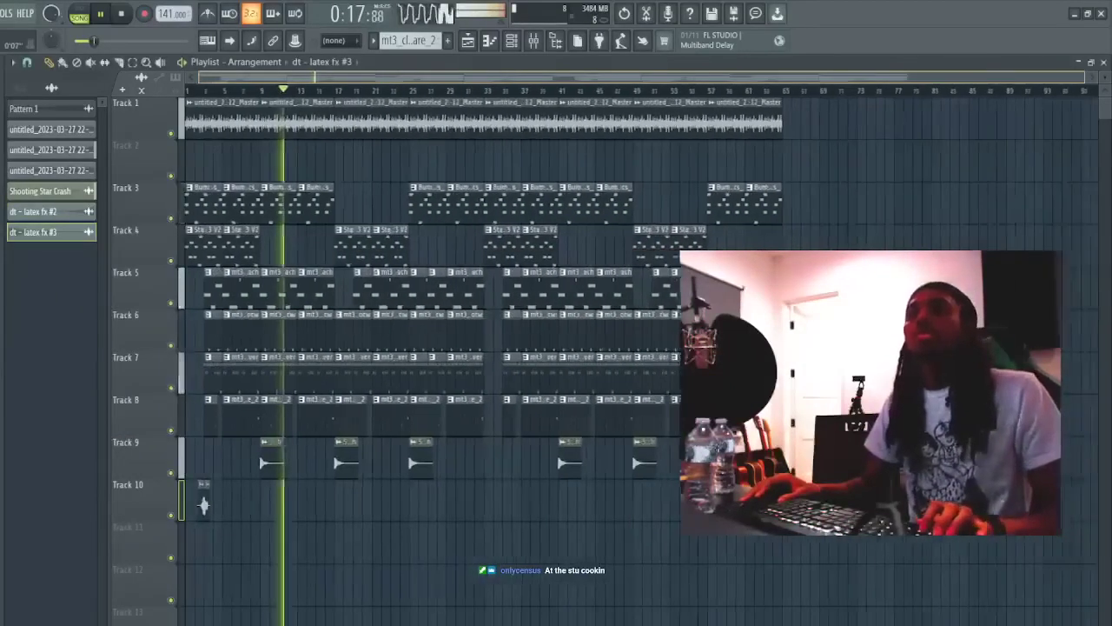
# - Delete clips after bar 33, repeat bars 1–33 with Ctrl+B, and remove the extra copy at bars 97–129
pyautogui.moveTo(842, 603); pyautogui.dragTo(491, 131)
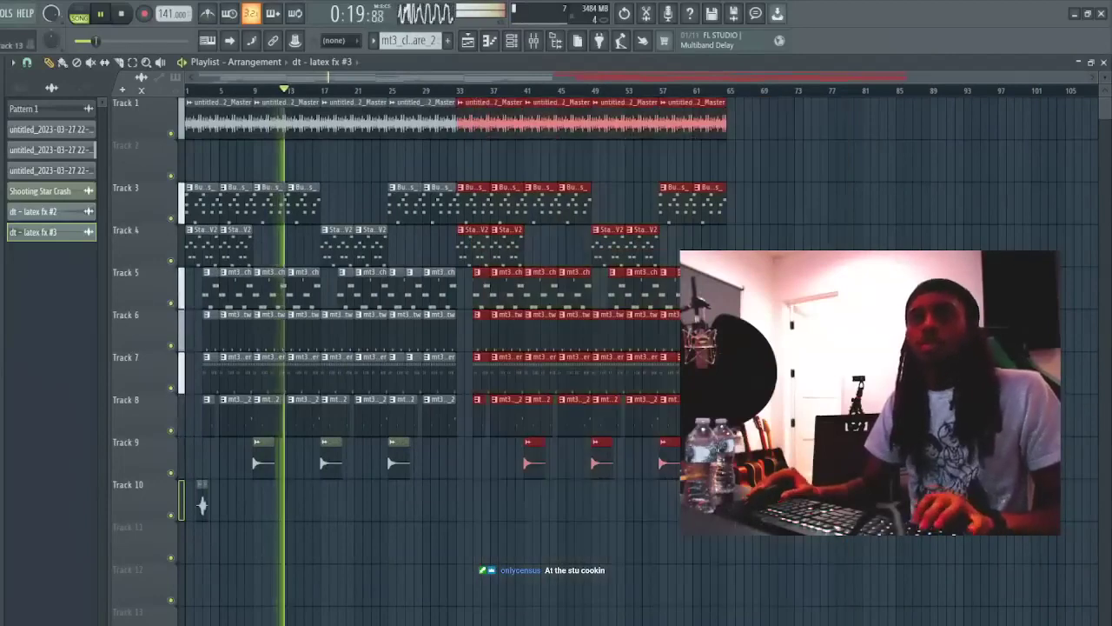
pyautogui.press('Delete')
pyautogui.moveTo(652, 603); pyautogui.dragTo(68, 47)
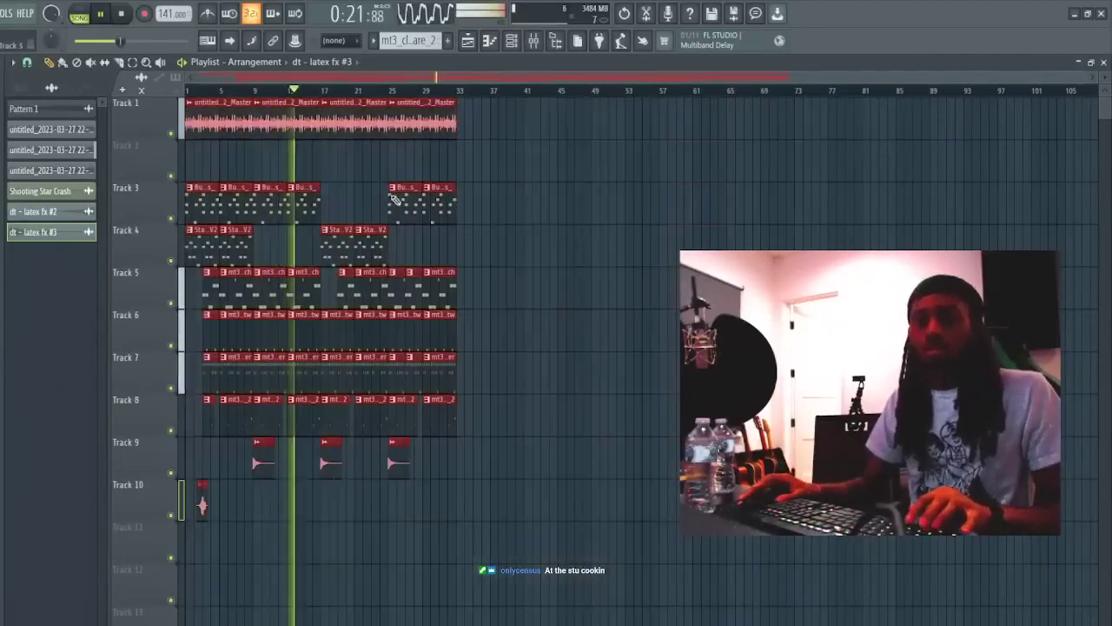
pyautogui.hotkey('ctrl', 'b')
pyautogui.hotkey('ctrl', 'b')
pyautogui.hotkey('ctrl', 'b')
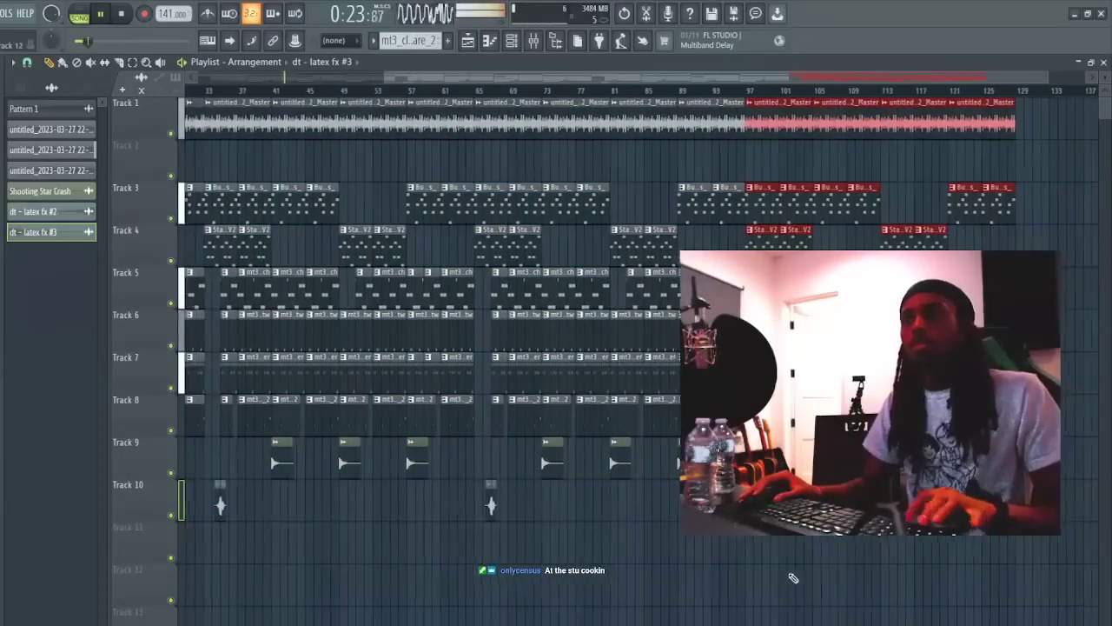
pyautogui.moveTo(1003, 596); pyautogui.dragTo(753, 99)
pyautogui.press('Delete')
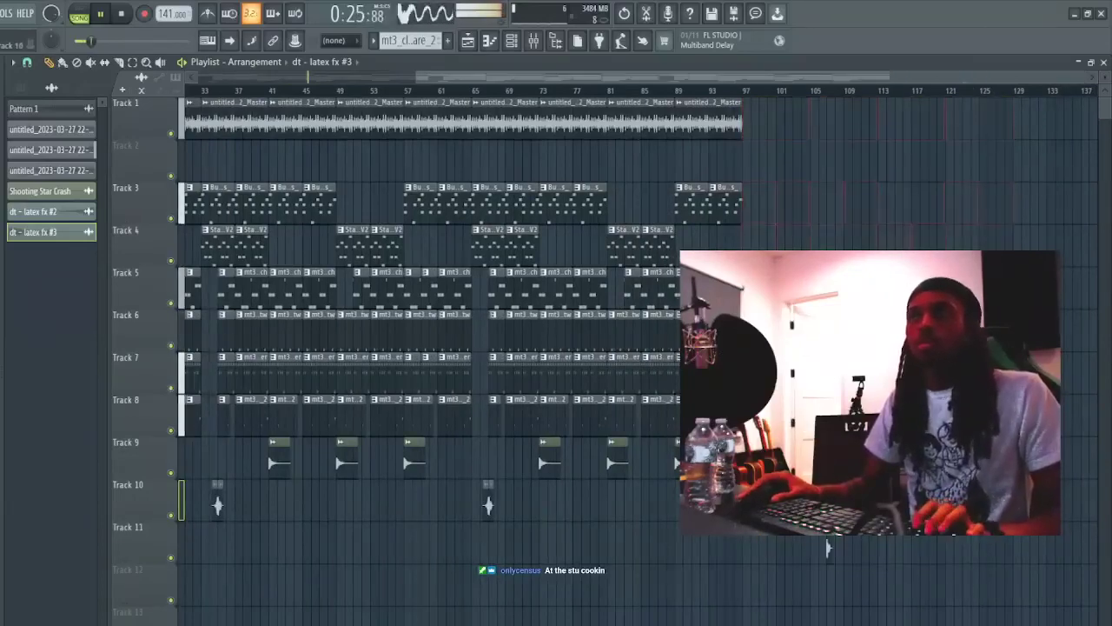
pyautogui.moveTo(1078, 77); pyautogui.dragTo(584, 79)
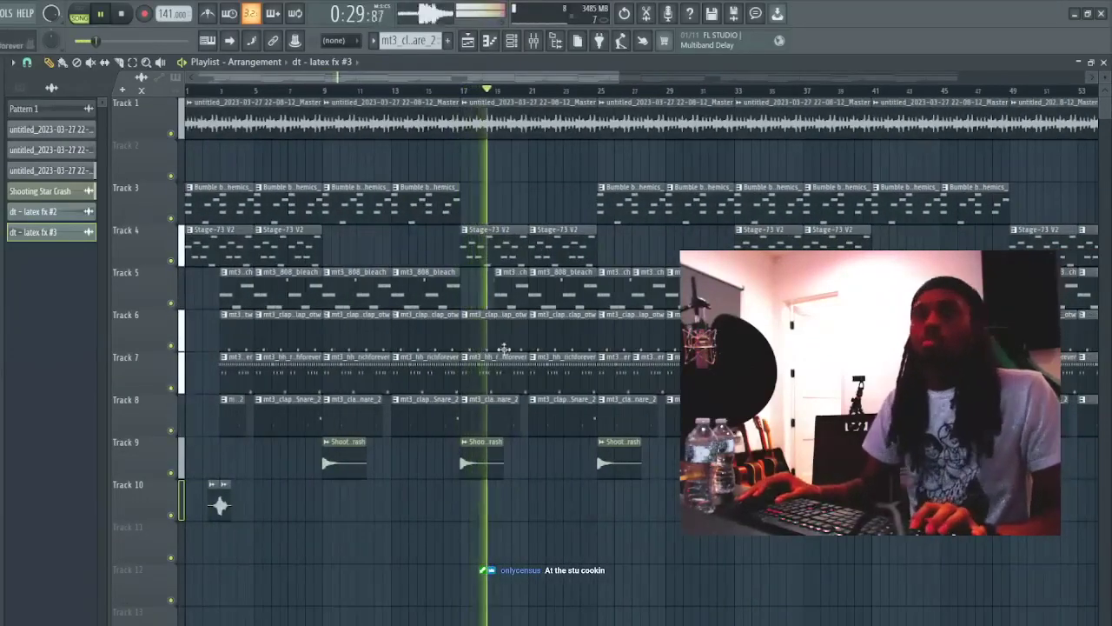
pyautogui.click(512, 41)
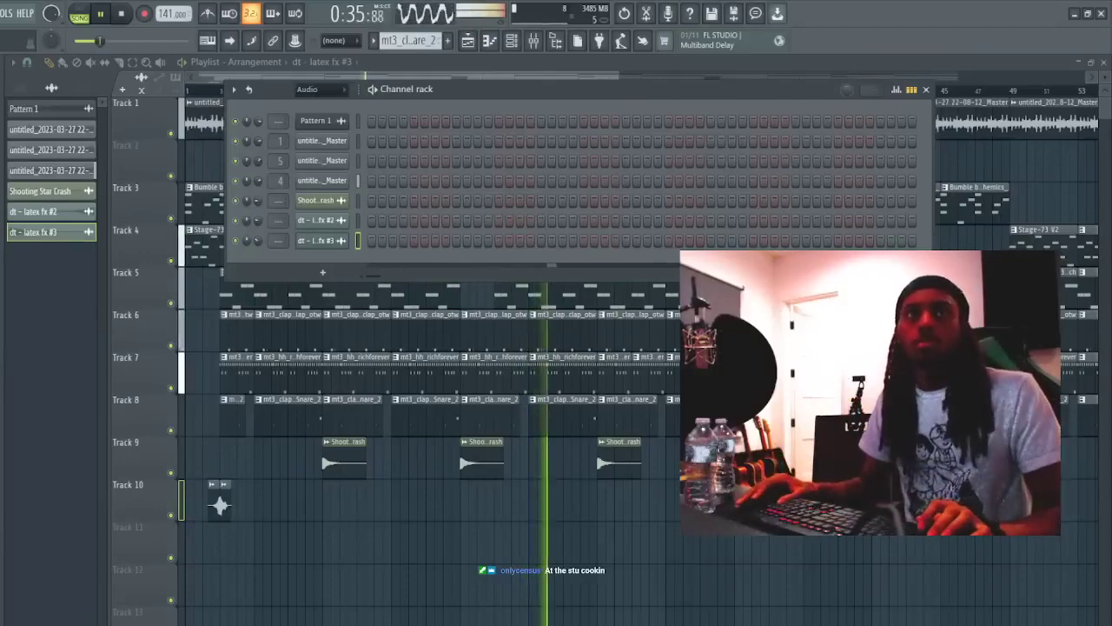
pyautogui.moveTo(342, 94); pyautogui.dragTo(339, 94)
pyautogui.scroll(1, 339, 93)
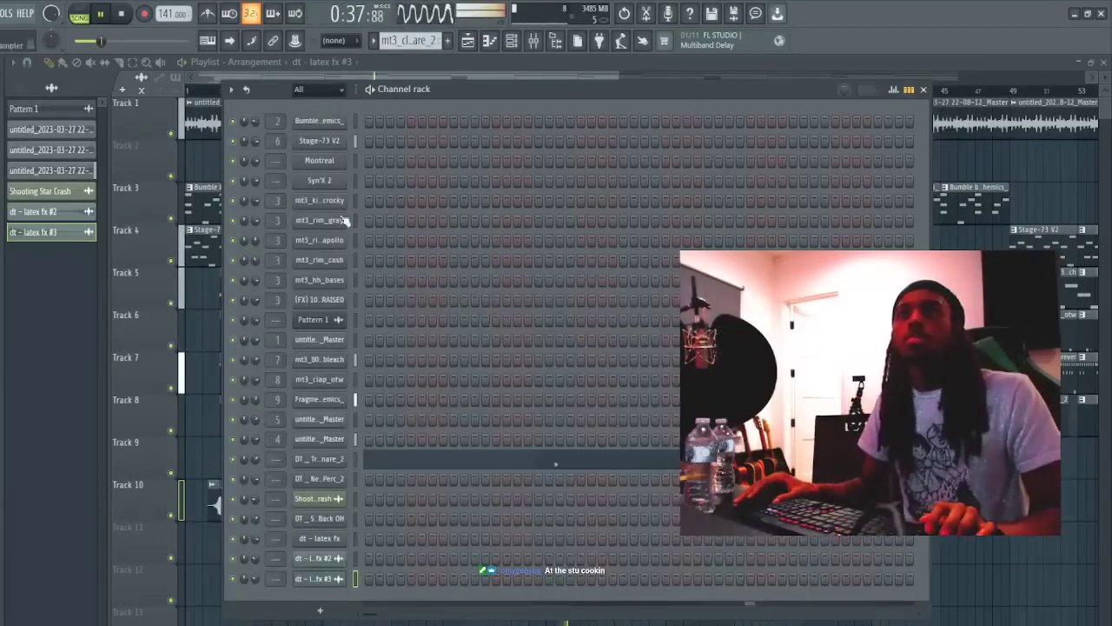
pyautogui.click(327, 519)
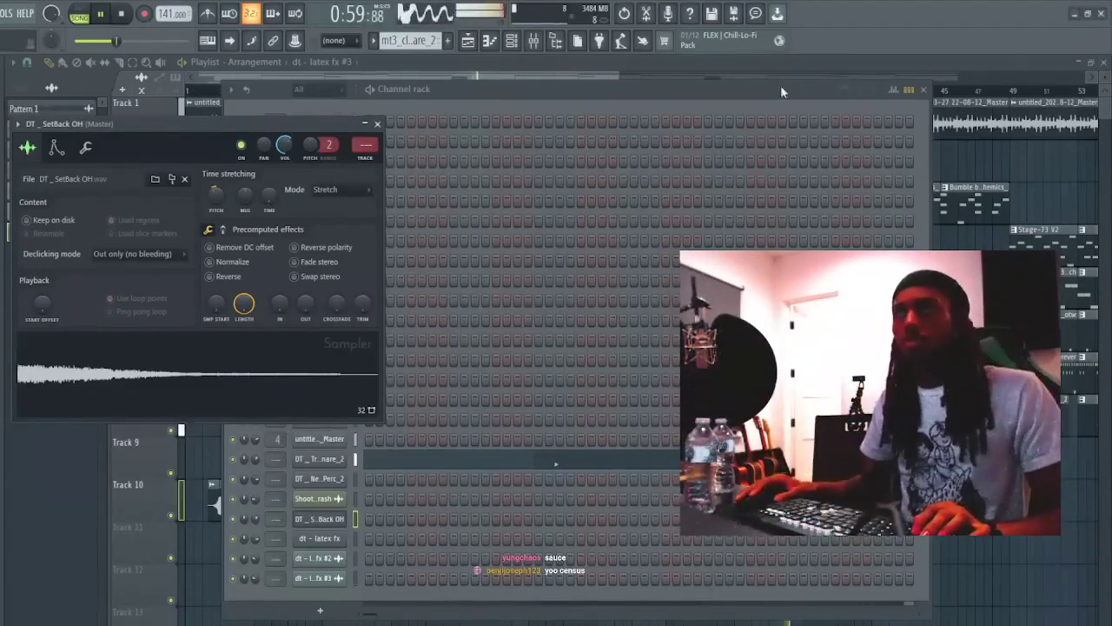
pyautogui.press('F5')
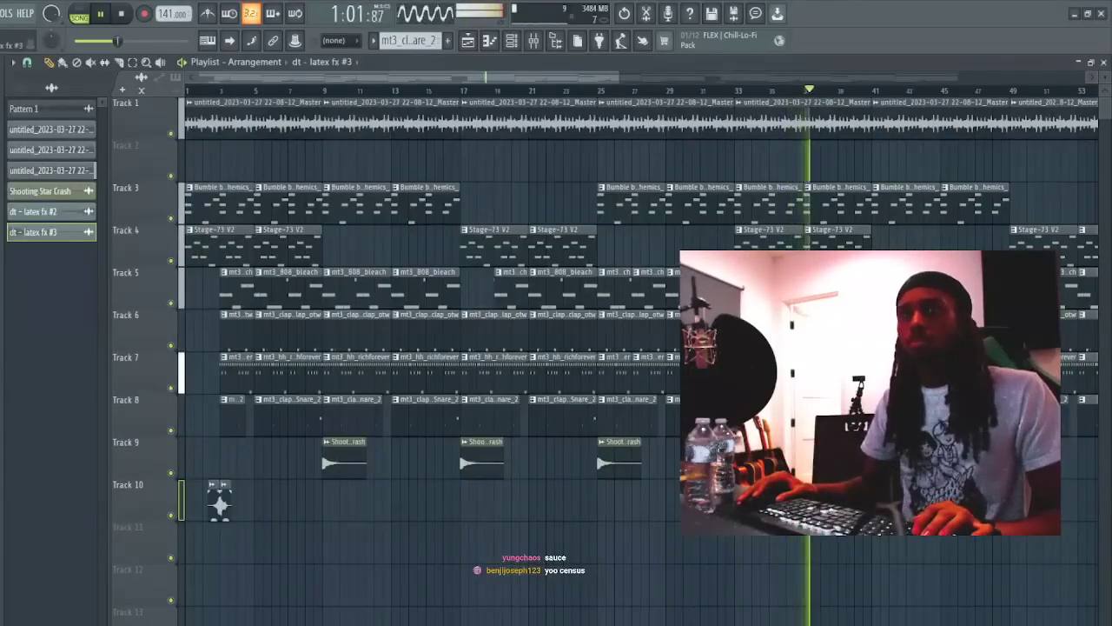
# - Inspect the latex fx #3 and #2 clip settings and remove stray clips on Tracks 12 and 13
pyautogui.doubleClick(225, 505)
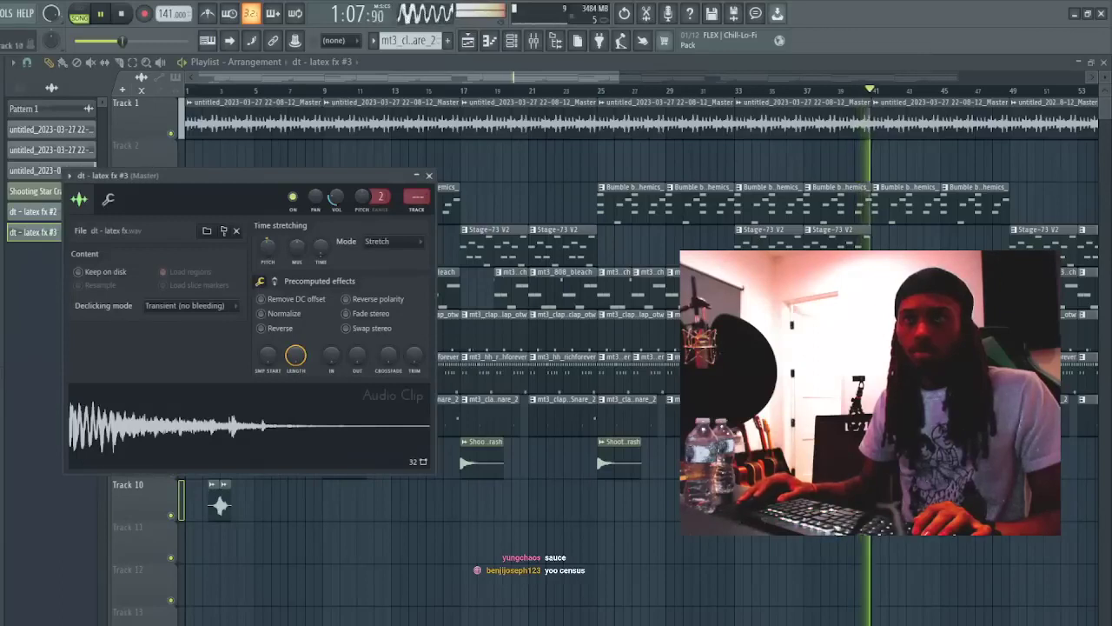
pyautogui.doubleClick(214, 505)
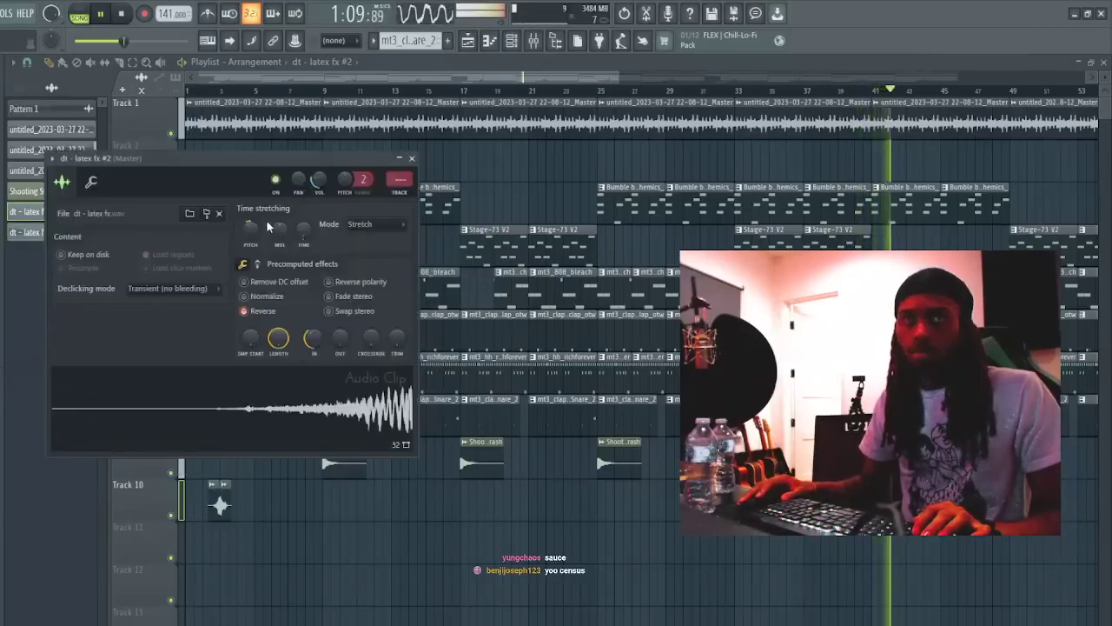
pyautogui.click(365, 602)
pyautogui.rightClick(365, 601)
pyautogui.doubleClick(218, 505)
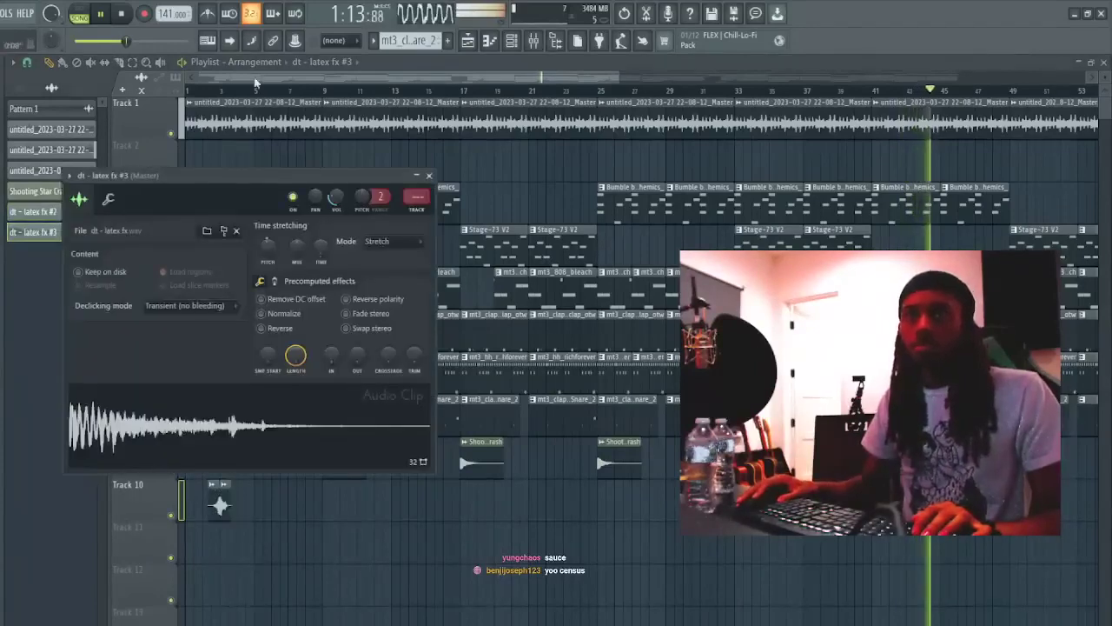
pyautogui.press('space')
pyautogui.click(722, 591)
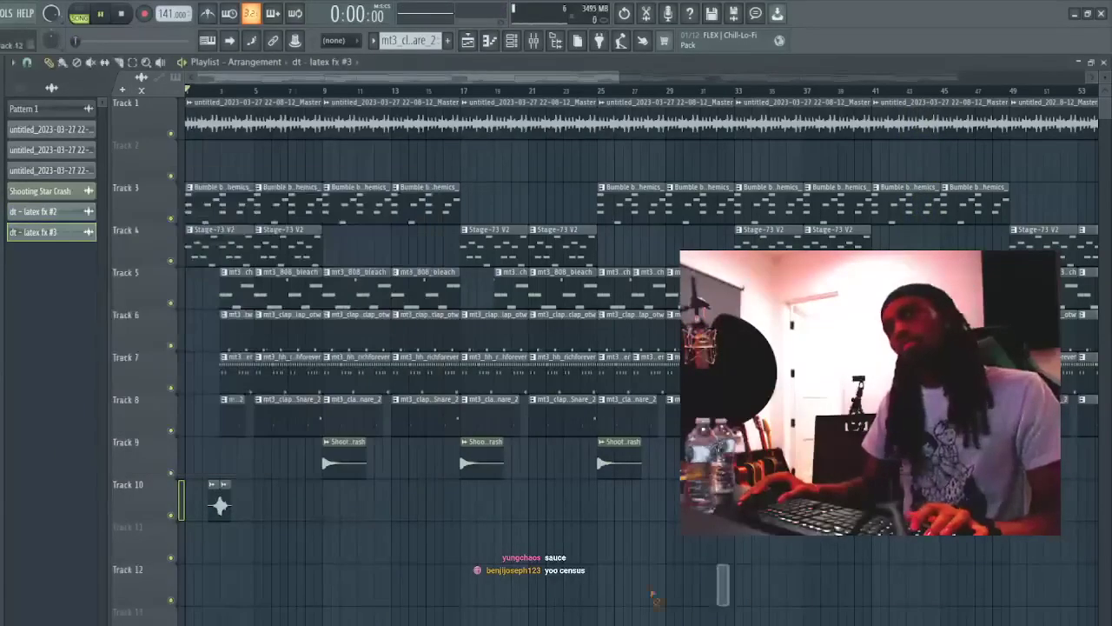
pyautogui.press('space')
pyautogui.rightClick(722, 592)
pyautogui.click(725, 616)
pyautogui.rightClick(724, 615)
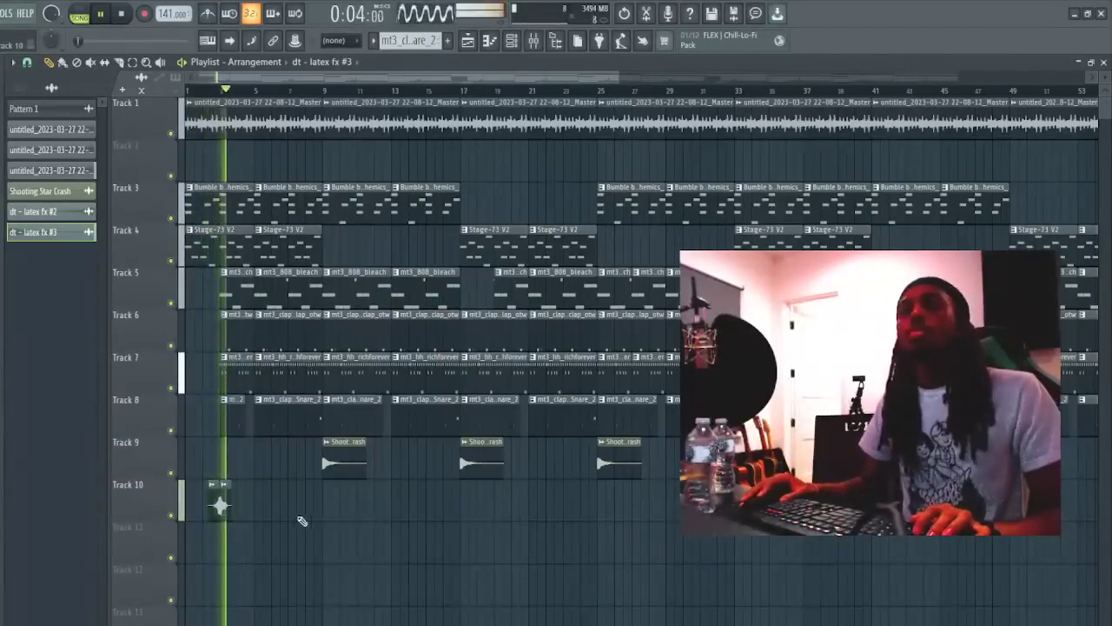
# - Recheck both latex fx clips, then open the Track 7 mt3_hh_richforever hi-hat pattern in the piano roll
pyautogui.doubleClick(219, 504)
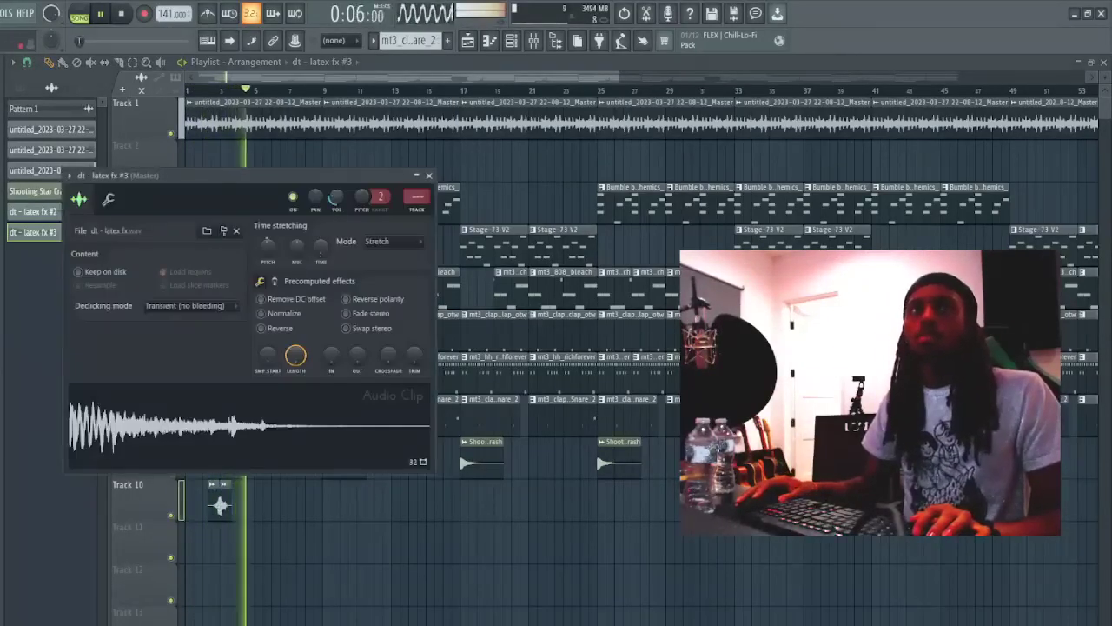
pyautogui.press('Escape')
pyautogui.scroll(4, 283, 480)
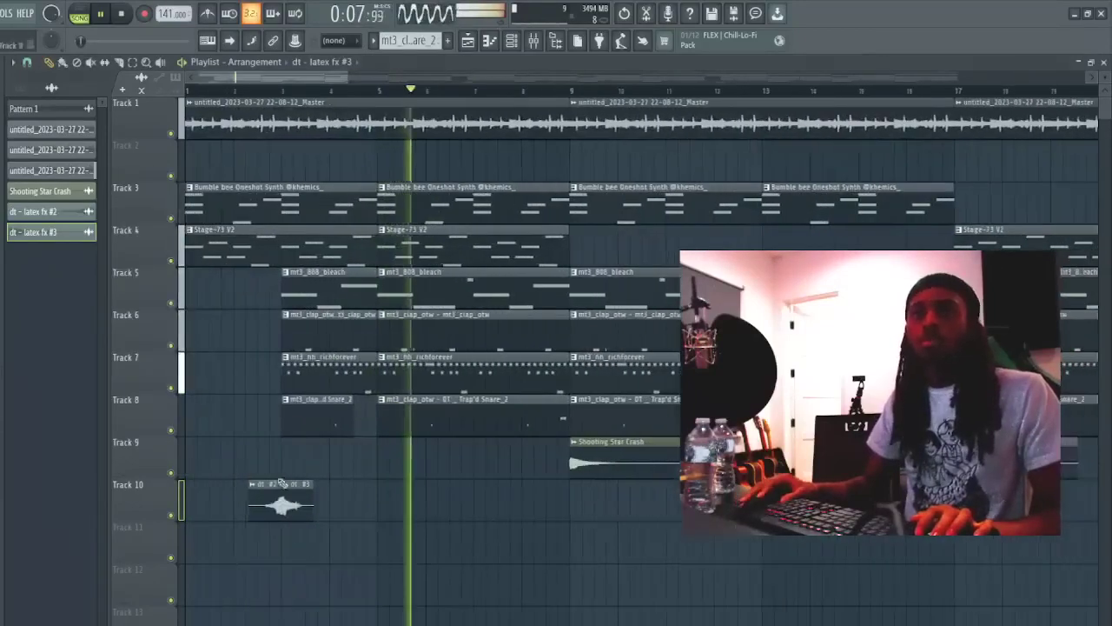
pyautogui.doubleClick(281, 480)
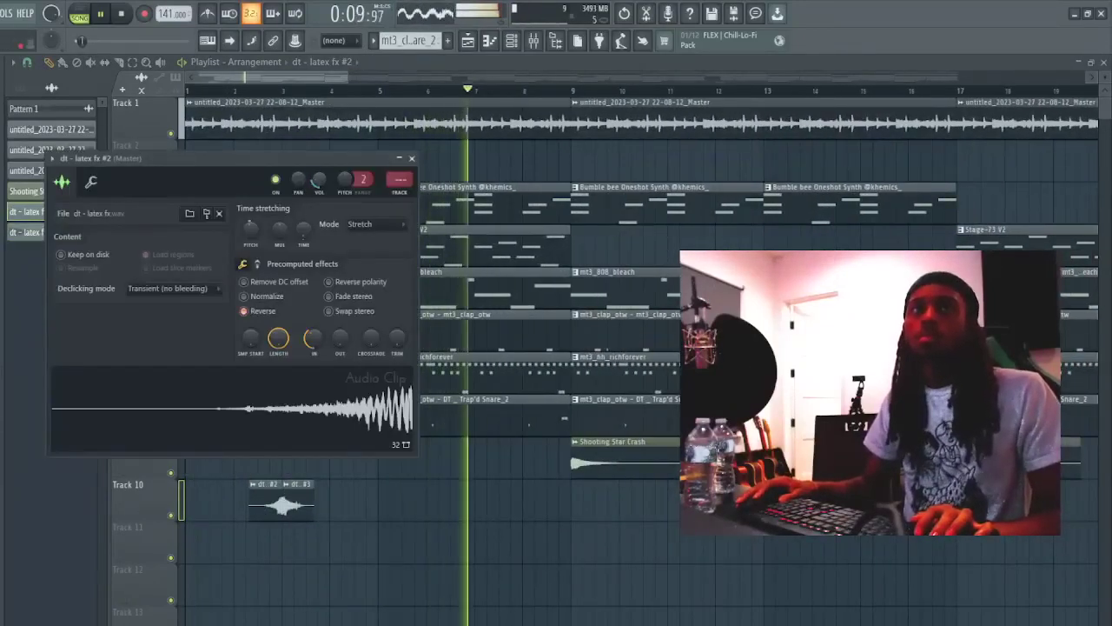
pyautogui.press('Escape')
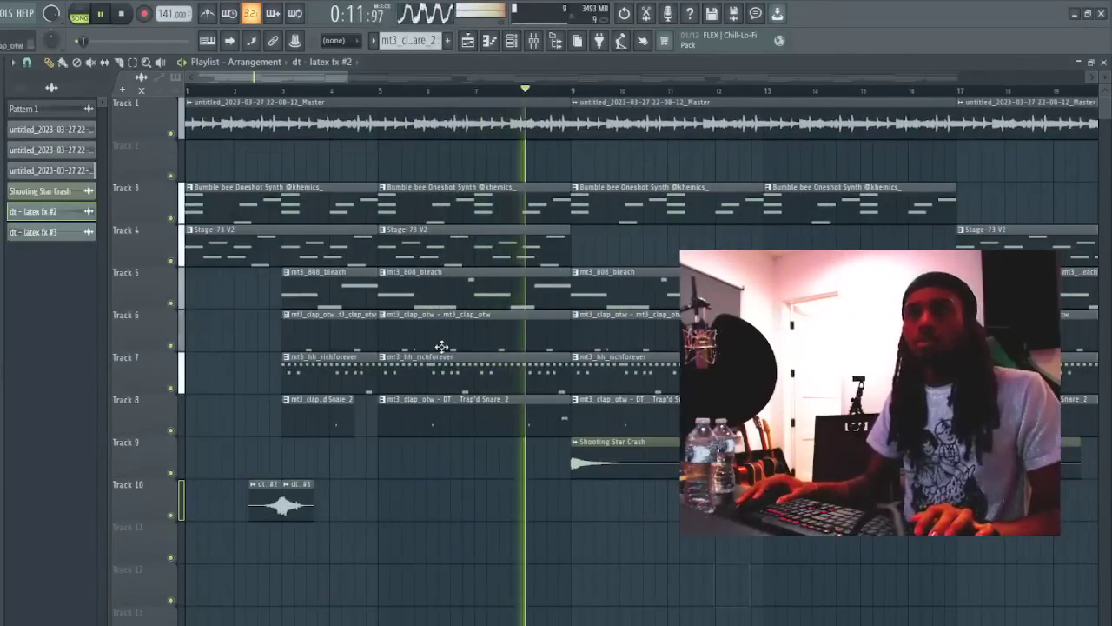
pyautogui.doubleClick(481, 365)
pyautogui.moveTo(427, 77); pyautogui.dragTo(268, 101)
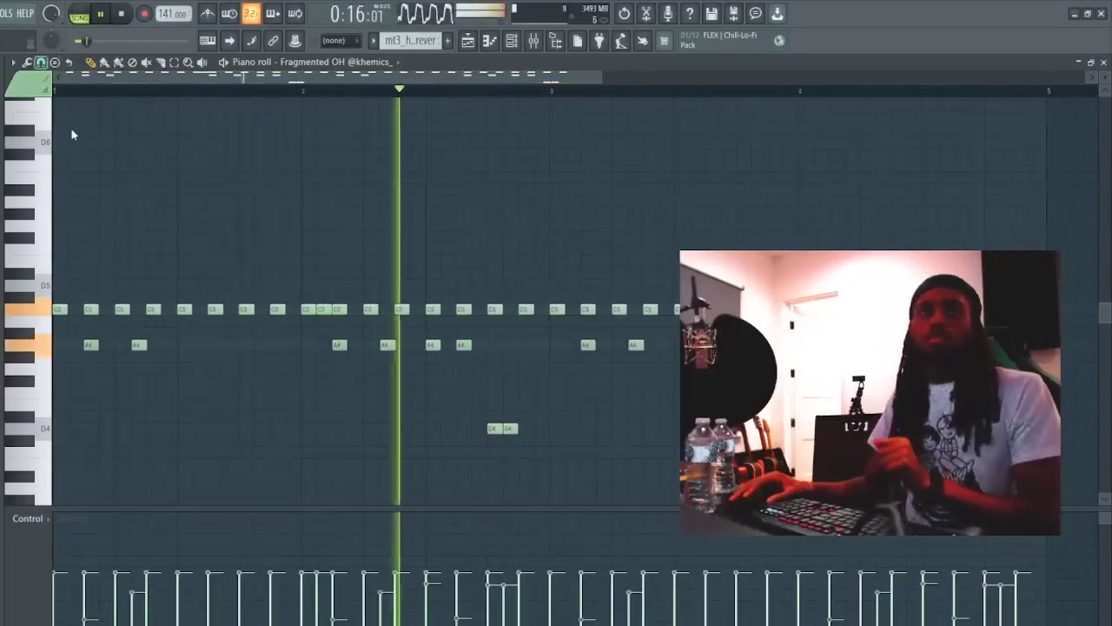
# - Return to the Playlist with F5, clear stray clips on Tracks 11 and 12, and briefly revisit the hi-hat notes
pyautogui.moveTo(450, 79); pyautogui.dragTo(466, 97)
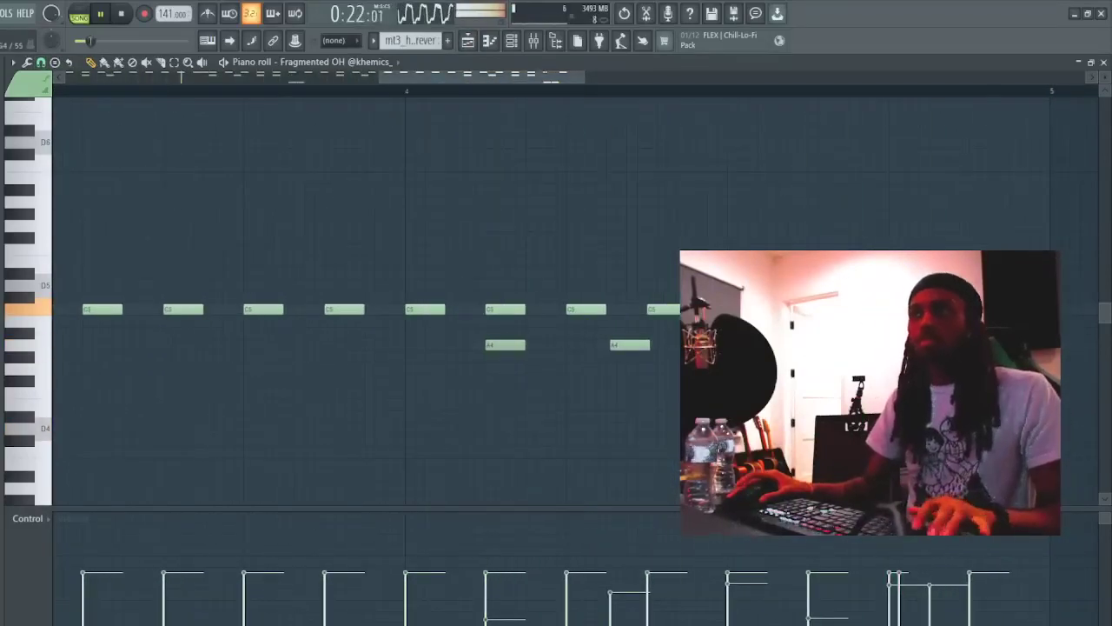
pyautogui.press('F5')
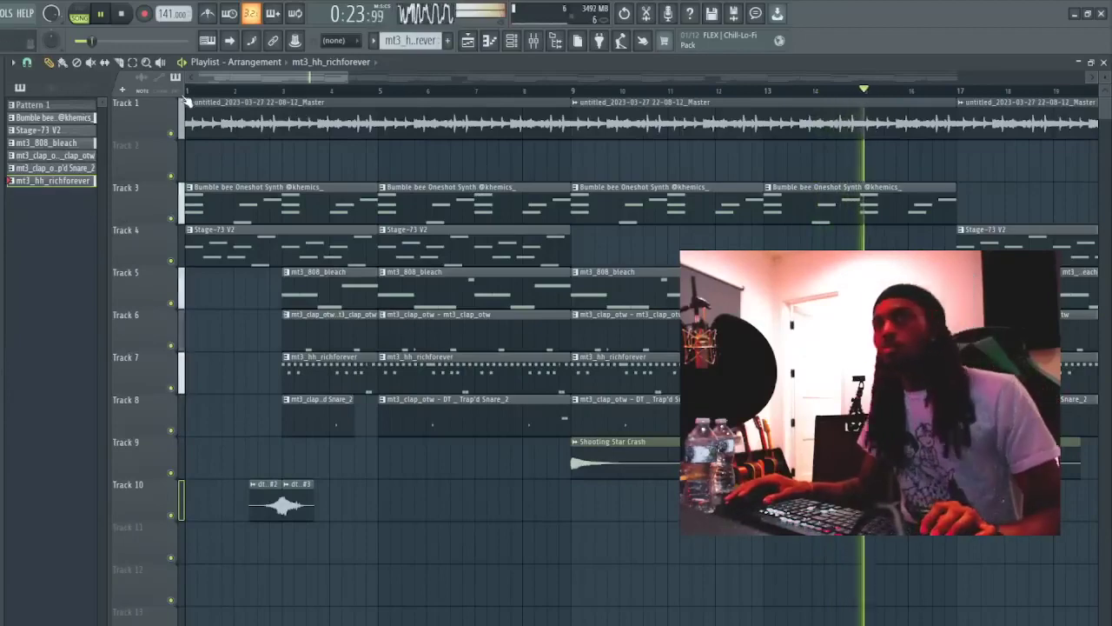
pyautogui.scroll(-6, 339, 78)
pyautogui.click(535, 586)
pyautogui.rightClick(538, 601)
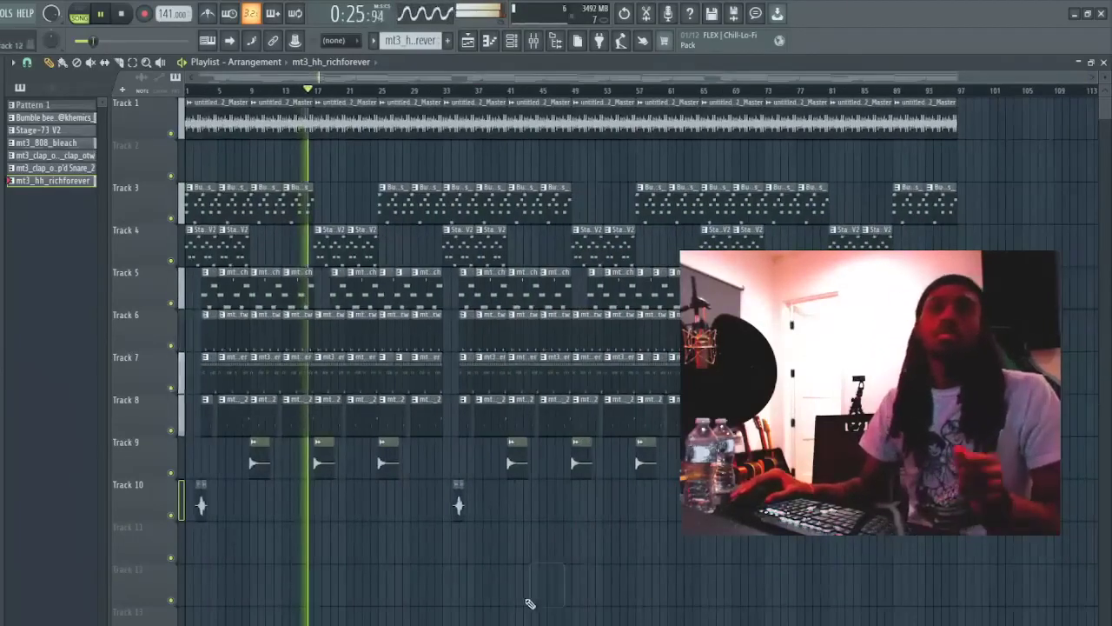
pyautogui.click(593, 561)
pyautogui.rightClick(616, 553)
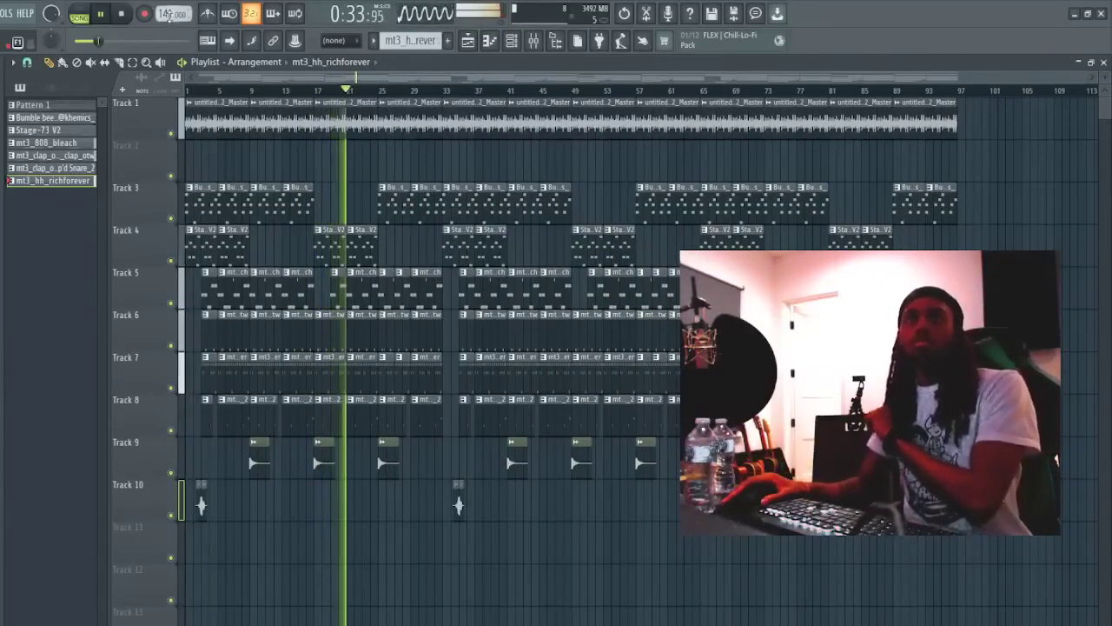
pyautogui.doubleClick(336, 370)
pyautogui.scroll(-2, 748, 345)
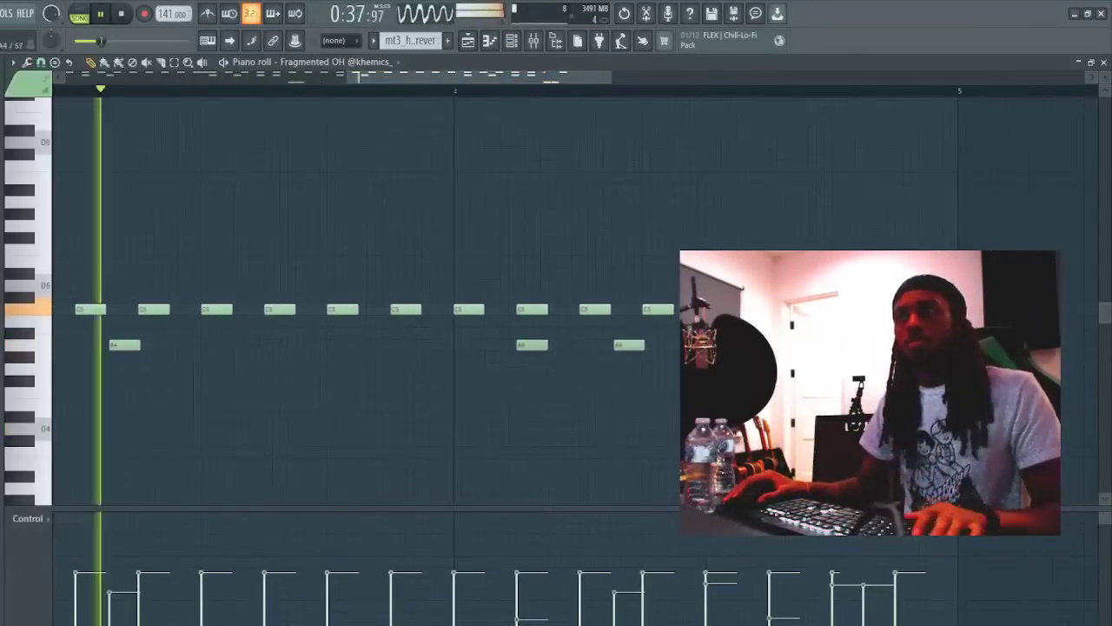
pyautogui.press('Escape')
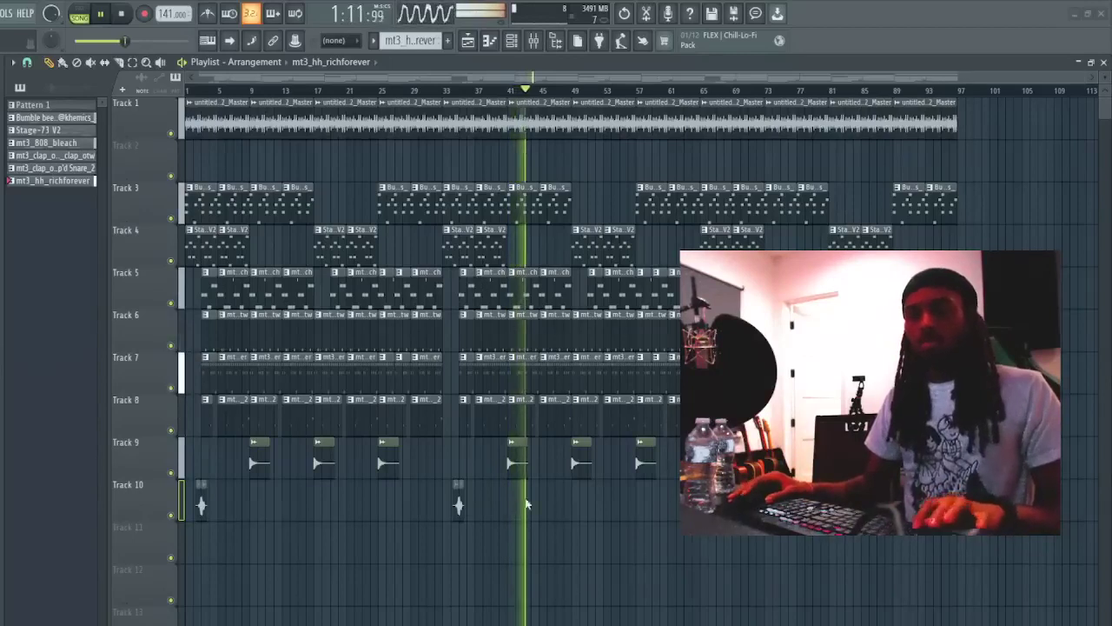
# - Stop playback and create a new empty project with Ctrl+N
pyautogui.press('space')
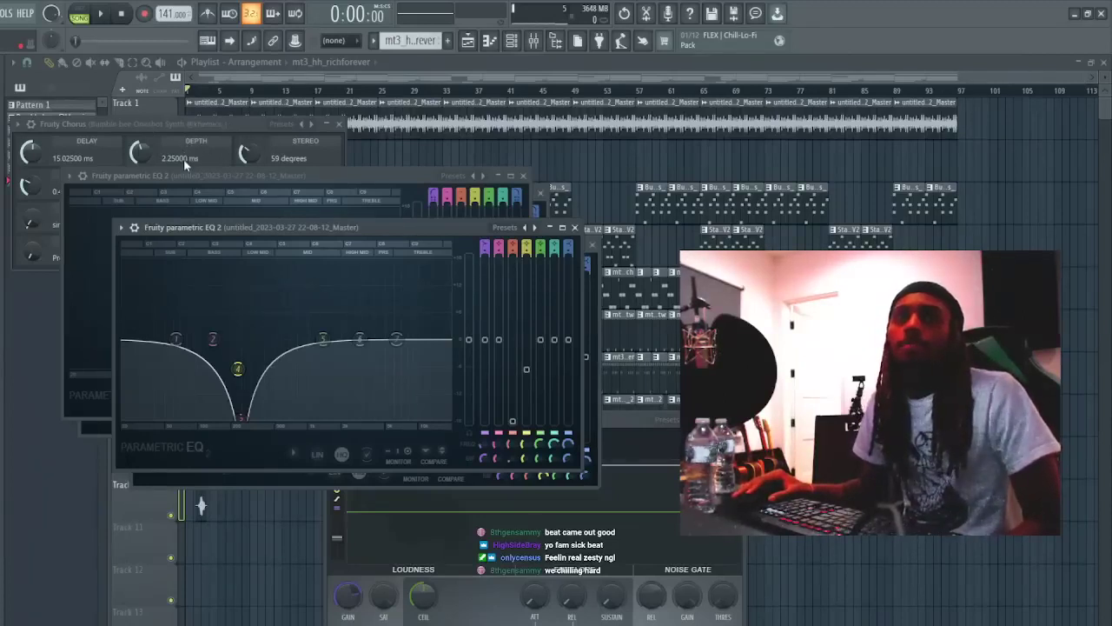
pyautogui.hotkey('ctrl', 'n')
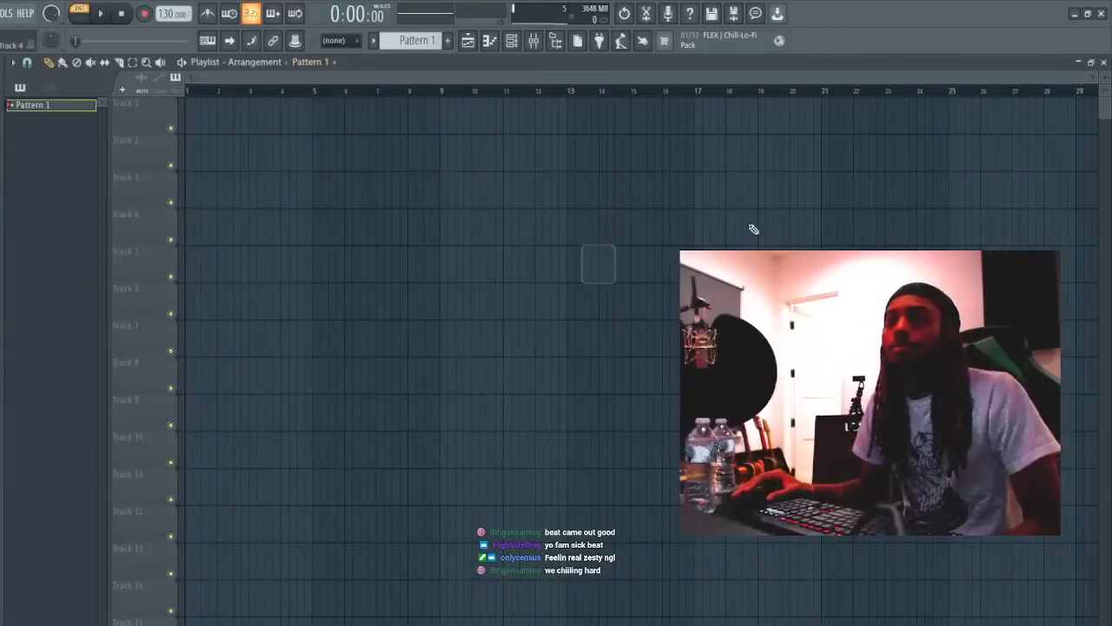